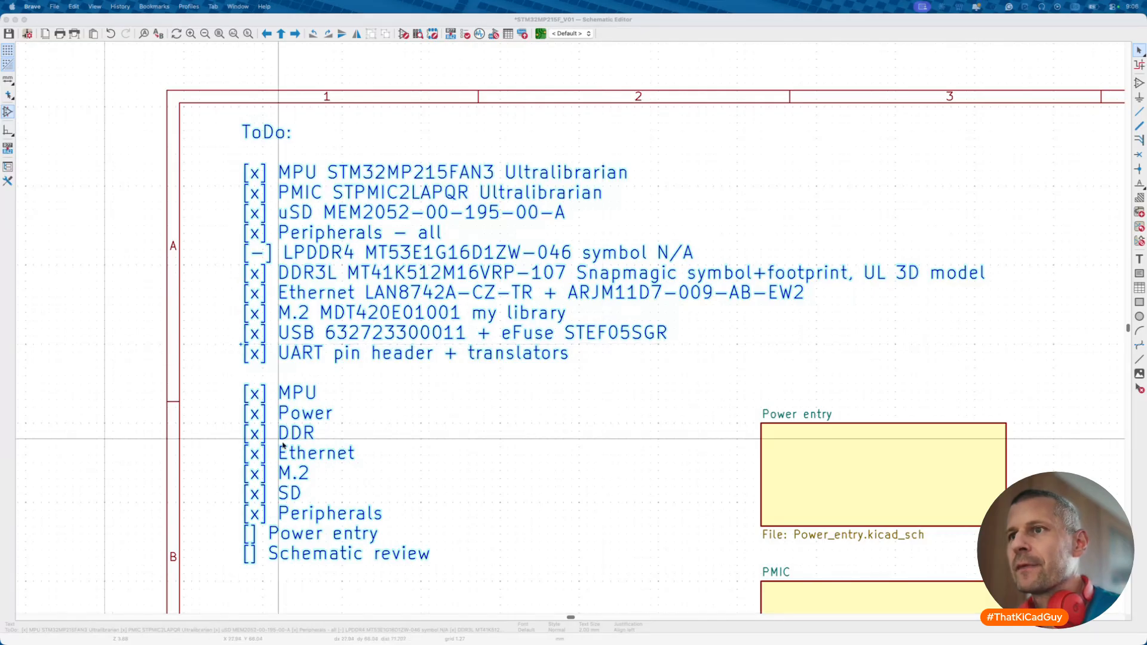
# - Focus the top-level STM32MP215F_V01 schematic window and scroll around it
pyautogui.click(430, 465)
pyautogui.scroll(-5, 432, 467)
pyautogui.scroll(-3, 432, 468)
pyautogui.hscroll(3, 432, 467)
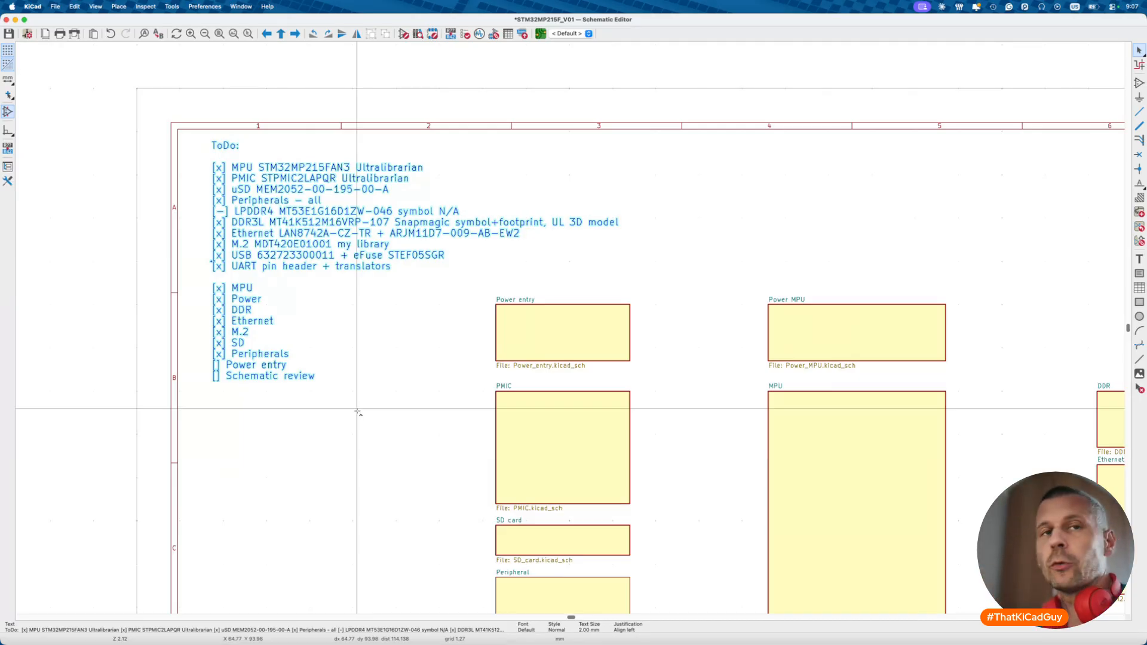
# - Open the STM32MP215-DK reference schematic PDF from the STM32MP215F_V01 folder
pyautogui.press('super+Tab')
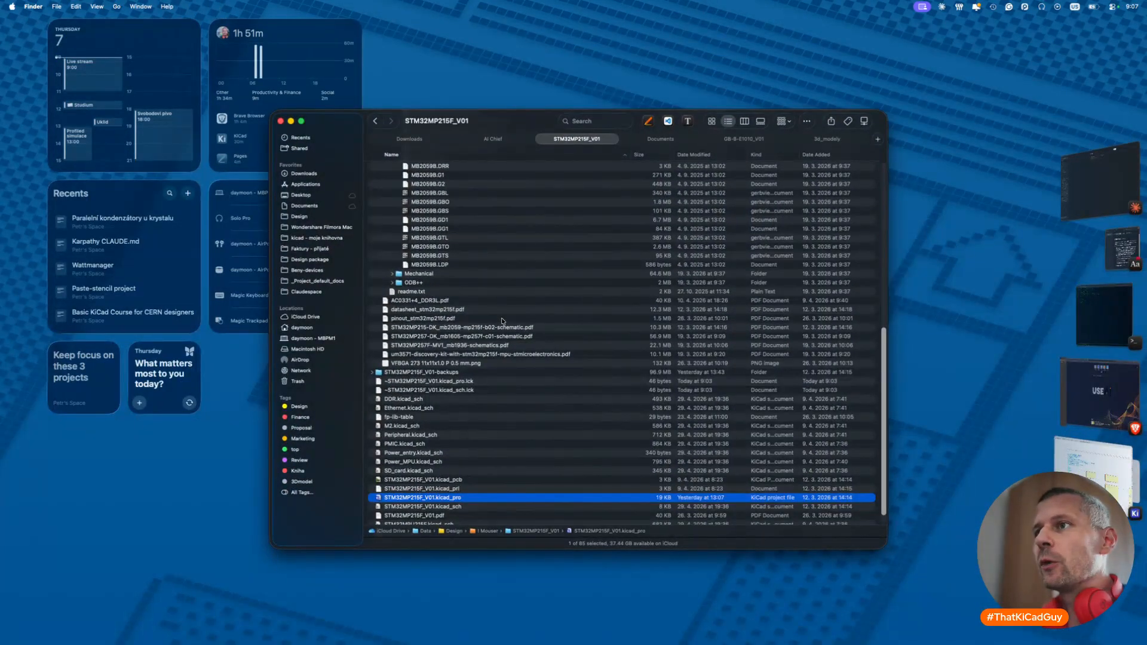
pyautogui.scroll(10, 503, 322)
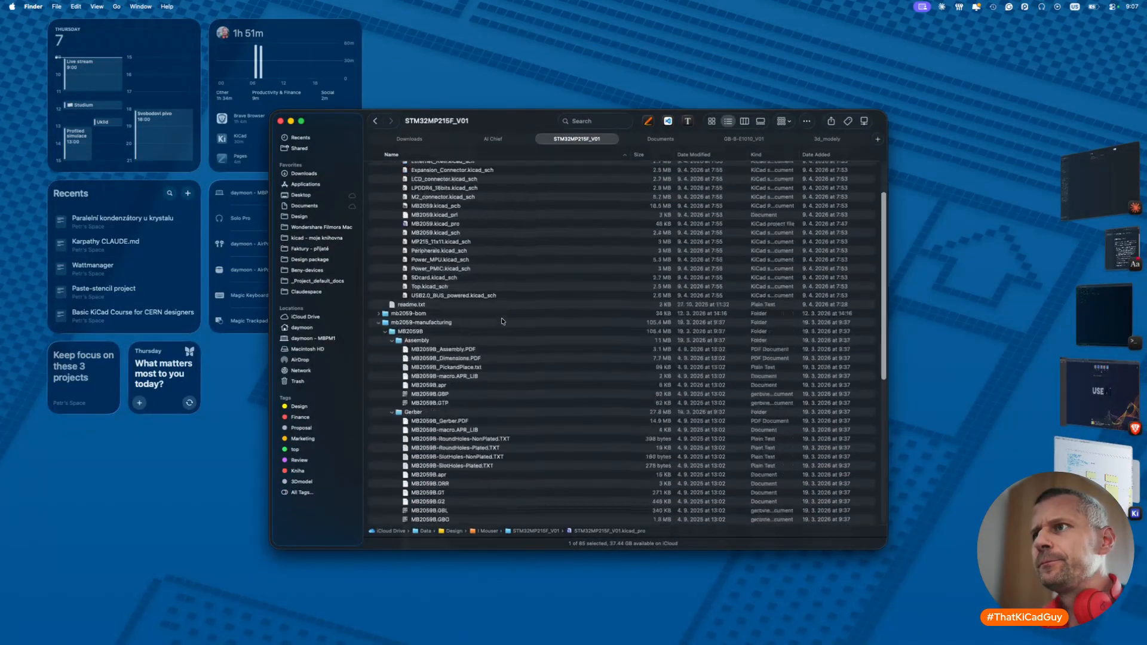
pyautogui.scroll(-10, 503, 321)
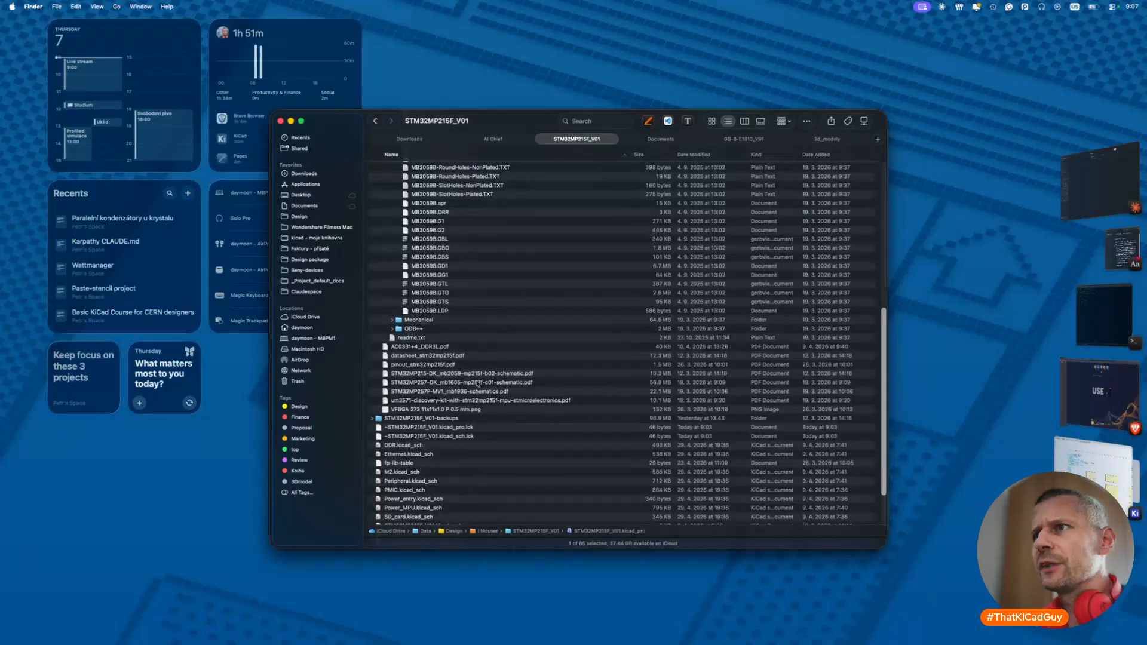
pyautogui.doubleClick(439, 375)
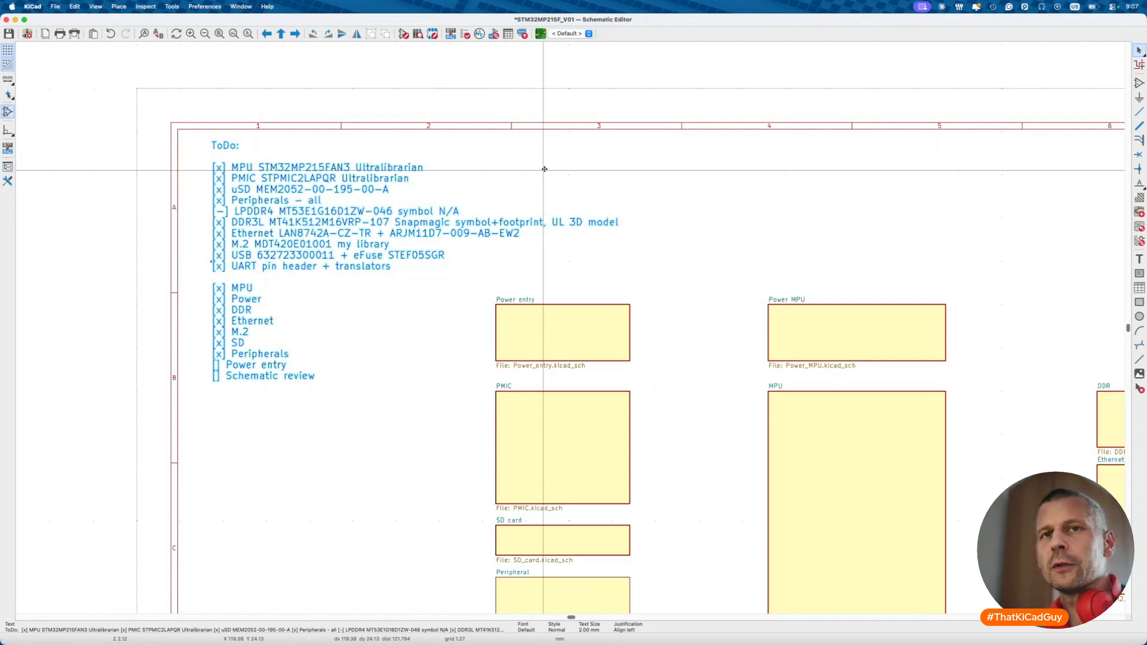
# - Enlarge the reference PDF and follow the U_USB_BUS_Powered link to page 8
pyautogui.press('super+Tab')
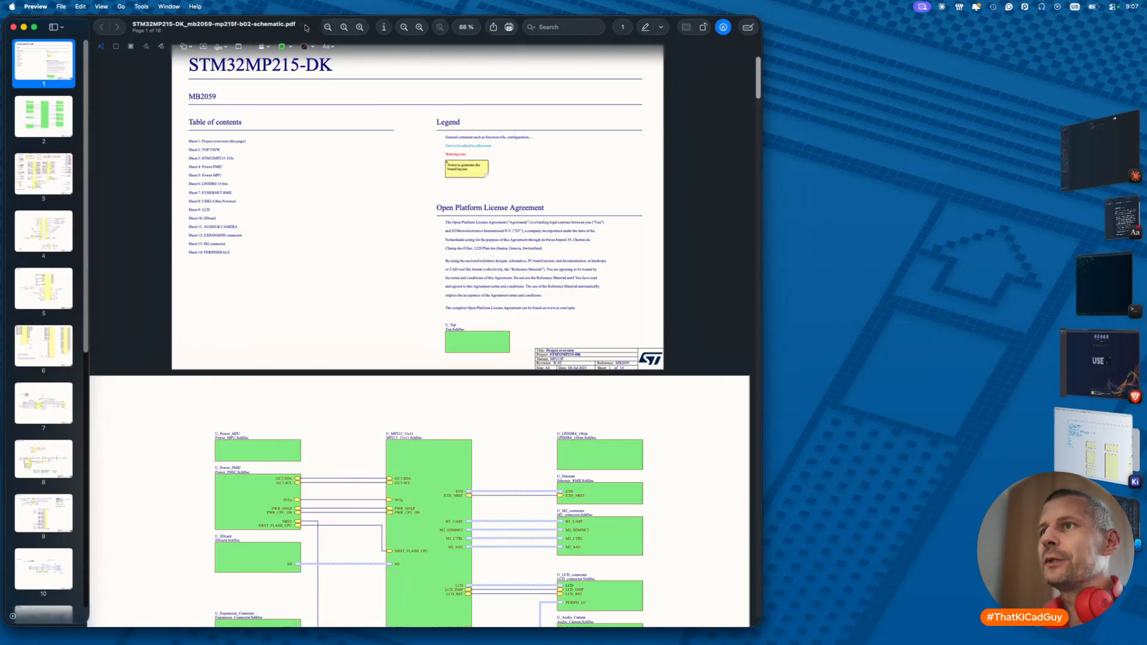
pyautogui.doubleClick(306, 28)
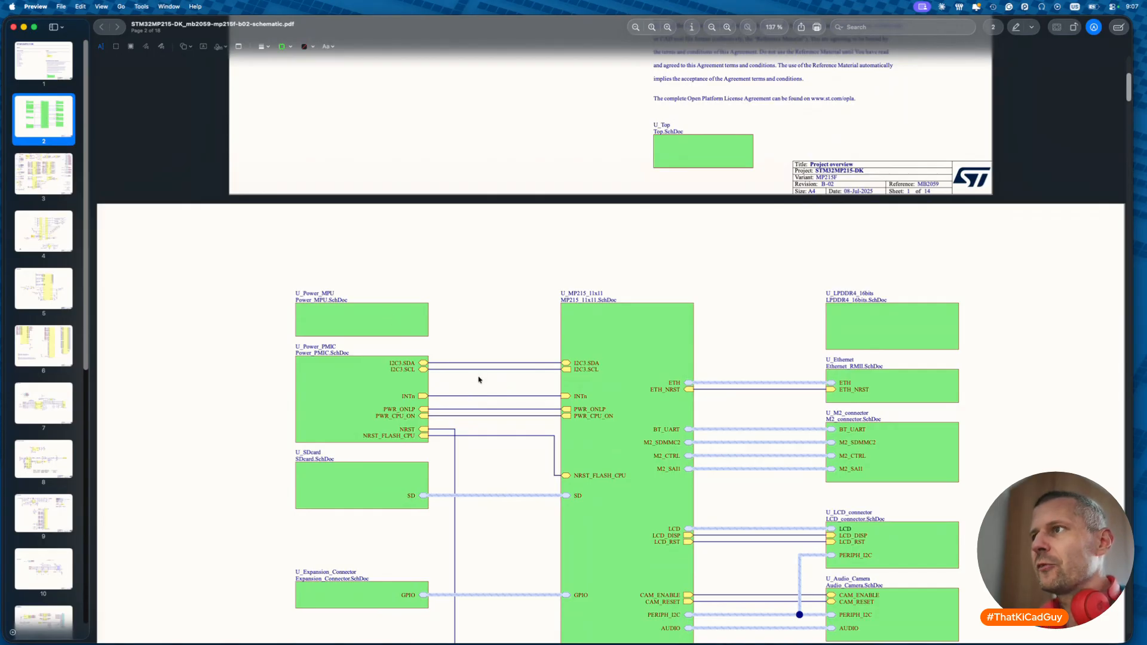
pyautogui.scroll(-5, 479, 379)
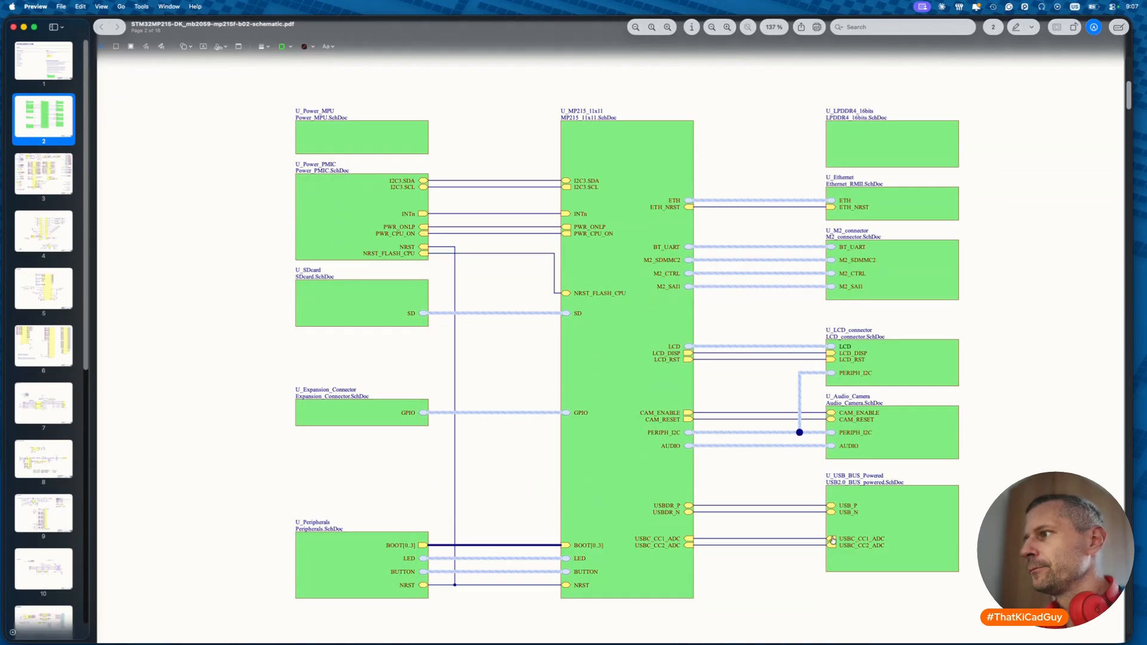
pyautogui.click(920, 523)
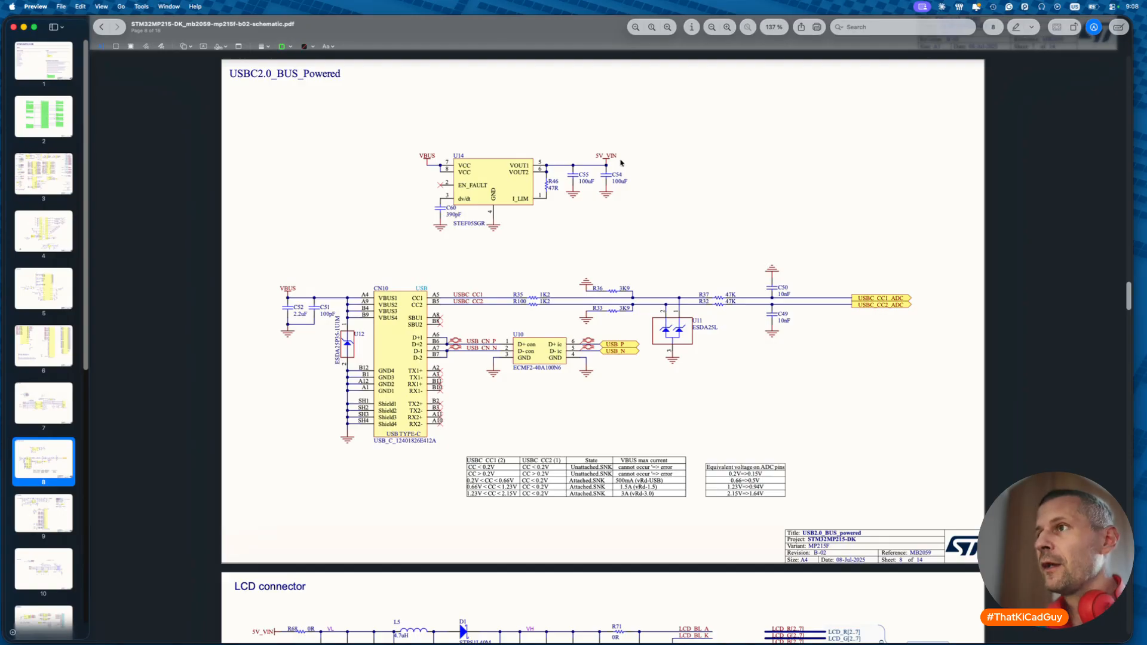
pyautogui.scroll(10, 621, 162)
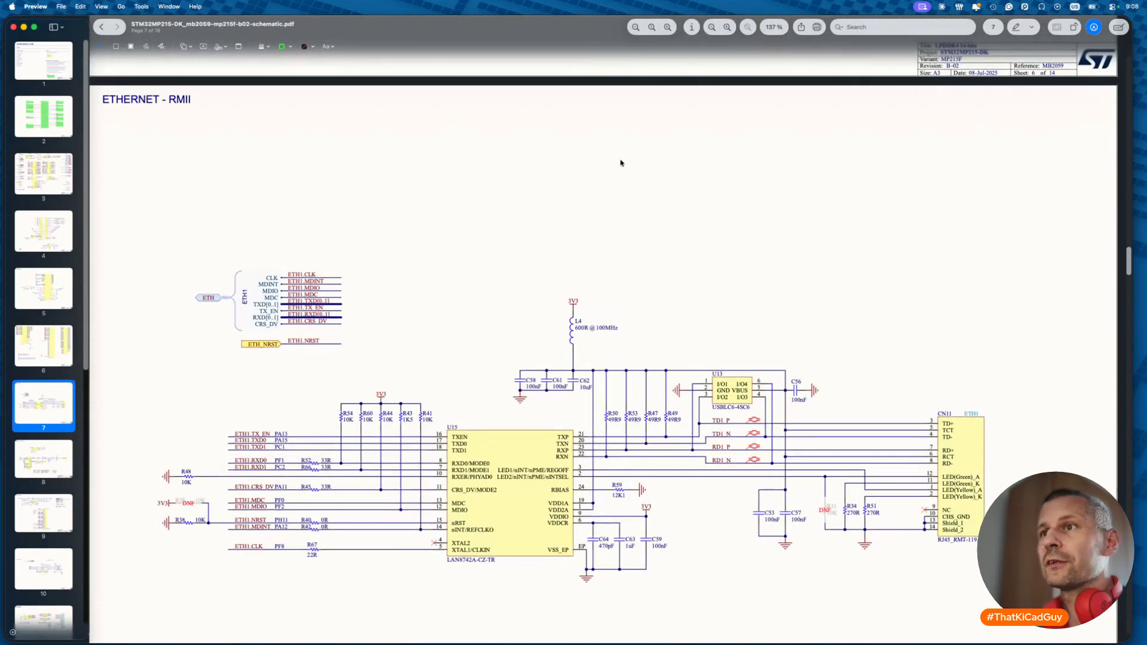
pyautogui.scroll(20, 621, 162)
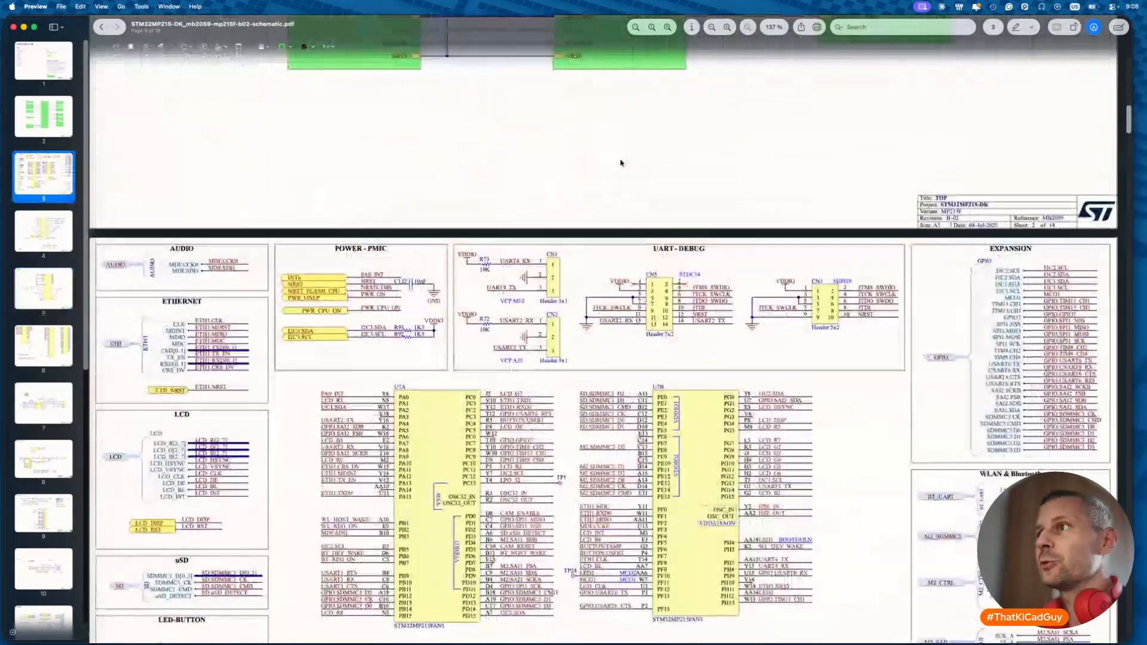
pyautogui.scroll(-8, 621, 163)
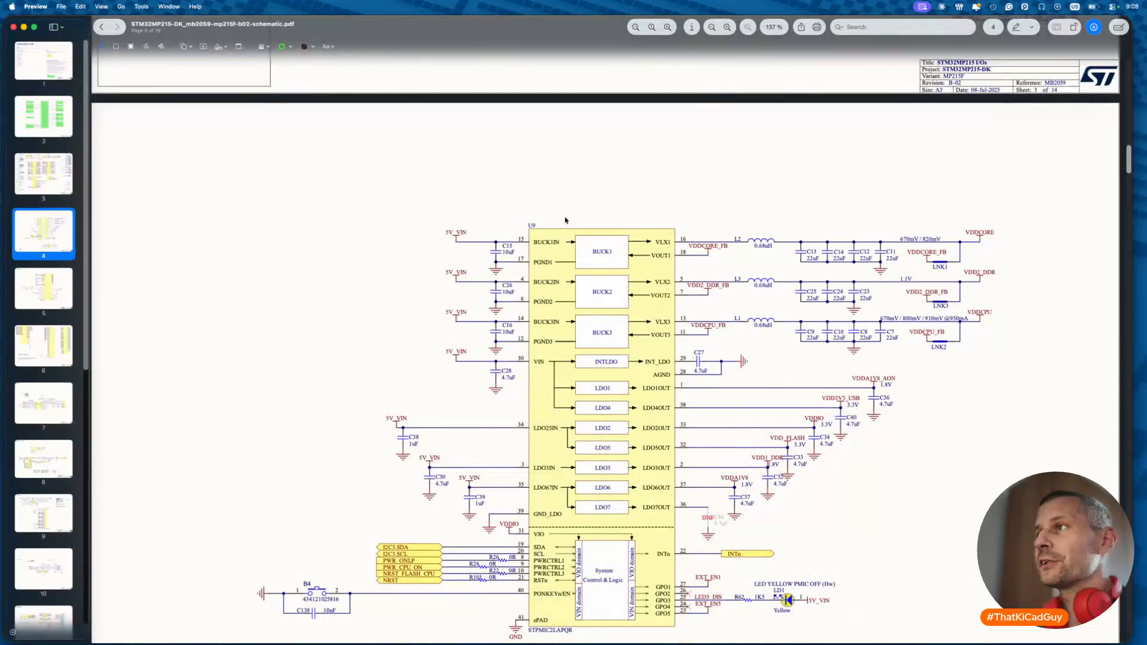
pyautogui.scroll(-1, 565, 220)
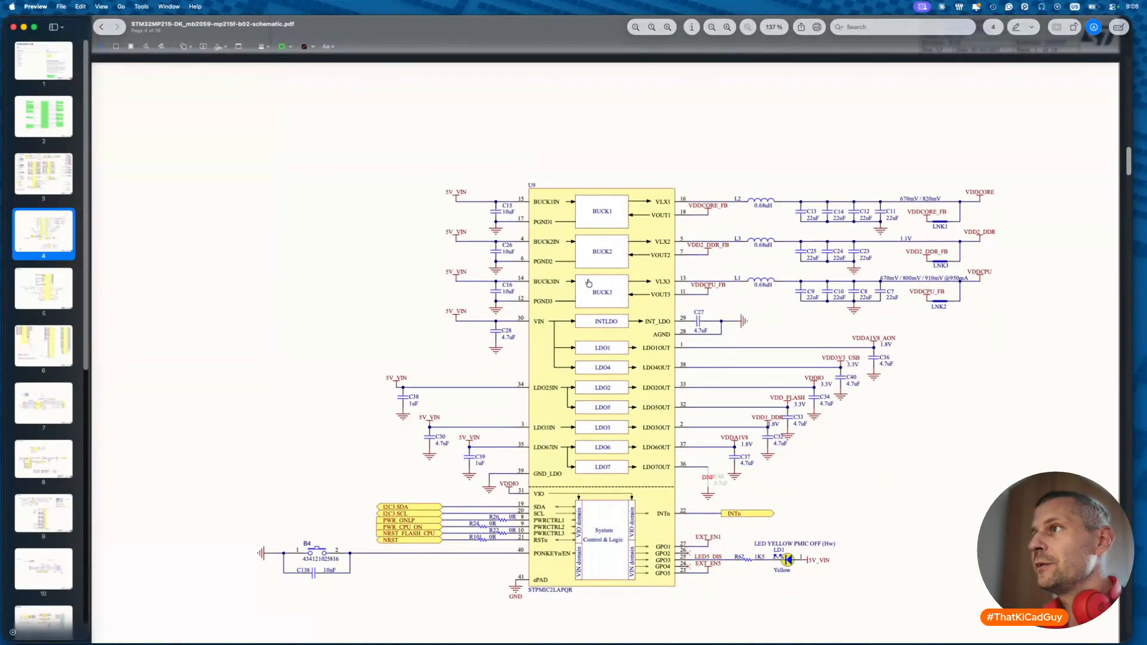
pyautogui.scroll(-8, 588, 283)
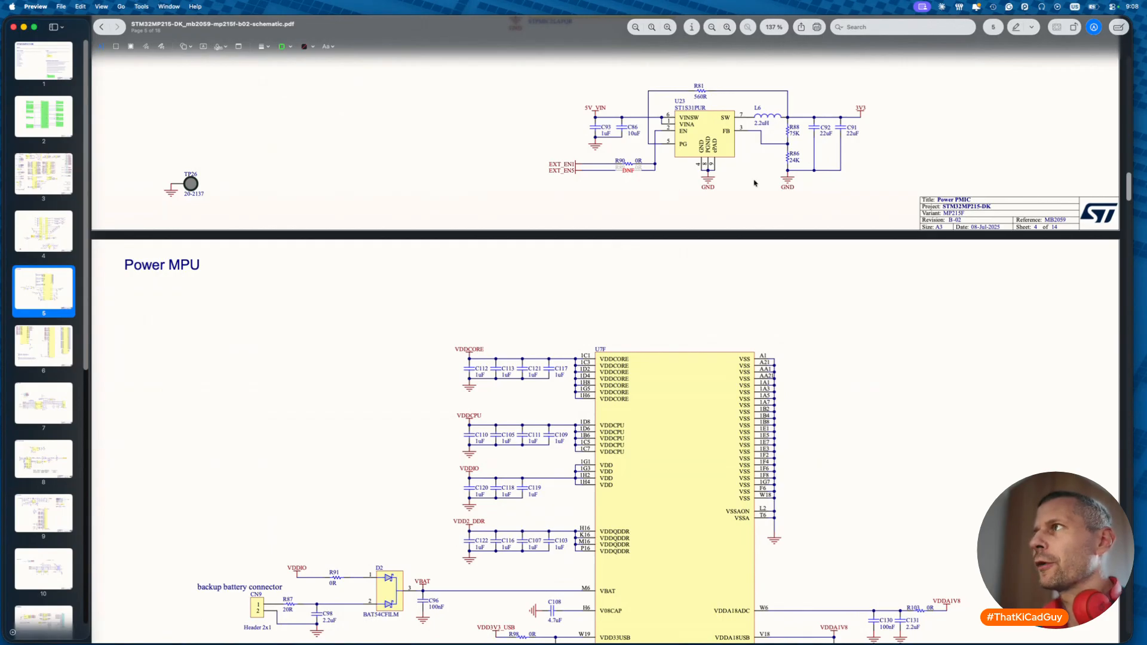
pyautogui.scroll(-15, 755, 184)
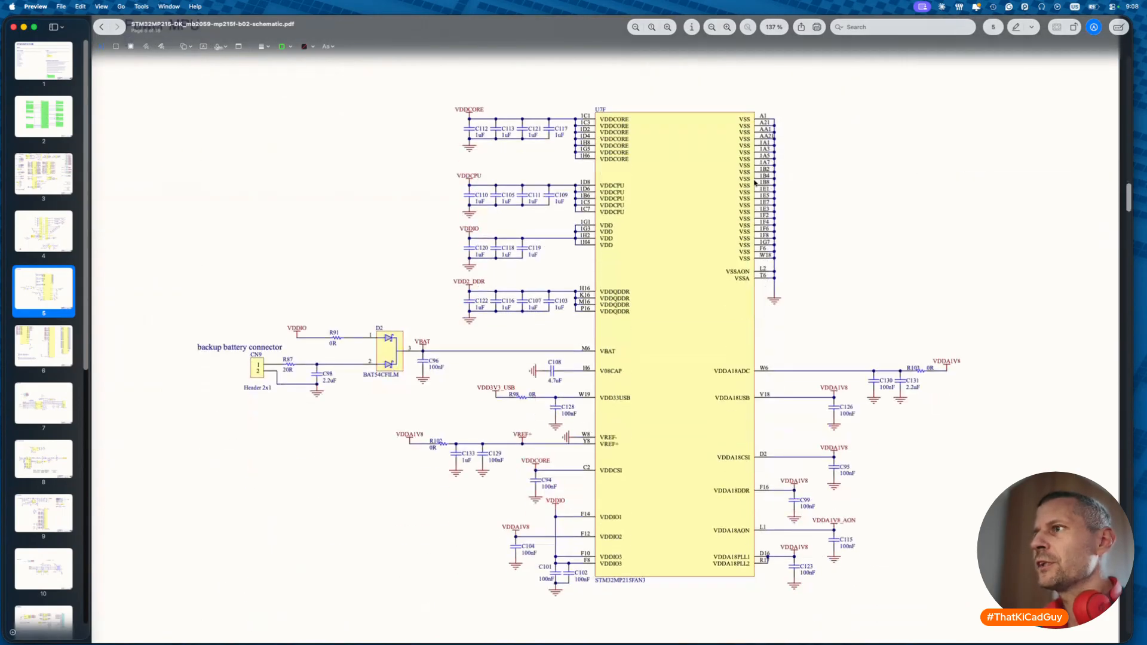
pyautogui.scroll(20, 754, 183)
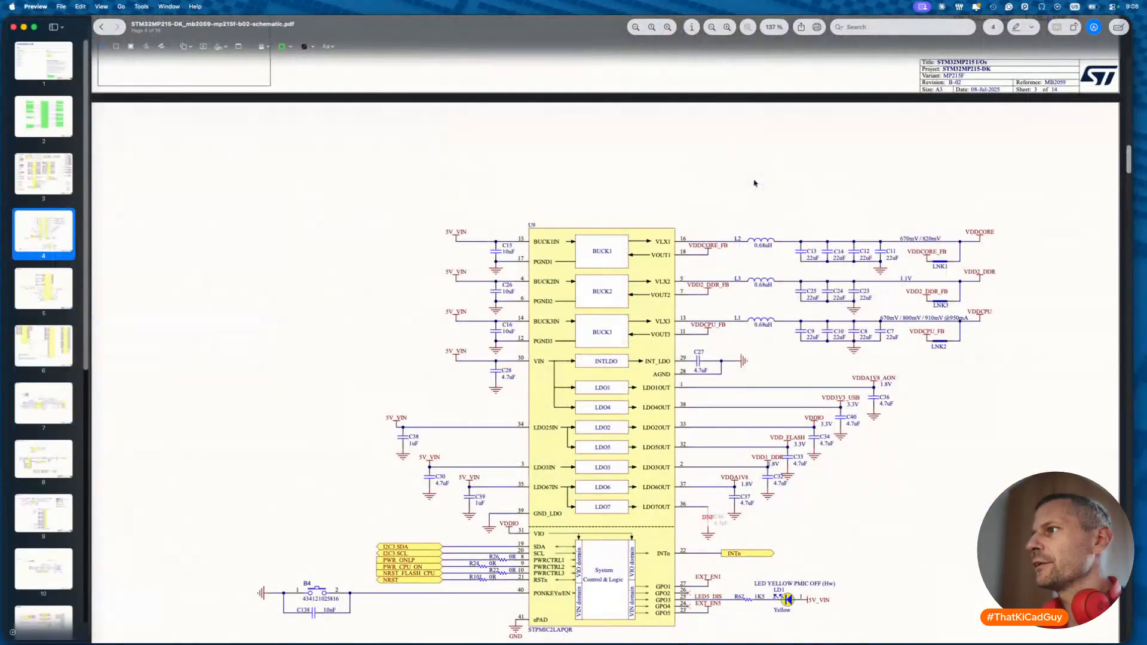
pyautogui.scroll(-5, 807, 460)
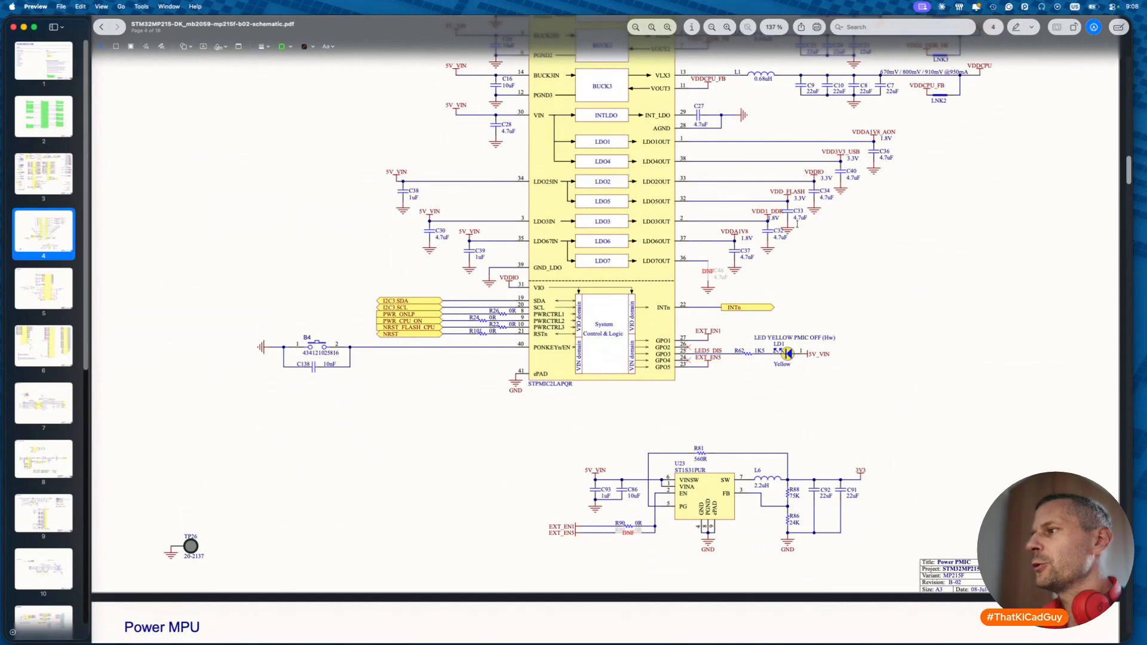
pyautogui.scroll(-20, 856, 365)
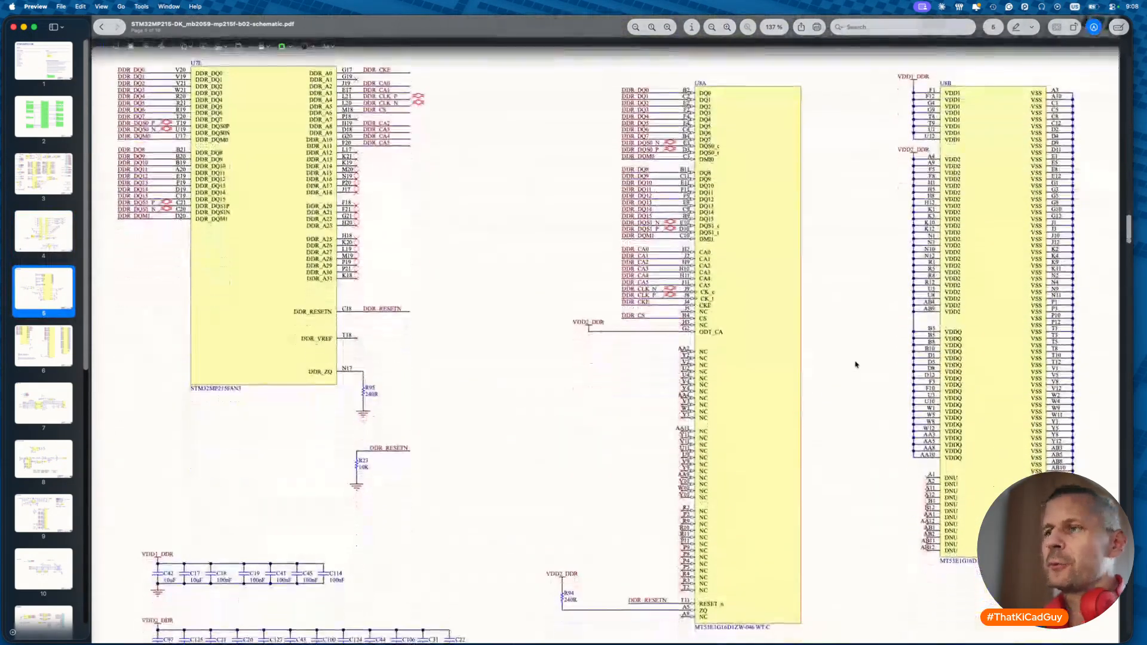
pyautogui.scroll(-20, 855, 364)
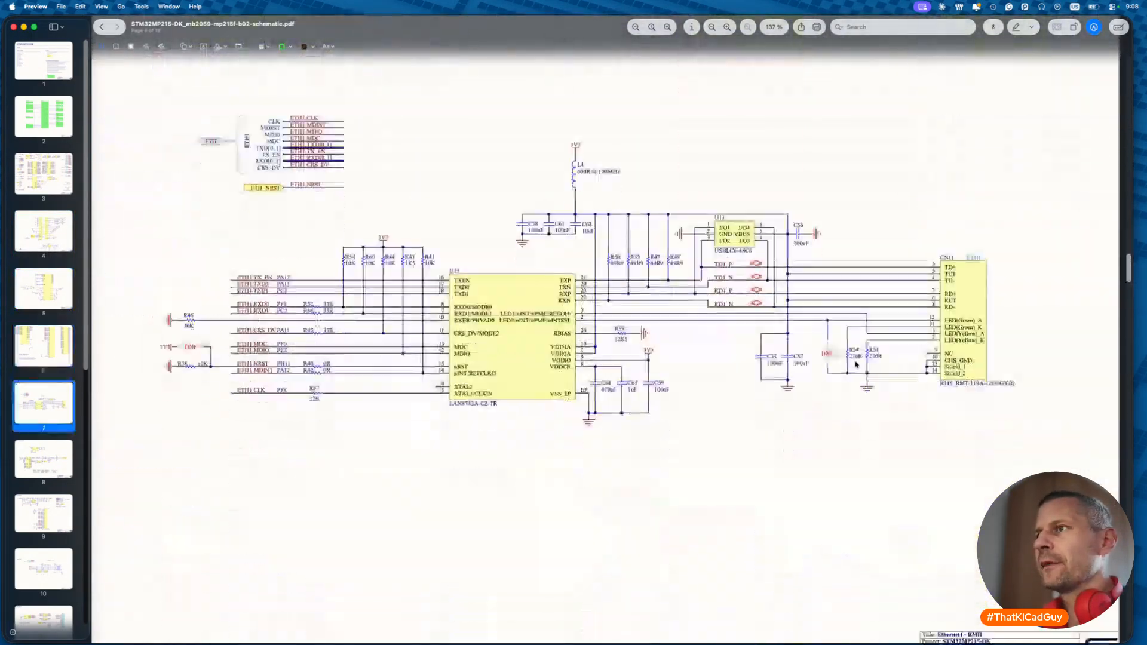
pyautogui.scroll(-20, 855, 364)
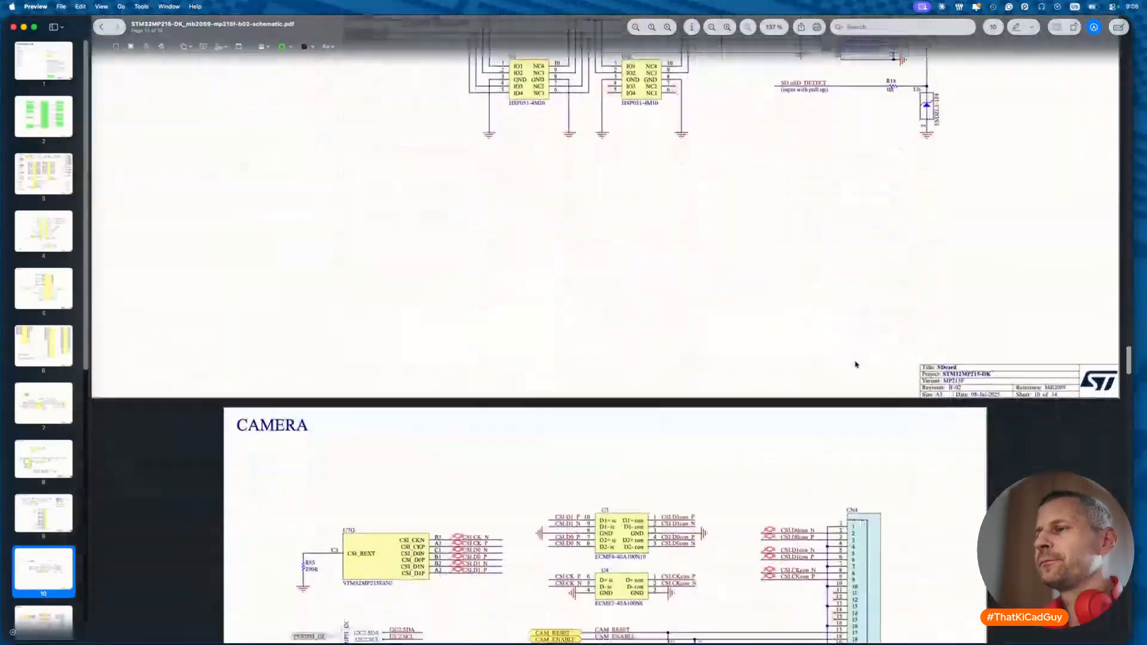
pyautogui.scroll(-20, 856, 365)
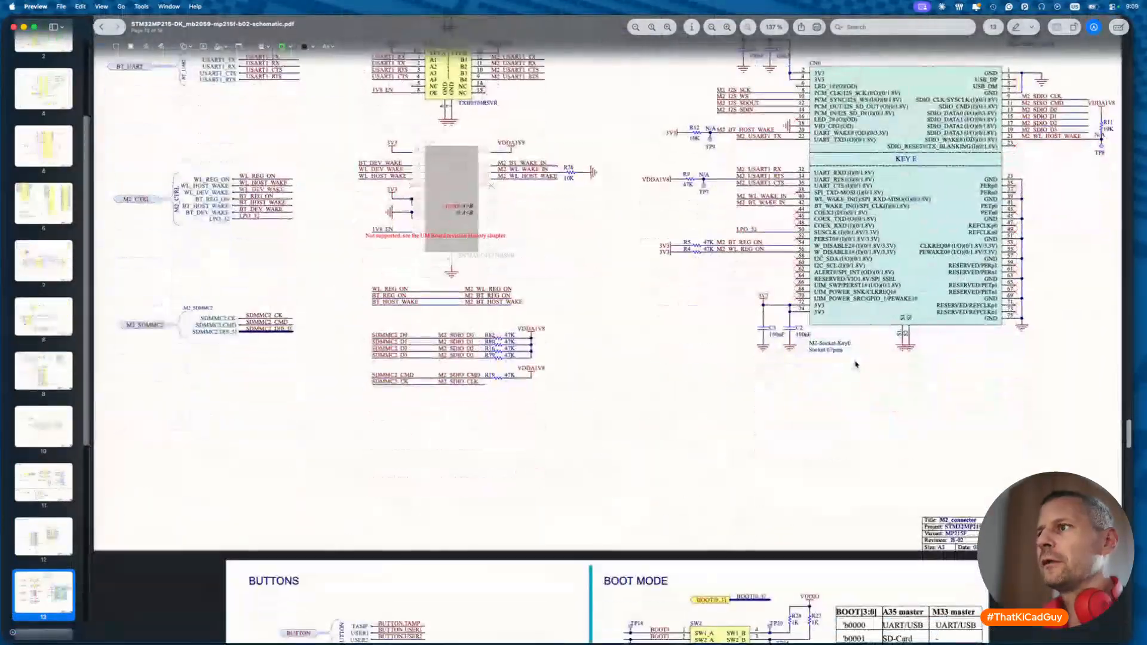
pyautogui.scroll(-20, 855, 364)
pyautogui.scroll(20, 857, 365)
pyautogui.scroll(20, 857, 365)
pyautogui.scroll(20, 856, 364)
pyautogui.scroll(10, 856, 365)
pyautogui.scroll(-4, 856, 364)
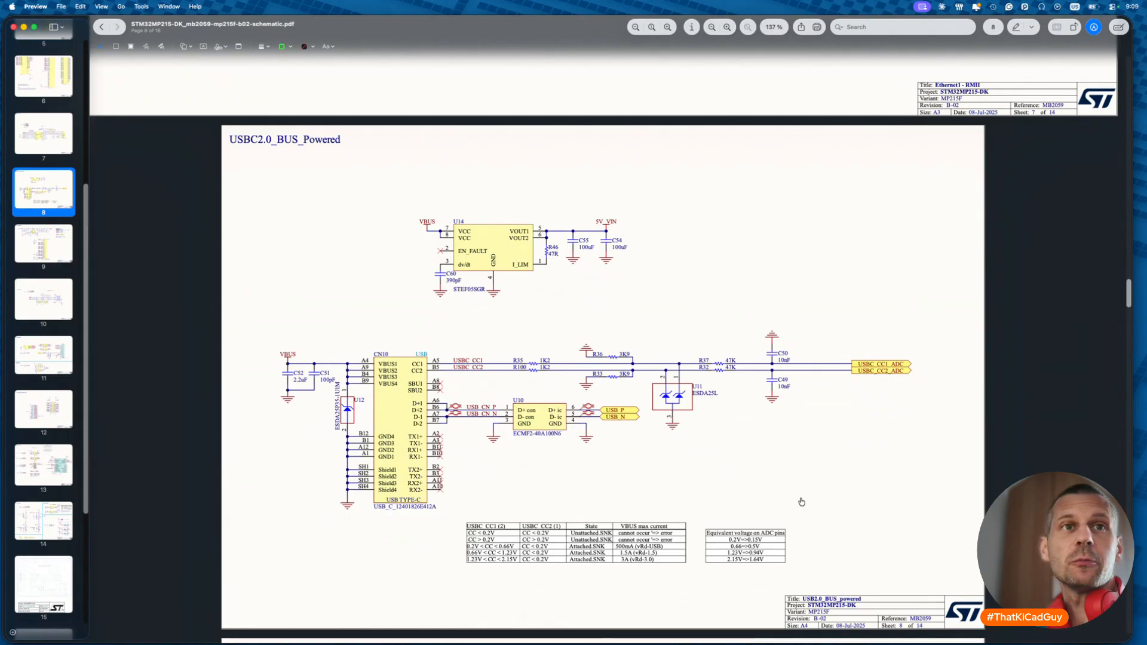
# - Open USB2.0_BUS_powered.kicad_sch from the docs folder in the Schematic Editor
pyautogui.press('super+Tab')
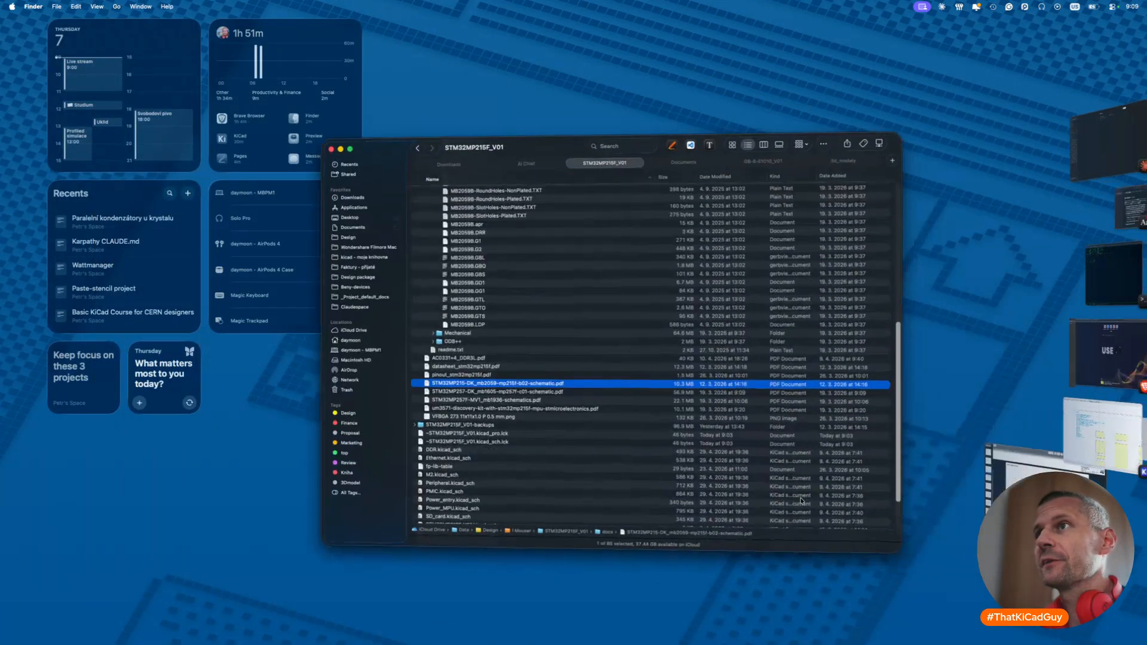
pyautogui.scroll(10, 579, 304)
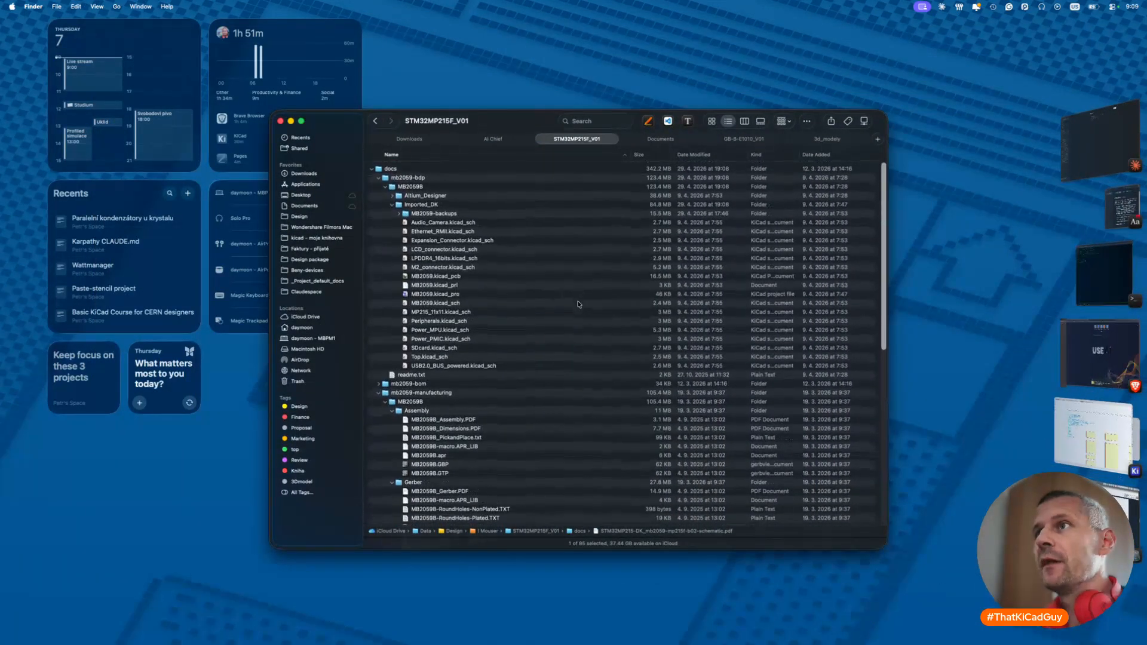
pyautogui.doubleClick(472, 365)
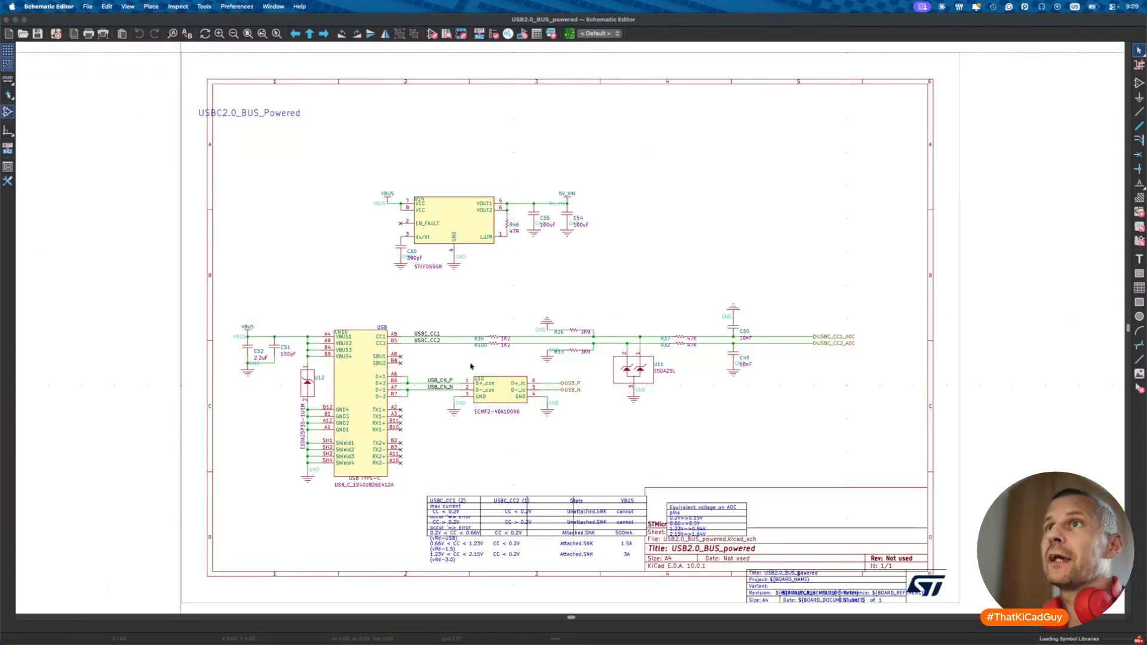
# - Look over the imported sheet's CC table, then return to the reference PDF
pyautogui.scroll(-3, 471, 366)
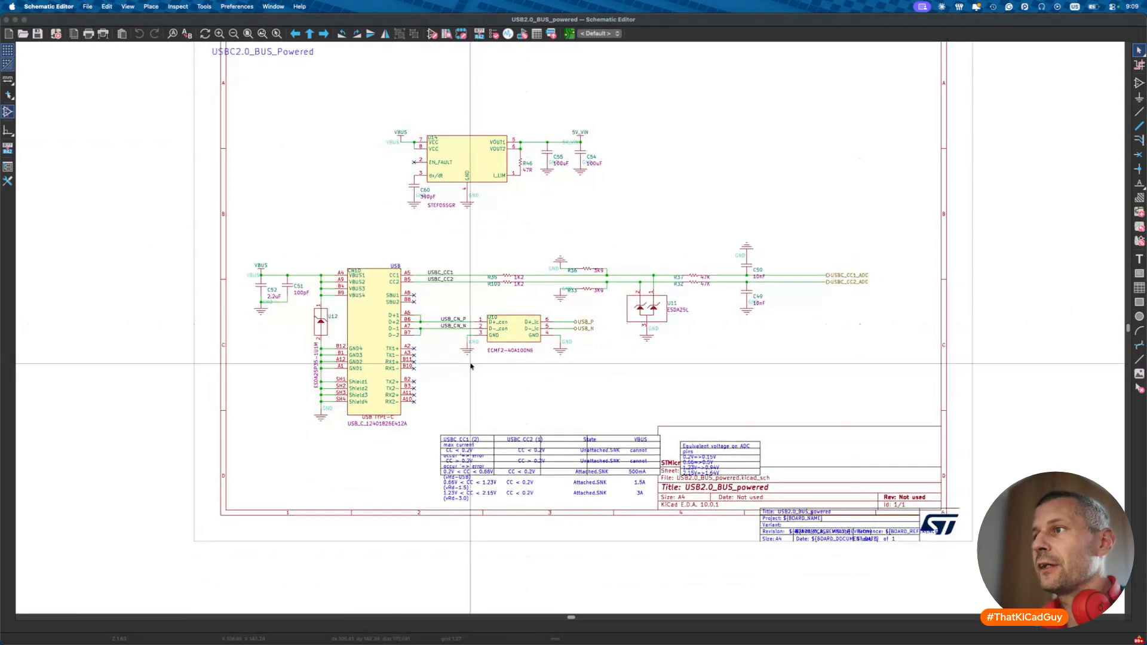
pyautogui.scroll(3, 472, 487)
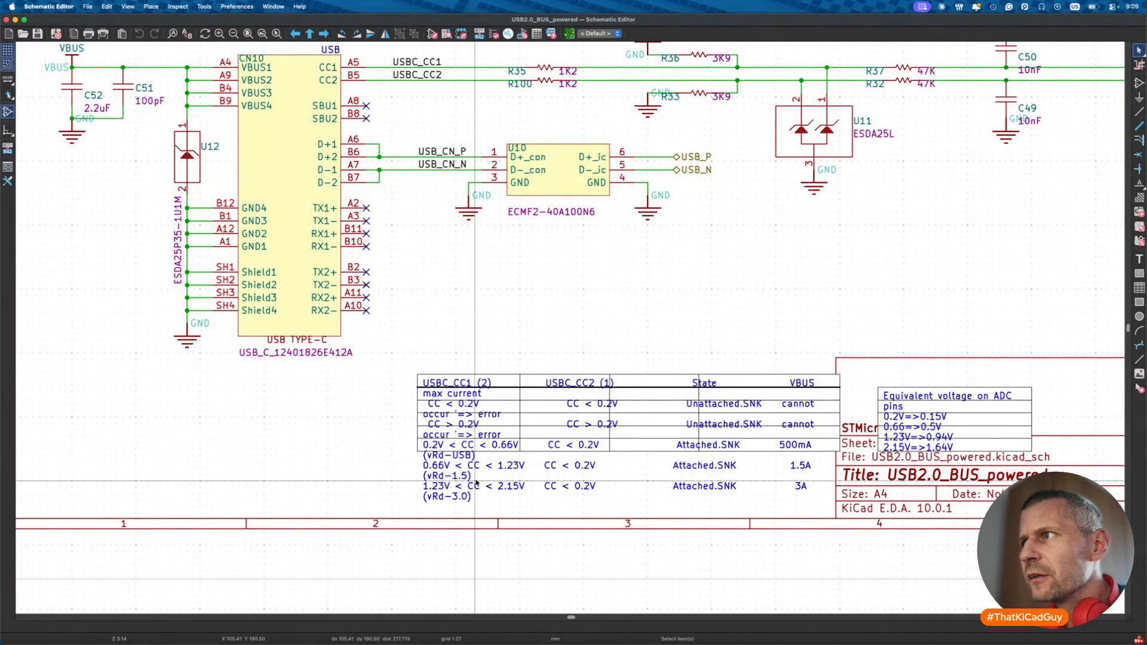
pyautogui.press('super+Tab')
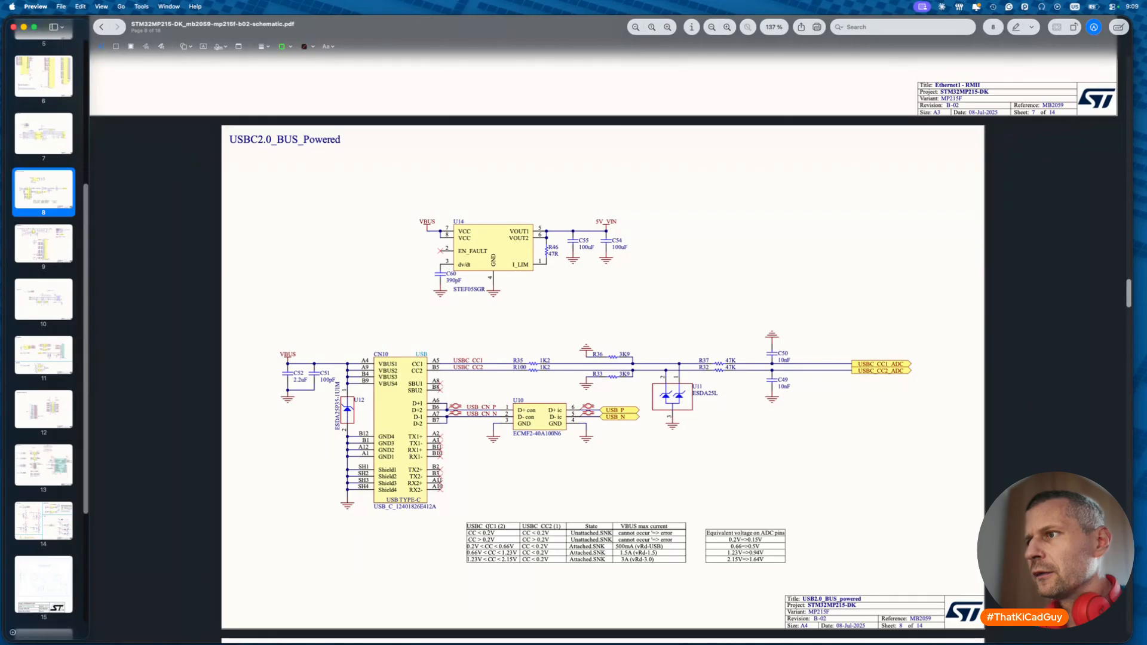
# - Screenshot the CC state and ADC voltage tables on the USBC2.0_BUS_Powered page
pyautogui.keyDown('alt'); pyautogui.scroll(5, 654, 552); pyautogui.keyUp('alt')
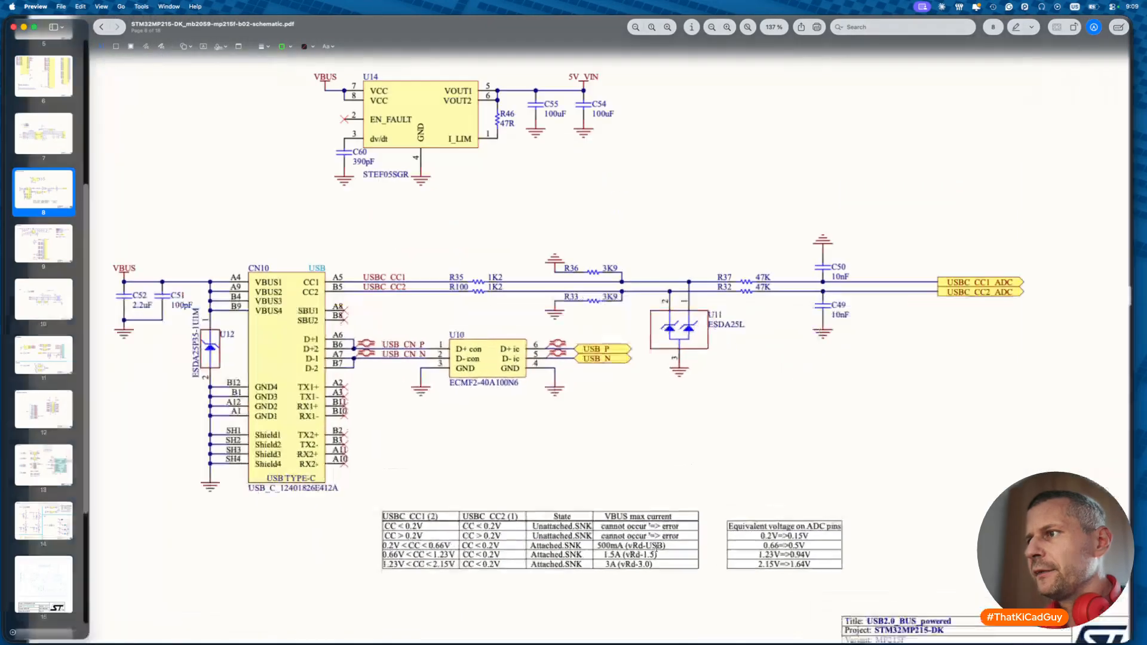
pyautogui.scroll(-2, 657, 549)
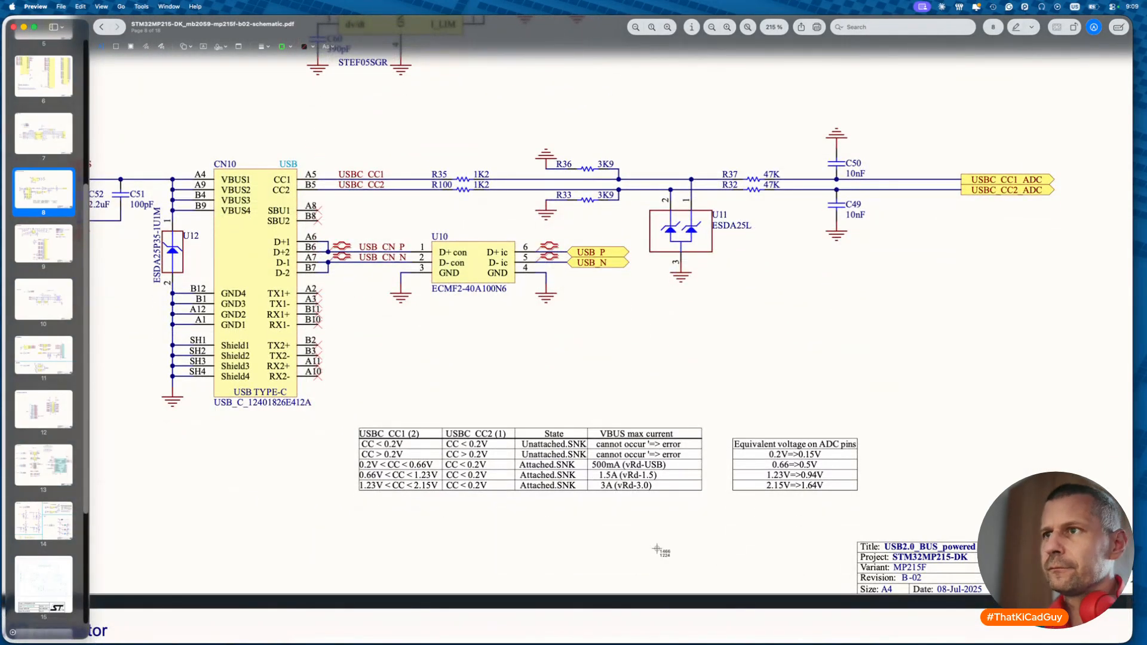
pyautogui.moveTo(359, 427); pyautogui.dragTo(861, 494)
pyautogui.keyDown('alt'); pyautogui.scroll(-4, 671, 453); pyautogui.keyUp('alt')
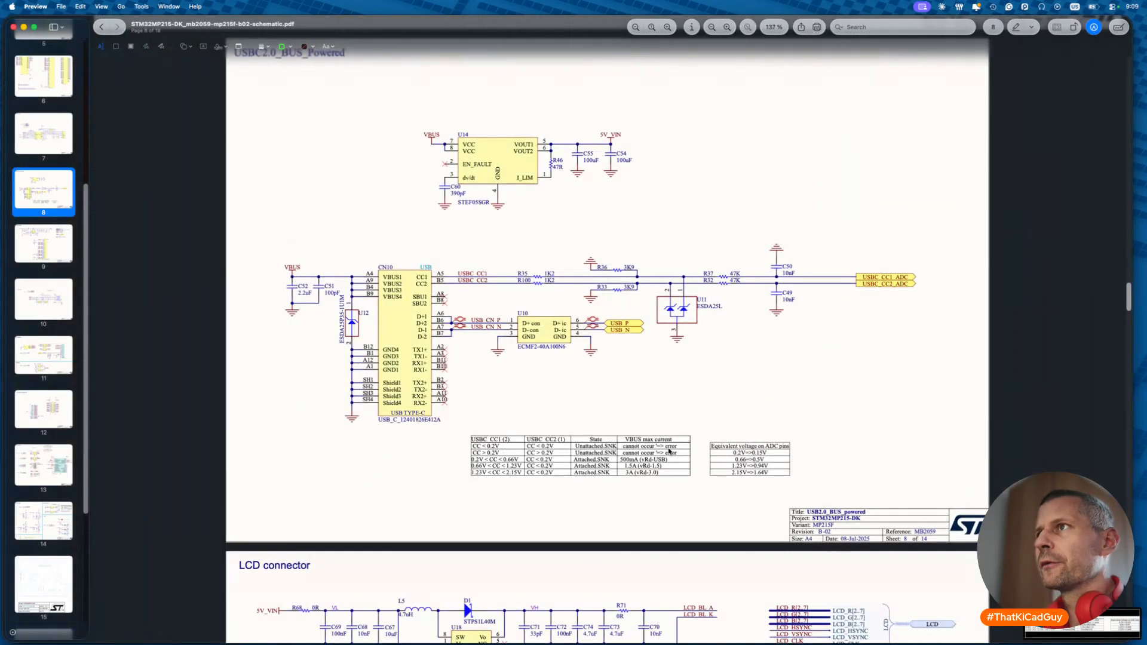
pyautogui.scroll(1, 670, 452)
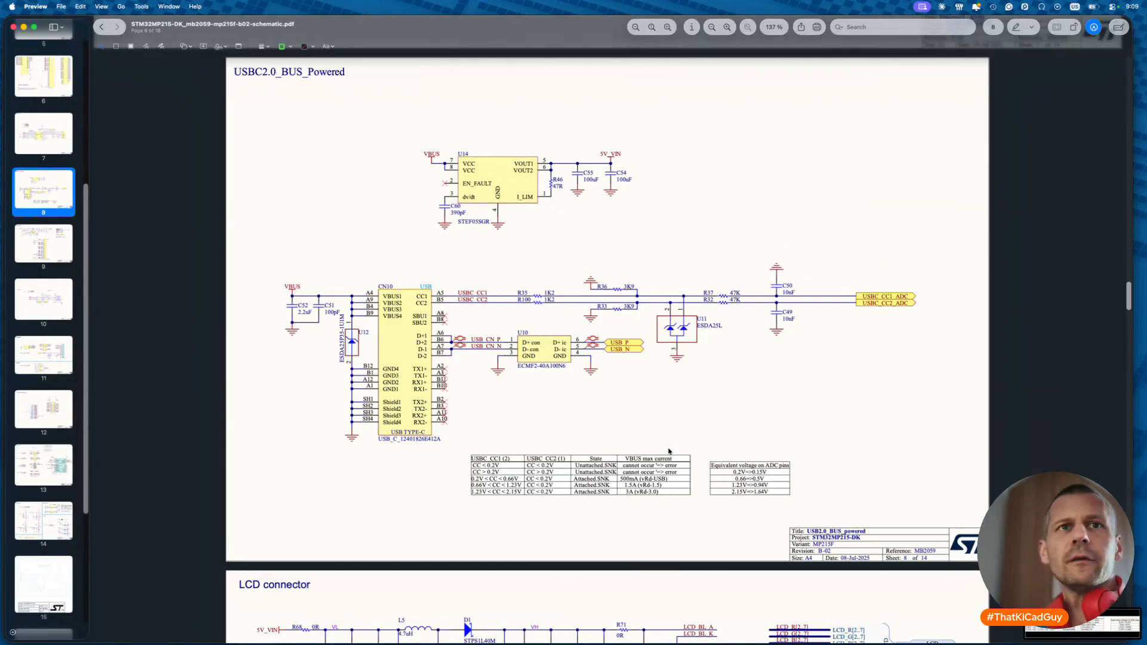
pyautogui.press('super+Tab')
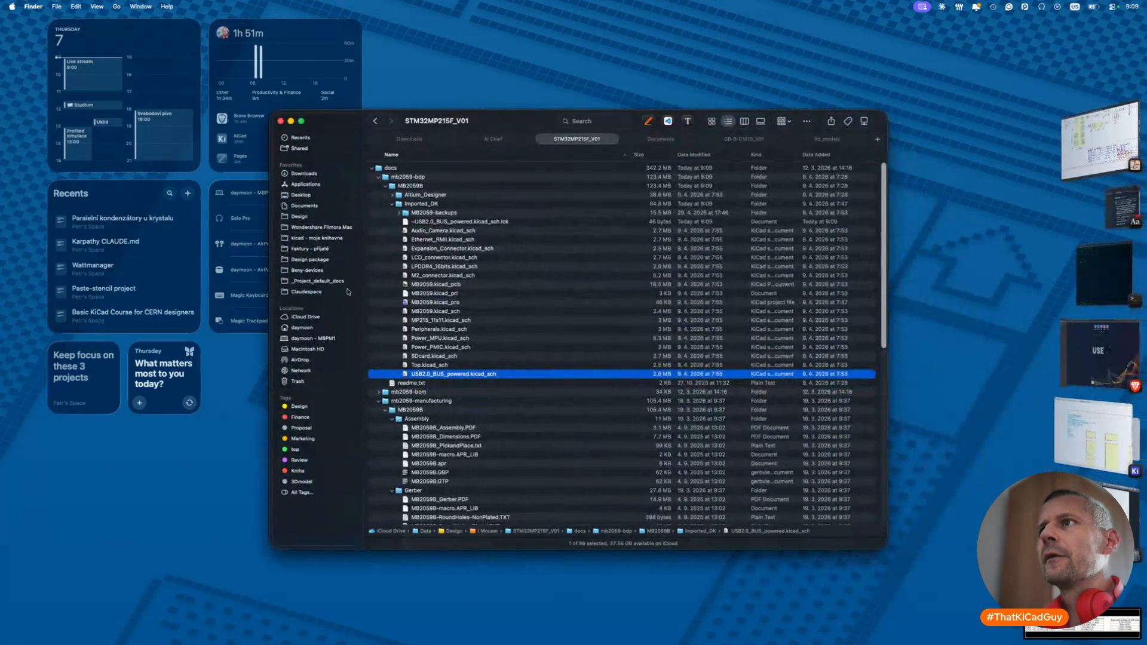
# - Locate and select today's table screenshot on the Desktop
pyautogui.click(420, 141)
pyautogui.click(315, 197)
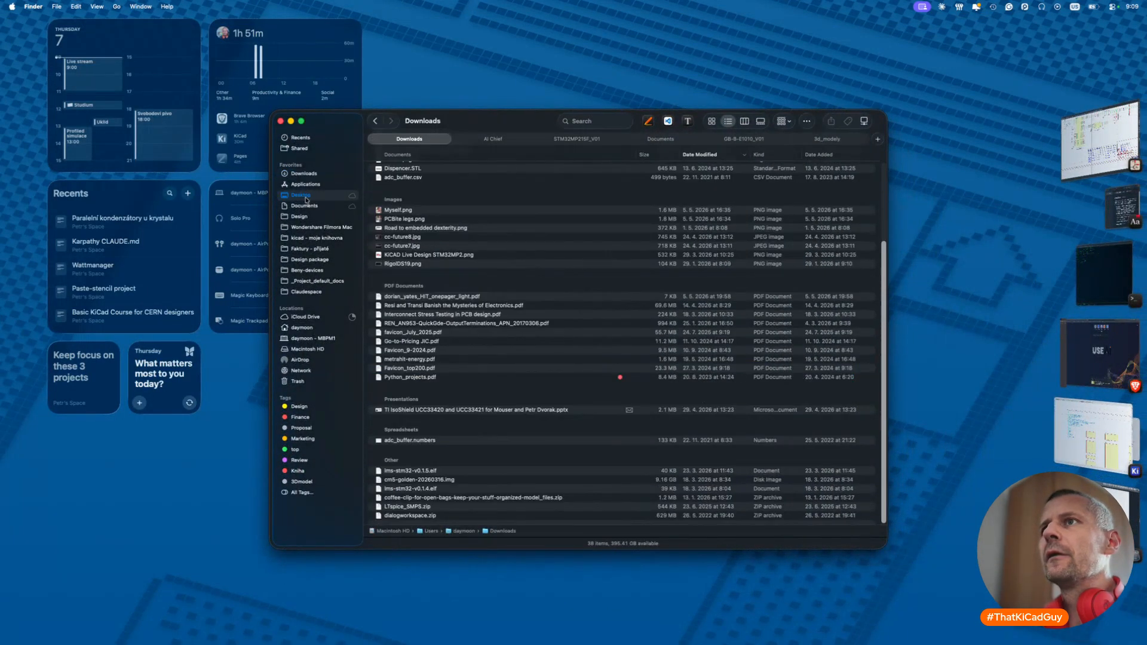
pyautogui.click(397, 205)
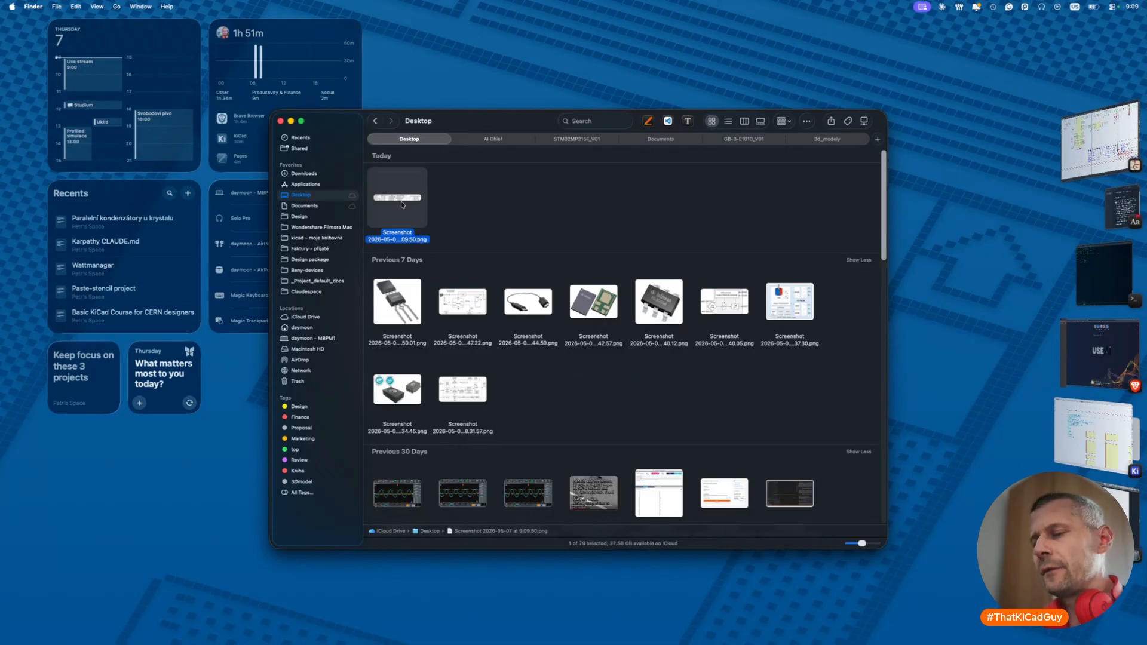
# - Return to the STM32MP215F_V01 project folder and select an item at its top level
pyautogui.click(572, 140)
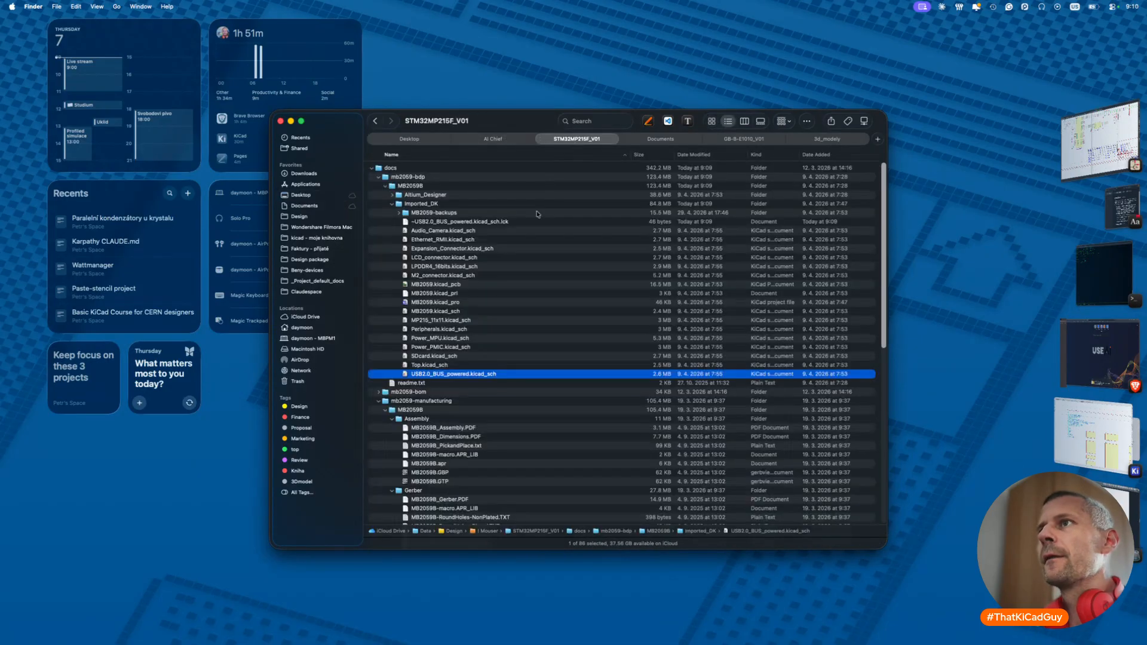
pyautogui.scroll(-20, 453, 378)
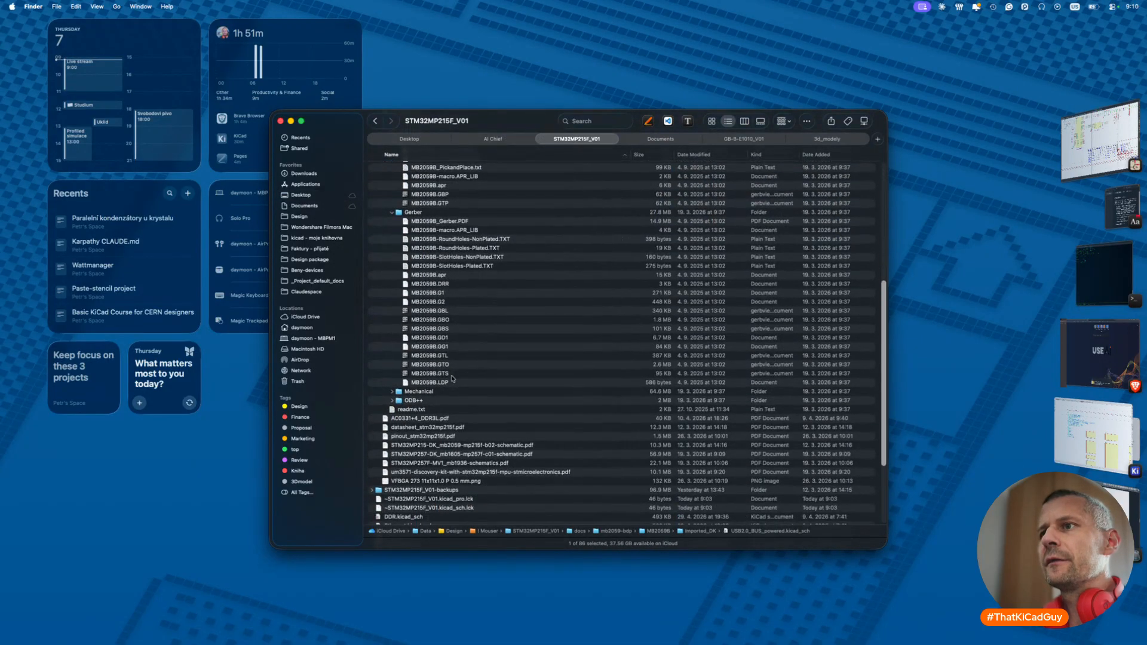
pyautogui.scroll(5, 443, 332)
pyautogui.scroll(-6, 442, 332)
pyautogui.scroll(10, 434, 407)
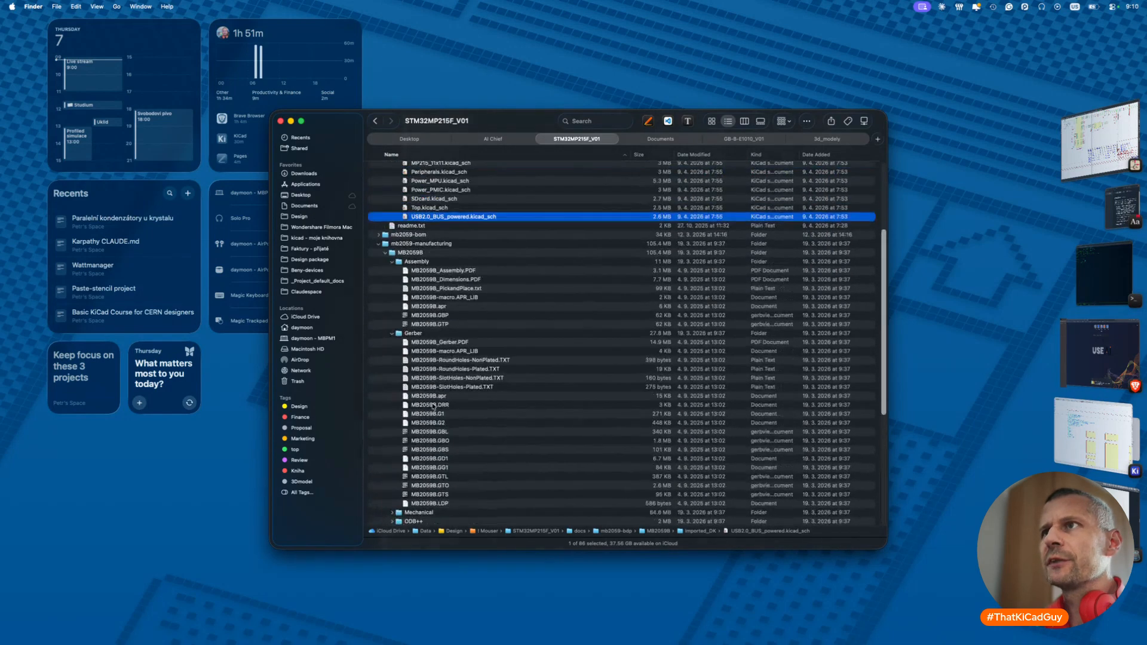
pyautogui.scroll(6, 426, 295)
pyautogui.scroll(-13, 426, 295)
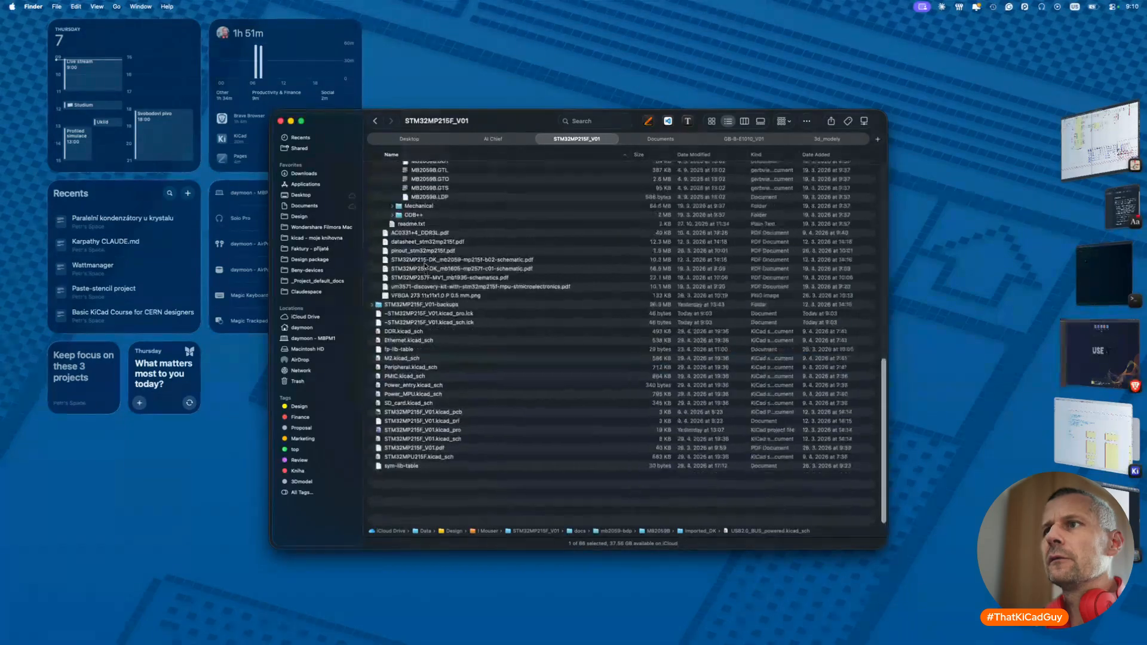
pyautogui.click(422, 355)
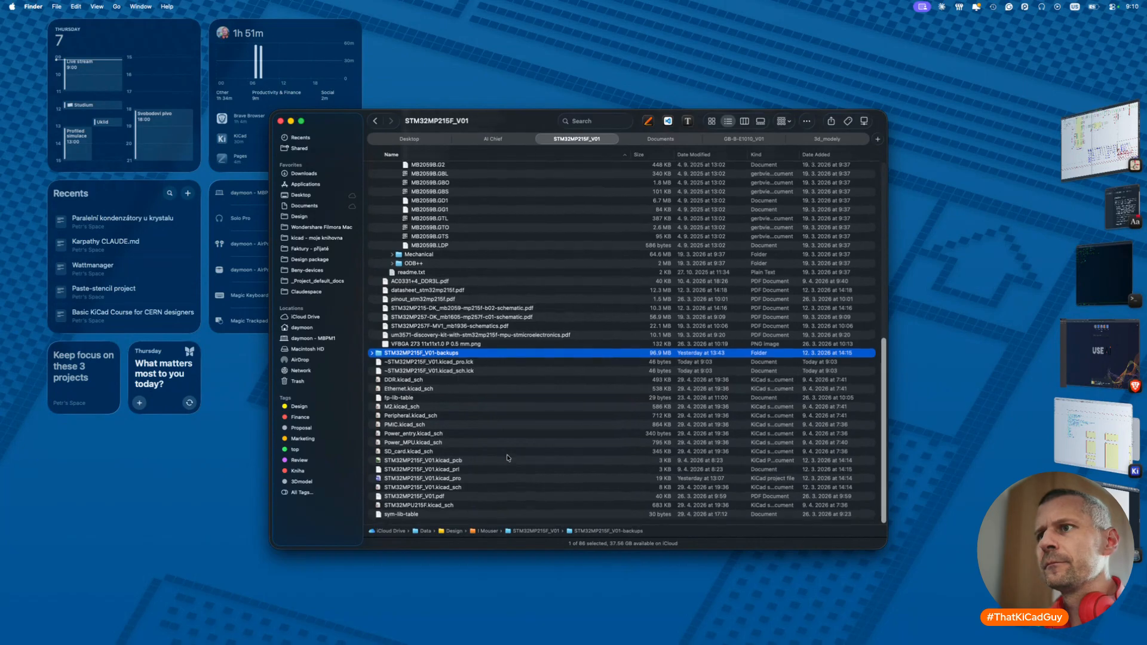
pyautogui.click(485, 517)
# - Create a pics folder in the project and paste the screenshot into it
pyautogui.press('super+shift+n')
pyautogui.write('pics')
pyautogui.press('Return')
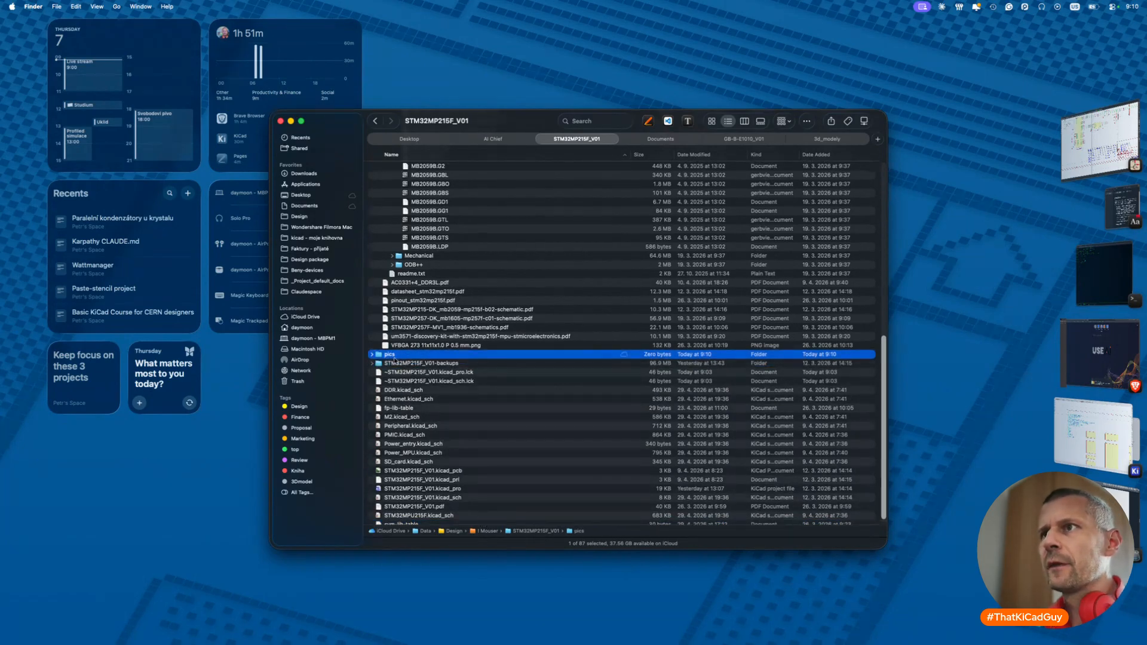
pyautogui.doubleClick(395, 358)
pyautogui.press('super+v')
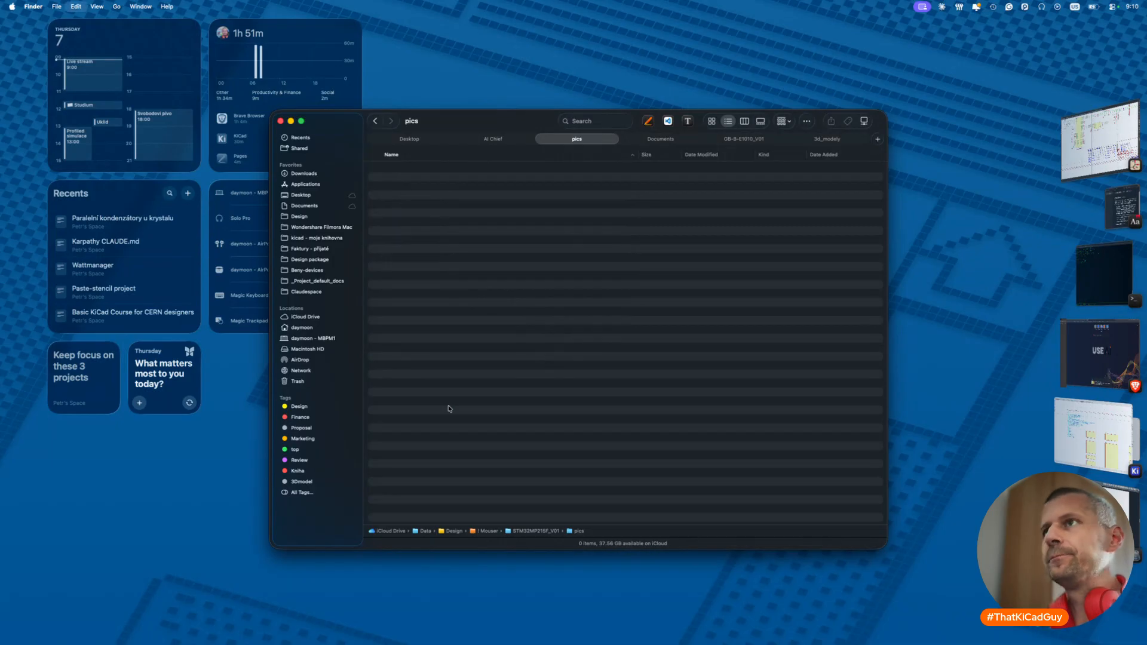
# - Rename the pasted screenshot to VBUS_table.png
pyautogui.click(461, 169)
pyautogui.press('Return')
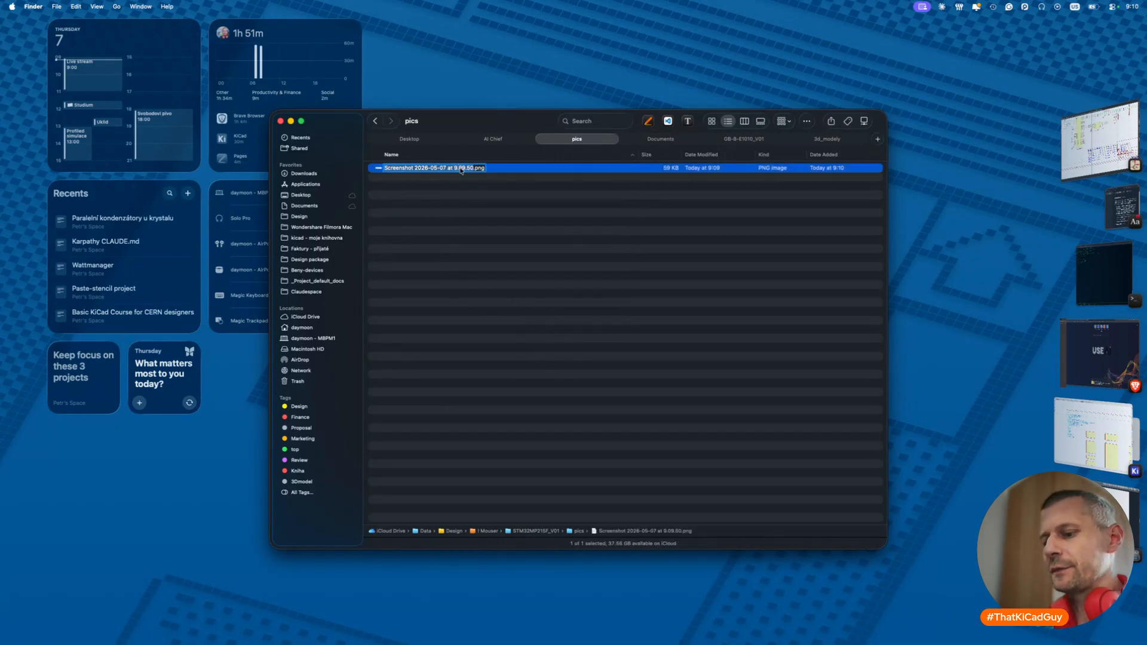
pyautogui.write('VBUS_table')
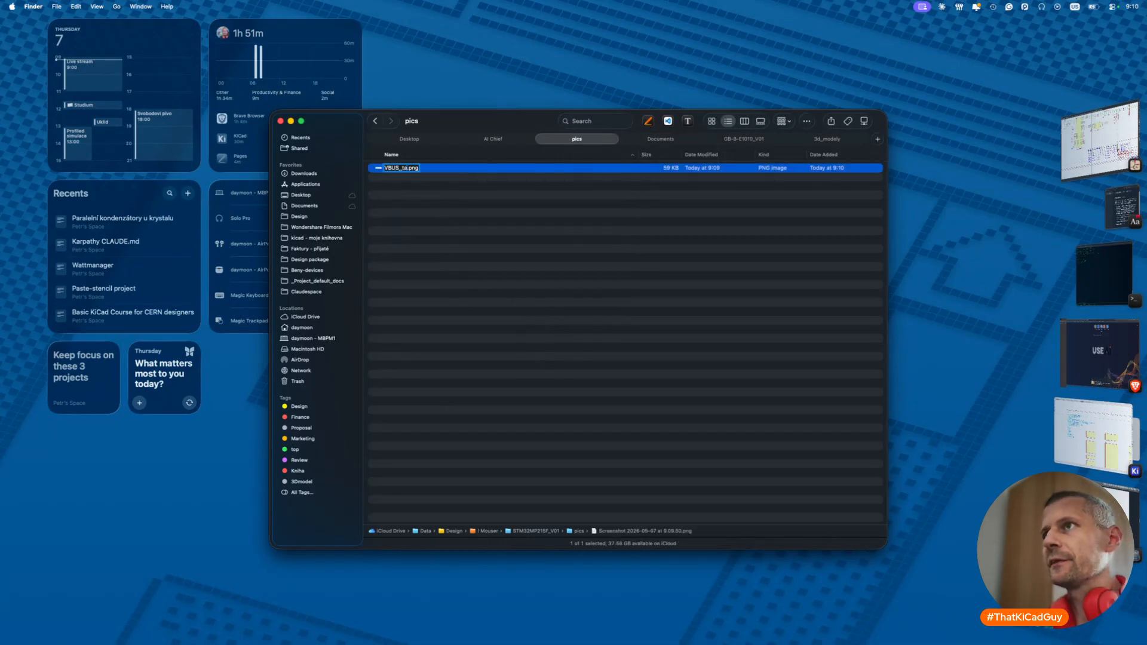
pyautogui.press('Return')
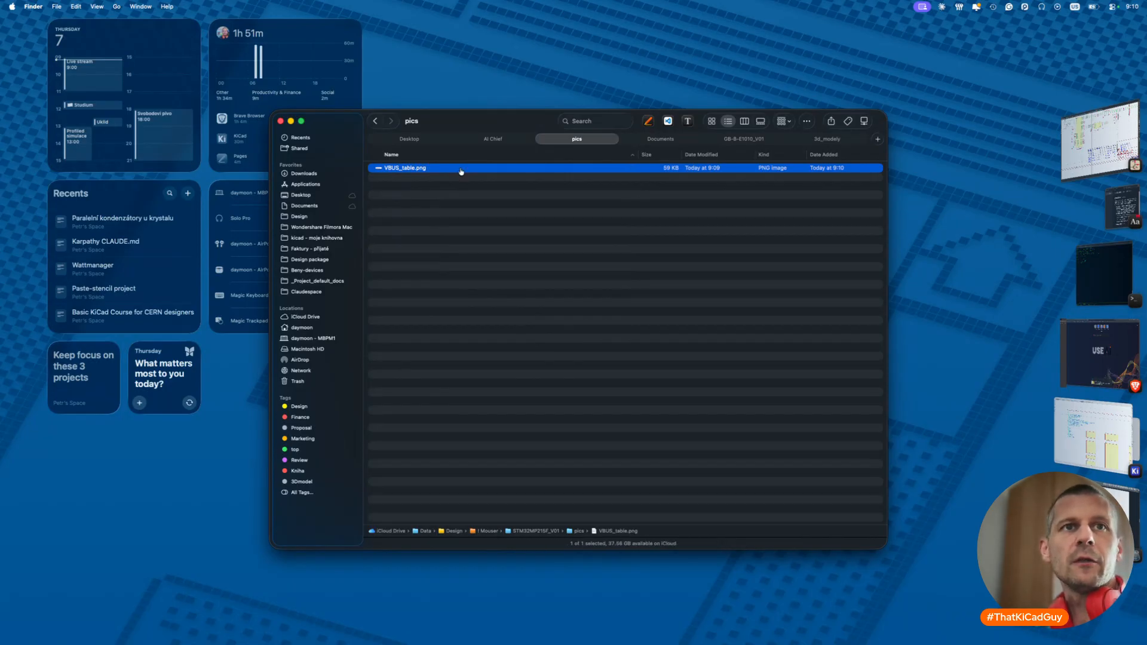
pyautogui.press('super+Tab')
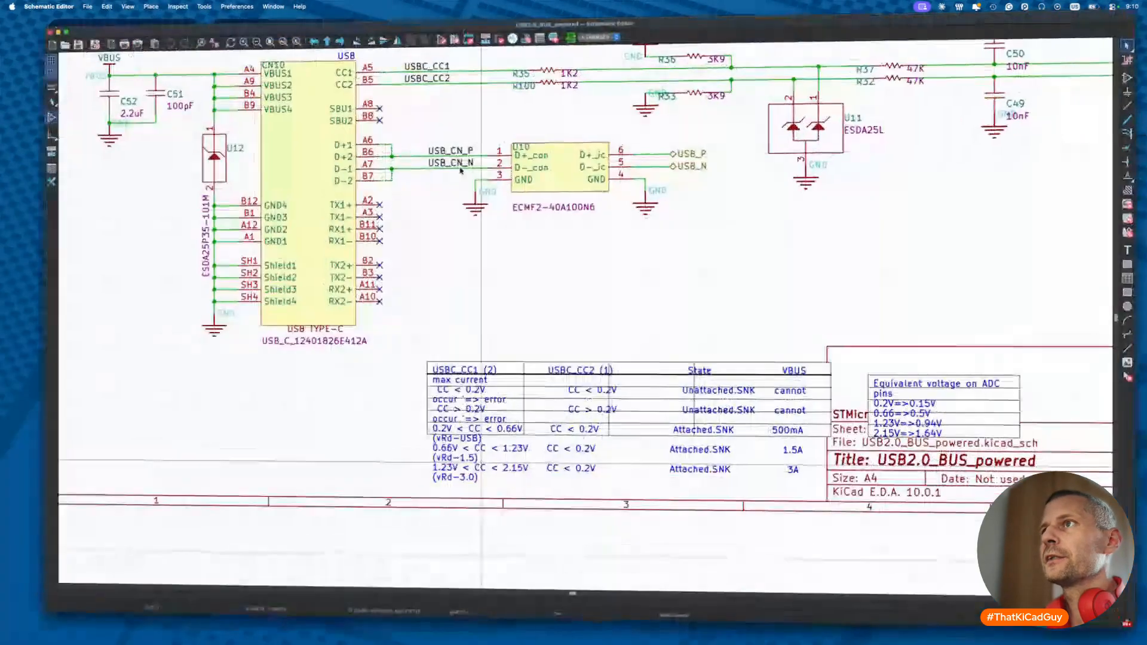
# - Box-select the whole USB-C input circuit on the imported sheet for copying
pyautogui.scroll(-3, 510, 251)
pyautogui.moveTo(219, 91); pyautogui.dragTo(960, 460)
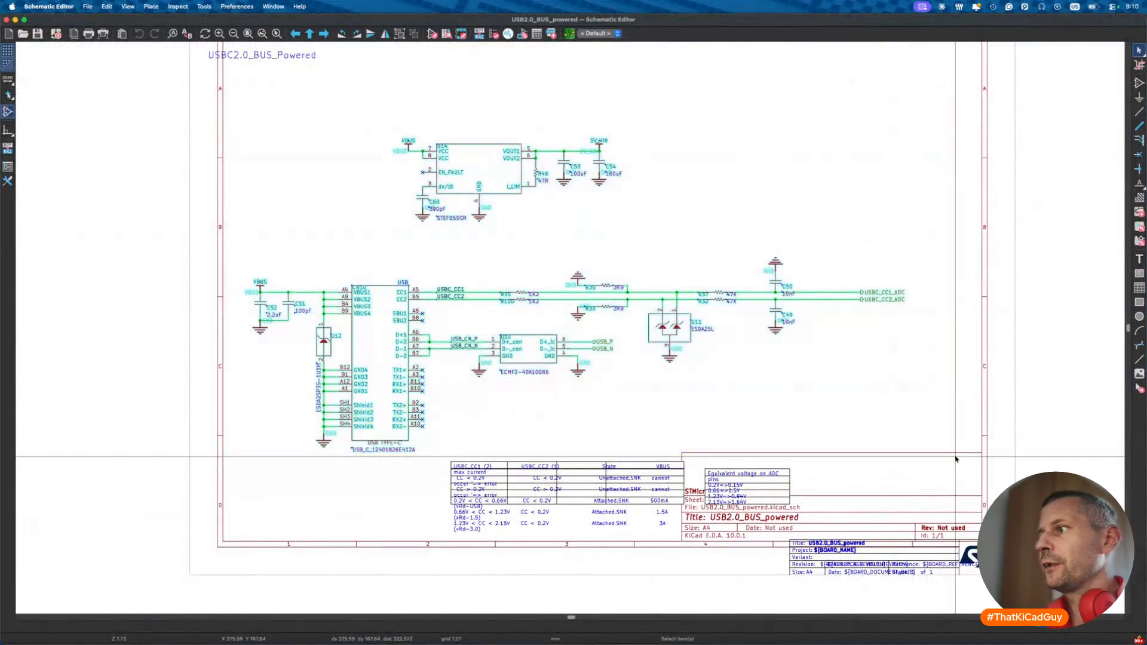
pyautogui.scroll(3, 697, 334)
pyautogui.press('super+Tab')
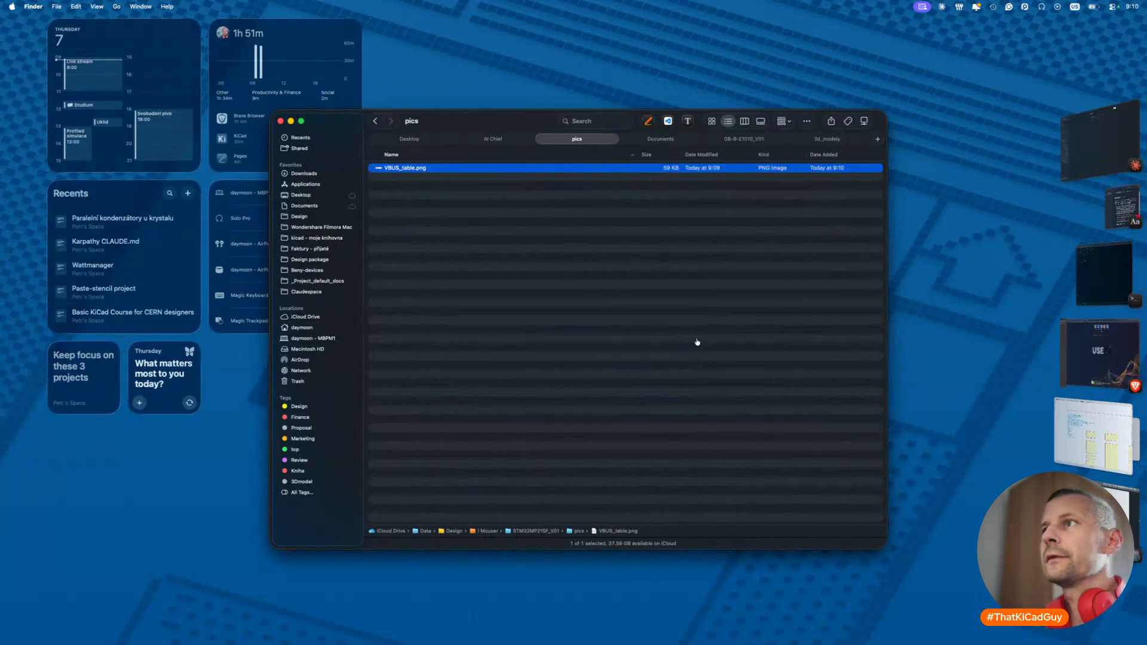
pyautogui.press('super+Tab')
# - Enter the Power entry sheet and move the USBC2.0_BUS_Powered label into the title block
pyautogui.doubleClick(615, 326)
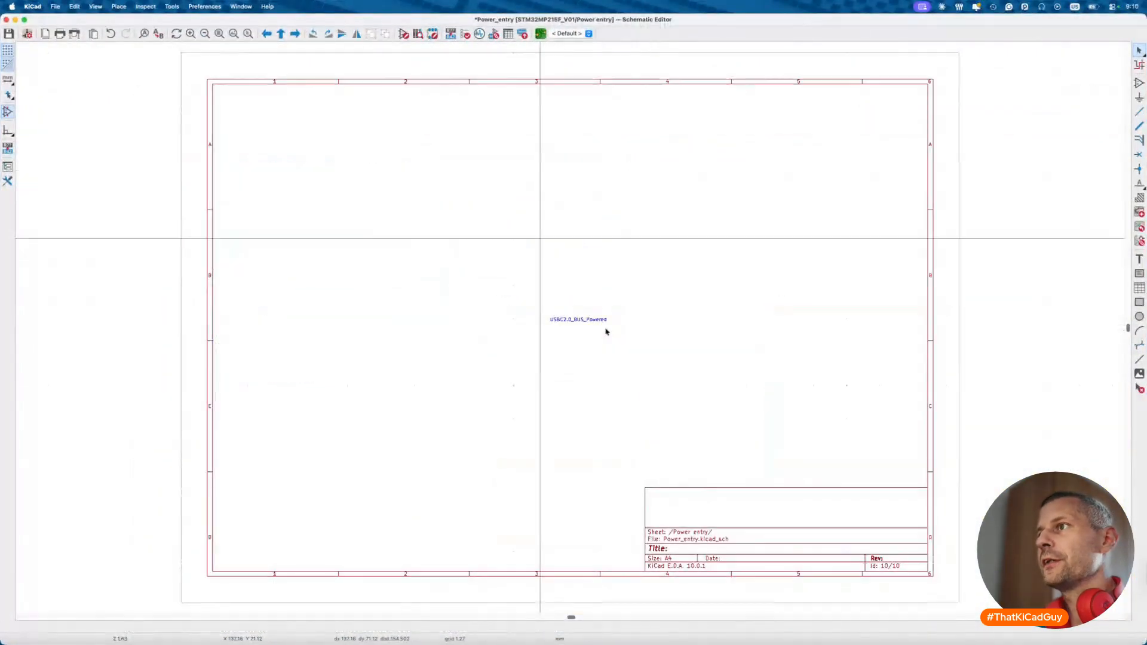
pyautogui.click(604, 320)
pyautogui.moveTo(604, 321); pyautogui.dragTo(825, 508)
pyautogui.click(492, 271)
# - Paste the copied USB-C circuit above the Power entry sheet frame
pyautogui.press('super+v')
pyautogui.scroll(5, 267, 277)
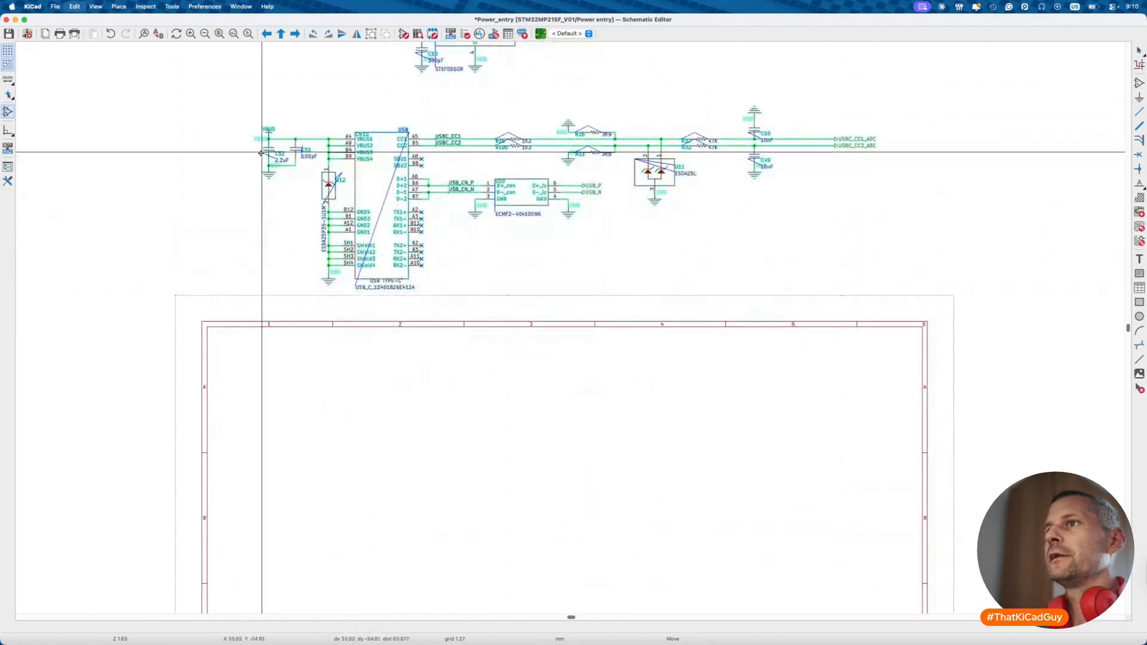
pyautogui.click(259, 176)
pyautogui.scroll(-10, 456, 500)
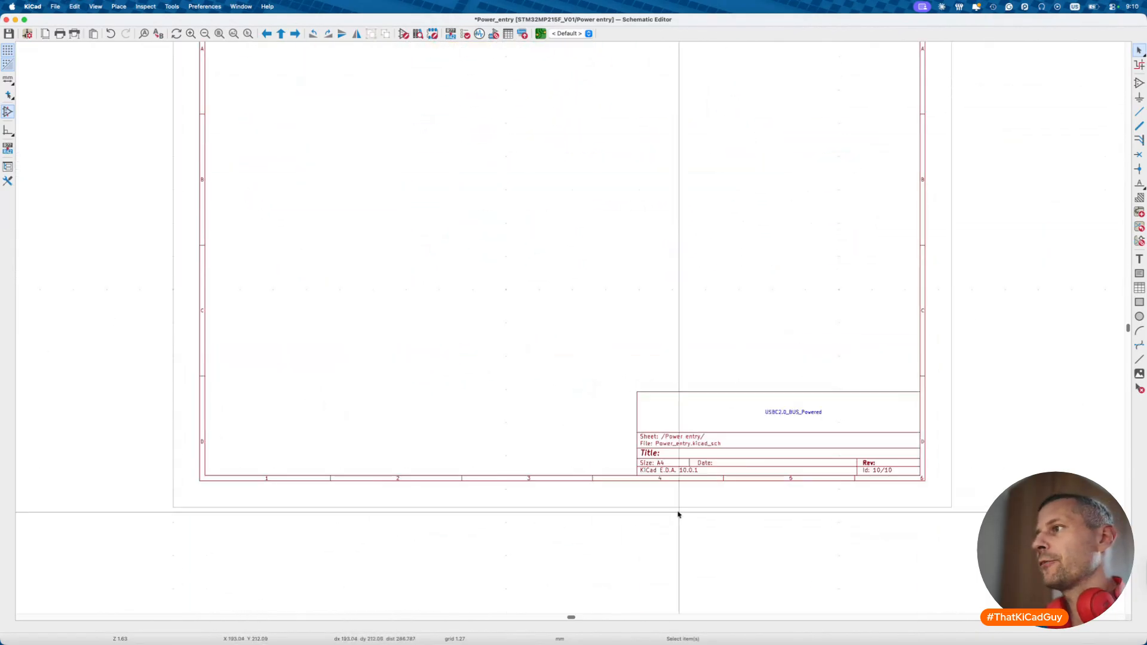
# - Retype the title-block heading as 'Power entry'
pyautogui.doubleClick(794, 412)
pyautogui.write('Power')
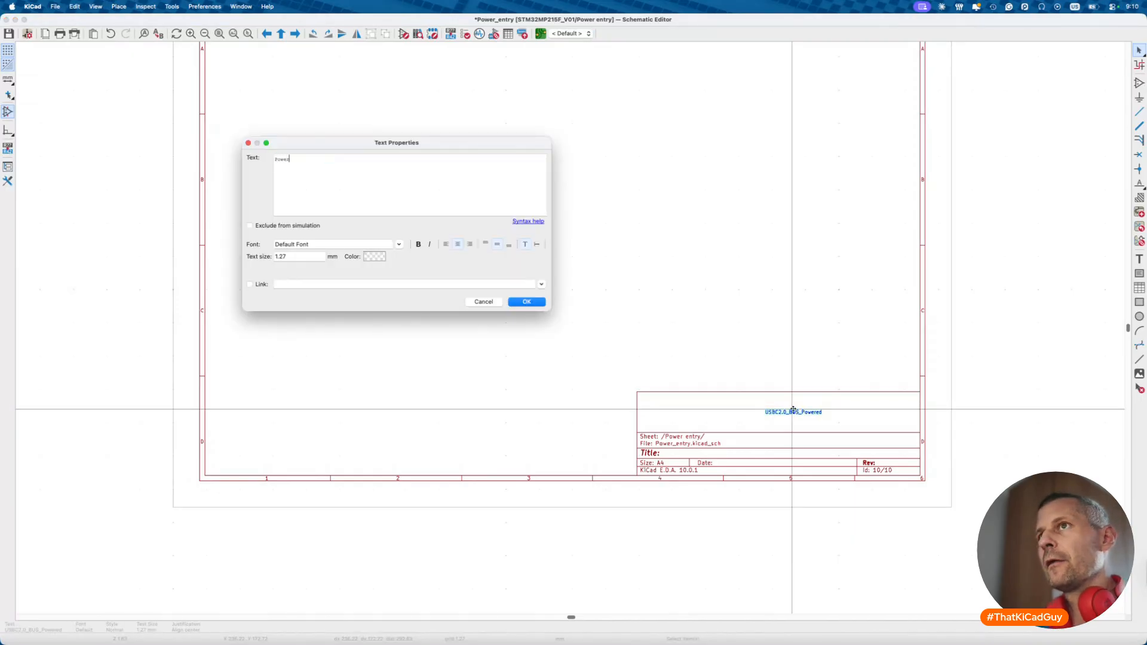
pyautogui.press('BackSpace')
pyautogui.write('r entry')
pyautogui.press('Return')
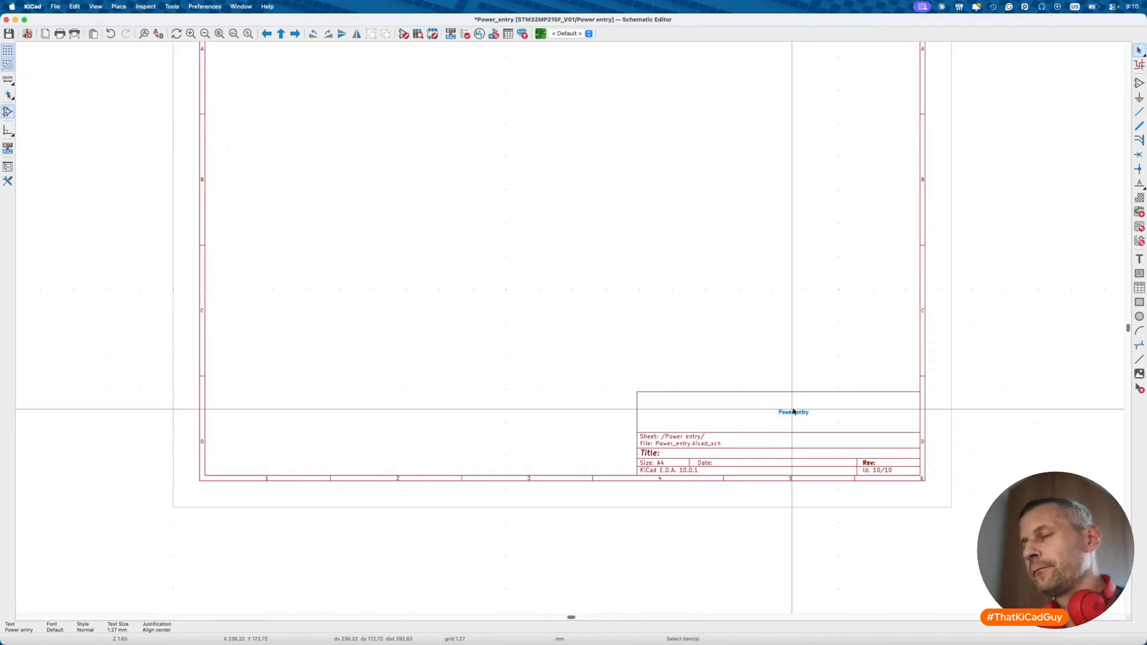
# - Set the Power entry heading's text size to 5 mm
pyautogui.doubleClick(793, 412)
pyautogui.click(320, 257)
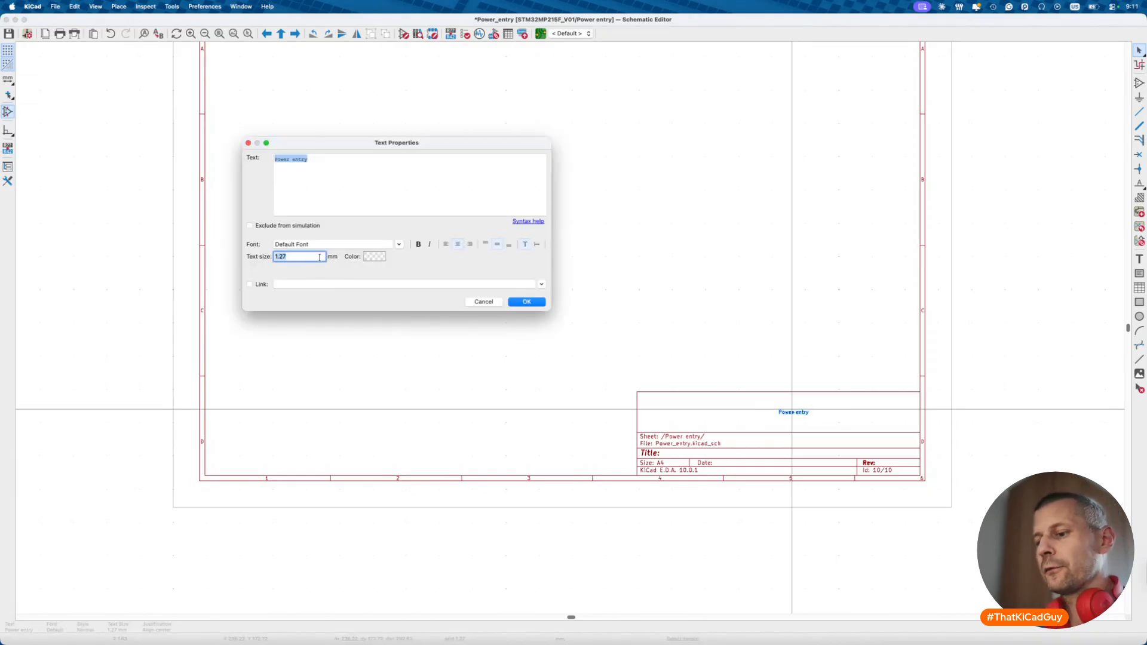
pyautogui.write('5')
pyautogui.press('Return')
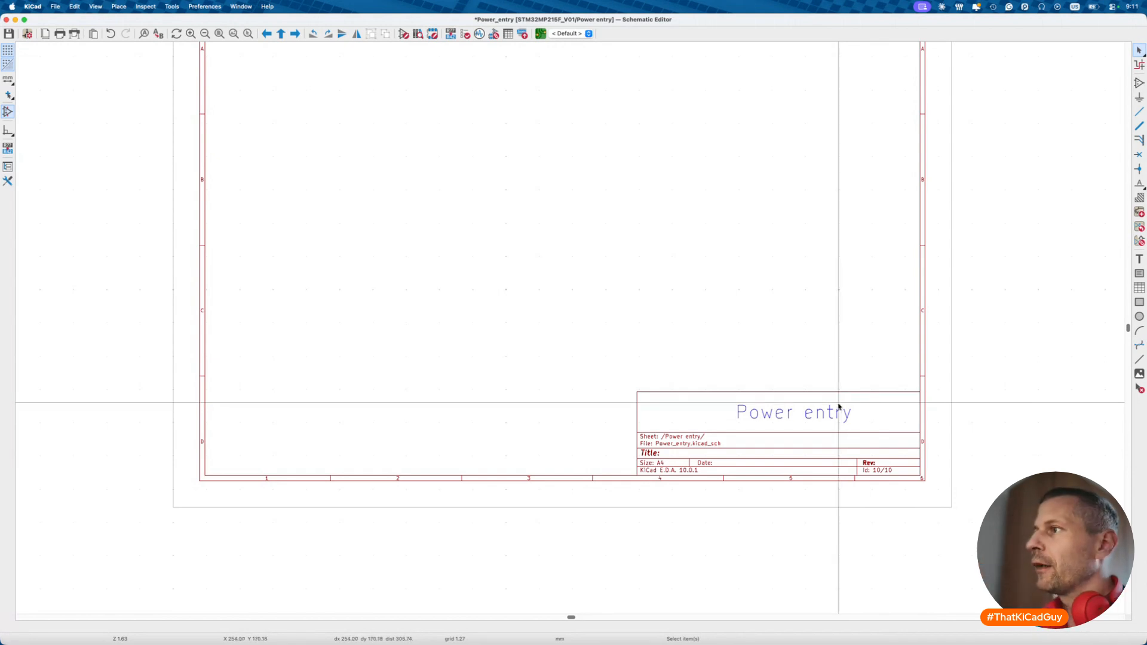
# - Nudge the Power entry heading into place within the title block and reopen its properties
pyautogui.press('m')
pyautogui.click(822, 407)
pyautogui.moveTo(615, 371); pyautogui.dragTo(930, 486)
pyautogui.moveTo(774, 425); pyautogui.dragTo(770, 420)
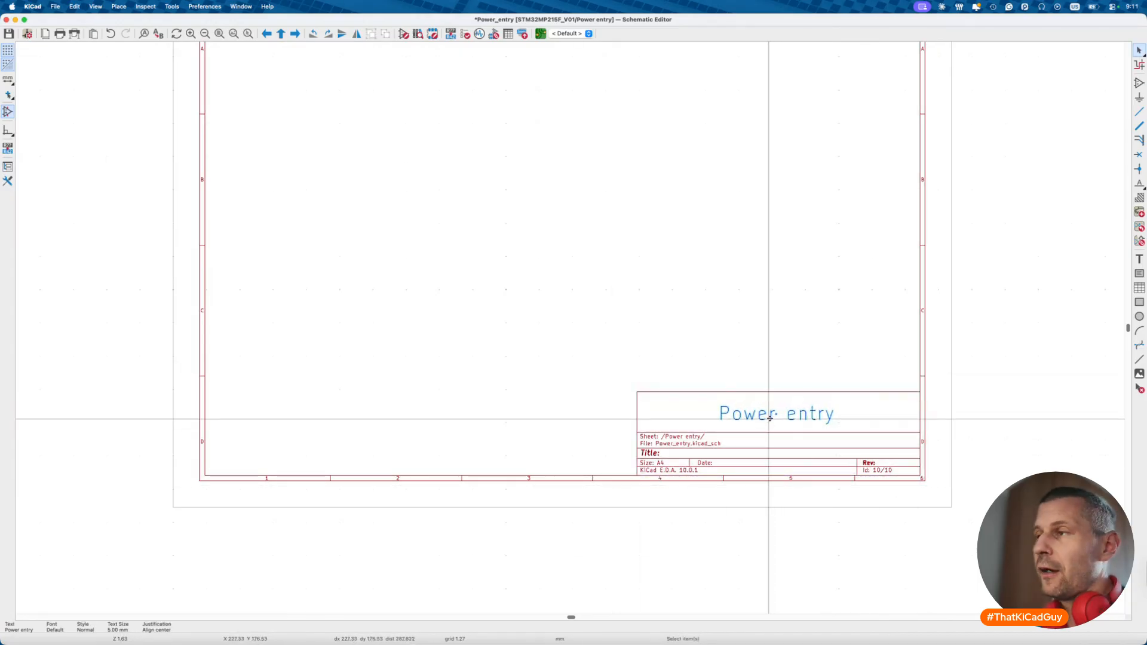
pyautogui.doubleClick(770, 418)
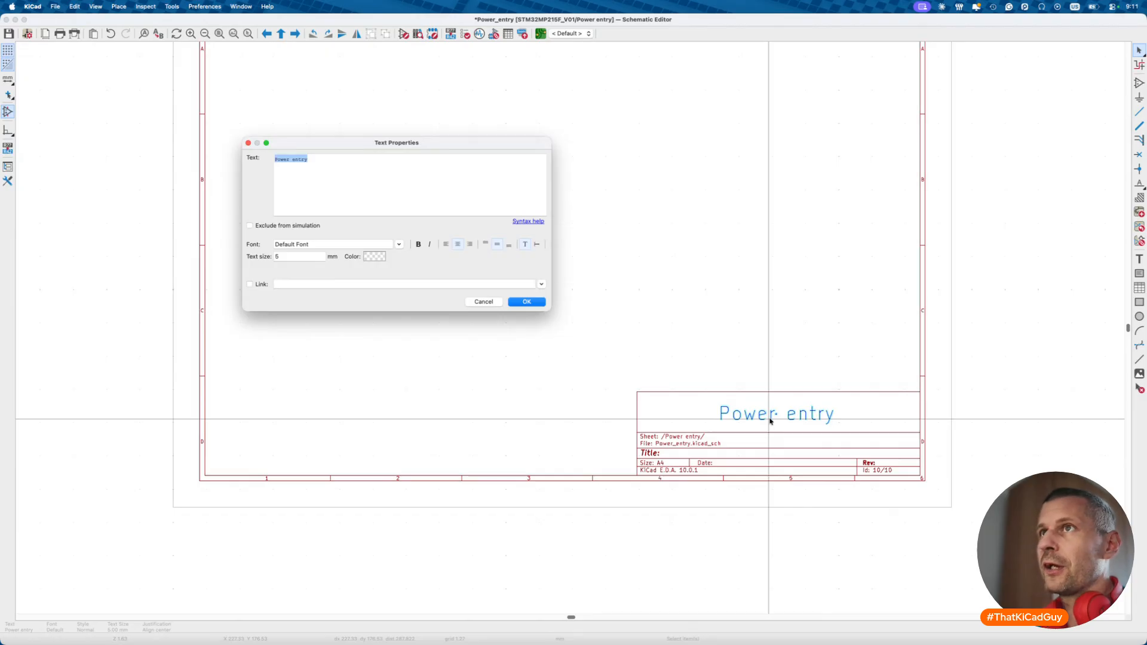
pyautogui.press('Tab')
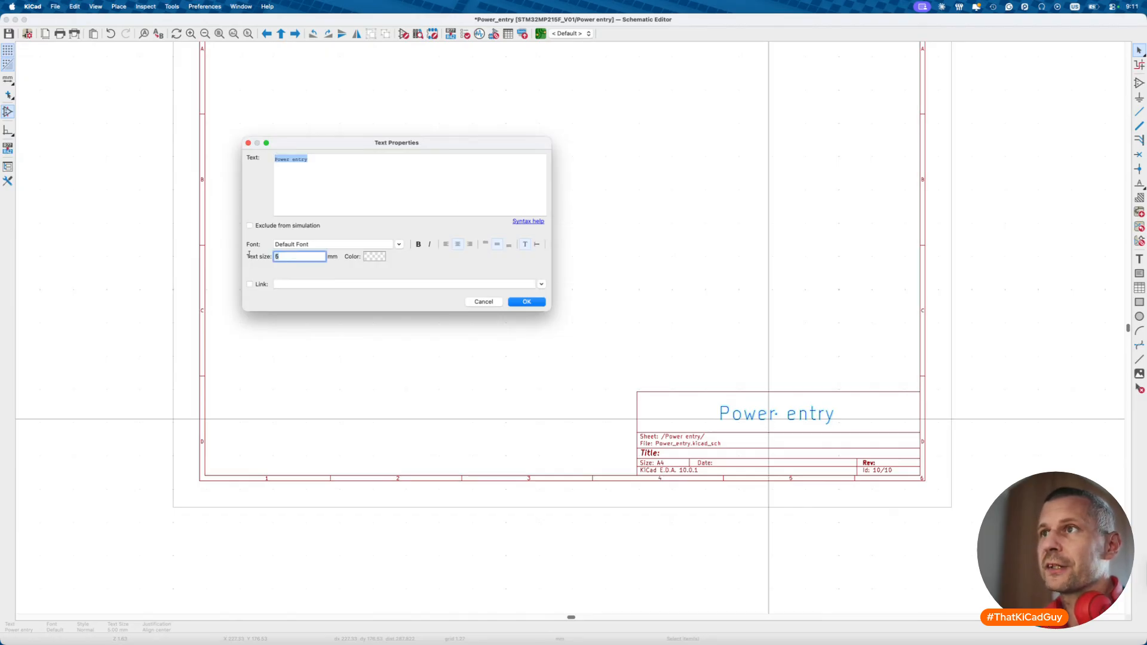
pyautogui.click(490, 302)
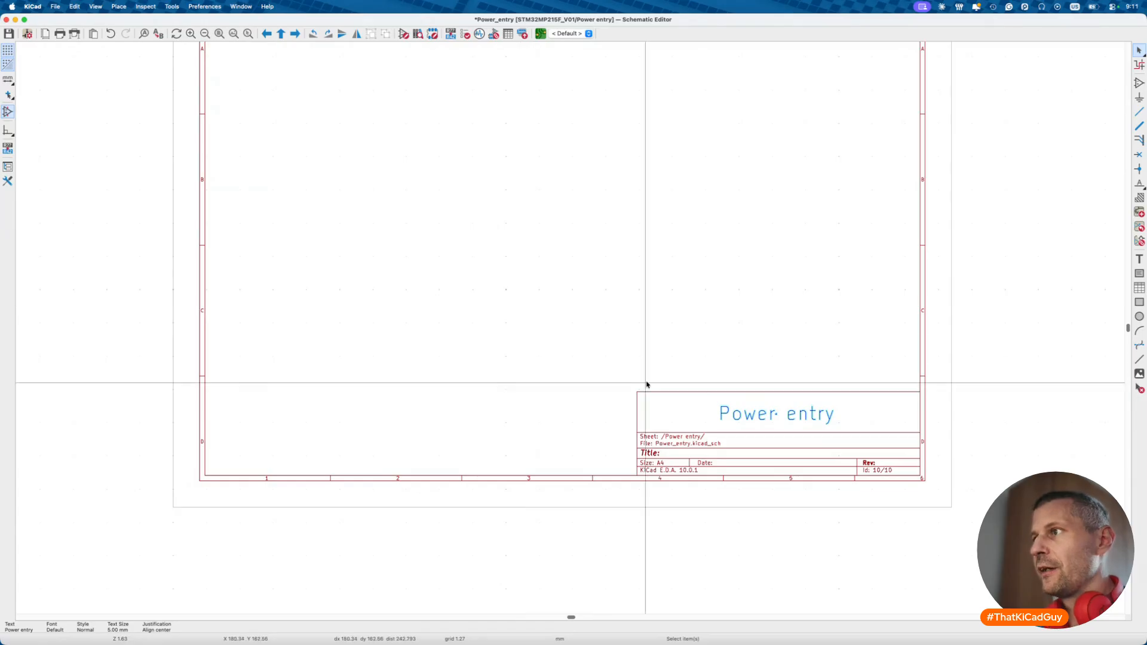
pyautogui.doubleClick(775, 416)
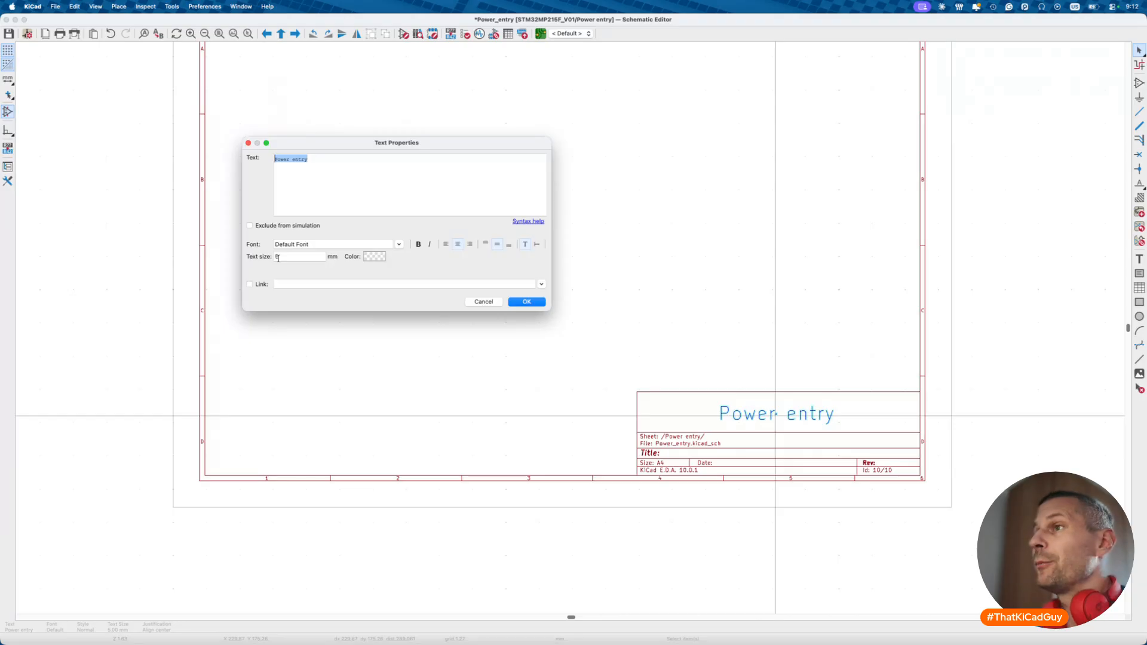
# - Confirm the Power entry heading's text properties and pan around the sheet
pyautogui.click(526, 301)
pyautogui.scroll(-4, 532, 338)
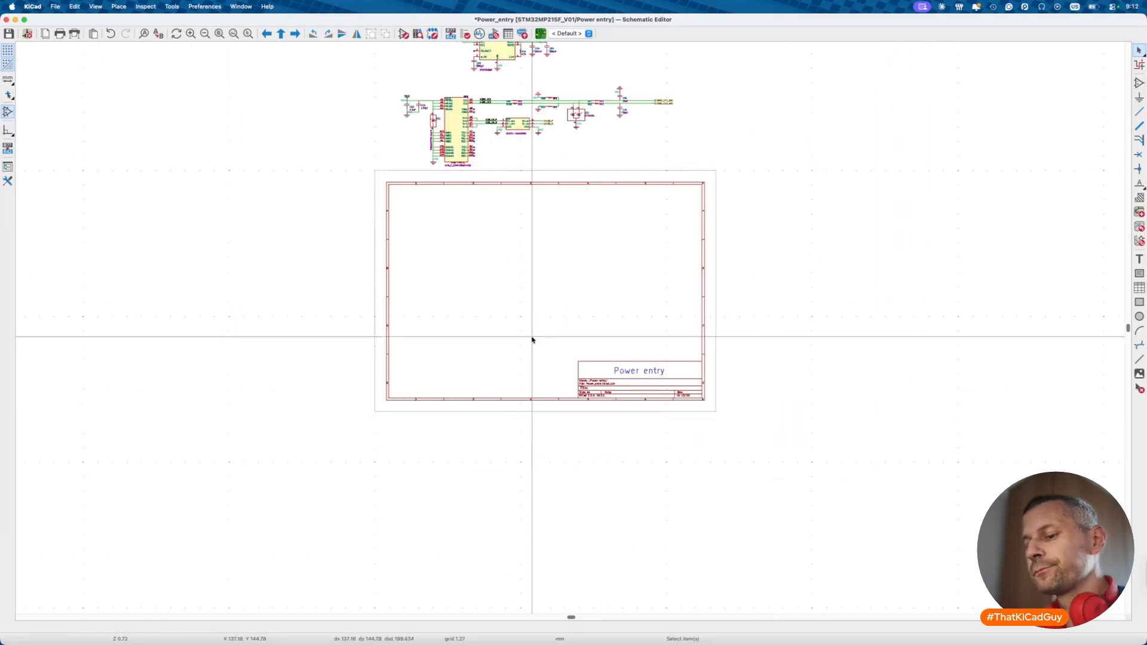
pyautogui.scroll(5, 532, 339)
pyautogui.hscroll(-3, 532, 339)
pyautogui.scroll(-2, 582, 323)
pyautogui.scroll(4, 582, 323)
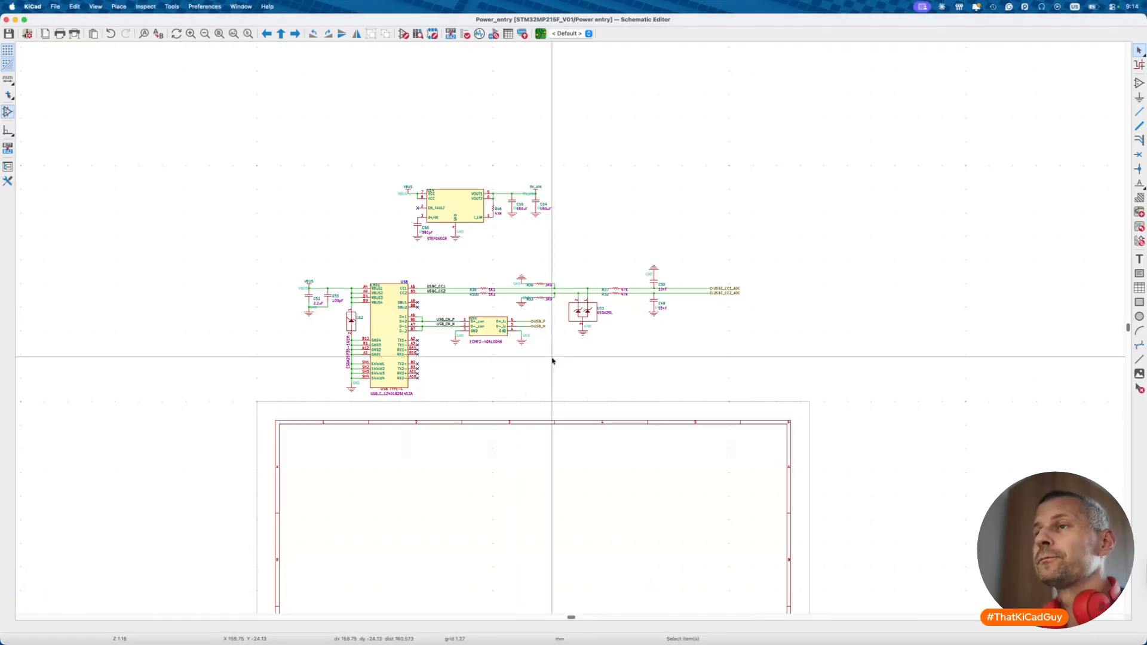
pyautogui.scroll(5, 379, 278)
pyautogui.moveTo(260, 167); pyautogui.dragTo(380, 297)
pyautogui.click(406, 279)
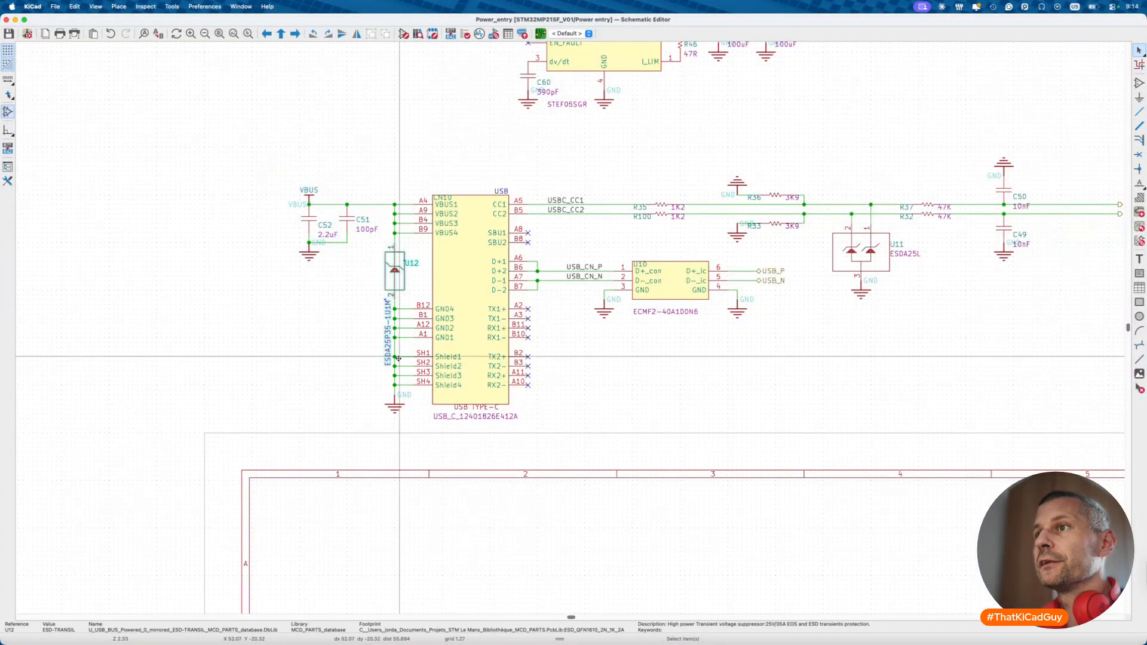
pyautogui.moveTo(354, 305); pyautogui.dragTo(481, 418)
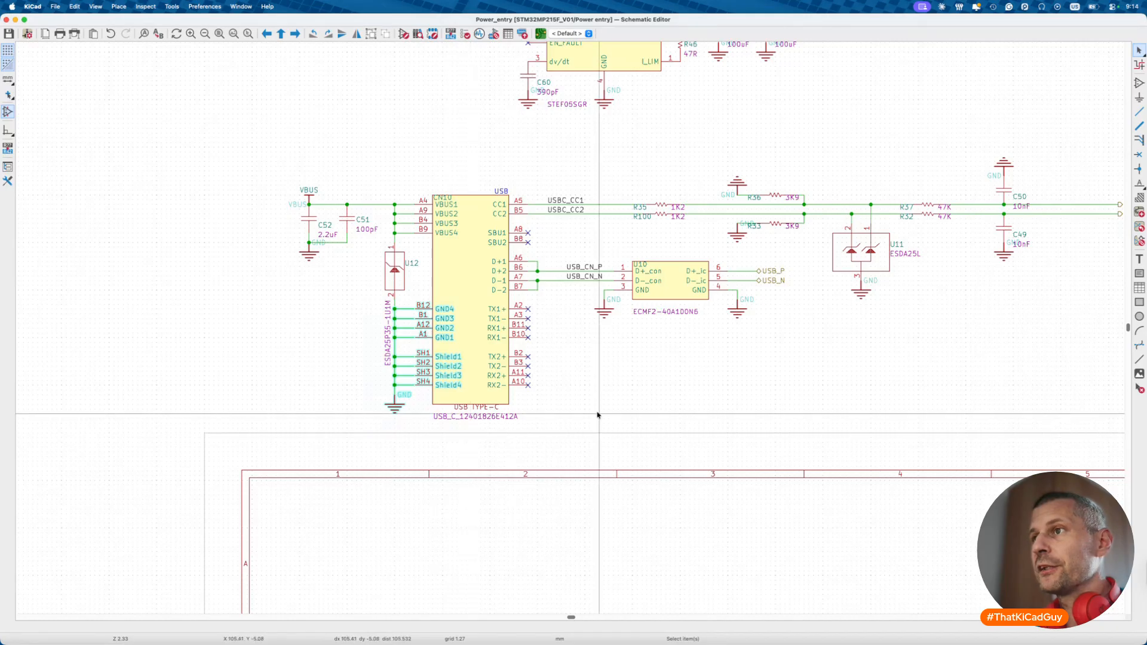
pyautogui.click(595, 415)
pyautogui.hscroll(4, 540, 371)
pyautogui.moveTo(428, 261); pyautogui.dragTo(692, 335)
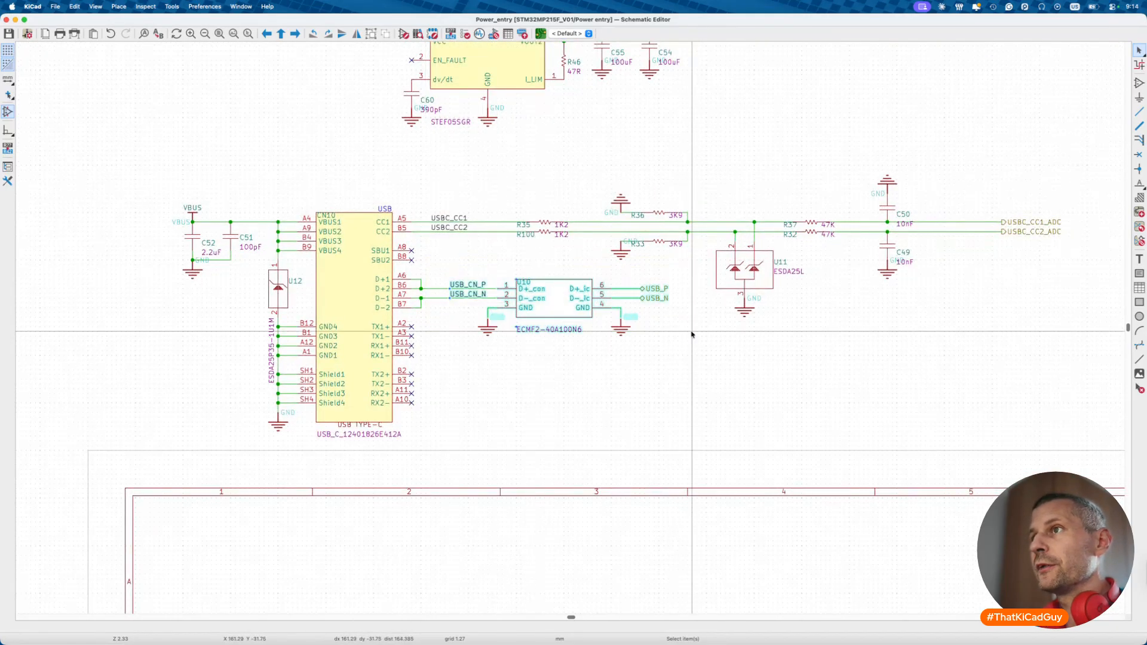
pyautogui.click(628, 355)
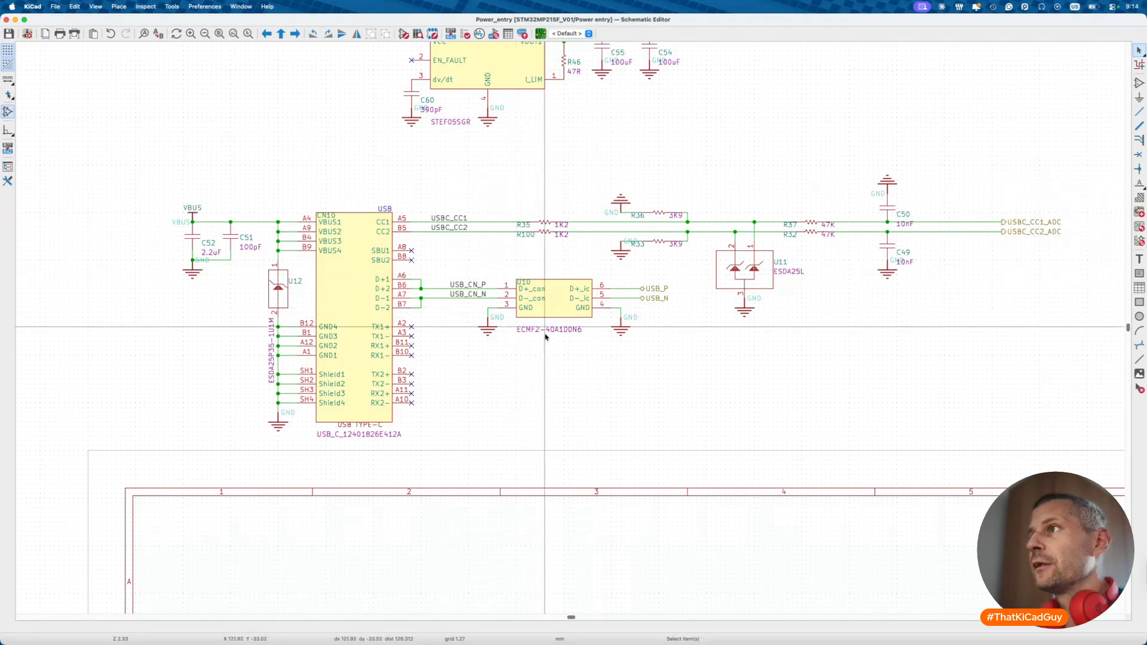
pyautogui.hscroll(2, 547, 335)
pyautogui.moveTo(432, 272); pyautogui.dragTo(695, 377)
pyautogui.click(603, 376)
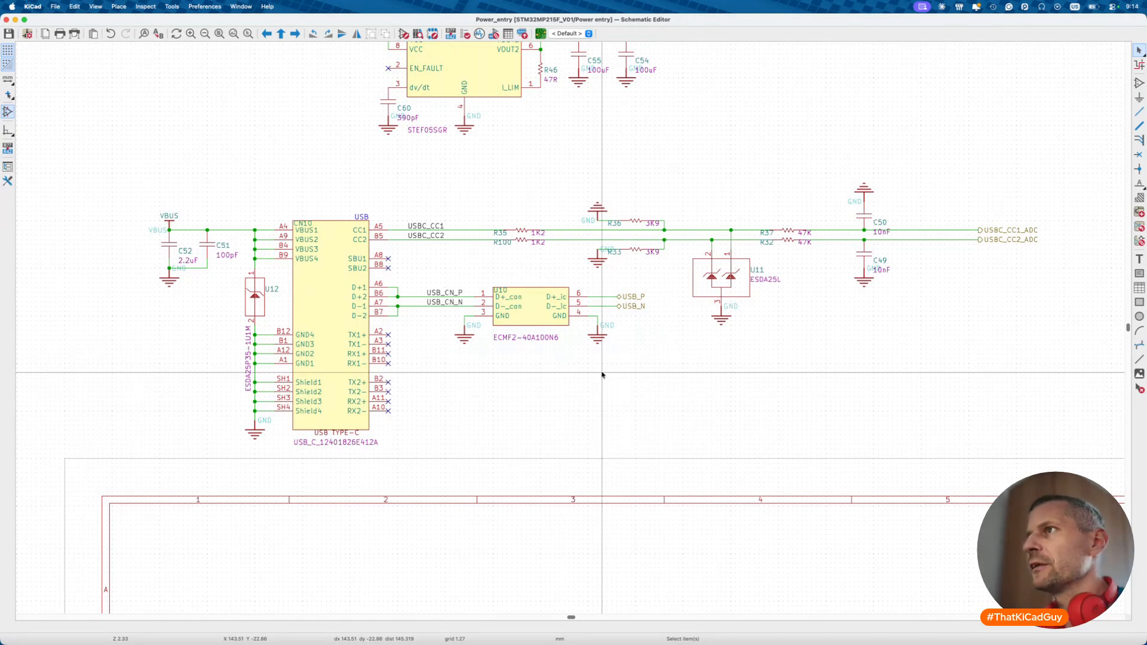
pyautogui.click(726, 282)
pyautogui.click(722, 354)
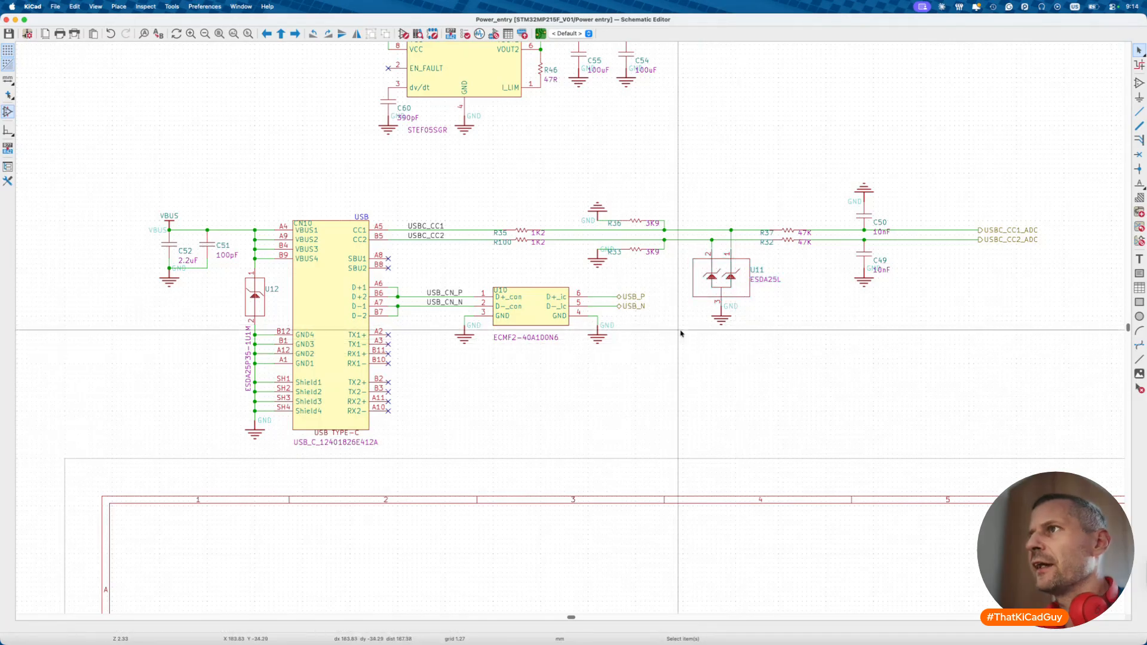
pyautogui.moveTo(563, 186); pyautogui.dragTo(671, 276)
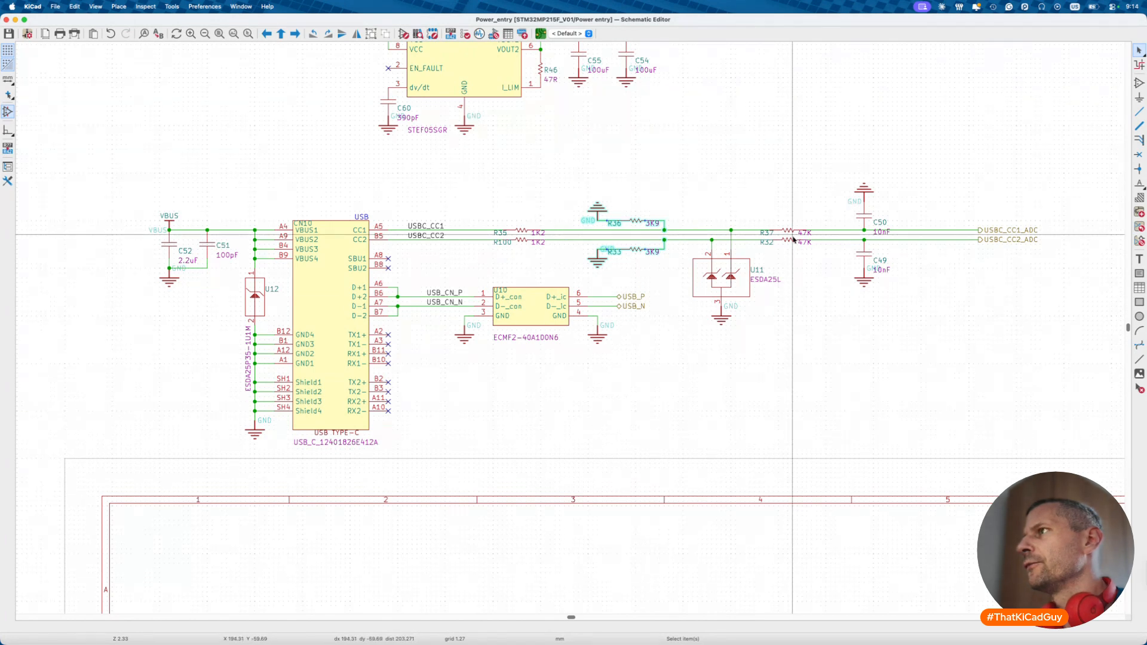
pyautogui.scroll(3, 794, 238)
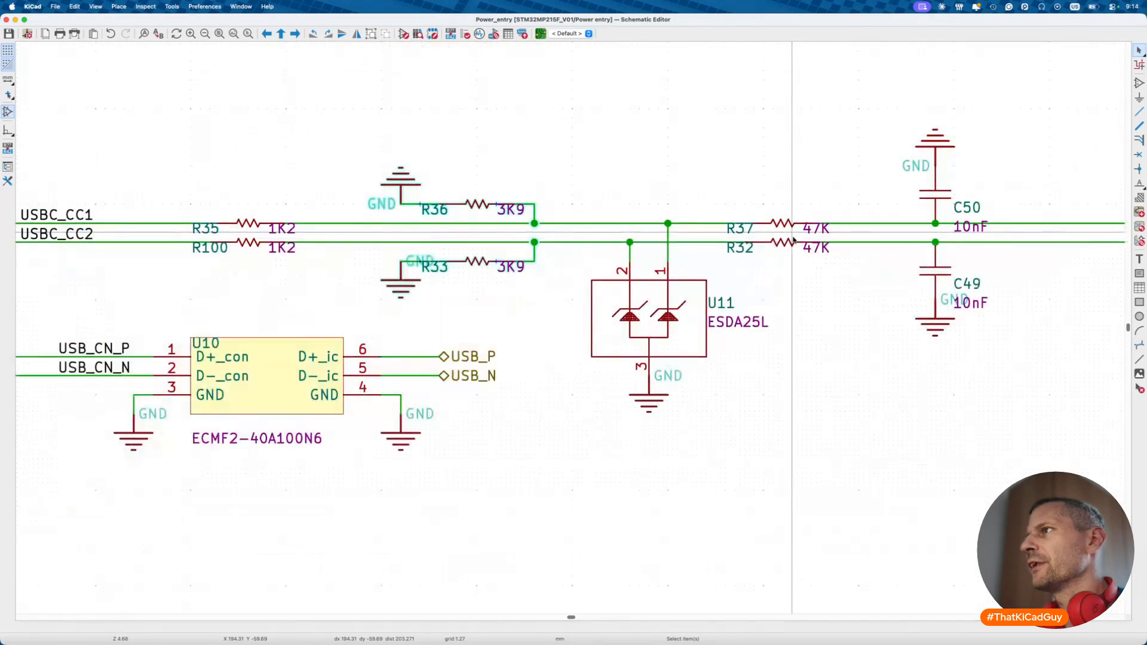
pyautogui.click(789, 233)
pyautogui.scroll(-3, 789, 231)
pyautogui.press('super+Tab')
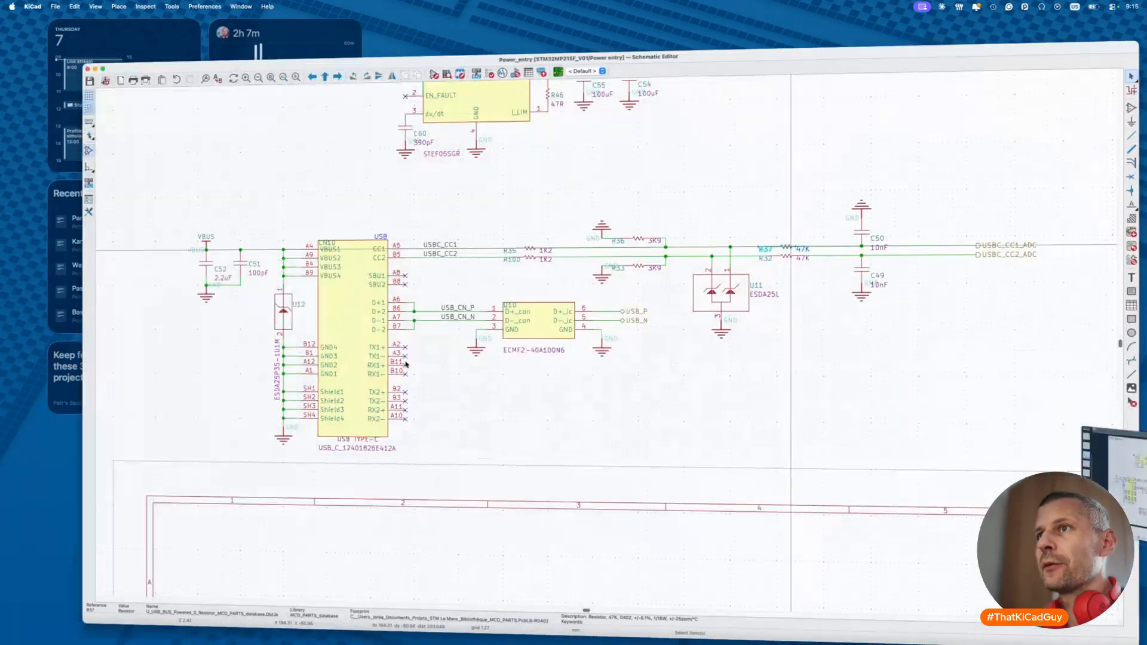
pyautogui.scroll(-5, 451, 389)
pyautogui.hscroll(-2, 450, 389)
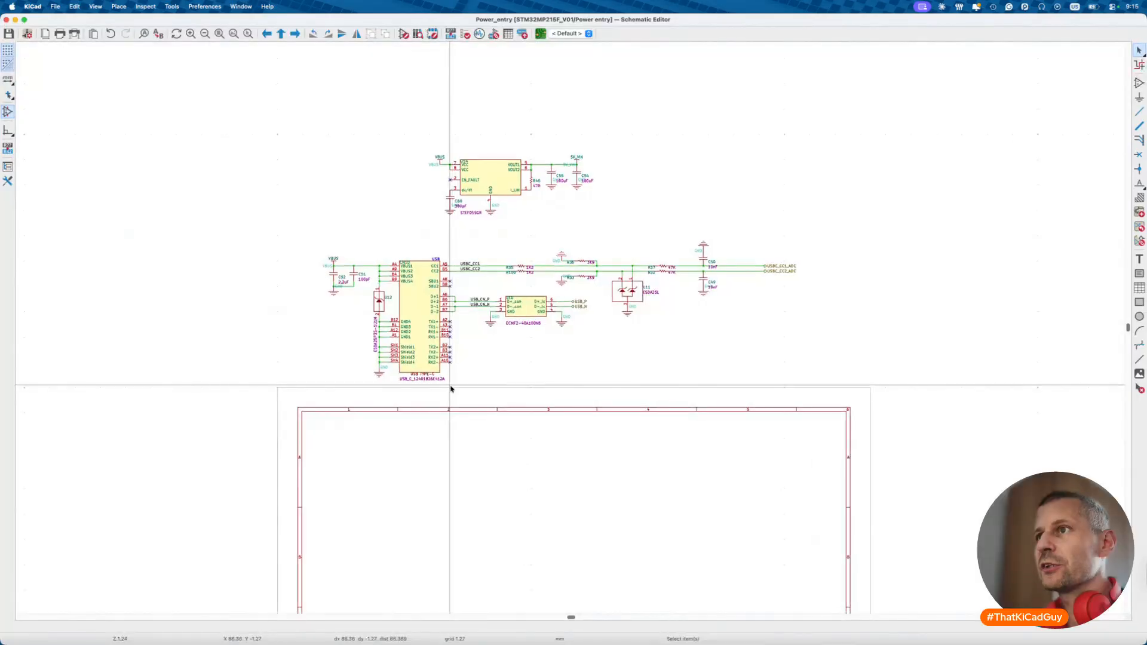
pyautogui.scroll(-4, 451, 481)
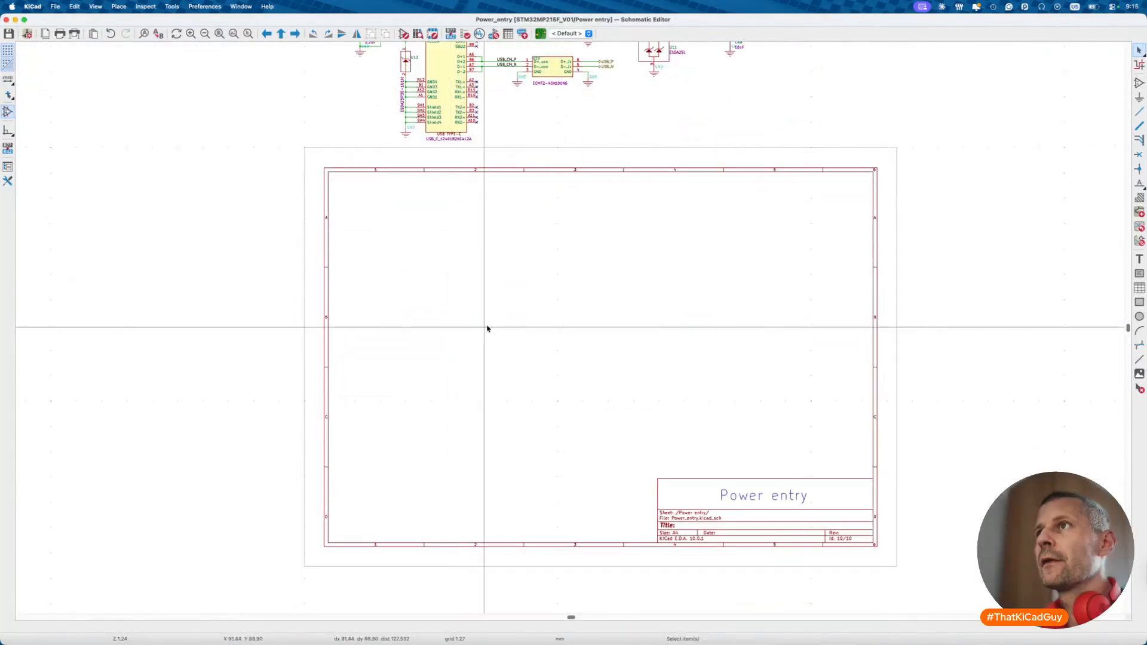
# - Search 'usb' and choose USB_C_USB2.0_SMD over USB_C_USB2.0_1.6mm
pyautogui.write('a!us')
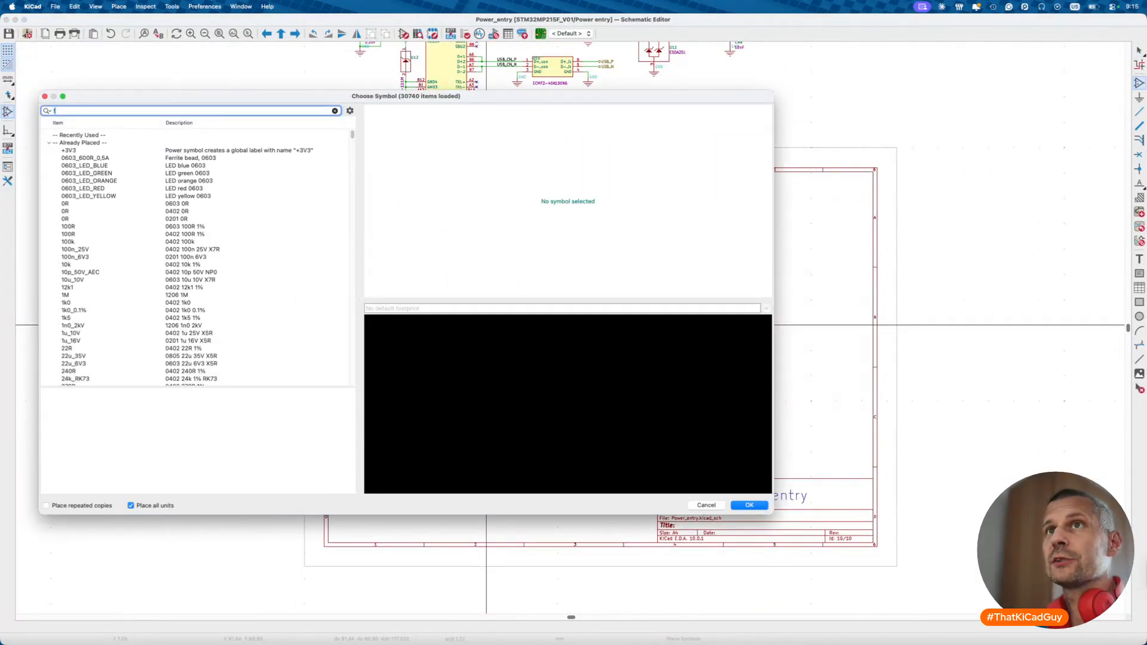
pyautogui.write('b')
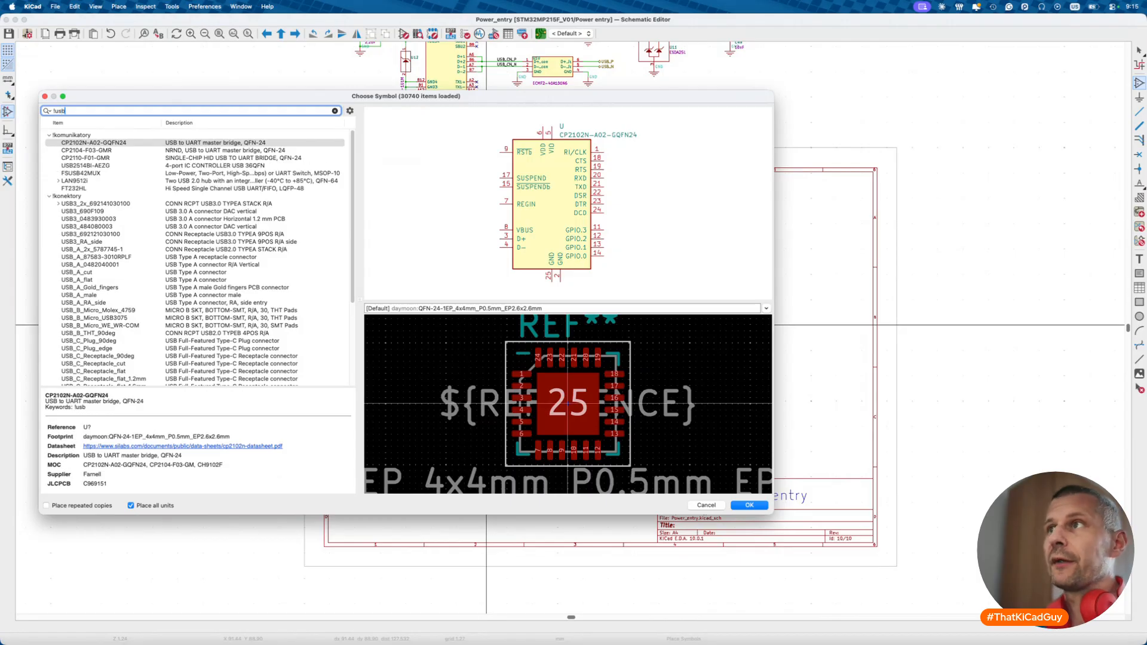
pyautogui.moveTo(329, 96); pyautogui.dragTo(593, 171)
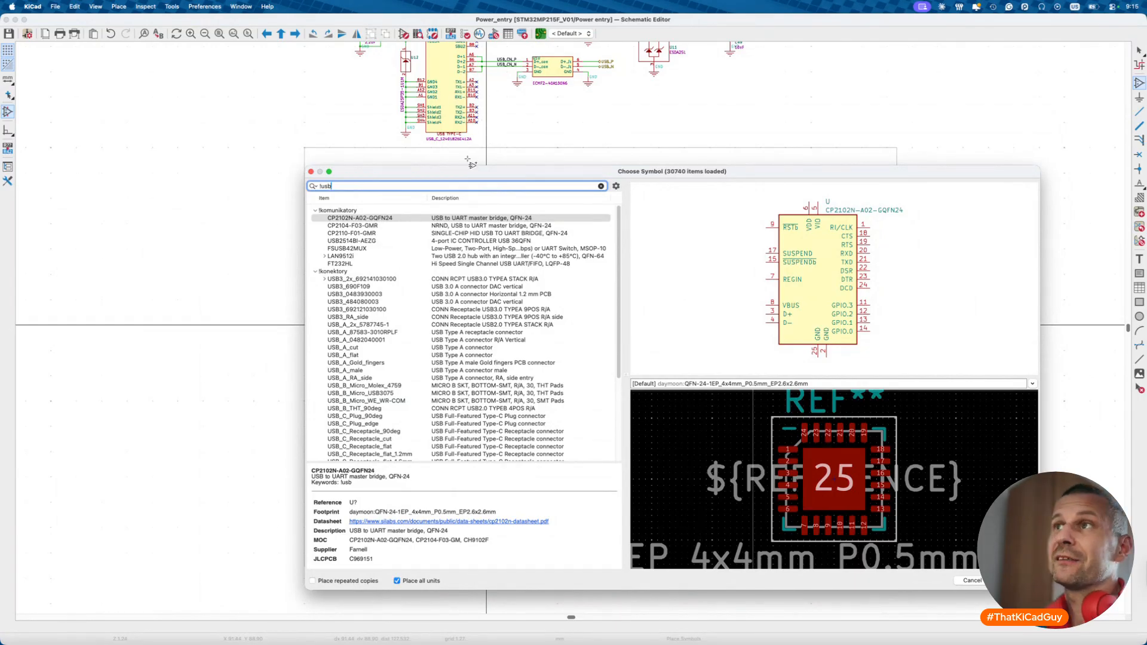
pyautogui.scroll(-5, 364, 352)
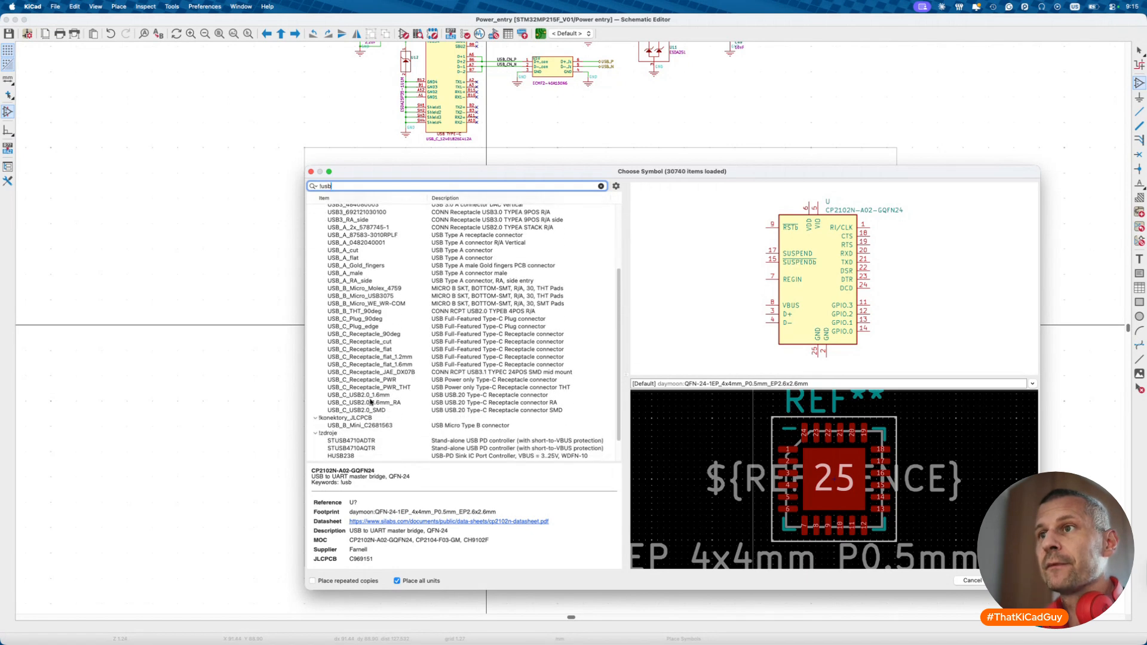
pyautogui.click(379, 396)
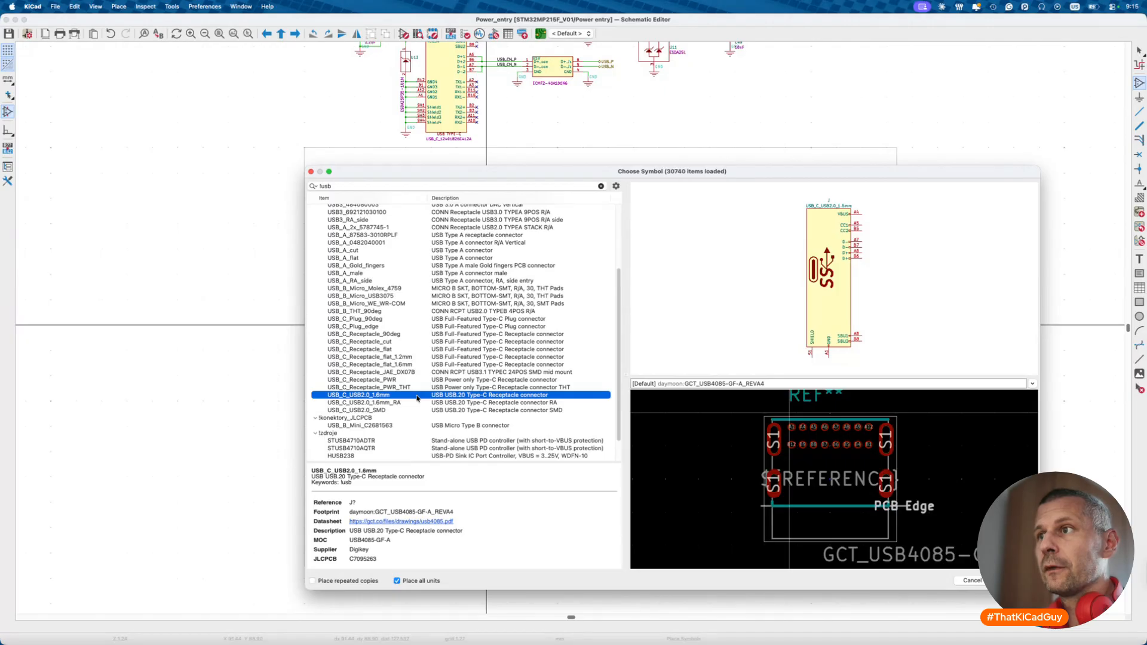
pyautogui.click(380, 411)
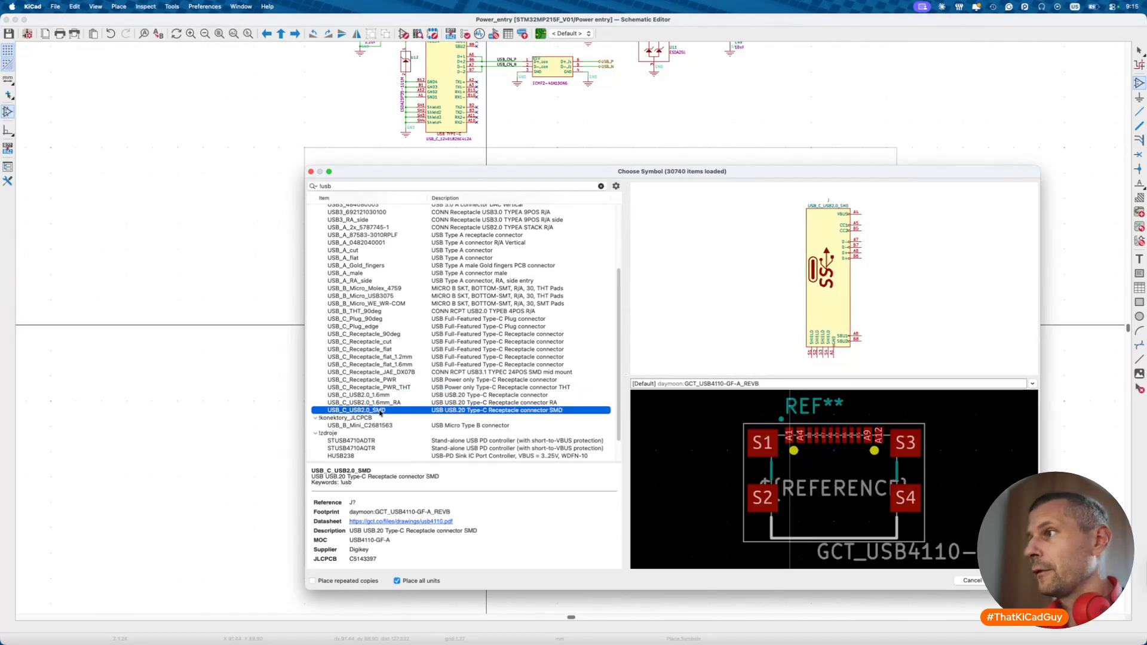
pyautogui.click(387, 395)
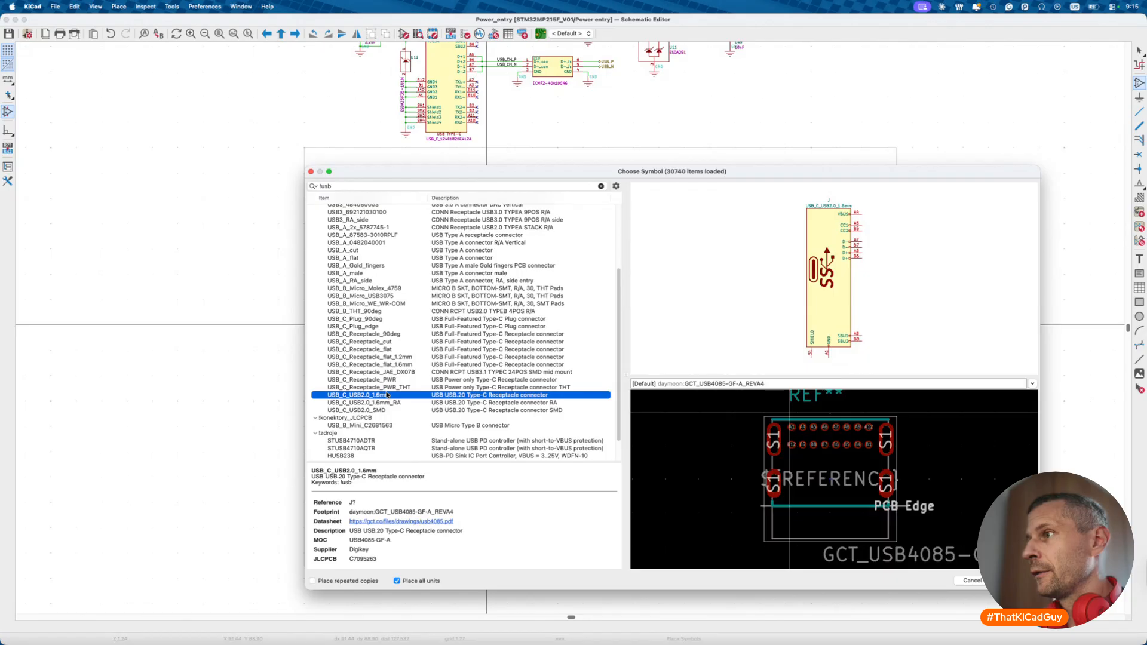
pyautogui.click(384, 411)
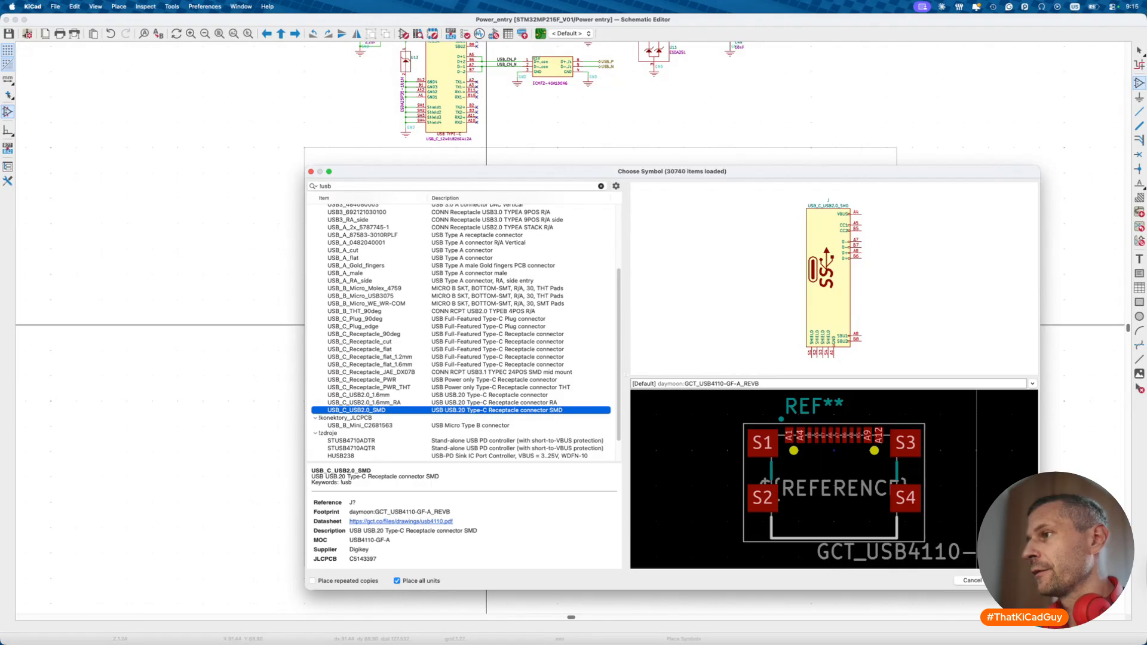
pyautogui.press('Return')
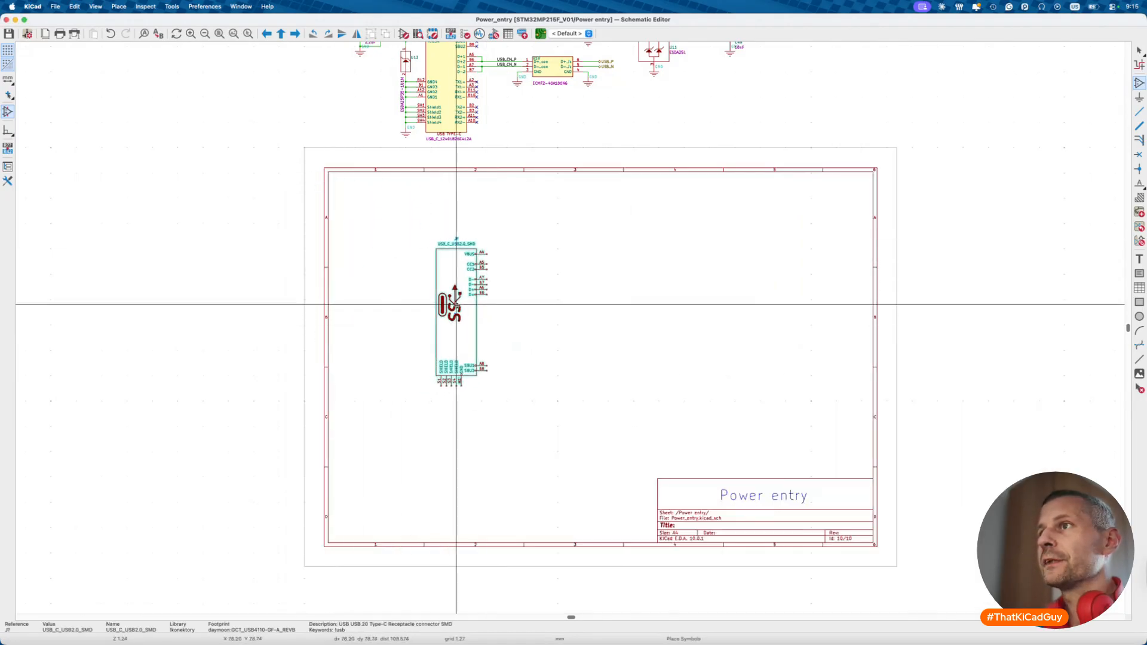
# - Place one USB_C_USB2.0_SMD connector on the left of the sheet and select its lower-right pins
pyautogui.click(459, 311)
pyautogui.scroll(3, 460, 311)
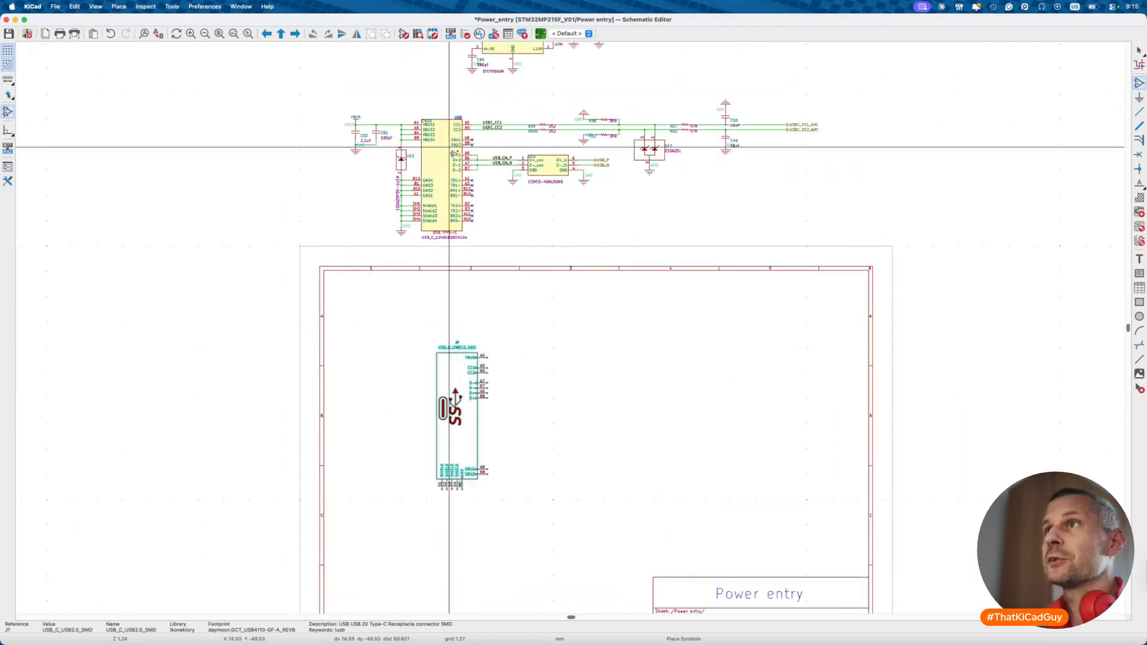
pyautogui.press('Escape')
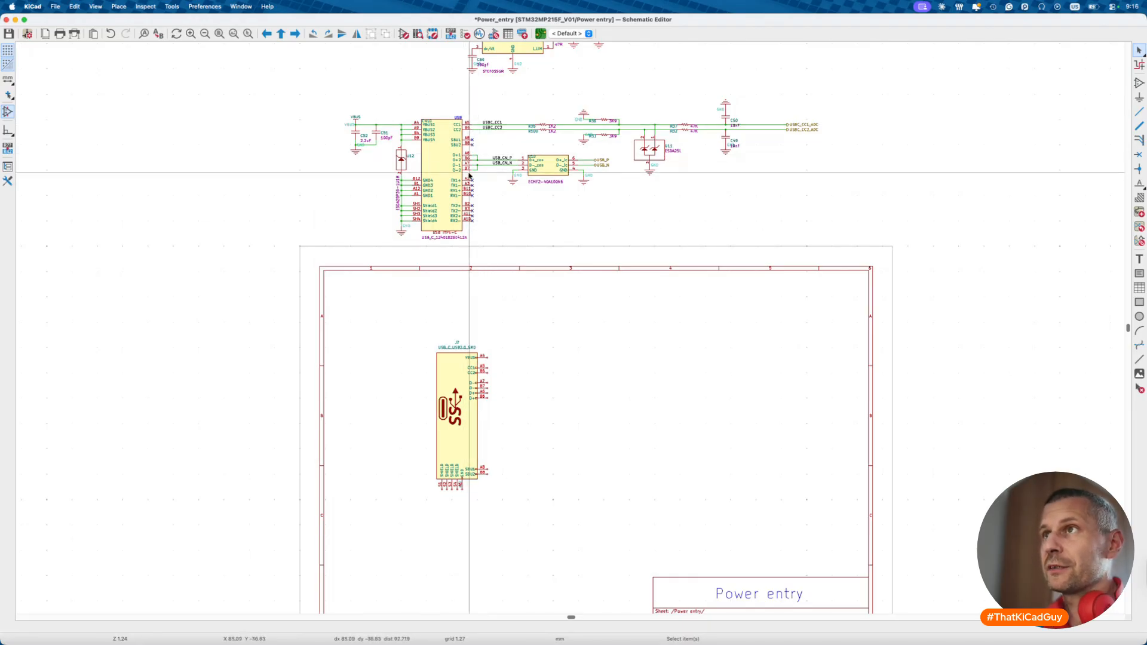
pyautogui.moveTo(442, 174); pyautogui.dragTo(480, 226)
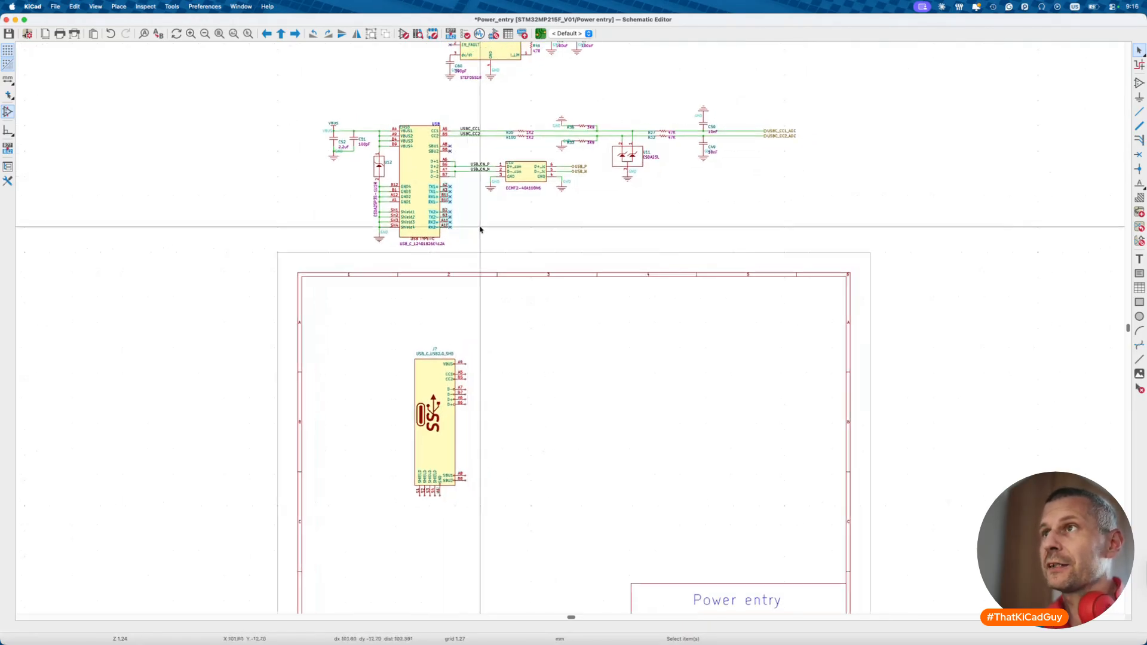
pyautogui.hscroll(5, 480, 225)
pyautogui.scroll(3, 480, 225)
# - Shift the J7 USB-C connector slightly left in the Power entry frame, then go up to the root sheet
pyautogui.keyDown('ctrl'); pyautogui.scroll(5, 365, 187); pyautogui.keyUp('ctrl')
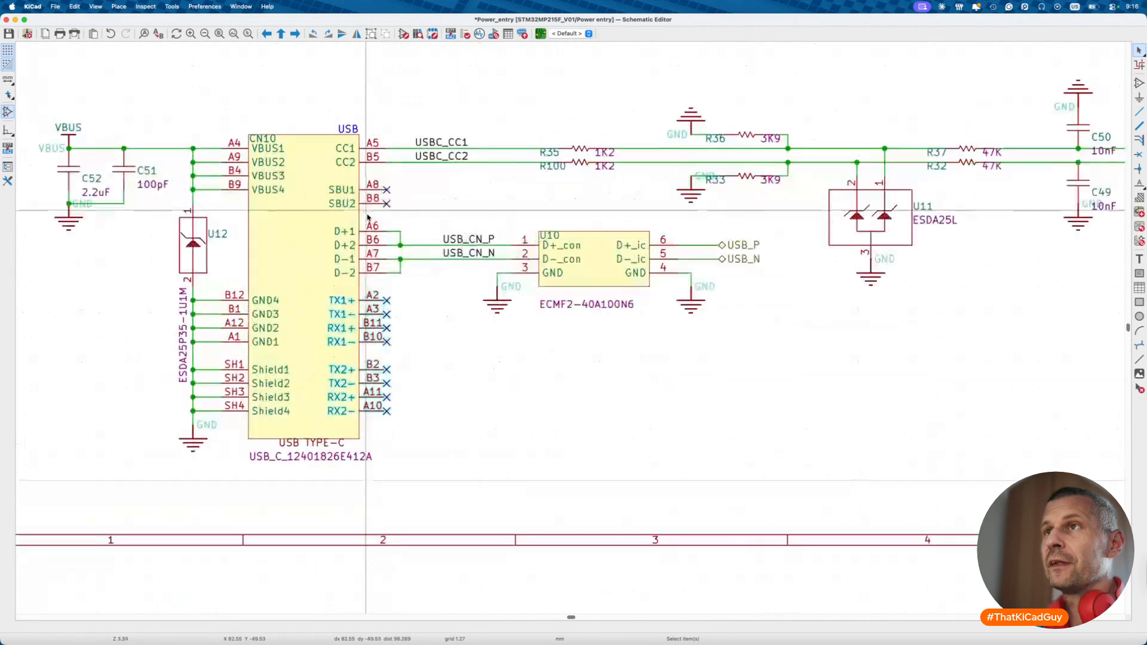
pyautogui.moveTo(319, 175); pyautogui.dragTo(410, 217)
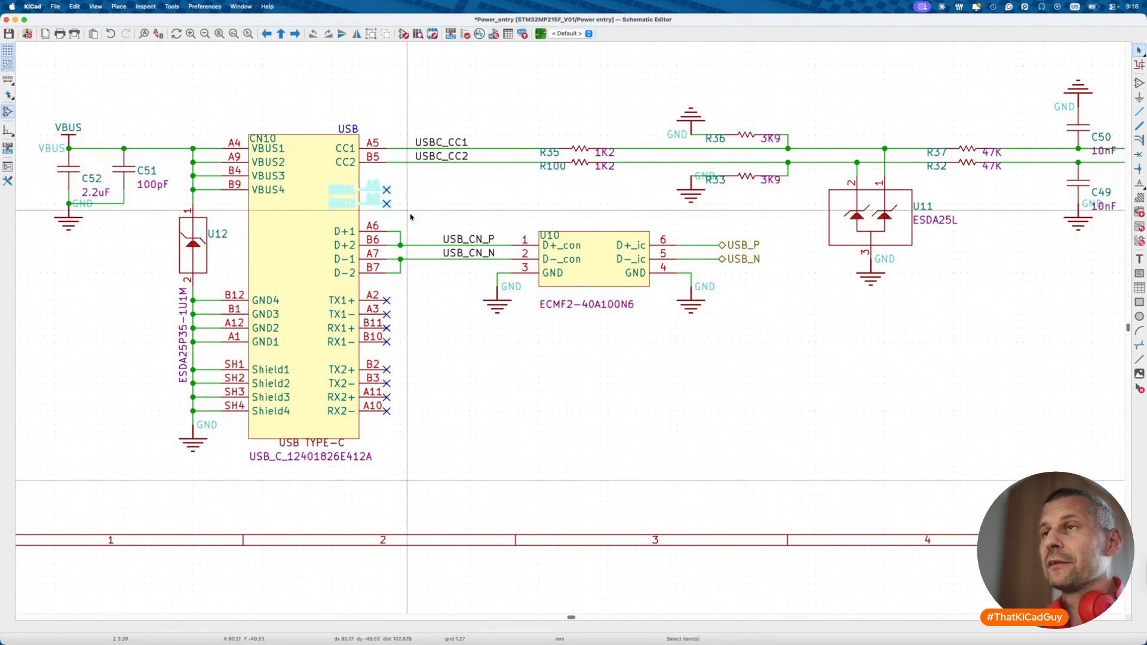
pyautogui.click(428, 218)
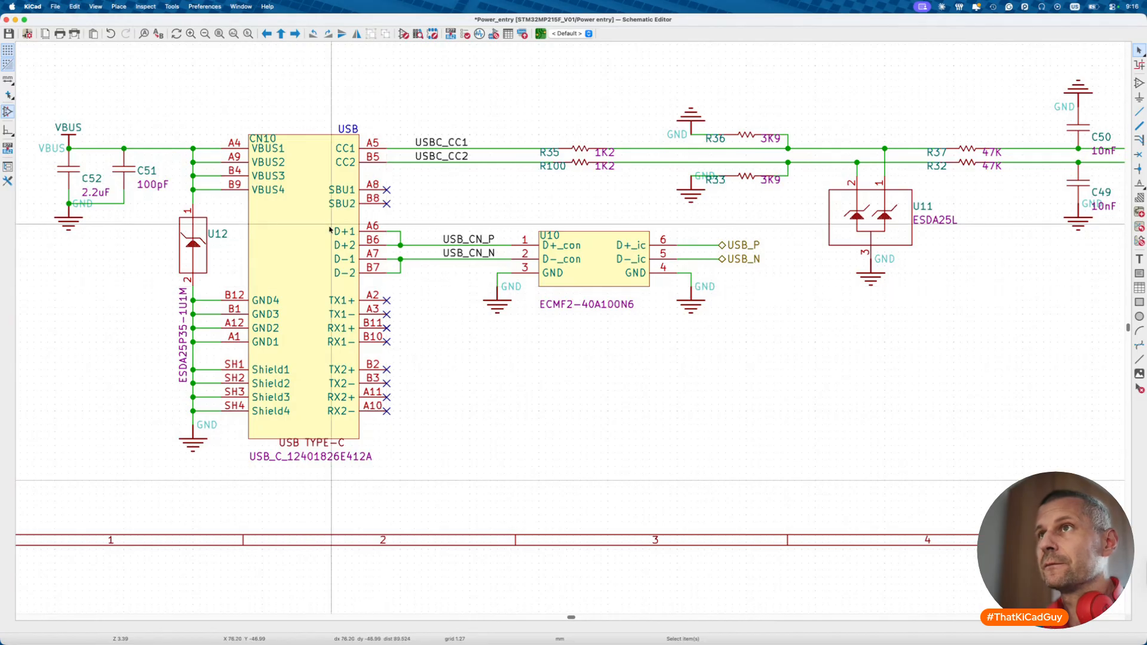
pyautogui.scroll(-4, 345, 324)
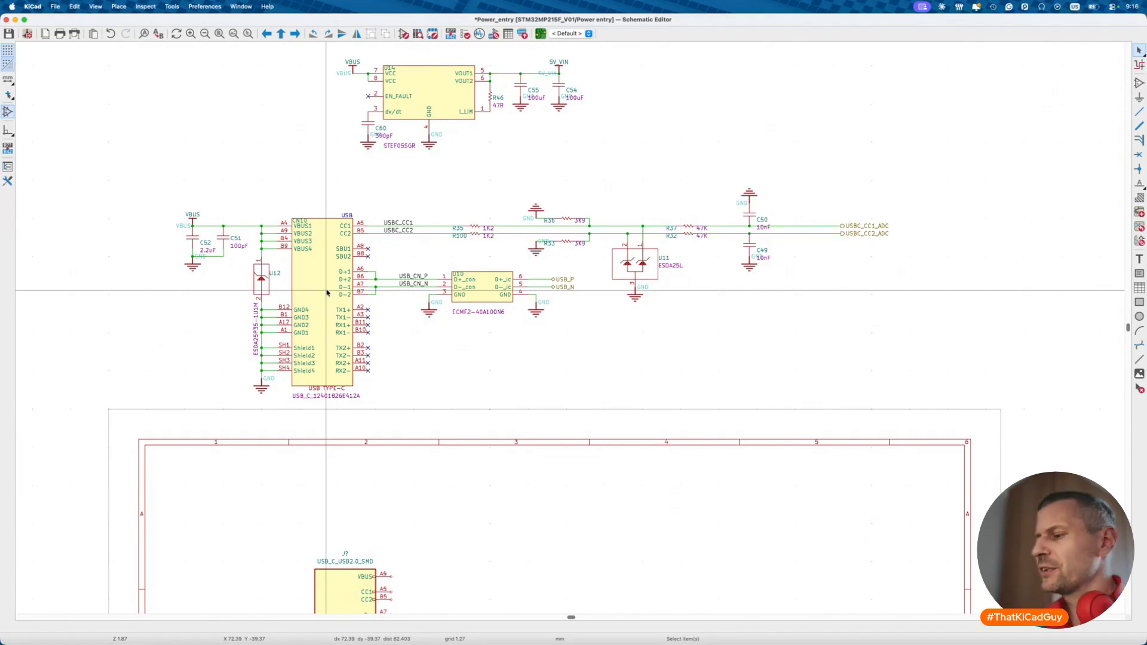
pyautogui.scroll(-5, 328, 293)
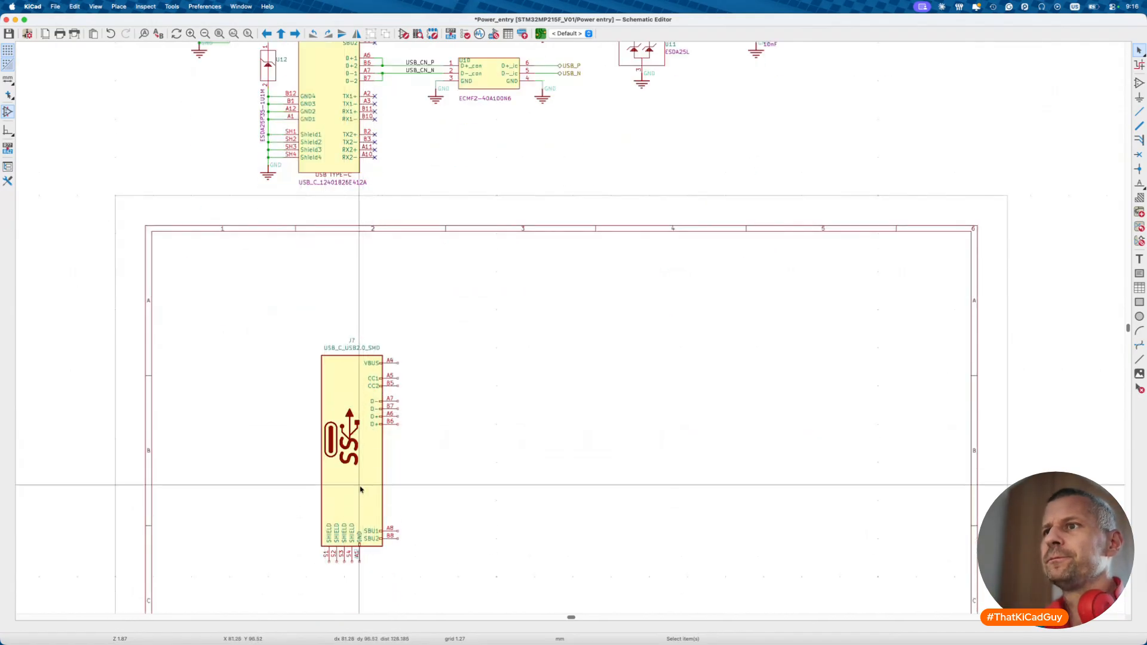
pyautogui.moveTo(360, 498); pyautogui.dragTo(332, 505)
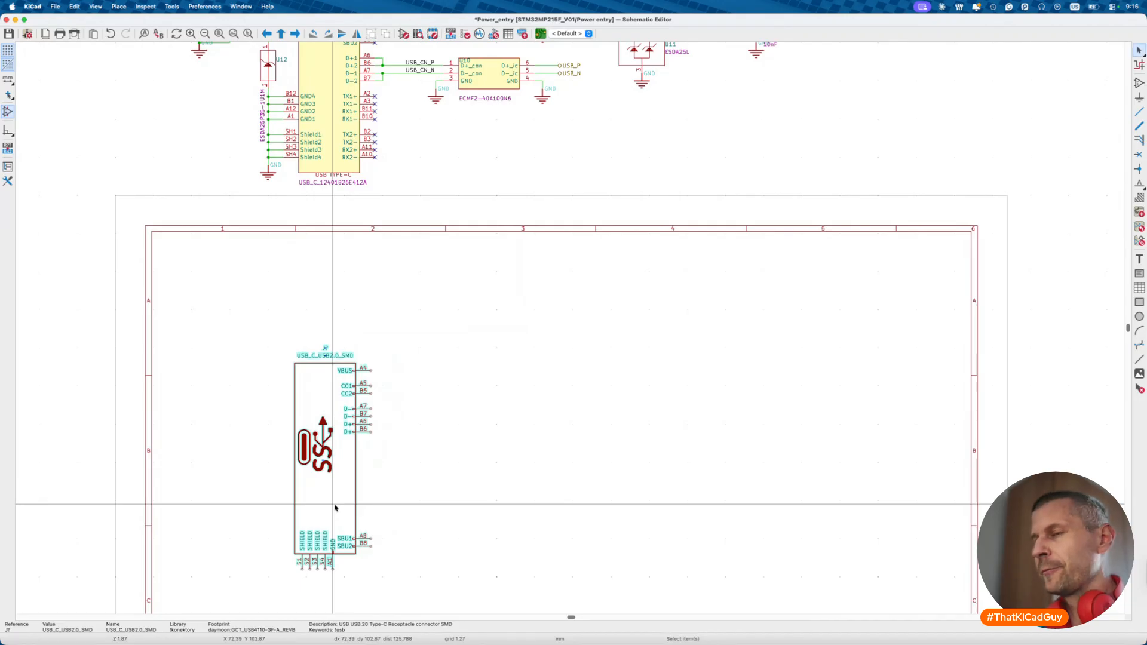
pyautogui.hotkey('alt', 'BackSpace')
# - Check the Peripheral sheet block's properties, peek inside the Peripheral sub-sheet, and return to the root
pyautogui.scroll(-5, 518, 466)
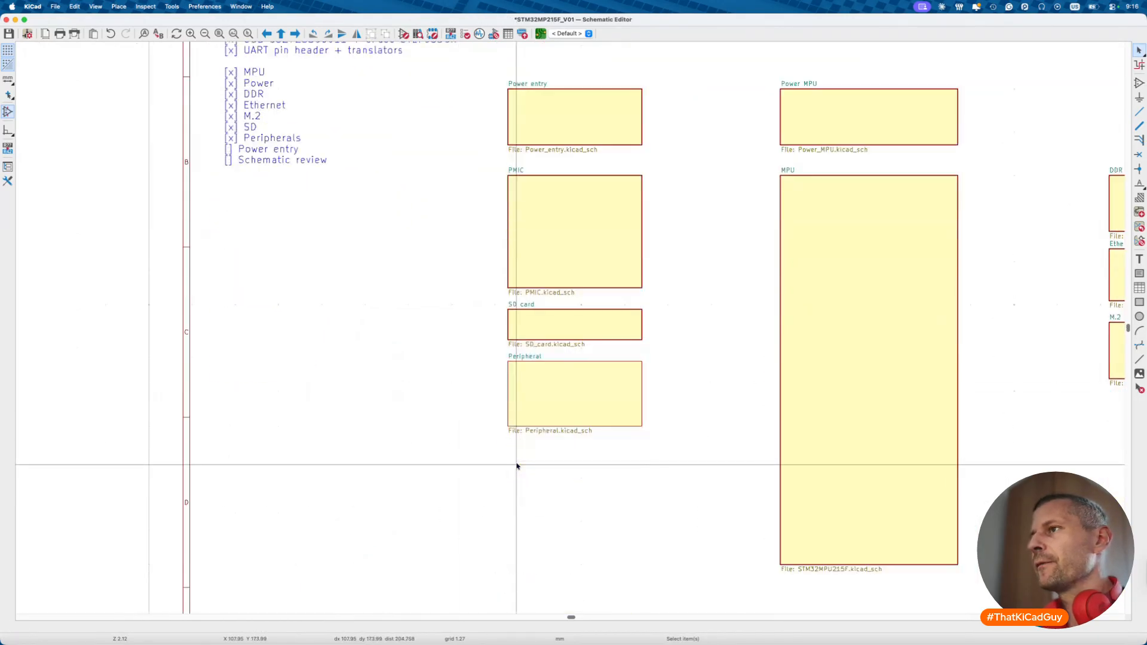
pyautogui.hscroll(2, 615, 377)
pyautogui.click(613, 377)
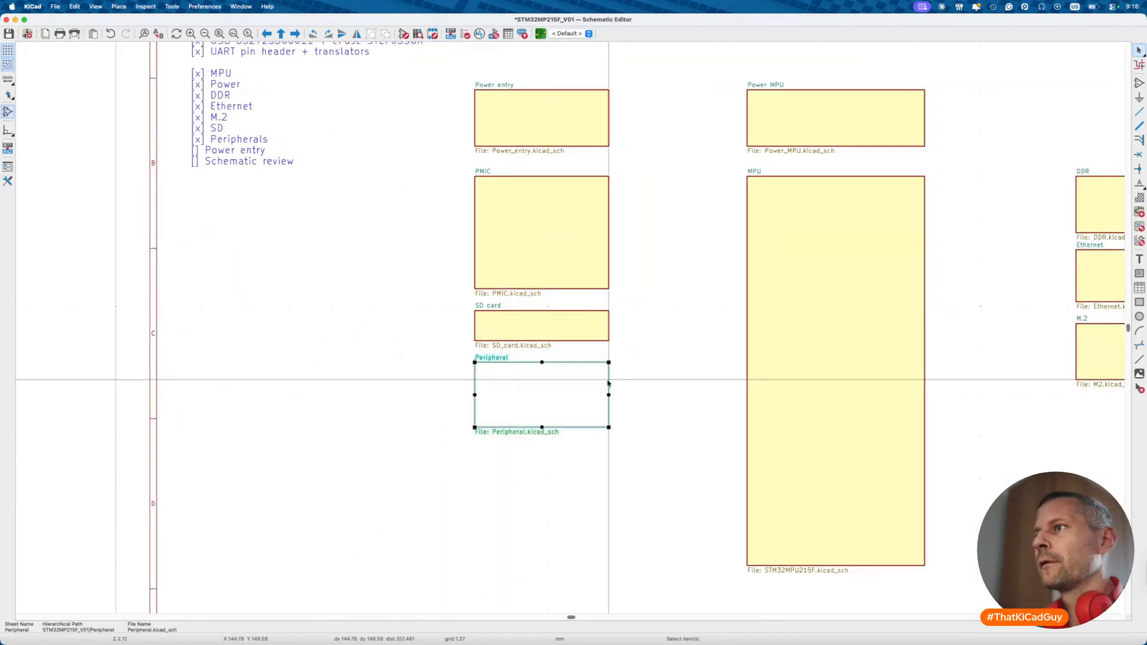
pyautogui.press('e')
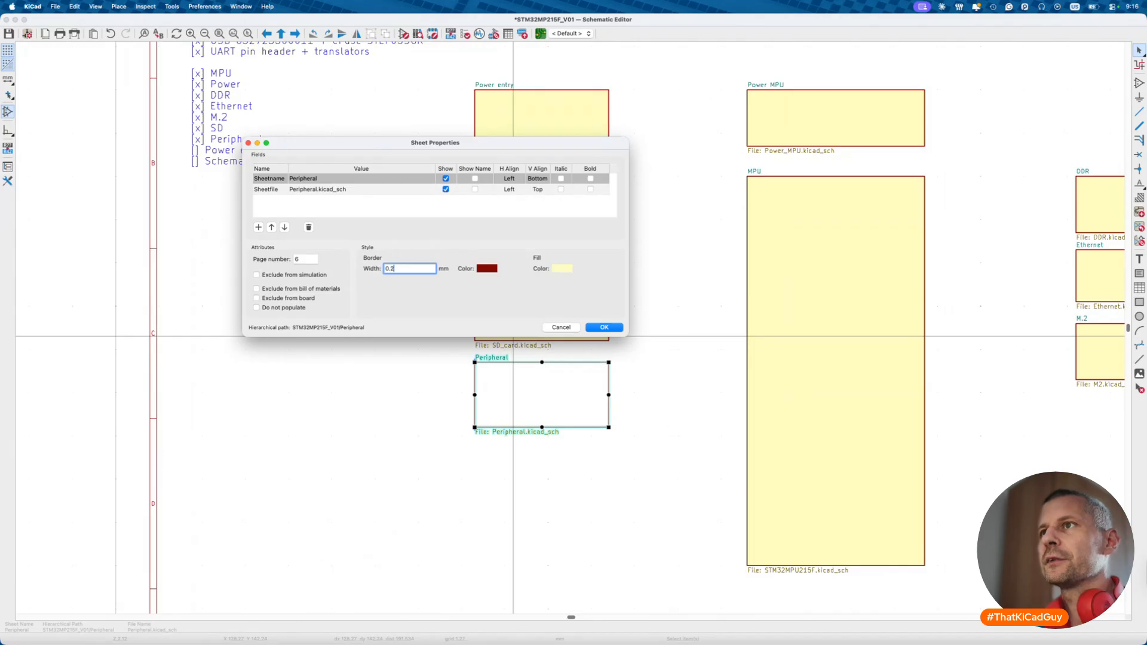
pyautogui.press('Return')
pyautogui.doubleClick(560, 415)
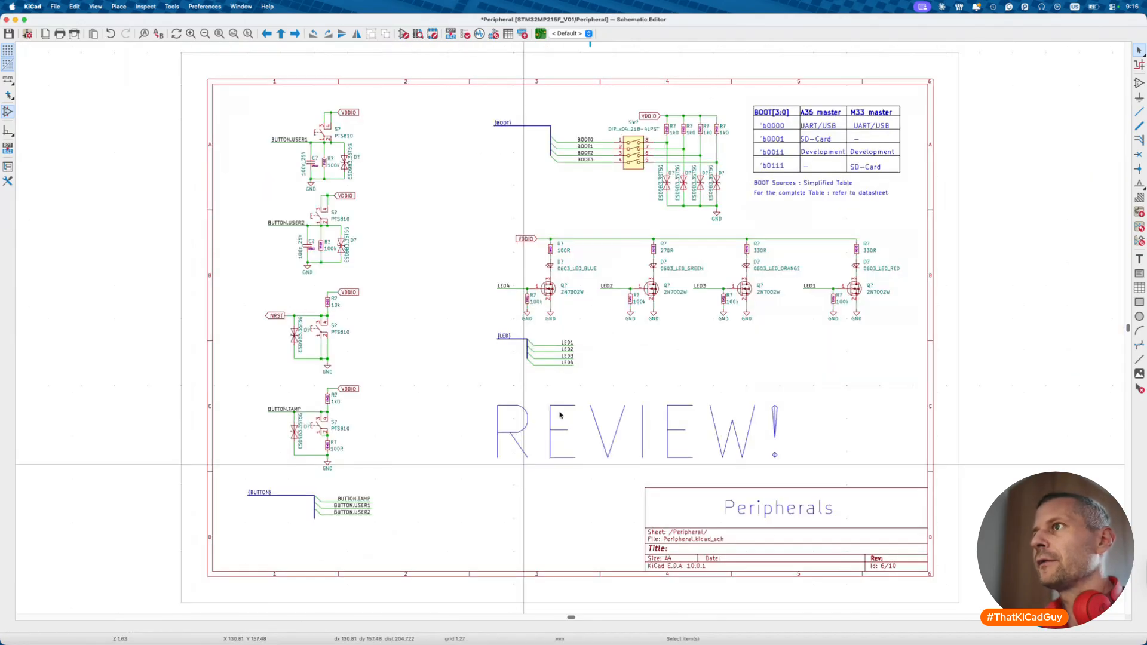
pyautogui.hotkey('alt', 'BackSpace')
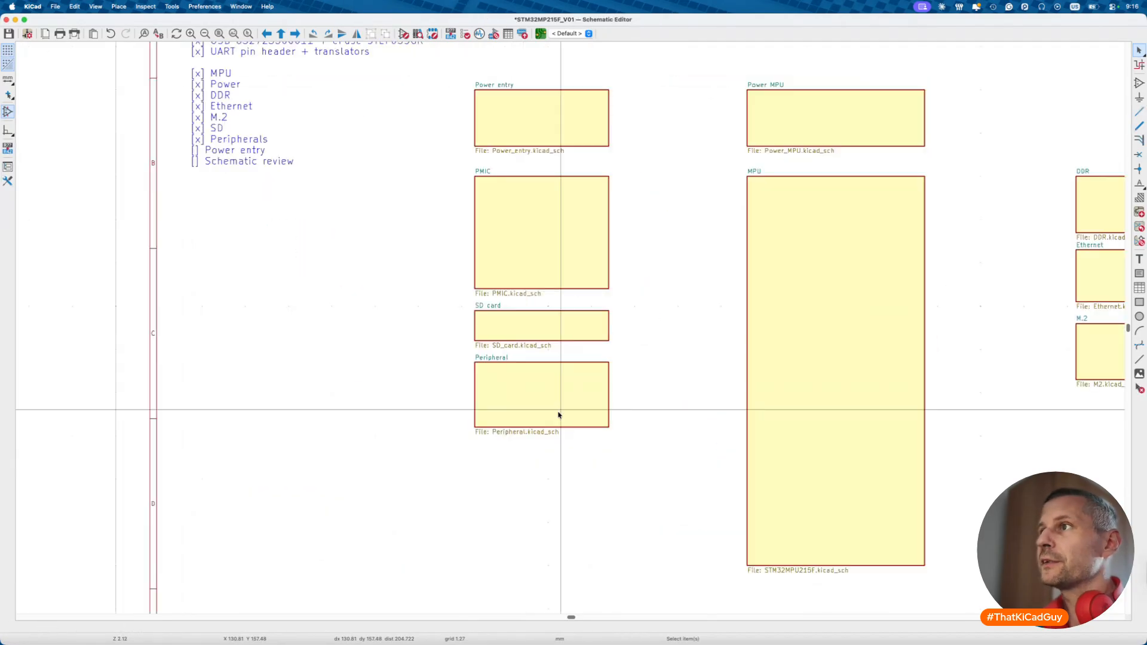
# - View the Ethernet sheet block's properties and enter the Ethernet sub-sheet
pyautogui.hscroll(10, 558, 415)
pyautogui.hscroll(-14, 559, 414)
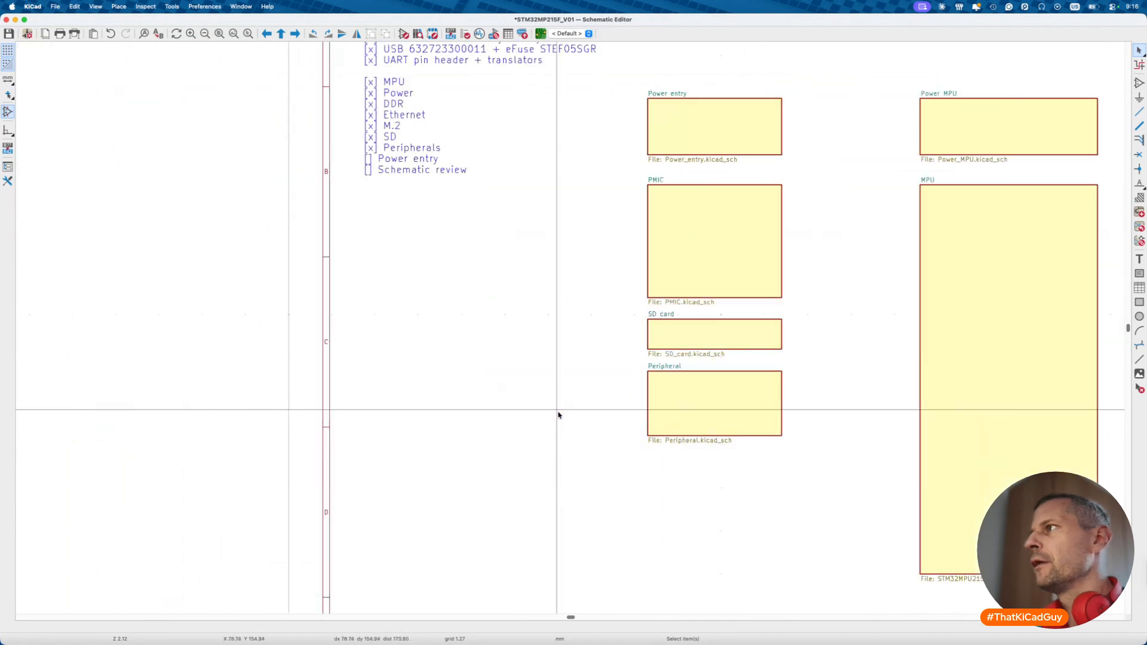
pyautogui.hscroll(14, 559, 414)
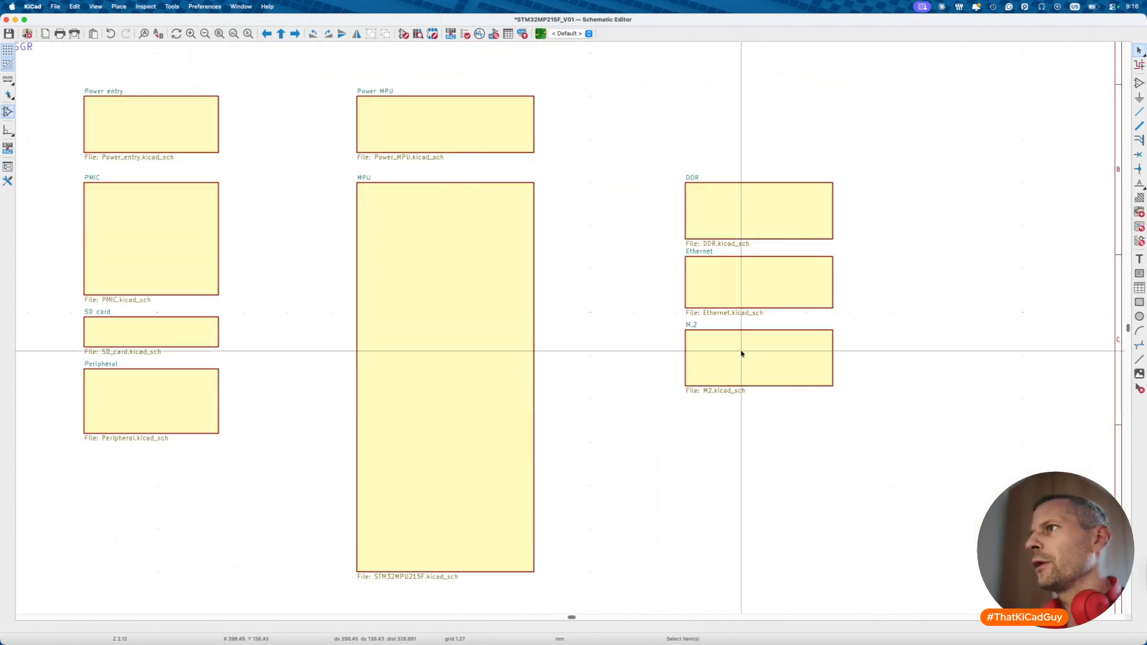
pyautogui.doubleClick(743, 301)
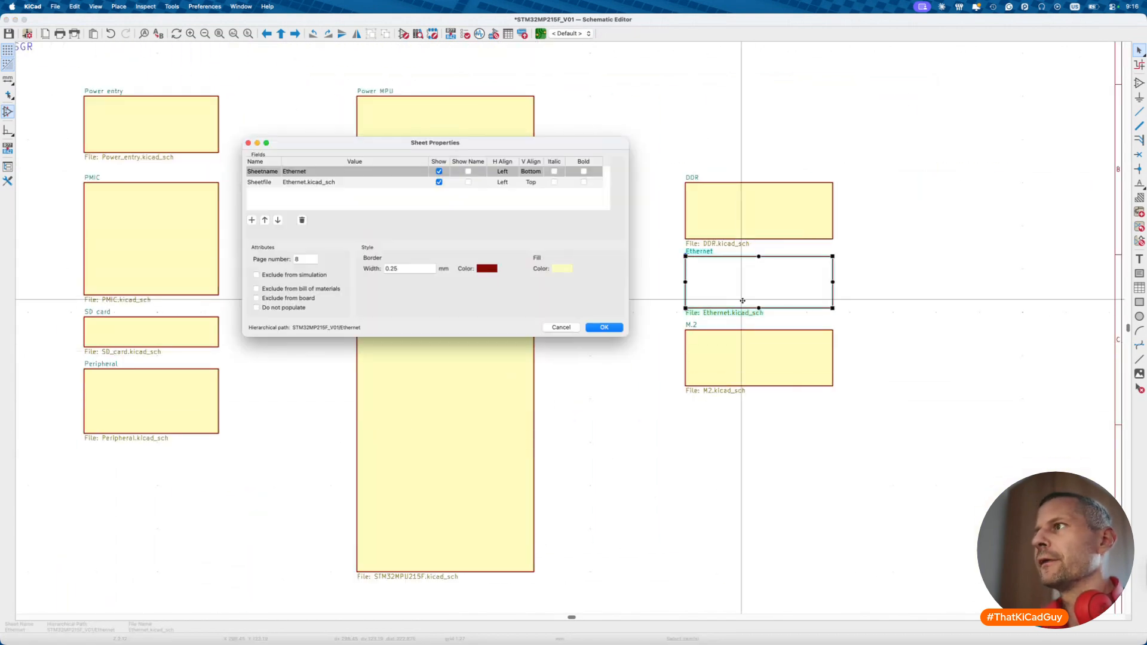
pyautogui.press('Escape')
pyautogui.doubleClick(742, 304)
# - Select the Ethernet sheet's 1M resistor, 1n0_2kV capacitor and GND symbols
pyautogui.scroll(3, 742, 304)
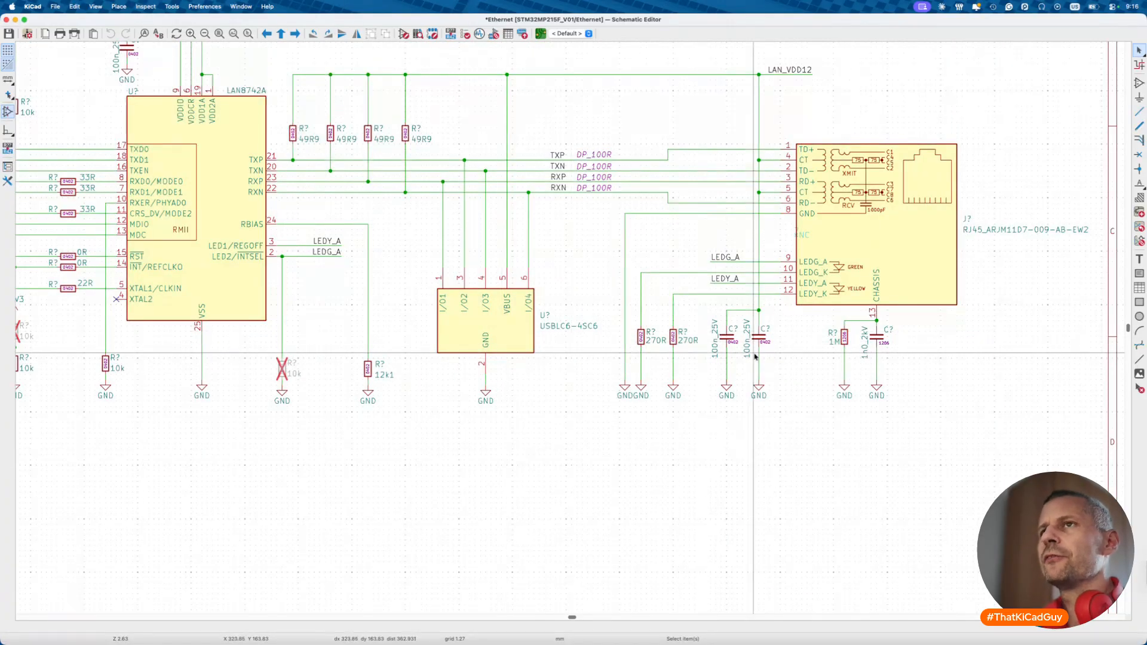
pyautogui.hscroll(-5, 755, 357)
pyautogui.hscroll(1, 755, 357)
pyautogui.scroll(3, 754, 357)
pyautogui.hscroll(6, 754, 357)
pyautogui.scroll(-2, 755, 356)
pyautogui.moveTo(725, 404); pyautogui.dragTo(835, 509)
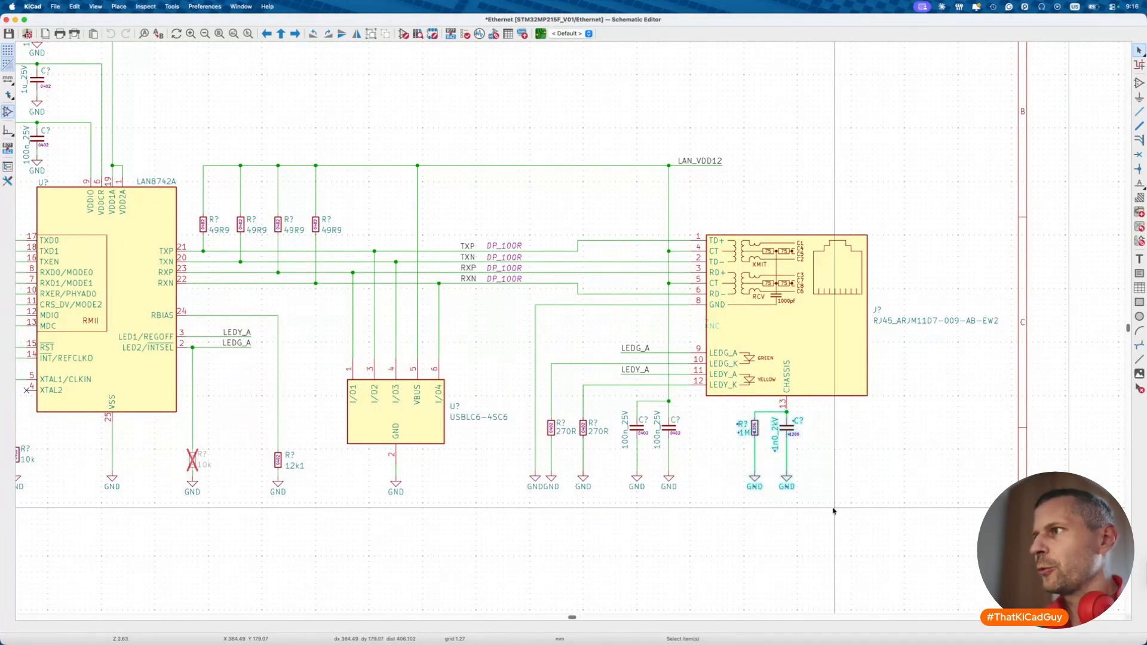
# - Paste the resistor, capacitor and GND symbols into the Power entry sheet
pyautogui.hotkey('alt', 'BackSpace')
pyautogui.doubleClick(179, 128)
pyautogui.scroll(-5, 343, 469)
pyautogui.hscroll(-3, 343, 468)
pyautogui.press('super+v')
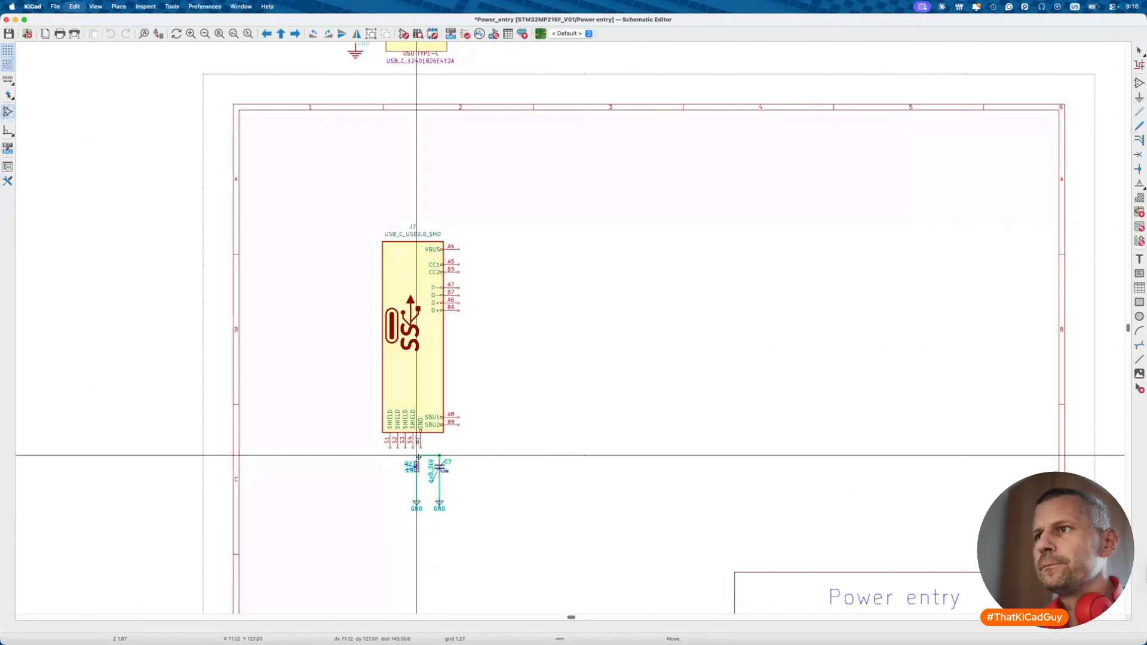
# - Place the pasted network below J7, wiring S1 to the resistor junction and A12 GND to the capacitor junction
pyautogui.scroll(4, 418, 457)
pyautogui.click(377, 453)
pyautogui.scroll(4, 378, 454)
pyautogui.press('w')
pyautogui.click(364, 440)
pyautogui.click(395, 460)
pyautogui.click(478, 432)
pyautogui.click(478, 459)
pyautogui.press('Escape')
# - Join the S2, S3 and S4 shield pins onto the shield wire
pyautogui.click(395, 432)
pyautogui.click(395, 459)
pyautogui.click(423, 432)
pyautogui.click(423, 460)
pyautogui.click(450, 432)
pyautogui.click(450, 460)
# - Mark SBU1 and SBU2 as no-connect and save the sheet
pyautogui.scroll(-3, 451, 459)
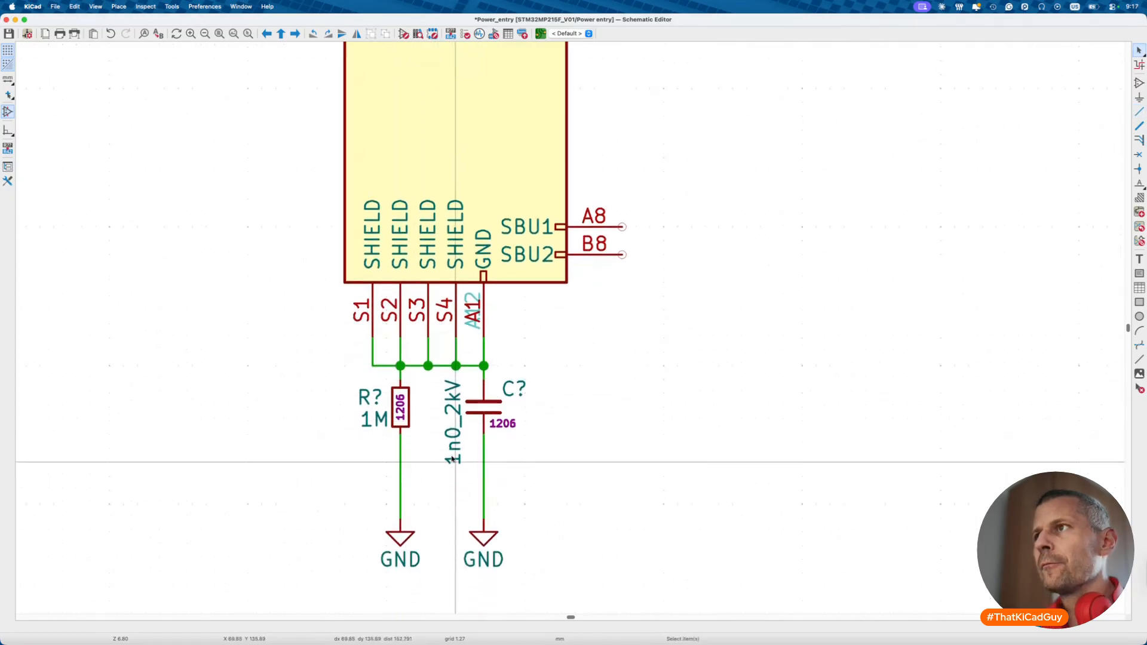
pyautogui.scroll(-3, 452, 459)
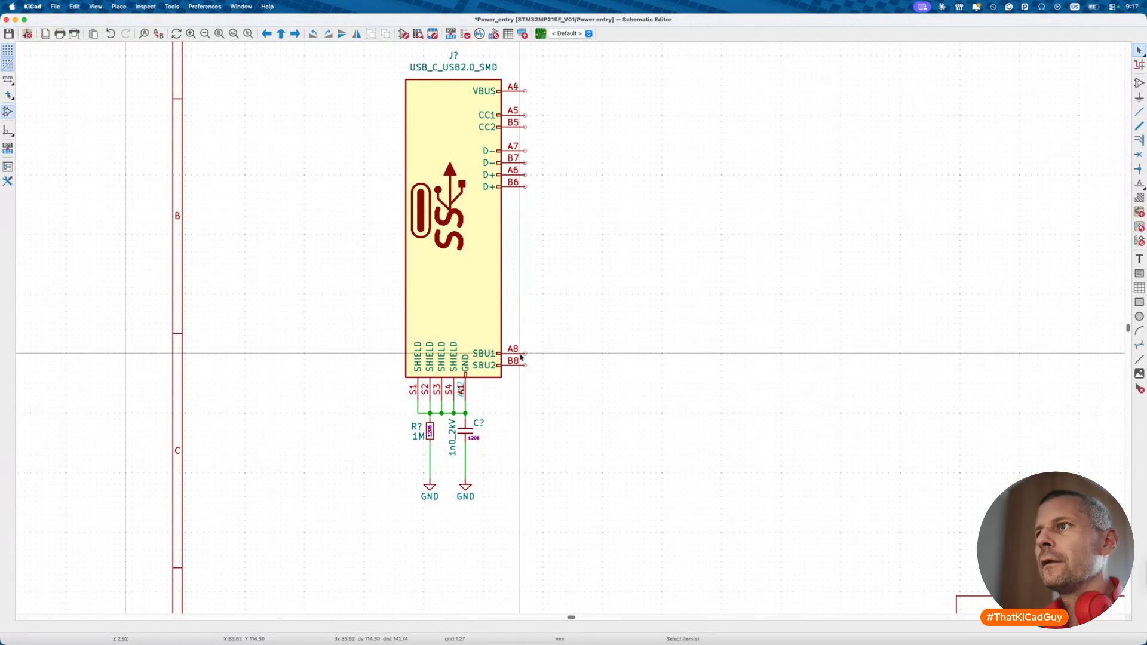
pyautogui.scroll(2, 525, 361)
pyautogui.press('q')
pyautogui.press('q')
pyautogui.press('super+s')
# - Delete the wire joining the A12 GND pin to the capacitor junction
pyautogui.scroll(-3, 479, 443)
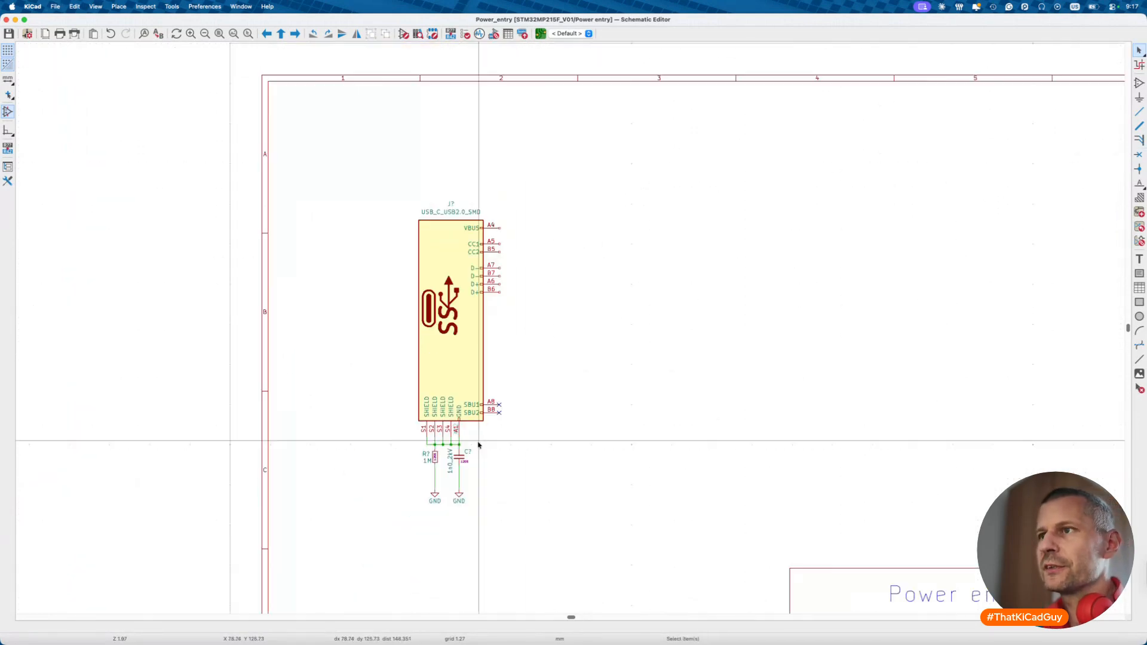
pyautogui.scroll(4, 444, 470)
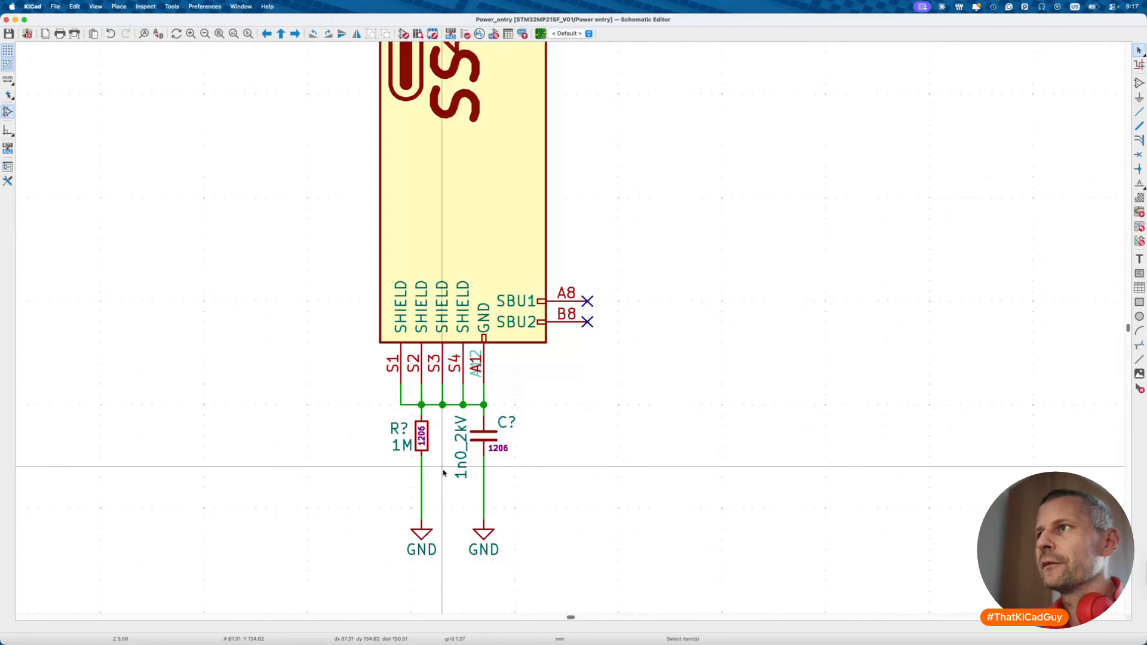
pyautogui.scroll(1, 543, 365)
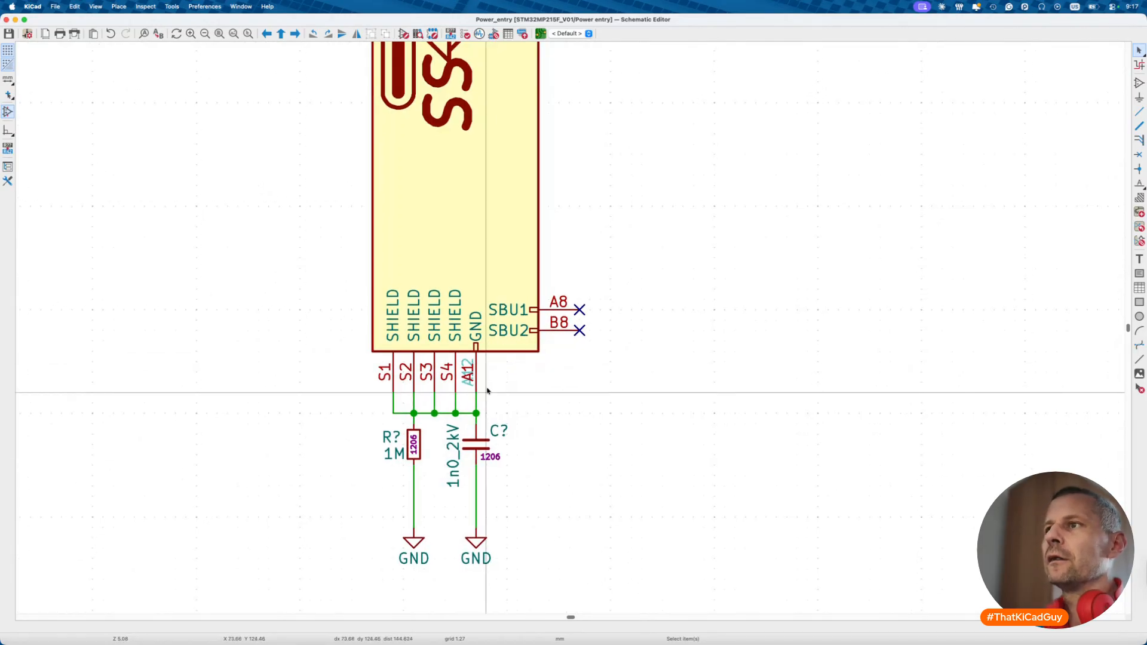
pyautogui.scroll(2, 466, 397)
pyautogui.press('Delete')
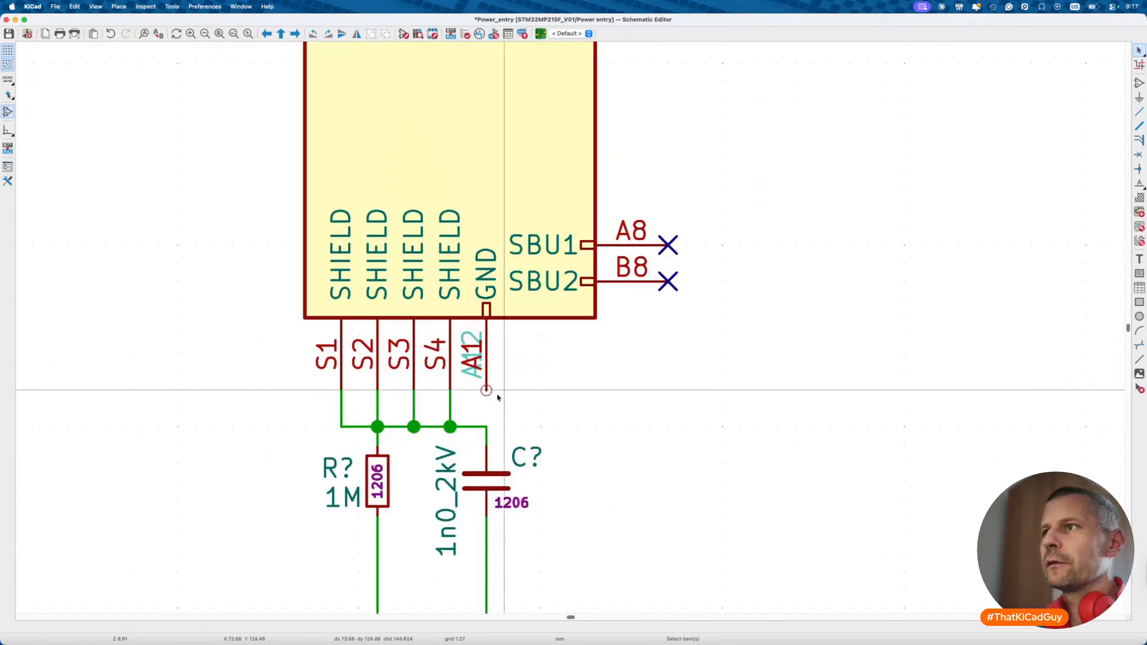
# - Move the resistor, capacitor and GND symbols left, with the capacitor set under the S3 junction
pyautogui.scroll(-3, 501, 427)
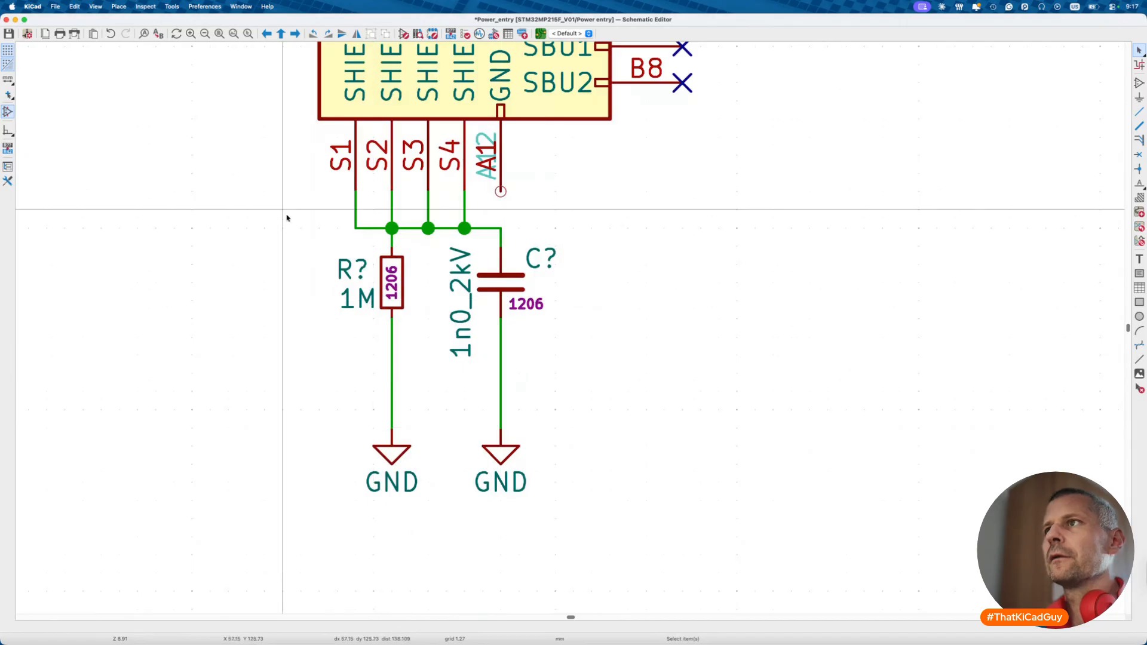
pyautogui.moveTo(282, 240); pyautogui.dragTo(621, 508)
pyautogui.press('m')
pyautogui.click(493, 453)
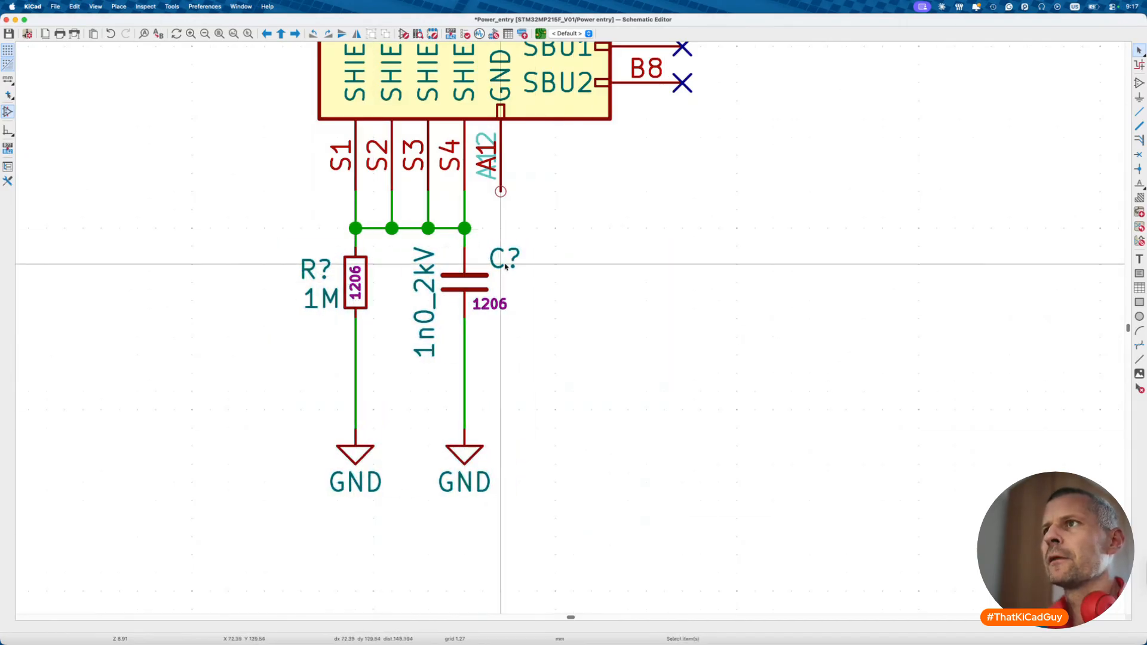
pyautogui.click(501, 261)
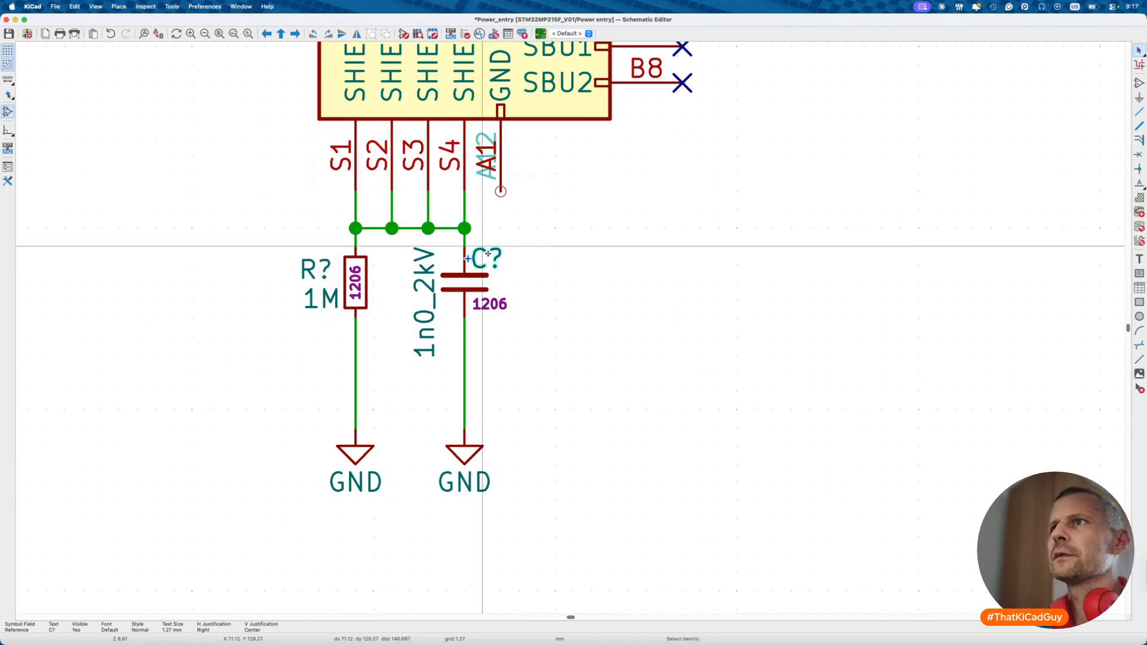
pyautogui.moveTo(419, 244); pyautogui.dragTo(554, 581)
pyautogui.press('g')
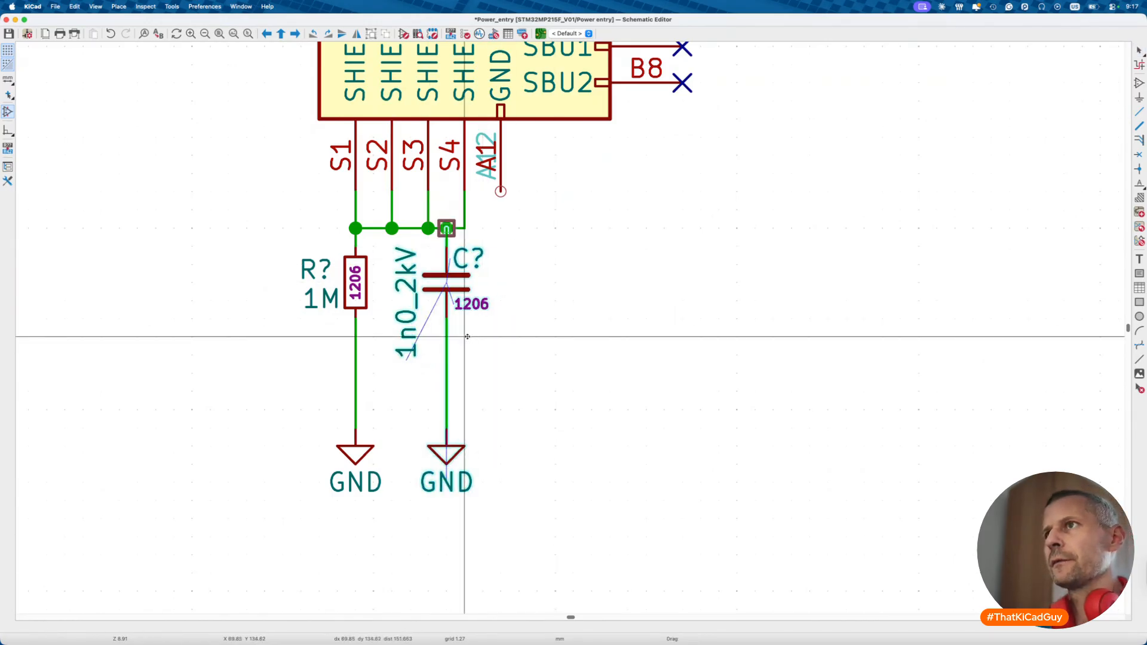
pyautogui.click(455, 337)
# - Run a wire down from the A12 GND pin to its own duplicated GND symbol and save
pyautogui.press('w')
pyautogui.click(501, 191)
pyautogui.doubleClick(501, 427)
pyautogui.press('Escape')
pyautogui.hotkey('ctrl', 'd')
pyautogui.click(501, 428)
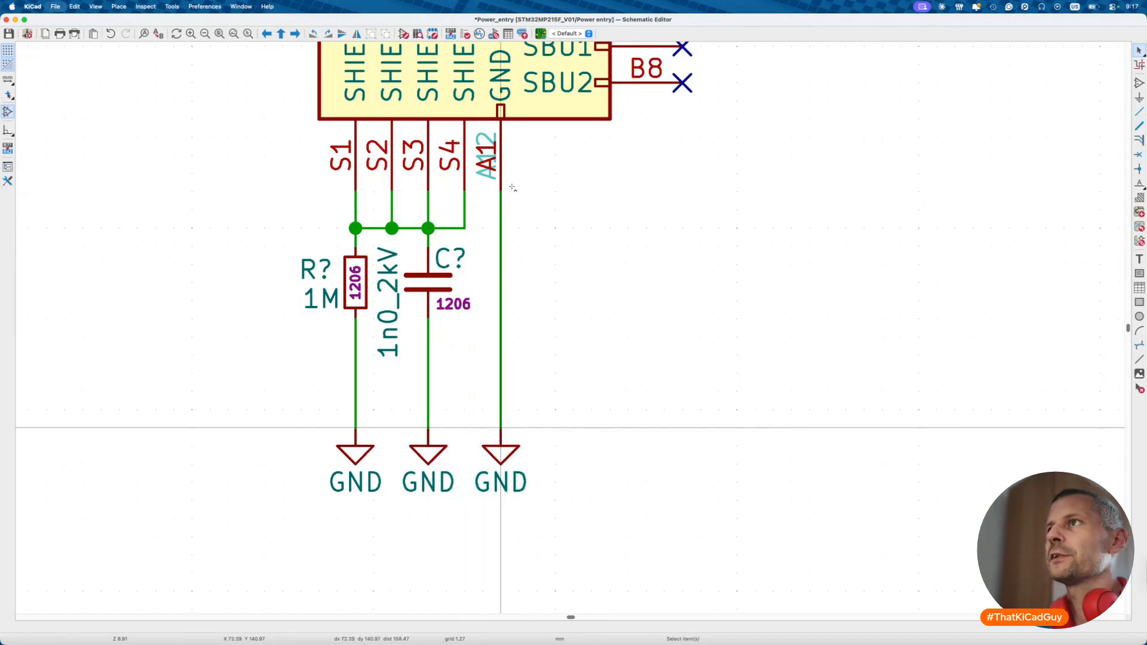
pyautogui.scroll(-3, 513, 189)
pyautogui.hotkey('ctrl', 's')
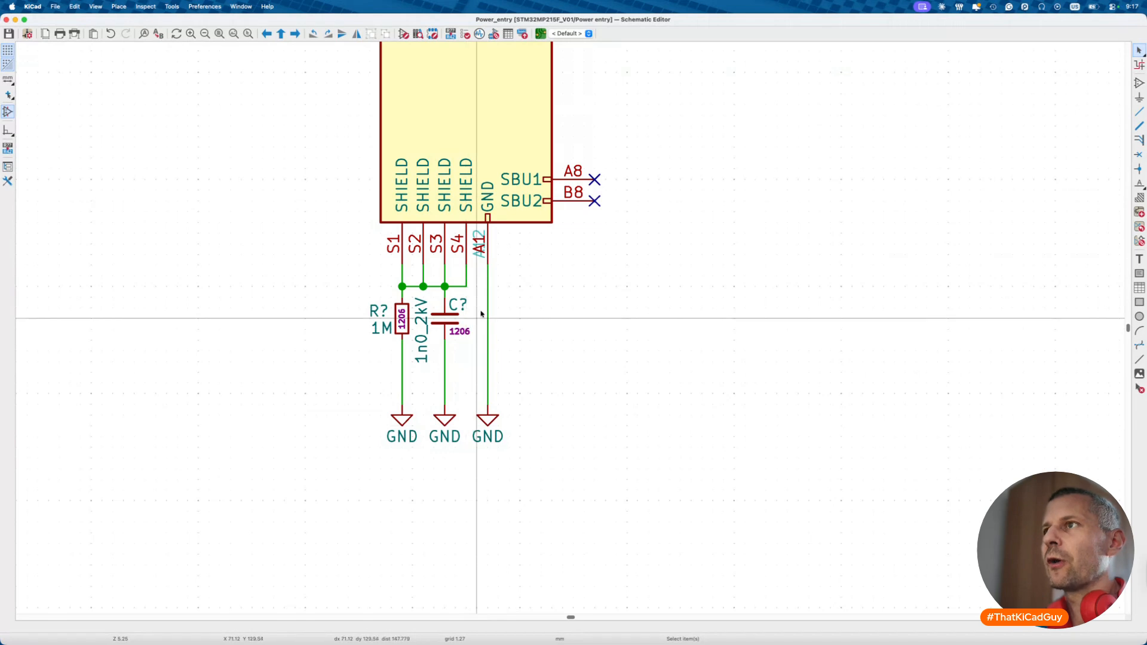
pyautogui.scroll(3, 394, 262)
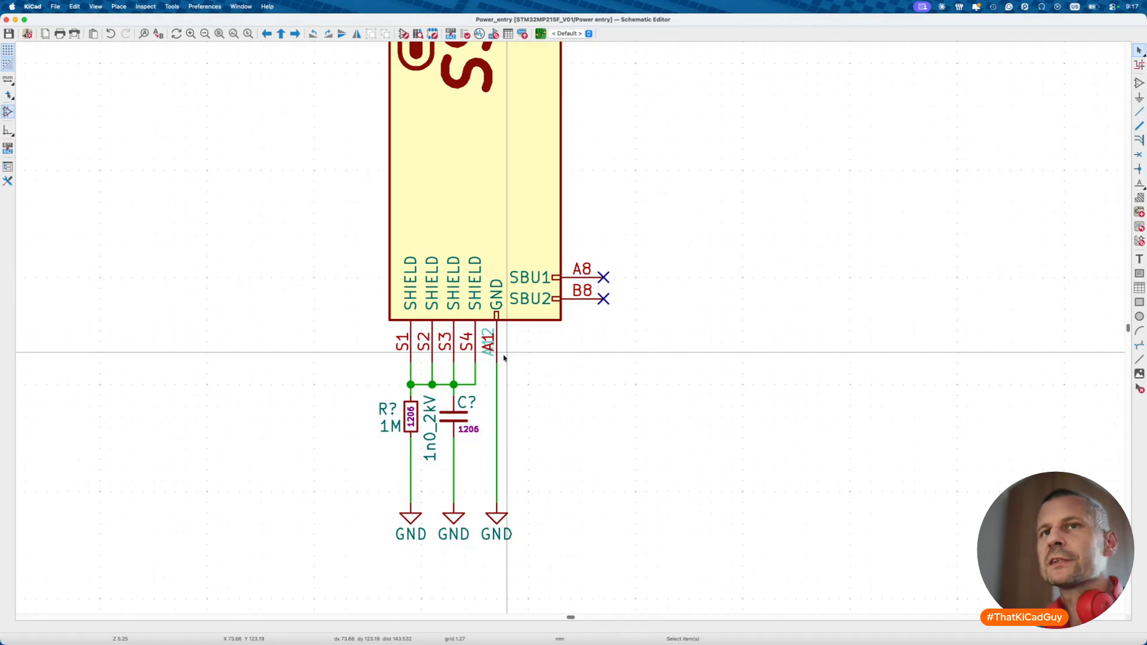
pyautogui.moveTo(338, 374); pyautogui.dragTo(487, 542)
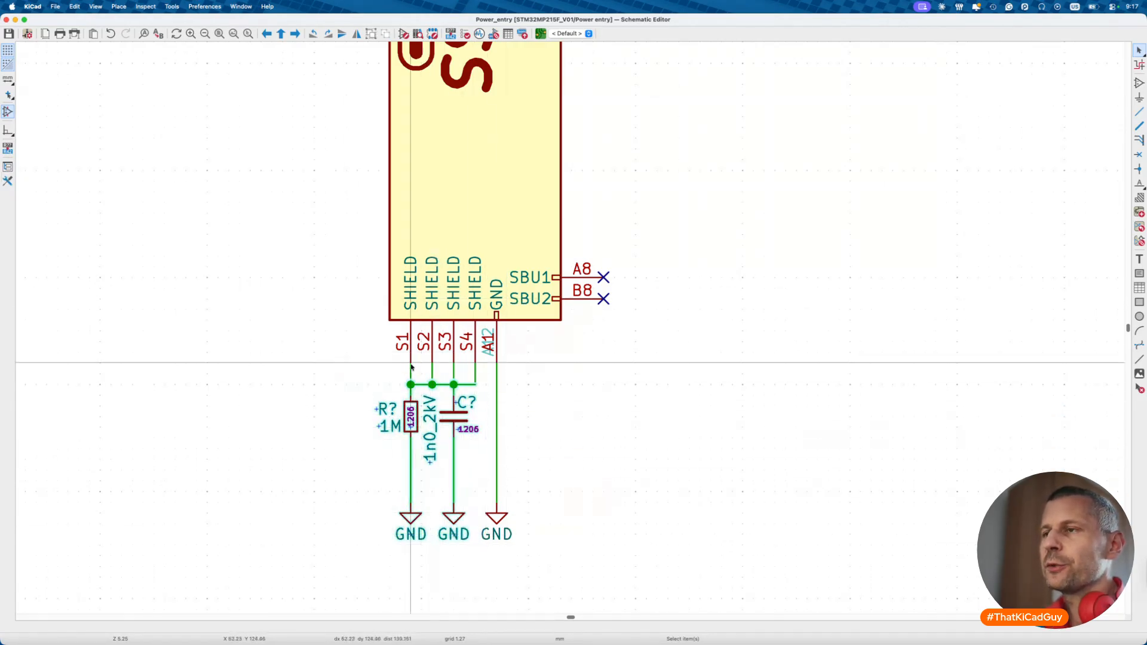
pyautogui.scroll(5, 562, 436)
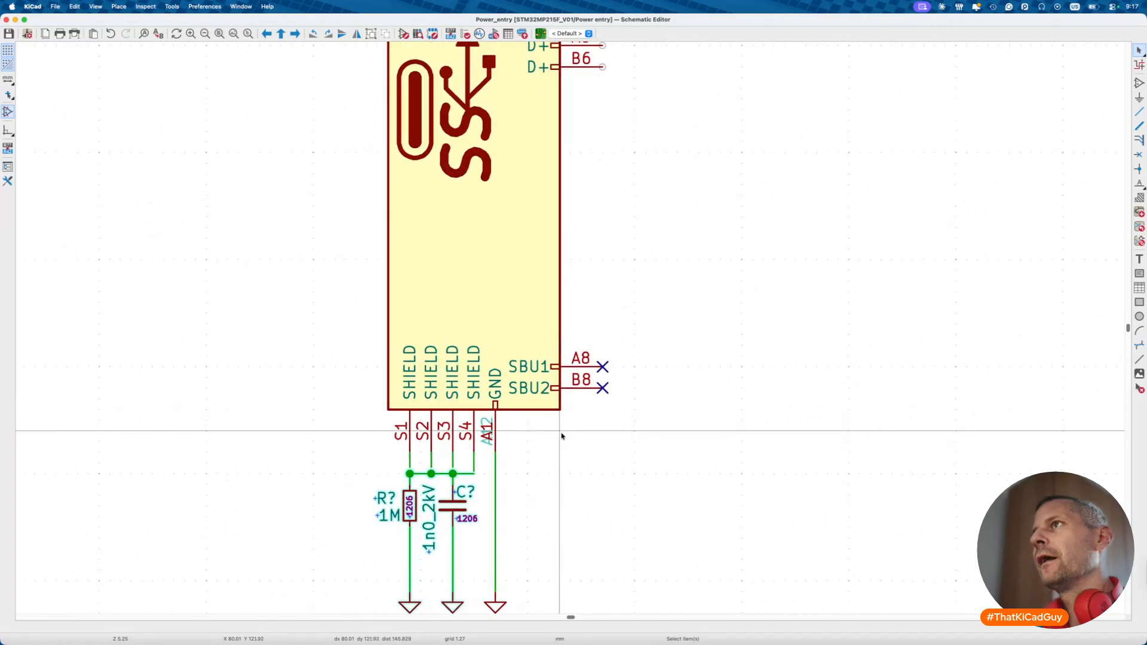
pyautogui.scroll(-5, 561, 436)
pyautogui.scroll(5, 562, 436)
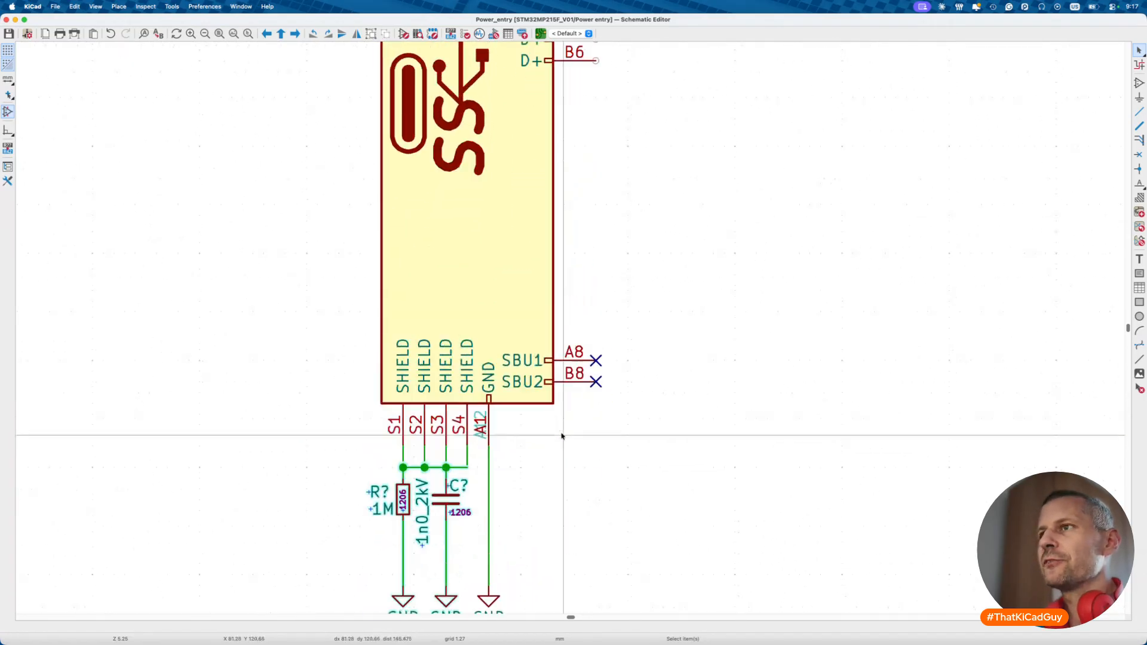
pyautogui.keyDown('ctrl'); pyautogui.scroll(-3, 562, 436); pyautogui.keyUp('ctrl')
pyautogui.keyDown('ctrl'); pyautogui.scroll(-2, 562, 436); pyautogui.keyUp('ctrl')
pyautogui.keyDown('ctrl'); pyautogui.scroll(4, 550, 325); pyautogui.keyUp('ctrl')
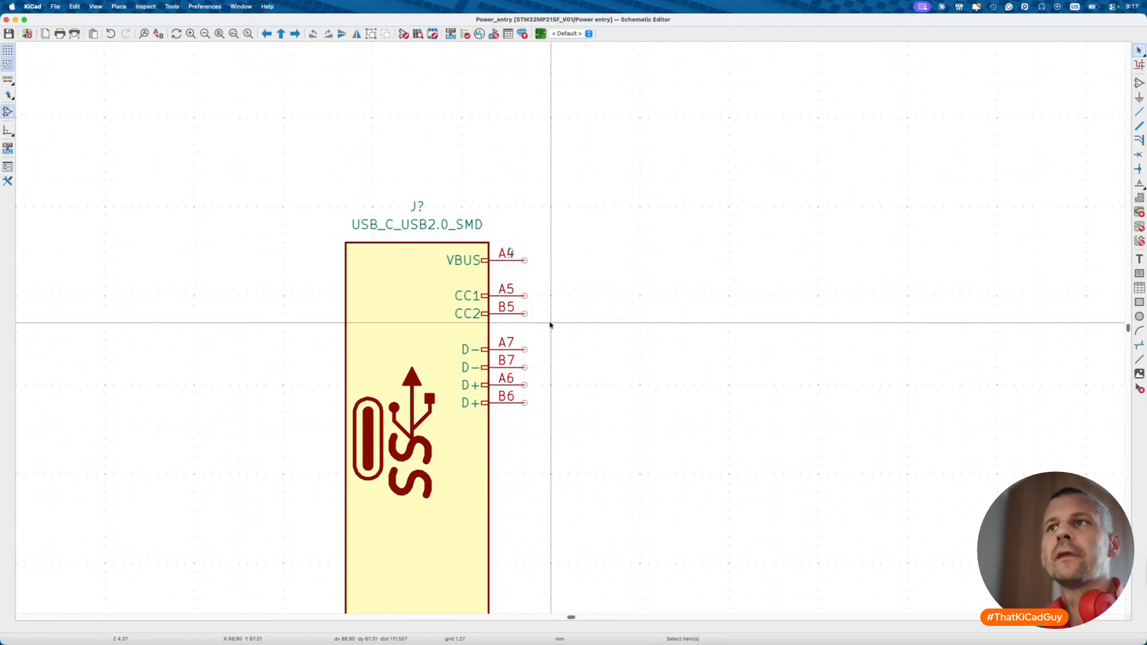
pyautogui.scroll(5, 551, 324)
pyautogui.keyDown('ctrl'); pyautogui.scroll(-2, 550, 324); pyautogui.keyUp('ctrl')
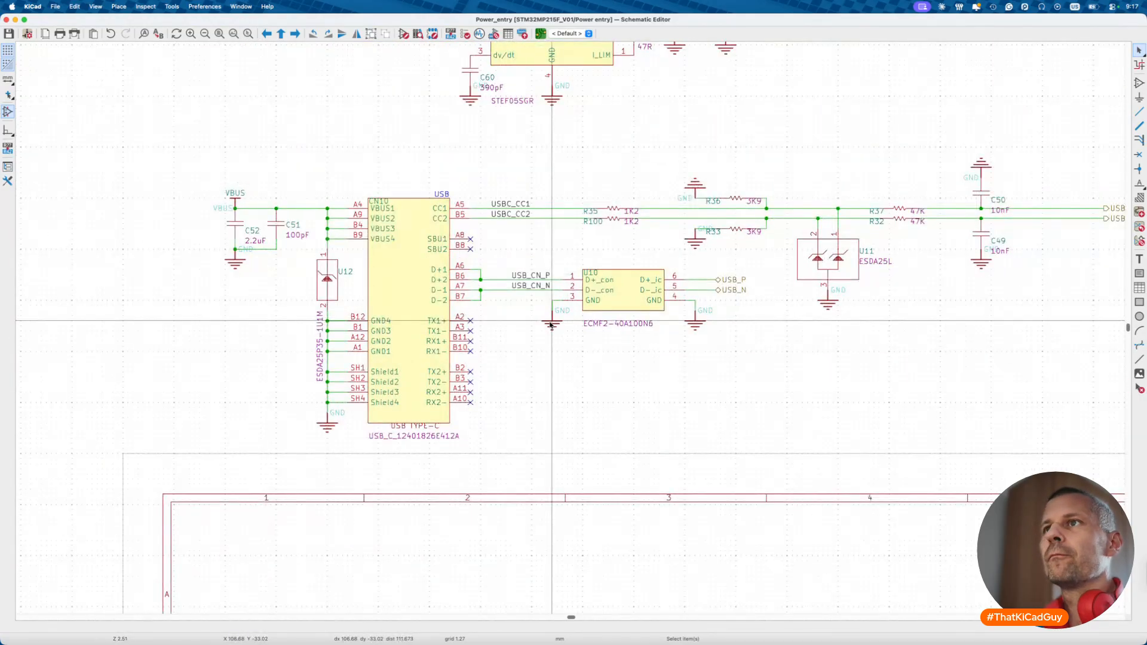
pyautogui.scroll(-10, 464, 335)
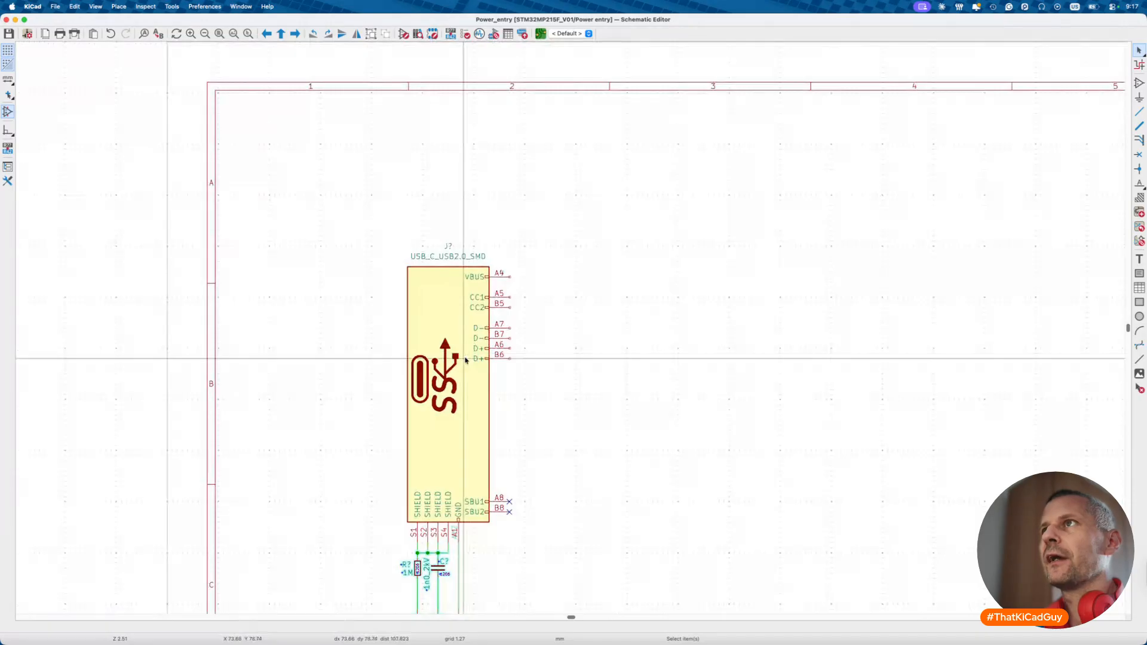
pyautogui.scroll(5, 465, 360)
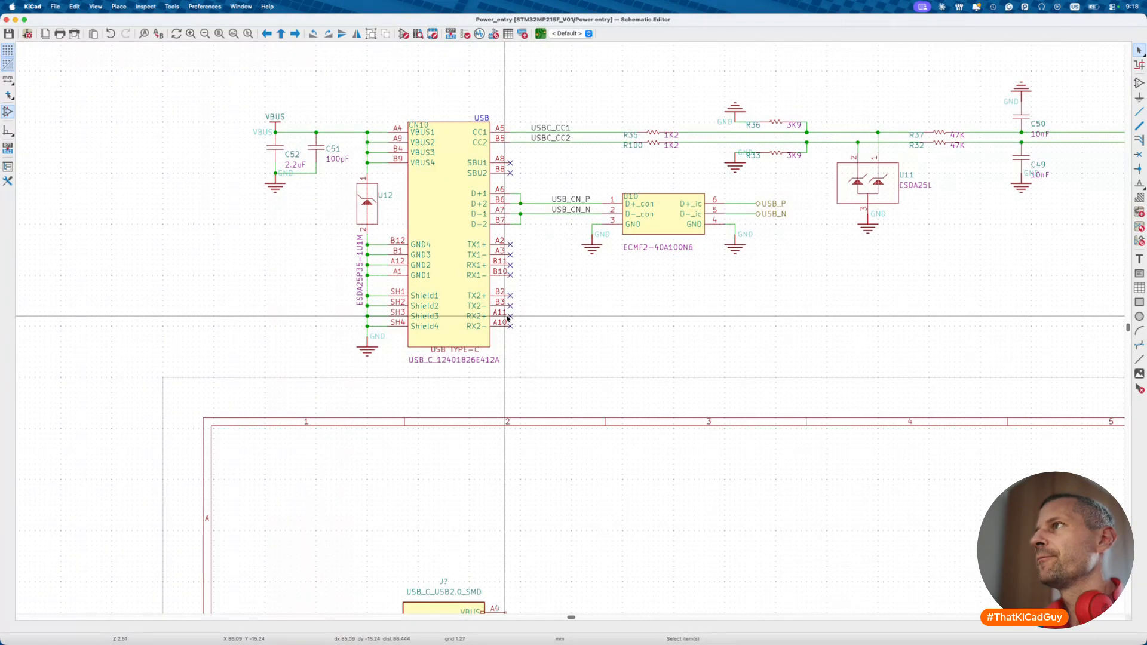
pyautogui.hscroll(3, 833, 259)
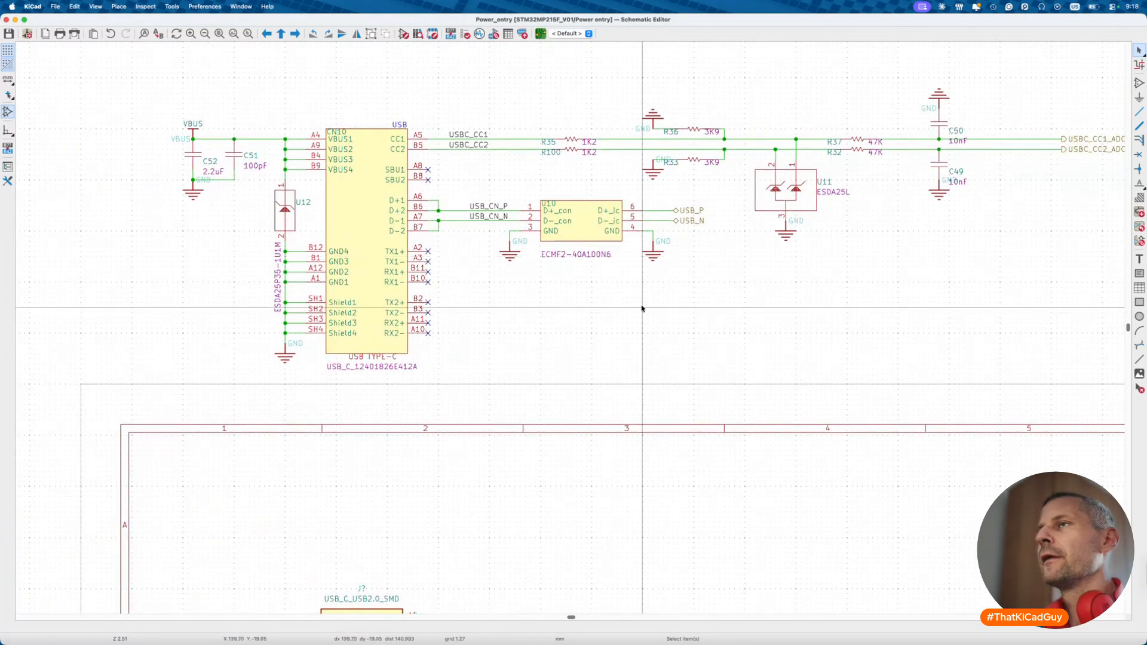
pyautogui.scroll(-1, 642, 308)
# - Draw CC1 and CC2 wires out to the right from J7's A5 and B5 pins
pyautogui.press('w')
pyautogui.doubleClick(498, 560)
pyautogui.click(405, 569)
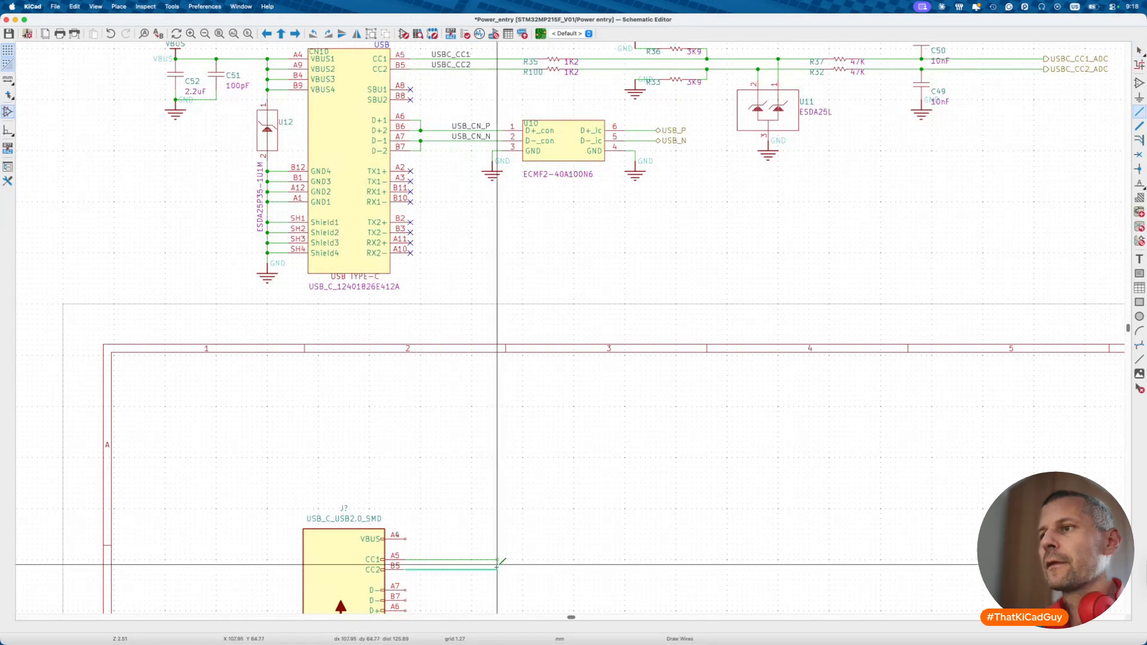
pyautogui.doubleClick(497, 567)
pyautogui.press('Escape')
pyautogui.scroll(-2, 422, 584)
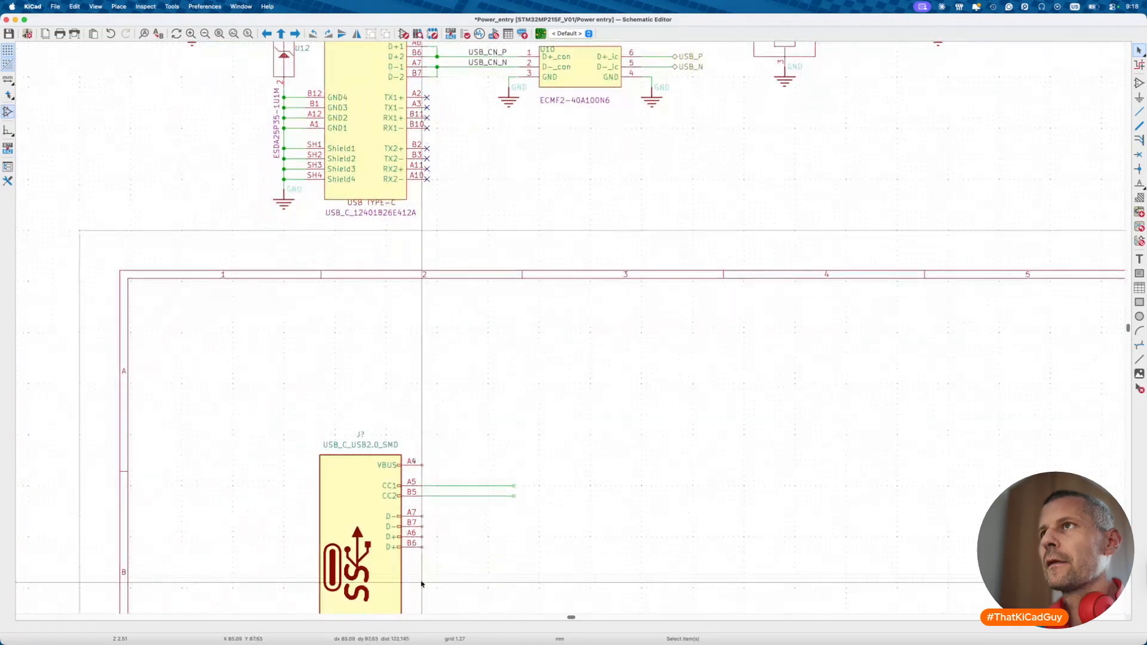
pyautogui.scroll(2, 422, 585)
pyautogui.scroll(-4, 425, 538)
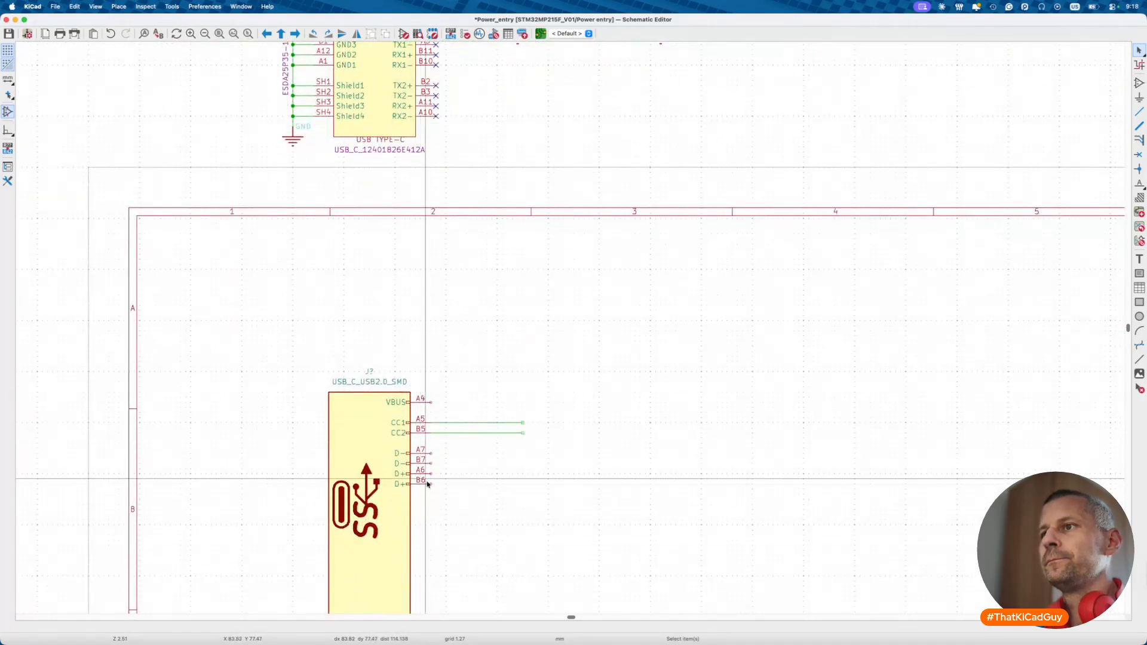
pyautogui.scroll(3, 427, 488)
# - Wire B6 and A7 out to the right, tying A6 to B6 and B7 to A7
pyautogui.press('w')
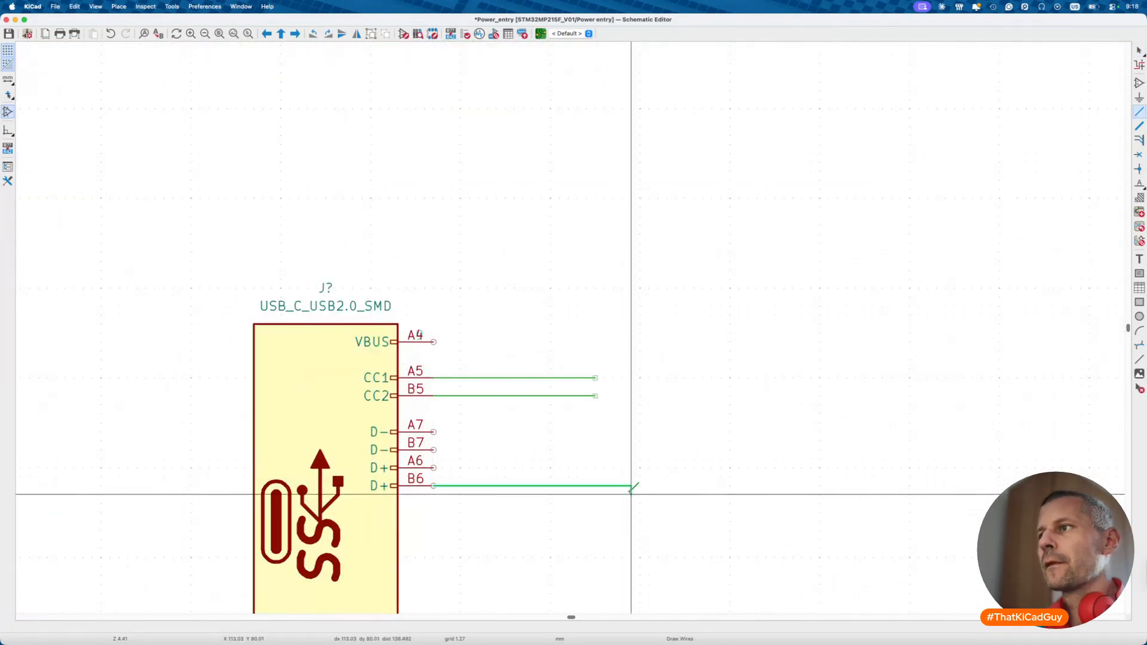
pyautogui.doubleClick(596, 486)
pyautogui.click(434, 468)
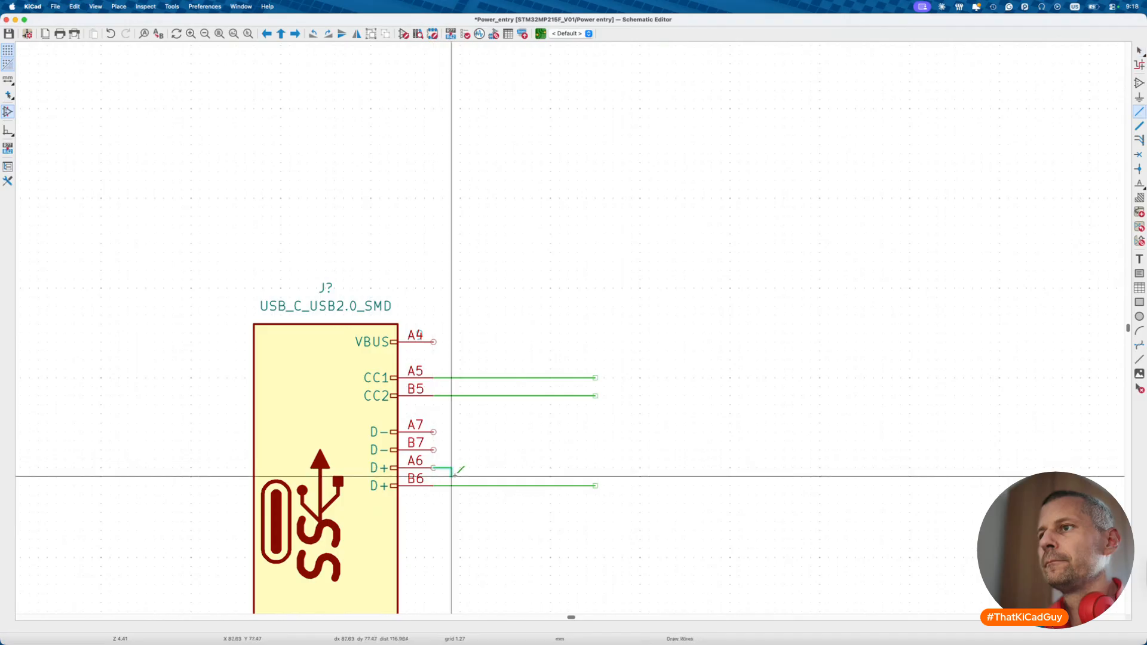
pyautogui.click(452, 485)
pyautogui.click(434, 432)
pyautogui.doubleClick(596, 432)
pyautogui.click(434, 450)
pyautogui.click(452, 432)
pyautogui.press('Escape')
pyautogui.scroll(-5, 502, 327)
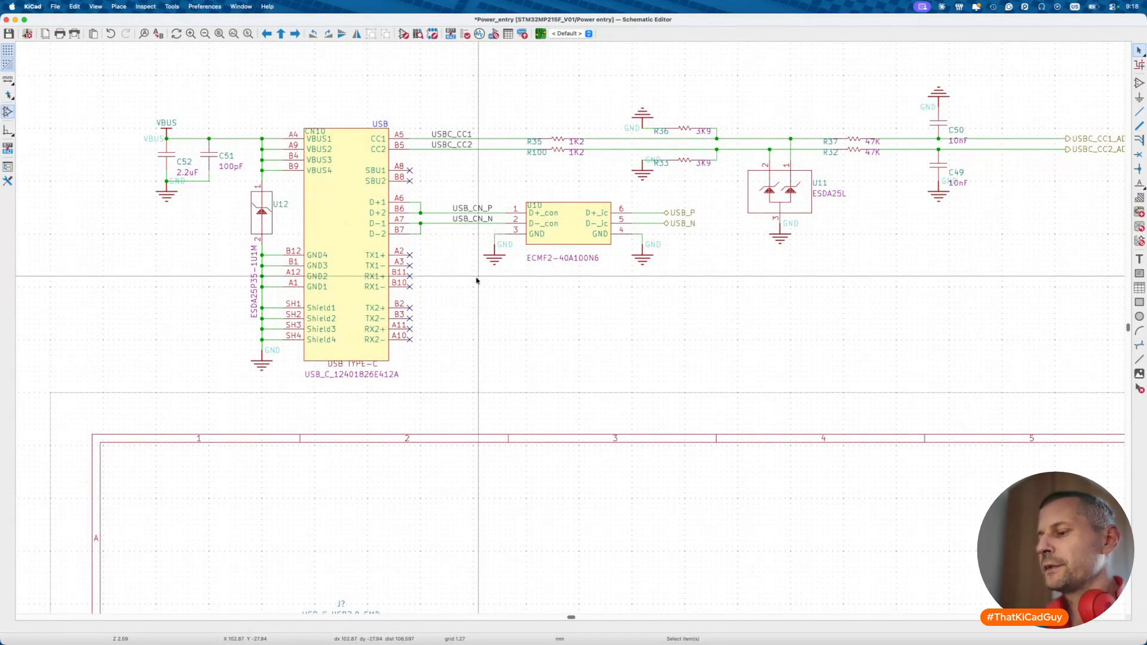
# - Select the upper RClamp0524PA ESD array on the SD card sheet, then visit the Power entry sheet
pyautogui.hotkey('alt', 'BackSpace')
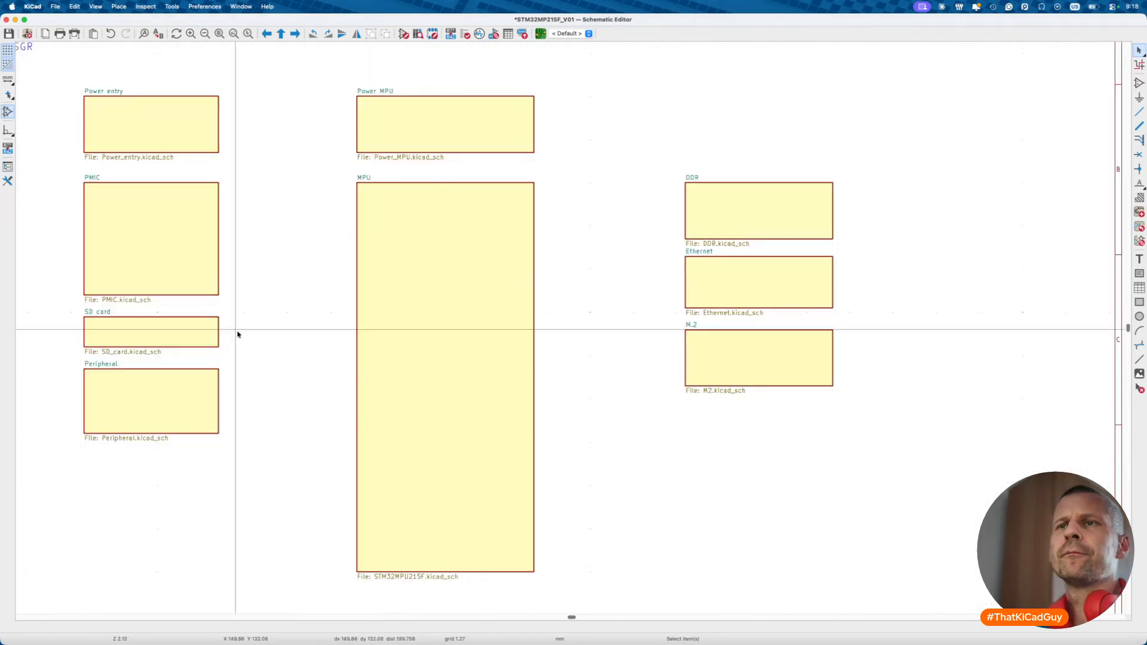
pyautogui.doubleClick(176, 339)
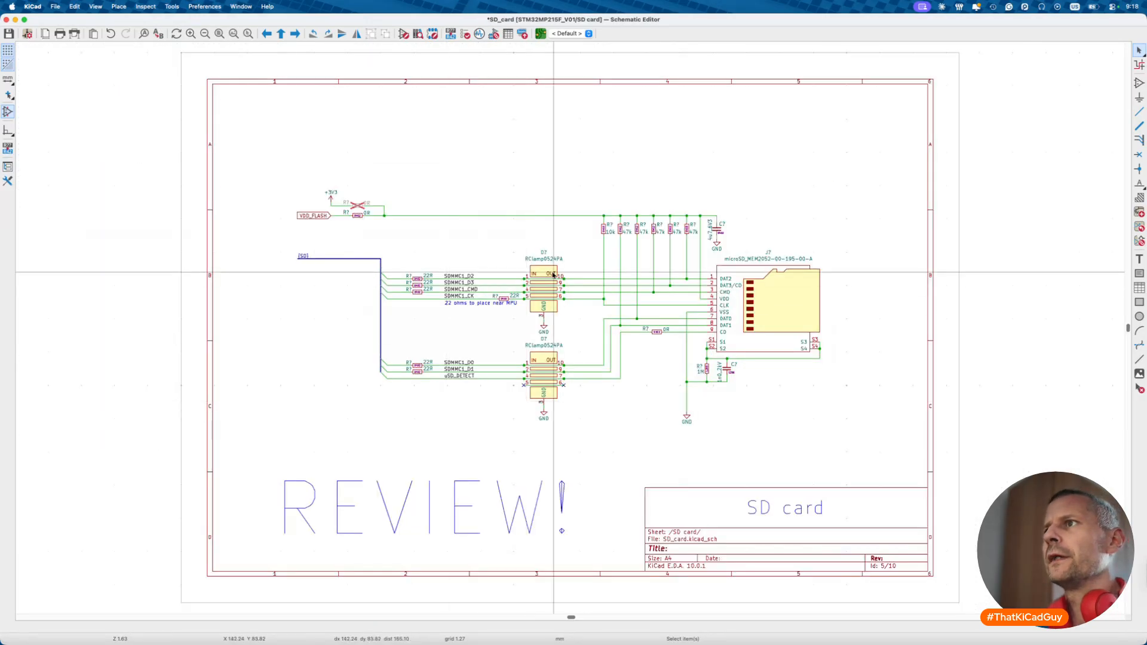
pyautogui.scroll(2, 551, 272)
pyautogui.moveTo(508, 231); pyautogui.dragTo(582, 362)
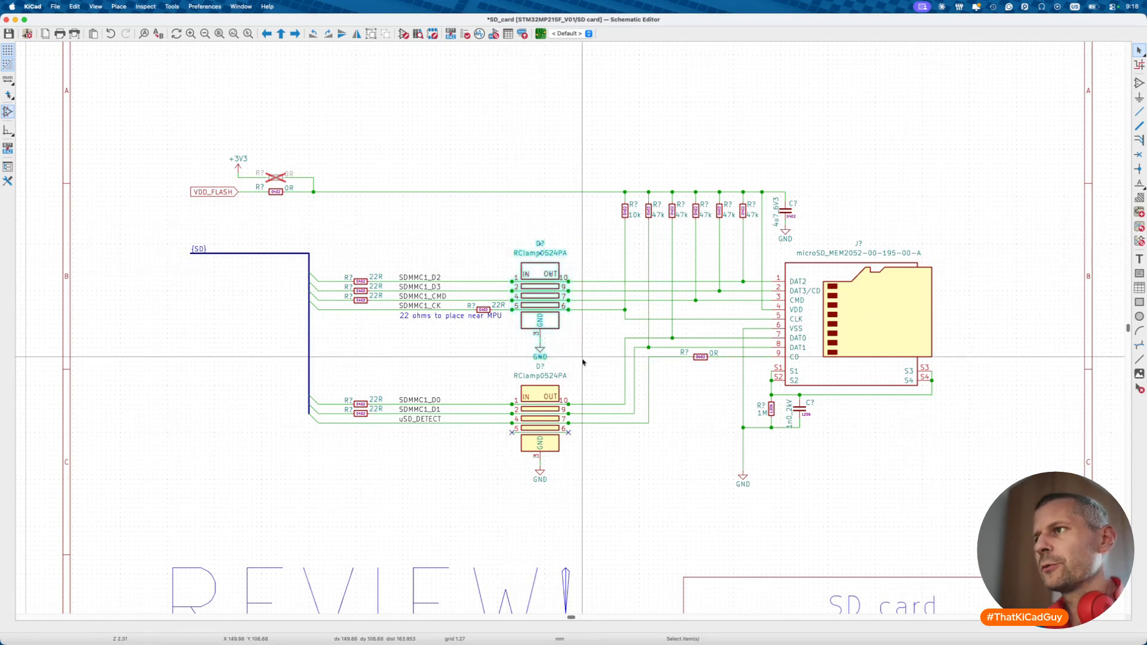
pyautogui.hotkey('alt', 'BackSpace')
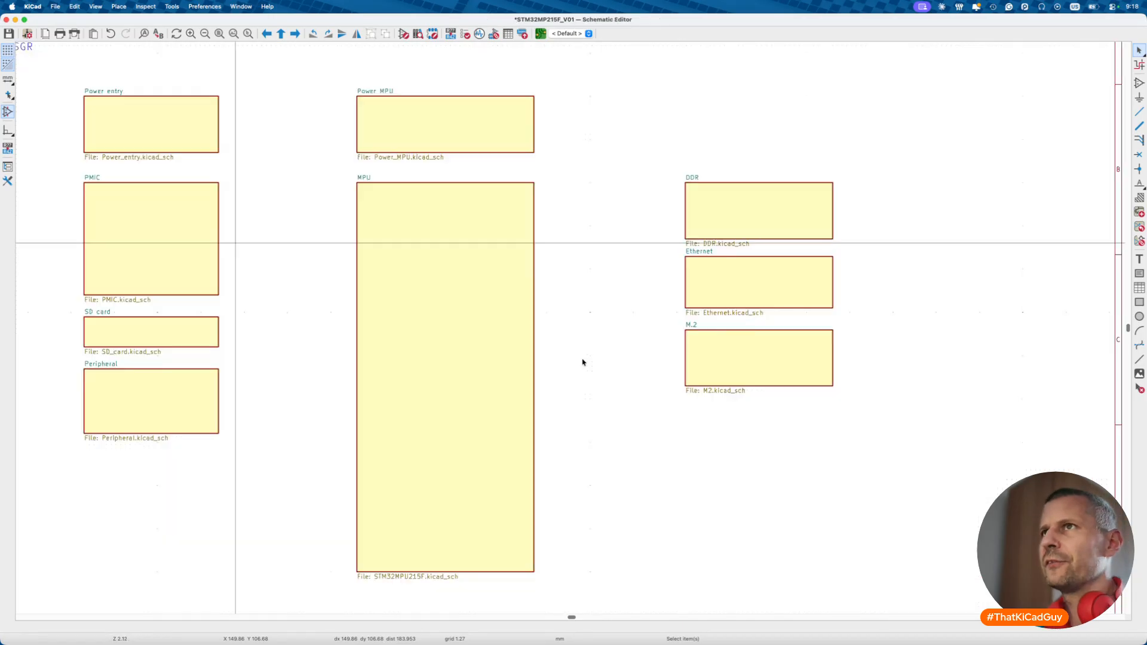
pyautogui.doubleClick(201, 150)
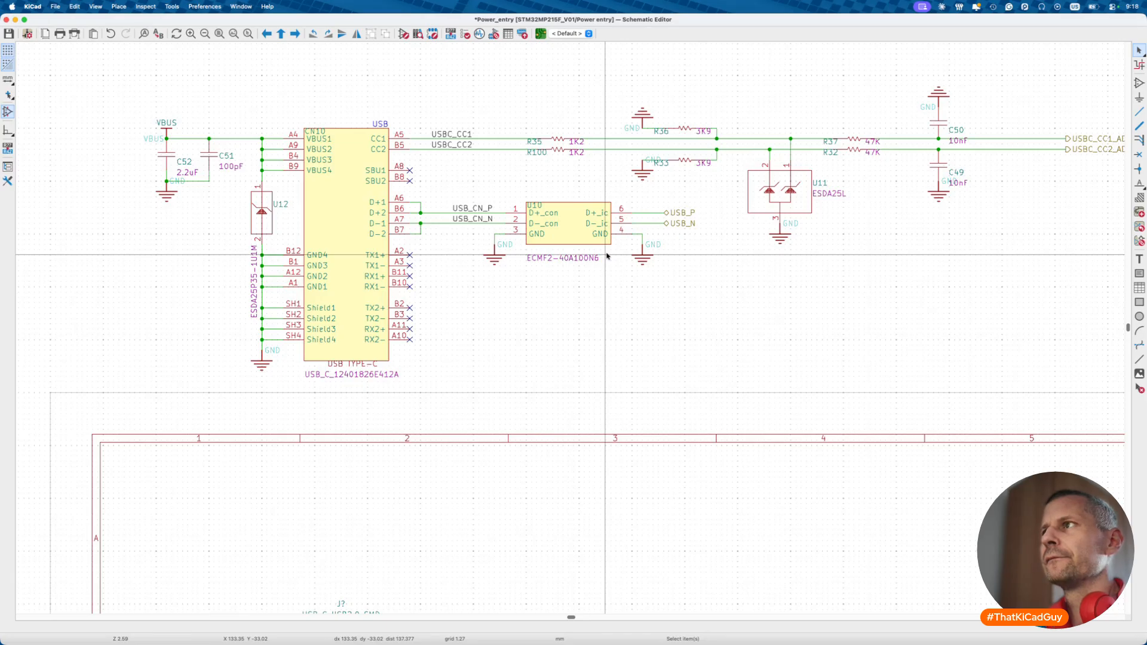
# - Return to the SD card sheet, reselect the upper RClamp0524PA to copy it, and reopen Power entry
pyautogui.hotkey('alt', 'BackSpace')
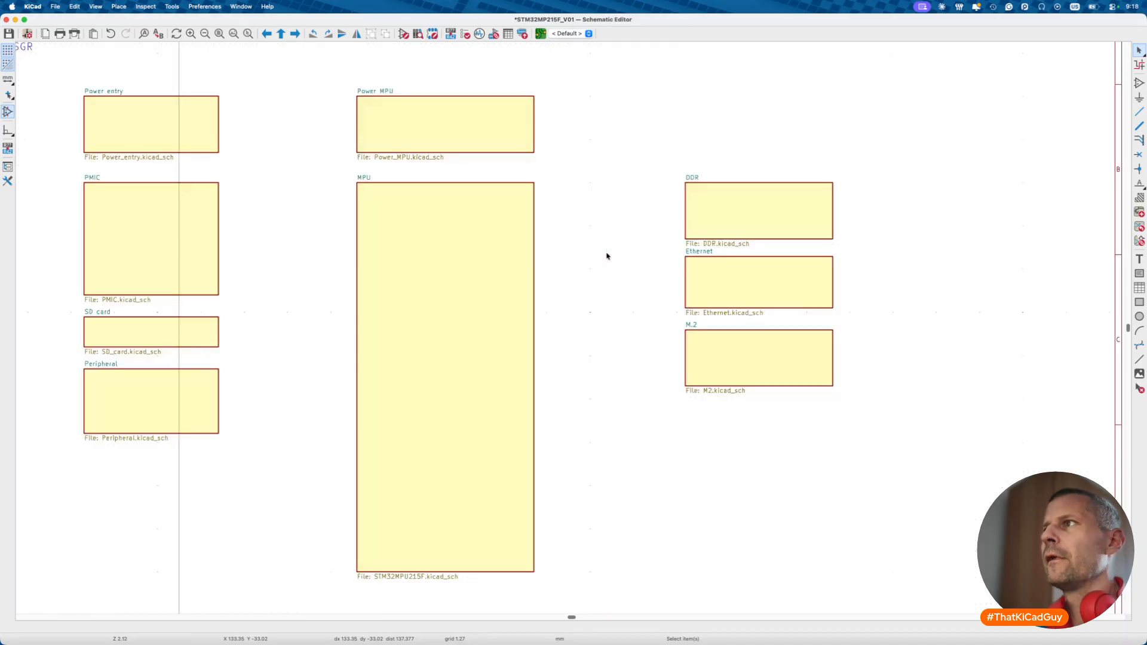
pyautogui.click(206, 330)
pyautogui.doubleClick(206, 329)
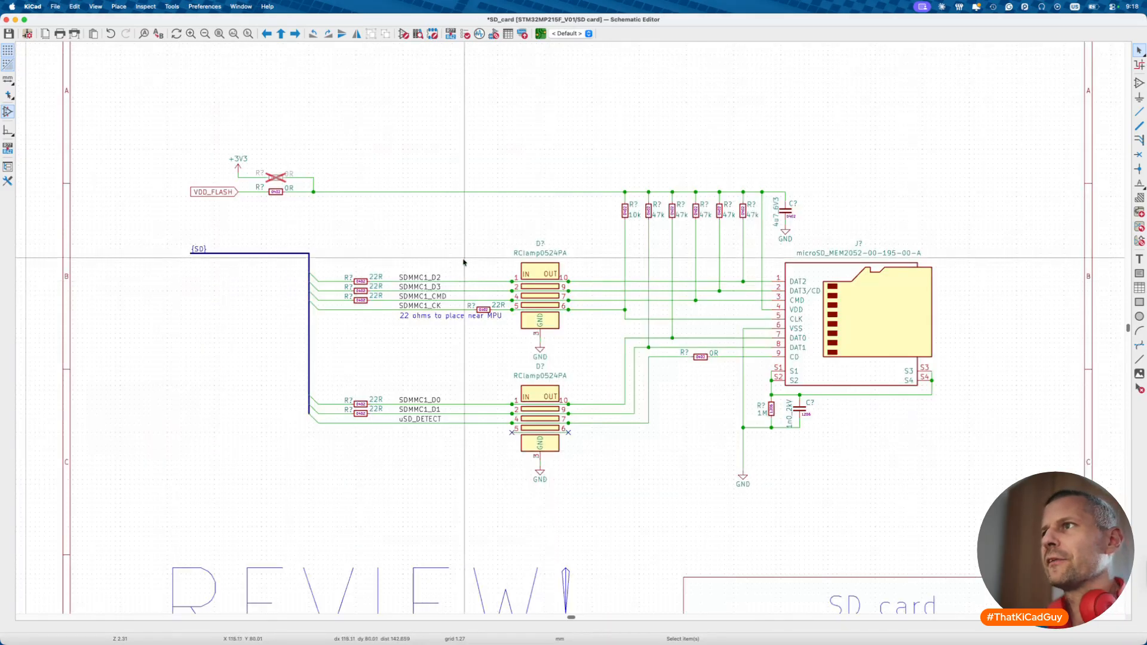
pyautogui.moveTo(506, 221); pyautogui.dragTo(570, 363)
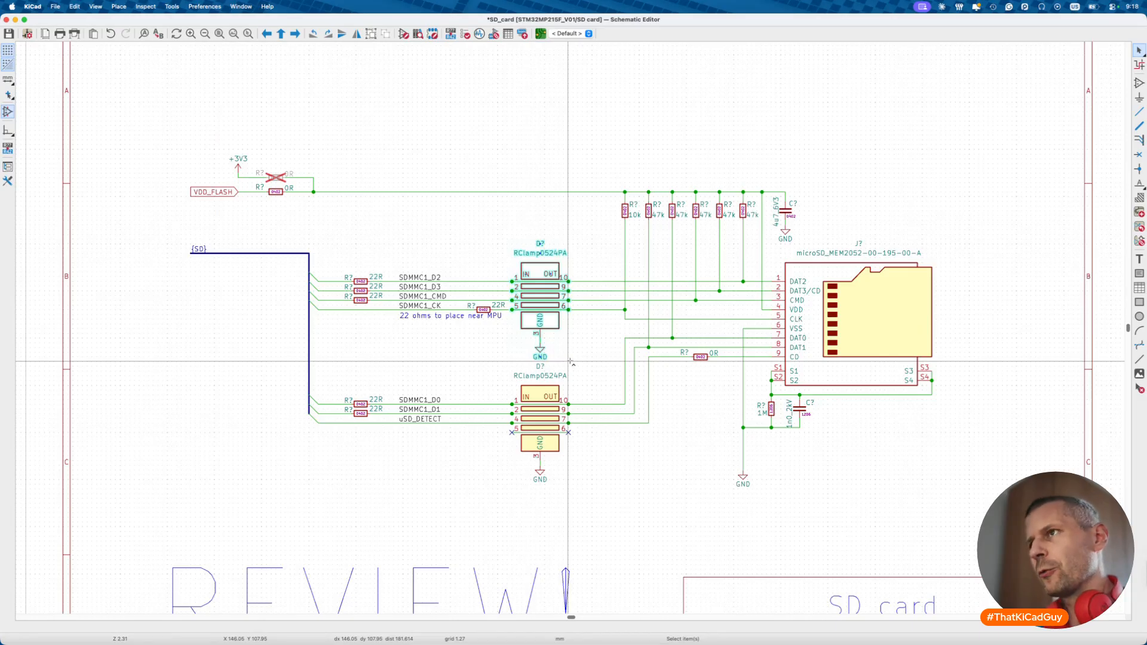
pyautogui.hotkey('alt', 'BackSpace')
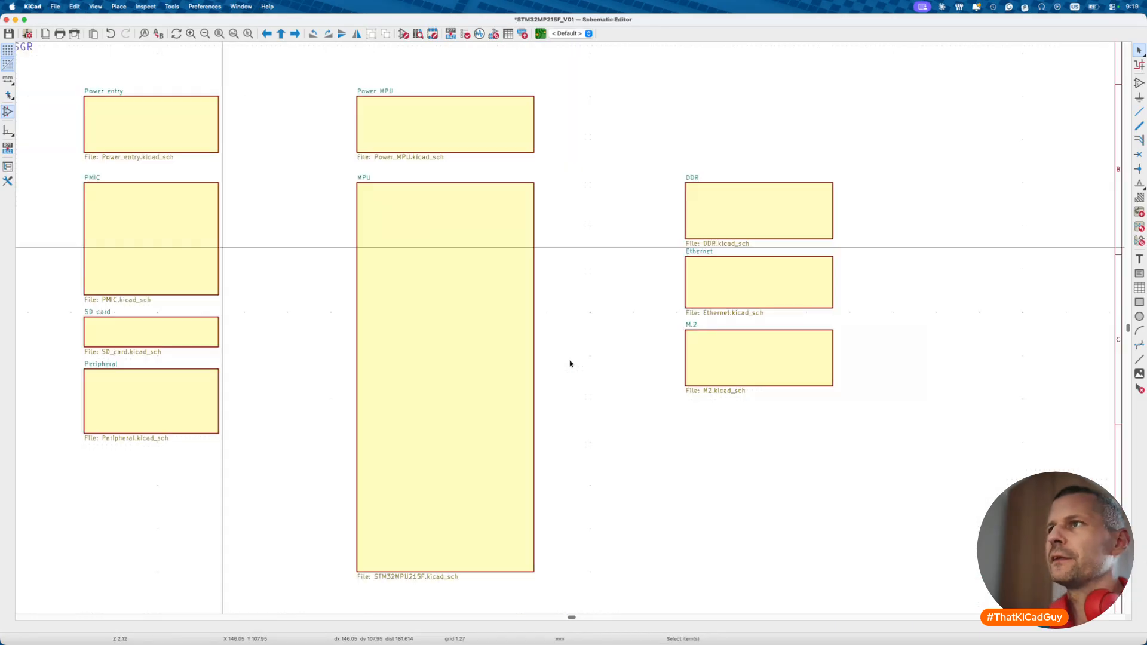
pyautogui.doubleClick(217, 138)
pyautogui.scroll(-5, 506, 271)
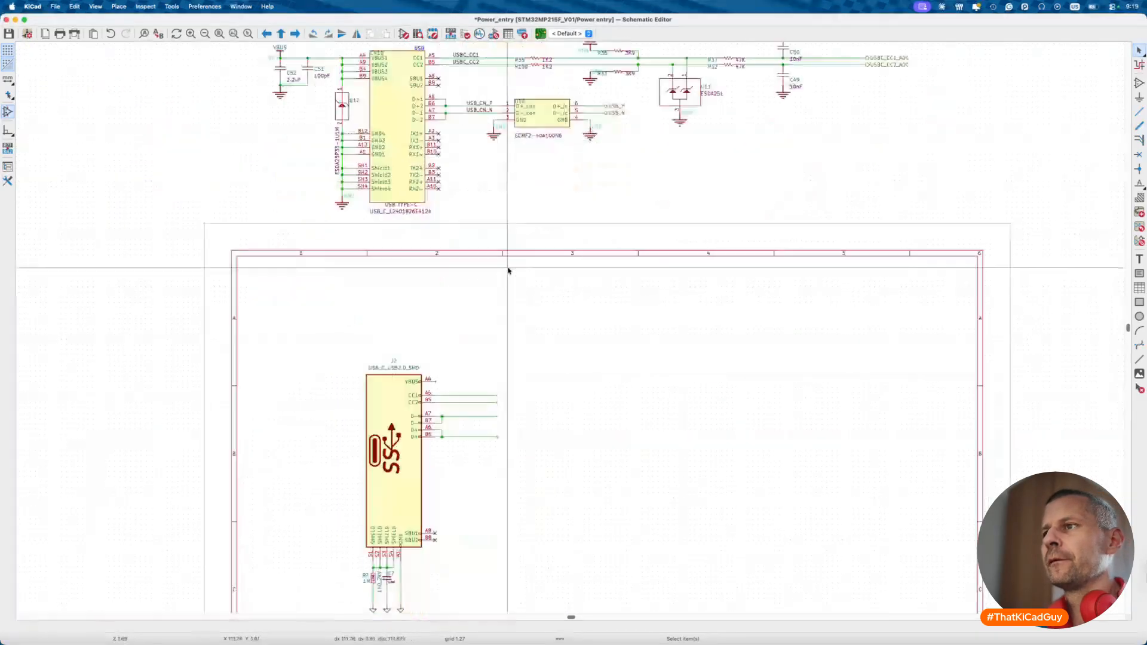
# - Paste the RClamp0524PA beside J7 and connect CC1, CC2 and D− to pins 1, 2 and 4
pyautogui.scroll(2, 508, 323)
pyautogui.press('super+v')
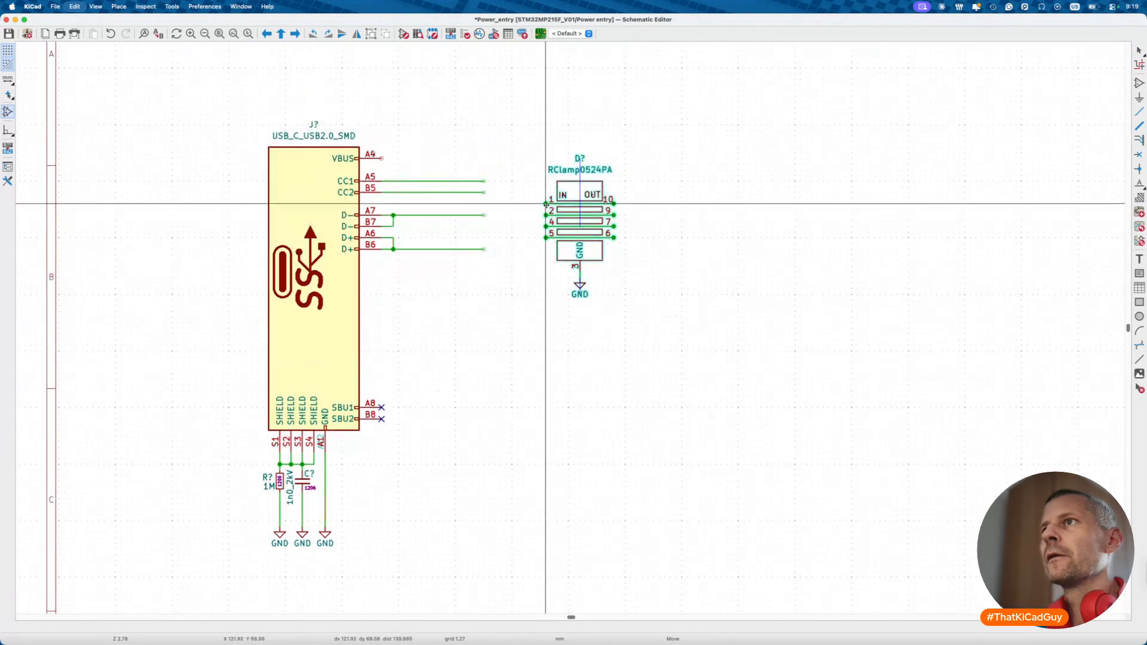
pyautogui.click(529, 181)
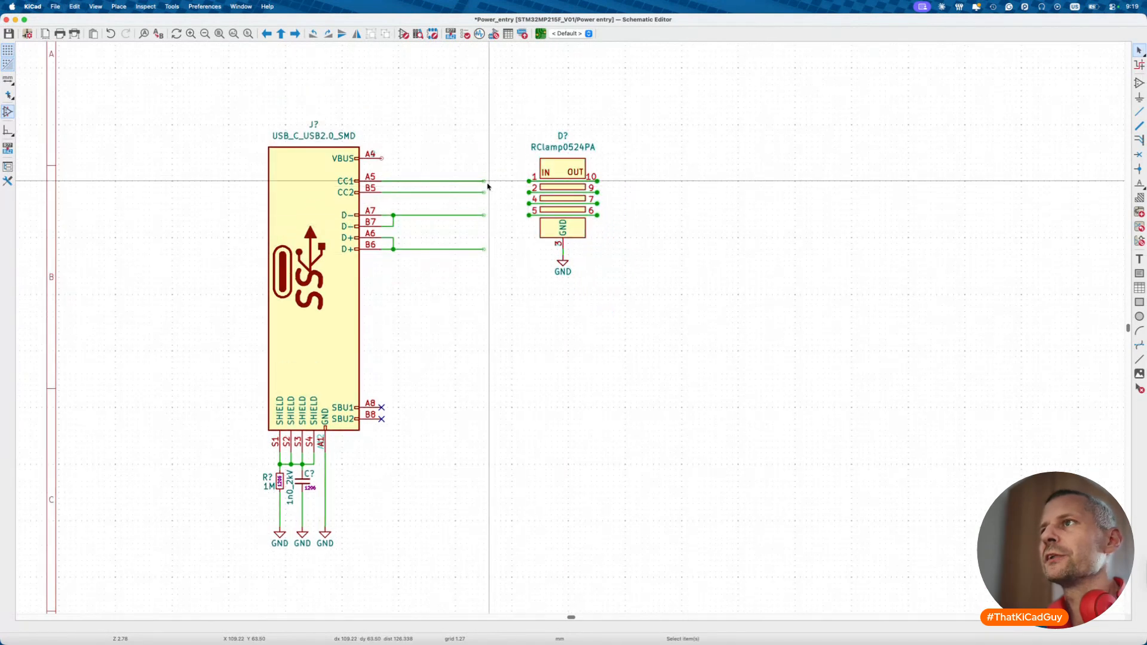
pyautogui.moveTo(484, 181)
pyautogui.mouseDown()
pyautogui.moveTo(529, 180)
pyautogui.moveTo(529, 192)
pyautogui.mouseUp()
pyautogui.click(484, 215)
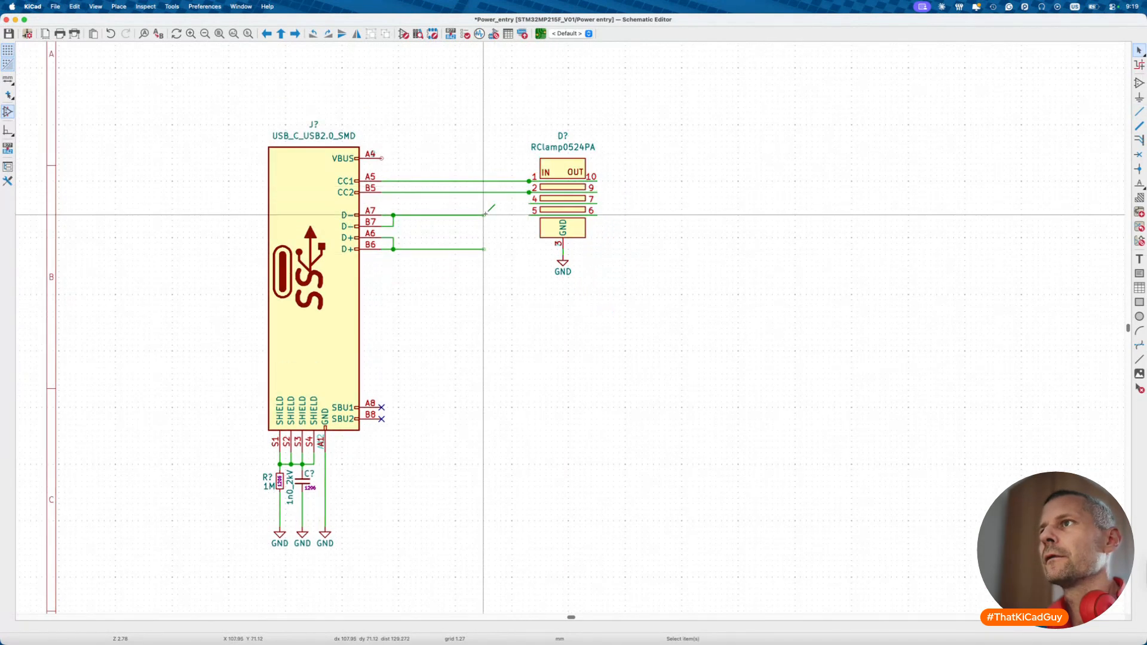
pyautogui.click(529, 203)
pyautogui.press('Escape')
# - Connect the D+ wire to ESD pin 5 and shift its vertical run left
pyautogui.rightClick(512, 260)
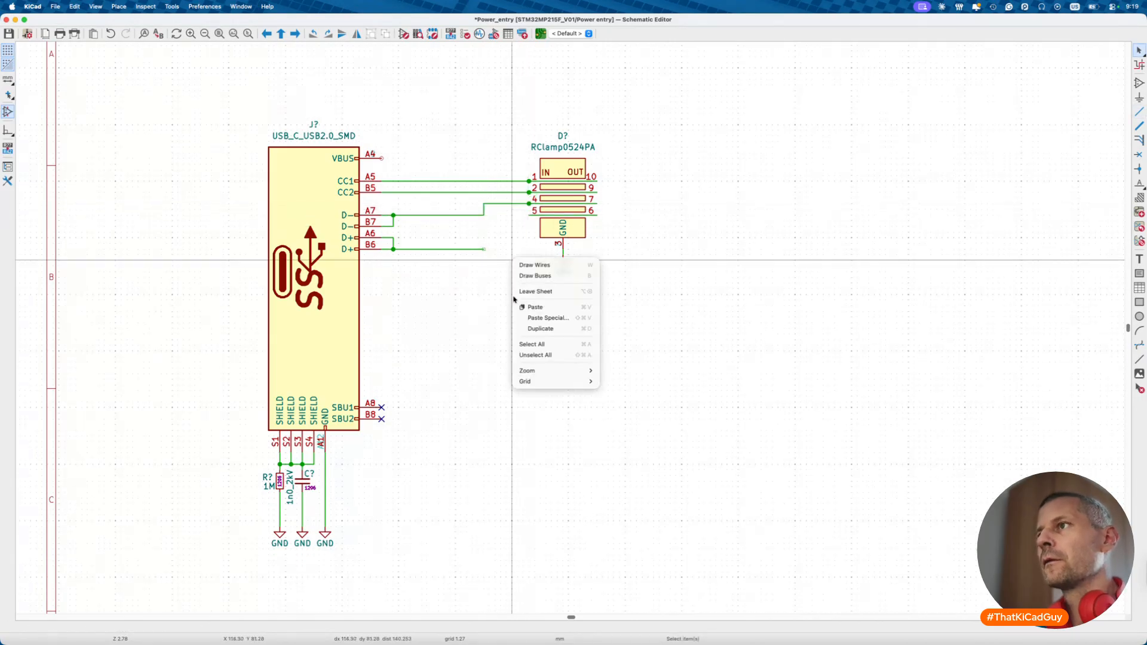
pyautogui.moveTo(541, 387)
pyautogui.press('Escape')
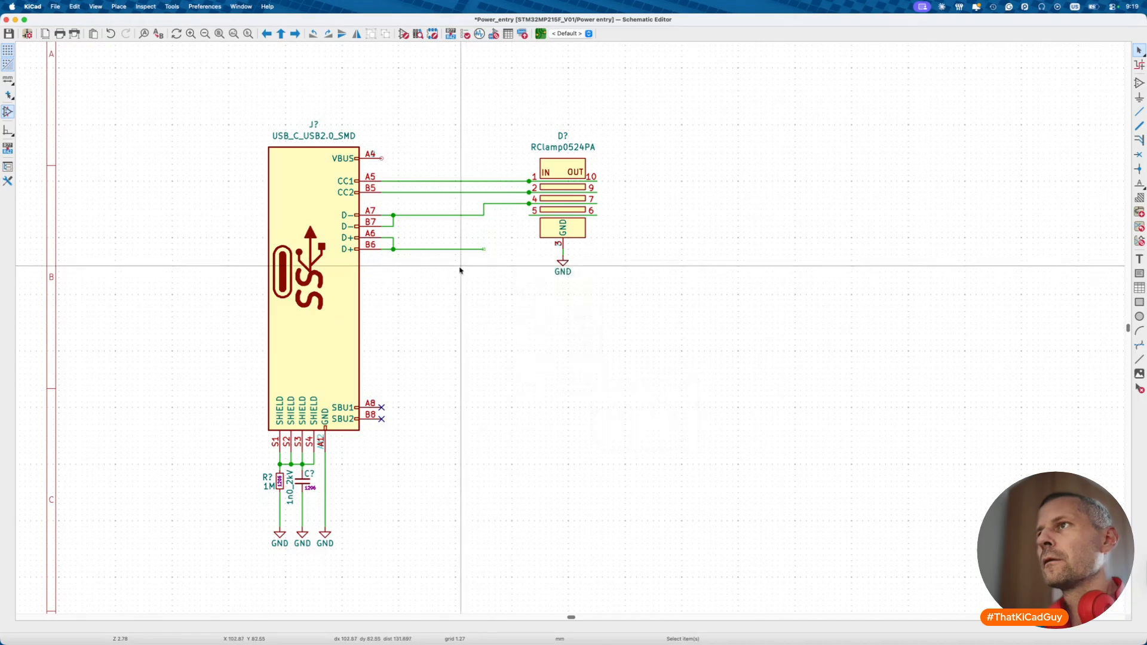
pyautogui.press('w')
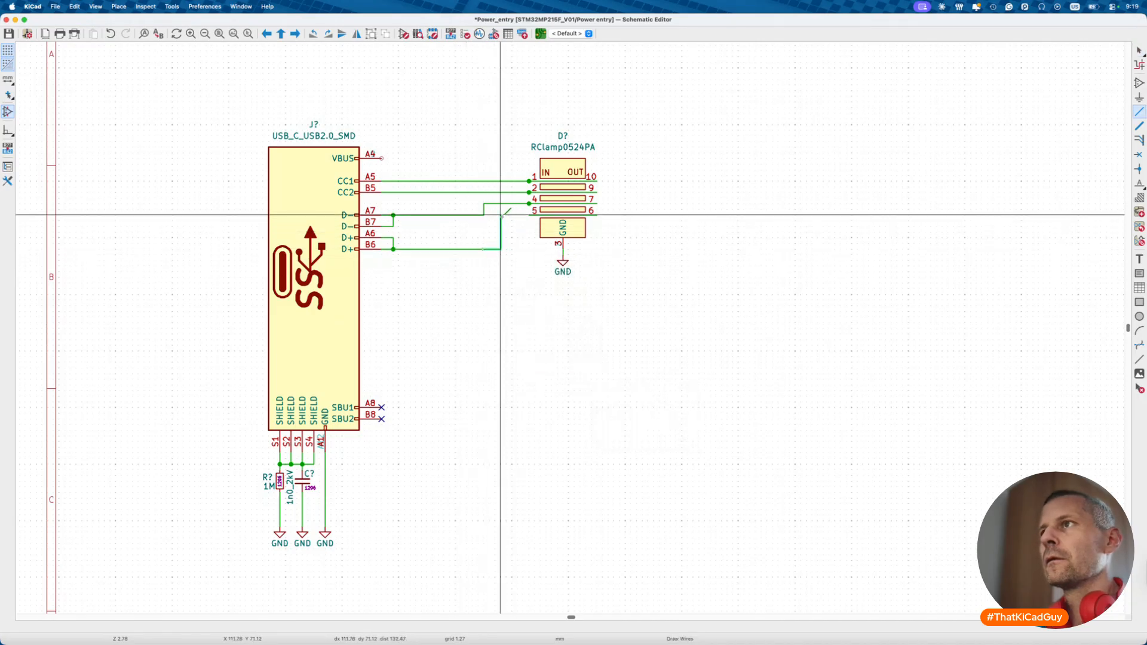
pyautogui.click(529, 215)
pyautogui.moveTo(503, 232); pyautogui.dragTo(495, 232)
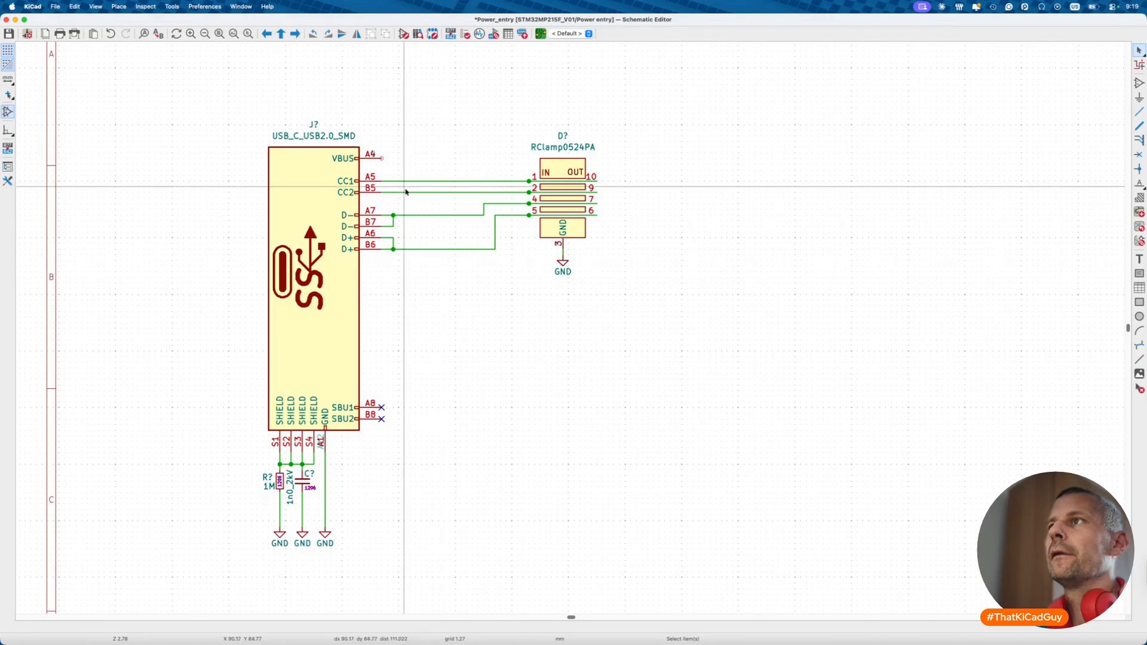
pyautogui.scroll(3, 444, 271)
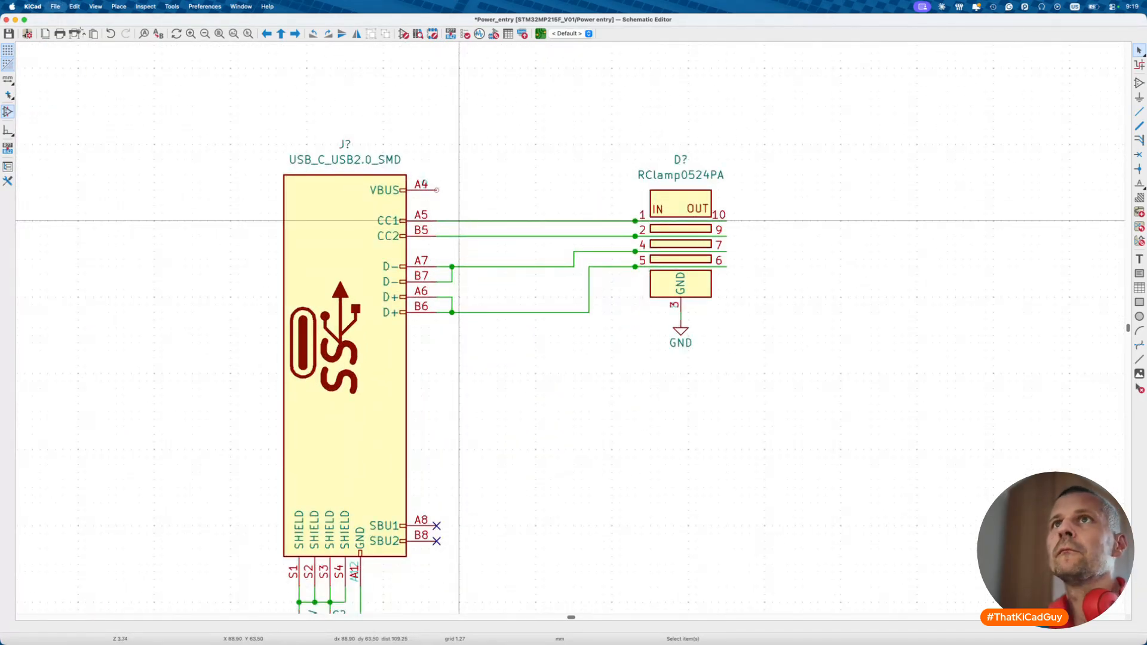
pyautogui.click(74, 7)
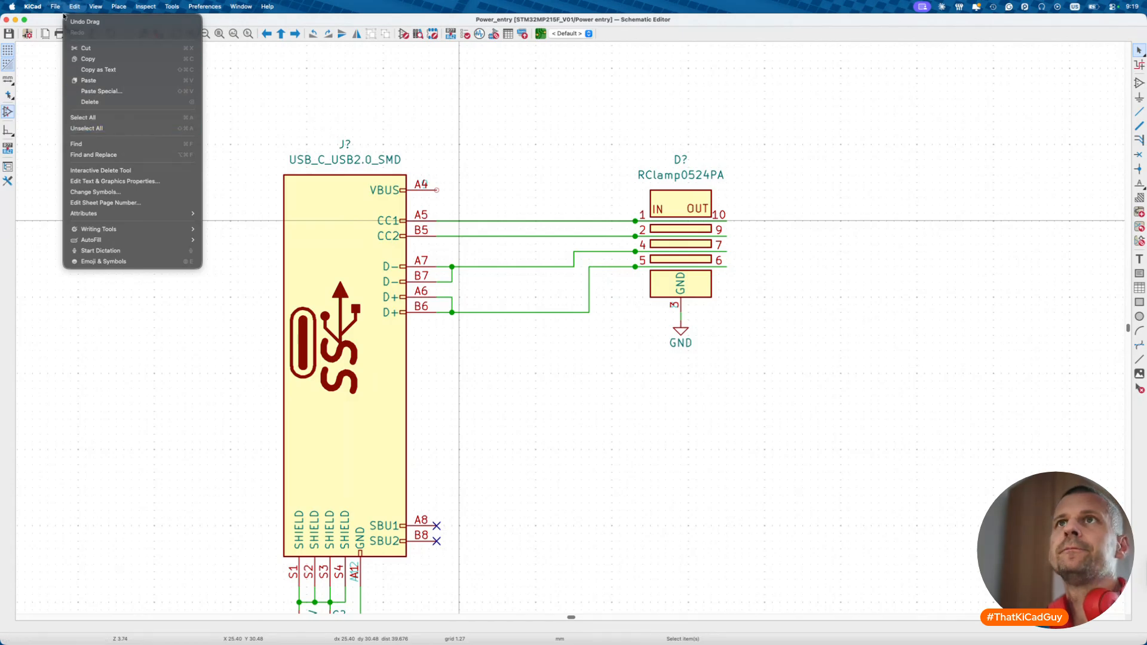
# - Look over the Net Classes in Schematic Setup, cancel, and start a new net label for CC1
pyautogui.moveTo(55, 7)
pyautogui.click(77, 85)
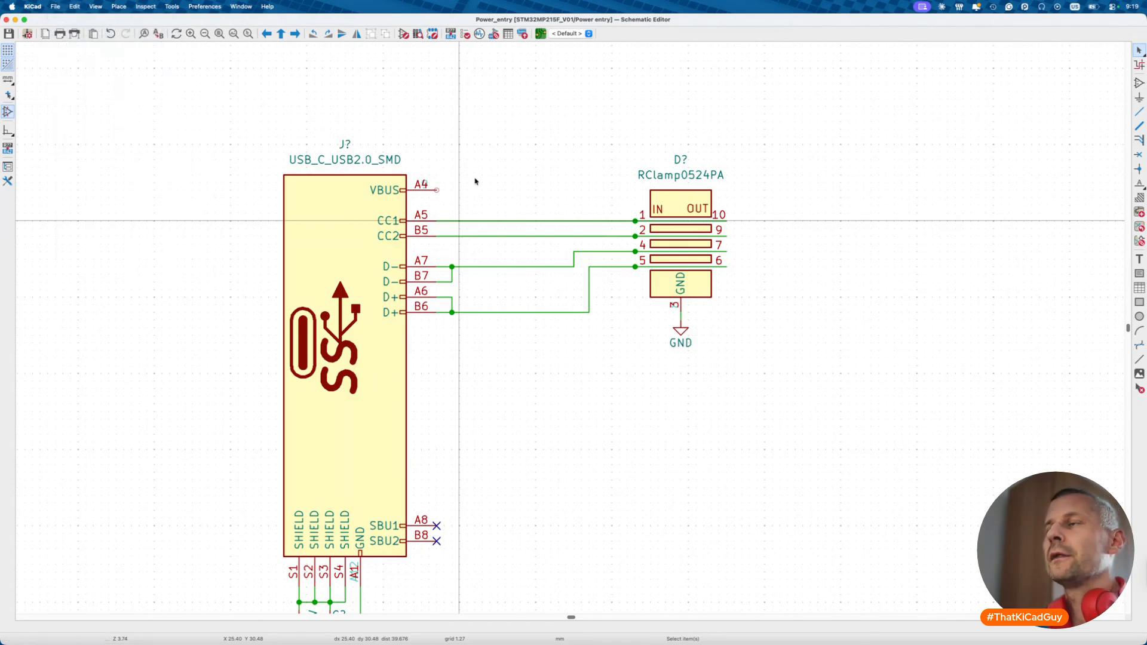
pyautogui.moveTo(583, 335); pyautogui.dragTo(546, 292)
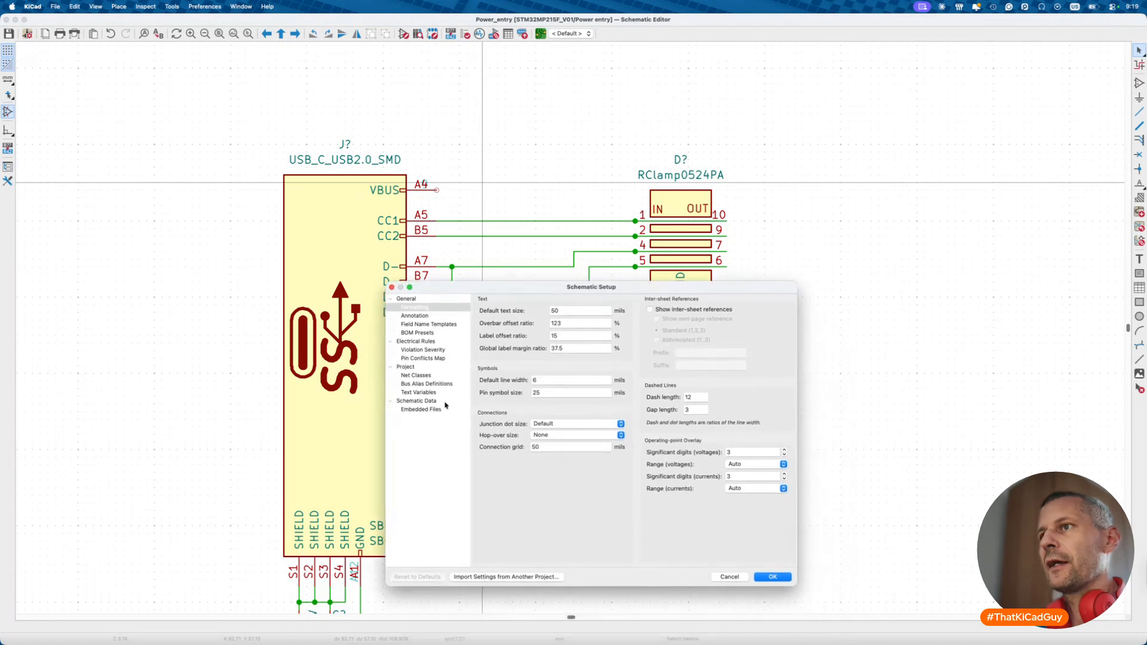
pyautogui.click(418, 376)
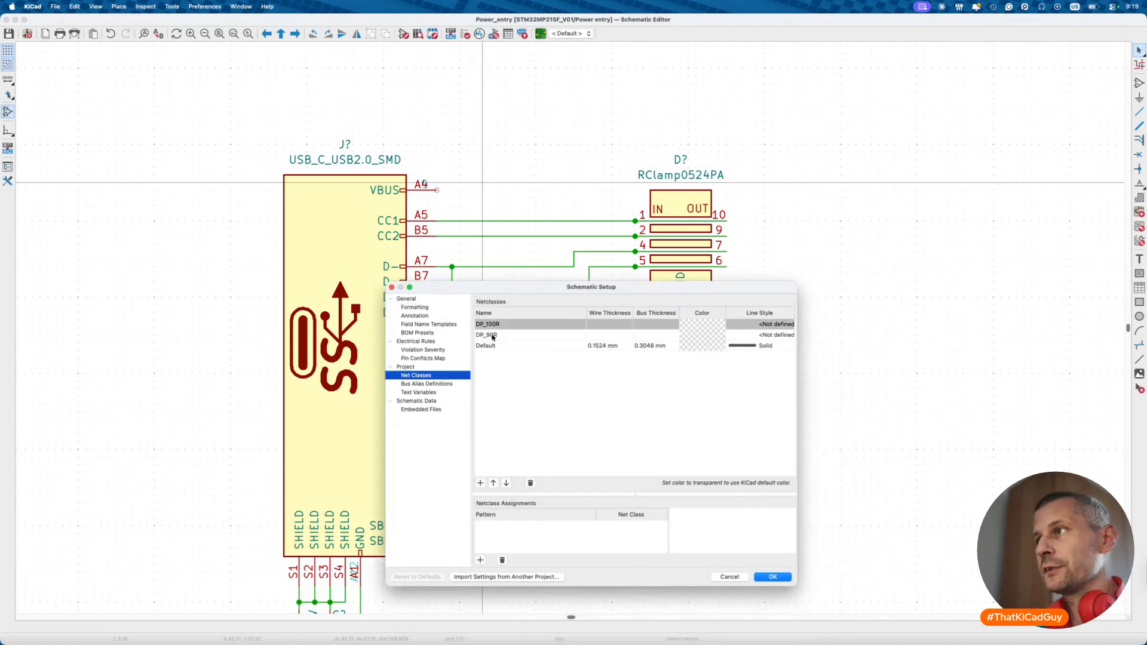
pyautogui.click(729, 577)
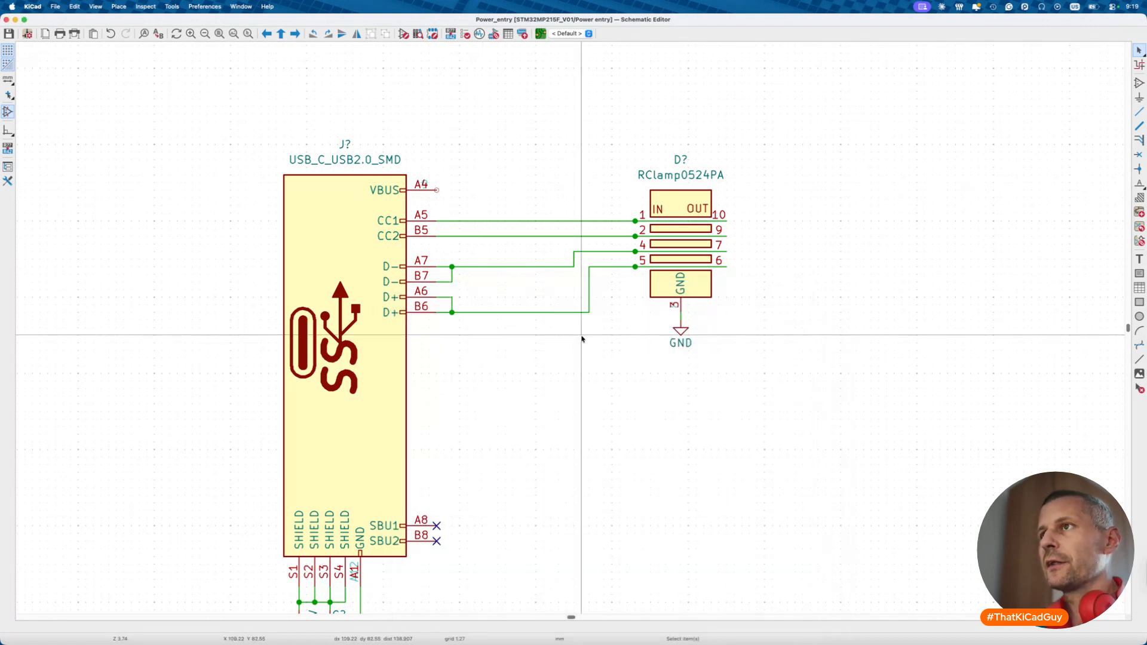
pyautogui.press('l')
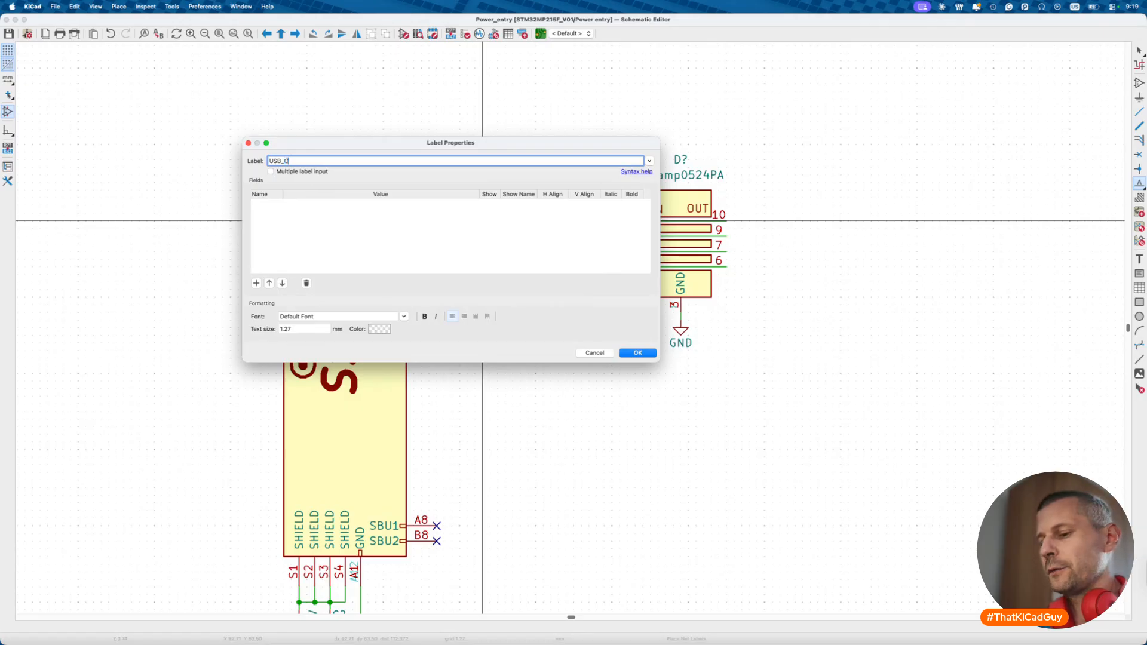
# - Place a net label on the CC1 wire and rename it USBC_CC1
pyautogui.press('Return')
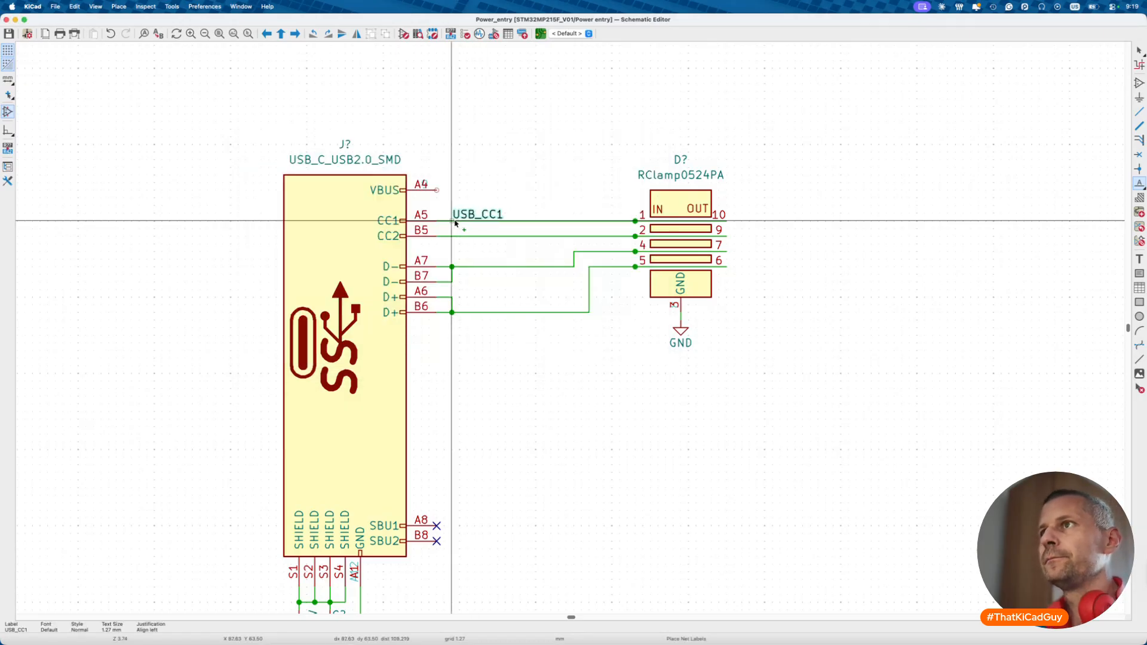
pyautogui.click(453, 221)
pyautogui.scroll(10, 454, 224)
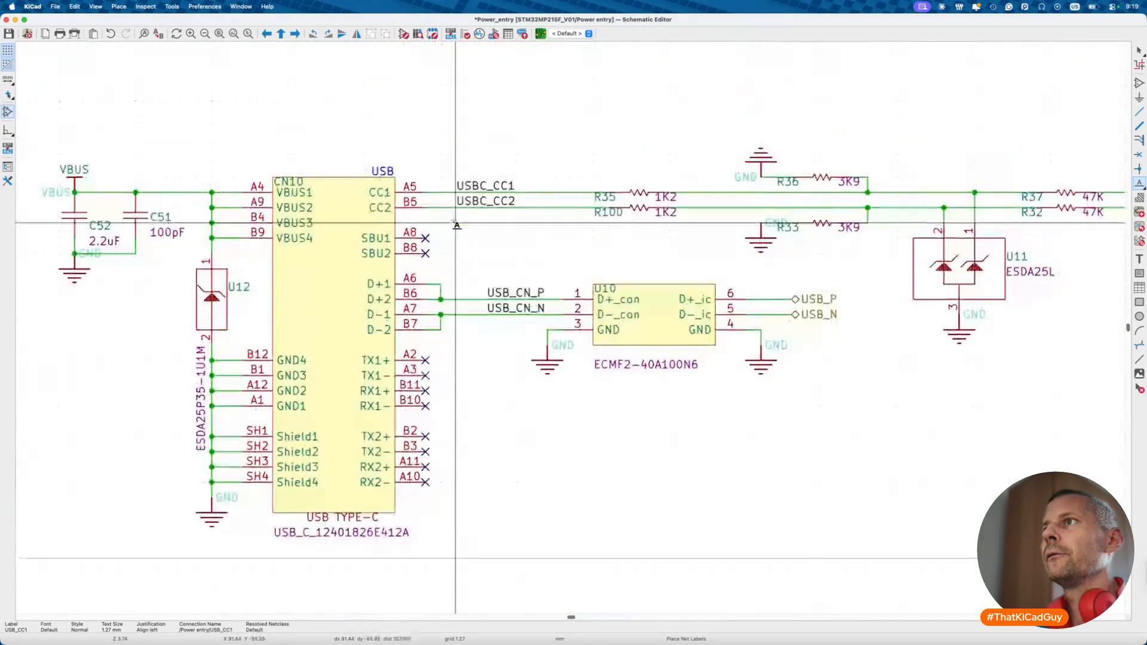
pyautogui.scroll(-10, 456, 225)
pyautogui.press('Escape')
pyautogui.doubleClick(478, 551)
pyautogui.click(284, 160)
pyautogui.press('Return')
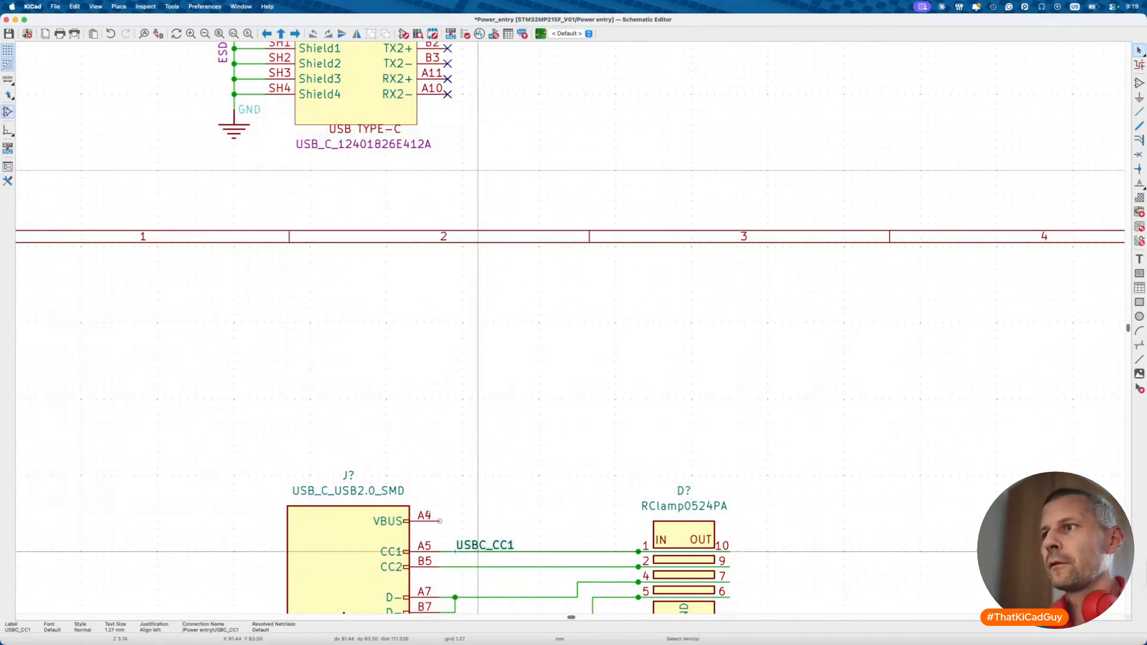
# - Add a DP_90R net class field to USBC_CC1 and place its text beside the label
pyautogui.doubleClick(485, 545)
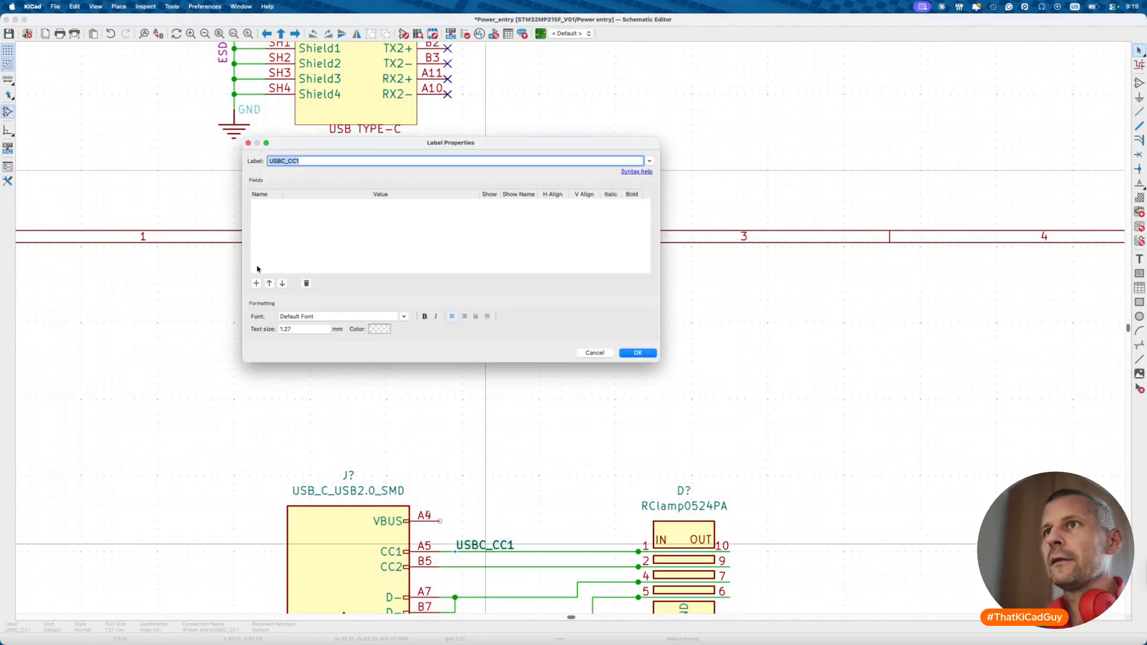
pyautogui.click(257, 284)
pyautogui.click(304, 235)
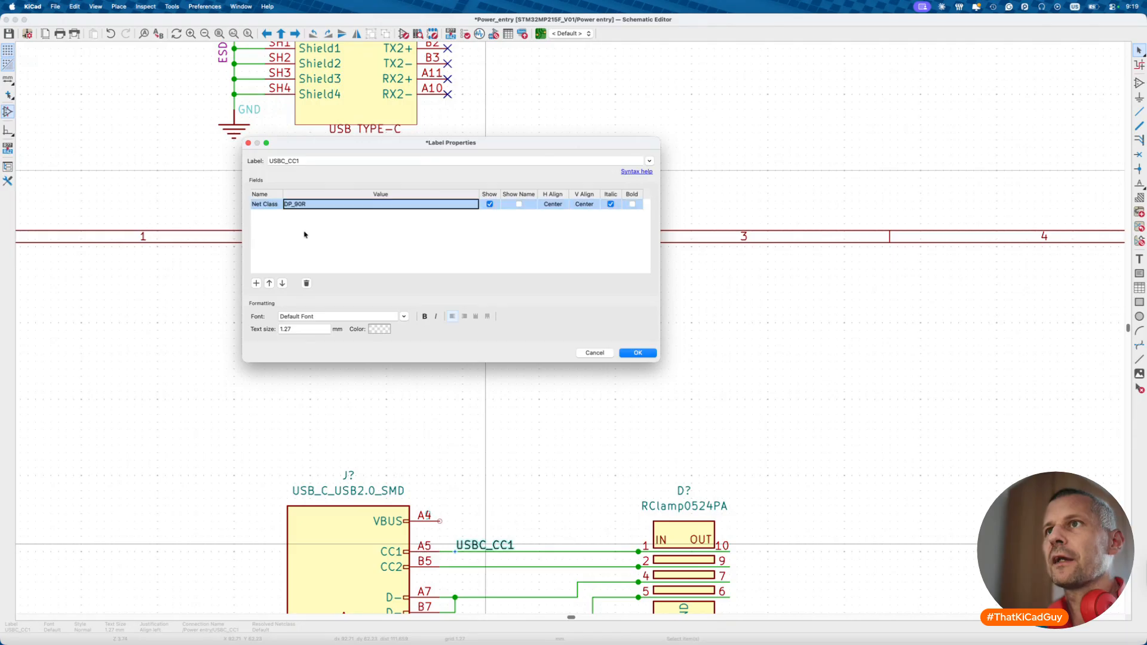
pyautogui.click(637, 353)
pyautogui.moveTo(478, 559); pyautogui.dragTo(547, 544)
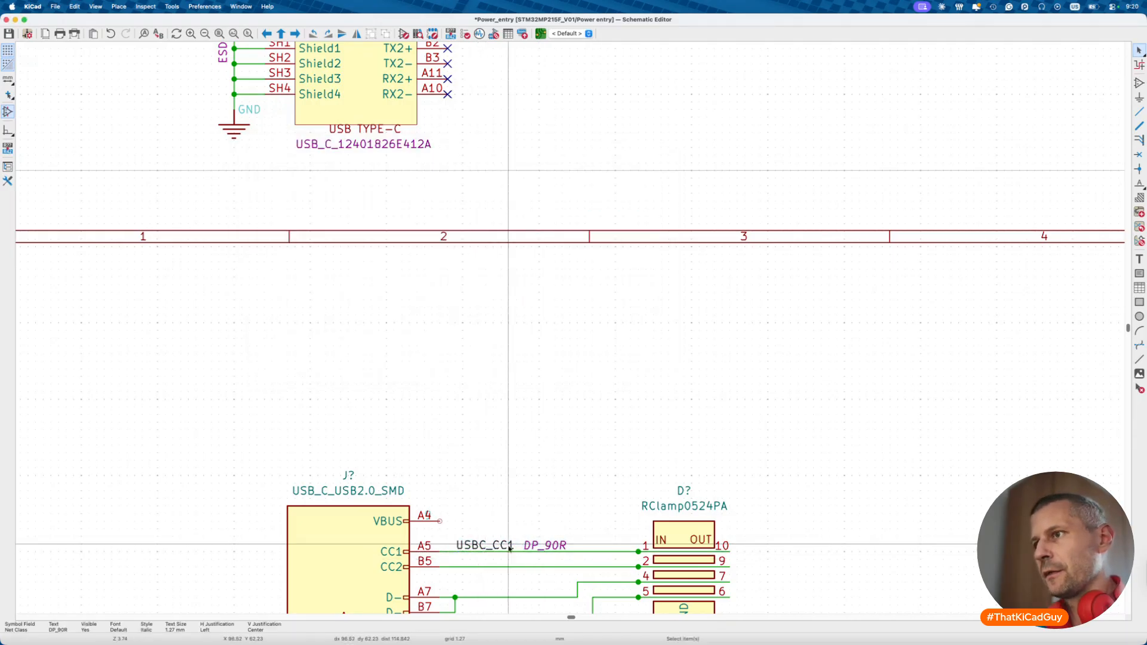
pyautogui.click(494, 545)
# - Duplicate the label onto the CC2 wire and rename it USBC_CC2
pyautogui.hotkey('ctrl', 'd')
pyautogui.click(456, 567)
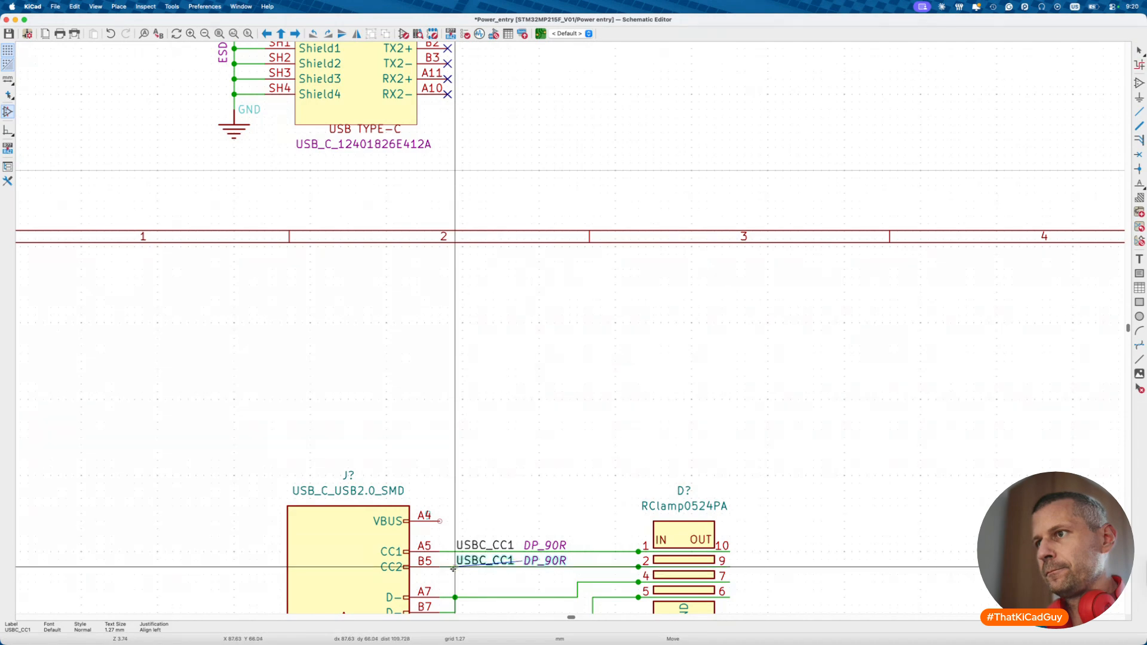
pyautogui.doubleClick(501, 566)
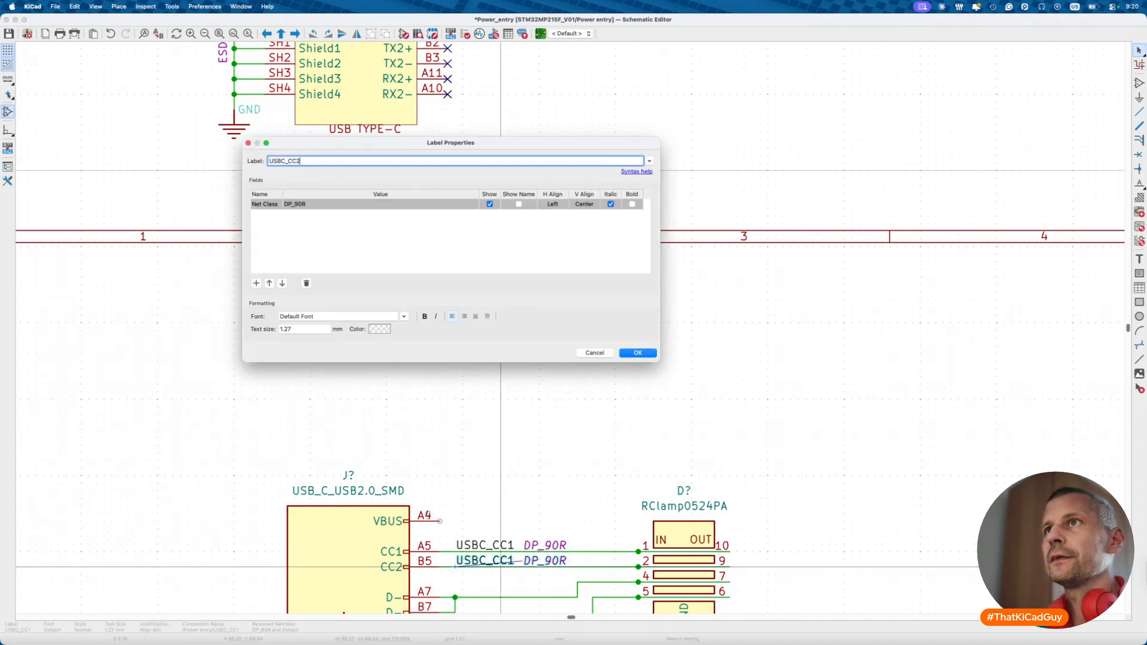
pyautogui.write('2')
pyautogui.press('Return')
pyautogui.scroll(-5, 514, 538)
# - Place a USB_CN_P net label on J7's B6 wire
pyautogui.scroll(5, 553, 491)
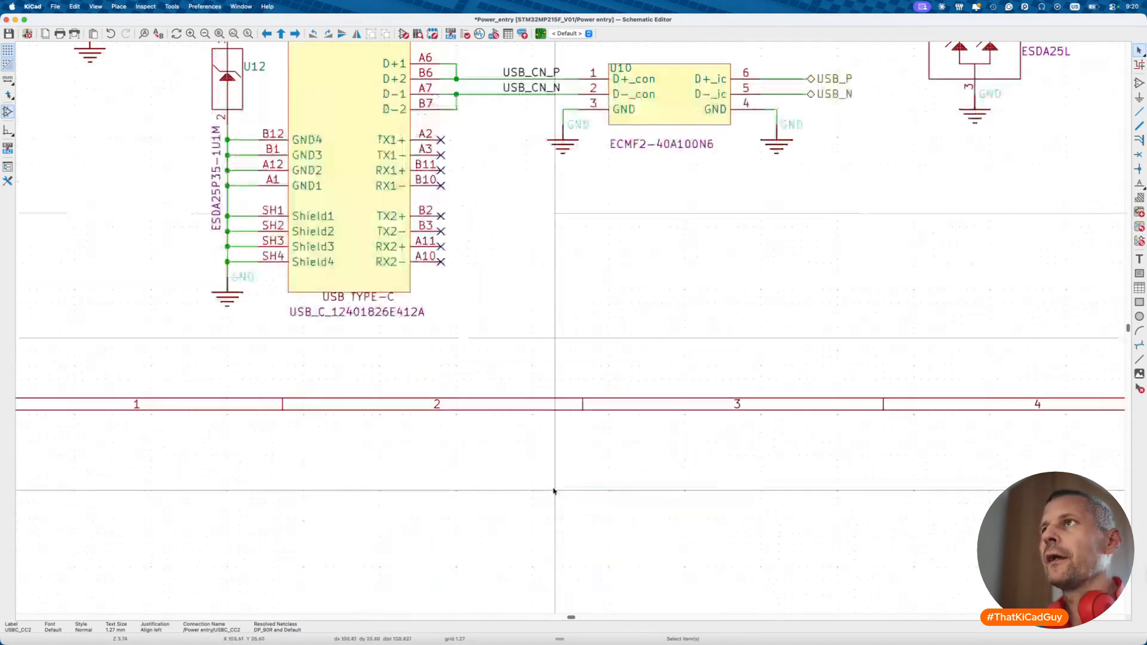
pyautogui.scroll(5, 554, 491)
pyautogui.scroll(-1, 554, 491)
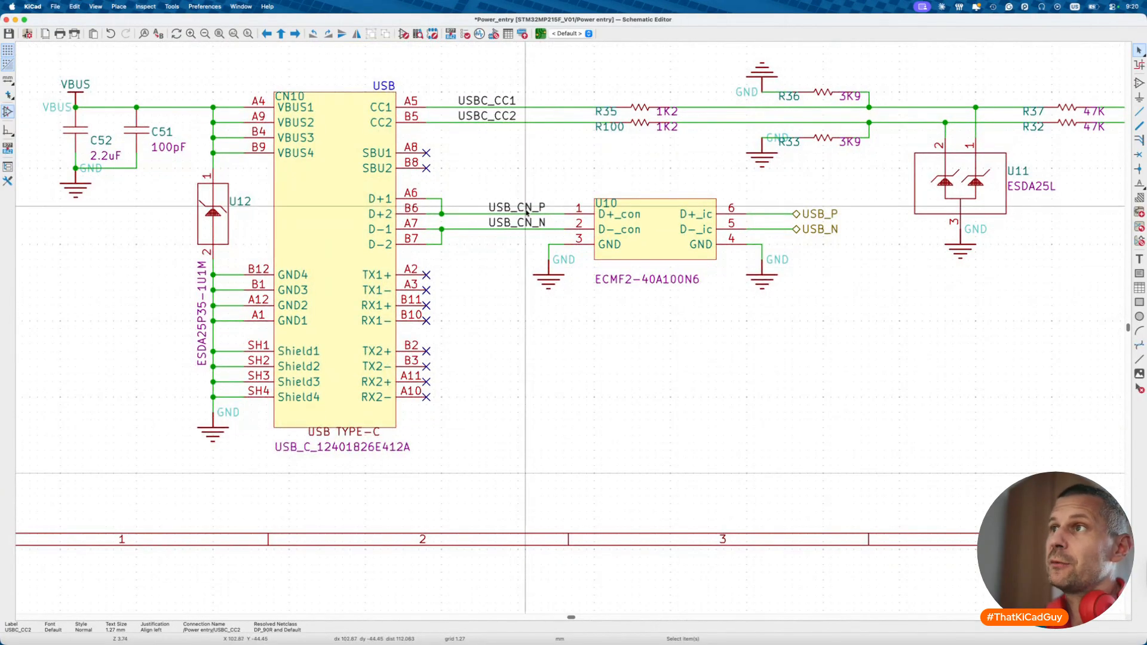
pyautogui.scroll(-3, 526, 210)
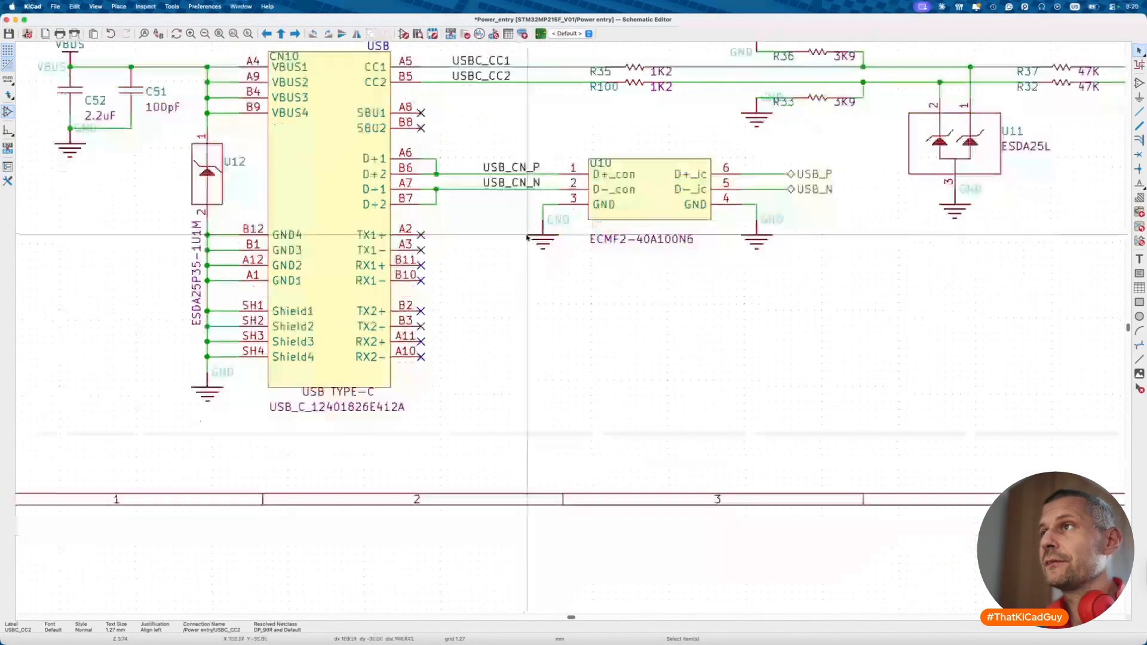
pyautogui.scroll(-1, 527, 238)
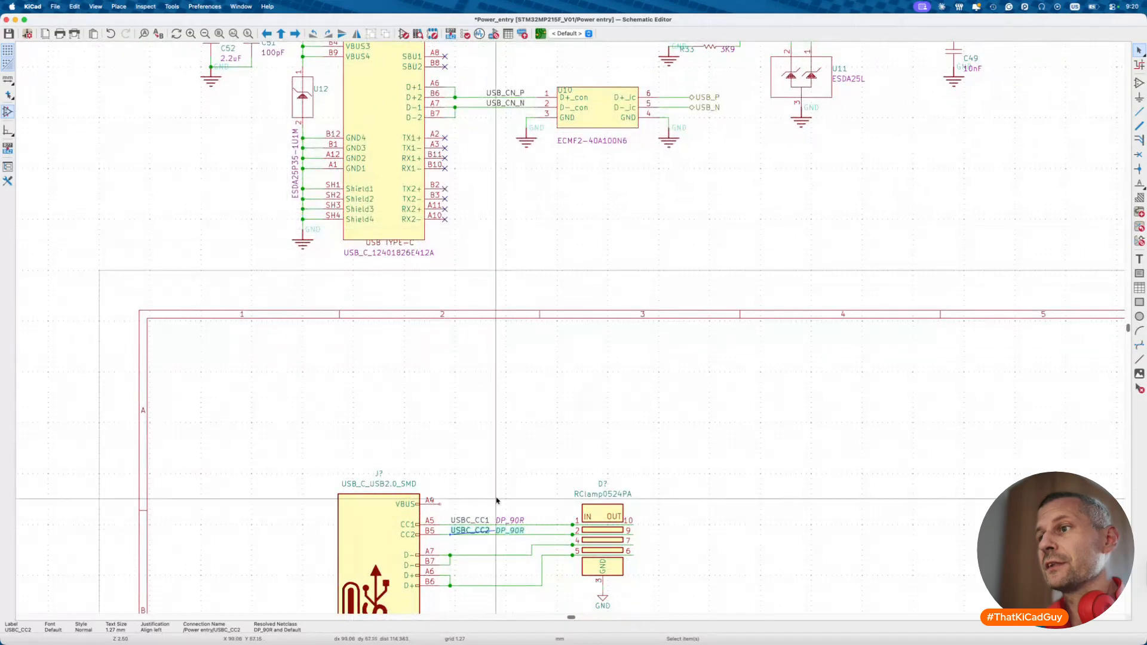
pyautogui.click(481, 556)
pyautogui.press('l')
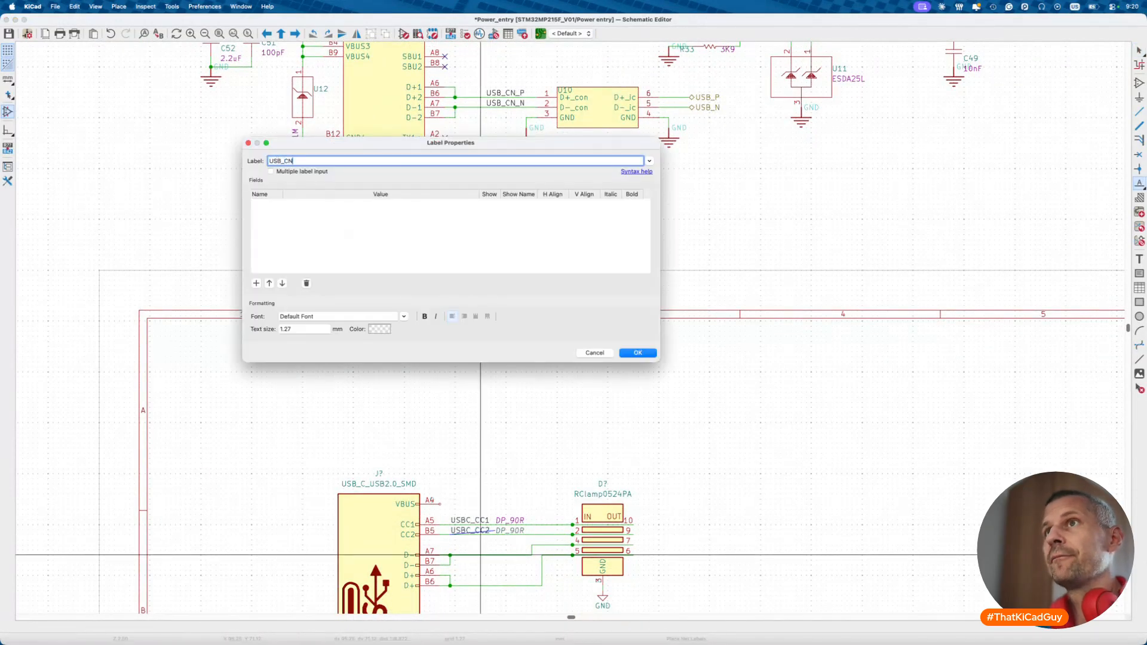
pyautogui.press('Return')
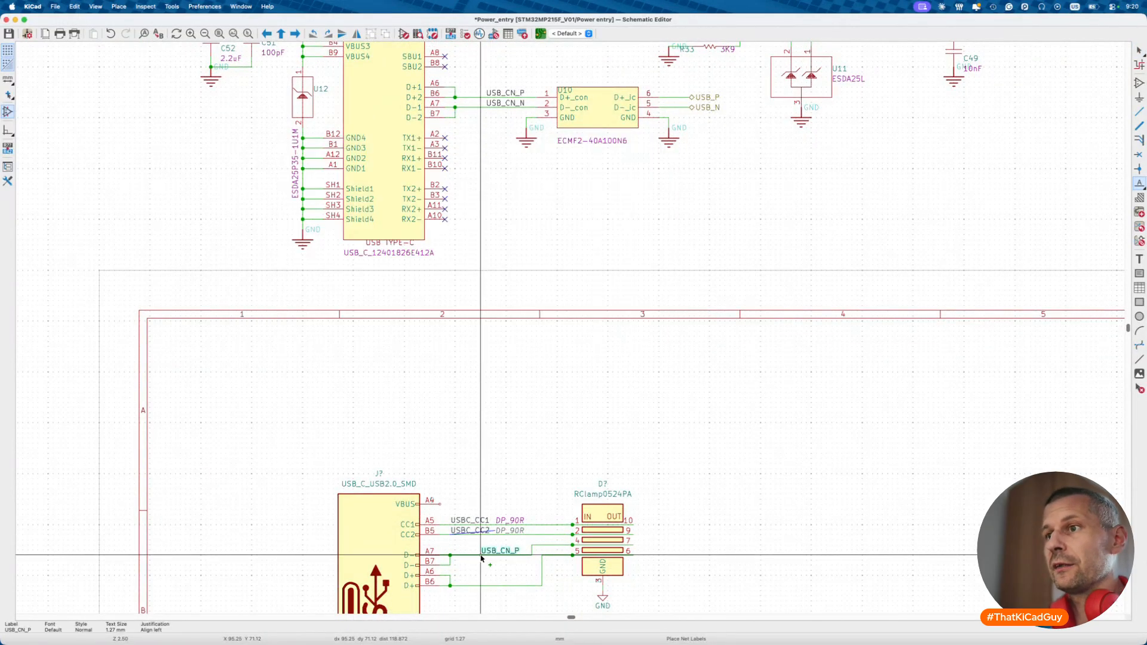
pyautogui.click(451, 586)
pyautogui.press('Escape')
# - Add a DP_90R net class field to USB_CN_P, positioned right after the name
pyautogui.doubleClick(455, 580)
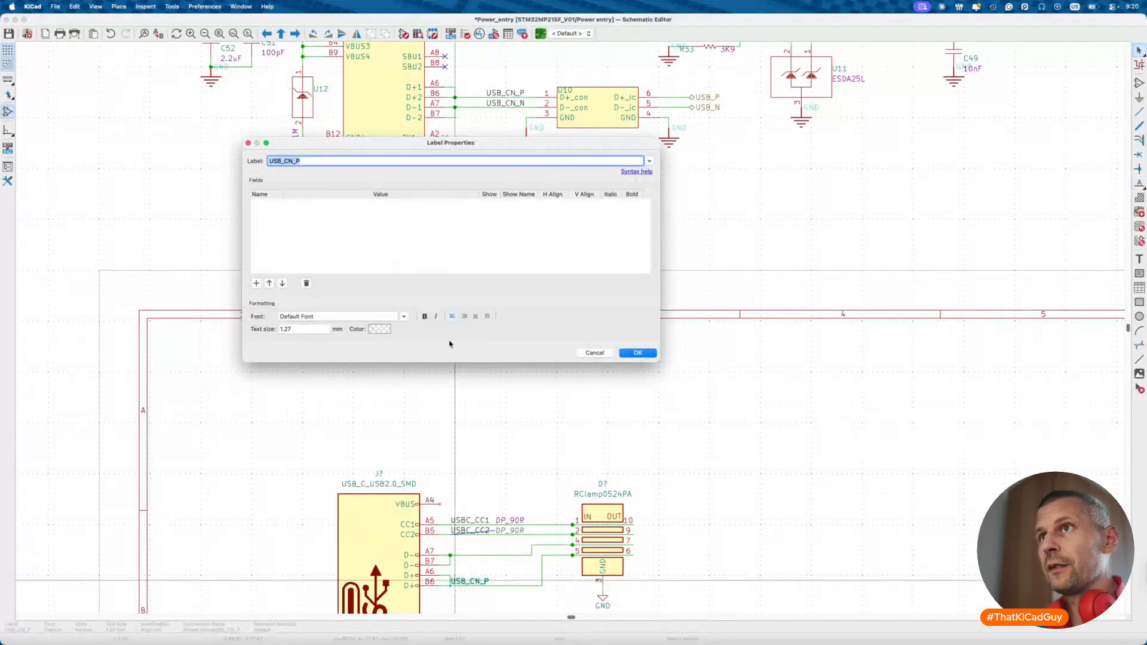
pyautogui.click(256, 284)
pyautogui.click(323, 204)
pyautogui.click(310, 232)
pyautogui.click(637, 353)
pyautogui.click(465, 591)
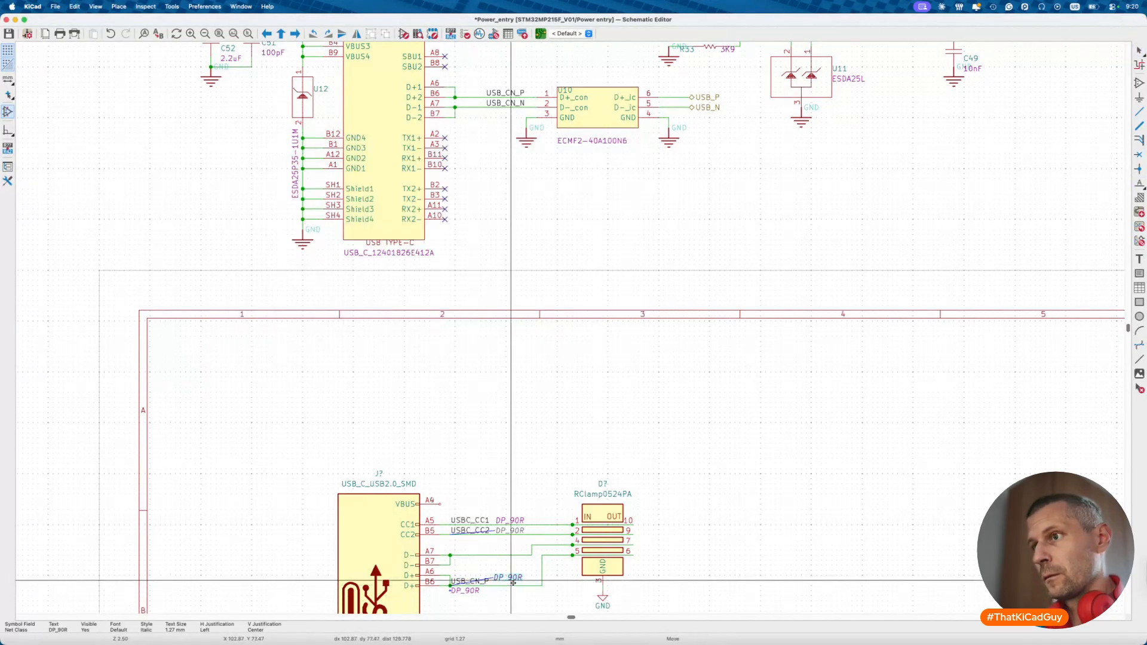
pyautogui.click(513, 590)
# - Duplicate the label onto the A7 wire and rename it USB_CN_N
pyautogui.click(472, 582)
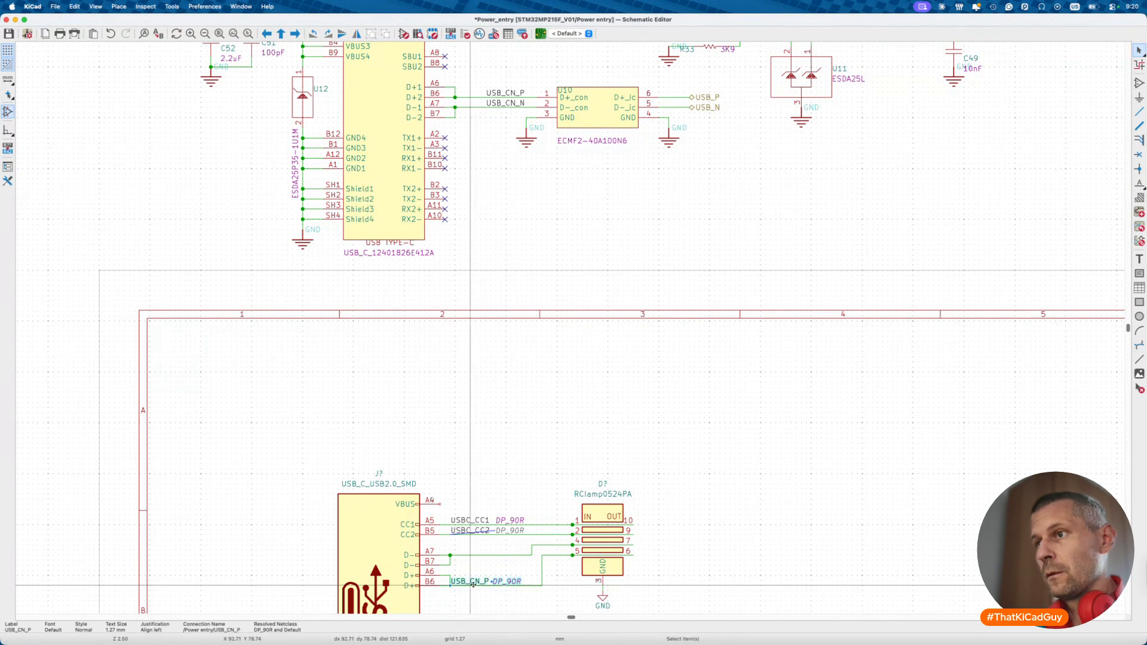
pyautogui.press('super+d')
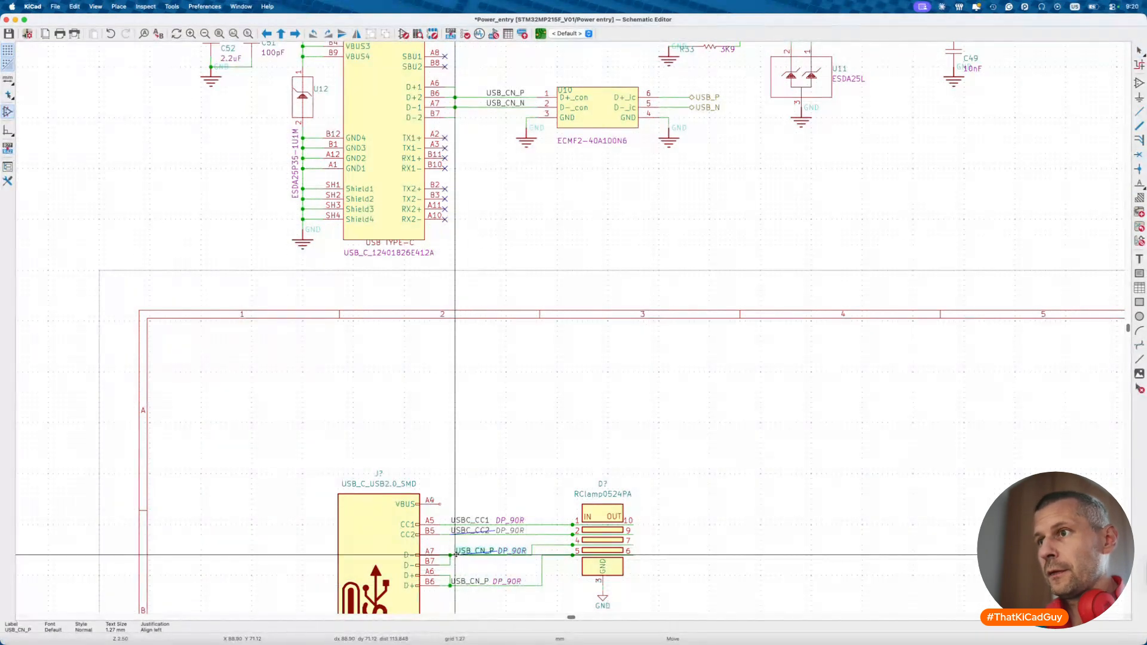
pyautogui.click(455, 554)
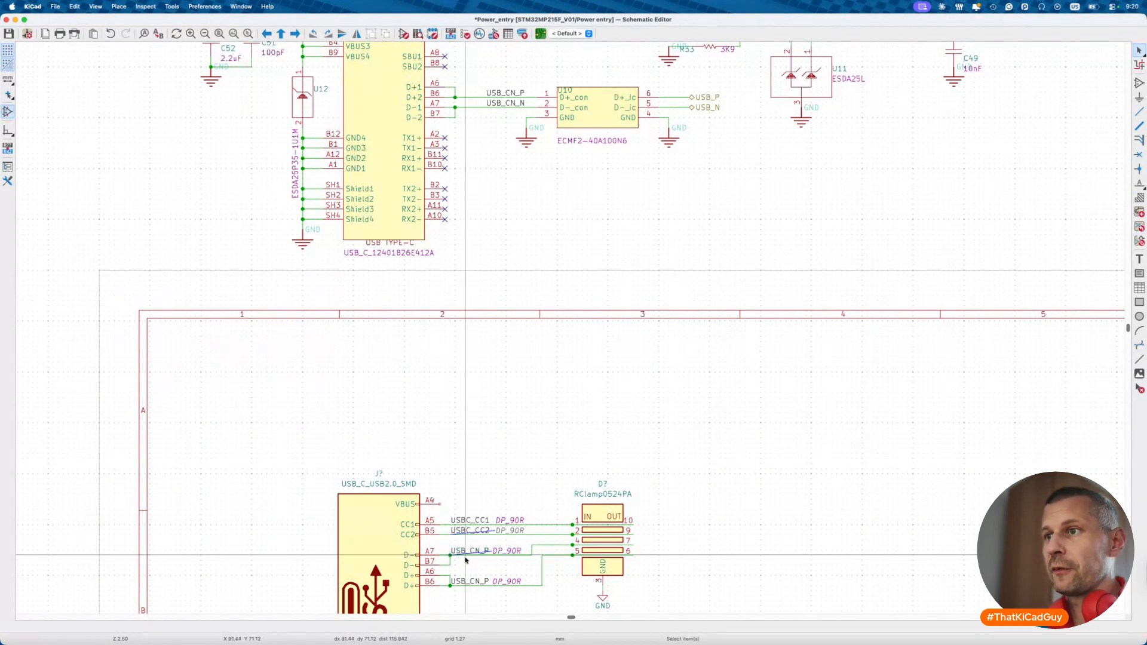
pyautogui.scroll(2, 454, 553)
pyautogui.doubleClick(497, 545)
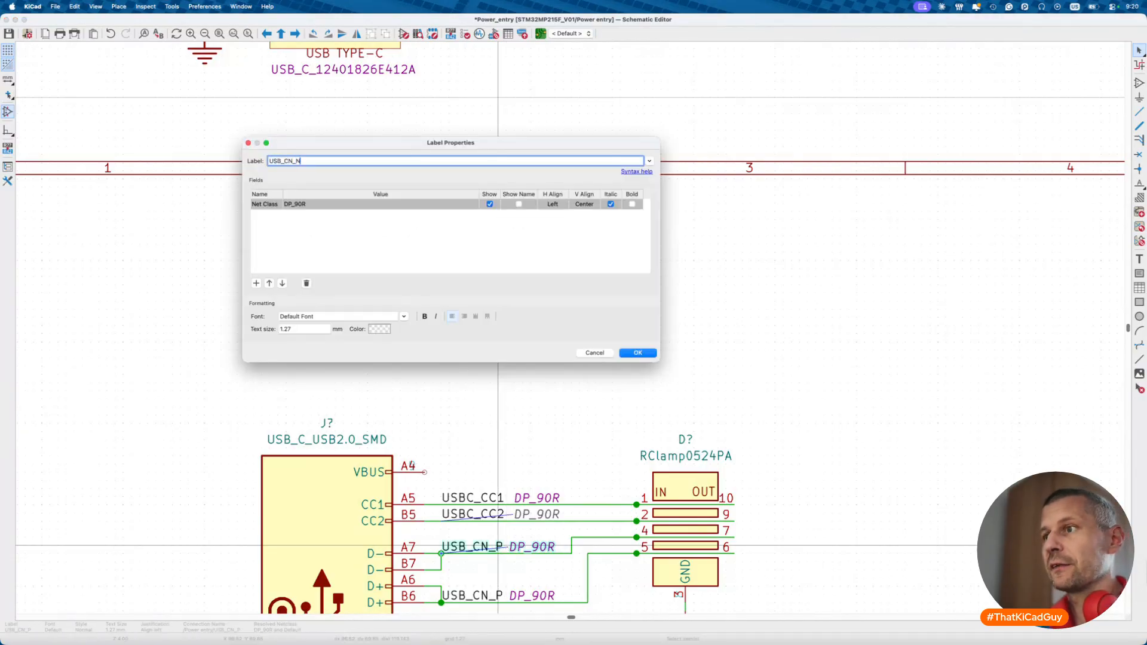
pyautogui.press('Return')
# - Pan up to the existing USB-C circuit with its CC resistors and ESDA25L
pyautogui.scroll(5, 578, 328)
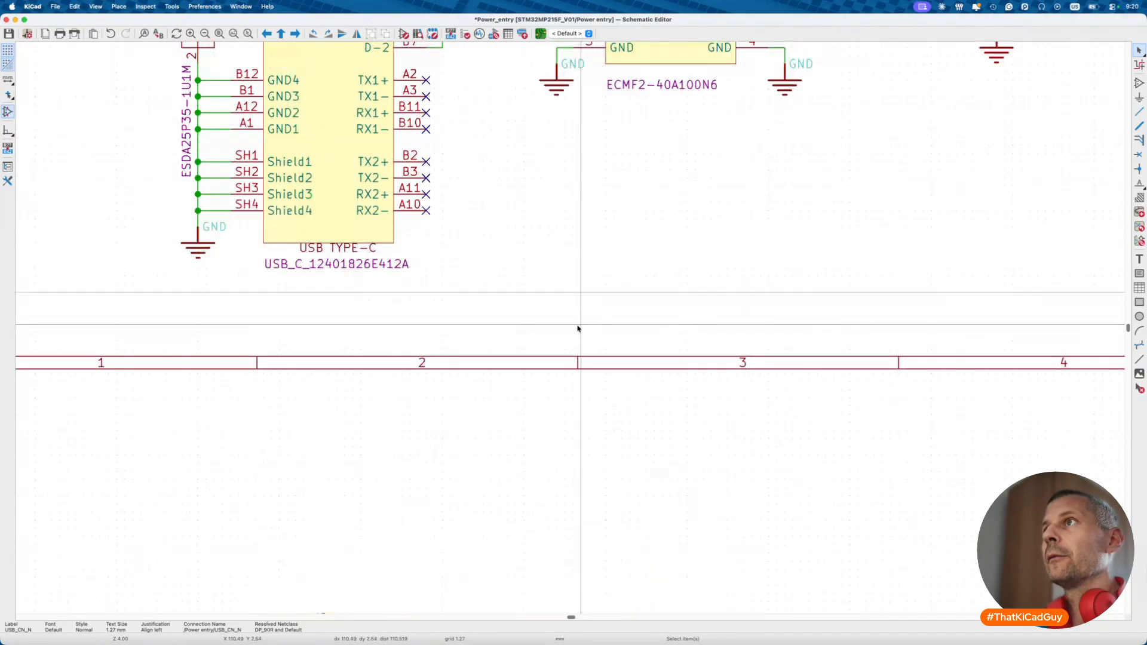
pyautogui.keyDown('shift'); pyautogui.scroll(2, 578, 328); pyautogui.keyUp('shift')
pyautogui.scroll(-1, 579, 329)
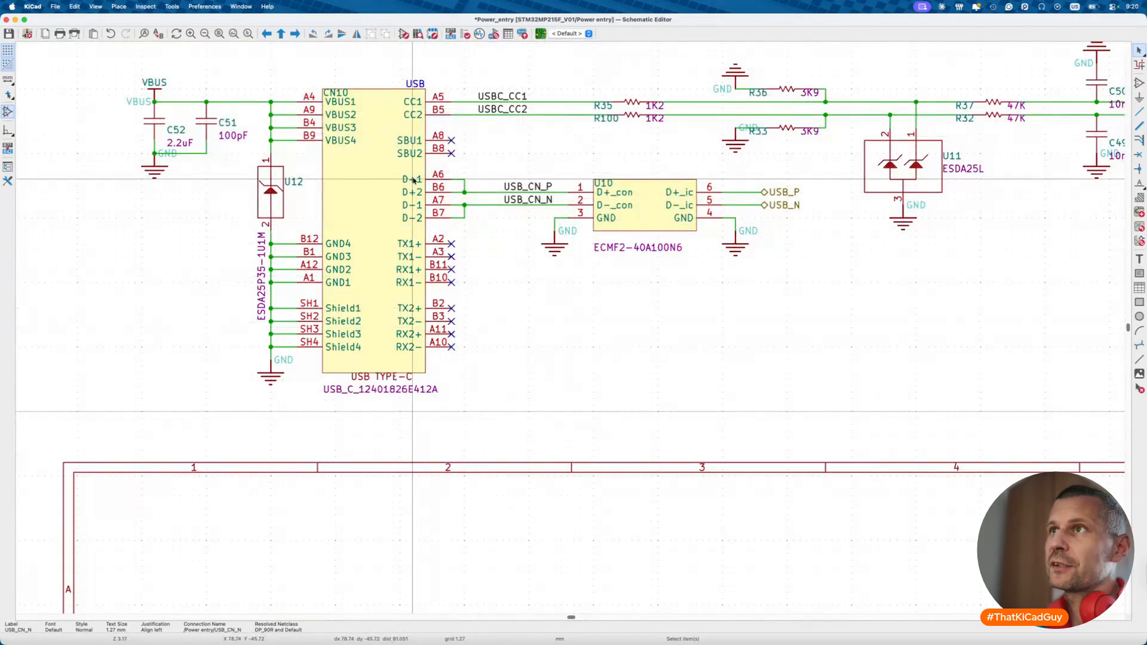
pyautogui.scroll(-10, 416, 186)
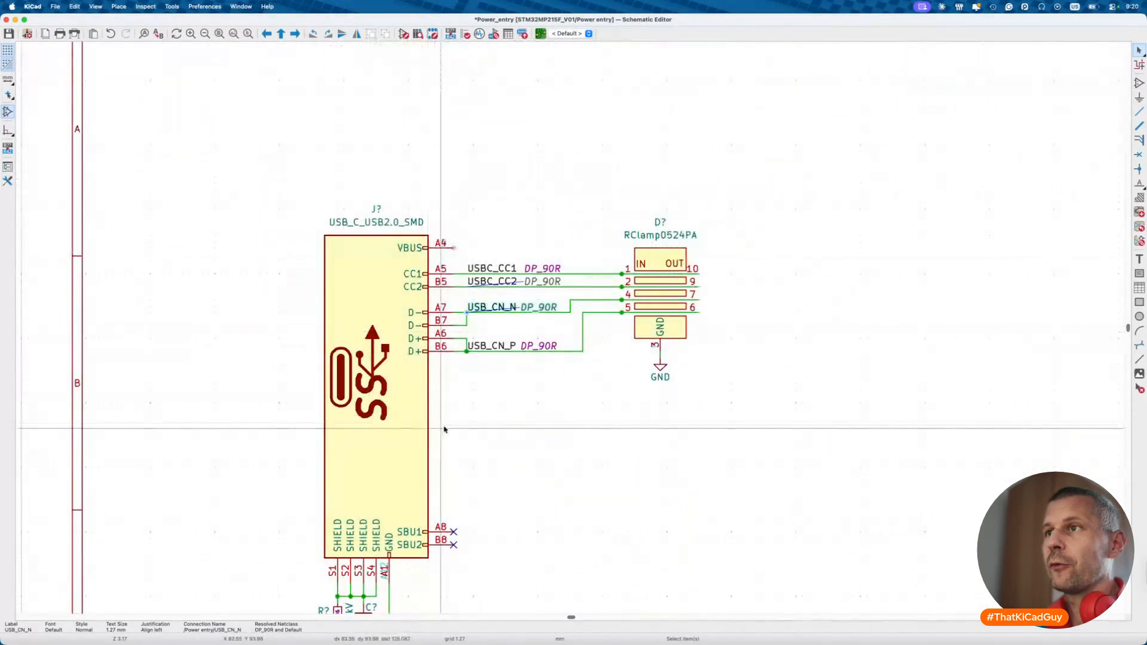
pyautogui.click(520, 388)
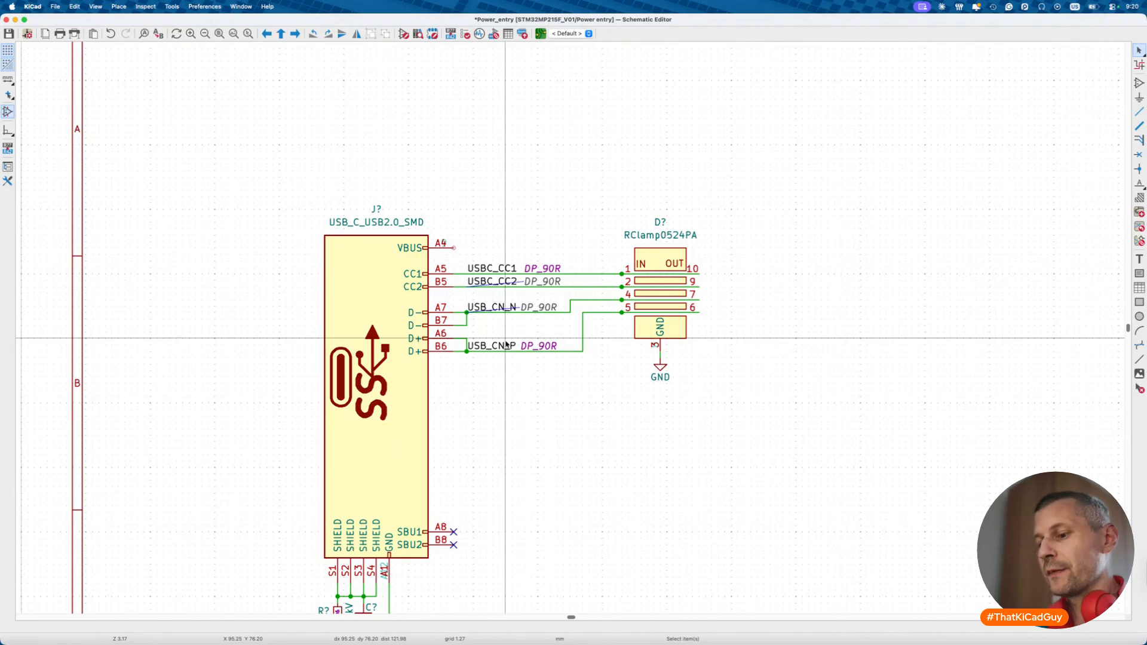
pyautogui.scroll(10, 515, 363)
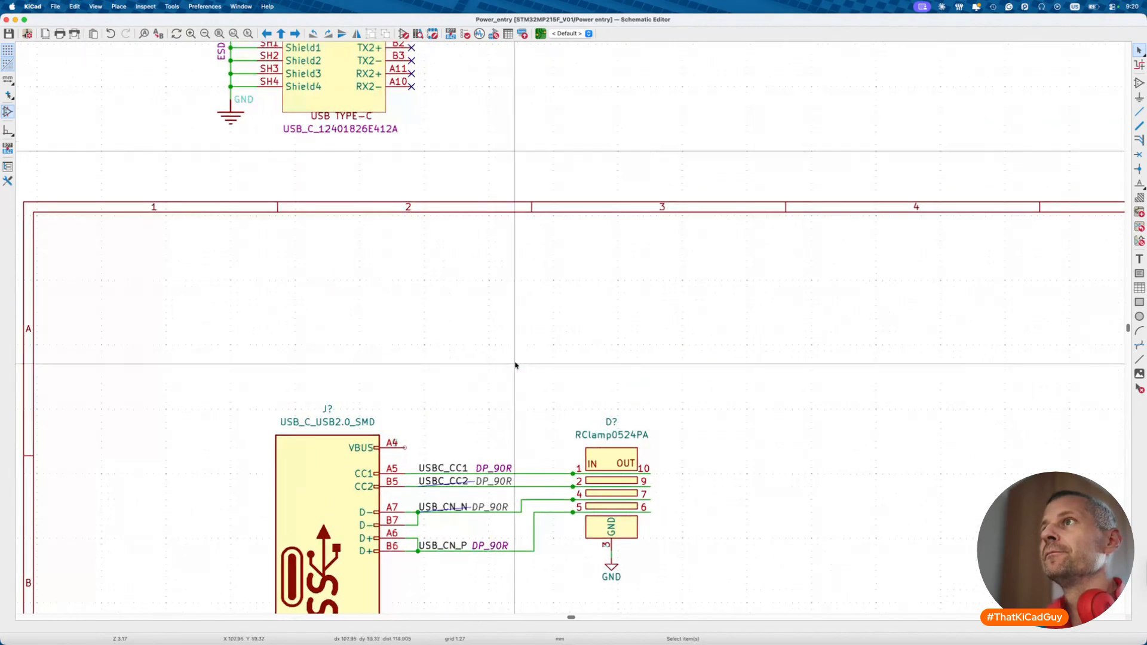
pyautogui.scroll(2, 515, 365)
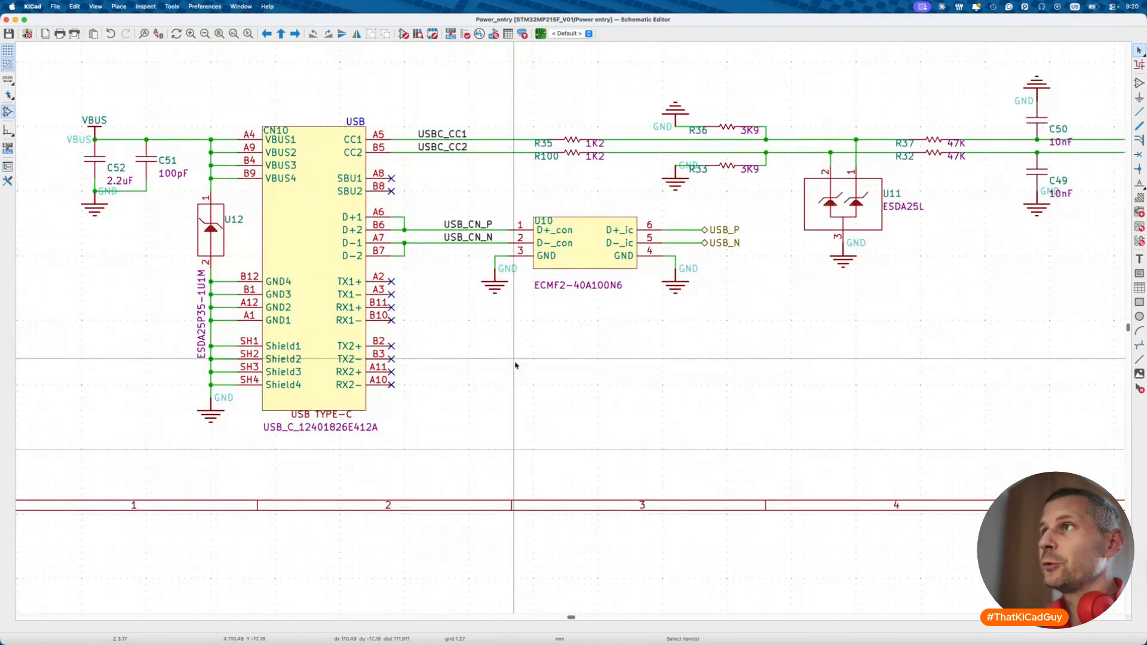
pyautogui.scroll(-3, 516, 364)
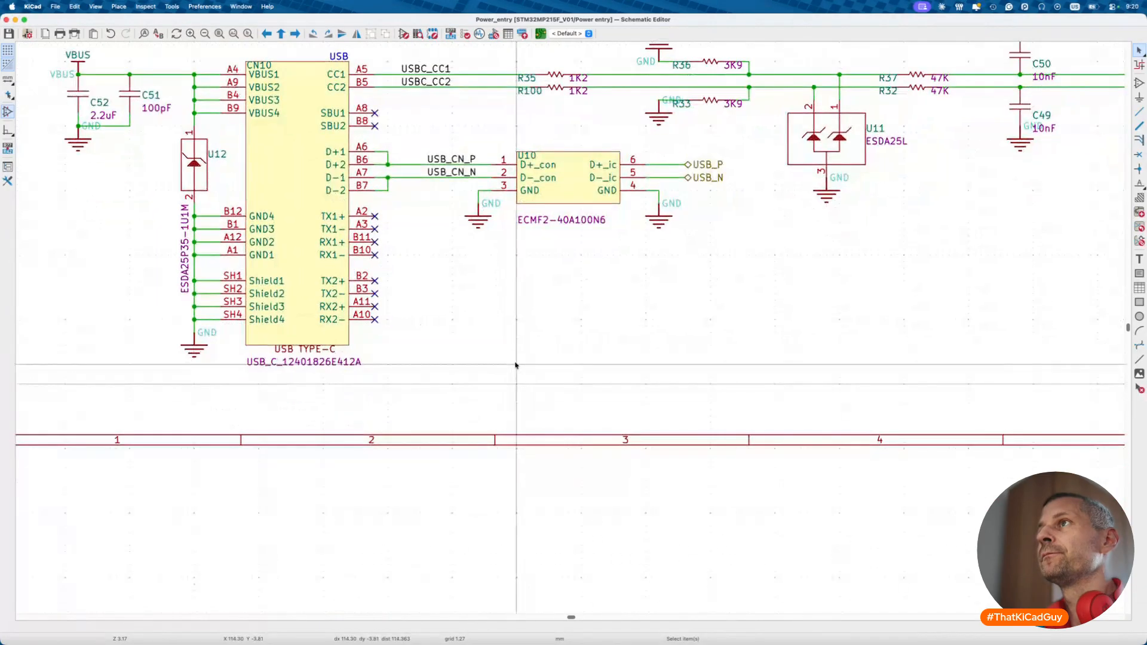
# - Inspect the properties of resistors R35 (1K2), R36 (3K9) and R37 (47K)
pyautogui.click(555, 76)
pyautogui.doubleClick(555, 76)
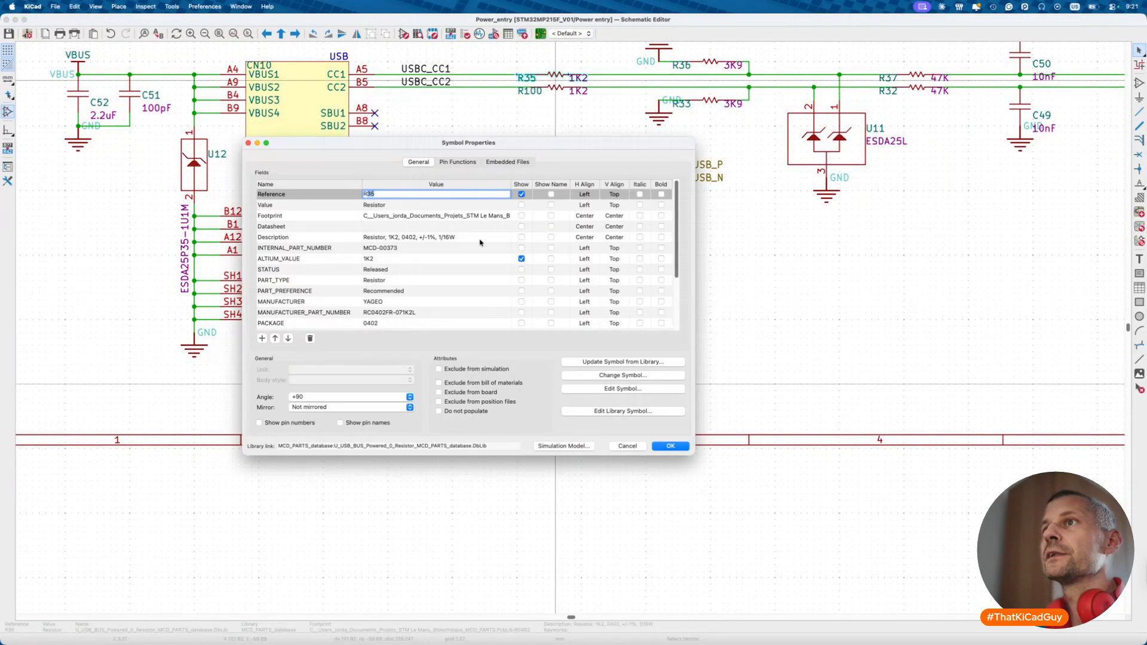
pyautogui.press('Escape')
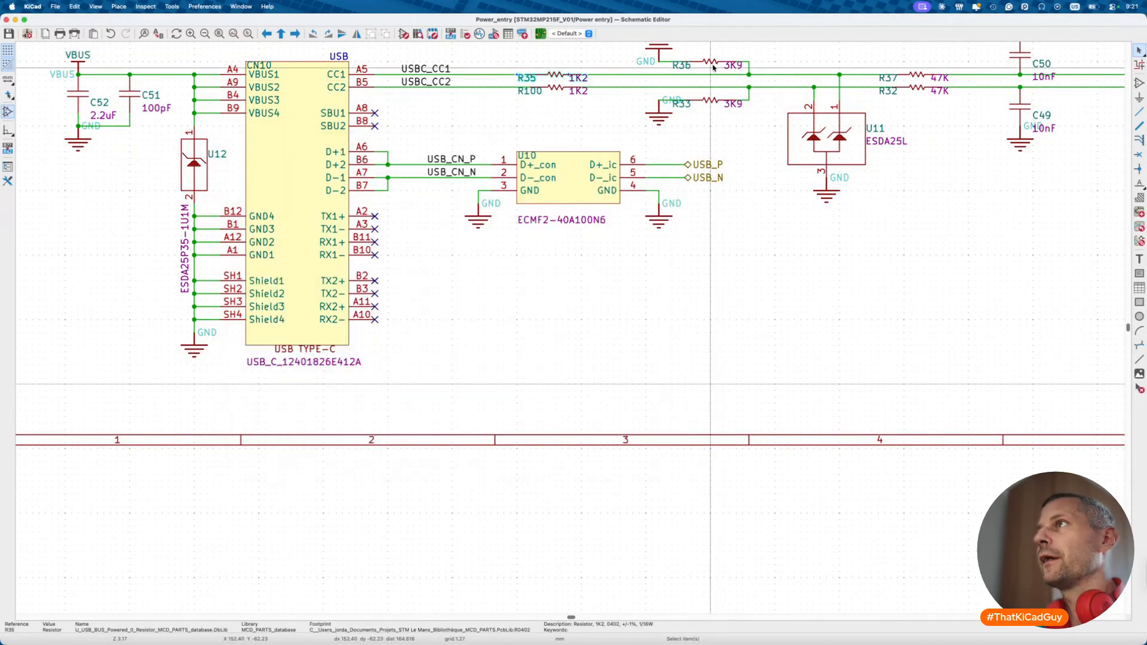
pyautogui.doubleClick(713, 66)
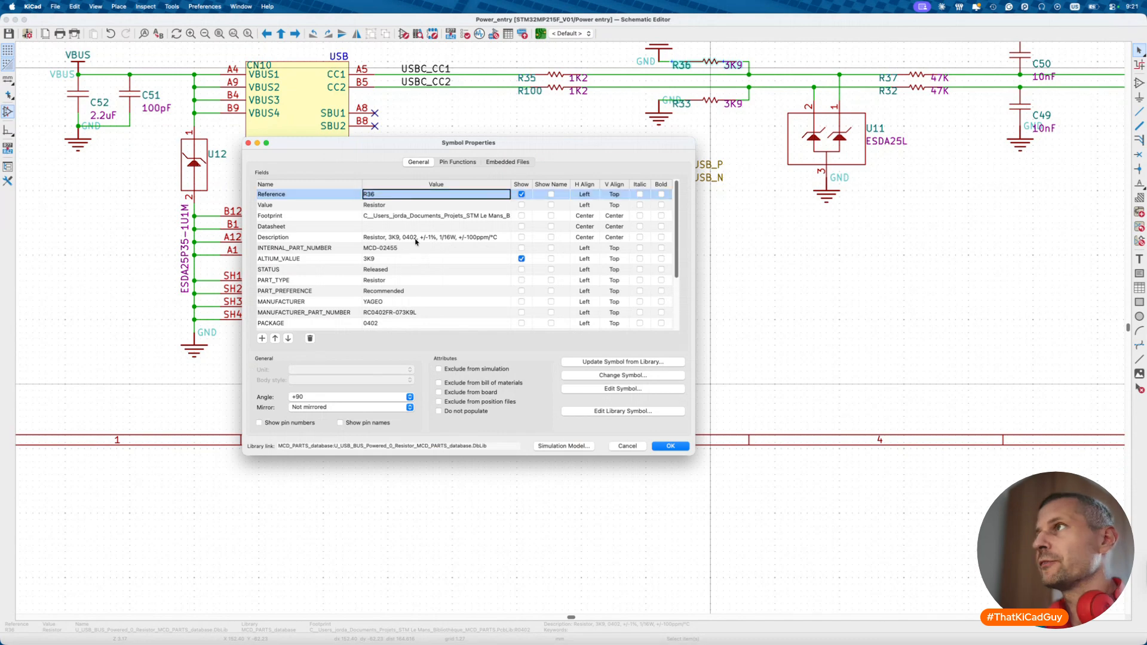
pyautogui.press('Escape')
pyautogui.doubleClick(917, 76)
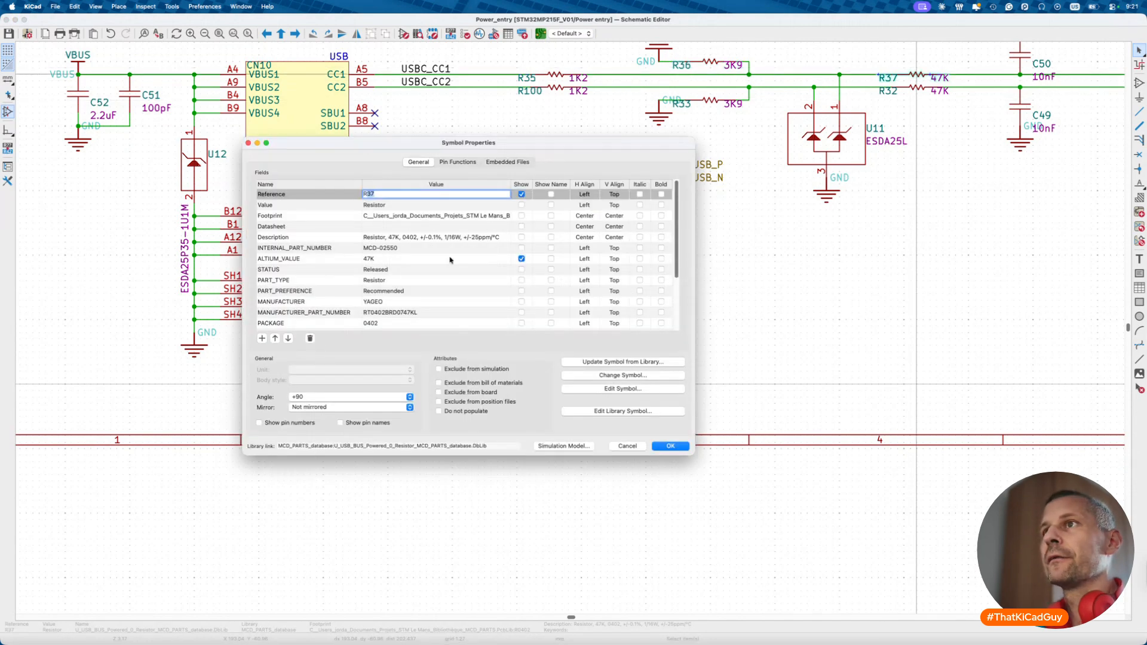
pyautogui.press('Escape')
# - Inspect the ESDA25L U11 and 10nF C50 properties, then scroll back to the new connector
pyautogui.hscroll(5, 730, 241)
pyautogui.scroll(3, 730, 241)
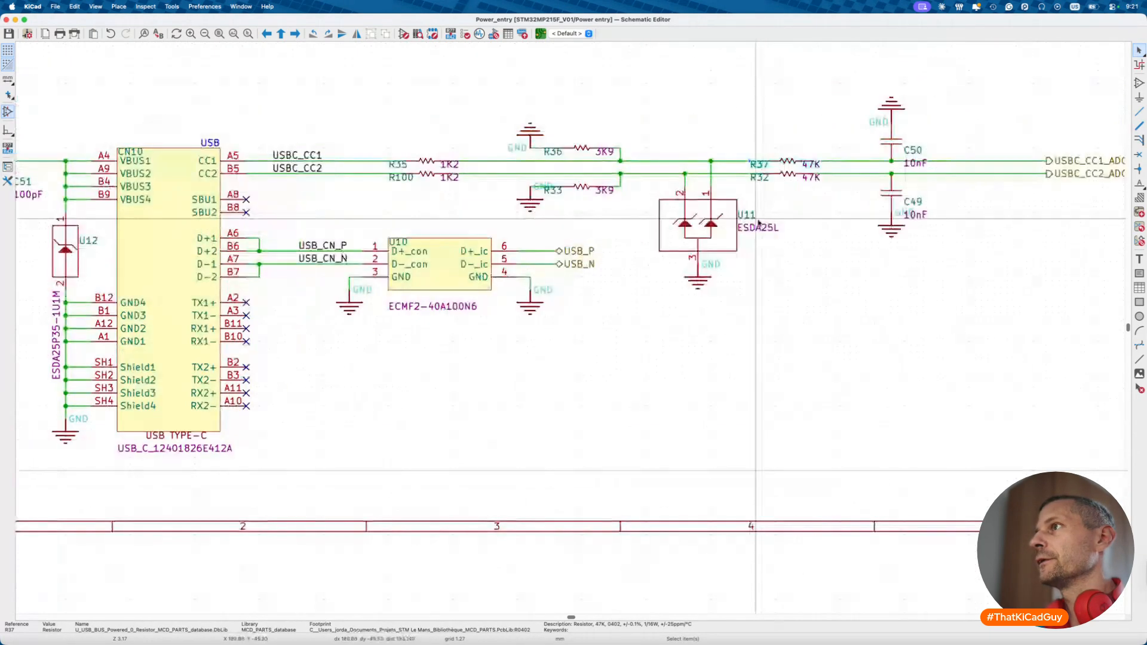
pyautogui.doubleClick(730, 241)
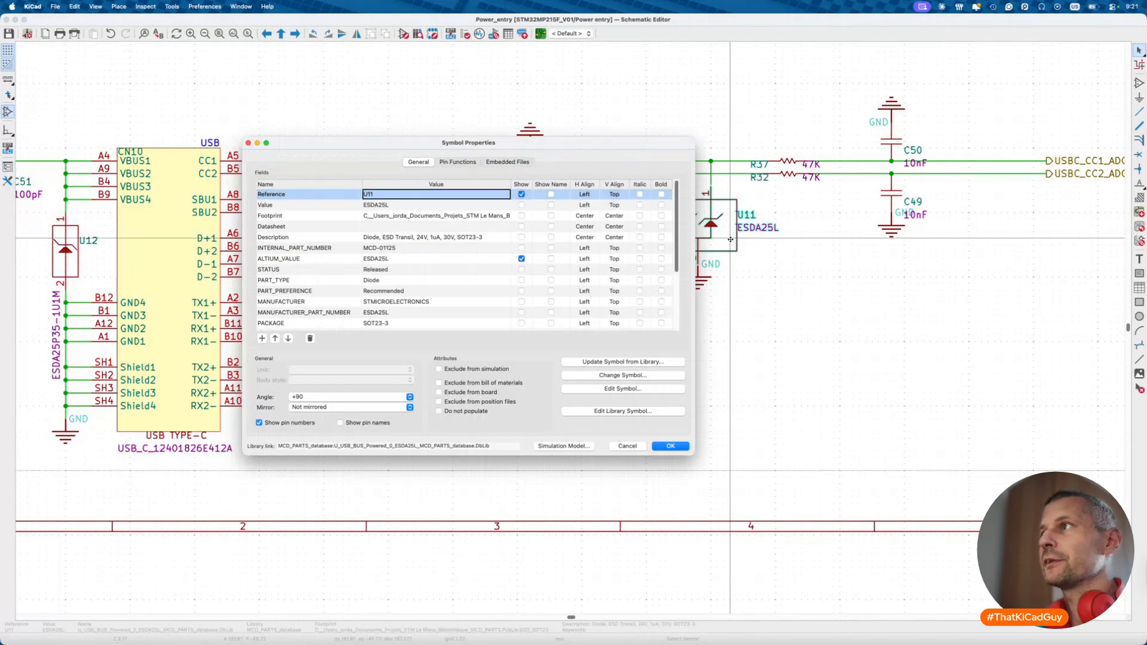
pyautogui.press('Escape')
pyautogui.hscroll(4, 847, 239)
pyautogui.scroll(1, 847, 239)
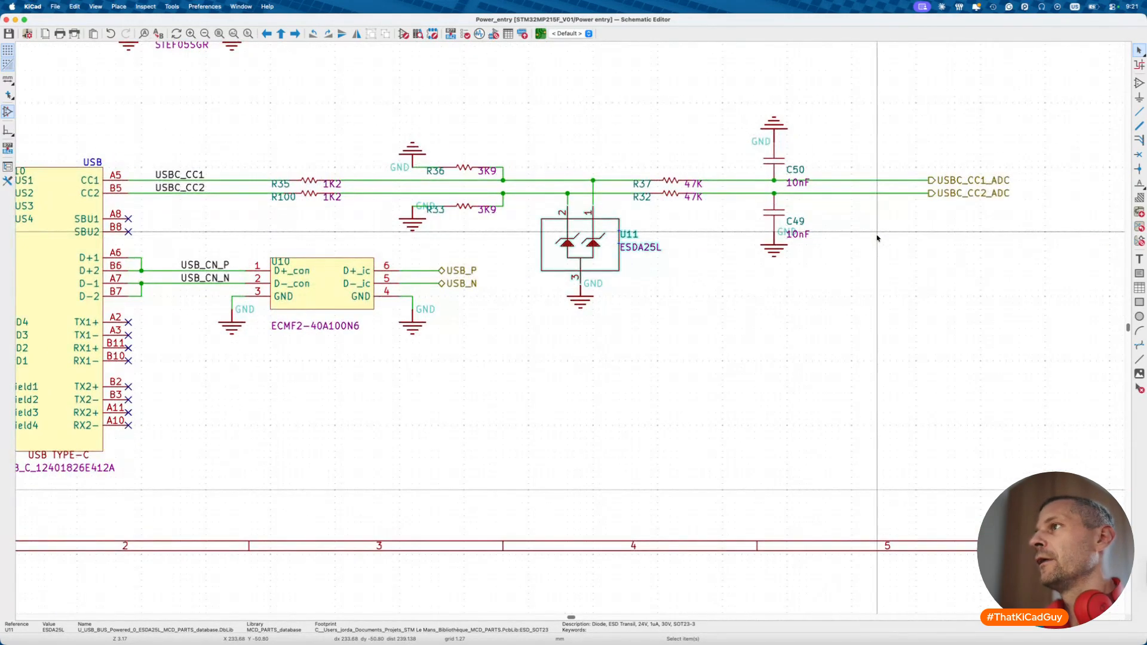
pyautogui.doubleClick(770, 162)
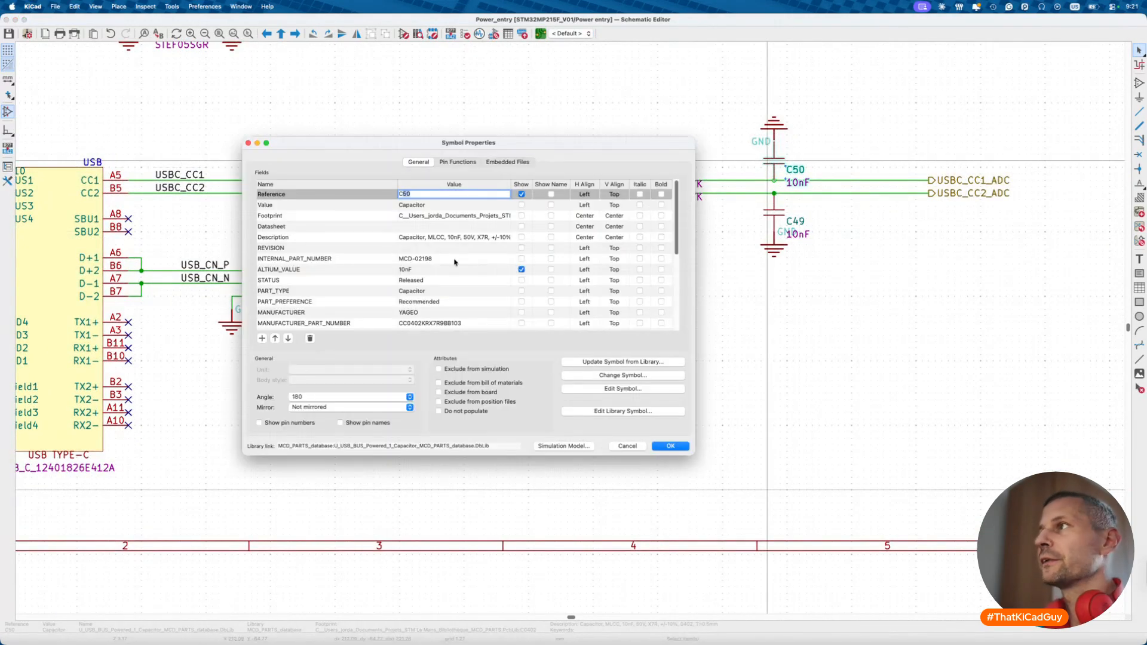
pyautogui.click(454, 237)
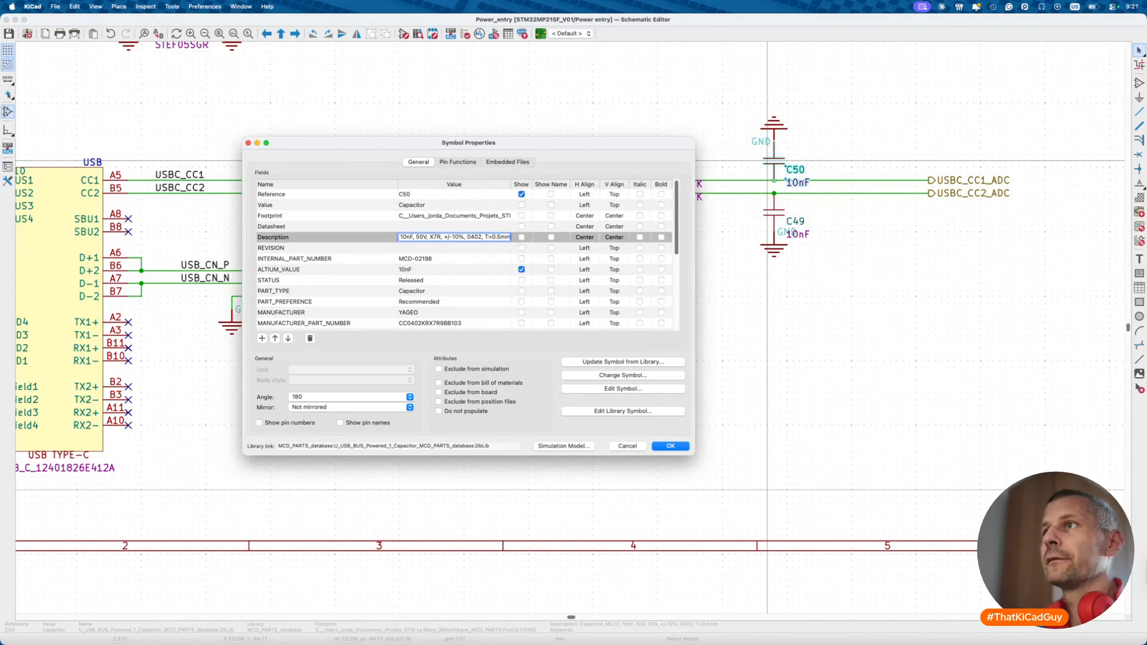
pyautogui.press('Escape')
pyautogui.press('Escape')
pyautogui.scroll(-3, 513, 263)
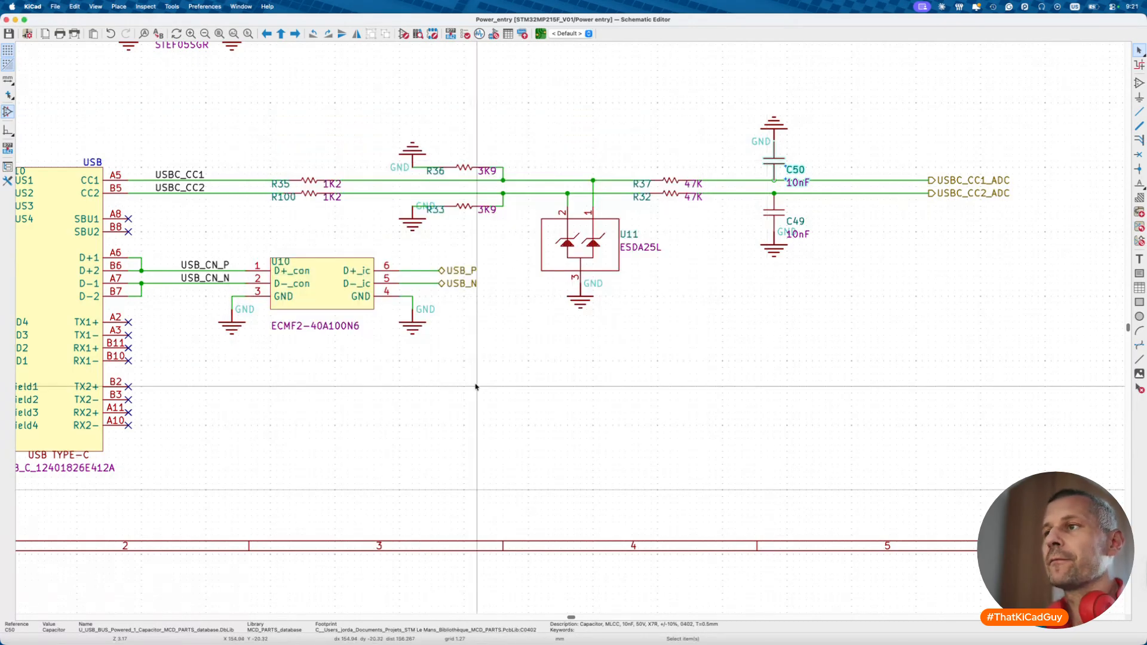
pyautogui.scroll(-5, 476, 385)
# - Look for a 1k2 symbol, then load the 0402 1k5 resistor in the Symbol Editor
pyautogui.scroll(-5, 503, 478)
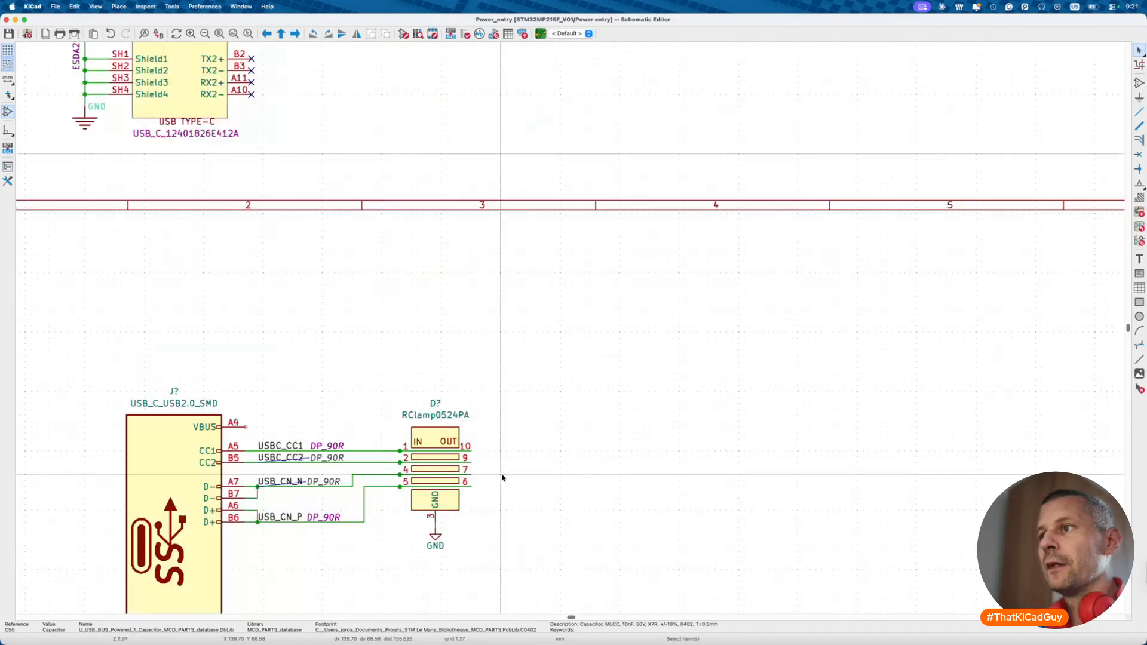
pyautogui.write('a')
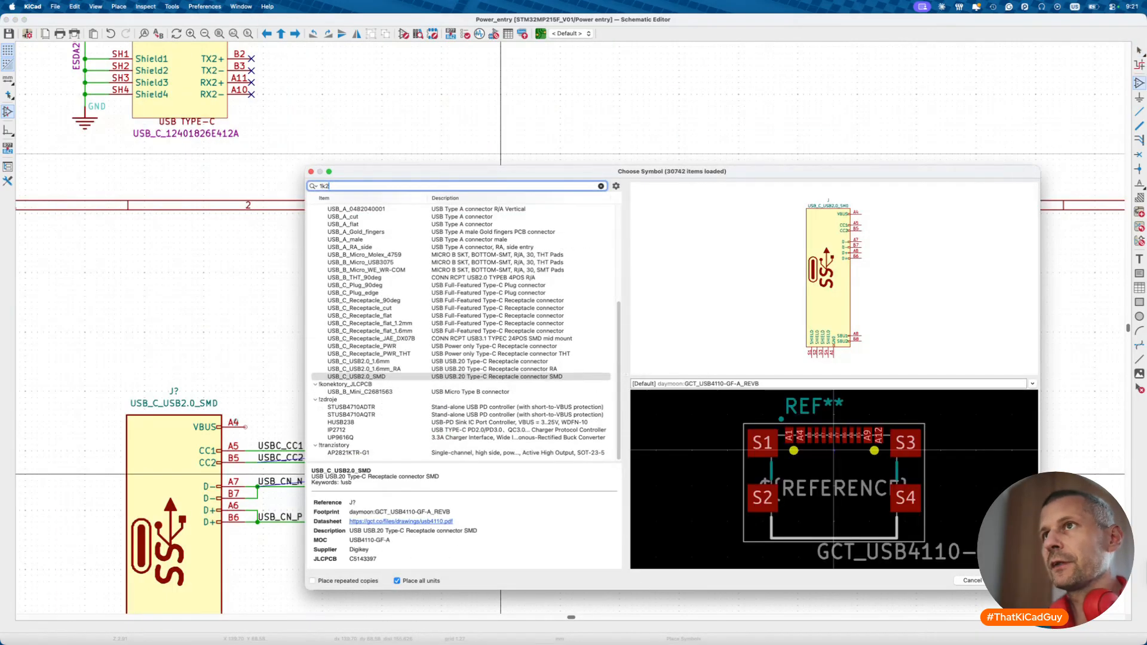
pyautogui.write('1k2')
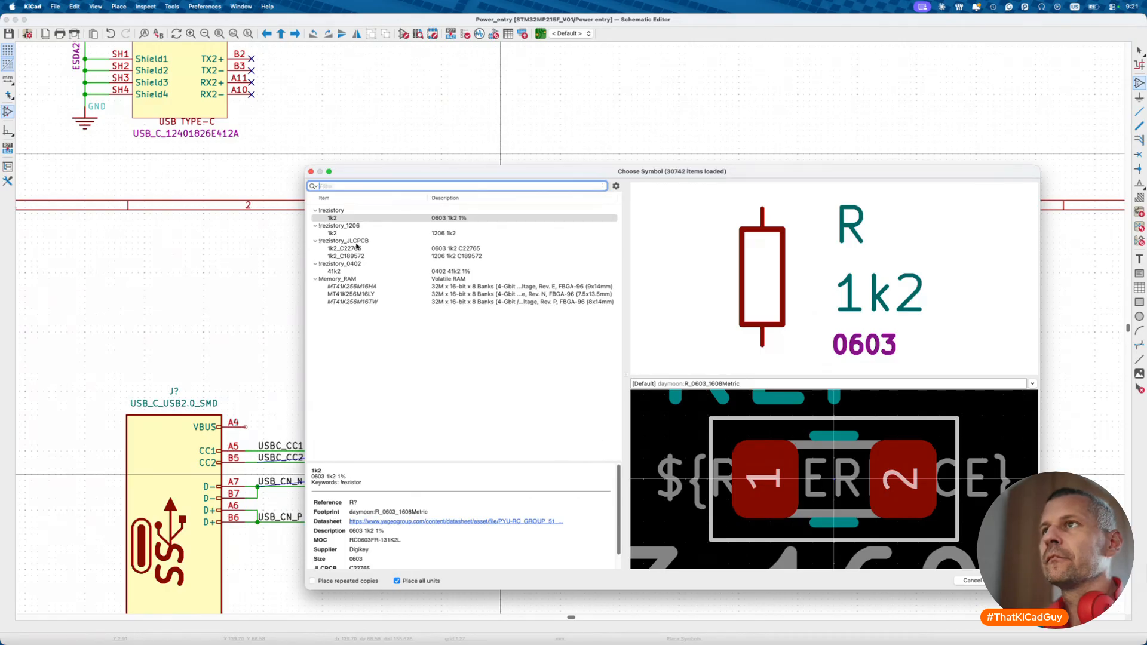
pyautogui.press('Escape')
pyautogui.click(404, 33)
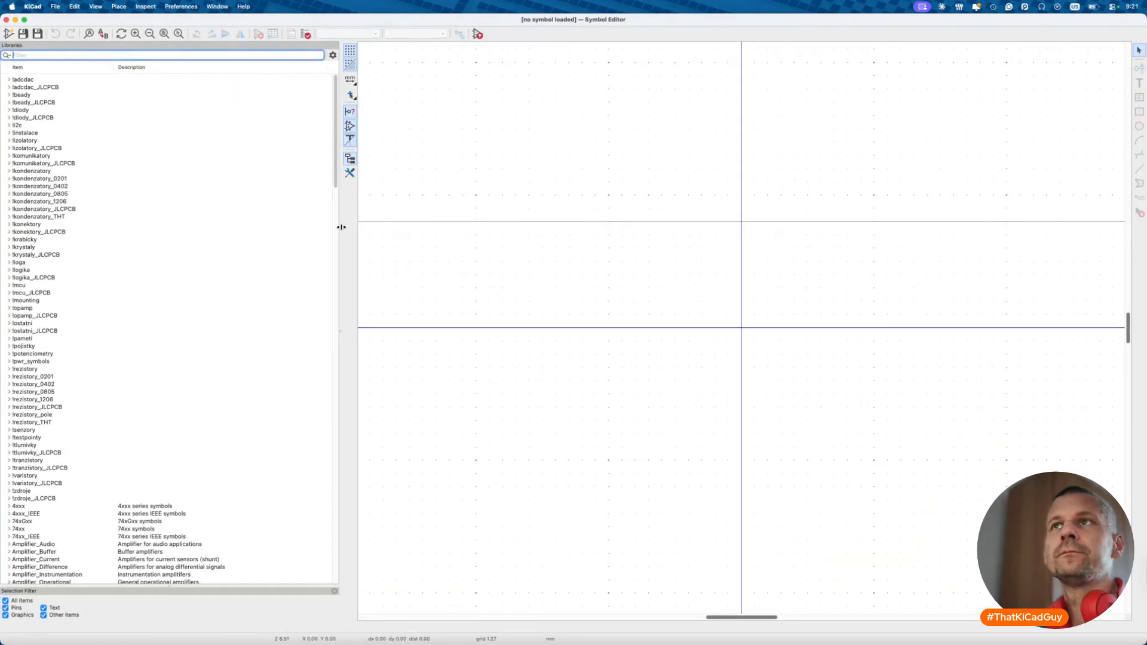
pyautogui.write('1k')
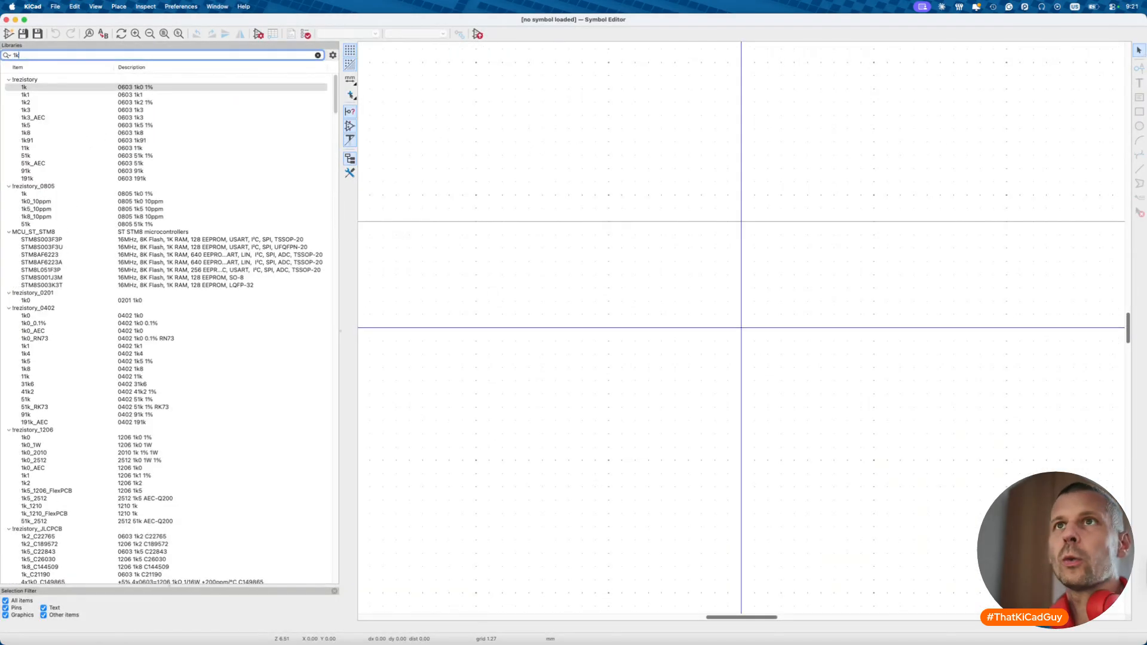
pyautogui.click(40, 316)
pyautogui.click(33, 347)
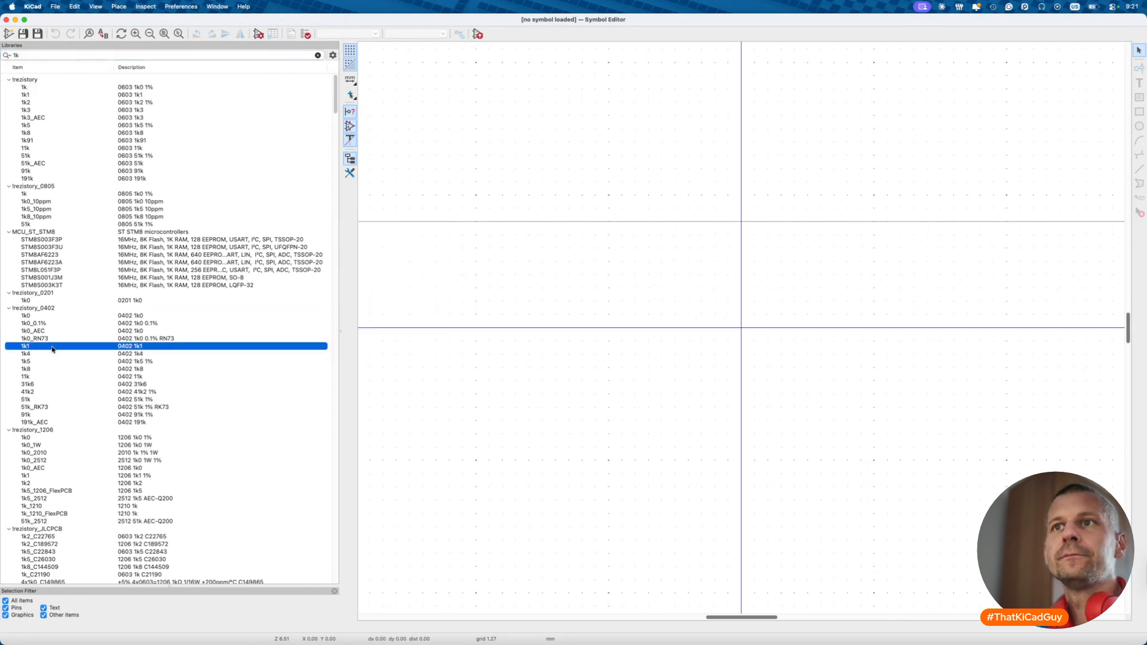
pyautogui.doubleClick(47, 362)
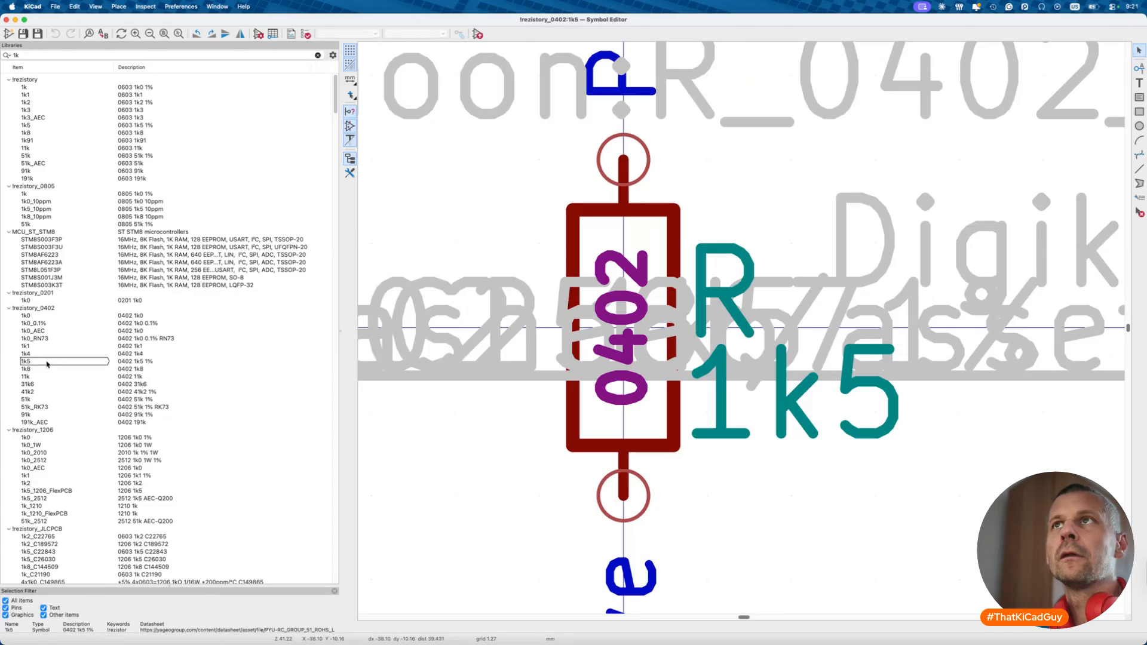
# - Save the 1k5 symbol as 1k2 and open its properties at the MOC field
pyautogui.rightClick(56, 361)
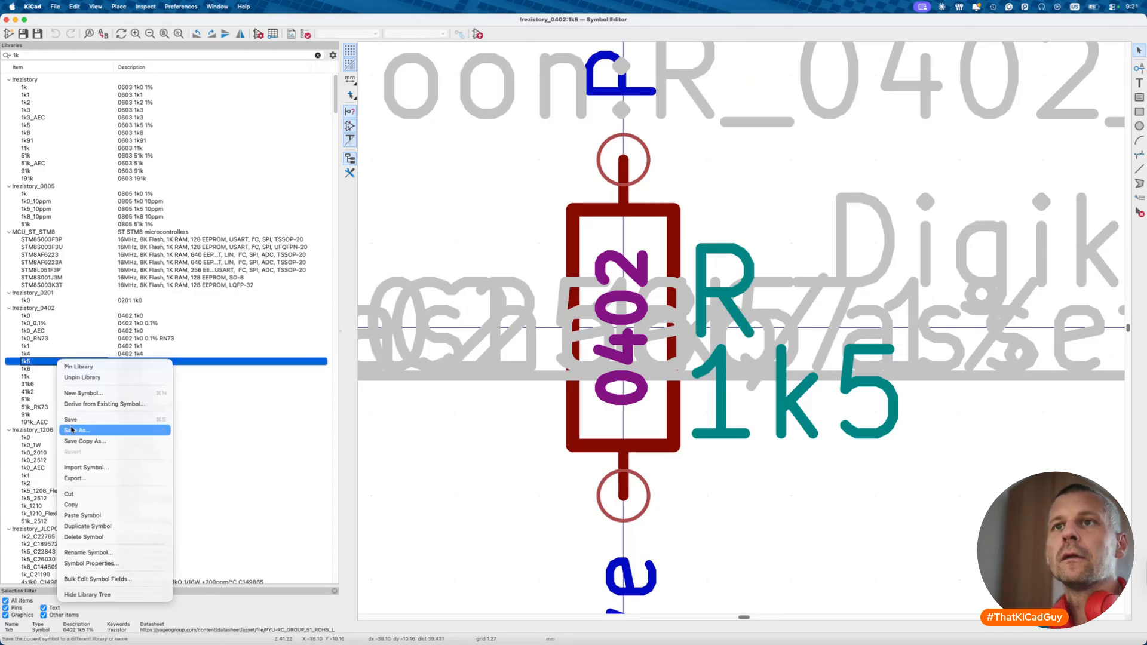
pyautogui.click(71, 430)
pyautogui.write('2')
pyautogui.click(650, 402)
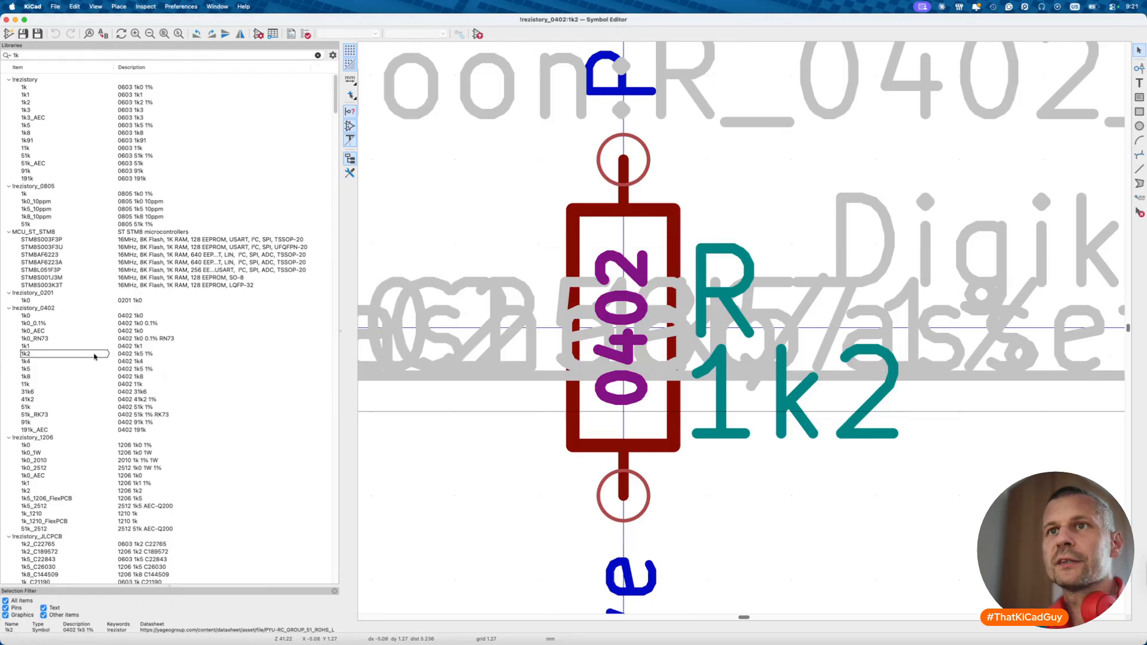
pyautogui.click(257, 34)
pyautogui.click(231, 156)
pyautogui.click(238, 157)
# - Look up the MOC part number RC0402FR-071K2L on DigiKey
pyautogui.tripleClick(238, 156)
pyautogui.press('super+c')
pyautogui.press('super+Tab')
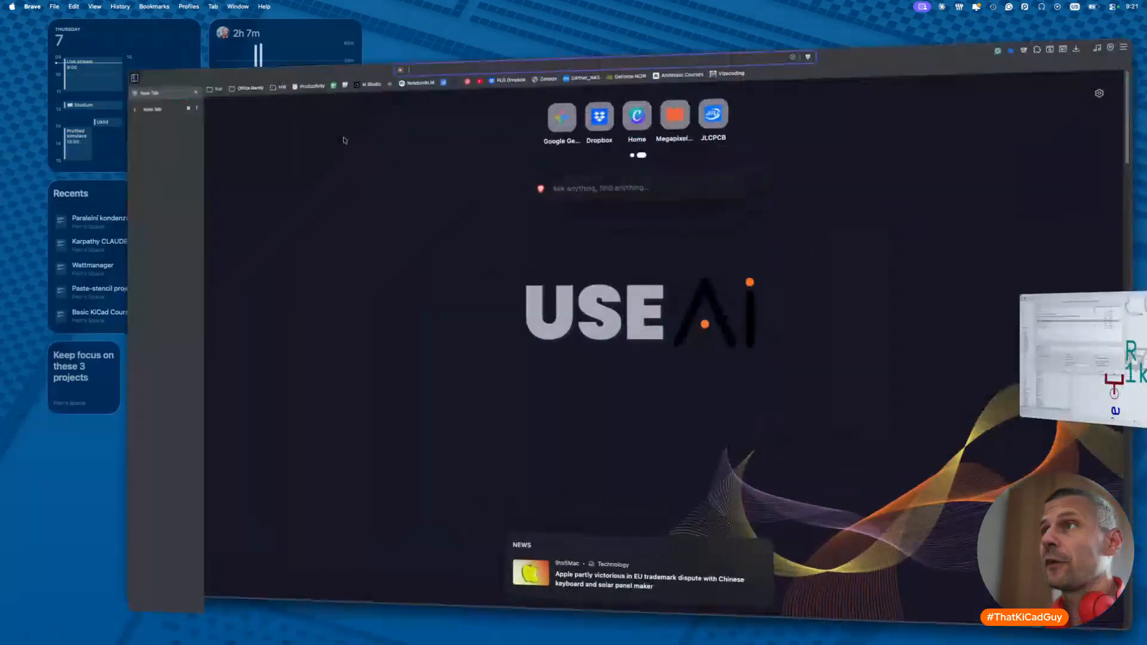
pyautogui.write('digikey.com')
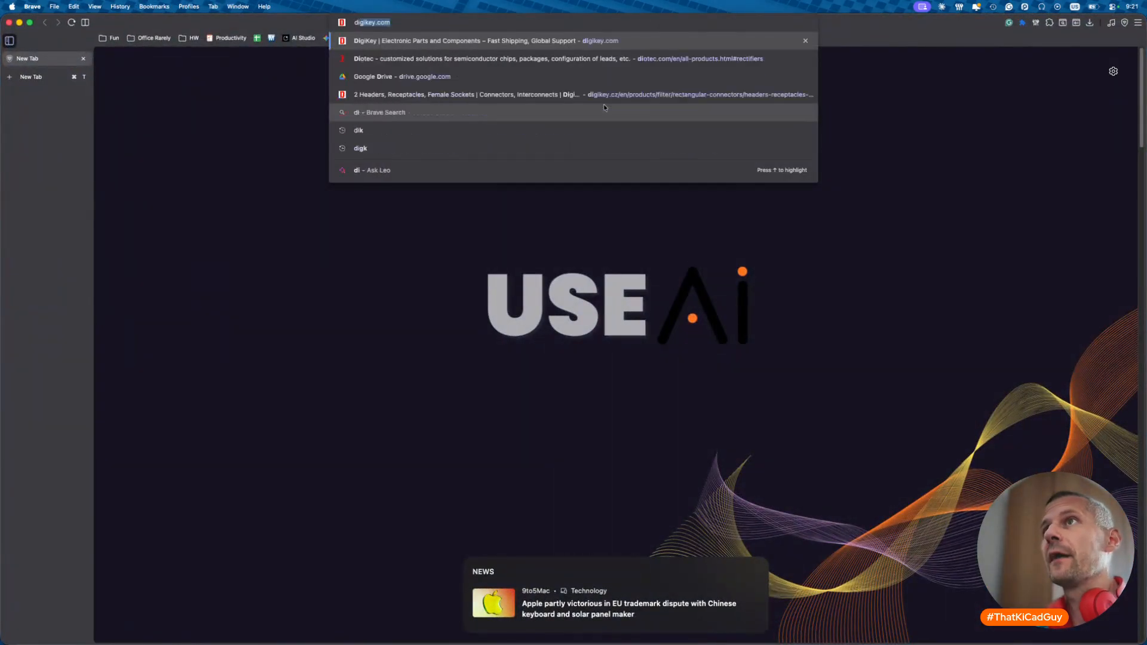
pyautogui.press('Return')
pyautogui.press('super+t')
pyautogui.click(603, 105)
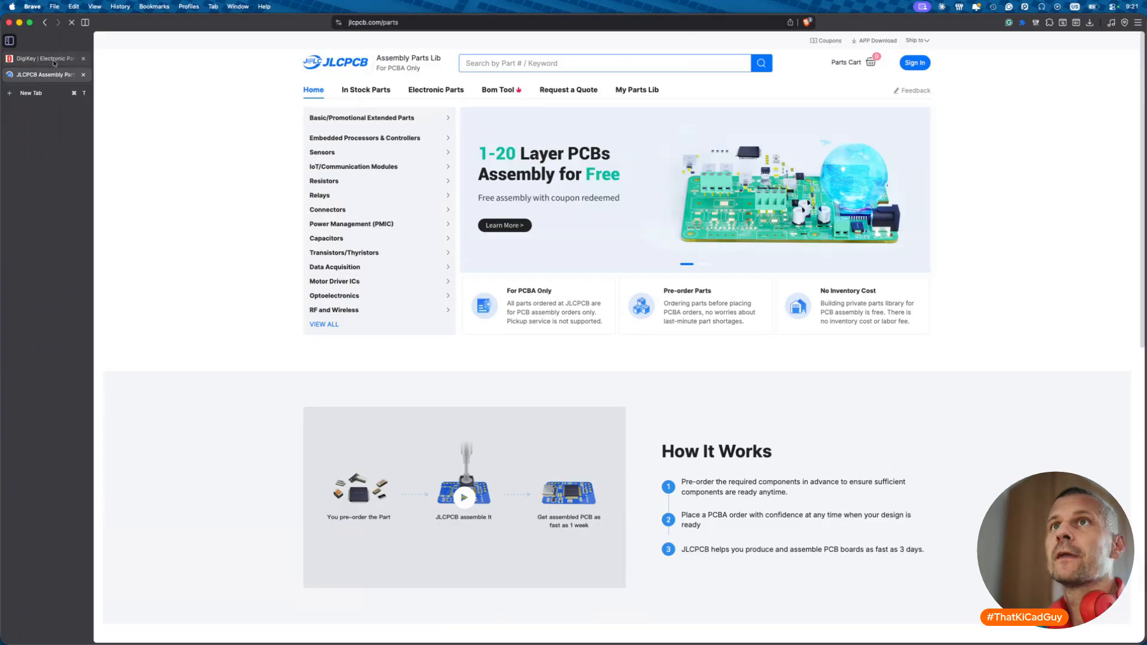
pyautogui.click(44, 58)
pyautogui.press('super+v')
pyautogui.press('Return')
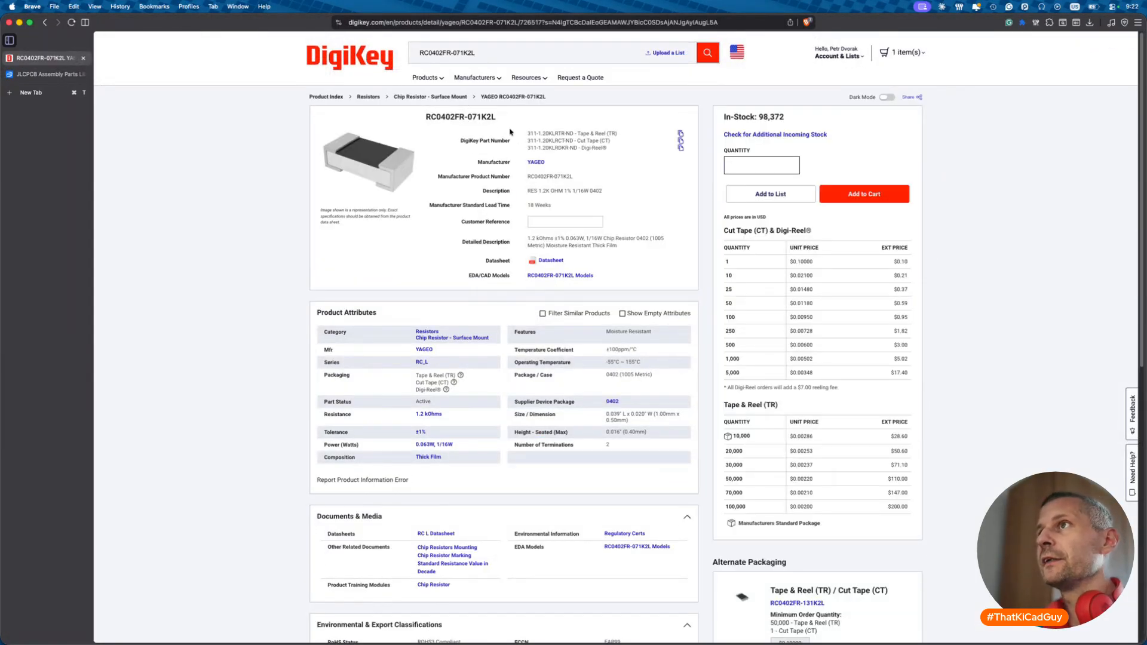
# - Set the symbol description to 0402 1k2 1%, then begin a JLCPCB parts search
pyautogui.press('super+Tab')
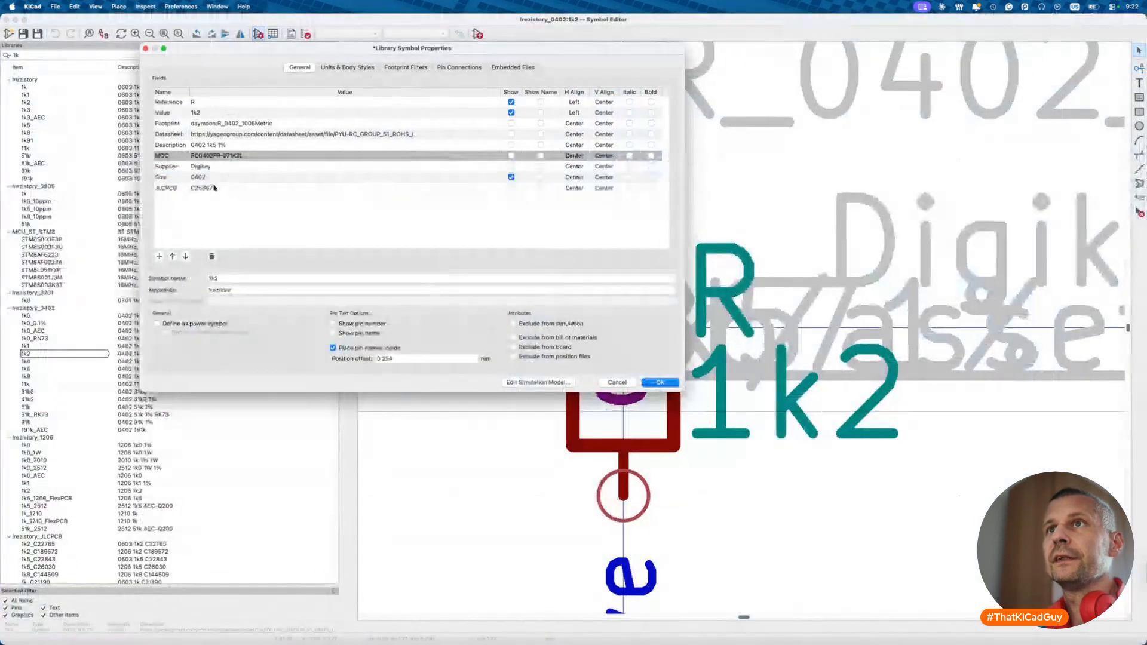
pyautogui.click(345, 188)
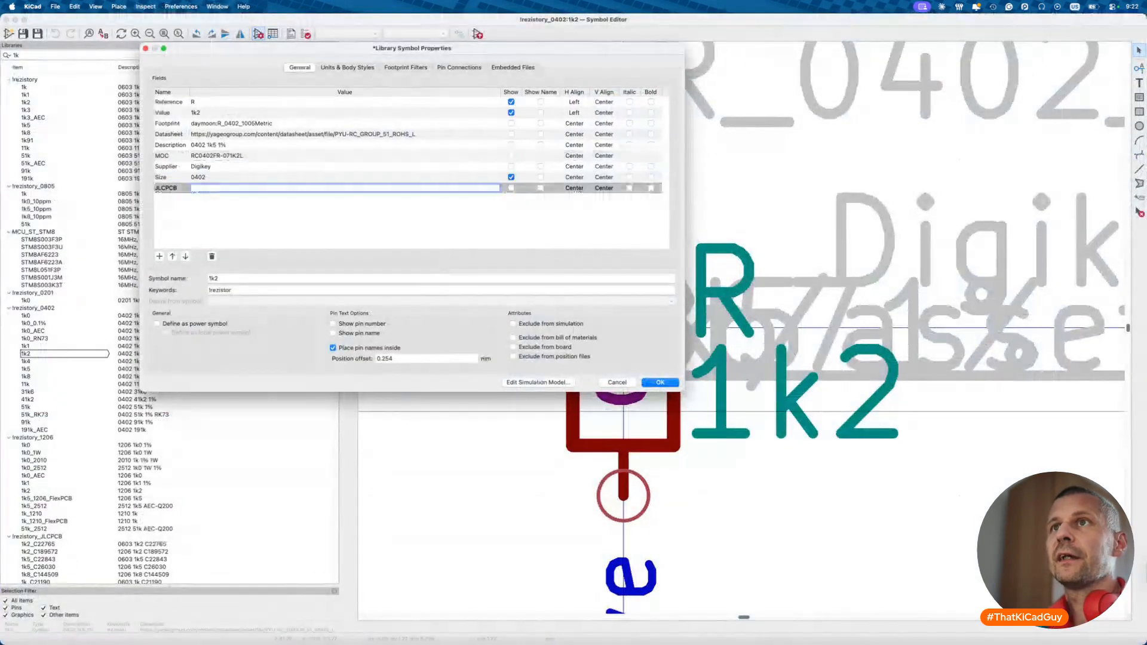
pyautogui.click(219, 145)
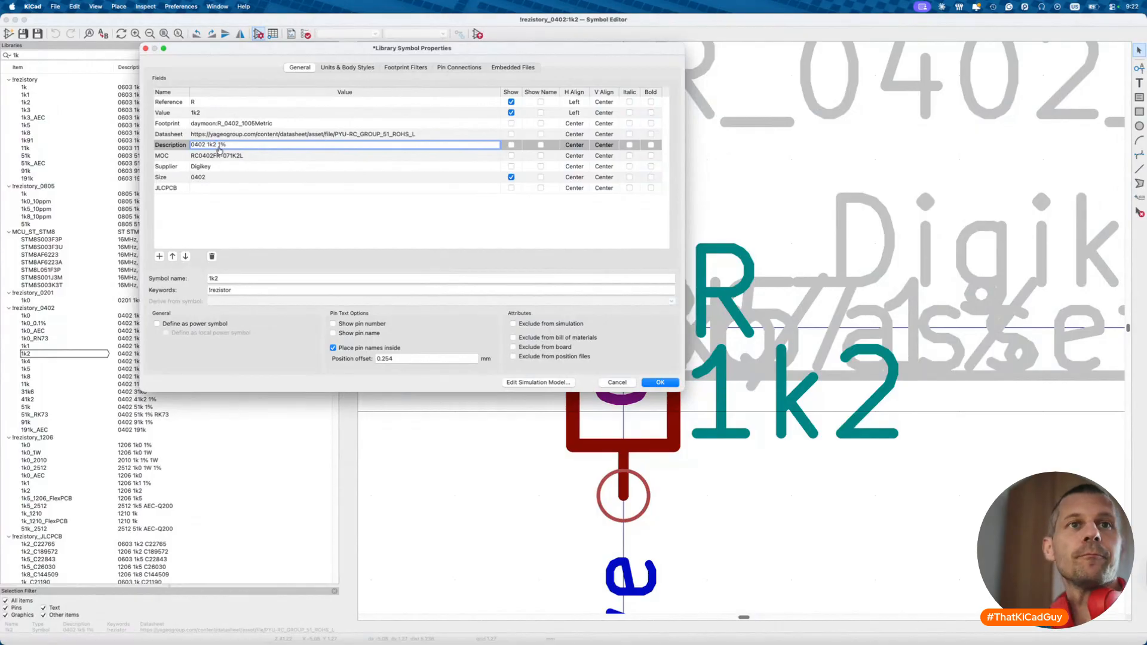
pyautogui.press('super+Tab')
pyautogui.hotkey('ctrl', 'Tab')
pyautogui.click(524, 62)
# - Search JLCPCB for '1.2kΩ 0402', identify C25862, and start entering it in the JLCPCB field
pyautogui.write('1.2k')
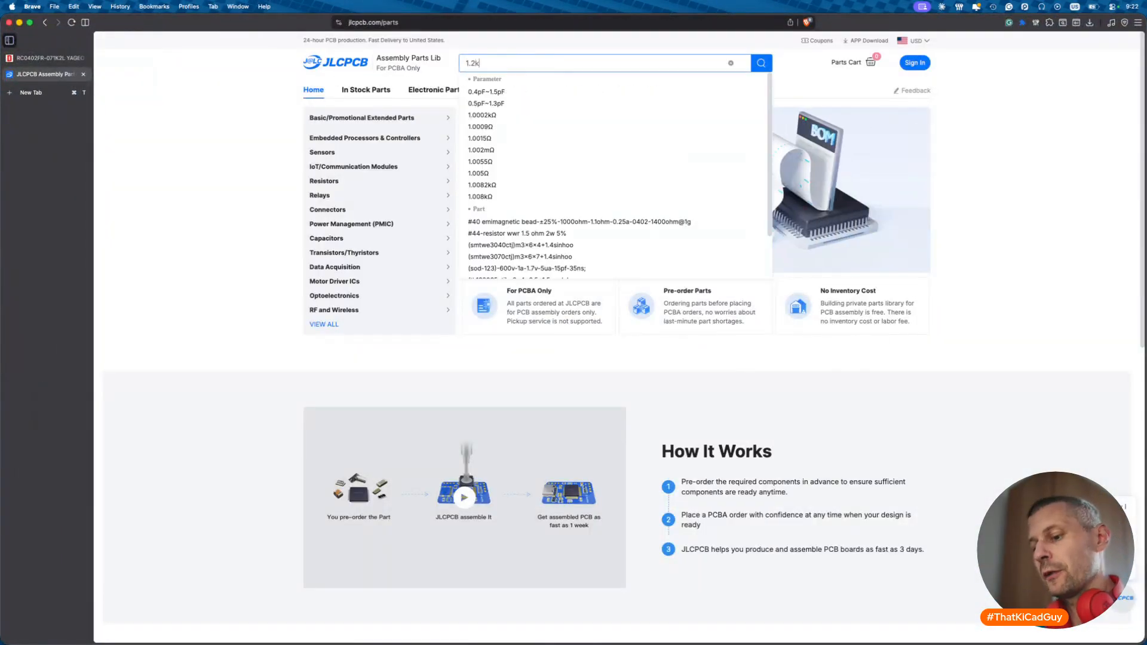
pyautogui.write('Ω ')
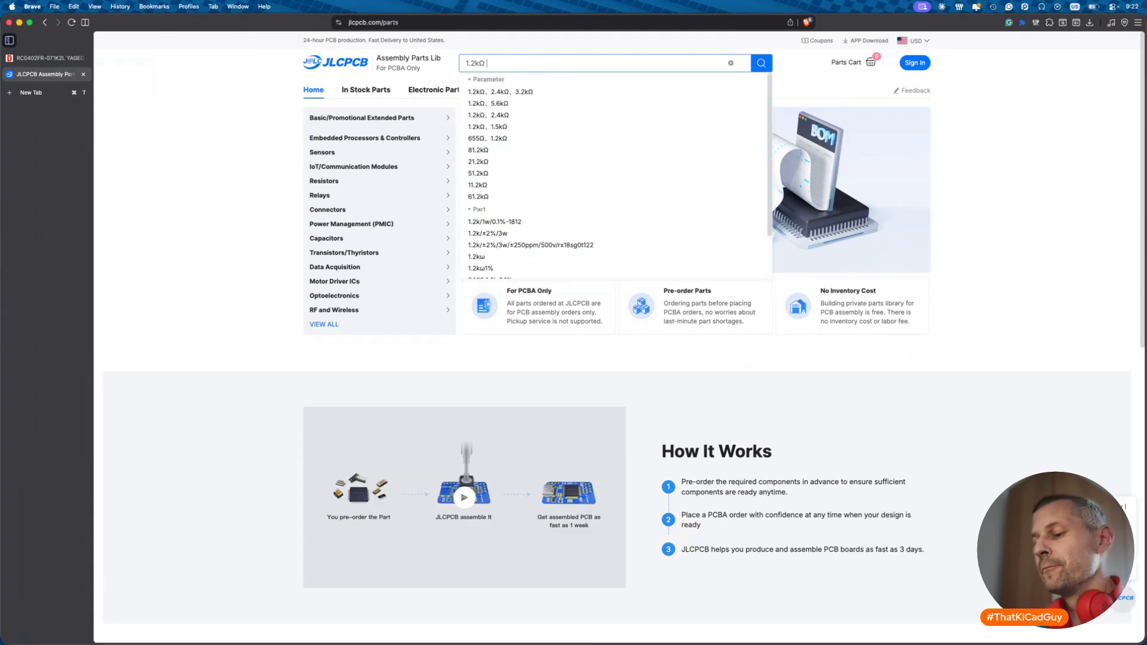
pyautogui.write('0402')
pyautogui.press('Return')
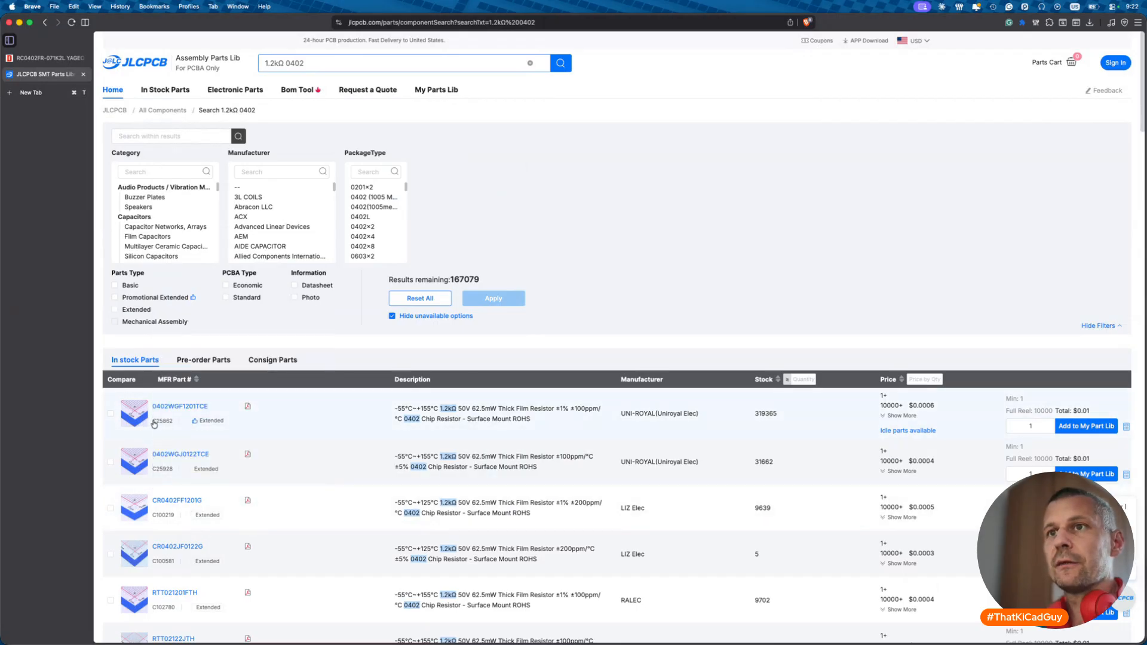
pyautogui.click(173, 422)
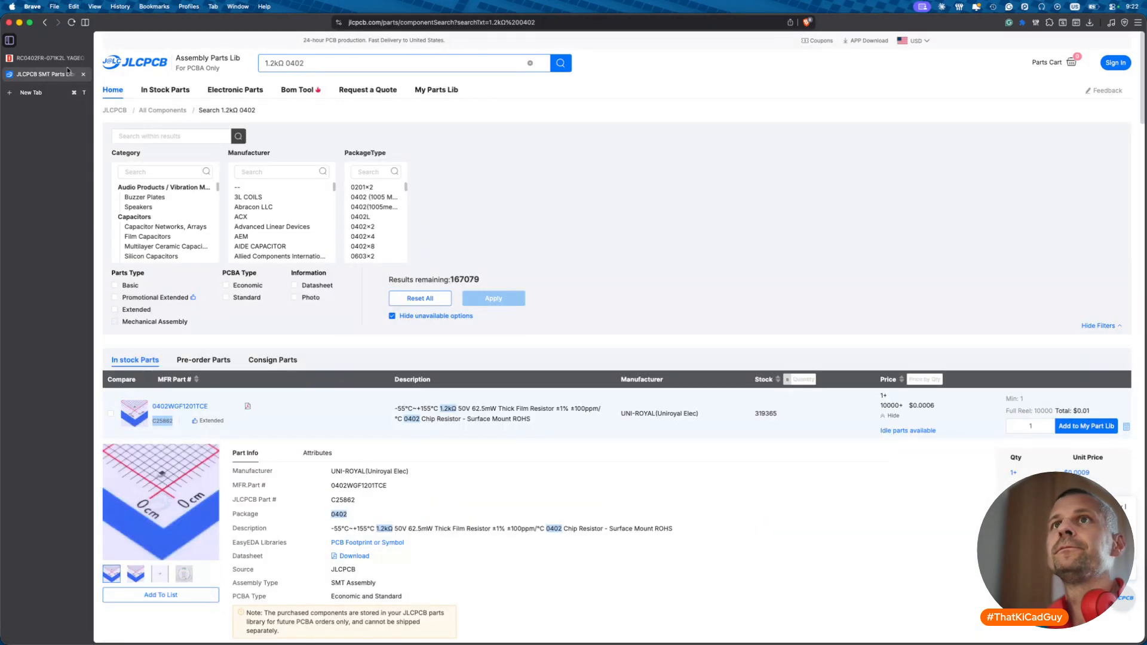
pyautogui.click(45, 60)
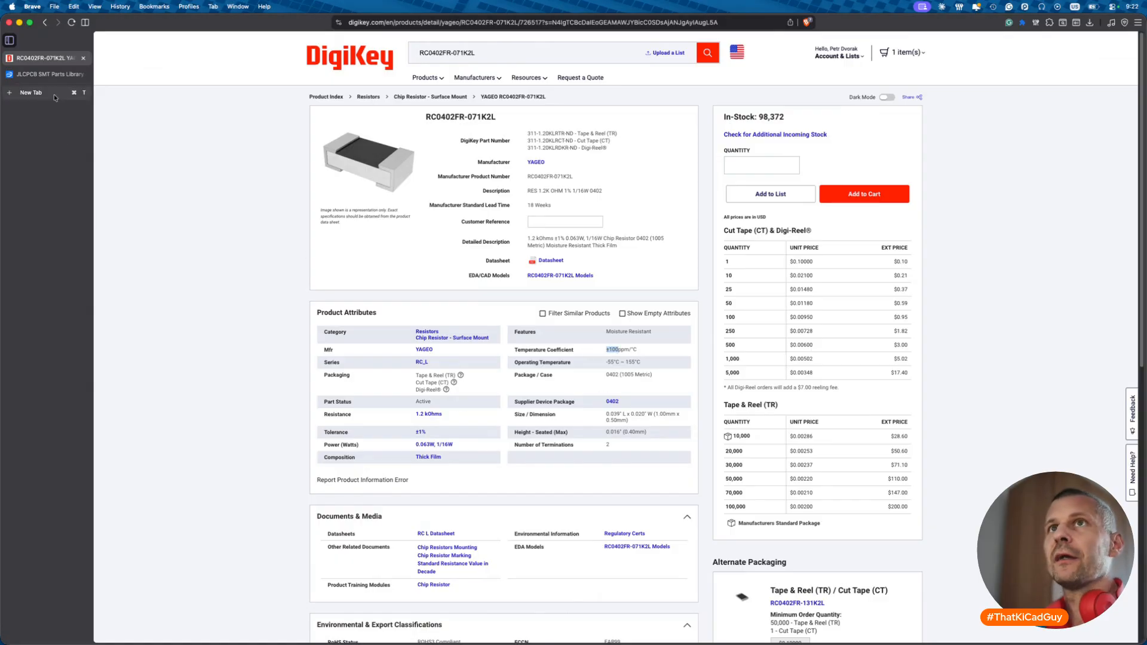
pyautogui.click(49, 75)
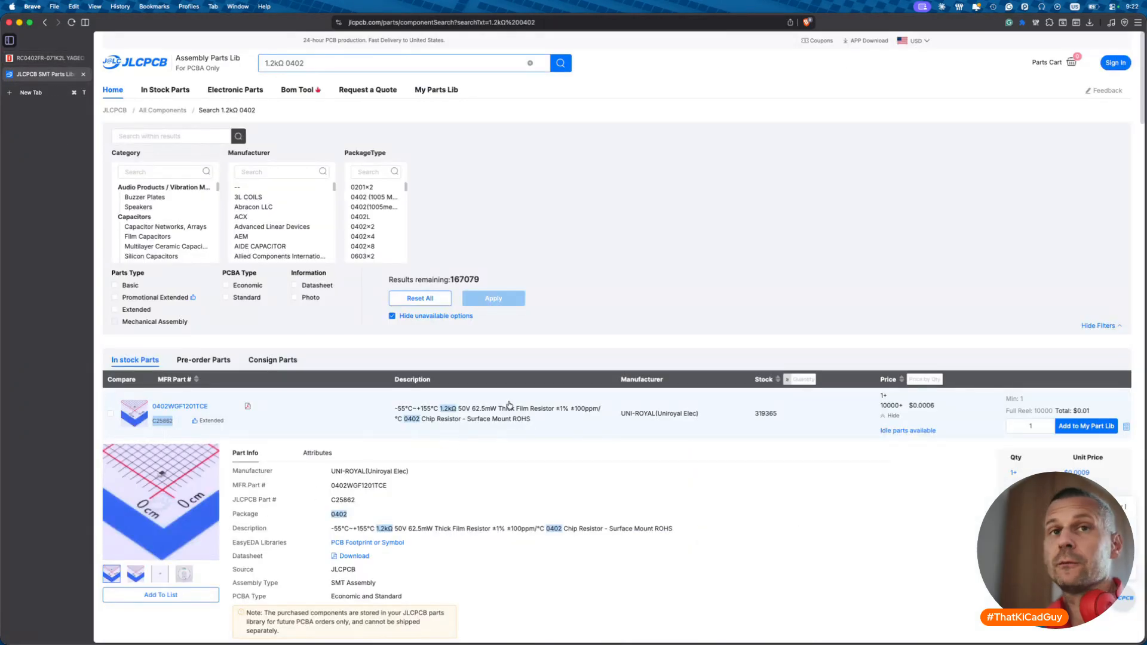
pyautogui.press('super+Tab')
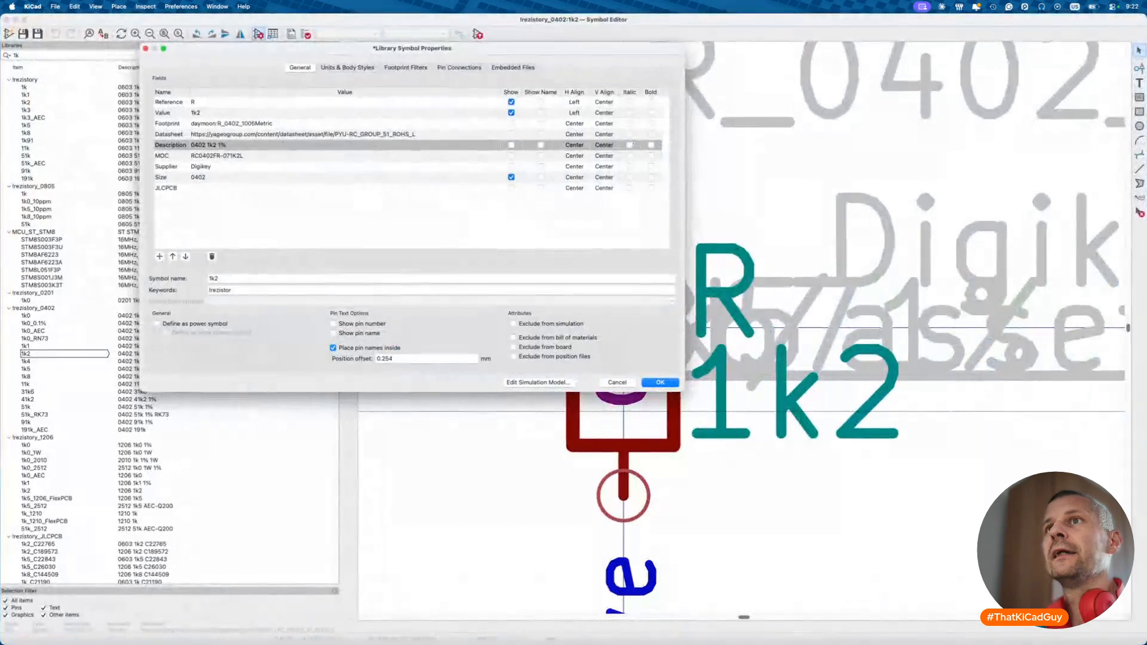
pyautogui.click(208, 187)
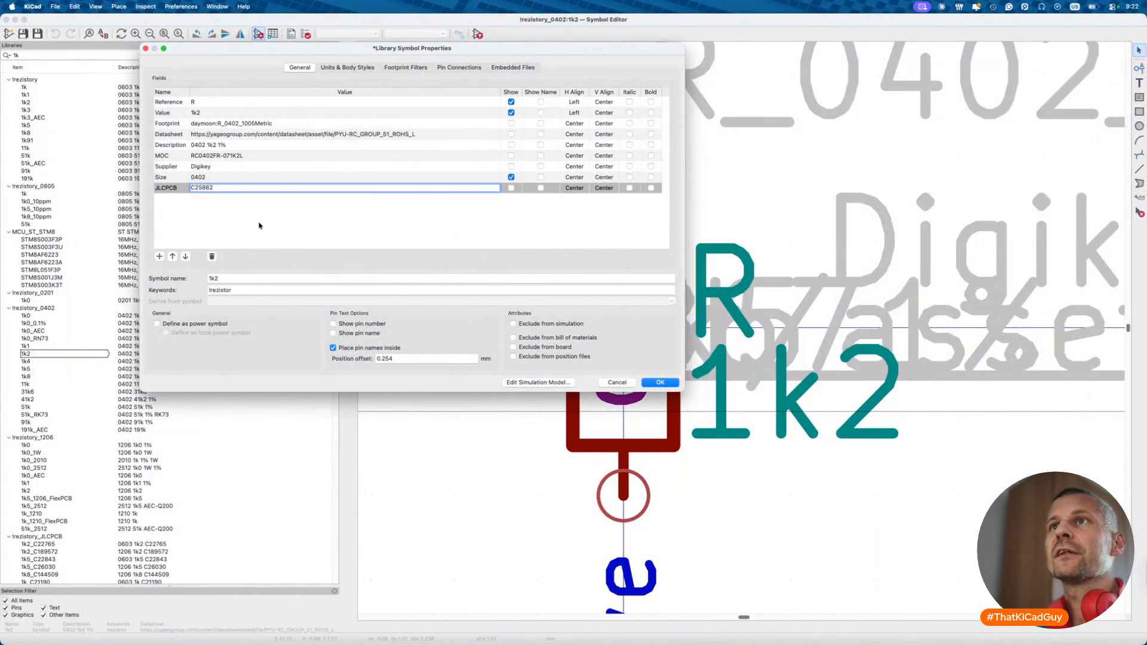
# - Place the 1k2 resistor beside the ESD array, arranging its 0402, value and reference text
pyautogui.click(660, 383)
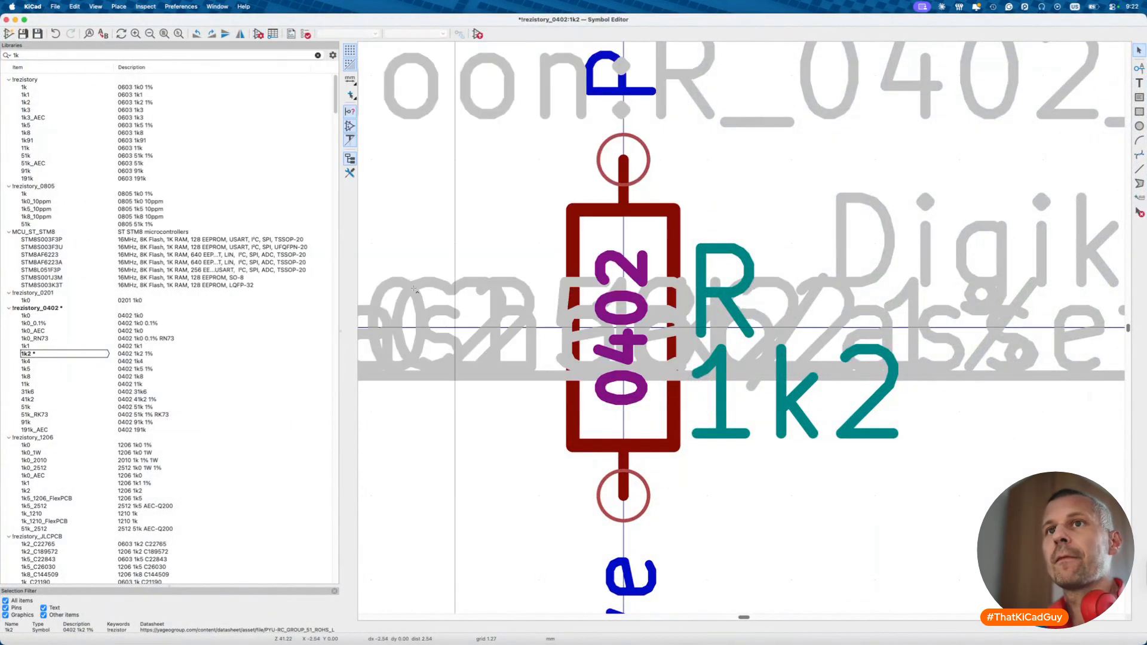
pyautogui.click(479, 35)
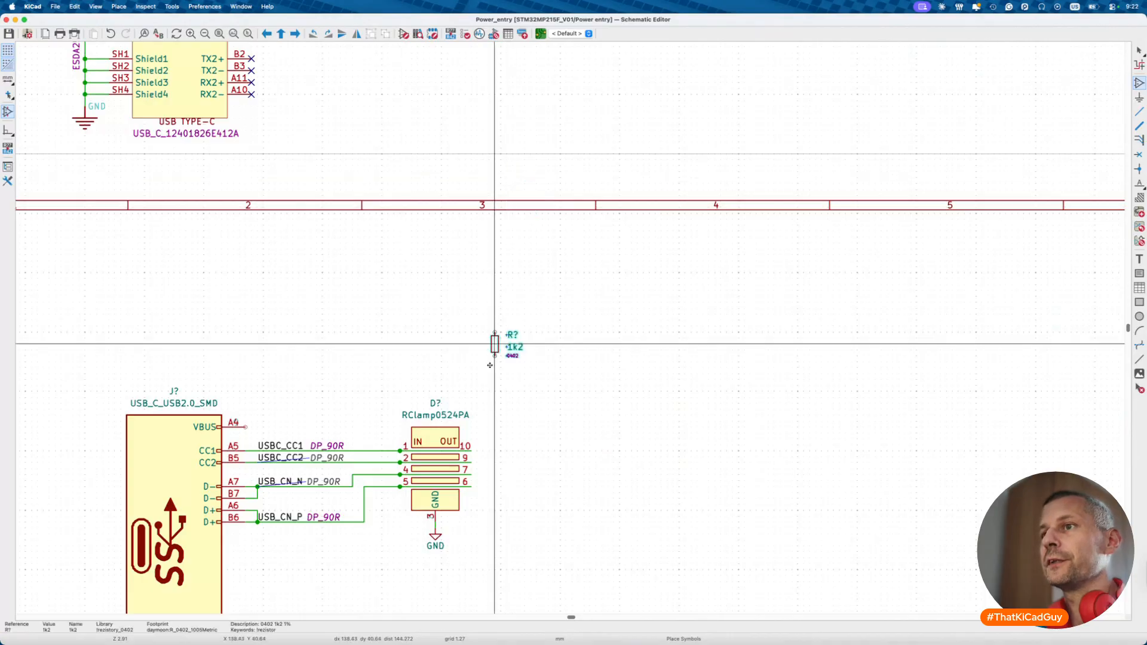
pyautogui.click(501, 451)
pyautogui.scroll(5, 487, 456)
pyautogui.moveTo(522, 401); pyautogui.dragTo(526, 436)
pyautogui.moveTo(531, 393); pyautogui.dragTo(587, 422)
pyautogui.moveTo(526, 353); pyautogui.dragTo(475, 422)
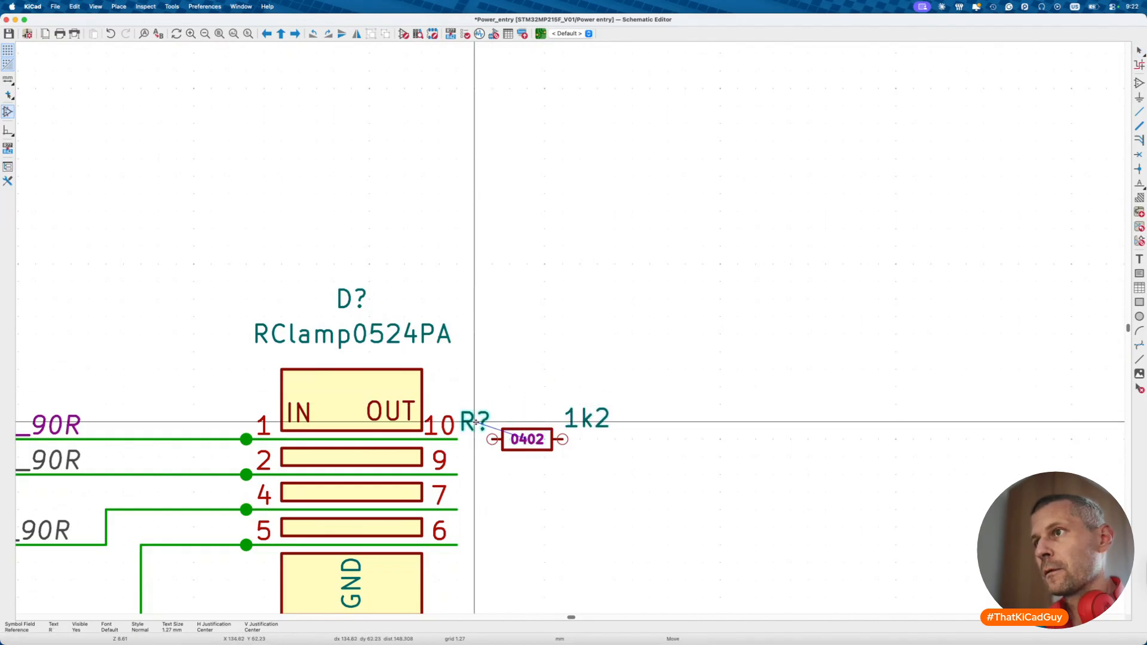
pyautogui.moveTo(544, 456); pyautogui.dragTo(575, 457)
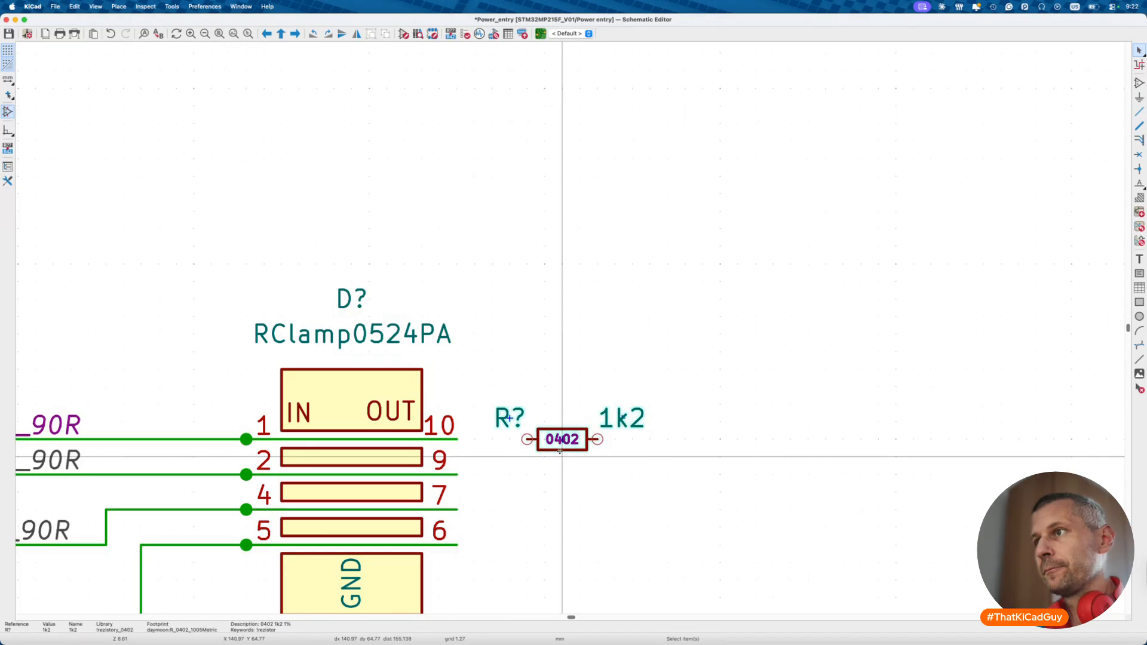
# - Duplicate the 1k2 resistor below the first and reposition both R? references
pyautogui.press('super+d')
pyautogui.click(561, 474)
pyautogui.press('m')
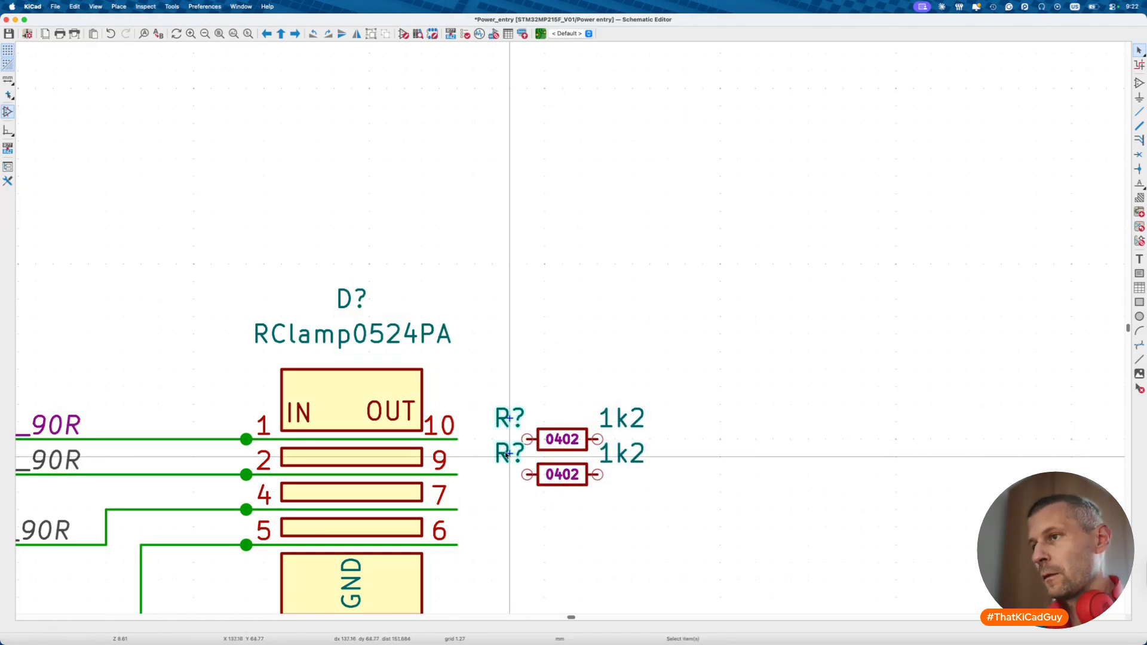
pyautogui.click(490, 457)
# - Wire pins 10 and 9 to the resistors, save, and run wires right from them
pyautogui.press('w')
pyautogui.click(527, 439)
pyautogui.click(457, 475)
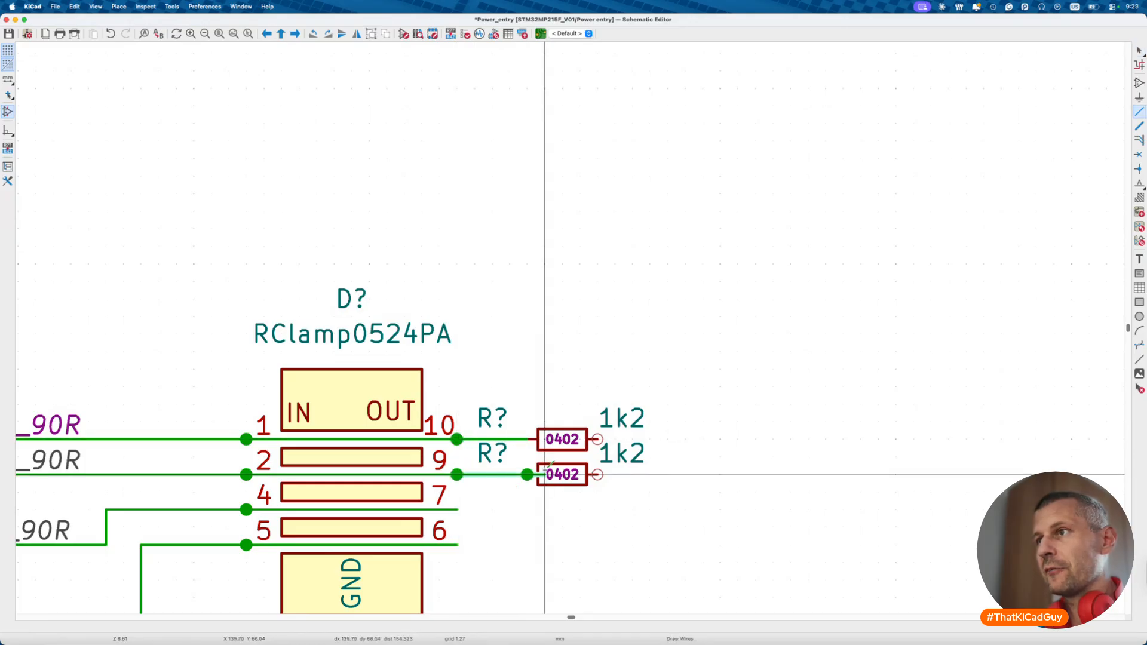
pyautogui.click(527, 475)
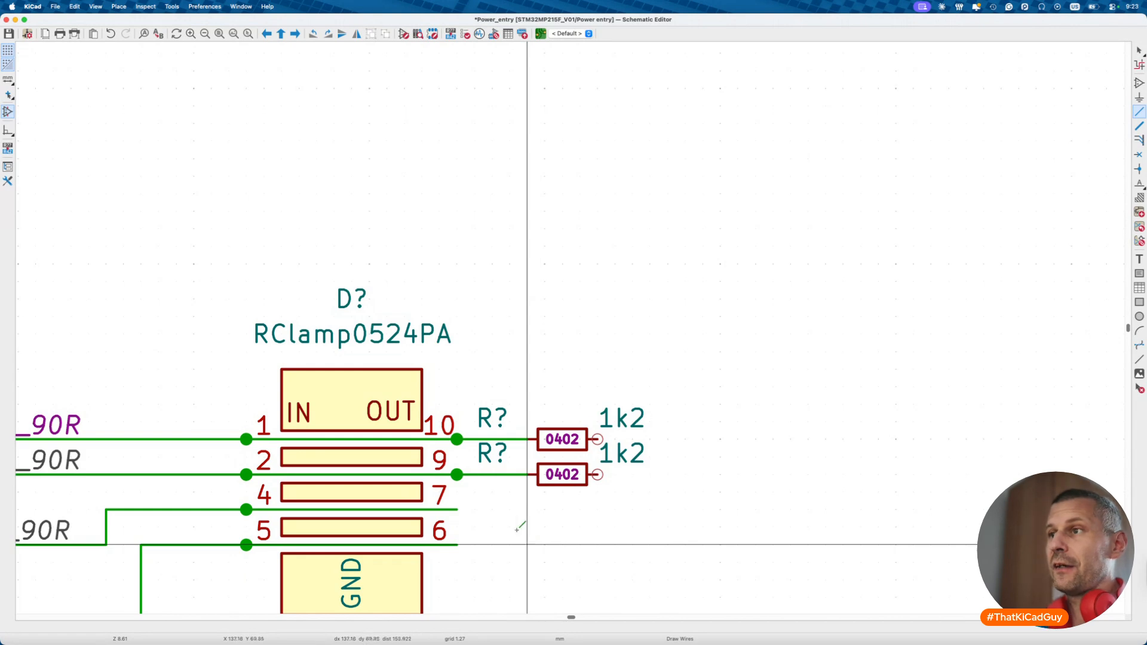
pyautogui.press('Escape')
pyautogui.hotkey('ctrl', 's')
pyautogui.press('w')
pyautogui.doubleClick(703, 440)
pyautogui.click(597, 475)
# - End the lower resistor's wire to the right, then re-enter Power entry from the root sheet
pyautogui.doubleClick(703, 475)
pyautogui.press('Escape')
pyautogui.scroll(-5, 598, 508)
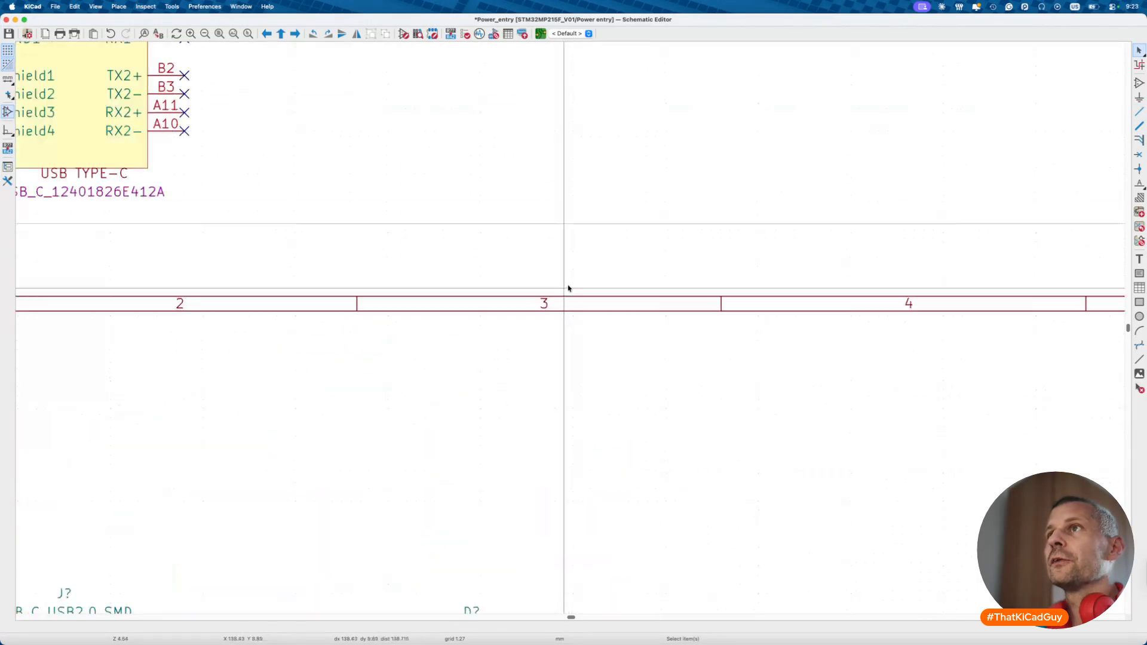
pyautogui.scroll(6, 568, 289)
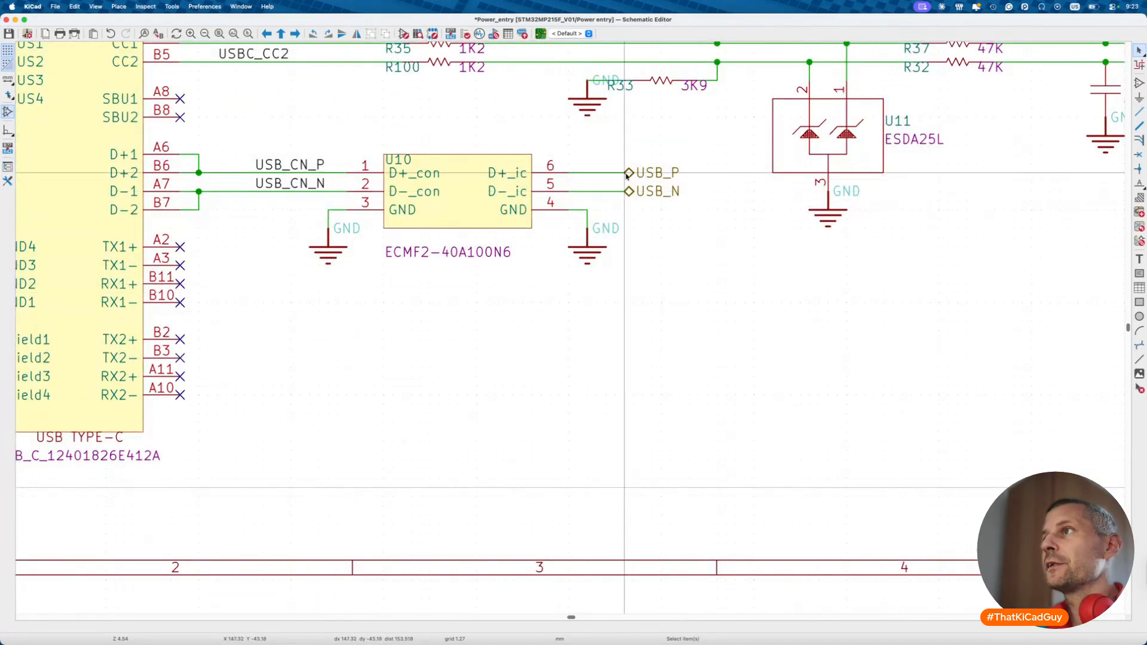
pyautogui.scroll(-3, 628, 238)
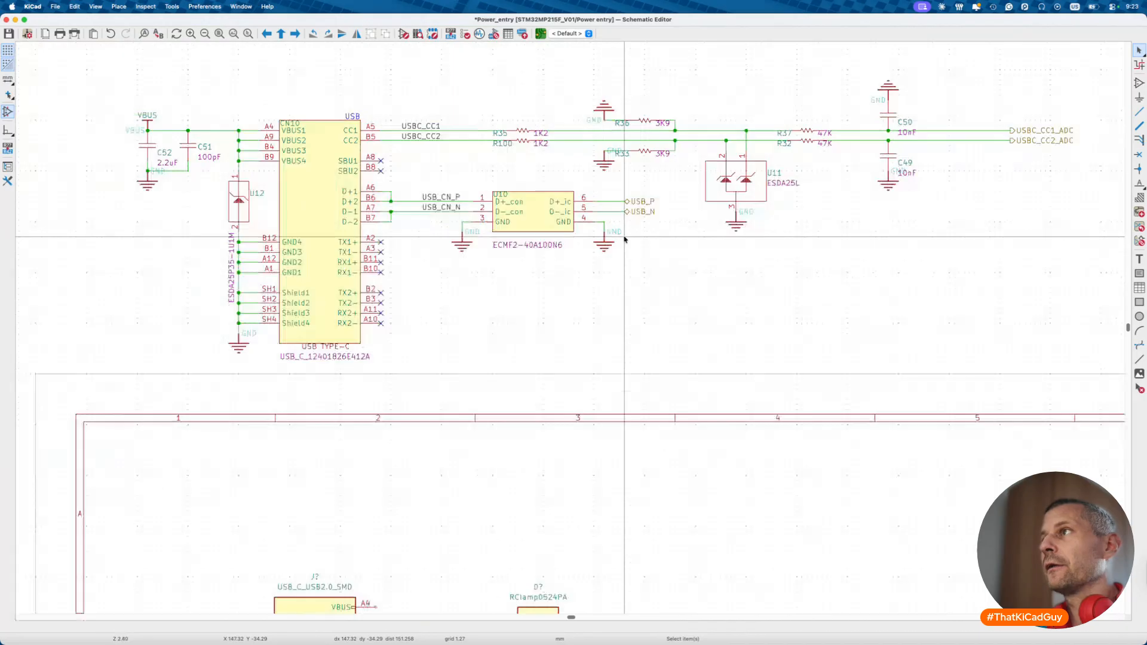
pyautogui.hotkey('alt', 'BackSpace')
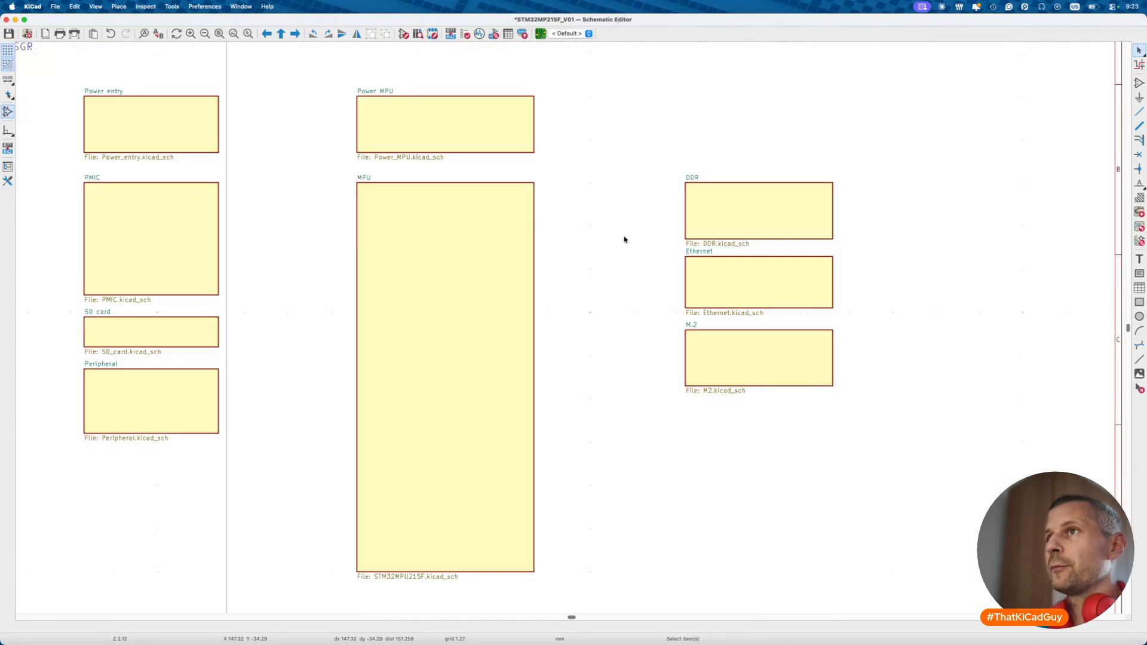
pyautogui.doubleClick(197, 114)
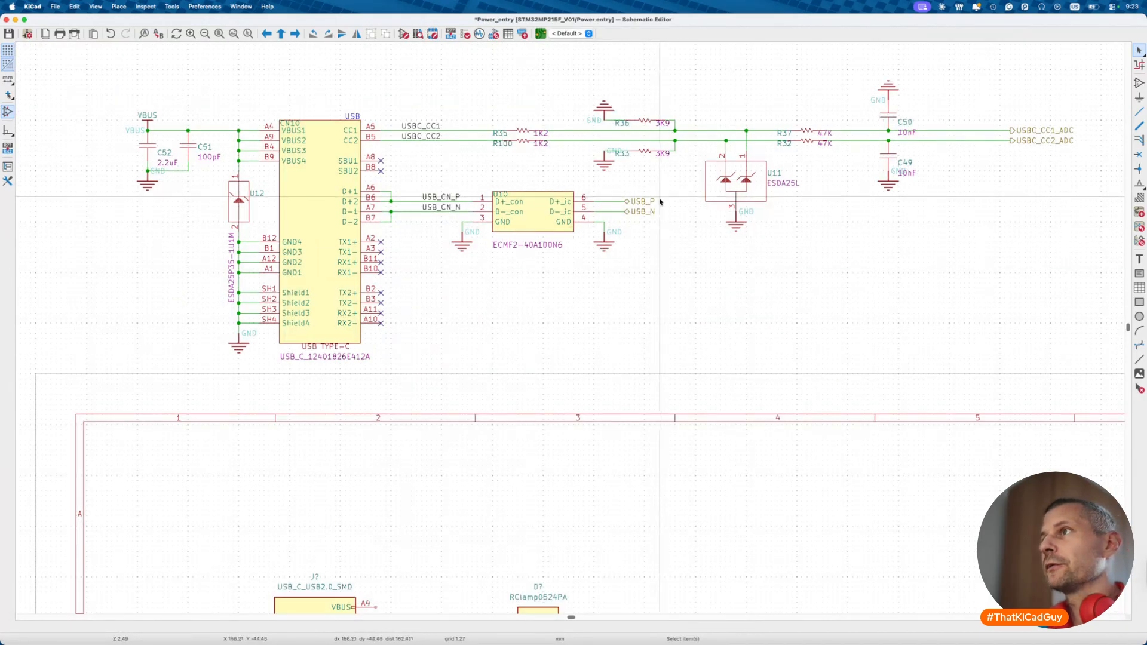
pyautogui.scroll(-5, 588, 343)
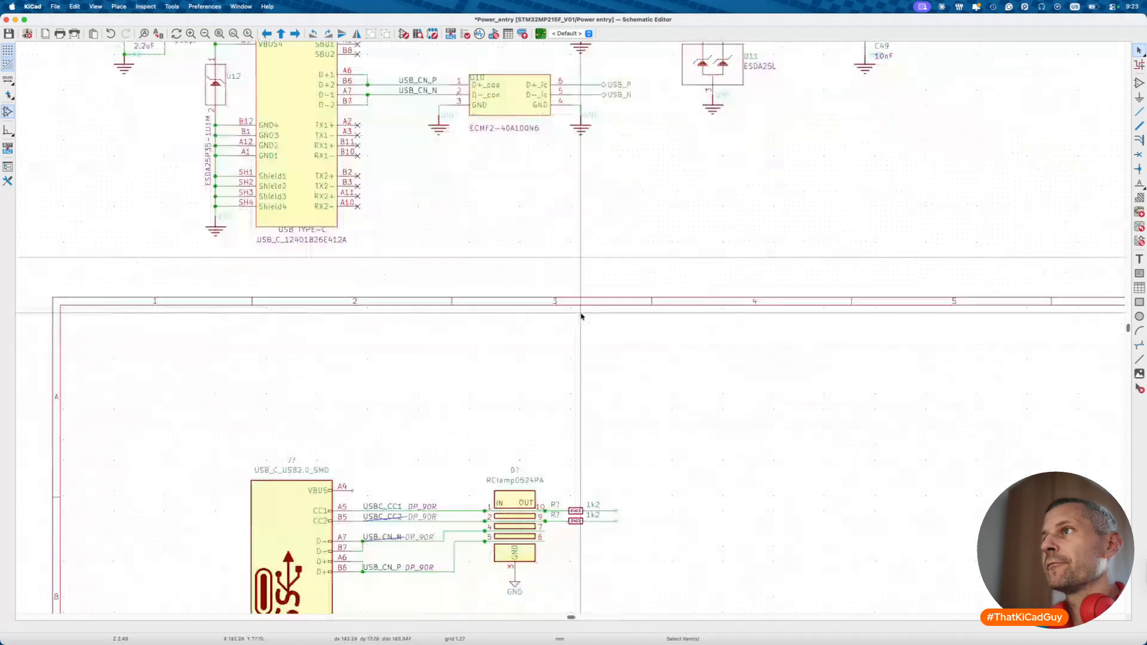
# - Draw wires out to the right from RClamp0524PA pins 7 and 6
pyautogui.press('w')
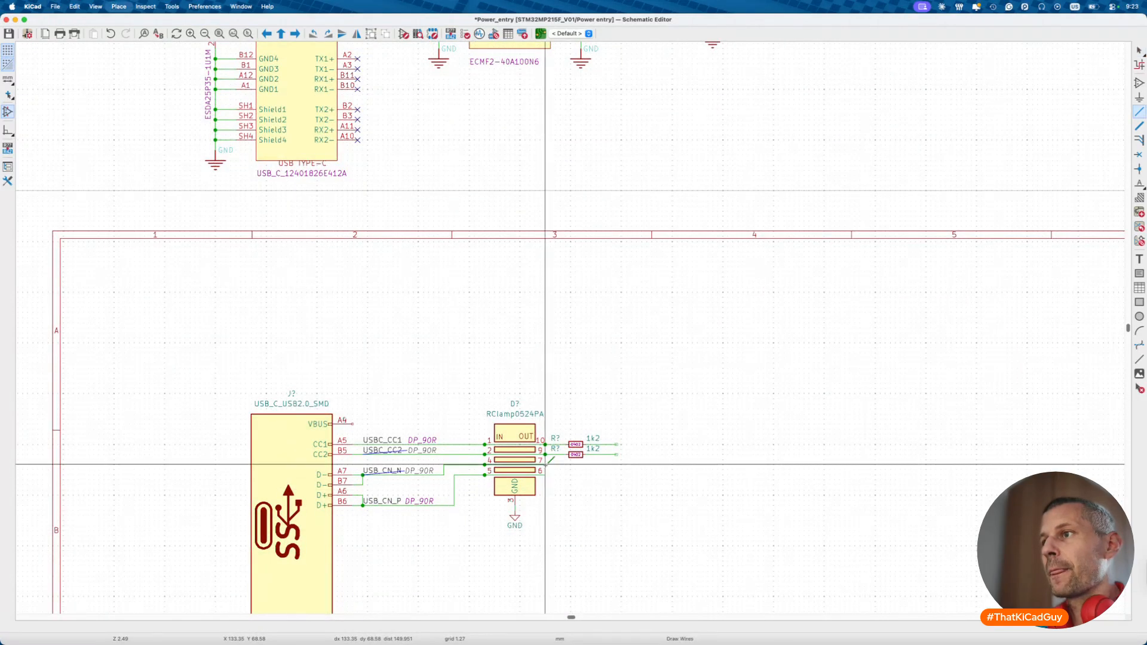
pyautogui.doubleClick(616, 465)
pyautogui.click(546, 474)
pyautogui.doubleClick(617, 474)
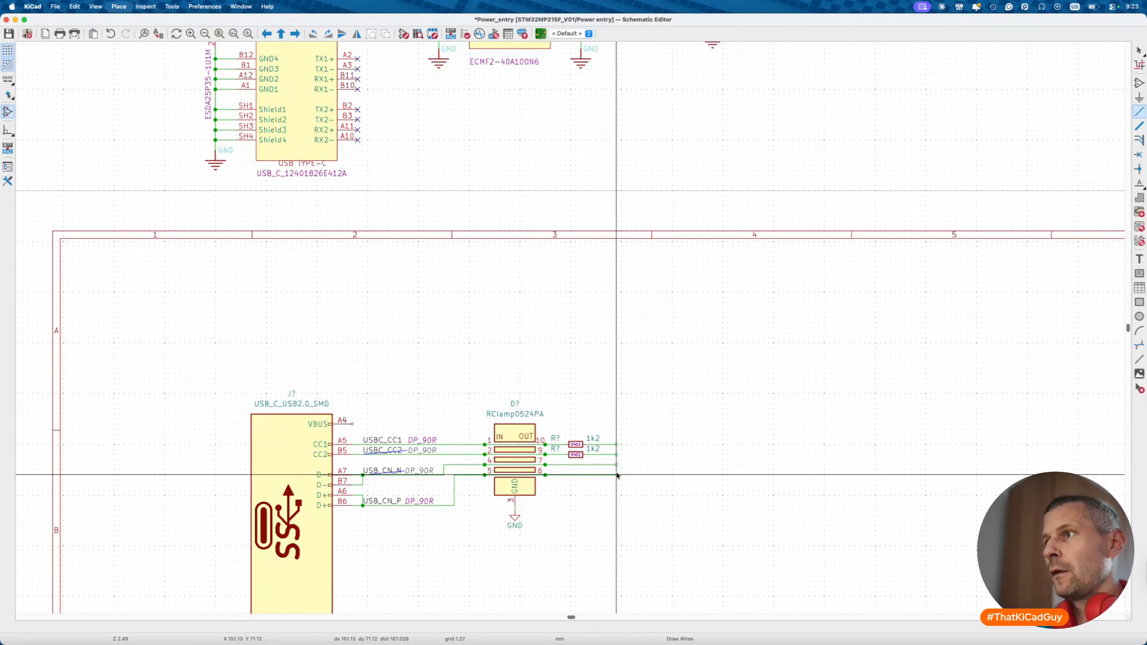
# - Label the pin 7 wire USB_CN_N and the pin 6 wire USB_CN_P, facing left
pyautogui.press('l')
pyautogui.press('l')
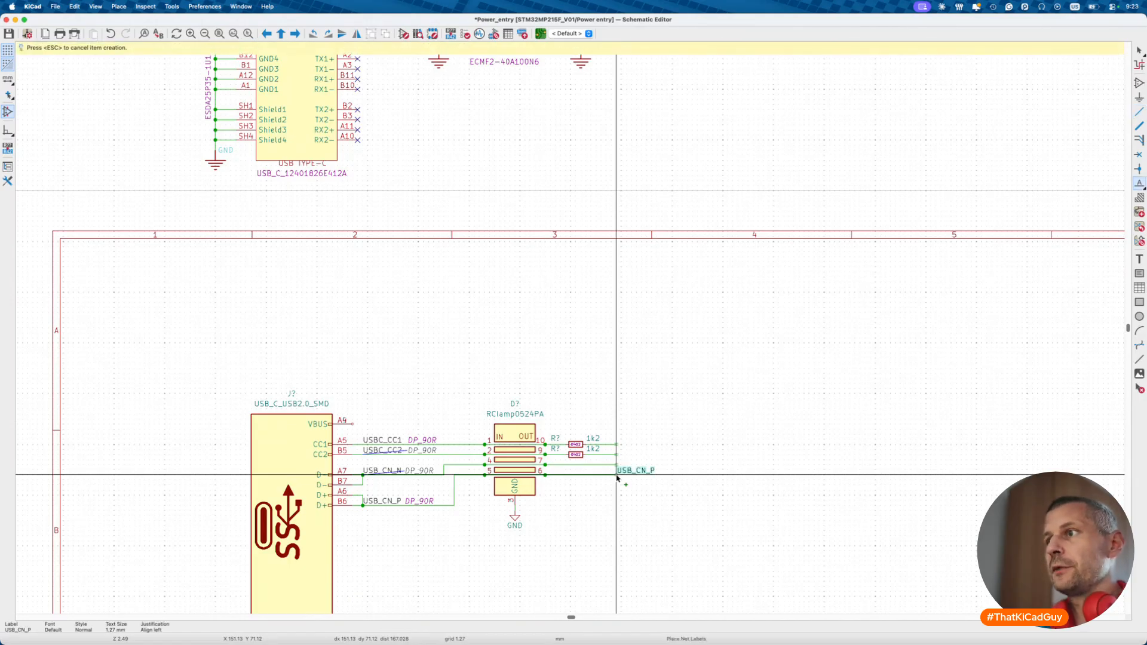
pyautogui.press('Escape')
pyautogui.scroll(2, 617, 475)
pyautogui.press('Escape')
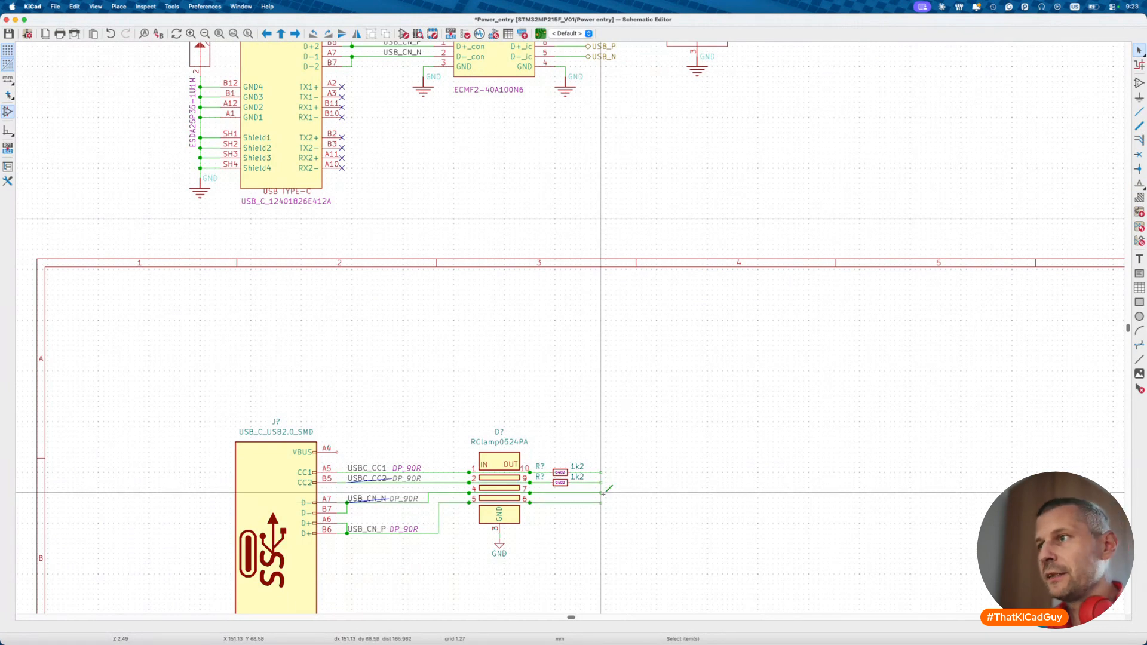
pyautogui.press('l')
pyautogui.click(602, 493)
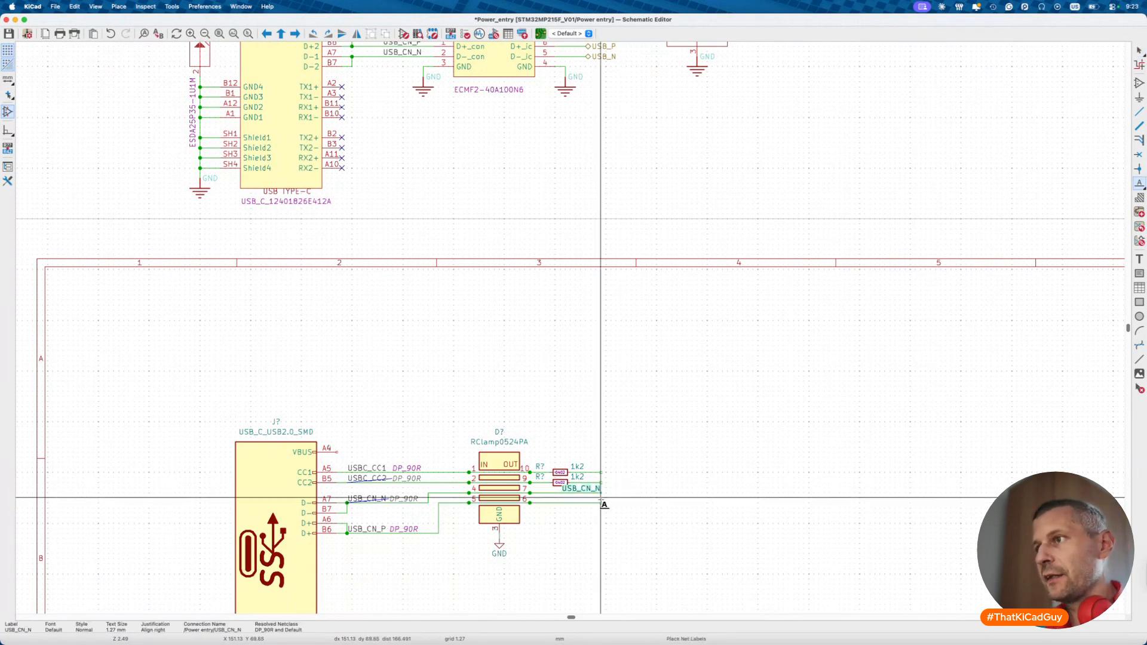
pyautogui.click(600, 503)
pyautogui.press('x')
pyautogui.click(601, 503)
pyautogui.press('Escape')
# - Convert both USB_CN_N and USB_CN_P labels to global labels
pyautogui.click(592, 489)
pyautogui.click(591, 500)
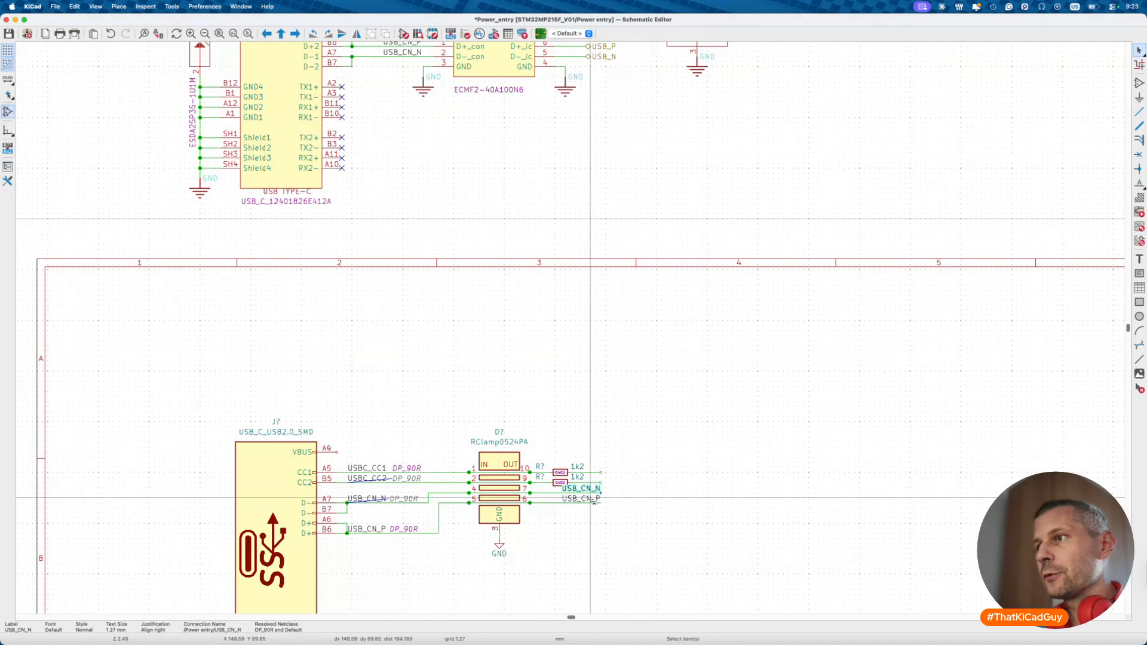
pyautogui.keyDown('shift'); pyautogui.click(590, 489); pyautogui.keyUp('shift')
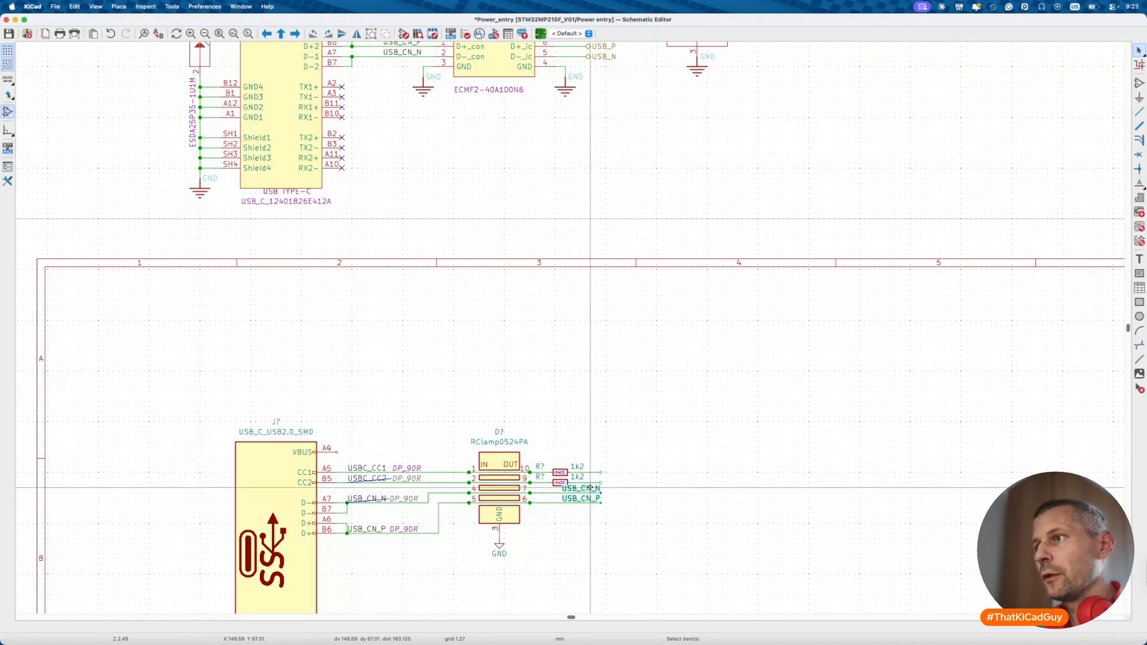
pyautogui.rightClick(591, 487)
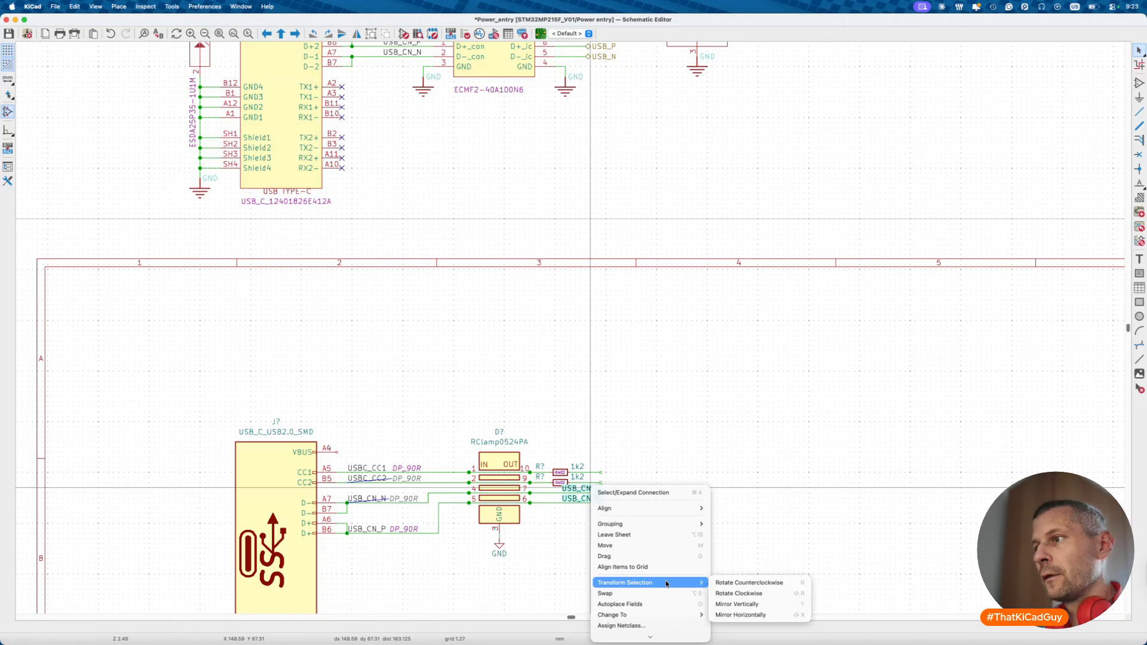
pyautogui.scroll(-3, 671, 529)
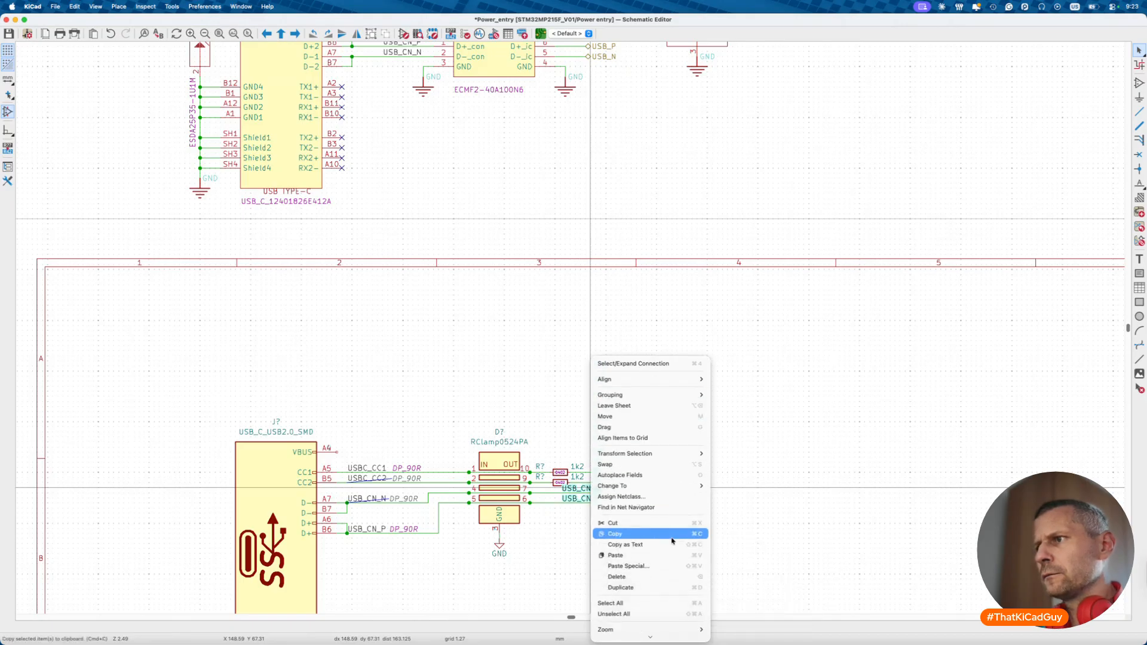
pyautogui.moveTo(676, 484)
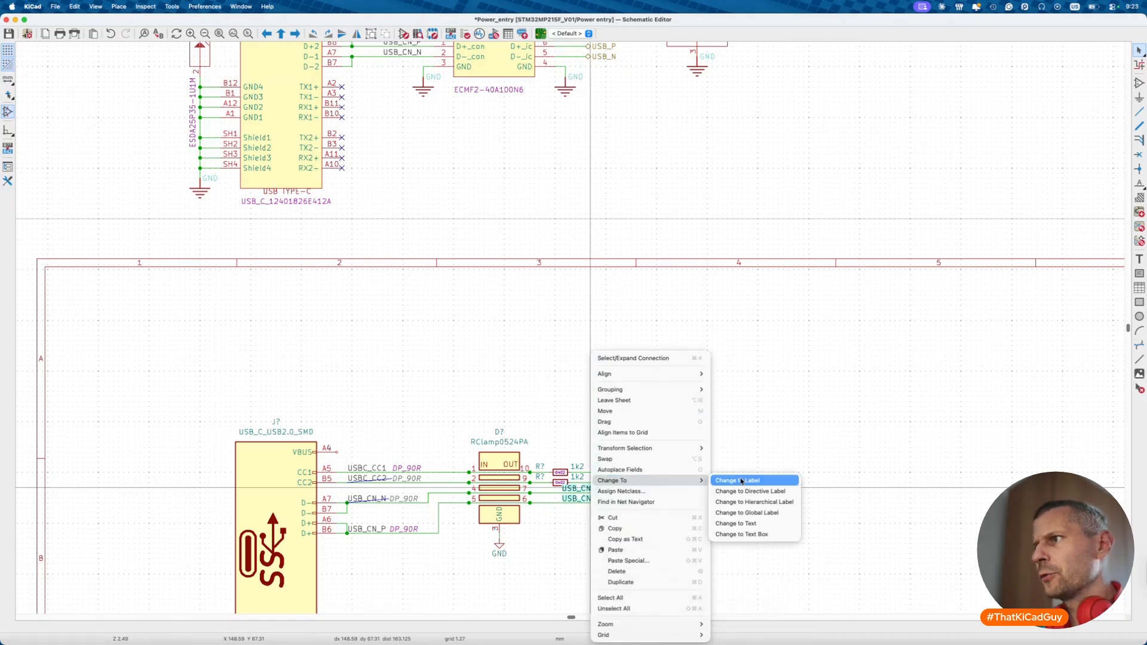
pyautogui.click(751, 516)
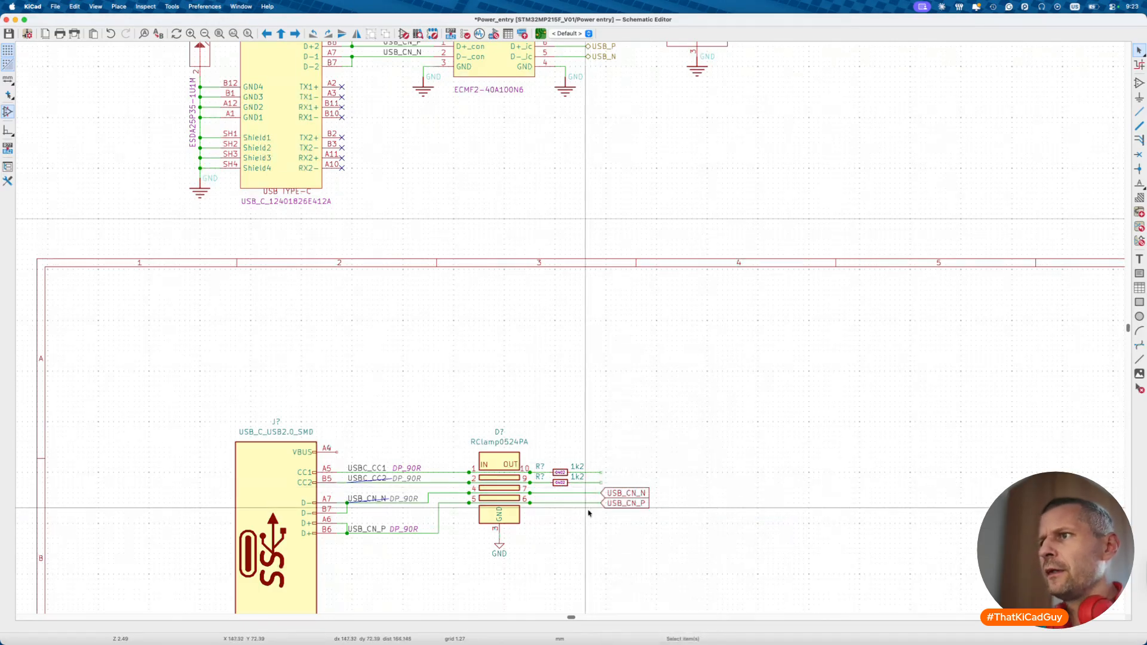
pyautogui.scroll(5, 581, 450)
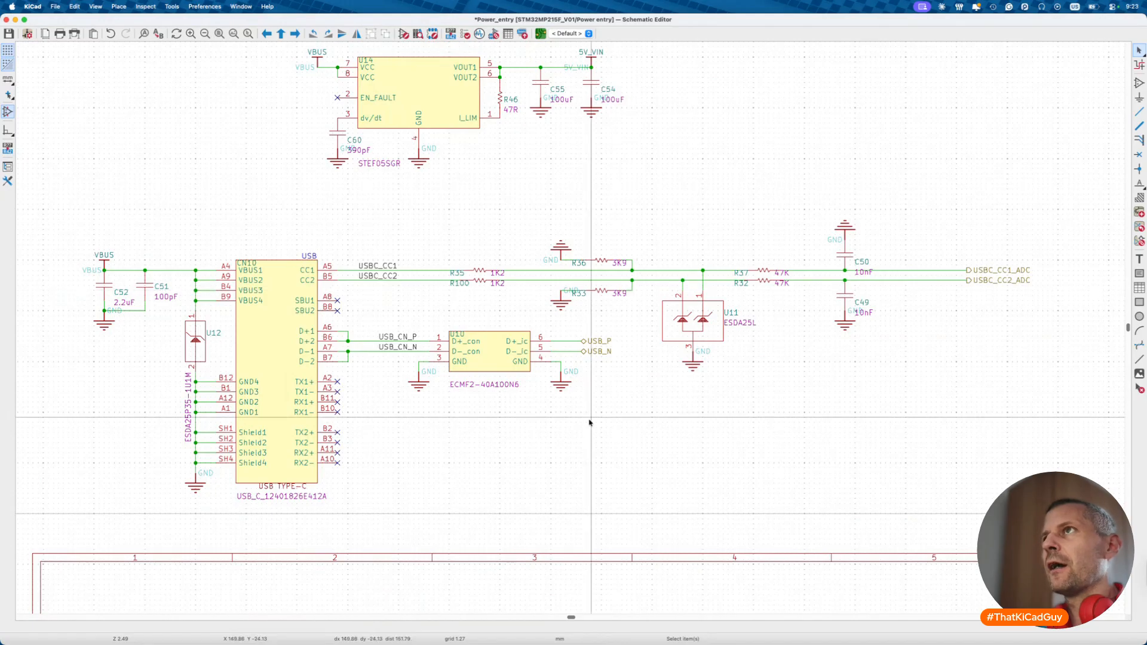
pyautogui.scroll(-1, 450, 130)
# - In the Symbol Editor, search for 3k and load the 3k9_RK73 0402 resistor
pyautogui.click(404, 34)
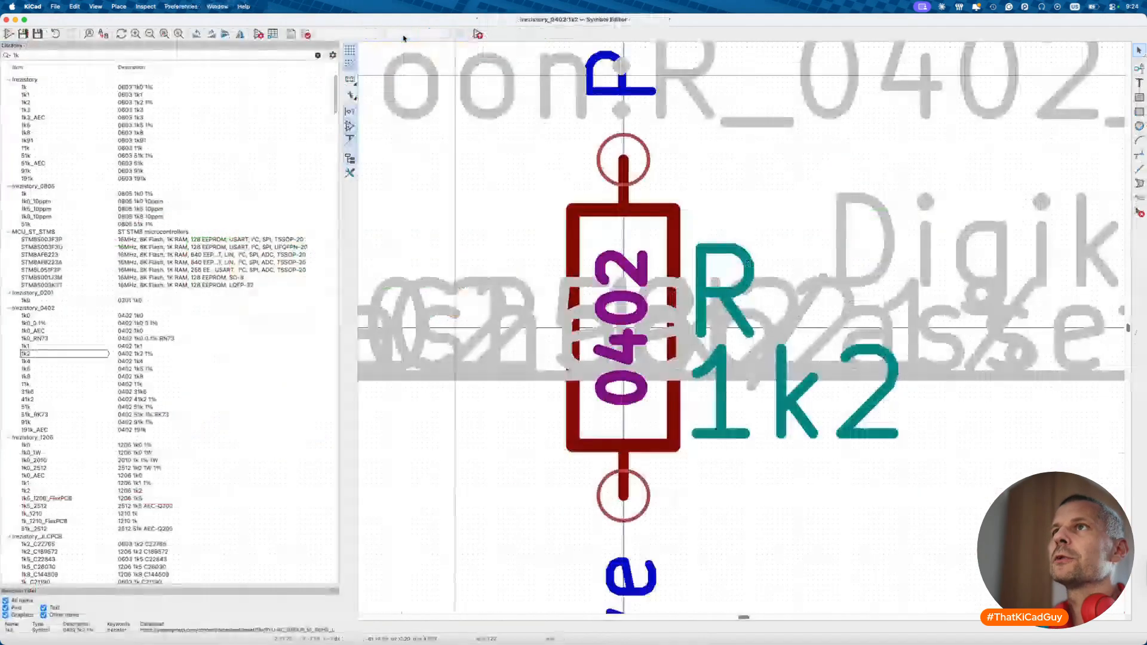
pyautogui.click(88, 53)
pyautogui.write('3k')
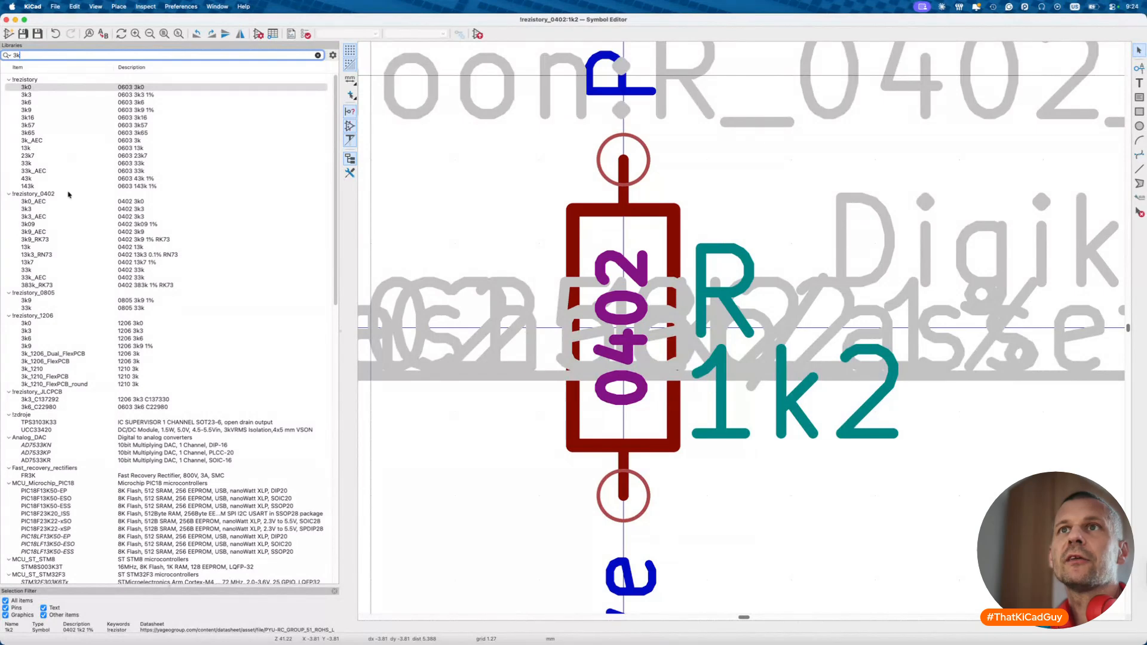
pyautogui.click(45, 232)
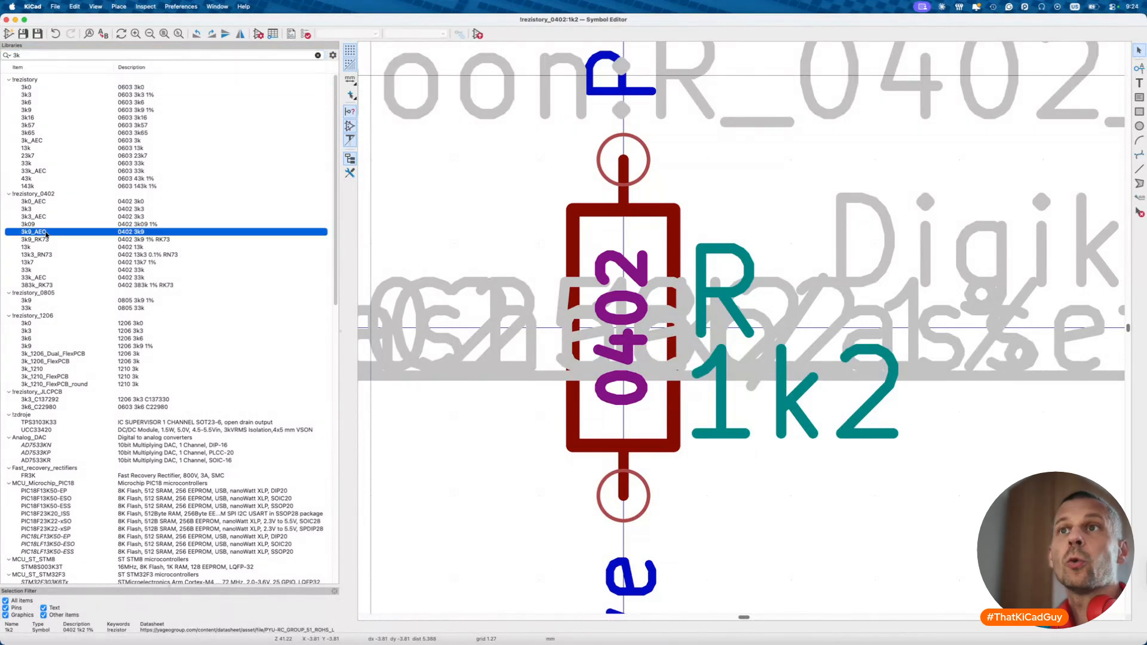
pyautogui.doubleClick(46, 239)
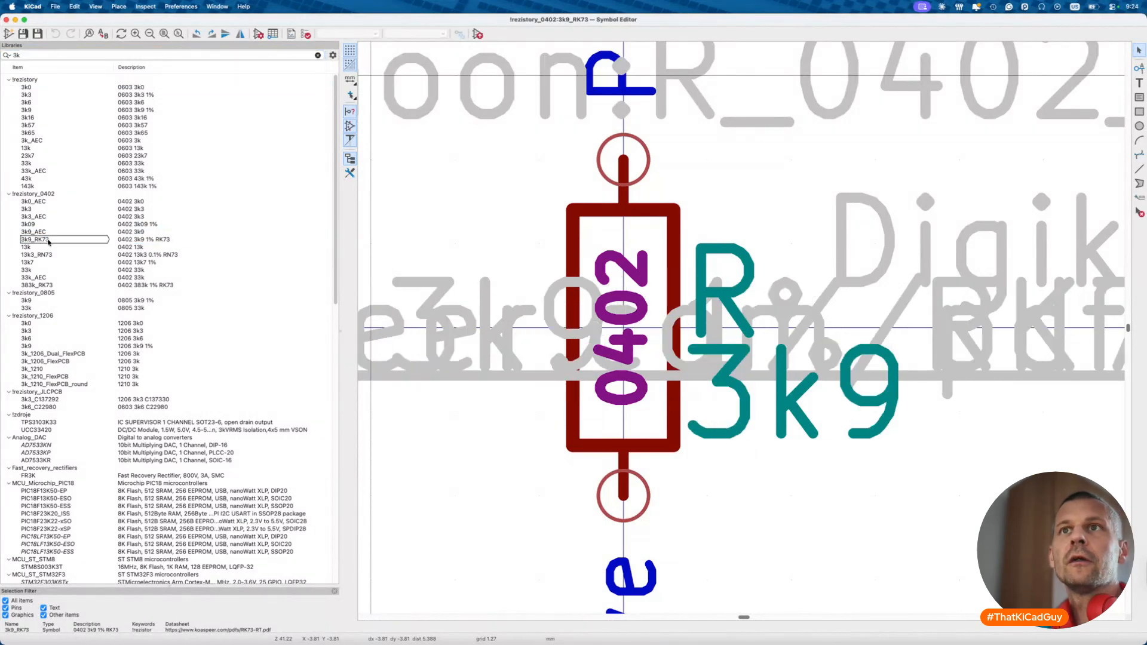
# - Review the 3k9 resistor's fields, including its MOC part number, and place it in the schematic
pyautogui.click(258, 34)
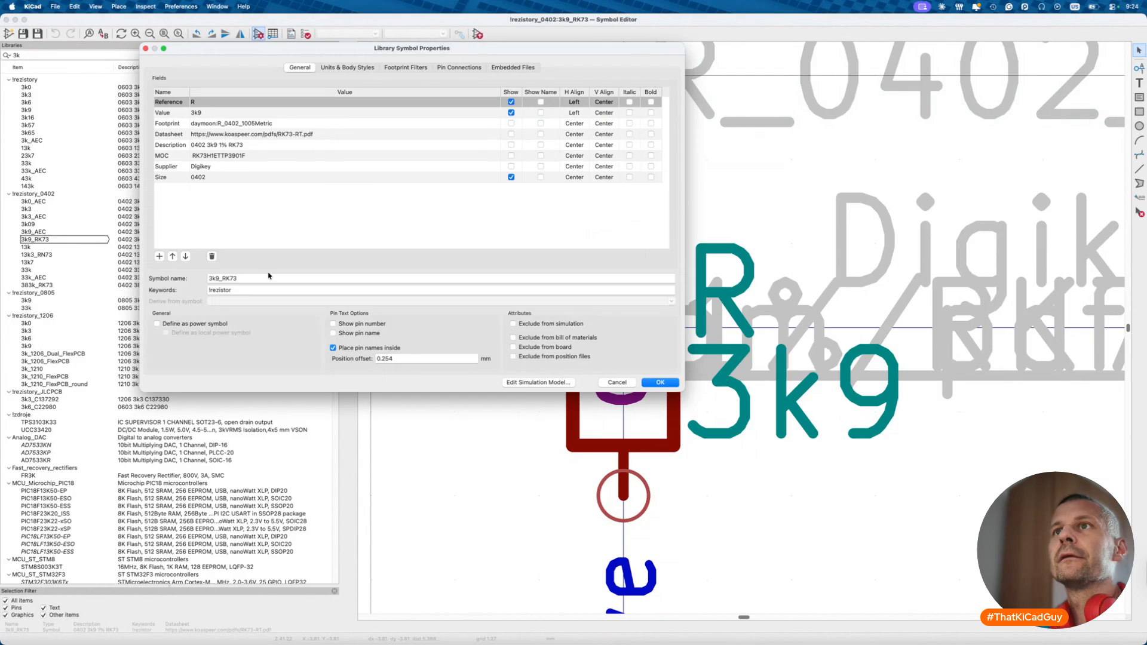
pyautogui.click(198, 156)
pyautogui.click(197, 157)
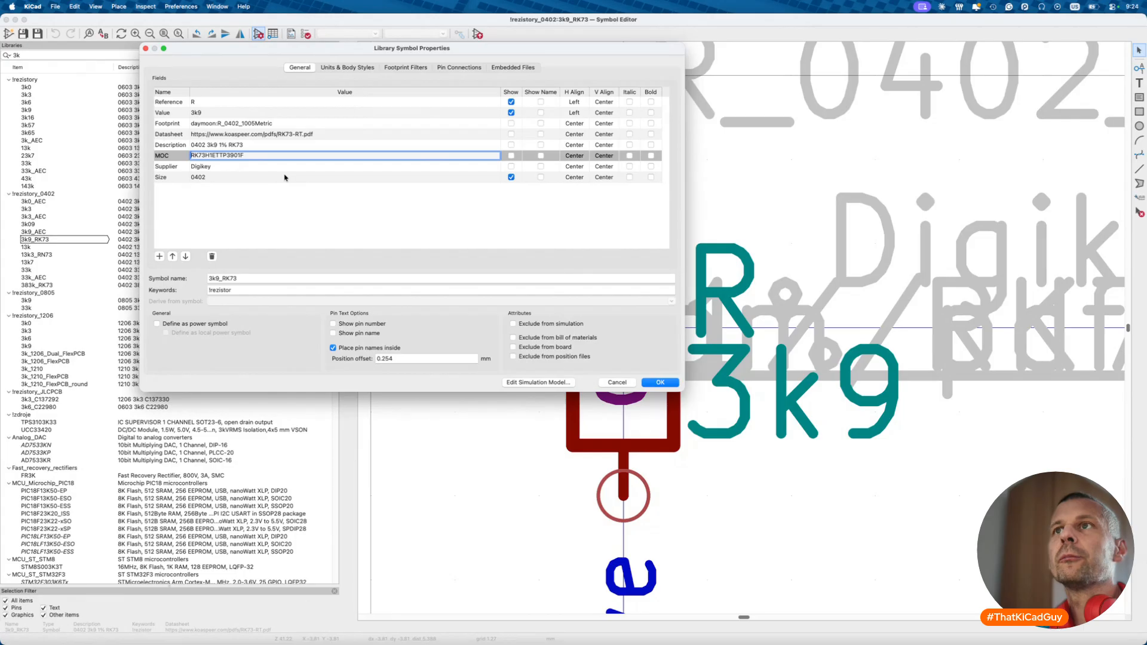
pyautogui.click(661, 383)
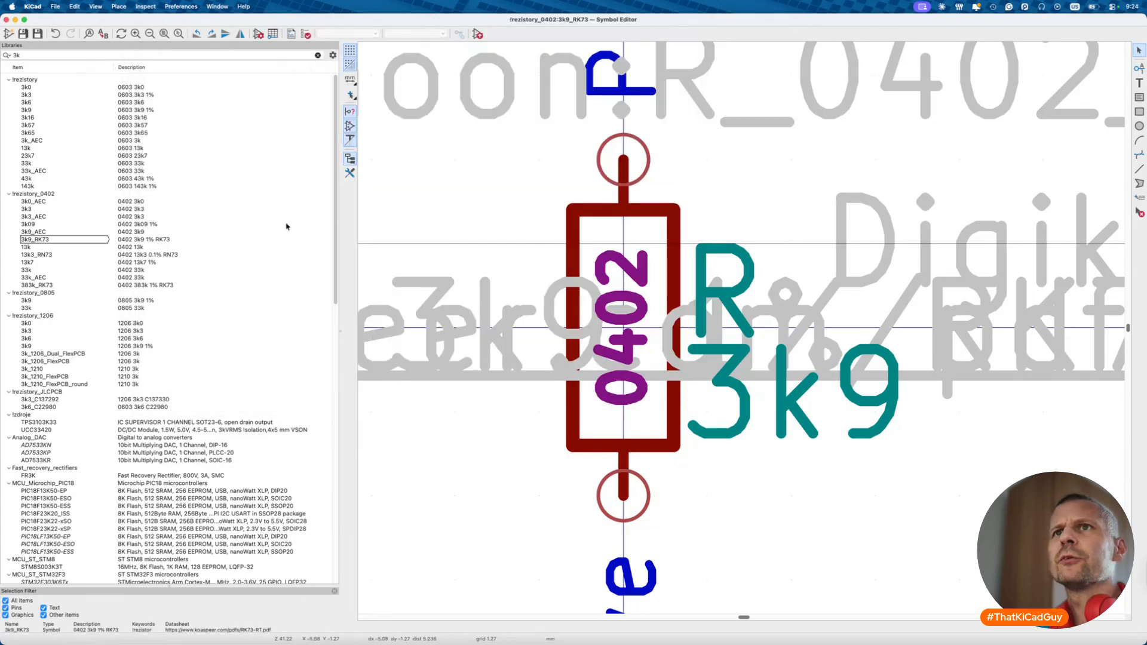
pyautogui.click(259, 34)
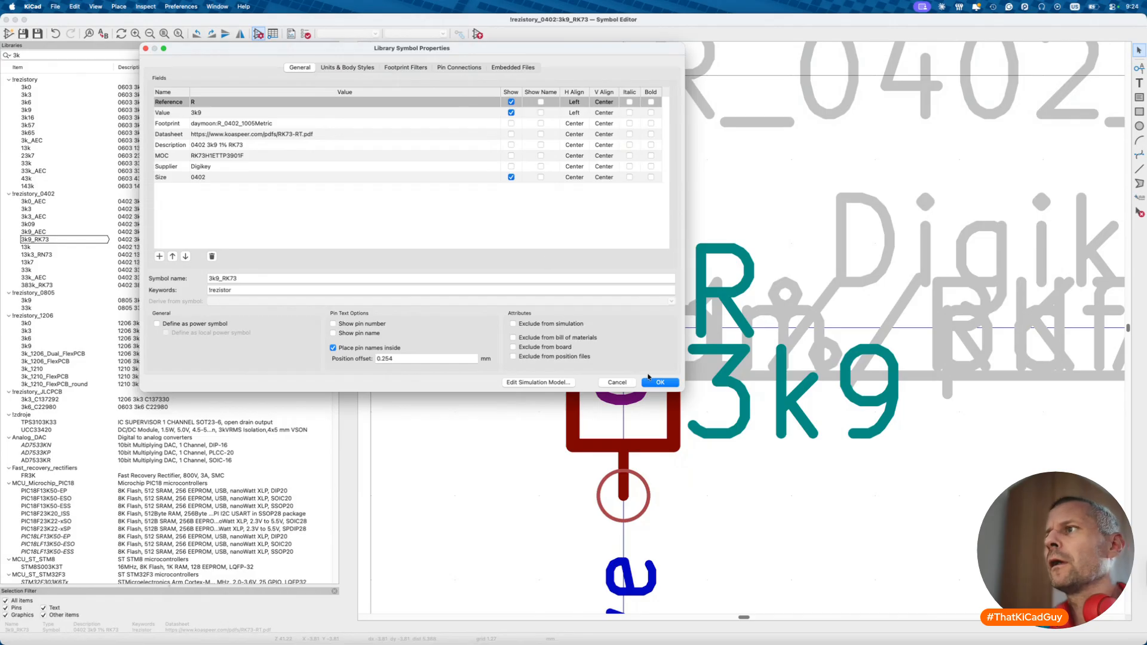
pyautogui.click(658, 382)
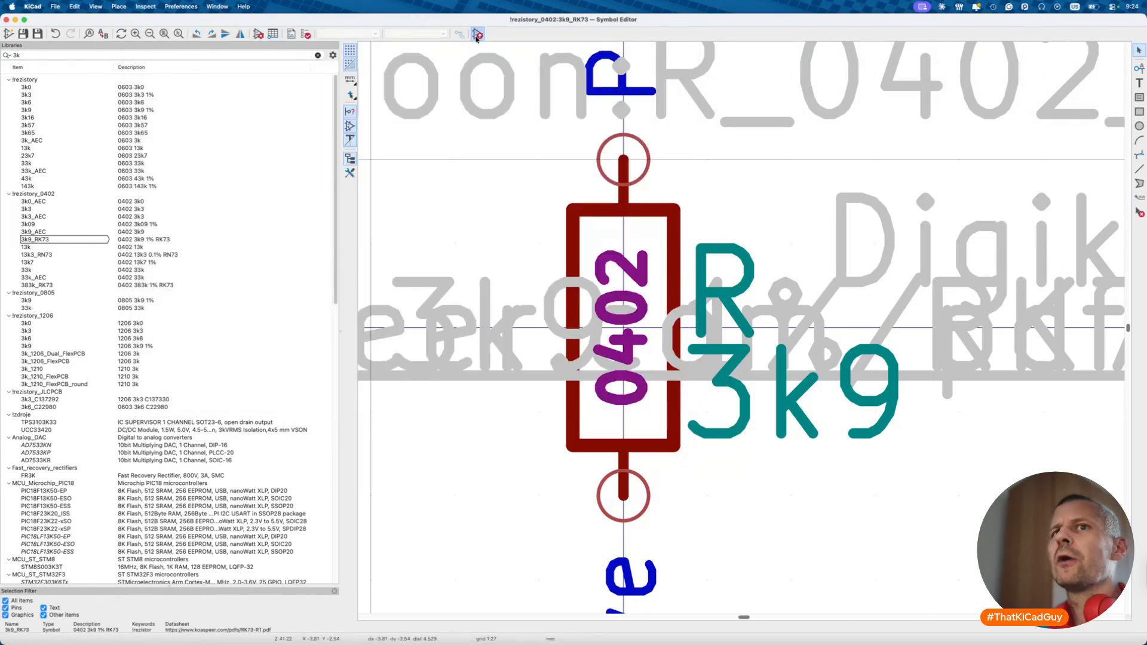
pyautogui.click(478, 34)
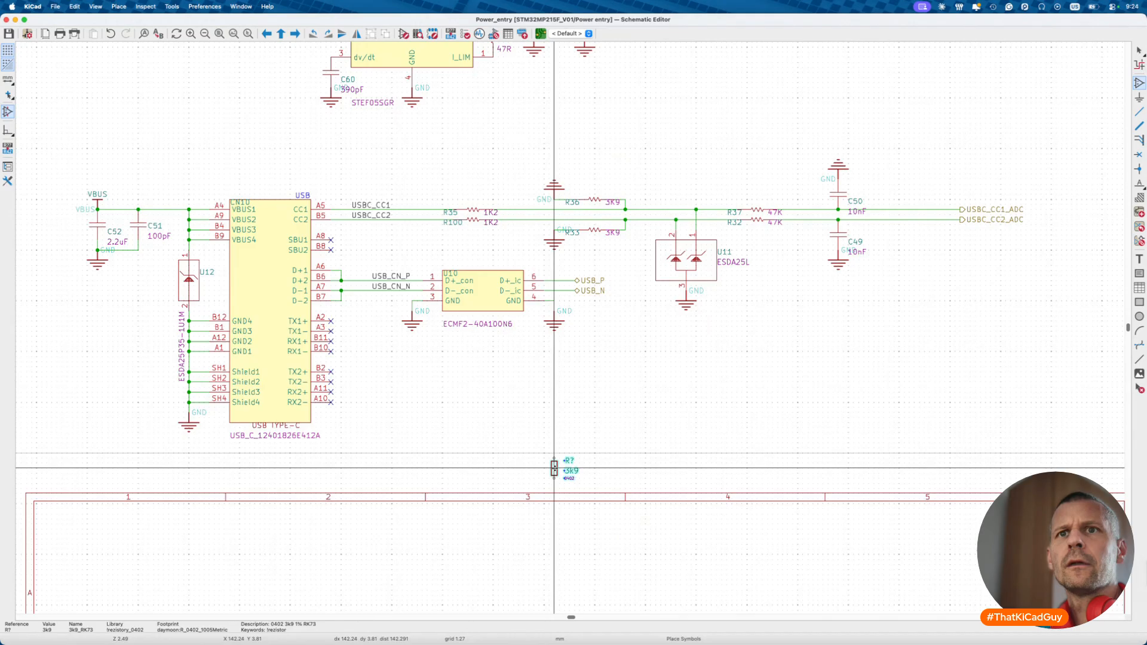
# - Drop the 3k9 resistor below the USB-C circuit and scroll to the lower connector section
pyautogui.click(589, 443)
pyautogui.press('Escape')
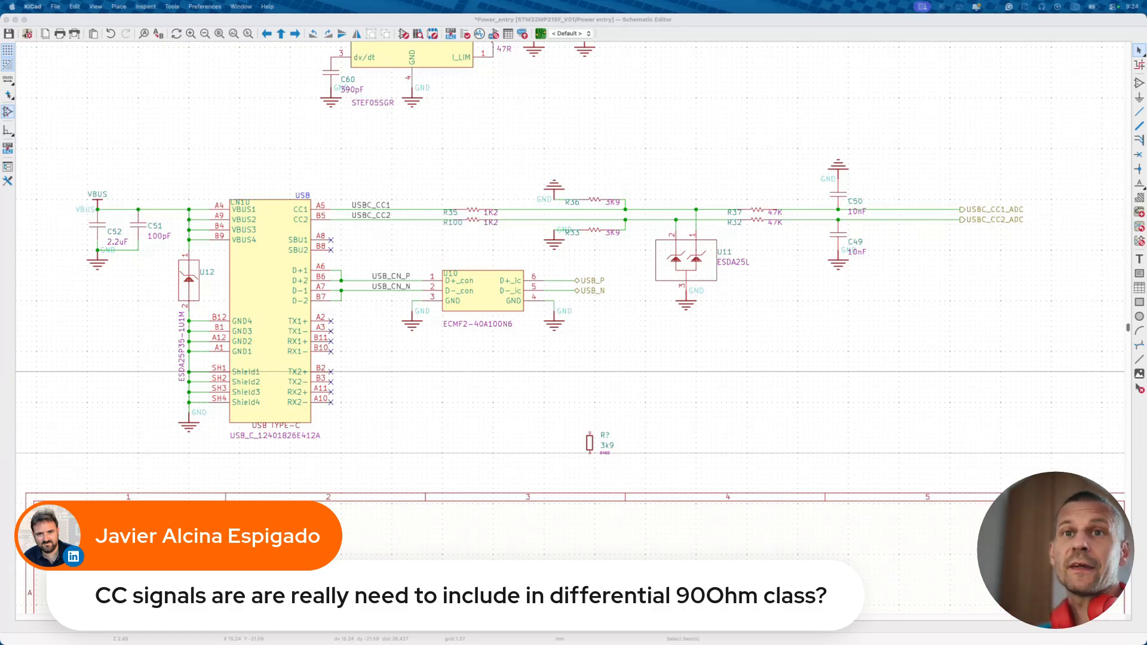
pyautogui.scroll(-5, 397, 495)
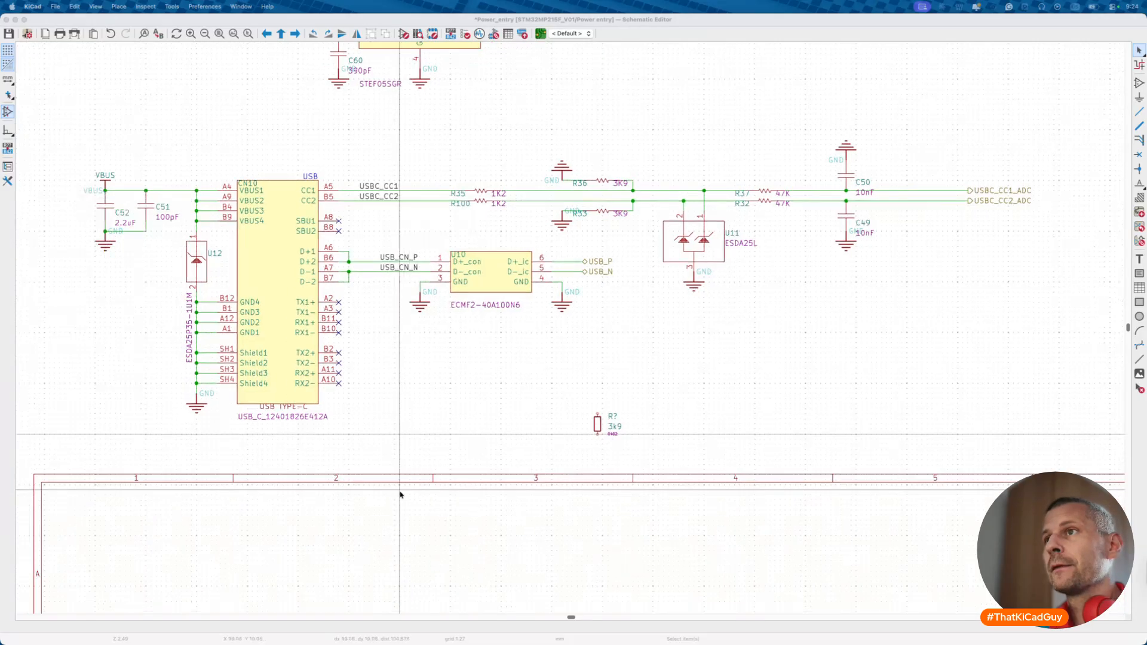
pyautogui.scroll(-5, 401, 494)
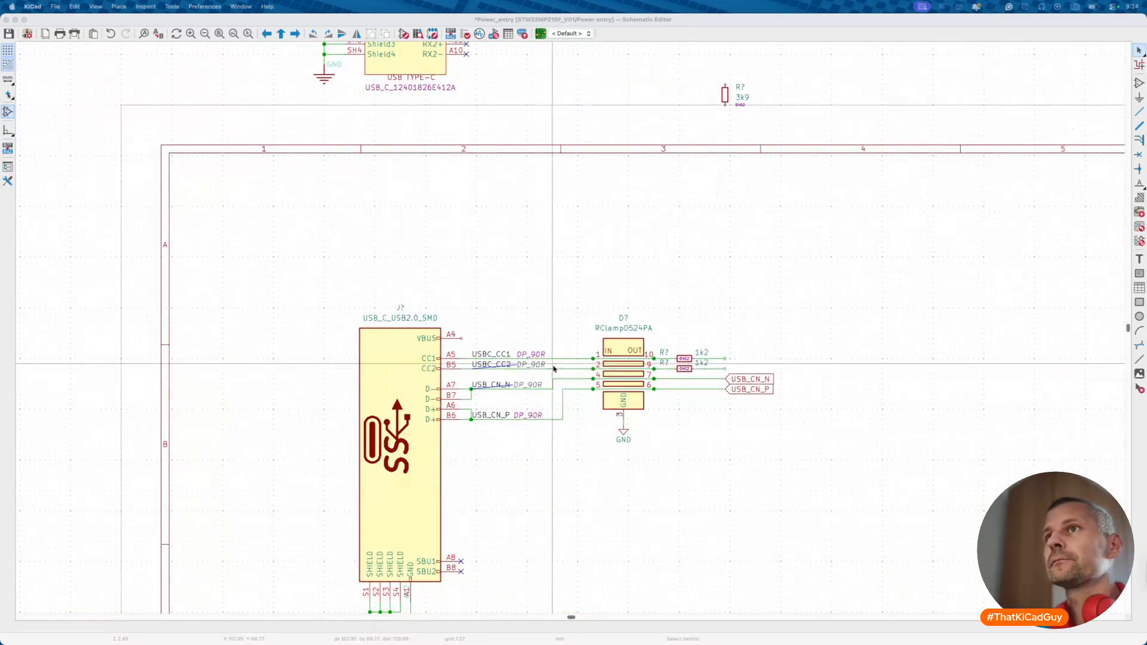
# - Remove the DP_90R net class from the USBC_CC1 and USBC_CC2 labels
pyautogui.doubleClick(492, 354)
pyautogui.click(306, 285)
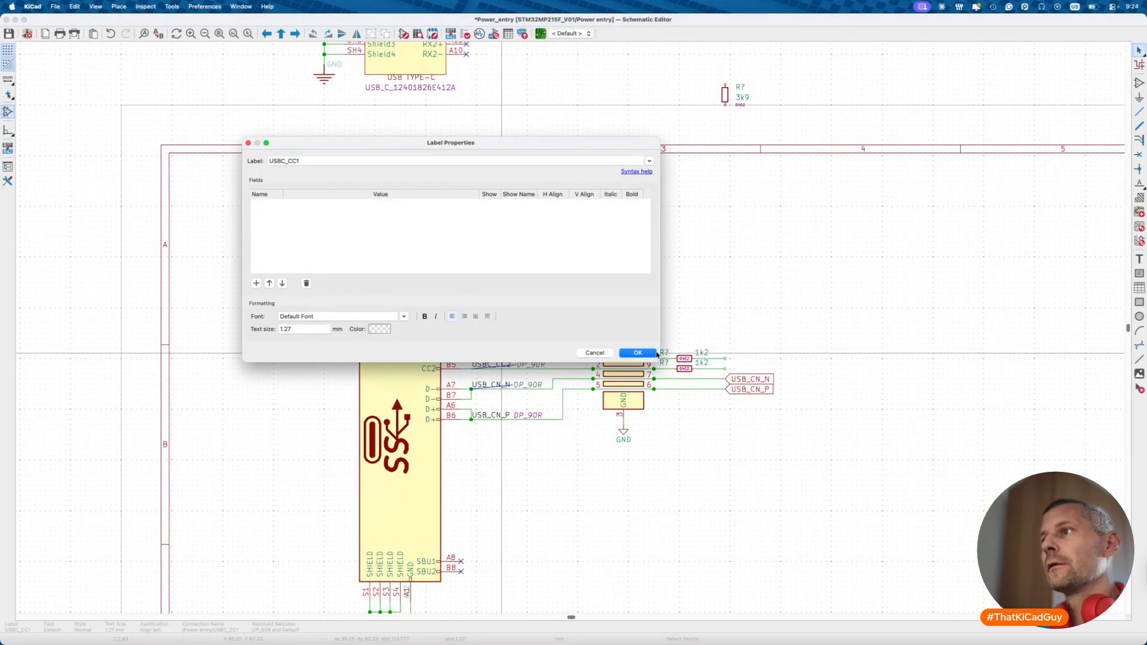
pyautogui.click(637, 354)
pyautogui.doubleClick(508, 365)
pyautogui.click(307, 283)
pyautogui.click(628, 352)
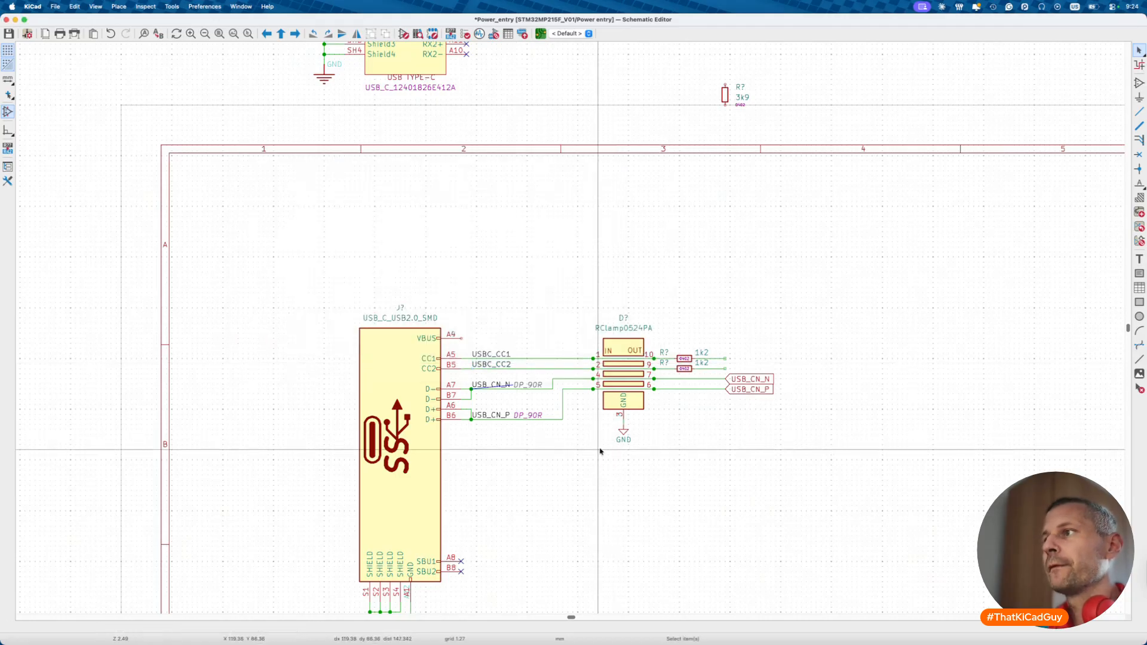
# - Move the 3k9 resistor beside the RClamp circuit and tidy its 0402, reference and value text
pyautogui.hscroll(3, 602, 453)
pyautogui.scroll(5, 602, 453)
pyautogui.scroll(2, 585, 339)
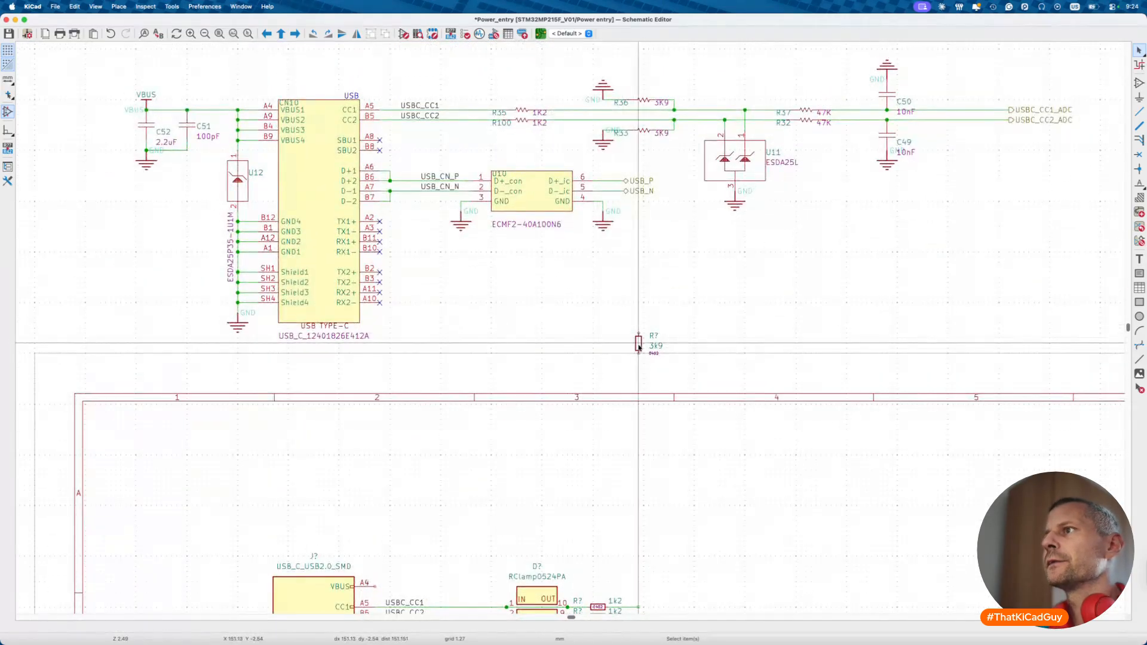
pyautogui.click(638, 343)
pyautogui.press('m')
pyautogui.scroll(-6, 638, 345)
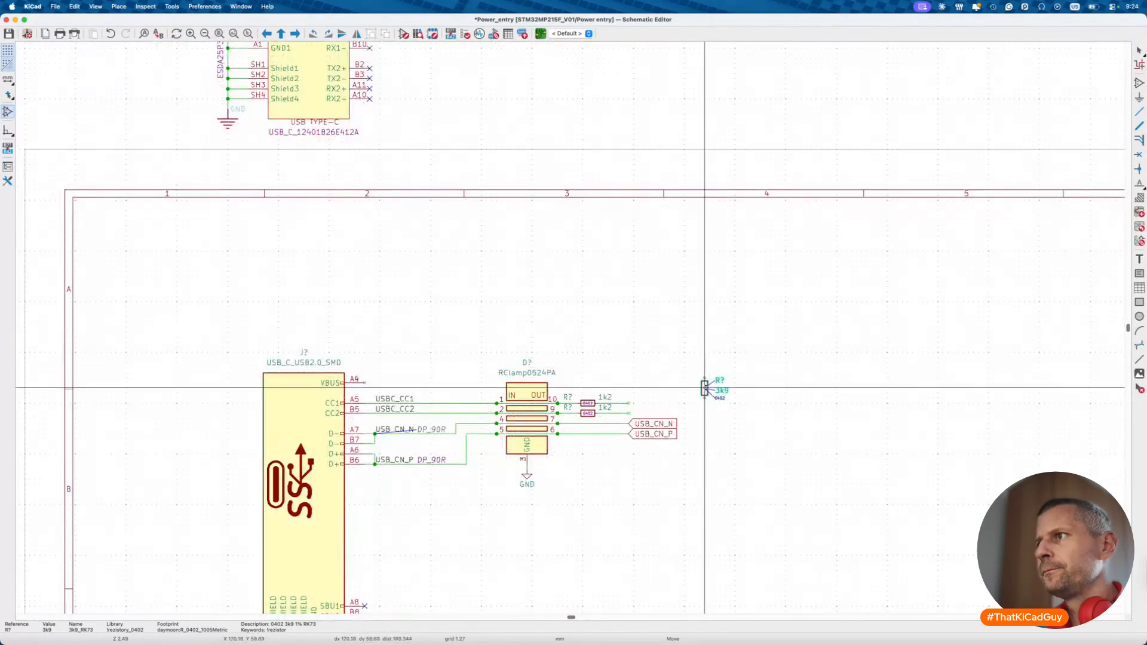
pyautogui.scroll(3, 706, 434)
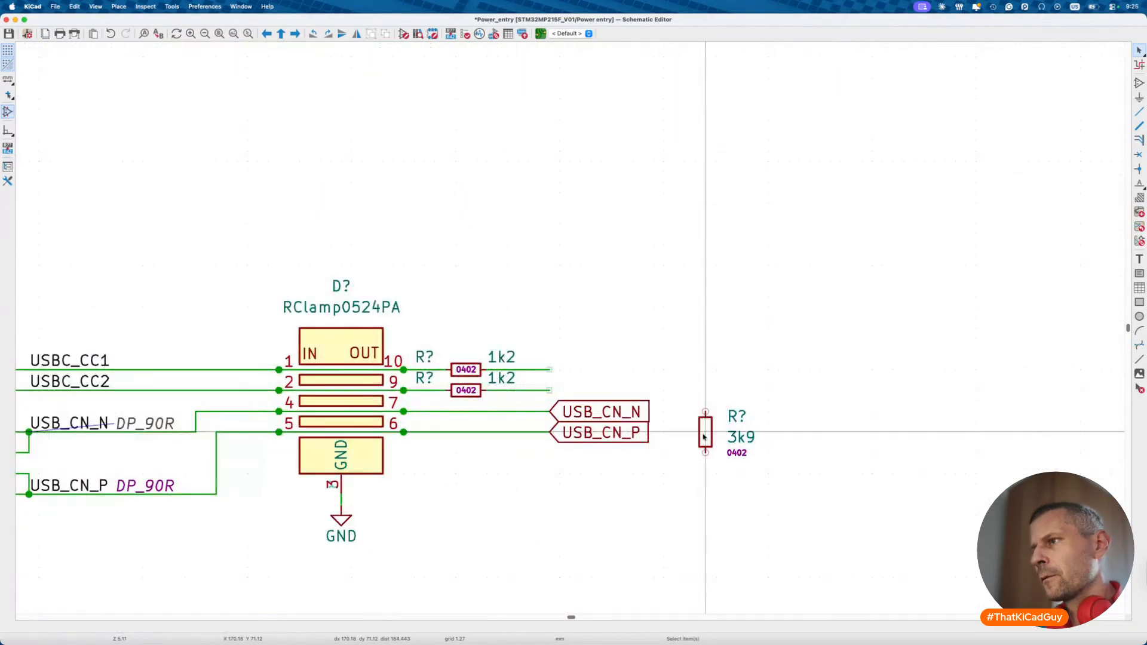
pyautogui.click(695, 426)
pyautogui.moveTo(716, 443); pyautogui.dragTo(707, 435)
pyautogui.moveTo(744, 399); pyautogui.dragTo(716, 435)
pyautogui.click(716, 436)
# - Duplicate the 3k9 resistor and wire each copy to the CC2 and CC1 lines
pyautogui.click(695, 419)
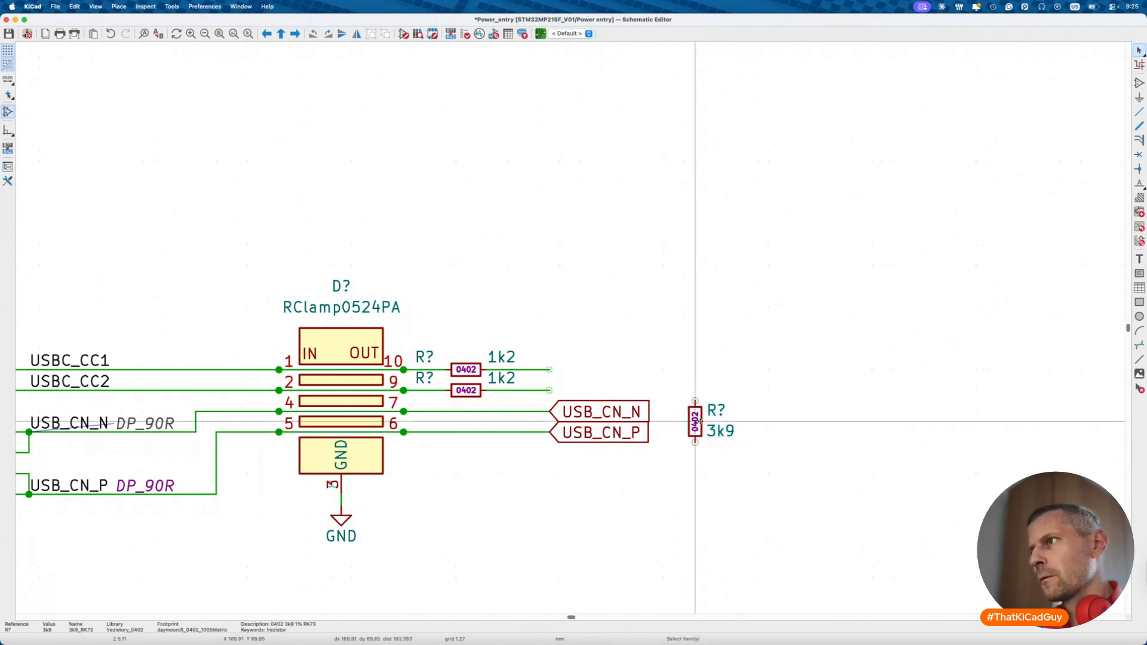
pyautogui.hotkey('ctrl', 'd')
pyautogui.click(758, 421)
pyautogui.press('w')
pyautogui.click(696, 401)
pyautogui.press('w')
pyautogui.click(758, 401)
# - Extend the CC1 and CC2 wires further right from the new junctions
pyautogui.press('w')
pyautogui.doubleClick(789, 391)
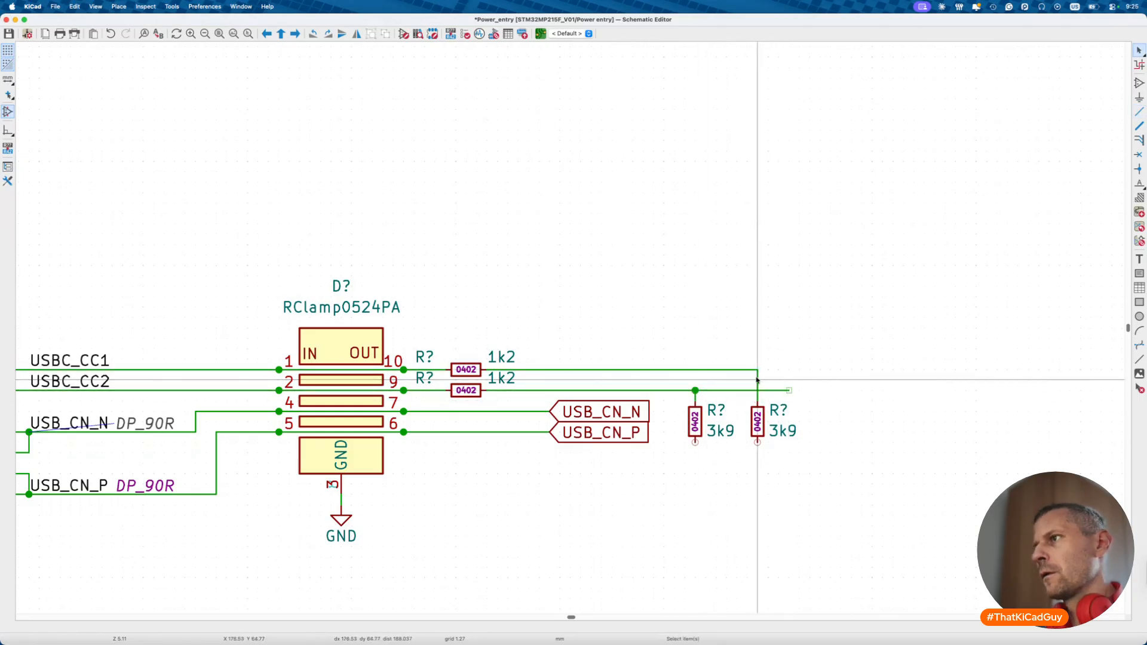
pyautogui.press('w')
pyautogui.doubleClick(789, 370)
pyautogui.press('Escape')
pyautogui.scroll(-5, 686, 231)
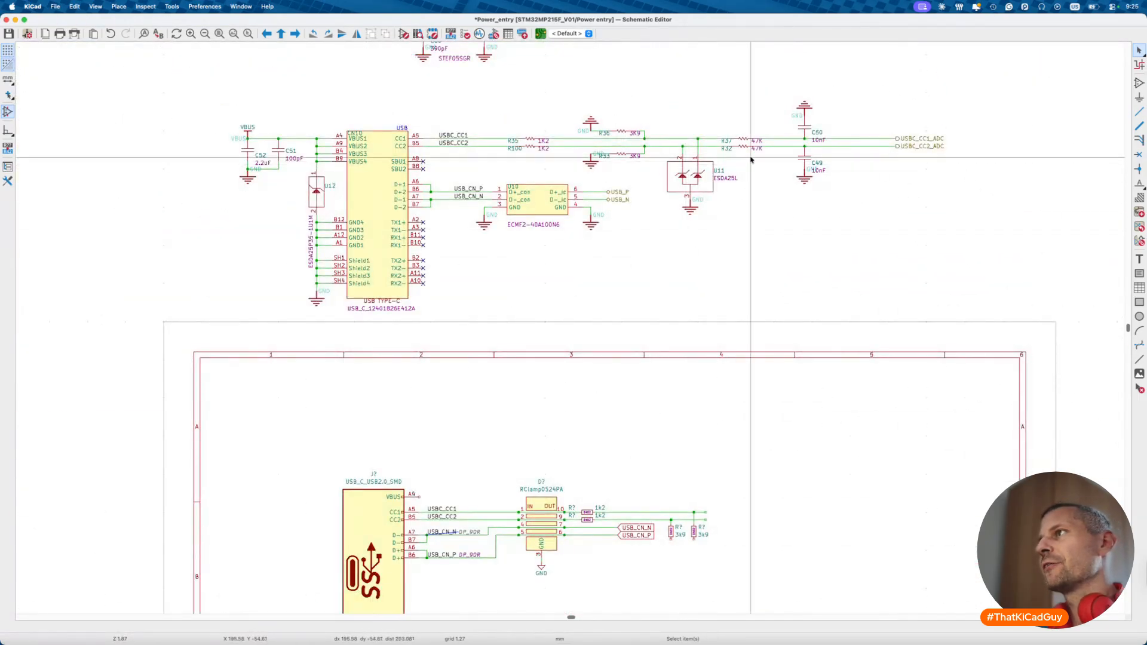
pyautogui.scroll(-10, 688, 299)
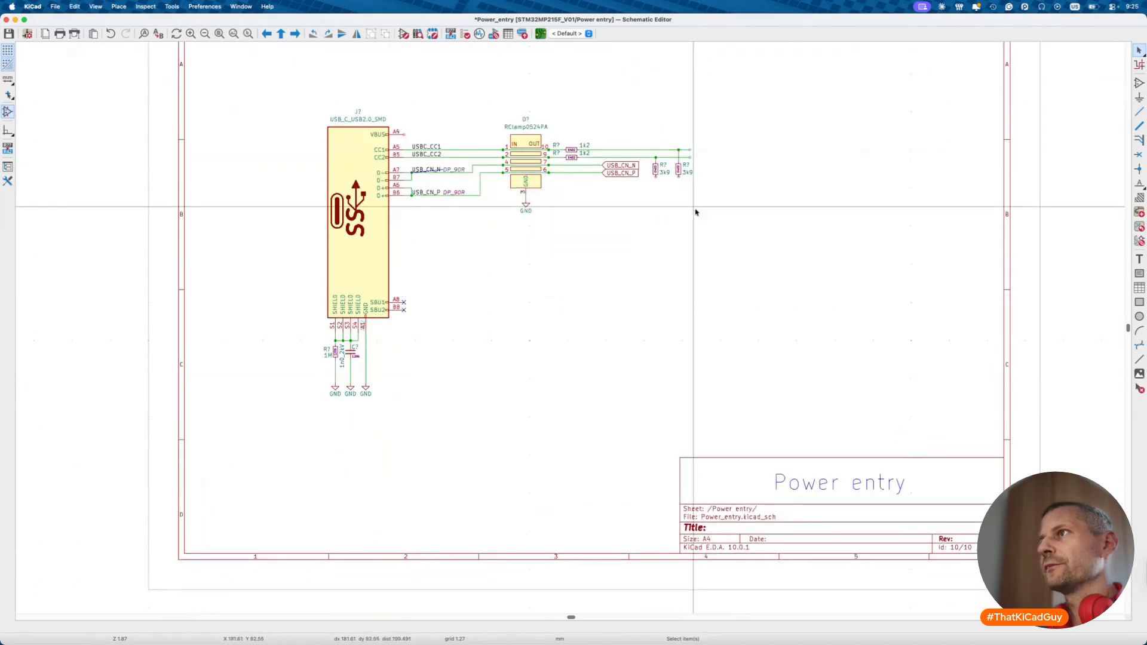
pyautogui.scroll(3, 696, 212)
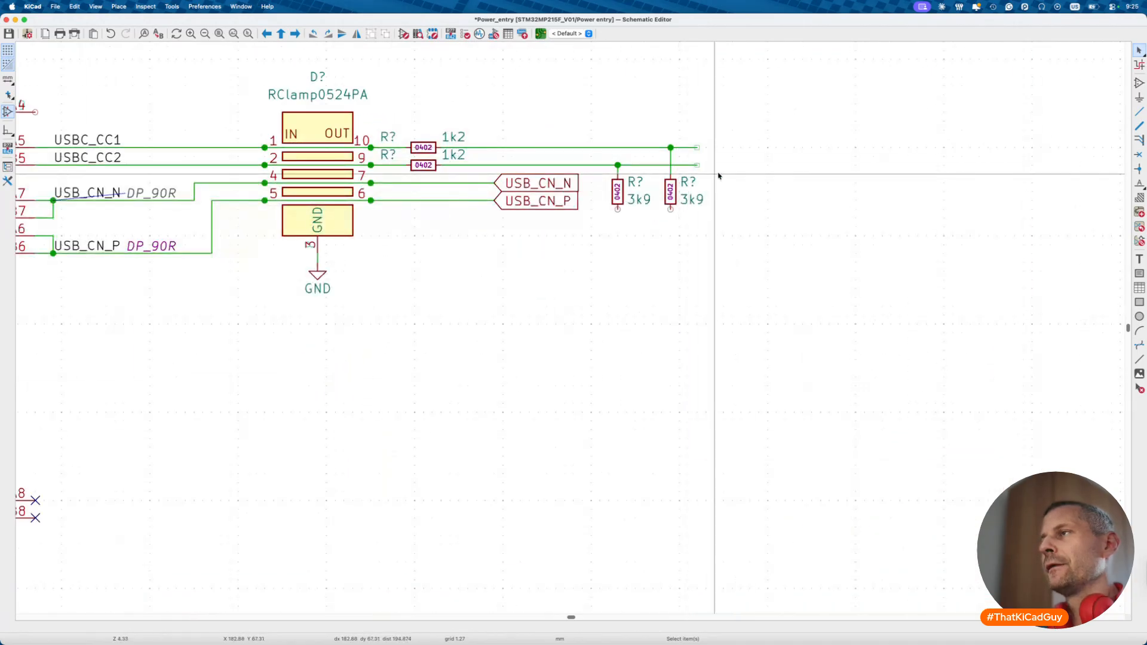
pyautogui.click(404, 34)
# - Search for 47k, load the 0402 47k resistor, review its fields and place it in the schematic
pyautogui.click(138, 56)
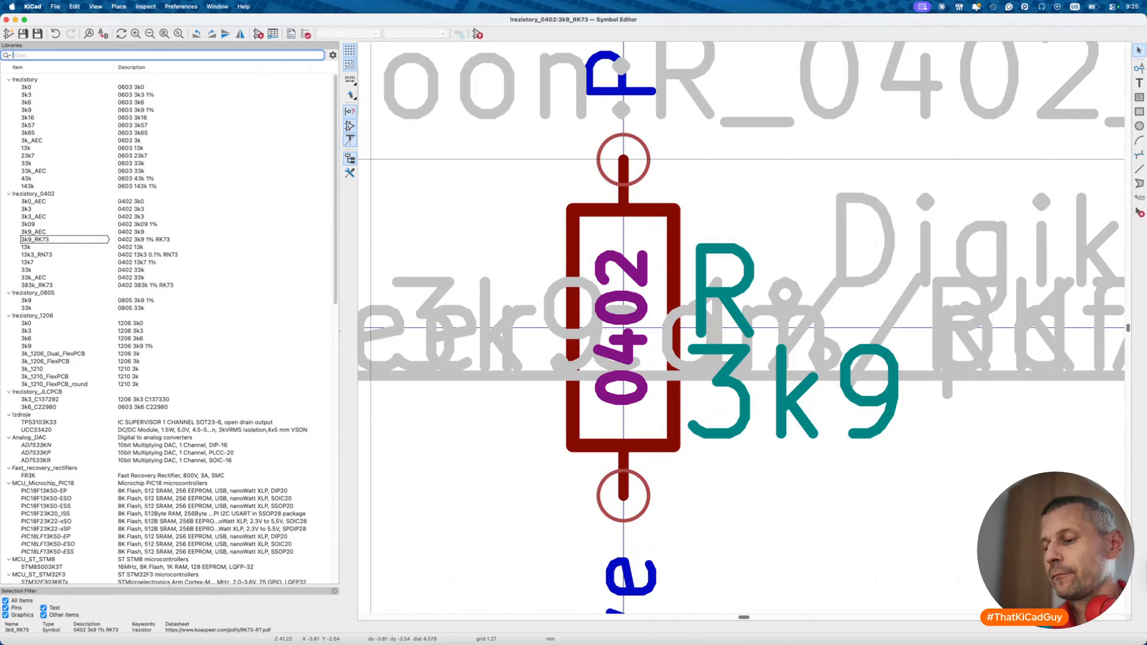
pyautogui.write('47k')
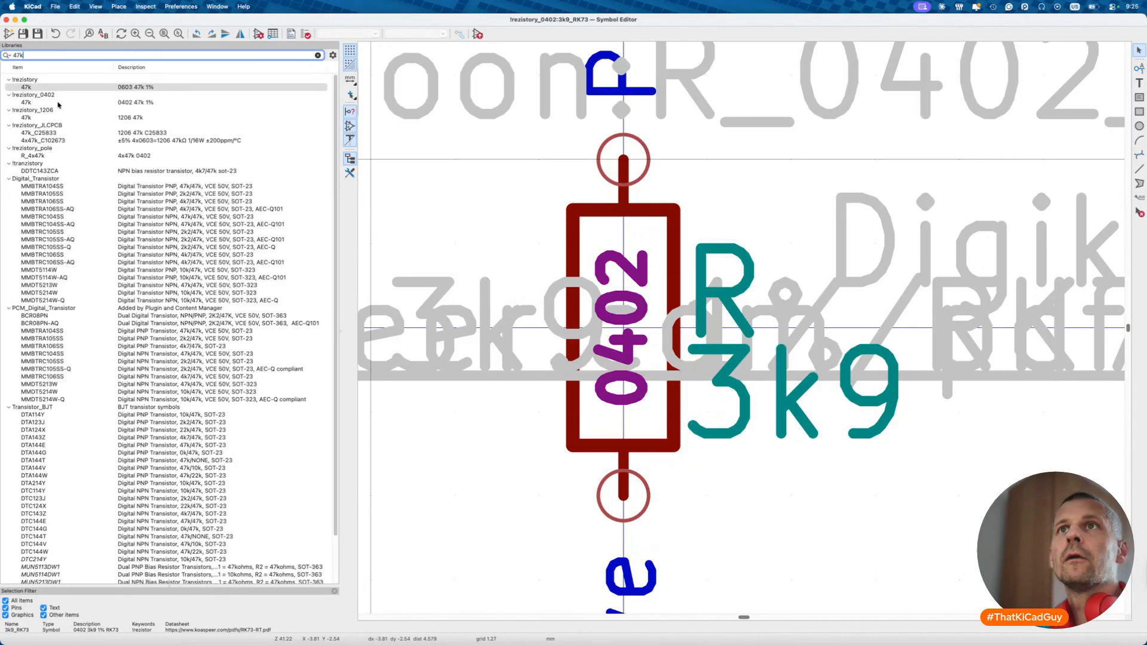
pyautogui.click(58, 103)
pyautogui.click(258, 34)
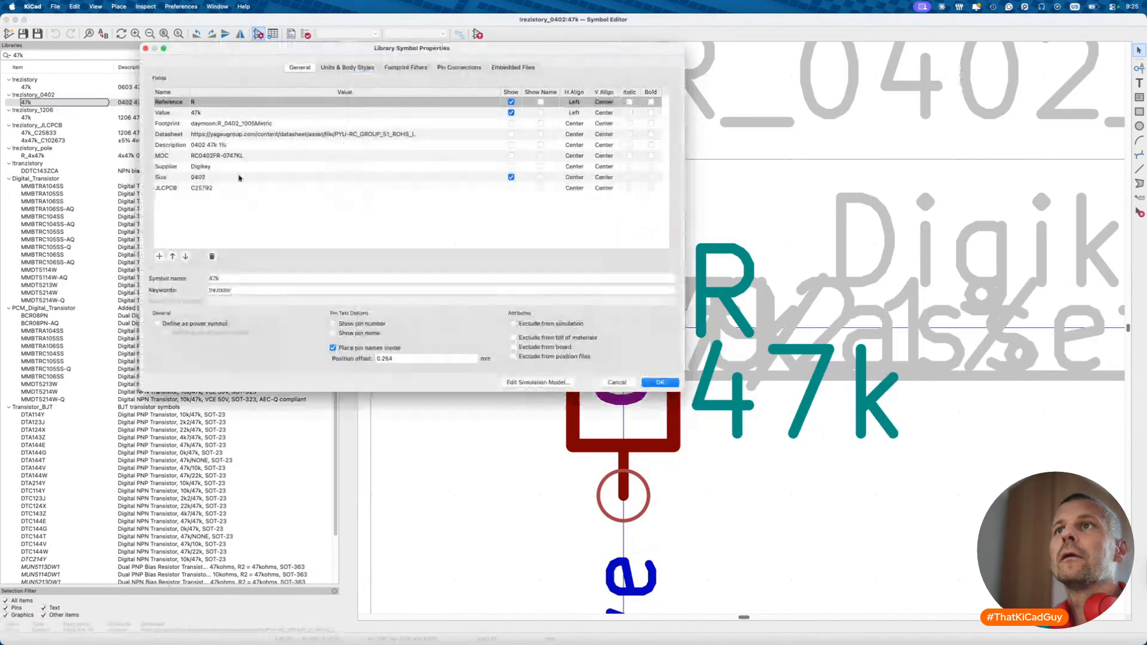
pyautogui.press('Escape')
pyautogui.click(478, 34)
# - Place the 47k resistor horizontally on USBC_CC1 and arrange its 0402, value and reference text
pyautogui.press('r')
pyautogui.click(715, 147)
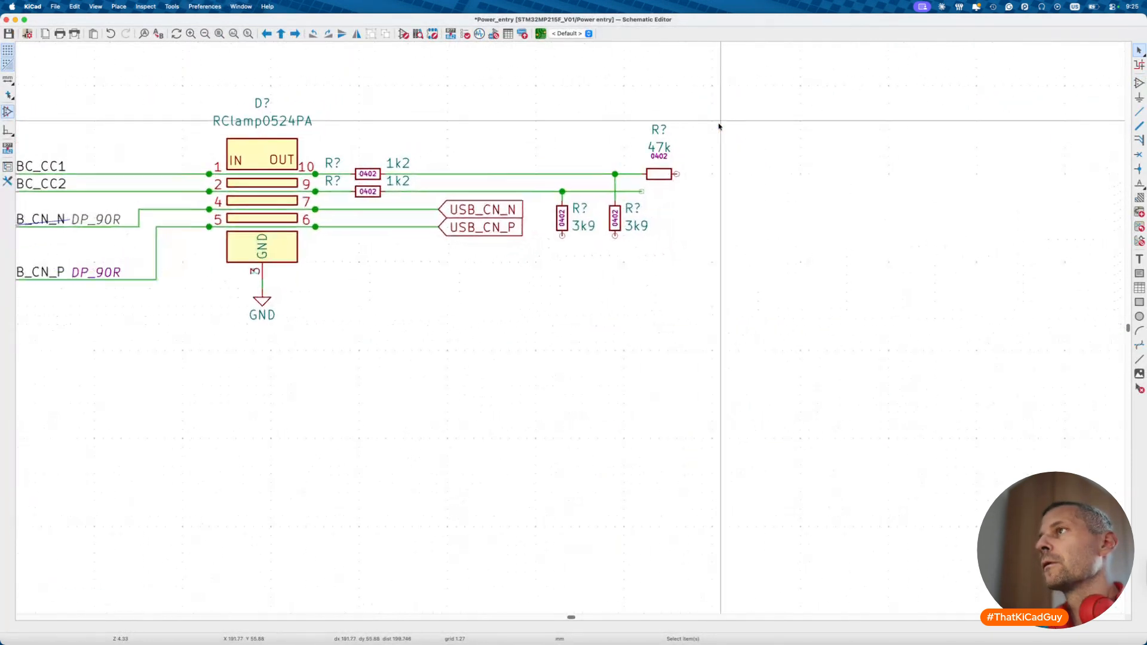
pyautogui.press('m')
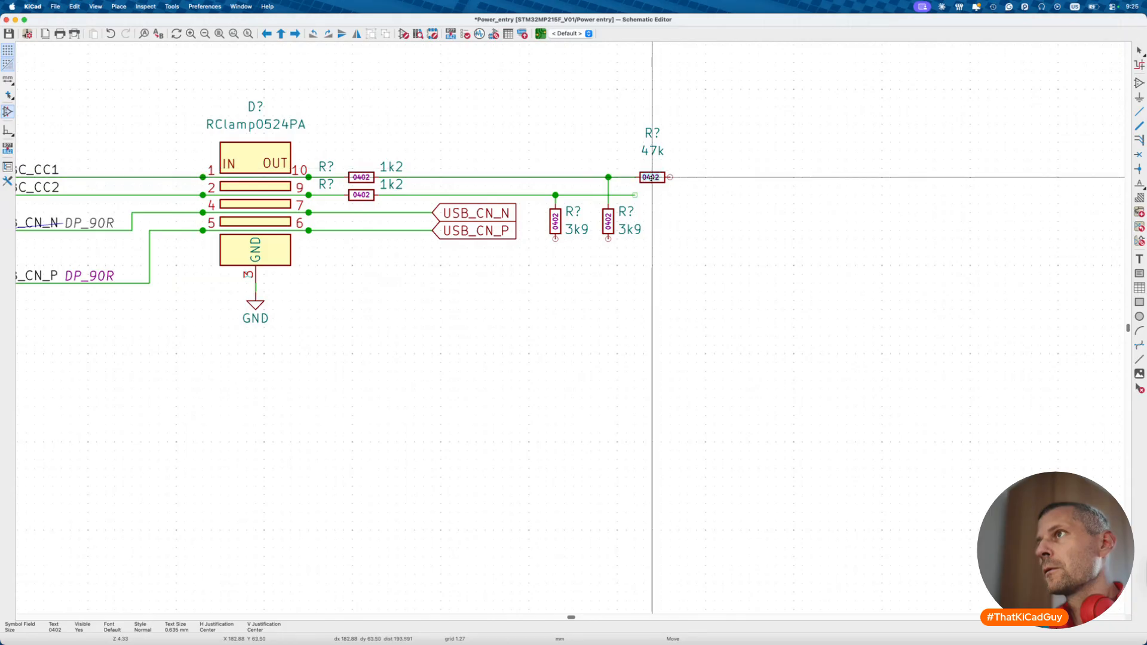
pyautogui.click(652, 176)
pyautogui.press('m')
pyautogui.click(678, 168)
pyautogui.press('m')
pyautogui.click(622, 170)
# - Shift the 47k resistor right along CC1 and duplicate it onto the USBC_CC2 line
pyautogui.click(654, 179)
pyautogui.moveTo(655, 179); pyautogui.dragTo(679, 179)
pyautogui.click(681, 179)
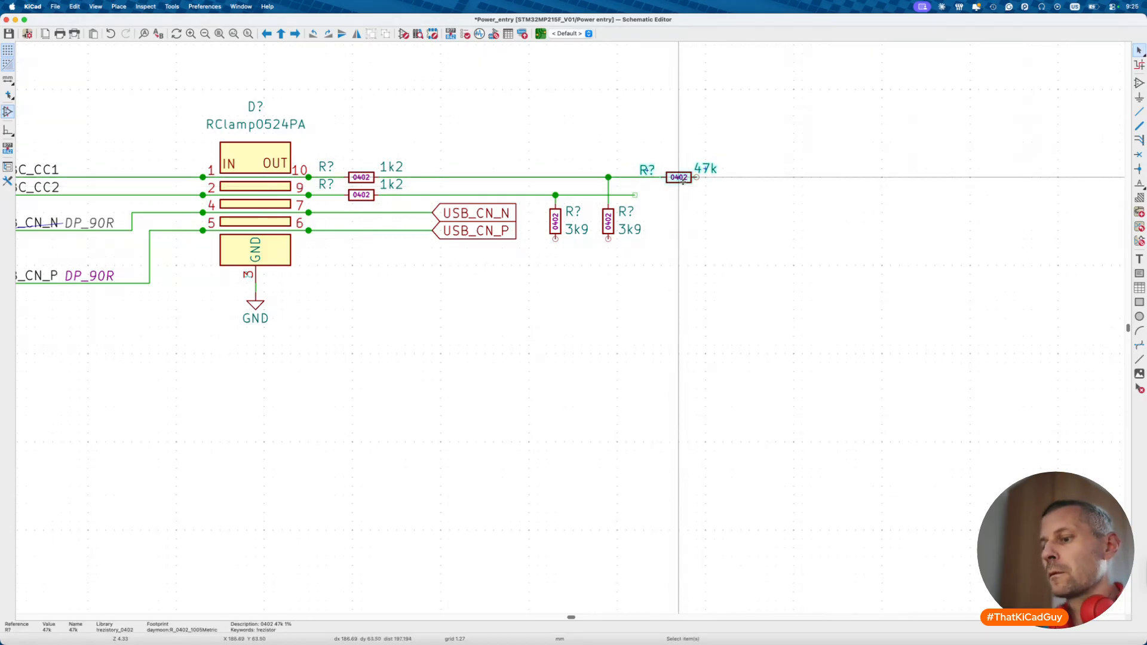
pyautogui.hotkey('ctrl', 'd')
pyautogui.click(679, 194)
# - Run wires out to the right from both 47k resistors
pyautogui.press('w')
pyautogui.click(697, 176)
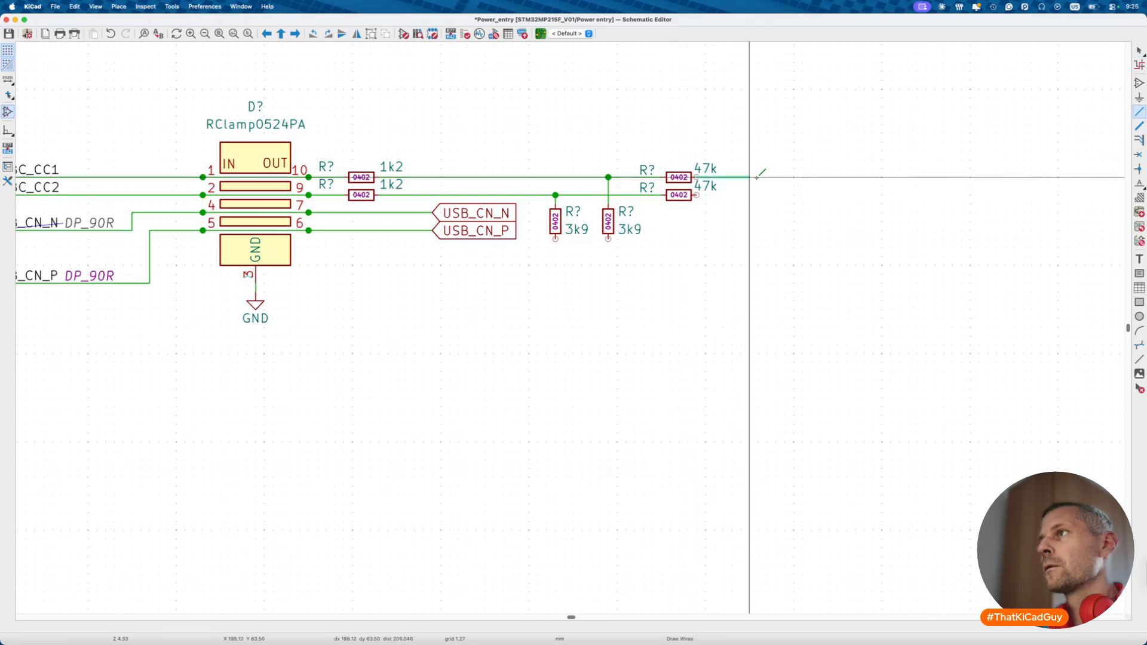
pyautogui.doubleClick(794, 177)
pyautogui.press('Escape')
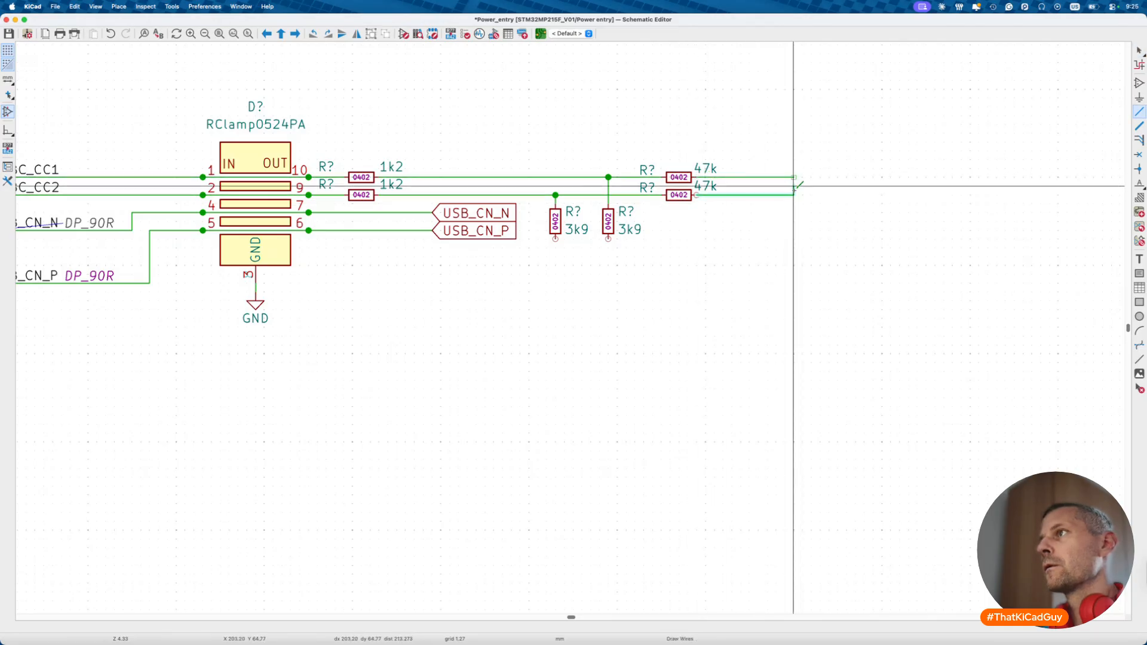
pyautogui.doubleClick(794, 194)
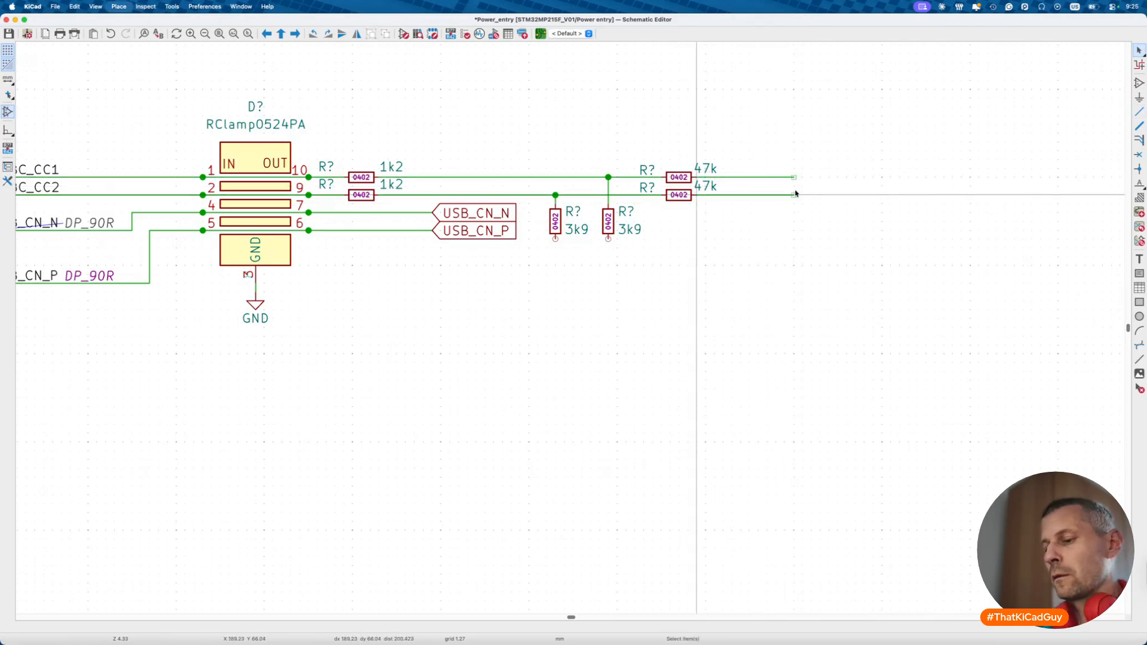
pyautogui.write('a')
pyautogui.write('100n')
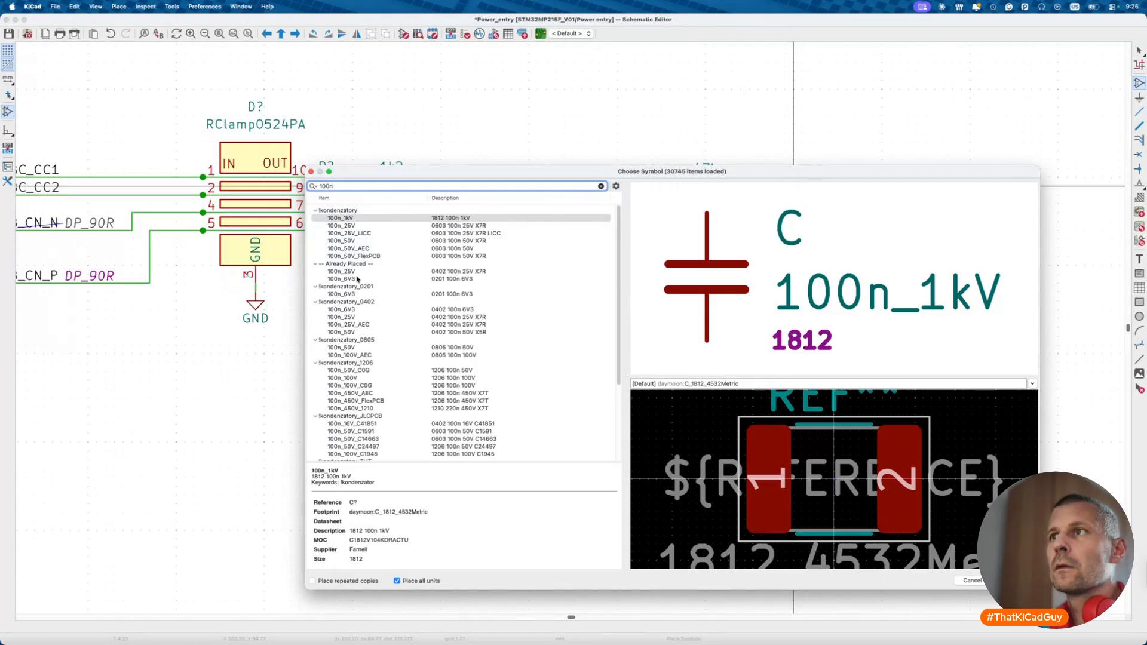
# - Place a 100n_25V 0402 capacitor, turn its value text vertical and arrange its 0402 and reference text
pyautogui.doubleClick(344, 272)
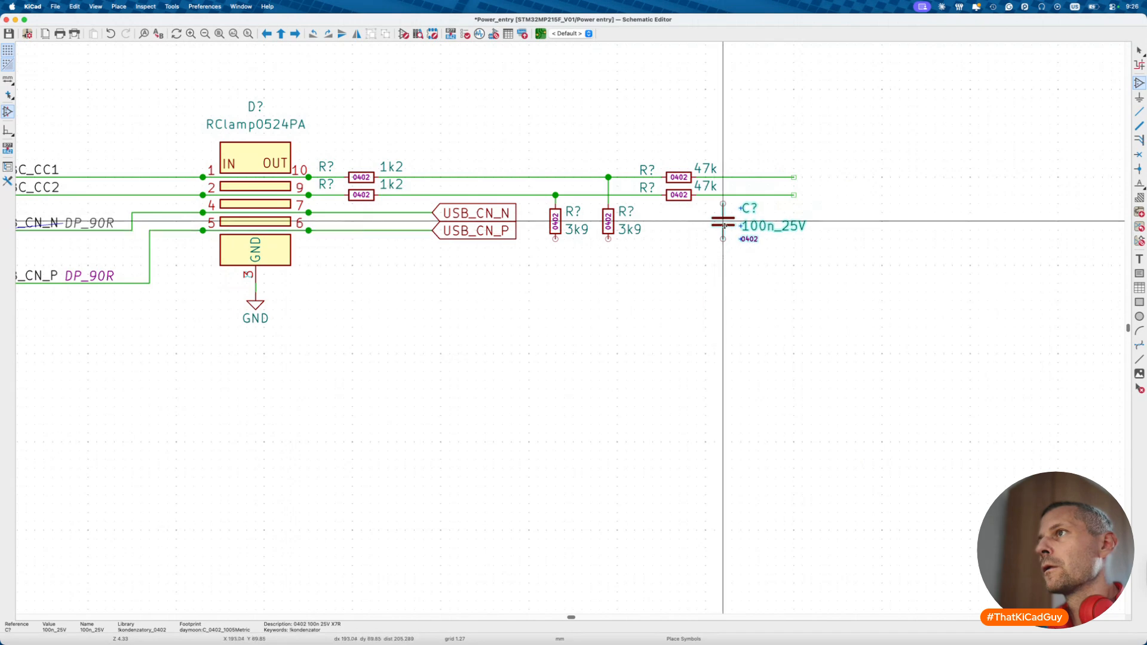
pyautogui.click(723, 224)
pyautogui.moveTo(749, 239); pyautogui.dragTo(731, 230)
pyautogui.click(732, 230)
pyautogui.click(750, 226)
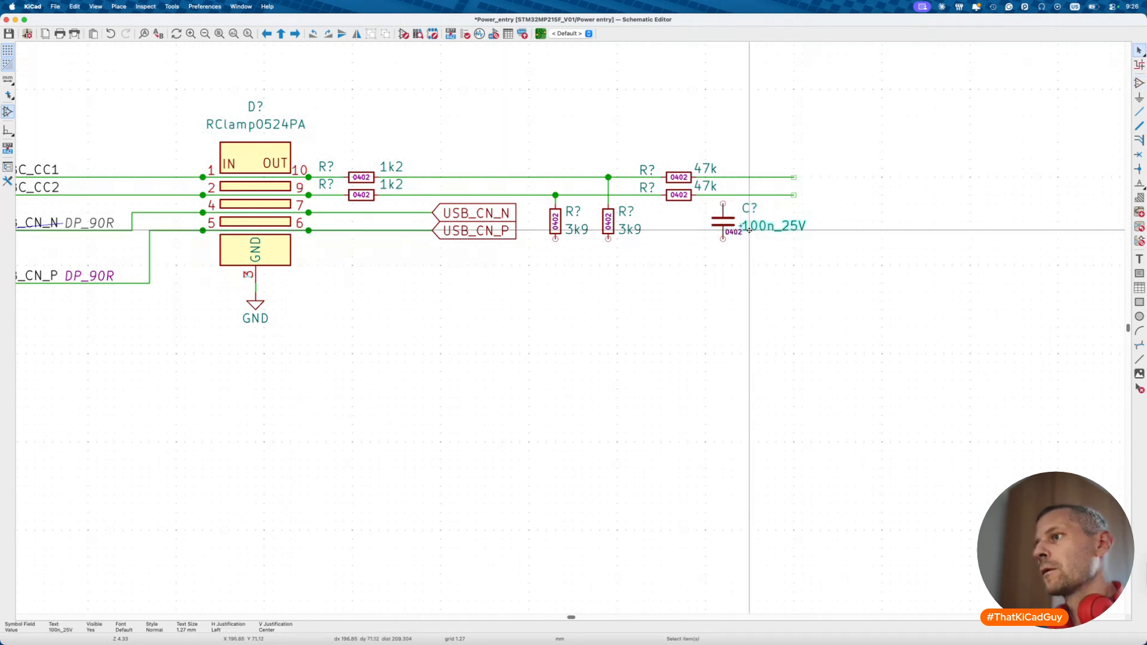
pyautogui.press('r')
pyautogui.press('m')
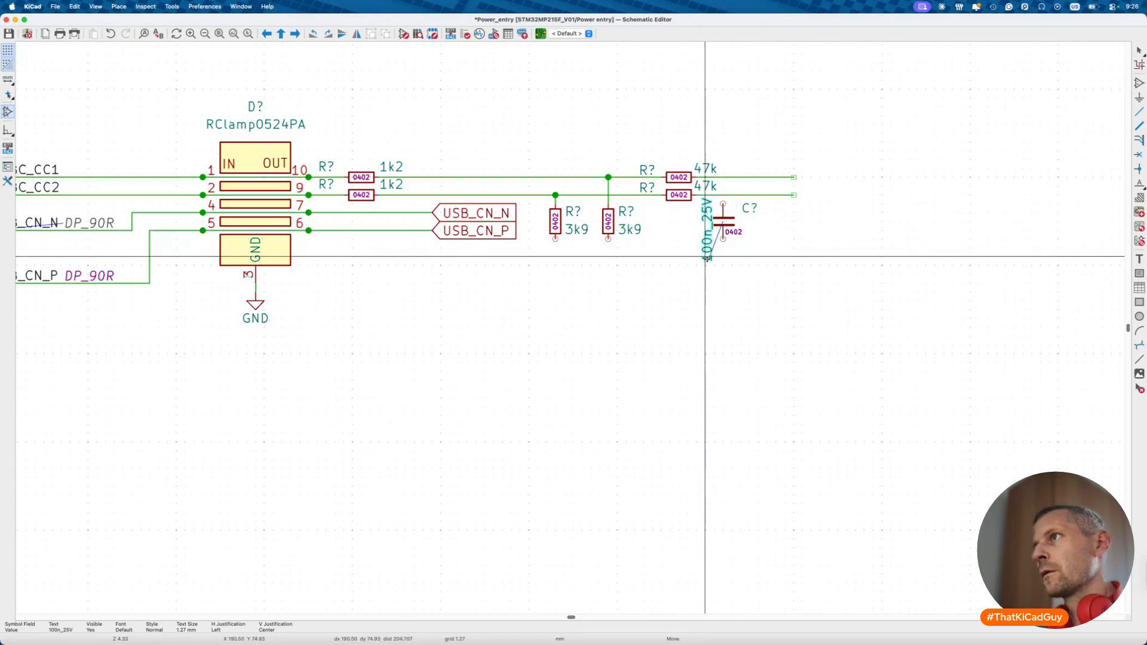
pyautogui.click(705, 261)
pyautogui.click(749, 209)
pyautogui.press('m')
pyautogui.click(735, 217)
# - Duplicate the capacitor further right and wire the first capacitor's top pin to the CC net
pyautogui.hotkey('ctrl', 'd')
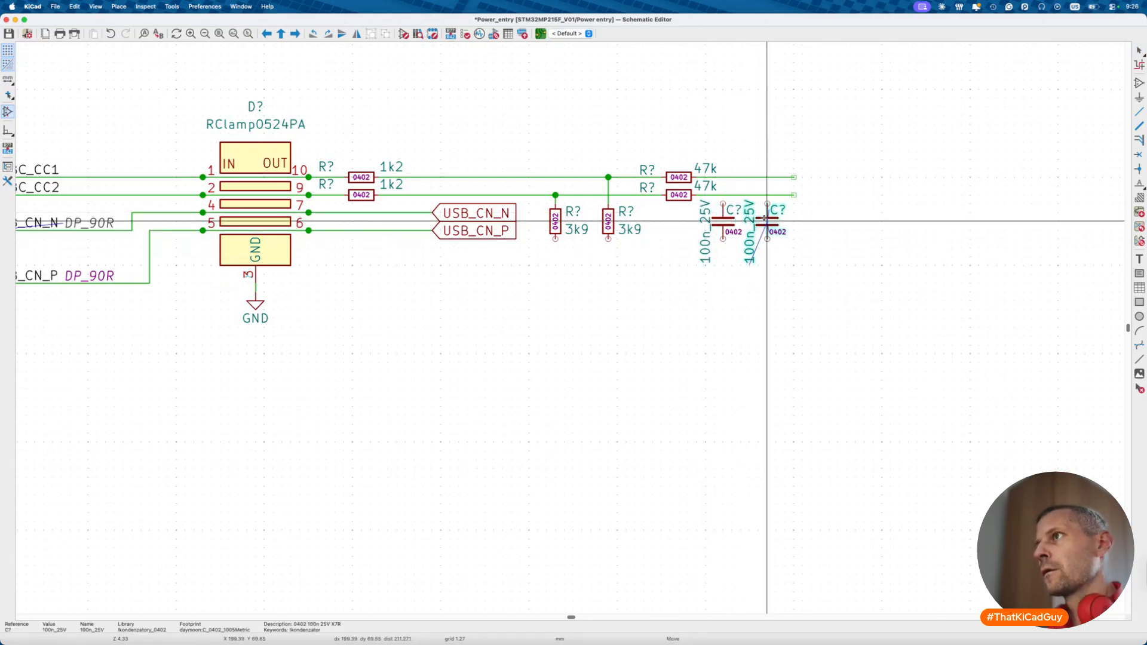
pyautogui.click(784, 221)
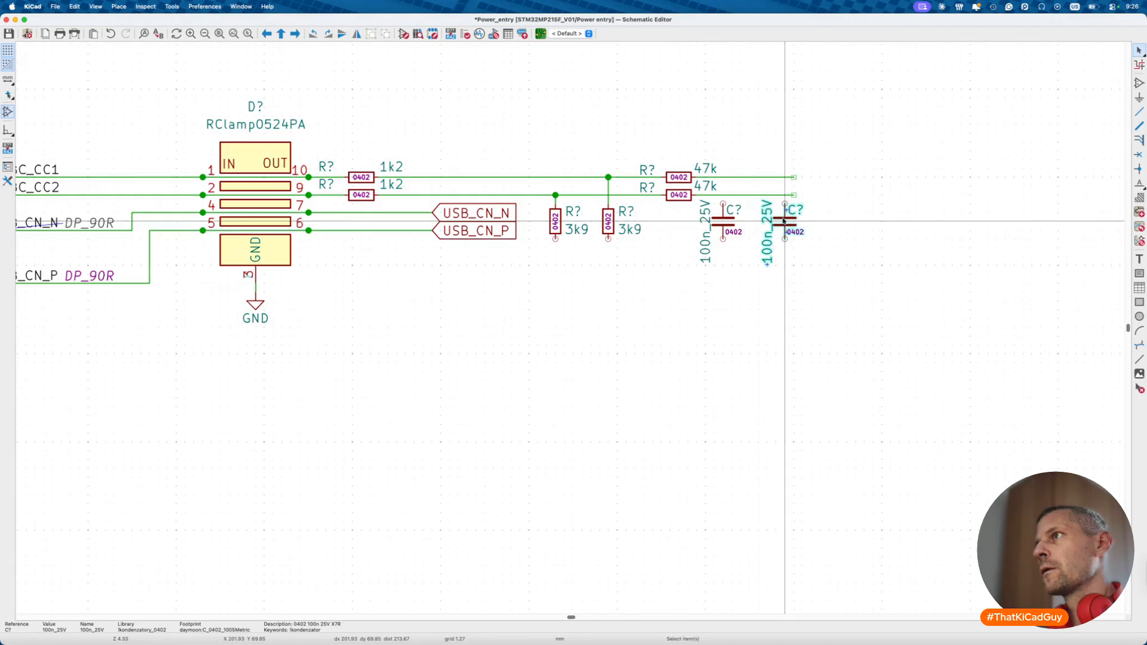
pyautogui.press('w')
pyautogui.click(723, 204)
# - Finish wiring the capacitor to the CC net and zoom to the CC area
pyautogui.click(724, 177)
pyautogui.press('Escape')
pyautogui.press('Home')
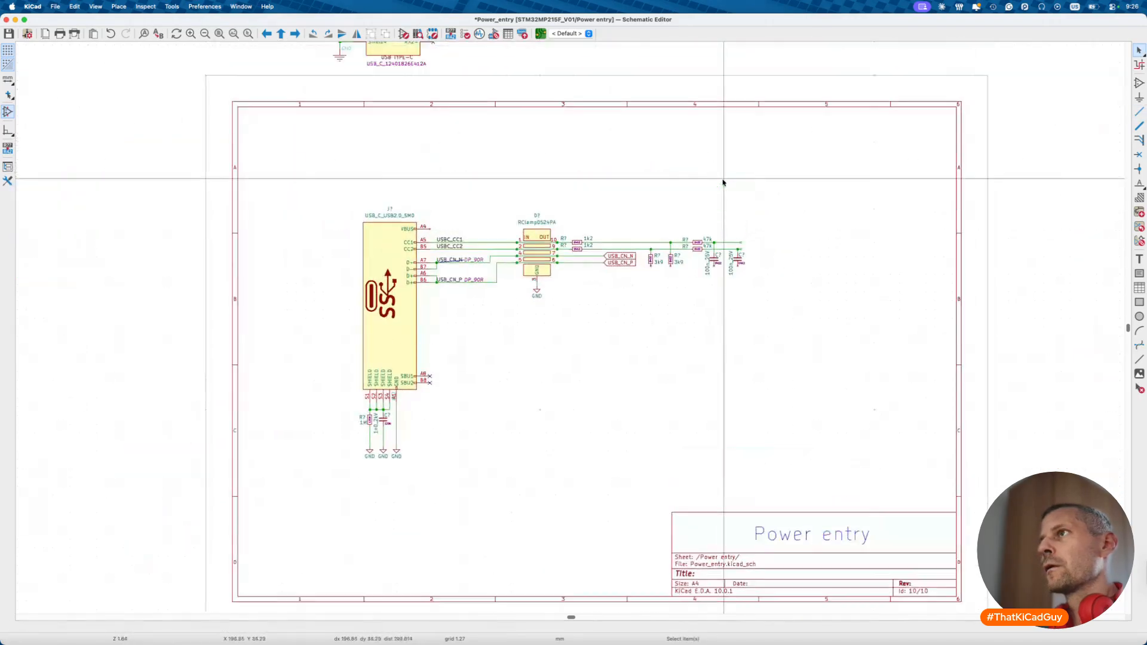
pyautogui.scroll(3, 723, 182)
pyautogui.scroll(3, 723, 183)
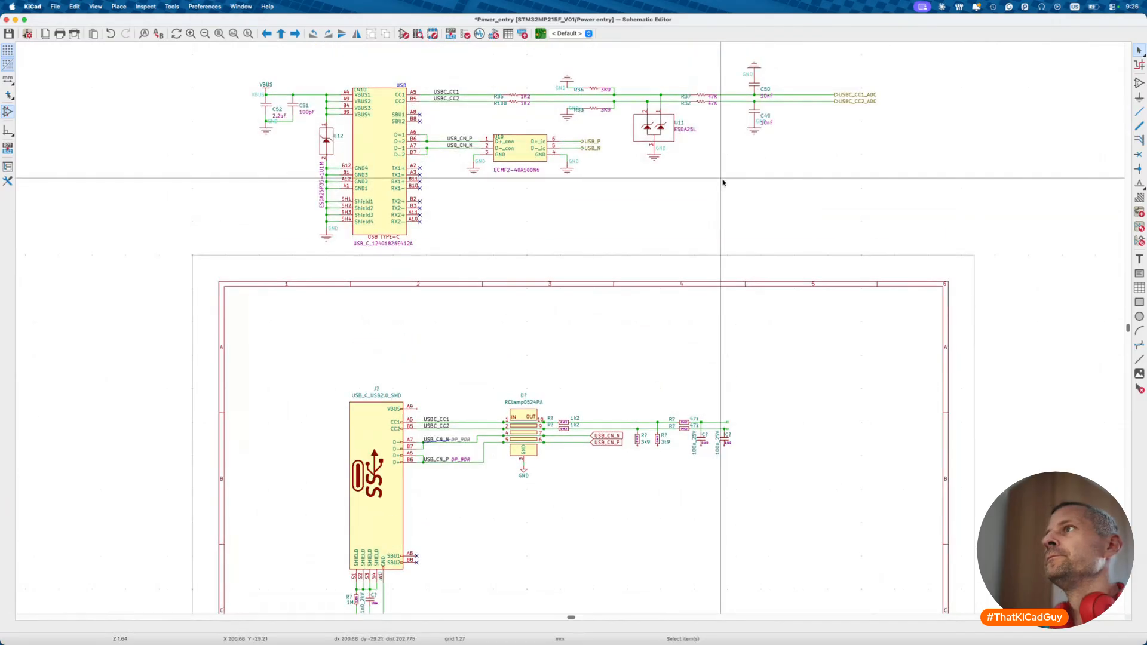
pyautogui.scroll(5, 725, 426)
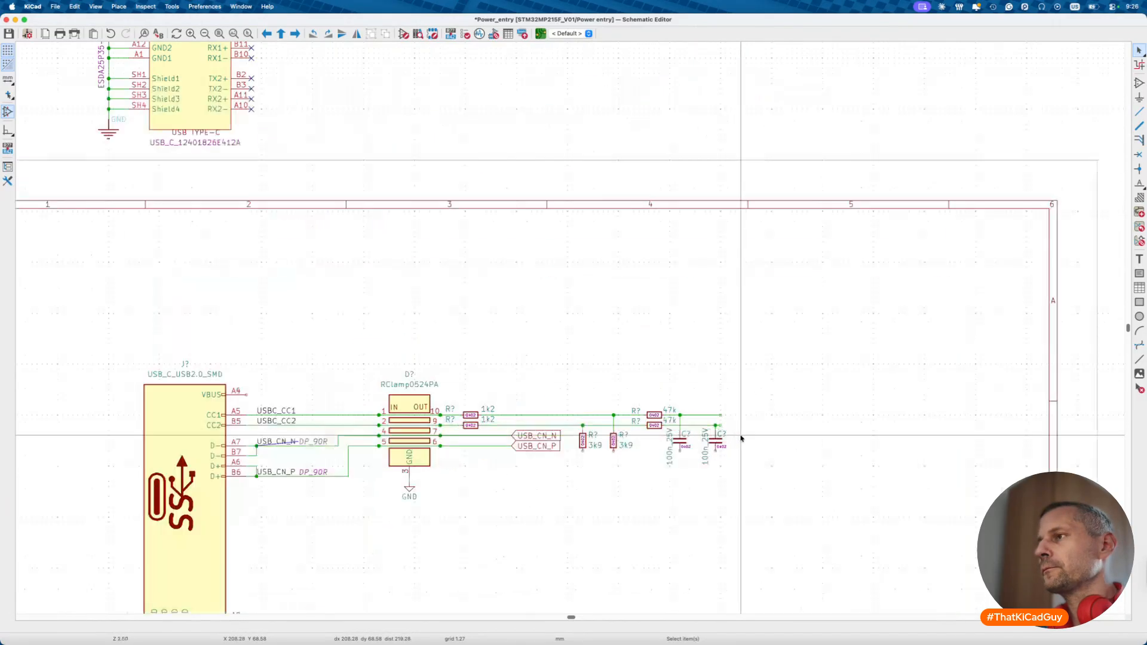
# - Extend the CC1 and CC2 wires to the right to the same end point
pyautogui.click(713, 407)
pyautogui.doubleClick(785, 407)
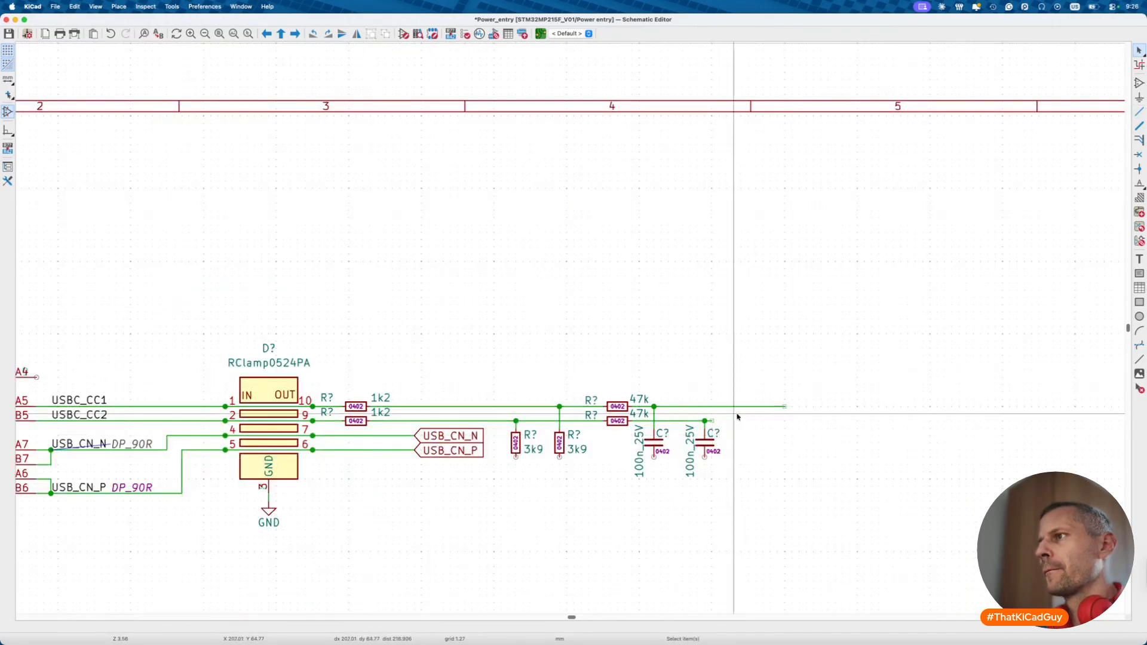
pyautogui.click(713, 421)
pyautogui.doubleClick(784, 421)
pyautogui.press('Escape')
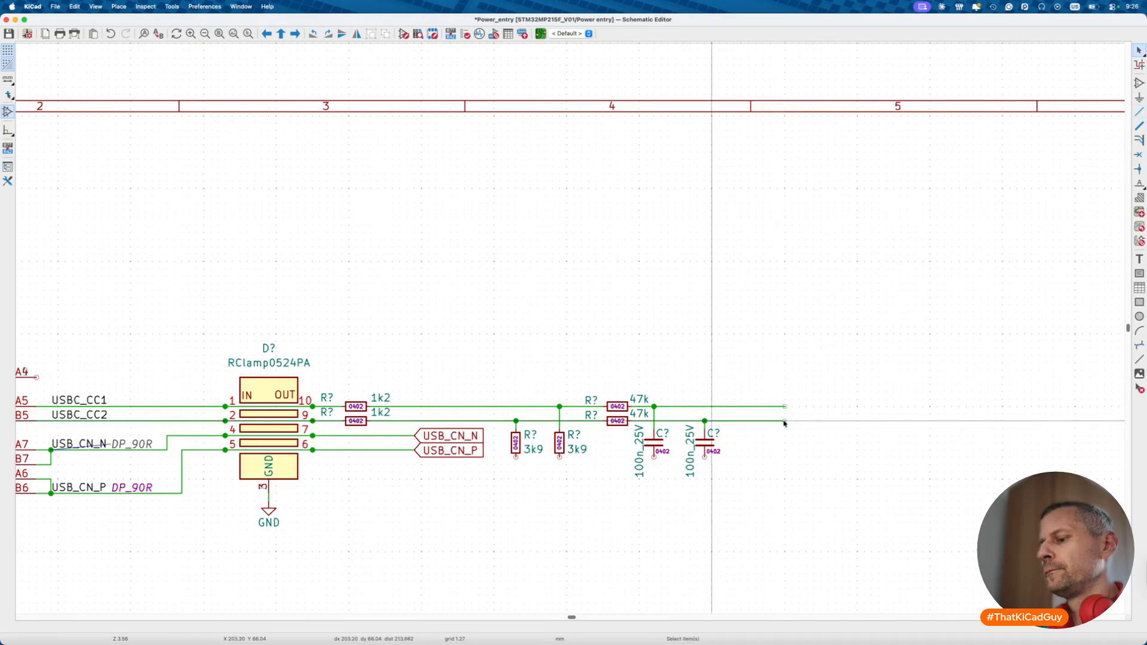
# - Check the existing USBC_CC1_ADC label's properties, leaving them unchanged
pyautogui.click(785, 422)
pyautogui.press('Escape')
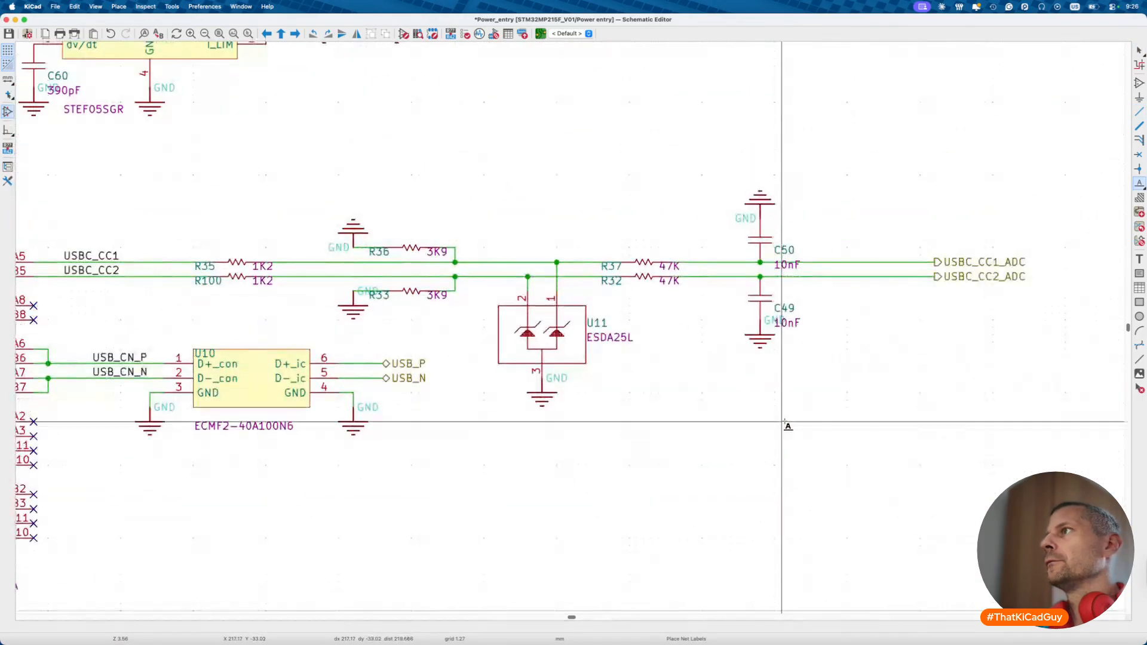
pyautogui.click(971, 261)
pyautogui.write('e')
pyautogui.press('Escape')
pyautogui.press('Escape')
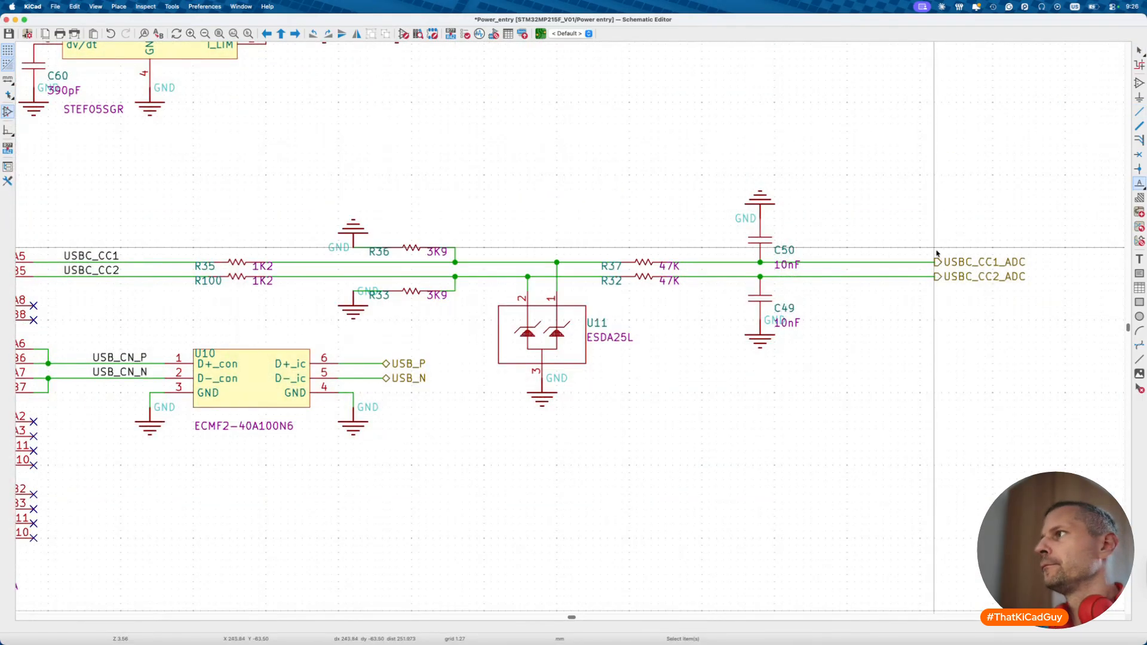
pyautogui.doubleClick(972, 261)
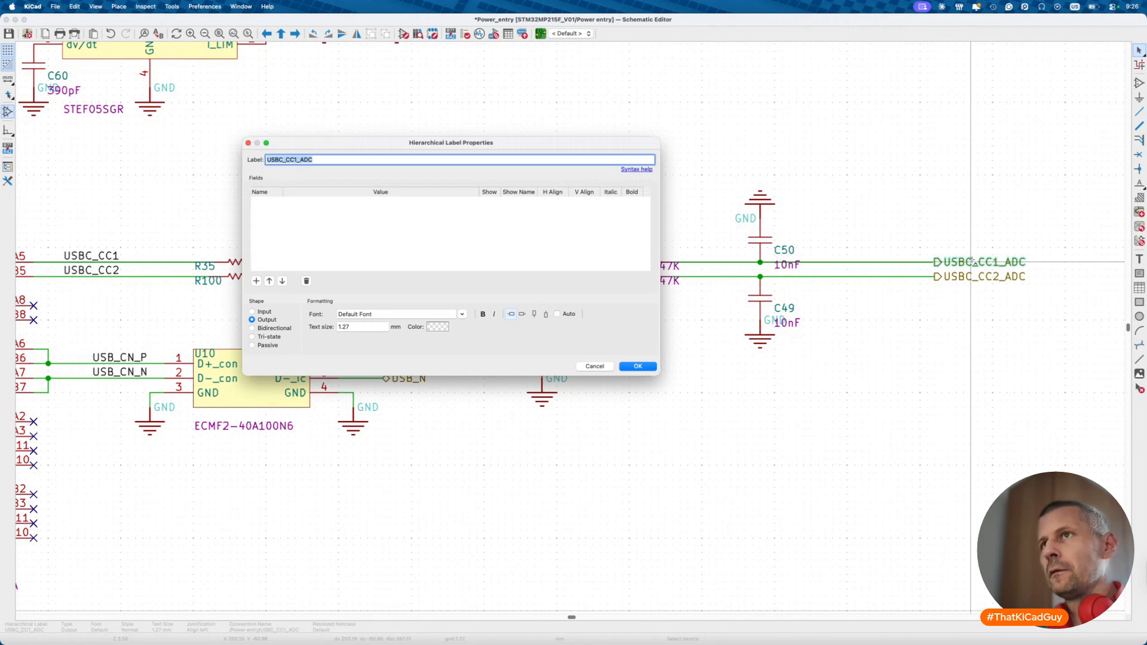
pyautogui.press('Escape')
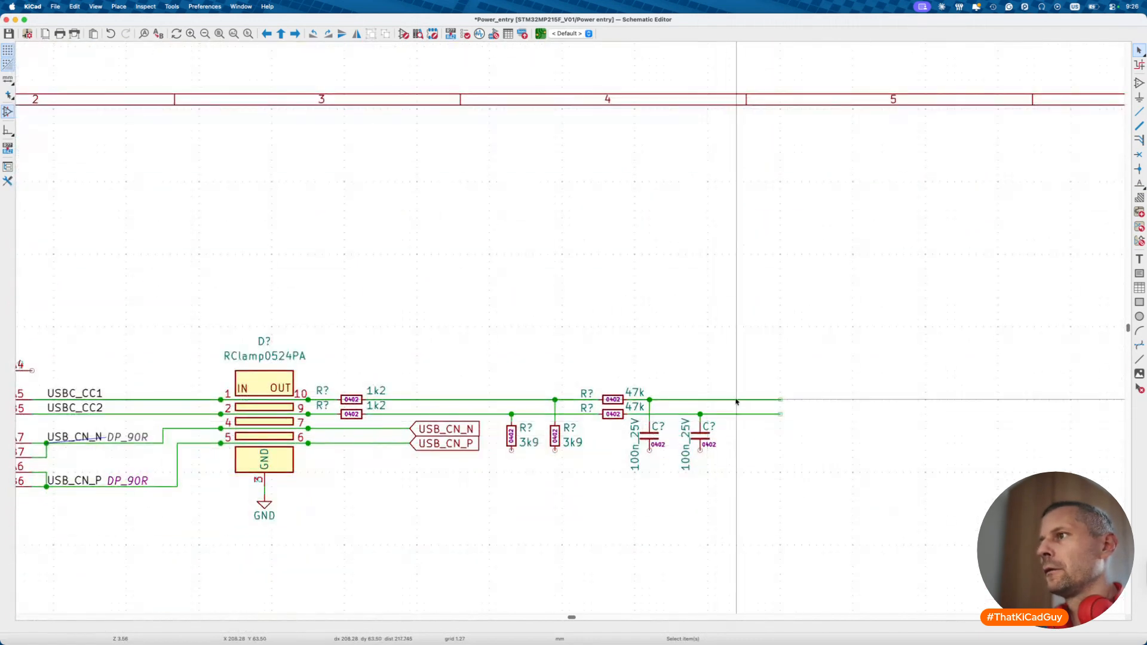
# - Place USBC_CC1_ADC and USBC_CC2_ADC net labels at the CC1 and CC2 wire ends
pyautogui.press('l')
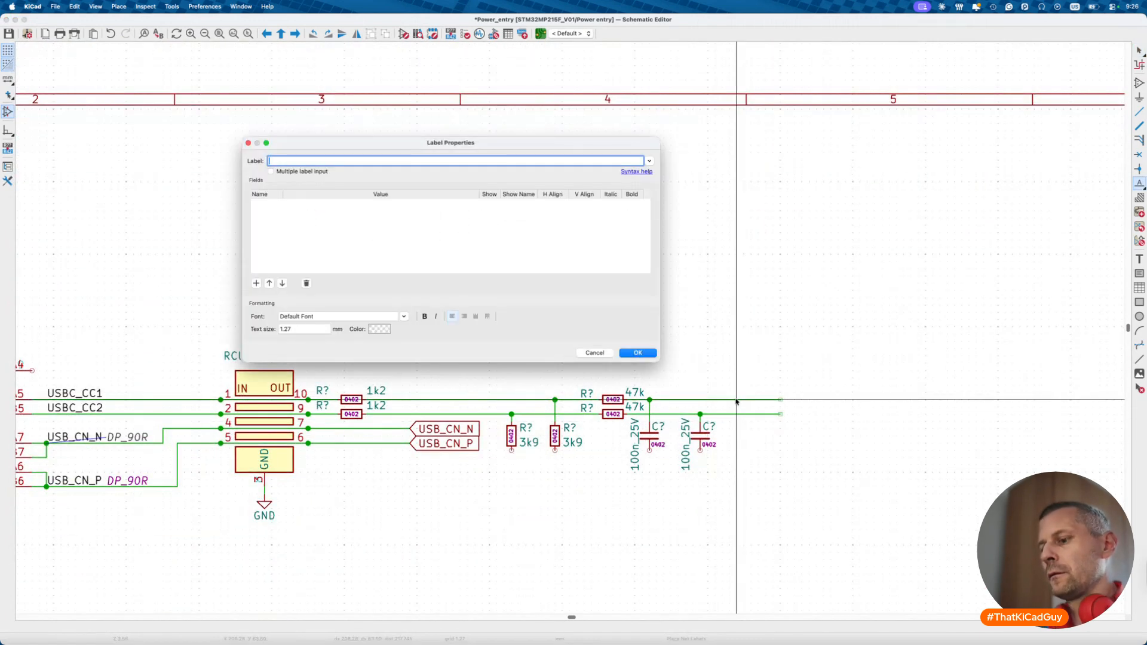
pyautogui.click(649, 356)
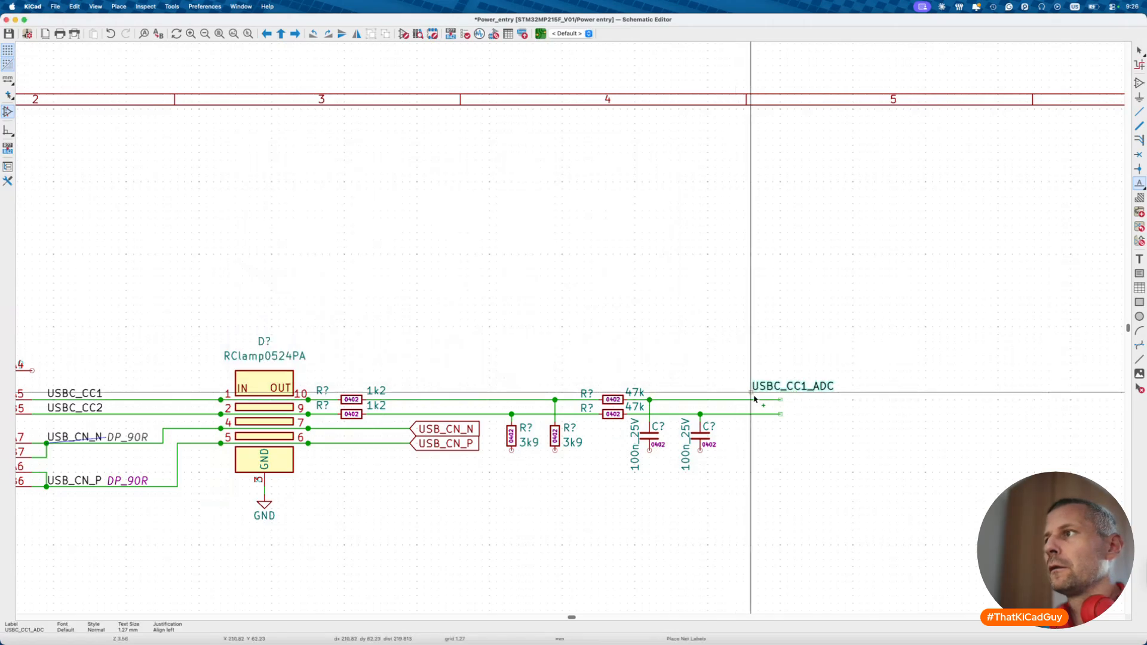
pyautogui.click(784, 403)
pyautogui.press('x')
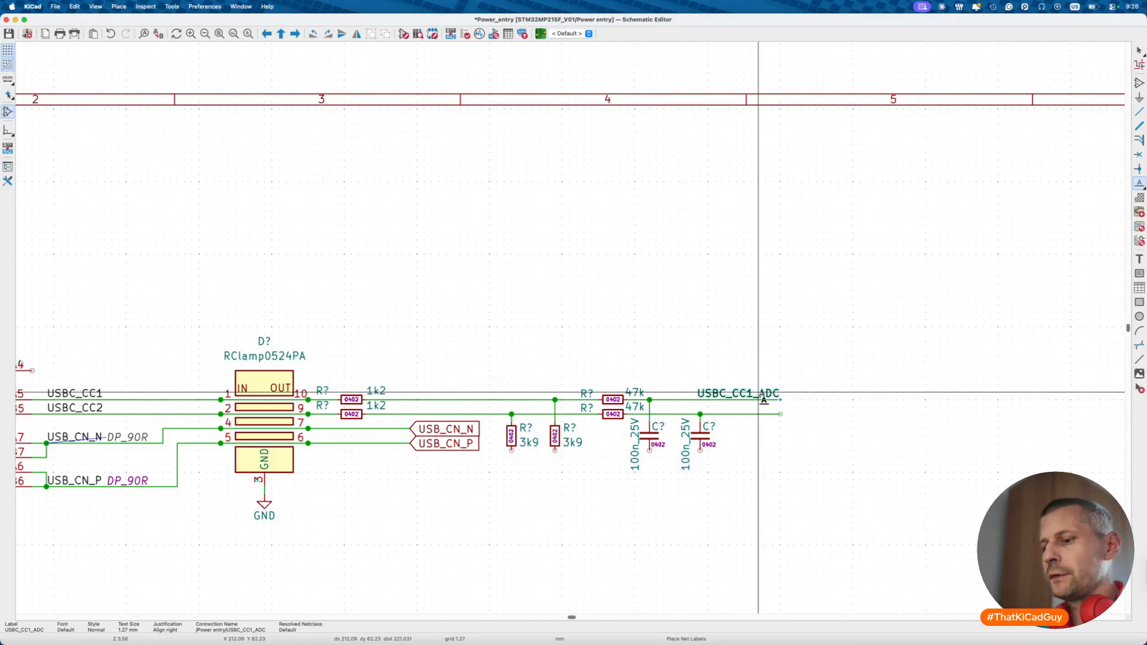
pyautogui.click(780, 414)
pyautogui.click(311, 160)
pyautogui.press('Return')
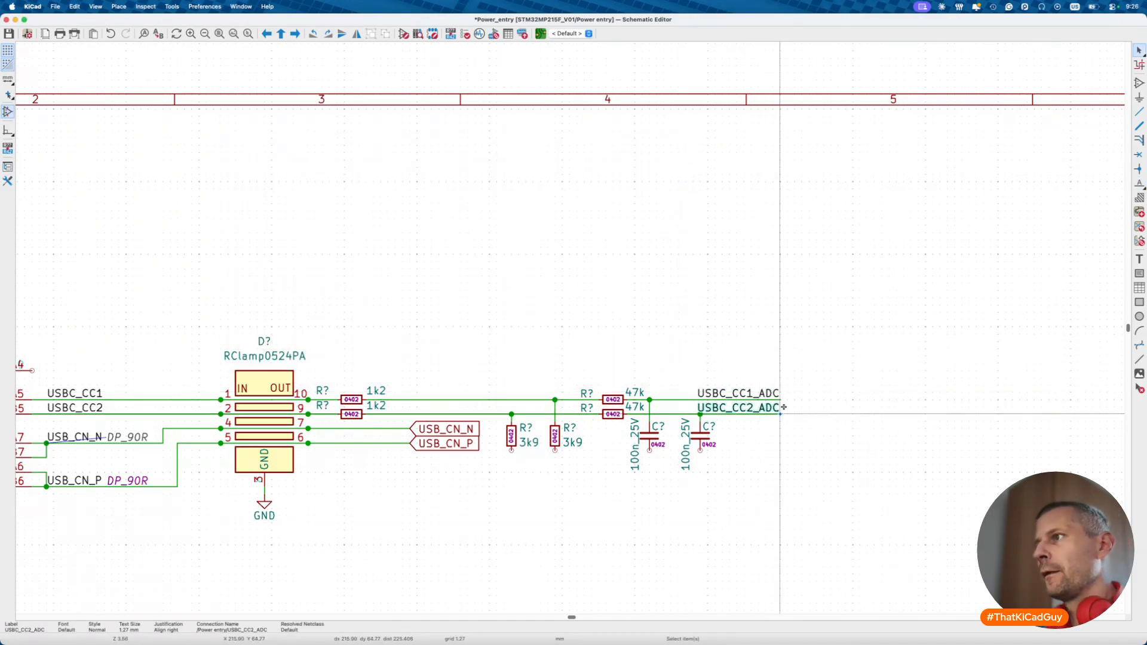
# - Convert both CC labels to hierarchical labels and save the sheet
pyautogui.rightClick(759, 393)
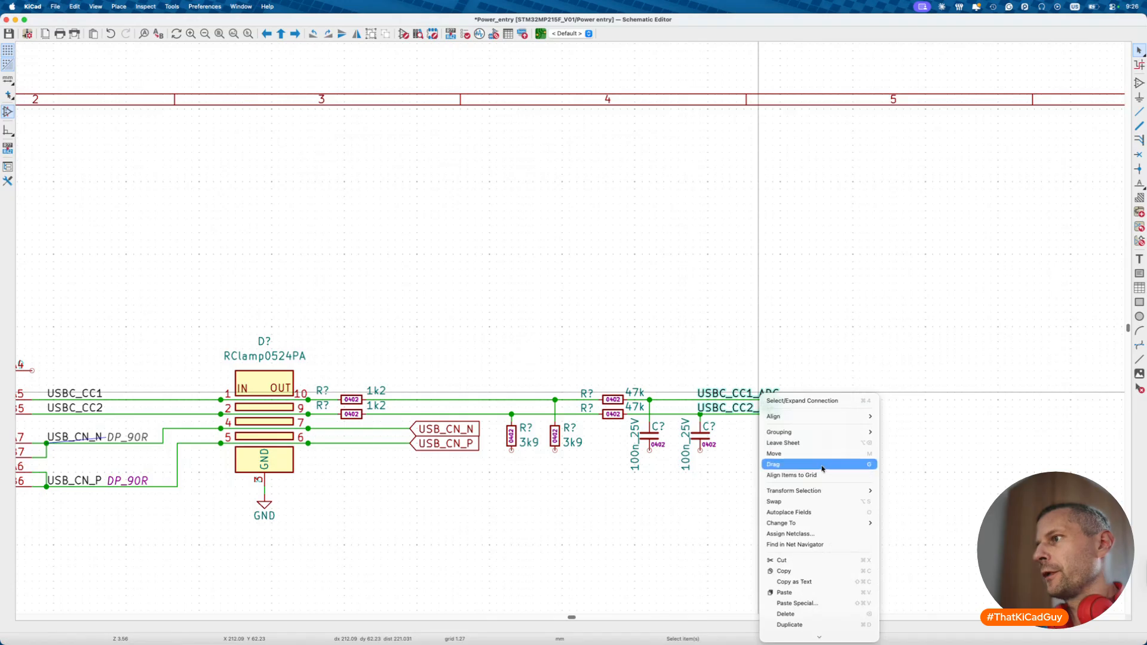
pyautogui.moveTo(816, 523)
pyautogui.click(933, 549)
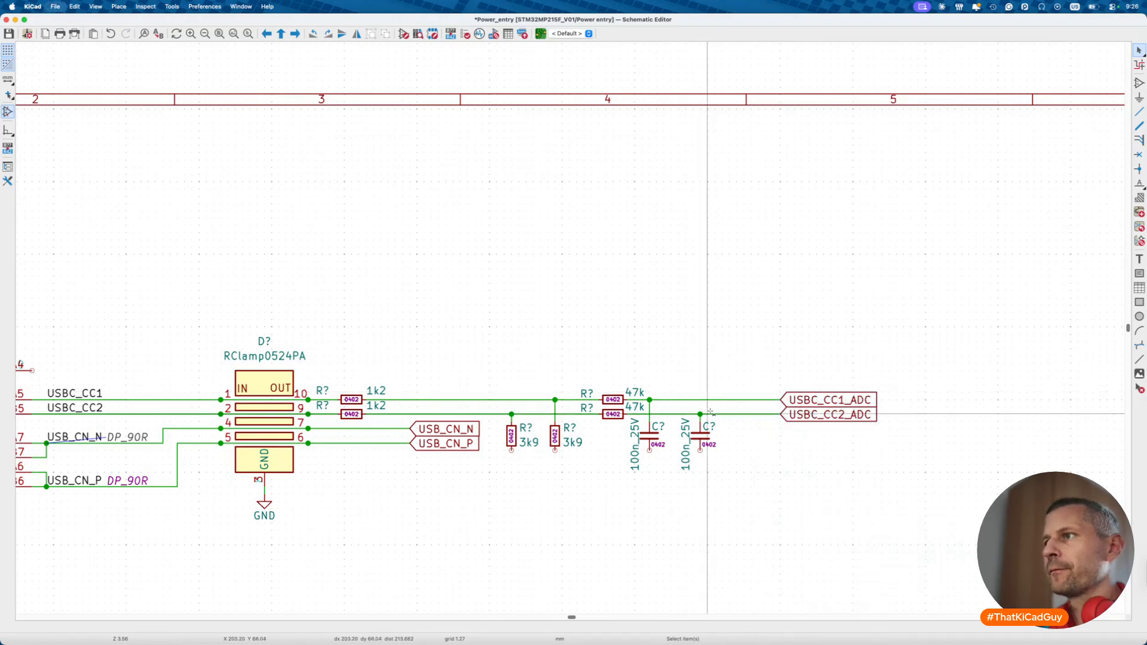
pyautogui.press('super+s')
pyautogui.scroll(-3, 630, 456)
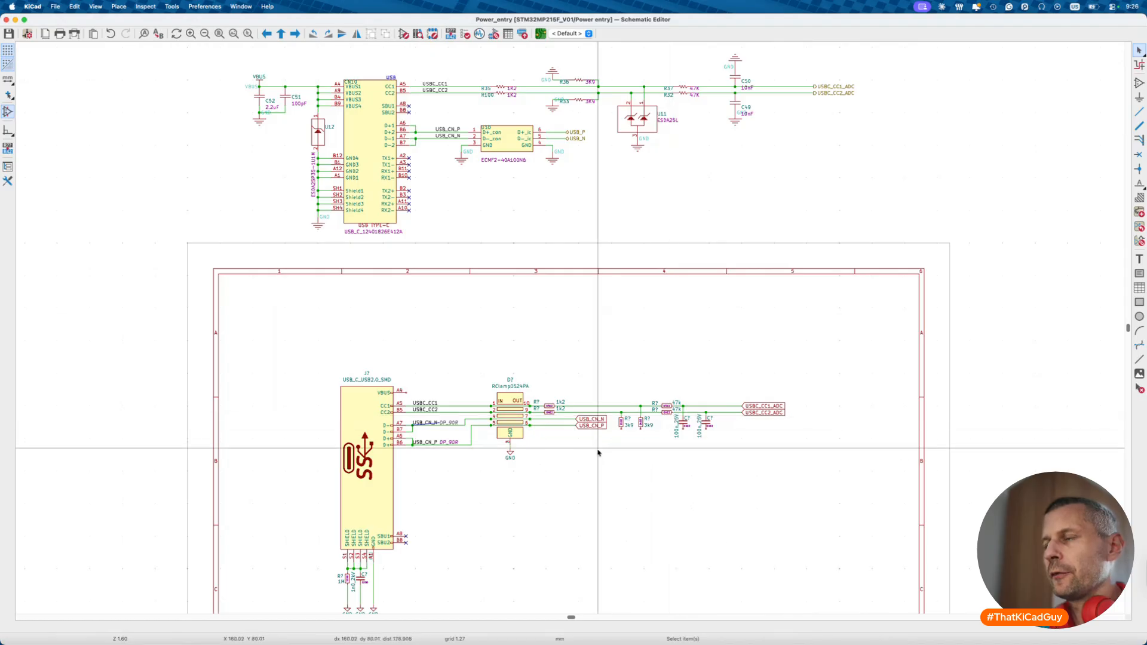
# - Draw a wire down from the left 3k9 resistor
pyautogui.scroll(5, 598, 453)
pyautogui.press('w')
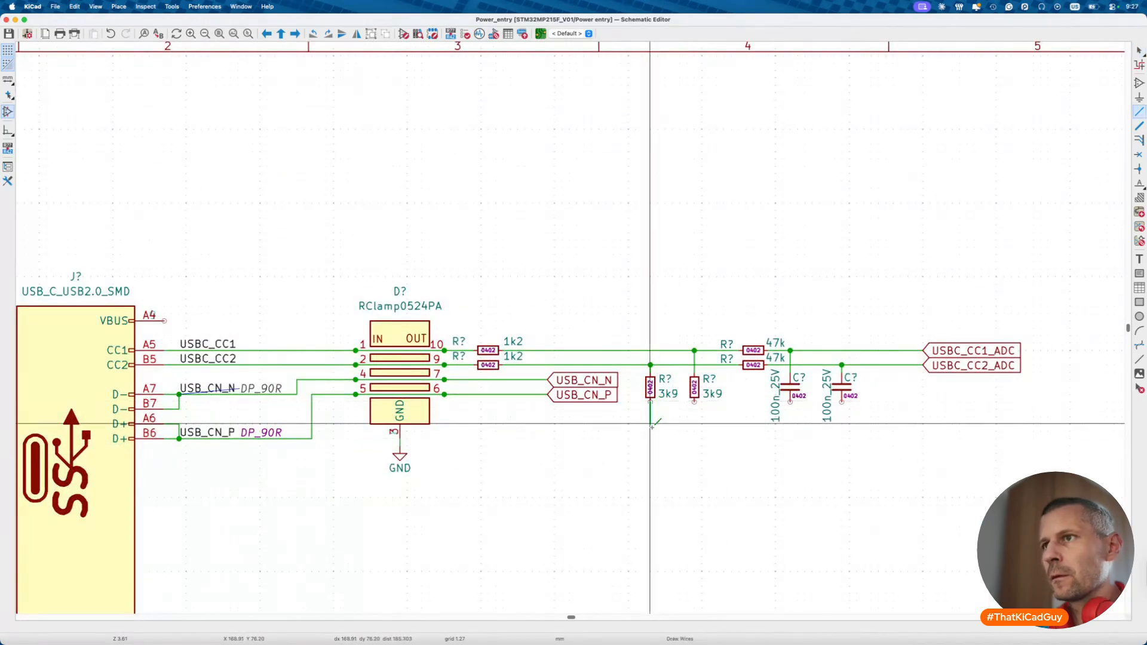
pyautogui.doubleClick(651, 445)
pyautogui.press('Escape')
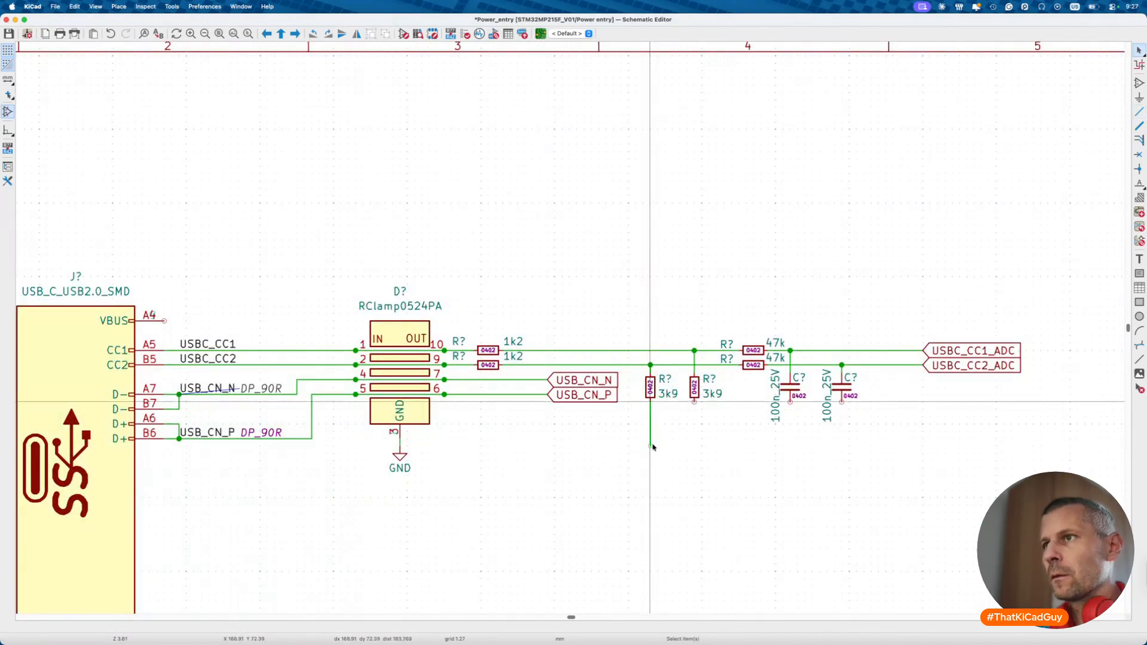
# - Duplicate the GND symbol onto the wire's bottom end and save the sheet
pyautogui.click(407, 457)
pyautogui.press('super+d')
pyautogui.click(651, 452)
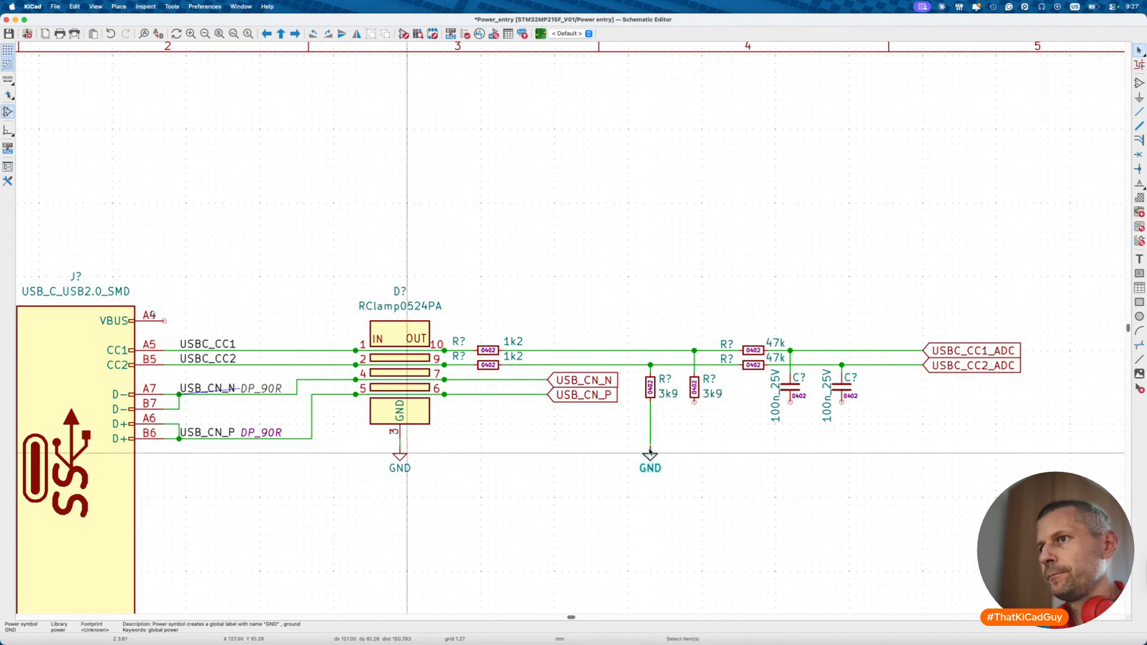
pyautogui.press('super+s')
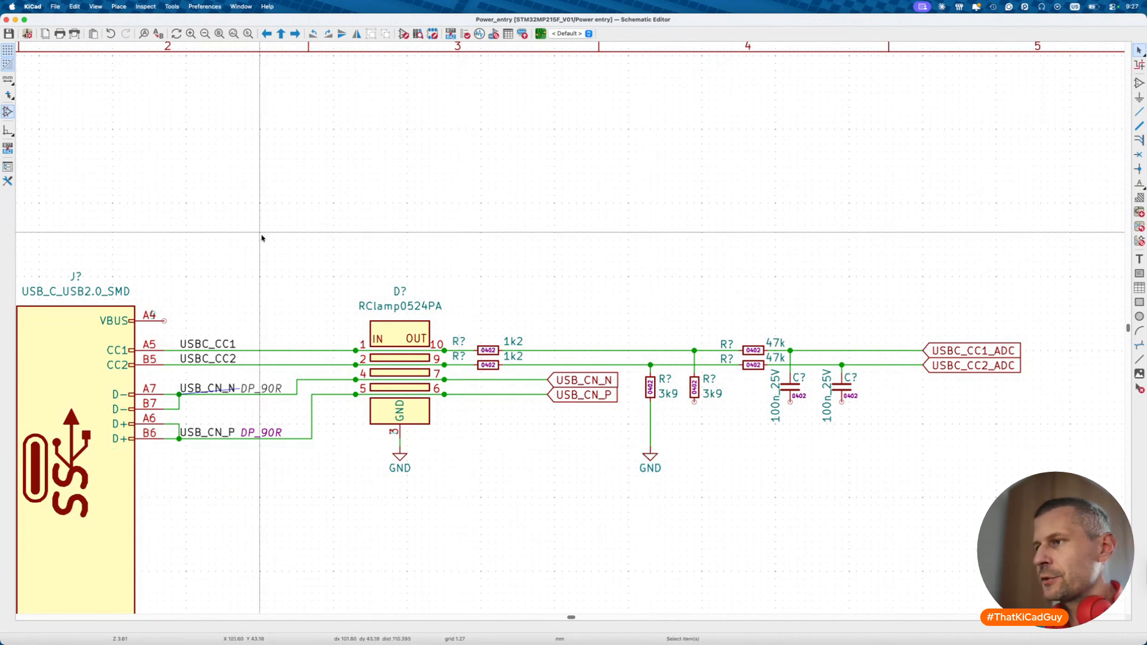
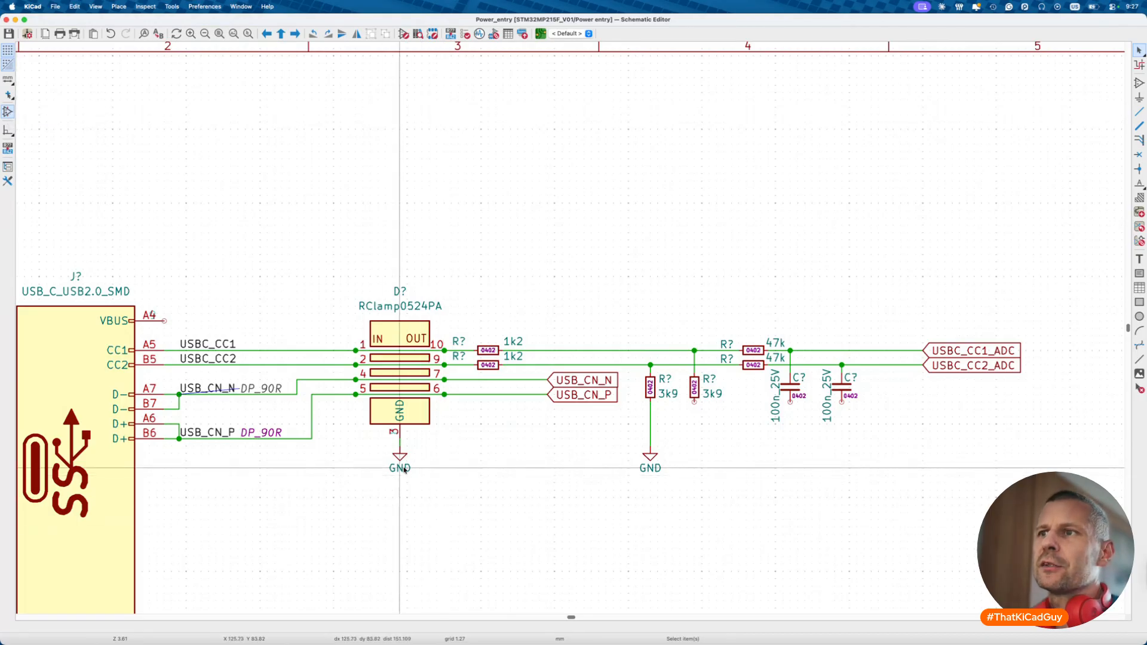
# - Toggle Show Hidden Pins on and off to check the symbols' hidden pins
pyautogui.scroll(-3, 408, 431)
pyautogui.hscroll(-2, 408, 431)
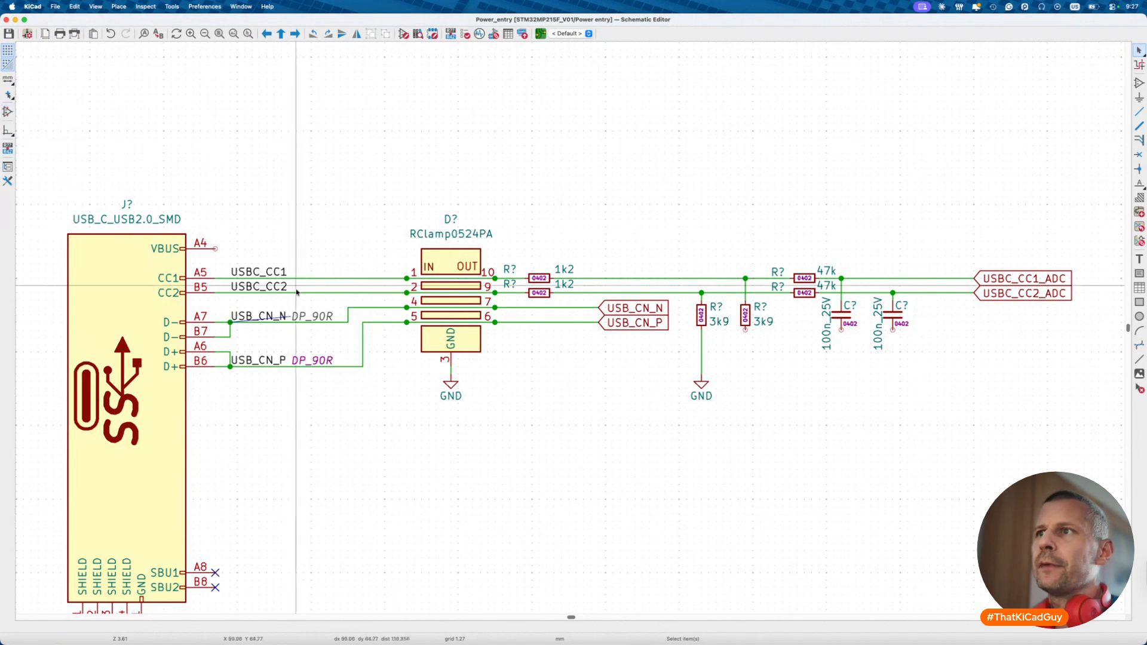
pyautogui.scroll(-3, 95, 215)
pyautogui.hscroll(-3, 94, 215)
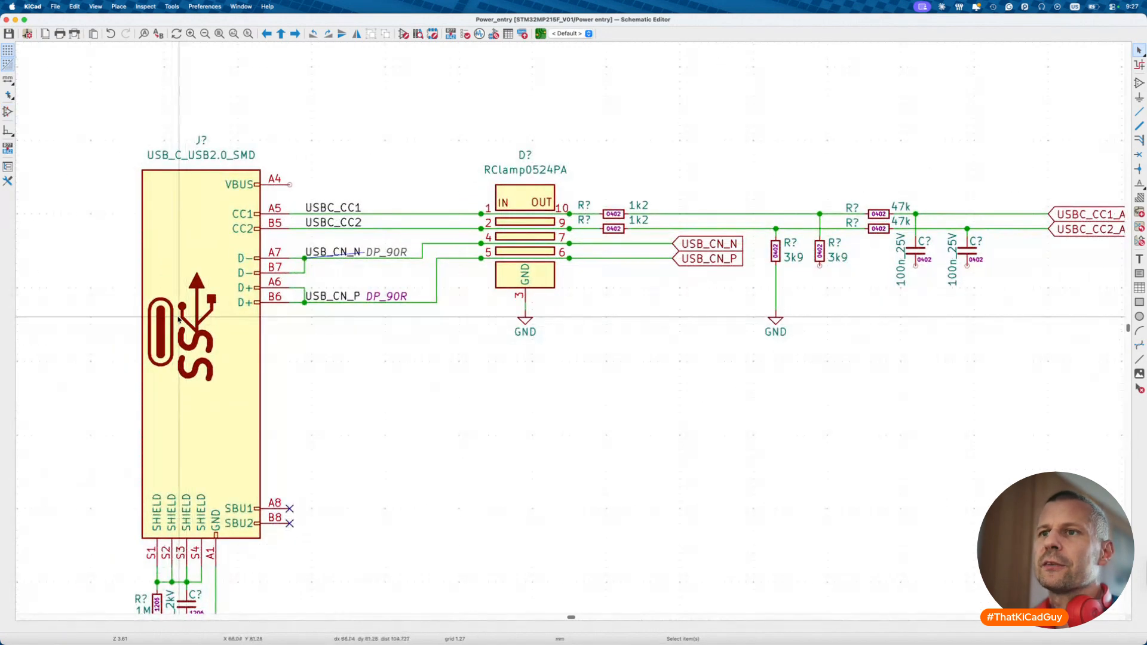
pyautogui.click(7, 111)
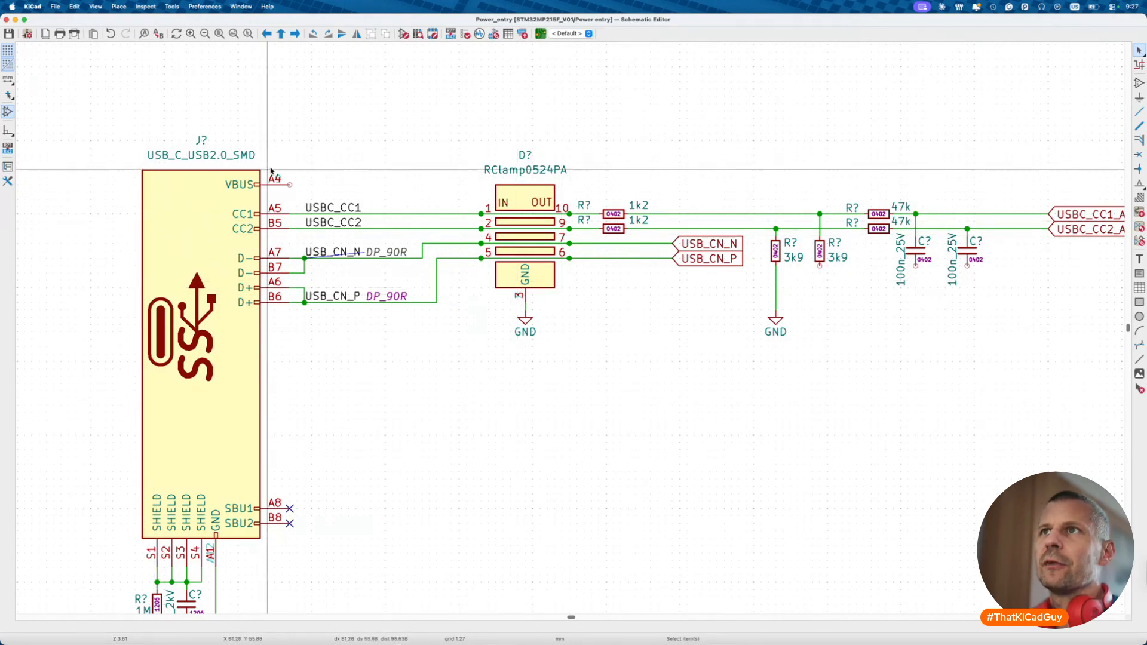
pyautogui.scroll(4, 291, 182)
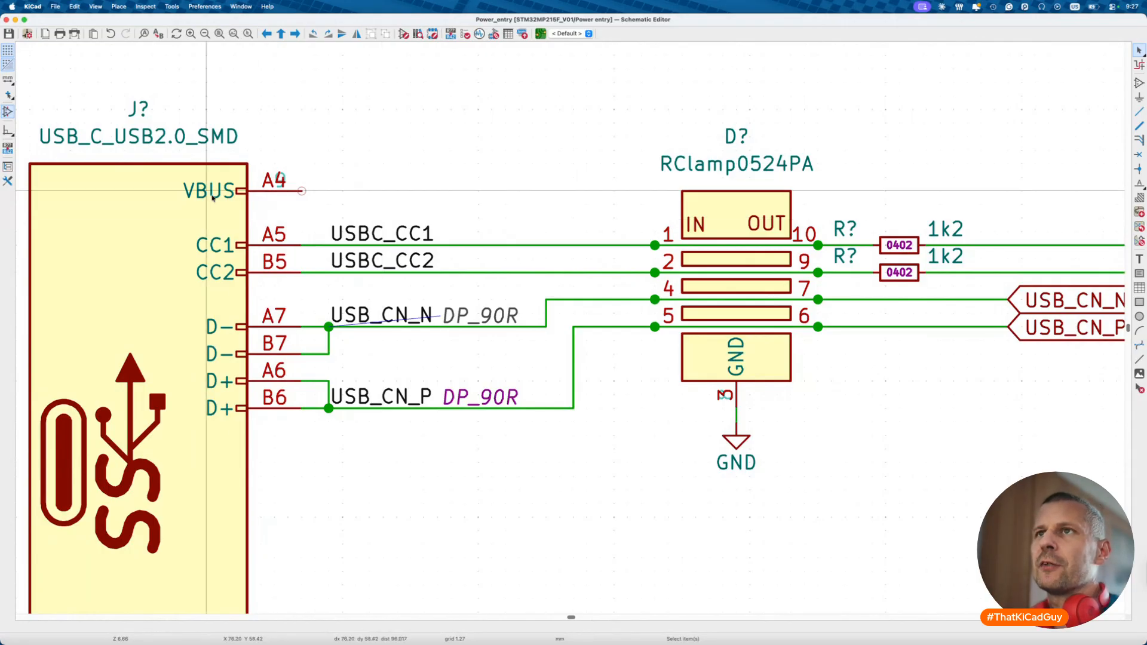
pyautogui.scroll(-4, 395, 203)
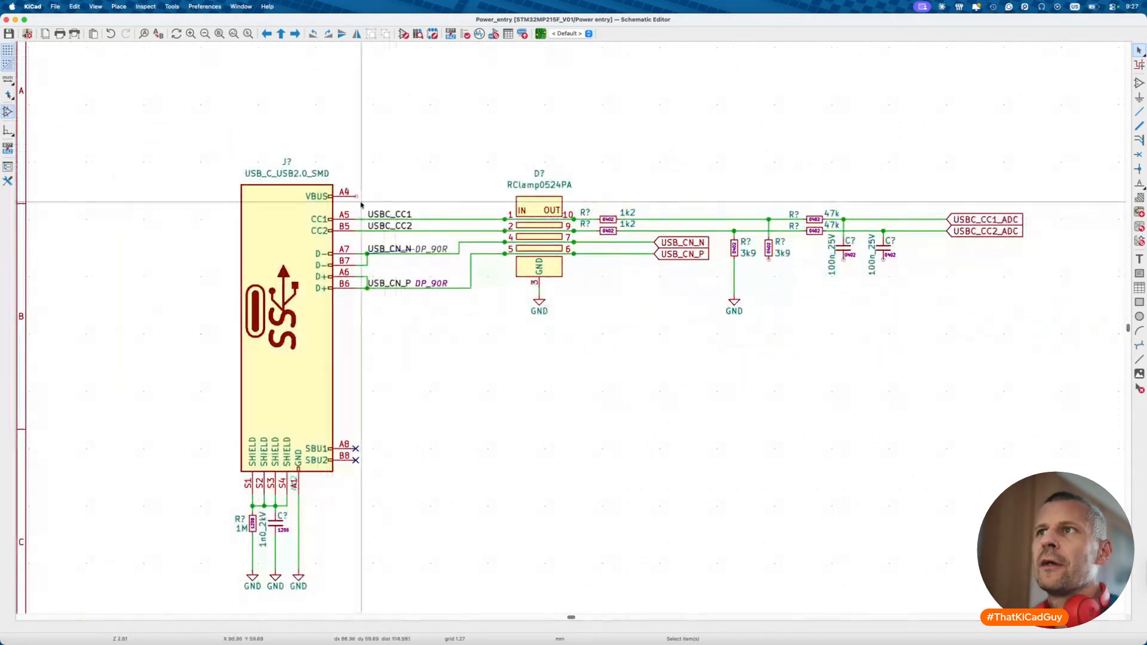
pyautogui.click(7, 113)
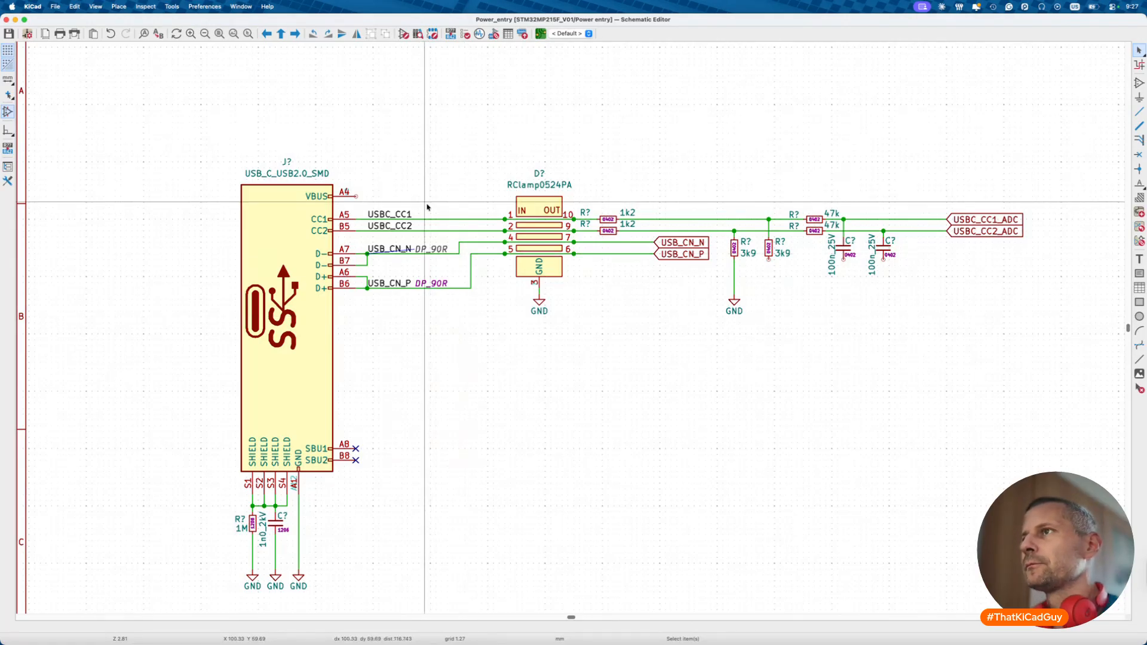
# - Duplicate the GND wire and symbol under the second 3k9 resistor and both 100n capacitors
pyautogui.moveTo(489, 139); pyautogui.dragTo(1037, 389)
pyautogui.scroll(5, 807, 322)
pyautogui.moveTo(673, 211); pyautogui.dragTo(754, 433)
pyautogui.press('super+d')
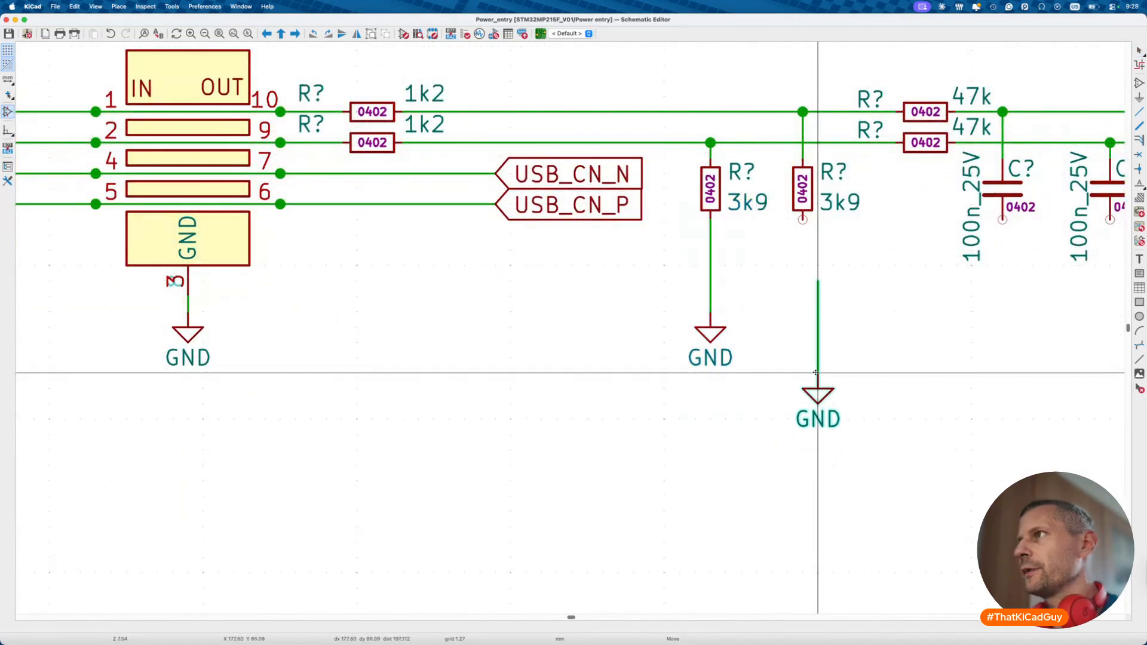
pyautogui.click(803, 307)
pyautogui.press('super+d')
pyautogui.click(1007, 306)
pyautogui.press('super+d')
pyautogui.hscroll(3, 1003, 309)
pyautogui.click(922, 313)
pyautogui.press('Escape')
# - Drag the diode, resistor and capacitor group further right, keeping wires attached
pyautogui.scroll(-4, 918, 322)
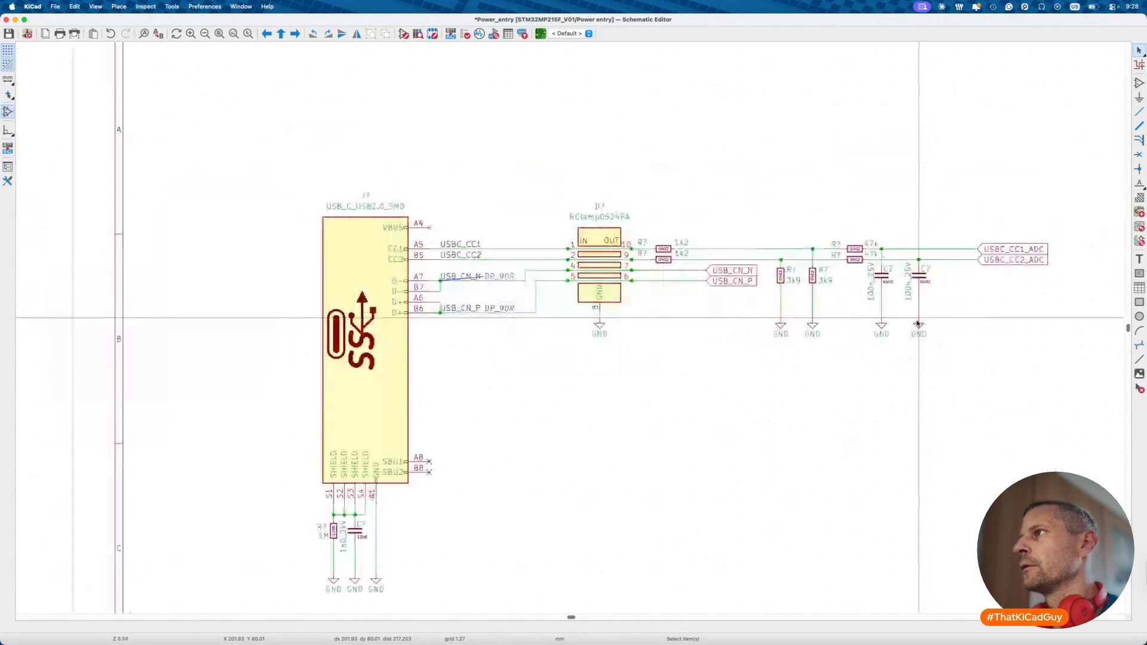
pyautogui.moveTo(517, 193); pyautogui.dragTo(1064, 391)
pyautogui.press('g')
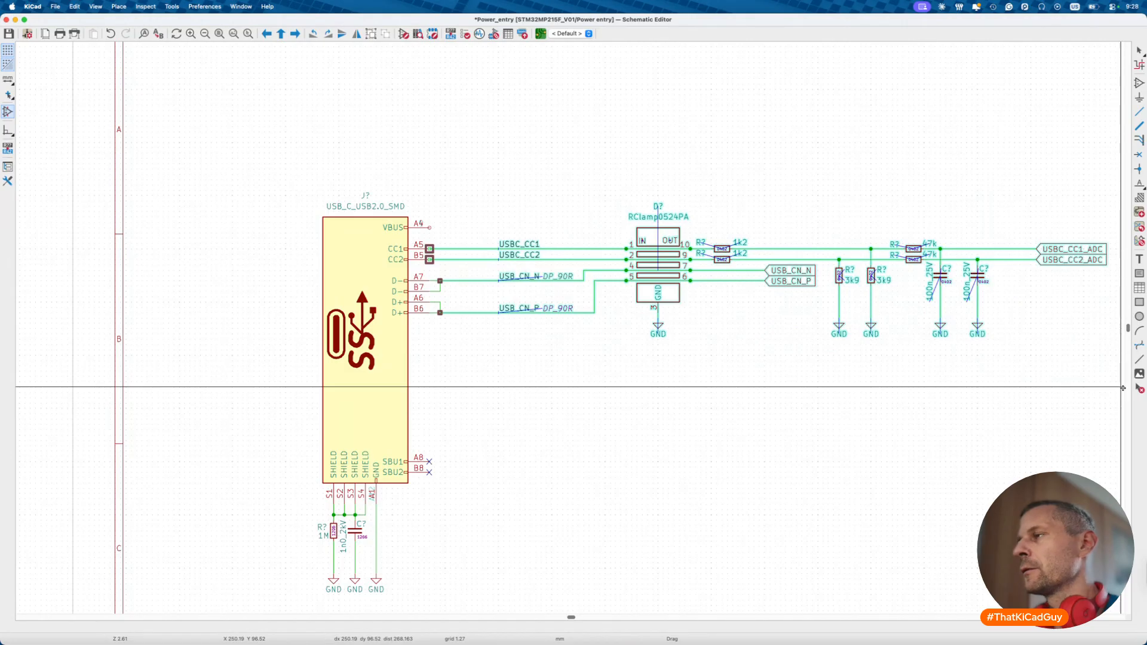
pyautogui.click(1123, 388)
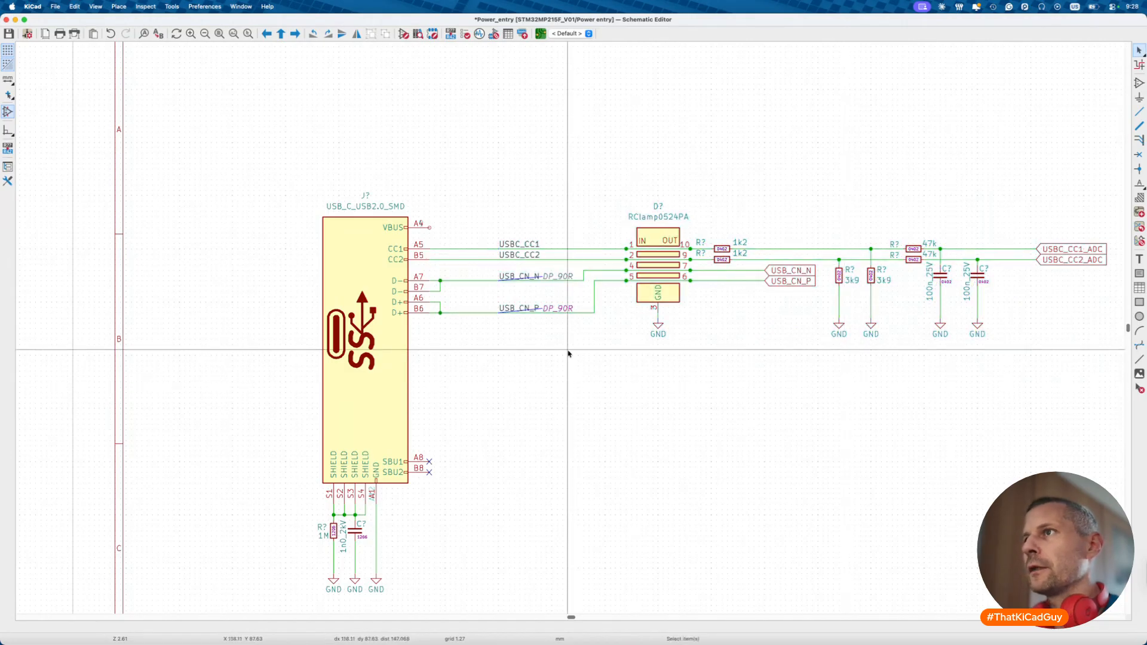
# - Start a wire from the VBUS pin and check reference capacitors C52 (2.2uF) and C51 (100pF)
pyautogui.click(430, 228)
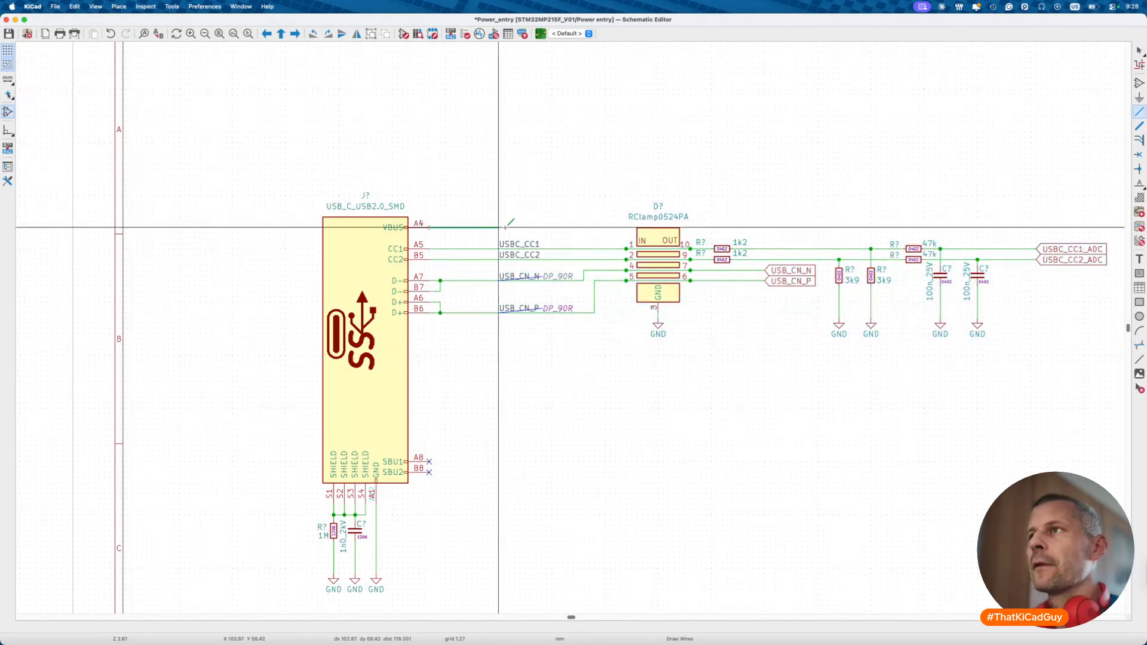
pyautogui.scroll(10, 519, 230)
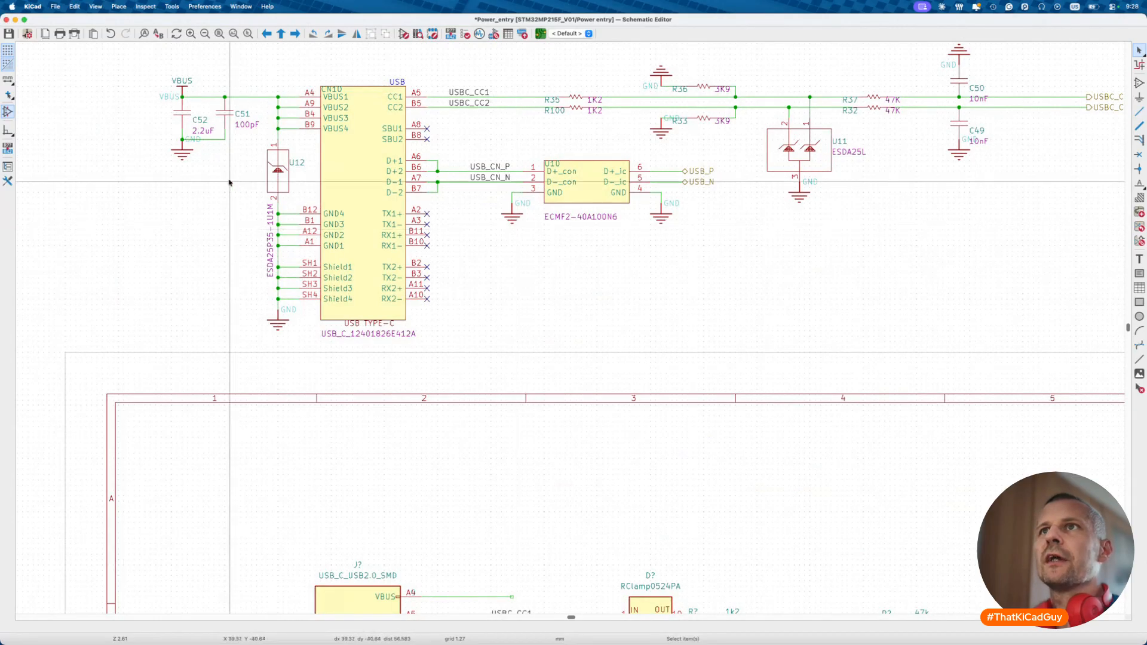
pyautogui.doubleClick(192, 116)
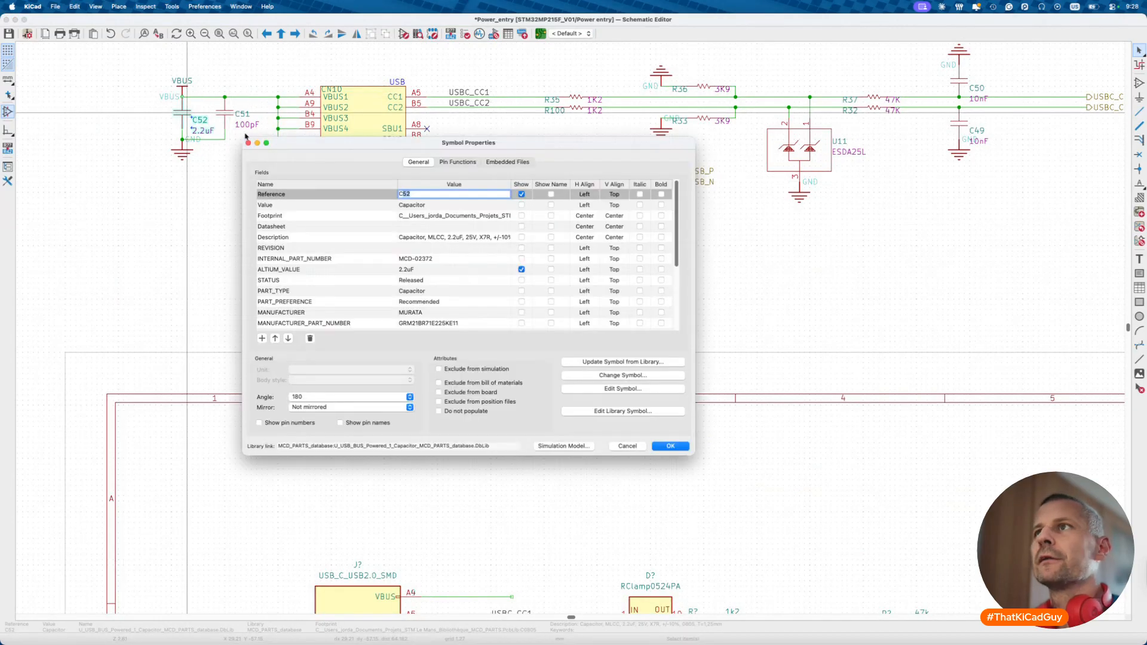
pyautogui.click(453, 237)
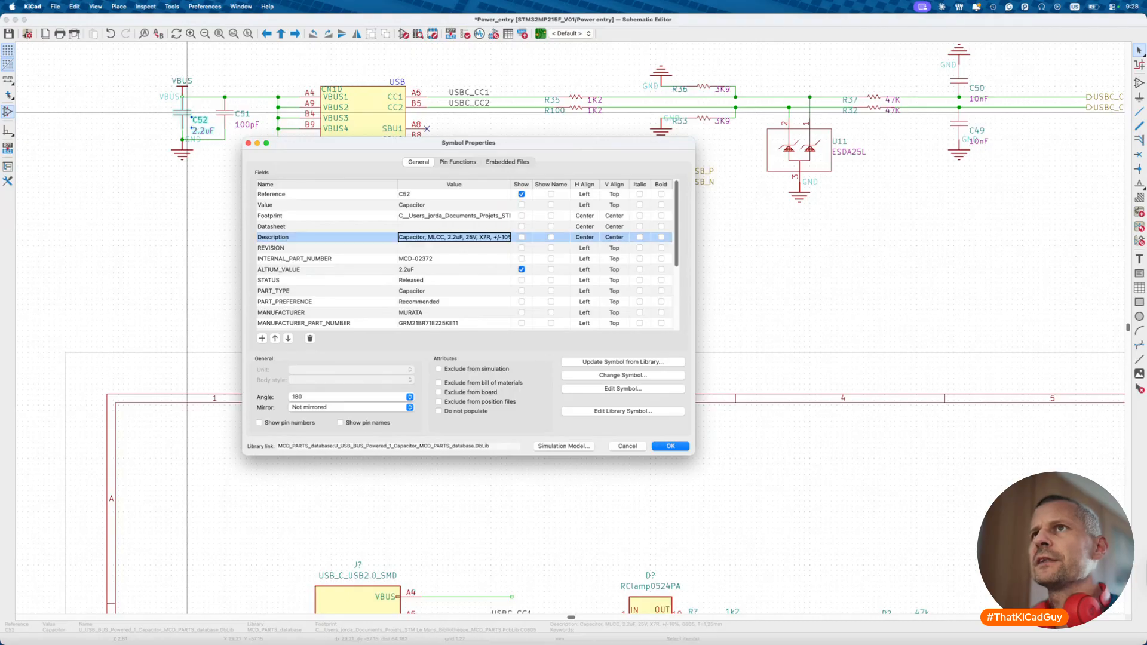
pyautogui.press('Escape')
pyautogui.doubleClick(229, 114)
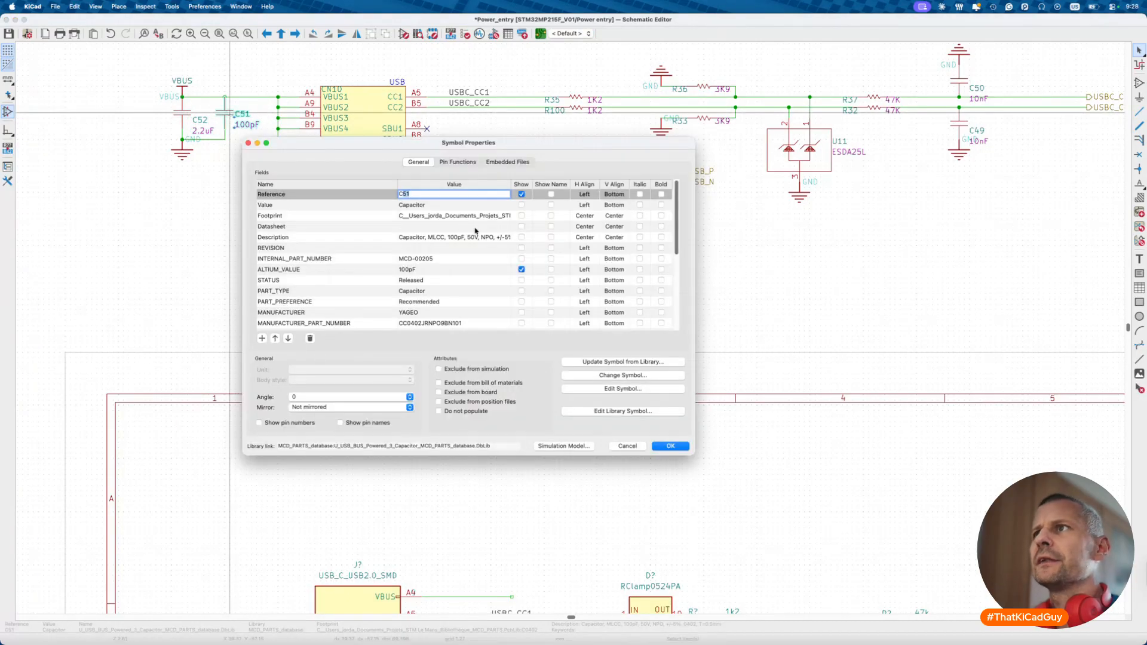
pyautogui.click(454, 238)
pyautogui.press('Escape')
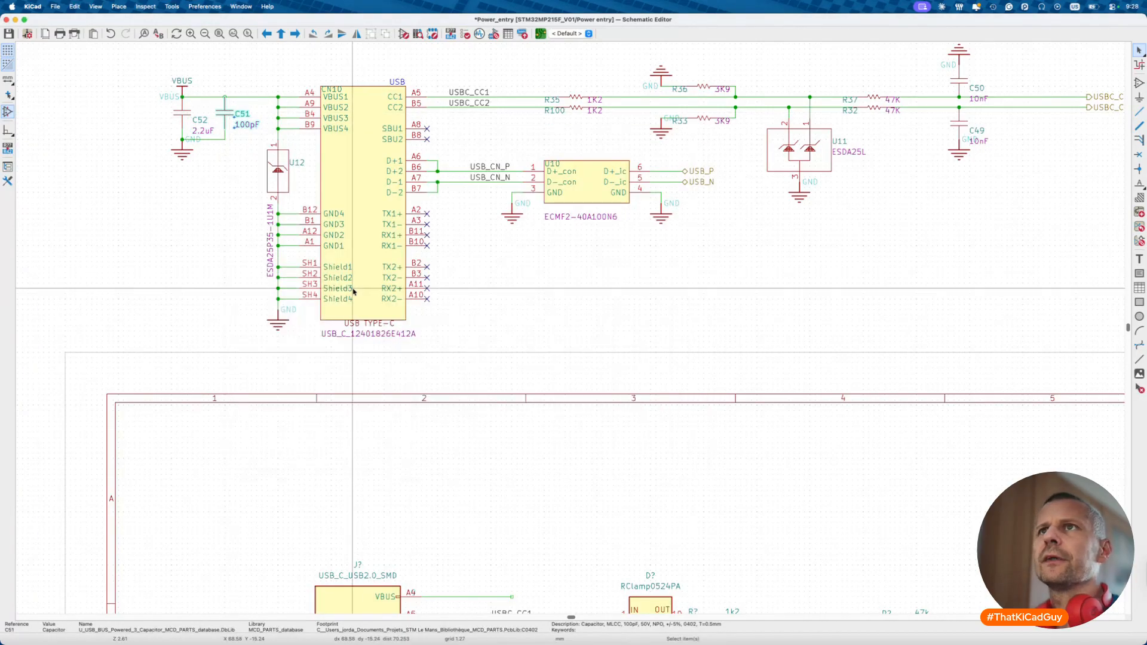
pyautogui.scroll(-5, 353, 379)
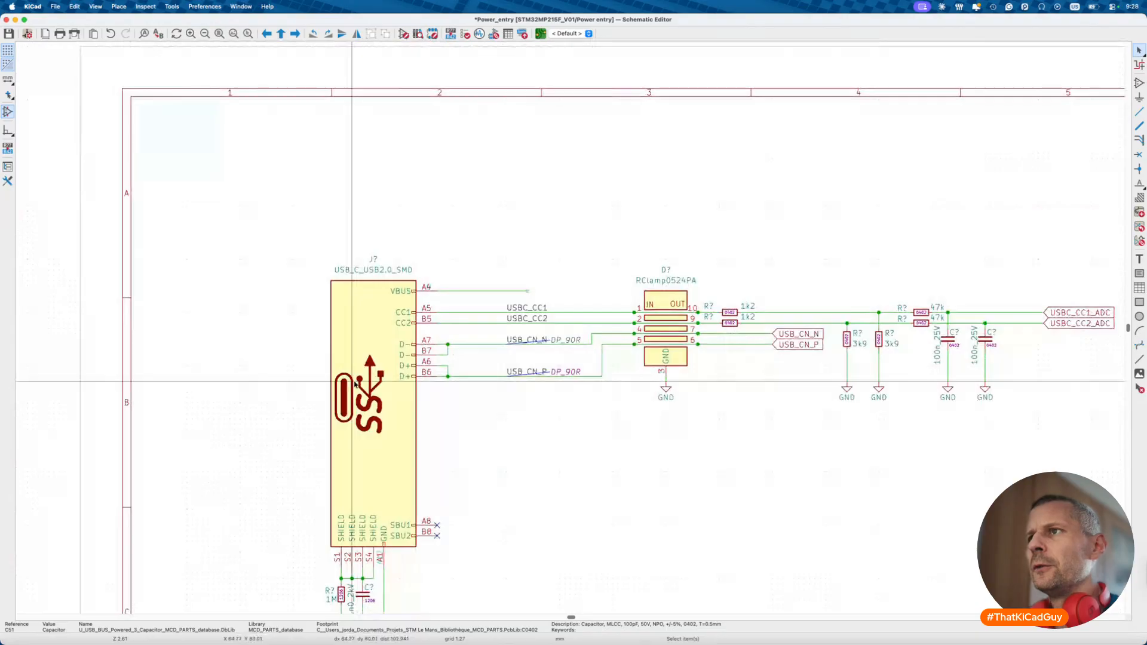
# - Place a 2u2_50V 1206 capacitor to the right of the USB-C connector
pyautogui.write('a2u2')
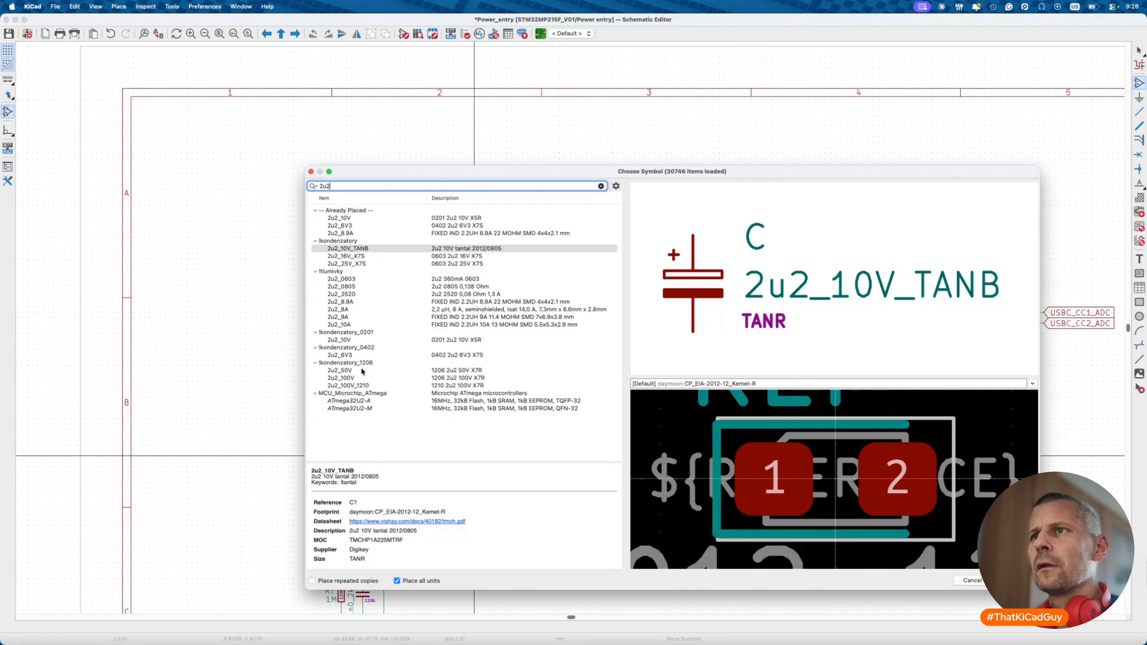
pyautogui.click(341, 371)
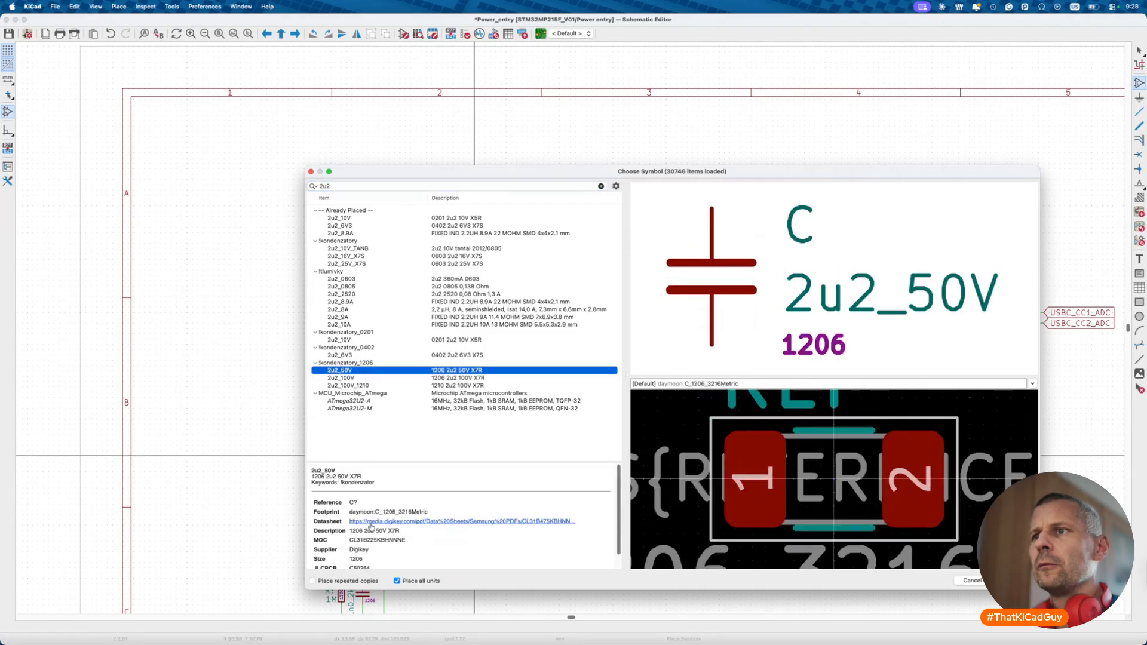
pyautogui.scroll(-1, 368, 537)
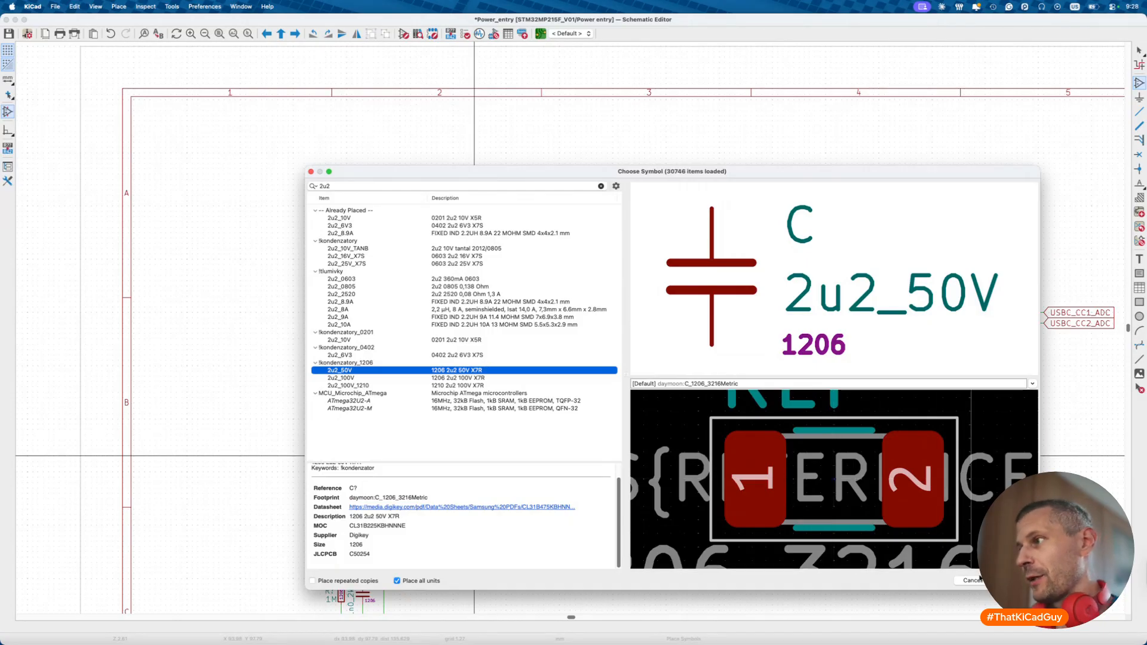
pyautogui.click(1013, 580)
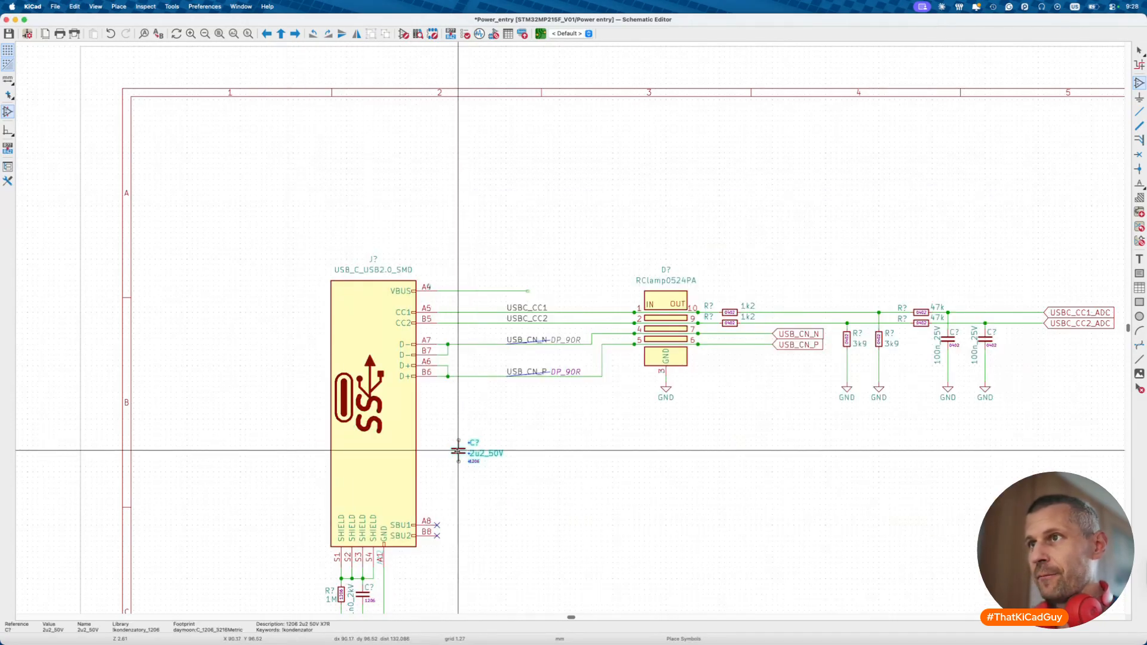
pyautogui.click(464, 451)
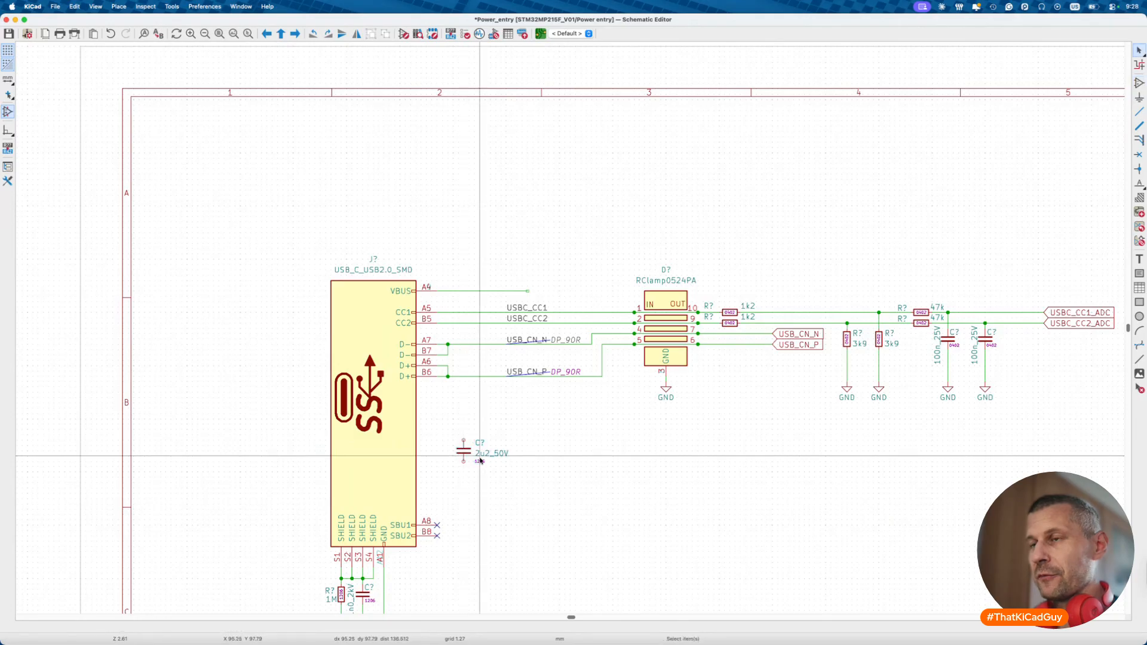
# - Arrange the capacitor's footprint, vertical value and reference labels beside it, then save
pyautogui.press('m')
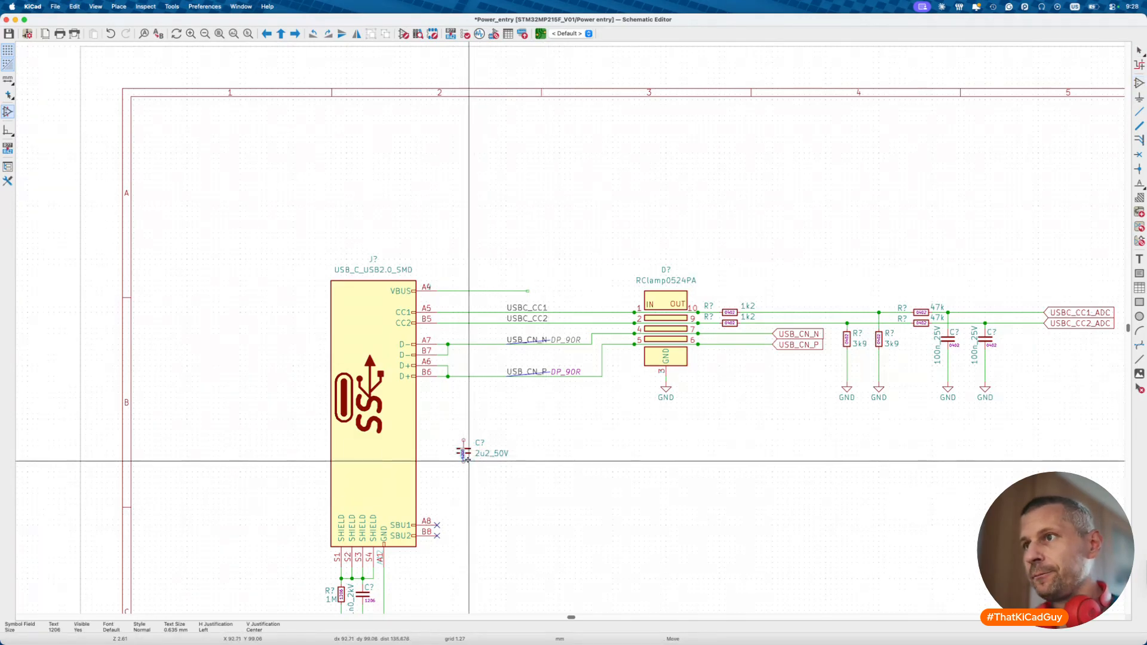
pyautogui.scroll(3, 469, 455)
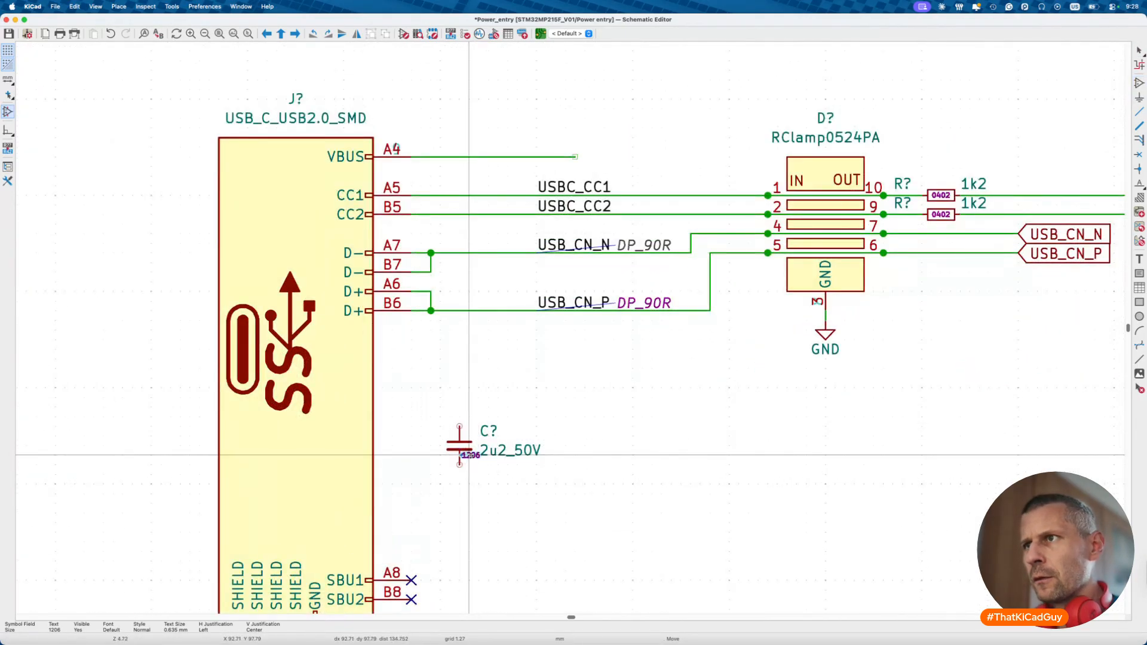
pyautogui.click(469, 455)
pyautogui.press('m')
pyautogui.press('r')
pyautogui.click(458, 482)
pyautogui.press('m')
pyautogui.click(474, 441)
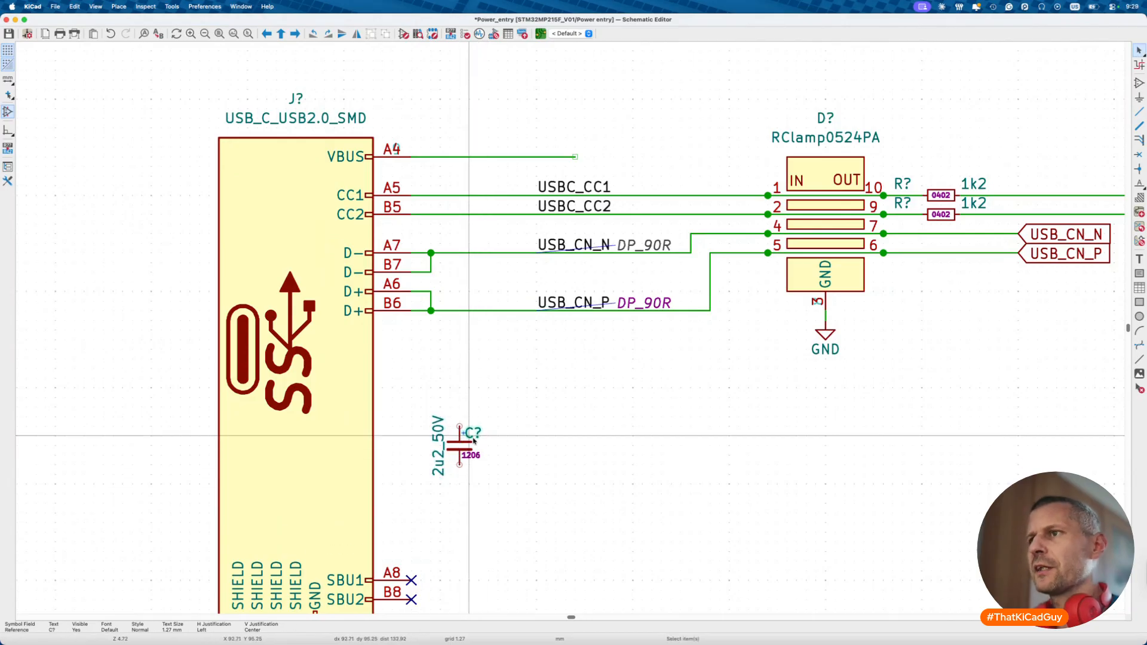
pyautogui.press('Escape')
pyautogui.press('super+s')
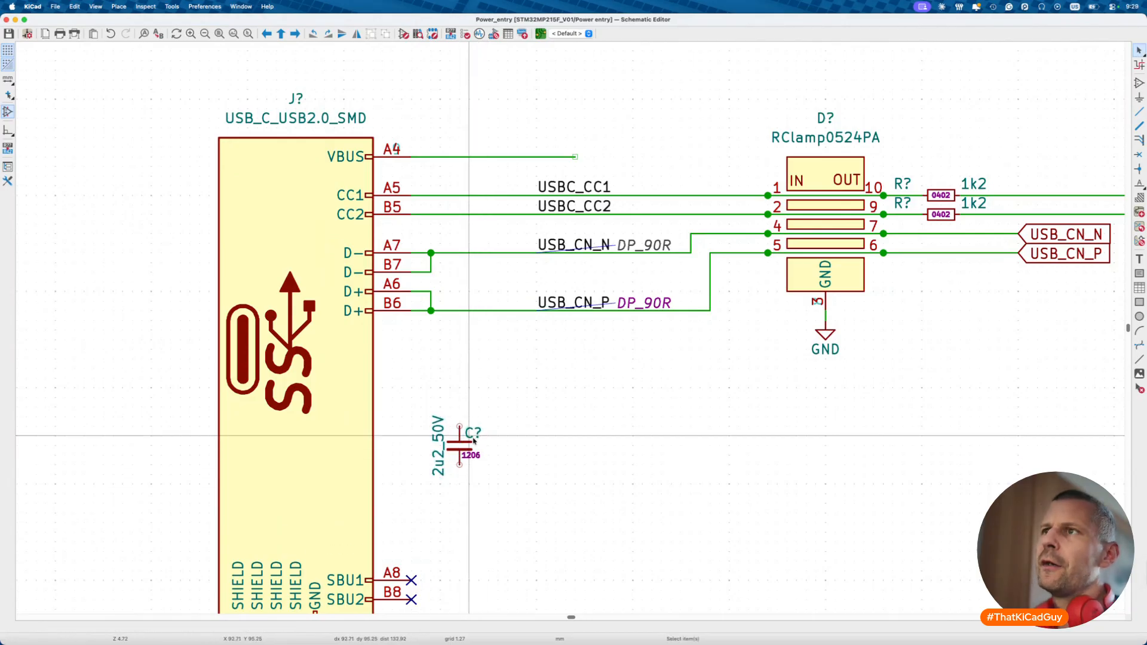
# - Wire the 2u2 capacitor's top pin to VBUS and run a lead down from its bottom pin
pyautogui.press('w')
pyautogui.click(460, 157)
pyautogui.press('Escape')
pyautogui.scroll(-3, 471, 349)
pyautogui.press('w')
pyautogui.scroll(-3, 473, 358)
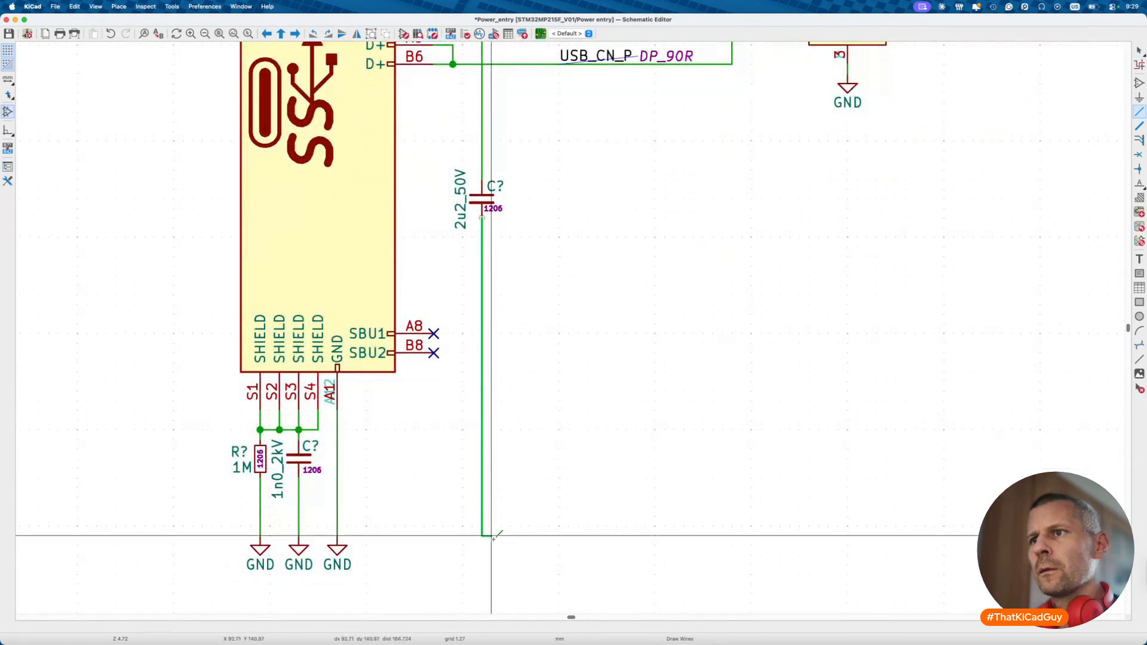
pyautogui.doubleClick(483, 536)
pyautogui.press('Escape')
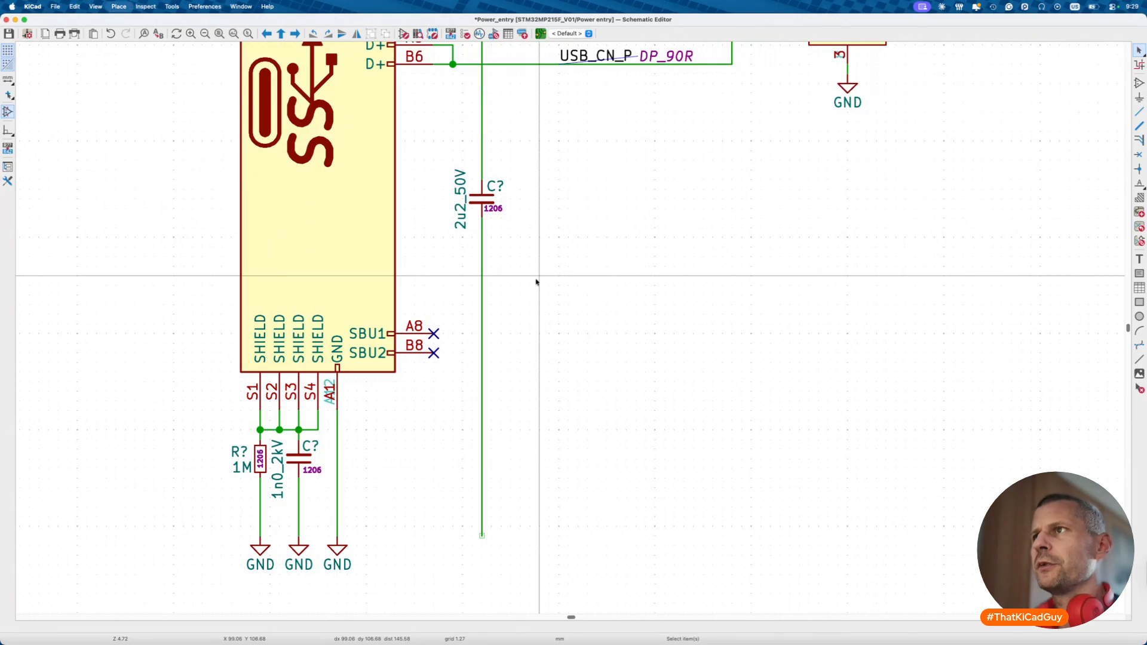
pyautogui.write('a100p')
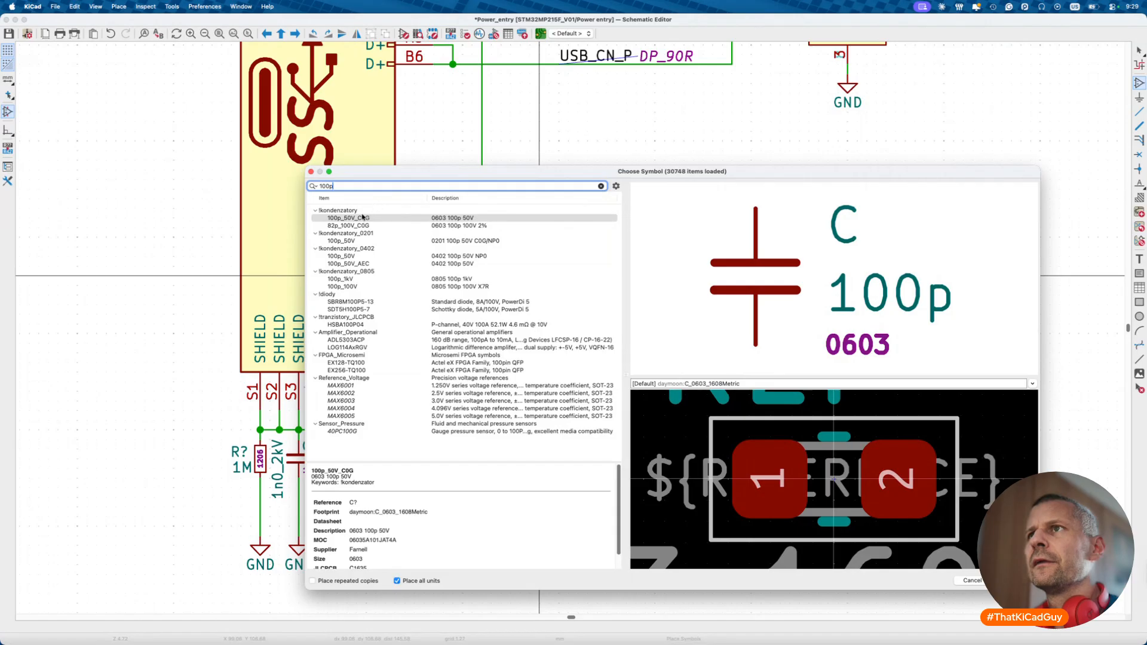
# - Place a 100p_50V_C0G 0603 capacitor beside the 2u2 cap and position its footprint label
pyautogui.click(361, 218)
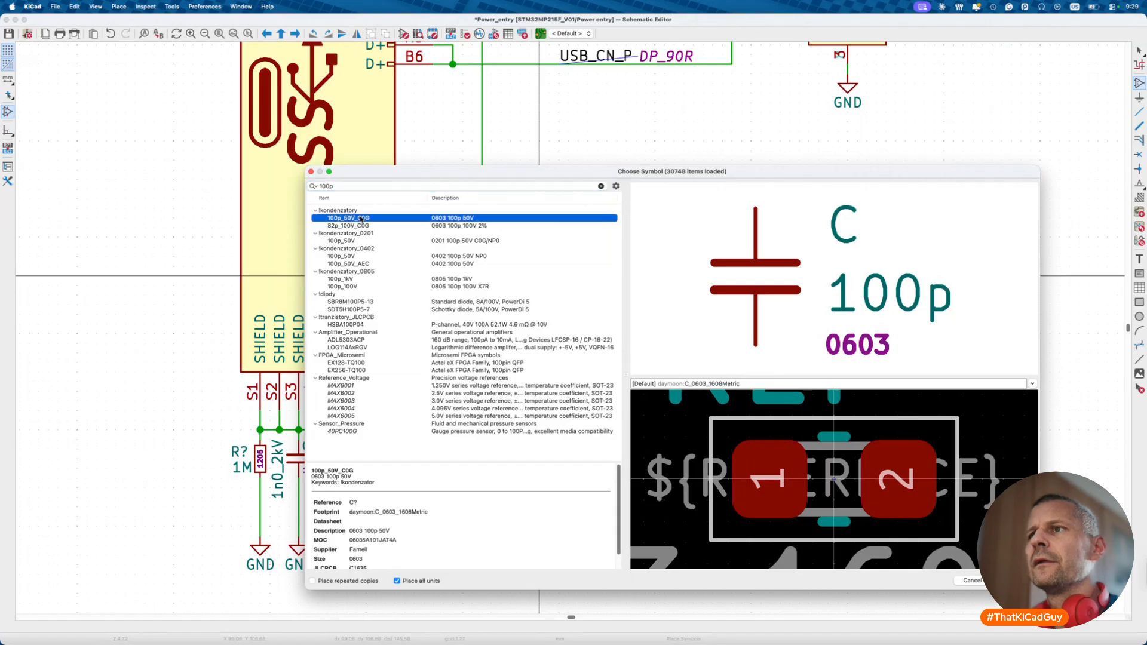
pyautogui.scroll(-1, 367, 548)
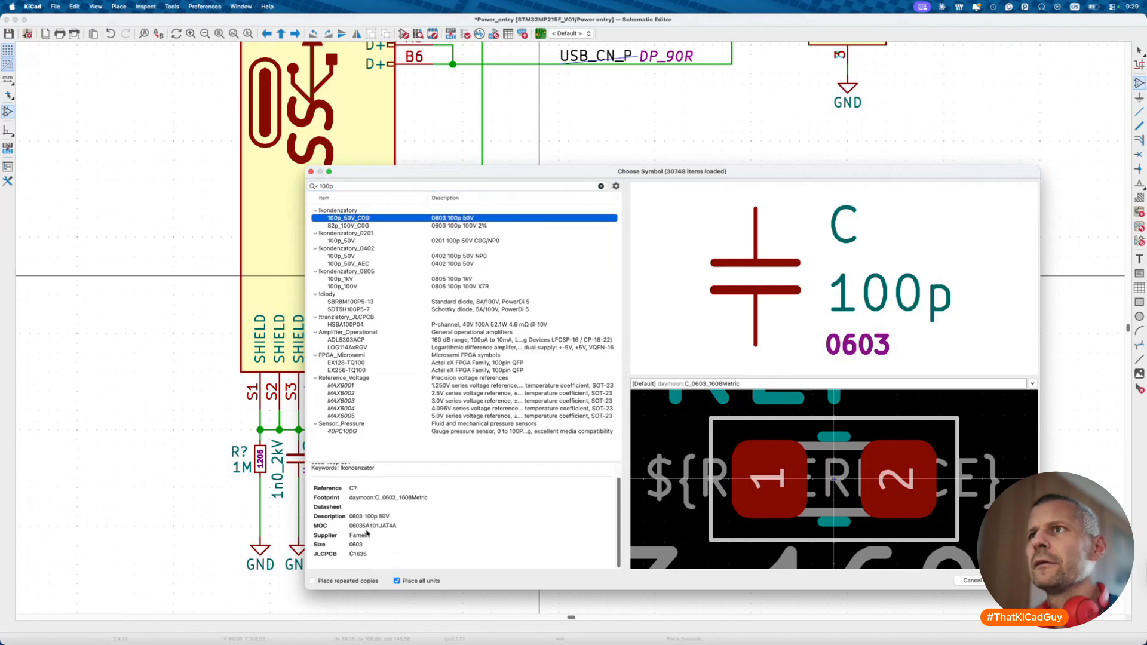
pyautogui.doubleClick(371, 218)
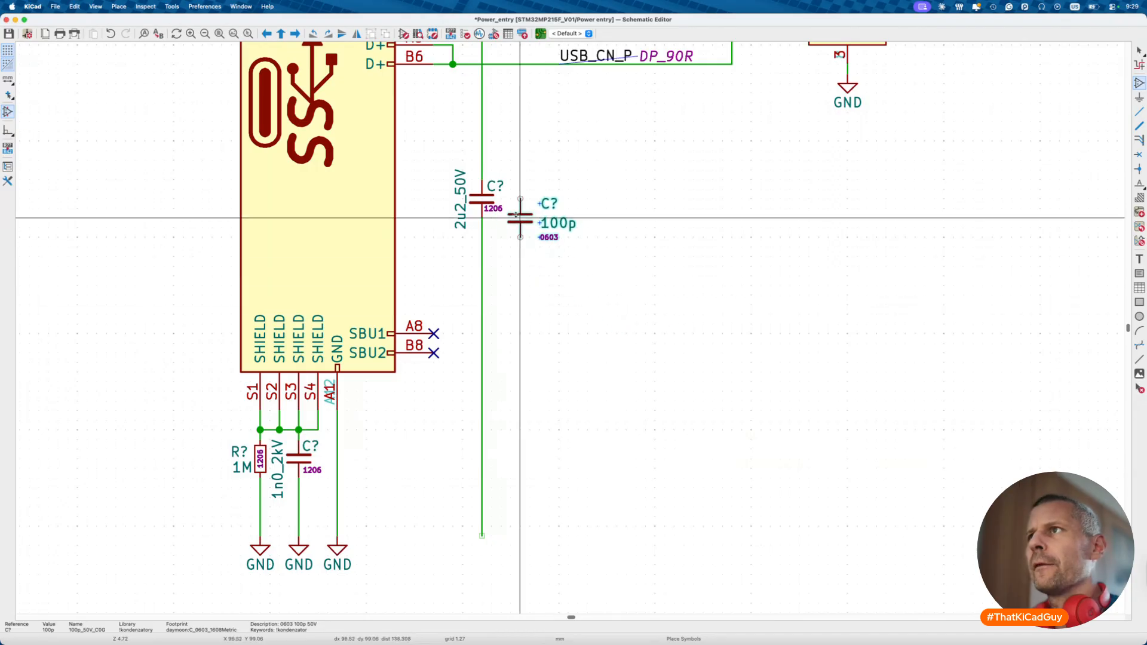
pyautogui.click(529, 208)
pyautogui.press('m')
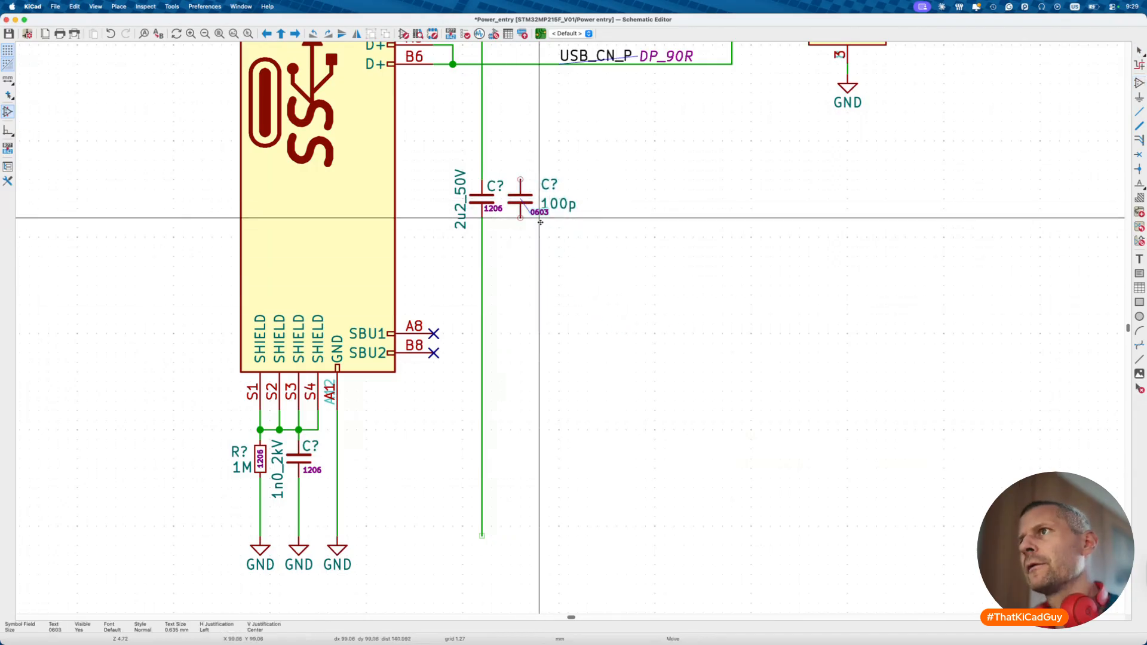
pyautogui.click(532, 219)
# - Wire the 100p capacitor up to the VBUS line and down from its bottom pin
pyautogui.press('w')
pyautogui.scroll(5, 523, 175)
pyautogui.click(517, 168)
pyautogui.press('Escape')
pyautogui.press('Escape')
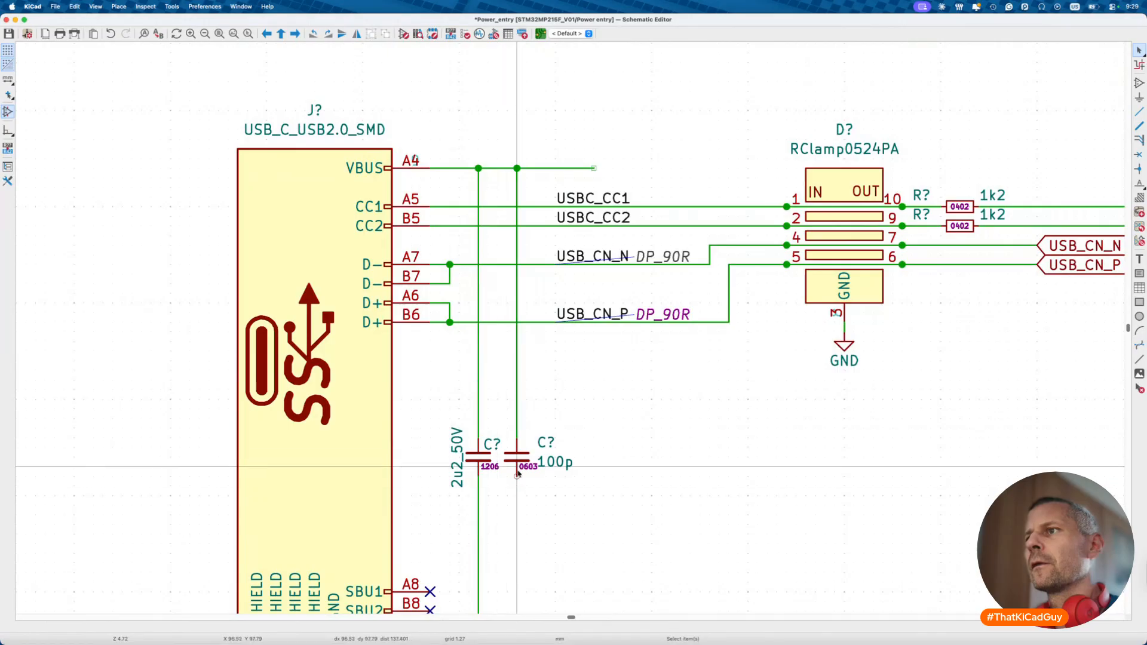
pyautogui.scroll(-5, 526, 204)
pyautogui.press('w')
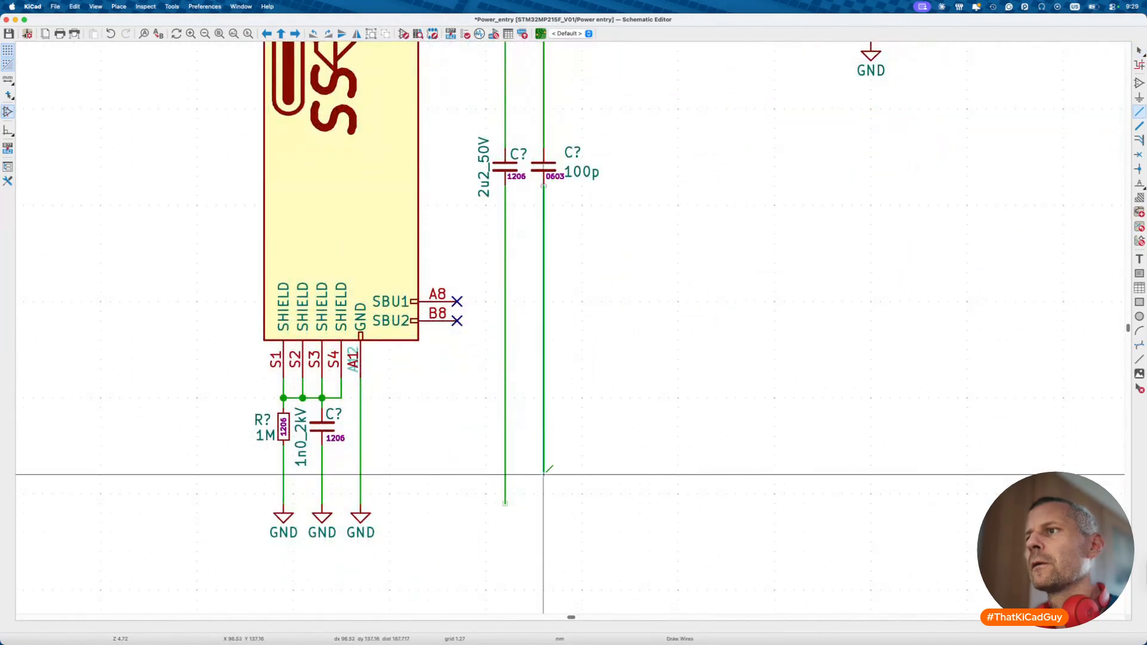
pyautogui.doubleClick(543, 503)
pyautogui.press('Escape')
# - Duplicate the GND symbol onto the 100p capacitor's lower wire end
pyautogui.click(360, 518)
pyautogui.hotkey('ctrl', 'd')
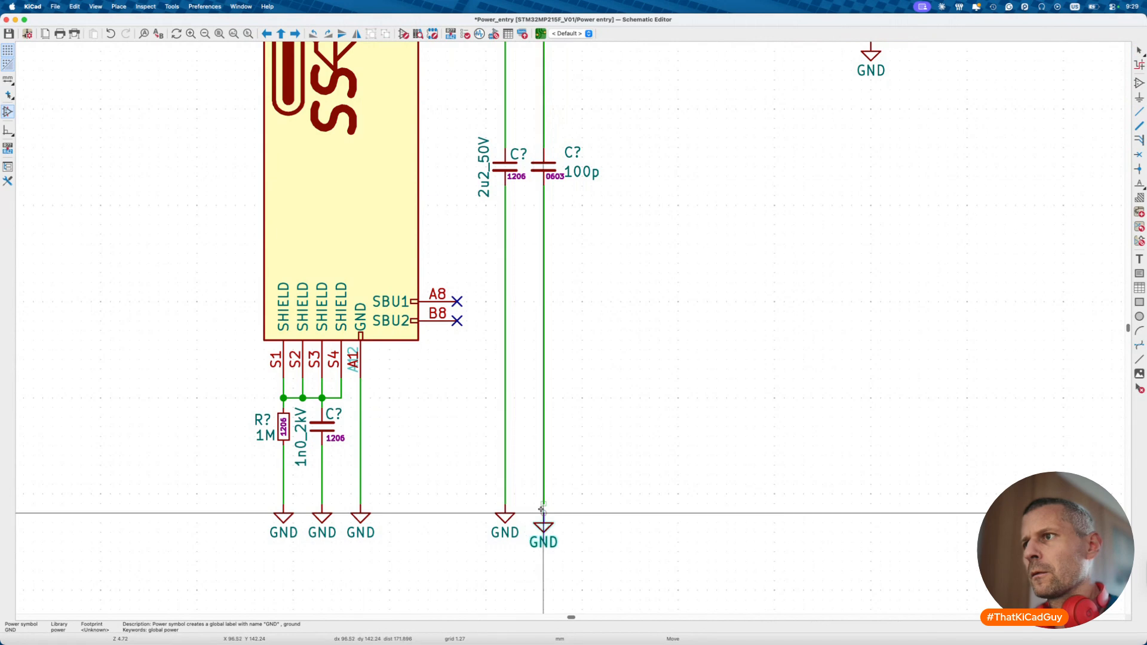
pyautogui.click(543, 513)
# - Browse ESD diodes like ESD9B5.0ST5G via a 'lesd' symbol search, placing nothing
pyautogui.scroll(-3, 530, 344)
pyautogui.rightClick(531, 345)
pyautogui.press('Escape')
pyautogui.press('a')
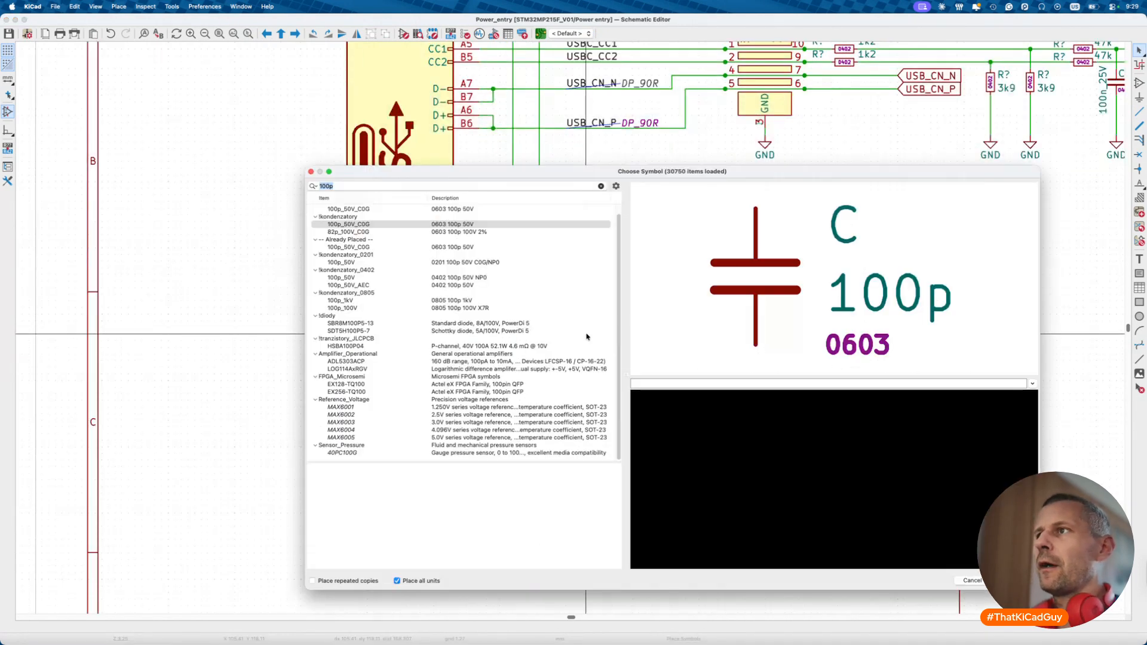
pyautogui.press('BackSpace')
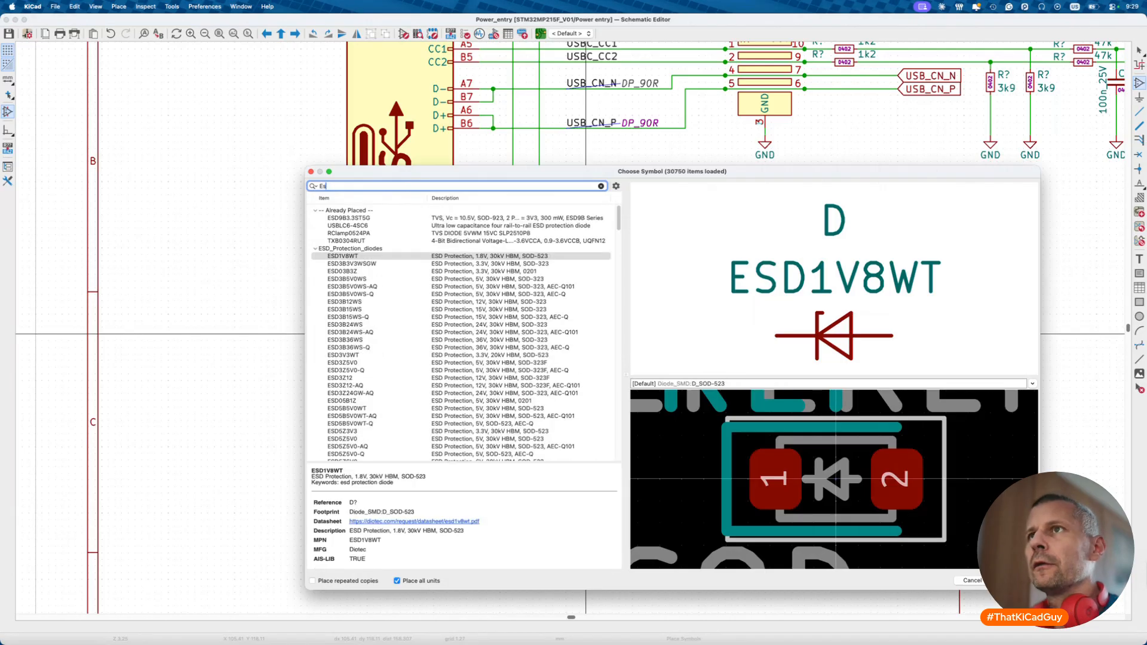
pyautogui.write('lesd')
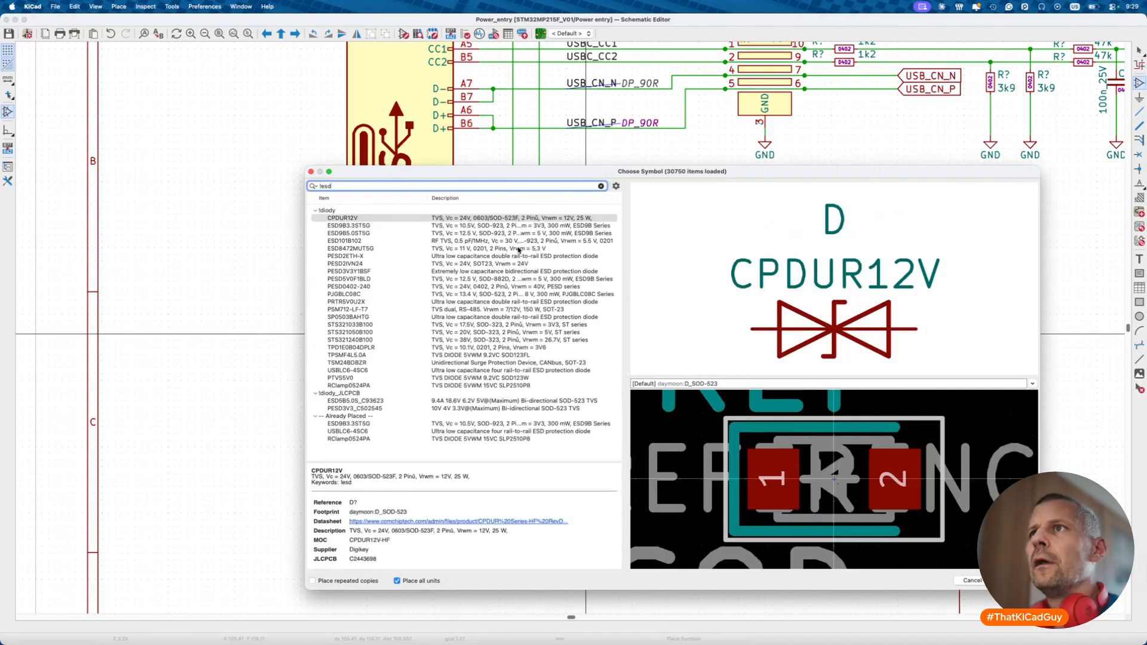
pyautogui.click(497, 234)
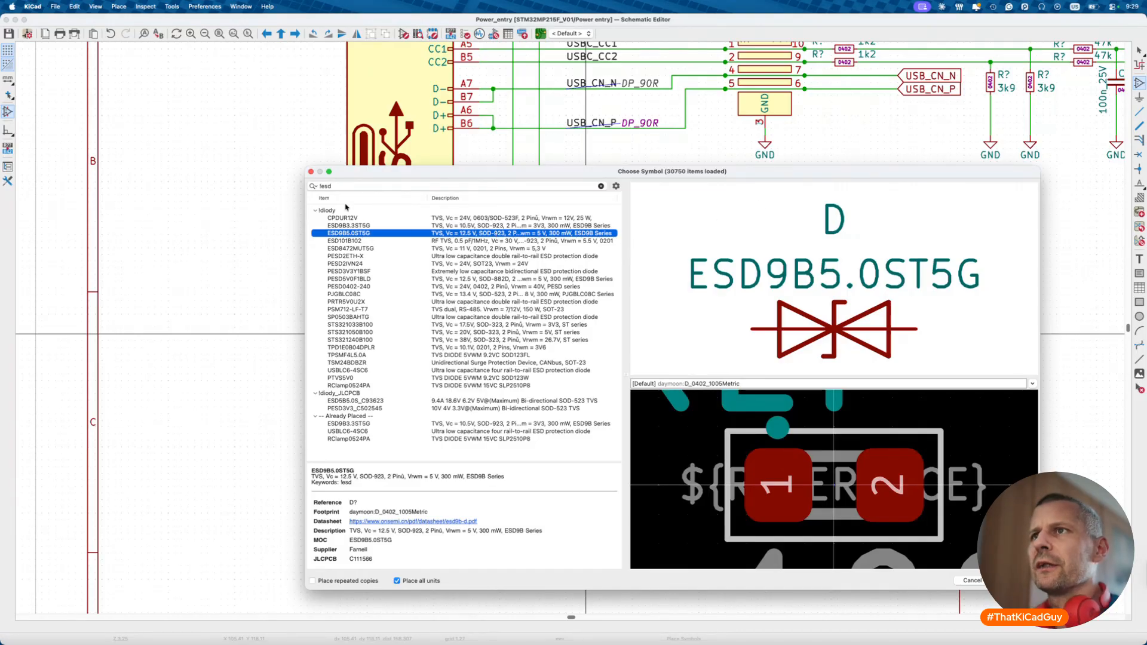
pyautogui.click(311, 171)
pyautogui.scroll(10, 314, 174)
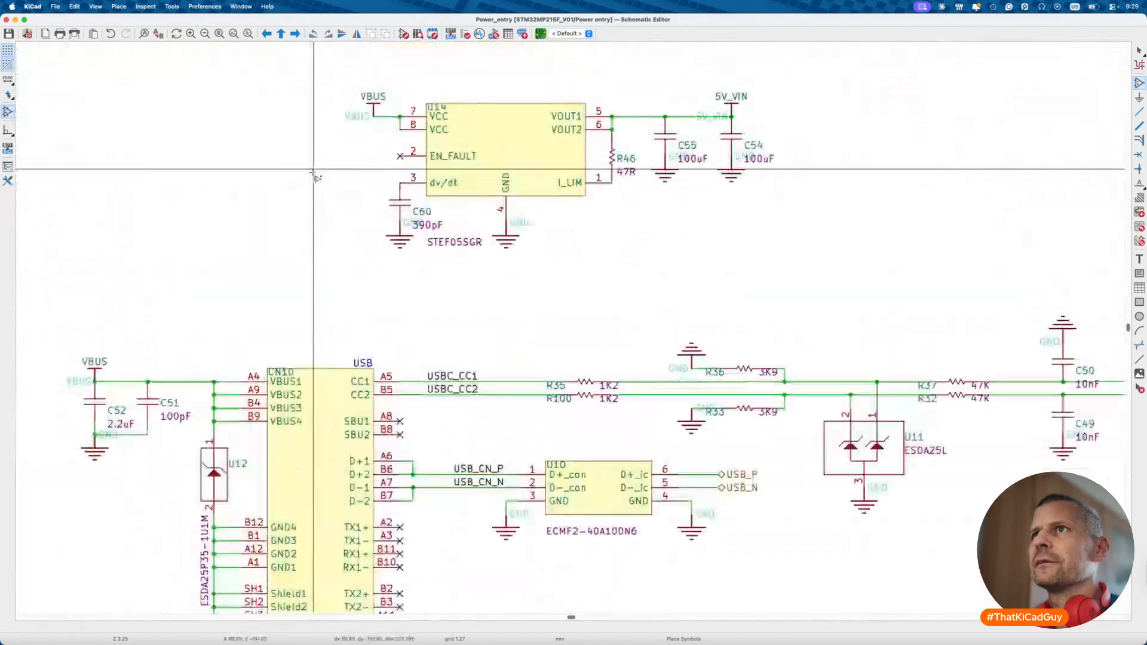
pyautogui.press('Escape')
# - Open U12's properties and copy its part number ESDA25P35-1U1M
pyautogui.click(205, 475)
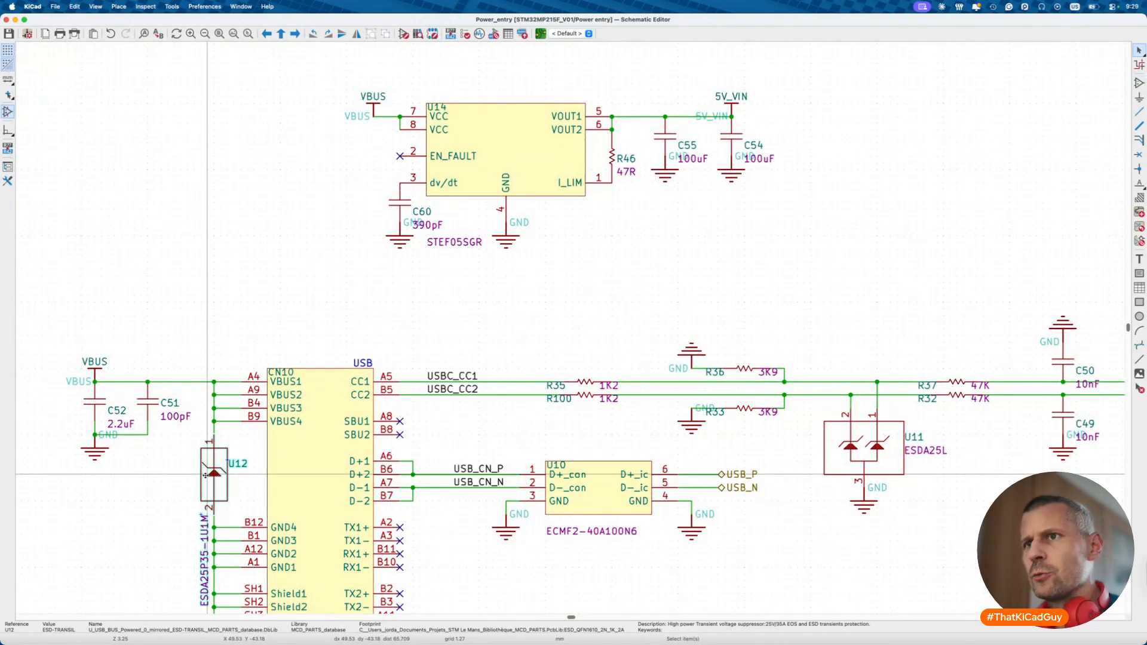
pyautogui.doubleClick(205, 475)
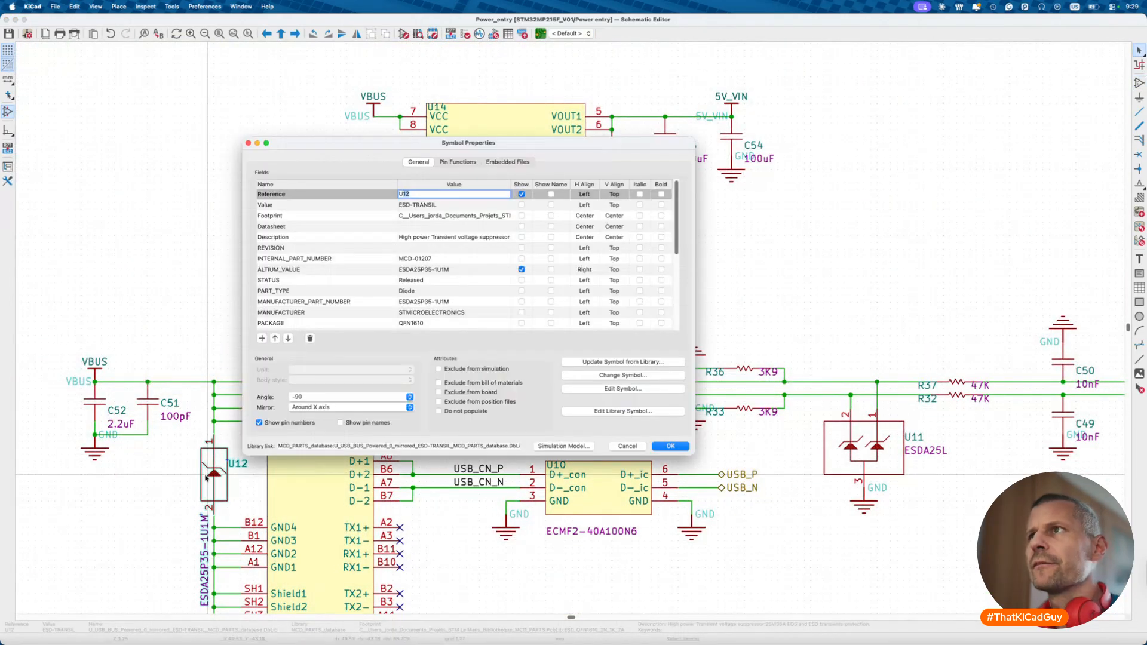
pyautogui.click(462, 238)
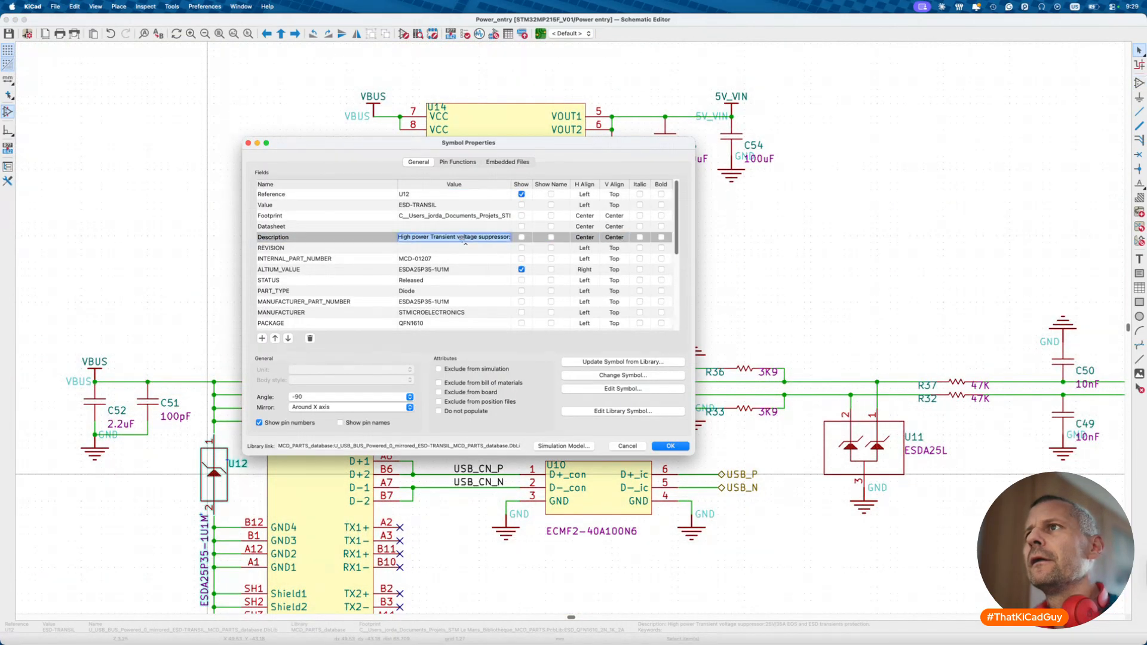
pyautogui.click(453, 270)
pyautogui.press('super+c')
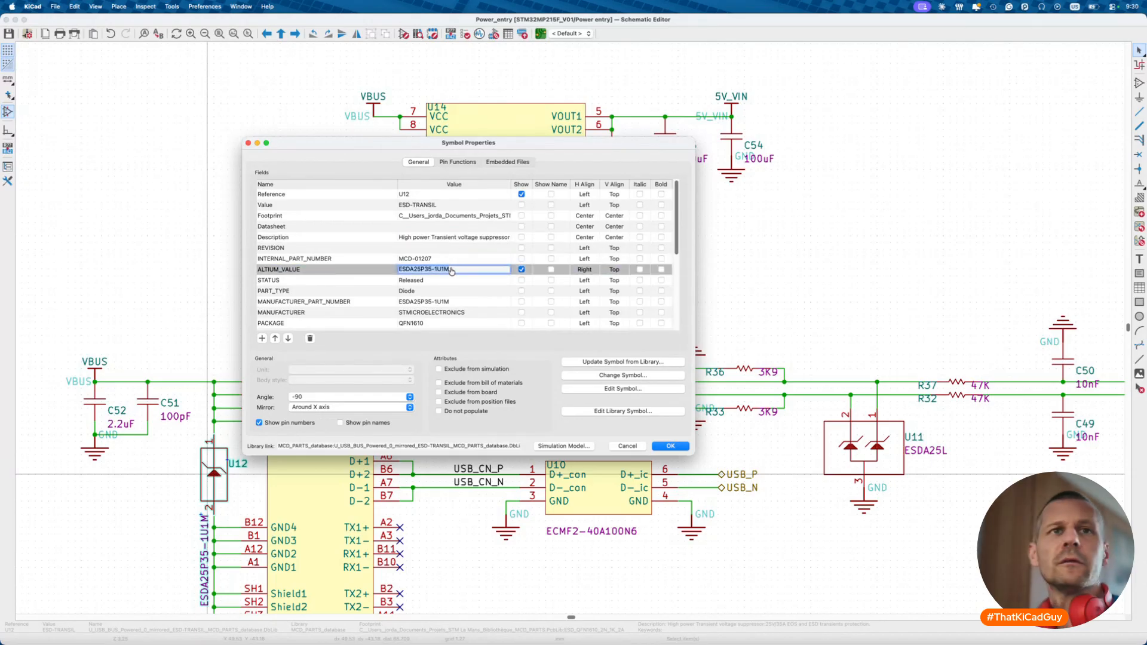
pyautogui.press('super+Tab')
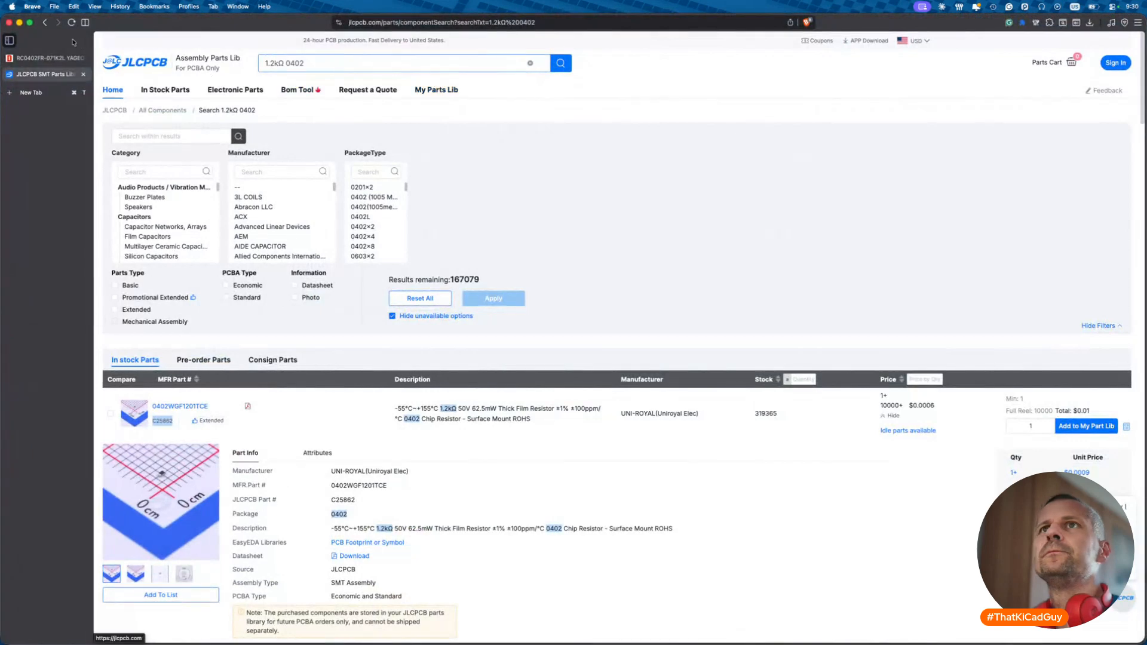
# - Search DigiKey for ESDA25P35-1U1M, note its 22V standoff voltage, and open its datasheet
pyautogui.click(49, 59)
pyautogui.tripleClick(461, 54)
pyautogui.press('super+v')
pyautogui.press('Return')
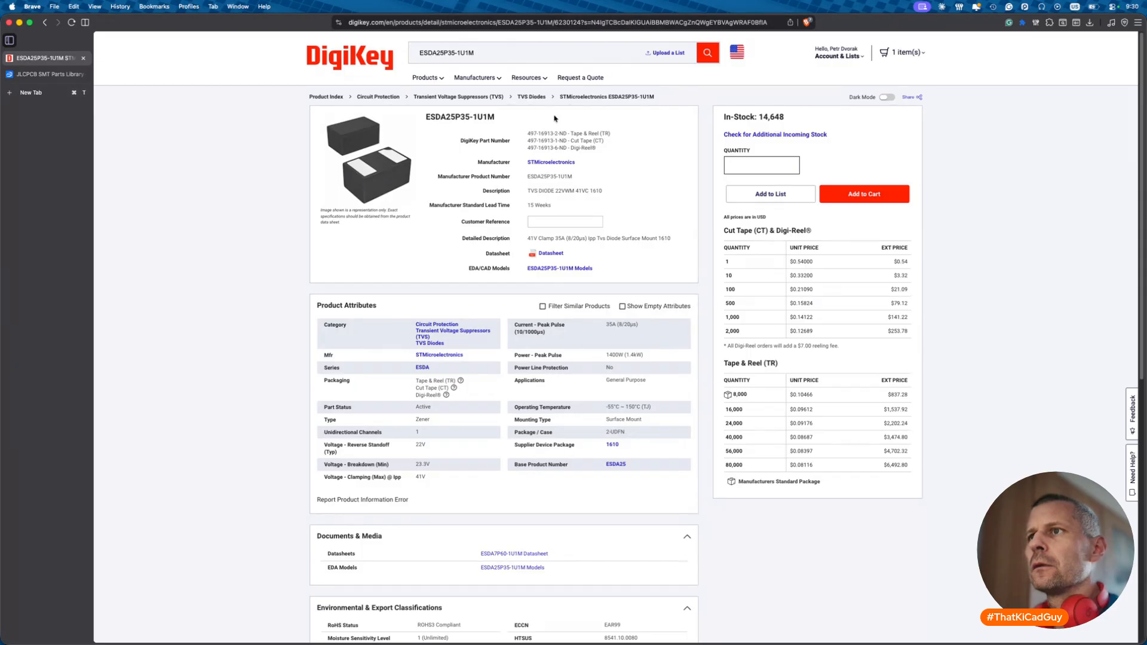
pyautogui.moveTo(416, 445); pyautogui.dragTo(435, 448)
pyautogui.click(551, 253)
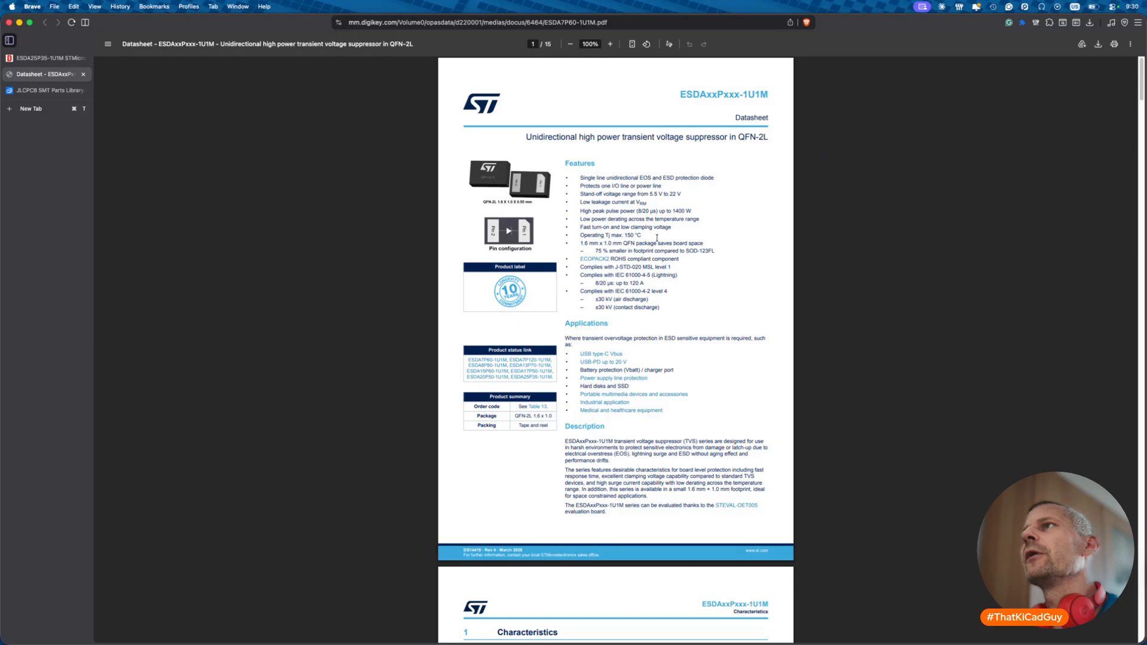
# - Locate the 24.6 V typical breakdown voltage in the ESDA25P35-1U1M datasheet's Table 2
pyautogui.click(60, 58)
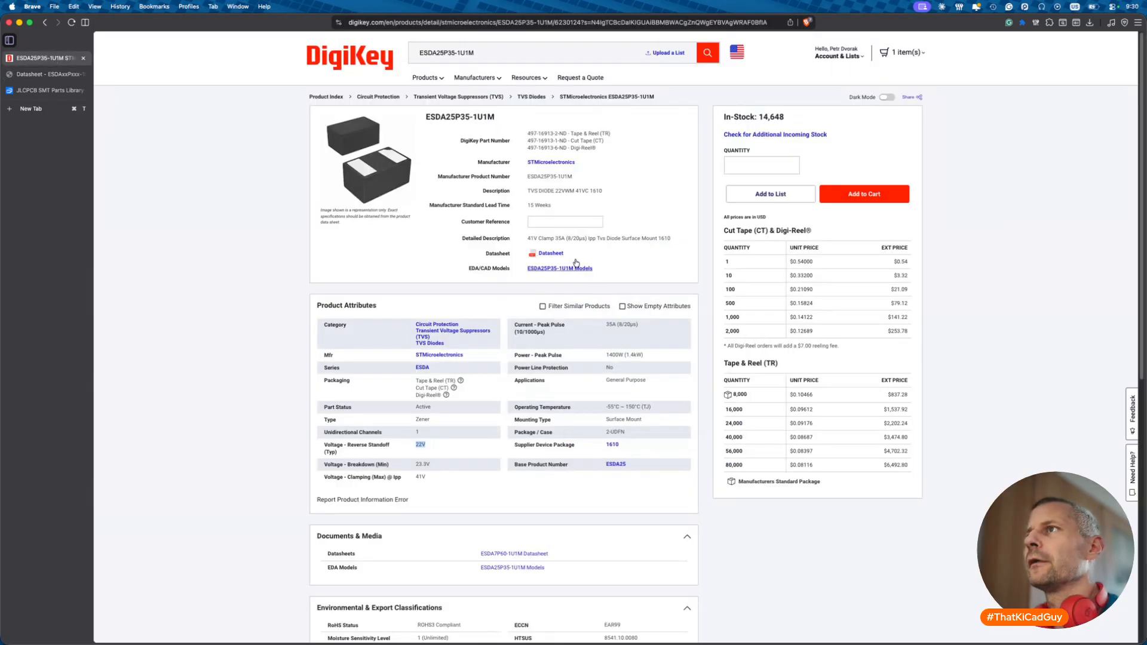
pyautogui.click(45, 76)
pyautogui.scroll(-6, 512, 384)
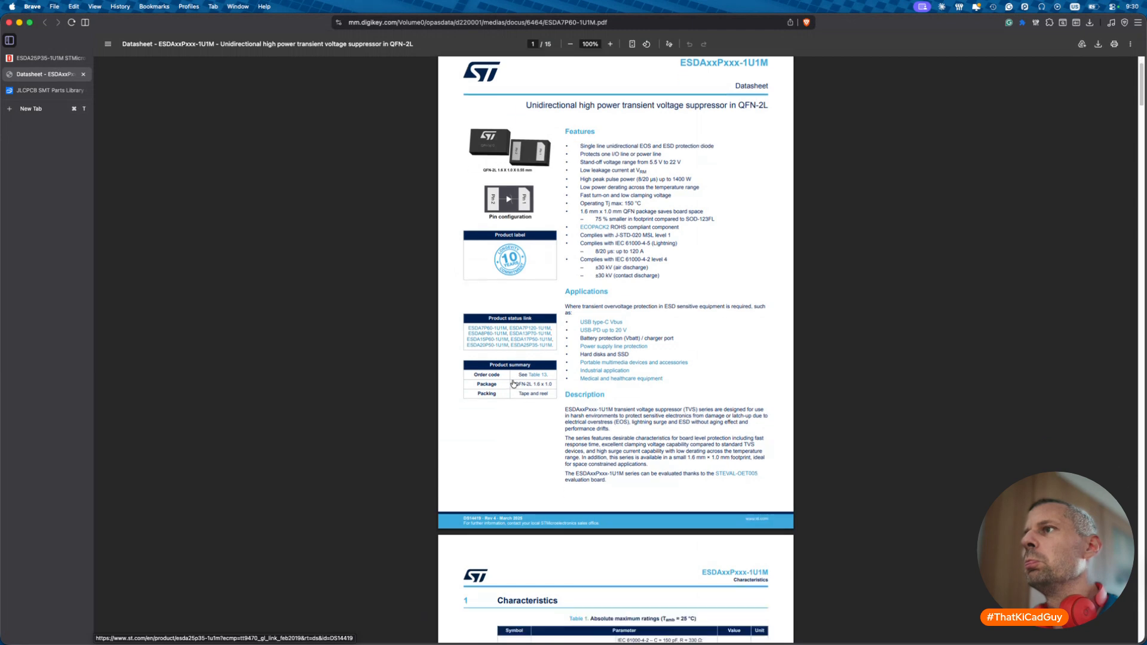
pyautogui.scroll(-3, 513, 383)
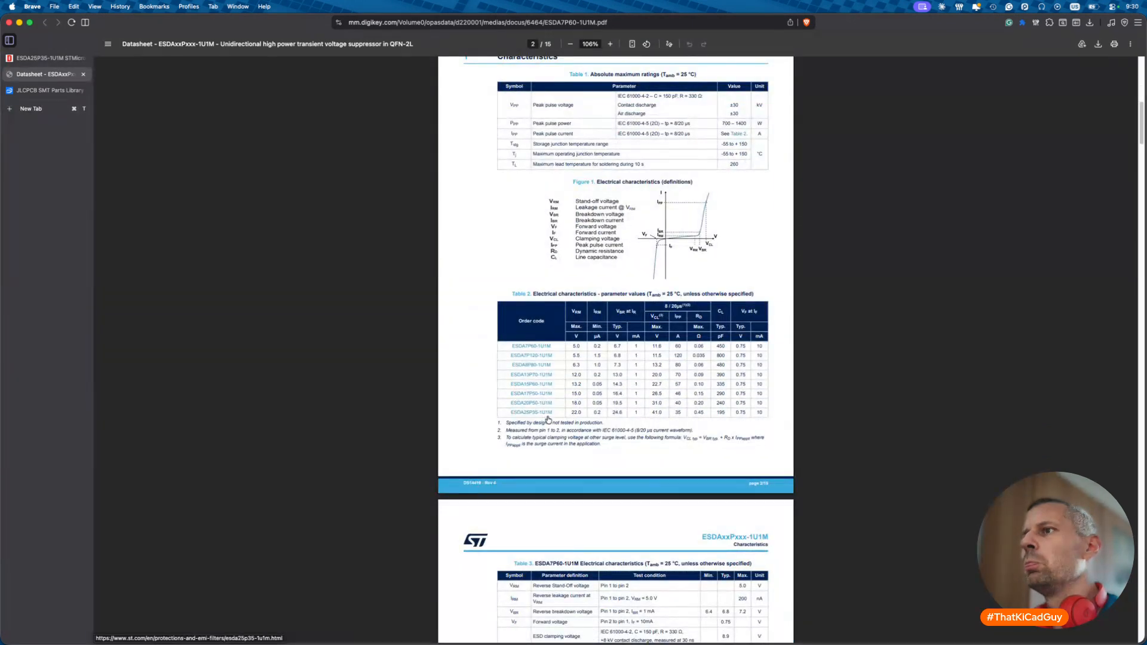
pyautogui.keyDown('ctrl'); pyautogui.scroll(5, 548, 420); pyautogui.keyUp('ctrl')
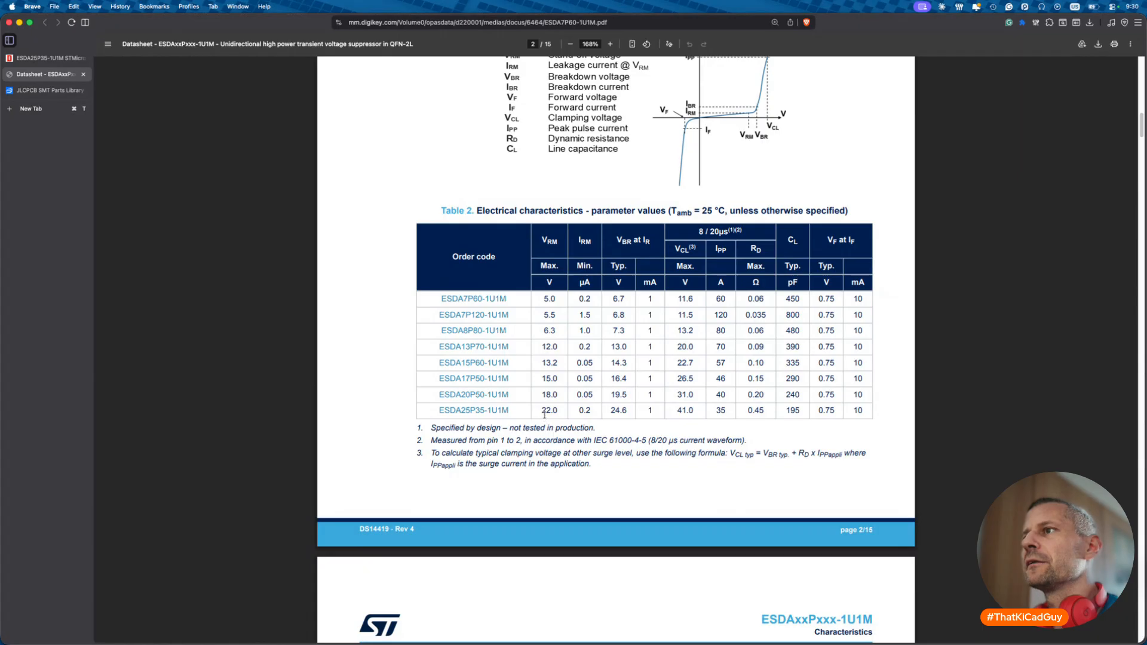
pyautogui.doubleClick(611, 411)
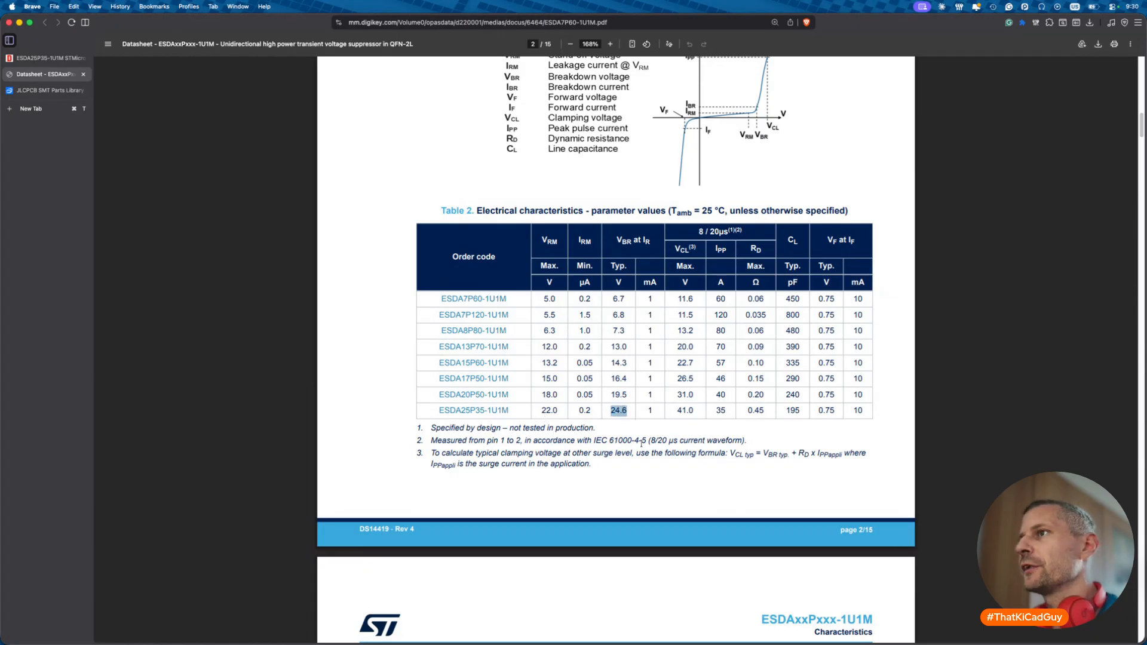
pyautogui.scroll(3, 642, 443)
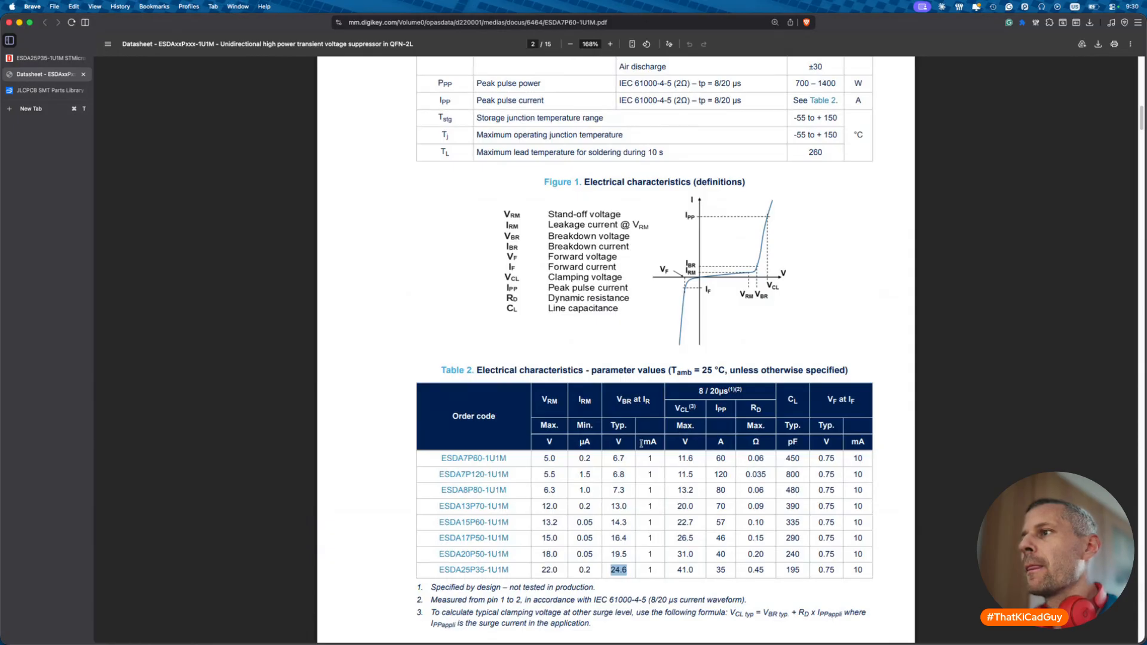
# - Return to KiCad and close U12's properties without changes
pyautogui.press('super+Tab')
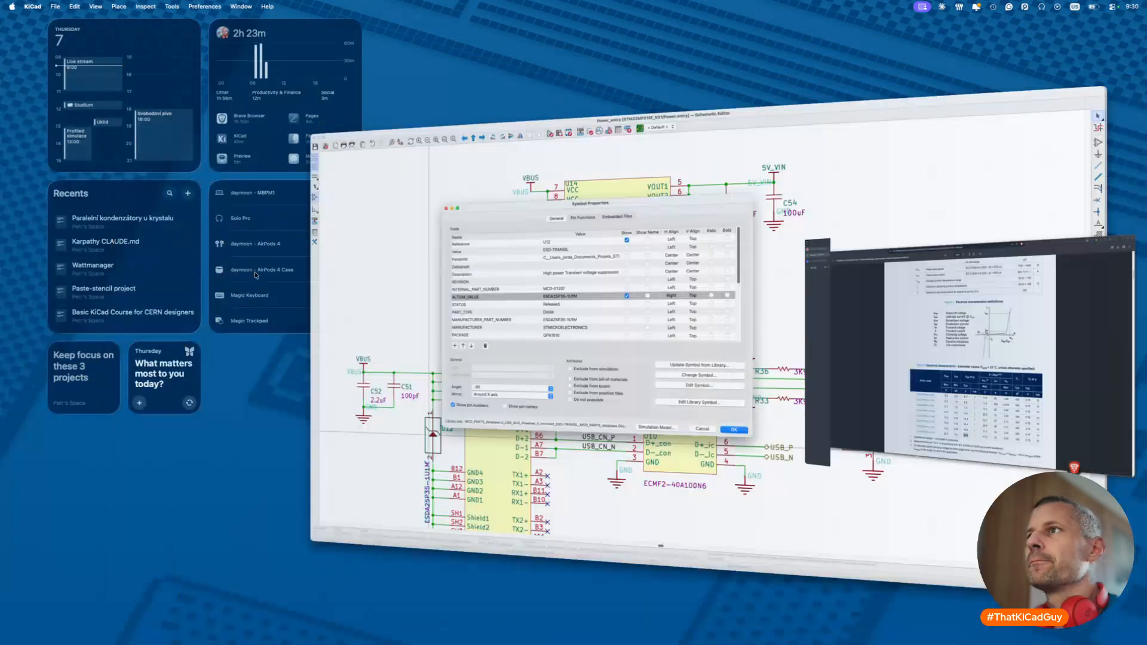
pyautogui.scroll(-4, 425, 325)
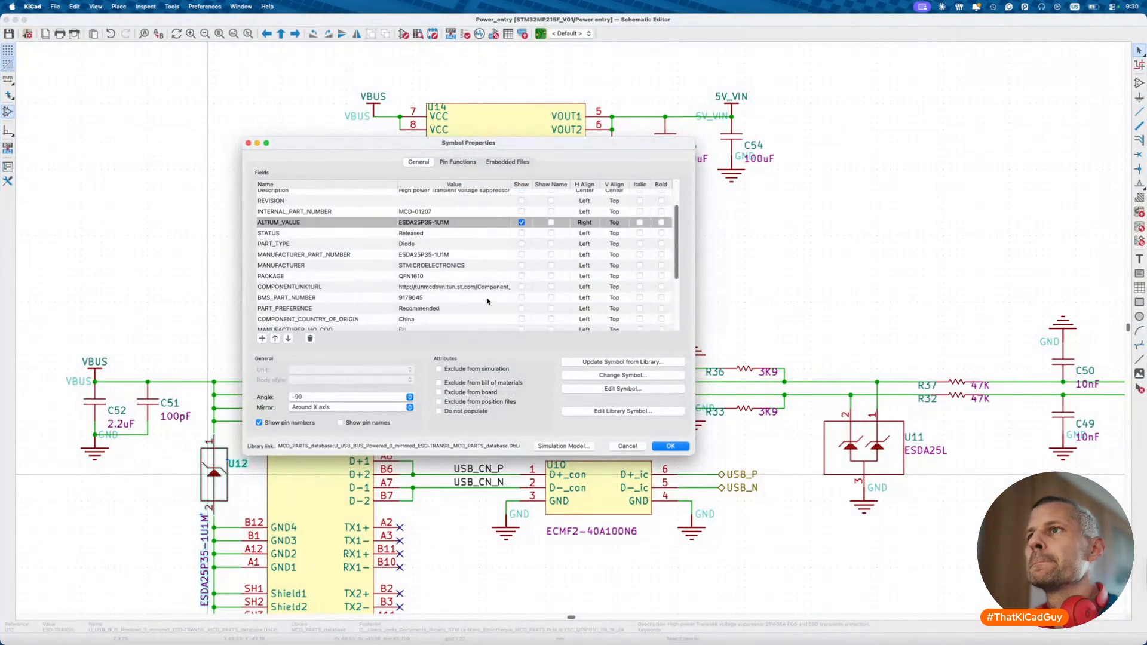
pyautogui.click(627, 445)
# - Review capacitors C52 and C51 properties unchanged, then save the schematic
pyautogui.scroll(-2, 496, 347)
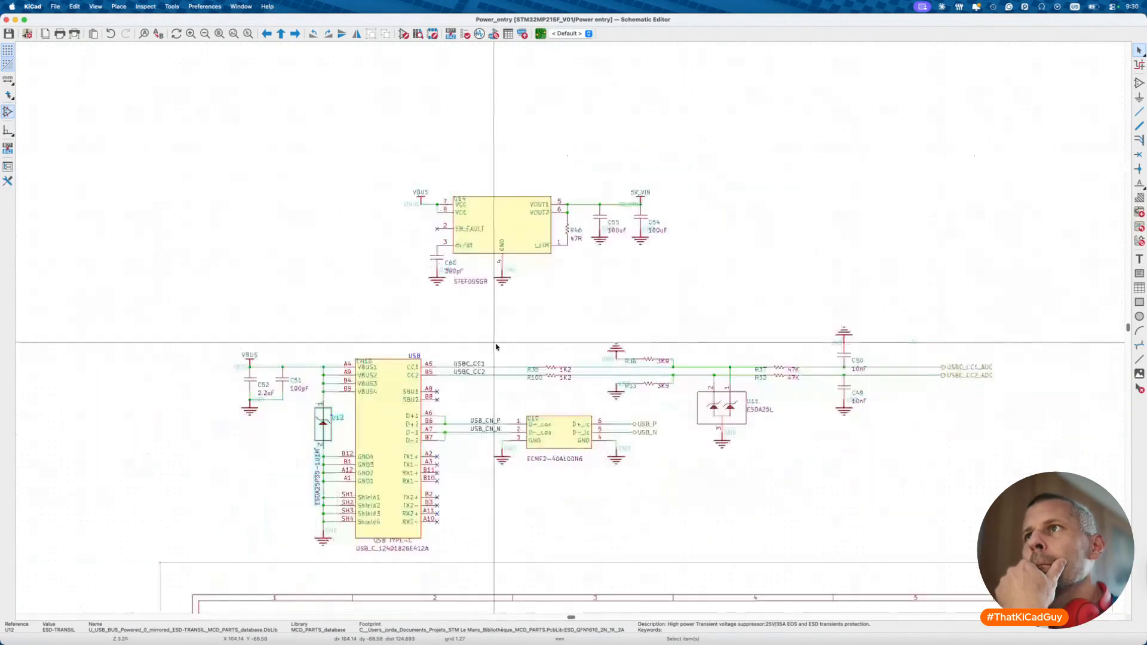
pyautogui.scroll(-2, 496, 347)
pyautogui.hscroll(-2, 496, 347)
pyautogui.click(288, 441)
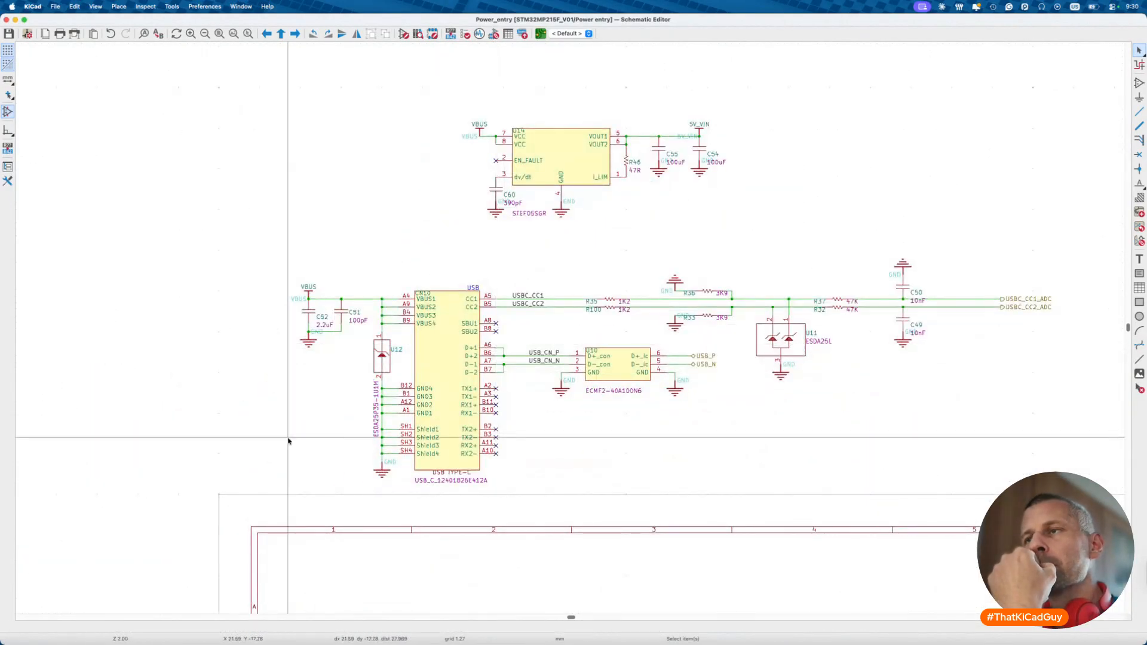
pyautogui.click(308, 314)
pyautogui.doubleClick(308, 311)
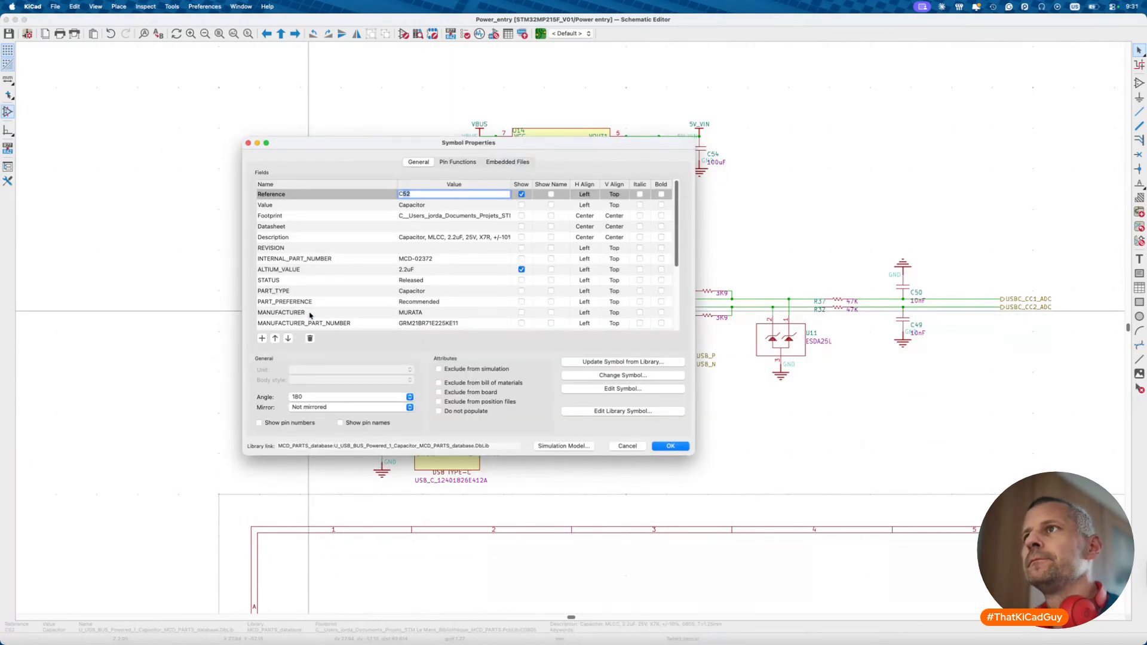
pyautogui.press('Escape')
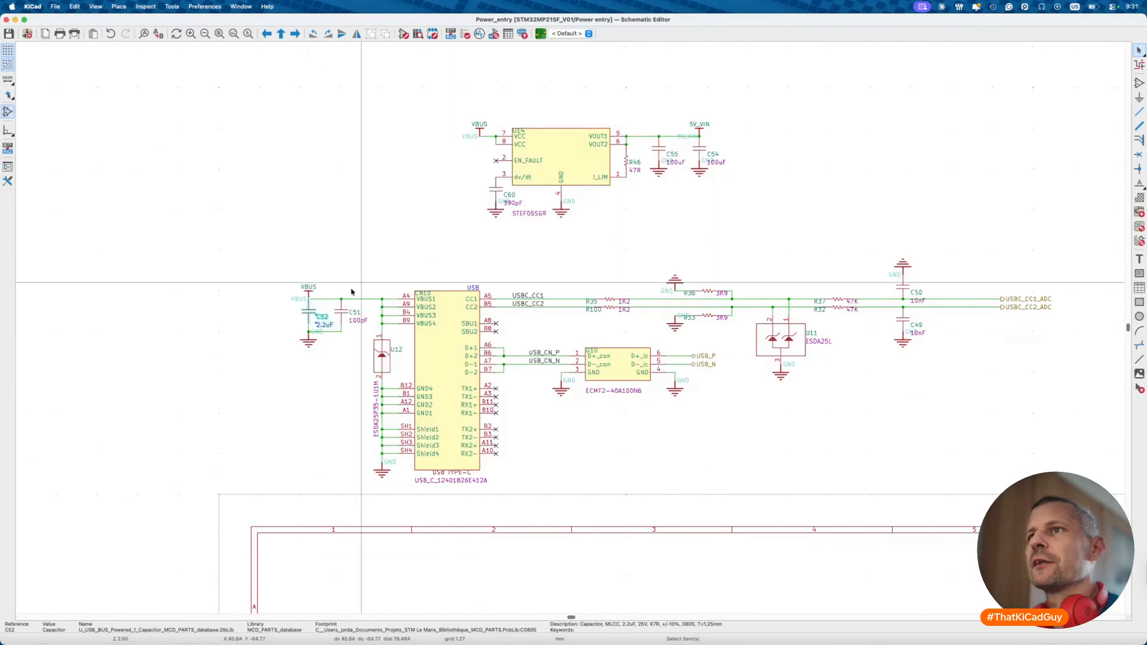
pyautogui.doubleClick(346, 312)
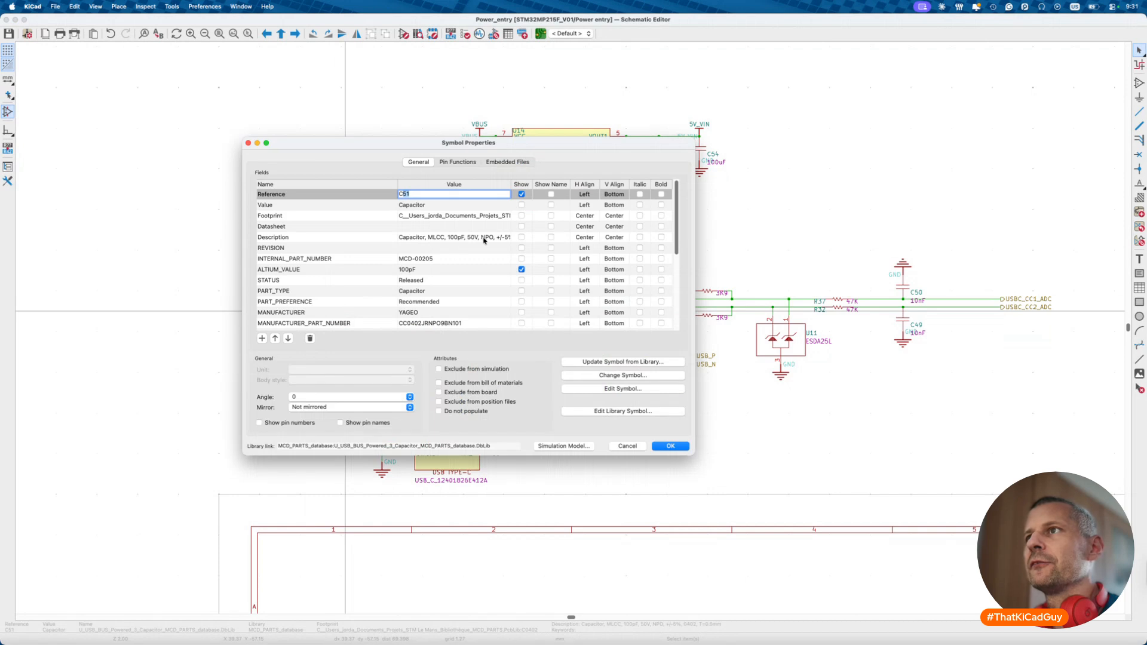
pyautogui.press('Escape')
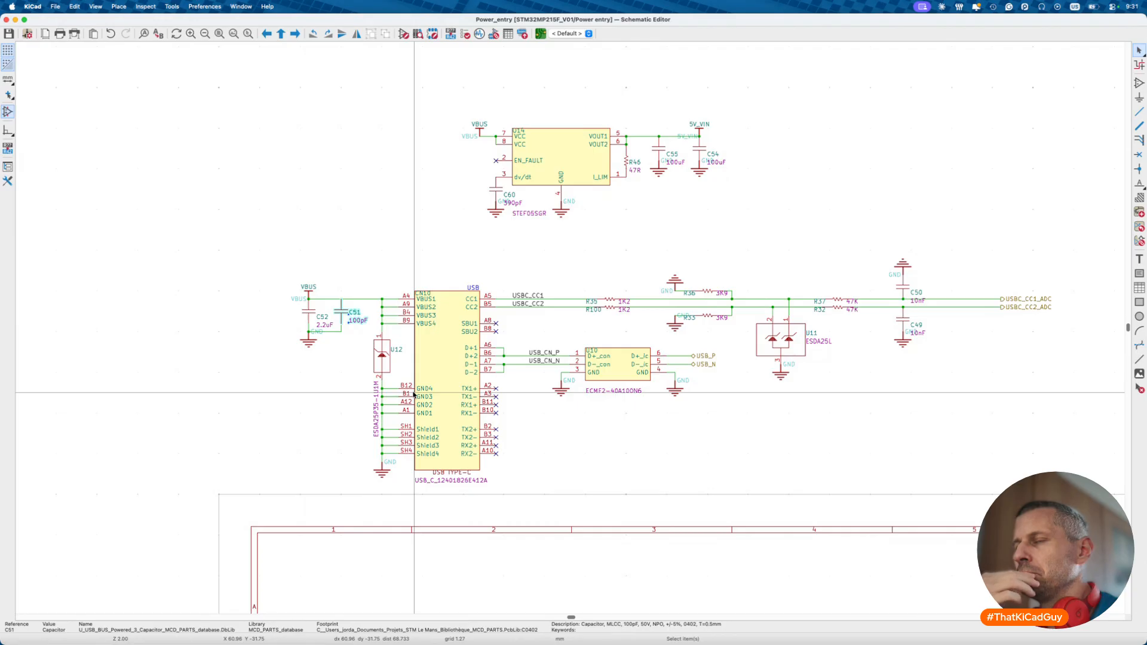
pyautogui.press('super+s')
# - Find PESD0402-240 via an 'esd' library search and launch its Littelfuse datasheet link
pyautogui.click(403, 34)
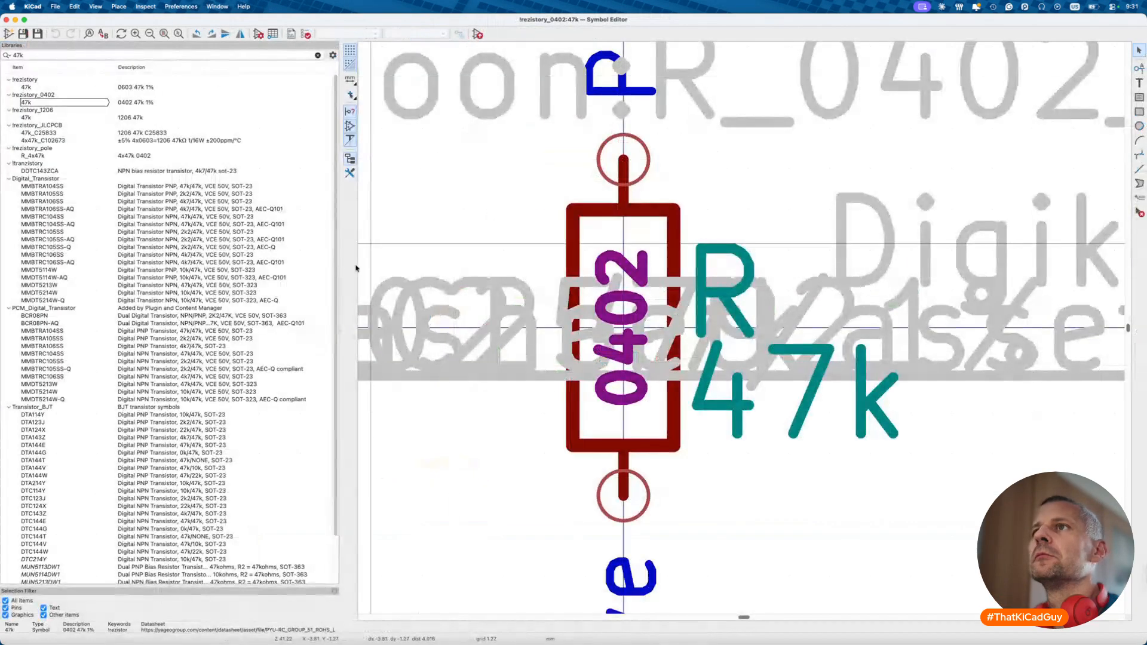
pyautogui.click(138, 52)
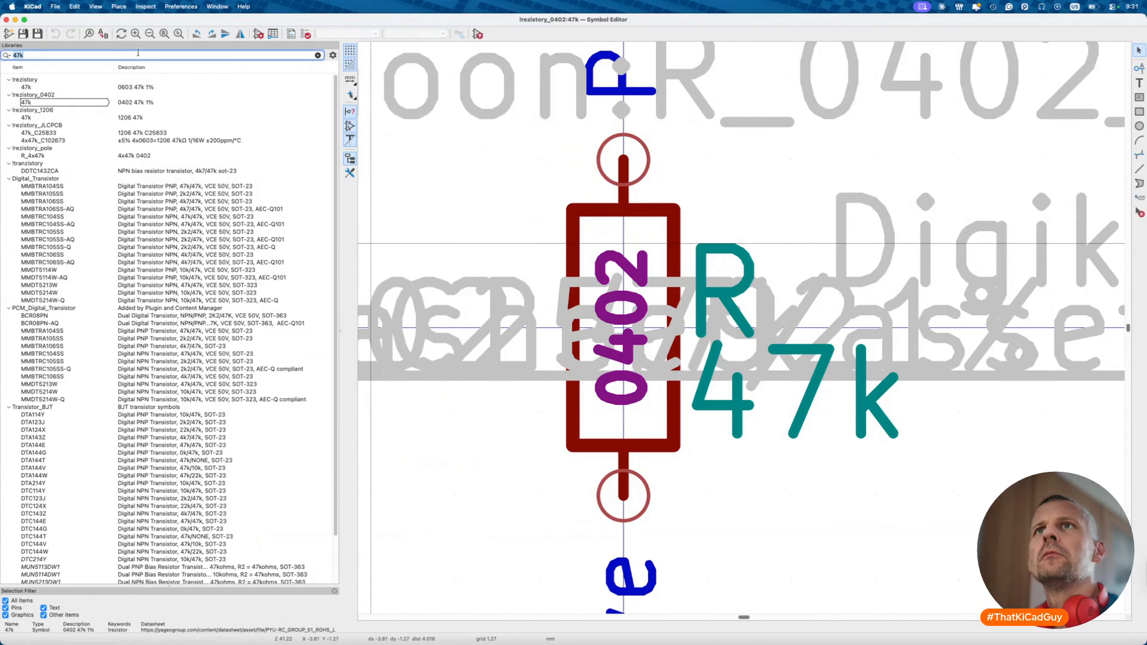
pyautogui.write('ae')
pyautogui.write('sd')
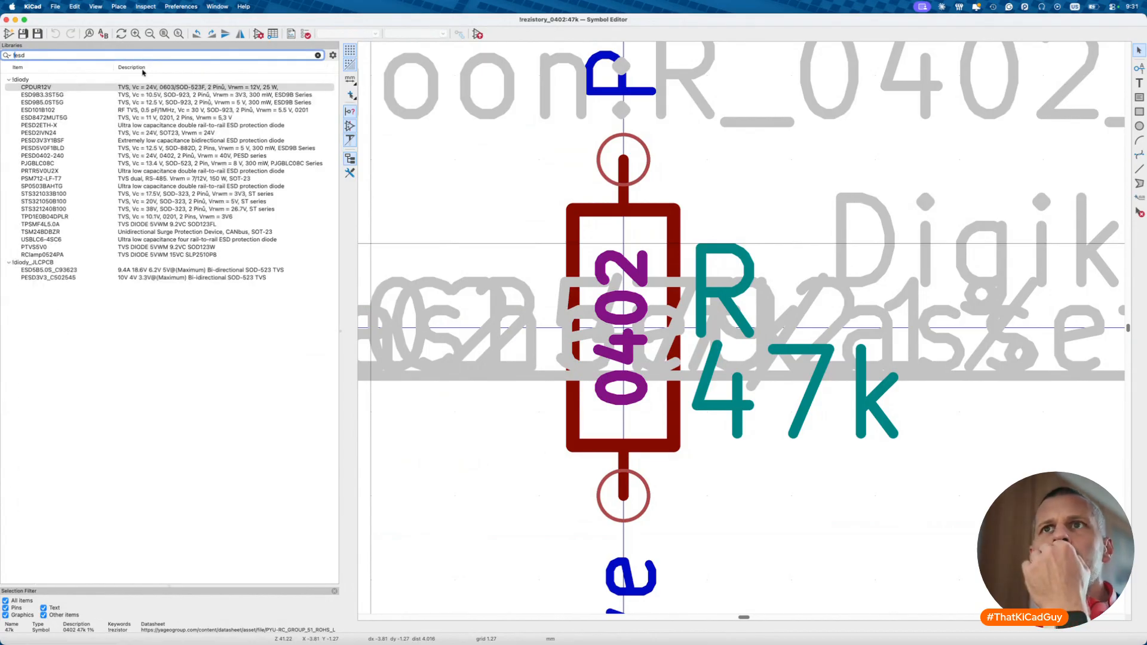
pyautogui.click(69, 157)
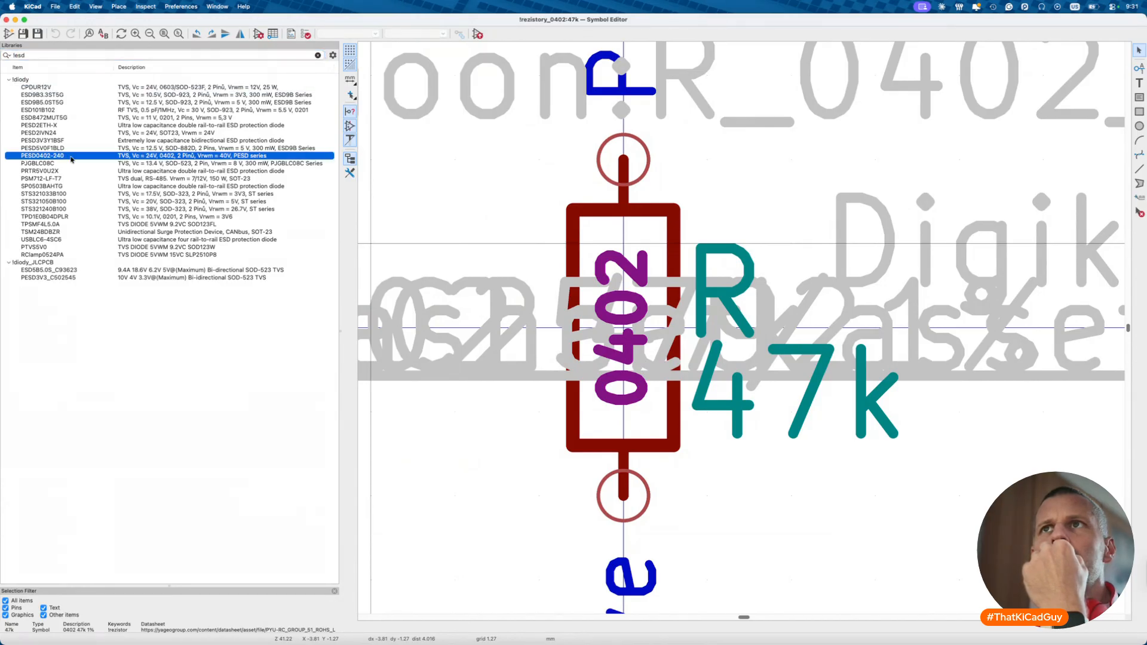
pyautogui.doubleClick(71, 159)
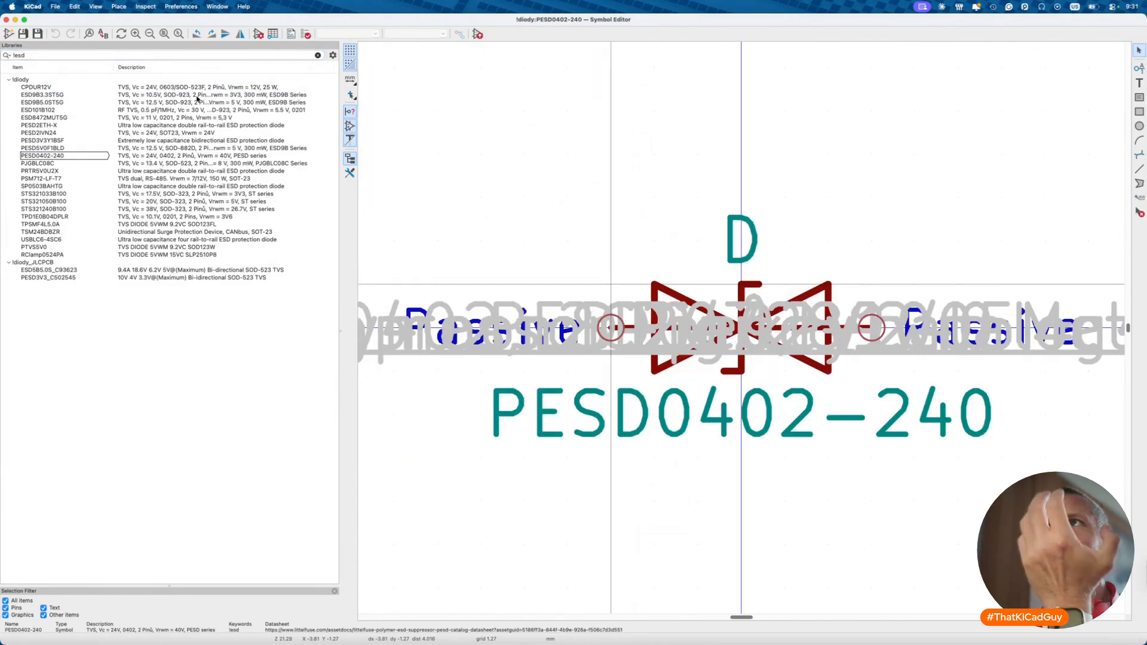
pyautogui.click(258, 34)
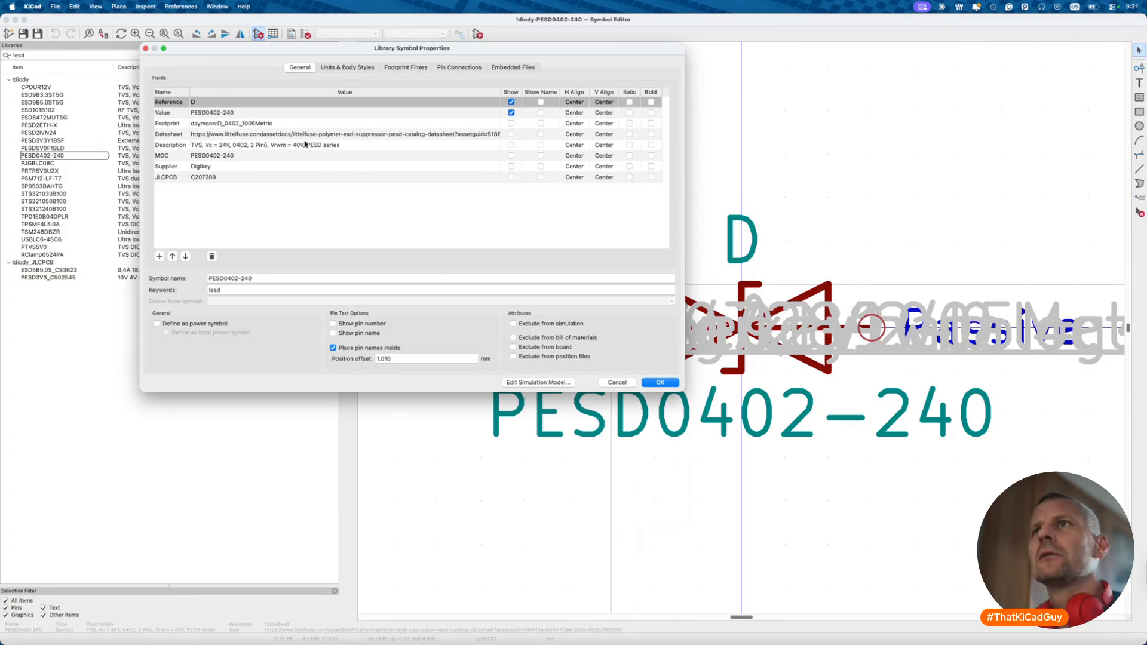
pyautogui.click(312, 133)
pyautogui.click(496, 133)
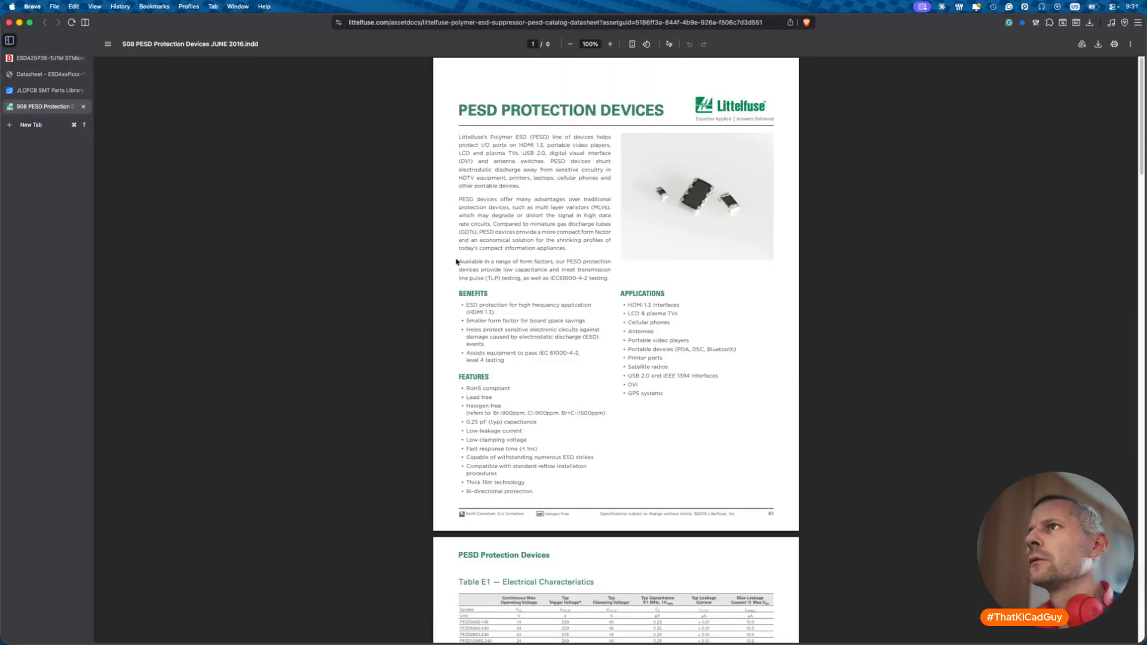
# - Highlight PESD0402-240's 24 V operating and 40 V clamping voltages in Table E1
pyautogui.scroll(-5, 505, 305)
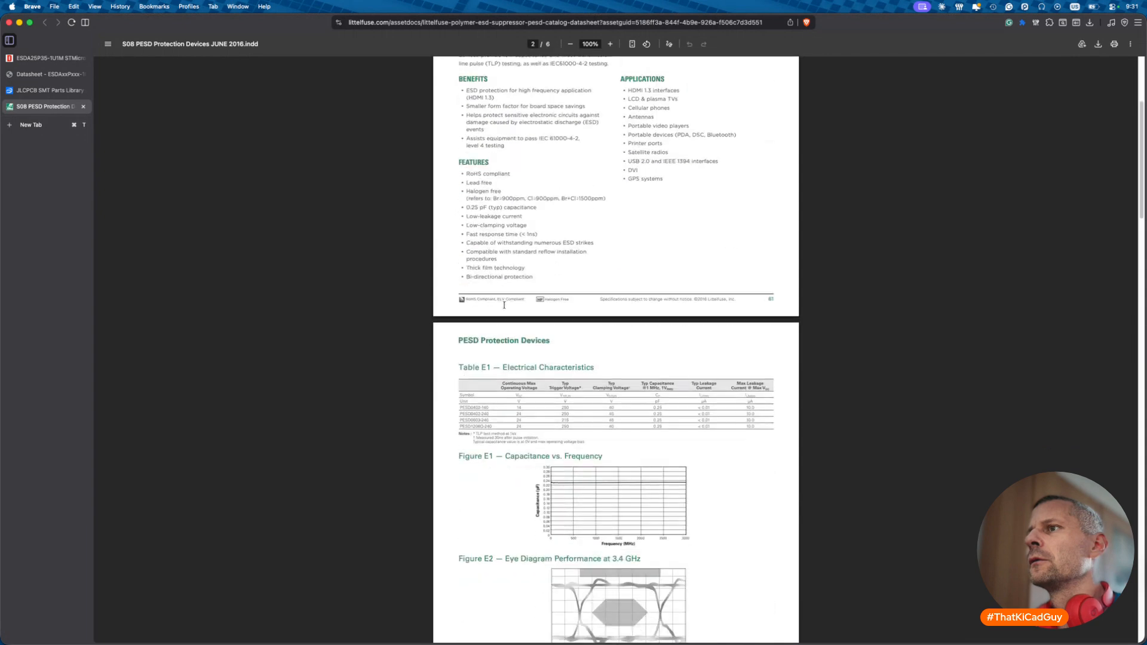
pyautogui.keyDown('ctrl'); pyautogui.scroll(3, 481, 468); pyautogui.keyUp('ctrl')
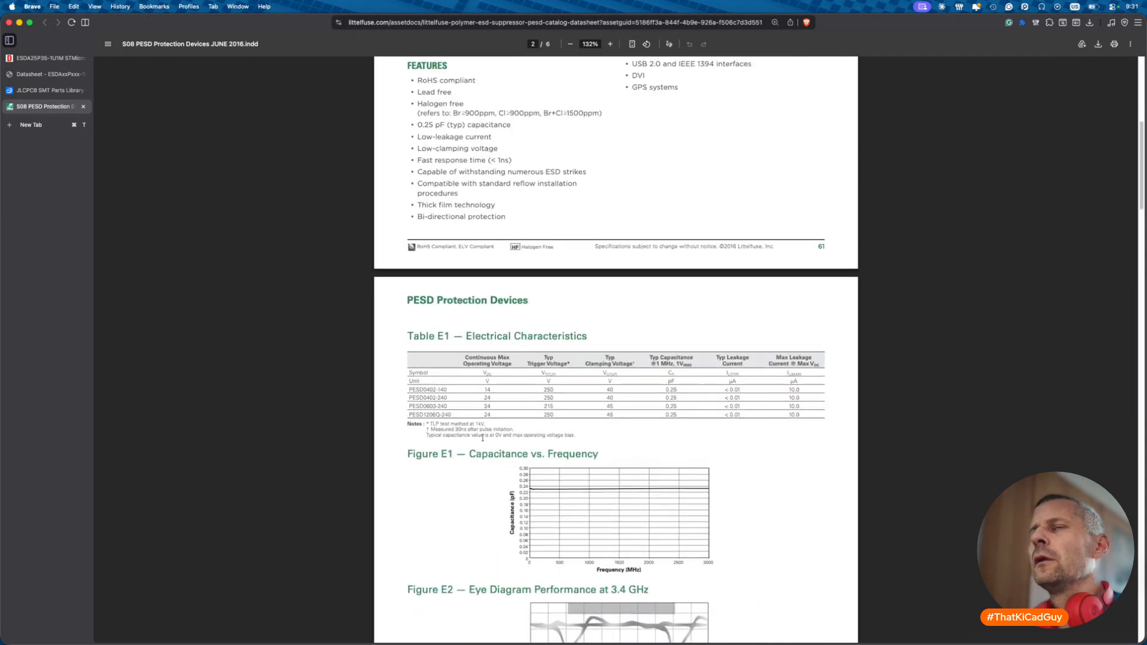
pyautogui.press('super+Tab')
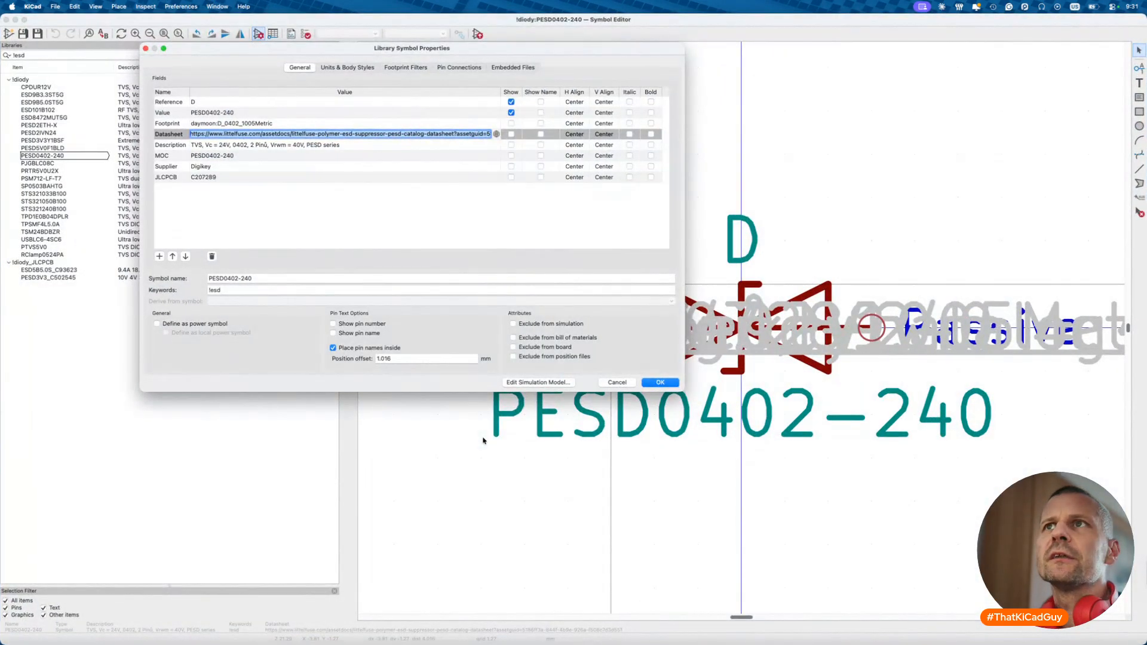
pyautogui.press('super+Tab')
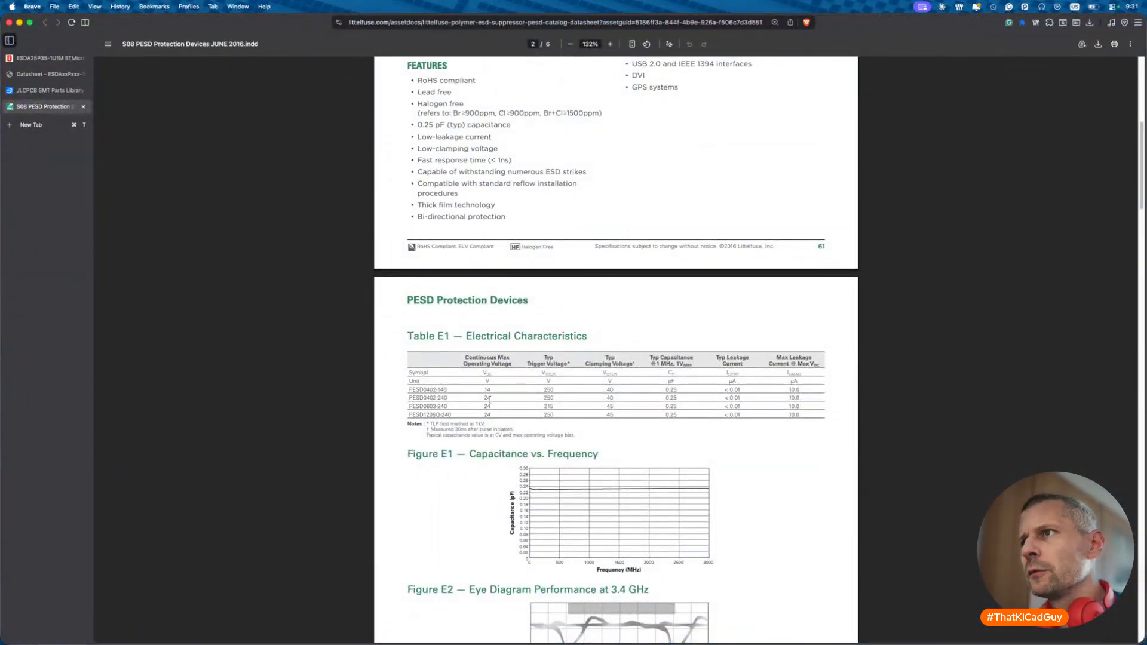
pyautogui.moveTo(490, 399); pyautogui.dragTo(485, 400)
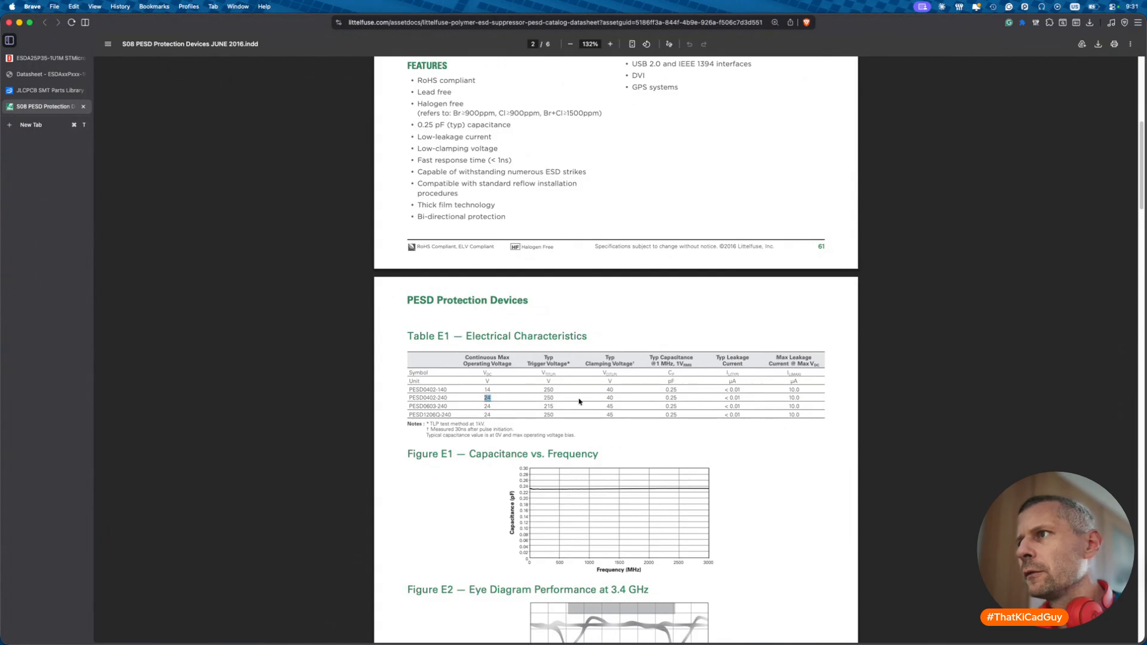
pyautogui.doubleClick(608, 398)
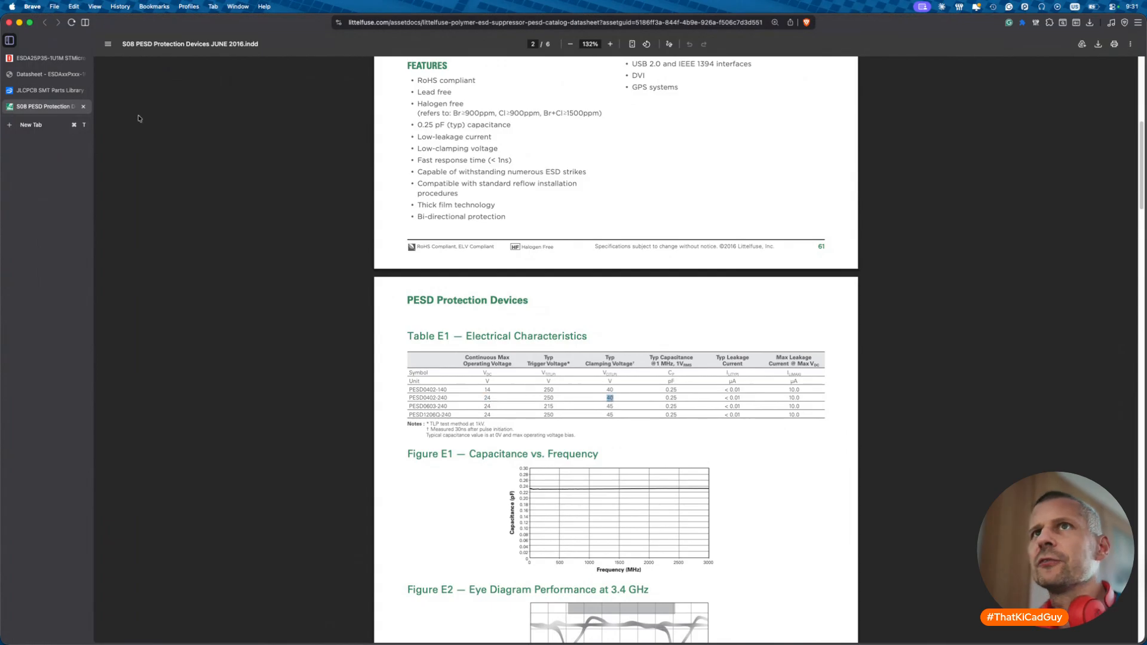
# - Compare against ESDA25P35's 41.0 V clamping, then confirm the KiCad symbol properties
pyautogui.click(45, 74)
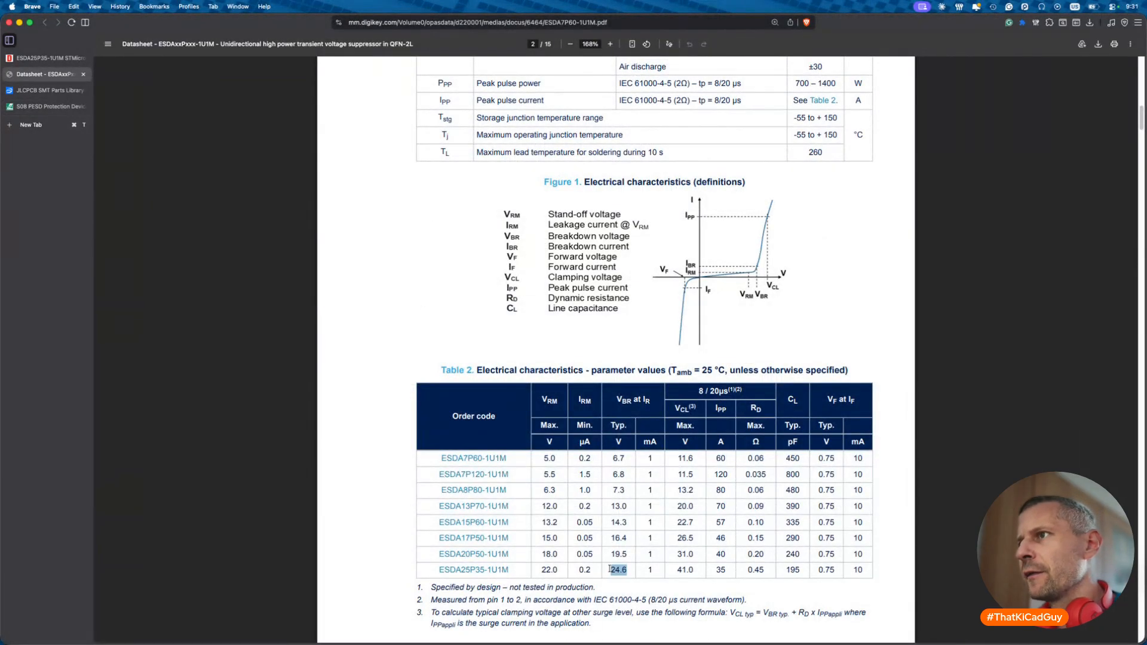
pyautogui.click(685, 576)
pyautogui.moveTo(679, 569); pyautogui.dragTo(694, 569)
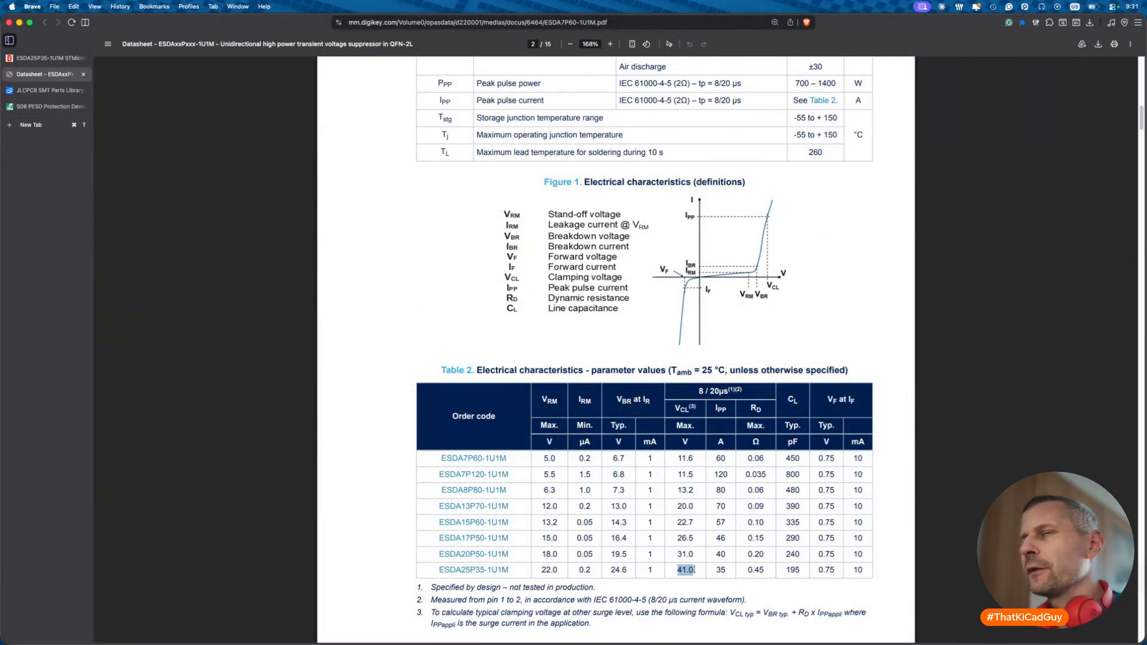
pyautogui.click(87, 110)
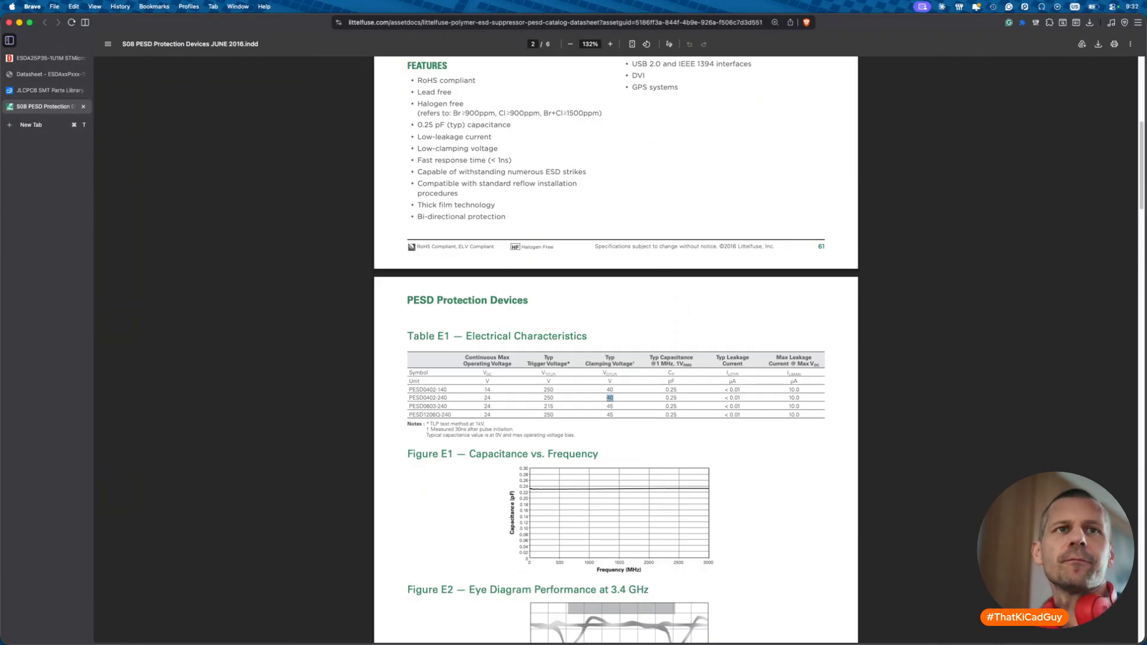
pyautogui.press('super+Tab')
pyautogui.click(660, 382)
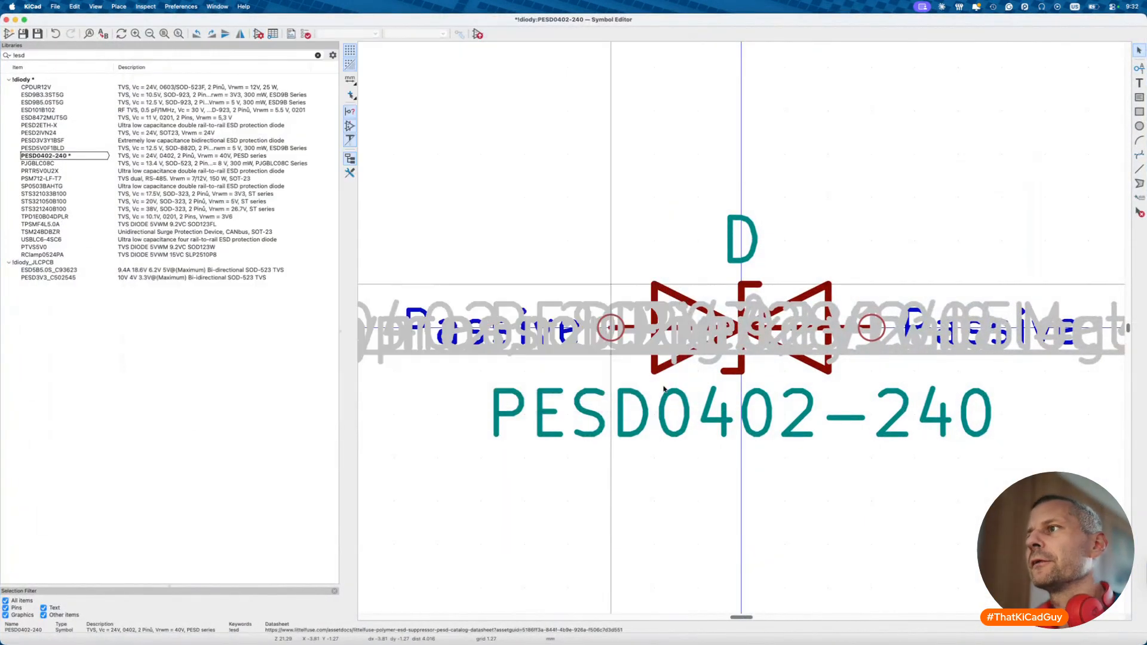
# - Place the PESD0402-240 ESD diode beside the USB-C input capacitors
pyautogui.click(478, 34)
pyautogui.scroll(-10, 428, 422)
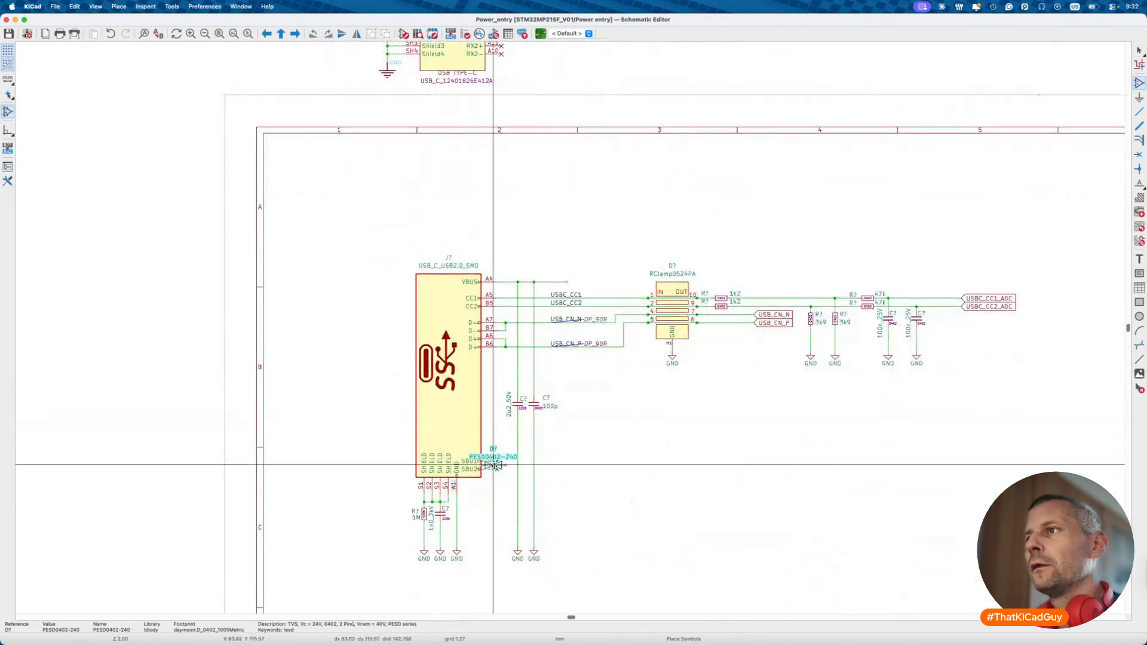
pyautogui.click(566, 404)
pyautogui.press('Escape')
# - Move the right-hand USB circuit block further to the right
pyautogui.scroll(3, 574, 428)
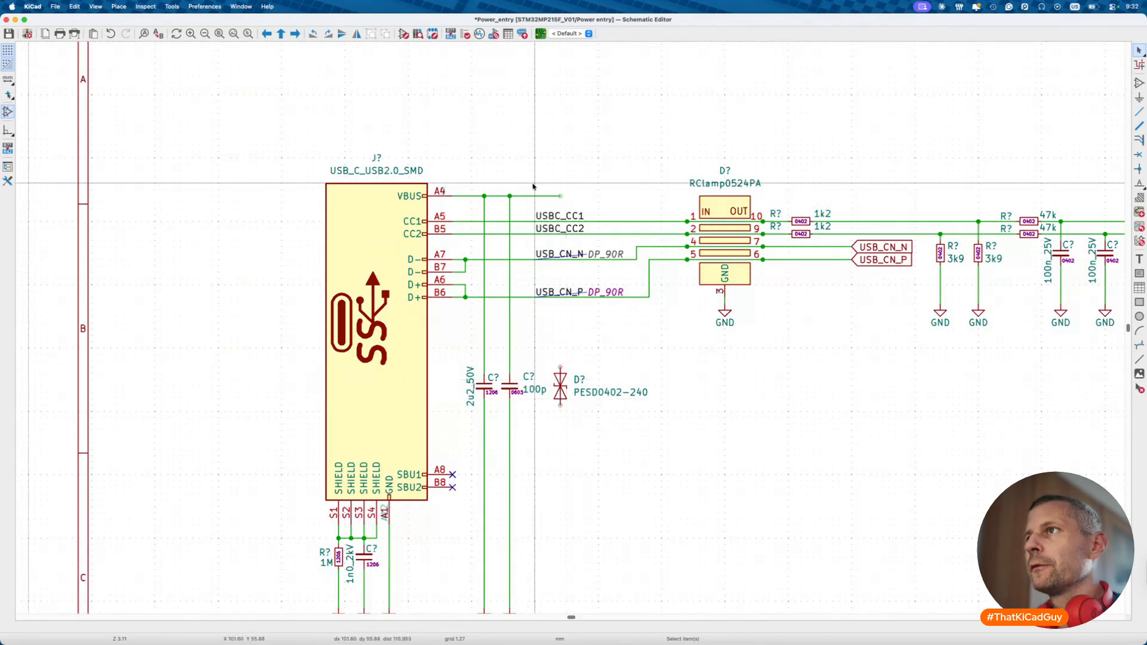
pyautogui.scroll(-6, 533, 208)
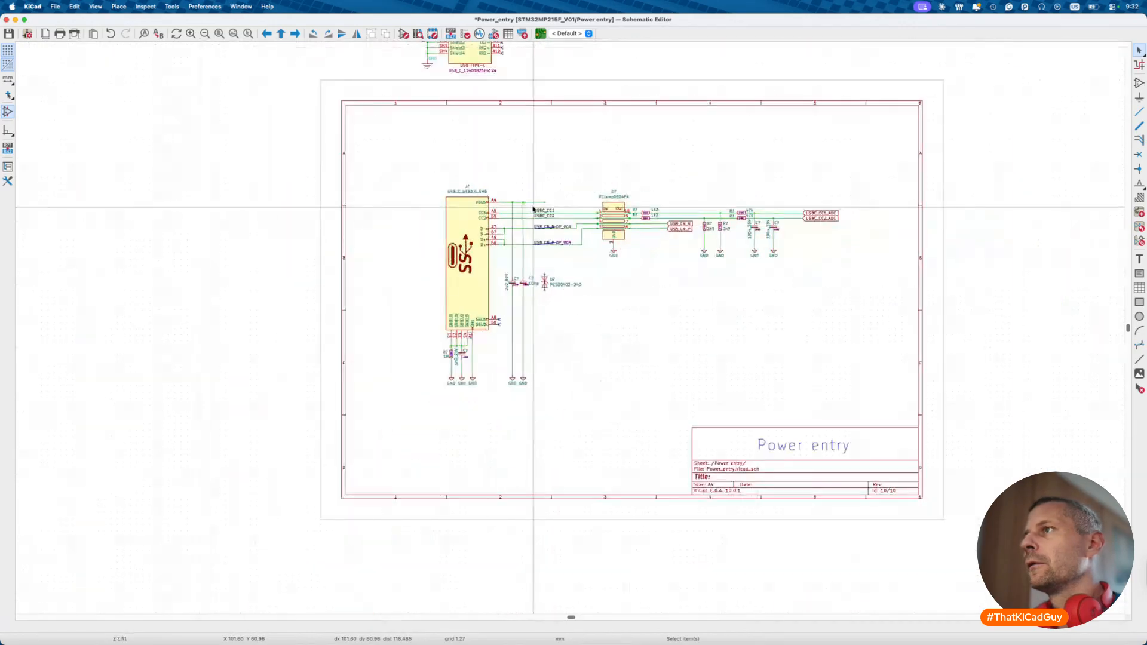
pyautogui.moveTo(571, 169); pyautogui.dragTo(880, 298)
pyautogui.press('g')
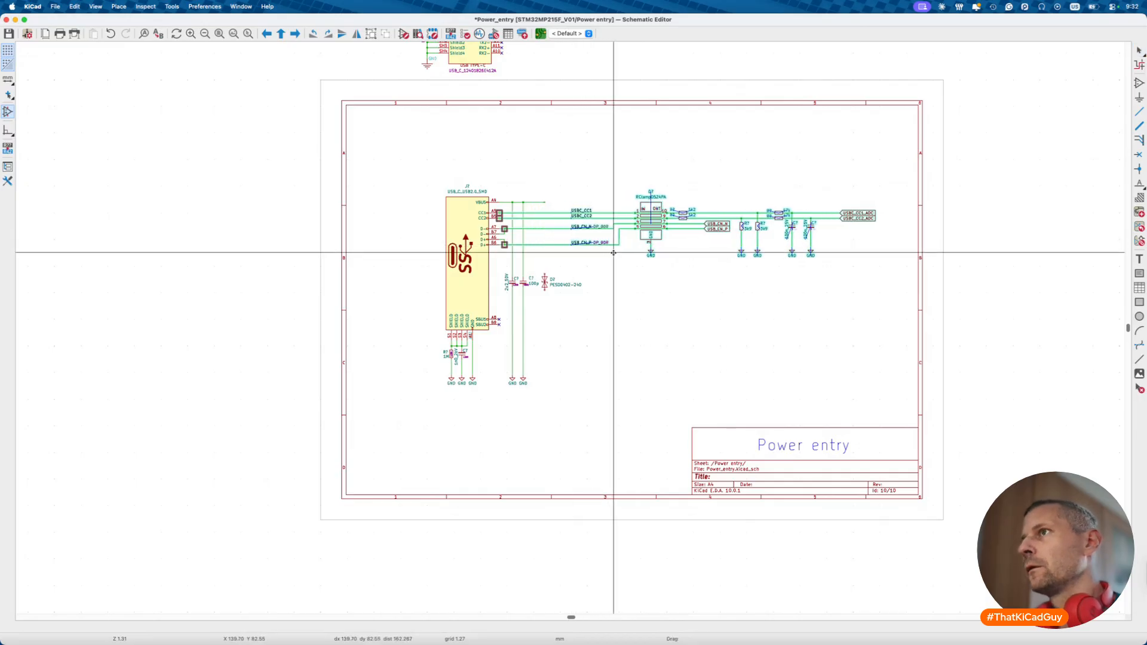
pyautogui.click(630, 250)
# - Wire the diode's top pin up to VBUS and run a lead down from its bottom pin
pyautogui.scroll(3, 581, 250)
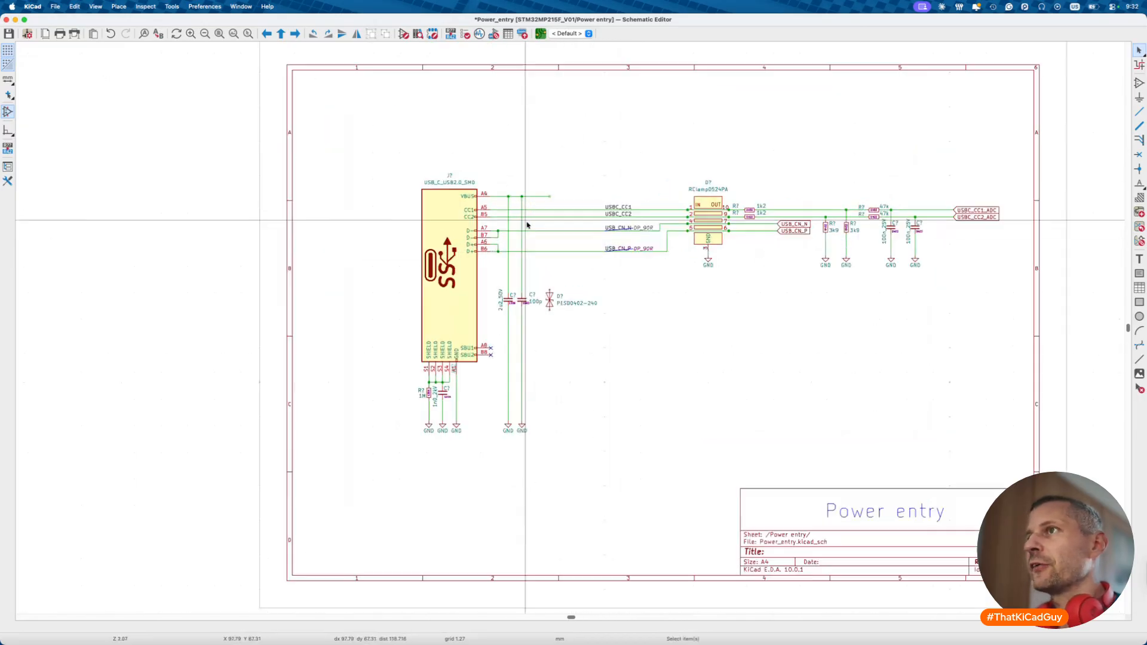
pyautogui.click(554, 308)
pyautogui.click(554, 190)
pyautogui.press('w')
pyautogui.doubleClick(554, 465)
pyautogui.press('Escape')
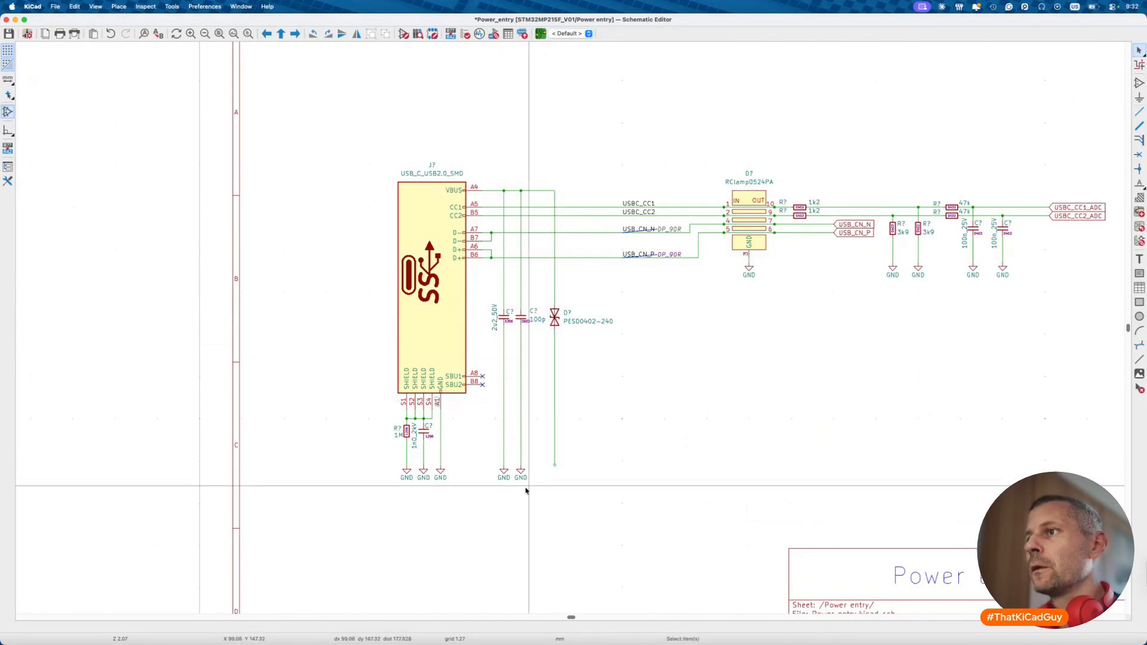
pyautogui.scroll(2, 524, 476)
pyautogui.hotkey('ctrl', 'd')
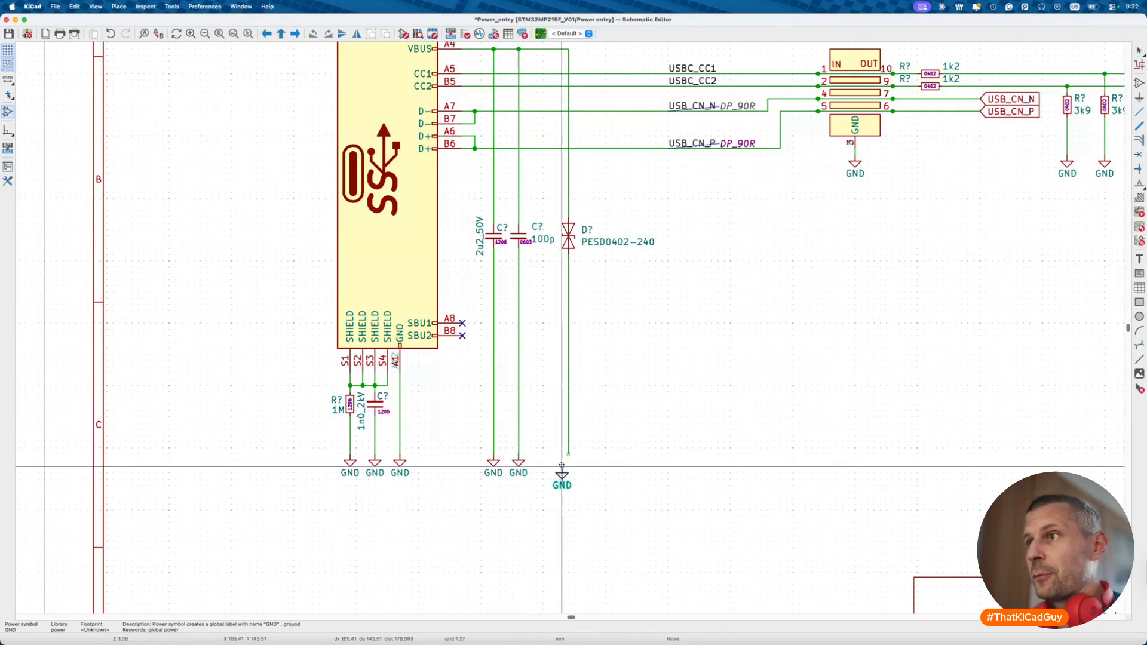
pyautogui.click(569, 463)
pyautogui.press('m')
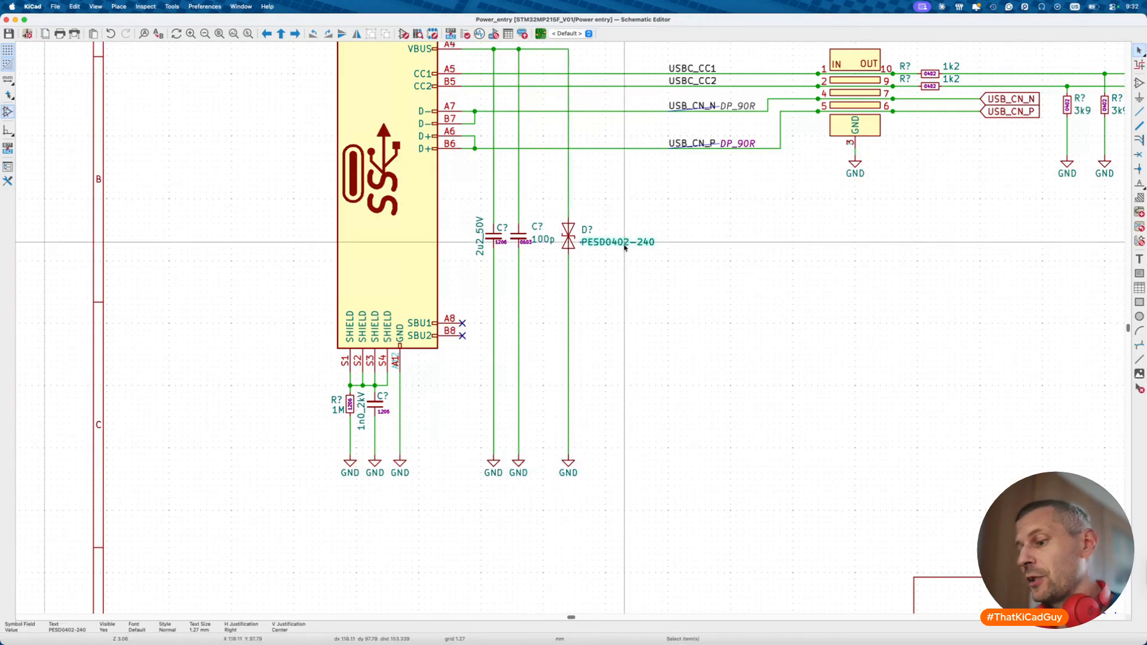
pyautogui.press('r')
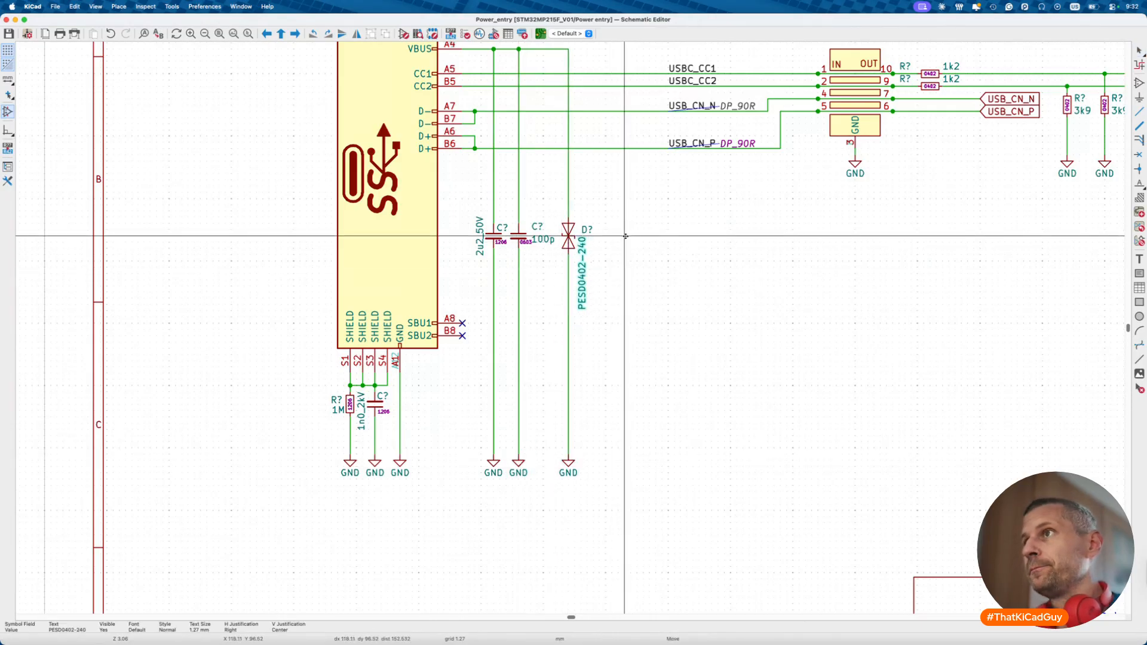
pyautogui.click(586, 229)
pyautogui.press('Escape')
pyautogui.press('super+s')
pyautogui.scroll(-5, 580, 248)
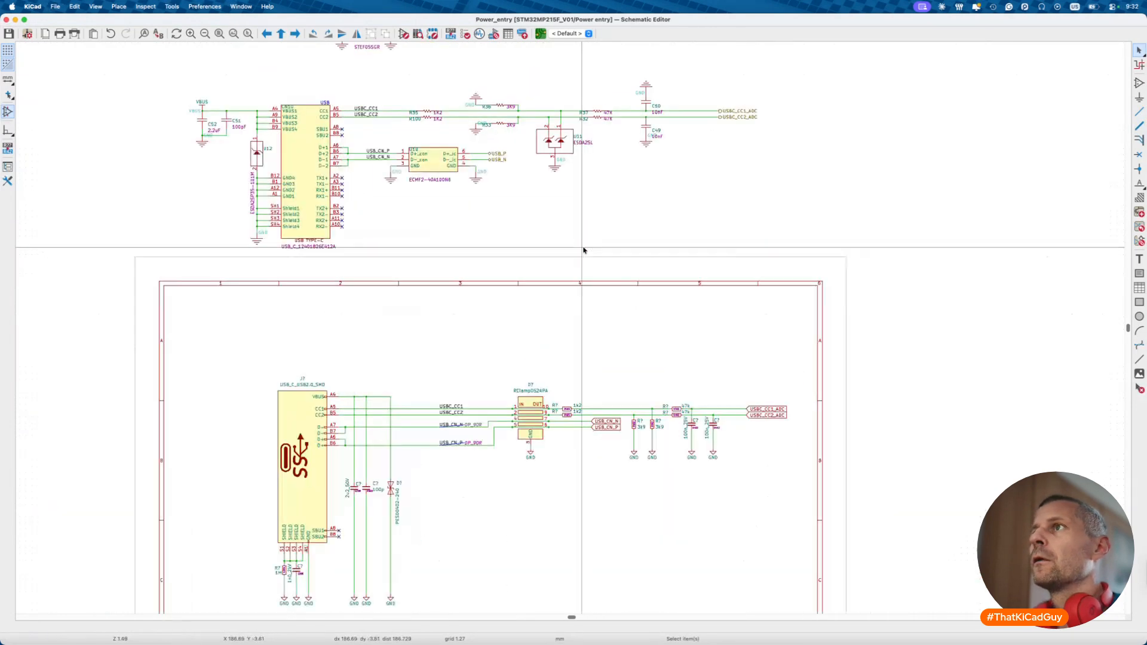
pyautogui.scroll(3, 584, 249)
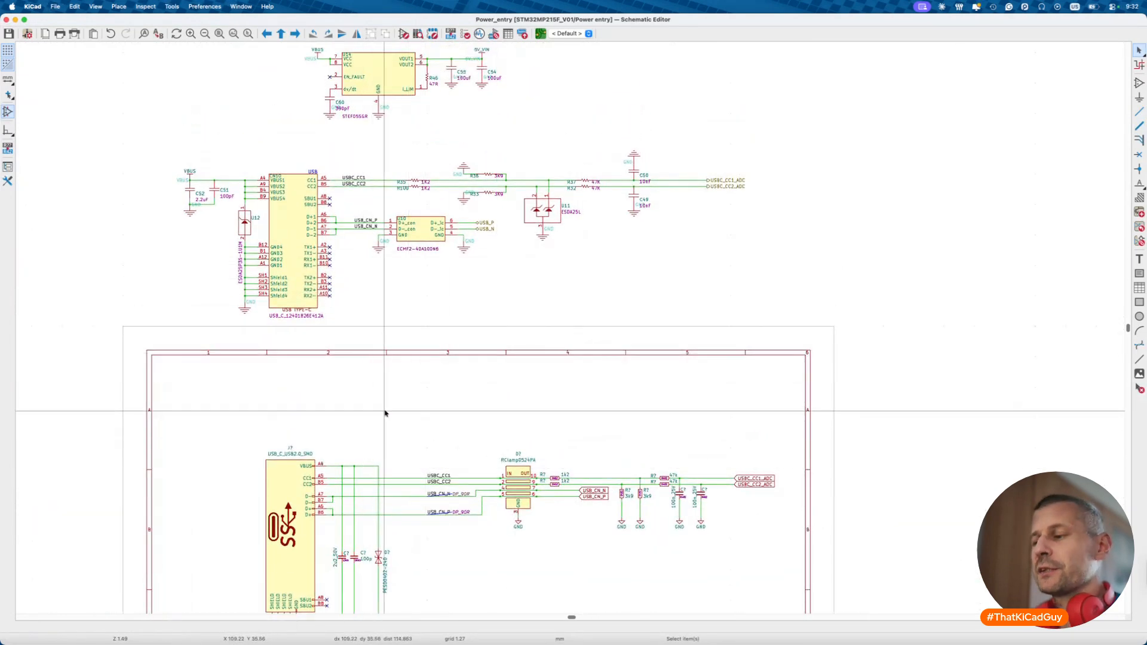
pyautogui.hotkey('alt', 'BackSpace')
pyautogui.doubleClick(102, 248)
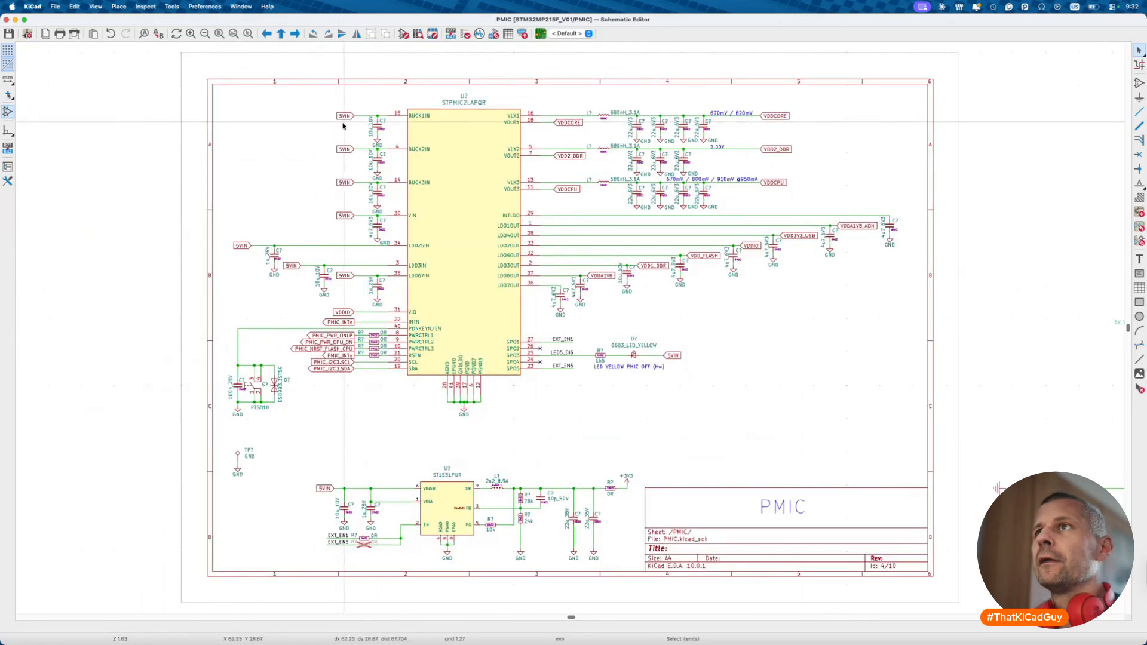
pyautogui.hotkey('alt', 'BackSpace')
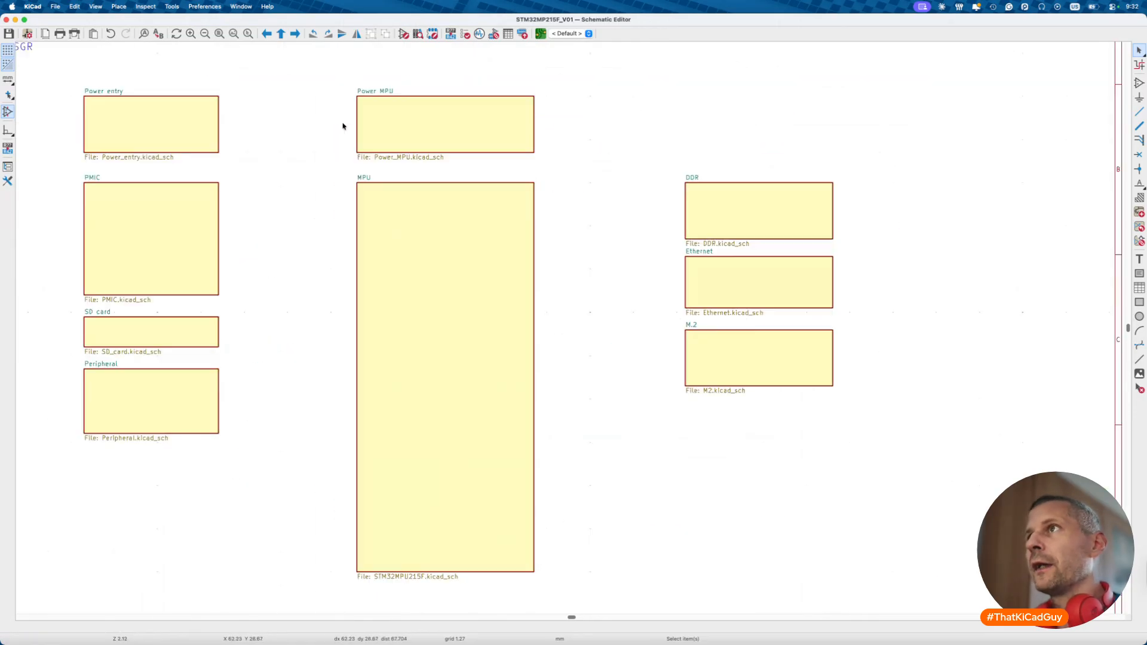
pyautogui.doubleClick(212, 147)
pyautogui.scroll(5, 433, 257)
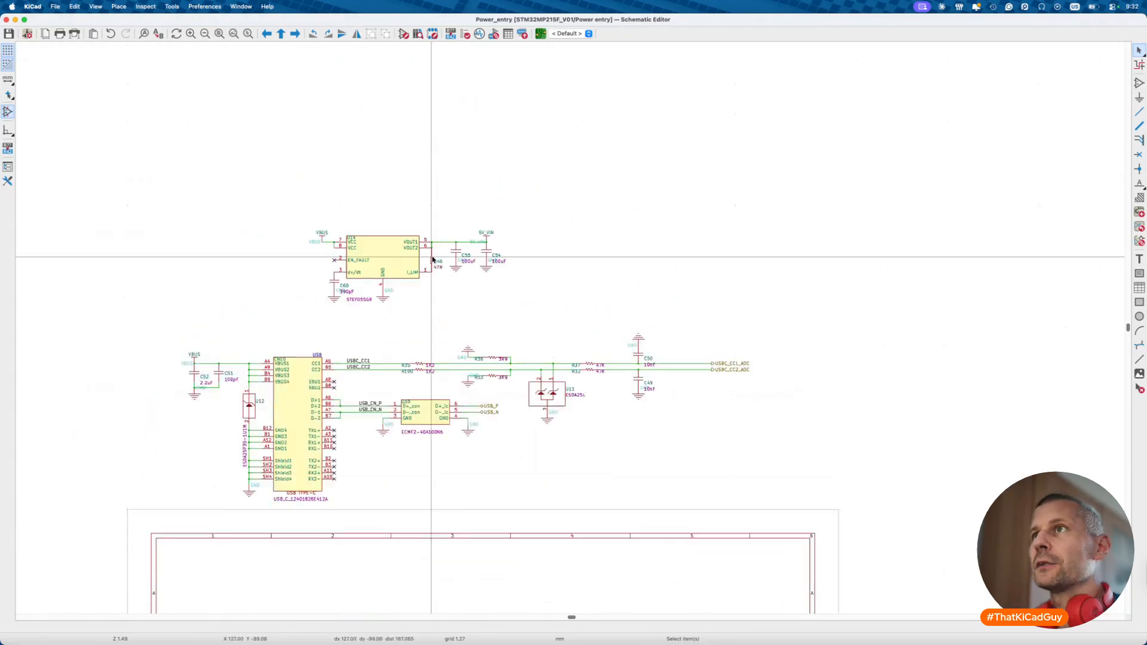
pyautogui.hscroll(-5, 384, 247)
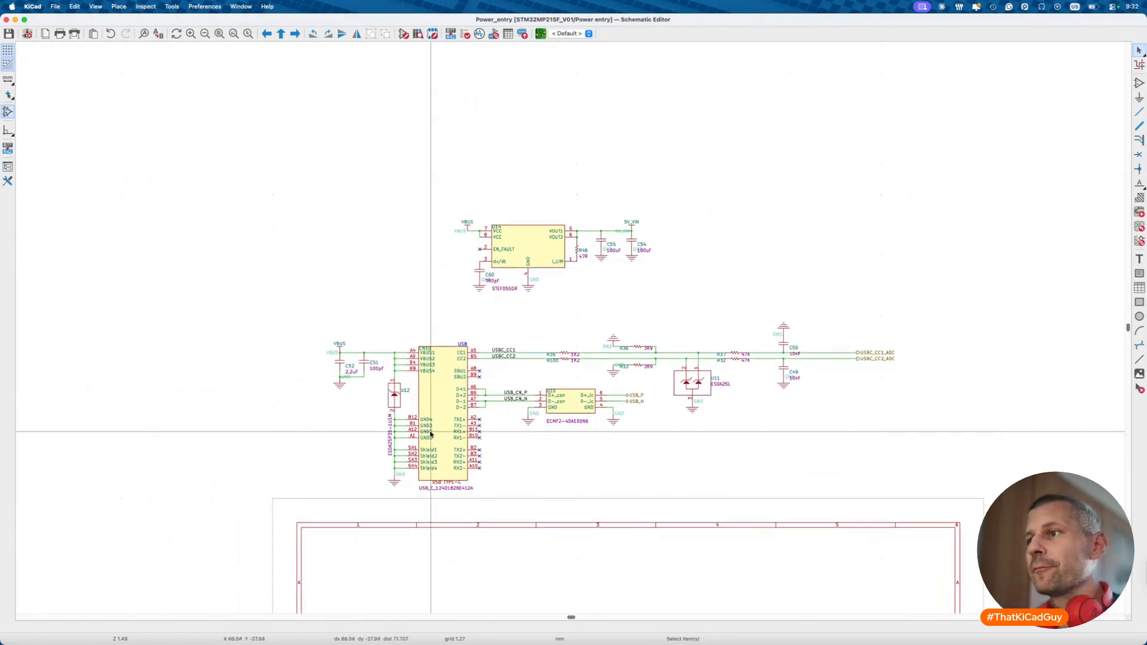
pyautogui.scroll(-8, 431, 269)
pyautogui.scroll(5, 532, 412)
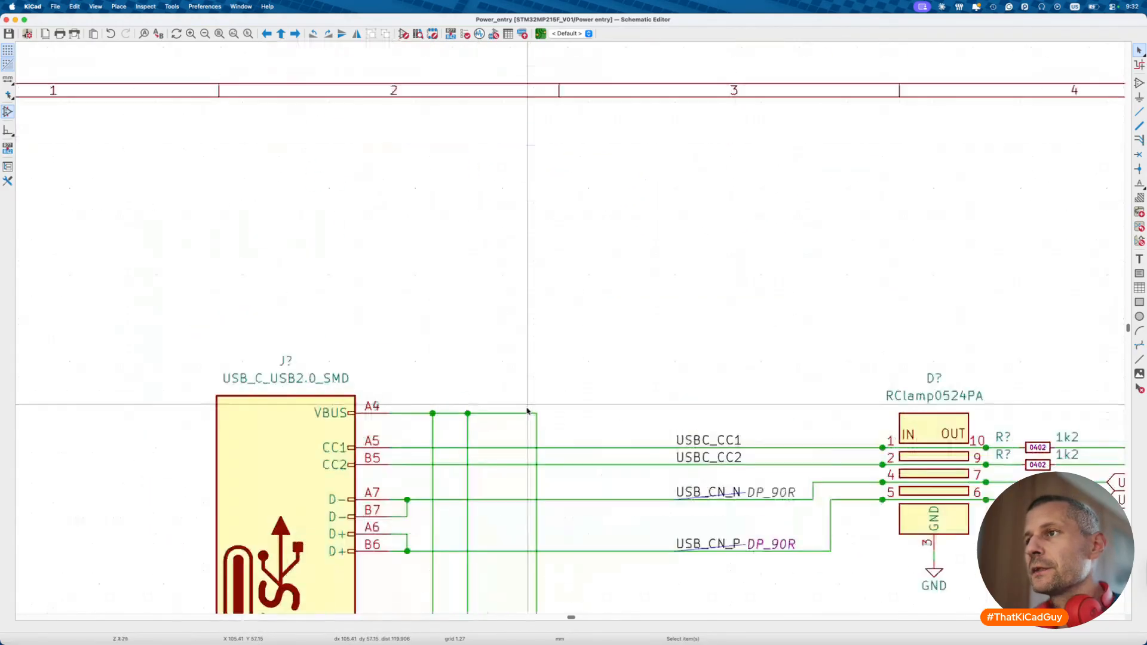
# - Extend the VBUS wire, mark its end with a VBUS net label, and save
pyautogui.press('w')
pyautogui.doubleClick(589, 413)
pyautogui.write('l')
pyautogui.write('VBUS')
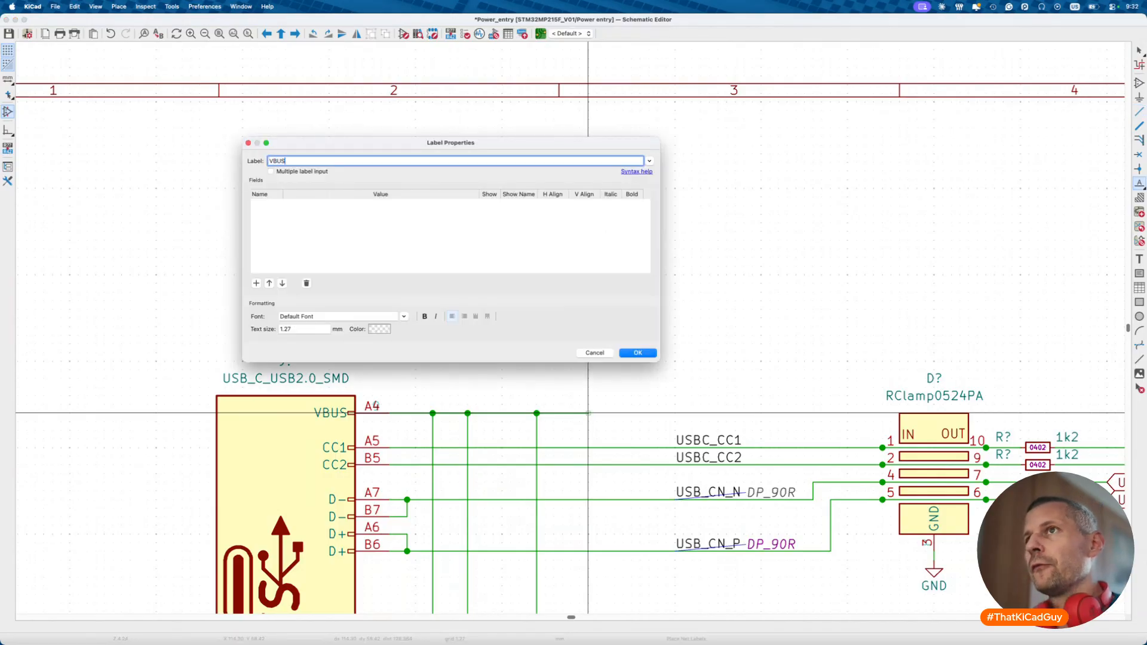
pyautogui.press('Return')
pyautogui.click(588, 415)
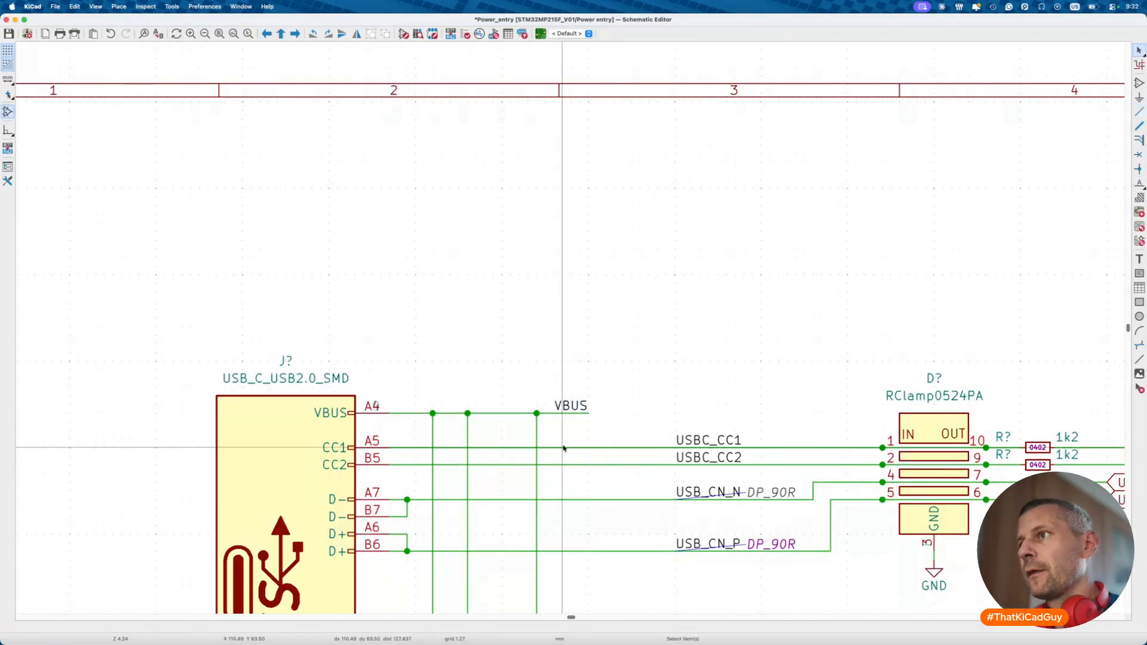
pyautogui.press('Escape')
pyautogui.press('super+s')
# - Move the whole reference USB connector circuit up and to the left
pyautogui.scroll(-3, 560, 451)
pyautogui.scroll(-2, 559, 451)
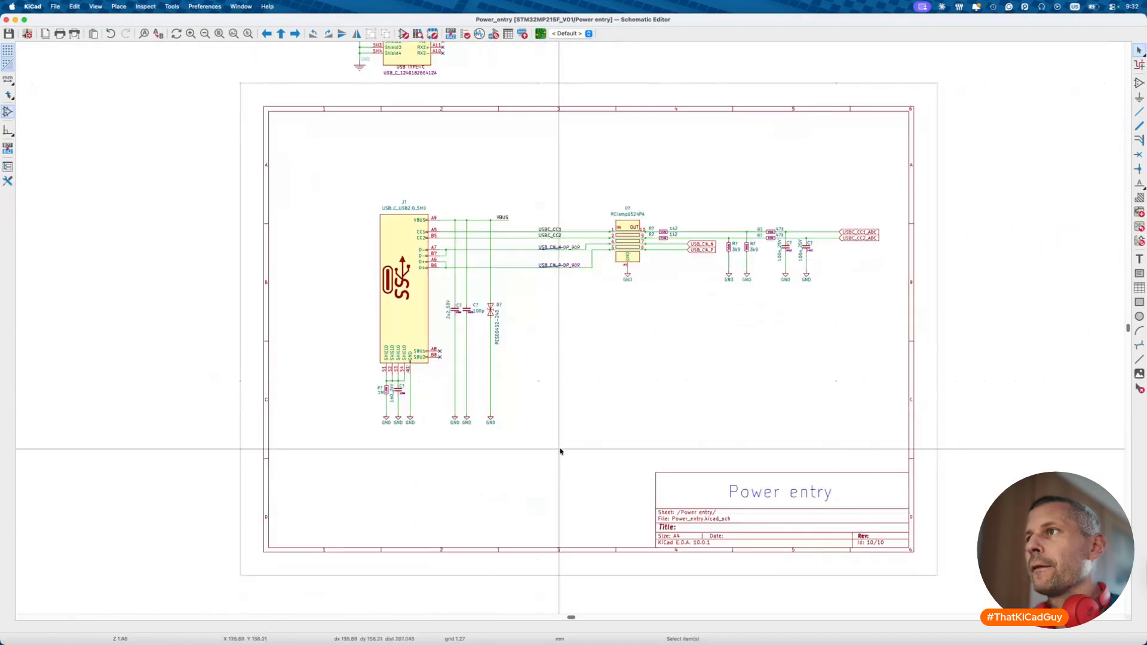
pyautogui.moveTo(341, 181); pyautogui.dragTo(904, 457)
pyautogui.press('m')
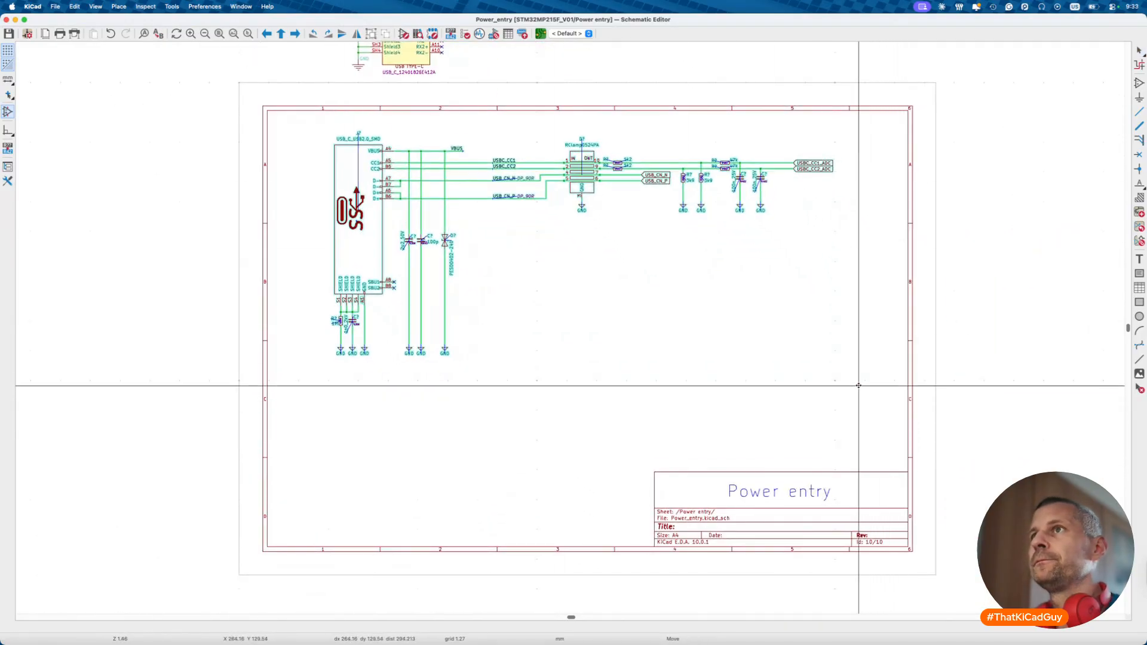
pyautogui.click(871, 376)
pyautogui.scroll(10, 682, 365)
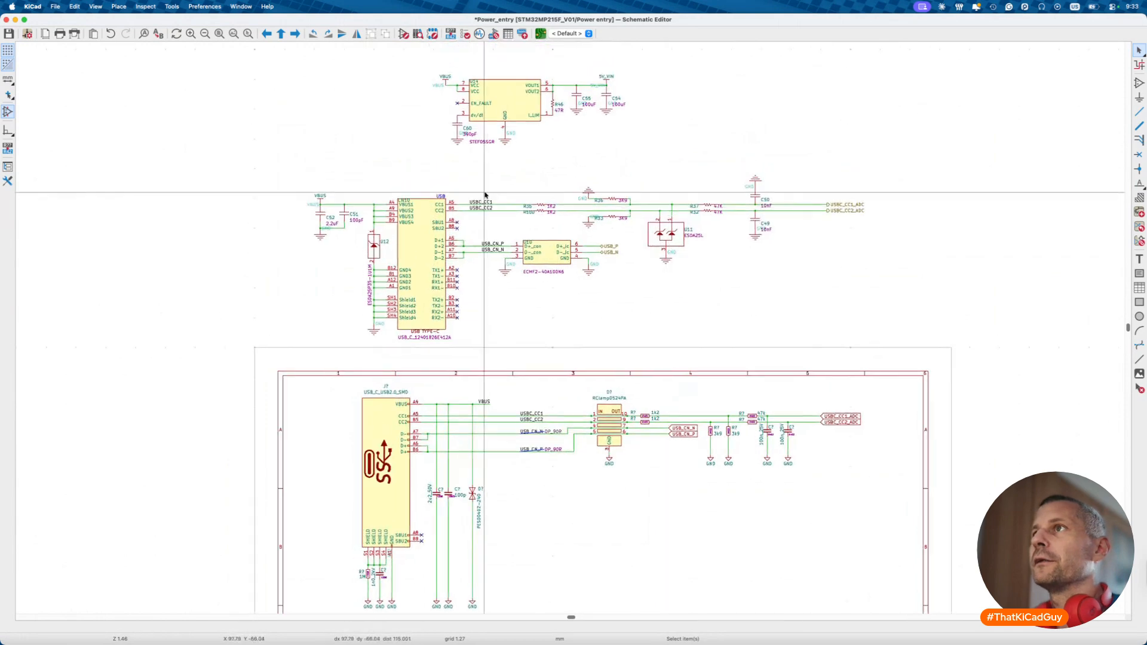
pyautogui.scroll(5, 511, 179)
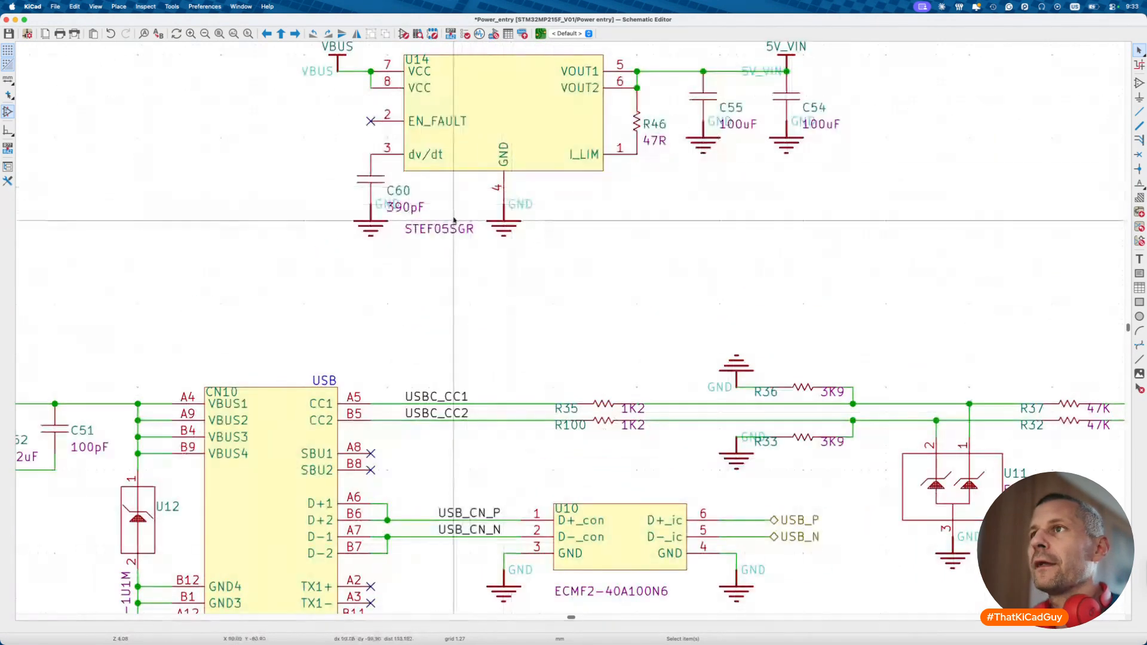
# - Copy the eFuse's STEF05SGR value, find that symbol in the library, and send it to the schematic
pyautogui.click(446, 226)
pyautogui.doubleClick(449, 225)
pyautogui.press('super+c')
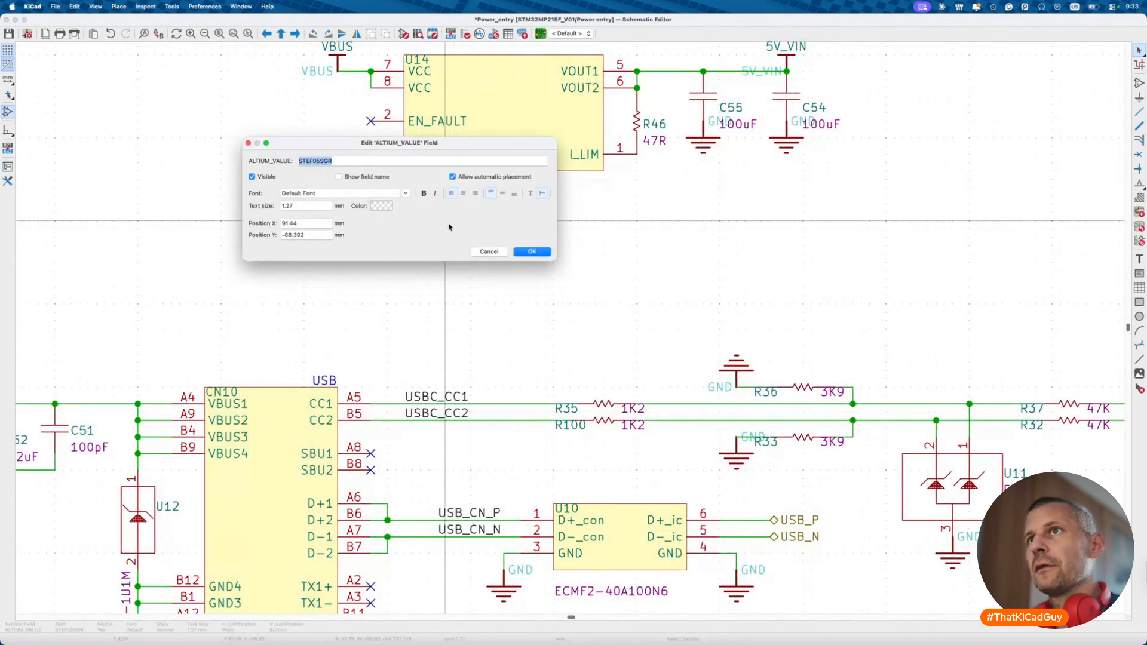
pyautogui.press('Escape')
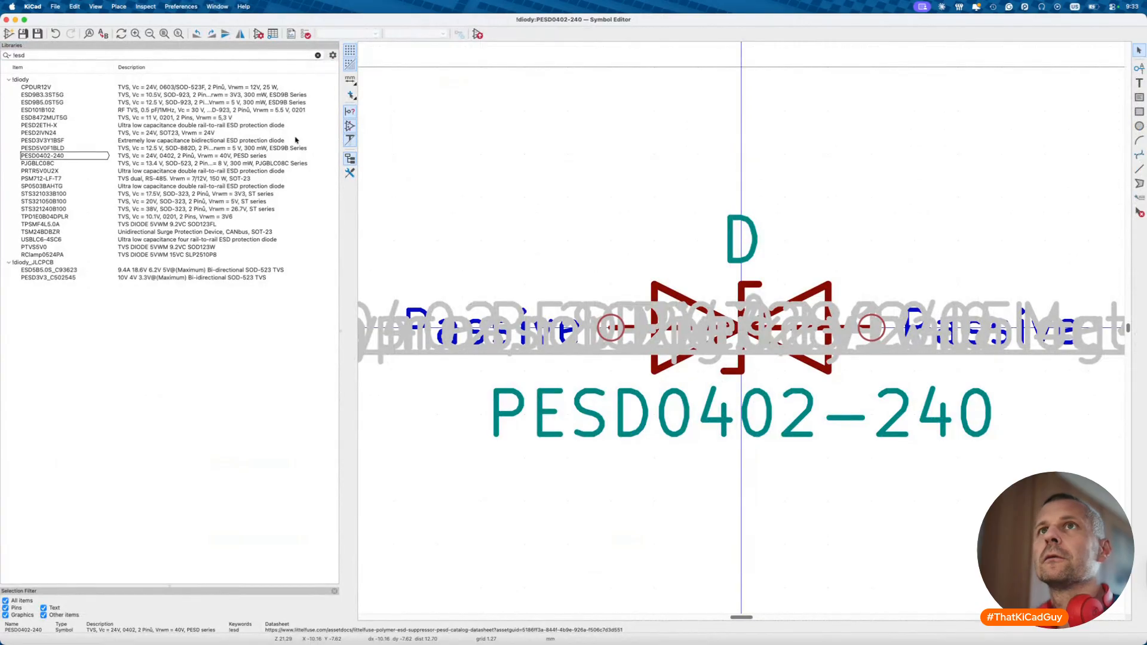
pyautogui.click(159, 53)
pyautogui.press('super+v')
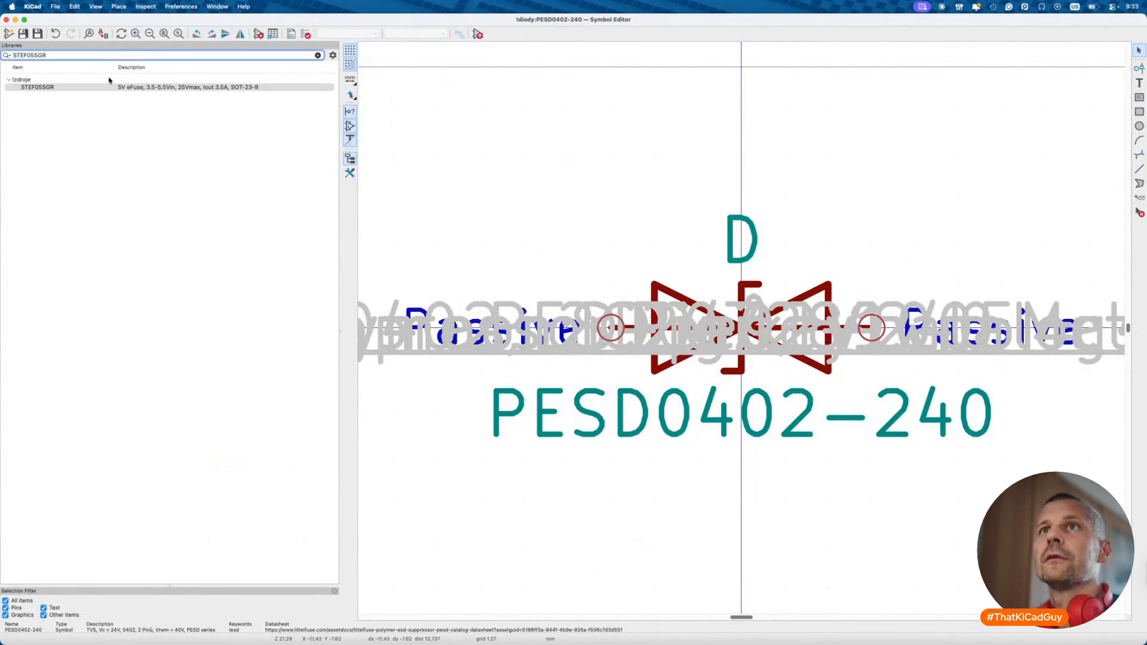
pyautogui.click(90, 87)
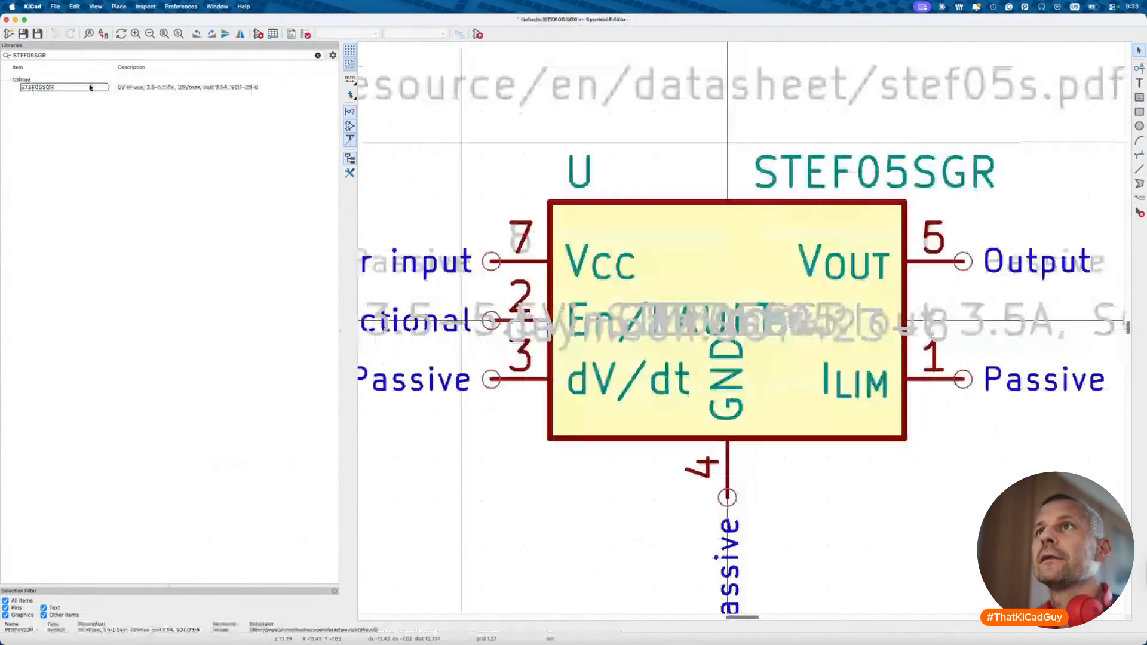
pyautogui.click(477, 34)
pyautogui.scroll(-10, 465, 217)
pyautogui.scroll(-5, 462, 168)
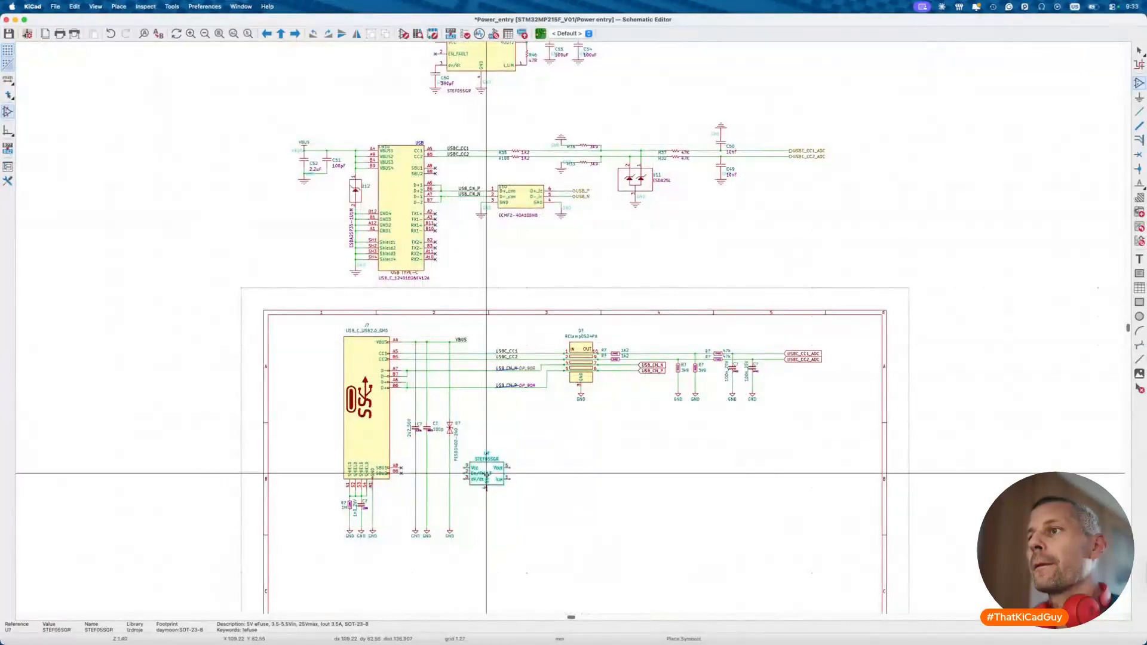
pyautogui.scroll(-1, 561, 502)
# - Drop the STEF05SGR symbol below the USB circuit
pyautogui.click(578, 421)
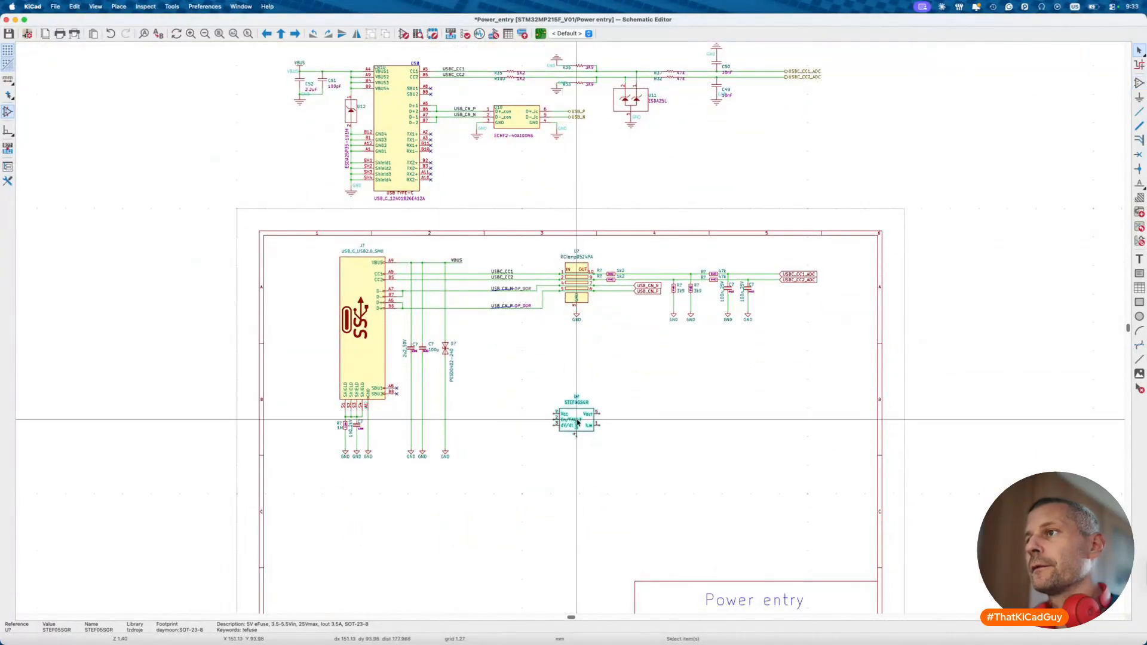
pyautogui.press('Escape')
pyautogui.scroll(5, 578, 422)
pyautogui.scroll(5, 442, 298)
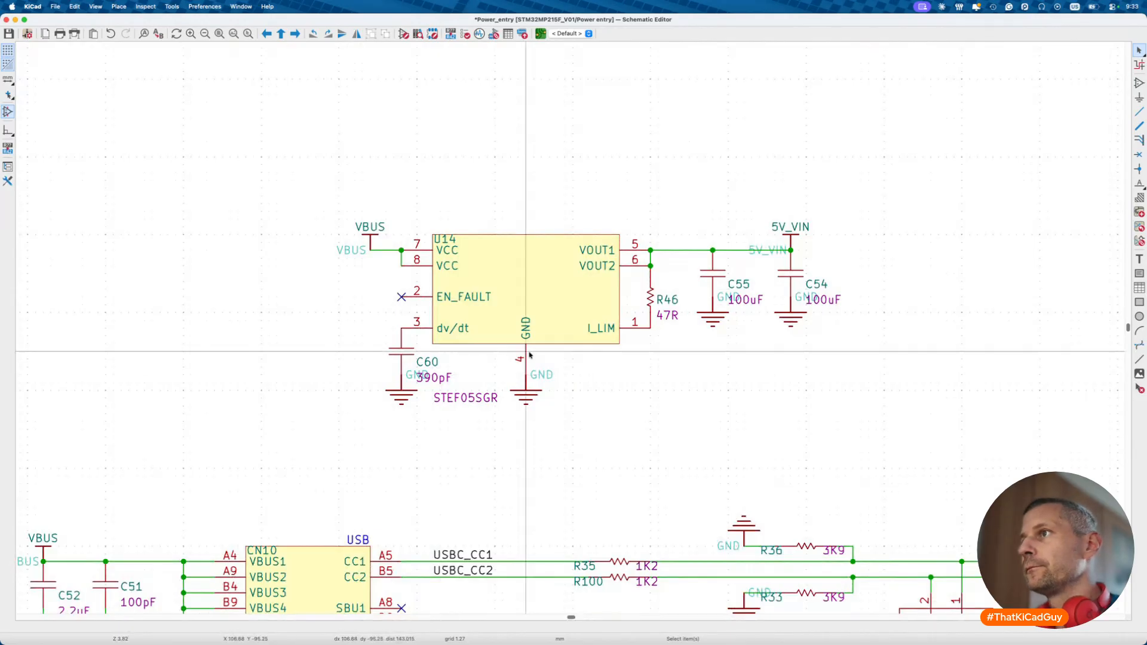
# - Select R46 and U14, then read capacitor C55's full description in its properties
pyautogui.click(651, 297)
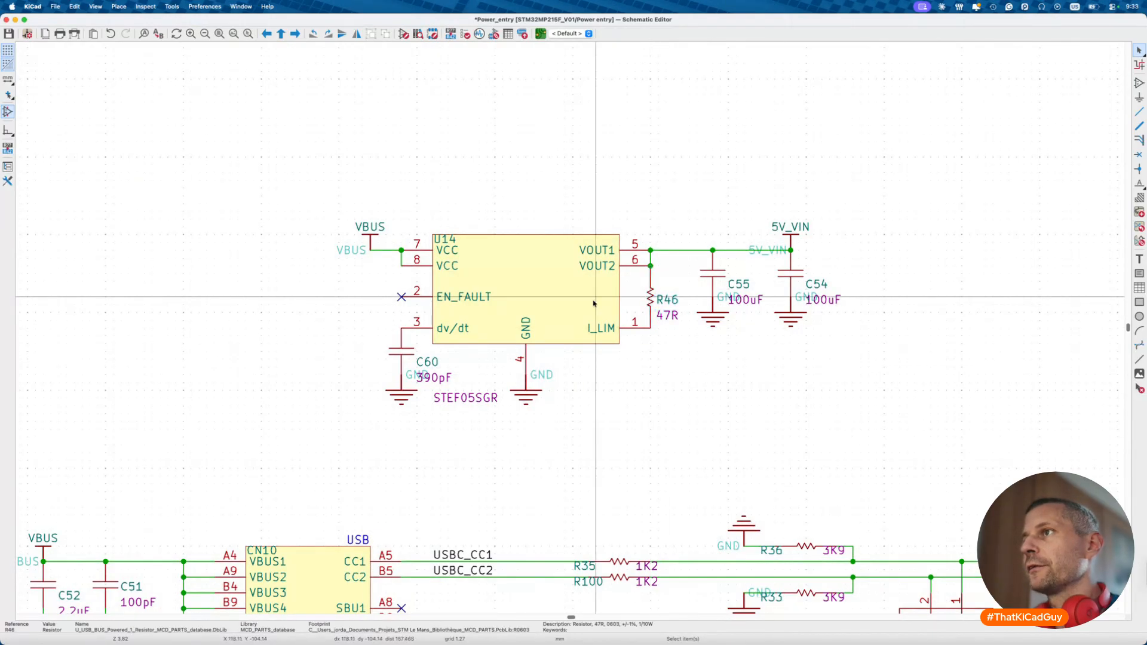
pyautogui.click(594, 301)
pyautogui.click(650, 302)
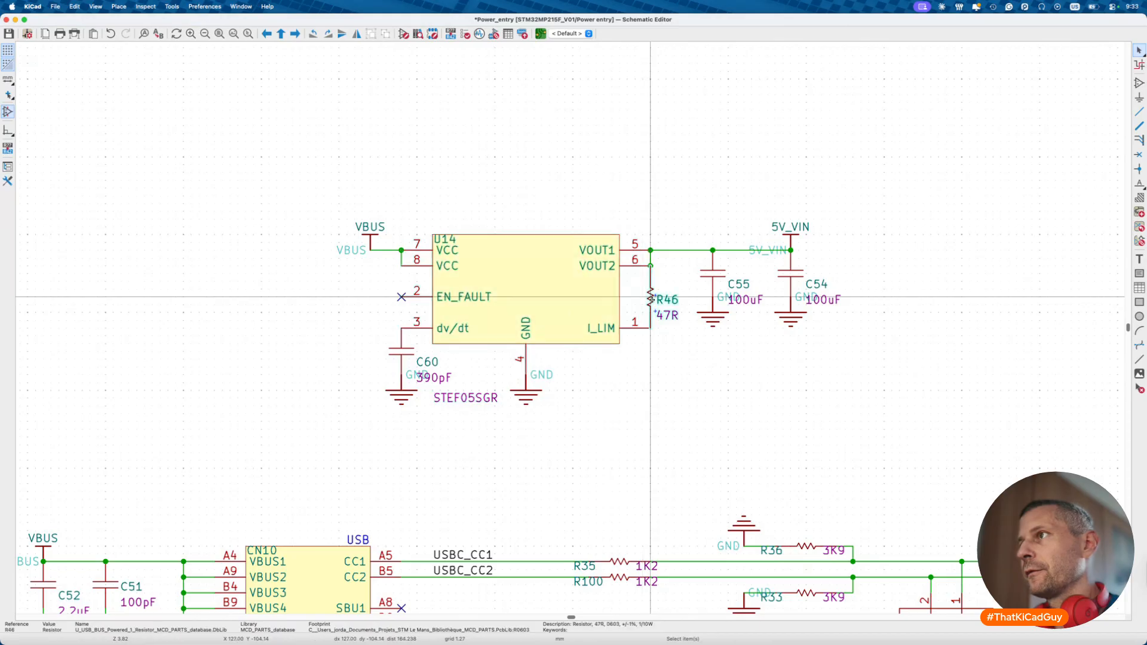
pyautogui.doubleClick(716, 281)
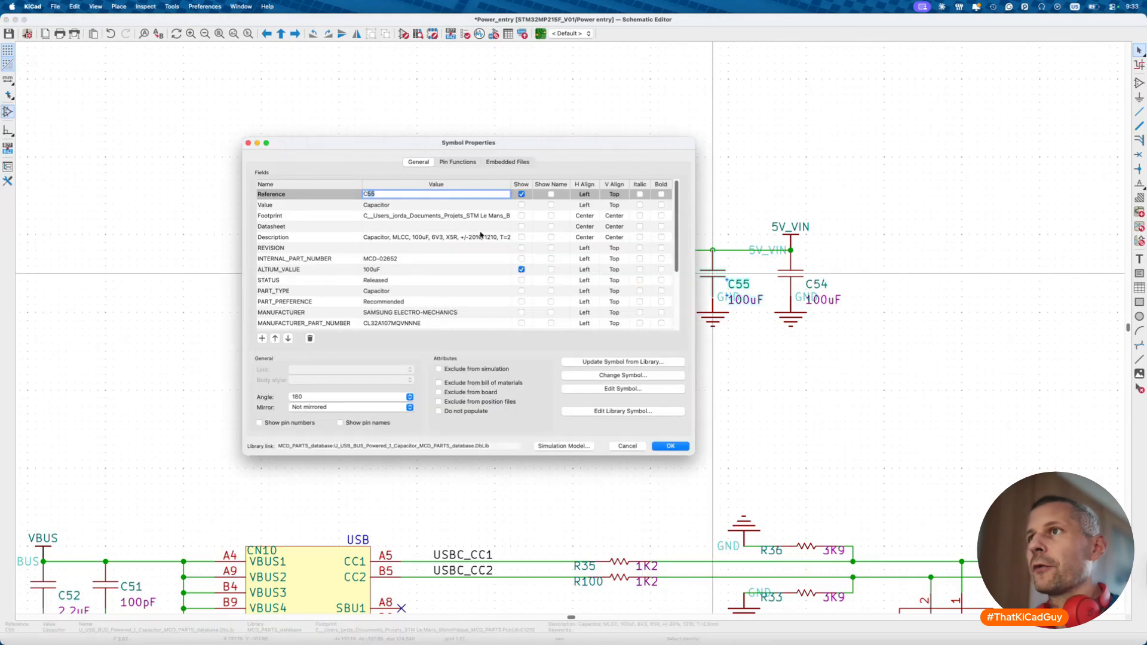
pyautogui.doubleClick(483, 238)
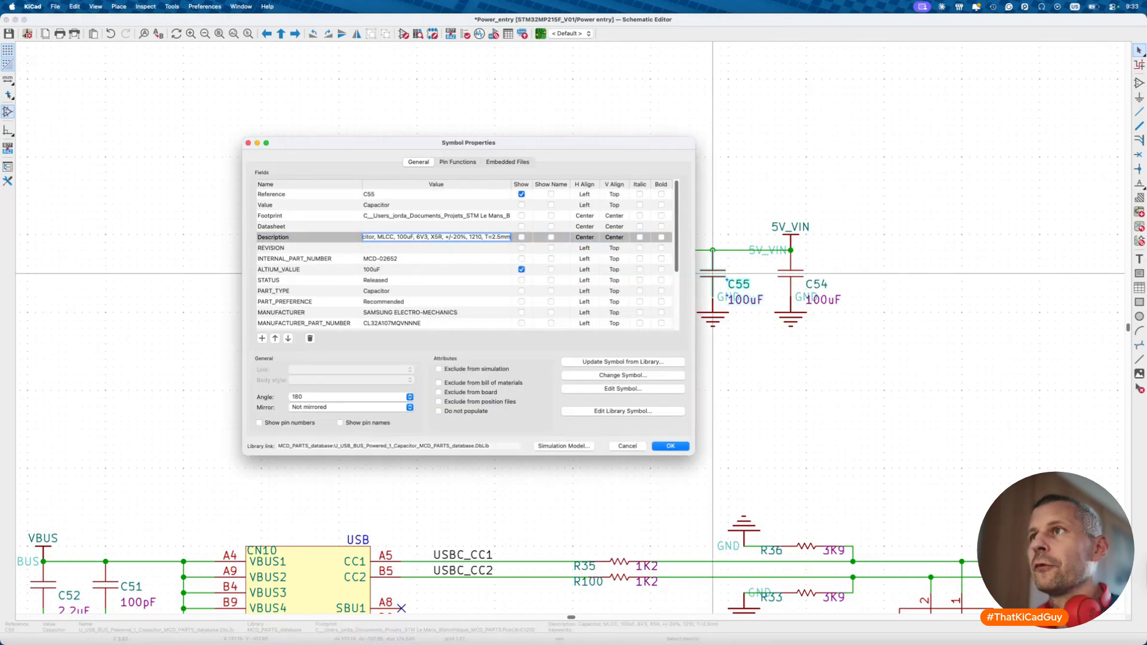
pyautogui.press('Escape')
# - Check the symbol properties of capacitor C54, resistor R46 and capacitor C60
pyautogui.doubleClick(792, 276)
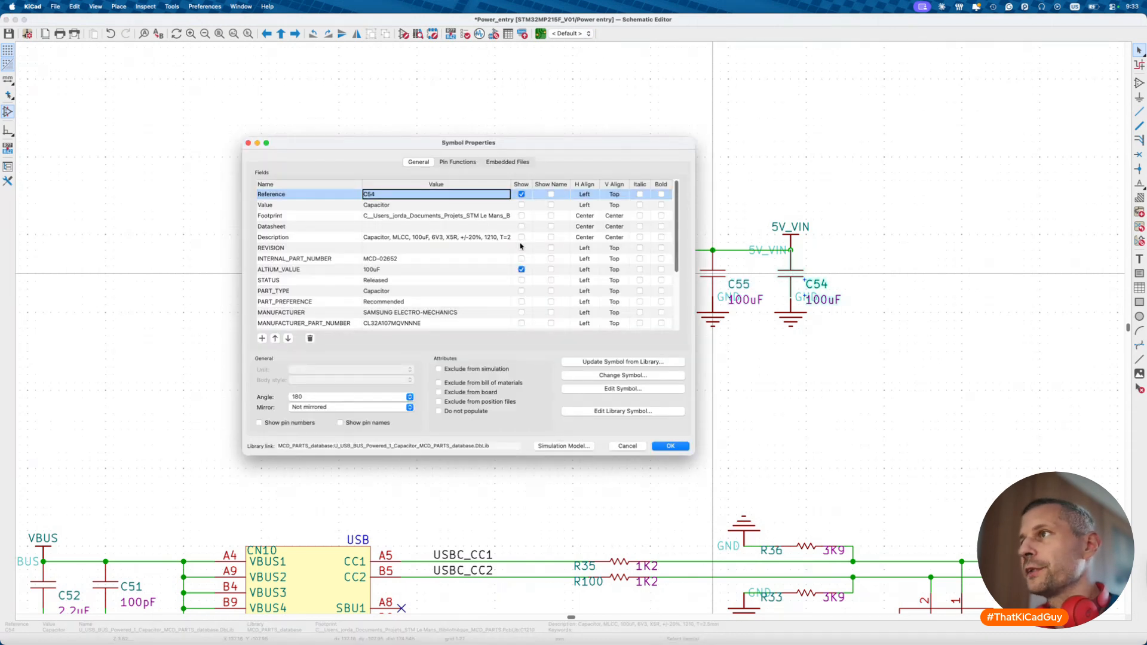
pyautogui.press('Escape')
pyautogui.doubleClick(650, 296)
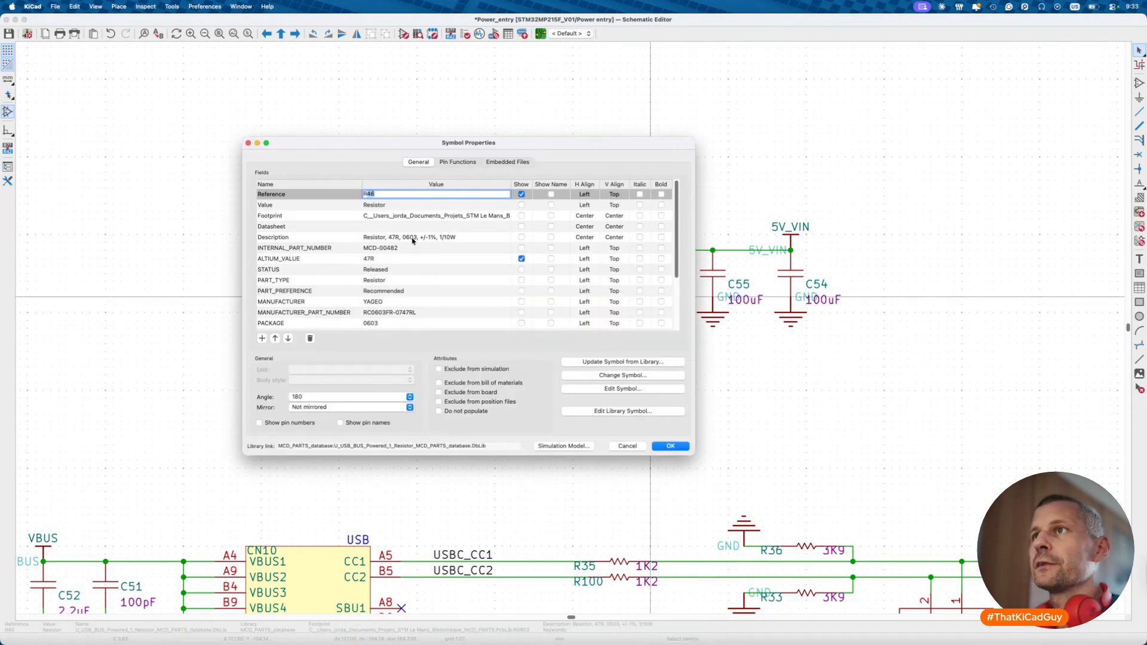
pyautogui.press('Escape')
pyautogui.click(413, 352)
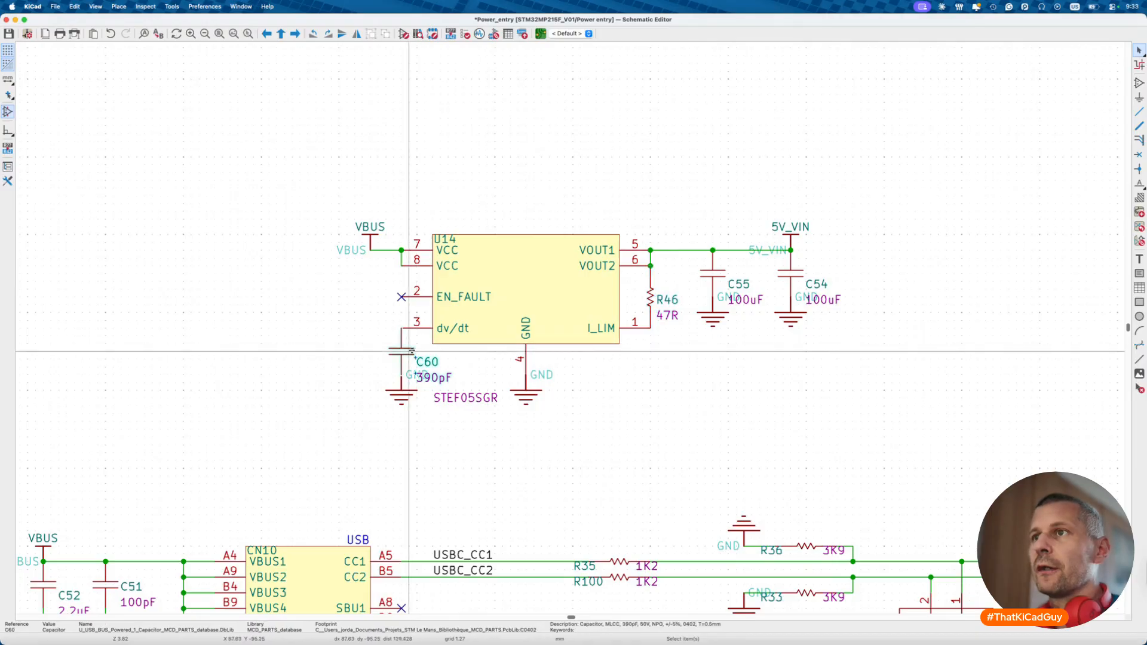
pyautogui.doubleClick(412, 351)
pyautogui.press('Escape')
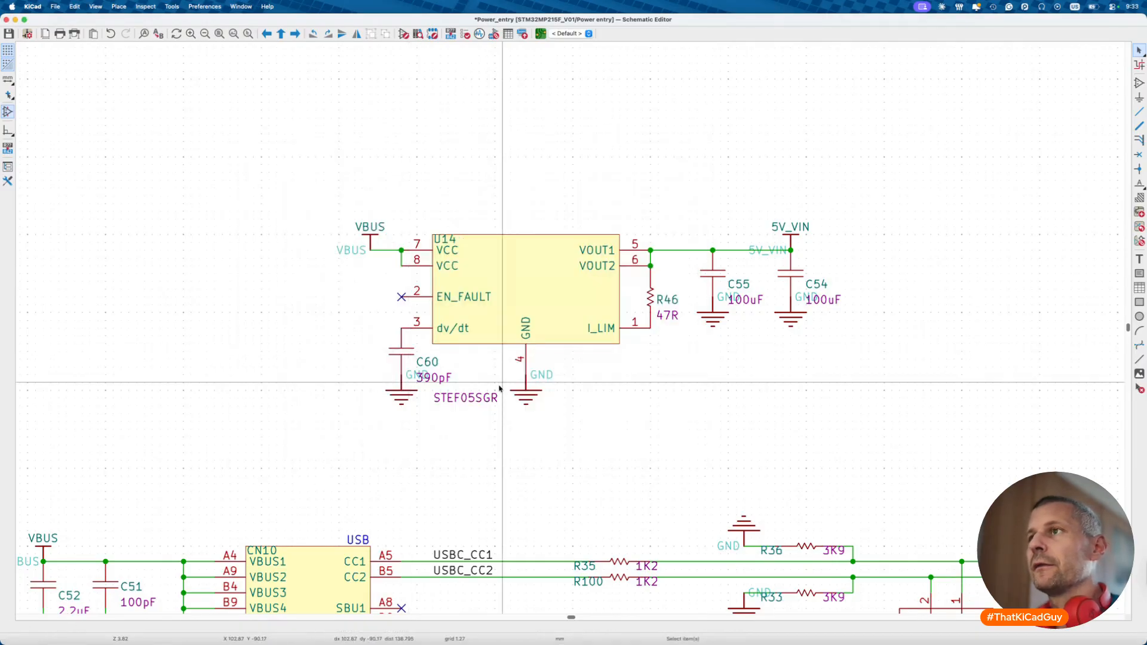
# - Open the datasheet of the newly placed STEF05SGR eFuse
pyautogui.scroll(-3, 499, 389)
pyautogui.scroll(-8, 500, 389)
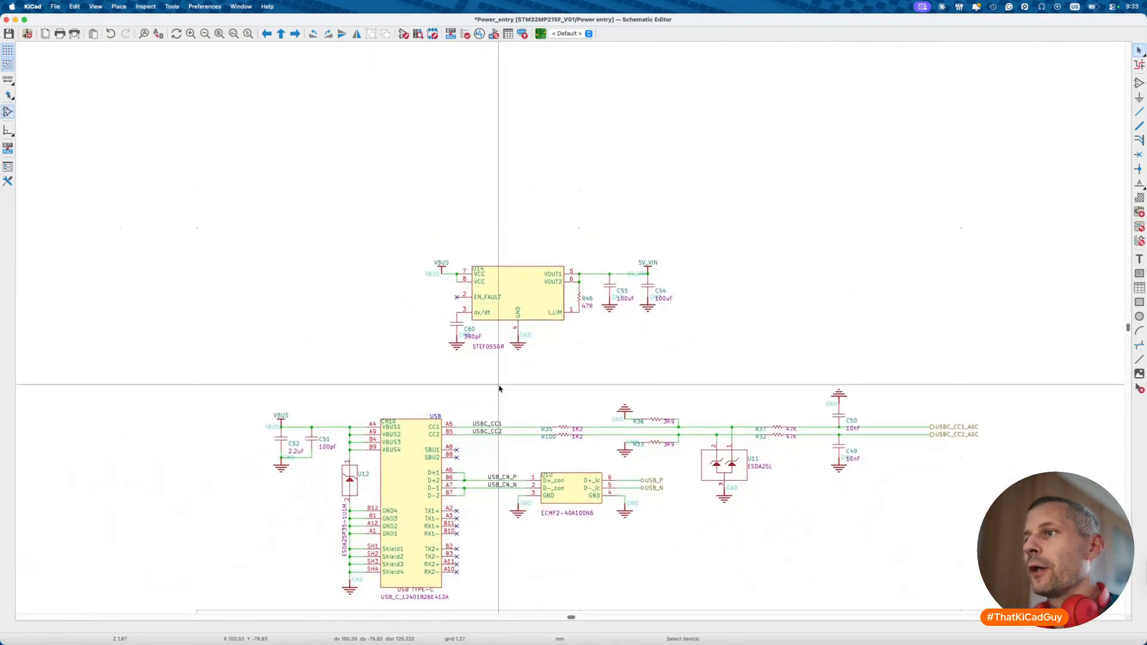
pyautogui.click(657, 397)
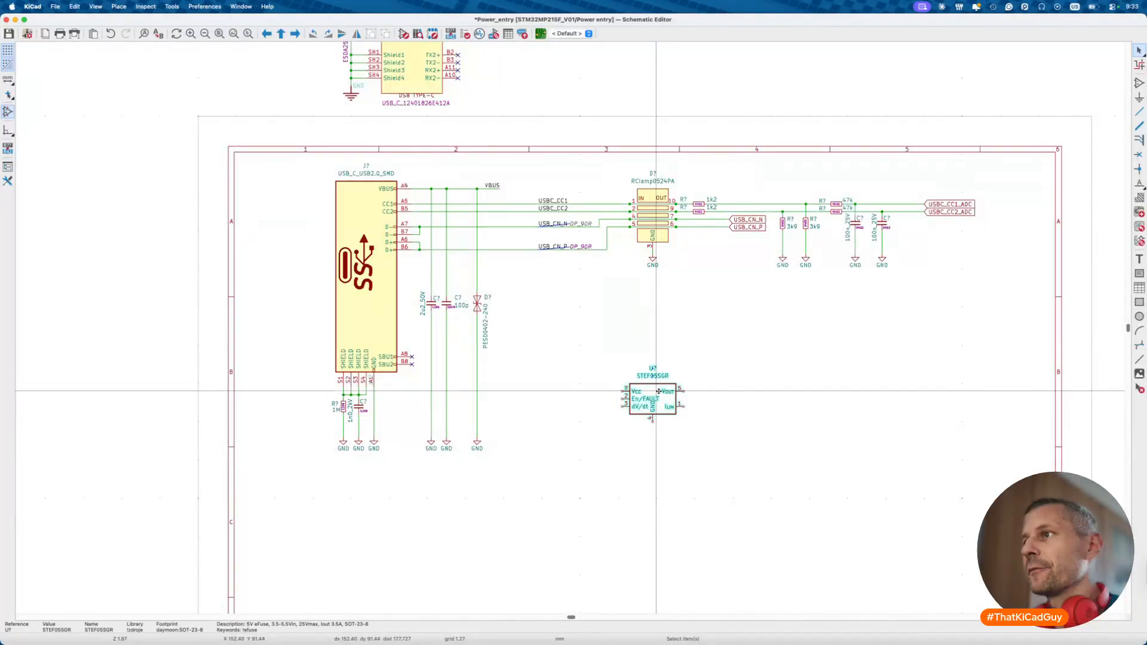
pyautogui.press('d')
pyautogui.press('super+Tab')
pyautogui.scroll(6, 552, 265)
pyautogui.scroll(2, 487, 179)
pyautogui.scroll(2, 491, 205)
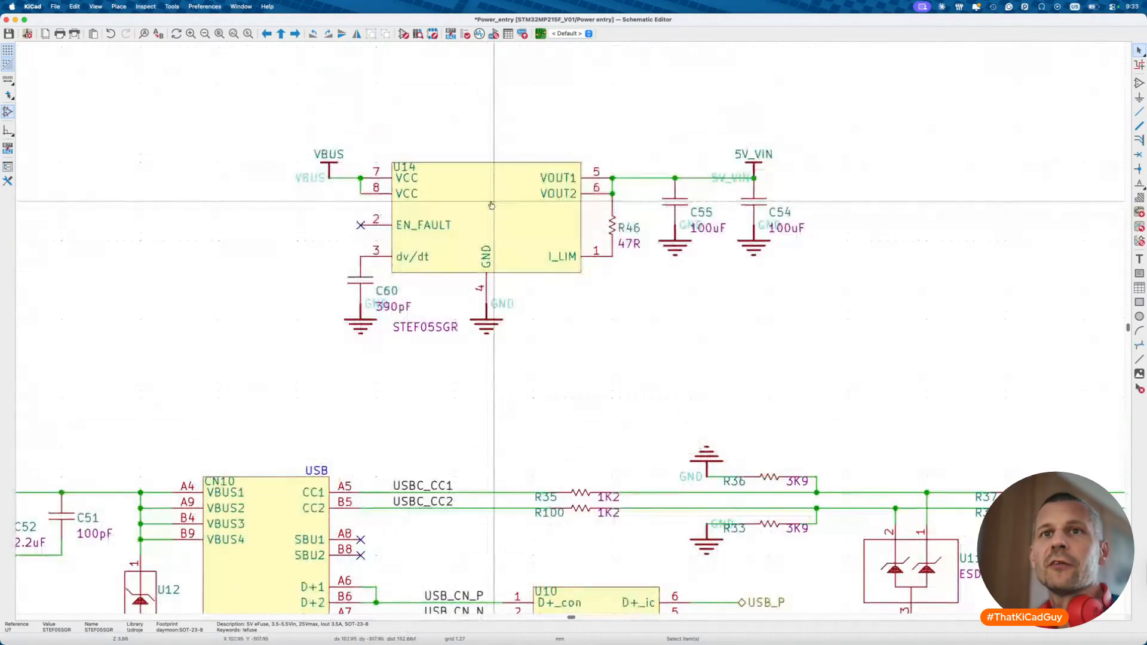
# - In the STEF05S datasheet, highlight the footnote warning about a missing RLim
pyautogui.press('super+Tab')
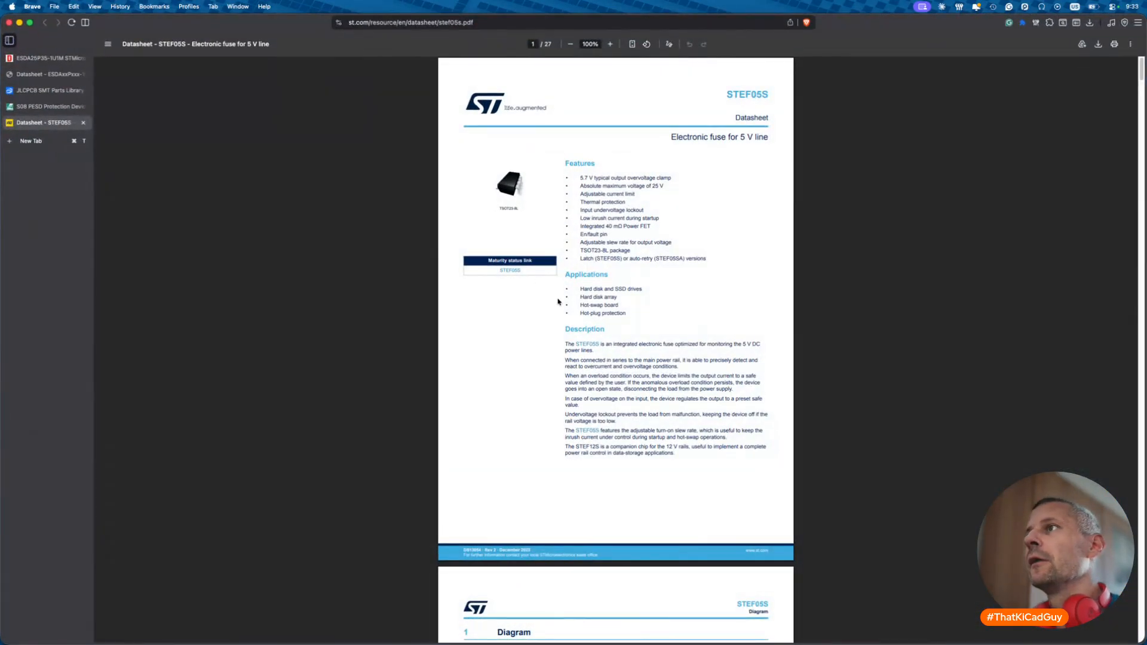
pyautogui.scroll(-10, 592, 299)
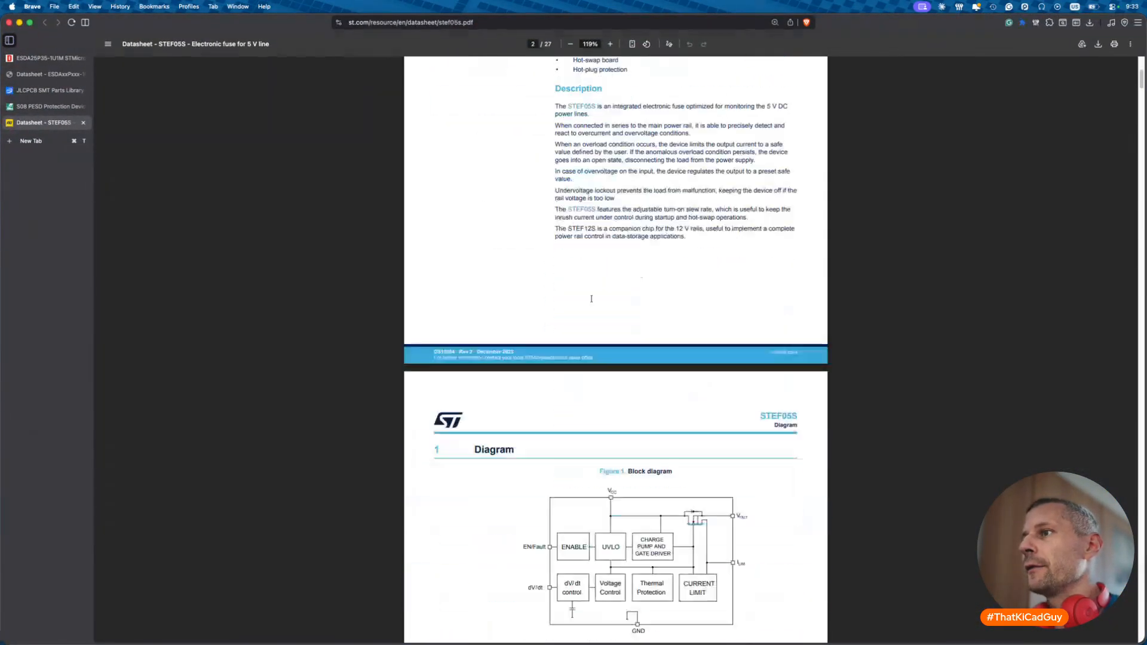
pyautogui.scroll(-5, 591, 299)
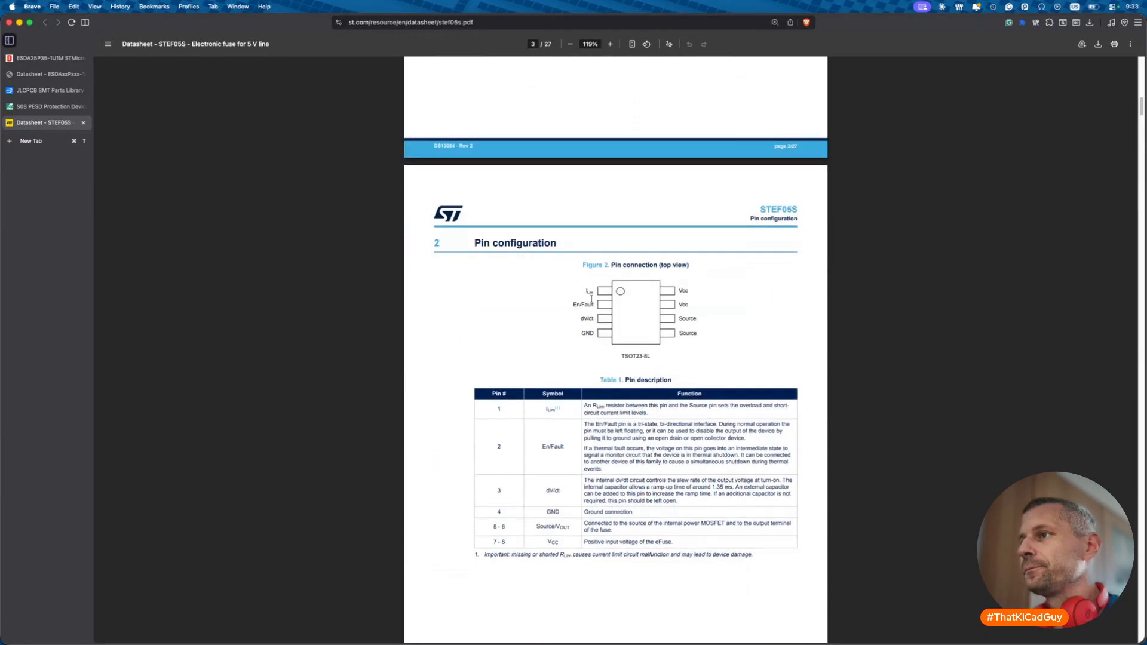
pyautogui.keyDown('ctrl'); pyautogui.scroll(5, 559, 422); pyautogui.keyUp('ctrl')
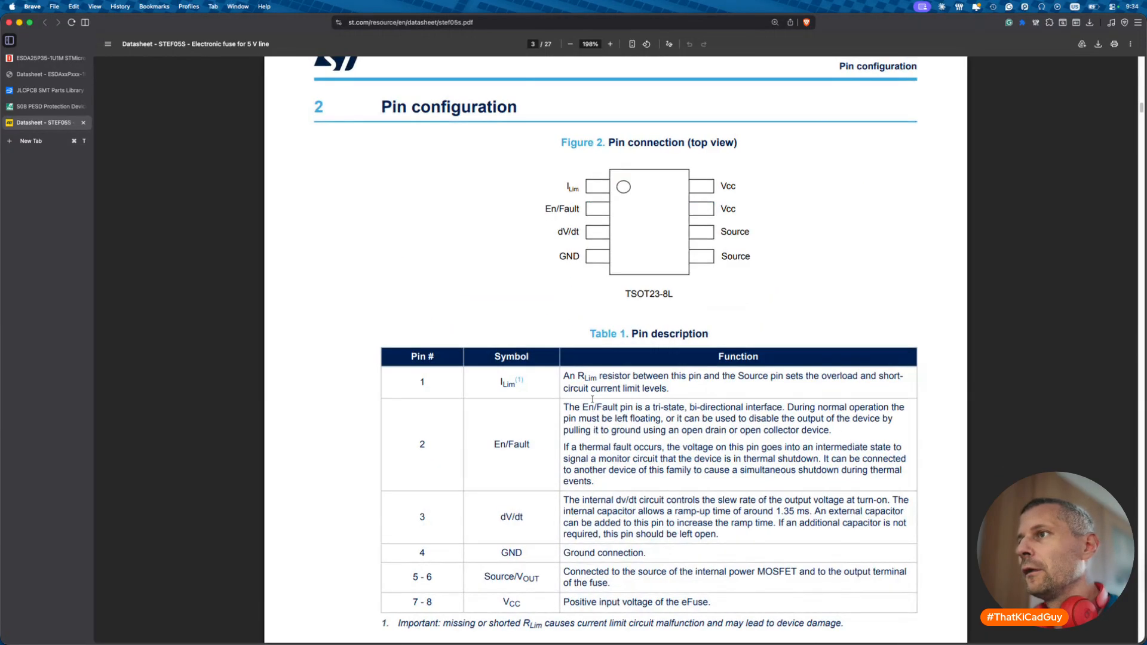
pyautogui.scroll(-3, 632, 397)
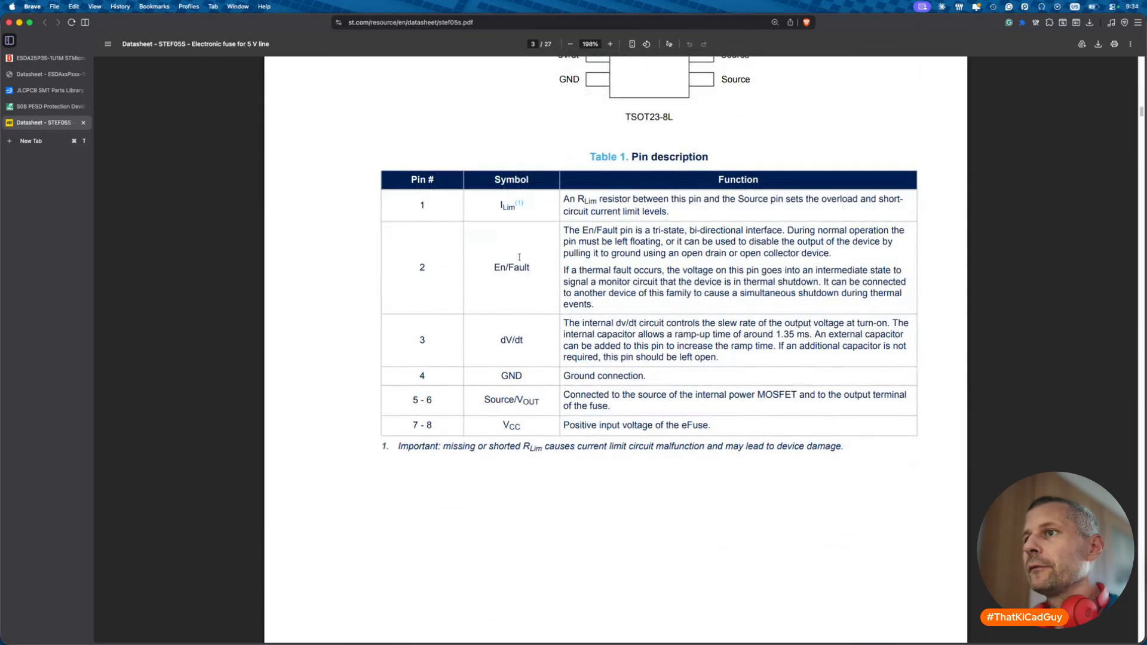
pyautogui.moveTo(444, 446); pyautogui.dragTo(861, 446)
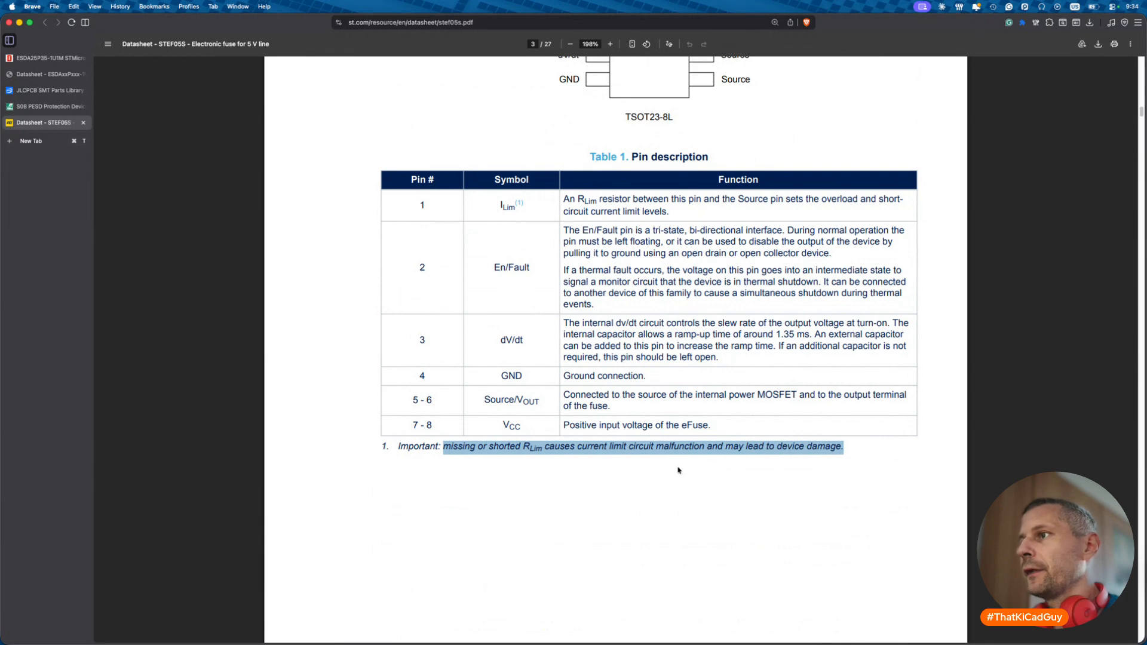
# - Find the RLim = 49.9 Ω current limits in Table 5, then return to KiCad
pyautogui.scroll(-10, 679, 470)
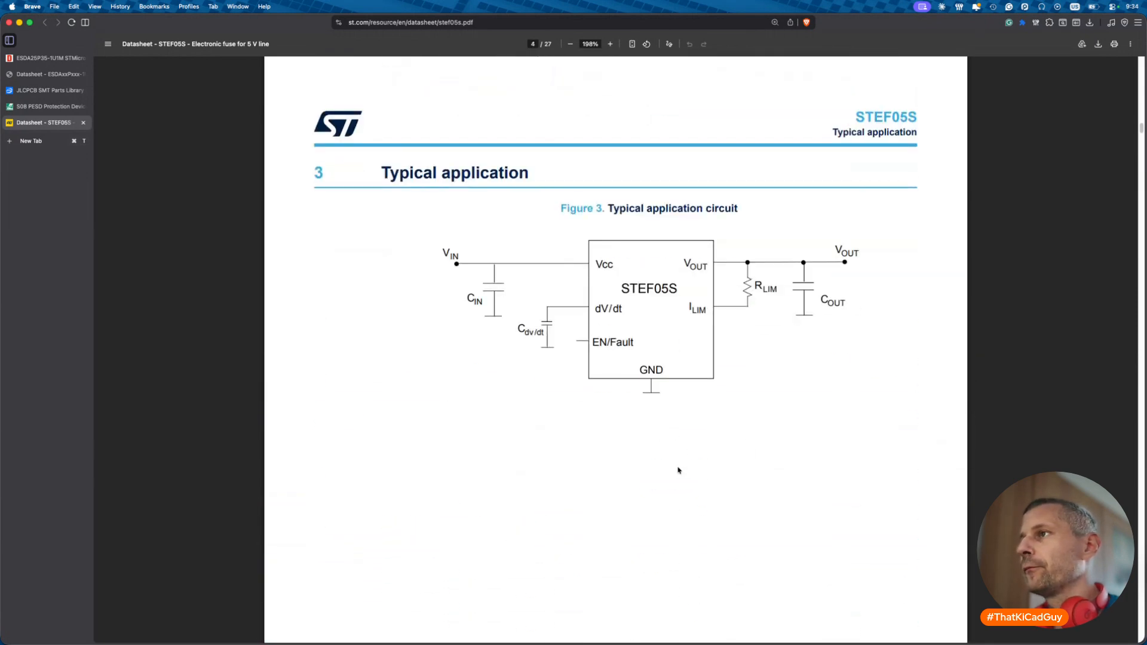
pyautogui.scroll(-15, 679, 470)
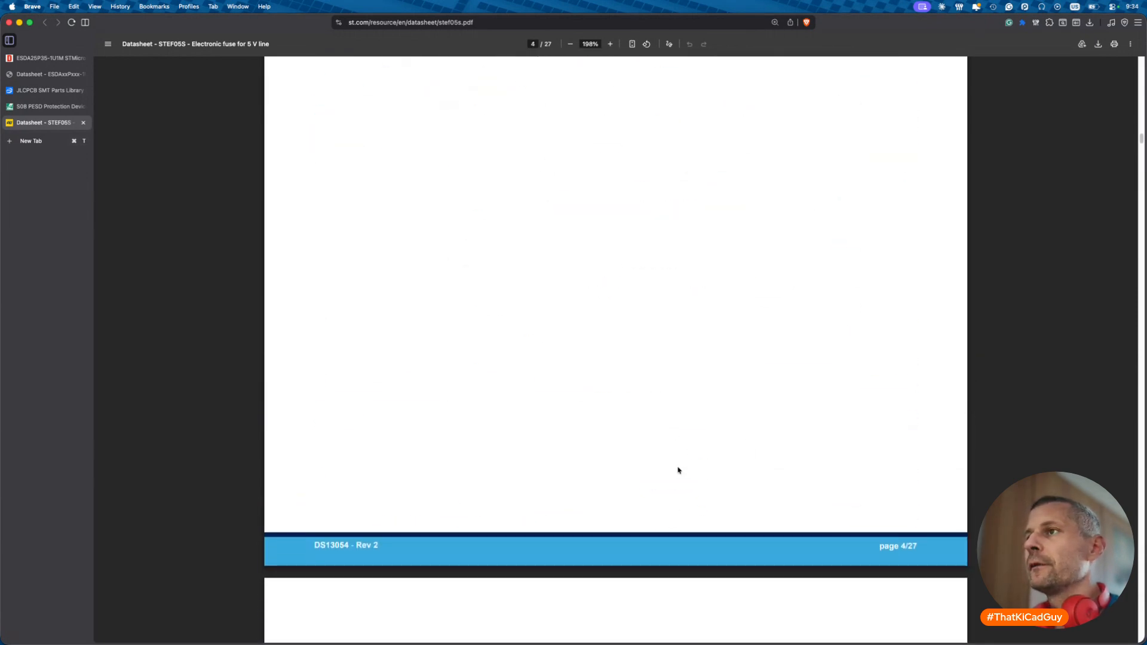
pyautogui.scroll(-1, 679, 470)
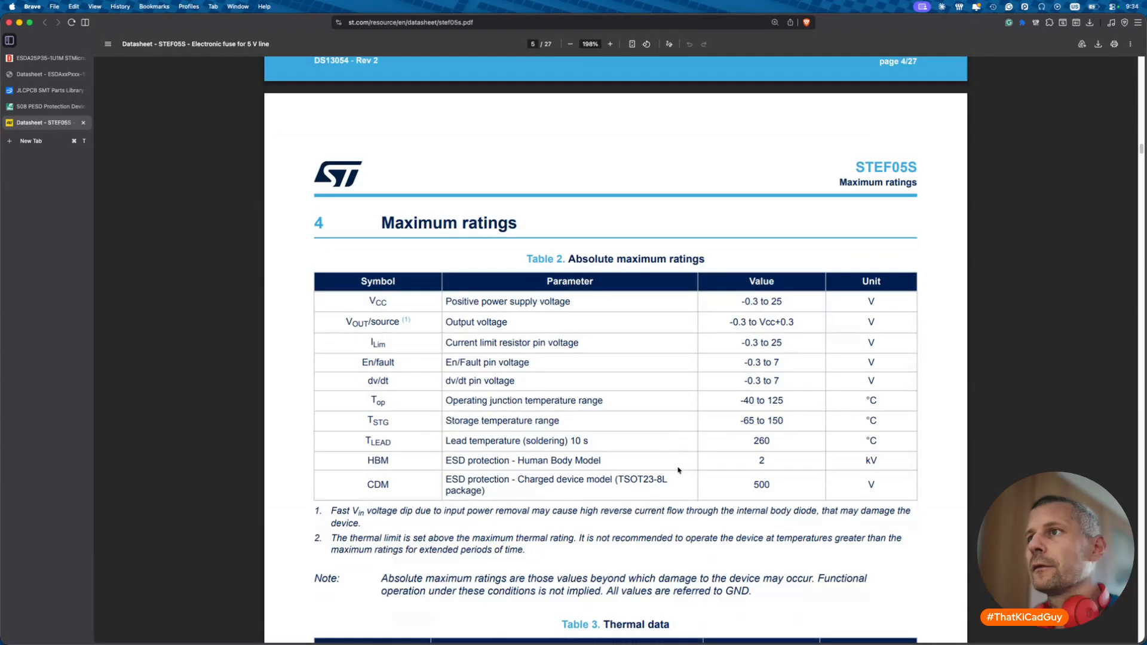
pyautogui.scroll(-20, 679, 470)
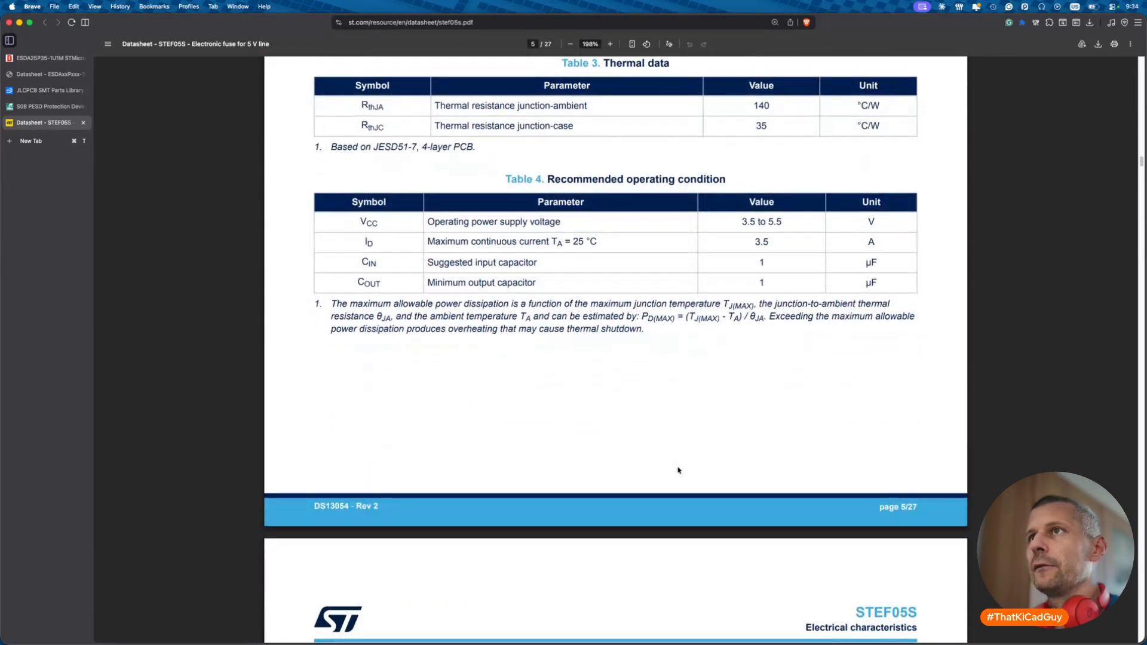
pyautogui.scroll(-2, 679, 470)
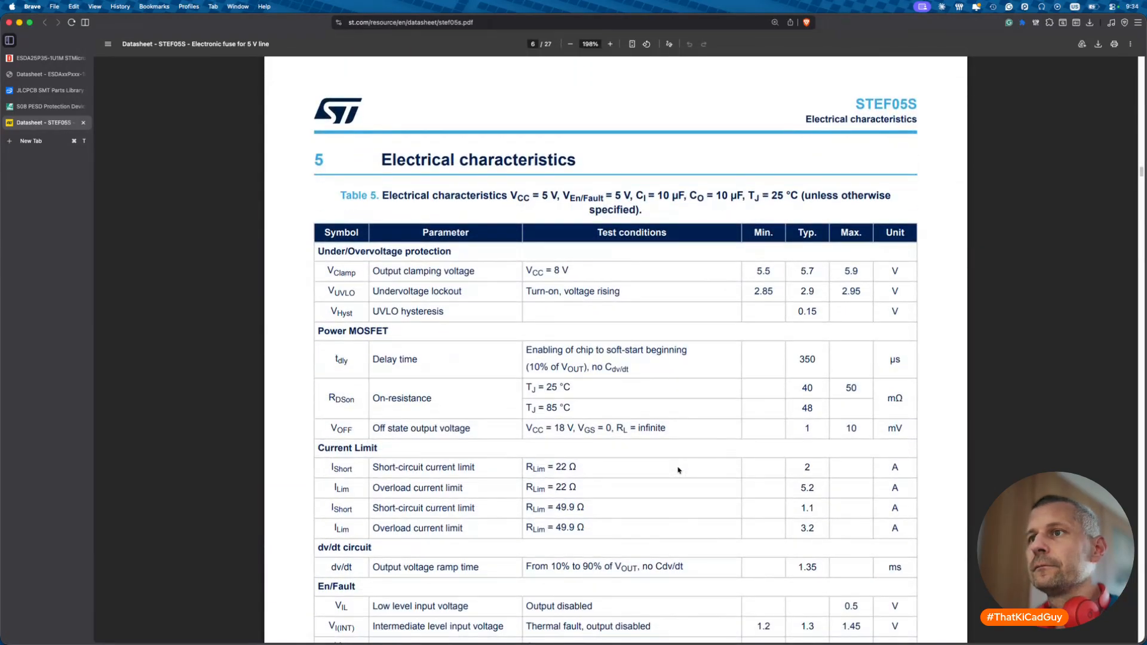
pyautogui.scroll(-1, 679, 470)
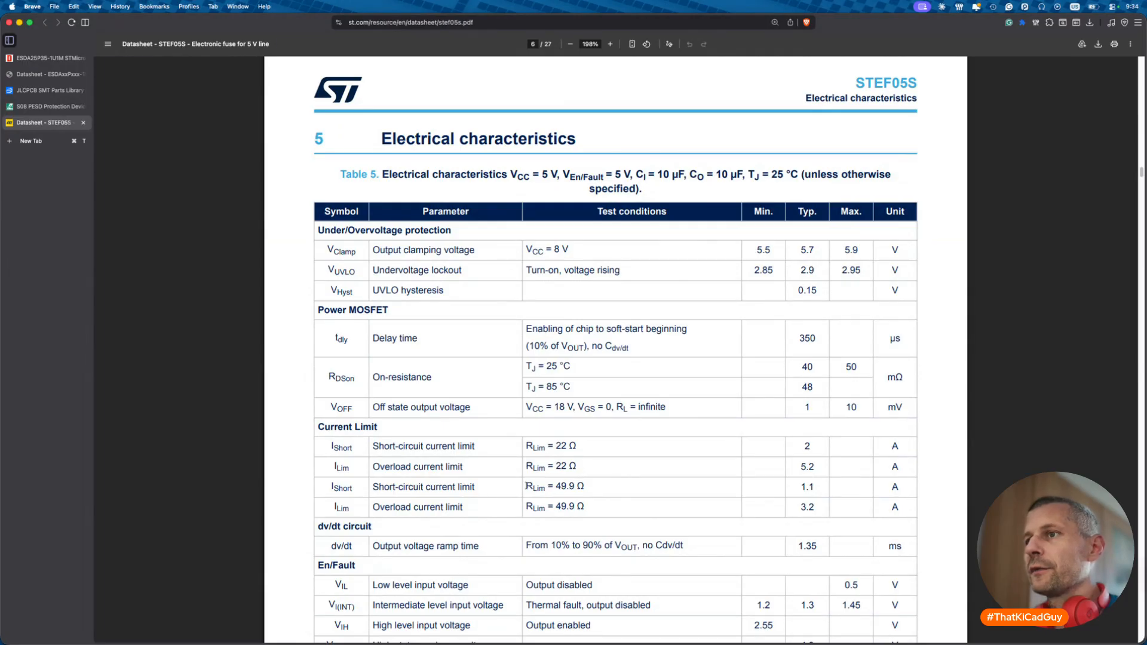
pyautogui.moveTo(522, 486); pyautogui.dragTo(589, 487)
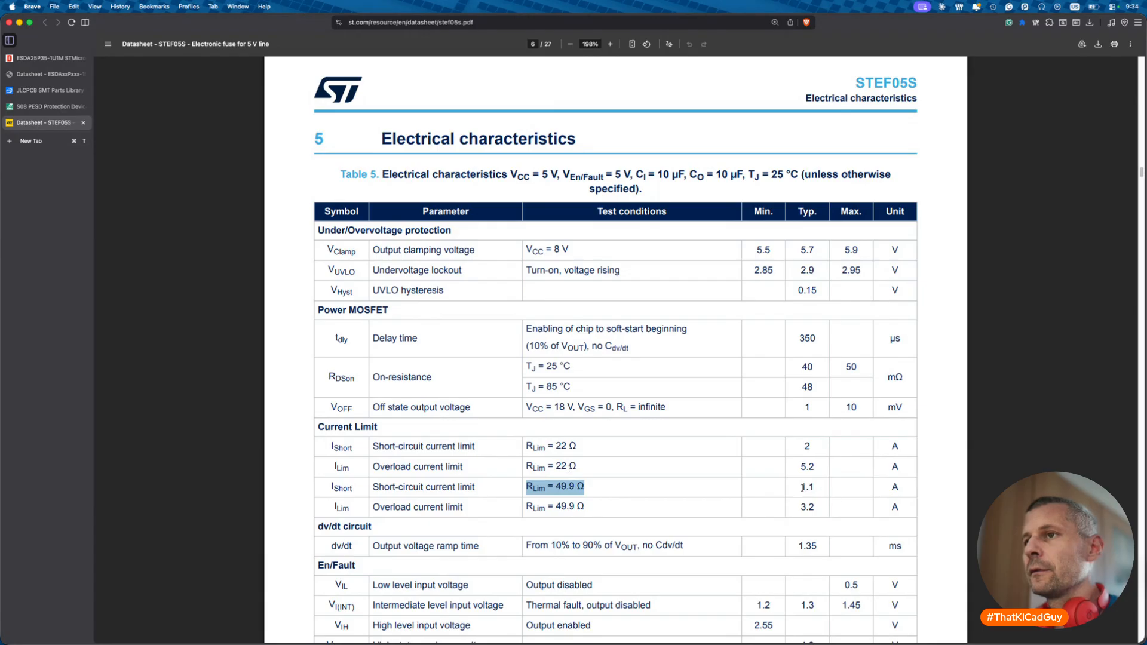
pyautogui.moveTo(800, 487); pyautogui.dragTo(815, 509)
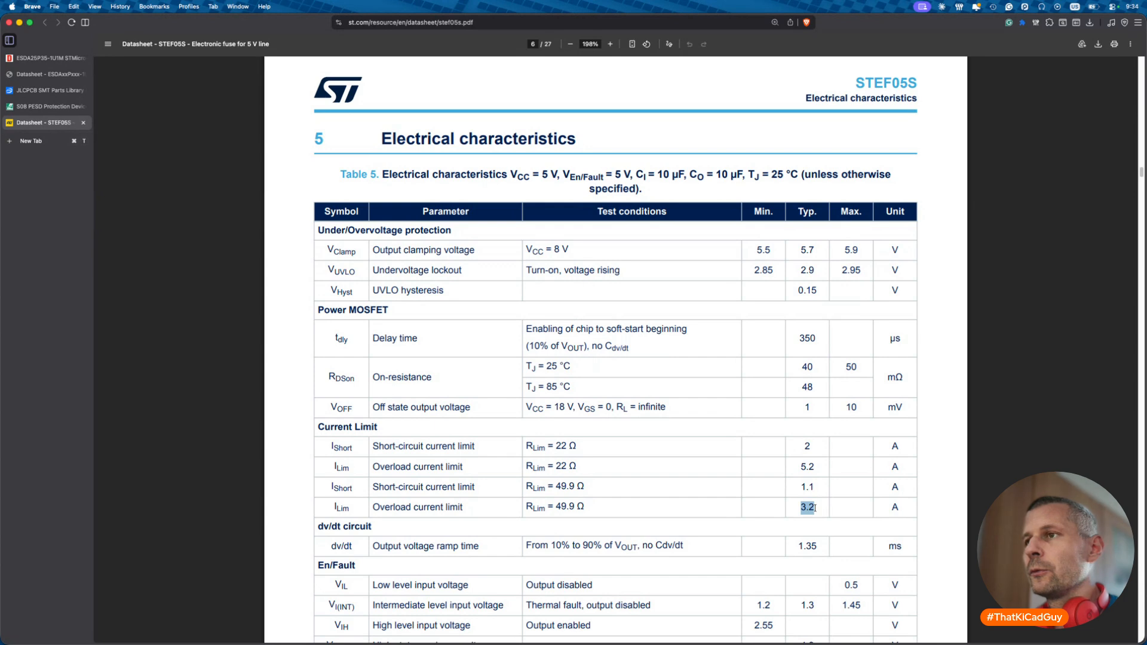
pyautogui.scroll(-1, 816, 509)
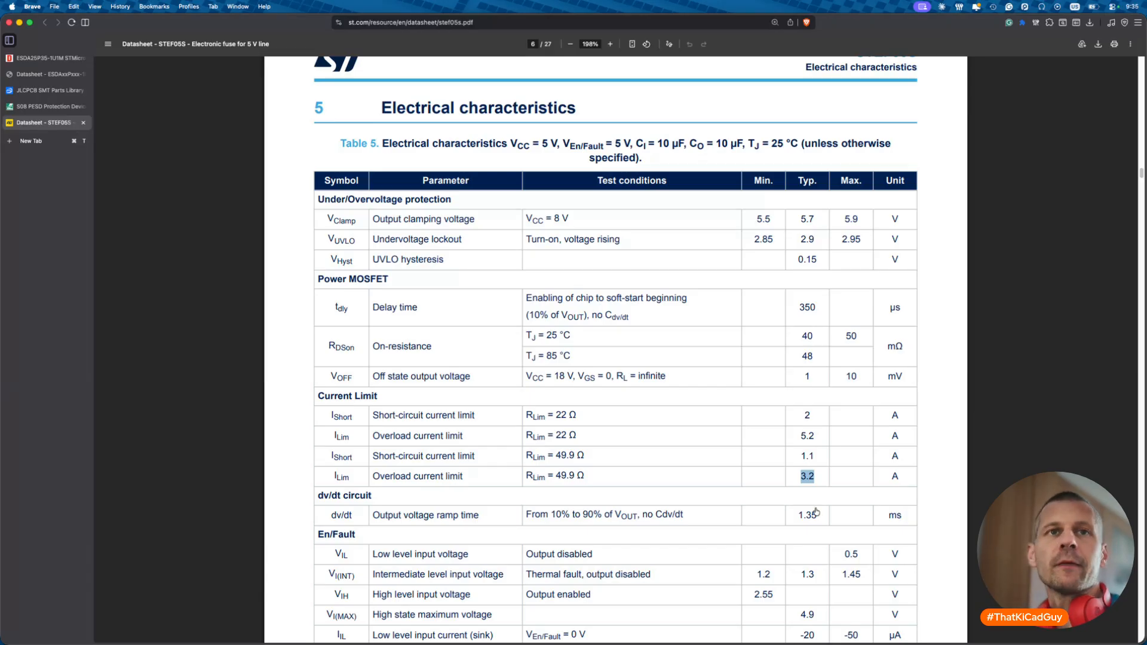
pyautogui.press('super+Tab')
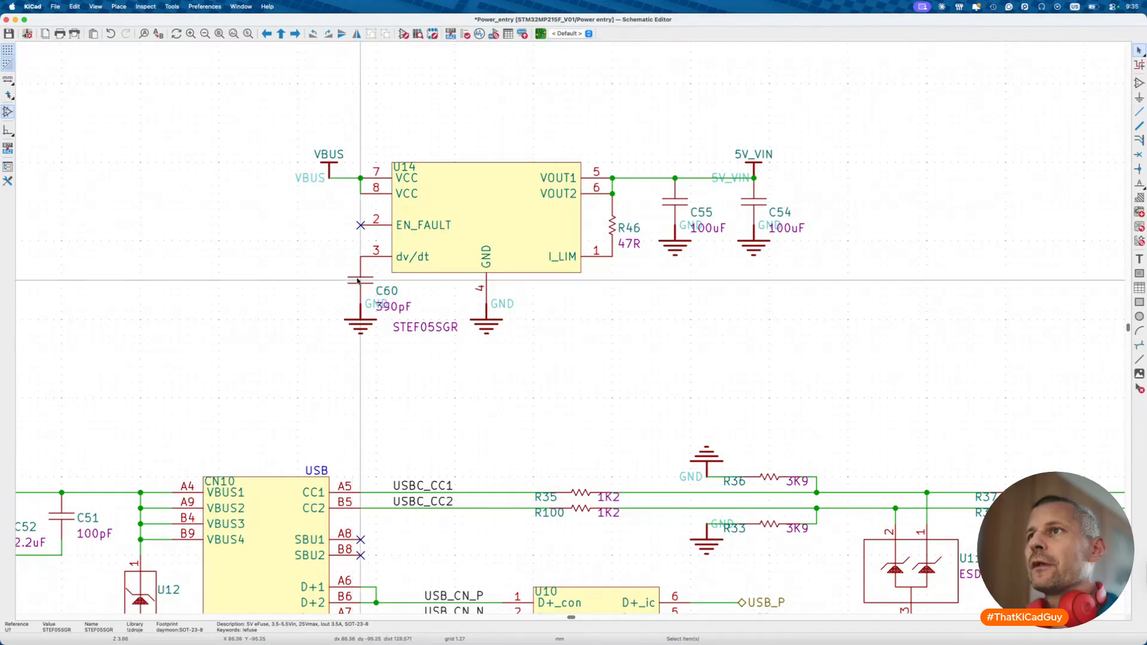
# - Review the datasheet's 6.1 Application information, then open the STEF05SGR symbol in the Symbol Editor
pyautogui.press('super+Tab')
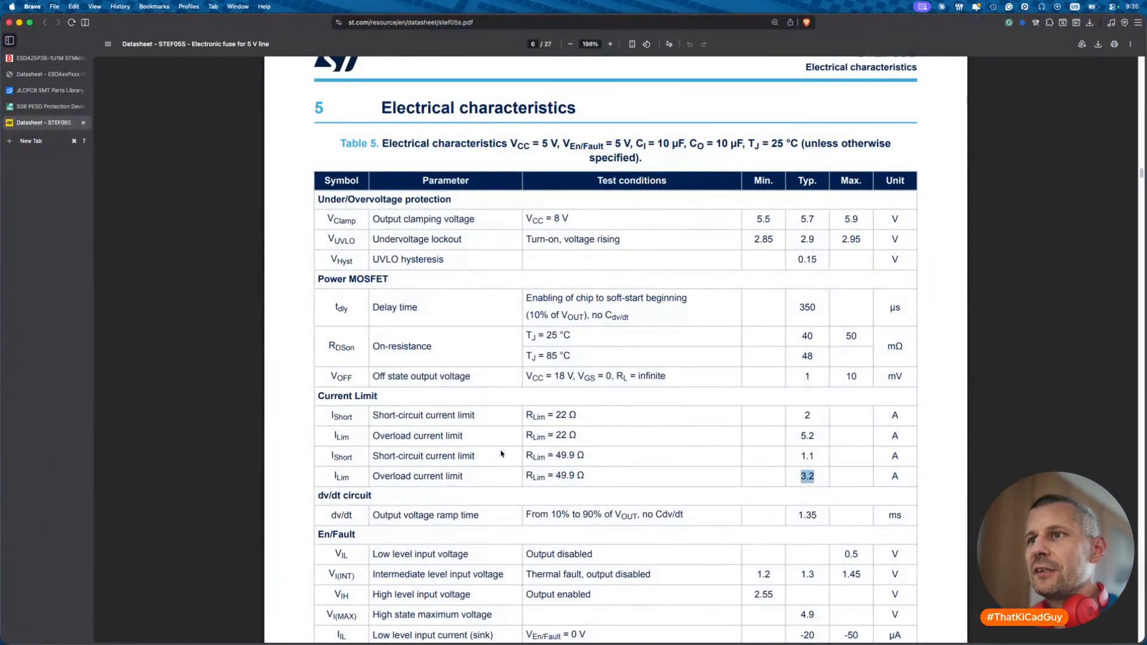
pyautogui.scroll(-3, 500, 454)
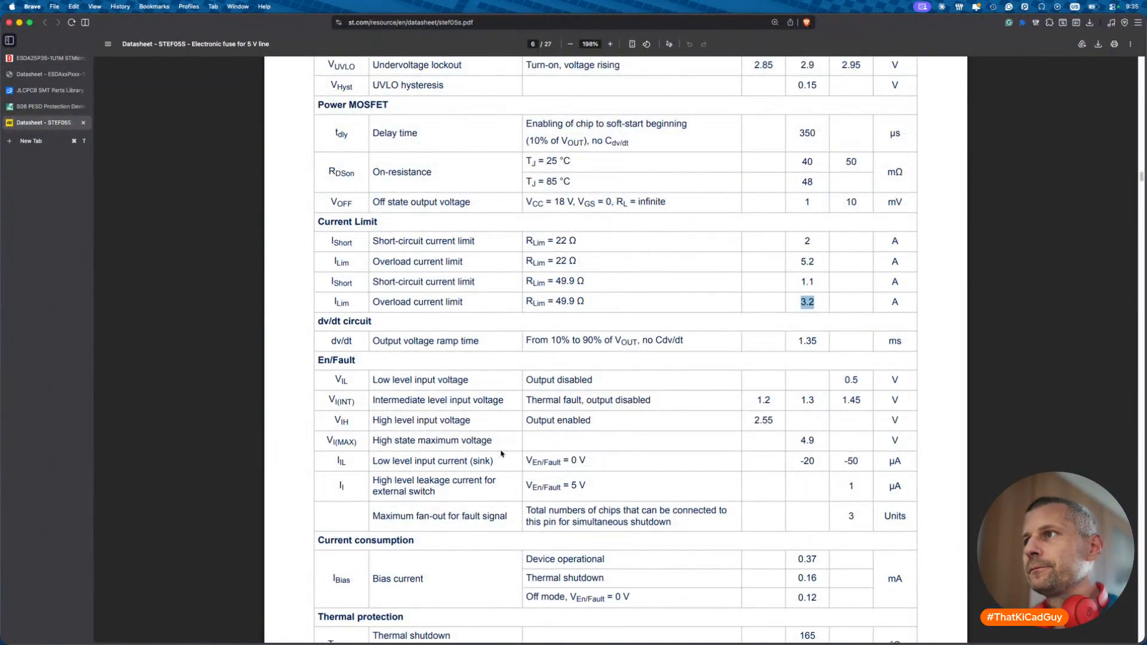
pyautogui.scroll(-5, 501, 454)
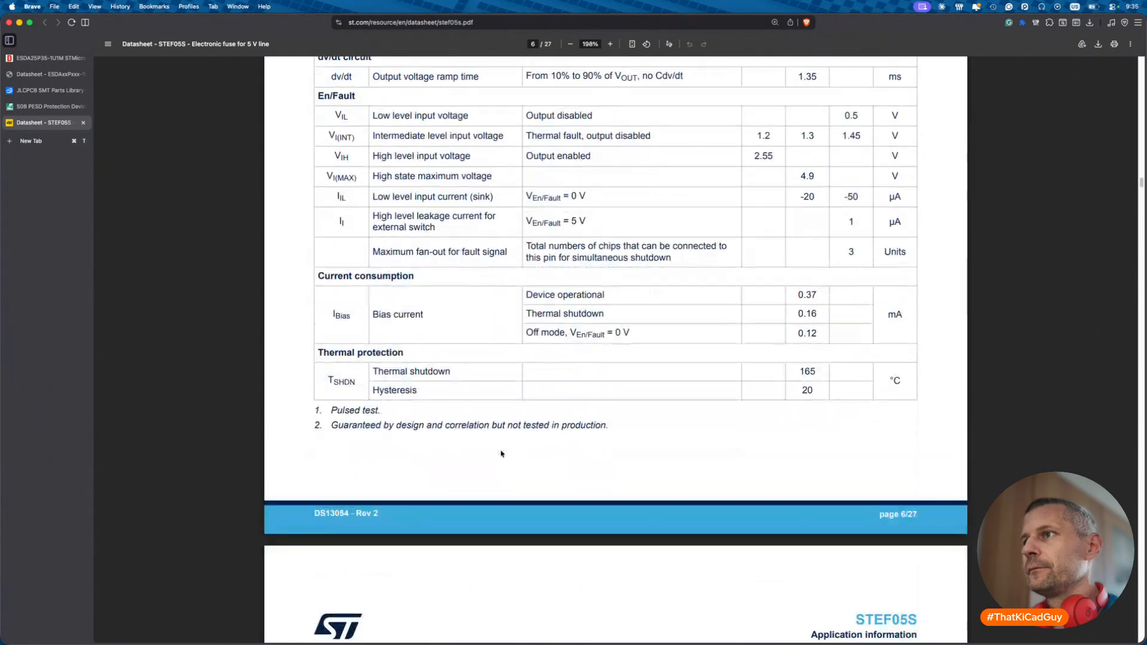
pyautogui.scroll(-6, 501, 454)
pyautogui.scroll(-3, 501, 454)
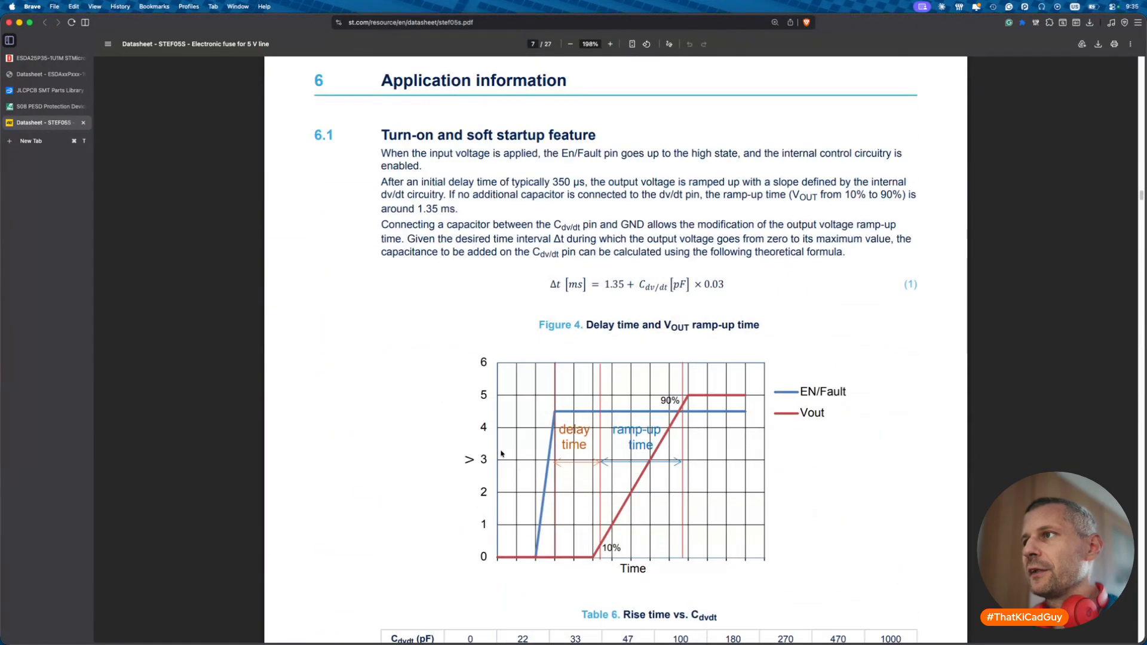
pyautogui.press('super+Tab')
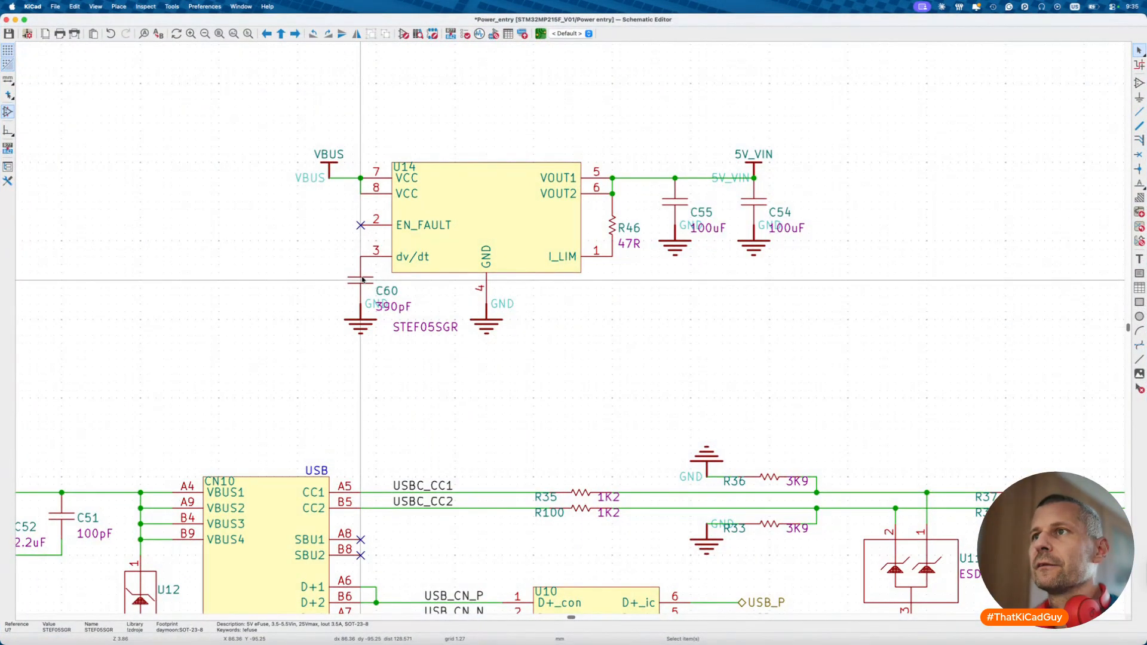
pyautogui.press('super+e')
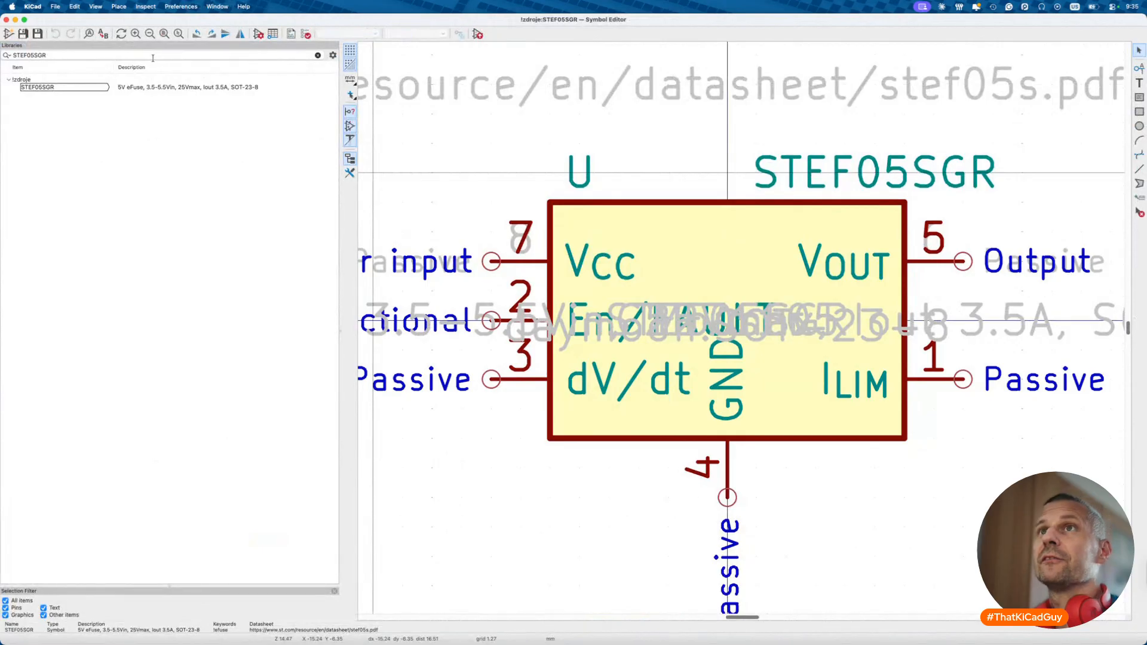
# - Open the properties of the 390p_50V capacitor symbol from the library
pyautogui.click(159, 55)
pyautogui.write('390p')
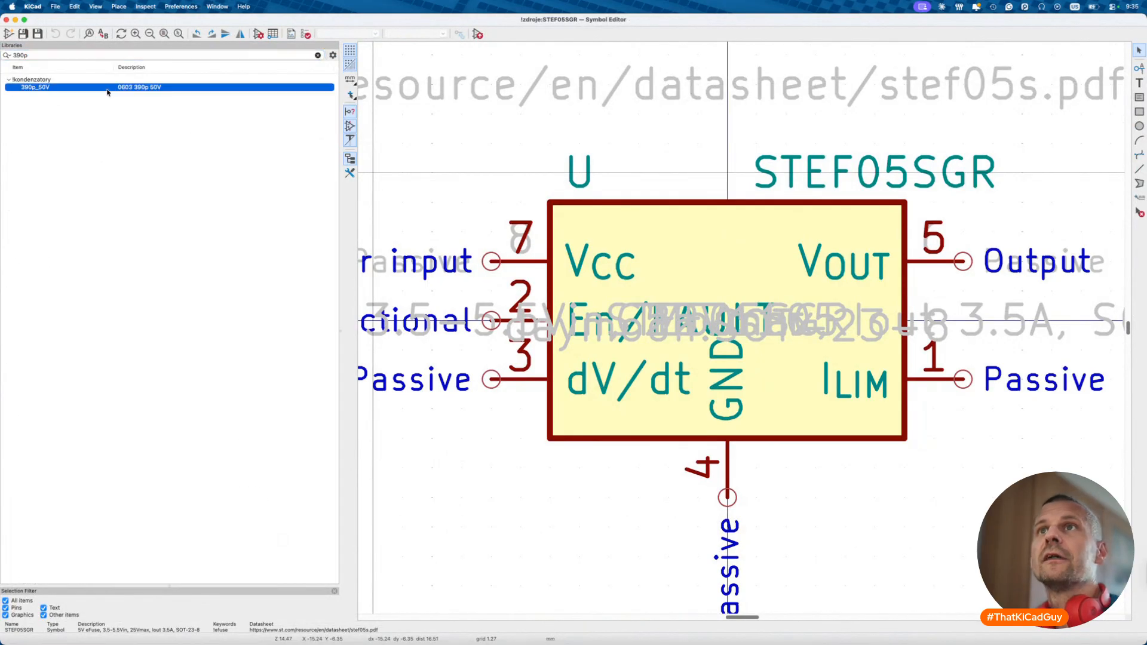
pyautogui.doubleClick(35, 87)
pyautogui.click(258, 34)
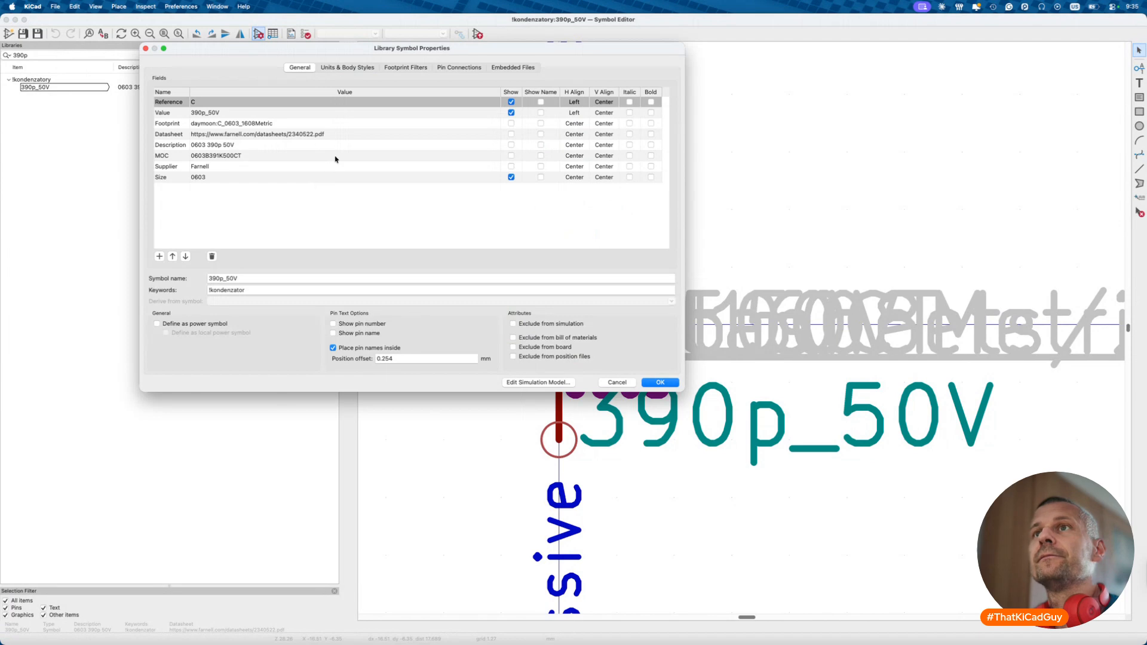
# - Search DigiKey for the MOC part number 0603B391K500CT
pyautogui.click(251, 156)
pyautogui.hotkey('ctrl', 'c')
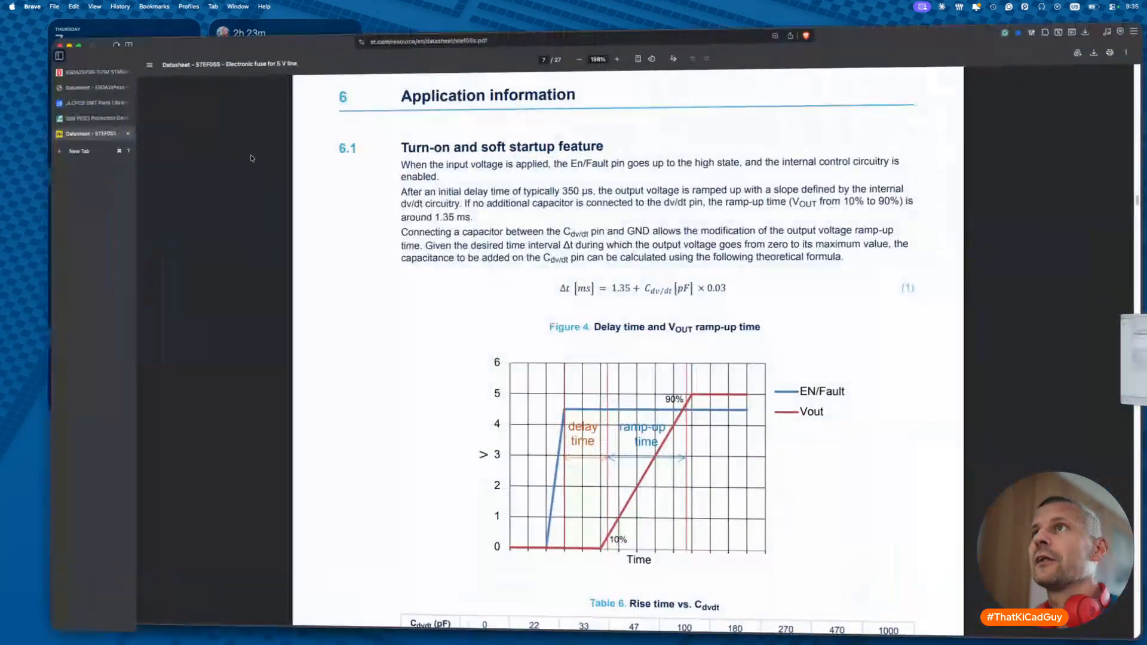
pyautogui.hotkey('ctrl', 'shift', 'Tab')
pyautogui.click(439, 53)
pyautogui.hotkey('ctrl', 'v')
pyautogui.press('Return')
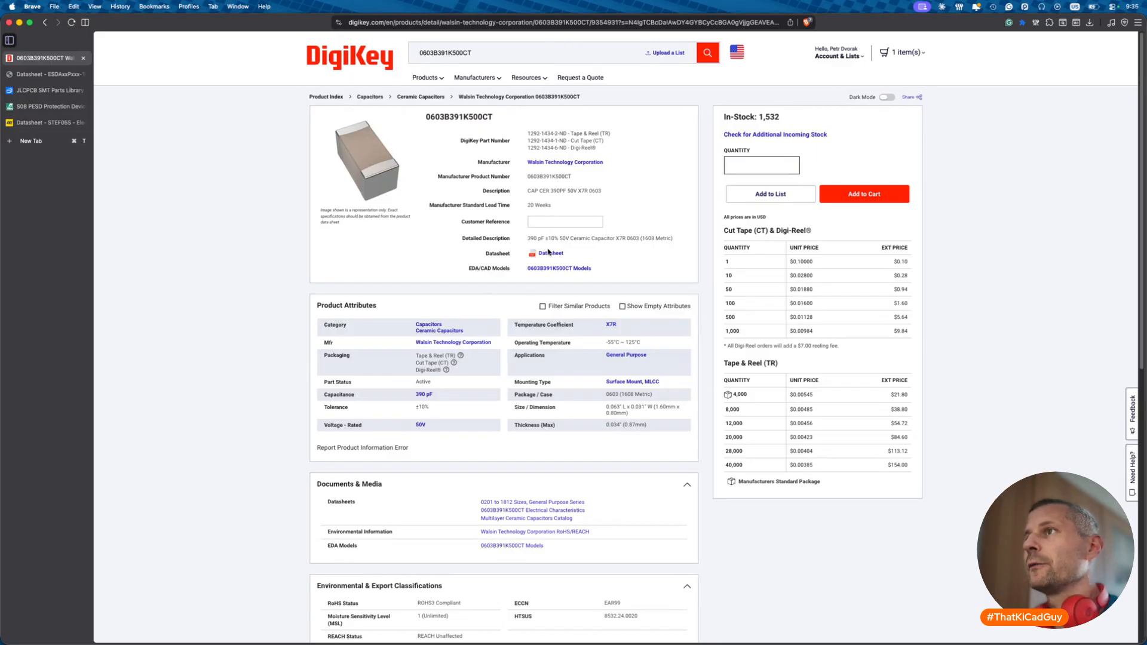
# - Replace the 390p_50V symbol's Farnell datasheet link with the Walsin datasheet URL
pyautogui.click(547, 253)
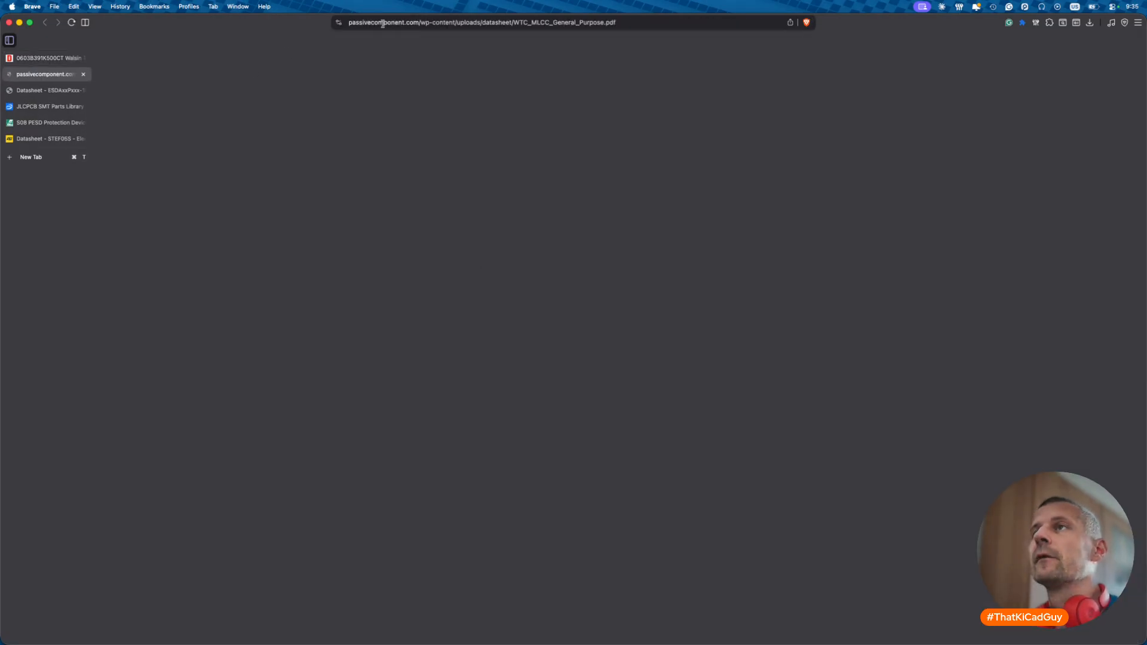
pyautogui.click(383, 23)
pyautogui.press('super+c')
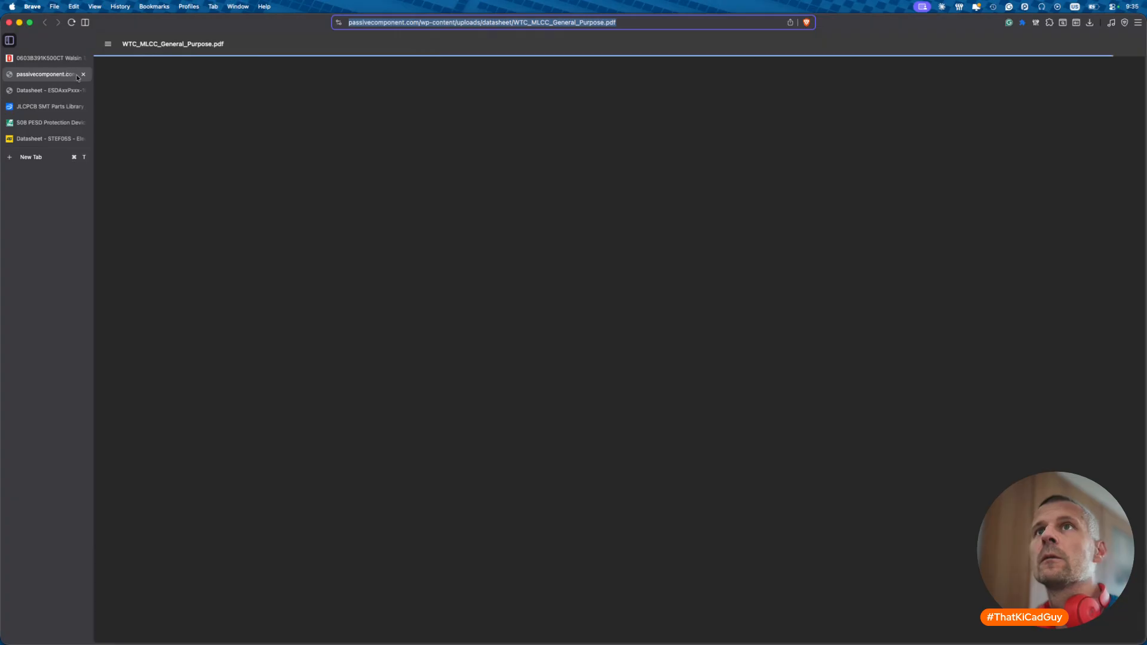
pyautogui.click(82, 75)
pyautogui.press('super+Tab')
pyautogui.click(197, 134)
pyautogui.press('super+v')
# - Set the Supplier to Digikey, add a JLCPCB field, and bring up the JLCPCB parts library
pyautogui.click(221, 166)
pyautogui.write('Digikey')
pyautogui.press('Tab')
pyautogui.click(159, 256)
pyautogui.write('JLCPCB')
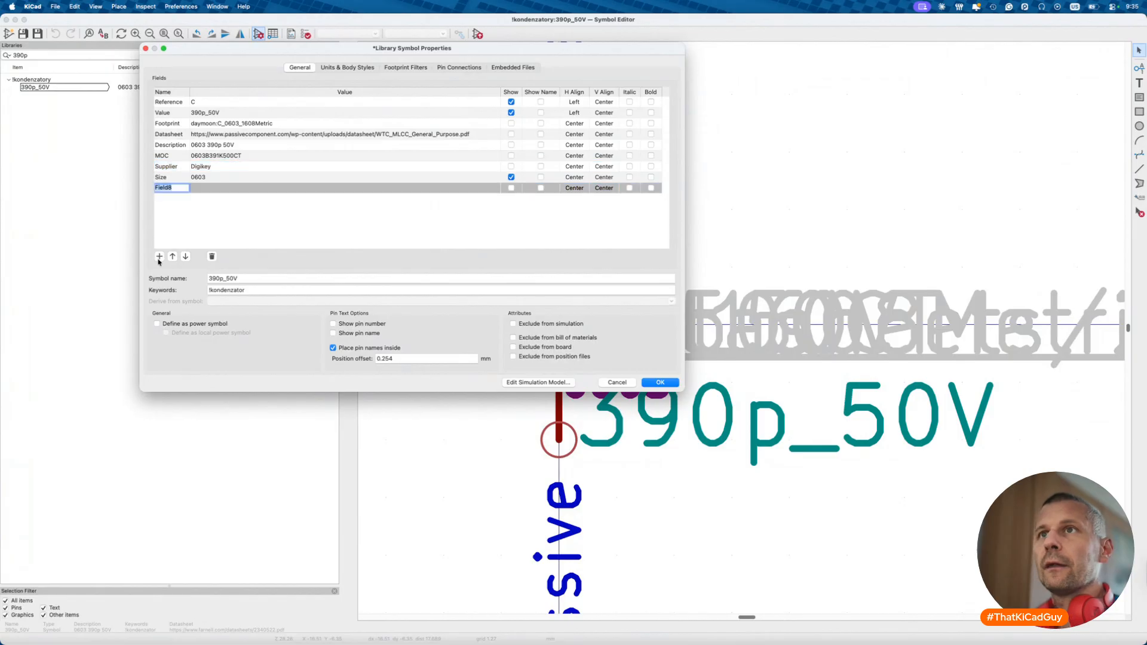
pyautogui.press('Tab')
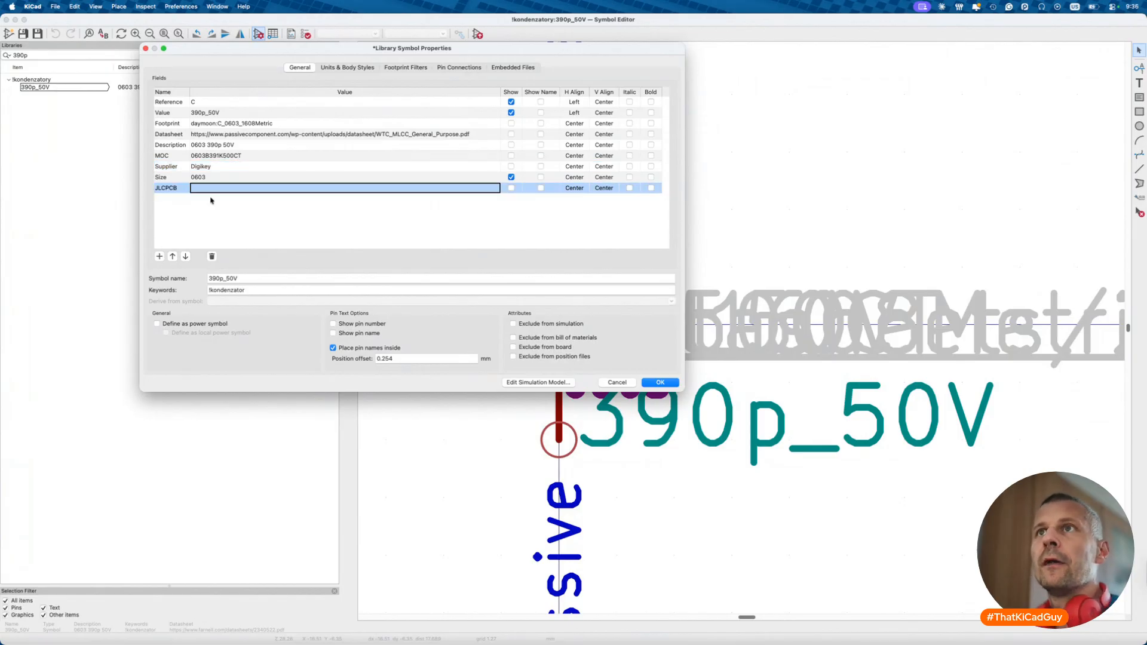
pyautogui.hotkey('ctrl', 'Left')
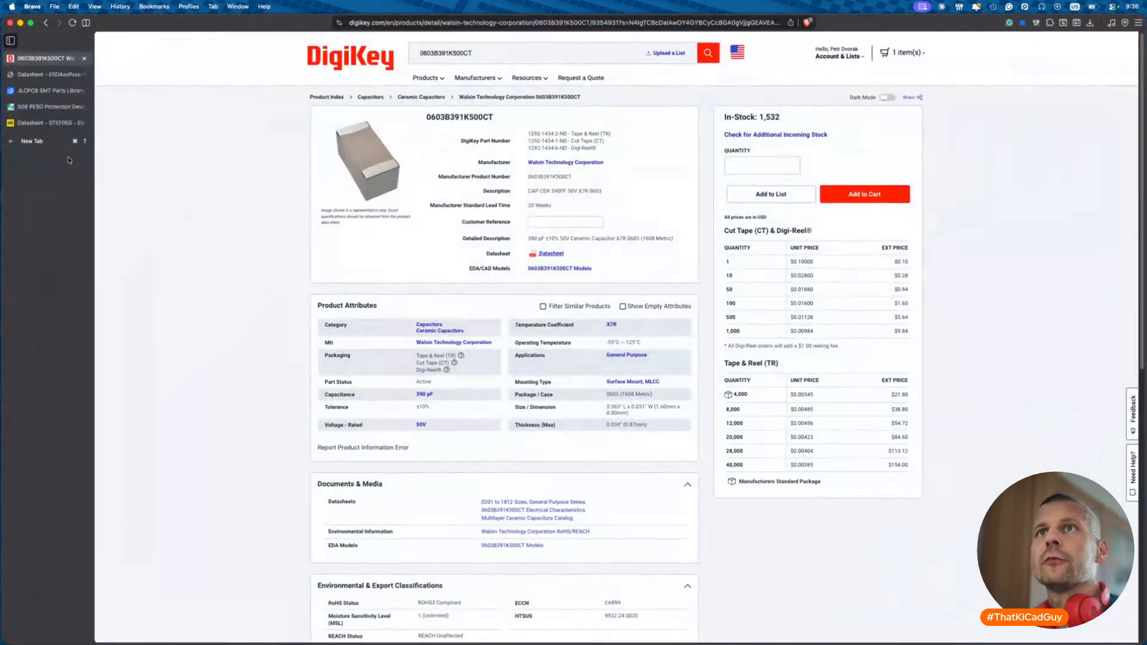
pyautogui.click(48, 91)
# - Search JLCPCB for '390pF 0603' and copy the first result's part number C1617
pyautogui.doubleClick(295, 63)
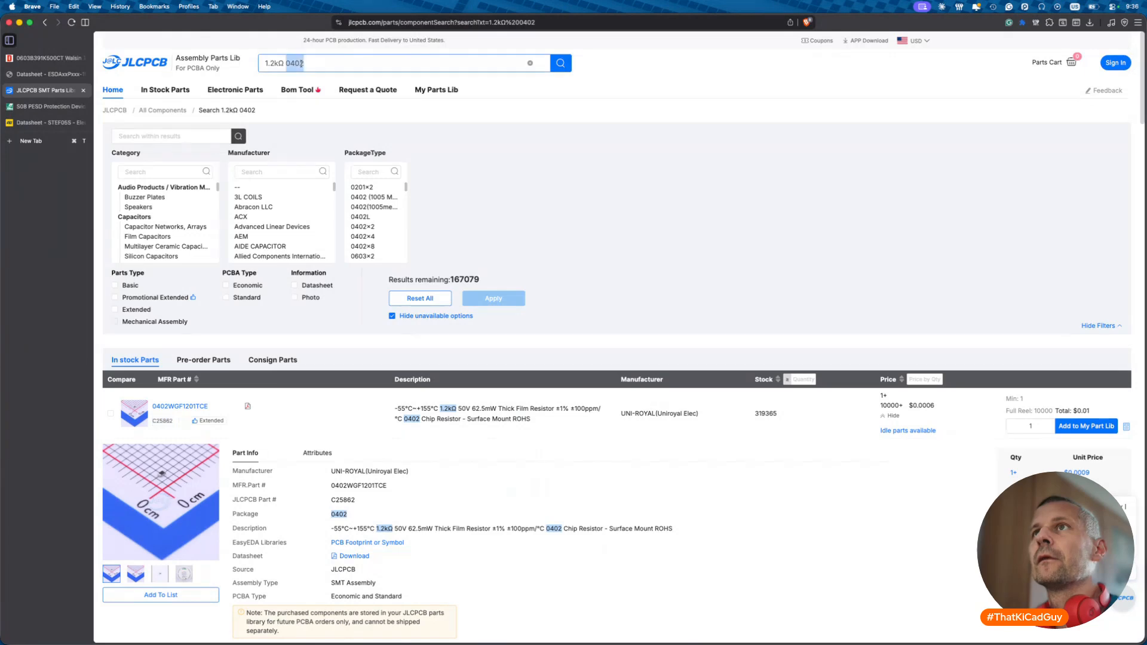
pyautogui.tripleClick(326, 67)
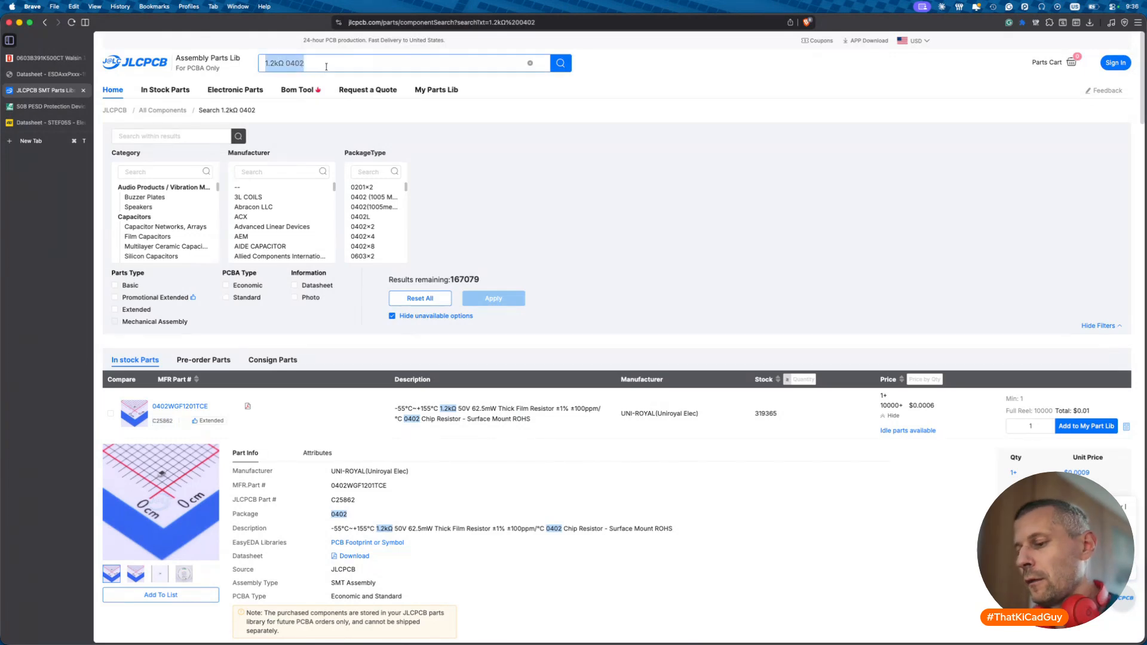
pyautogui.write('390pF 0603')
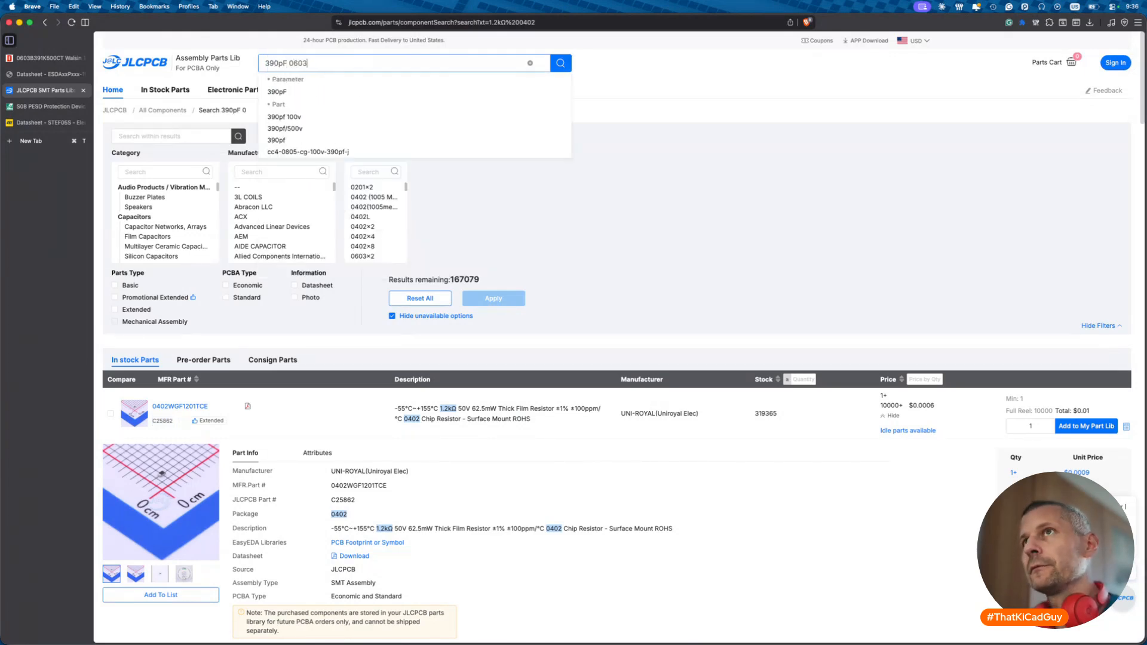
pyautogui.press('Return')
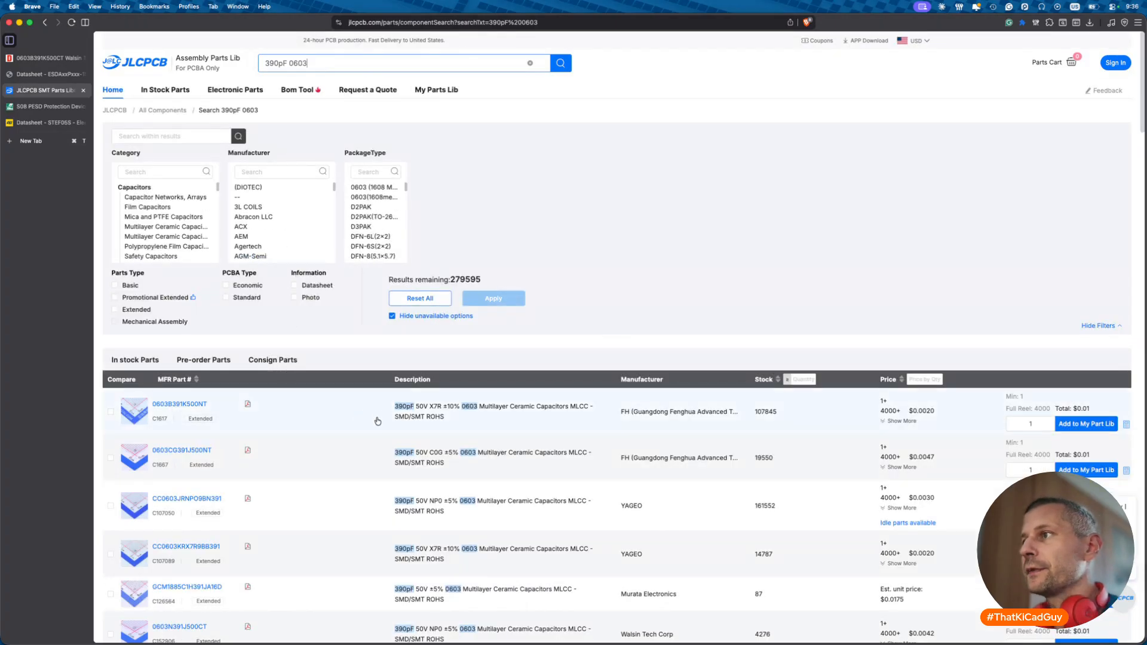
pyautogui.click(167, 423)
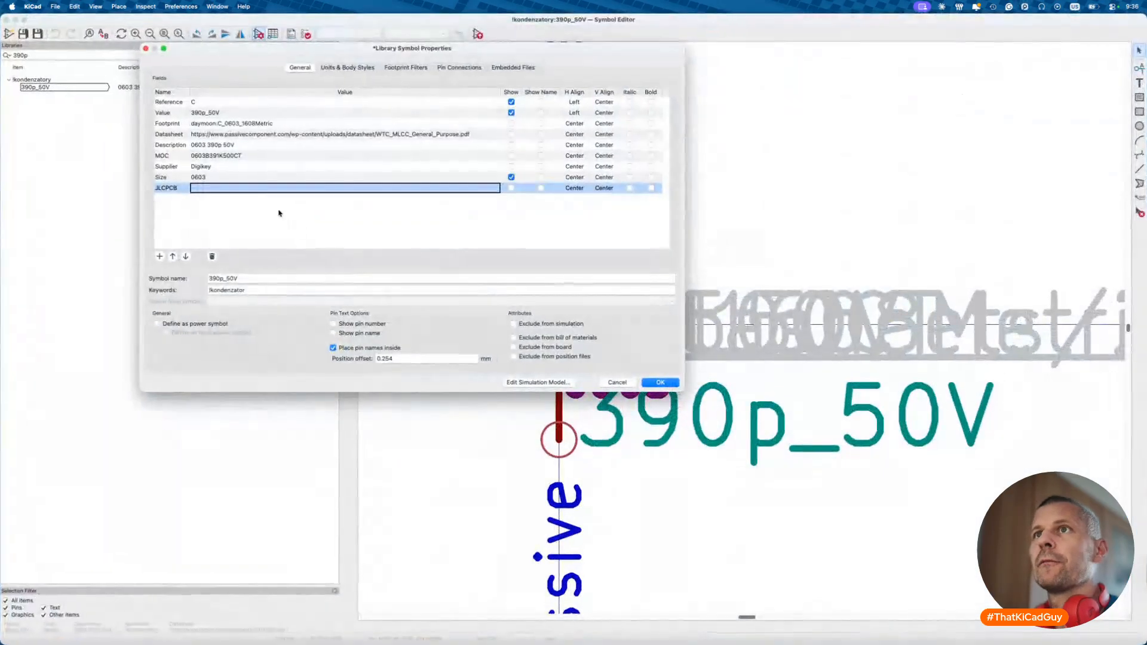
# - Fill the JLCPCB field with C1617, append X7R to the description, and confirm
pyautogui.click(277, 188)
pyautogui.write('C1617')
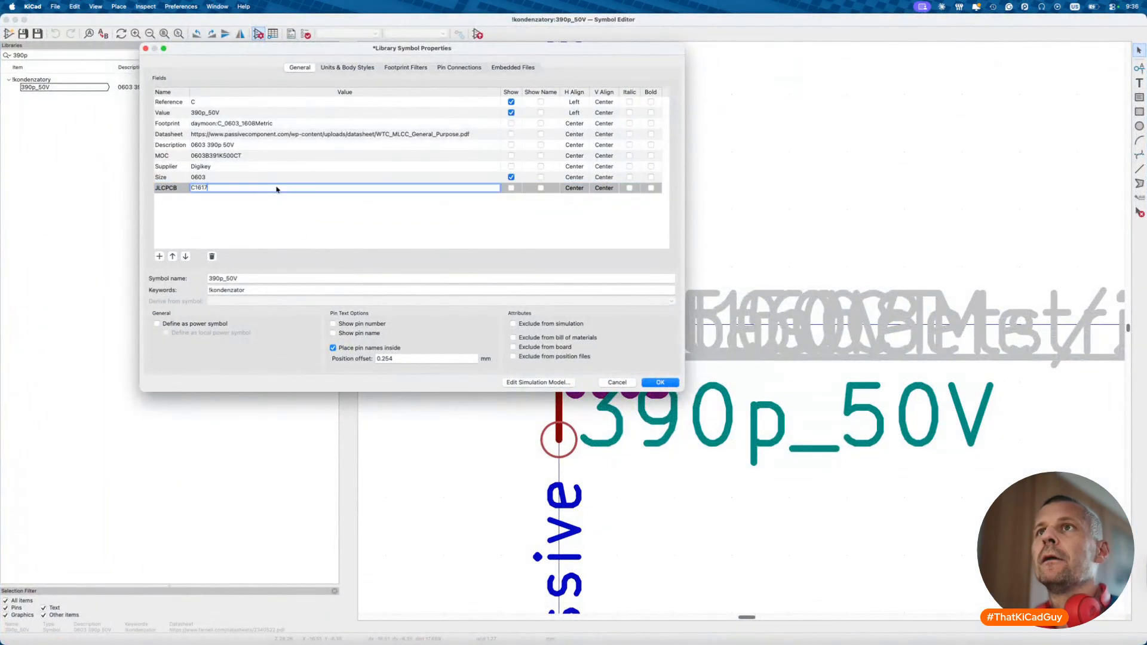
pyautogui.click(274, 145)
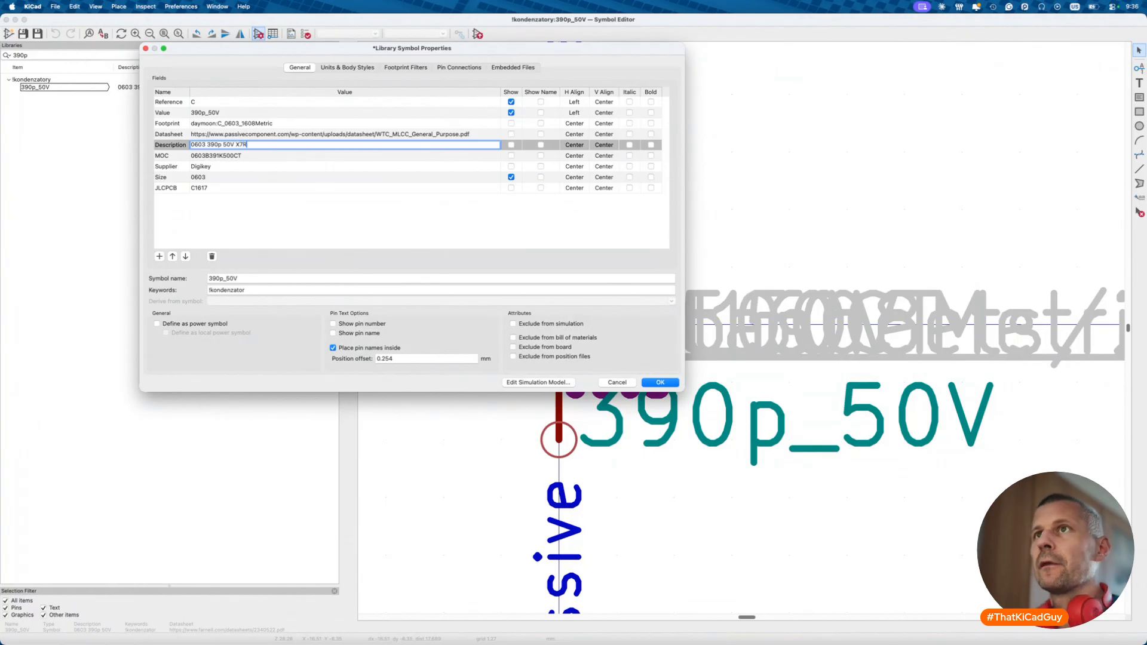
pyautogui.hotkey('ctrl', 'Left')
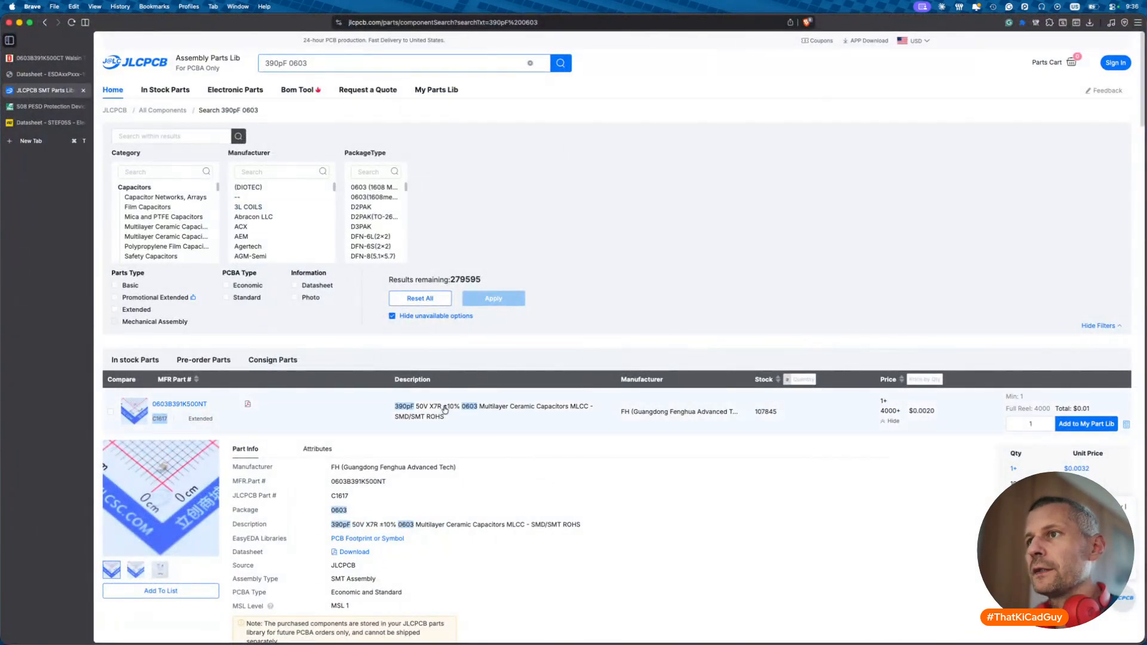
pyautogui.hotkey('ctrl', 'Right')
pyautogui.write('X7R')
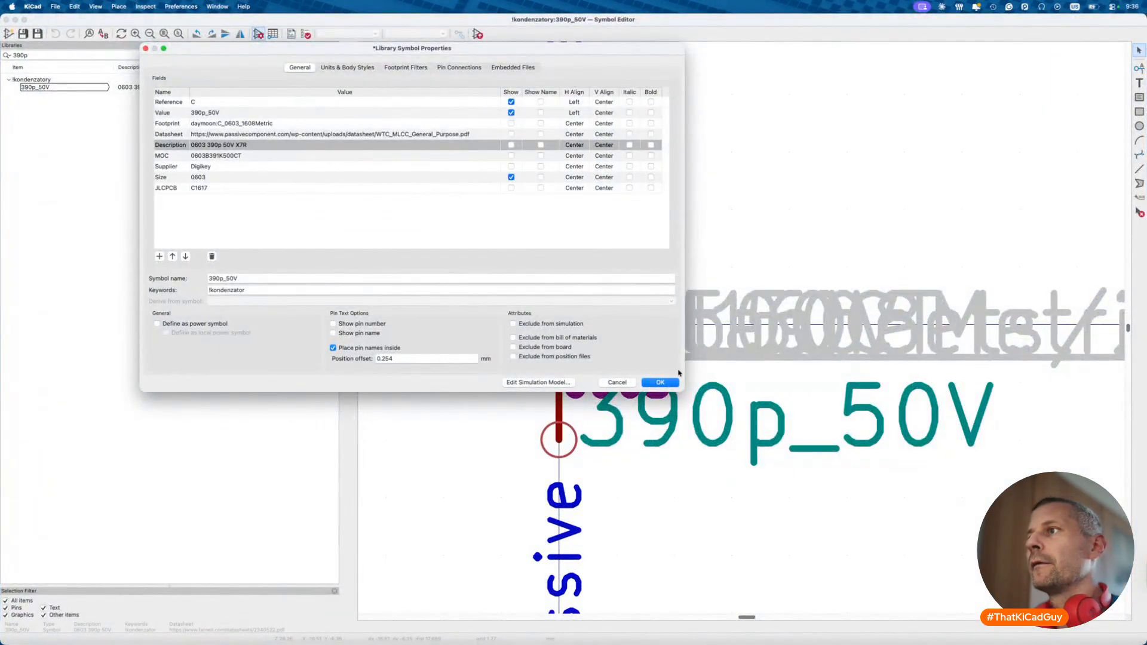
pyautogui.click(664, 382)
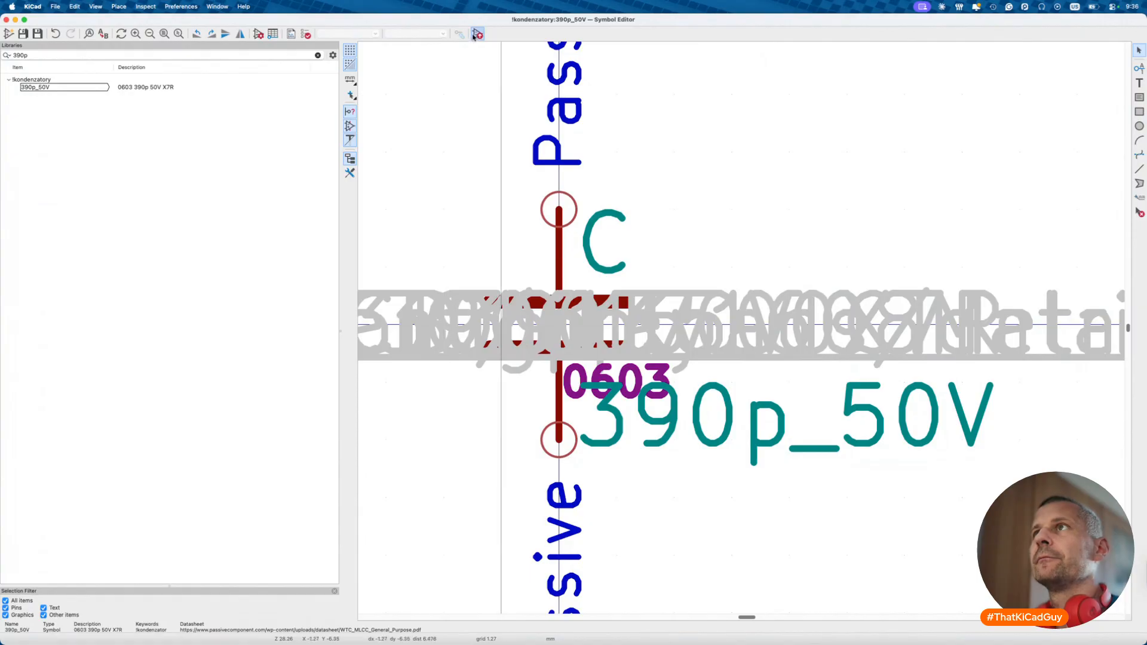
pyautogui.click(477, 34)
# - Place the 390p_50V capacitor left of the STEF05SGR and reposition its 0603 and value fields
pyautogui.scroll(-10, 448, 269)
pyautogui.scroll(-1, 542, 352)
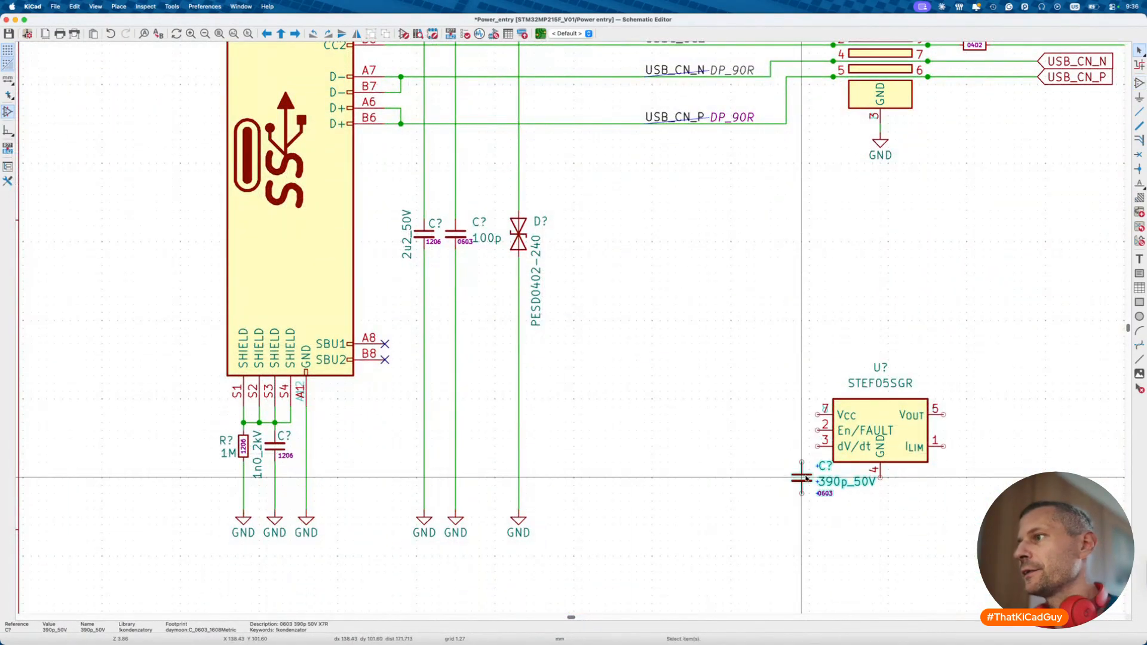
pyautogui.scroll(3, 806, 478)
pyautogui.click(806, 477)
pyautogui.press('m')
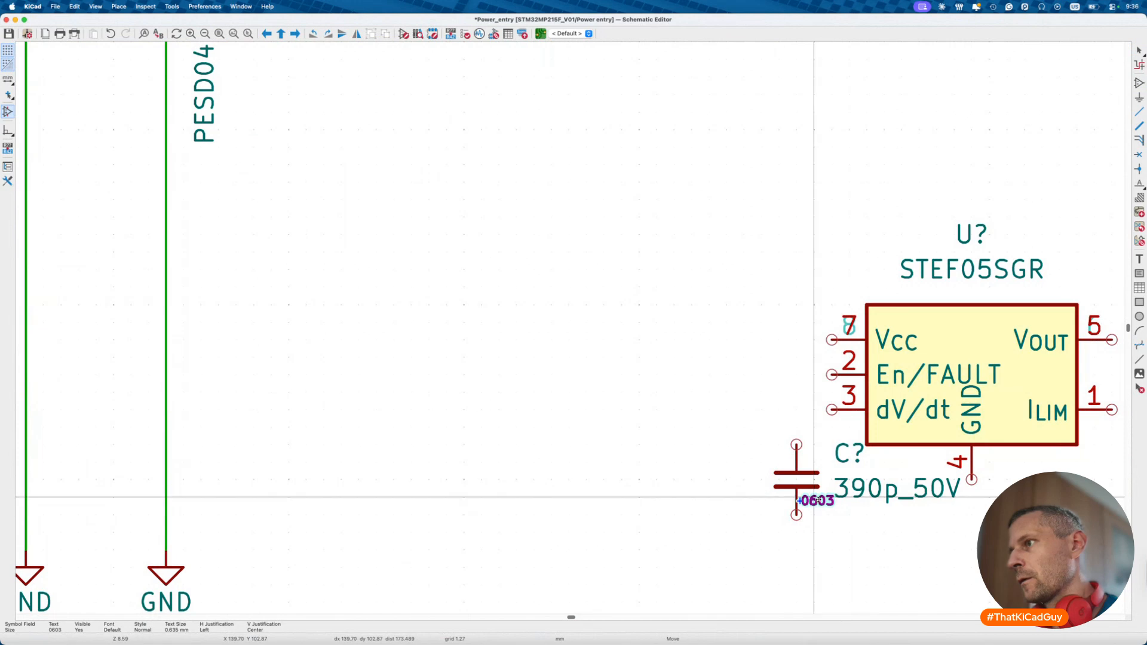
pyautogui.click(814, 497)
pyautogui.press('m')
pyautogui.press('r')
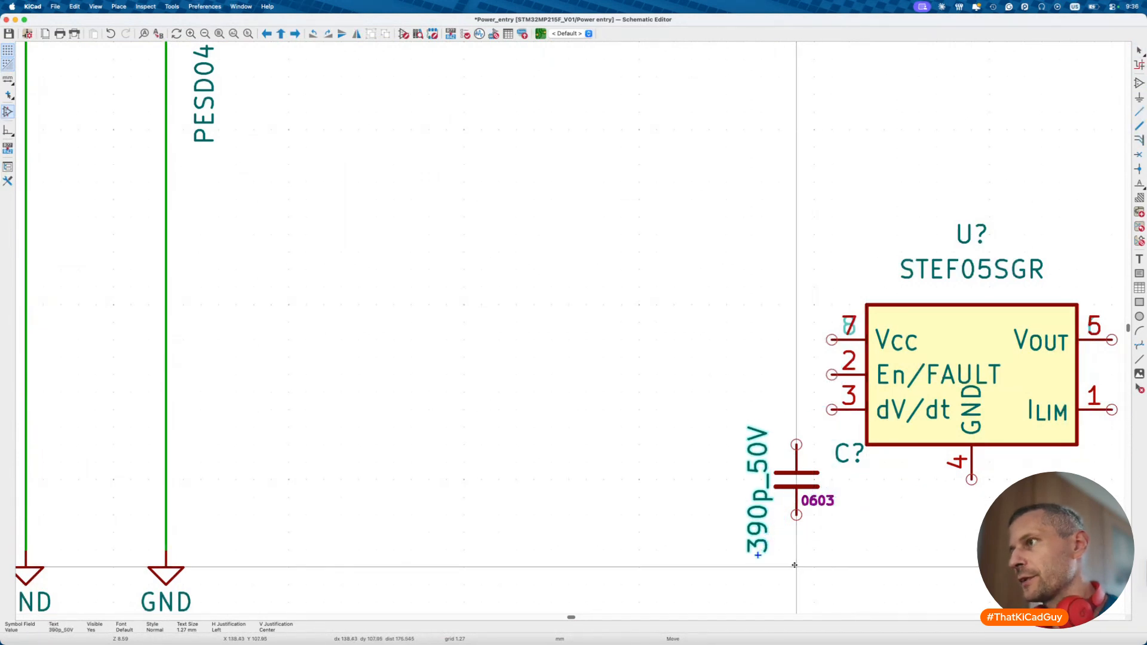
pyautogui.click(795, 565)
# - Wire the dV/dt pin through the capacitor, run a lead down from GND, and no-connect En/FAULT
pyautogui.press('w')
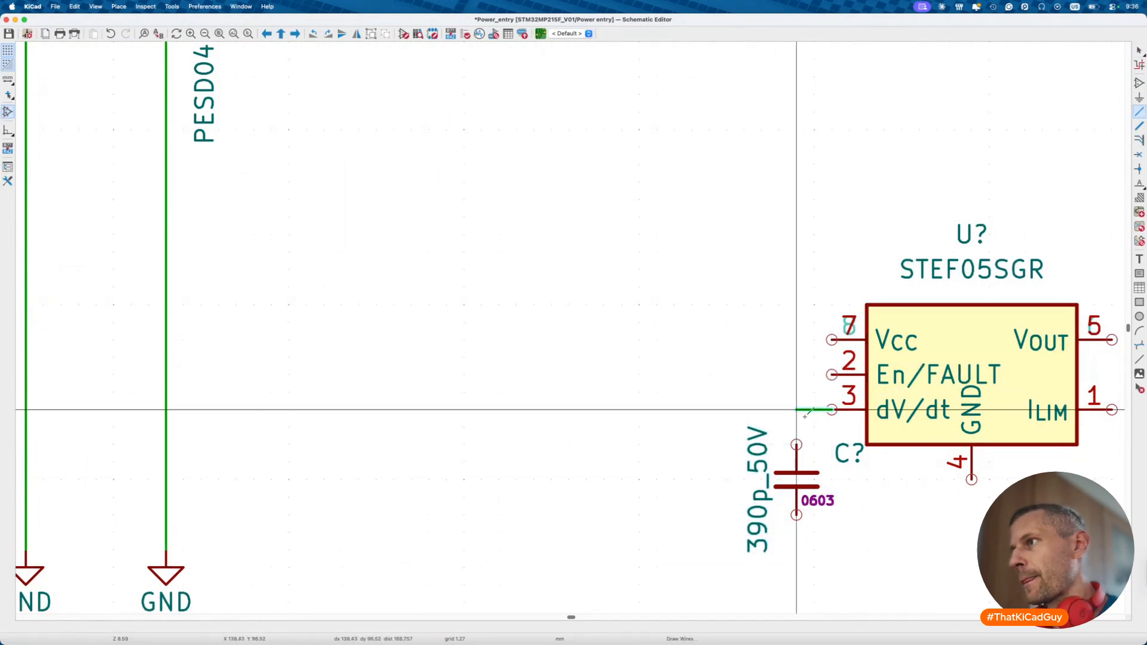
pyautogui.doubleClick(799, 548)
pyautogui.click(971, 483)
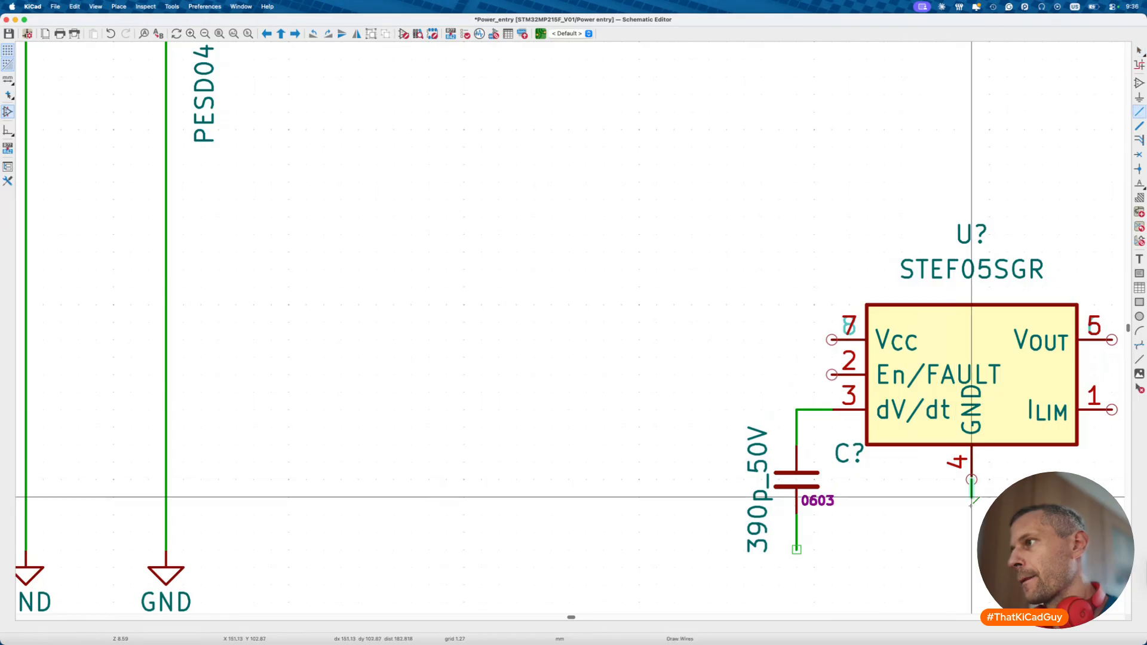
pyautogui.doubleClick(972, 548)
pyautogui.press('Escape')
pyautogui.hscroll(3, 972, 542)
pyautogui.press('q')
# - Run a wire left from the Vcc pin and label it VBUS
pyautogui.scroll(-5, 562, 411)
pyautogui.scroll(10, 562, 411)
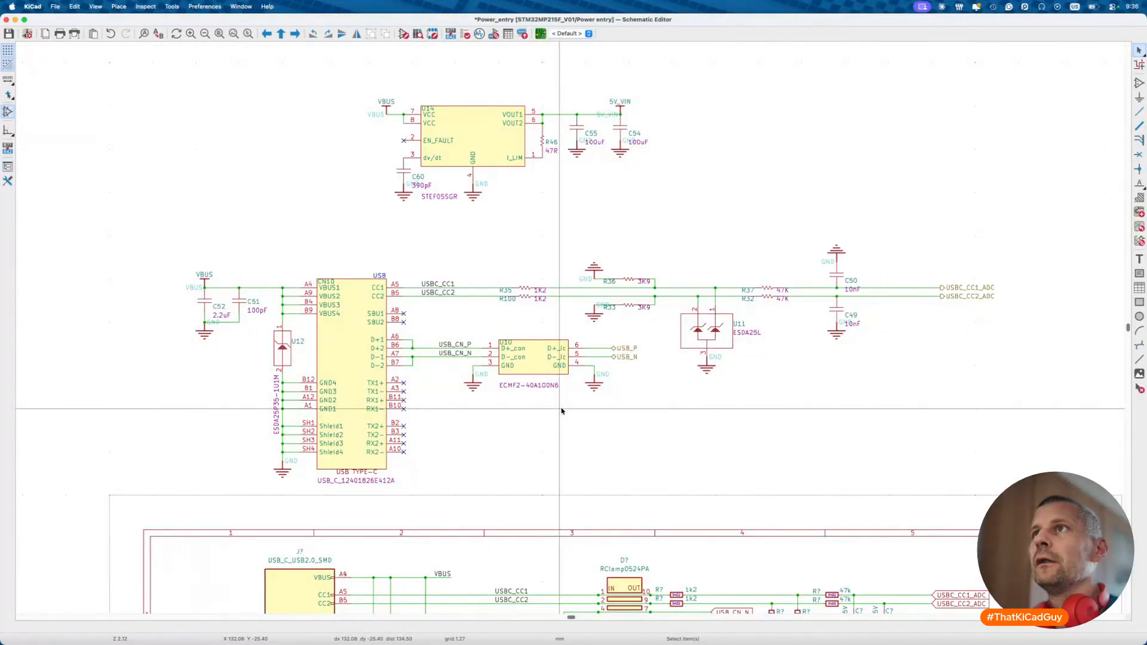
pyautogui.scroll(-10, 562, 411)
pyautogui.scroll(5, 602, 395)
pyautogui.press('w')
pyautogui.press('l')
pyautogui.click(493, 390)
pyautogui.write('VBUS')
pyautogui.press('Return')
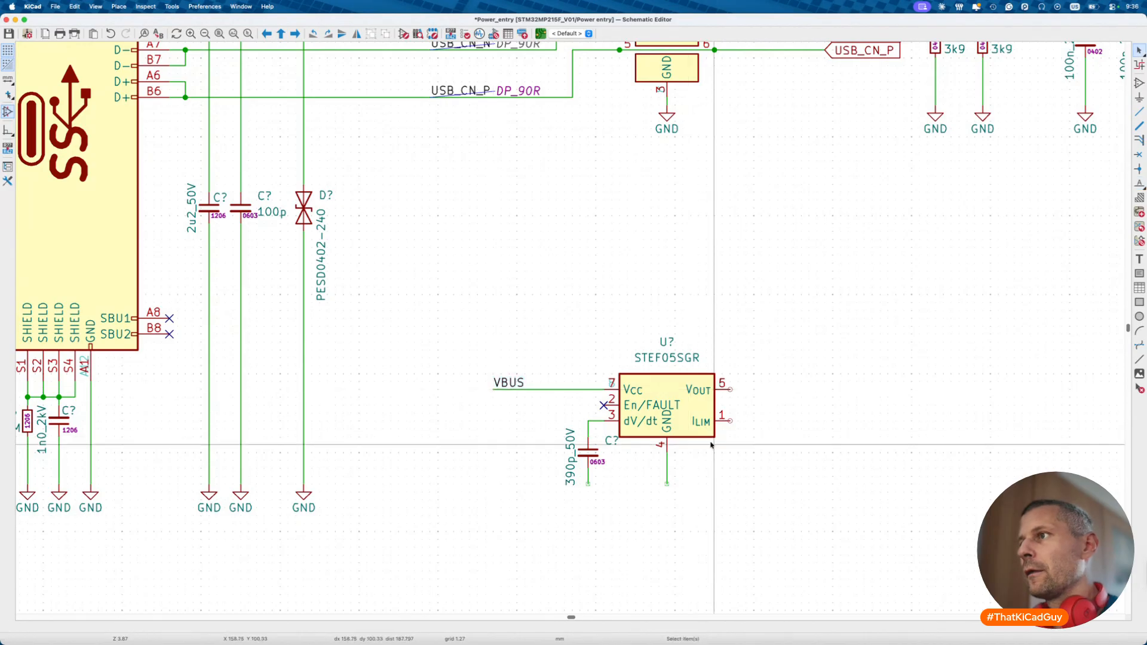
# - Cancel the ILIM wire, then search a47r and select the 0603 47R resistor without placing it
pyautogui.press('w')
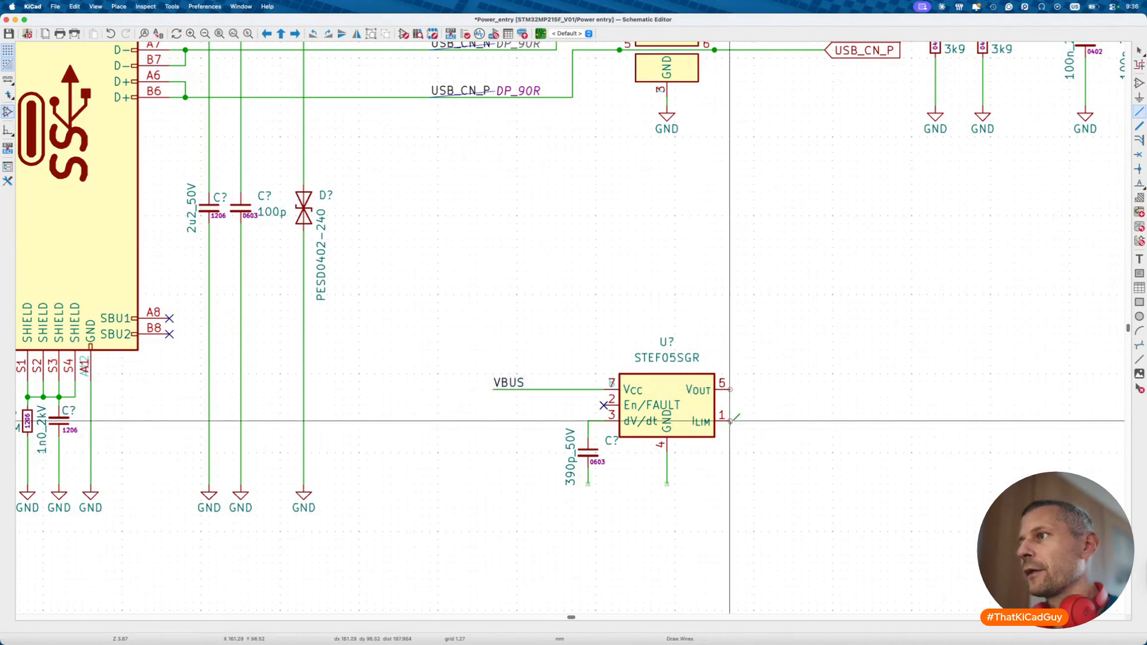
pyautogui.press('Escape')
pyautogui.scroll(5, 735, 422)
pyautogui.hscroll(5, 738, 423)
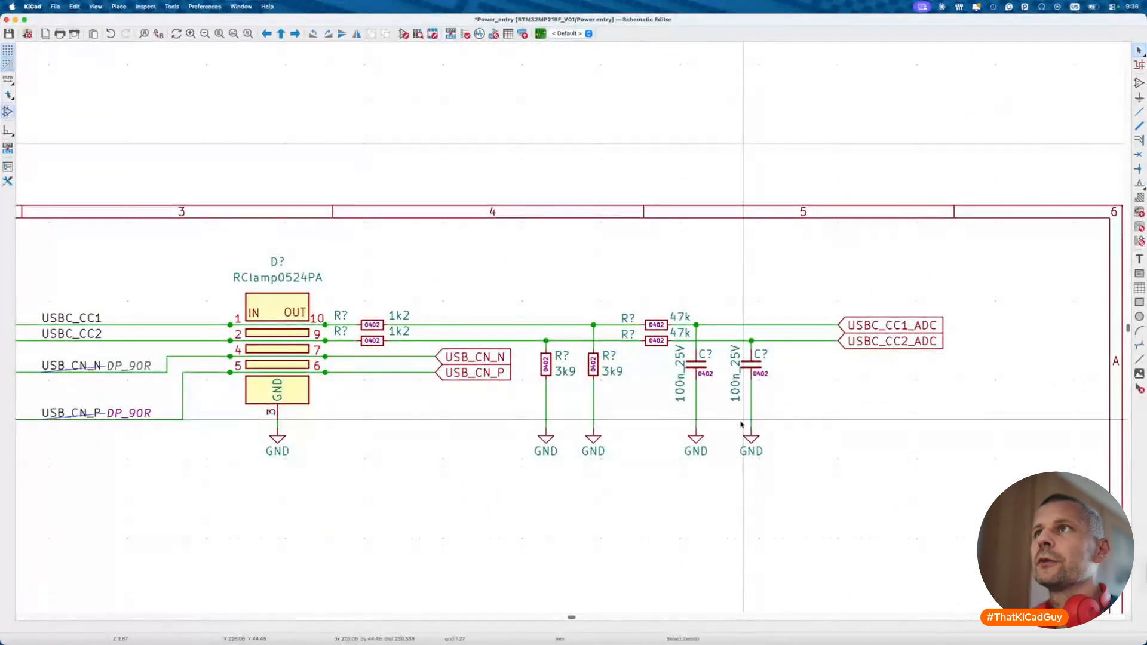
pyautogui.scroll(10, 741, 424)
pyautogui.scroll(3, 442, 419)
pyautogui.scroll(-3, 481, 338)
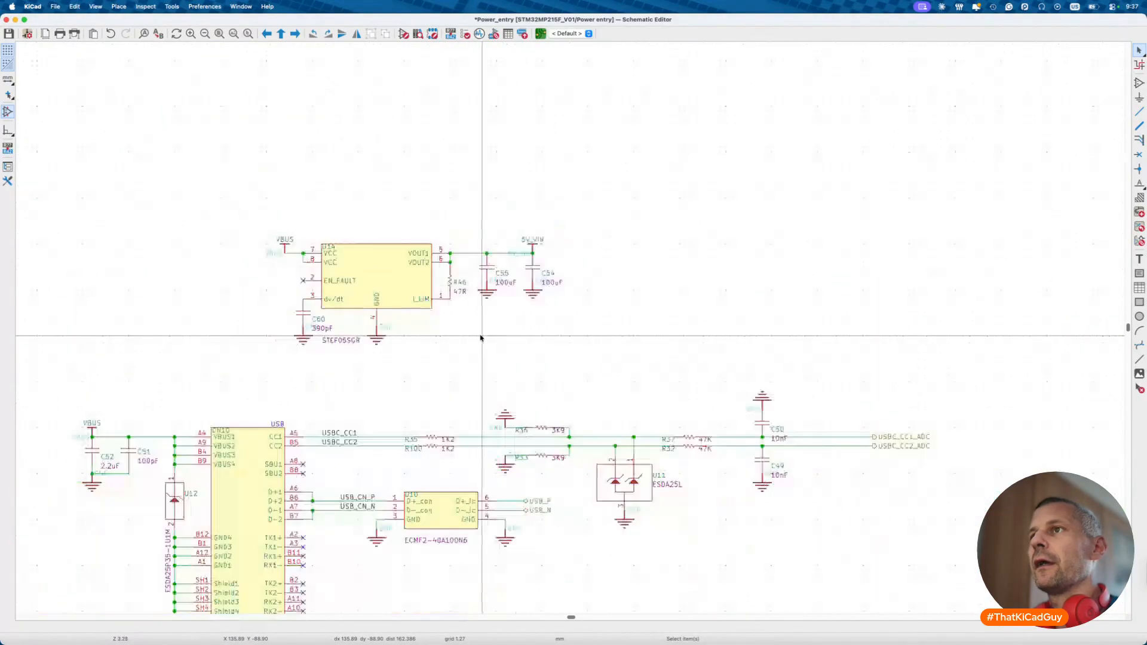
pyautogui.scroll(-10, 481, 339)
pyautogui.scroll(2, 562, 417)
pyautogui.write('a47r')
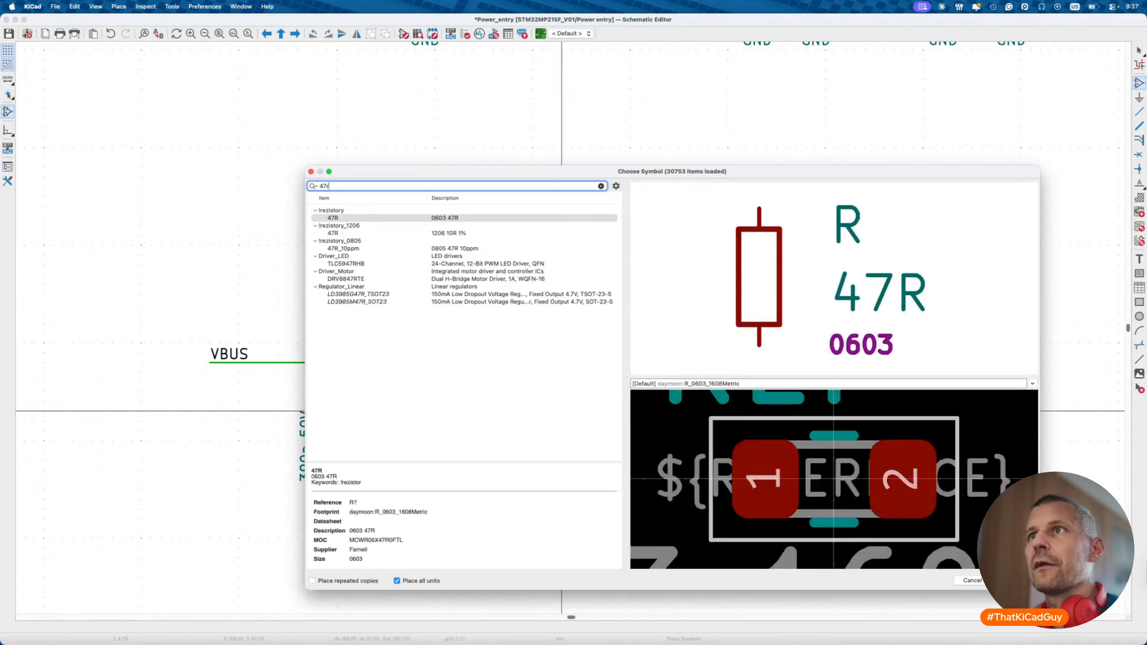
pyautogui.click(452, 219)
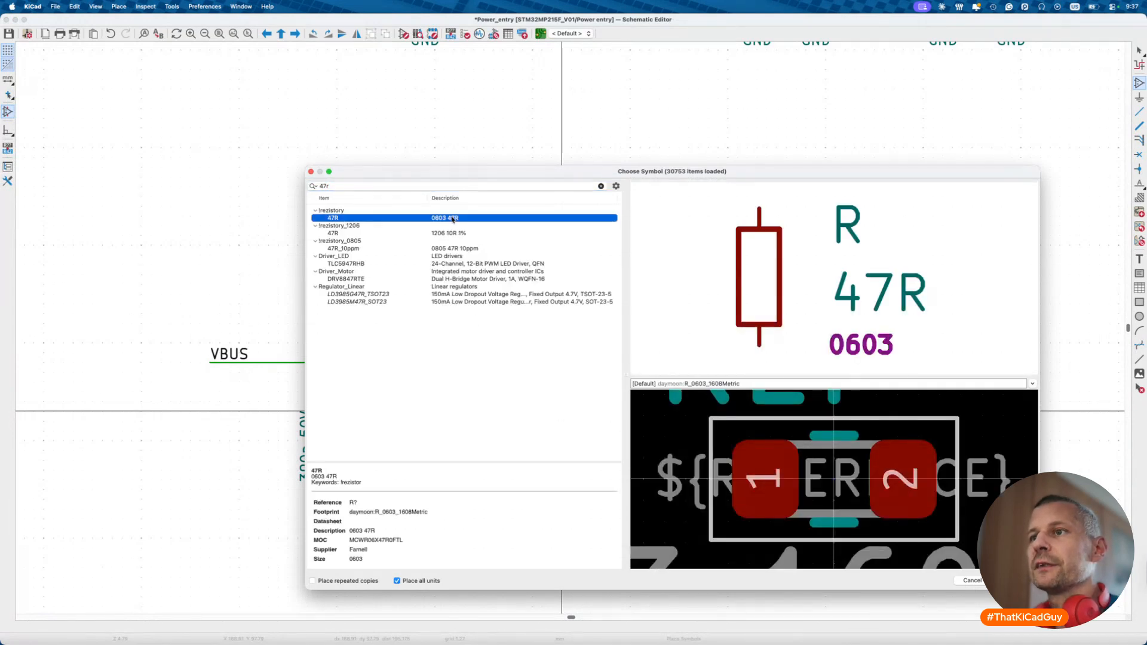
pyautogui.press('Escape')
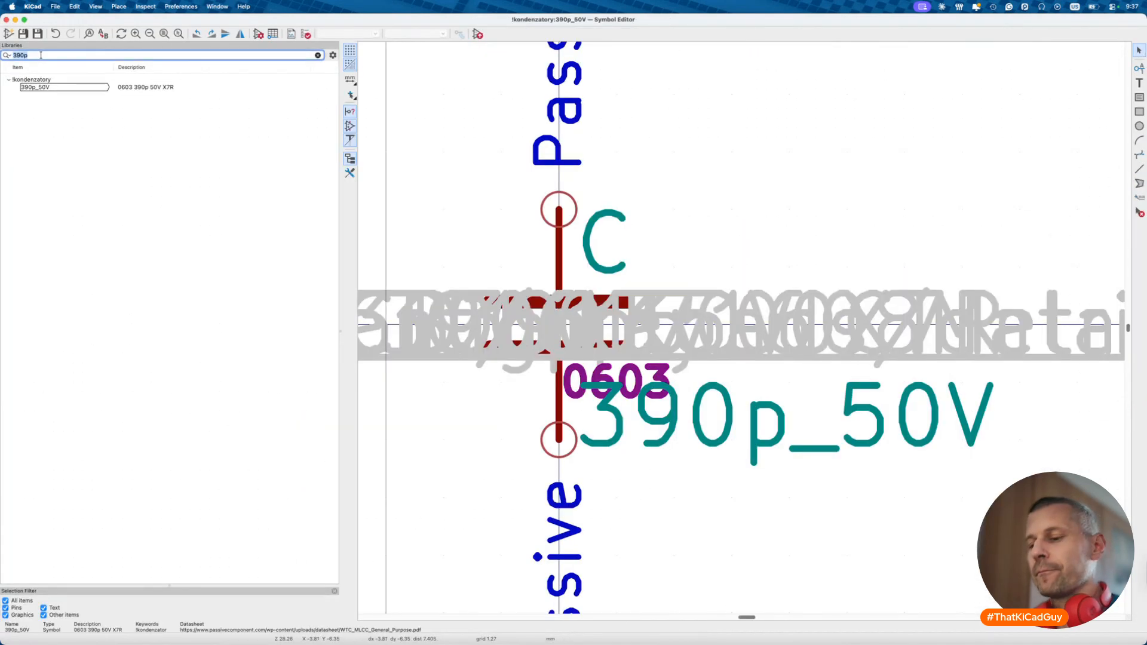
# - Open the 47R resistor symbol's properties, edit its Description and clear the old MOC part number
pyautogui.write('47')
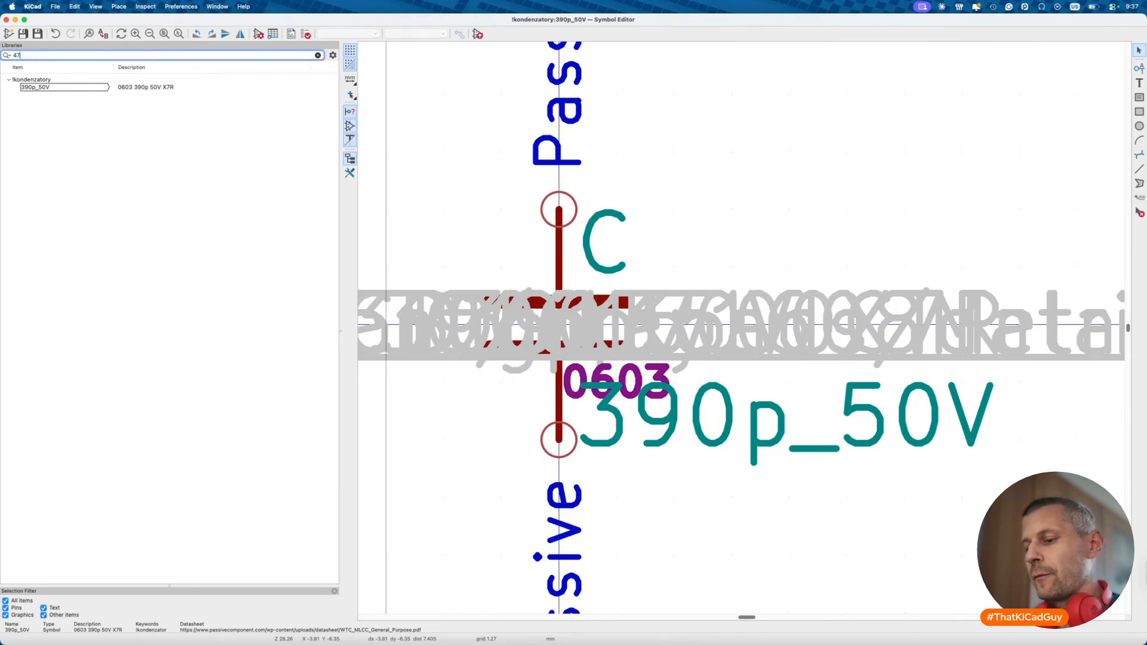
pyautogui.write('R')
pyautogui.doubleClick(43, 88)
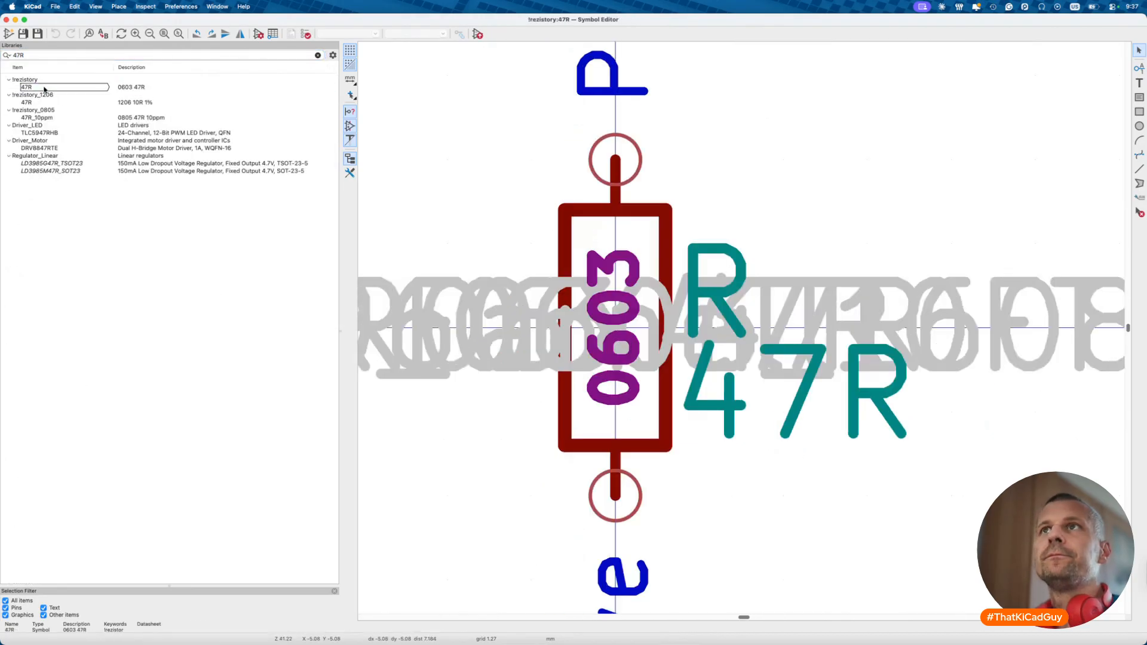
pyautogui.click(257, 34)
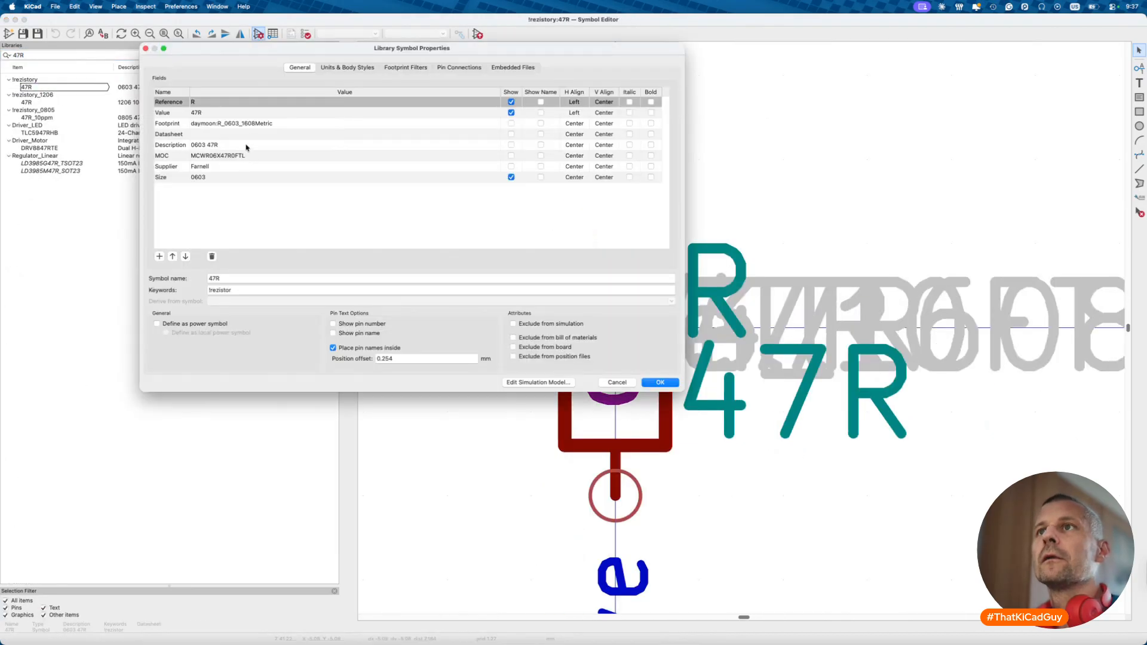
pyautogui.click(265, 144)
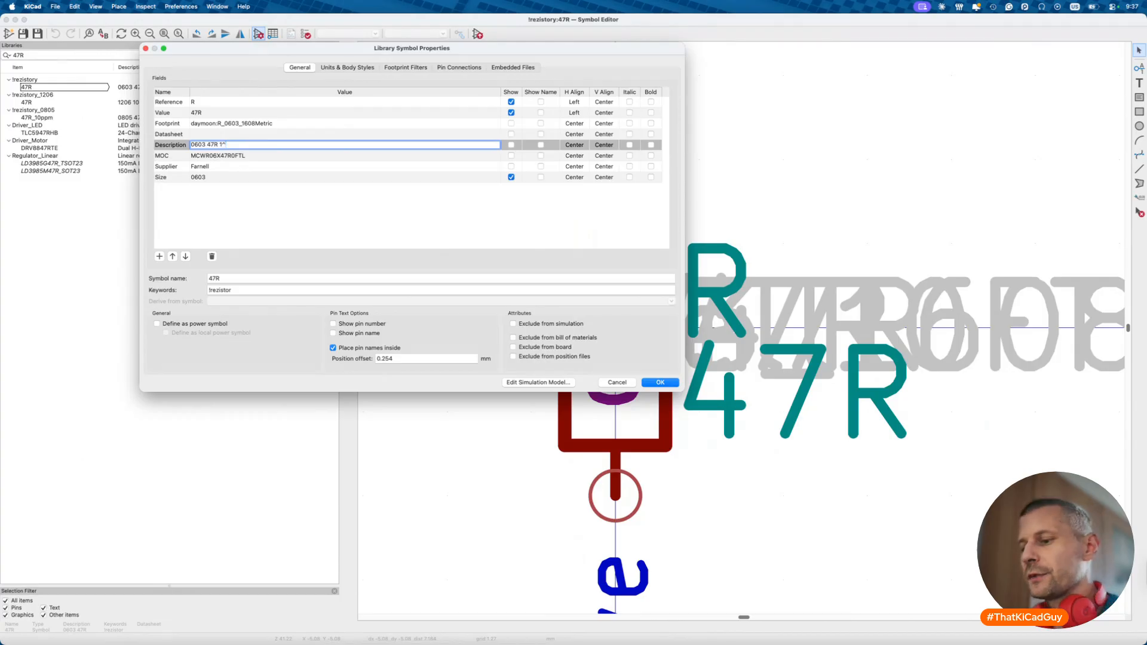
pyautogui.doubleClick(245, 156)
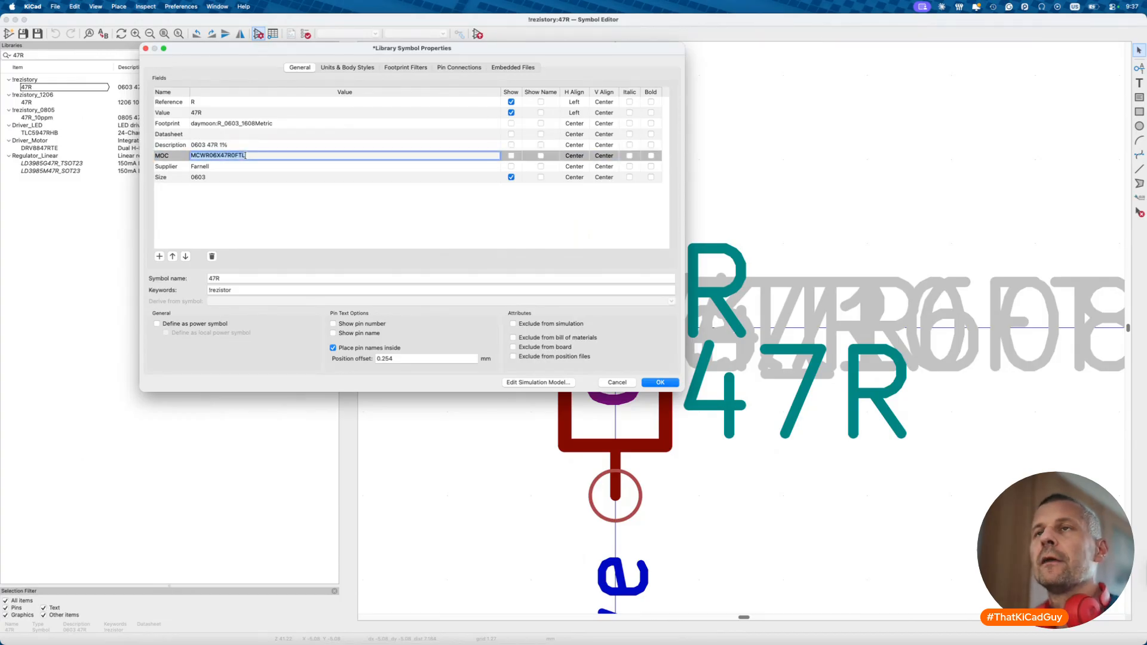
pyautogui.press('BackSpace')
# - Set the symbol's Supplier field to Digikey
pyautogui.click(254, 167)
pyautogui.write('dk')
pyautogui.press('Tab')
pyautogui.doubleClick(206, 168)
pyautogui.write('Digikey')
pyautogui.press('Tab')
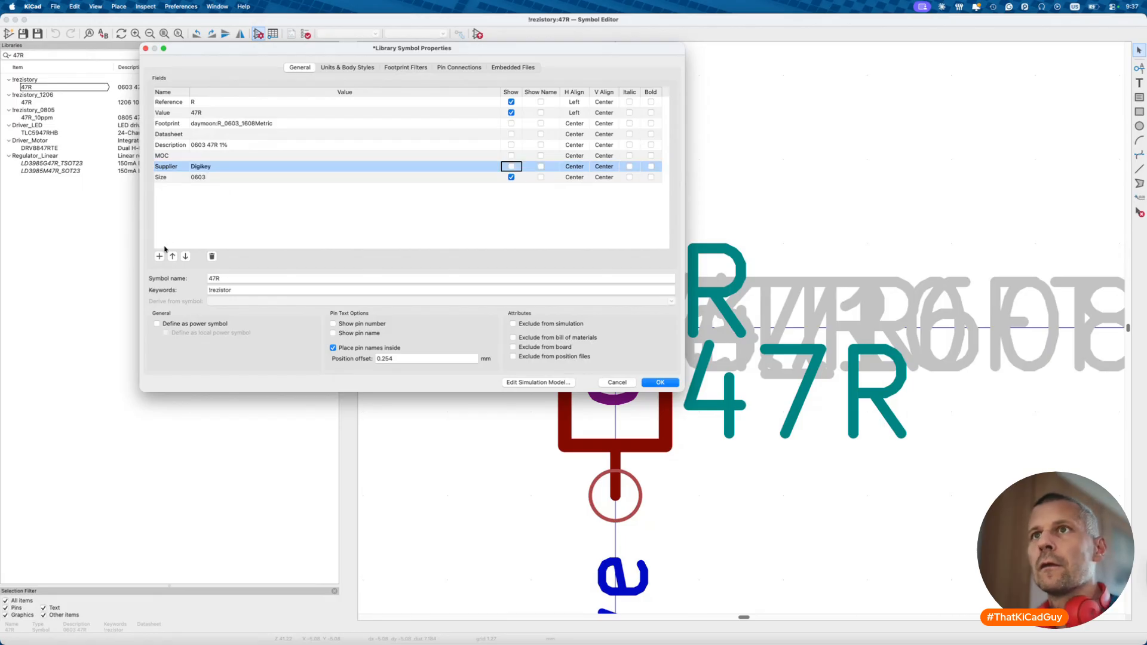
# - Add a new field named JLCPCB and switch to the JLCPCB parts search
pyautogui.click(159, 257)
pyautogui.write('J')
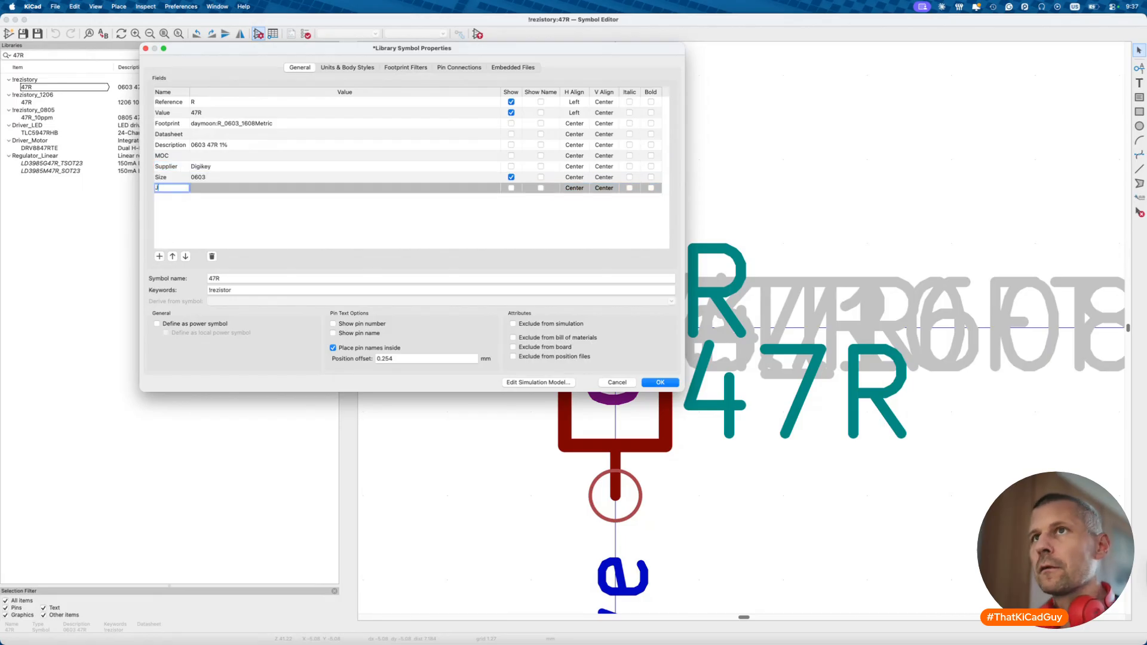
pyautogui.write('LCPCB')
pyautogui.press('Tab')
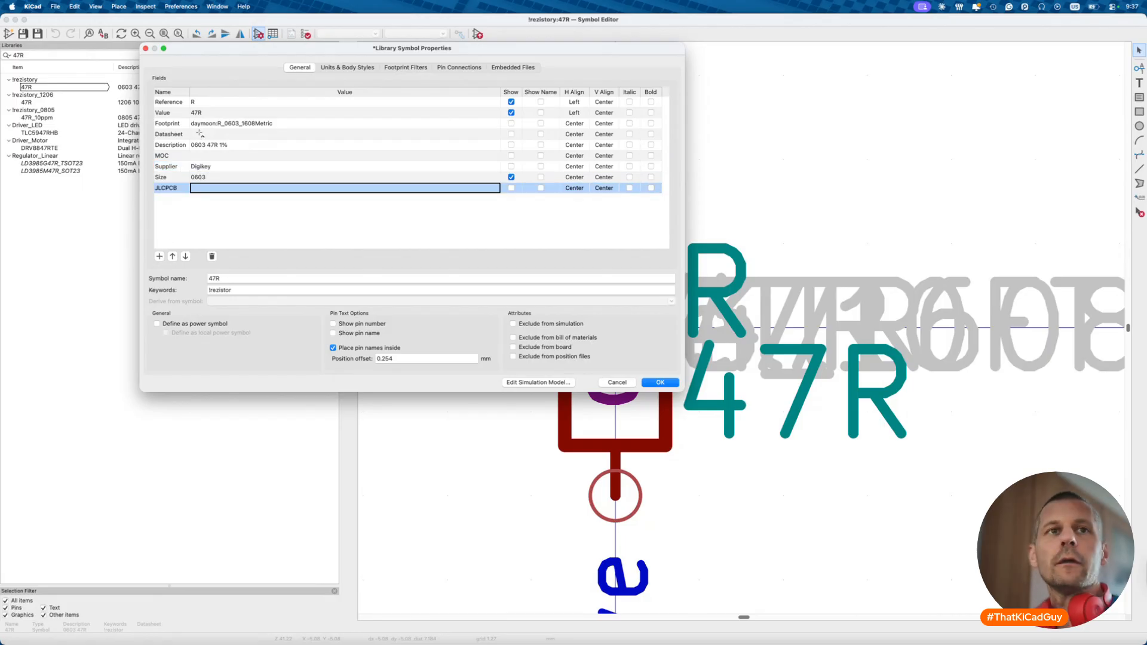
pyautogui.press('super+Tab')
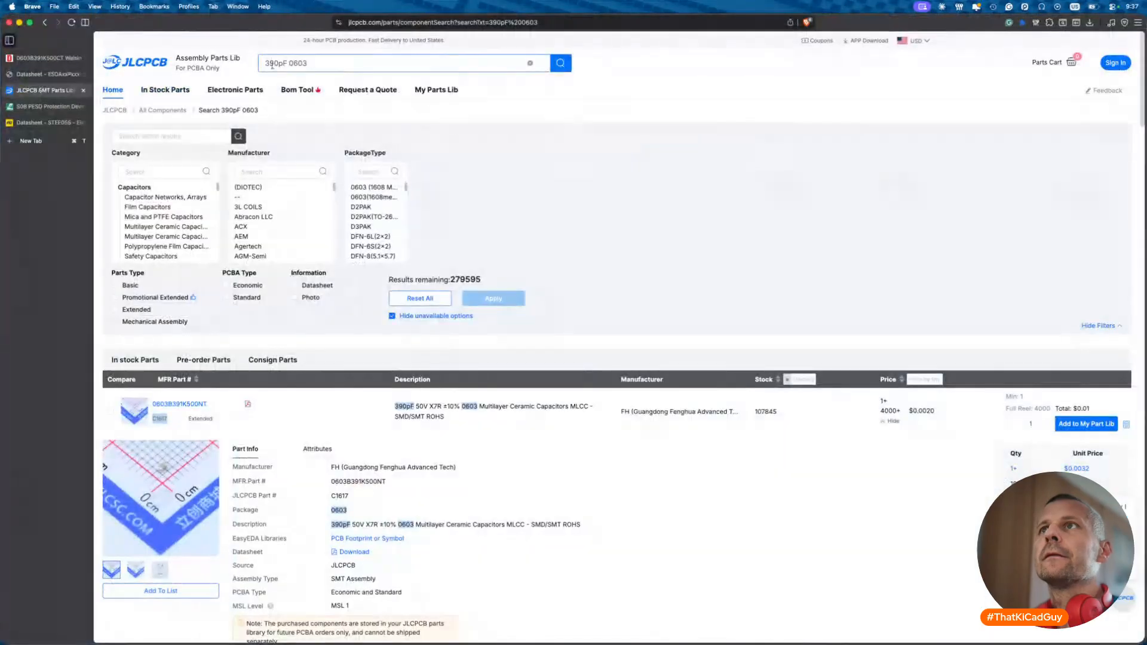
# - Search JLCPCB for 47Ω 0603 resistors, view basic part C23182's details, then return to DigiKey
pyautogui.moveTo(286, 62); pyautogui.dragTo(252, 67)
pyautogui.write('47Ω')
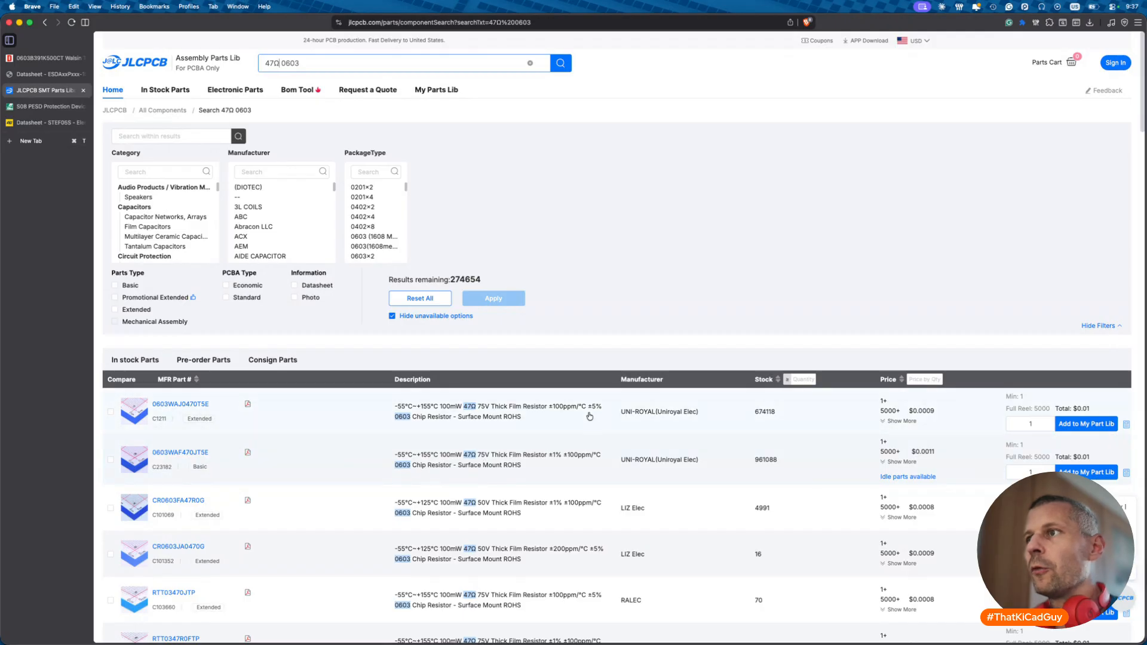
pyautogui.moveTo(137, 442)
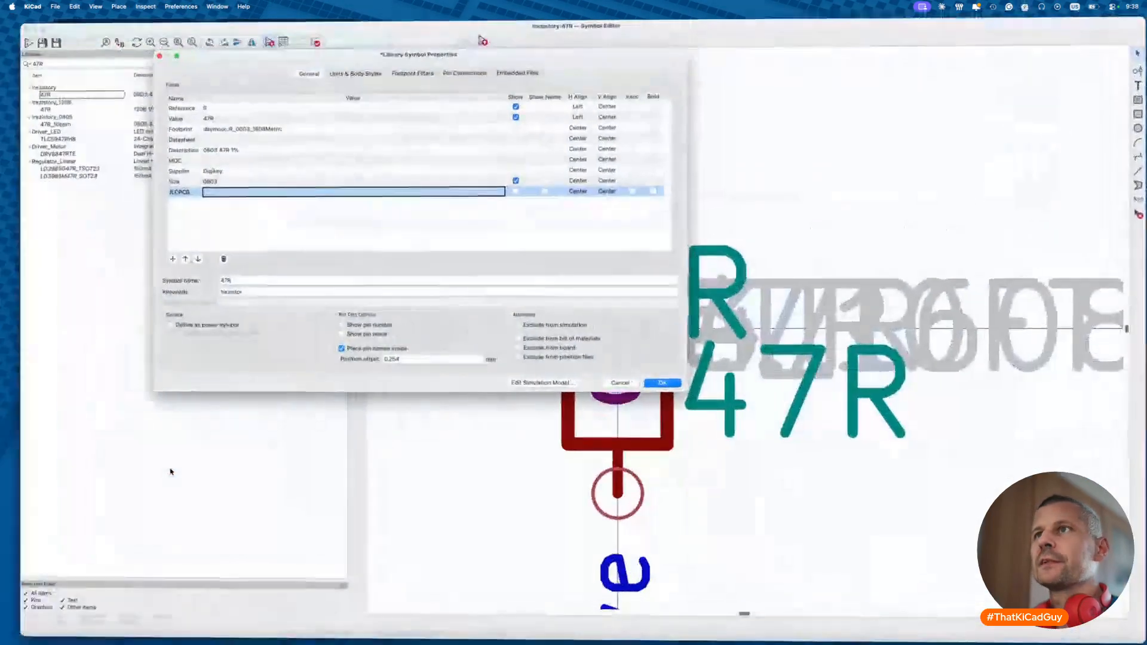
pyautogui.click(237, 188)
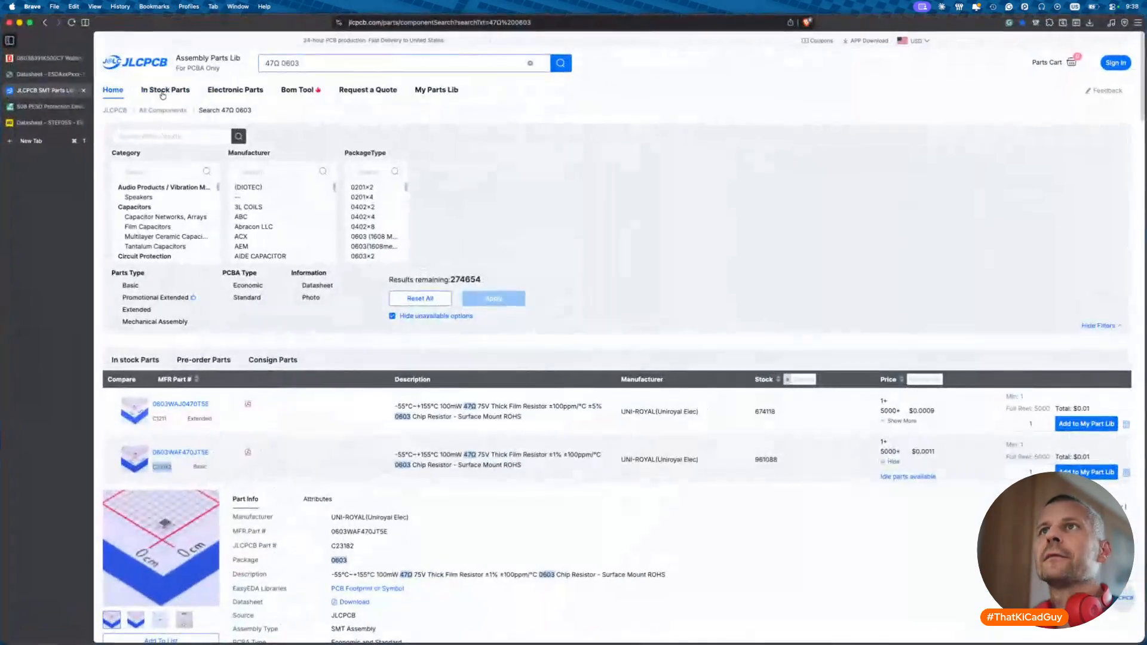
pyautogui.click(48, 58)
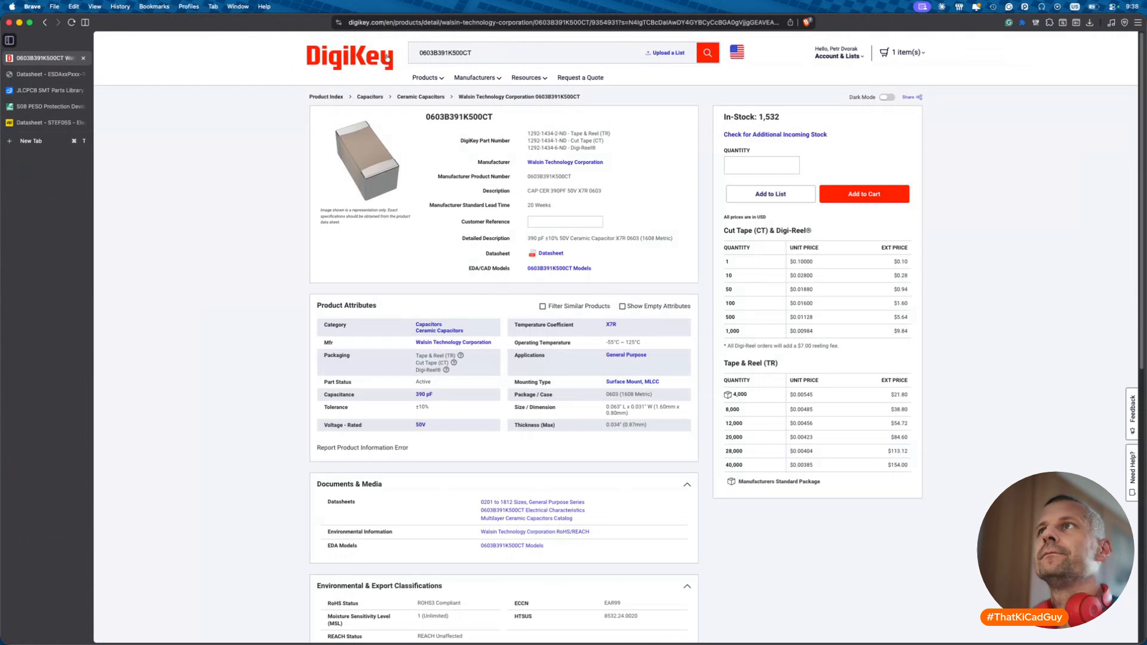
# - Search DigiKey for RC0402FR-07 parts, then for 47r 0603
pyautogui.doubleClick(451, 53)
pyautogui.press('super+shift+v')
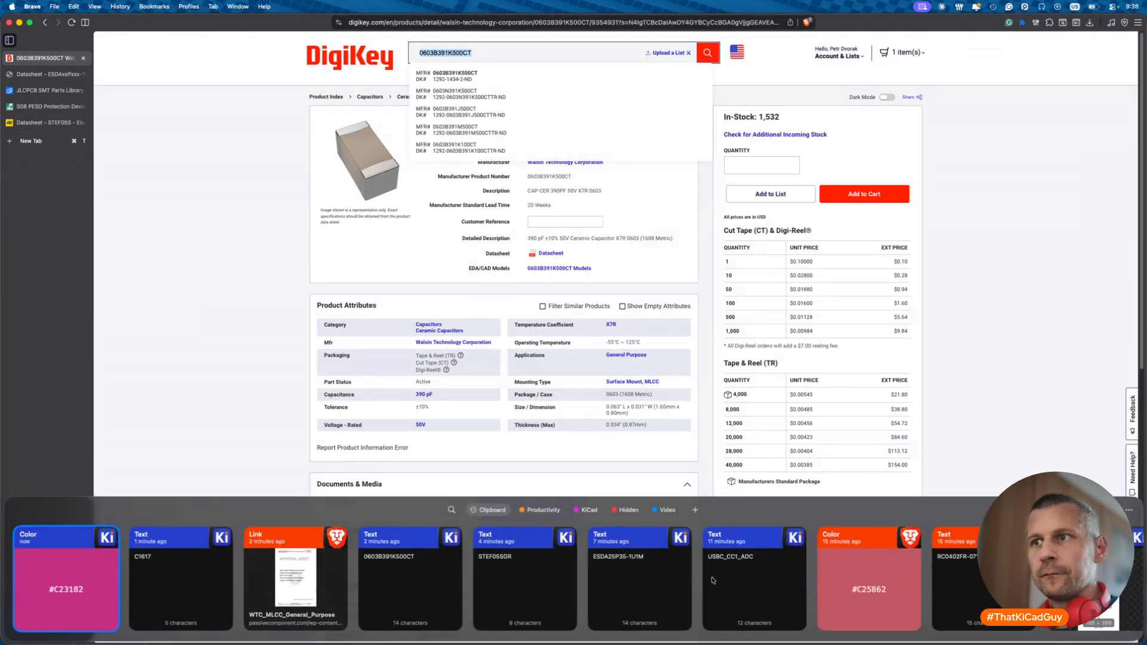
pyautogui.hscroll(5, 436, 582)
pyautogui.doubleClick(742, 580)
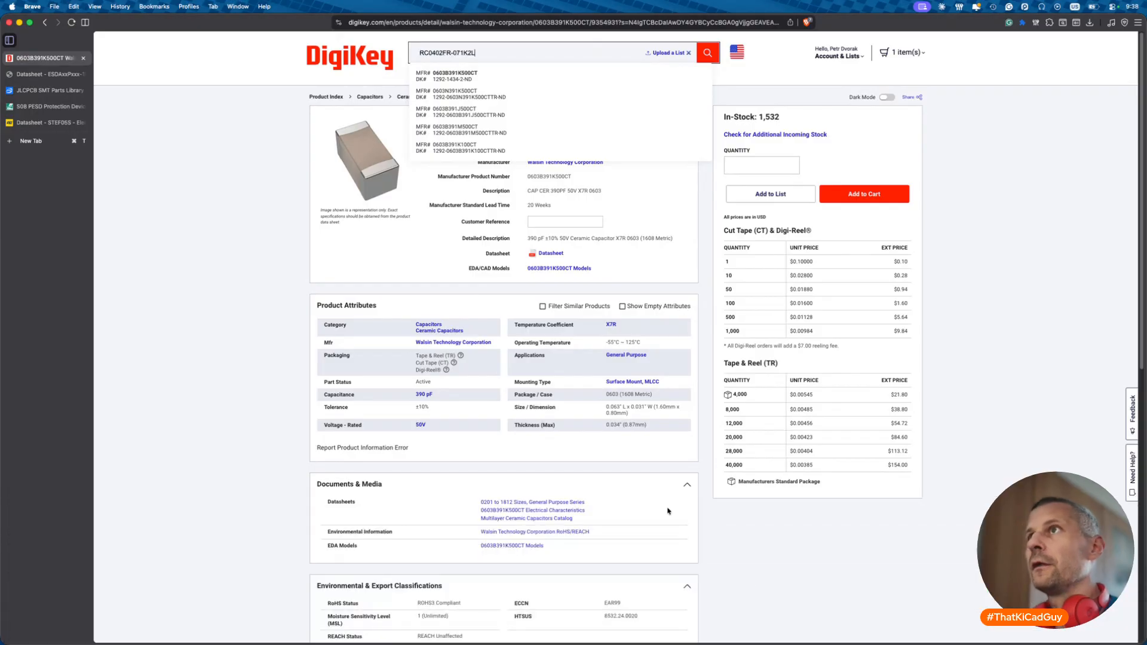
pyautogui.press('BackSpace')
pyautogui.press('BackSpace')
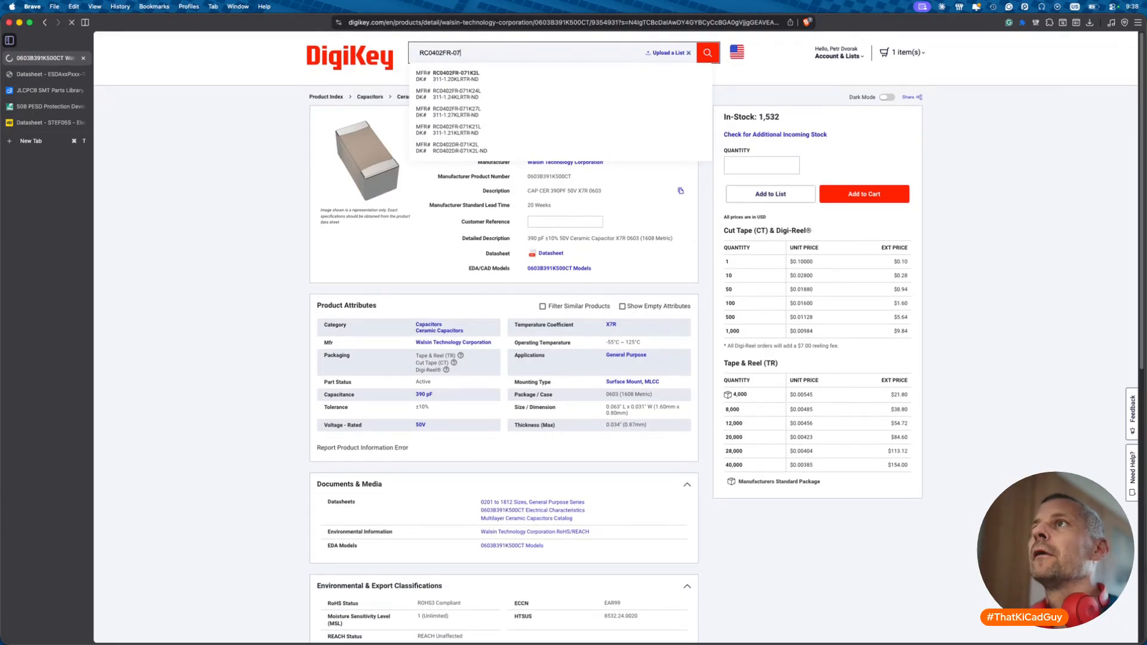
pyautogui.press('Return')
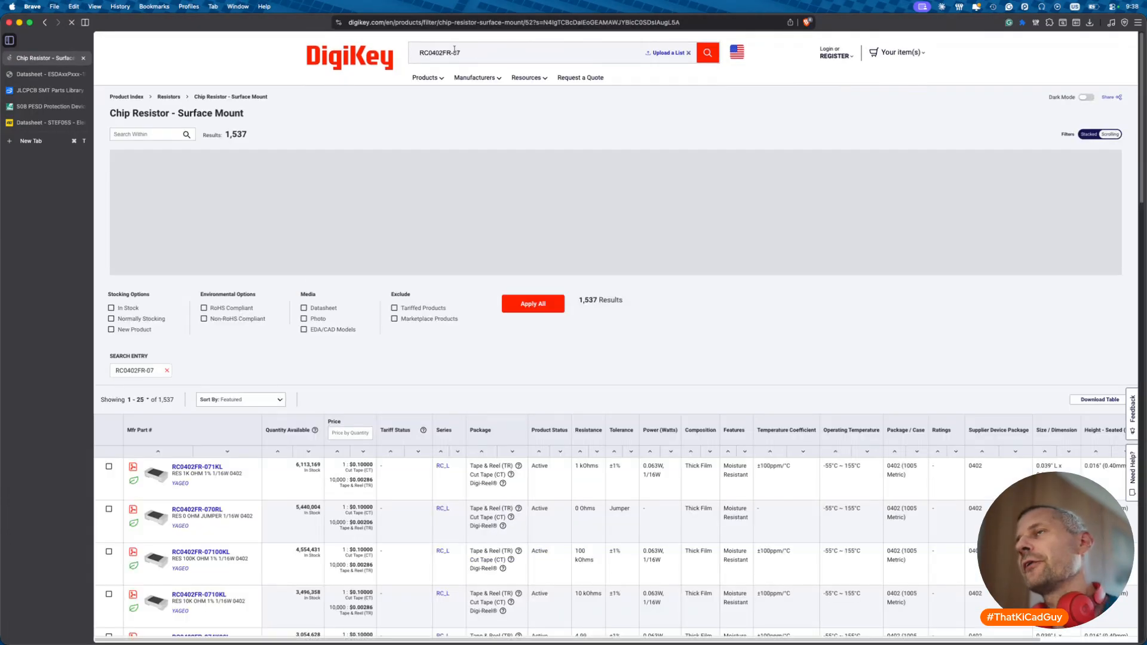
pyautogui.click(454, 50)
pyautogui.write('47r')
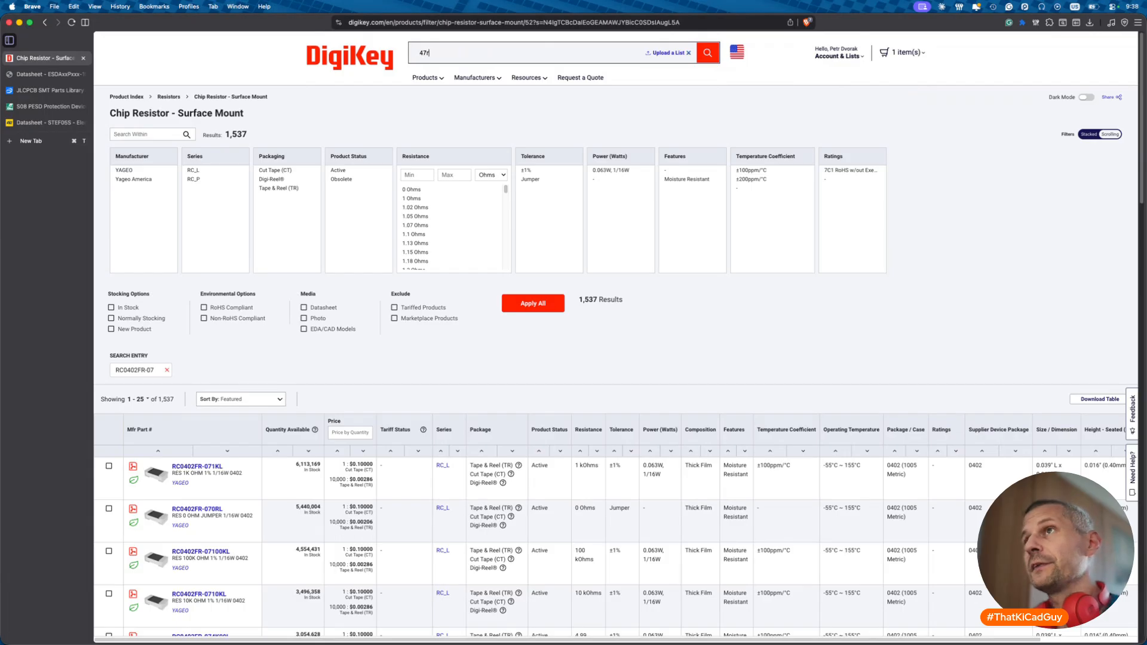
pyautogui.write(' 0603')
pyautogui.press('Return')
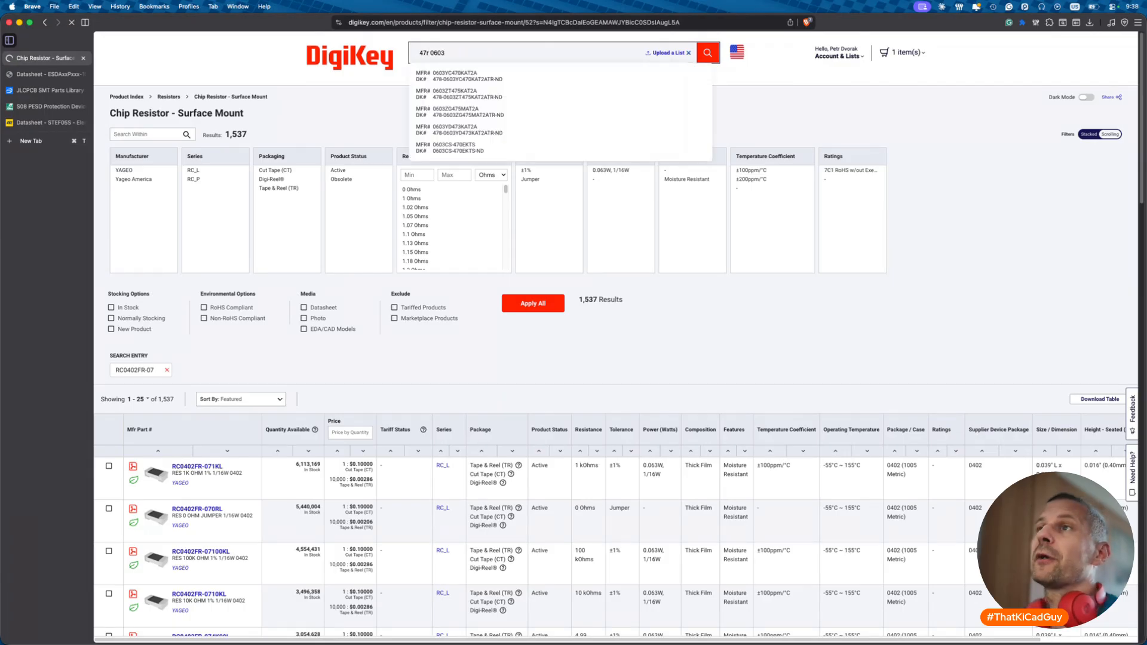
# - Filter the chip resistors to in-stock YAGEO 47 Ohm ±1% parts
pyautogui.click(575, 148)
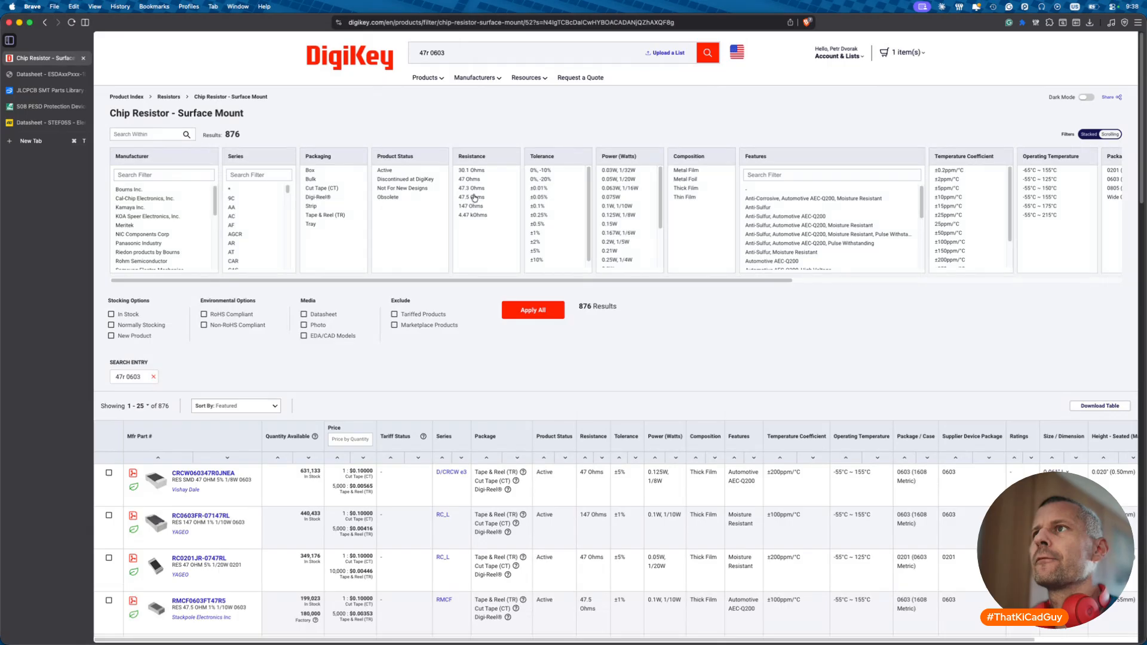
pyautogui.click(469, 180)
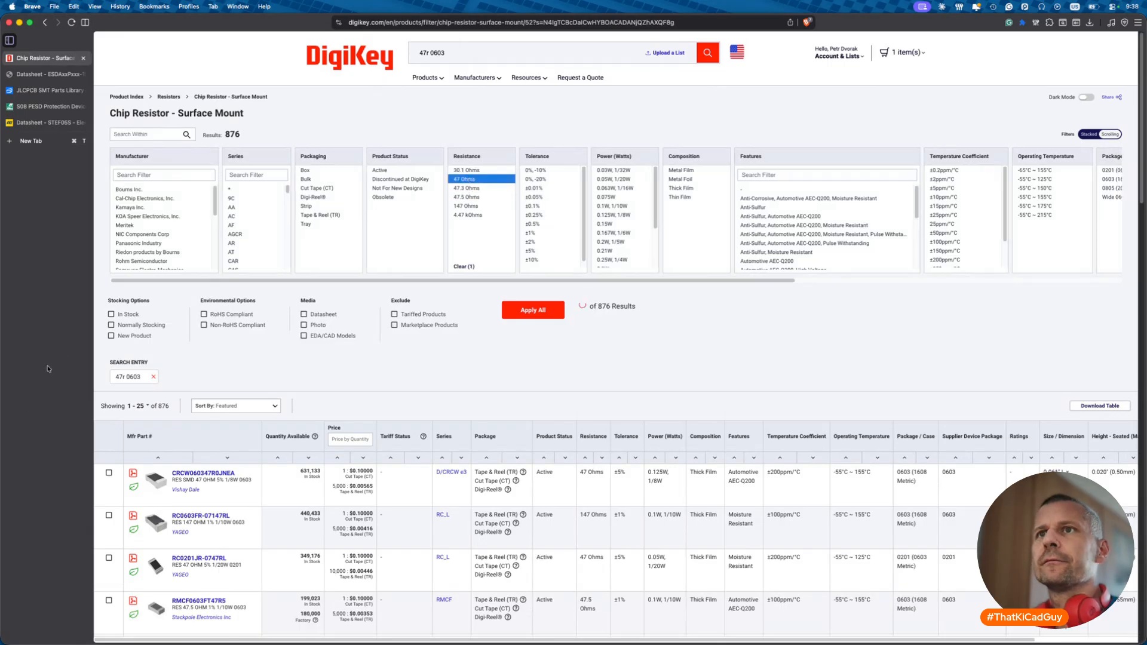
pyautogui.click(120, 315)
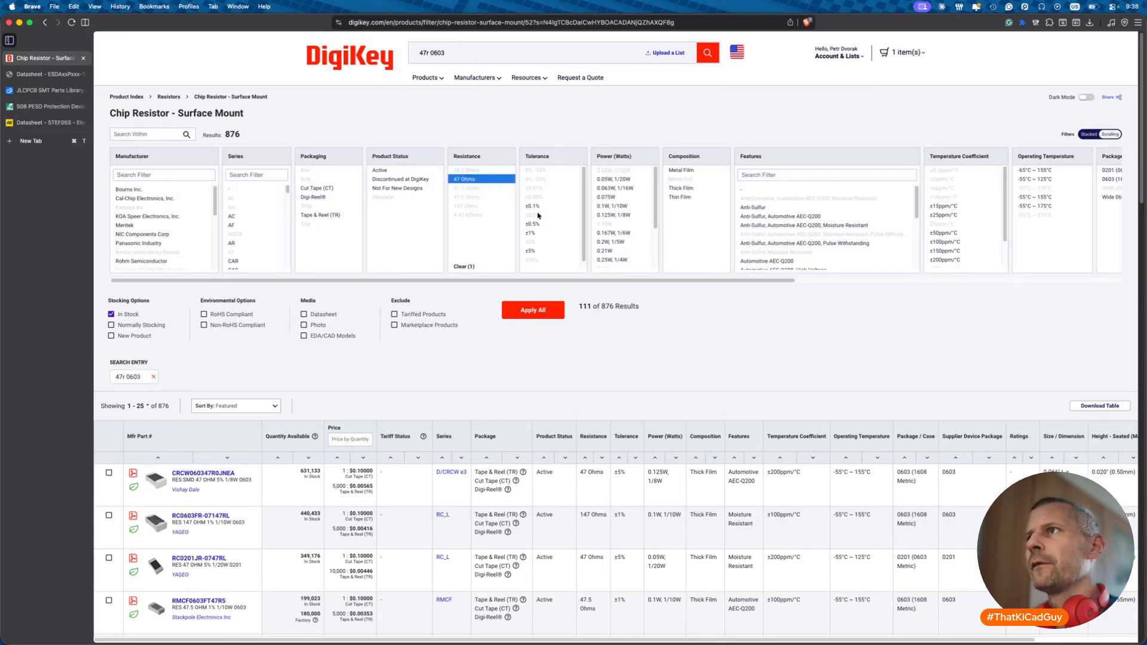
pyautogui.click(530, 233)
pyautogui.scroll(-5, 169, 245)
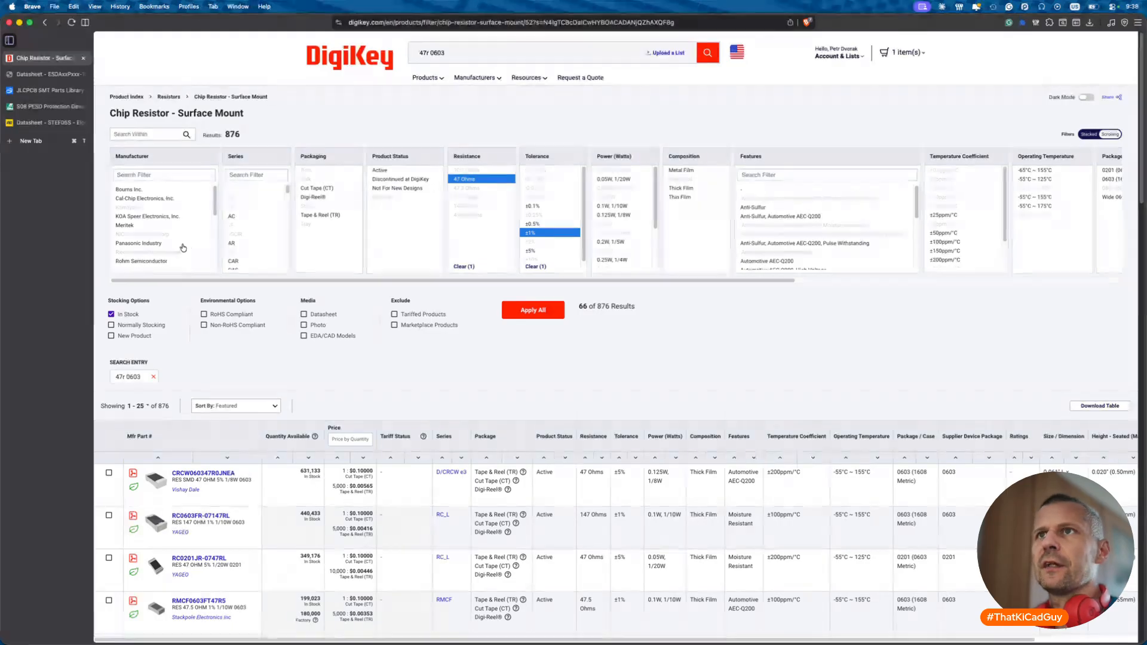
pyautogui.click(167, 246)
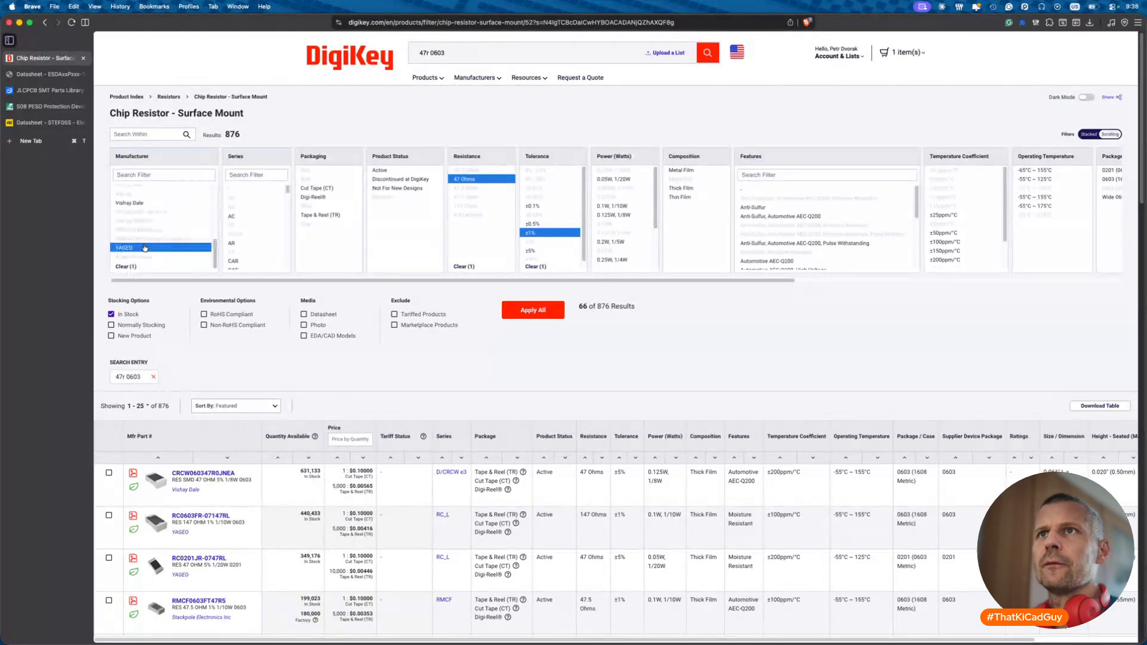
pyautogui.click(530, 311)
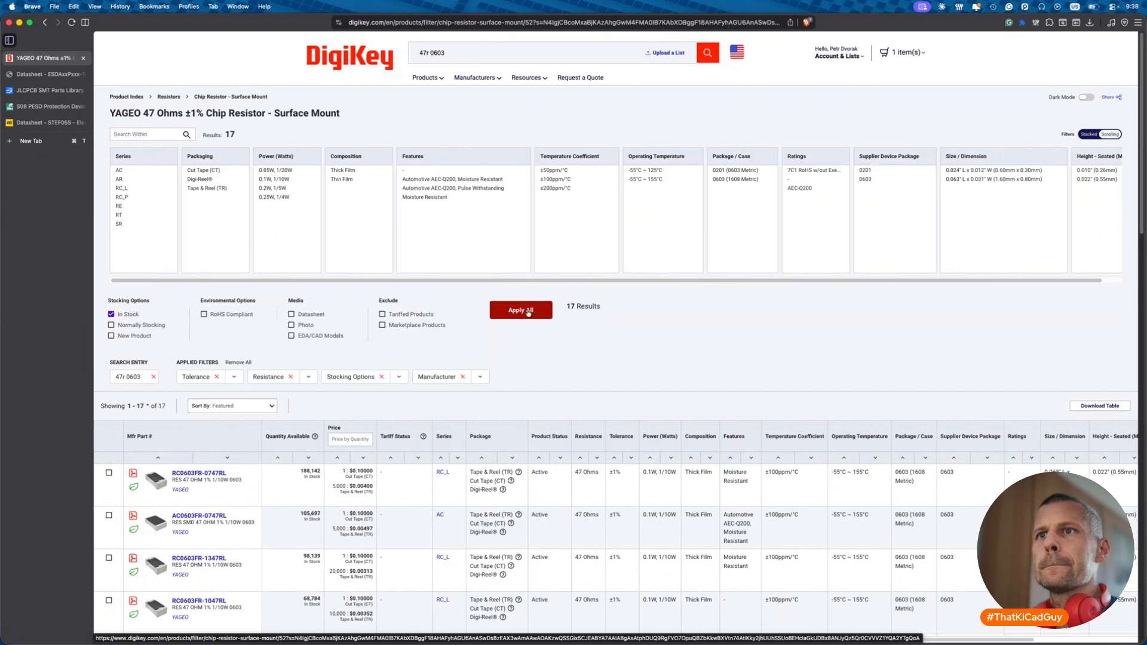
# - Open the RC0603FR-0747RL product page and copy its datasheet link
pyautogui.scroll(-3, 404, 451)
pyautogui.click(212, 399)
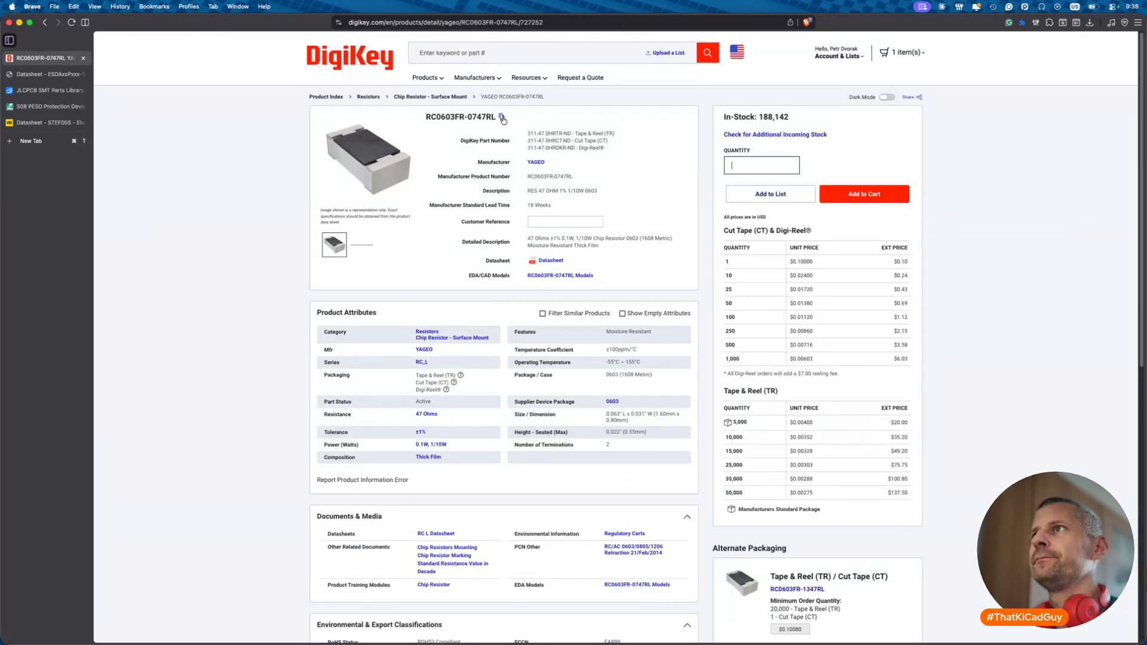
pyautogui.rightClick(557, 261)
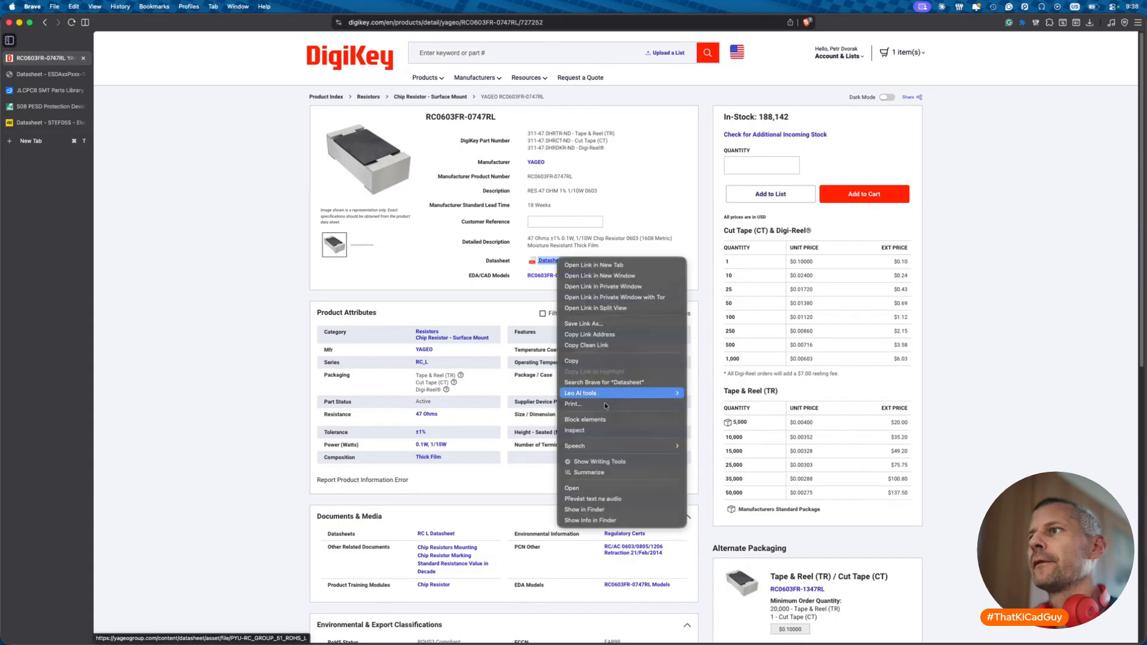
pyautogui.click(604, 346)
# - Set MOC to RC0603FR-0747RL and Datasheet to the Yageo link, then add the 47R to the schematic
pyautogui.press('super+Tab')
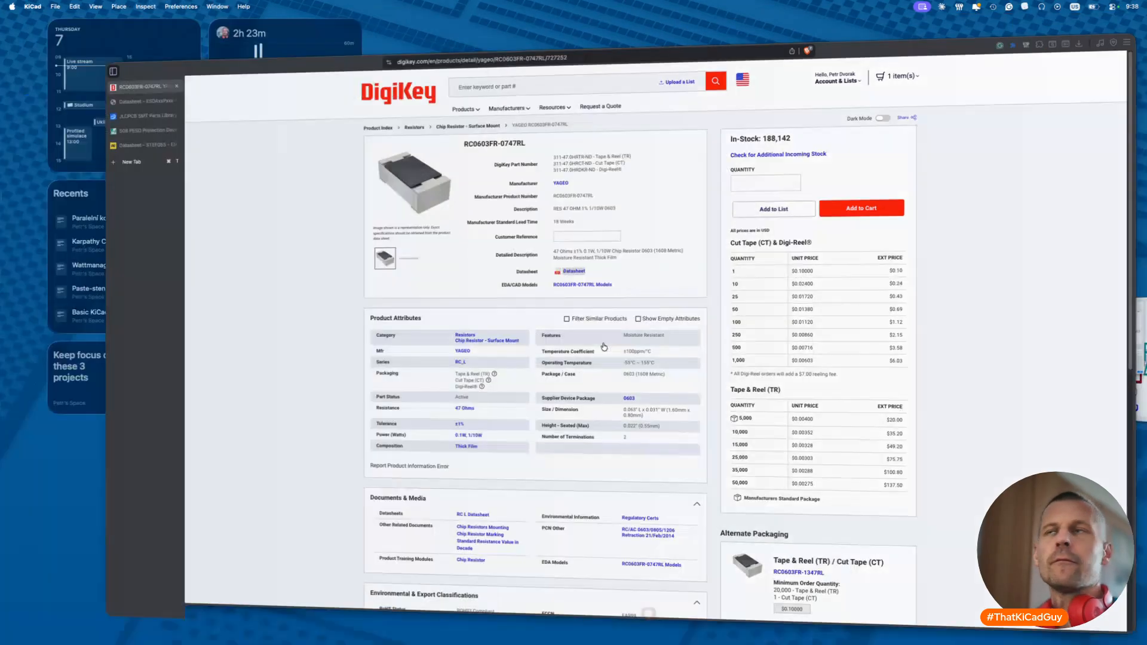
pyautogui.click(233, 157)
pyautogui.press('shift+super+v')
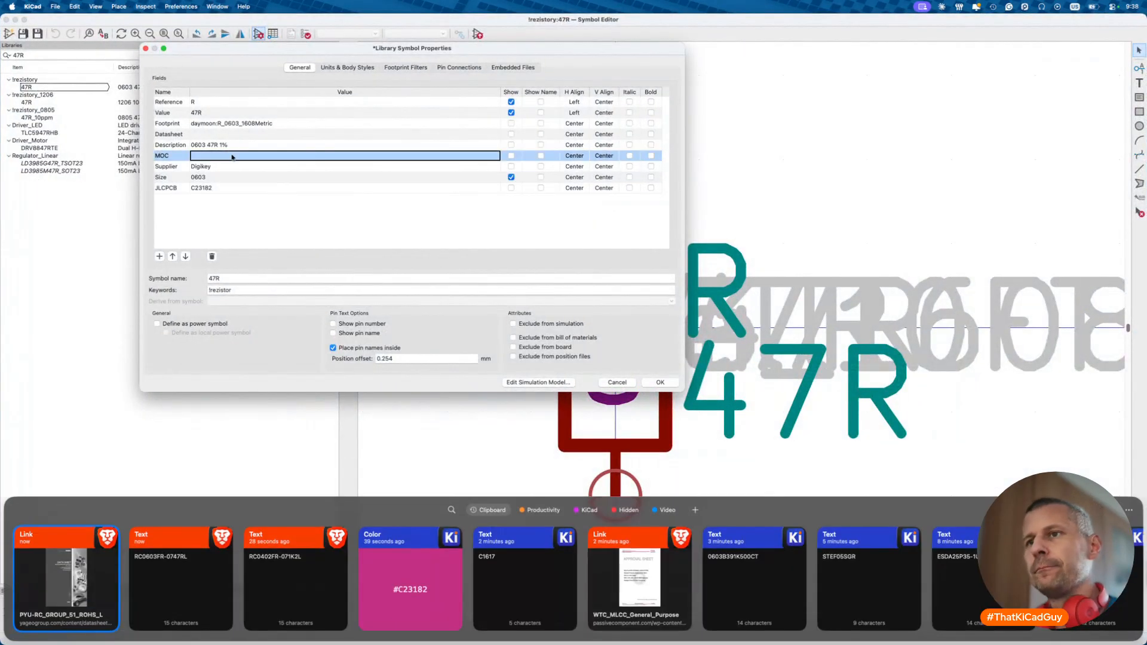
pyautogui.doubleClick(144, 605)
pyautogui.click(212, 136)
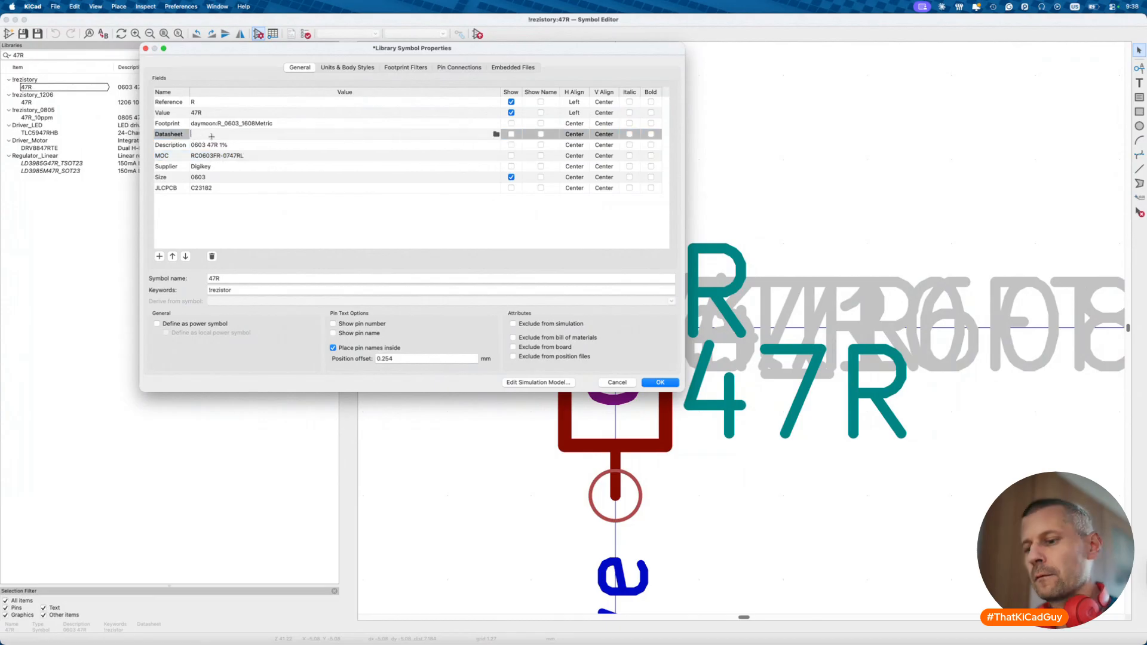
pyautogui.press('shift+super+v')
pyautogui.doubleClick(149, 594)
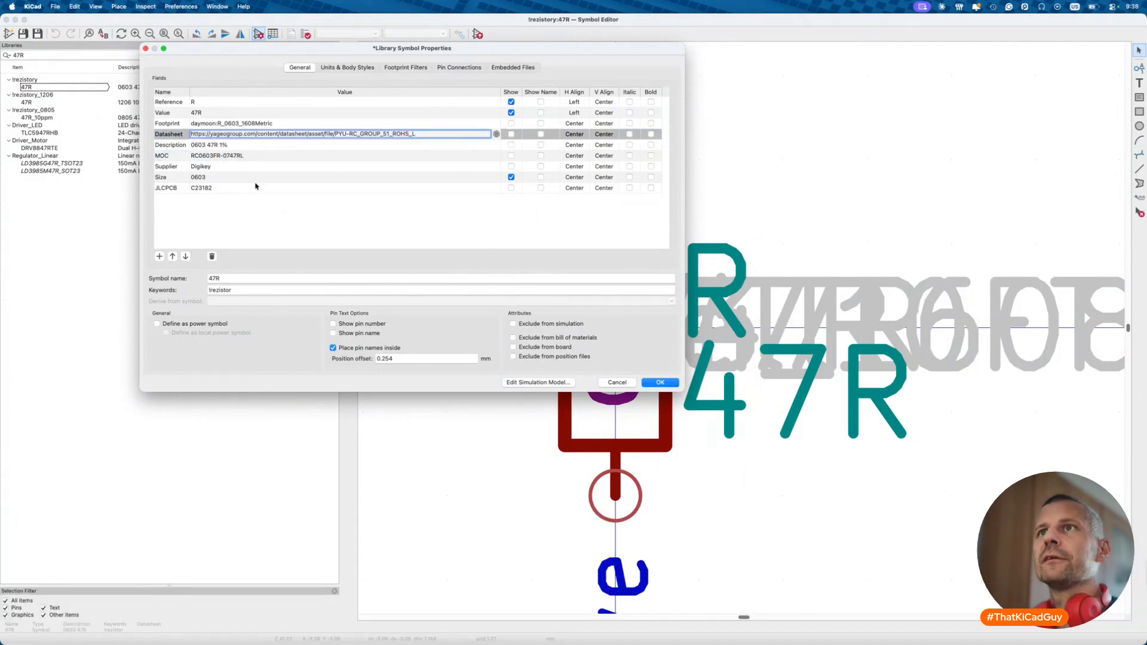
pyautogui.click(657, 382)
pyautogui.click(477, 34)
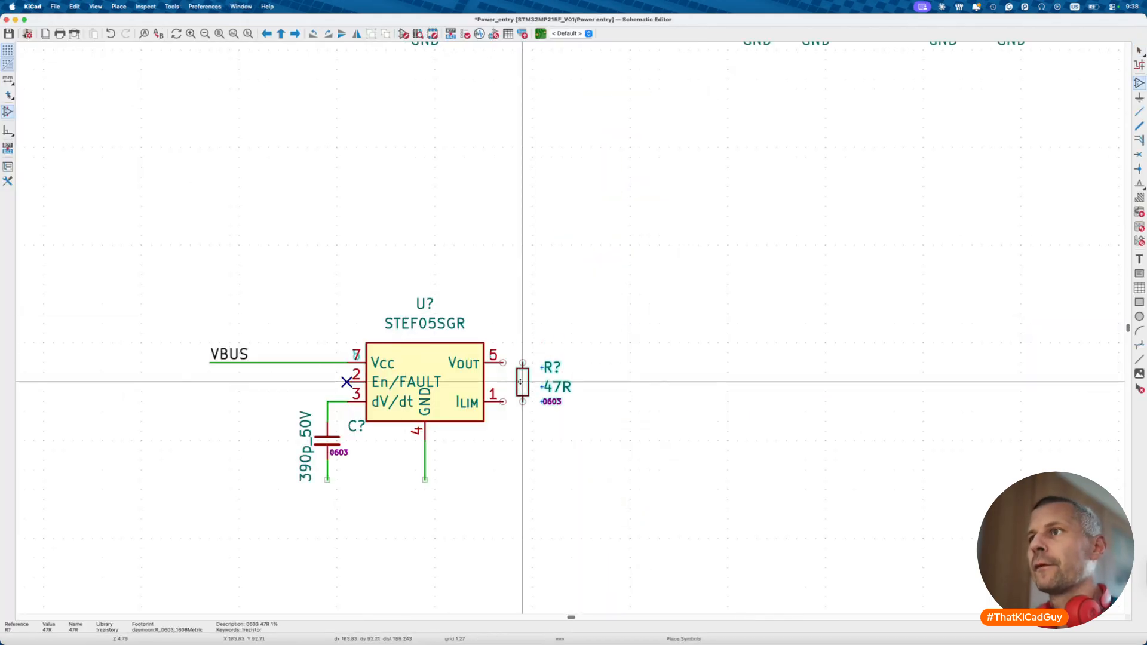
# - Place the 47R resistor by the STEF05SGR's pins 5 and 1 and tidy its 0603, R? and 47R labels
pyautogui.click(513, 382)
pyautogui.scroll(3, 512, 382)
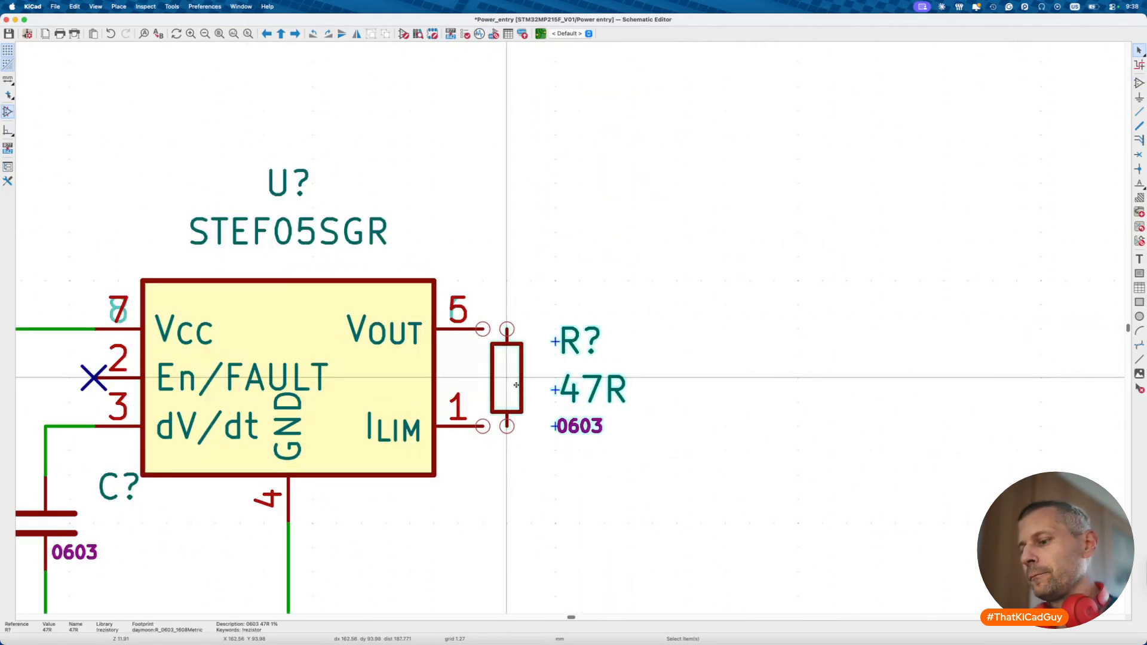
pyautogui.moveTo(518, 387); pyautogui.dragTo(542, 387)
pyautogui.press('m')
pyautogui.press('r')
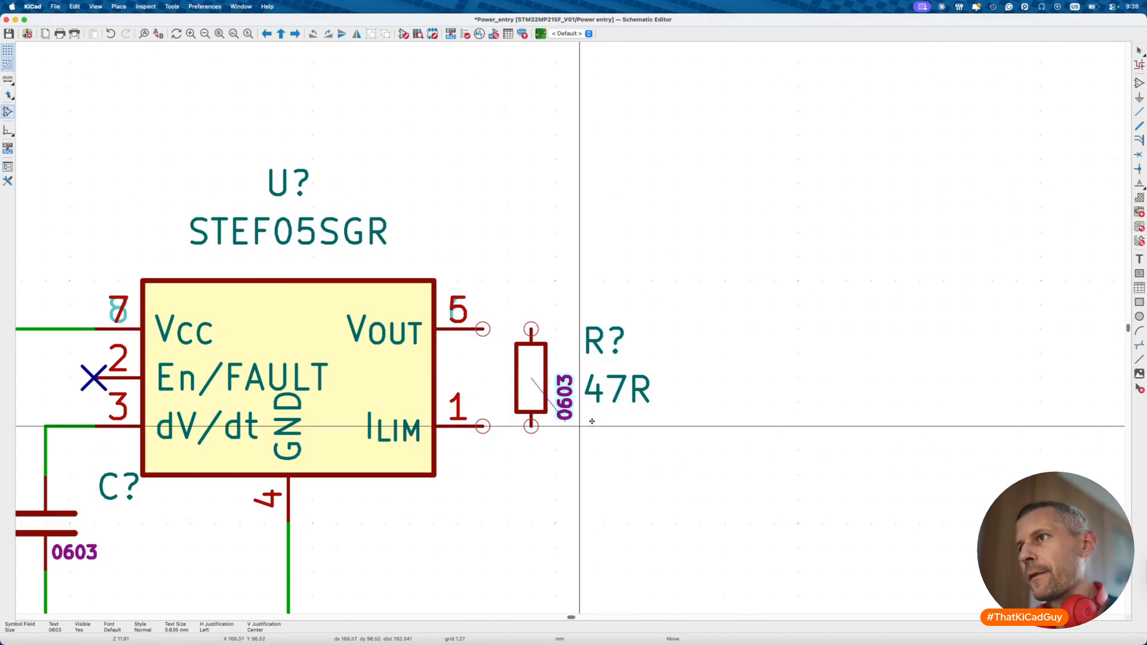
pyautogui.click(557, 399)
pyautogui.moveTo(562, 300); pyautogui.dragTo(725, 451)
pyautogui.press('m')
pyautogui.click(697, 464)
# - Wire pin 5 across to the resistor and connect the ILIM pin to its lower end
pyautogui.press('w')
pyautogui.click(483, 328)
pyautogui.doubleClick(677, 329)
pyautogui.click(483, 426)
pyautogui.click(530, 426)
pyautogui.press('Escape')
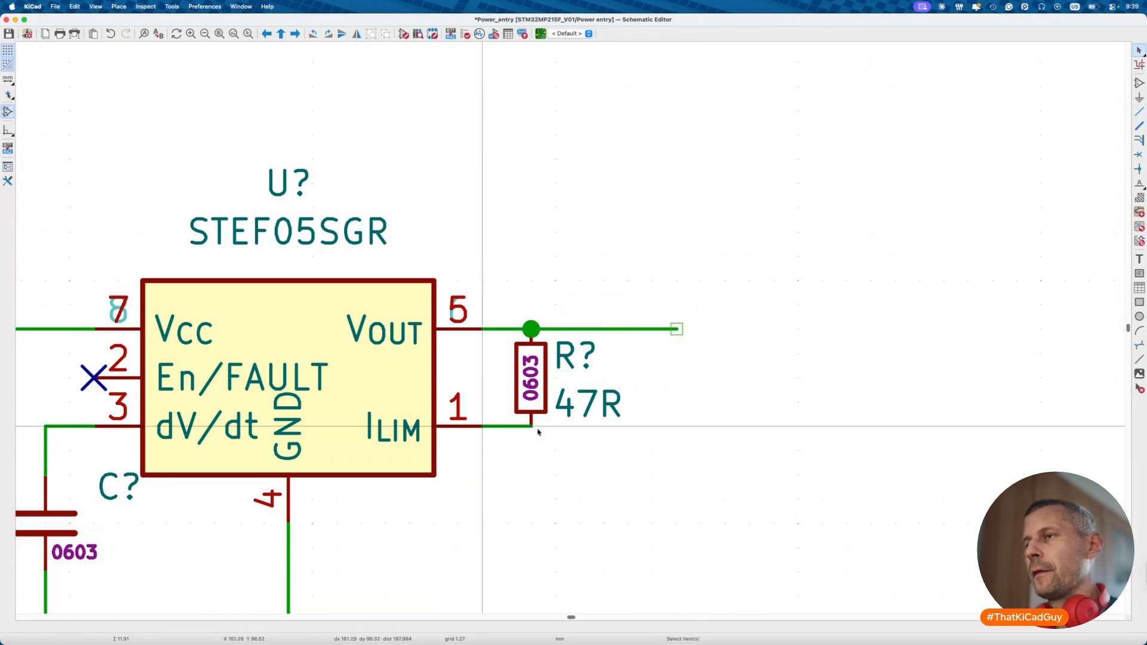
# - Duplicate the diode's GND symbol onto the eFuse's pin 4
pyautogui.scroll(-2, 538, 431)
pyautogui.scroll(-6, 538, 431)
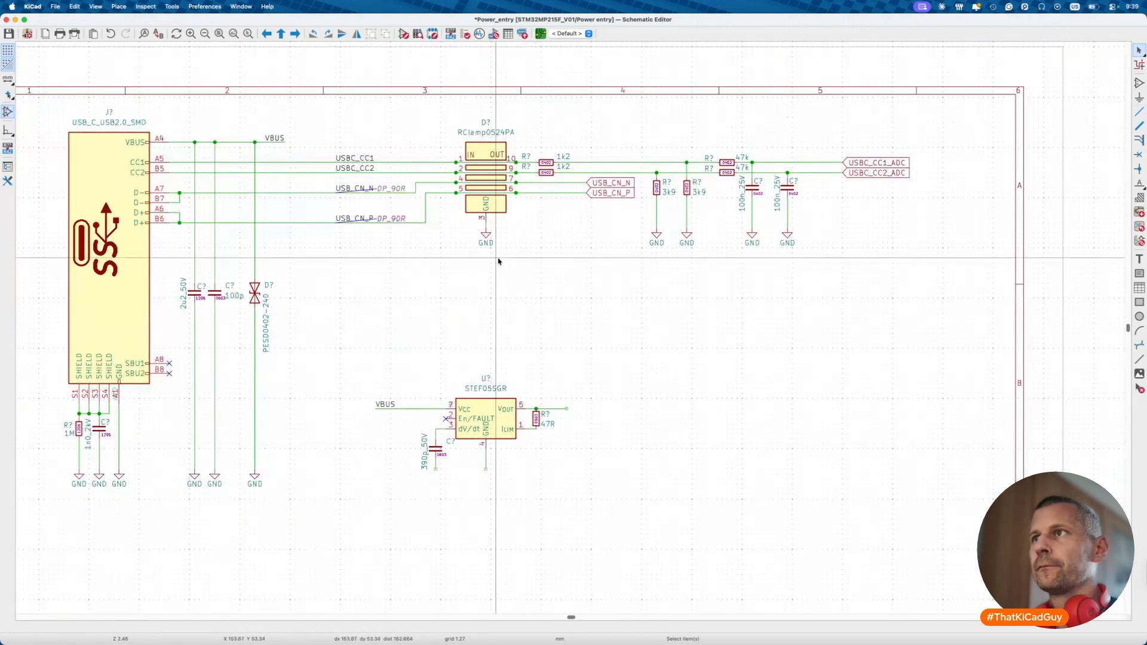
pyautogui.click(489, 236)
pyautogui.hotkey('ctrl', 'd')
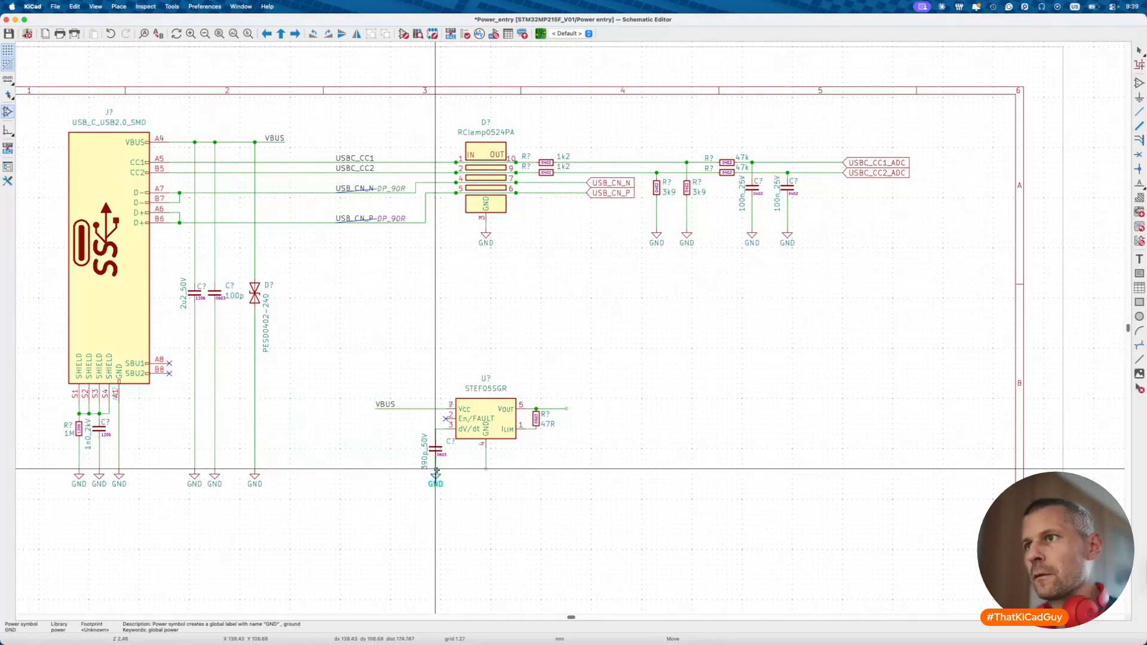
pyautogui.click(484, 468)
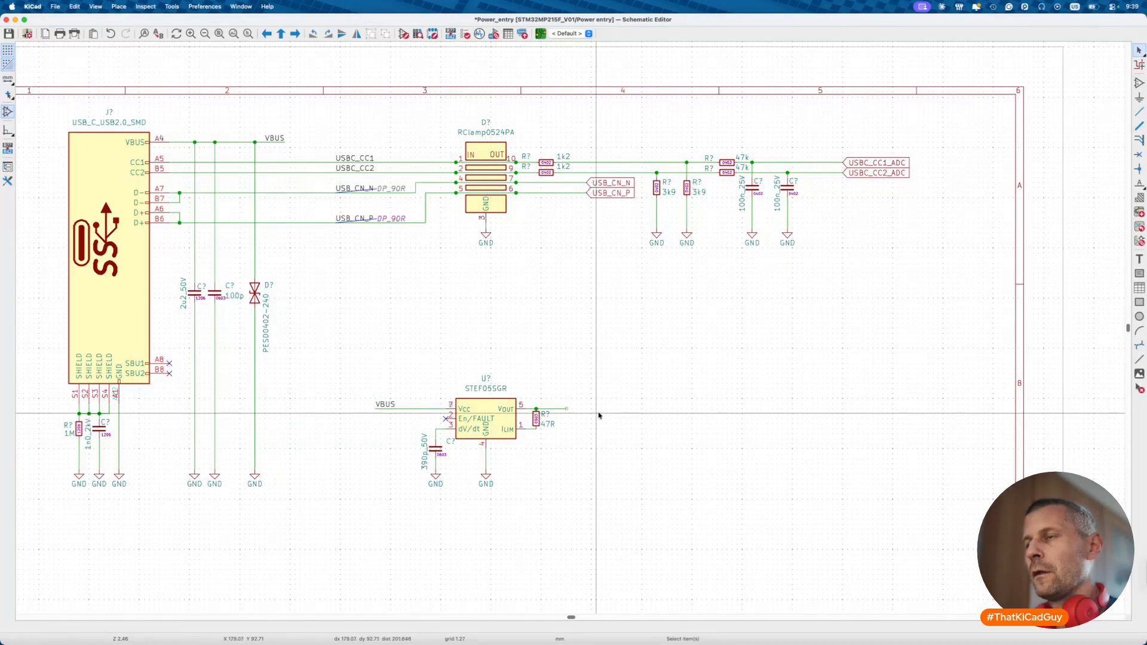
# - Add the 100u_10V 1210 capacitor from kondenzatory_1206 right of the 47R resistor
pyautogui.press('a')
pyautogui.write('100')
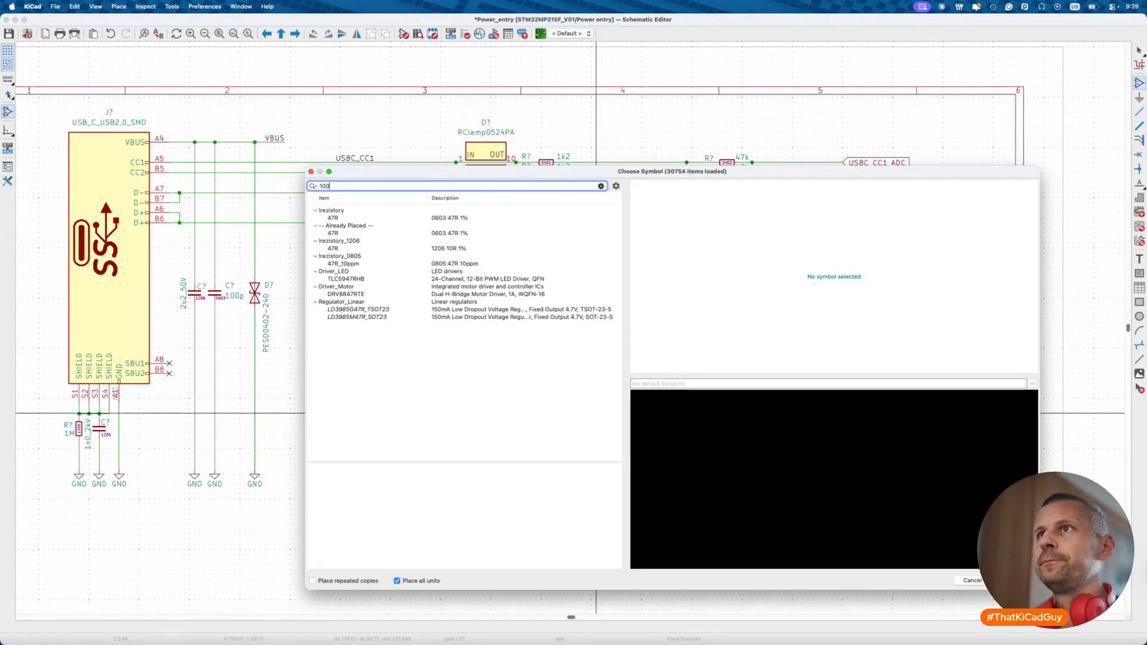
pyautogui.write('u')
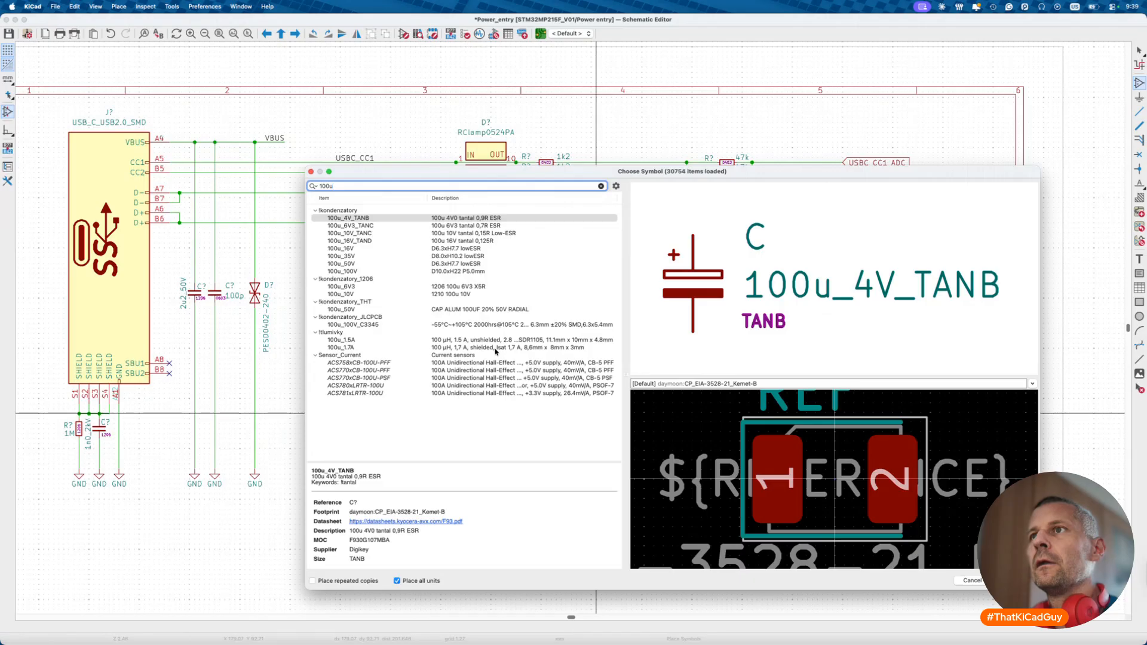
pyautogui.click(424, 295)
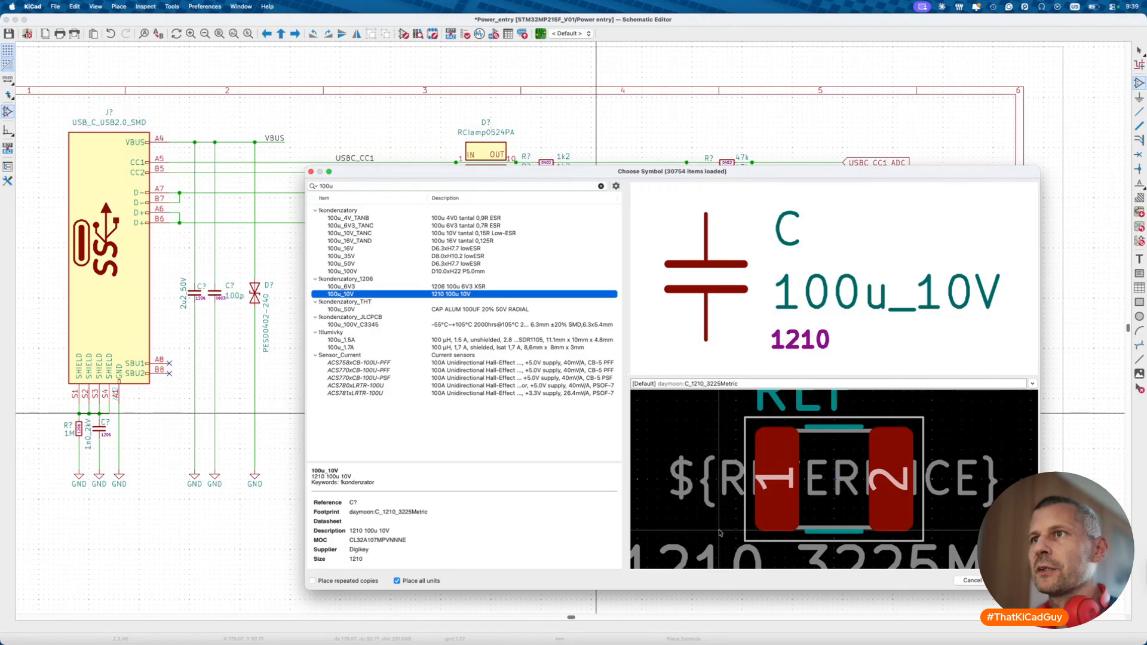
pyautogui.press('Return')
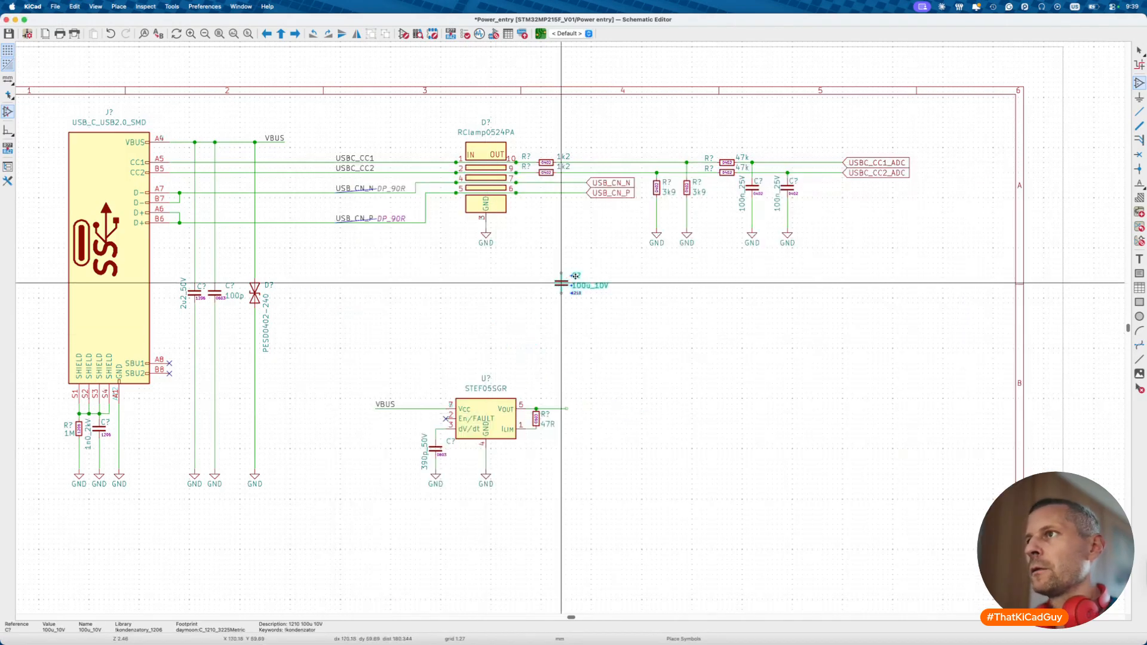
pyautogui.click(582, 450)
pyautogui.press('Escape')
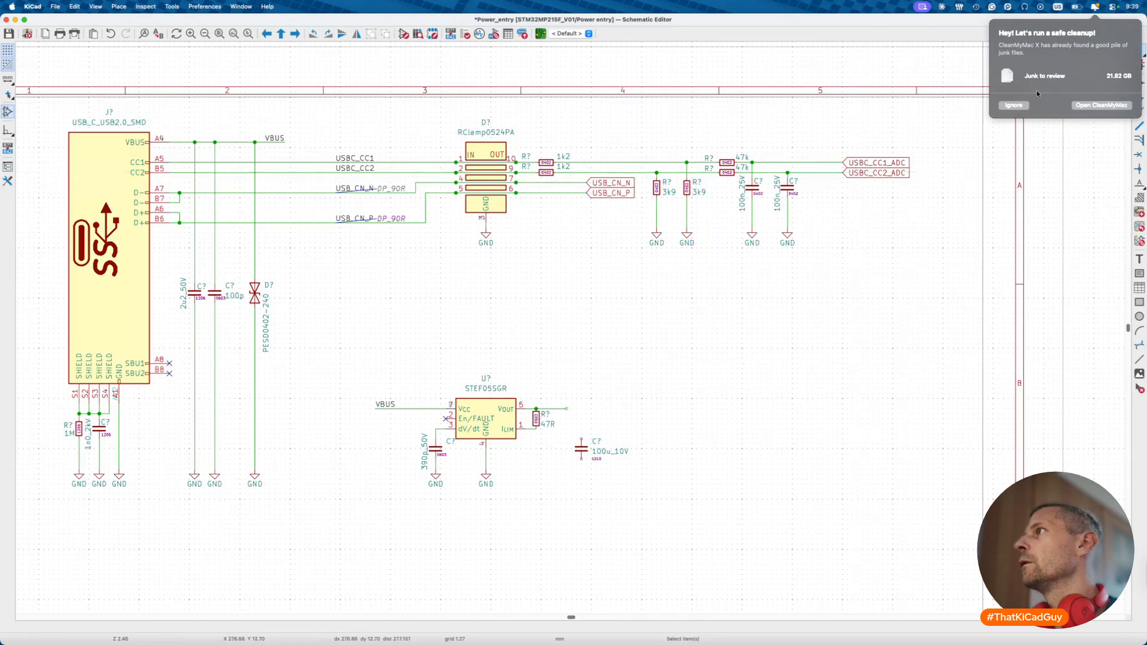
pyautogui.click(1014, 106)
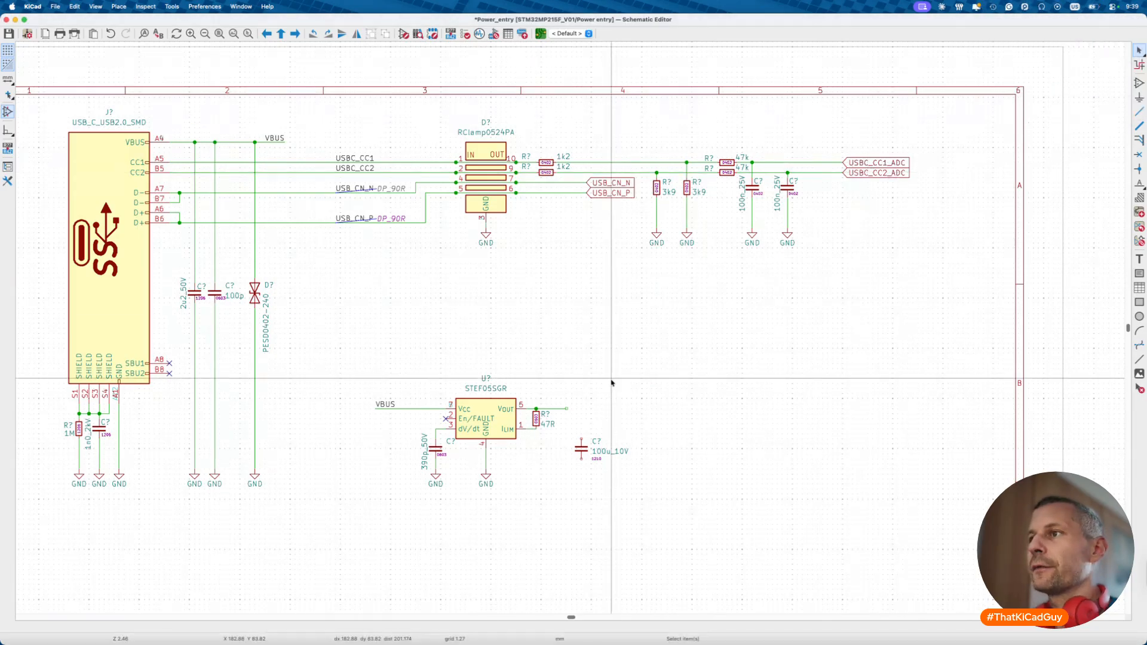
pyautogui.doubleClick(581, 450)
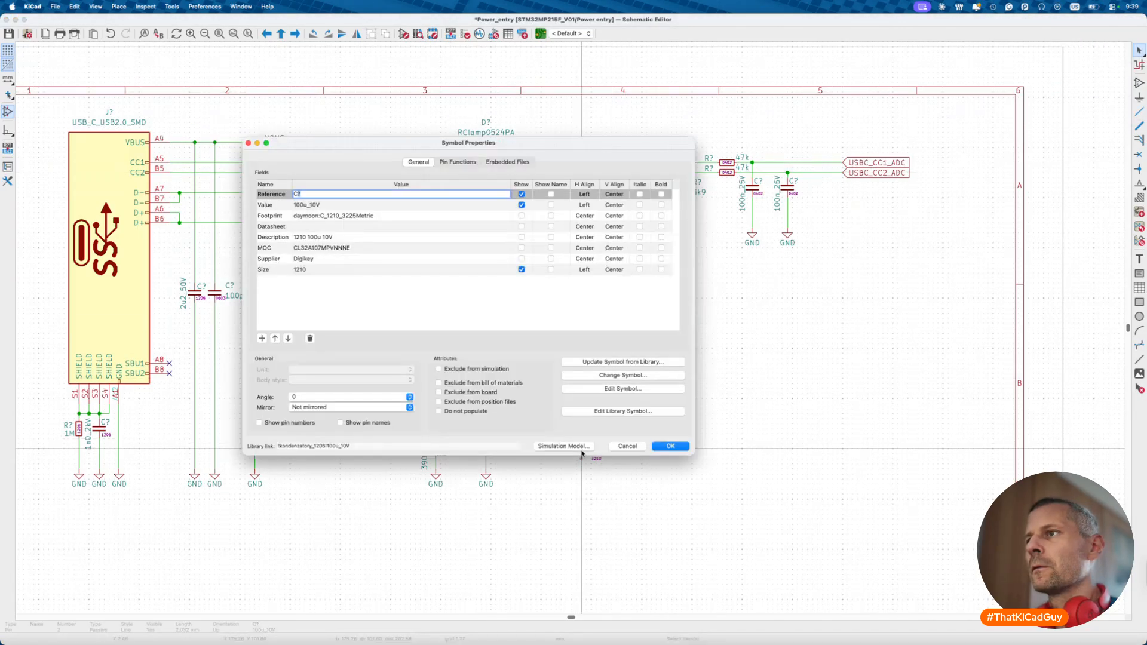
pyautogui.click(601, 418)
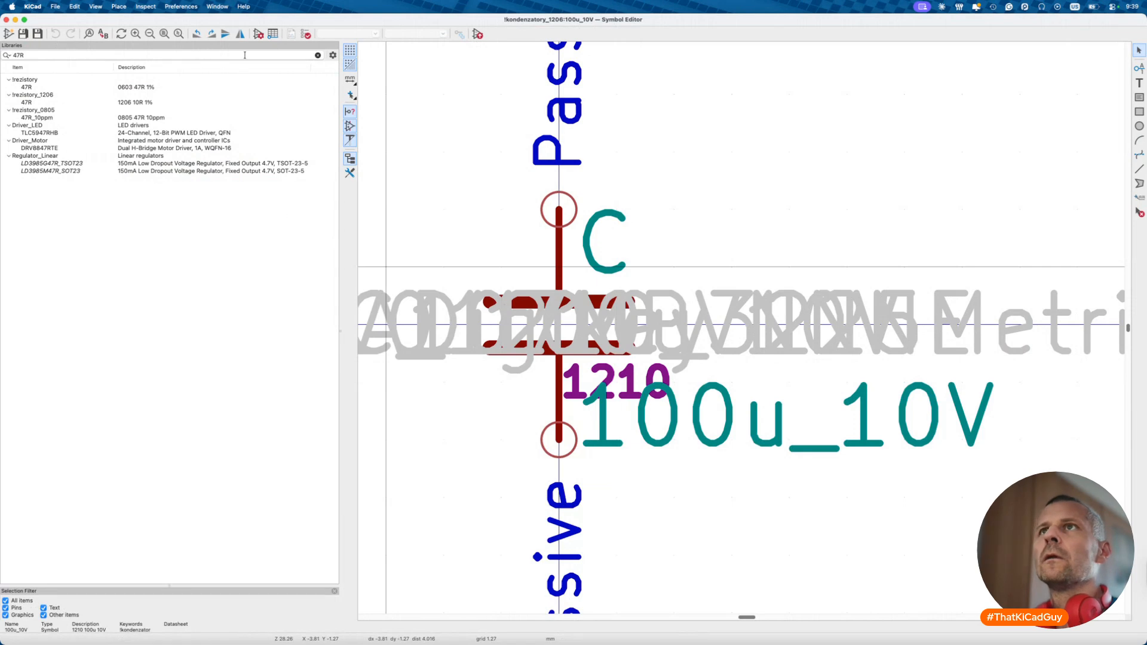
pyautogui.click(259, 34)
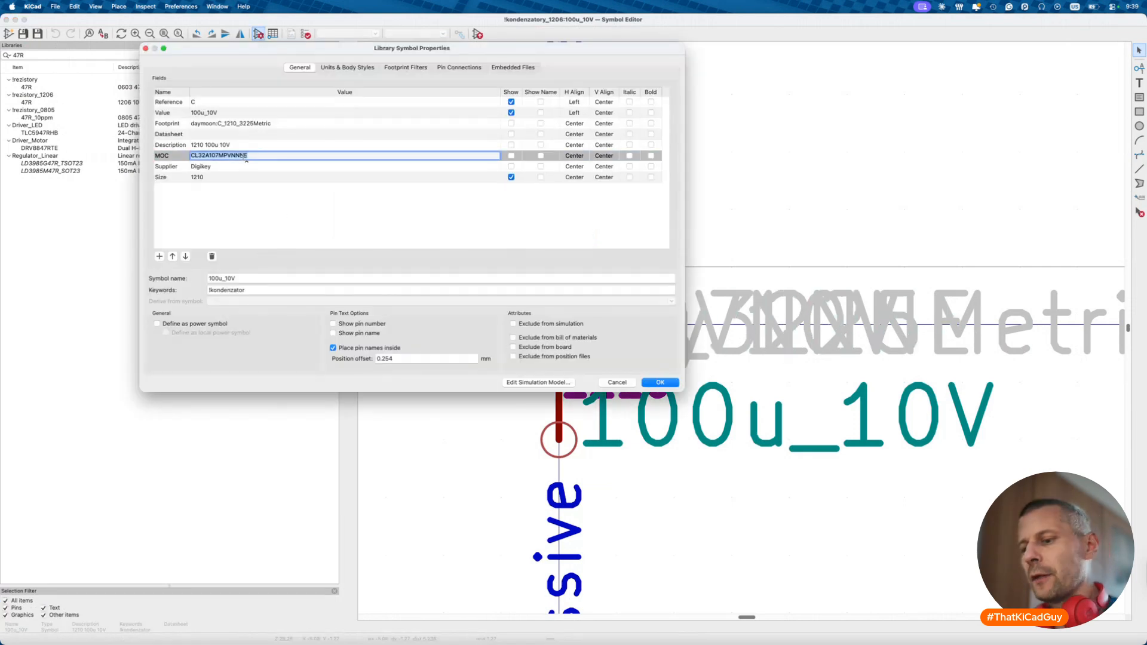
pyautogui.press('super+Tab')
pyautogui.click(454, 52)
pyautogui.write('CL32A107MPVNNNE')
pyautogui.press('Return')
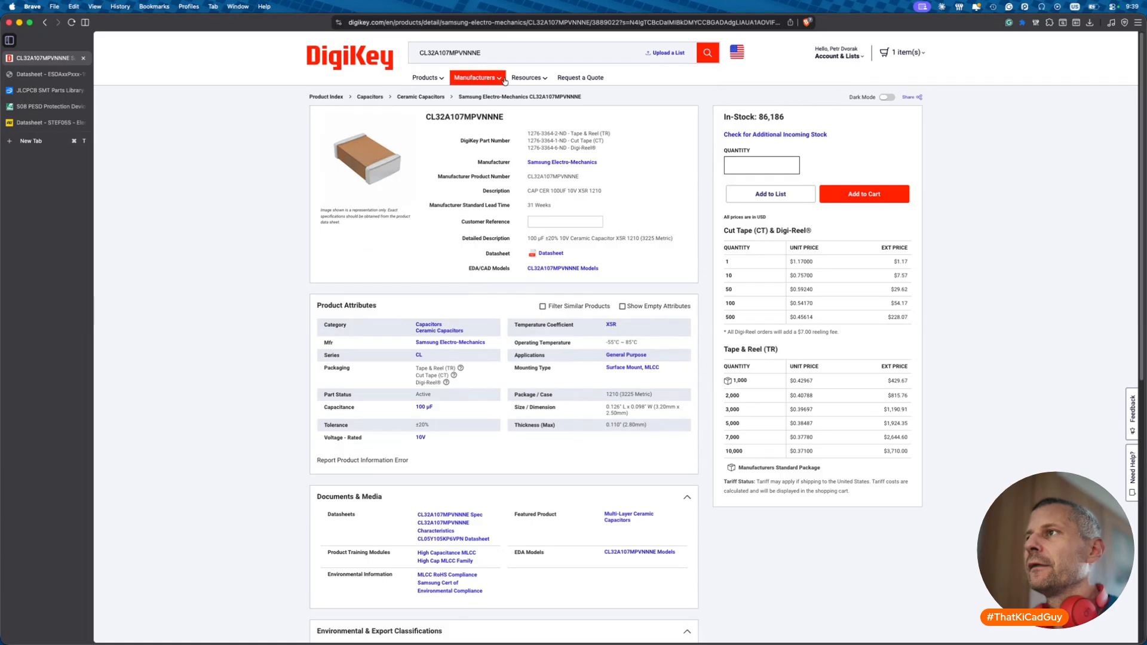
pyautogui.moveTo(616, 238); pyautogui.dragTo(625, 241)
pyautogui.press('super+Tab')
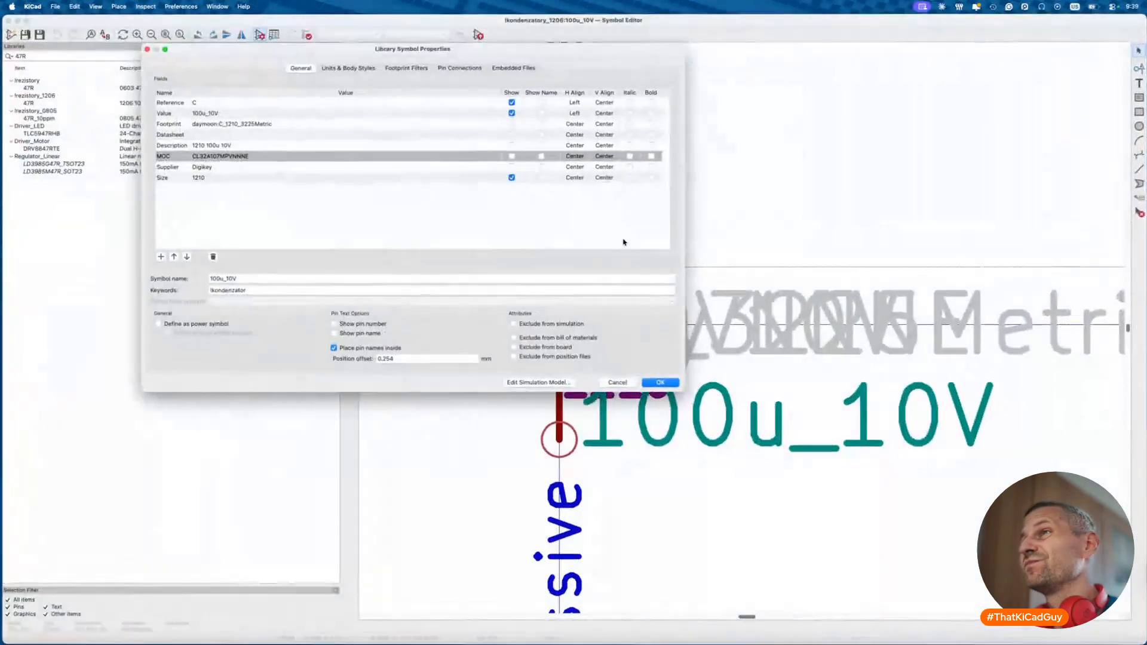
pyautogui.click(658, 383)
# - Open reference capacitor C55 and look up its part number CL32A107MQVNNNE on DigiKey
pyautogui.press('super+grave')
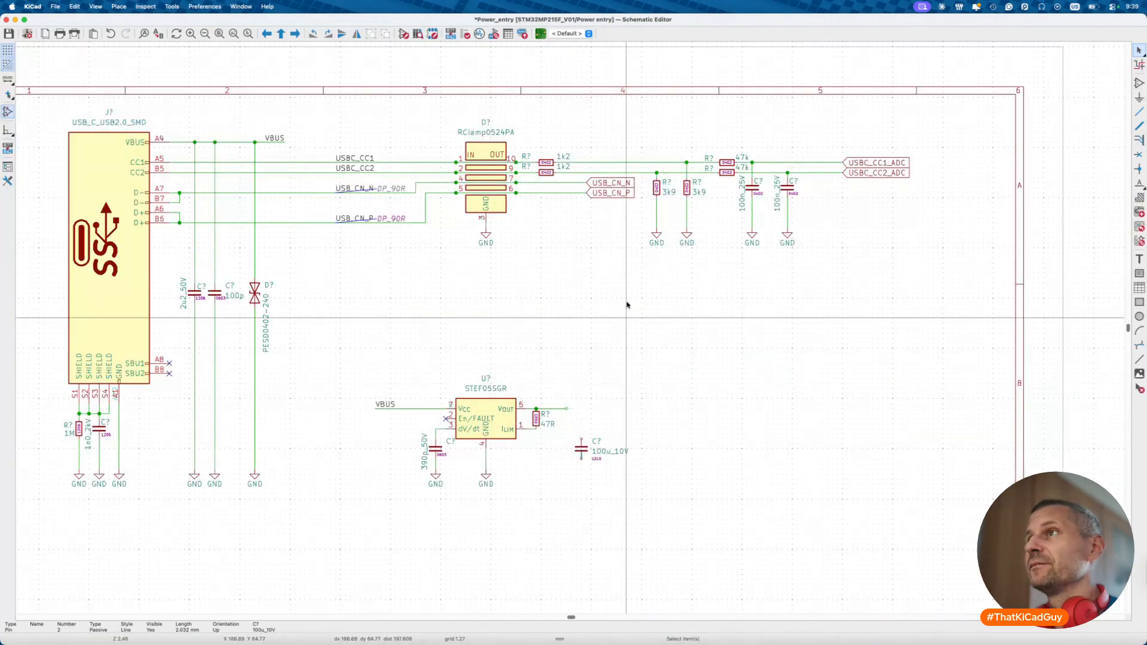
pyautogui.scroll(5, 610, 294)
pyautogui.scroll(5, 611, 293)
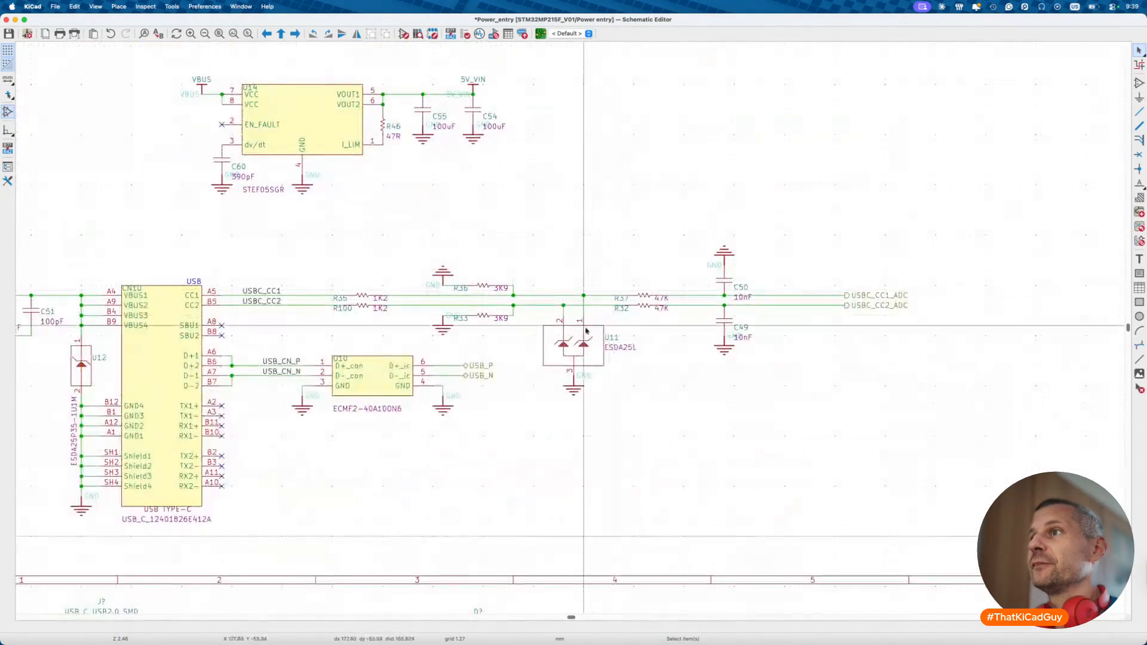
pyautogui.doubleClick(423, 111)
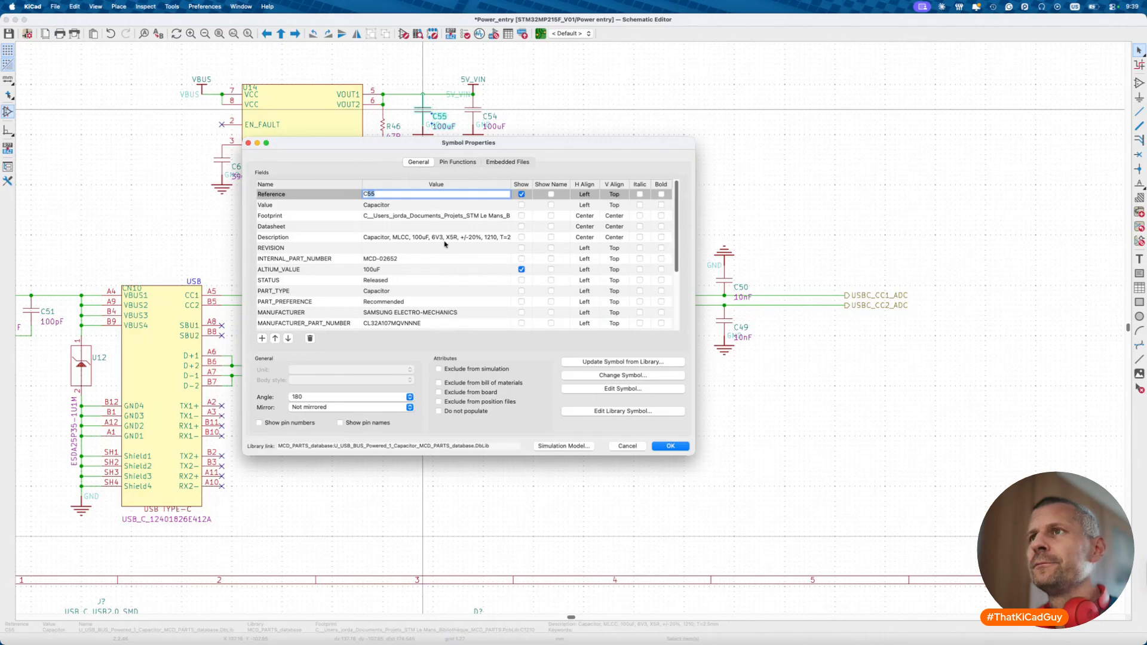
pyautogui.click(453, 238)
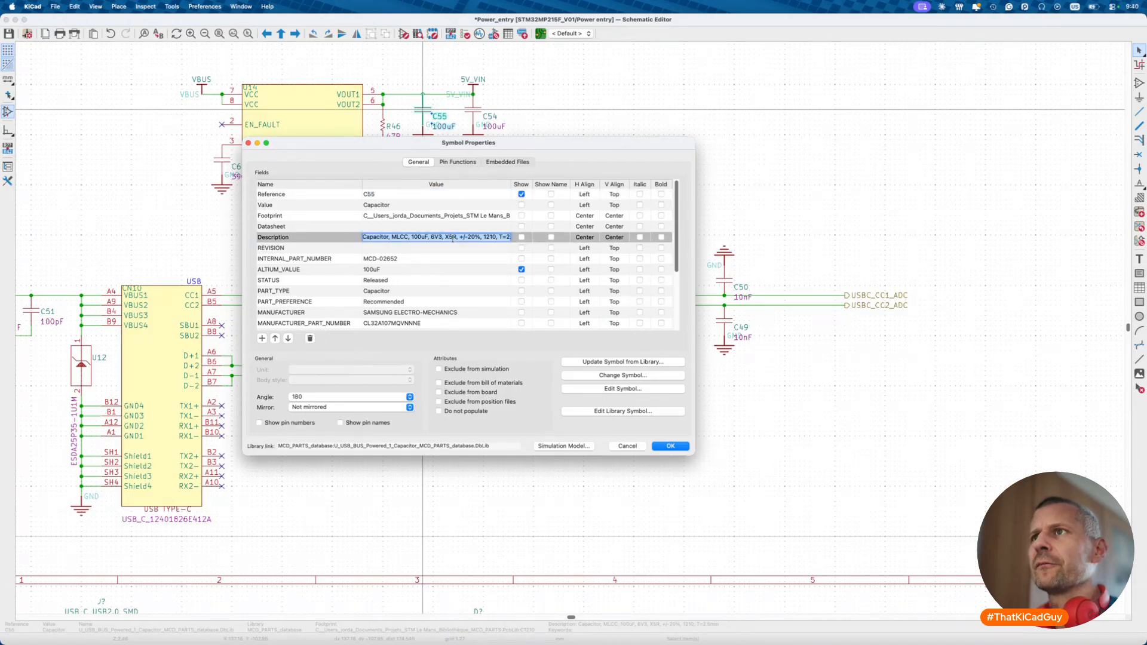
pyautogui.click(382, 323)
pyautogui.click(383, 325)
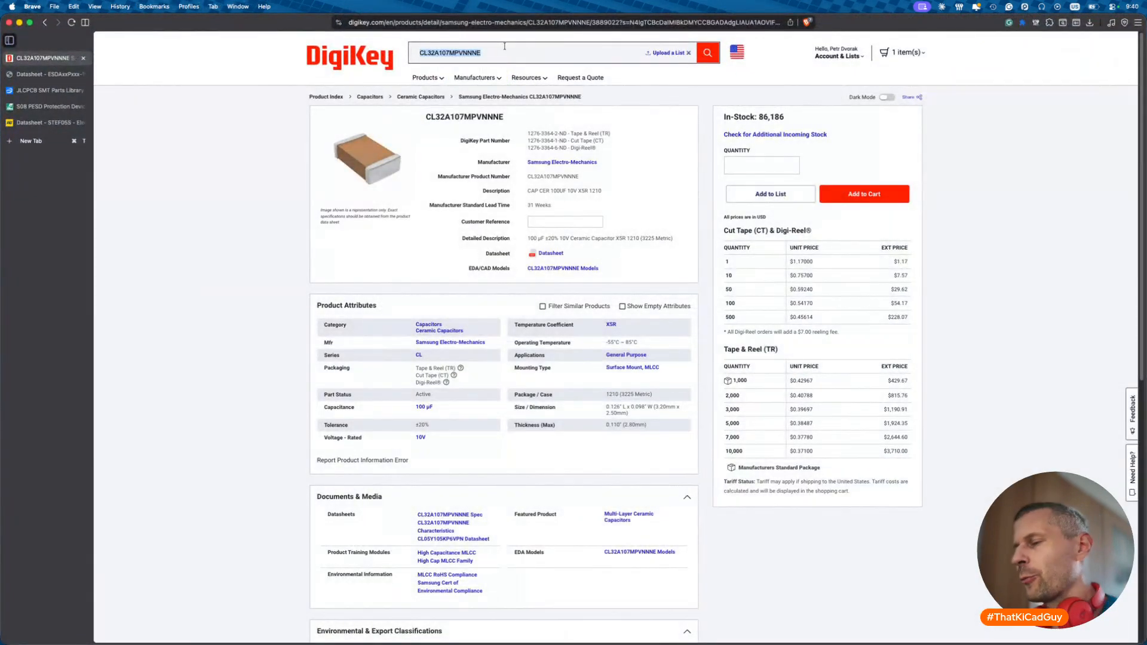
pyautogui.write('CL32A107MQVNNNE')
pyautogui.press('Return')
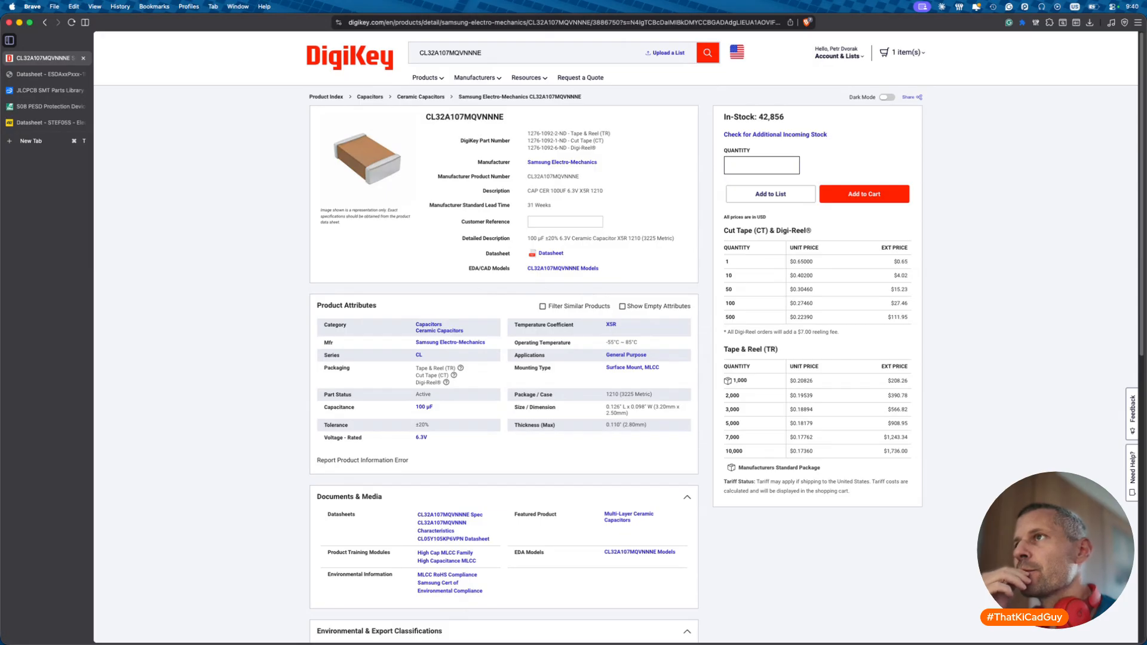
pyautogui.press('super+Tab')
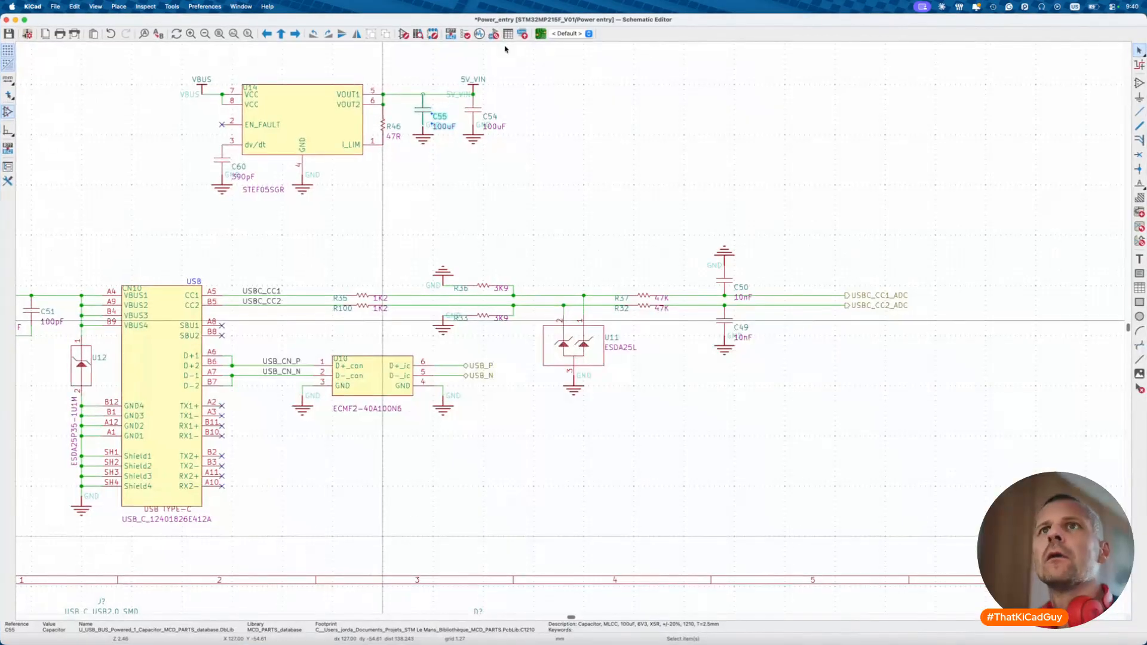
# - Search the symbol library for 100u and open the 100u_6V3 capacitor symbol
pyautogui.click(404, 34)
pyautogui.doubleClick(59, 55)
pyautogui.write('1100u')
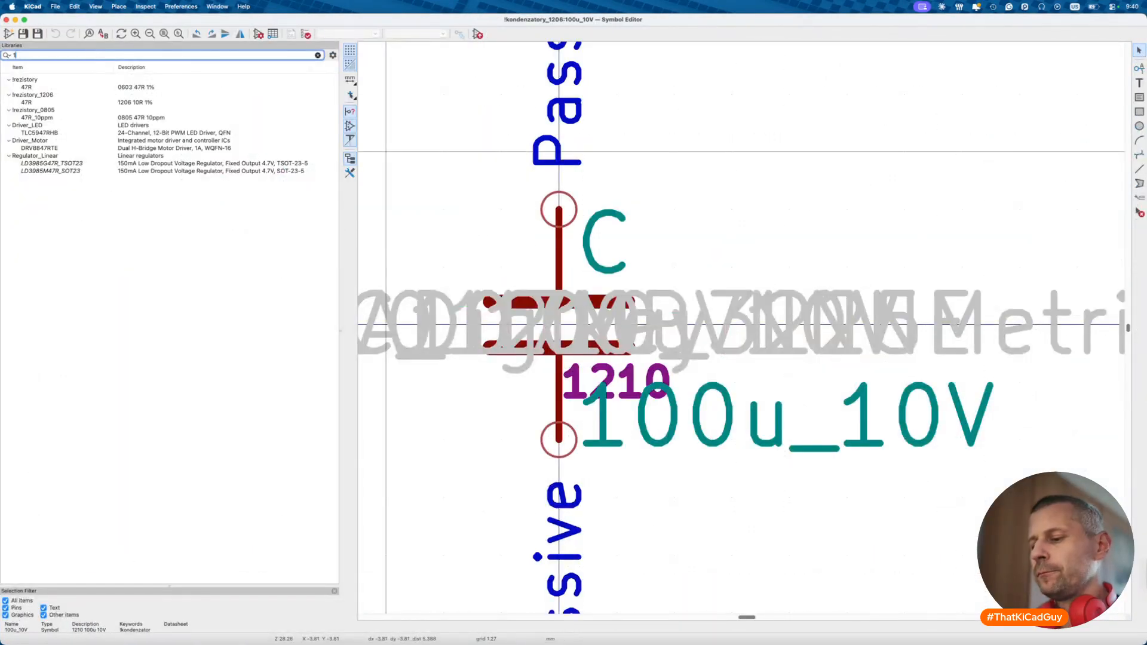
pyautogui.press('BackSpace')
pyautogui.press('BackSpace')
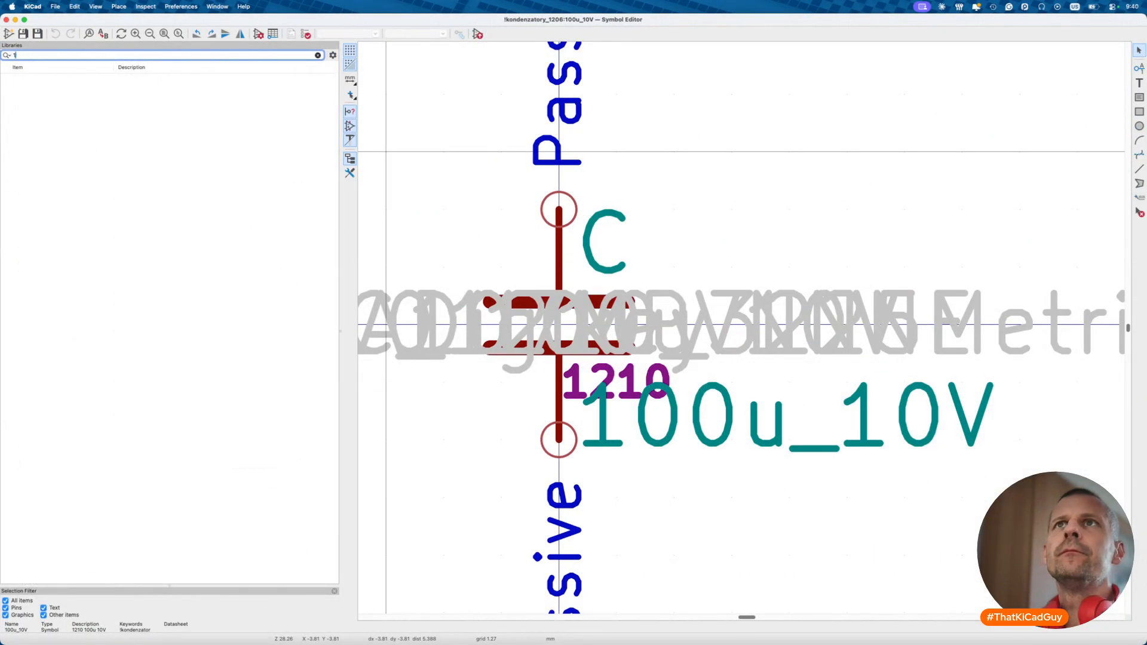
pyautogui.write('00u')
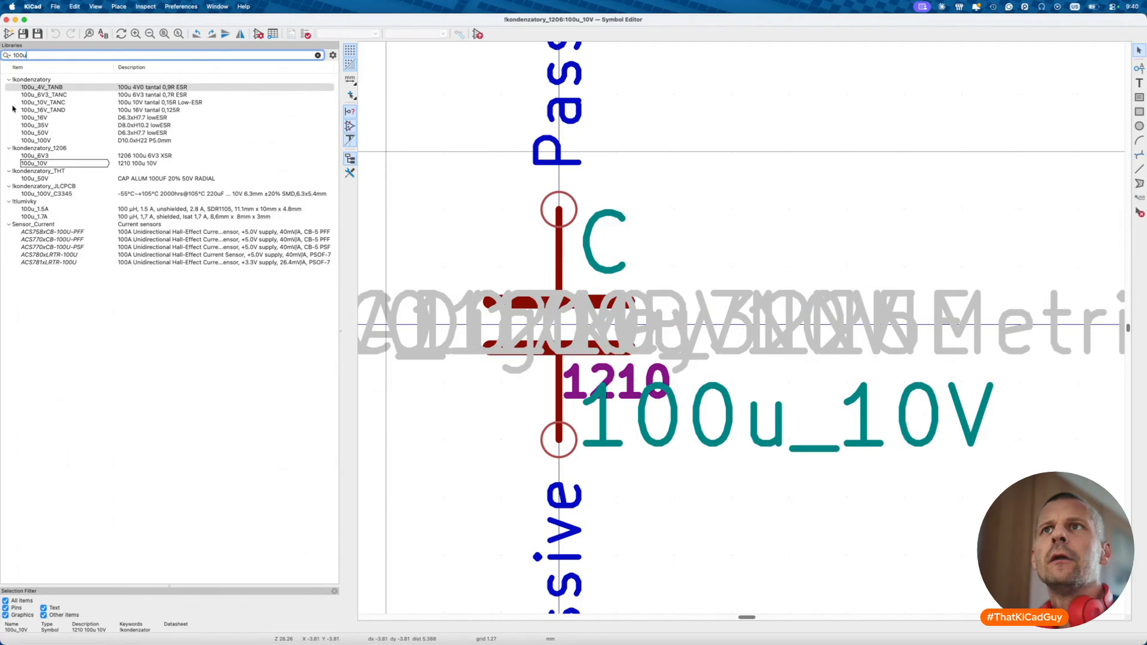
pyautogui.doubleClick(50, 156)
# - Look up the 100u_6V3 part number GRM31CR60J107ME39L on DigiKey, then close its properties unchanged
pyautogui.click(258, 34)
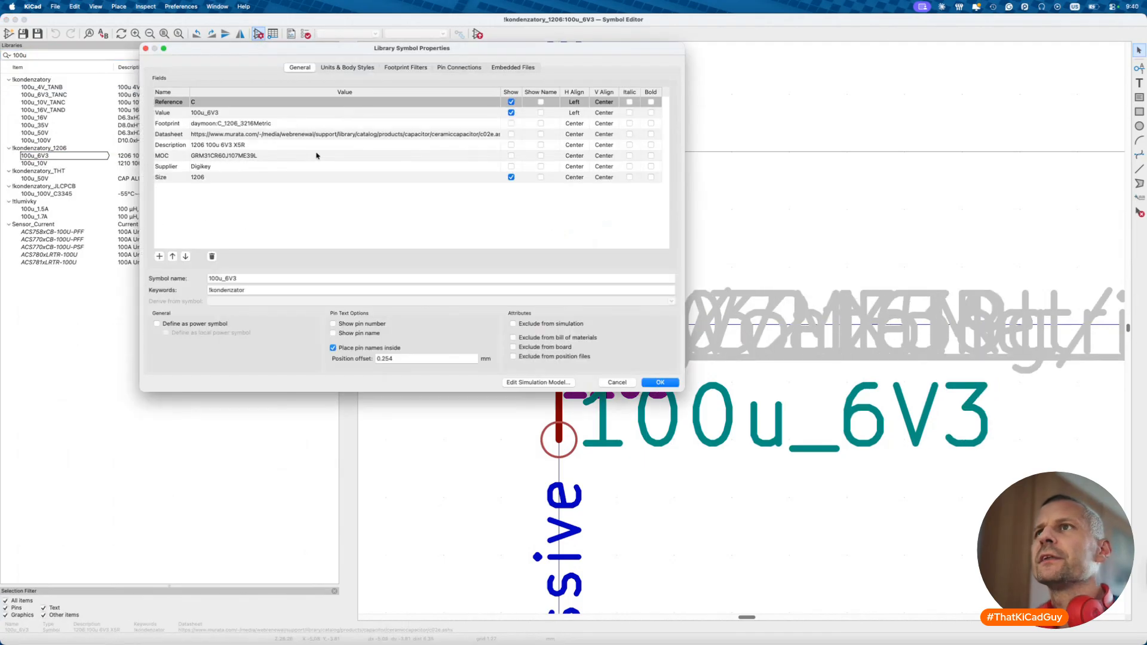
pyautogui.doubleClick(239, 156)
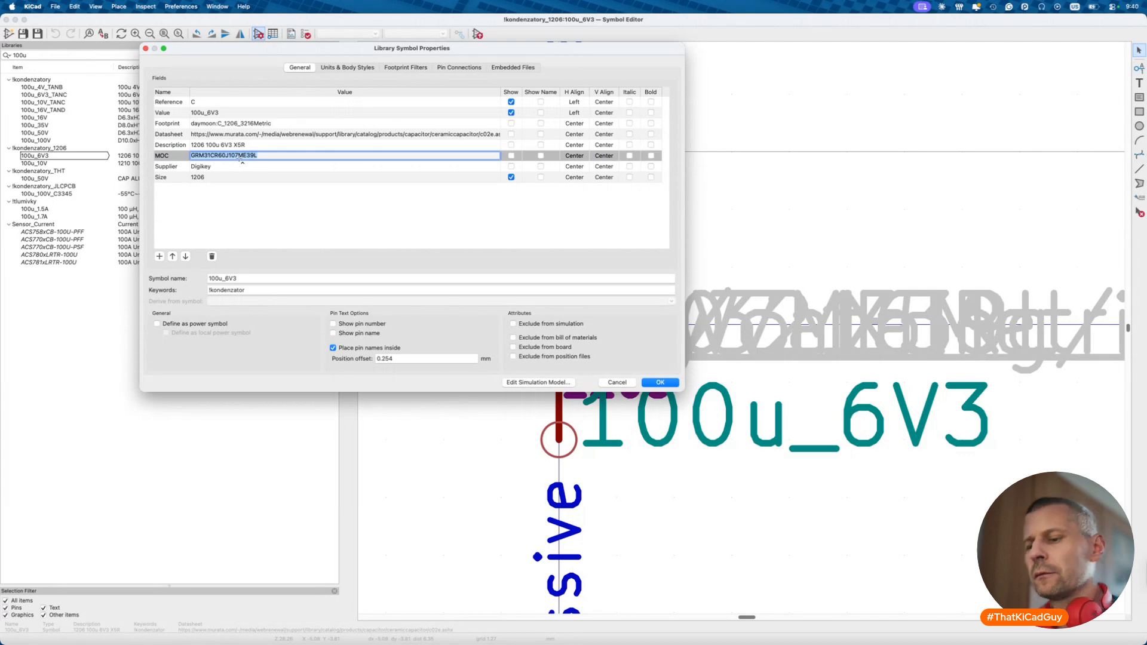
pyautogui.press('super+c')
pyautogui.press('super+Tab')
pyautogui.doubleClick(468, 52)
pyautogui.press('super+v')
pyautogui.press('Return')
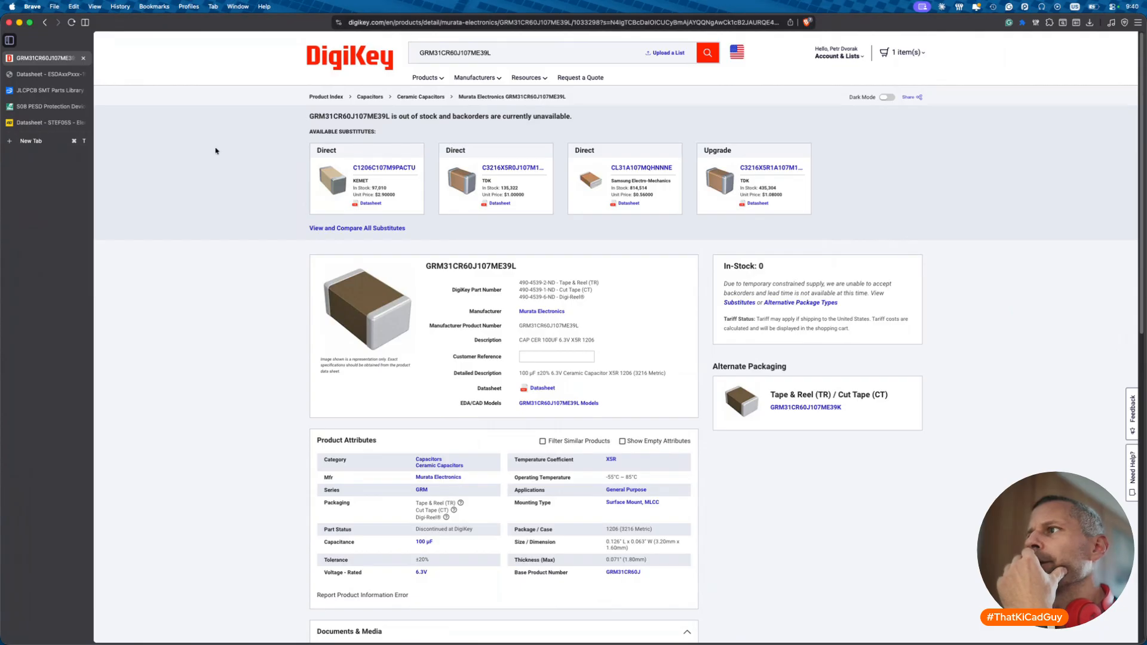
pyautogui.click(45, 26)
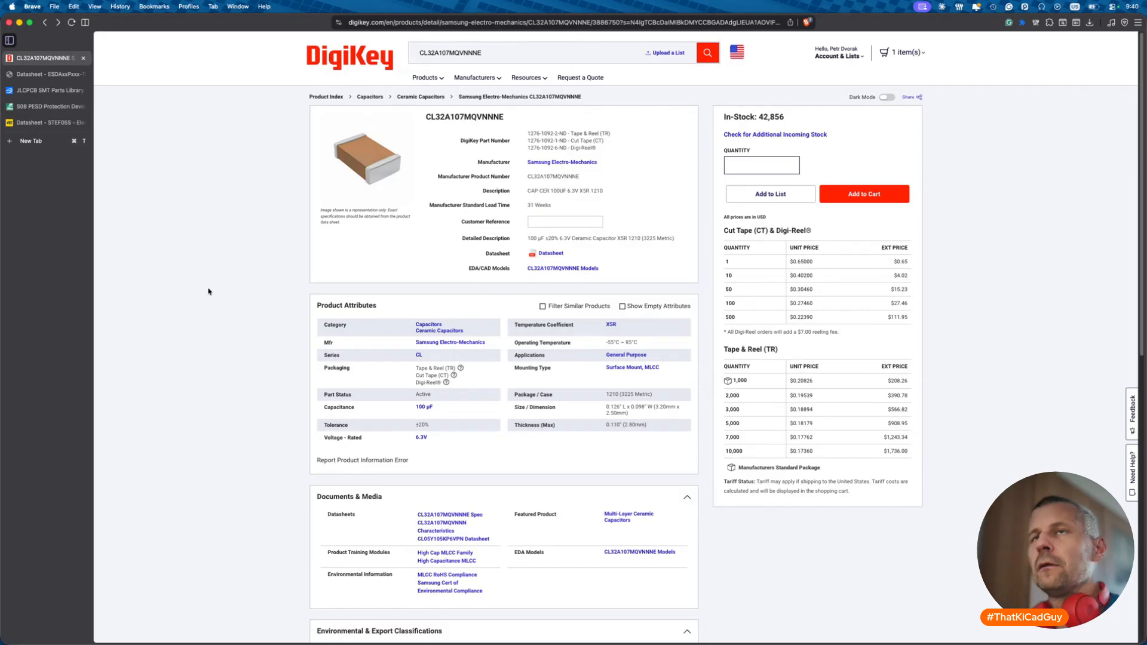
pyautogui.press('super+Tab')
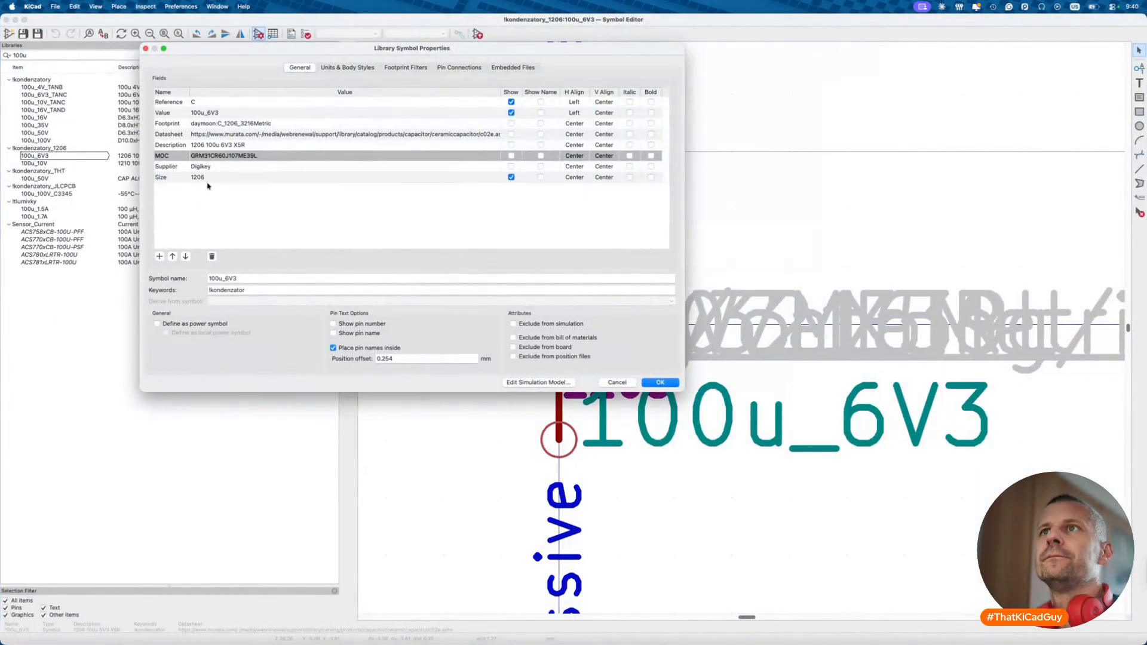
pyautogui.click(145, 49)
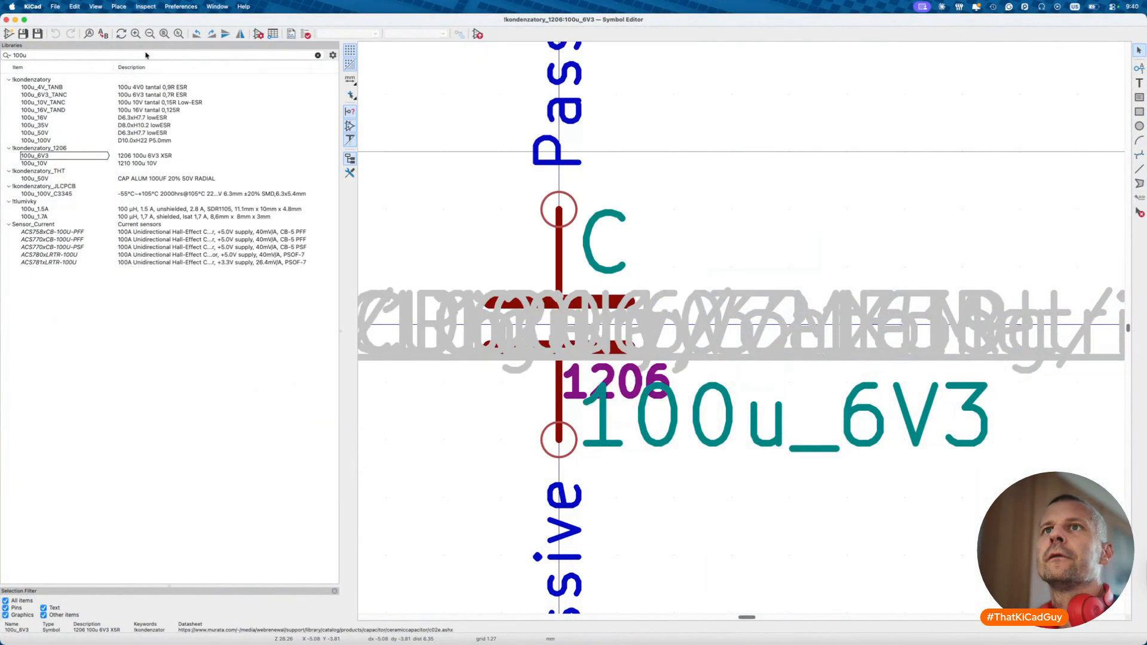
# - Add a new empty JLCPCB field to the 100u_10V symbol's properties
pyautogui.click(52, 163)
pyautogui.click(259, 34)
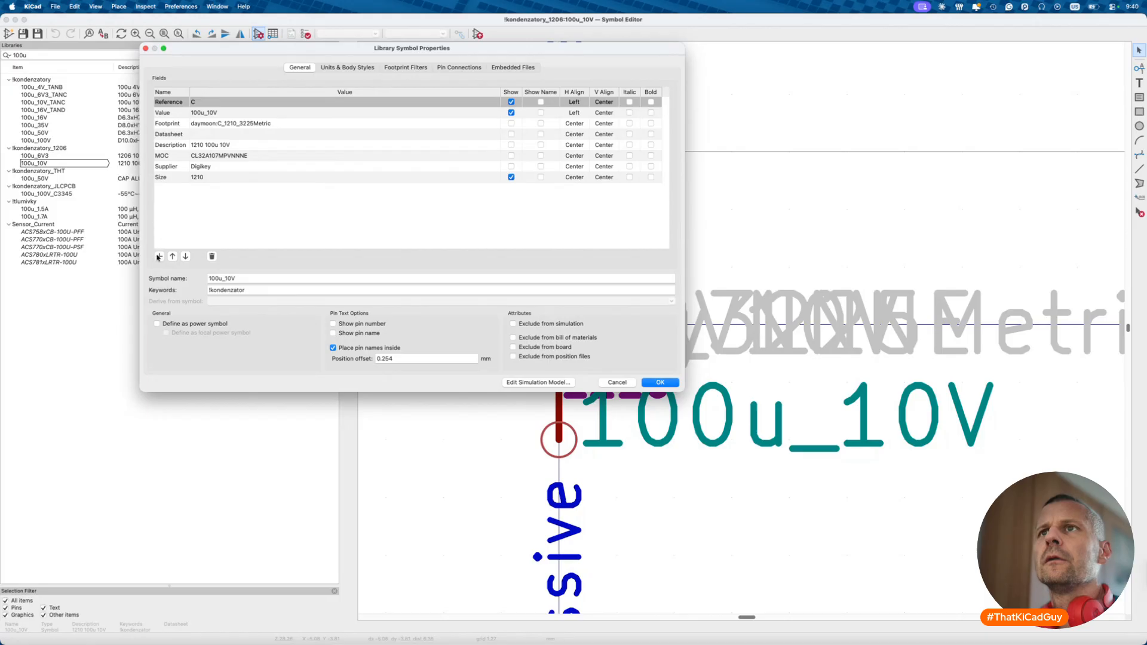
pyautogui.click(159, 256)
pyautogui.write('JLCPCB')
pyautogui.press('Tab')
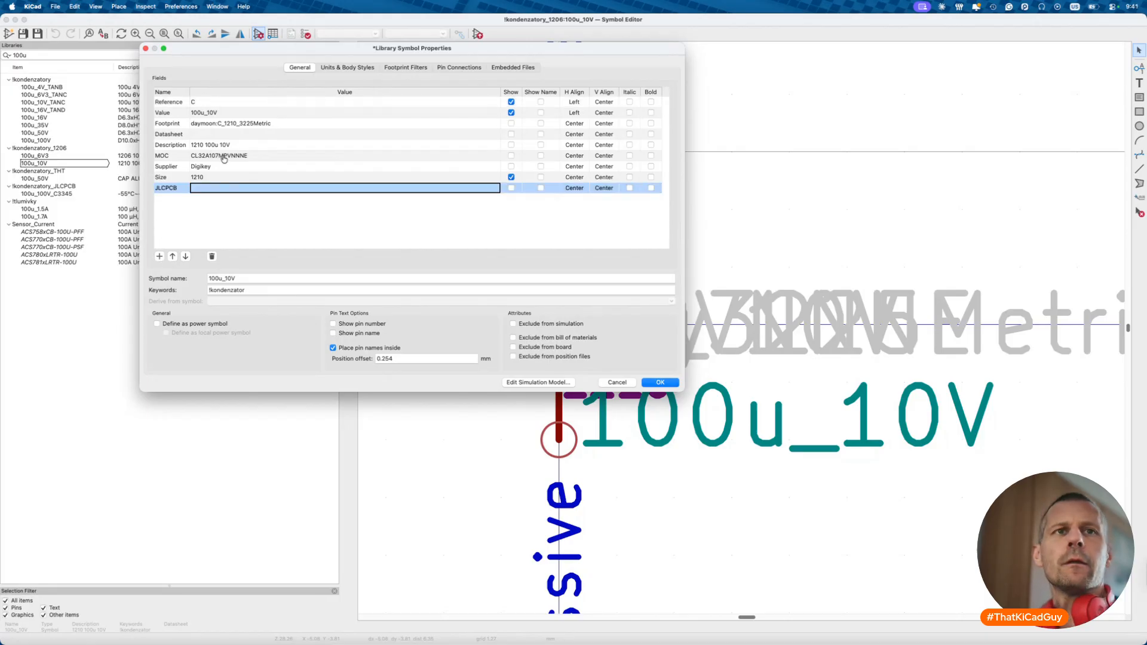
pyautogui.press('super+Tab')
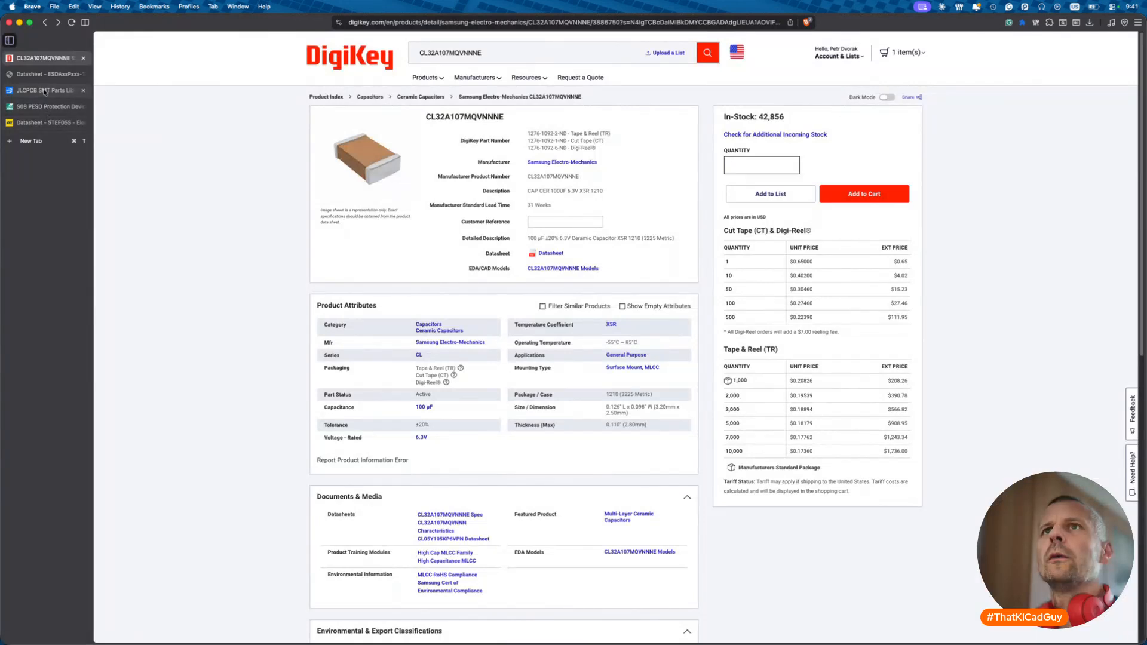
# - Search JLCPCB for '100µF 10V 1210' and paste the top result C23742 into the JLCPCB field
pyautogui.click(44, 92)
pyautogui.tripleClick(393, 67)
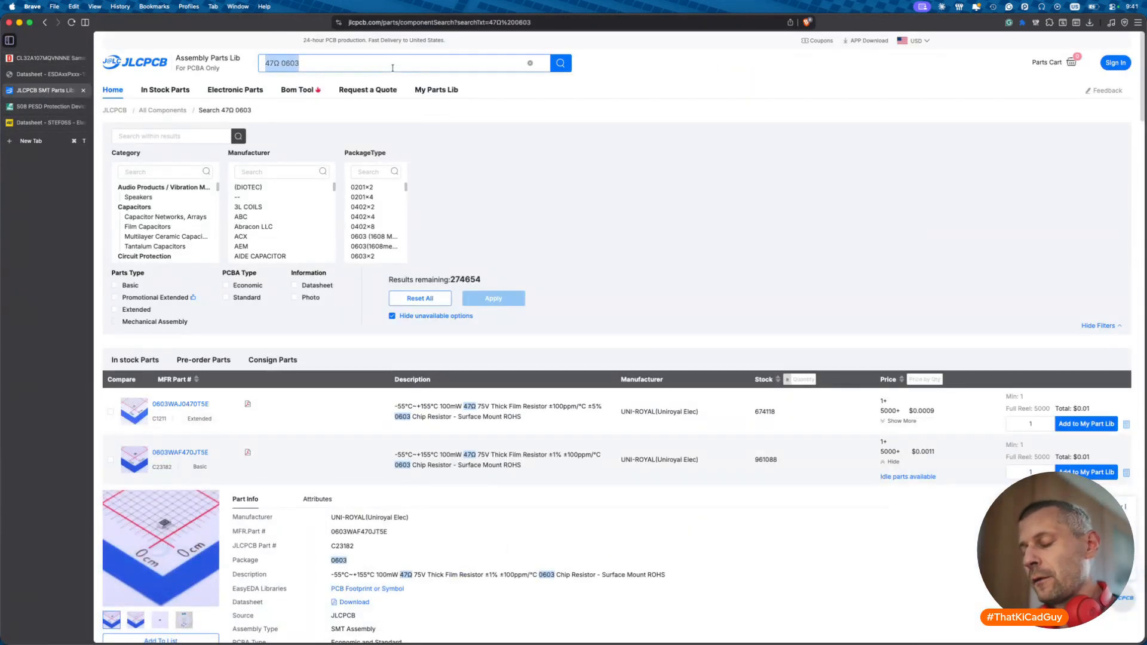
pyautogui.write('100')
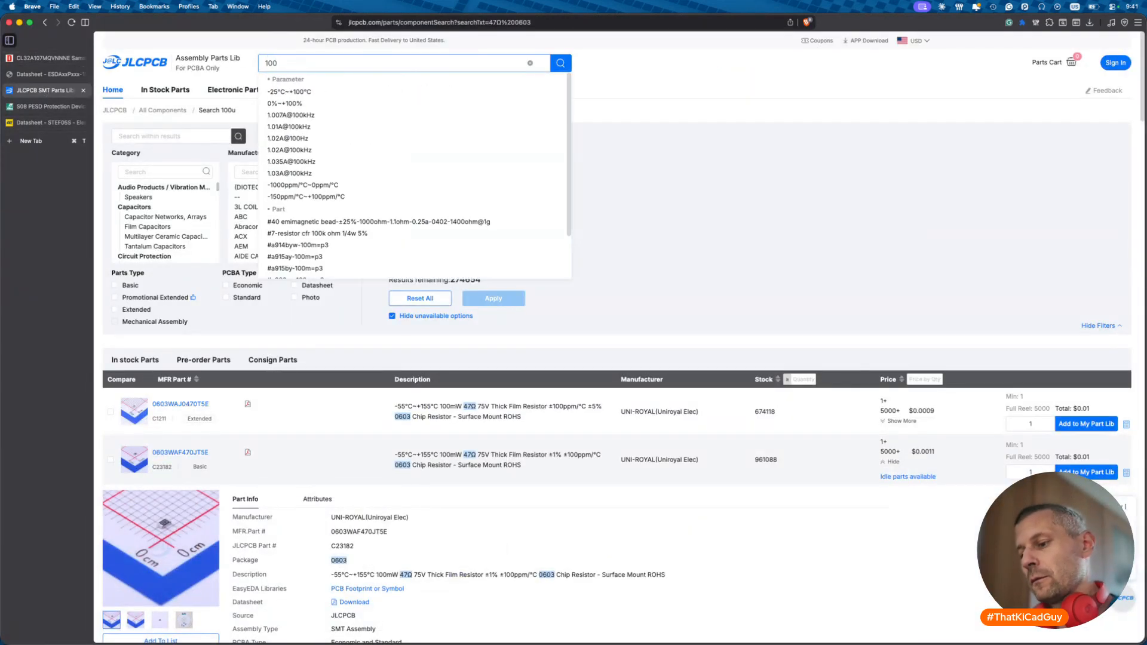
pyautogui.write('µF')
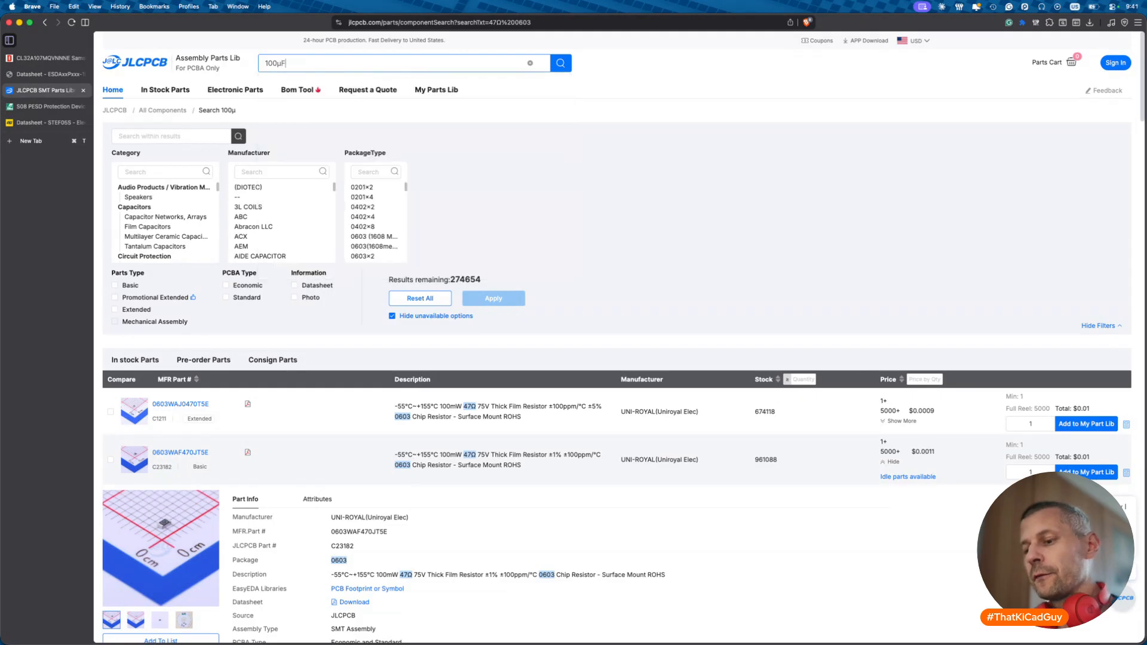
pyautogui.write(' 10V 1210')
pyautogui.press('Return')
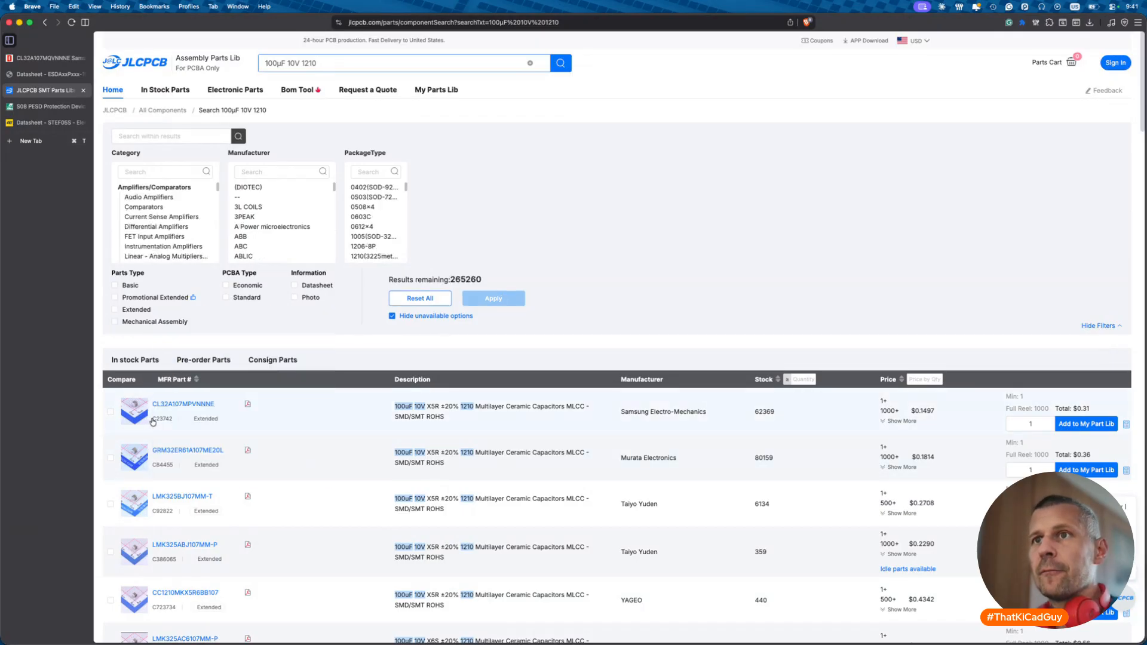
pyautogui.click(157, 419)
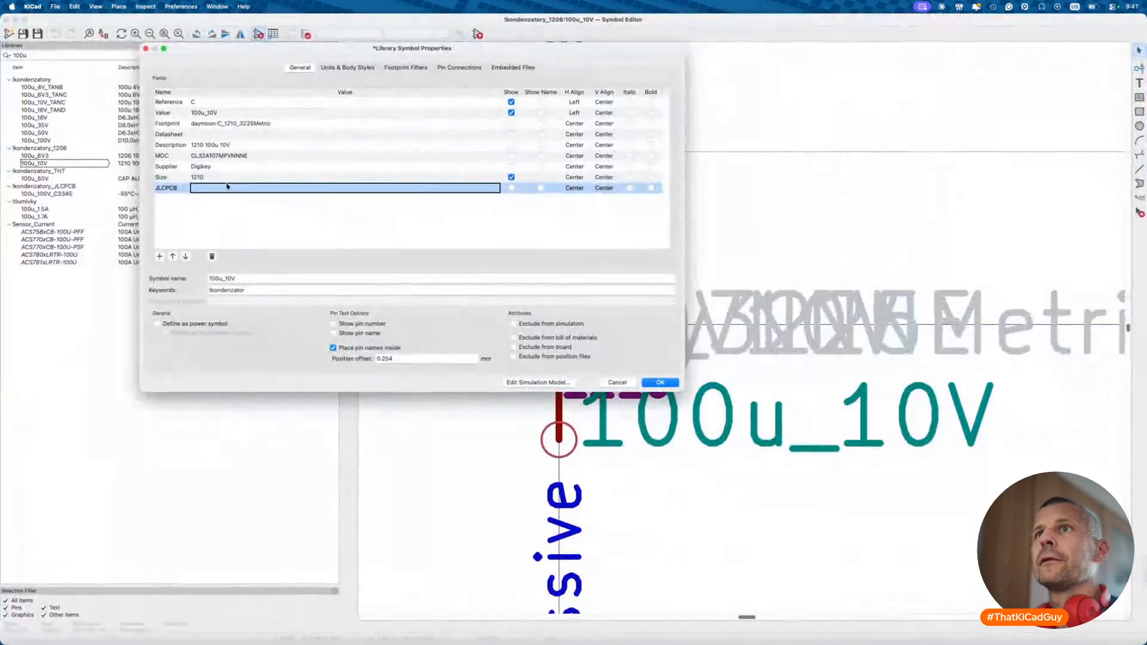
pyautogui.press('super+v')
pyautogui.click(227, 134)
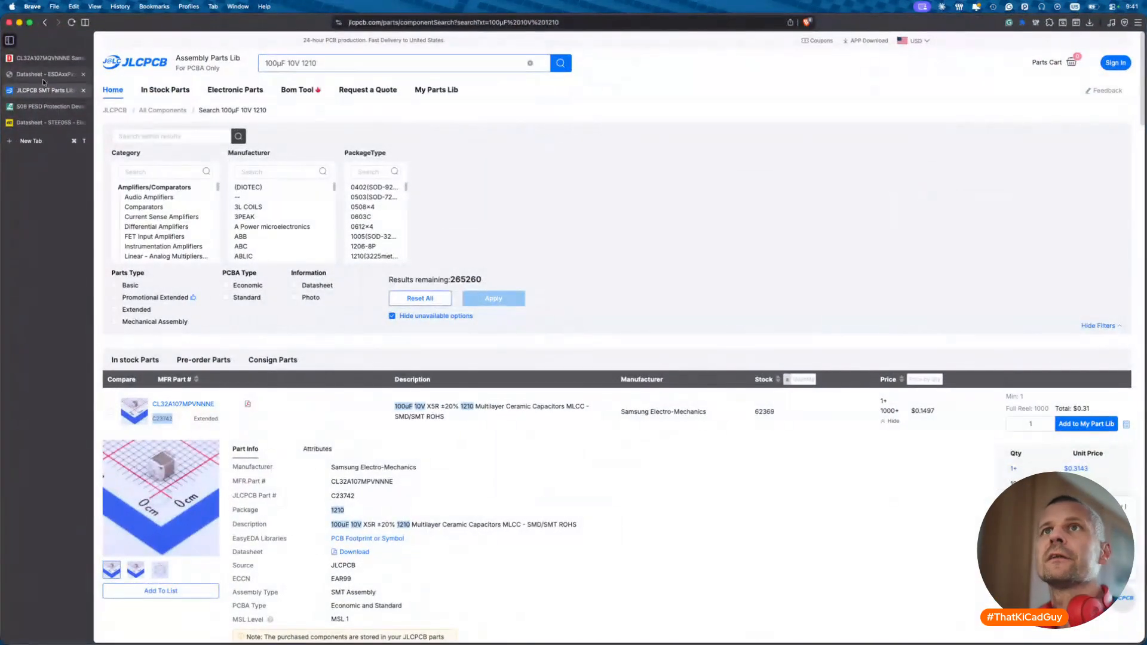
# - Paste the CL32A107MPVNNNE datasheet link, set description '1210 100u 10V X5R', and confirm
pyautogui.click(48, 58)
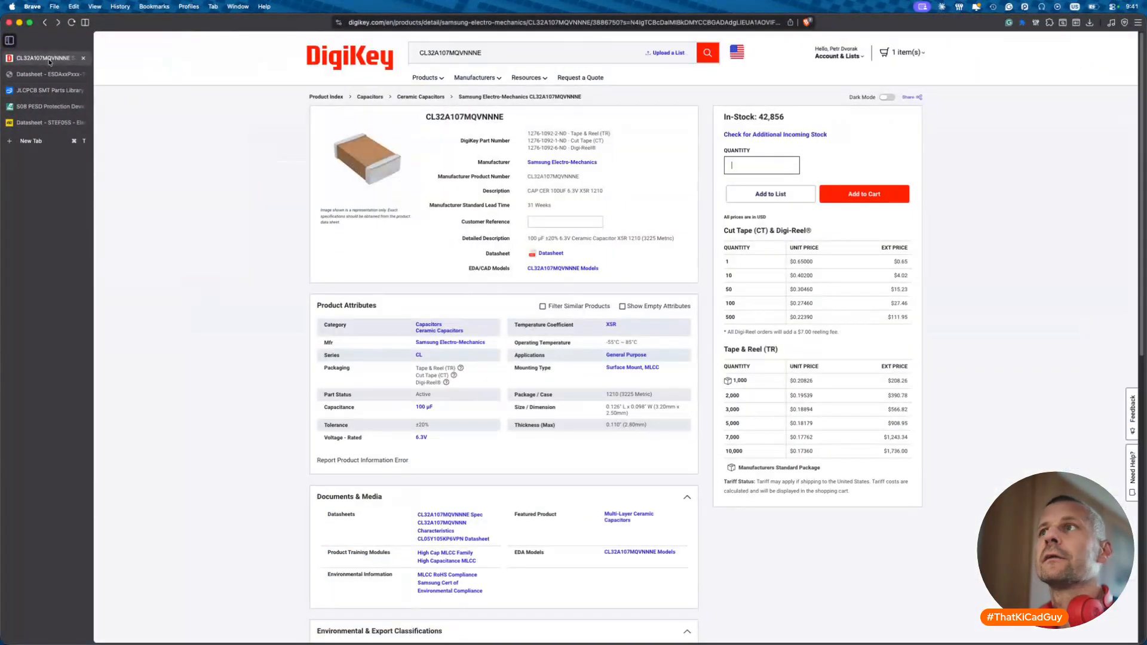
pyautogui.click(44, 22)
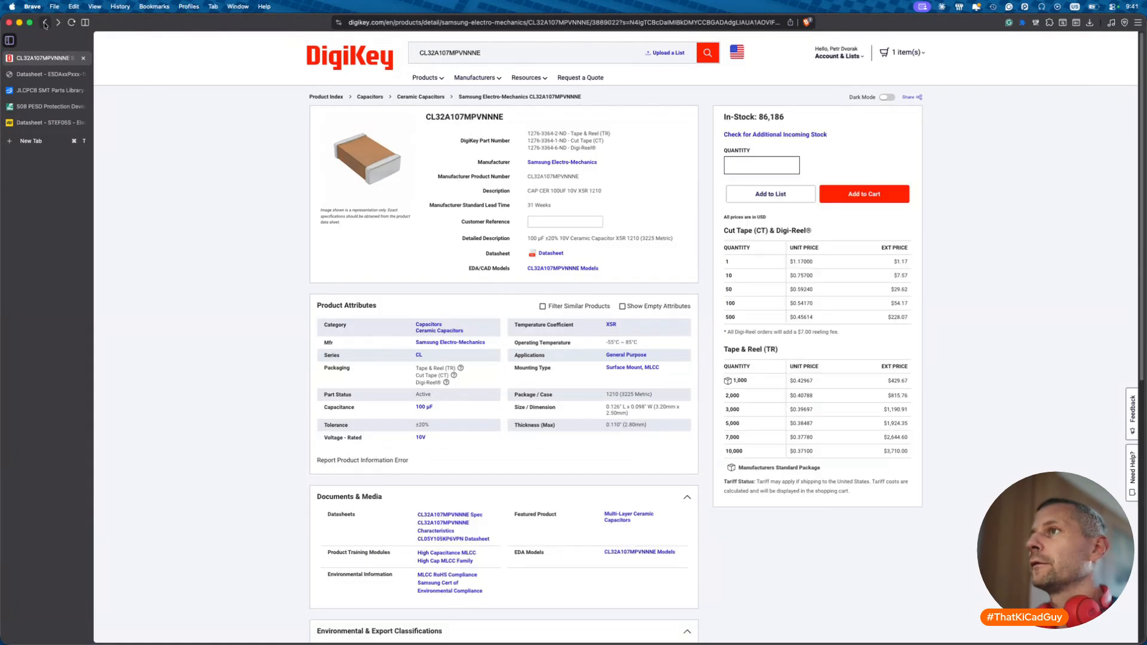
pyautogui.rightClick(556, 256)
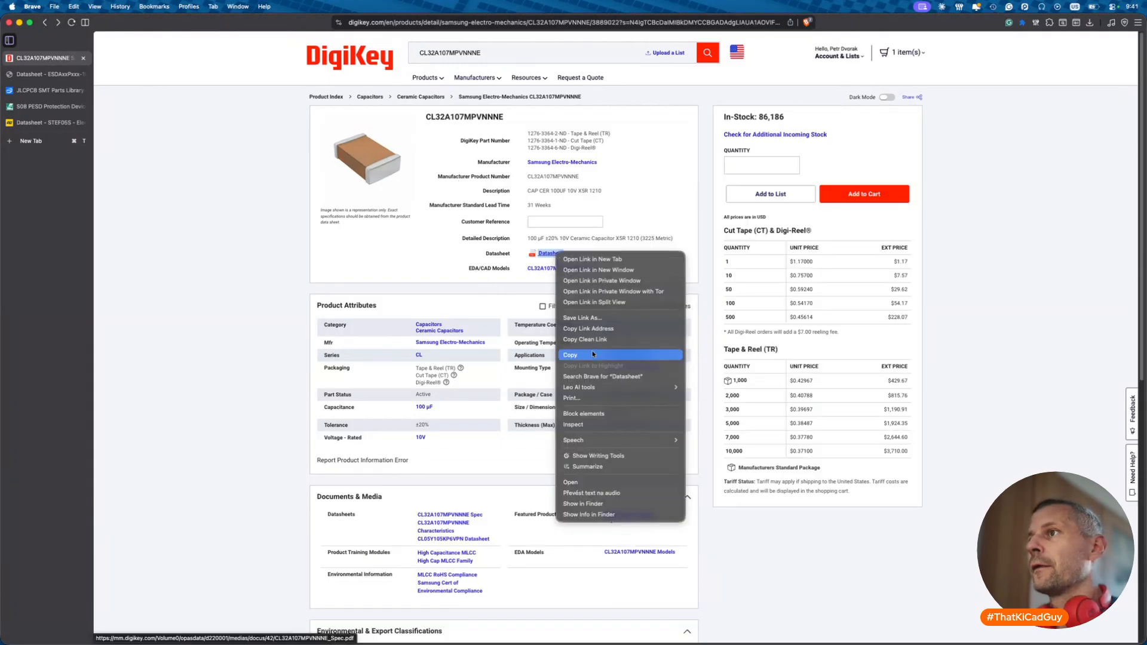
pyautogui.click(591, 341)
pyautogui.press('super+Tab')
pyautogui.press('super+v')
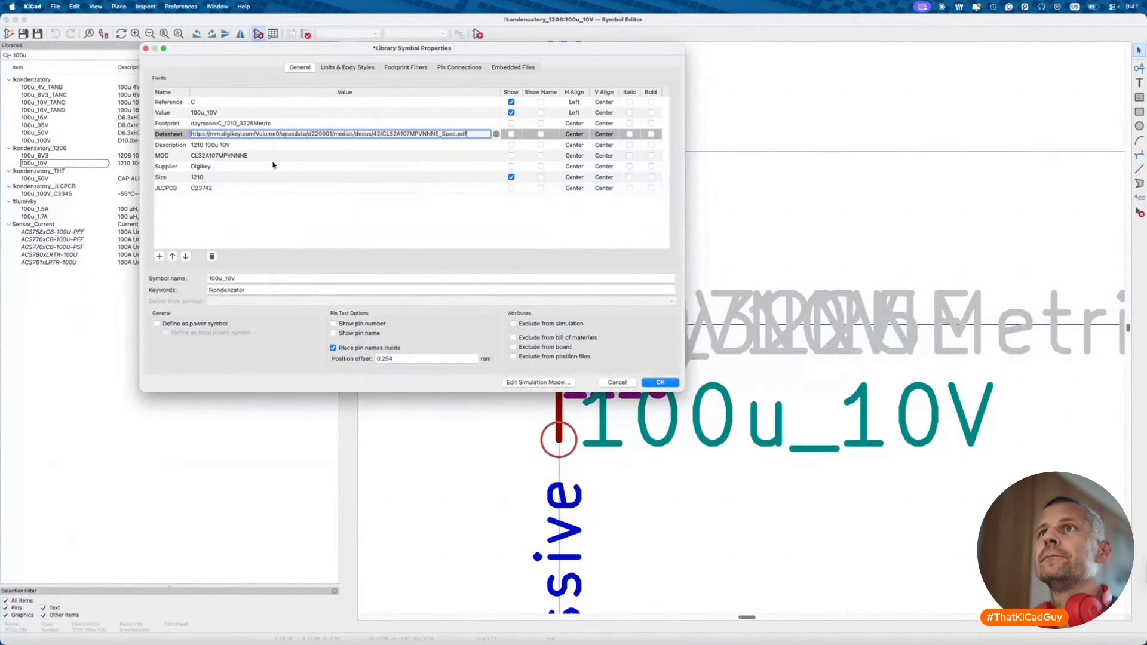
pyautogui.click(267, 142)
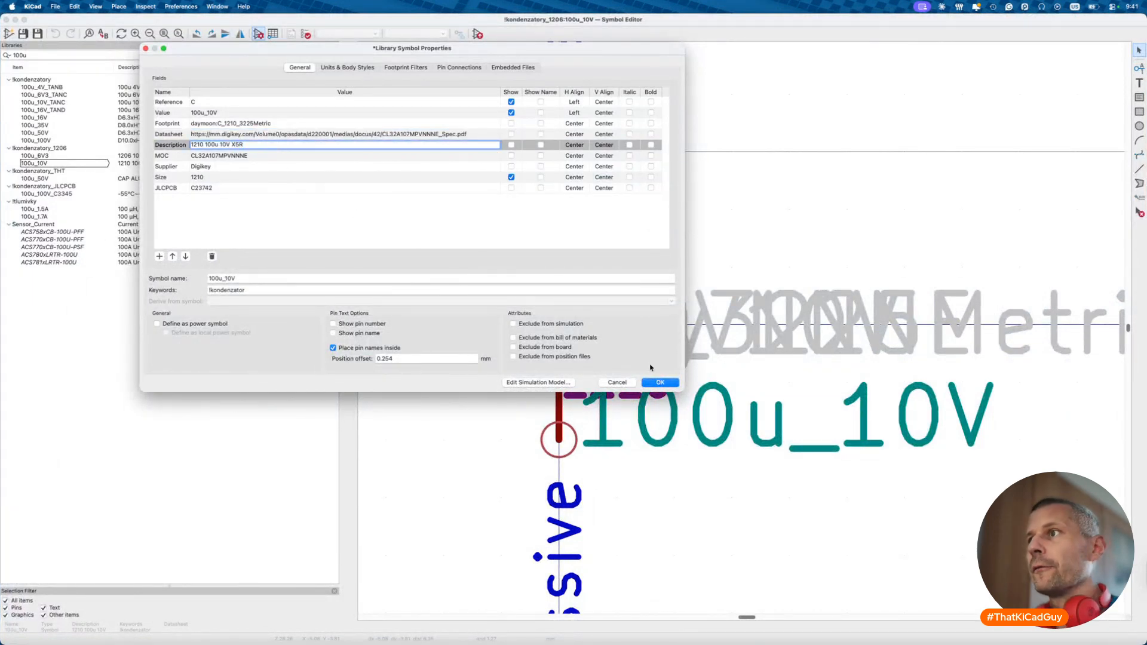
pyautogui.click(660, 383)
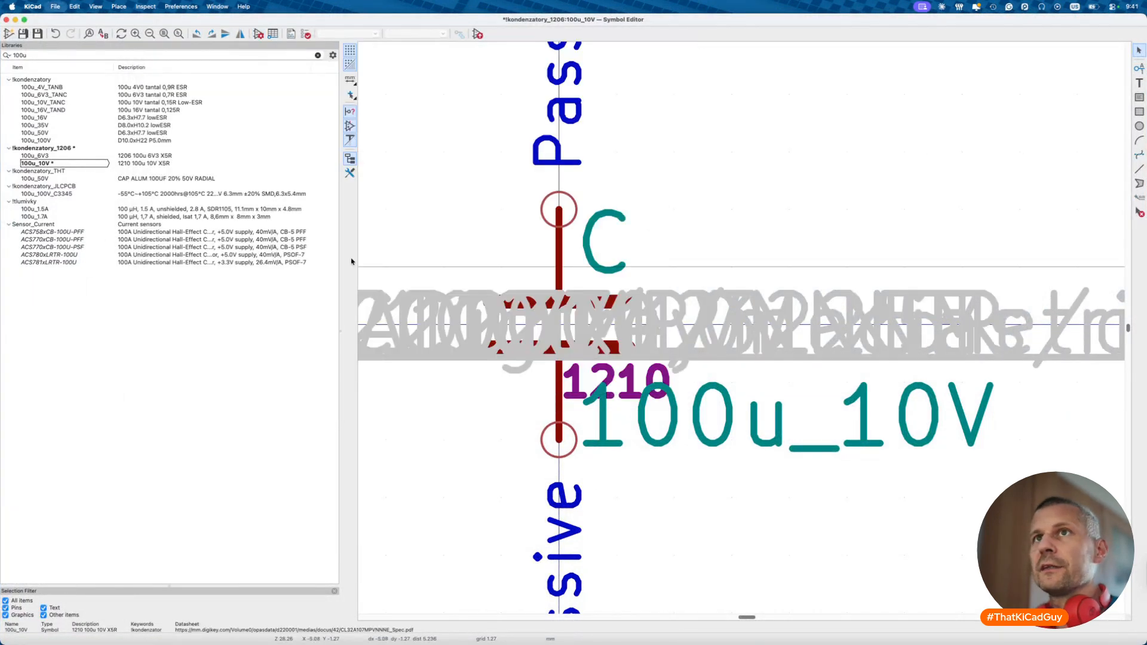
# - Save a copy of the 100u_10V symbol with '6V3_' added to its name
pyautogui.click(48, 165)
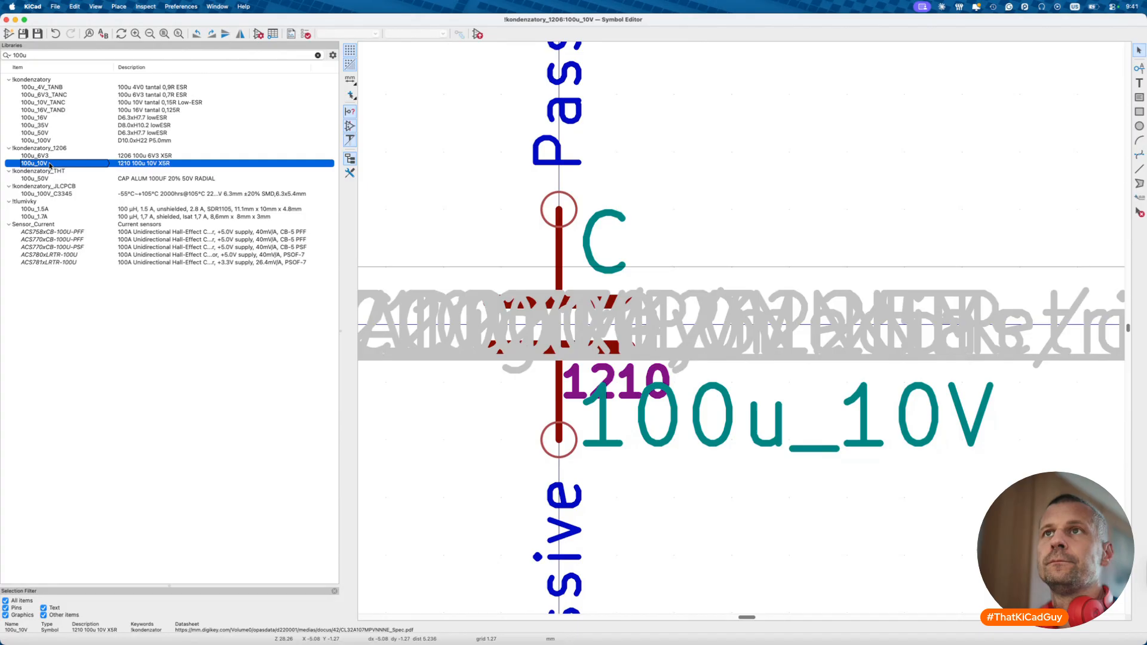
pyautogui.click(53, 159)
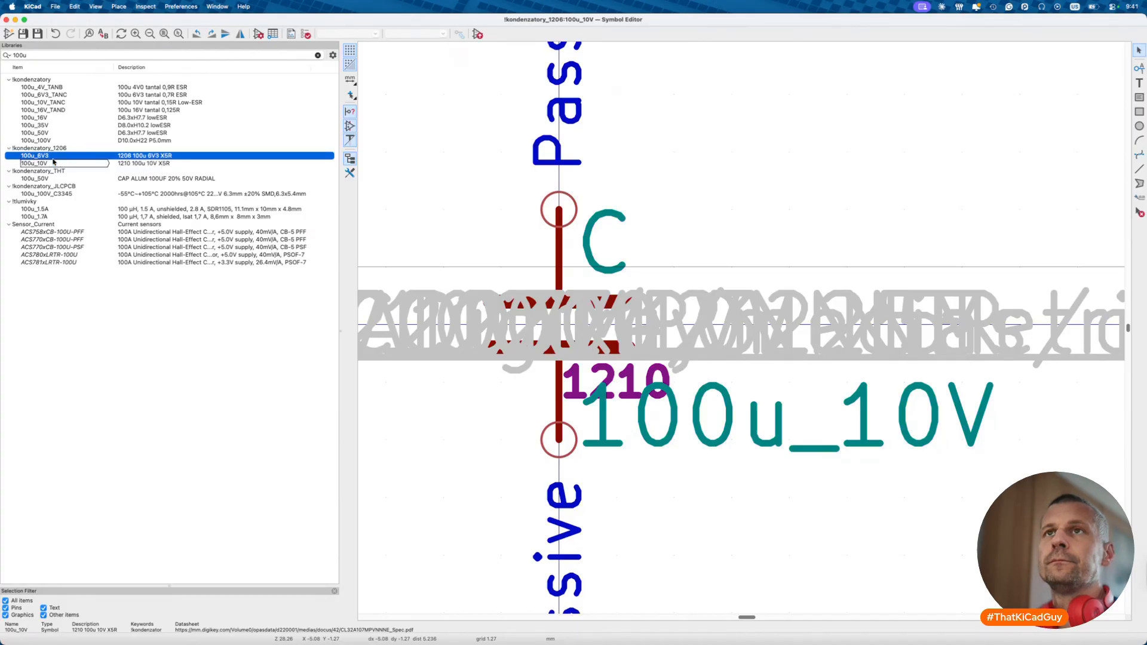
pyautogui.click(53, 163)
pyautogui.rightClick(53, 165)
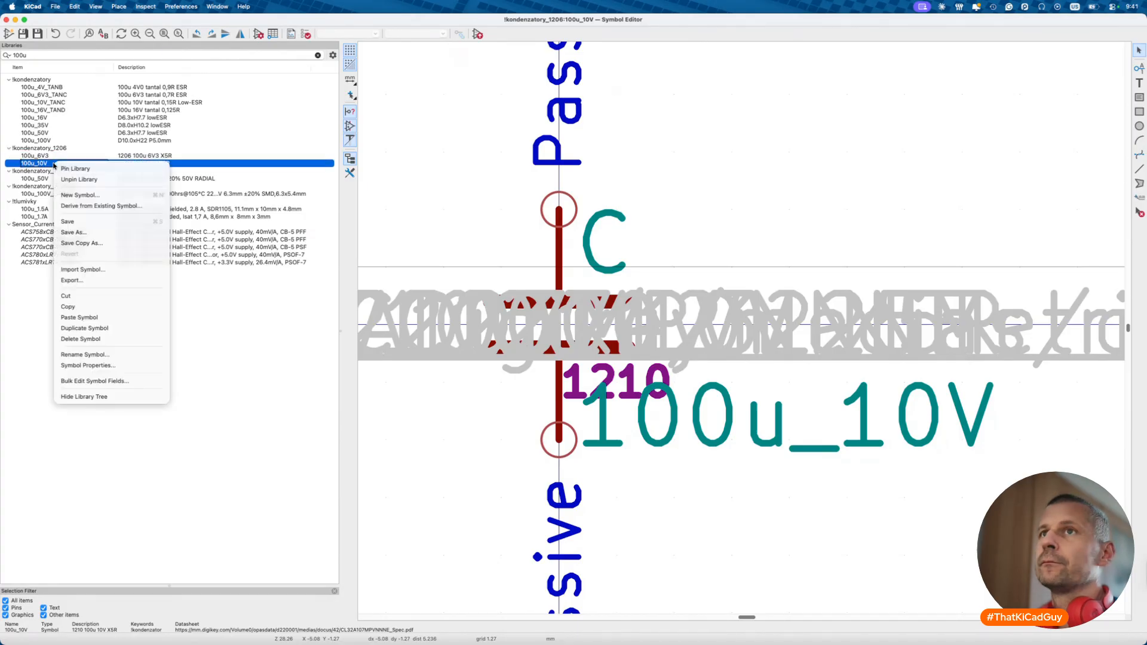
pyautogui.click(90, 222)
pyautogui.click(454, 270)
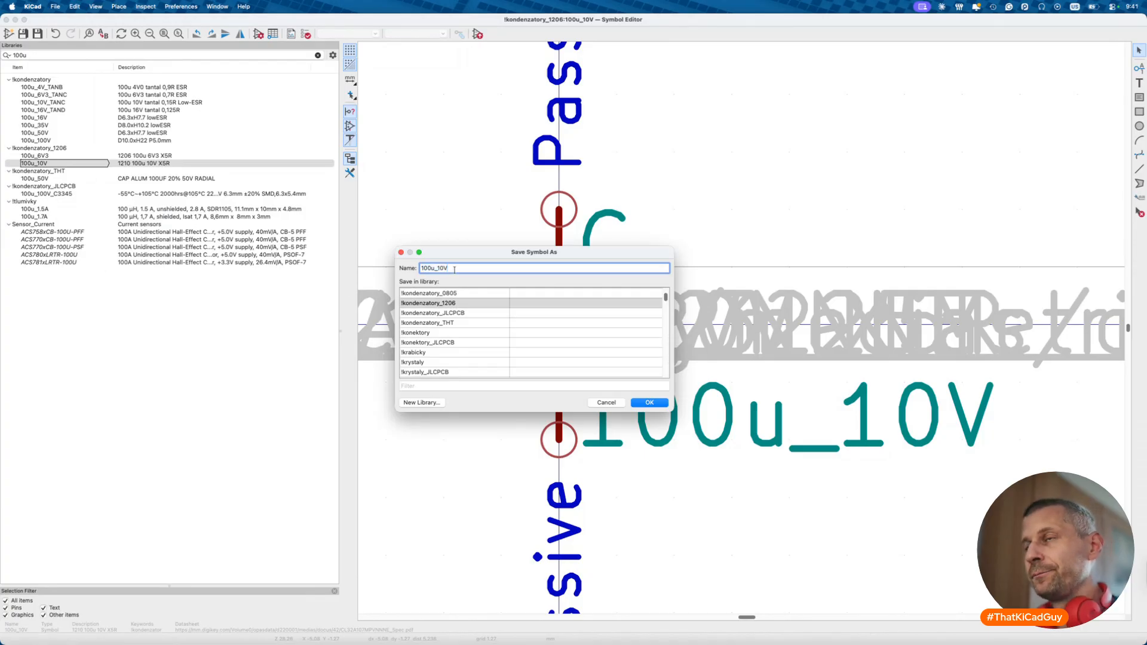
pyautogui.write('6V3')
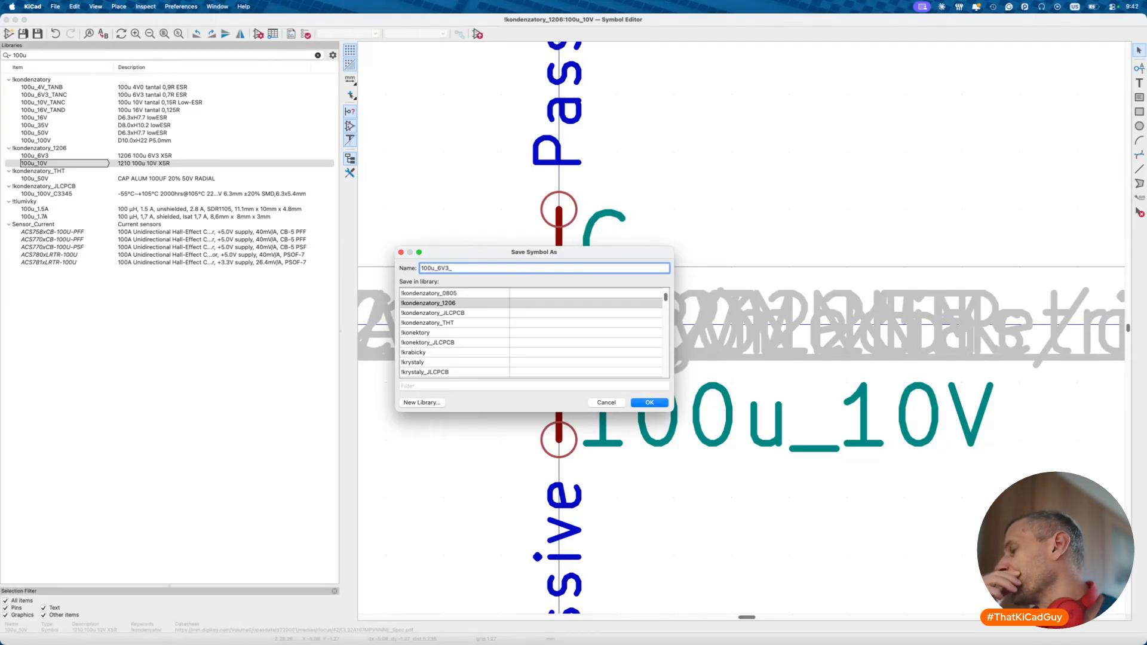
pyautogui.write('_')
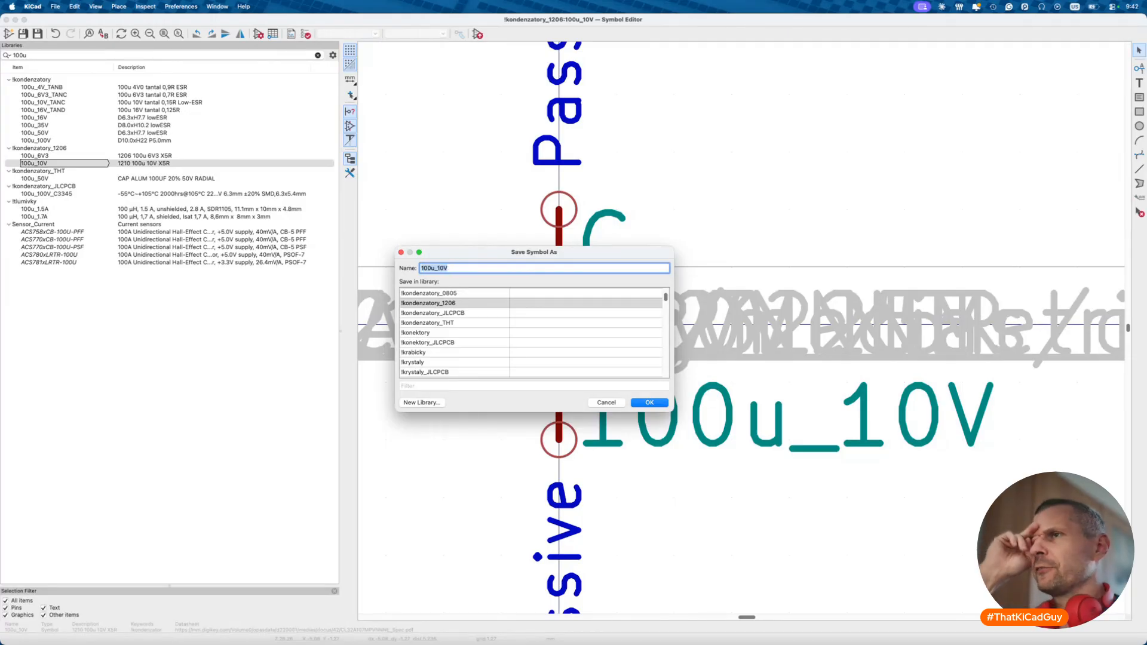
pyautogui.press('Return')
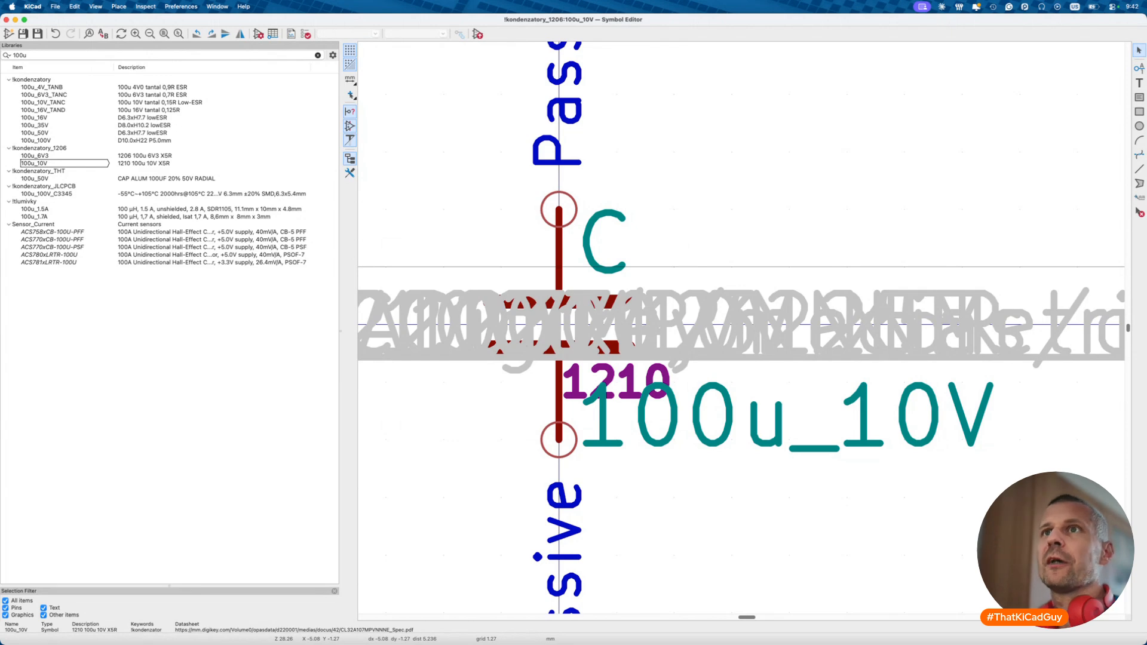
# - Place the 100u_10V capacitor on the Power entry schematic
pyautogui.click(72, 163)
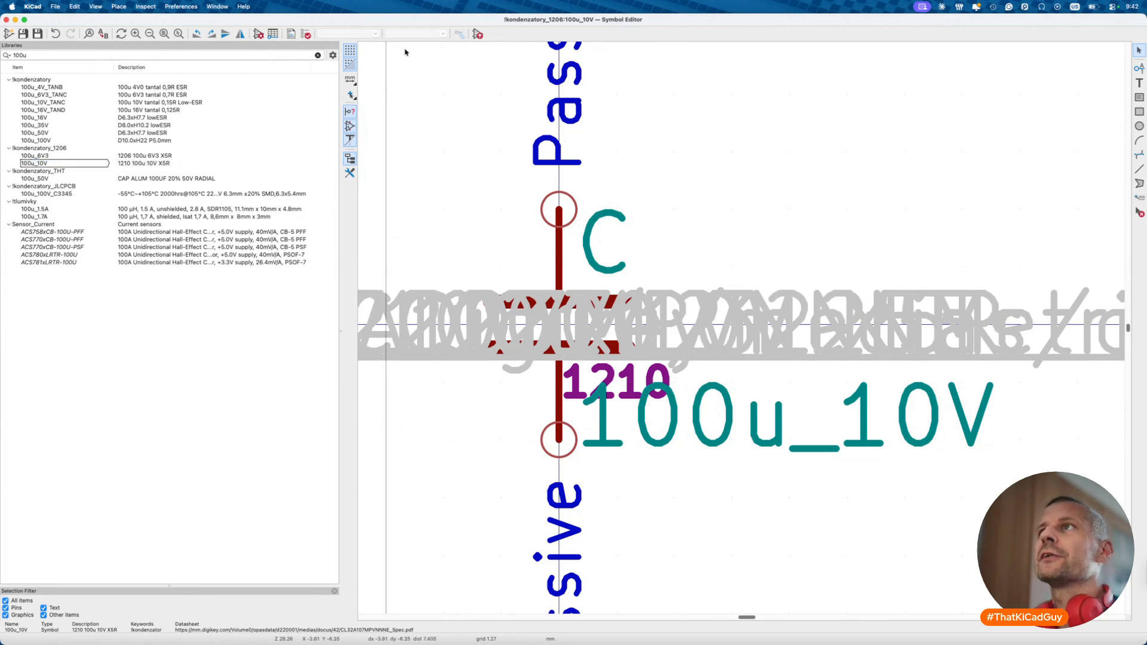
pyautogui.click(478, 34)
pyautogui.scroll(-10, 556, 388)
pyautogui.click(676, 452)
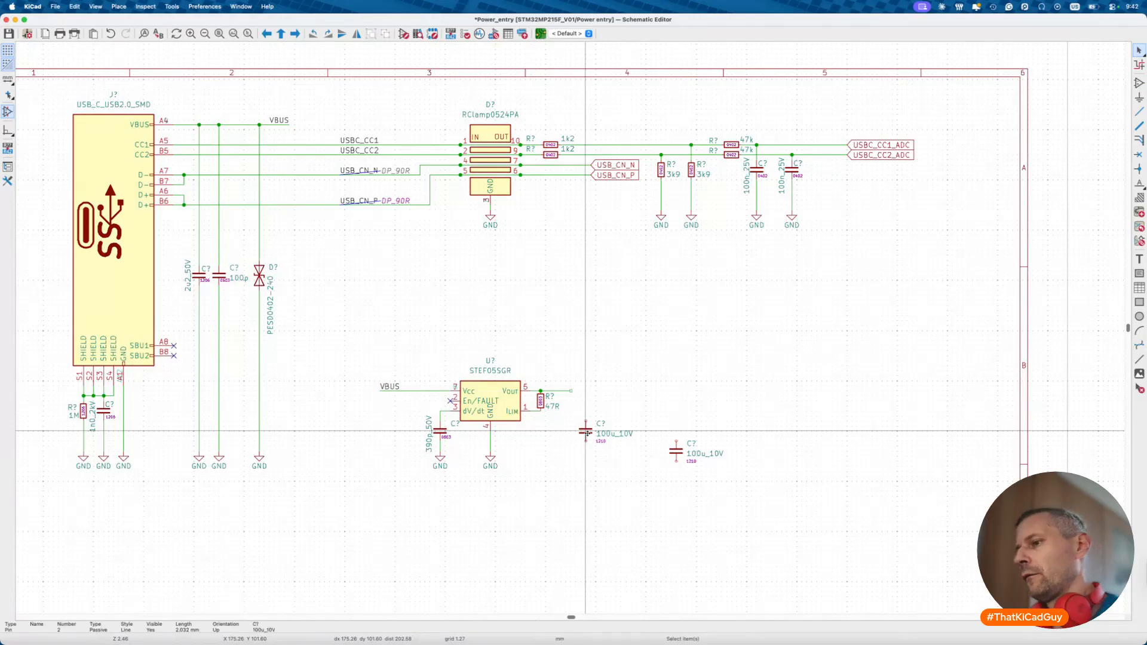
# - Delete the extra capacitor, move the other beside the eFuse output, and arrange its 1210, value and reference labels
pyautogui.moveTo(576, 412); pyautogui.dragTo(636, 473)
pyautogui.press('Delete')
pyautogui.press('m')
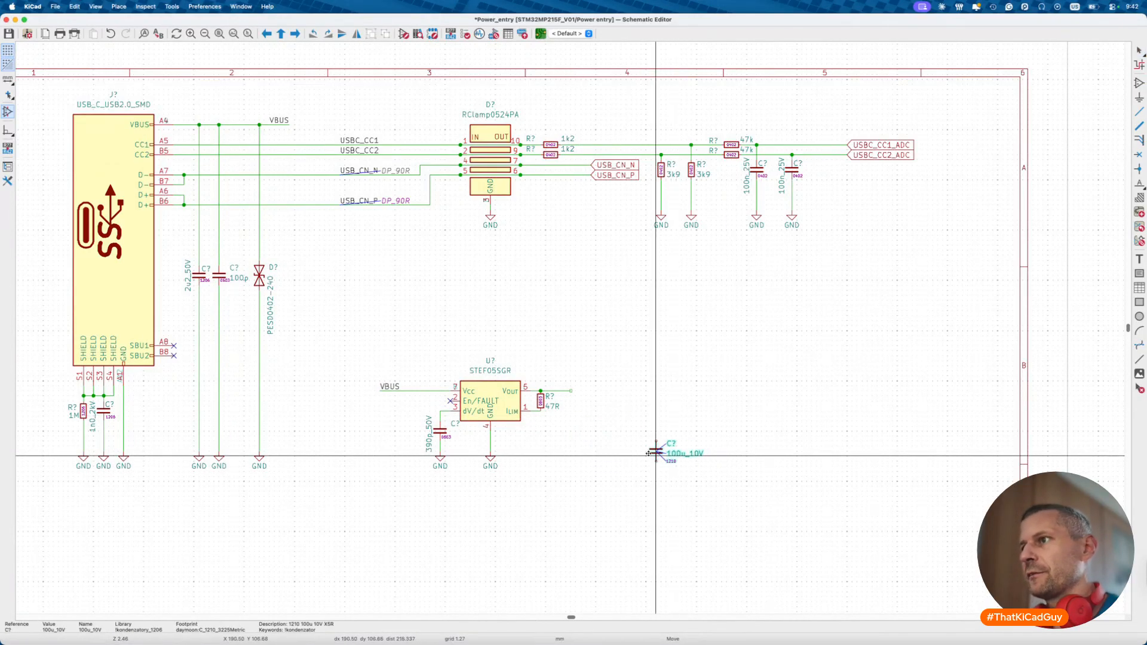
pyautogui.click(572, 429)
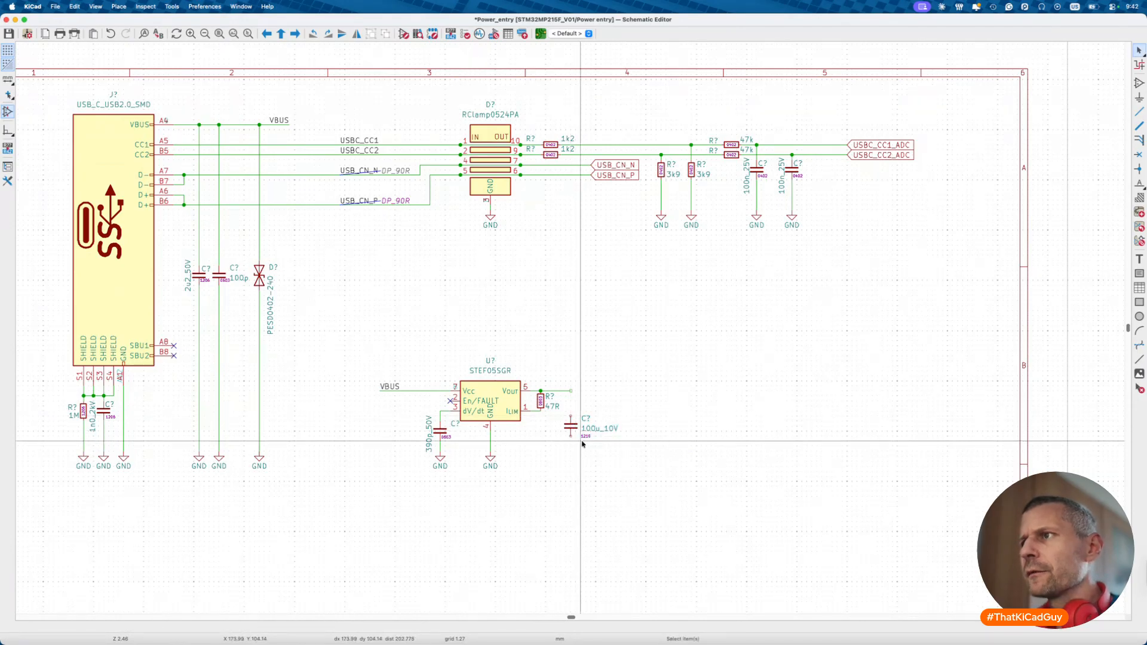
pyautogui.press('m')
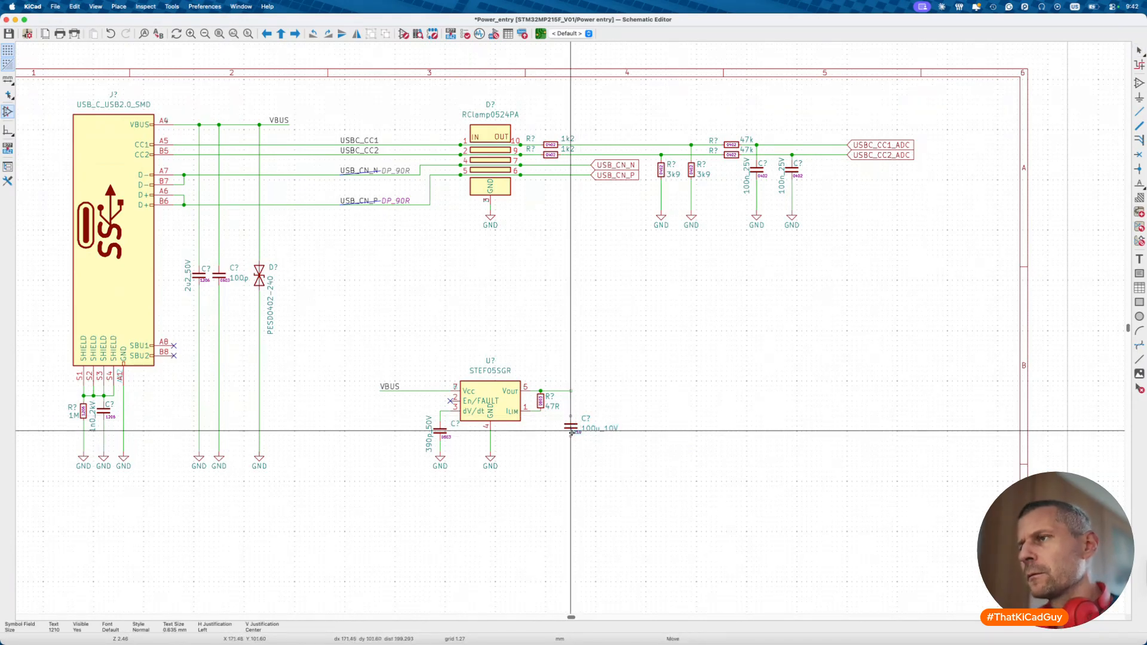
pyautogui.scroll(4, 571, 431)
pyautogui.click(571, 429)
pyautogui.press('m')
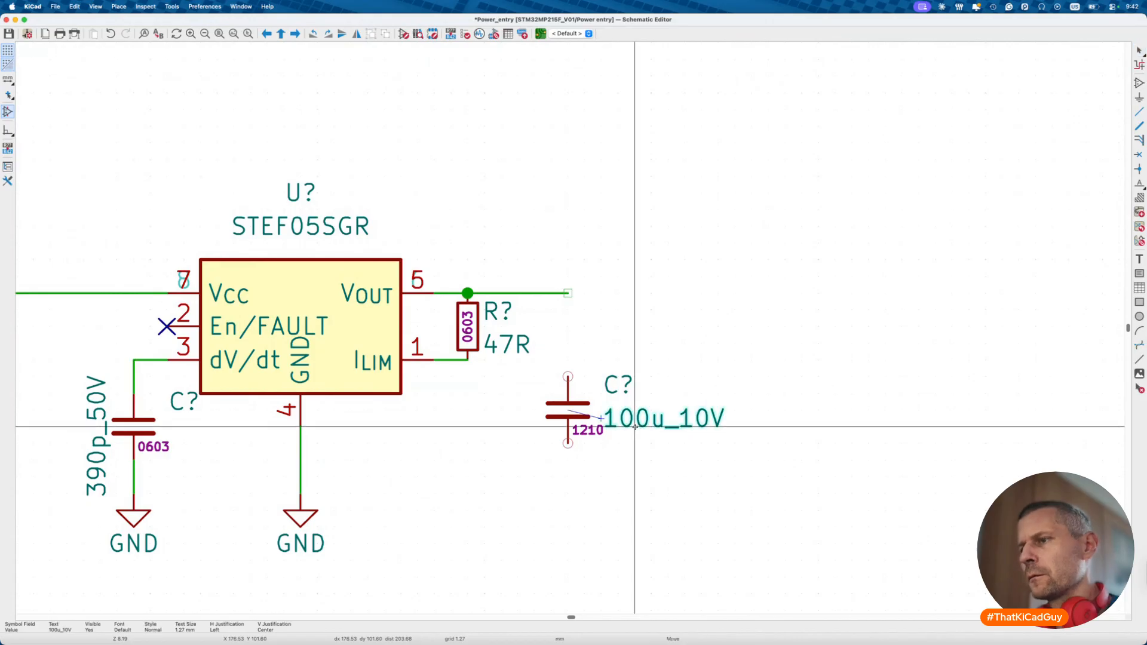
pyautogui.press('r')
pyautogui.click(565, 500)
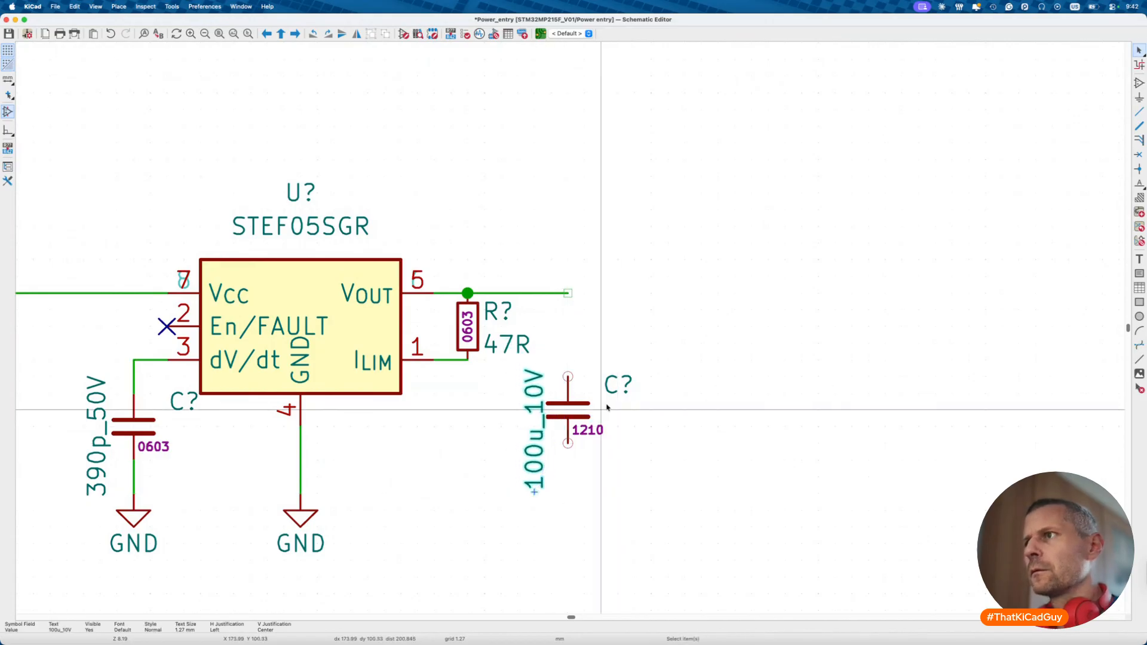
pyautogui.press('m')
pyautogui.click(582, 396)
# - Extend the output wire, wire the capacitor to a copied GND, and duplicate both along the line
pyautogui.press('w')
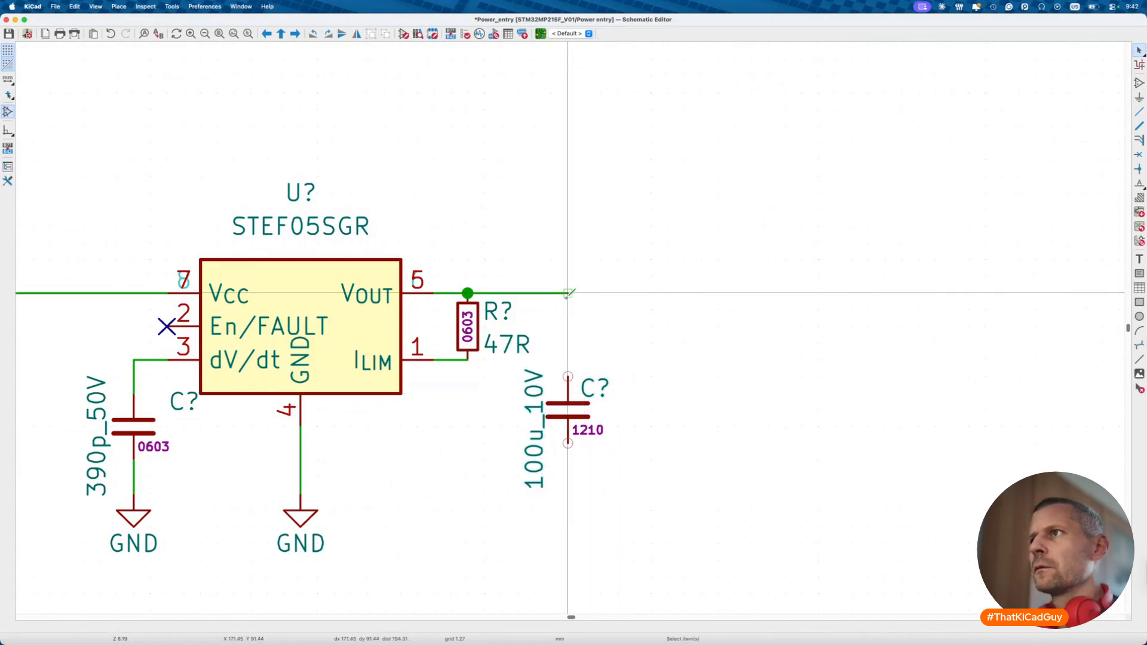
pyautogui.doubleClick(802, 293)
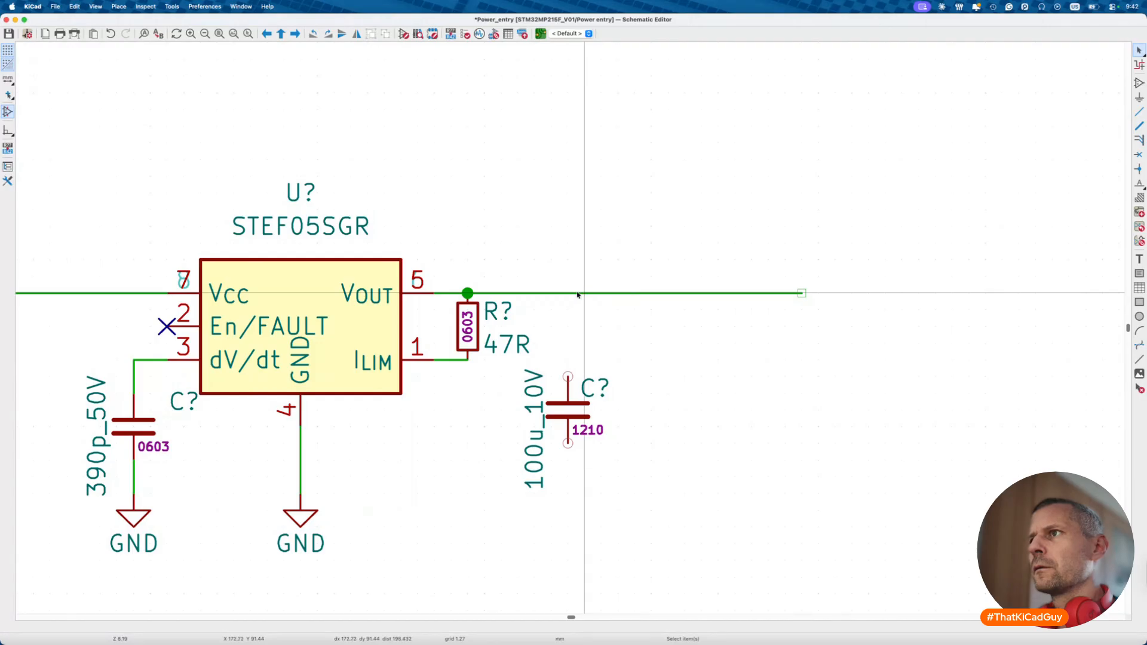
pyautogui.click(551, 293)
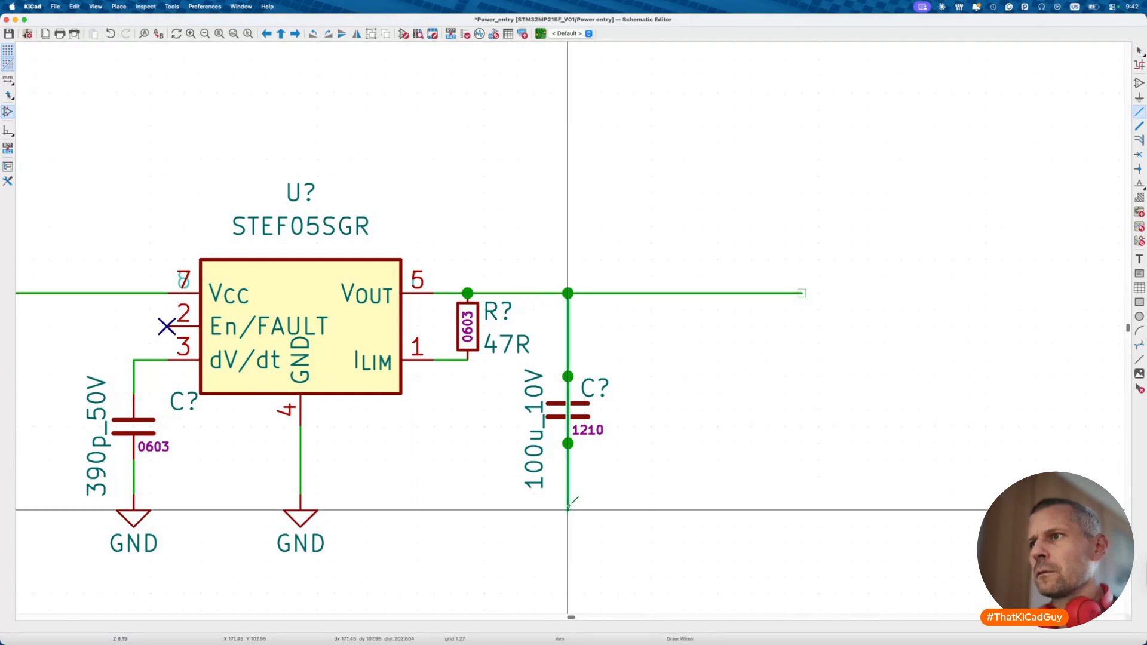
pyautogui.doubleClick(568, 493)
pyautogui.click(311, 517)
pyautogui.hotkey('ctrl', 'd')
pyautogui.click(567, 494)
pyautogui.moveTo(526, 265); pyautogui.dragTo(664, 586)
pyautogui.hotkey('ctrl', 'd')
pyautogui.click(690, 501)
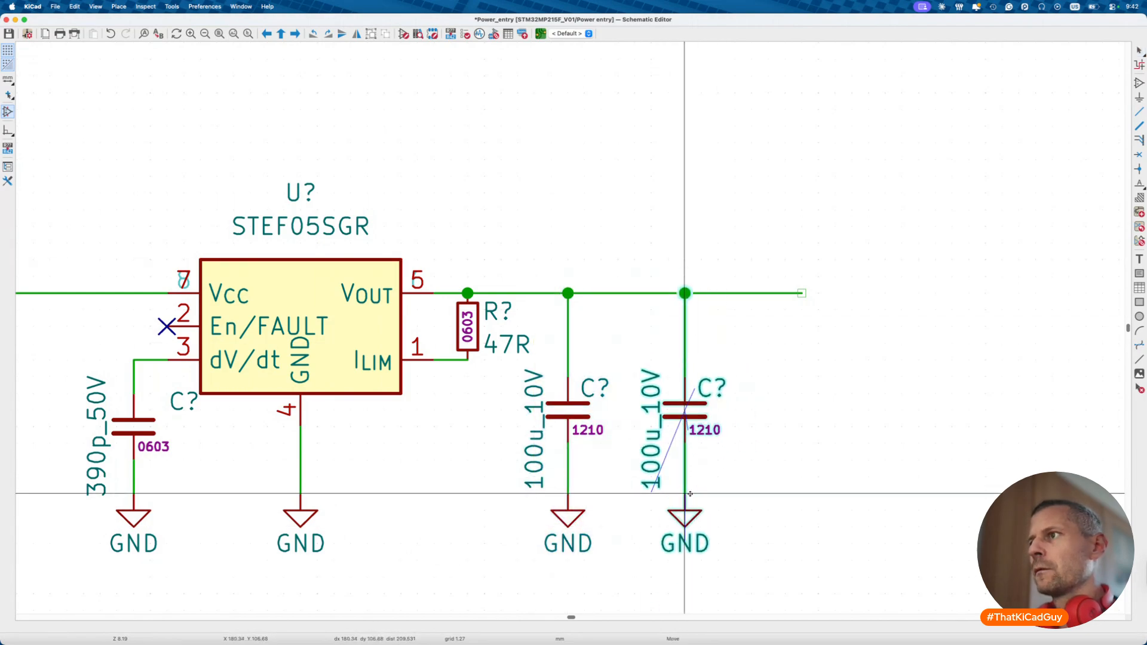
# - Place a horizontal 0R 0805 resistor on the eFuse output line
pyautogui.scroll(-10, 687, 391)
pyautogui.scroll(5, 687, 391)
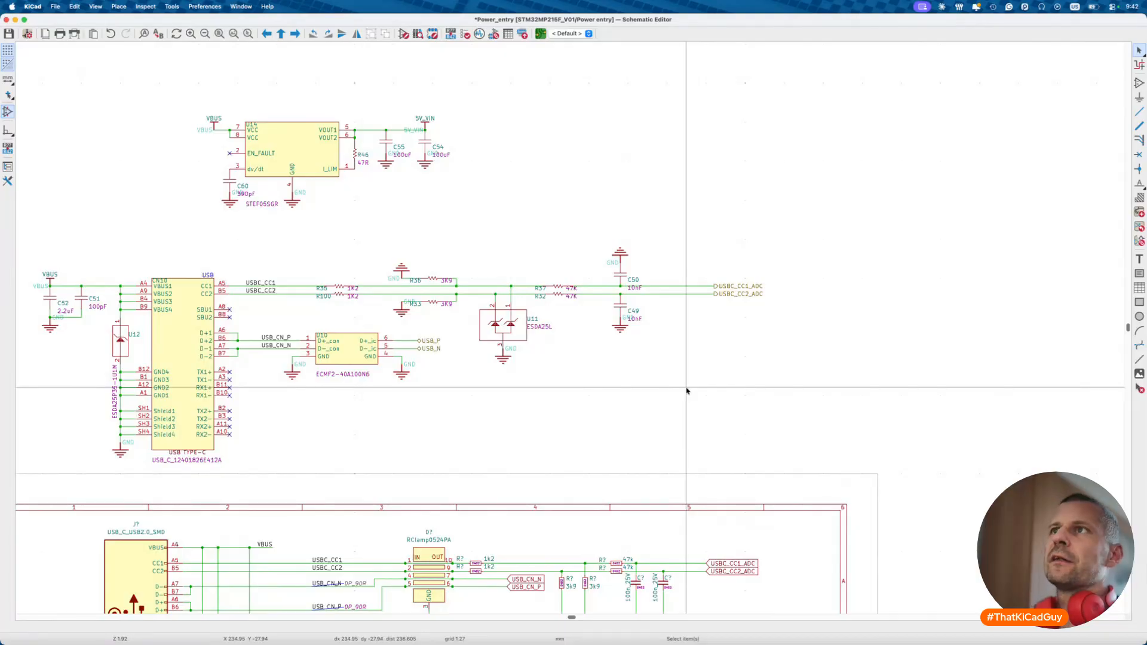
pyautogui.scroll(3, 687, 392)
pyautogui.scroll(-8, 687, 392)
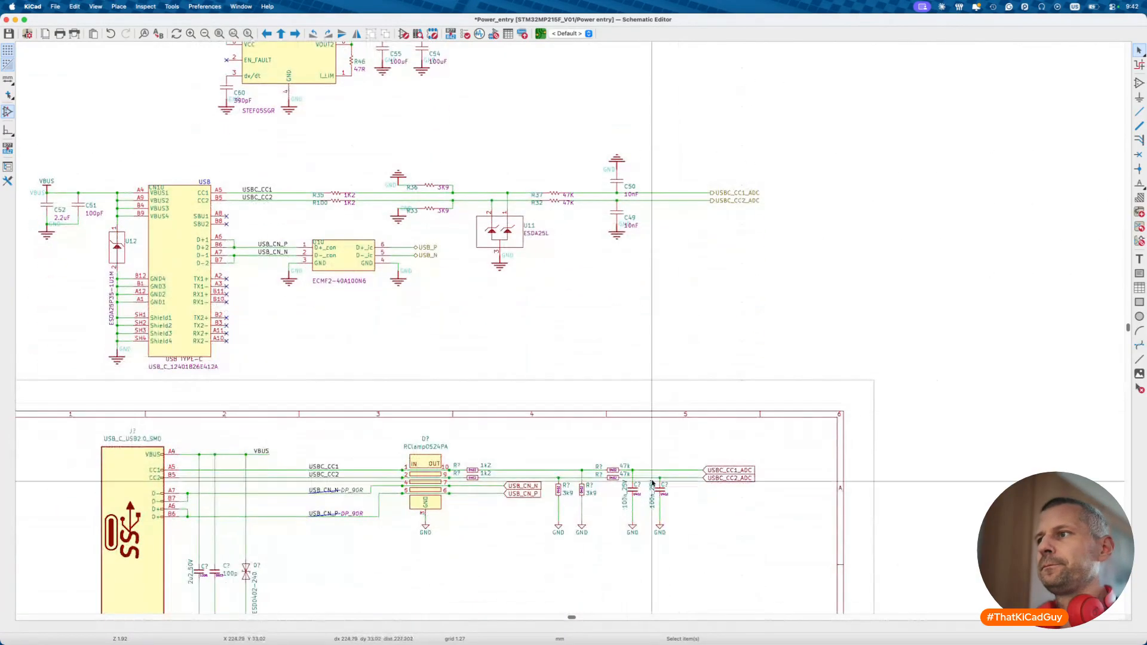
pyautogui.scroll(3, 553, 459)
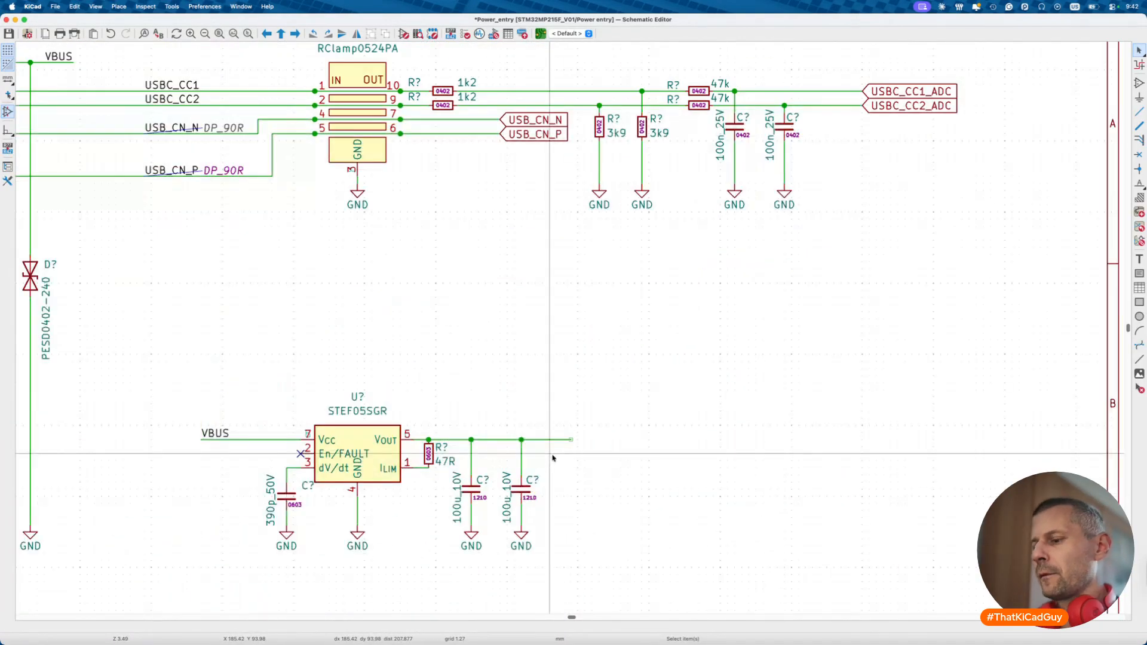
pyautogui.write('a')
pyautogui.write('0r')
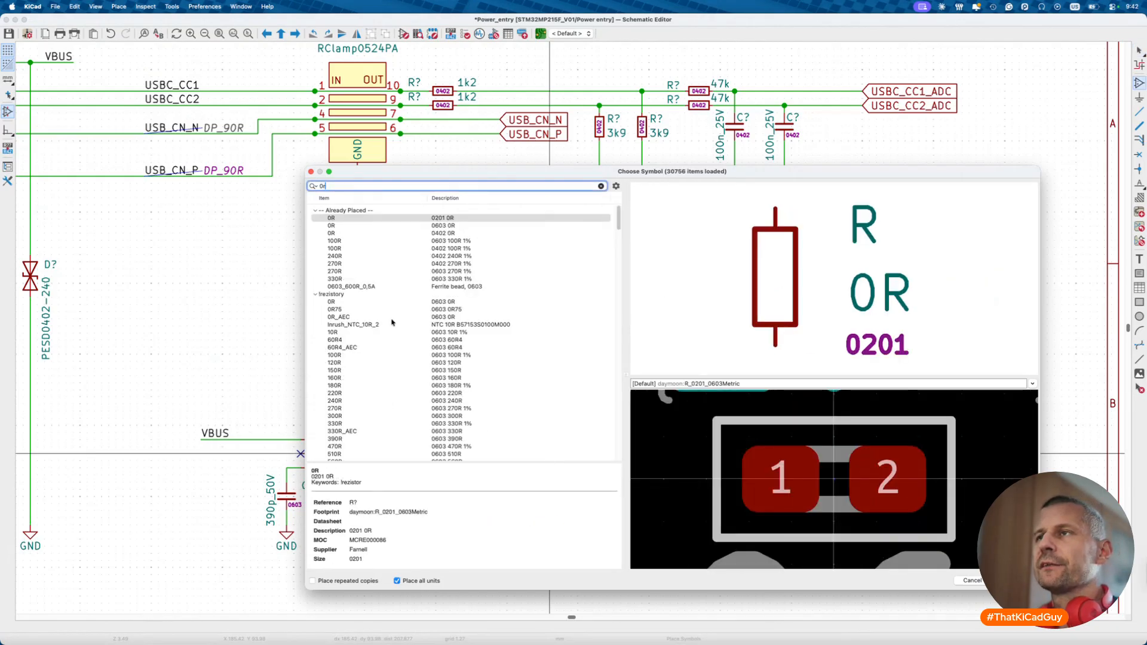
pyautogui.scroll(-8, 392, 323)
pyautogui.scroll(-10, 388, 362)
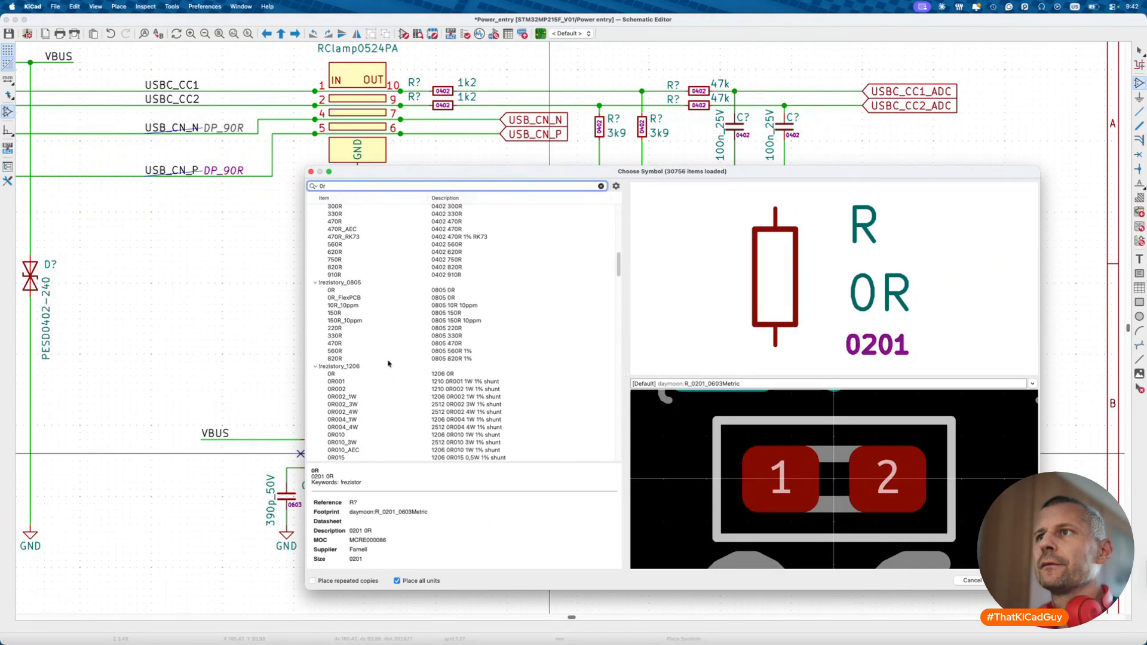
pyautogui.doubleClick(368, 290)
pyautogui.press('r')
pyautogui.click(557, 440)
pyautogui.press('Escape')
# - Arrange the resistor's 0805, 0R and reference labels inside, below and above it
pyautogui.press('m')
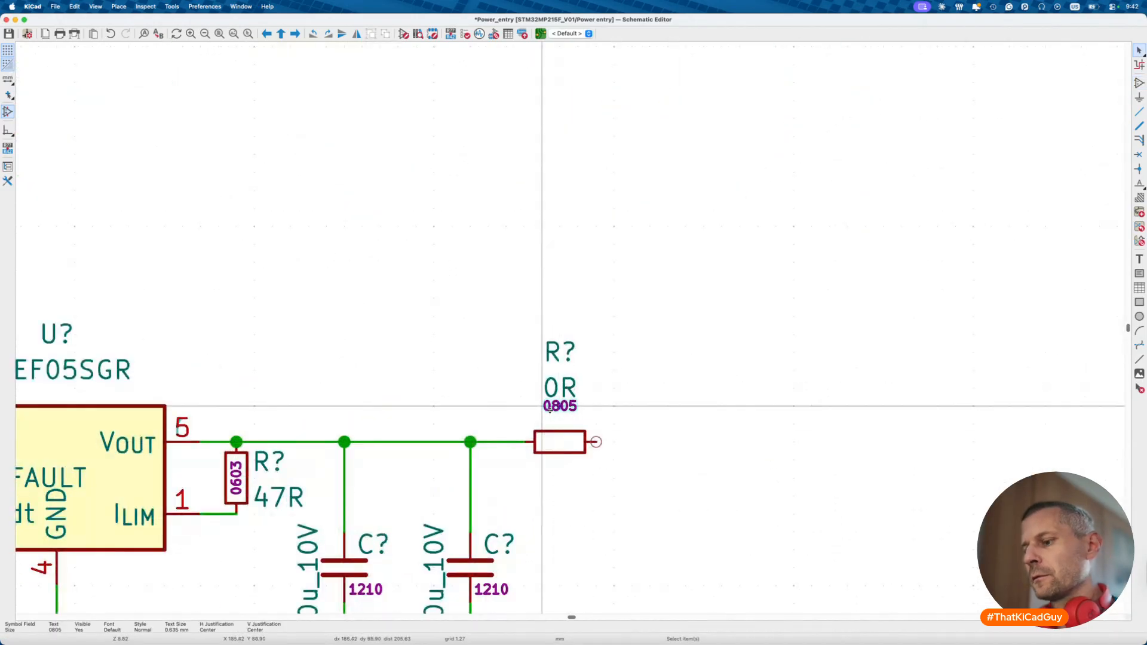
pyautogui.click(542, 442)
pyautogui.press('m')
pyautogui.click(562, 489)
pyautogui.press('m')
pyautogui.click(580, 411)
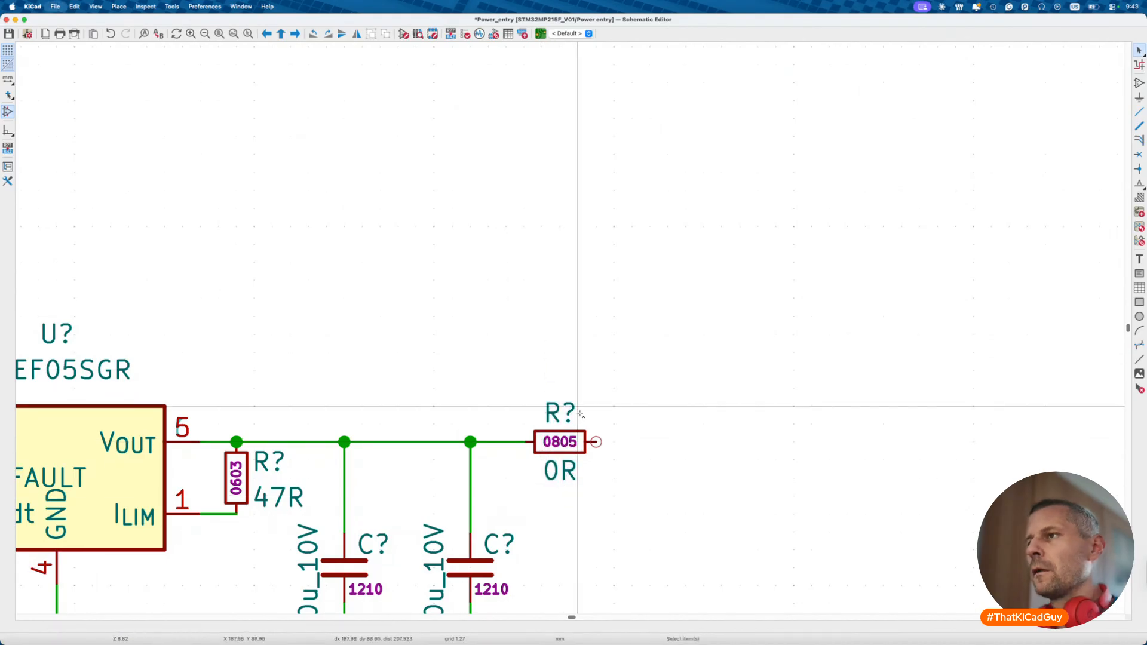
pyautogui.press('Home')
# - Place a TP_ploska_1.27mm test point on the output wire with value 5V and tidy its labels
pyautogui.press('p')
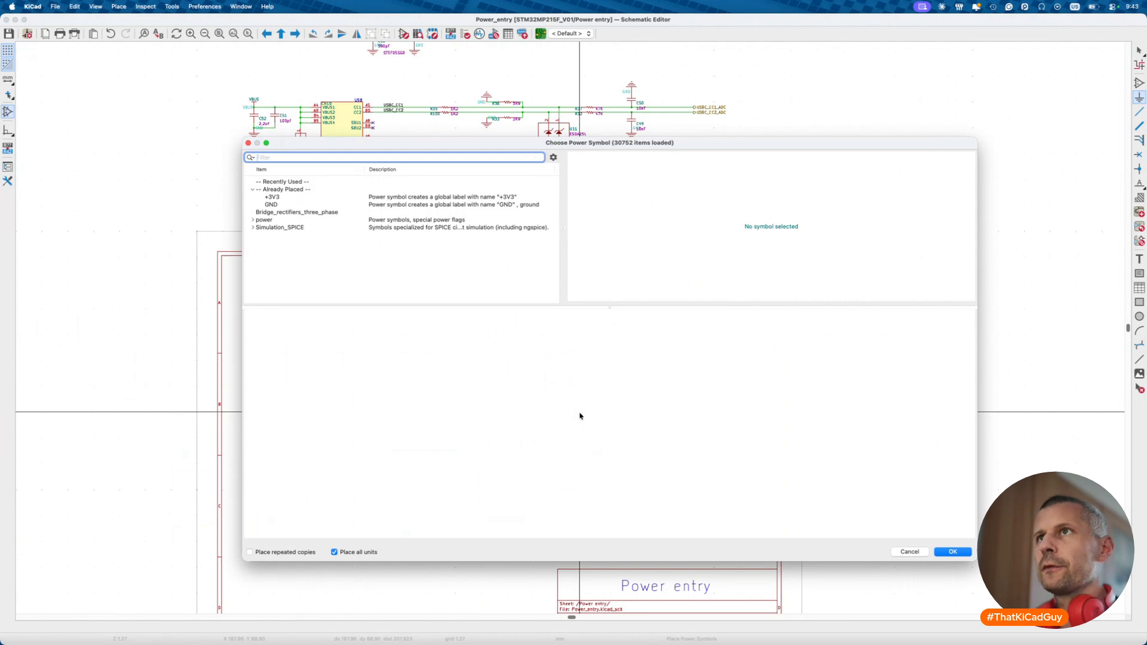
pyautogui.press('Escape')
pyautogui.write('a')
pyautogui.write('test')
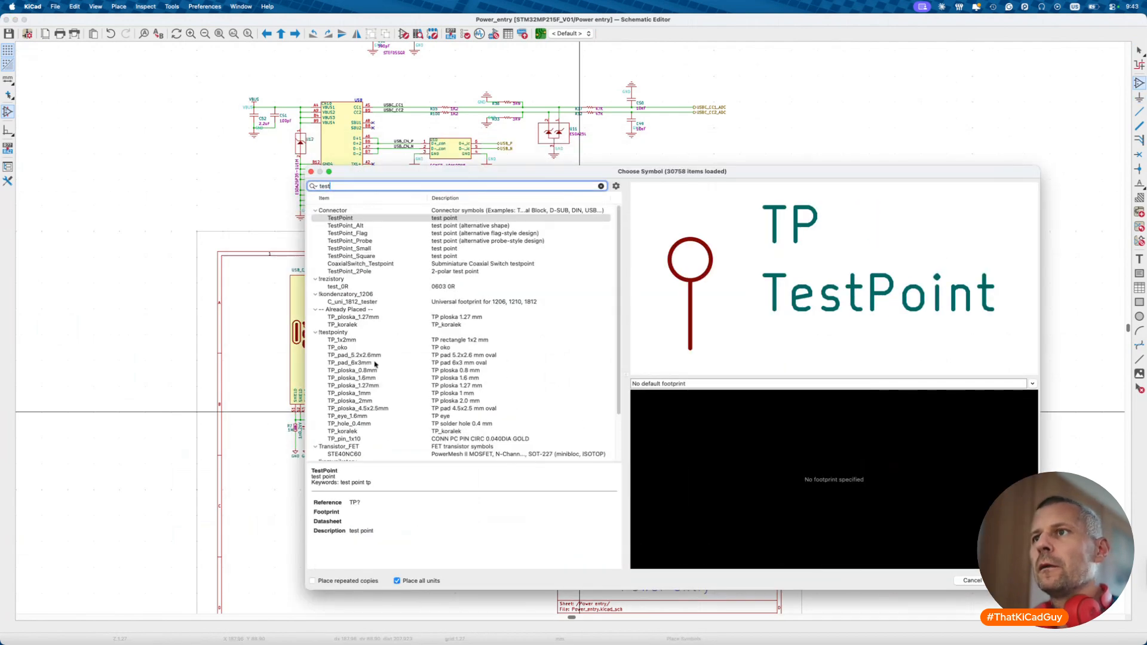
pyautogui.doubleClick(359, 386)
pyautogui.scroll(3, 549, 404)
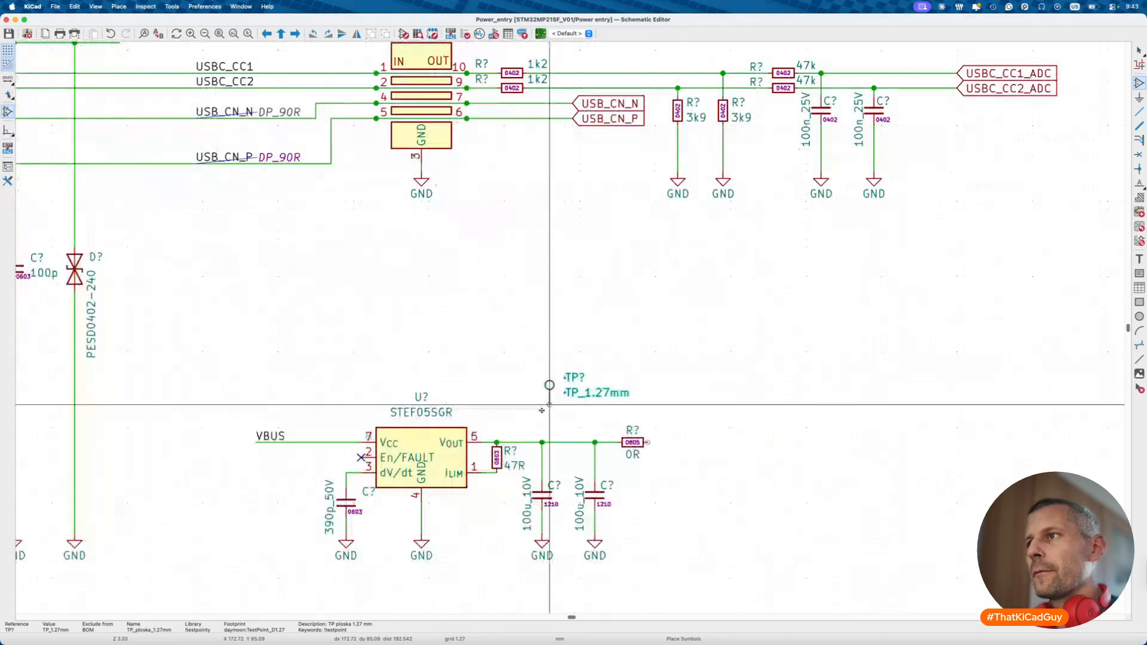
pyautogui.click(542, 442)
pyautogui.scroll(3, 545, 442)
pyautogui.doubleClick(612, 418)
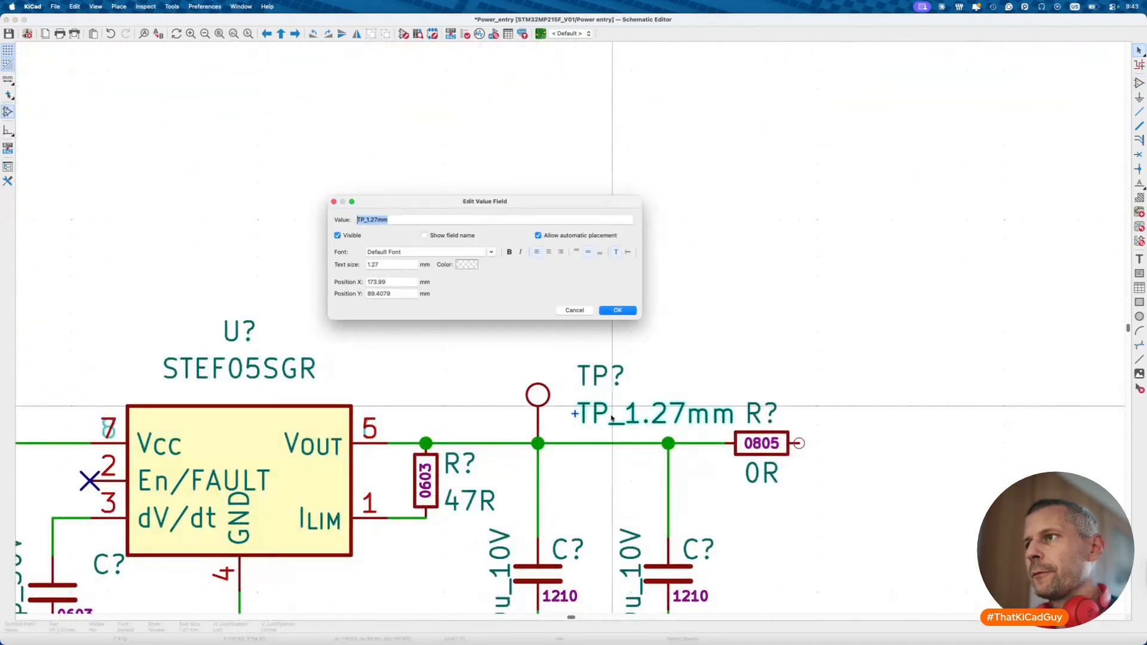
pyautogui.write('5V')
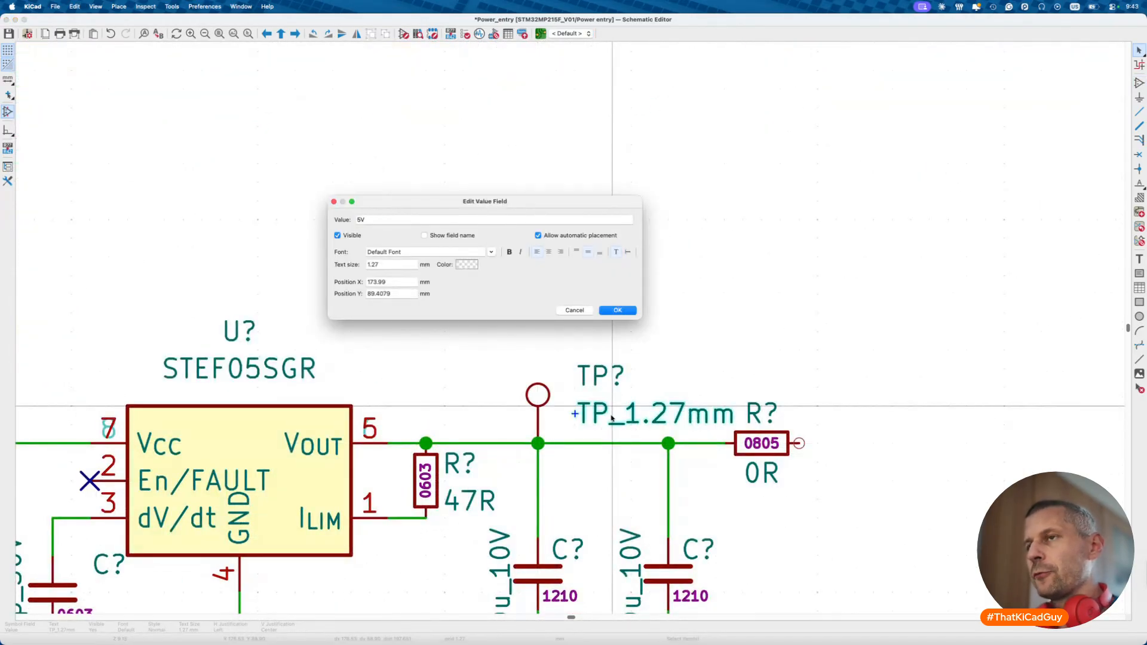
pyautogui.press('Return')
pyautogui.click(594, 397)
pyautogui.press('m')
pyautogui.click(556, 363)
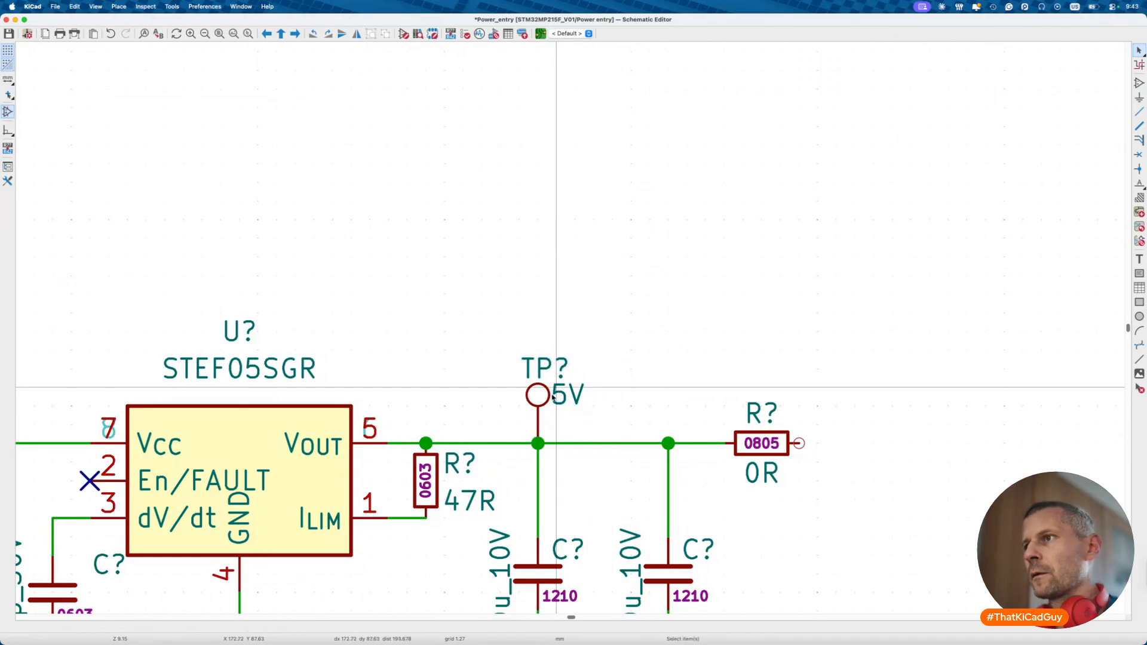
# - Duplicate the 5V test point past the 0R resistor and wire it to the resistor's right pin
pyautogui.click(538, 387)
pyautogui.hotkey('ctrl', 'd')
pyautogui.click(855, 444)
pyautogui.click(799, 443)
pyautogui.doubleClick(929, 444)
pyautogui.scroll(-5, 938, 445)
# - Copy the 5VIN global label from the PMIC sheet and paste it mirrored at the output wire's end
pyautogui.hotkey('alt', 'BackSpace')
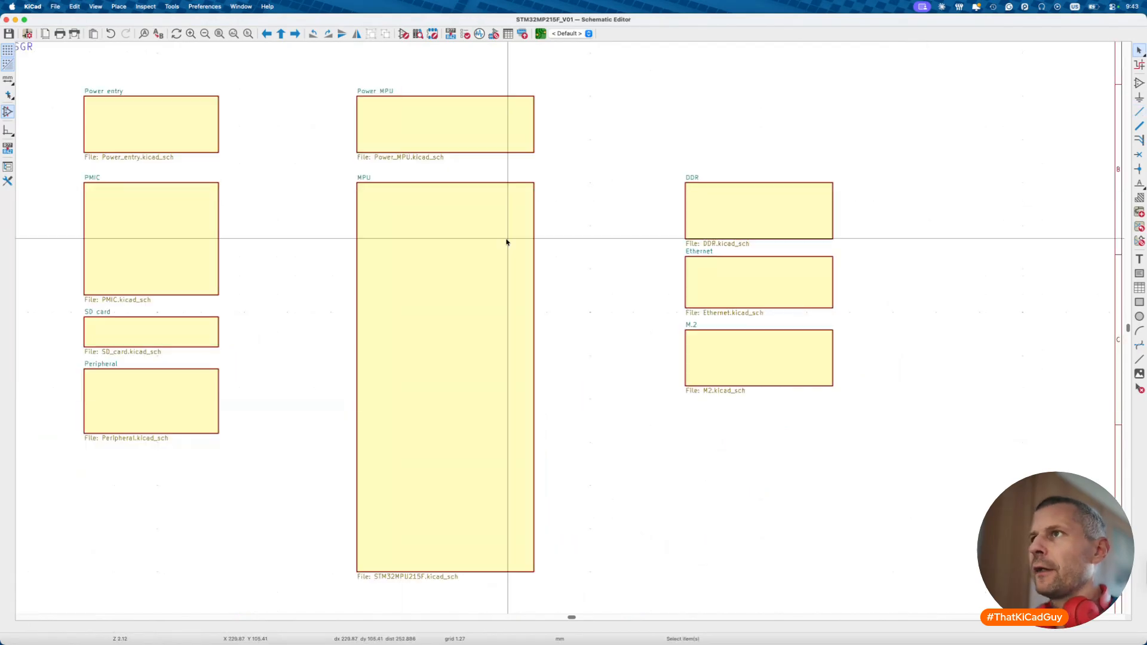
pyautogui.doubleClick(158, 213)
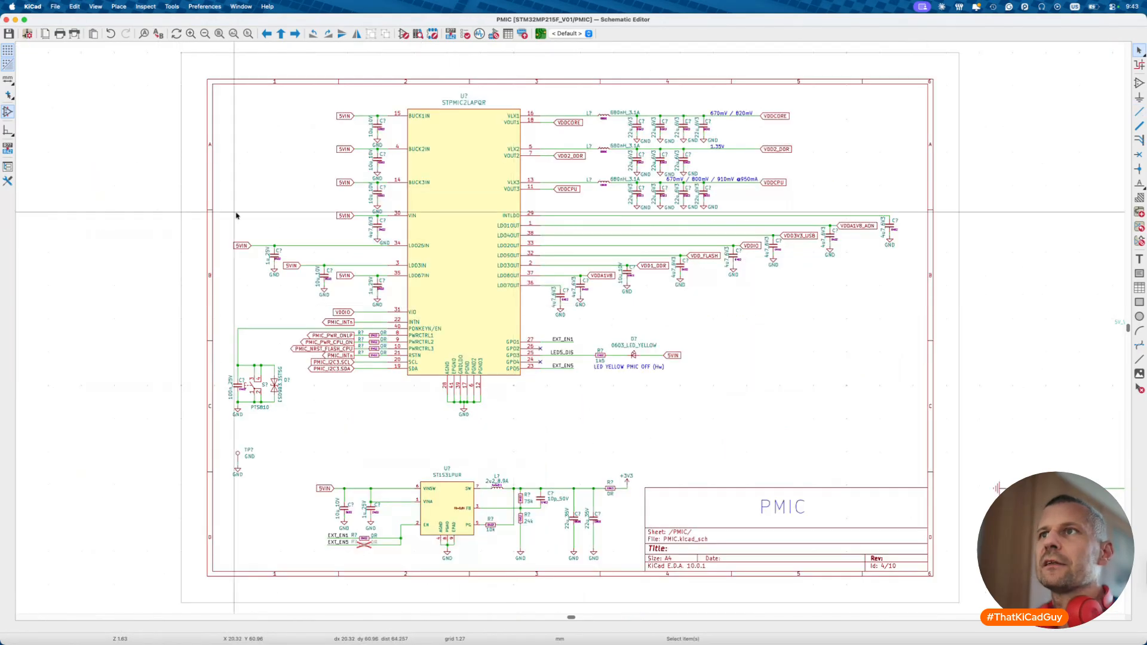
pyautogui.click(344, 216)
pyautogui.hotkey('alt', 'BackSpace')
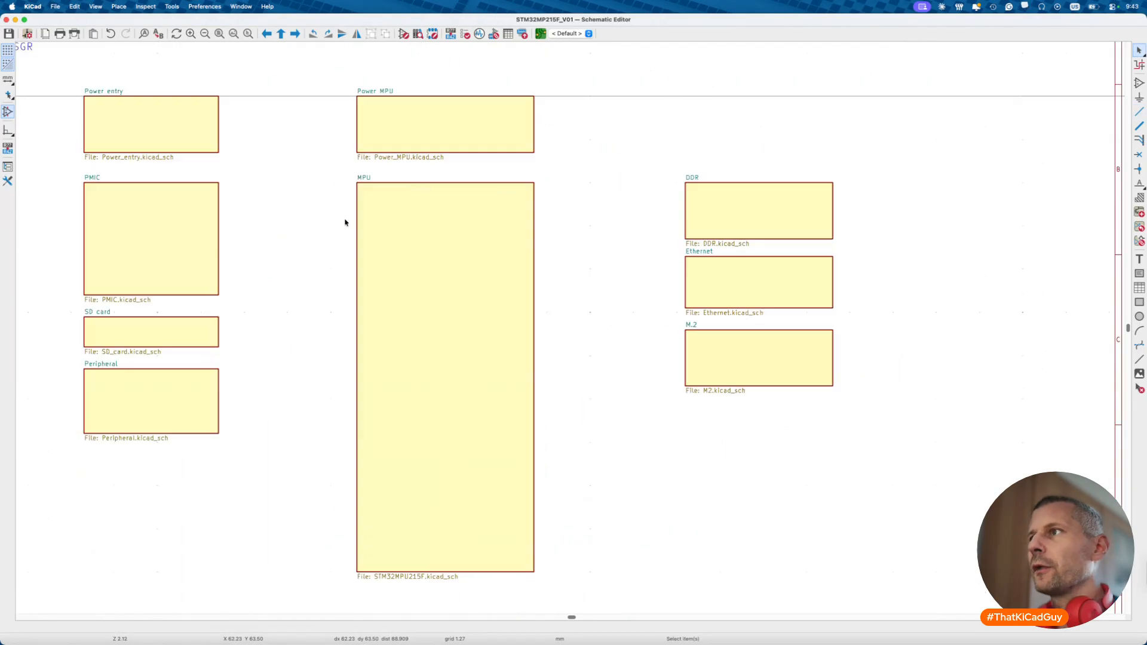
pyautogui.doubleClick(174, 99)
pyautogui.scroll(5, 938, 454)
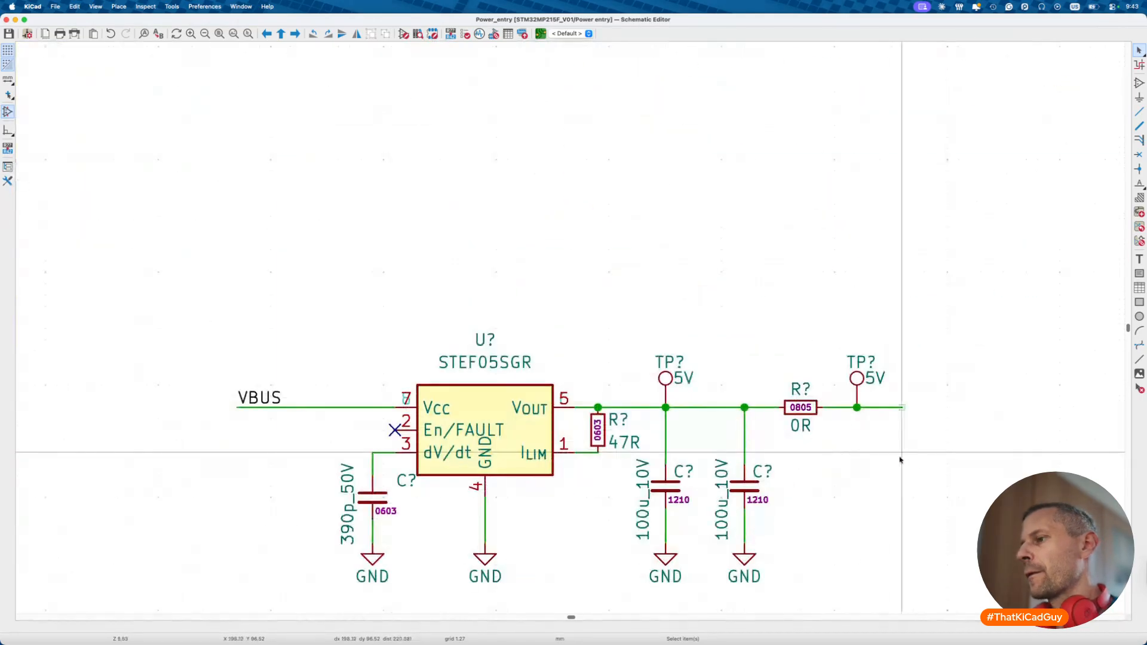
pyautogui.hotkey('ctrl', 'v')
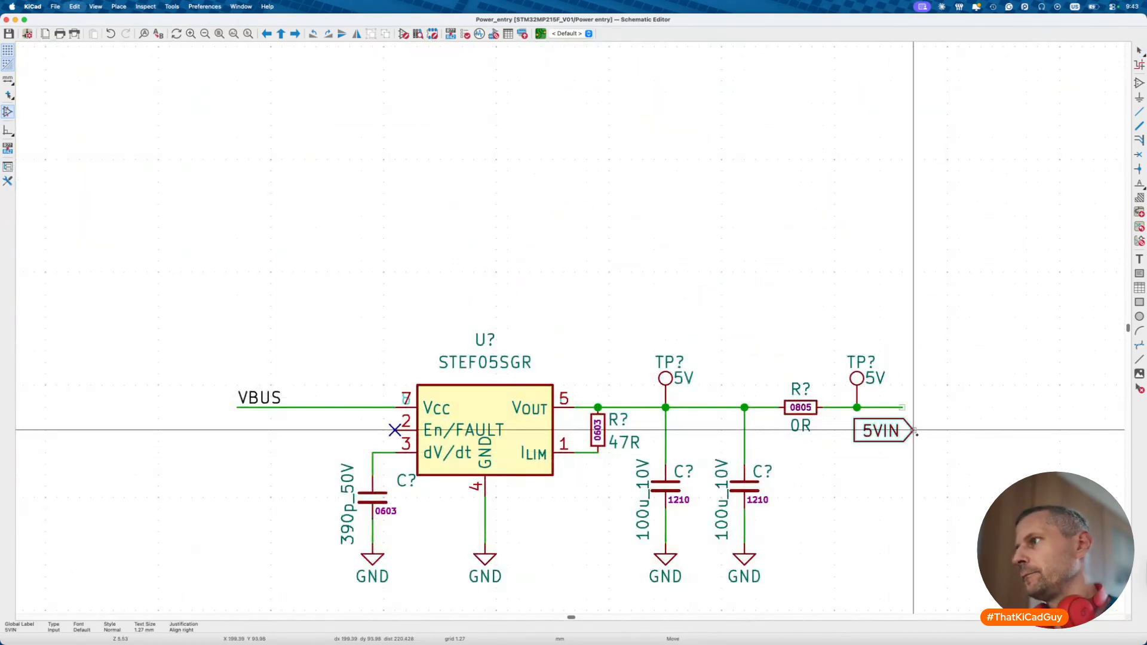
pyautogui.press('x')
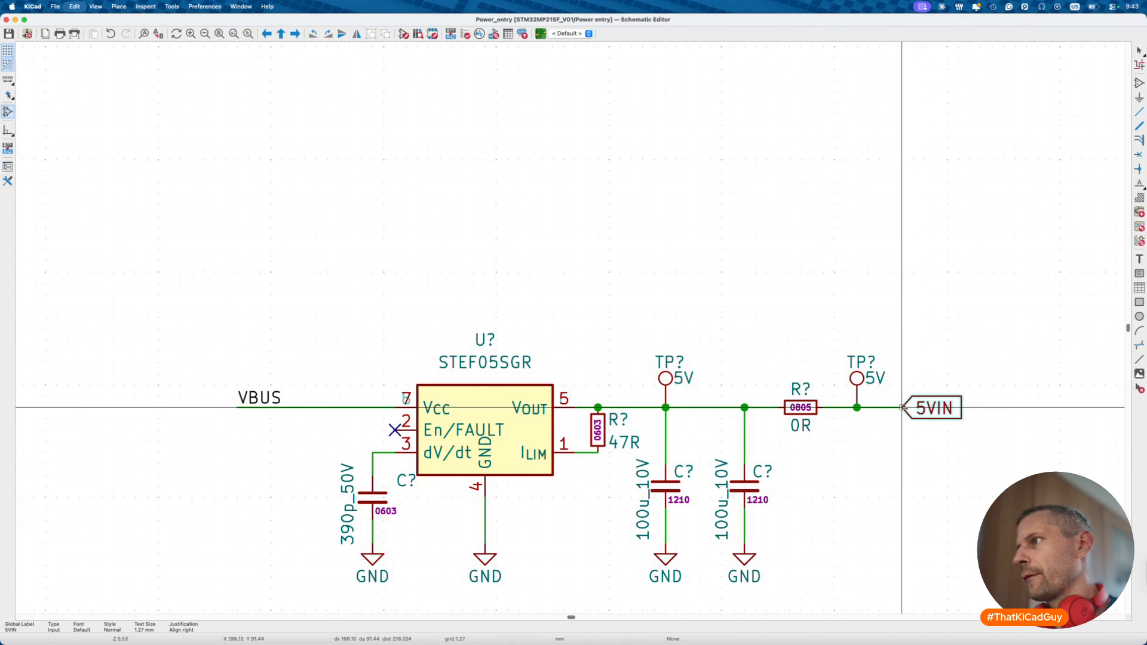
pyautogui.click(902, 408)
# - Save the Power entry schematic sheet
pyautogui.hotkey('ctrl', 's')
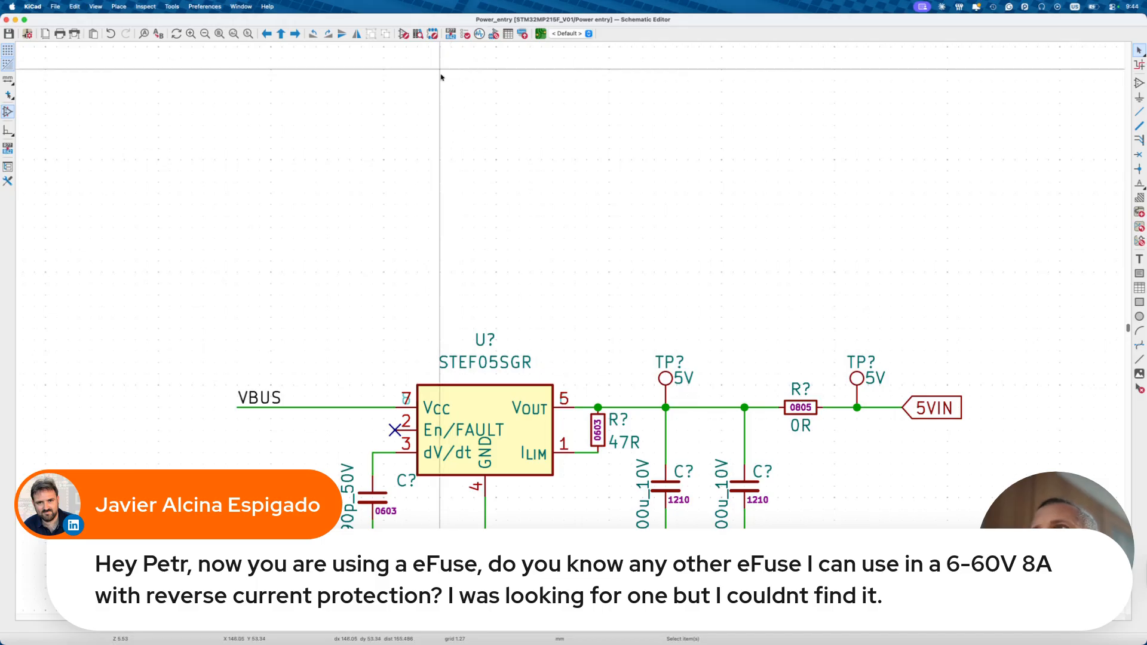
# - Filter the symbol library by 'efuse', open LM5069-2, and show its TI datasheet
pyautogui.press('super+grave')
pyautogui.click(78, 55)
pyautogui.press('super+a')
pyautogui.write('efuse')
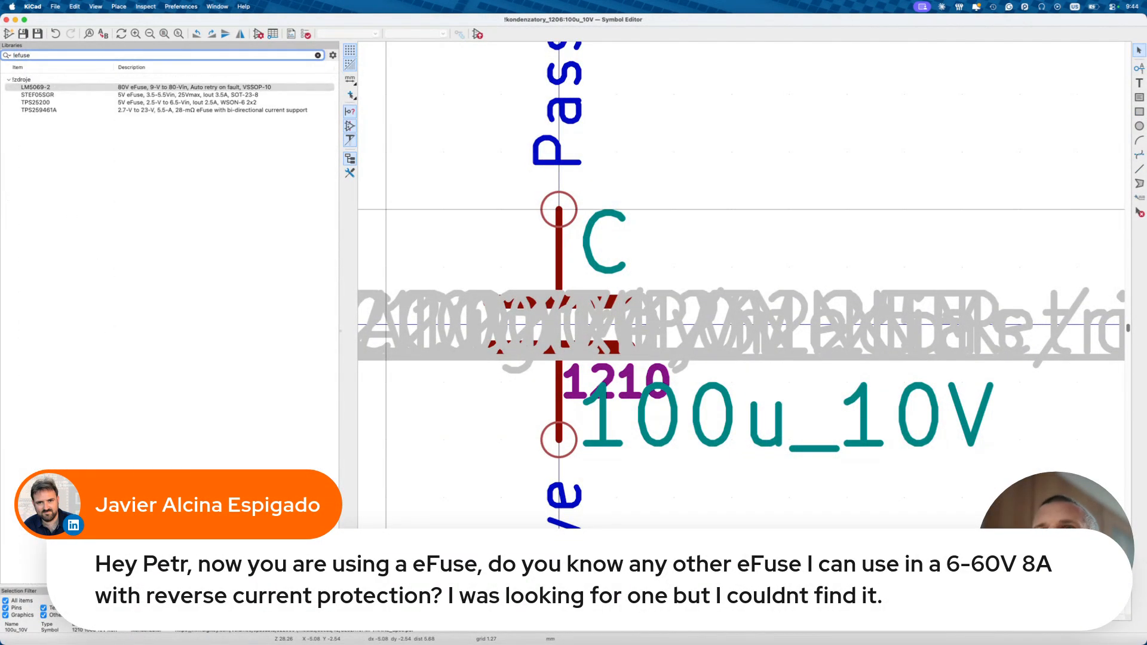
pyautogui.doubleClick(106, 87)
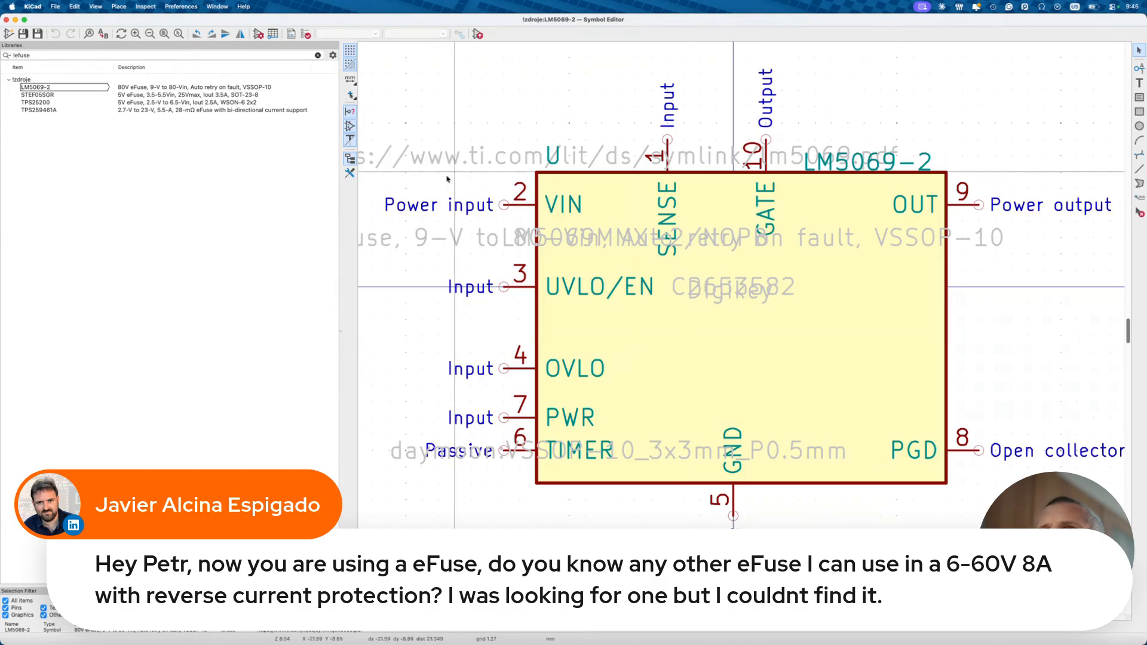
pyautogui.press('d')
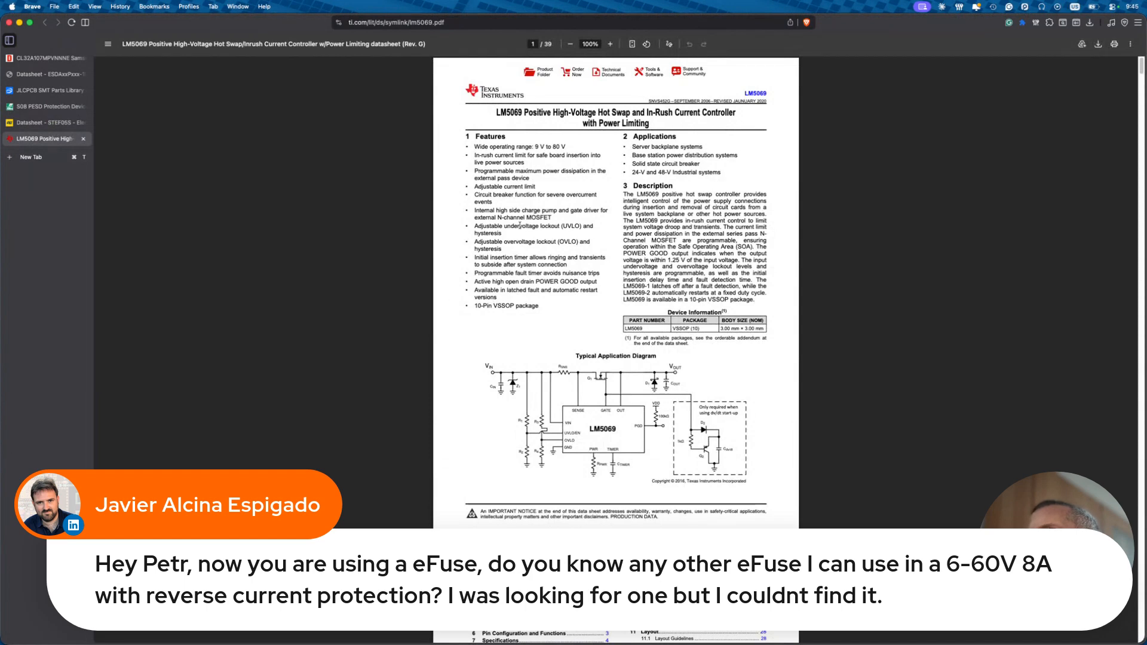
# - Search the LM5069 datasheet for 'reverse', find no matches, and close the search
pyautogui.press('super+f')
pyautogui.write('re')
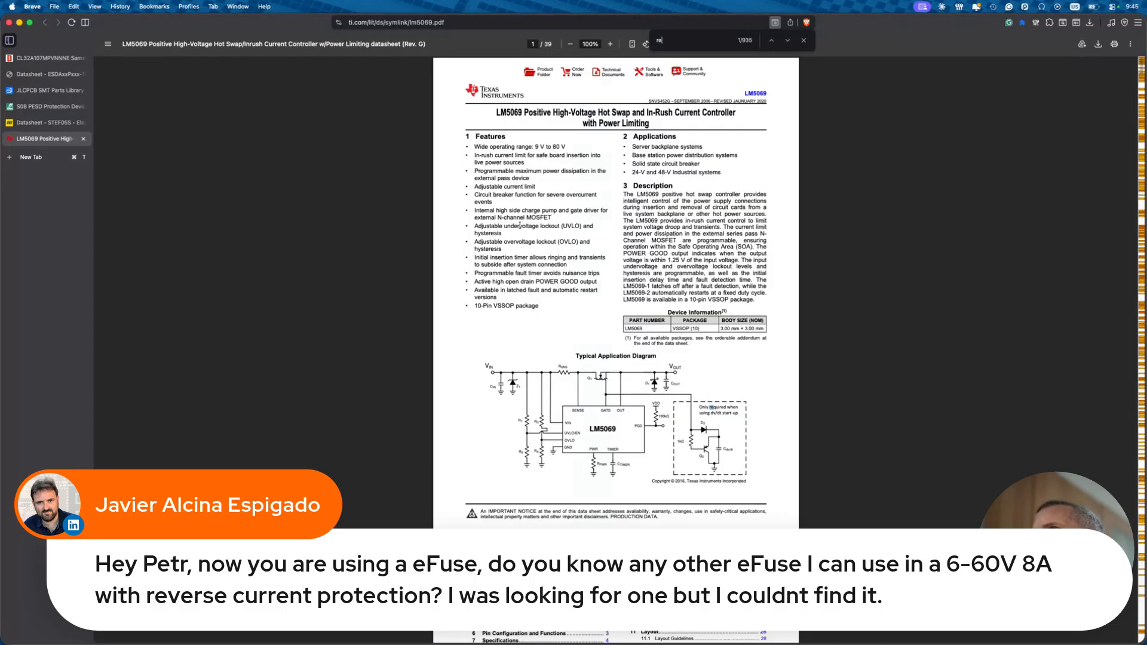
pyautogui.write('verse')
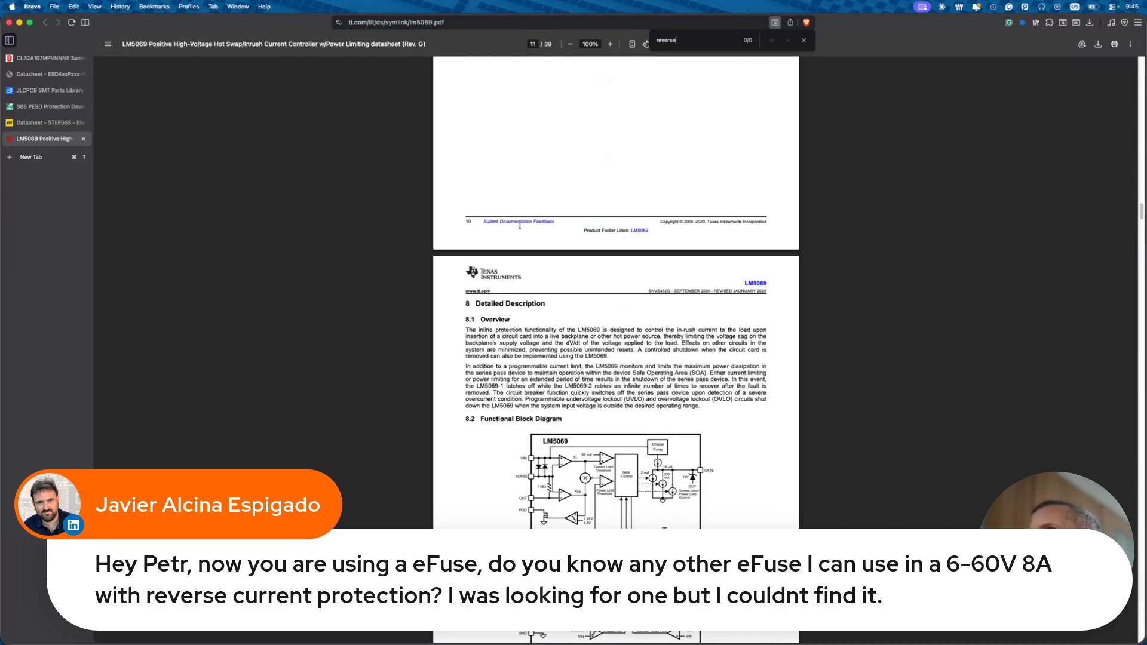
pyautogui.press('Escape')
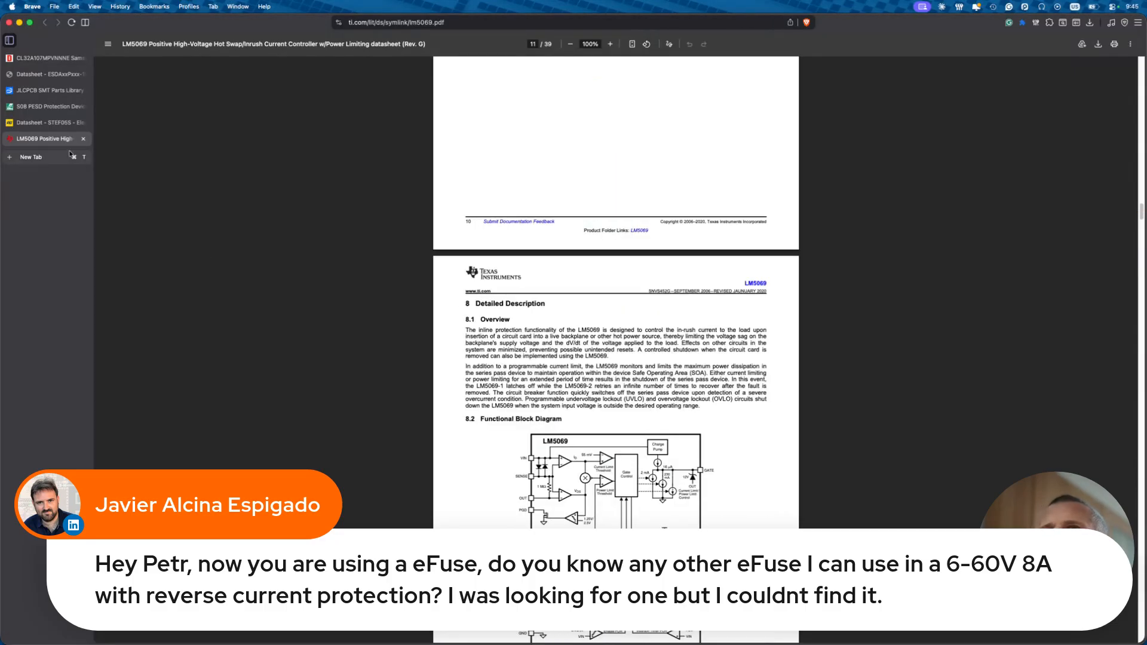
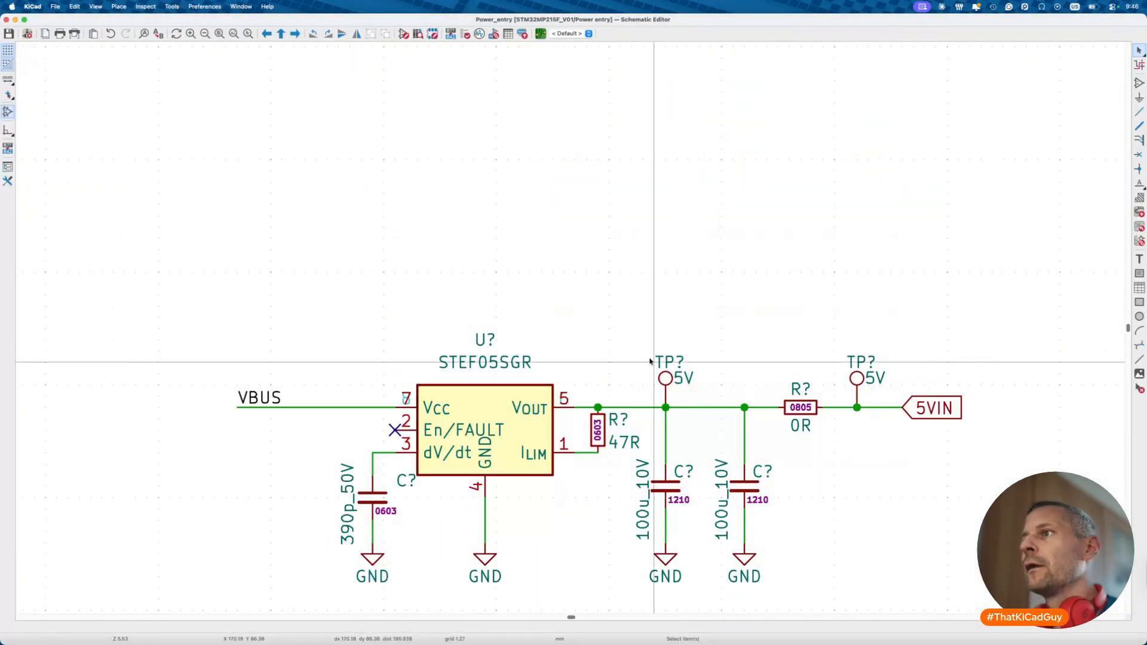
# - Move the 5V test point onto the second junction of the STEF05SGR output
pyautogui.scroll(-5, 650, 361)
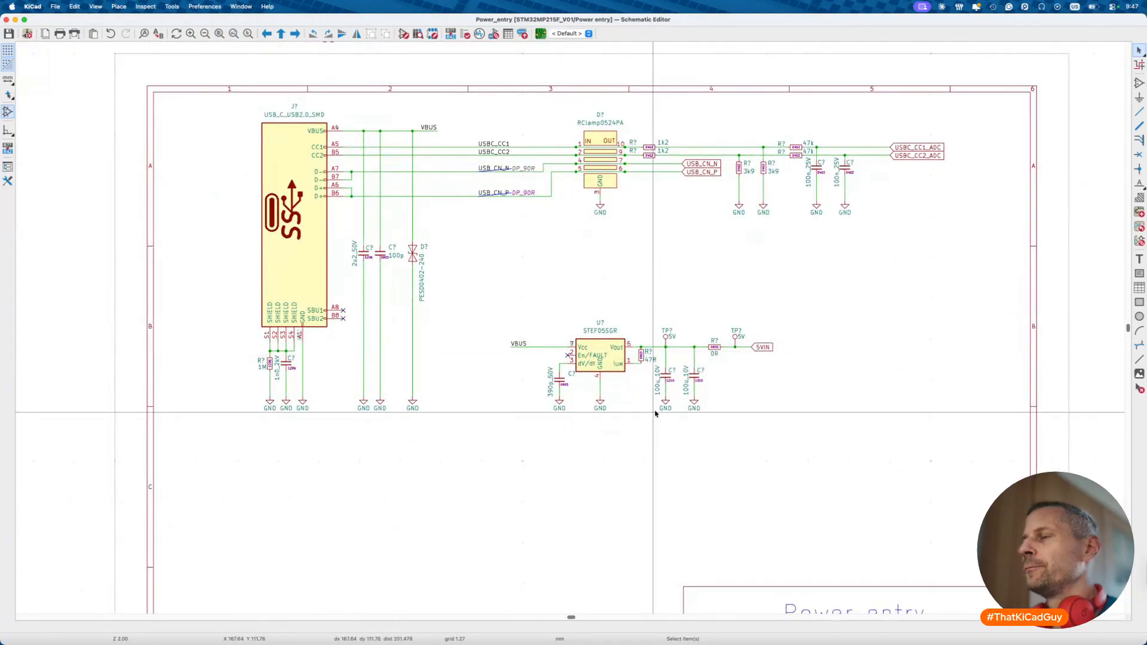
pyautogui.scroll(5, 663, 361)
pyautogui.click(669, 286)
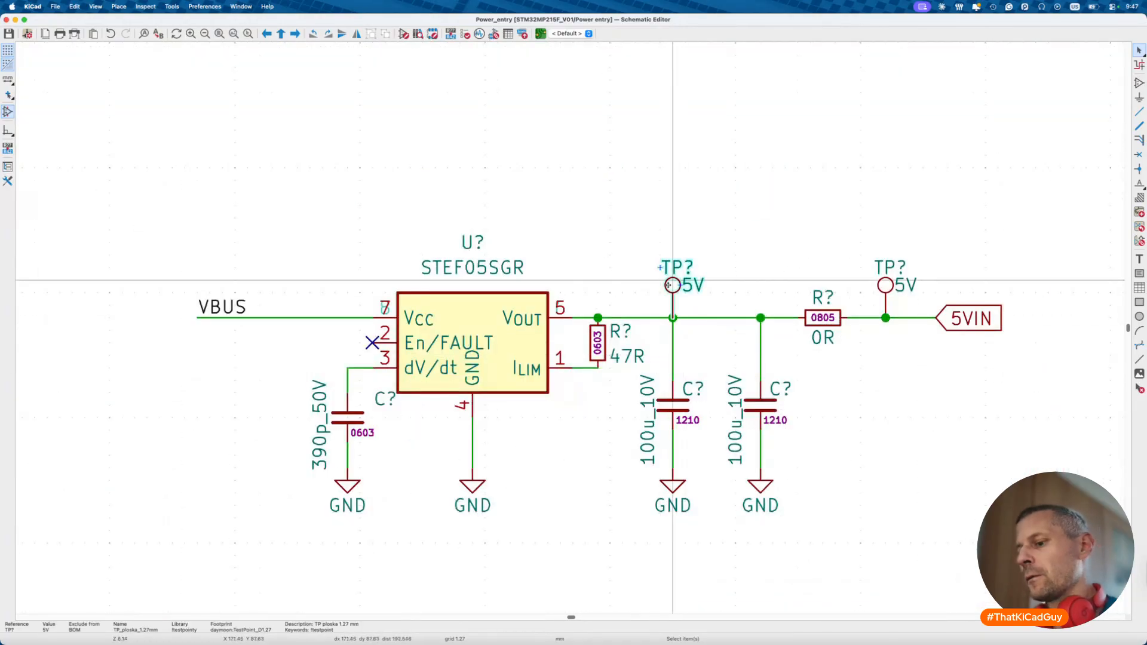
pyautogui.moveTo(670, 285); pyautogui.dragTo(761, 285)
# - Shift the whole power-entry circuit slightly lower on the sheet
pyautogui.scroll(-5, 696, 352)
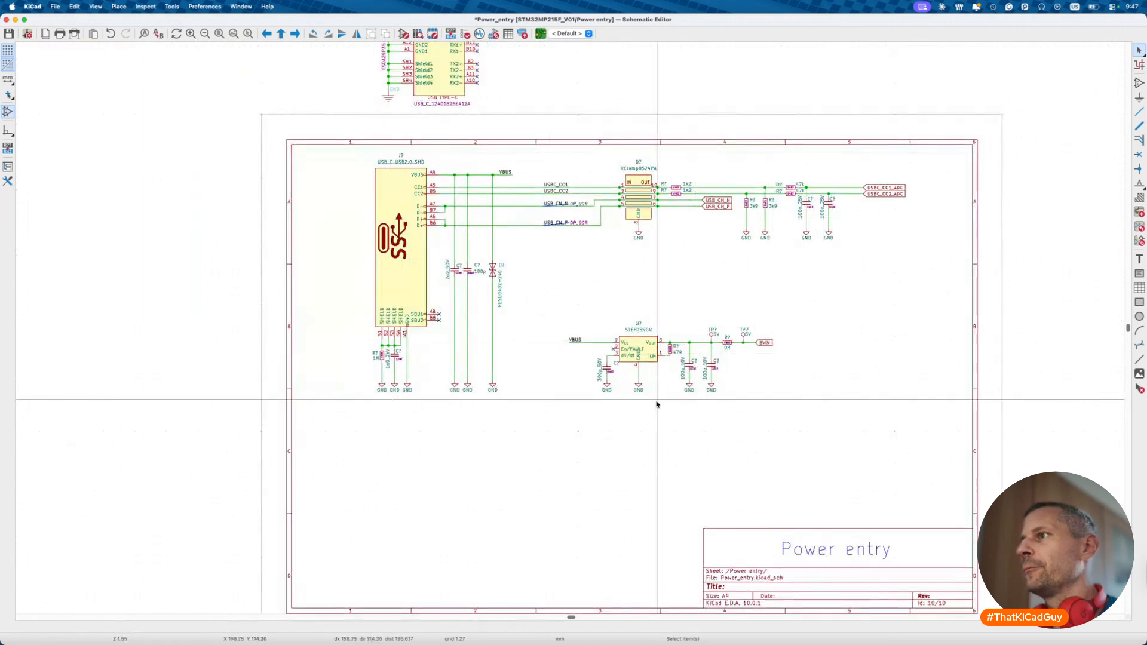
pyautogui.scroll(2, 657, 405)
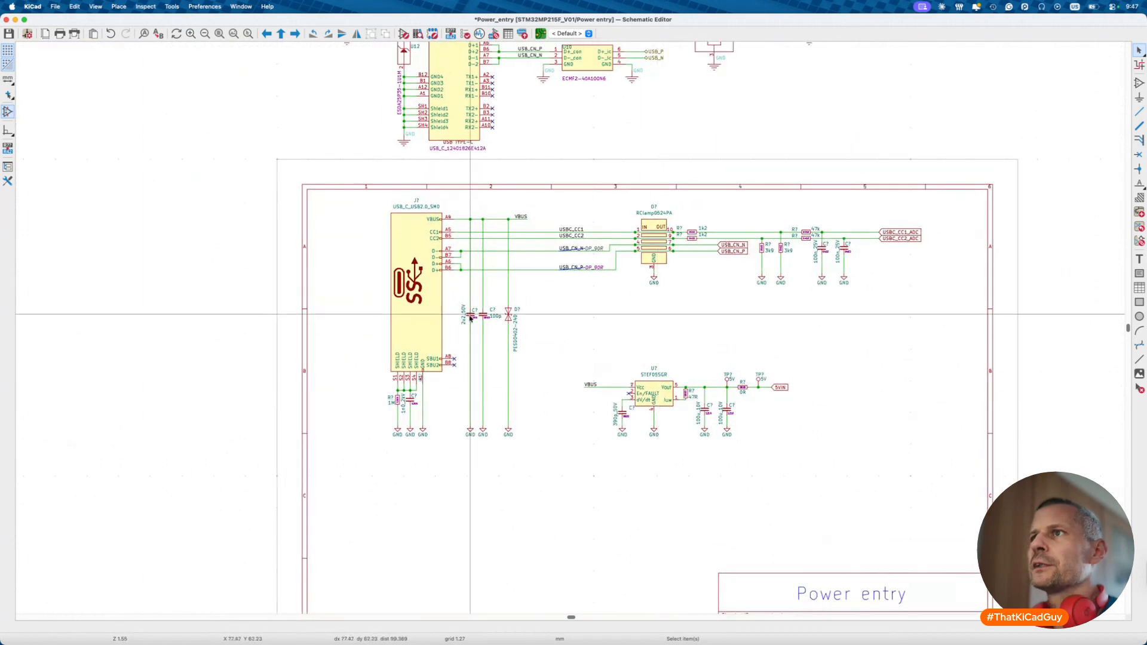
pyautogui.moveTo(361, 190); pyautogui.dragTo(994, 492)
pyautogui.press('m')
pyautogui.click(1017, 559)
pyautogui.click(791, 526)
pyautogui.scroll(-4, 791, 525)
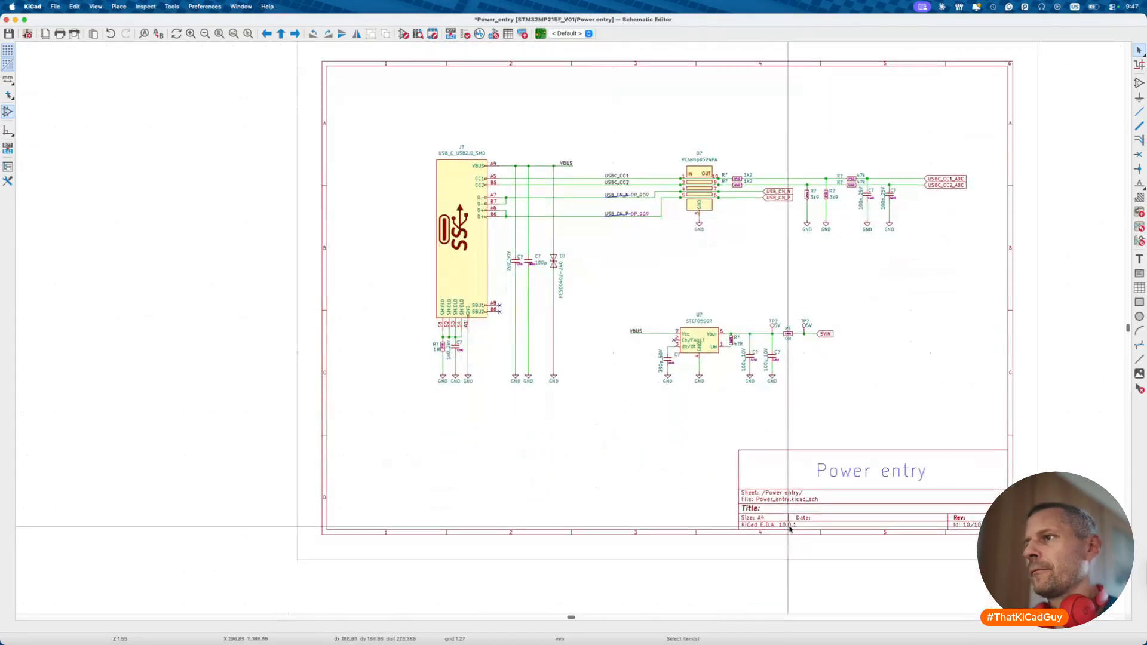
pyautogui.click(1140, 374)
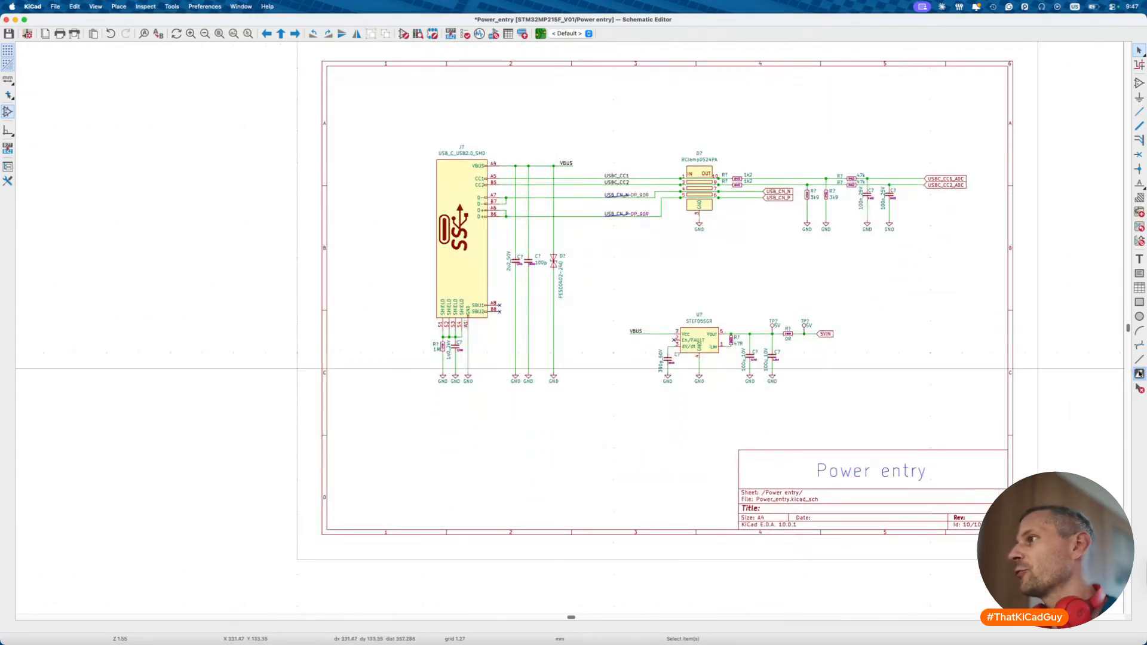
# - Insert the CC-state table image from the STM32MP215F_V01 docs folder below the circuits
pyautogui.click(456, 276)
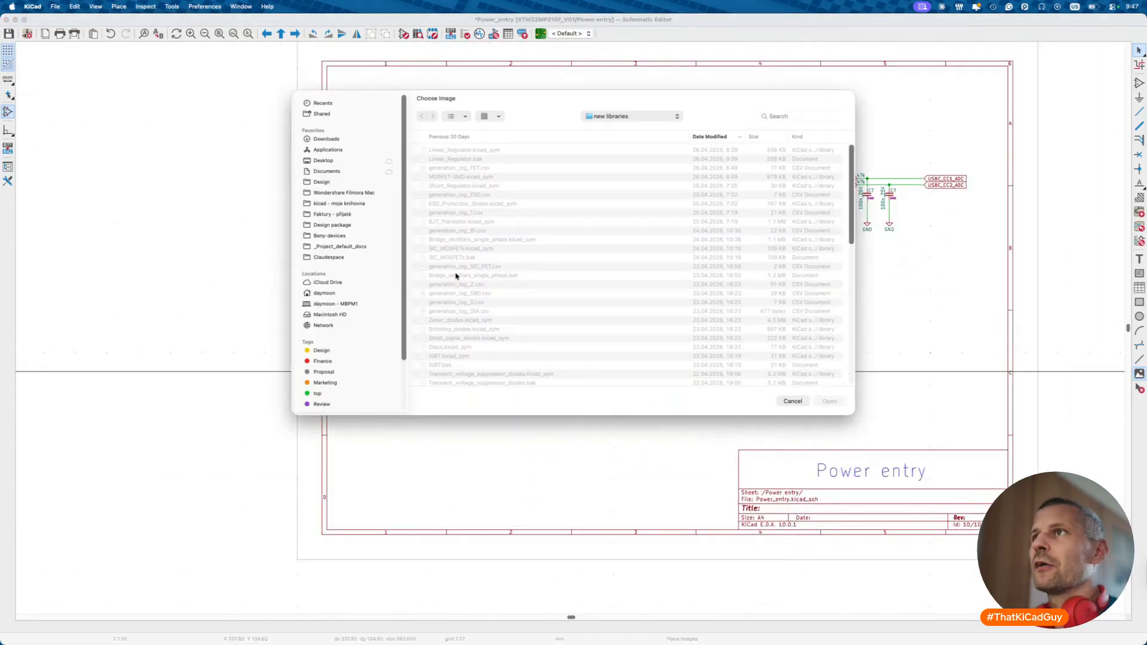
pyautogui.click(329, 182)
pyautogui.click(435, 150)
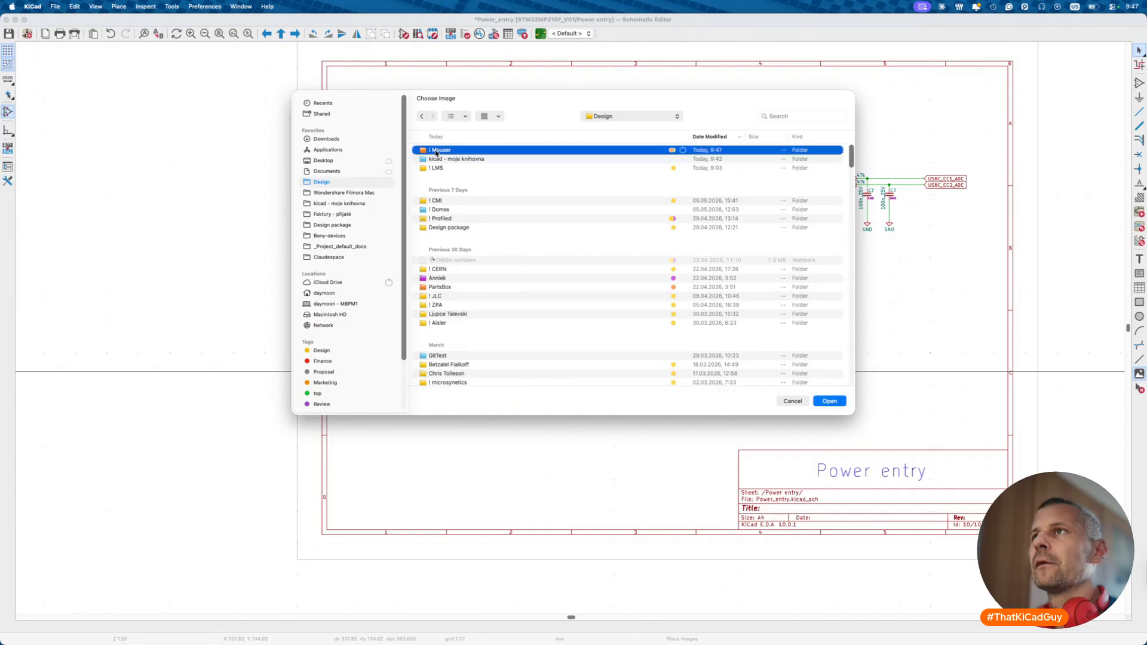
pyautogui.doubleClick(435, 150)
pyautogui.click(432, 150)
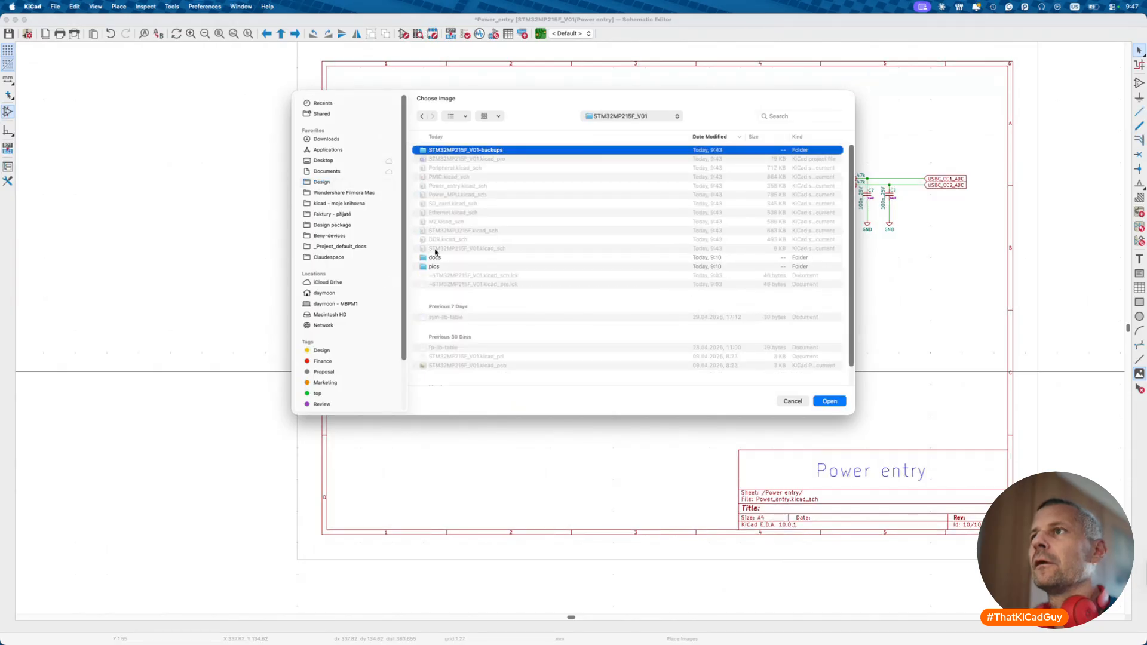
pyautogui.click(432, 266)
pyautogui.doubleClick(432, 267)
pyautogui.doubleClick(442, 150)
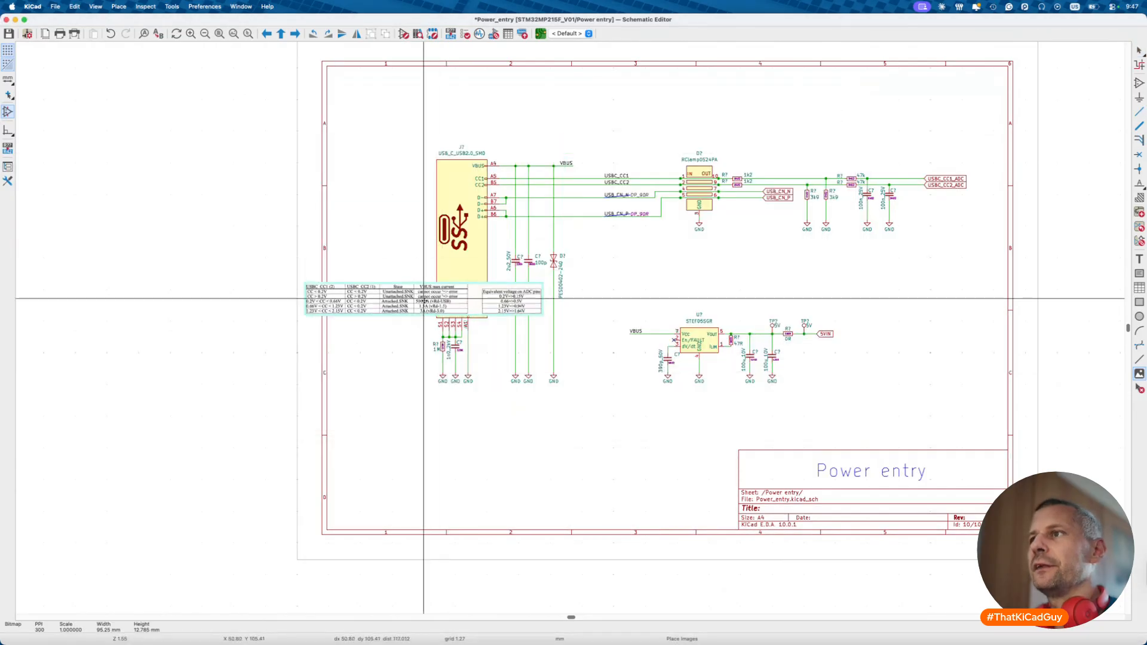
pyautogui.click(529, 457)
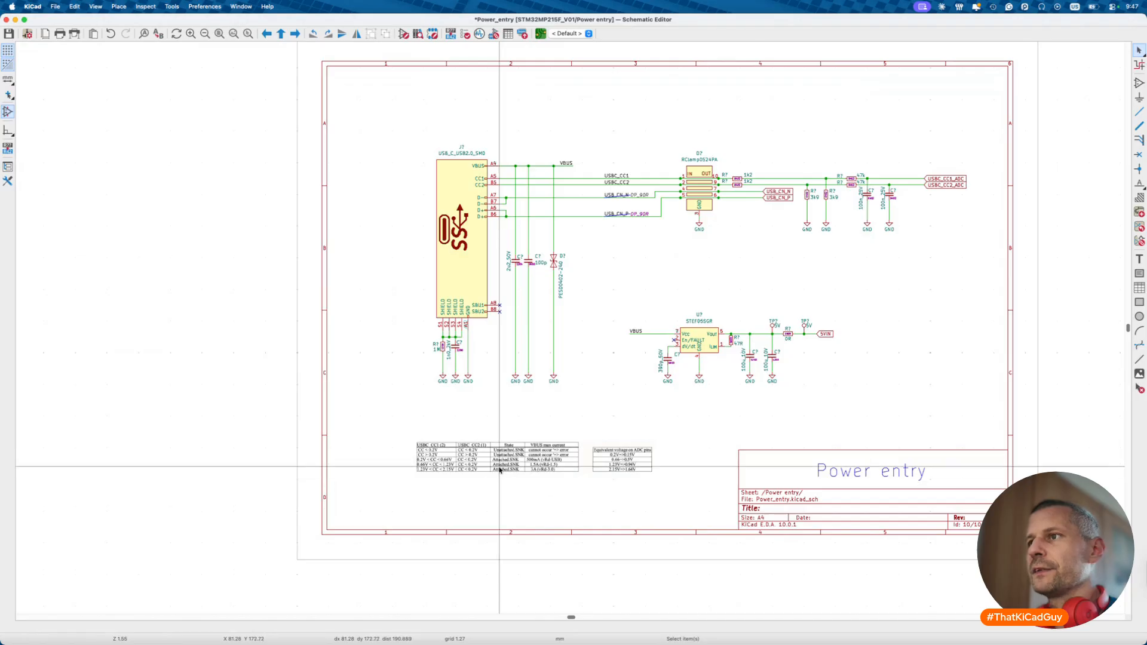
# - Set the table image's scale to 1.25 in its properties
pyautogui.scroll(5, 501, 471)
pyautogui.click(500, 471)
pyautogui.doubleClick(500, 469)
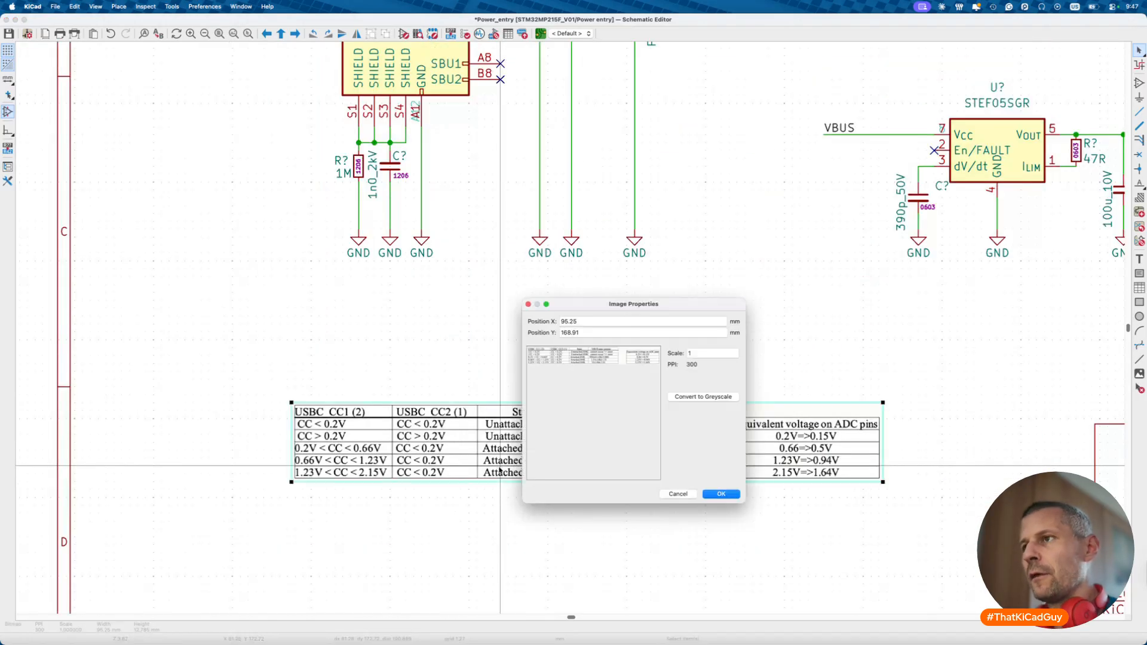
pyautogui.write('.25')
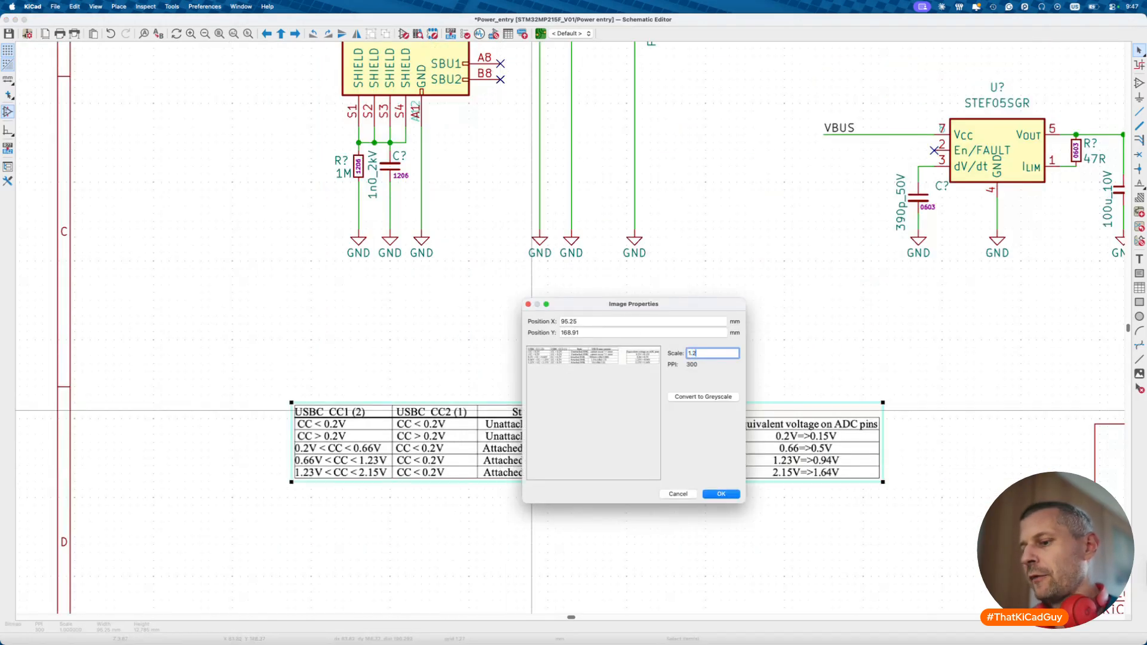
pyautogui.press('Return')
pyautogui.press('Escape')
pyautogui.scroll(-4, 532, 410)
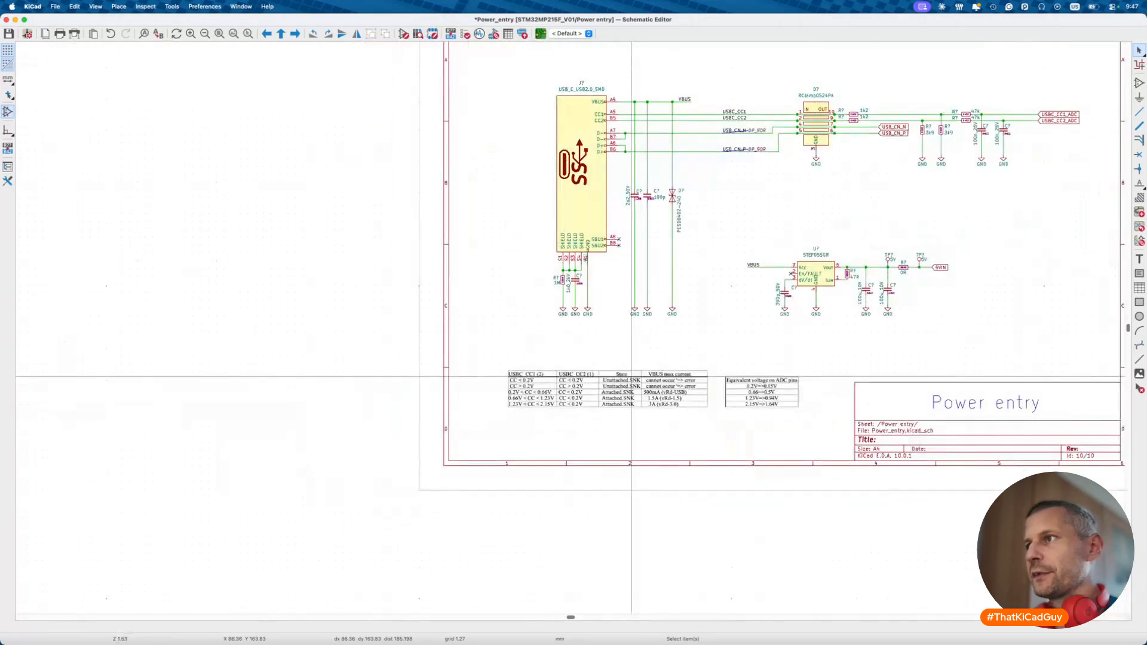
pyautogui.scroll(3, 665, 369)
pyautogui.hscroll(2, 665, 369)
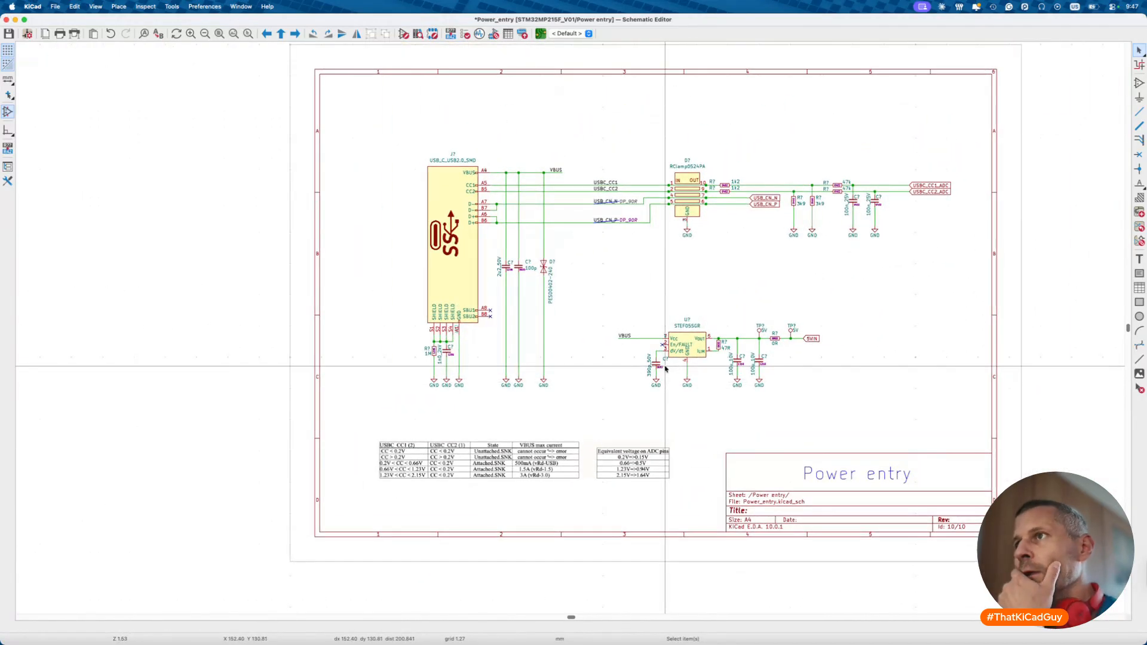
pyautogui.moveTo(351, 162); pyautogui.dragTo(342, 264)
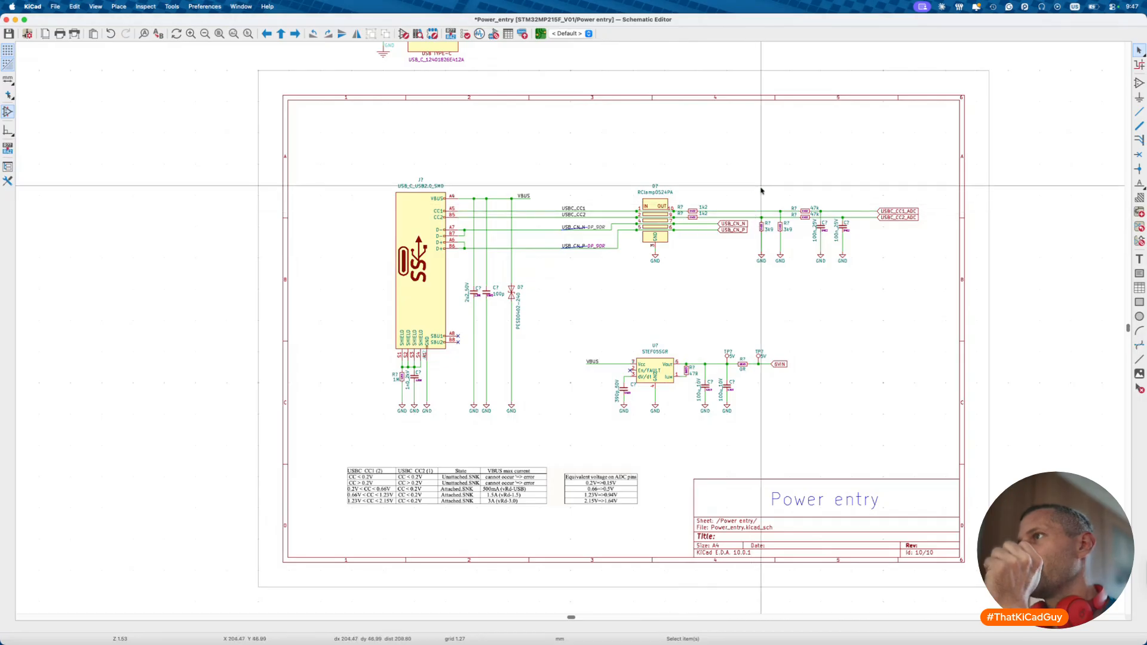
pyautogui.scroll(5, 713, 207)
pyautogui.hscroll(4, 713, 207)
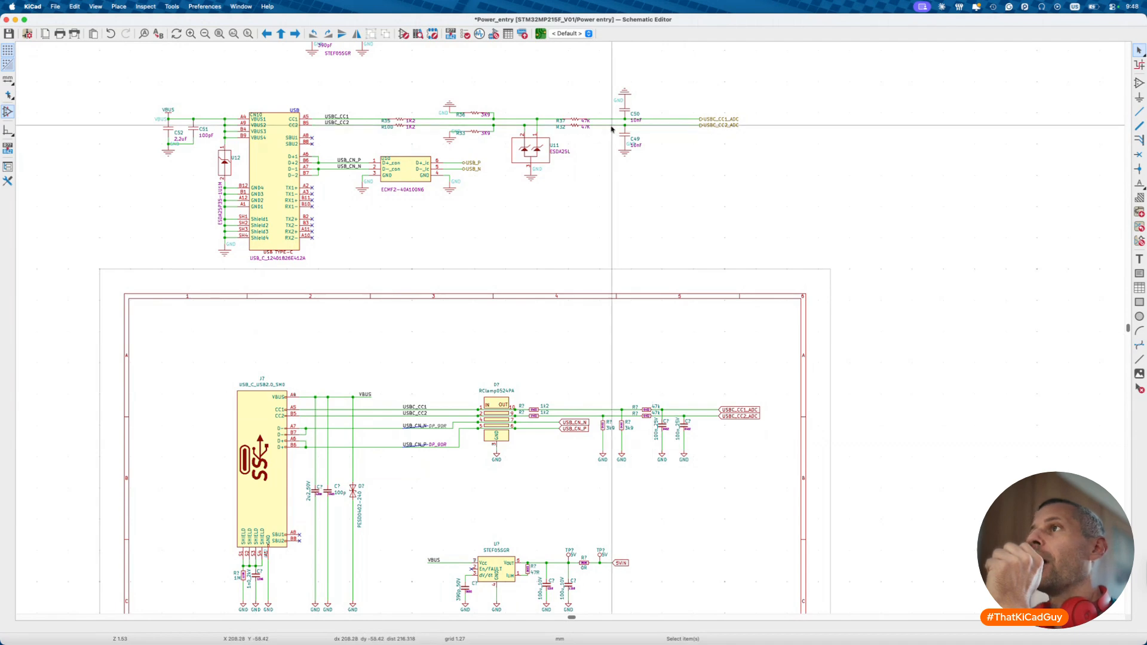
pyautogui.scroll(4, 633, 140)
pyautogui.scroll(-10, 672, 171)
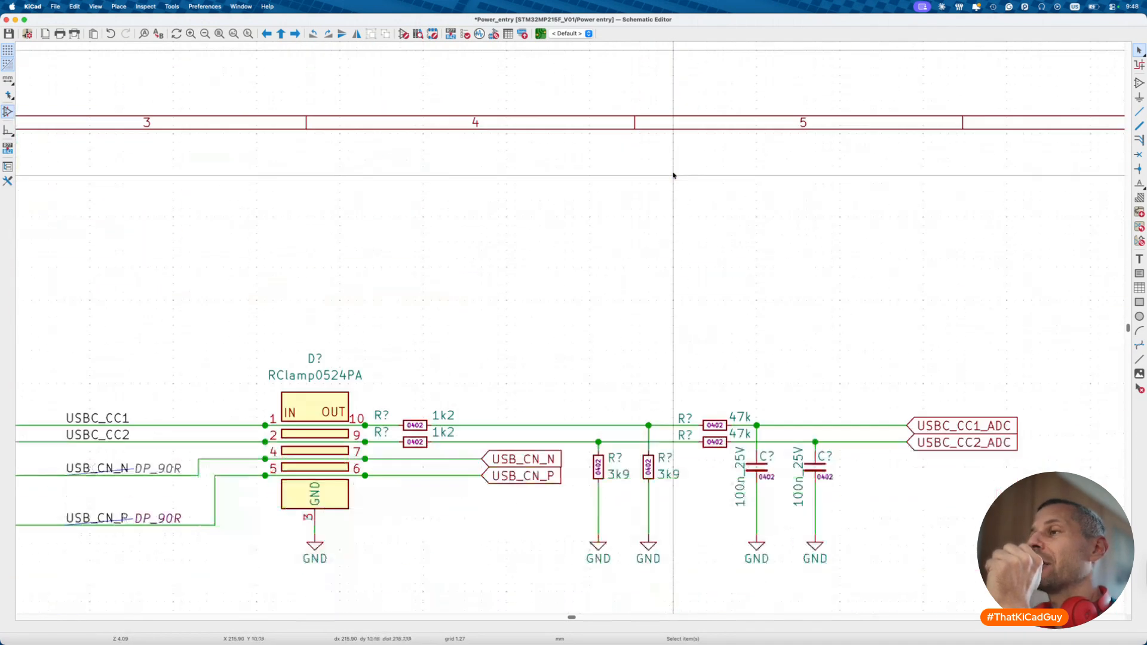
# - Select both 100n_25V capacitors and pick 10n_50V as their replacement symbol
pyautogui.click(757, 422)
pyautogui.keyDown('shift'); pyautogui.click(823, 425); pyautogui.keyUp('shift')
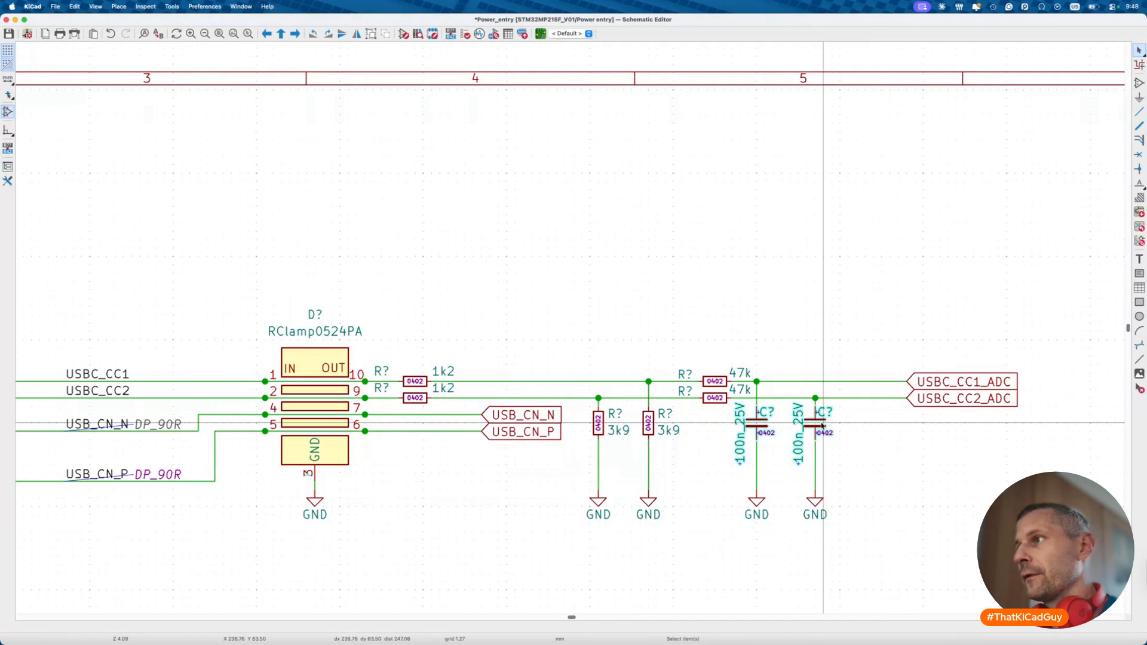
pyautogui.rightClick(823, 425)
pyautogui.click(855, 562)
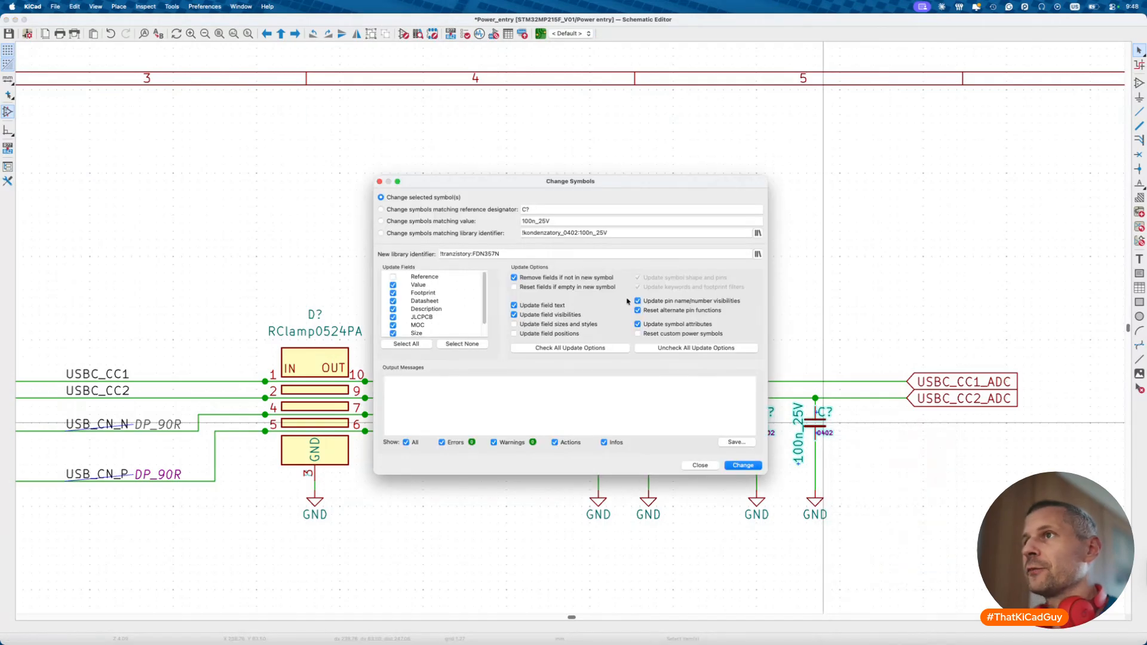
pyautogui.click(758, 254)
pyautogui.write('10n')
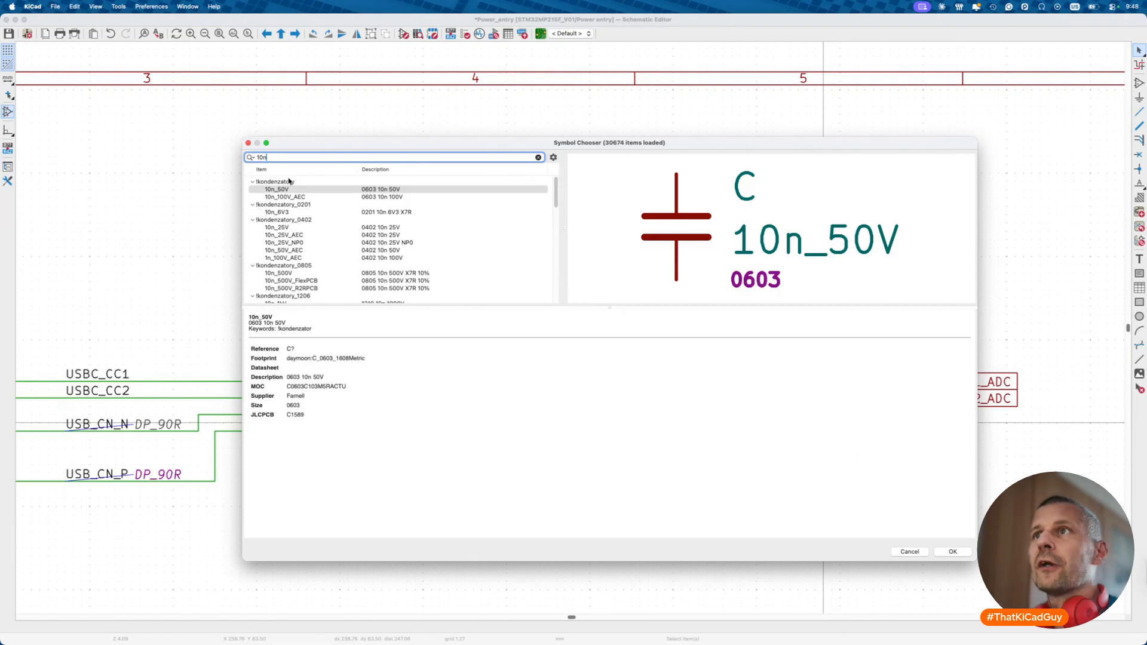
pyautogui.click(329, 191)
pyautogui.doubleClick(330, 190)
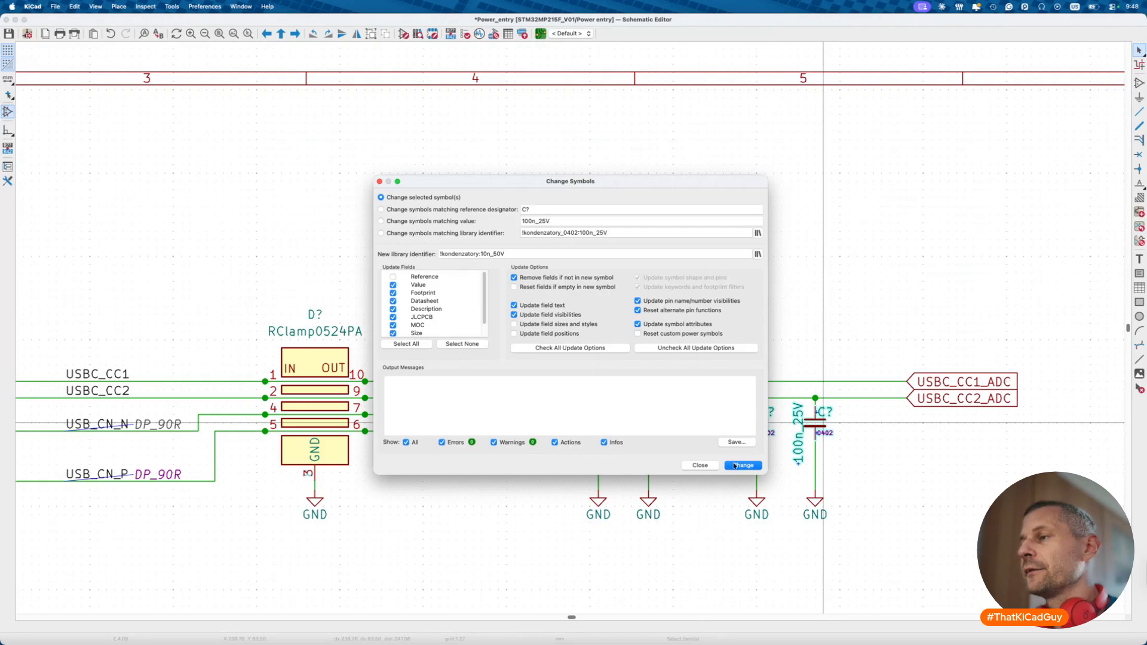
# - Re-pick the 10n_50V symbol and apply the change to both capacitors
pyautogui.click(758, 254)
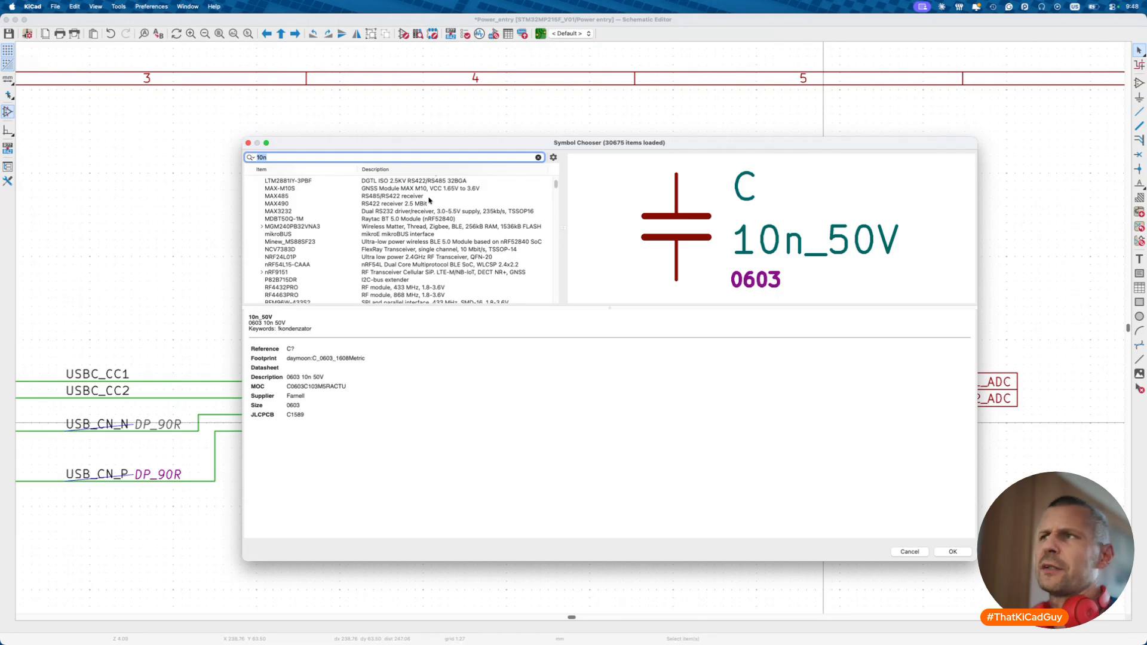
pyautogui.write('10n')
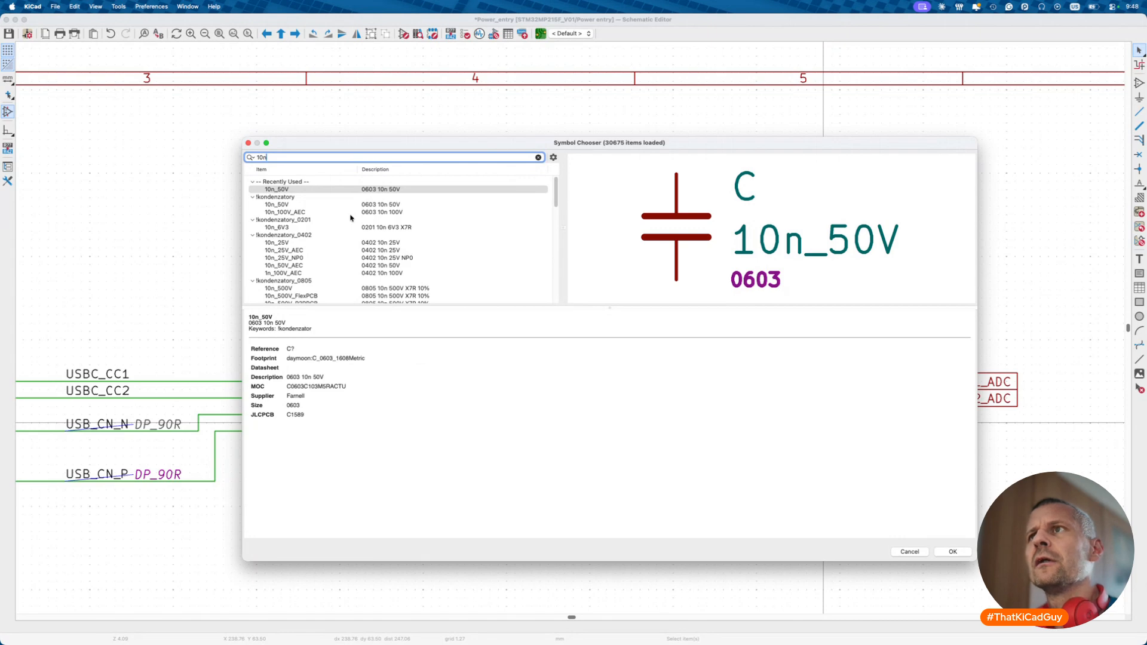
pyautogui.click(349, 190)
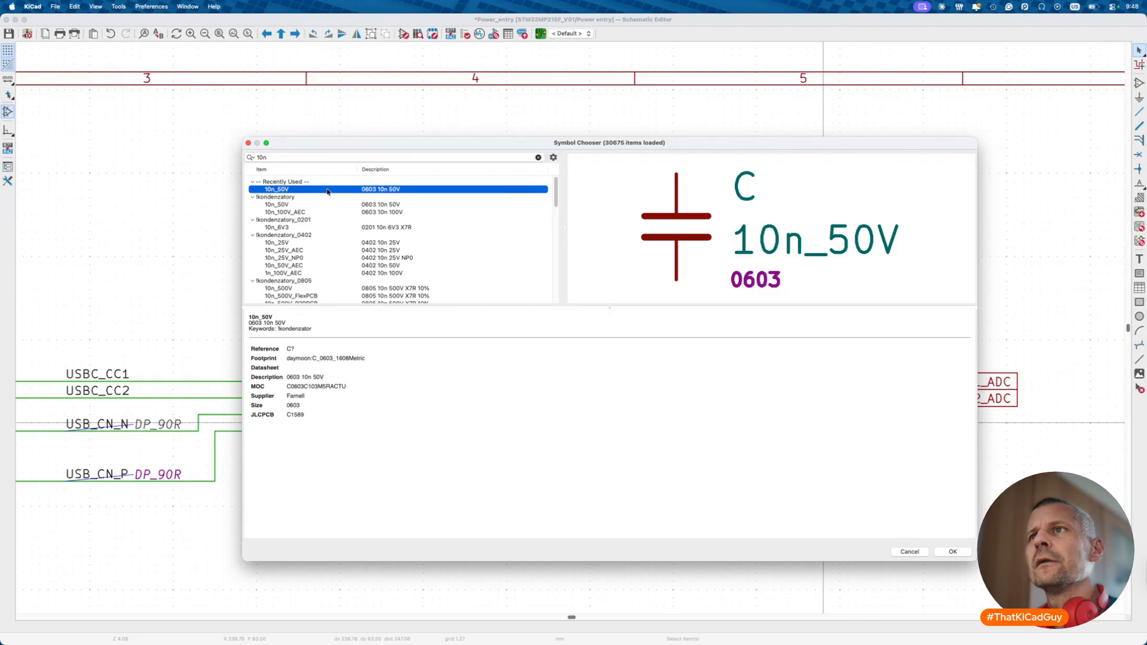
pyautogui.doubleClick(328, 189)
pyautogui.click(743, 465)
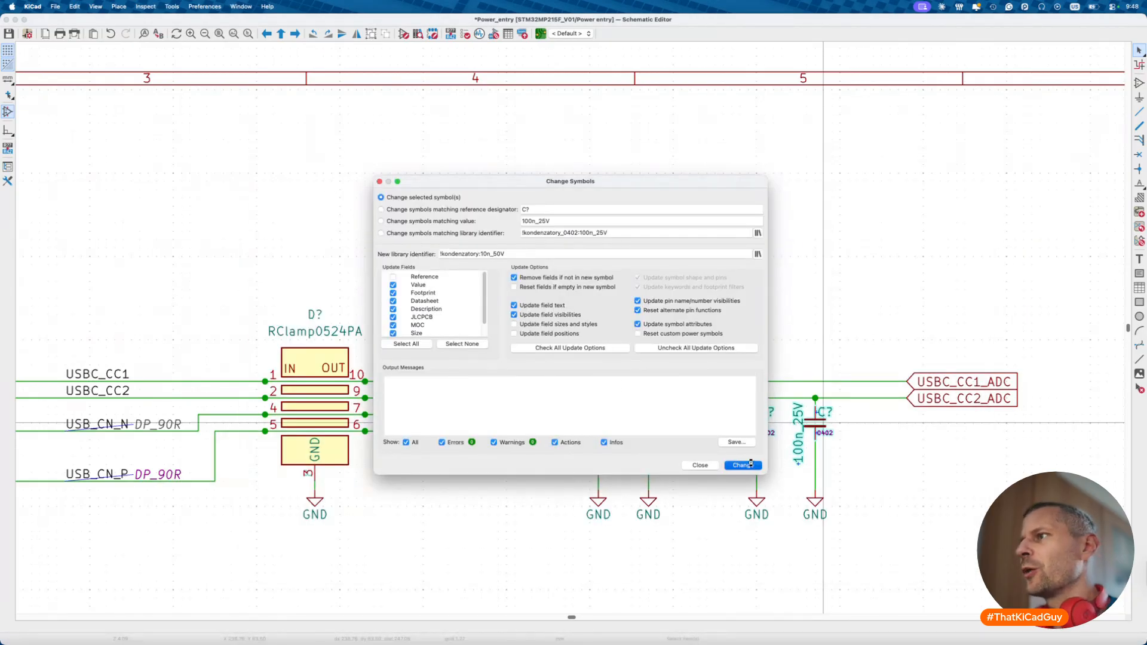
pyautogui.click(700, 465)
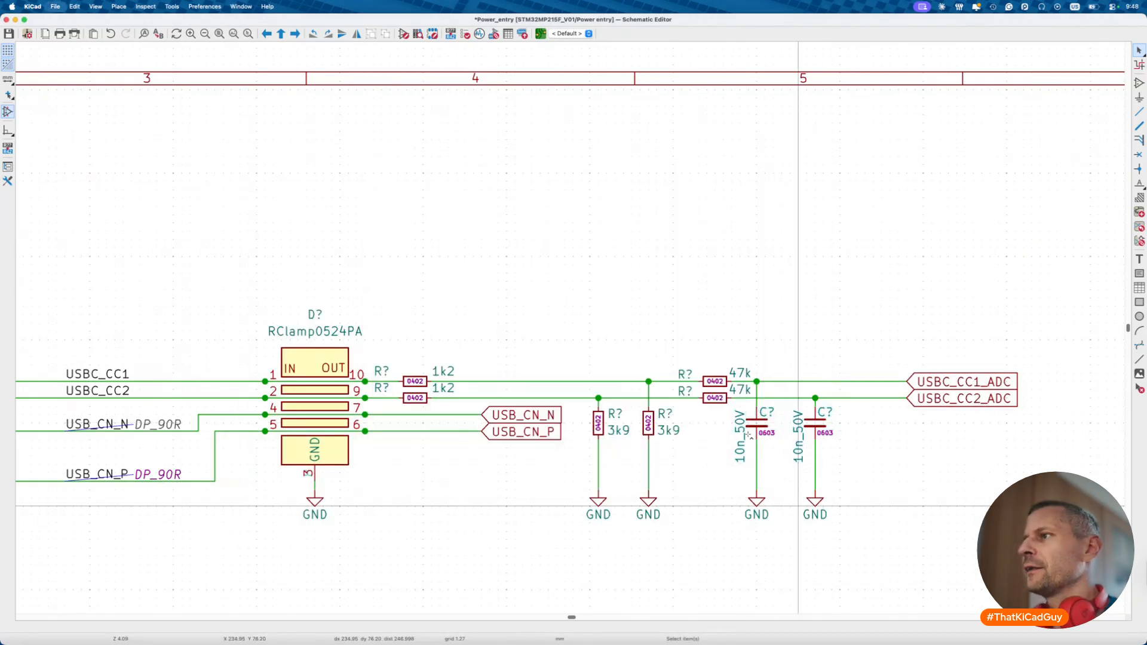
pyautogui.press('super+s')
pyautogui.scroll(-6, 748, 435)
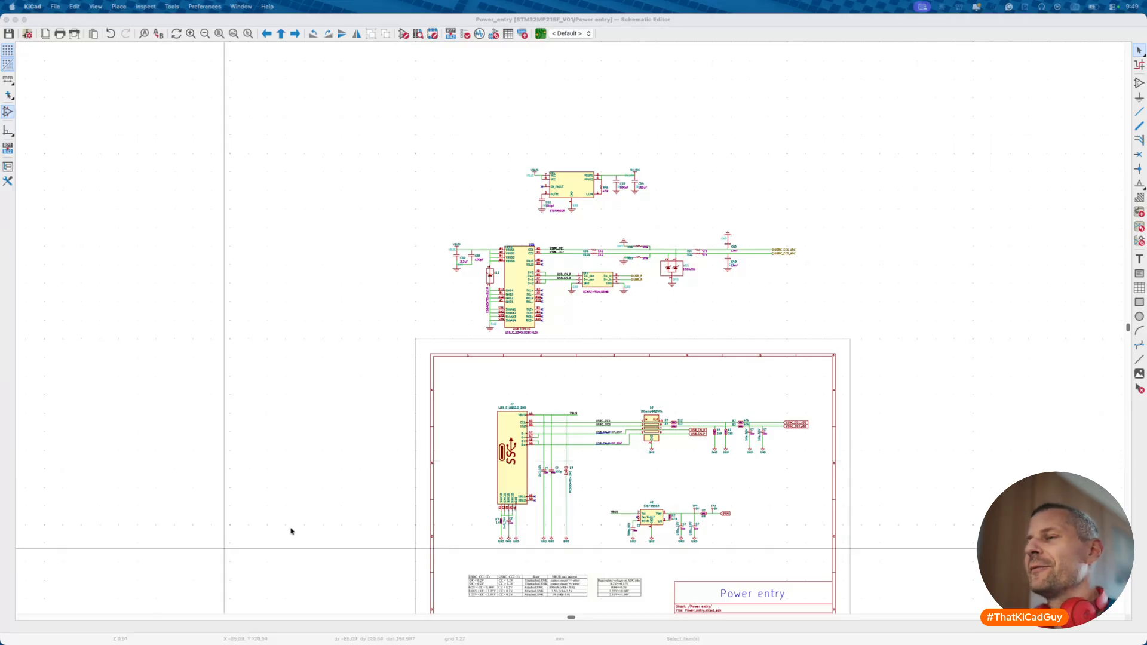
pyautogui.scroll(-10, 301, 529)
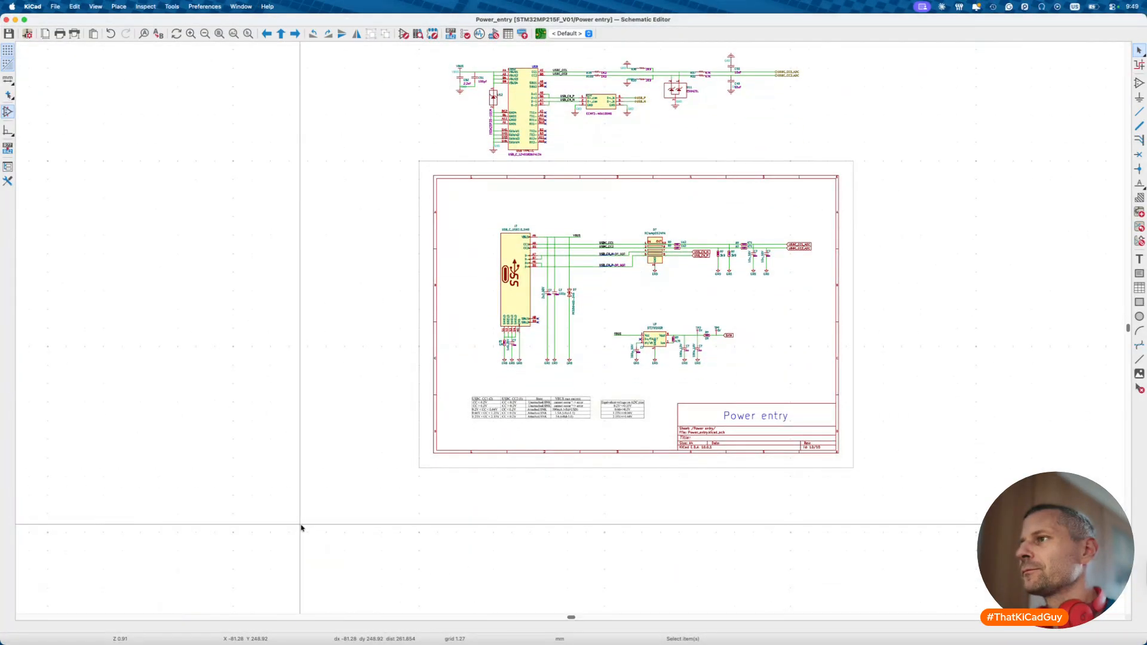
pyautogui.scroll(7, 464, 419)
pyautogui.hscroll(2, 463, 419)
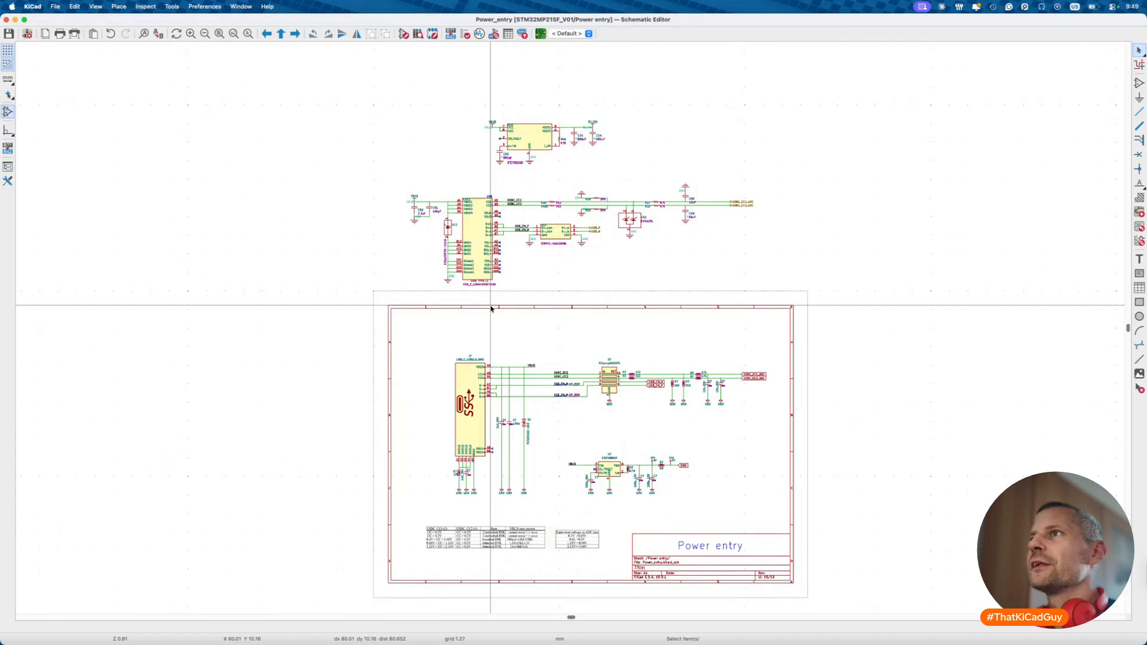
pyautogui.keyDown('ctrl'); pyautogui.scroll(2, 491, 308); pyautogui.keyUp('ctrl')
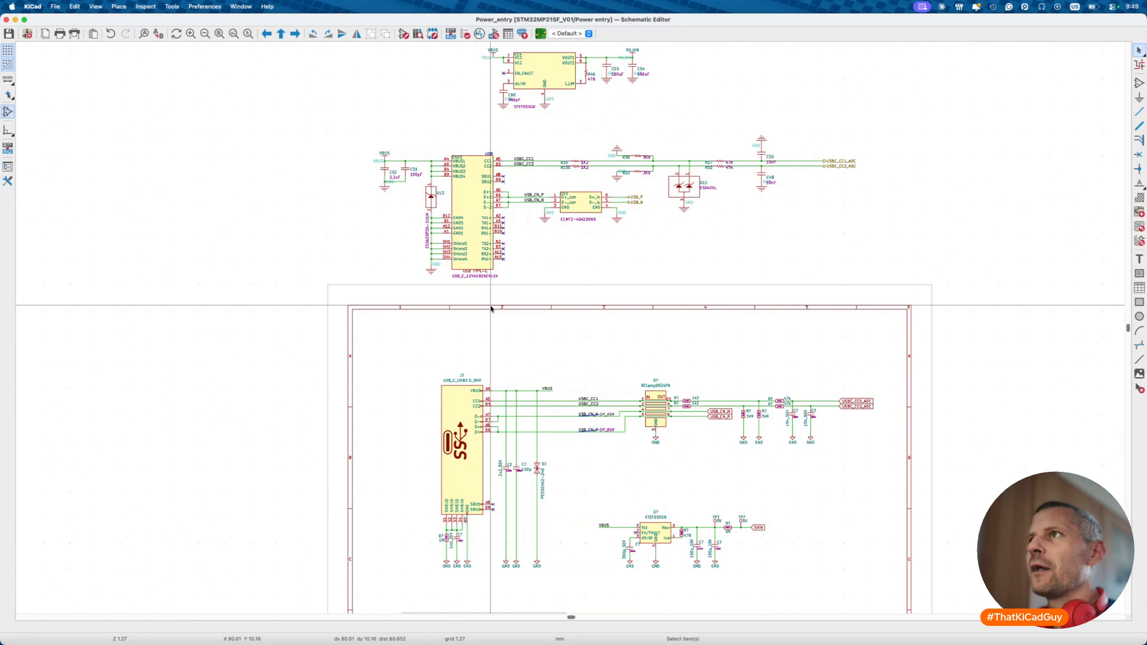
pyautogui.scroll(5, 491, 308)
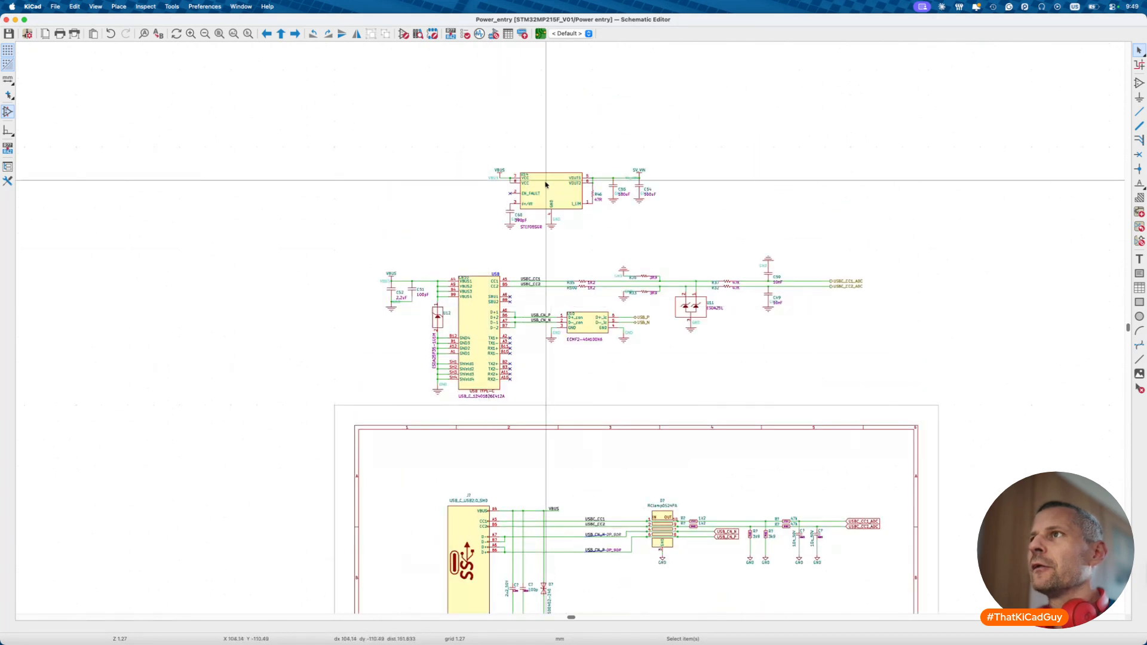
# - Zoom in on U14 STEF05SGR, then switch to Brave's LM5069 datasheet
pyautogui.scroll(5, 526, 179)
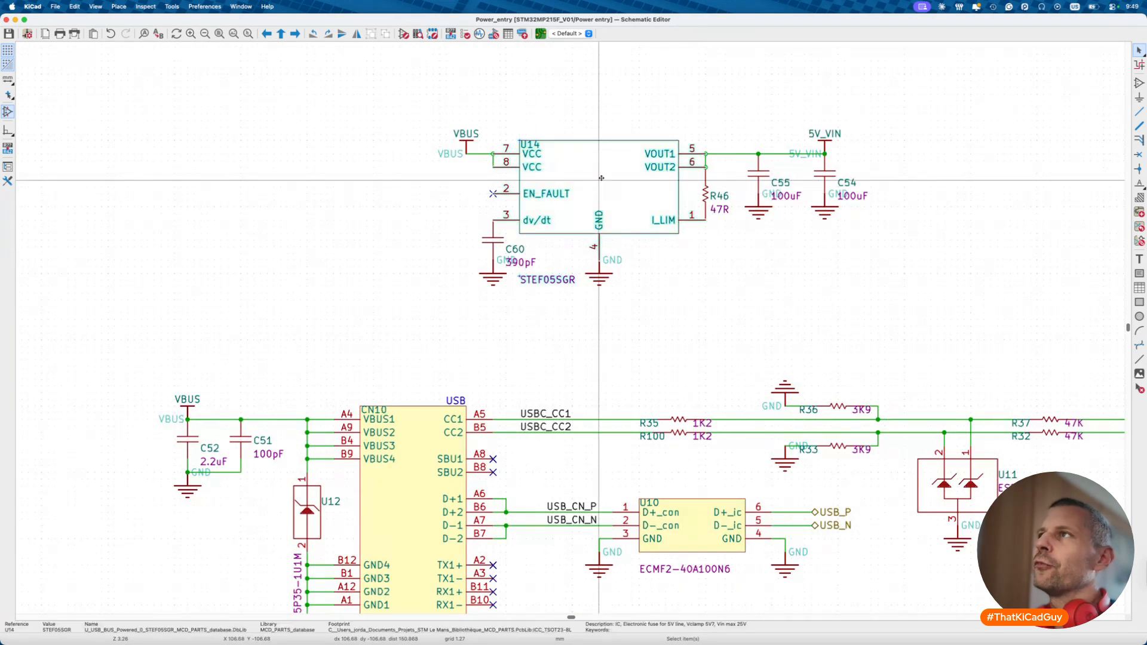
pyautogui.press('super+Tab')
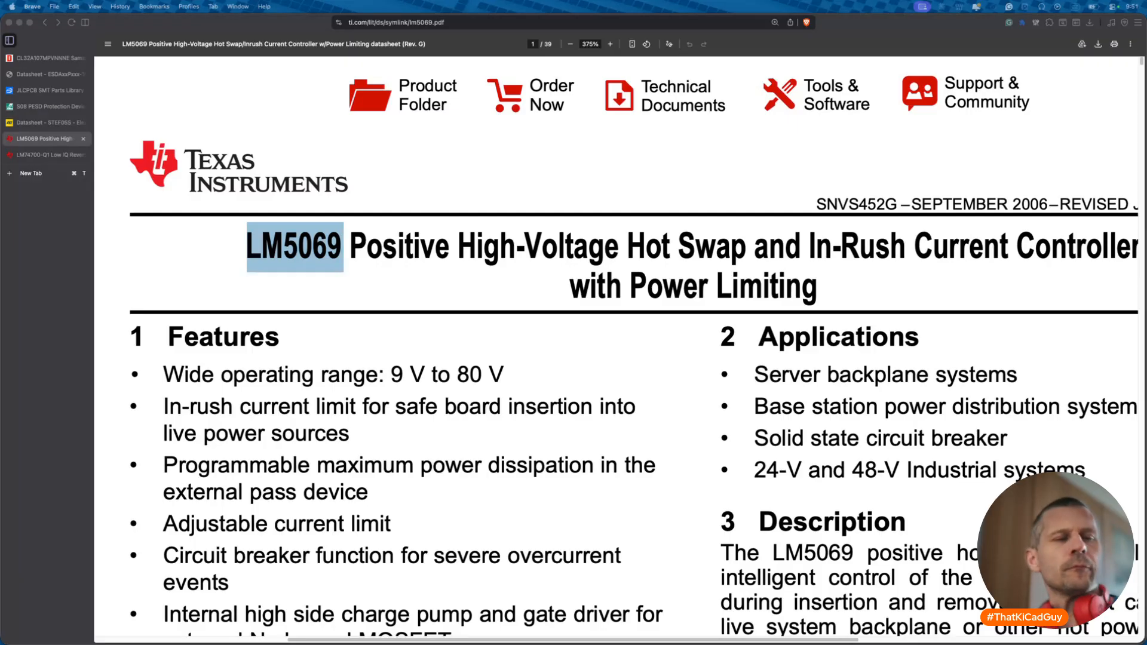
# - Close the LM5069, LM74700, ESDA and PESD datasheet tabs in Brave
pyautogui.click(559, 496)
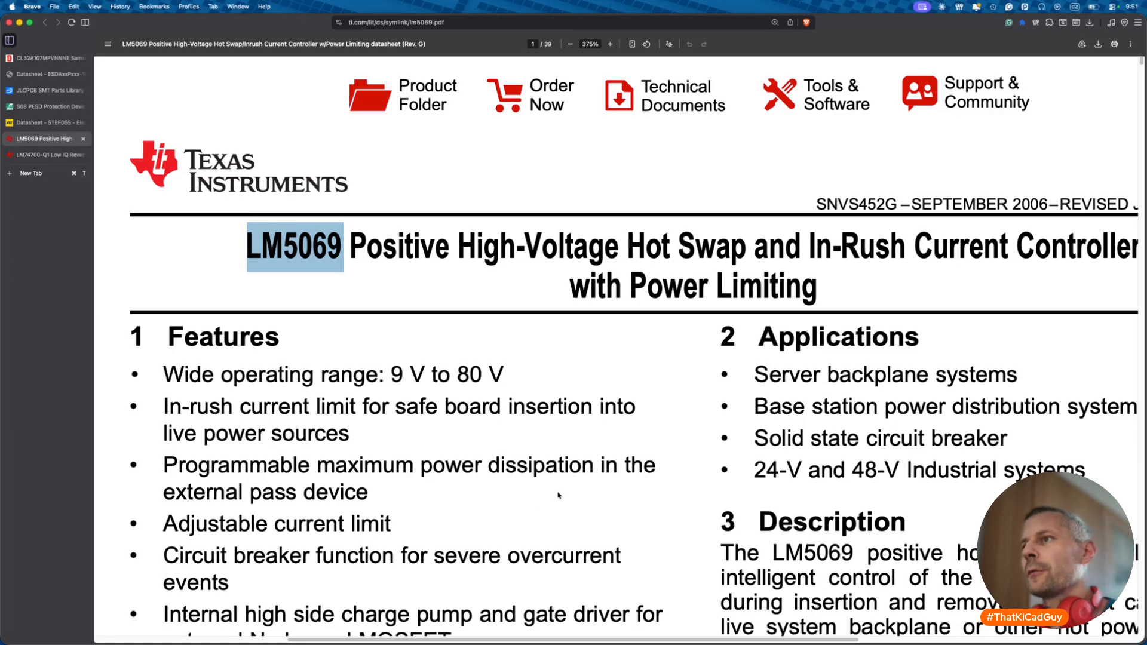
pyautogui.press('super+w')
pyautogui.press('super+w')
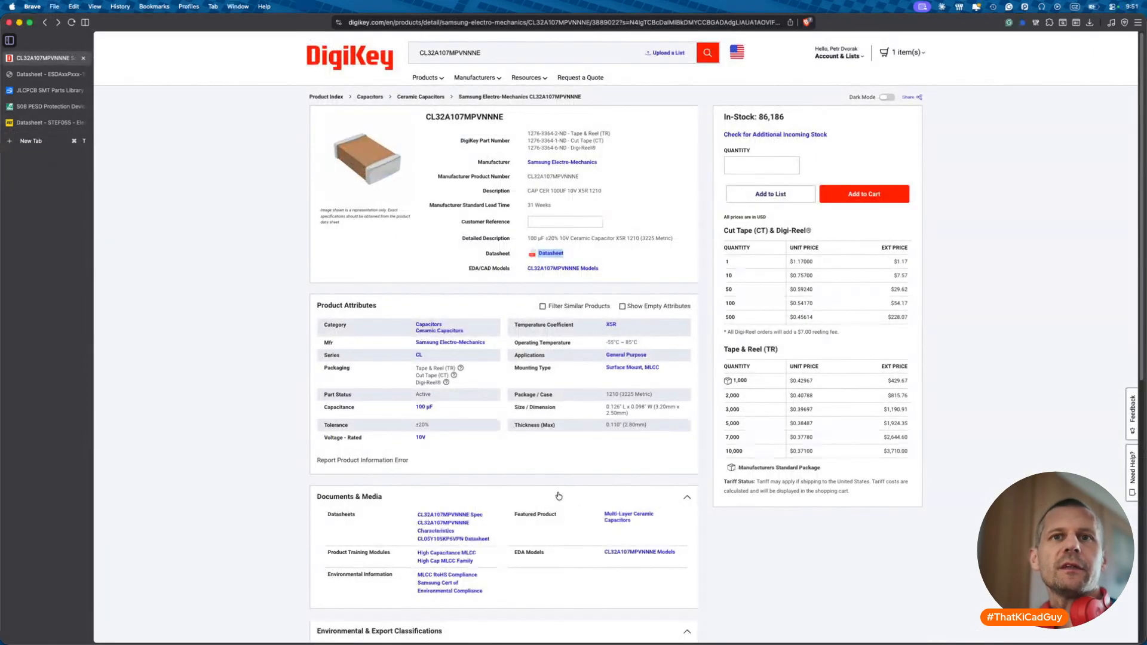
pyautogui.press('super+Tab')
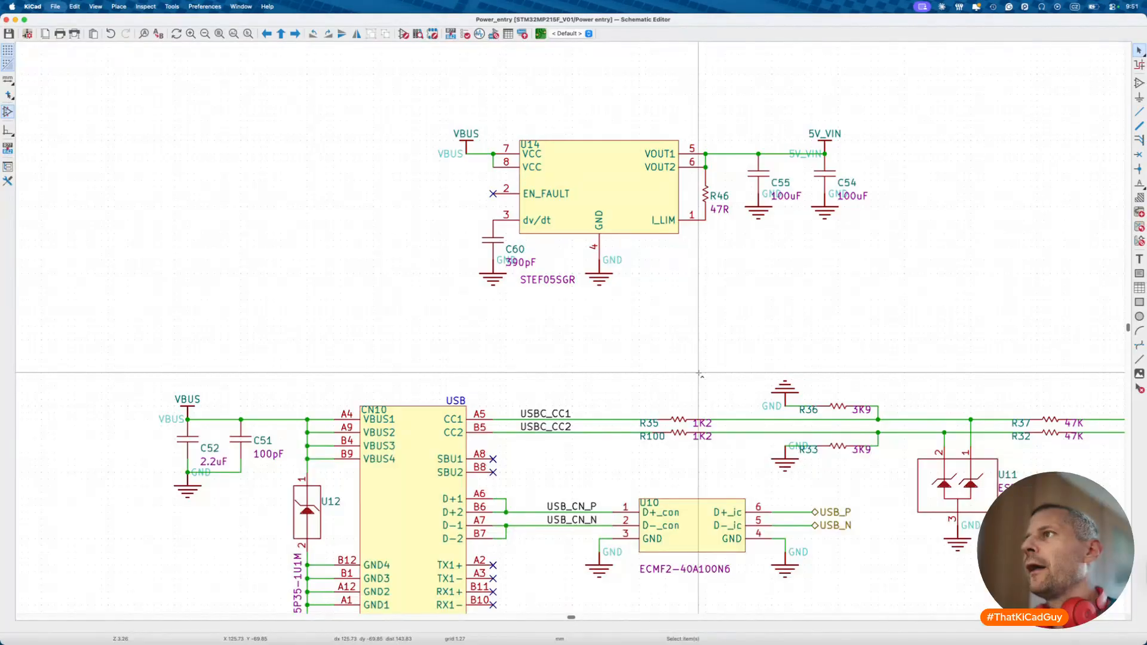
pyautogui.scroll(-6, 699, 374)
pyautogui.press('super+Tab')
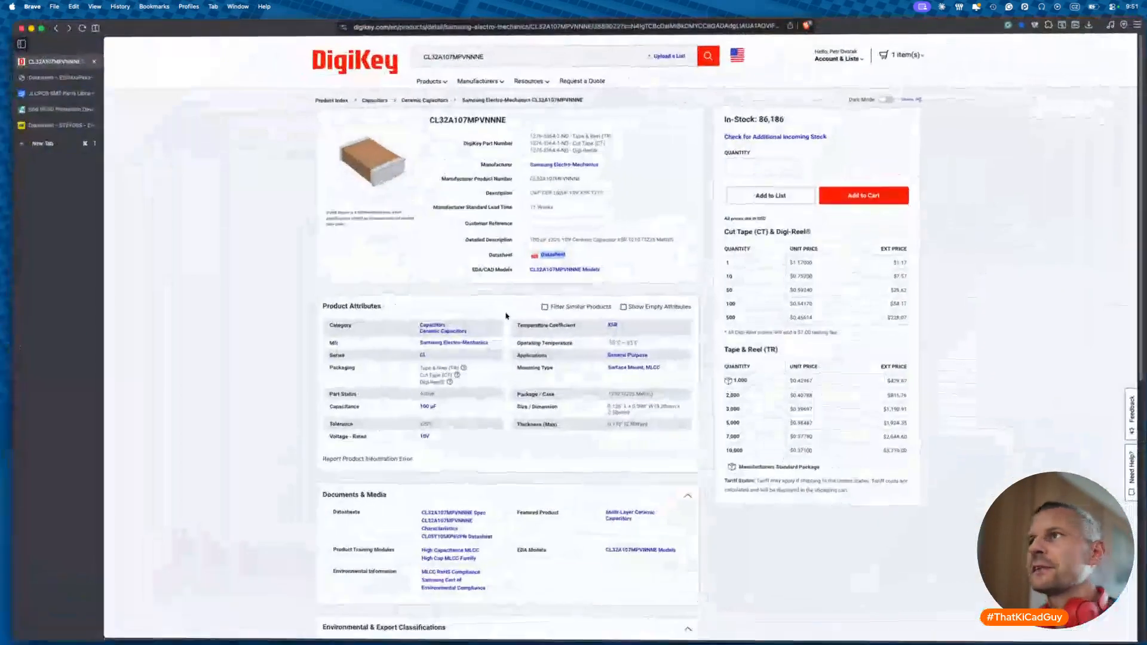
pyautogui.click(52, 75)
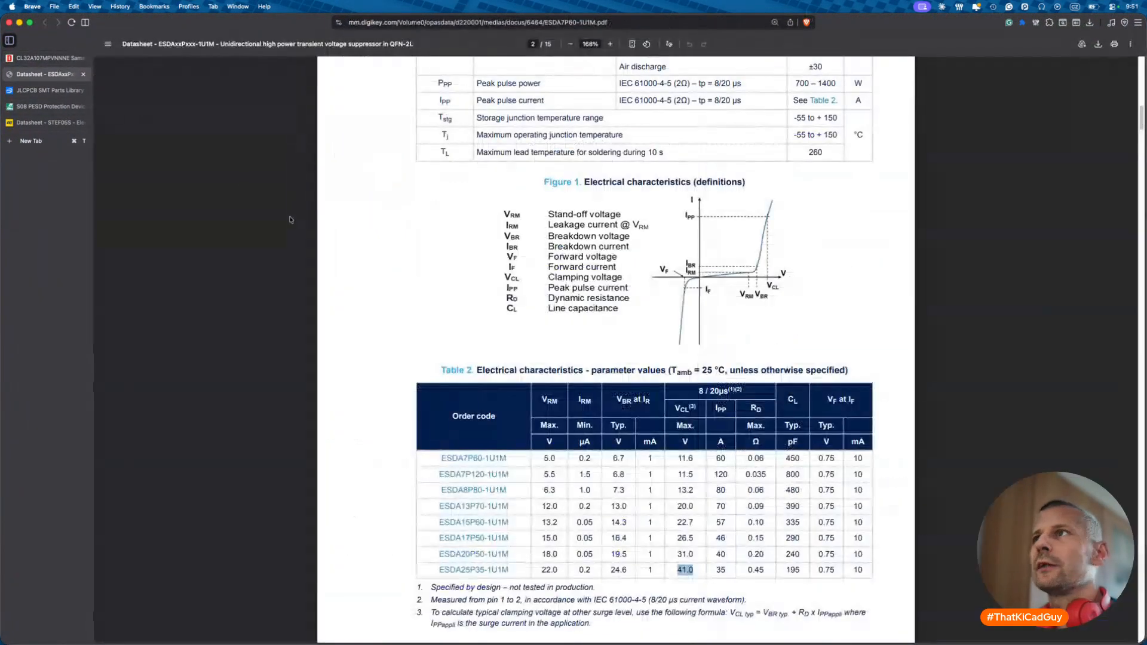
pyautogui.click(83, 74)
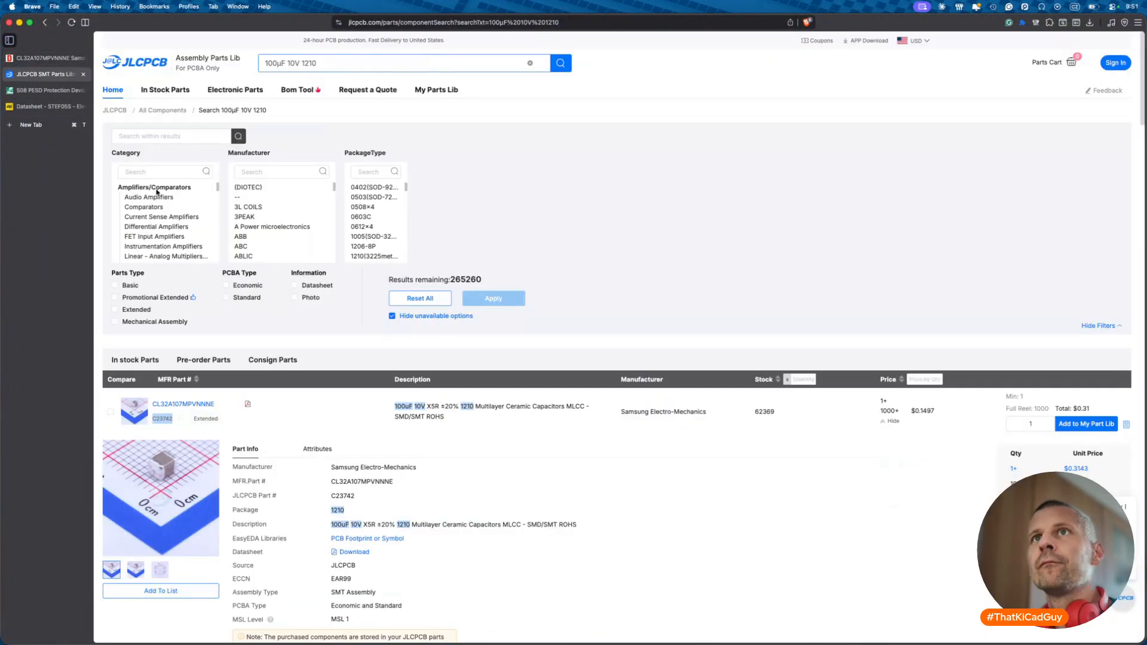
pyautogui.click(54, 90)
pyautogui.press('super+w')
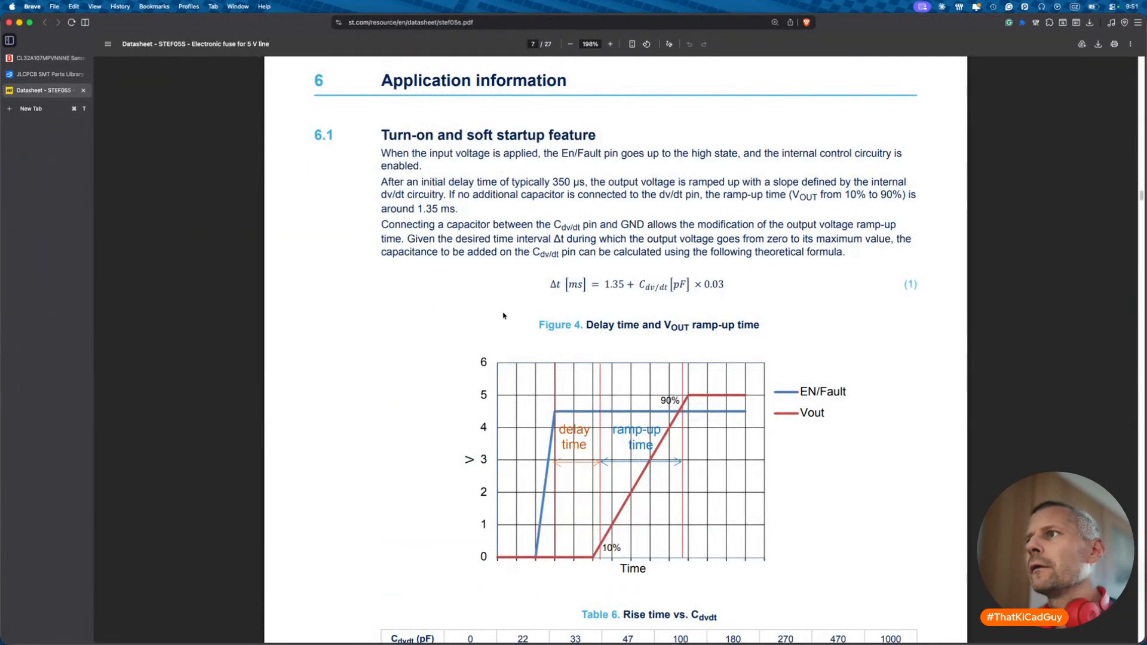
# - Read the STEF05S En/Fault floating-pin guidance, then return to the KiCad eFuse circuit
pyautogui.scroll(20, 504, 315)
pyautogui.scroll(10, 504, 316)
pyautogui.scroll(-15, 504, 316)
pyautogui.scroll(-1, 504, 316)
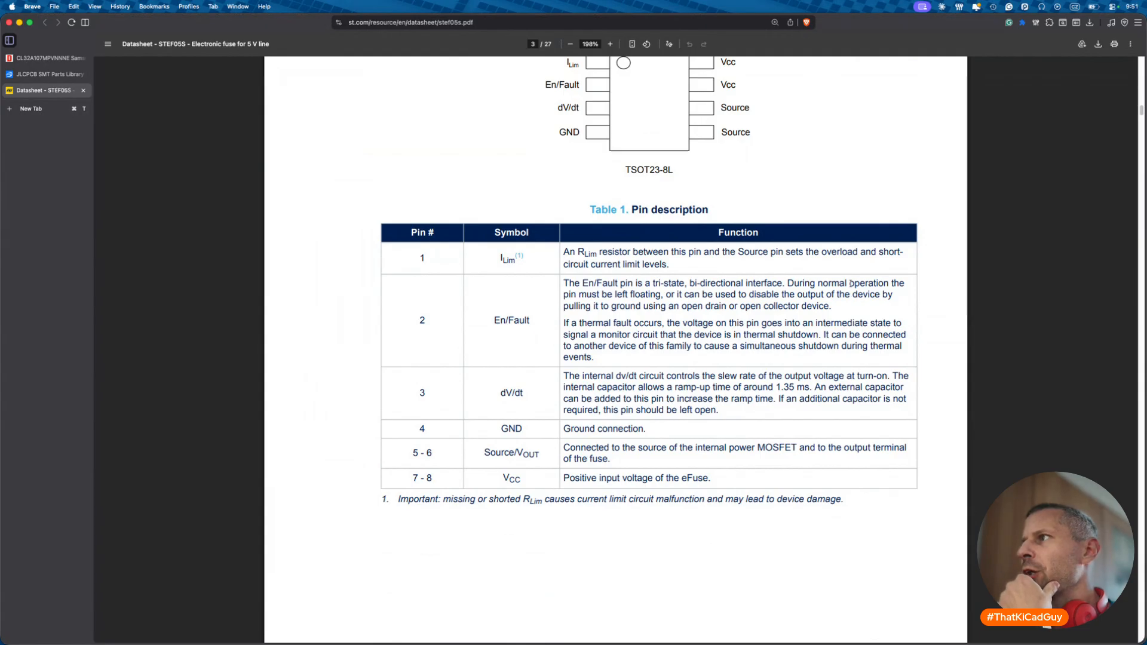
pyautogui.moveTo(587, 299); pyautogui.dragTo(831, 306)
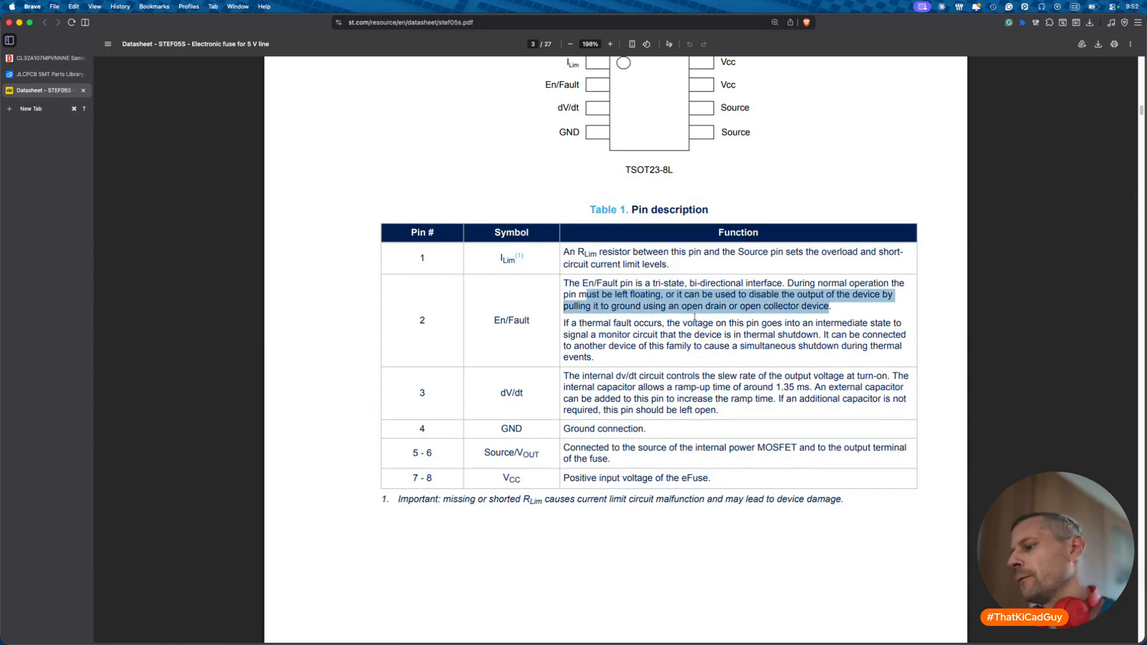
pyautogui.press('super+Tab')
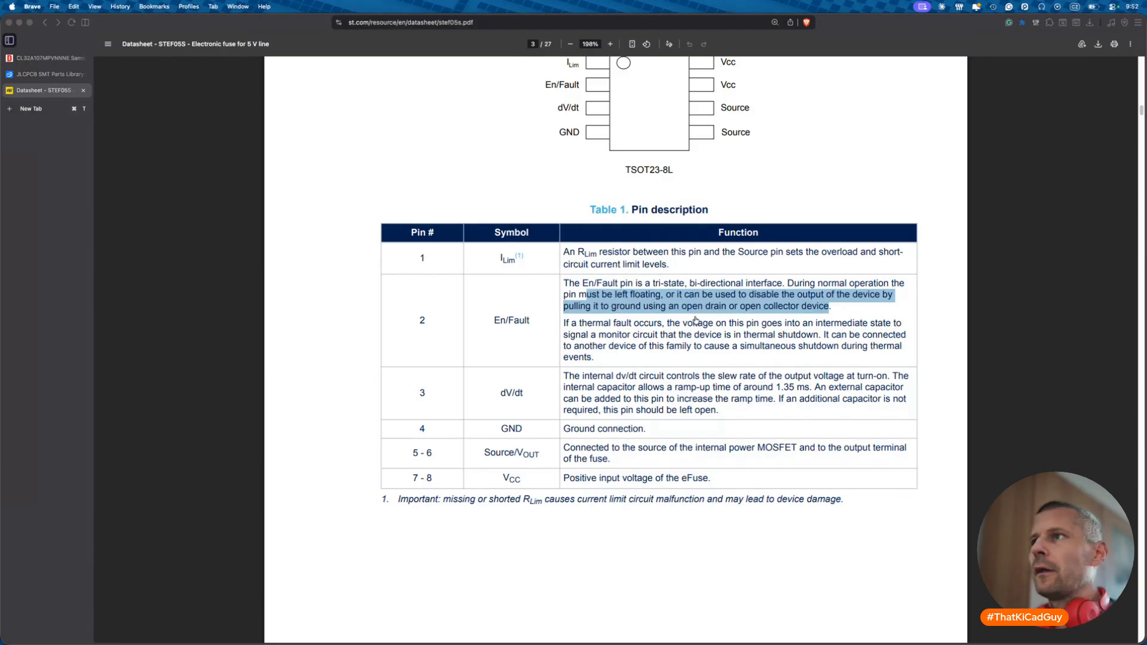
pyautogui.scroll(-5, 634, 418)
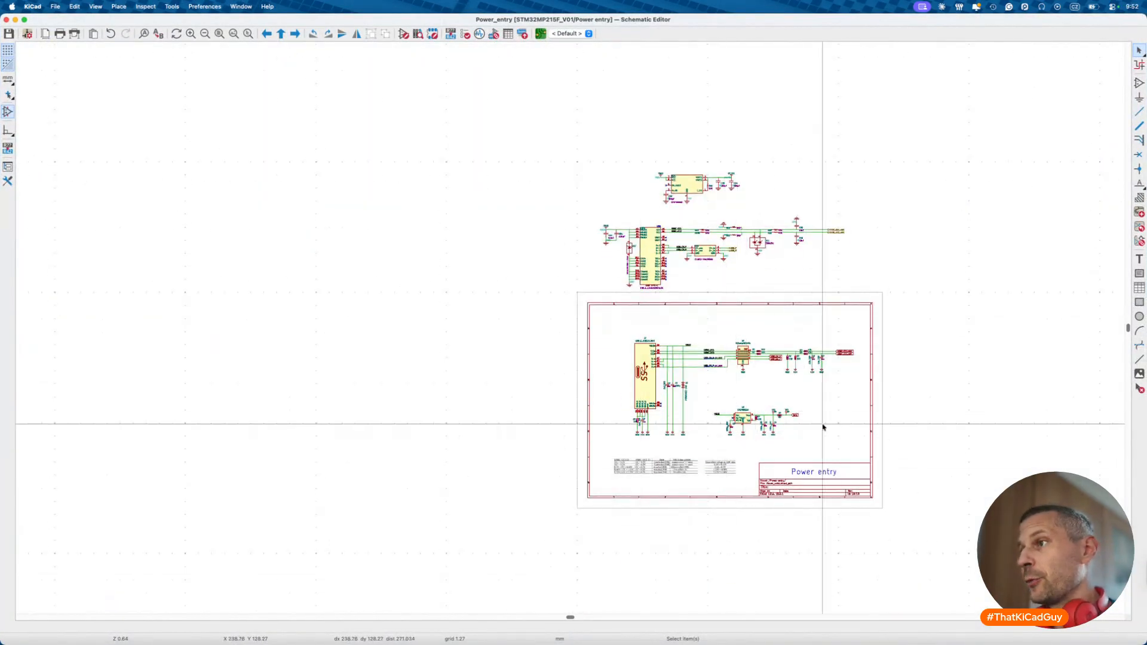
pyautogui.scroll(7, 765, 418)
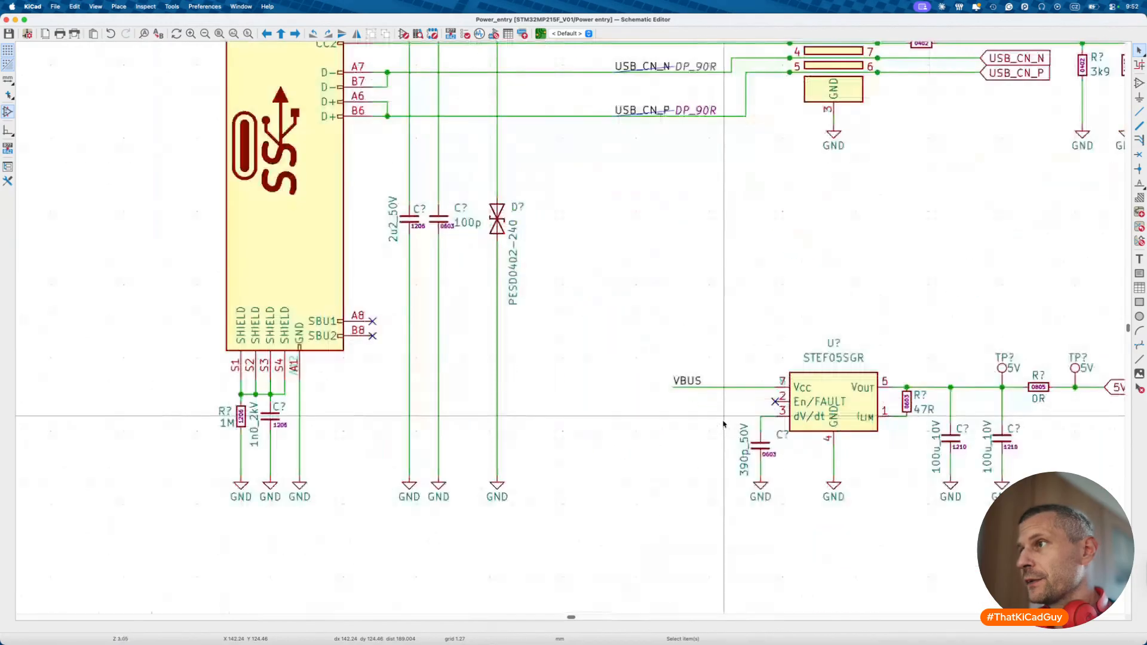
# - Replace the En/FAULT no-connect with a duplicated test point wired to pin 2
pyautogui.press('Delete')
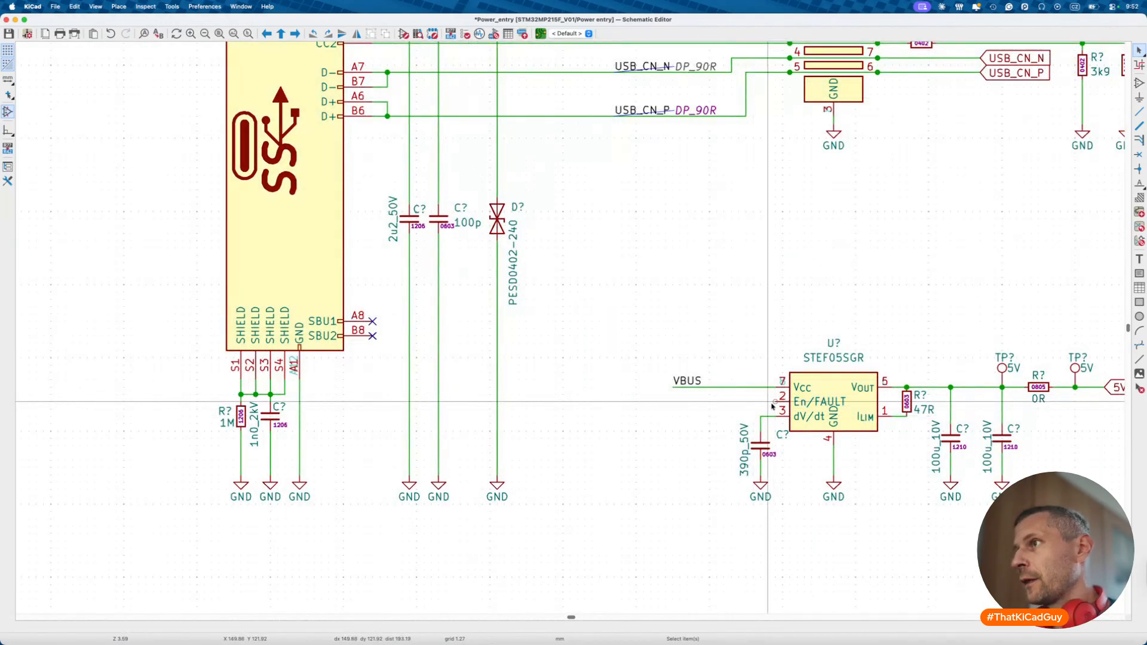
pyautogui.click(1002, 365)
pyautogui.hotkey('ctrl', 'd')
pyautogui.press('r')
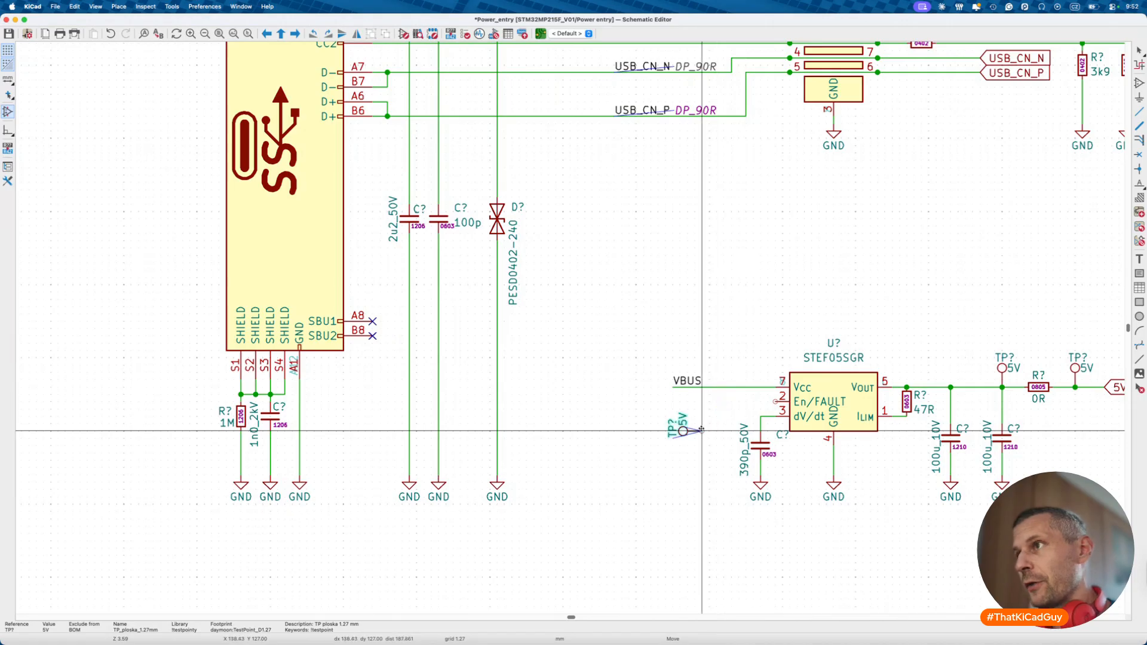
pyautogui.click(745, 402)
pyautogui.press('w')
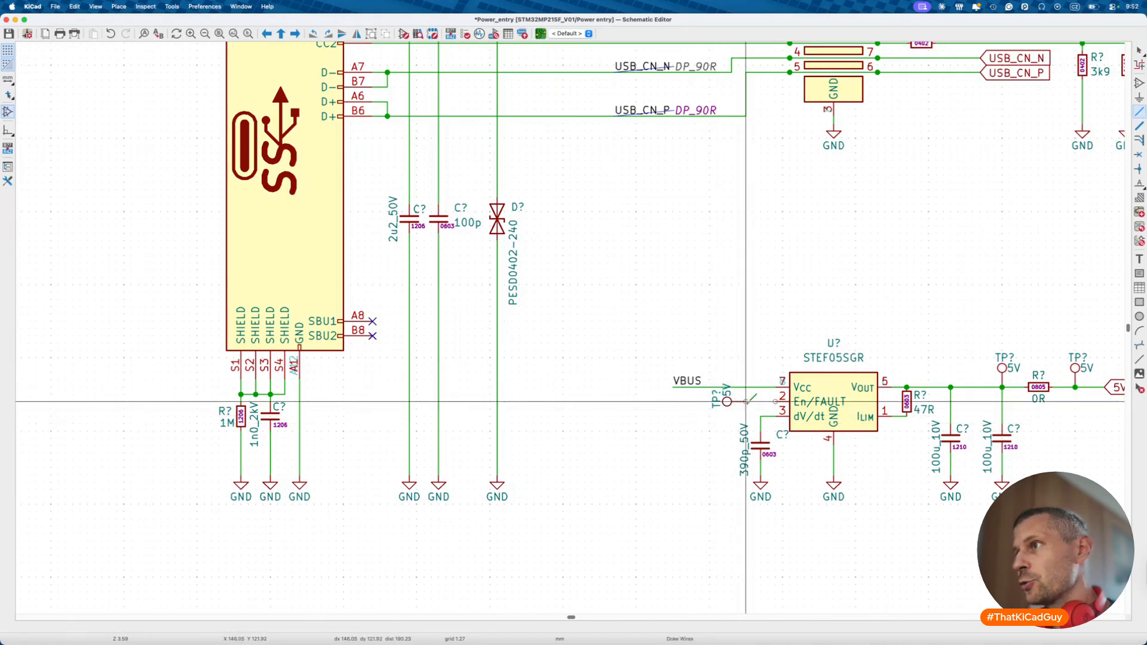
pyautogui.click(775, 401)
# - Arrange the new test point's fields, set its value to EN, and save
pyautogui.scroll(4, 722, 400)
pyautogui.press('m')
pyautogui.press('r')
pyautogui.click(777, 387)
pyautogui.press('r')
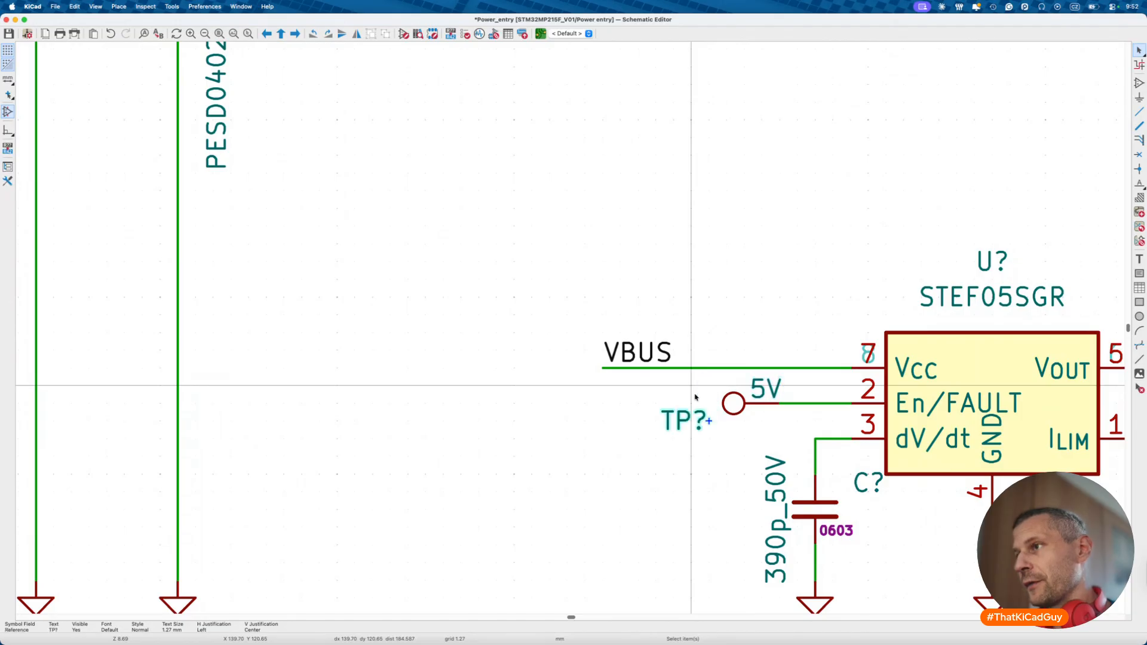
pyautogui.press('m')
pyautogui.click(734, 425)
pyautogui.press('m')
pyautogui.click(698, 403)
pyautogui.doubleClick(698, 403)
pyautogui.write('EN')
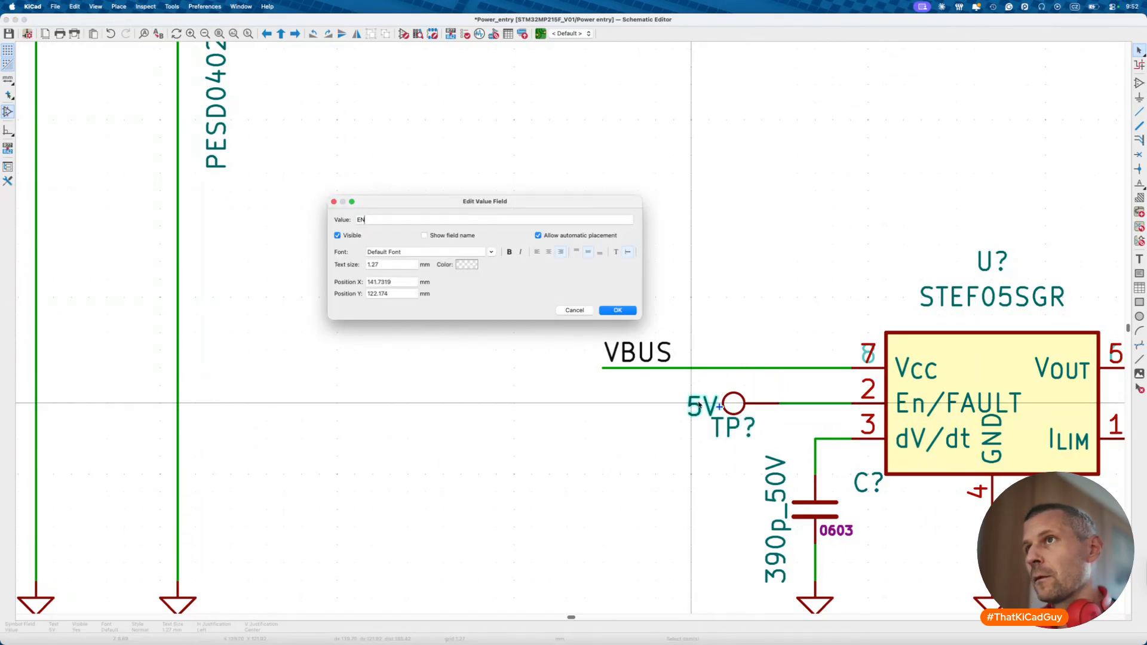
pyautogui.press('Return')
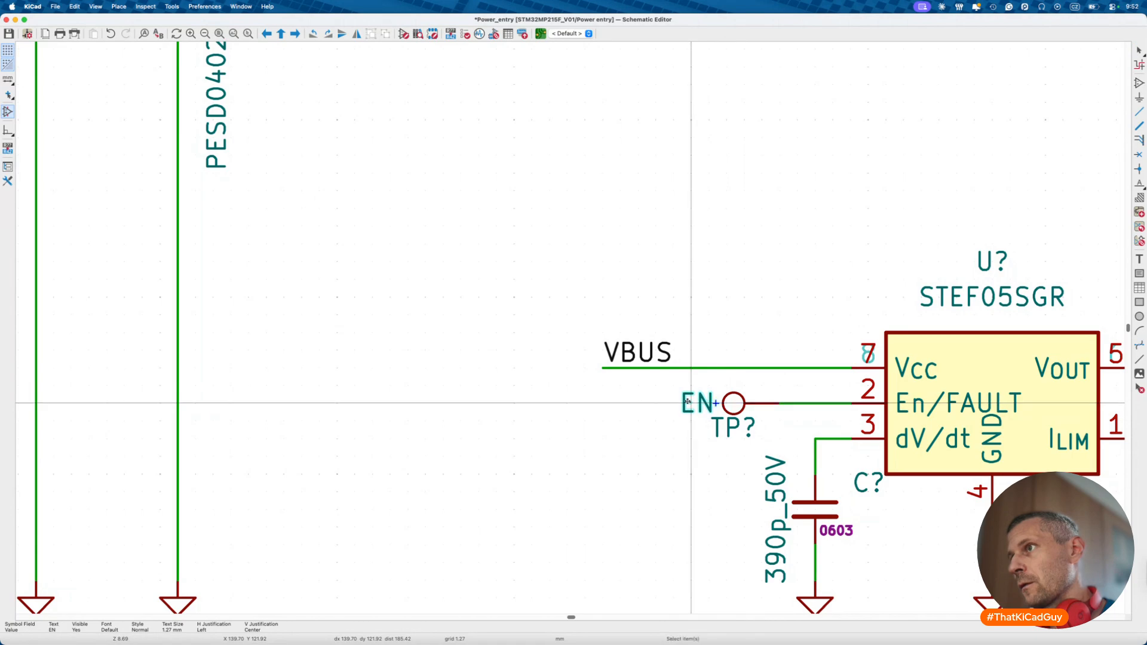
pyautogui.press('Escape')
pyautogui.press('super+s')
pyautogui.scroll(-5, 631, 458)
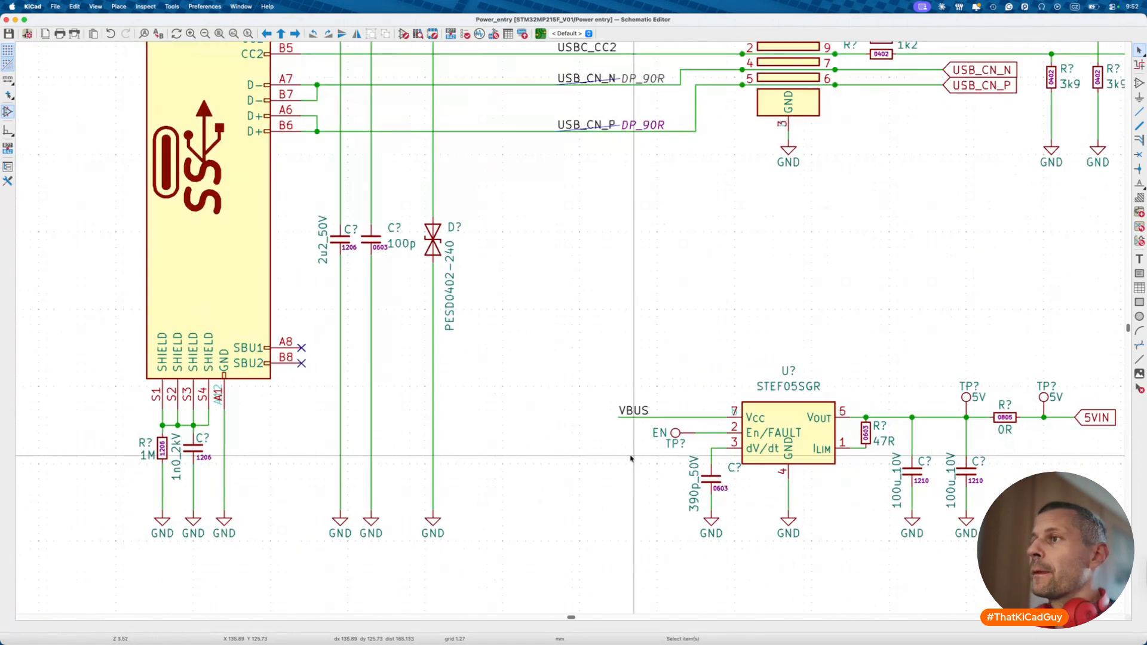
# - Leave the Power entry sheet and return to the root sheet
pyautogui.scroll(-3, 588, 445)
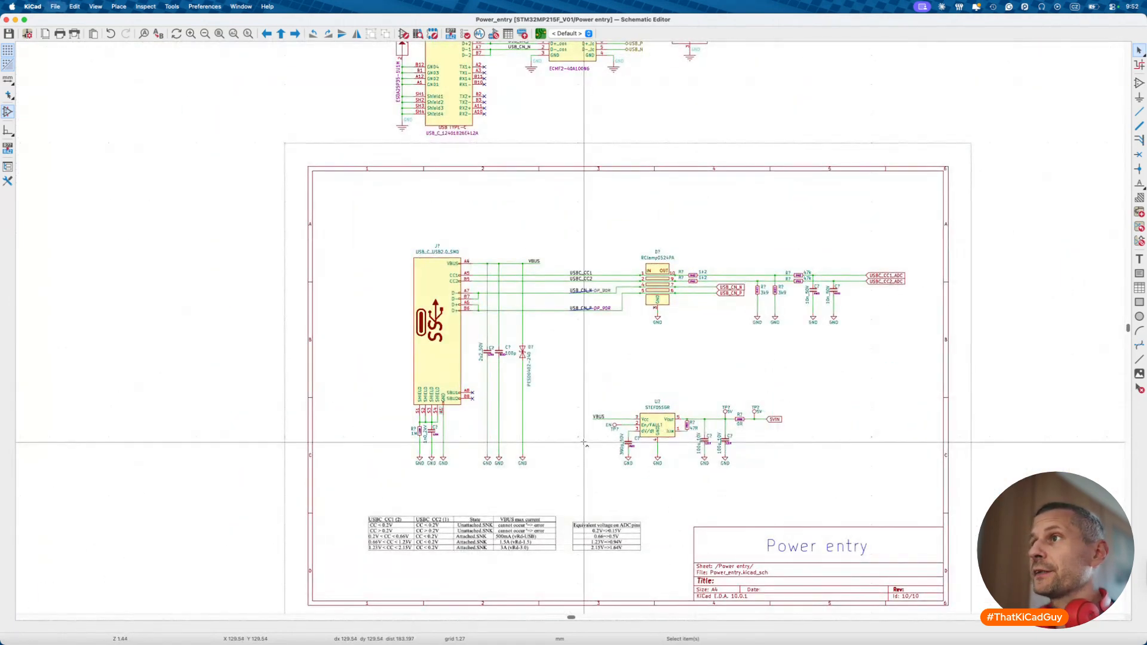
pyautogui.scroll(-2, 586, 444)
pyautogui.scroll(5, 584, 442)
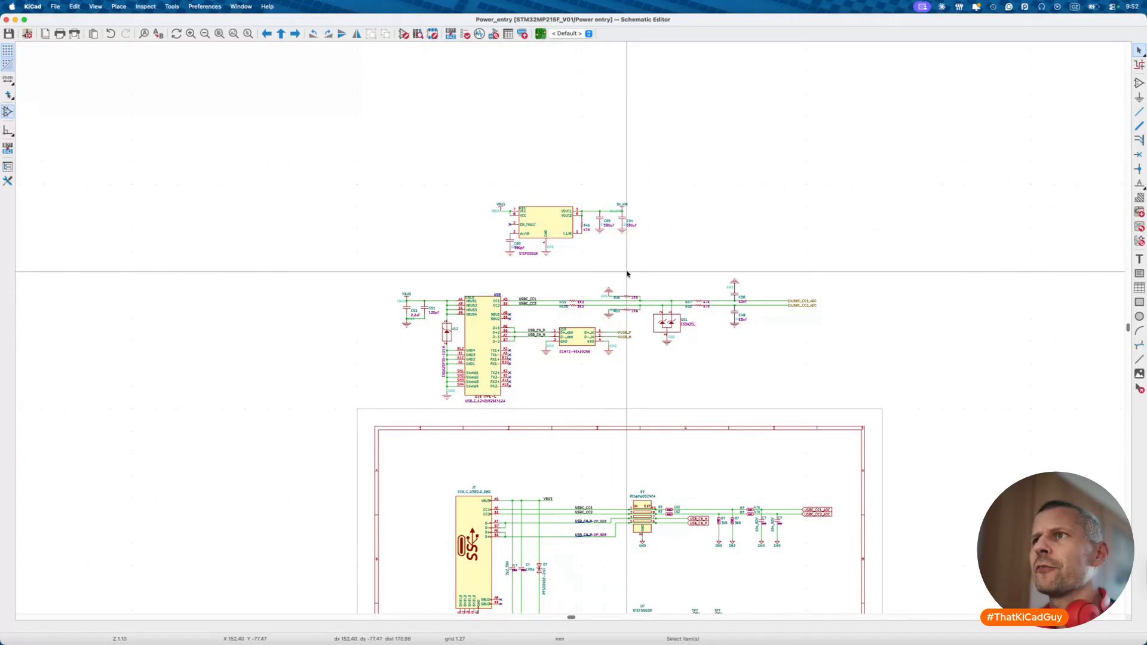
pyautogui.scroll(-2, 422, 366)
pyautogui.scroll(-3, 539, 177)
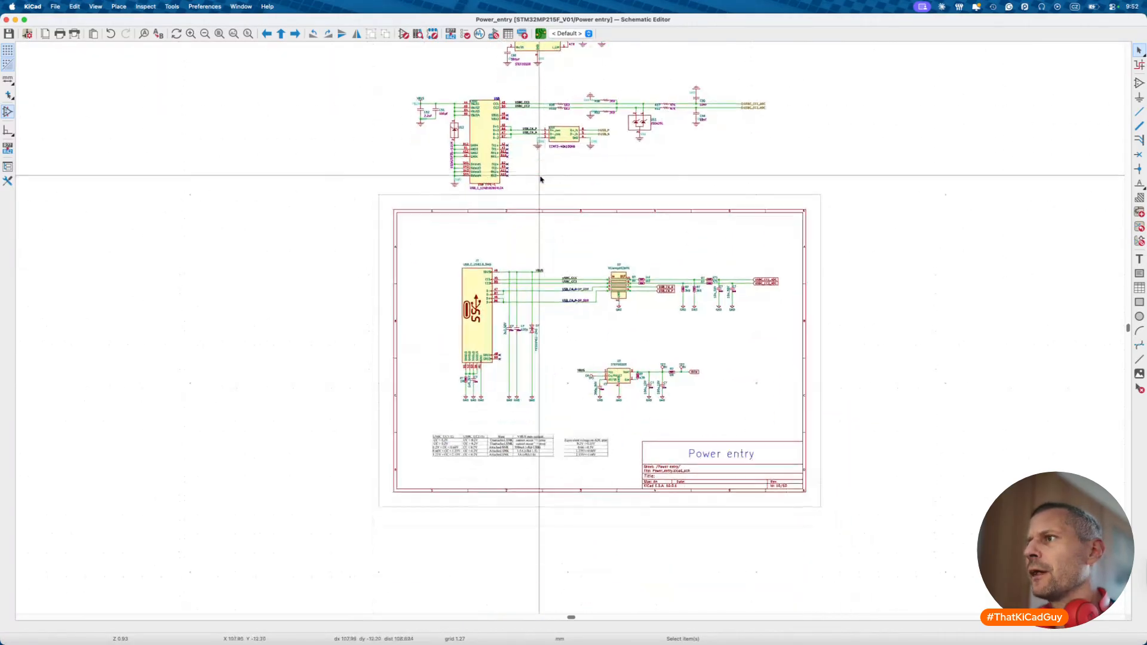
pyautogui.hotkey('alt', 'BackSpace')
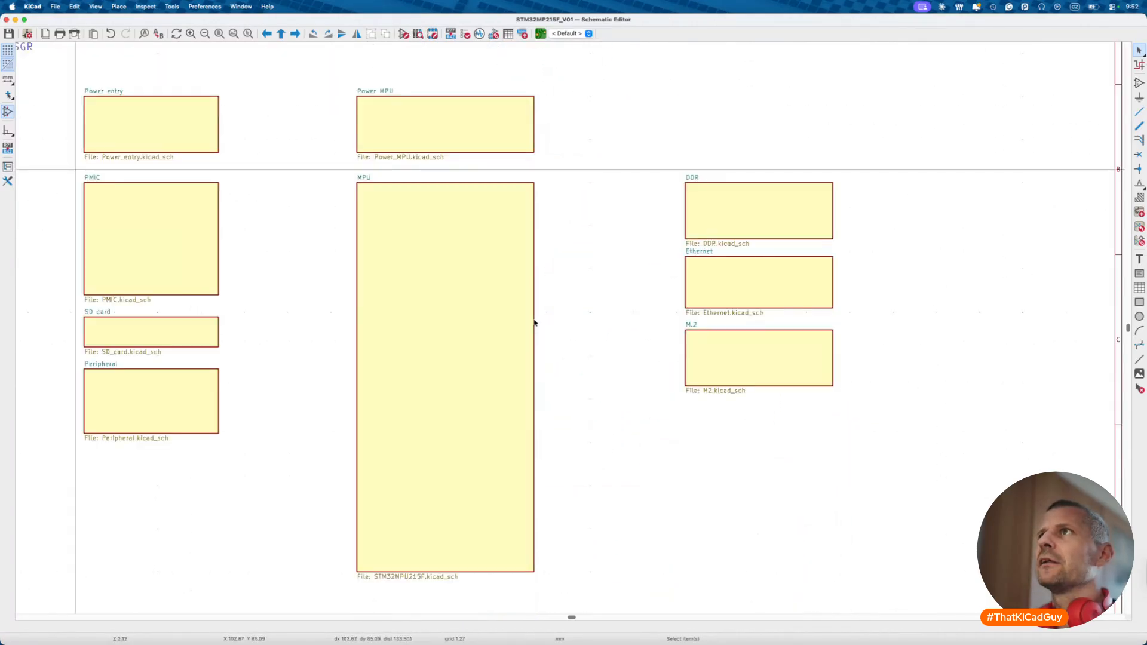
pyautogui.hscroll(-10, 533, 322)
# - Change the to-do item to "[x] Power entry" and save the schematic
pyautogui.doubleClick(412, 179)
pyautogui.press('Down')
pyautogui.press('Home')
pyautogui.press('Right')
pyautogui.write('x')
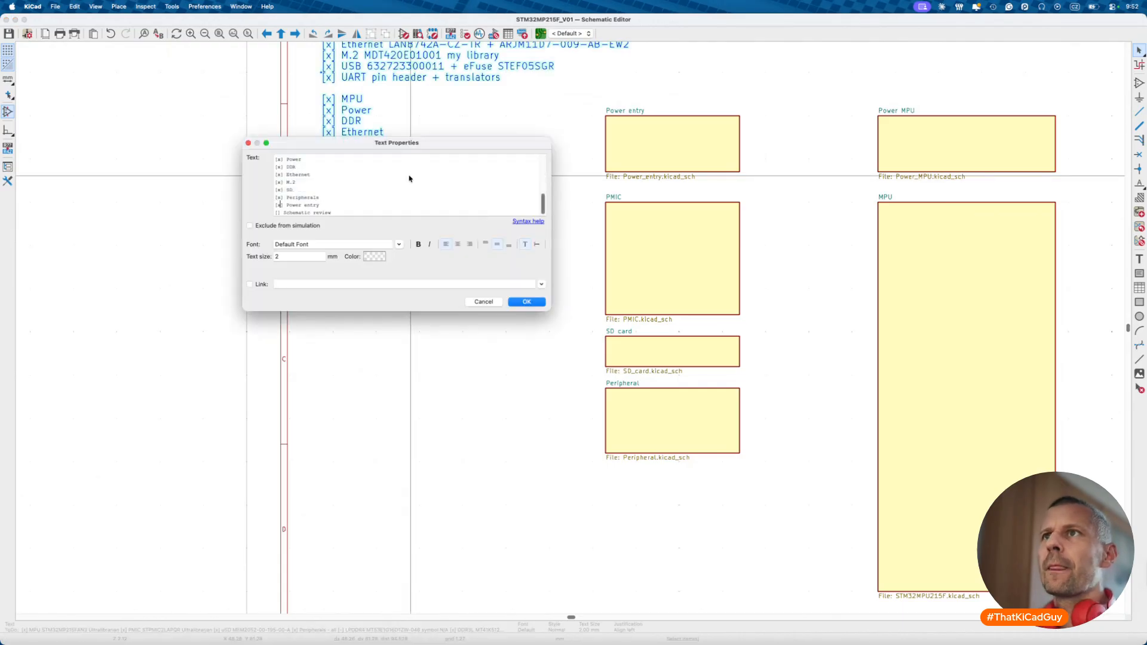
pyautogui.click(520, 302)
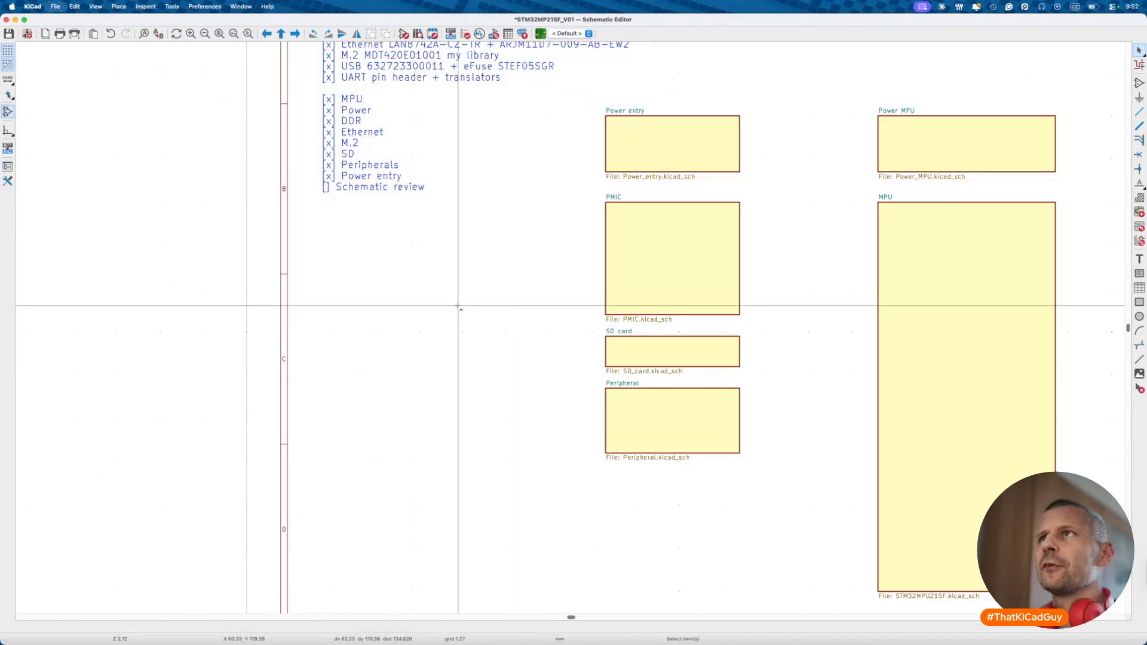
pyautogui.press('super+s')
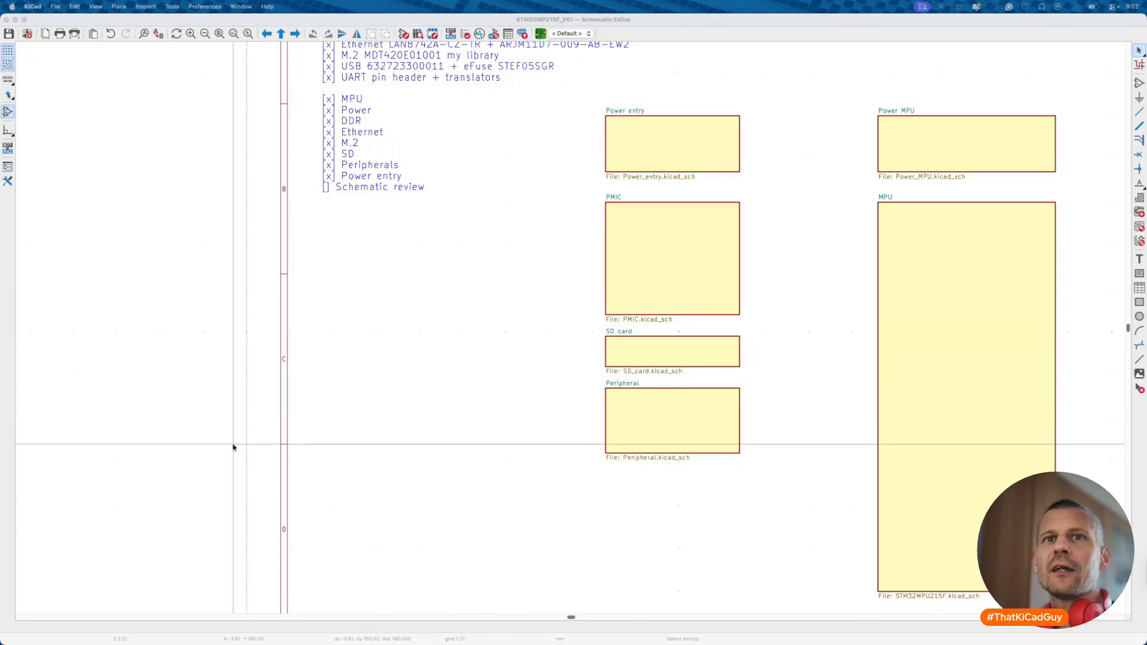
# - In Brave, open a new tab with the KiCad for Beginners course link
pyautogui.press('super+Tab')
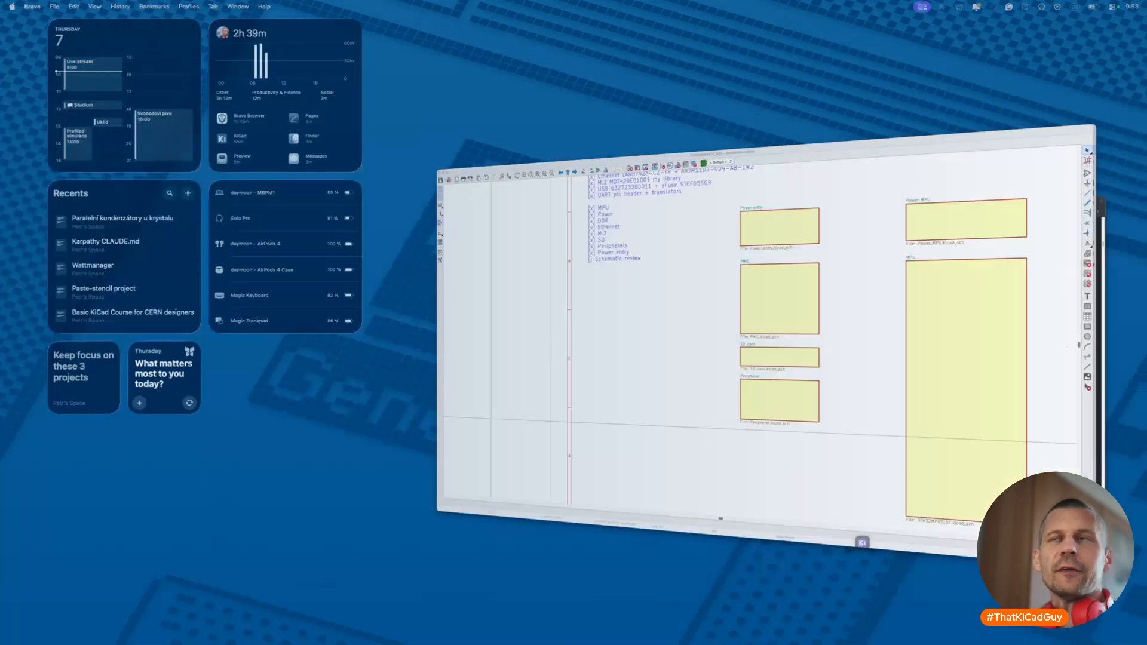
pyautogui.press('super+t')
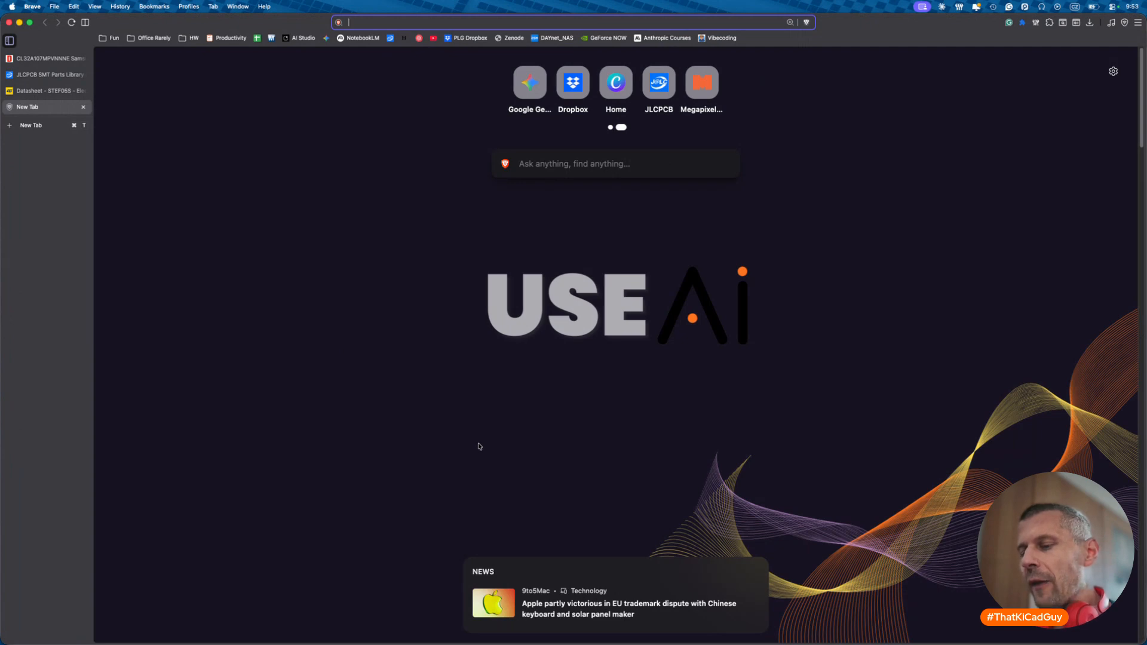
pyautogui.press('super+shift+v')
pyautogui.click(585, 510)
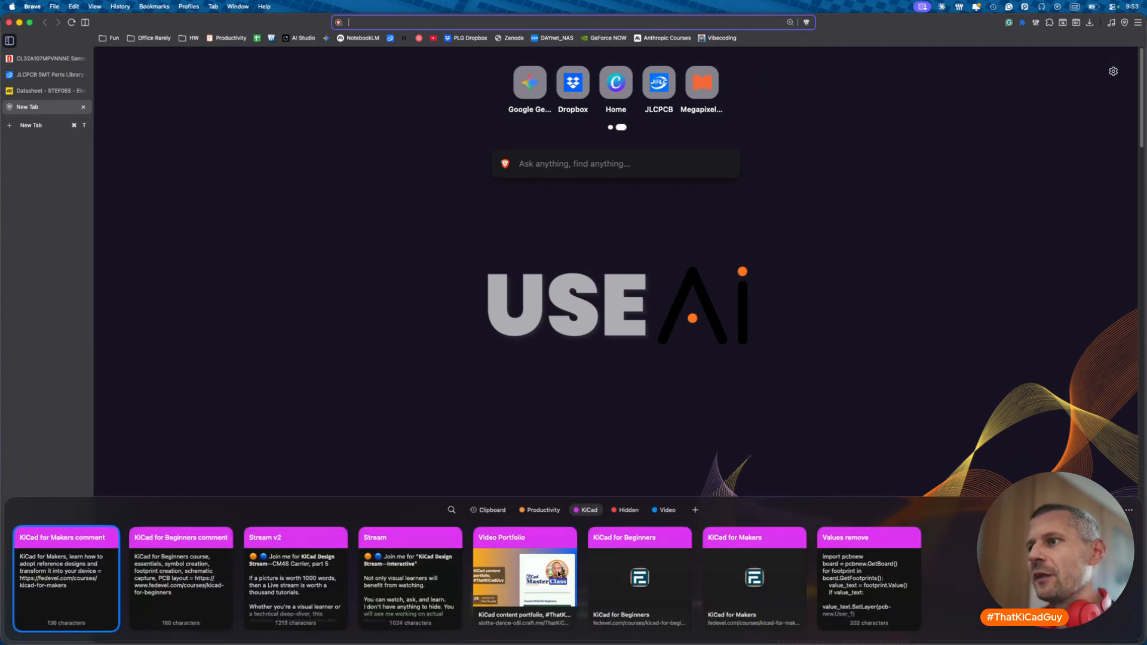
pyautogui.doubleClick(610, 585)
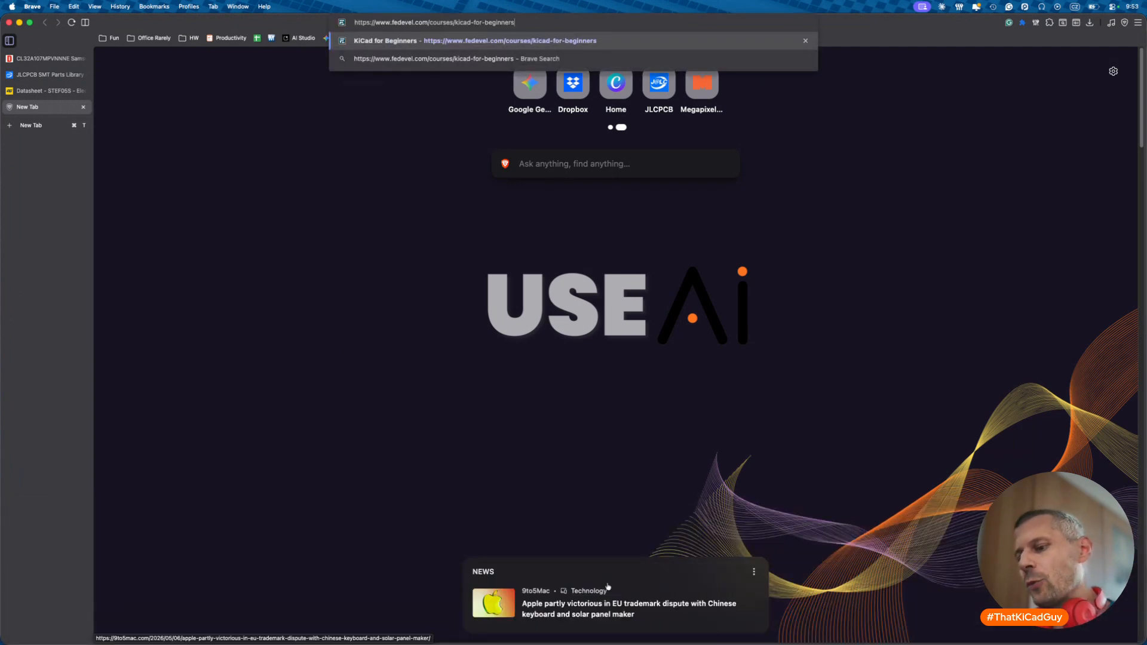
# - Open another tab and load the KiCad for Makers course page
pyautogui.press('super+t')
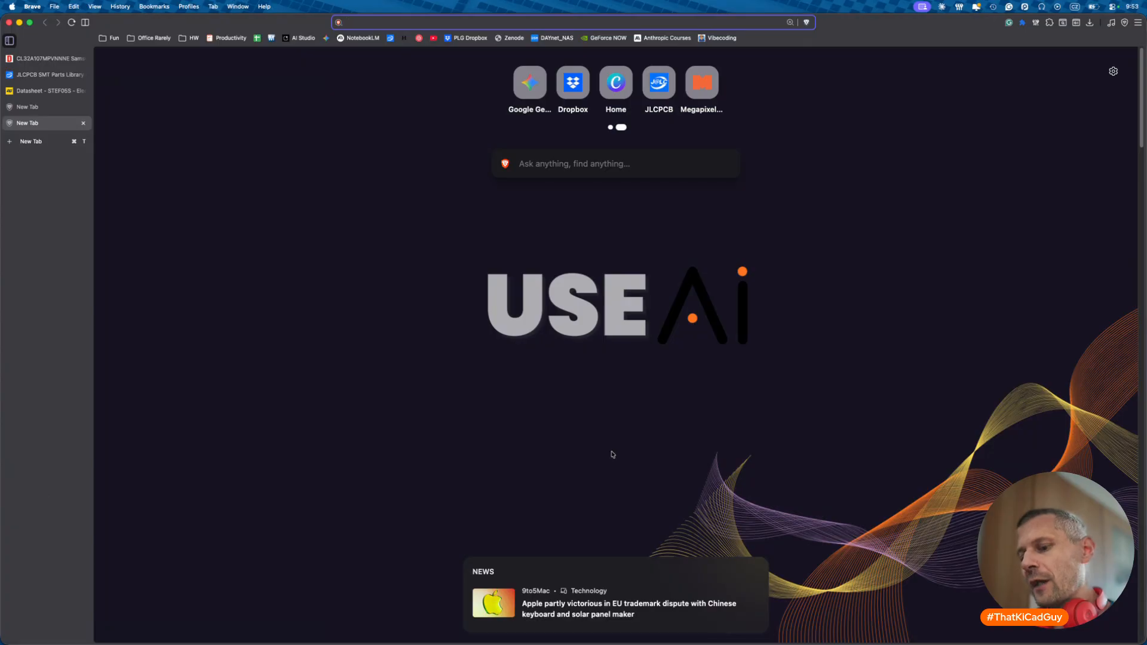
pyautogui.press('super+shift+v')
pyautogui.doubleClick(725, 563)
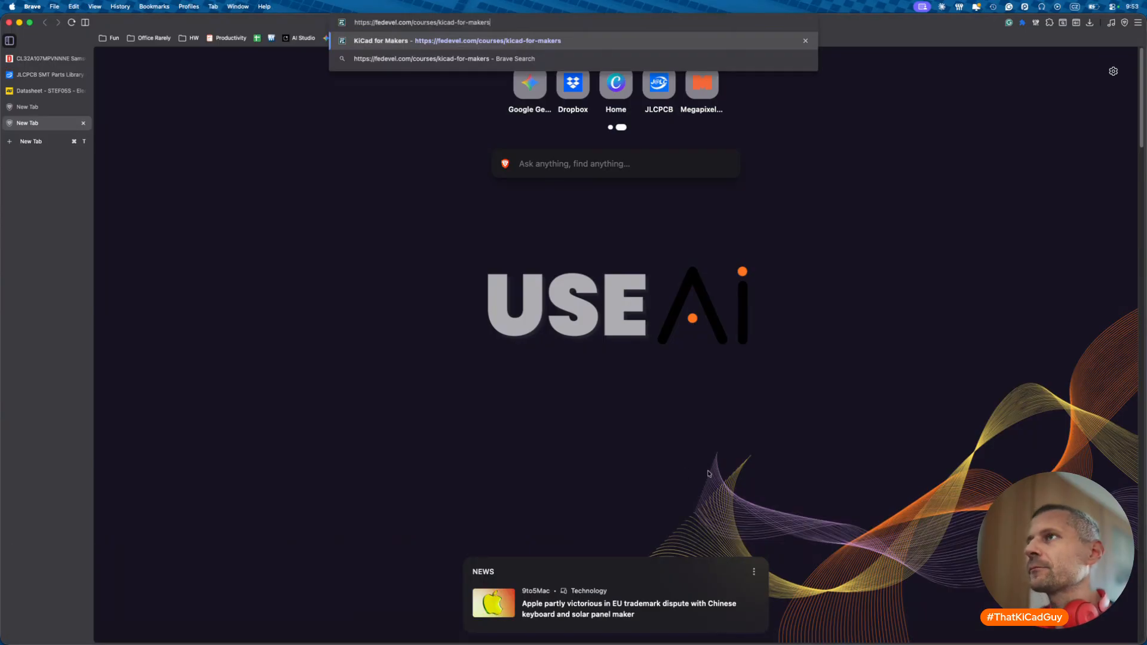
pyautogui.press('Return')
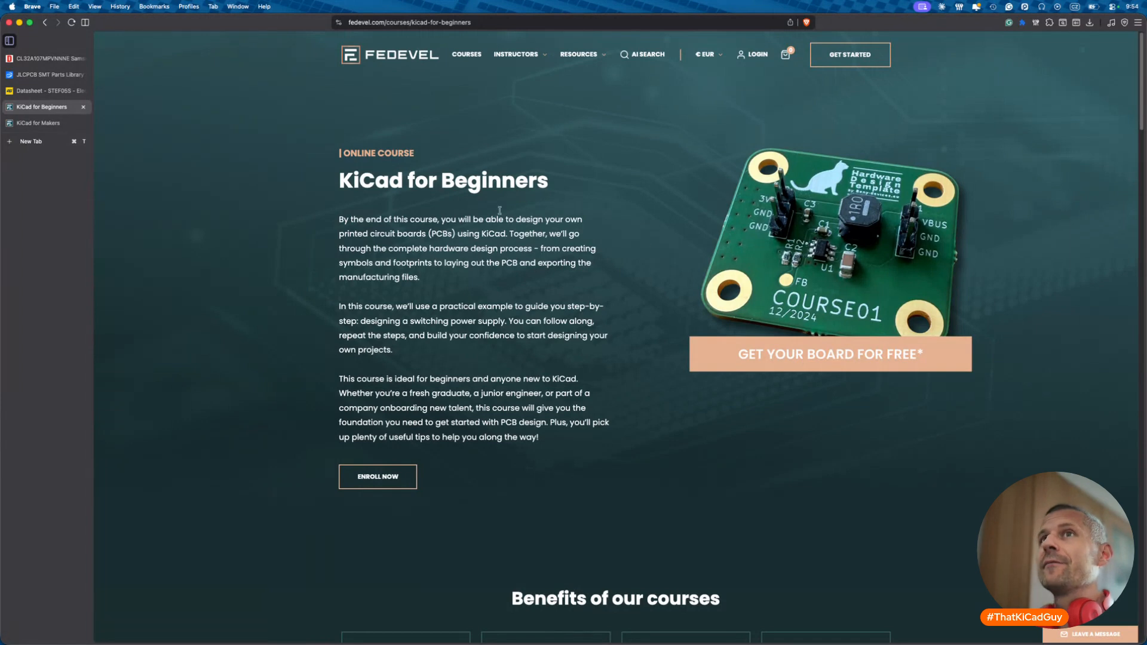
# - Review the KiCad for Makers course outline and its 69€ Online pricing plan
pyautogui.click(26, 128)
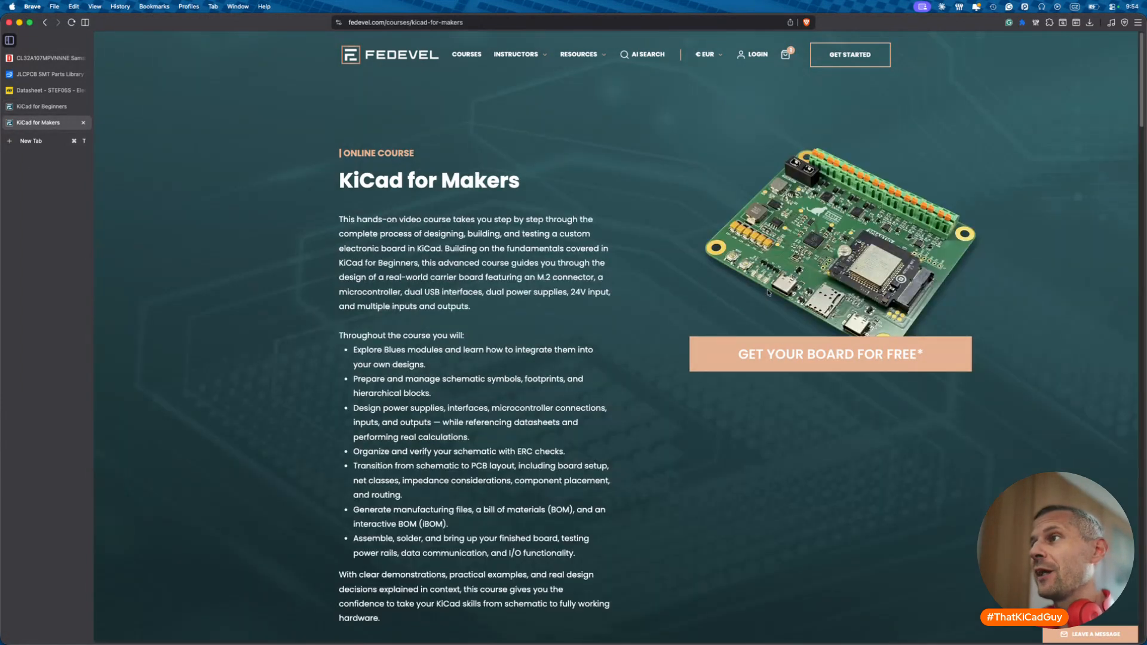
pyautogui.keyDown('ctrl'); pyautogui.scroll(3, 748, 308); pyautogui.keyUp('ctrl')
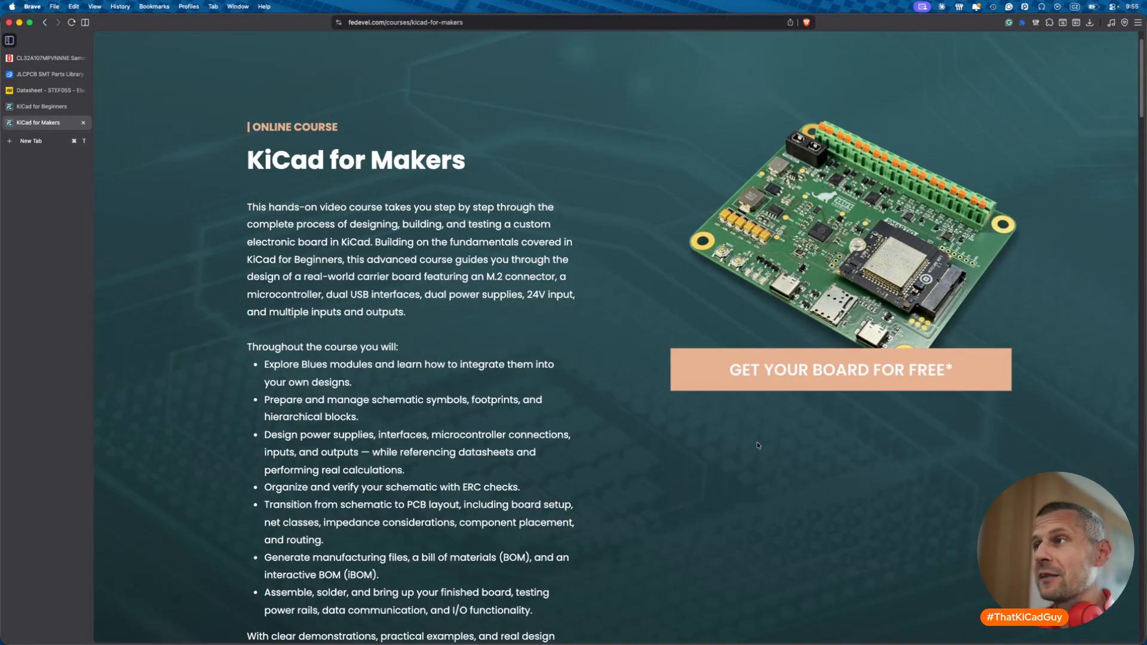
pyautogui.scroll(-20, 767, 405)
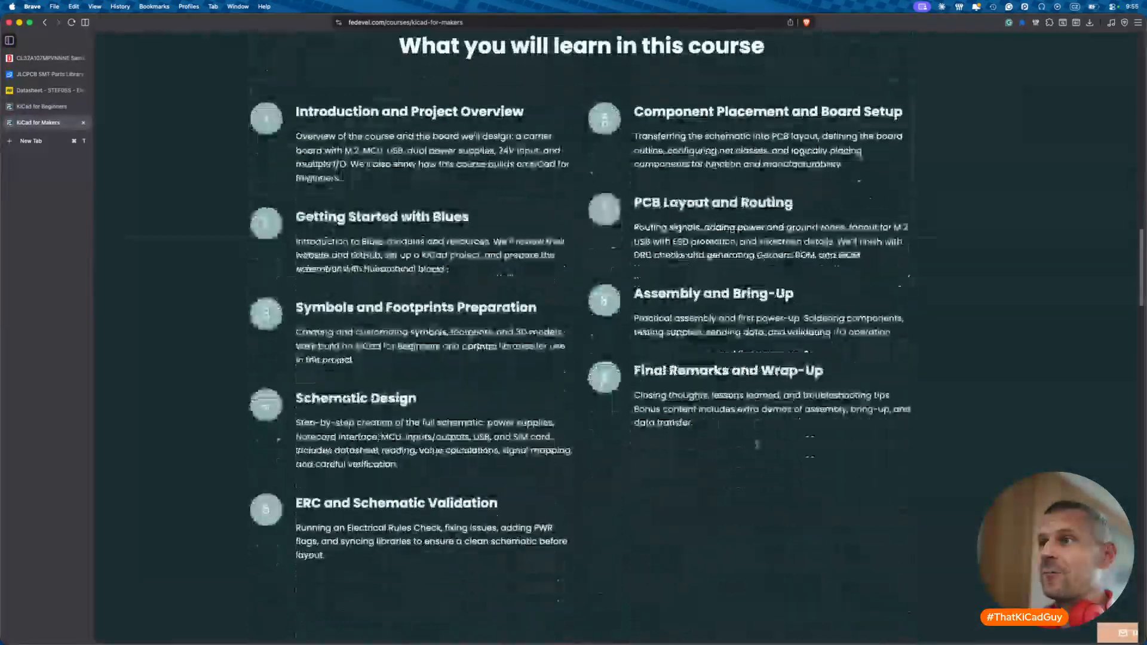
pyautogui.scroll(-15, 347, 310)
pyautogui.moveTo(336, 308); pyautogui.dragTo(399, 314)
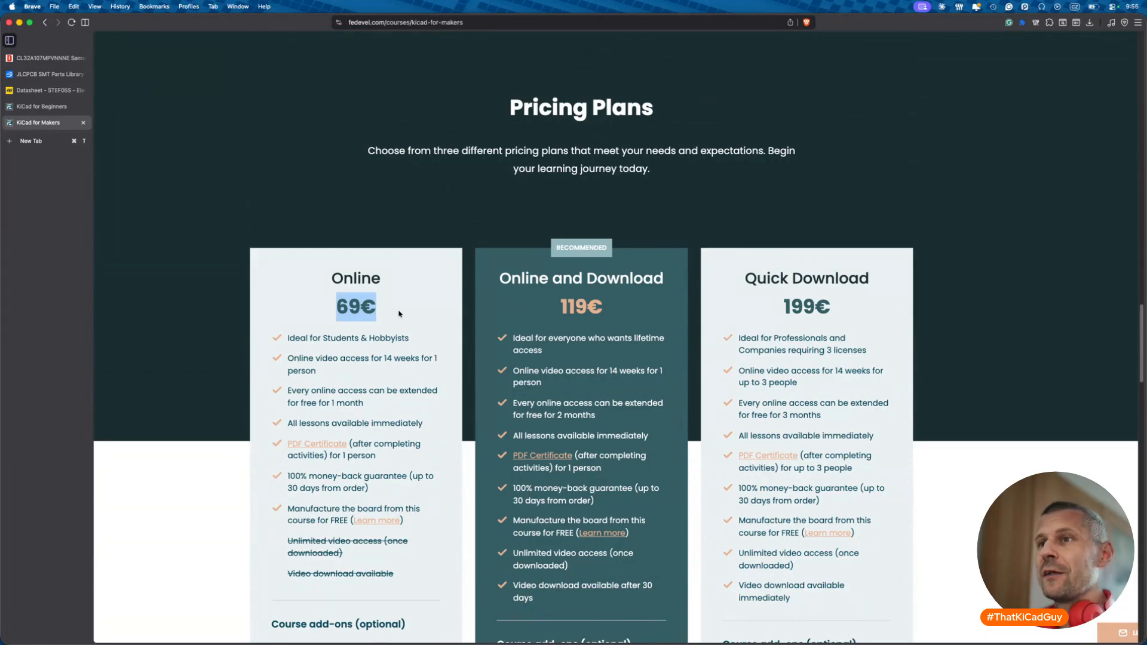
pyautogui.scroll(20, 399, 314)
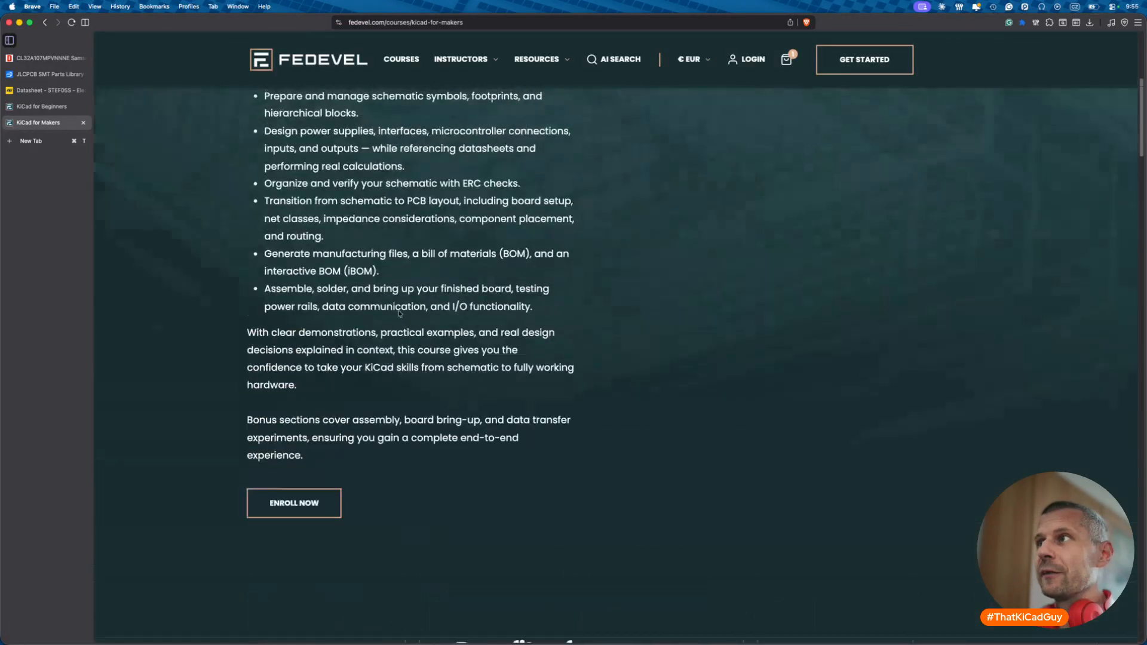
pyautogui.scroll(1, 398, 311)
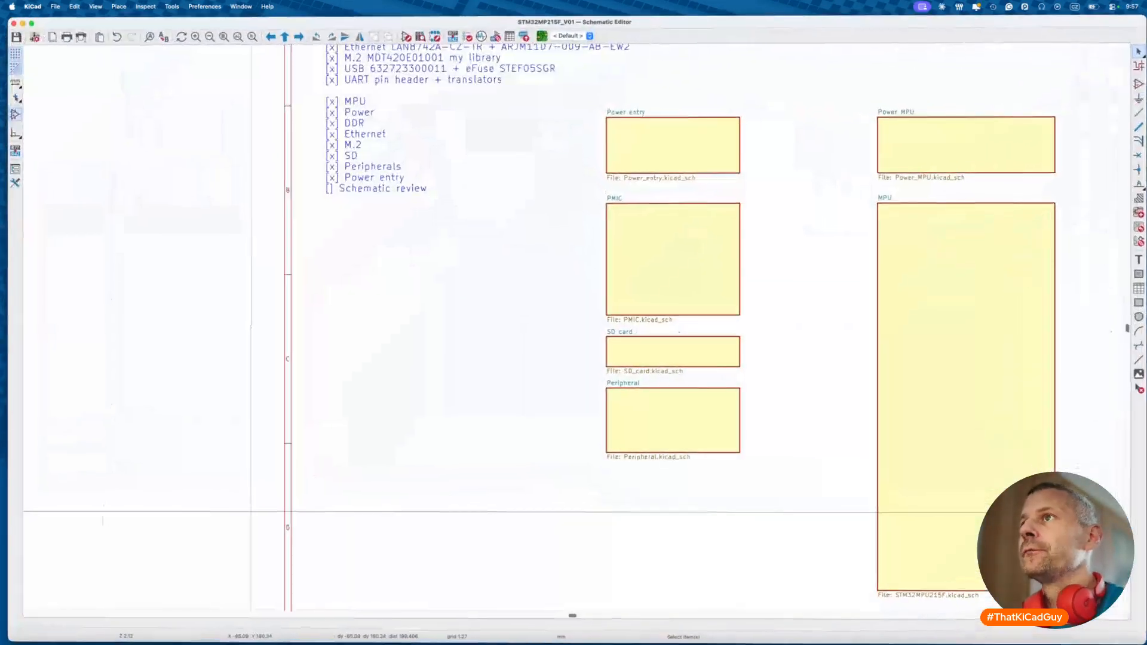
# - Open the Peripheral sheet and look over its circuits and reference page
pyautogui.scroll(-3, 363, 410)
pyautogui.hscroll(3, 363, 410)
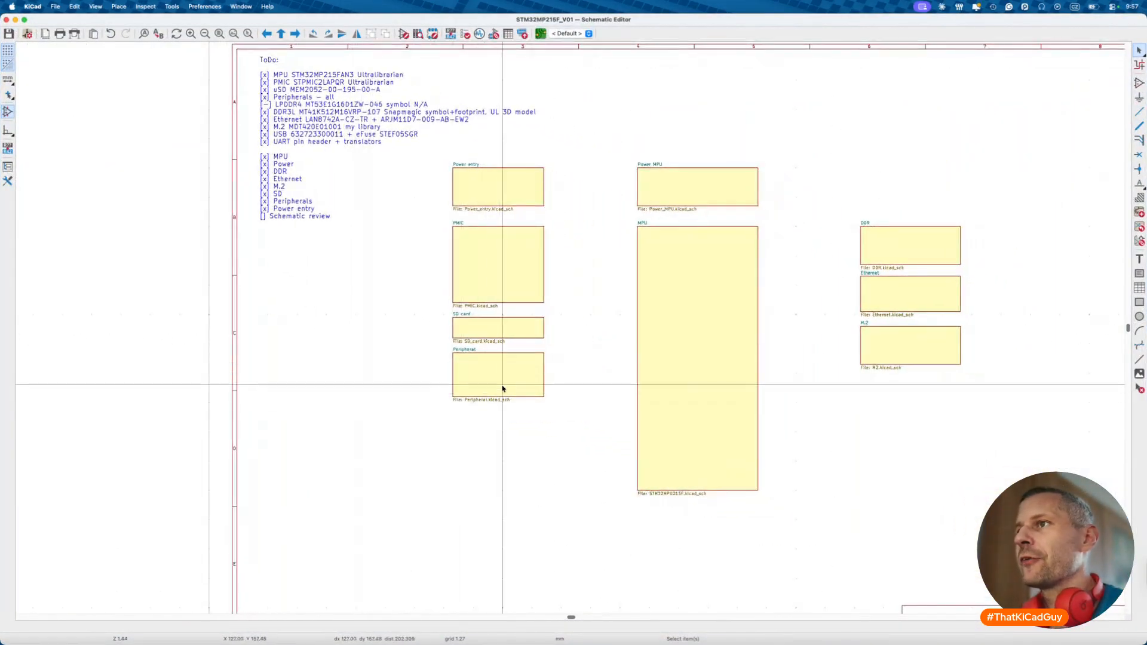
pyautogui.doubleClick(502, 388)
pyautogui.hscroll(-2, 502, 386)
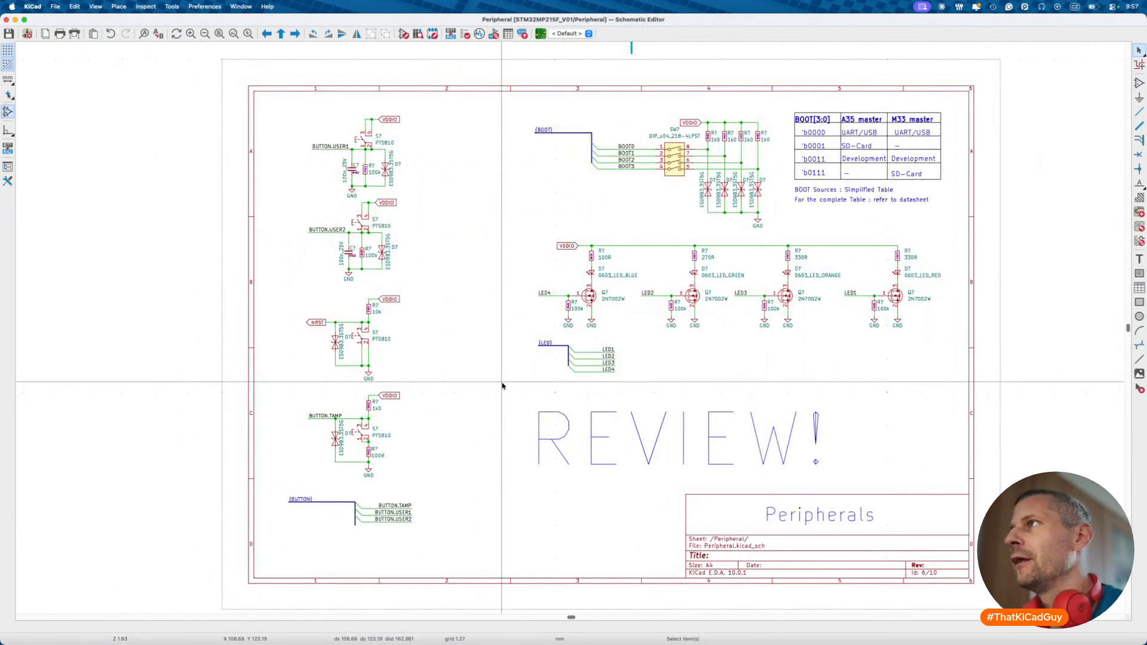
pyautogui.scroll(3, 503, 386)
pyautogui.scroll(15, 503, 386)
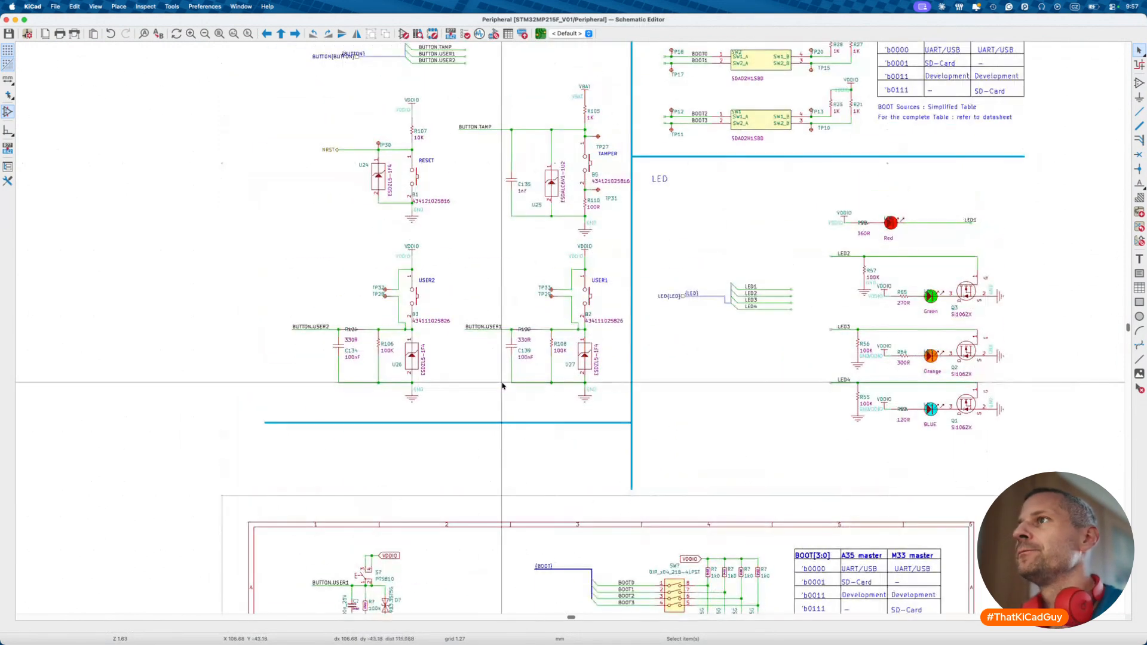
pyautogui.scroll(10, 503, 386)
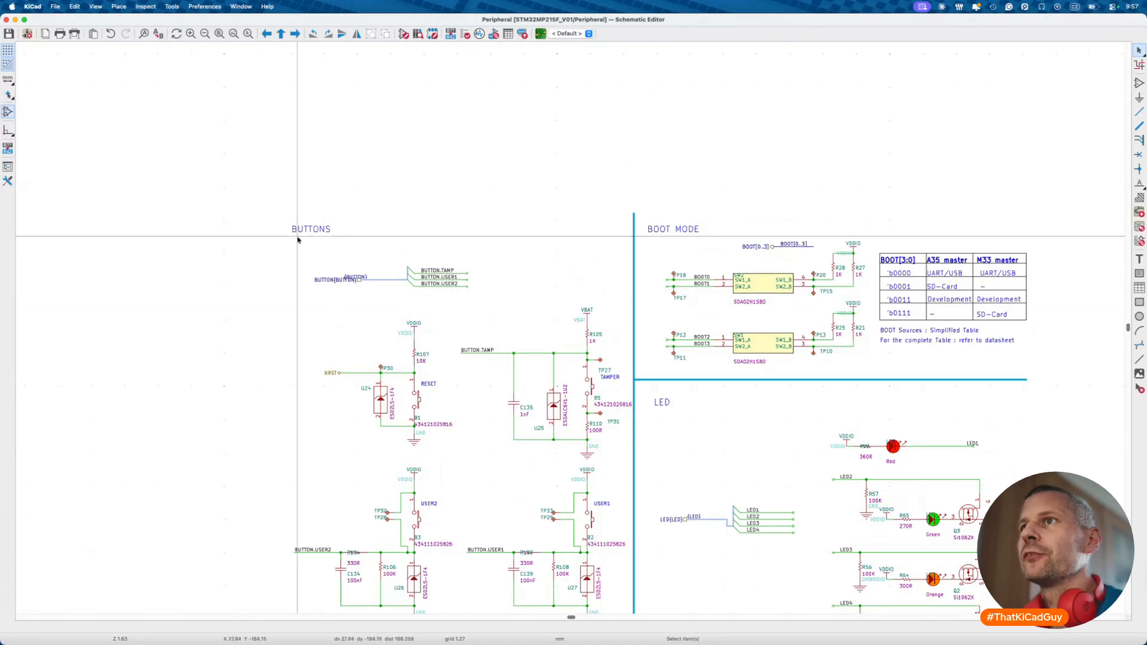
pyautogui.scroll(-13, 505, 312)
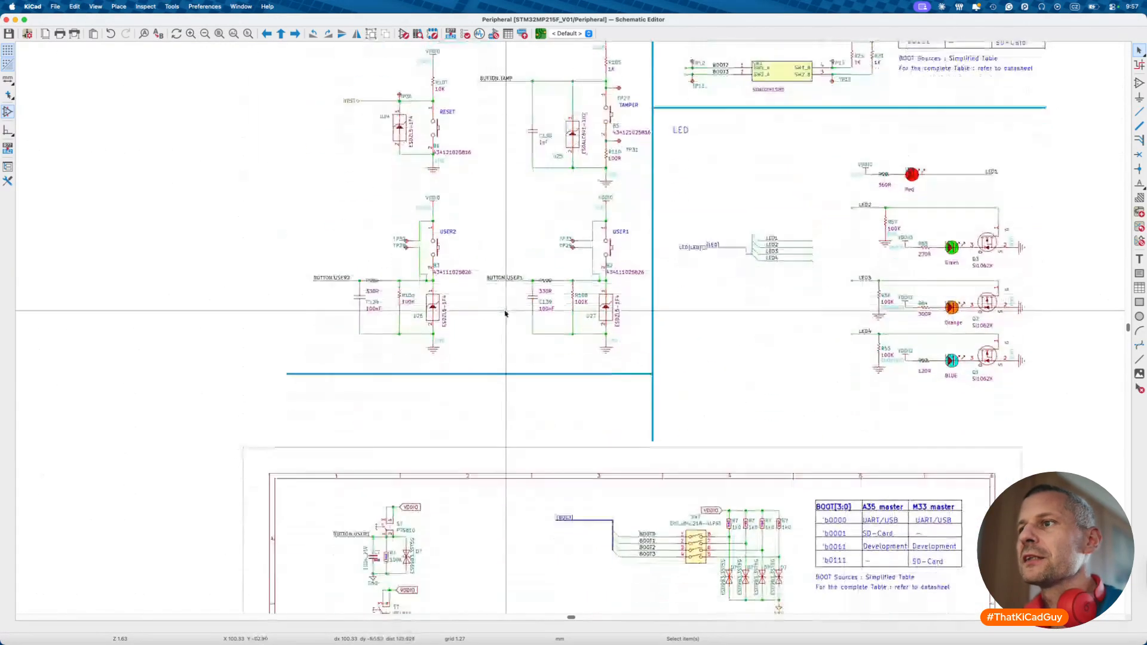
pyautogui.scroll(3, 458, 502)
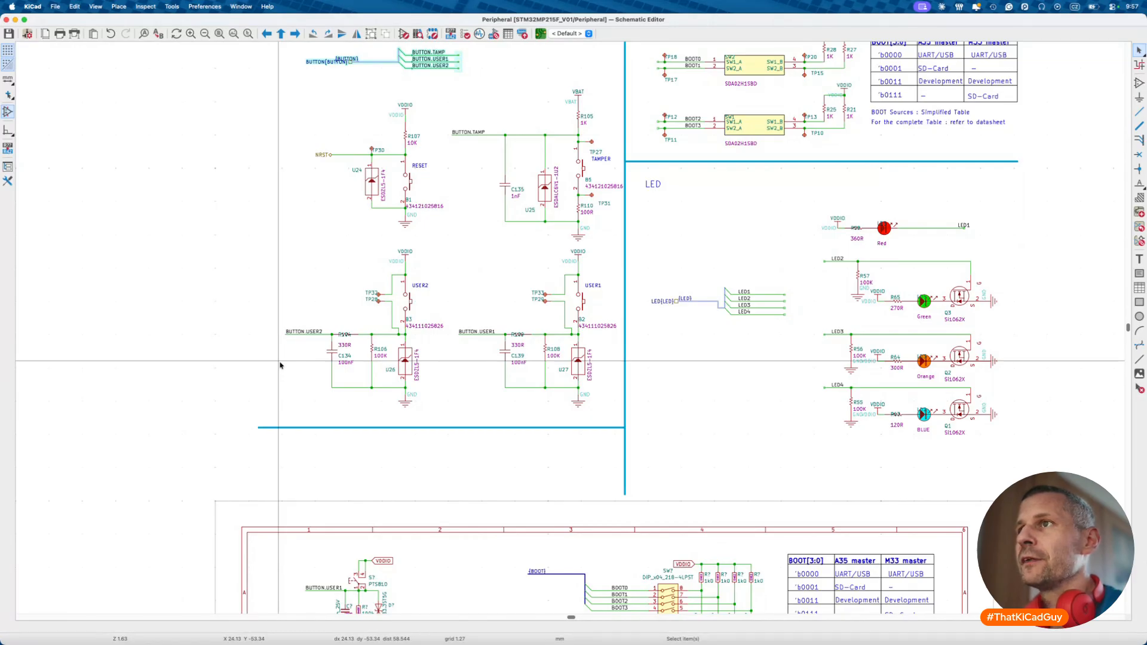
# - Box-select the USER, TAMPER and RESET button circuits to compare against the reference
pyautogui.moveTo(269, 245); pyautogui.dragTo(629, 421)
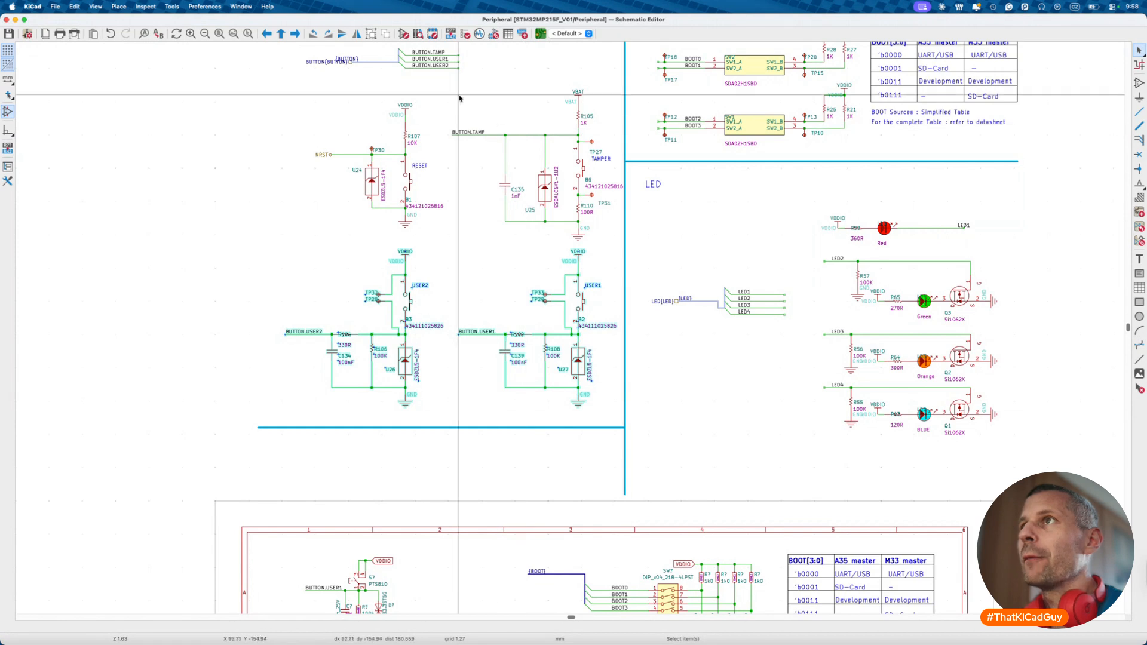
pyautogui.moveTo(456, 89); pyautogui.dragTo(619, 243)
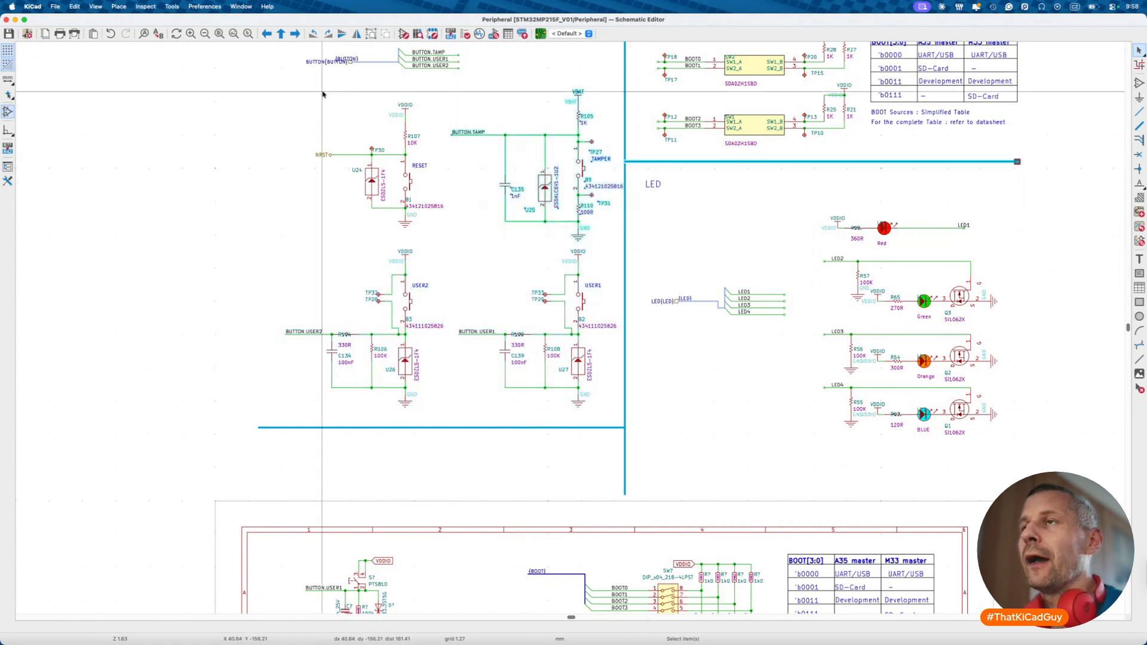
pyautogui.moveTo(307, 84); pyautogui.dragTo(449, 236)
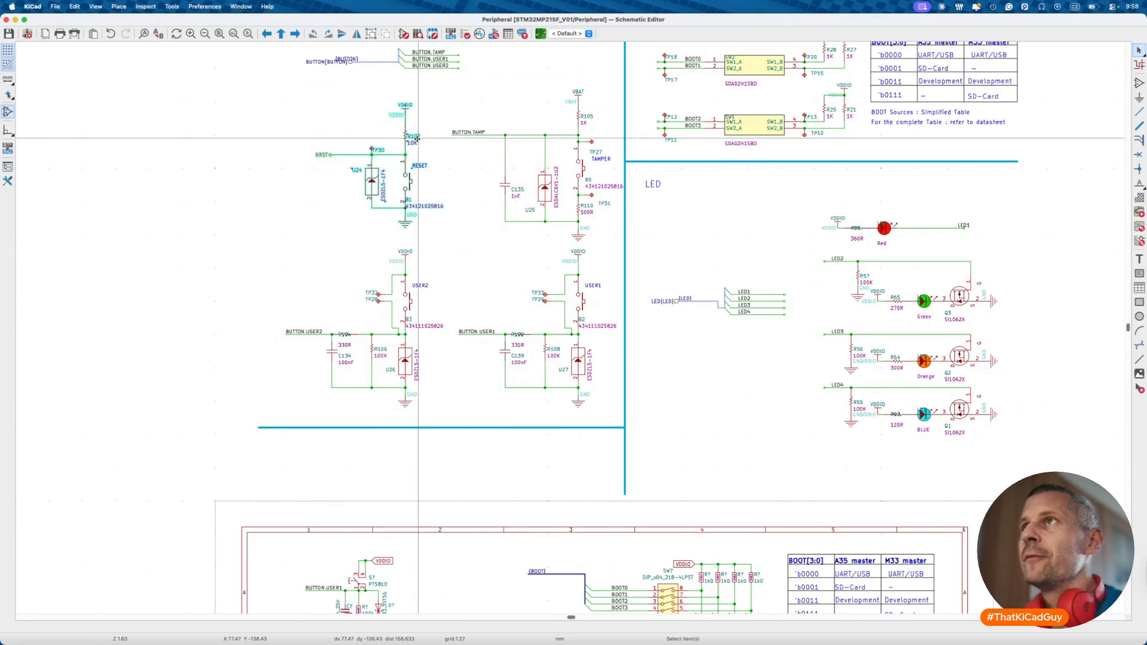
pyautogui.scroll(2, 418, 138)
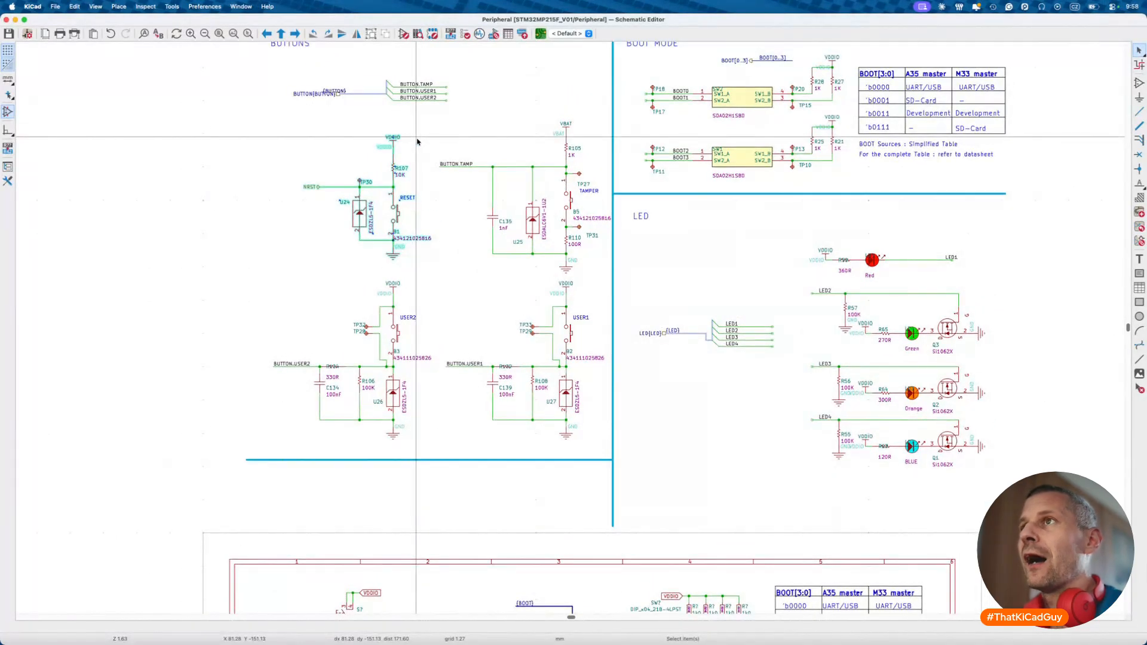
pyautogui.scroll(-10, 425, 179)
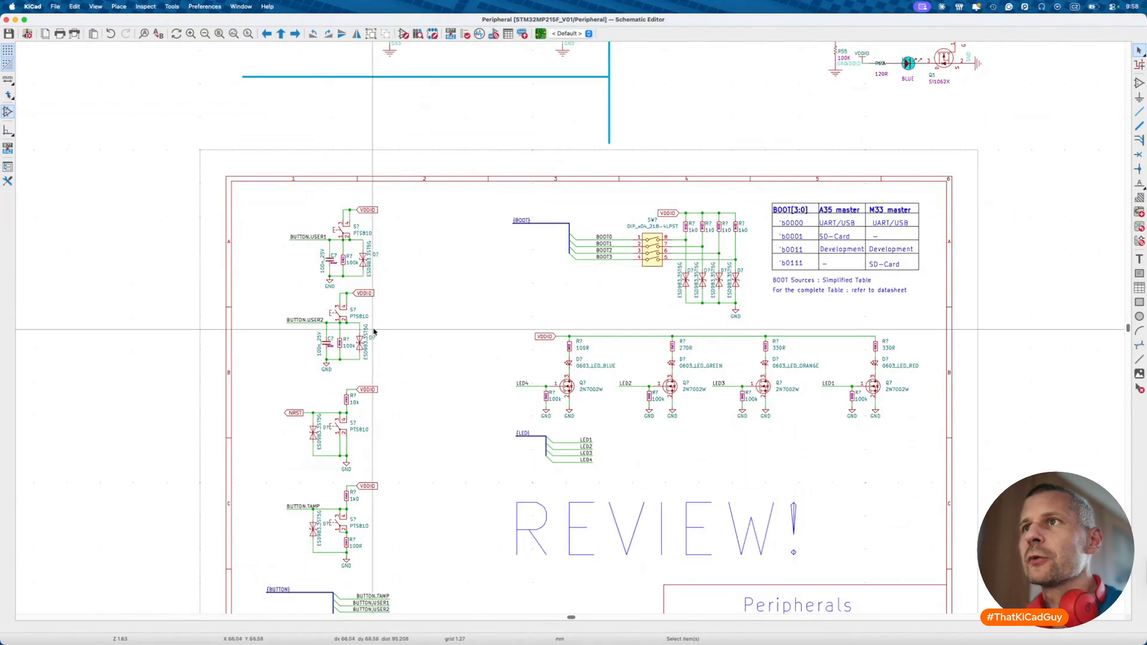
pyautogui.scroll(-3, 373, 332)
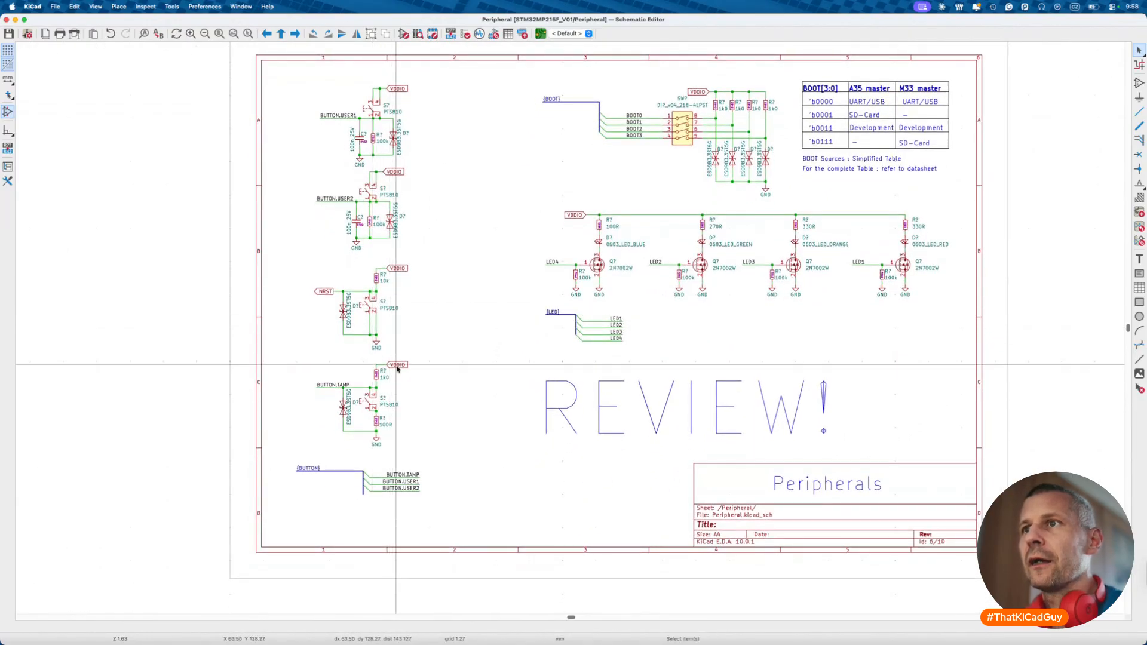
pyautogui.moveTo(342, 459); pyautogui.dragTo(445, 511)
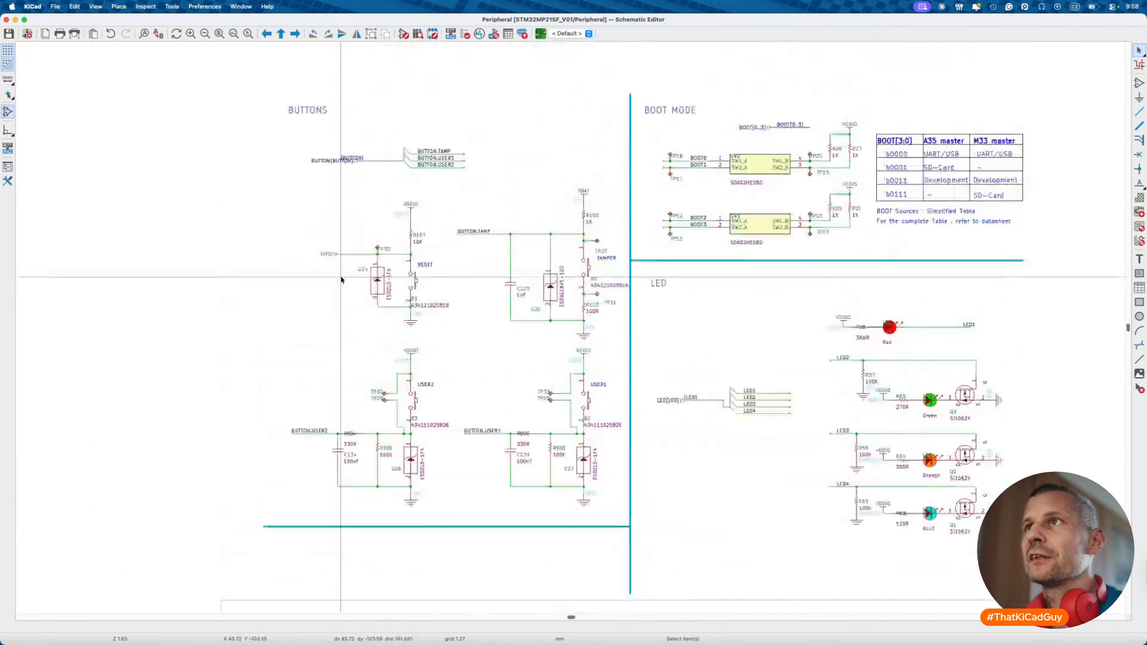
pyautogui.scroll(3, 337, 287)
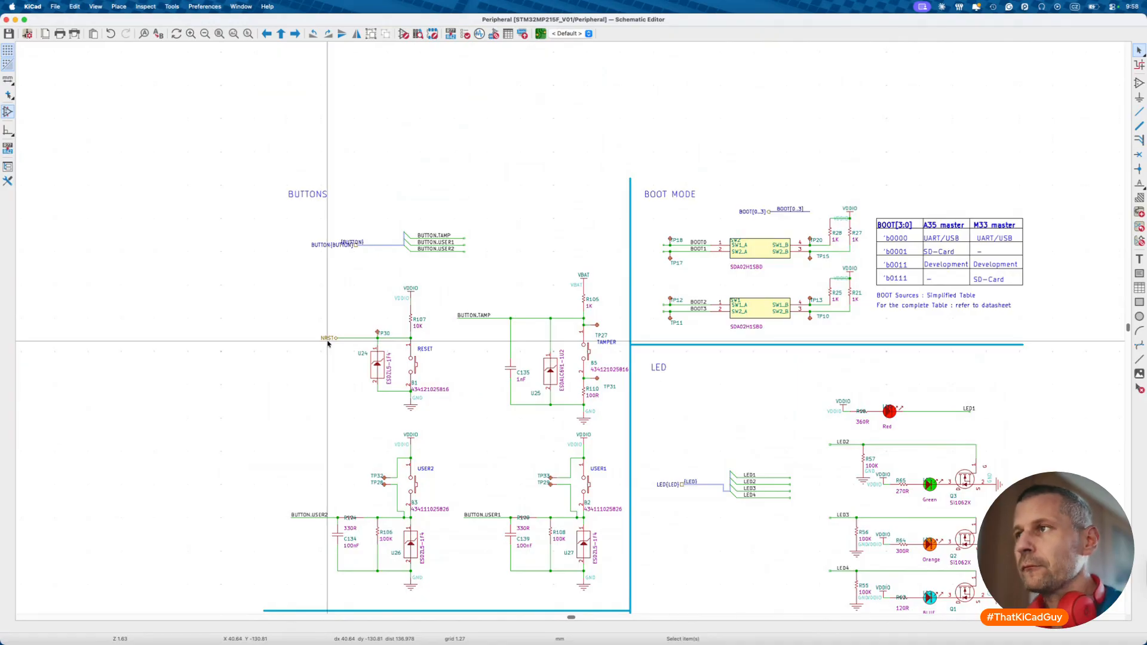
pyautogui.scroll(-15, 327, 343)
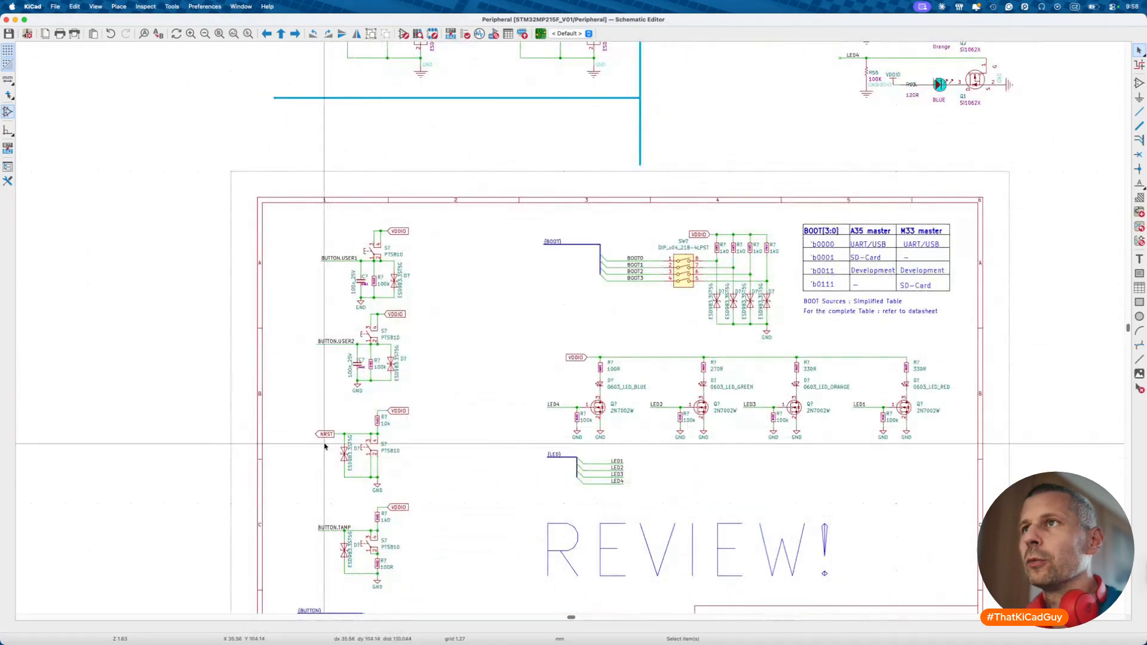
pyautogui.scroll(7, 326, 446)
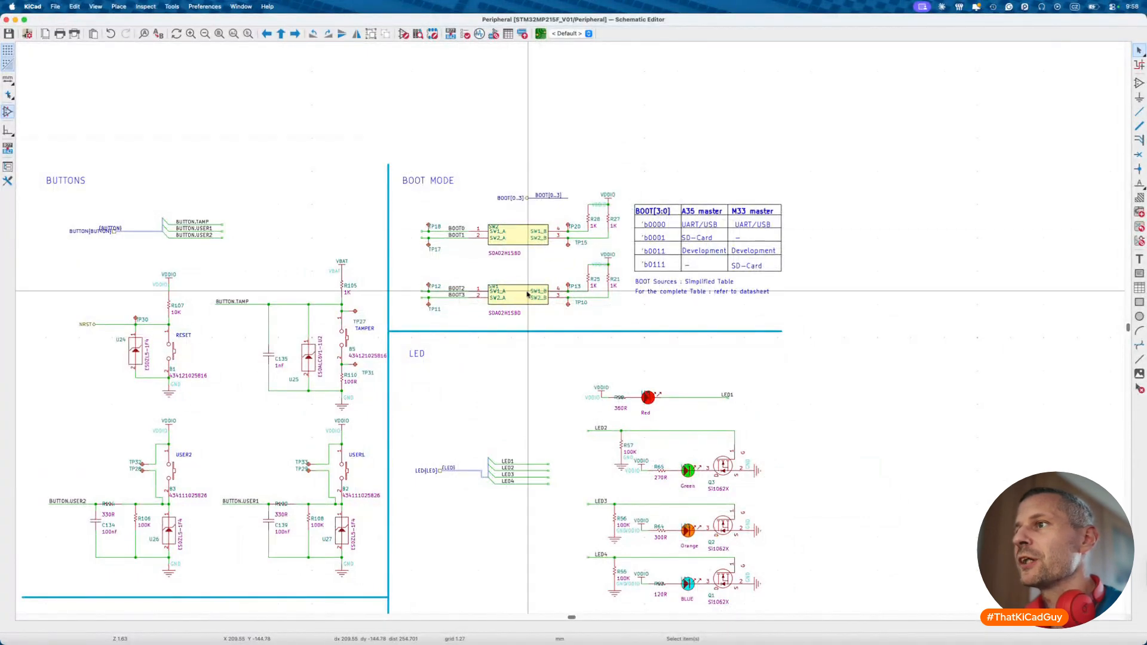
pyautogui.scroll(-15, 457, 229)
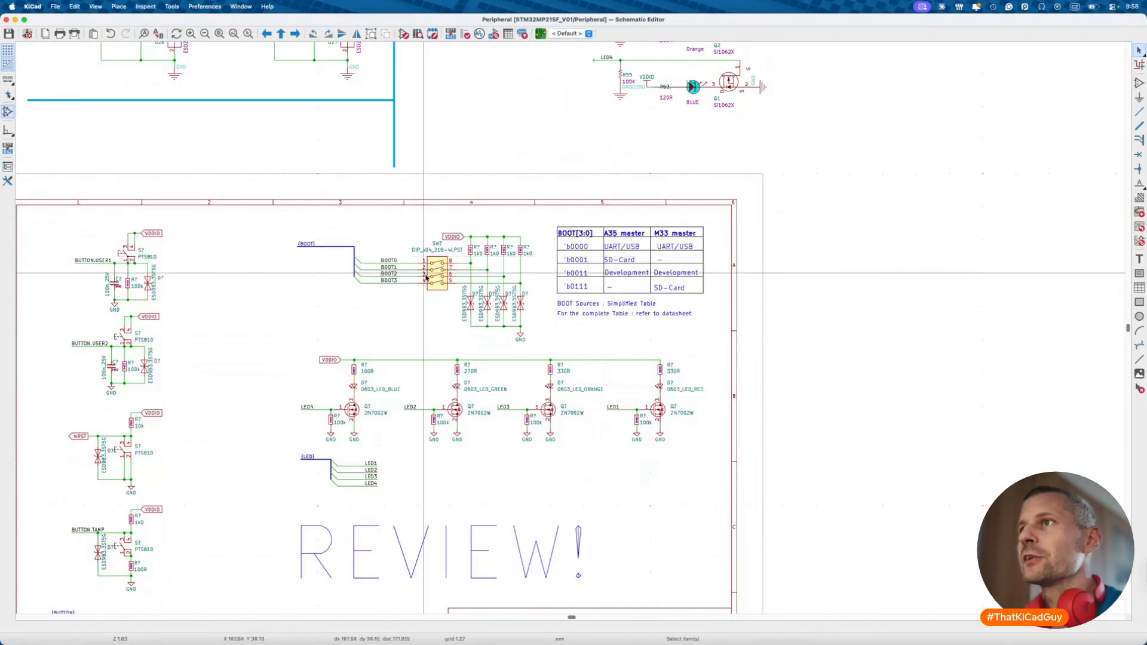
pyautogui.scroll(3, 427, 272)
pyautogui.scroll(7, 426, 278)
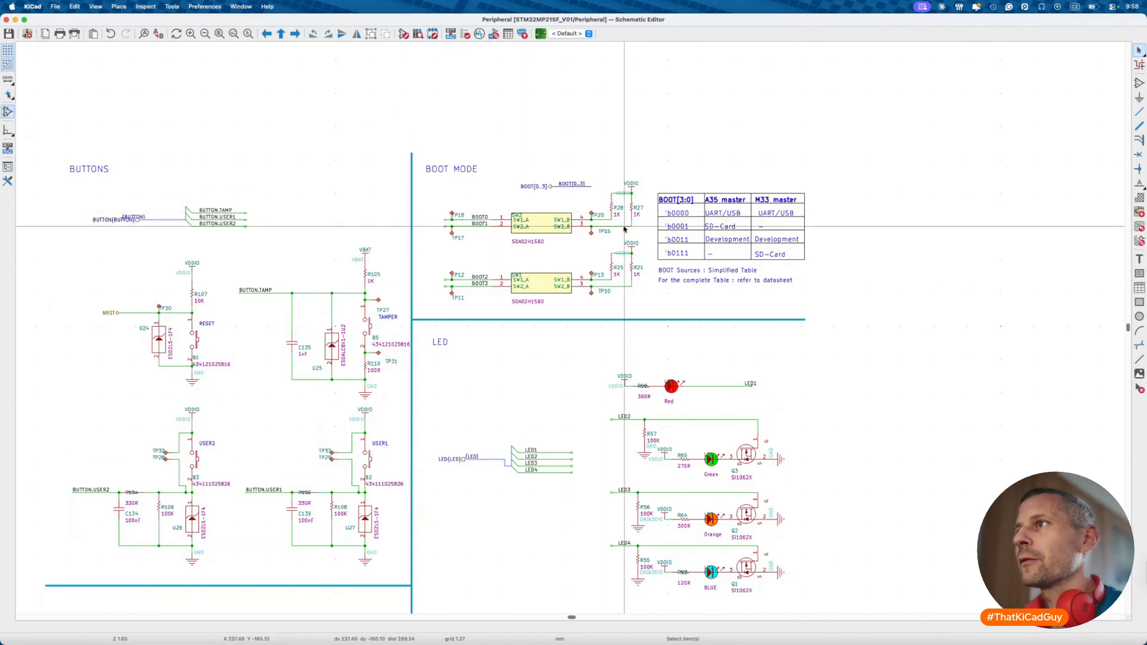
pyautogui.scroll(-10, 594, 347)
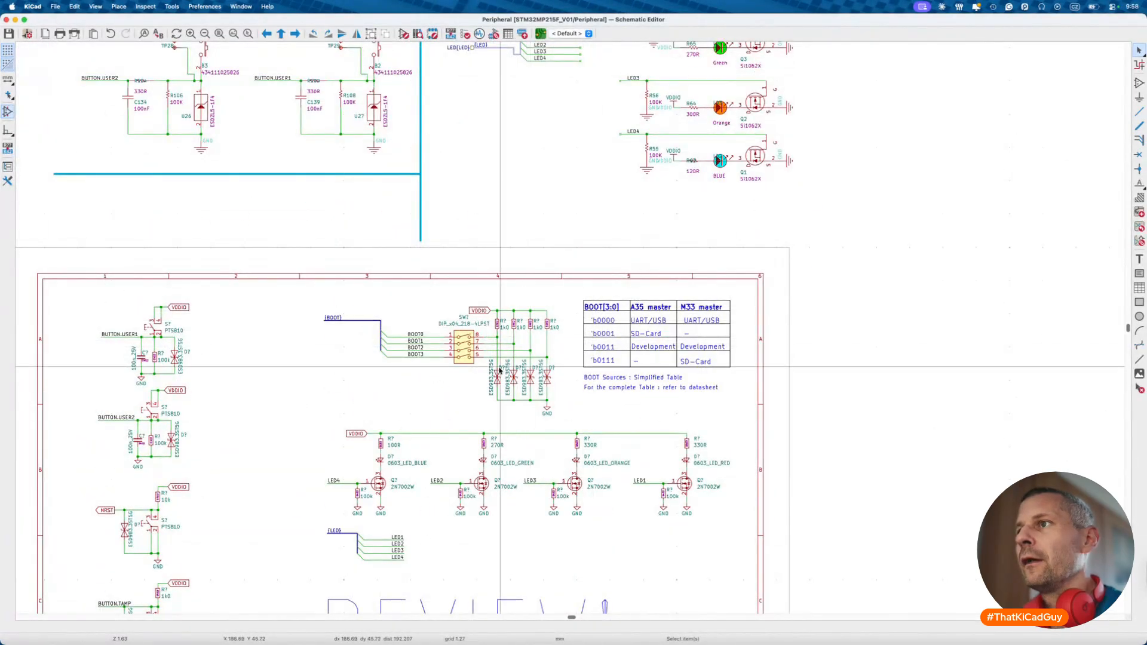
pyautogui.scroll(12, 514, 320)
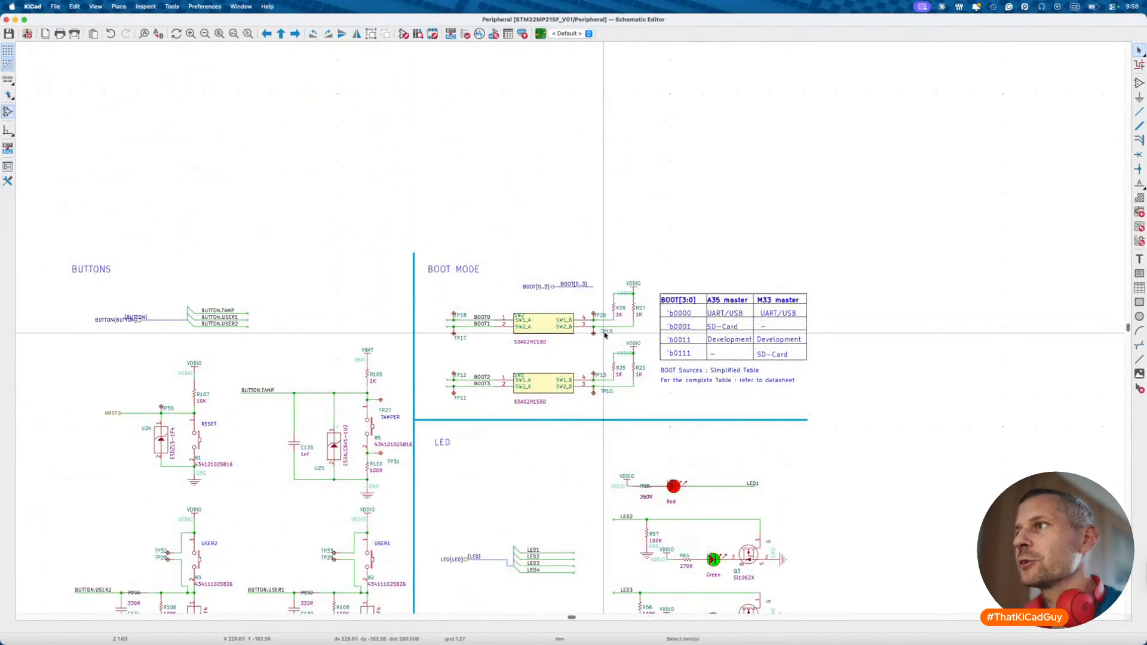
pyautogui.scroll(-12, 606, 336)
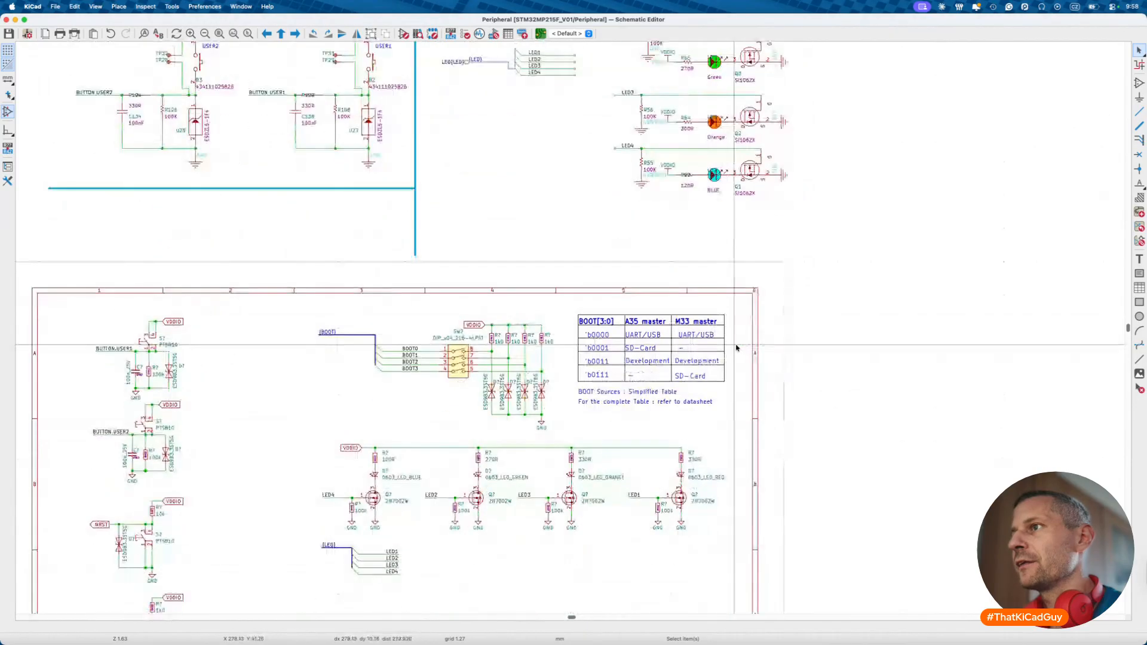
pyautogui.scroll(-2, 526, 410)
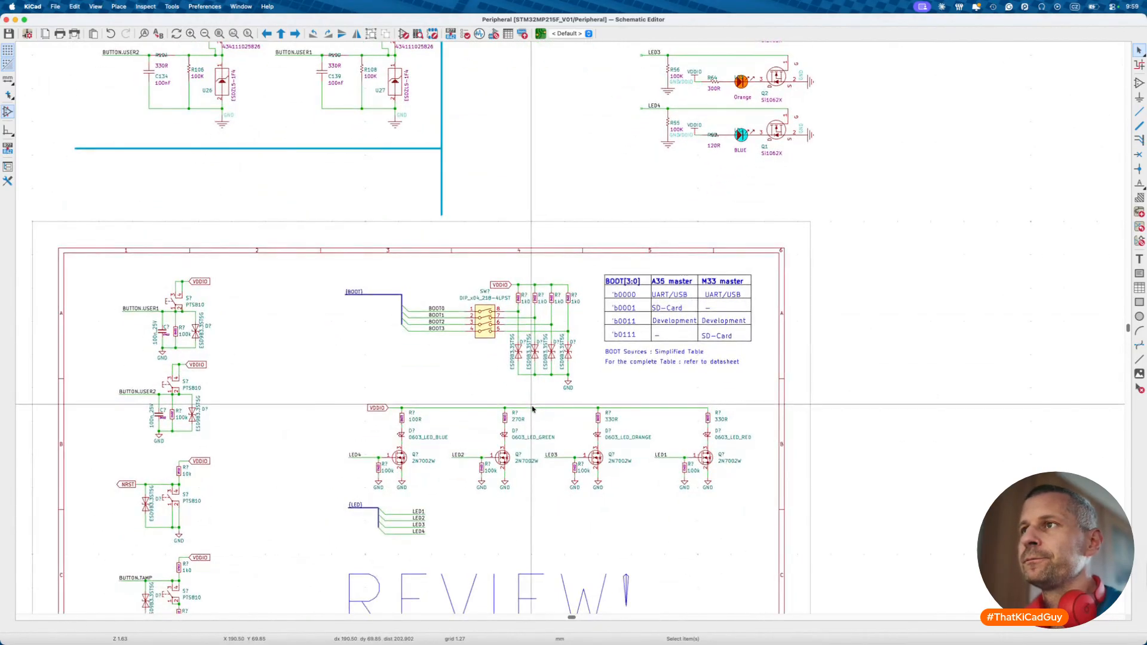
pyautogui.scroll(8, 533, 409)
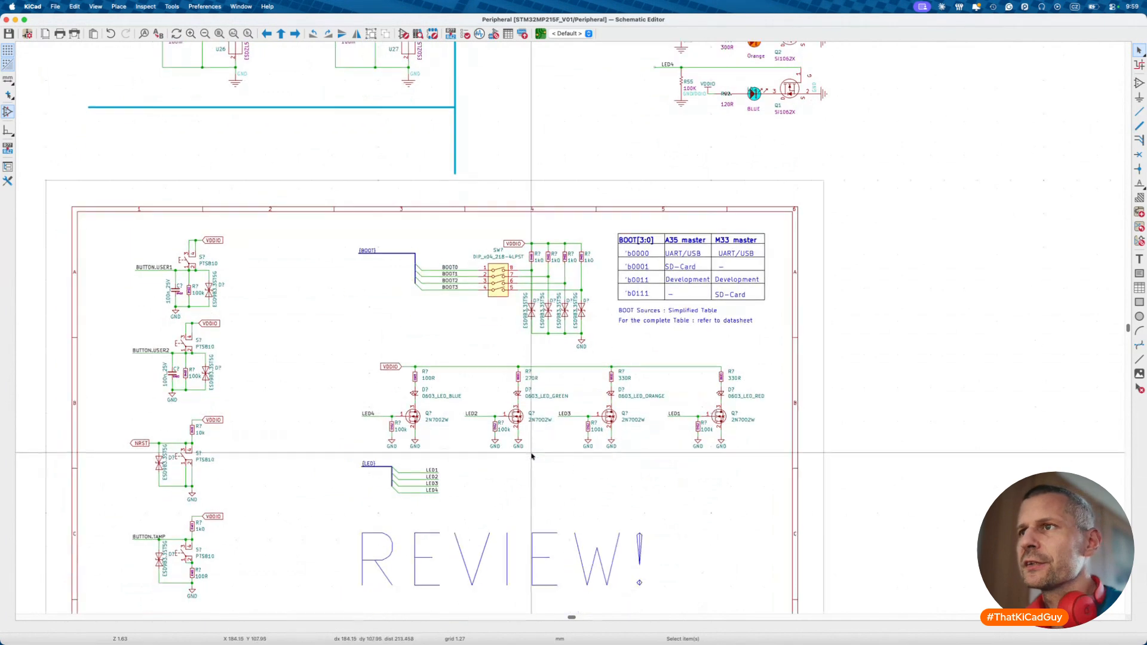
pyautogui.hscroll(6, 532, 430)
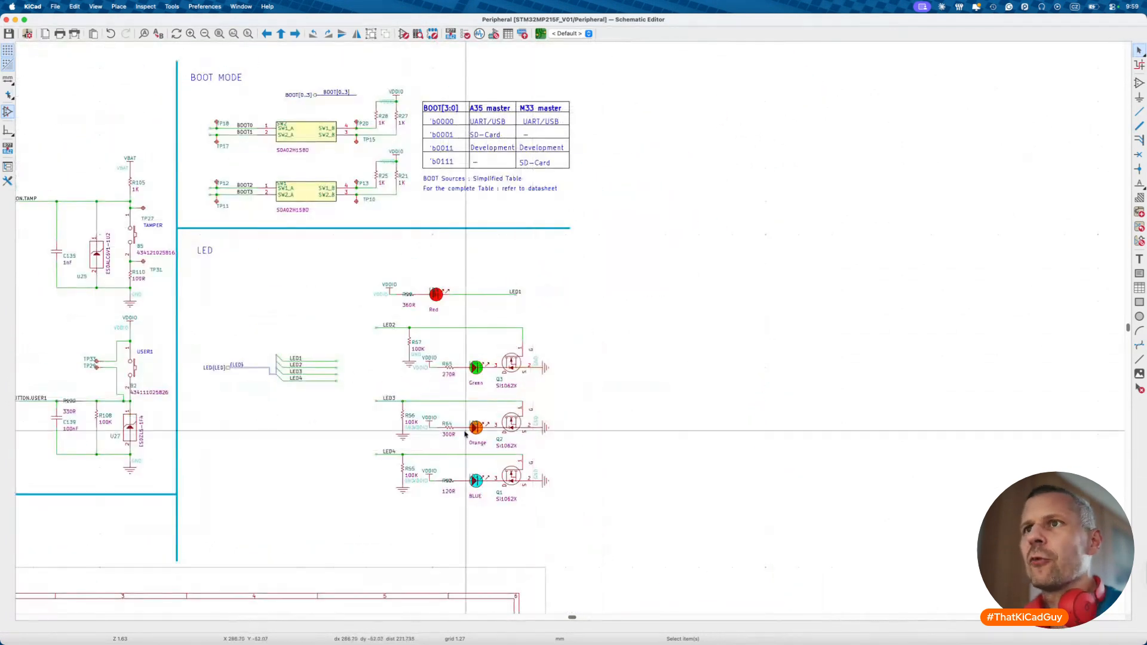
pyautogui.moveTo(185, 321); pyautogui.dragTo(358, 398)
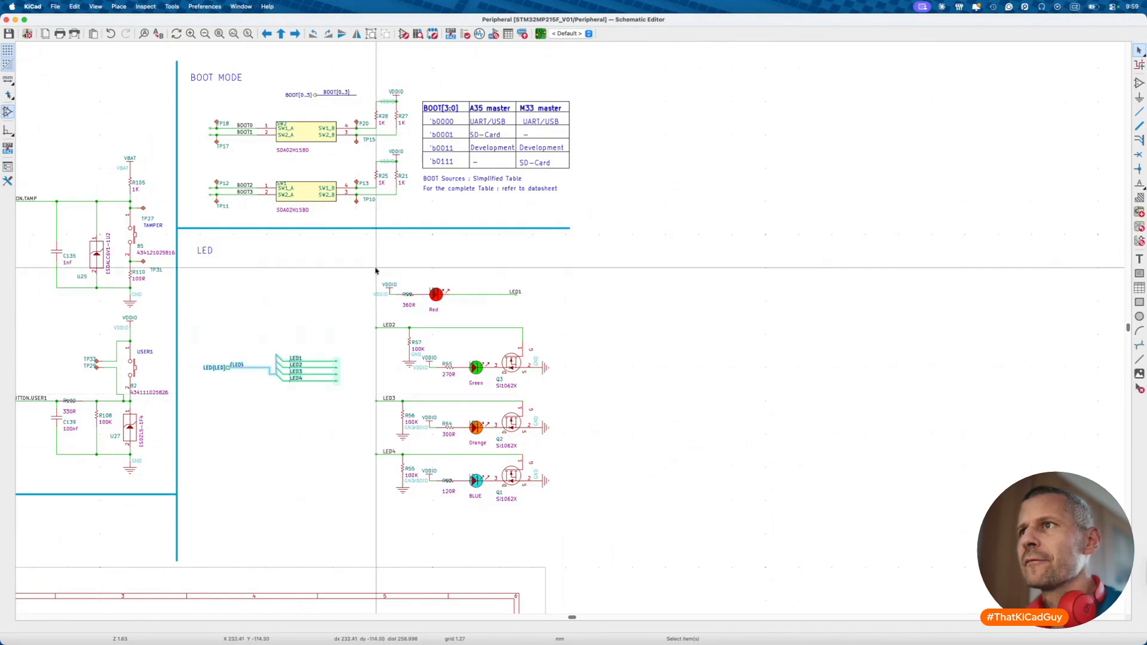
pyautogui.moveTo(341, 315); pyautogui.dragTo(562, 514)
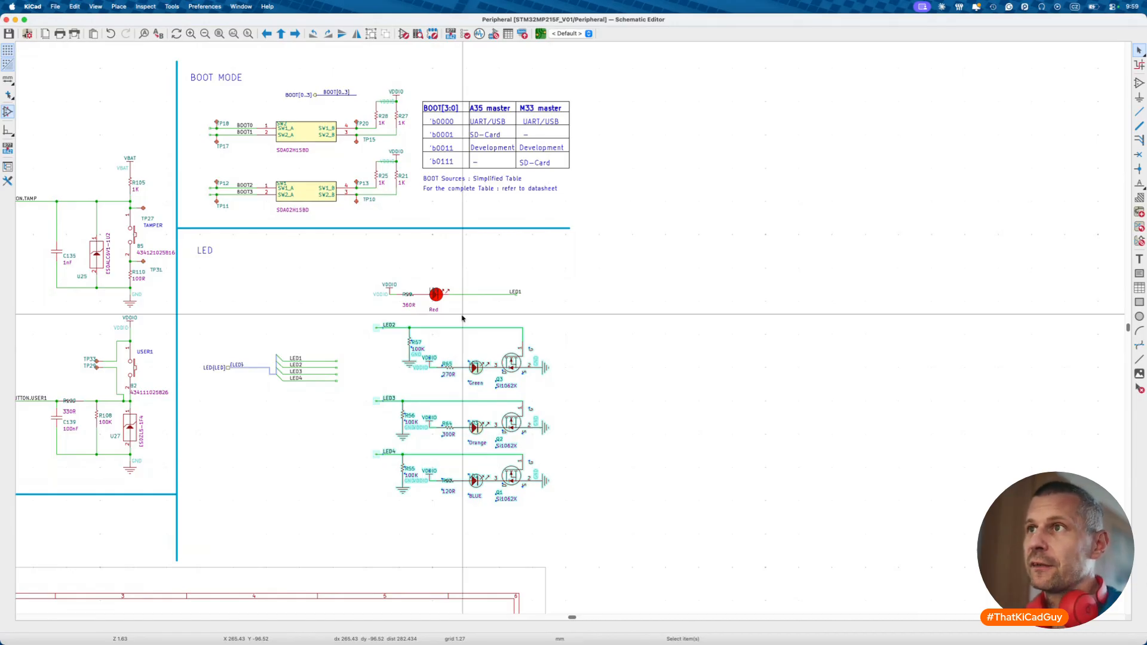
pyautogui.scroll(-10, 462, 318)
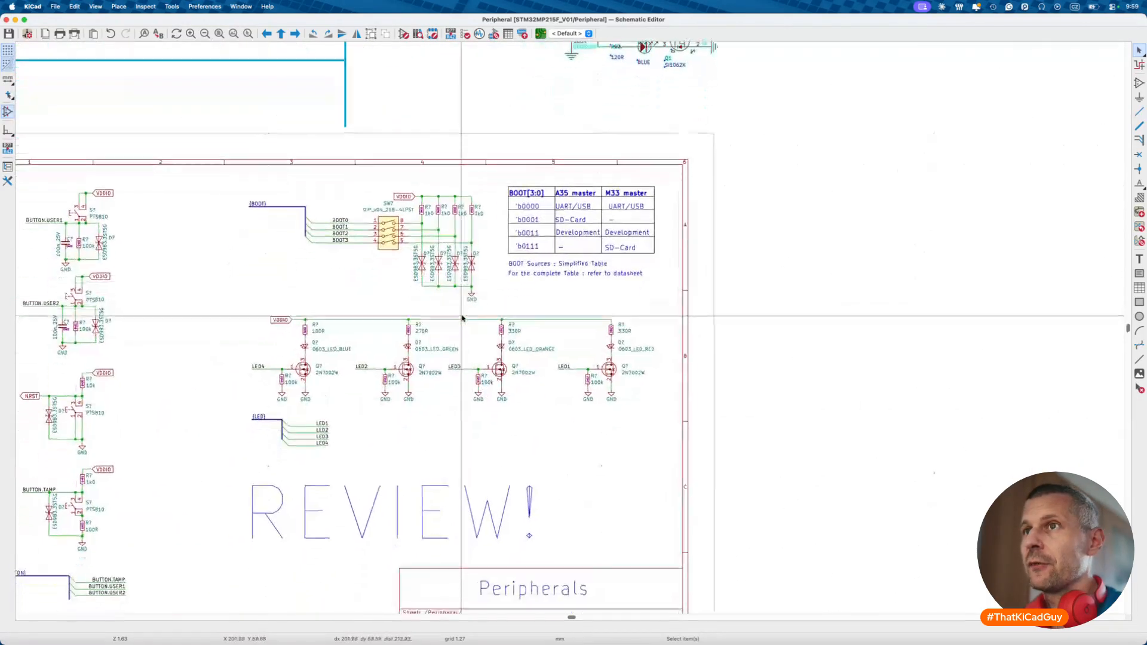
pyautogui.moveTo(233, 302); pyautogui.dragTo(670, 417)
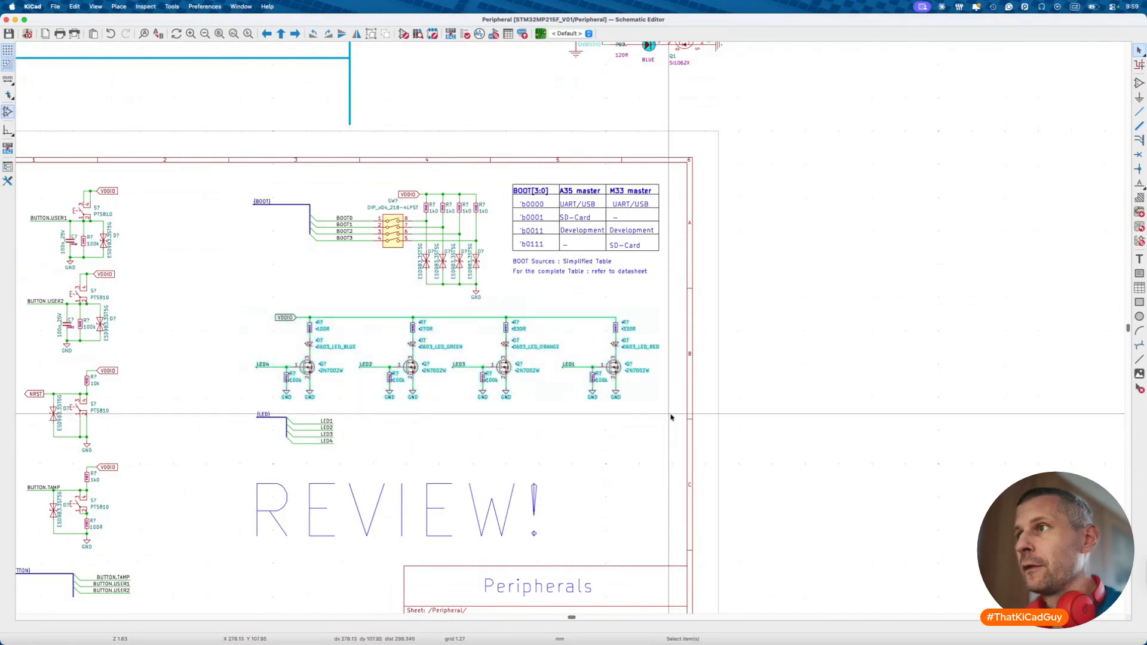
pyautogui.click(625, 464)
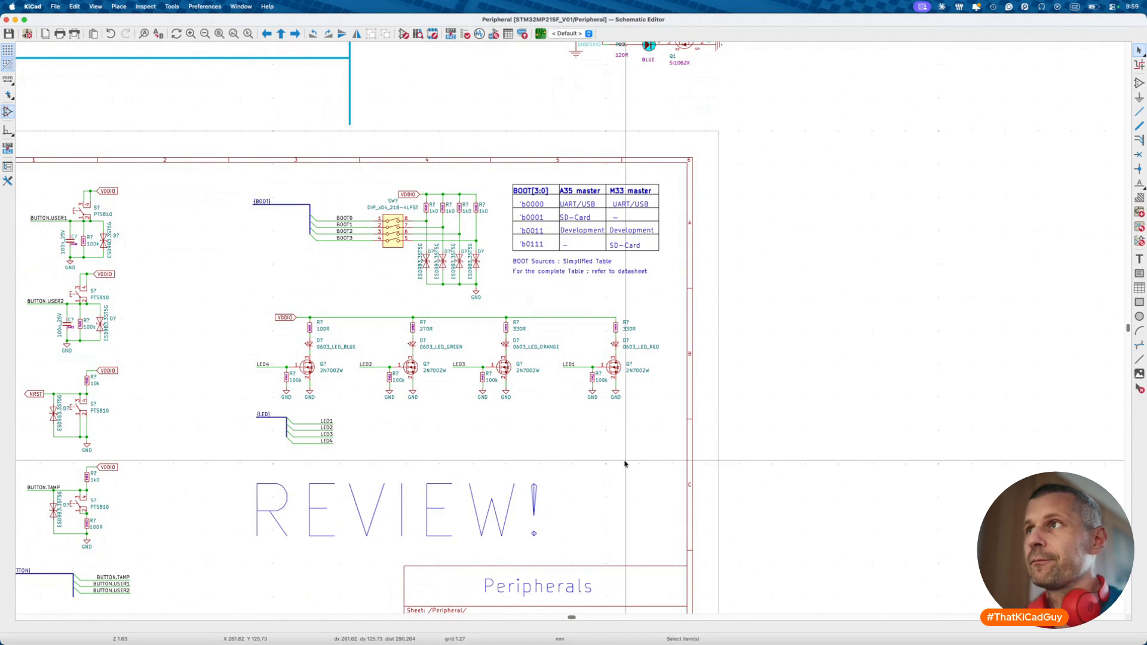
pyautogui.scroll(6, 625, 463)
pyautogui.hscroll(-5, 625, 464)
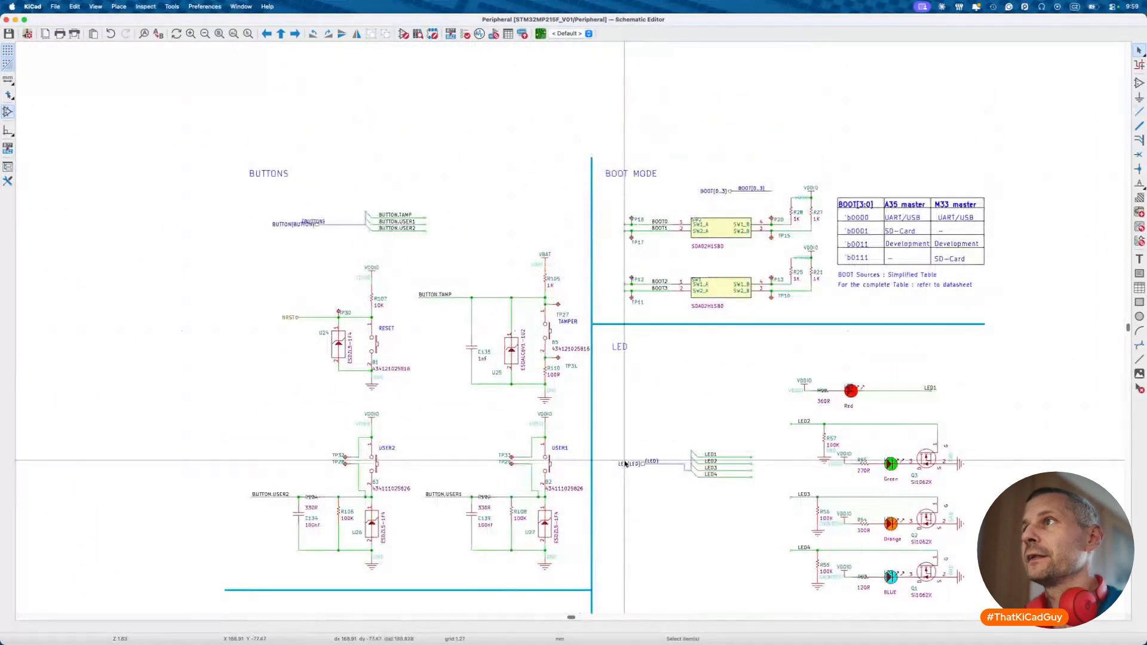
pyautogui.scroll(-10, 625, 464)
pyautogui.hscroll(6, 625, 464)
pyautogui.scroll(-3, 625, 464)
# - Go up to the root sheet, enter the PMIC sheet, and pan over its buck and LDO circuits
pyautogui.hotkey('alt', 'BackSpace')
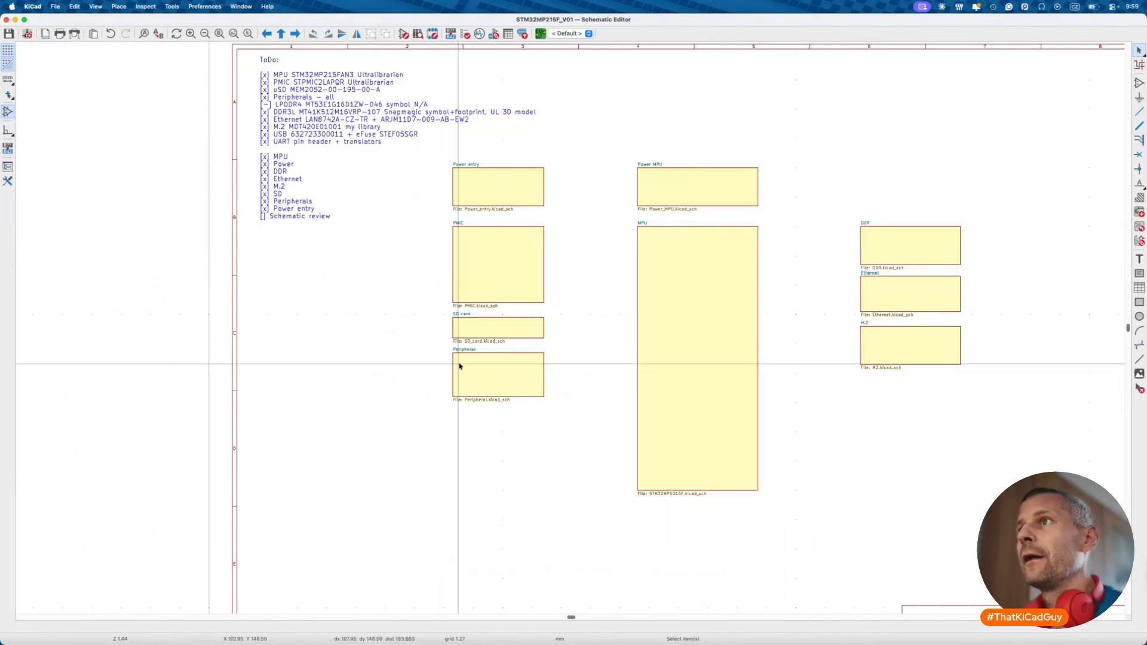
pyautogui.doubleClick(507, 257)
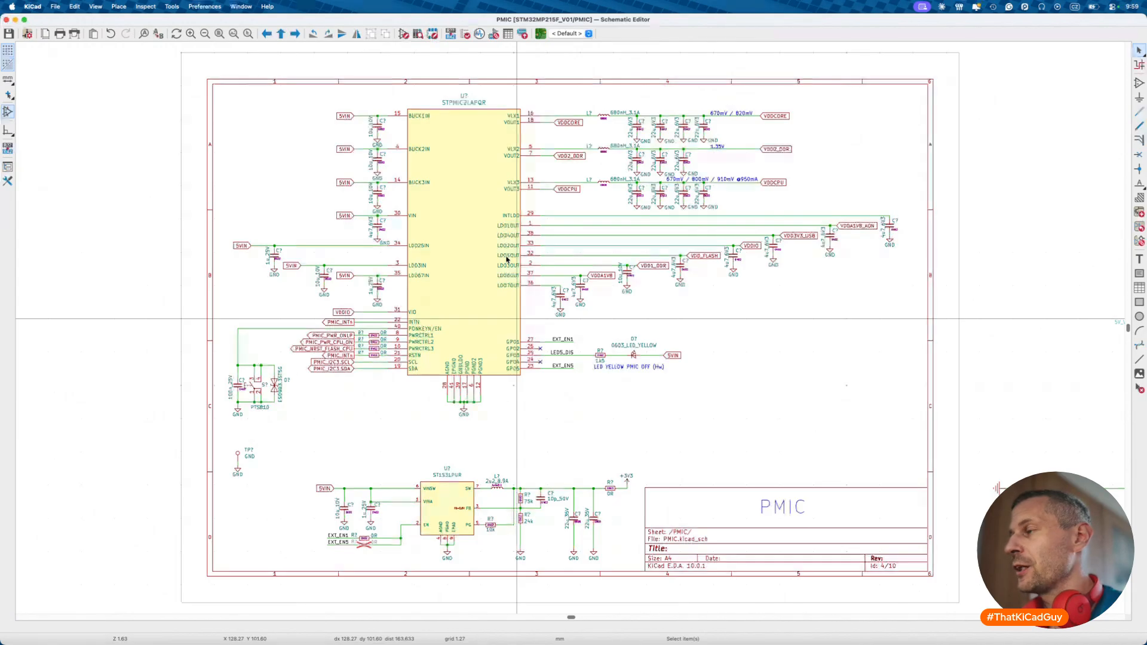
pyautogui.scroll(-4, 508, 258)
pyautogui.hscroll(5, 507, 260)
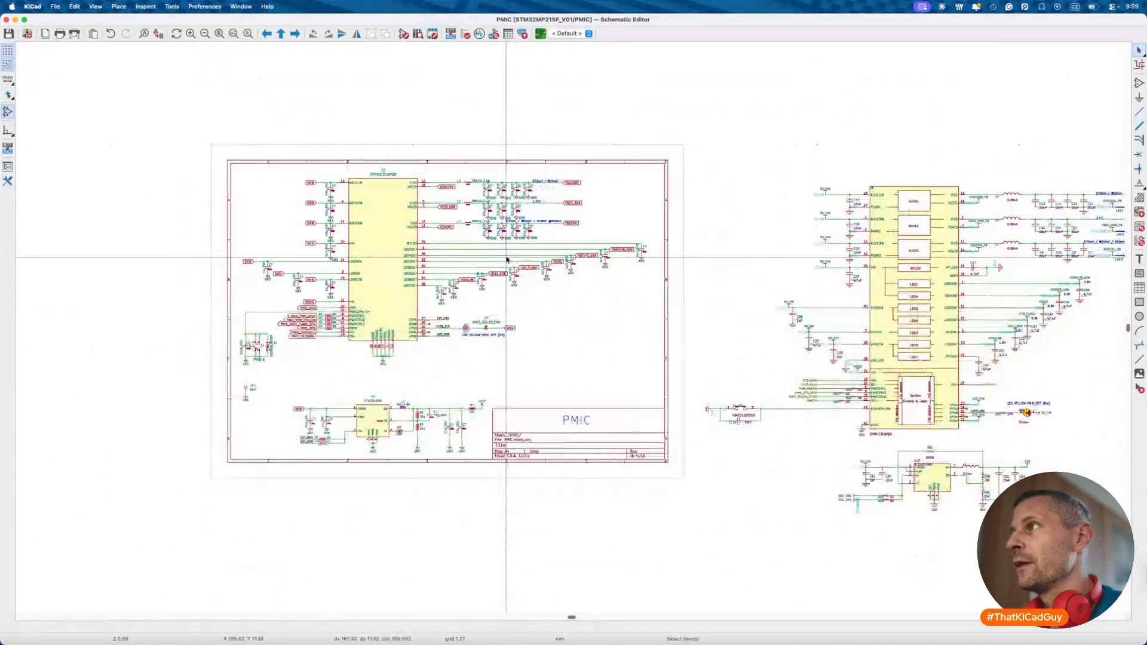
pyautogui.hscroll(-3, 454, 287)
pyautogui.scroll(2, 402, 278)
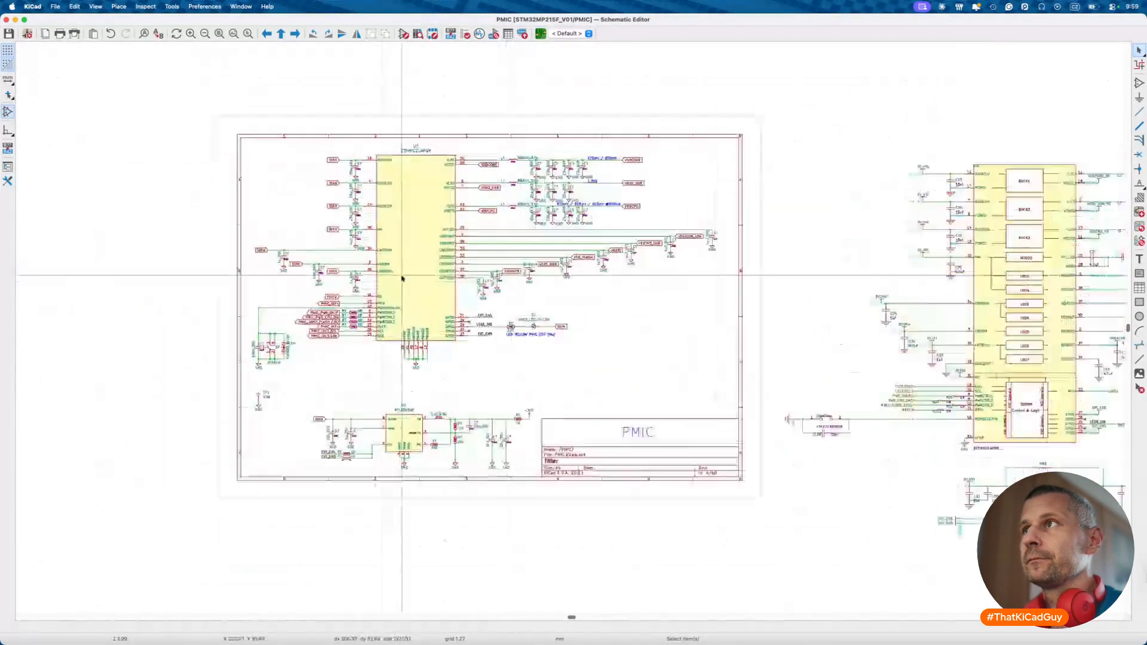
pyautogui.scroll(3, 403, 278)
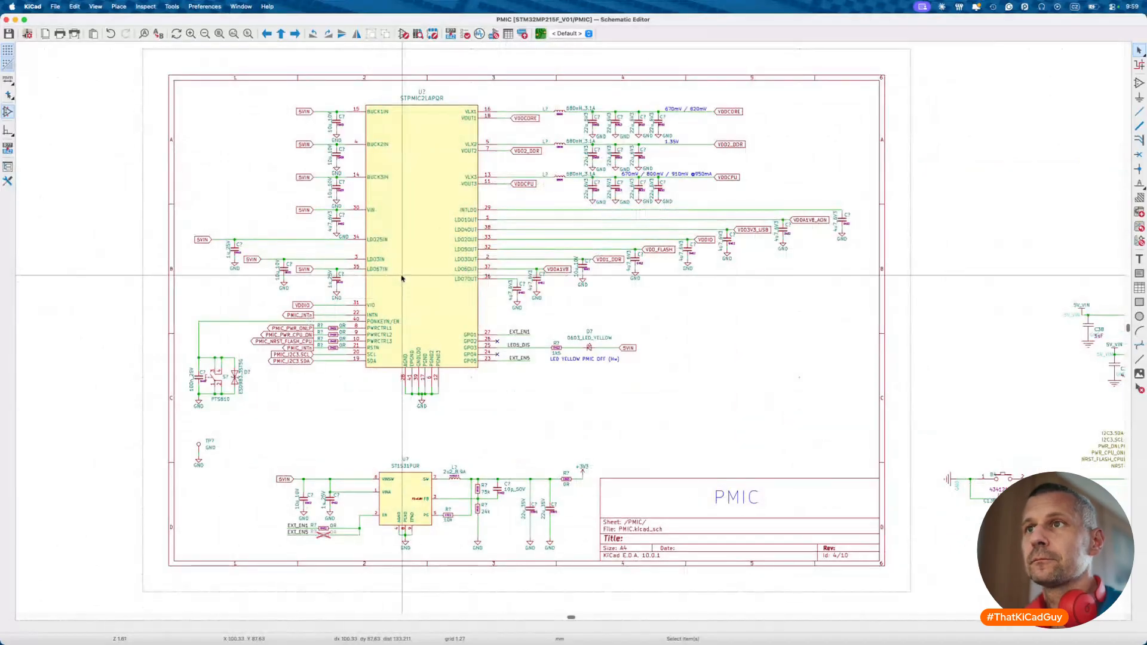
pyautogui.scroll(-3, 386, 357)
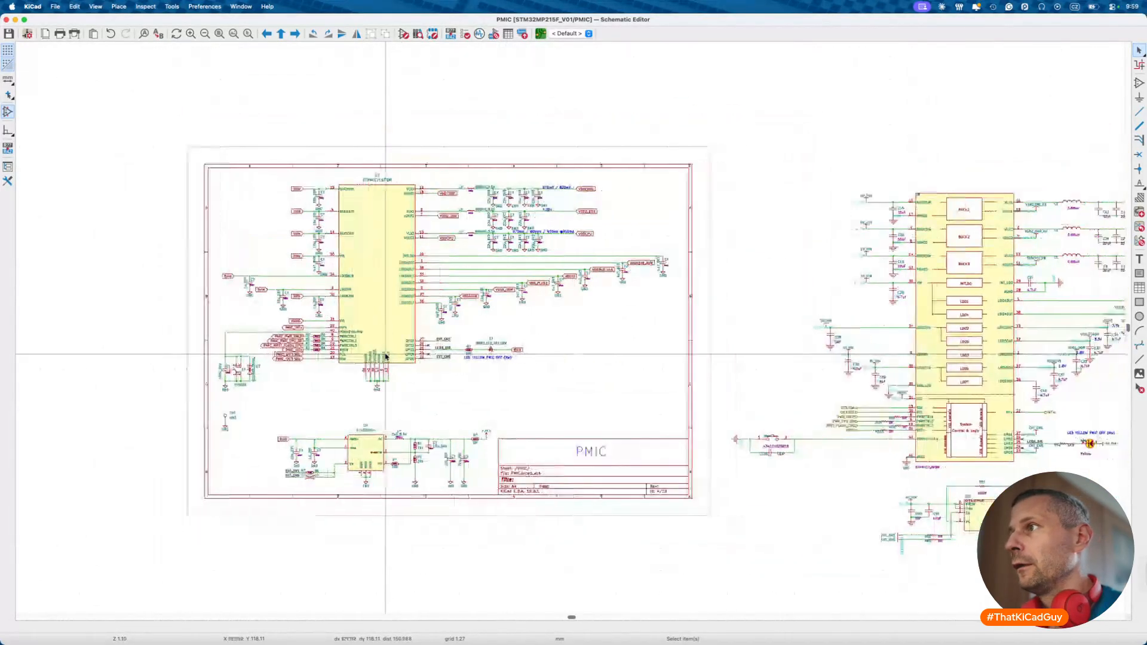
pyautogui.hscroll(2, 385, 357)
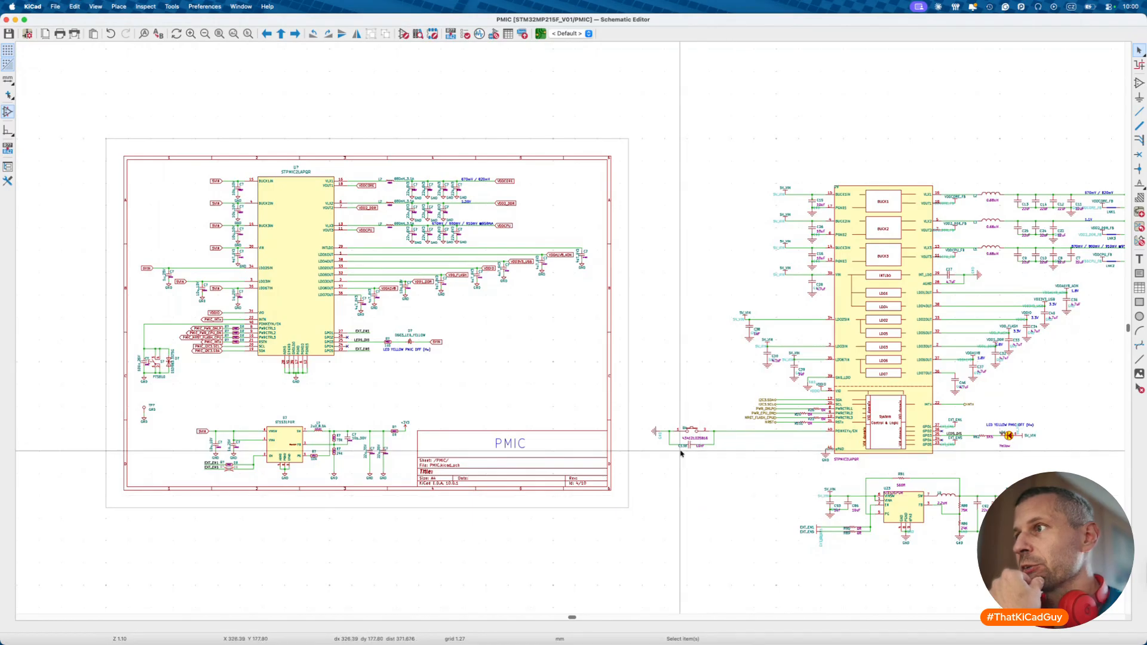
pyautogui.scroll(4, 699, 443)
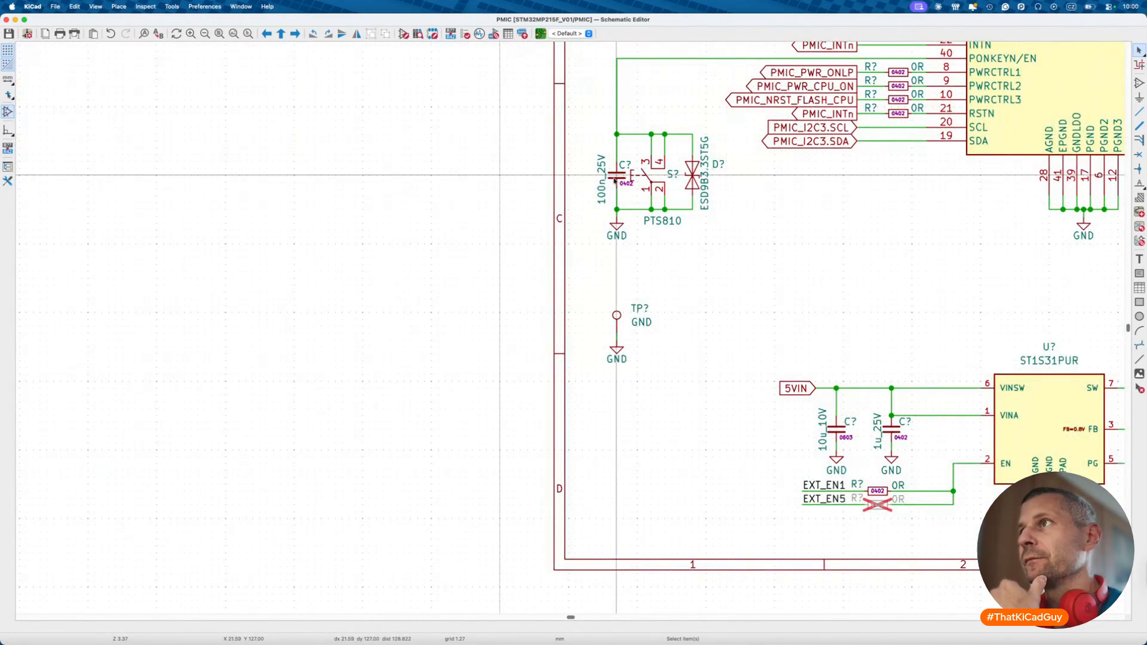
# - Start a Change Symbol on the 100n_25V capacitor beside the switch and browse the library
pyautogui.click(616, 177)
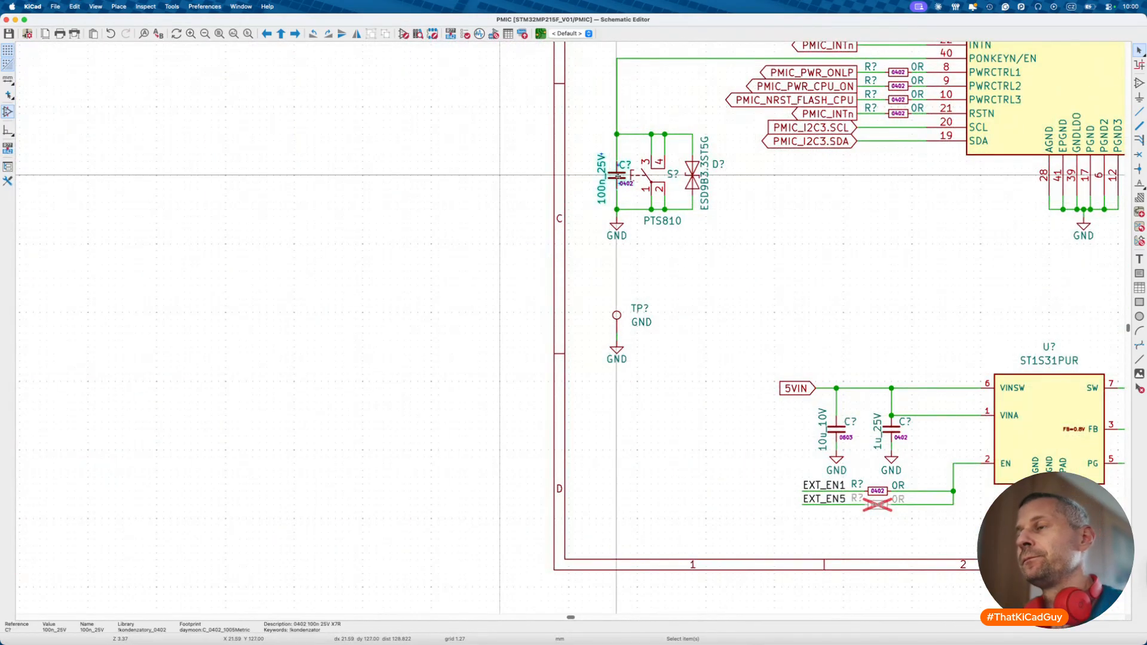
pyautogui.doubleClick(616, 175)
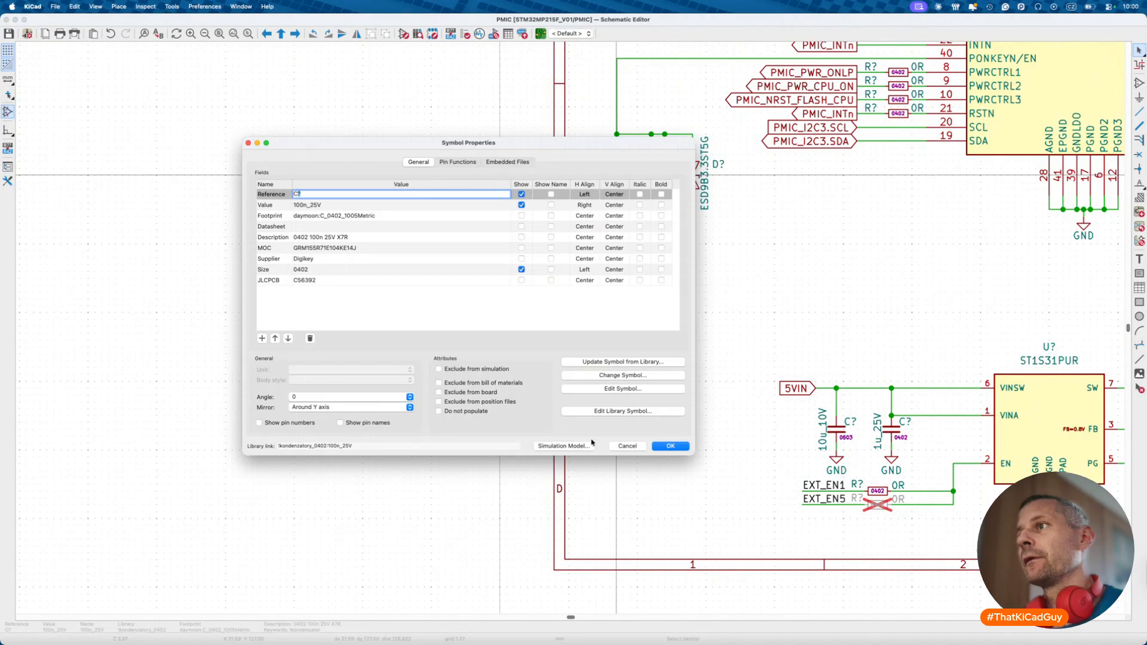
pyautogui.click(613, 376)
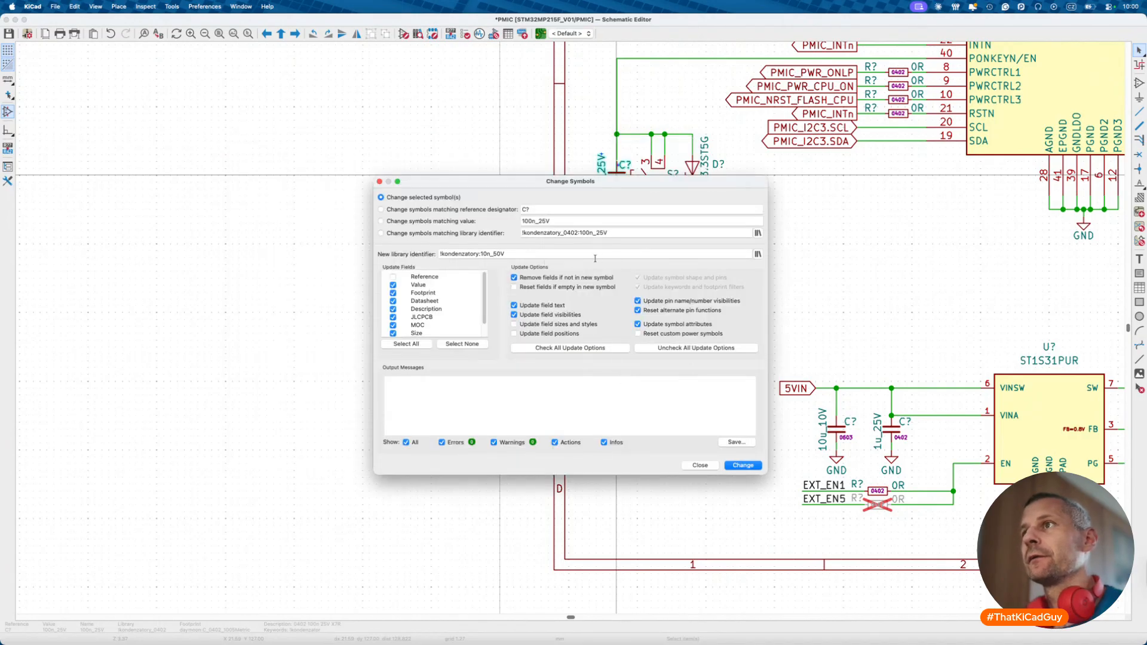
pyautogui.click(757, 254)
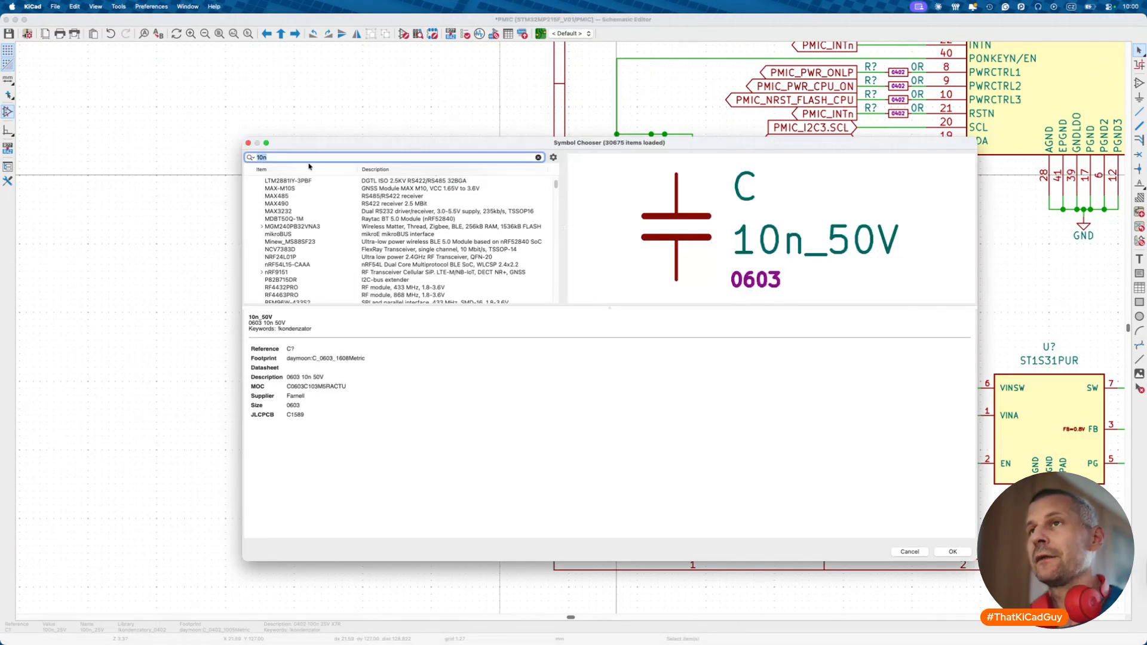
pyautogui.scroll(-10, 295, 199)
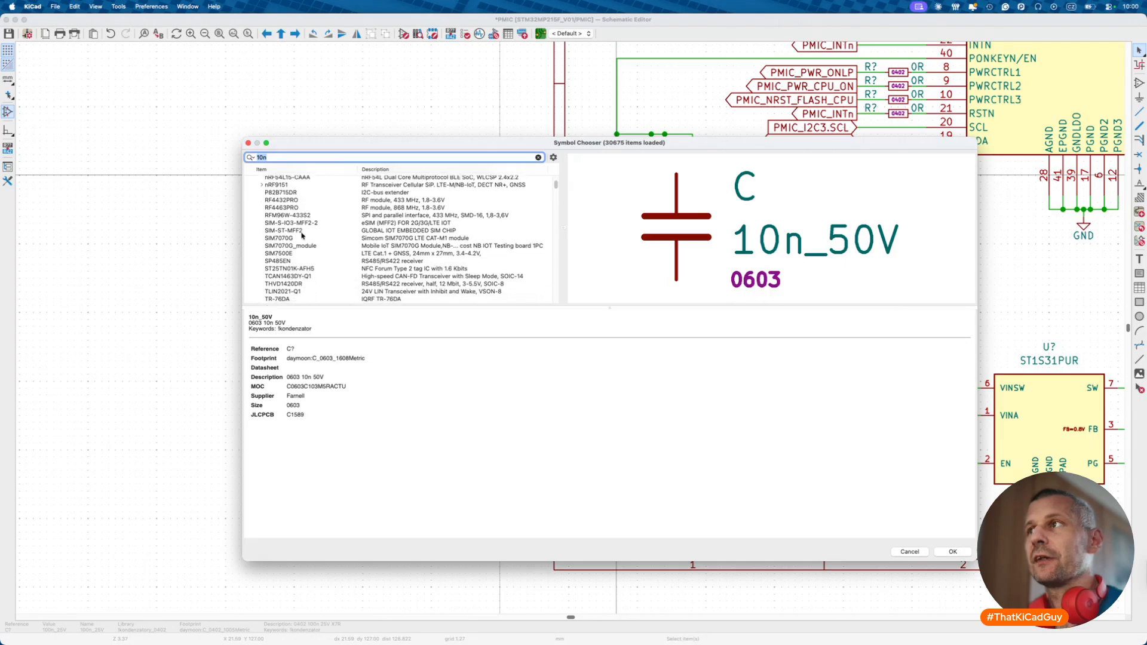
pyautogui.scroll(-1, 303, 235)
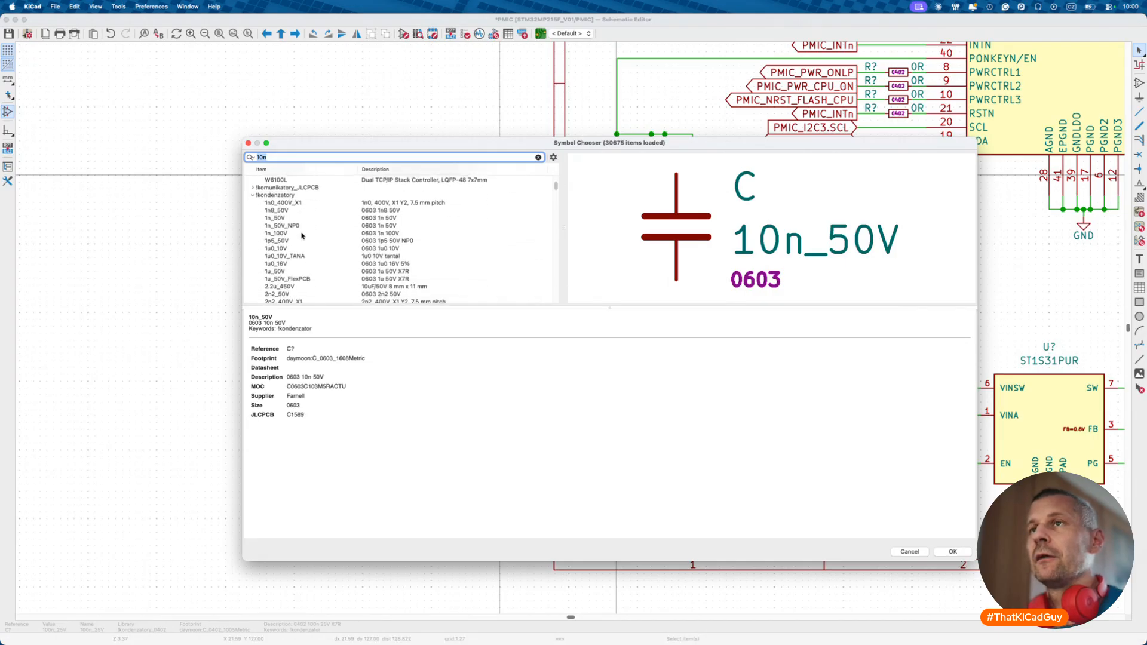
pyautogui.scroll(10, 302, 236)
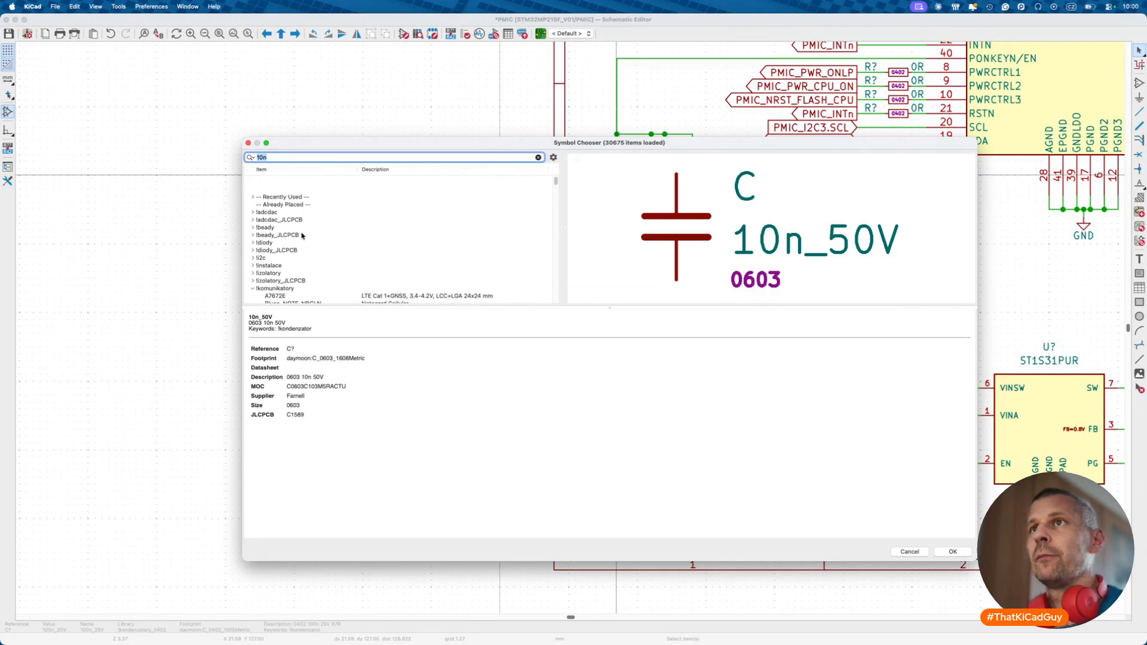
# - Search for a 10n capacitor, then cancel the swap so the part stays 100n_25V
pyautogui.click(303, 157)
pyautogui.write('n')
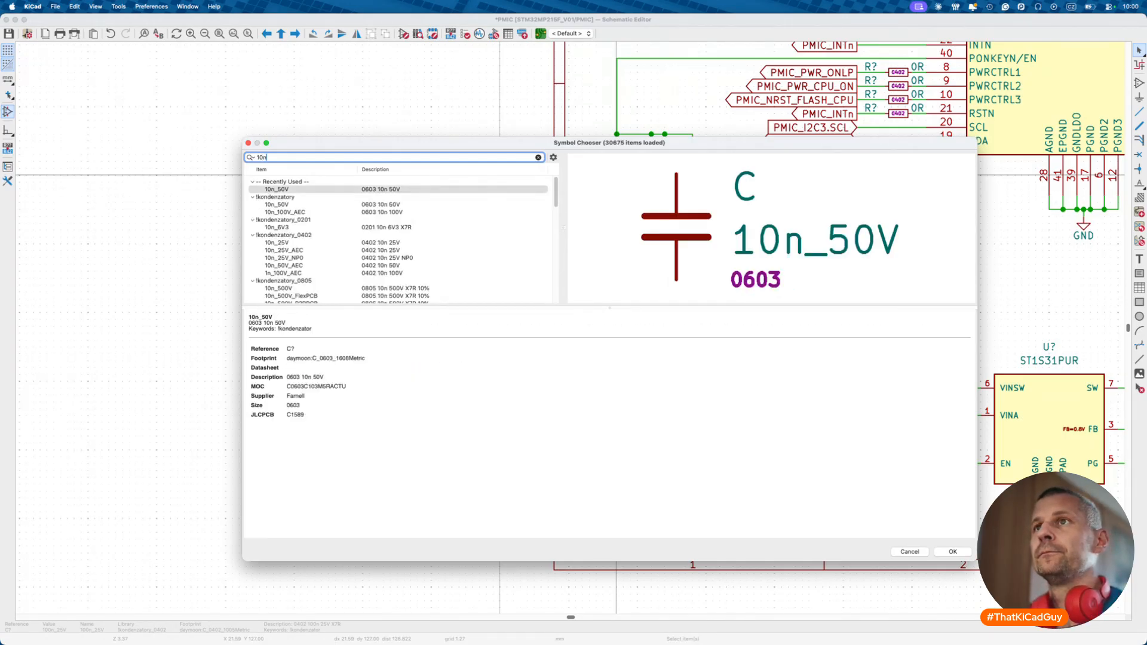
pyautogui.press('Escape')
pyautogui.press('Escape')
pyautogui.press('Escape')
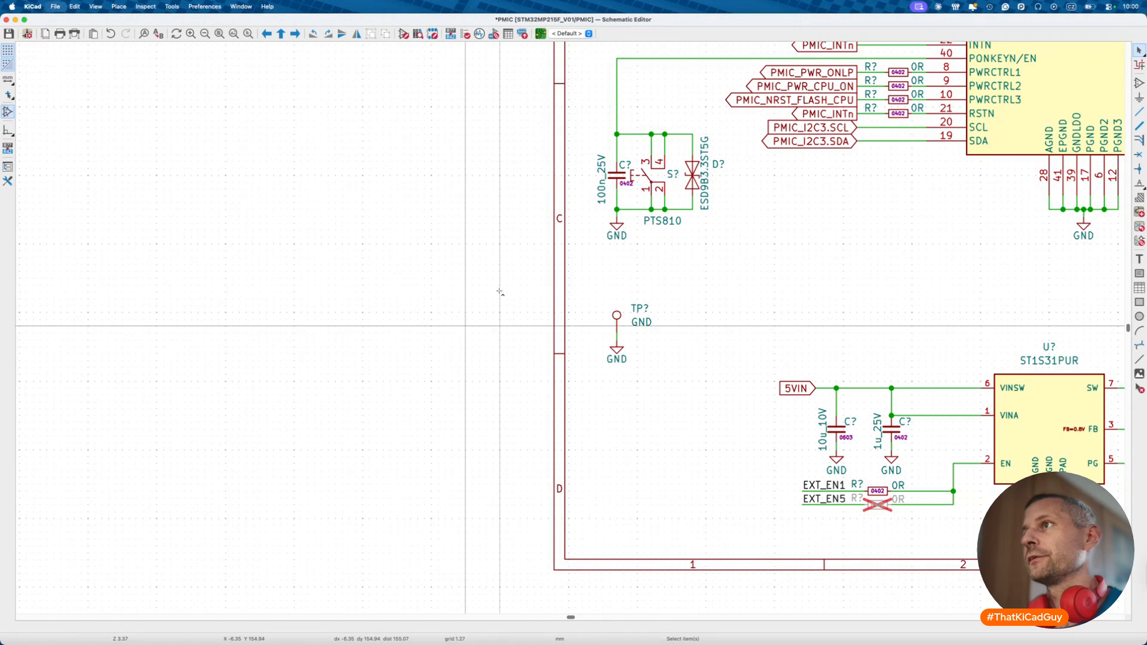
pyautogui.scroll(-3, 521, 261)
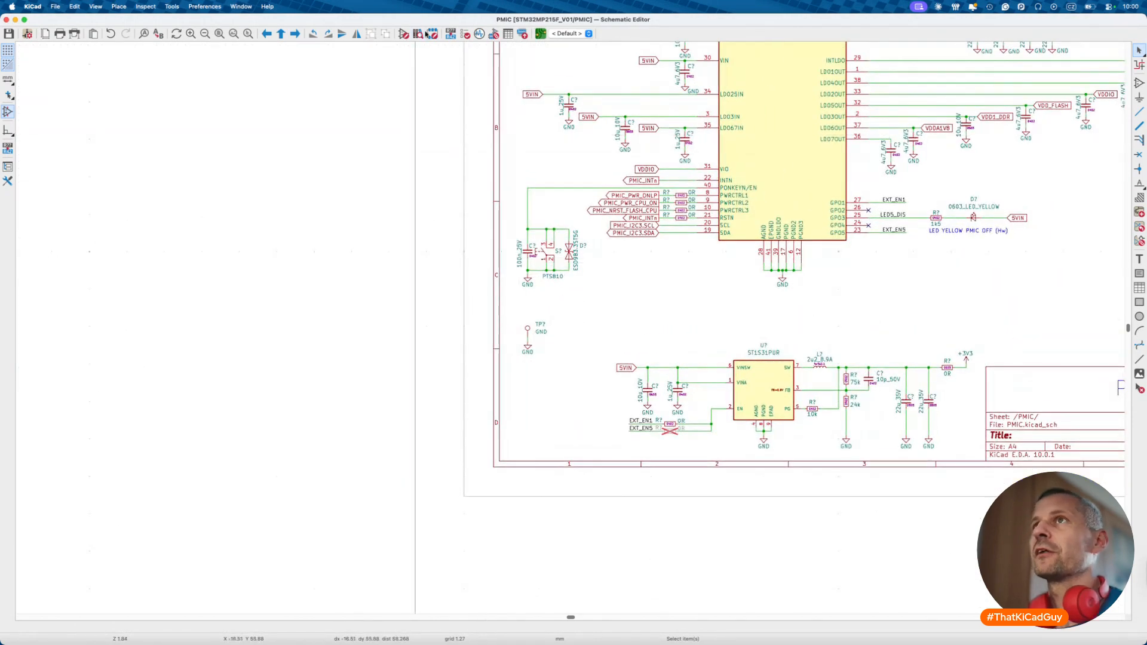
# - Review the Bill of Materials grouped field values, then close it and zoom out over the MPU sheet
pyautogui.click(204, 7)
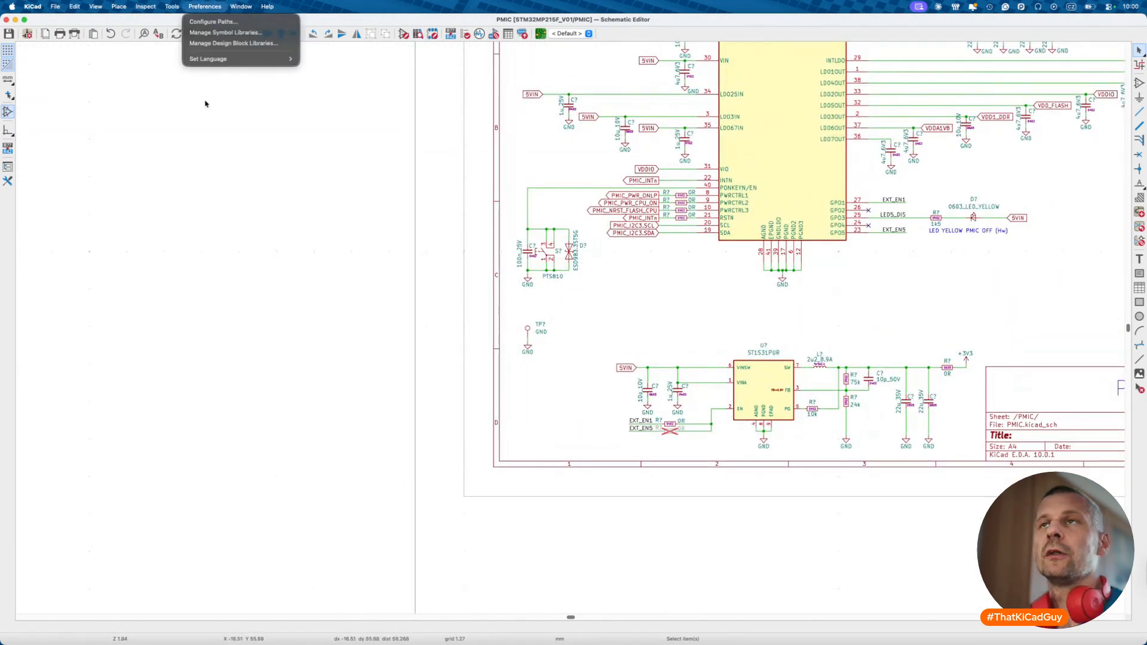
pyautogui.moveTo(172, 7)
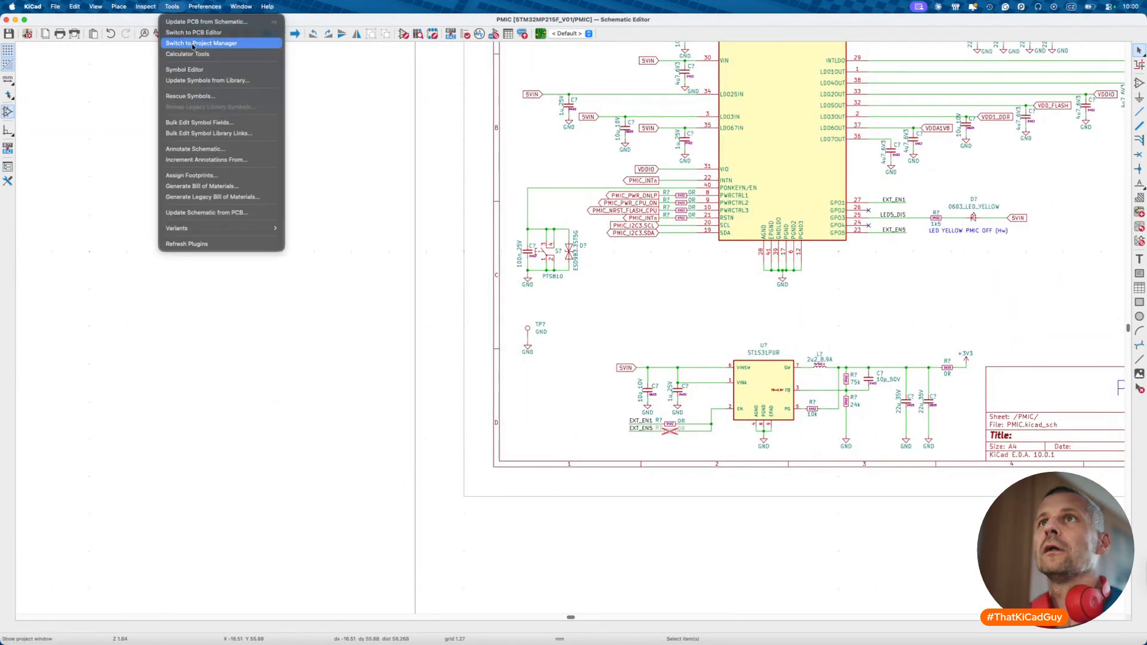
pyautogui.click(178, 187)
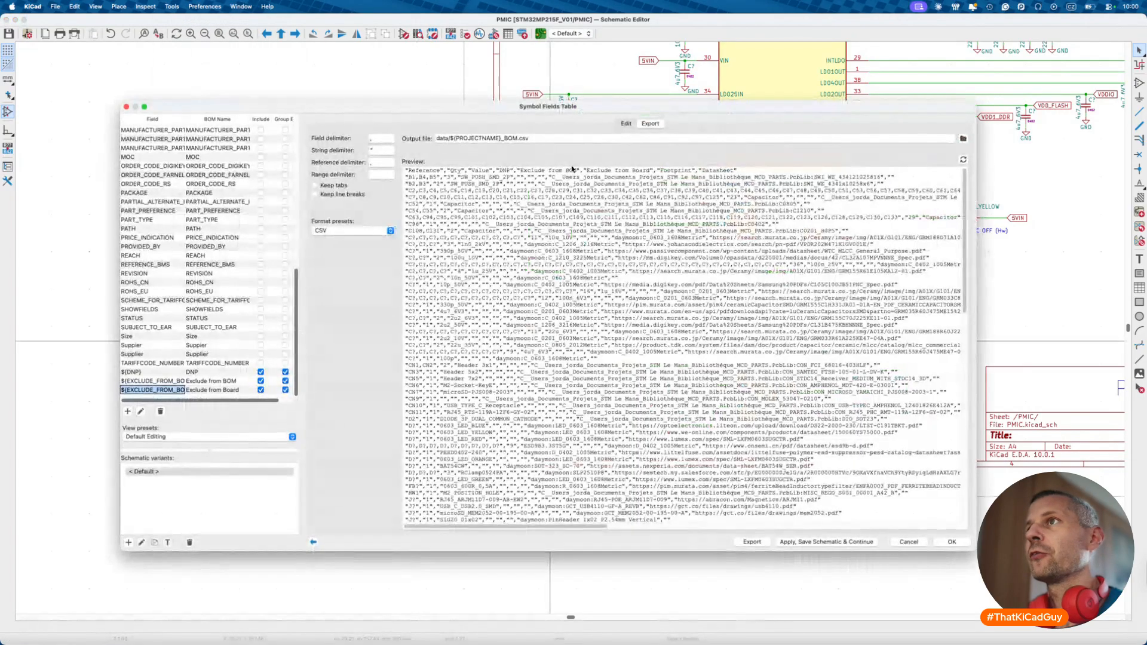
pyautogui.click(627, 124)
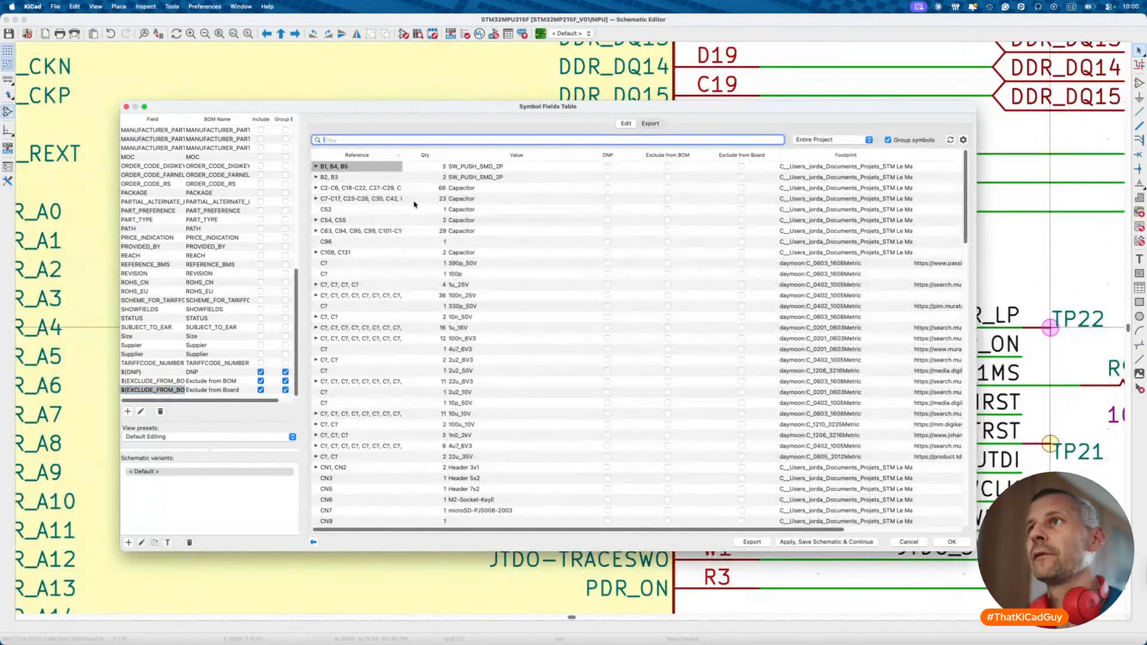
pyautogui.scroll(10, 190, 277)
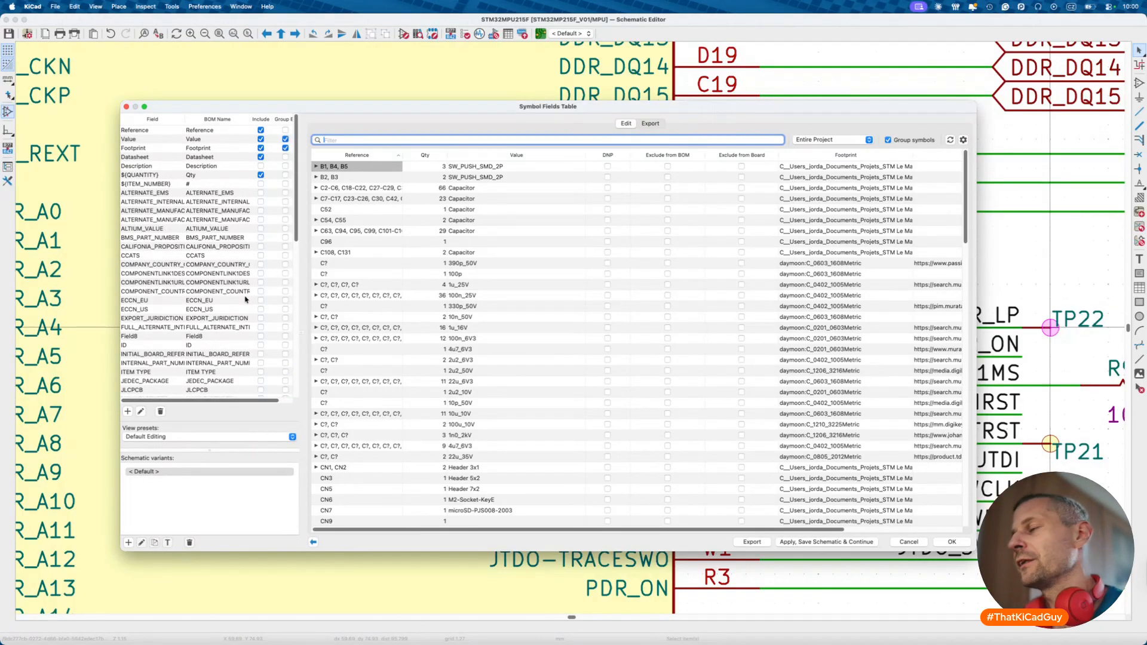
pyautogui.press('Escape')
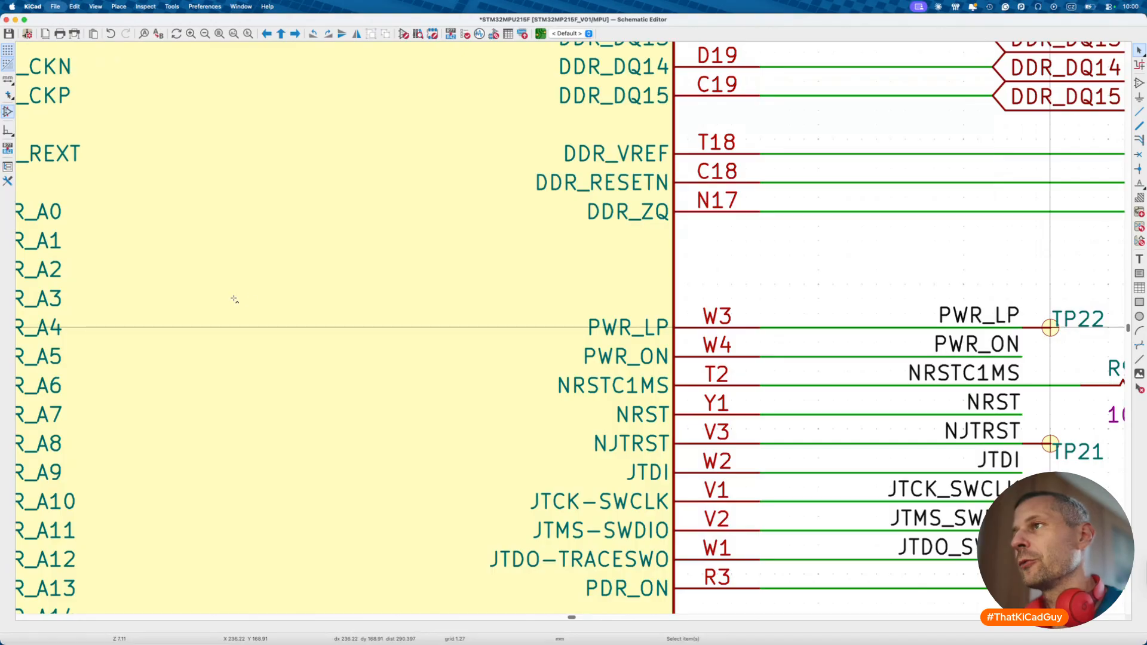
pyautogui.scroll(-5, 233, 300)
pyautogui.scroll(-3, 299, 371)
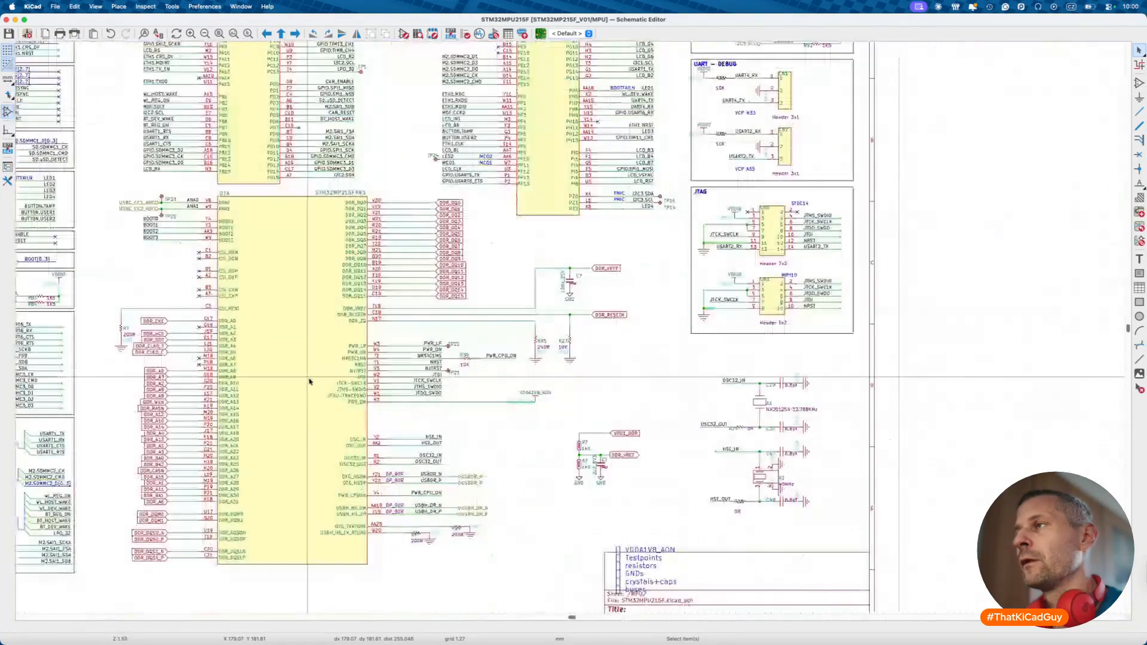
pyautogui.scroll(-3, 310, 380)
pyautogui.hscroll(-5, 310, 380)
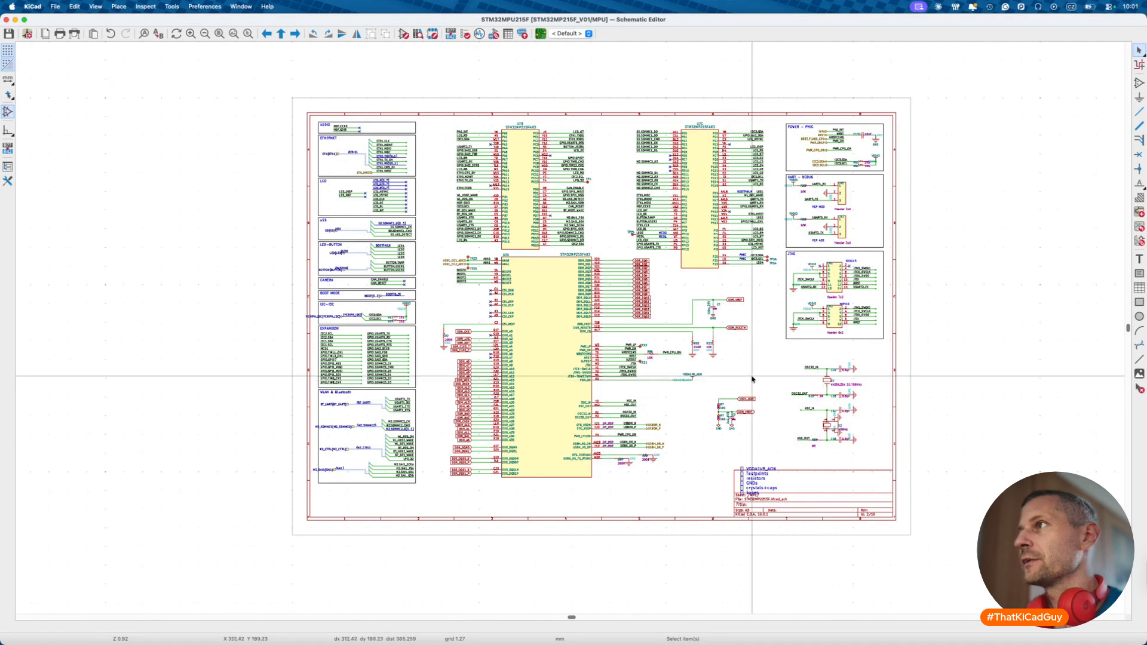
# - Go from the root sheet into the PMIC sub-sheet
pyautogui.hotkey('alt', 'BackSpace')
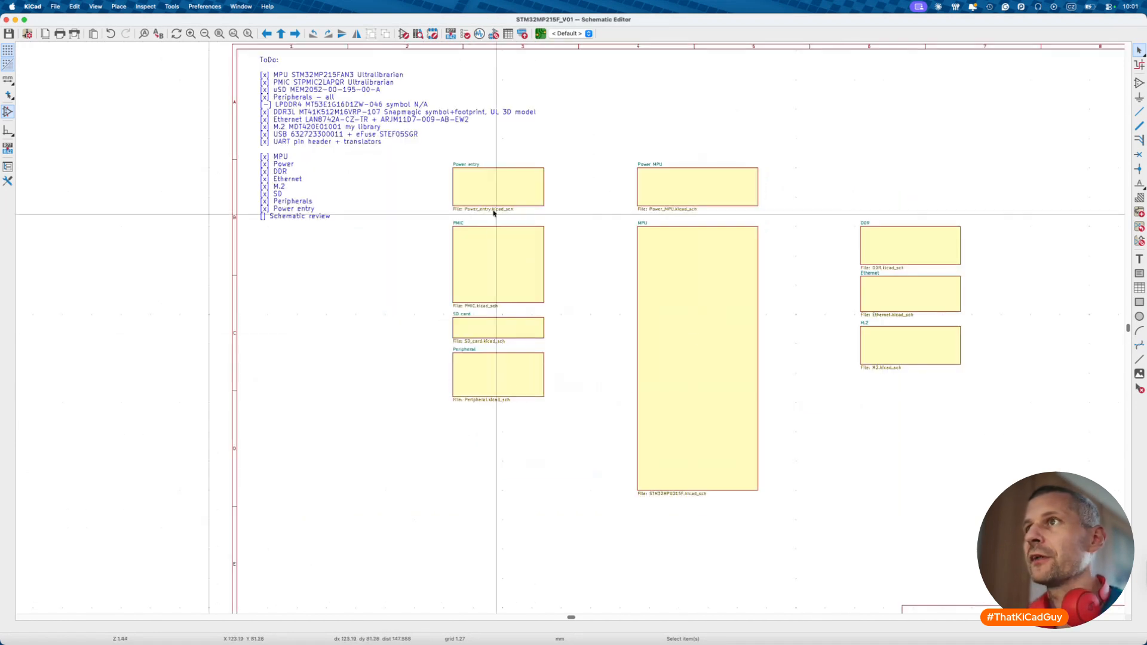
pyautogui.doubleClick(507, 246)
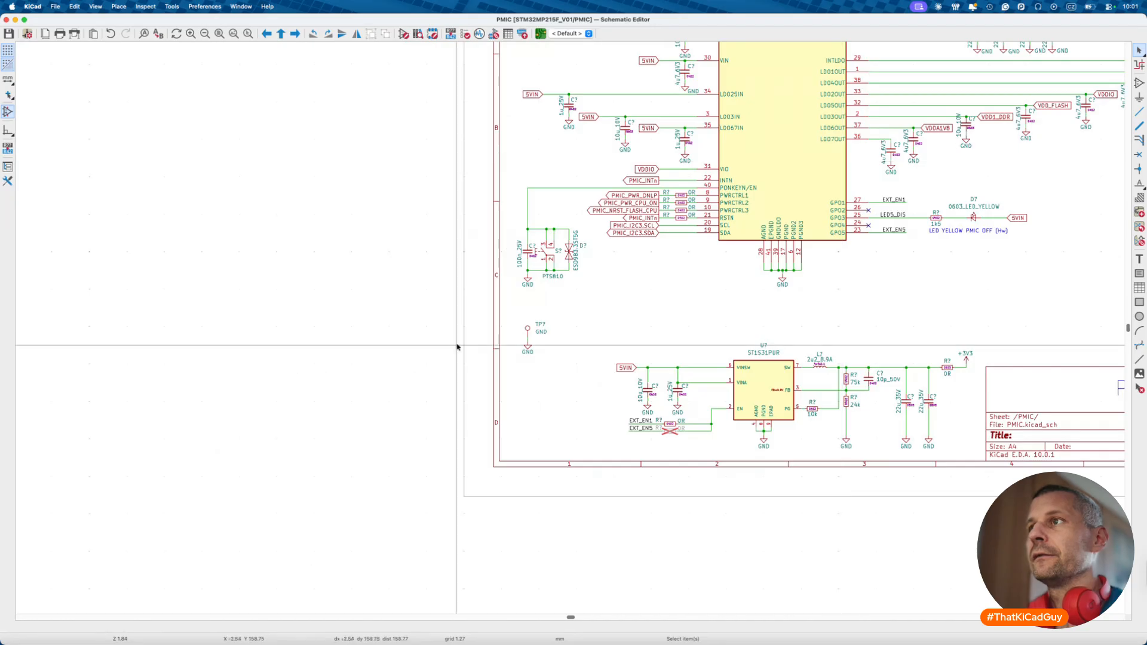
pyautogui.scroll(5, 502, 248)
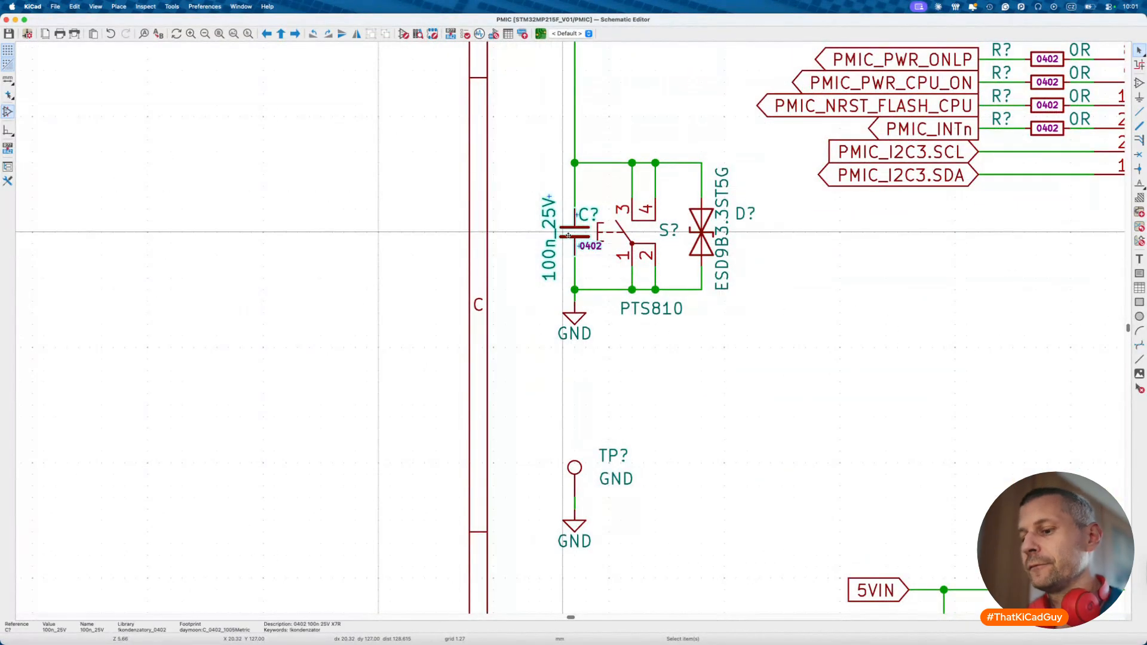
# - Change the 100n_25V capacitor's symbol to 10n_50V and save the sheet
pyautogui.doubleClick(567, 238)
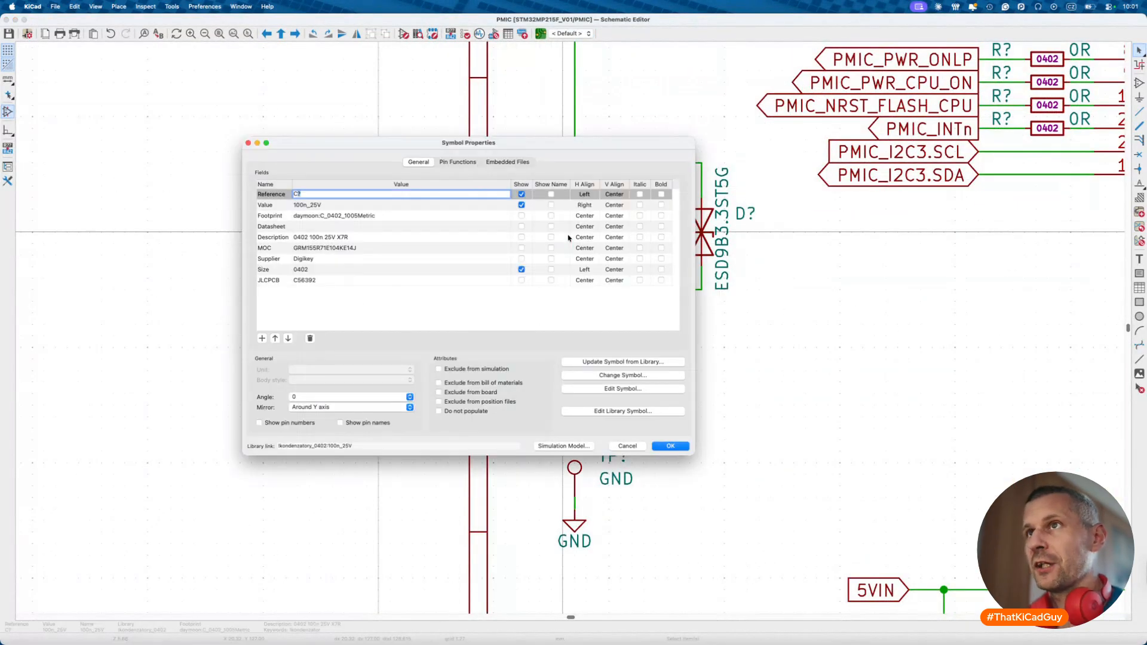
pyautogui.click(607, 377)
pyautogui.click(757, 254)
pyautogui.write('+én')
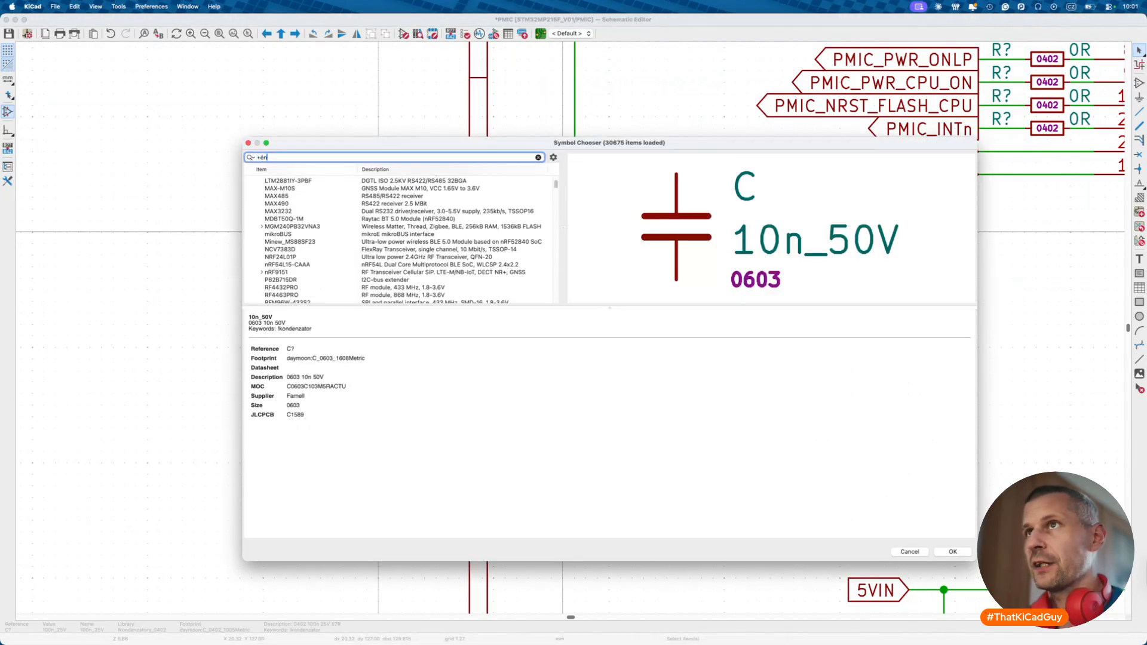
pyautogui.hotkey('ctrl', 'space')
pyautogui.press('BackSpace')
pyautogui.press('BackSpace')
pyautogui.write('10n')
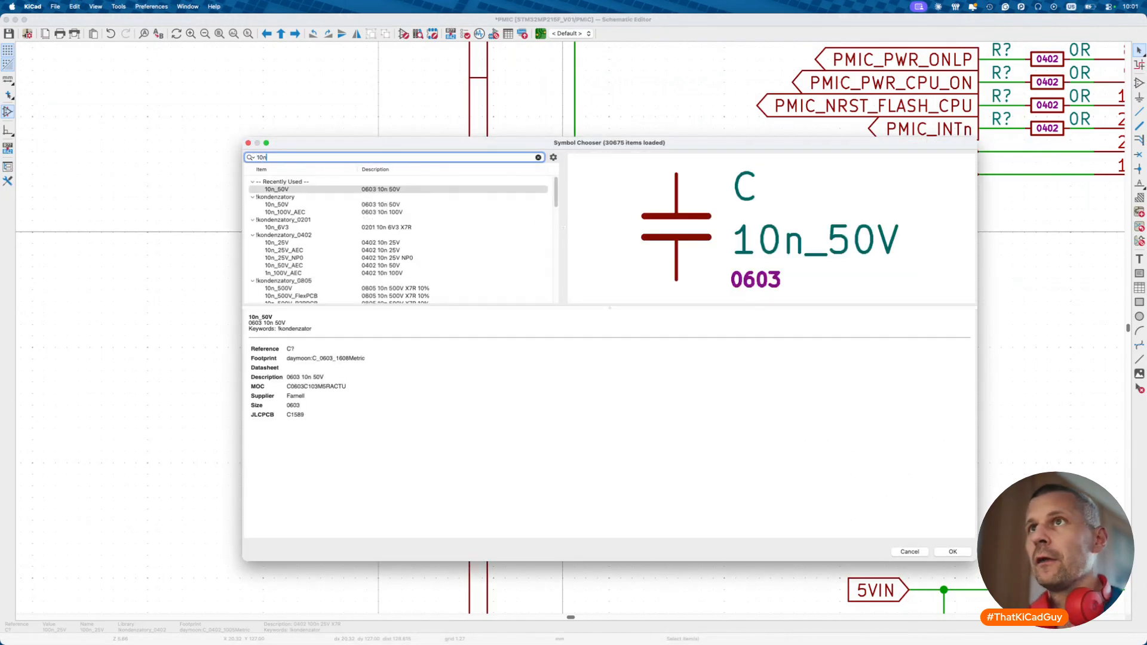
pyautogui.doubleClick(277, 189)
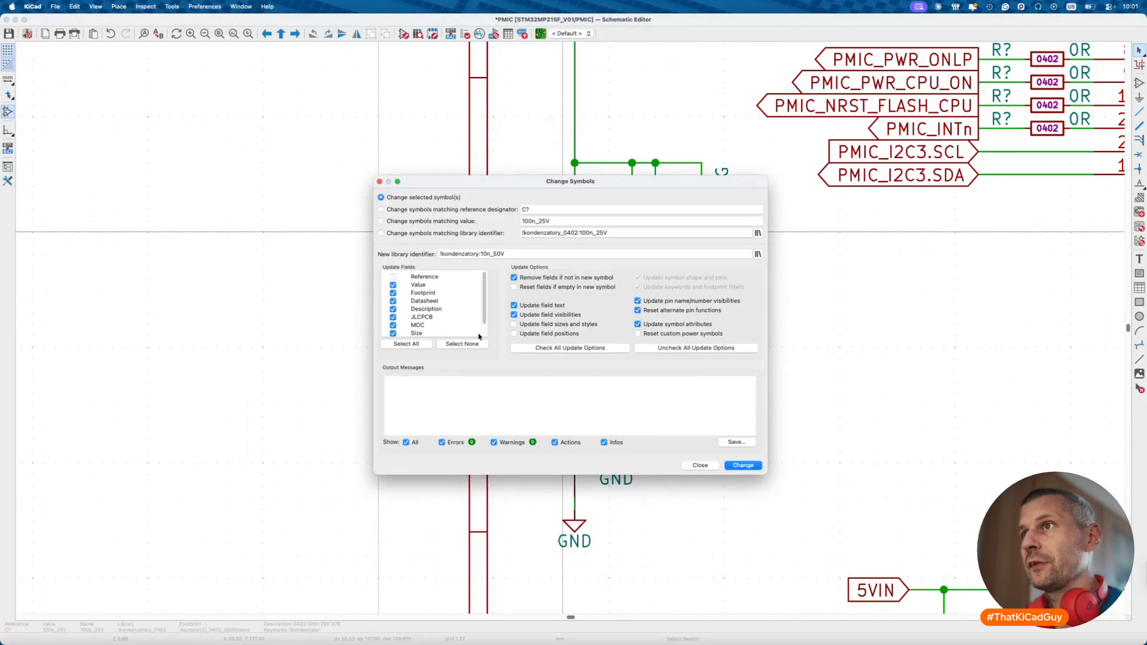
pyautogui.click(728, 465)
pyautogui.click(700, 465)
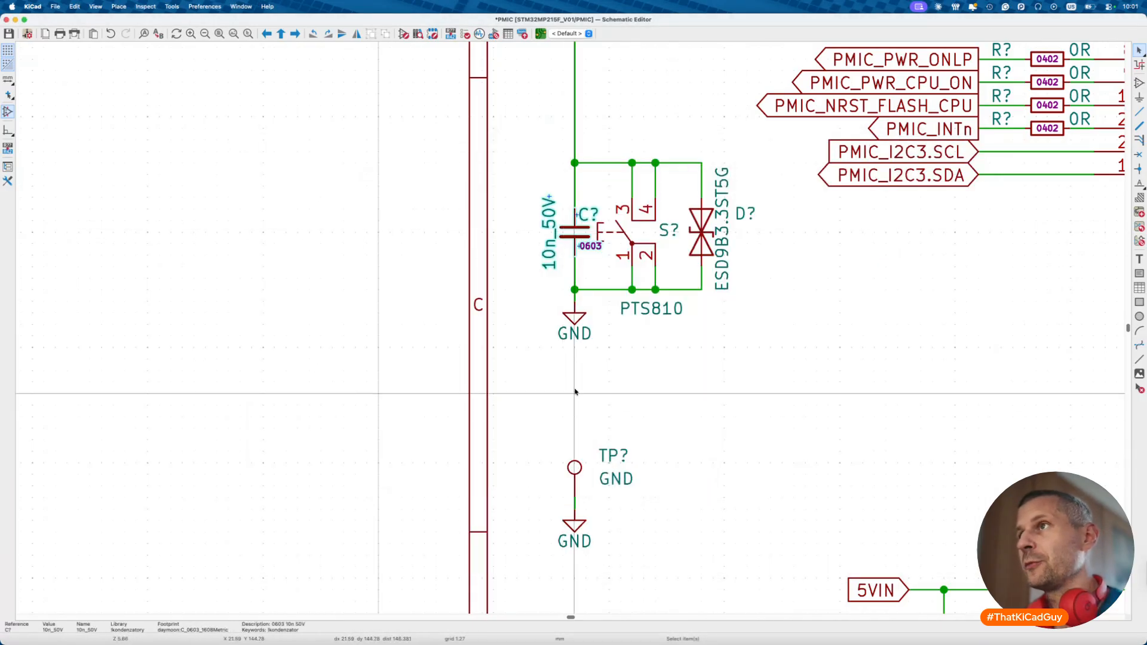
pyautogui.press('super+s')
# - Move the capacitor's 0603 label clear of the switch and save again
pyautogui.scroll(-4, 576, 389)
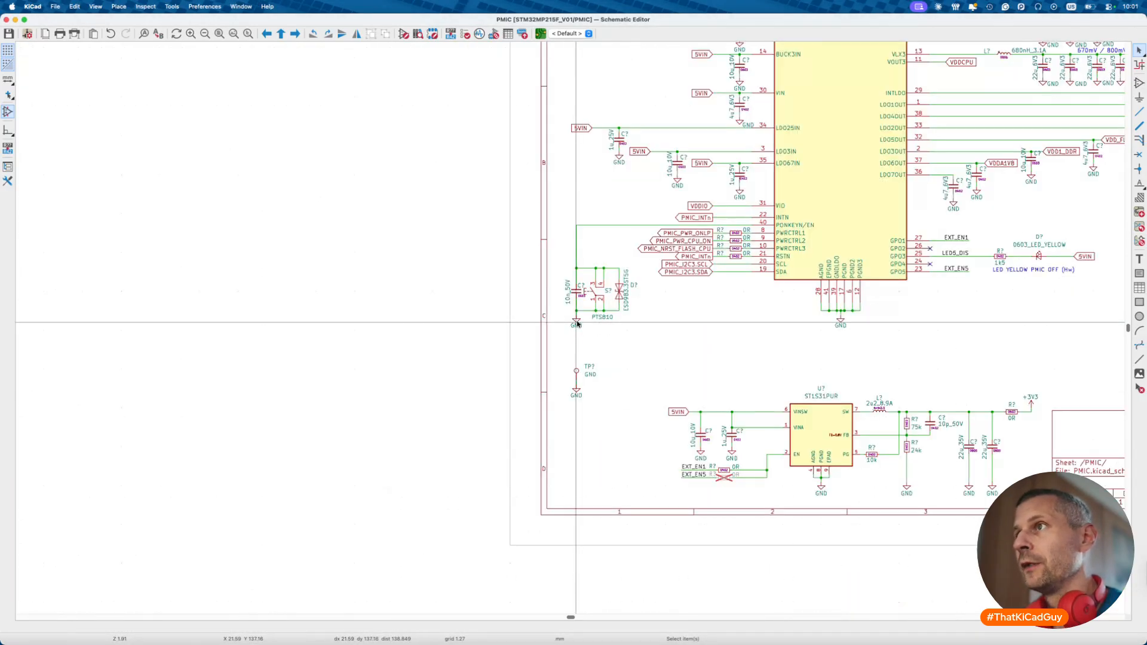
pyautogui.scroll(4, 578, 324)
pyautogui.click(571, 296)
pyautogui.press('m')
pyautogui.click(568, 293)
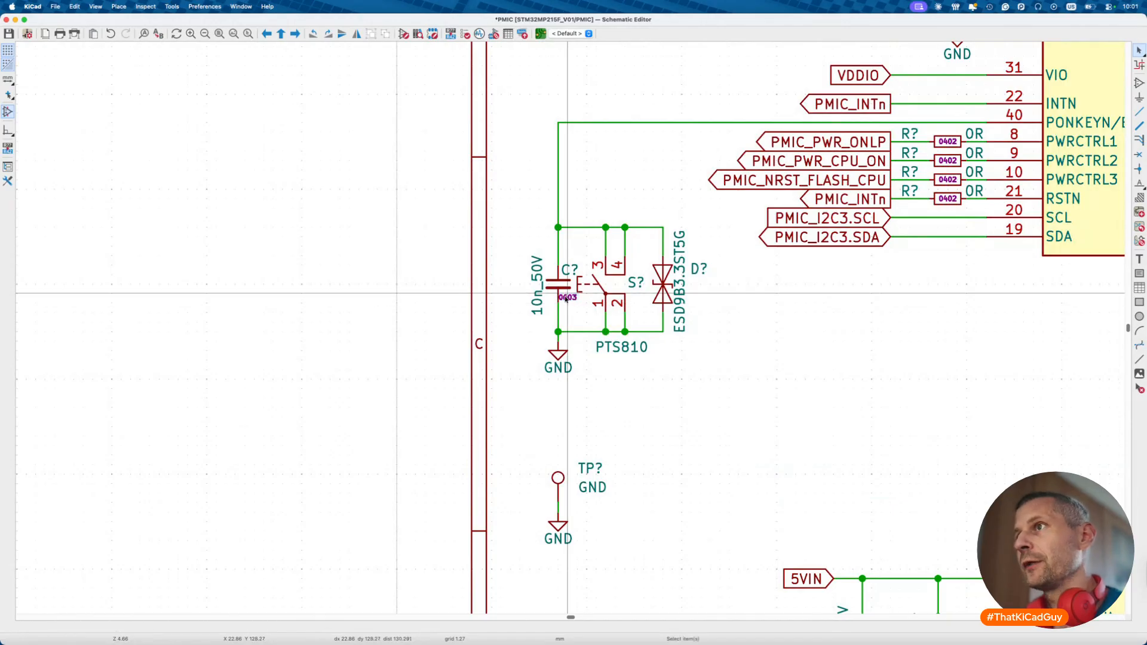
pyautogui.press('super+s')
pyautogui.scroll(-4, 567, 297)
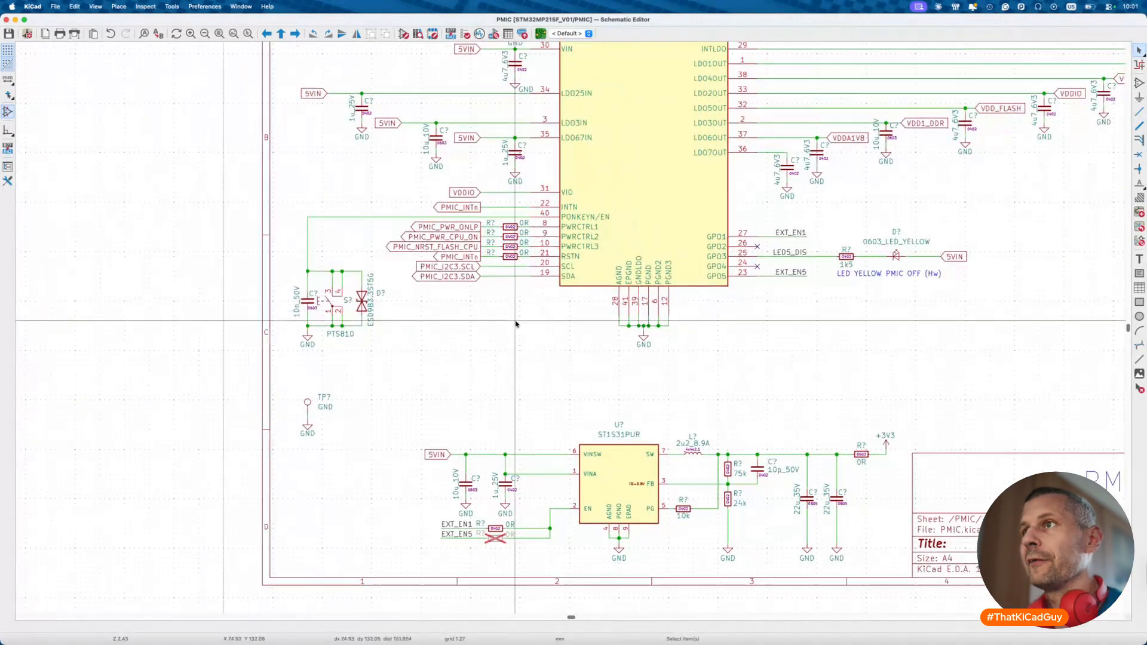
pyautogui.scroll(5, 515, 324)
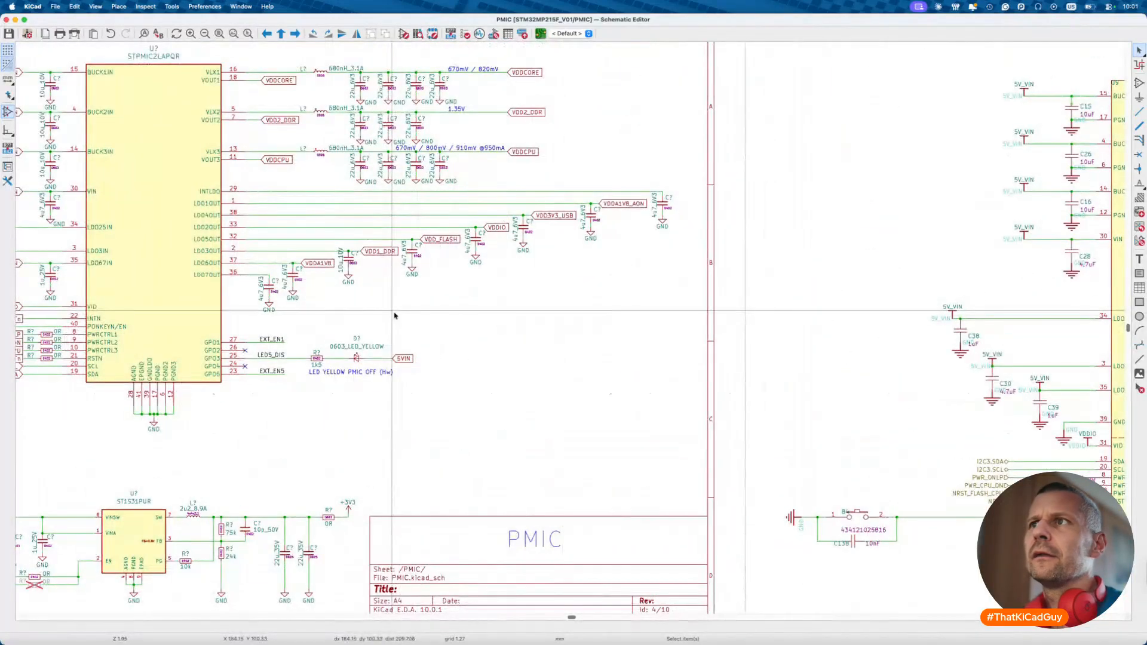
pyautogui.hscroll(10, 394, 315)
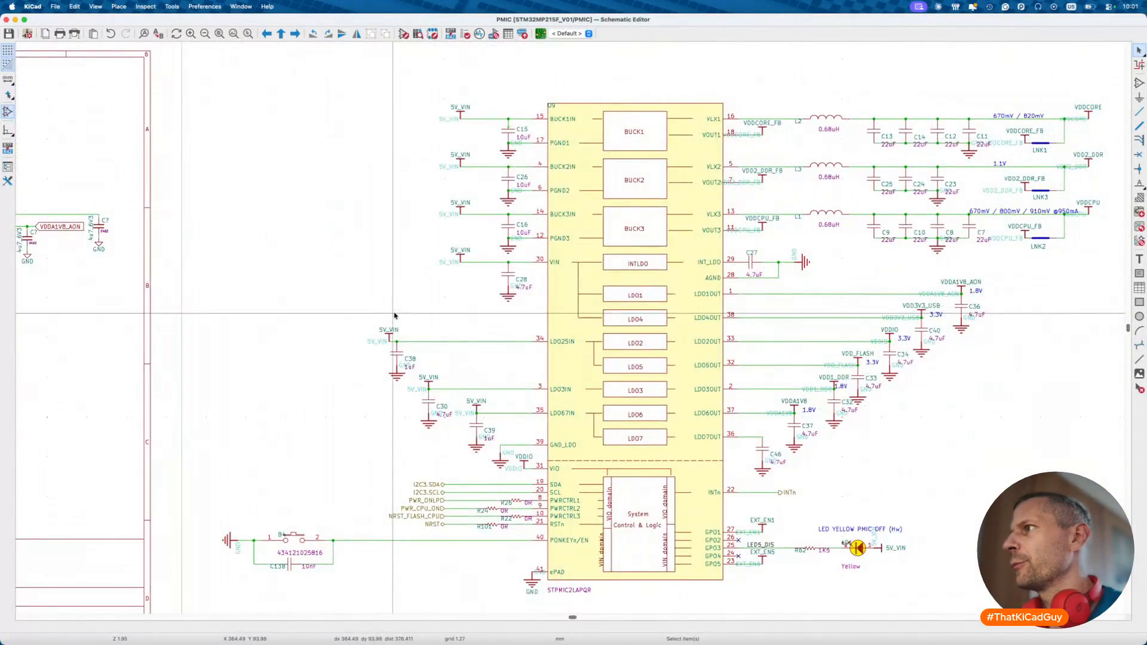
pyautogui.hscroll(-8, 395, 315)
pyautogui.scroll(2, 395, 315)
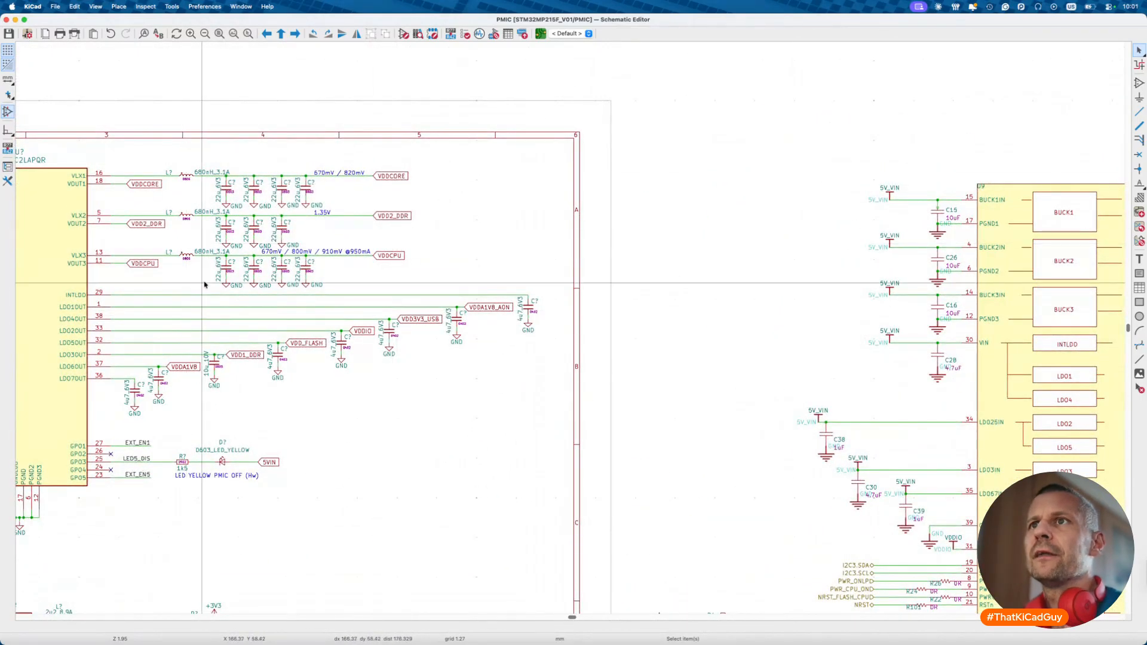
pyautogui.hscroll(8, 204, 285)
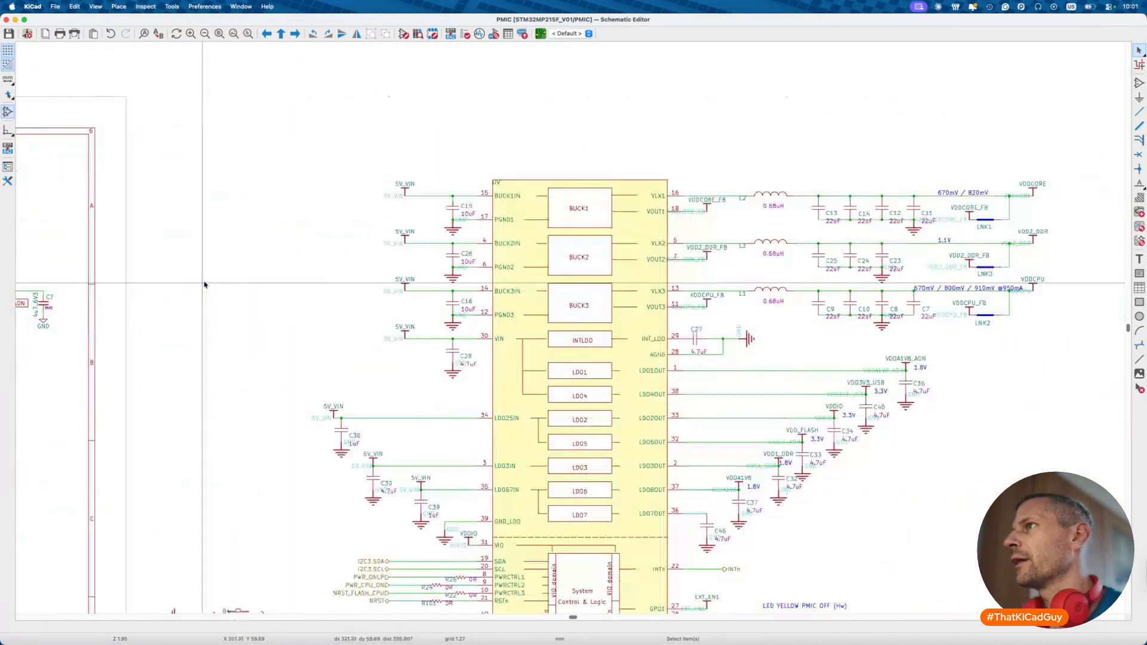
pyautogui.hscroll(-15, 204, 285)
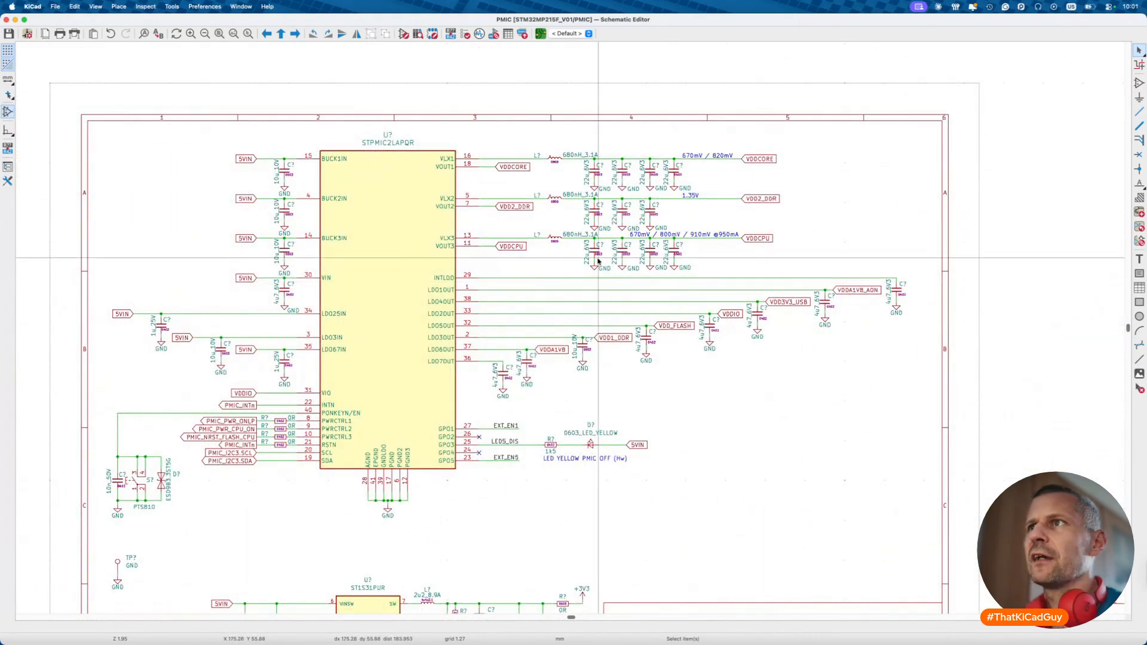
pyautogui.hscroll(10, 598, 261)
pyautogui.scroll(-5, 598, 261)
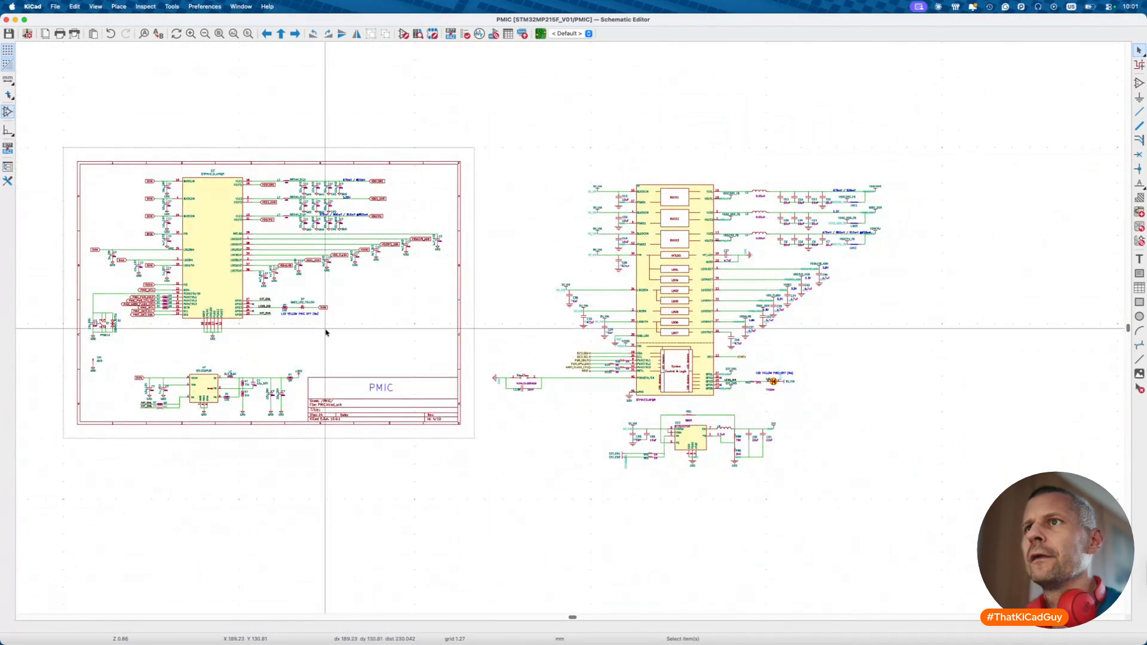
pyautogui.scroll(5, 325, 328)
pyautogui.scroll(-5, 326, 333)
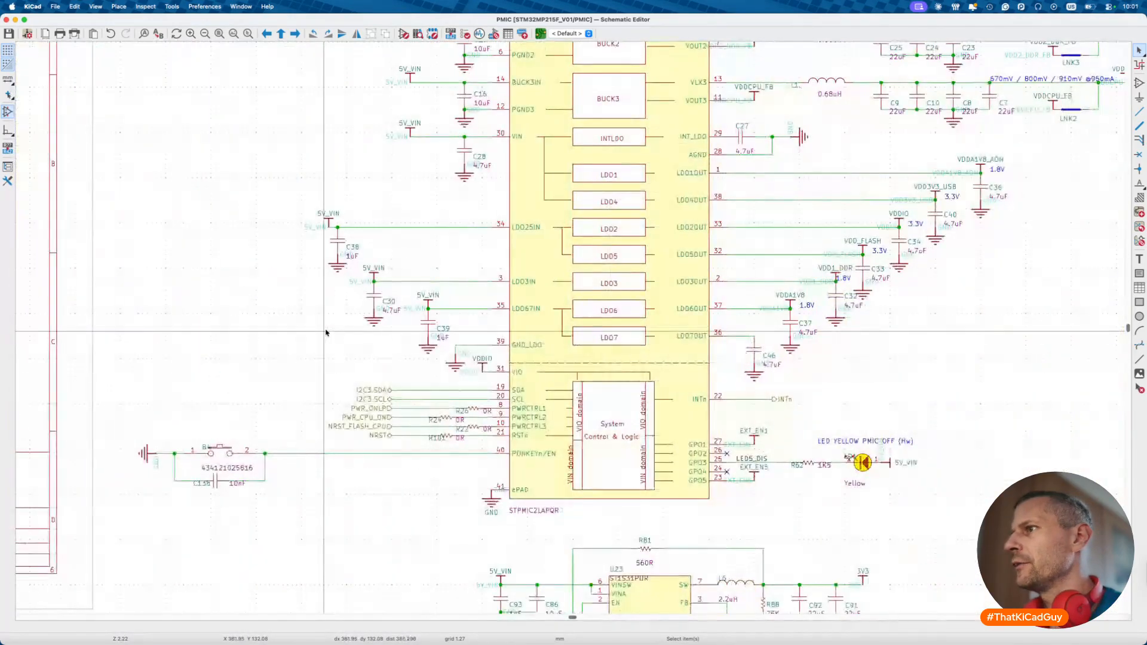
pyautogui.scroll(5, 326, 332)
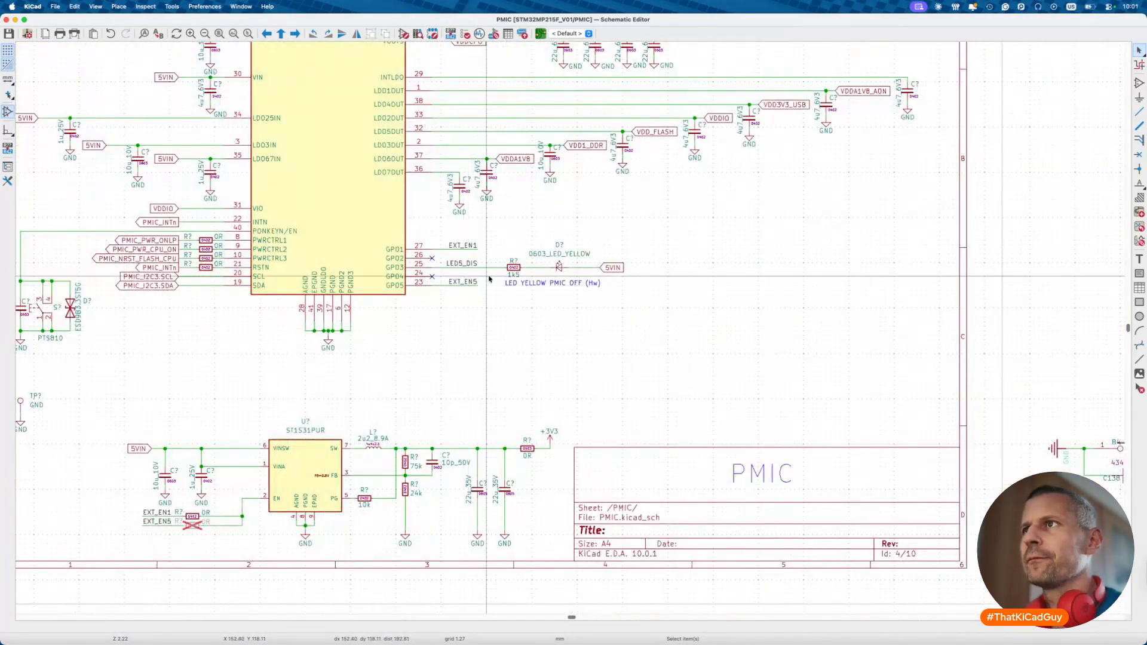
pyautogui.hscroll(10, 605, 300)
pyautogui.hscroll(6, 605, 301)
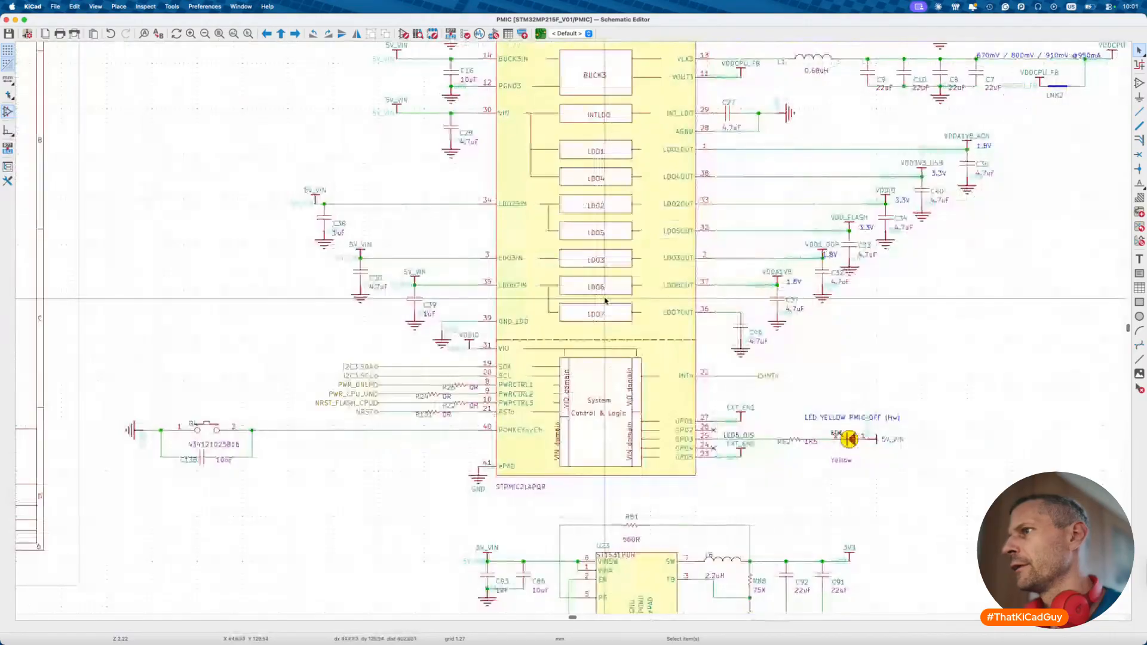
pyautogui.hscroll(-14, 605, 301)
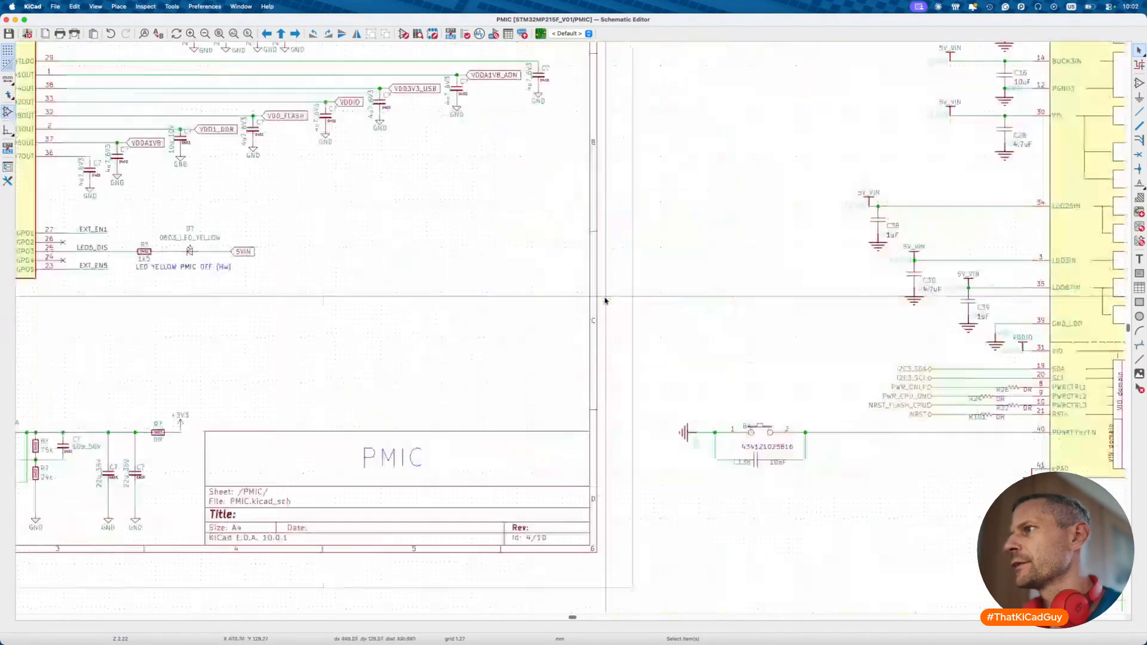
pyautogui.hscroll(9, 605, 300)
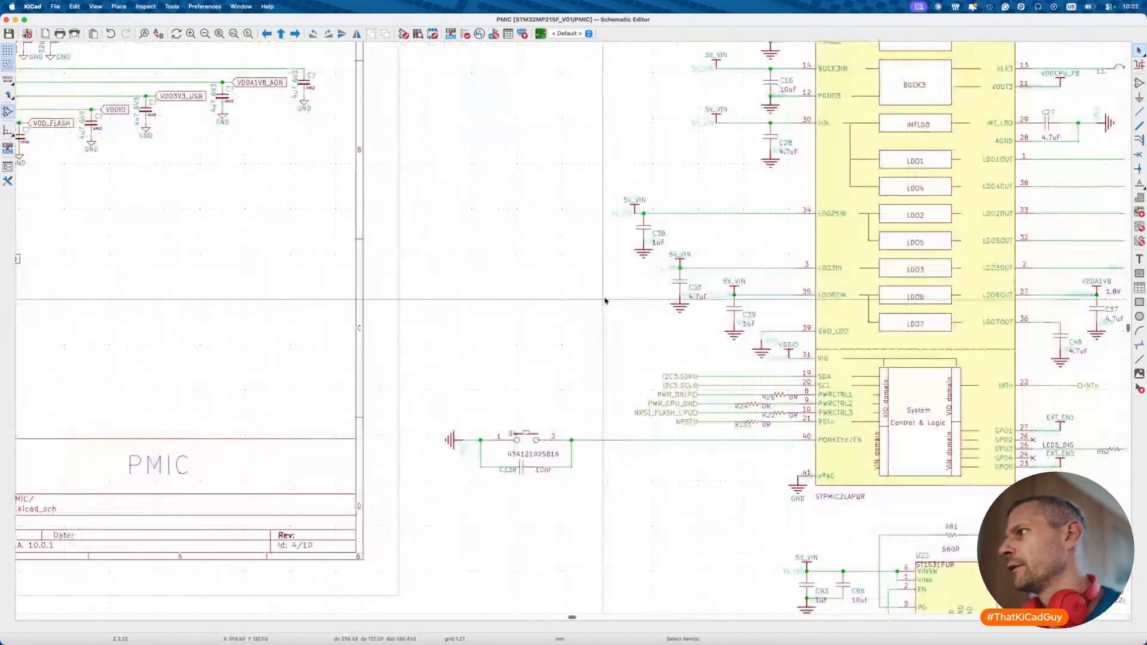
pyautogui.hscroll(-9, 605, 301)
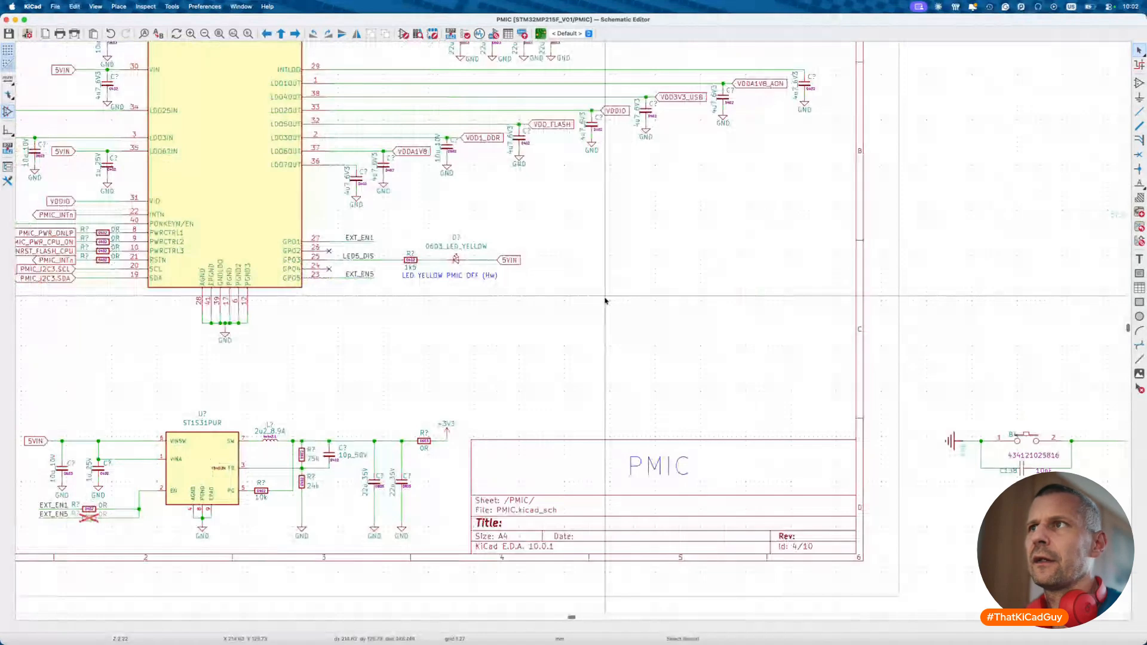
pyautogui.hscroll(-2, 366, 244)
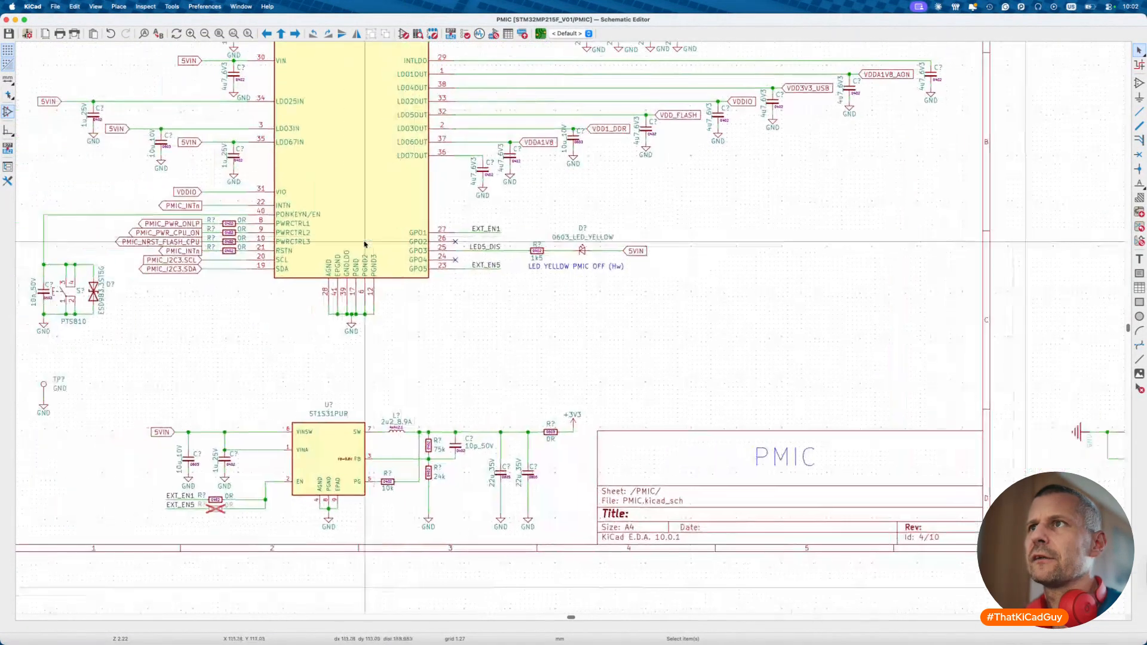
# - Box-select the whole drawn STPMIC2 reference circuit outside the sheet border and delete it
pyautogui.moveTo(154, 486); pyautogui.dragTo(258, 514)
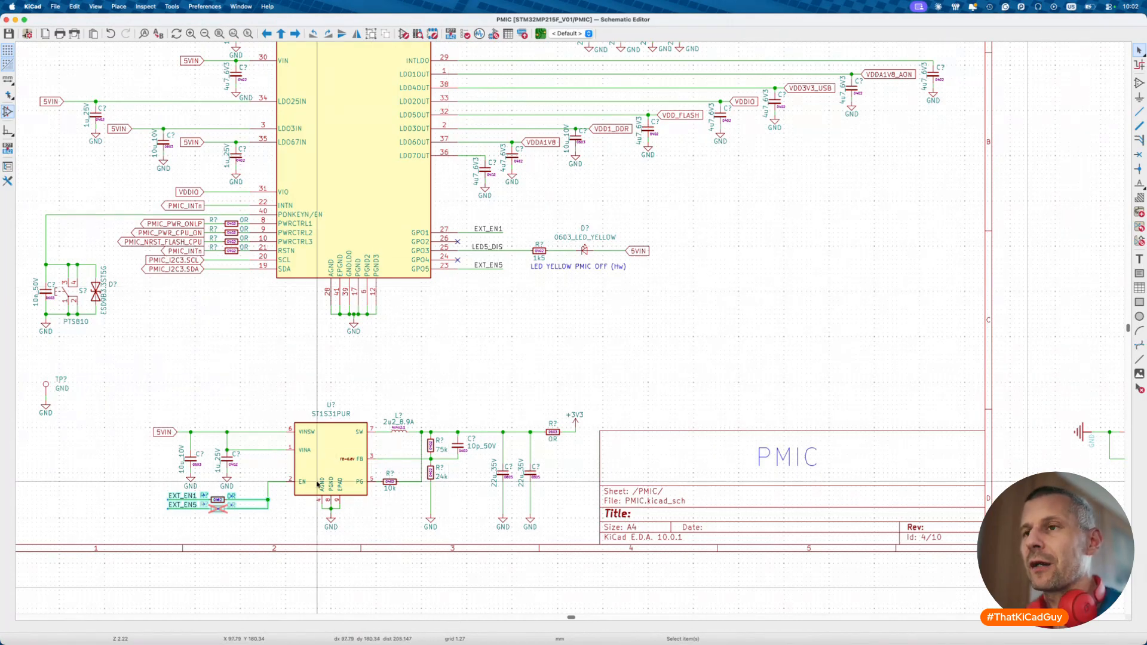
pyautogui.hscroll(10, 623, 432)
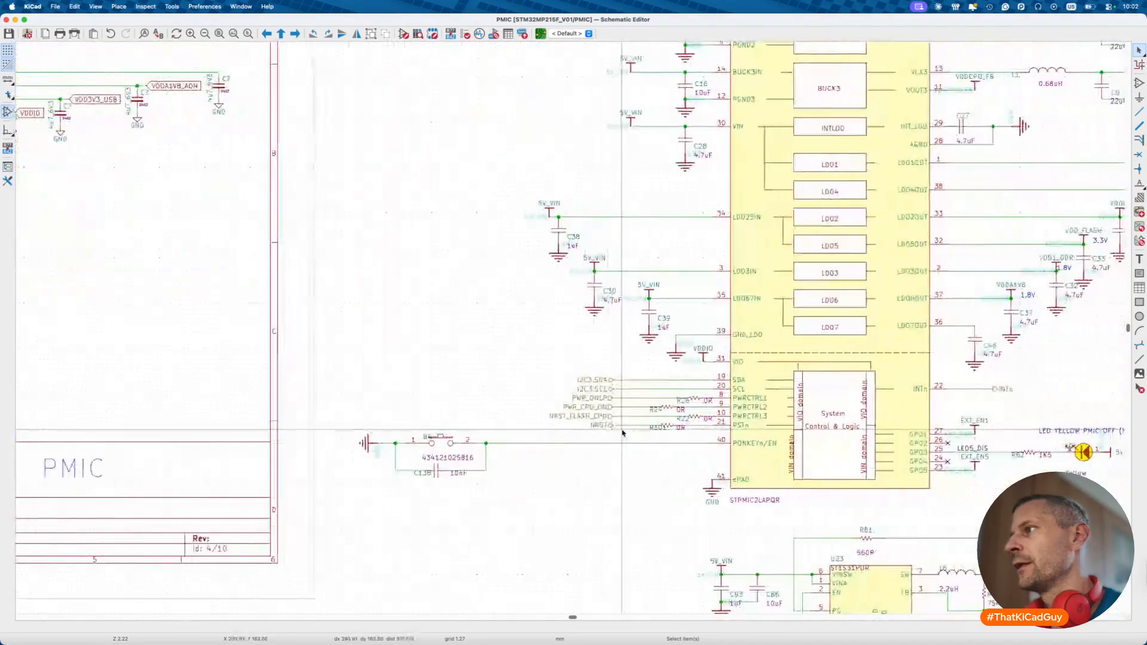
pyautogui.hscroll(2, 623, 433)
pyautogui.scroll(-5, 623, 432)
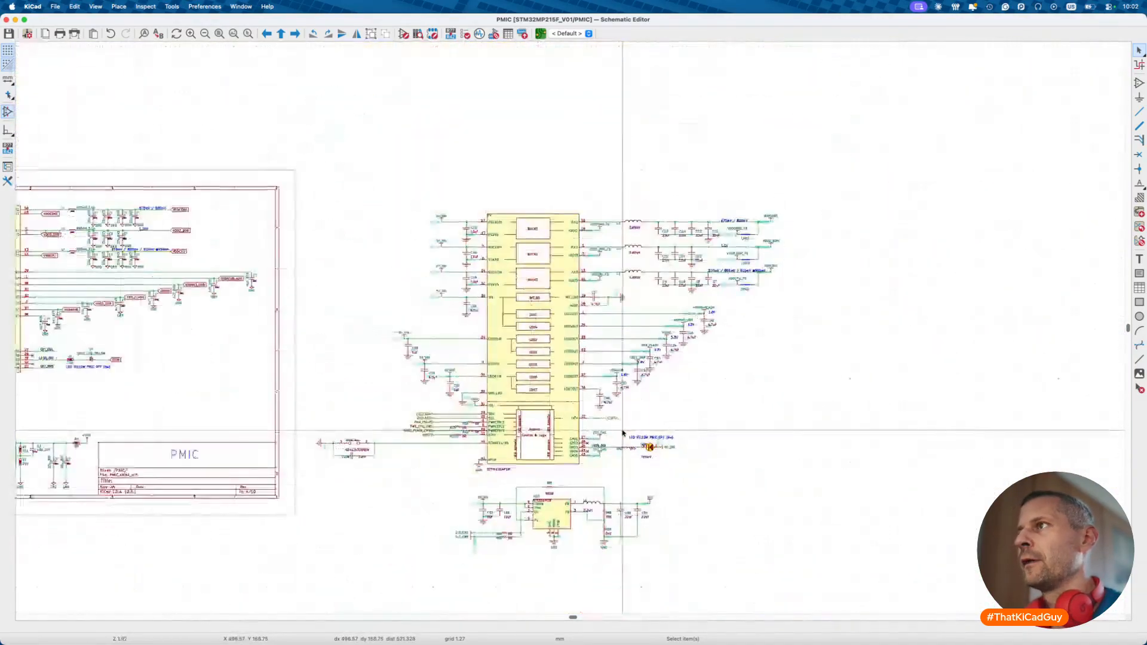
pyautogui.hscroll(-2, 622, 429)
pyautogui.scroll(-2, 621, 429)
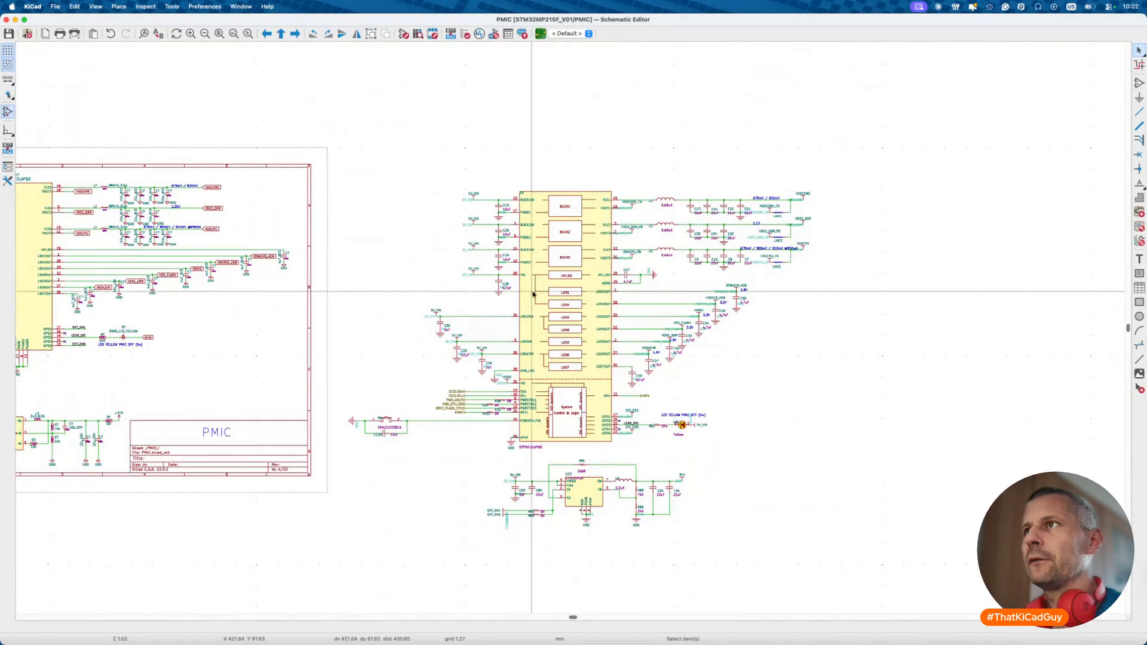
pyautogui.moveTo(340, 133); pyautogui.dragTo(913, 586)
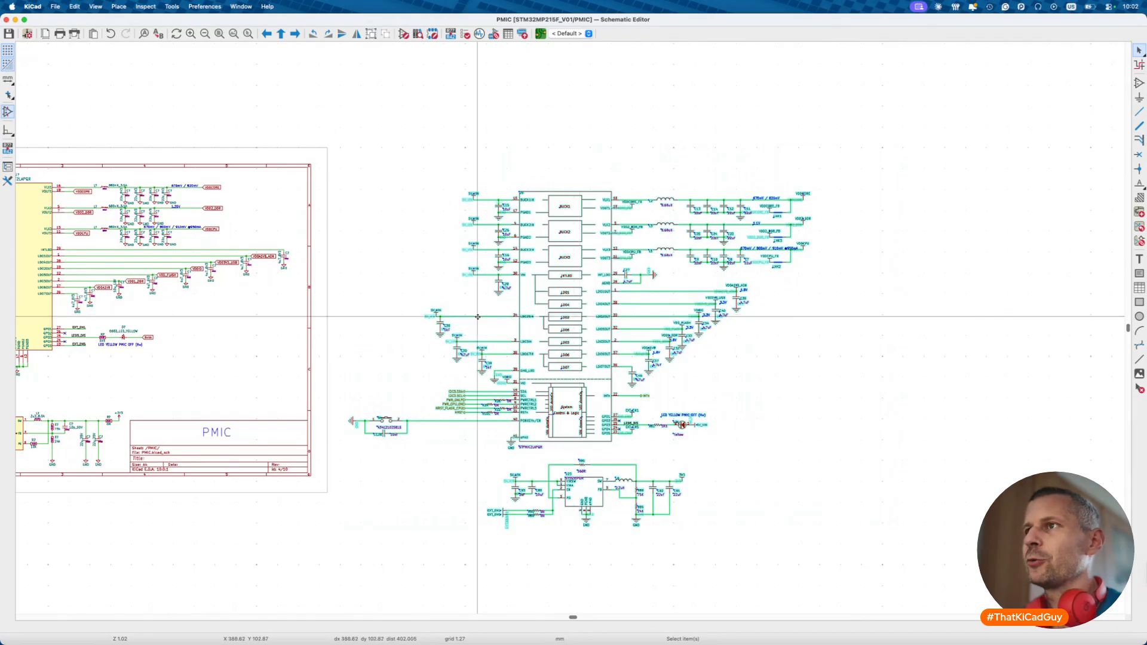
pyautogui.press('Escape')
pyautogui.moveTo(338, 137); pyautogui.dragTo(894, 572)
pyautogui.press('Delete')
# - Save the PMIC sheet, check the STPMIC2 chip's properties, then return to the root sheet
pyautogui.press('super+s')
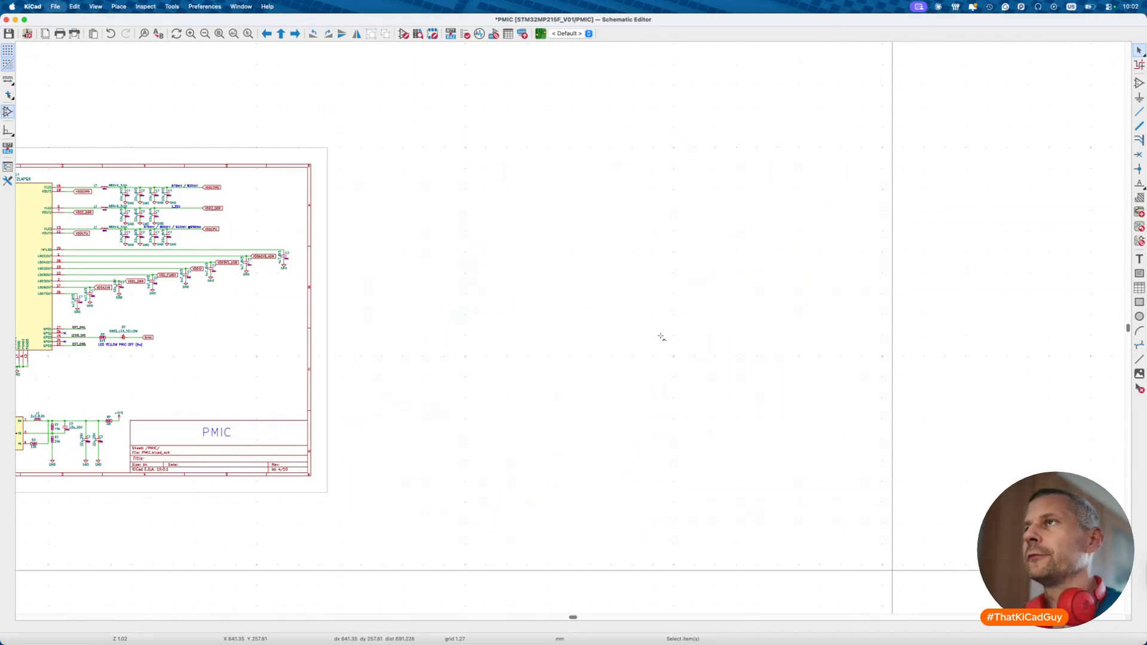
pyautogui.scroll(-4, 661, 338)
pyautogui.scroll(4, 661, 338)
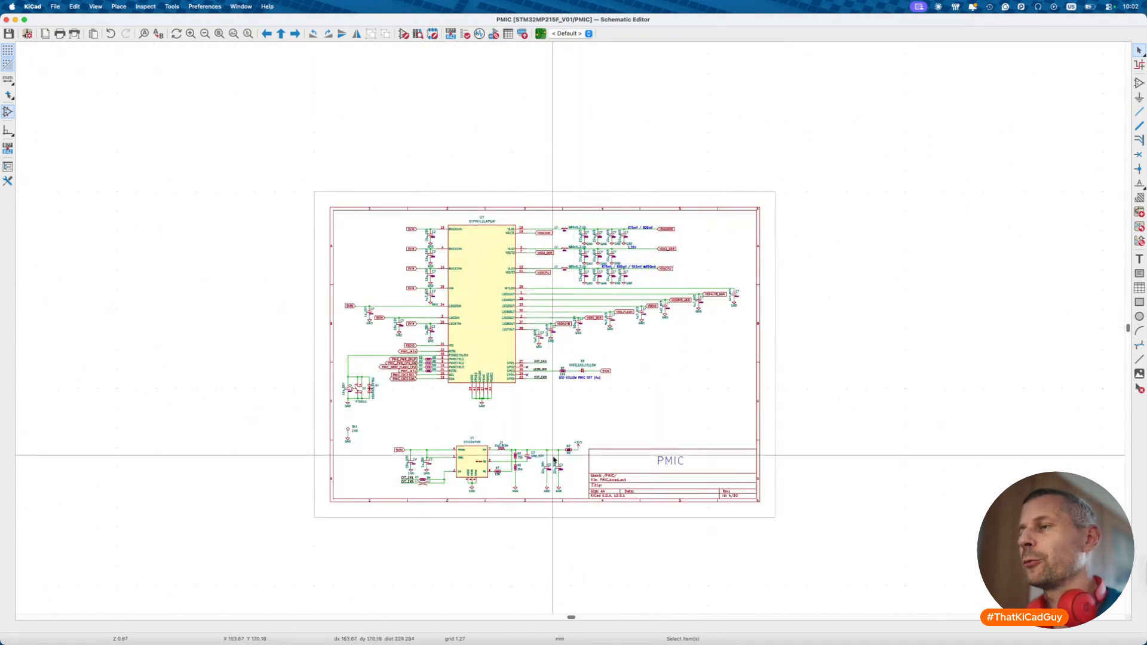
pyautogui.doubleClick(498, 355)
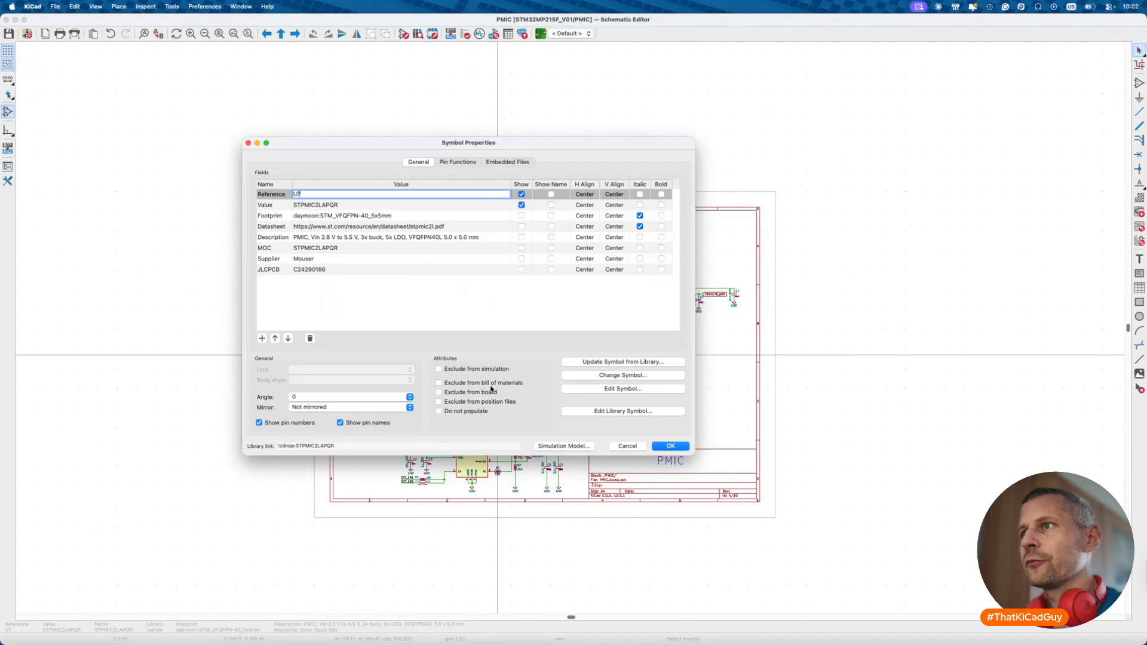
pyautogui.click(628, 446)
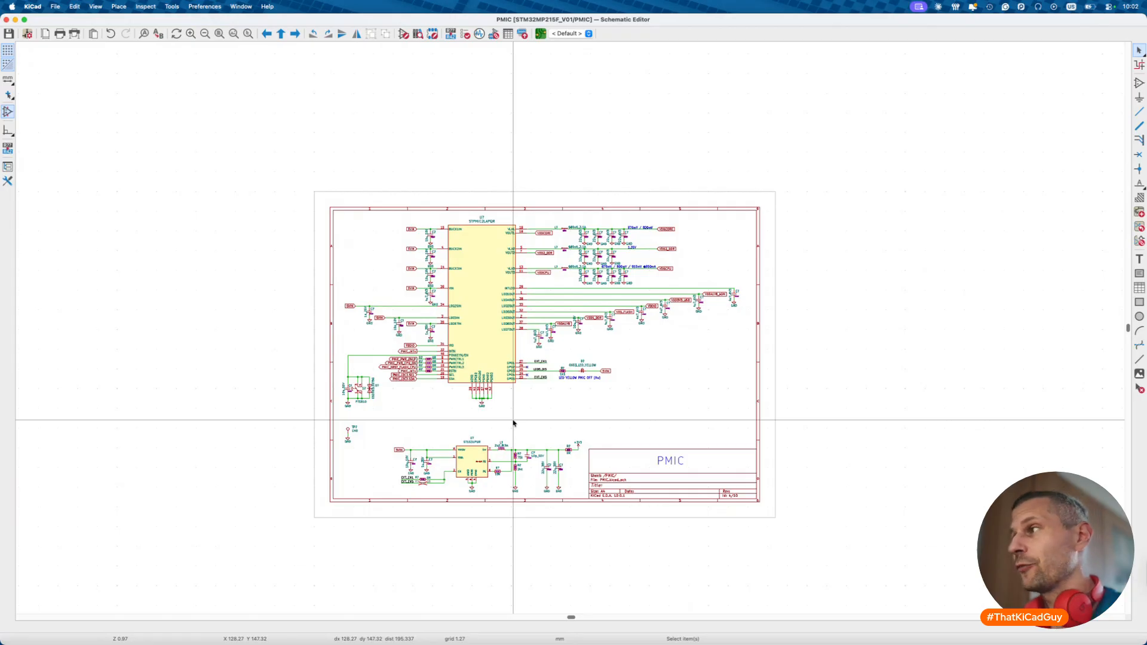
pyautogui.hotkey('alt', 'BackSpace')
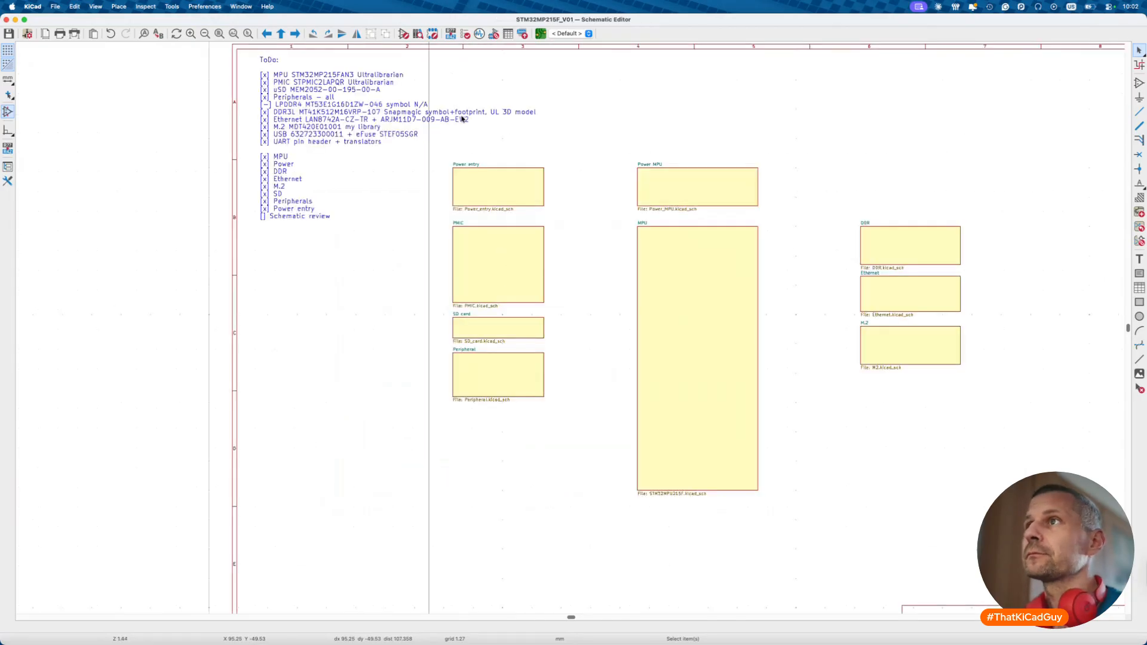
# - Enter the Power entry sheet and look over its contents
pyautogui.doubleClick(515, 179)
pyautogui.scroll(3, 490, 192)
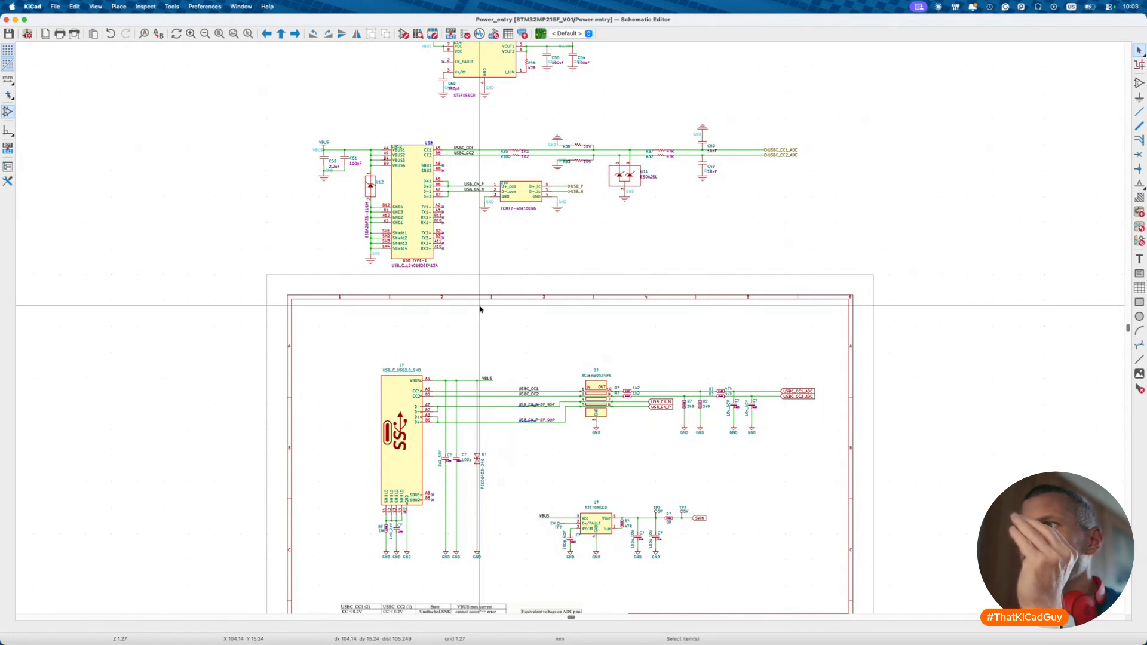
pyautogui.scroll(-3, 428, 505)
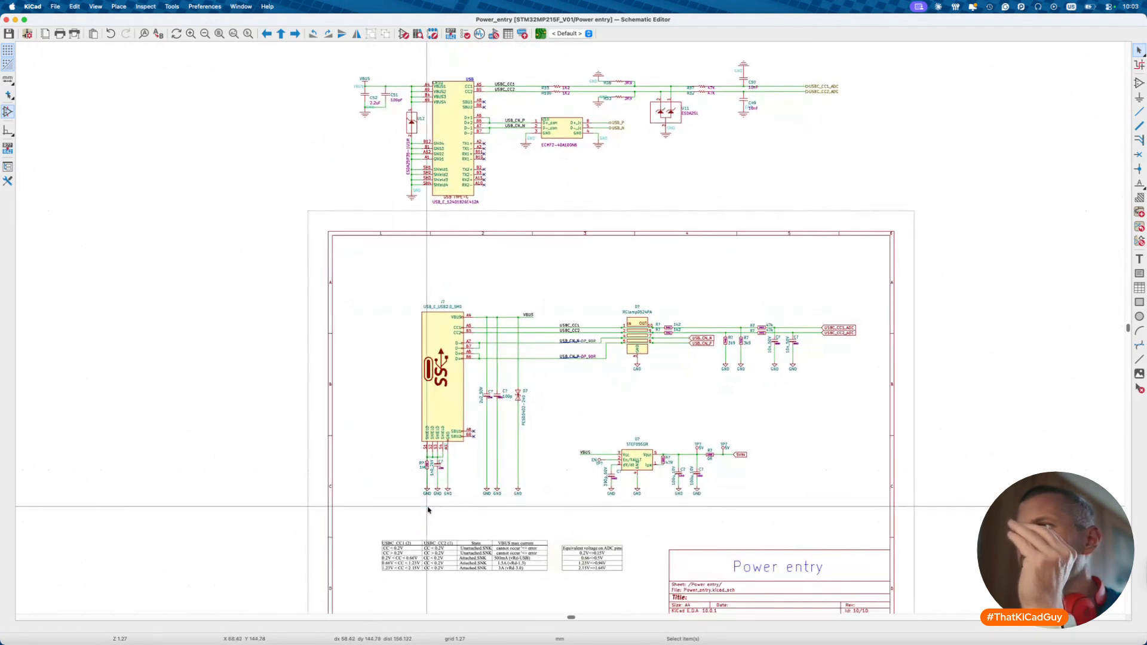
pyautogui.scroll(10, 501, 489)
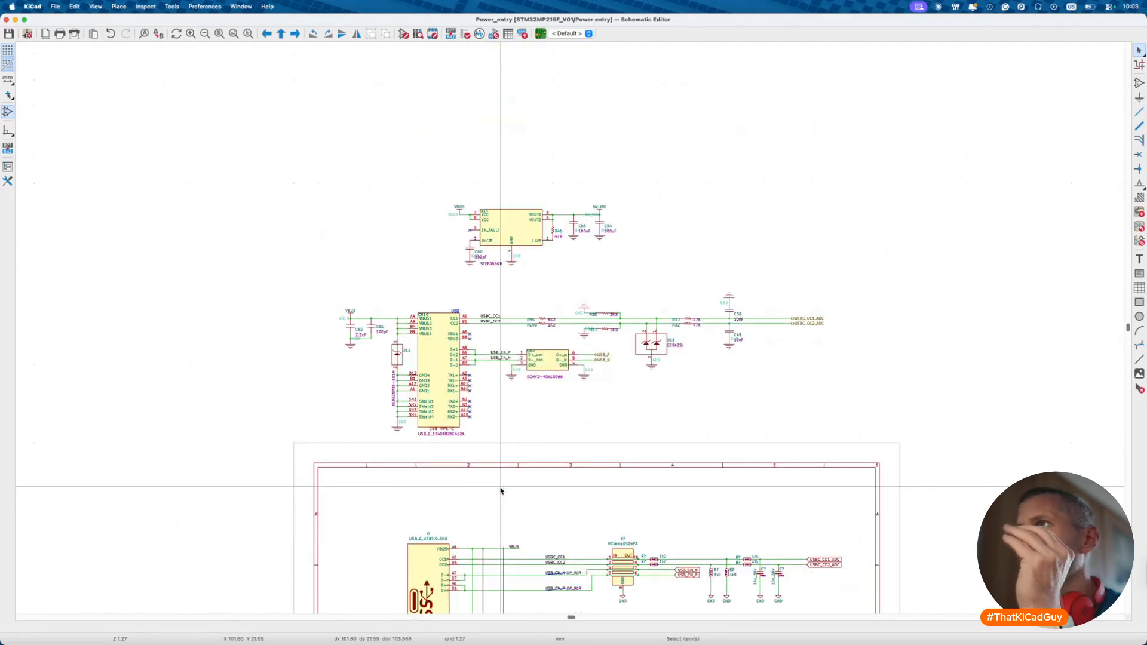
# - Delete the reference circuits above the Power entry sheet and return to the root sheet
pyautogui.moveTo(261, 171); pyautogui.dragTo(368, 256)
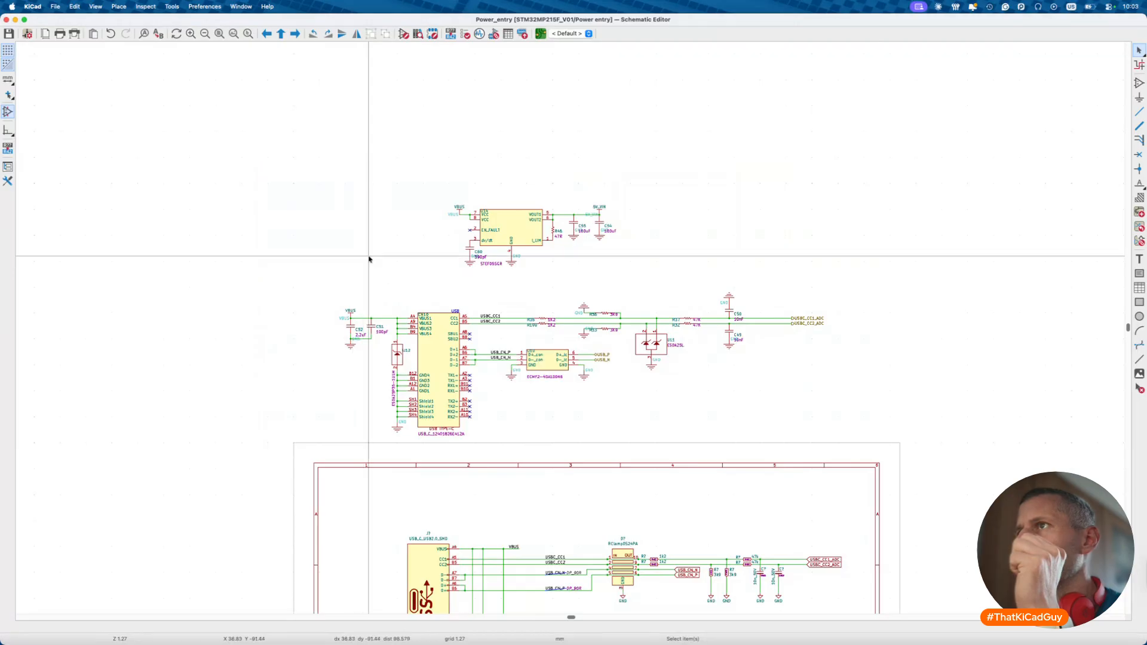
pyautogui.scroll(-5, 369, 258)
pyautogui.scroll(-1, 369, 258)
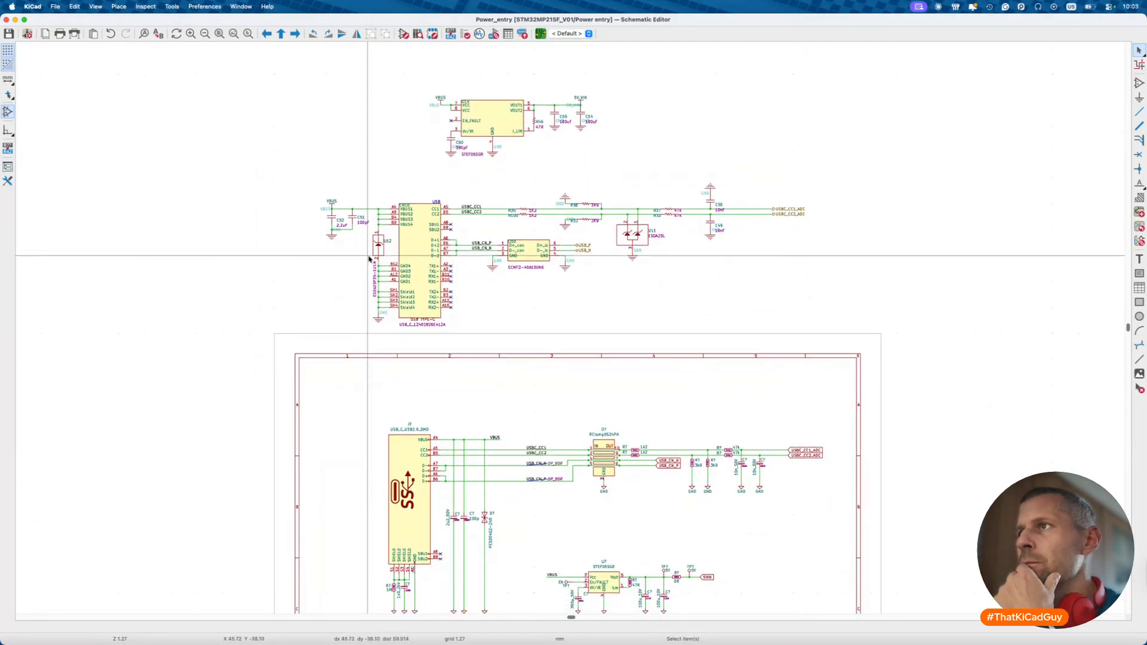
pyautogui.scroll(-5, 369, 258)
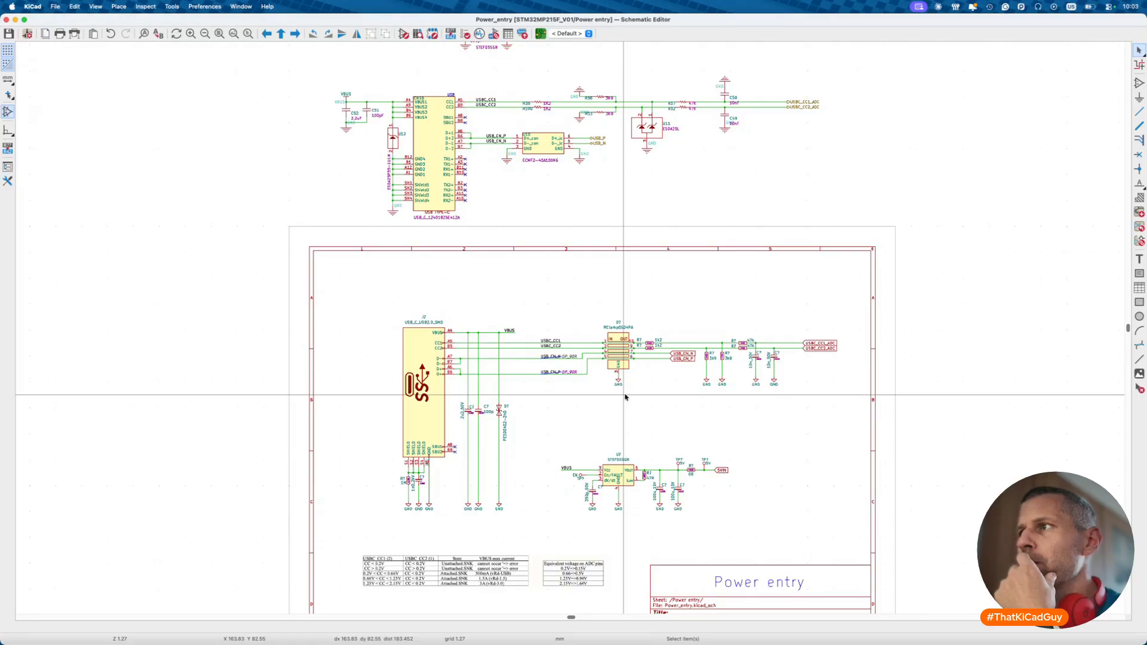
pyautogui.scroll(3, 626, 396)
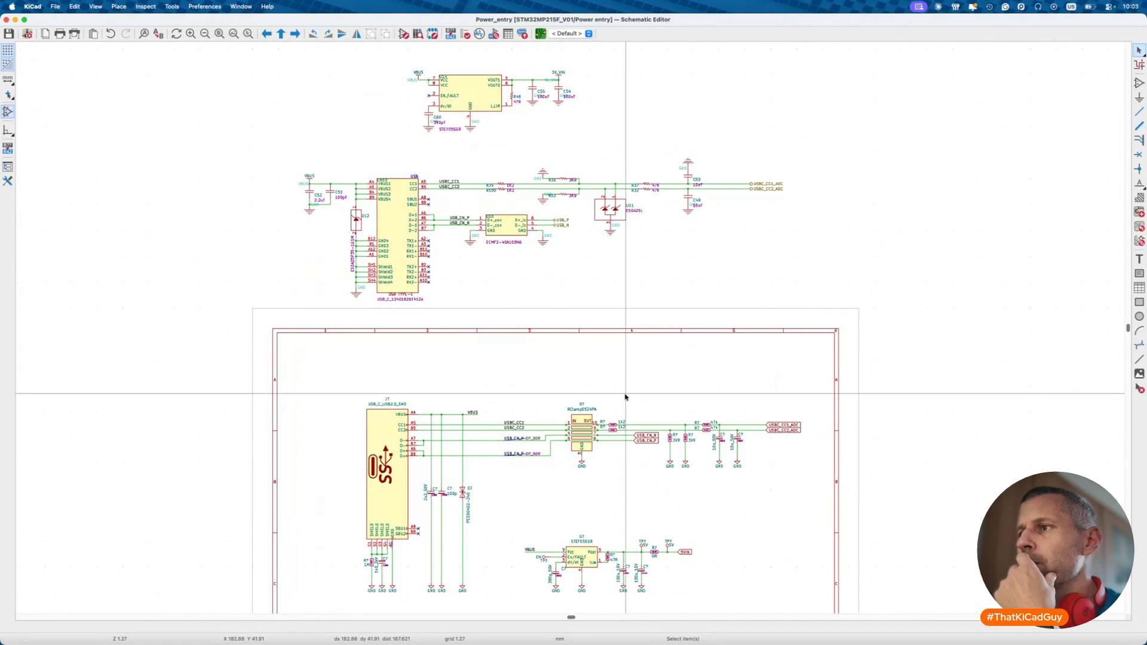
pyautogui.scroll(-5, 625, 396)
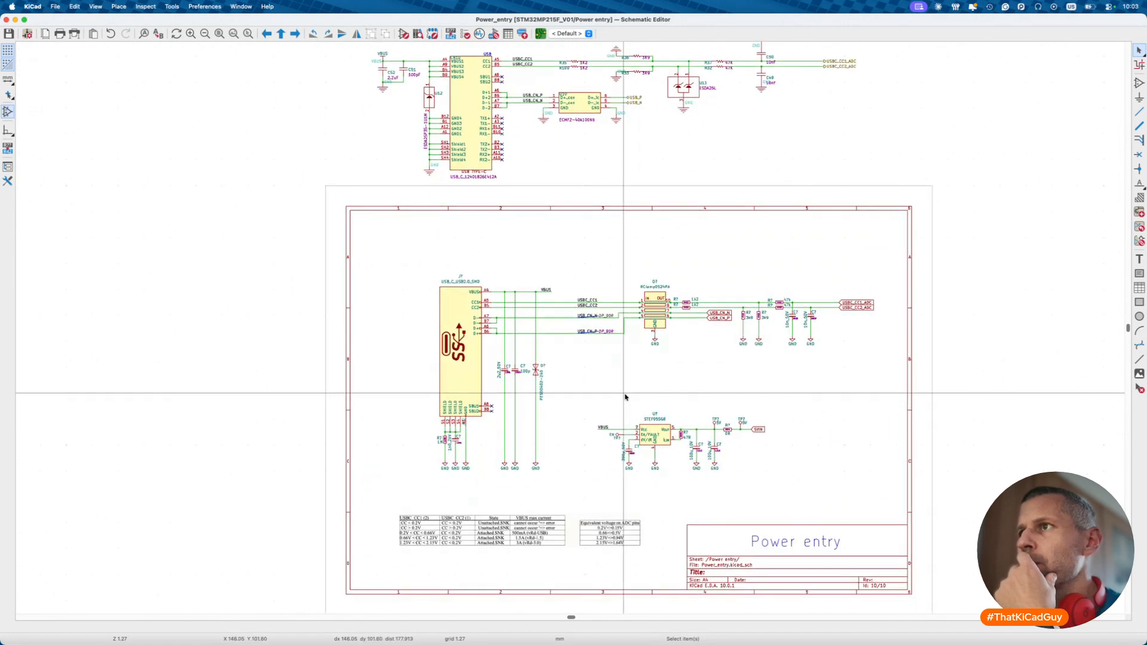
pyautogui.scroll(3, 626, 396)
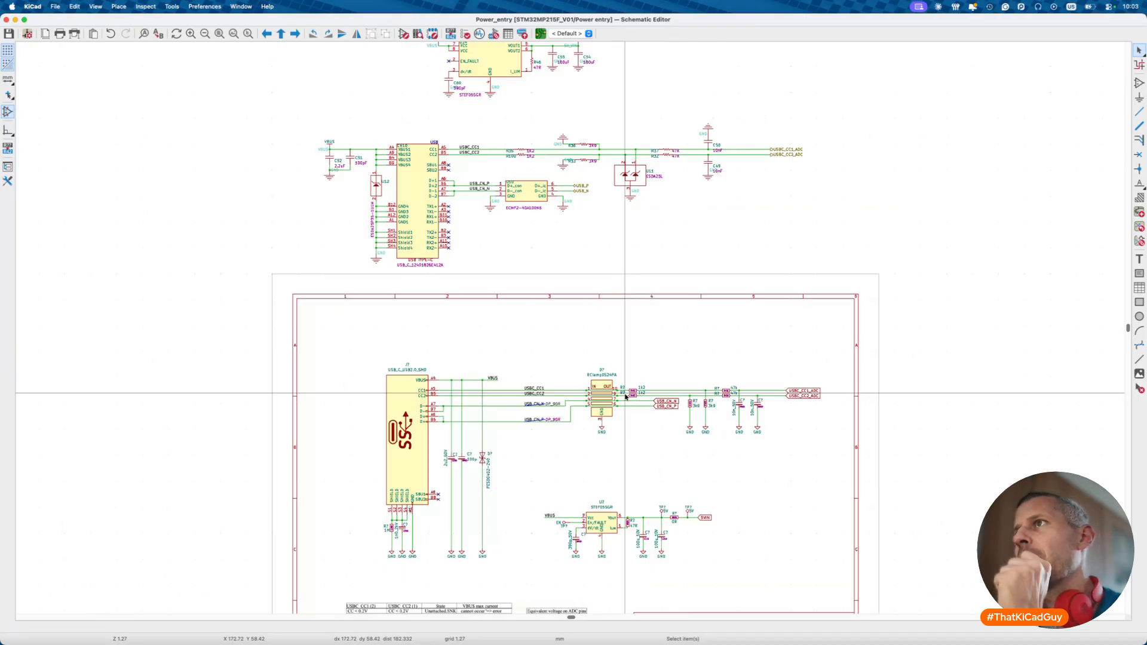
pyautogui.scroll(3, 626, 396)
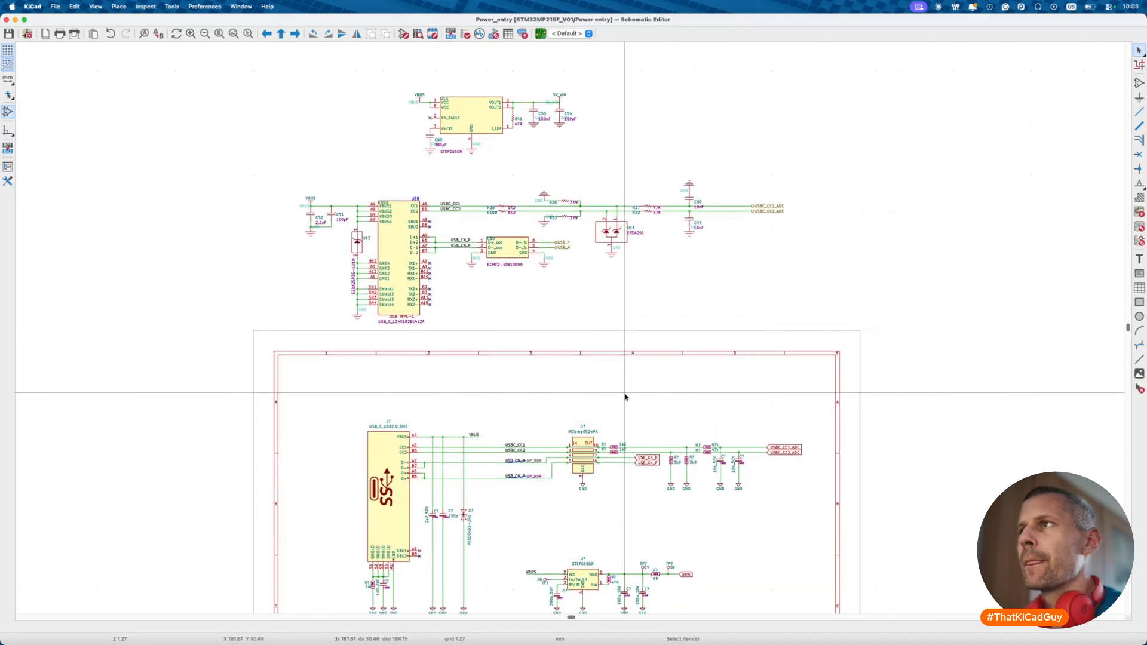
pyautogui.moveTo(246, 64); pyautogui.dragTo(866, 339)
pyautogui.press('Delete')
pyautogui.hotkey('alt', 'BackSpace')
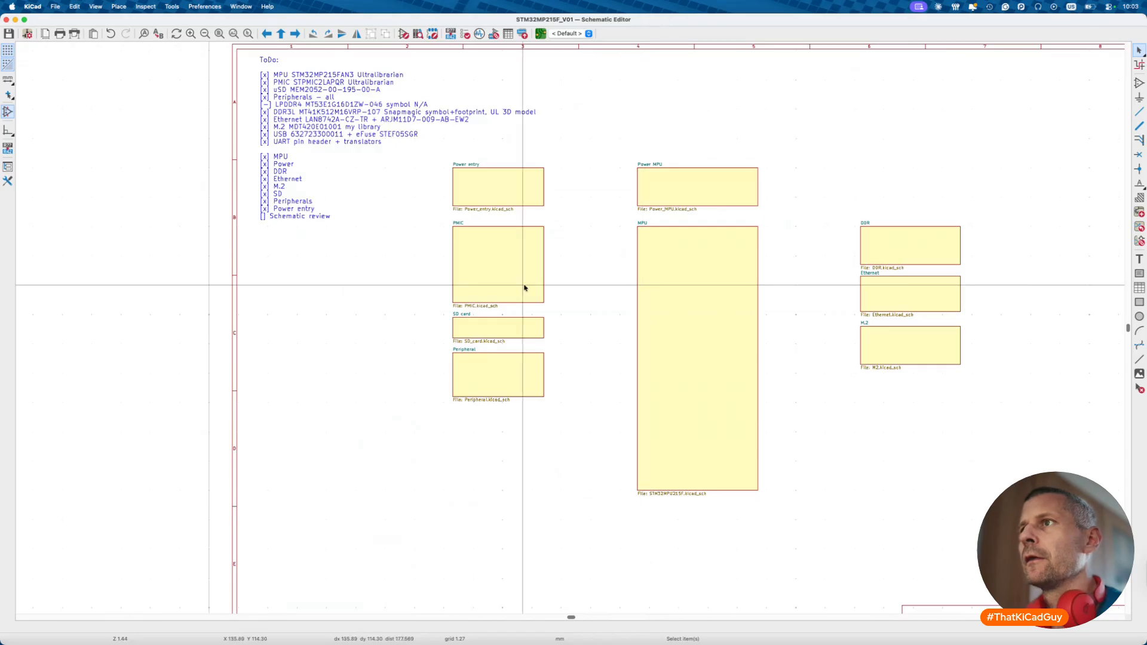
# - Enter the SD card sheet and pan around its microSD connector circuit
pyautogui.doubleClick(524, 320)
pyautogui.scroll(-2, 524, 384)
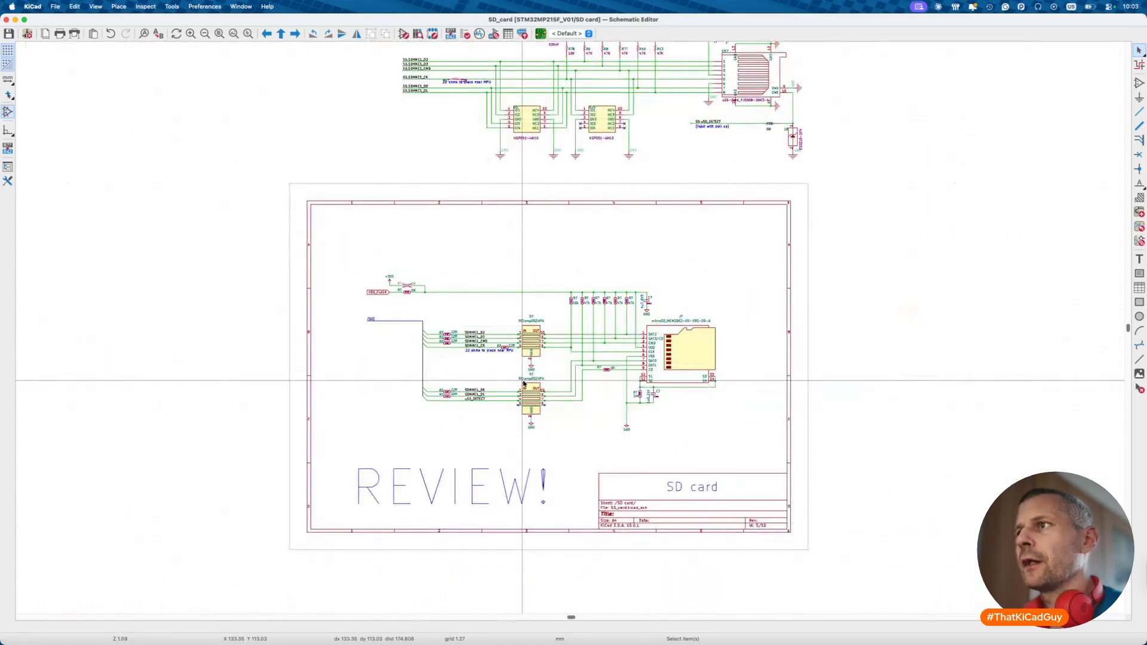
pyautogui.scroll(3, 449, 399)
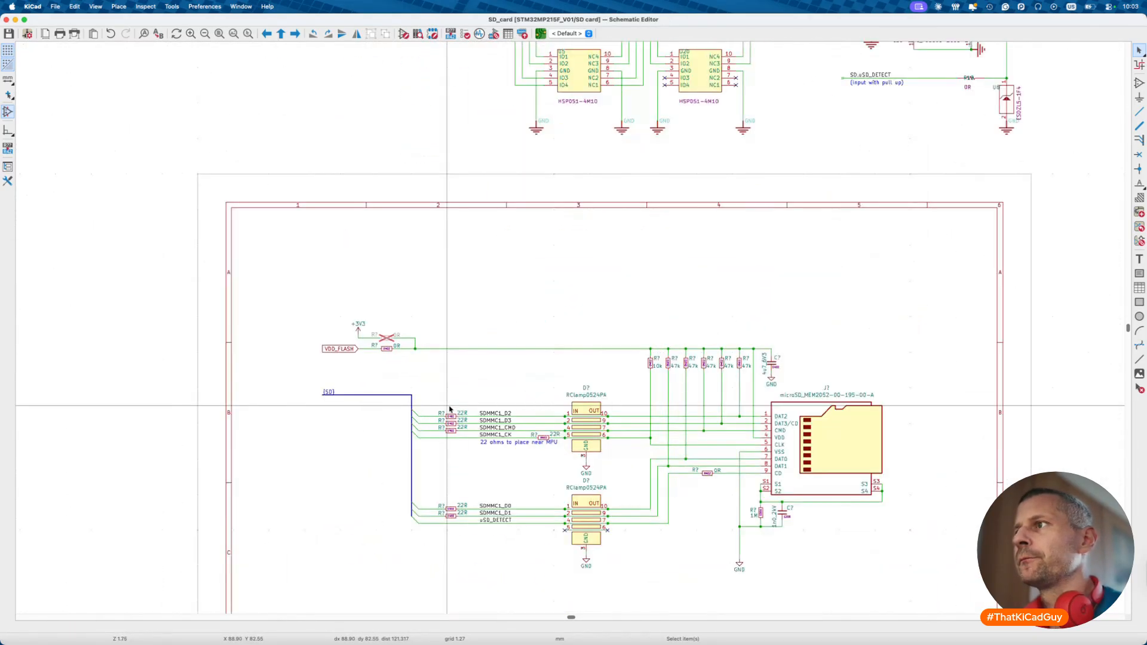
pyautogui.scroll(3, 450, 409)
pyautogui.hscroll(2, 450, 409)
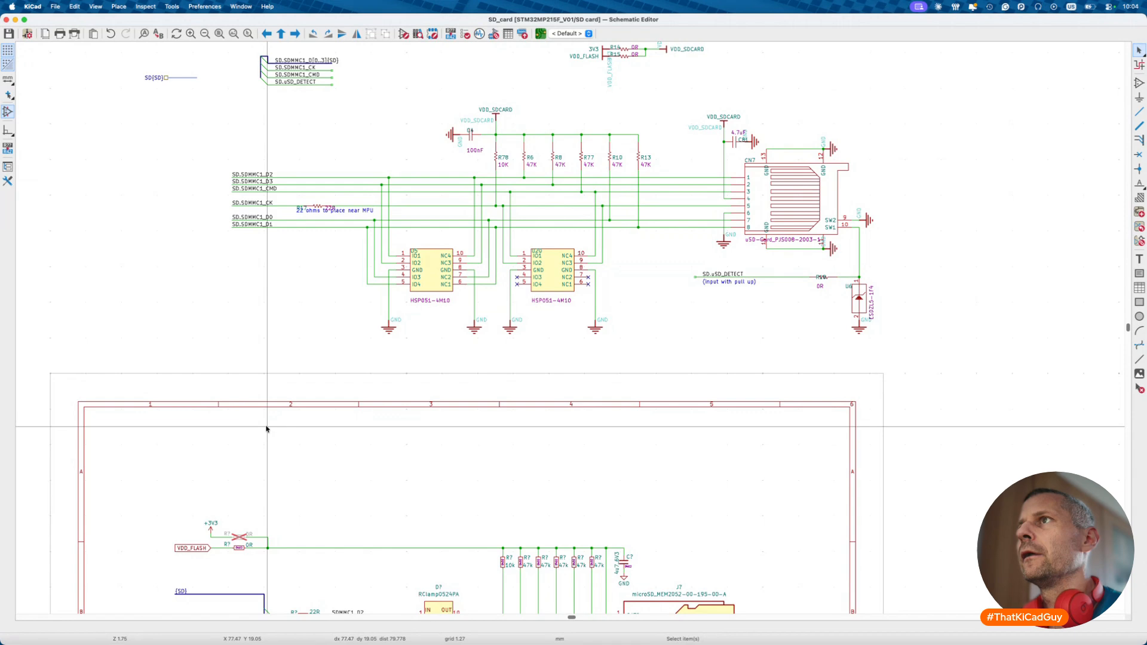
pyautogui.scroll(-5, 266, 429)
pyautogui.hscroll(-4, 267, 428)
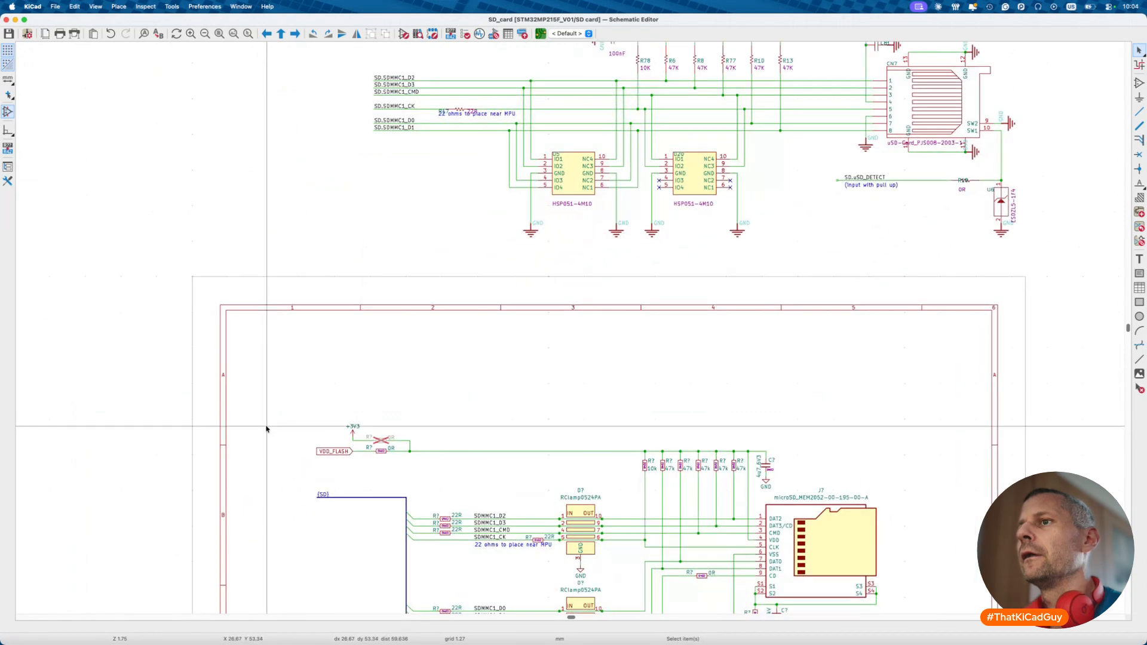
pyautogui.scroll(3, 266, 429)
pyautogui.hscroll(1, 267, 429)
pyautogui.scroll(5, 266, 428)
pyautogui.hscroll(2, 267, 429)
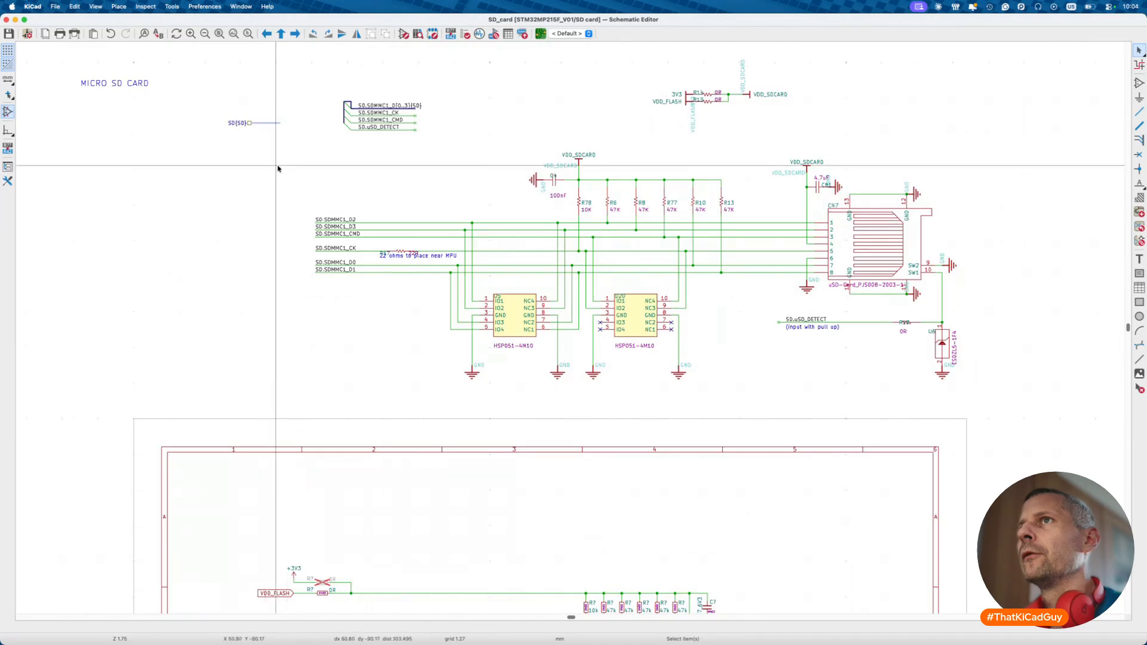
# - Select the SD bus labels and inspect the pull-ups and HSP051-4M10 ESD arrays
pyautogui.moveTo(209, 56); pyautogui.dragTo(451, 174)
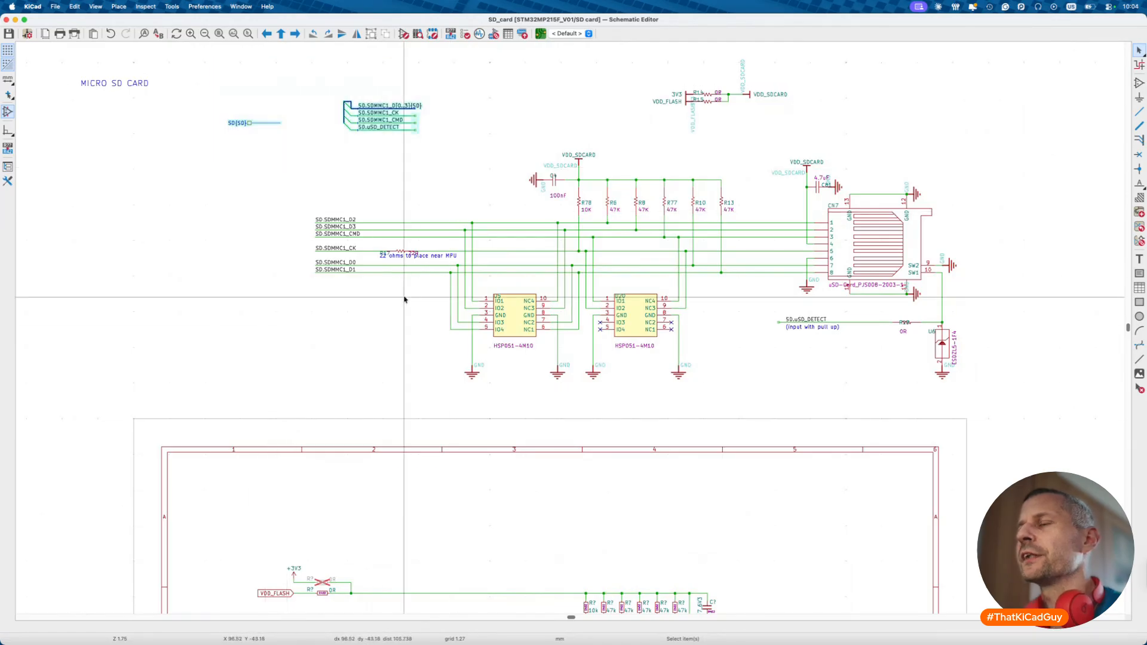
pyautogui.scroll(-7, 404, 300)
pyautogui.hscroll(-1, 404, 300)
pyautogui.scroll(6, 404, 300)
pyautogui.hscroll(2, 404, 300)
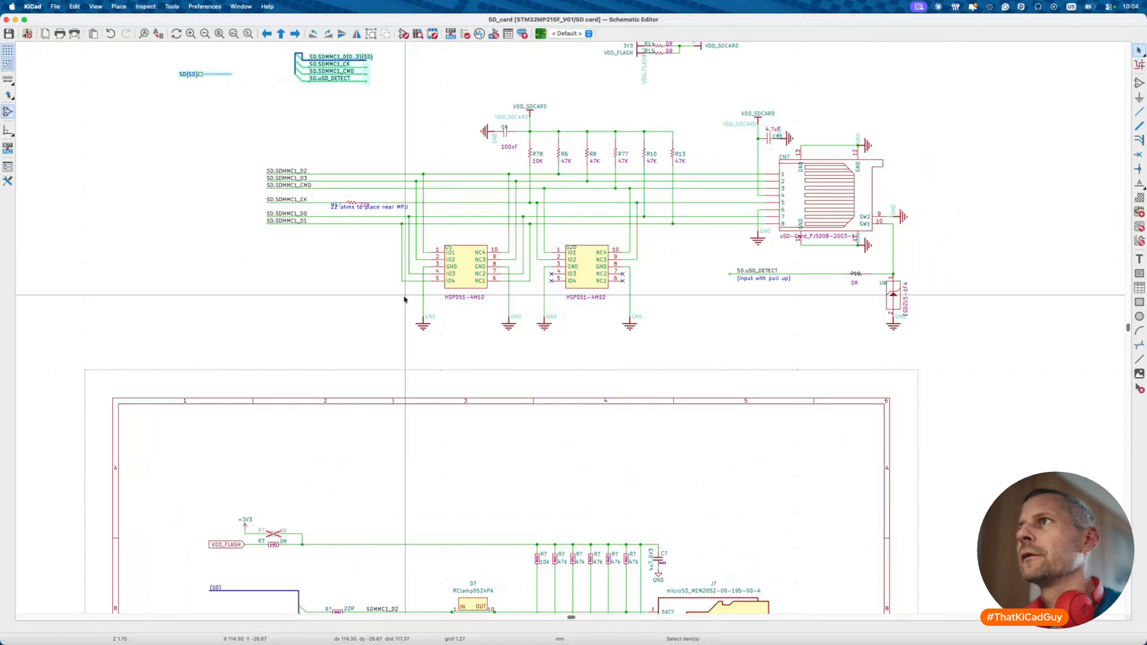
pyautogui.hscroll(-6, 404, 299)
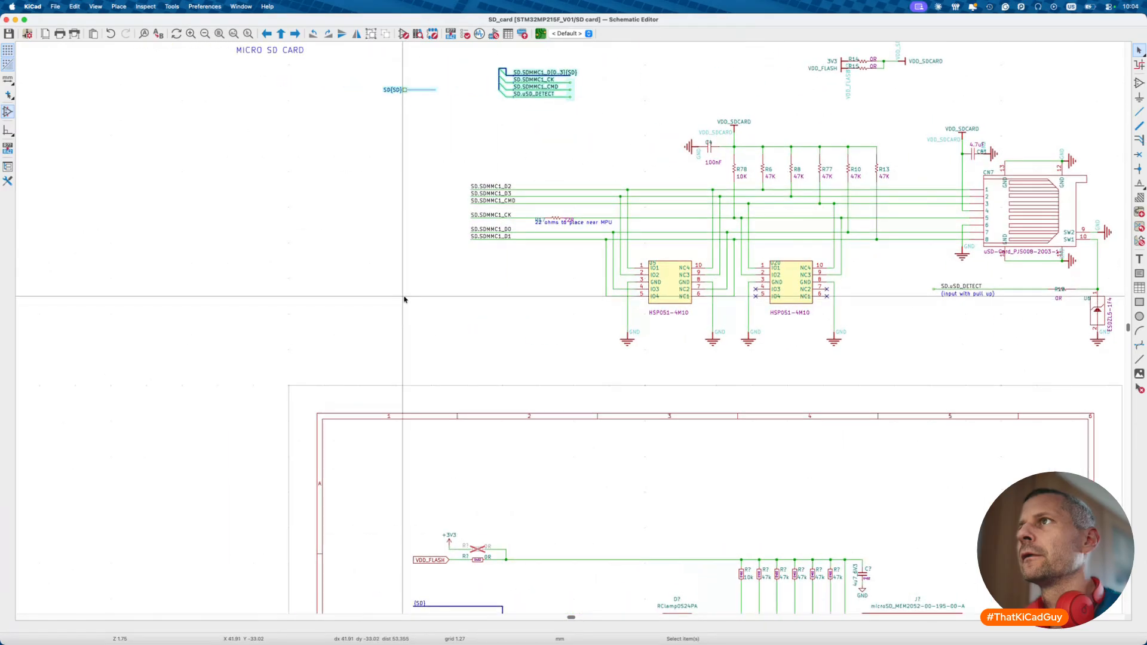
pyautogui.scroll(2, 404, 299)
pyautogui.hscroll(3, 404, 299)
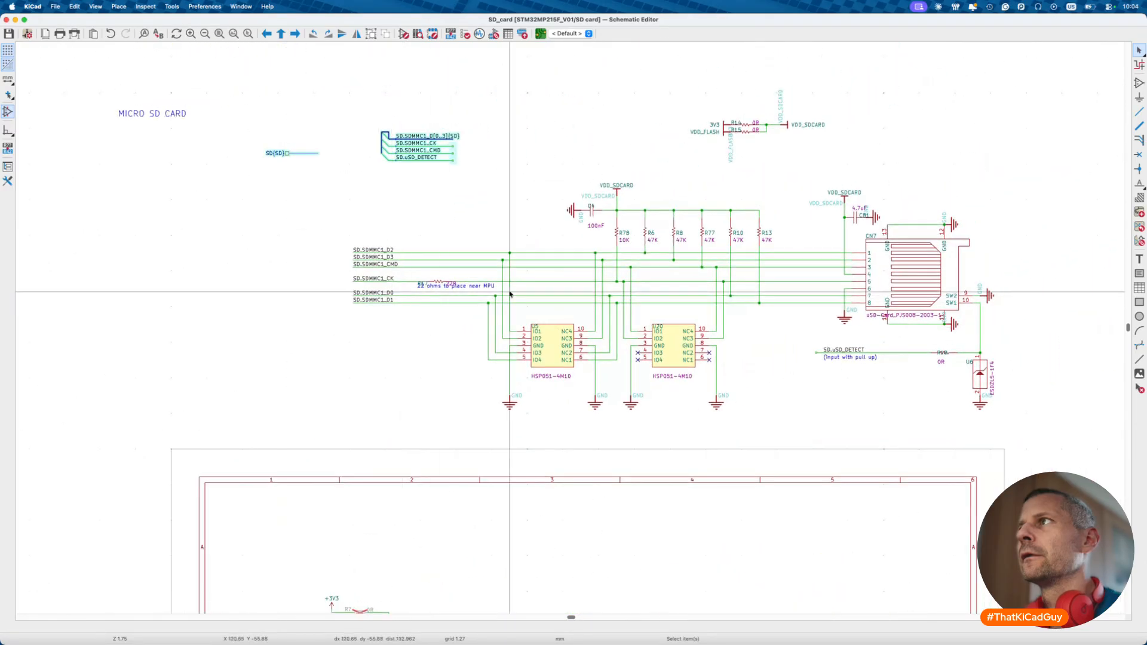
pyautogui.scroll(-5, 655, 278)
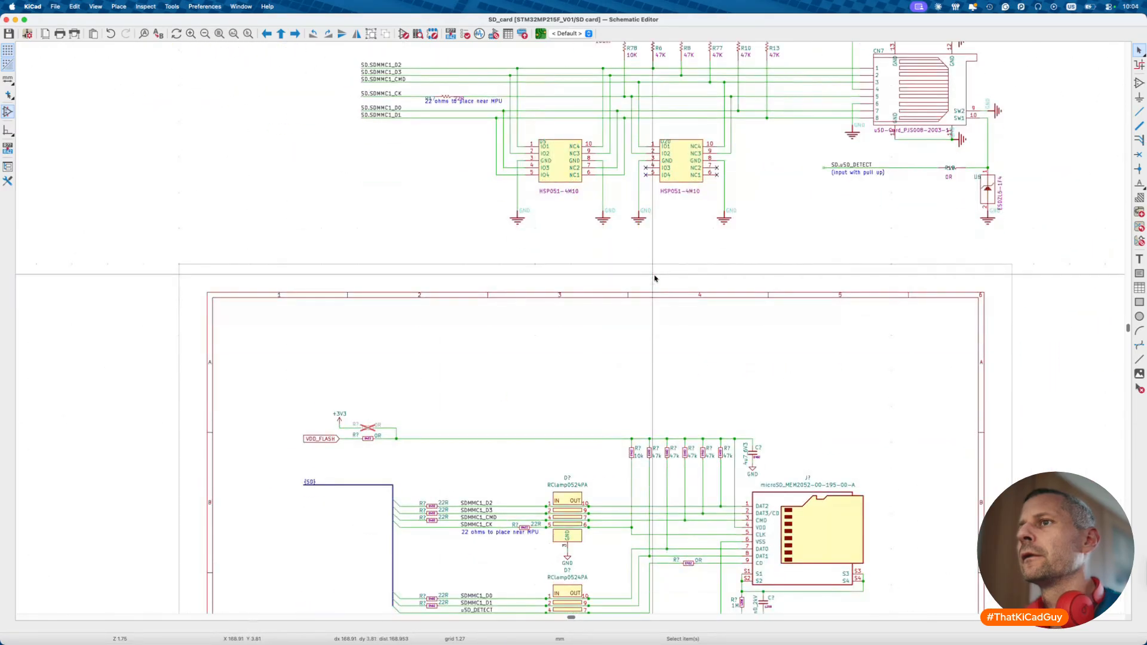
pyautogui.scroll(4, 655, 278)
pyautogui.hscroll(4, 655, 278)
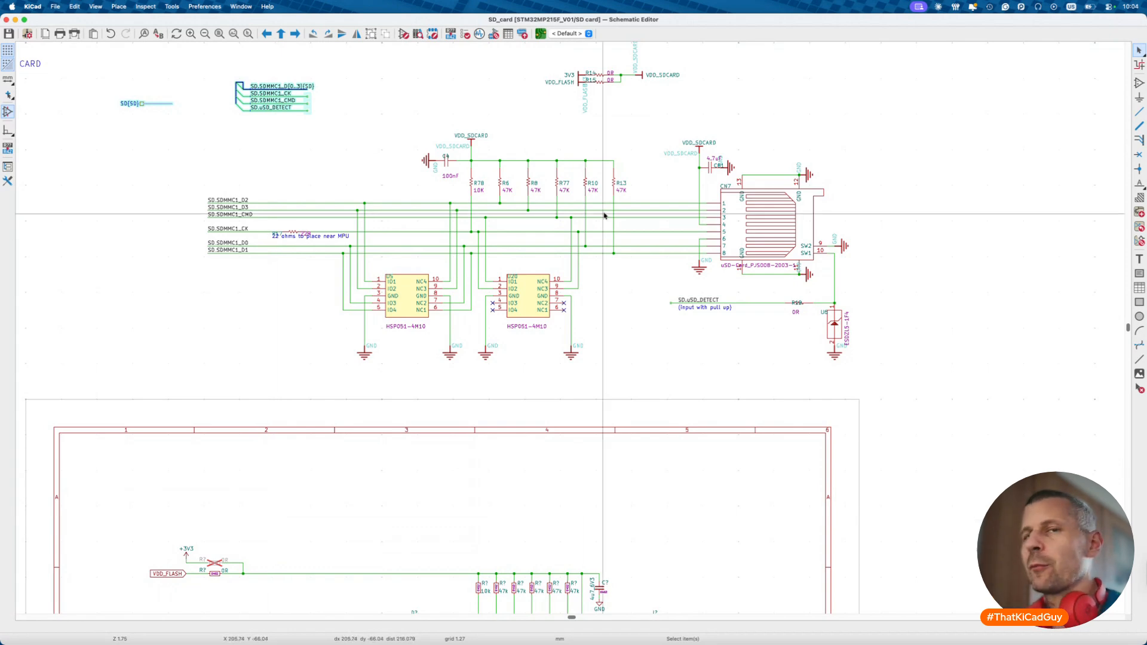
# - Switch over to the pics folder window in Finder
pyautogui.press('super+Tab')
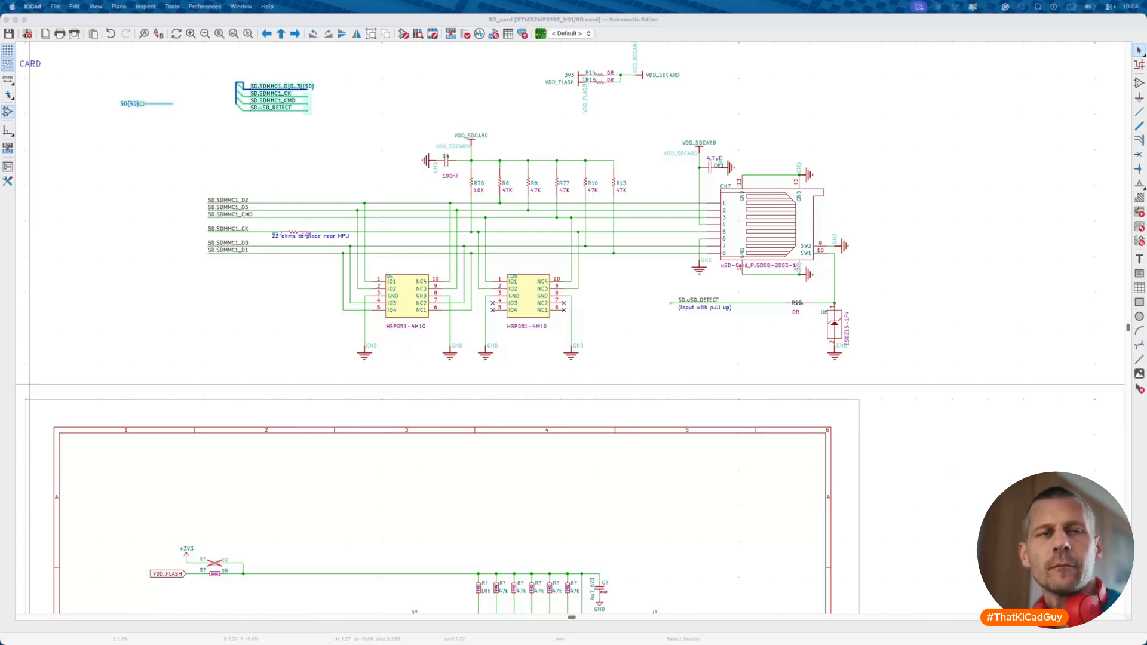
pyautogui.click(18, 395)
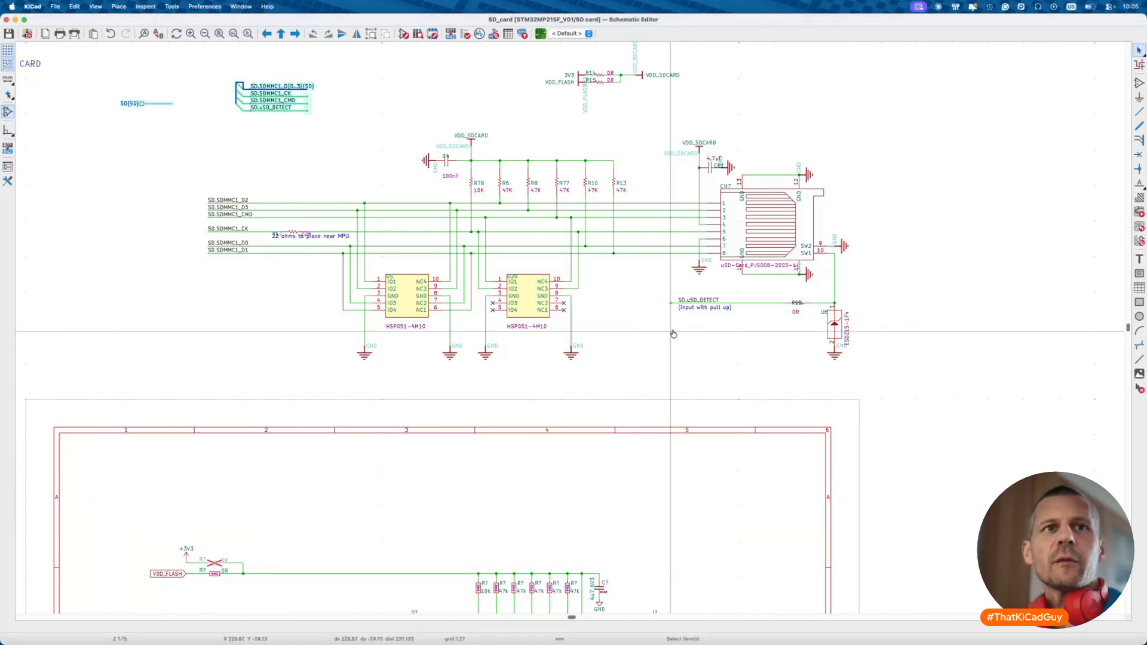
pyautogui.press('super+Tab')
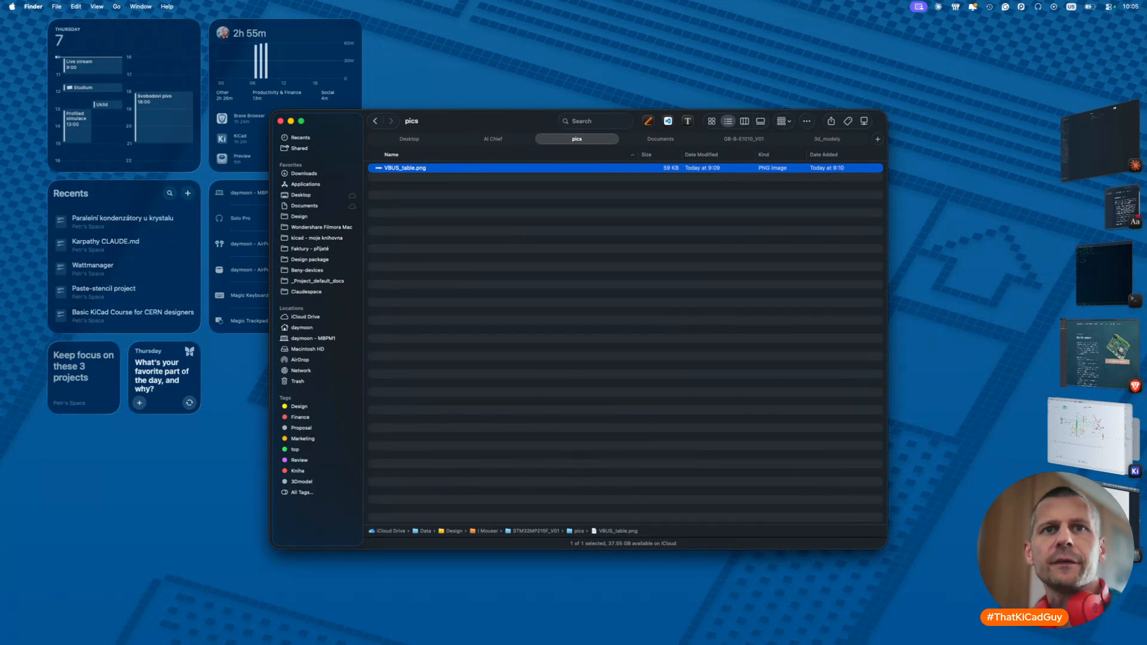
# - Find the Micro SD card page (page 9) in the STM32MP215F-DK reference PDF, then return to KiCad
pyautogui.press('super+Tab')
pyautogui.scroll(10, 797, 387)
pyautogui.scroll(10, 797, 387)
pyautogui.scroll(-10, 797, 388)
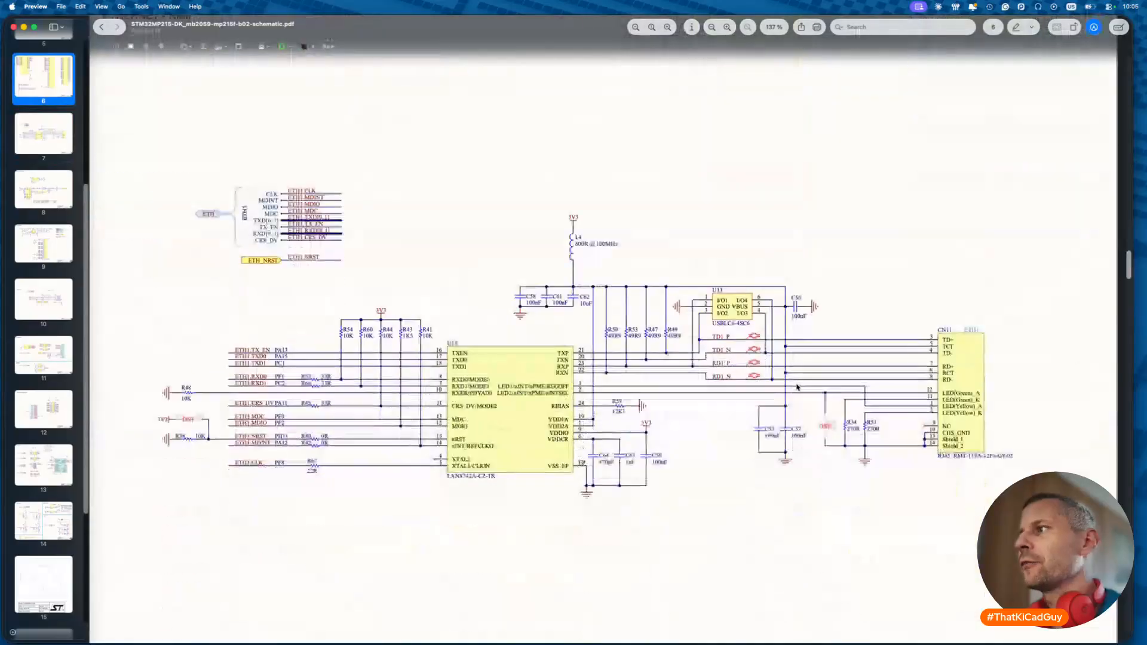
pyautogui.scroll(-20, 797, 387)
pyautogui.scroll(-10, 797, 387)
pyautogui.scroll(5, 797, 388)
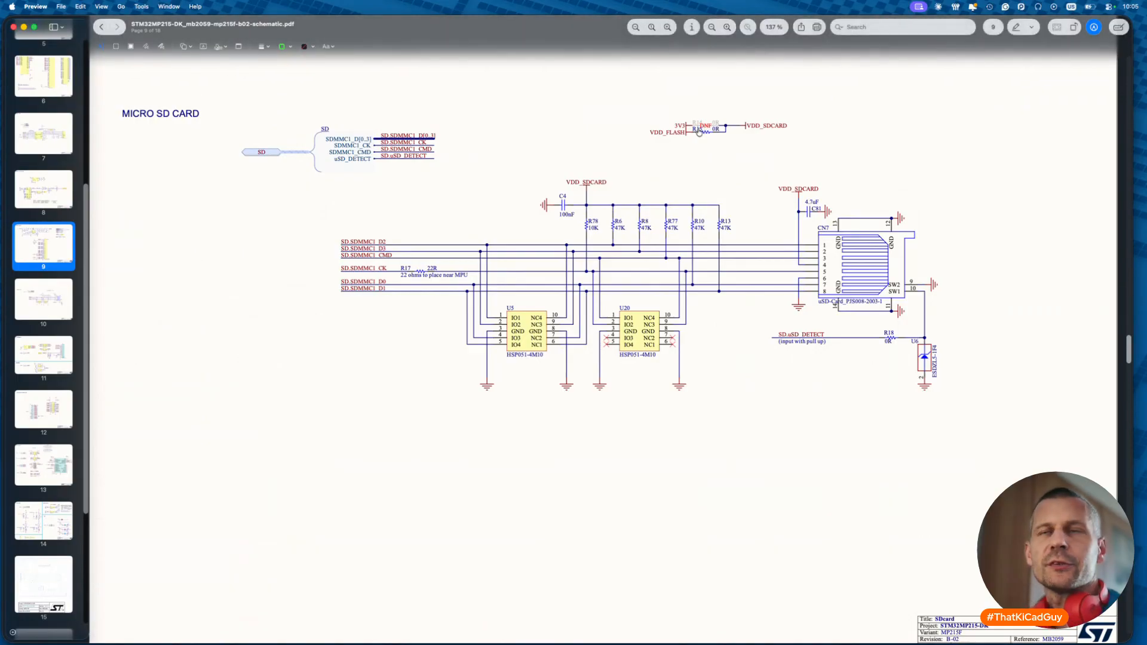
pyautogui.press('super+Tab')
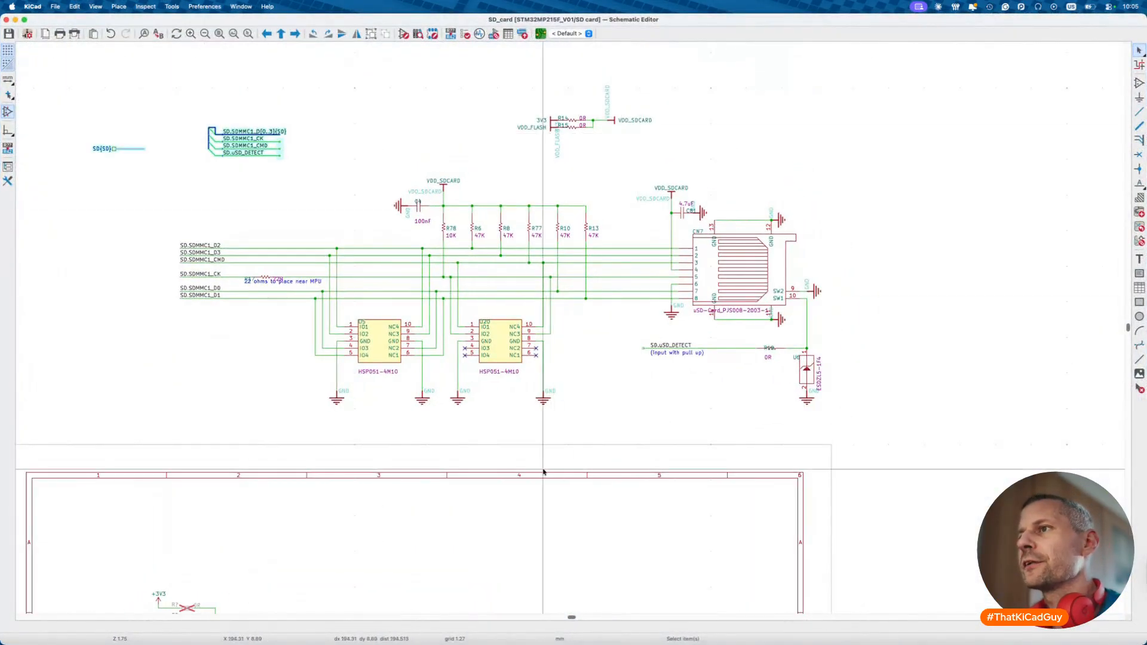
pyautogui.scroll(-5, 546, 460)
pyautogui.hscroll(-2, 547, 460)
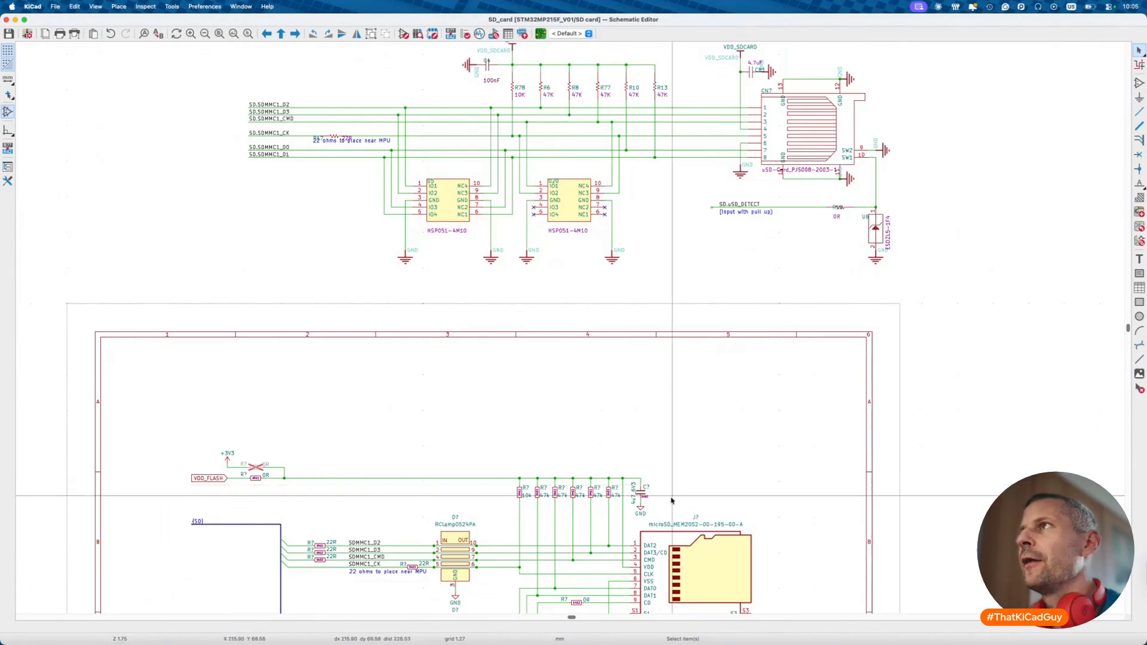
pyautogui.scroll(4, 672, 501)
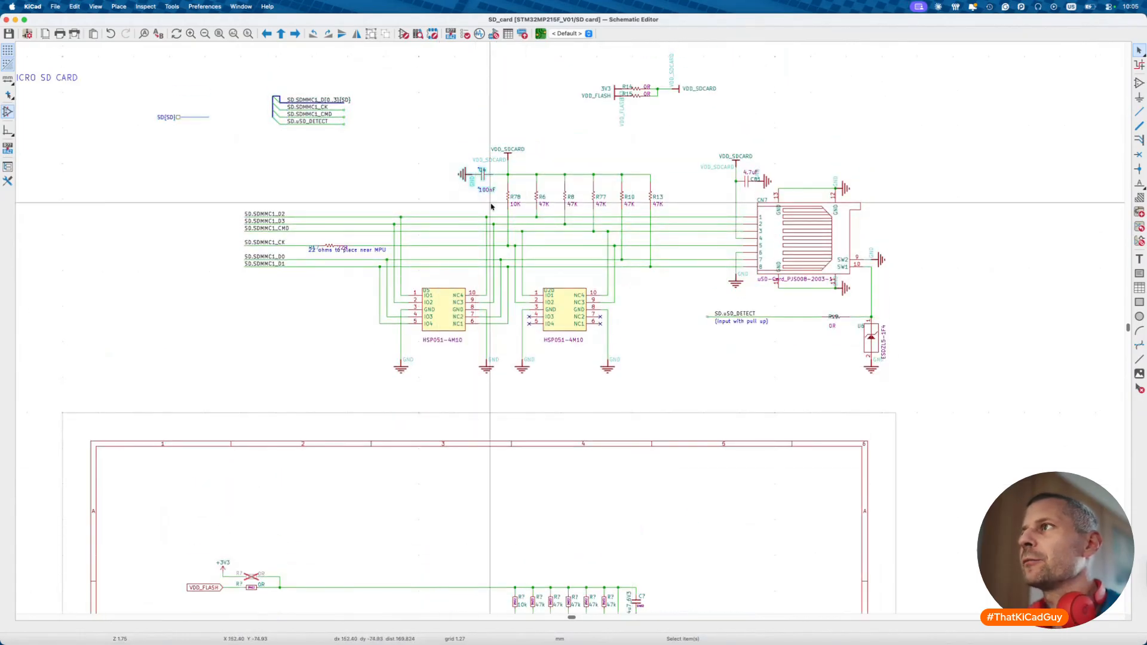
pyautogui.moveTo(704, 134); pyautogui.dragTo(775, 196)
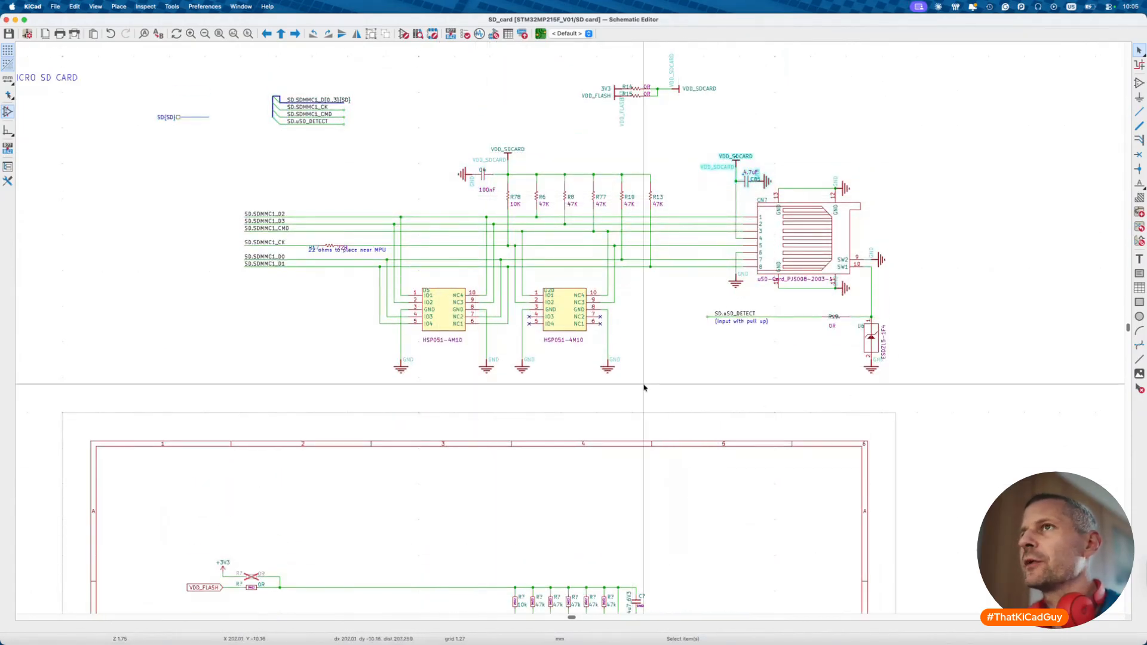
pyautogui.scroll(-8, 644, 388)
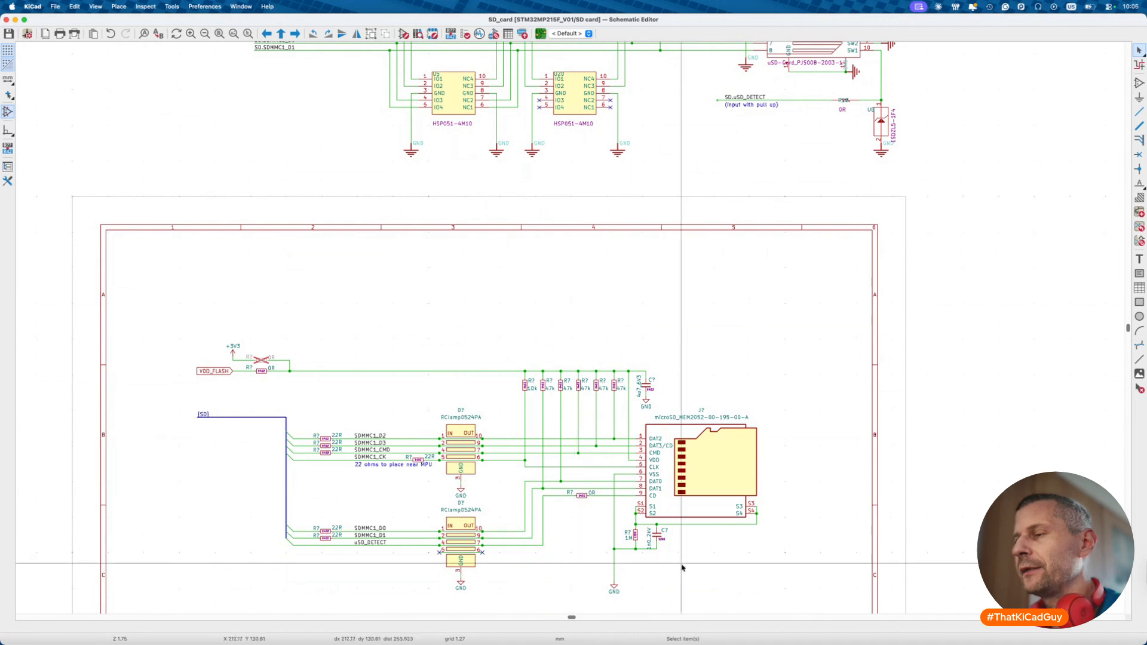
pyautogui.moveTo(591, 518); pyautogui.dragTo(690, 594)
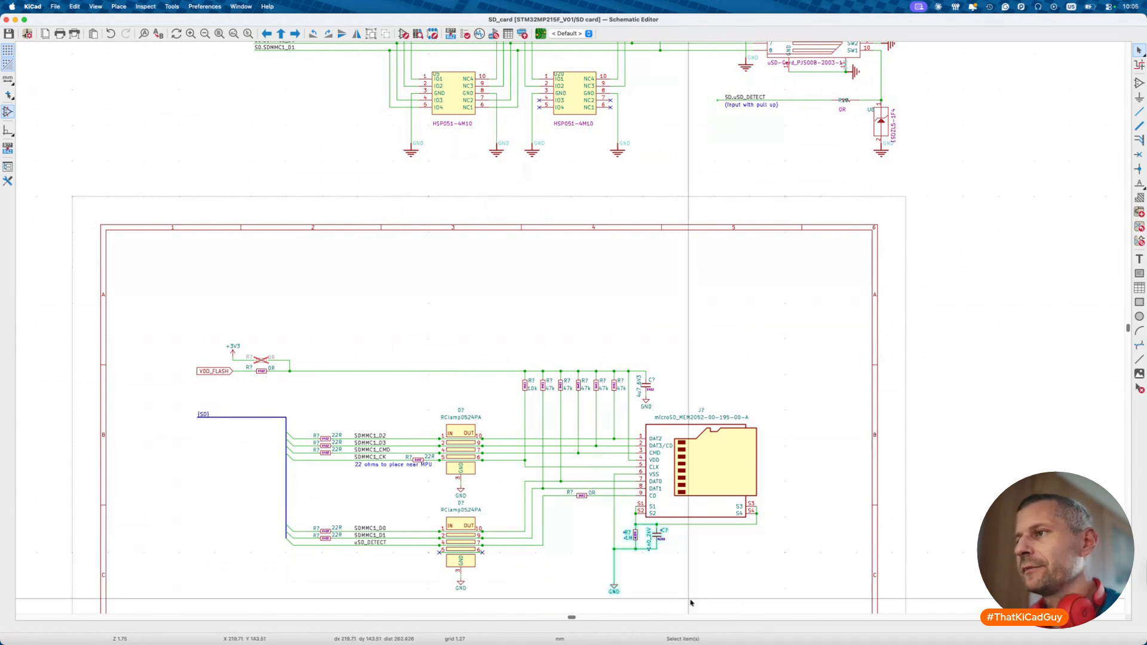
pyautogui.scroll(1, 759, 419)
pyautogui.scroll(1, 759, 418)
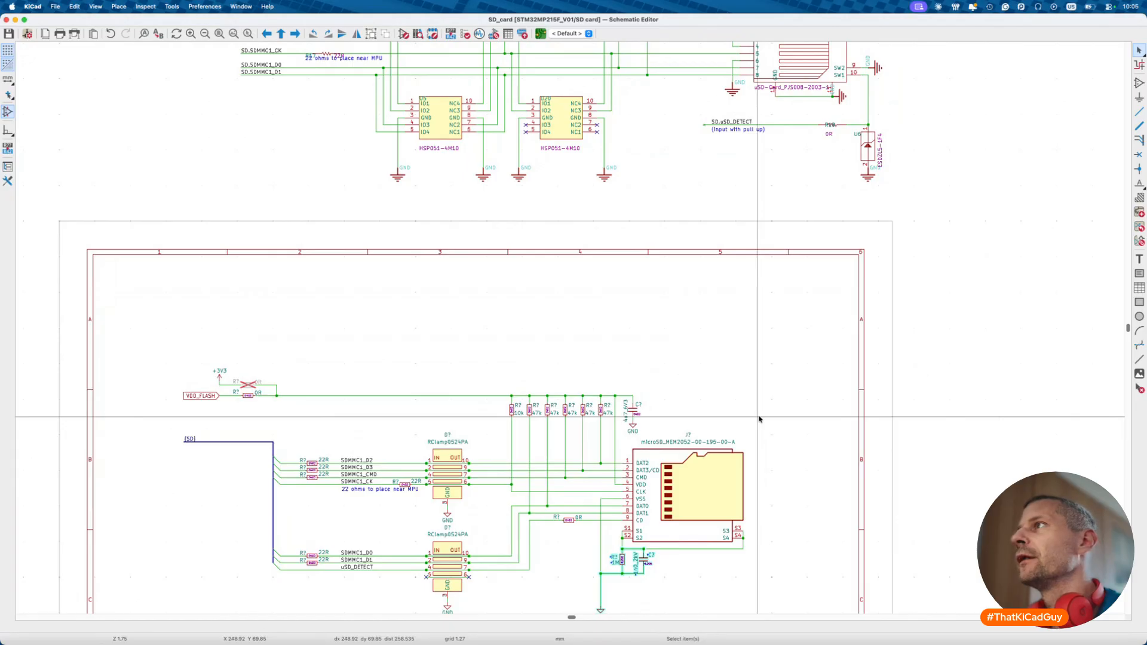
pyautogui.scroll(5, 759, 419)
pyautogui.scroll(-7, 759, 419)
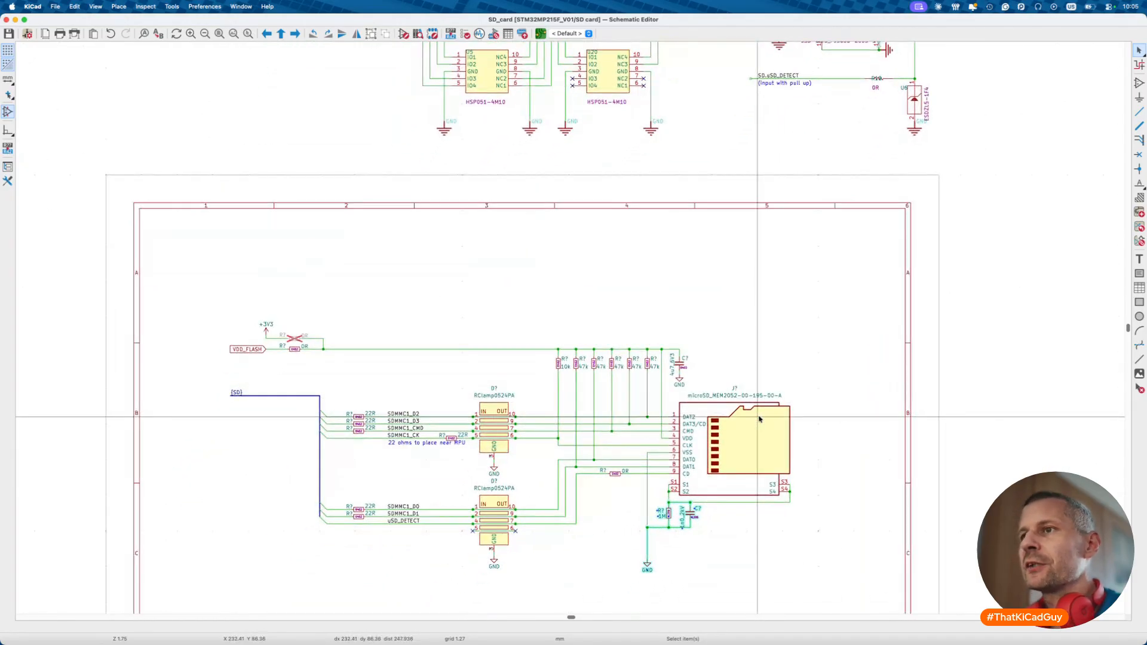
pyautogui.hscroll(-2, 589, 328)
pyautogui.scroll(1, 589, 328)
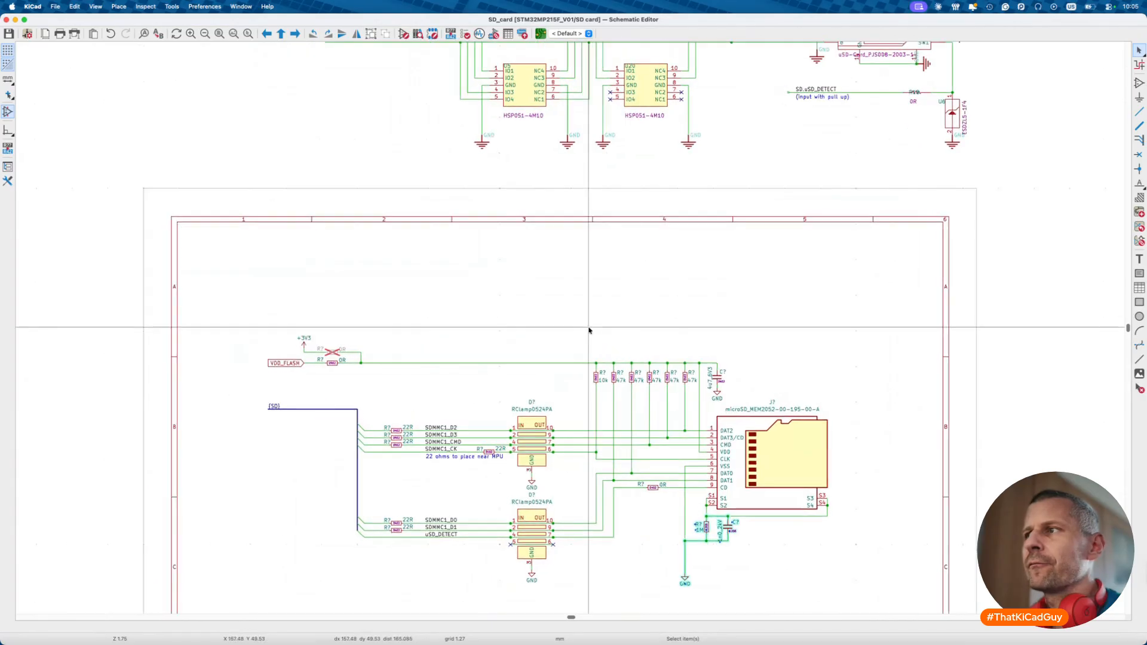
pyautogui.scroll(10, 588, 331)
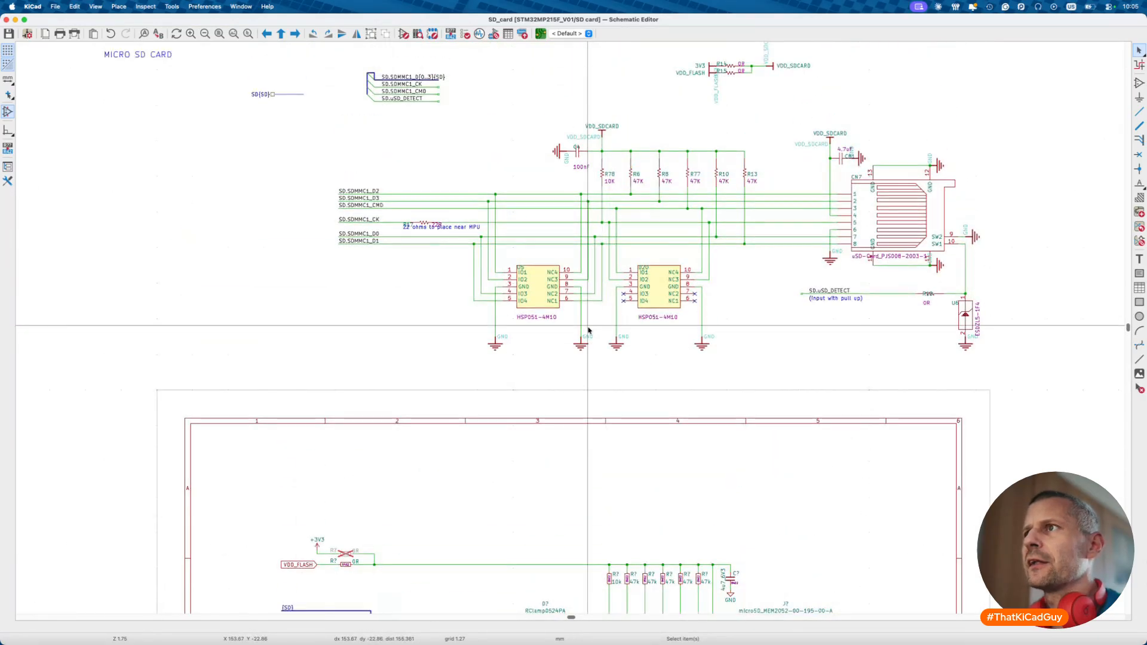
pyautogui.scroll(-10, 549, 288)
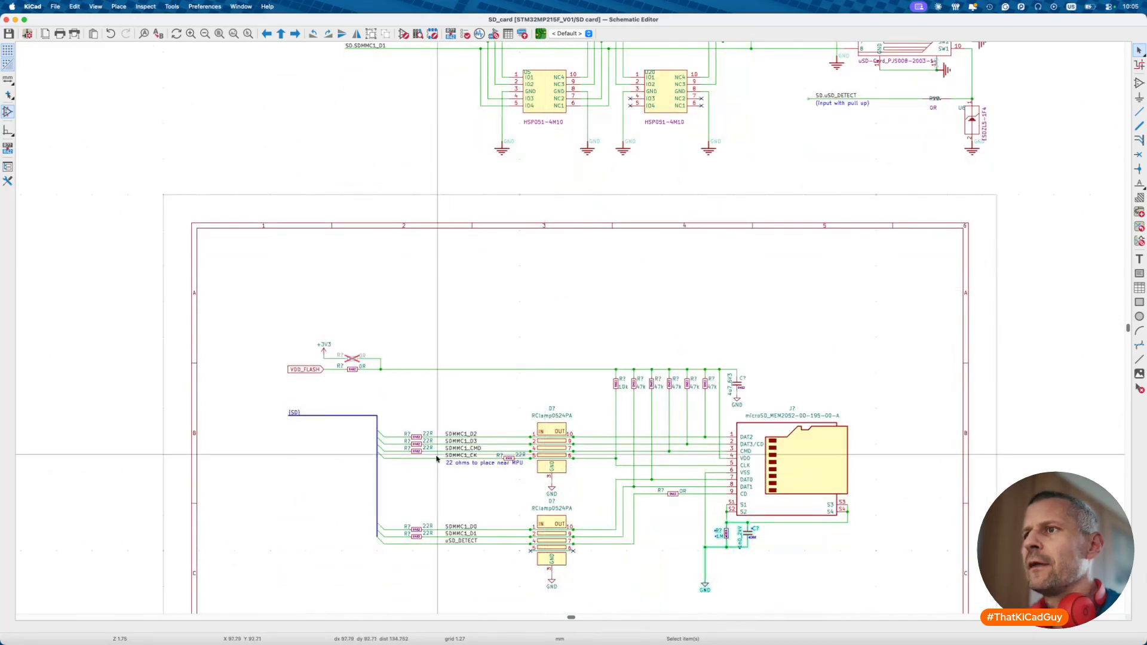
pyautogui.moveTo(393, 417); pyautogui.dragTo(421, 527)
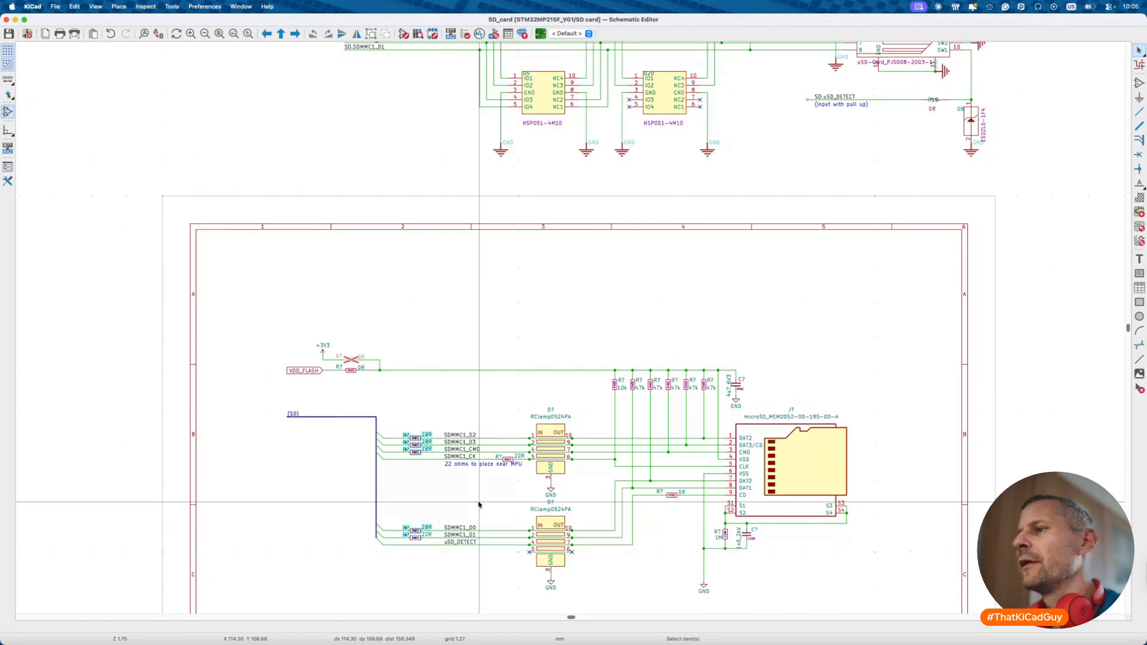
pyautogui.scroll(8, 618, 462)
pyautogui.scroll(-4, 618, 460)
pyautogui.scroll(2, 618, 460)
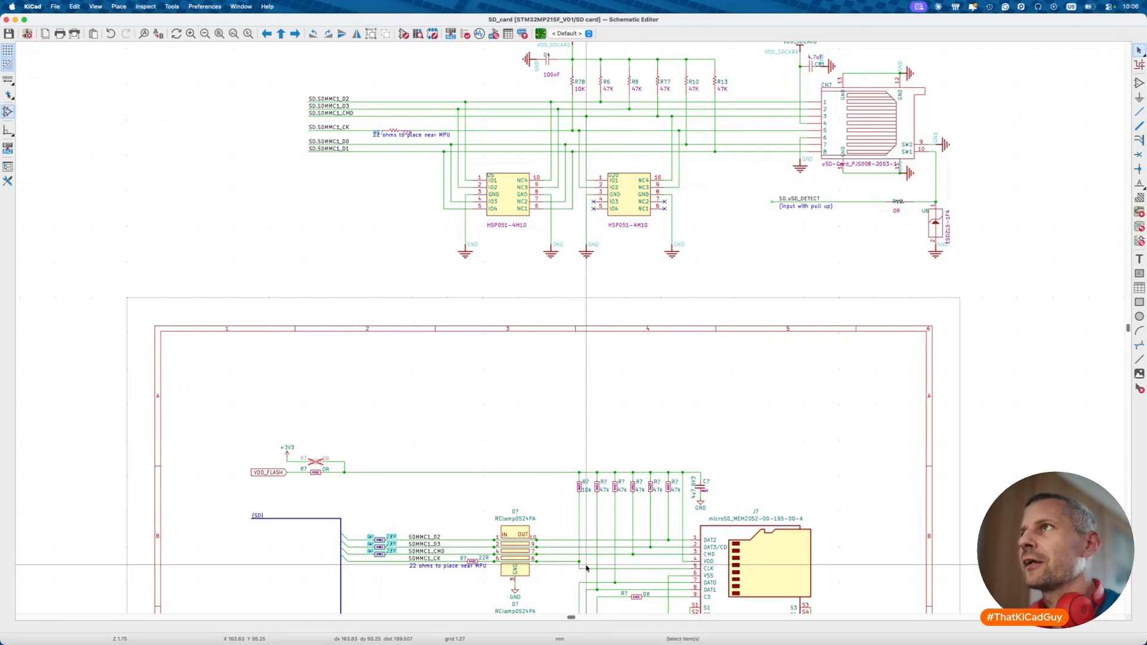
# - Pan around the SD card sheet, inspecting the 0R resistor on the card-detect line
pyautogui.hscroll(3, 751, 457)
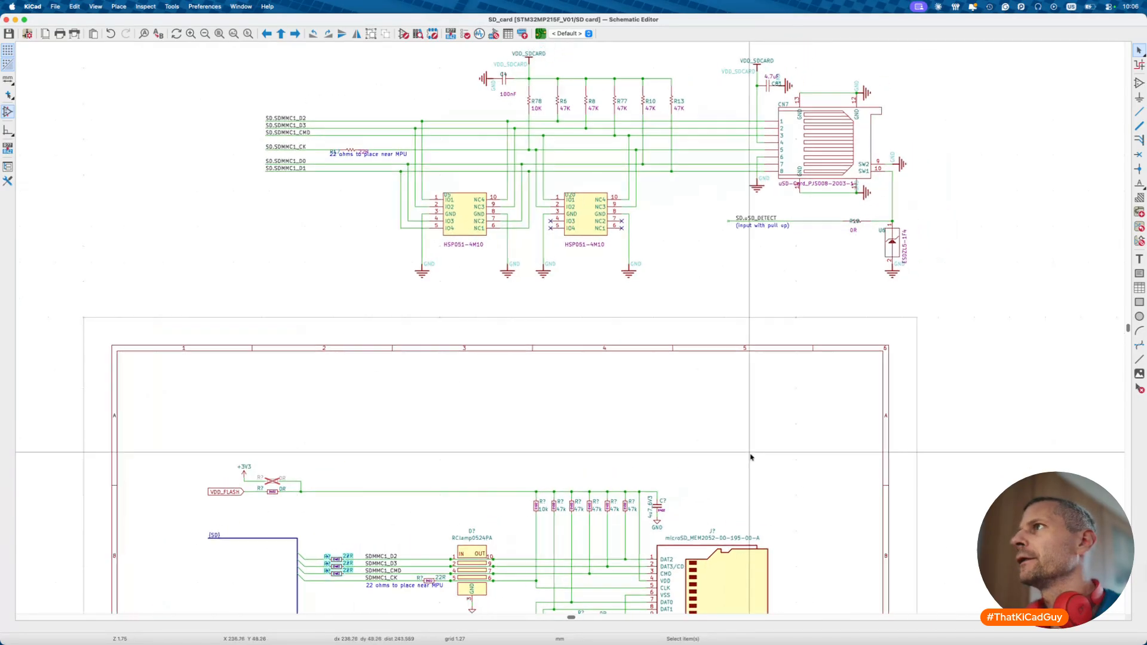
pyautogui.scroll(-6, 751, 457)
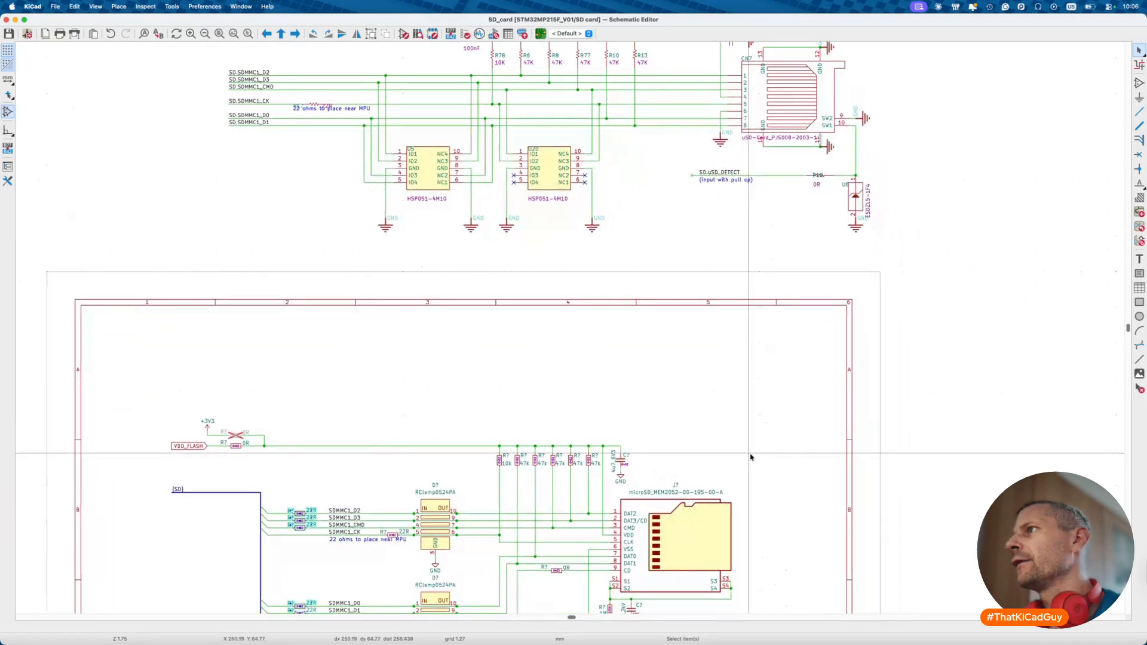
pyautogui.scroll(-2, 702, 535)
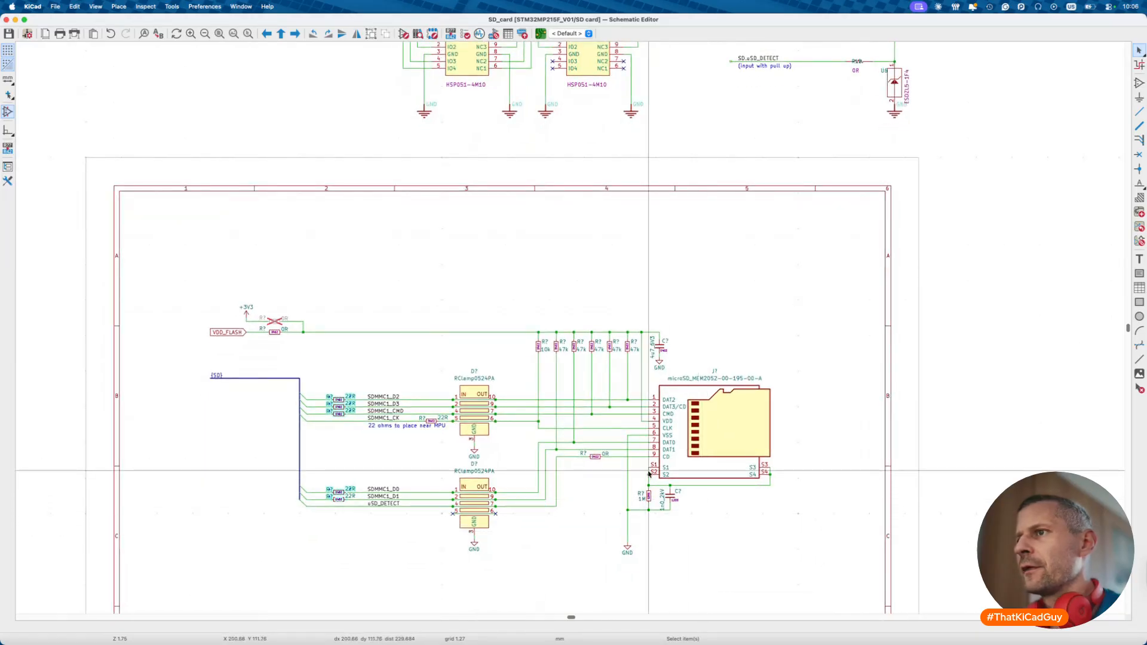
pyautogui.scroll(4, 580, 395)
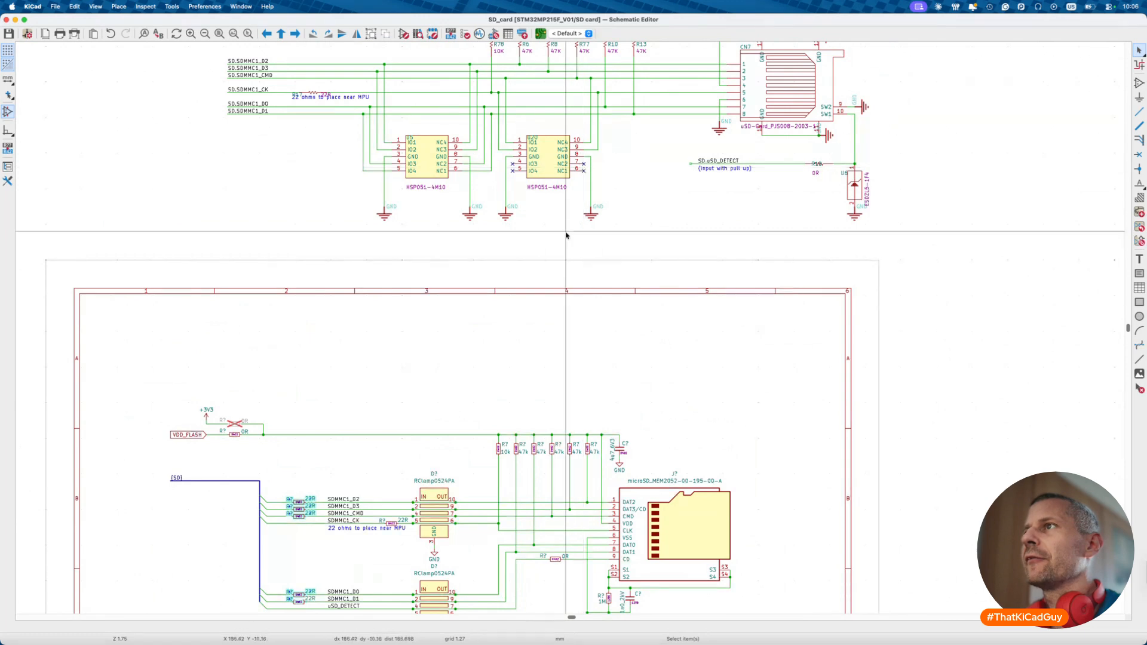
pyautogui.scroll(-3, 532, 300)
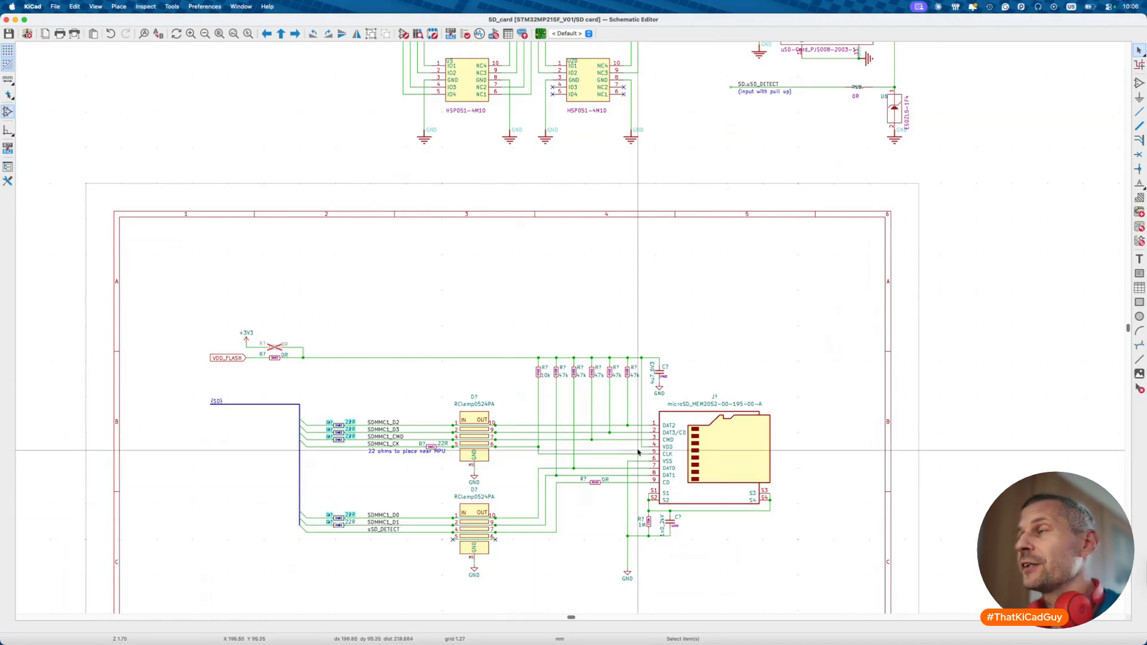
pyautogui.scroll(5, 747, 346)
pyautogui.hscroll(3, 747, 346)
pyautogui.scroll(1, 773, 324)
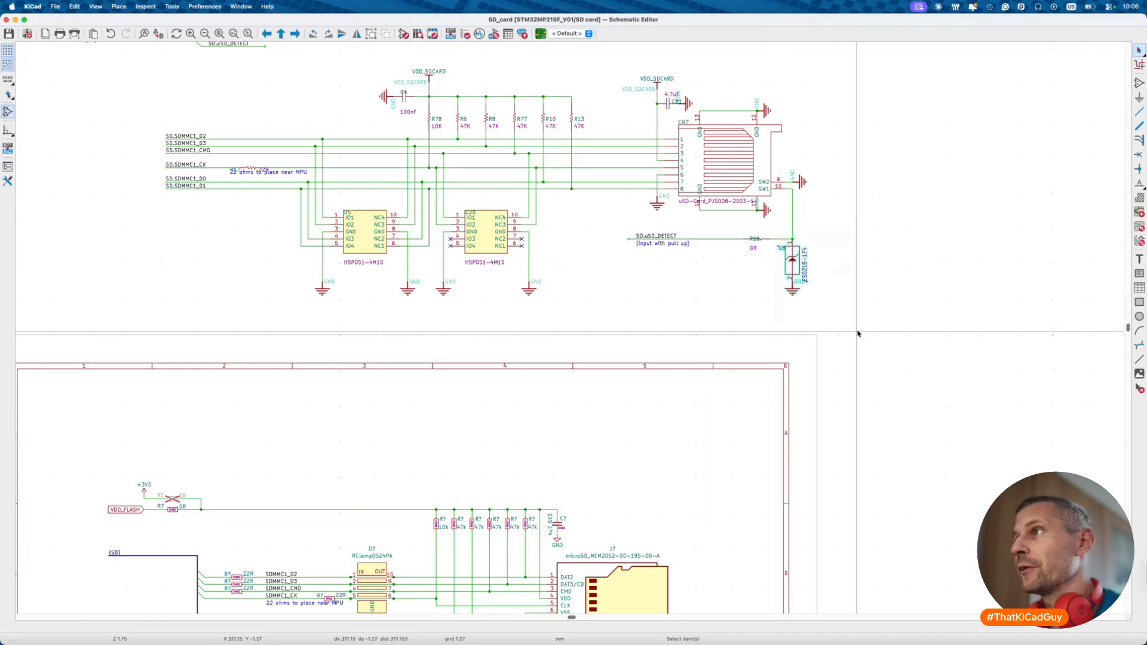
pyautogui.scroll(-10, 756, 296)
pyautogui.hscroll(-4, 756, 296)
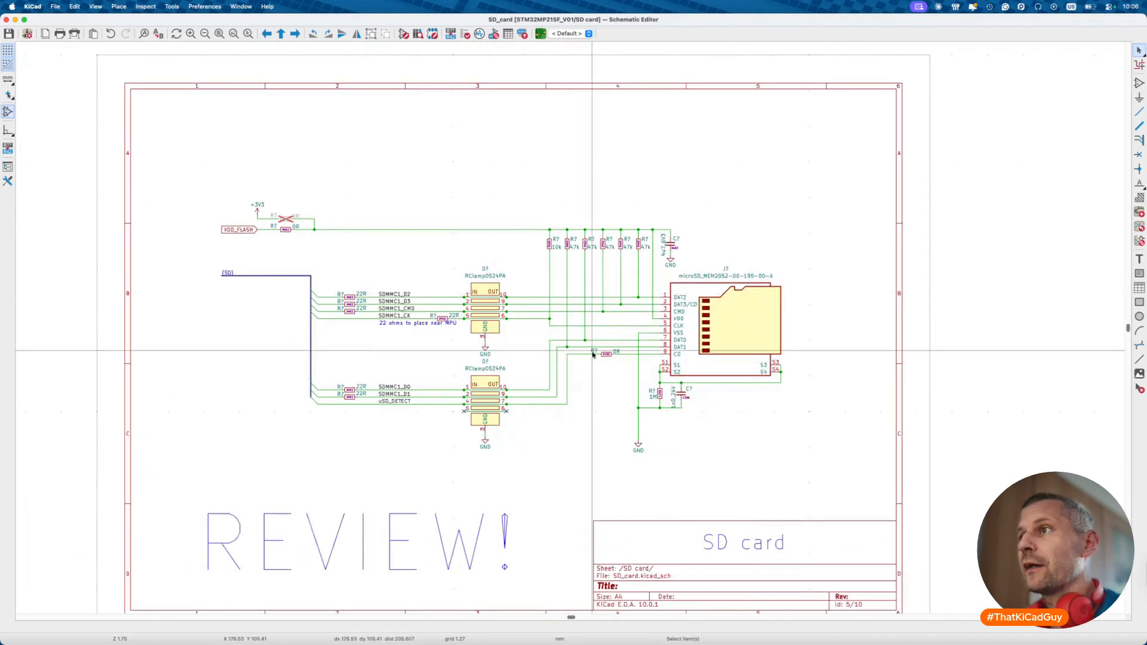
pyautogui.click(616, 362)
pyautogui.scroll(9, 617, 364)
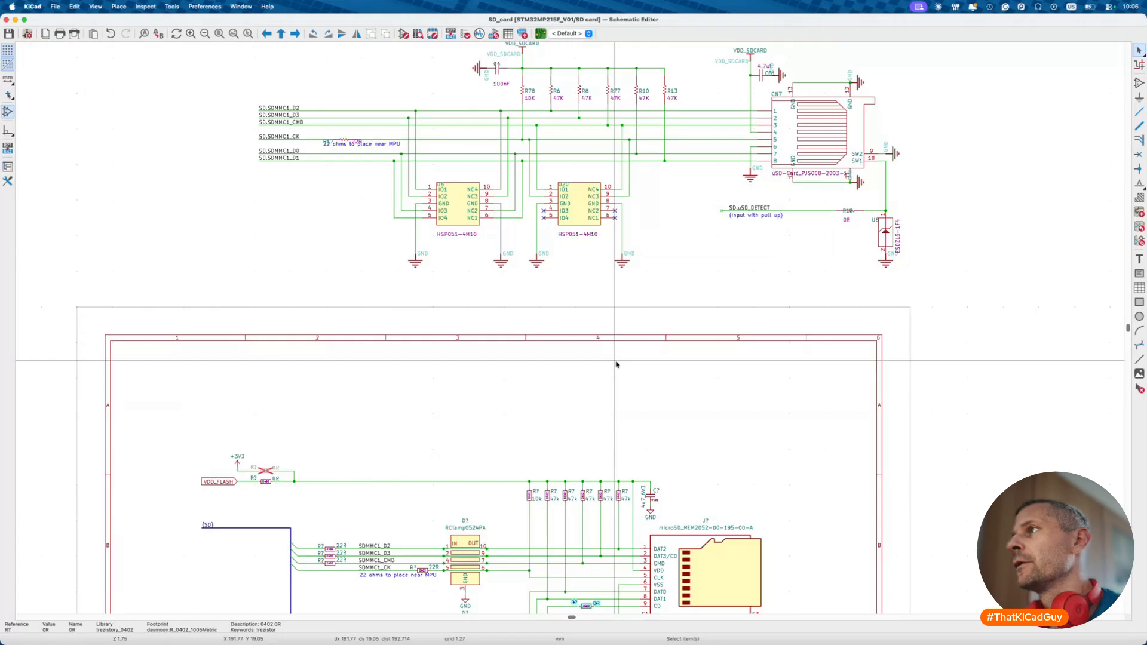
pyautogui.scroll(-5, 616, 363)
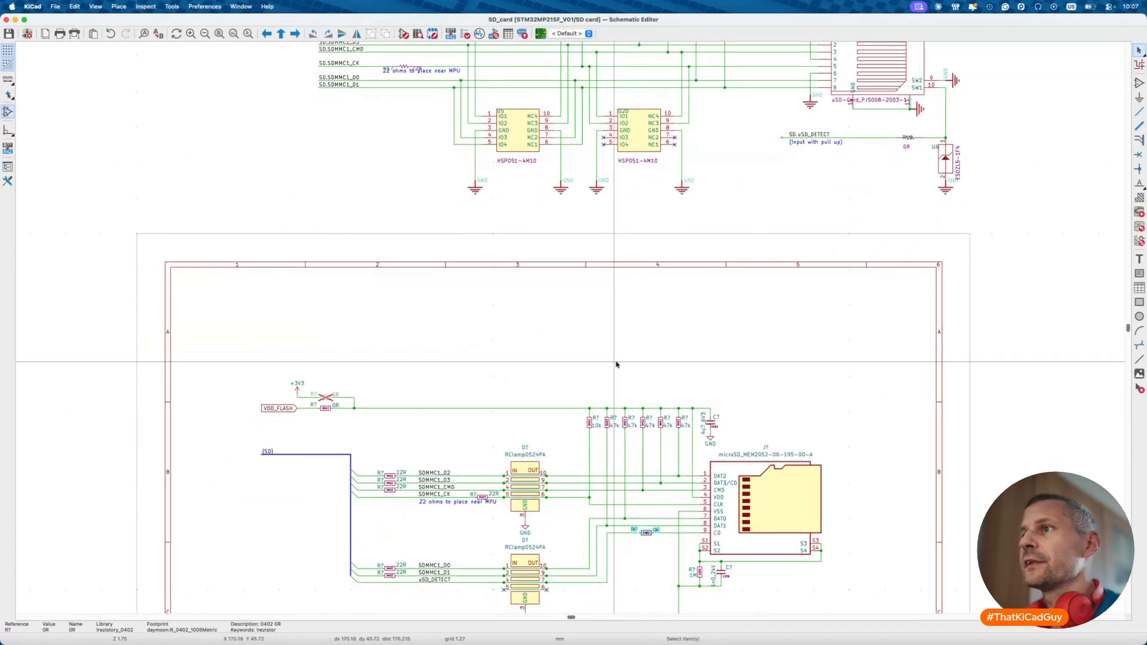
# - Delete the REVIEW! note and the reference SD-card circuit above the sheet
pyautogui.click(476, 585)
pyautogui.press('Delete')
pyautogui.keyDown('shift'); pyautogui.scroll(3, 469, 337); pyautogui.keyUp('shift')
pyautogui.moveTo(205, 148); pyautogui.dragTo(837, 443)
pyautogui.press('Delete')
# - Save the SD card sheet and open the Peripheral sheet from the root
pyautogui.hotkey('ctrl', 's')
pyautogui.hotkey('alt', 'BackSpace')
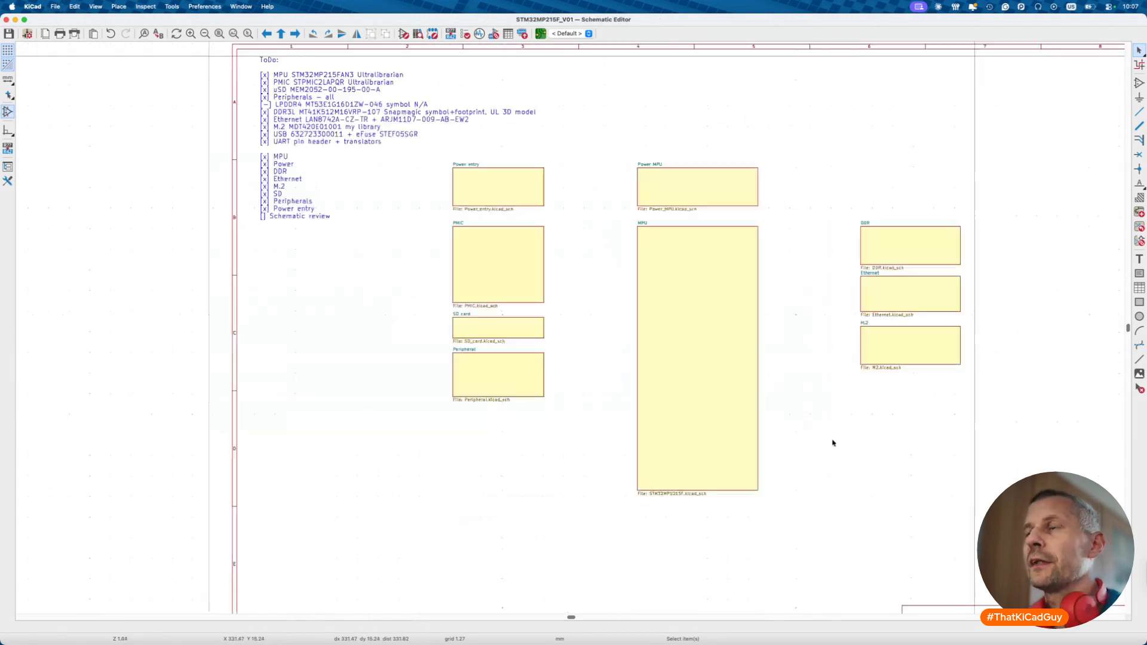
pyautogui.click(476, 373)
pyautogui.doubleClick(476, 373)
# - Delete the leftover reference buttons, boot-mode and LED circuits, then open the Power MPU sheet
pyautogui.scroll(-5, 524, 313)
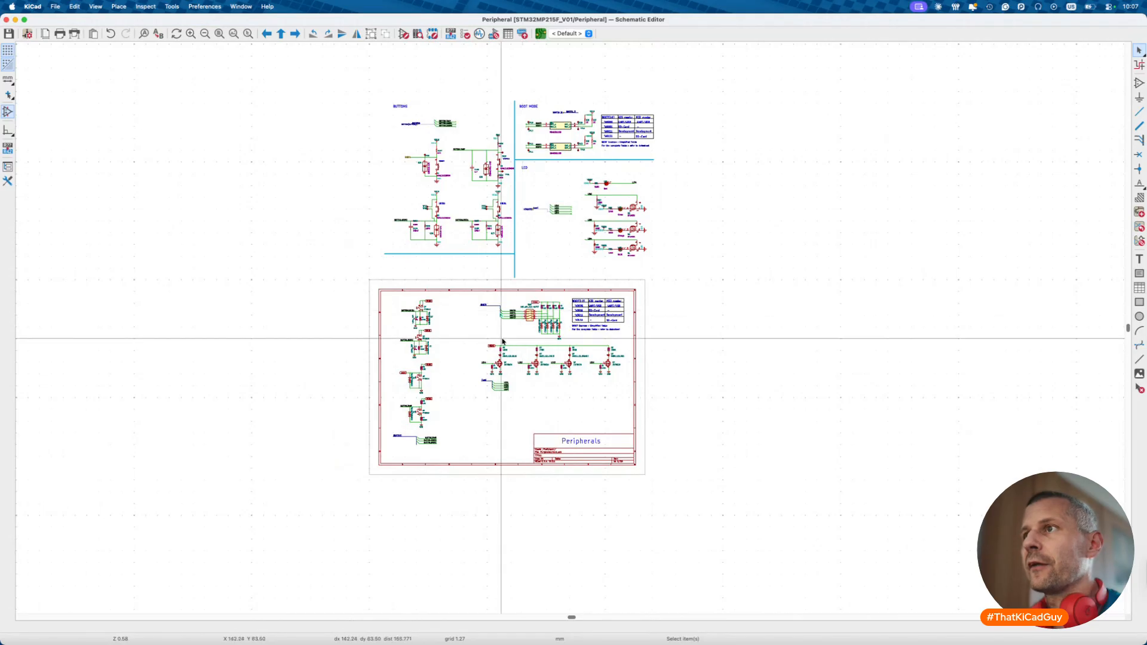
pyautogui.scroll(3, 492, 356)
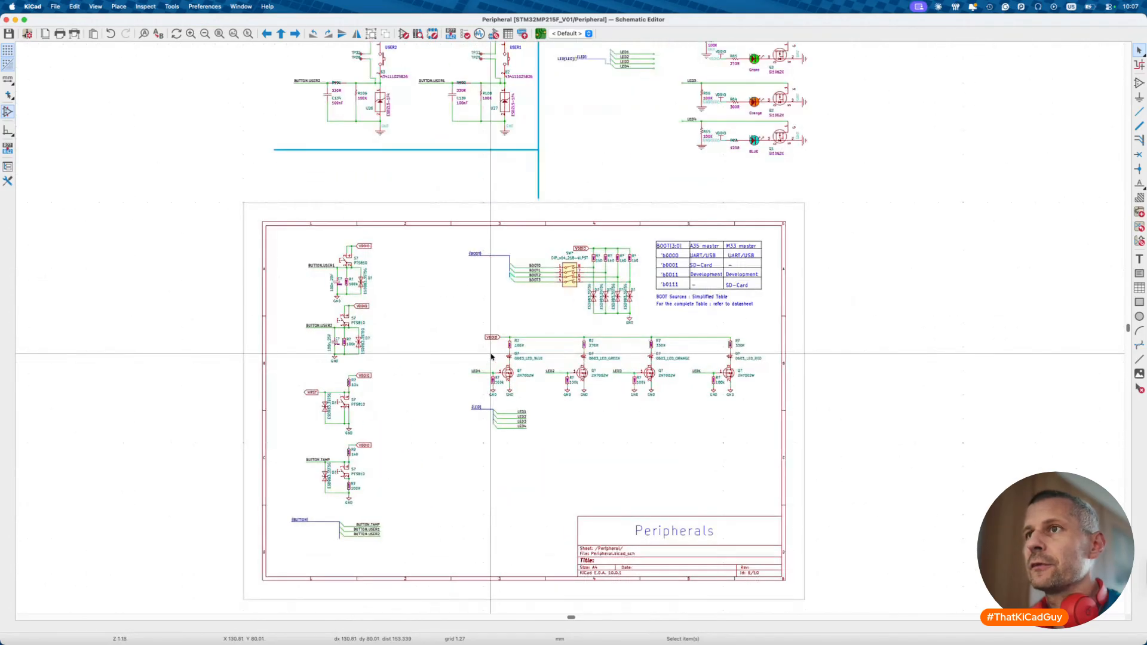
pyautogui.scroll(-3, 491, 357)
pyautogui.moveTo(329, 102); pyautogui.dragTo(783, 388)
pyautogui.press('Delete')
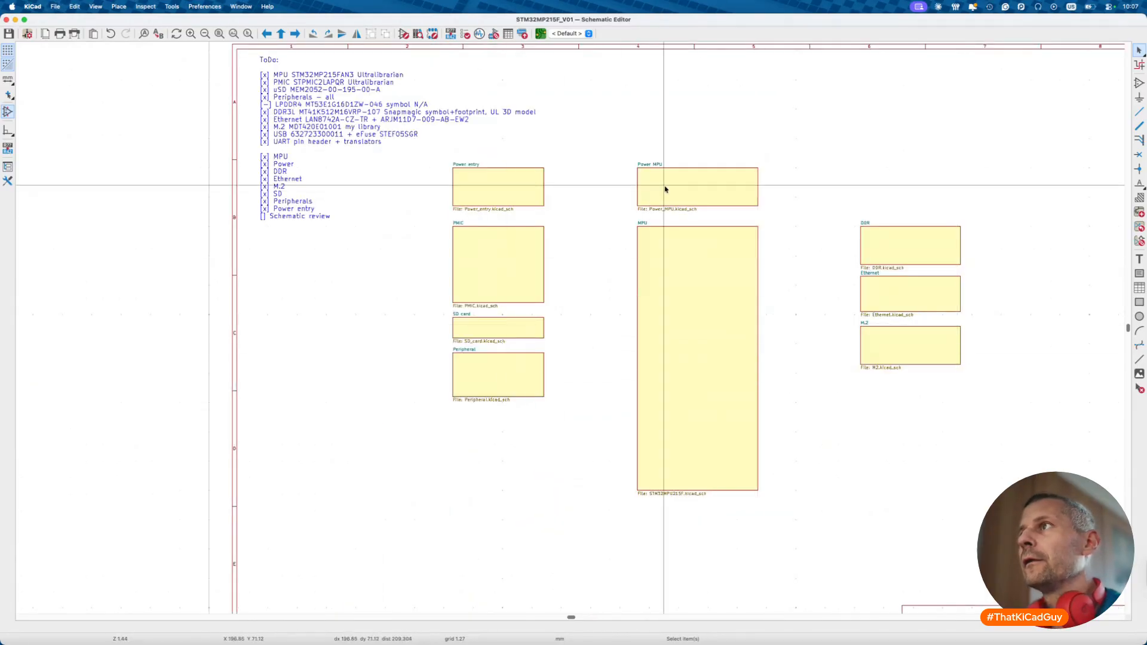
pyautogui.doubleClick(663, 187)
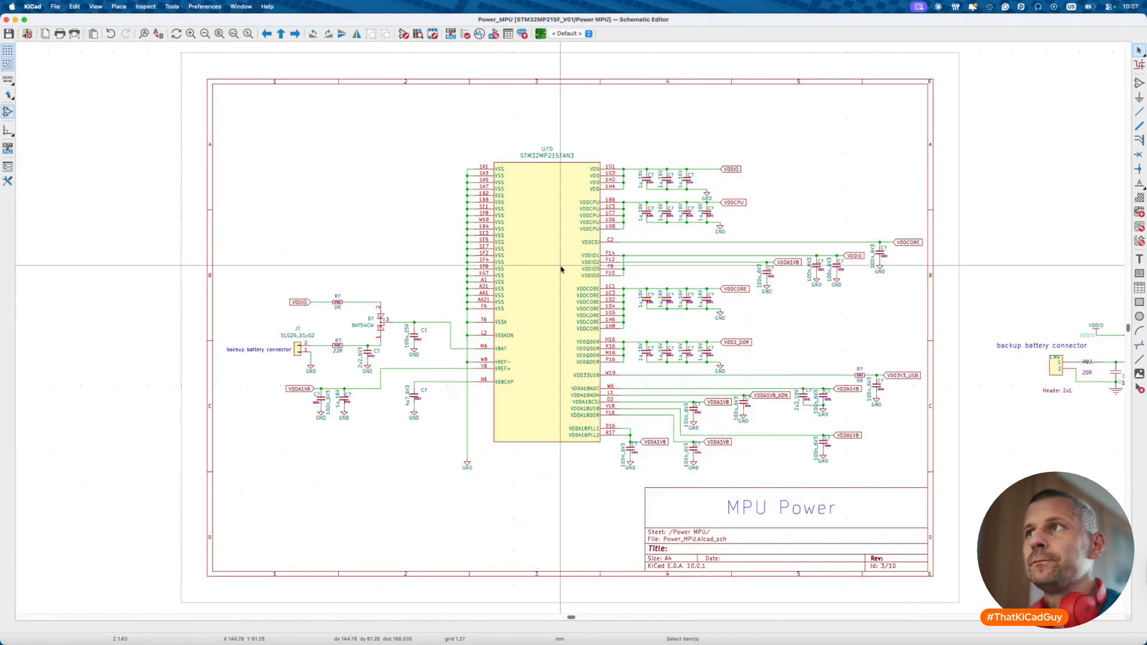
pyautogui.scroll(-2, 560, 269)
pyautogui.hscroll(5, 561, 269)
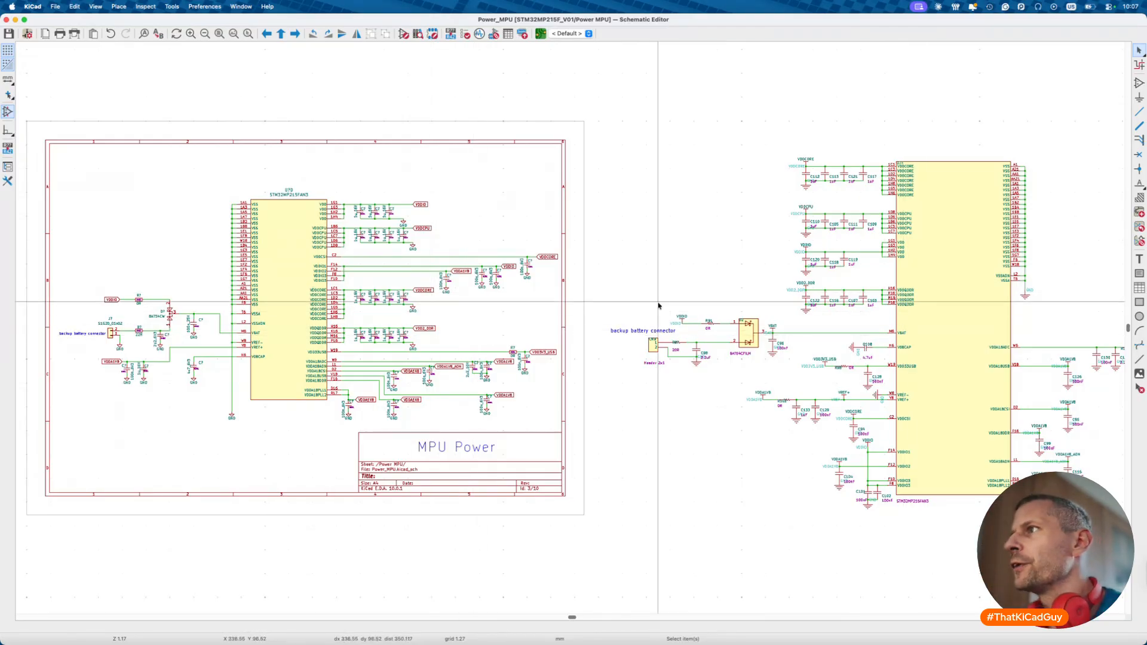
pyautogui.scroll(-1, 813, 316)
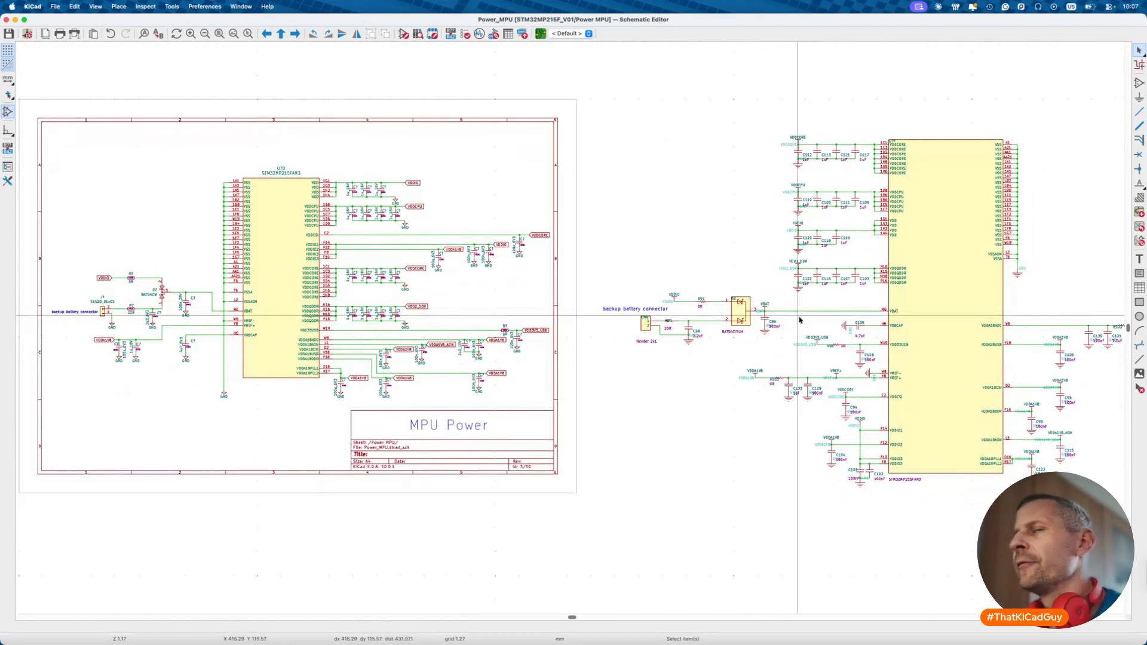
pyautogui.moveTo(719, 284); pyautogui.dragTo(767, 340)
pyautogui.click(744, 333)
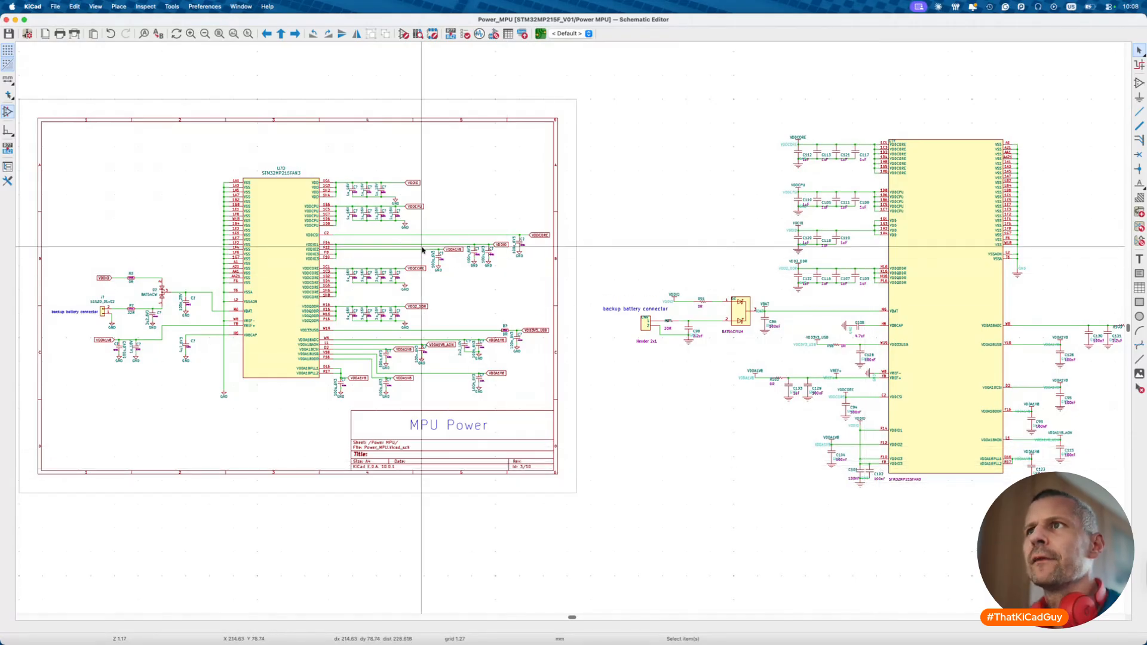
pyautogui.scroll(5, 421, 249)
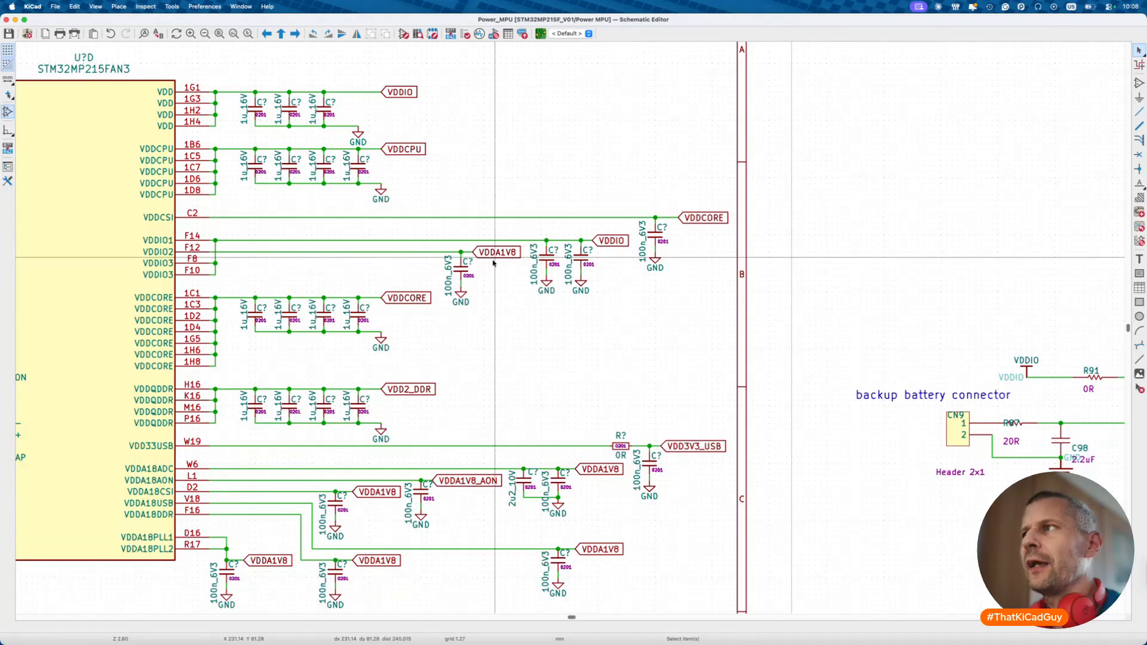
pyautogui.scroll(-2, 493, 262)
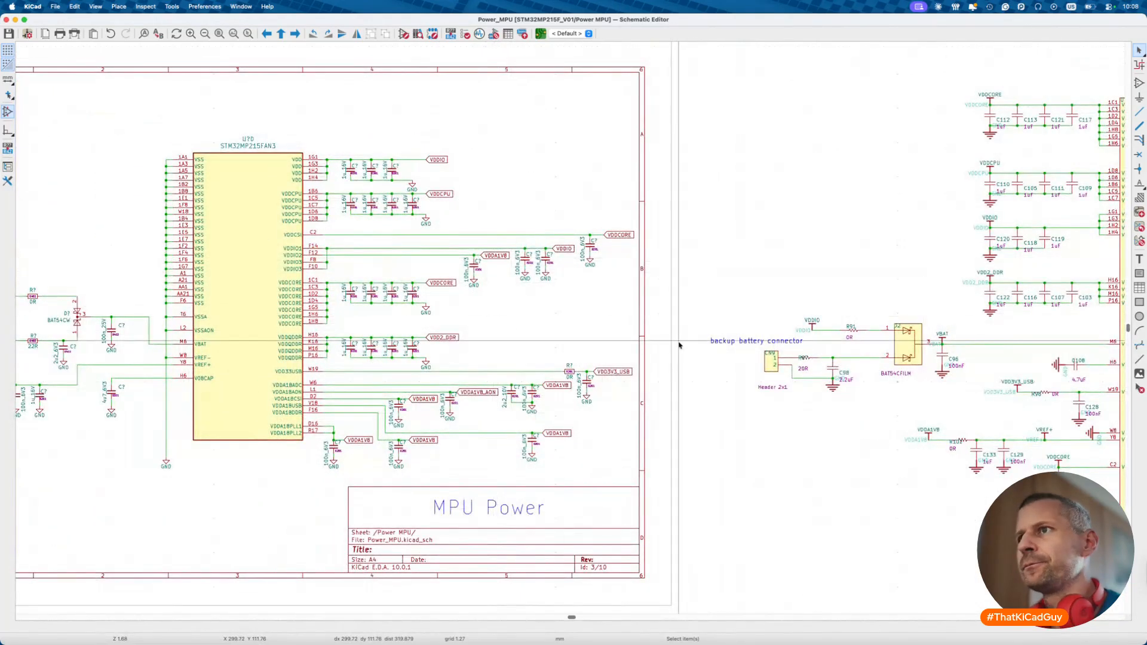
pyautogui.scroll(-2, 680, 345)
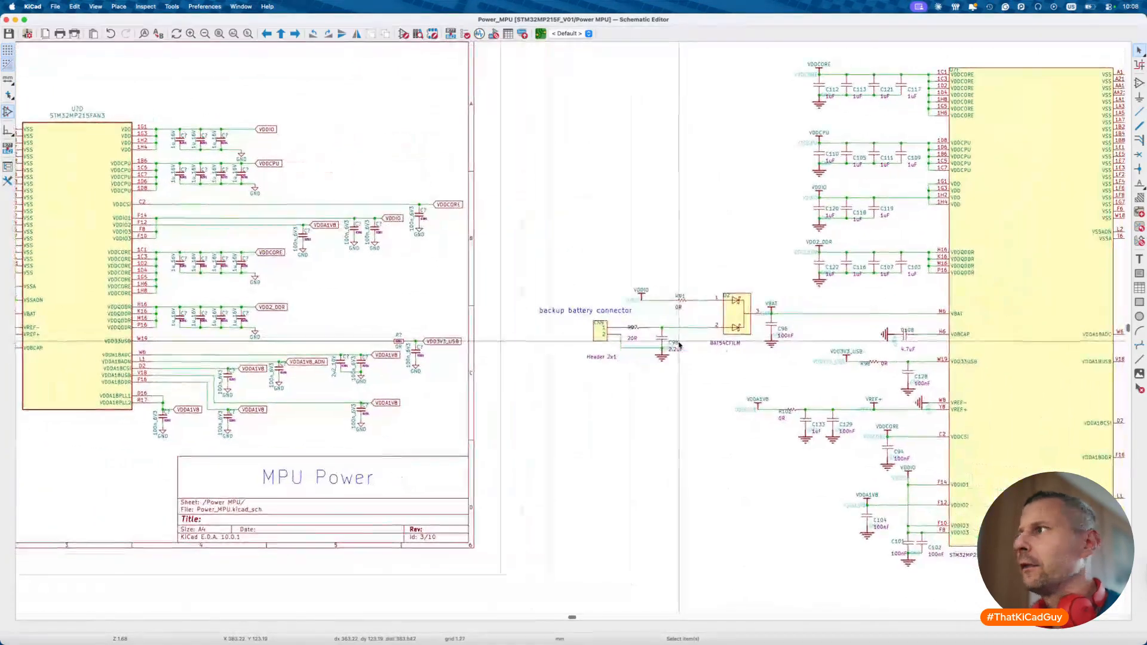
pyautogui.scroll(2, 669, 349)
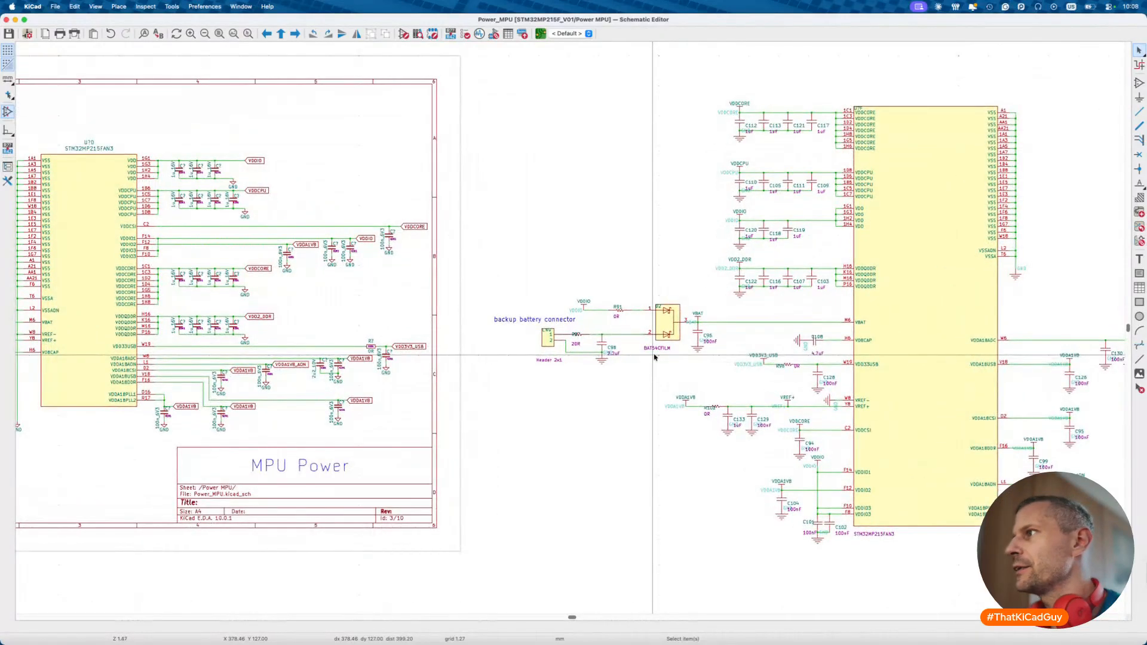
pyautogui.hscroll(3, 654, 356)
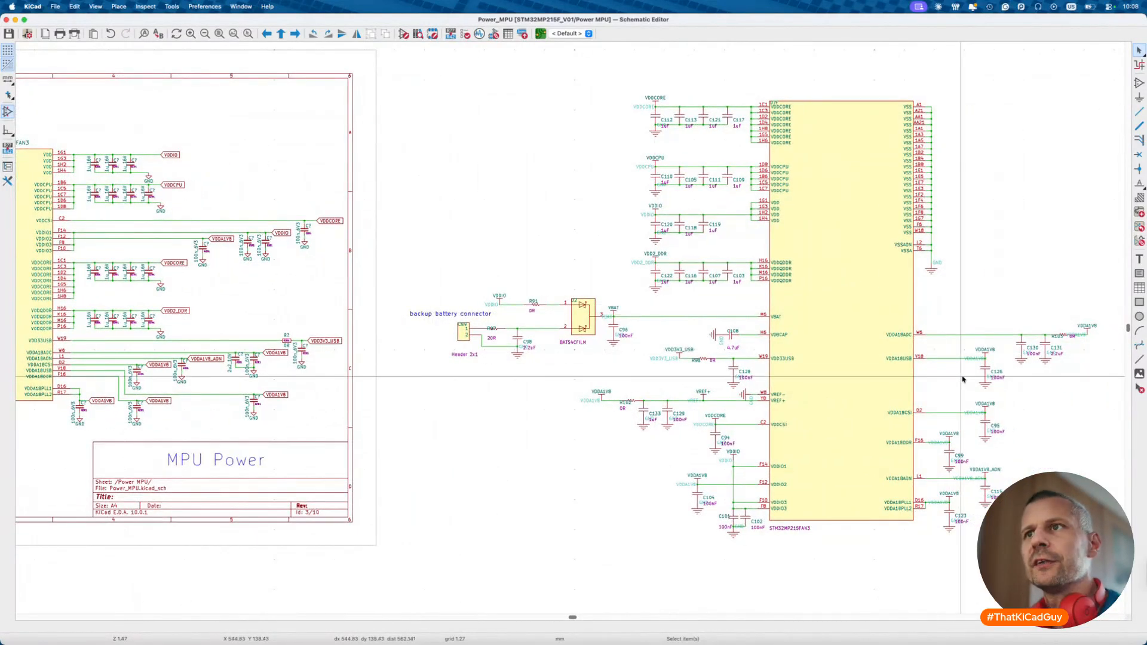
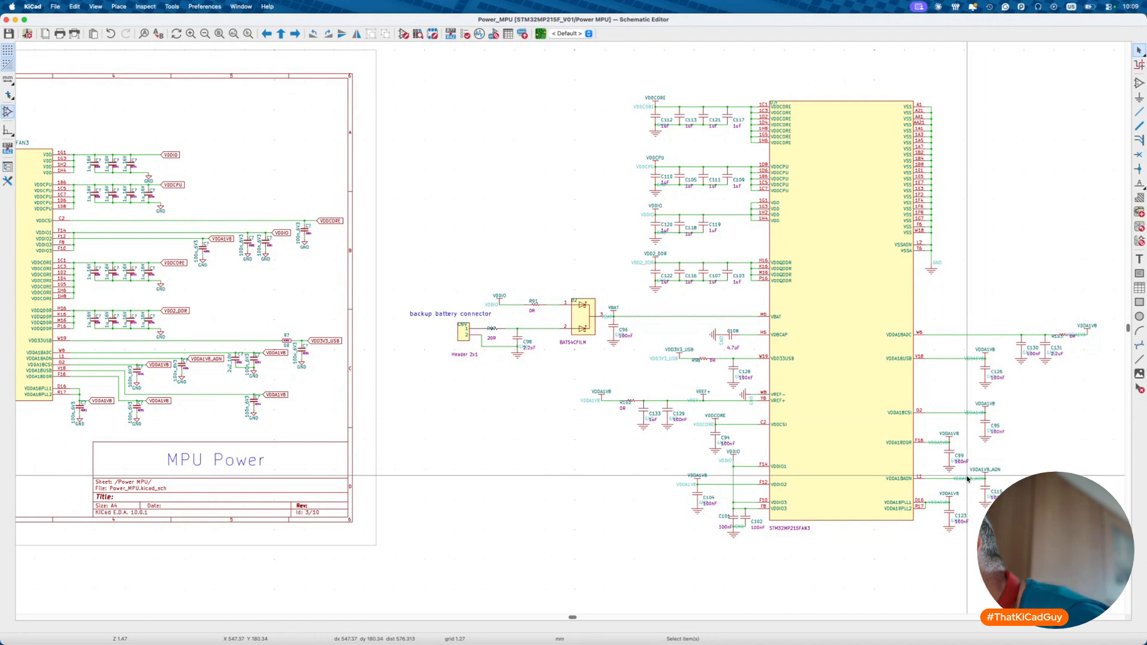
# - Delete the duplicate MPU power circuit right of the MPU Power border and go up to STM32MP215F_V01
pyautogui.scroll(5, 969, 478)
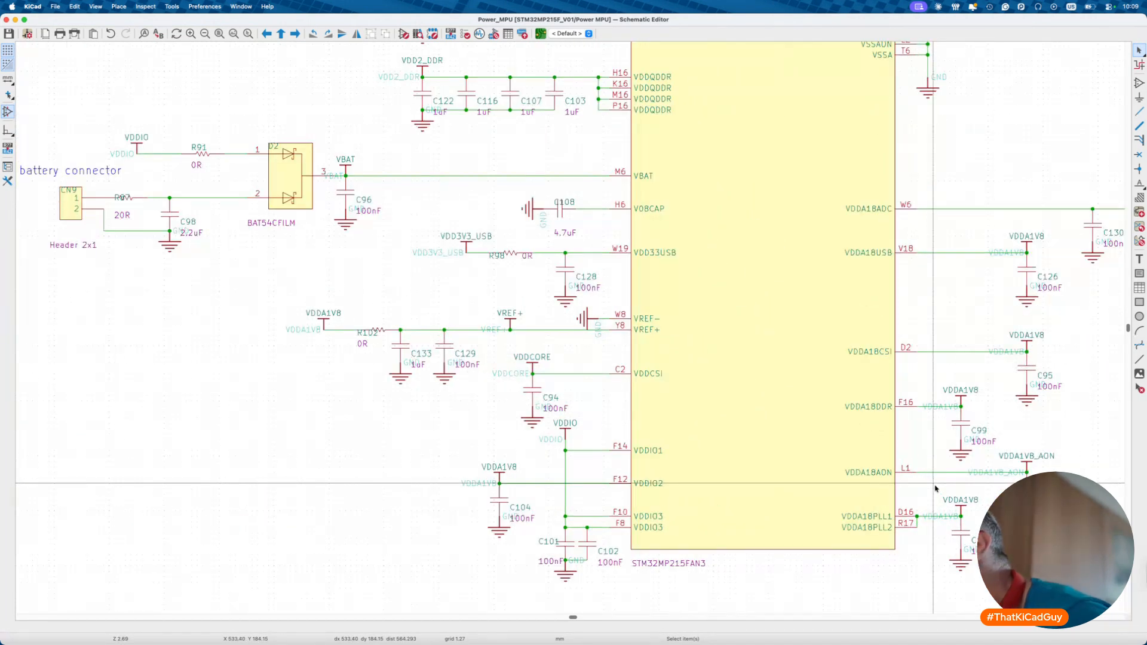
pyautogui.scroll(-5, 935, 489)
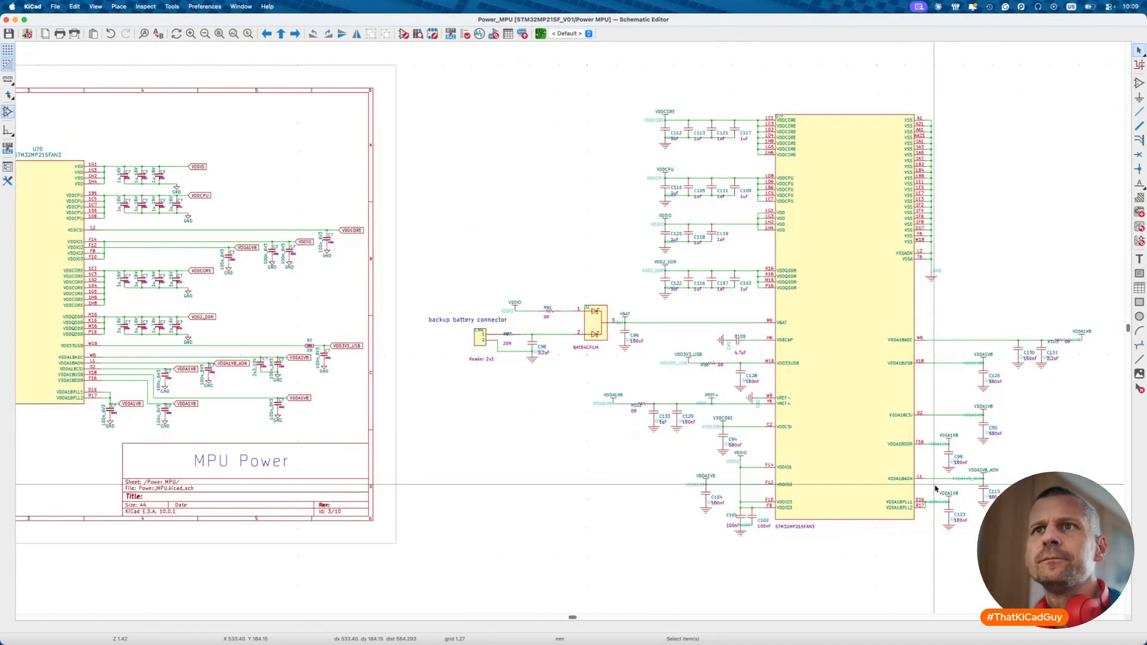
pyautogui.scroll(3, 68, 380)
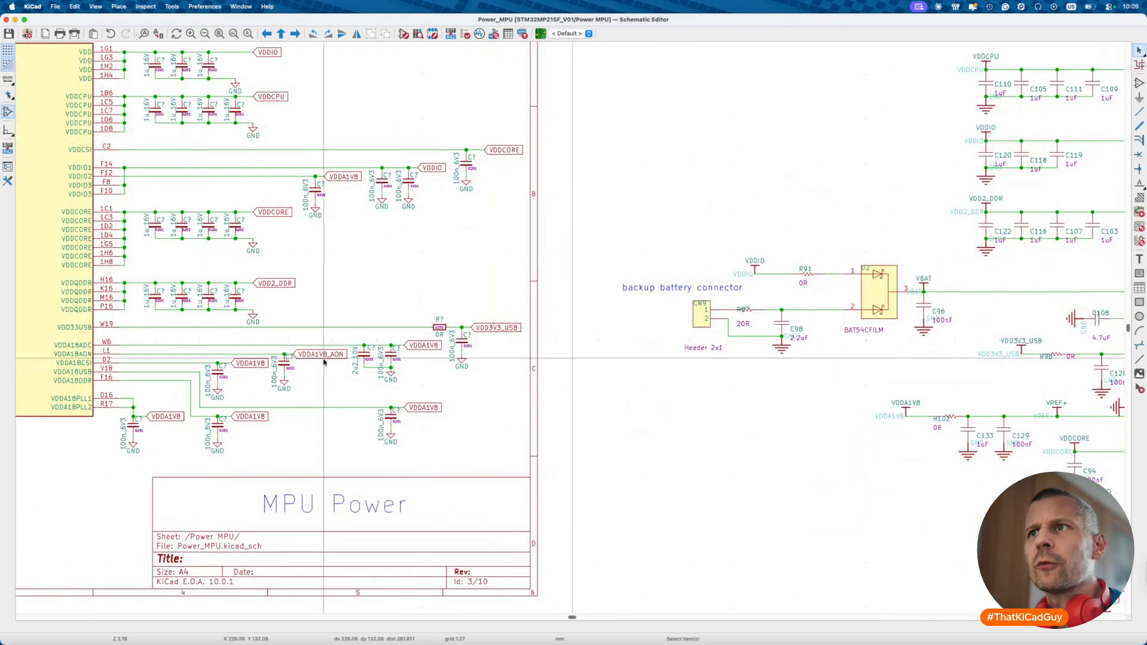
pyautogui.scroll(-6, 323, 361)
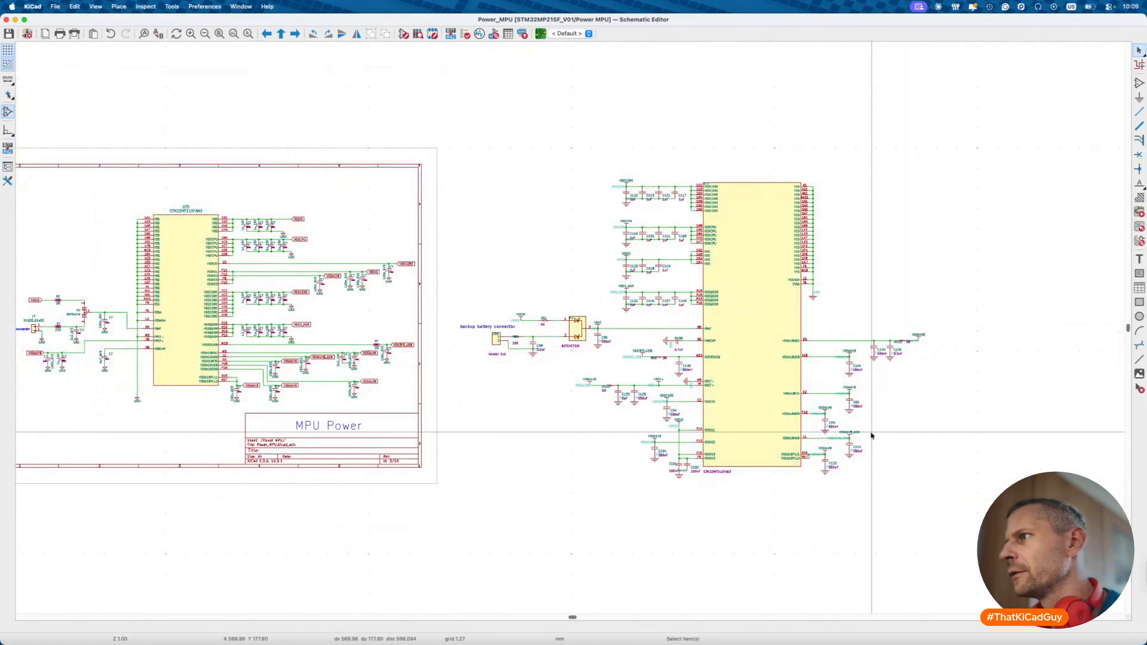
pyautogui.scroll(3, 873, 436)
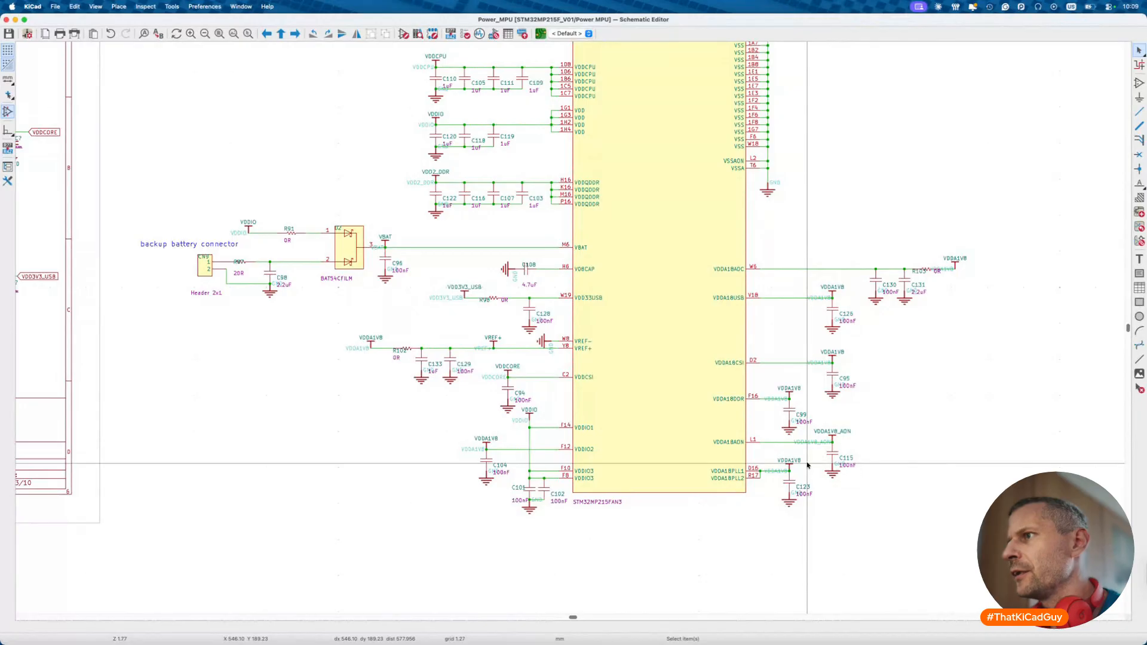
pyautogui.hscroll(-10, 807, 465)
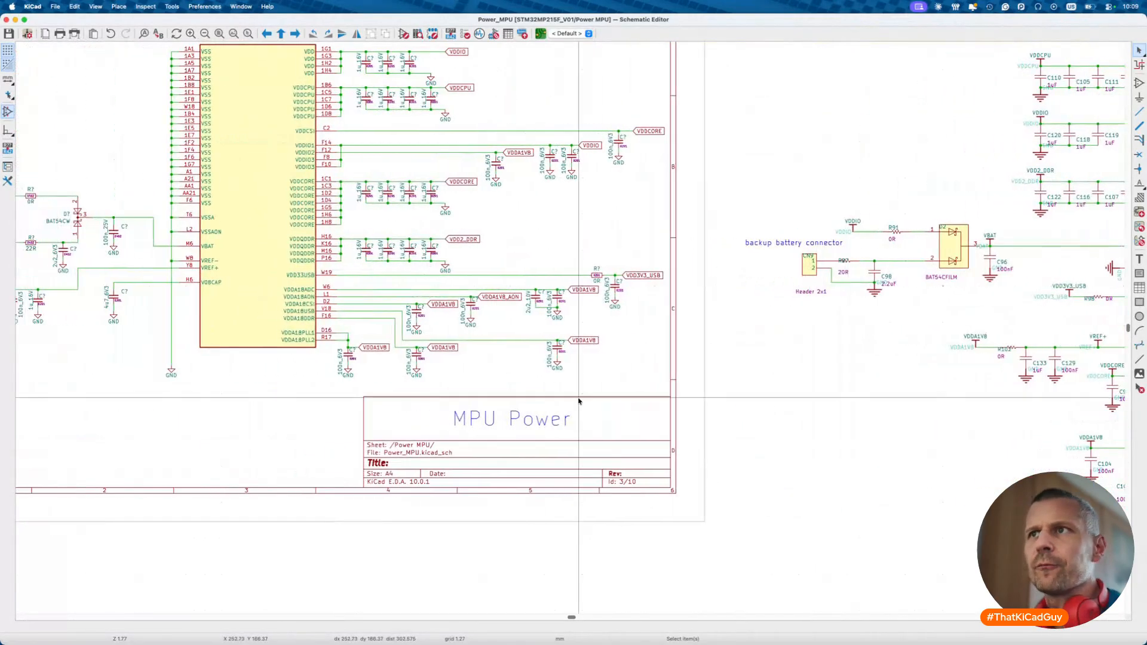
pyautogui.scroll(-6, 378, 354)
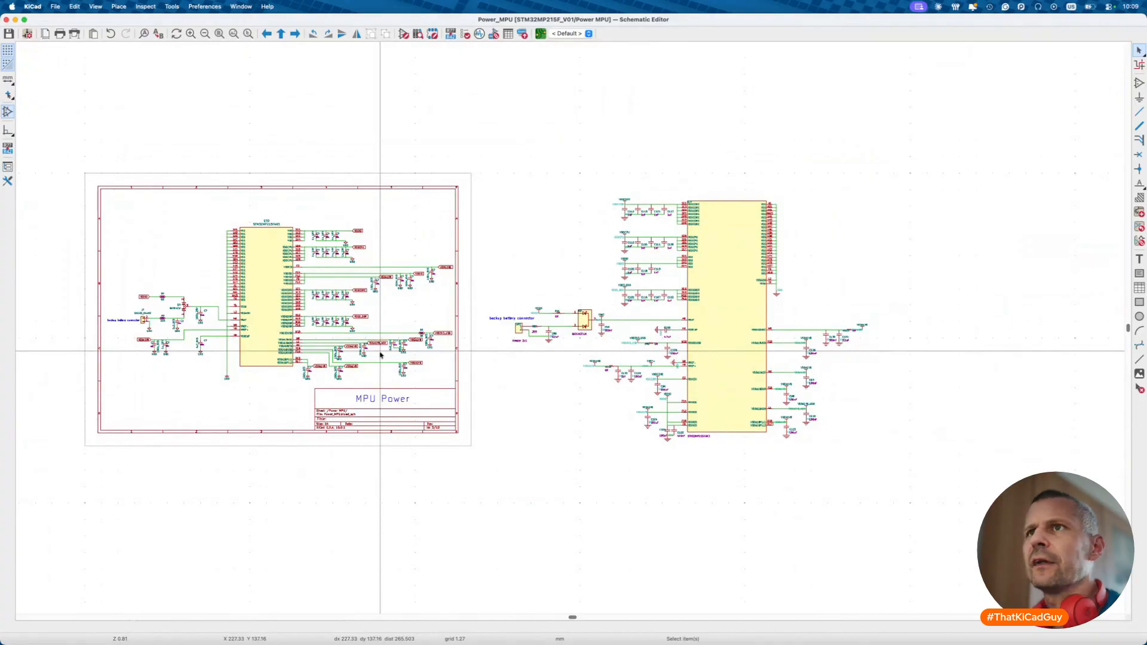
pyautogui.scroll(4, 237, 328)
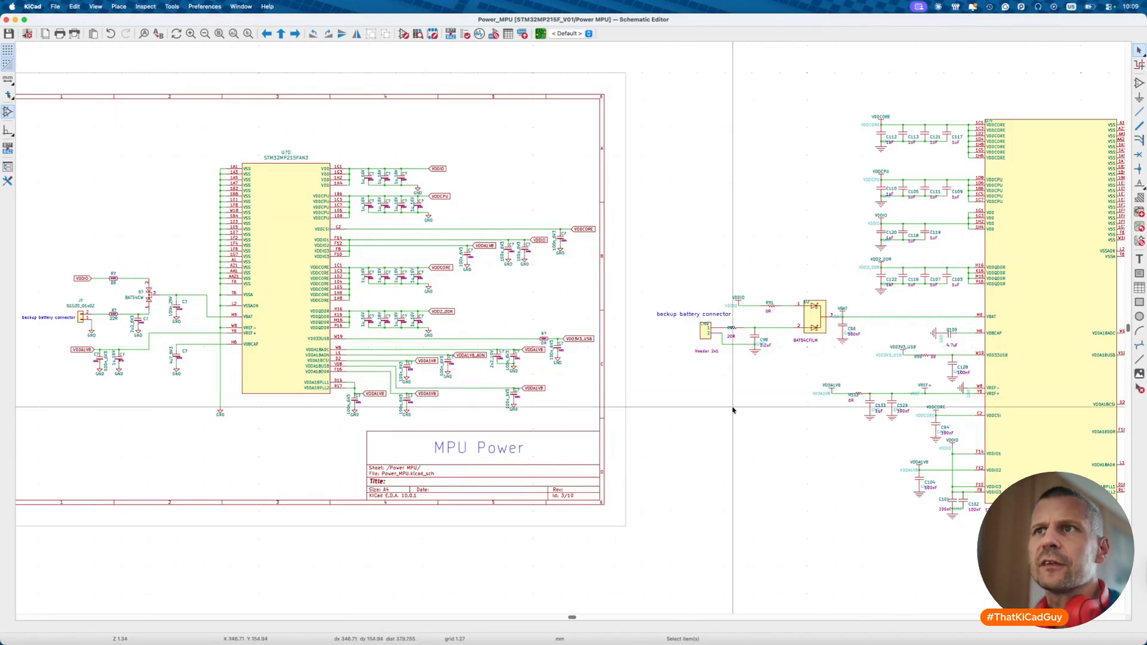
pyautogui.scroll(3, 230, 345)
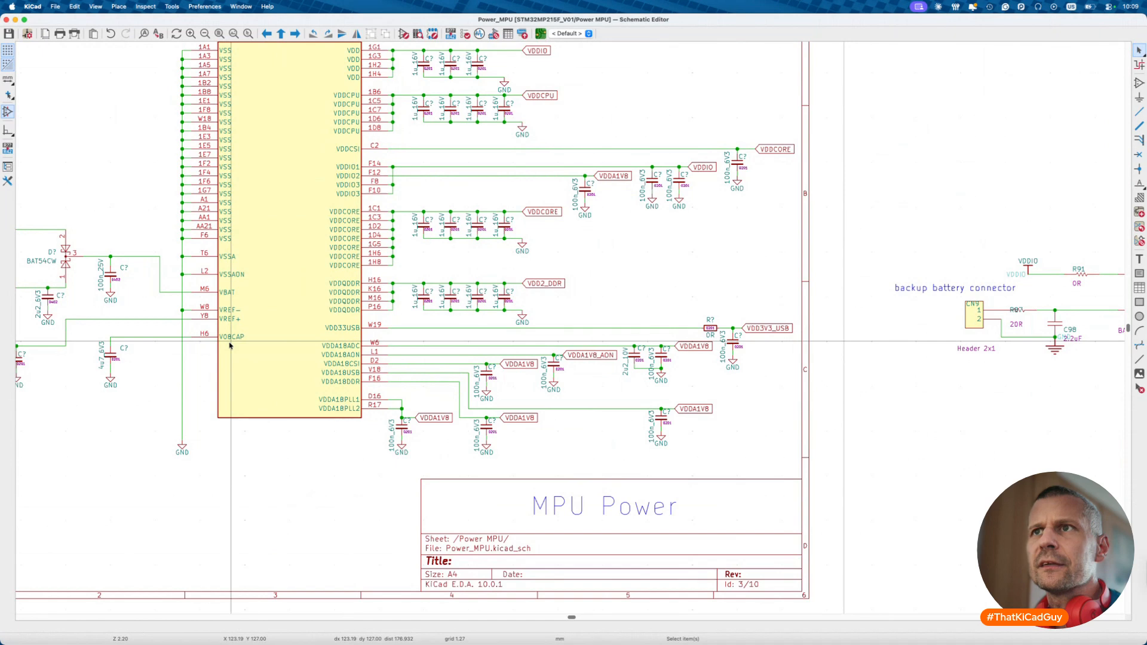
pyautogui.scroll(-3, 229, 345)
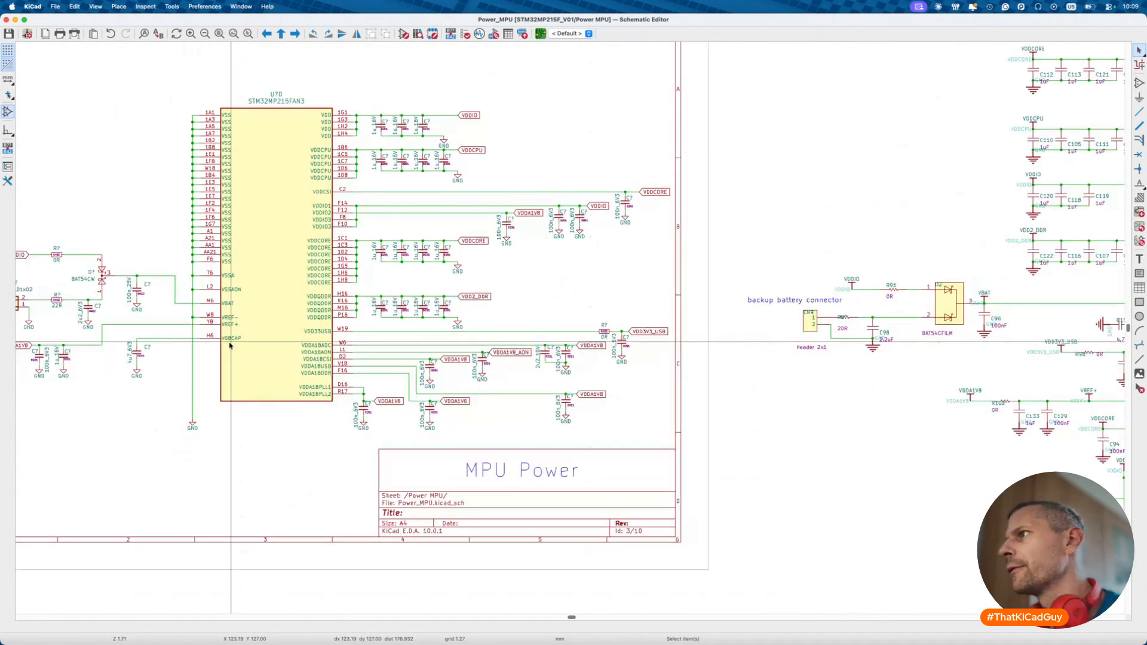
pyautogui.hscroll(10, 229, 345)
pyautogui.hscroll(-10, 769, 360)
pyautogui.scroll(-5, 574, 311)
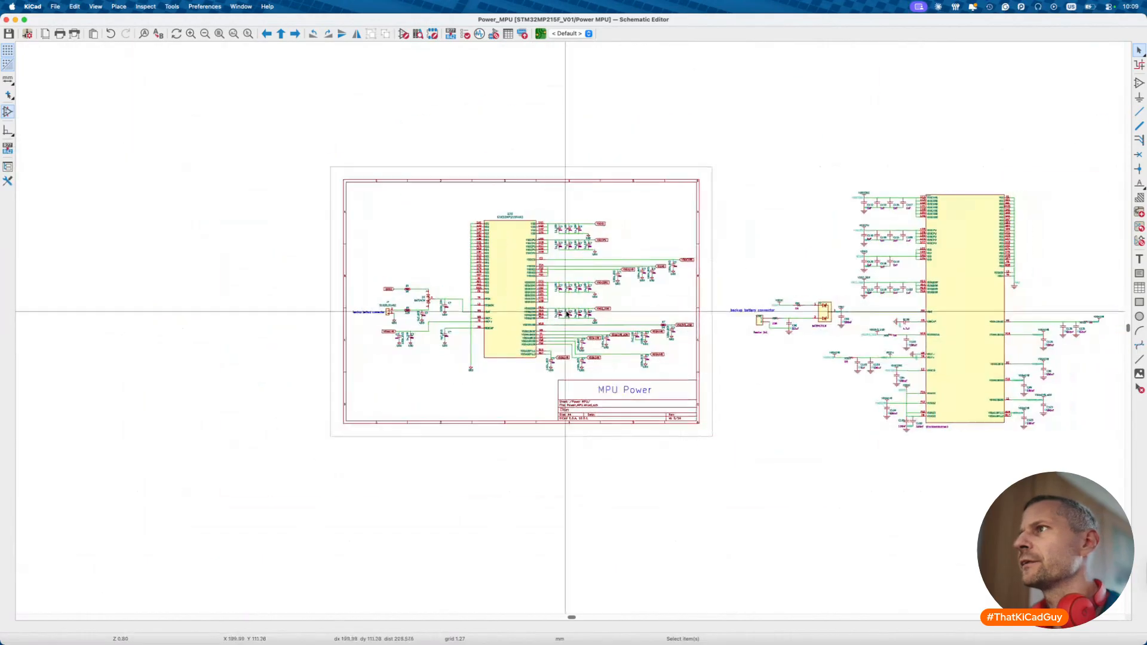
pyautogui.hscroll(3, 640, 241)
pyautogui.moveTo(626, 173); pyautogui.dragTo(1051, 503)
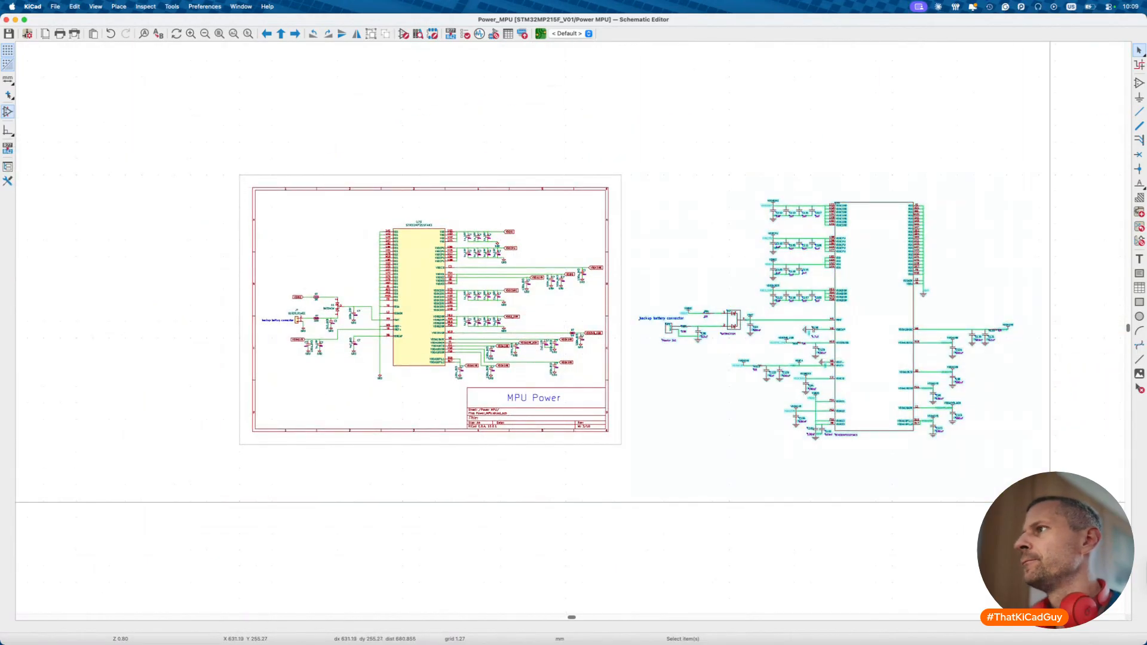
pyautogui.press('Delete')
pyautogui.hotkey('alt', 'BackSpace')
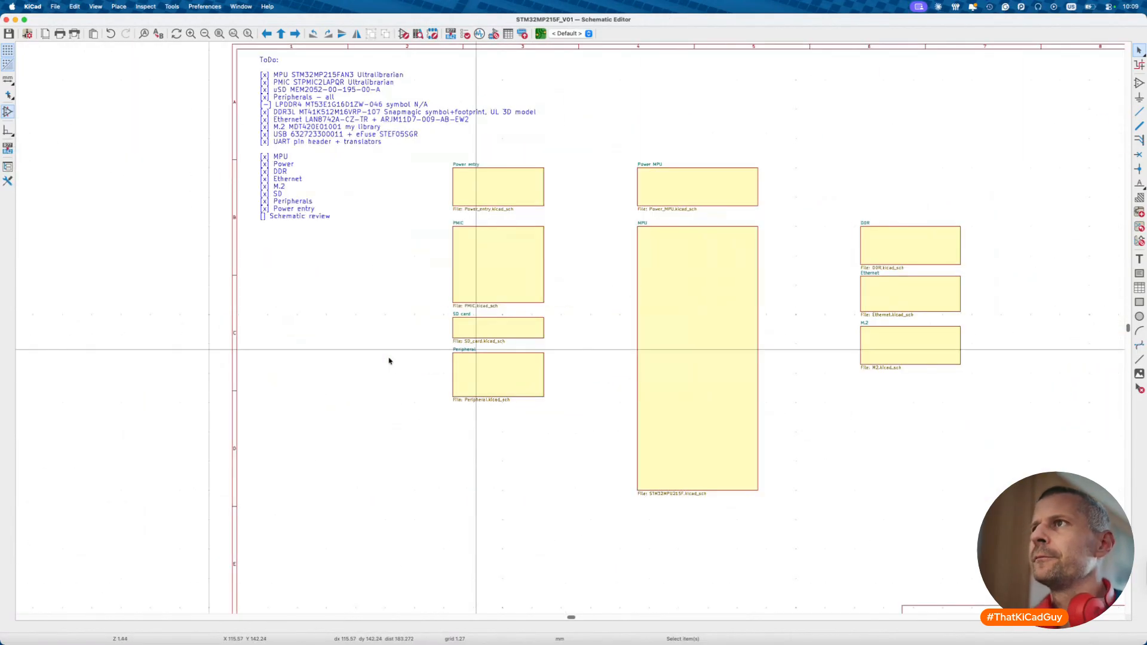
# - Open the DDR sheet and inspect the DDR3L chip and the LPDDR4 symbol U8
pyautogui.doubleClick(920, 258)
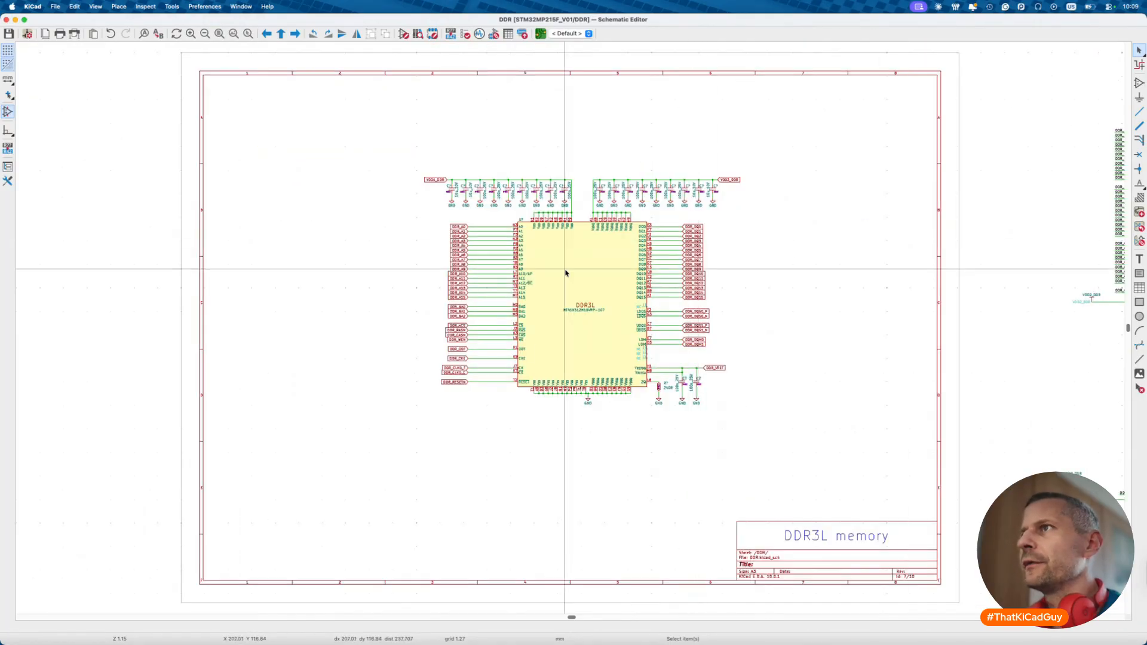
pyautogui.scroll(4, 602, 274)
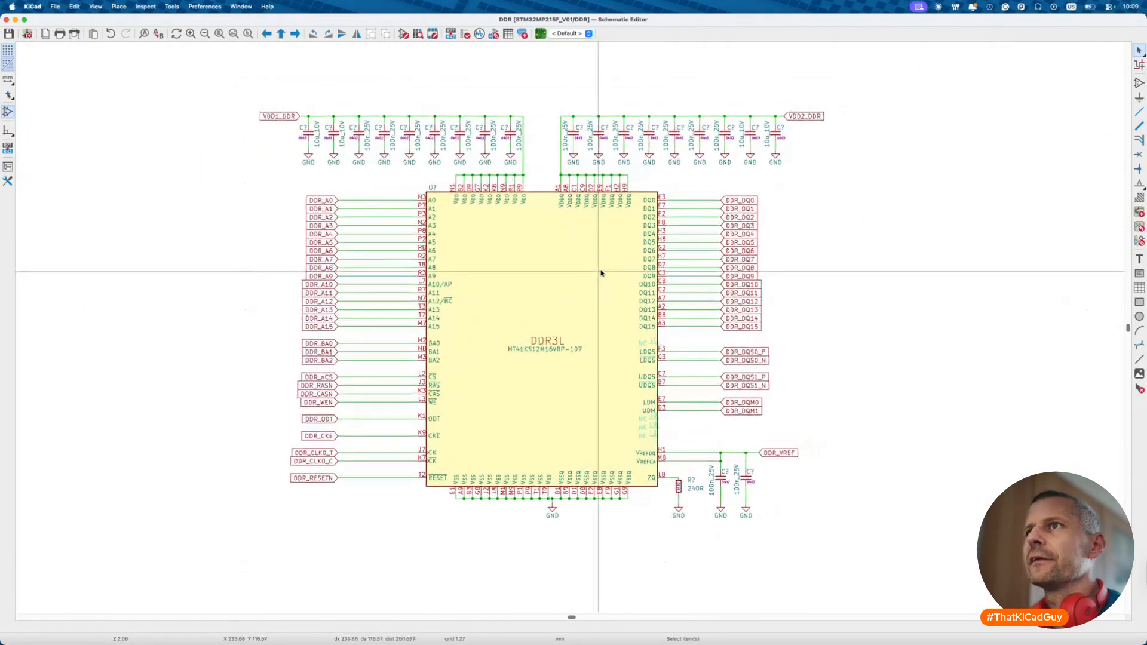
pyautogui.scroll(-3, 601, 273)
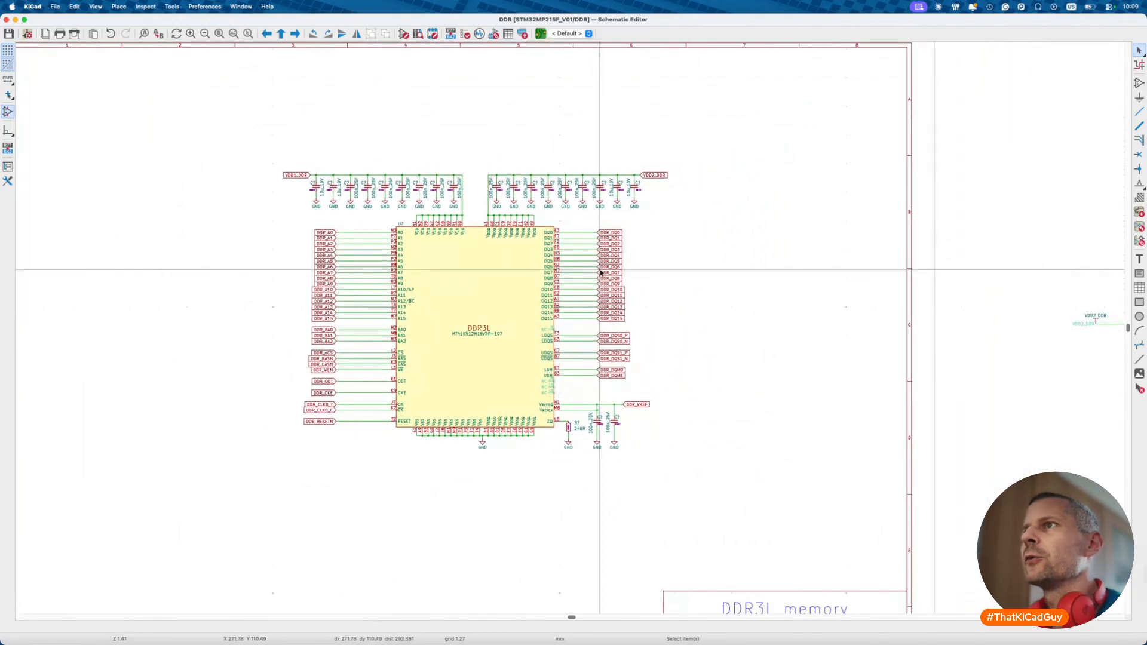
pyautogui.scroll(5, 430, 239)
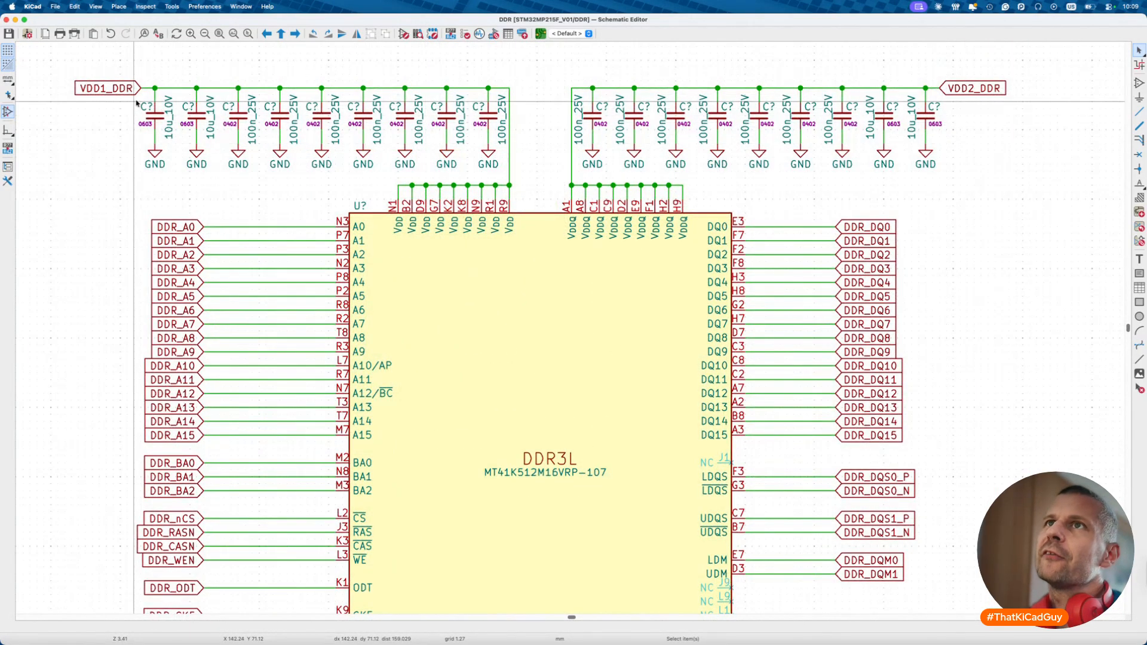
pyautogui.scroll(-5, 136, 103)
pyautogui.hscroll(5, 136, 103)
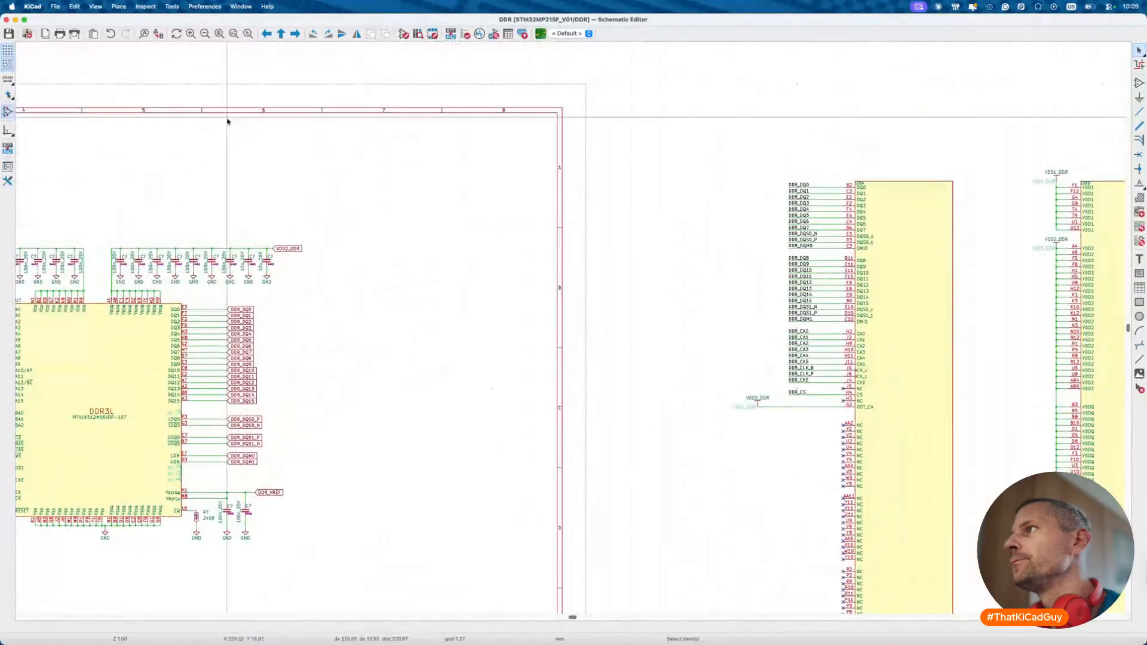
pyautogui.hscroll(5, 709, 272)
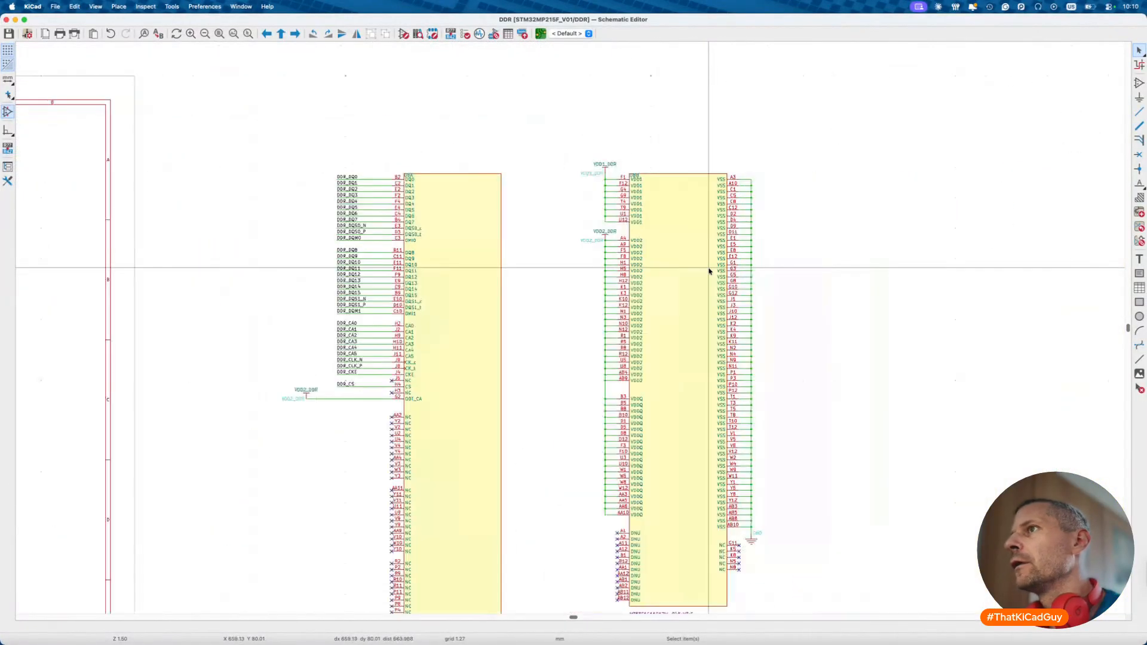
pyautogui.hscroll(-10, 710, 271)
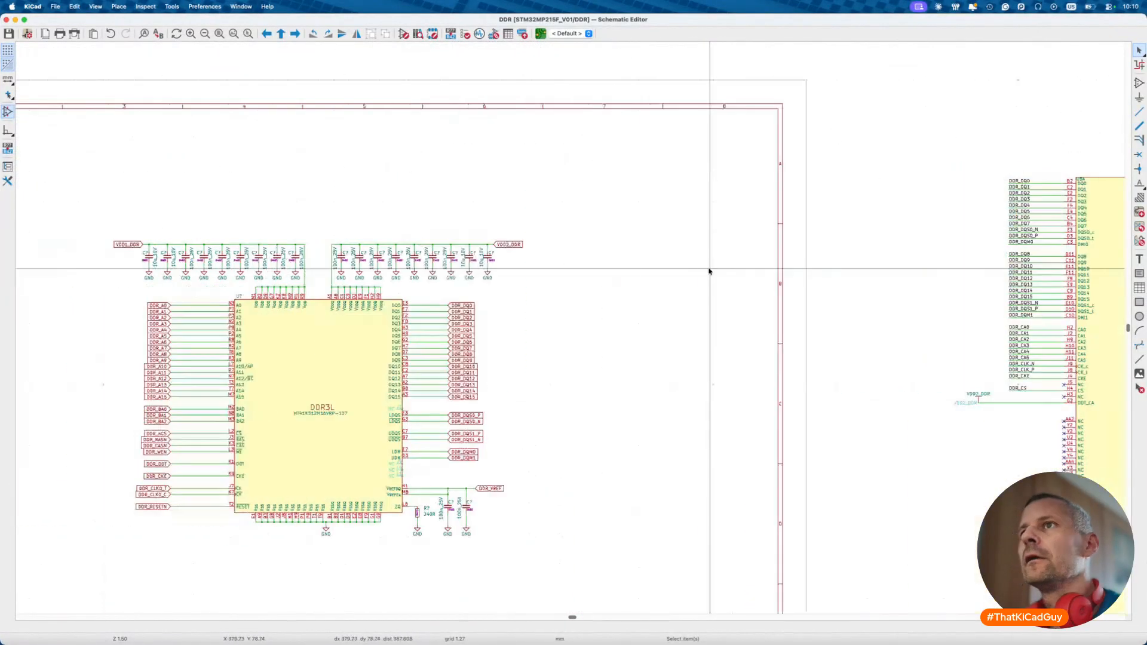
pyautogui.hscroll(6, 709, 271)
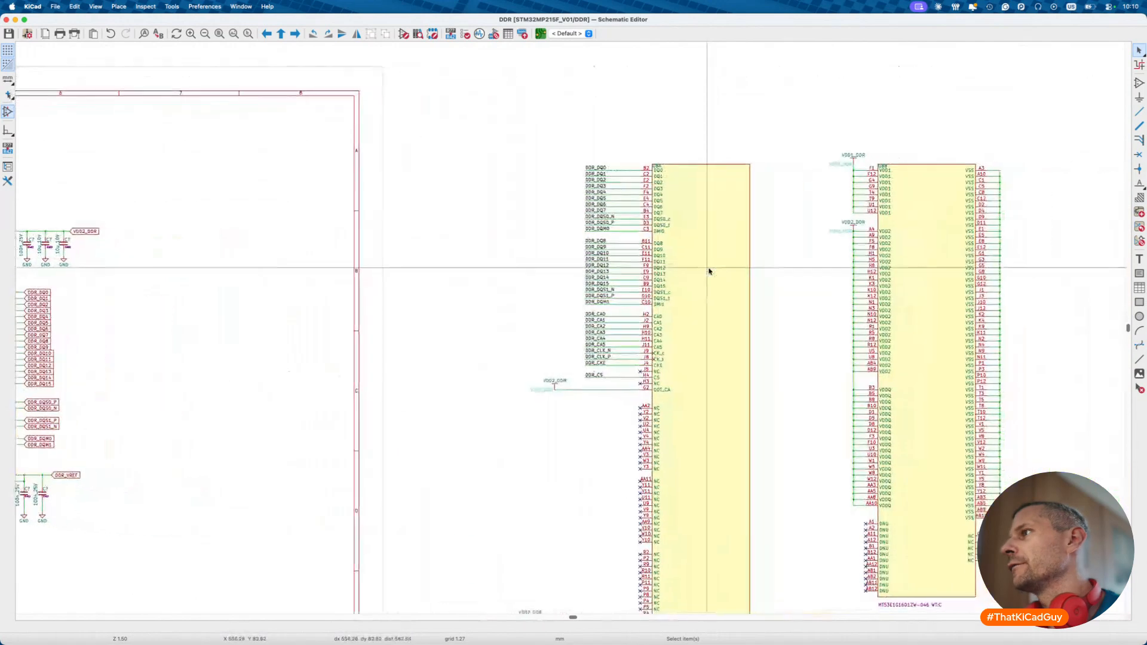
pyautogui.hscroll(-5, 861, 412)
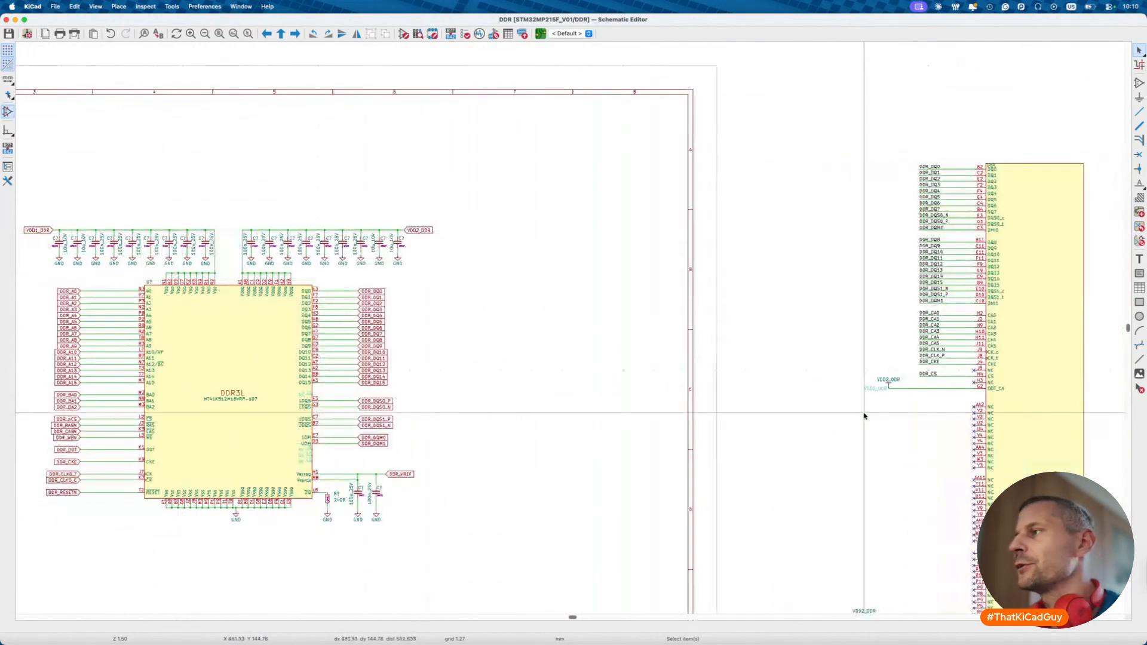
pyautogui.click(1055, 328)
pyautogui.click(191, 392)
pyautogui.click(882, 420)
# - Review the DDR3L address-label, data-line, DQS and DQM wiring around U7
pyautogui.hscroll(1, 957, 372)
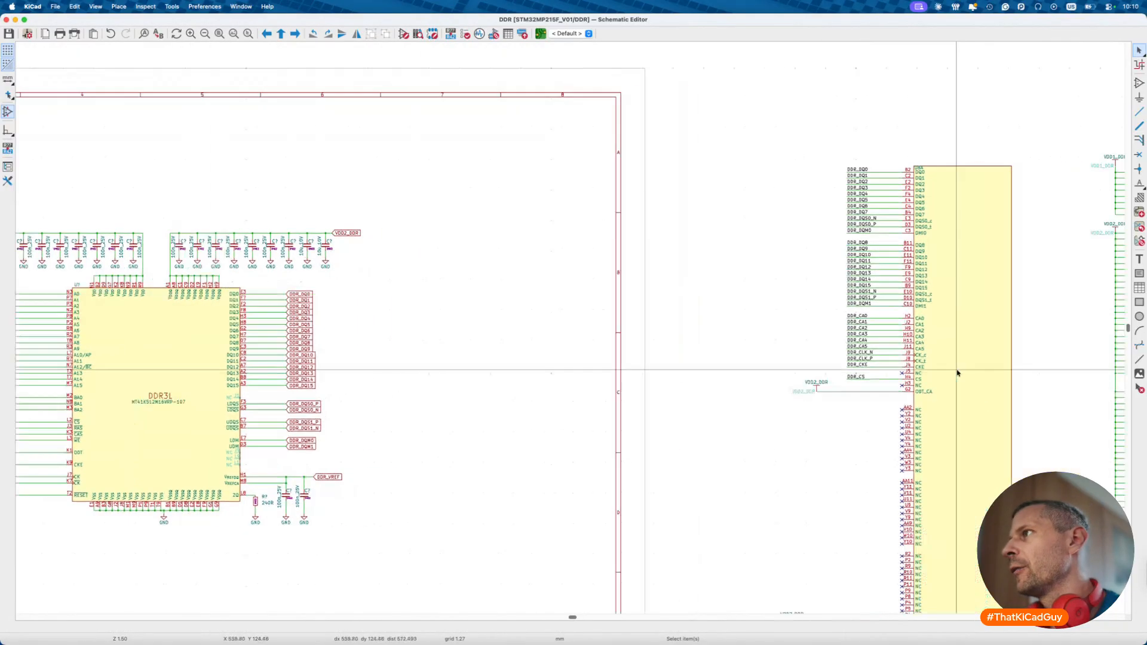
pyautogui.hscroll(2, 957, 373)
pyautogui.hscroll(-1, 695, 295)
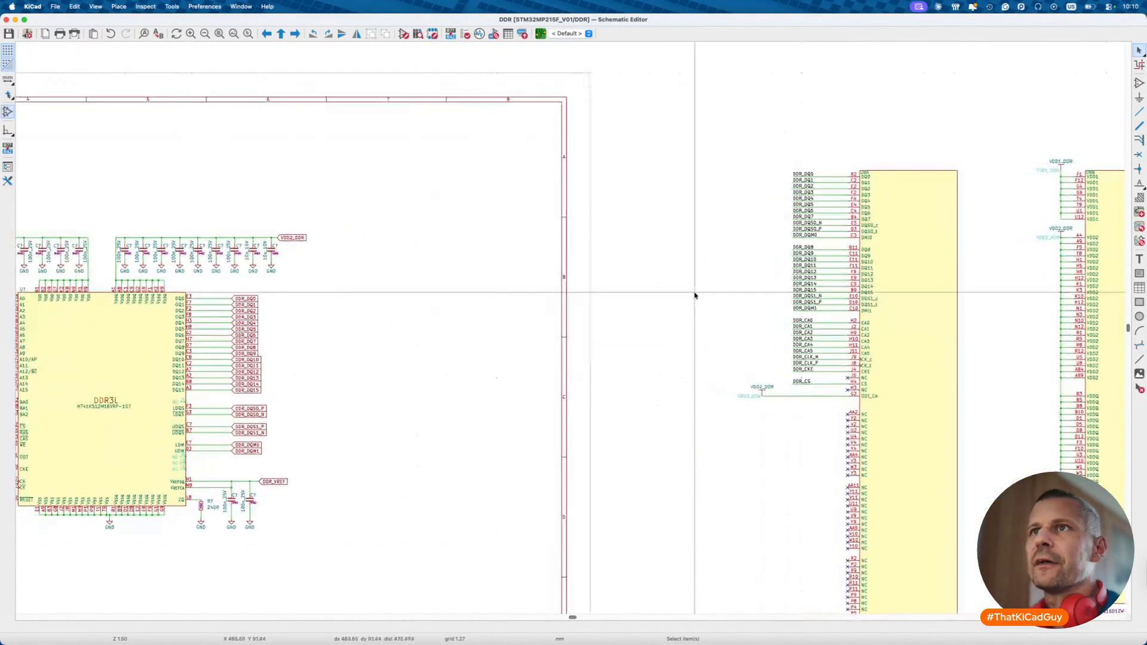
pyautogui.hscroll(-3, 695, 295)
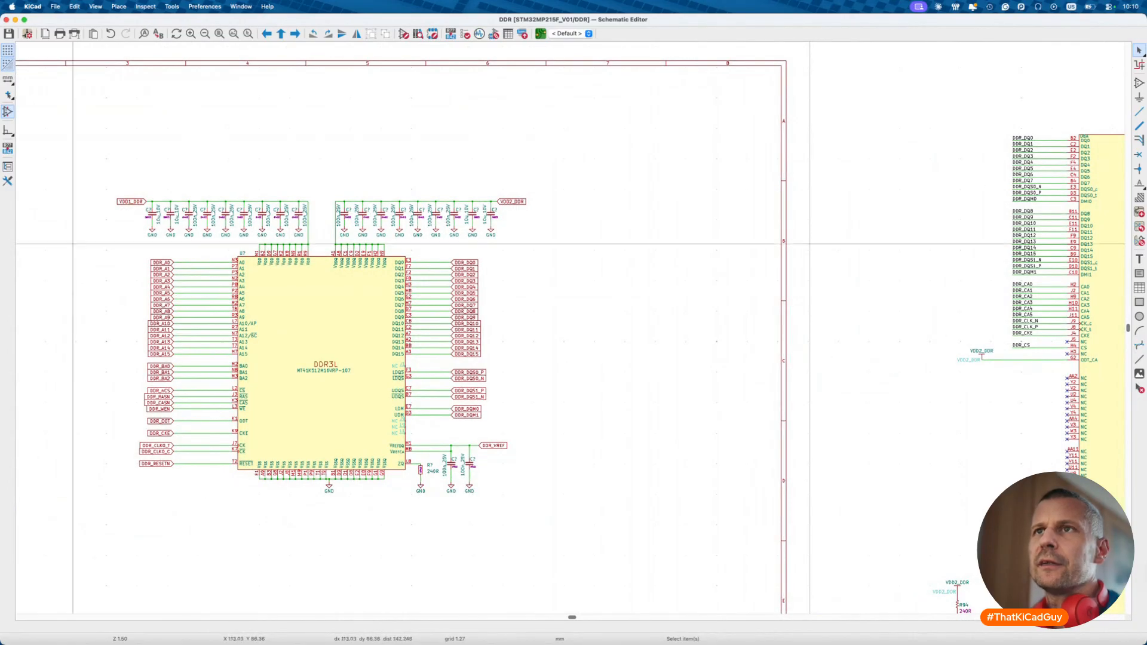
pyautogui.moveTo(103, 245); pyautogui.dragTo(216, 494)
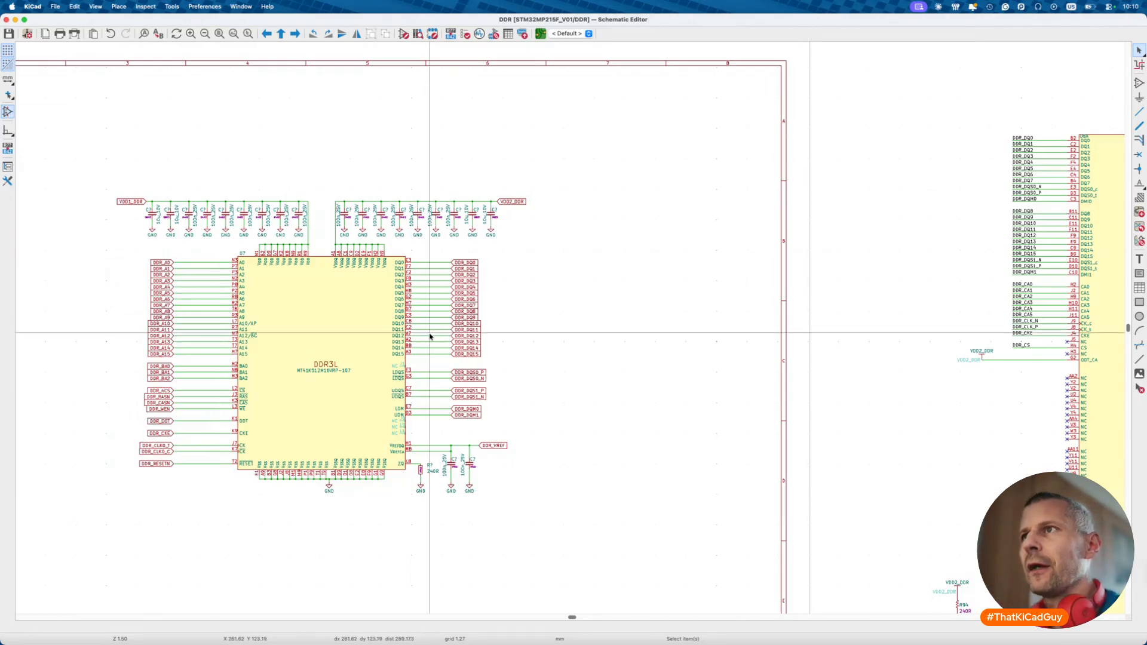
pyautogui.moveTo(395, 238); pyautogui.dragTo(559, 435)
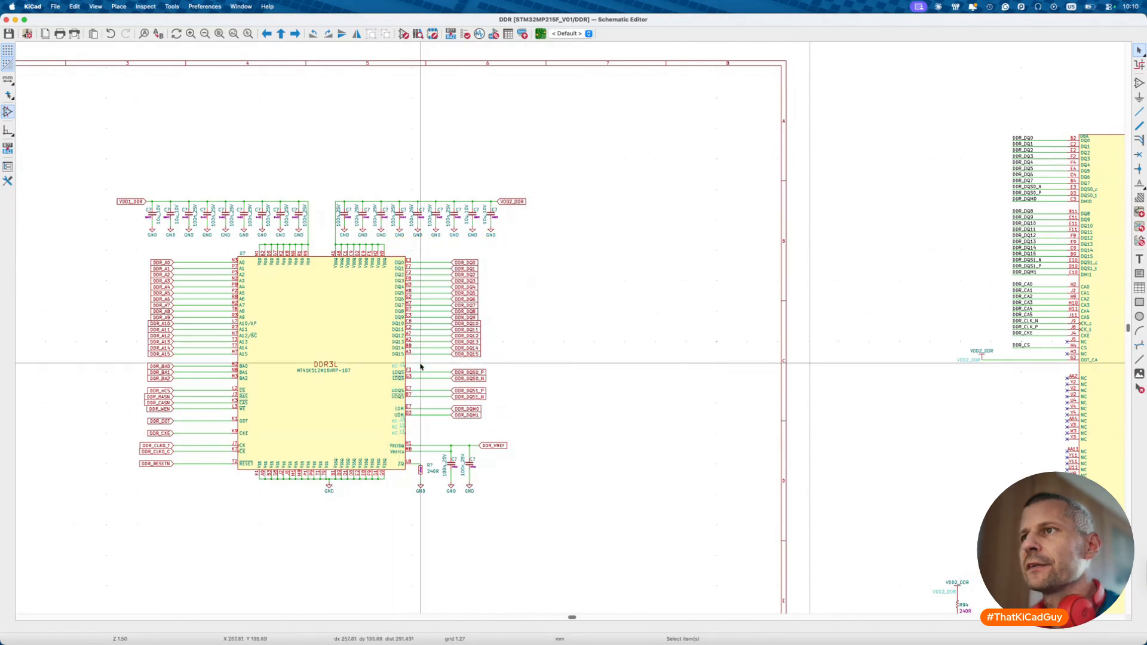
pyautogui.moveTo(379, 360); pyautogui.dragTo(504, 445)
pyautogui.click(576, 430)
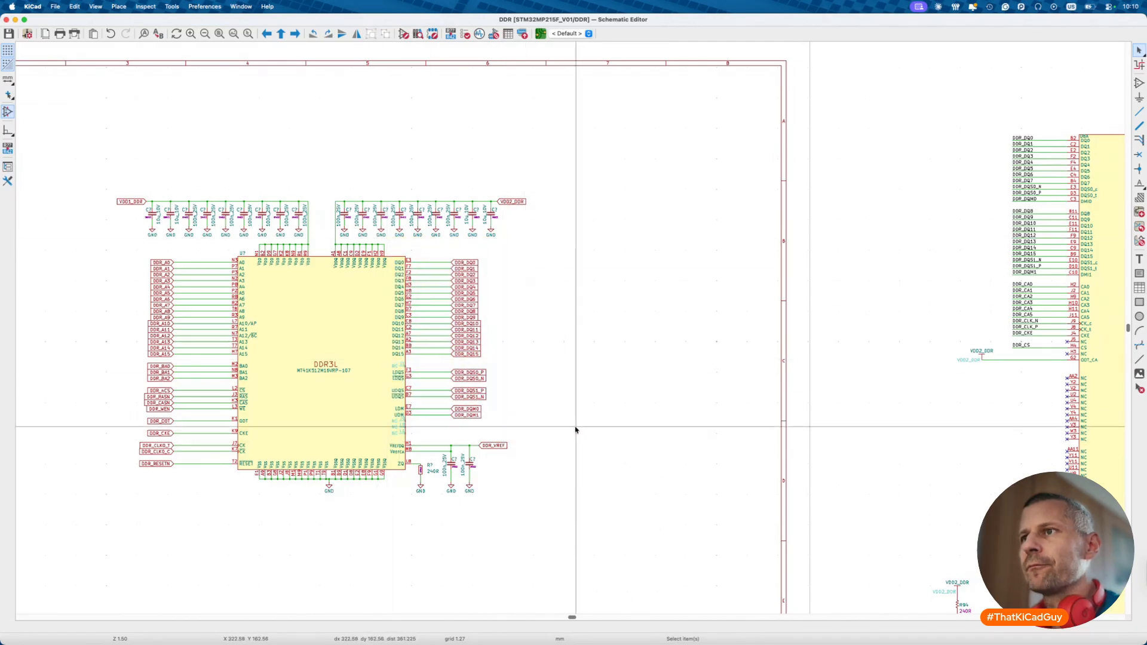
pyautogui.hscroll(5, 576, 430)
pyautogui.scroll(-3, 575, 429)
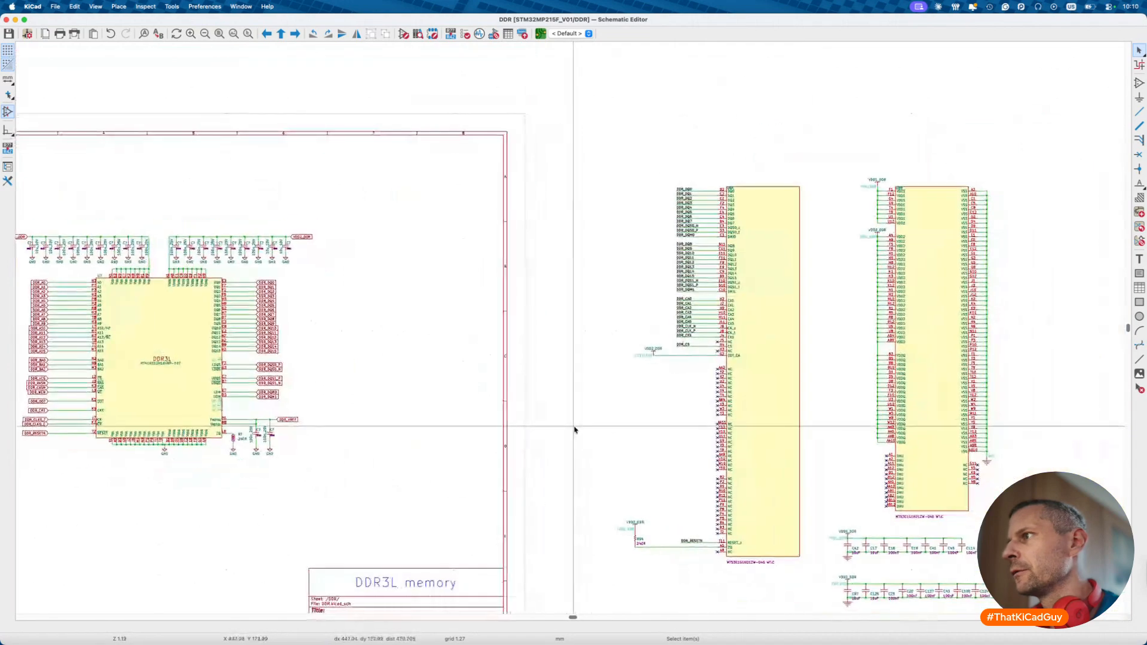
pyautogui.scroll(10, 236, 371)
pyautogui.scroll(-5, 229, 372)
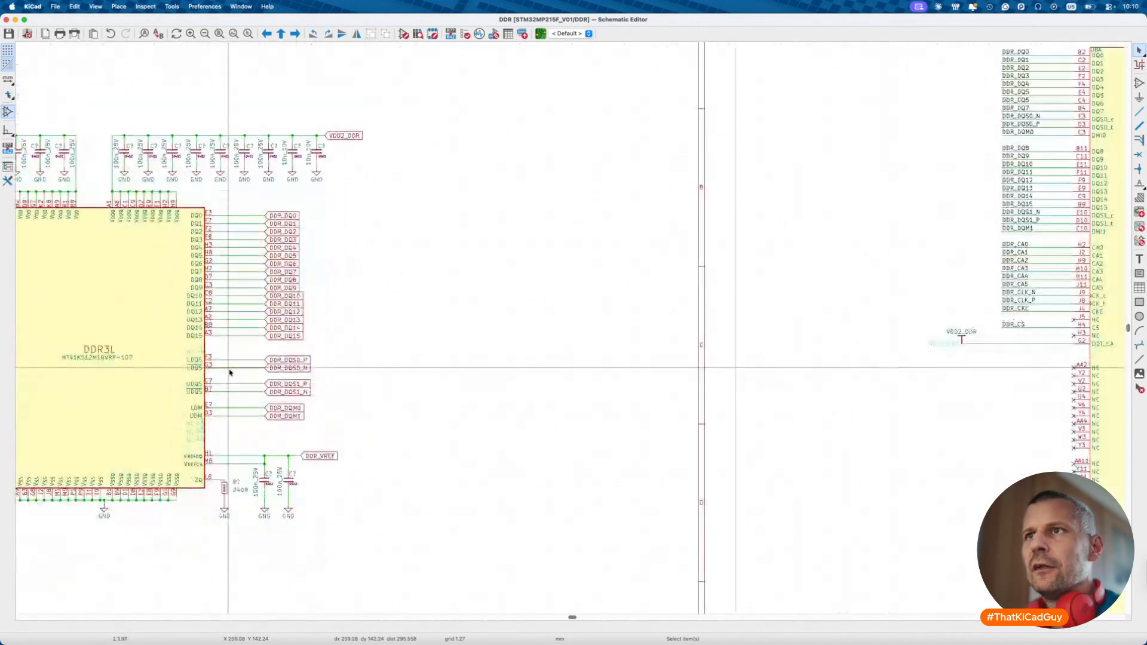
pyautogui.scroll(3, 230, 375)
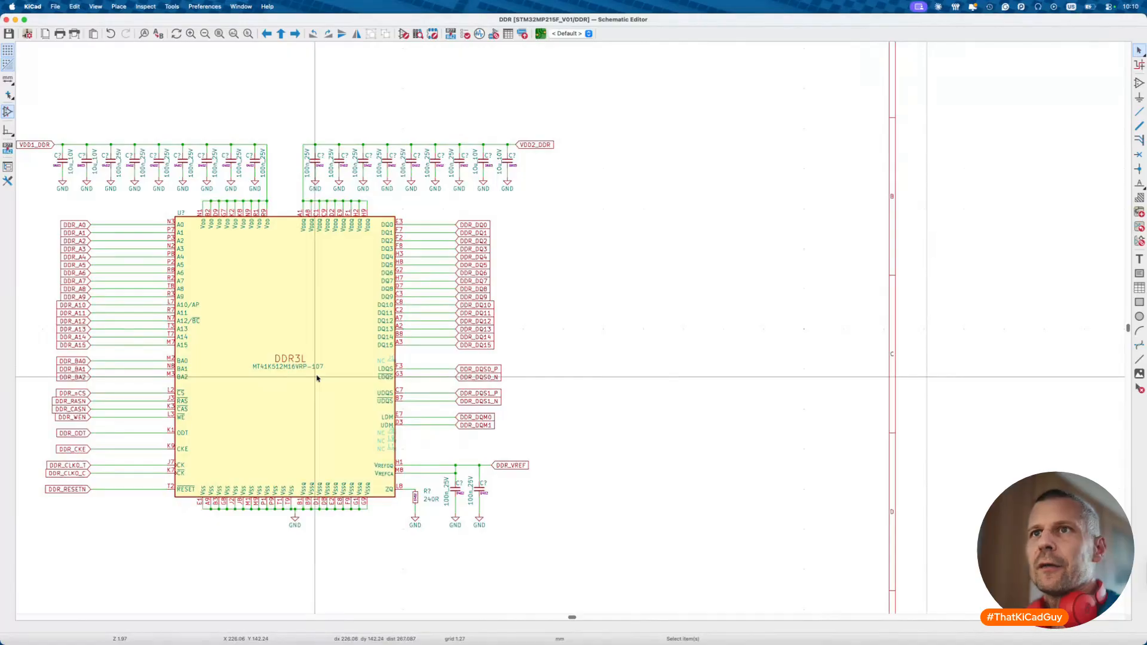
# - Check the DDR_nCS through DDR_WEN labels and the DQS/DQM net labels on U7
pyautogui.moveTo(36, 388); pyautogui.dragTo(72, 418)
pyautogui.moveTo(437, 360); pyautogui.dragTo(536, 429)
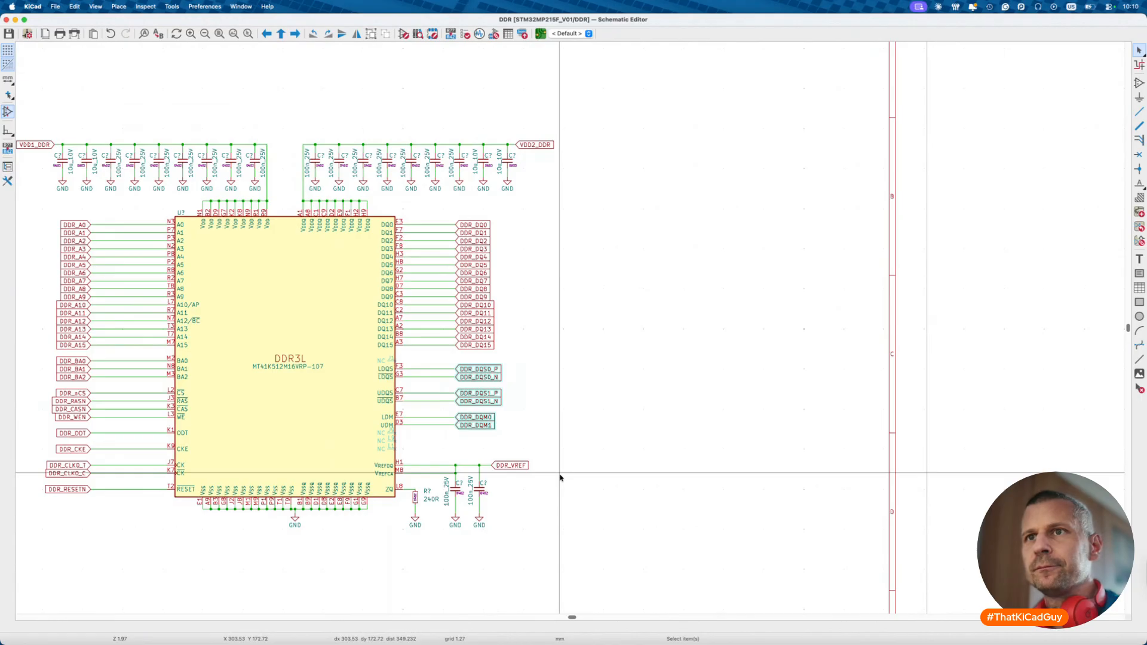
pyautogui.scroll(-2, 561, 478)
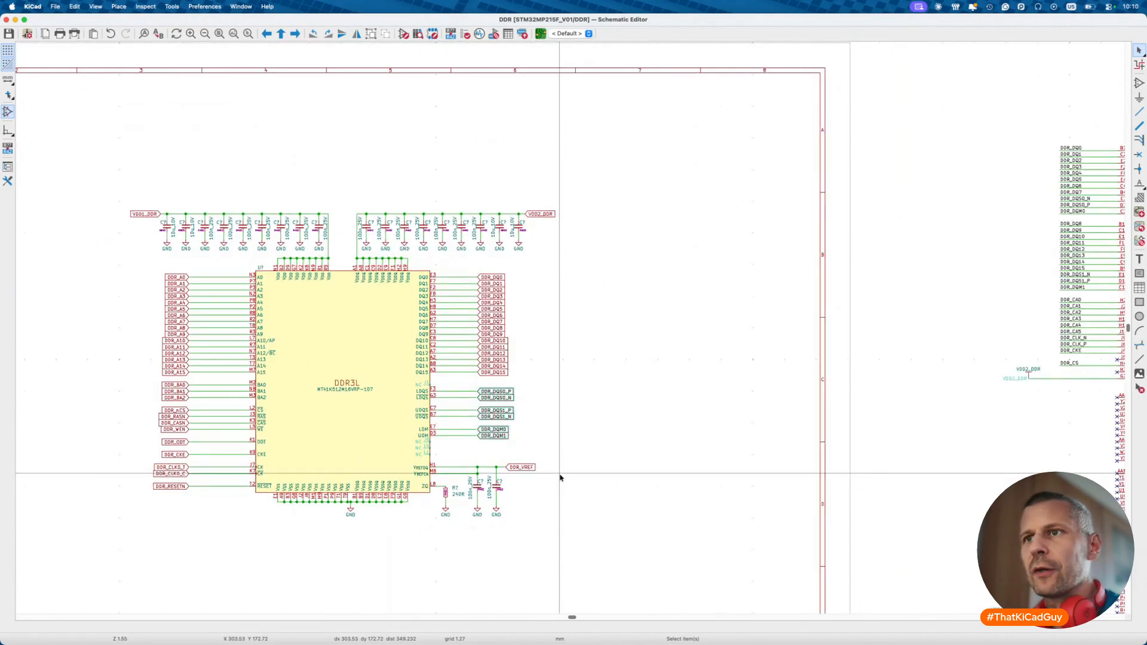
pyautogui.hscroll(5, 561, 477)
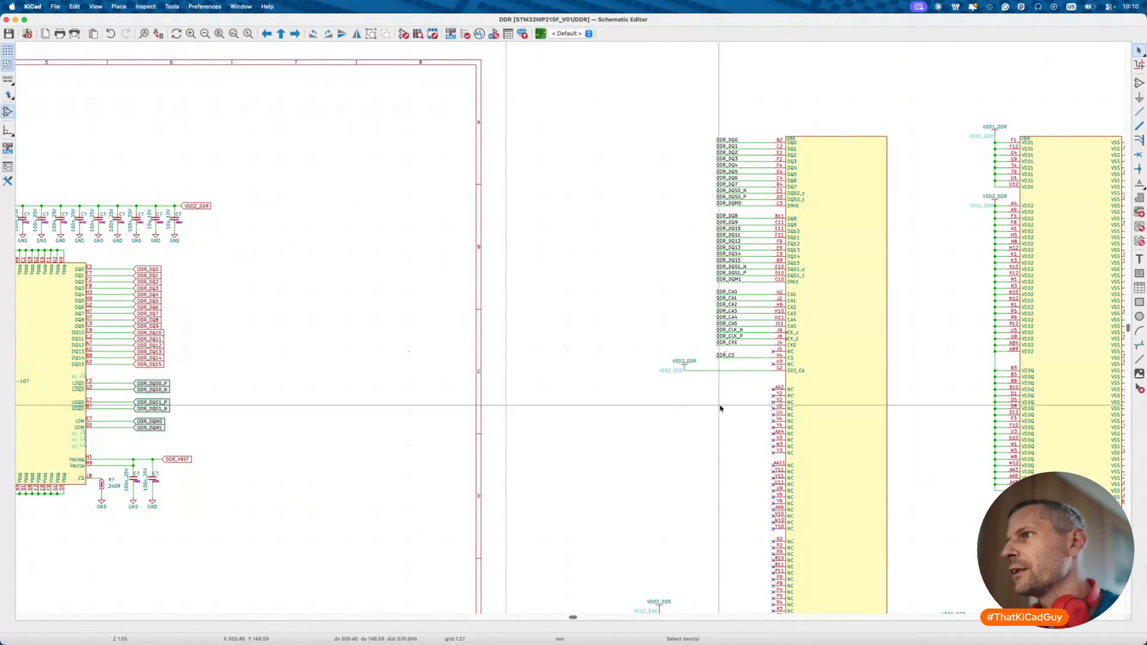
pyautogui.hscroll(4, 718, 406)
pyautogui.scroll(-2, 717, 406)
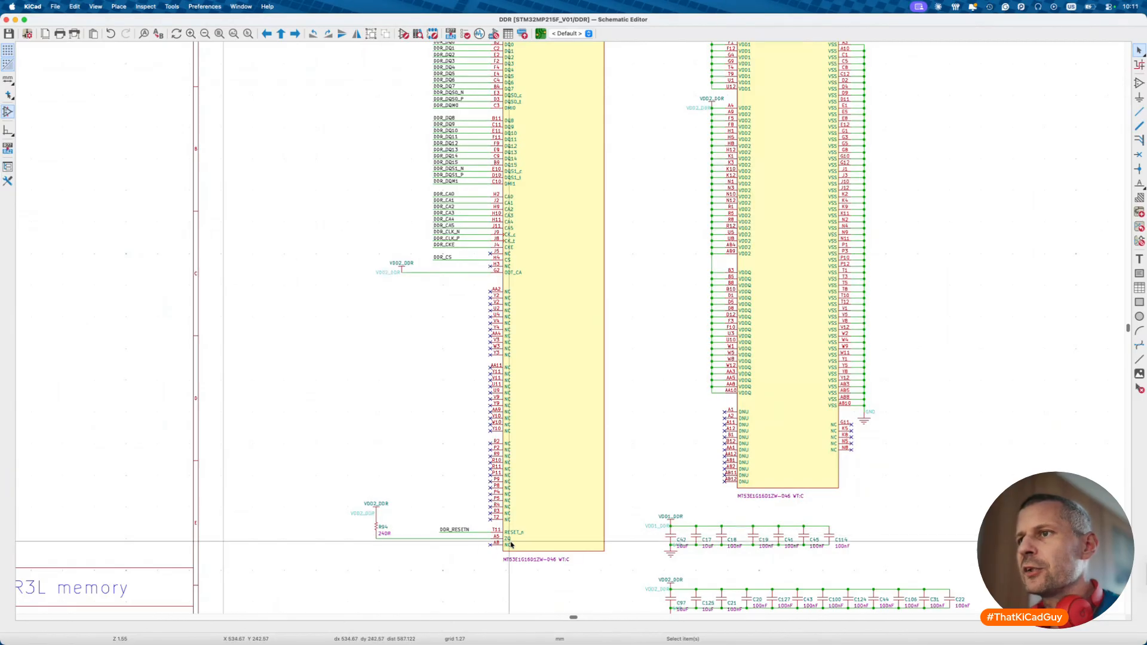
pyautogui.hscroll(-10, 499, 539)
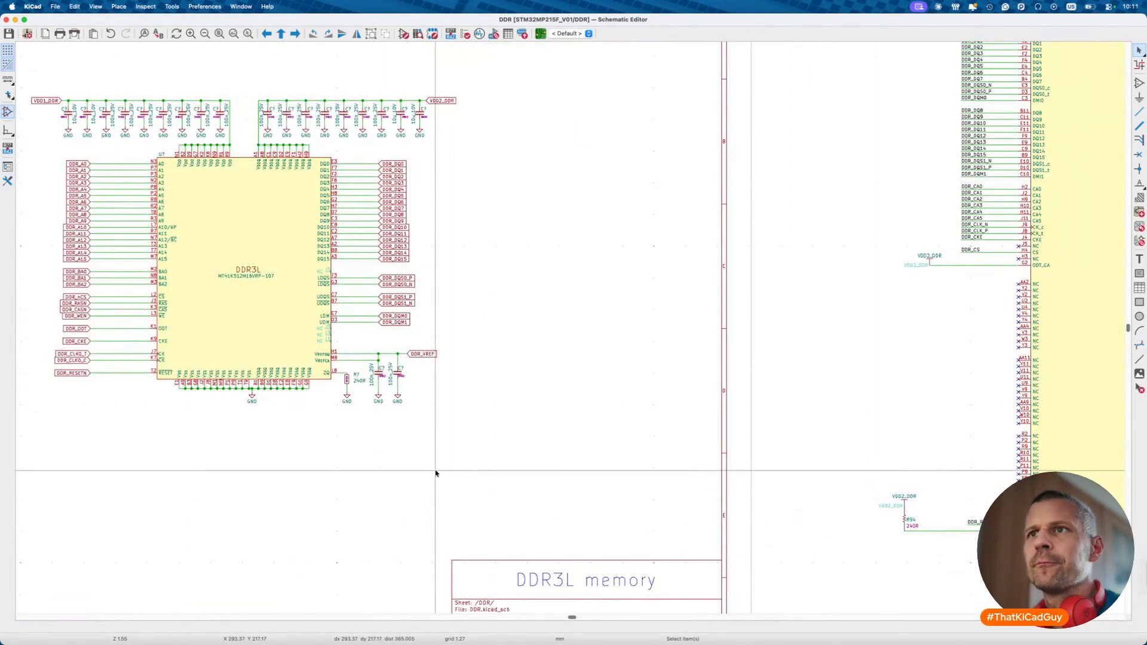
pyautogui.hscroll(5, 382, 422)
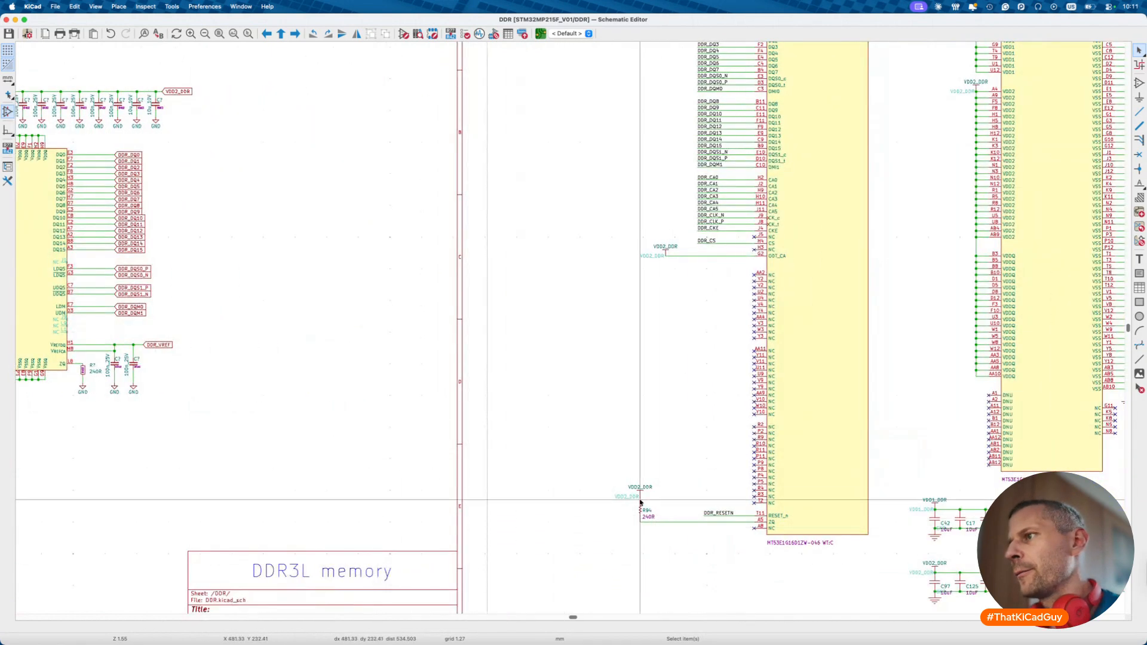
# - Look over R94 and the reset wiring, then open the U7 datasheet
pyautogui.moveTo(583, 465); pyautogui.dragTo(827, 564)
pyautogui.hscroll(-9, 598, 502)
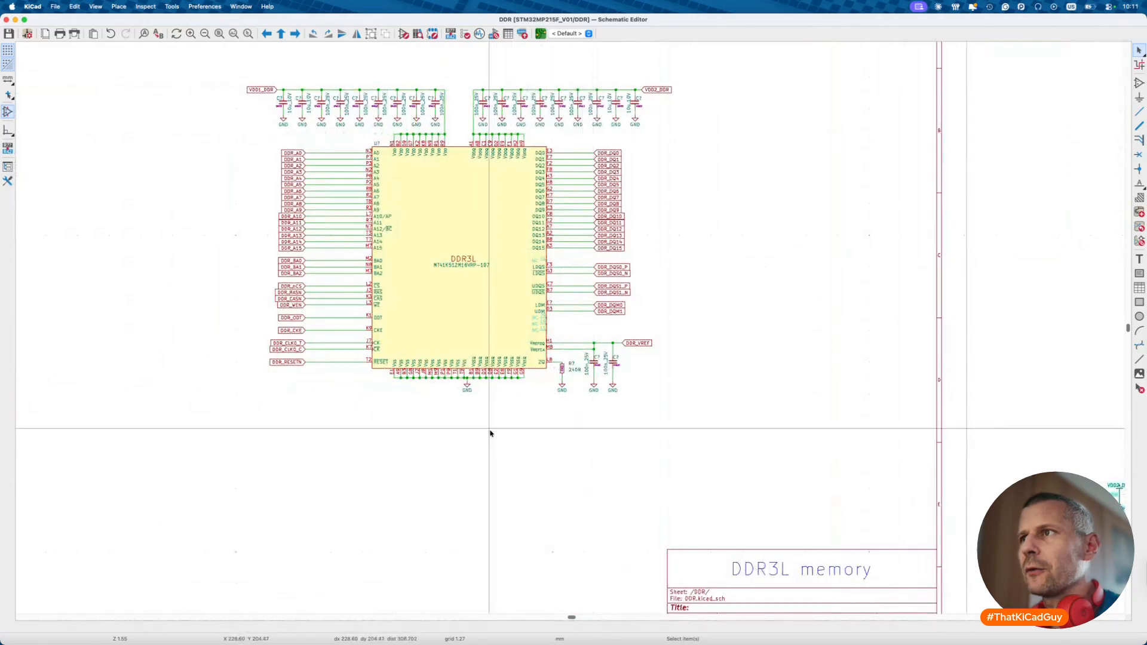
pyautogui.click(484, 318)
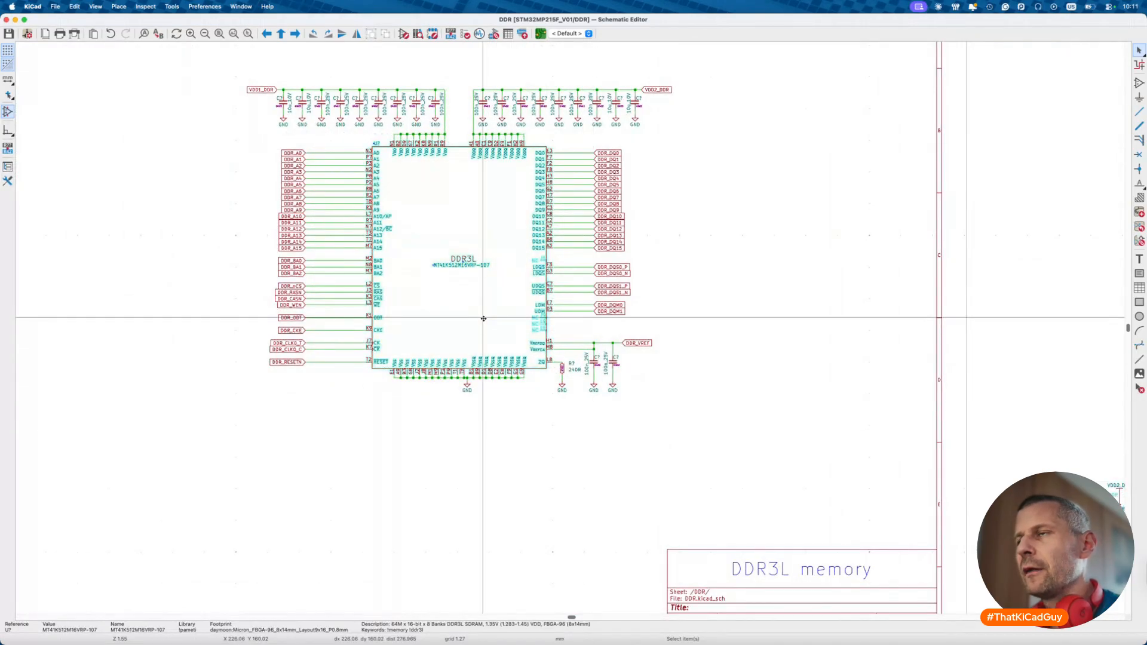
pyautogui.press('d')
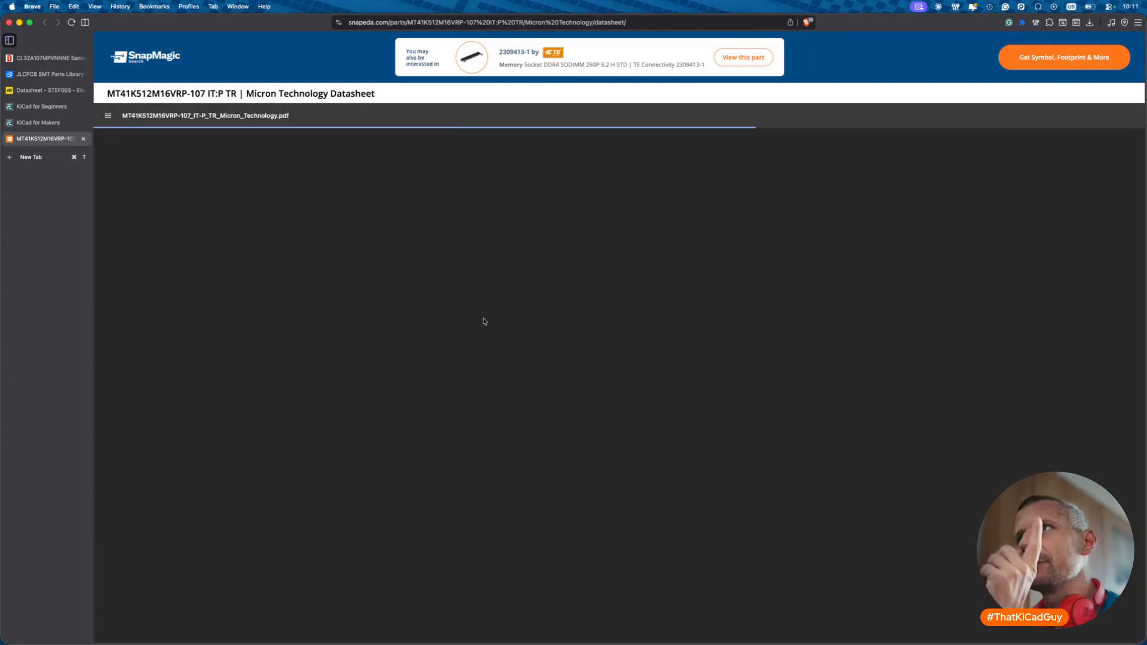
# - Scroll the MT41K512M16VRP-107 datasheet to Table 3 and highlight the ZQ and NC descriptions
pyautogui.keyDown('ctrl'); pyautogui.scroll(3, 565, 377); pyautogui.keyUp('ctrl')
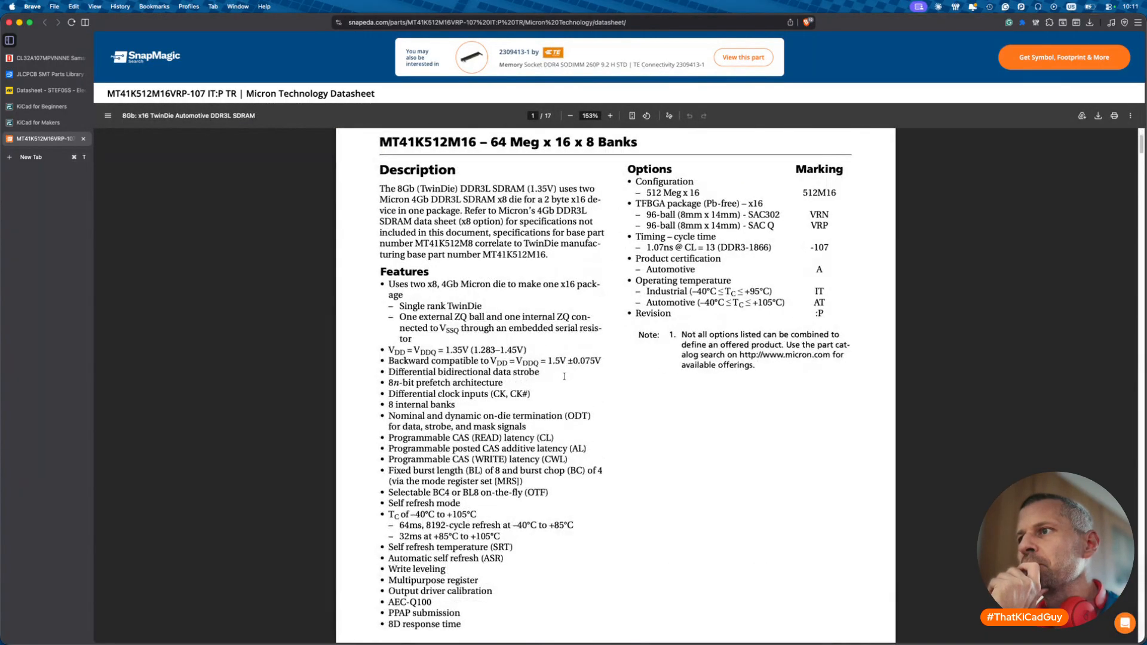
pyautogui.scroll(-20, 565, 376)
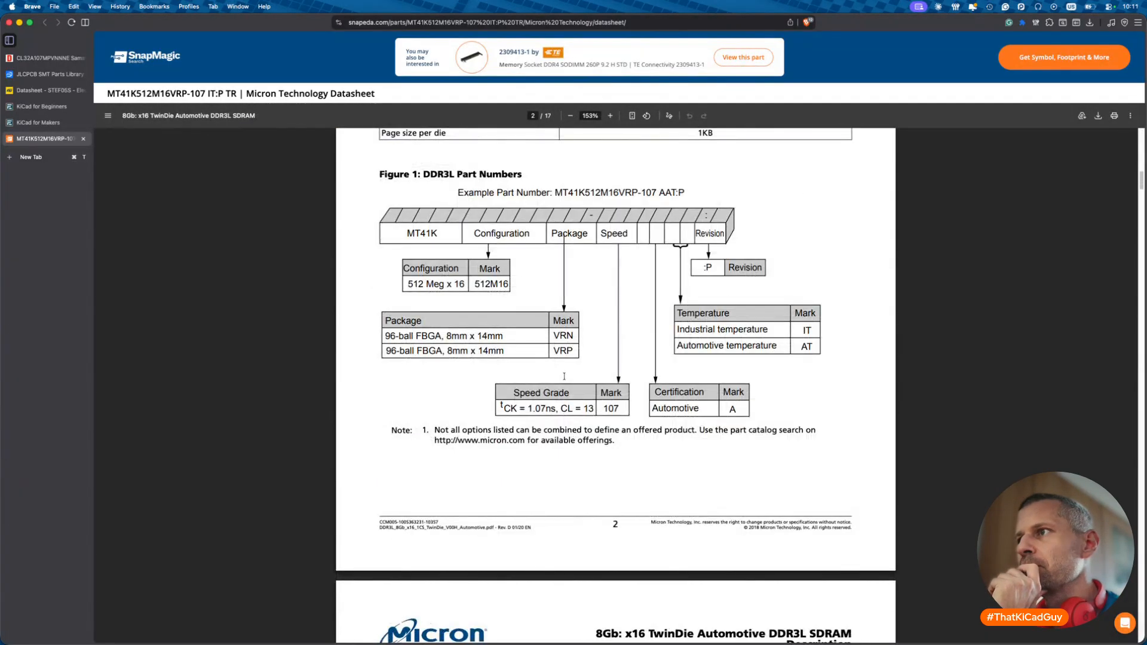
pyautogui.scroll(-20, 564, 376)
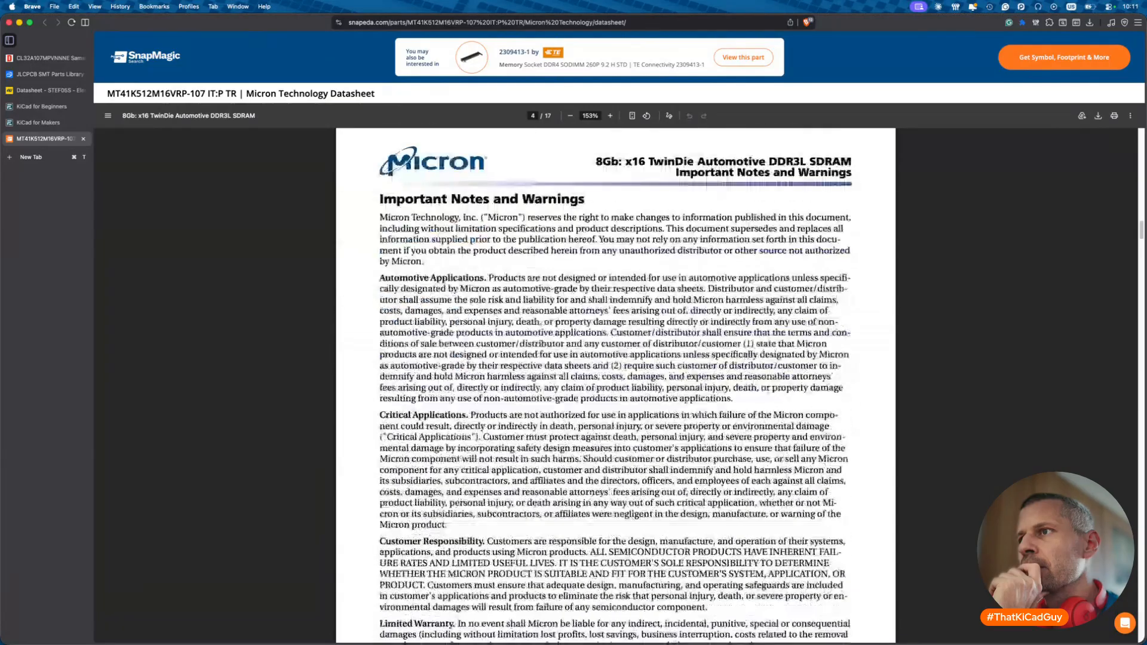
pyautogui.scroll(-15, 565, 377)
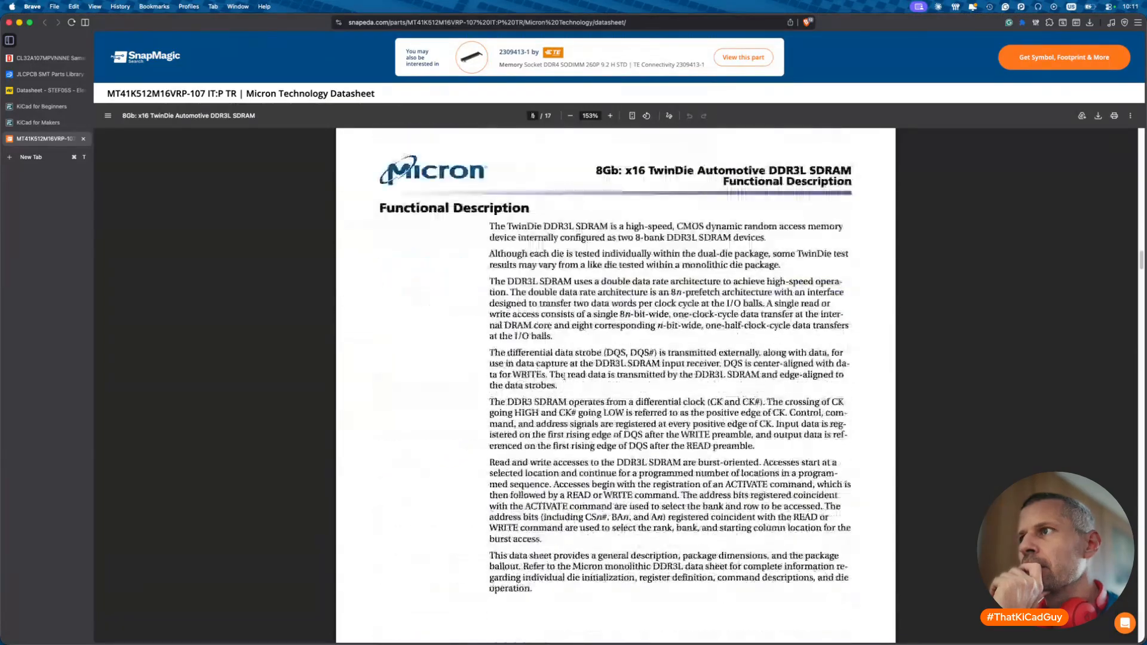
pyautogui.scroll(-15, 564, 377)
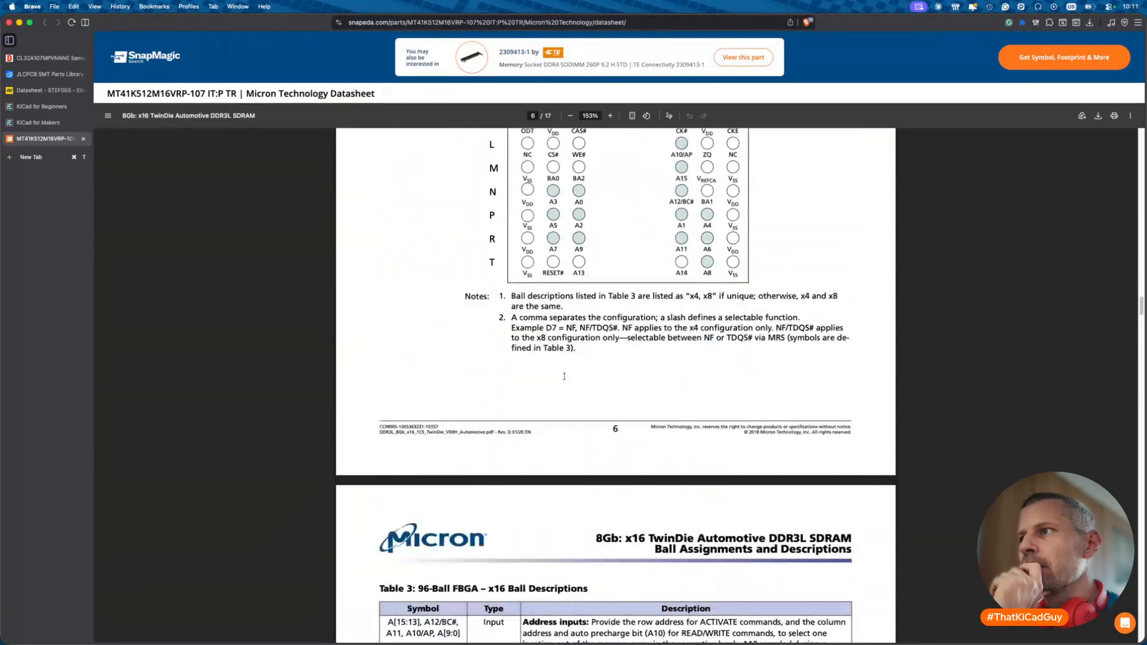
pyautogui.scroll(-7, 564, 376)
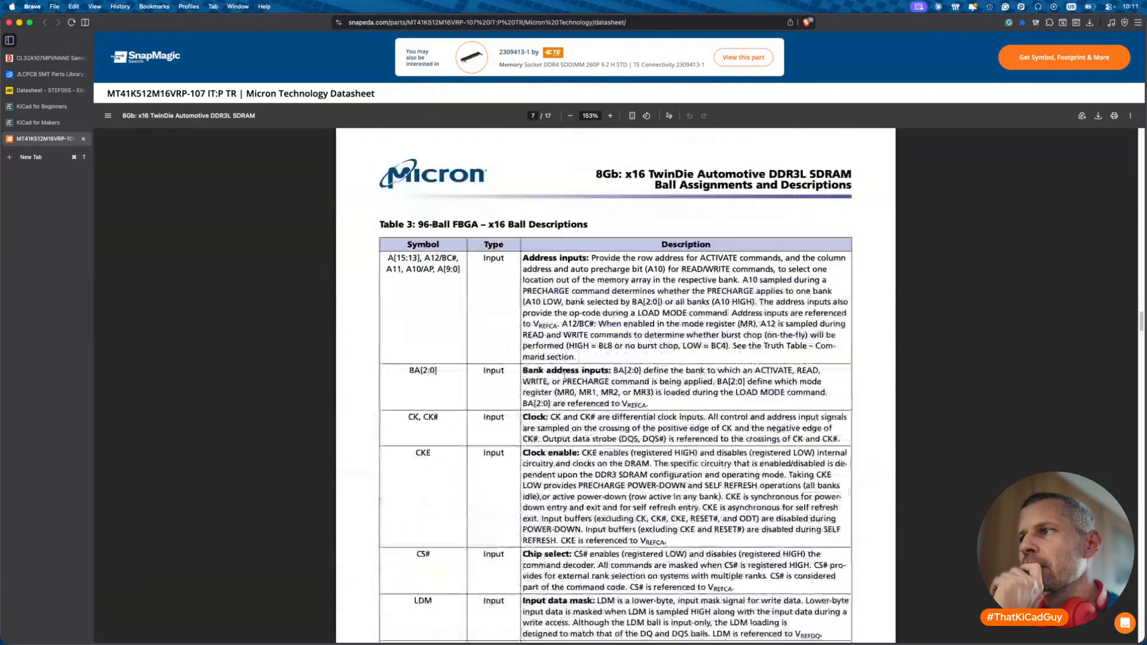
pyautogui.scroll(-5, 564, 376)
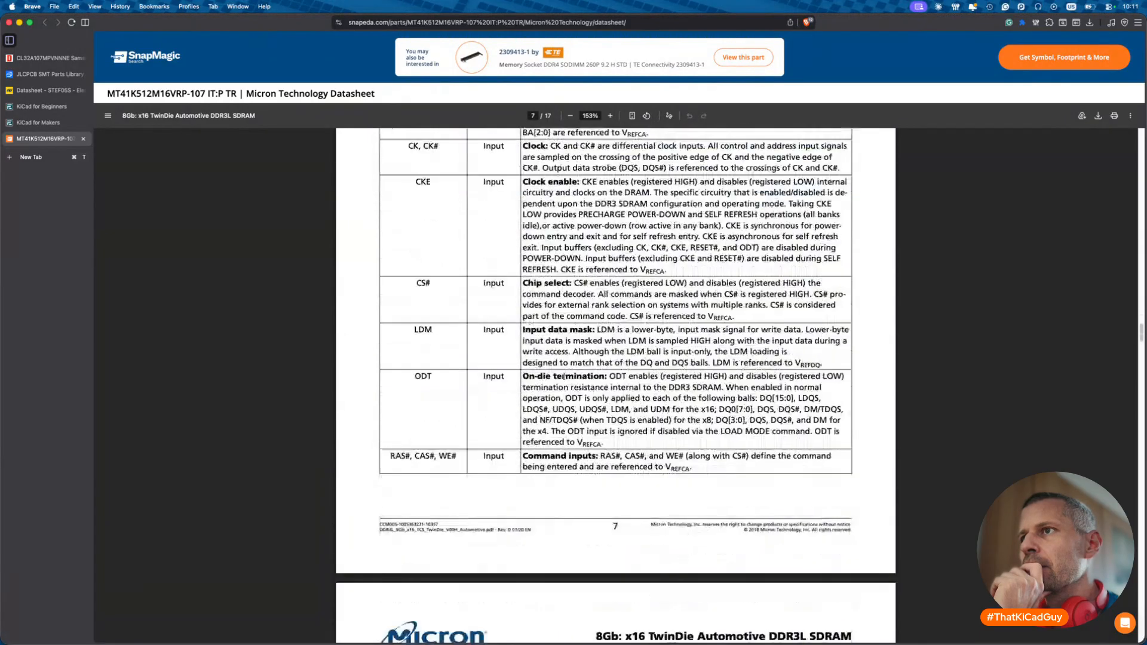
pyautogui.scroll(-7, 564, 377)
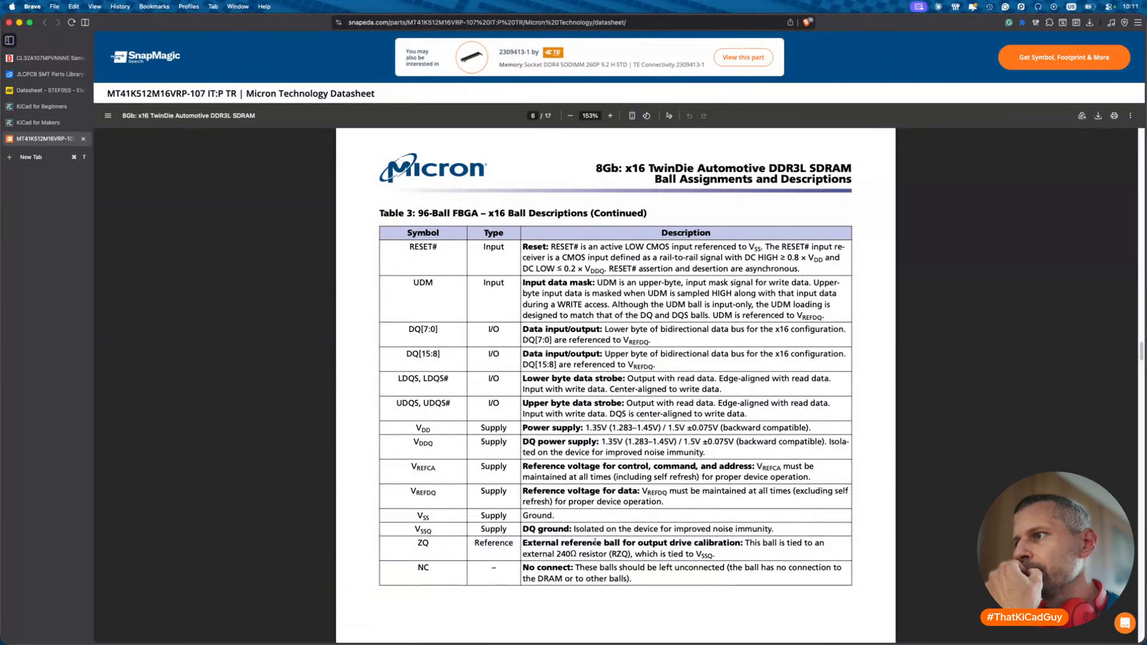
pyautogui.moveTo(533, 543); pyautogui.dragTo(733, 553)
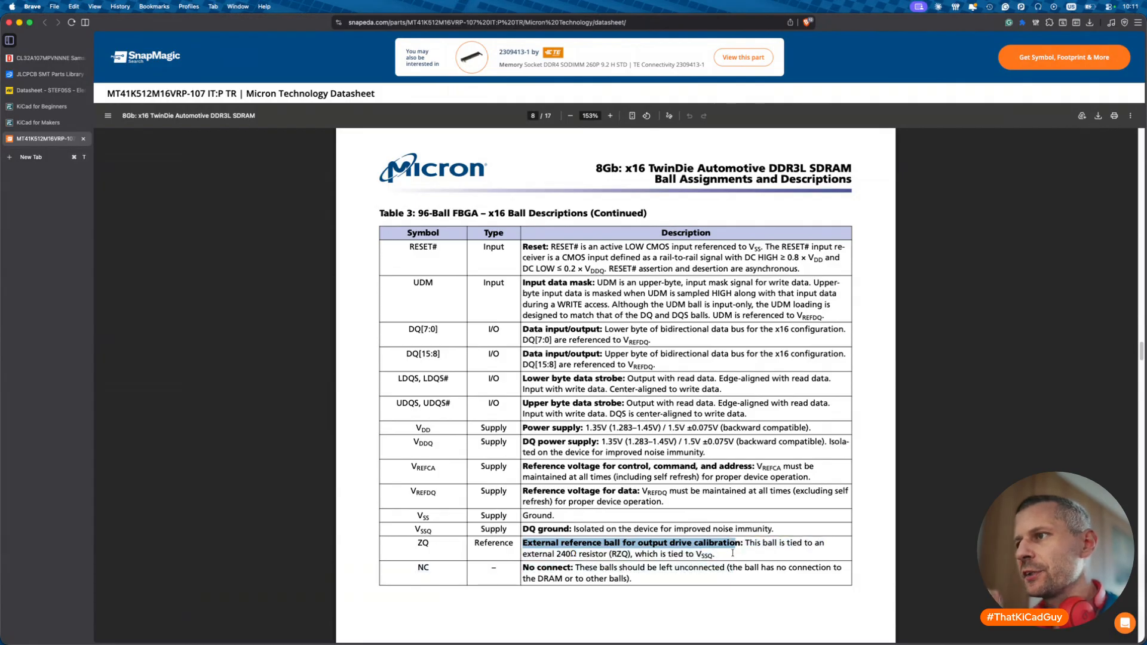
pyautogui.moveTo(732, 552); pyautogui.dragTo(733, 556)
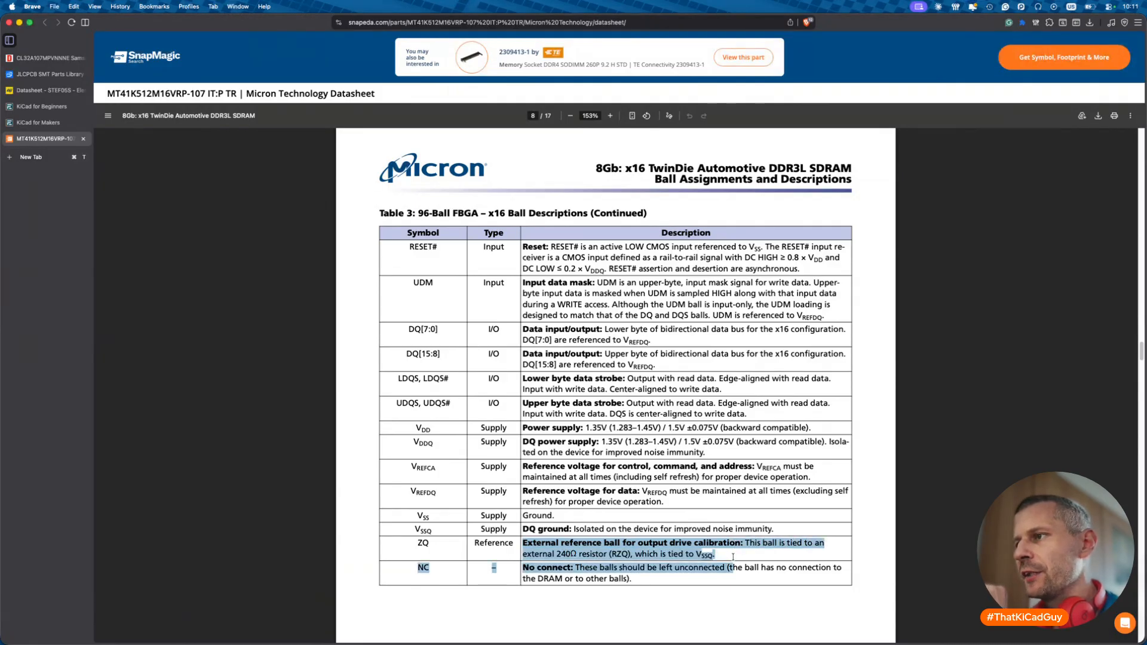
# - Delete the unused LPDDR4 symbols and capacitors, save the DDR sheet, and return to root
pyautogui.press('super+Tab')
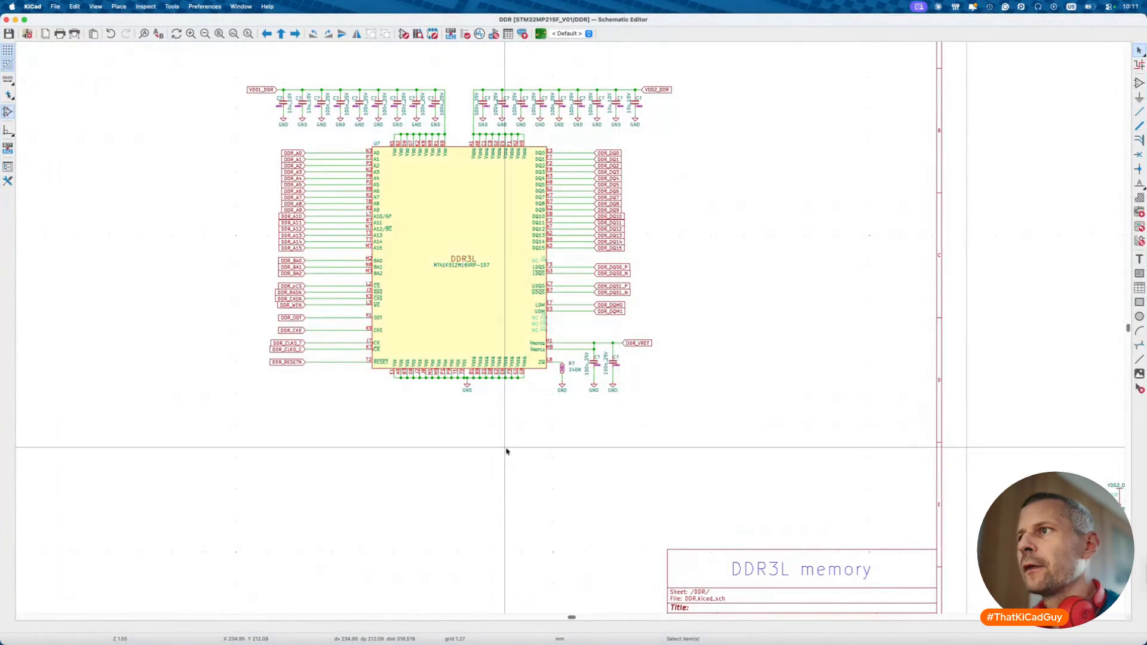
pyautogui.scroll(3, 508, 399)
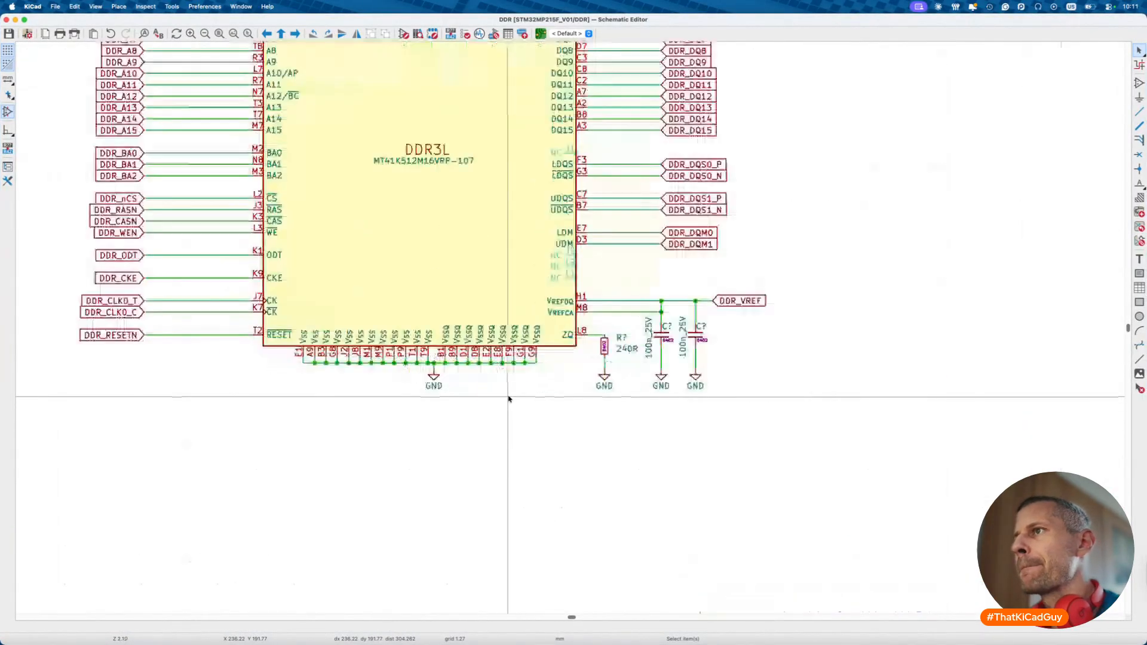
pyautogui.scroll(-2, 612, 398)
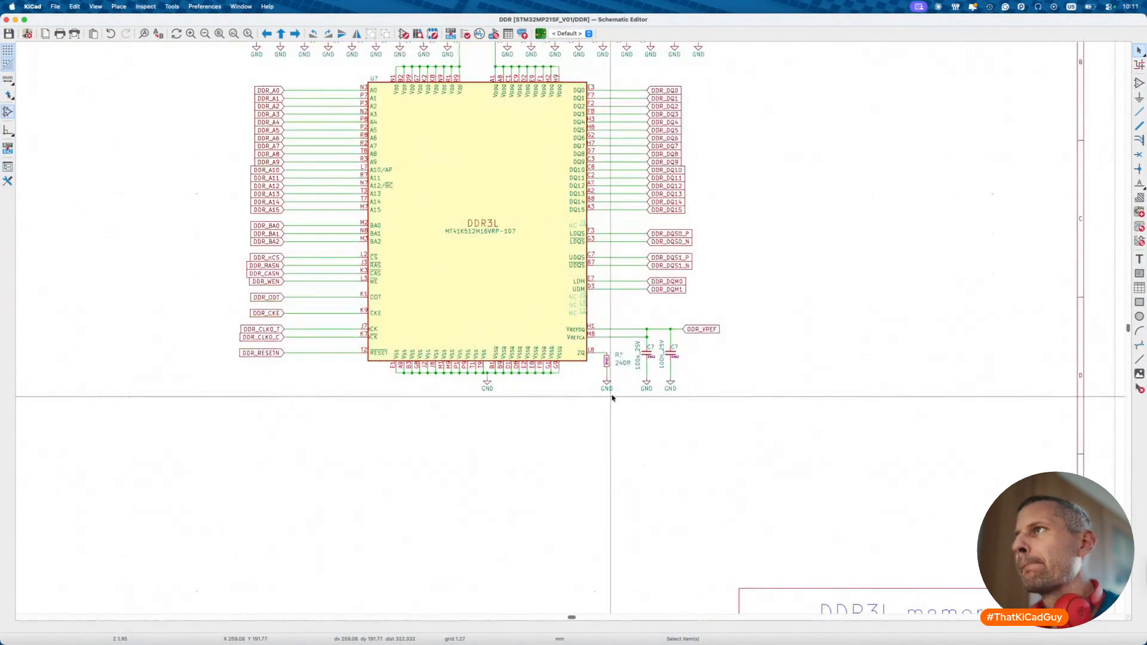
pyautogui.scroll(-5, 612, 398)
pyautogui.hscroll(5, 612, 398)
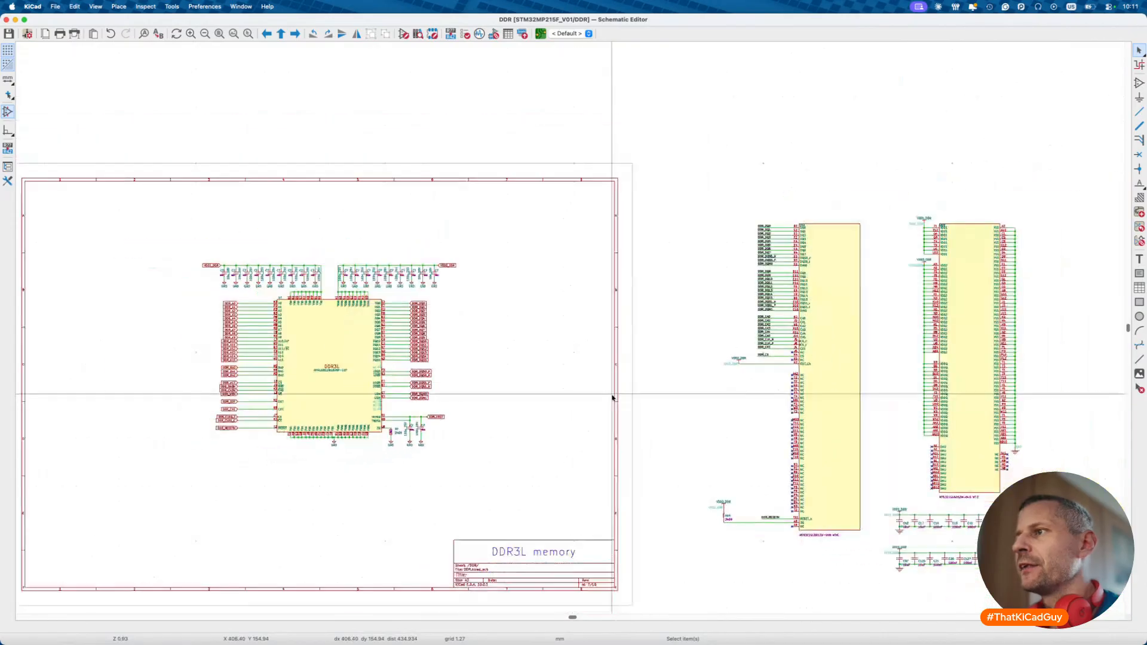
pyautogui.hscroll(5, 612, 398)
pyautogui.moveTo(471, 78); pyautogui.dragTo(995, 555)
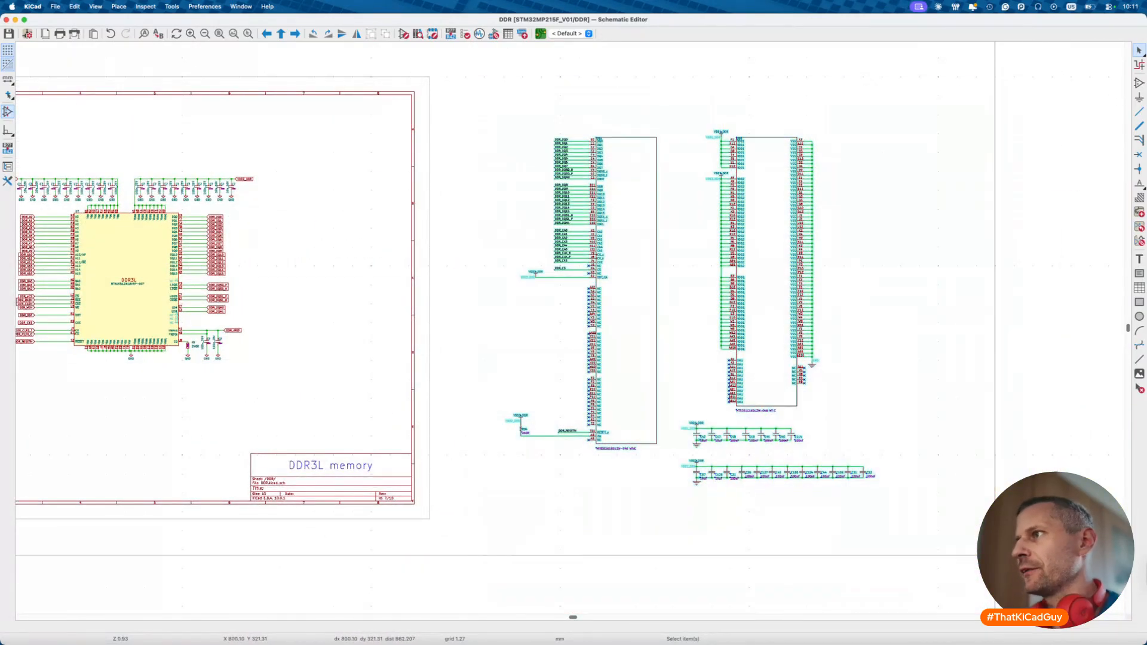
pyautogui.press('Delete')
pyautogui.press('super+s')
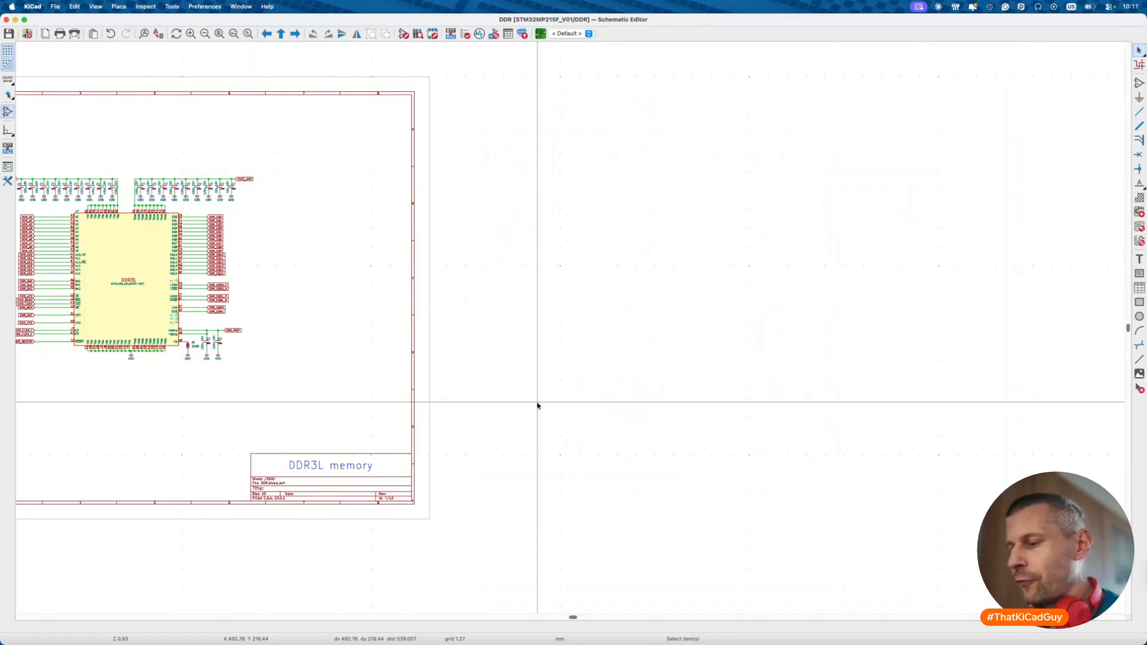
pyautogui.hotkey('alt', 'BackSpace')
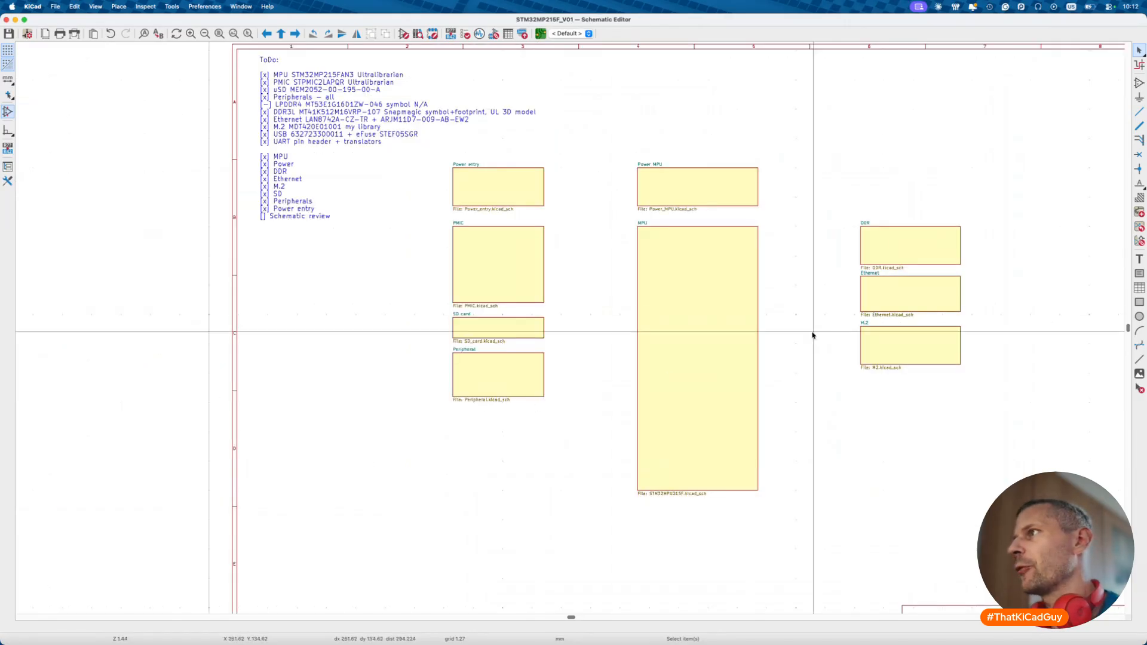
# - Enter the Ethernet sheet and compare the reference circuit with the rebuilt schematic
pyautogui.doubleClick(915, 302)
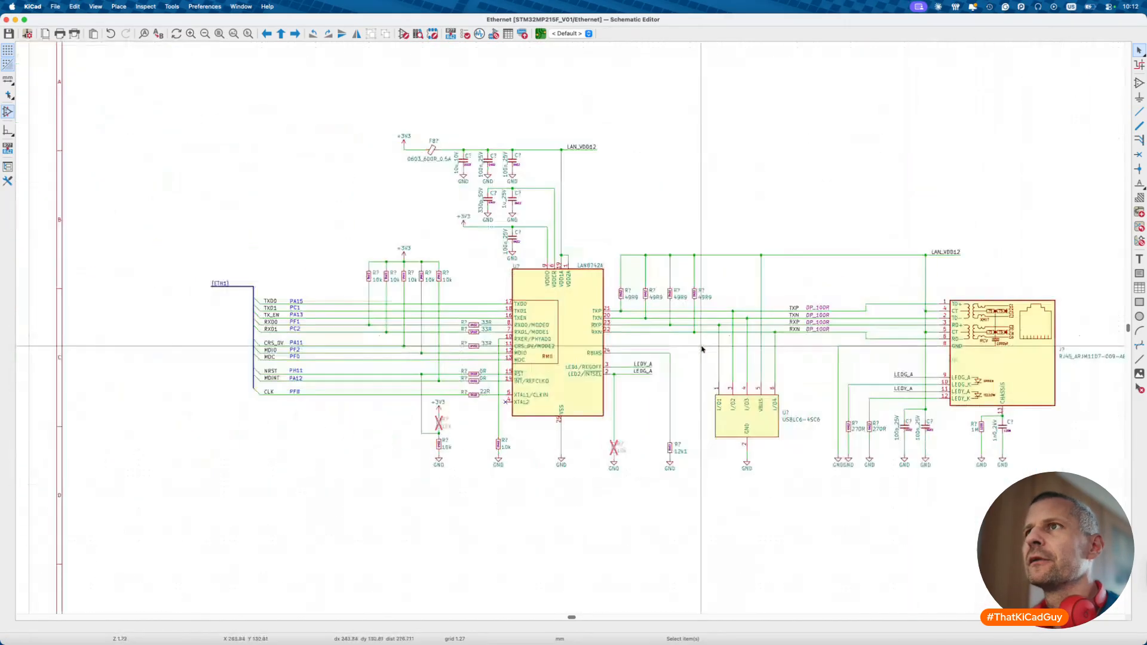
pyautogui.scroll(-3, 702, 350)
pyautogui.scroll(5, 702, 350)
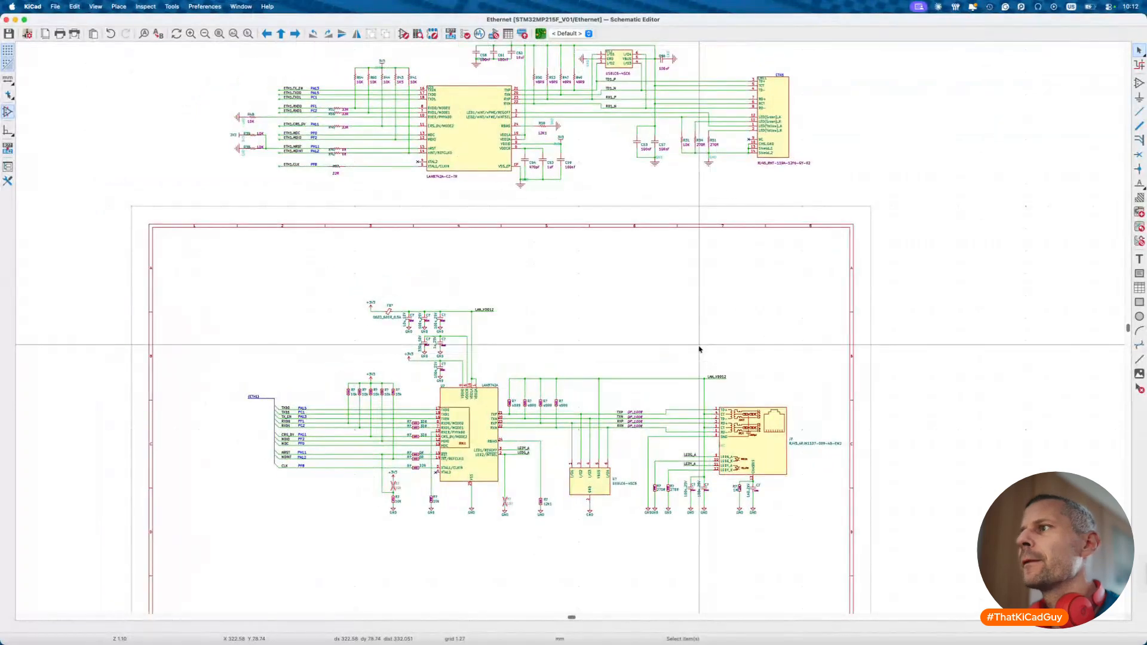
pyautogui.hscroll(-2, 701, 350)
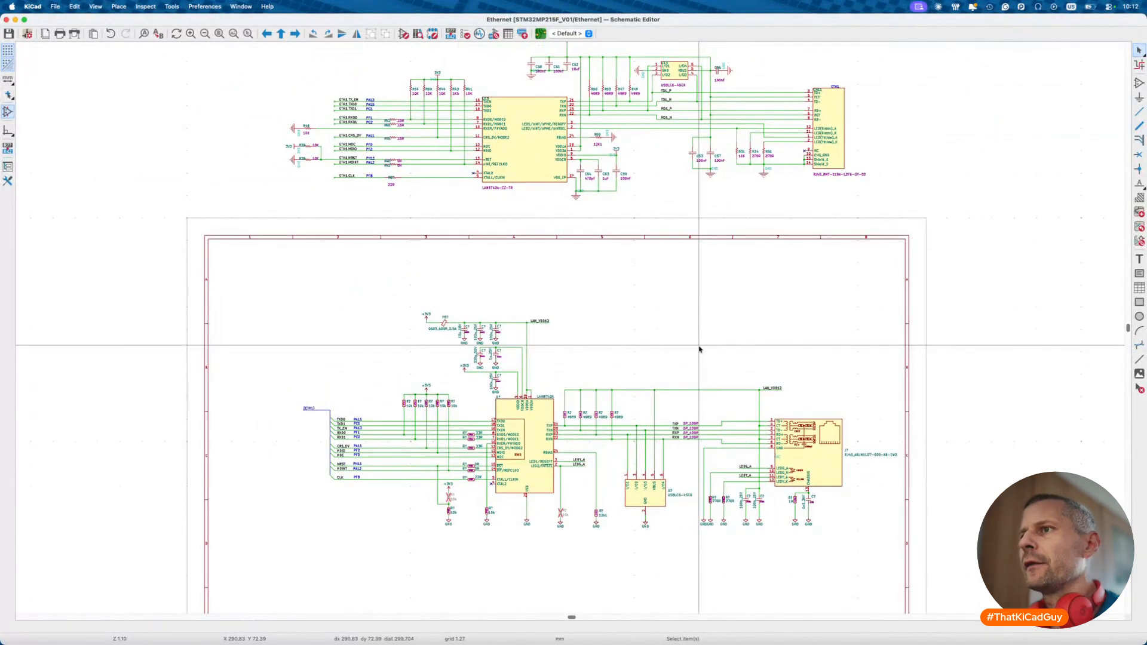
pyautogui.scroll(5, 386, 441)
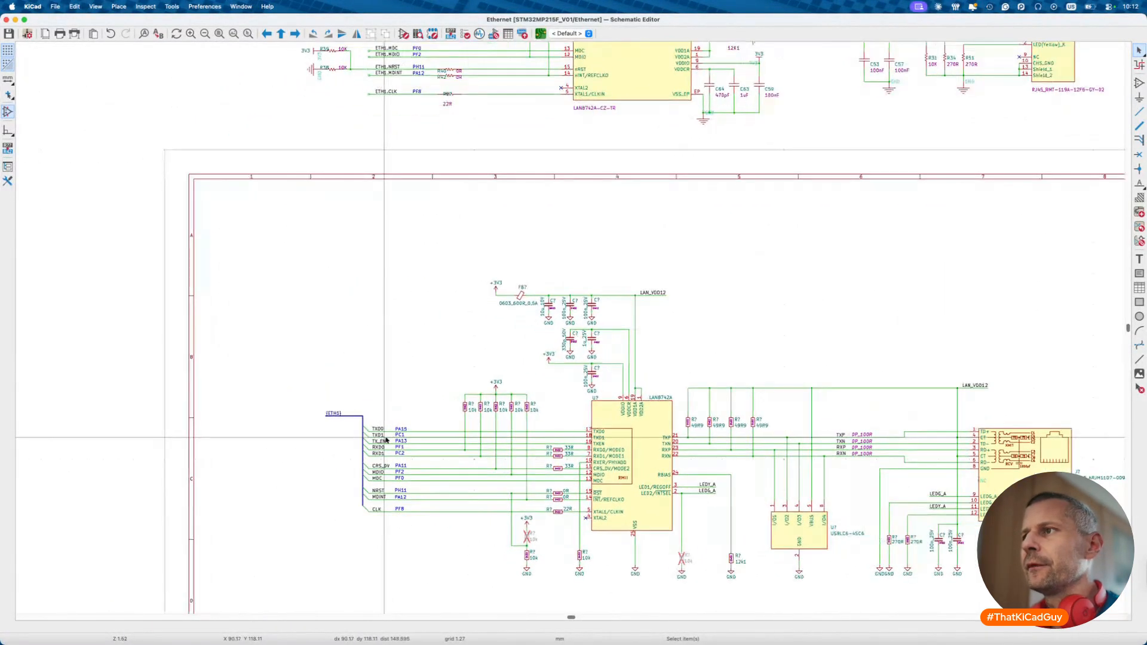
pyautogui.scroll(5, 386, 440)
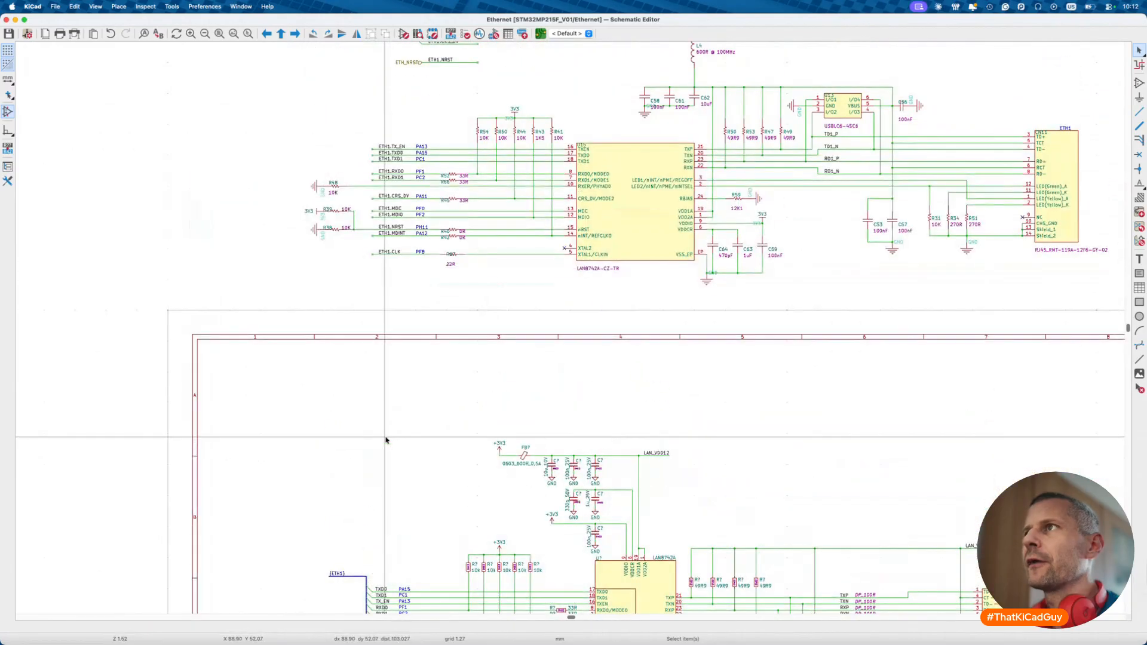
pyautogui.scroll(-2, 385, 440)
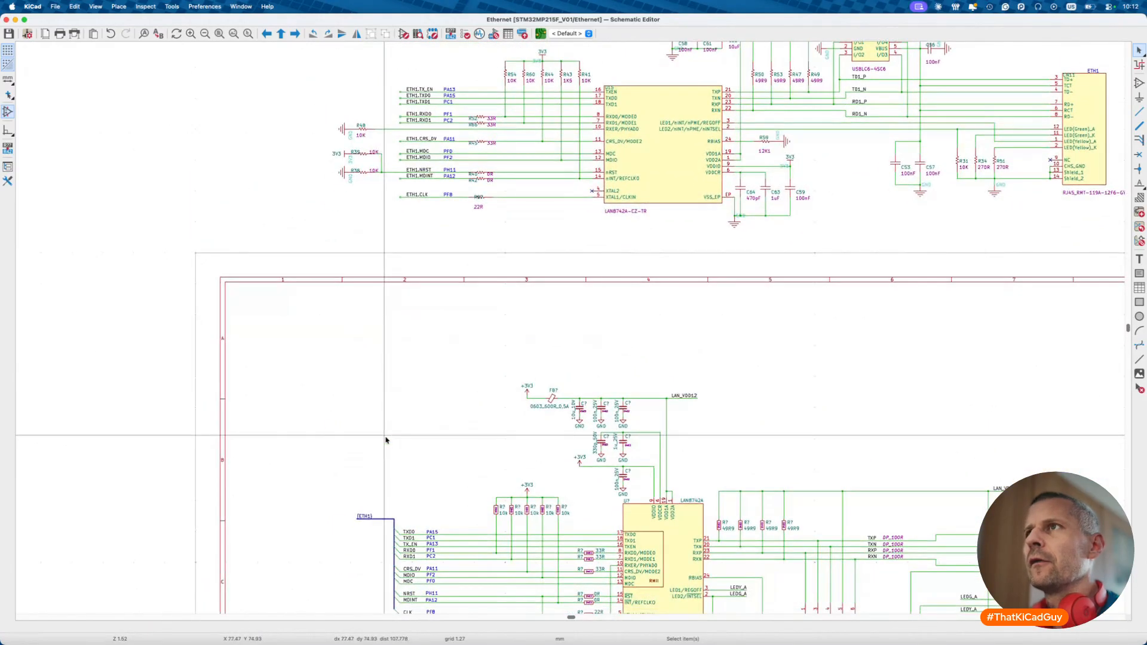
pyautogui.scroll(8, 385, 440)
pyautogui.scroll(-6, 385, 353)
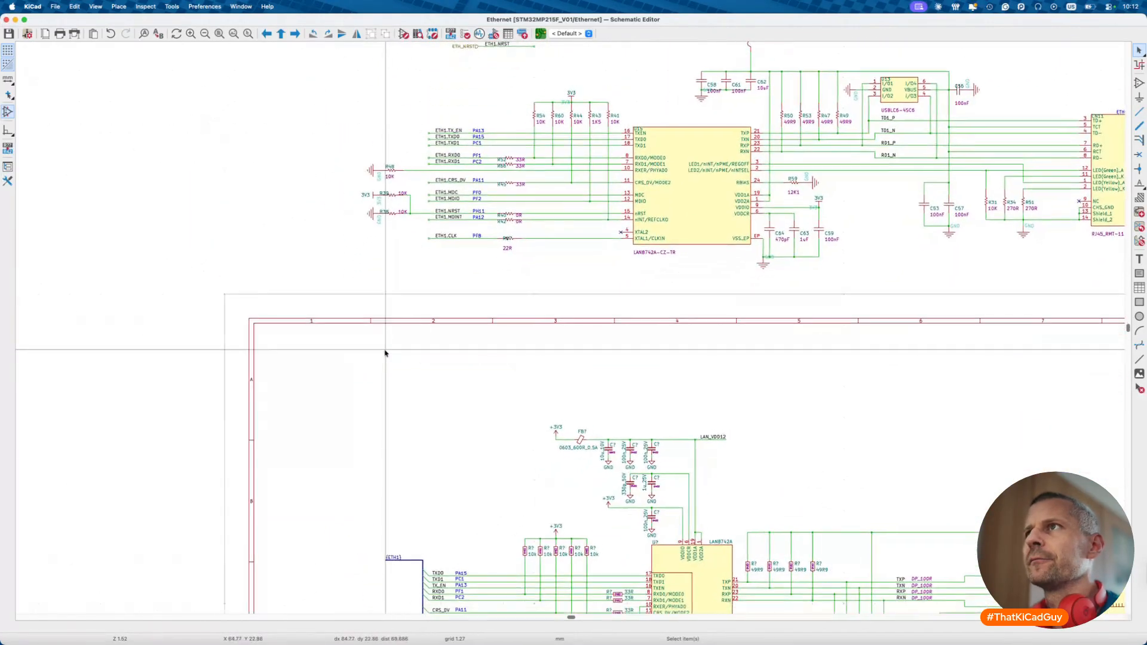
pyautogui.scroll(-3, 386, 353)
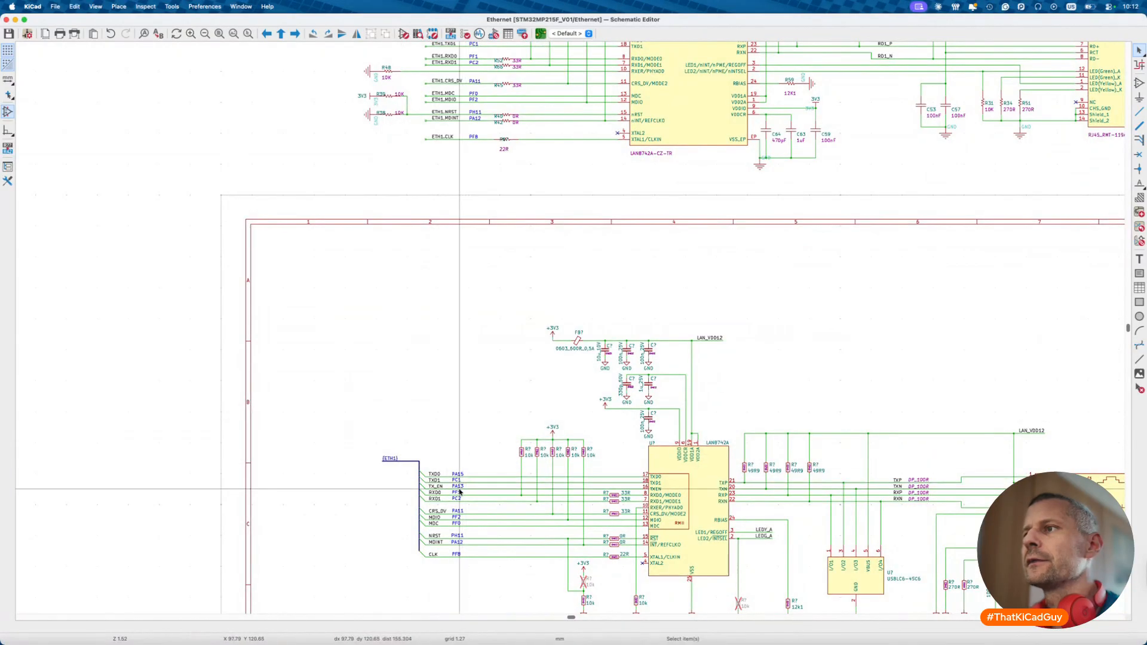
pyautogui.scroll(4, 459, 491)
pyautogui.rightClick(459, 491)
pyautogui.click(484, 431)
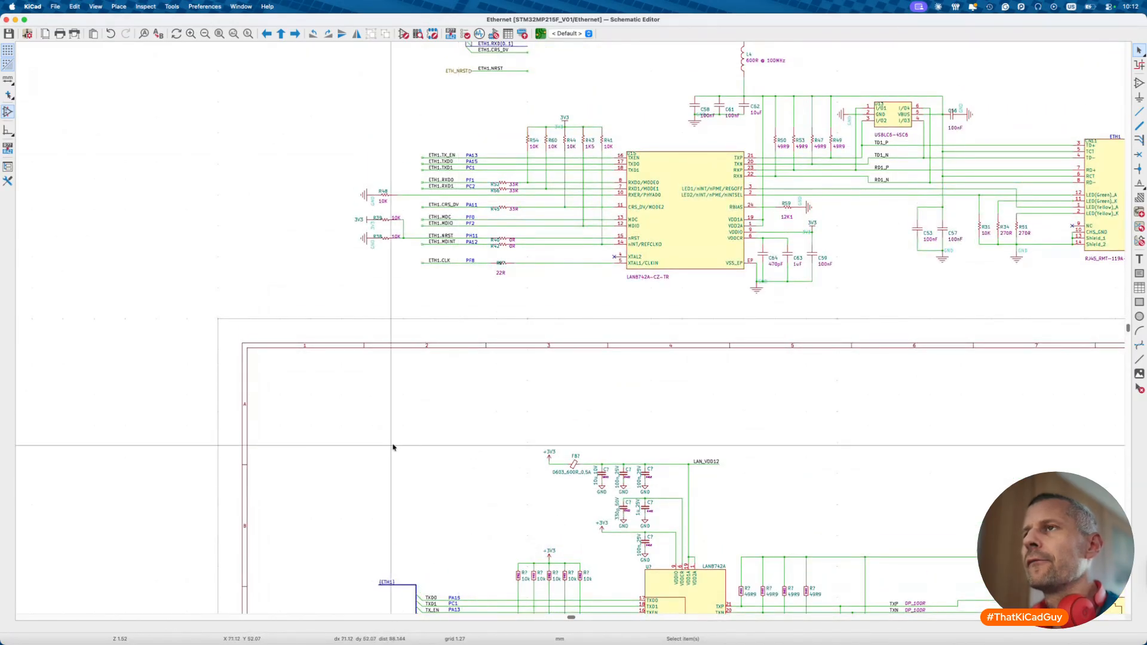
pyautogui.scroll(-5, 393, 447)
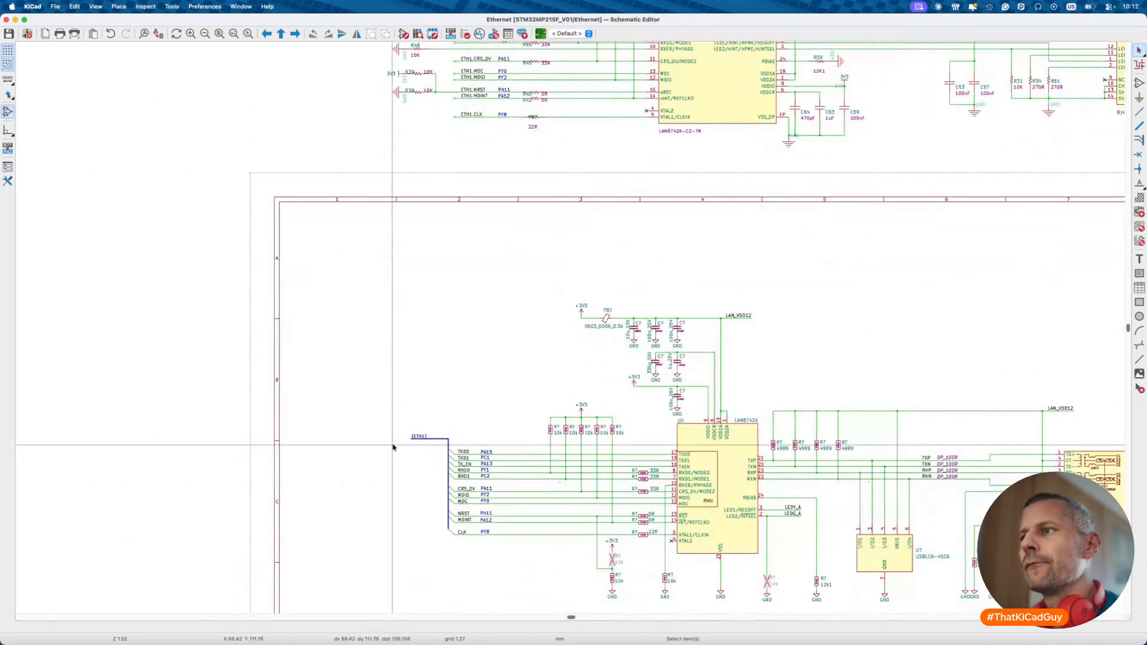
# - Check R38/R39 against the new circuit, then delete the upper reference LAN8742A circuit
pyautogui.moveTo(377, 62); pyautogui.dragTo(433, 119)
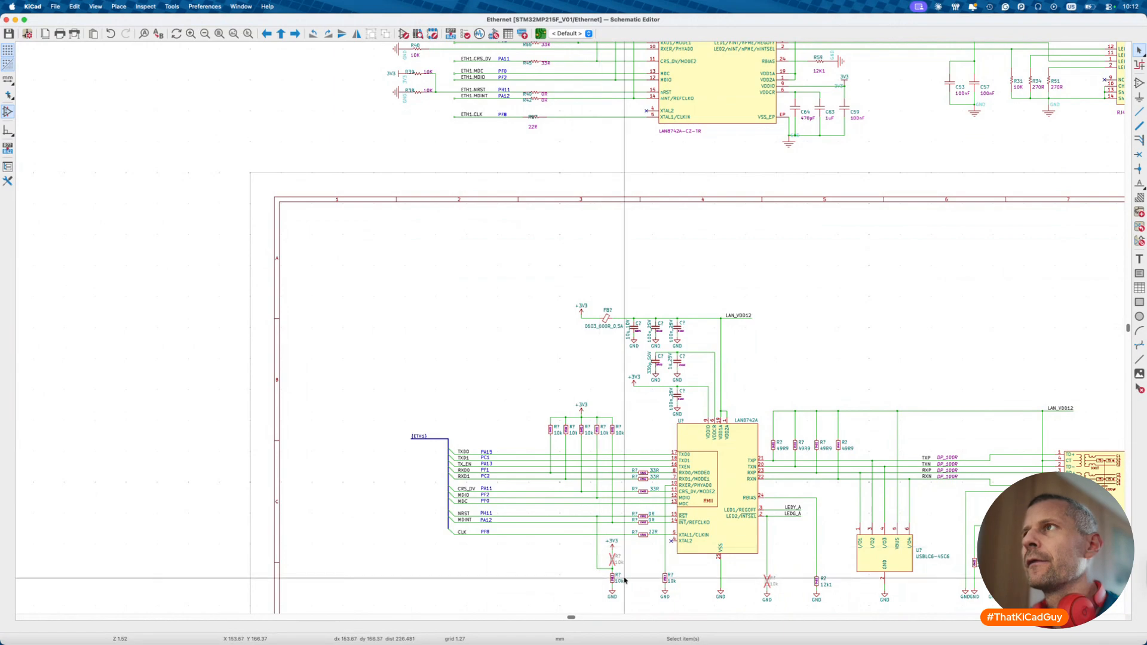
pyautogui.hscroll(3, 597, 287)
pyautogui.scroll(2, 596, 287)
pyautogui.hscroll(5, 594, 287)
pyautogui.scroll(2, 595, 287)
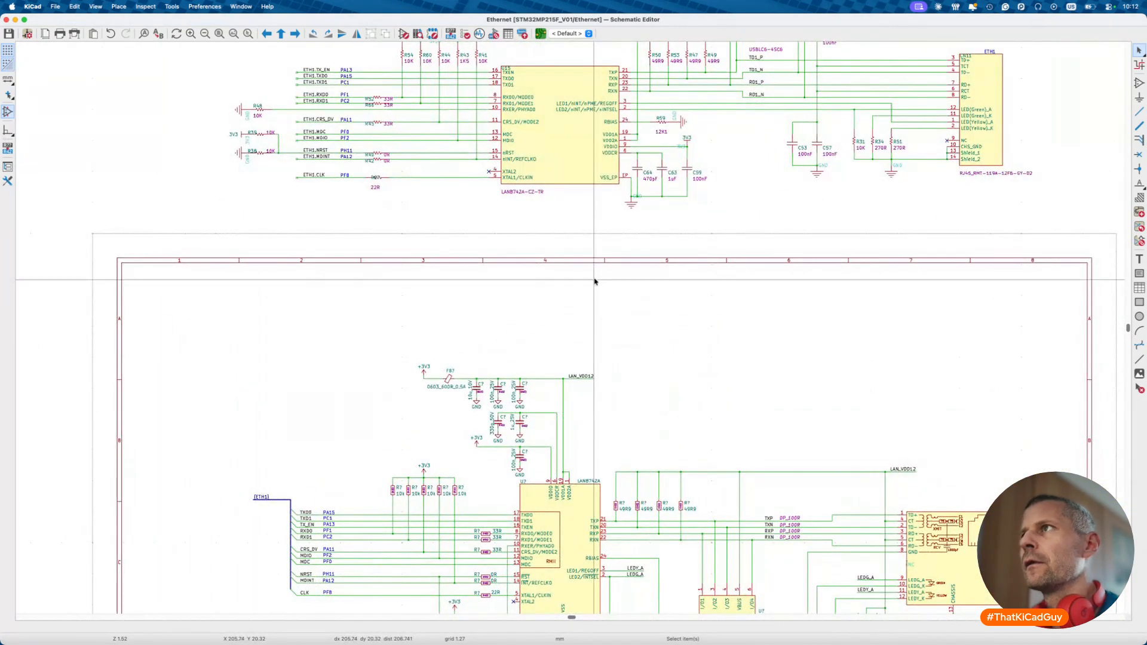
pyautogui.scroll(-6, 597, 293)
pyautogui.hscroll(2, 598, 293)
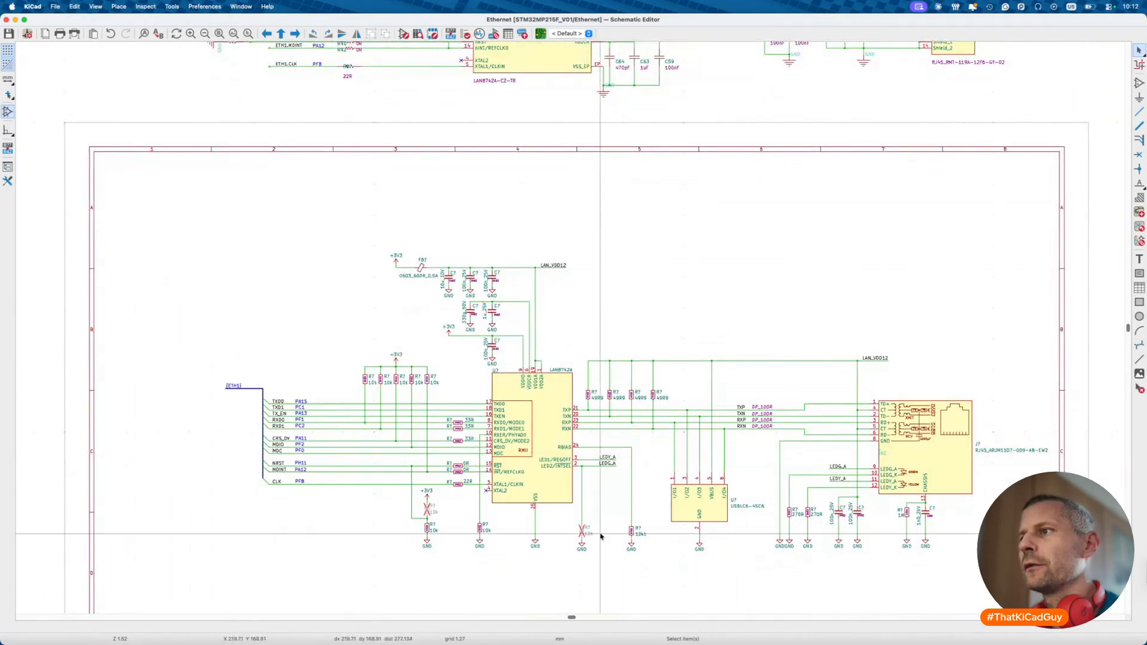
pyautogui.scroll(10, 650, 359)
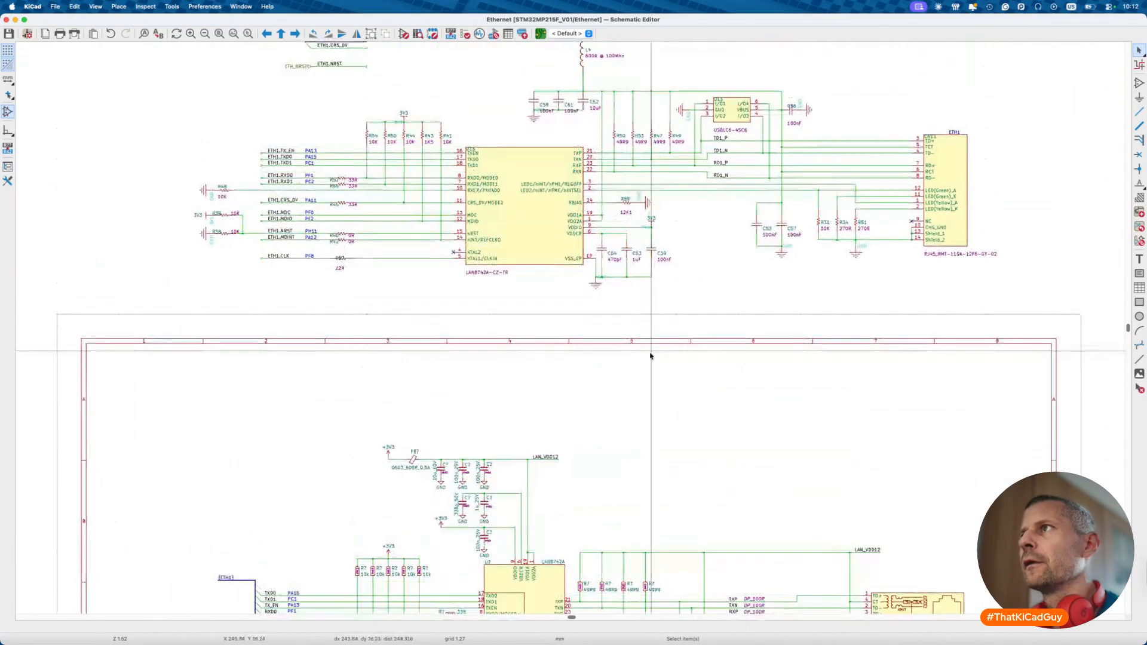
pyautogui.hscroll(4, 651, 356)
pyautogui.scroll(-1, 651, 356)
pyautogui.hscroll(2, 583, 453)
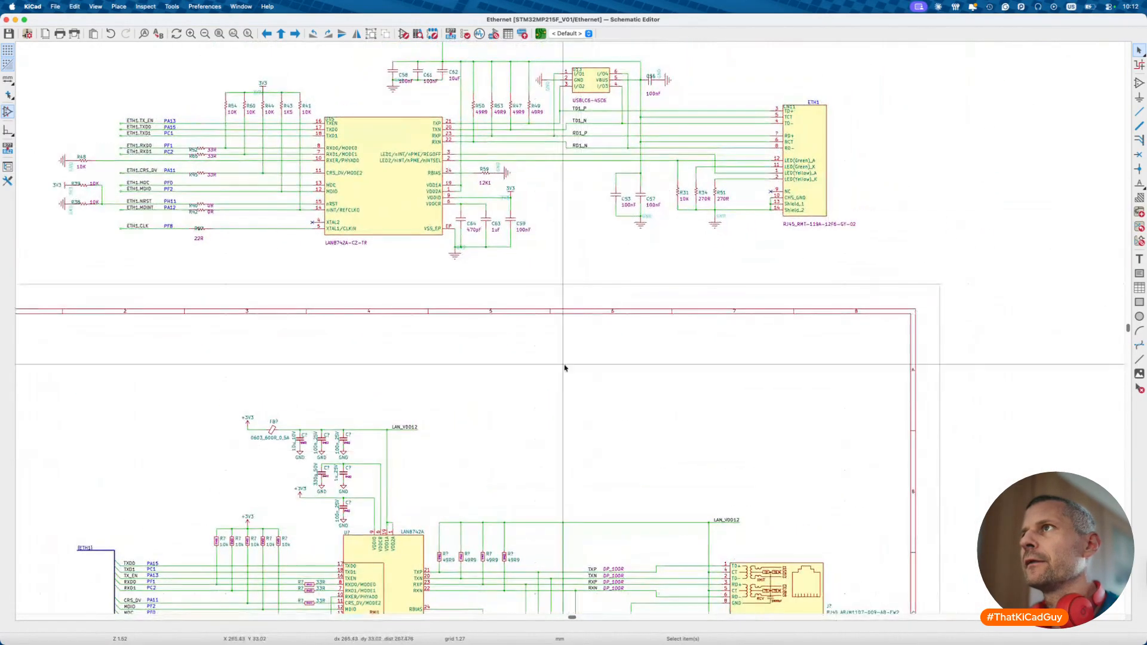
pyautogui.scroll(-10, 558, 415)
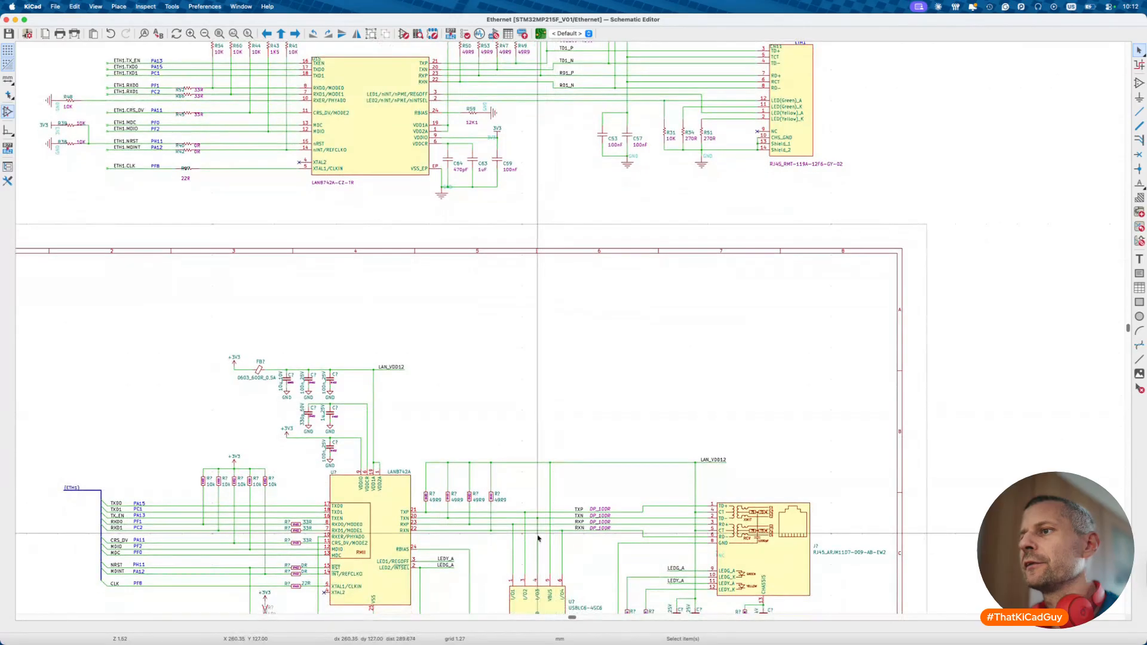
pyautogui.scroll(-2, 504, 526)
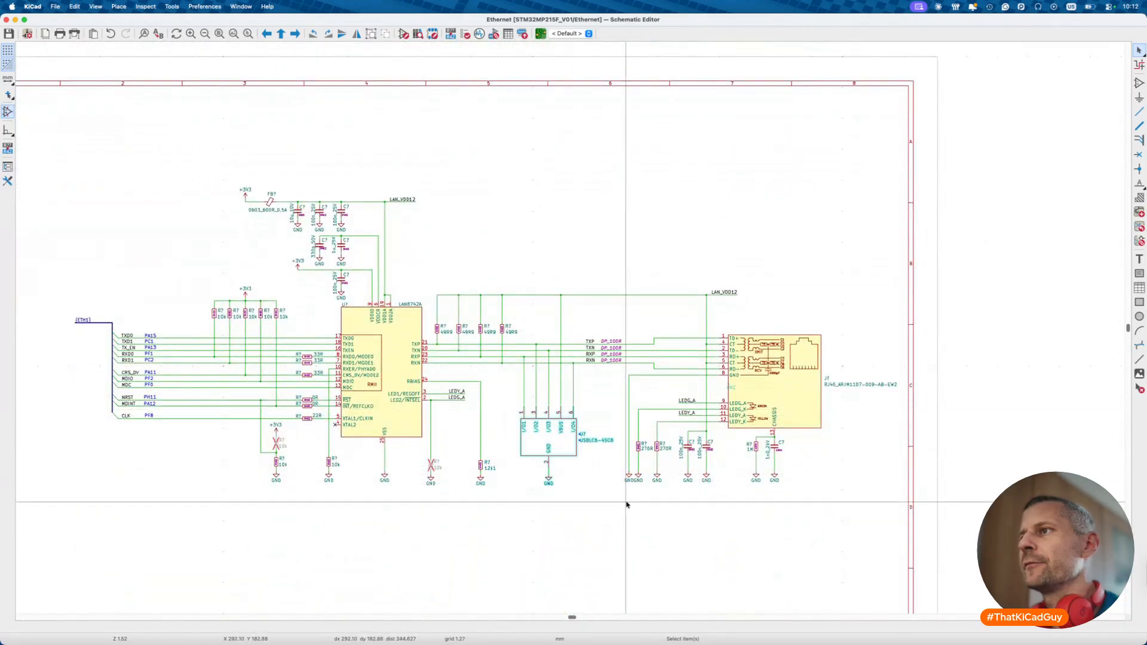
pyautogui.scroll(7, 626, 502)
pyautogui.scroll(7, 626, 502)
pyautogui.hscroll(3, 626, 503)
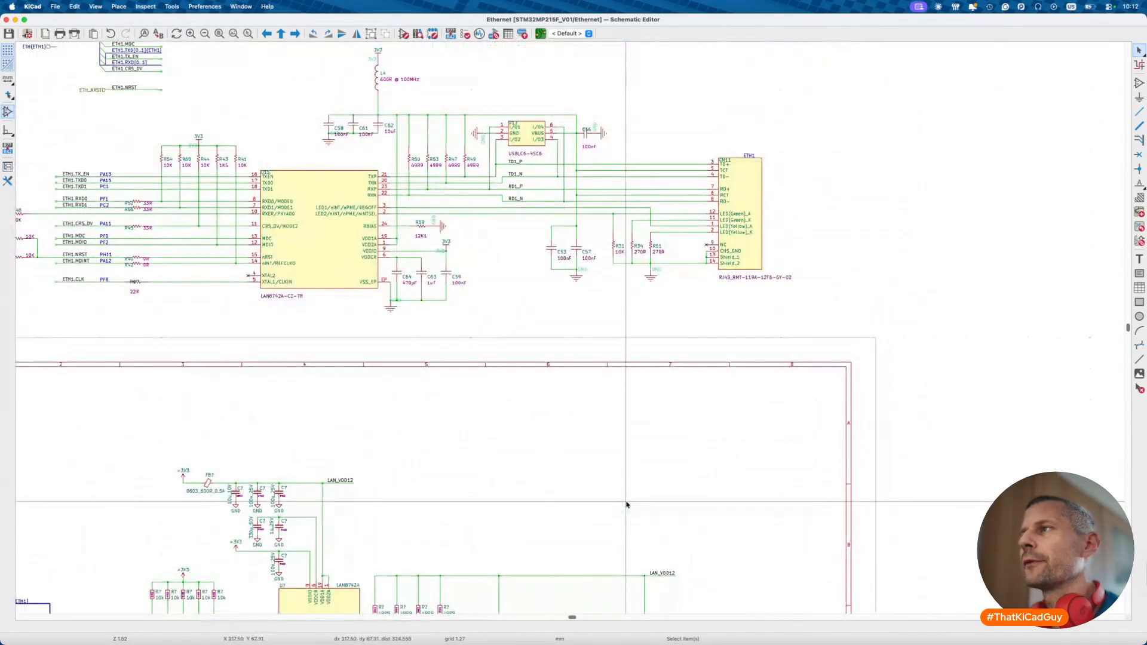
pyautogui.scroll(-17, 627, 505)
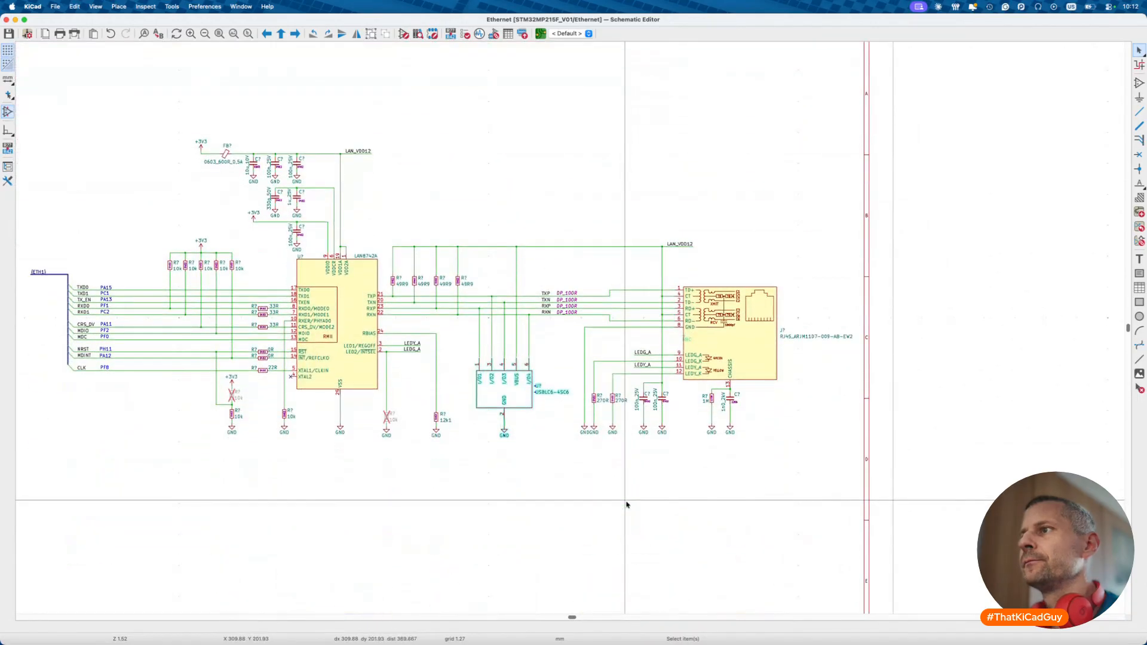
pyautogui.scroll(10, 631, 496)
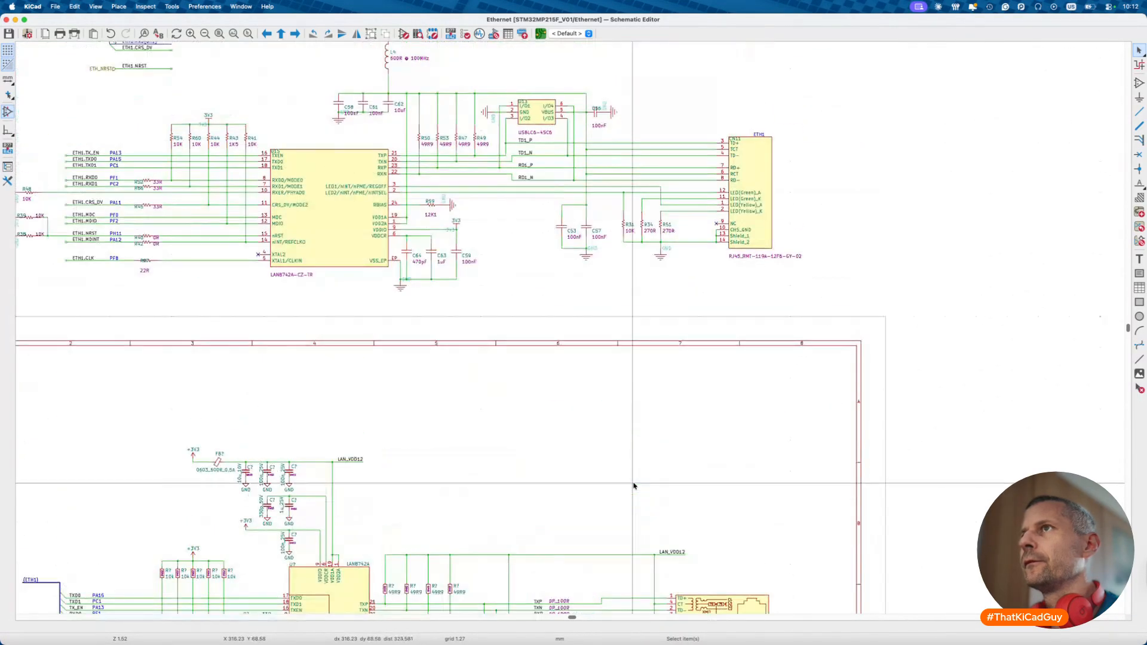
pyautogui.scroll(3, 634, 485)
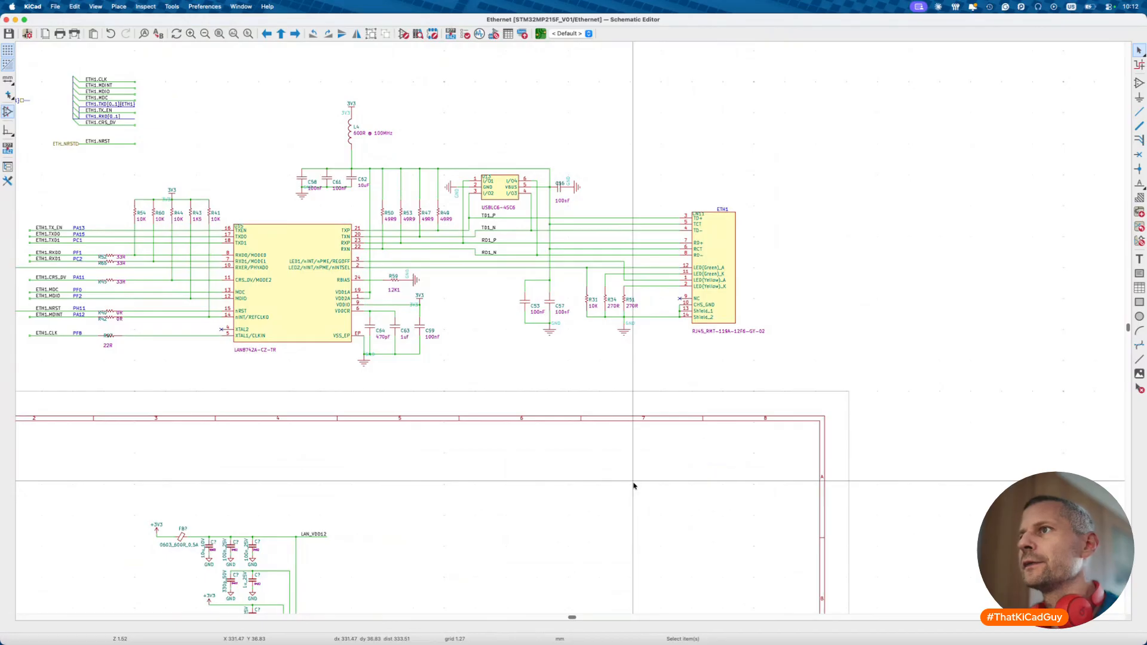
pyautogui.scroll(-10, 634, 486)
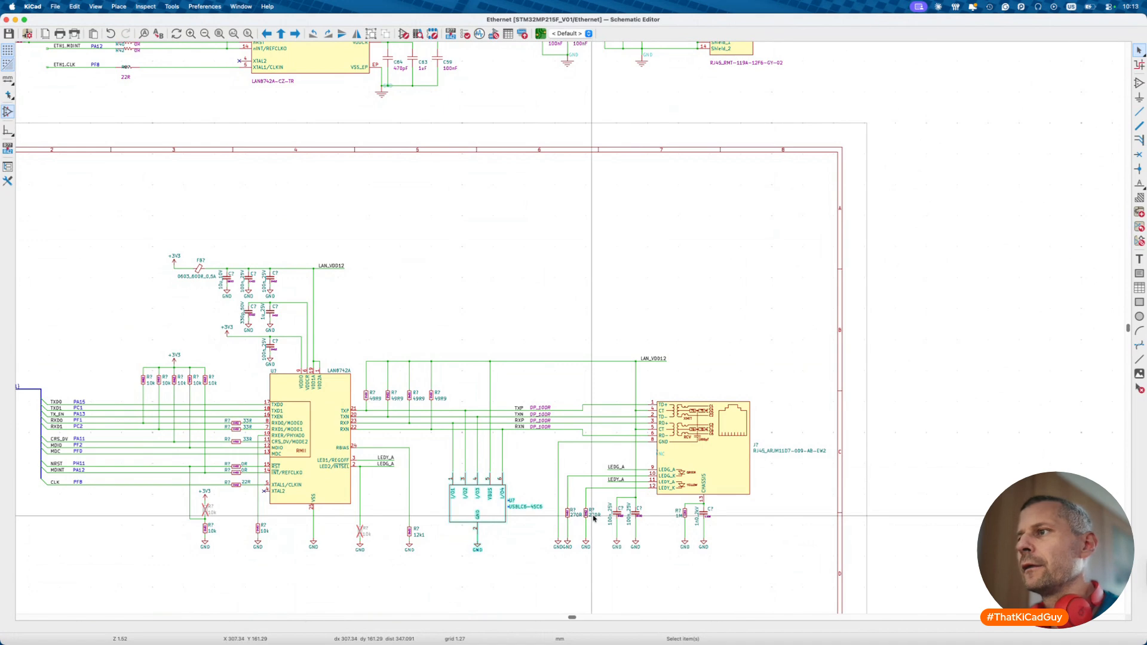
pyautogui.scroll(3, 593, 519)
pyautogui.scroll(-2, 595, 519)
pyautogui.moveTo(661, 503); pyautogui.dragTo(723, 549)
pyautogui.scroll(4, 694, 323)
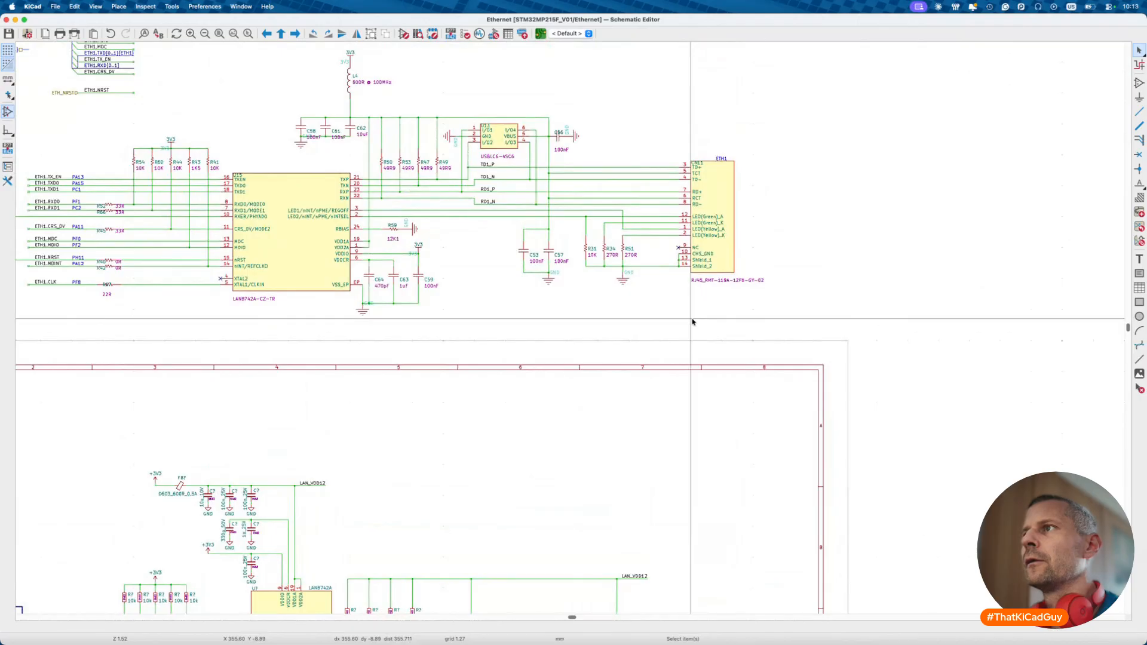
pyautogui.hscroll(-7, 693, 321)
pyautogui.scroll(2, 693, 322)
pyautogui.keyDown('ctrl'); pyautogui.scroll(-1, 693, 321); pyautogui.keyUp('ctrl')
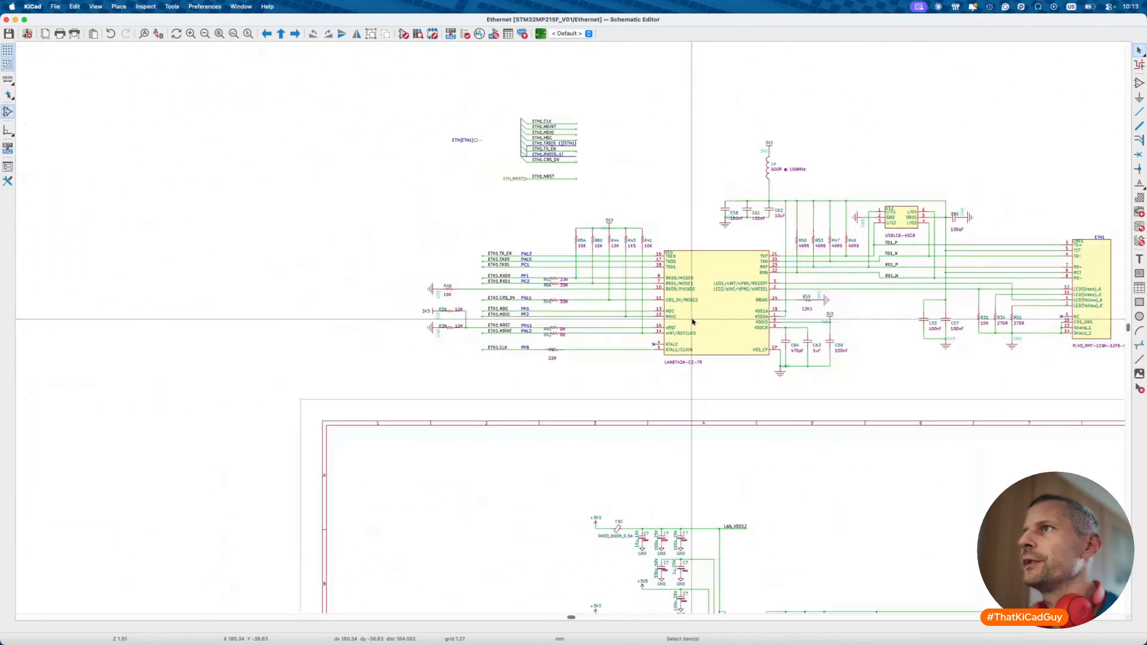
pyautogui.keyDown('ctrl'); pyautogui.scroll(-4, 693, 322); pyautogui.keyUp('ctrl')
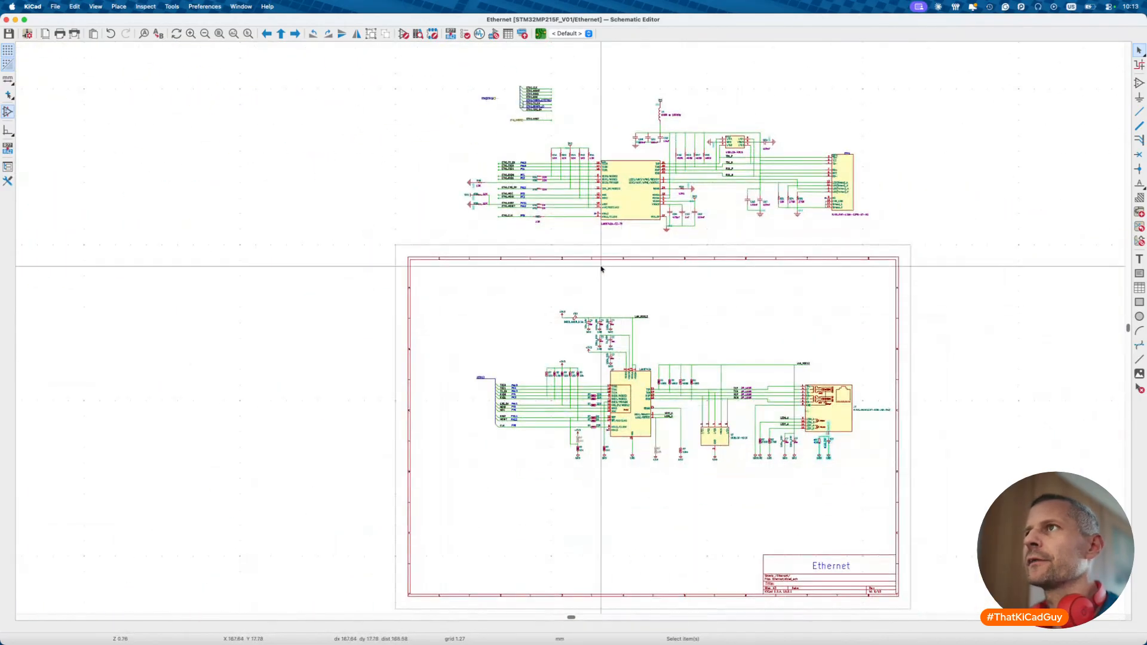
pyautogui.moveTo(418, 54); pyautogui.dragTo(915, 248)
pyautogui.press('Delete')
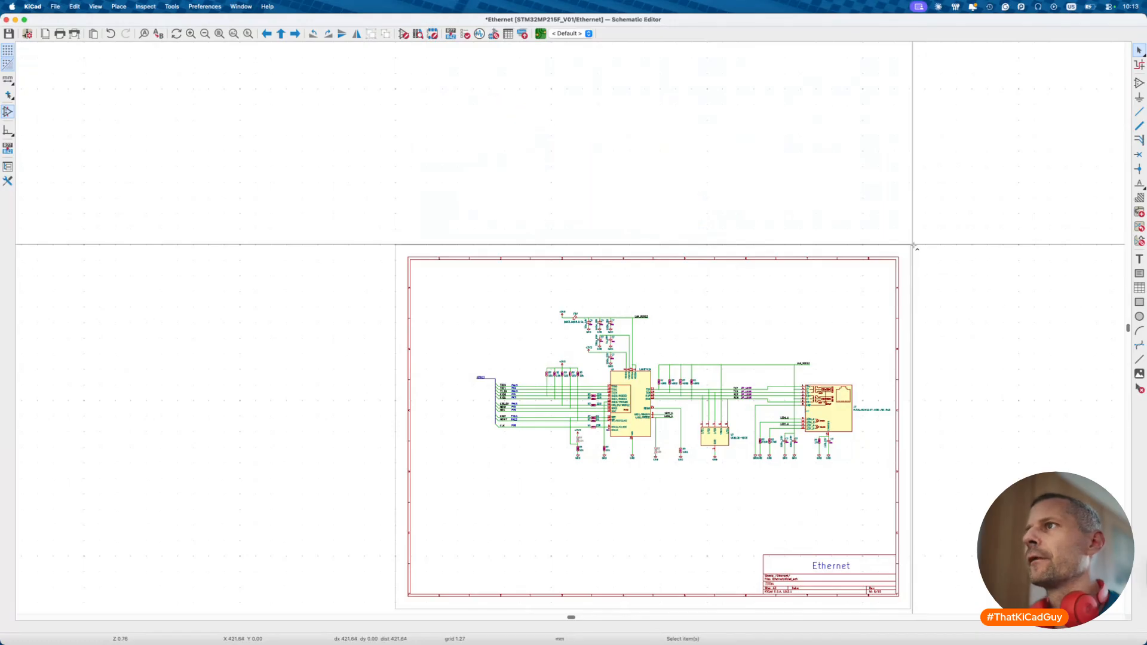
# - Go up to the root sheet, briefly entering and leaving the MPU sheet
pyautogui.hotkey('alt', 'BackSpace')
pyautogui.doubleClick(720, 301)
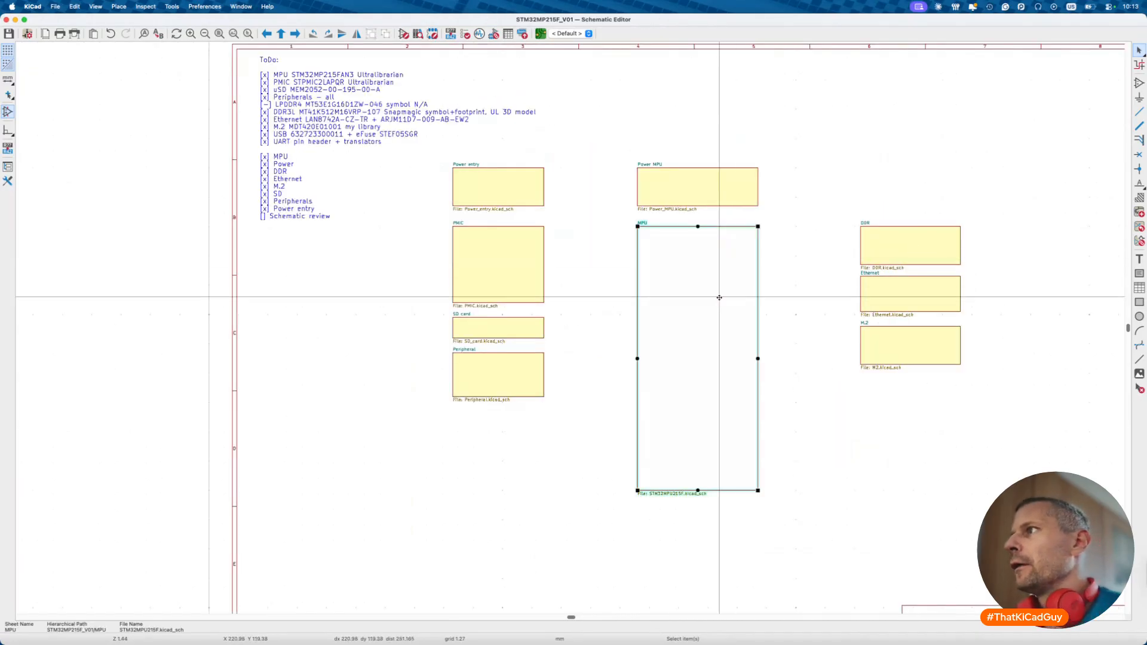
pyautogui.hotkey('alt', 'BackSpace')
# - Open the M.2 sheet and zoom in on the TXB0304RUT SAI1/USART1 level shifters
pyautogui.click(930, 345)
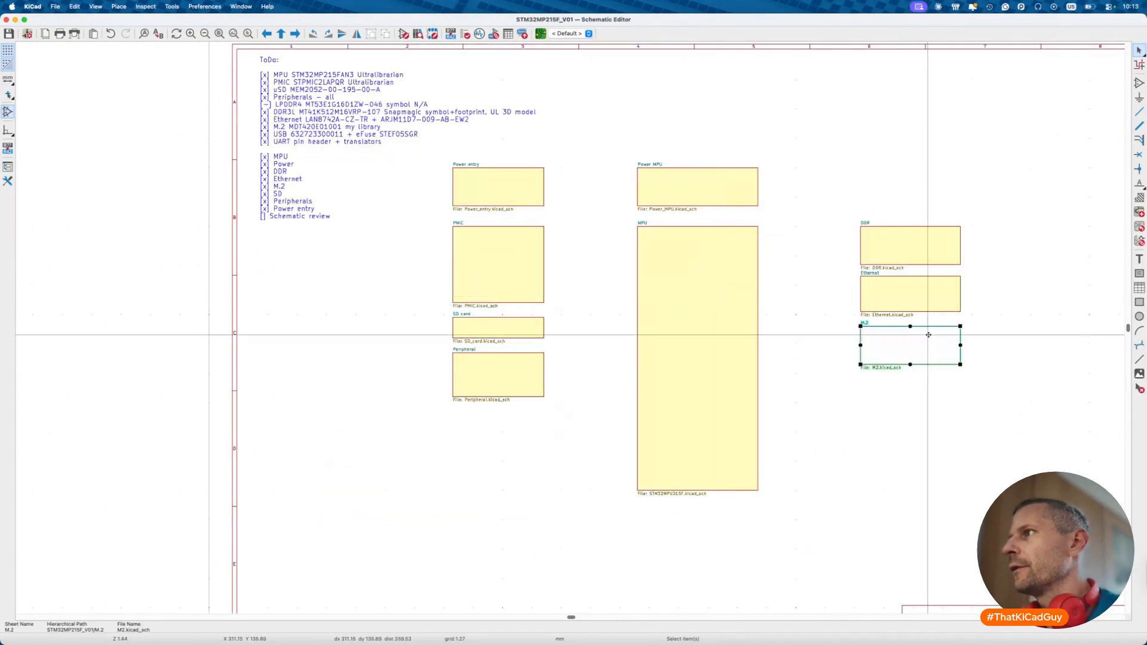
pyautogui.doubleClick(910, 358)
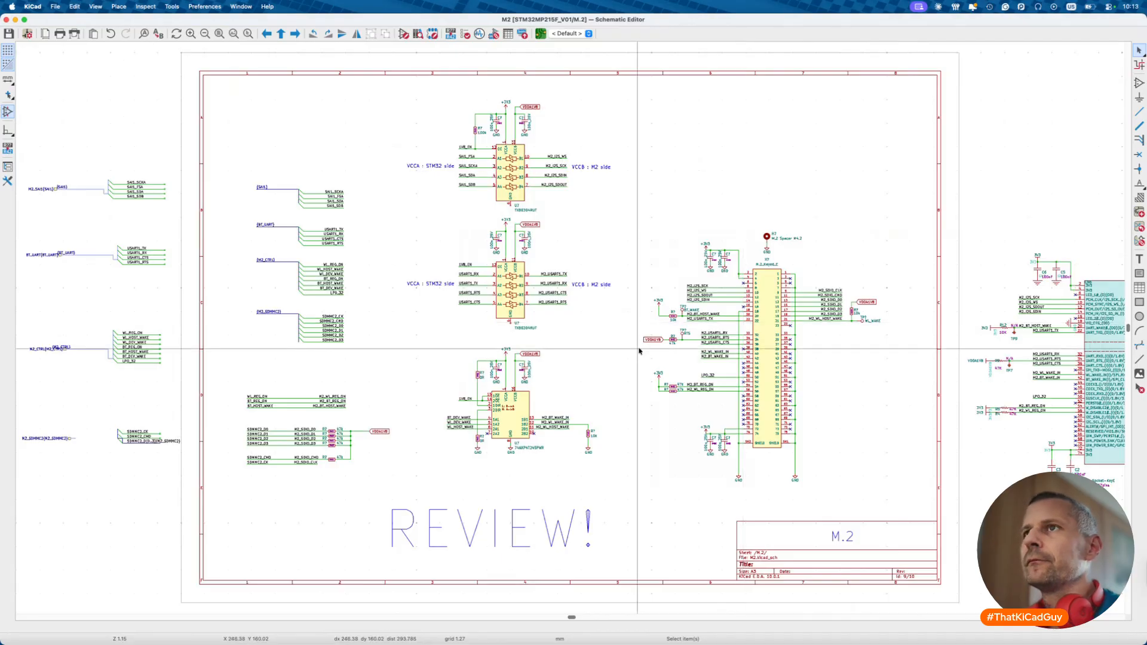
pyautogui.scroll(-3, 639, 350)
pyautogui.scroll(5, 384, 313)
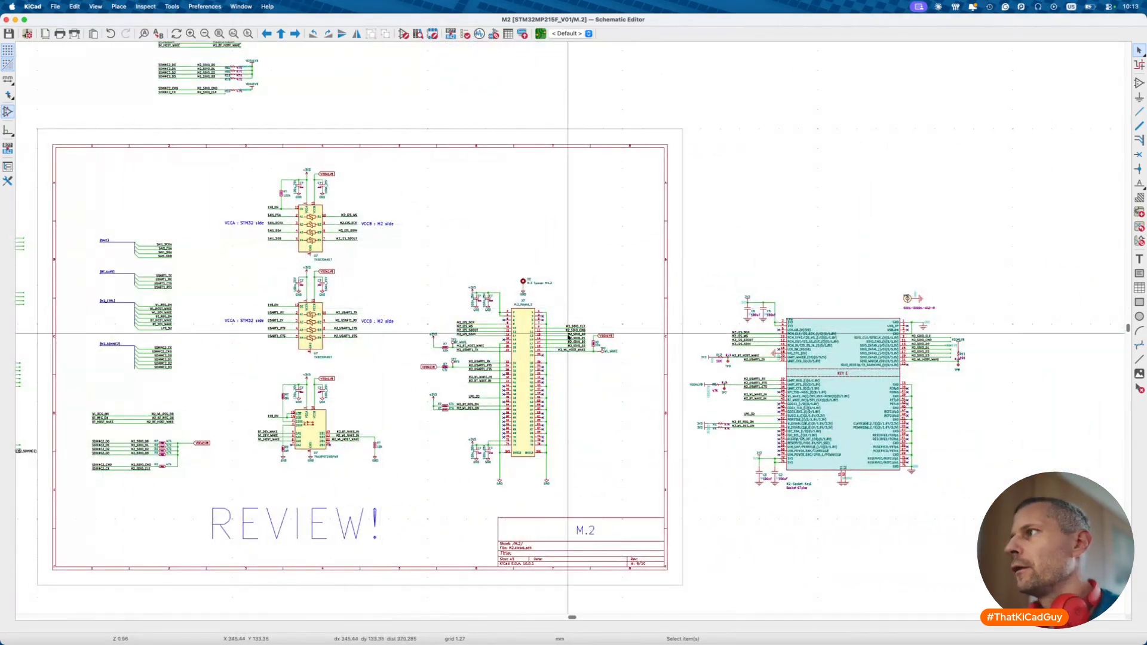
pyautogui.hscroll(5, 569, 333)
pyautogui.hscroll(-10, 568, 334)
pyautogui.scroll(3, 568, 337)
pyautogui.scroll(5, 568, 337)
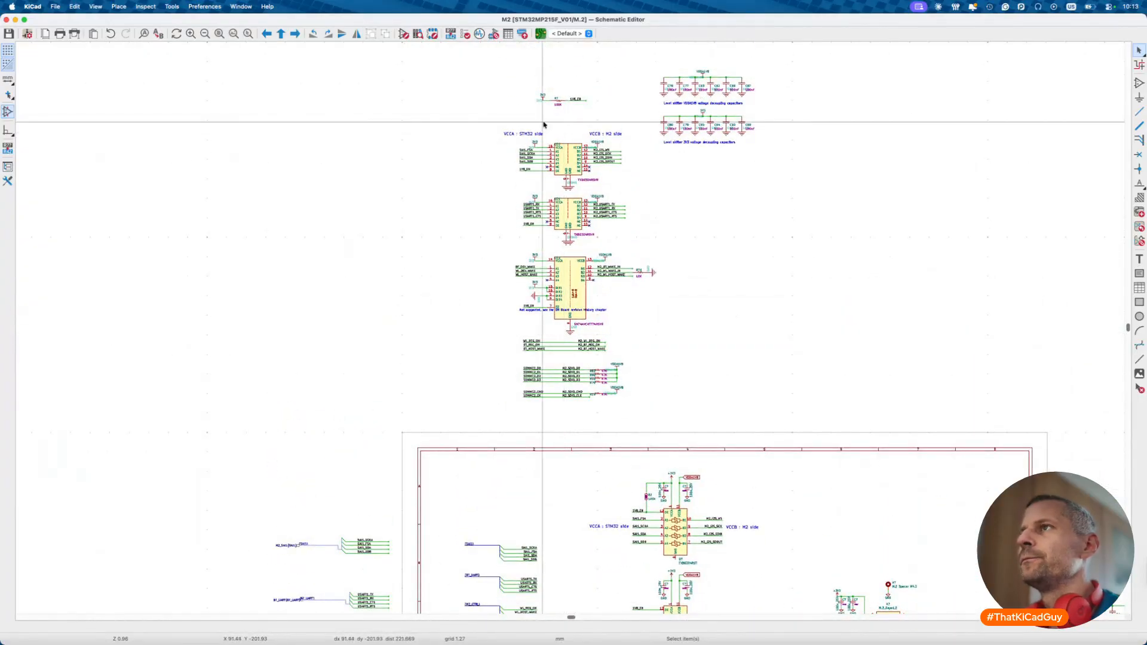
pyautogui.scroll(5, 544, 124)
pyautogui.scroll(-4, 543, 124)
pyautogui.scroll(2, 543, 120)
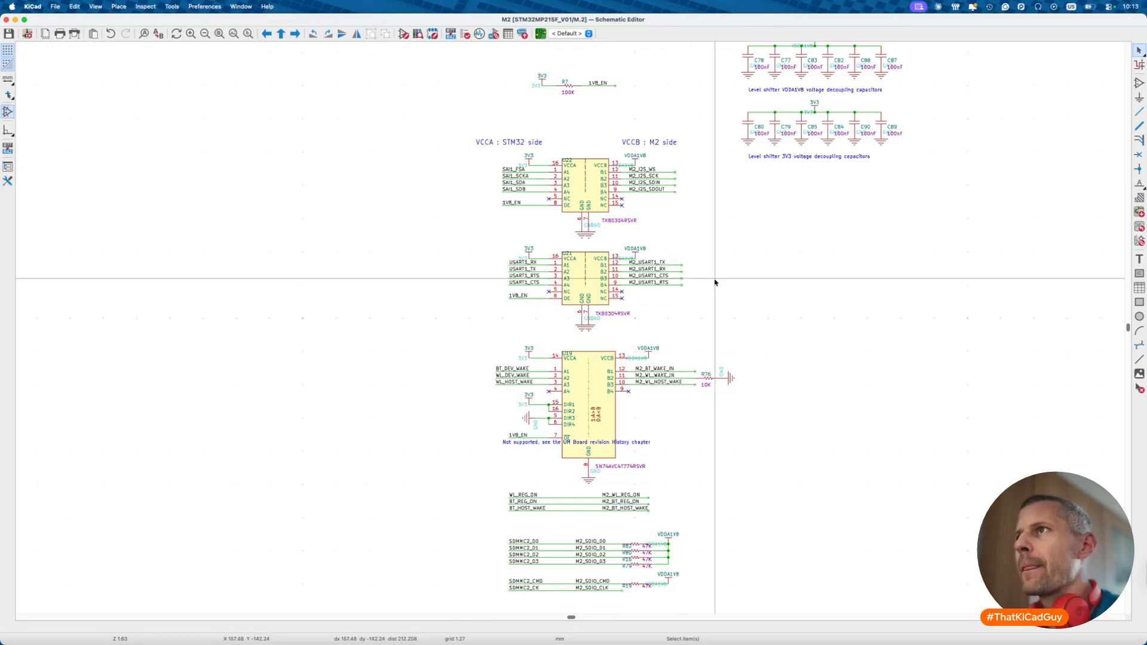
pyautogui.scroll(-8, 715, 280)
pyautogui.scroll(3, 786, 345)
pyautogui.press('w')
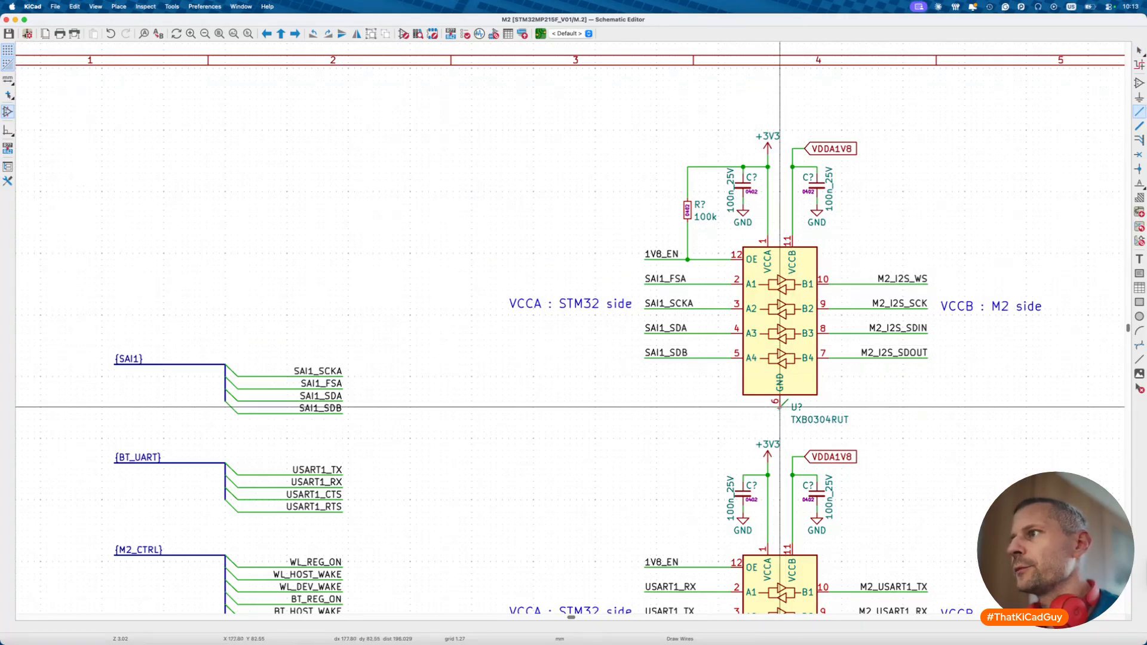
# - Finish the pin 6 wire, then move both chips' U? and TXB0304RUT labels above them
pyautogui.doubleClick(779, 413)
pyautogui.press('Escape')
pyautogui.scroll(-3, 780, 413)
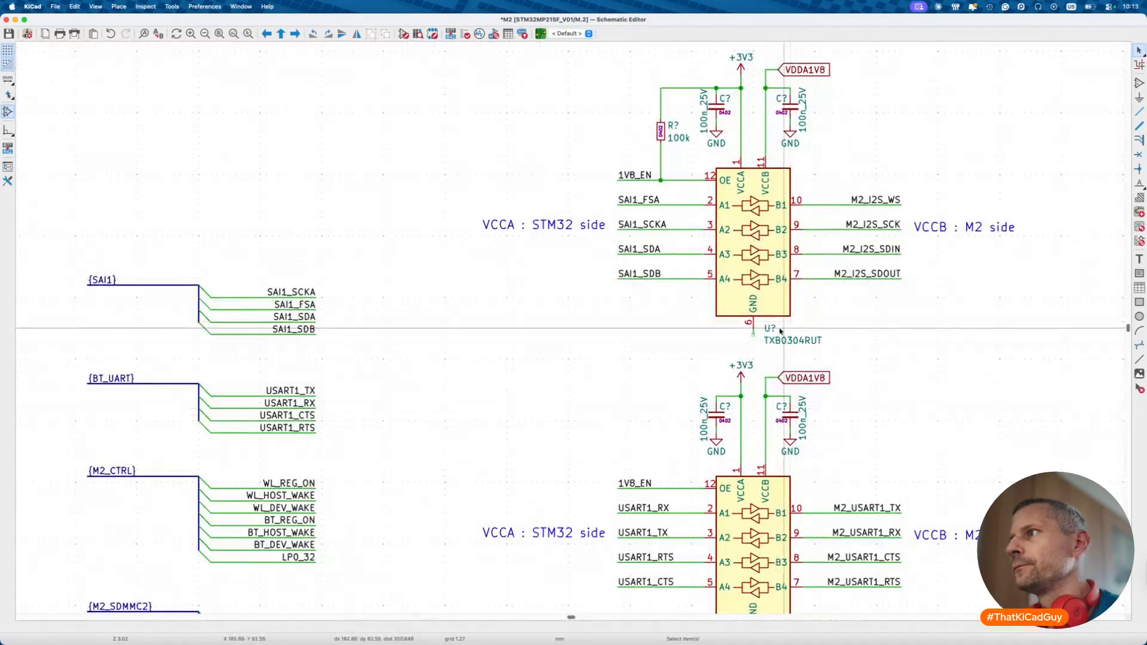
pyautogui.click(776, 329)
pyautogui.moveTo(776, 328); pyautogui.dragTo(726, 162)
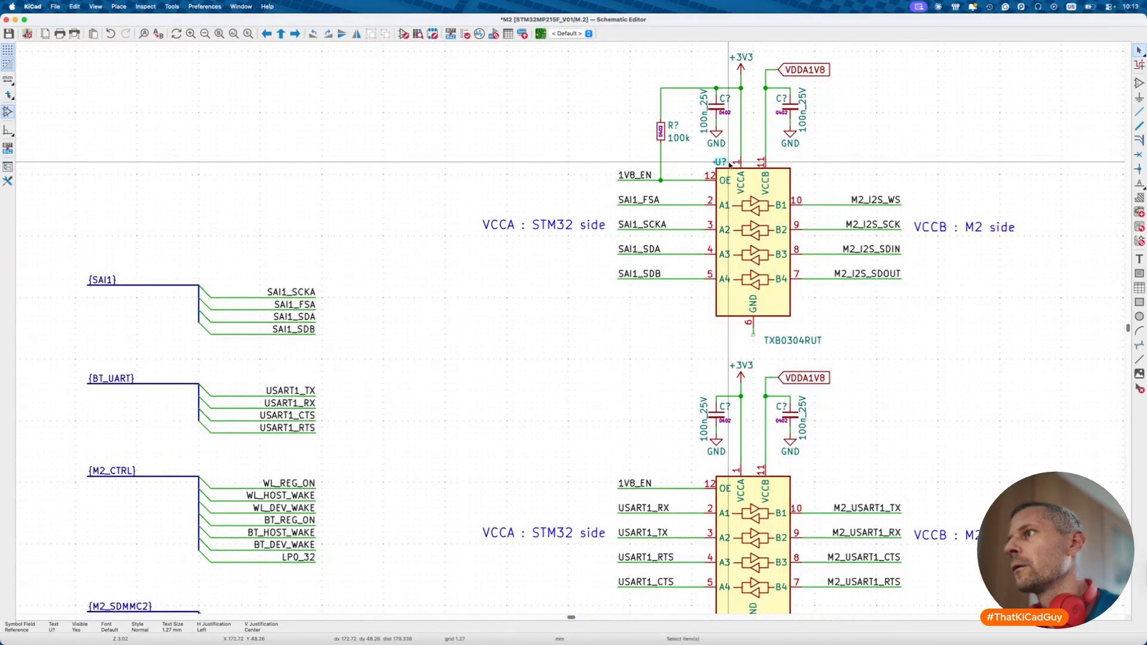
pyautogui.moveTo(796, 345); pyautogui.dragTo(765, 166)
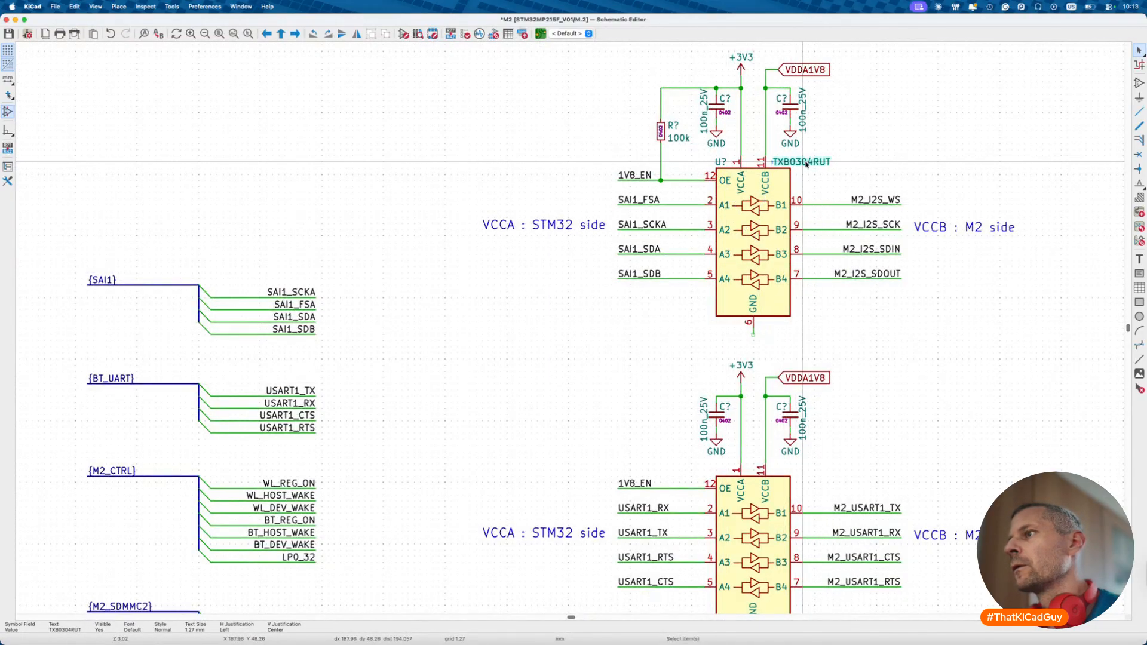
pyautogui.scroll(-3, 716, 337)
pyautogui.moveTo(792, 409); pyautogui.dragTo(744, 243)
pyautogui.moveTo(812, 422); pyautogui.dragTo(822, 243)
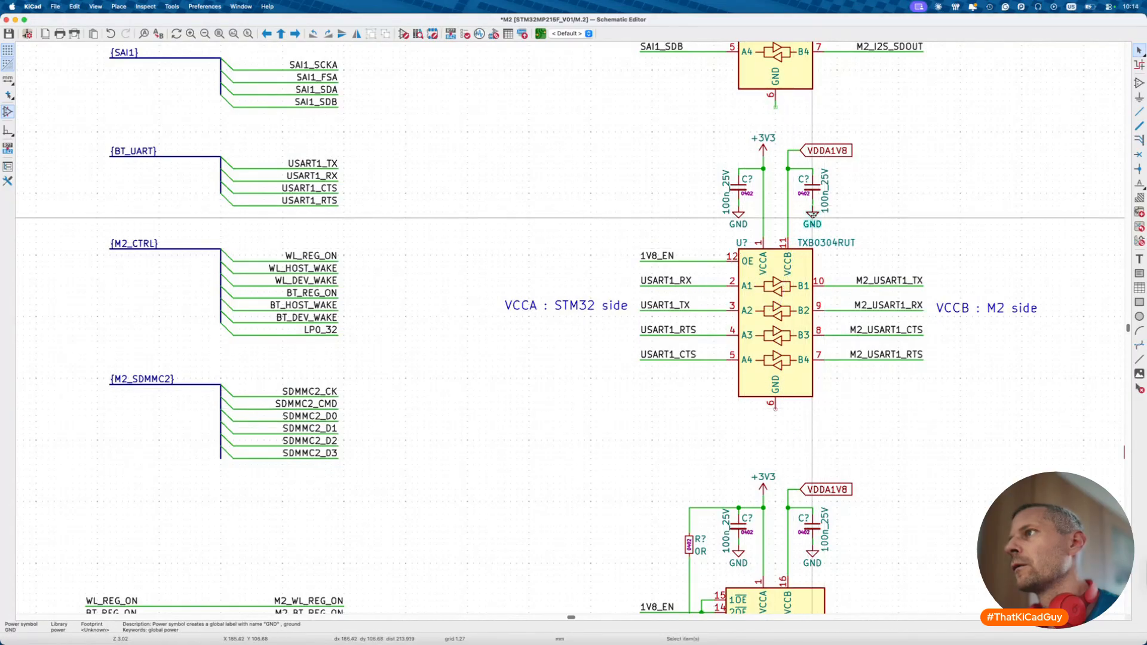
# - Duplicate the GND symbol onto pin 6 of the upper and lower level shifters
pyautogui.press('super+d')
pyautogui.click(775, 107)
pyautogui.press('super+d')
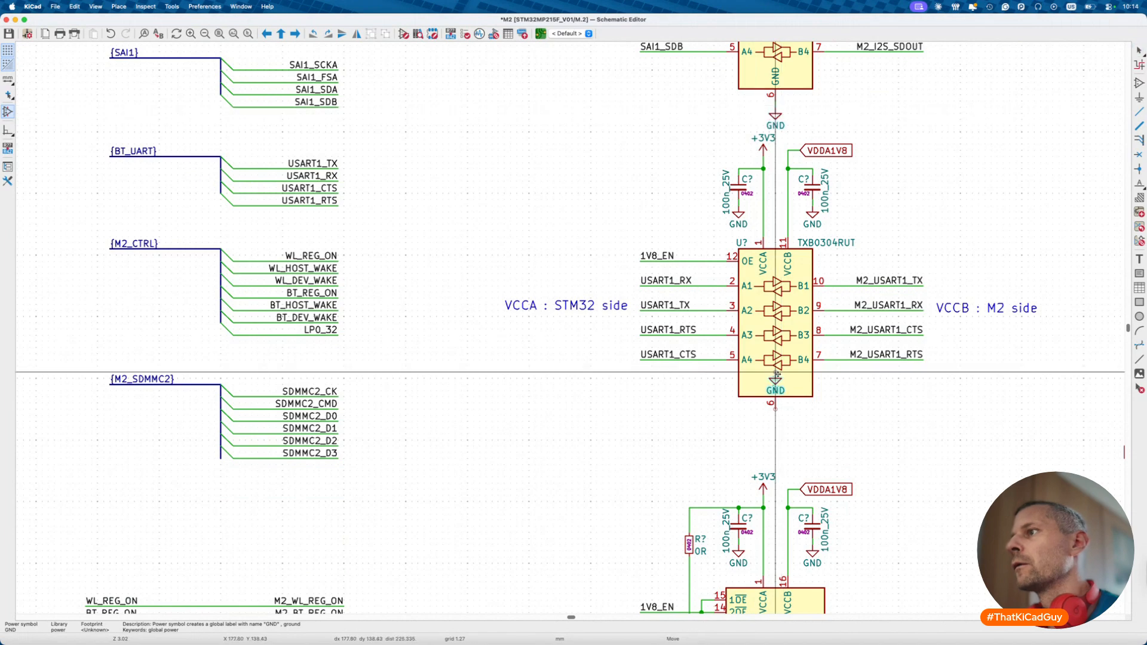
pyautogui.click(776, 416)
# - Check the upper TXB0304RUT's datasheet in the browser and return to the schematic
pyautogui.scroll(-3, 775, 416)
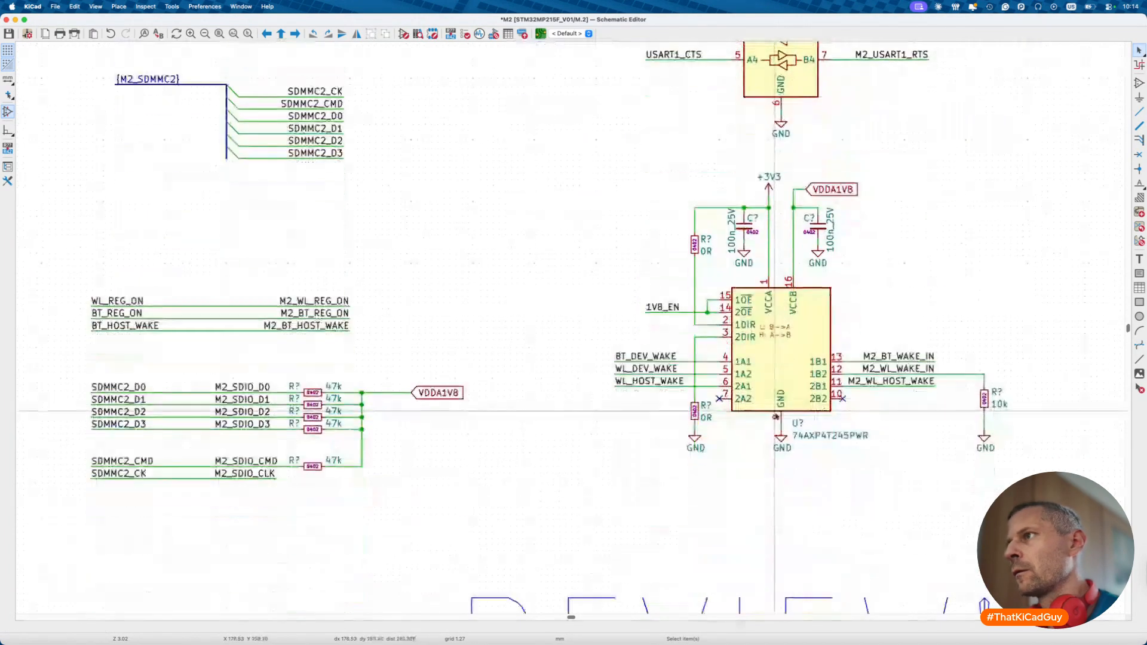
pyautogui.hscroll(5, 779, 470)
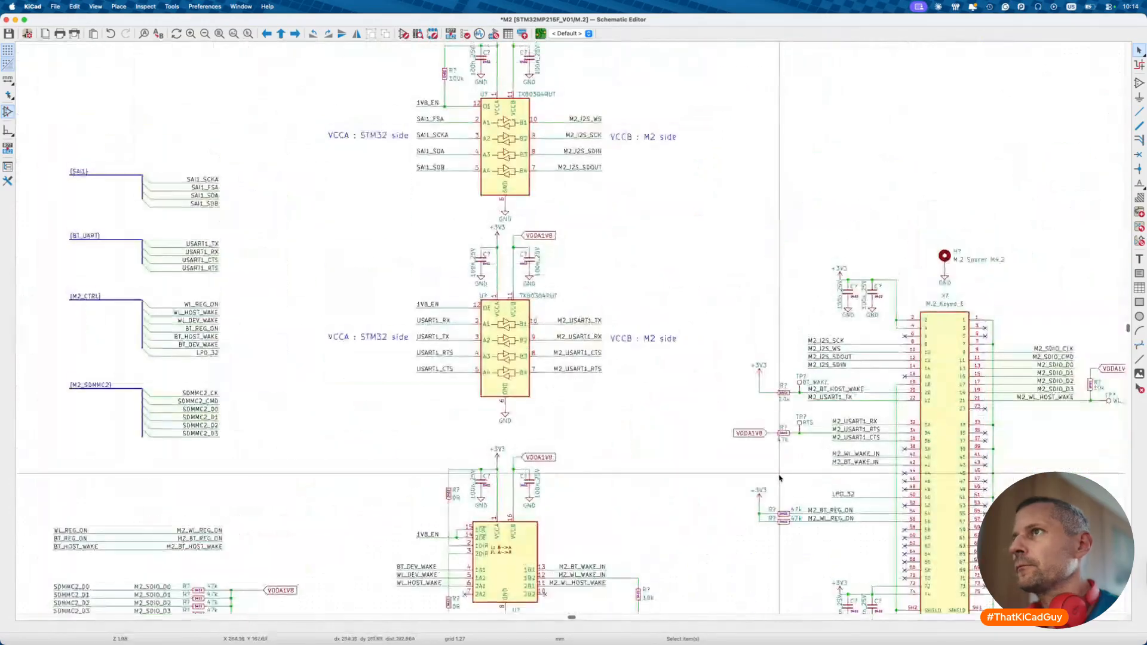
pyautogui.scroll(3, 780, 470)
pyautogui.scroll(3, 546, 312)
pyautogui.scroll(-2, 546, 312)
pyautogui.scroll(4, 603, 341)
pyautogui.scroll(-2, 598, 349)
pyautogui.scroll(10, 594, 354)
pyautogui.scroll(2, 594, 354)
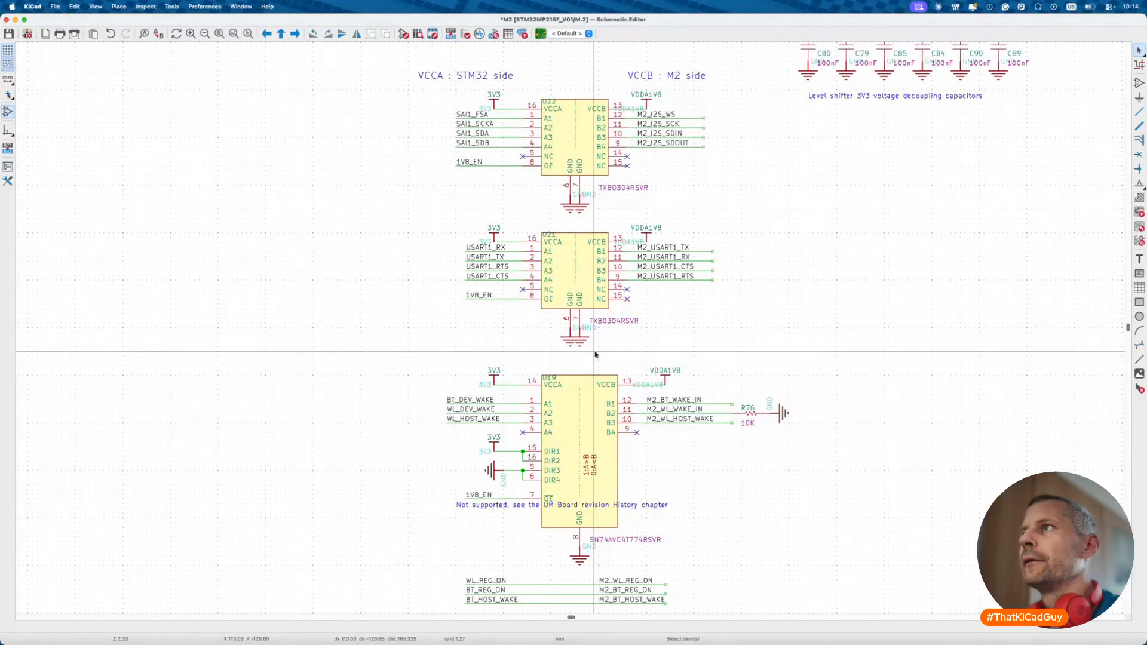
pyautogui.scroll(-15, 583, 291)
pyautogui.scroll(-15, 583, 291)
pyautogui.hscroll(3, 583, 291)
pyautogui.click(767, 377)
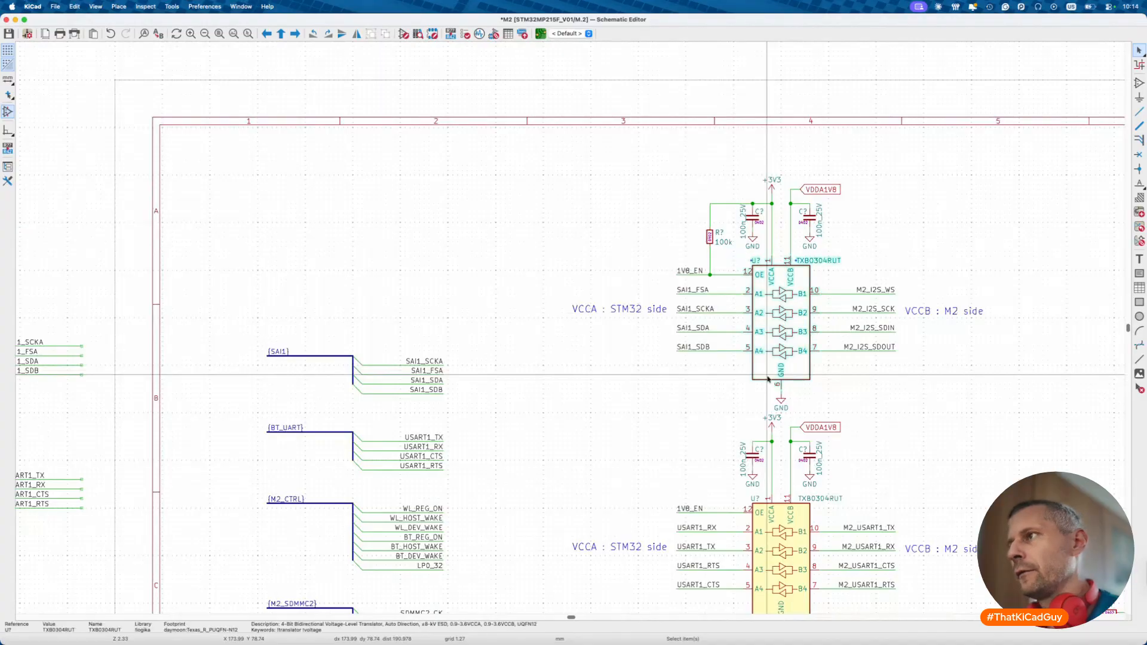
pyautogui.press('d')
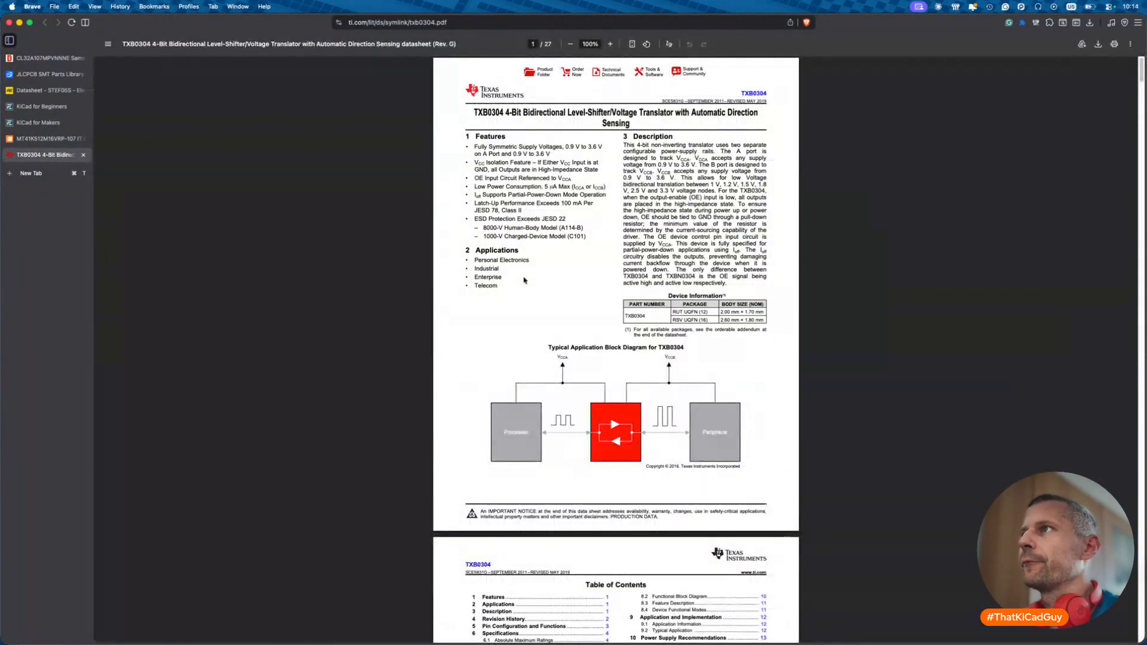
pyautogui.press('super+Tab')
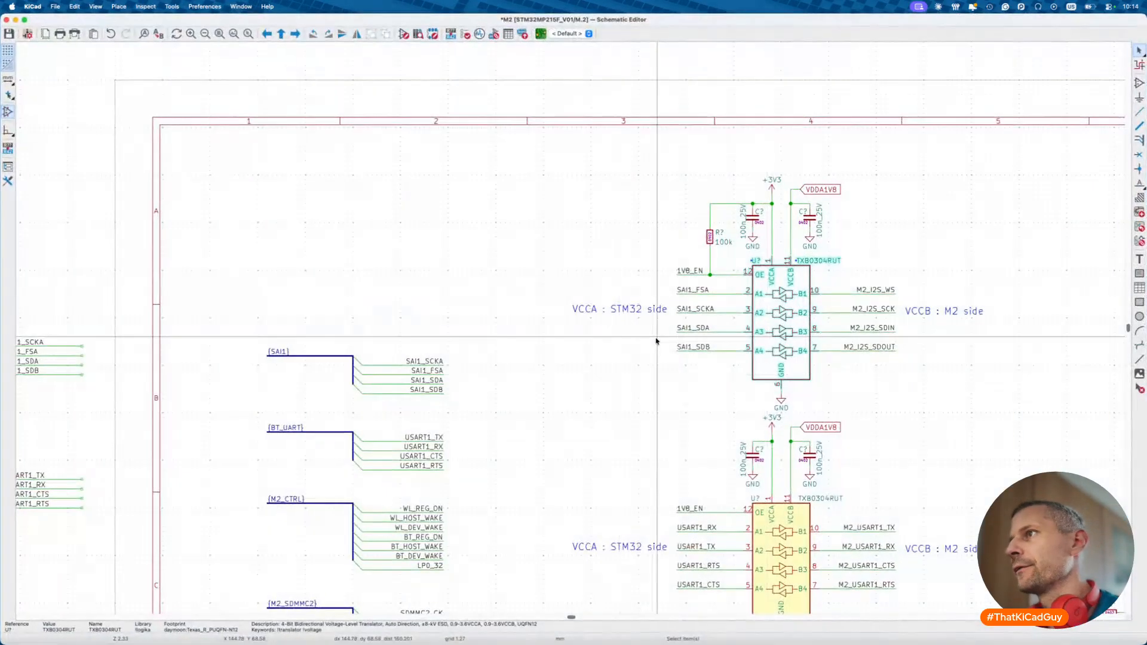
pyautogui.scroll(-8, 666, 384)
pyautogui.hscroll(3, 666, 383)
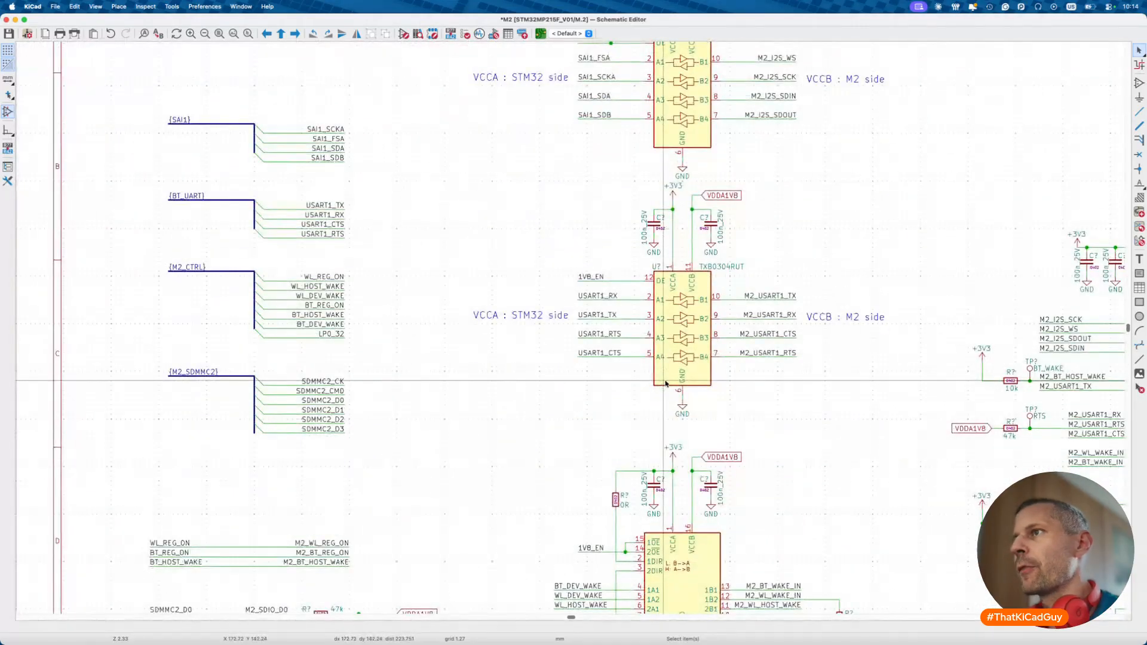
pyautogui.scroll(-2, 666, 384)
pyautogui.scroll(-3, 667, 384)
pyautogui.scroll(5, 663, 380)
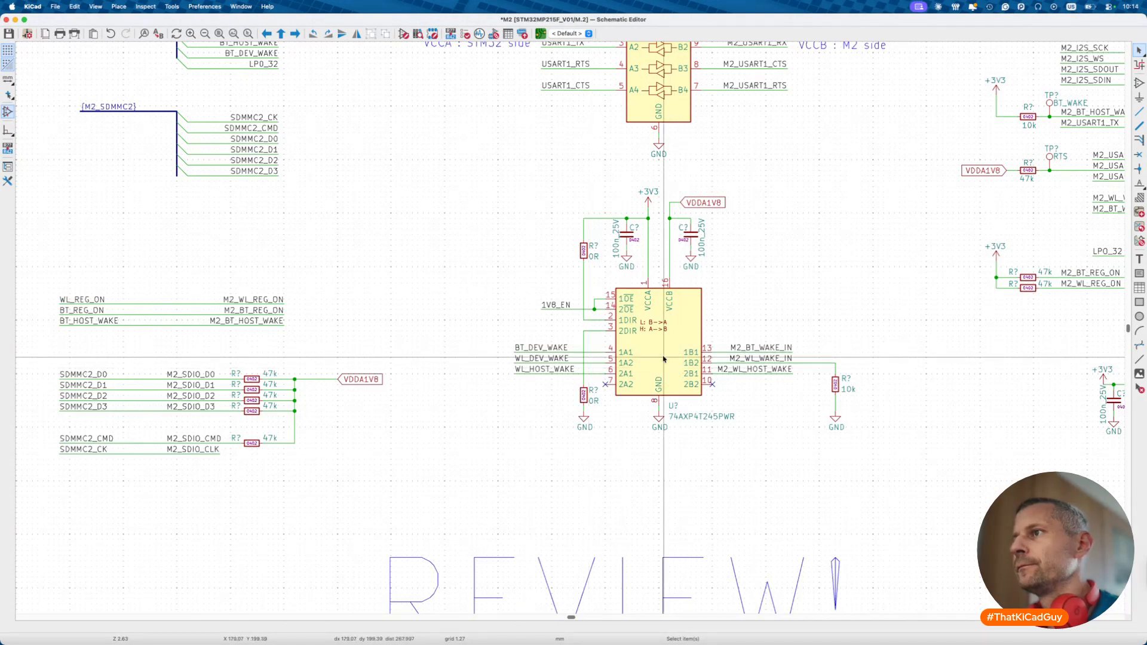
pyautogui.press('super+Tab')
pyautogui.press('super+Tab')
pyautogui.scroll(10, 663, 267)
pyautogui.scroll(-10, 663, 268)
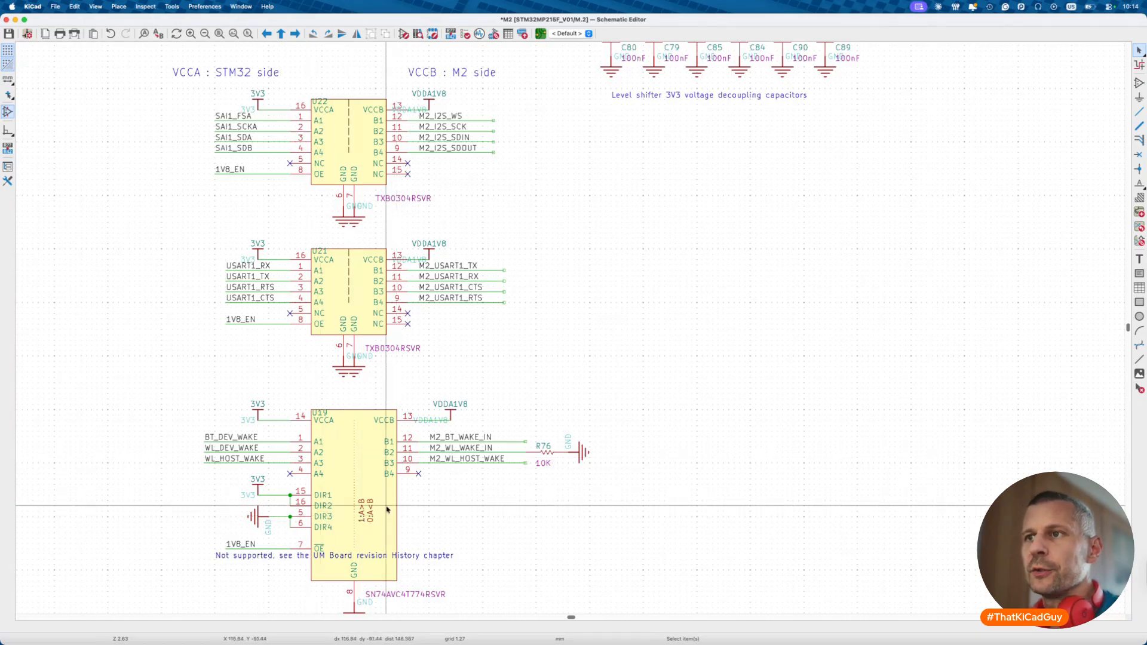
pyautogui.scroll(-15, 401, 404)
pyautogui.scroll(-15, 401, 404)
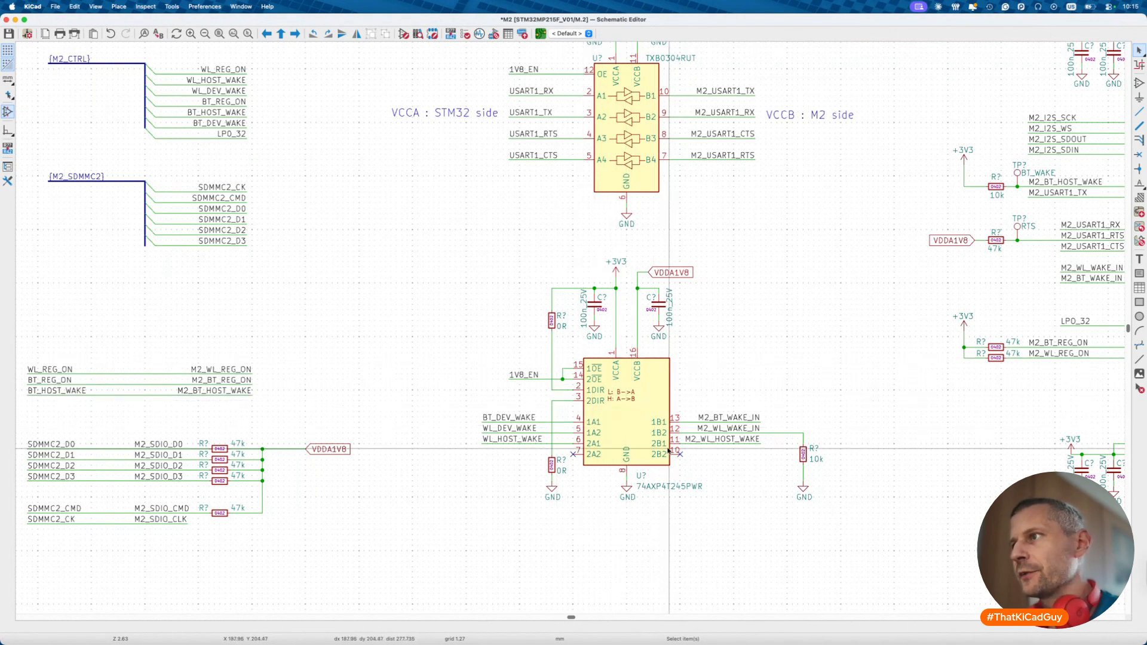
pyautogui.scroll(-5, 669, 452)
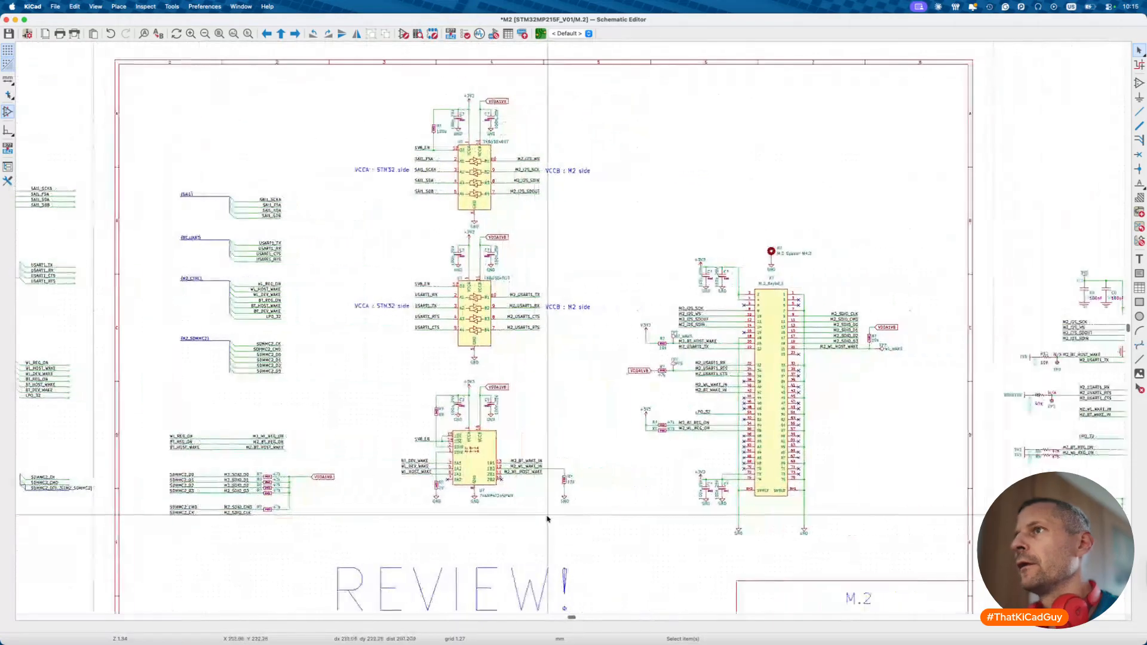
pyautogui.scroll(-3, 547, 519)
pyautogui.hscroll(3, 573, 464)
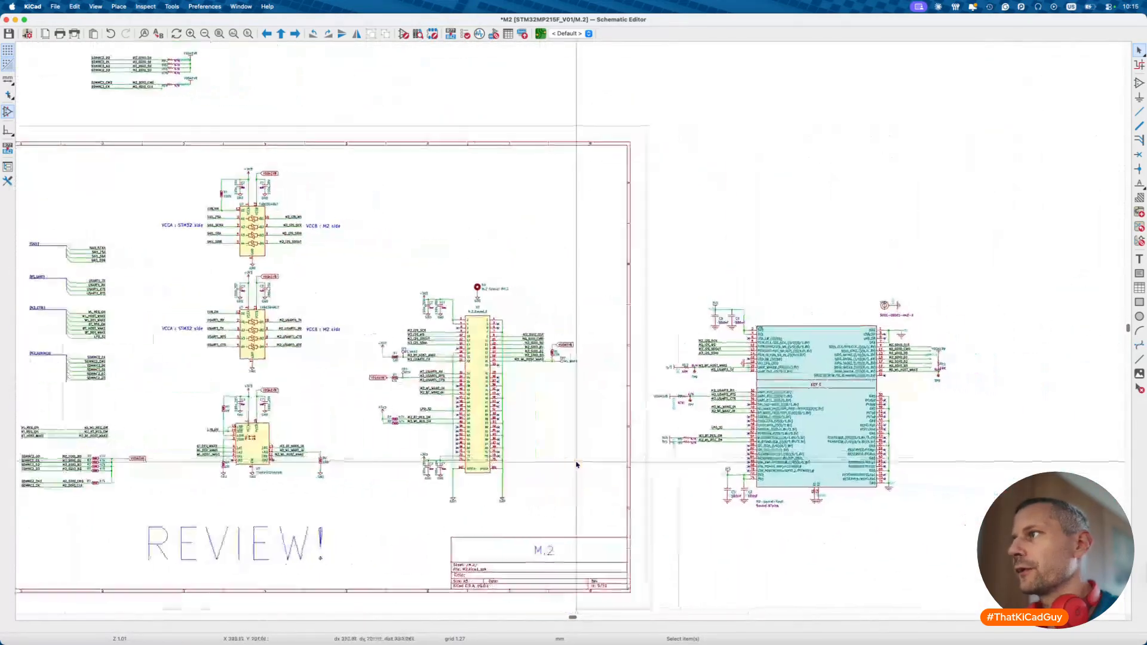
pyautogui.scroll(4, 577, 465)
pyautogui.scroll(3, 577, 465)
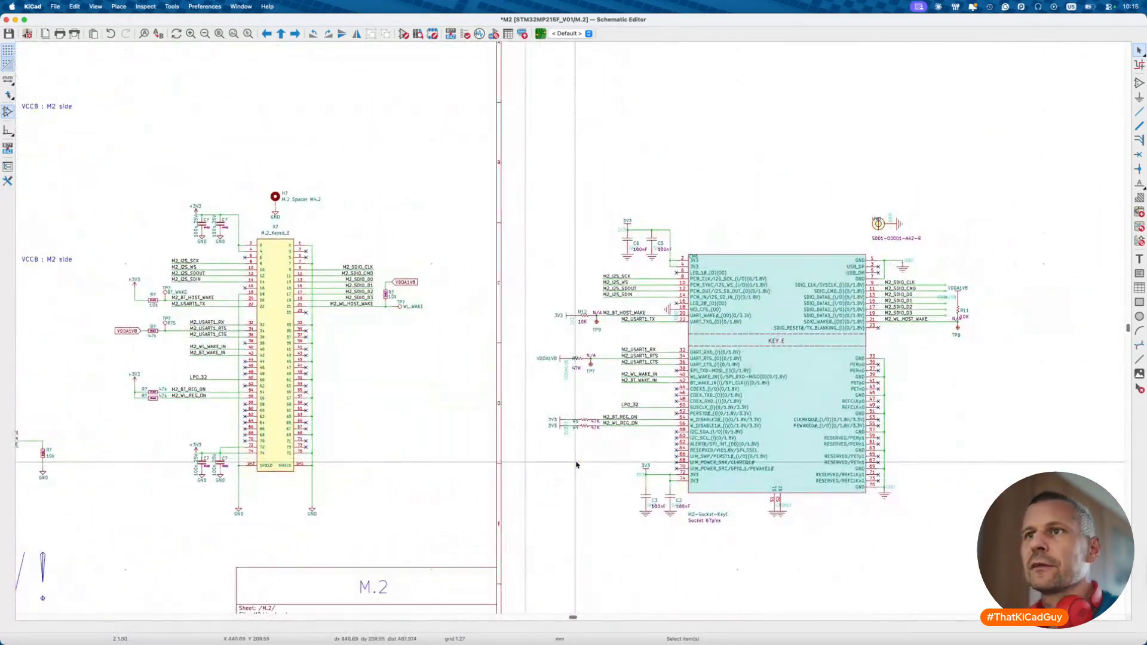
# - Nudge the connector's M.2_Keyed_E value label down, leave X? in place, and save
pyautogui.click(281, 236)
pyautogui.moveTo(281, 236); pyautogui.dragTo(280, 240)
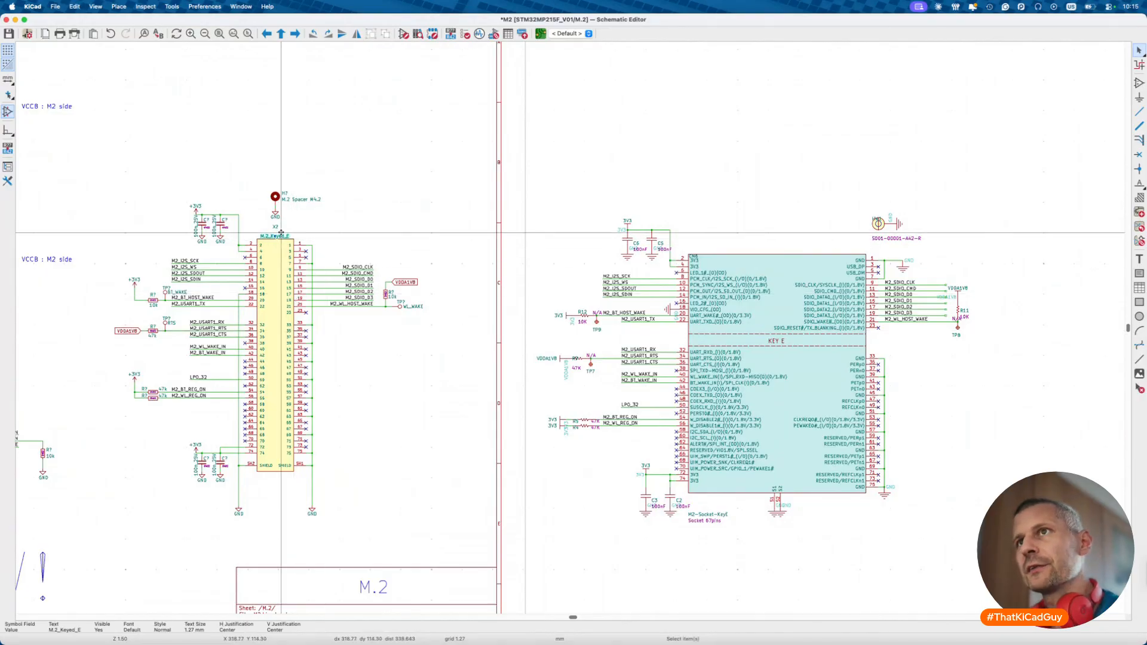
pyautogui.click(281, 230)
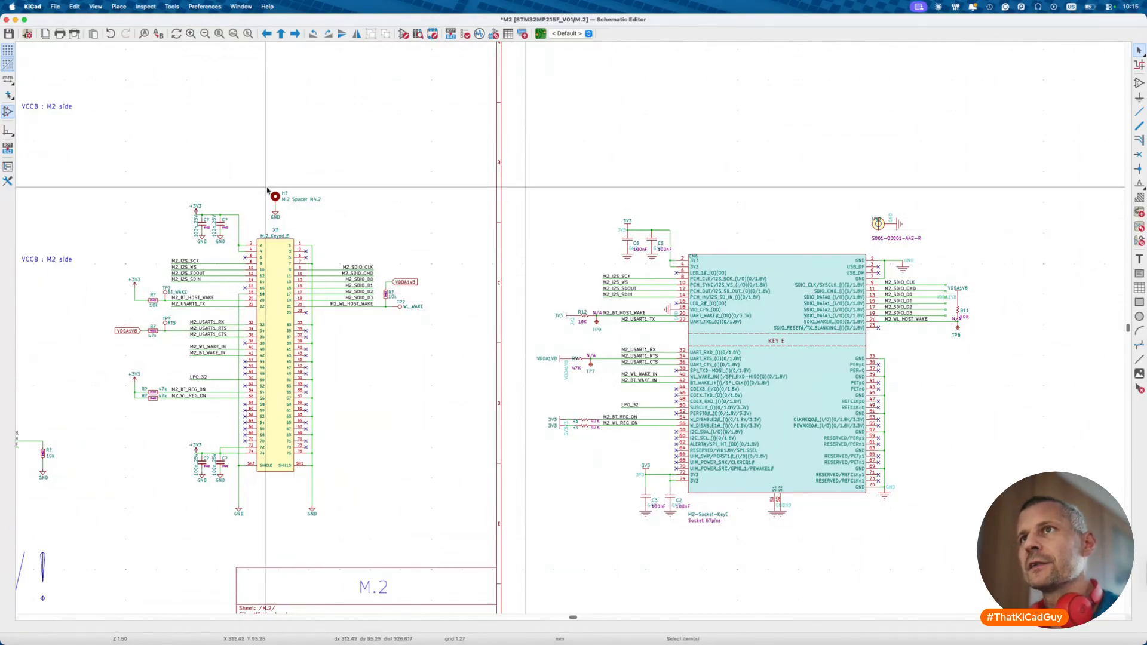
pyautogui.press('Escape')
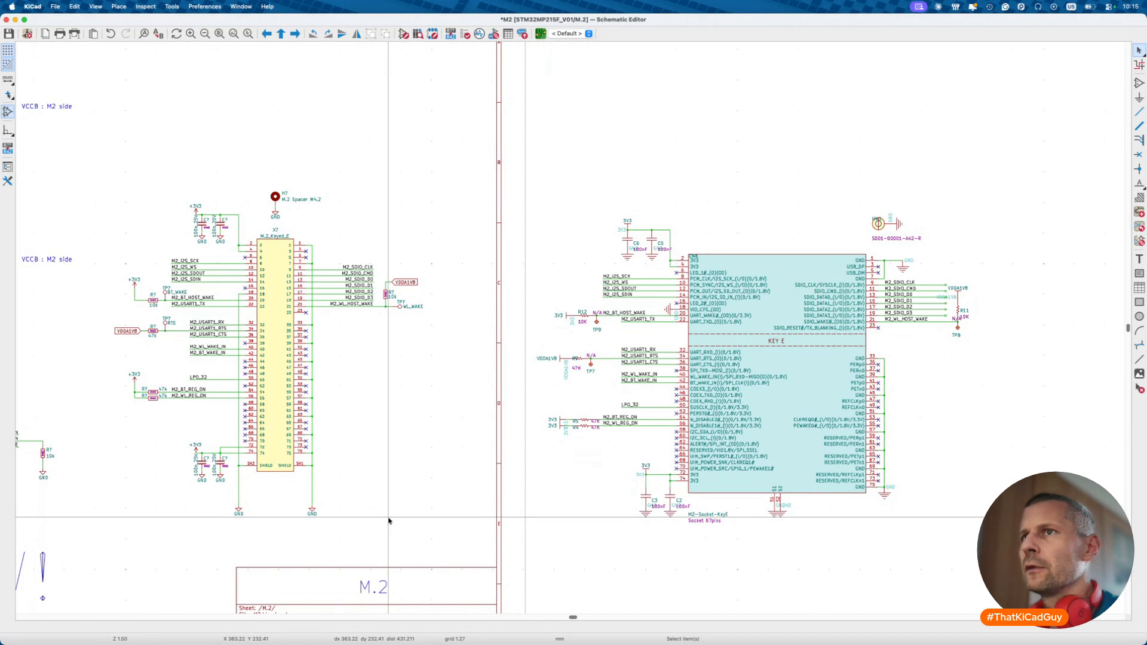
pyautogui.moveTo(97, 182); pyautogui.dragTo(257, 517)
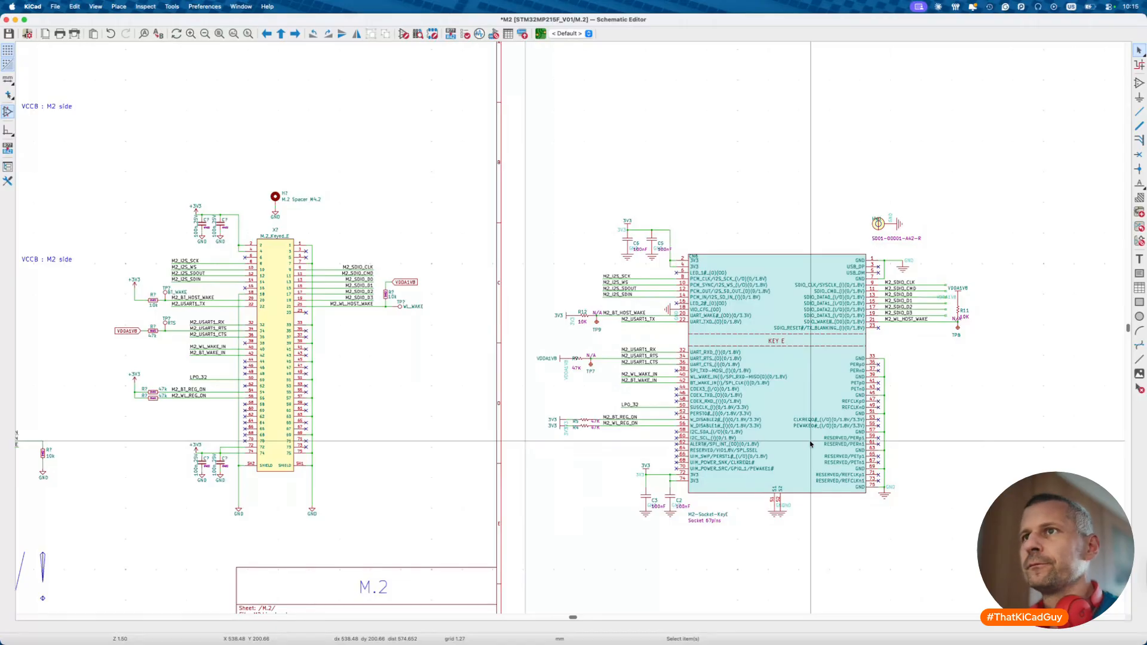
pyautogui.press('super+s')
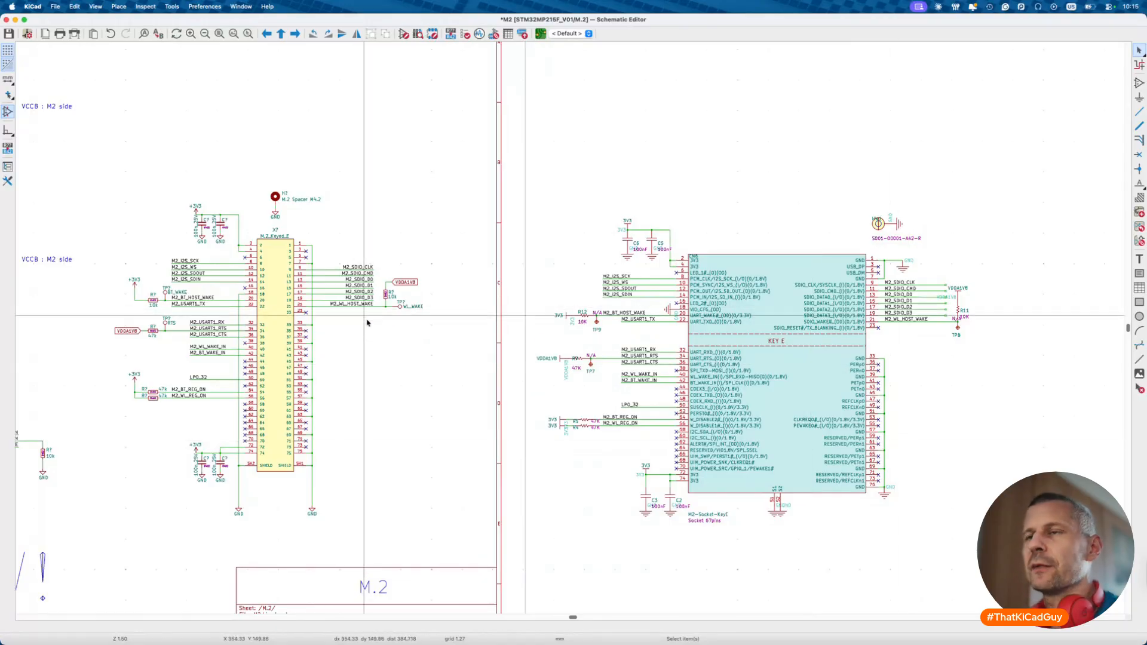
# - Select the WL_REG_ON, BT_REG_ON and BT_HOST_WAKE label rows and start moving them
pyautogui.scroll(-4, 367, 307)
pyautogui.hscroll(-5, 370, 339)
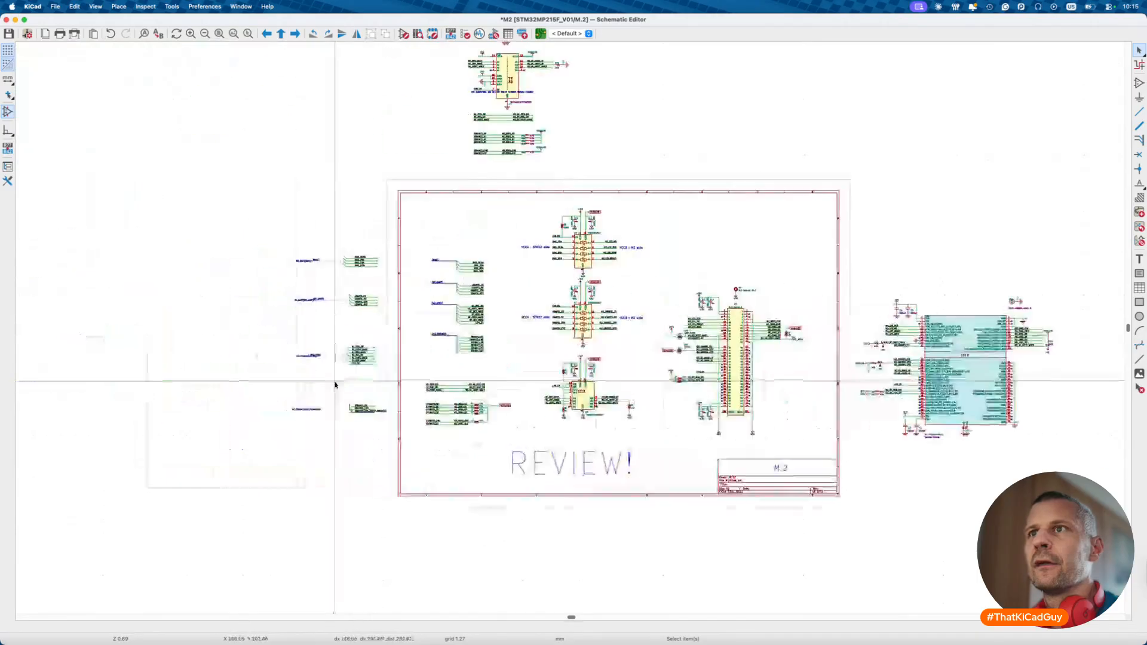
pyautogui.scroll(4, 384, 257)
pyautogui.scroll(-3, 413, 305)
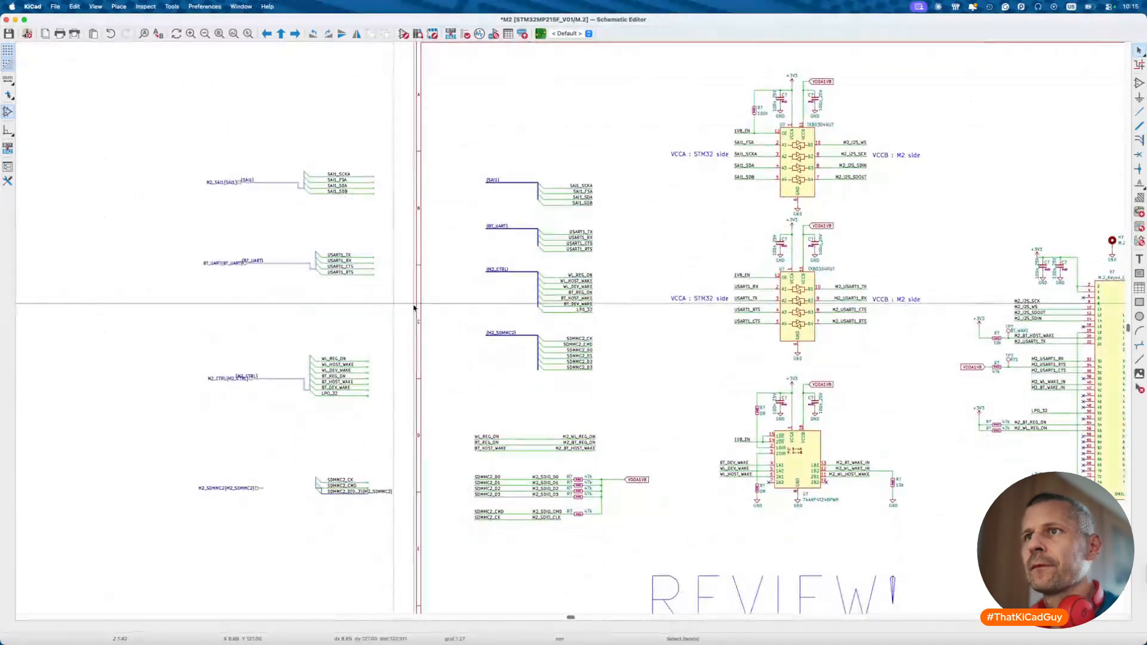
pyautogui.moveTo(464, 413); pyautogui.dragTo(635, 472)
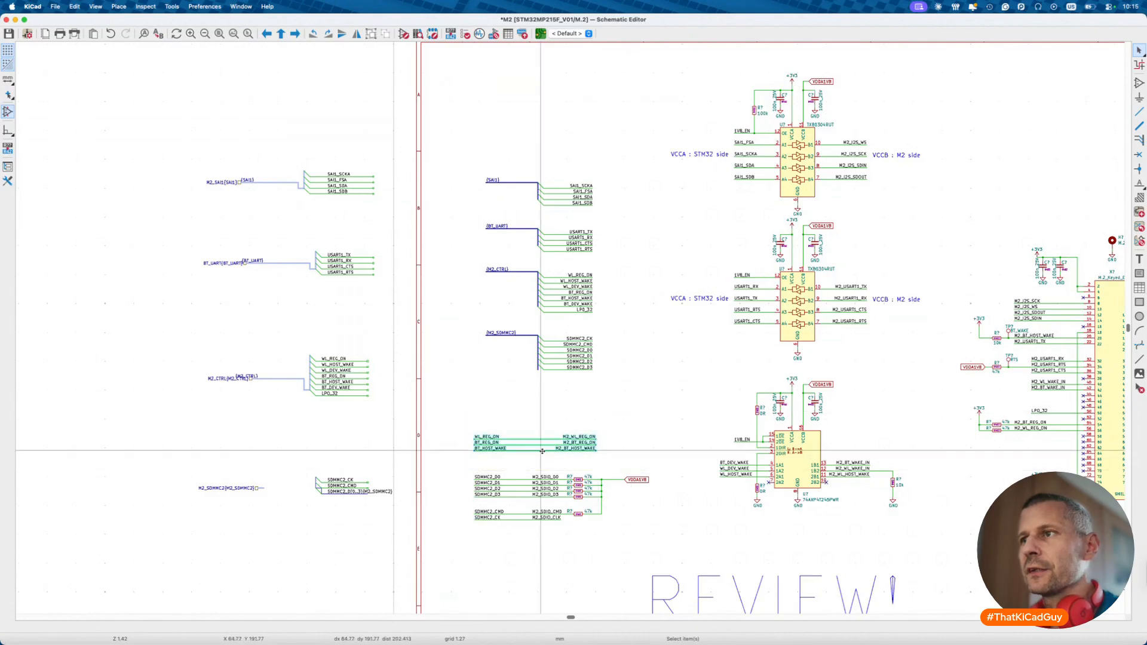
pyautogui.scroll(3, 542, 451)
pyautogui.scroll(-3, 532, 476)
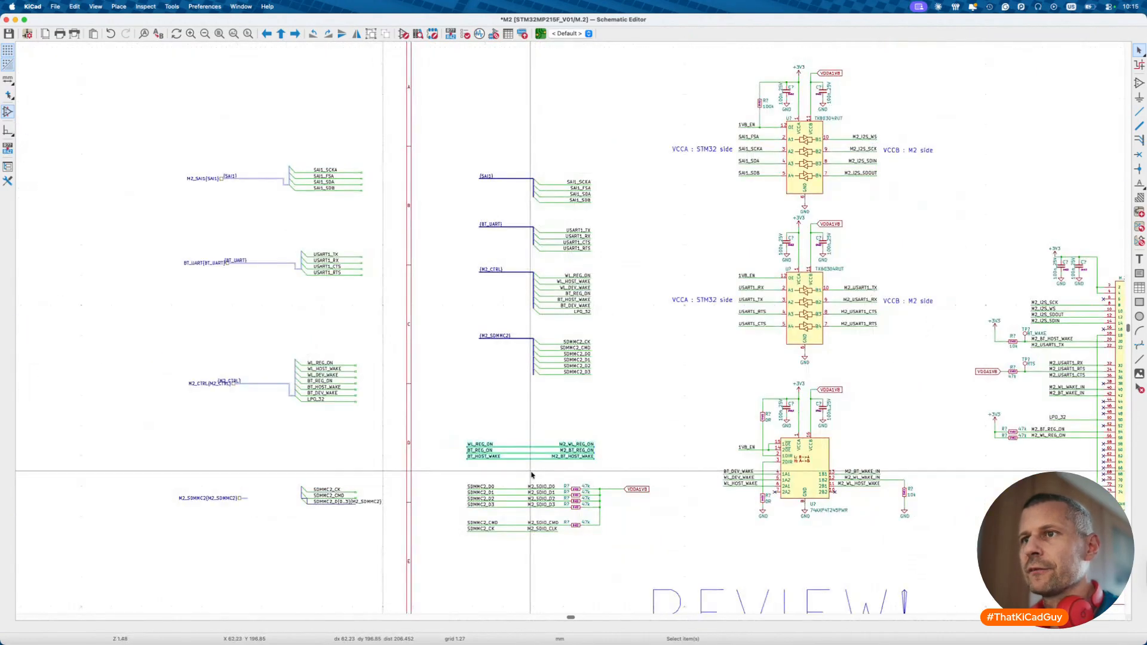
pyautogui.scroll(5, 532, 475)
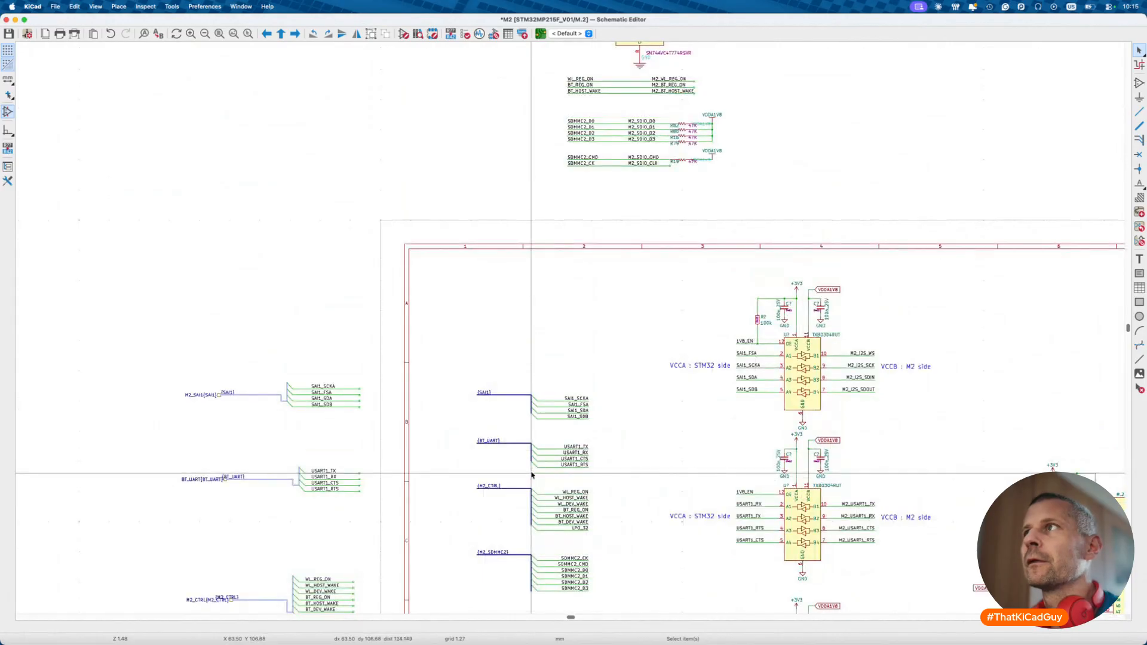
pyautogui.press('m')
pyautogui.scroll(-5, 532, 473)
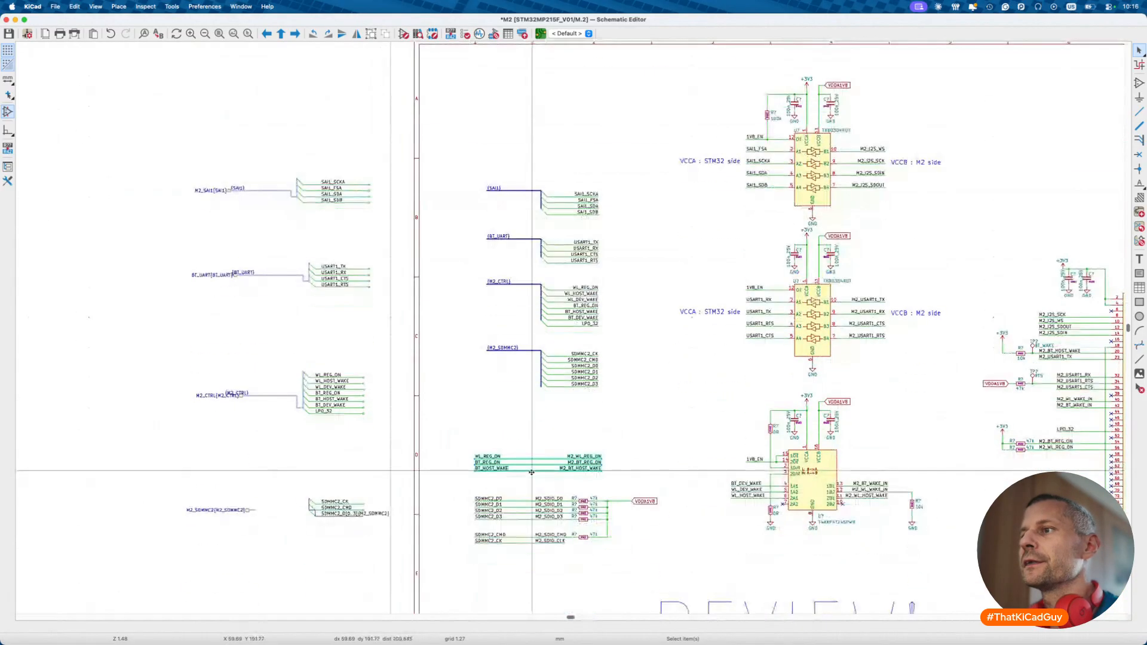
pyautogui.scroll(4, 532, 472)
pyautogui.scroll(-4, 531, 472)
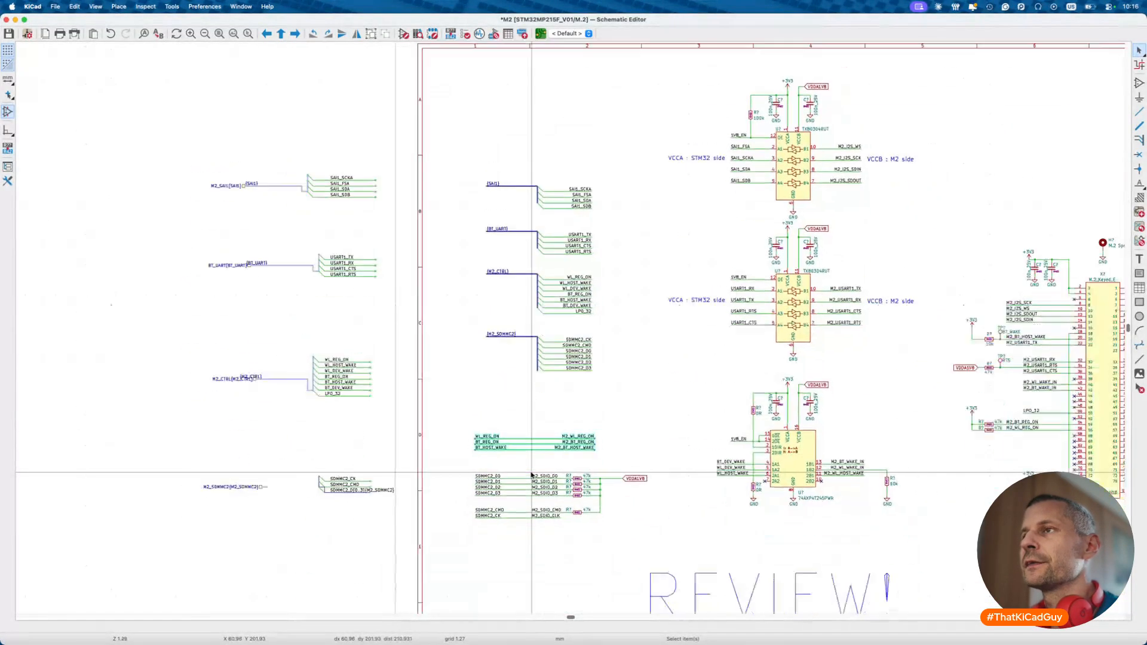
pyautogui.scroll(-4, 532, 475)
# - Delete the off-sheet stray labels and wires, the connector symbol and the upper circuit
pyautogui.moveTo(337, 303); pyautogui.dragTo(470, 514)
pyautogui.press('Delete')
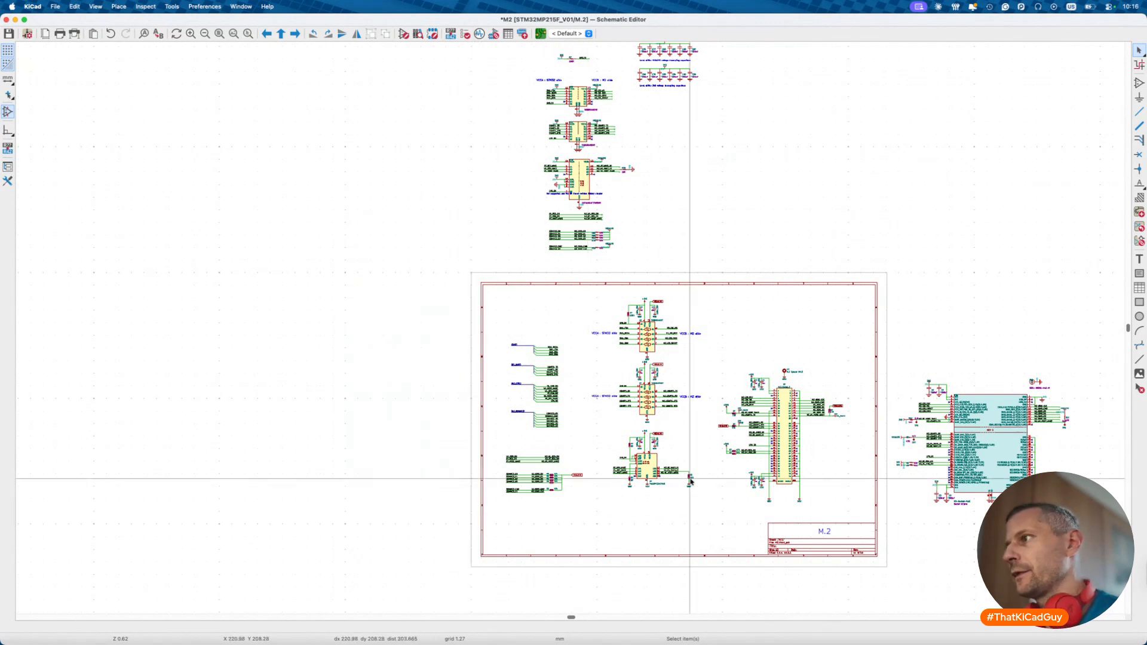
pyautogui.moveTo(896, 351); pyautogui.dragTo(1084, 538)
pyautogui.press('Delete')
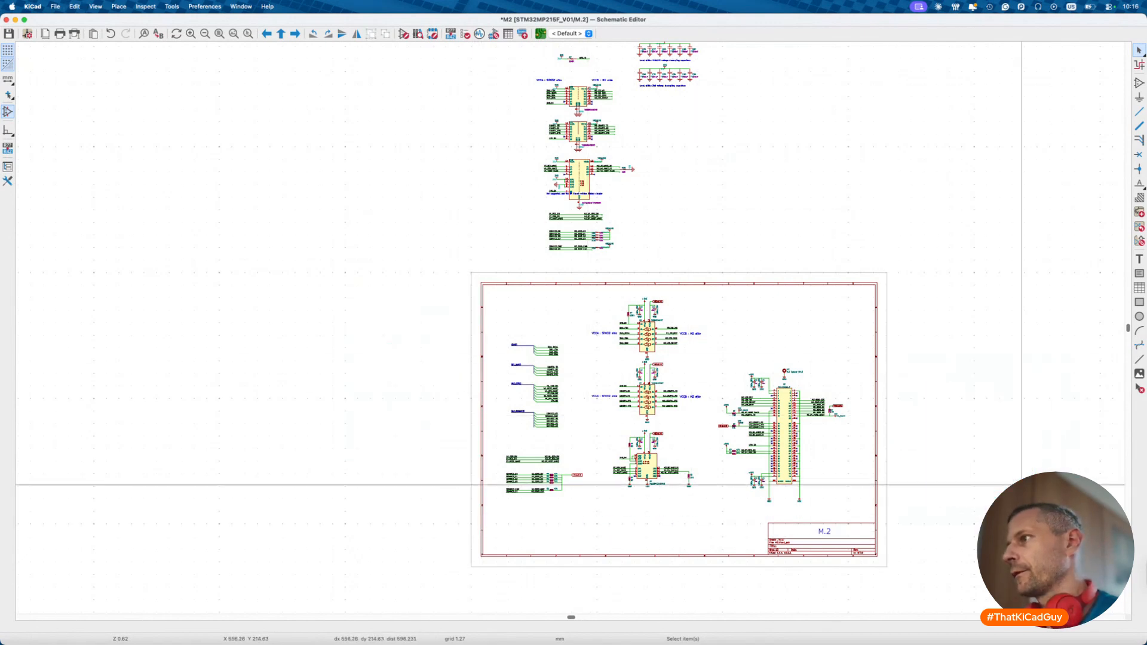
pyautogui.scroll(3, 505, 98)
pyautogui.moveTo(482, 90); pyautogui.dragTo(760, 373)
pyautogui.press('Delete')
# - Go from the M2 sheet to the MPU sheet and box-select everything in the ETHERNET block
pyautogui.hotkey('alt', 'BackSpace')
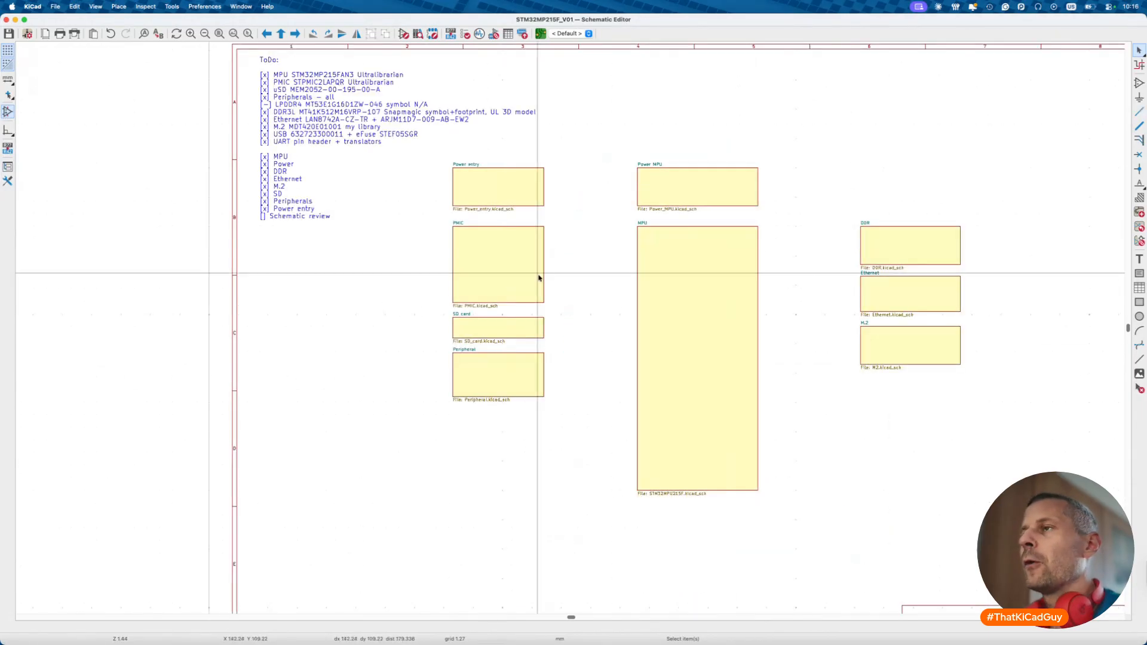
pyautogui.doubleClick(676, 297)
pyautogui.scroll(4, 409, 194)
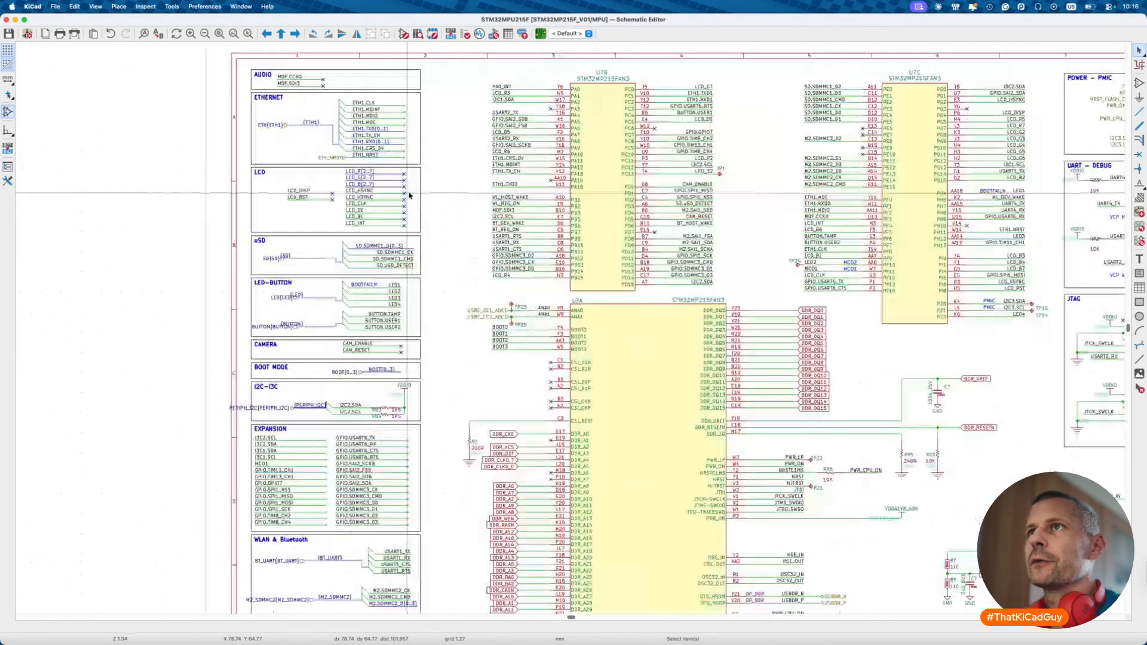
pyautogui.scroll(3, 410, 196)
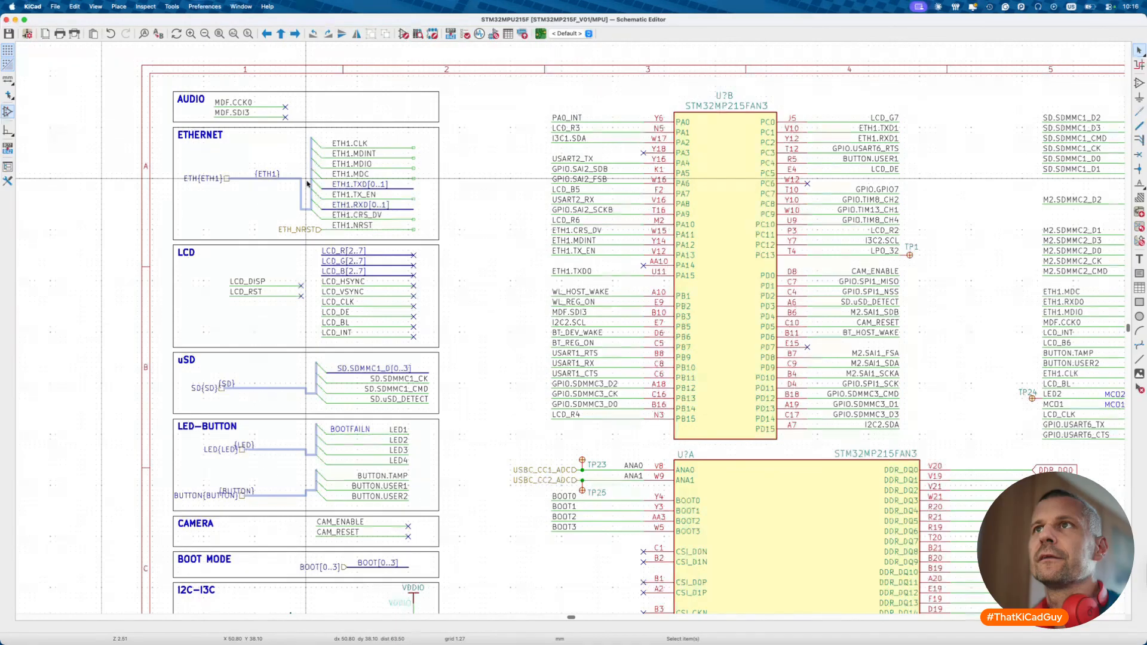
pyautogui.hscroll(-3, 307, 183)
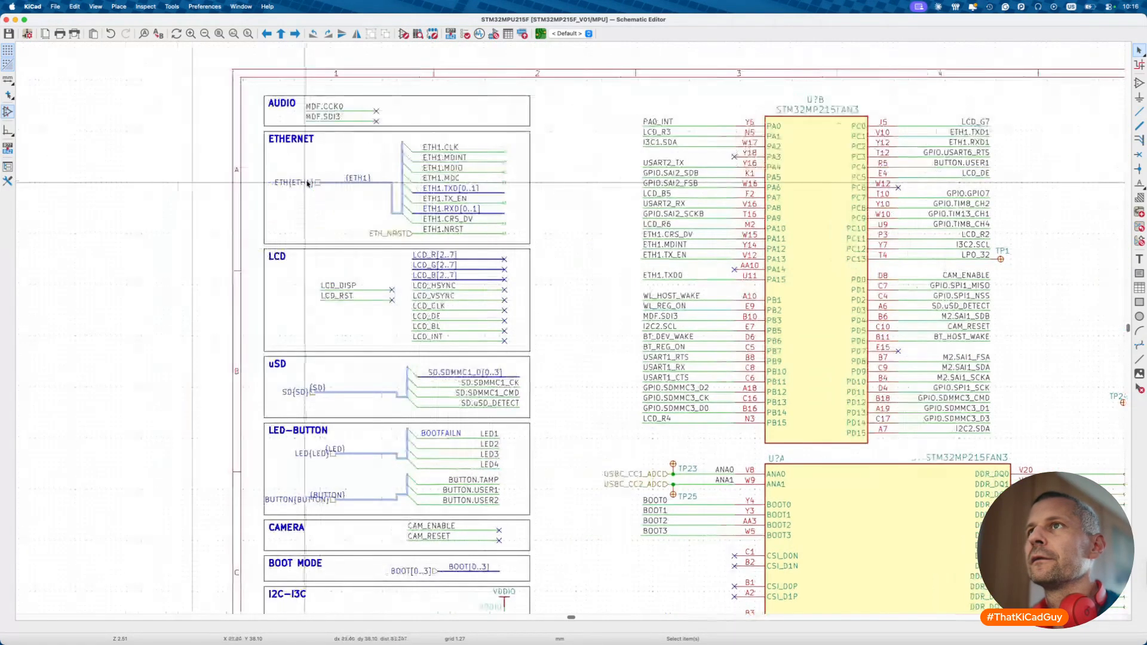
pyautogui.scroll(-3, 307, 183)
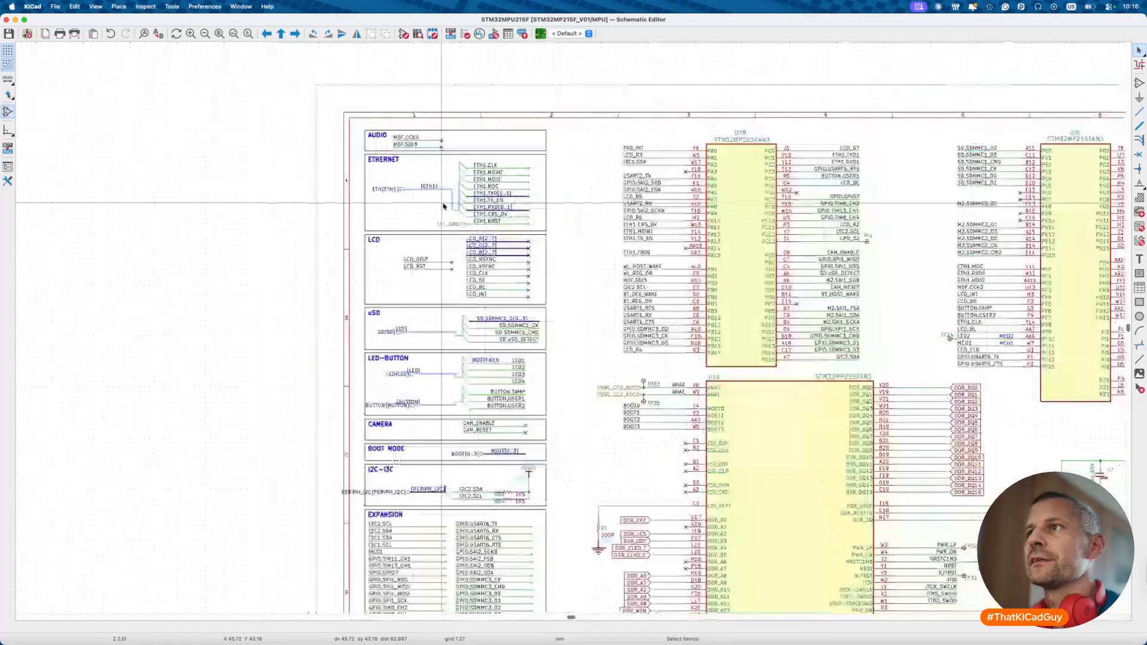
pyautogui.scroll(-3, 443, 206)
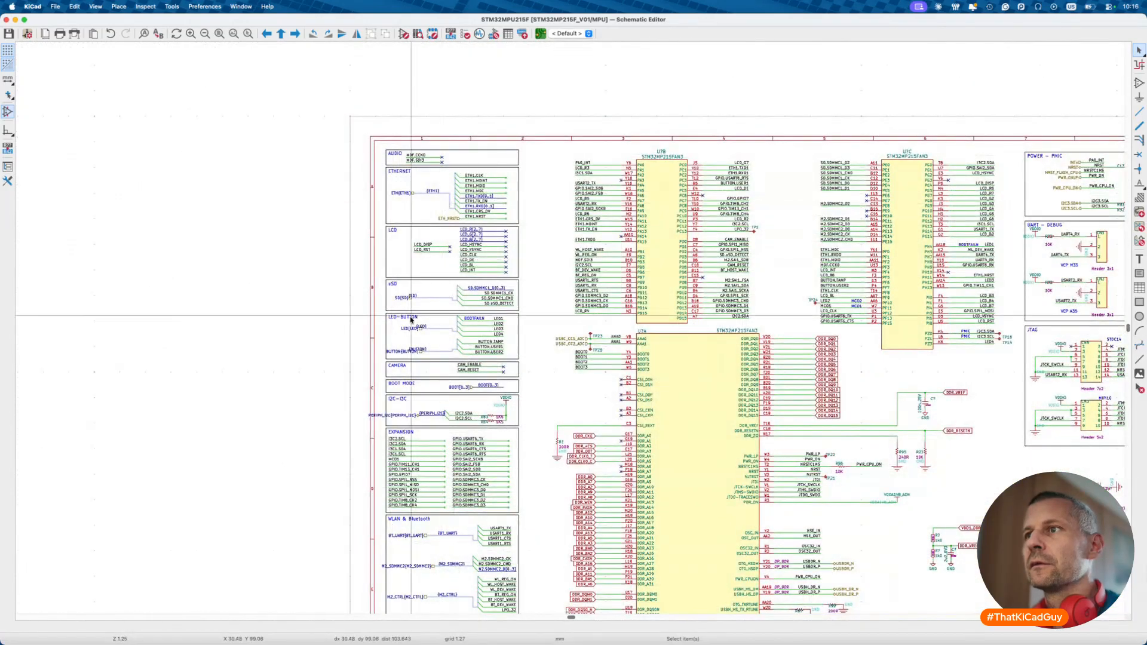
pyautogui.scroll(-2, 410, 319)
pyautogui.scroll(3, 410, 318)
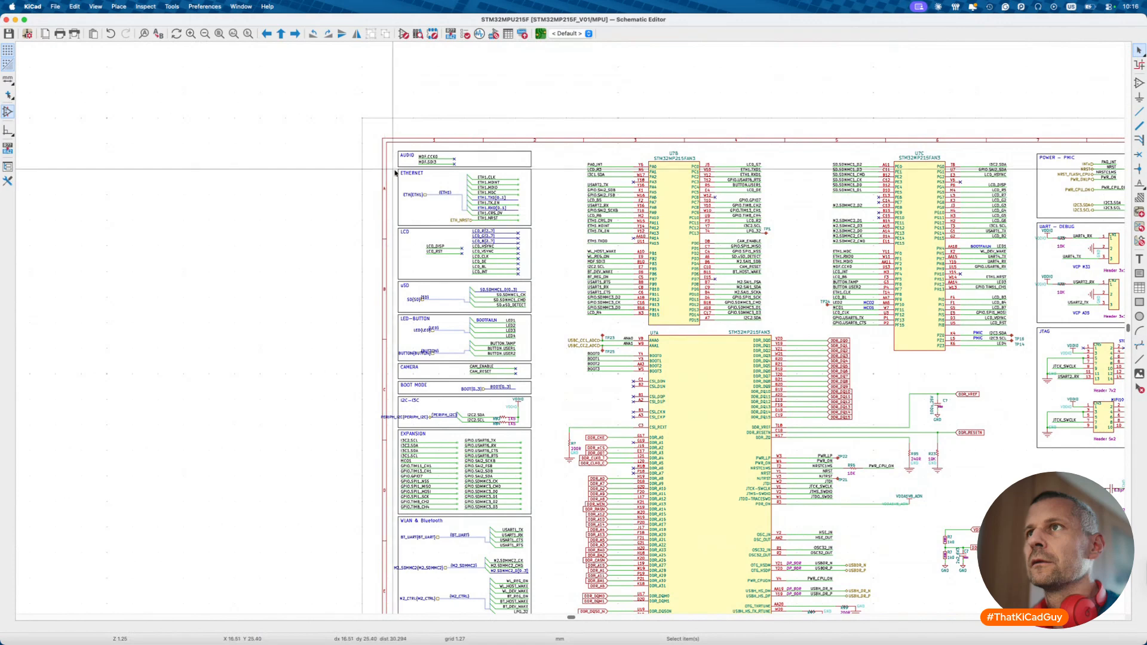
pyautogui.moveTo(401, 171); pyautogui.dragTo(372, 222)
pyautogui.scroll(5, 330, 196)
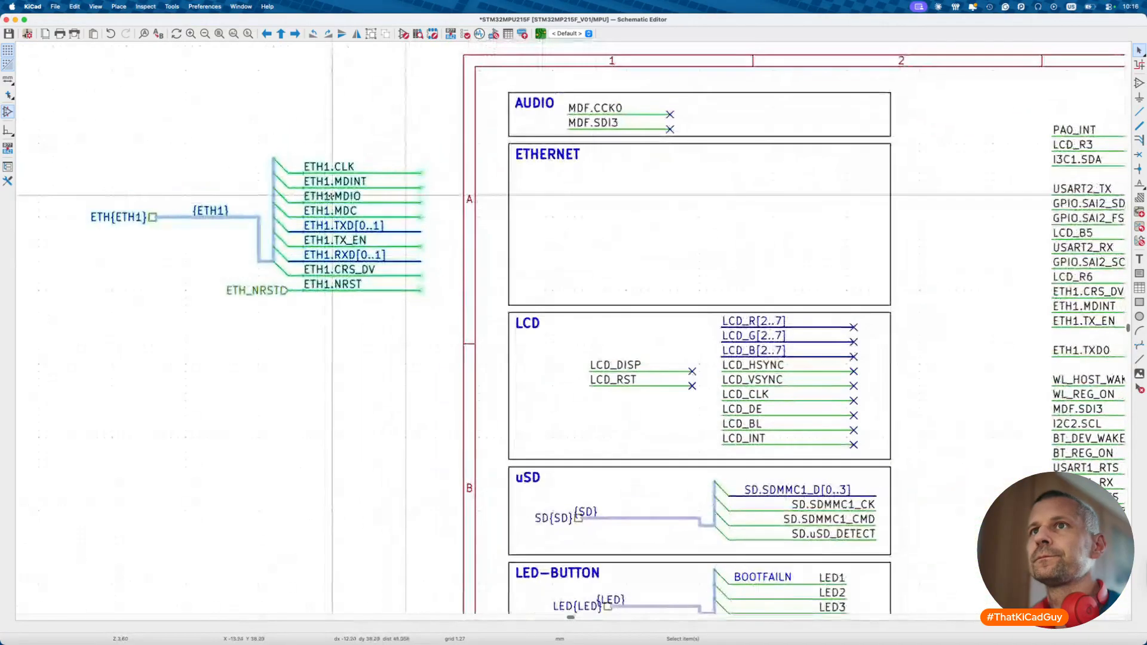
pyautogui.click(55, 7)
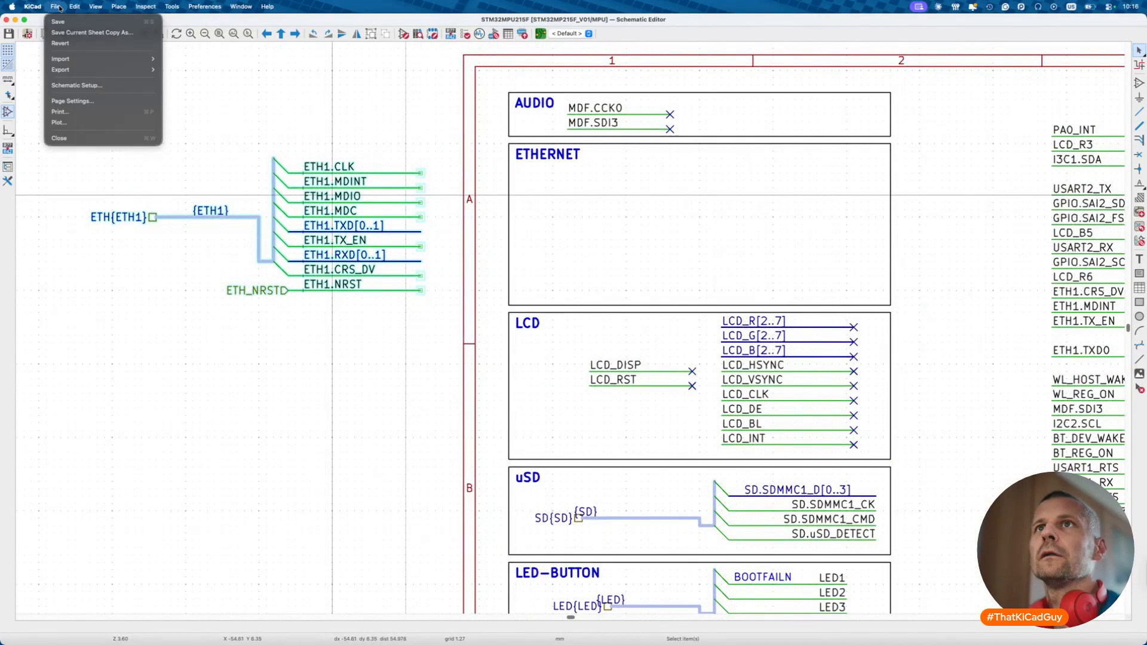
pyautogui.click(63, 85)
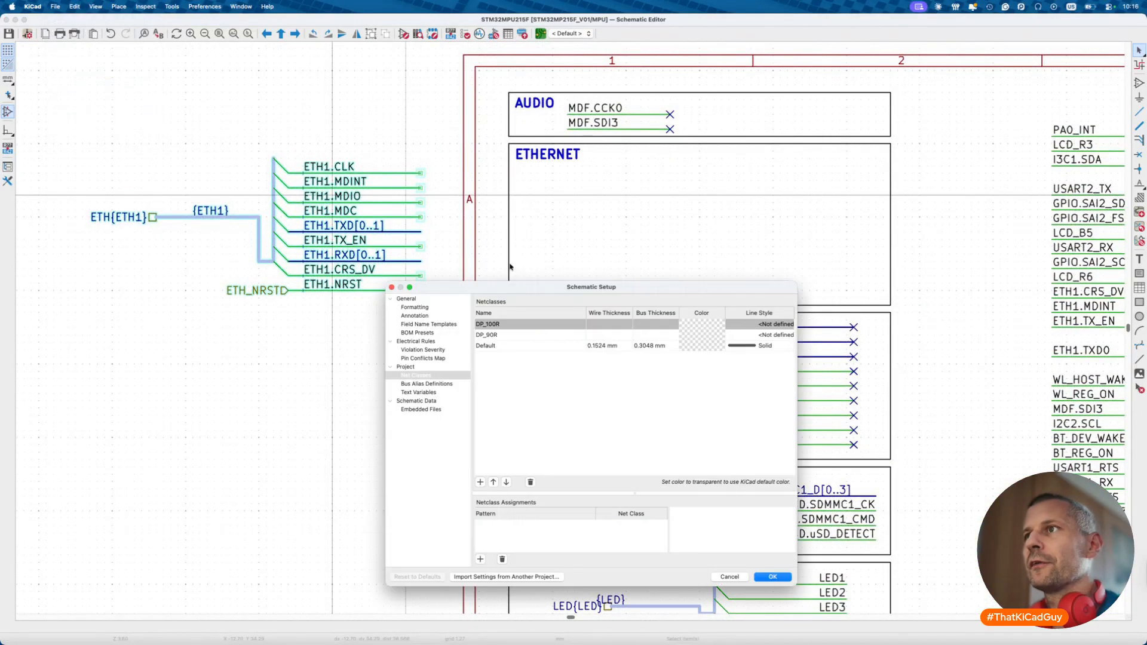
pyautogui.click(417, 386)
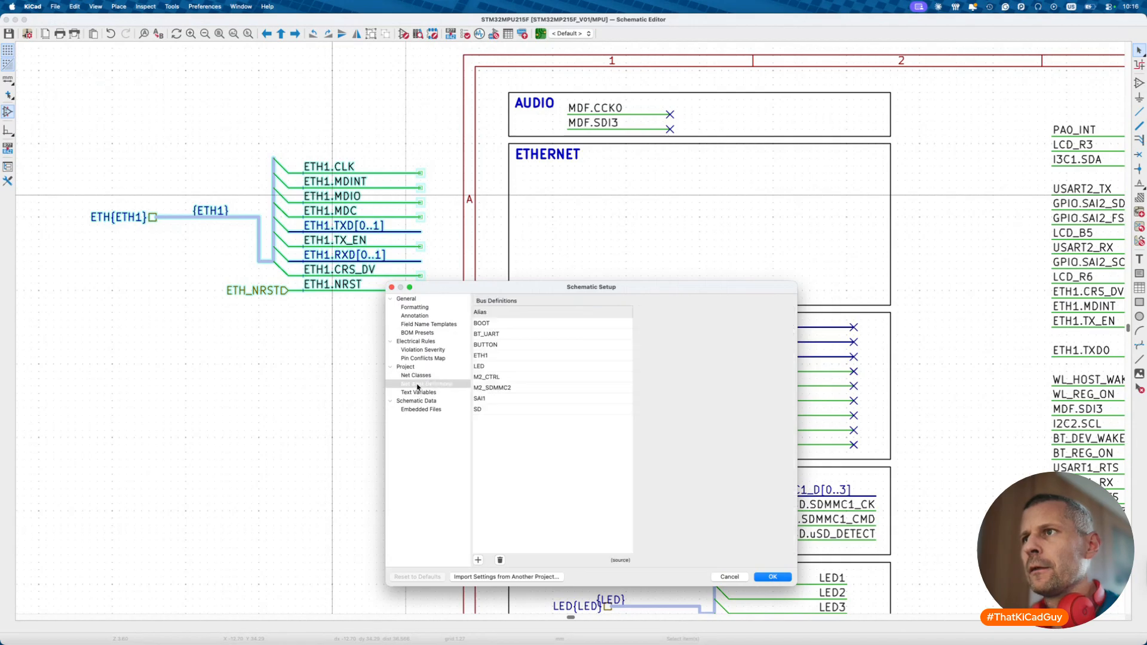
pyautogui.doubleClick(490, 356)
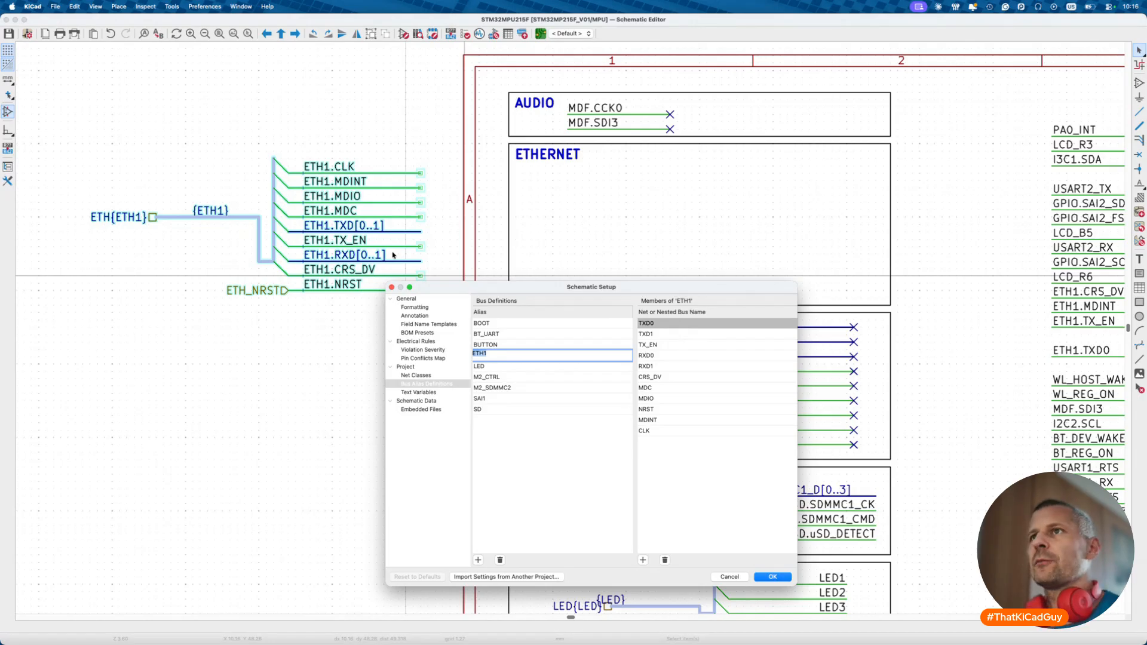
pyautogui.press('Escape')
pyautogui.press('Escape')
pyautogui.press('Escape')
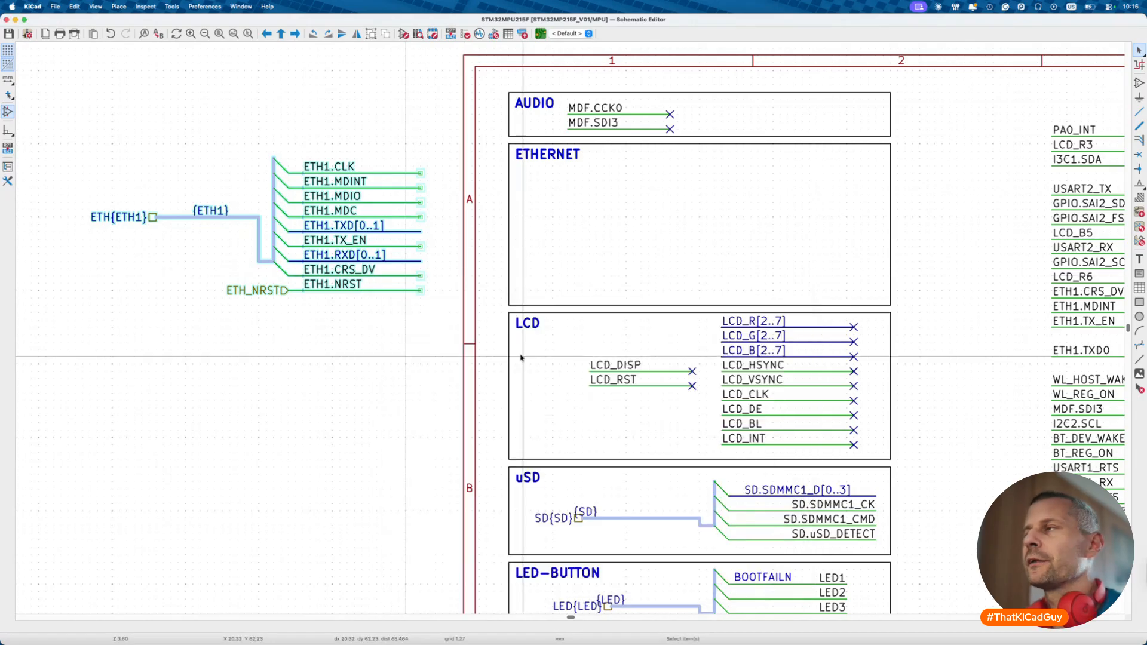
# - Draw a bus at the ETHERNET box's left side and place an {ETH1} label on it
pyautogui.scroll(-3, 610, 377)
pyautogui.scroll(-3, 610, 377)
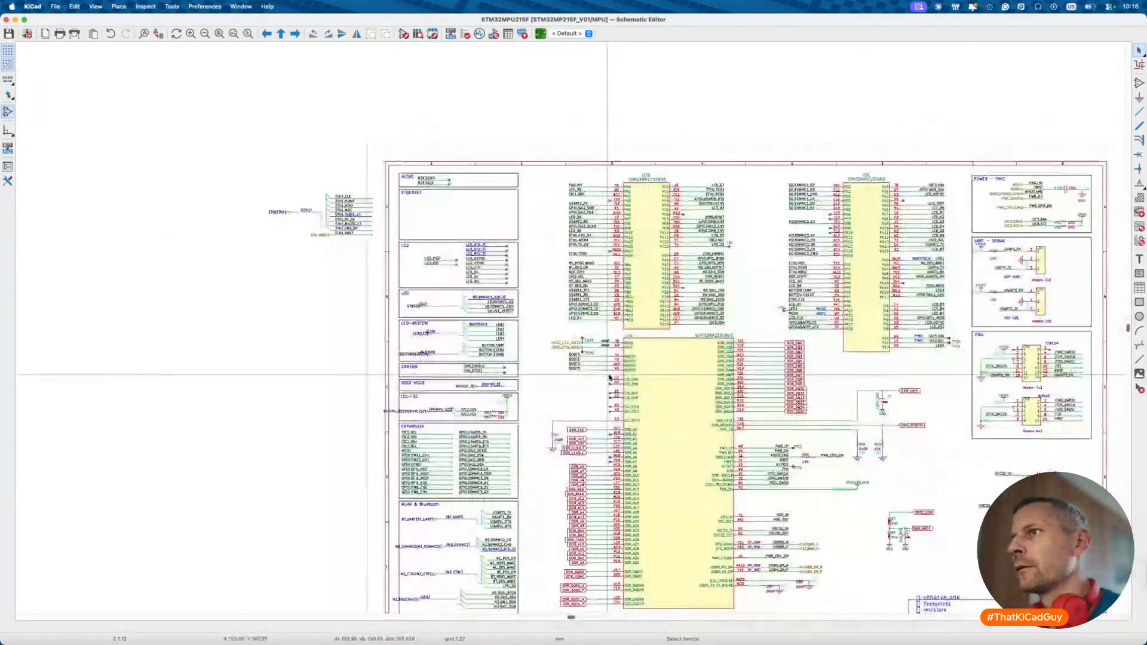
pyautogui.scroll(-3, 589, 422)
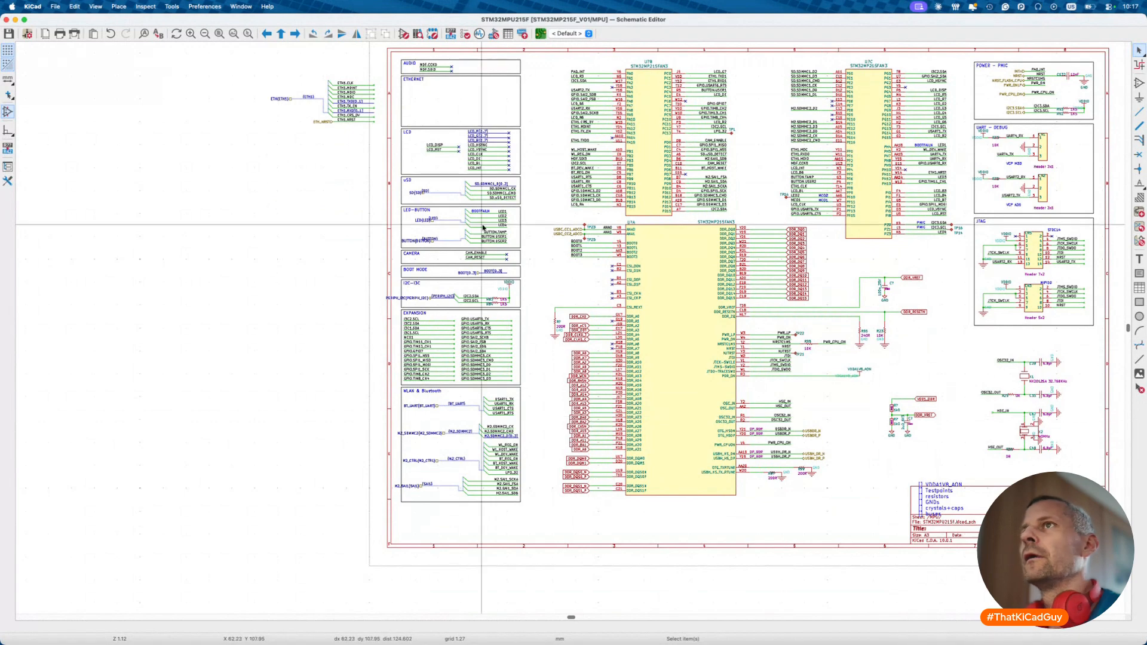
pyautogui.scroll(3, 419, 239)
pyautogui.scroll(5, 367, 150)
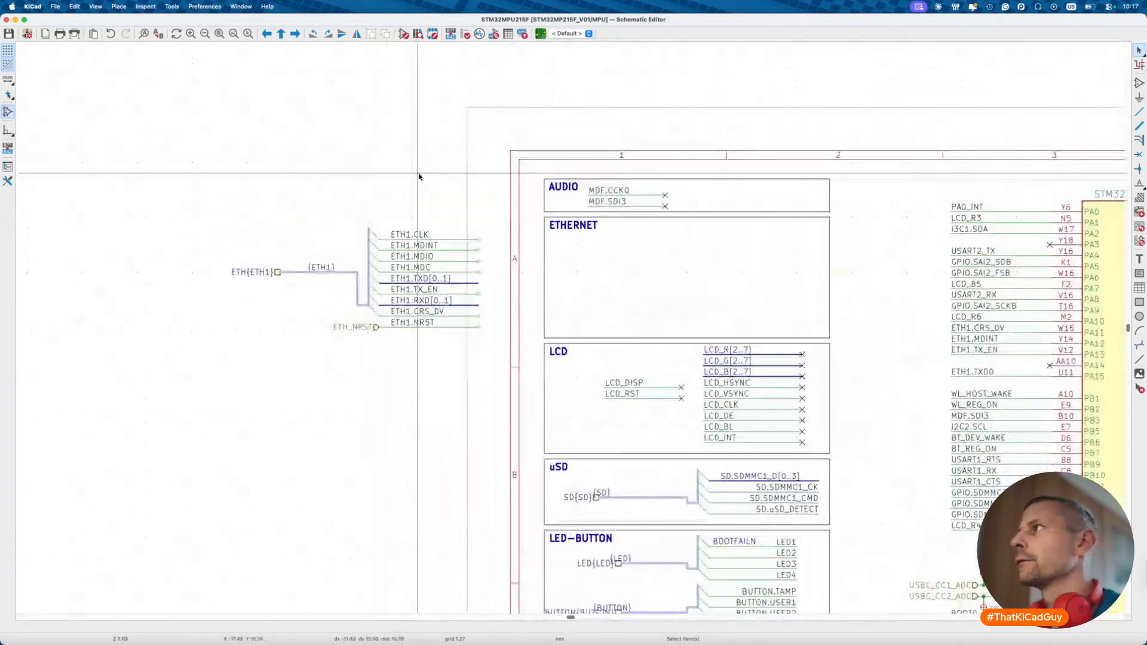
pyautogui.press('b')
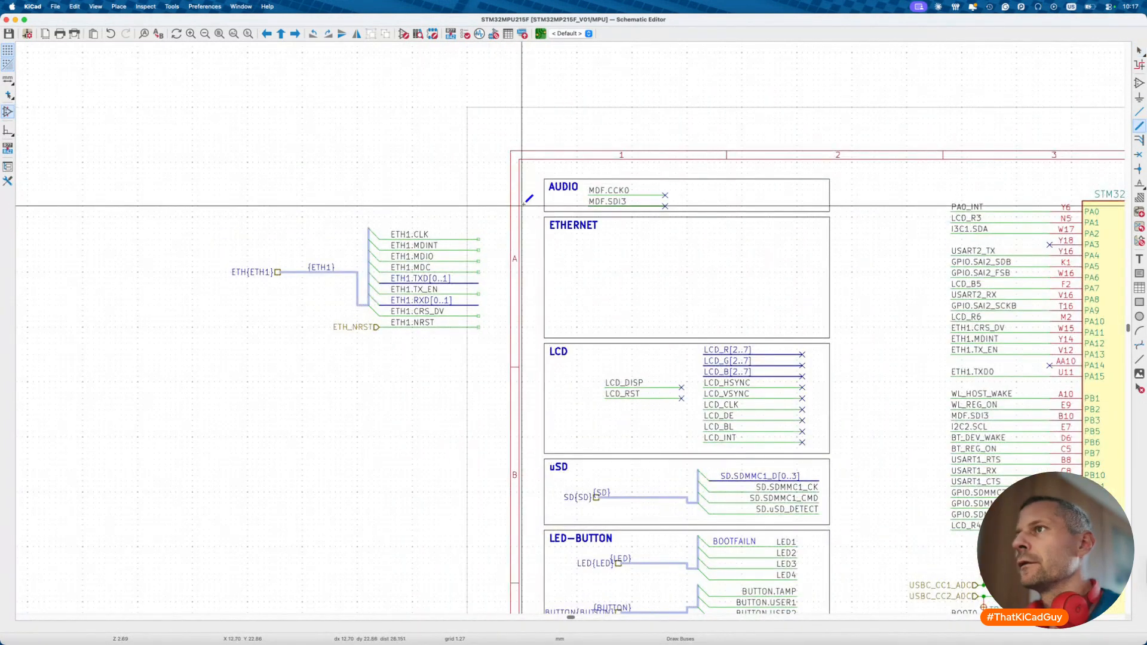
pyautogui.click(550, 244)
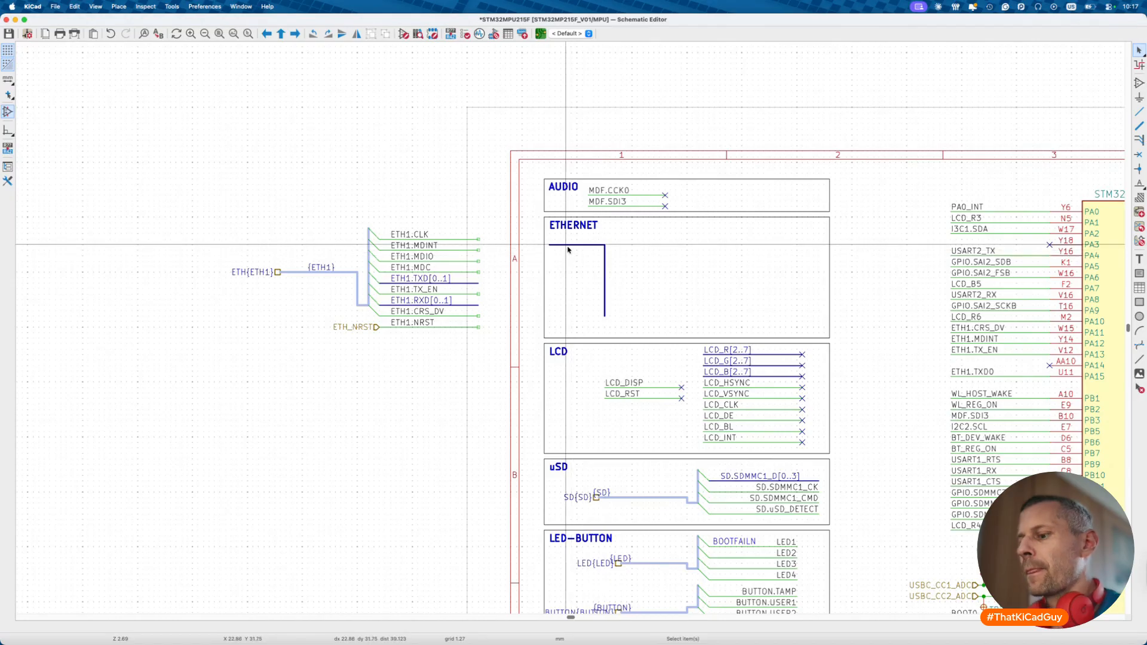
pyautogui.press('l')
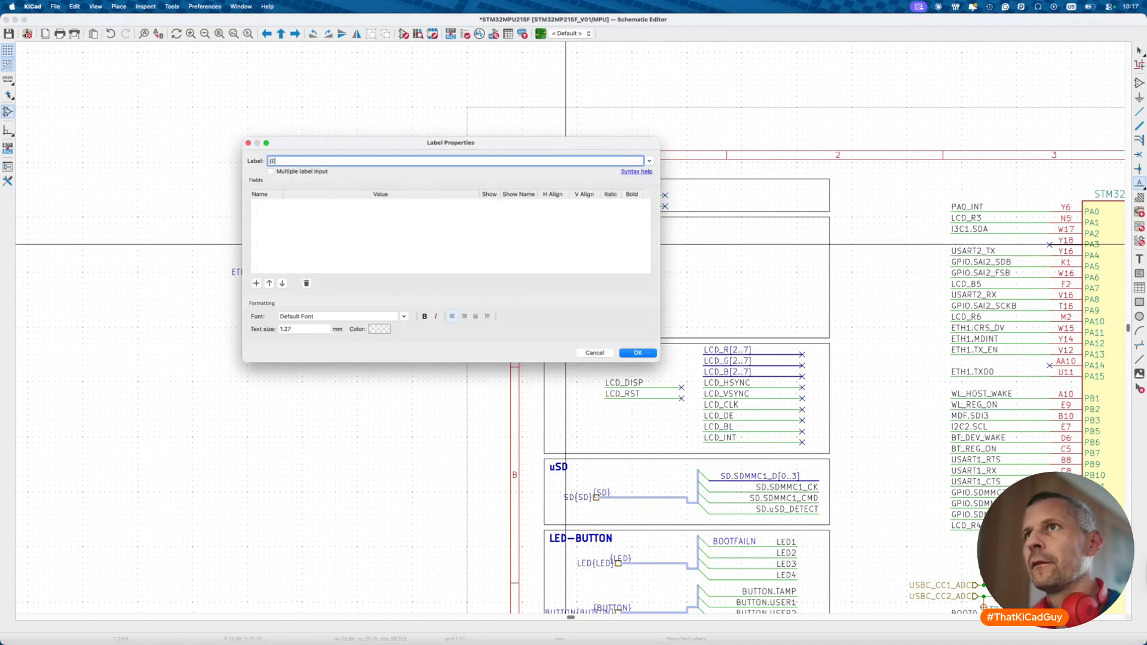
pyautogui.press('Return')
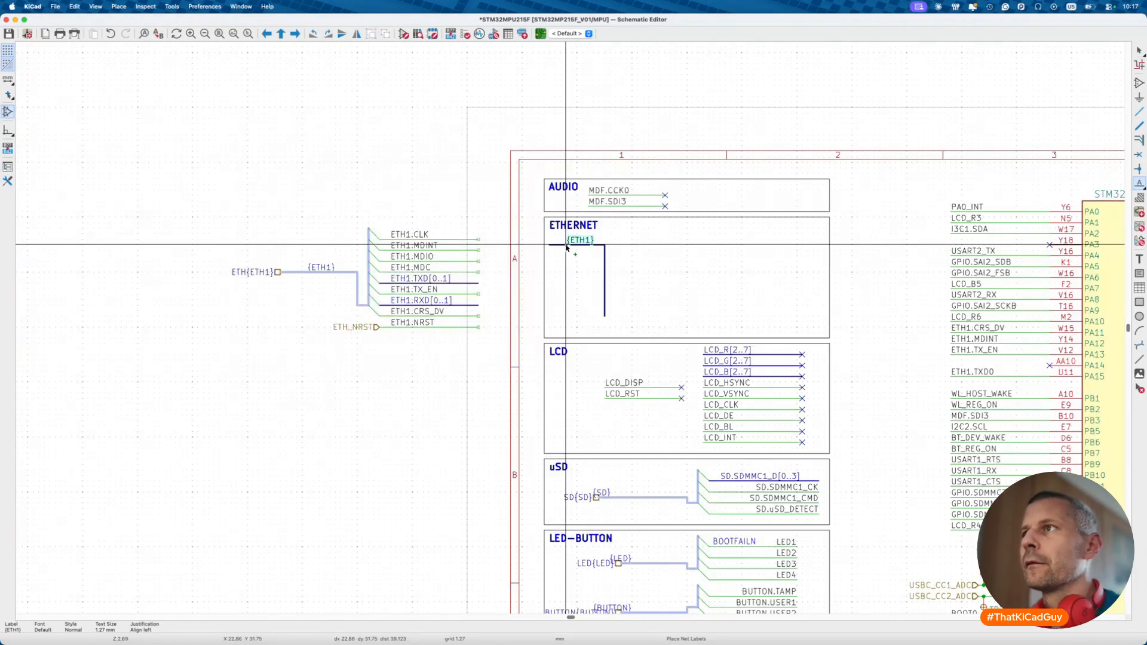
pyautogui.click(550, 245)
pyautogui.press('Escape')
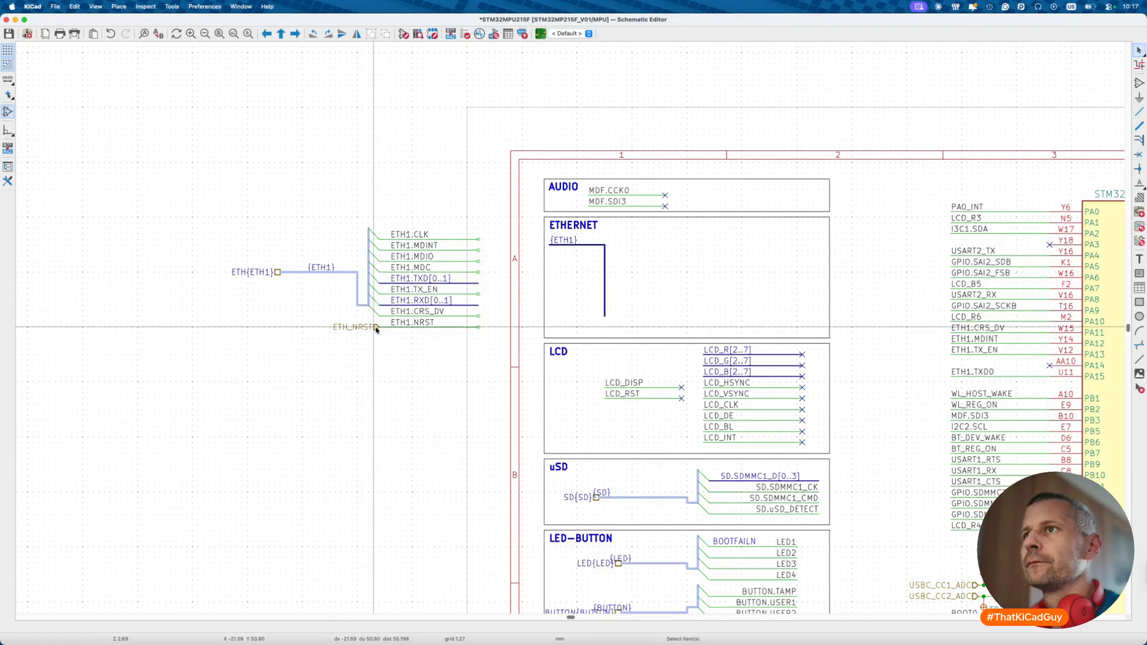
# - Duplicate the ETH1.NRST wire with its ETH_NRST label into the ETHERNET box
pyautogui.click(401, 326)
pyautogui.keyDown('super'); pyautogui.click(395, 327); pyautogui.keyUp('super')
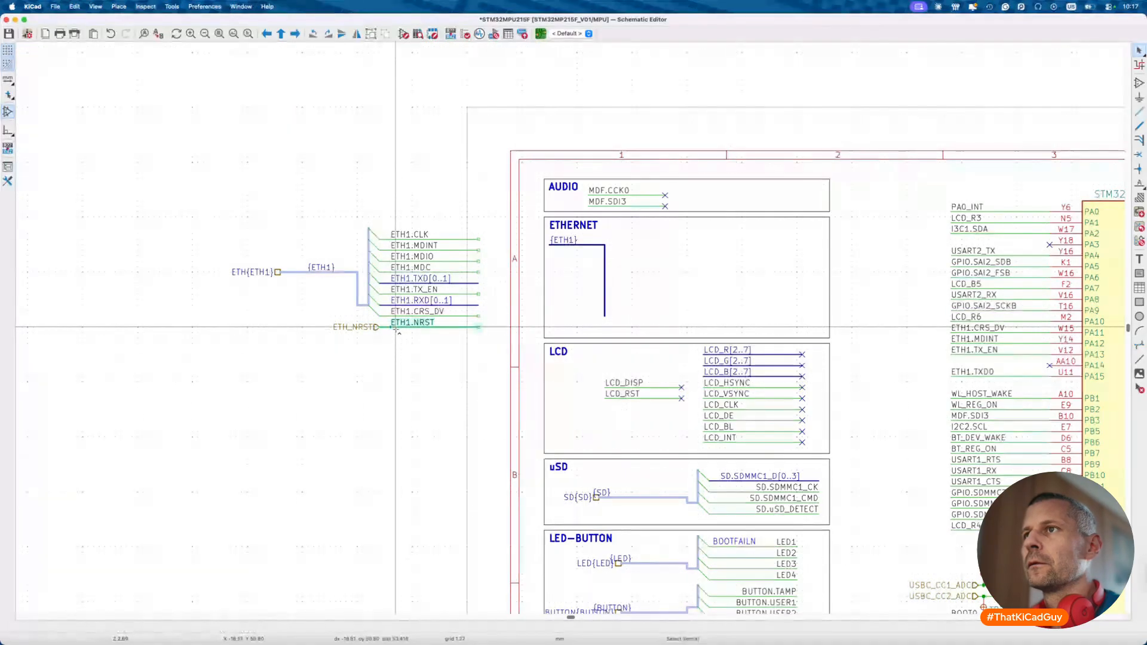
pyautogui.keyDown('super'); pyautogui.click(377, 328); pyautogui.keyUp('super')
pyautogui.press('super+d')
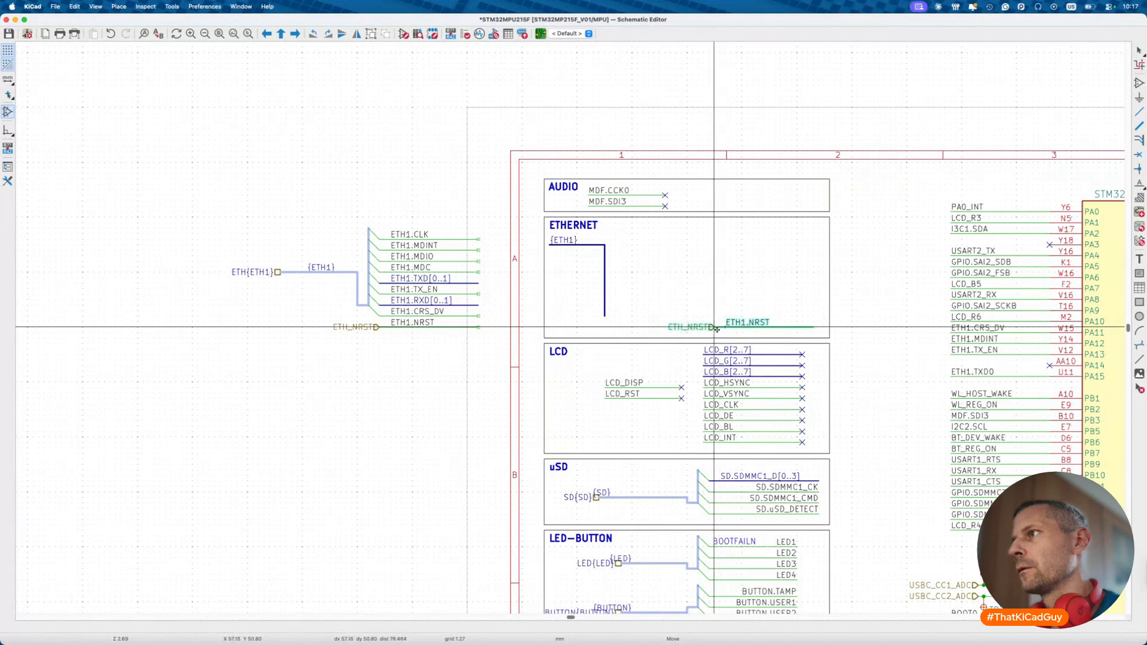
pyautogui.click(699, 333)
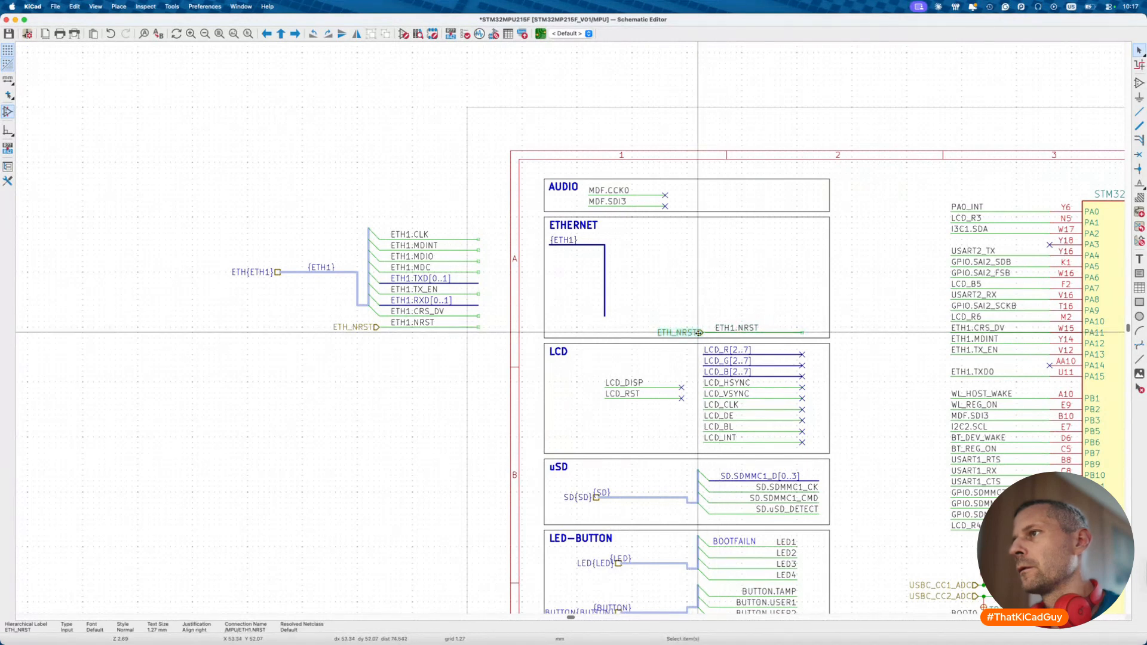
pyautogui.doubleClick(699, 333)
pyautogui.press('Escape')
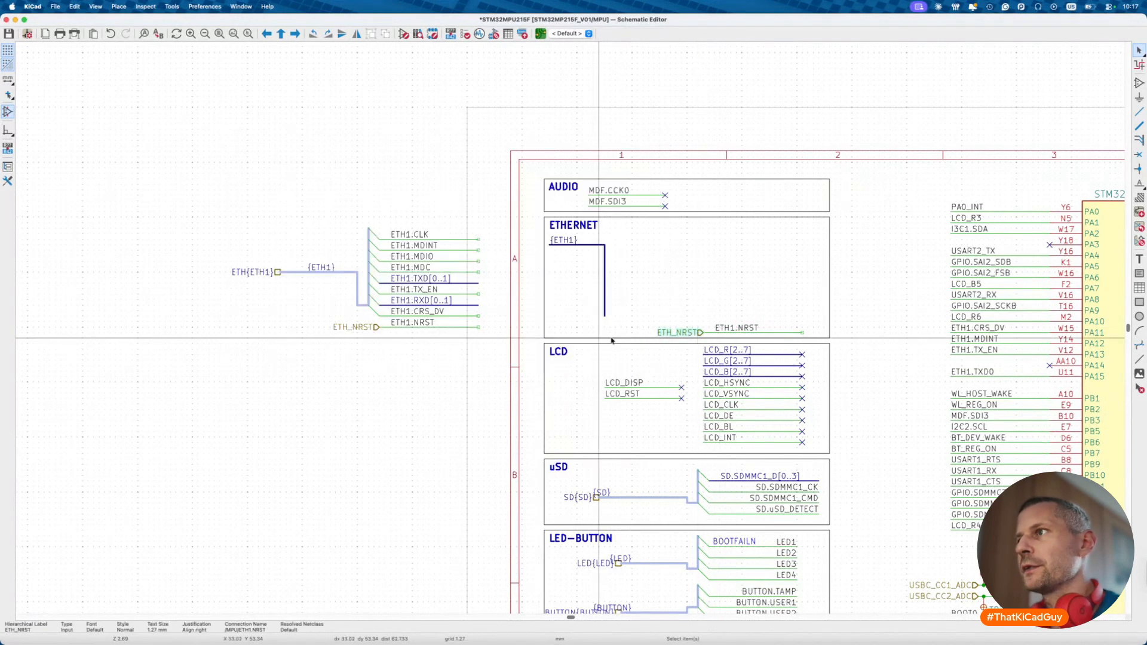
# - Change the copied ETH_NRST into a global label and return to the root sheet
pyautogui.rightClick(700, 333)
pyautogui.moveTo(776, 445)
pyautogui.click(858, 466)
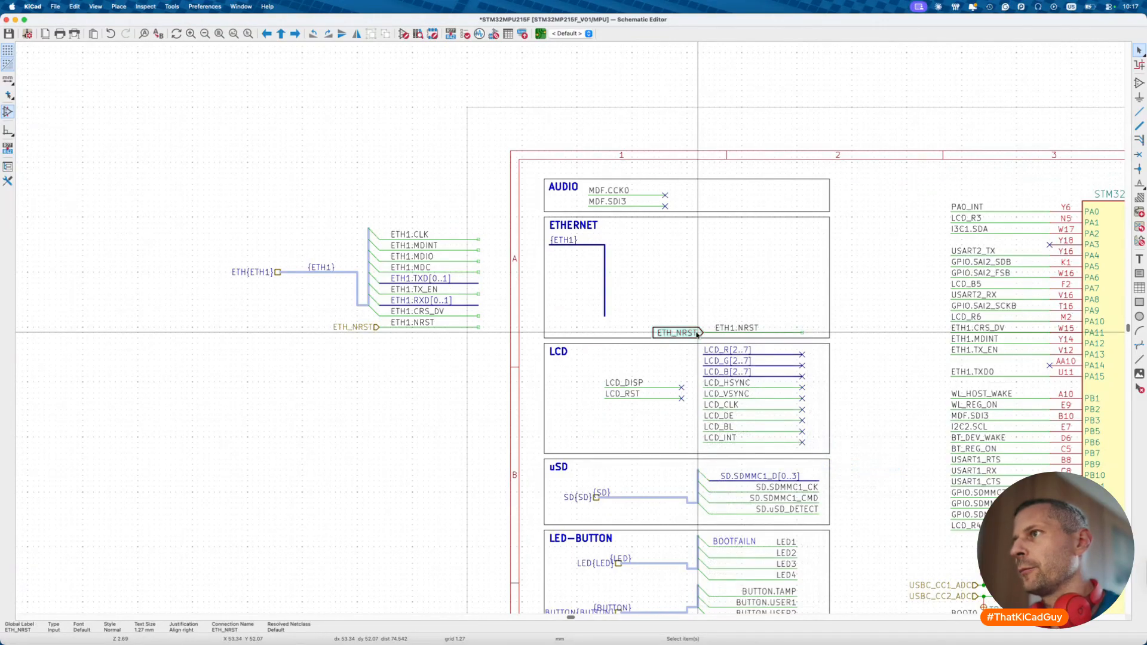
pyautogui.hotkey('alt', 'BackSpace')
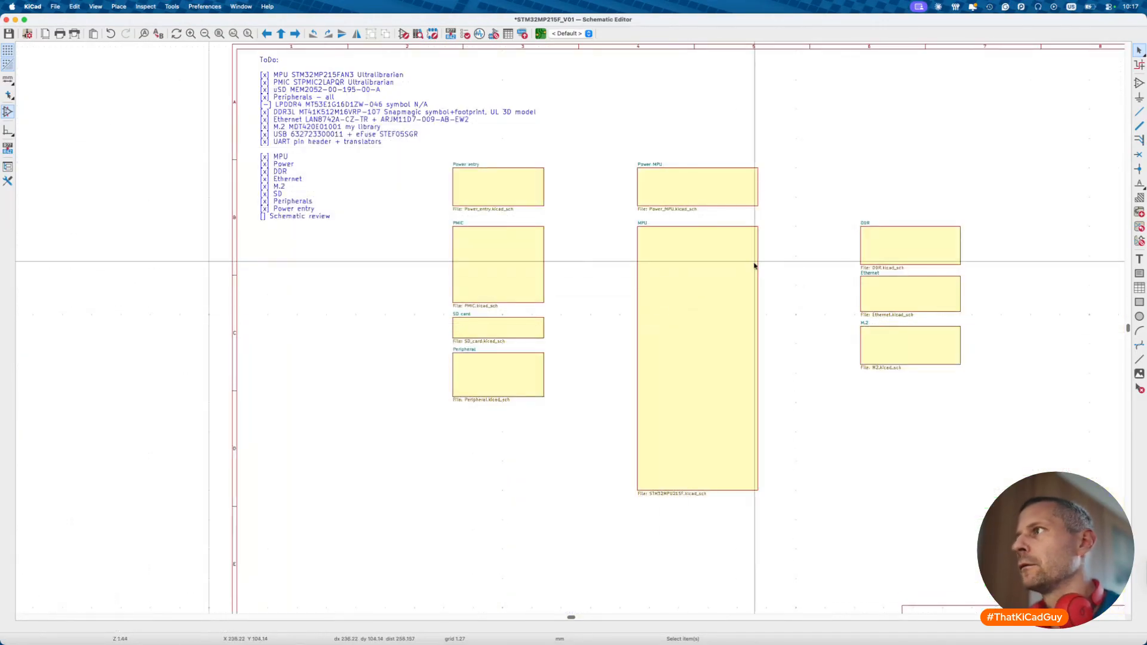
# - Look over the Ethernet sub-sheet, then go back to the root and reopen the MPU sheet
pyautogui.hotkey('alt', 'Right')
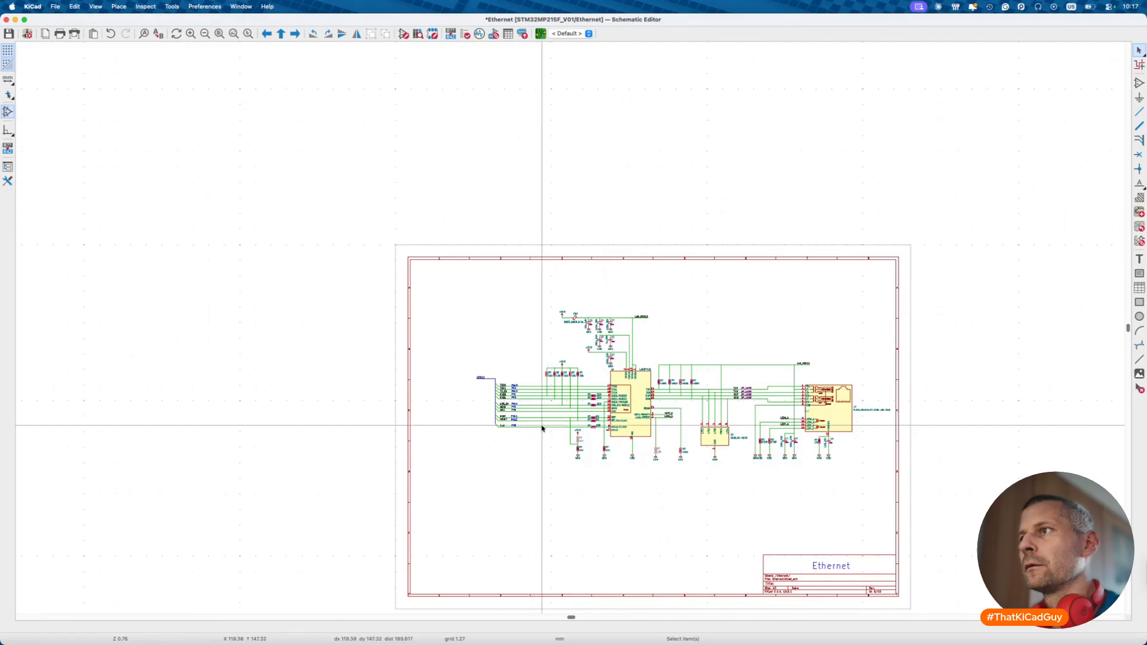
pyautogui.scroll(5, 541, 426)
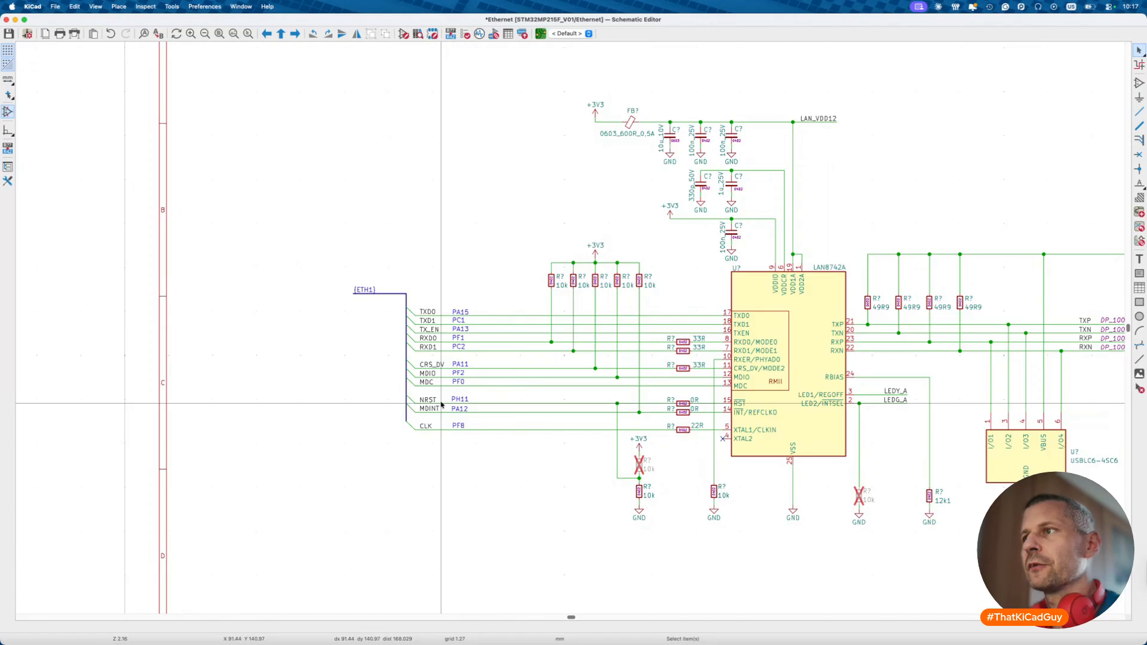
pyautogui.scroll(-5, 441, 404)
pyautogui.hotkey('alt', 'Left')
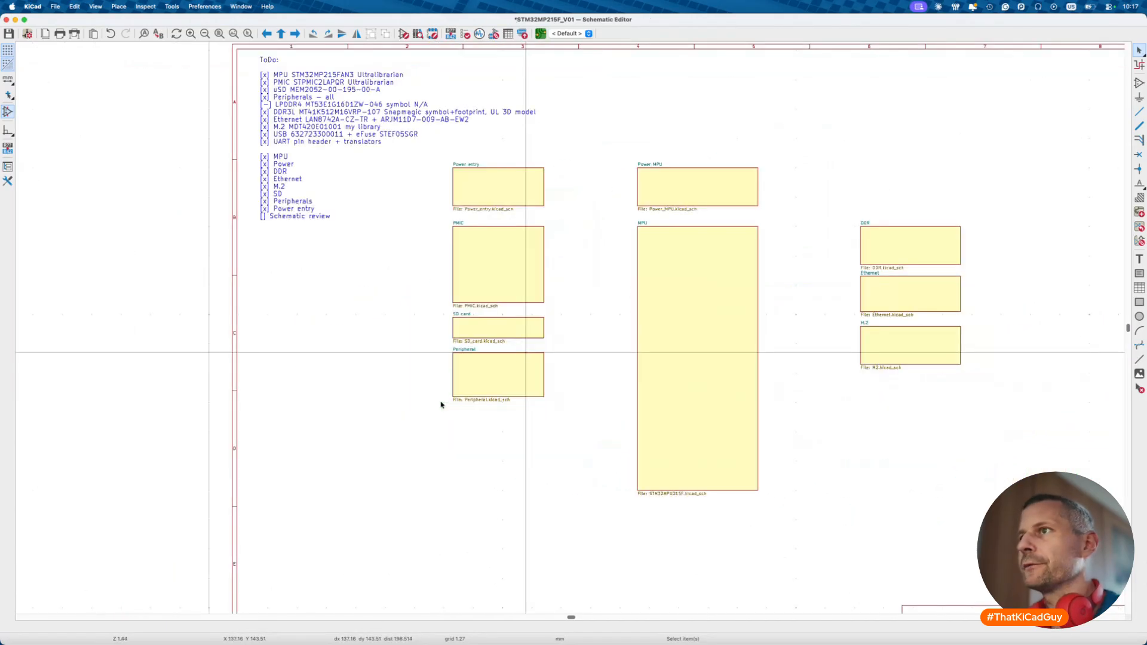
pyautogui.doubleClick(655, 299)
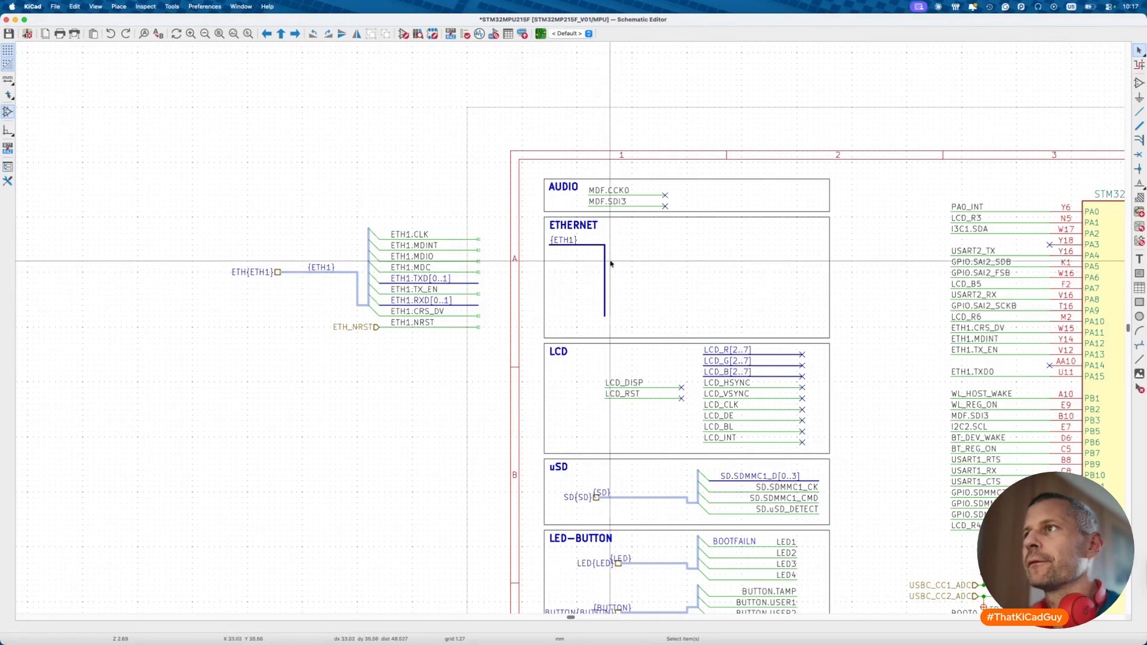
# - Unfold CLK and MDINT from the ETH1 bus as labelled wires beside it
pyautogui.scroll(4, 575, 298)
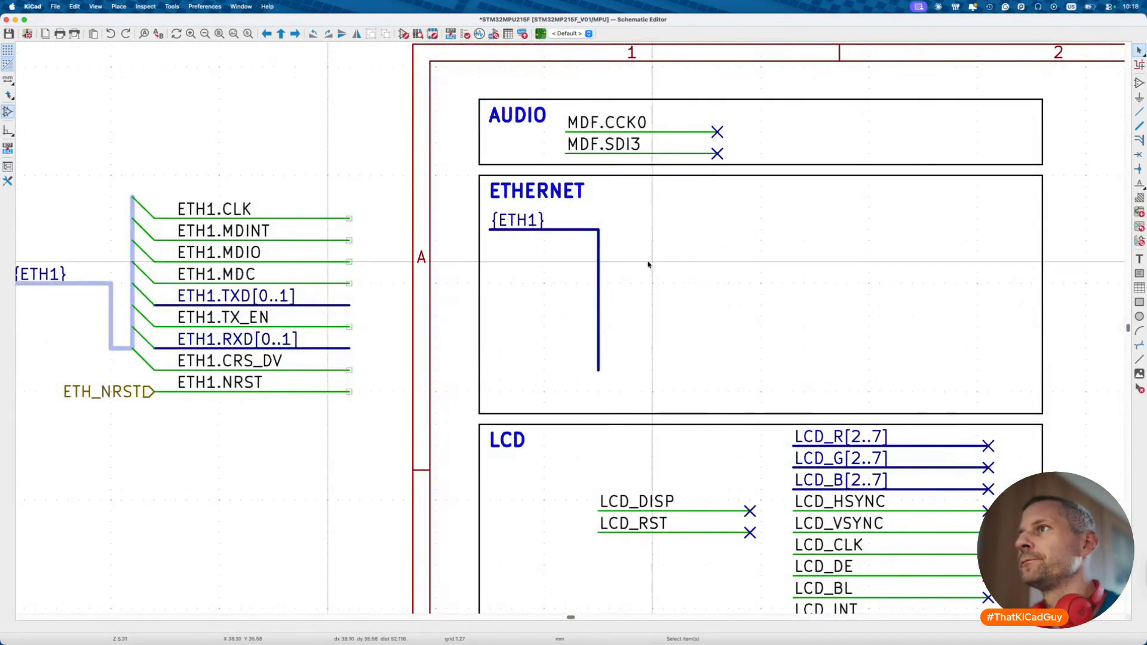
pyautogui.rightClick(597, 229)
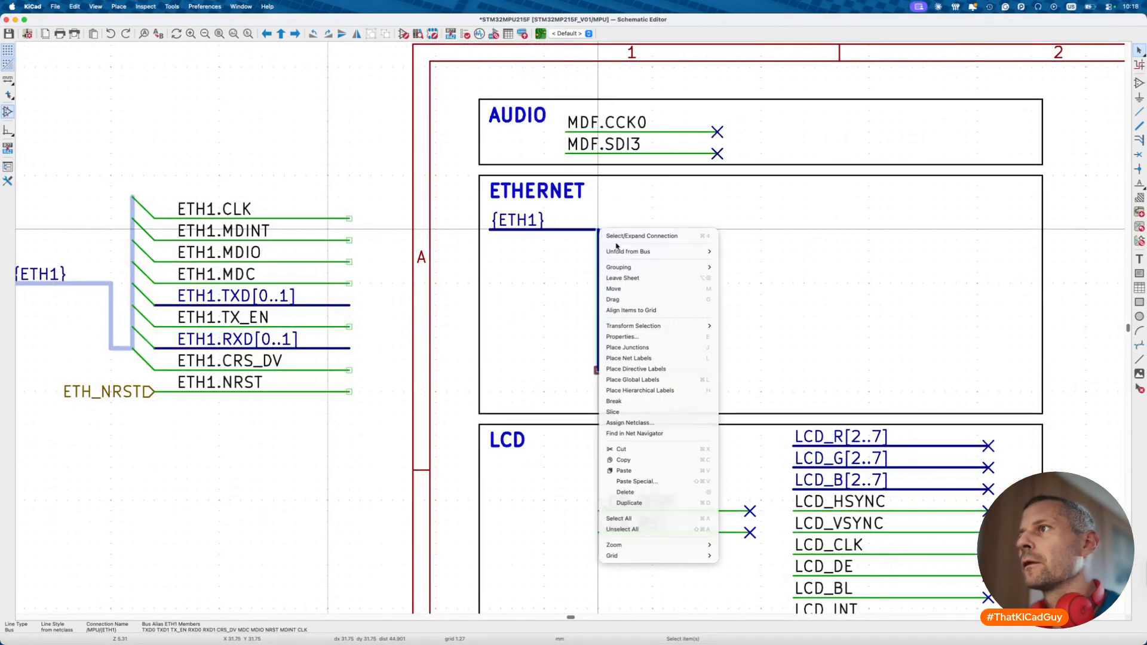
pyautogui.moveTo(628, 252)
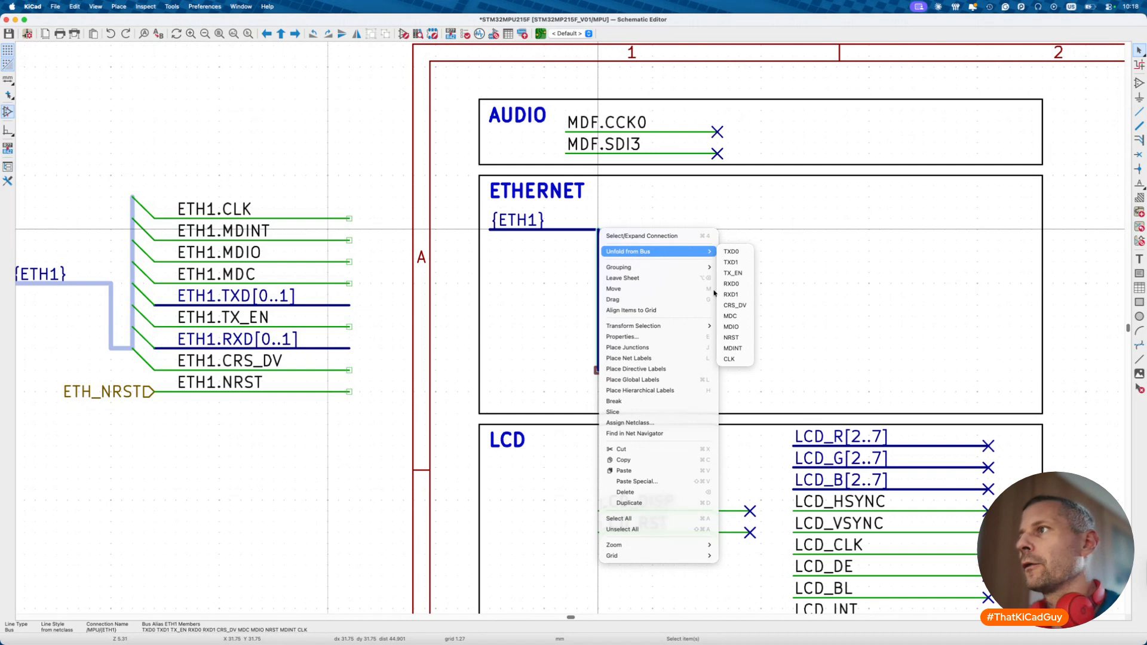
pyautogui.click(740, 360)
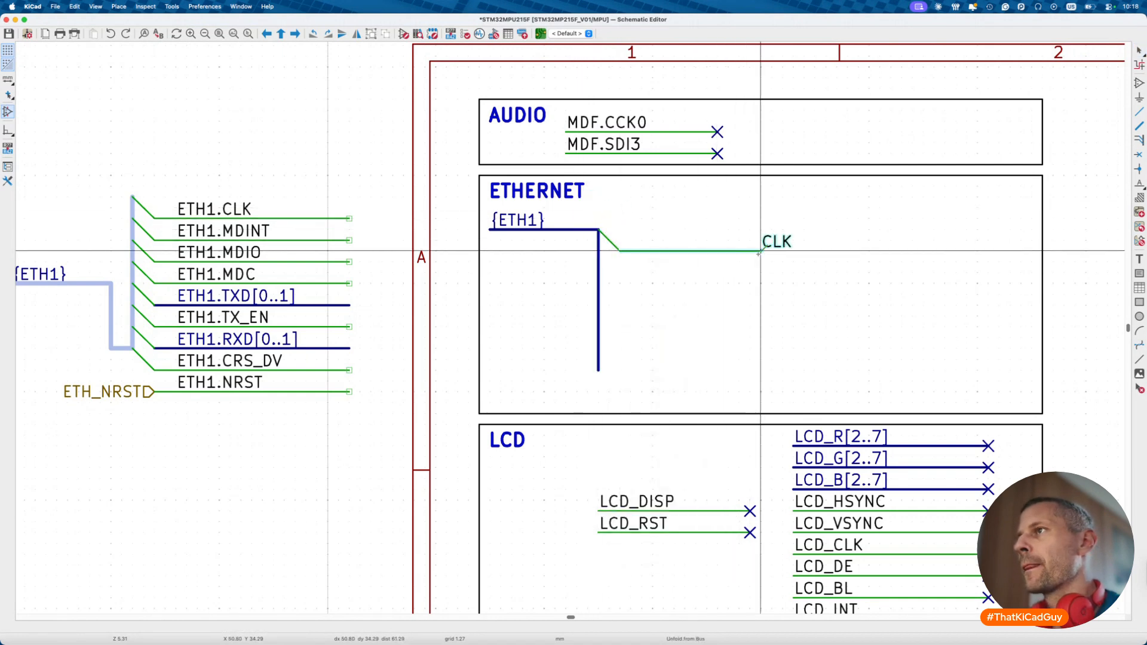
pyautogui.click(815, 251)
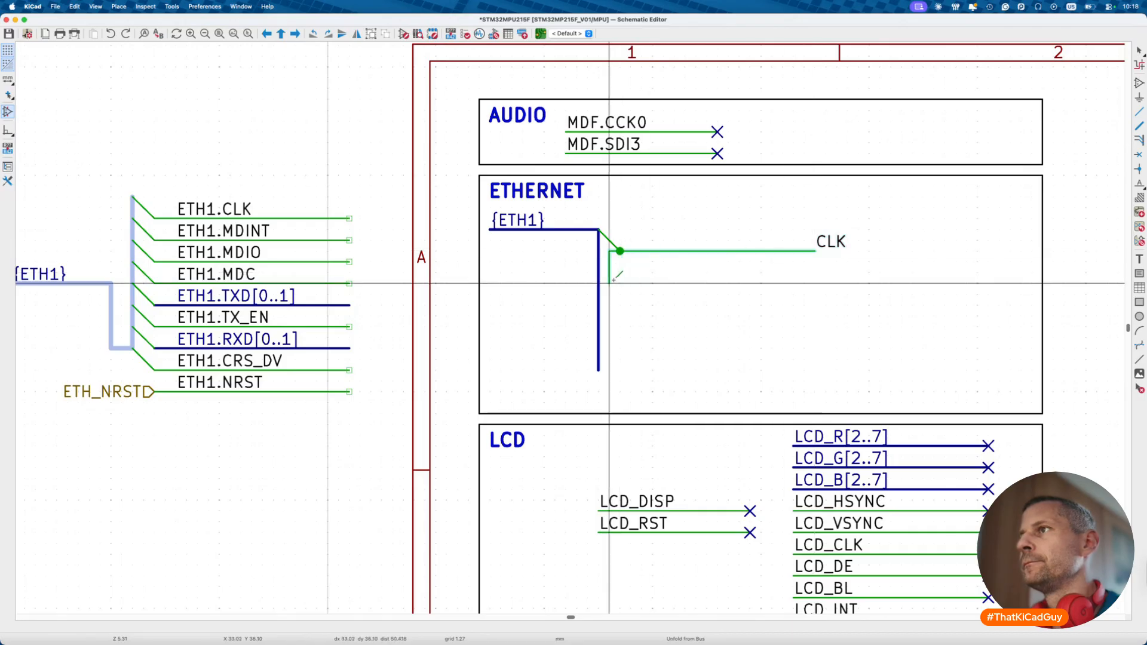
pyautogui.rightClick(600, 253)
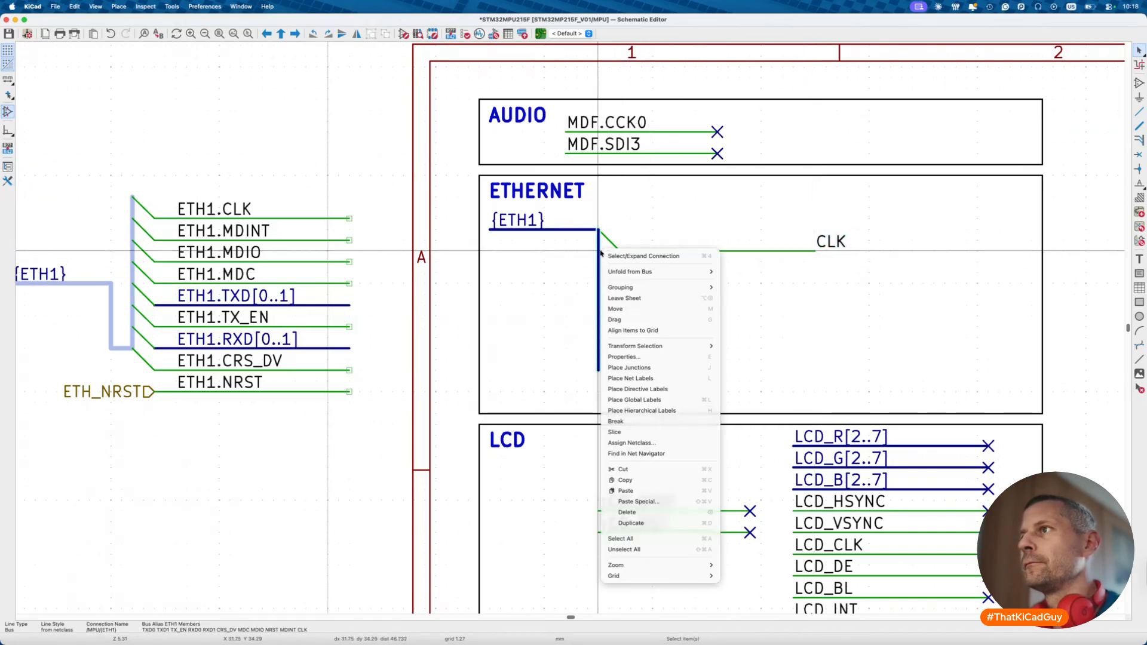
pyautogui.moveTo(617, 273)
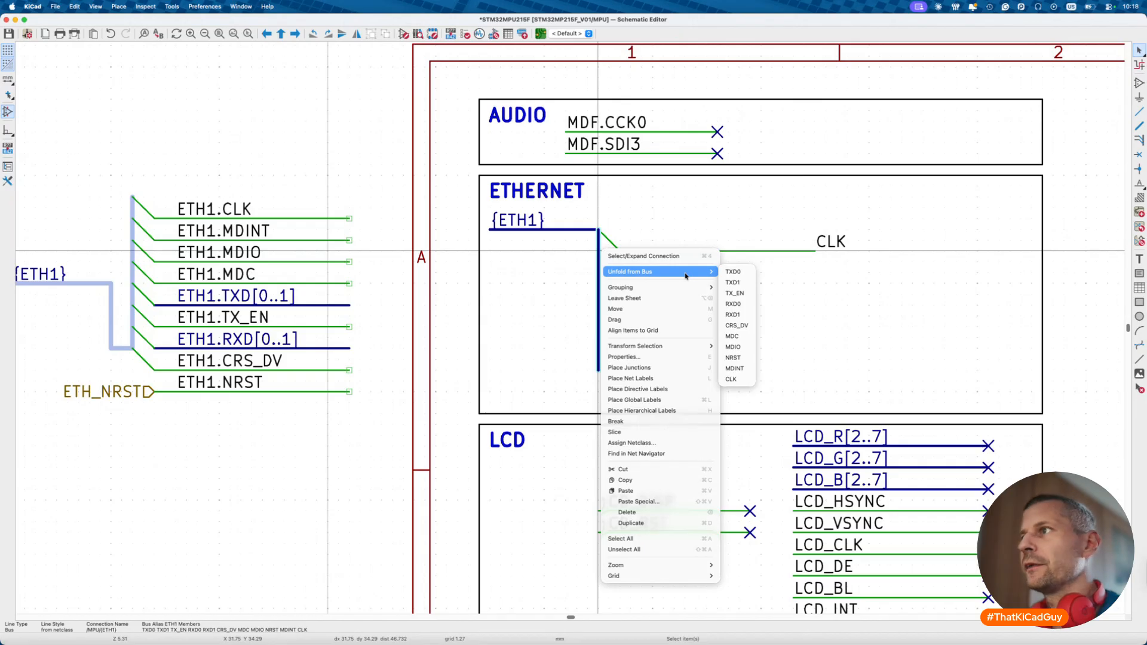
pyautogui.click(739, 369)
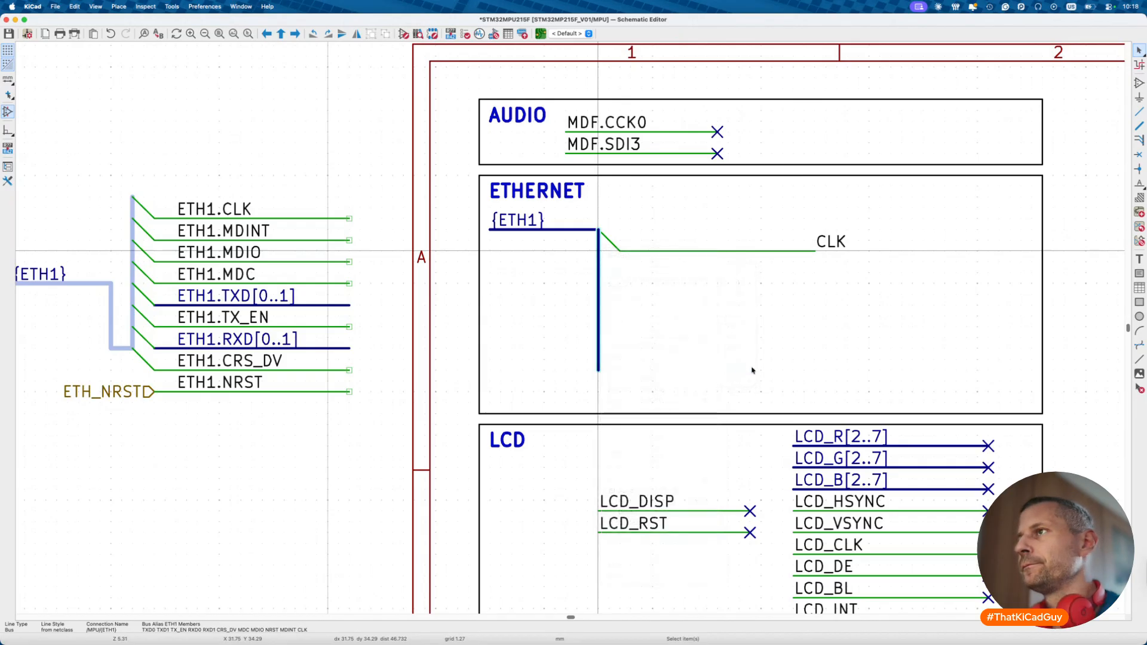
pyautogui.click(814, 272)
# - Unfold MDIO and MDC from the ETH1 bus below MDINT
pyautogui.rightClick(599, 276)
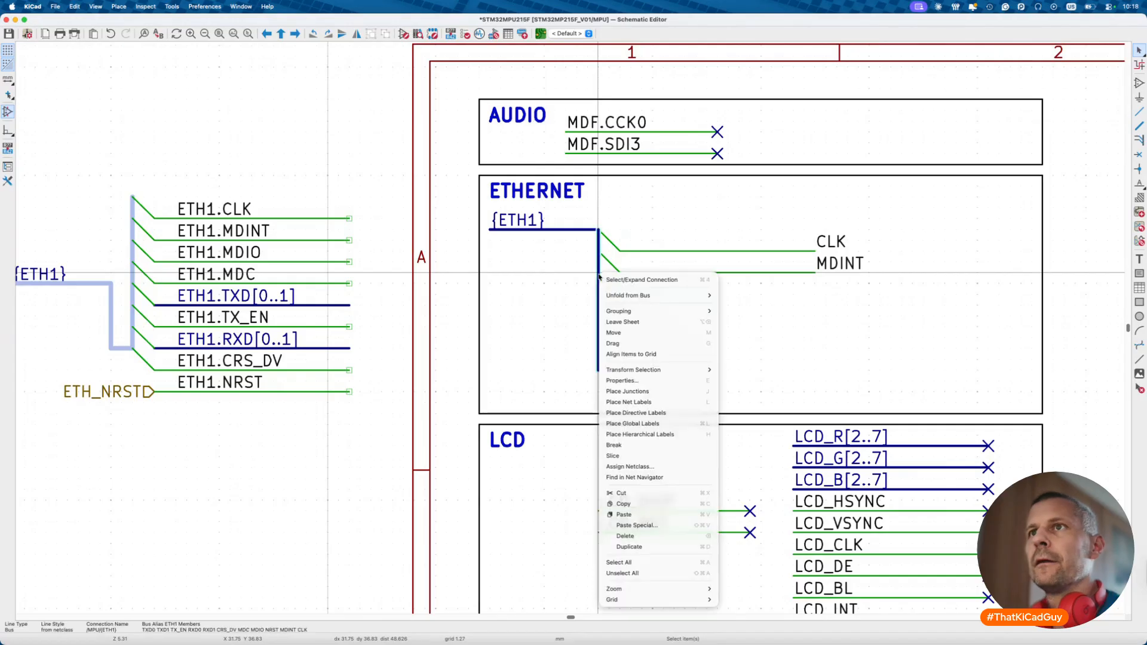
pyautogui.moveTo(638, 302)
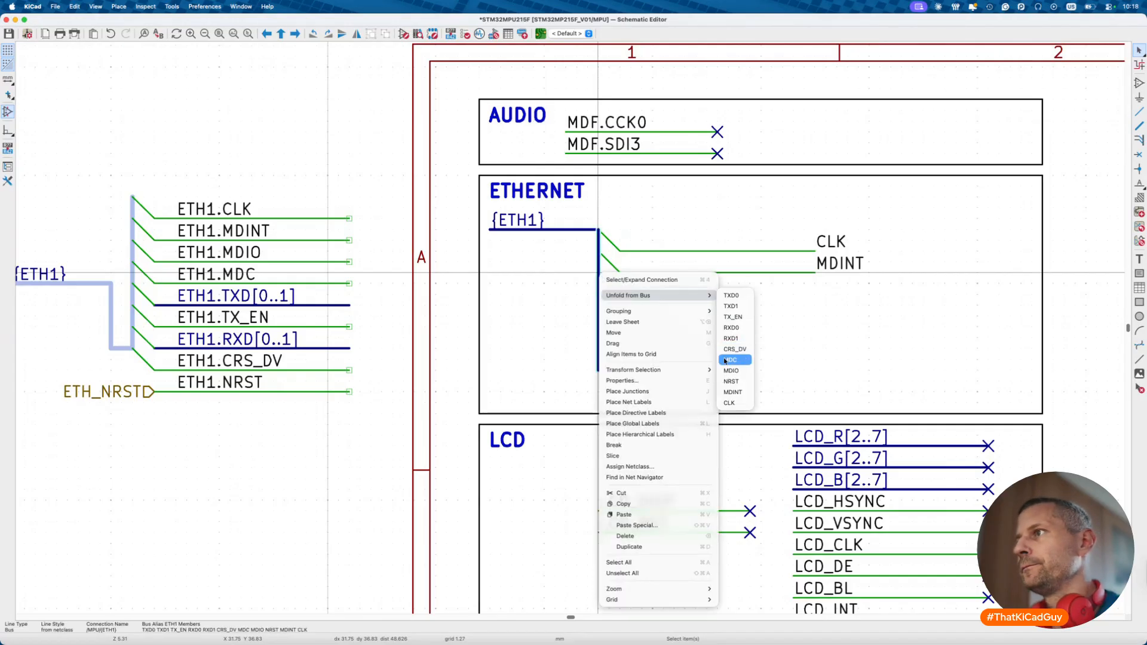
pyautogui.click(730, 371)
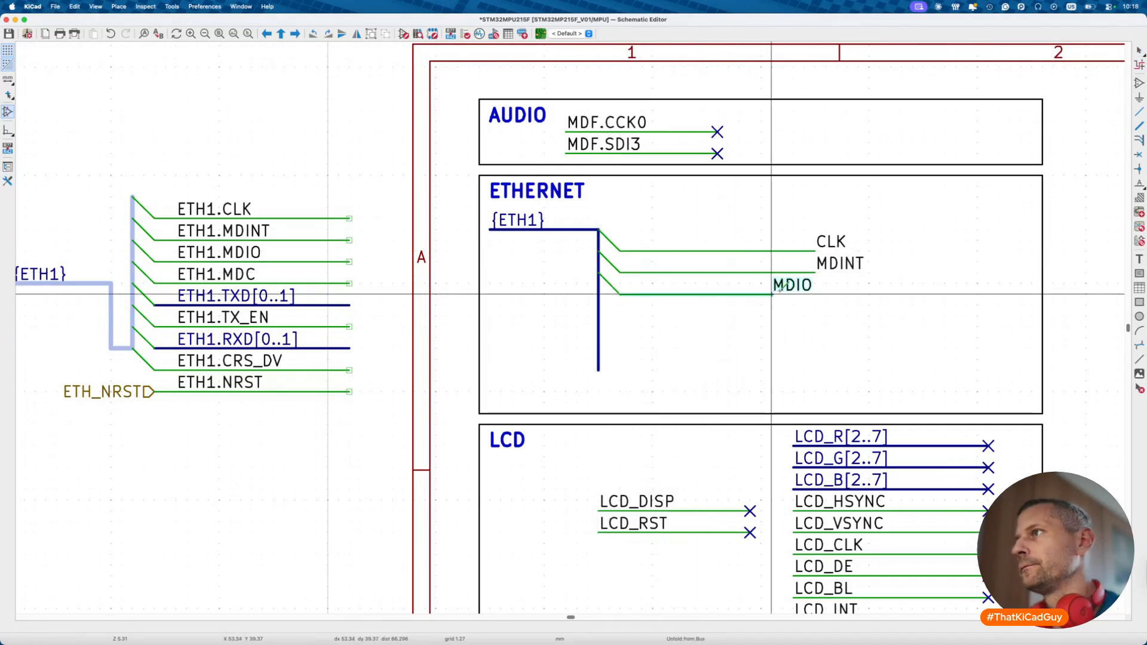
pyautogui.click(814, 291)
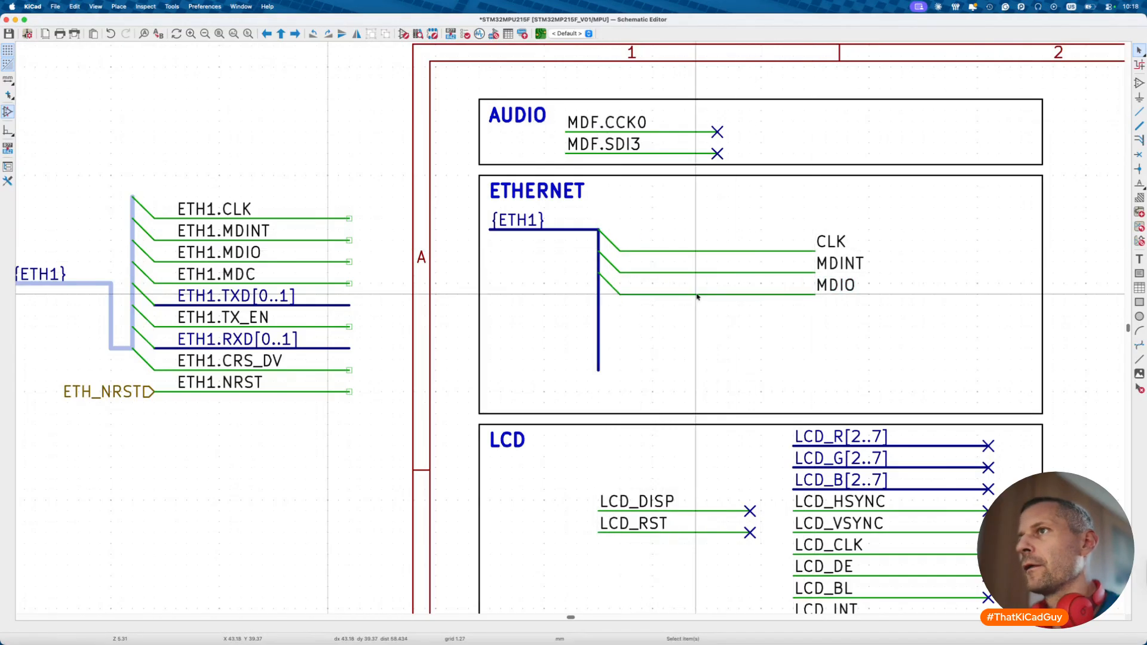
pyautogui.rightClick(601, 298)
pyautogui.moveTo(687, 317)
pyautogui.click(742, 382)
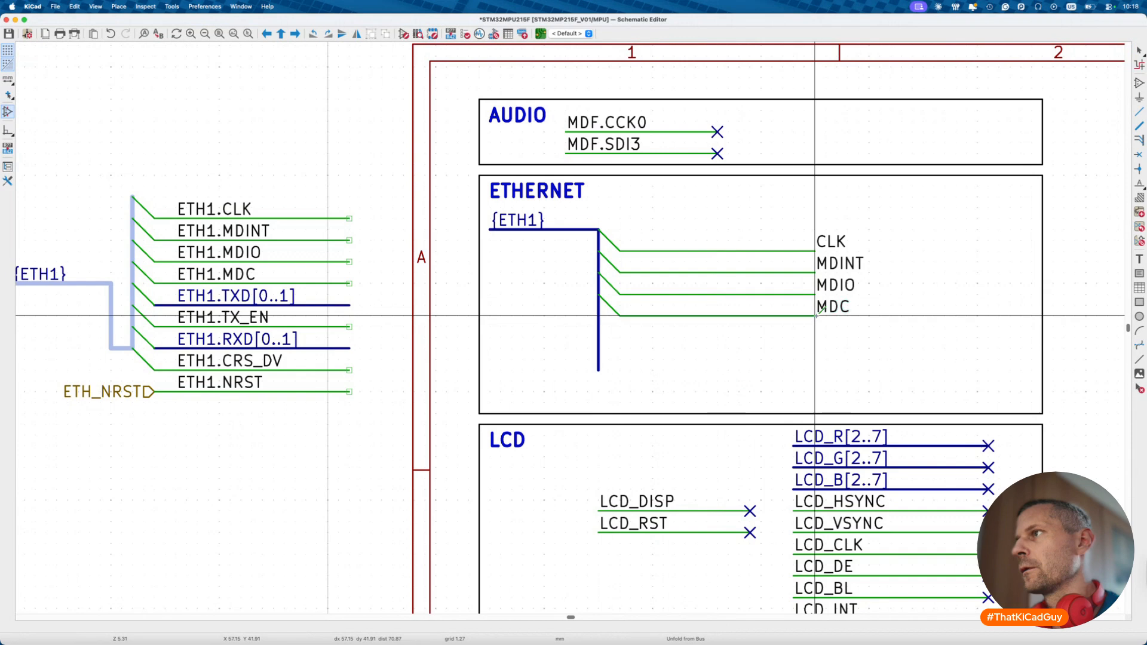
pyautogui.click(819, 313)
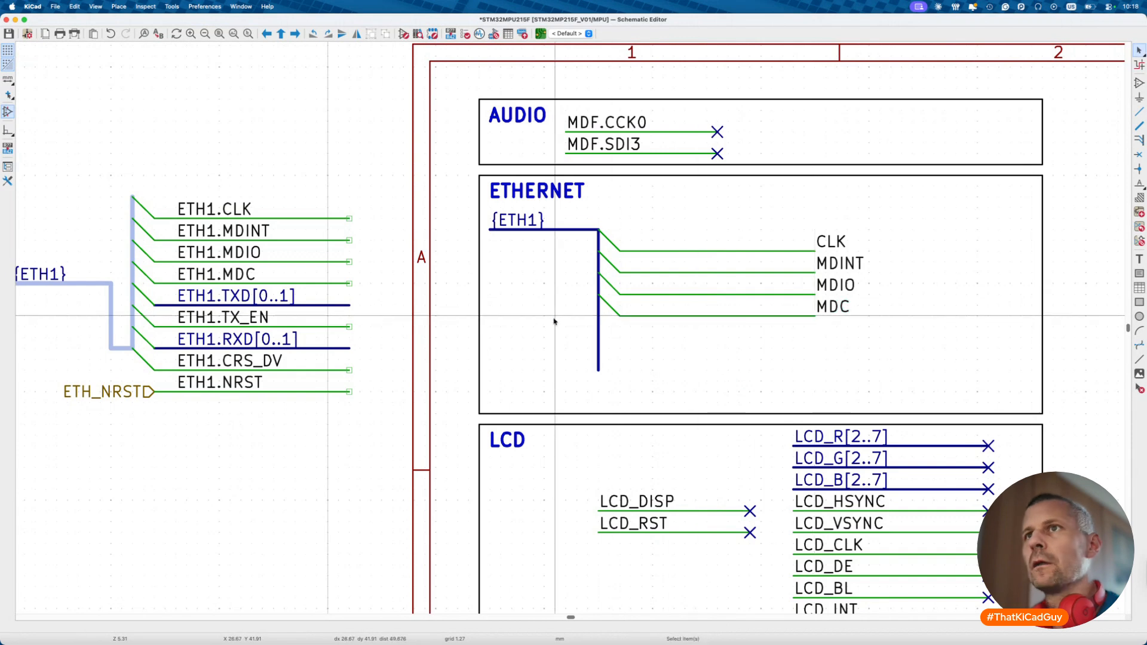
# - Unfold TXD0 and TXD1 from the ETH1 bus below MDC
pyautogui.rightClick(599, 317)
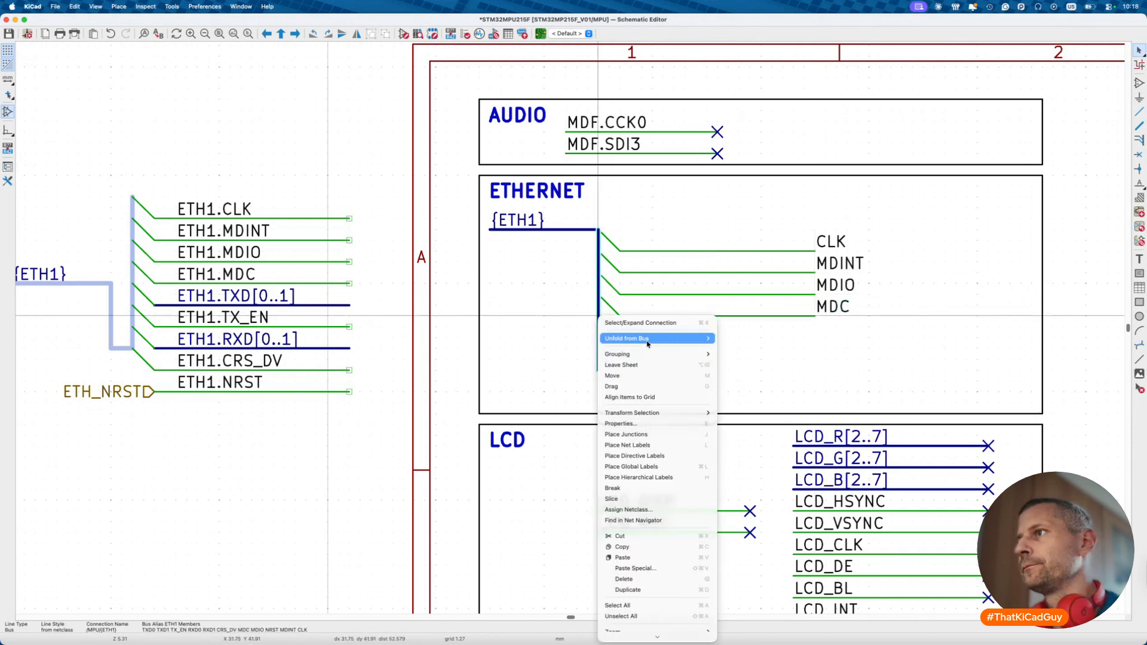
pyautogui.moveTo(688, 339)
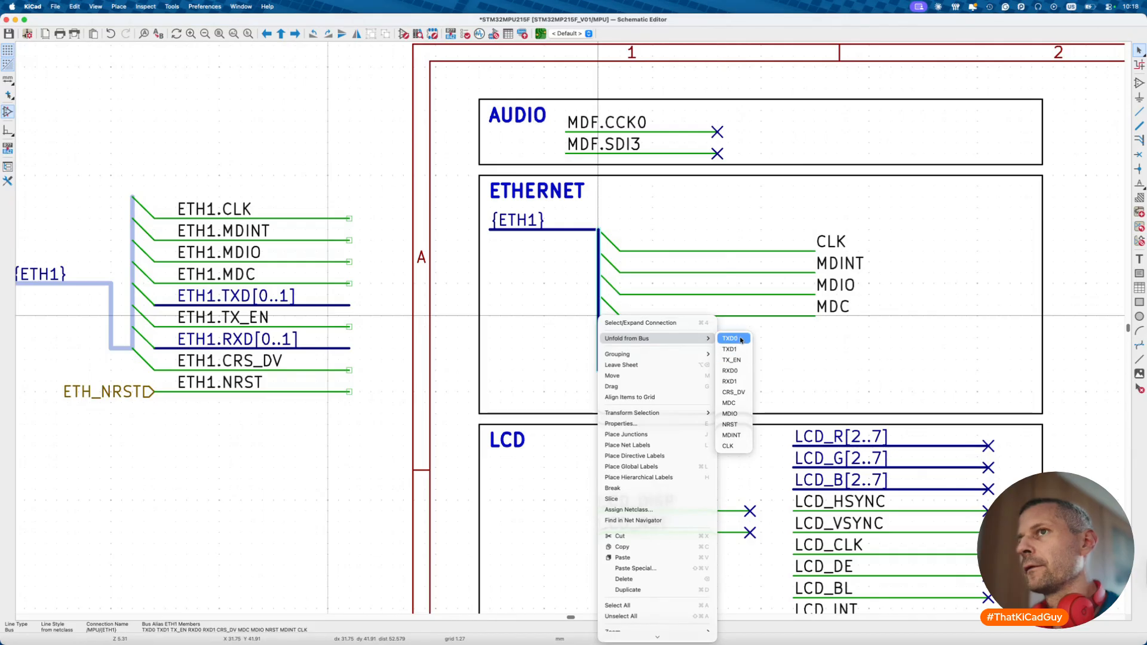
pyautogui.click(730, 339)
pyautogui.click(815, 338)
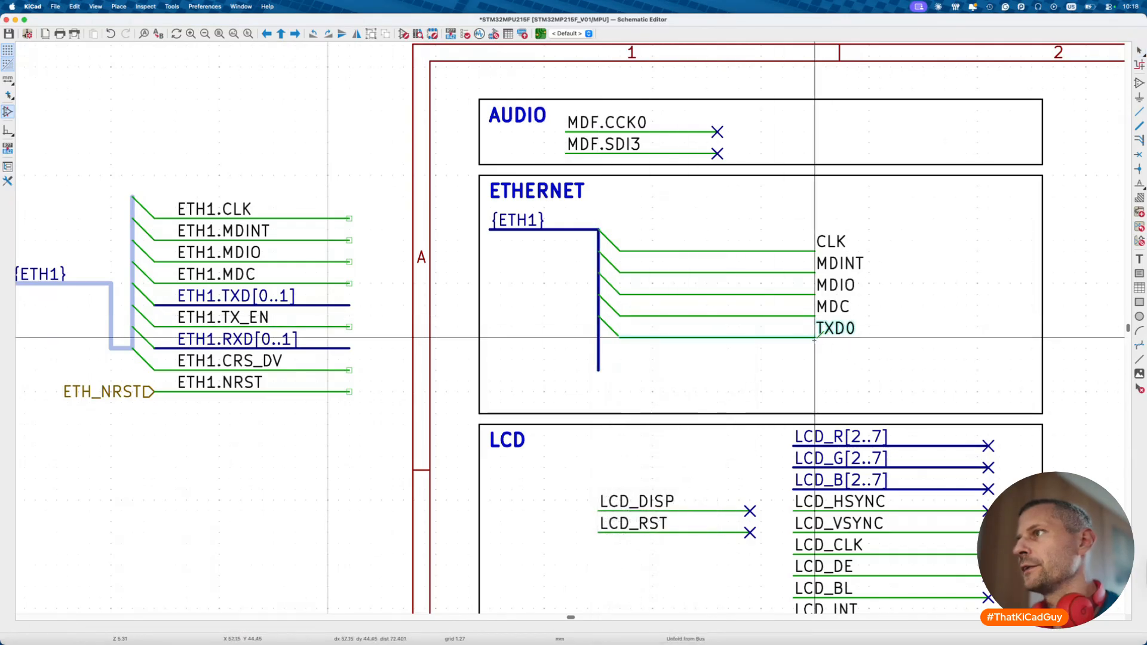
pyautogui.rightClick(602, 344)
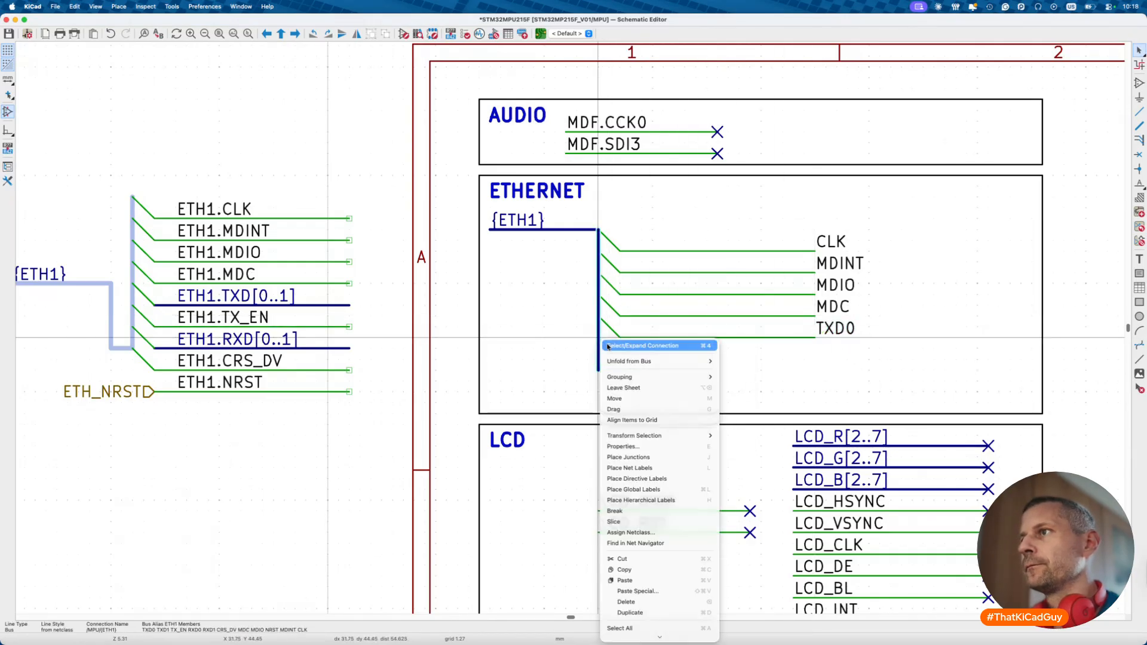
pyautogui.moveTo(619, 360)
pyautogui.click(735, 371)
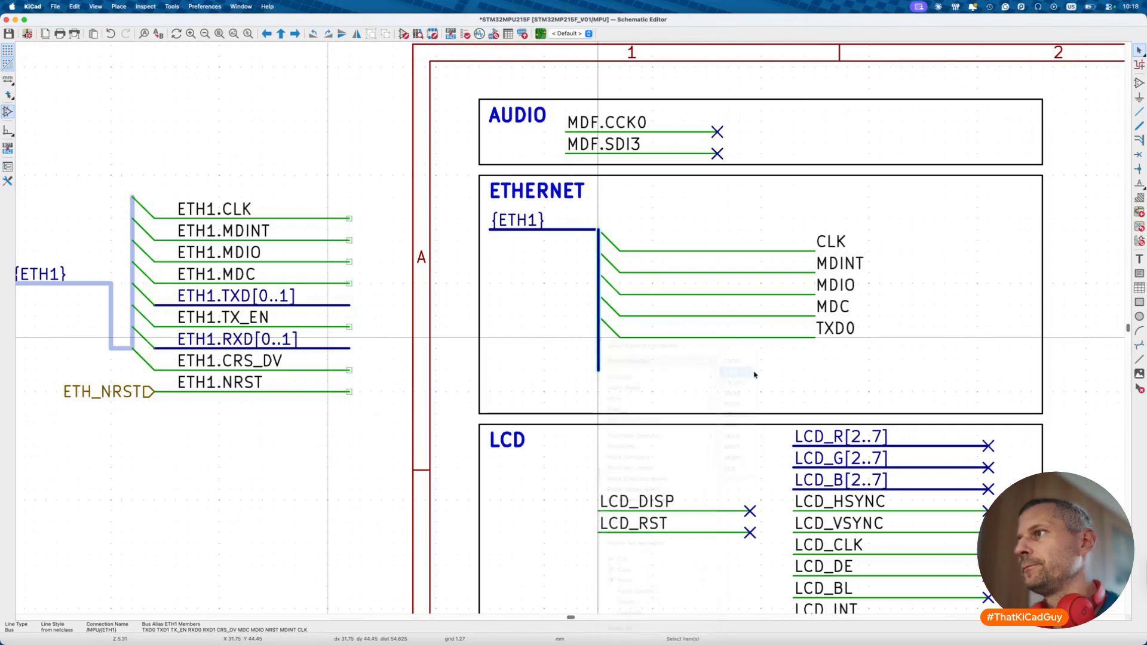
pyautogui.click(620, 359)
pyautogui.click(814, 359)
# - Unfold TX_EN, extend the ETH1 bus downward, and unfold RXD0
pyautogui.rightClick(598, 363)
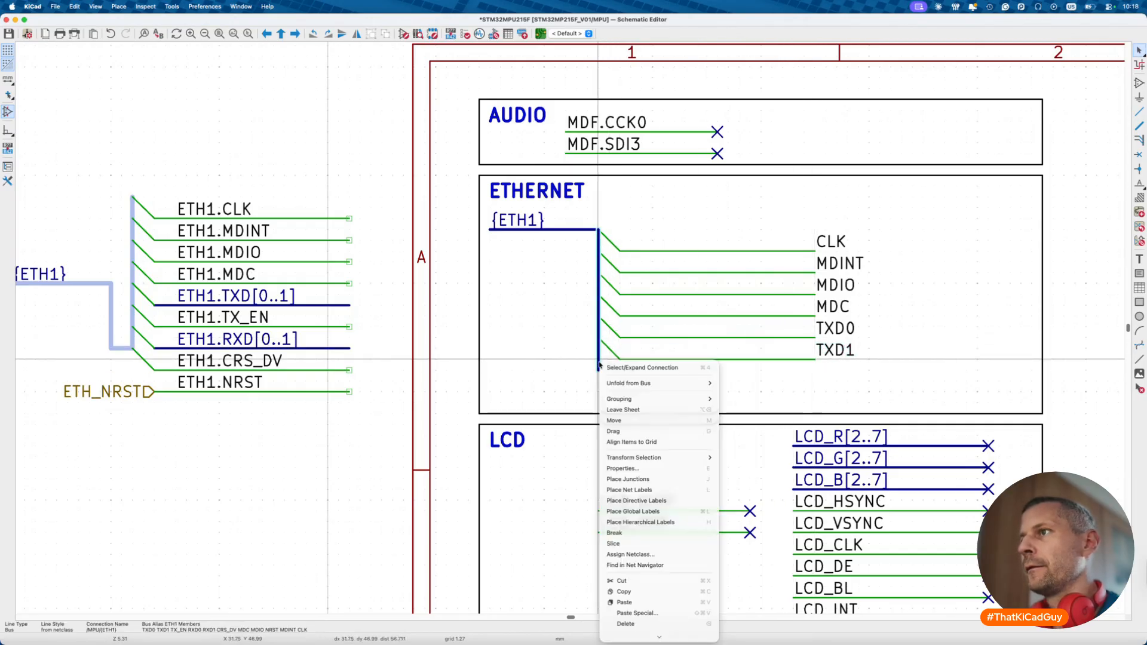
pyautogui.moveTo(619, 382)
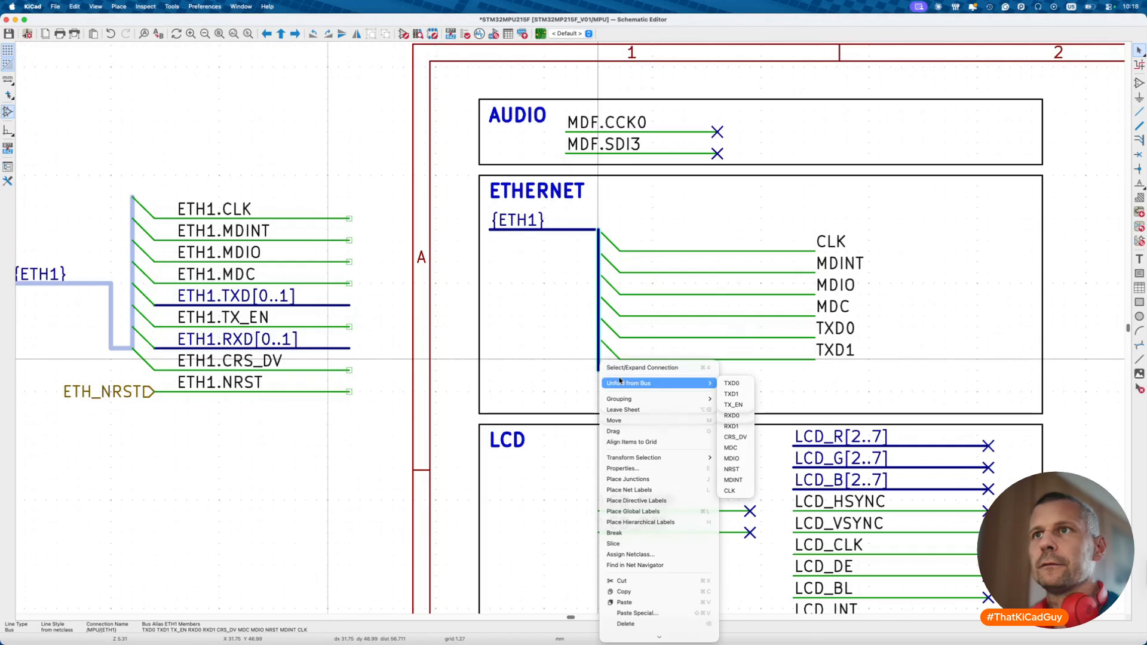
pyautogui.click(732, 405)
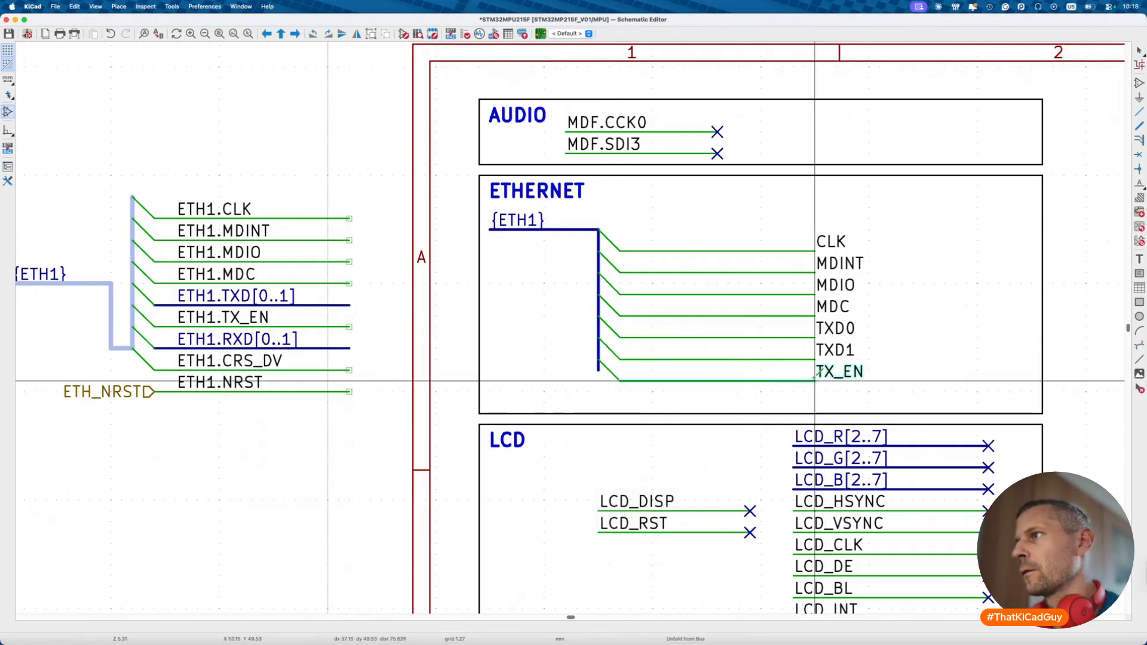
pyautogui.click(815, 374)
pyautogui.click(600, 372)
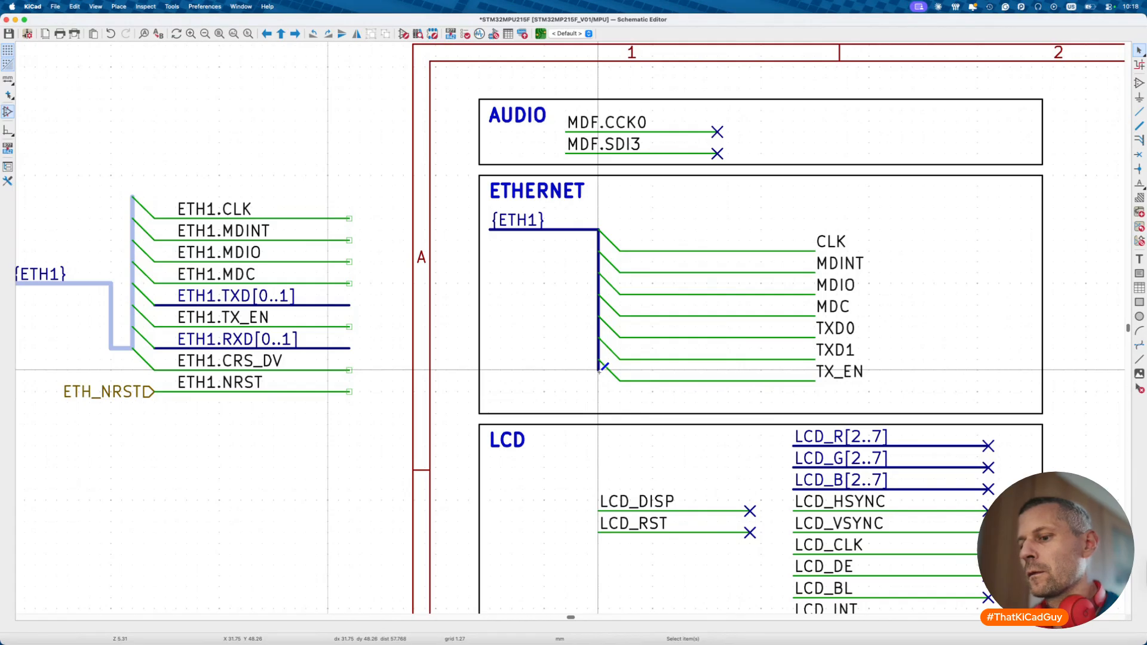
pyautogui.click(1140, 125)
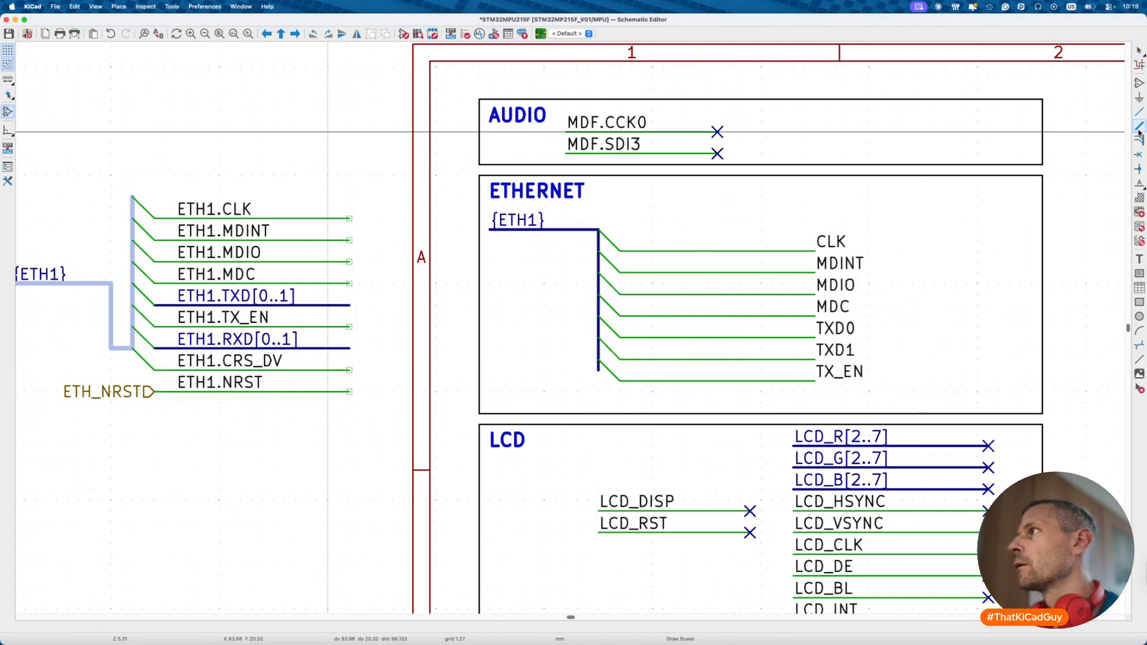
pyautogui.click(599, 370)
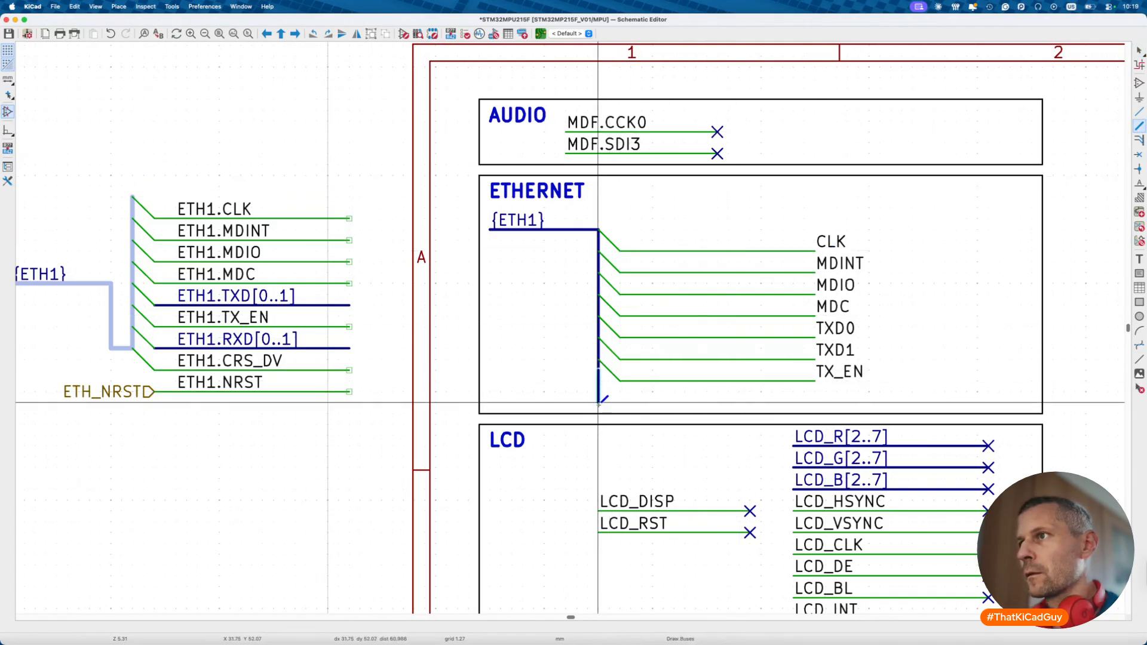
pyautogui.rightClick(599, 381)
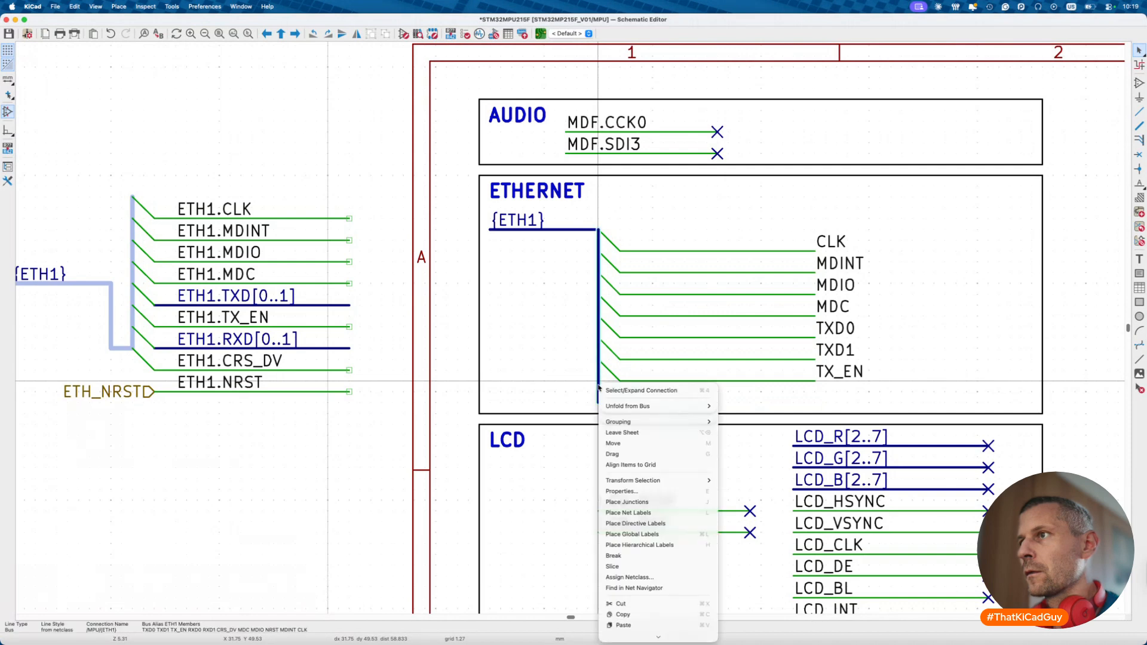
pyautogui.moveTo(607, 405)
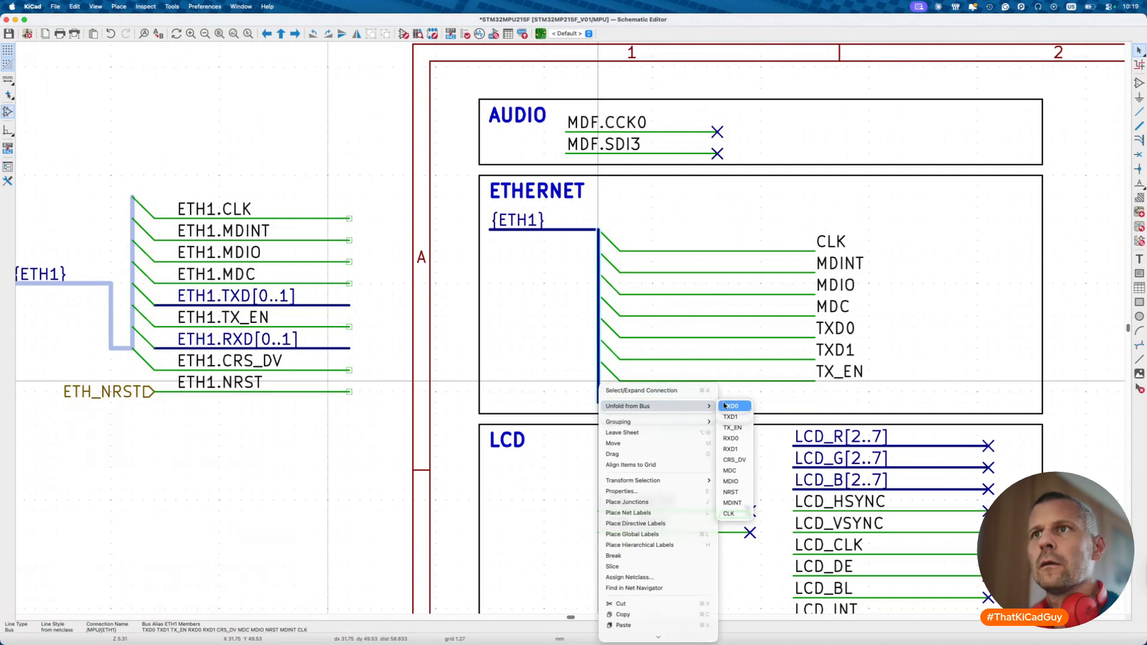
pyautogui.click(730, 437)
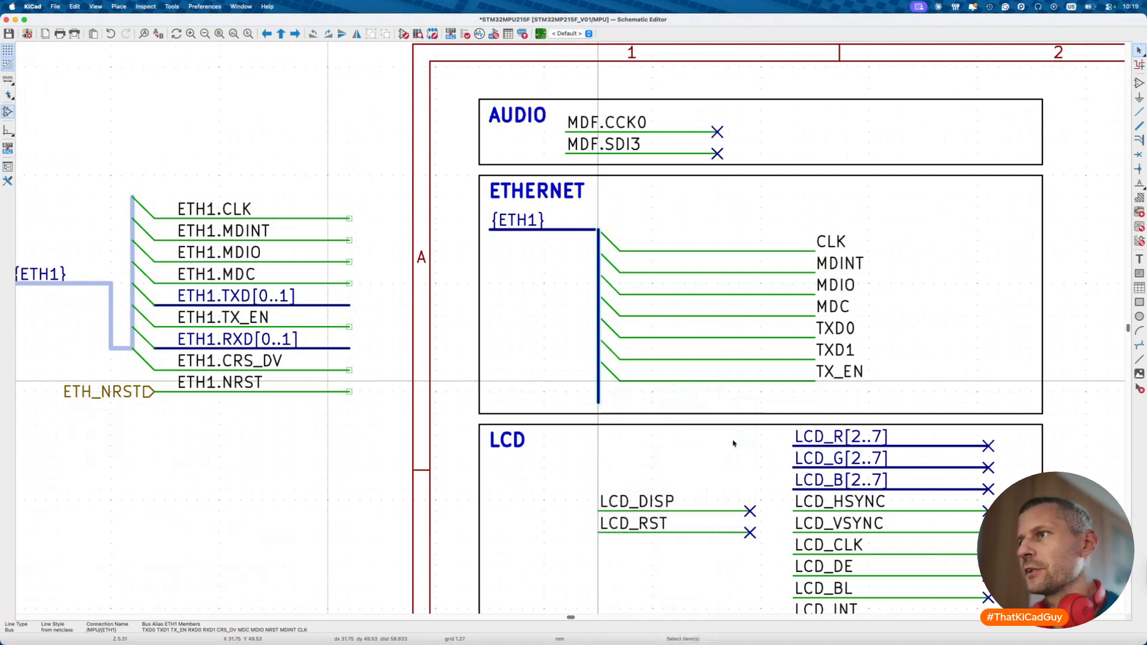
pyautogui.click(816, 402)
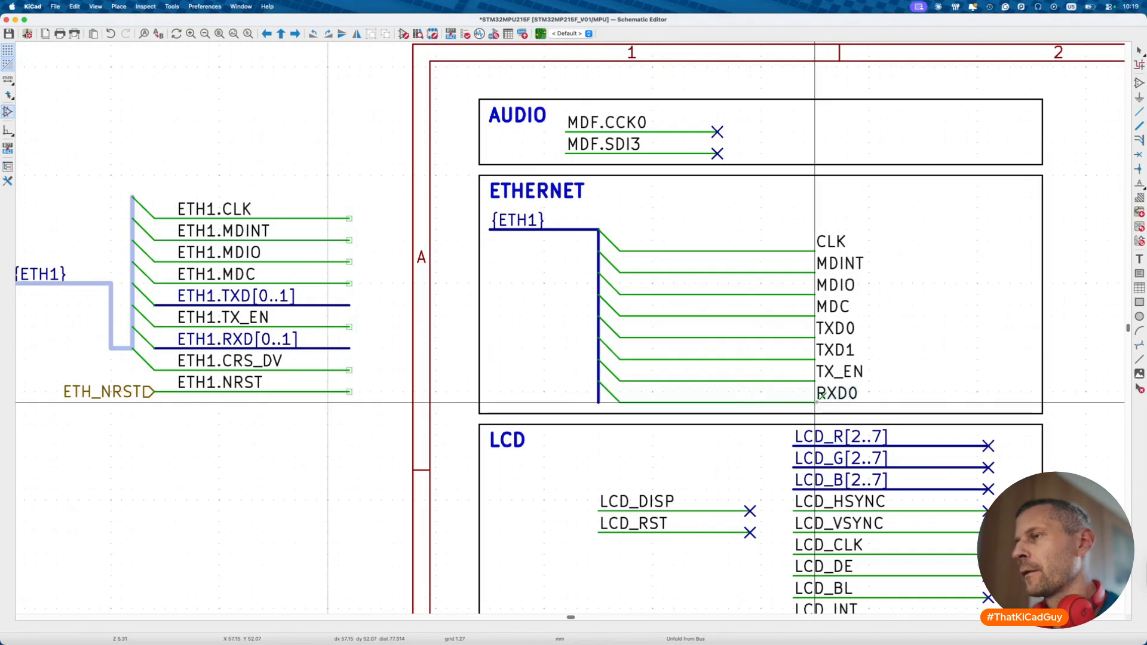
# - Enlarge the ETHERNET box by raising its top edge
pyautogui.click(521, 194)
pyautogui.press('Escape')
pyautogui.click(537, 189)
pyautogui.press('Escape')
pyautogui.scroll(3, 536, 189)
pyautogui.moveTo(468, 146); pyautogui.dragTo(1050, 196)
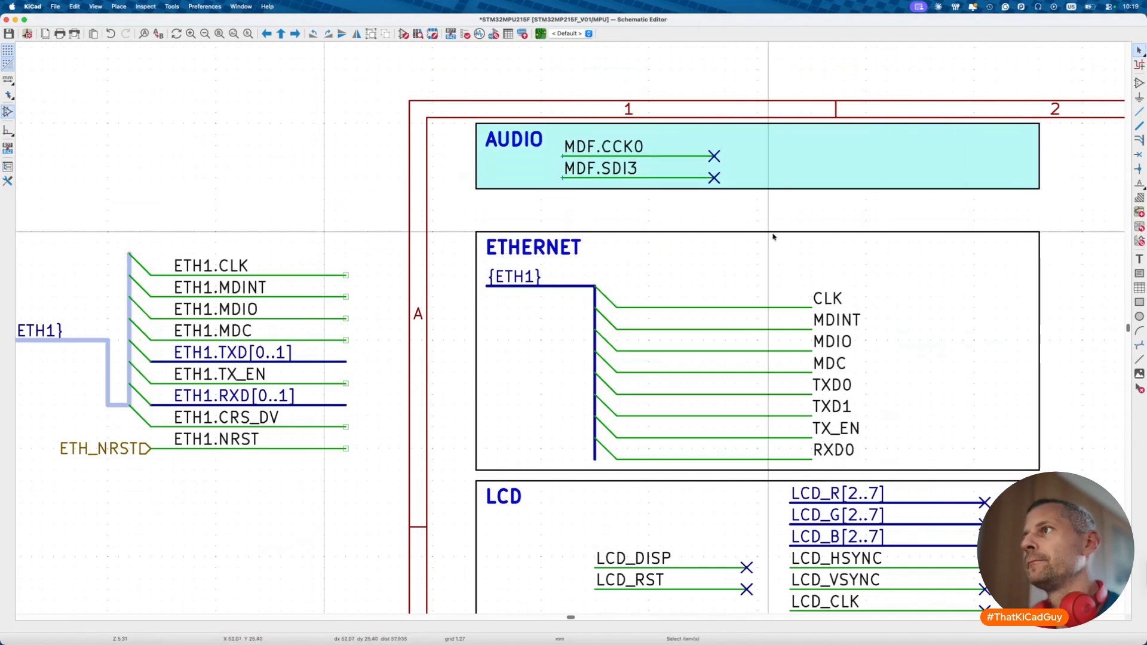
pyautogui.click(773, 237)
pyautogui.moveTo(1040, 232); pyautogui.dragTo(1039, 200)
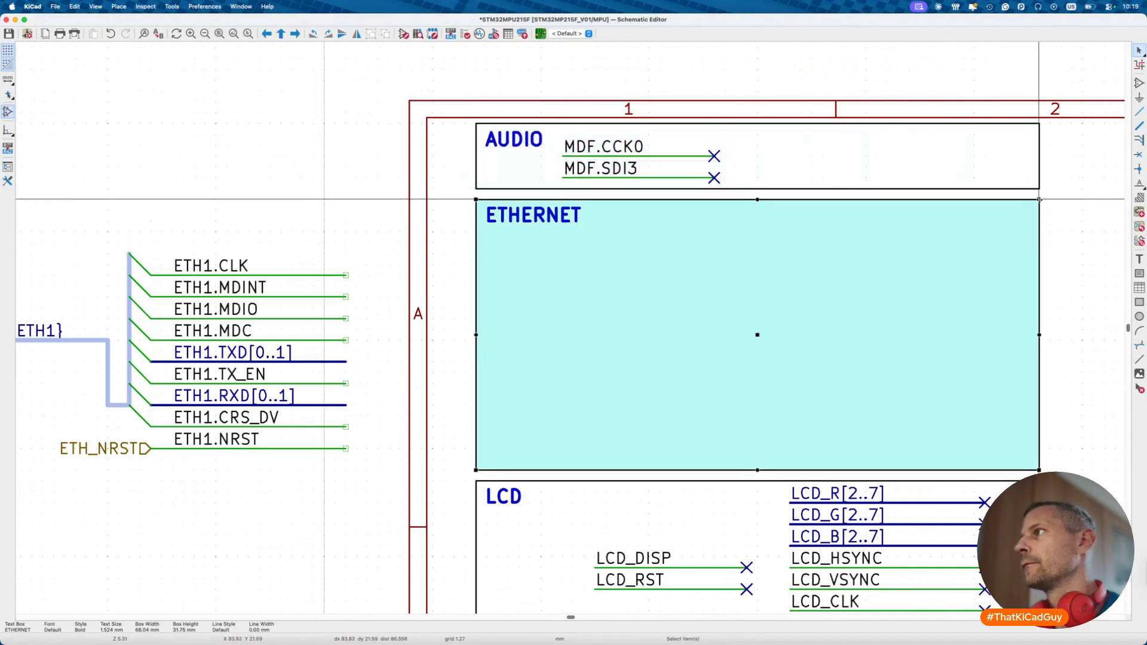
pyautogui.press('Escape')
# - Move the ETH1 bus group higher in the box and lengthen the bus
pyautogui.moveTo(482, 257); pyautogui.dragTo(877, 469)
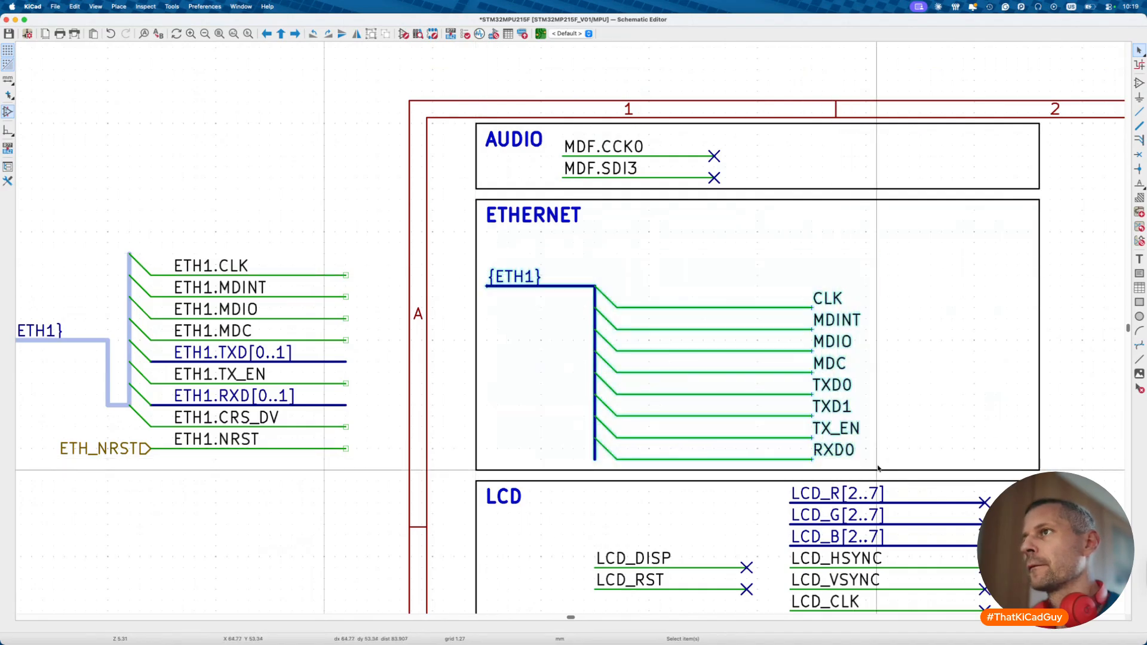
pyautogui.press('m')
pyautogui.click(879, 436)
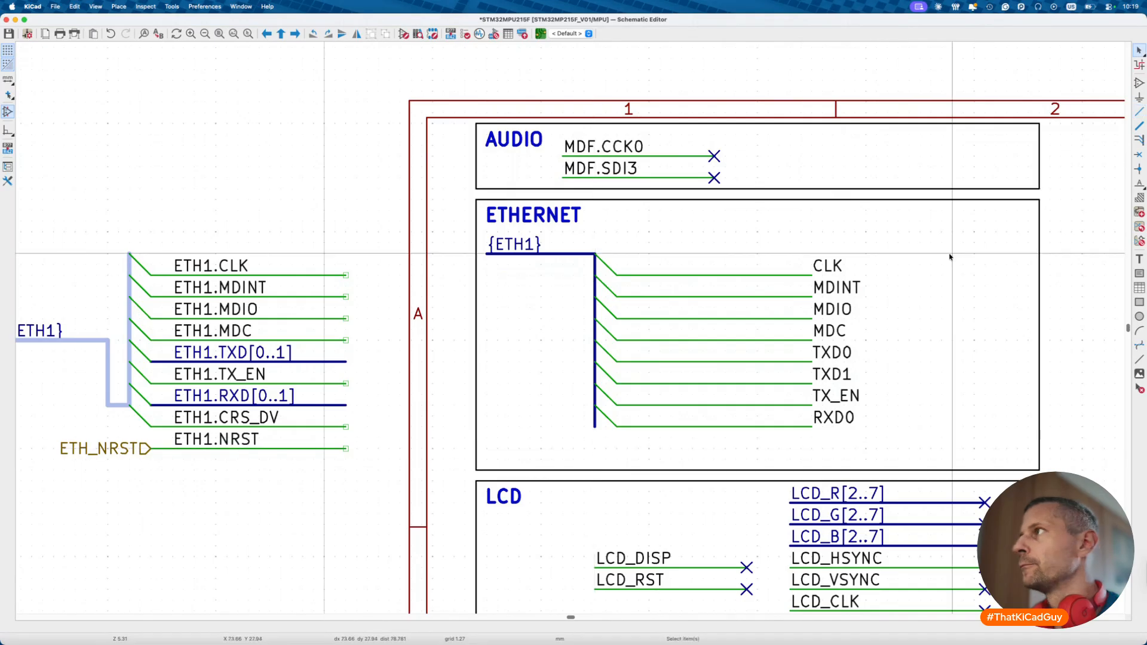
pyautogui.press('b')
pyautogui.click(595, 427)
pyautogui.doubleClick(595, 459)
pyautogui.press('Escape')
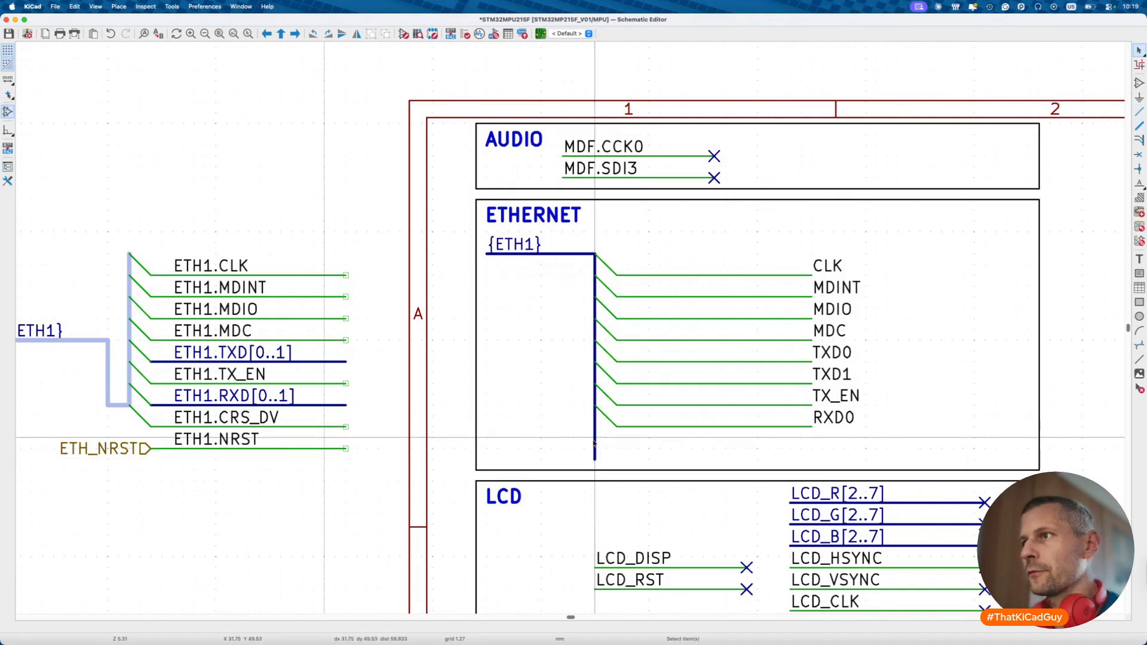
pyautogui.click(595, 429)
# - Unfold RXD1 and CRS_DV from the ETH1 bus below RXD0
pyautogui.rightClick(594, 429)
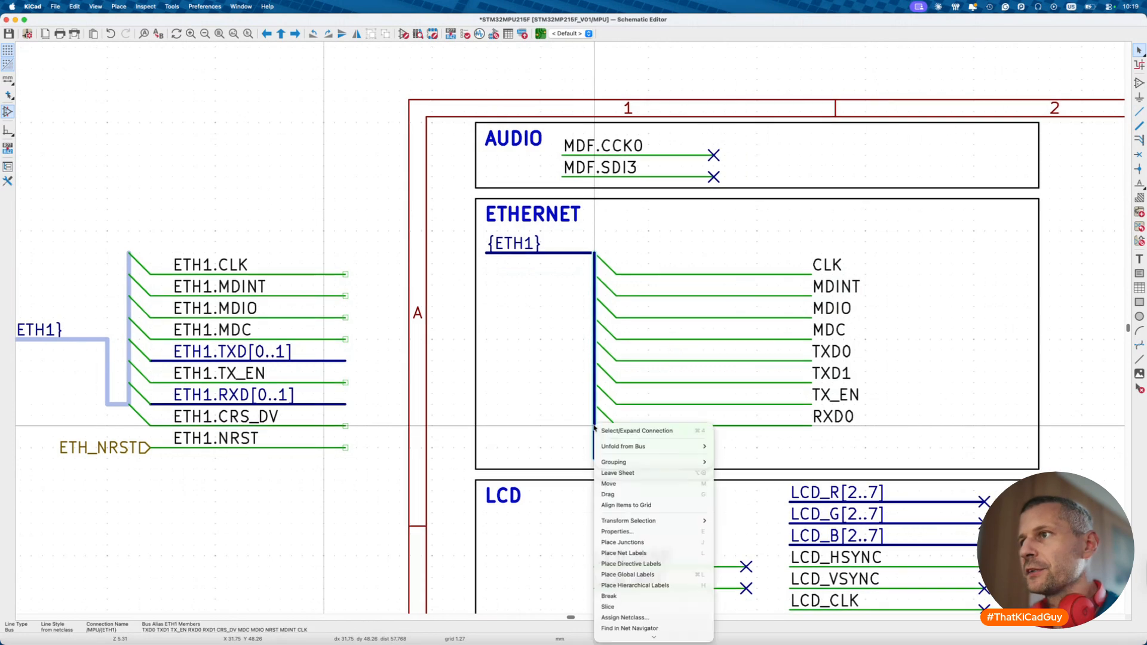
pyautogui.moveTo(697, 448)
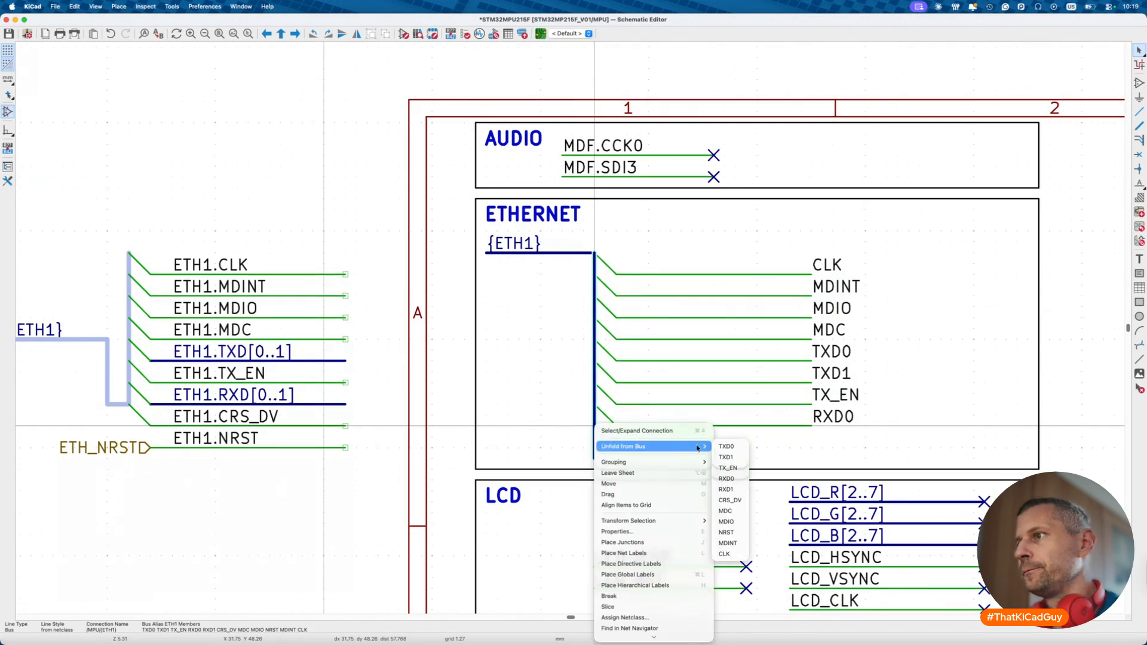
pyautogui.click(727, 488)
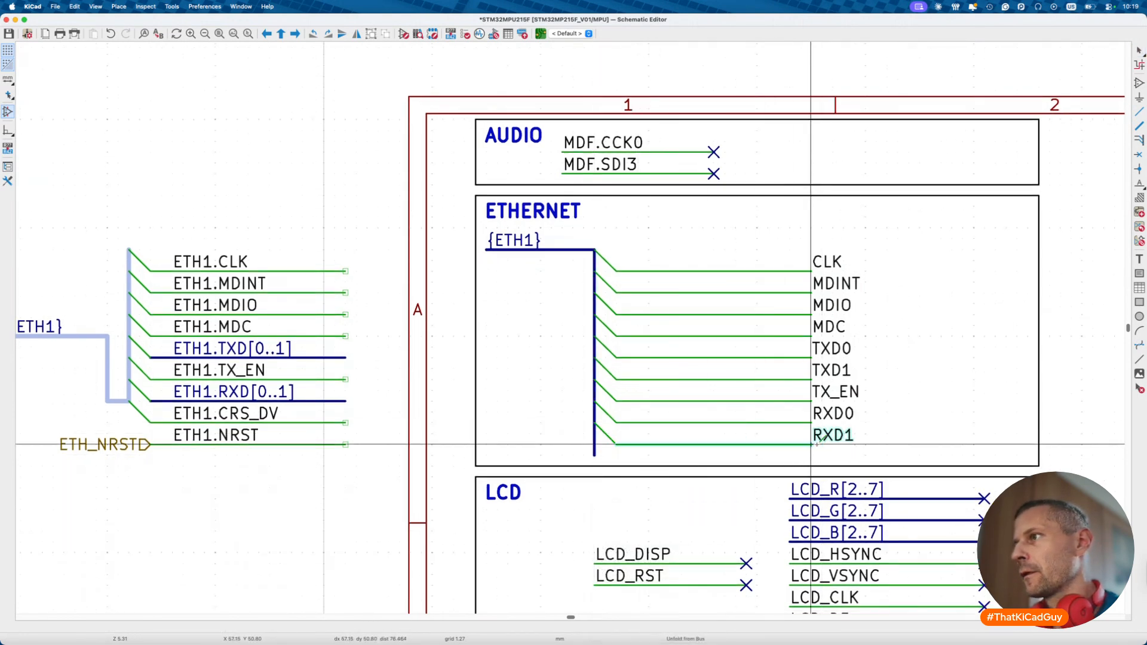
pyautogui.click(813, 444)
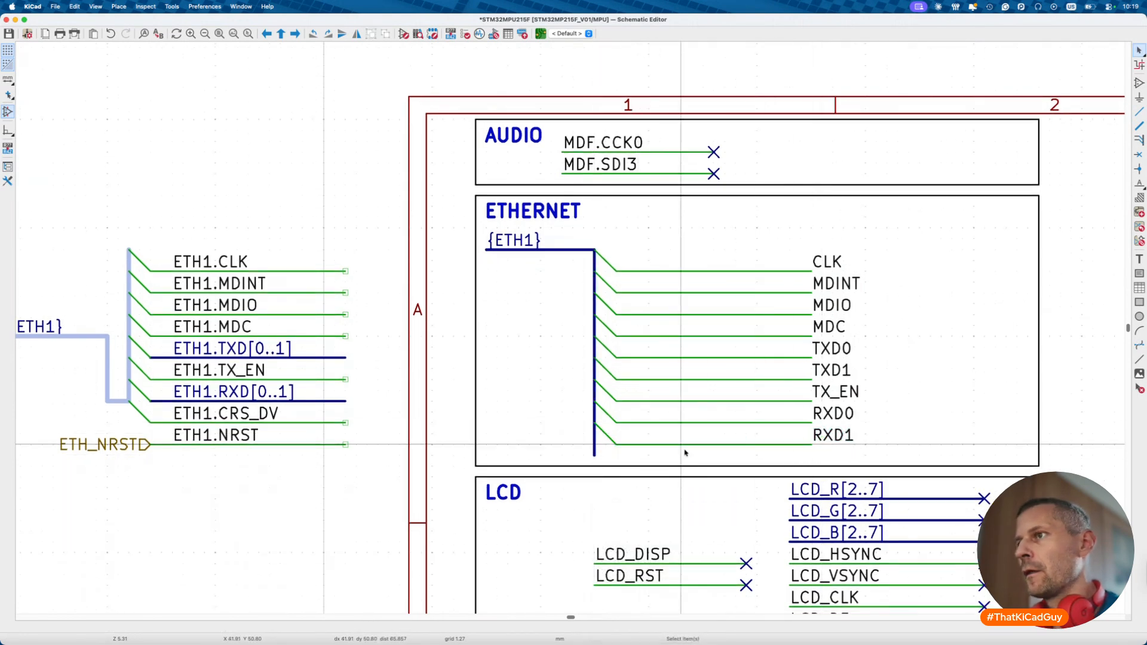
pyautogui.rightClick(594, 448)
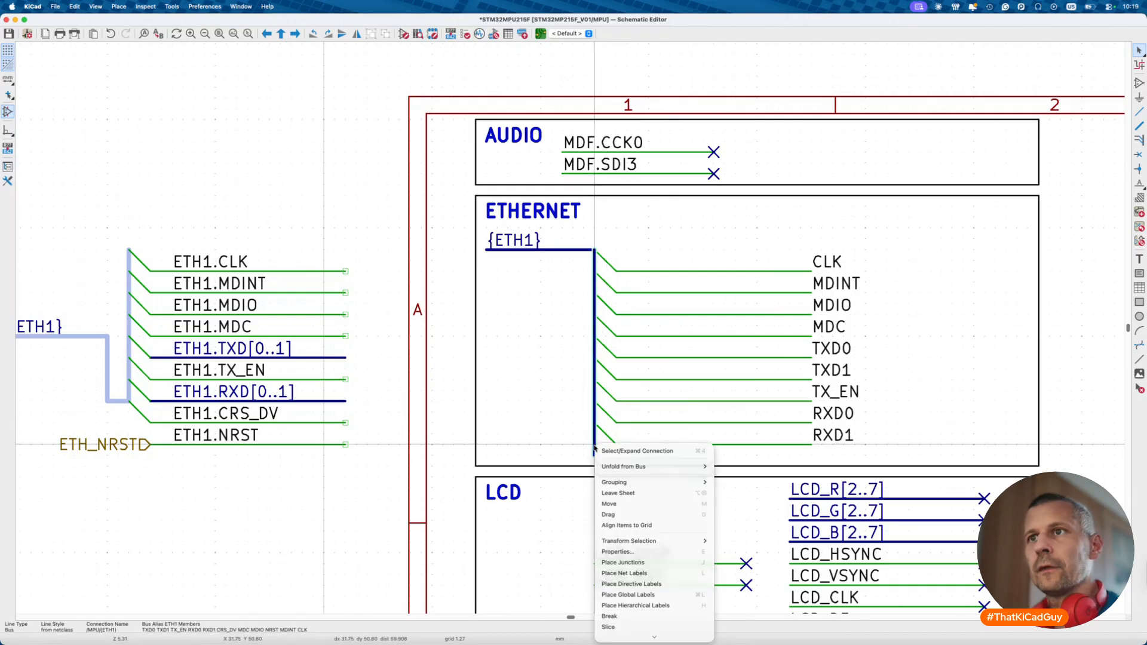
pyautogui.moveTo(622, 467)
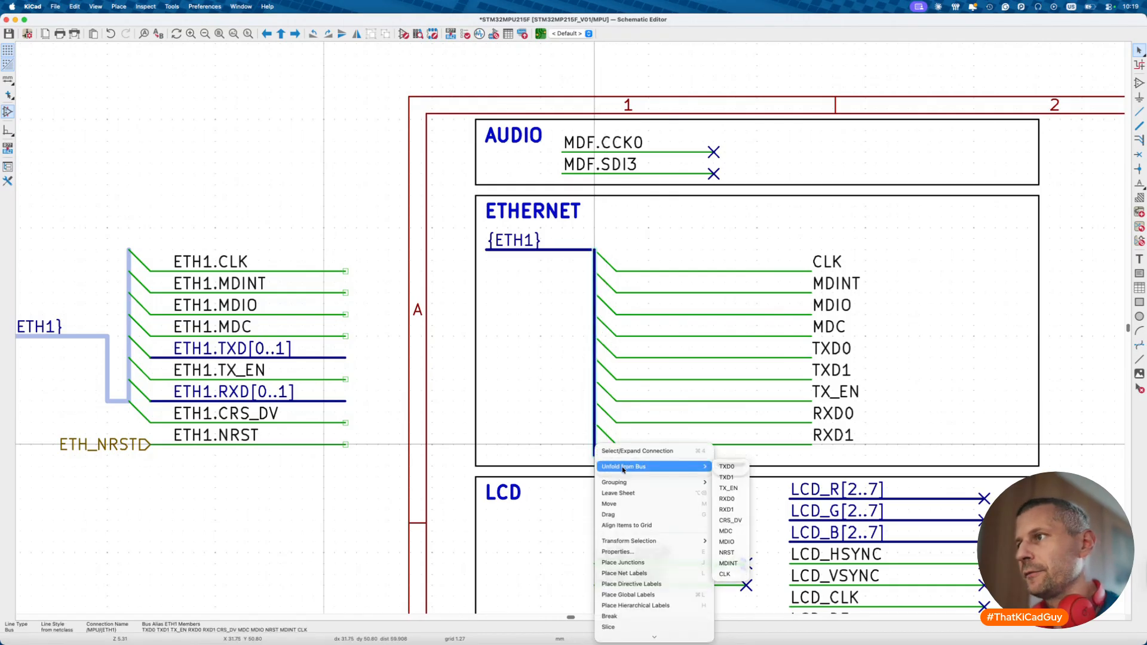
pyautogui.click(738, 522)
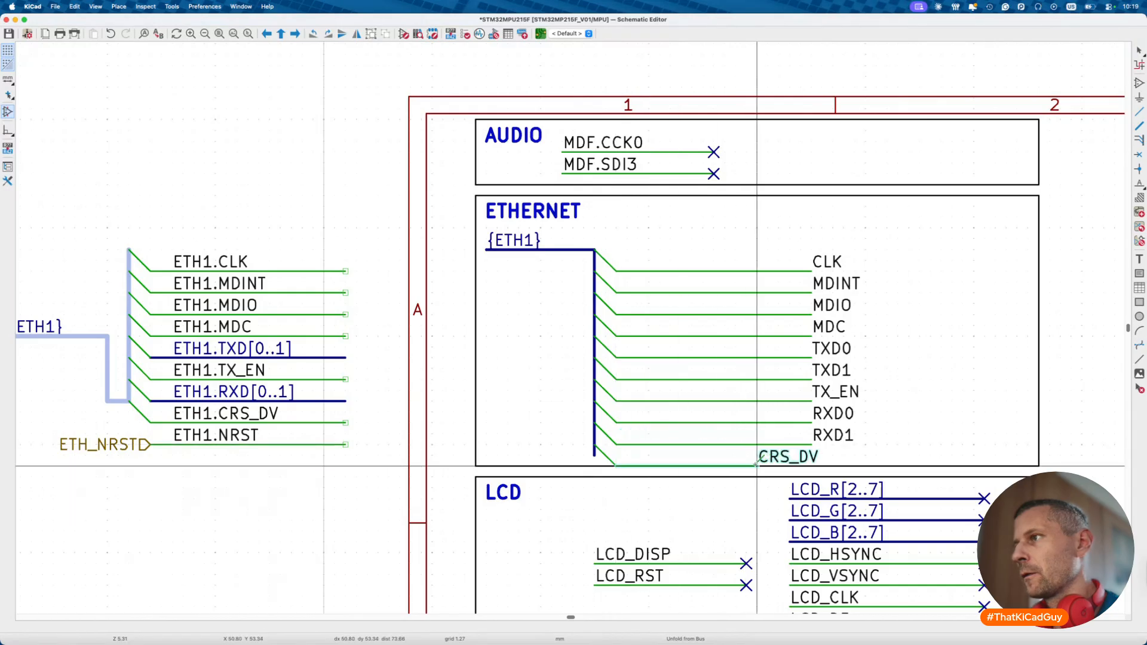
pyautogui.click(811, 465)
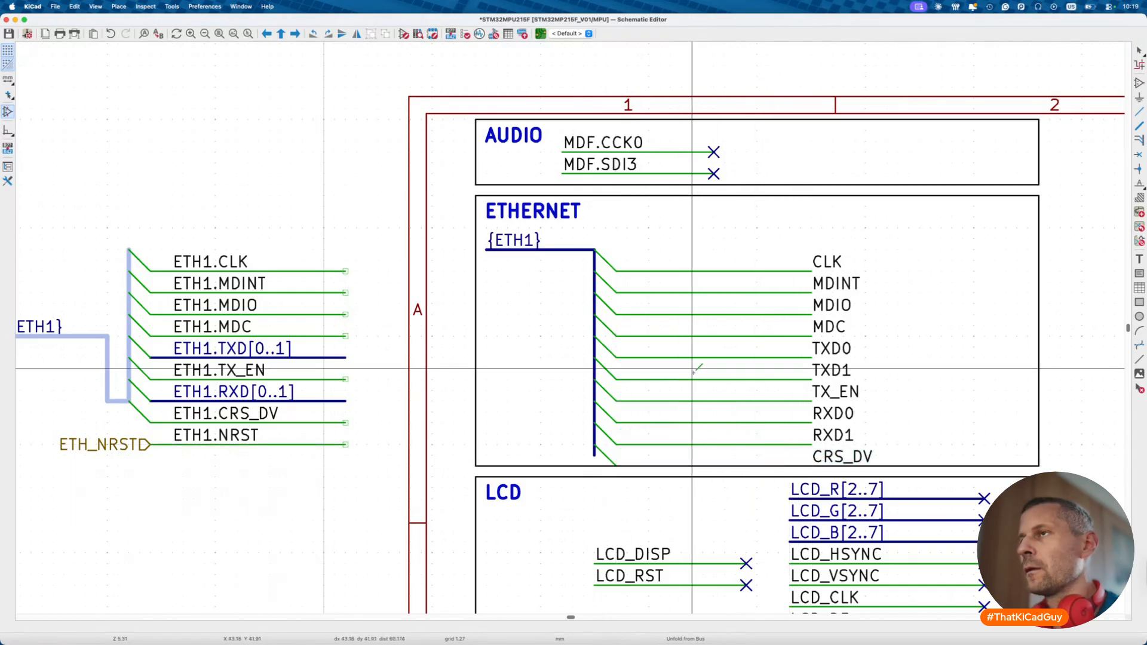
# - Shift the bus group up beside the ETHERNET title and unfold NRST at the bus end
pyautogui.moveTo(480, 228); pyautogui.dragTo(907, 474)
pyautogui.moveTo(847, 412); pyautogui.dragTo(959, 374)
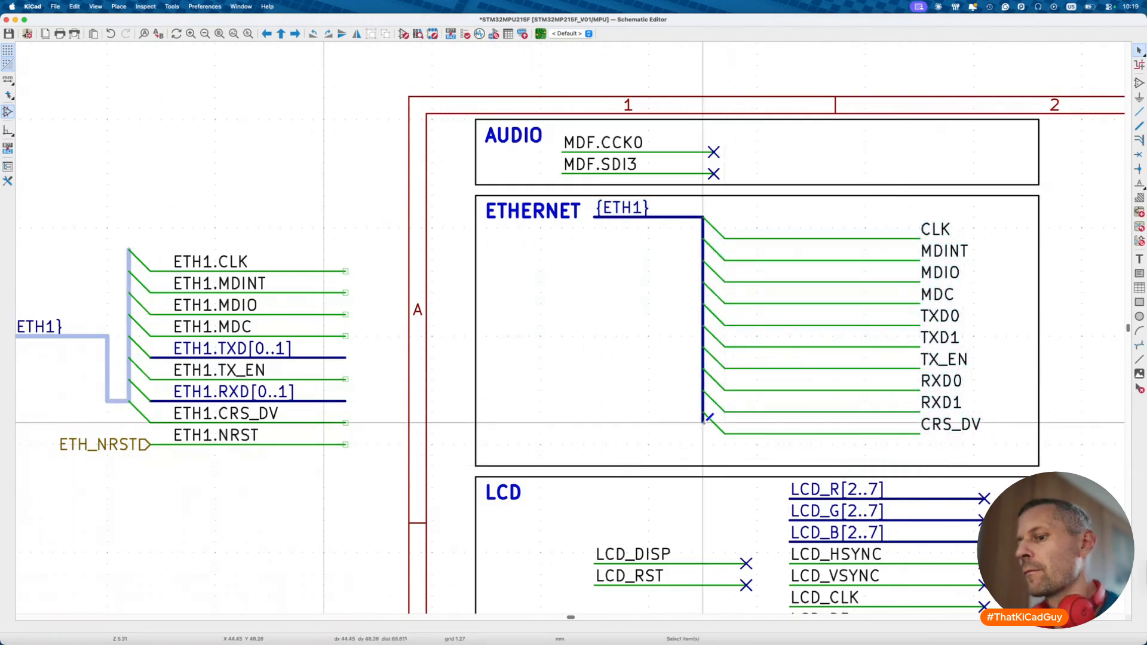
pyautogui.press('b')
pyautogui.press('Escape')
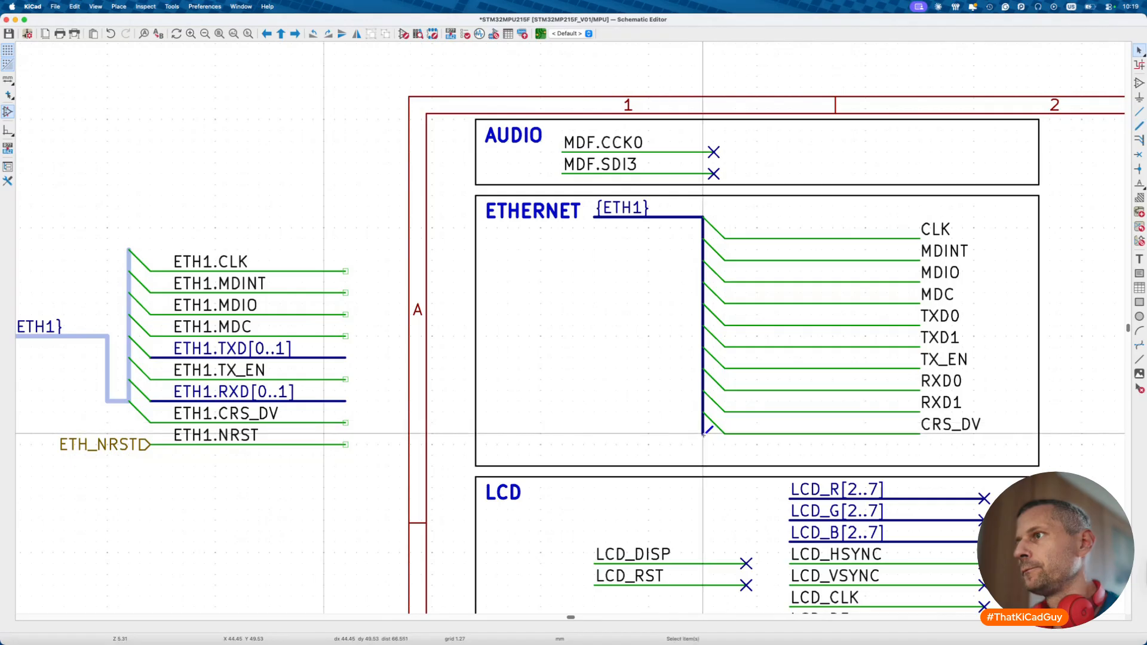
pyautogui.rightClick(703, 434)
pyautogui.moveTo(722, 457)
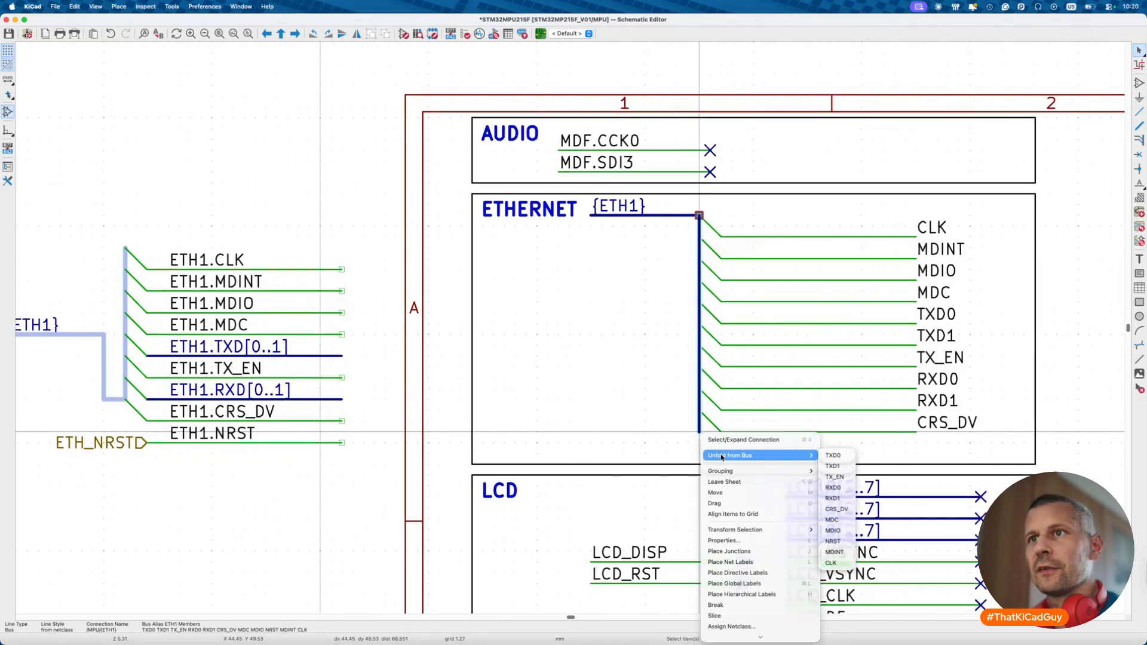
pyautogui.click(841, 541)
pyautogui.click(918, 454)
# - Mirror the CLK through CRS_DV labels so they sit at the wire ends
pyautogui.moveTo(903, 214); pyautogui.dragTo(1024, 455)
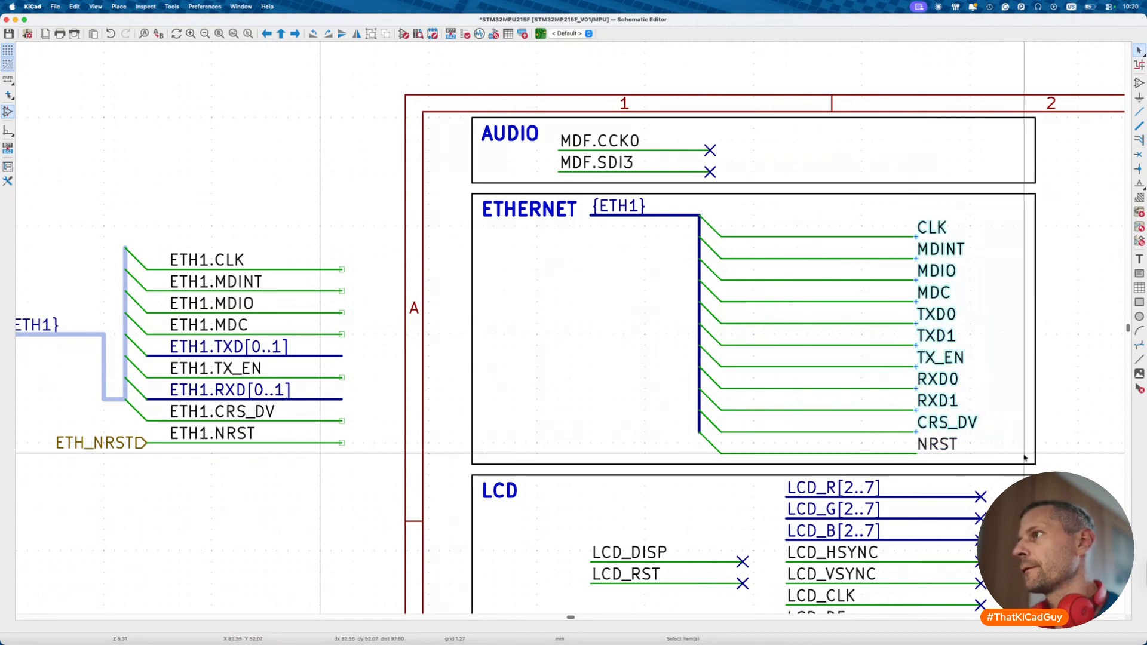
pyautogui.press('x')
pyautogui.click(863, 385)
pyautogui.click(943, 447)
# - Mirror the NRST label to match the others and pan back toward the LCD block
pyautogui.press('x')
pyautogui.click(943, 446)
pyautogui.scroll(-3, 822, 420)
pyautogui.scroll(-2, 823, 420)
pyautogui.hscroll(3, 822, 420)
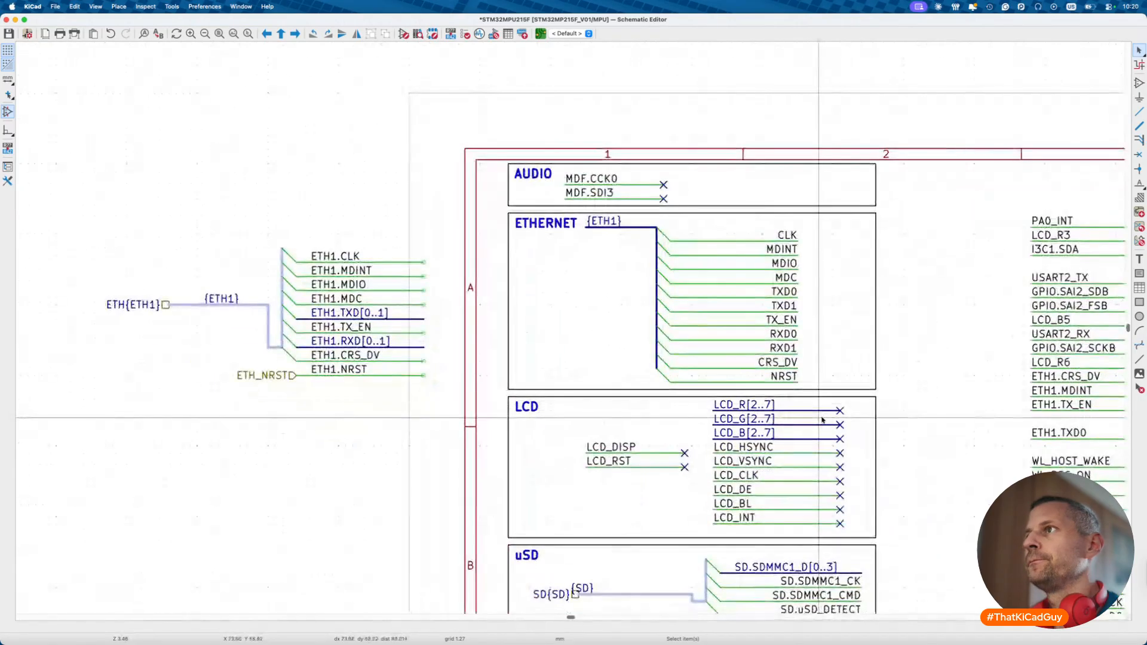
pyautogui.scroll(-3, 822, 421)
pyautogui.hscroll(2, 822, 420)
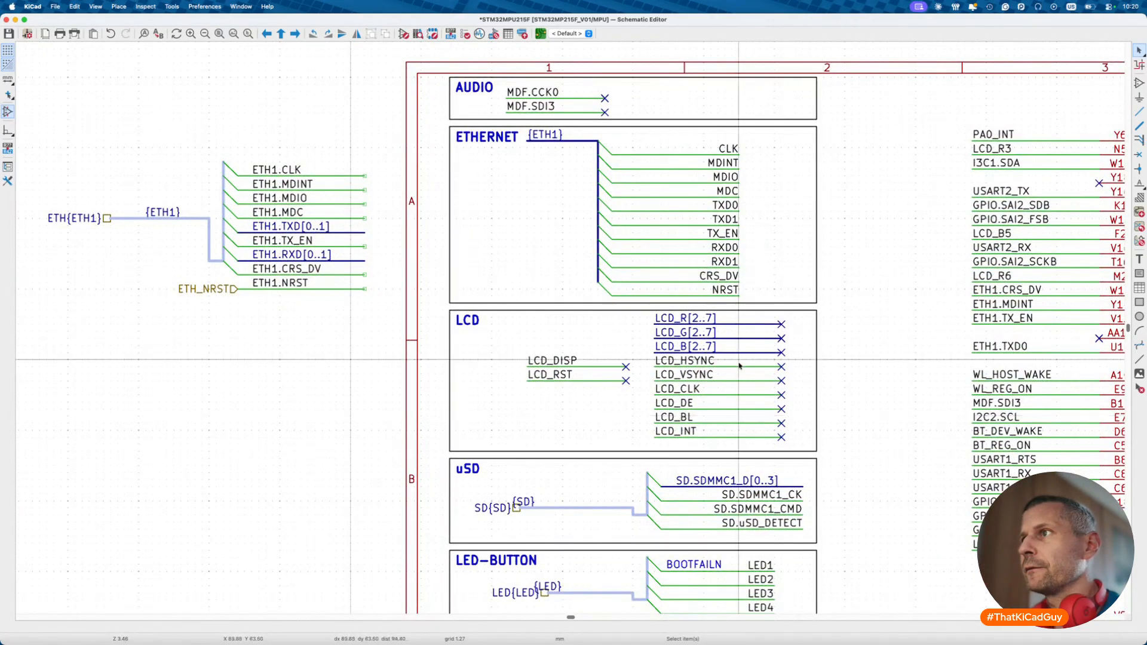
pyautogui.scroll(-5, 710, 327)
pyautogui.hscroll(2, 710, 328)
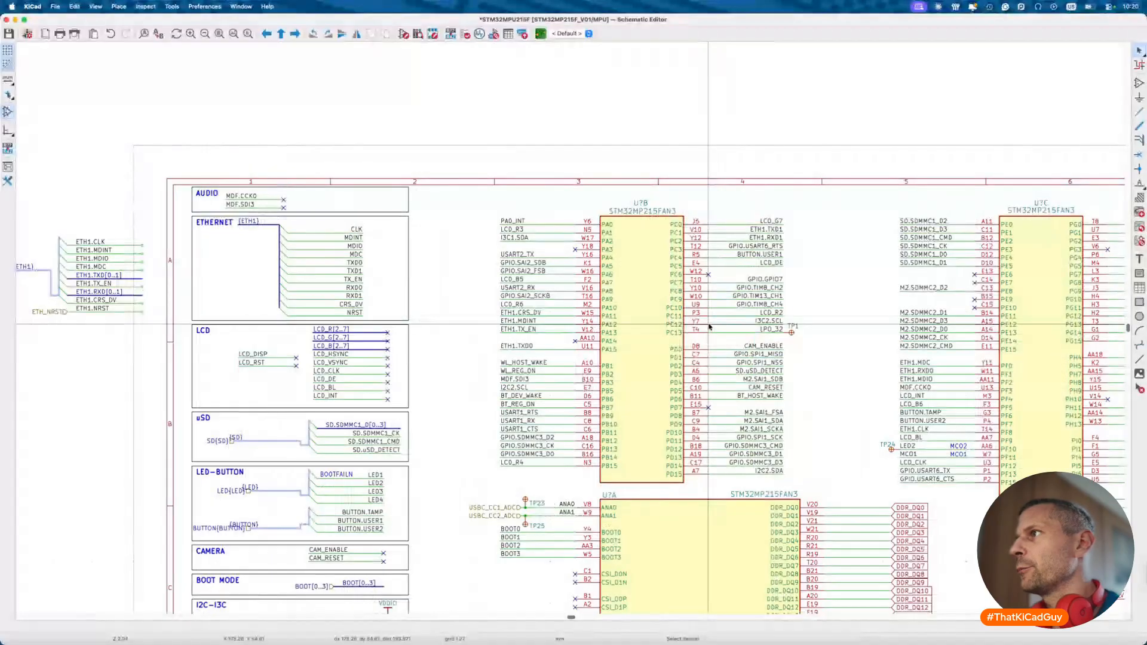
pyautogui.scroll(2, 710, 328)
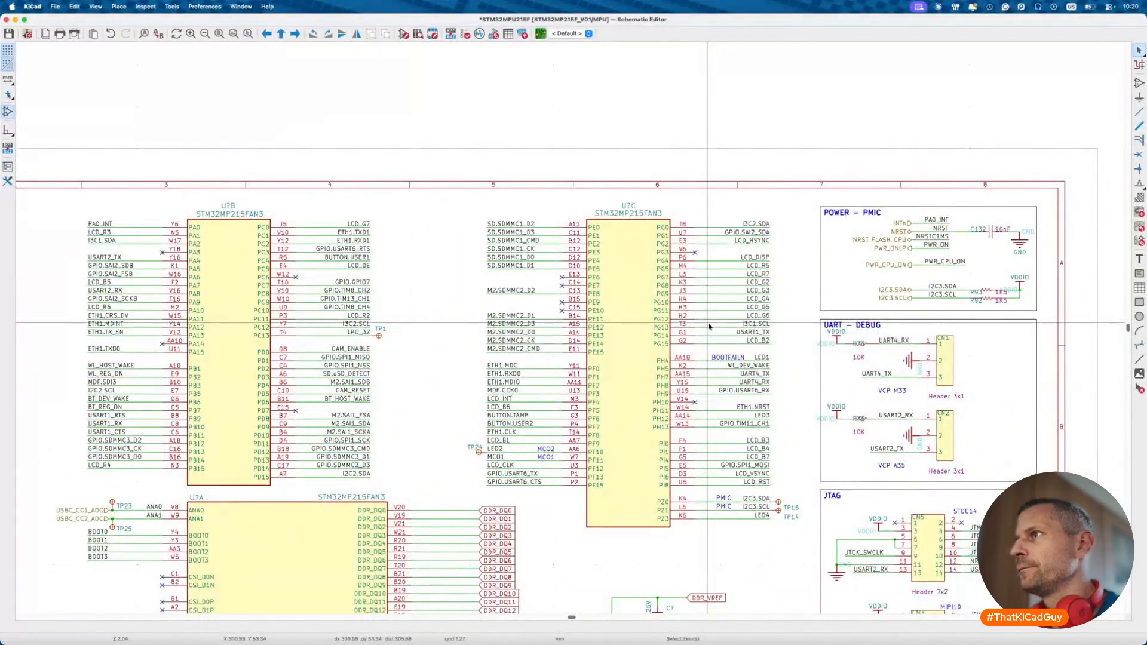
pyautogui.hscroll(-5, 710, 326)
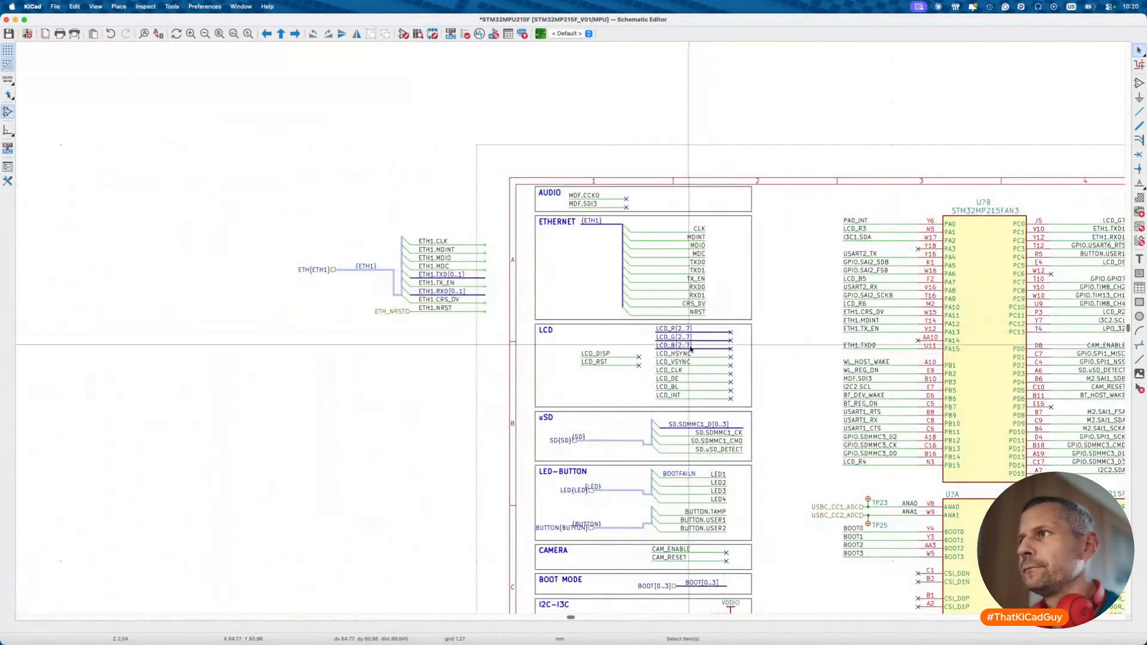
pyautogui.scroll(5, 686, 341)
# - Inspect the LCD_R[2..7] label, then box-select the LCD_DISP and LCD_RST wires
pyautogui.doubleClick(679, 317)
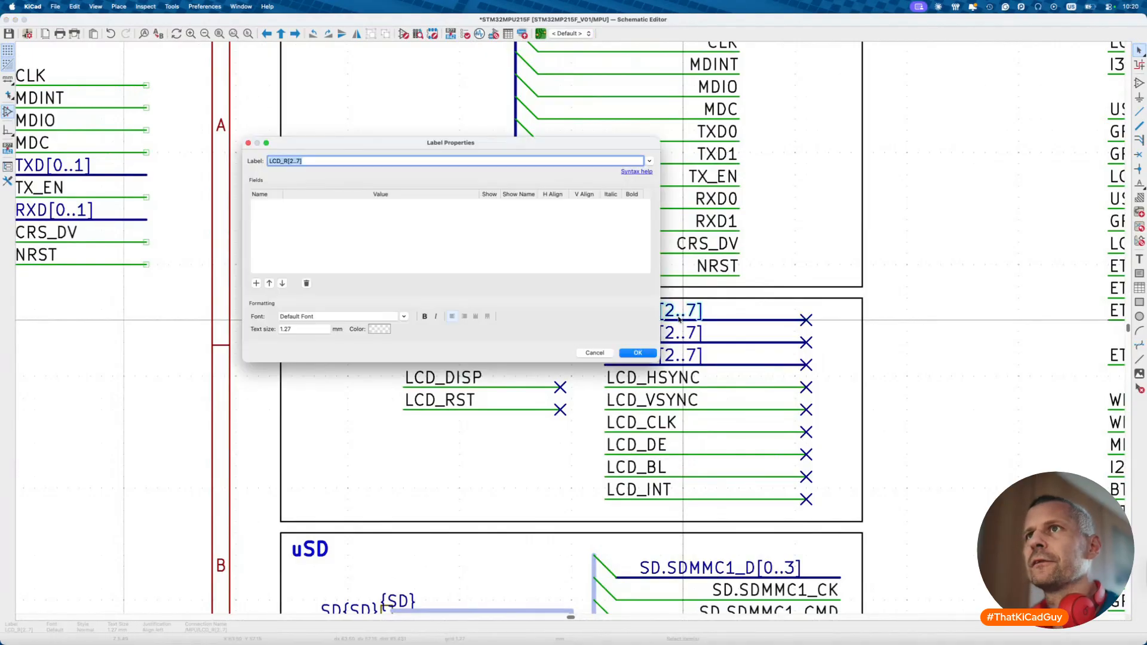
pyautogui.press('Escape')
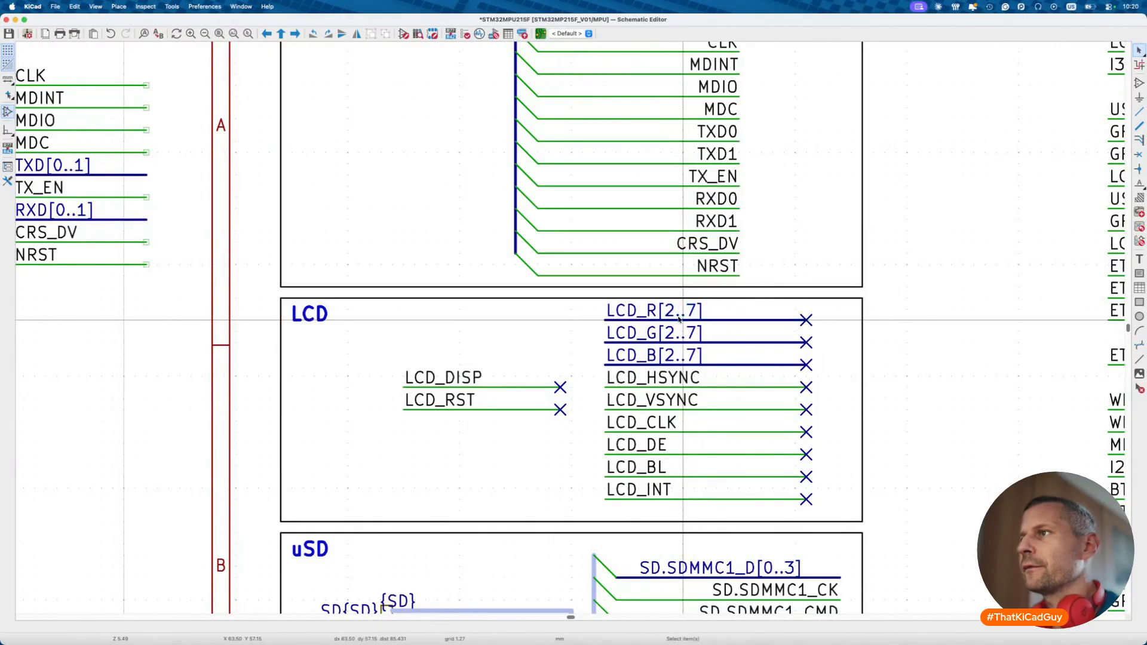
pyautogui.scroll(-5, 679, 316)
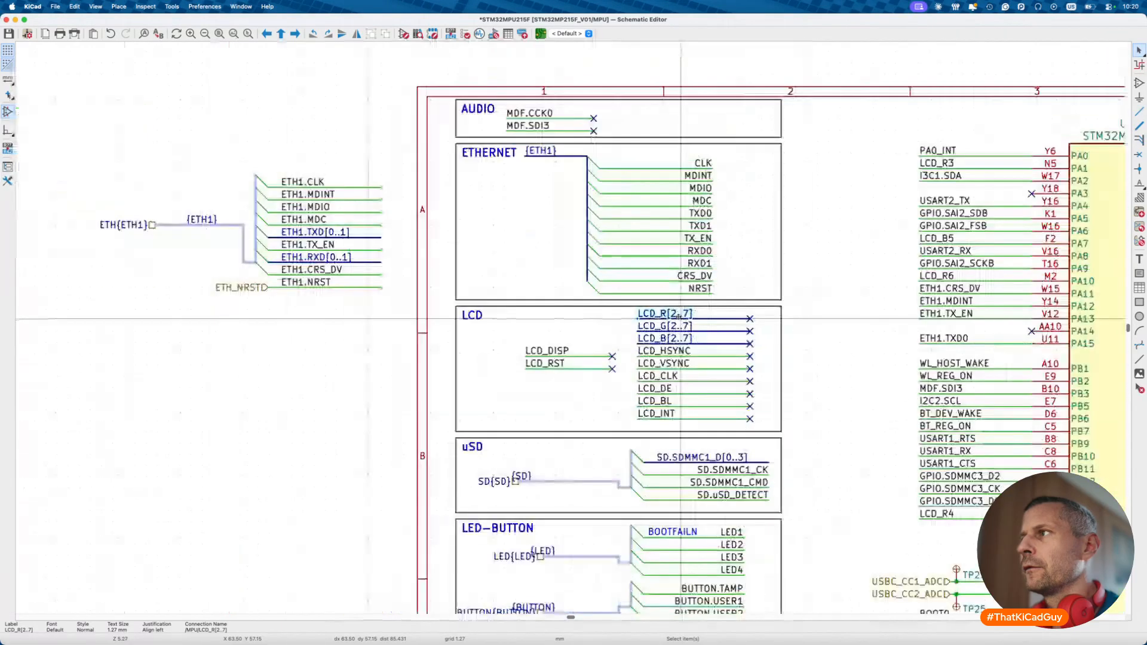
pyautogui.hscroll(6, 679, 318)
pyautogui.scroll(3, 679, 320)
pyautogui.hscroll(6, 679, 320)
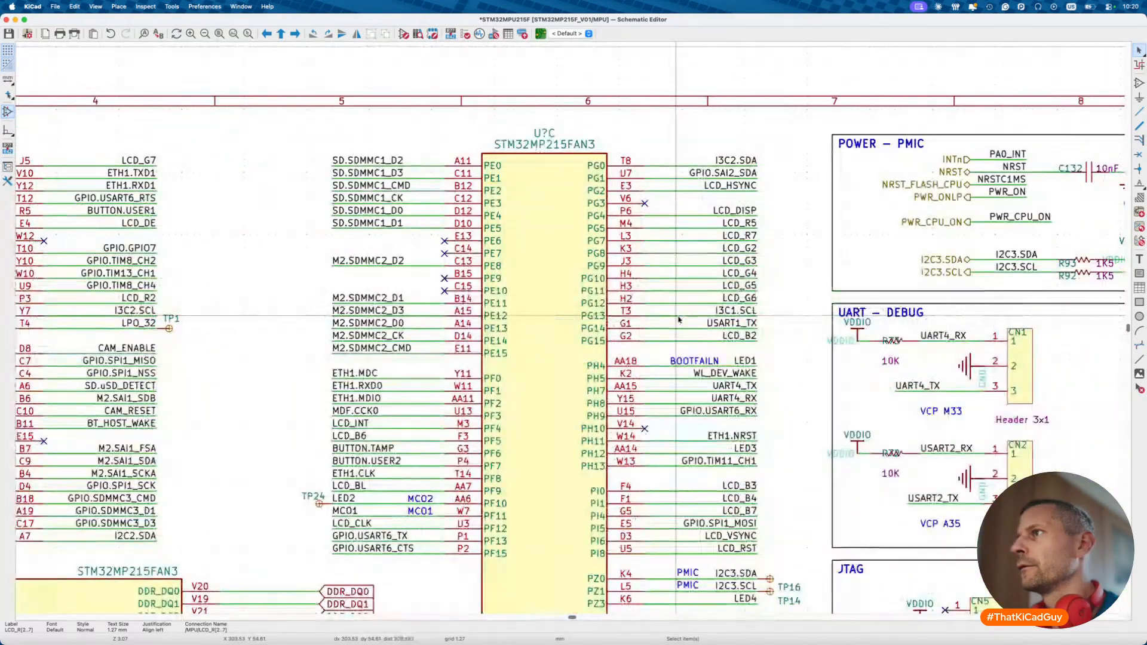
pyautogui.hscroll(-15, 679, 320)
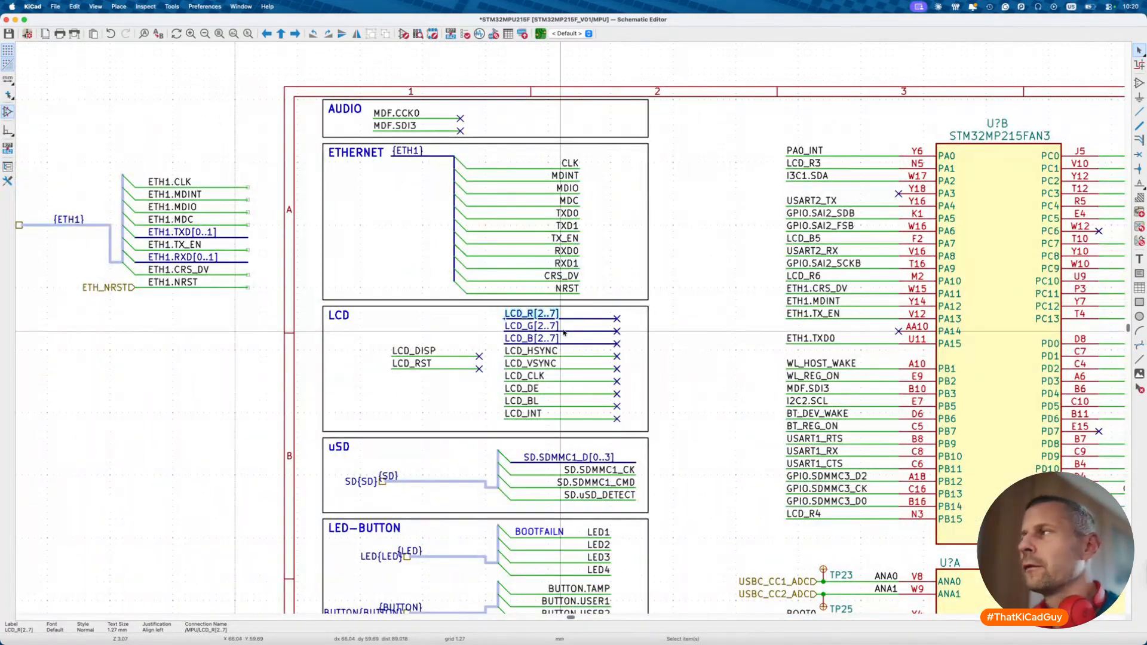
pyautogui.hscroll(13, 564, 333)
pyautogui.hscroll(1, 564, 333)
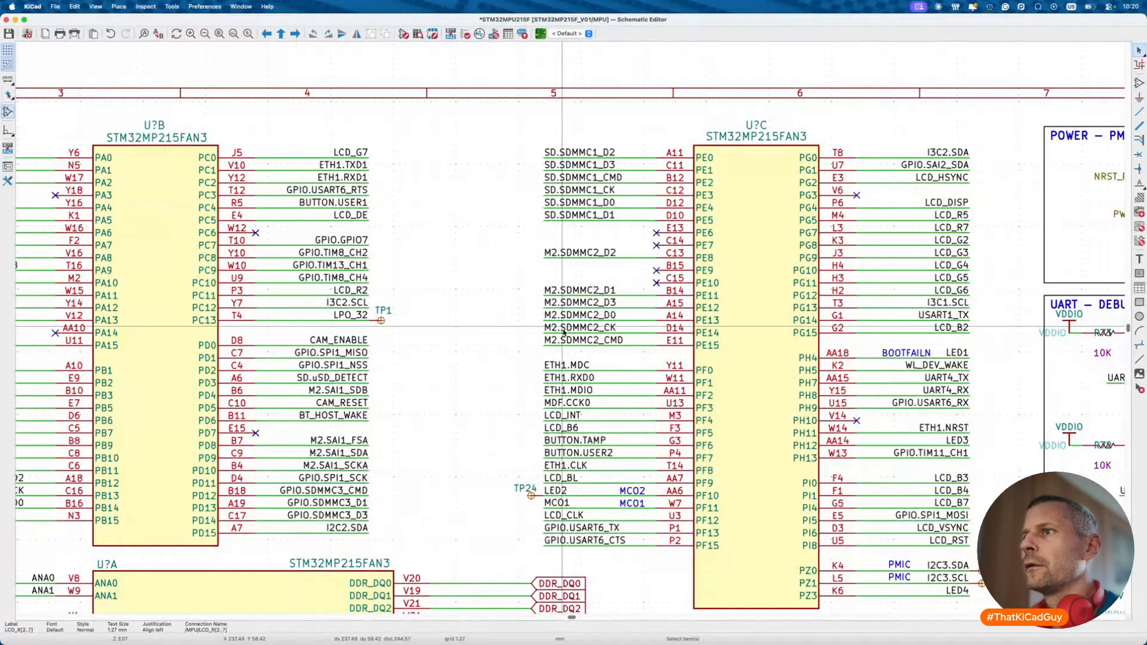
pyautogui.hscroll(-14, 564, 333)
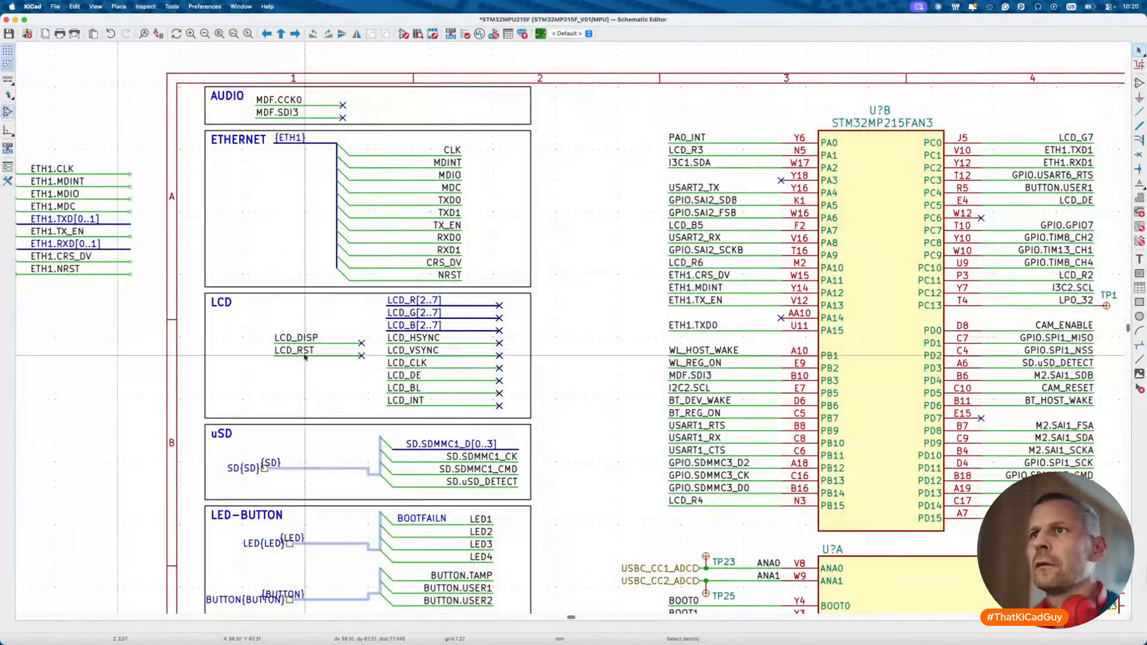
pyautogui.hscroll(-5, 305, 357)
pyautogui.moveTo(568, 320); pyautogui.dragTo(675, 378)
# - Move LCD_DISP and LCD_RST beside the LCD title and drag the R/G/B bus labels out left
pyautogui.press('m')
pyautogui.click(639, 342)
pyautogui.moveTo(681, 291); pyautogui.dragTo(347, 394)
pyautogui.press('Escape')
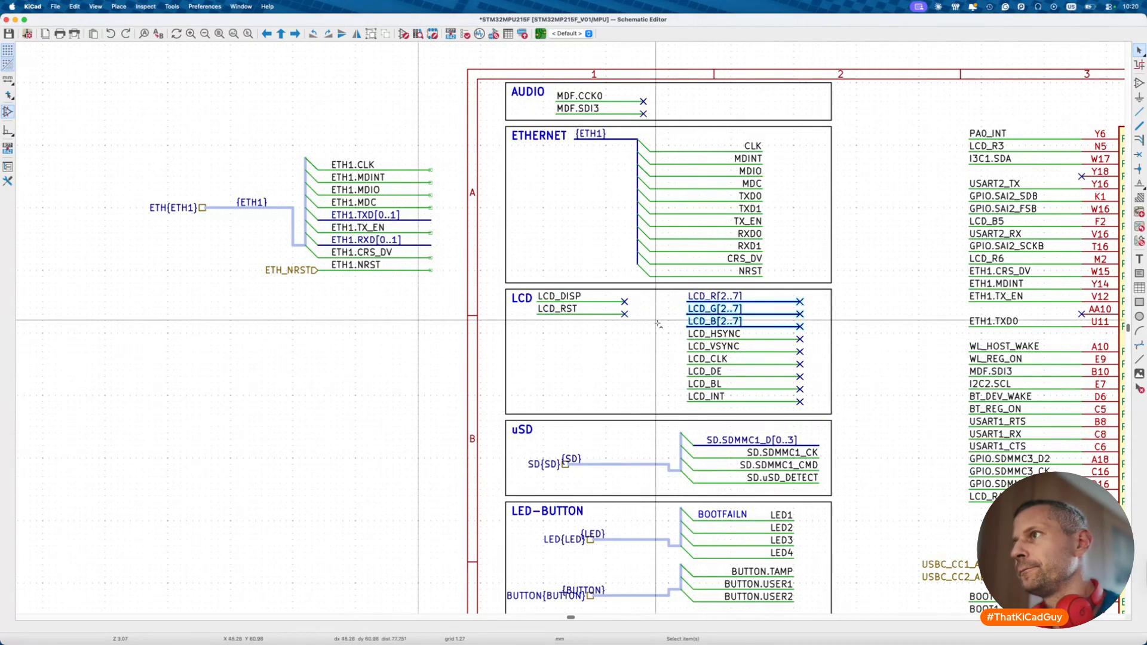
pyautogui.moveTo(732, 298); pyautogui.dragTo(313, 366)
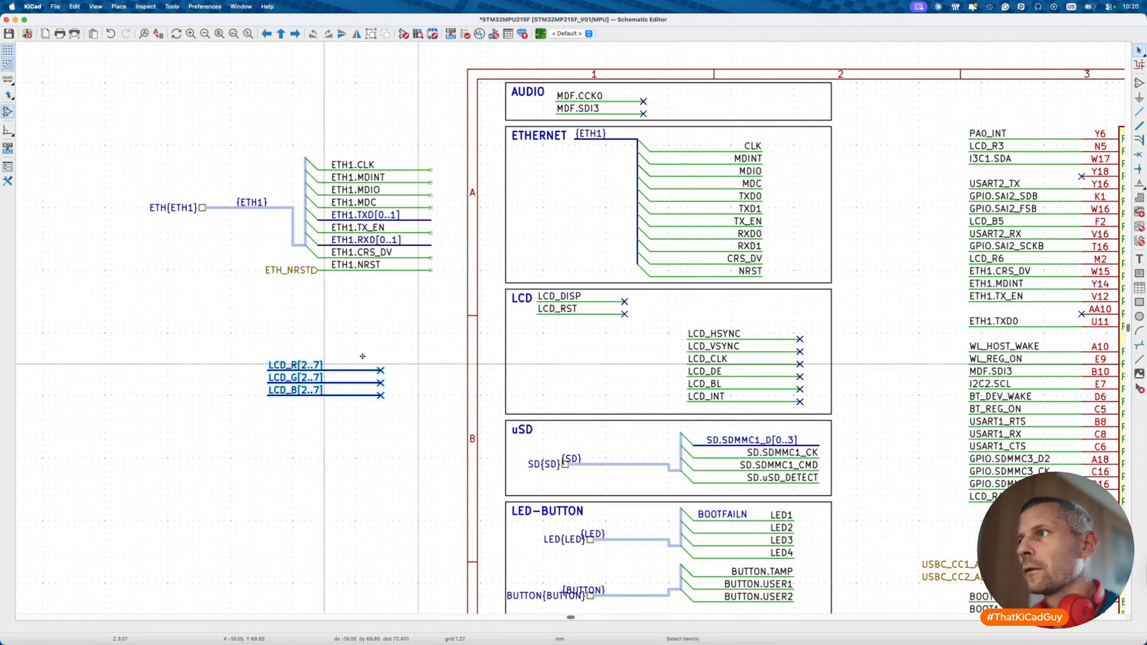
# - Move the LCD_HSYNC through LCD_INT labels left, directly under LCD_RST
pyautogui.moveTo(671, 312); pyautogui.dragTo(816, 416)
pyautogui.press('m')
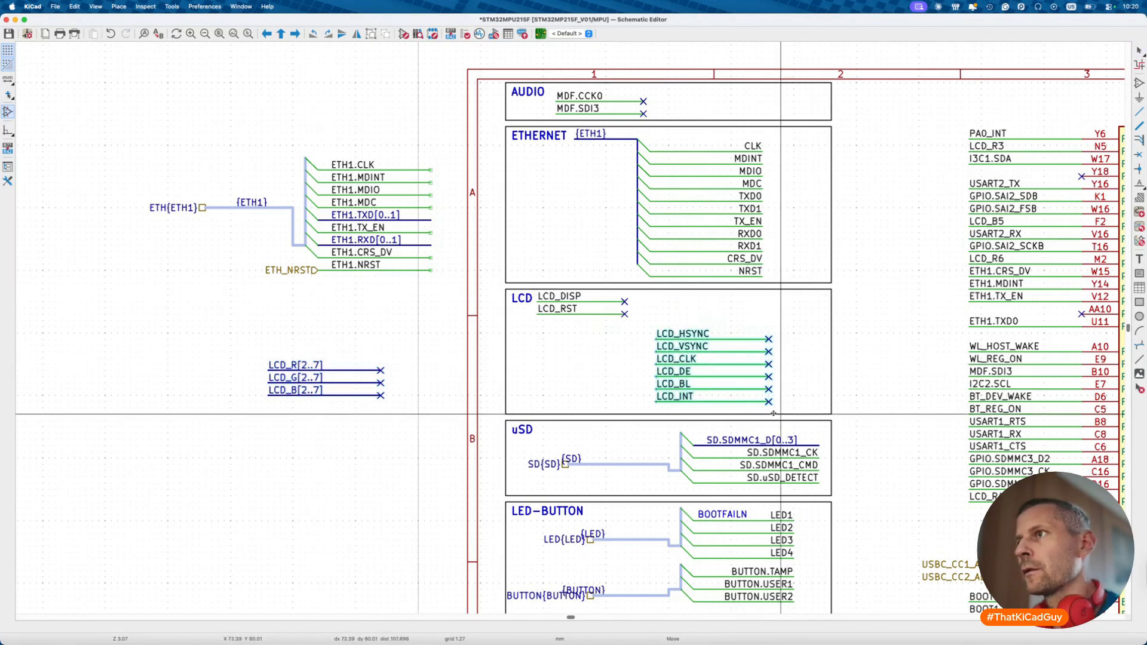
pyautogui.click(664, 401)
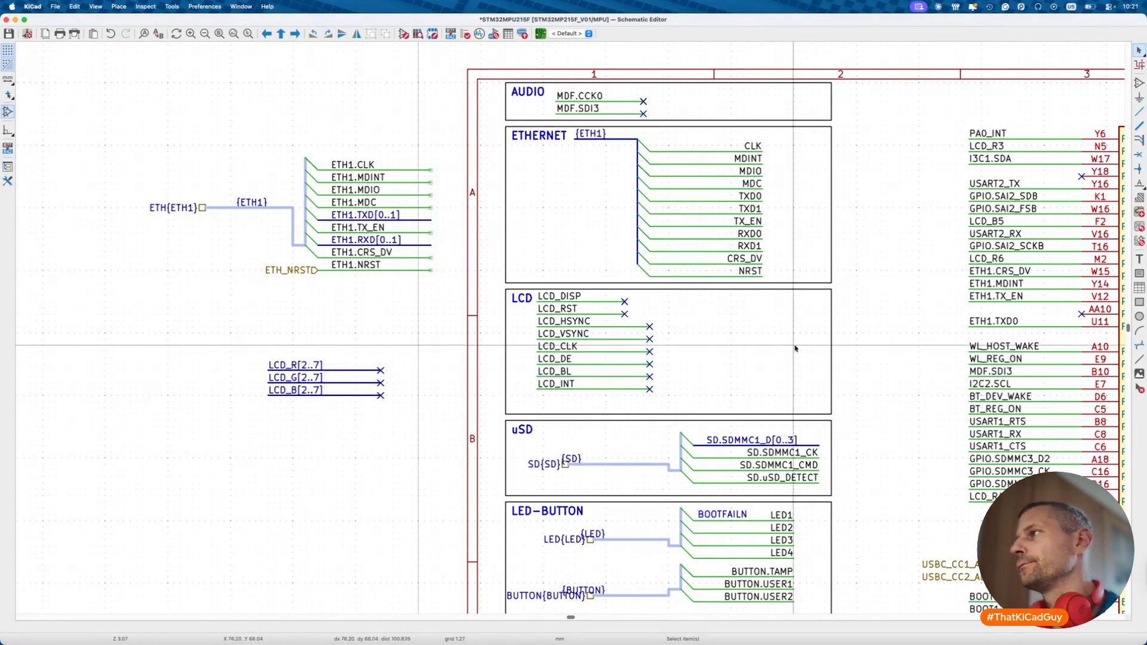
pyautogui.scroll(-3, 795, 347)
pyautogui.hscroll(3, 796, 348)
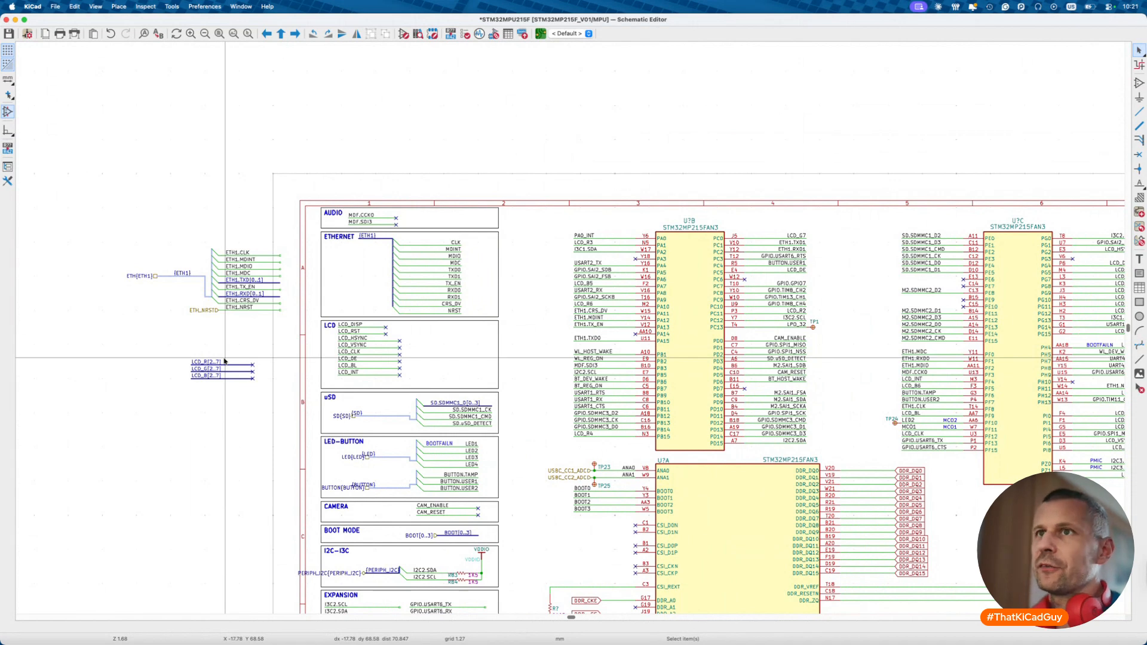
pyautogui.scroll(5, 224, 360)
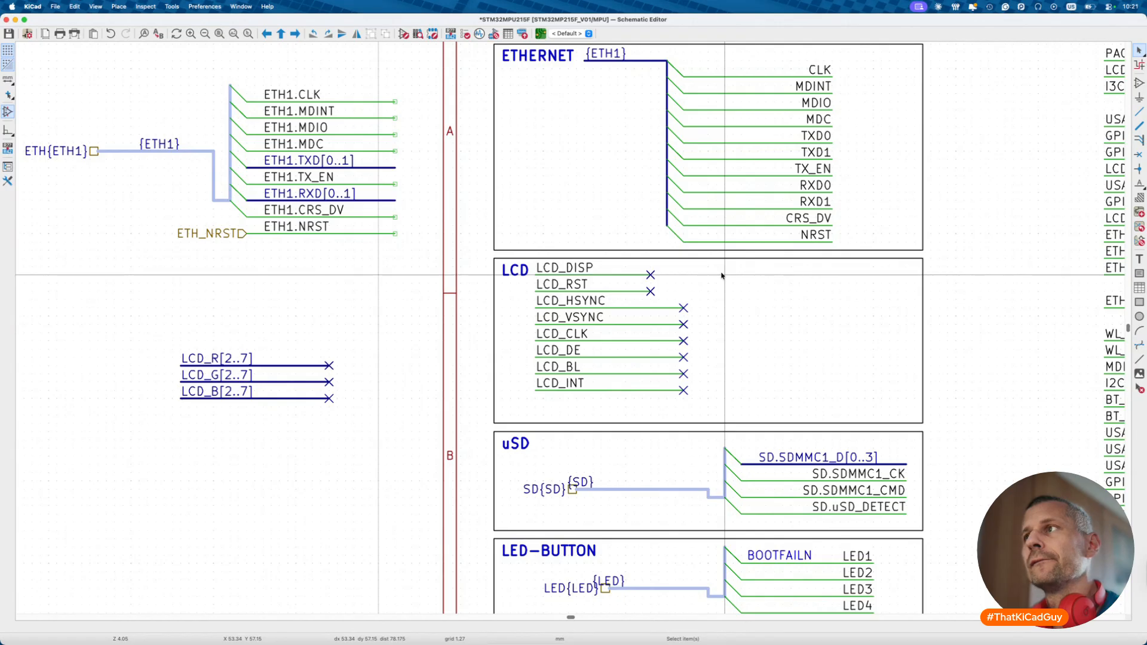
# - Draw a wire stub on every row of the LCD block
pyautogui.press('w')
pyautogui.doubleClick(747, 275)
pyautogui.press('Insert')
pyautogui.press('Insert')
pyautogui.press('Insert')
pyautogui.press('Insert')
pyautogui.press('Insert')
pyautogui.press('Insert')
pyautogui.press('Insert')
pyautogui.press('Insert')
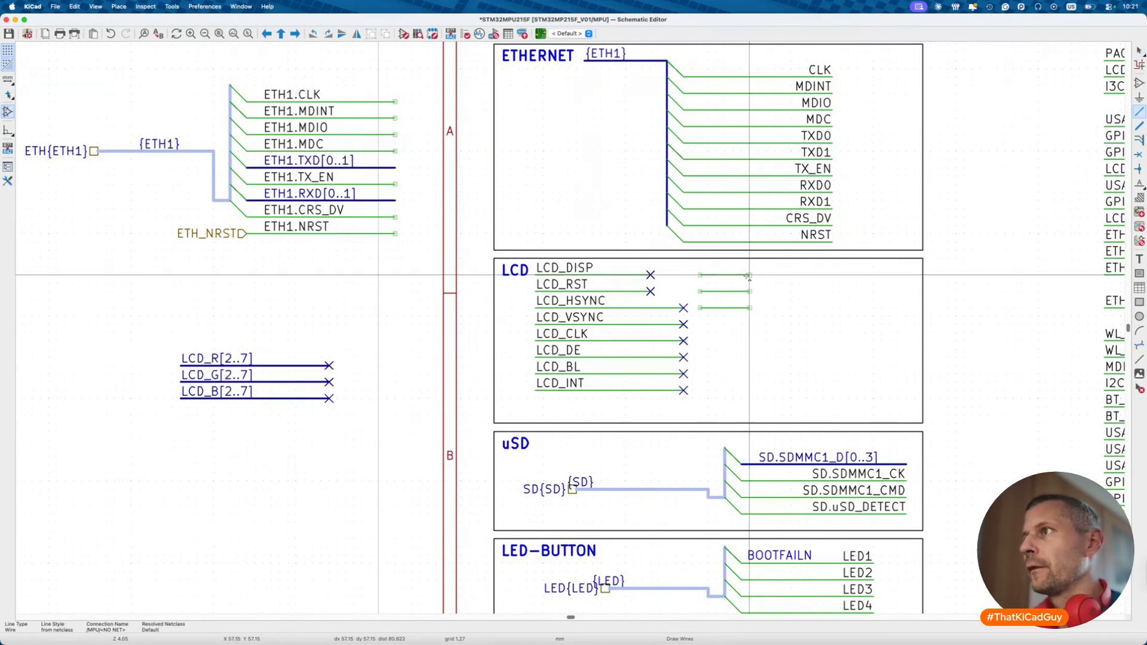
pyautogui.press('Escape')
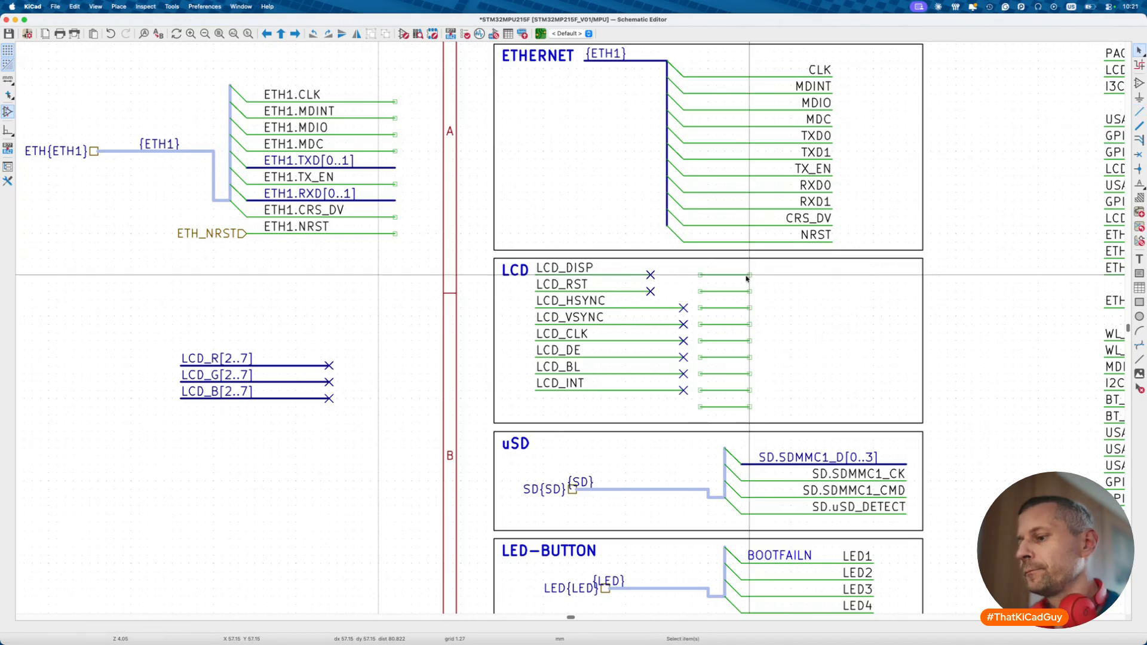
# - Label the first column of stubs LCD_R2 through LCD_R7, deleting the extra LCD_R8
pyautogui.press('l')
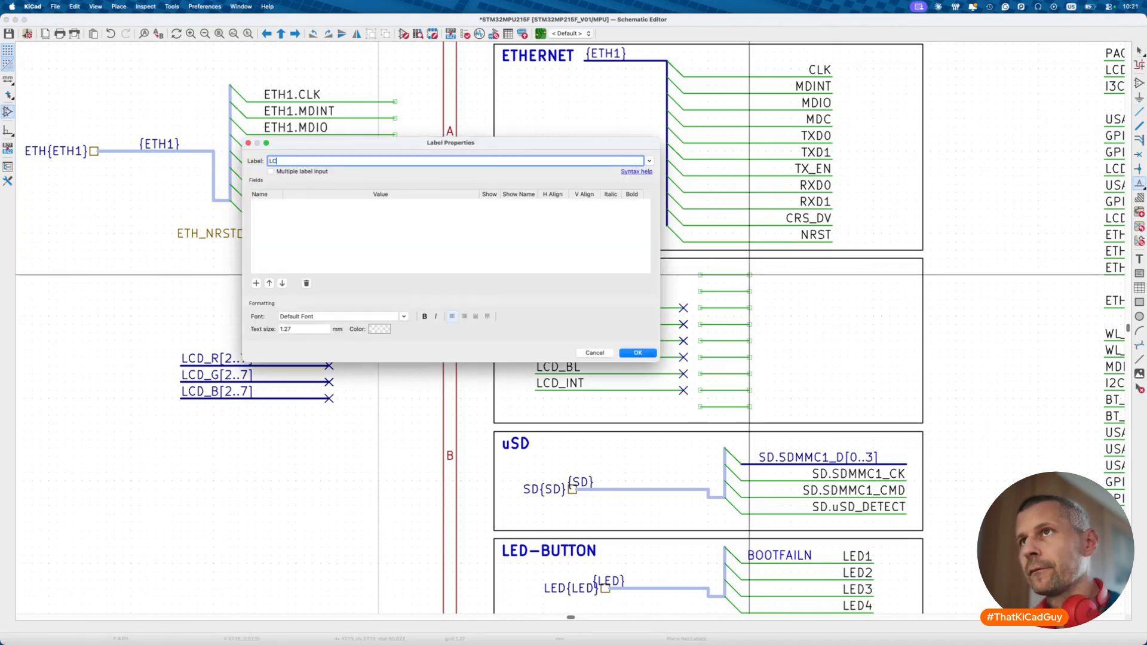
pyautogui.write('LCD_R2')
pyautogui.press('Return')
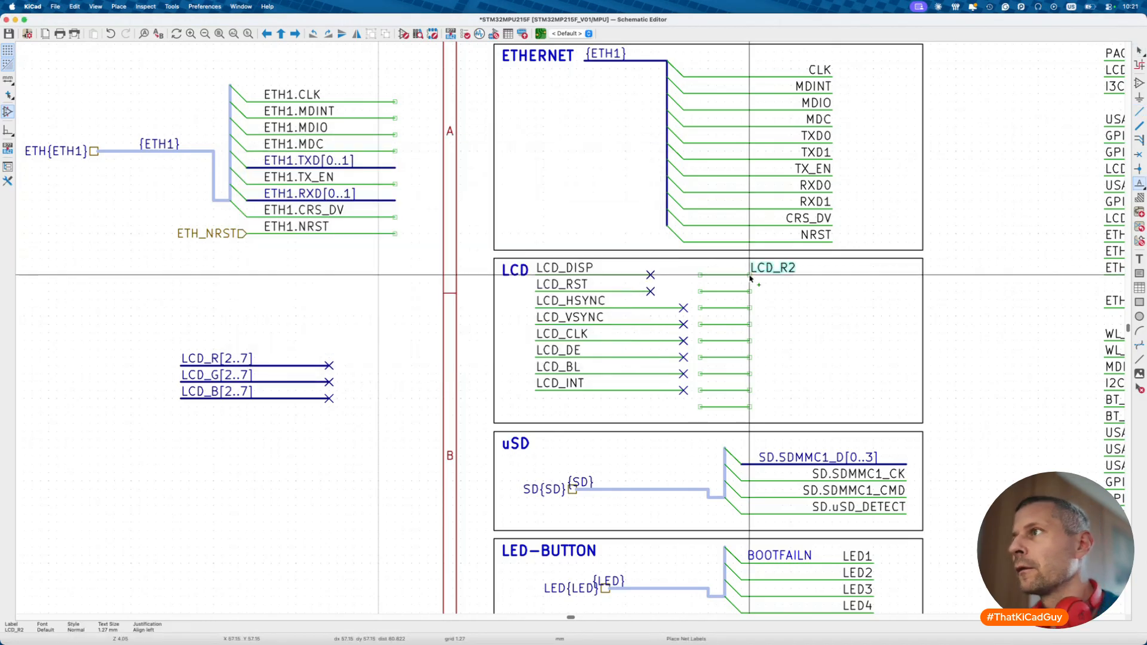
pyautogui.click(704, 277)
pyautogui.press('F1')
pyautogui.press('F1')
pyautogui.press('F1')
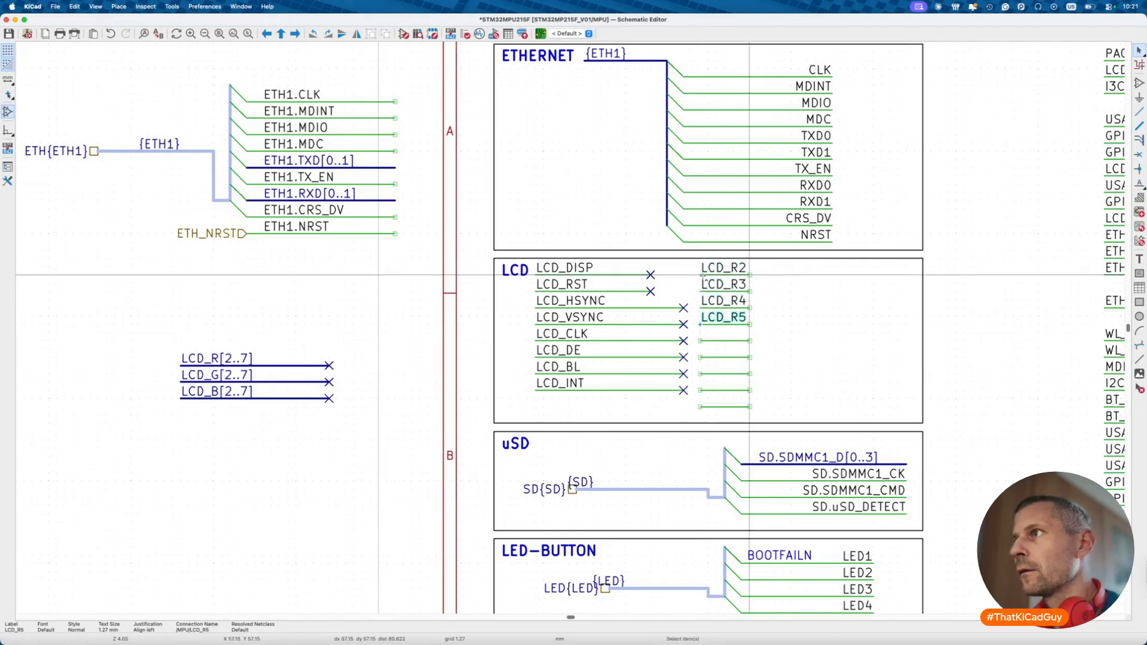
pyautogui.press('F1')
pyautogui.press('Escape')
pyautogui.click(722, 368)
pyautogui.press('Delete')
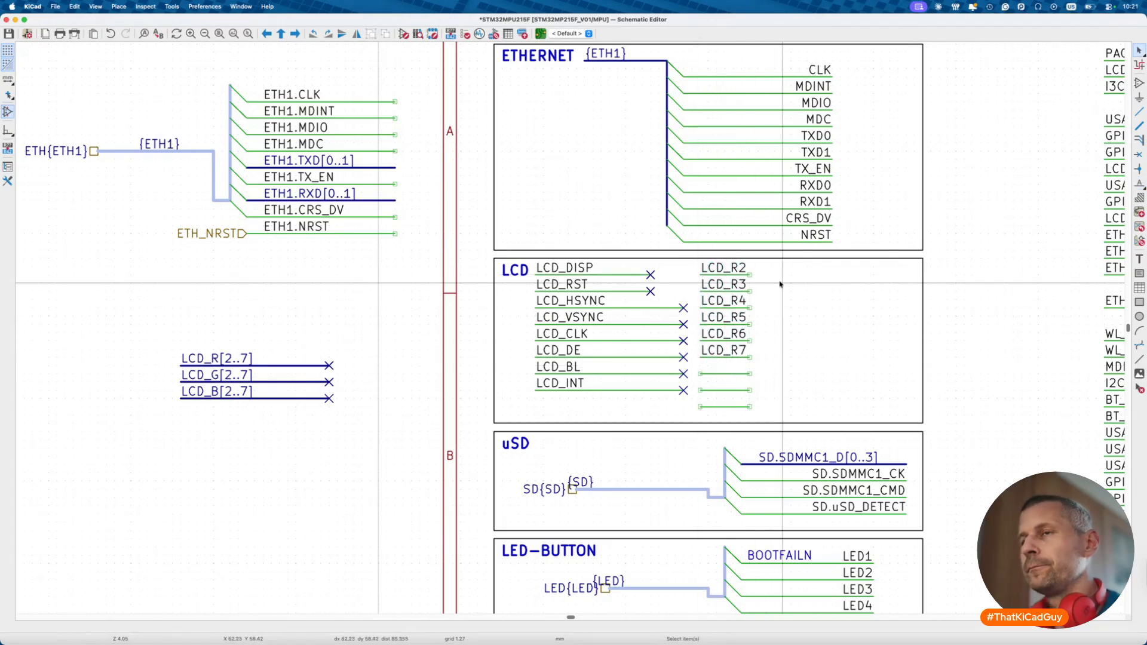
# - Add a second column of auto-incrementing labels LCD_G2 through LCD_G7
pyautogui.press('l')
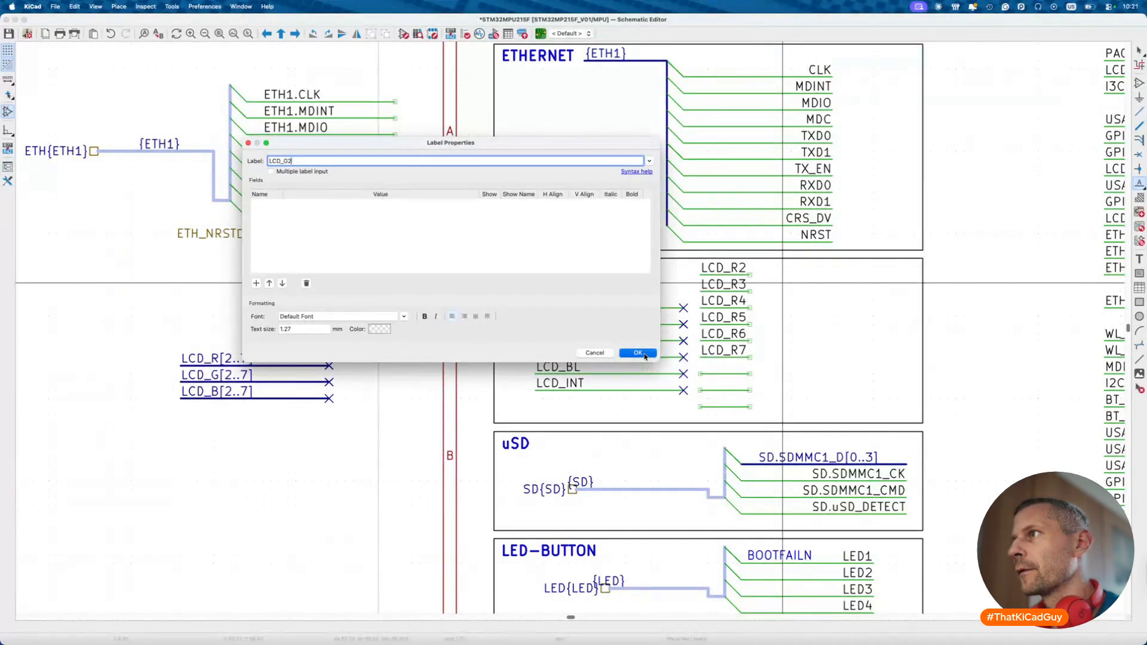
pyautogui.press('Return')
pyautogui.click(783, 275)
pyautogui.press('Escape')
pyautogui.press('Insert')
pyautogui.press('Insert')
pyautogui.press('Insert')
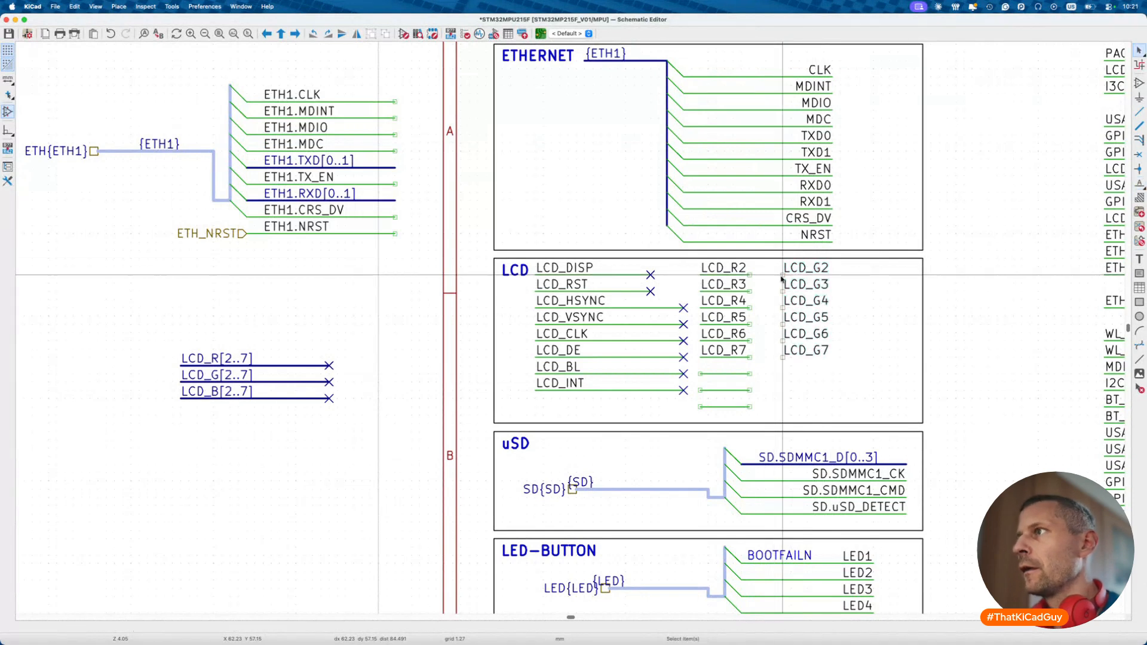
# - Add a third column of auto-incrementing labels LCD_B2 through LCD_B7
pyautogui.press('l')
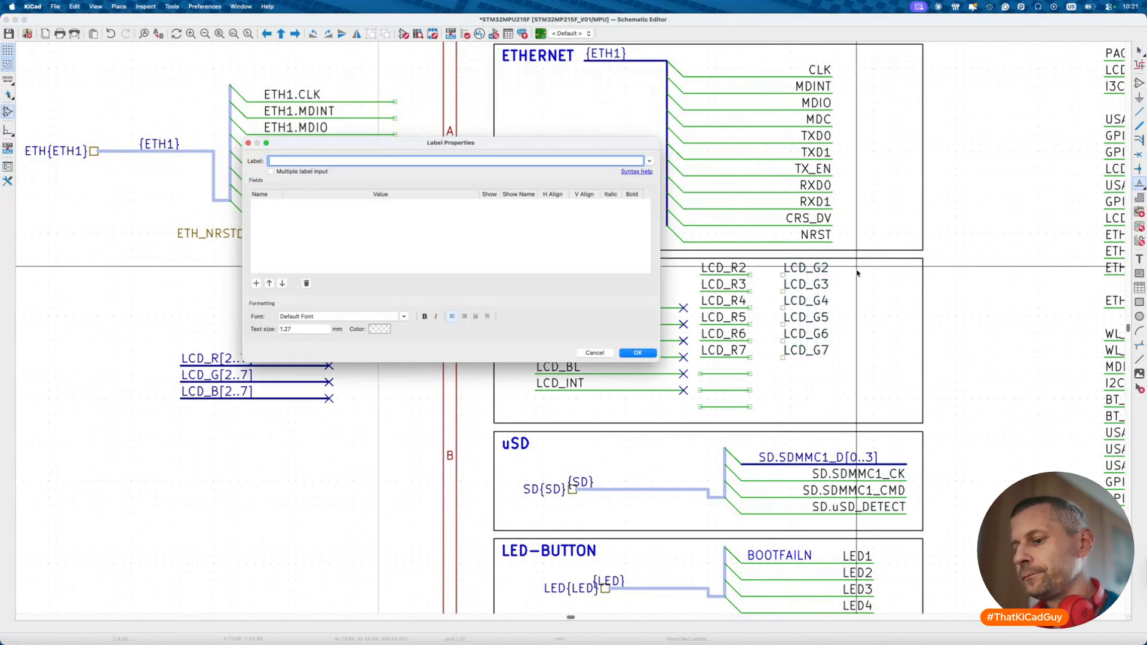
pyautogui.press('Return')
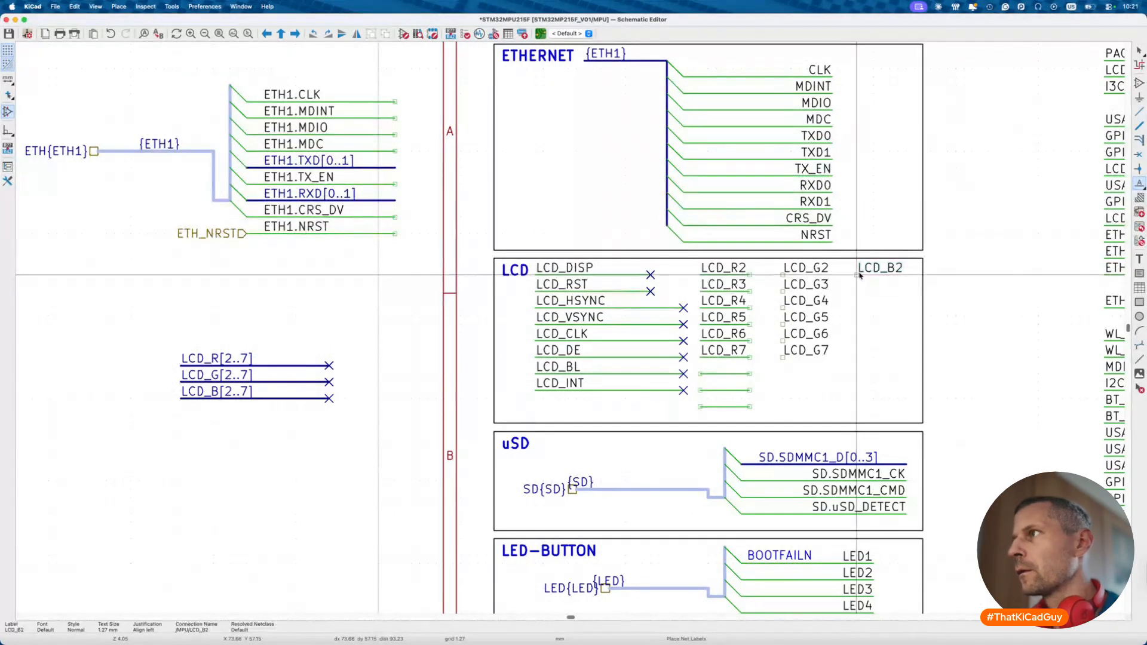
pyautogui.click(859, 275)
pyautogui.press('Escape')
pyautogui.press('Insert')
pyautogui.press('Insert')
pyautogui.press('Insert')
pyautogui.press('Insert')
# - End every LCD_R, LCD_G and LCD_B wire stub with a no-connect flag
pyautogui.moveTo(694, 364); pyautogui.dragTo(764, 418)
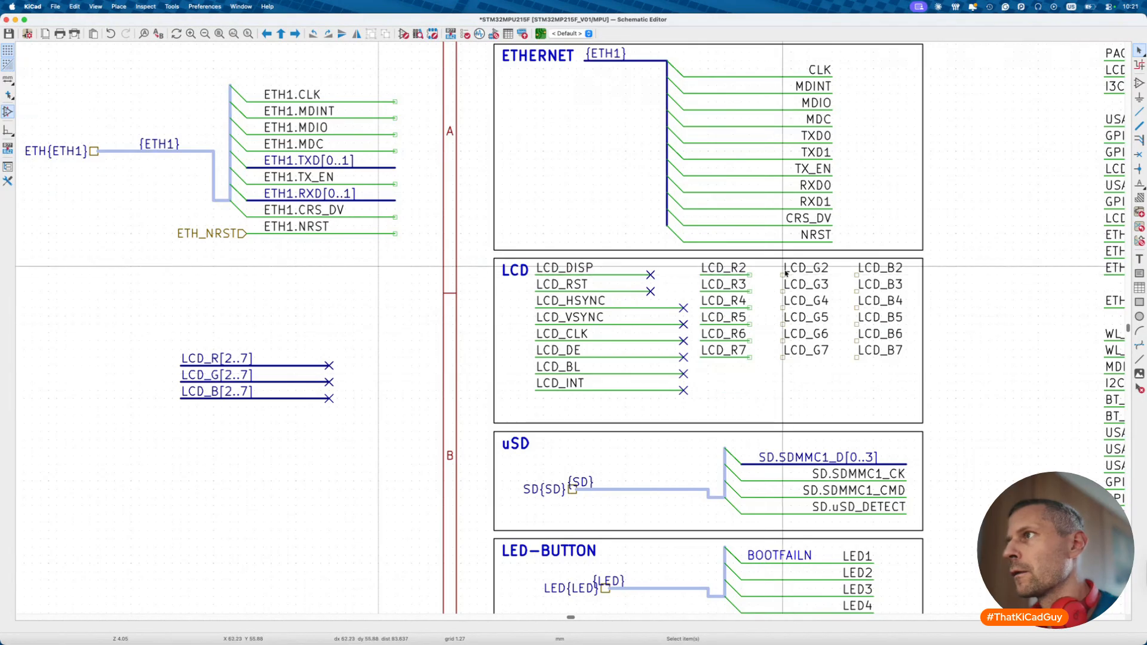
pyautogui.press('w')
pyautogui.press('Escape')
pyautogui.press('w')
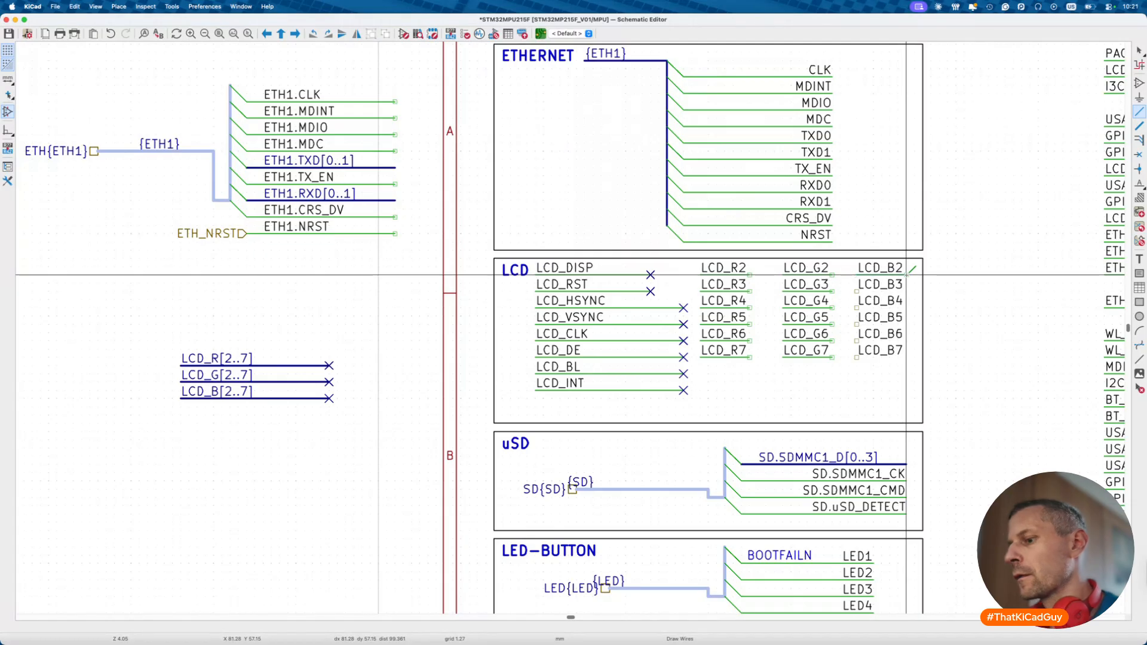
pyautogui.press('Escape')
pyautogui.press('q')
pyautogui.press('Insert')
pyautogui.press('Insert')
pyautogui.press('Insert')
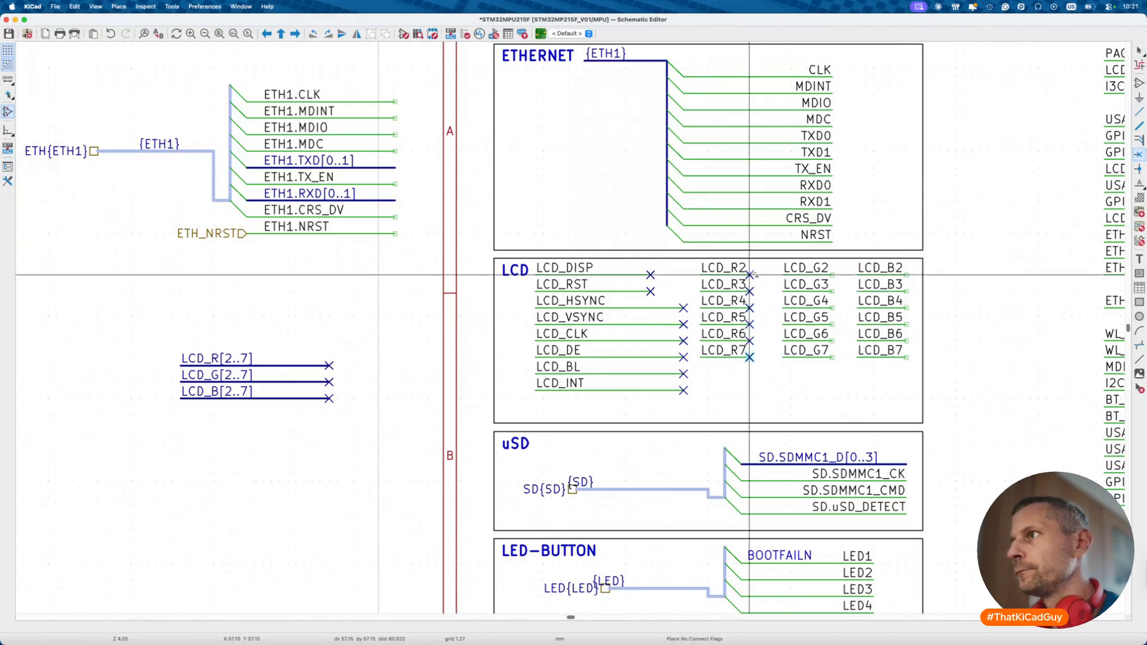
pyautogui.click(832, 275)
pyautogui.press('Insert')
pyautogui.press('Insert')
pyautogui.press('Insert')
pyautogui.click(906, 275)
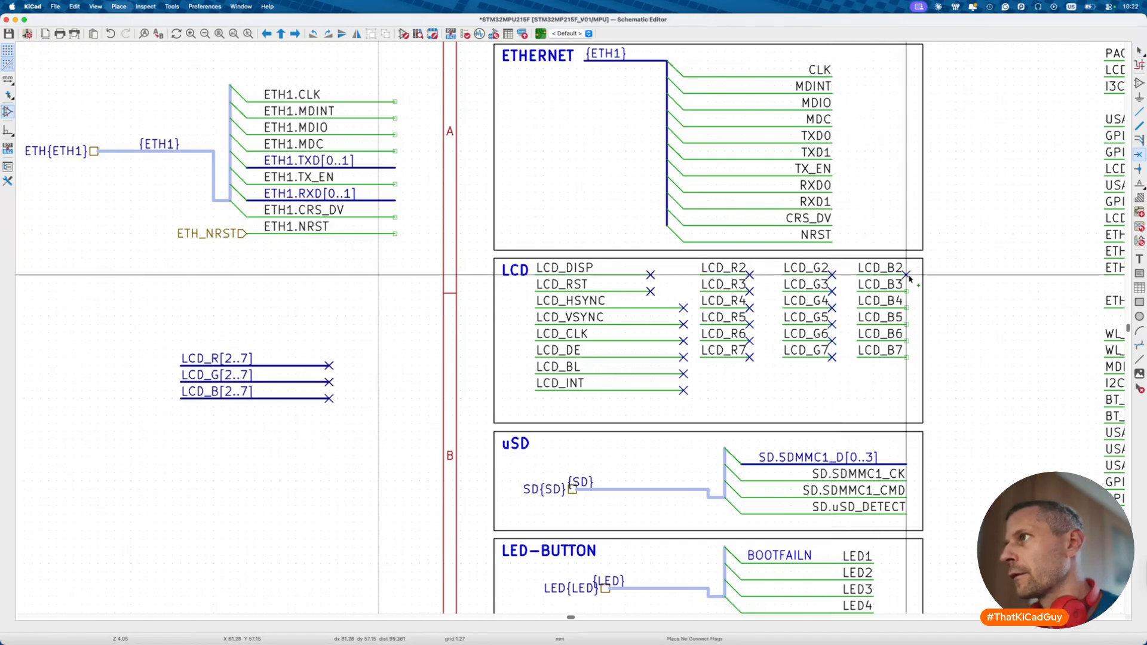
pyautogui.press('Escape')
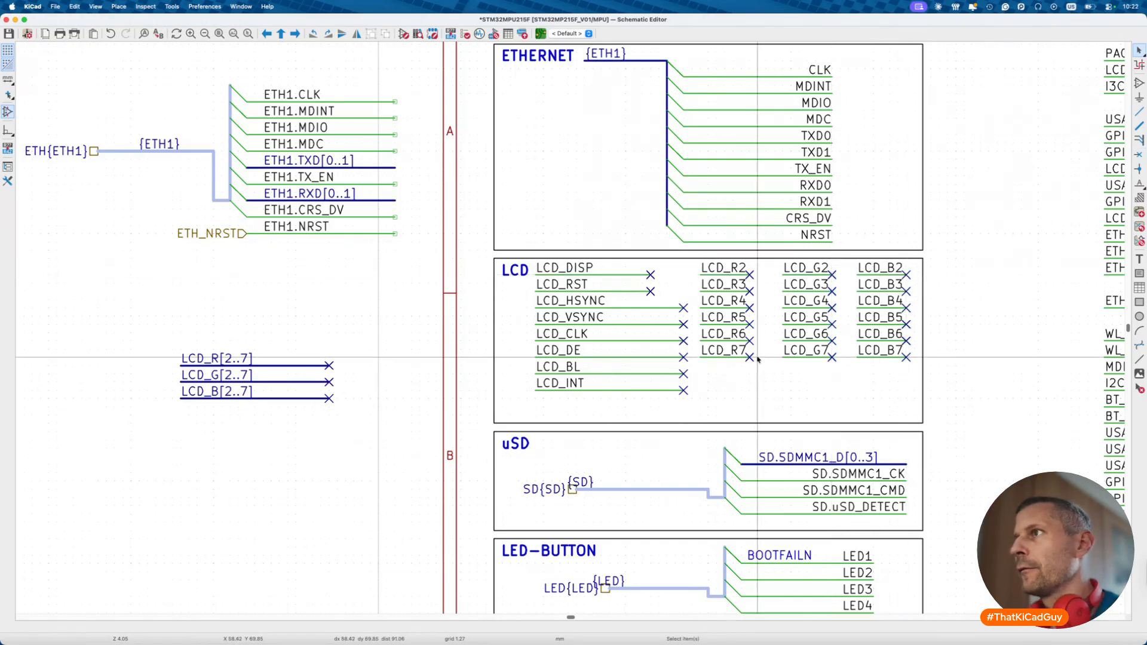
# - Move the SD bus group and its SD.* labels left, out of the uSD box
pyautogui.scroll(-3, 192, 358)
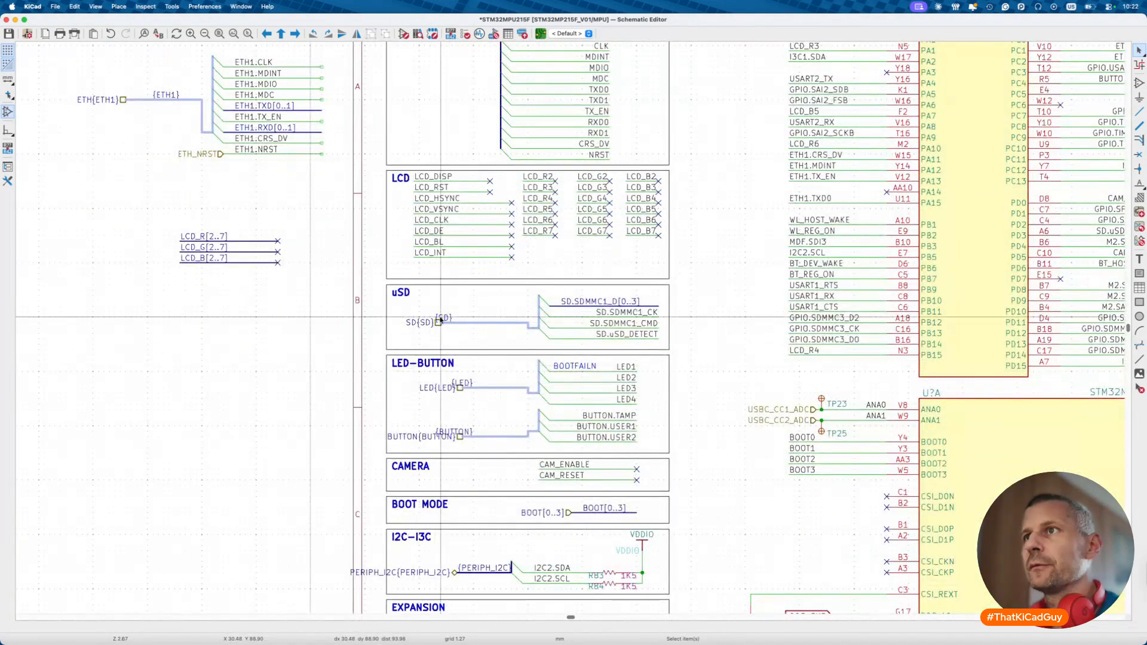
pyautogui.moveTo(389, 288); pyautogui.dragTo(662, 347)
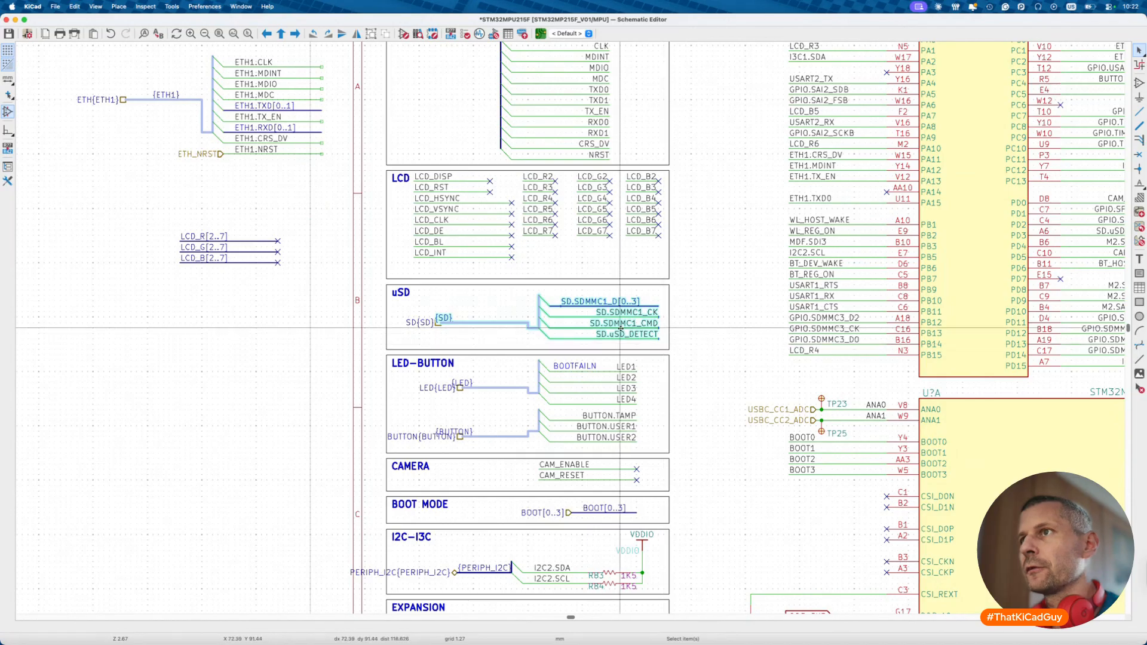
pyautogui.moveTo(420, 328); pyautogui.dragTo(72, 323)
pyautogui.click(33, 175)
# - Save the schematic and review the SD bus alias members in Schematic Setup
pyautogui.click(55, 6)
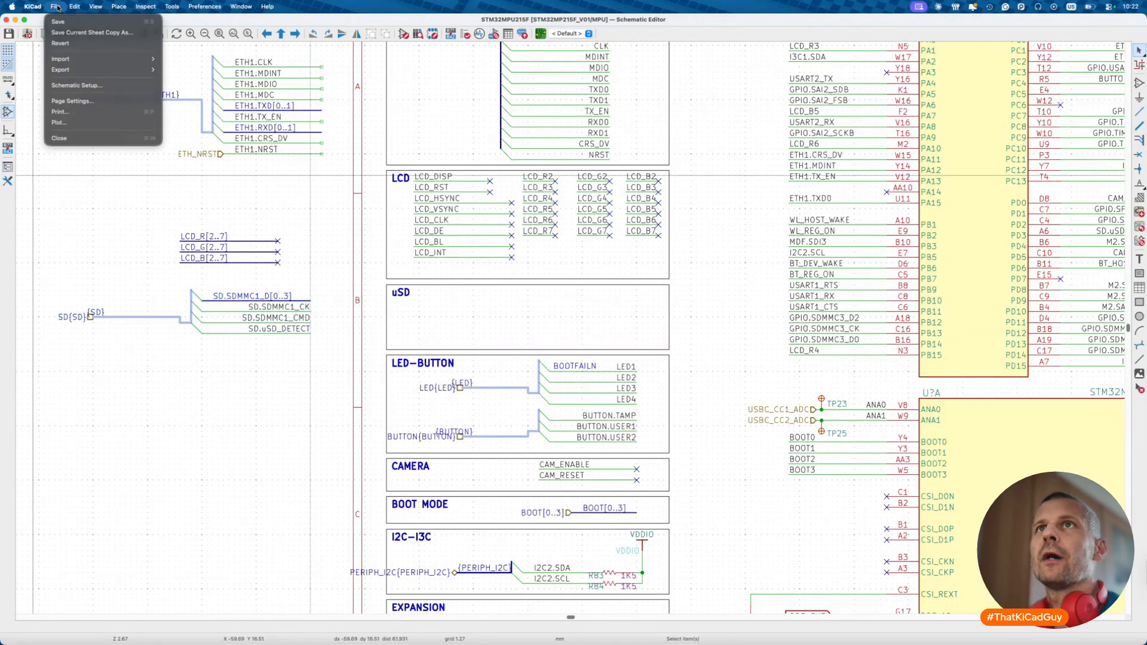
pyautogui.click(71, 84)
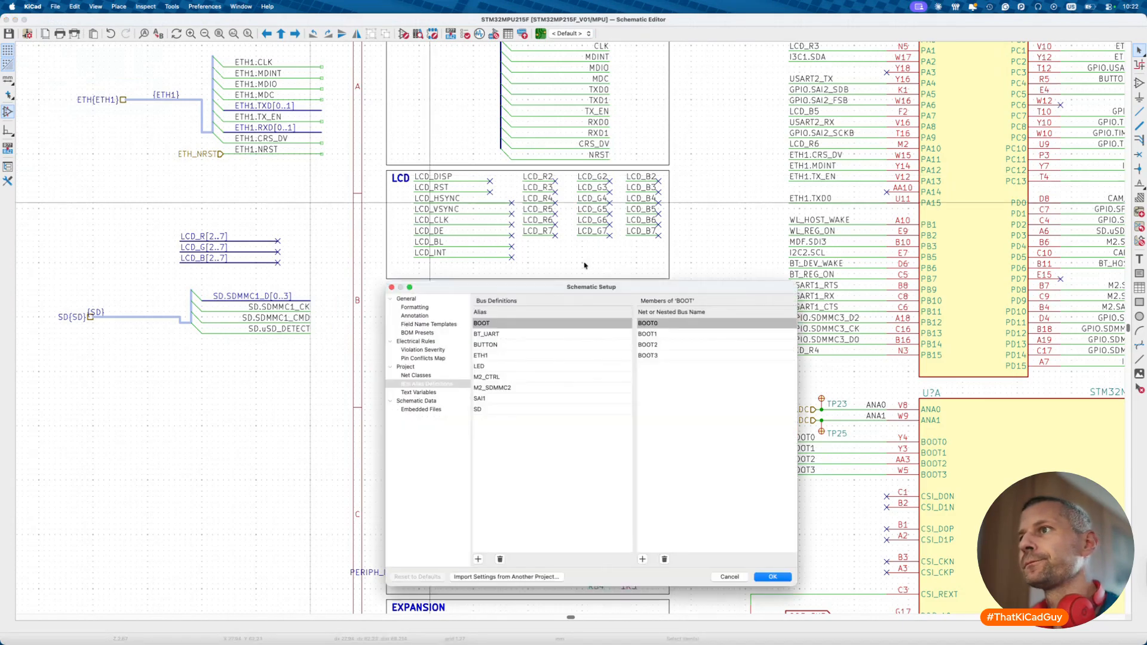
pyautogui.doubleClick(487, 409)
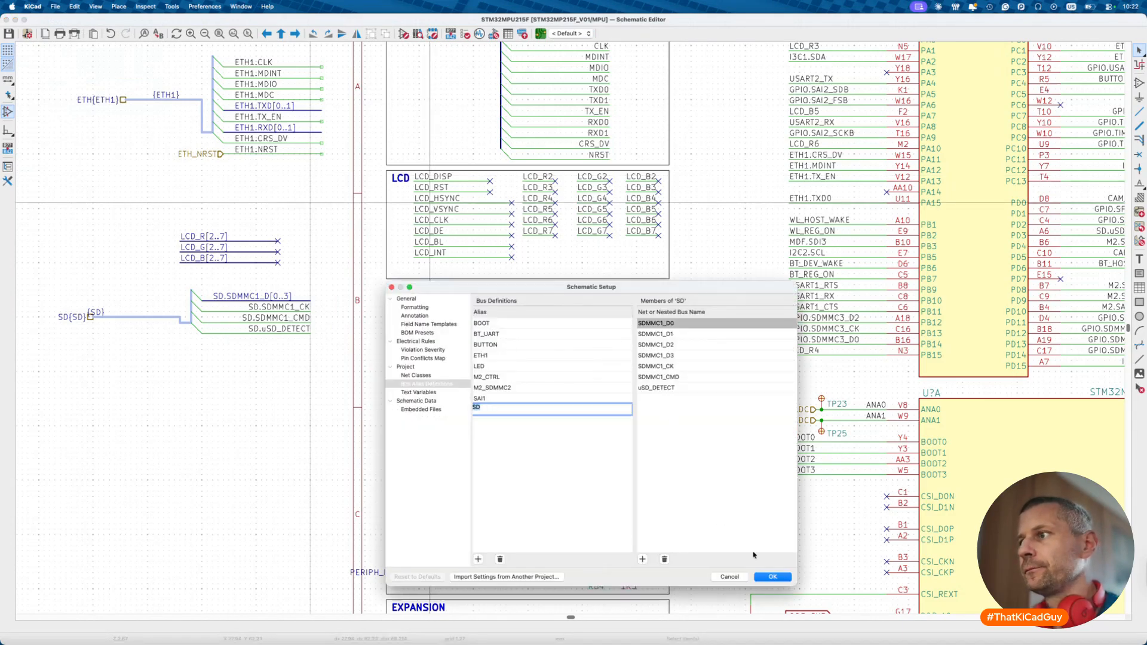
pyautogui.click(772, 577)
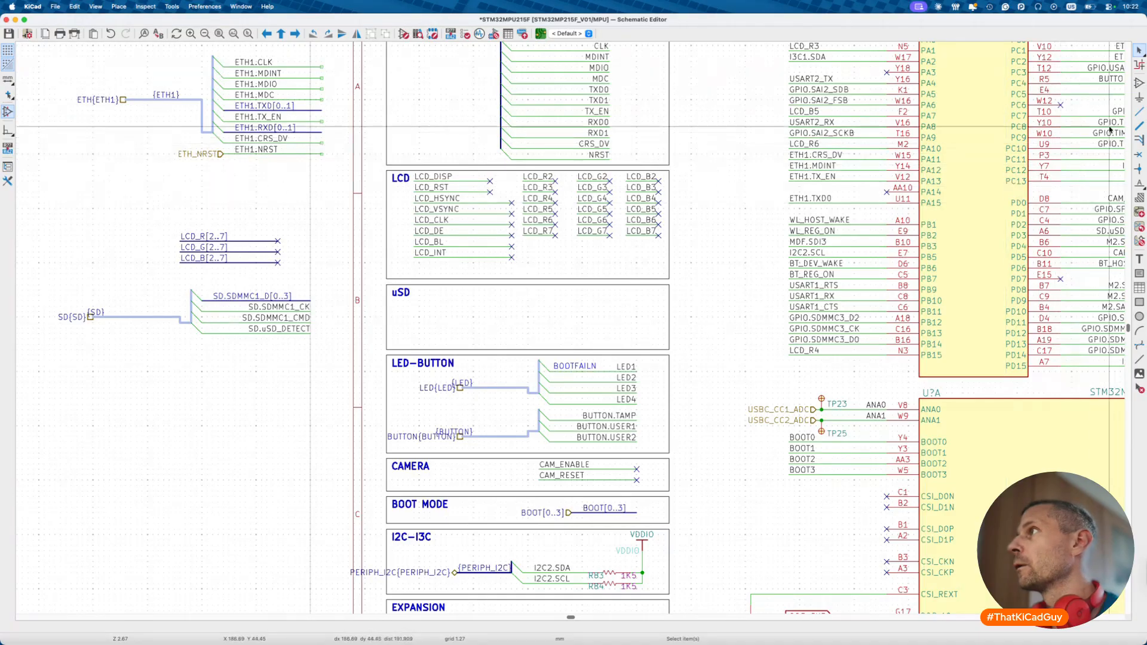
# - Draw a U-shaped bus inside the empty uSD box
pyautogui.click(1140, 126)
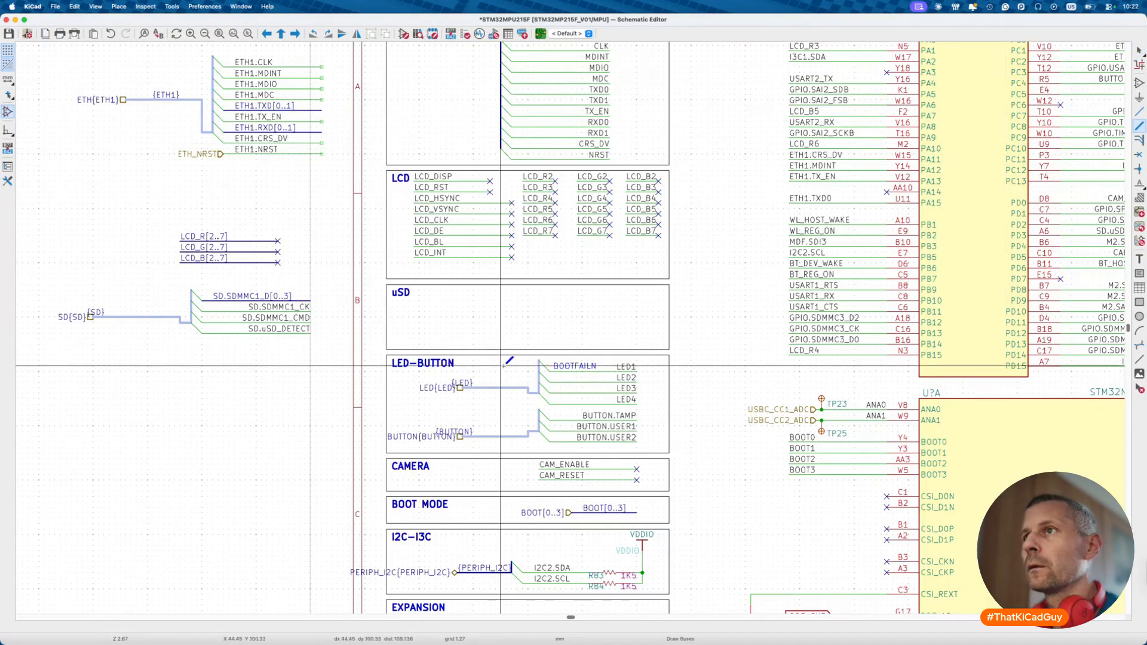
pyautogui.click(413, 294)
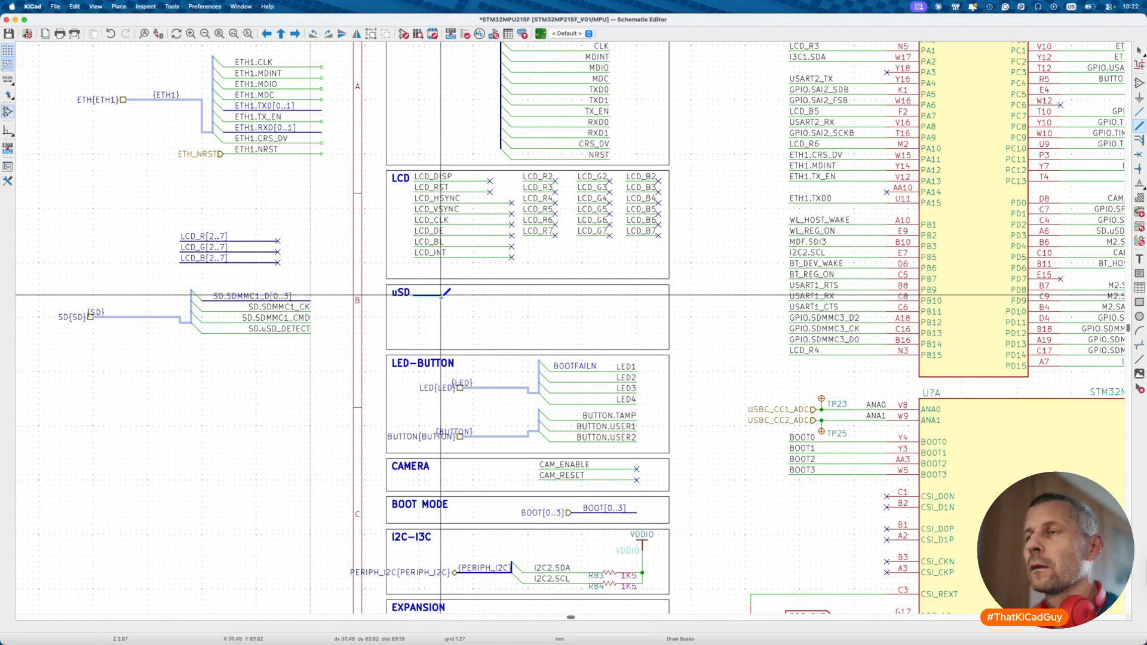
pyautogui.click(441, 344)
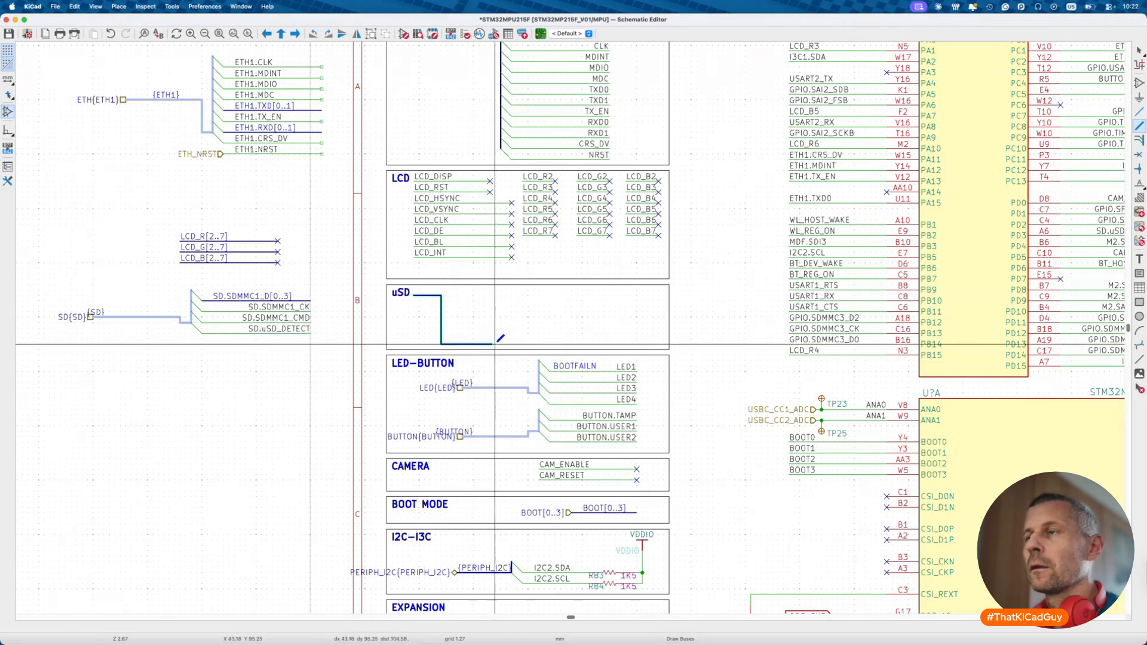
pyautogui.doubleClick(536, 296)
pyautogui.press('Escape')
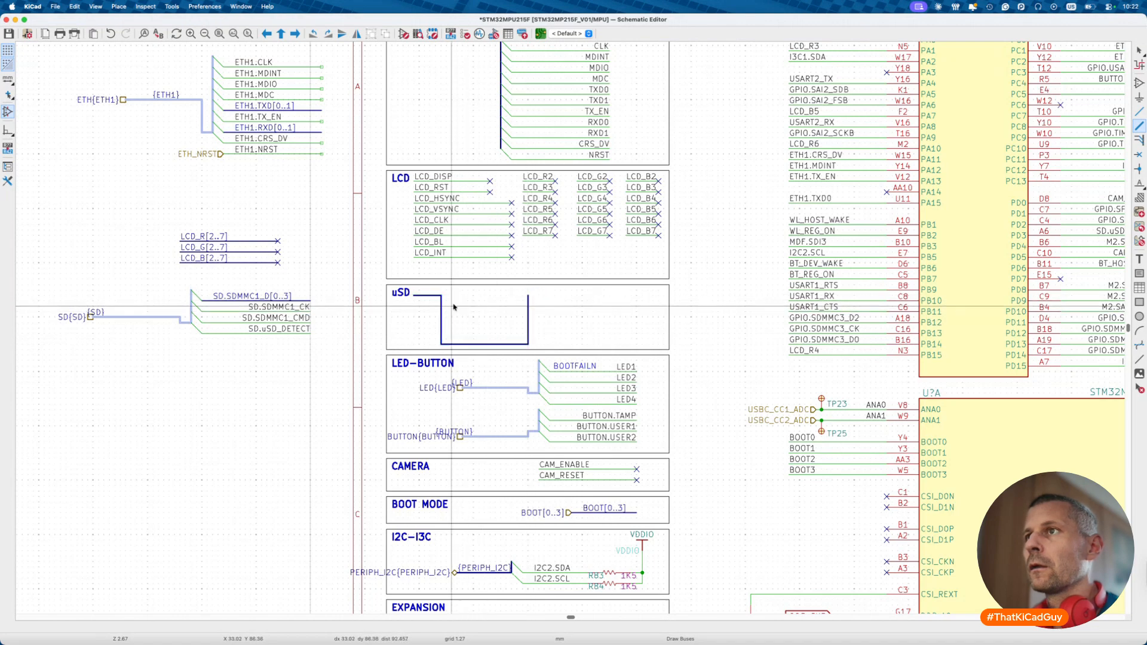
# - Attach a {SD} net label to the new uSD bus
pyautogui.scroll(3, 453, 307)
pyautogui.moveTo(433, 297); pyautogui.dragTo(619, 292, button='middle')
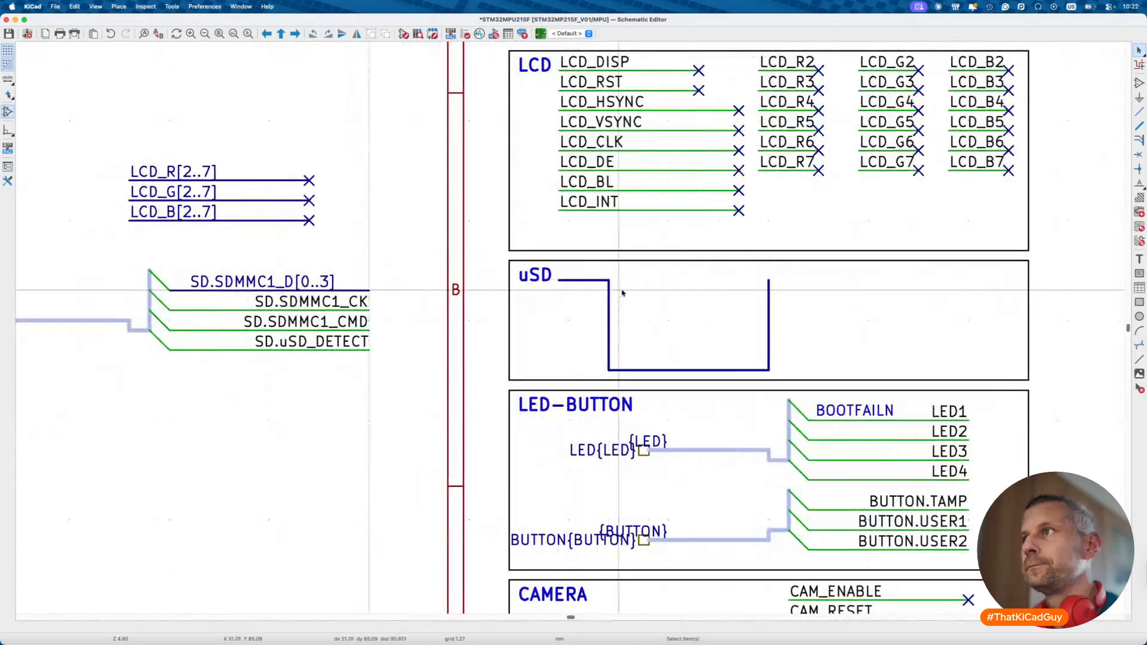
pyautogui.rightClick(609, 283)
pyautogui.moveTo(637, 302)
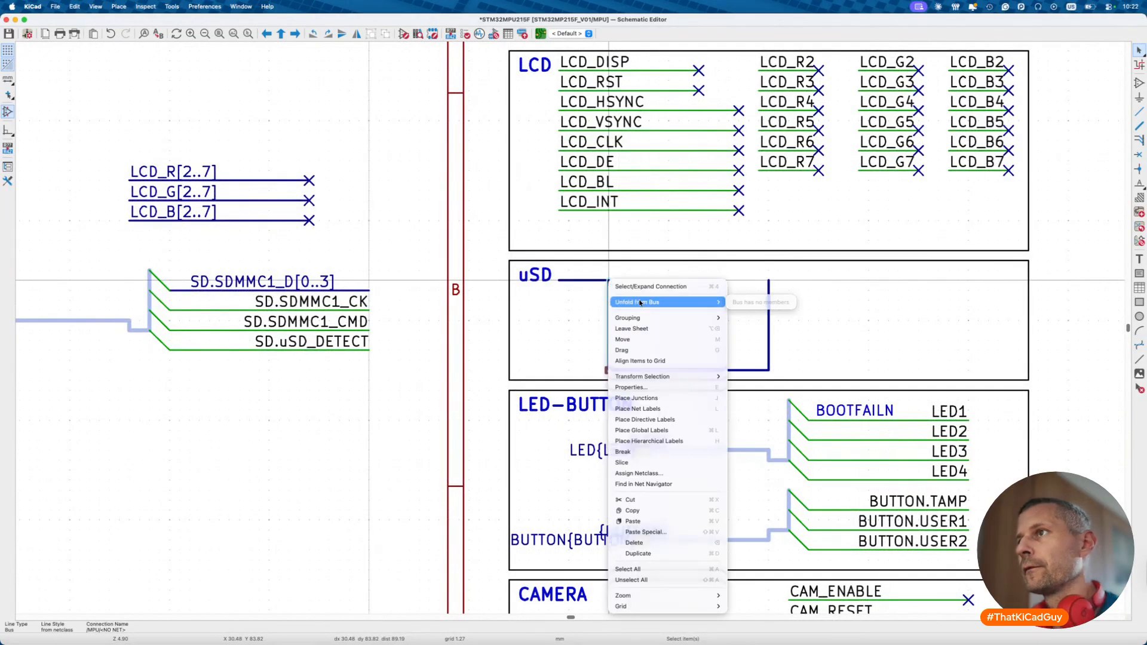
pyautogui.press('Escape')
pyautogui.write('l{SD}')
pyautogui.press('Return')
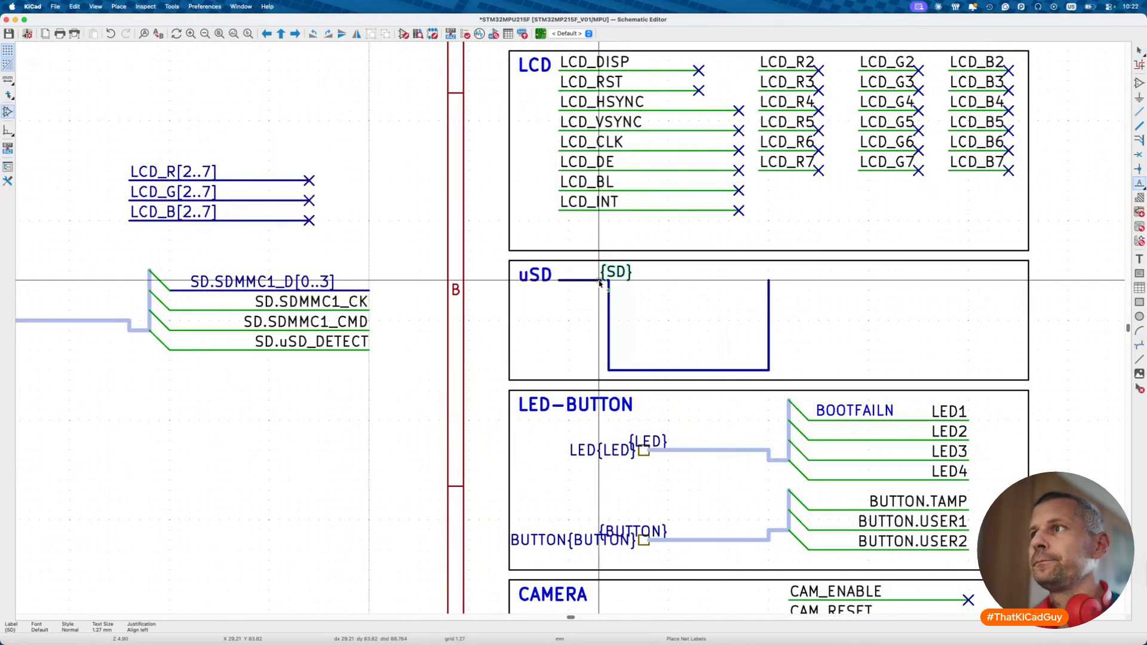
pyautogui.click(557, 279)
pyautogui.press('Escape')
# - Unfold SDMMC1_D0 and SDMMC1_D1 from the {SD} bus as labelled wires
pyautogui.rightClick(610, 283)
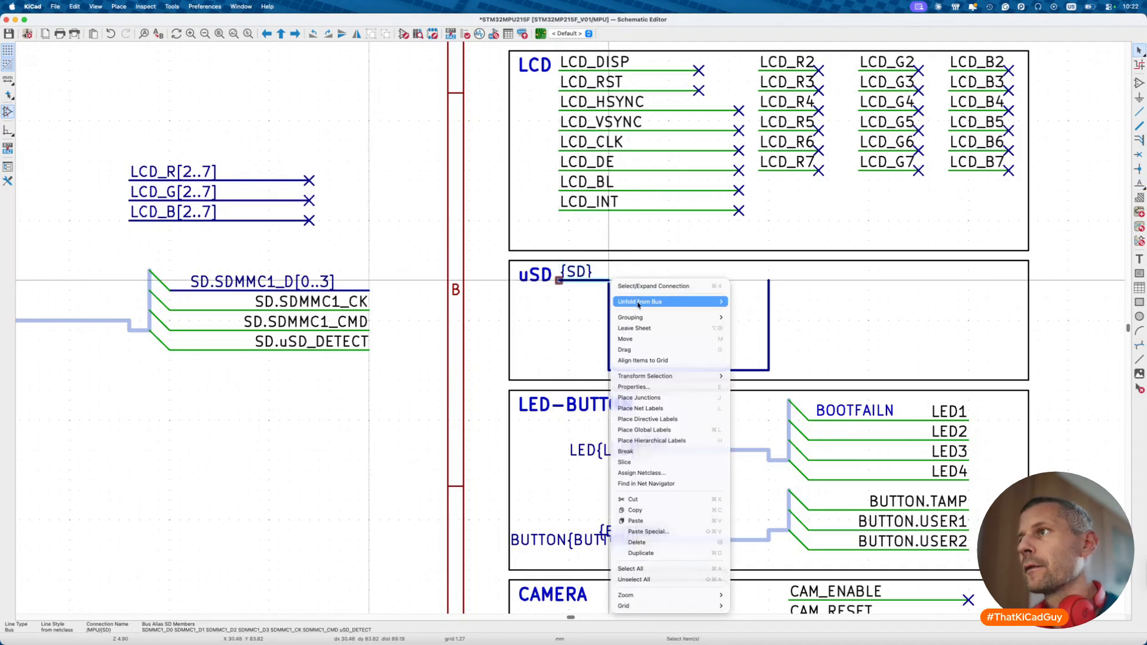
pyautogui.moveTo(643, 305)
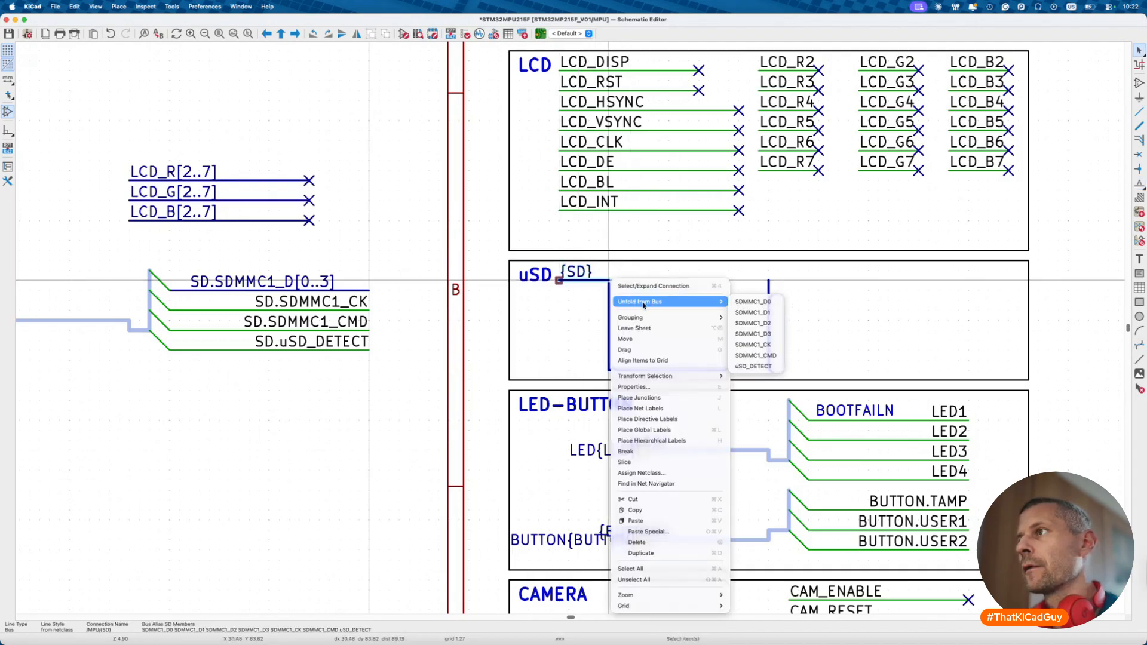
pyautogui.click(751, 302)
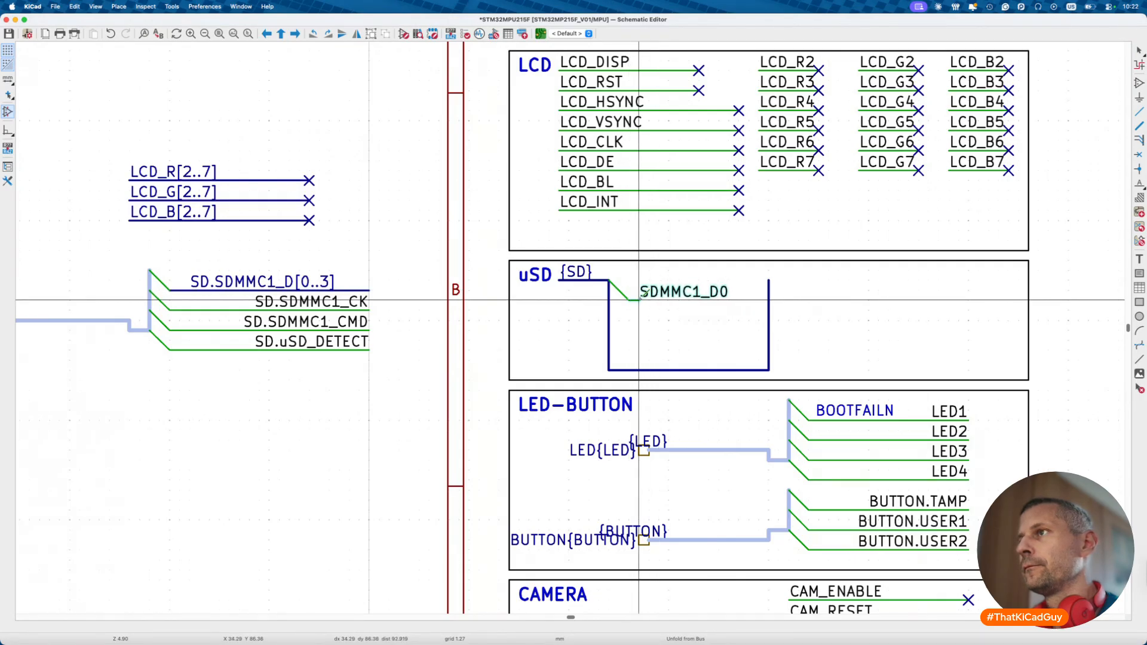
pyautogui.click(749, 298)
pyautogui.rightClick(608, 303)
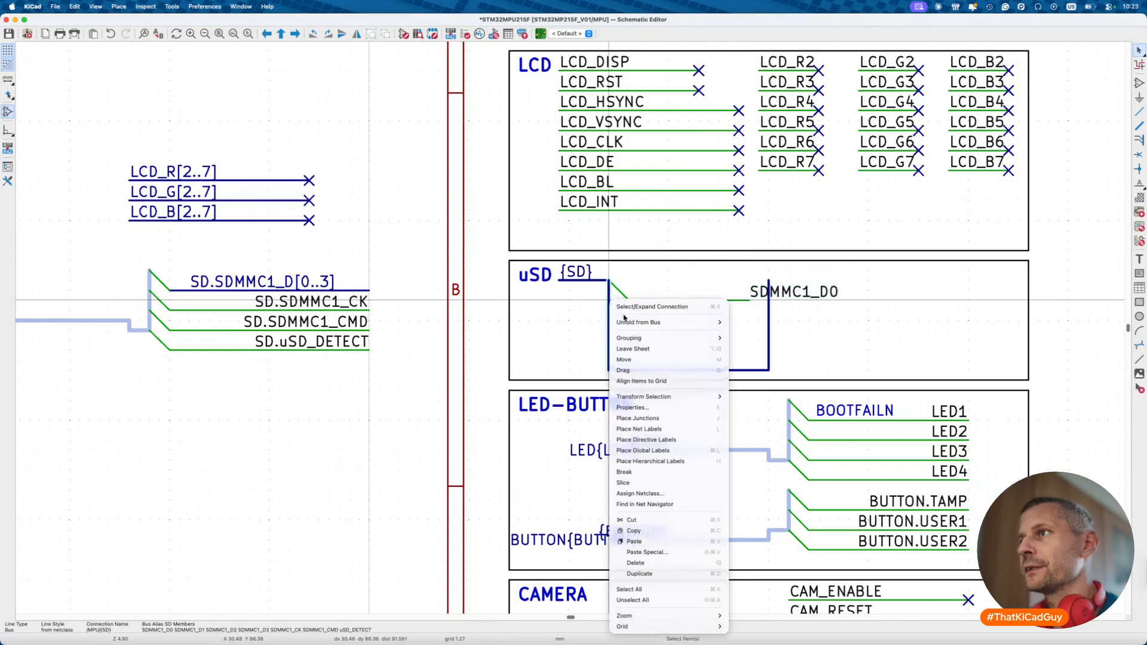
pyautogui.moveTo(629, 321)
pyautogui.click(744, 333)
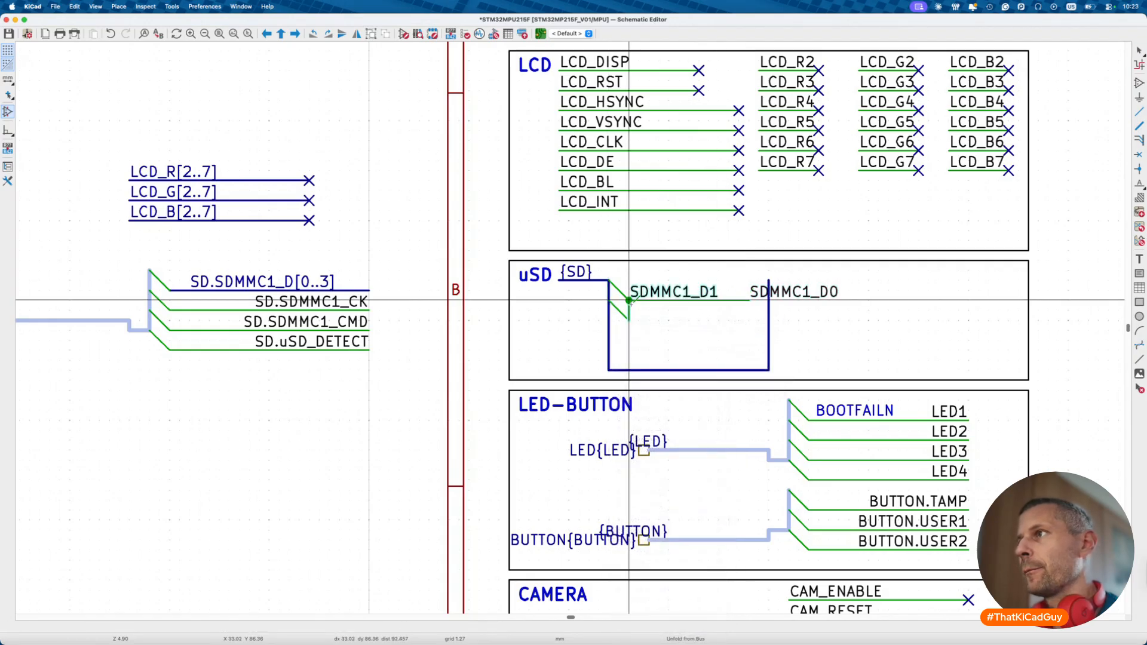
pyautogui.click(749, 320)
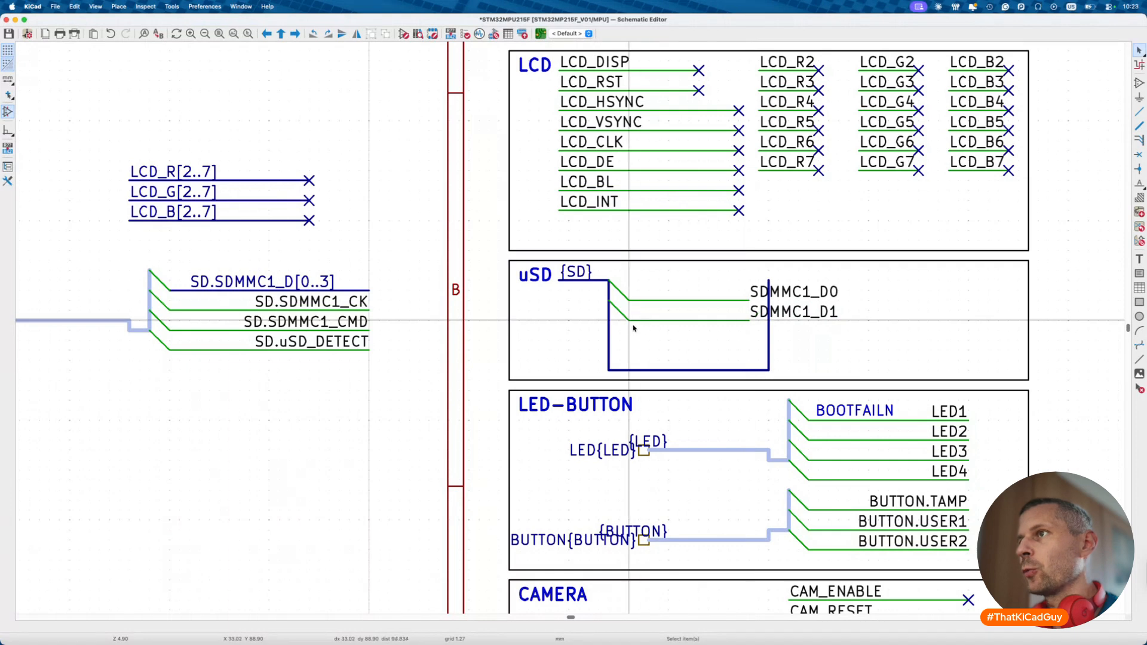
# - Unfold SDMMC1_D2 and SDMMC1_D3 below them and mirror the four data labels
pyautogui.rightClick(610, 323)
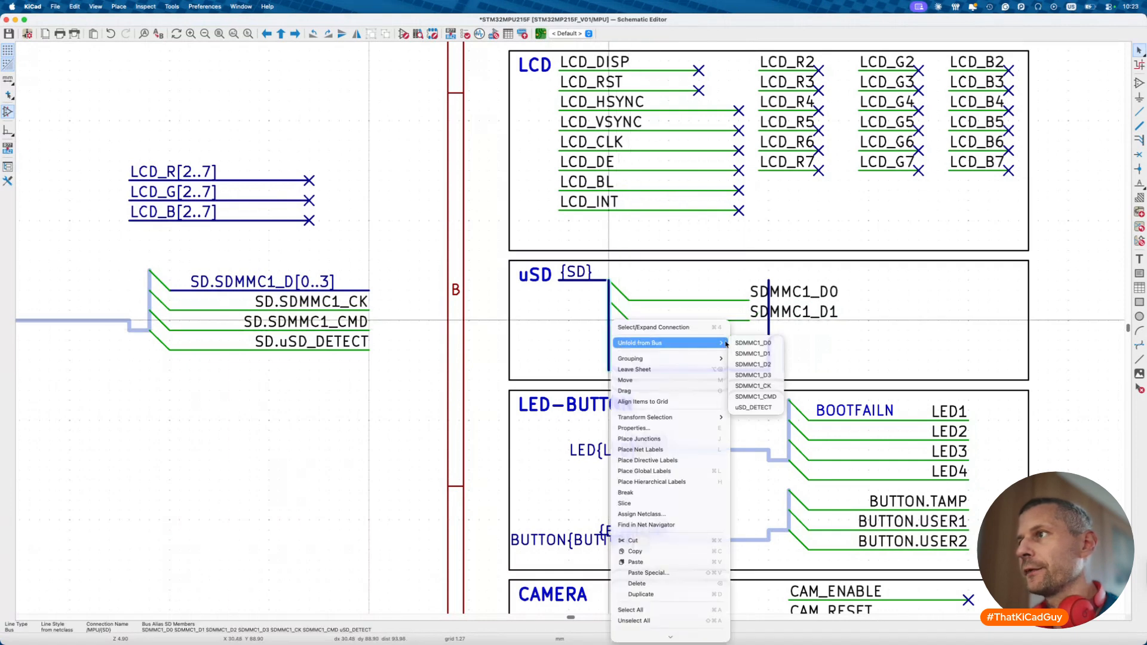
pyautogui.click(748, 364)
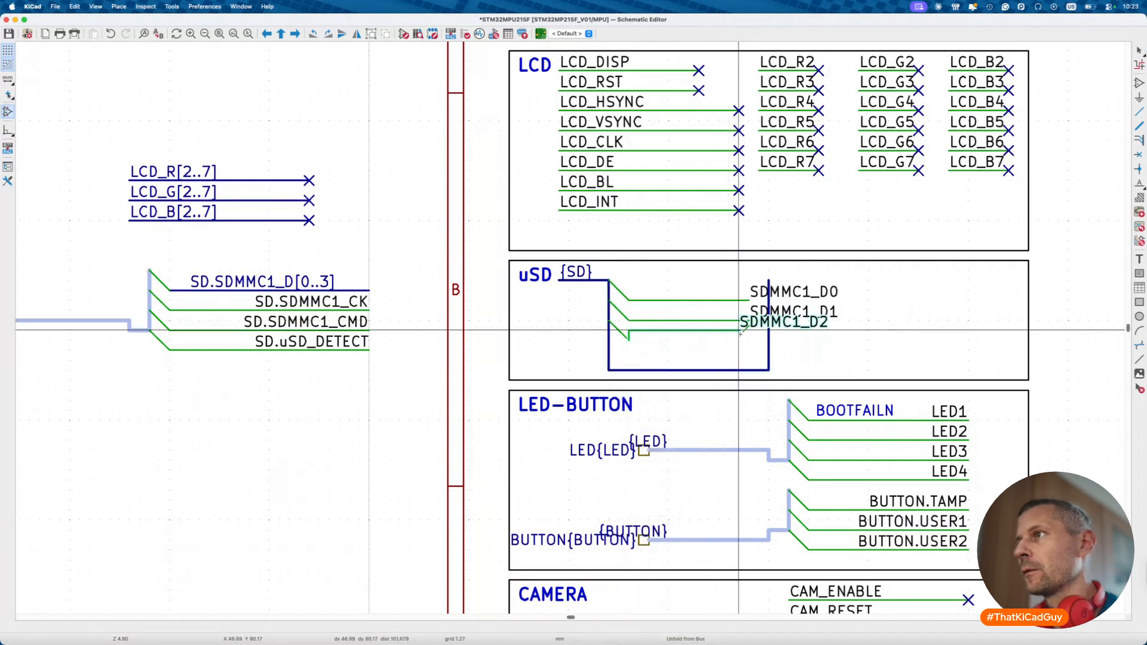
pyautogui.click(750, 340)
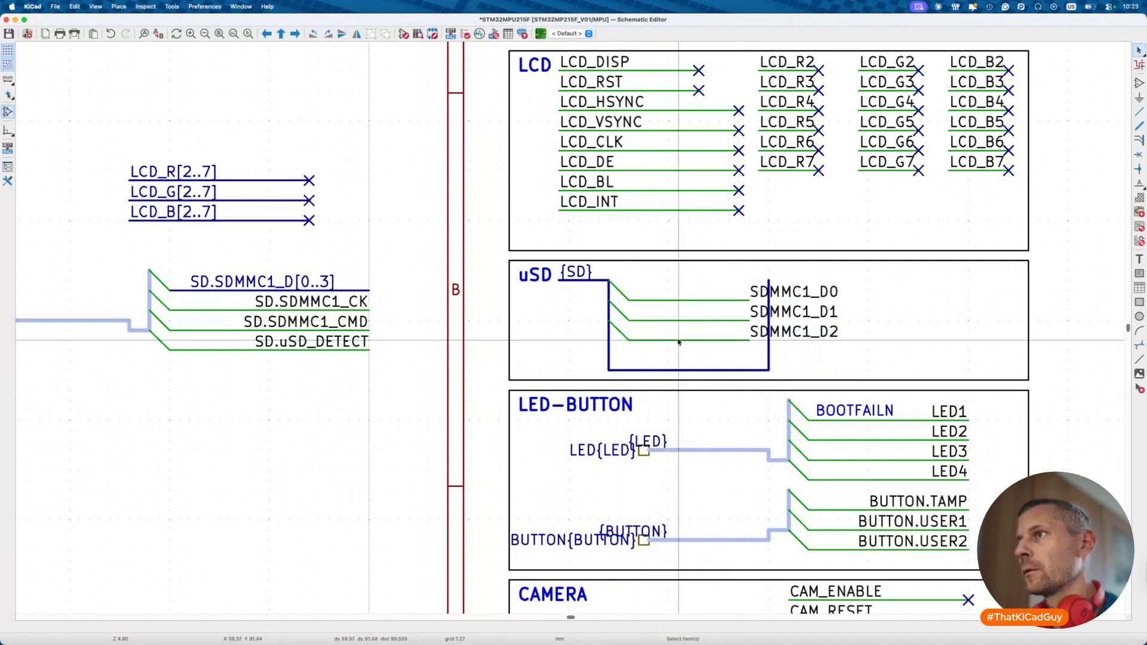
pyautogui.rightClick(611, 343)
pyautogui.moveTo(631, 362)
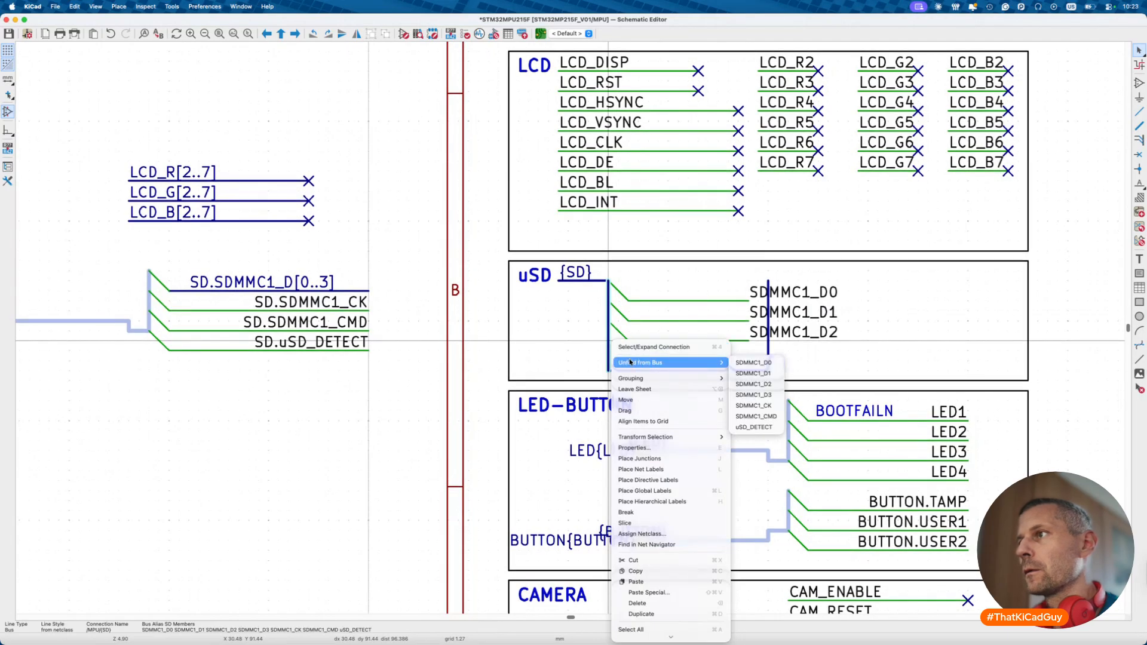
pyautogui.click(753, 395)
pyautogui.click(750, 361)
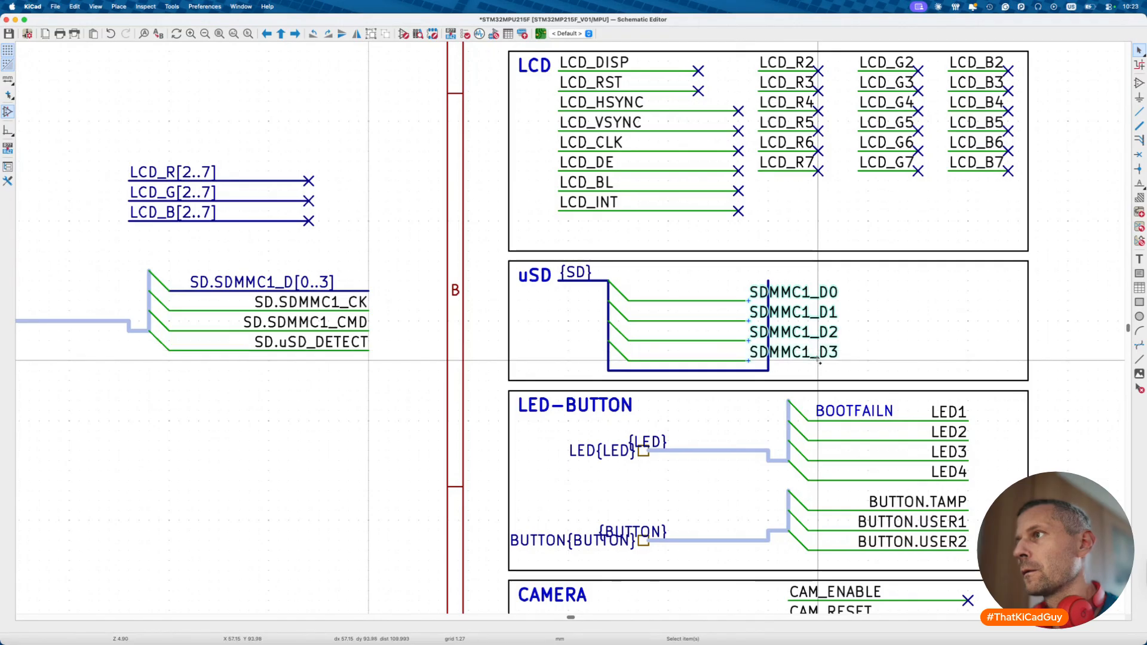
pyautogui.press('x')
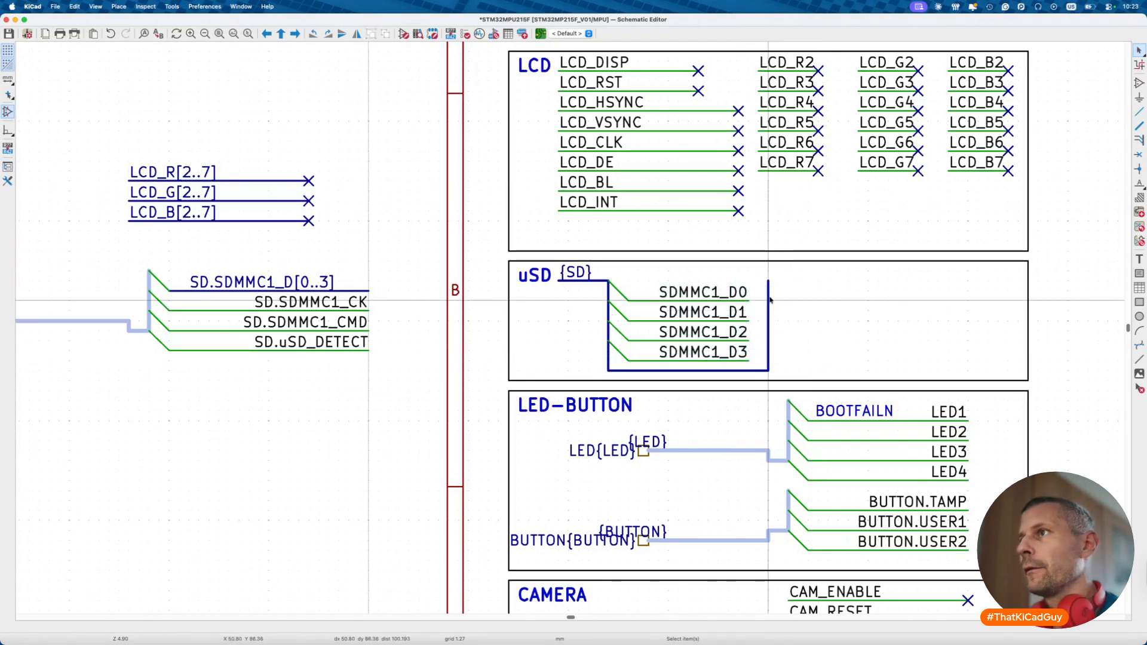
# - Unfold SDMMC1_CK and SDMMC1_CMD from the bus's right leg
pyautogui.rightClick(772, 278)
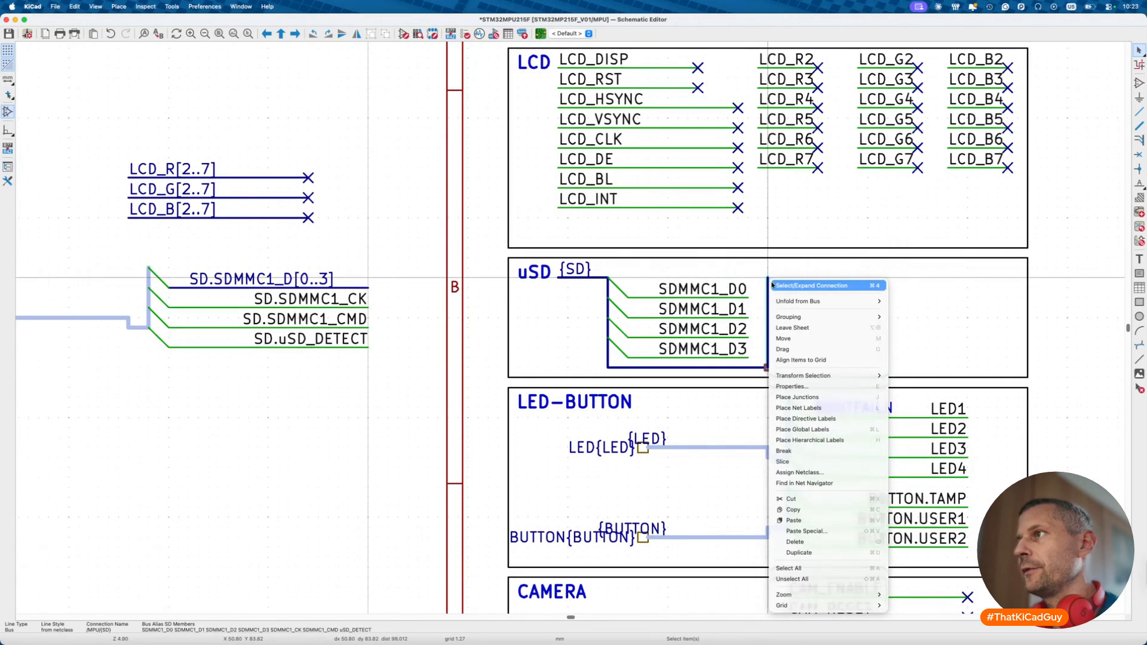
pyautogui.moveTo(779, 299)
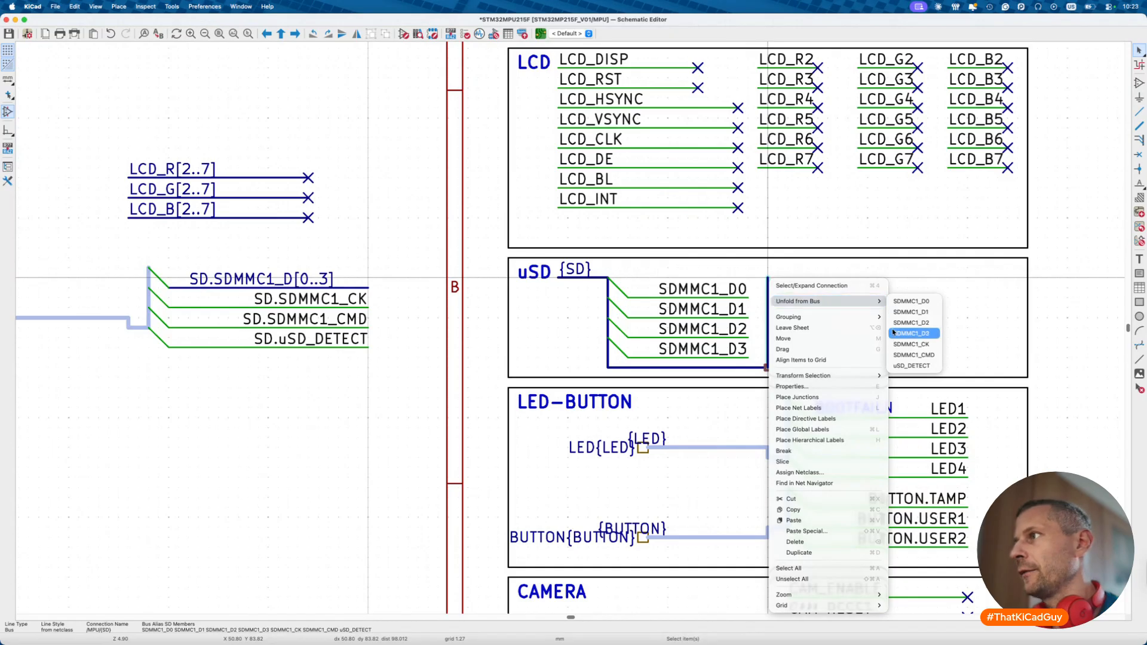
pyautogui.click(903, 344)
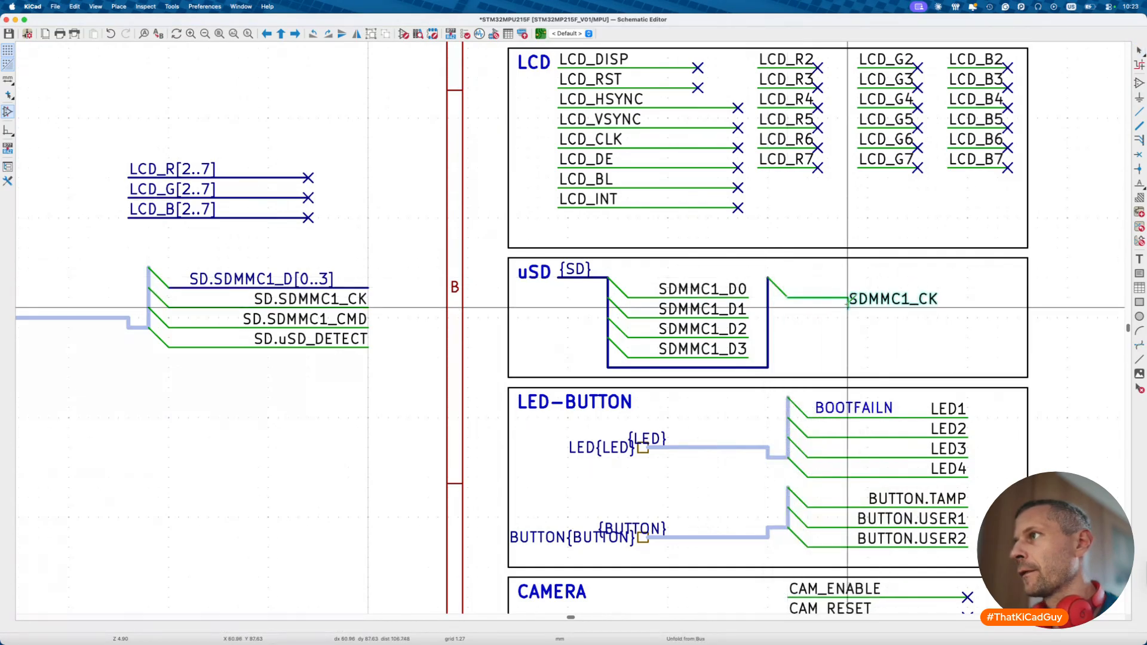
pyautogui.click(893, 297)
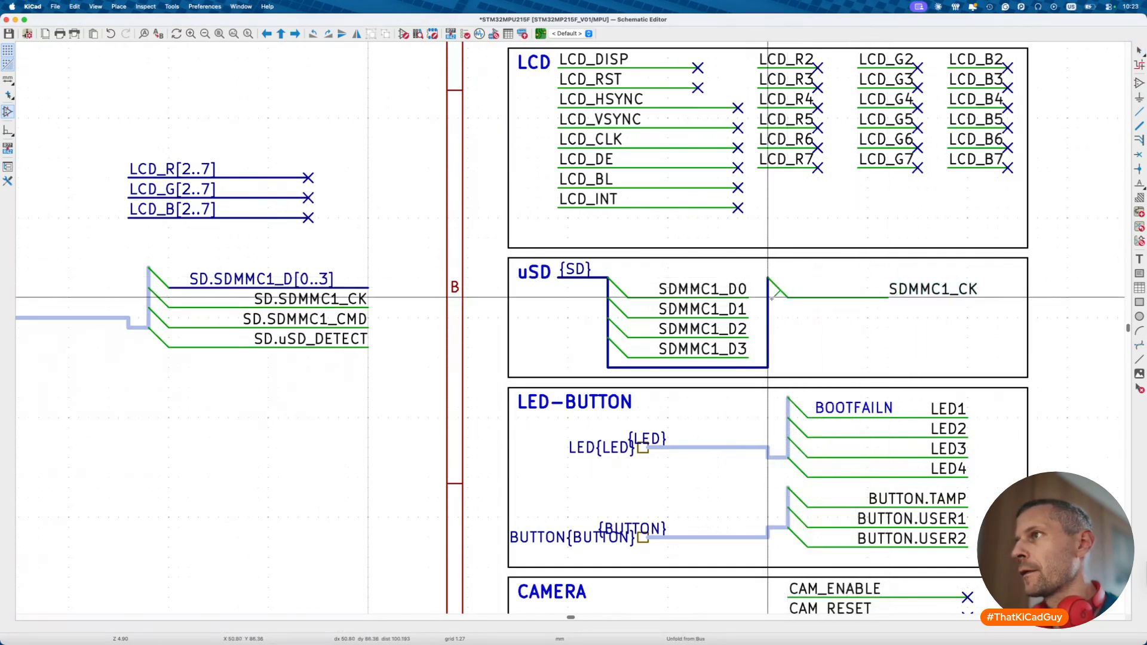
pyautogui.rightClick(769, 302)
pyautogui.moveTo(793, 322)
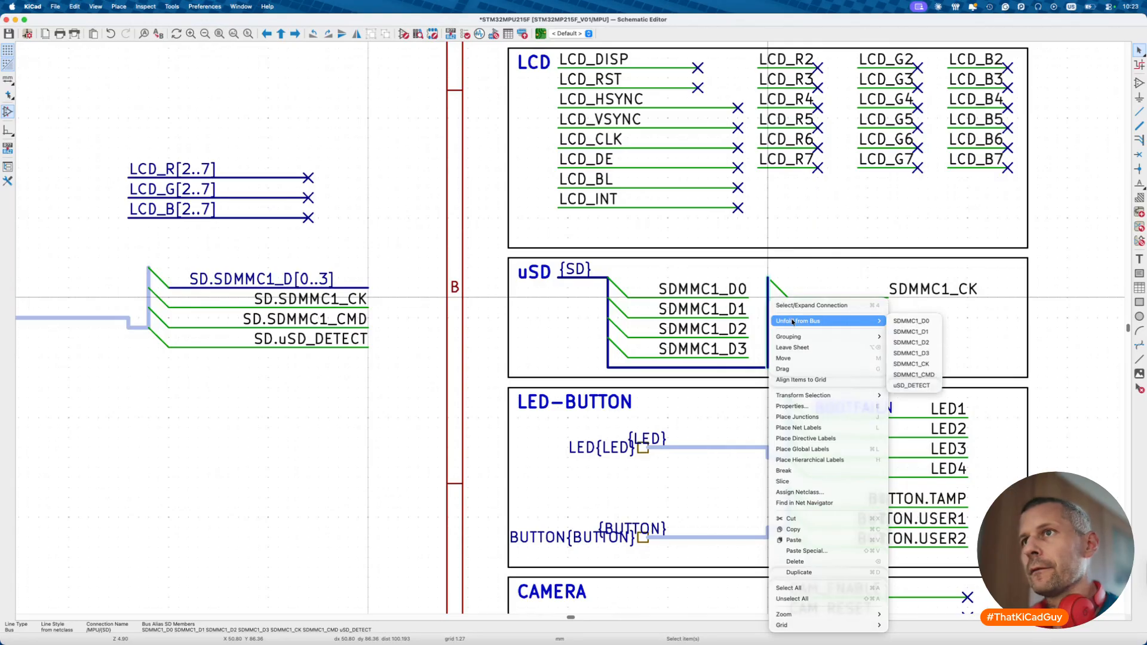
pyautogui.click(925, 374)
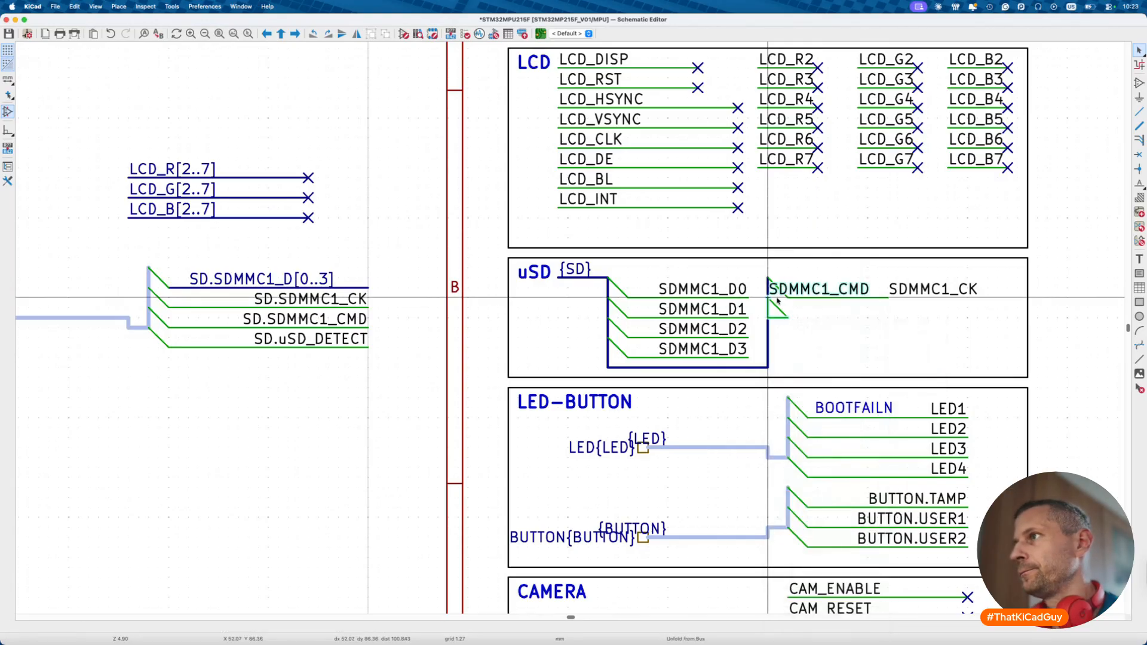
pyautogui.click(888, 316)
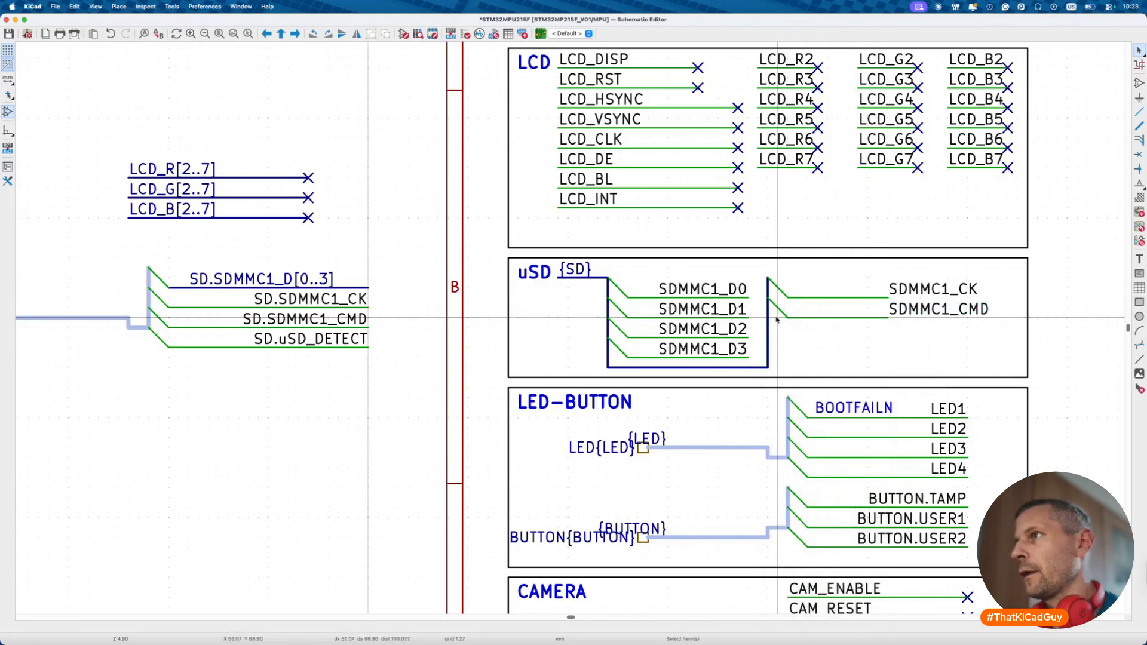
# - Unfold uSD_DETECT below SDMMC1_CMD, mirror the three right-hand labels, and save the sheet
pyautogui.rightClick(769, 323)
pyautogui.moveTo(797, 342)
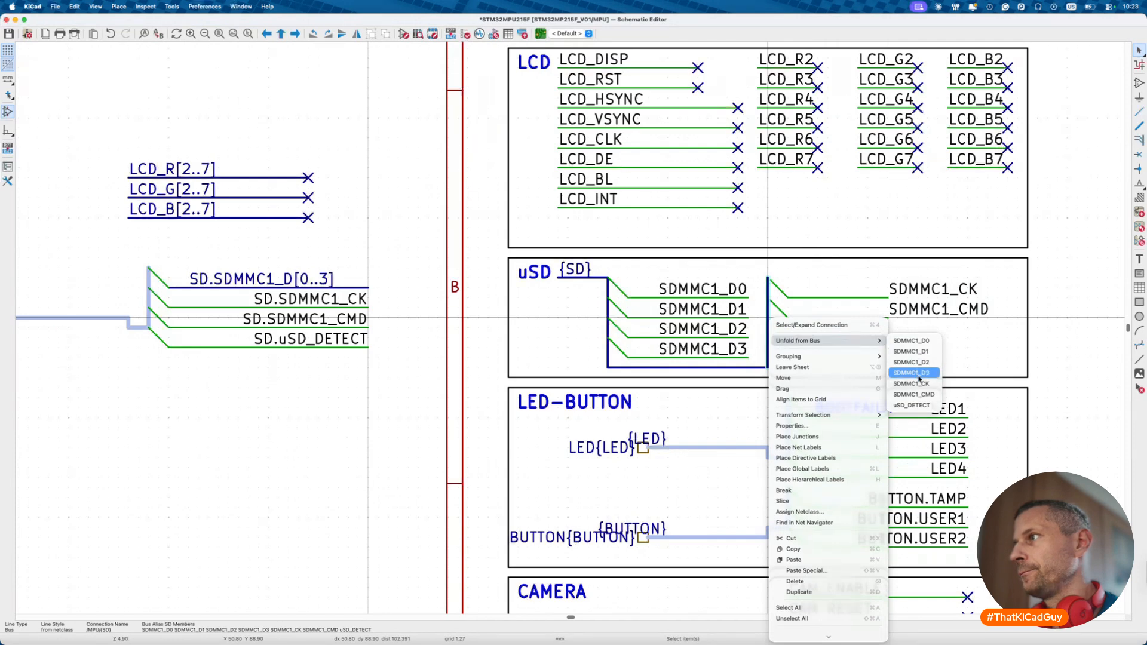
pyautogui.click(912, 405)
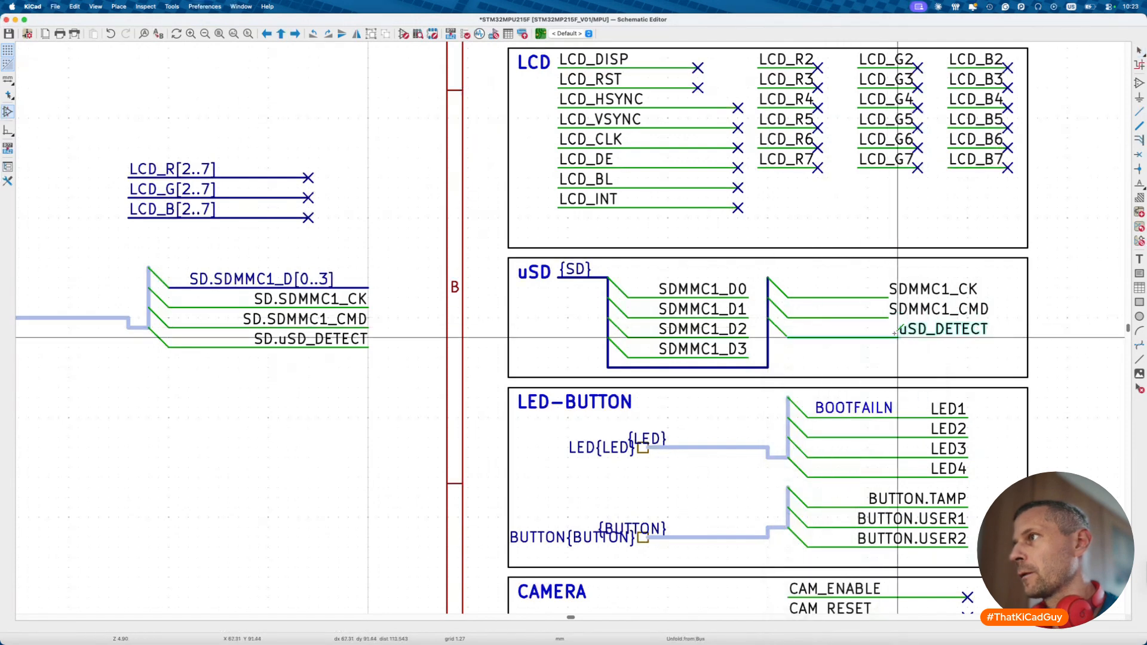
pyautogui.click(910, 293)
pyautogui.keyDown('shift'); pyautogui.click(910, 310); pyautogui.keyUp('shift')
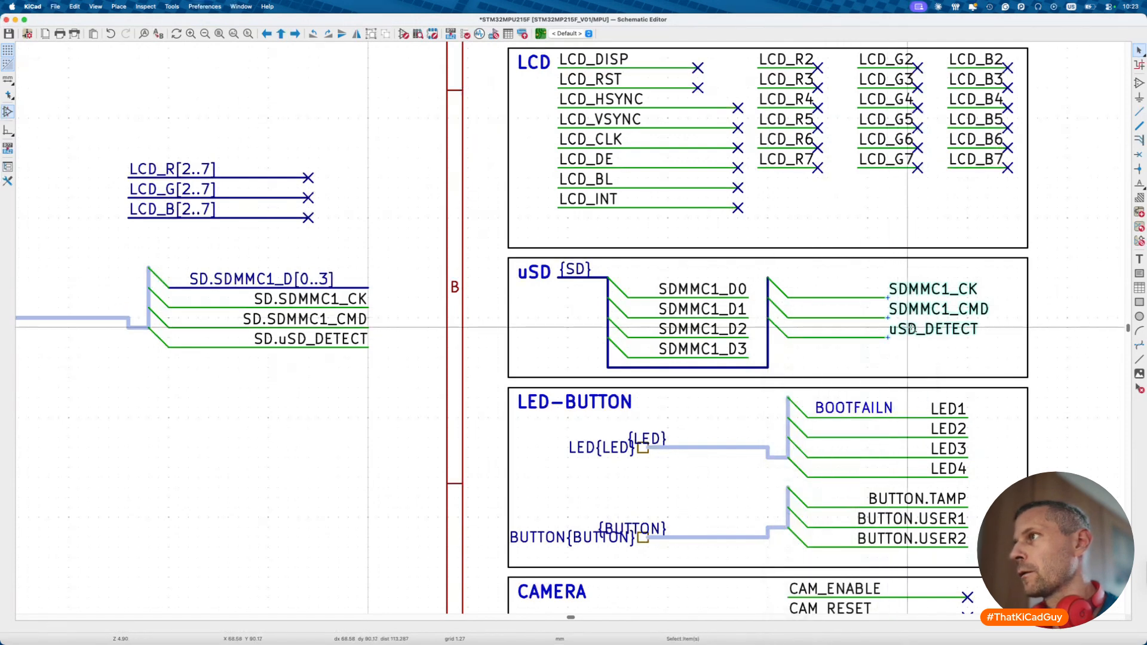
pyautogui.keyDown('shift'); pyautogui.click(910, 329); pyautogui.keyUp('shift')
pyautogui.press('x')
pyautogui.click(845, 367)
pyautogui.press('super+s')
pyautogui.scroll(-5, 845, 367)
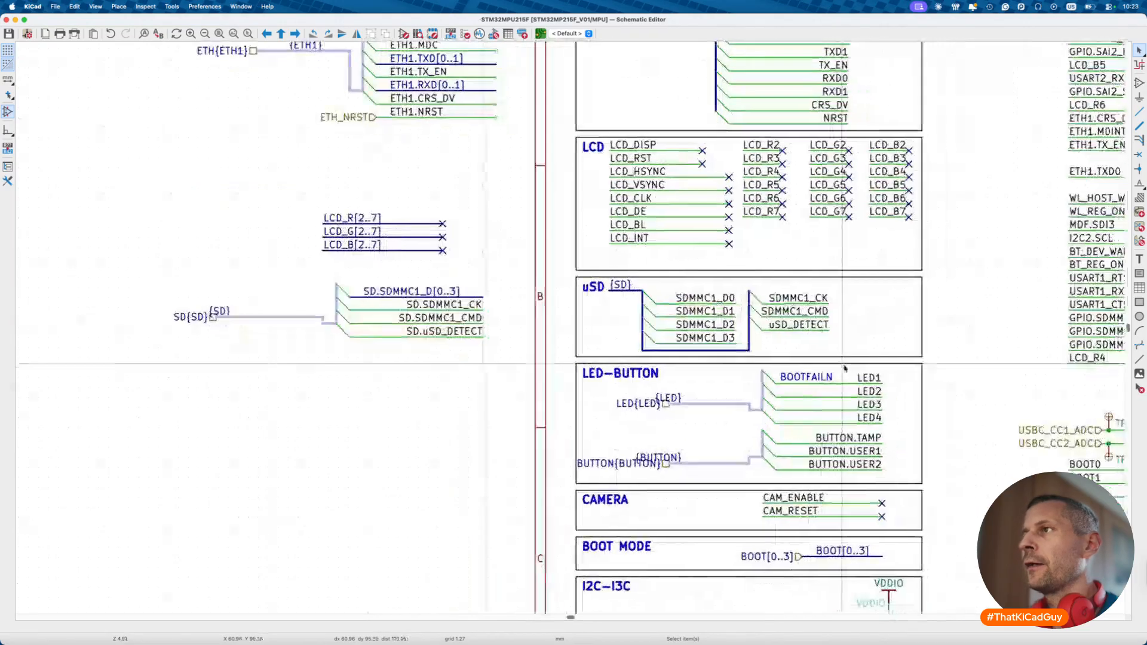
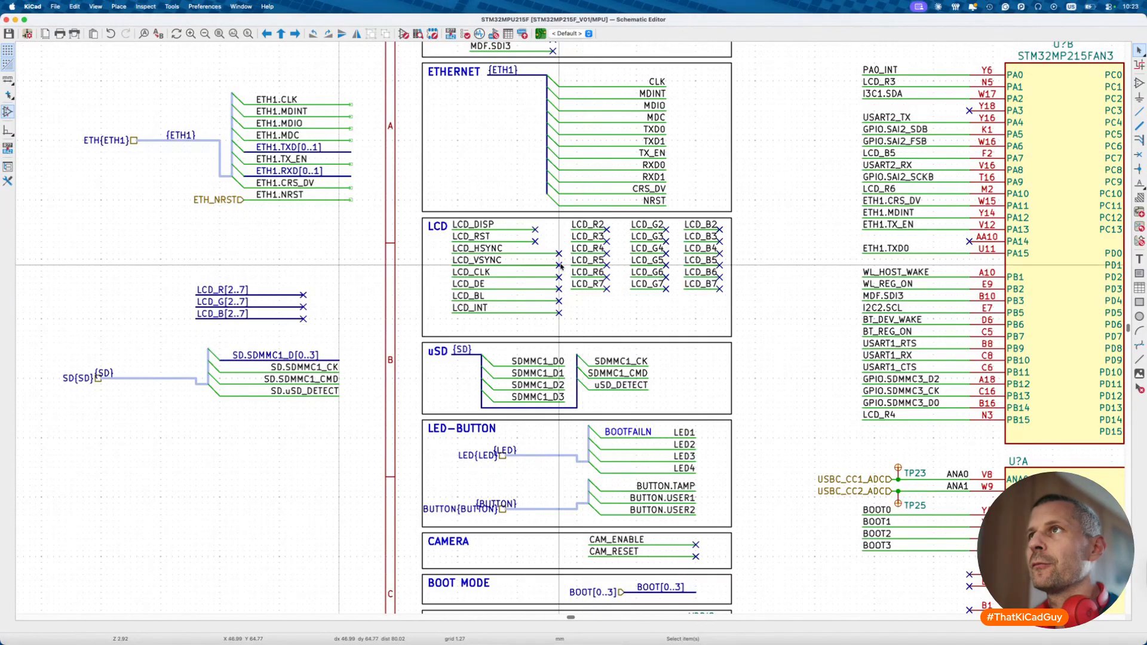
# - Select and delete the LED-BUTTON bus wiring and labels, then undo the deletion
pyautogui.scroll(-2, 526, 355)
pyautogui.hscroll(-1, 527, 355)
pyautogui.scroll(-2, 527, 355)
pyautogui.hscroll(-1, 527, 355)
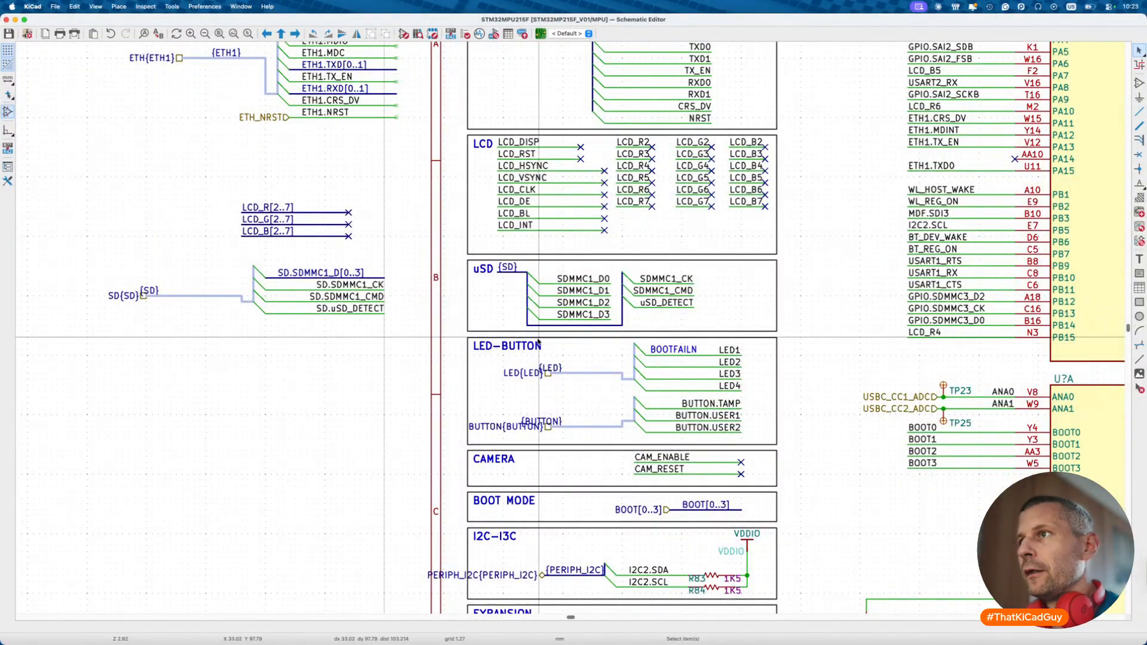
pyautogui.moveTo(539, 351); pyautogui.dragTo(771, 441)
pyautogui.press('Delete')
pyautogui.click(539, 397)
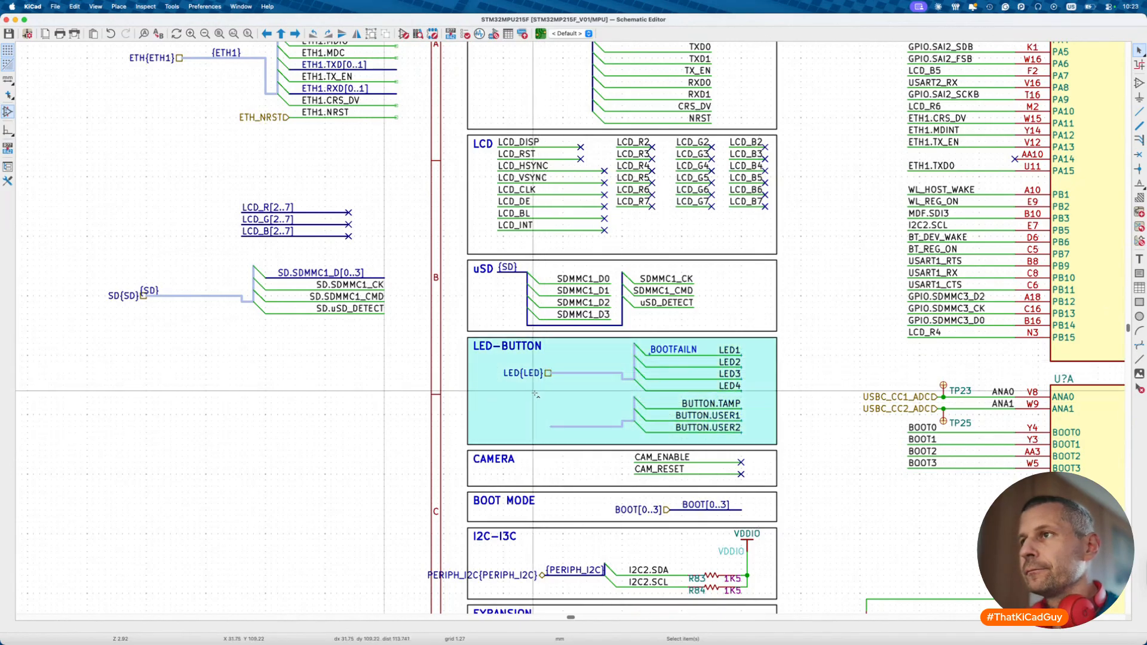
pyautogui.press('super+z')
# - Select the LED, BUTTON and BOOTFAILN/LED1 wiring, and move the BUTTON{BUTTON} label beside the {BUTTON} bus
pyautogui.moveTo(493, 357); pyautogui.dragTo(753, 438)
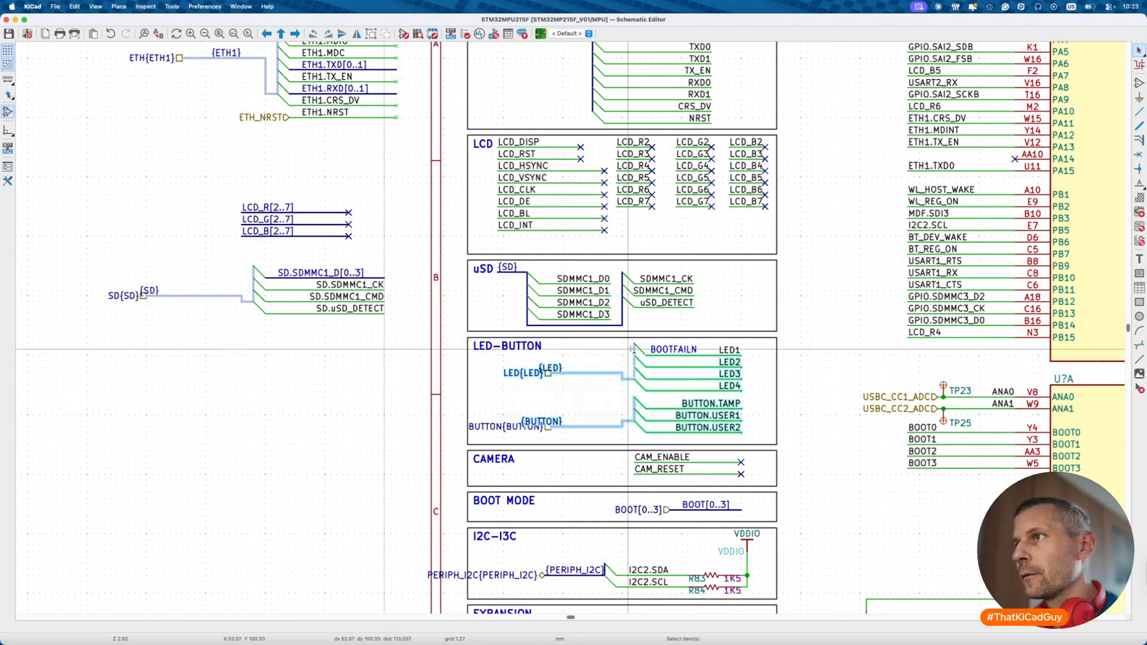
pyautogui.keyDown('shift'); pyautogui.moveTo(629, 344); pyautogui.dragTo(399, 370); pyautogui.keyUp('shift')
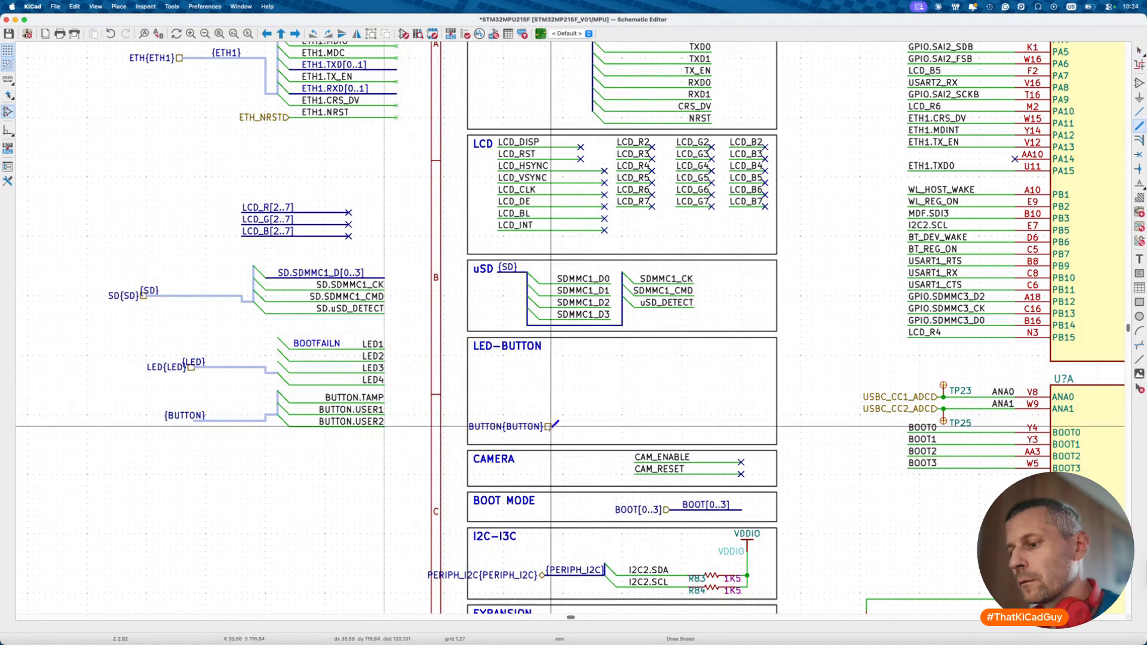
pyautogui.press('b')
pyautogui.press('Escape')
pyautogui.press('Escape')
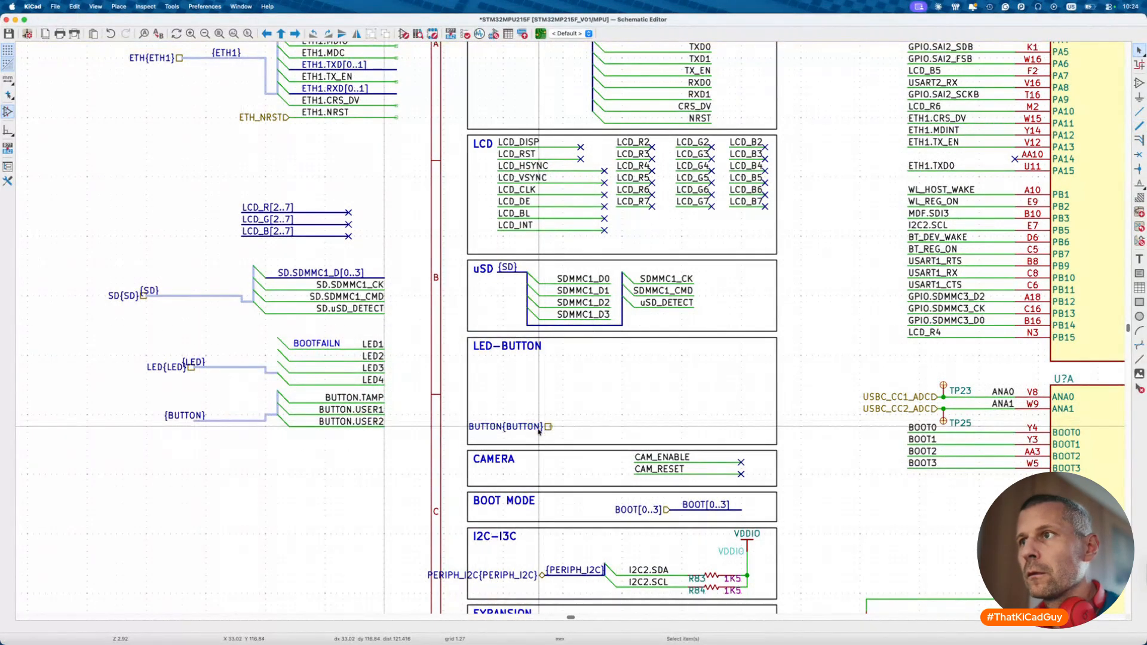
pyautogui.click(545, 427)
pyautogui.moveTo(545, 427); pyautogui.dragTo(196, 427)
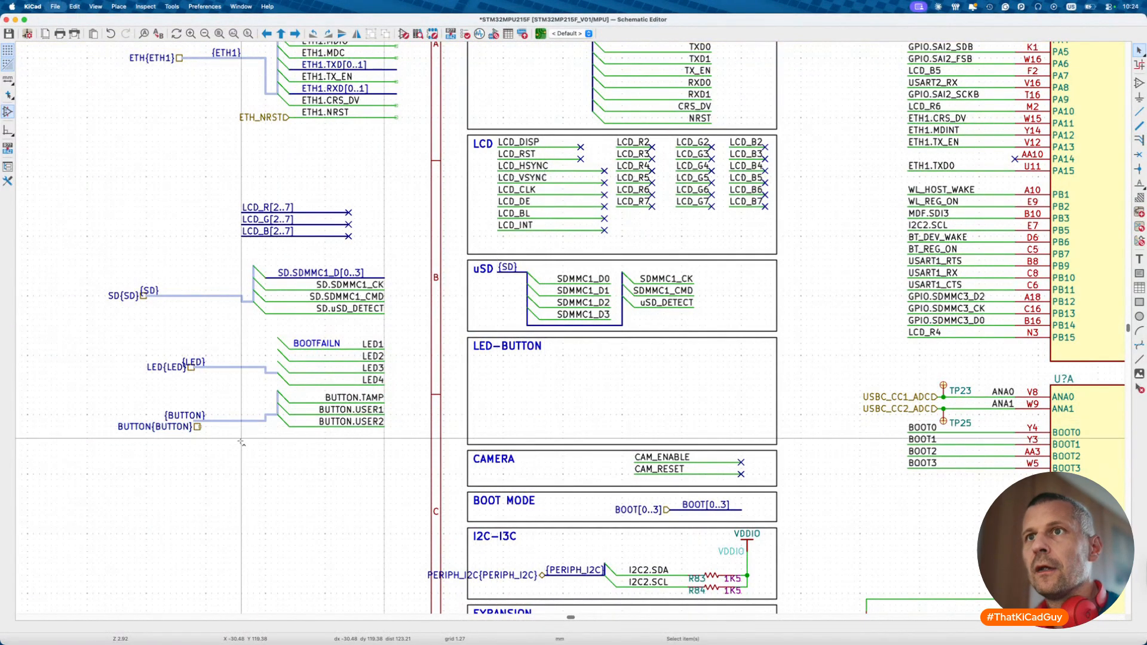
# - Check the LED bus alias members in File > Schematic Setup
pyautogui.click(55, 8)
pyautogui.click(88, 85)
pyautogui.click(490, 367)
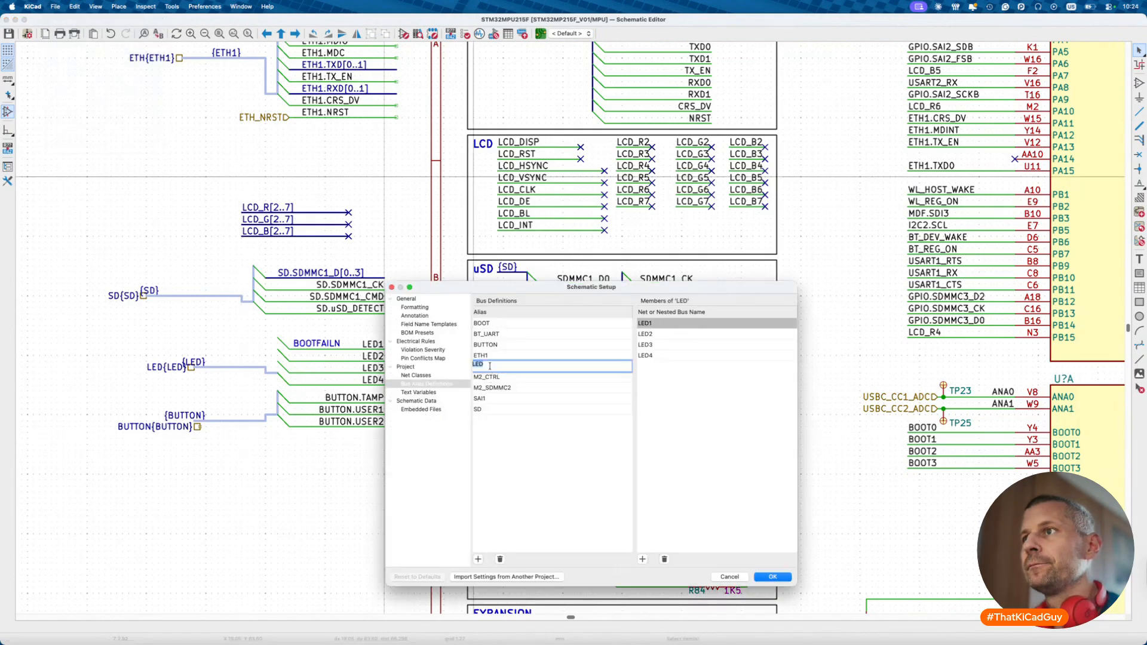
pyautogui.press('Escape')
pyautogui.press('Escape')
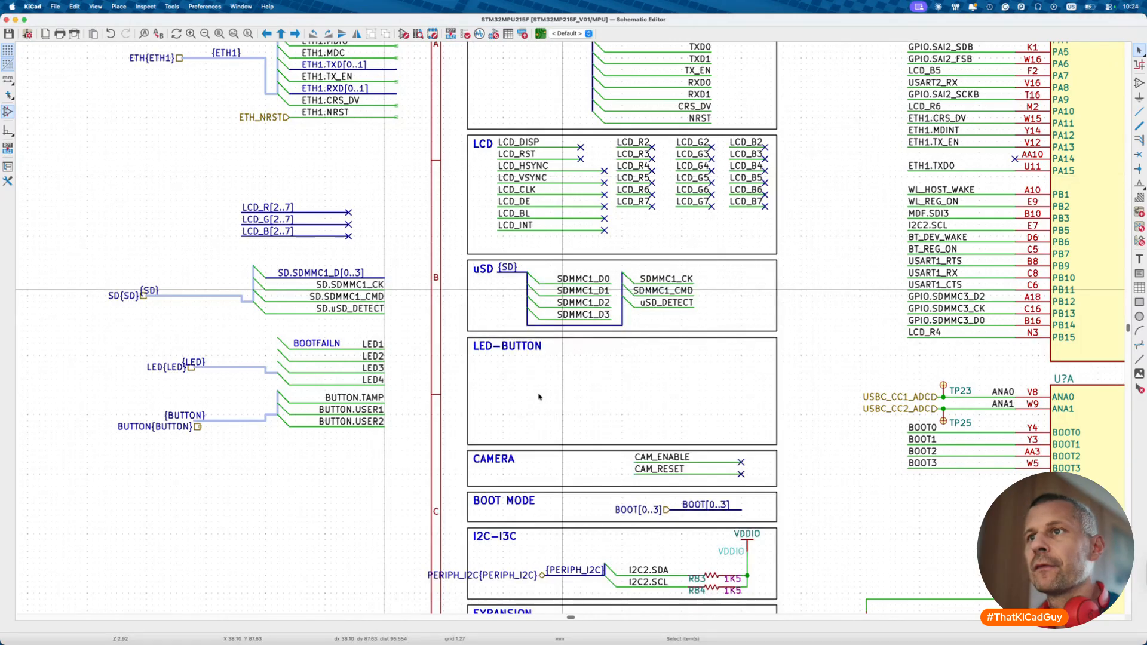
# - Draw two vertical buses side by side inside the LED-BUTTON sheet box
pyautogui.scroll(2, 533, 369)
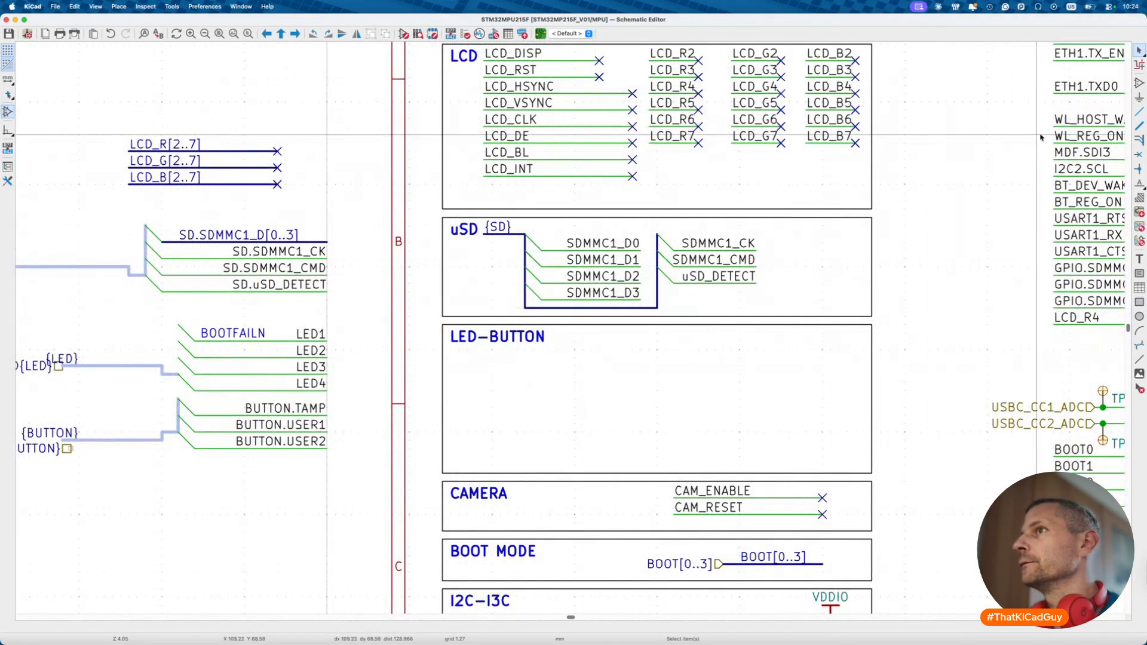
pyautogui.click(1140, 125)
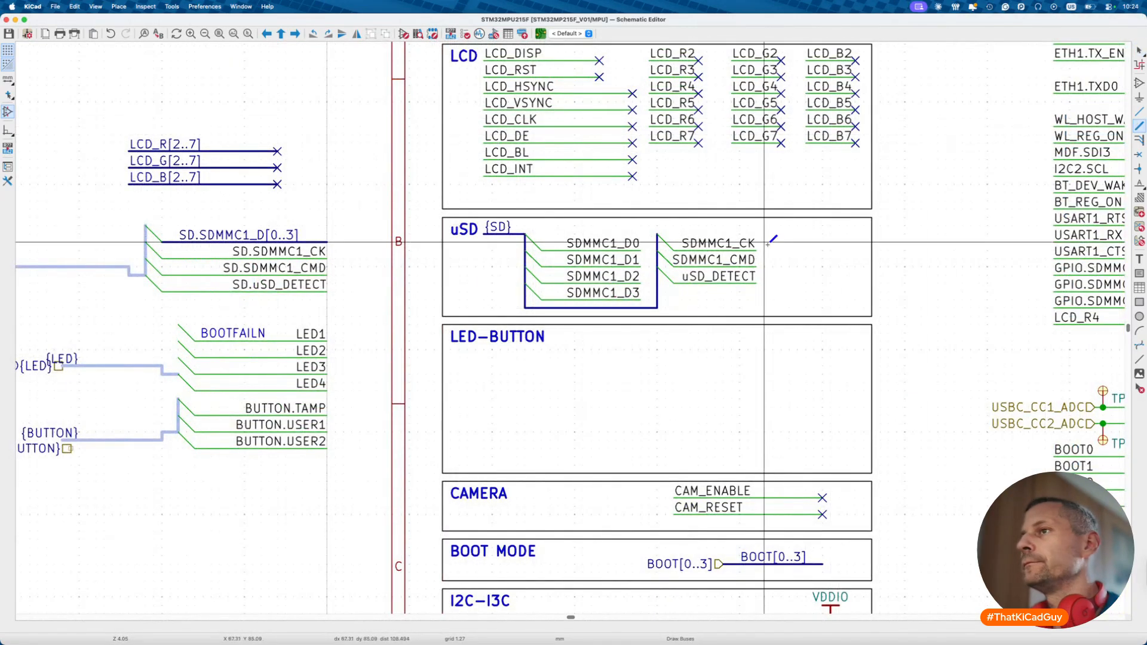
pyautogui.click(485, 358)
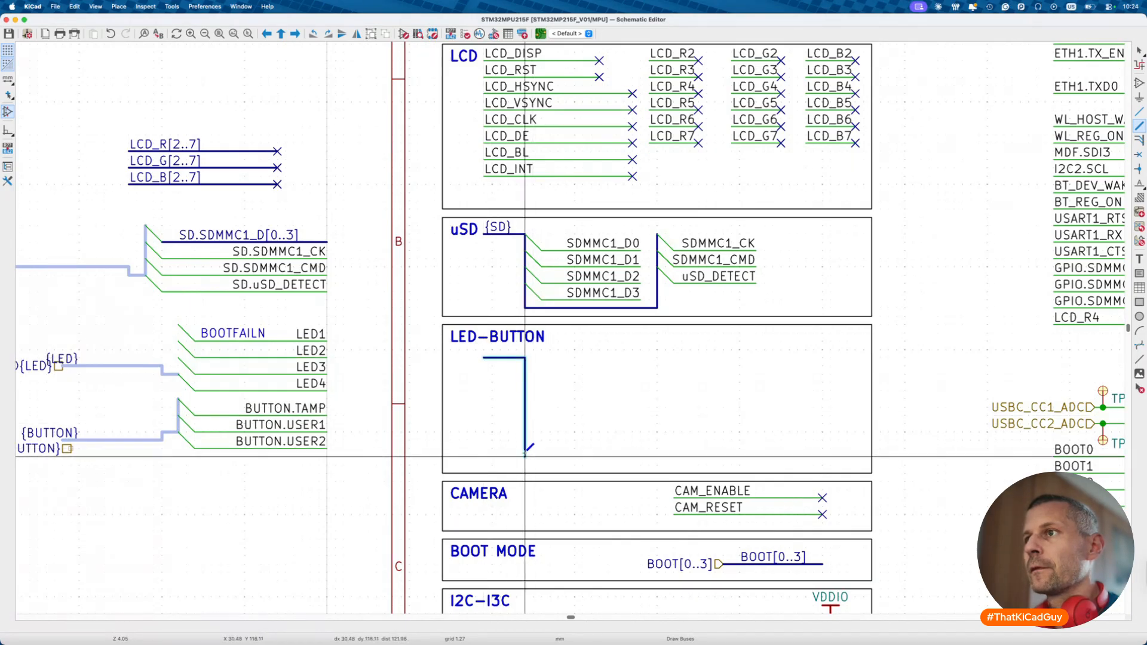
pyautogui.doubleClick(525, 456)
pyautogui.click(657, 357)
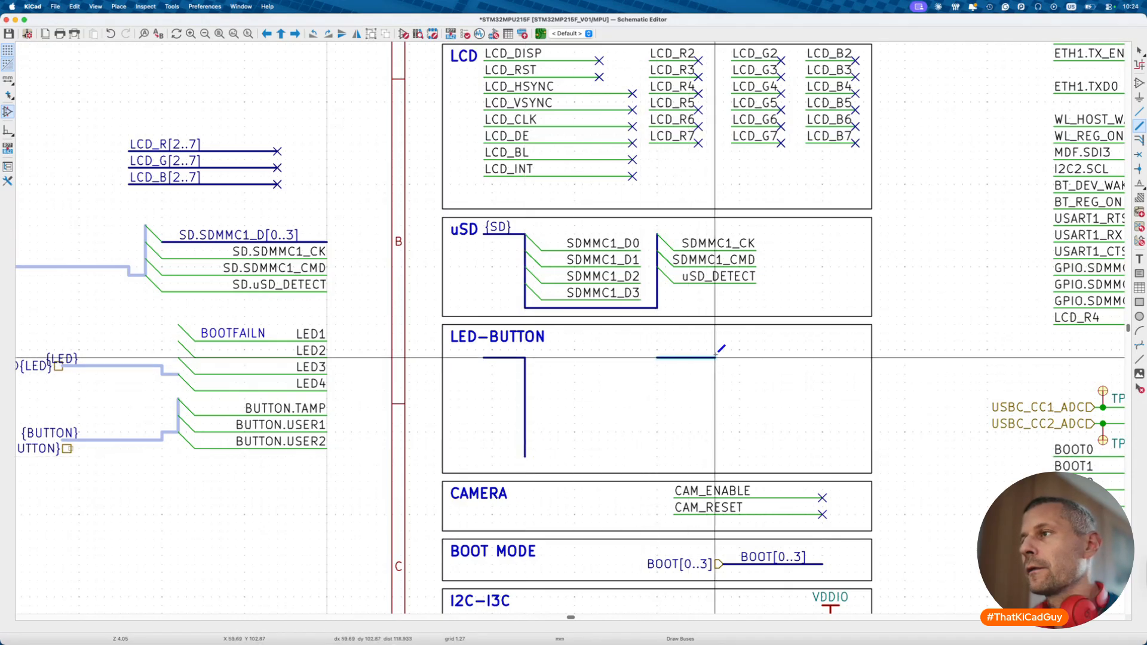
pyautogui.doubleClick(717, 456)
# - Label the left bus {LED} and the right bus {BUTTON}
pyautogui.press('l')
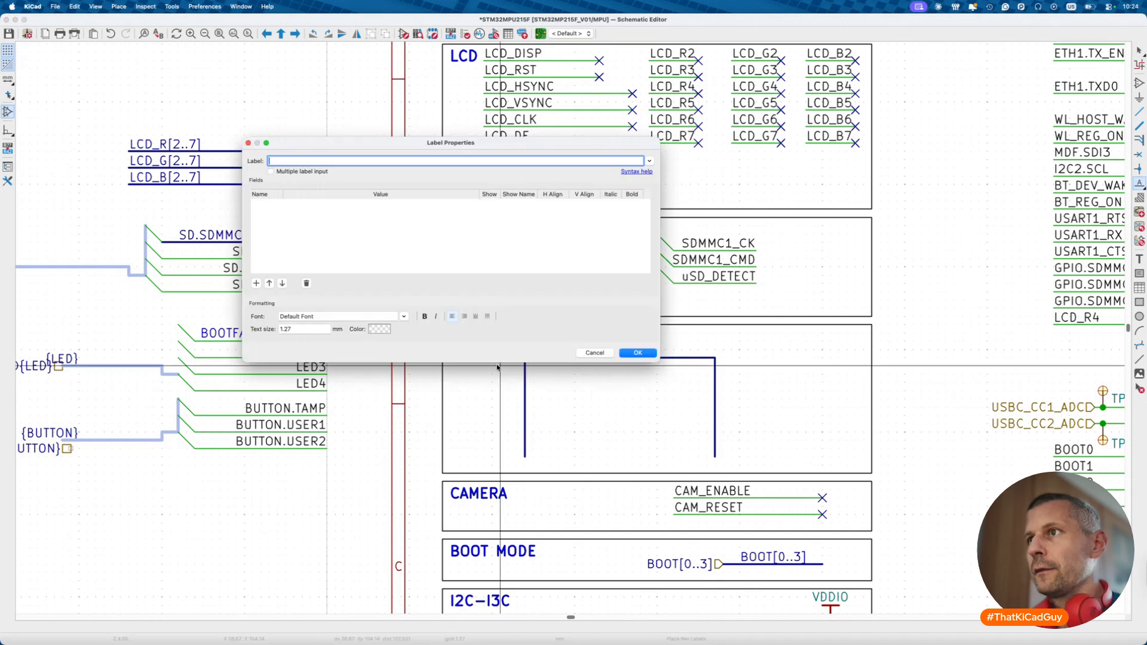
pyautogui.write('{LED')
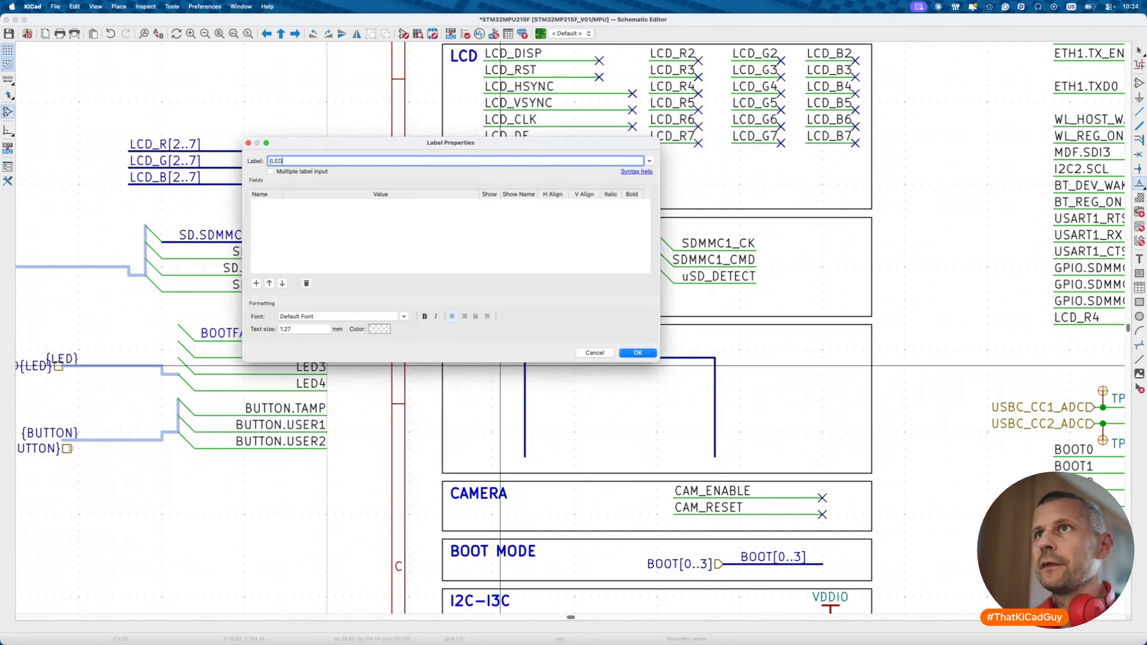
pyautogui.write('}')
pyautogui.press('Return')
pyautogui.click(500, 367)
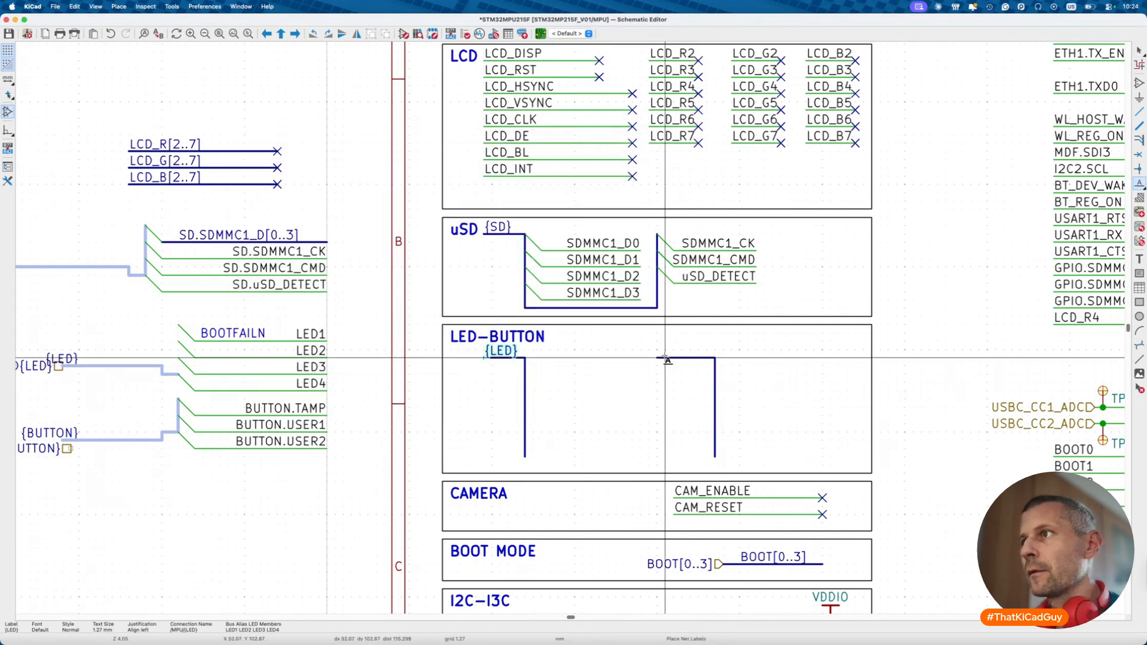
pyautogui.click(657, 358)
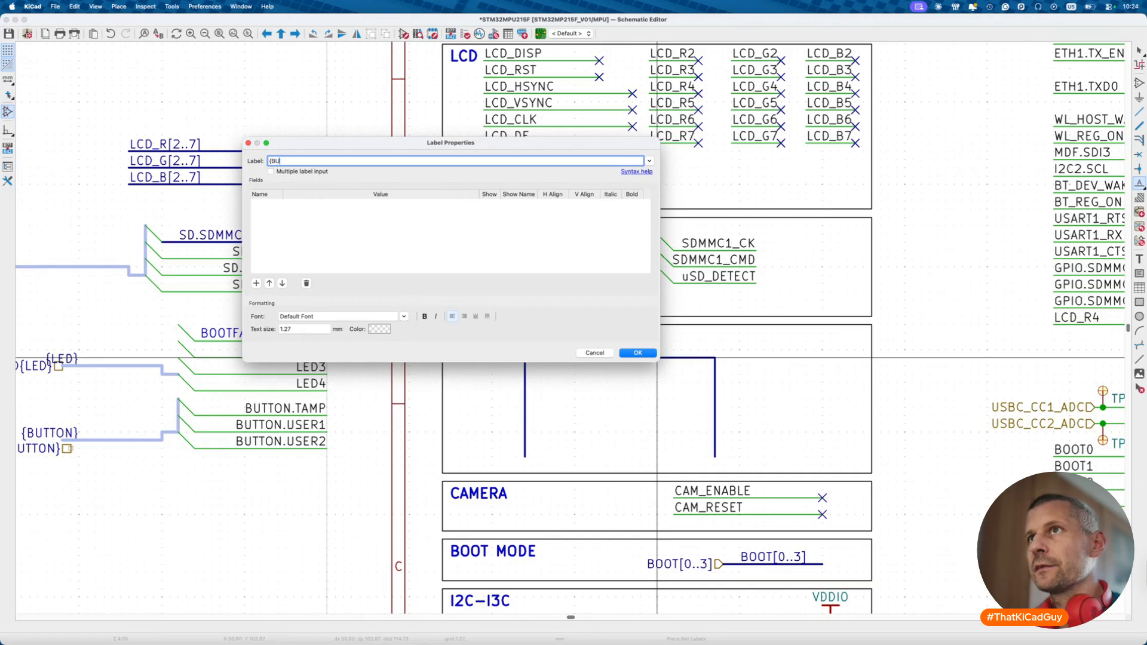
pyautogui.press('Return')
pyautogui.press('Escape')
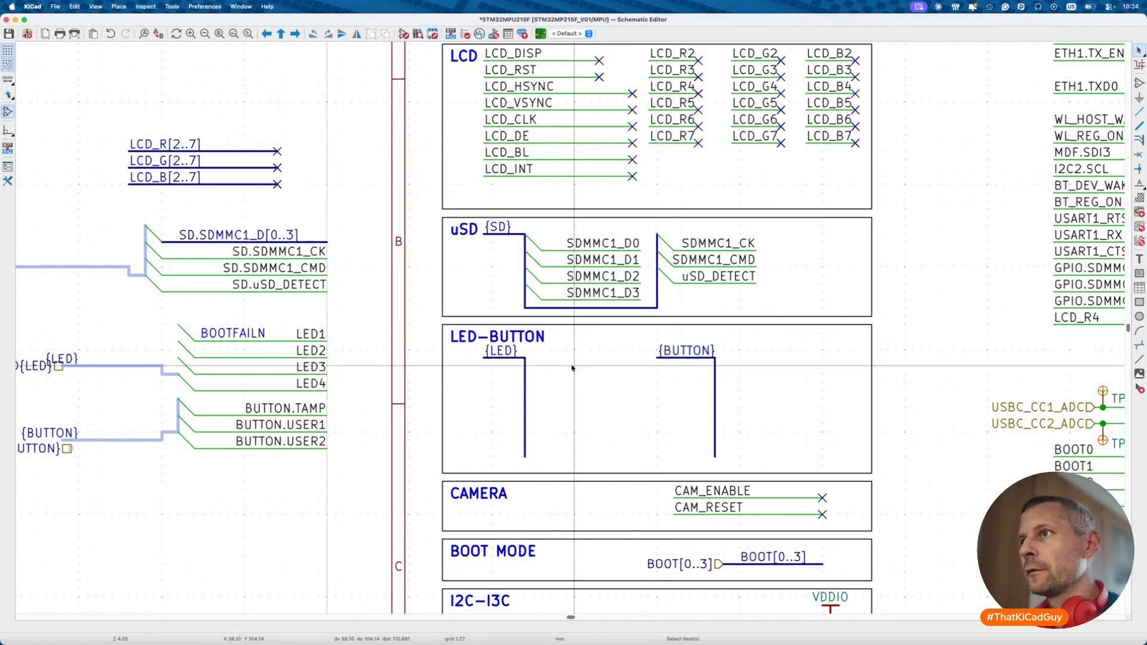
# - Unfold LED1, LED2, LED3 and LED4 from the {LED} bus with wires and labels
pyautogui.rightClick(528, 363)
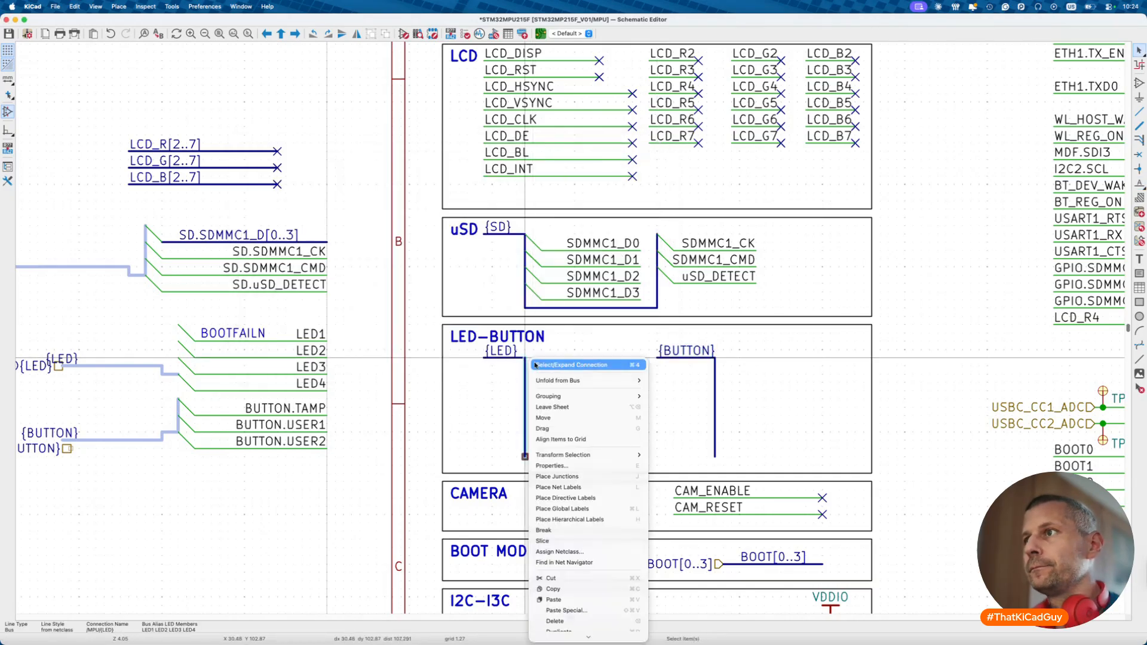
pyautogui.click(660, 381)
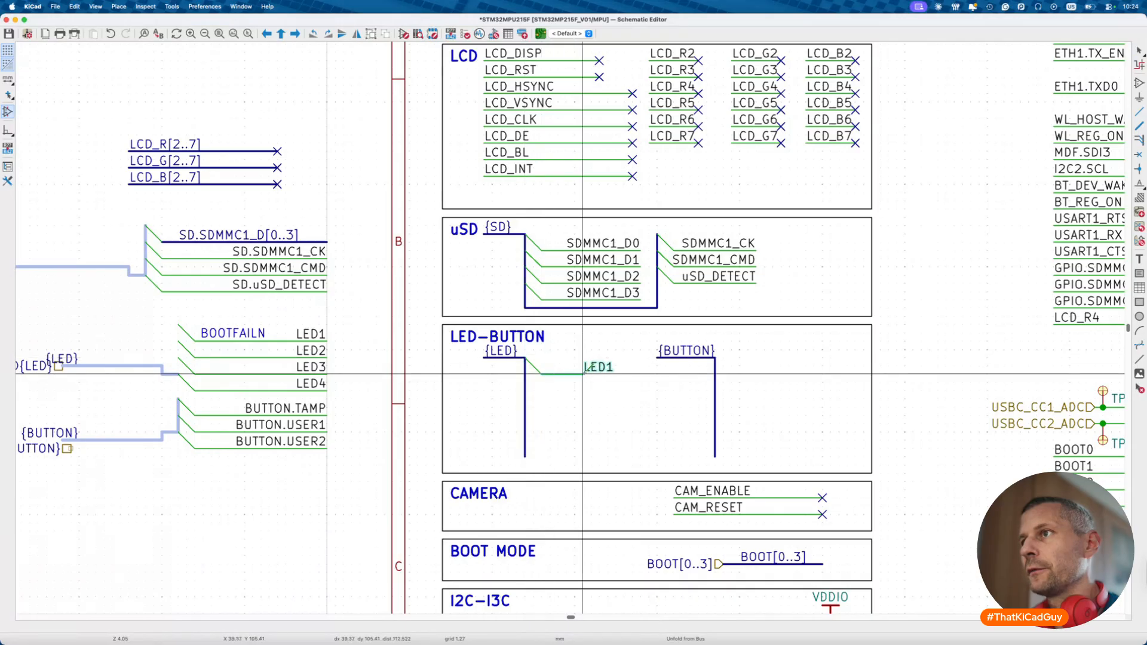
pyautogui.click(582, 373)
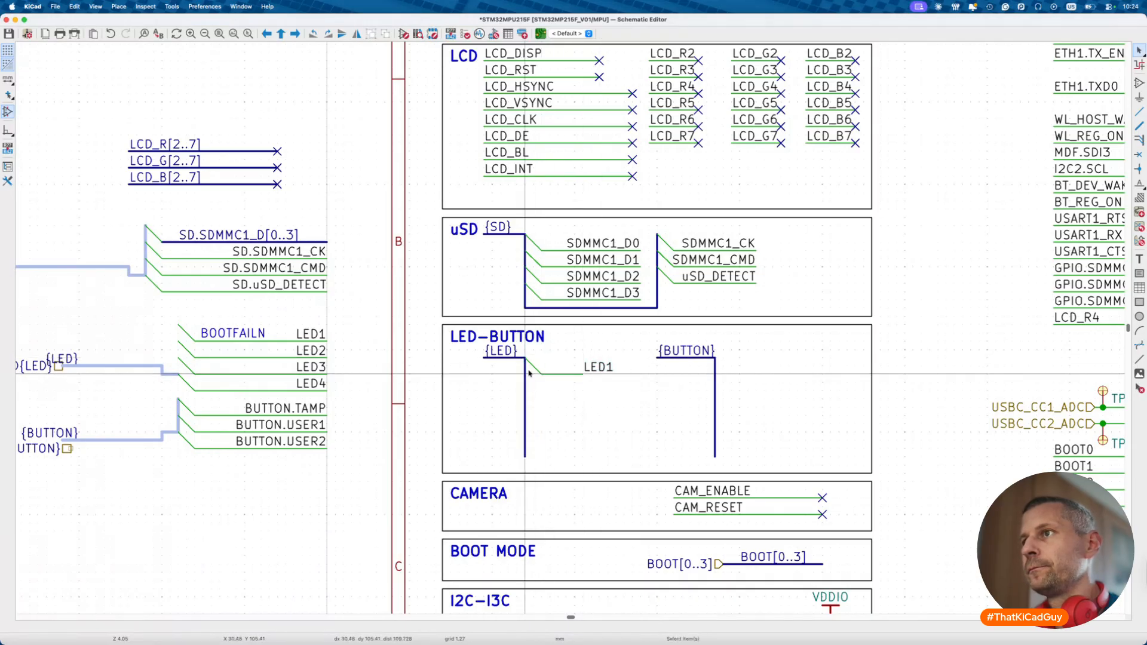
pyautogui.rightClick(527, 378)
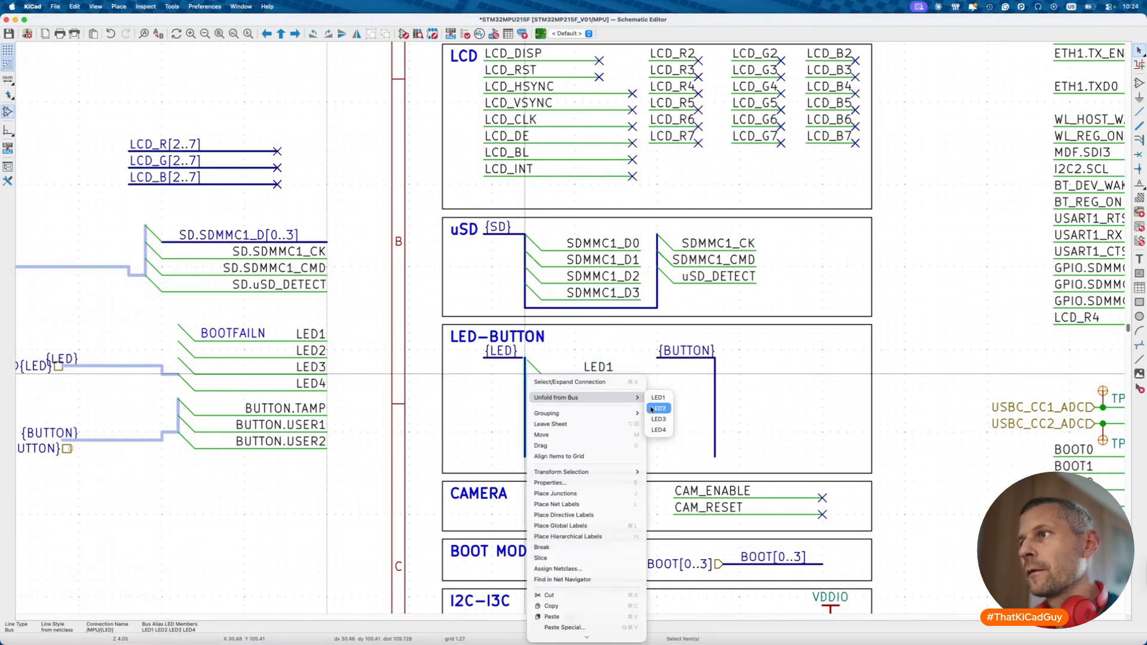
pyautogui.click(657, 409)
pyautogui.click(583, 390)
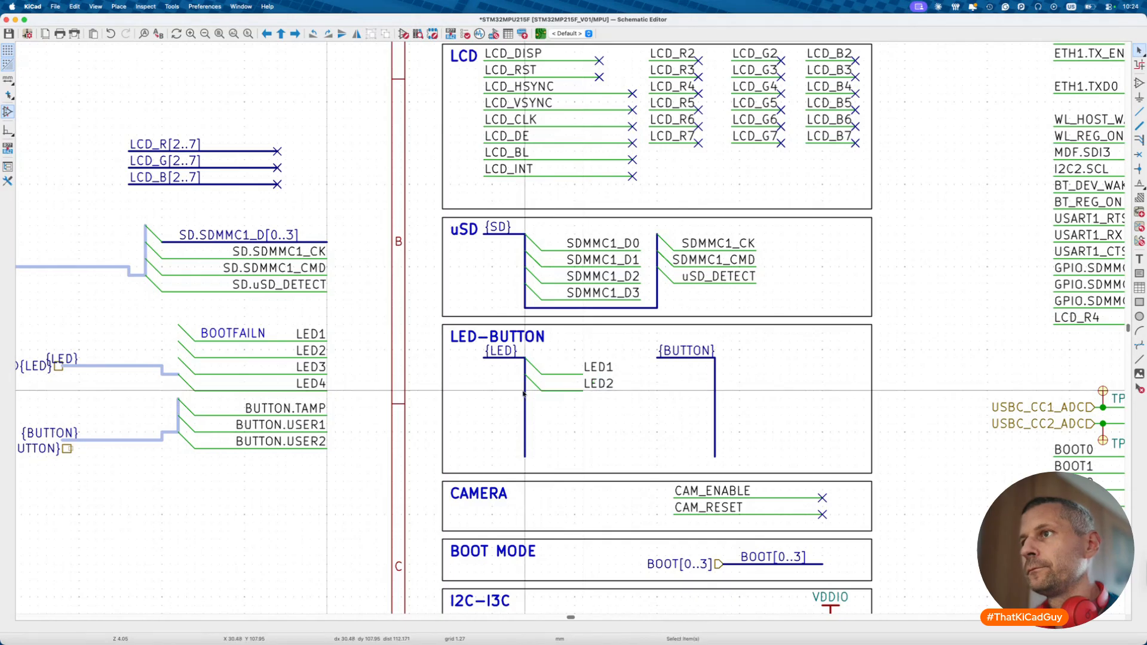
pyautogui.rightClick(527, 394)
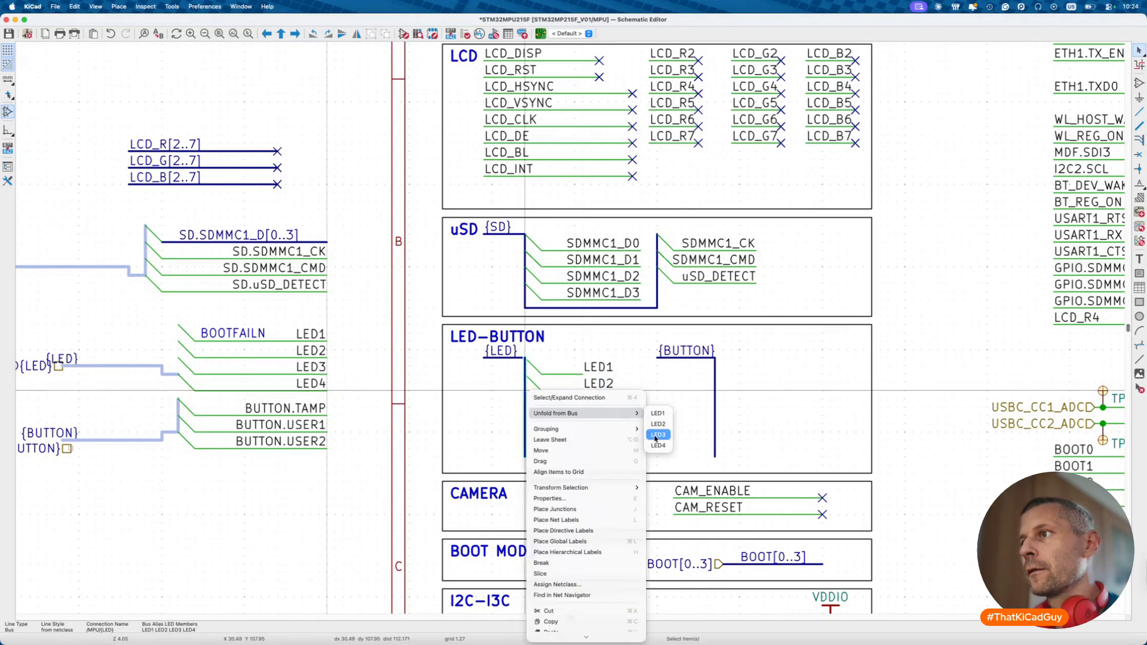
pyautogui.click(657, 435)
pyautogui.click(585, 407)
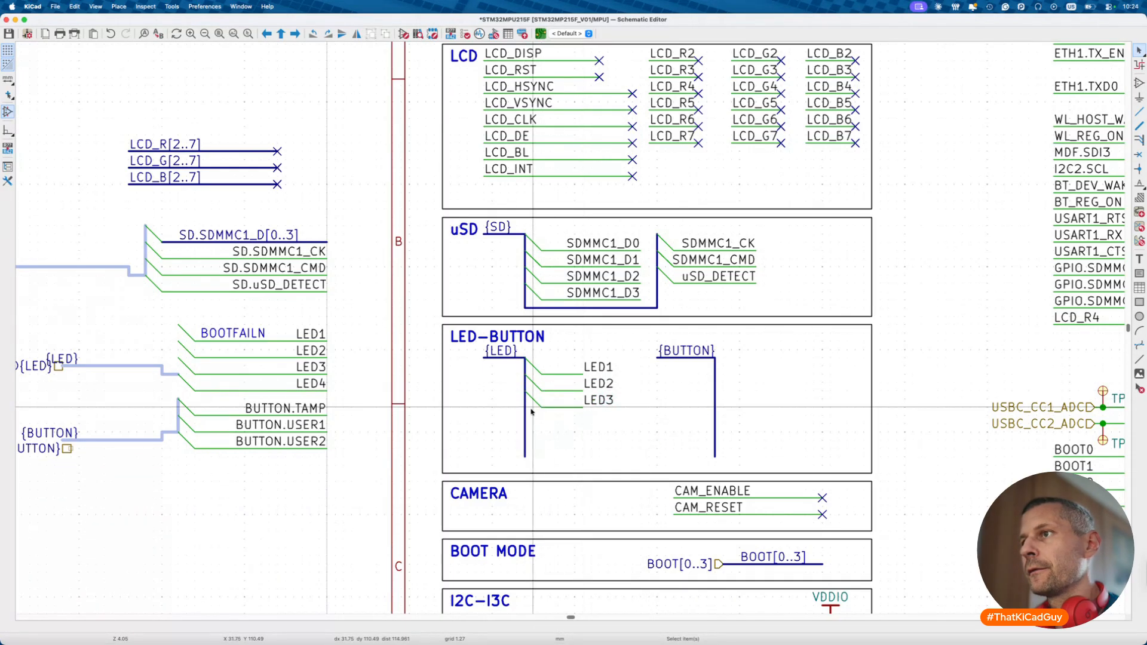
pyautogui.rightClick(527, 412)
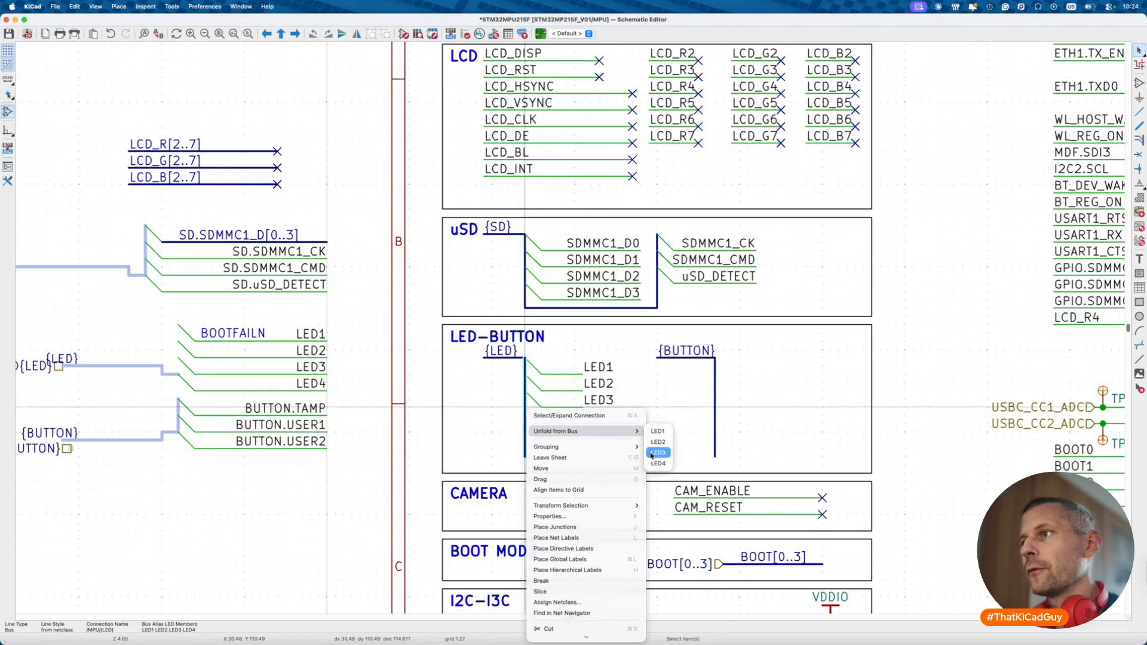
pyautogui.click(659, 463)
pyautogui.click(583, 425)
pyautogui.moveTo(619, 359); pyautogui.dragTo(600, 417)
pyautogui.press('Escape')
# - Unfold BUTTON.TAMP and BUTTON.USER1 from the {BUTTON} bus
pyautogui.rightClick(717, 360)
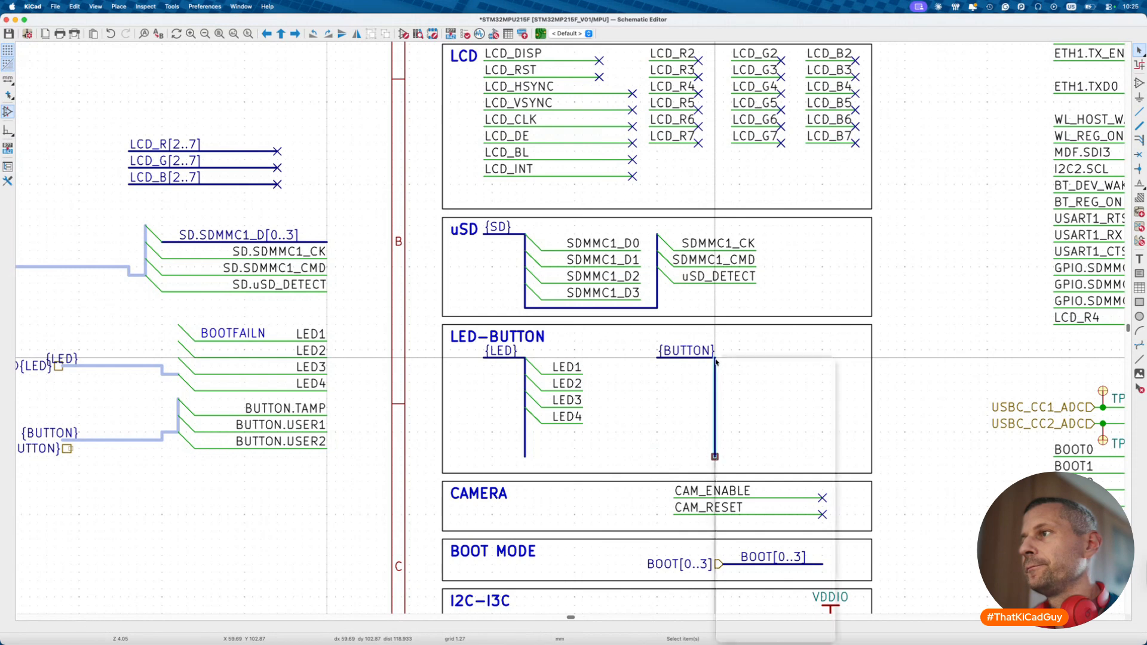
pyautogui.moveTo(742, 381)
pyautogui.click(861, 381)
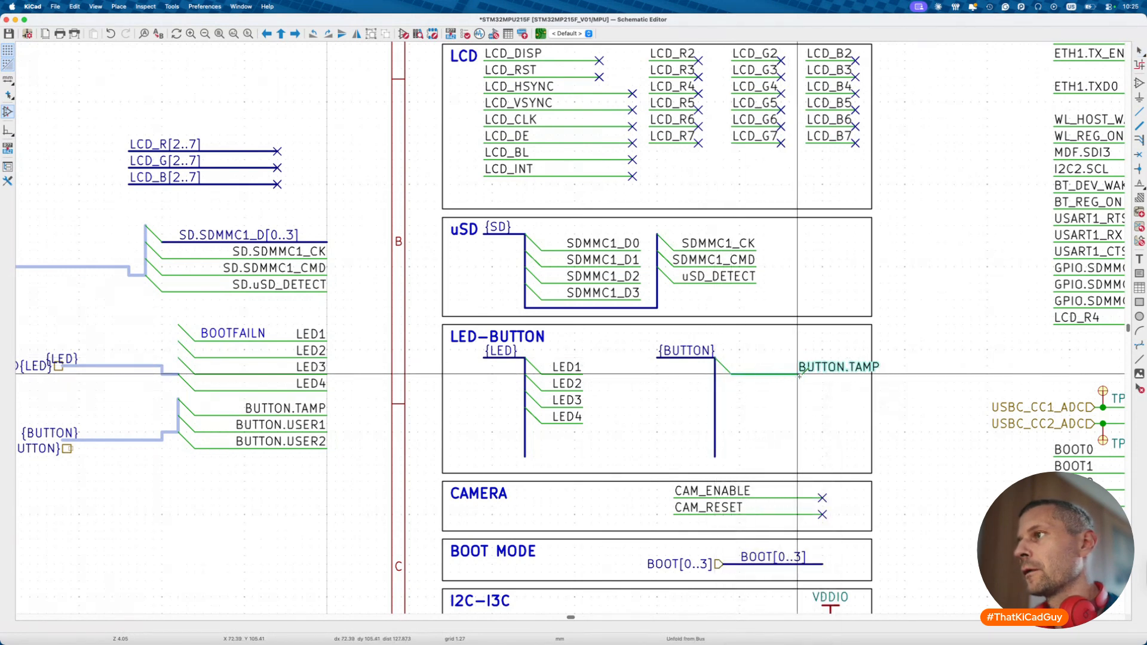
pyautogui.click(807, 375)
pyautogui.rightClick(716, 377)
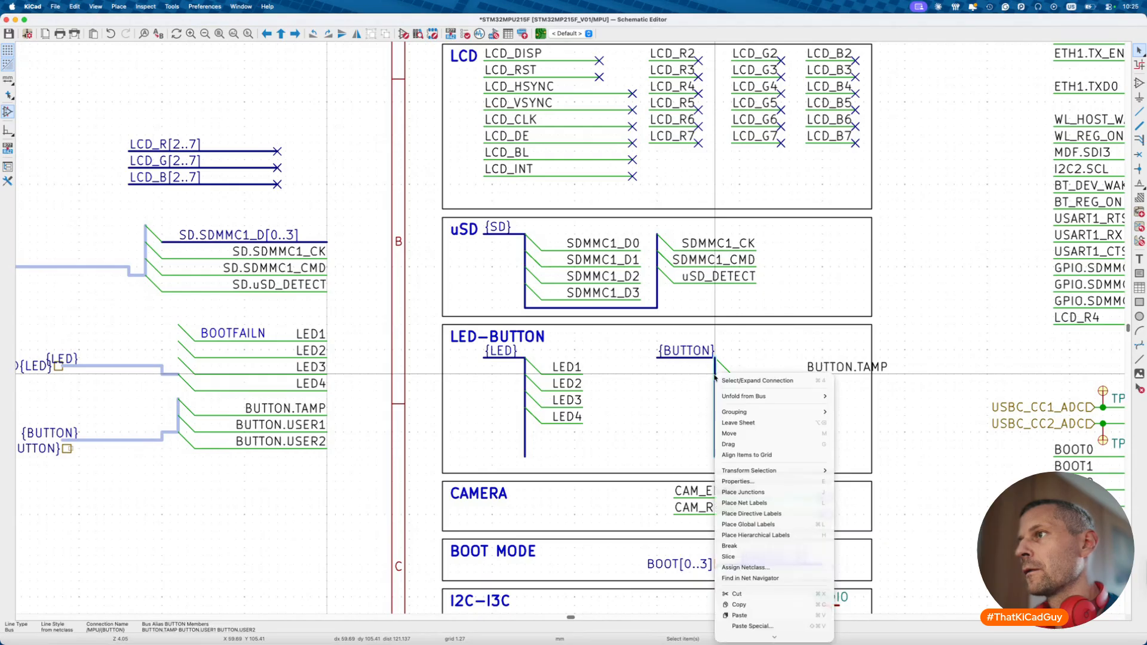
pyautogui.click(863, 407)
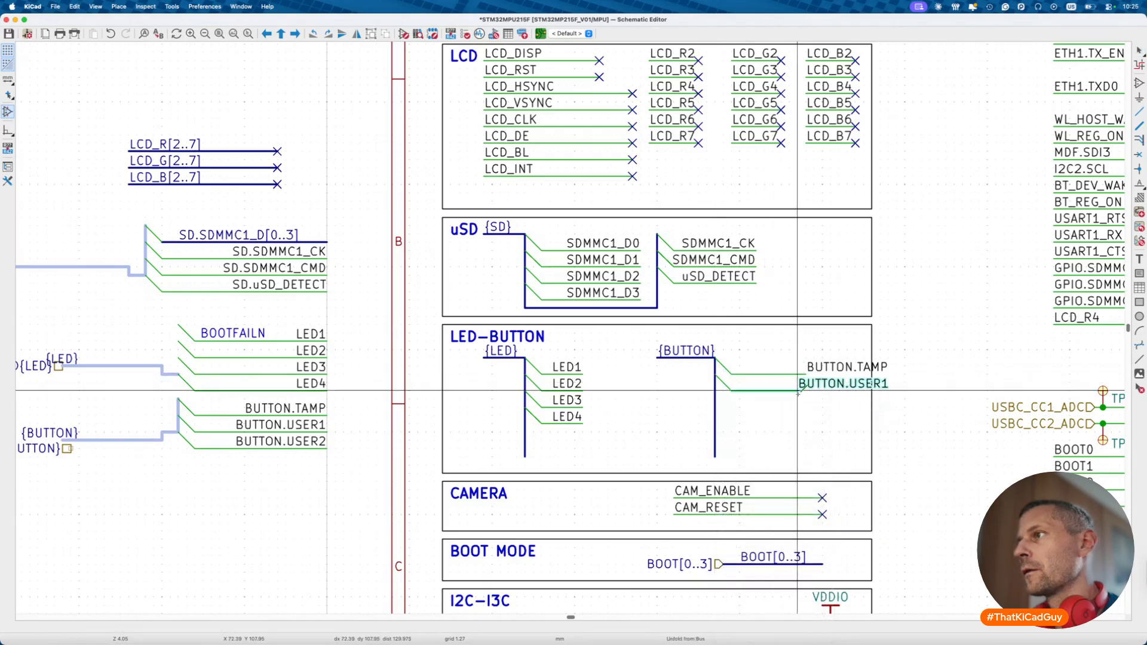
pyautogui.click(806, 391)
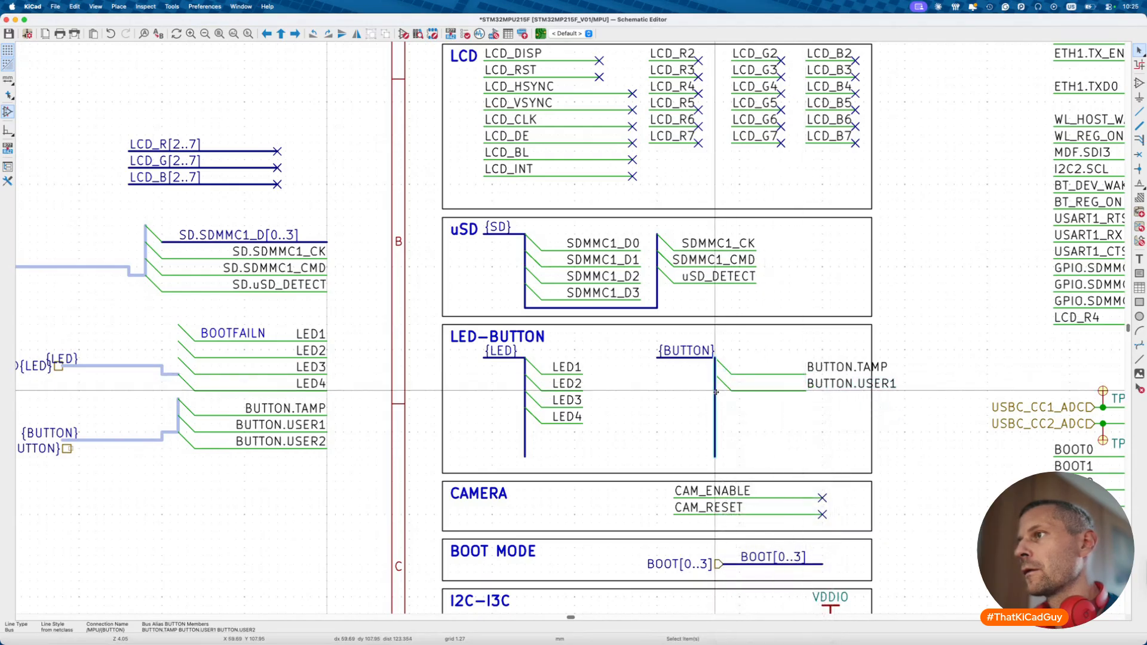
# - Unfold BUTTON.USER2 from the {BUTTON} bus below the other button signals
pyautogui.rightClick(717, 397)
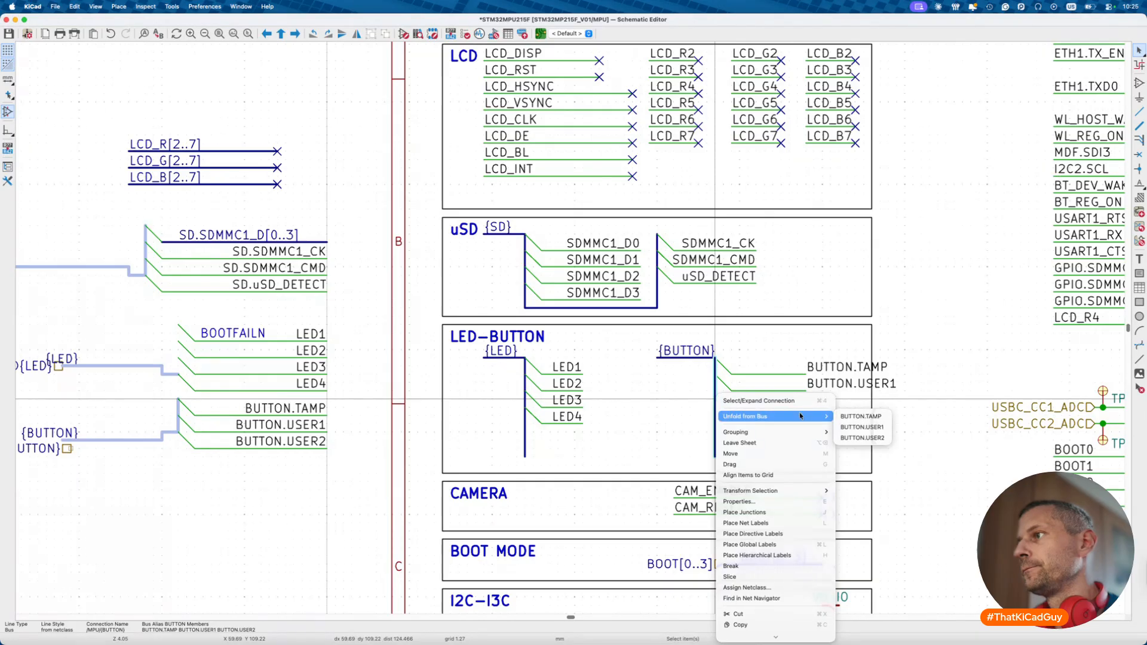
pyautogui.click(856, 428)
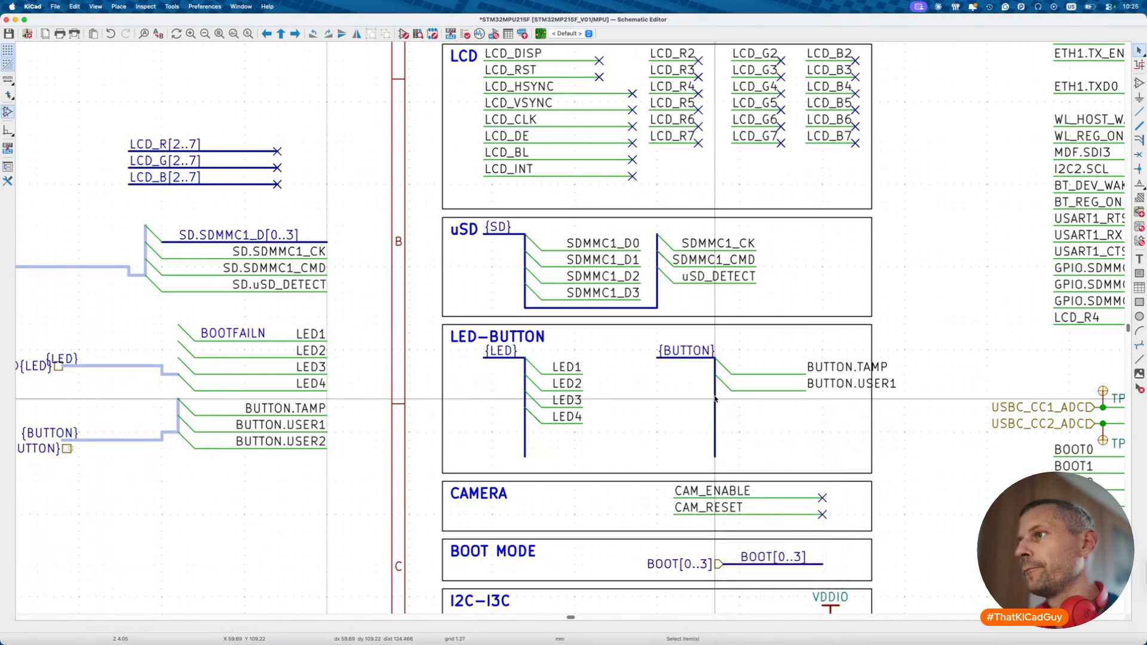
pyautogui.rightClick(716, 399)
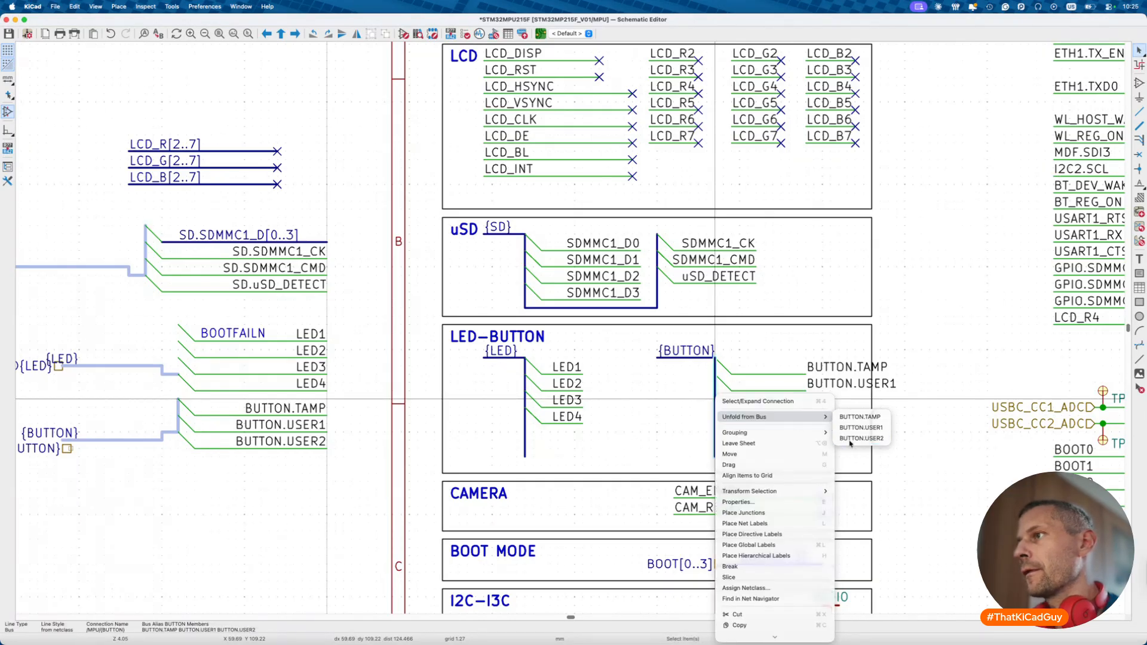
pyautogui.click(850, 442)
pyautogui.press('Escape')
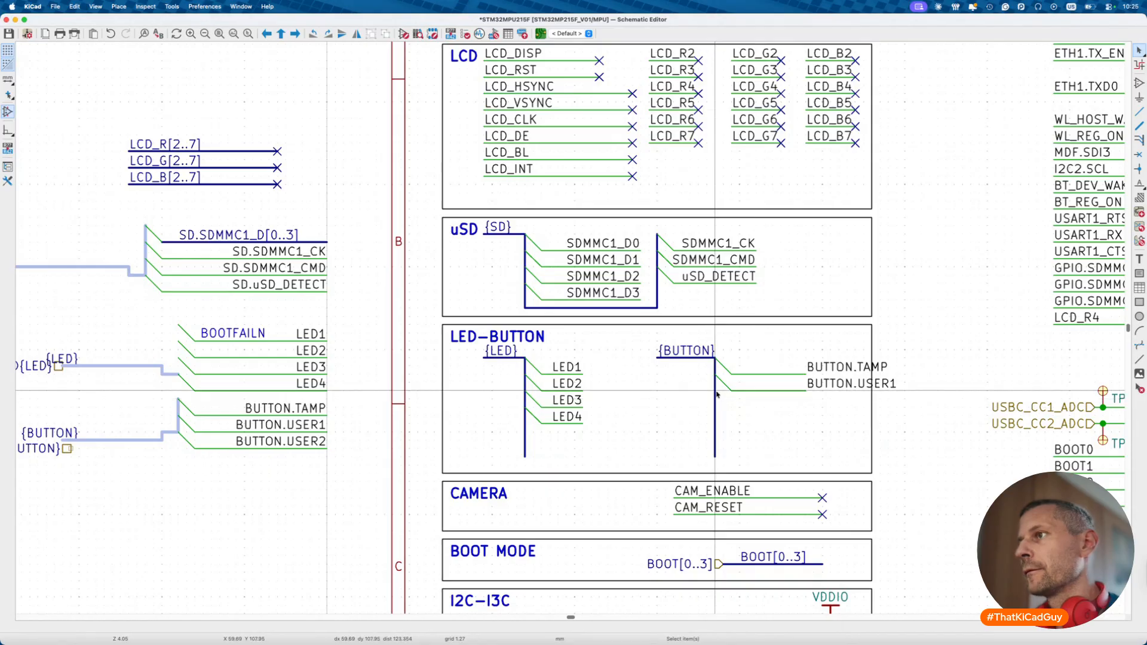
pyautogui.rightClick(717, 395)
pyautogui.click(861, 435)
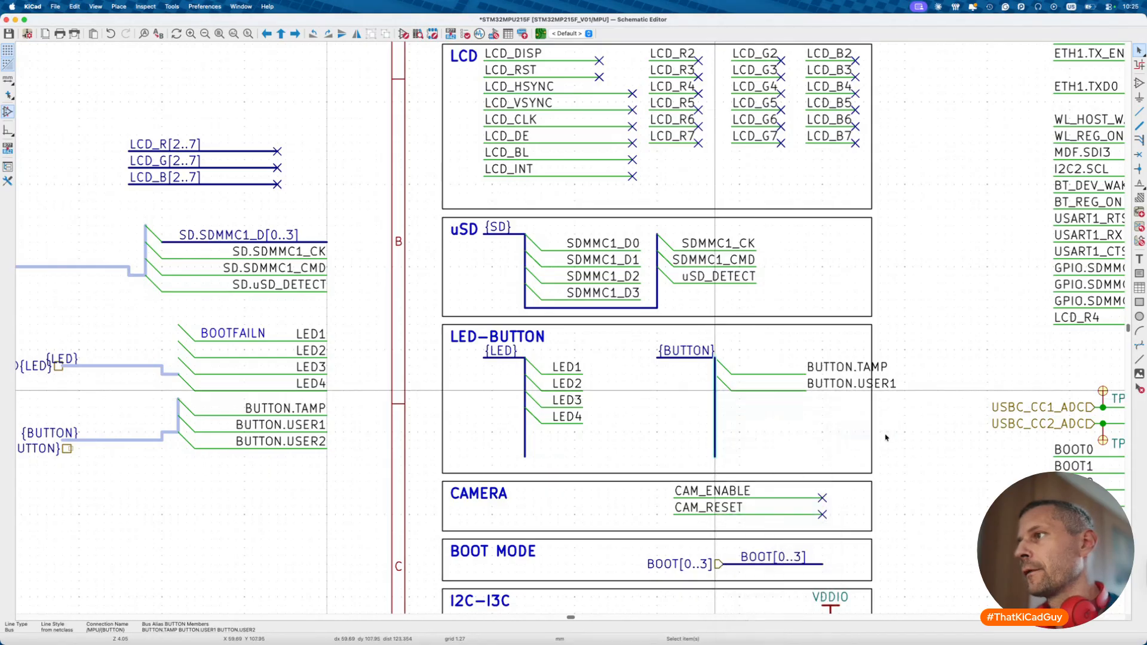
pyautogui.click(805, 407)
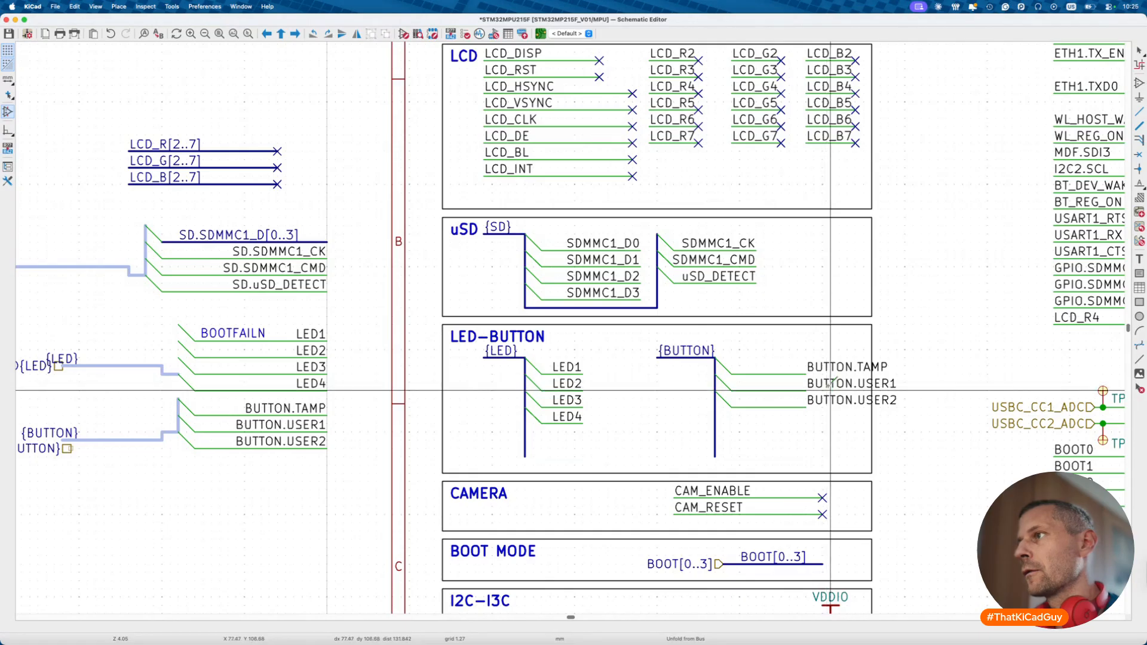
pyautogui.press('Escape')
# - Mirror the three BUTTON labels and shift them right into alignment
pyautogui.click(837, 374)
pyautogui.keyDown('shift'); pyautogui.click(839, 391); pyautogui.keyUp('shift')
pyautogui.keyDown('shift'); pyautogui.click(837, 400); pyautogui.keyUp('shift')
pyautogui.press('x')
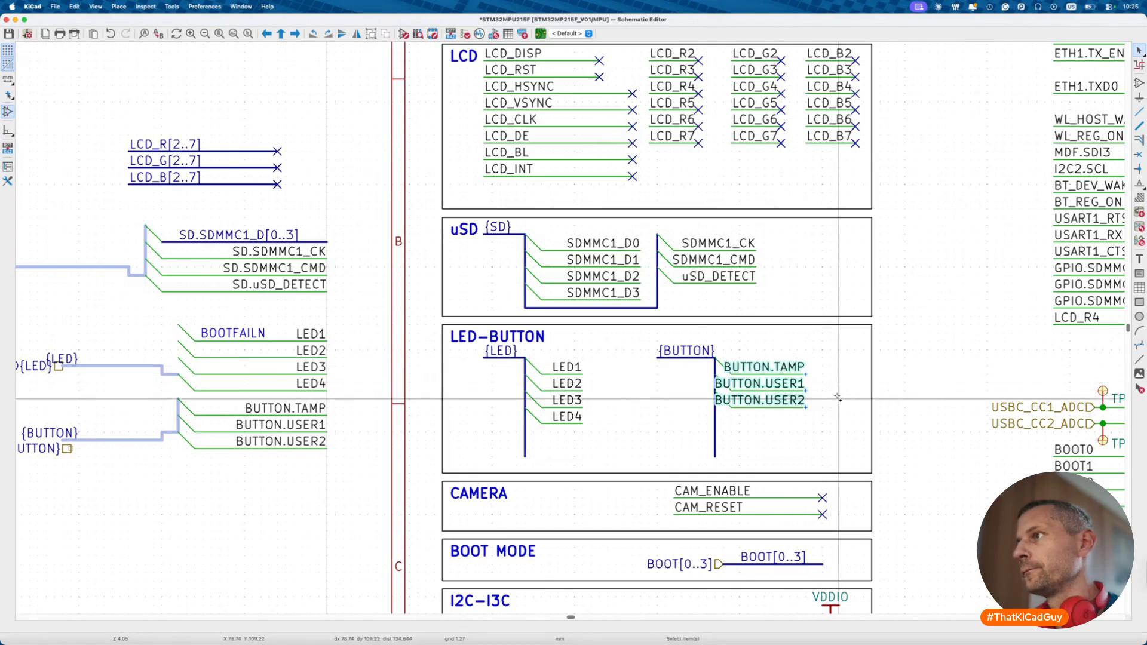
pyautogui.moveTo(777, 373); pyautogui.dragTo(828, 370)
pyautogui.click(773, 439)
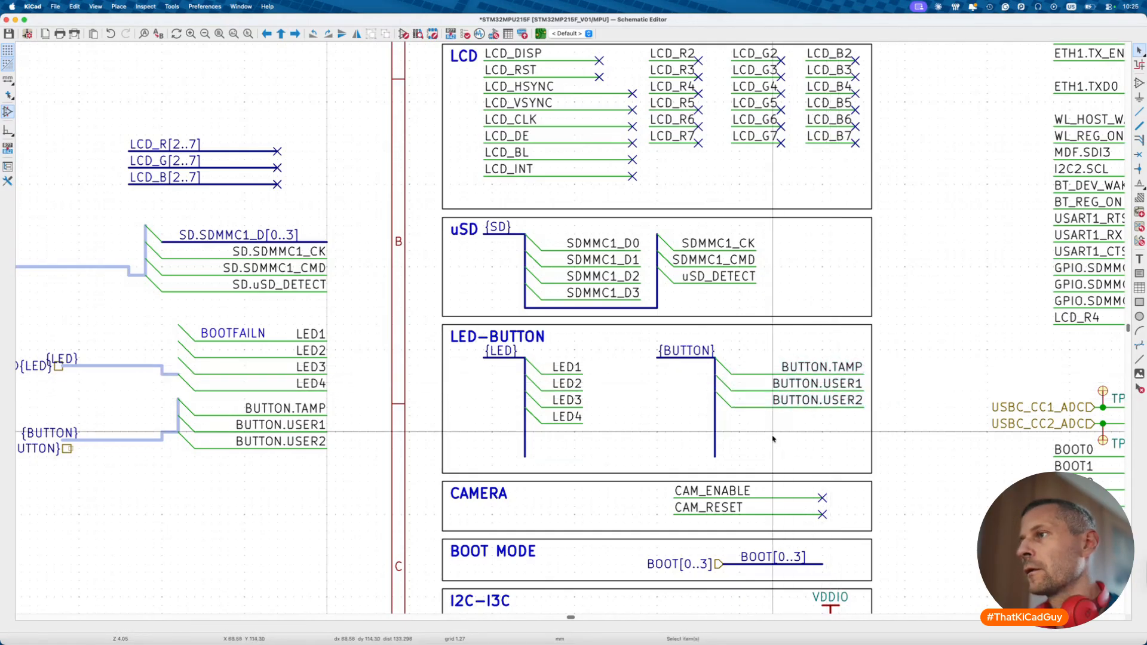
pyautogui.scroll(-3, 773, 439)
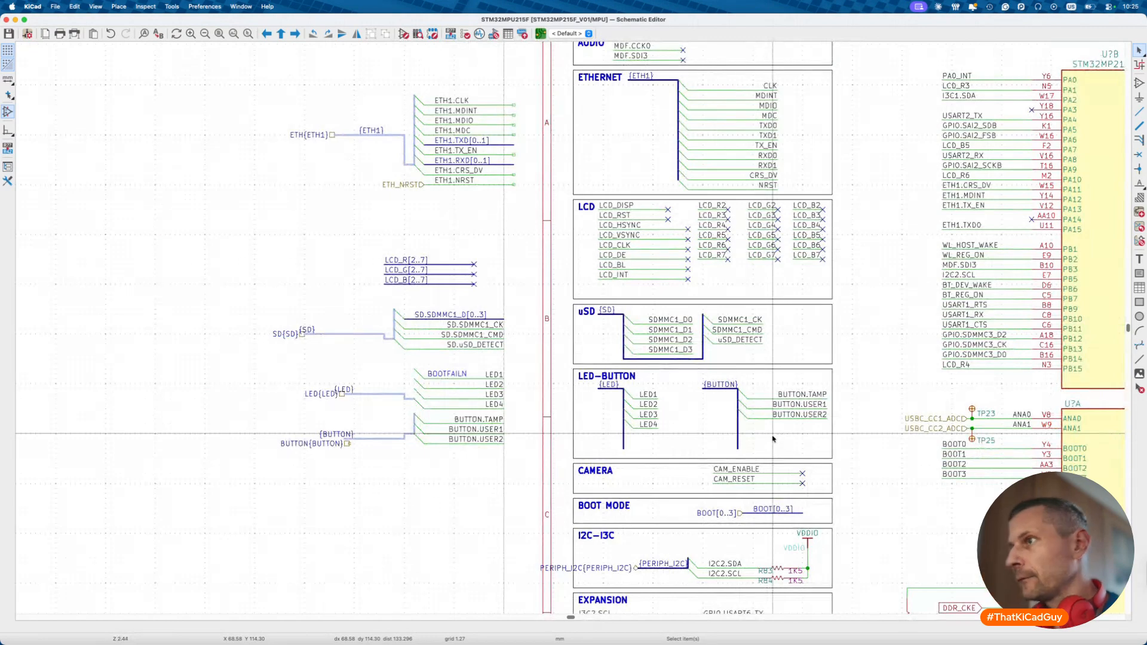
# - In the Peripheral sheet, select the {BOOT} bus entries and BOOT0–BOOT3 labels
pyautogui.scroll(-5, 773, 439)
pyautogui.hscroll(5, 773, 439)
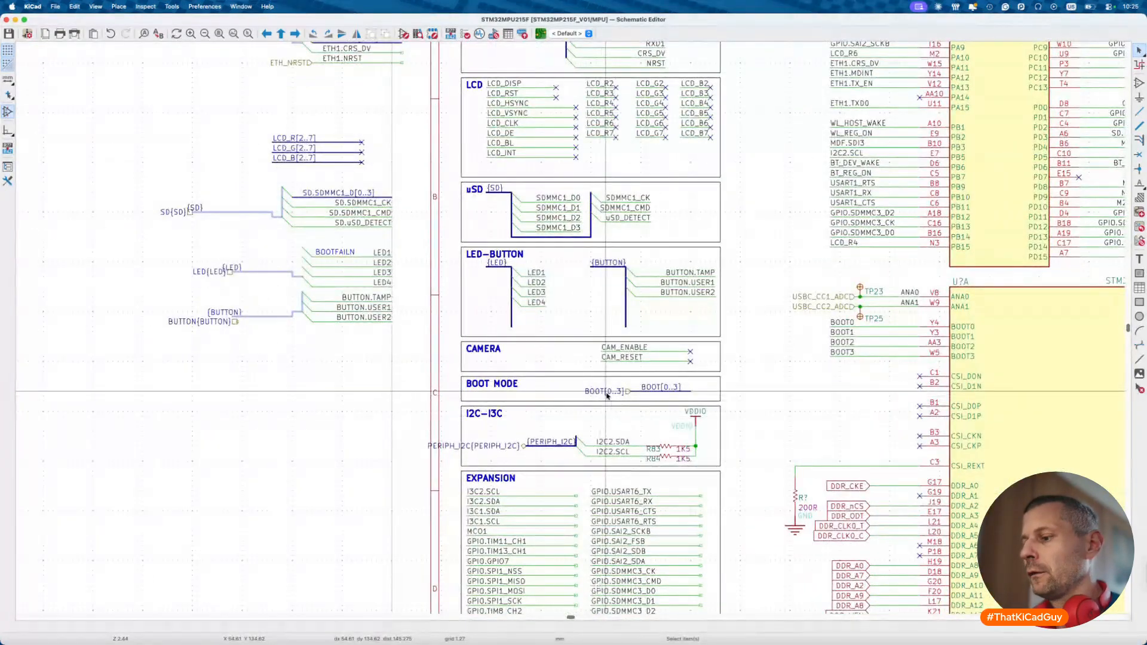
pyautogui.hotkey('alt', 'BackSpace')
pyautogui.doubleClick(499, 371)
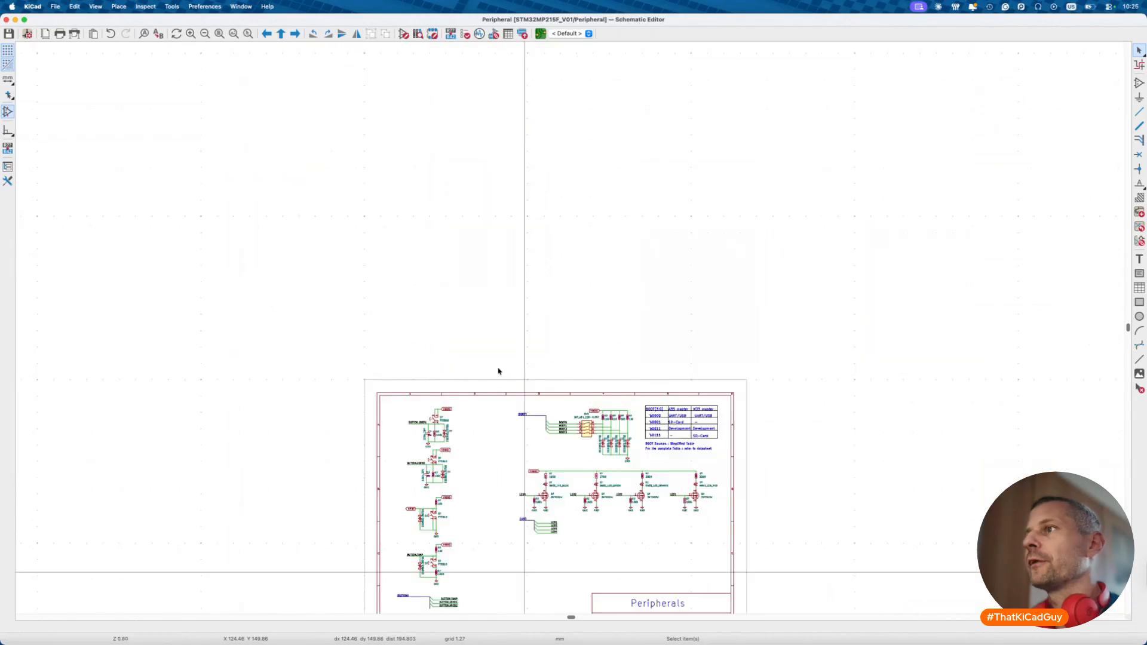
pyautogui.scroll(5, 499, 428)
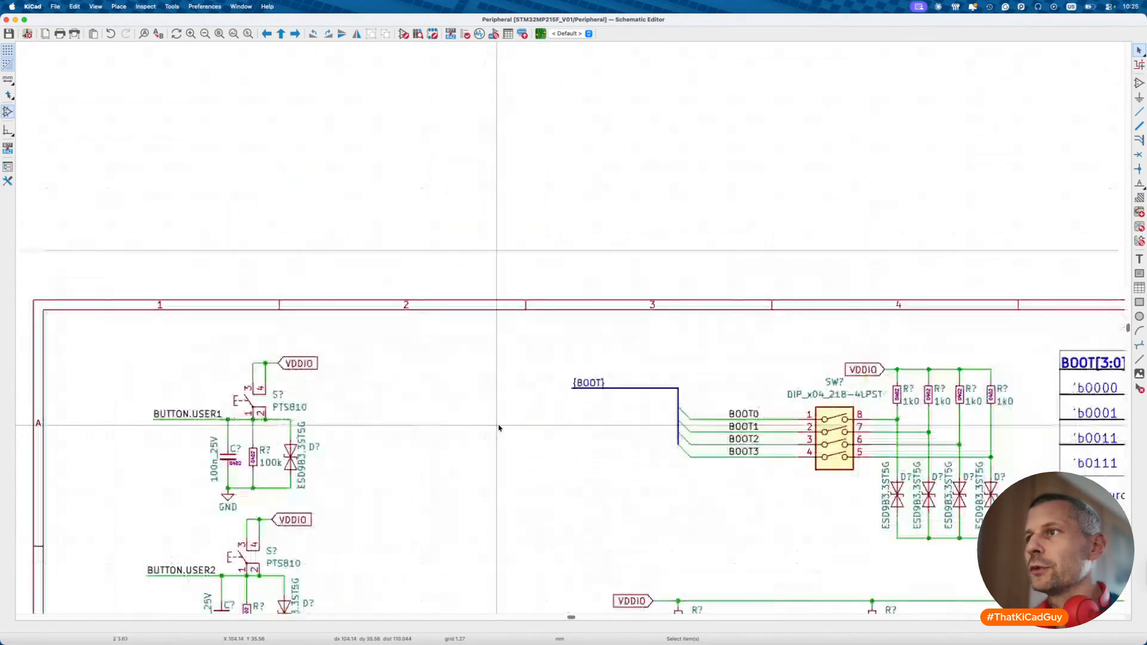
pyautogui.moveTo(532, 353); pyautogui.dragTo(771, 483)
# - Paste the BOOT bus group onto the MPU sheet's left-hand area
pyautogui.hotkey('alt', 'BackSpace')
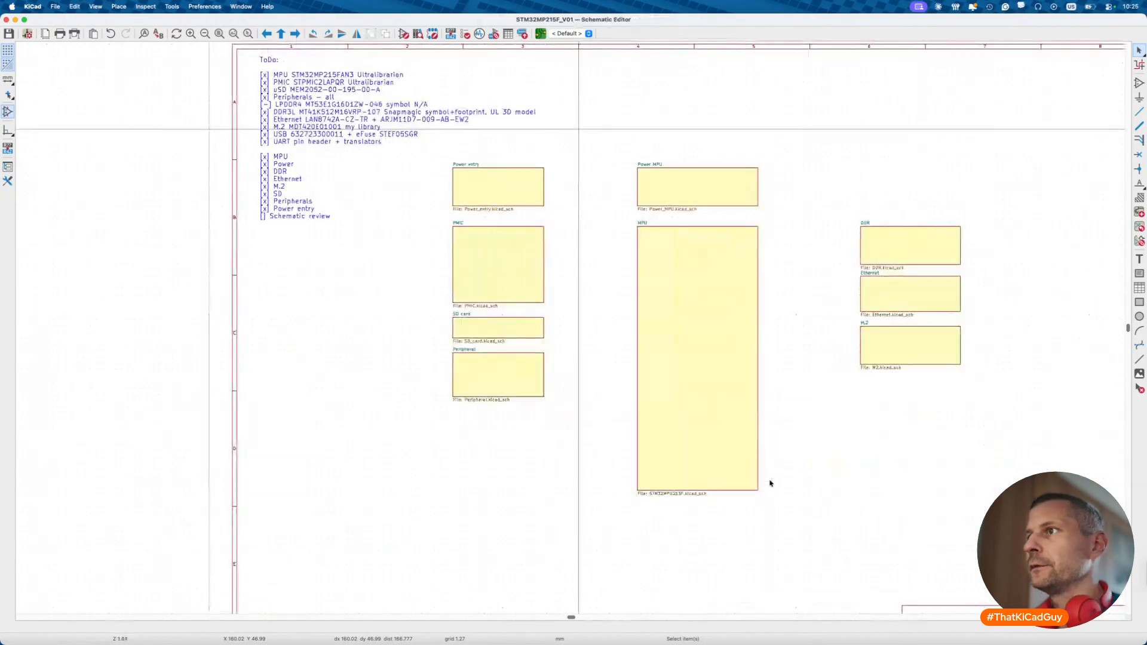
pyautogui.doubleClick(659, 266)
pyautogui.scroll(-3, 406, 334)
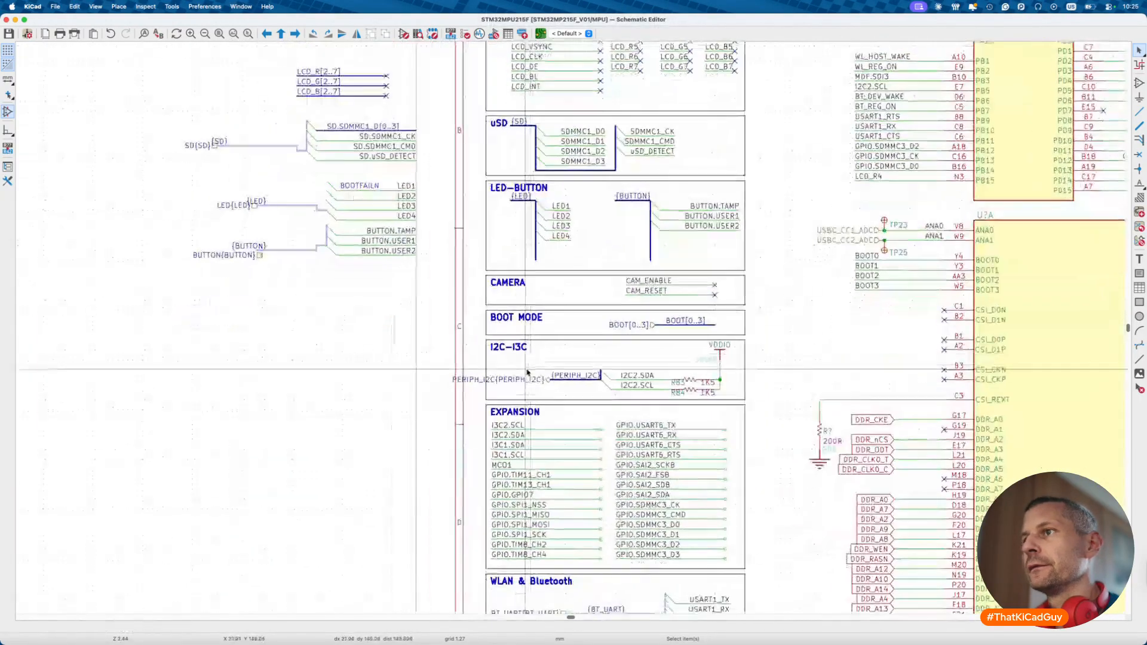
pyautogui.hotkey('ctrl', 'v')
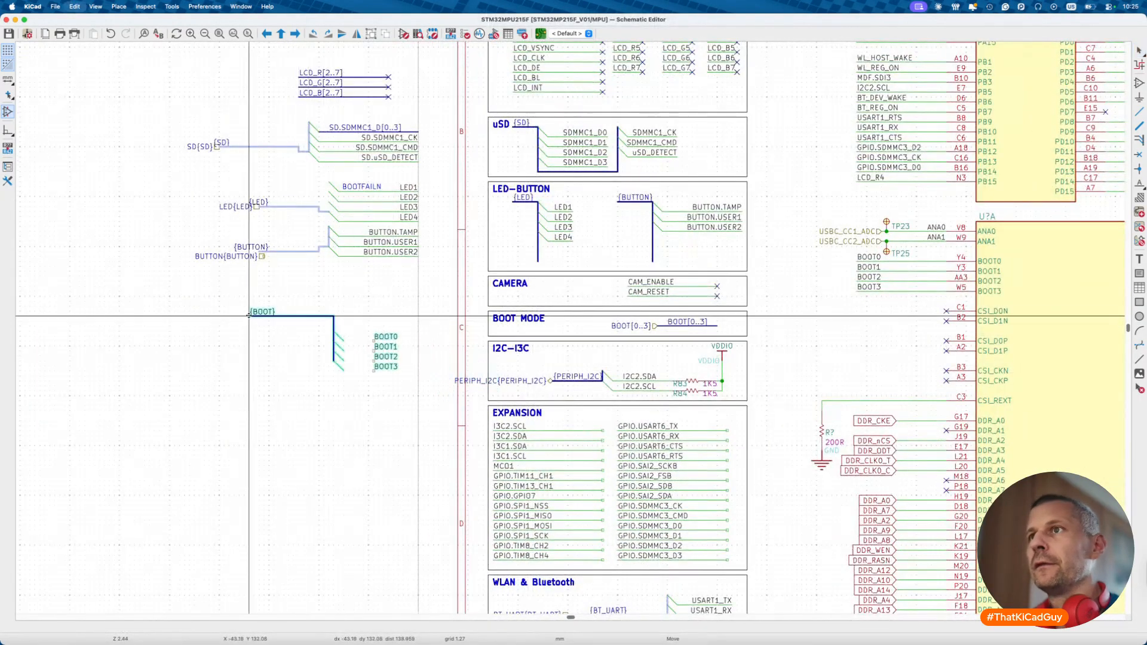
pyautogui.scroll(3, 319, 347)
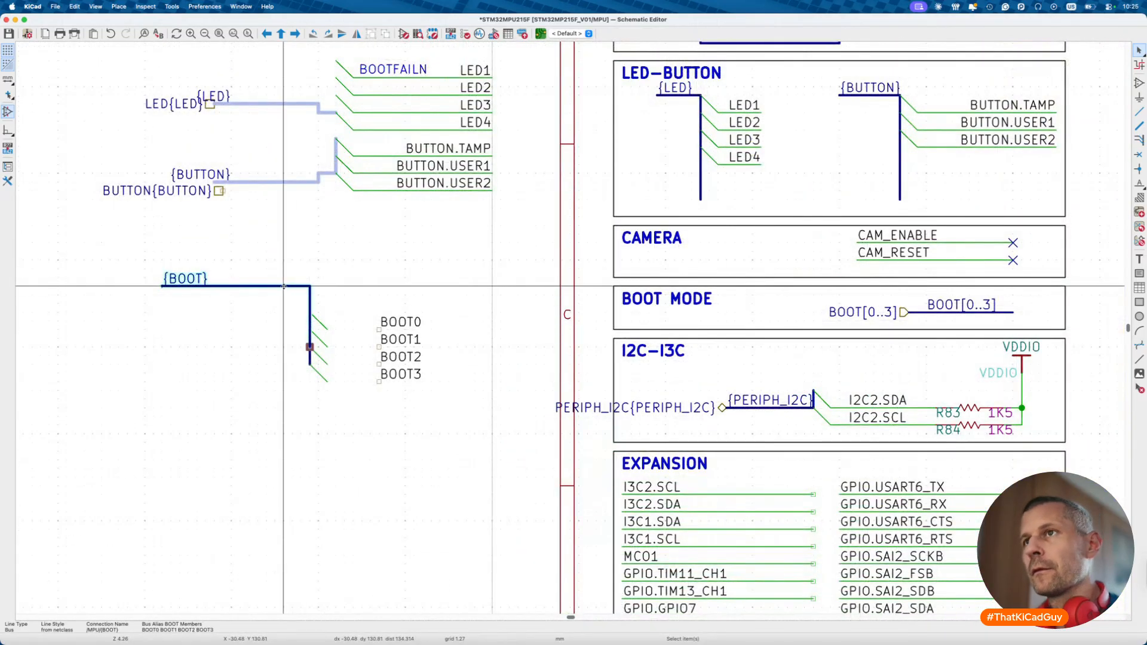
pyautogui.click(283, 312)
pyautogui.press('Escape')
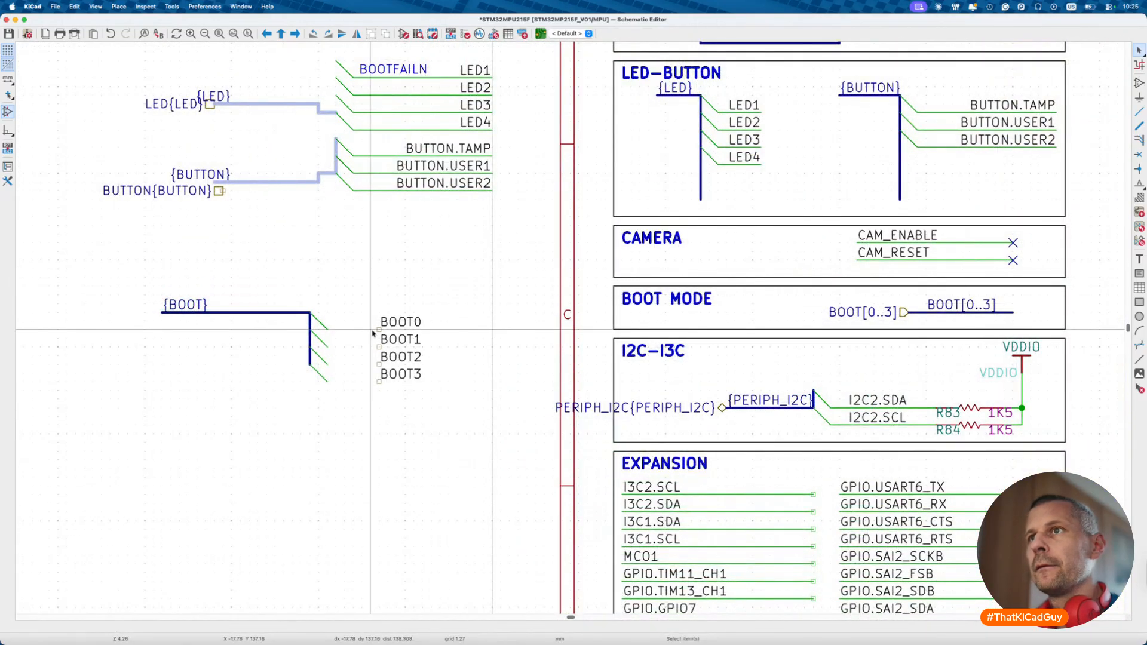
# - Wire the four BOOT bus entries to the BOOT0–BOOT3 labels
pyautogui.press('w')
pyautogui.click(379, 330)
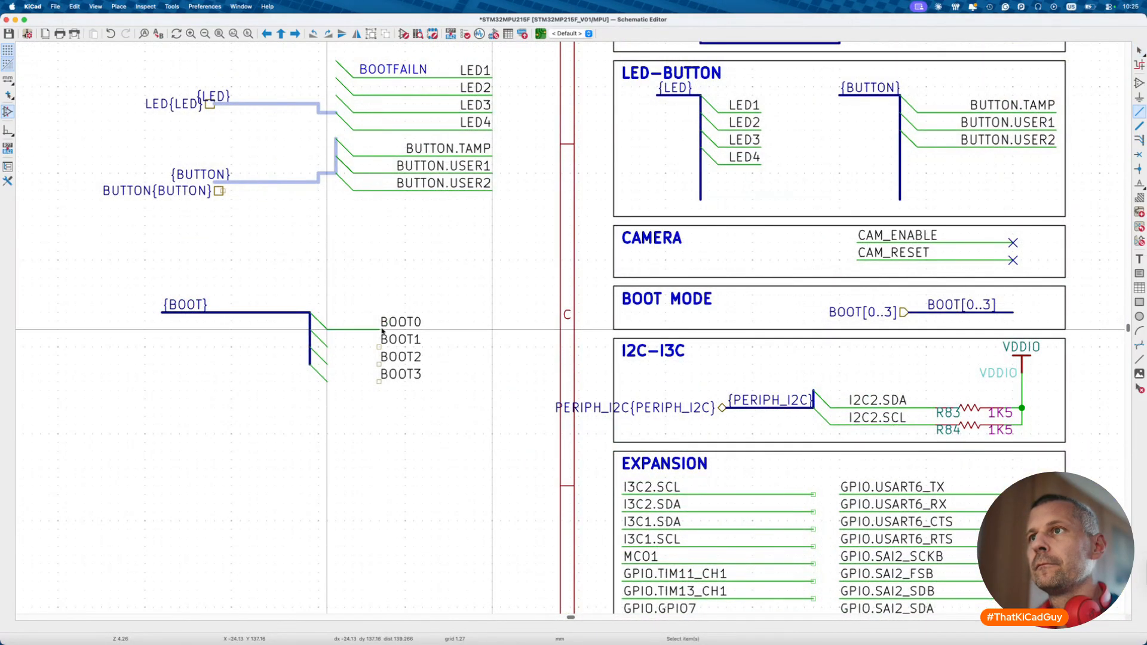
pyautogui.click(335, 347)
pyautogui.click(380, 346)
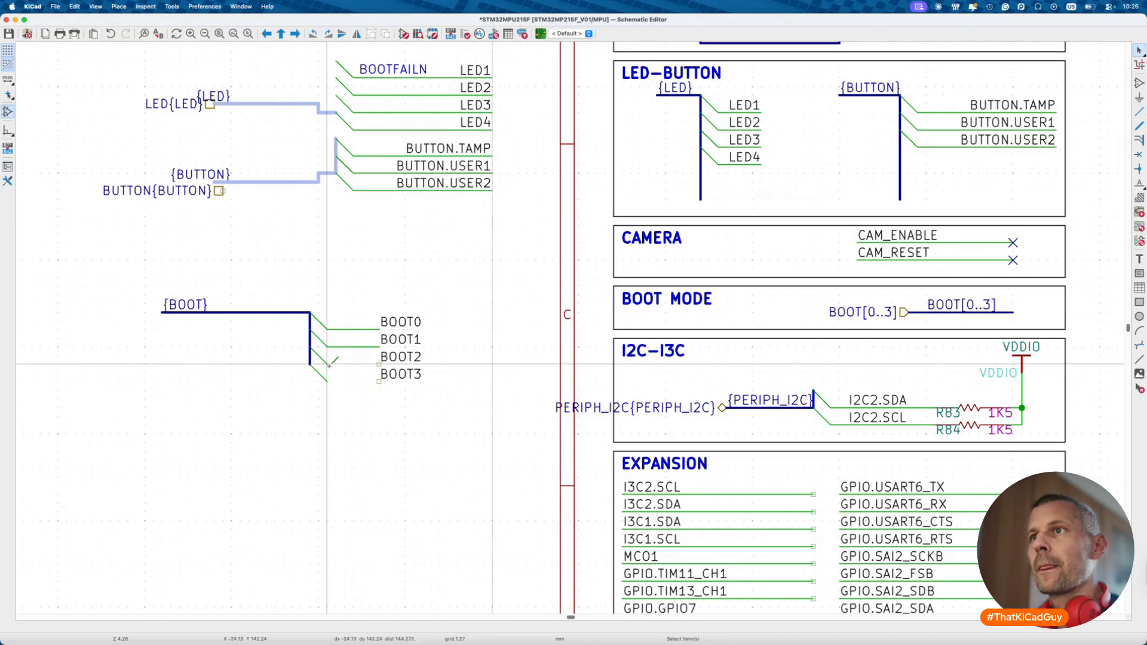
pyautogui.click(380, 364)
pyautogui.click(327, 381)
pyautogui.click(379, 381)
pyautogui.press('Escape')
# - Shift the BOOT0–BOOT3 labels left against the bus entries
pyautogui.moveTo(385, 311); pyautogui.dragTo(465, 396)
pyautogui.moveTo(418, 374); pyautogui.dragTo(376, 374)
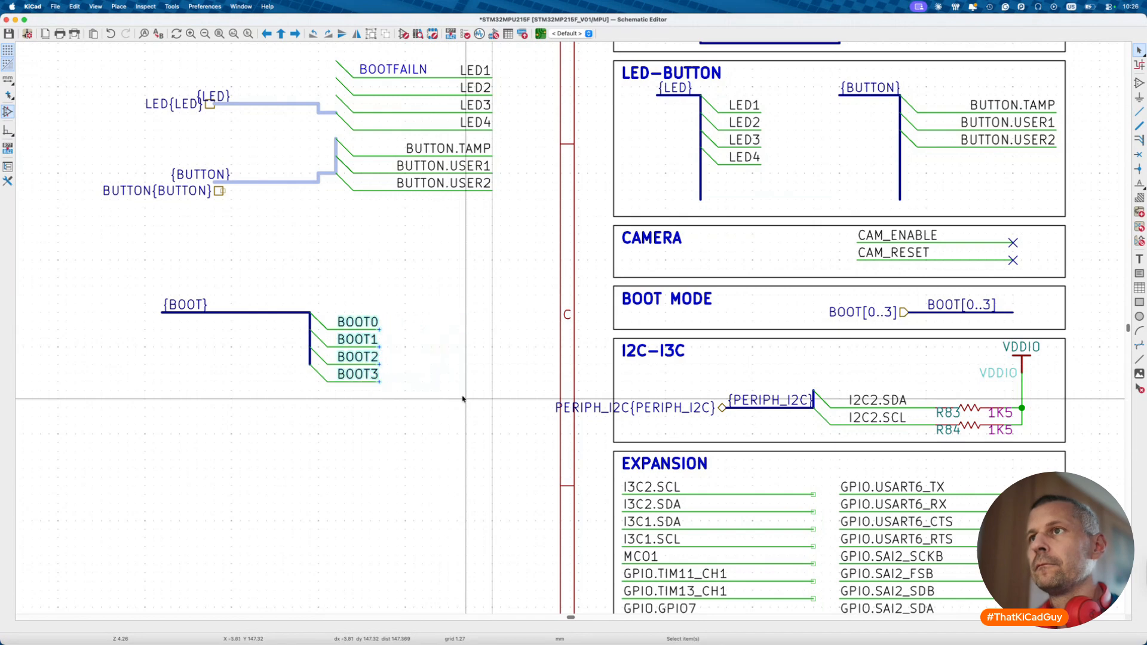
pyautogui.press('Escape')
pyautogui.hscroll(2, 675, 359)
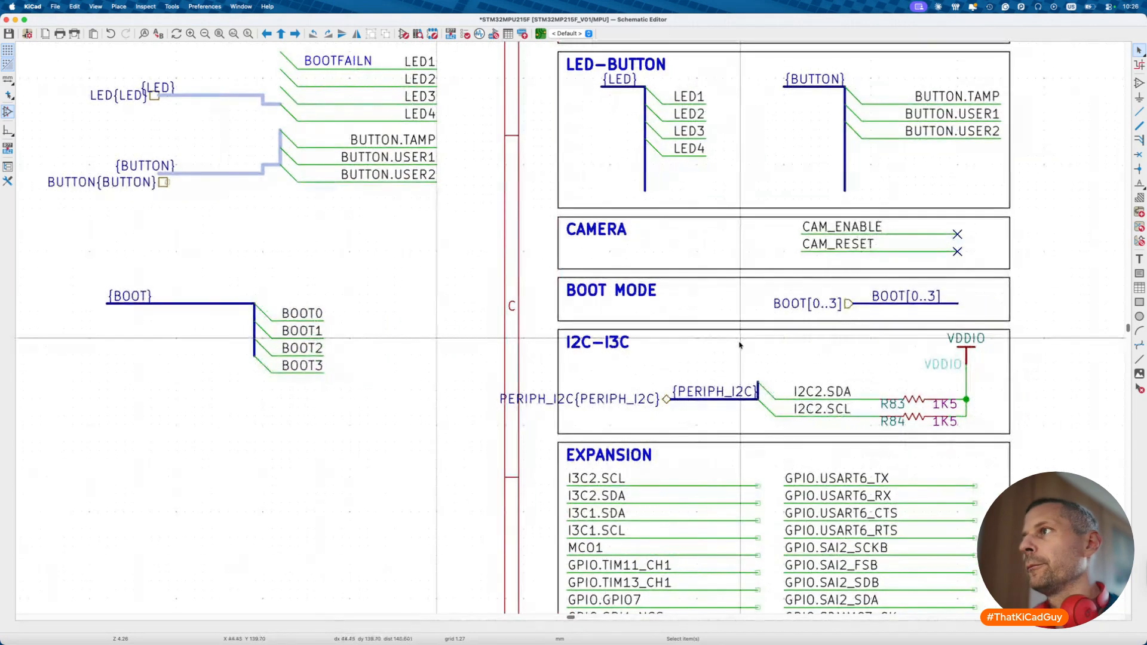
# - Adjust the CAMERA and BOOT MODE text box sizes by a grid step
pyautogui.click(784, 269)
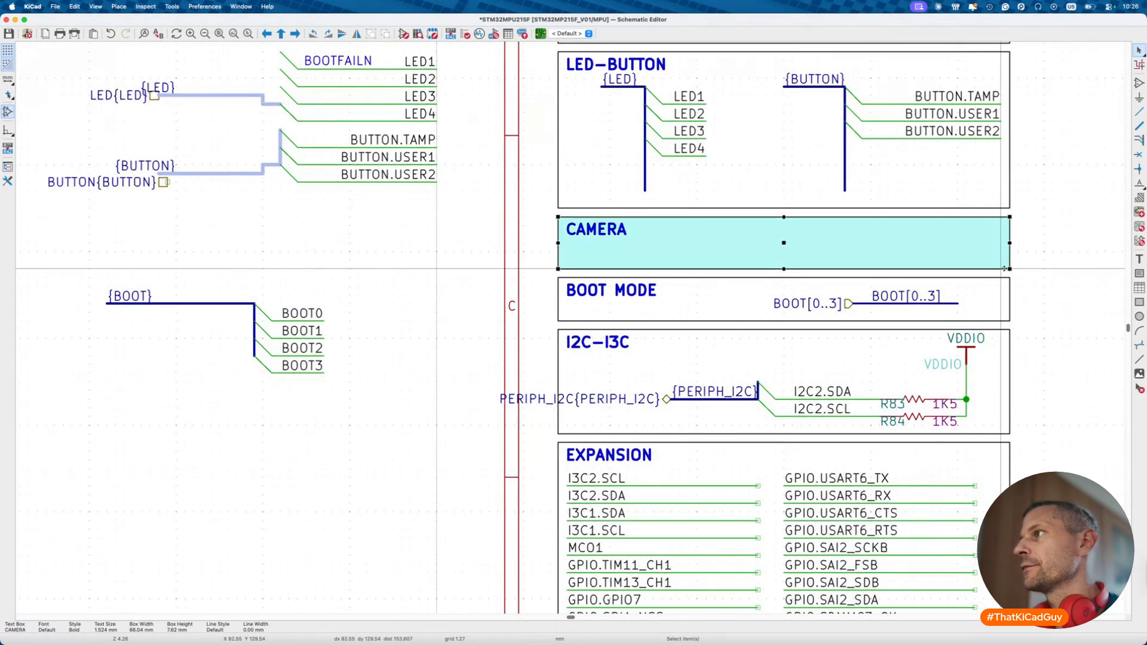
pyautogui.moveTo(1010, 269); pyautogui.dragTo(1010, 269)
pyautogui.click(1011, 266)
pyautogui.click(1010, 278)
# - Move the WLAN & Bluetooth block further down the MPU sheet
pyautogui.scroll(-2, 1010, 335)
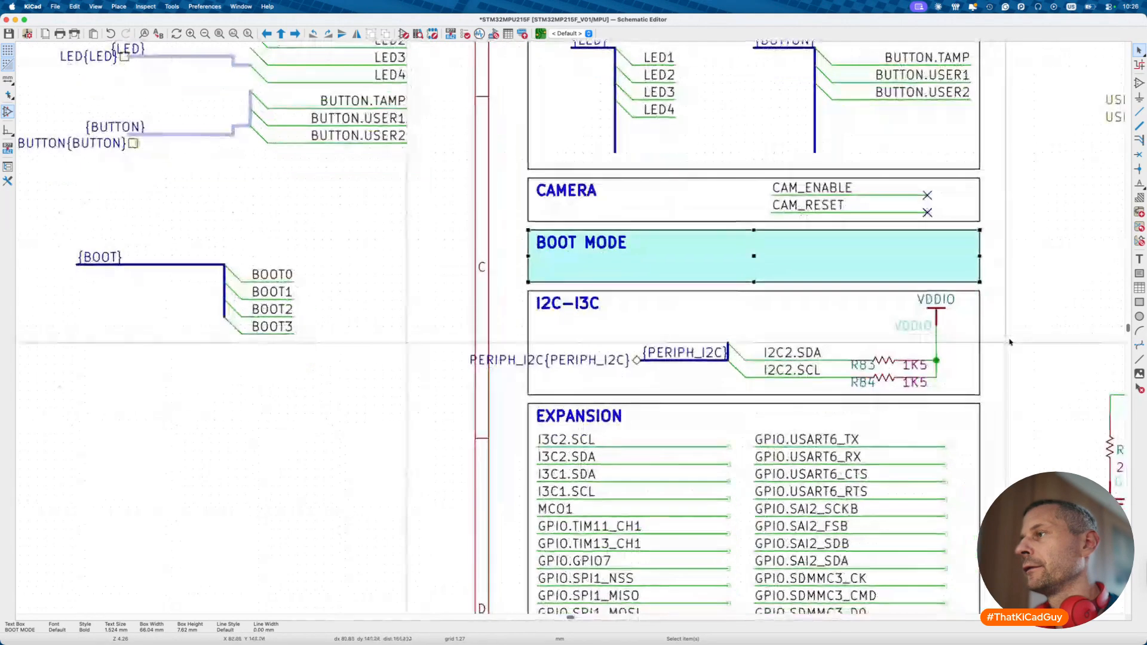
pyautogui.scroll(-2, 1010, 342)
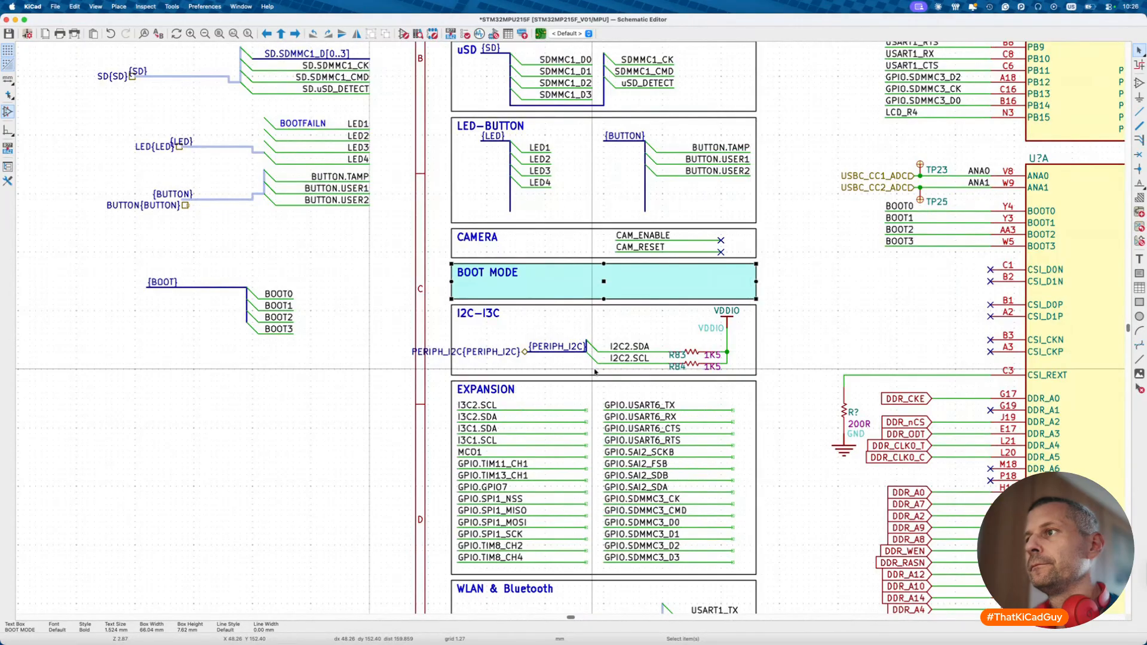
pyautogui.scroll(-8, 594, 371)
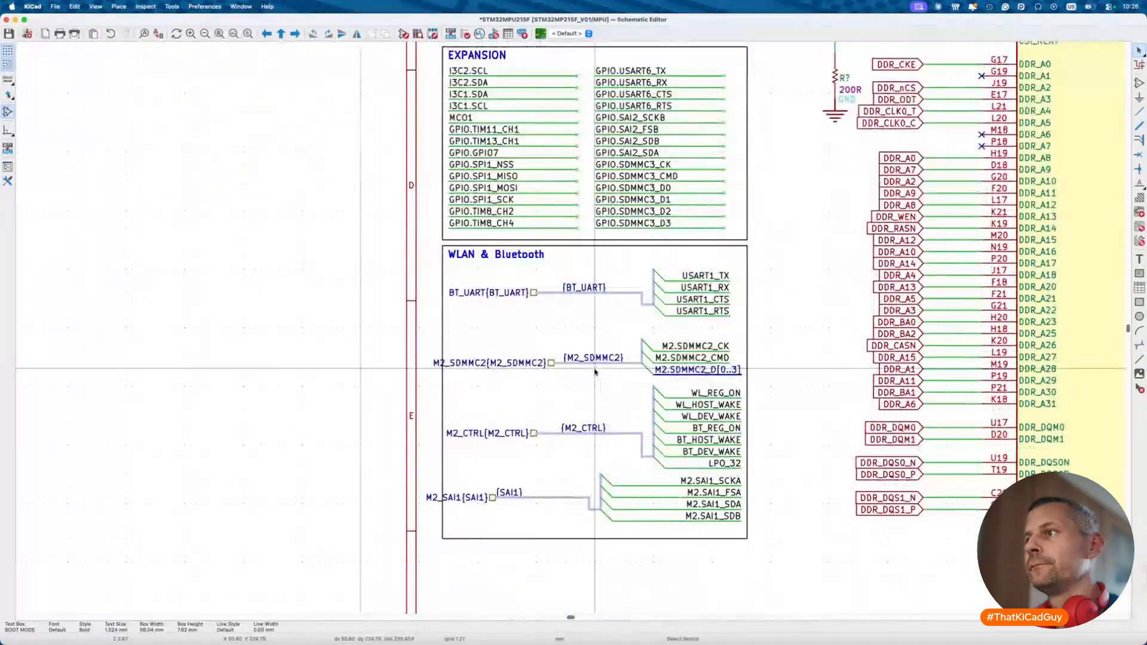
pyautogui.scroll(-2, 595, 372)
pyautogui.moveTo(413, 179); pyautogui.dragTo(787, 503)
pyautogui.press('m')
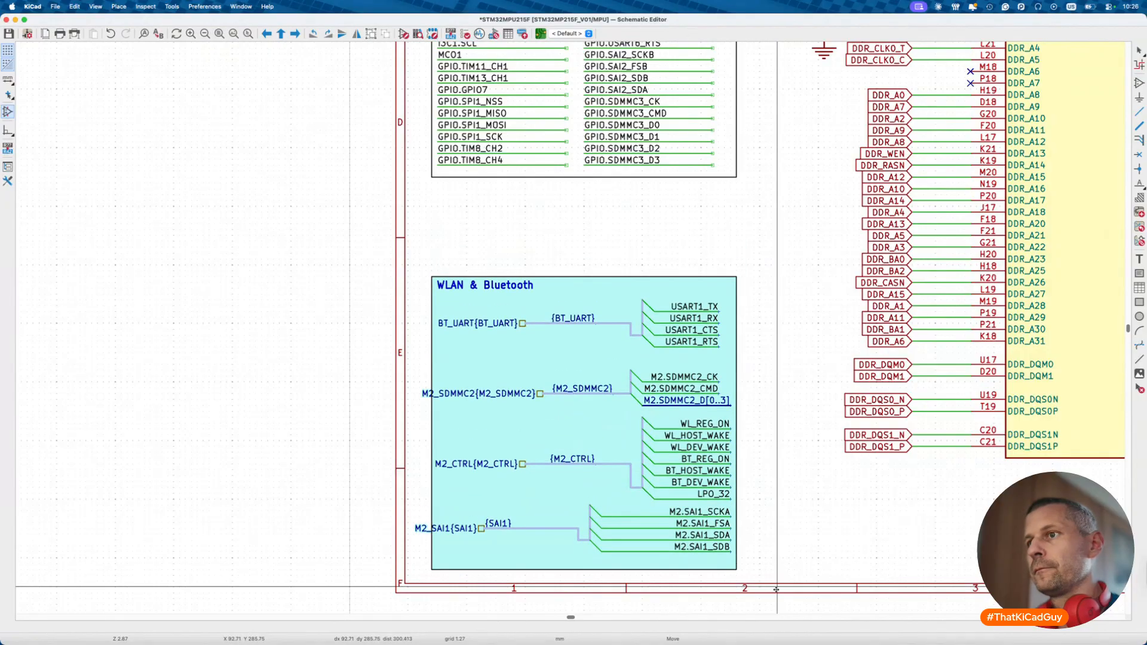
pyautogui.click(777, 590)
# - Reopen the MPU sheet from the root and move the EXPANSION block to the left side
pyautogui.scroll(6, 685, 358)
pyautogui.moveTo(416, 158); pyautogui.dragTo(762, 373)
pyautogui.press('m')
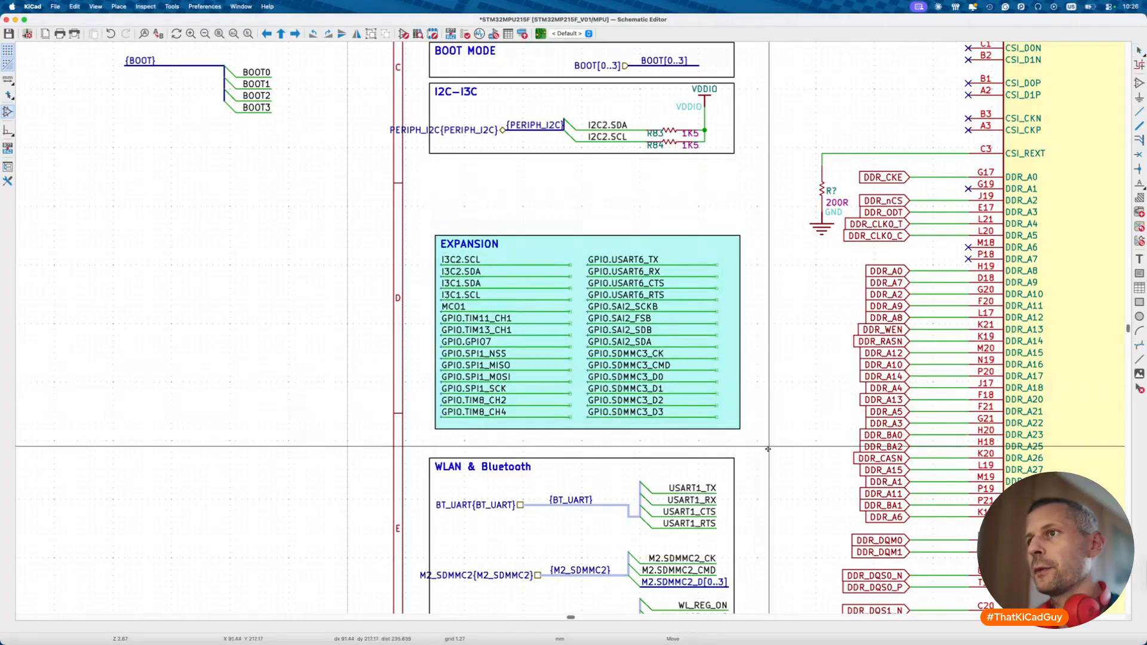
pyautogui.click(763, 466)
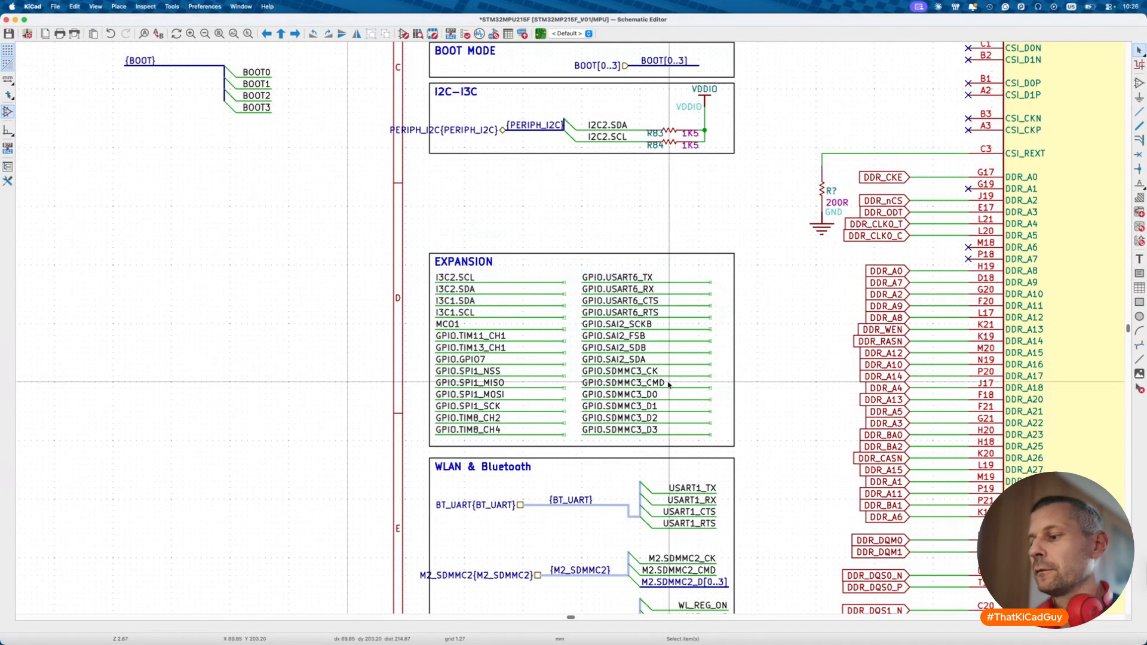
pyautogui.hotkey('alt', 'BackSpace')
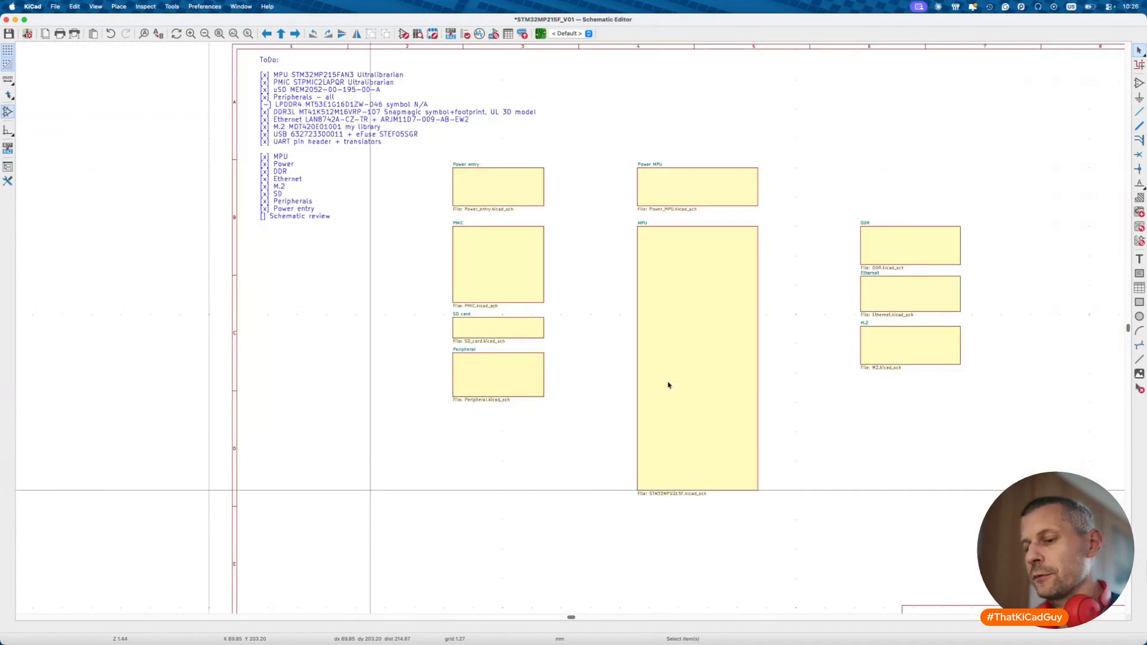
pyautogui.doubleClick(669, 385)
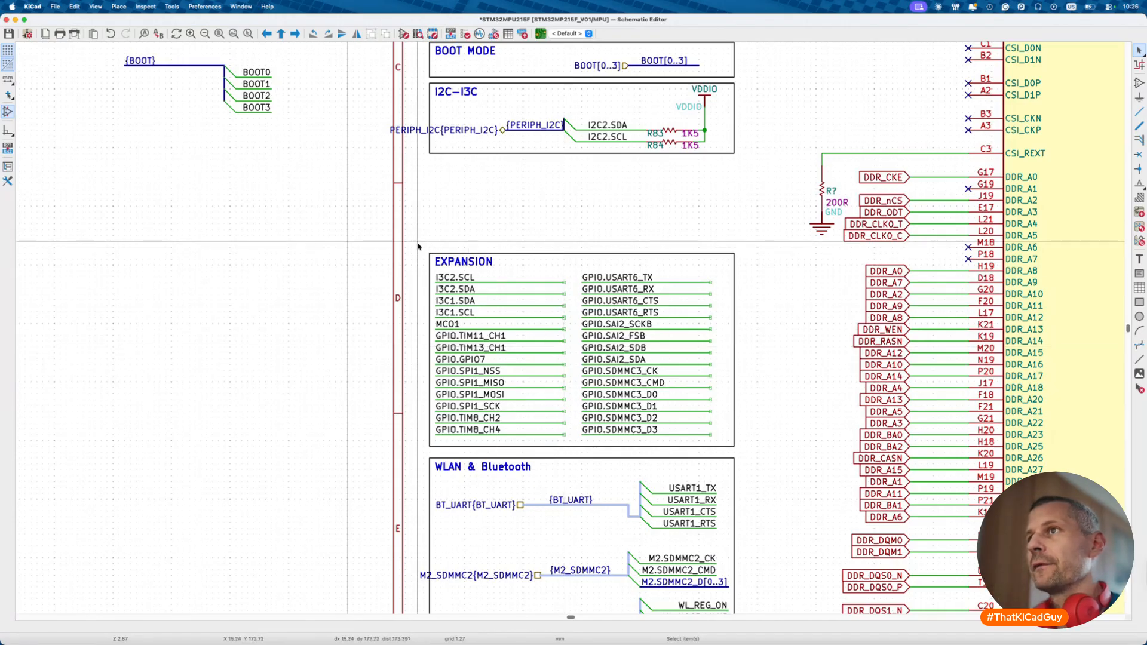
pyautogui.click(547, 342)
pyautogui.press('m')
pyautogui.click(374, 457)
pyautogui.scroll(3, 518, 329)
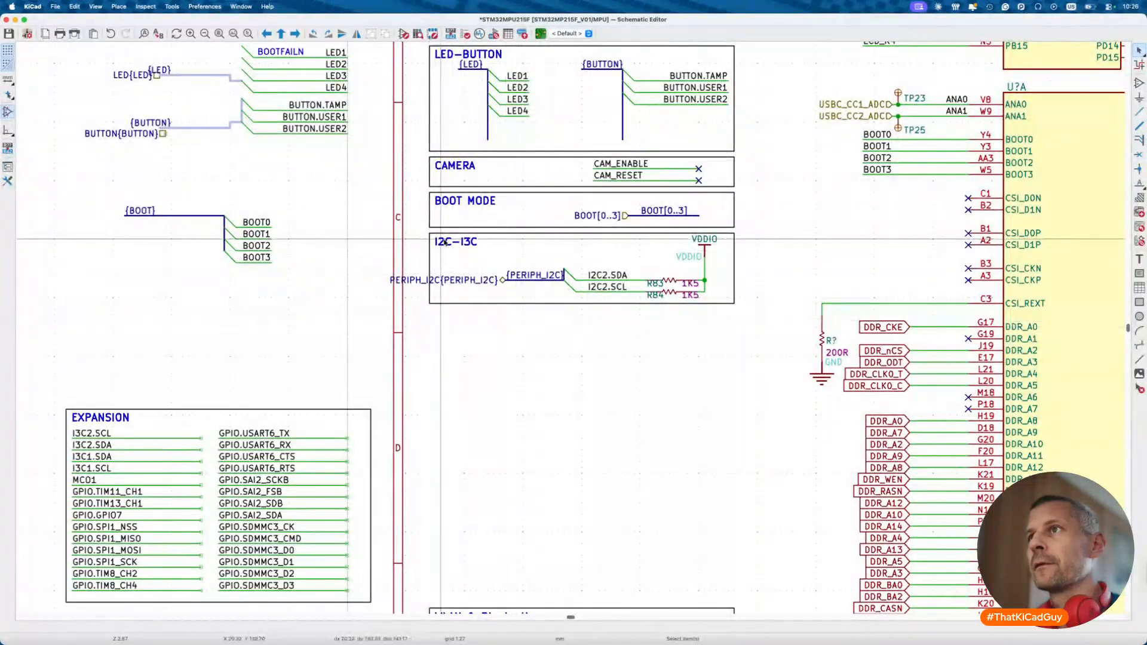
# - Shift the I2C-I3C block slightly lower and drag the PERIPH_I2C label into it
pyautogui.moveTo(410, 231); pyautogui.dragTo(779, 326)
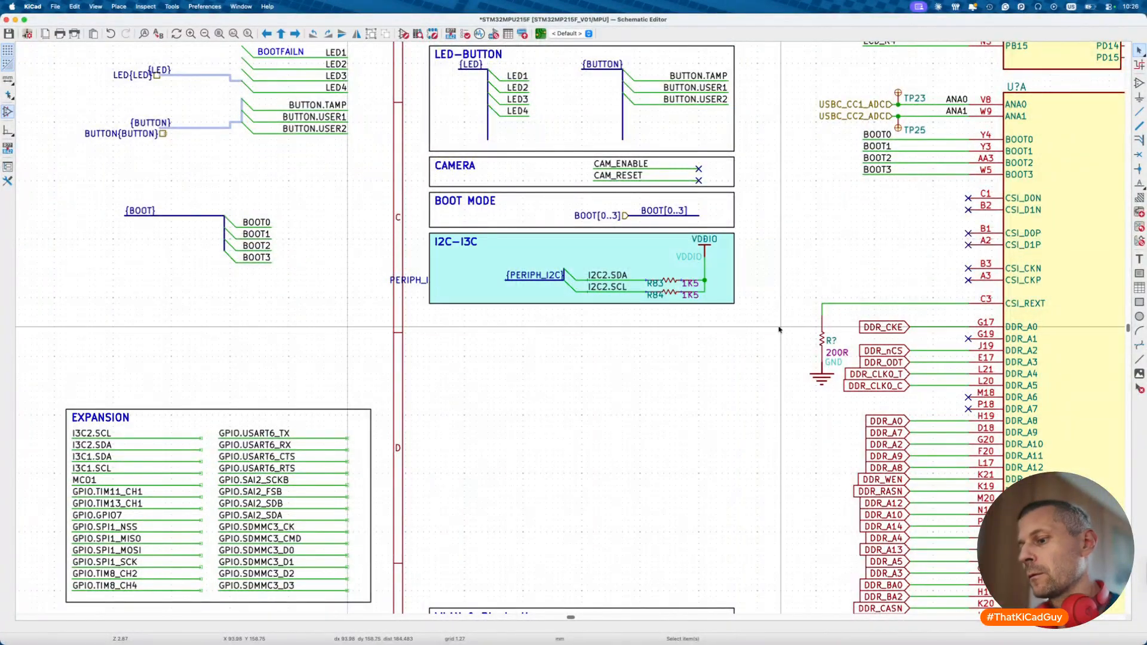
pyautogui.press('m')
pyautogui.scroll(5, 781, 329)
pyautogui.scroll(-8, 783, 332)
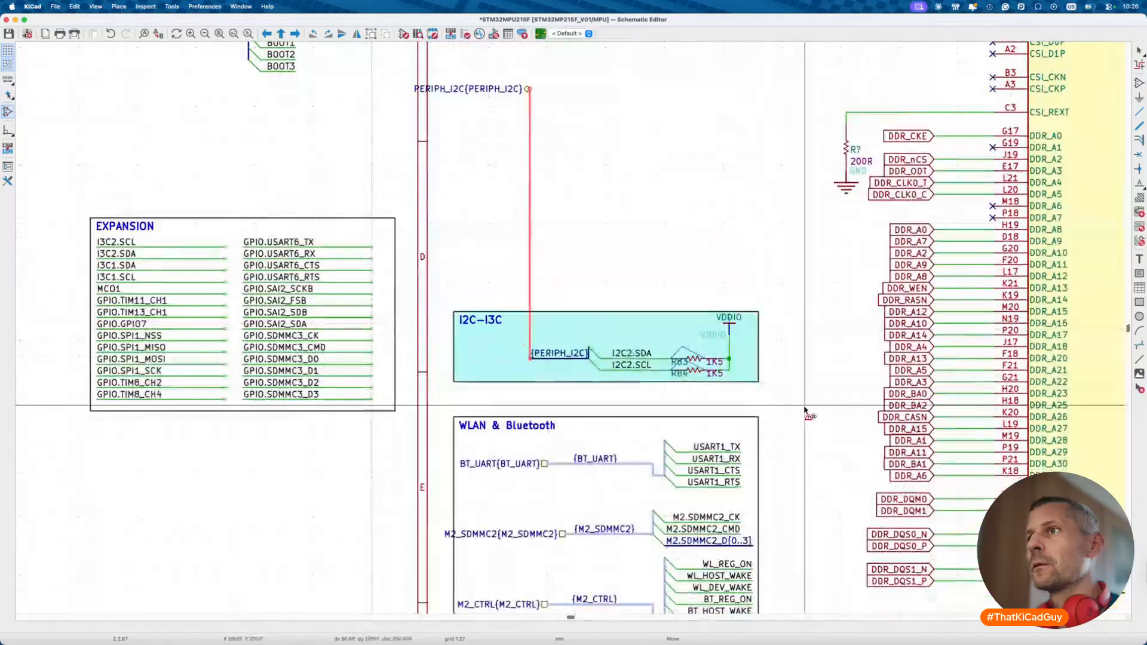
pyautogui.click(807, 411)
pyautogui.scroll(2, 545, 162)
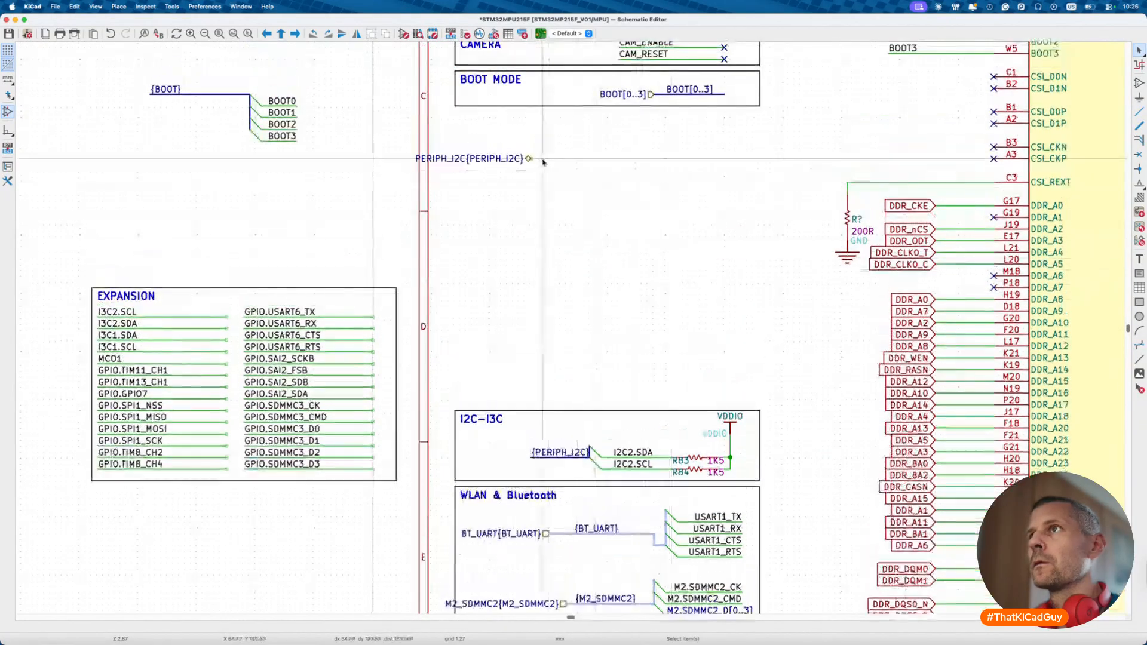
pyautogui.click(520, 163)
pyautogui.moveTo(520, 163); pyautogui.dragTo(576, 441)
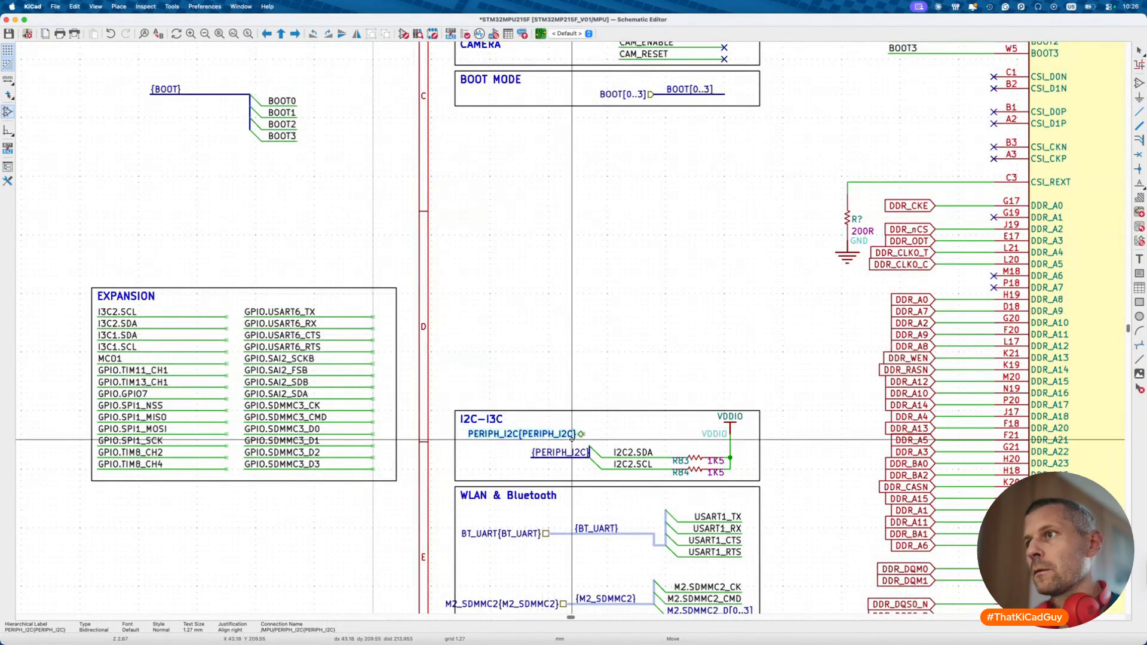
# - Stretch the BOOT MODE box downward and move the BOOT[0..3] label and bus outside it
pyautogui.scroll(5, 508, 334)
pyautogui.click(514, 306)
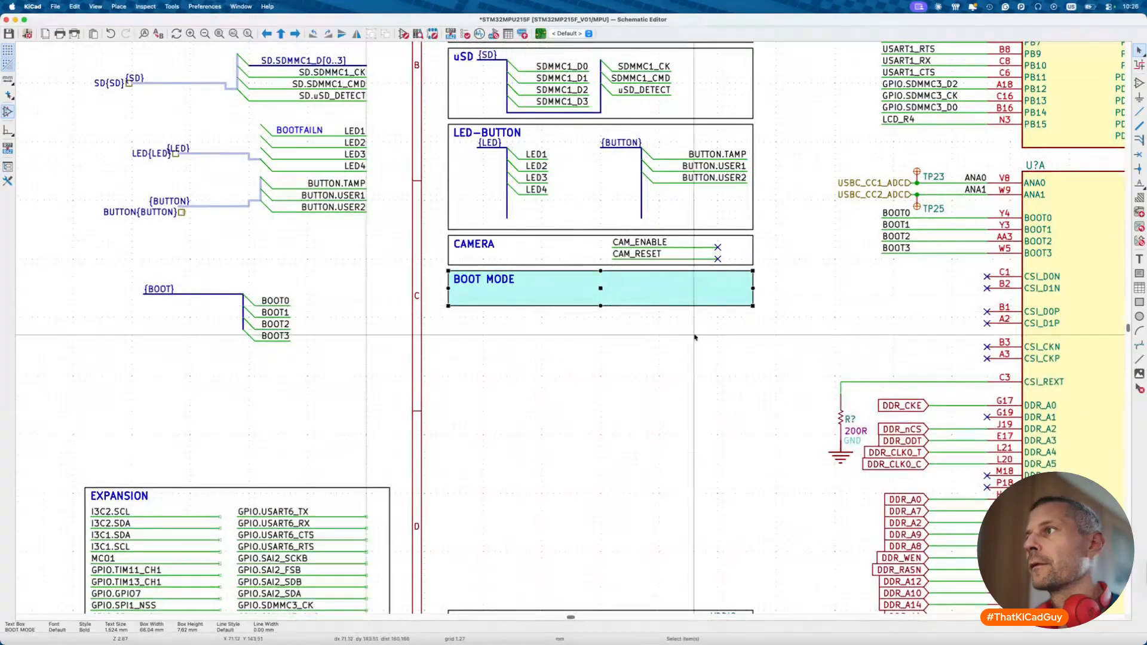
pyautogui.moveTo(751, 308); pyautogui.dragTo(754, 363)
pyautogui.press('Escape')
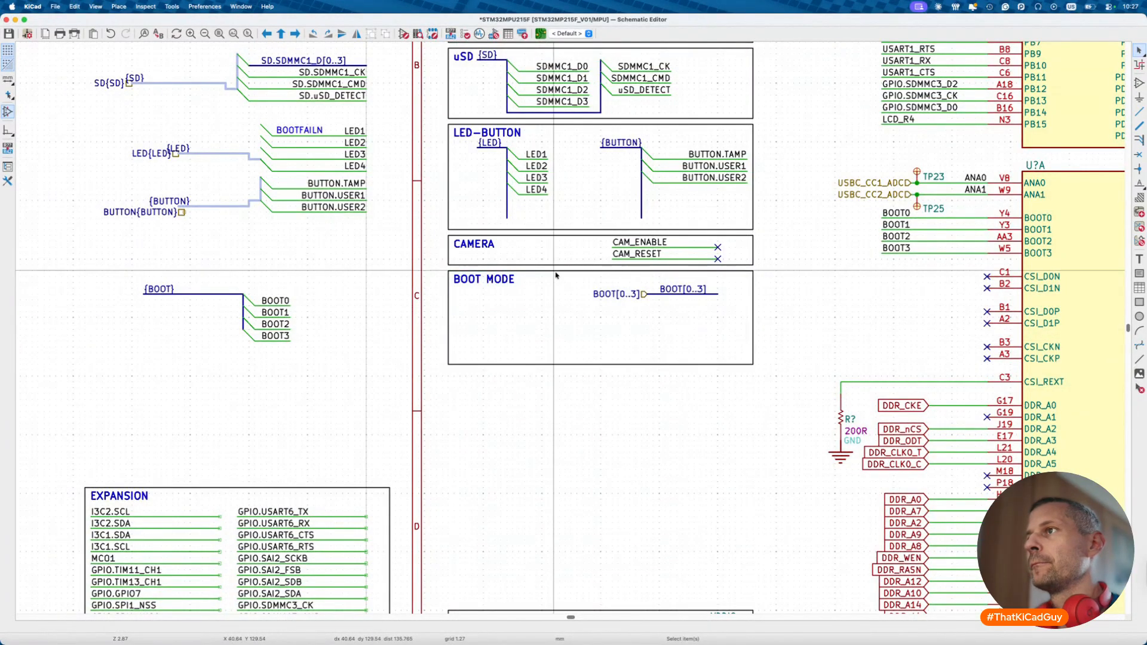
pyautogui.moveTo(567, 280); pyautogui.dragTo(729, 320)
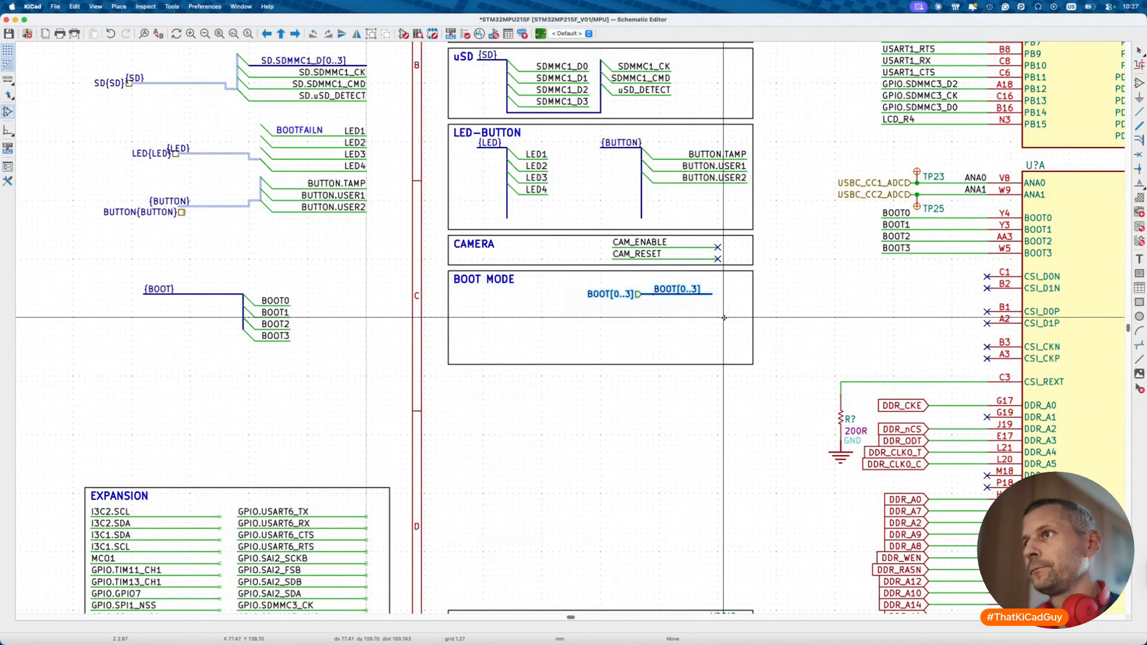
pyautogui.press('m')
pyautogui.click(220, 411)
# - Move the {BOOT} bus with its BOOT0–BOOT3 entries inside BOOT MODE and shorten the box
pyautogui.moveTo(136, 280); pyautogui.dragTo(299, 346)
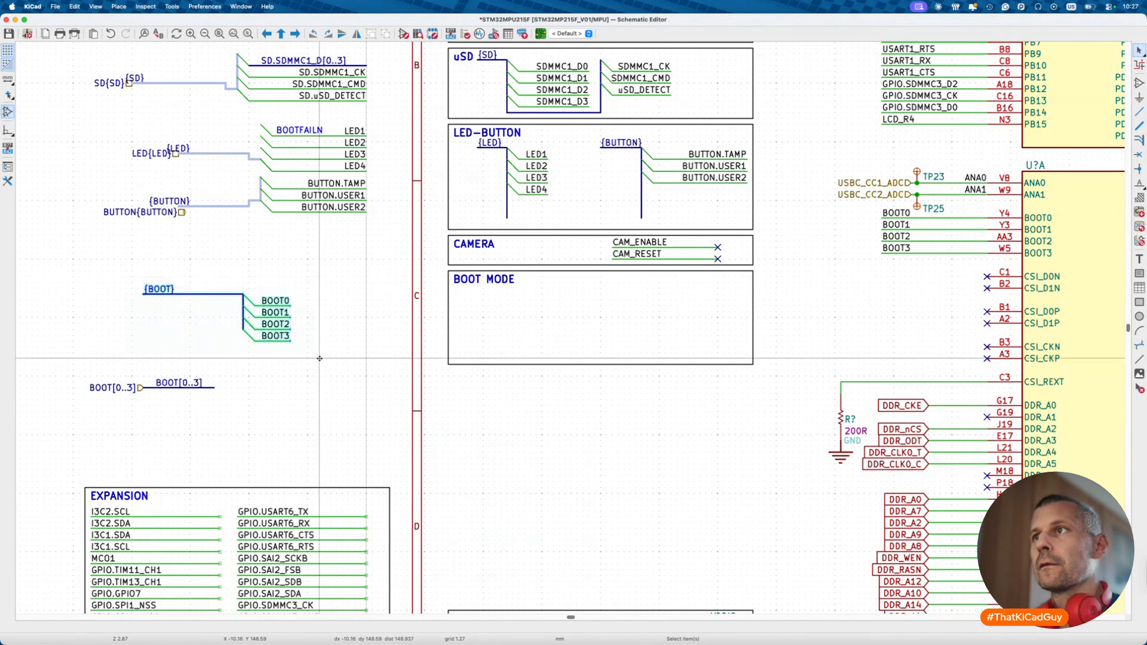
pyautogui.press('m')
pyautogui.click(715, 357)
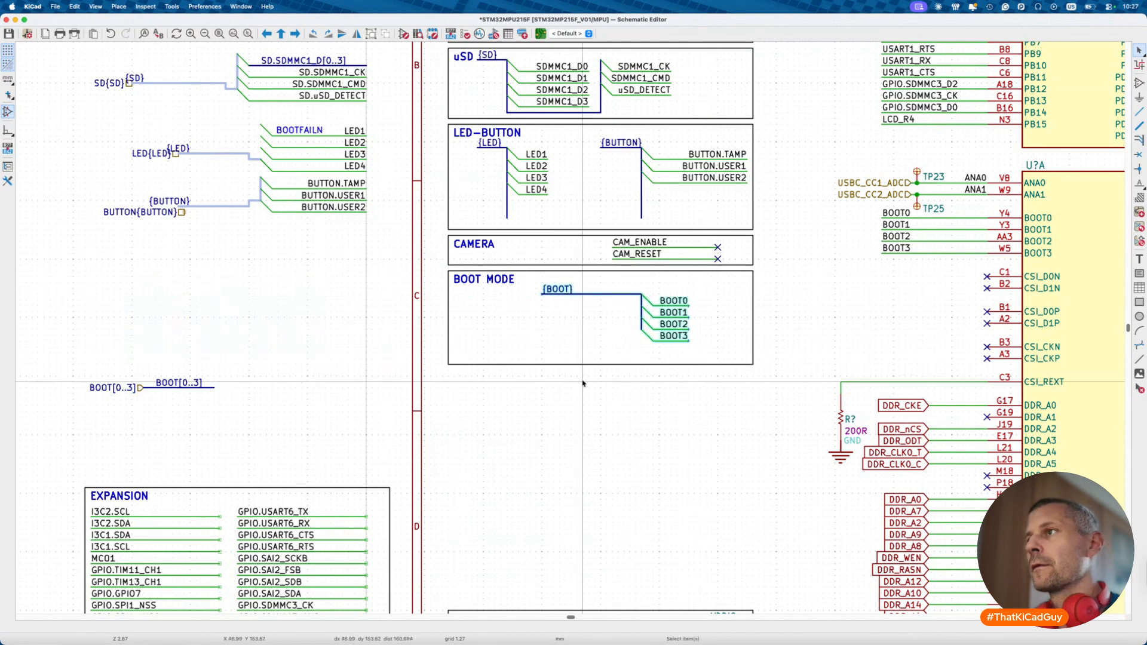
pyautogui.click(687, 364)
pyautogui.moveTo(753, 364); pyautogui.dragTo(753, 353)
pyautogui.click(677, 374)
# - Reposition the BOOT[0..3] label and bus higher, just left of the BOOT MODE box
pyautogui.moveTo(55, 357); pyautogui.dragTo(262, 425)
pyautogui.press('m')
pyautogui.click(301, 326)
pyautogui.press('Escape')
pyautogui.scroll(-5, 301, 327)
pyautogui.scroll(6, 300, 327)
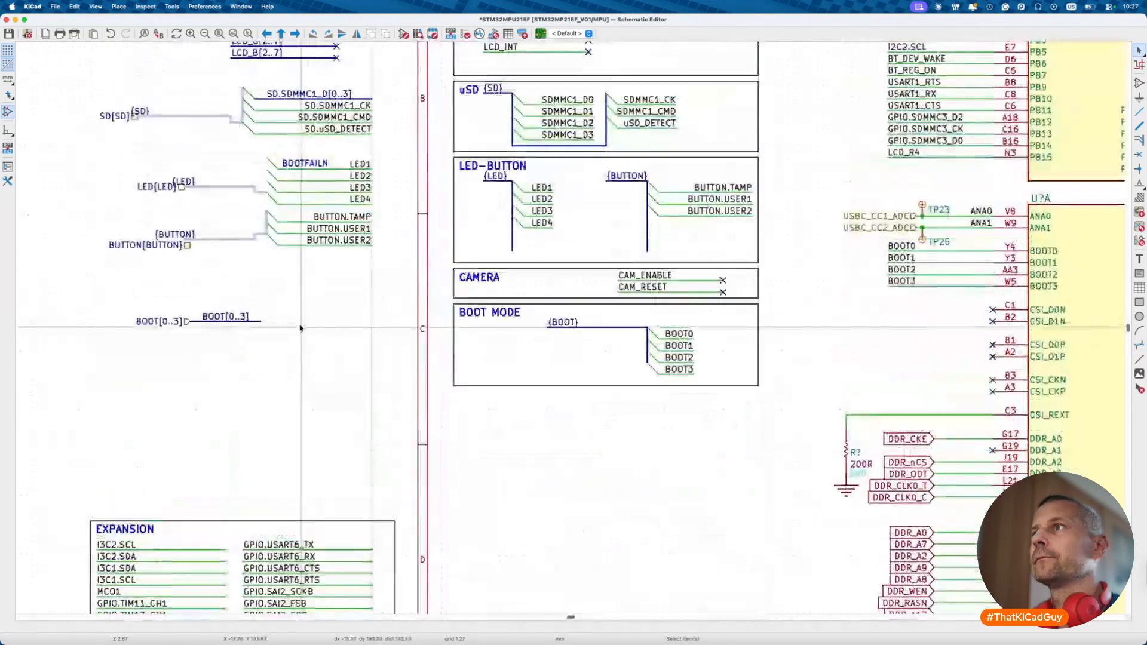
pyautogui.scroll(-5, 300, 328)
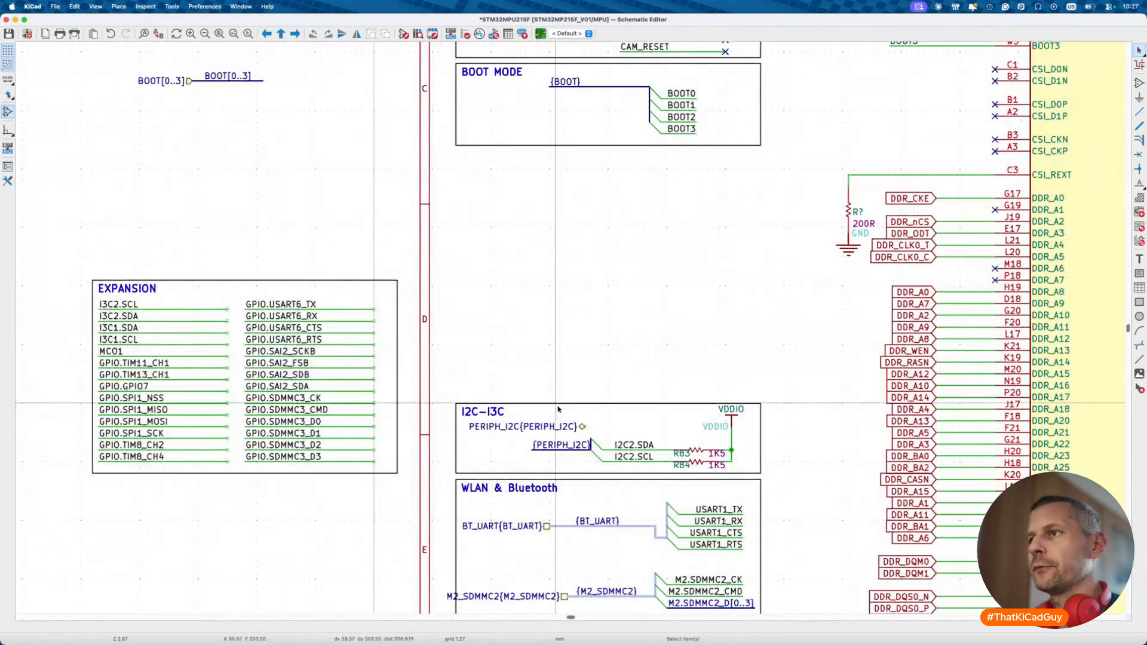
# - Move the I2C-I3C box up under BOOT MODE, keep its title, and stretch it taller
pyautogui.moveTo(441, 390); pyautogui.dragTo(784, 478)
pyautogui.press('m')
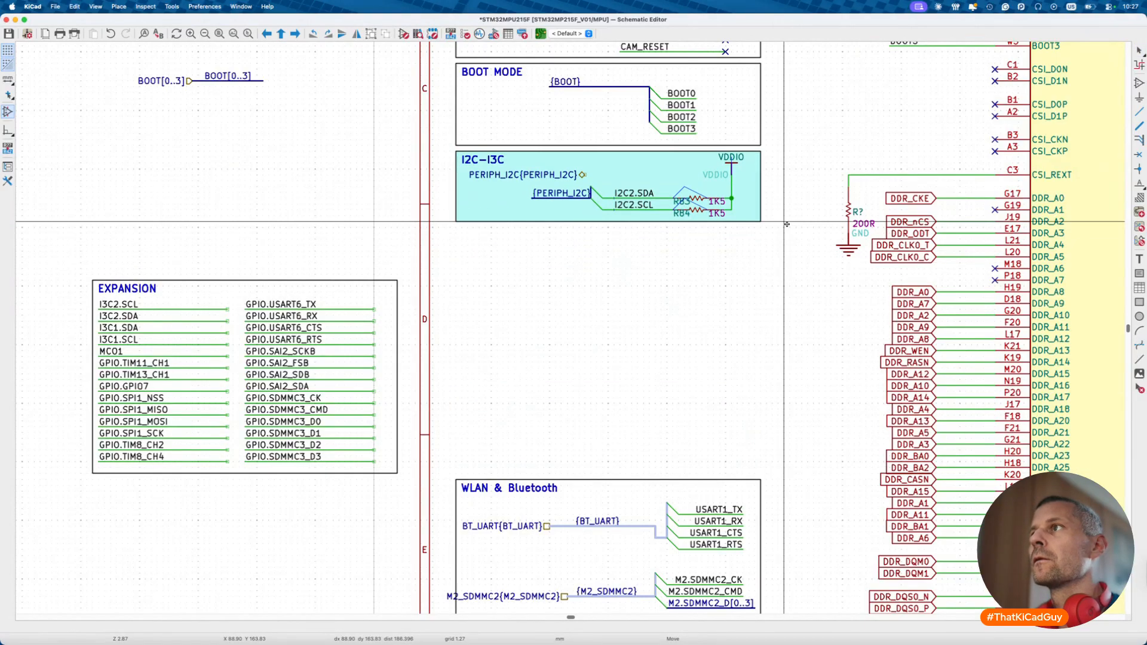
pyautogui.click(770, 237)
pyautogui.doubleClick(759, 226)
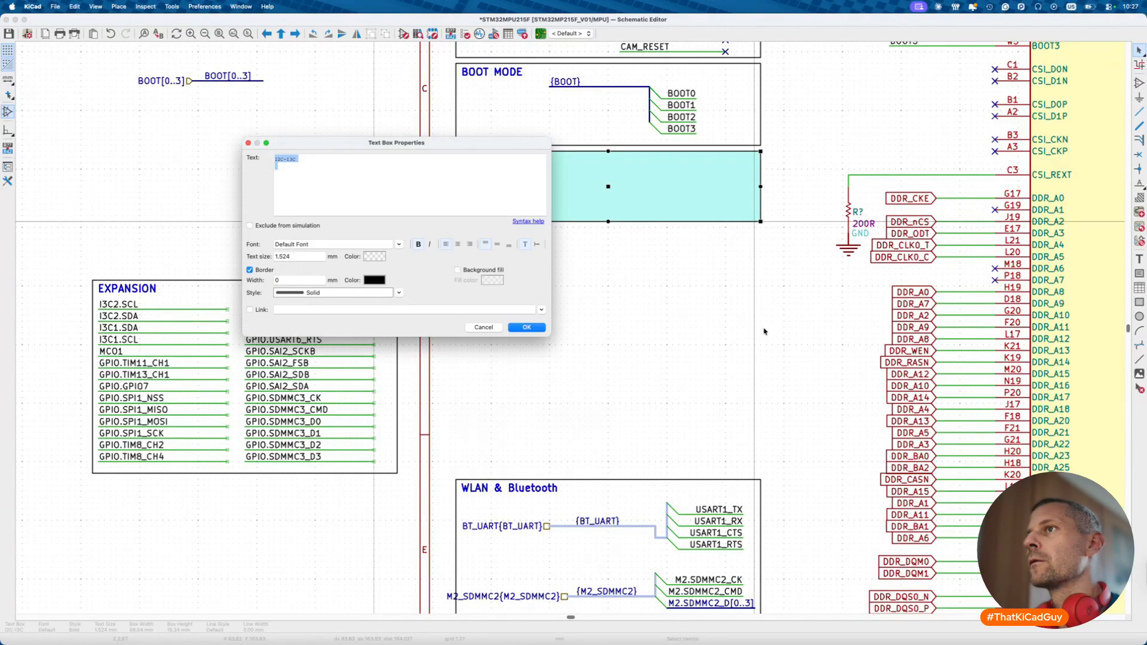
pyautogui.press('Return')
pyautogui.moveTo(760, 221); pyautogui.dragTo(761, 362)
pyautogui.click(757, 406)
# - Move the I2C pull-up circuit out of the box to sit above EXPANSION
pyautogui.scroll(2, 568, 225)
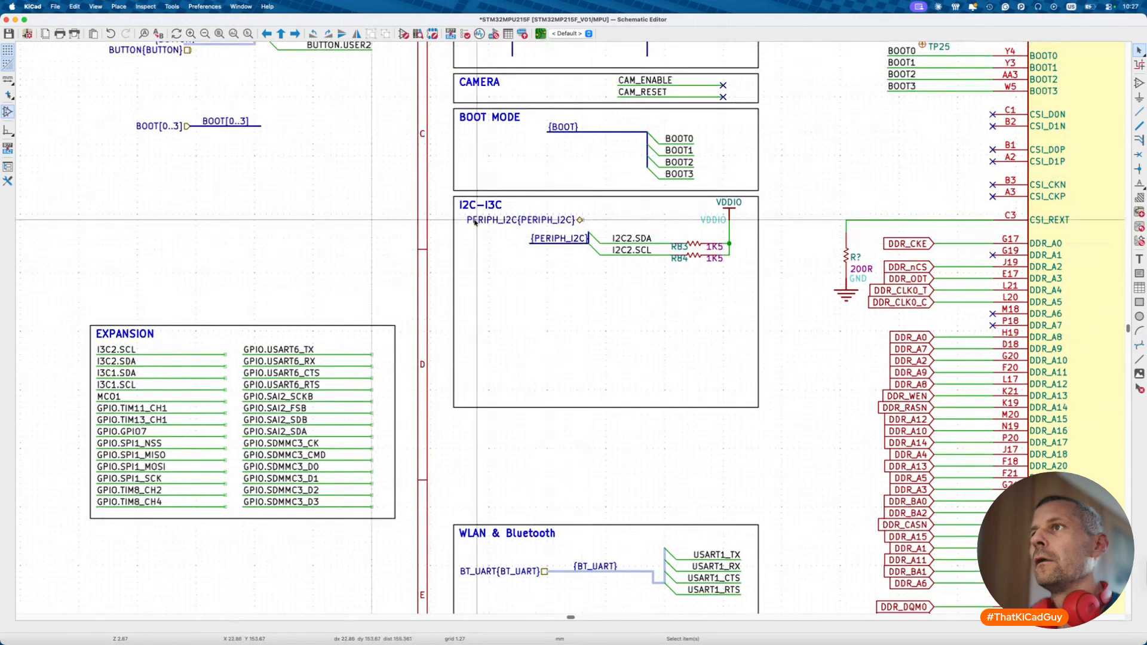
pyautogui.click(542, 222)
pyautogui.moveTo(521, 199); pyautogui.dragTo(759, 296)
pyautogui.press('Delete')
pyautogui.click(530, 214)
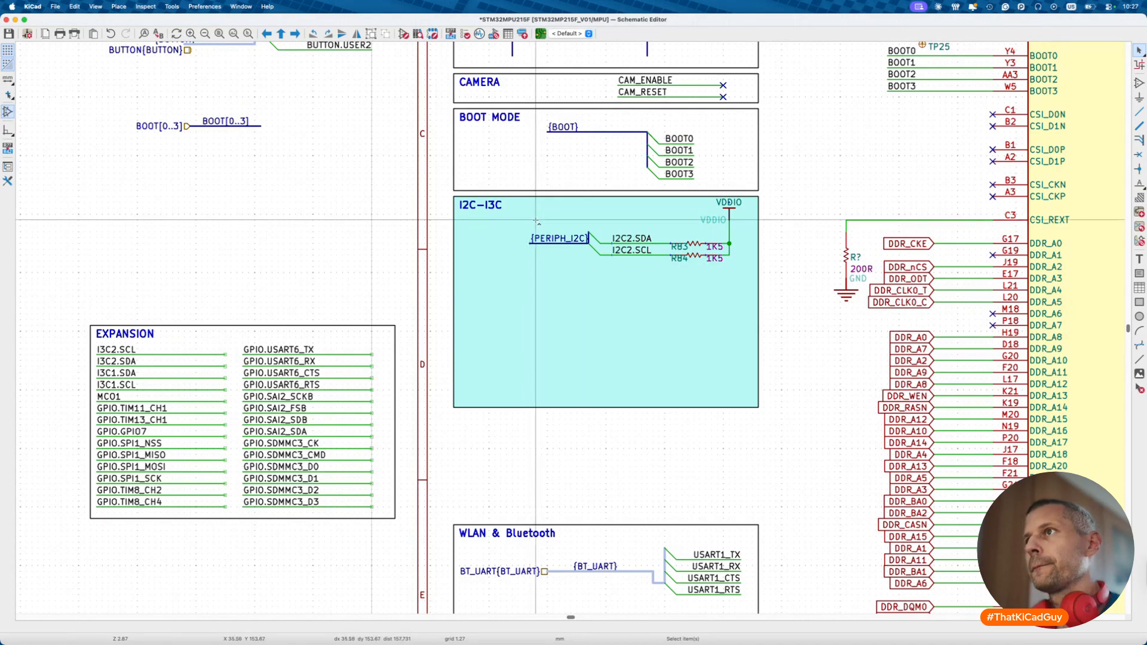
pyautogui.click(558, 317)
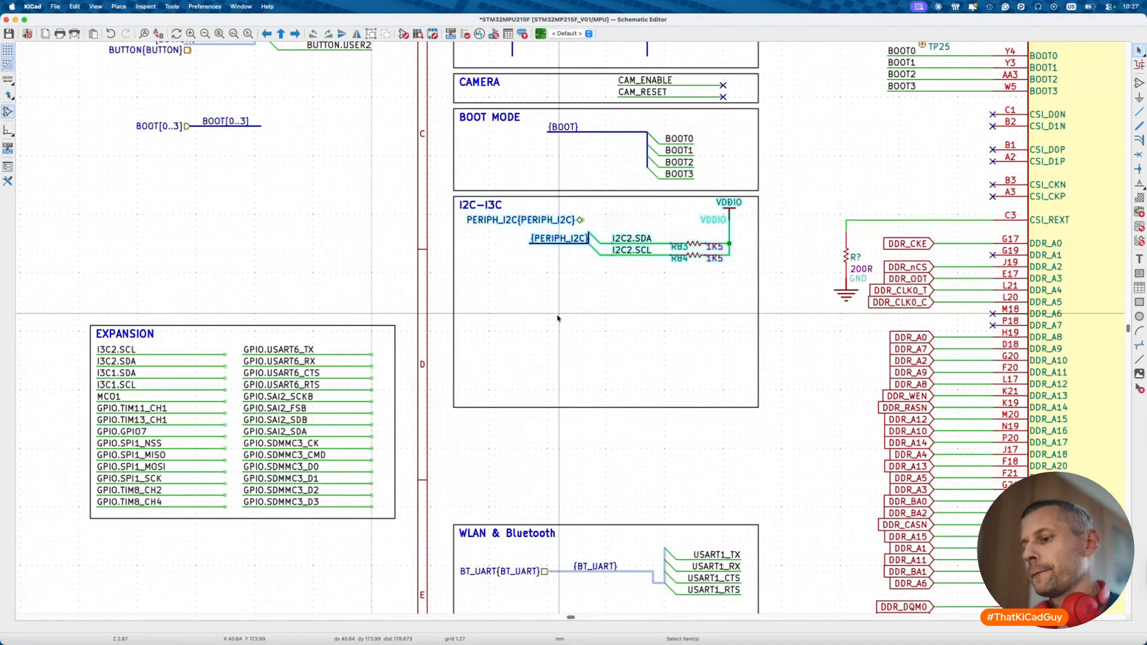
pyautogui.press('m')
pyautogui.click(130, 302)
pyautogui.click(133, 307)
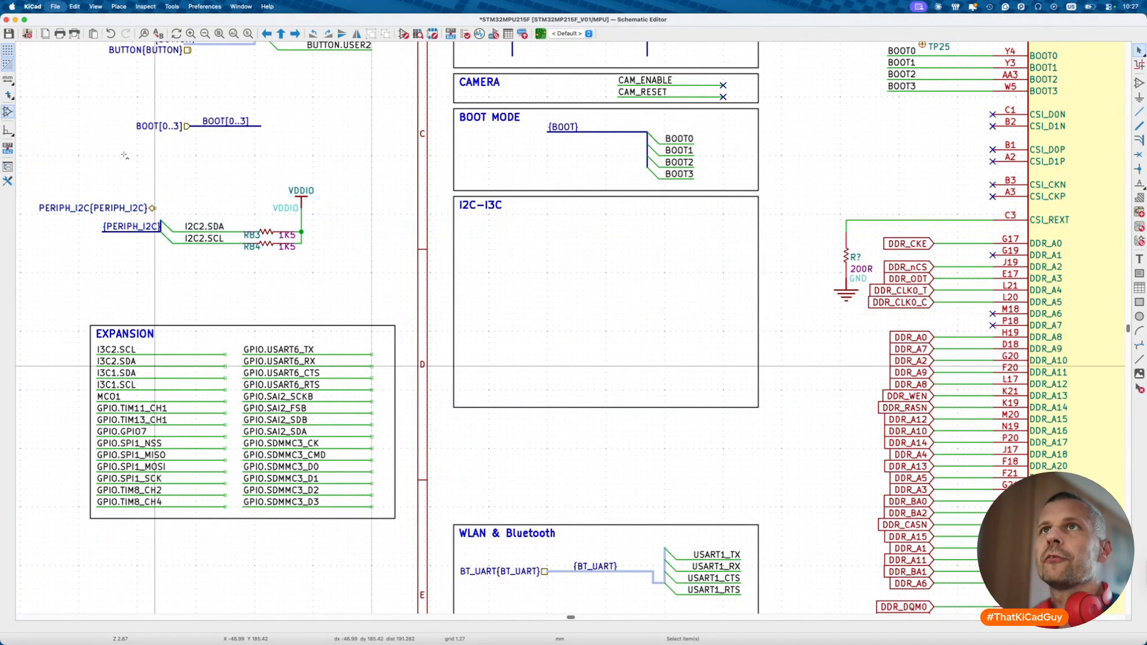
# - Save the schematic from the File menu
pyautogui.click(55, 7)
pyautogui.click(95, 87)
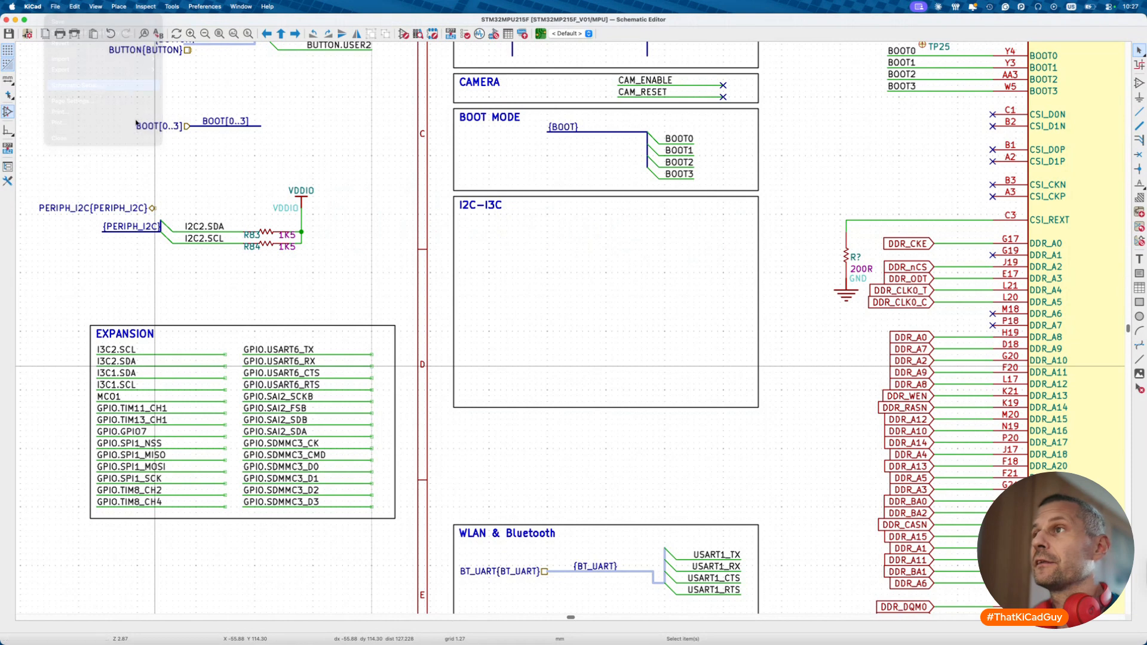
pyautogui.press('Escape')
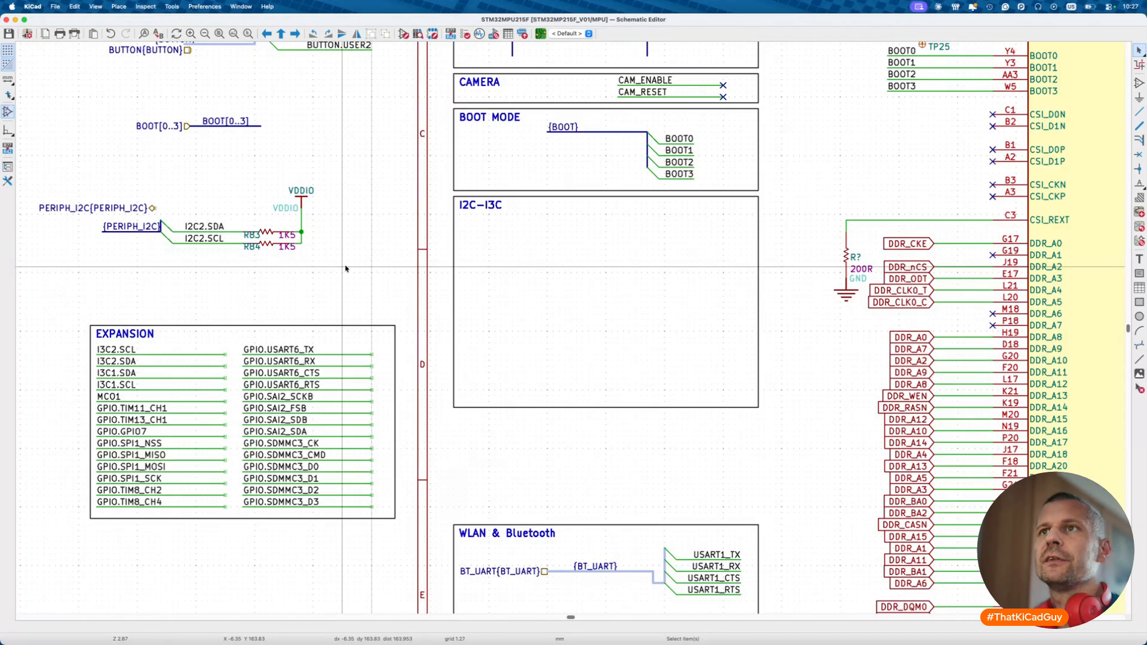
# - Go up to the root sheet and open the Peripheral sheet
pyautogui.hotkey('alt', 'BackSpace')
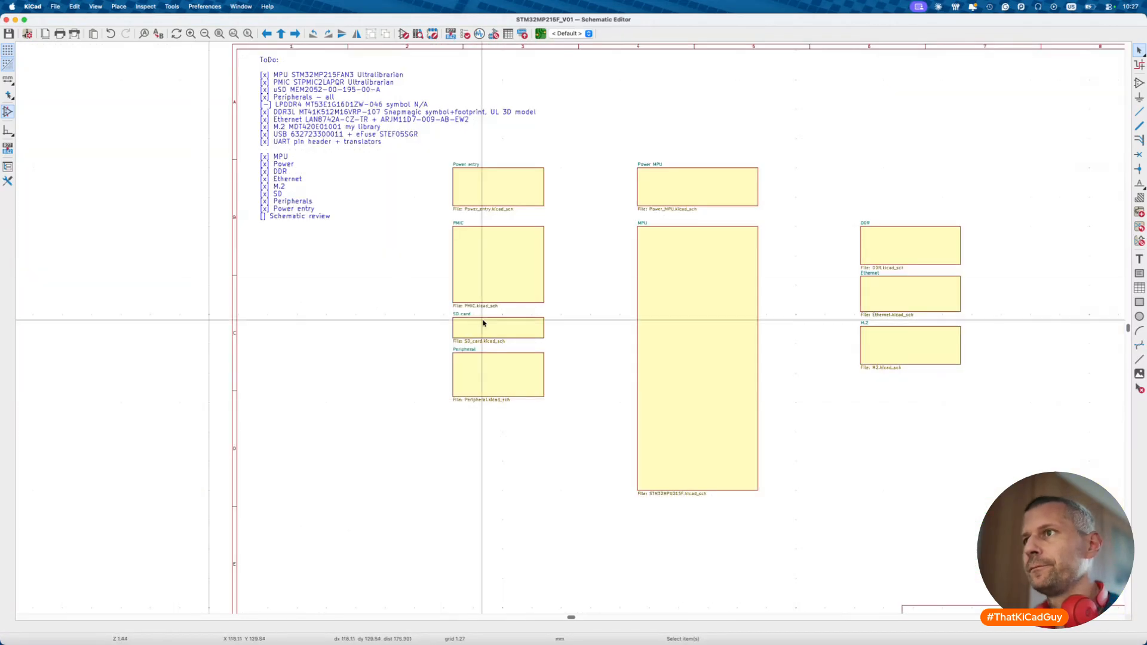
pyautogui.doubleClick(501, 357)
pyautogui.scroll(-5, 501, 356)
pyautogui.scroll(-3, 501, 356)
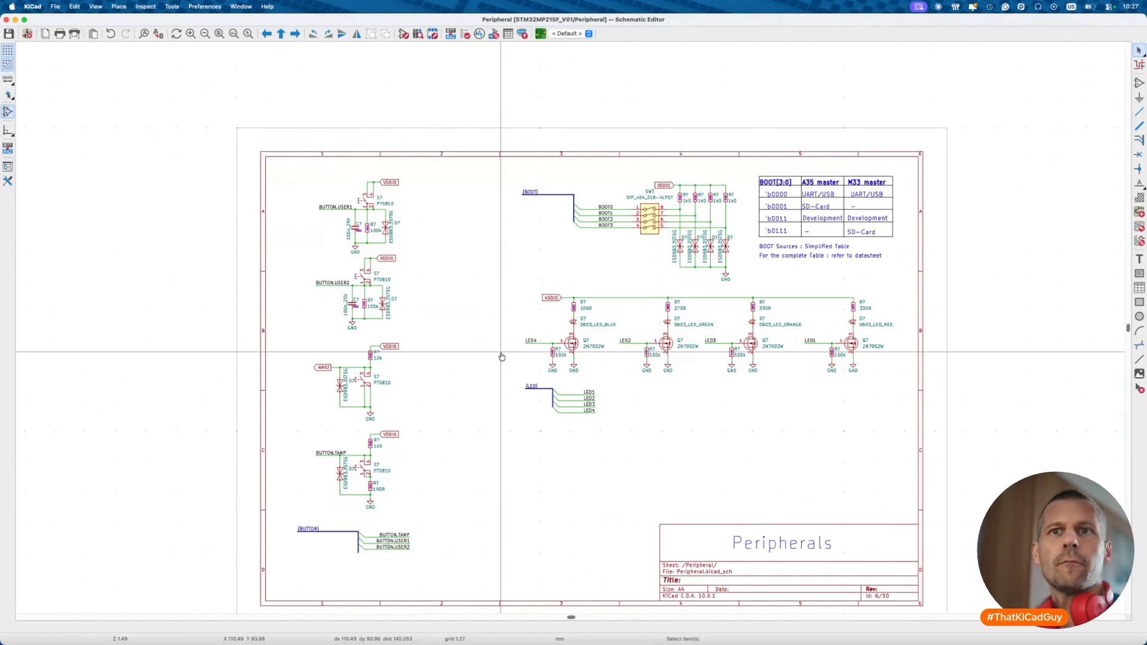
# - Bring up the reference schematic PDF in Preview and zoom in on the schematic page
pyautogui.press('super+Tab')
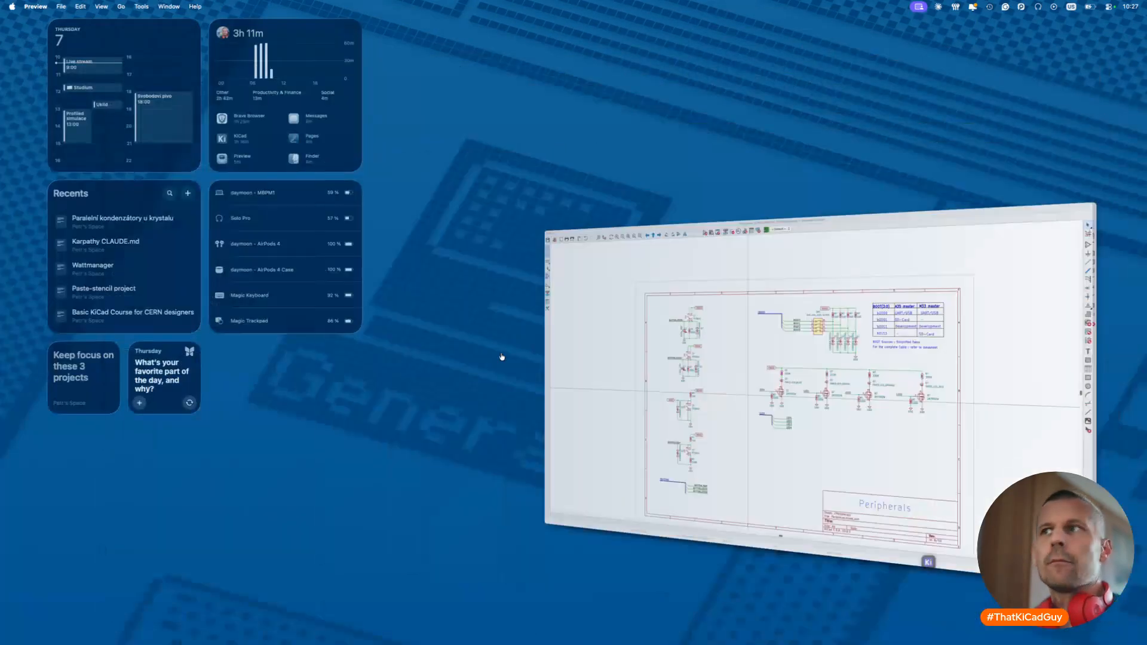
pyautogui.press('super+minus')
pyautogui.scroll(10, 700, 399)
pyautogui.scroll(15, 700, 399)
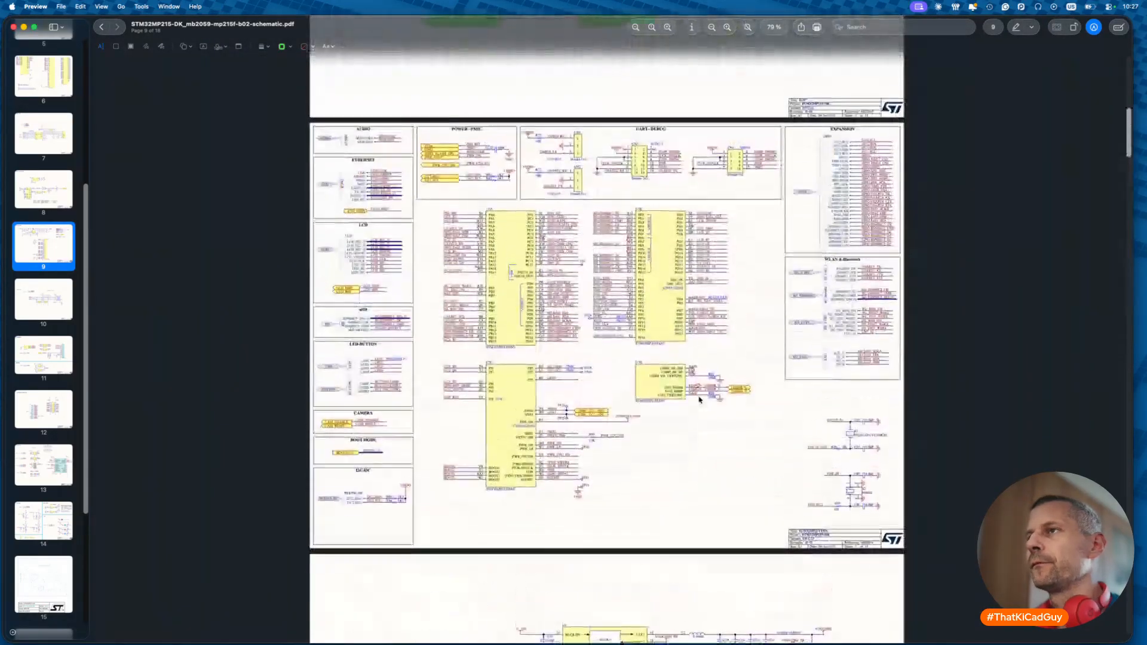
pyautogui.press('super+plus')
pyautogui.press('super+plus')
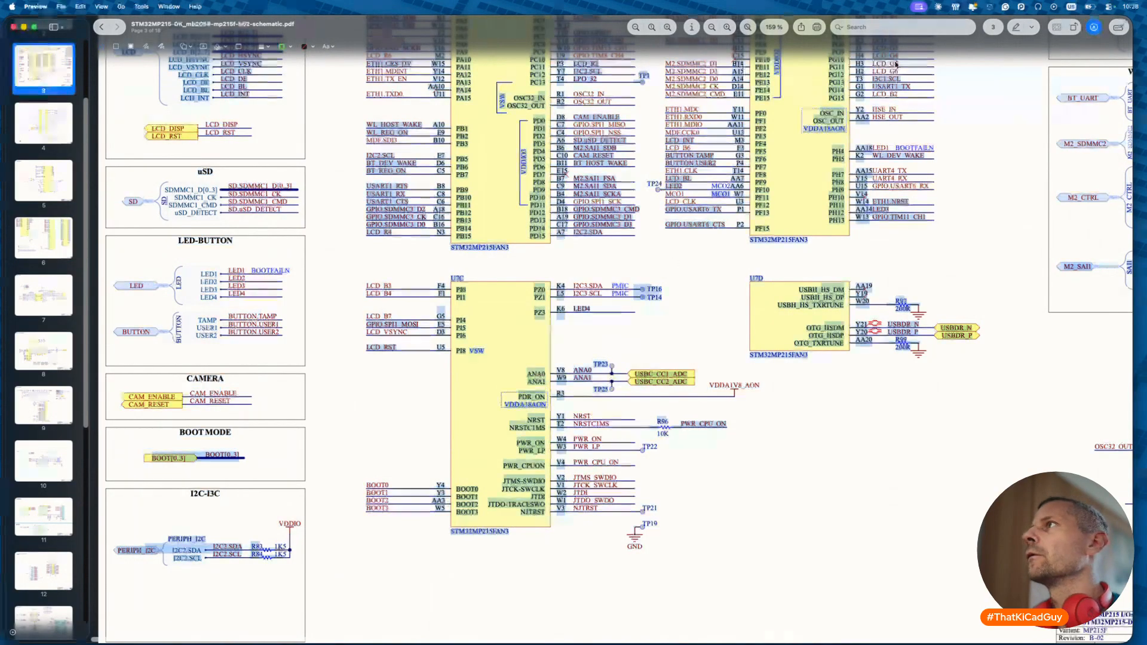
pyautogui.scroll(5, 829, 249)
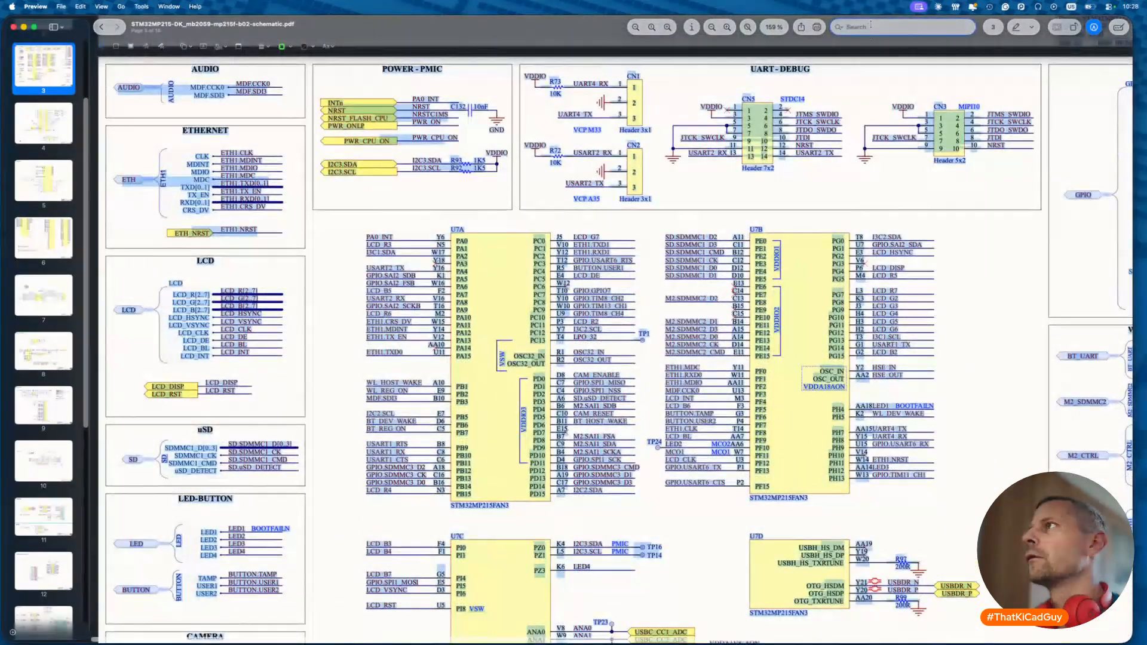
pyautogui.scroll(-3, 730, 373)
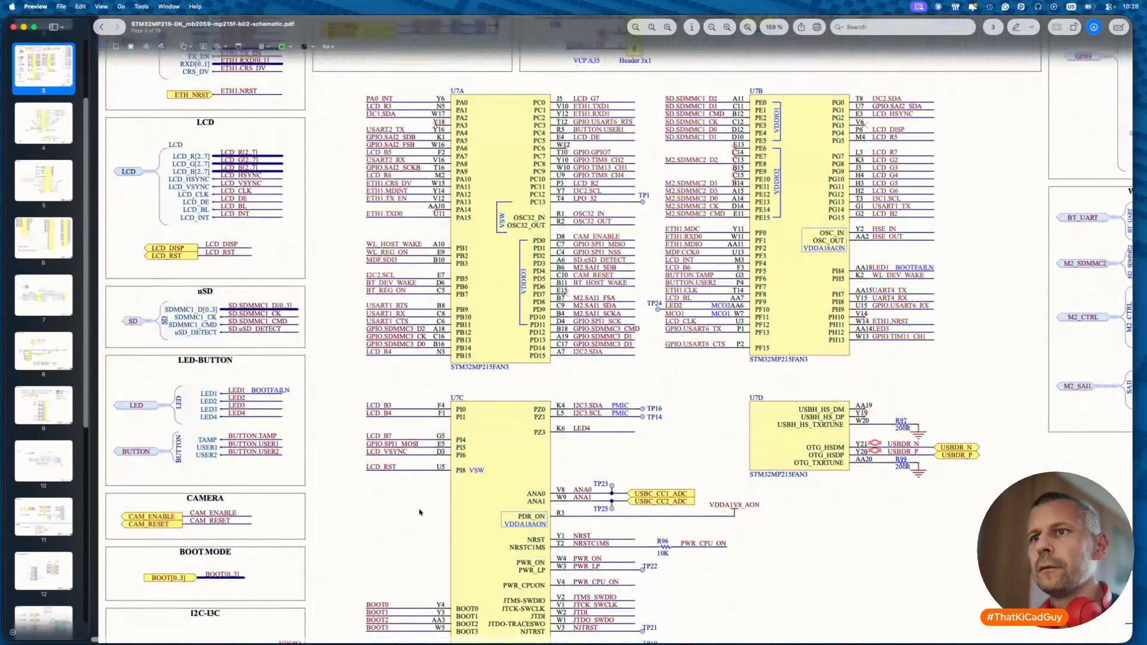
pyautogui.scroll(-1, 420, 512)
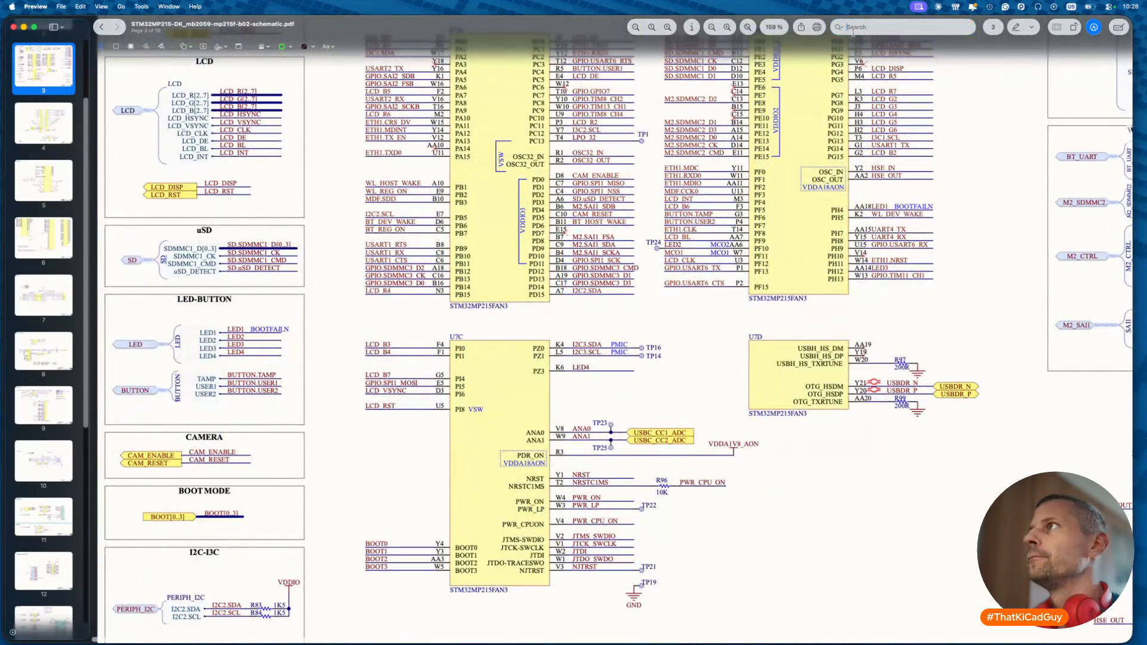
# - Search for I2C2.SDA and step through matches on page 3, LCD connector, camera and PERIPH_I2C pages
pyautogui.write('C2')
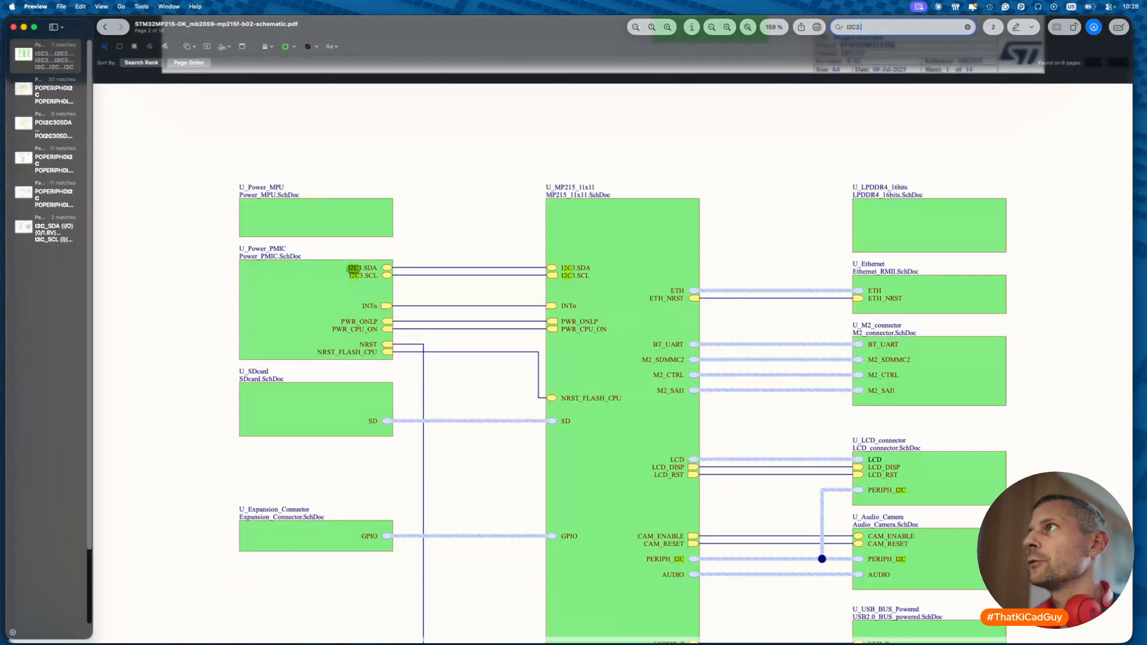
pyautogui.write('.SDA')
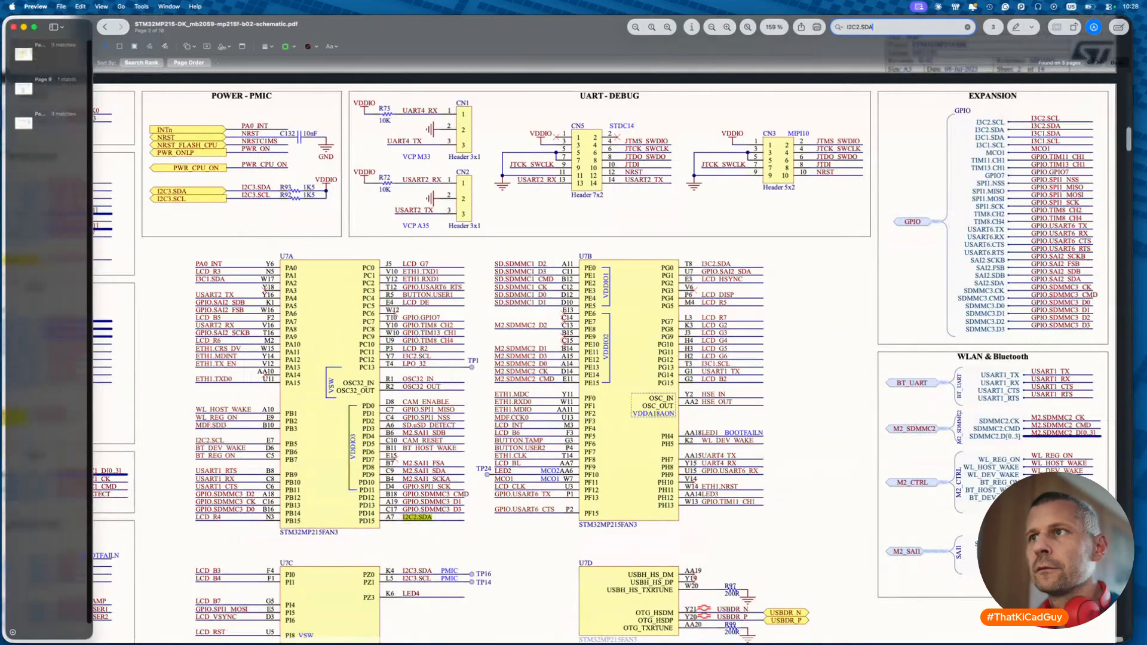
pyautogui.press('Return')
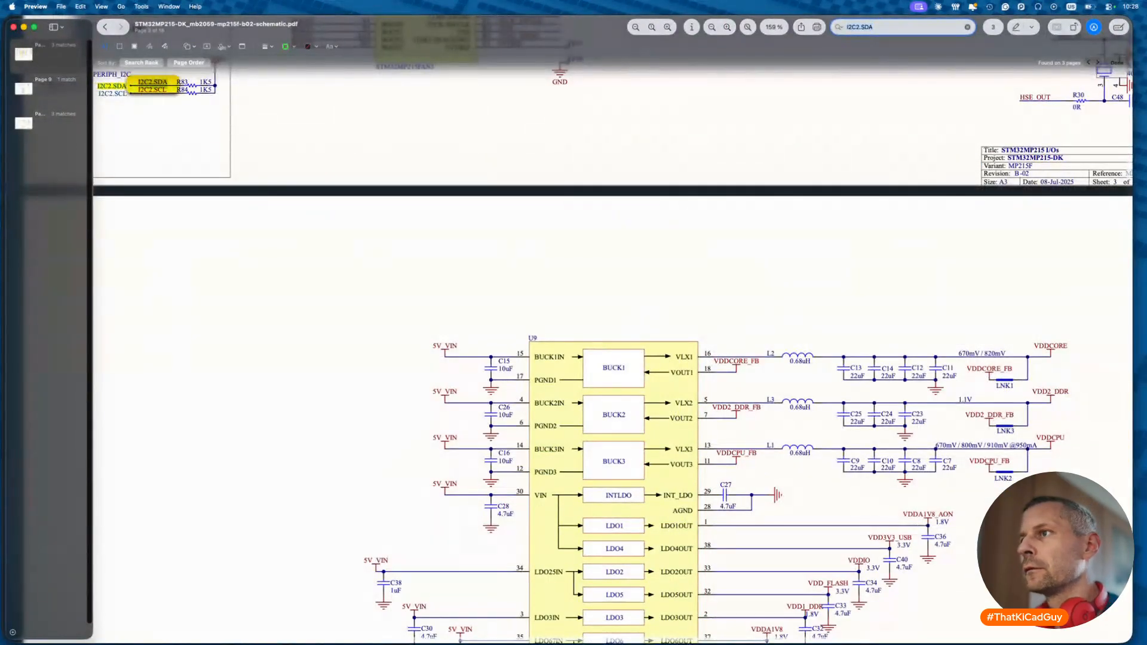
pyautogui.press('Return')
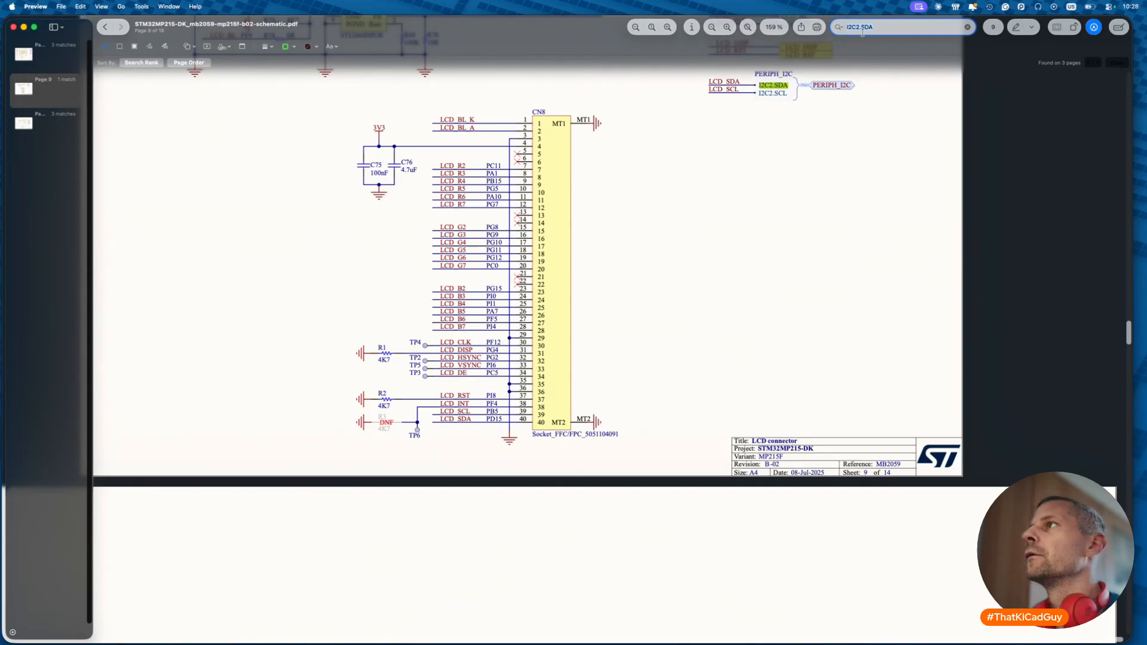
pyautogui.scroll(2, 703, 322)
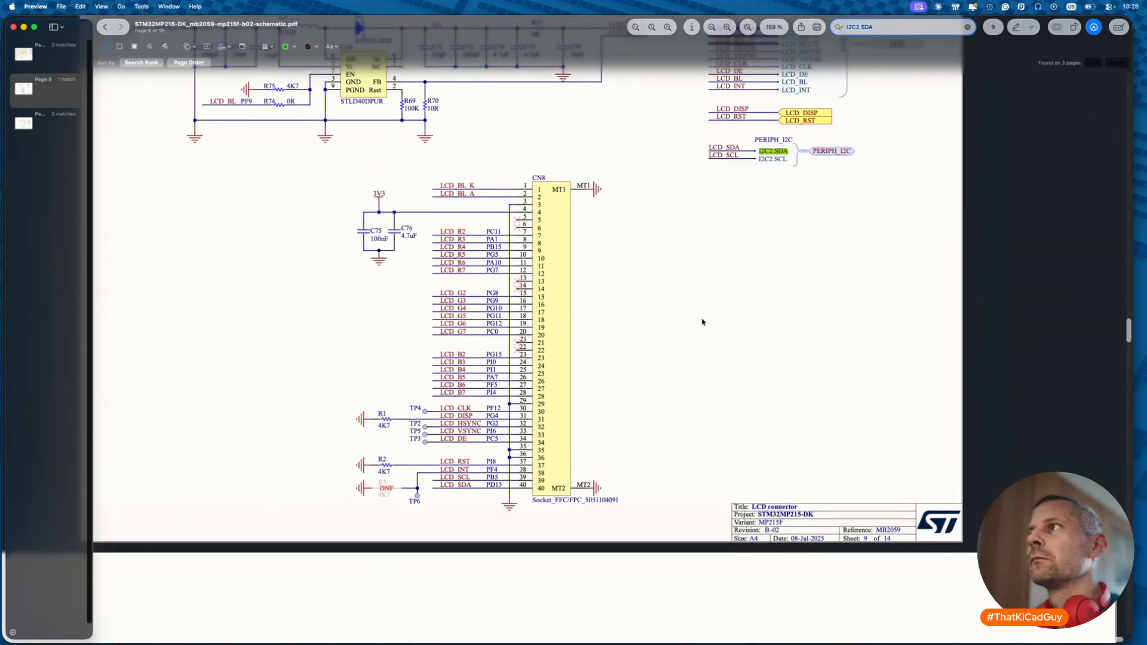
pyautogui.scroll(4, 703, 322)
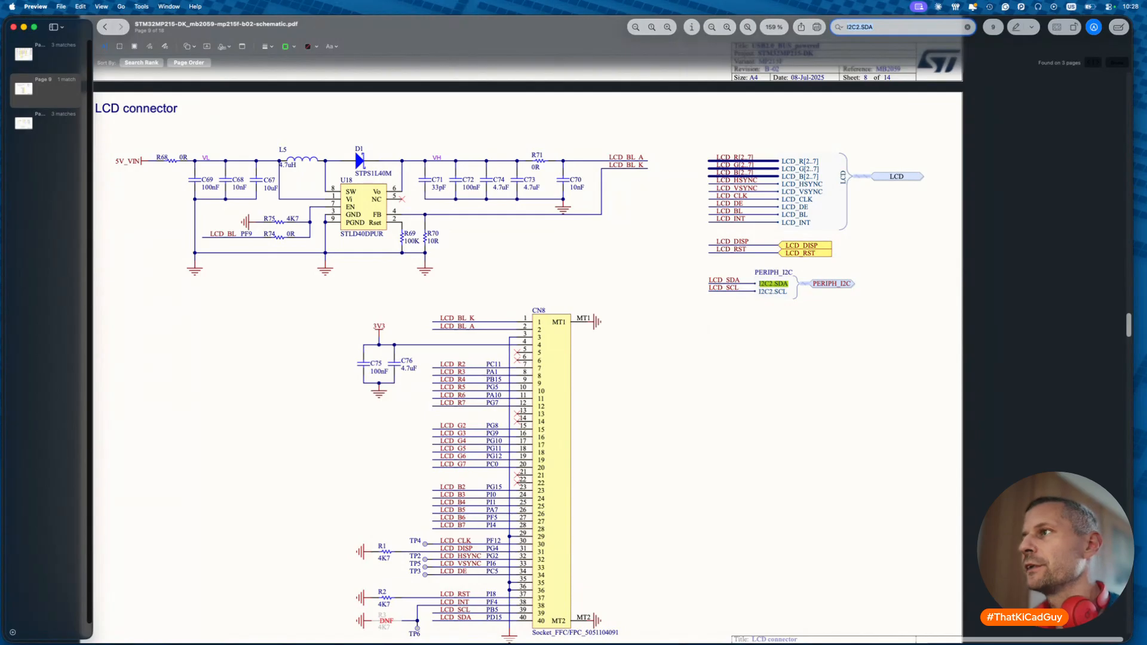
pyautogui.press('Return')
pyautogui.scroll(9, 529, 353)
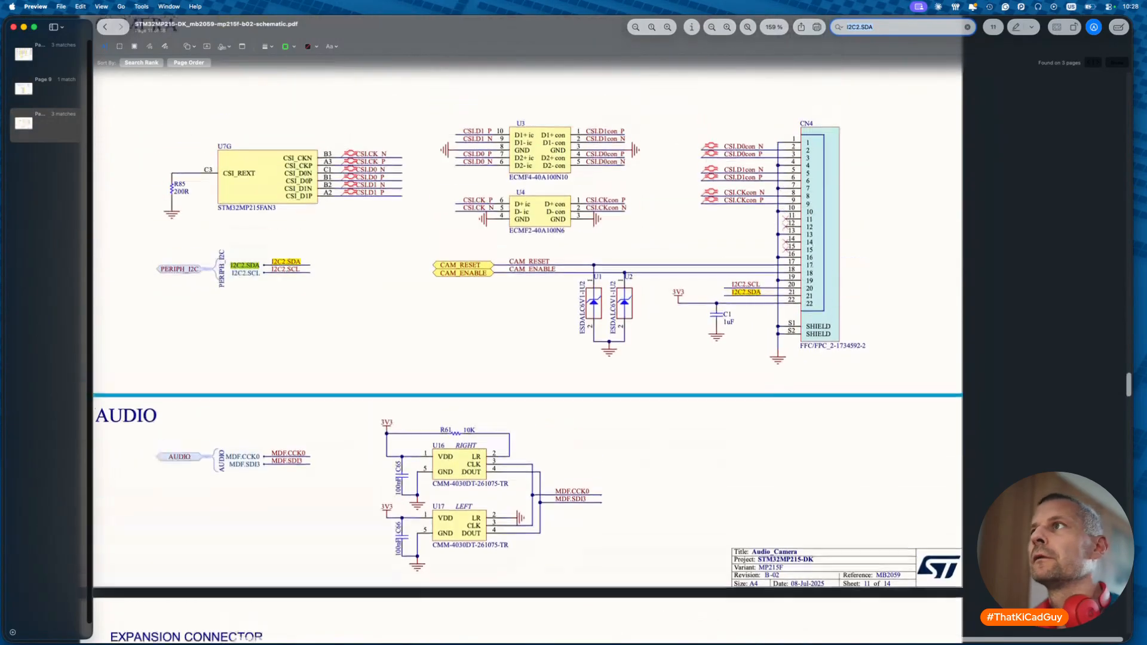
pyautogui.hscroll(-4, 573, 359)
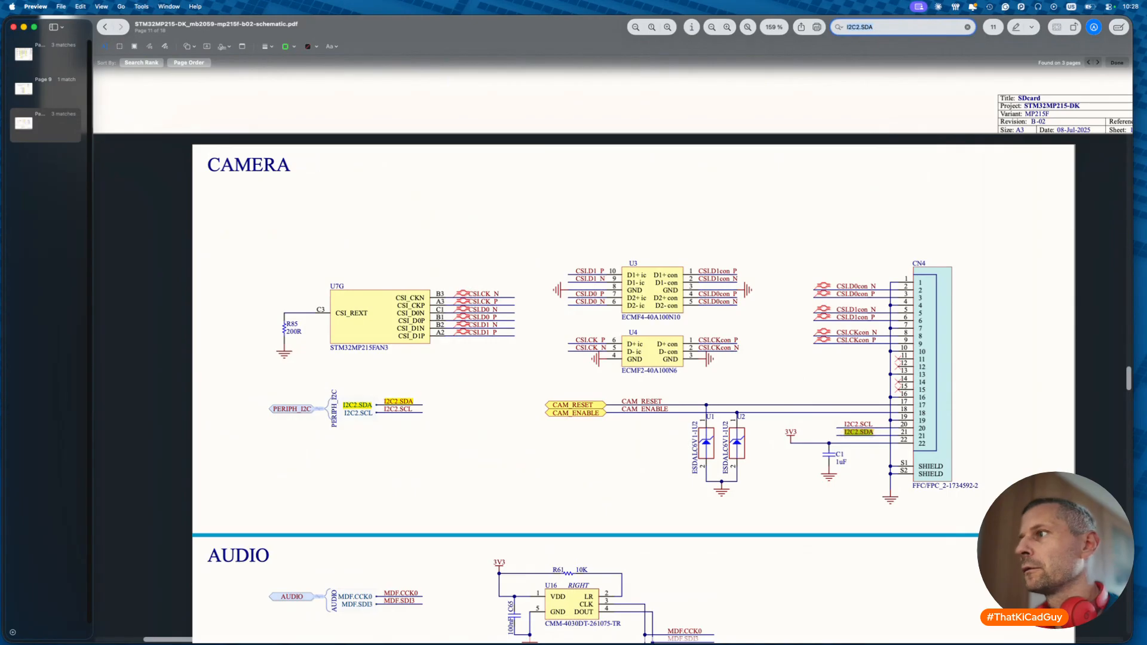
pyautogui.press('Return')
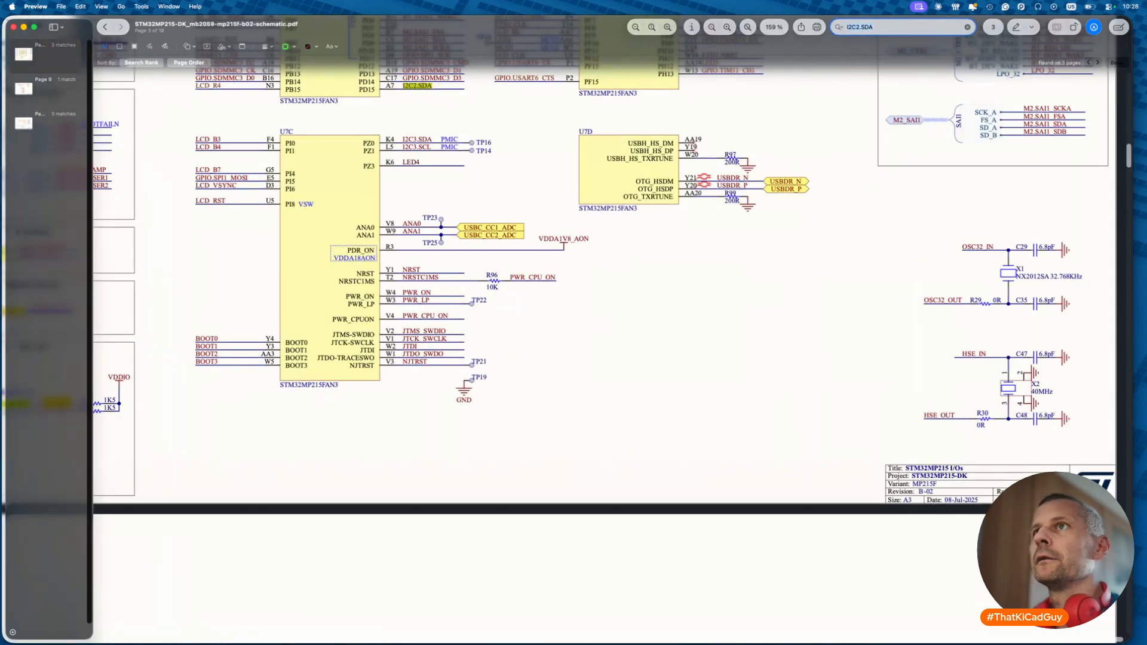
pyautogui.press('Return')
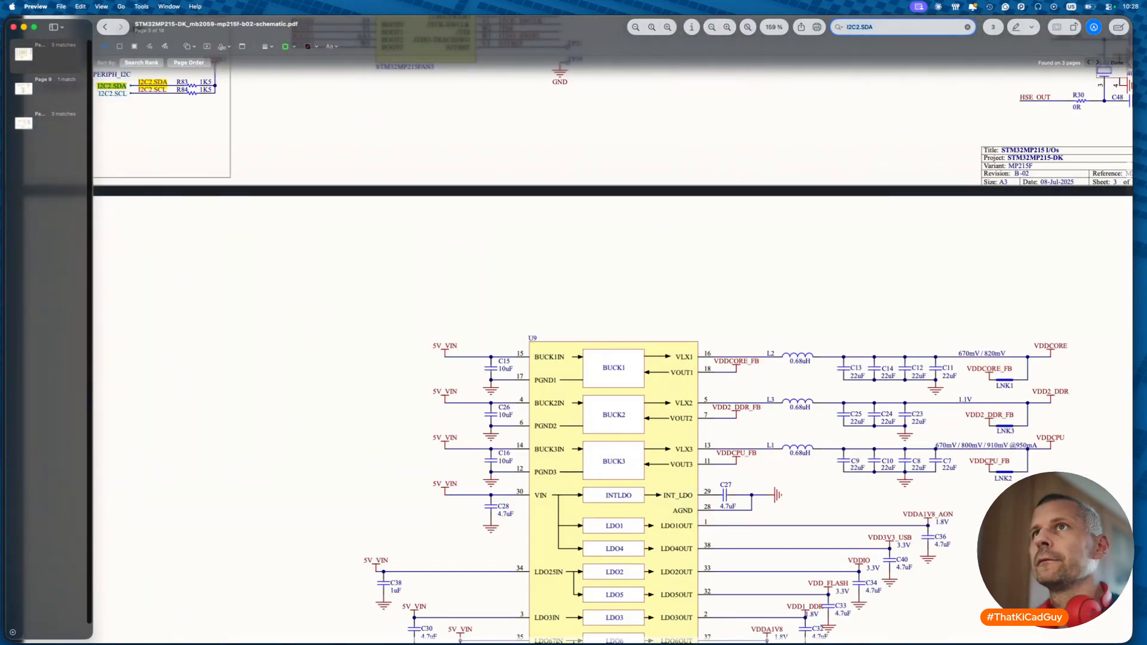
pyautogui.press('Return')
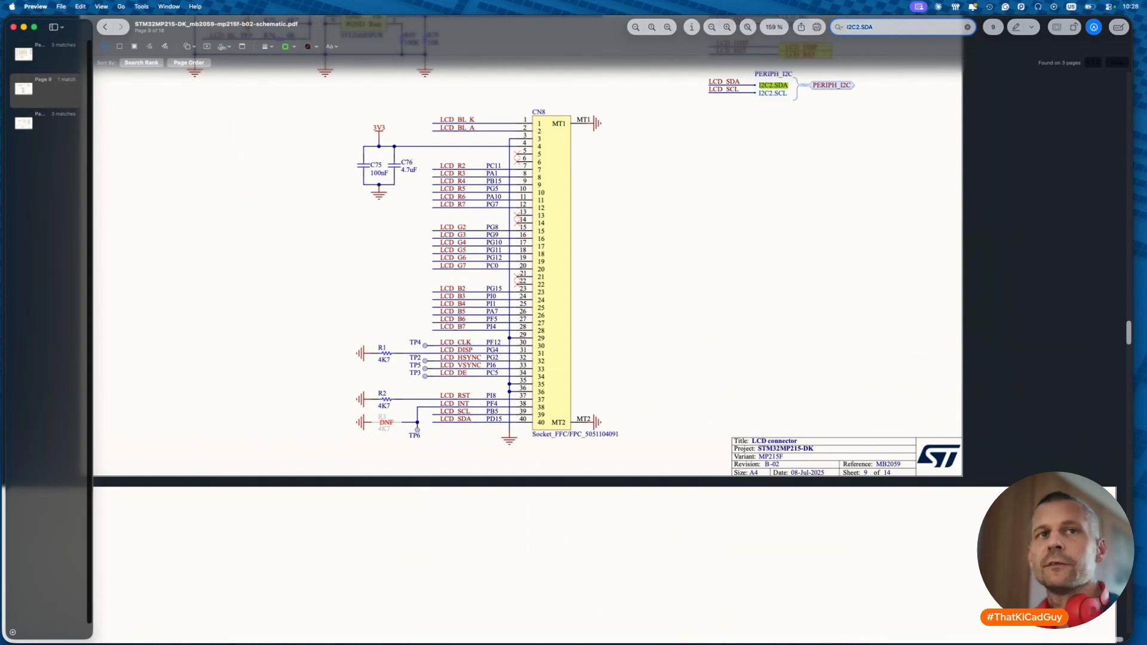
pyautogui.hotkey('ctrl', 'Right')
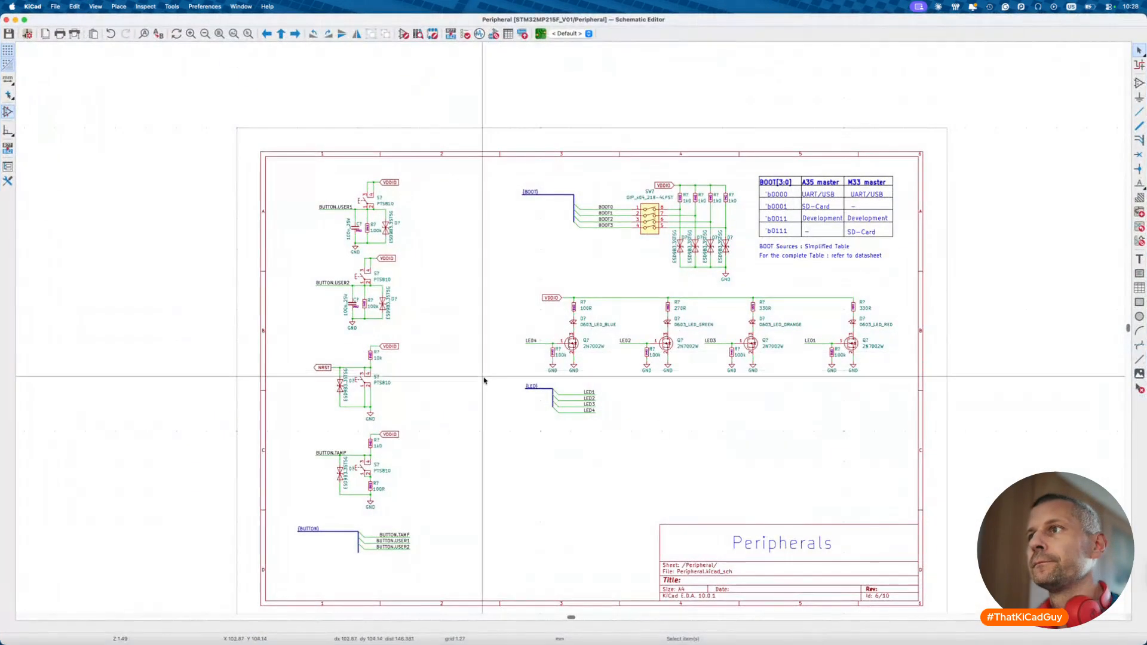
# - Open the MPU sheet and duplicate the I2C2.SDA and I2C2.SCL labels into the I2C-I3C box
pyautogui.hotkey('alt', 'BackSpace')
pyautogui.doubleClick(666, 332)
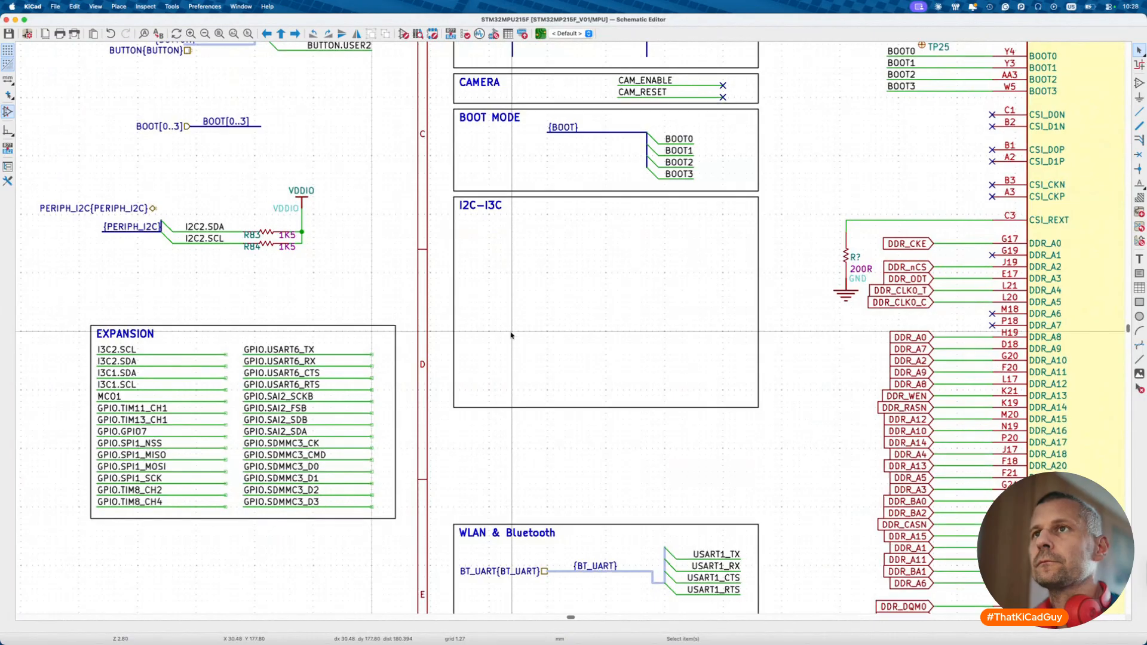
pyautogui.scroll(-1, 490, 333)
pyautogui.moveTo(213, 226); pyautogui.dragTo(253, 263)
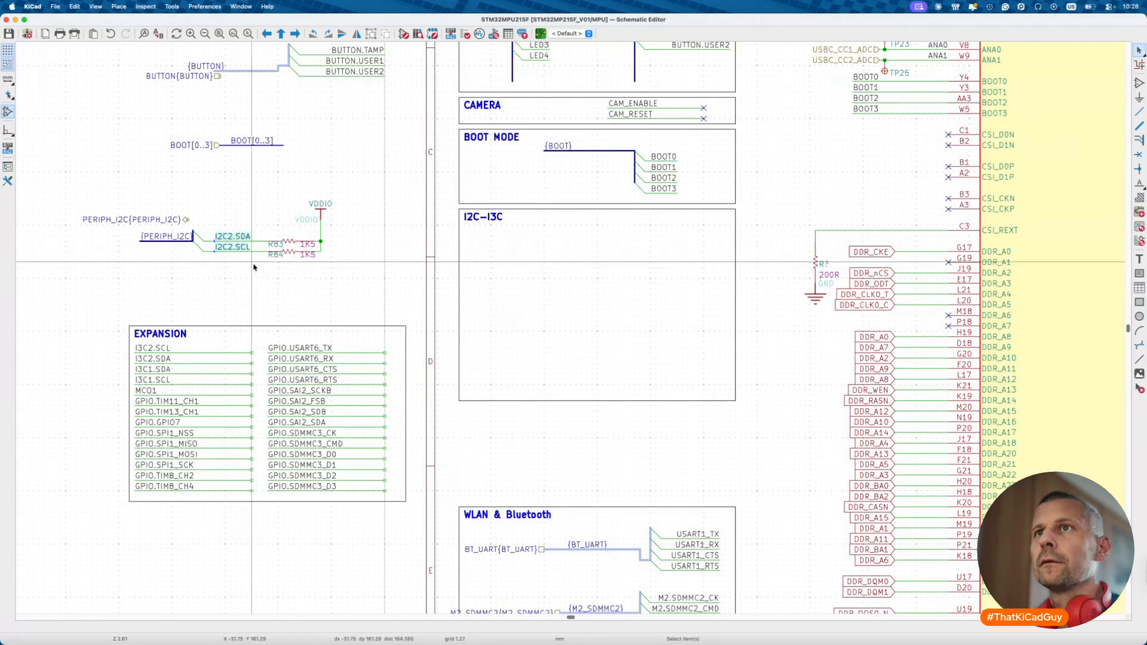
pyautogui.hotkey('ctrl', 'd')
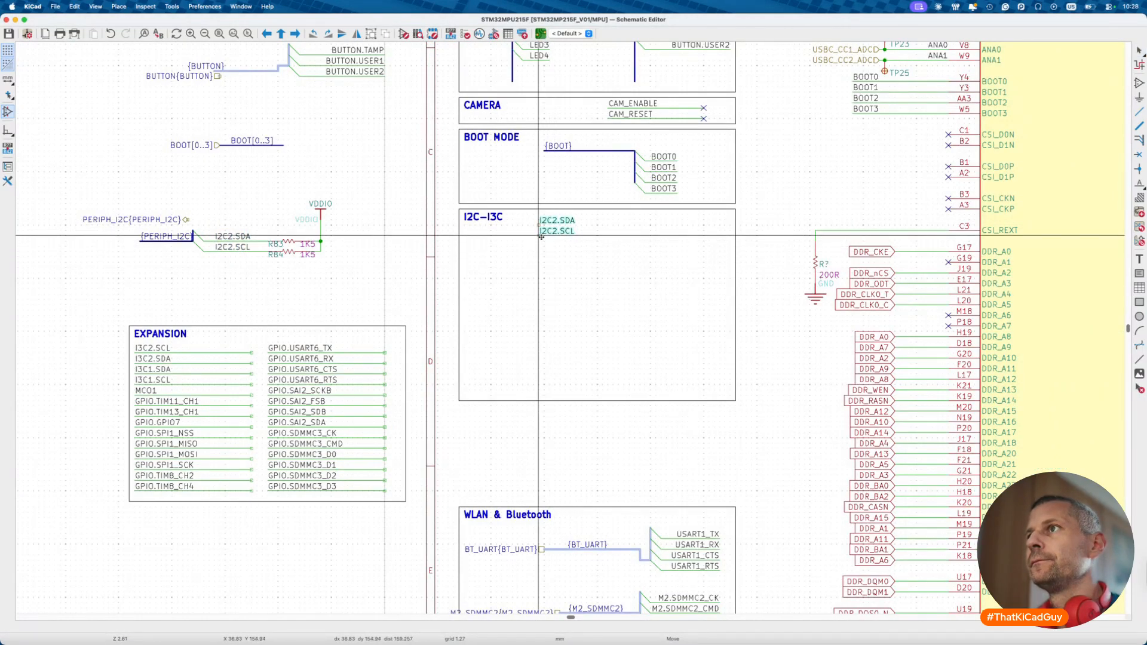
pyautogui.click(609, 237)
pyautogui.scroll(3, 609, 238)
pyautogui.click(609, 237)
pyautogui.click(690, 223)
# - Copy the CAMERA box's no-connected wires onto the I2C2.SDA and I2C2.SCL labels
pyautogui.scroll(-4, 691, 223)
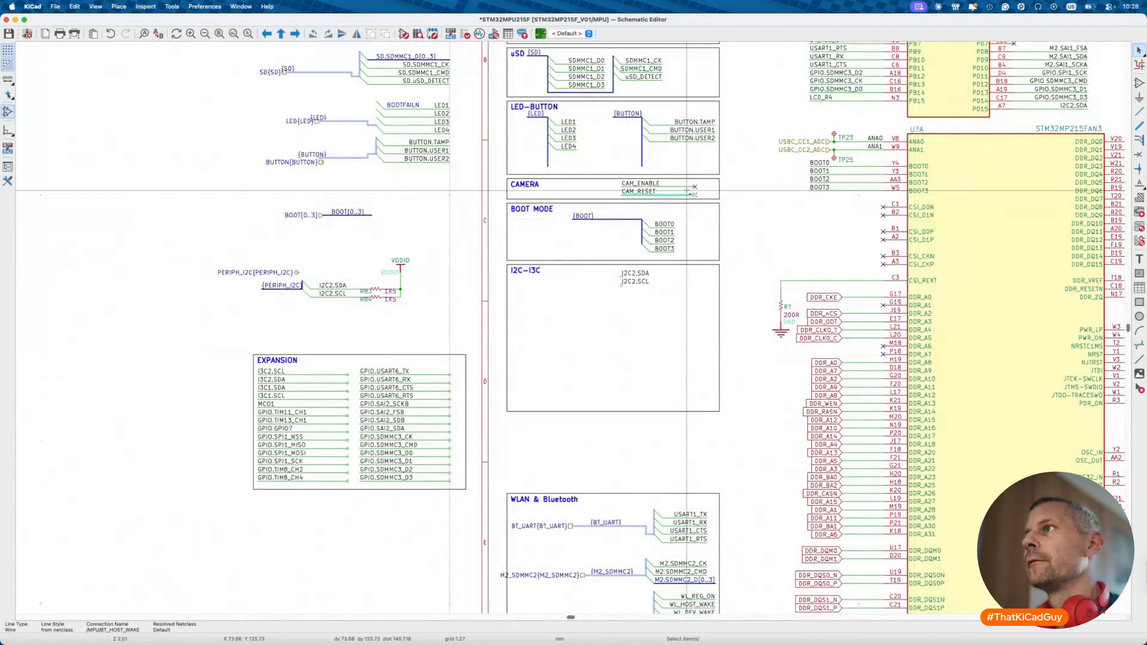
pyautogui.click(687, 195)
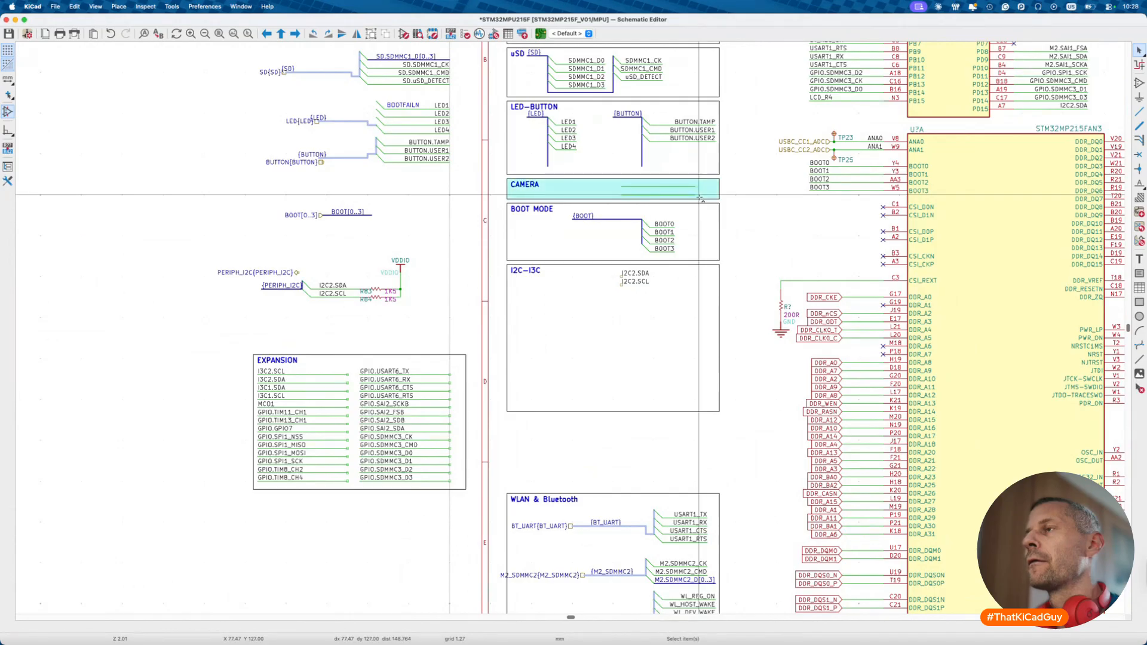
pyautogui.press('Escape')
pyautogui.scroll(2, 688, 194)
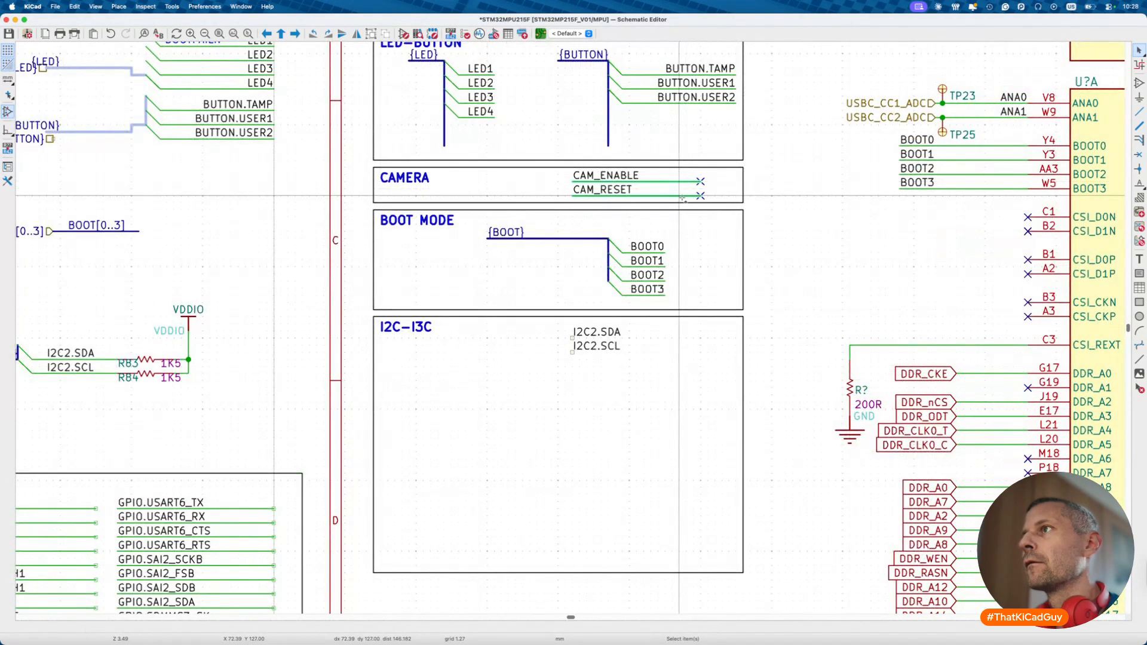
pyautogui.hotkey('ctrl', 'v')
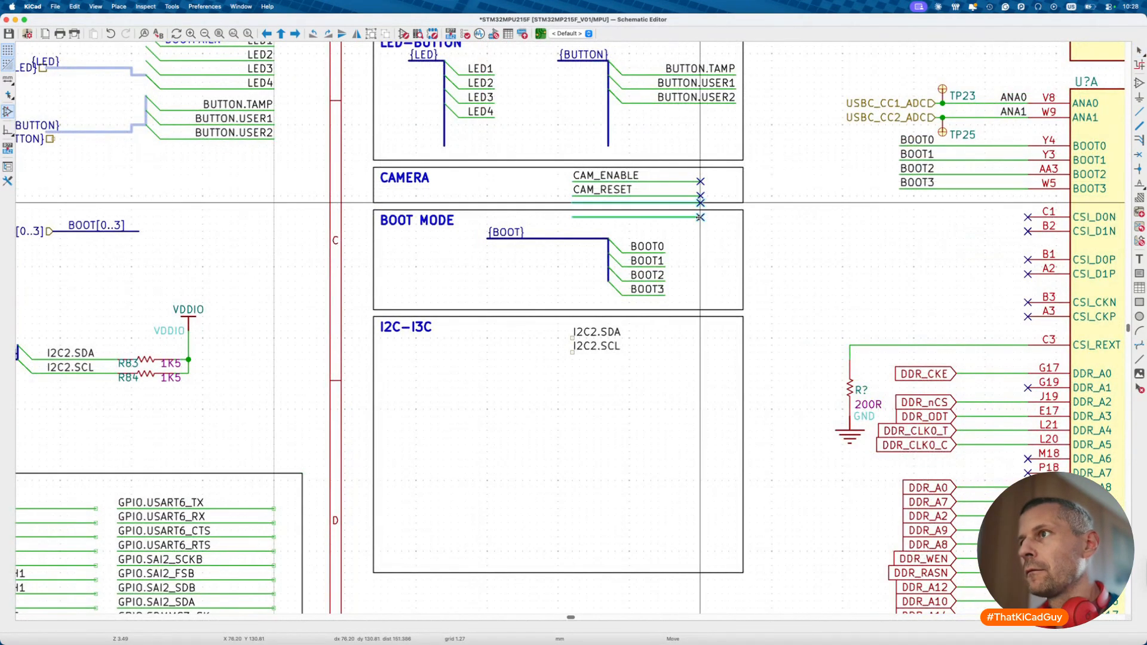
pyautogui.click(700, 338)
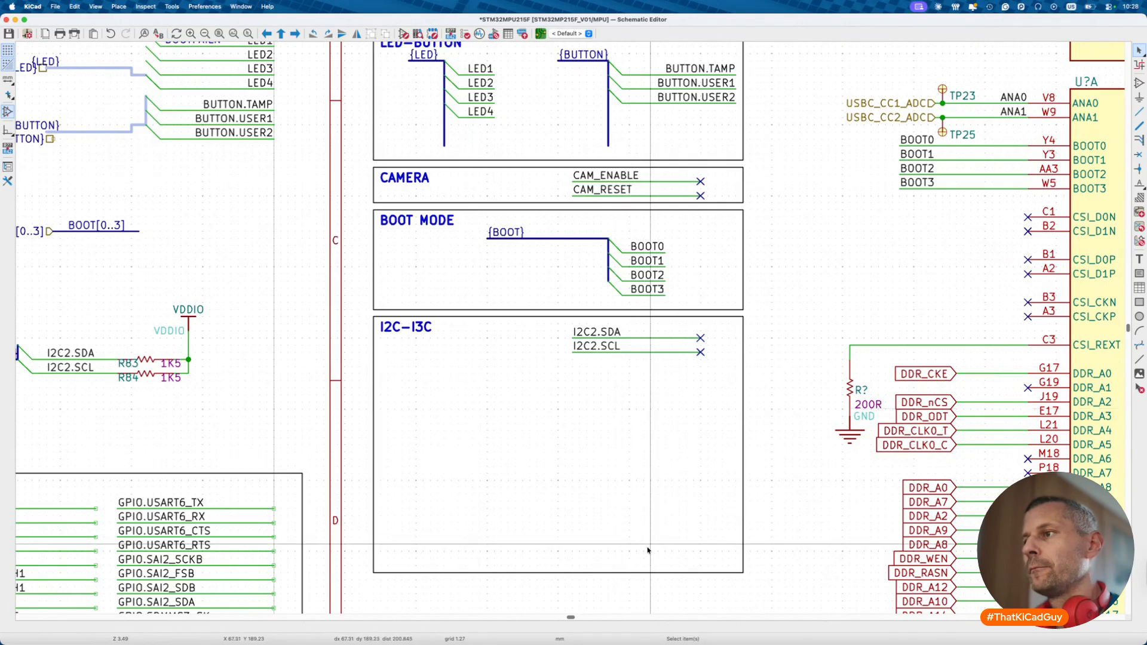
# - Shorten the I2C-I3C box to 11.43 mm height to fit the two labels
pyautogui.click(653, 574)
pyautogui.moveTo(743, 572); pyautogui.dragTo(741, 381)
pyautogui.click(735, 402)
pyautogui.click(725, 380)
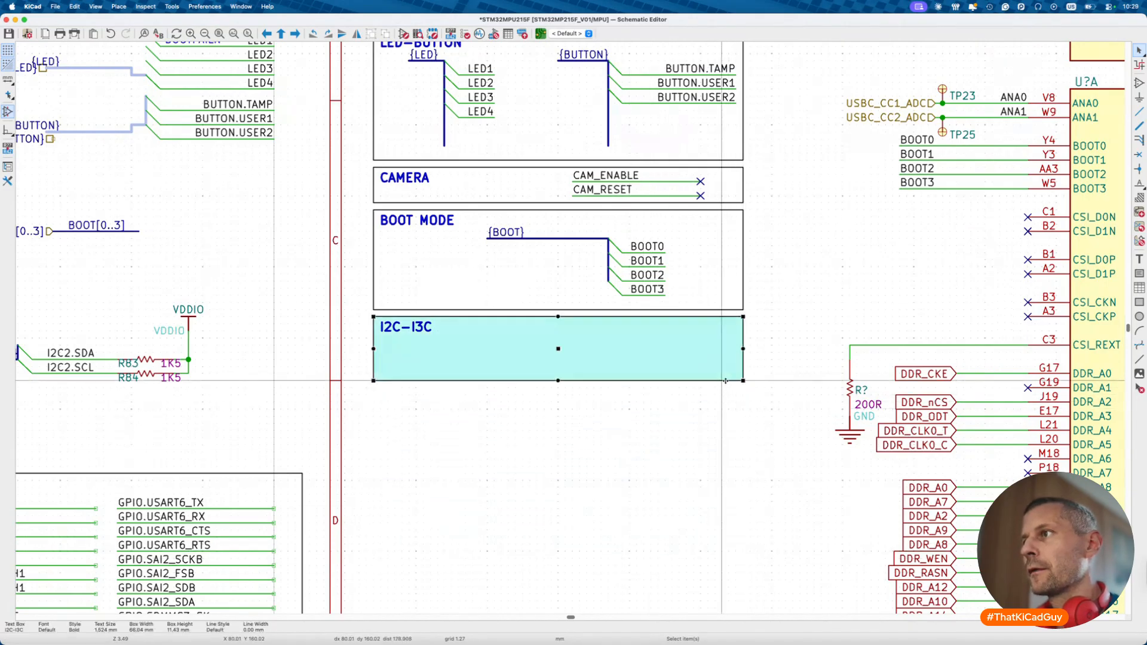
pyautogui.click(737, 384)
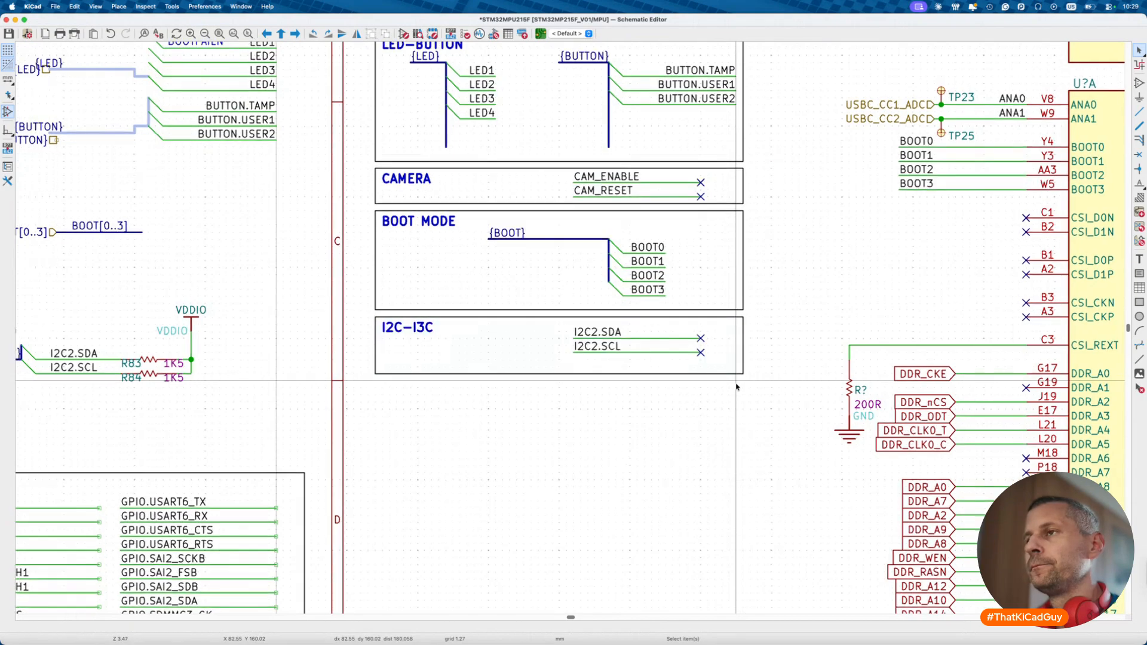
# - Review the MPU sheet and return to the root sheet
pyautogui.scroll(-3, 737, 385)
pyautogui.scroll(-3, 736, 386)
pyautogui.scroll(-5, 736, 387)
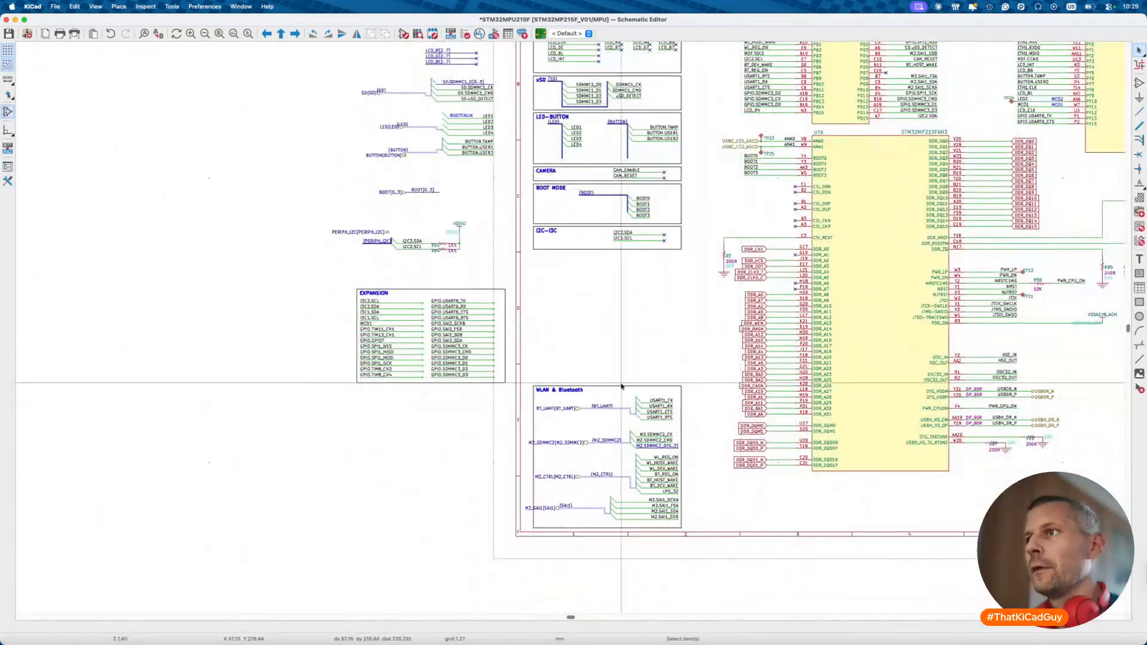
pyautogui.scroll(3, 623, 387)
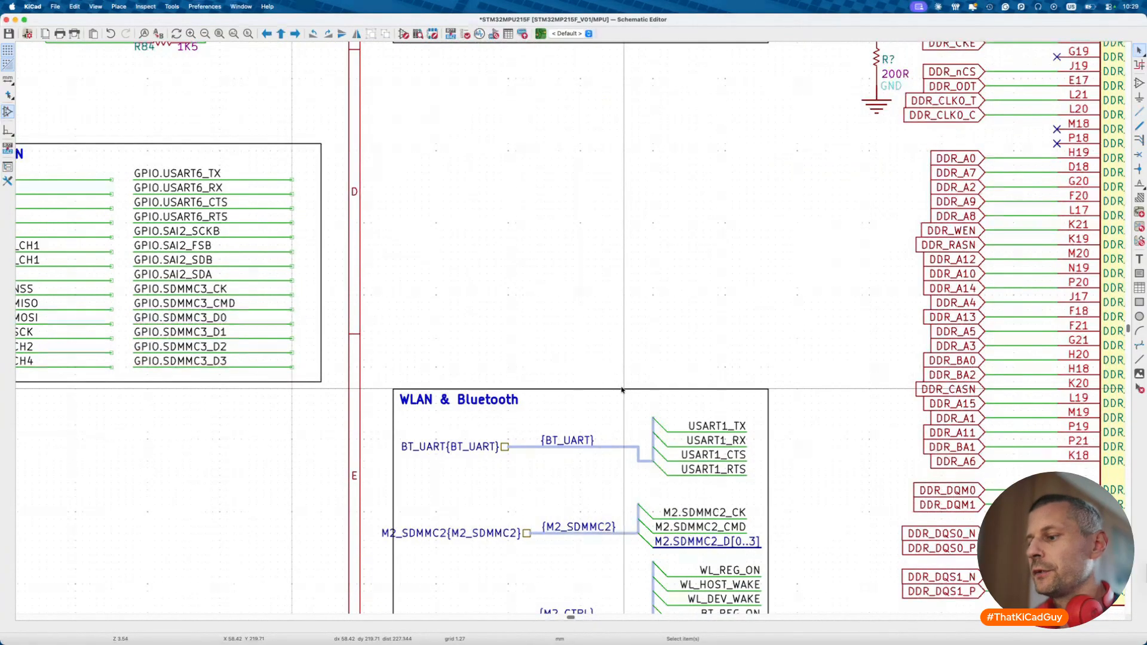
pyautogui.hotkey('alt', 'BackSpace')
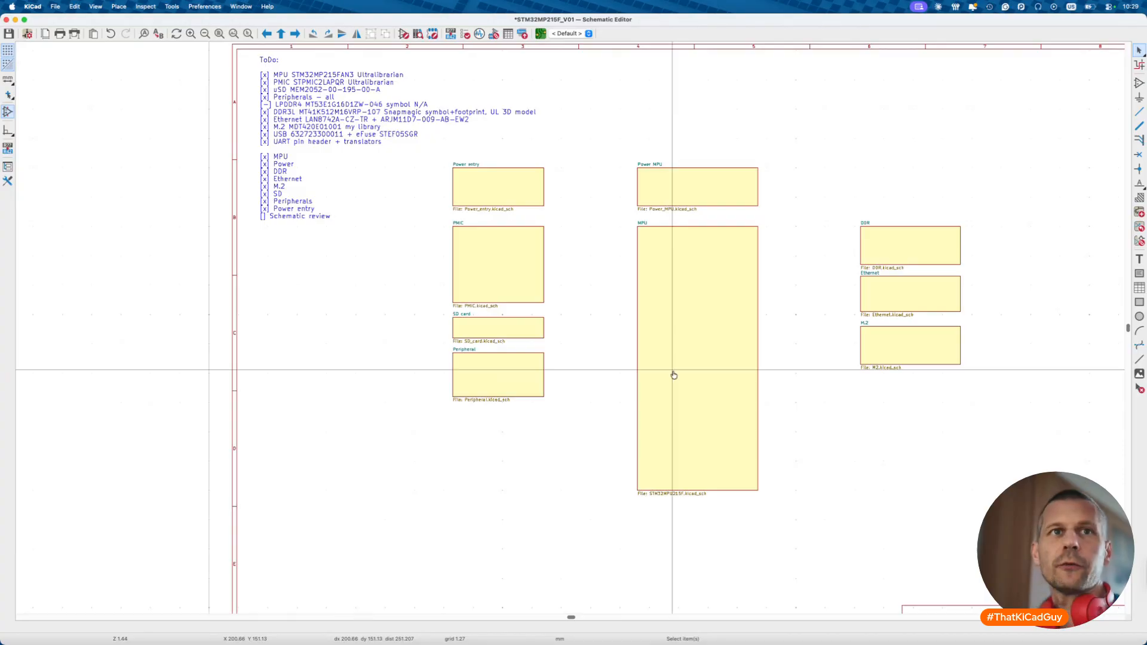
# - Fit the M2_connector page at 103% in Preview and clear the I2C2.SDA search
pyautogui.press('super+Tab')
pyautogui.scroll(-10, 674, 375)
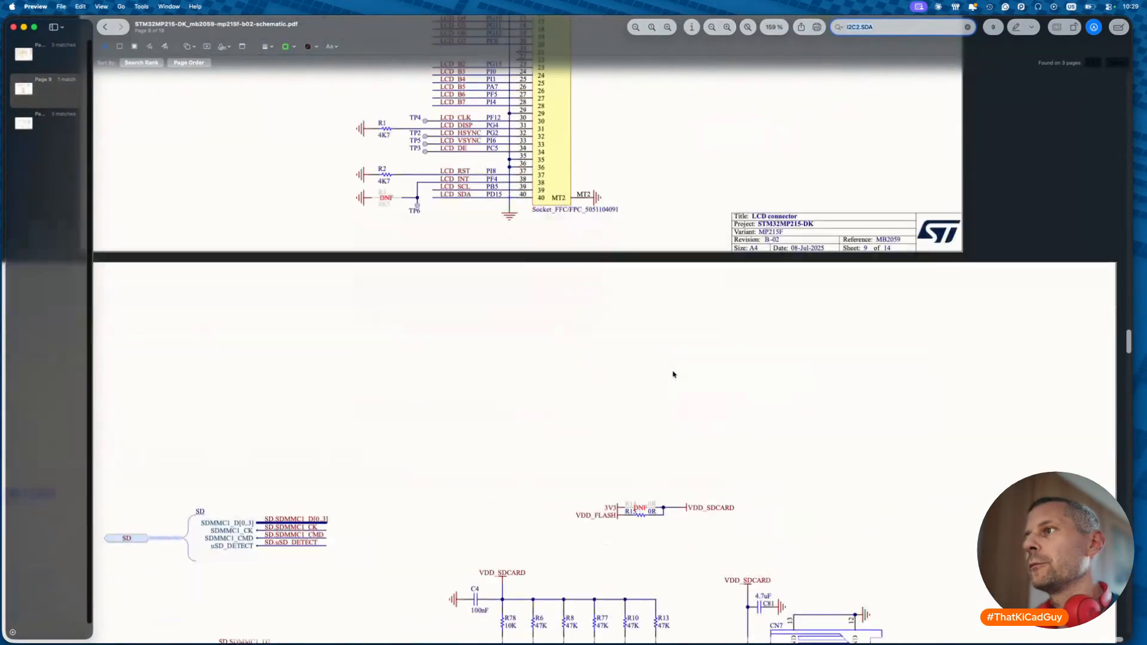
pyautogui.scroll(-20, 674, 375)
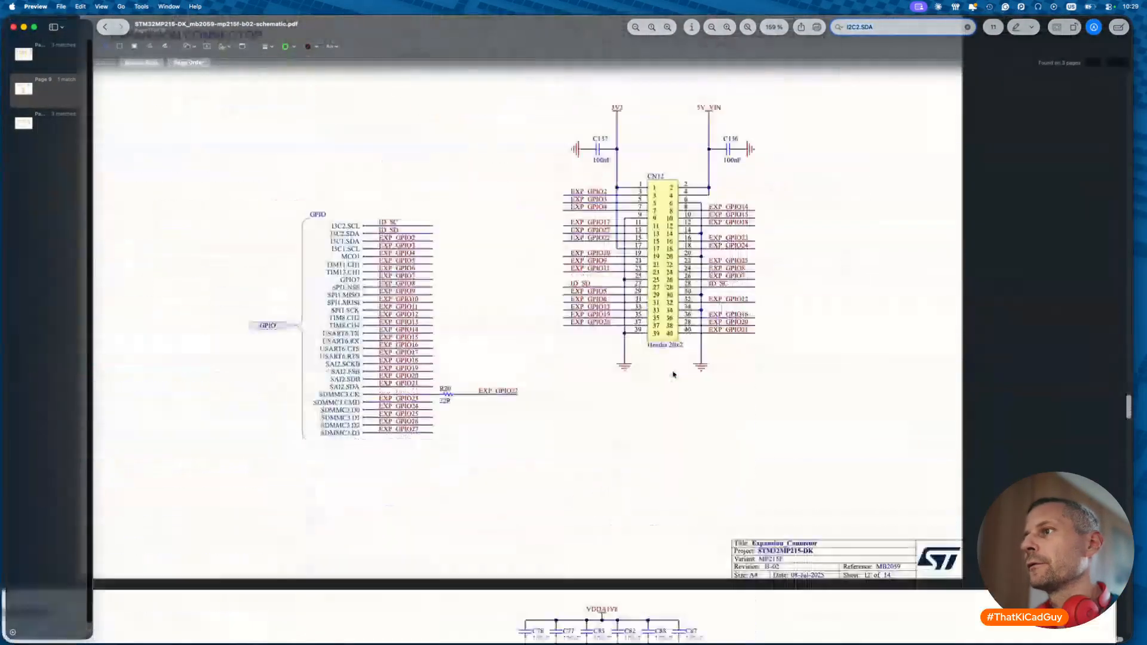
pyautogui.scroll(-5, 674, 375)
pyautogui.scroll(1, 674, 375)
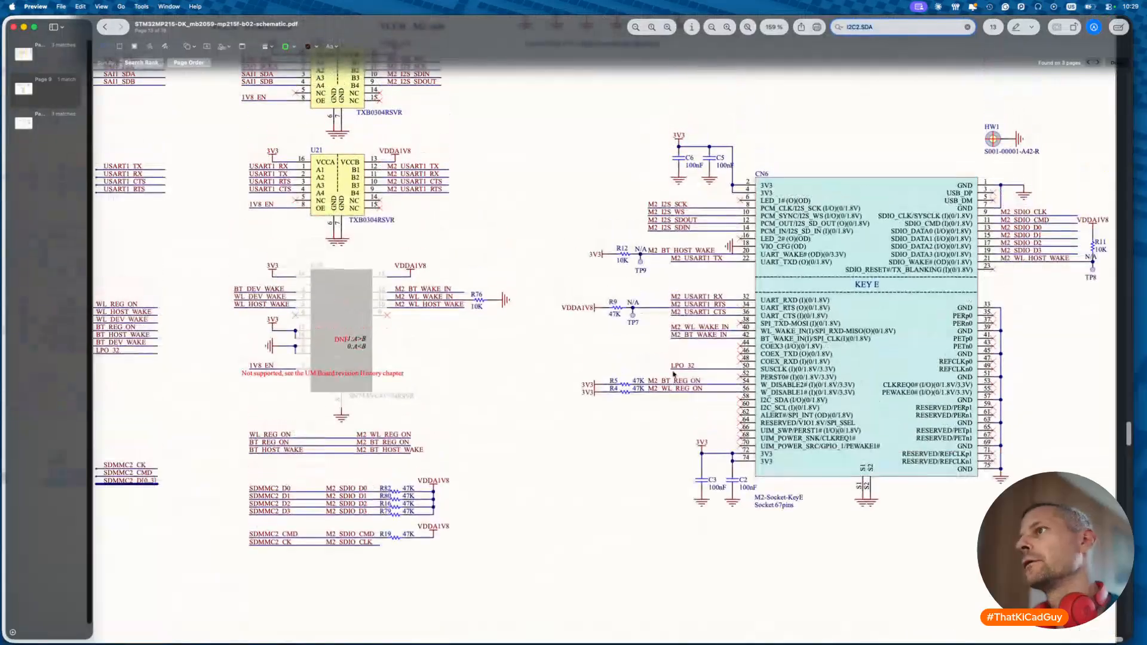
pyautogui.keyDown('ctrl'); pyautogui.scroll(-5, 674, 375); pyautogui.keyUp('ctrl')
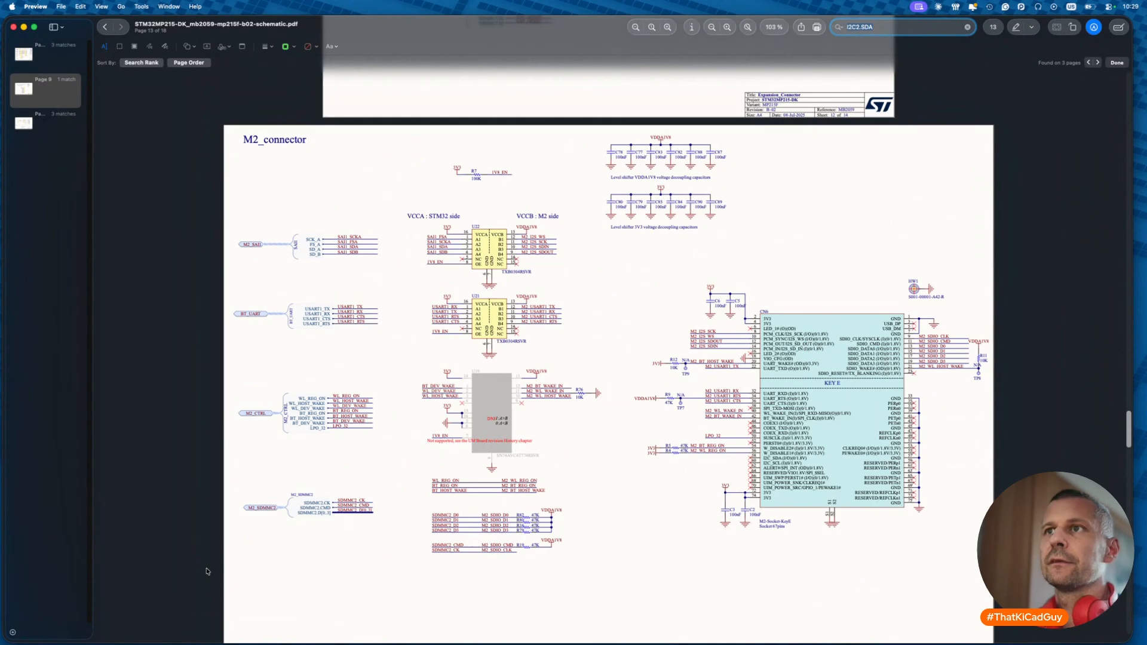
pyautogui.press('Escape')
pyautogui.press('super+Tab')
# - Open the M.2 sheet and scan across its bus groups
pyautogui.click(888, 341)
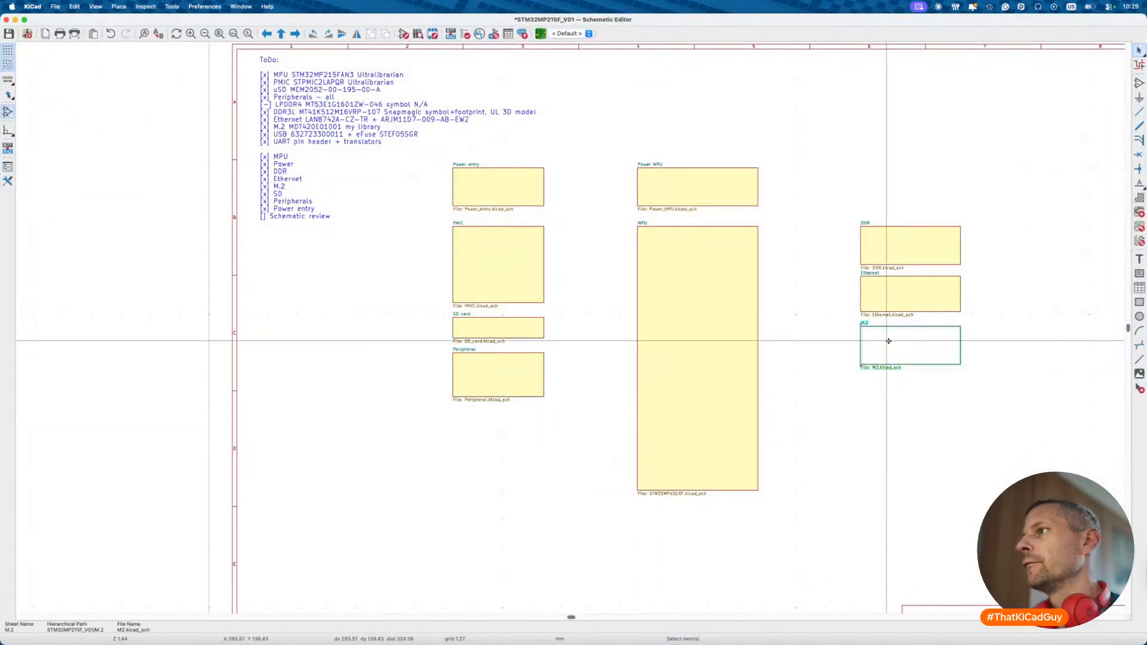
pyautogui.doubleClick(889, 341)
pyautogui.scroll(-2, 888, 341)
pyautogui.scroll(3, 628, 480)
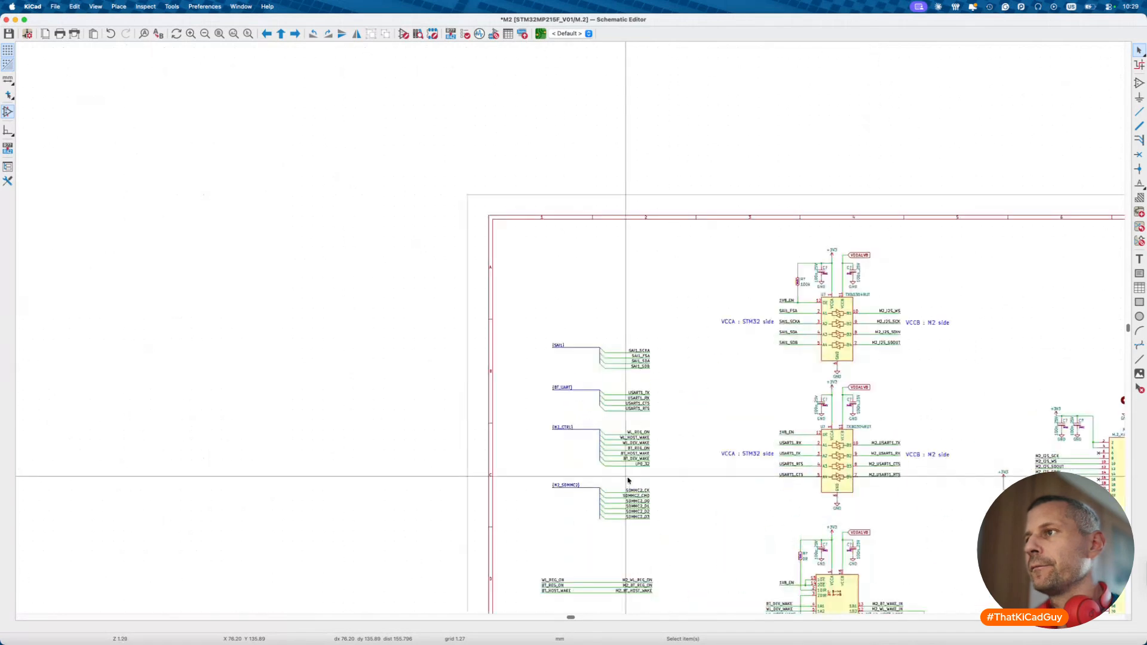
pyautogui.scroll(-2, 628, 480)
pyautogui.hscroll(-1, 628, 480)
pyautogui.scroll(-3, 628, 480)
pyautogui.hscroll(2, 628, 480)
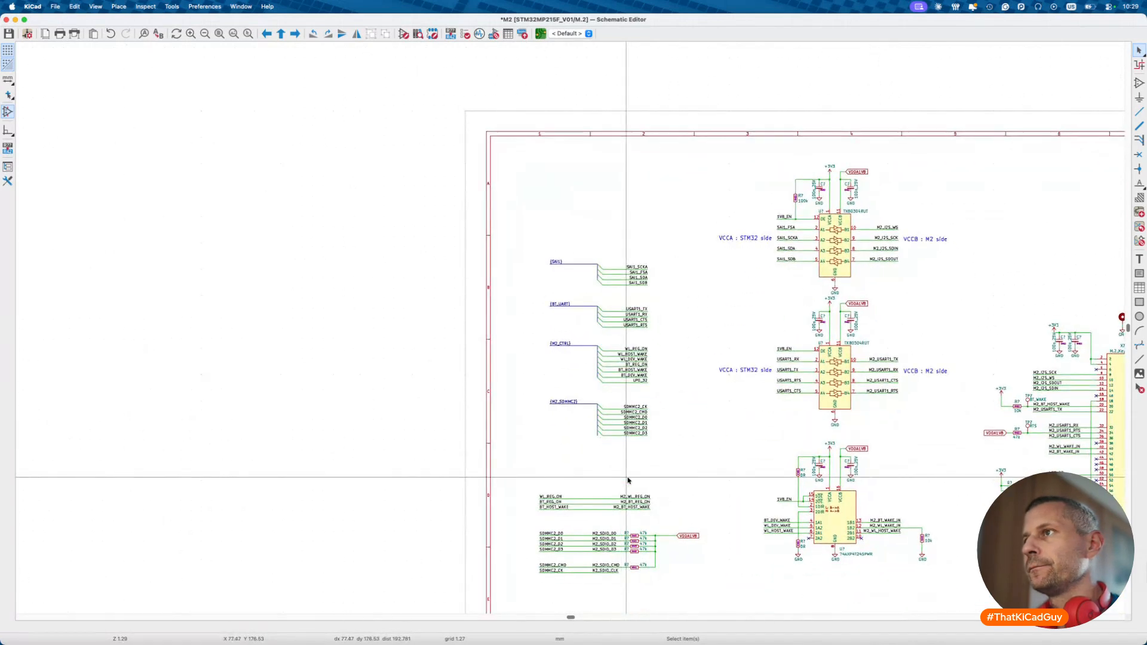
pyautogui.scroll(3, 585, 387)
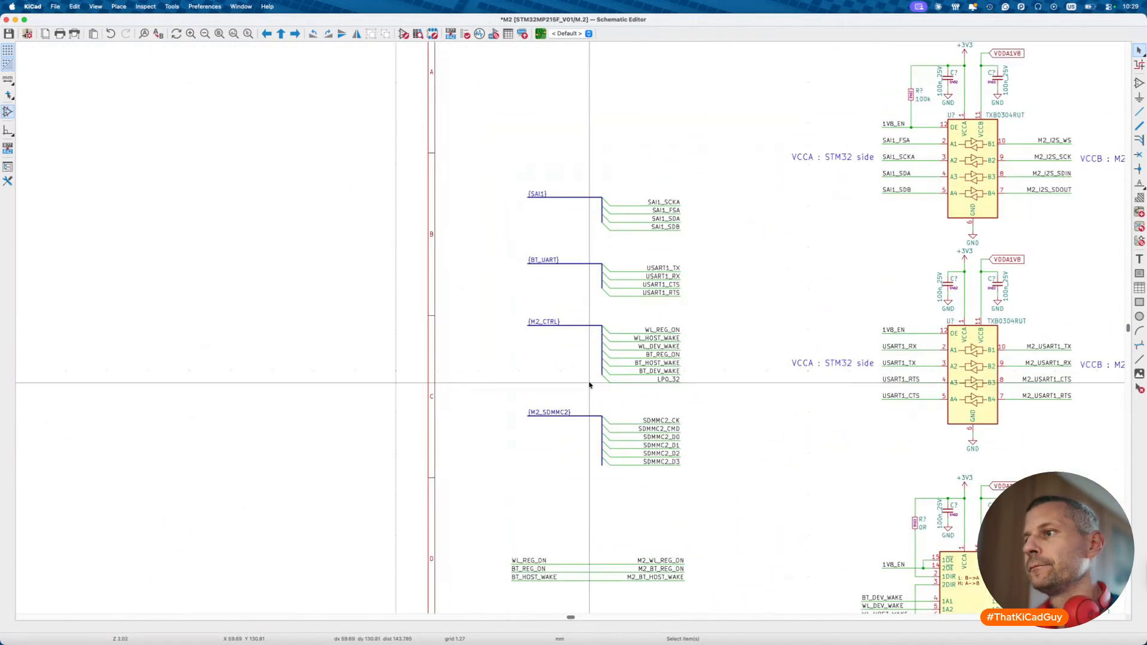
pyautogui.scroll(-3, 589, 385)
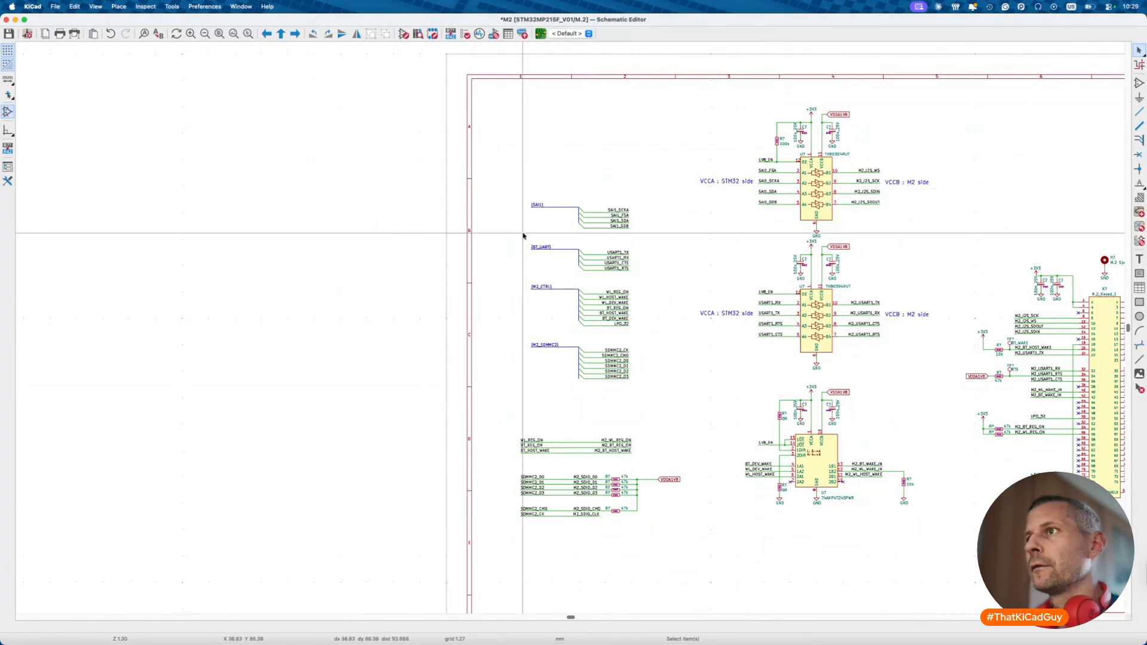
# - Go back to the root and open the MPU sheet, zoomed out to its WLAN & Bluetooth block
pyautogui.hotkey('alt', 'BackSpace')
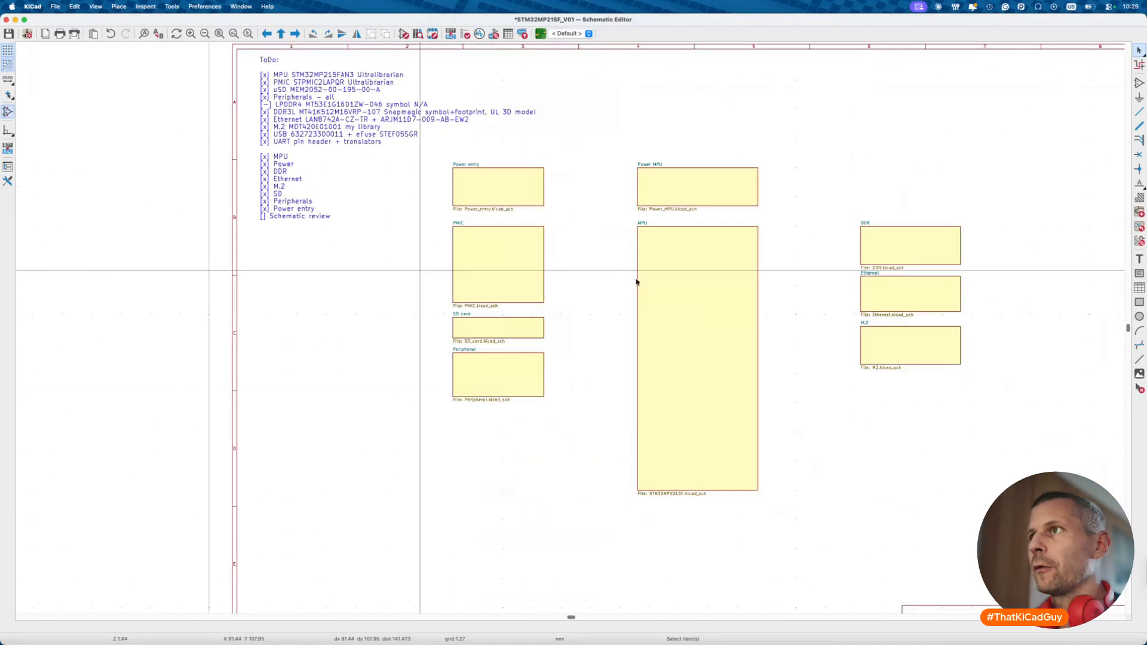
pyautogui.doubleClick(684, 328)
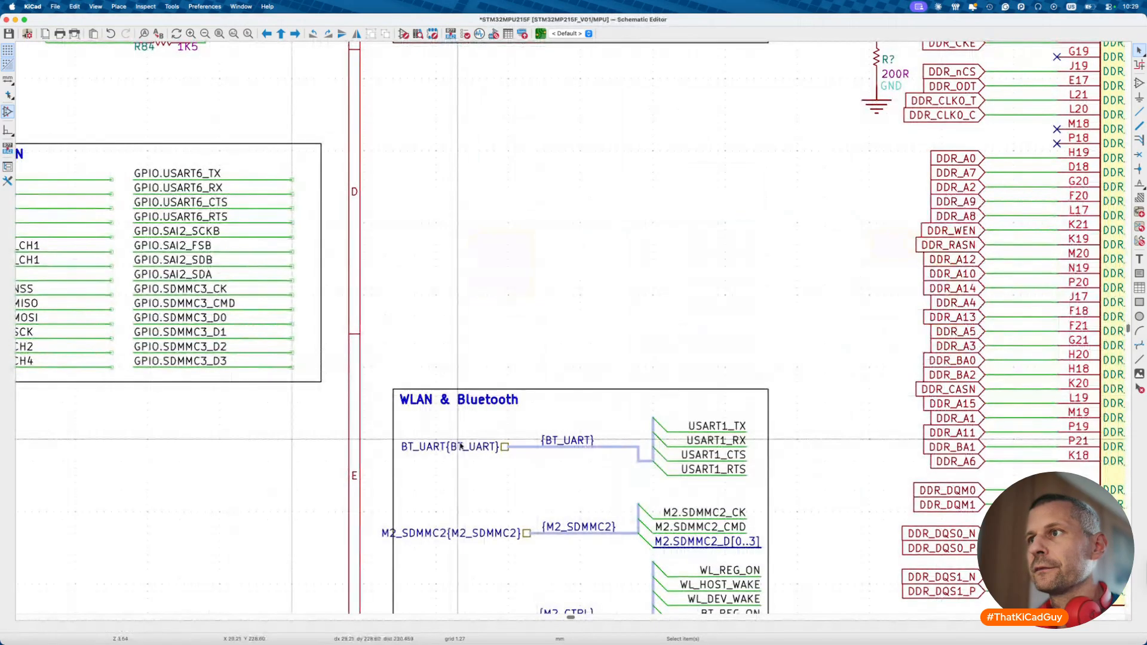
pyautogui.scroll(-5, 460, 445)
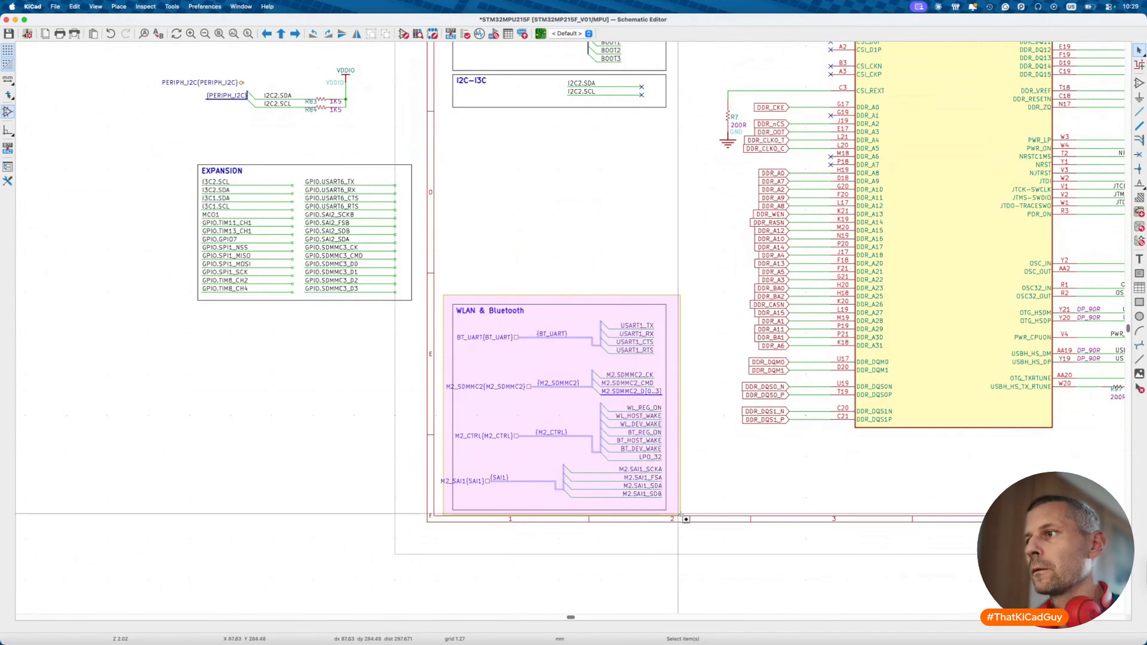
# - Move the WLAN & Bluetooth box and its M2_SAI1 label up, then stretch the box taller downward
pyautogui.moveTo(679, 515); pyautogui.dragTo(680, 339)
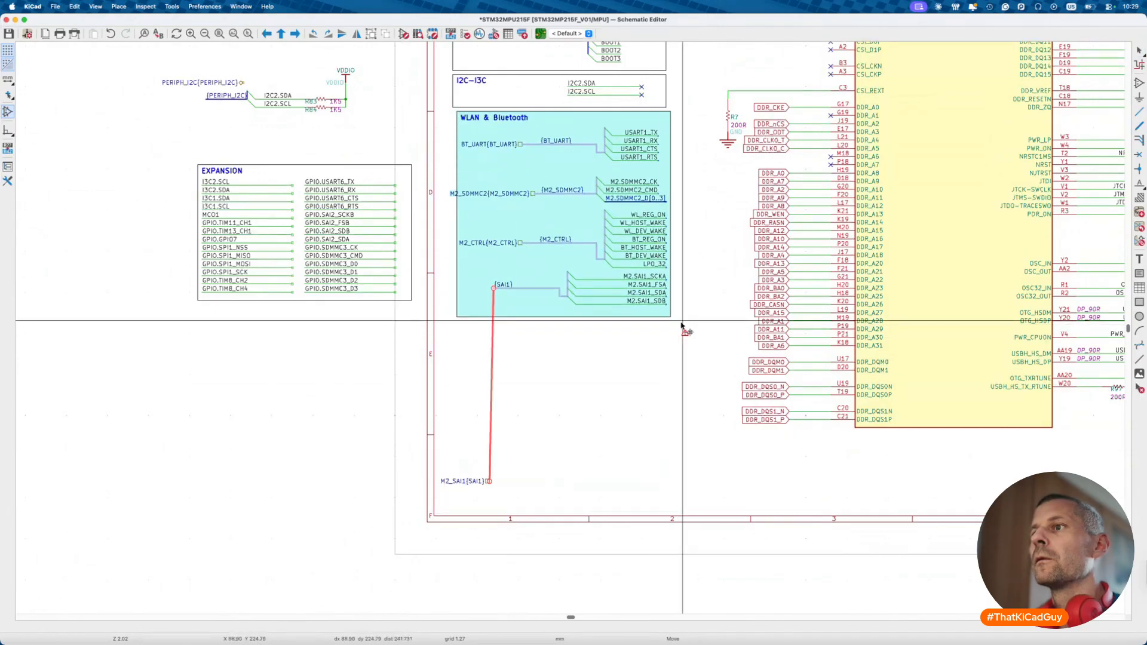
pyautogui.press('Escape')
pyautogui.keyDown('shift'); pyautogui.click(452, 481); pyautogui.keyUp('shift')
pyautogui.moveTo(453, 481); pyautogui.dragTo(453, 288)
pyautogui.click(564, 326)
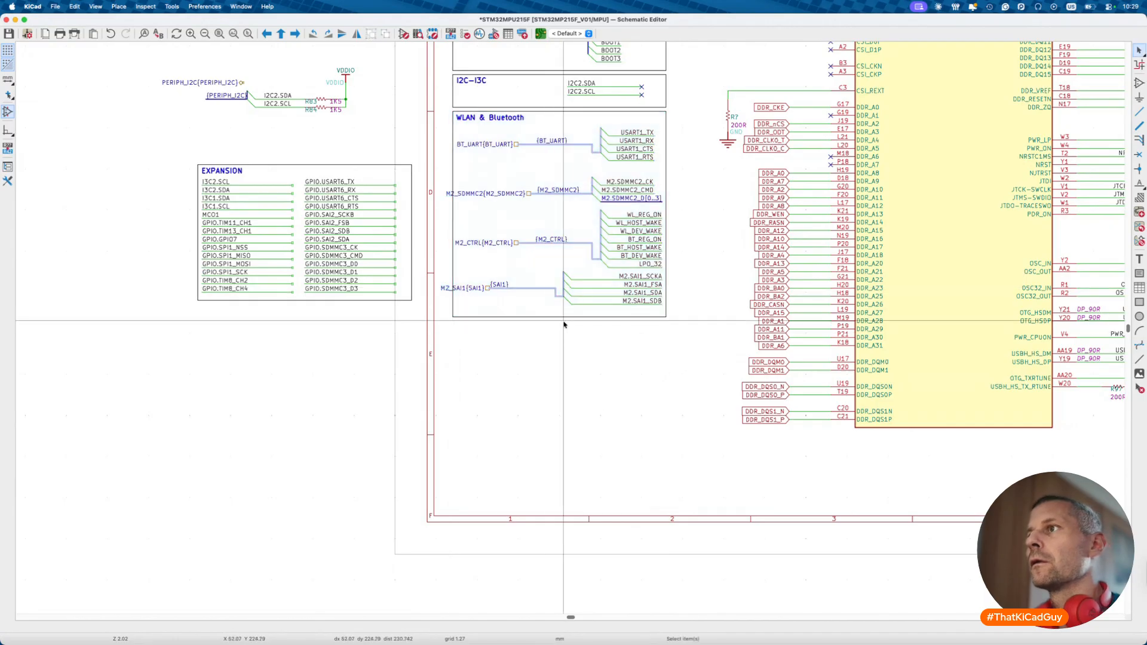
pyautogui.click(564, 326)
pyautogui.moveTo(667, 317); pyautogui.dragTo(671, 506)
pyautogui.press('Escape')
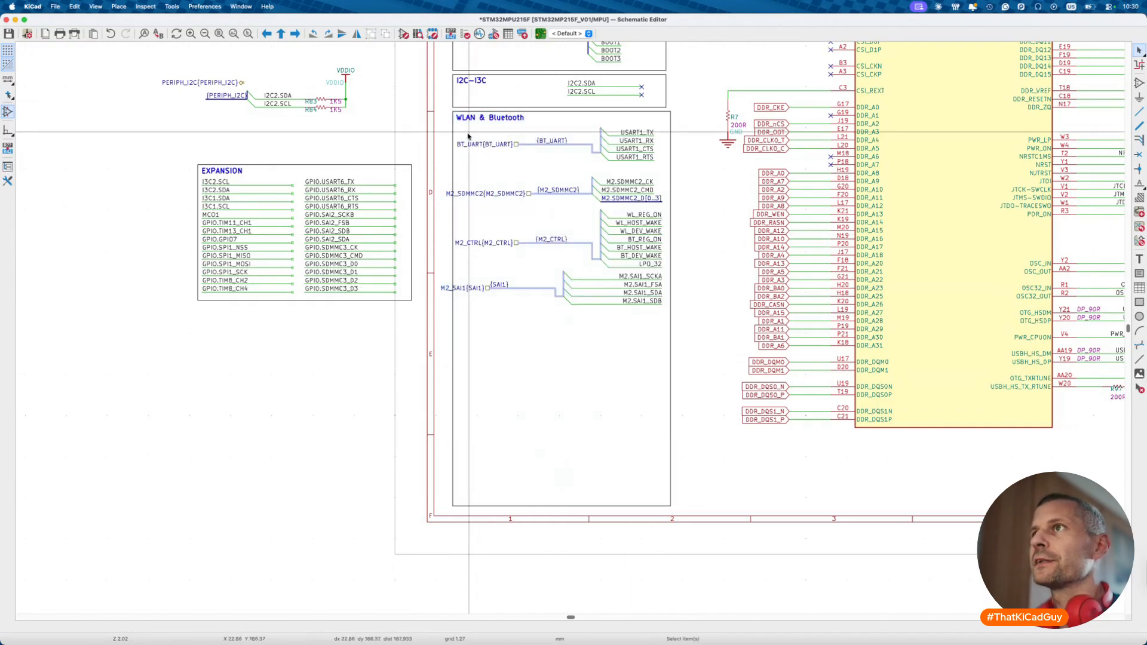
# - Move the box's M2_SAI1, M2_CTRL and M2_SDMMC2 labels and buses out to the left
pyautogui.moveTo(456, 123); pyautogui.dragTo(646, 328)
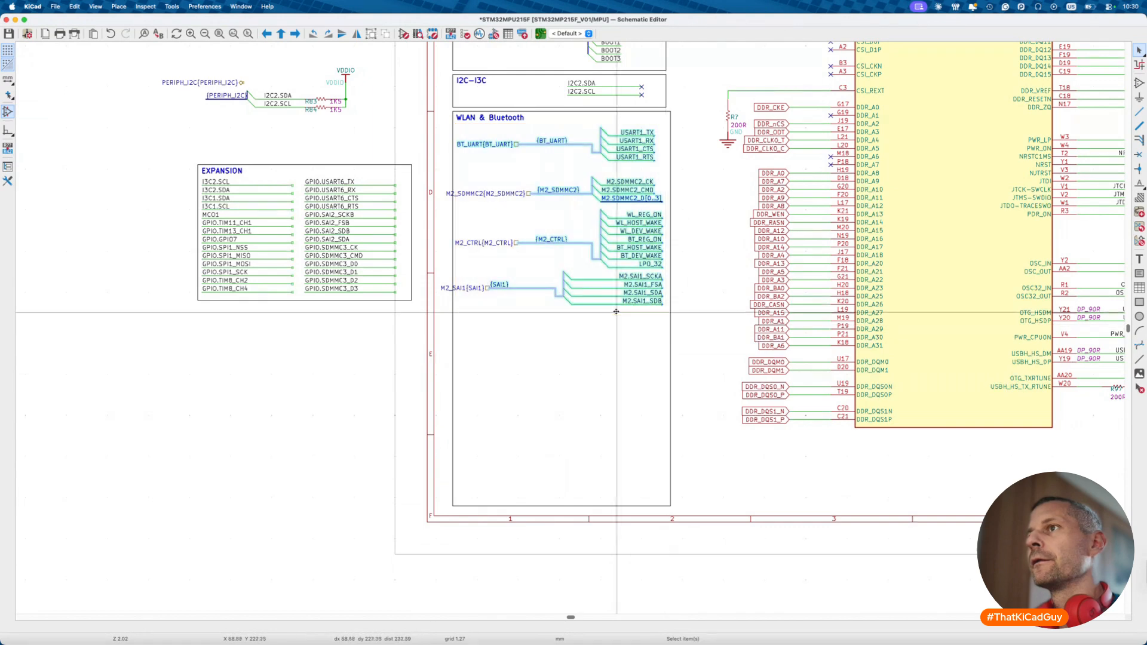
pyautogui.keyDown('super'); pyautogui.click(477, 287); pyautogui.keyUp('super')
pyautogui.keyDown('super'); pyautogui.click(490, 251); pyautogui.keyUp('super')
pyautogui.keyDown('super'); pyautogui.click(490, 247); pyautogui.keyUp('super')
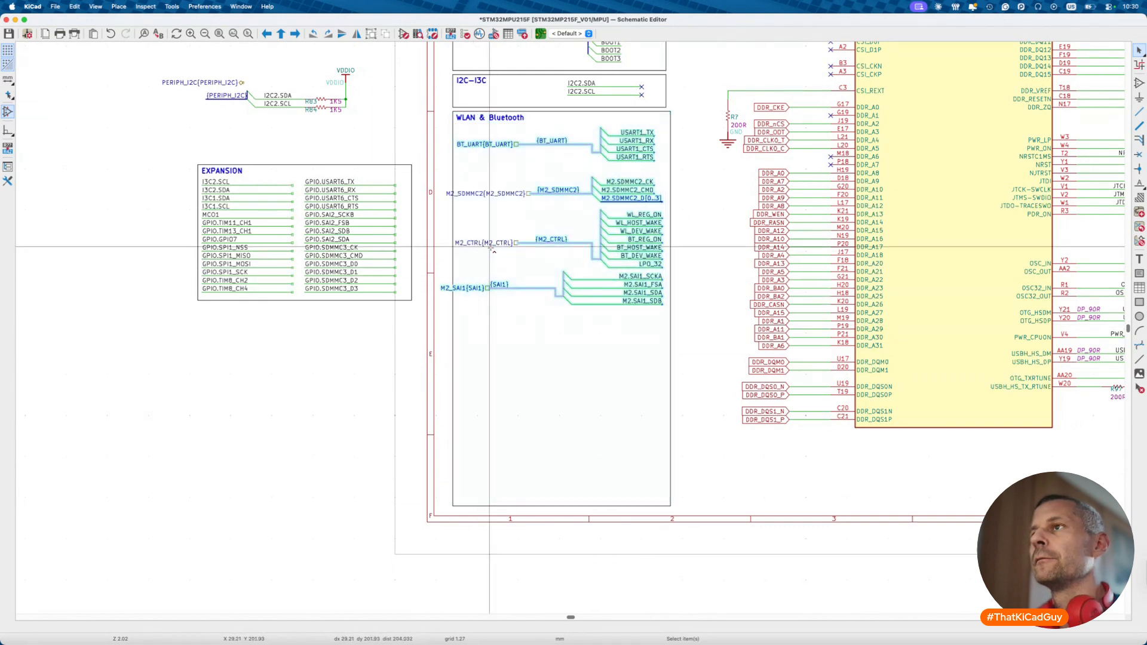
pyautogui.keyDown('super'); pyautogui.click(490, 243); pyautogui.keyUp('super')
pyautogui.keyDown('super'); pyautogui.click(505, 193); pyautogui.keyUp('super')
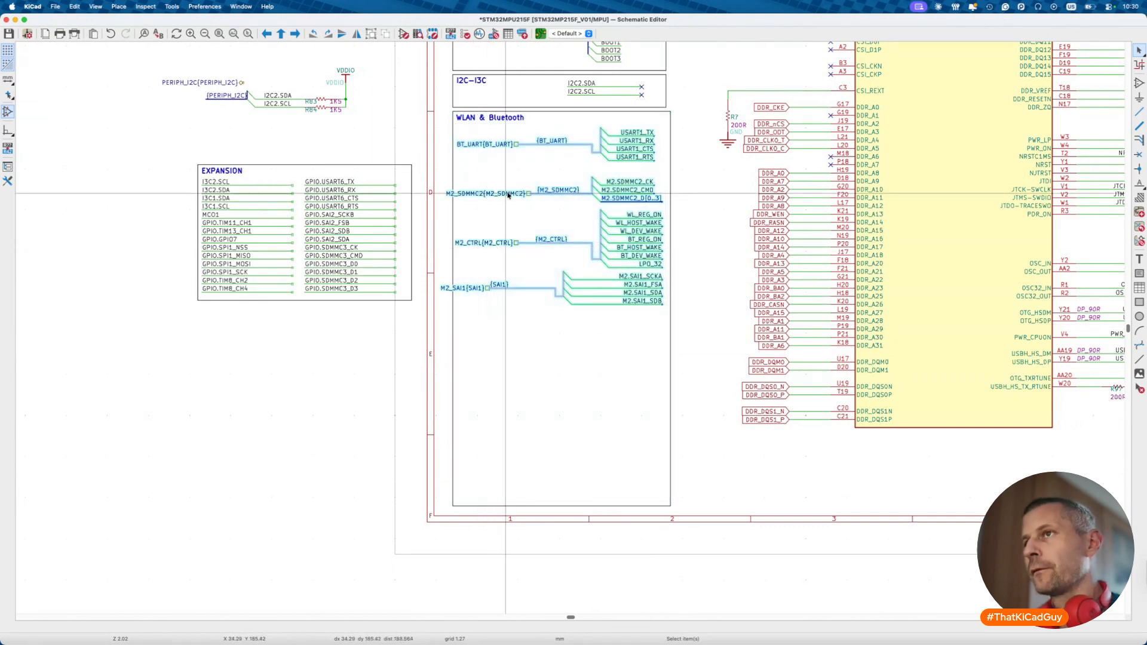
pyautogui.moveTo(508, 195); pyautogui.dragTo(254, 396)
pyautogui.click(494, 303)
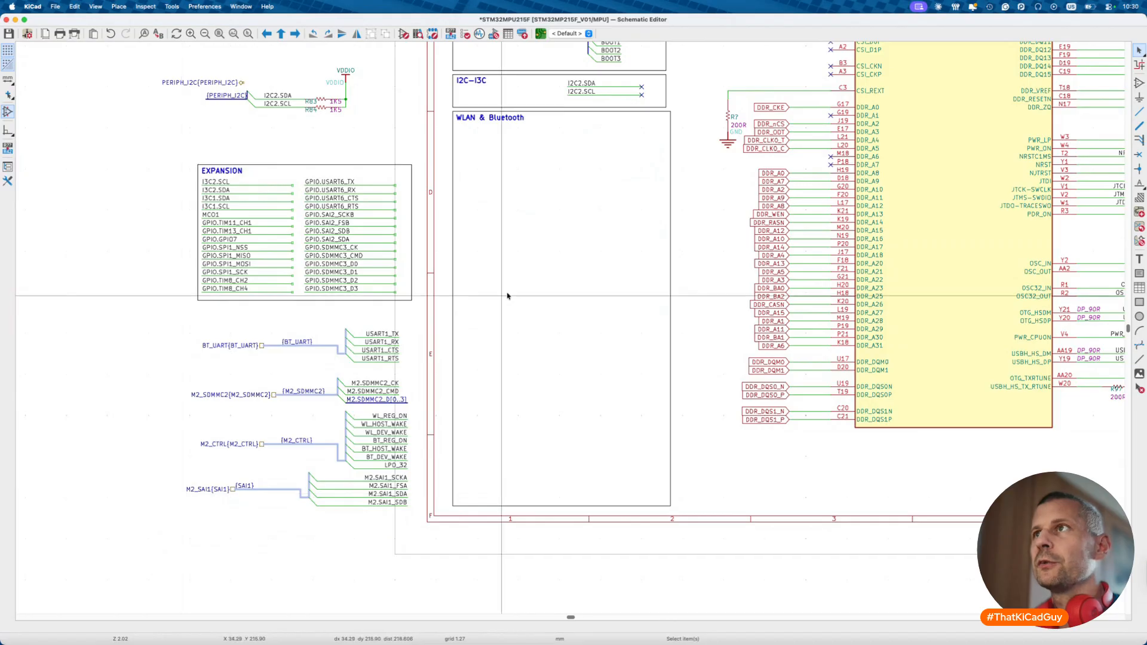
# - Paste the BT_UART bus group from the clipboard history inside the WLAN box
pyautogui.press('shift+super+v')
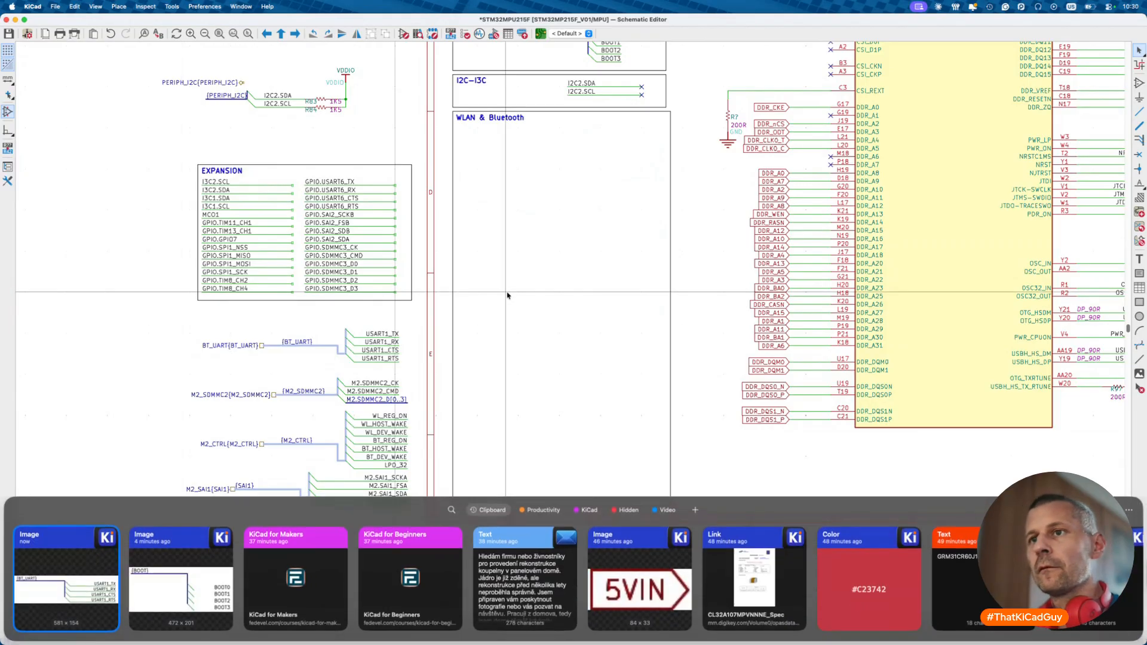
pyautogui.doubleClick(93, 592)
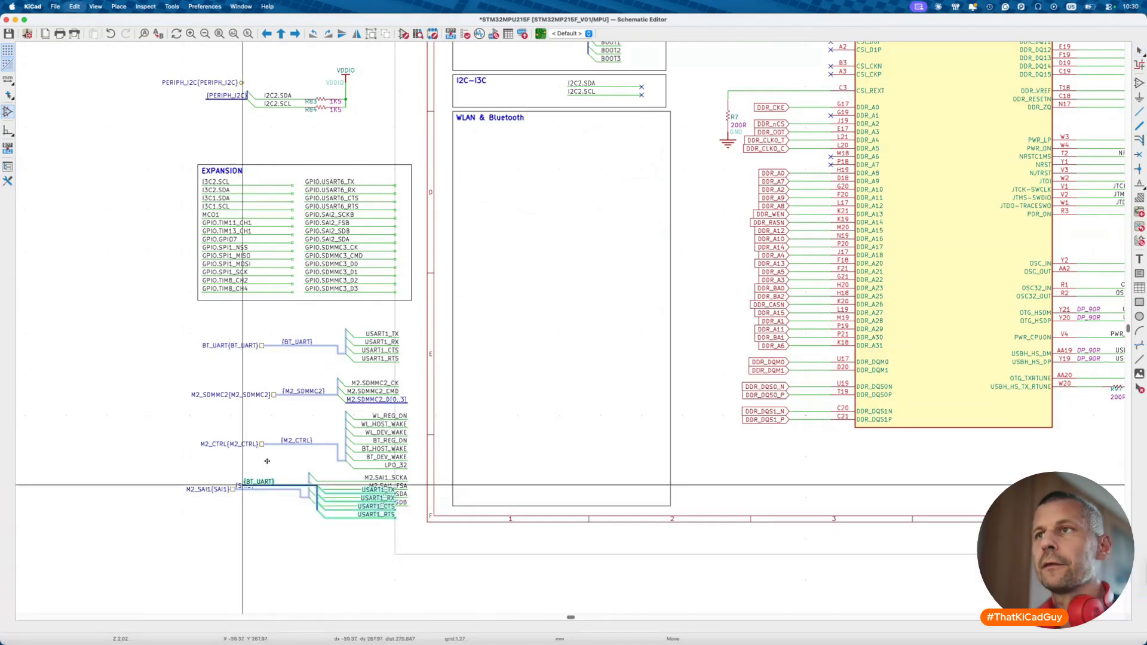
pyautogui.click(487, 134)
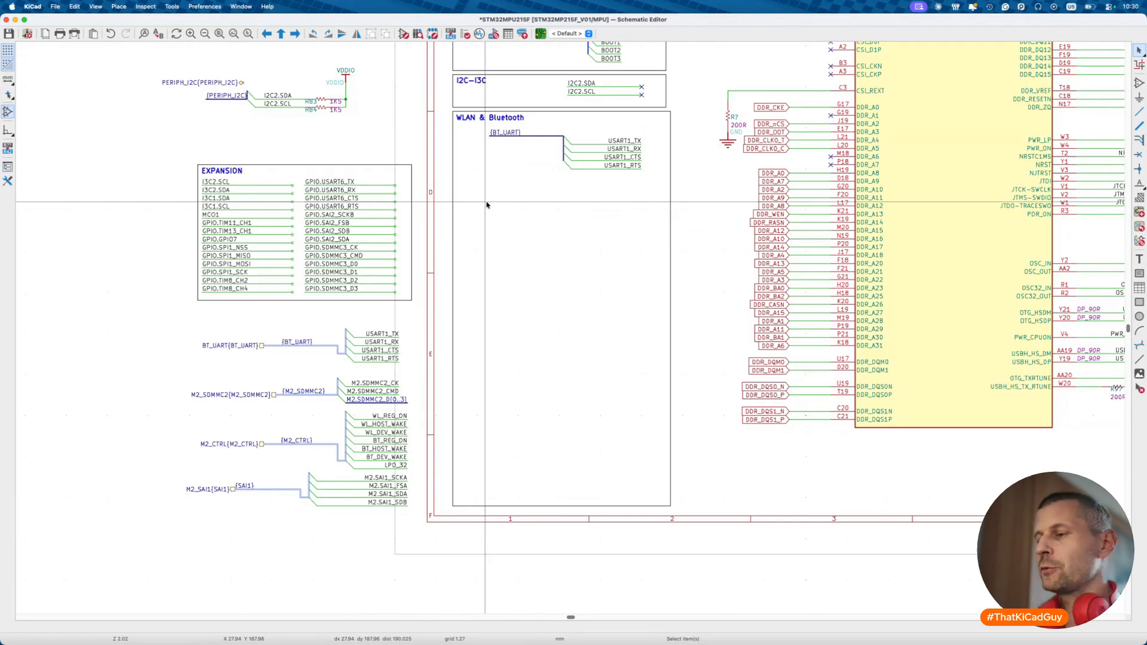
# - Copy the M2_SDMMC2 bus group from the M.2 sheet into the MPU's WLAN & Bluetooth box
pyautogui.hotkey('alt', 'BackSpace')
pyautogui.doubleClick(883, 350)
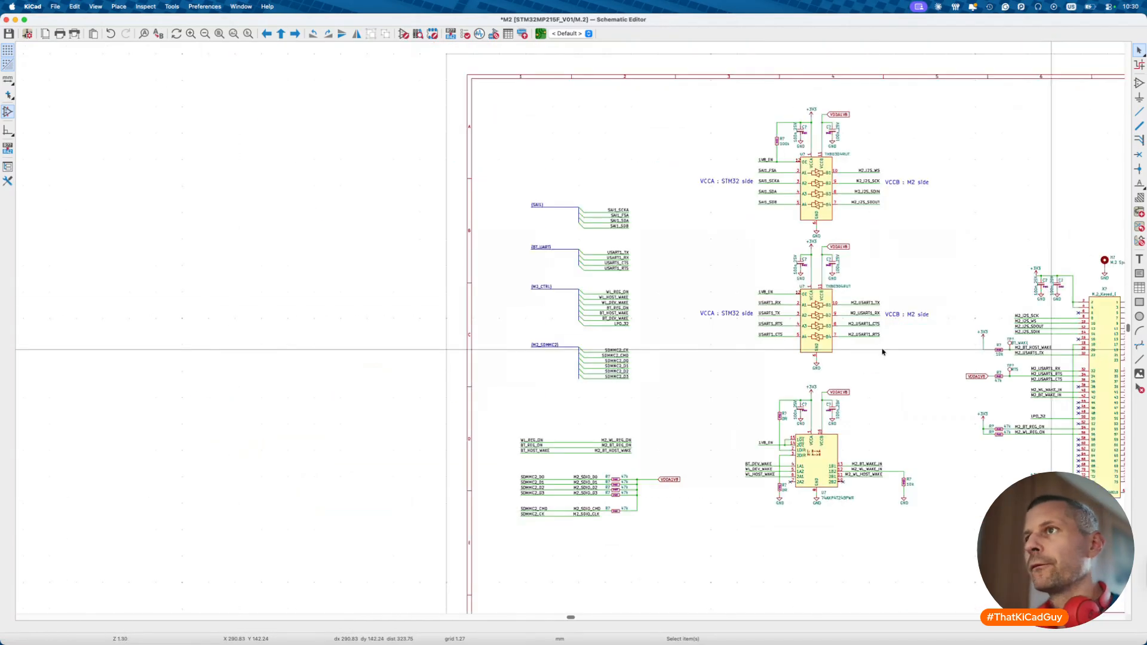
pyautogui.scroll(3, 539, 291)
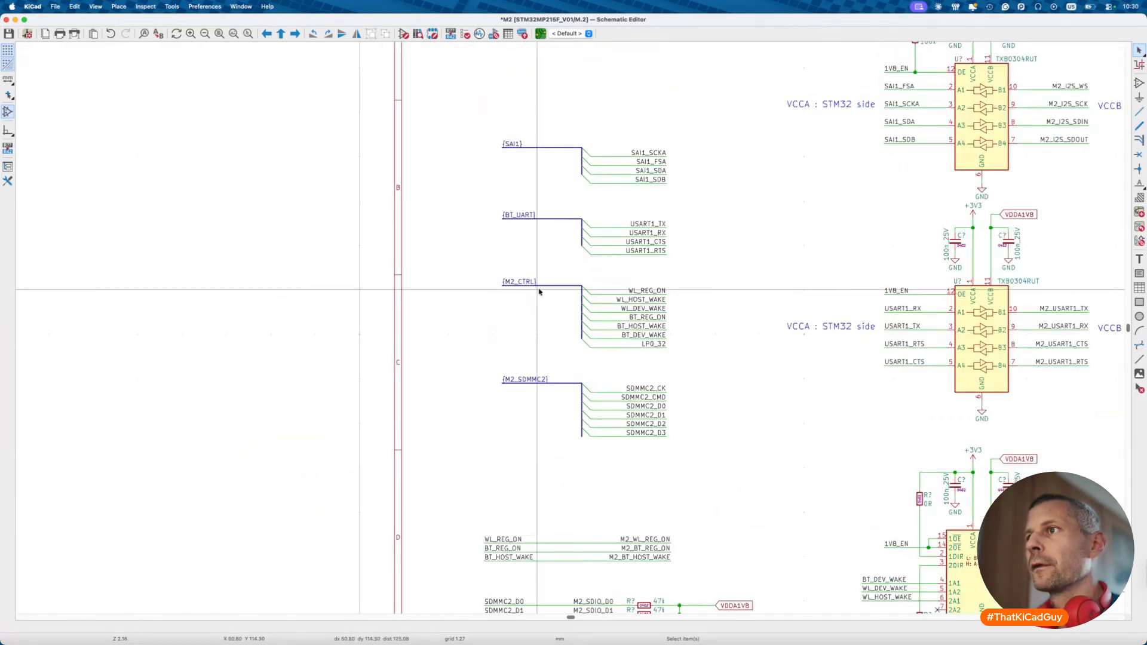
pyautogui.moveTo(486, 366); pyautogui.dragTo(743, 464)
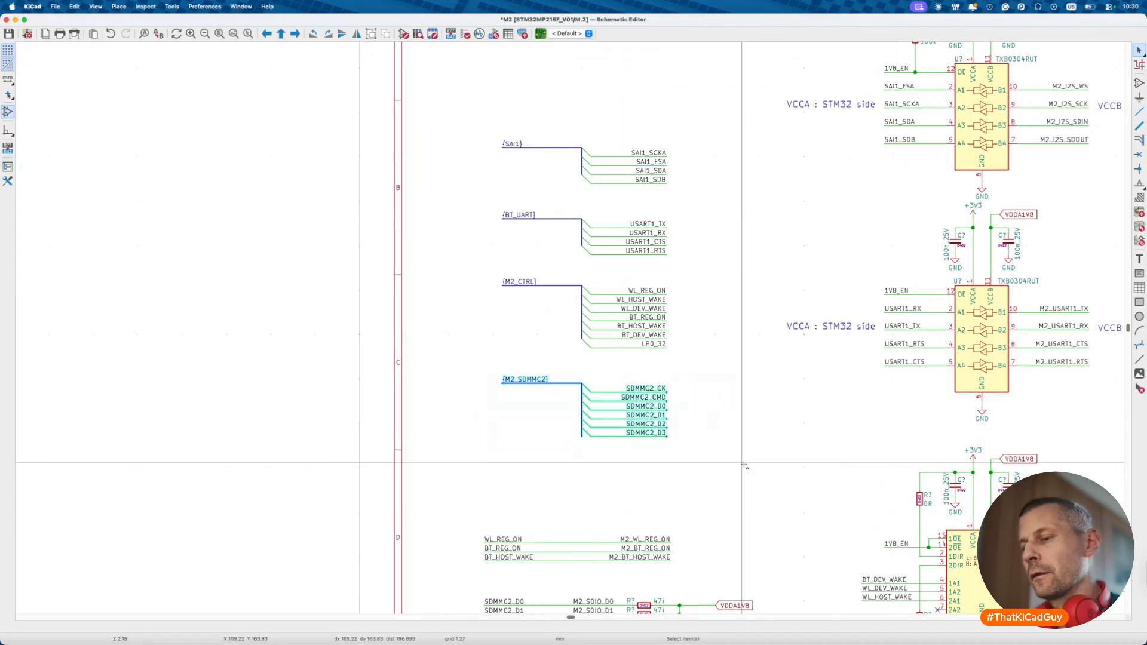
pyautogui.hotkey('ctrl', 'c')
pyautogui.hotkey('alt', 'BackSpace')
pyautogui.doubleClick(705, 410)
pyautogui.hotkey('ctrl', 'v')
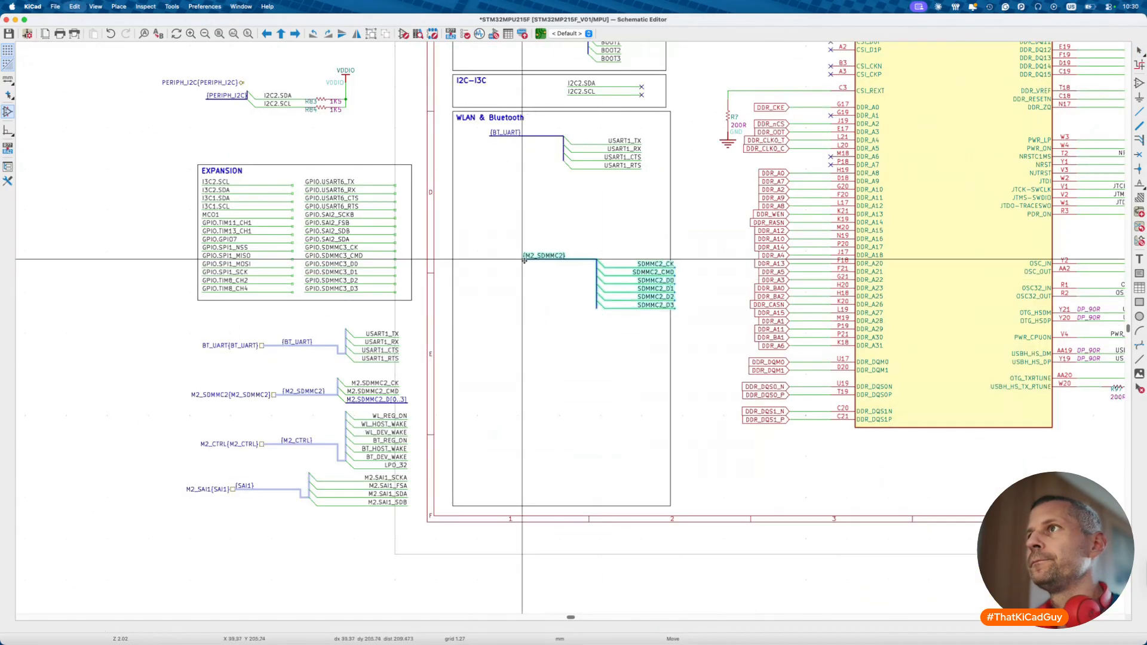
pyautogui.click(490, 178)
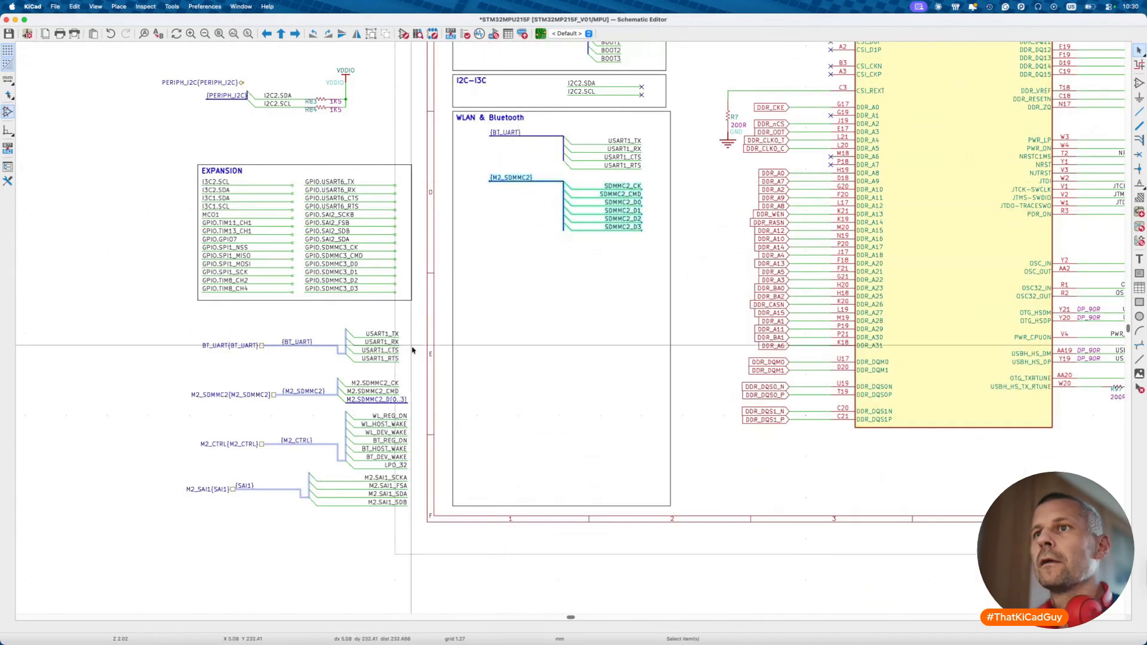
# - Copy the M2_CTRL bus group from the M.2 sheet and place it under M2_SDMMC2
pyautogui.hotkey('alt', 'BackSpace')
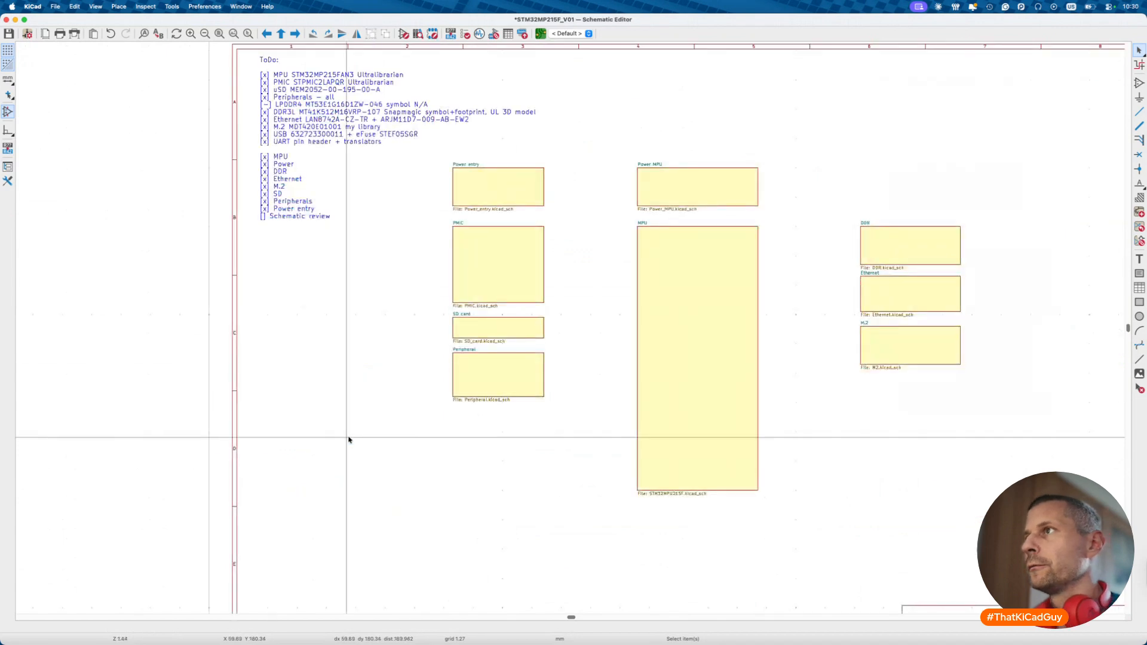
pyautogui.doubleClick(870, 361)
pyautogui.moveTo(482, 270); pyautogui.dragTo(684, 351)
pyautogui.hotkey('ctrl', 'c')
pyautogui.hotkey('alt', 'BackSpace')
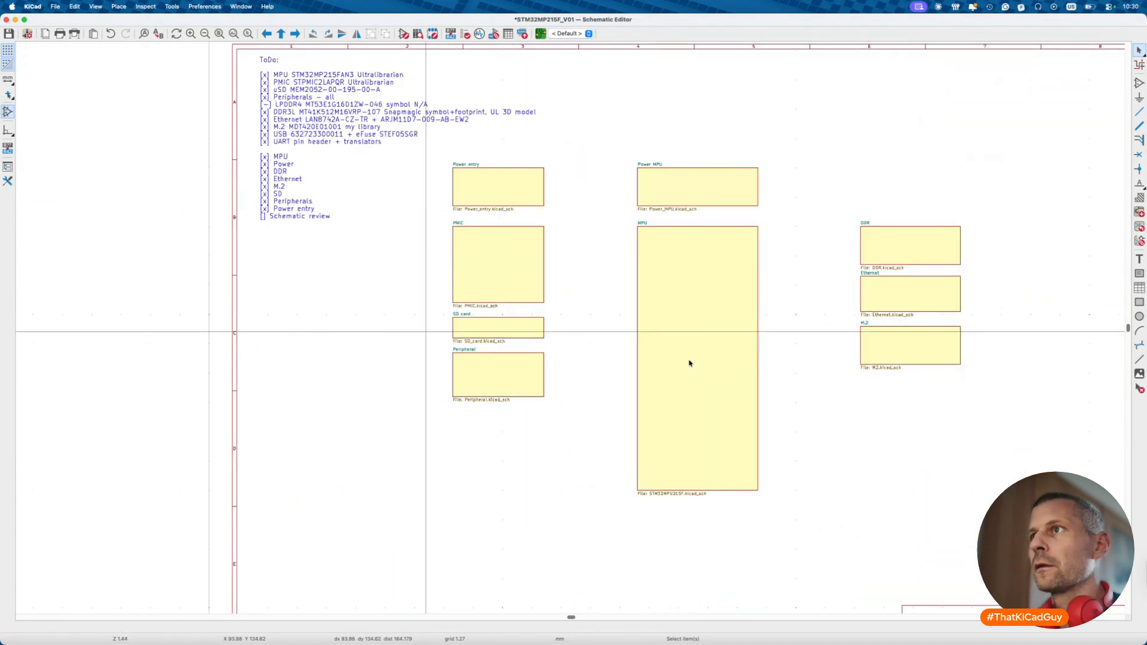
pyautogui.doubleClick(646, 310)
pyautogui.hotkey('ctrl', 'v')
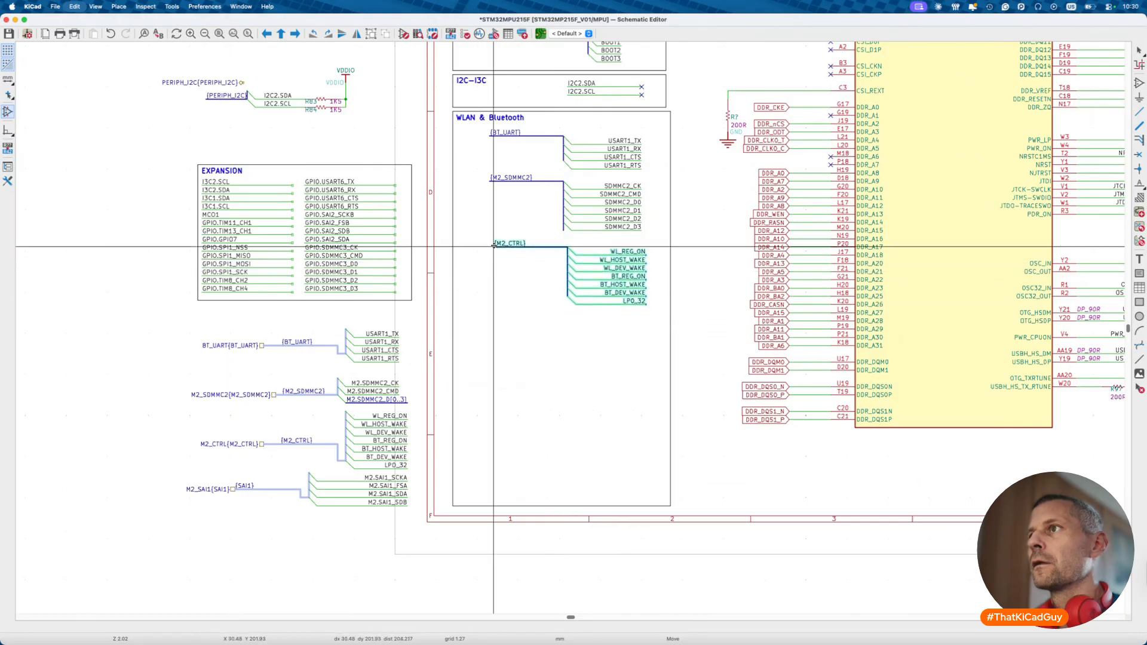
pyautogui.click(490, 239)
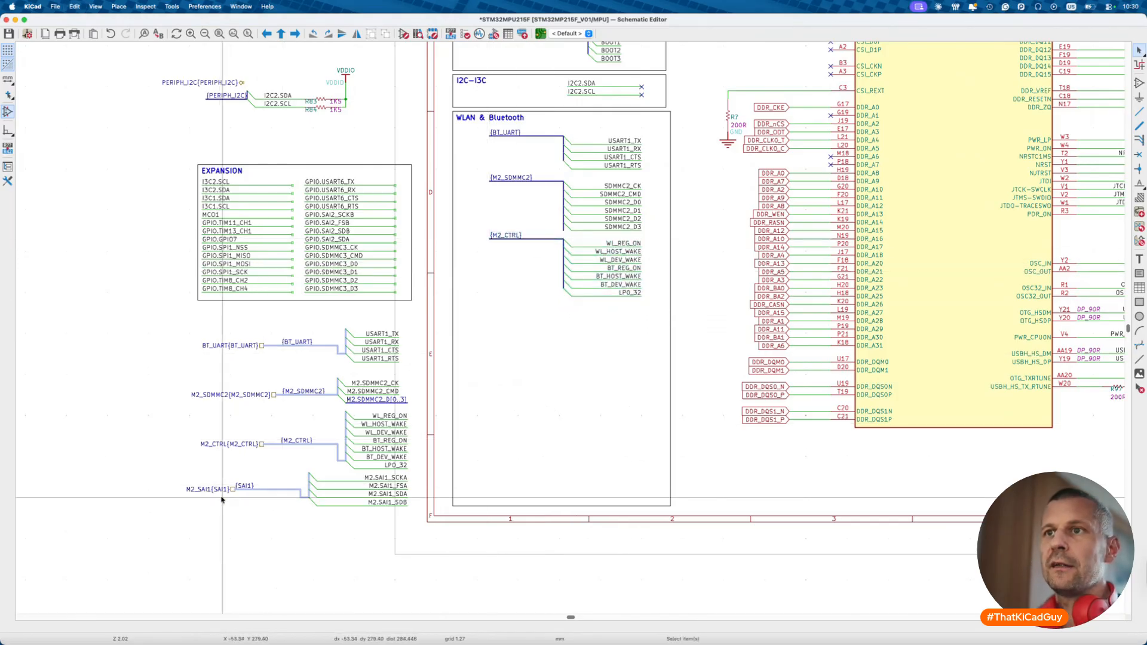
# - Bring over the SAI1 bus with its entries and labels, placing it below M2_CTRL
pyautogui.hotkey('alt', 'BackSpace')
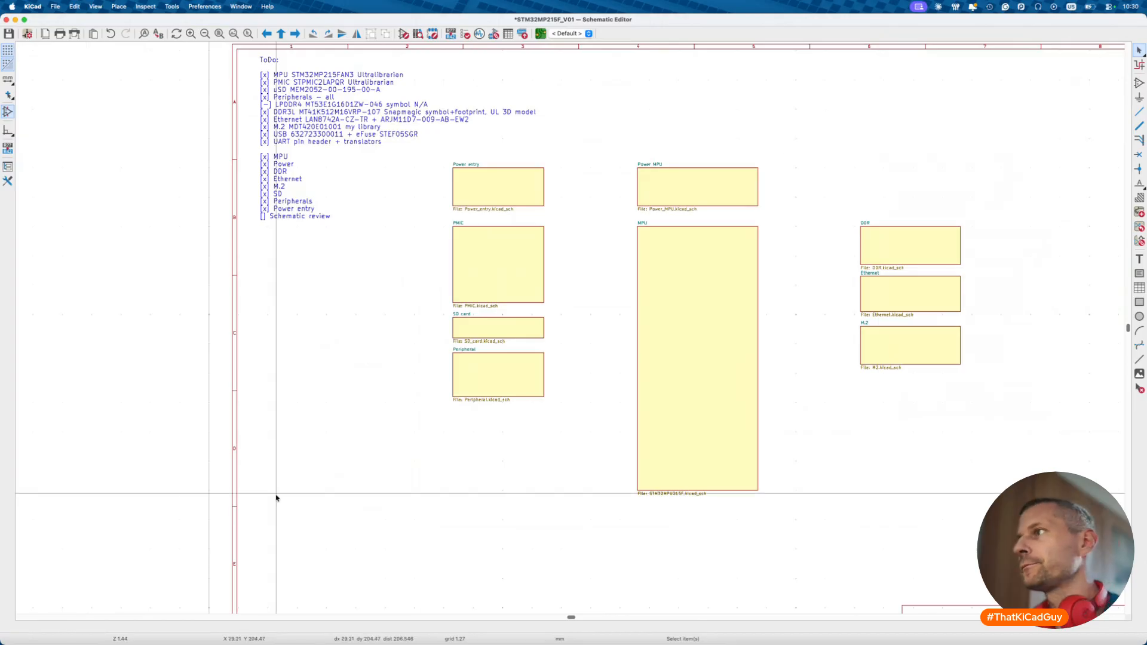
pyautogui.doubleClick(864, 353)
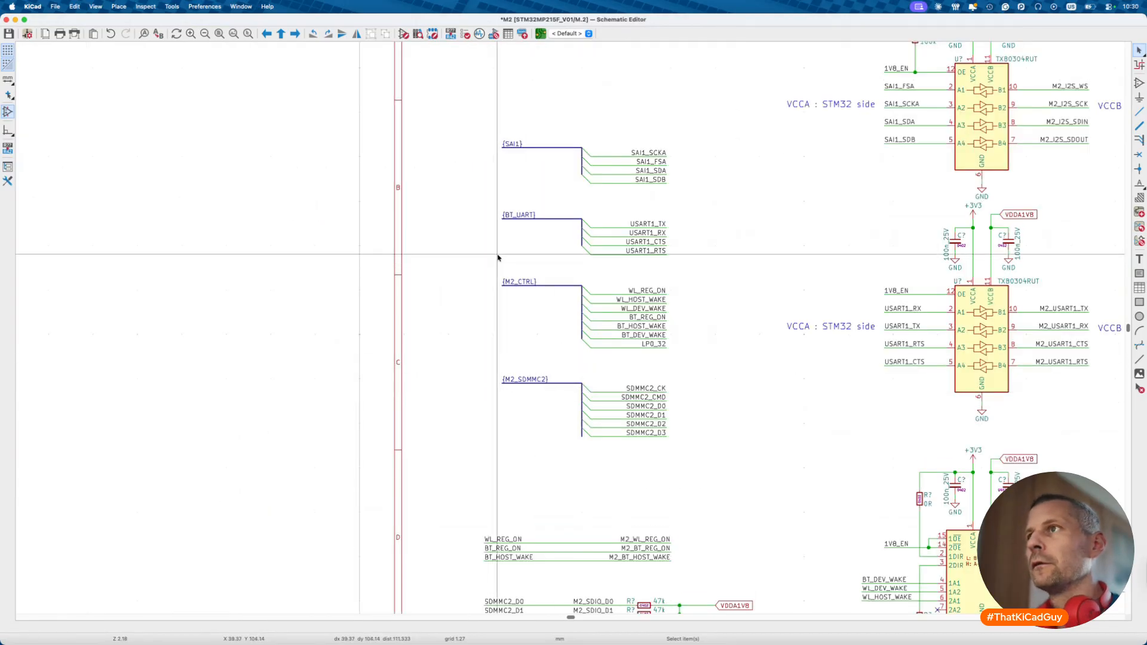
pyautogui.moveTo(481, 128); pyautogui.dragTo(671, 194)
pyautogui.hotkey('alt', 'BackSpace')
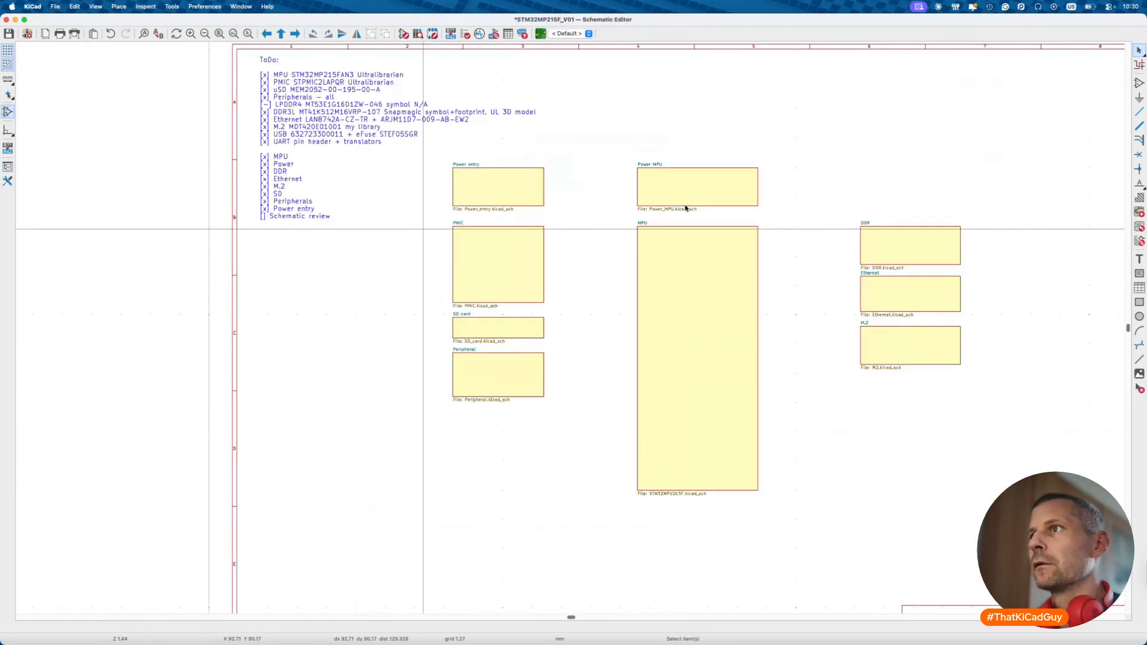
pyautogui.doubleClick(674, 295)
pyautogui.press('super+v')
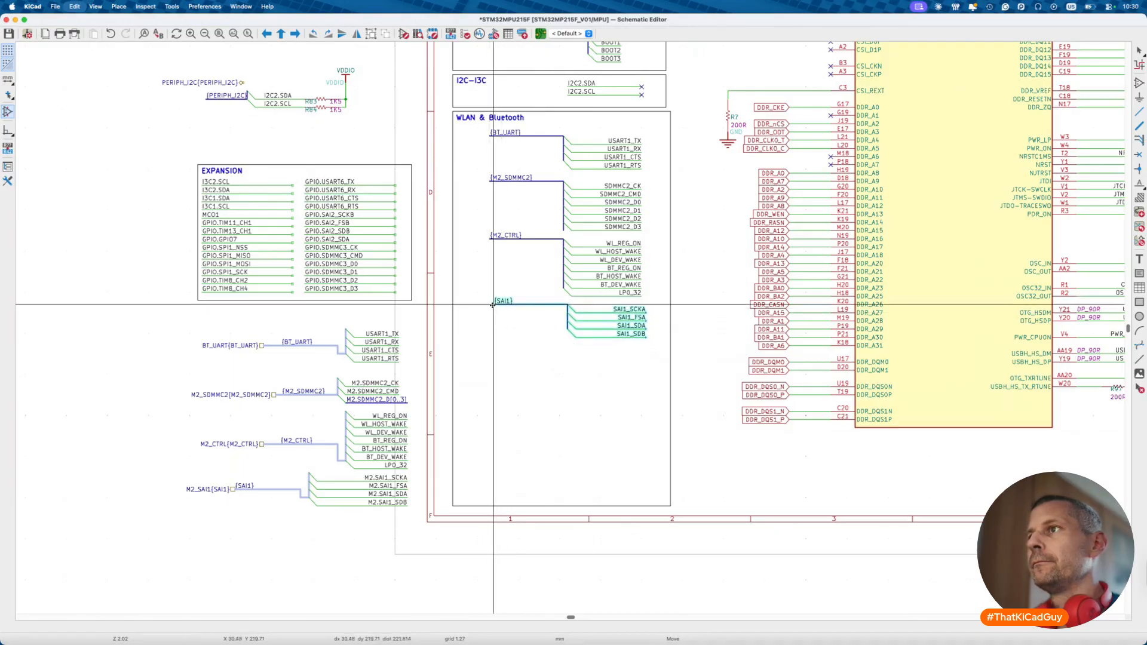
pyautogui.click(491, 302)
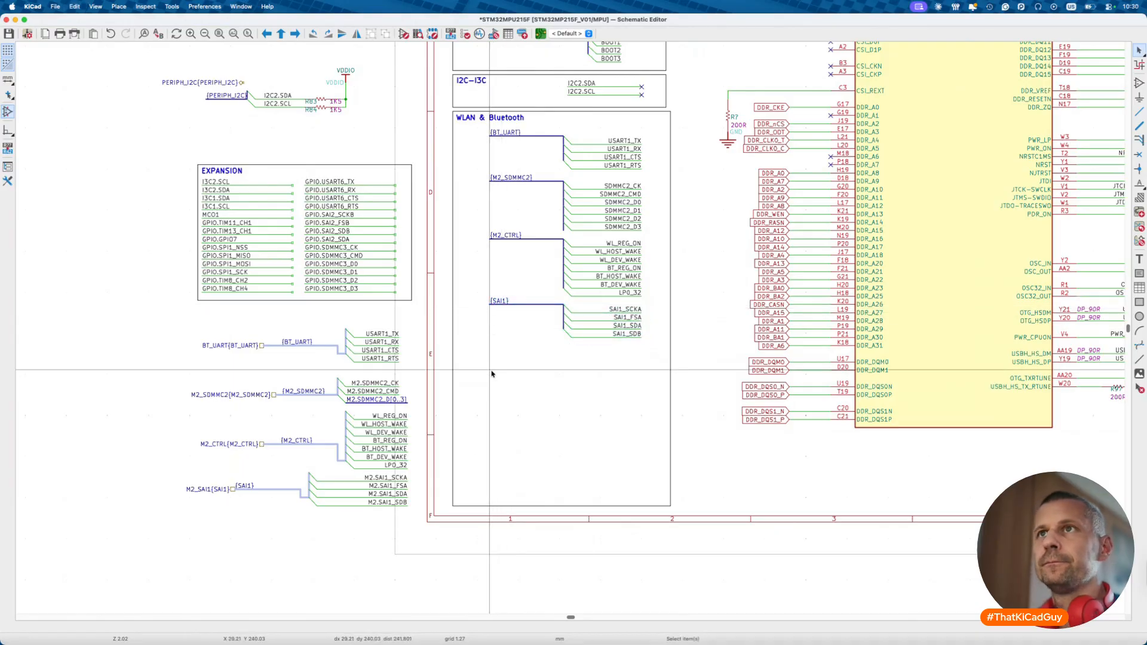
pyautogui.scroll(-4, 491, 374)
# - Shorten the WLAN & Bluetooth box to about 73.66 mm tall and review the sheet
pyautogui.click(531, 458)
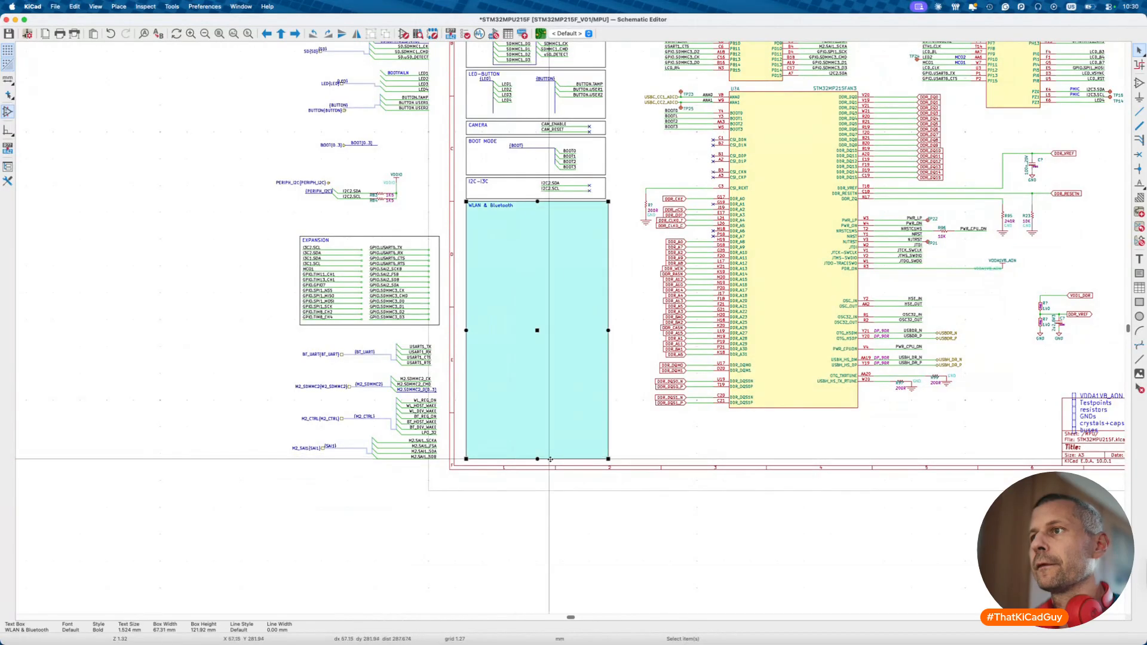
pyautogui.moveTo(608, 458); pyautogui.dragTo(606, 357)
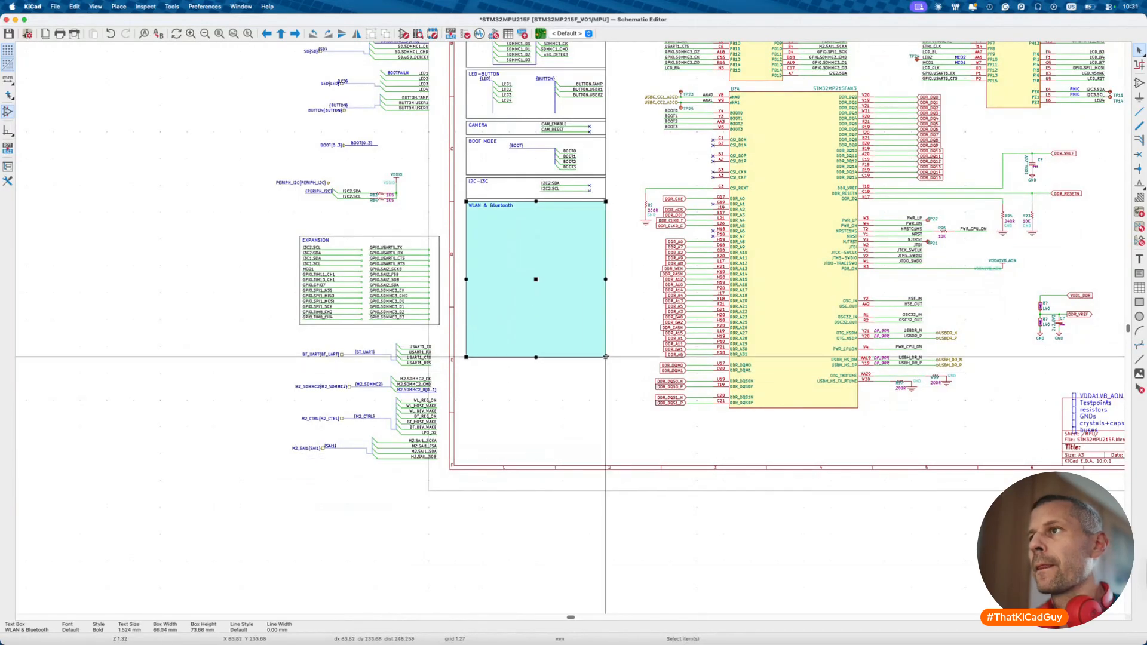
pyautogui.click(605, 402)
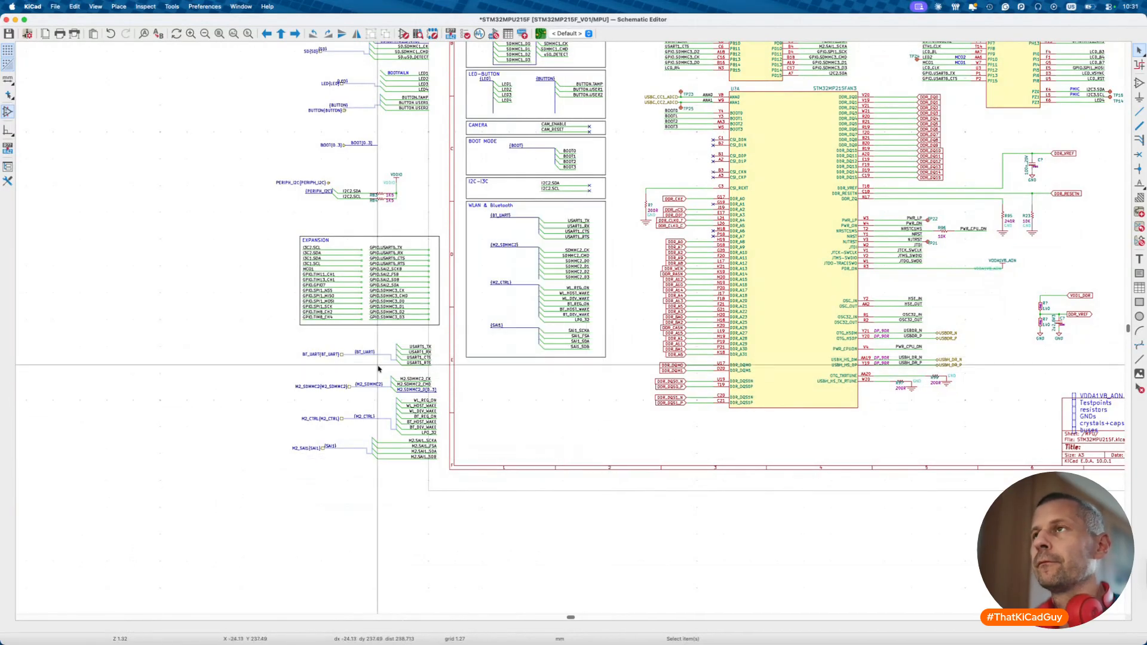
pyautogui.scroll(-6, 378, 369)
pyautogui.scroll(1, 375, 291)
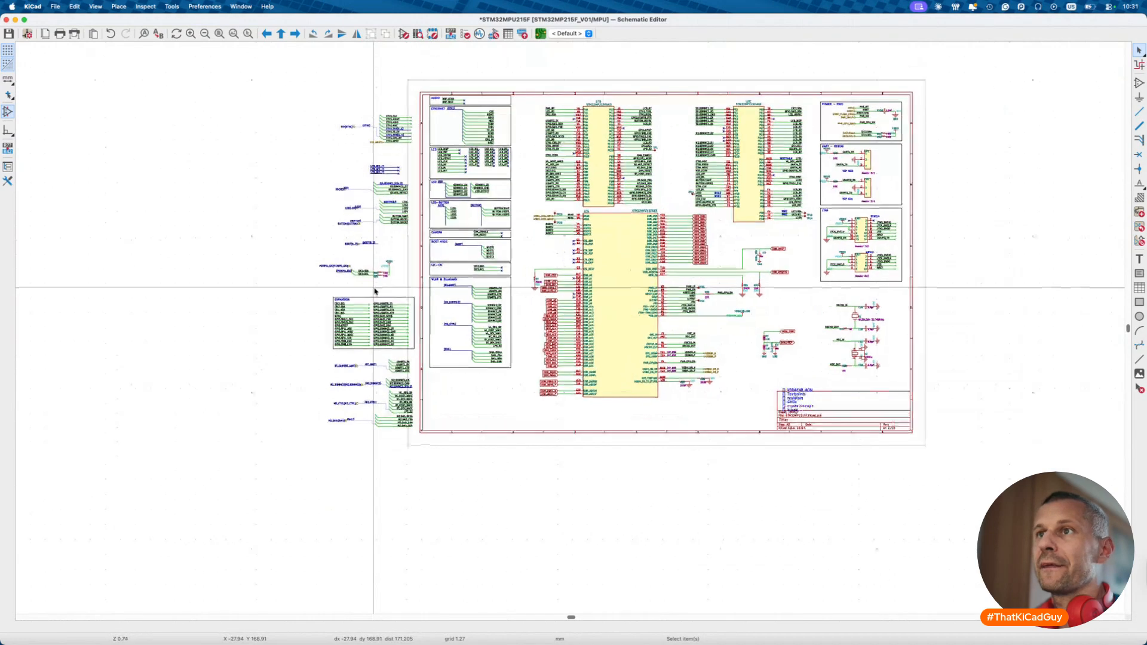
pyautogui.scroll(4, 375, 291)
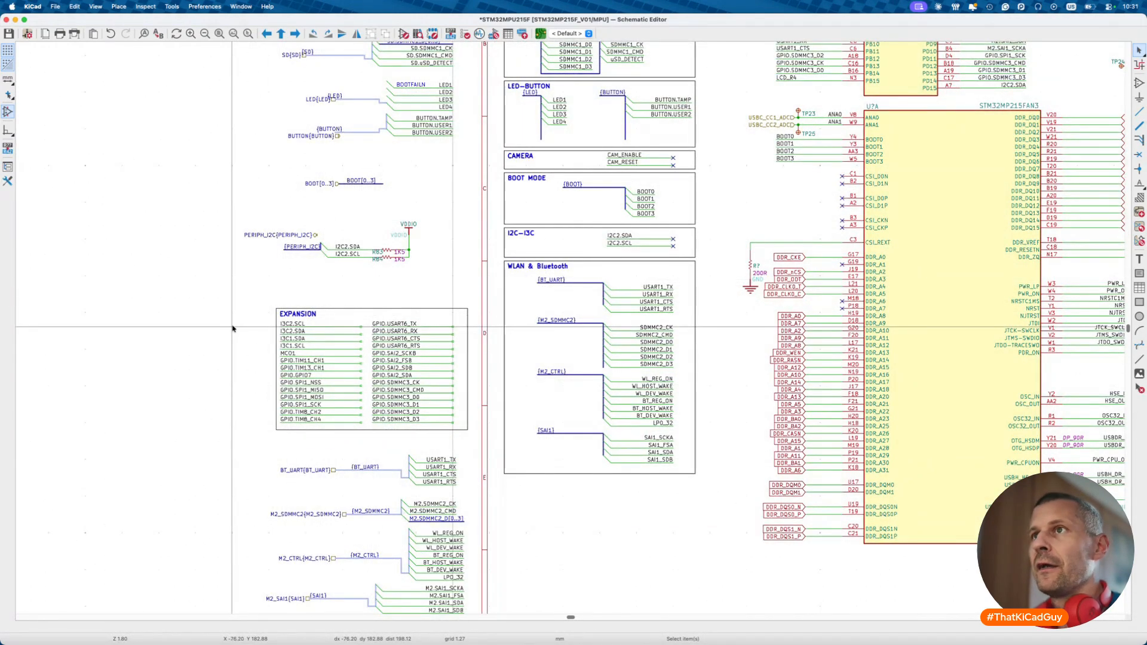
pyautogui.scroll(-2, 233, 328)
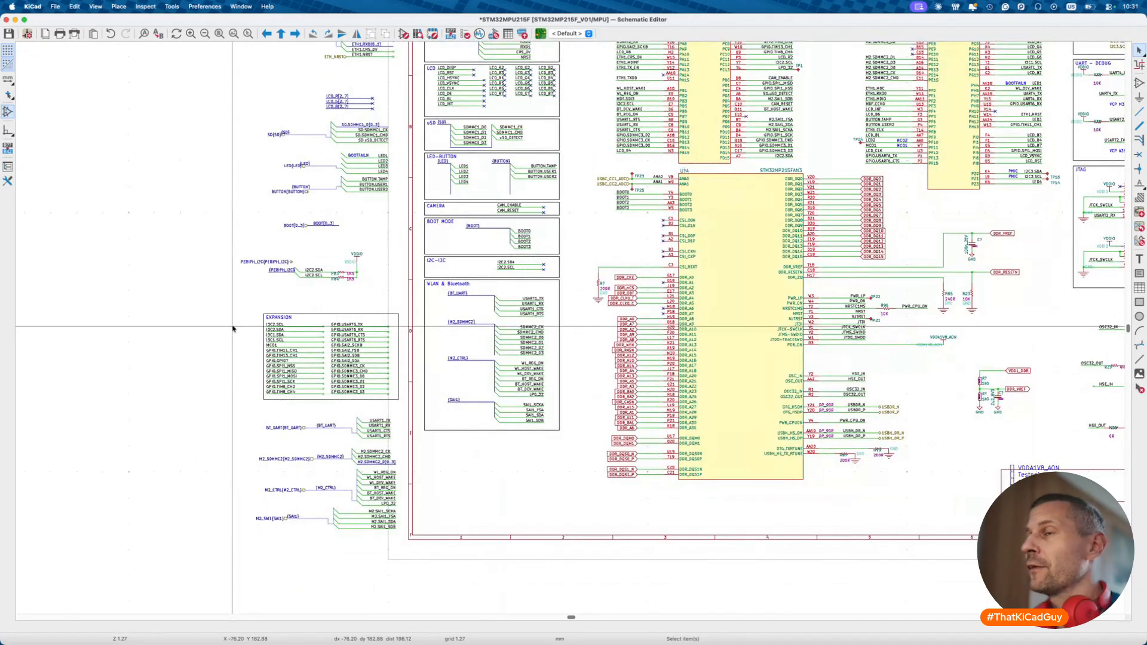
pyautogui.scroll(-3, 234, 328)
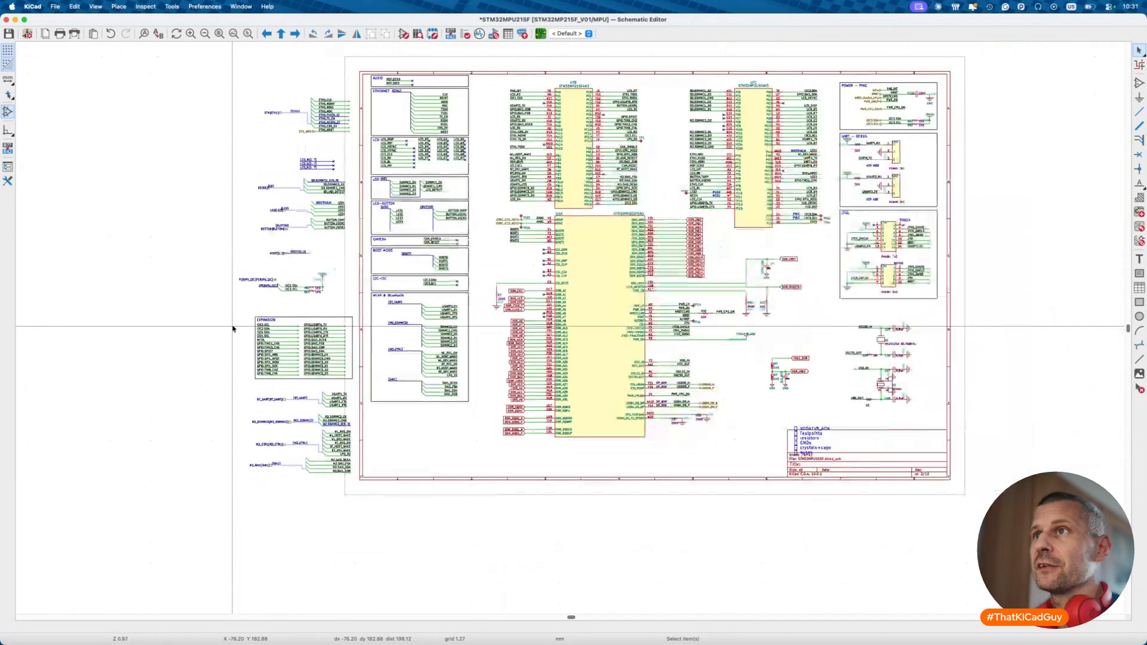
pyautogui.scroll(5, 233, 328)
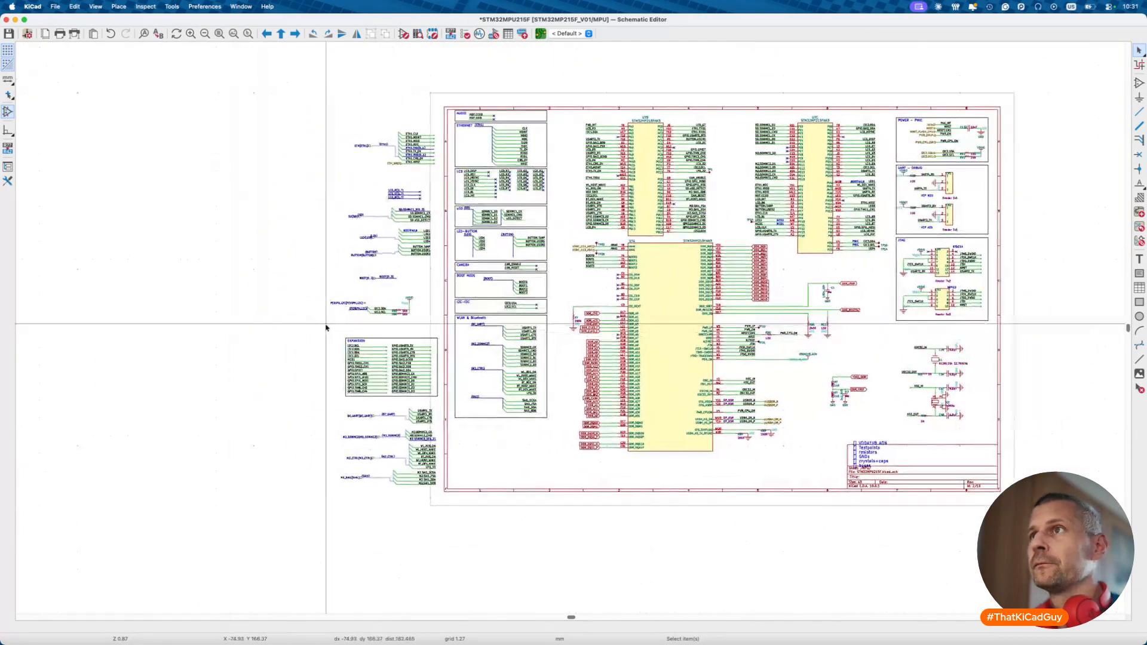
pyautogui.hscroll(3, 325, 327)
pyautogui.scroll(1, 326, 327)
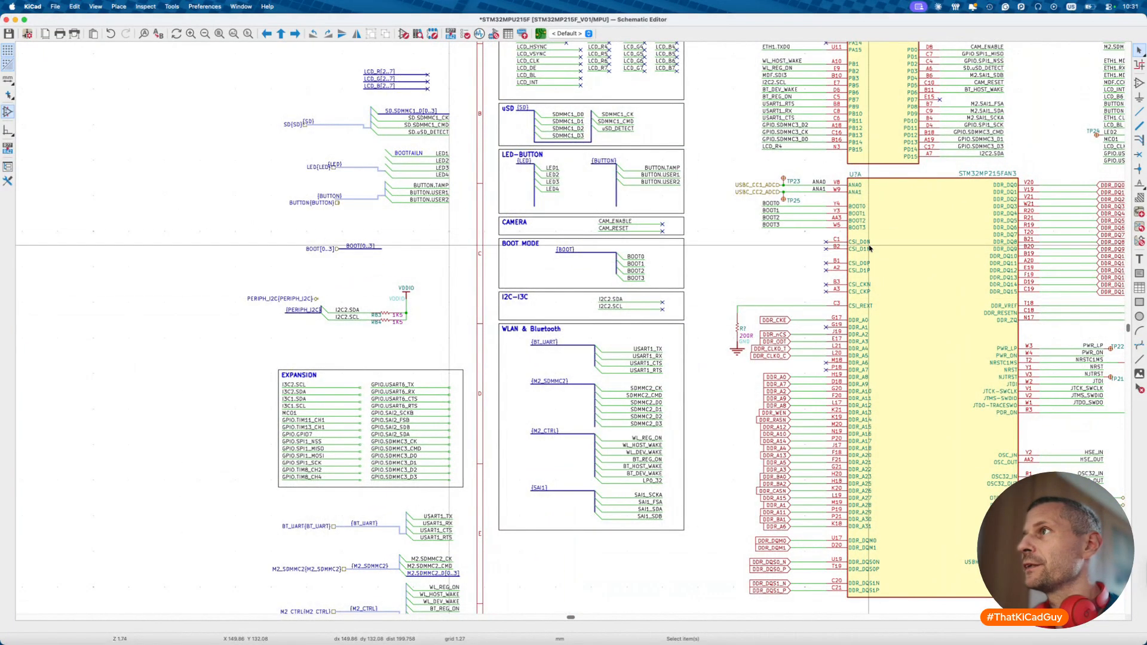
pyautogui.scroll(-3, 348, 348)
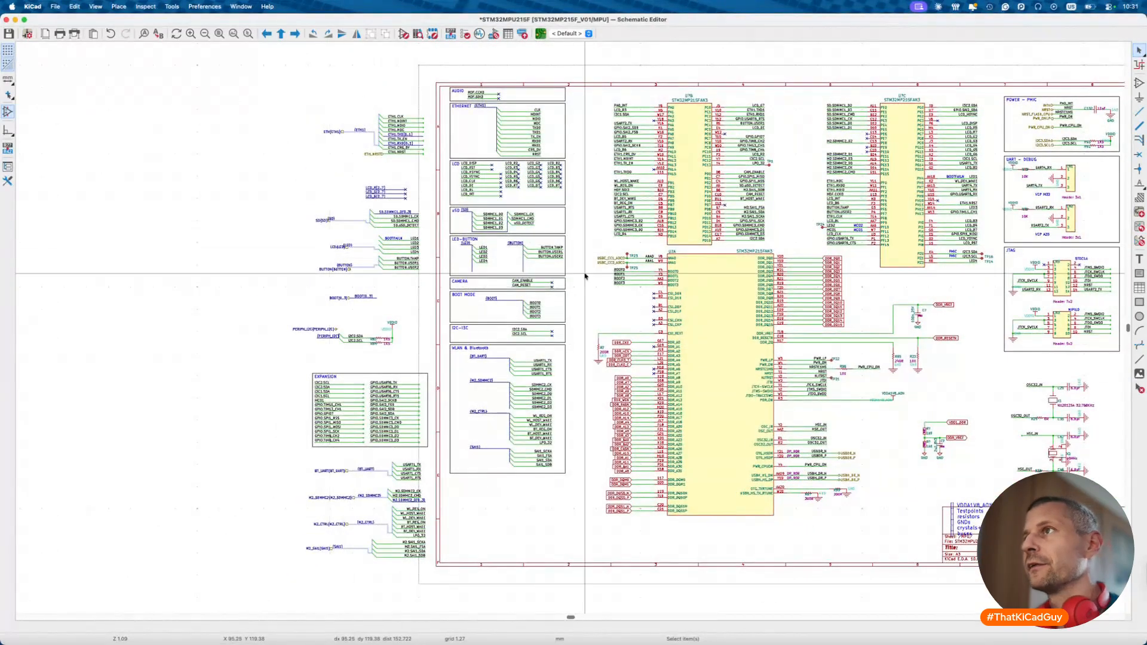
pyautogui.scroll(5, 682, 260)
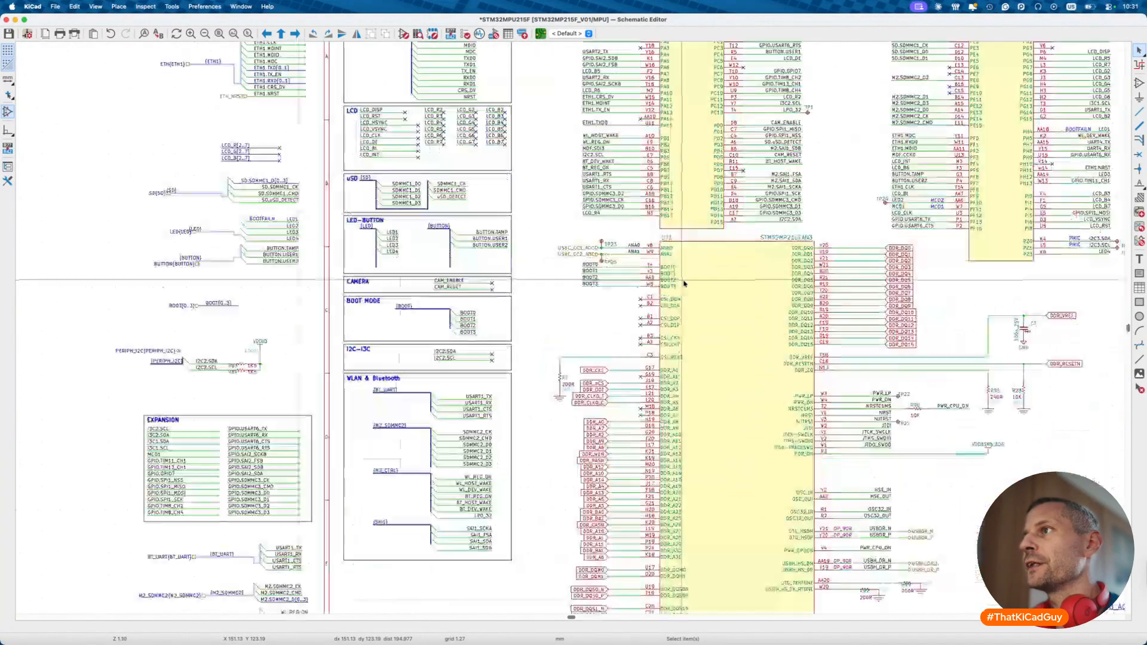
# - Choose TP_ploska_1.27mm from a 'test' library search as TP23's replacement symbol
pyautogui.click(491, 188)
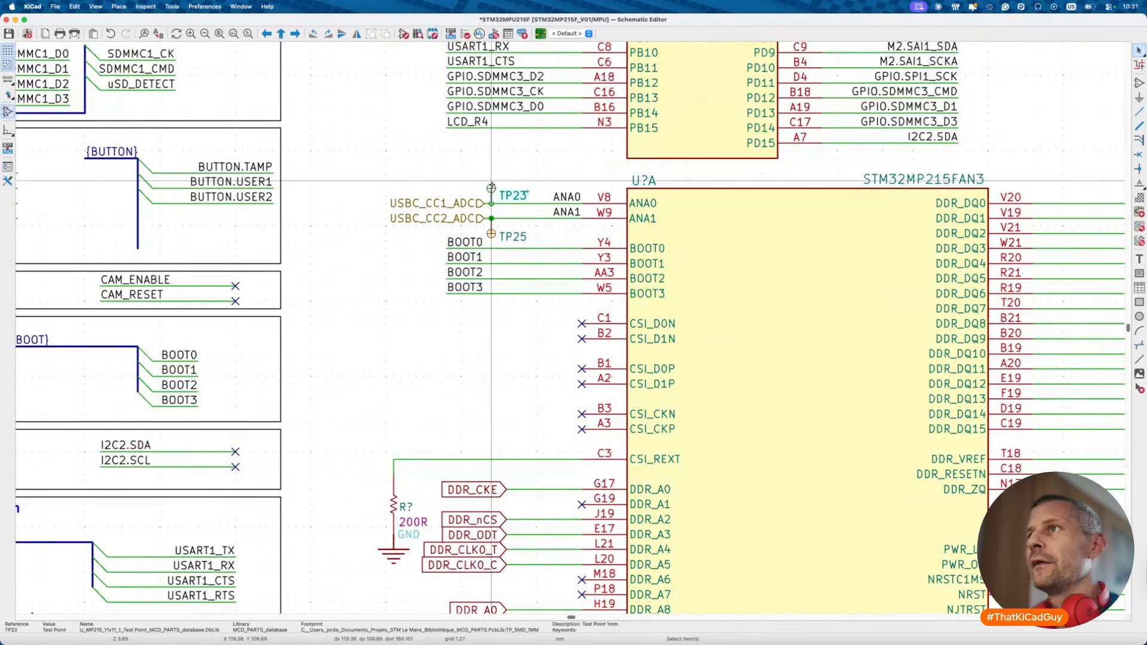
pyautogui.press('e')
pyautogui.click(624, 376)
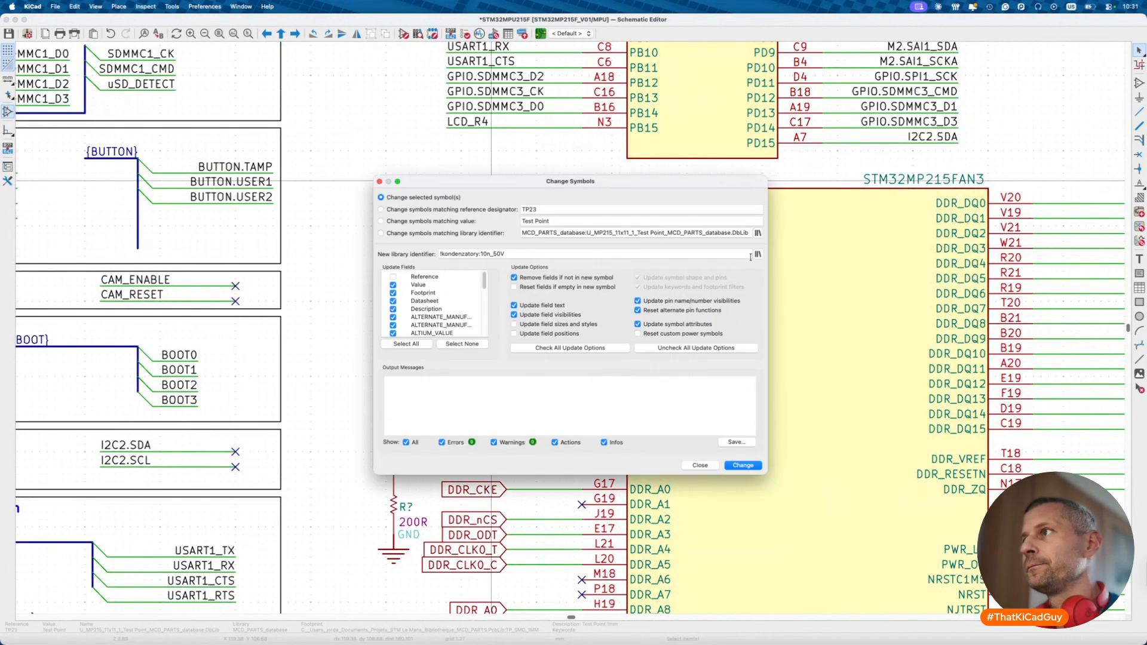
pyautogui.click(758, 255)
pyautogui.write('test')
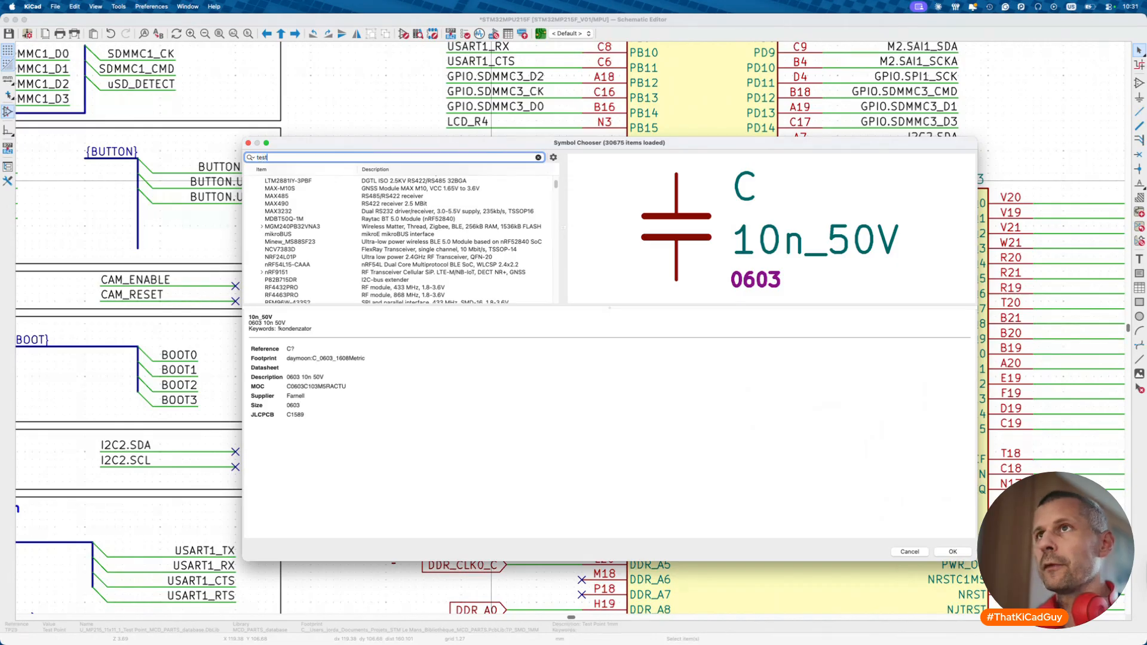
pyautogui.scroll(-4, 293, 277)
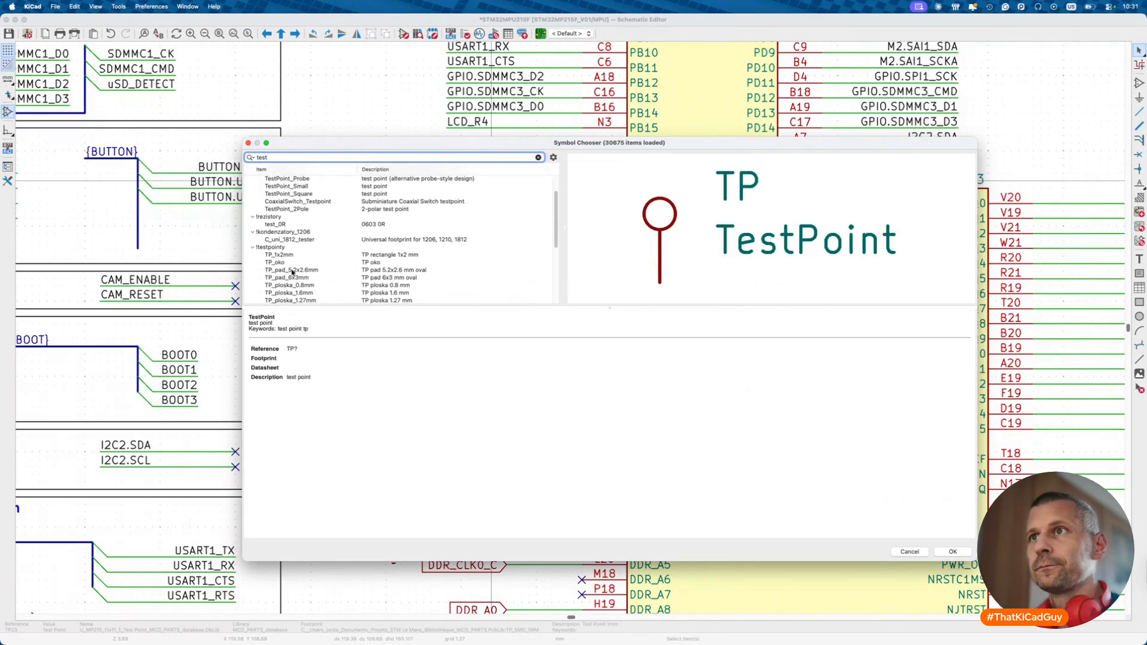
pyautogui.click(303, 279)
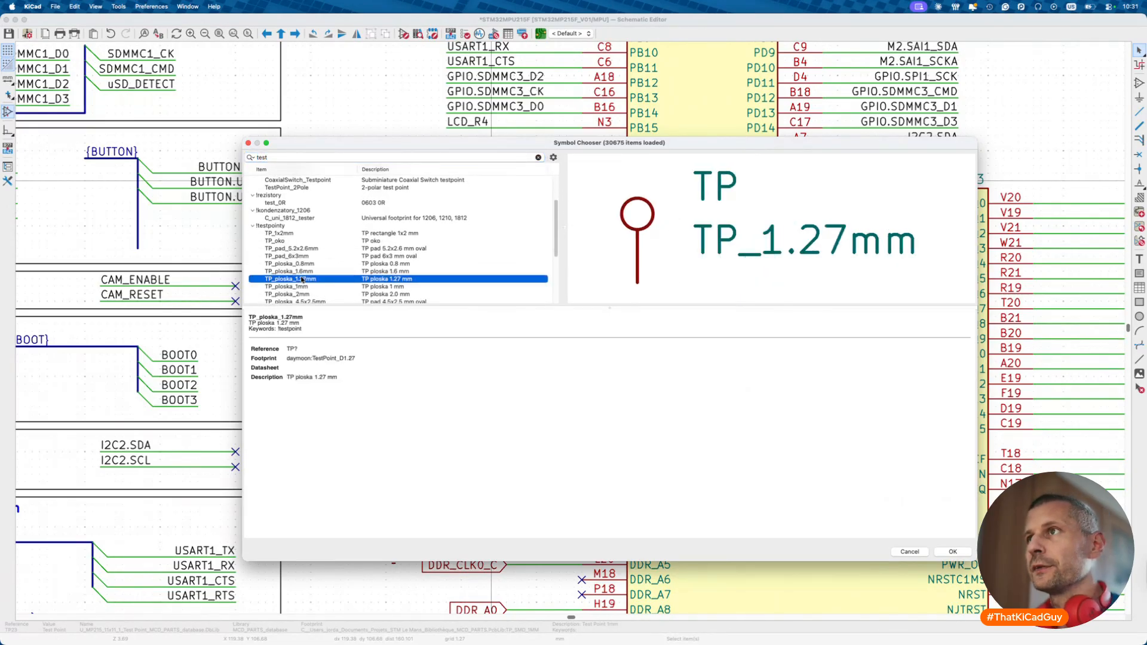
pyautogui.doubleClick(303, 279)
# - Apply the symbol change to TP23 with the Value field excluded from updates
pyautogui.moveTo(488, 184); pyautogui.dragTo(689, 223)
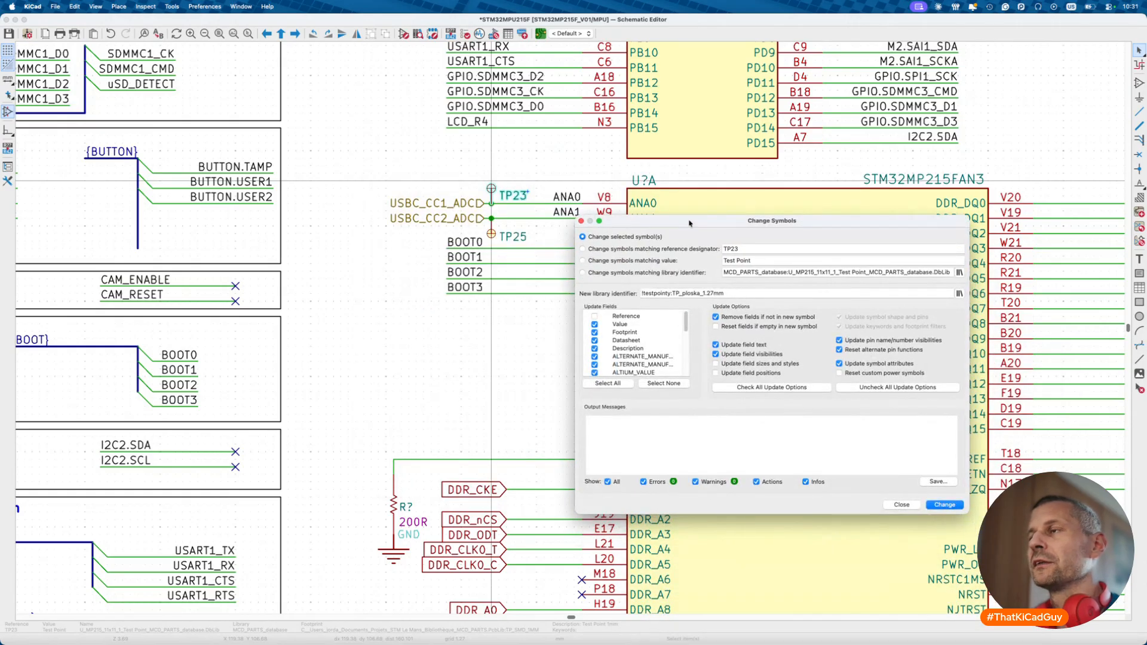
pyautogui.click(596, 325)
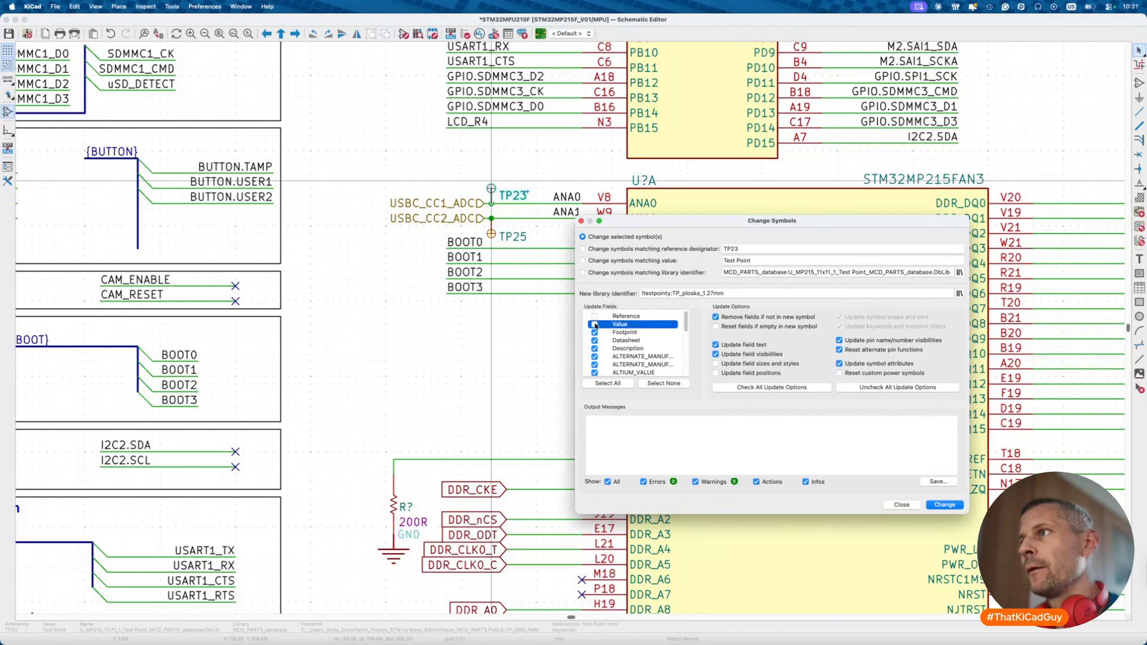
pyautogui.click(595, 324)
pyautogui.click(606, 273)
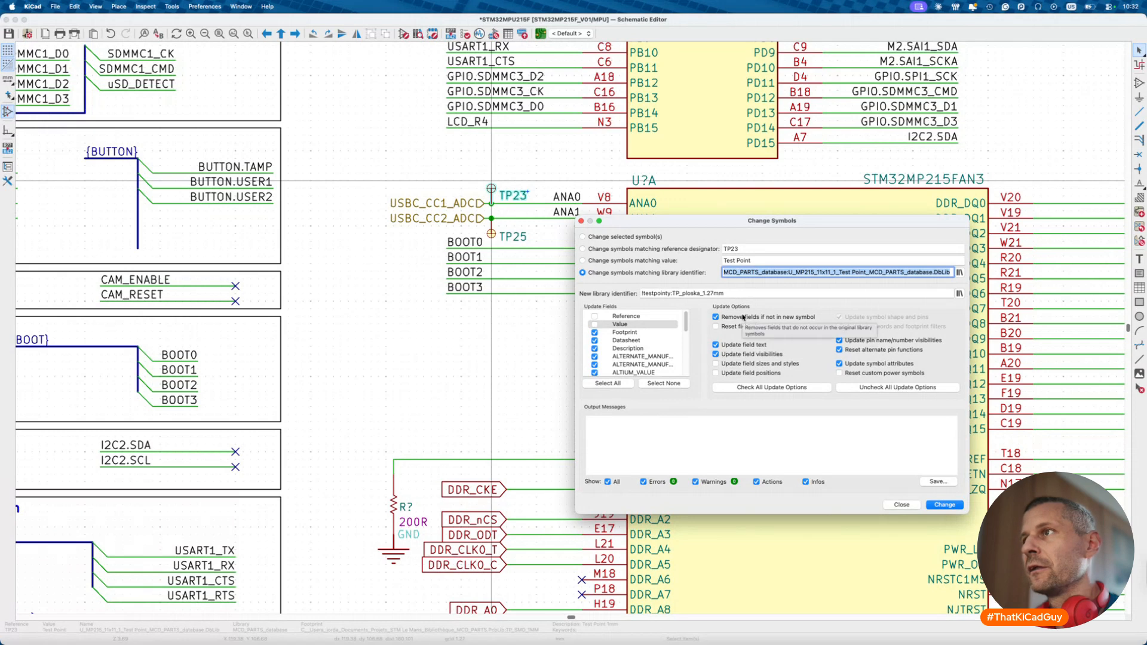
pyautogui.click(945, 505)
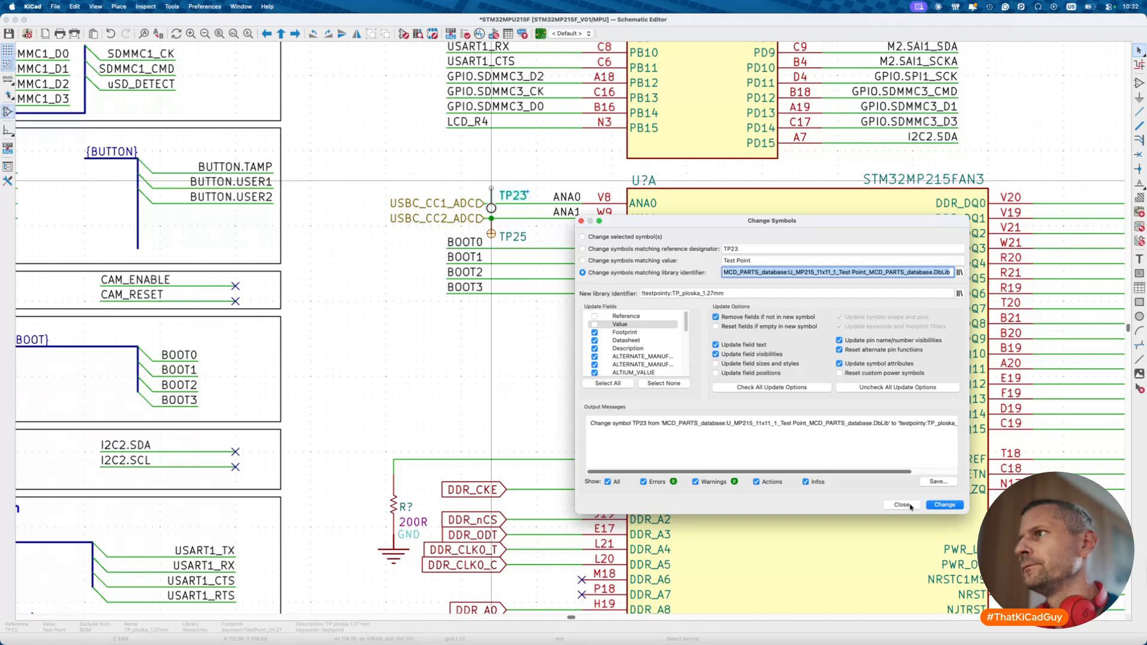
pyautogui.click(769, 292)
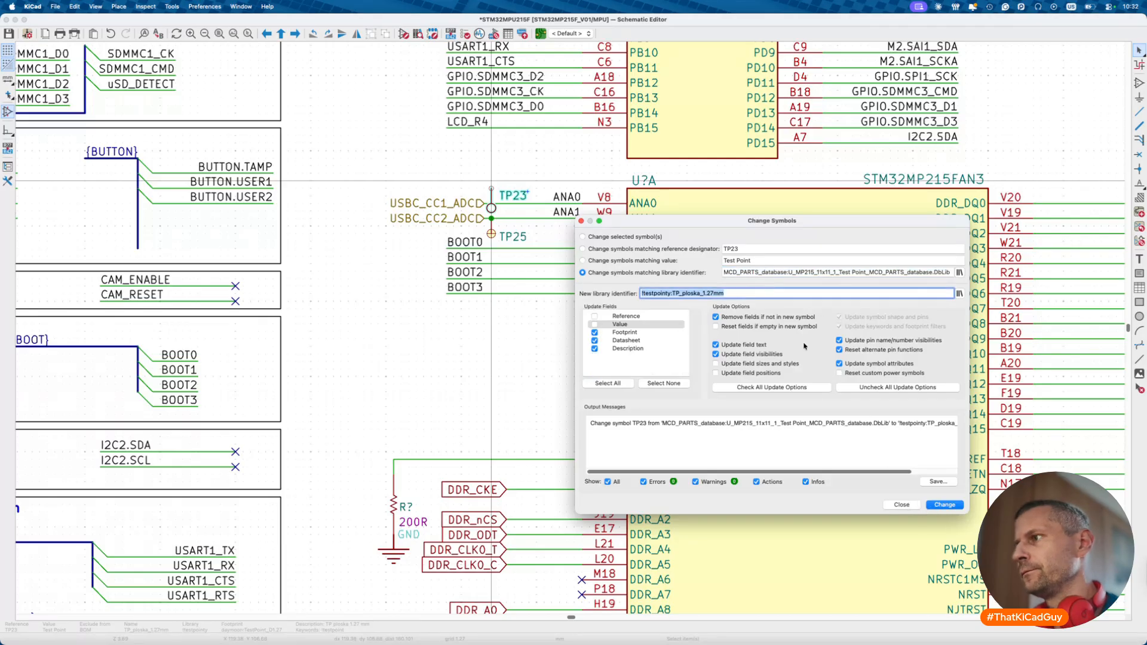
pyautogui.click(888, 504)
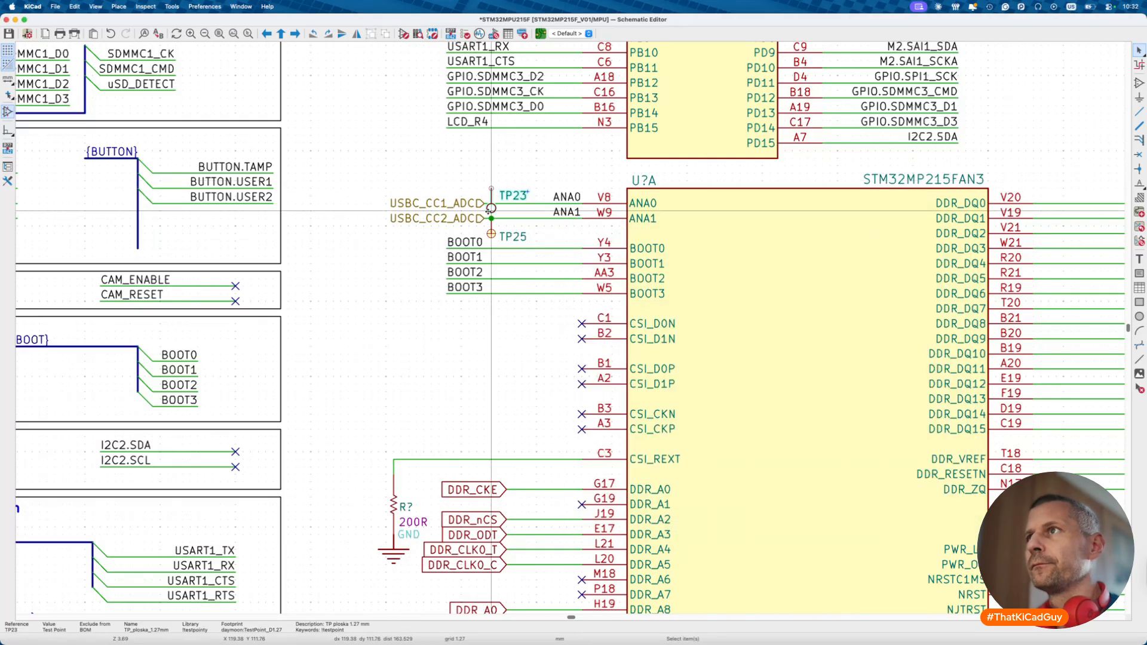
# - Rotate TP23 and place it on the USBC_CC1_ADC net
pyautogui.press('r')
pyautogui.press('r')
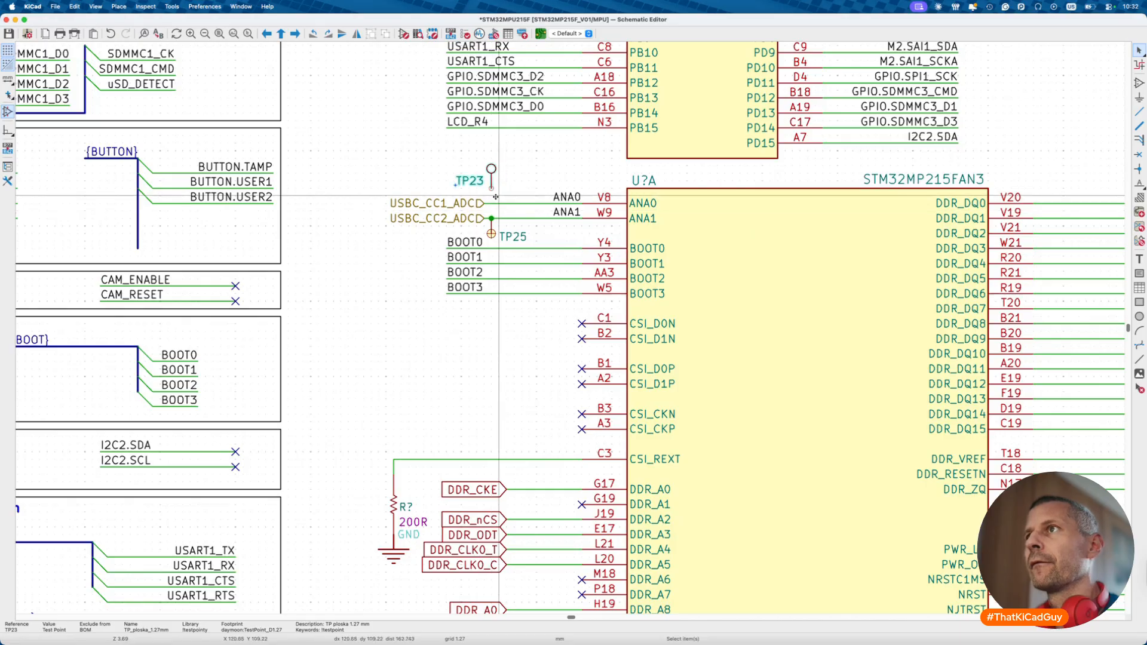
pyautogui.press('m')
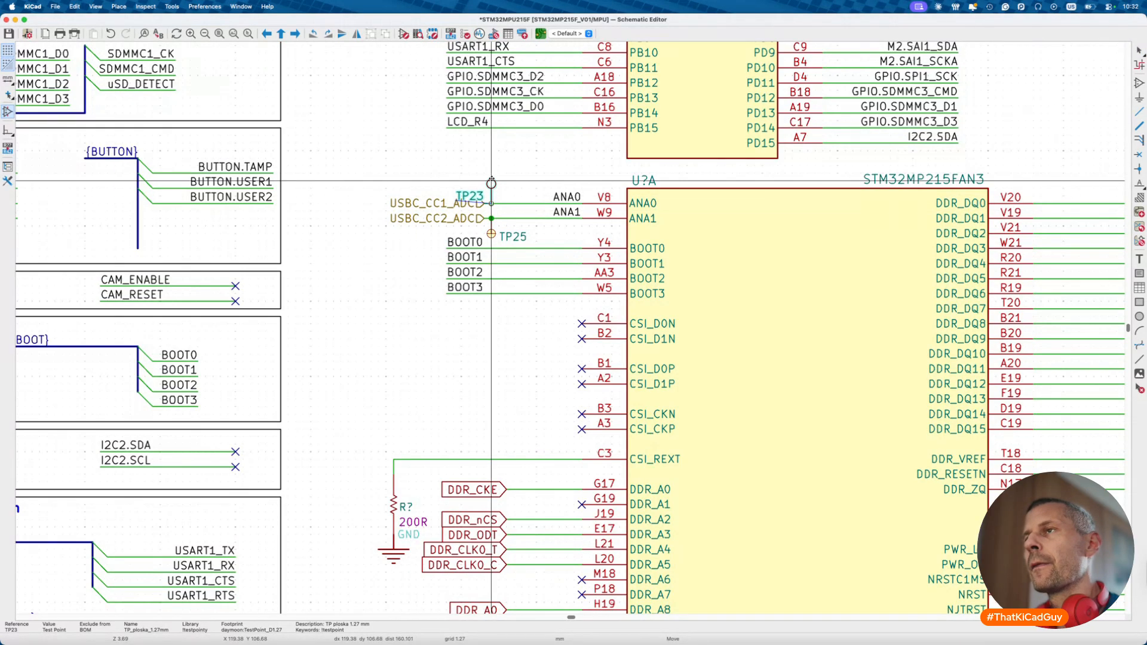
pyautogui.click(491, 183)
pyautogui.click(491, 235)
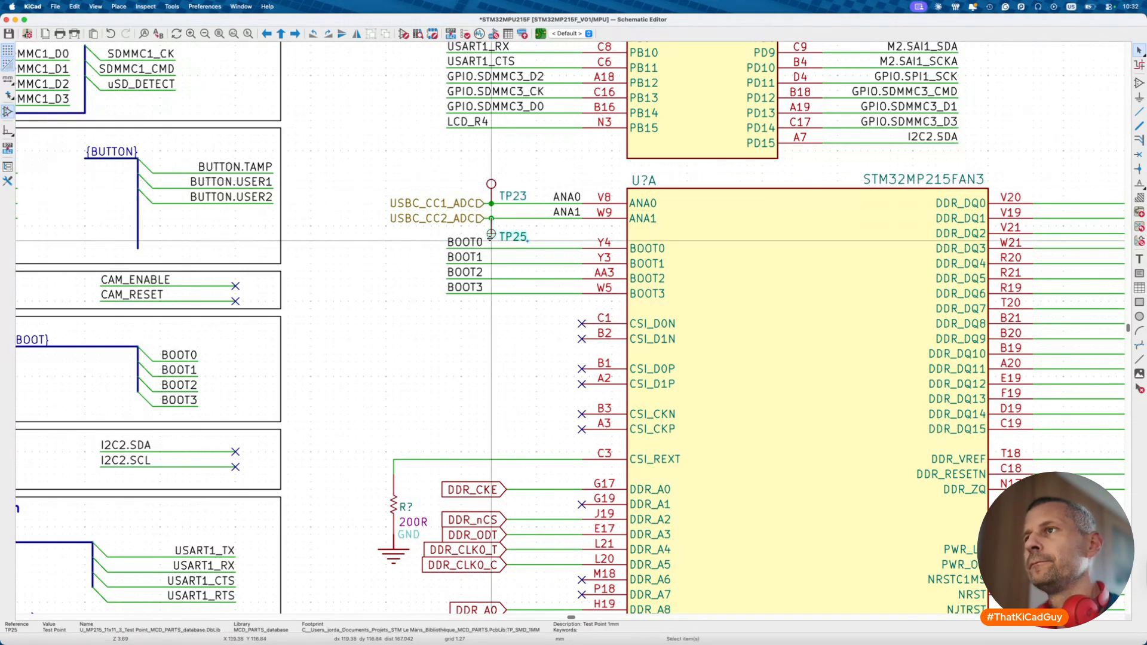
# - Change TP25 to TP_ploska_1.27mm, turn it around and place it on USBC_CC2_ADC
pyautogui.rightClick(491, 235)
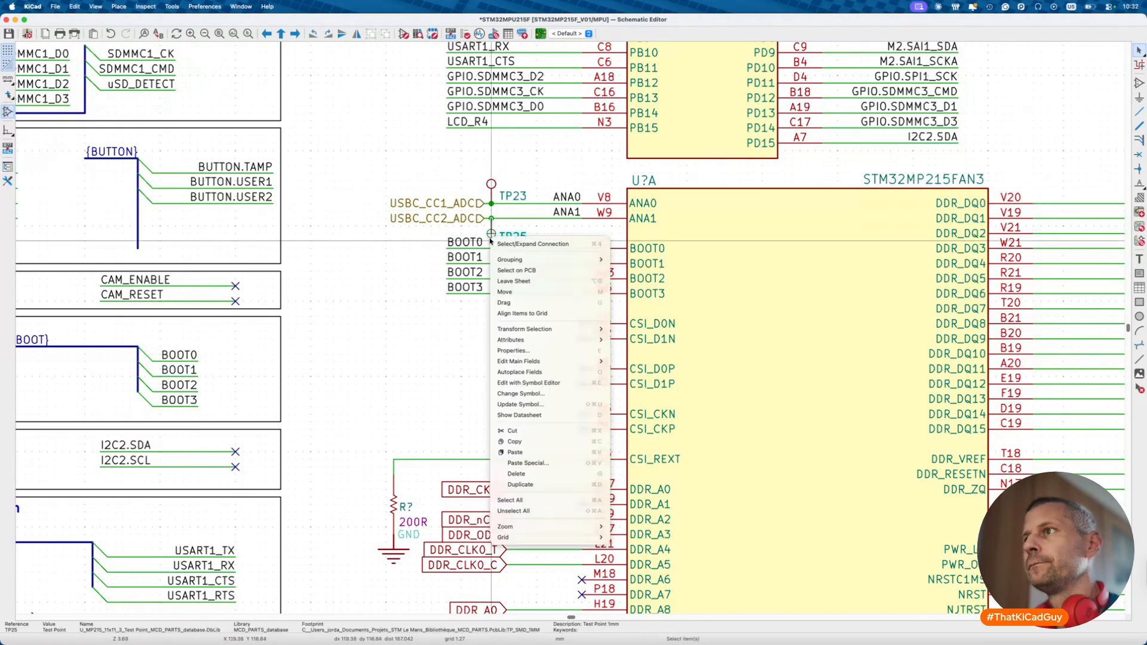
pyautogui.click(547, 392)
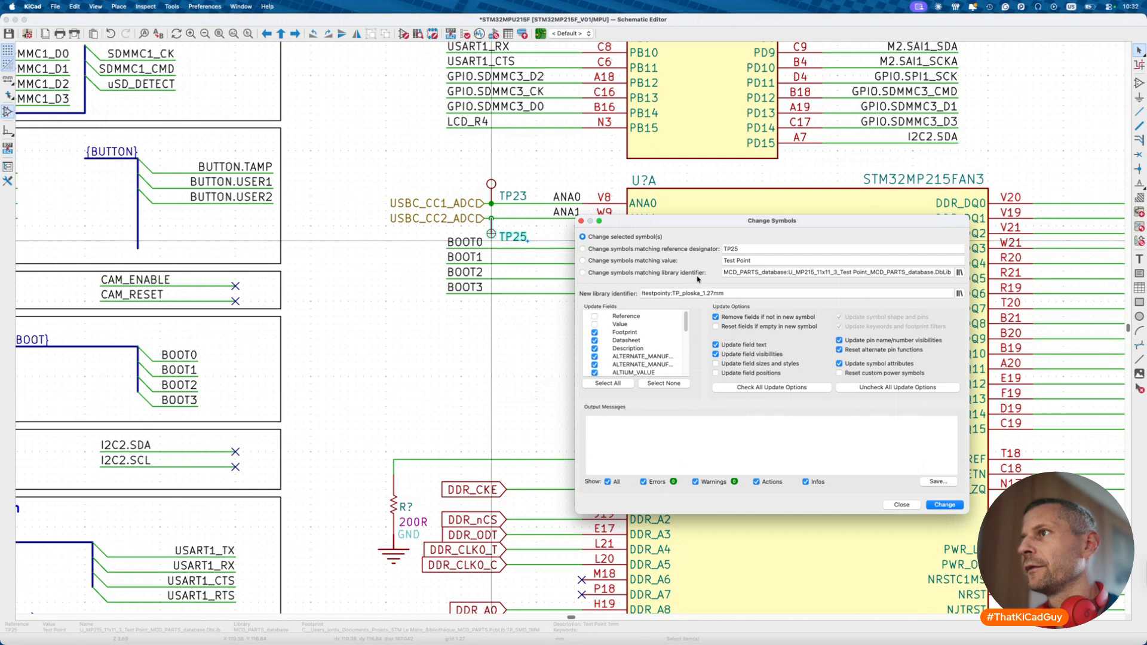
pyautogui.click(945, 505)
pyautogui.press('Escape')
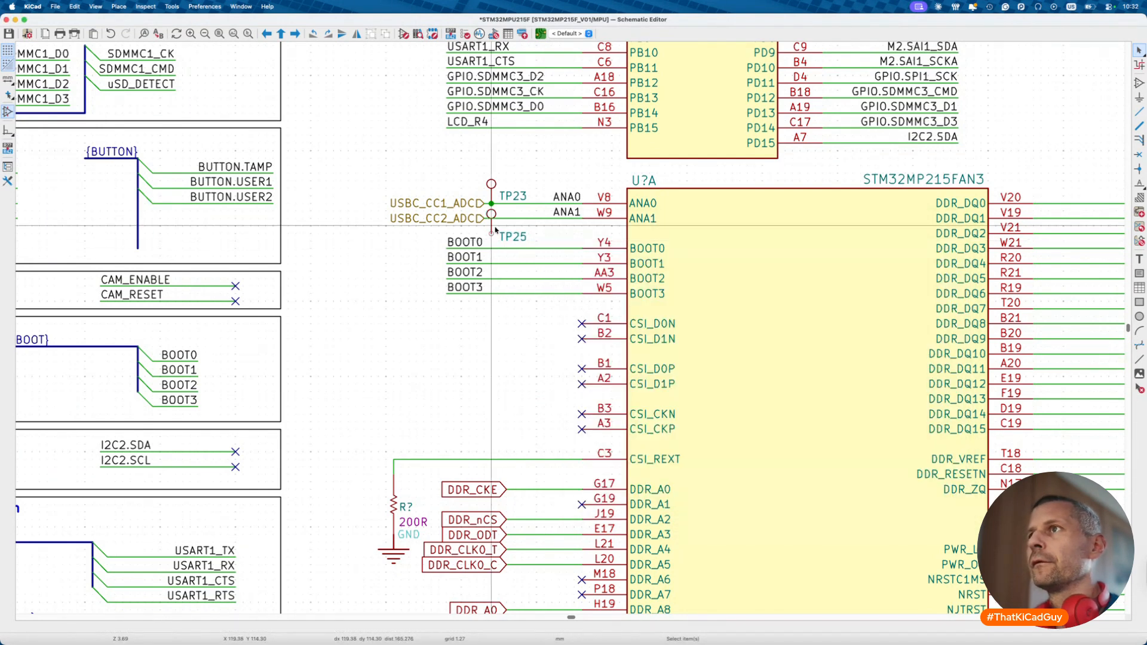
pyautogui.press('r')
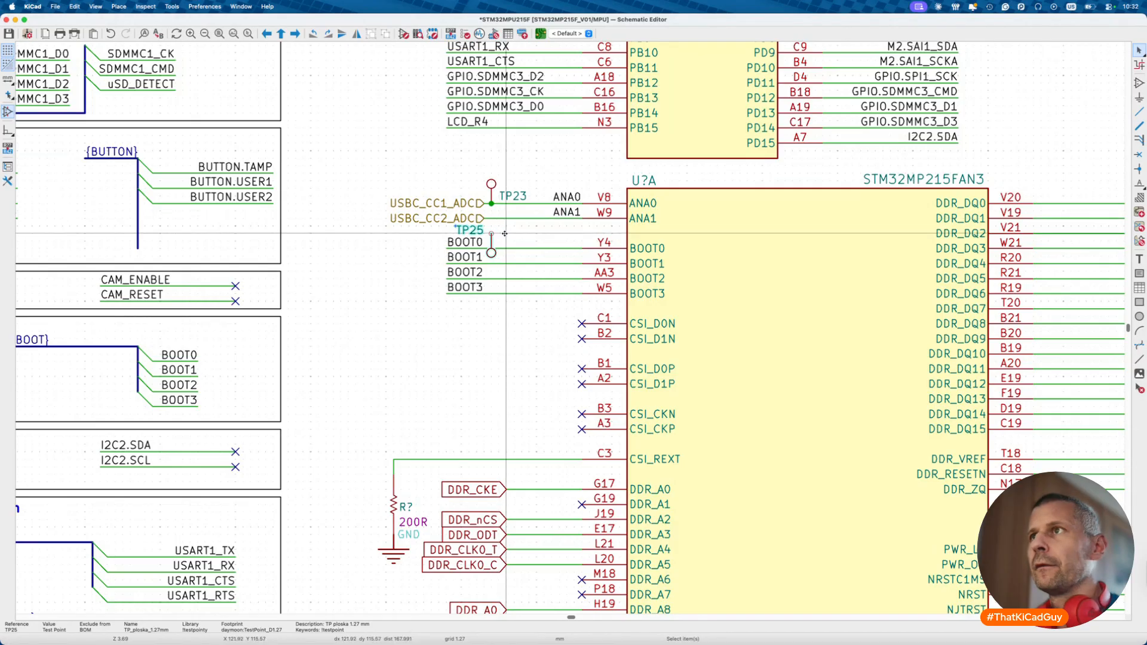
pyautogui.press('r')
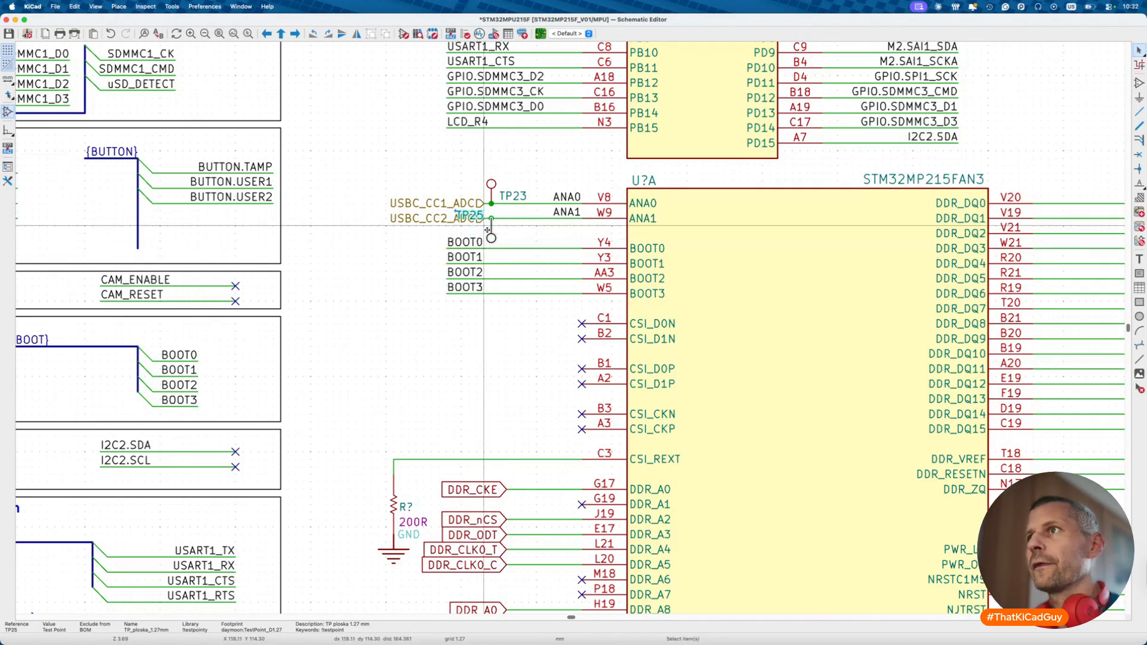
pyautogui.click(491, 238)
pyautogui.click(479, 213)
pyautogui.moveTo(479, 214); pyautogui.dragTo(521, 239)
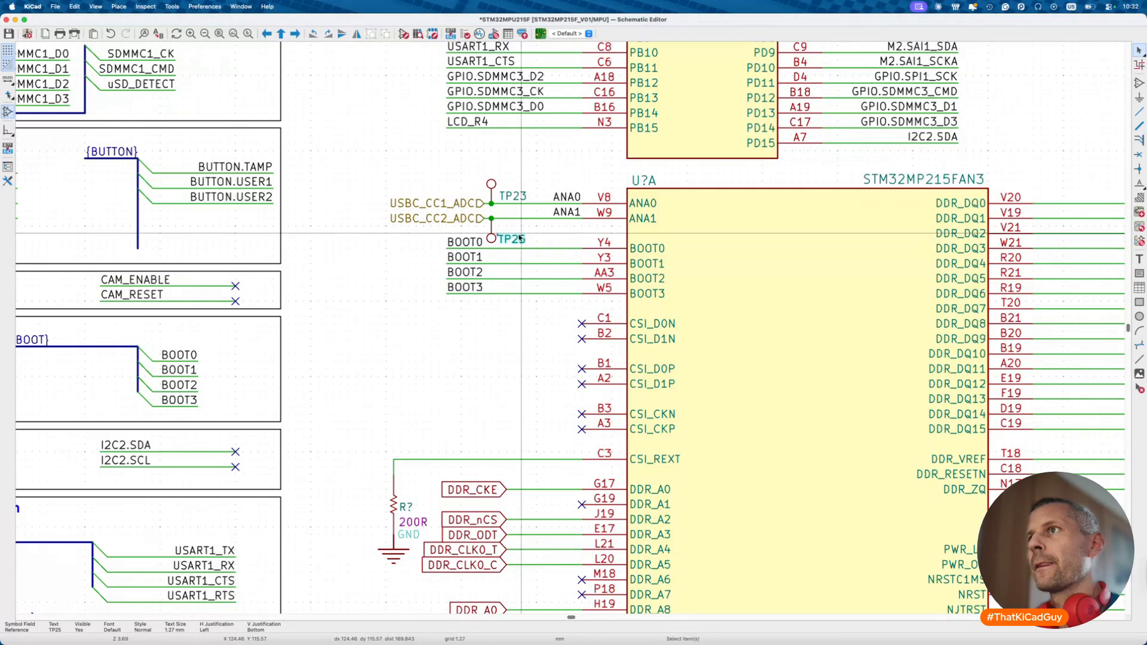
# - Convert both USBC ADC labels to global labels and shift them left
pyautogui.click(455, 205)
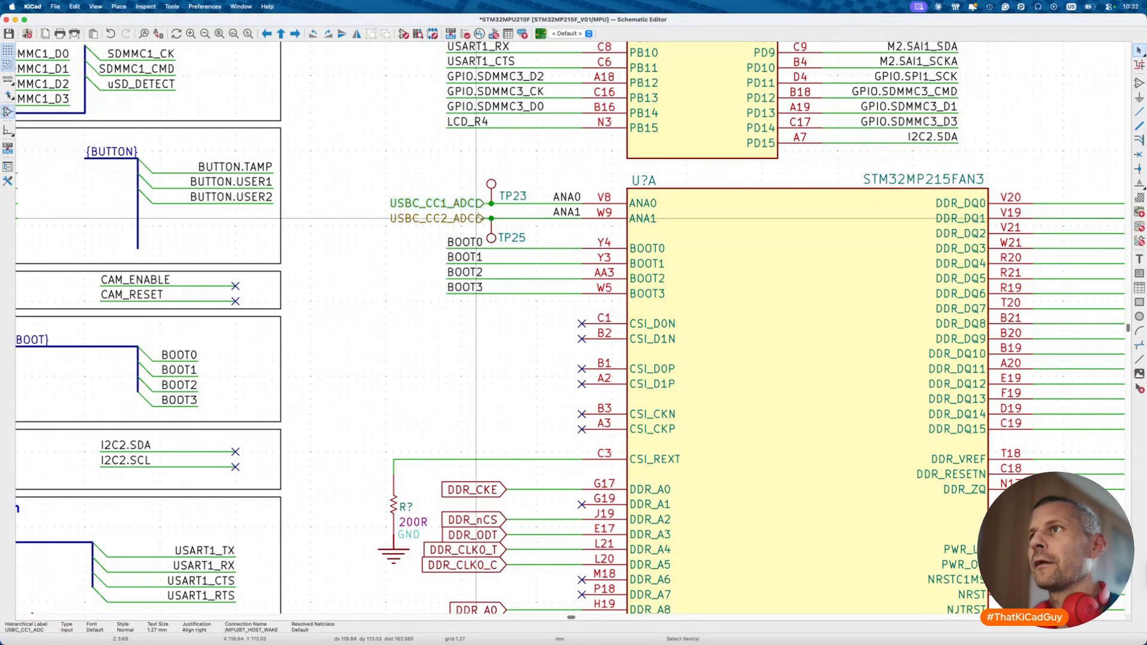
pyautogui.rightClick(478, 218)
pyautogui.moveTo(551, 345)
pyautogui.click(644, 377)
pyautogui.moveTo(475, 212); pyautogui.dragTo(412, 213)
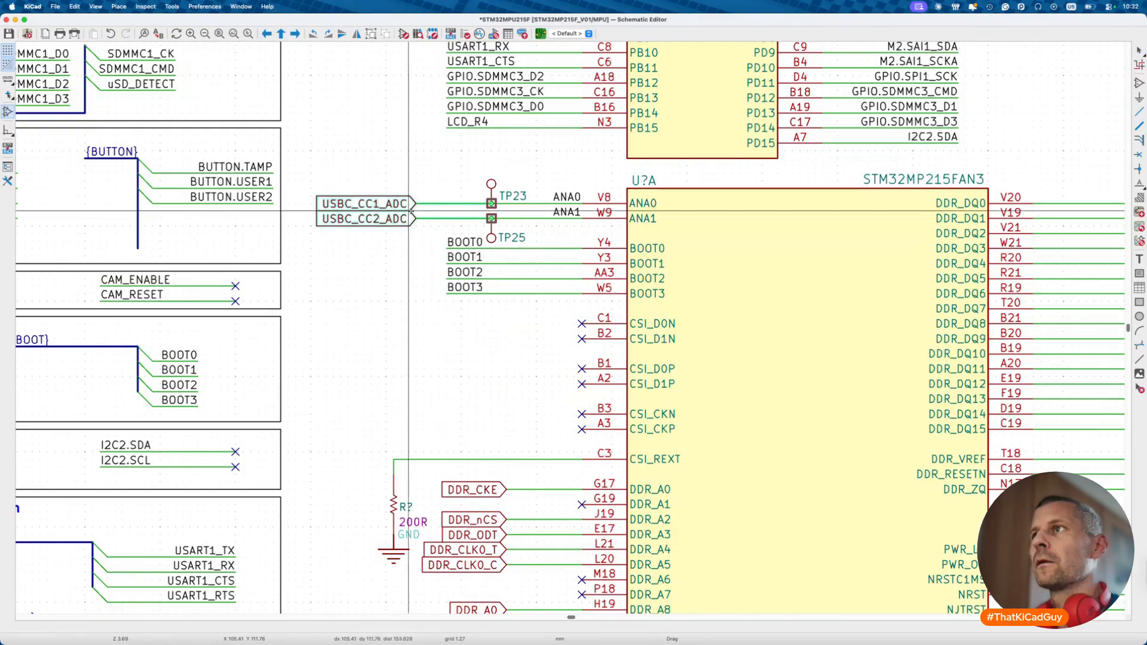
pyautogui.press('Escape')
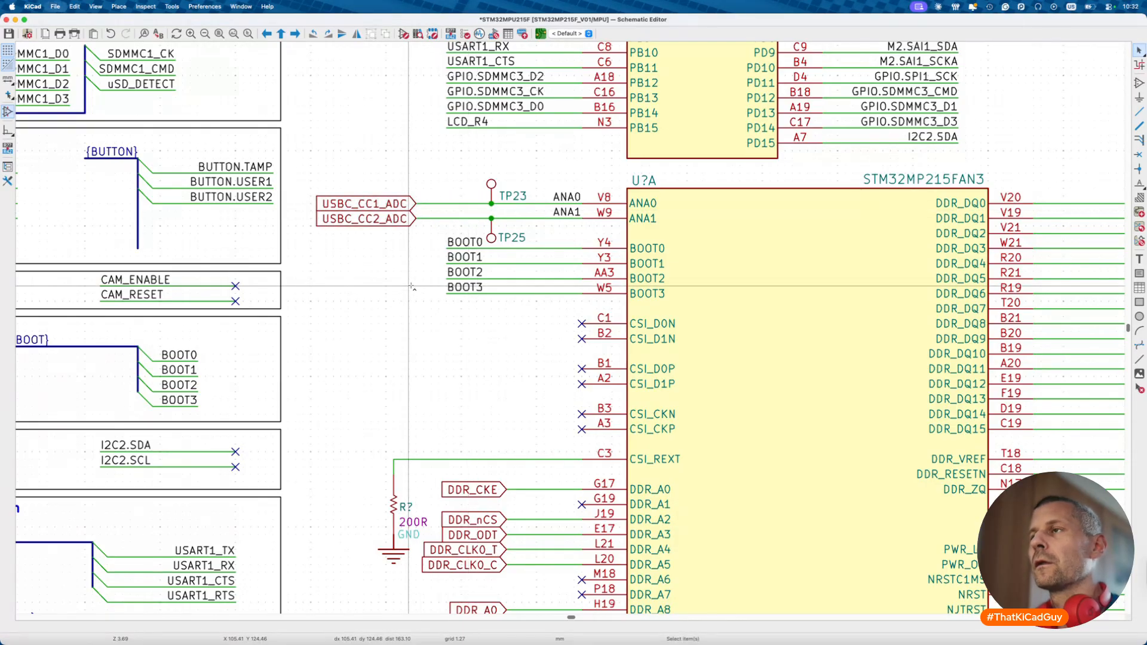
# - Save the schematic and open Symbol Properties for the 200R resistor on CSI_REXT
pyautogui.press('super+s')
pyautogui.scroll(-2, 412, 288)
pyautogui.scroll(-5, 412, 287)
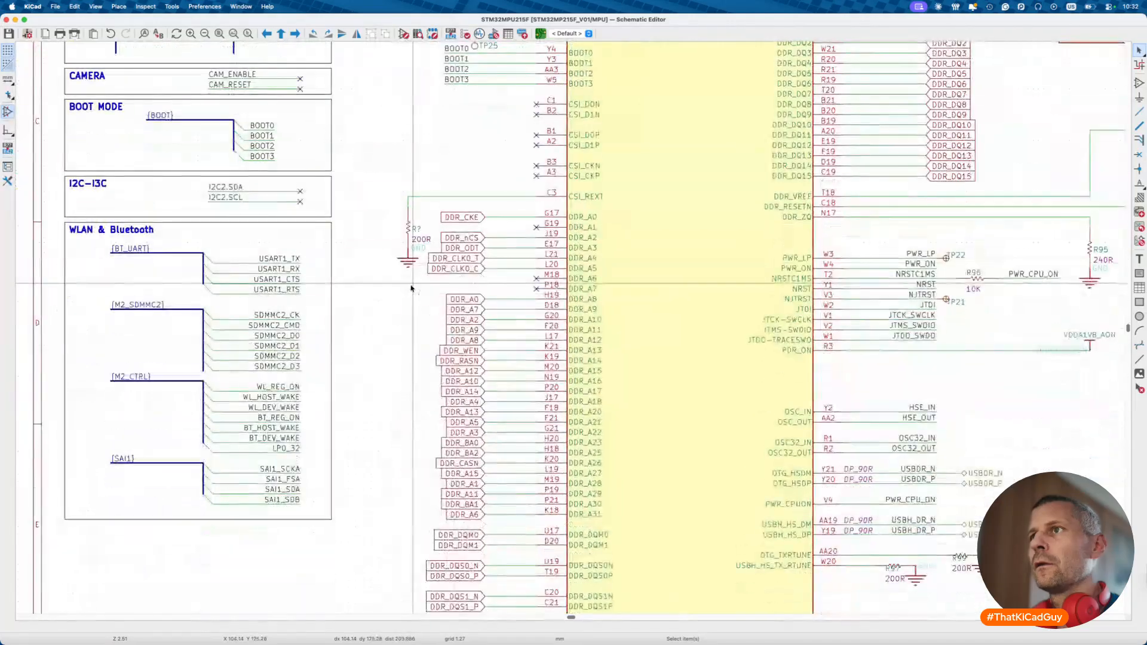
pyautogui.scroll(3, 410, 222)
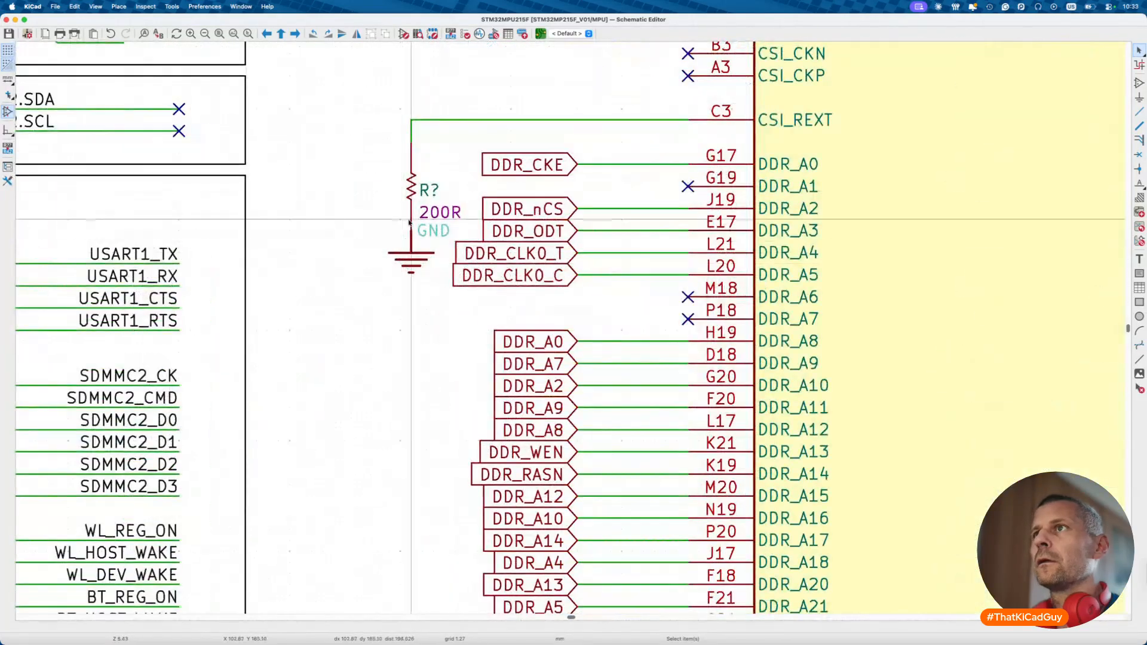
pyautogui.click(411, 186)
pyautogui.doubleClick(411, 187)
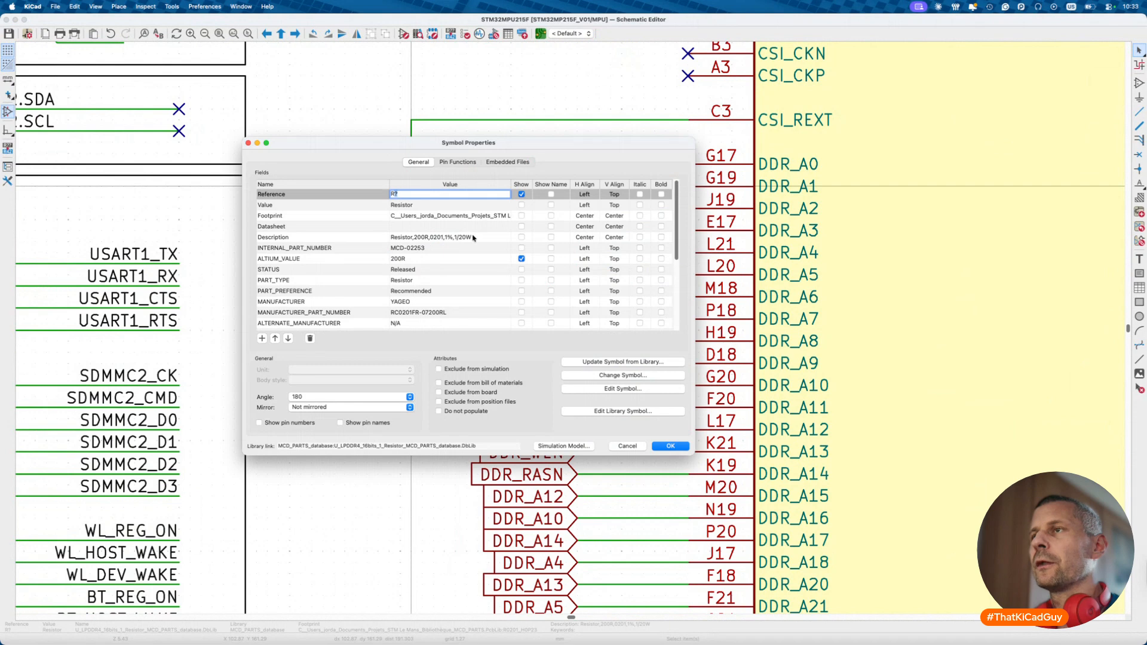
# - Close the properties, open the Symbol Editor and expand the !rezistory_0201 library
pyautogui.press('Escape')
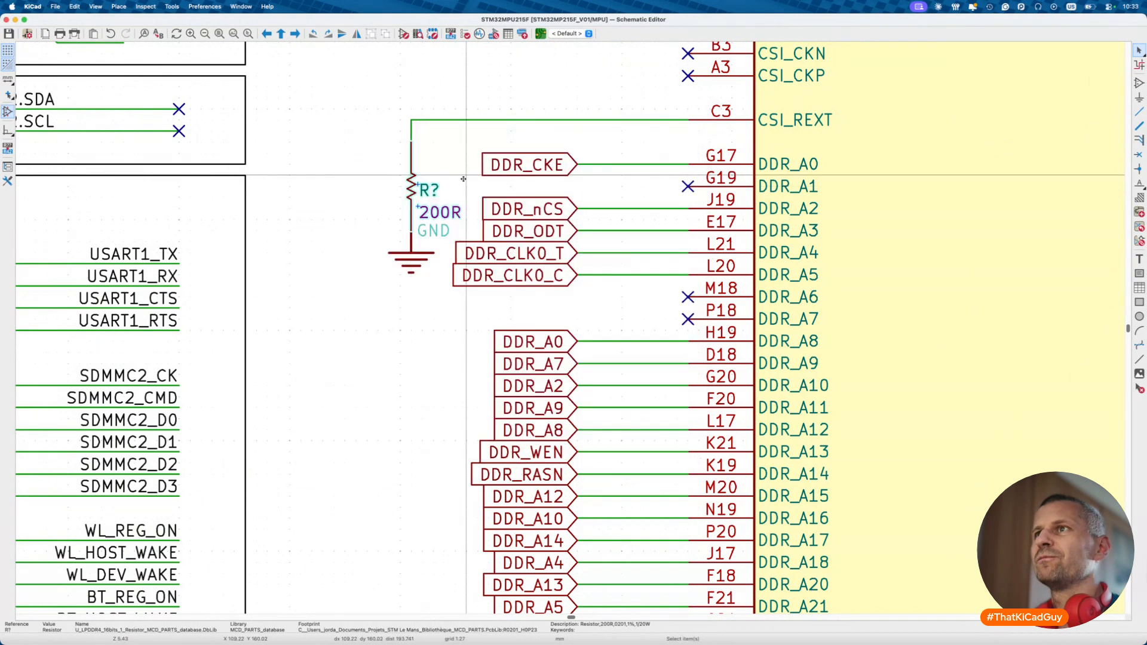
pyautogui.click(404, 34)
pyautogui.click(135, 54)
pyautogui.write('200r')
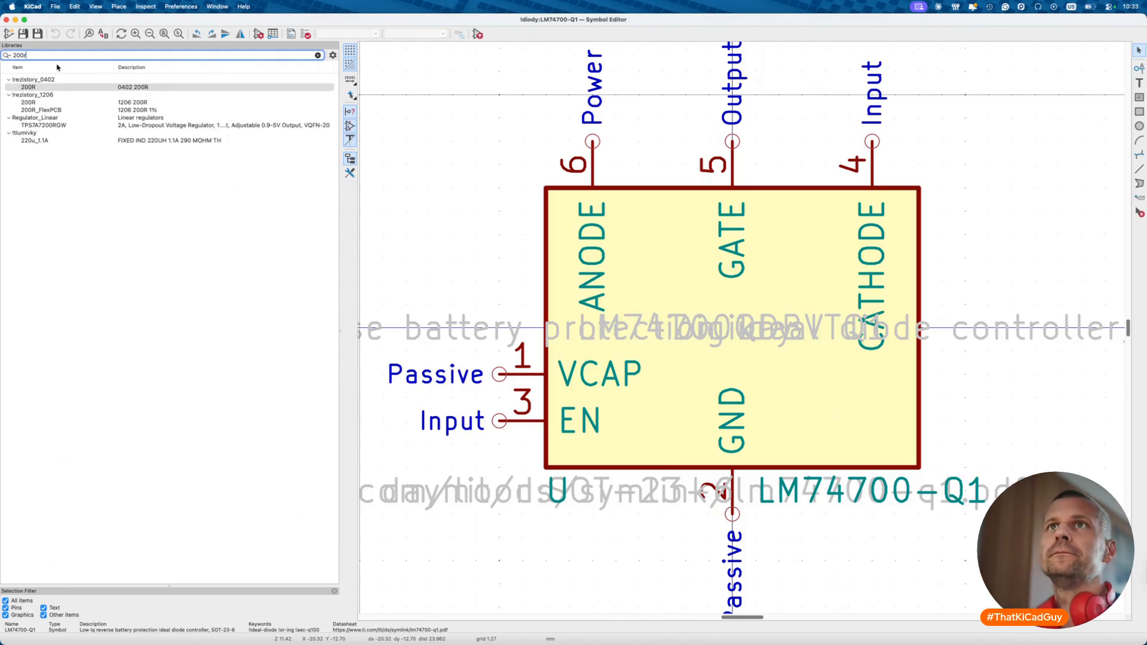
pyautogui.press('BackSpace')
pyautogui.press('BackSpace')
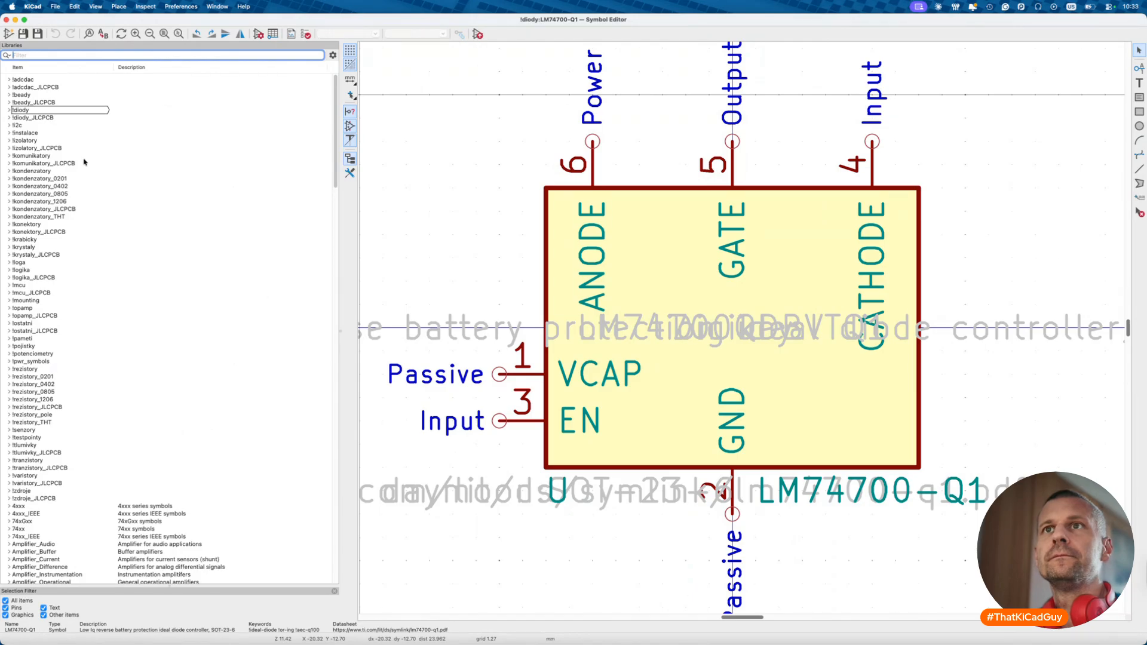
pyautogui.click(9, 377)
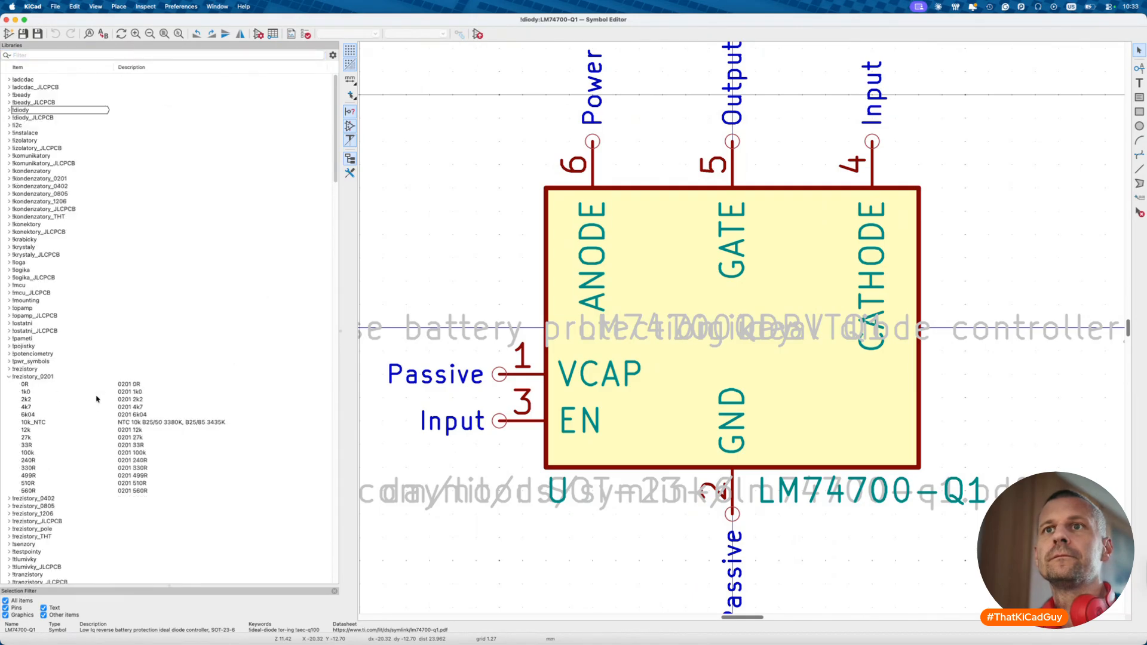
# - Save a copy of the 240R symbol under the name 200R
pyautogui.rightClick(34, 460)
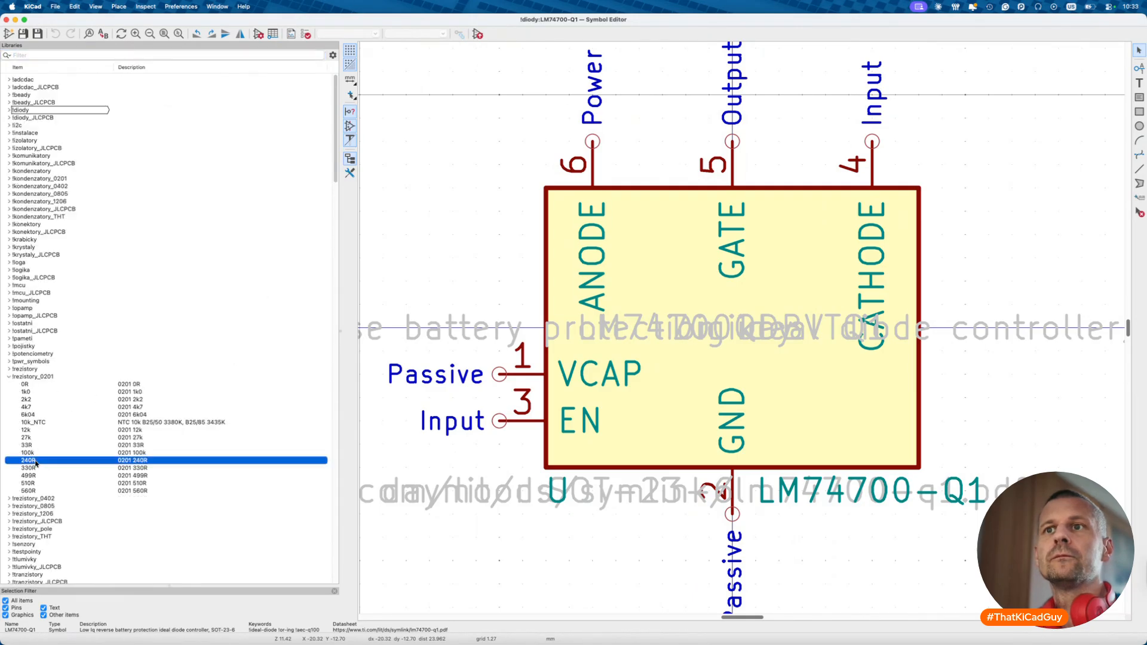
pyautogui.click(77, 529)
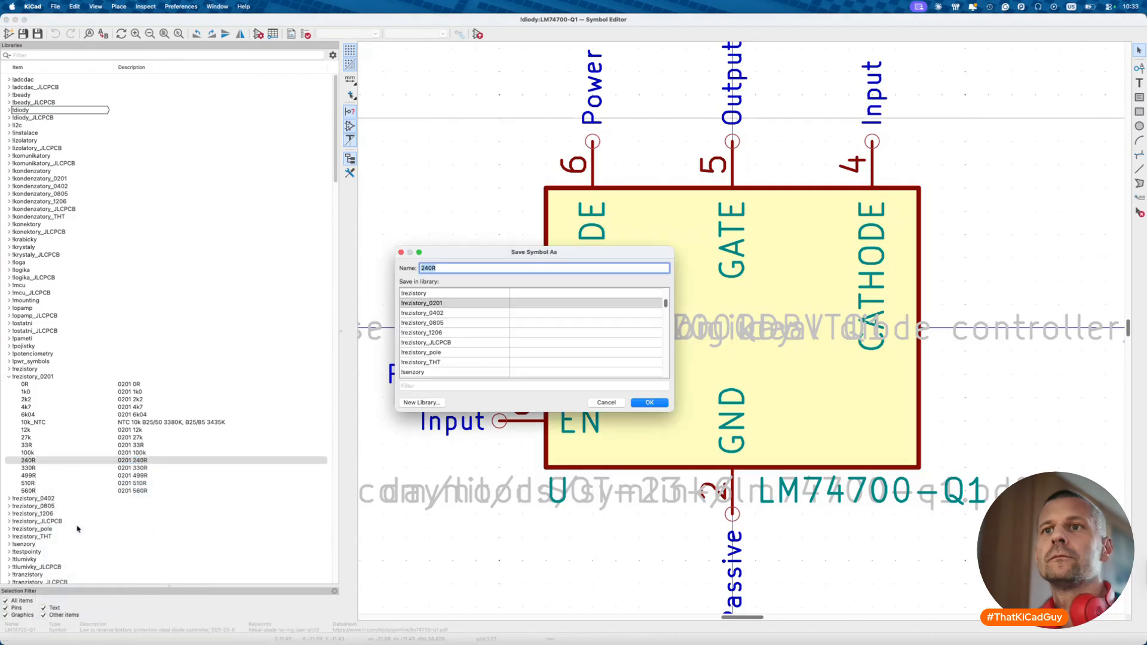
pyautogui.press('Left')
pyautogui.press('Right')
pyautogui.press('Right')
pyautogui.press('BackSpace')
pyautogui.write('0')
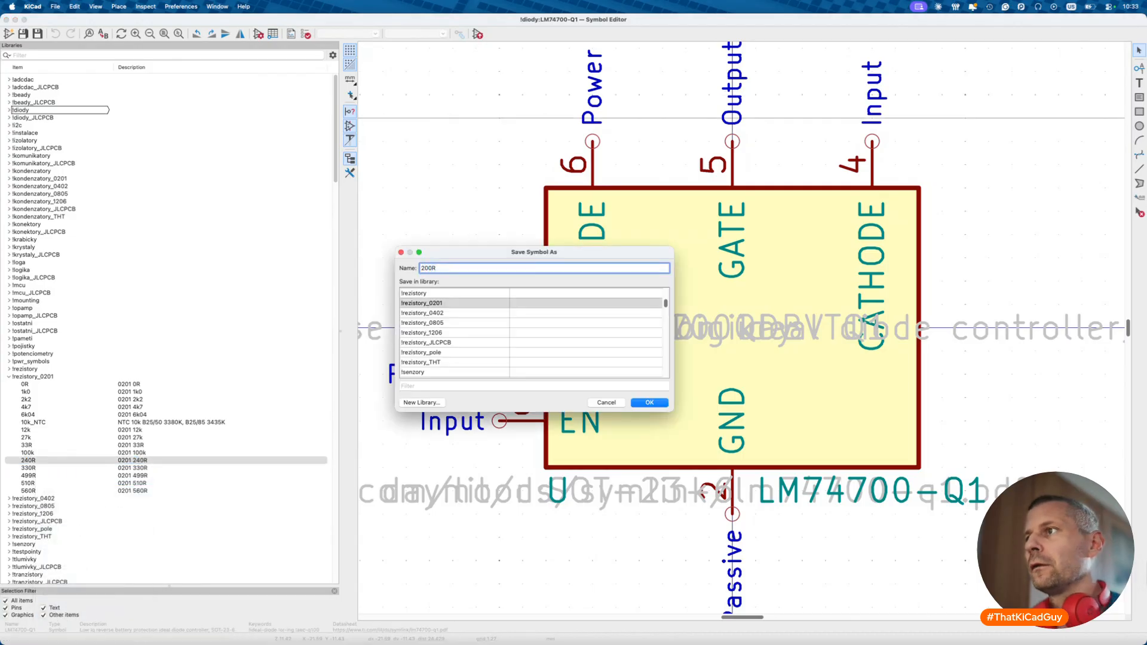
pyautogui.click(649, 403)
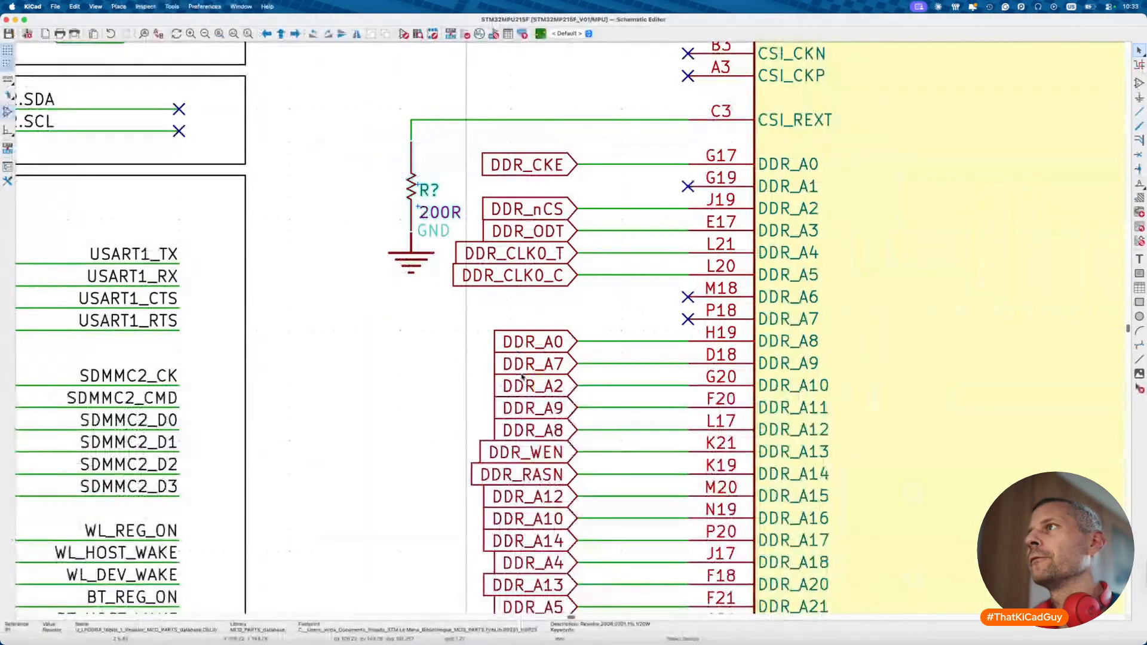
# - Zoom out over the MPU schematic and select the MPU symbol
pyautogui.scroll(2, 523, 378)
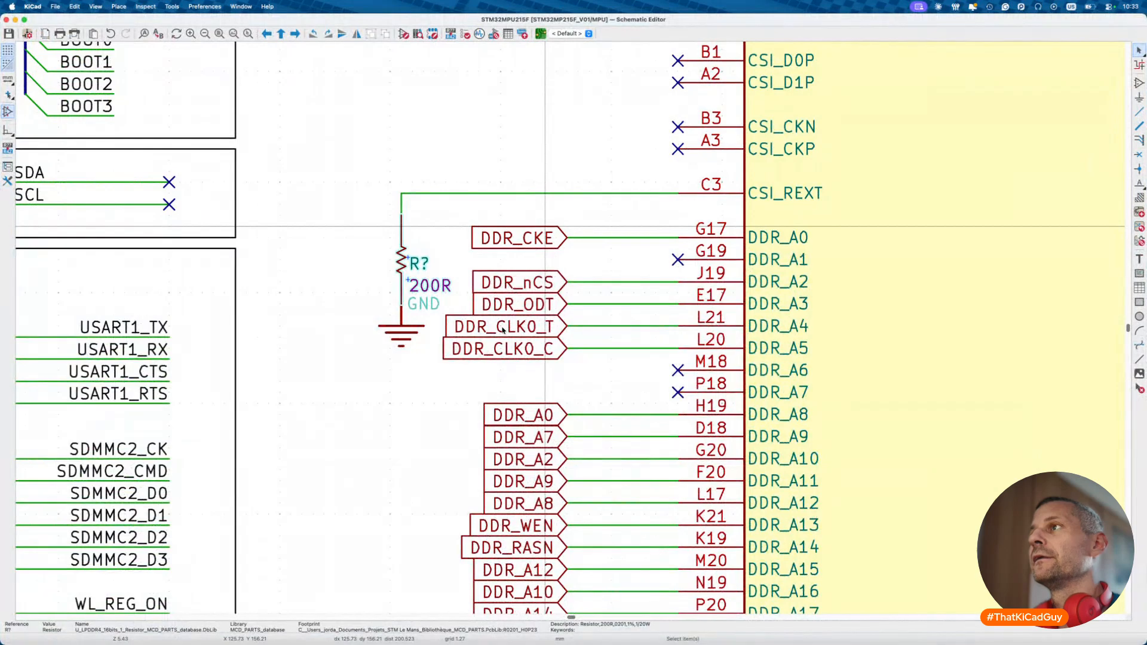
pyautogui.scroll(-3, 502, 329)
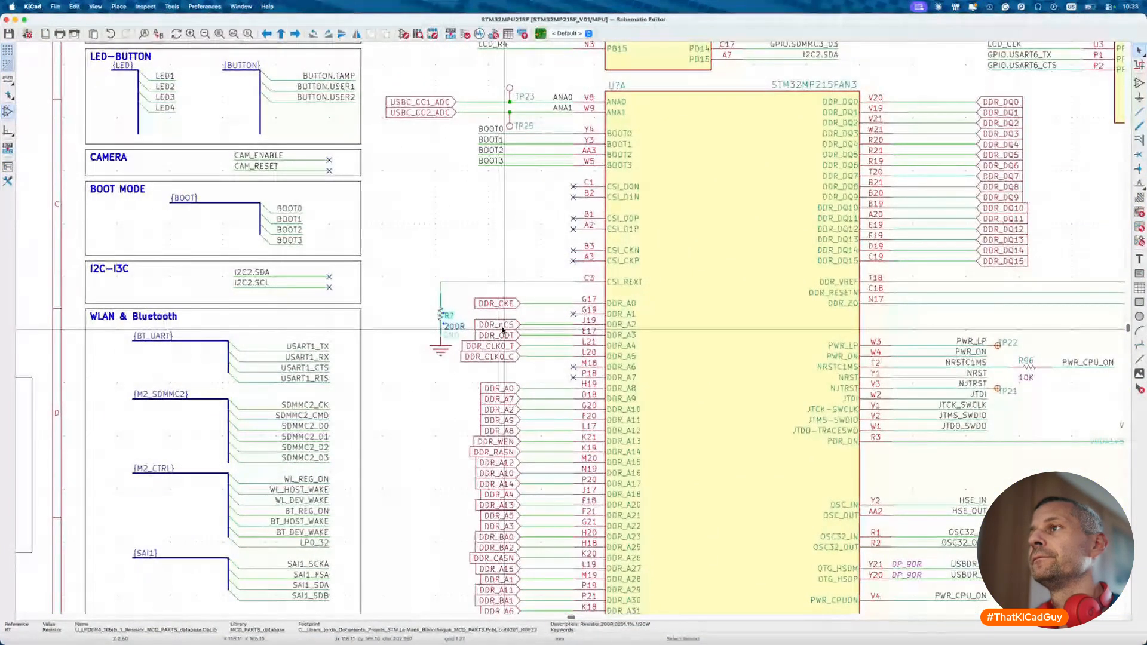
pyautogui.click(762, 278)
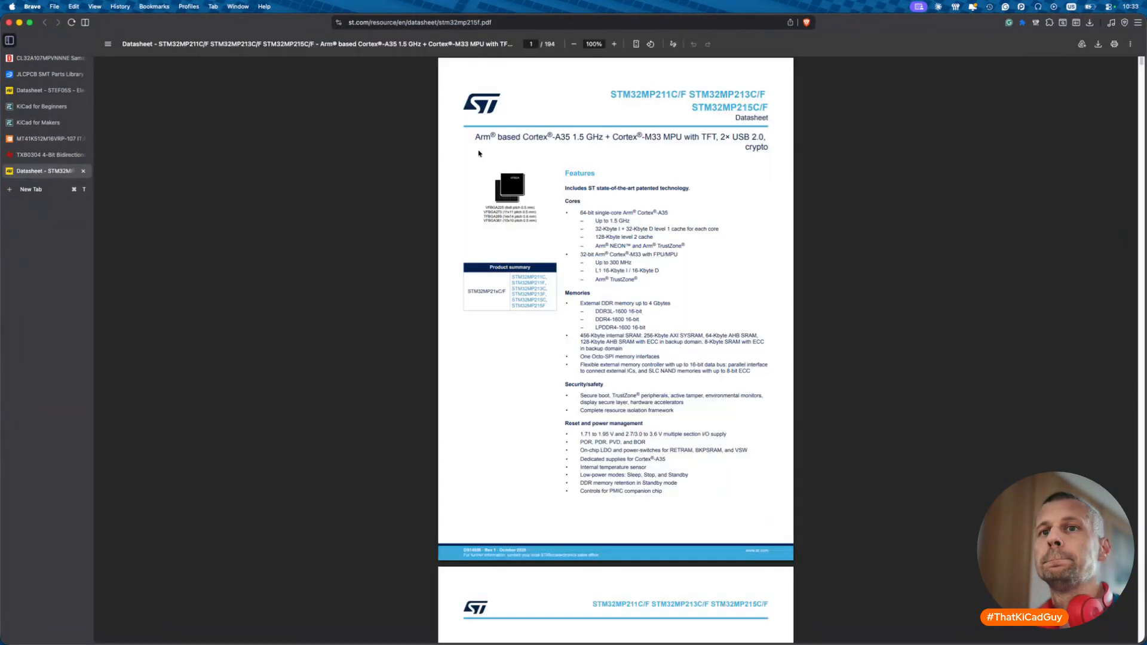
# - Search the datasheet for CSI_REXT and step to its page 45 ball table entry
pyautogui.press('super+f')
pyautogui.write('CSI_REXT')
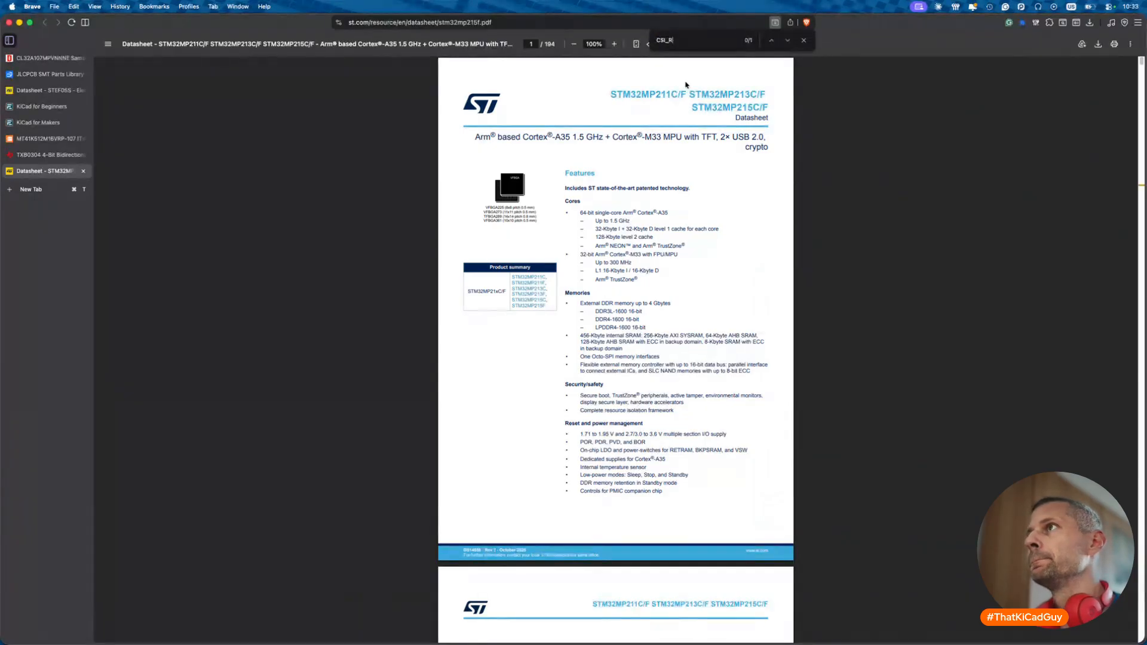
pyautogui.press('Return')
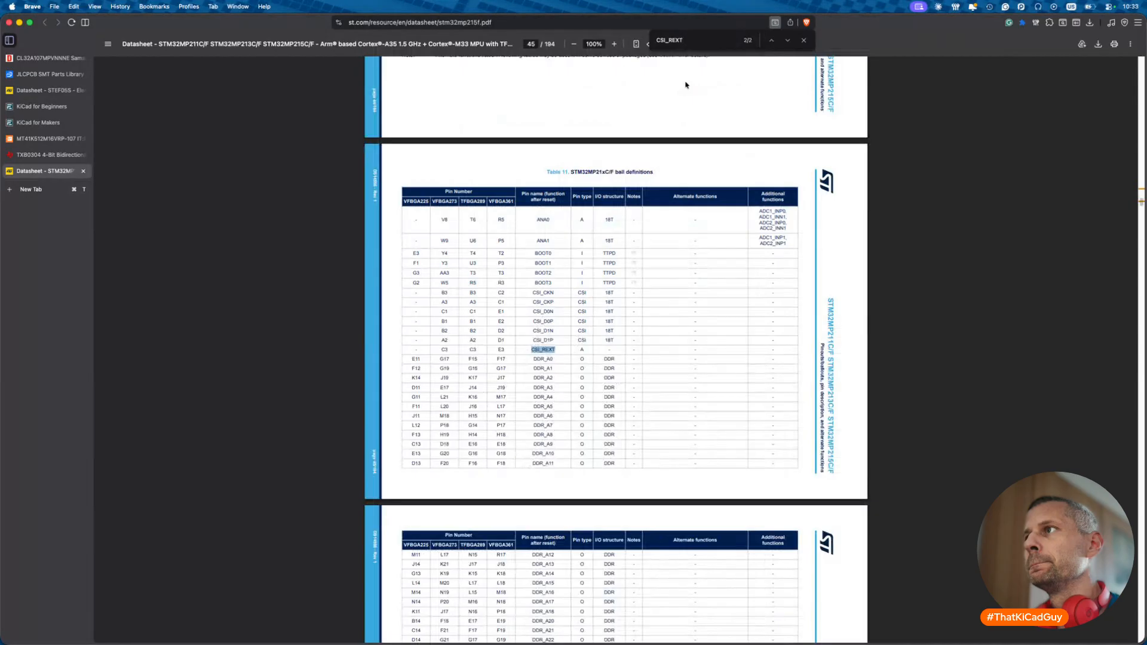
pyautogui.press('Return')
pyautogui.press('Return')
pyautogui.press('Return')
pyautogui.press('Return')
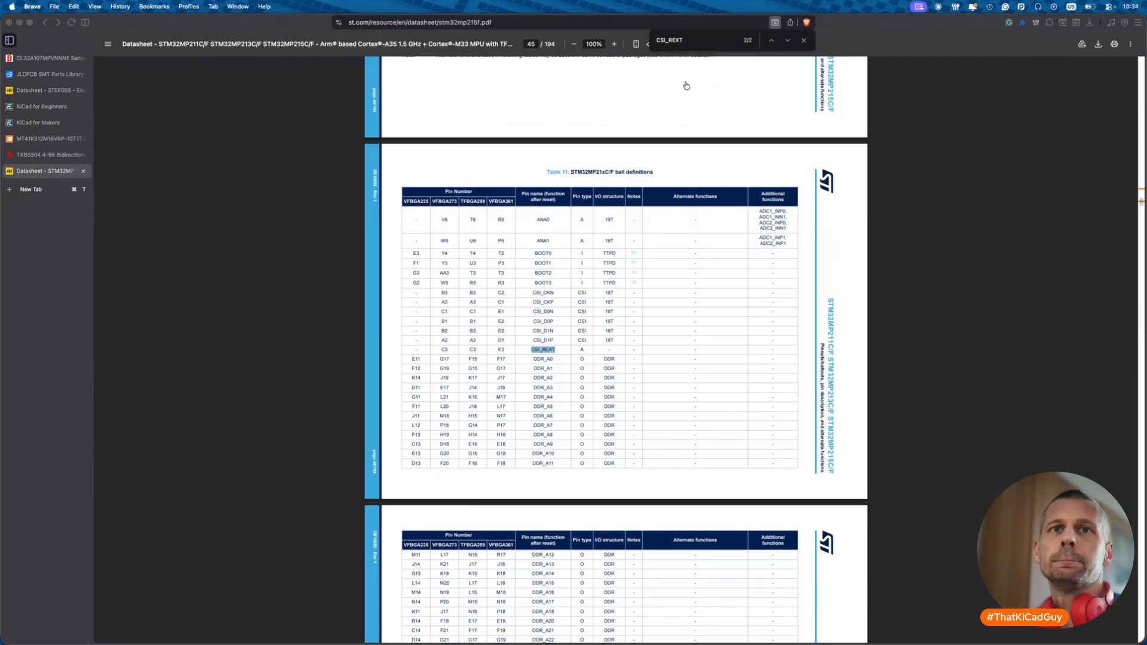
pyautogui.press('super+Tab')
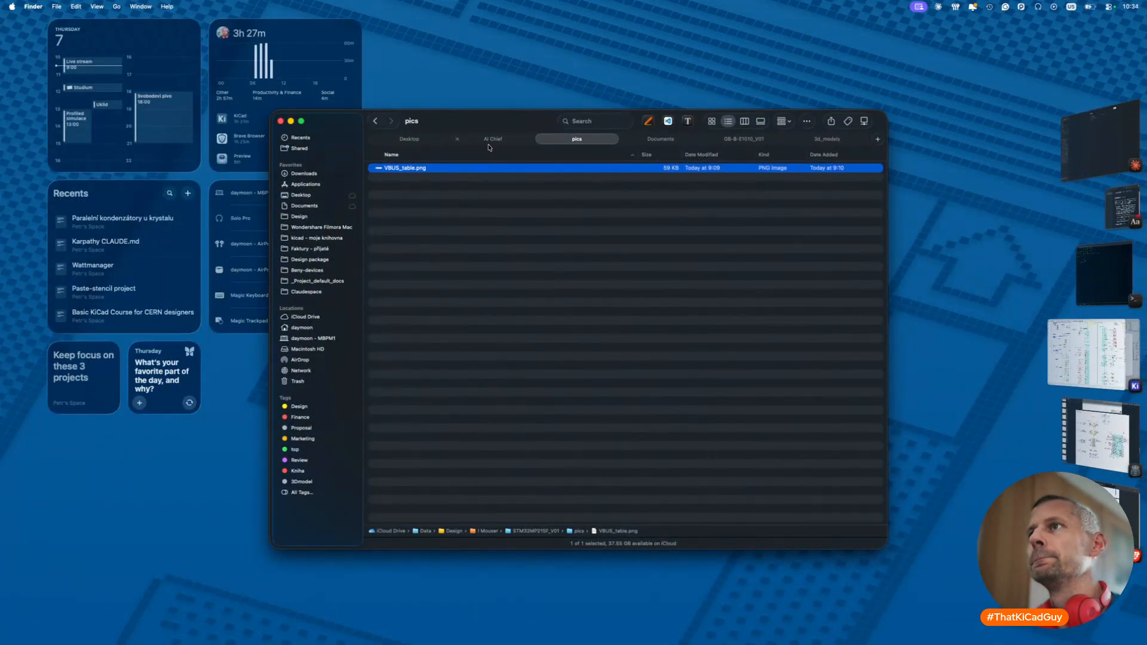
# - Browse from the STM32MP215F_V01 folder into Documents and stm32, then back again
pyautogui.press('super+Up')
pyautogui.scroll(-5, 459, 299)
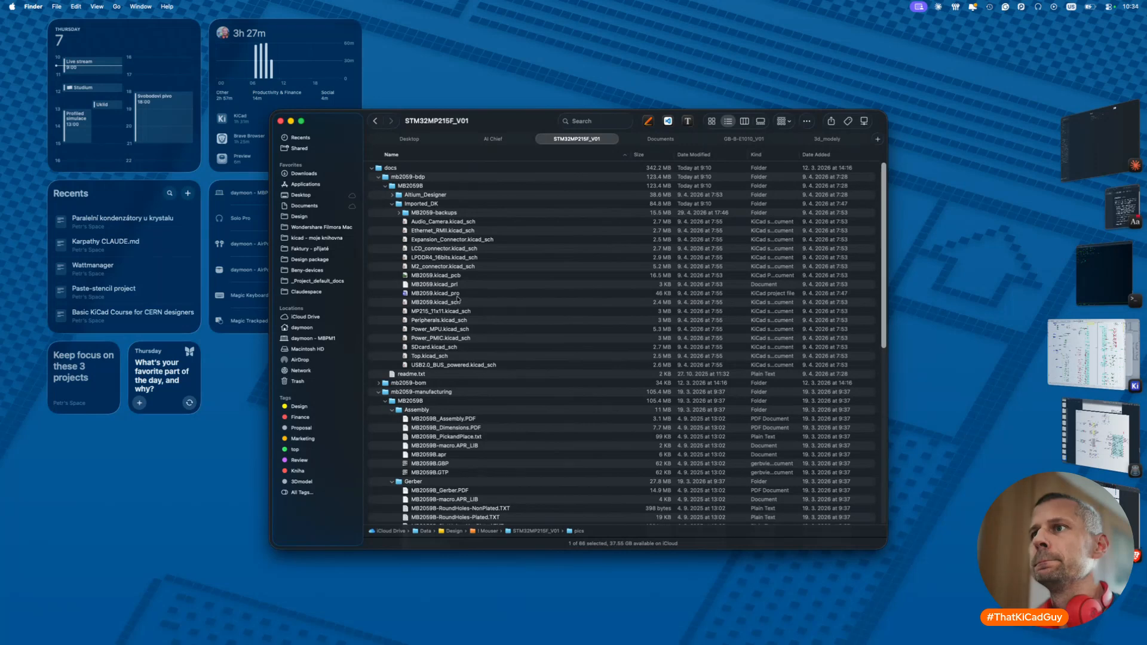
pyautogui.scroll(-10, 458, 297)
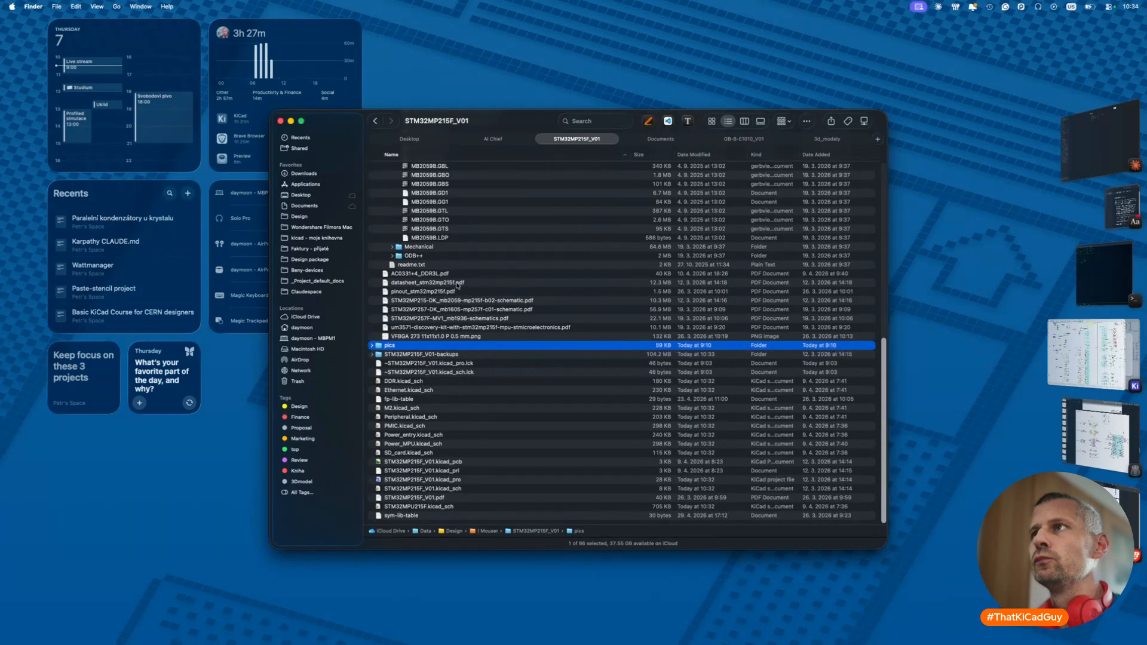
pyautogui.click(307, 207)
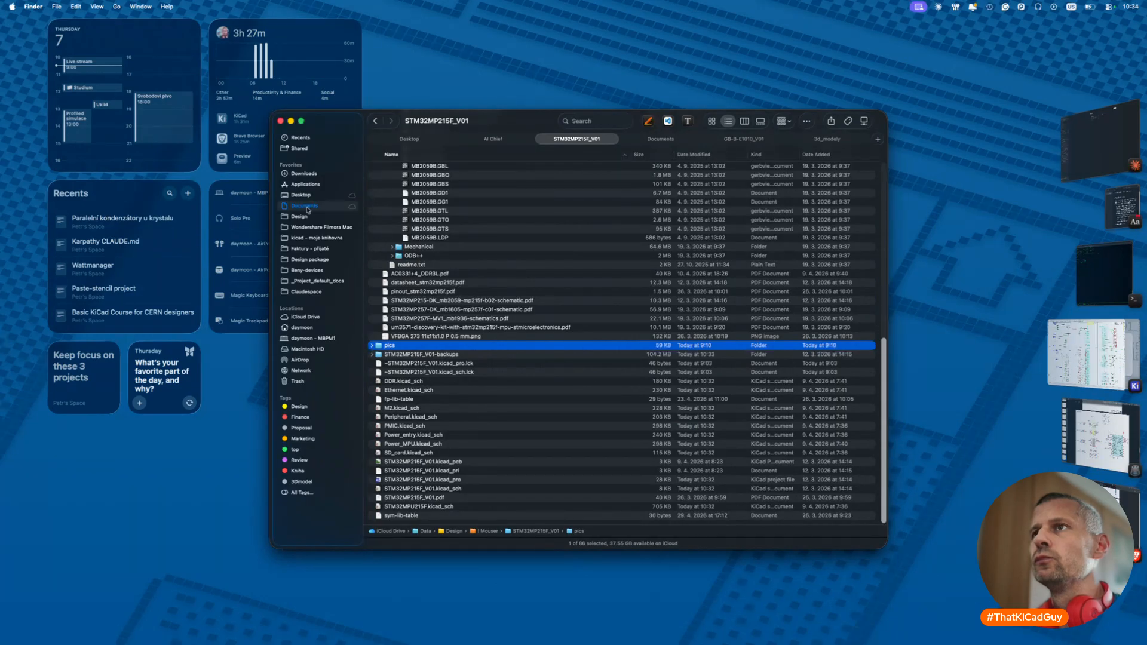
pyautogui.scroll(-10, 431, 346)
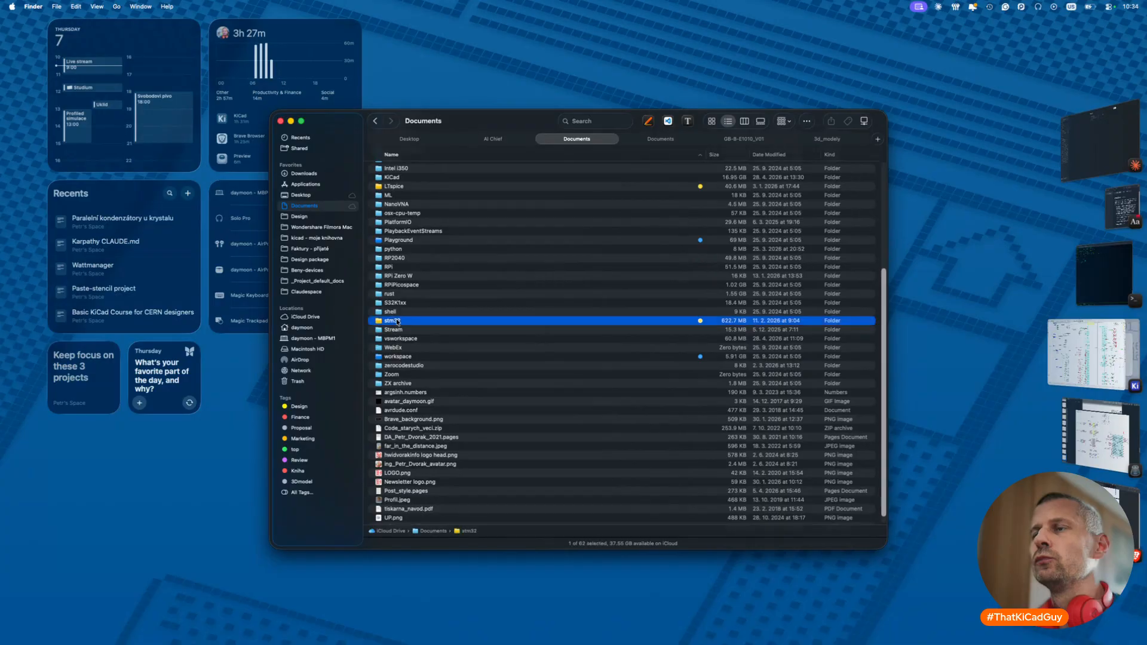
pyautogui.doubleClick(392, 321)
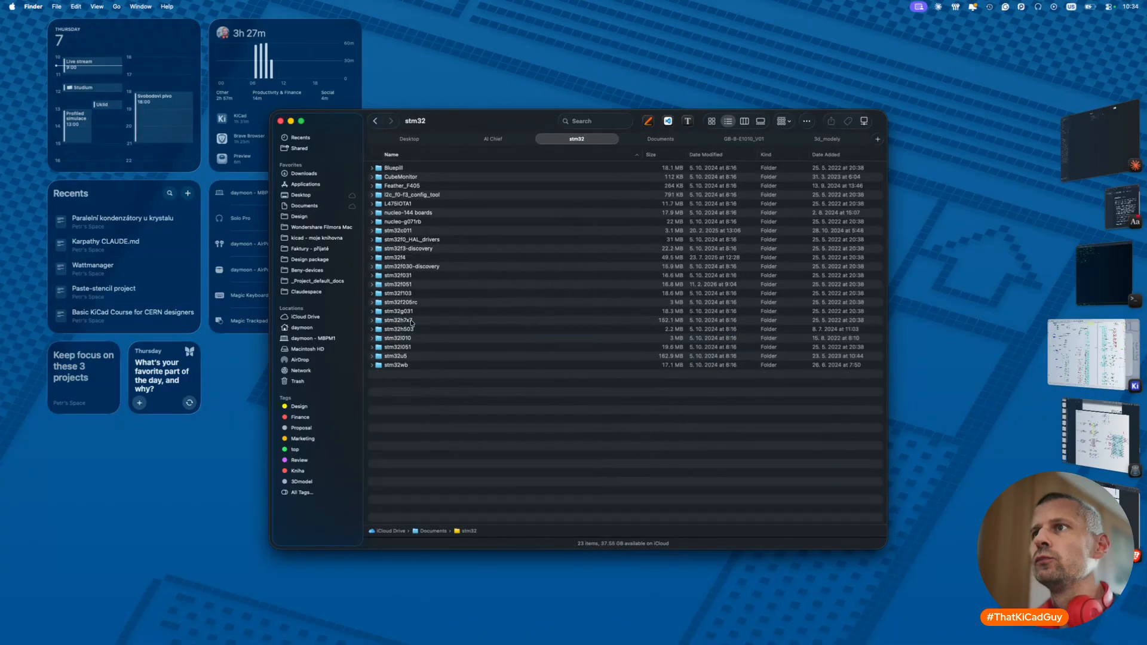
pyautogui.doubleClick(376, 122)
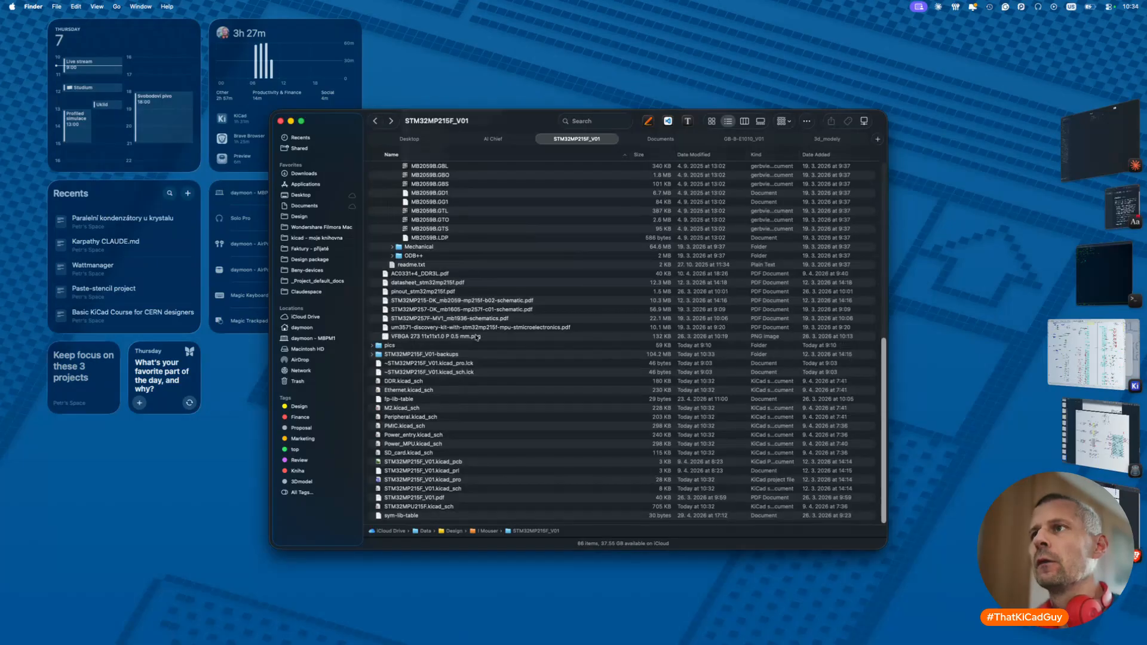
pyautogui.press('super+Tab')
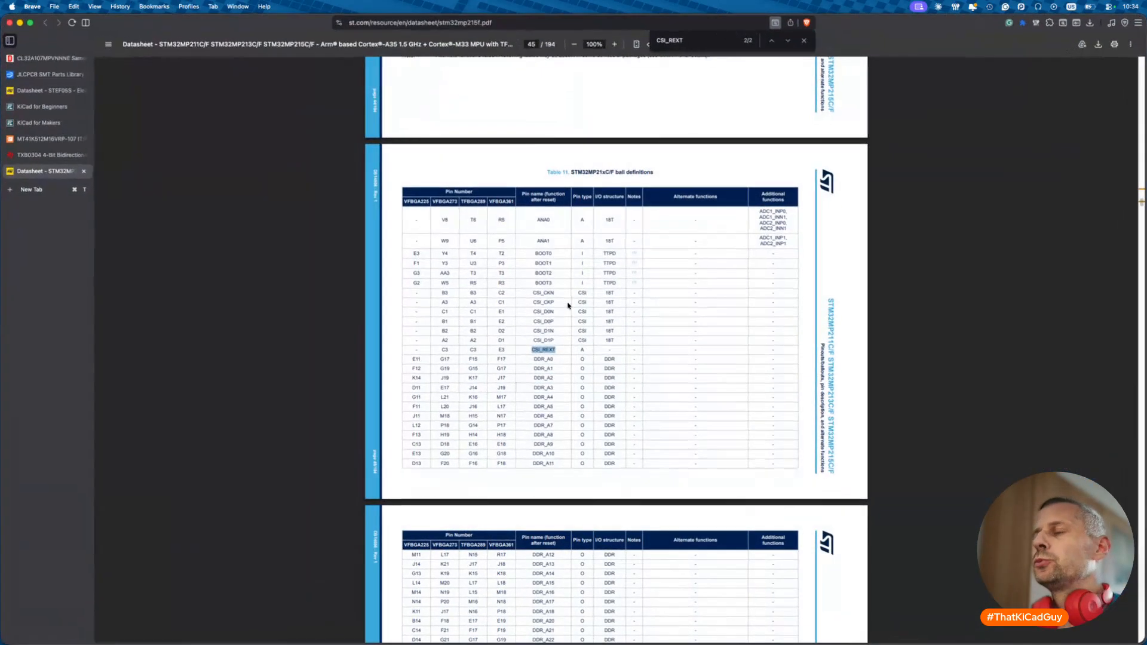
# - Open Gemini in a new tab and ask 'What is the CSI_REXT port on the STm32MPU215?'
pyautogui.press('super+t')
pyautogui.write('gemini.google.com')
pyautogui.press('Return')
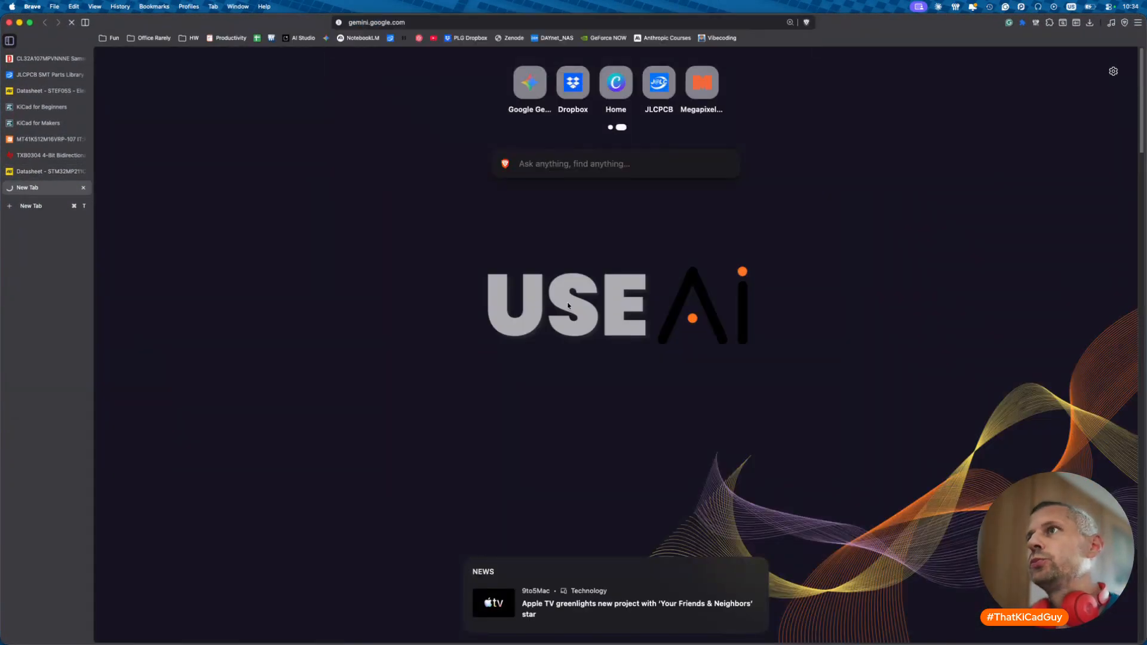
pyautogui.write('Hwa')
pyautogui.press('BackSpace')
pyautogui.press('BackSpace')
pyautogui.press('BackSpace')
pyautogui.write('What is the ')
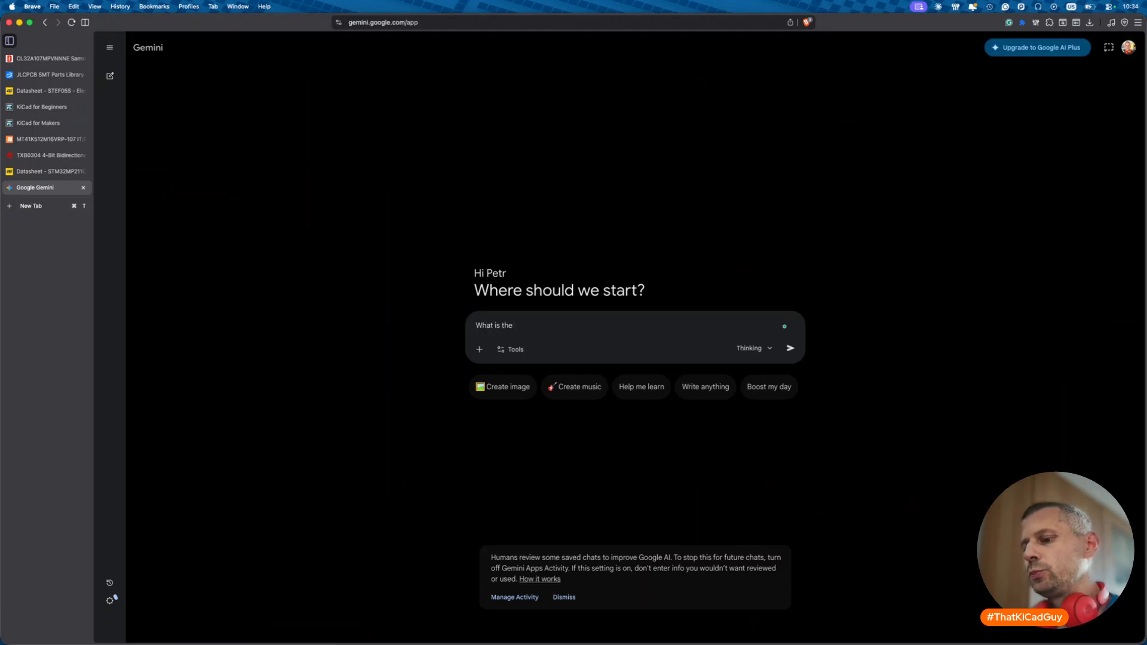
pyautogui.write('CSI_R')
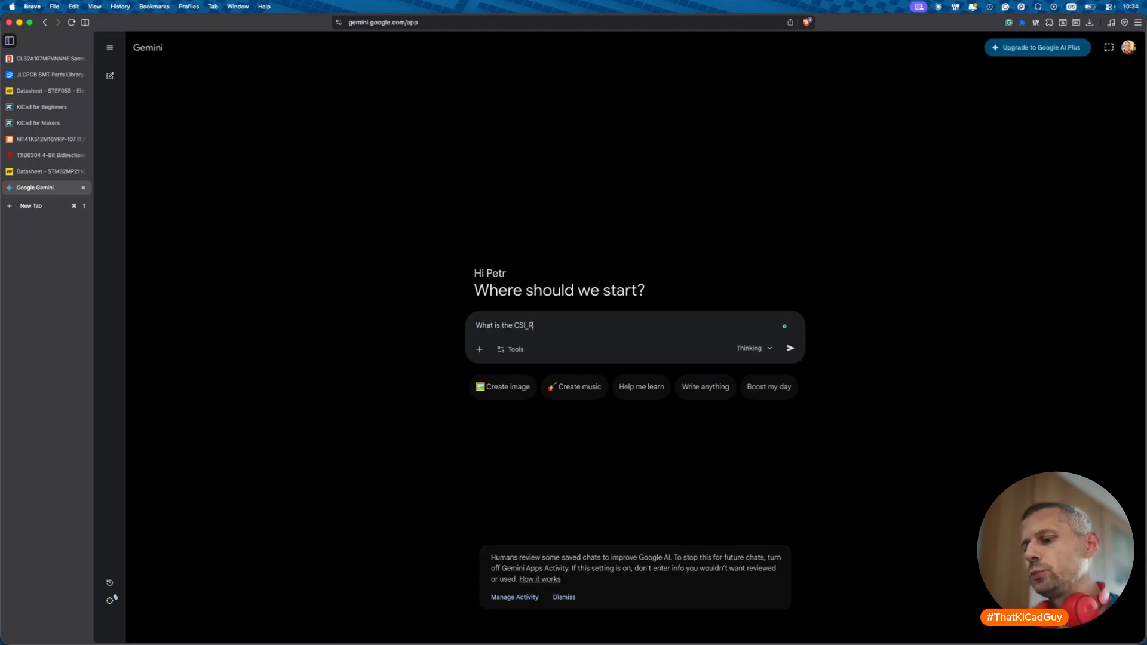
pyautogui.write('EXT port on the STm32MPU')
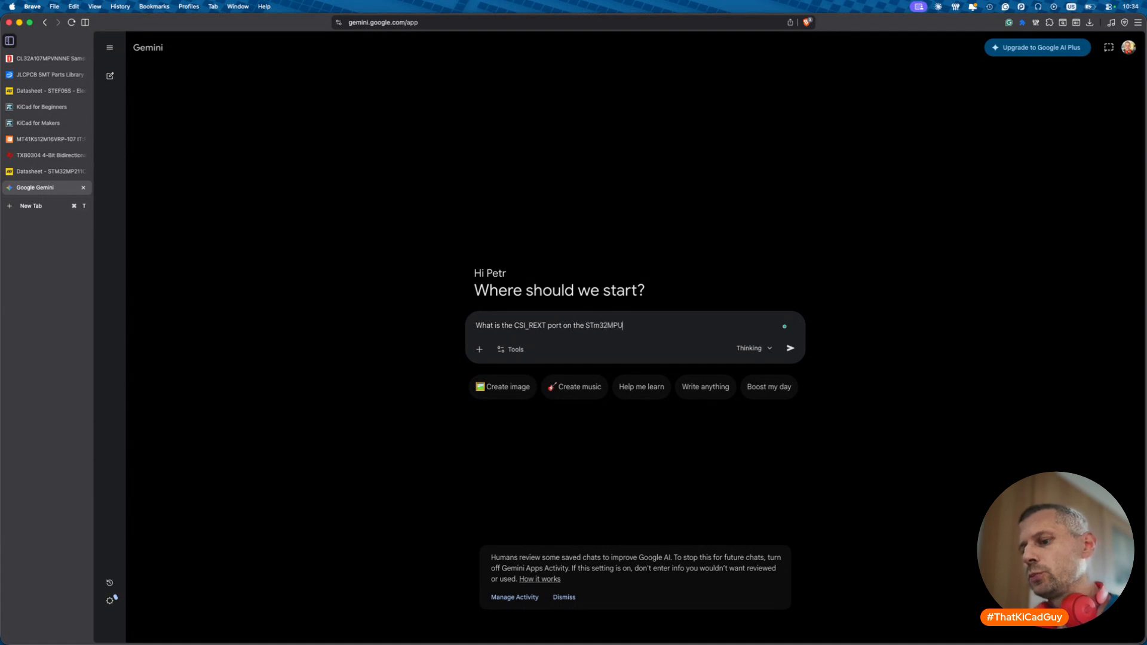
pyautogui.write('215?')
pyautogui.press('Return')
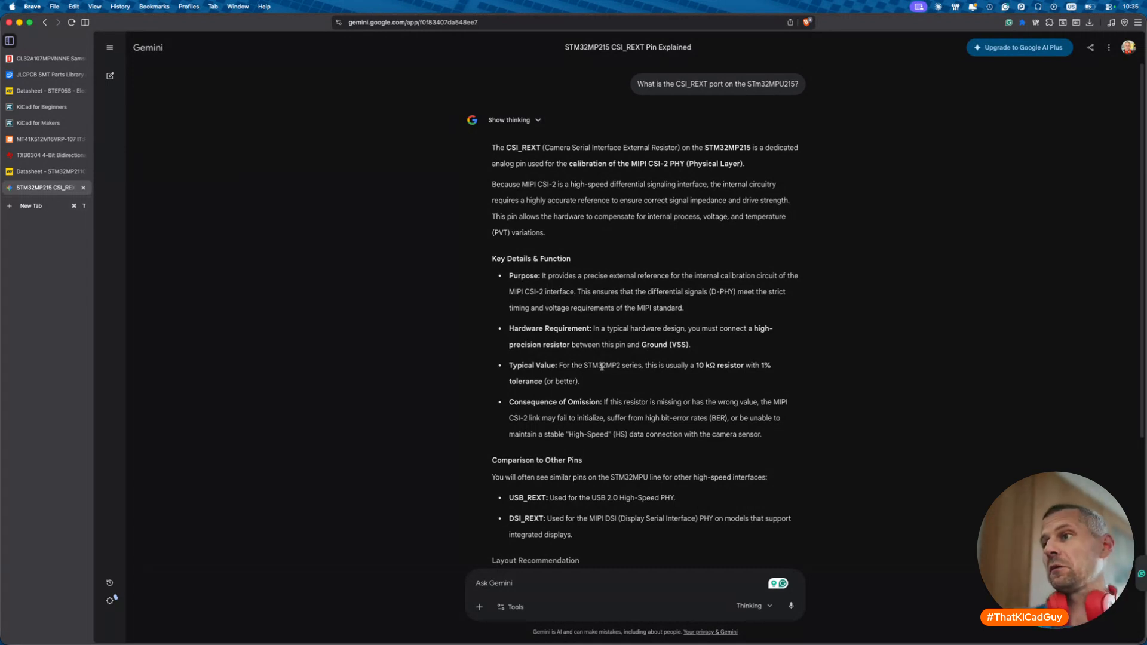
# - Ask Gemini whether CSI_REXT 'Can be left floating?'
pyautogui.click(610, 592)
pyautogui.write('Canb b')
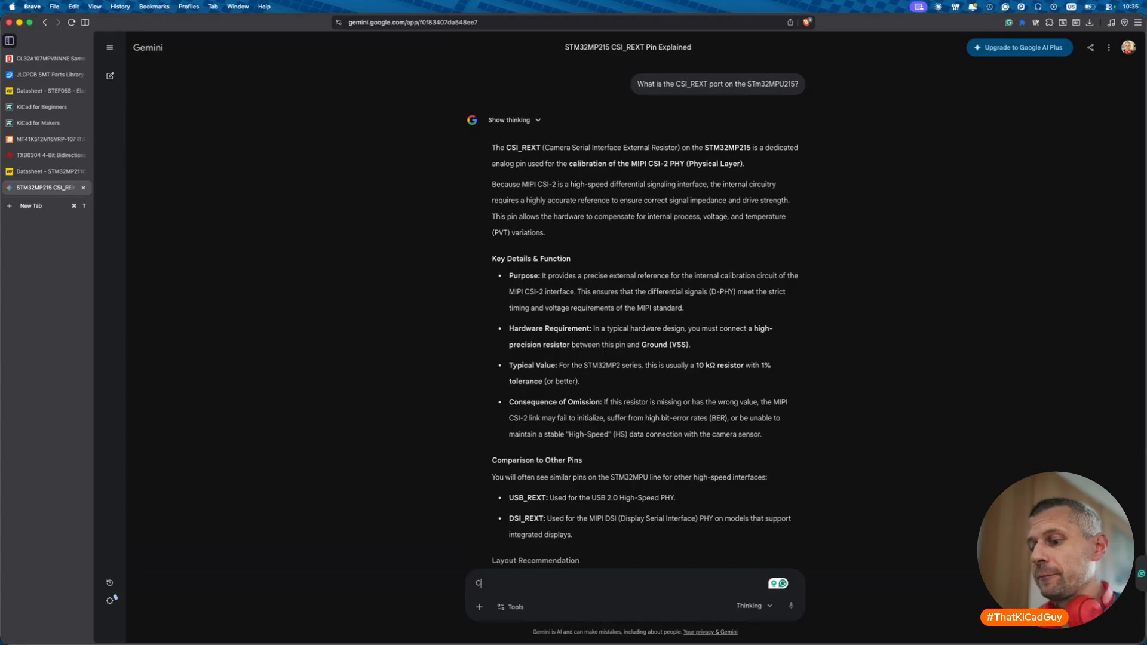
pyautogui.press('BackSpace')
pyautogui.write('be left floating')
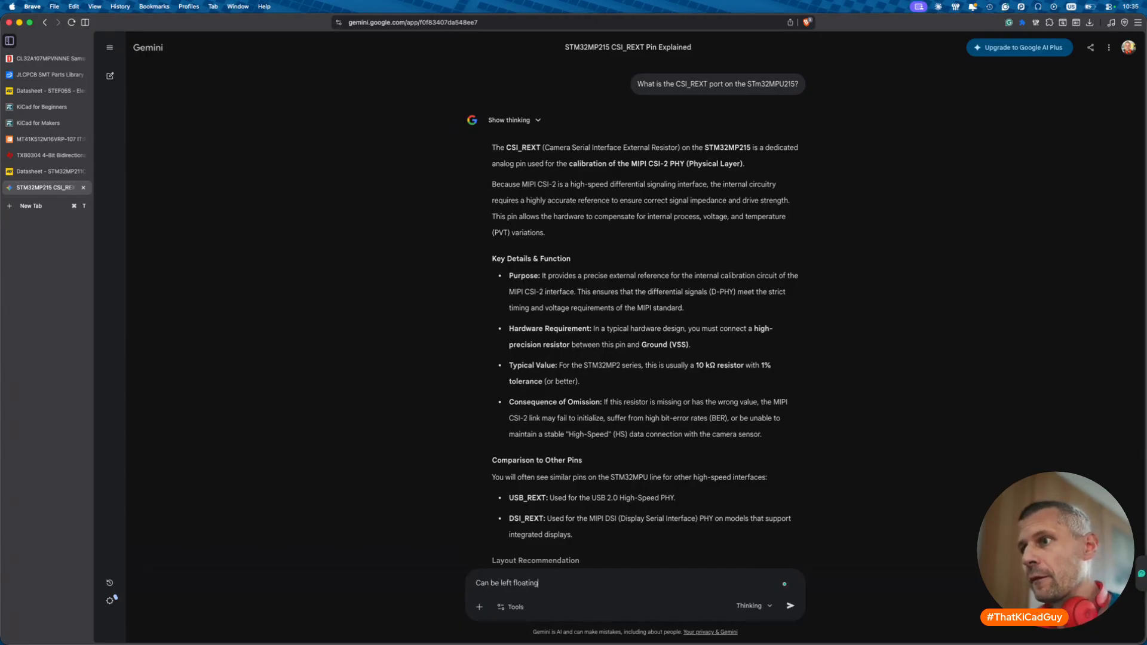
pyautogui.press('Return')
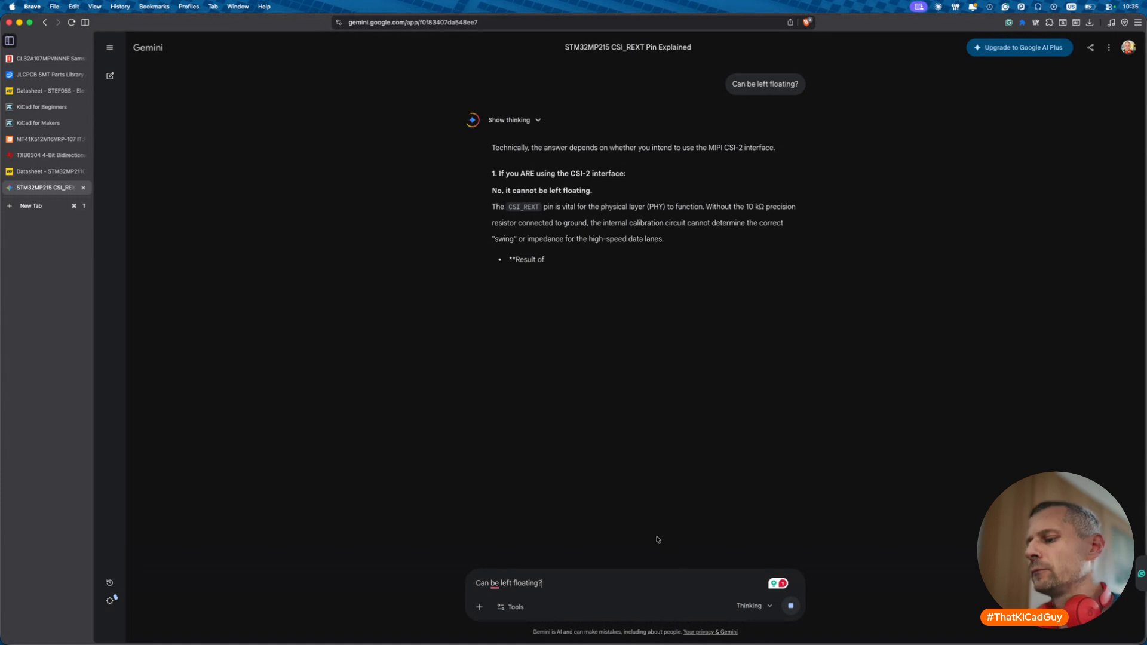
# - Draft the follow-up 'I am not using the CSI interface' in the Gemini prompt box
pyautogui.press('super+a')
pyautogui.write('I am not ')
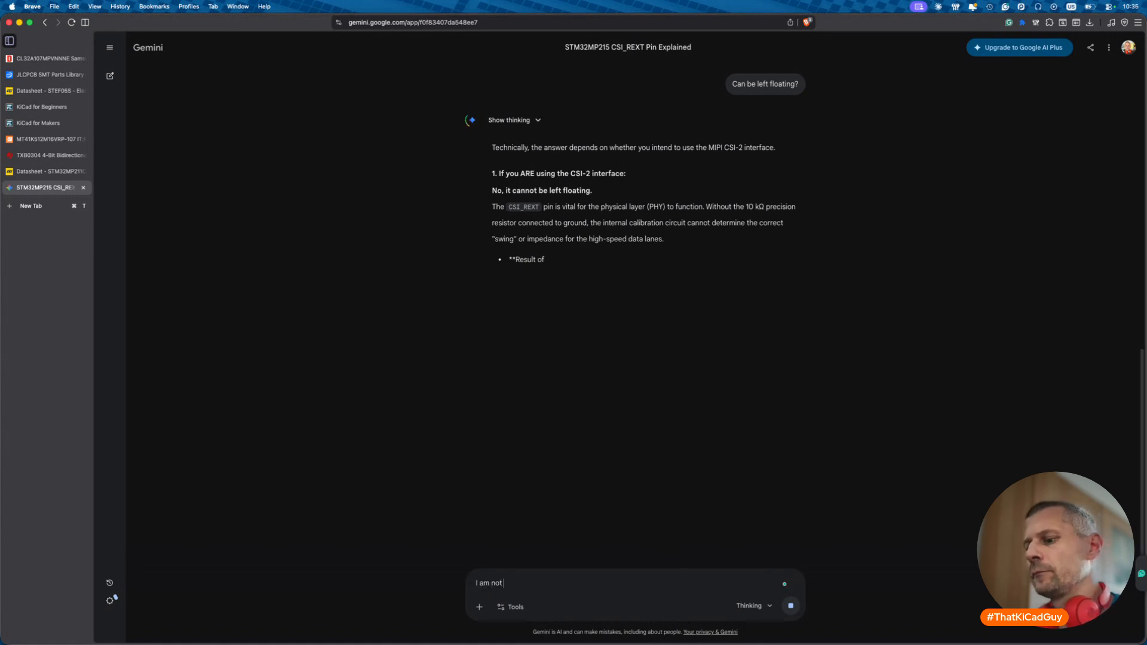
pyautogui.write('using the CSI')
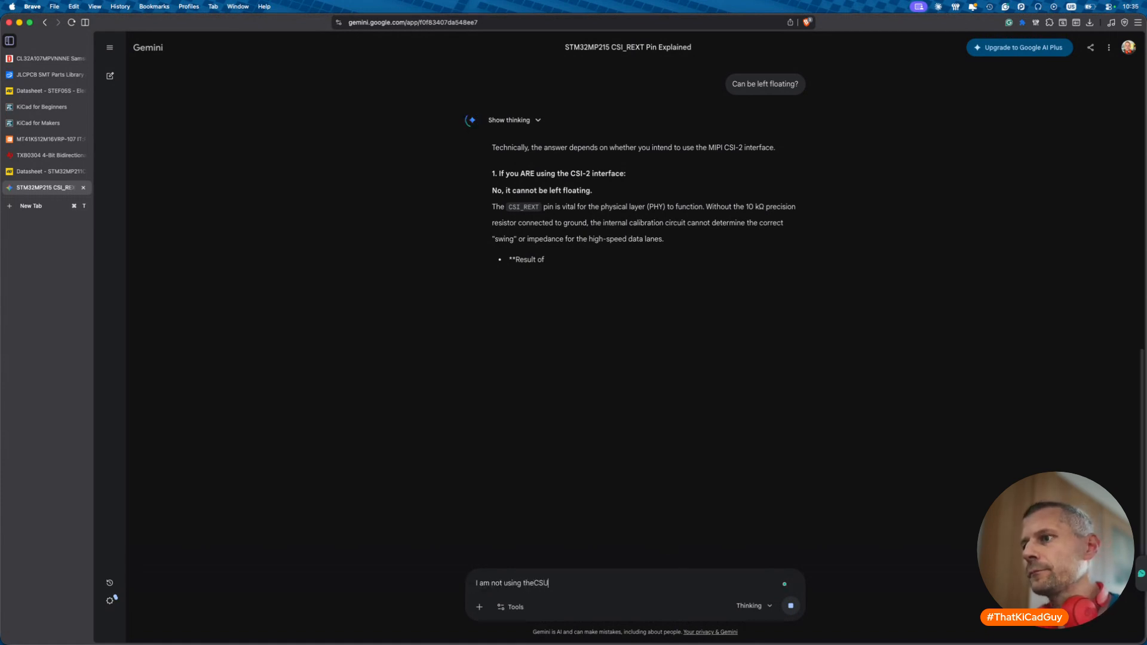
pyautogui.write(' iunt')
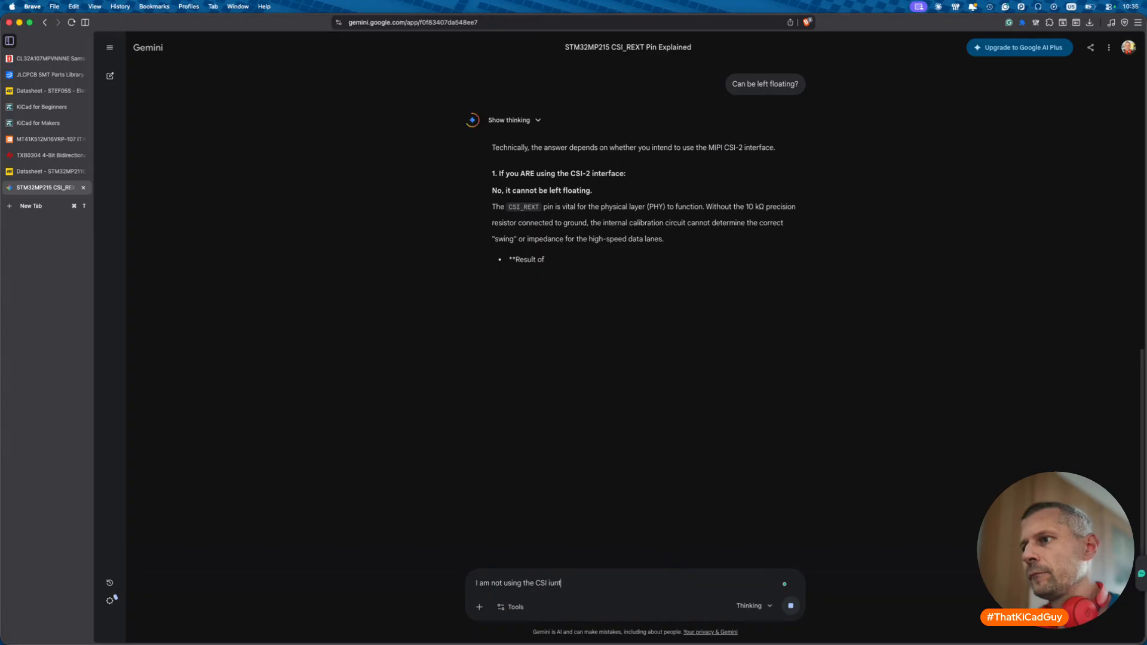
pyautogui.press('BackSpace')
pyautogui.press('BackSpace')
pyautogui.press('BackSpace')
pyautogui.write('nterafce')
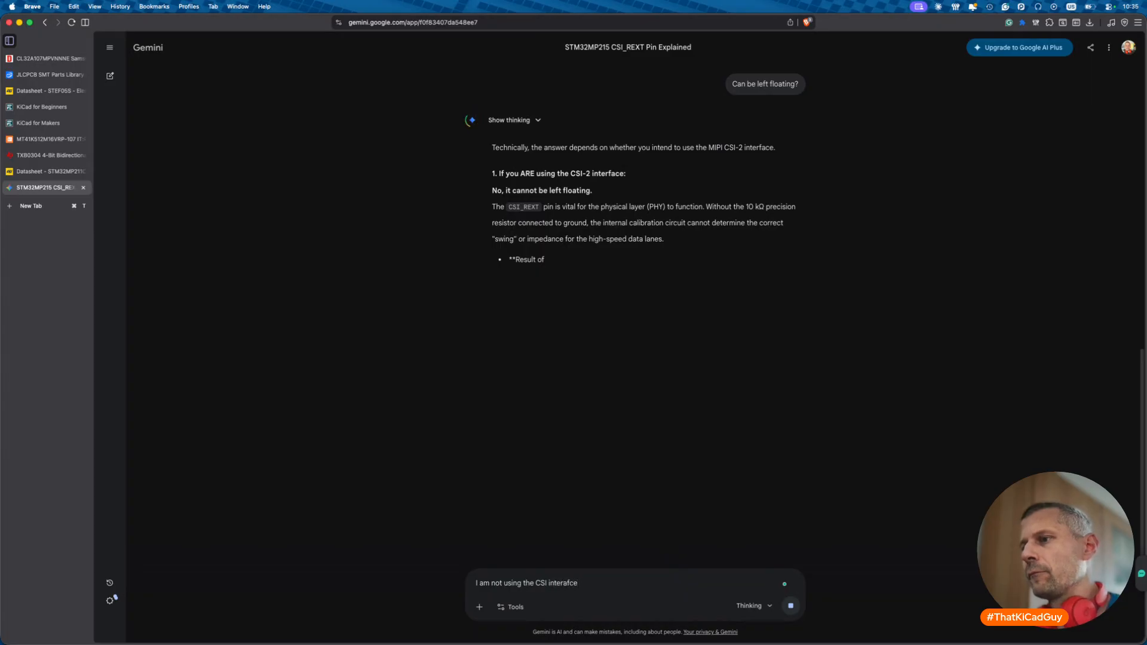
pyautogui.press('BackSpace')
pyautogui.press('BackSpace')
pyautogui.press('BackSpace')
pyautogui.press('BackSpace')
pyautogui.write('face')
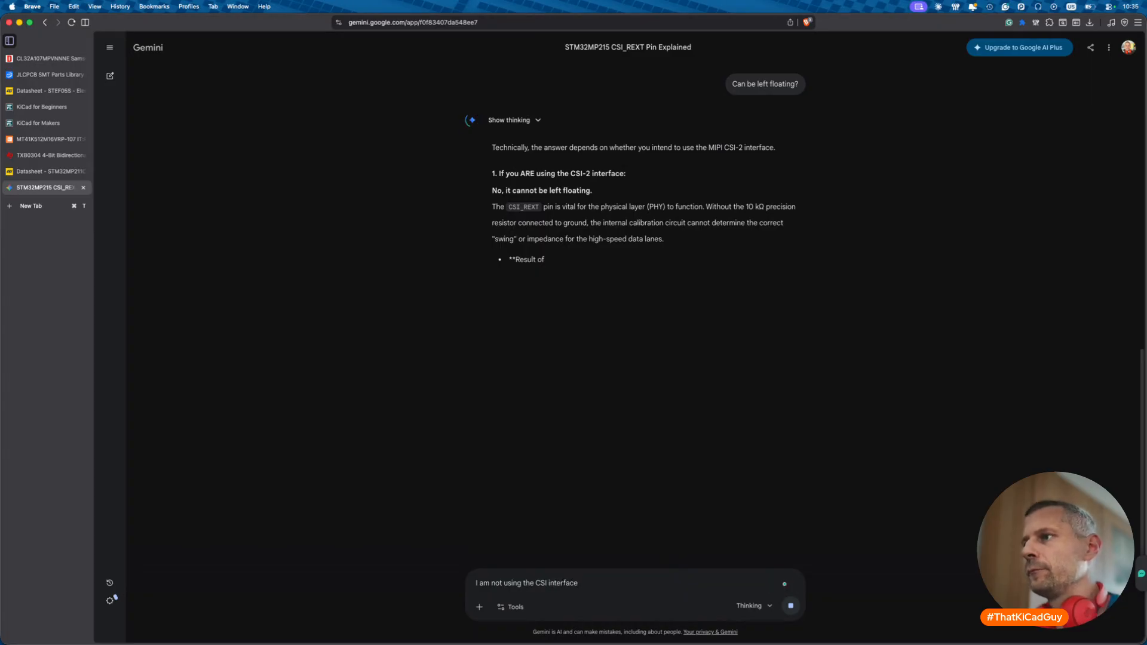
pyautogui.rightClick(675, 313)
# - Open the 200R resistor's properties and copy its manufacturer part number RC0201FR-07200RL
pyautogui.click(625, 377)
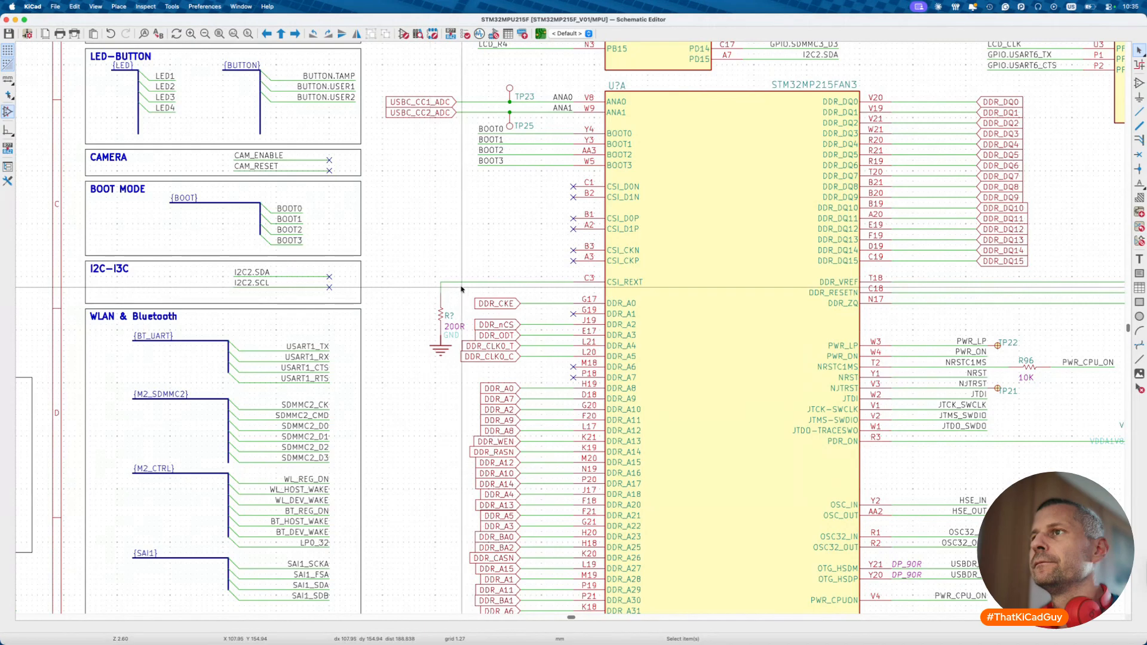
pyautogui.scroll(3, 434, 291)
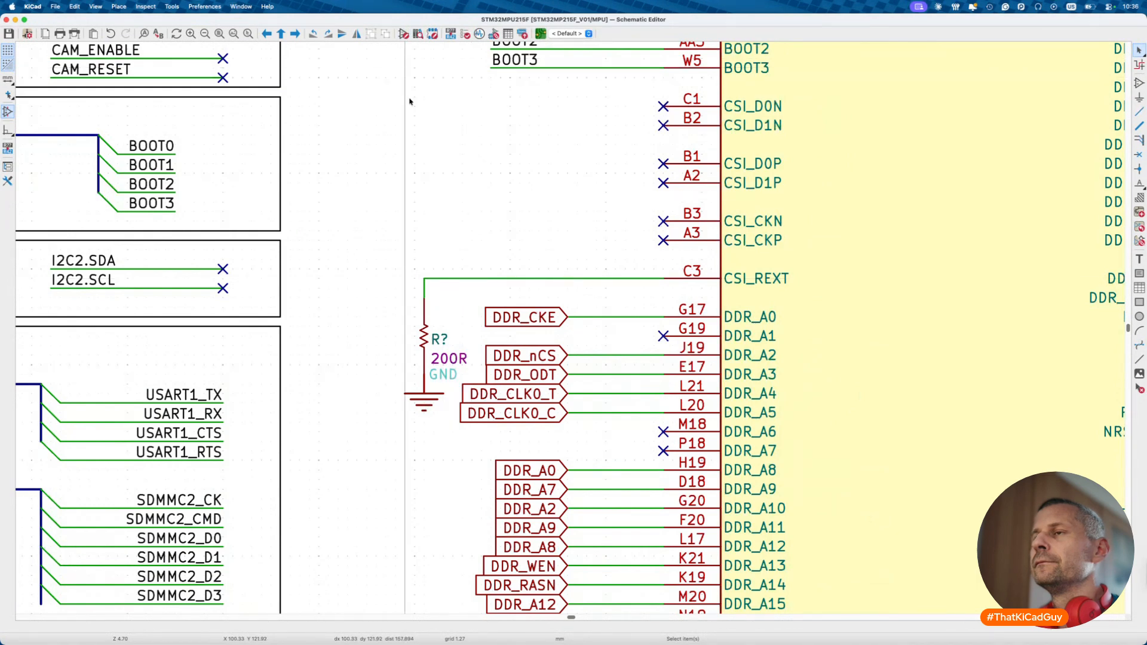
pyautogui.click(424, 339)
pyautogui.doubleClick(424, 339)
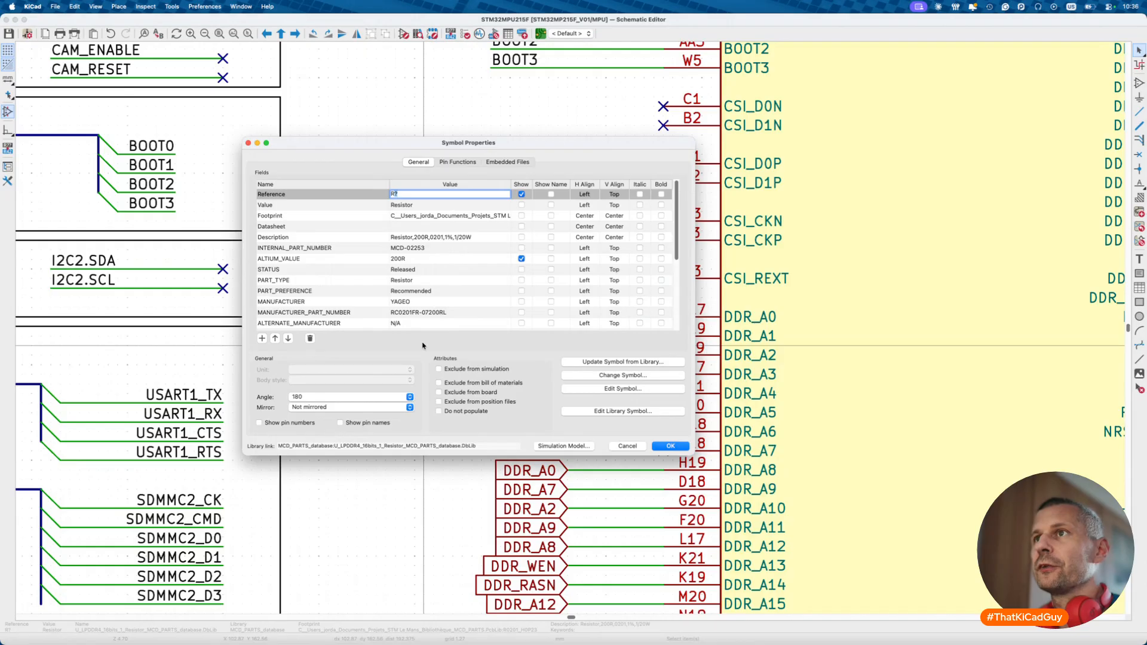
pyautogui.scroll(-5, 444, 304)
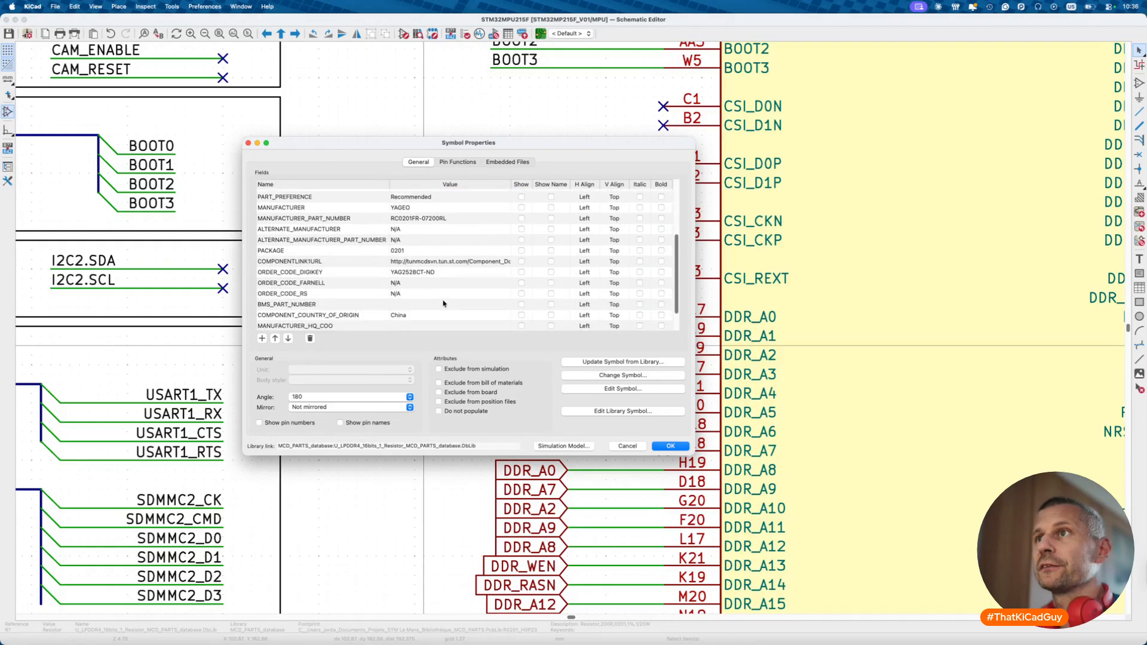
pyautogui.scroll(1, 443, 303)
pyautogui.scroll(2, 444, 303)
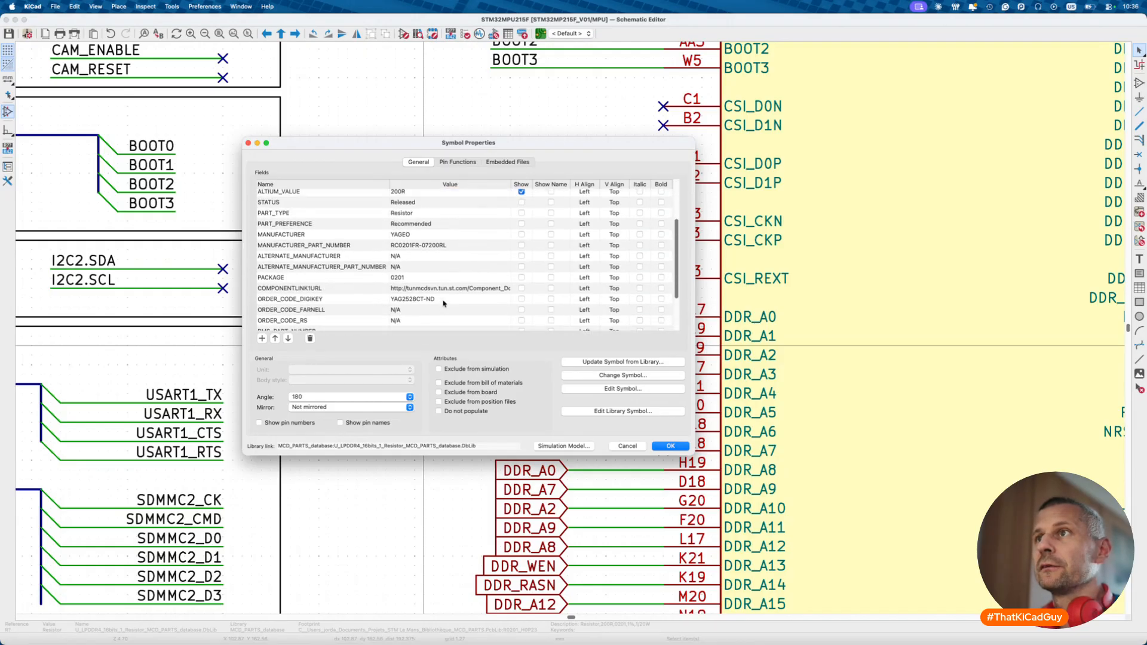
pyautogui.click(446, 245)
pyautogui.press('Return')
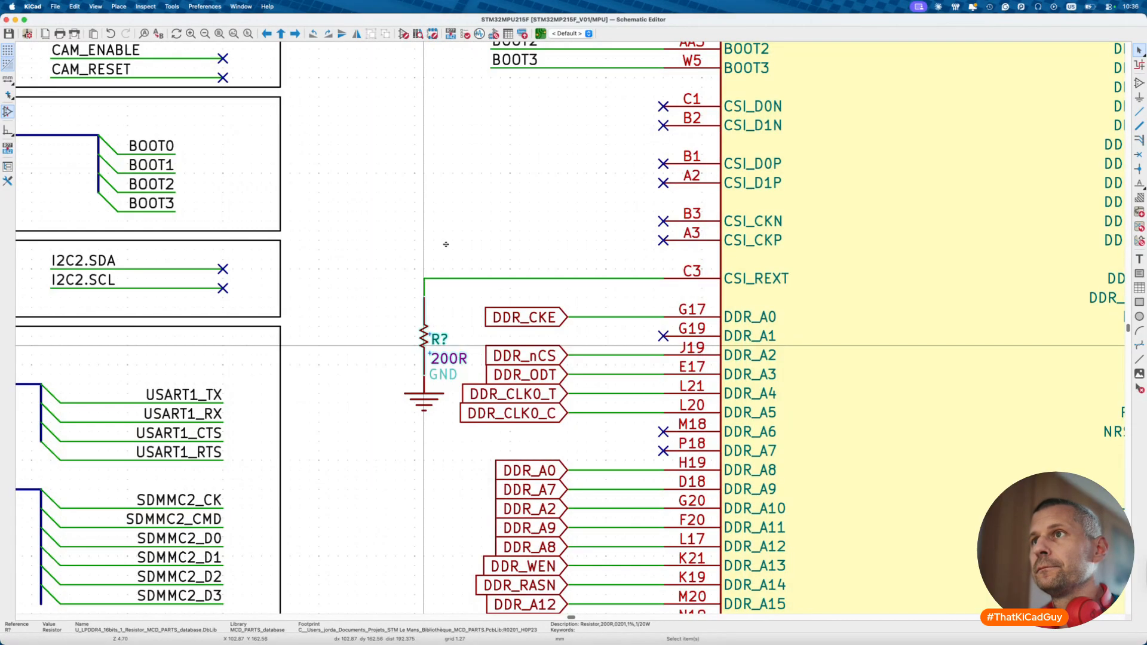
# - Search DigiKey for the resistor part number RC0201FR-07200RL
pyautogui.press('super+Tab')
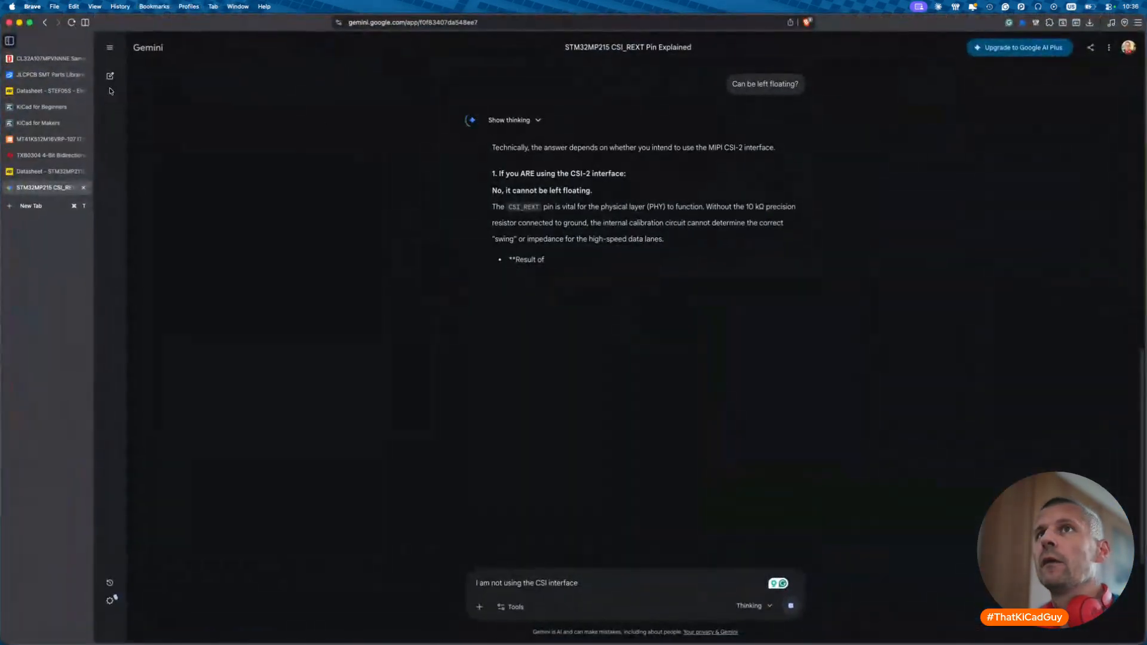
pyautogui.click(38, 60)
pyautogui.click(489, 50)
pyautogui.press('super+a')
pyautogui.write('RC0201FR-07200RL')
pyautogui.press('Return')
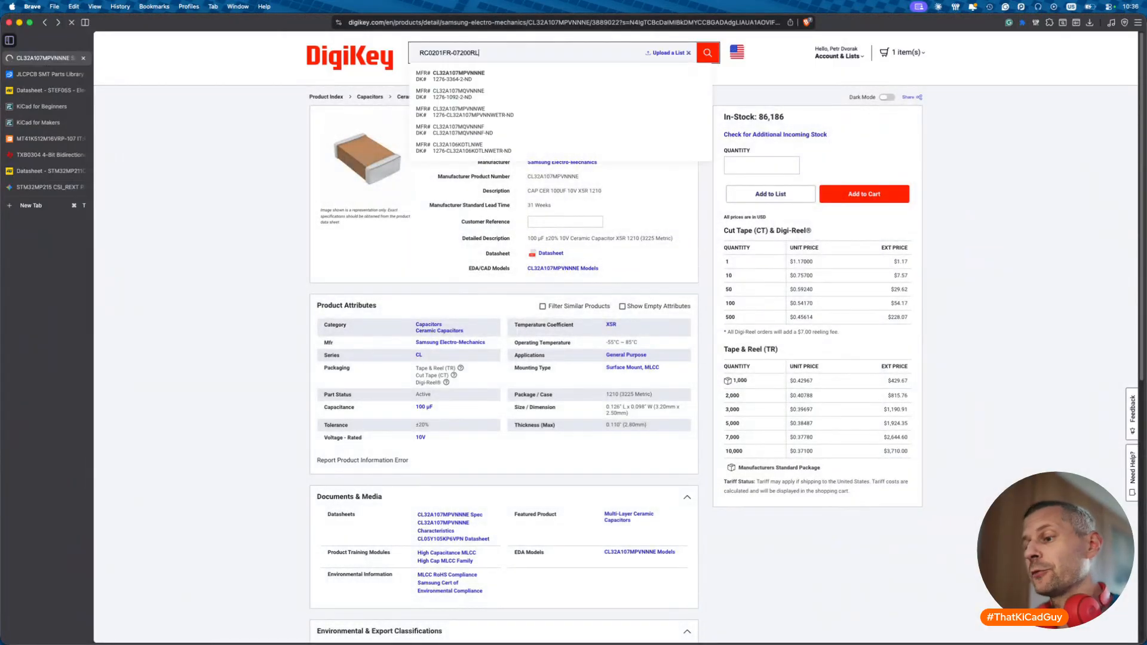
# - Copy the RC0201FR-07200RL datasheet link from the DigiKey product page, then bring KiCad forward
pyautogui.rightClick(559, 261)
pyautogui.click(590, 344)
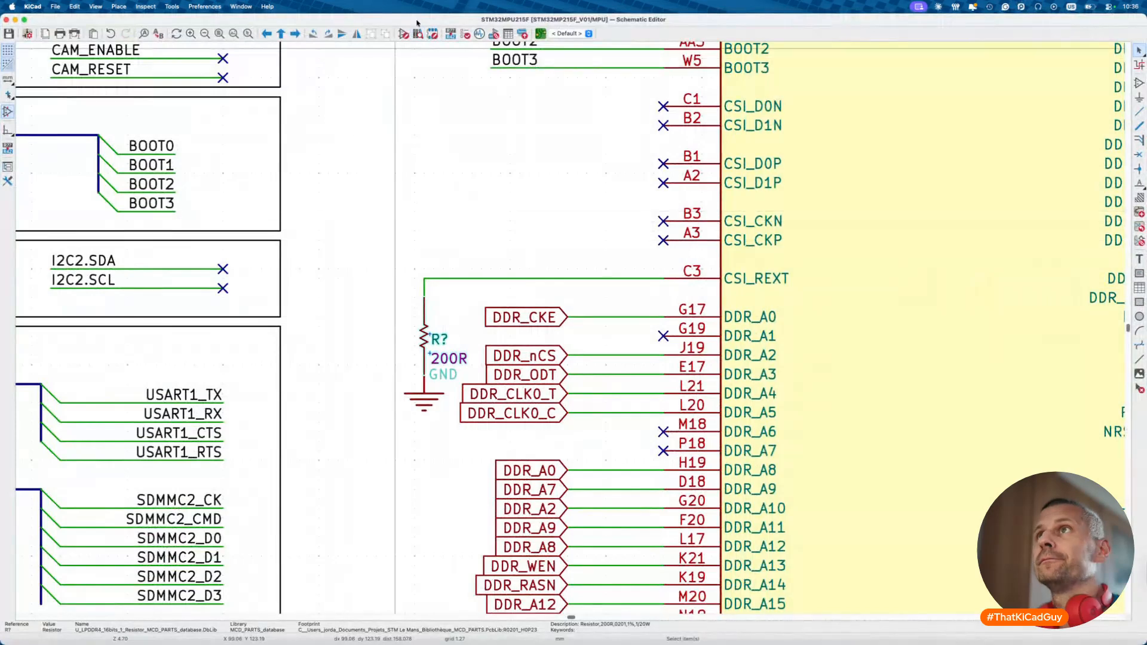
pyautogui.click(418, 33)
# - Save the resistor library and start editing the 200R symbol's Description
pyautogui.press('super+s')
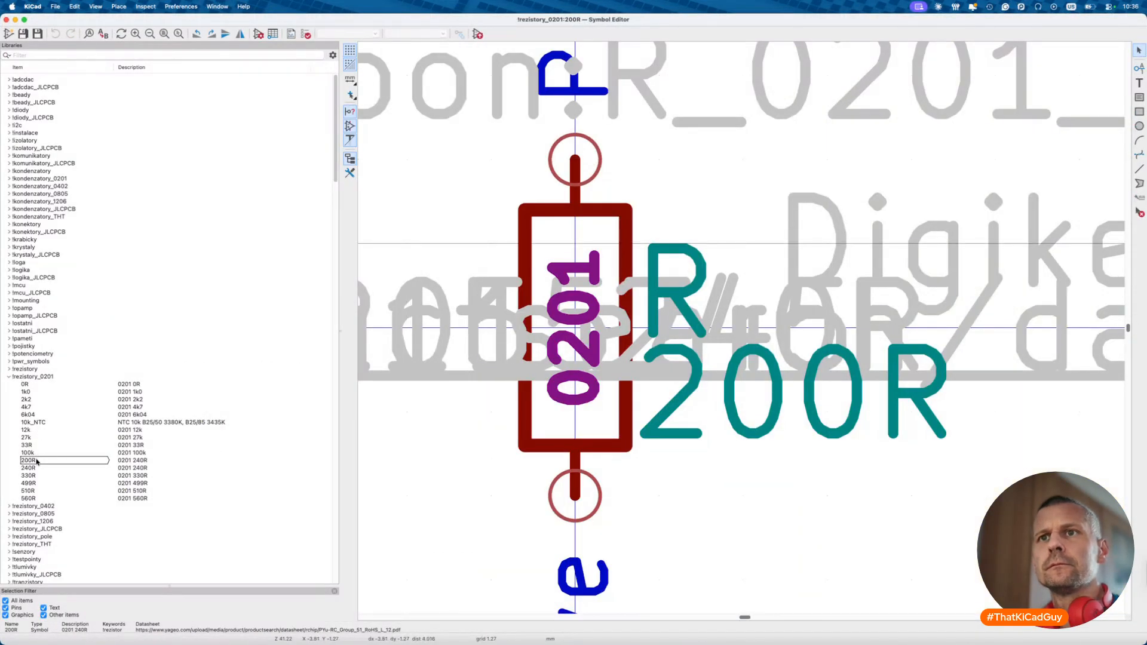
pyautogui.click(258, 33)
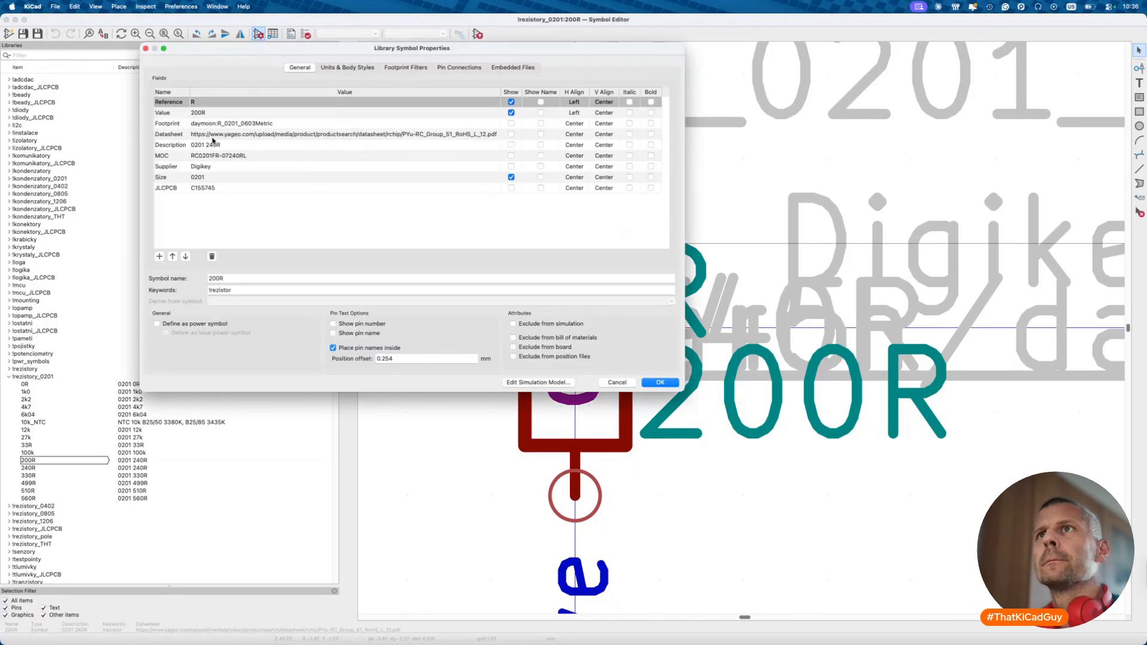
pyautogui.click(224, 147)
pyautogui.click(230, 147)
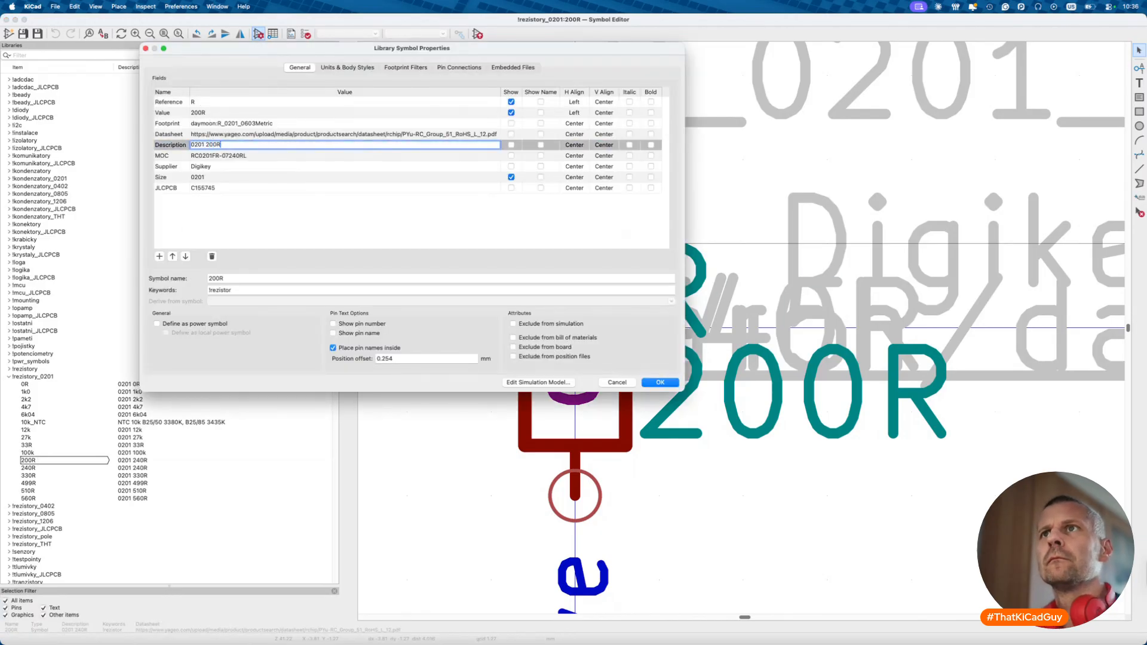
# - Replace the MOC with RC0201FR-07200RL and correct the Description to '0201 200R'
pyautogui.click(236, 165)
pyautogui.click(236, 156)
pyautogui.press('BackSpace')
pyautogui.press('super+v')
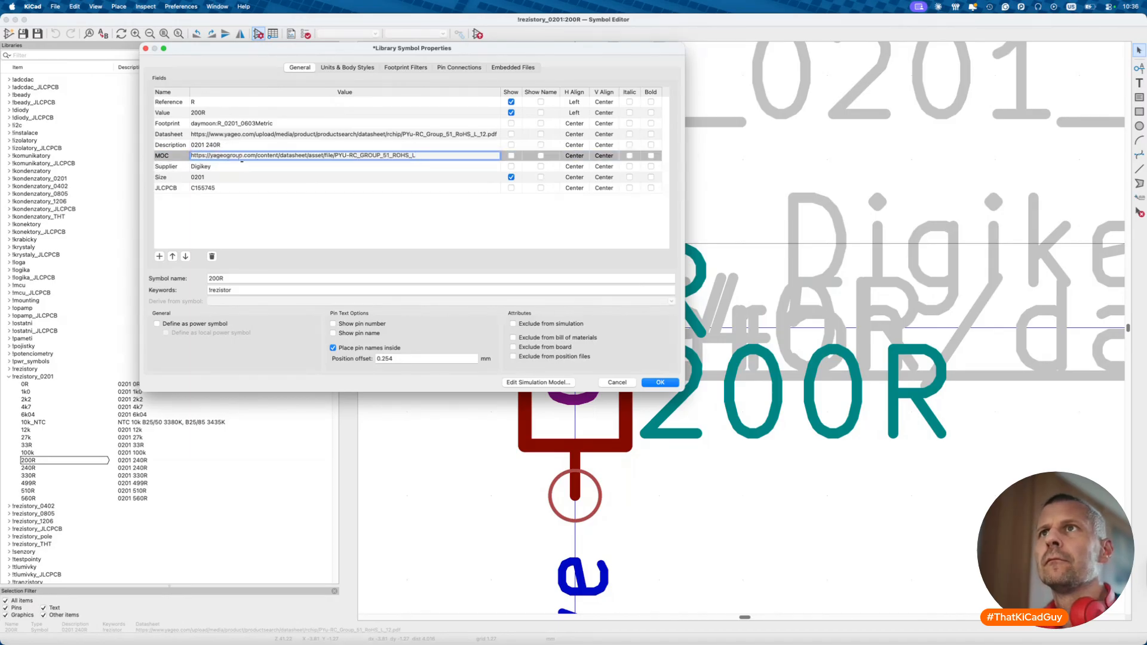
pyautogui.press('super+a')
pyautogui.press('super+c')
pyautogui.press('BackSpace')
pyautogui.press('super+shift+v')
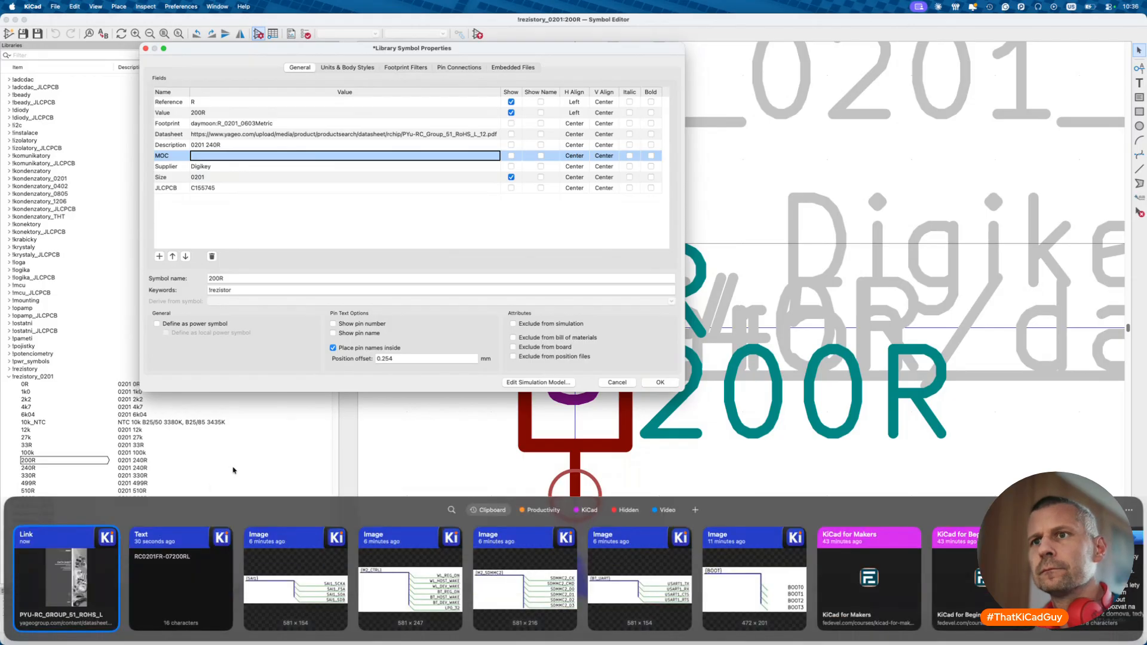
pyautogui.doubleClick(185, 570)
pyautogui.click(226, 144)
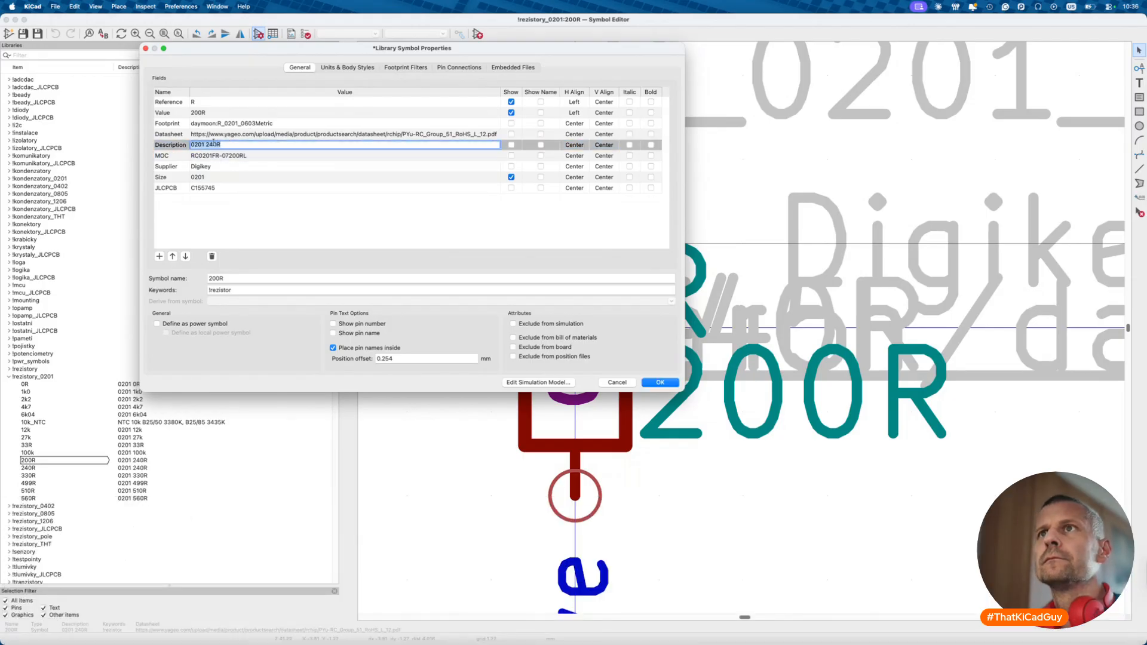
# - Clear the old JLCPCB number C155745 and paste the Yageo datasheet link into Datasheet
pyautogui.click(210, 188)
pyautogui.press('BackSpace')
pyautogui.click(271, 133)
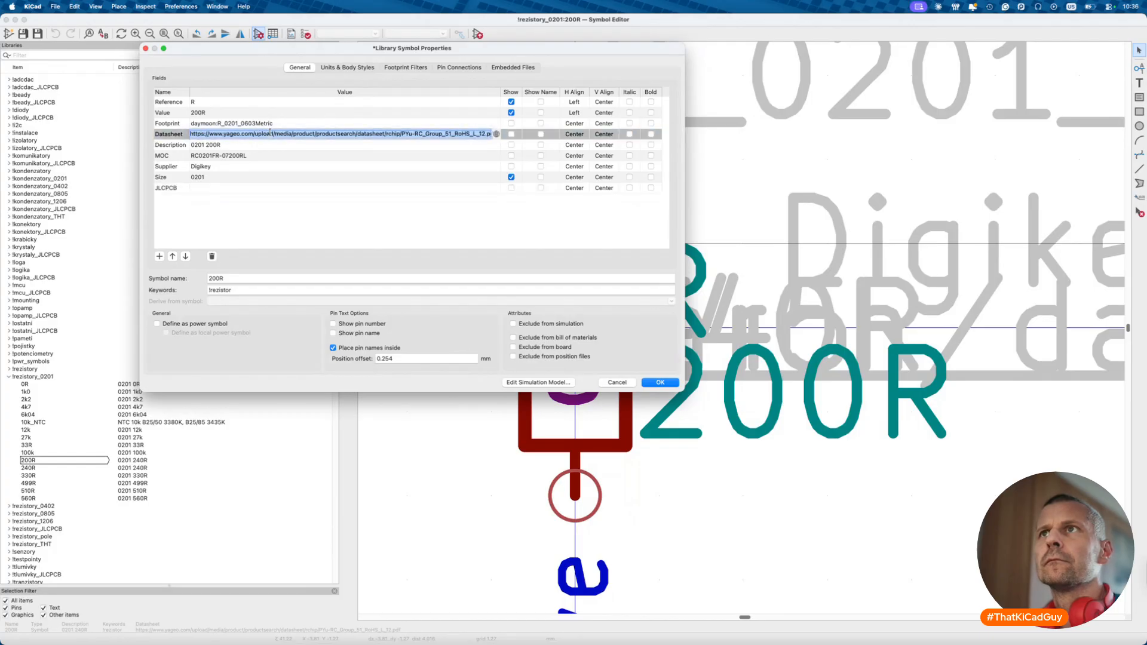
pyautogui.press('BackSpace')
pyautogui.press('super+shift+v')
pyautogui.doubleClick(169, 607)
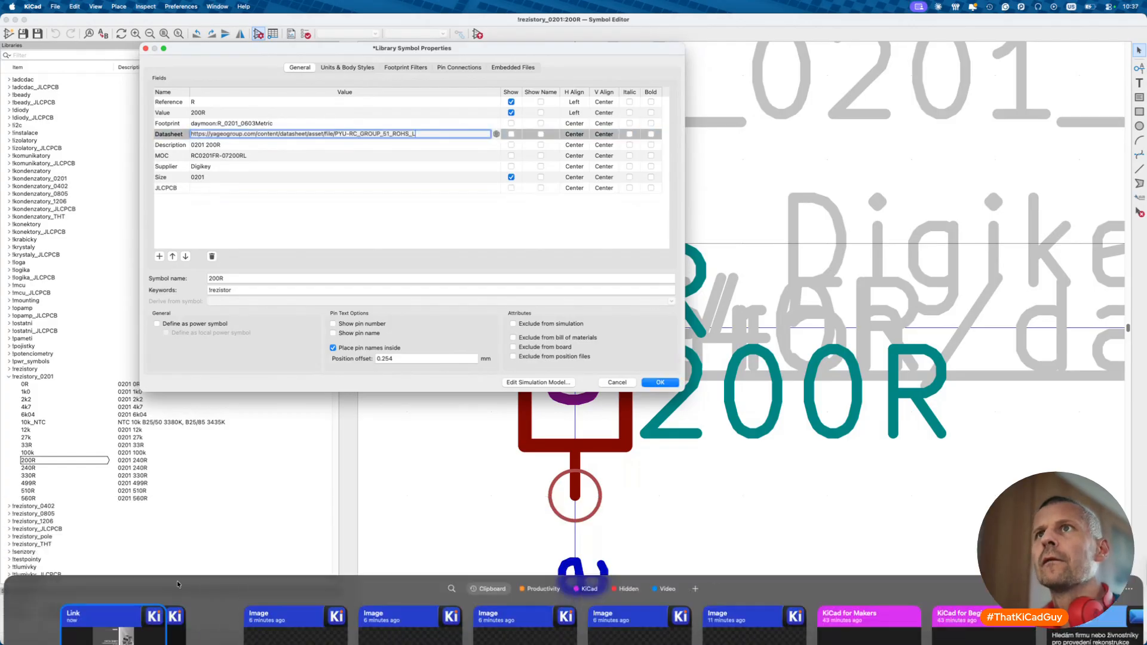
pyautogui.press('super+Tab')
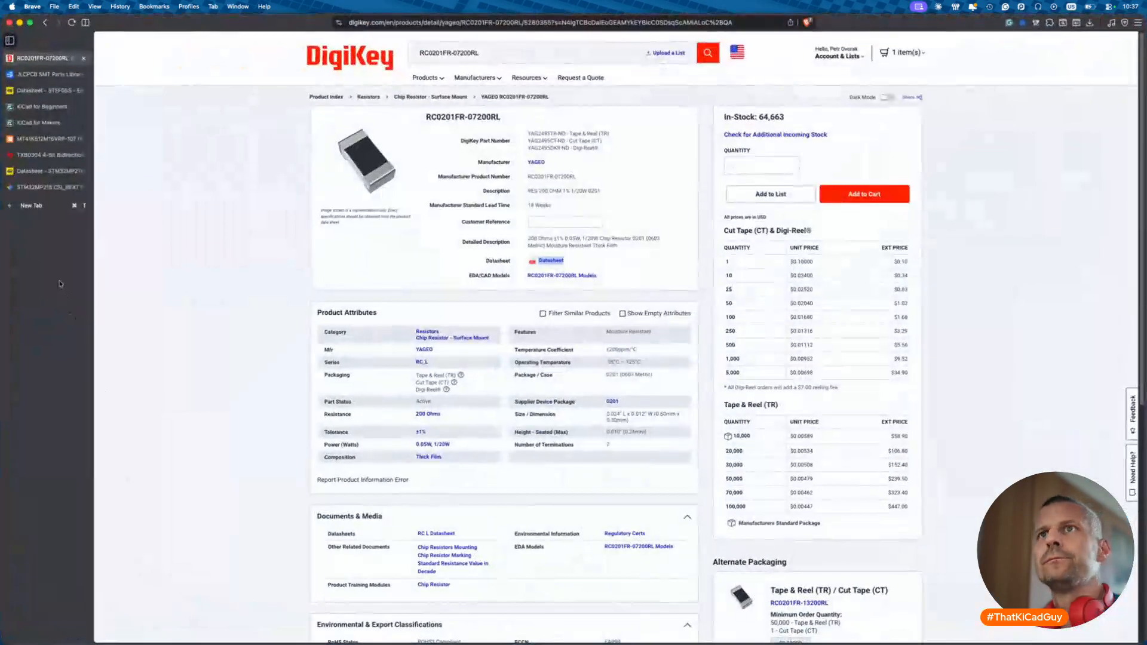
# - Search the JLCPCB Parts Library for '200Ω 0201' resistors
pyautogui.click(48, 74)
pyautogui.moveTo(317, 63); pyautogui.dragTo(269, 59)
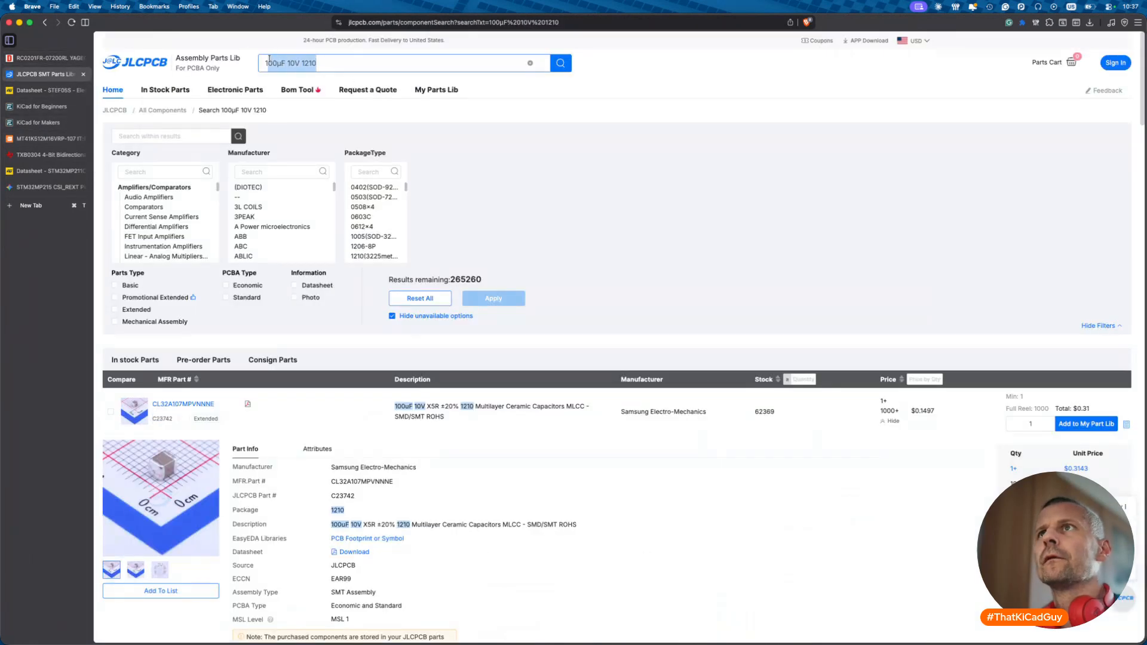
pyautogui.write('00Ω ')
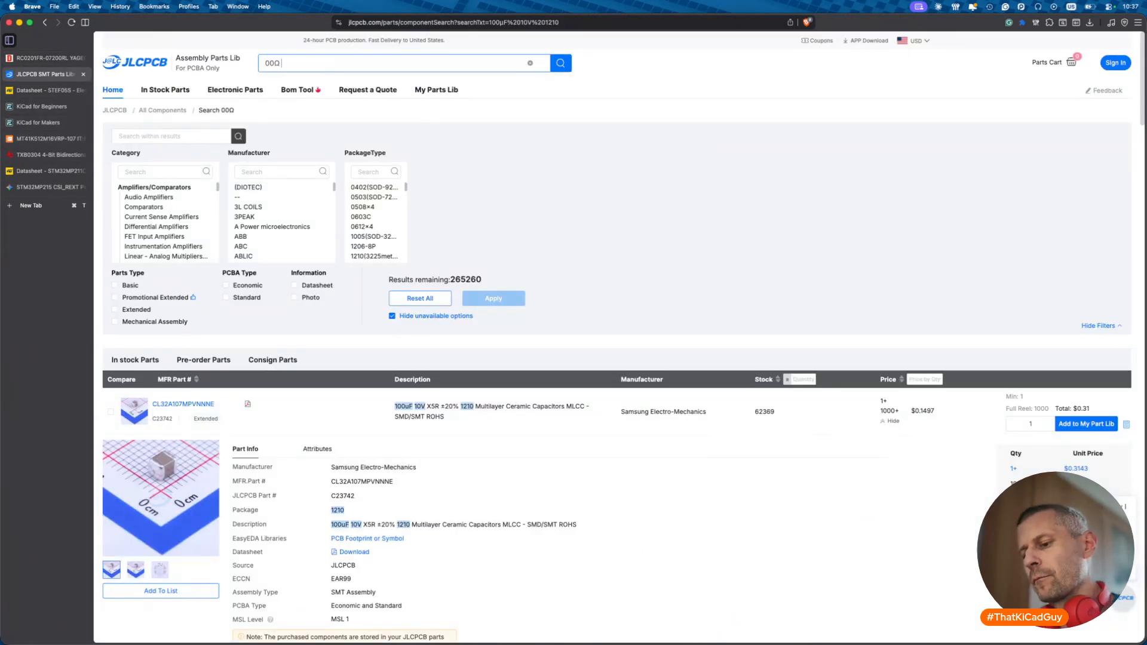
pyautogui.write('0201')
pyautogui.press('Return')
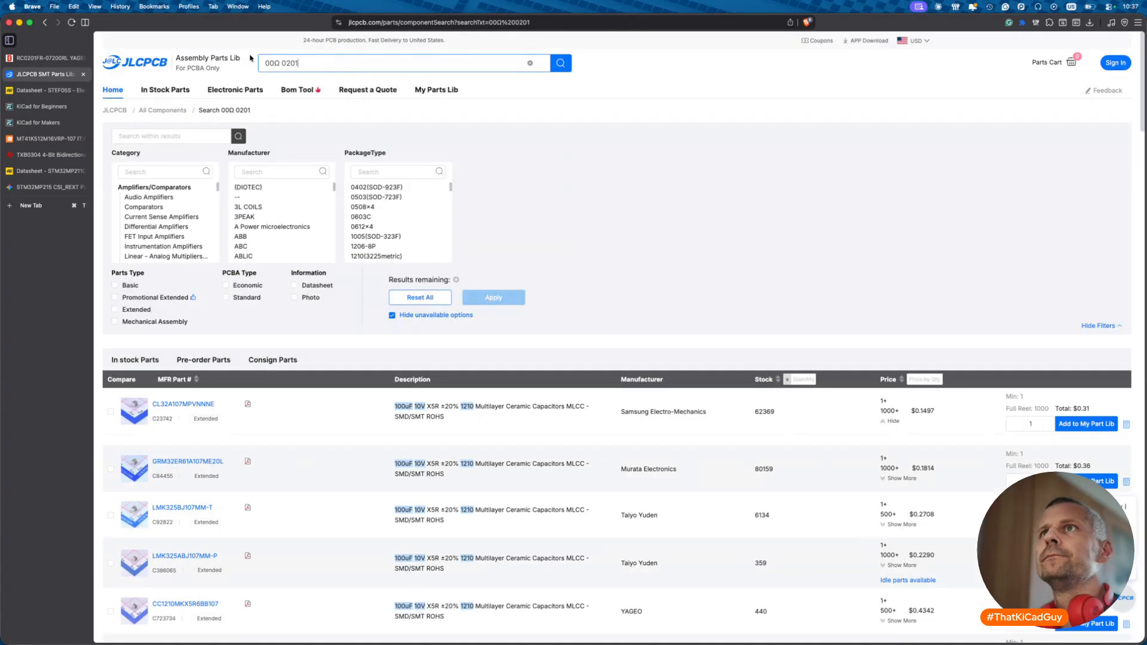
pyautogui.click(264, 63)
pyautogui.write('2')
pyautogui.press('Return')
# - Close the Gemini chat tab and copy part number C173355 from the results
pyautogui.click(78, 187)
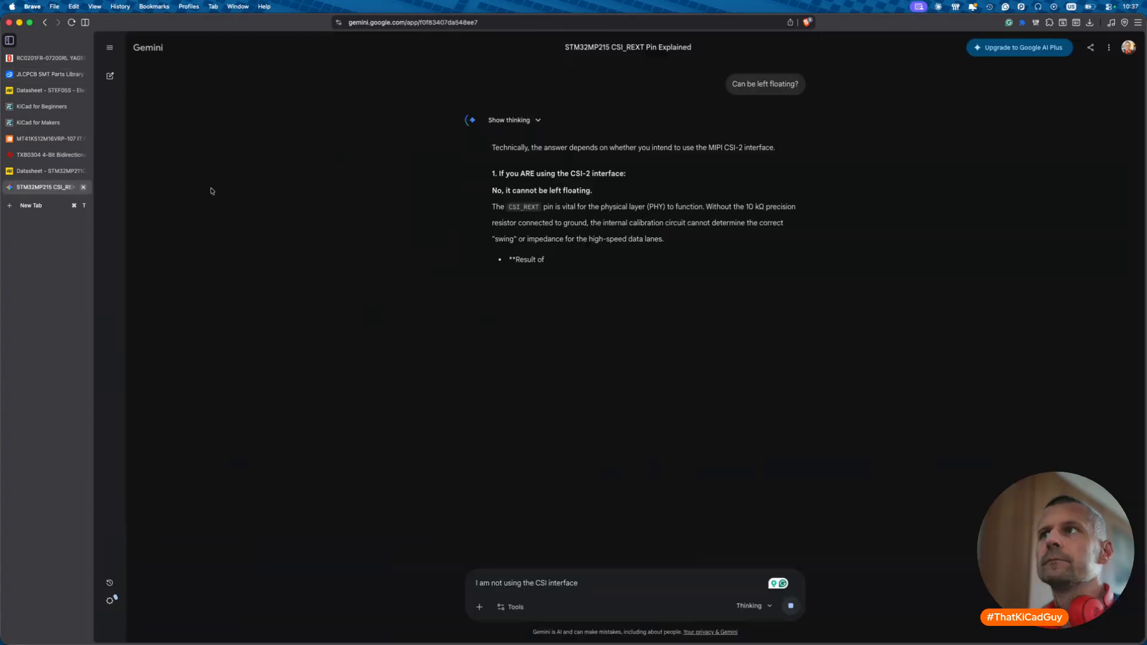
pyautogui.click(84, 188)
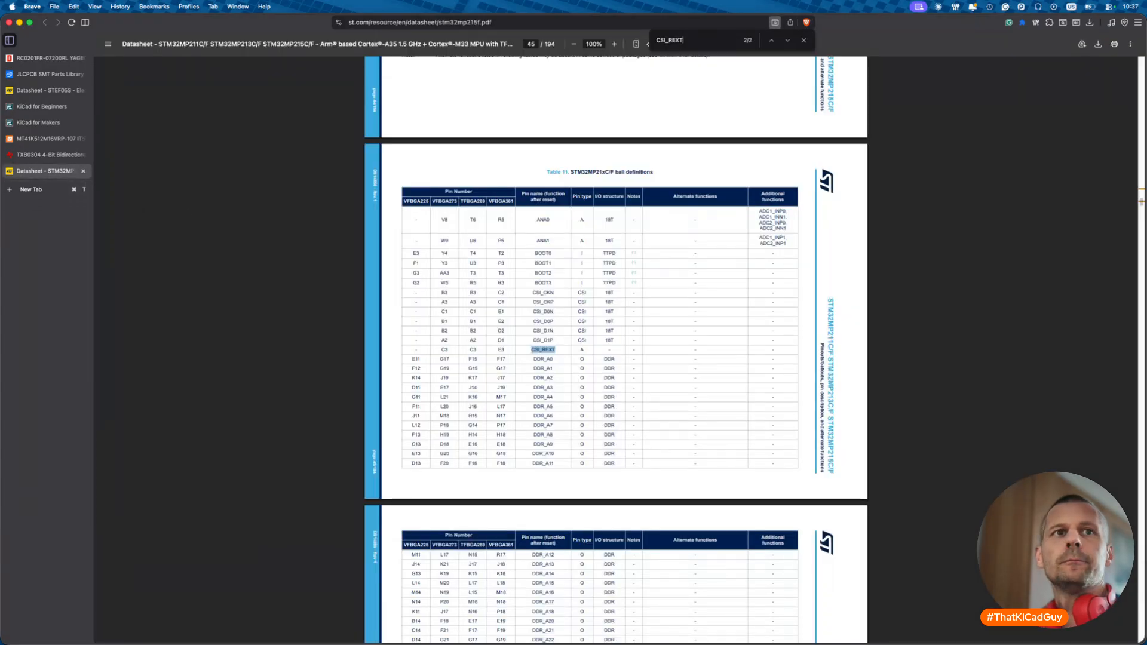
pyautogui.click(48, 74)
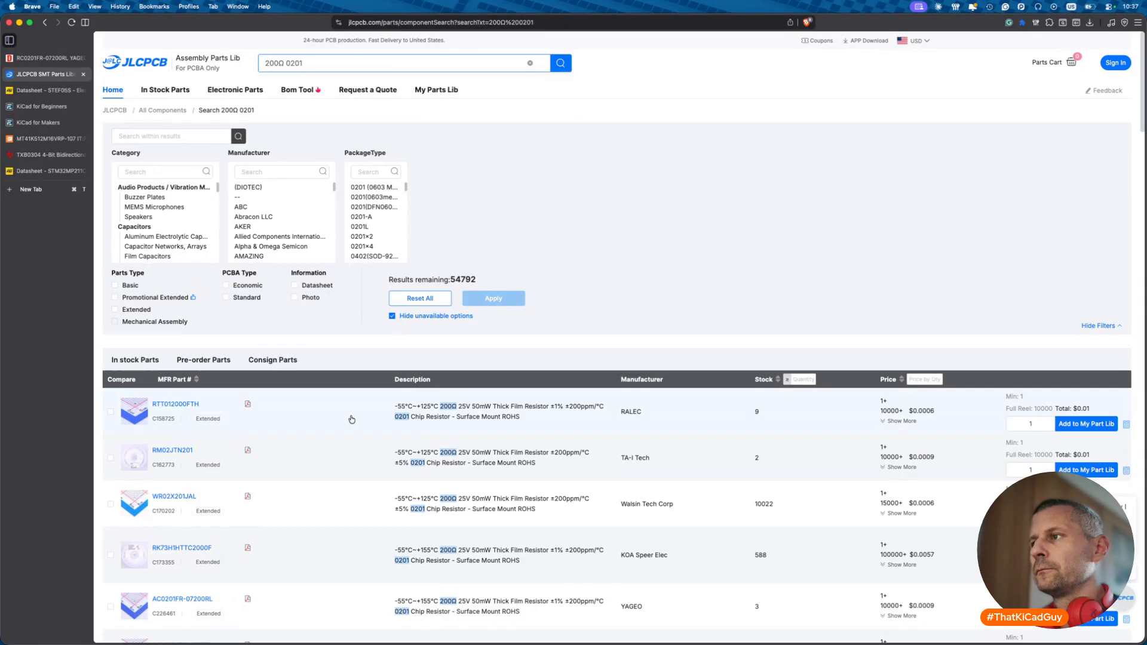
pyautogui.scroll(-2, 335, 443)
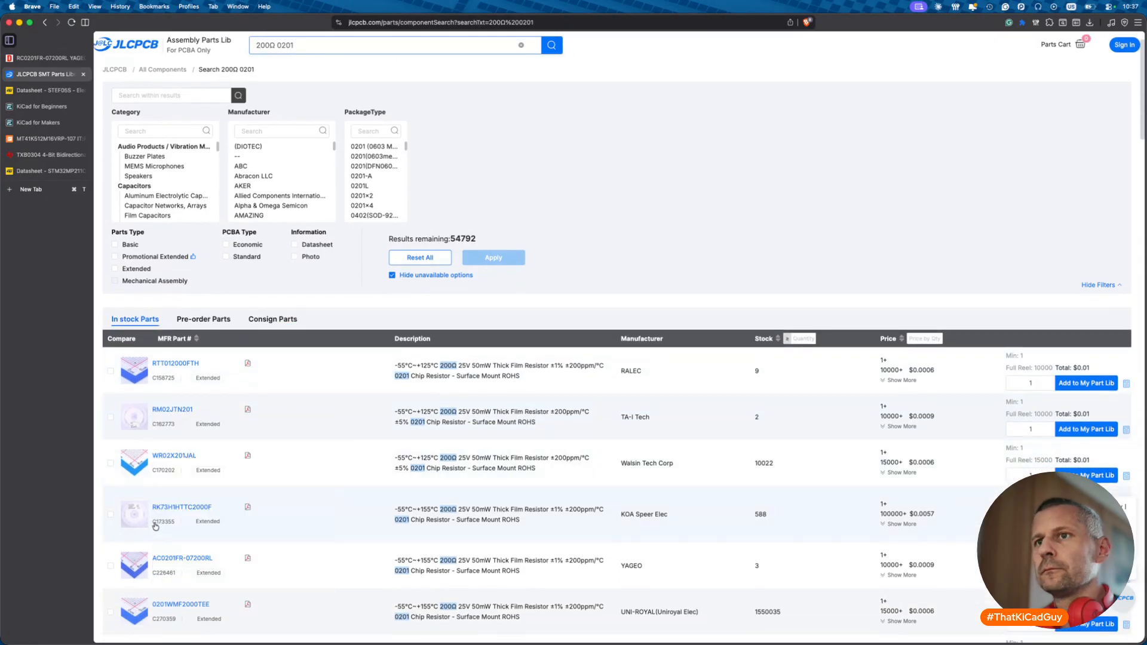
pyautogui.moveTo(154, 527); pyautogui.dragTo(171, 528)
pyautogui.press('super+Tab')
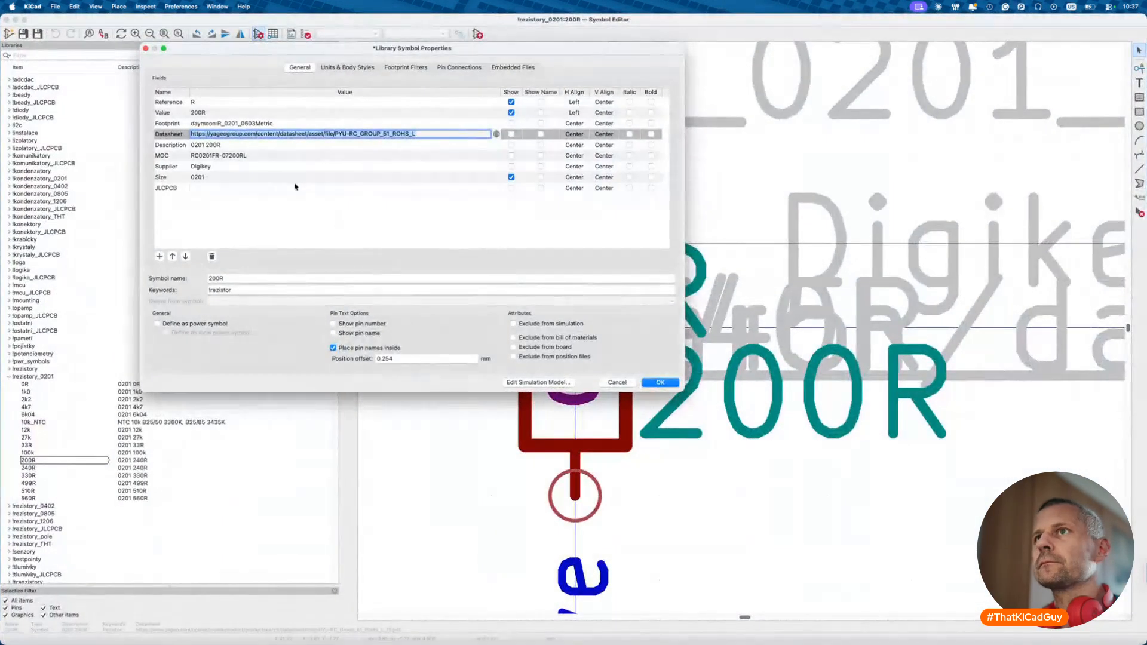
# - Set the 200R library symbol's JLCPCB field to C173355 and save the library
pyautogui.doubleClick(296, 188)
pyautogui.write('C173355')
pyautogui.click(660, 383)
pyautogui.press('super+s')
pyautogui.press('super+w')
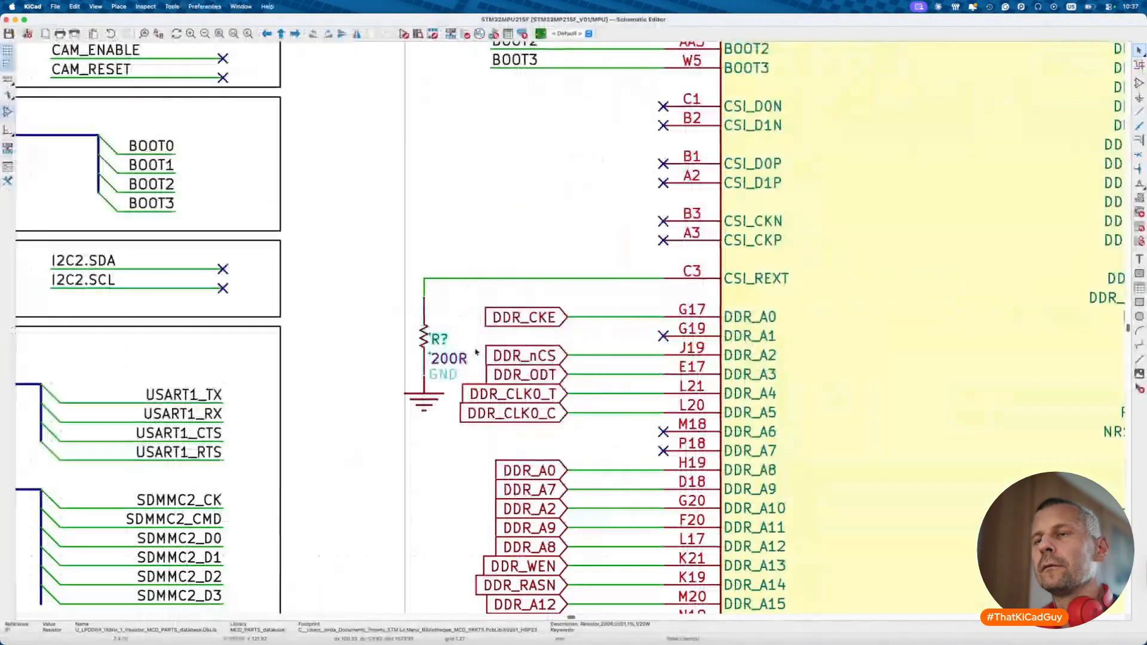
# - Swap the schematic's CSI_REXT resistor to the rezistory_0201:200R symbol
pyautogui.doubleClick(436, 342)
pyautogui.click(605, 375)
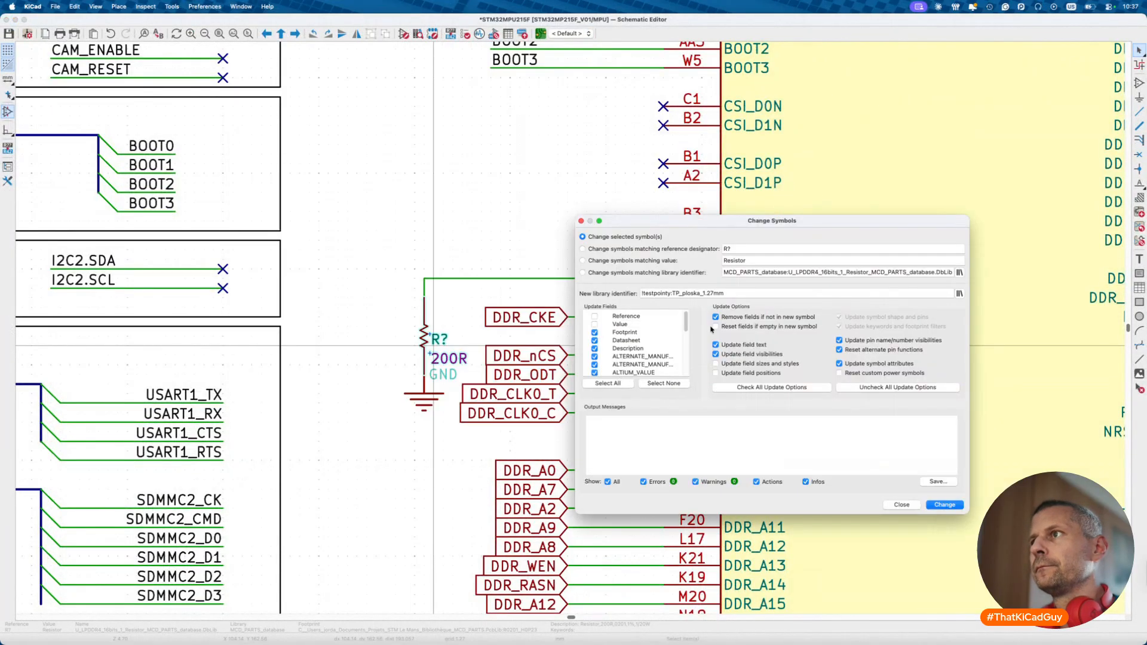
pyautogui.click(959, 293)
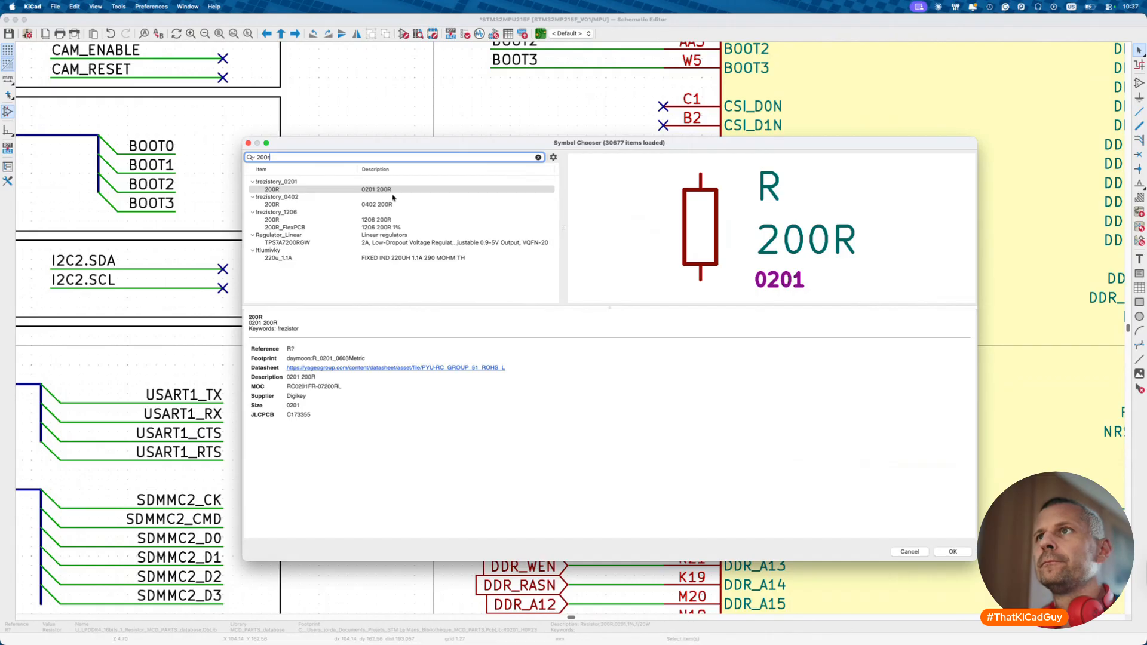
pyautogui.click(394, 191)
pyautogui.doubleClick(396, 190)
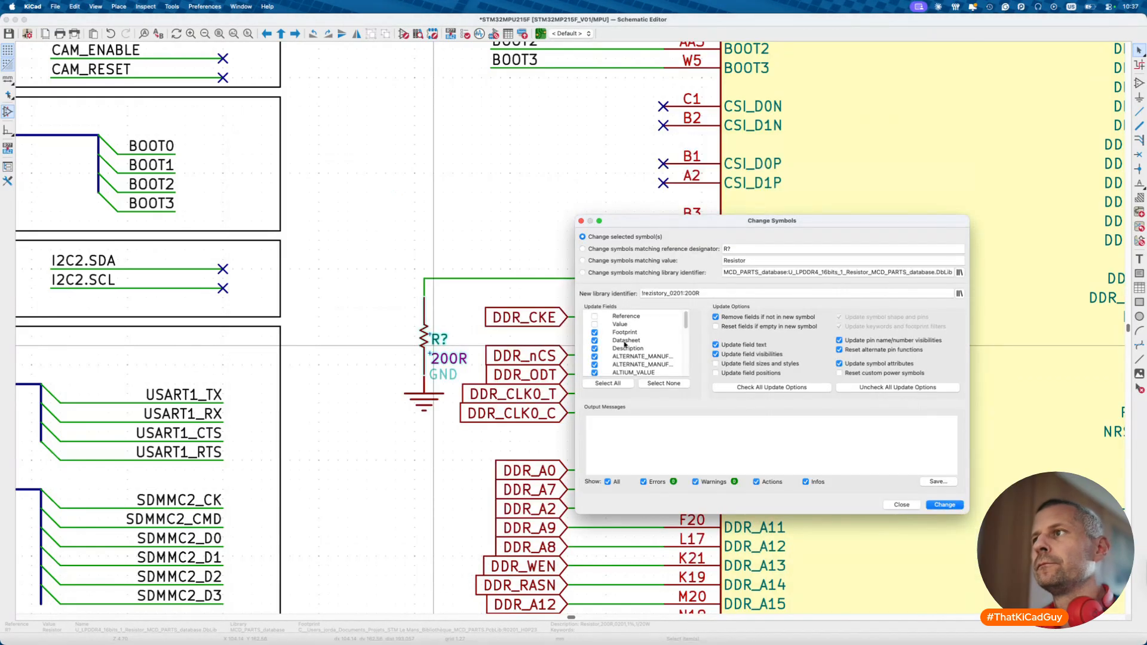
pyautogui.click(945, 505)
pyautogui.click(902, 505)
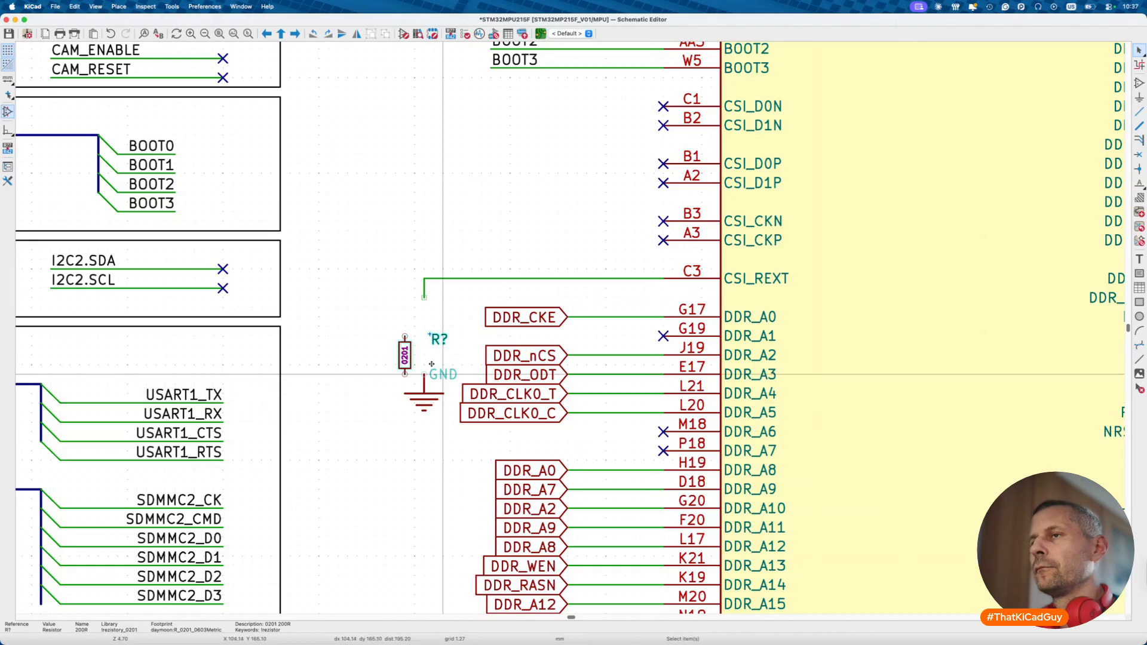
pyautogui.doubleClick(406, 356)
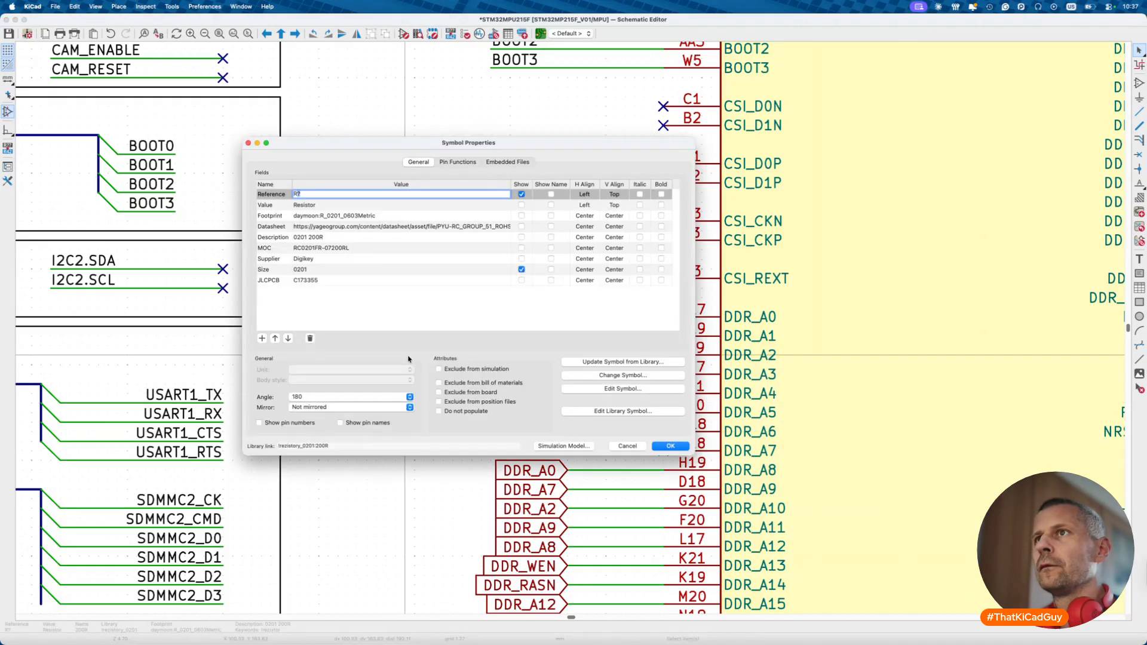
# - Change the 200R symbol description to '0201 200R 1%' and update the schematic from the library
pyautogui.click(615, 412)
pyautogui.click(256, 34)
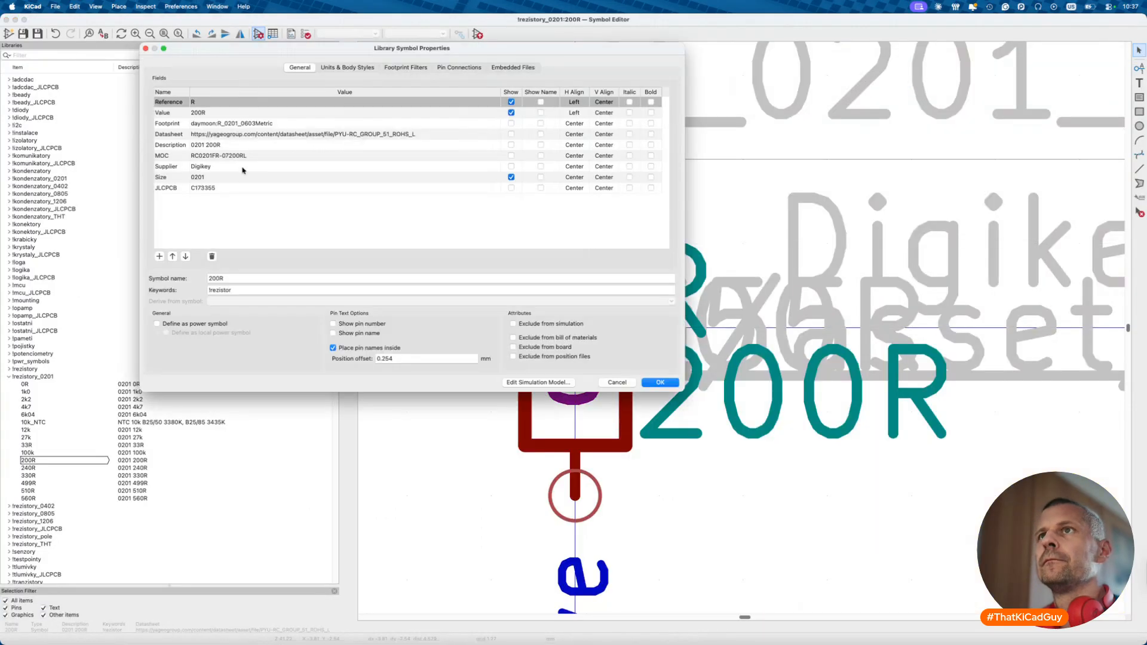
pyautogui.click(227, 144)
pyautogui.write('1')
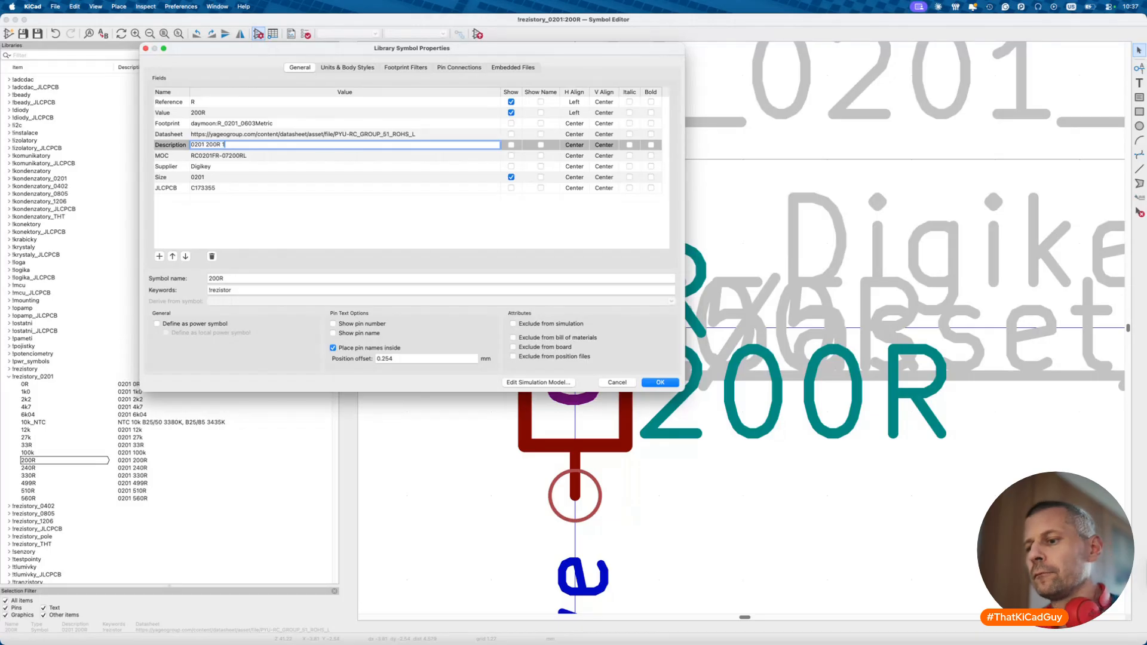
pyautogui.press('Return')
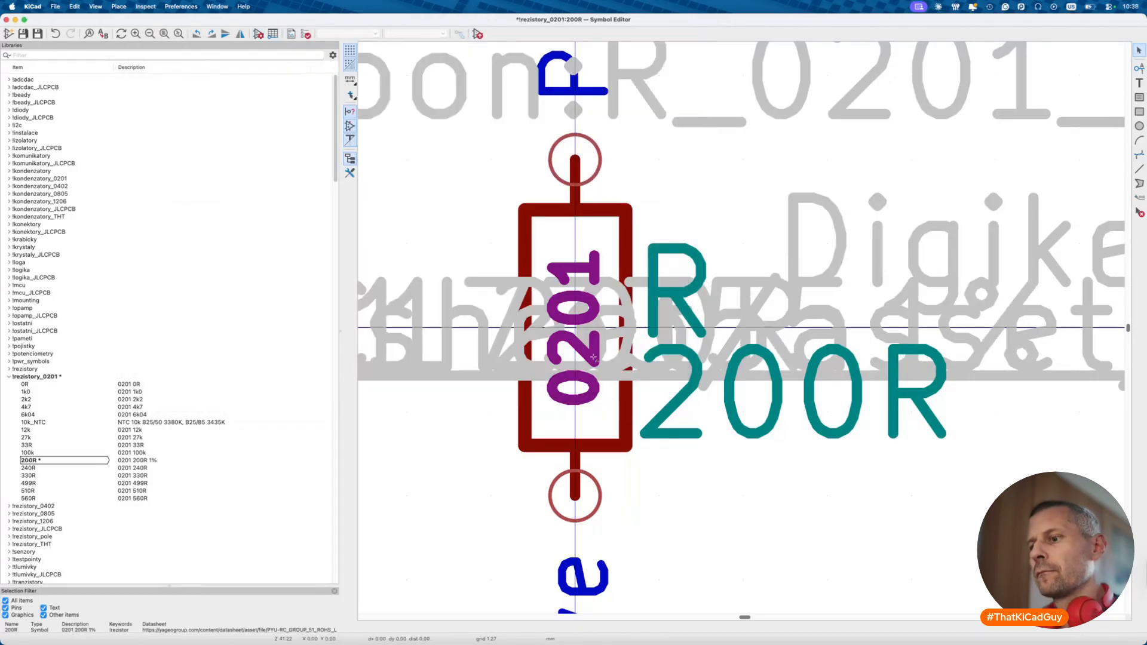
pyautogui.press('super+grave')
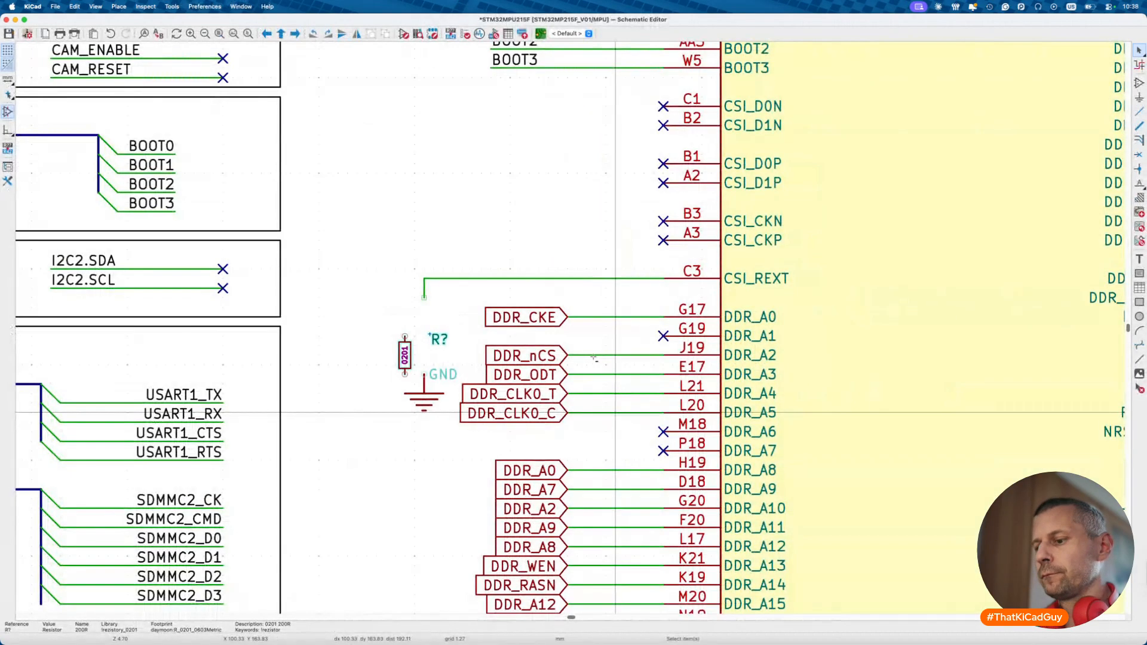
pyautogui.click(748, 462)
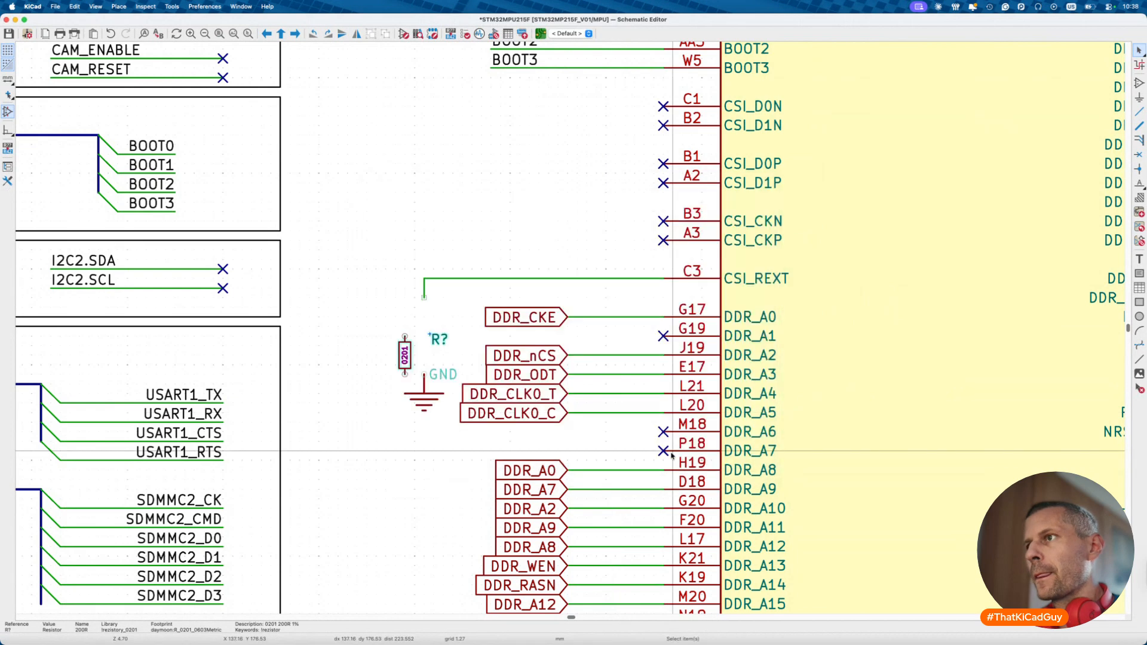
# - Set the CSI_REXT resistor's value to 200R and make it visible on the schematic
pyautogui.doubleClick(412, 357)
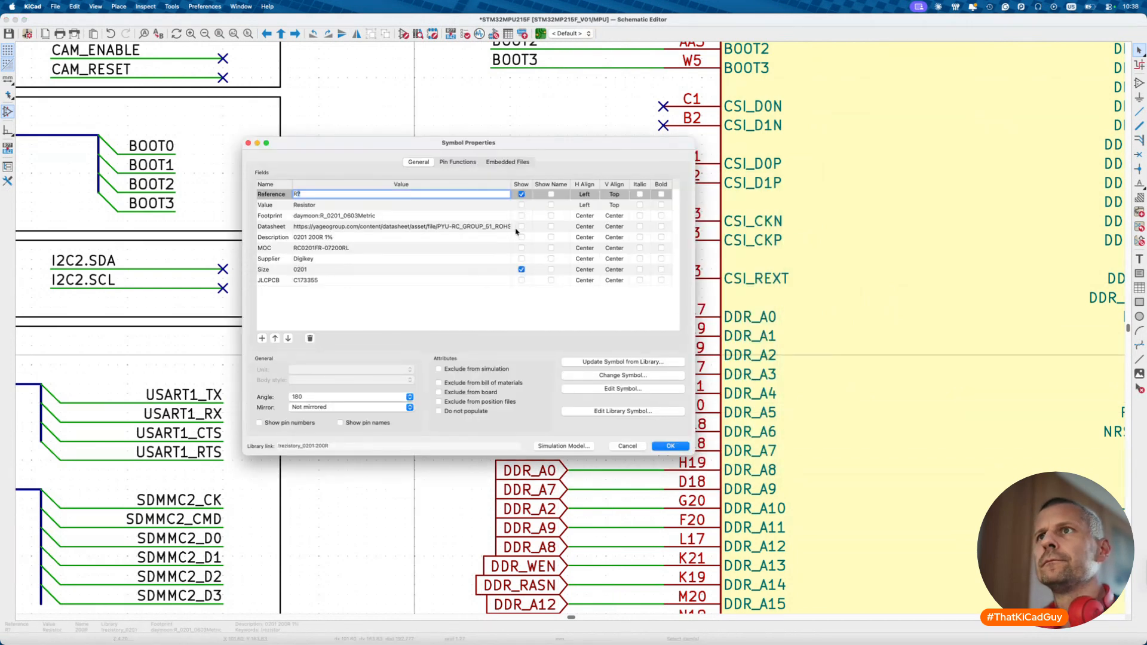
pyautogui.click(495, 208)
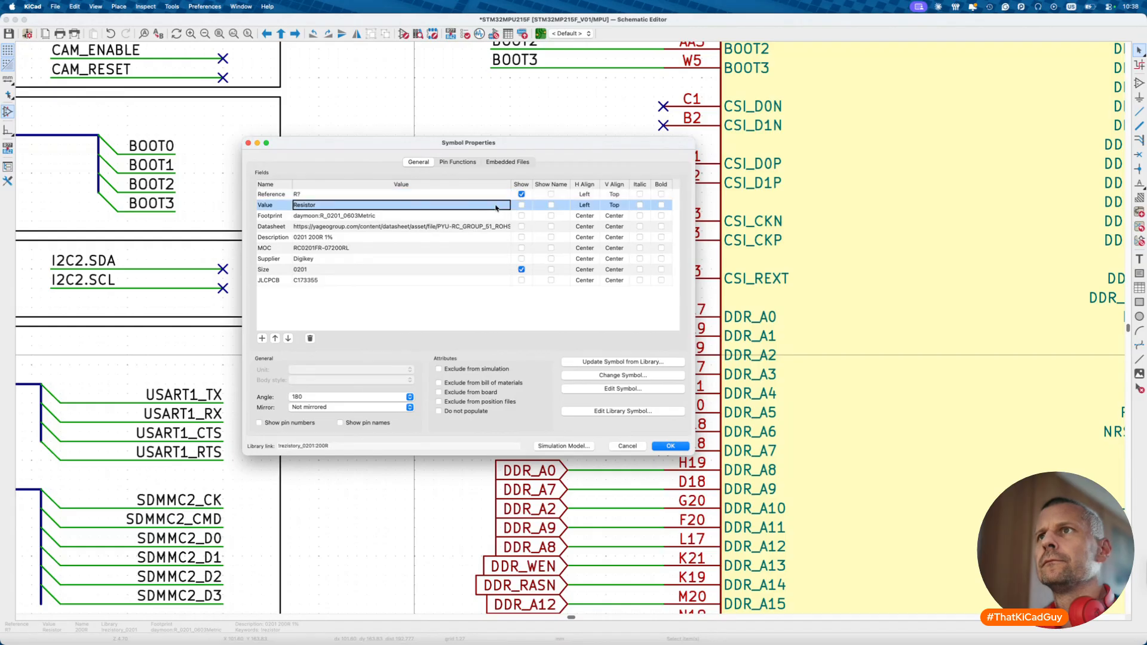
pyautogui.write('200R')
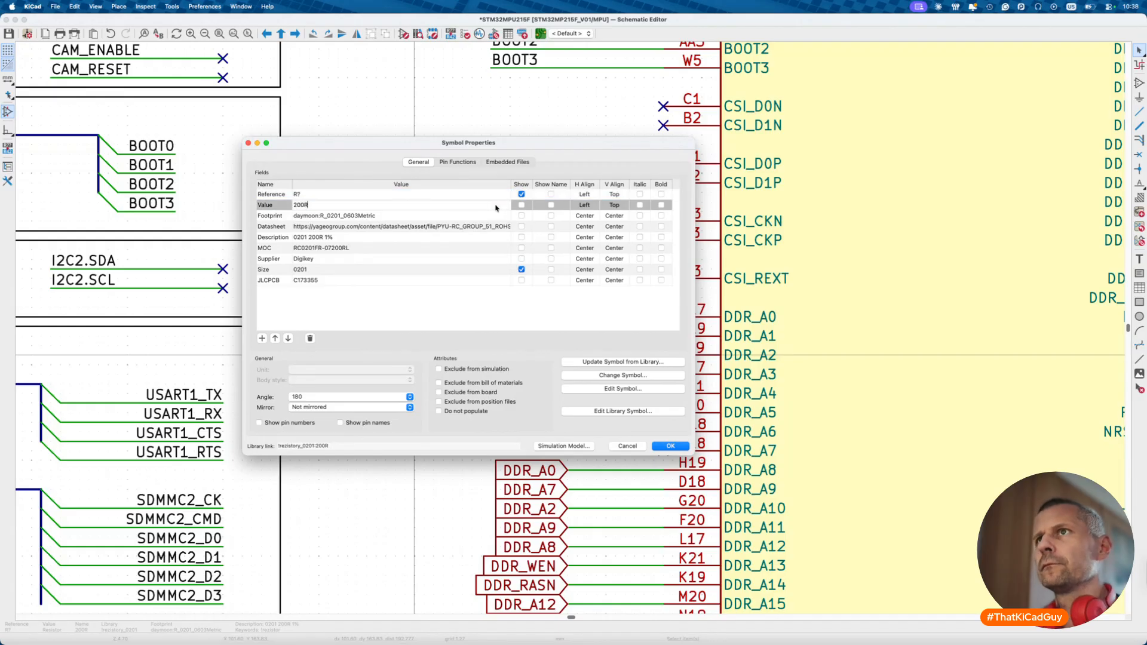
pyautogui.click(677, 446)
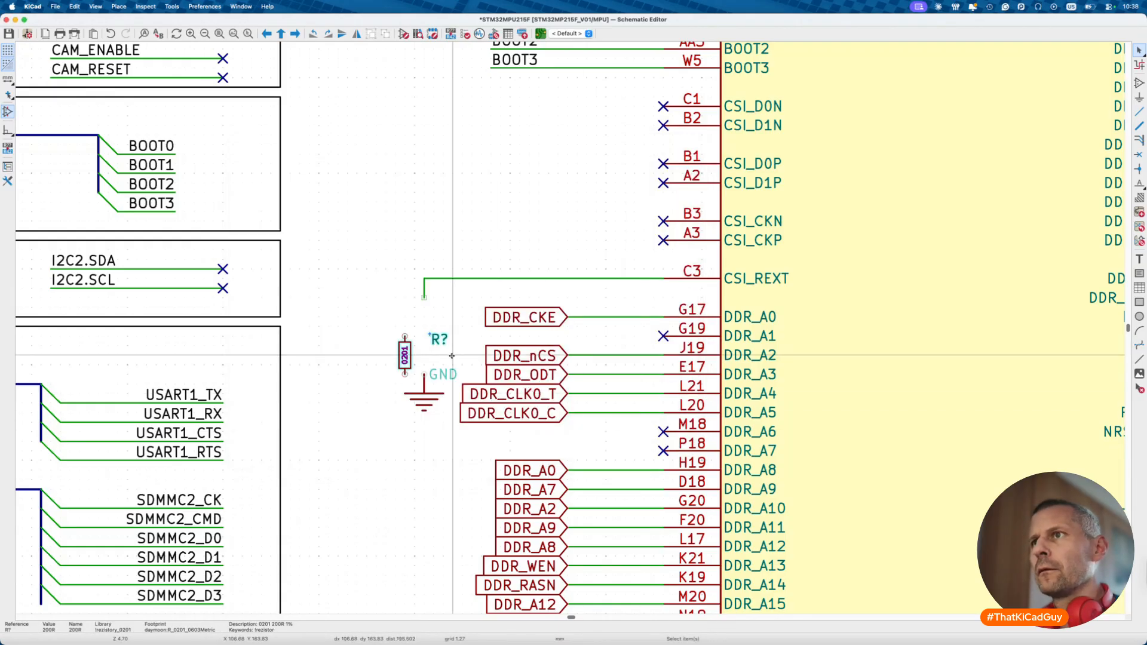
pyautogui.doubleClick(417, 356)
pyautogui.click(521, 205)
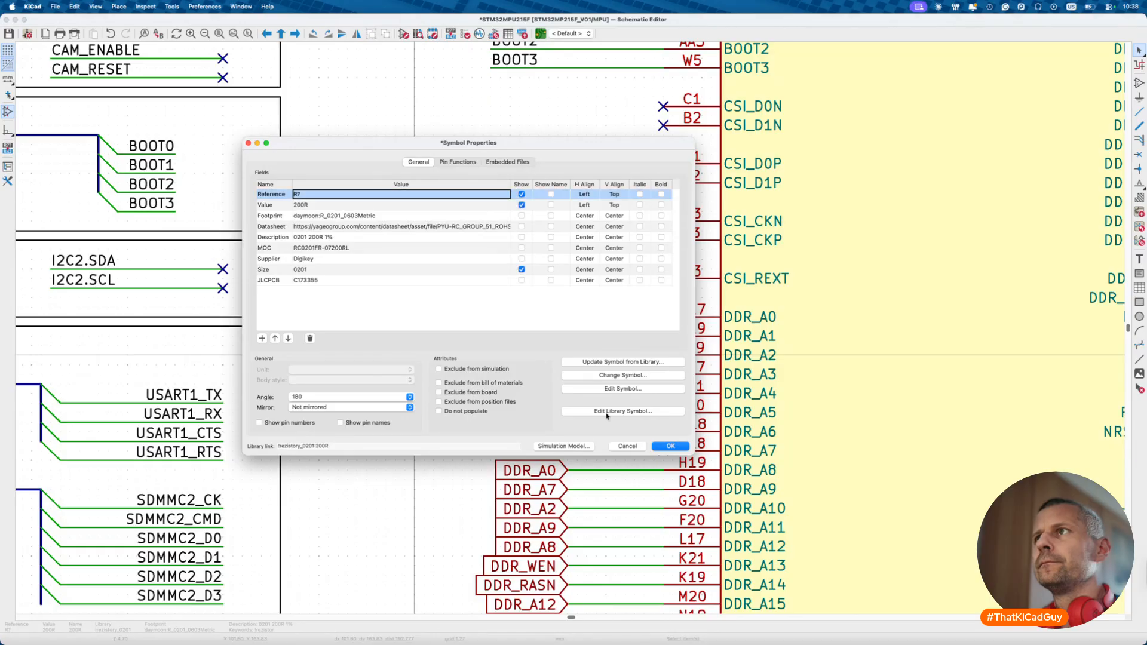
pyautogui.click(669, 446)
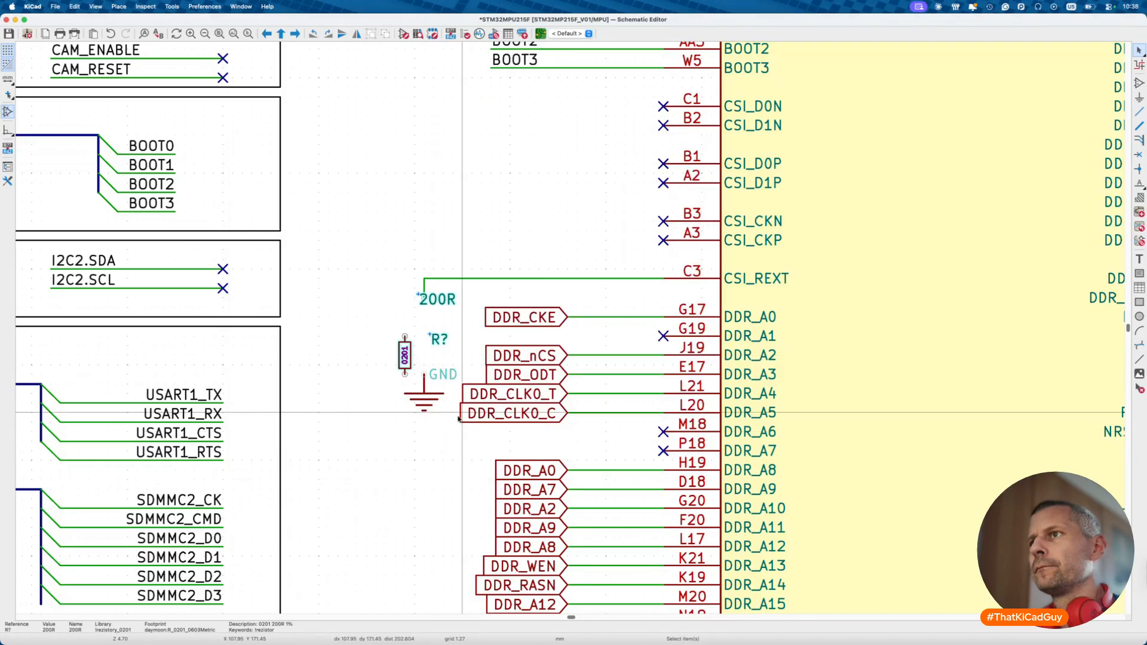
# - Place the 200R value and reference labels beside the resistor
pyautogui.click(437, 305)
pyautogui.moveTo(438, 307)
pyautogui.mouseDown()
pyautogui.moveTo(436, 370)
pyautogui.moveTo(415, 356)
pyautogui.moveTo(424, 317)
pyautogui.mouseUp()
pyautogui.click(439, 340)
pyautogui.click(412, 356)
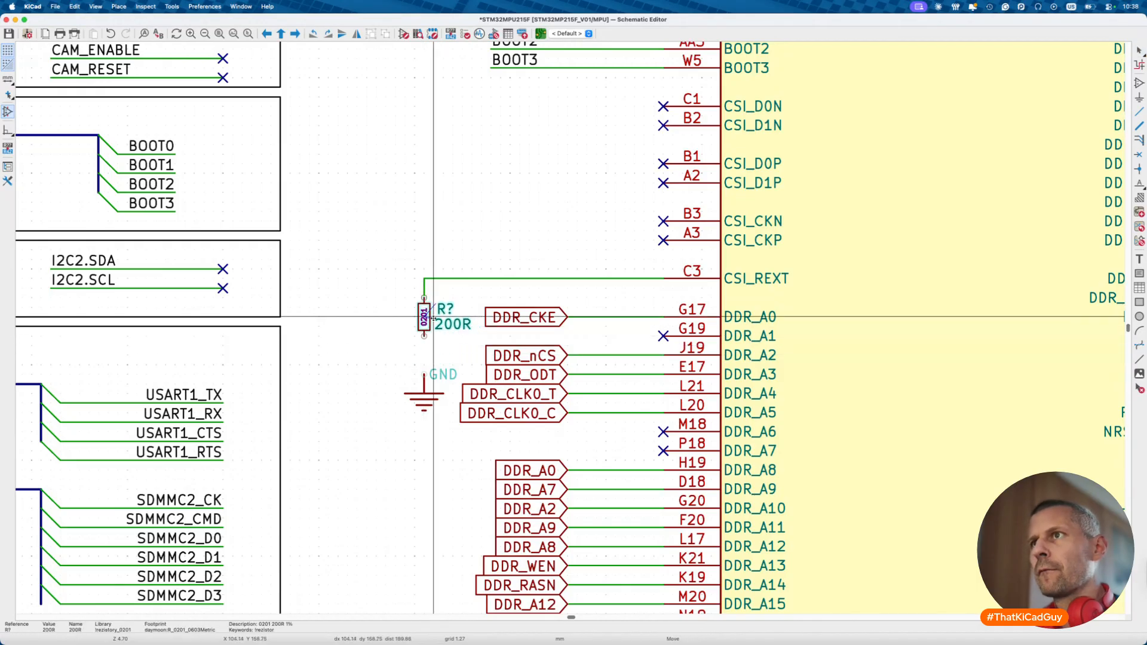
# - Wire the resistor's lower pin to the GND symbol and save the schematic
pyautogui.click(425, 382)
pyautogui.scroll(-10, 425, 386)
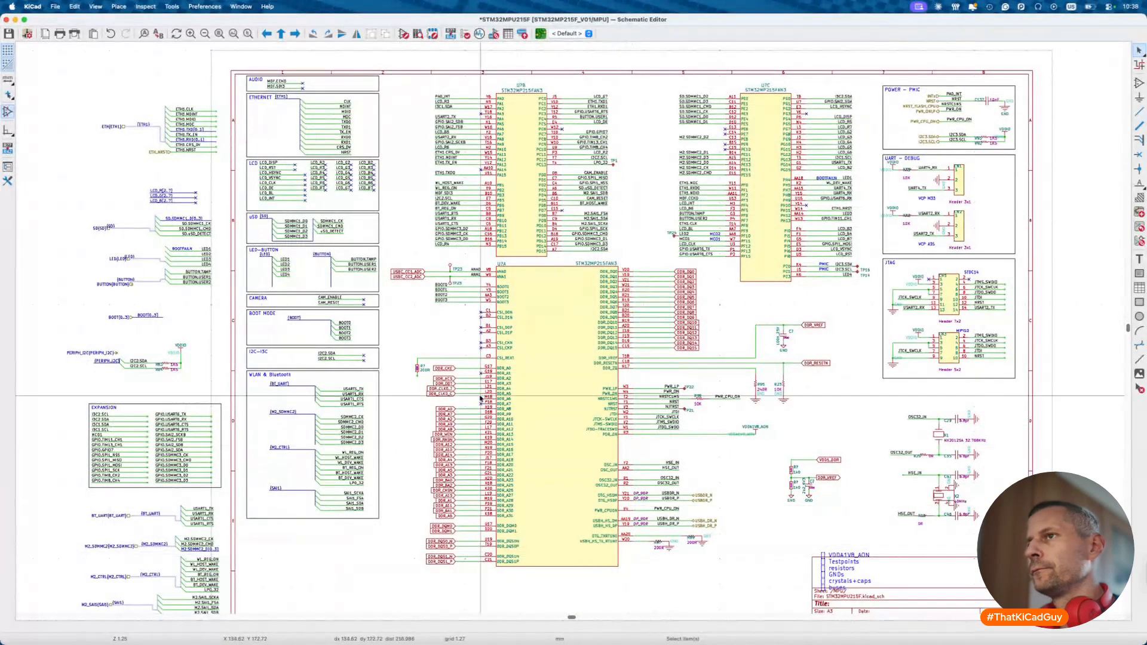
pyautogui.scroll(4, 790, 498)
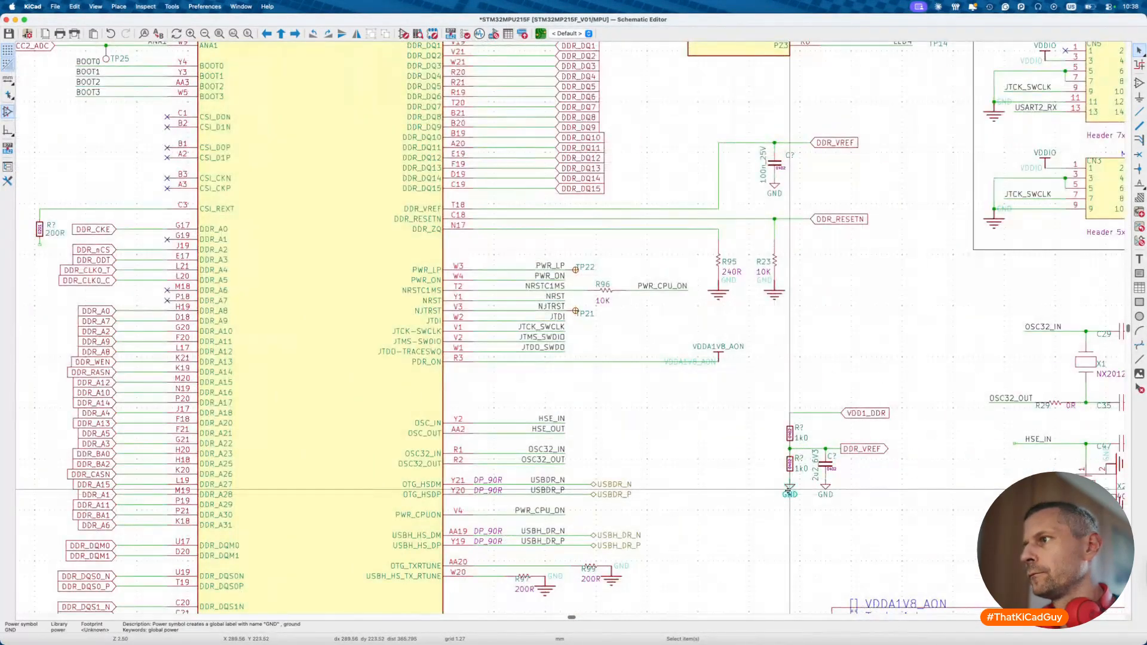
pyautogui.moveTo(790, 498); pyautogui.dragTo(259, 371)
pyautogui.press('super+s')
pyautogui.scroll(-5, 264, 436)
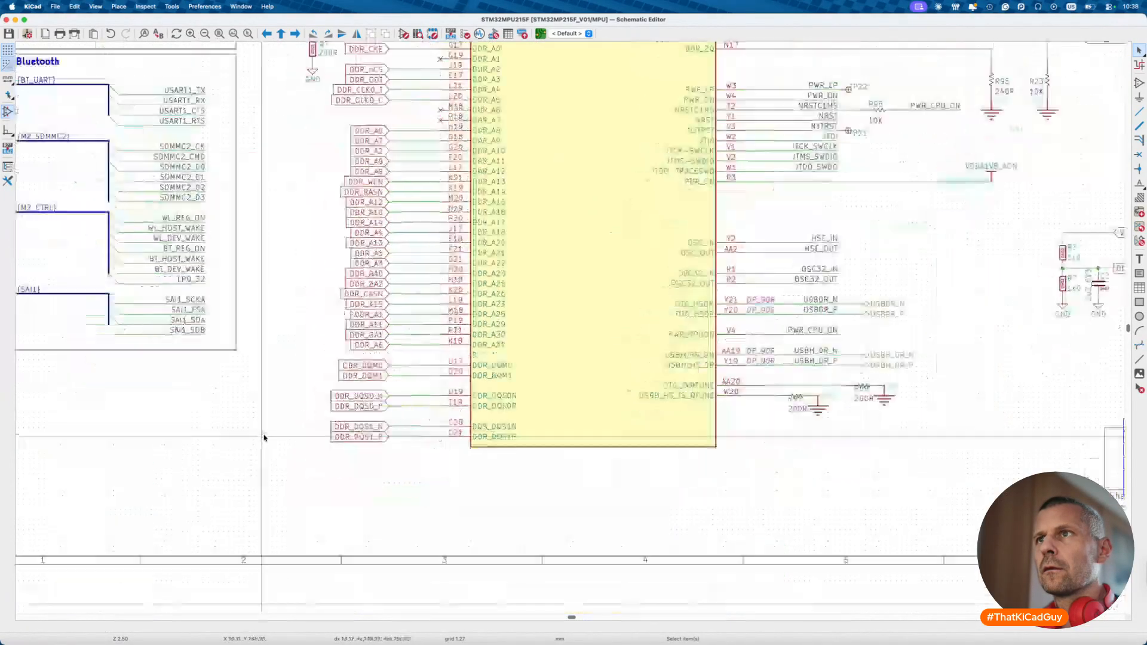
pyautogui.scroll(10, 265, 436)
pyautogui.hscroll(5, 265, 436)
pyautogui.keyDown('ctrl'); pyautogui.scroll(-2, 264, 438); pyautogui.keyUp('ctrl')
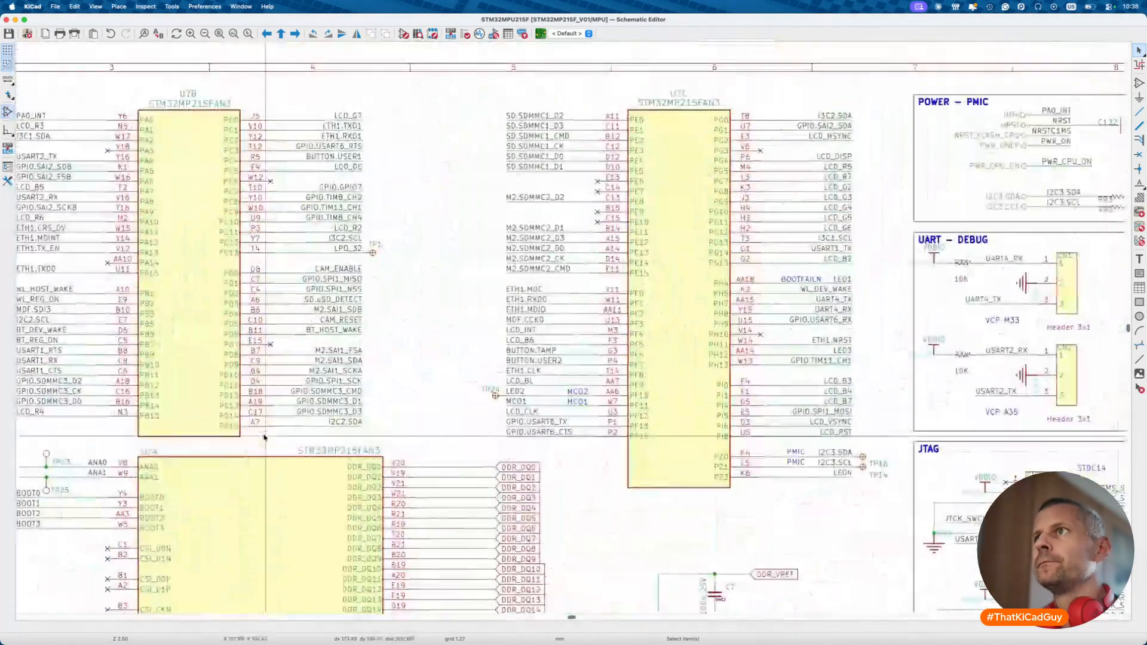
pyautogui.keyDown('ctrl'); pyautogui.scroll(2, 627, 289); pyautogui.keyUp('ctrl')
# - Pick testpointy:TP_ploska_1.27mm as the replacement symbol for test point TP1
pyautogui.doubleClick(601, 263)
pyautogui.click(604, 267)
pyautogui.press('Escape')
pyautogui.press('Escape')
pyautogui.doubleClick(602, 263)
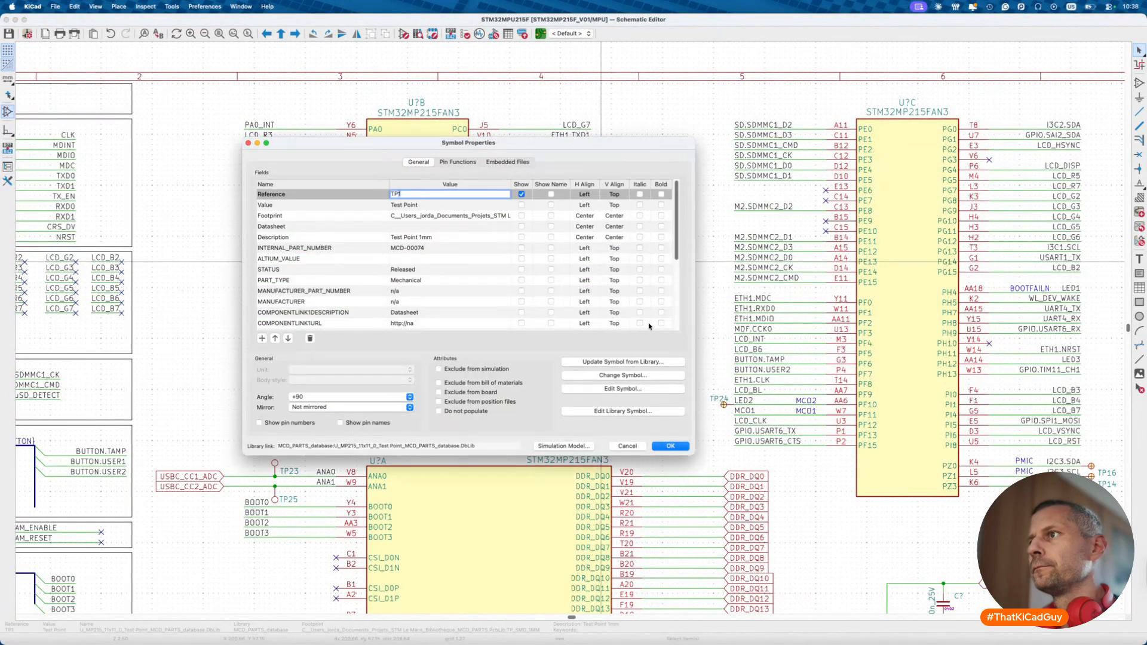
pyautogui.click(619, 381)
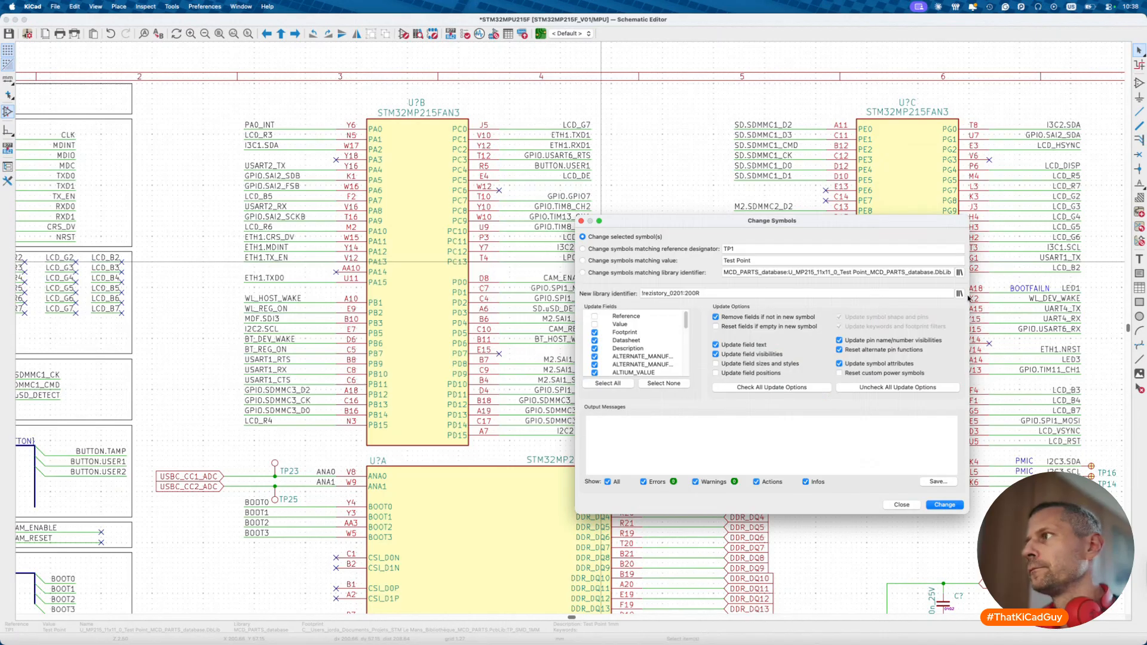
pyautogui.click(961, 294)
pyautogui.write('te')
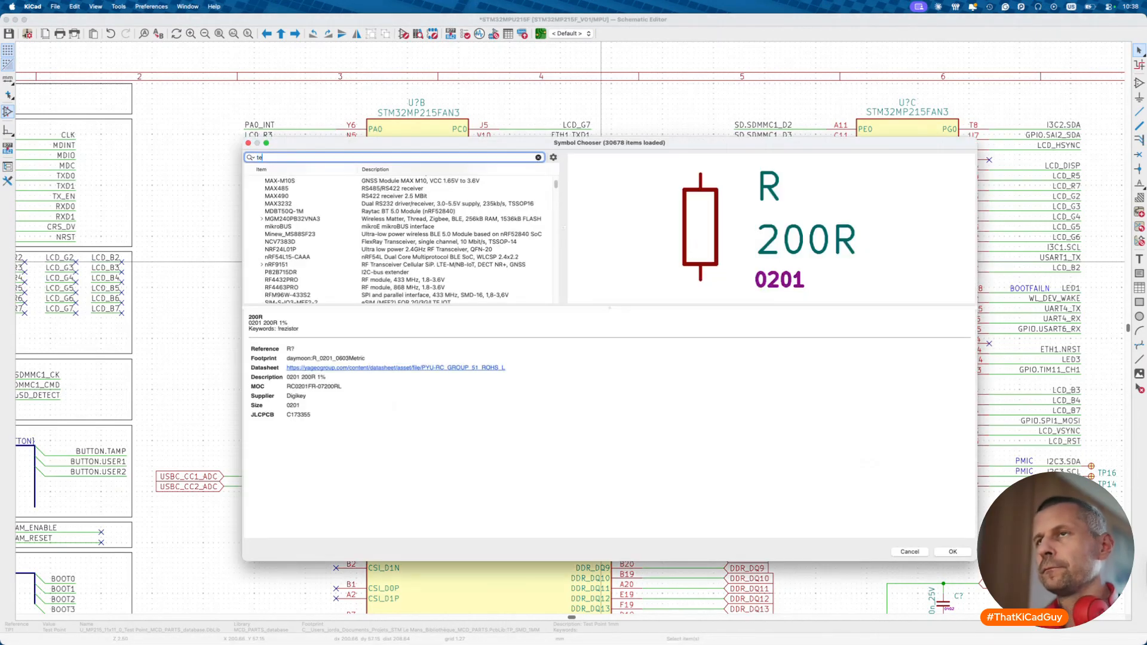
pyautogui.write('st')
pyautogui.doubleClick(353, 190)
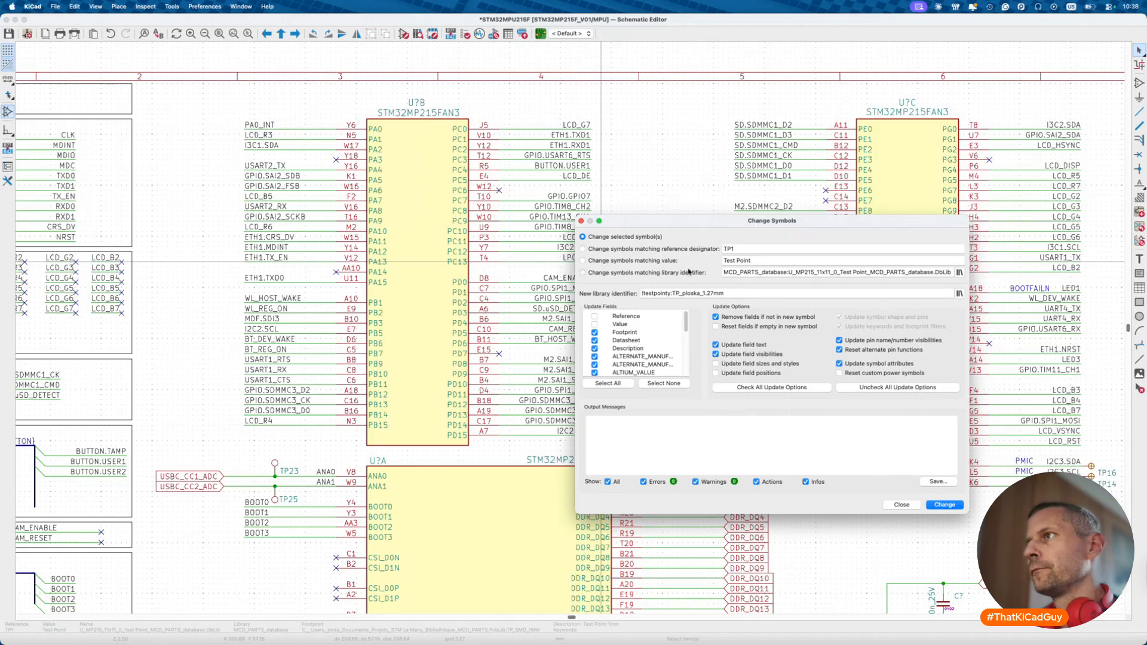
# - Apply the swap to all matching test points and move TP1's reference to its right
pyautogui.click(689, 272)
pyautogui.click(959, 505)
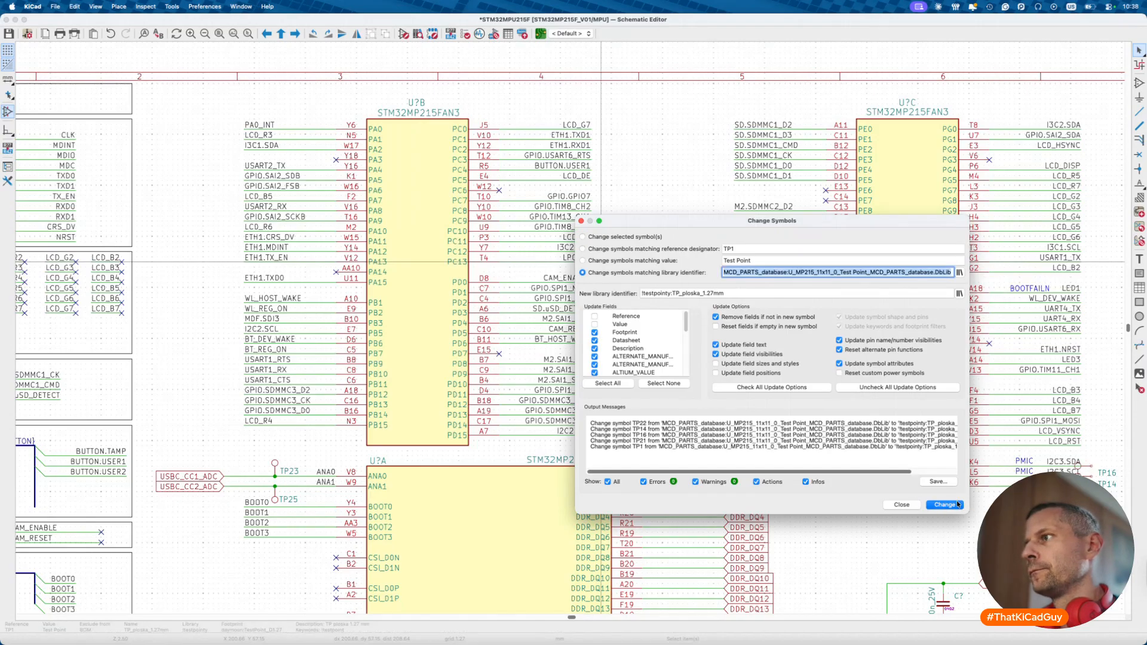
pyautogui.click(903, 505)
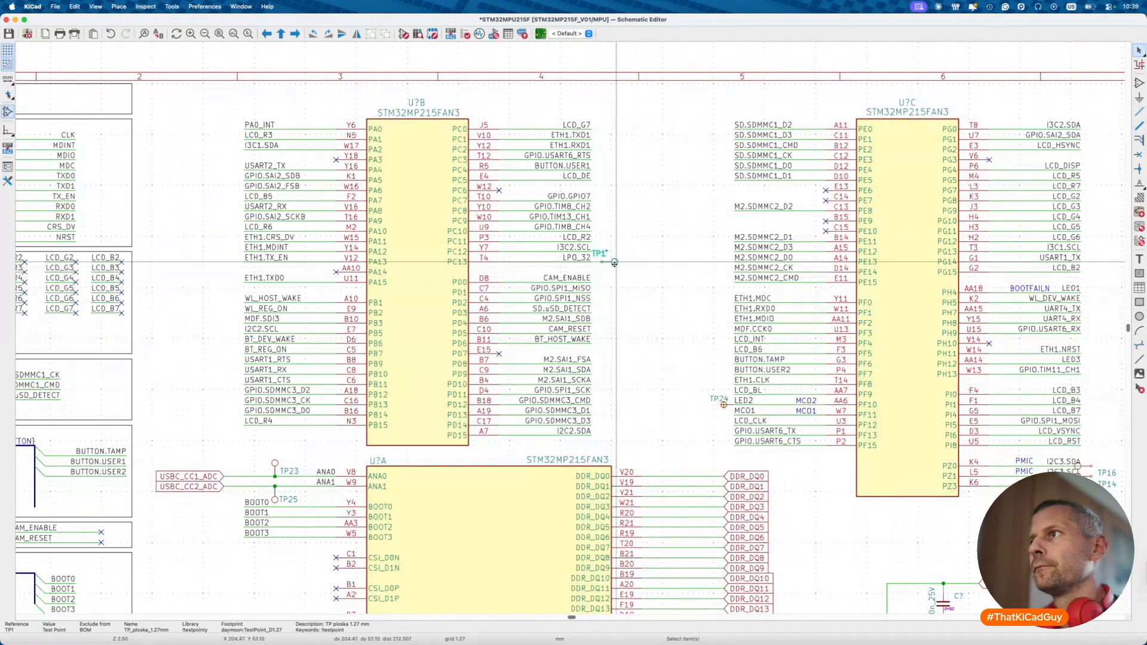
pyautogui.scroll(3, 605, 256)
pyautogui.moveTo(605, 255); pyautogui.dragTo(636, 274)
# - Select test points TP16 and TP14 beside the I2C3 nets
pyautogui.scroll(-2, 618, 325)
pyautogui.scroll(-2, 618, 325)
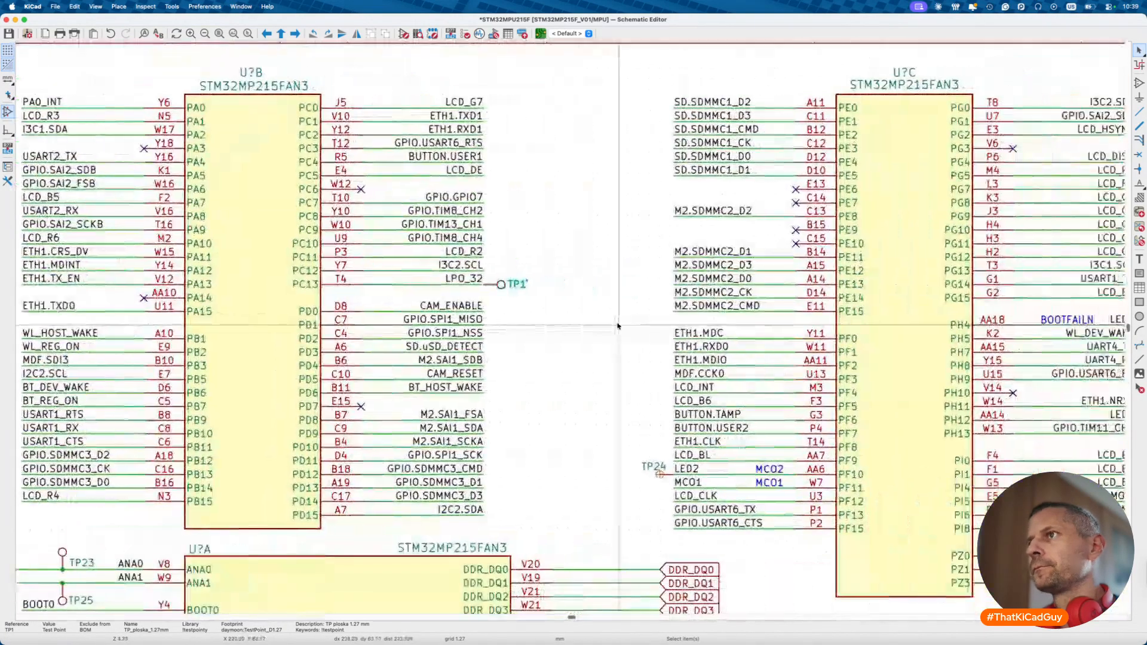
pyautogui.hscroll(3, 618, 326)
pyautogui.scroll(-2, 618, 326)
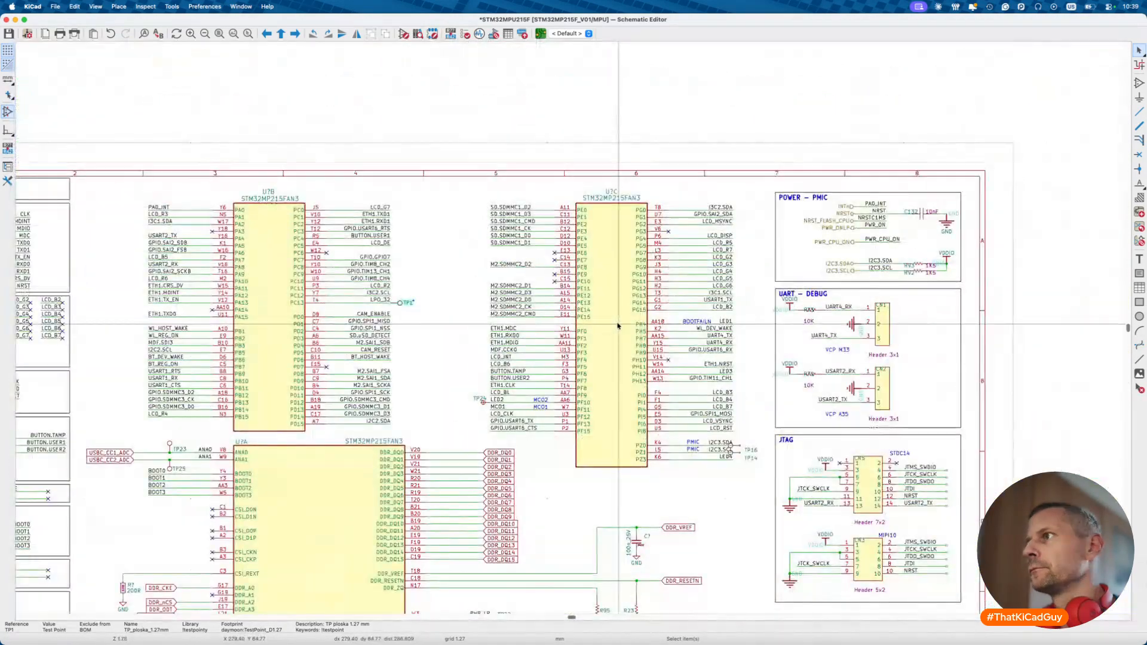
pyautogui.hscroll(-4, 617, 326)
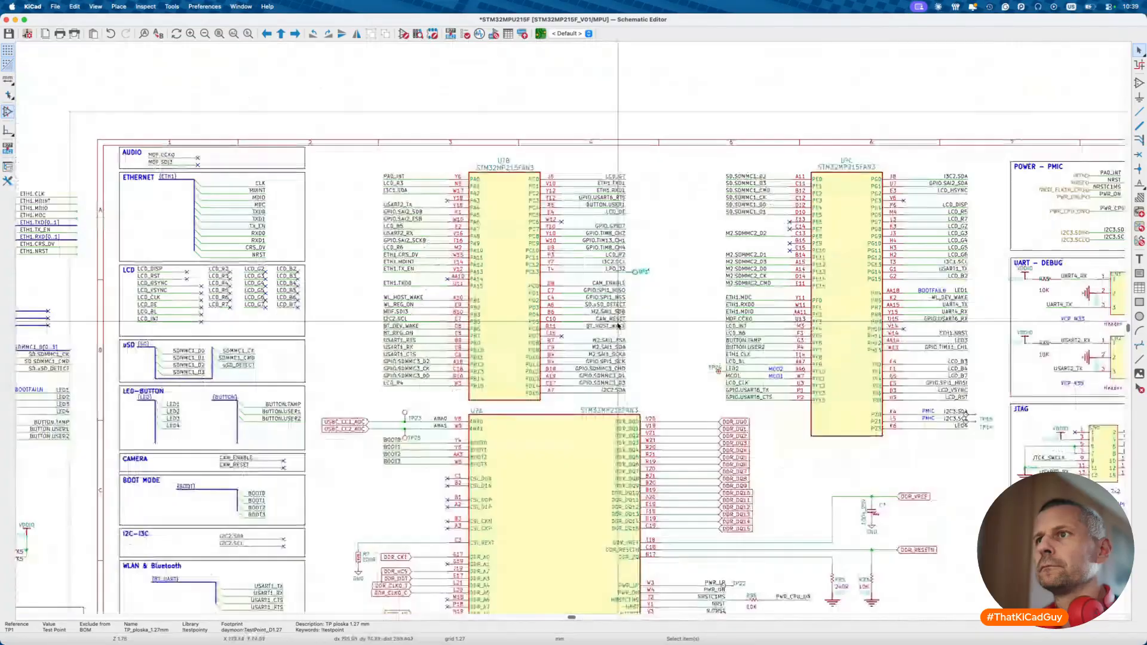
pyautogui.scroll(-5, 618, 325)
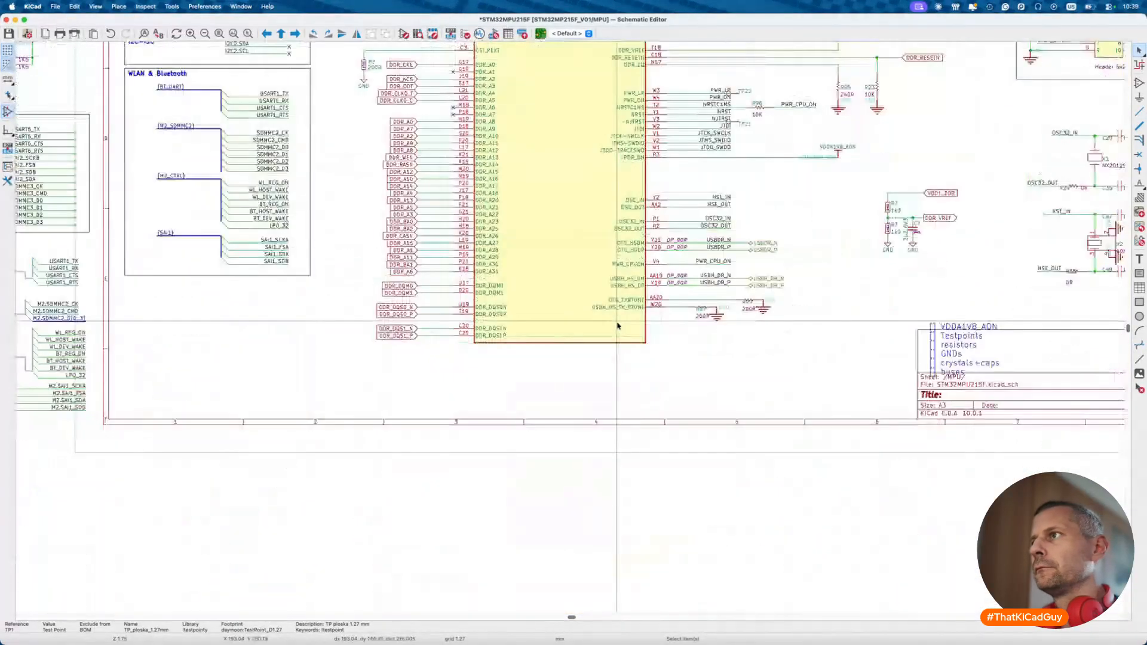
pyautogui.scroll(10, 618, 326)
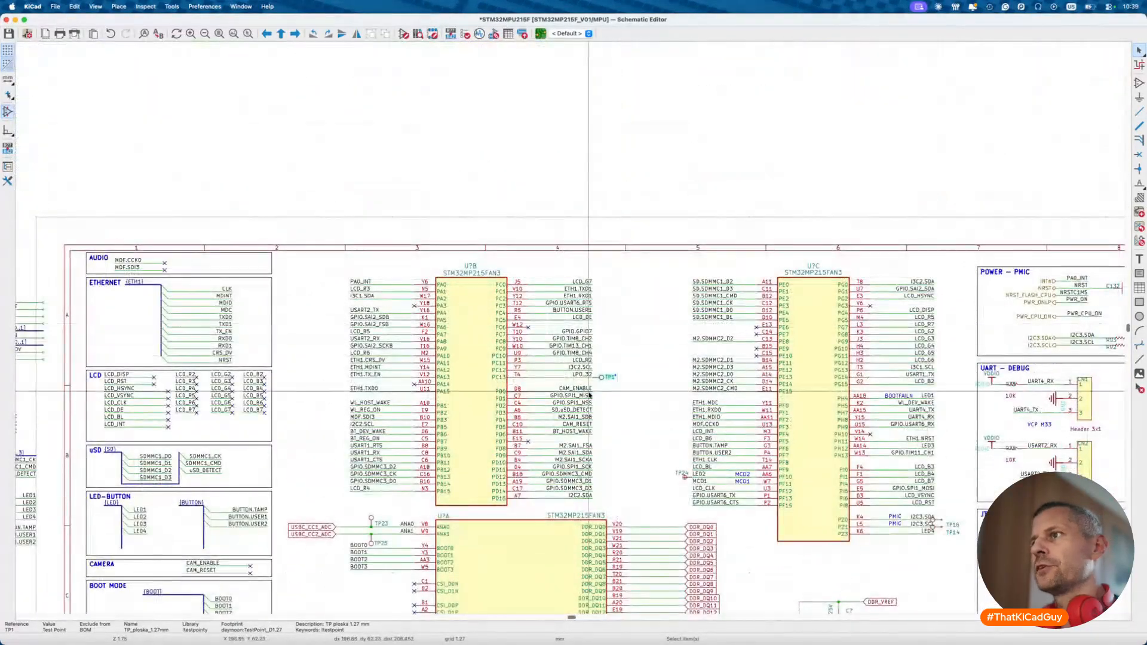
pyautogui.keyDown('ctrl'); pyautogui.scroll(-5, 590, 395); pyautogui.keyUp('ctrl')
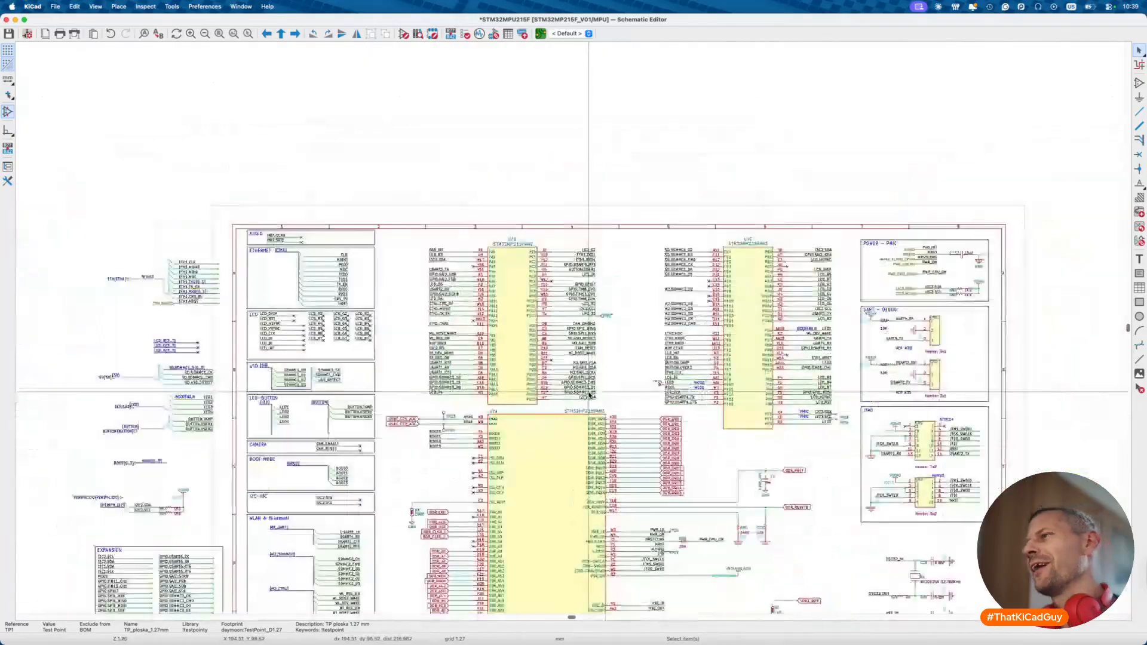
pyautogui.keyDown('ctrl'); pyautogui.scroll(10, 783, 375); pyautogui.keyUp('ctrl')
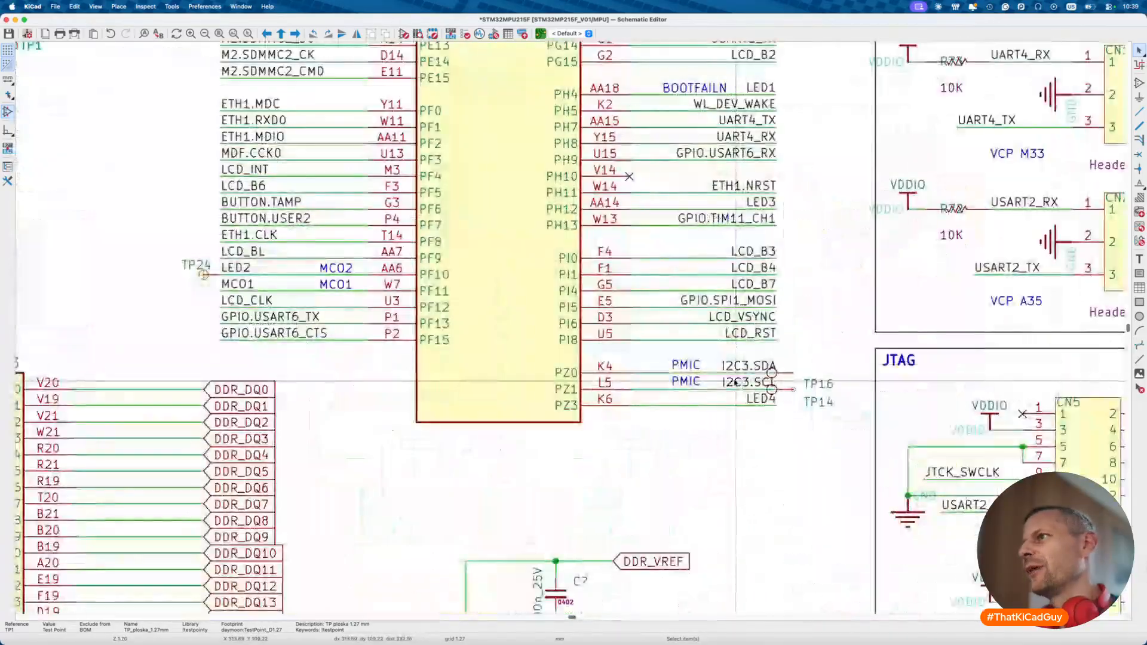
pyautogui.press('Escape')
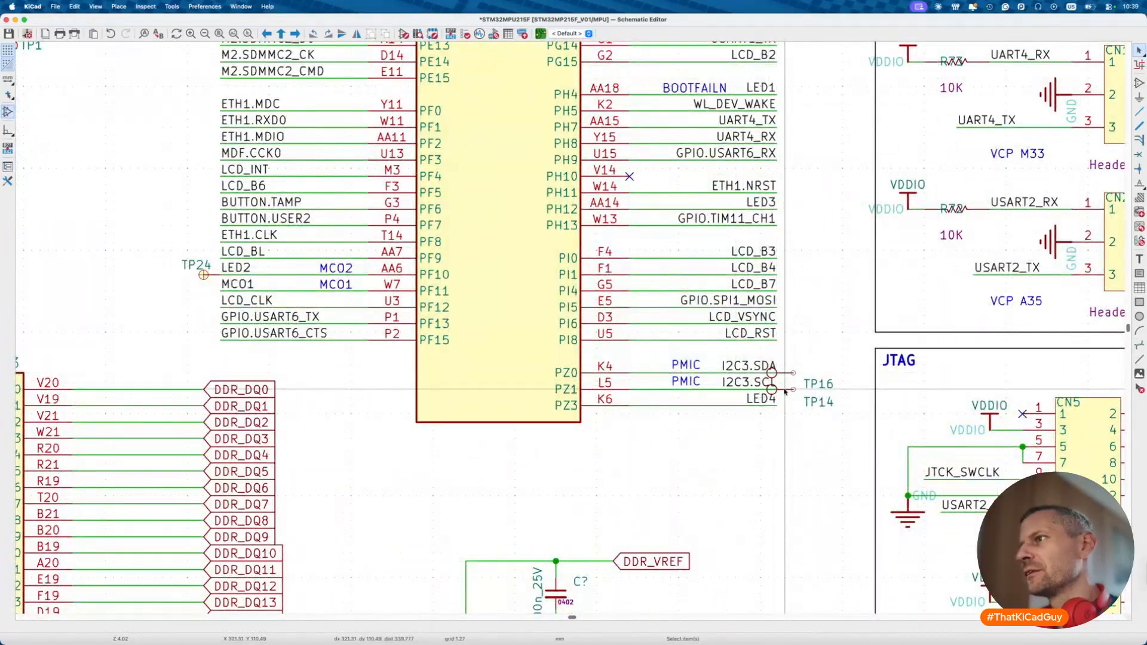
pyautogui.click(781, 379)
pyautogui.moveTo(780, 359); pyautogui.dragTo(876, 442)
pyautogui.press('w')
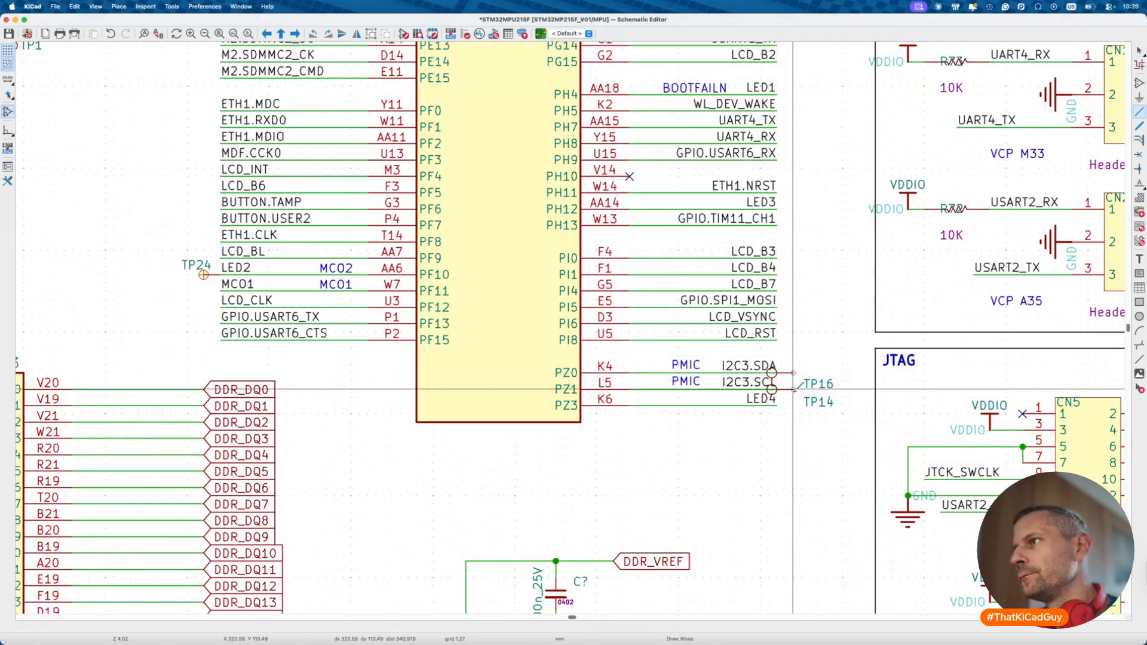
pyautogui.scroll(3, 793, 390)
pyautogui.press('Escape')
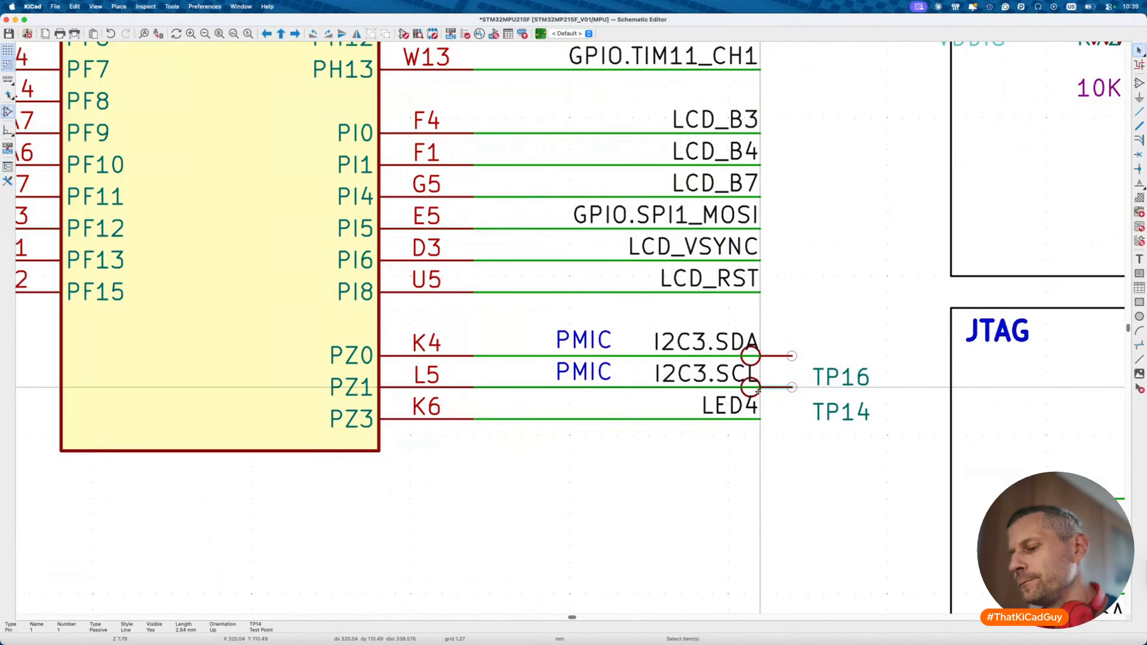
# - Flip TP14, set it next to TP16, and shift its reference further right
pyautogui.press('m')
pyautogui.press('y')
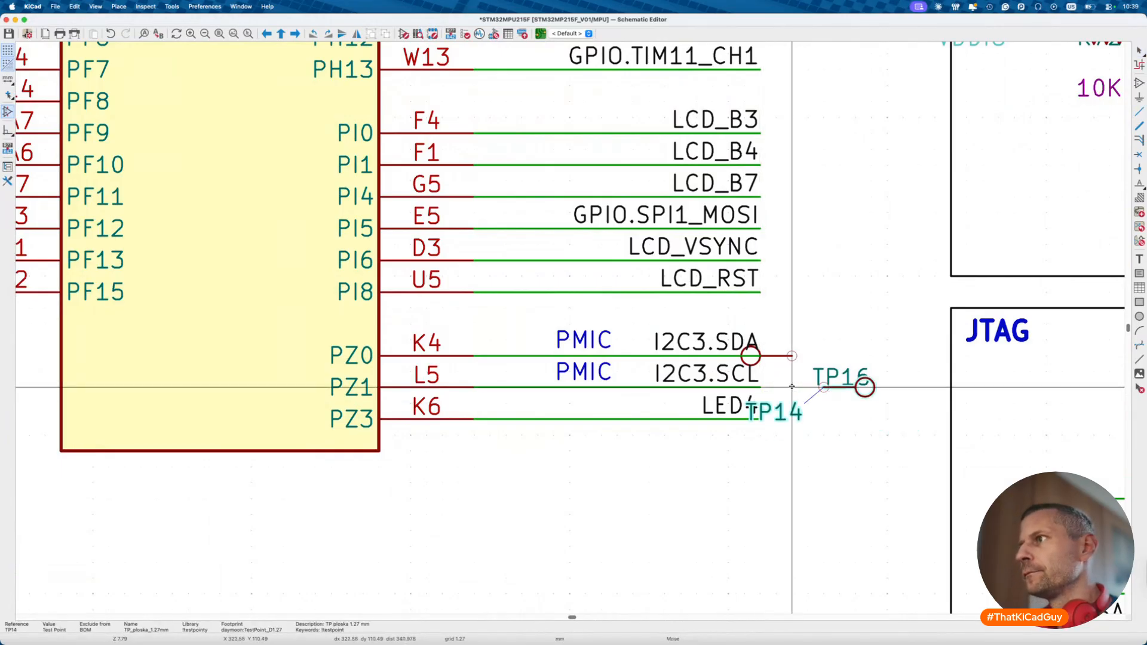
pyautogui.click(825, 387)
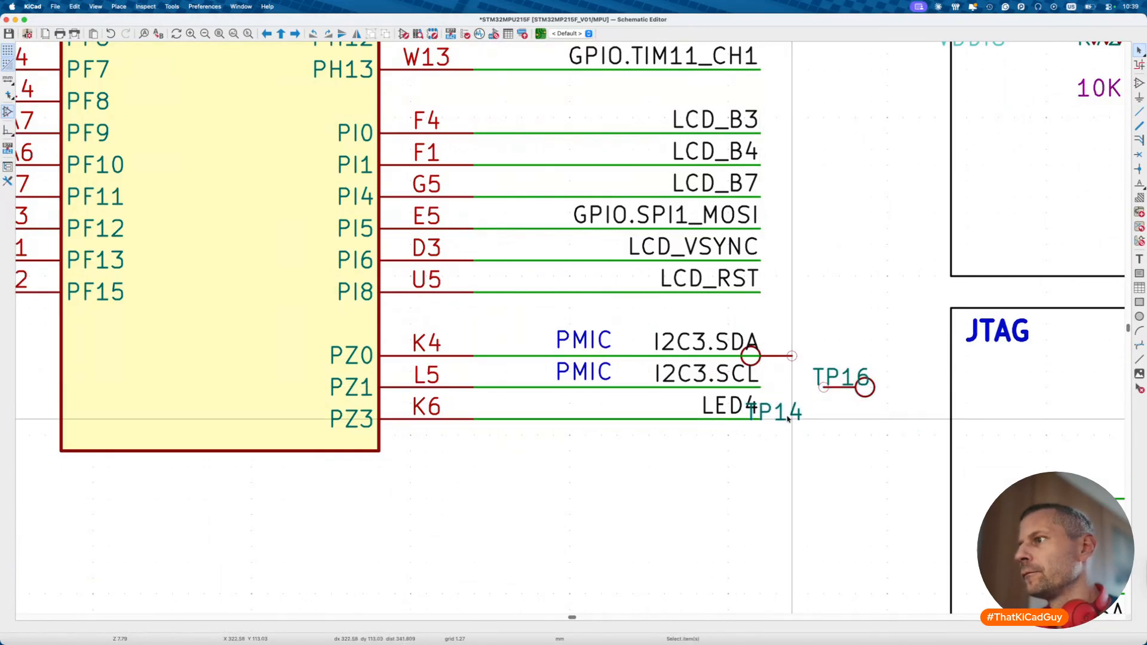
pyautogui.press('m')
pyautogui.click(891, 419)
pyautogui.press('w')
pyautogui.press('Escape')
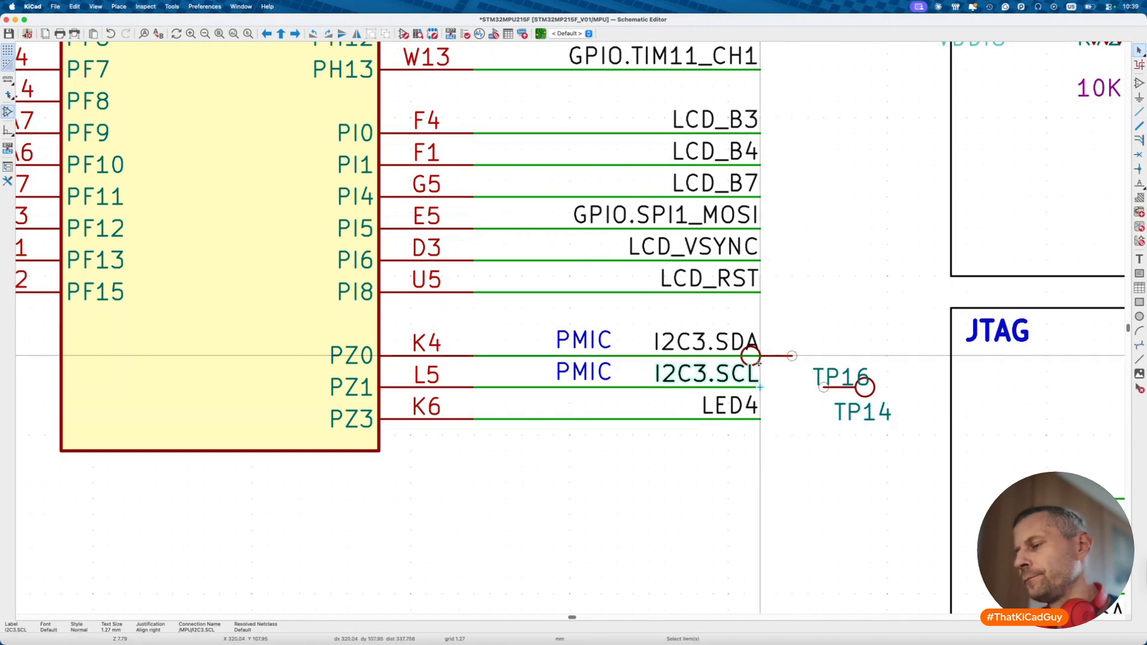
# - Move TP16 beside the I2C3 nets and wire I2C3.SDA to TP16 and I2C3.SCL to TP14
pyautogui.click(758, 359)
pyautogui.moveTo(759, 358); pyautogui.dragTo(824, 356)
pyautogui.press('w')
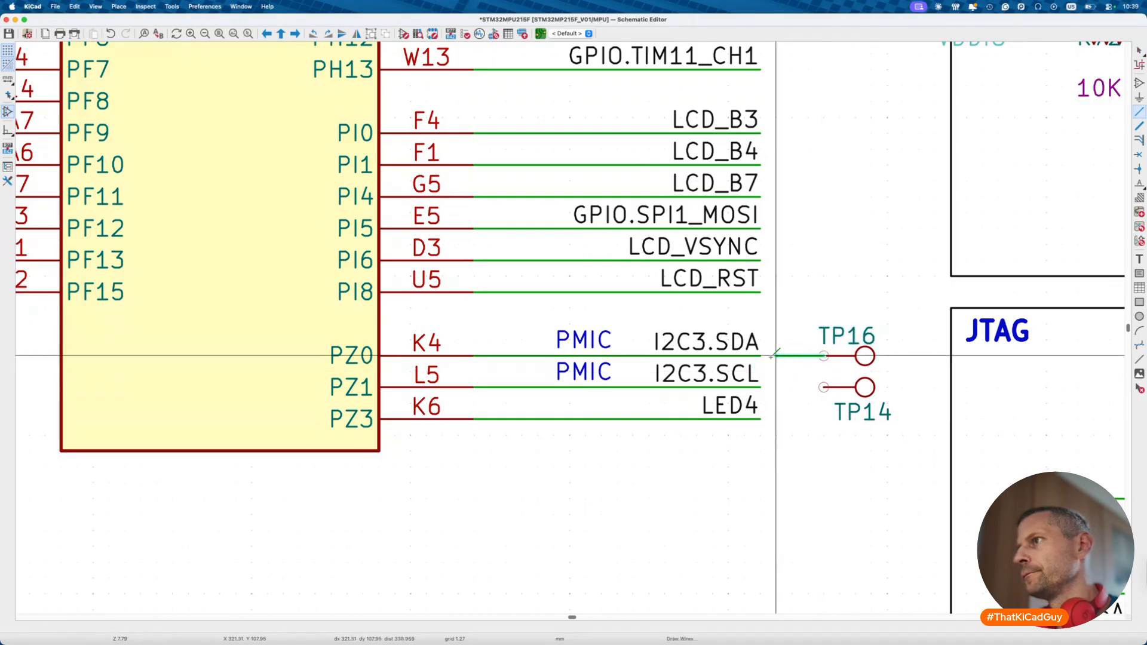
pyautogui.click(761, 356)
pyautogui.click(824, 387)
pyautogui.click(760, 387)
pyautogui.press('Escape')
# - Drag TP16 and TP14 further right with wires attached and put TP14's label under TP16
pyautogui.moveTo(806, 307); pyautogui.dragTo(909, 454)
pyautogui.press('g')
pyautogui.click(876, 449)
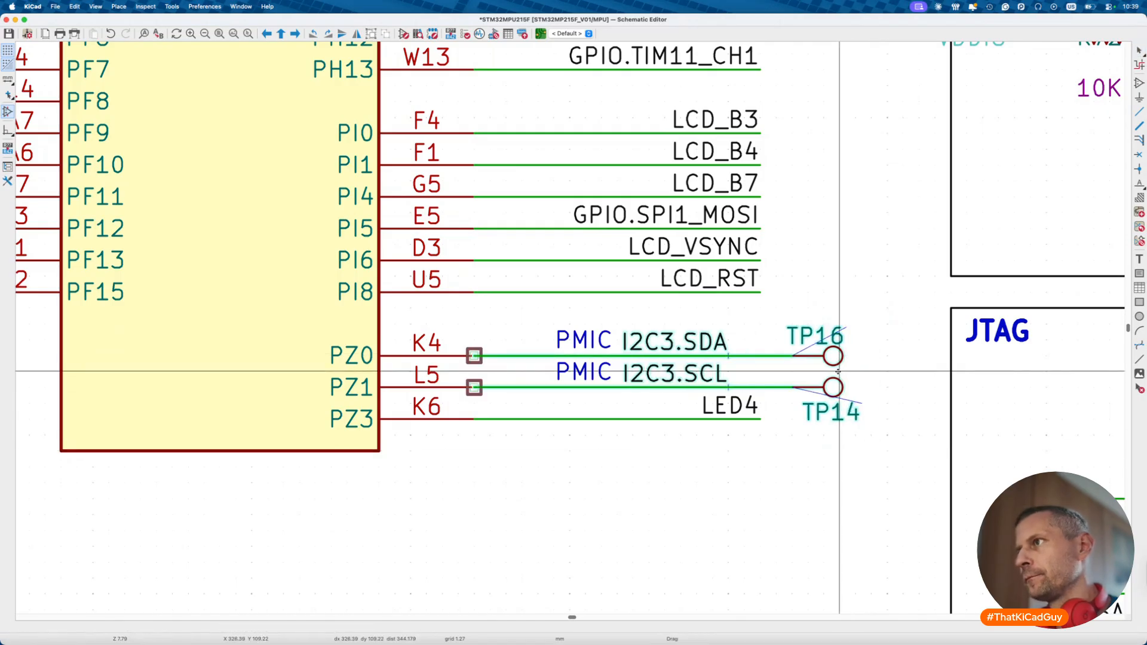
pyautogui.click(861, 418)
pyautogui.moveTo(861, 418); pyautogui.dragTo(845, 418)
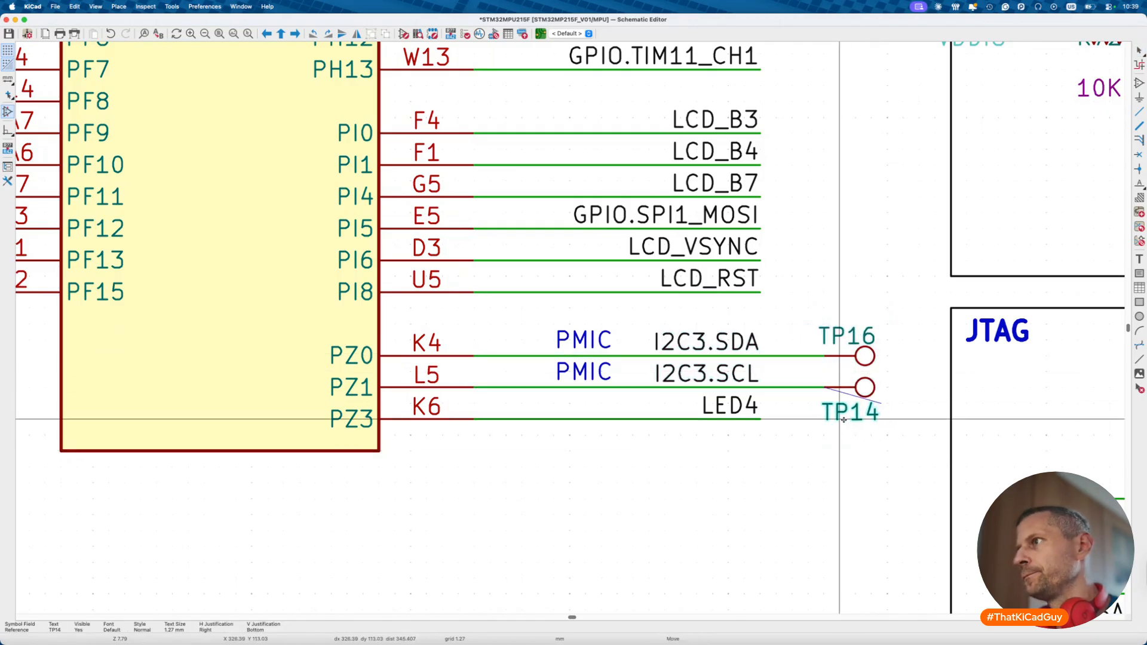
pyautogui.press('Escape')
# - Delete TP24 on LED2 and place a duplicate of TP1 on the LED2 line
pyautogui.scroll(-5, 844, 422)
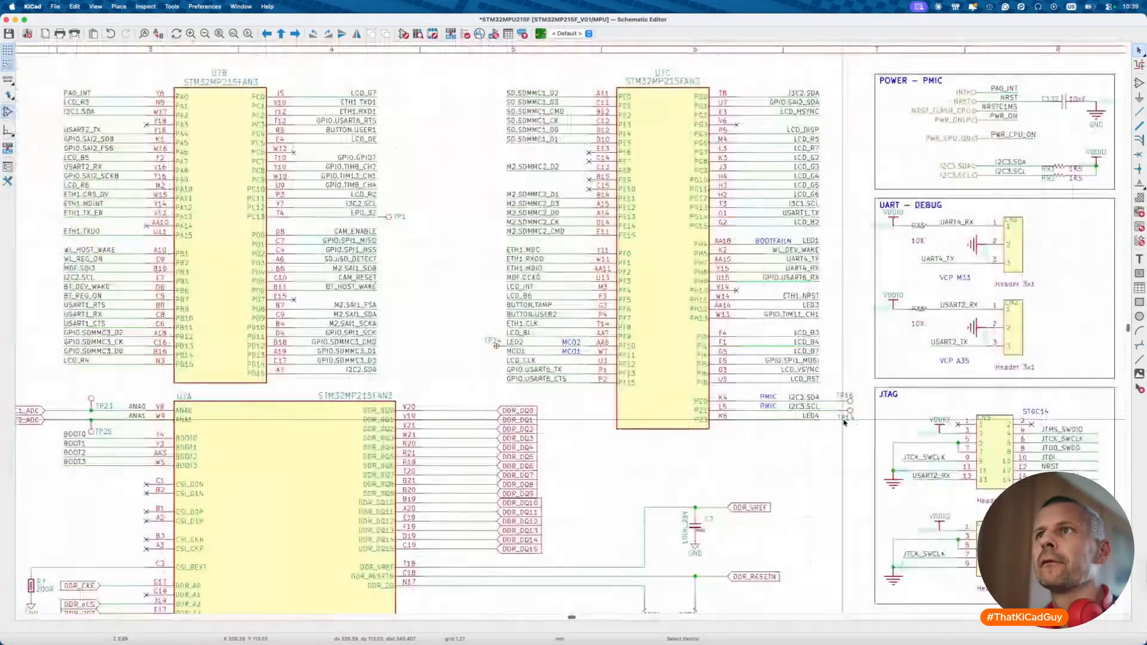
pyautogui.scroll(4, 454, 352)
pyautogui.press('Delete')
pyautogui.click(383, 92)
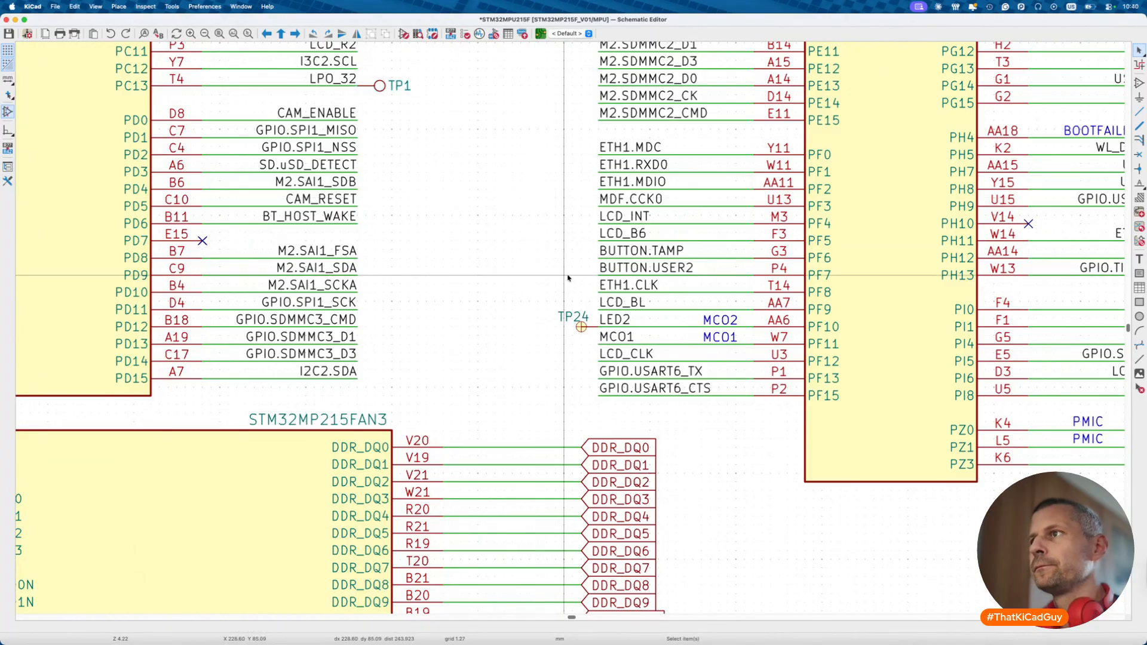
pyautogui.click(582, 334)
pyautogui.press('super+shift+z')
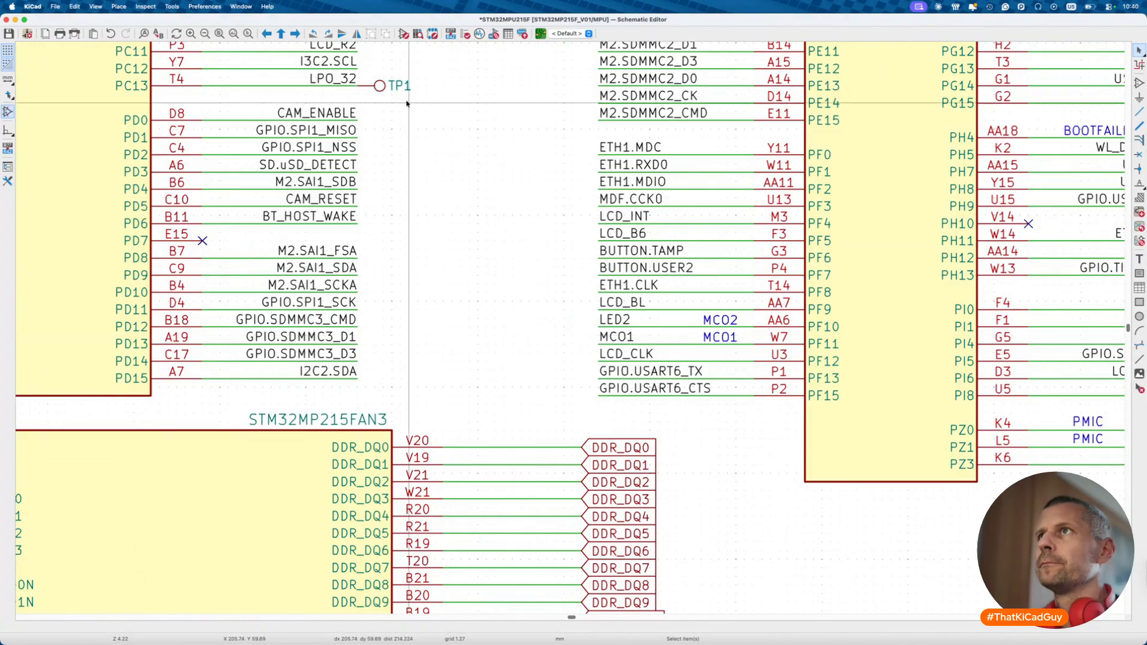
pyautogui.click(381, 85)
pyautogui.press('super+d')
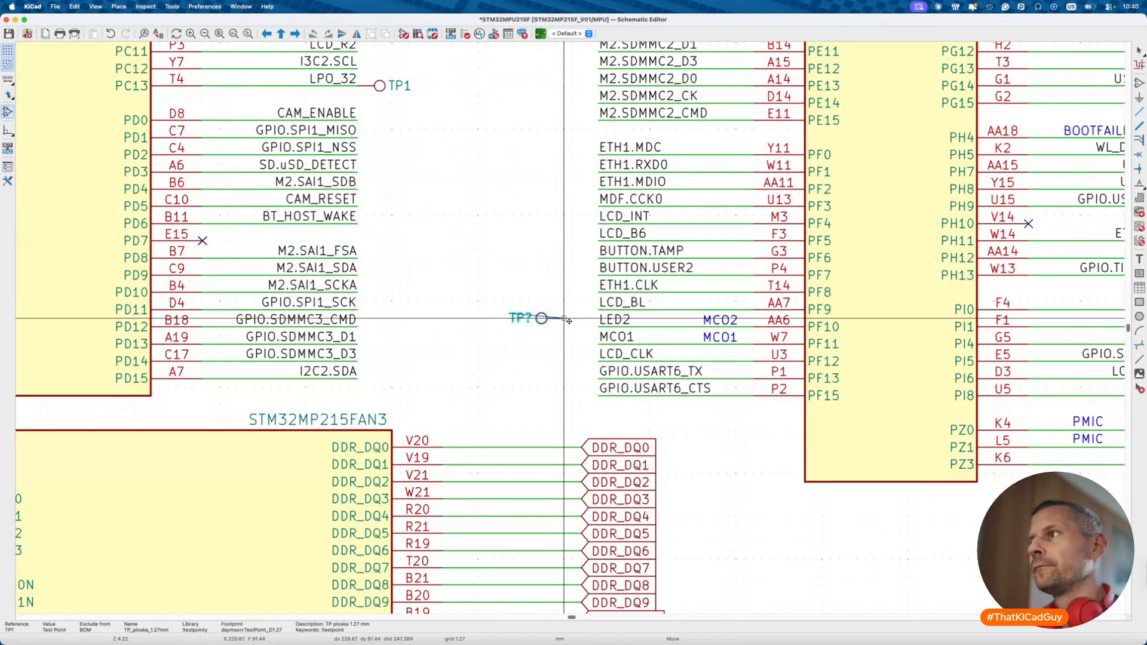
pyautogui.press('Escape')
pyautogui.scroll(-5, 538, 335)
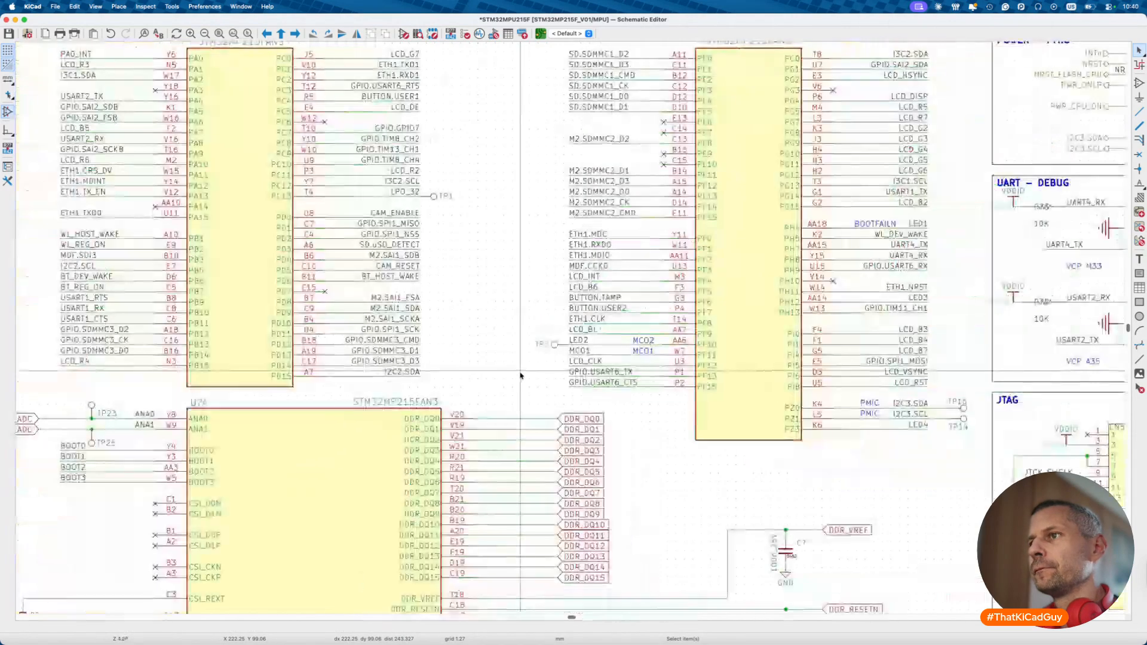
pyautogui.scroll(2, 526, 358)
pyautogui.scroll(-3, 520, 376)
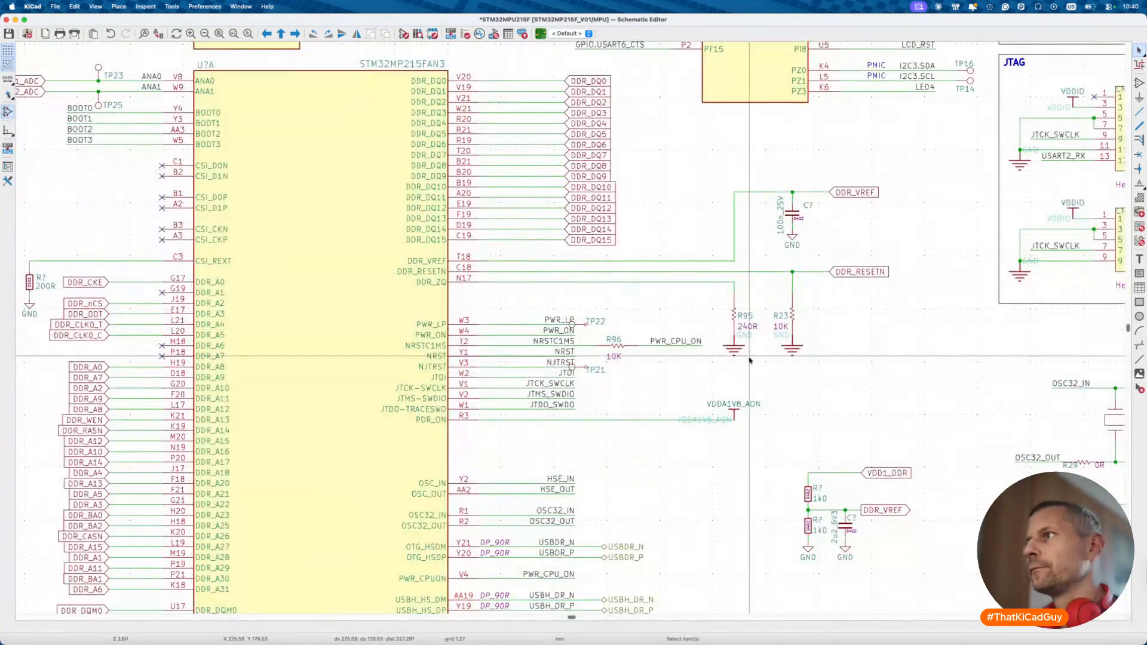
# - Edit the description of the 0201 240R library resistor symbol and save the library
pyautogui.click(734, 353)
pyautogui.scroll(3, 735, 353)
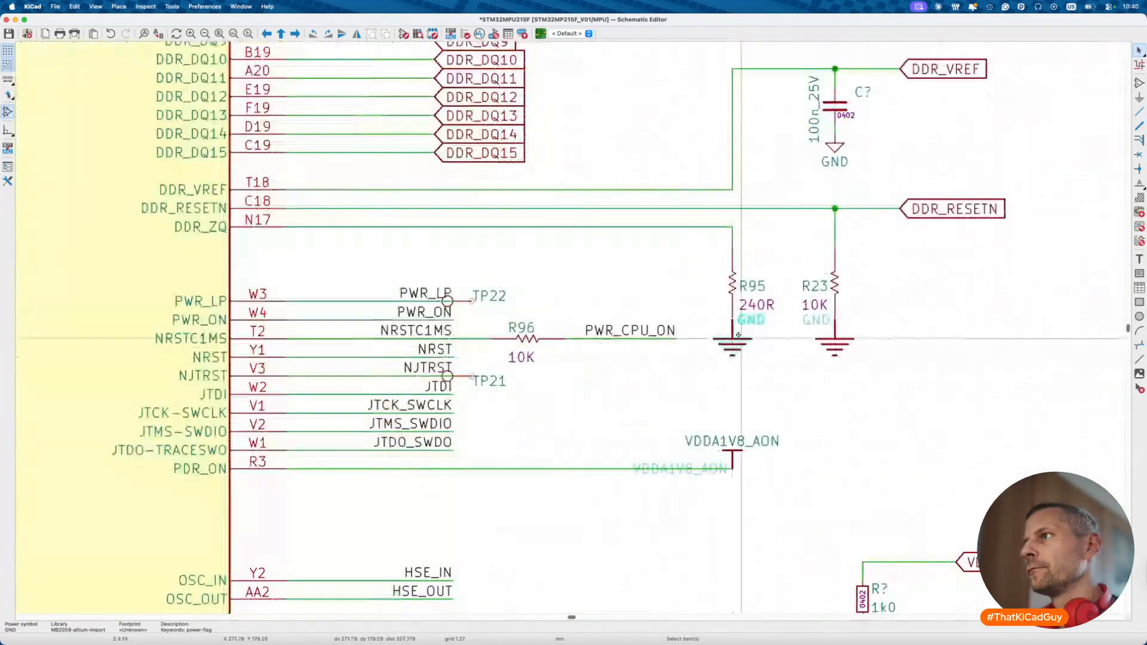
pyautogui.doubleClick(731, 287)
pyautogui.press('Escape')
pyautogui.click(404, 34)
pyautogui.click(36, 469)
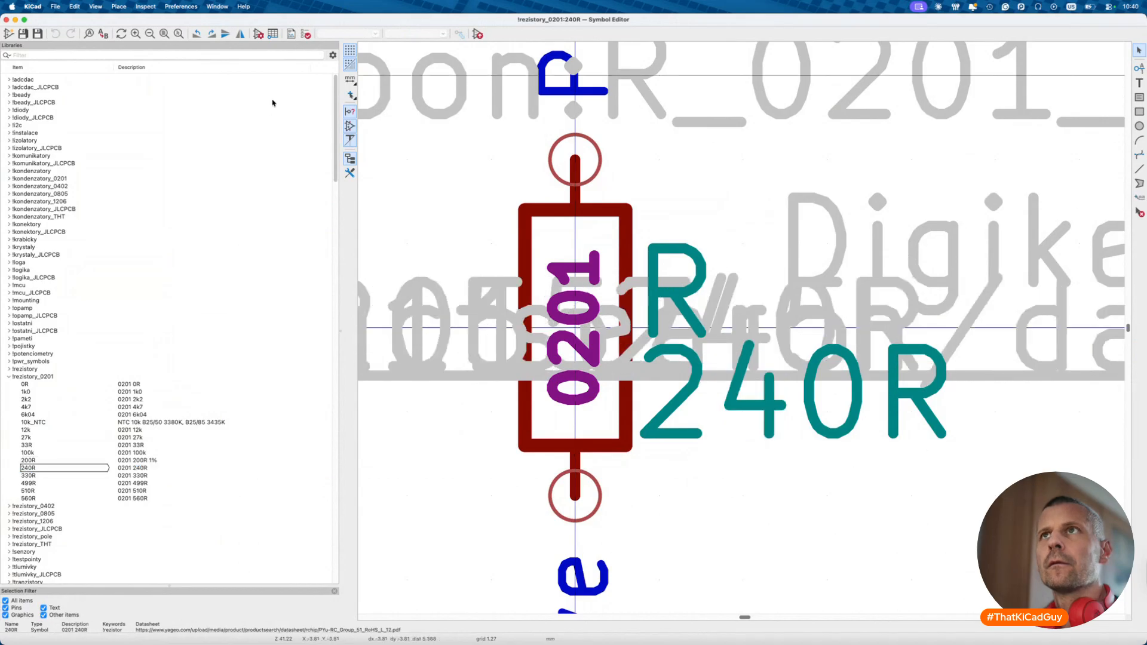
pyautogui.click(259, 34)
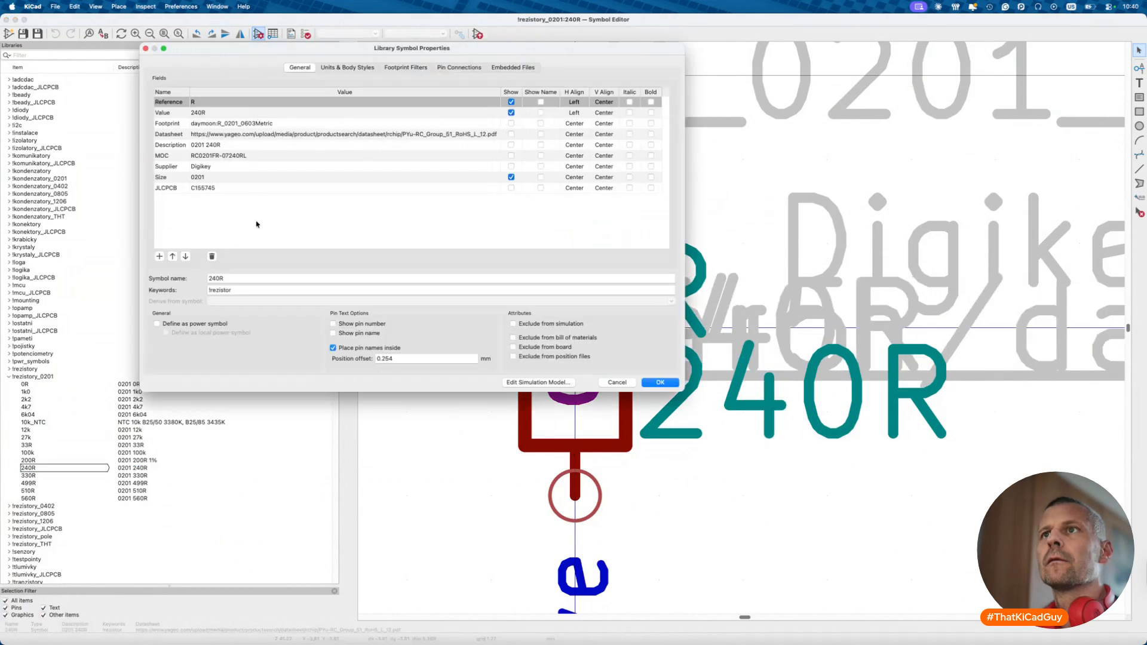
pyautogui.click(261, 146)
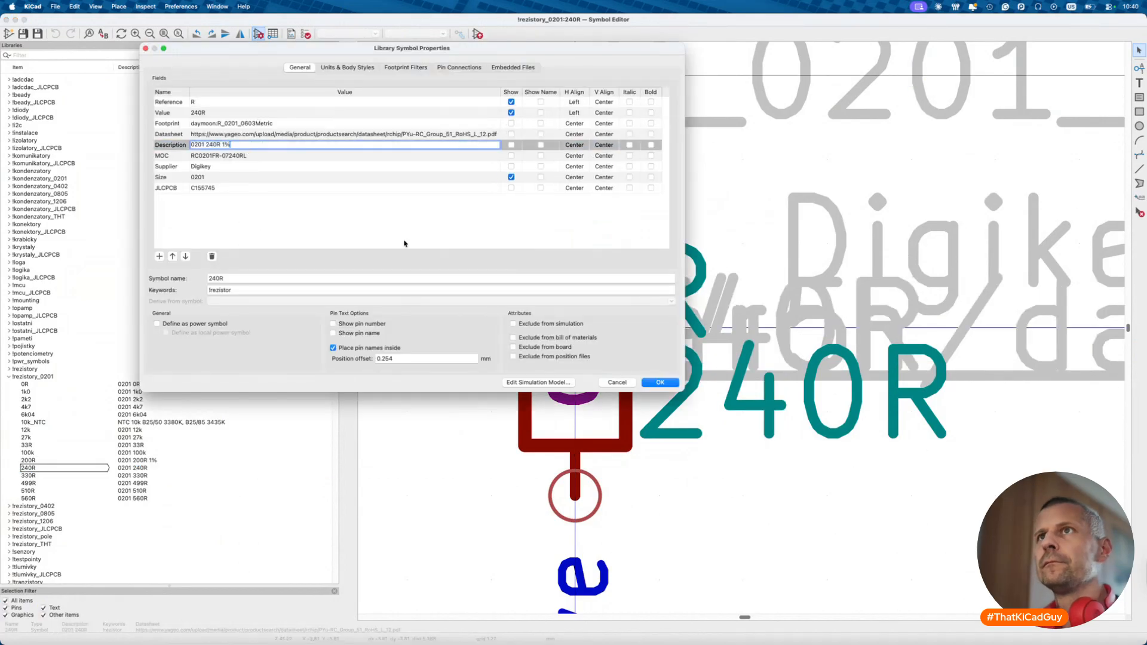
pyautogui.click(670, 385)
pyautogui.press('super+s')
pyautogui.press('super+w')
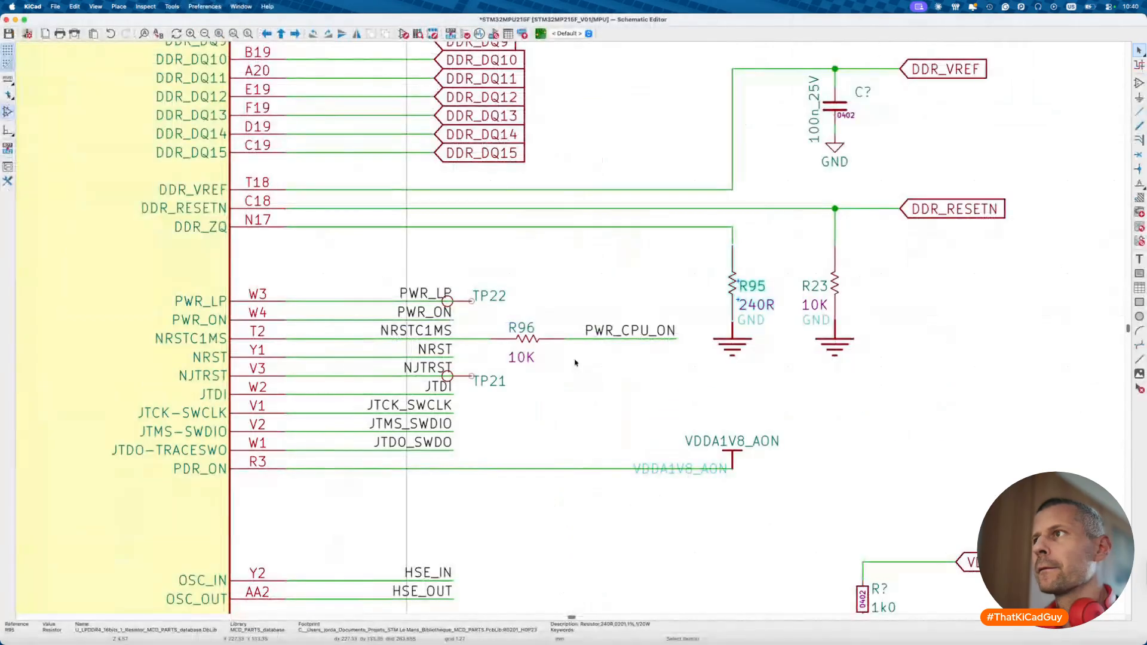
# - Change R95 to the rezistory_0201:240R symbol and move its reference beside the resistor
pyautogui.press('e')
pyautogui.click(623, 376)
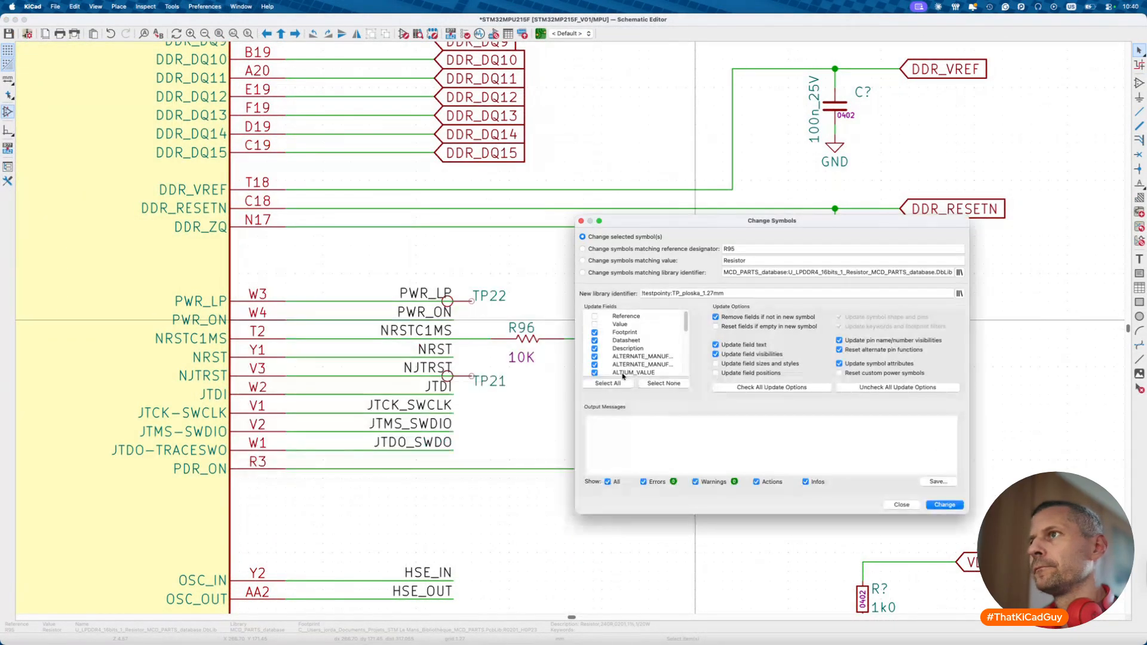
pyautogui.click(960, 294)
pyautogui.write('240r')
pyautogui.doubleClick(253, 207)
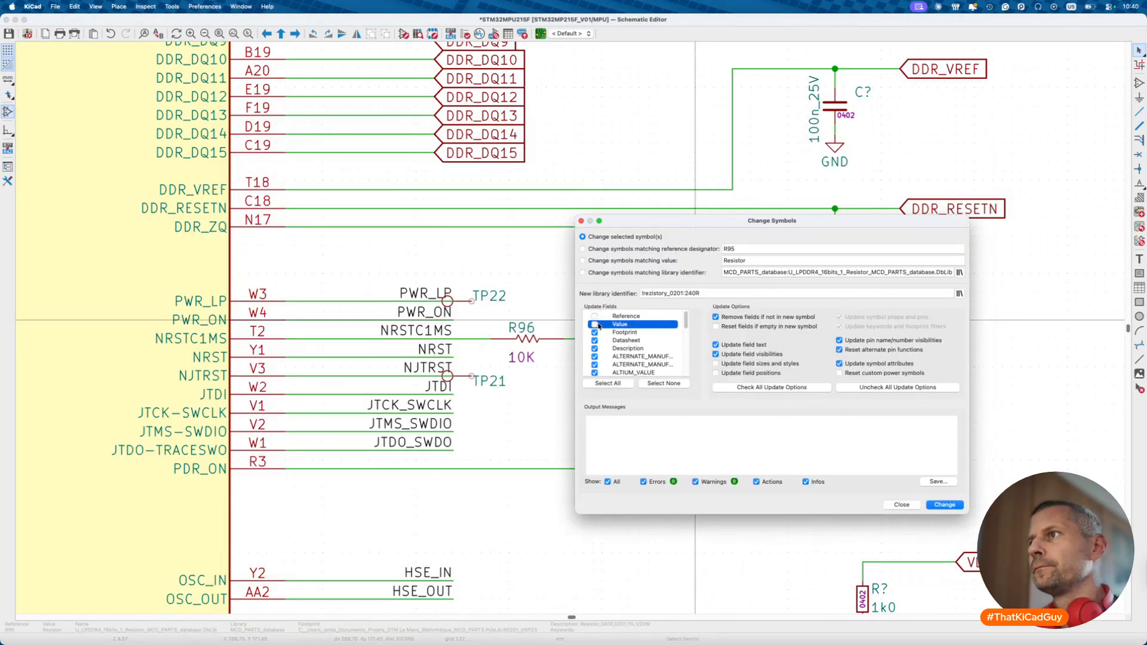
pyautogui.click(942, 506)
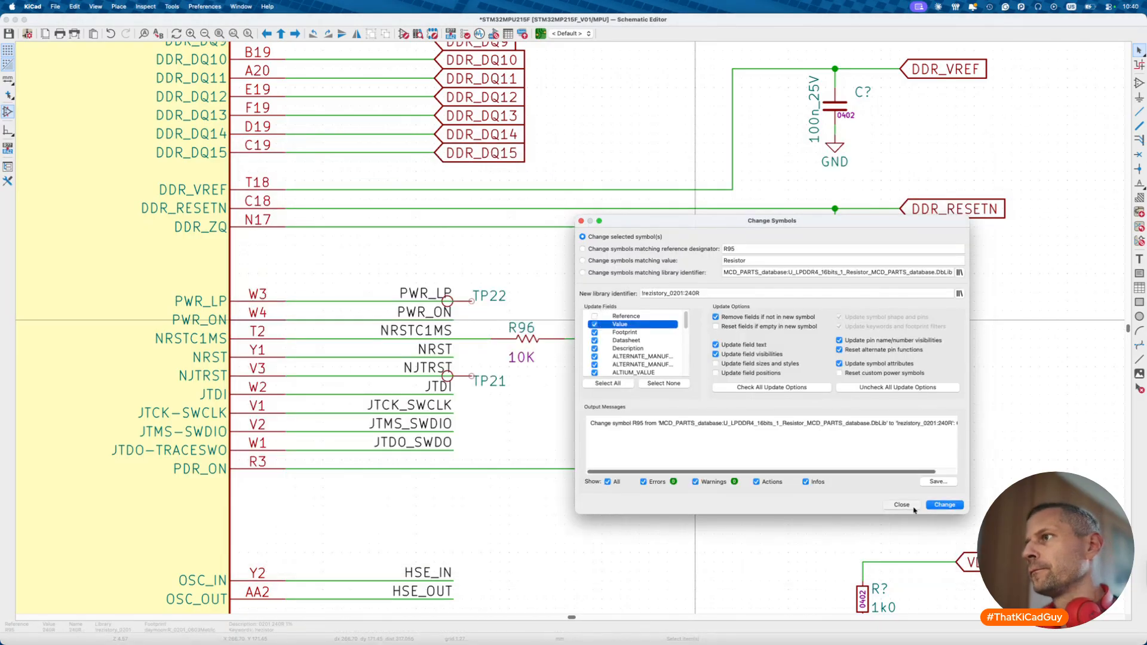
pyautogui.click(902, 505)
pyautogui.moveTo(752, 287)
pyautogui.mouseDown()
pyautogui.moveTo(724, 286)
pyautogui.moveTo(739, 320)
pyautogui.moveTo(739, 285)
pyautogui.mouseUp()
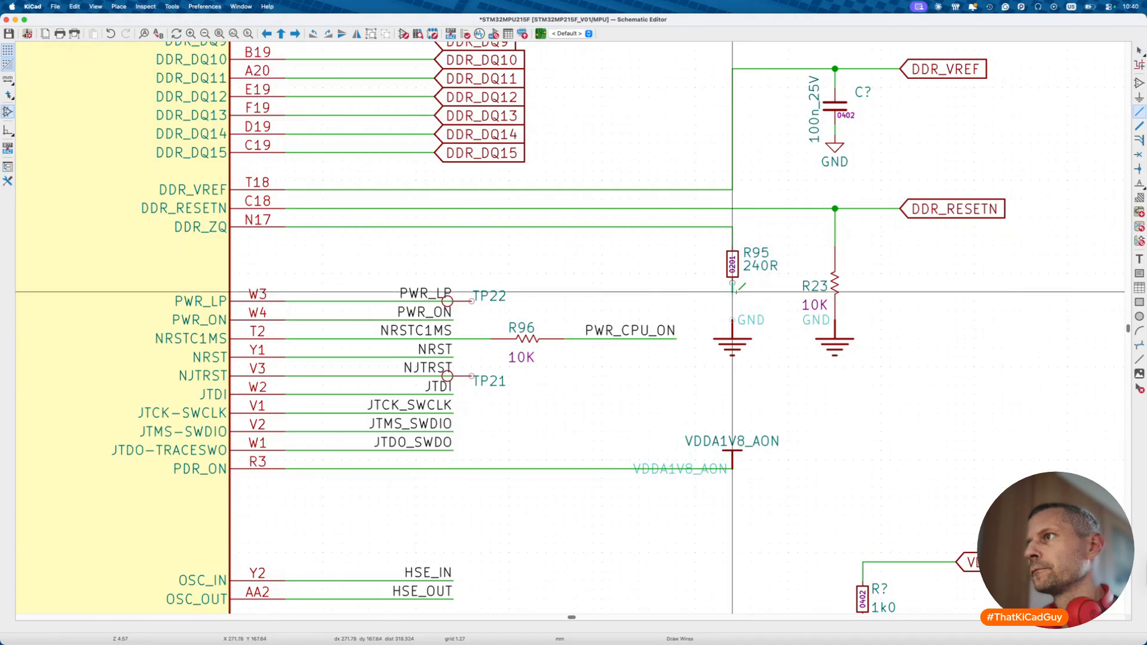
# - Delete R95's old ground and attach a copy of the capacitor's GND symbol to its lower pin
pyautogui.press('Delete')
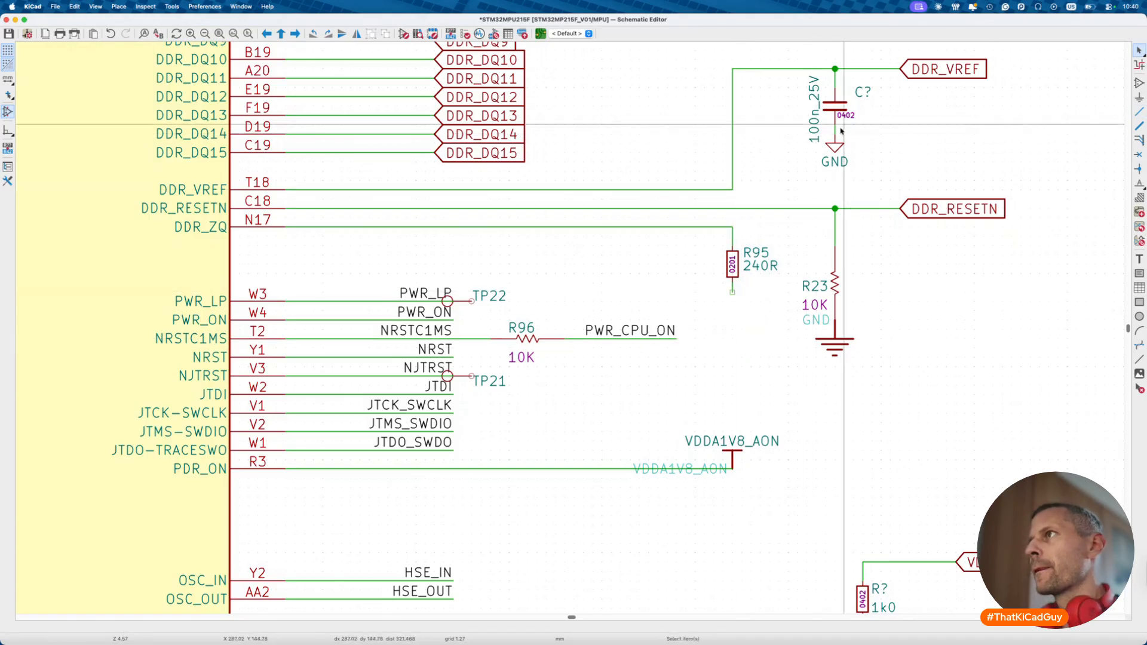
pyautogui.click(834, 145)
pyautogui.click(733, 294)
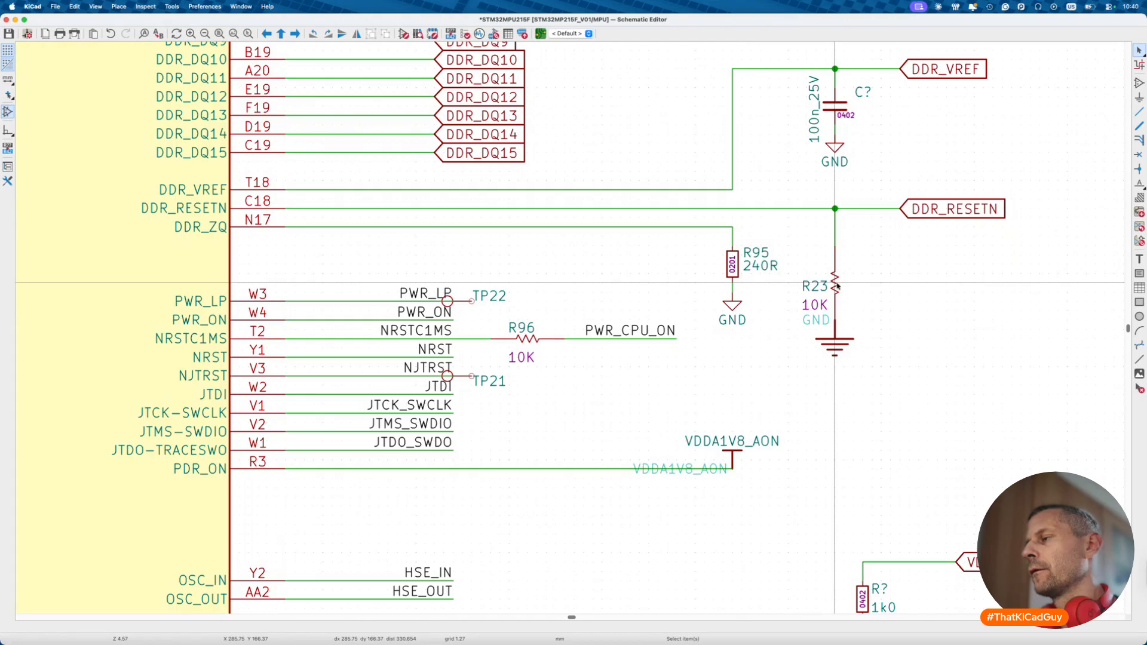
# - Swap all imported GND_POWER_GROUND symbols for power:GND by matching library identifier
pyautogui.scroll(-4, 837, 286)
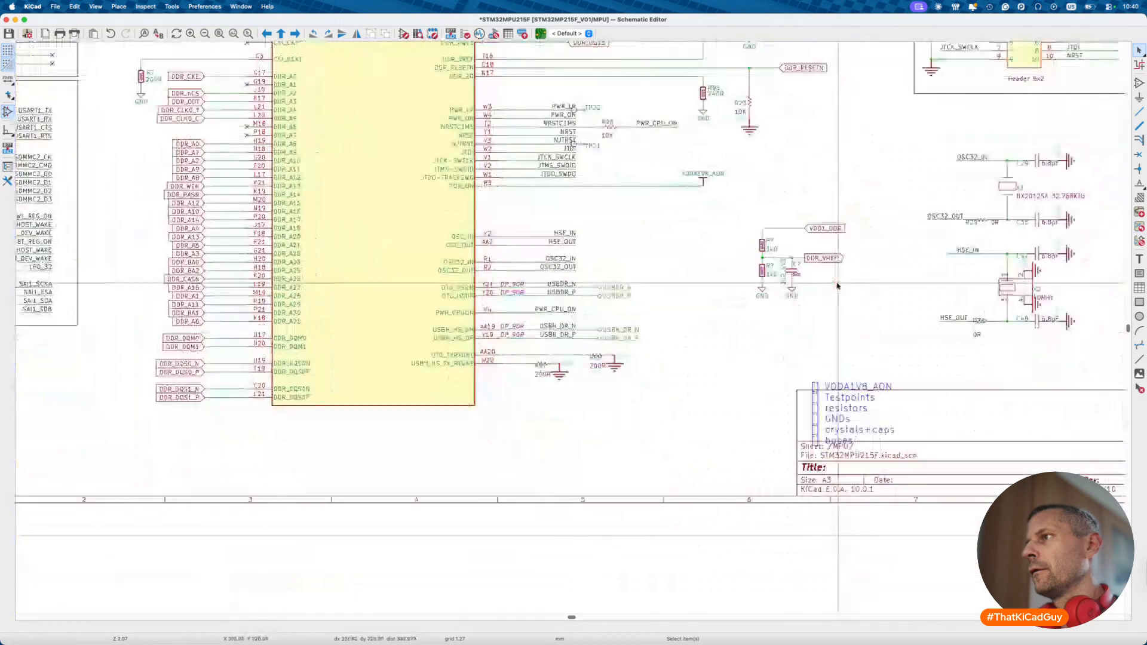
pyautogui.doubleClick(614, 373)
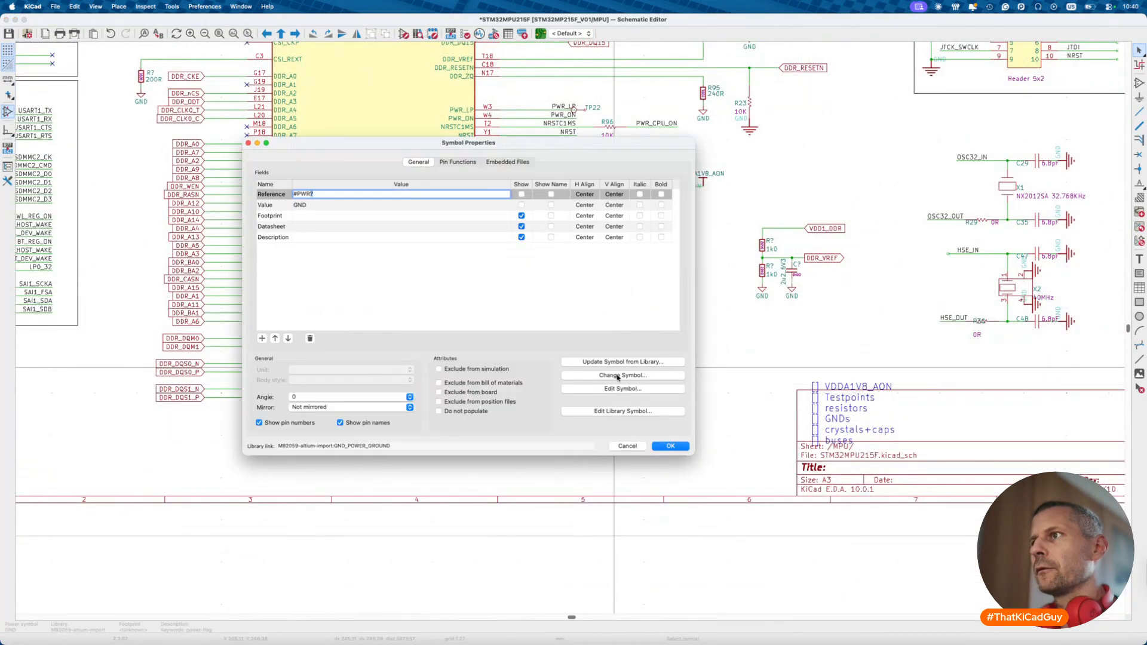
pyautogui.click(617, 375)
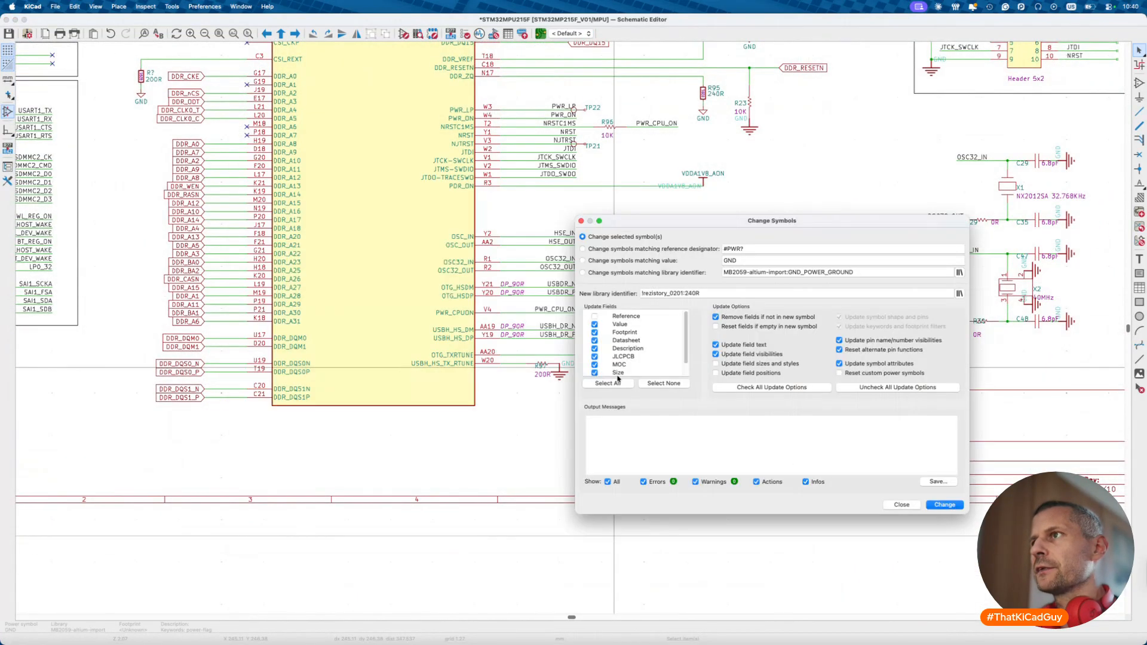
pyautogui.click(960, 294)
pyautogui.write('gnd')
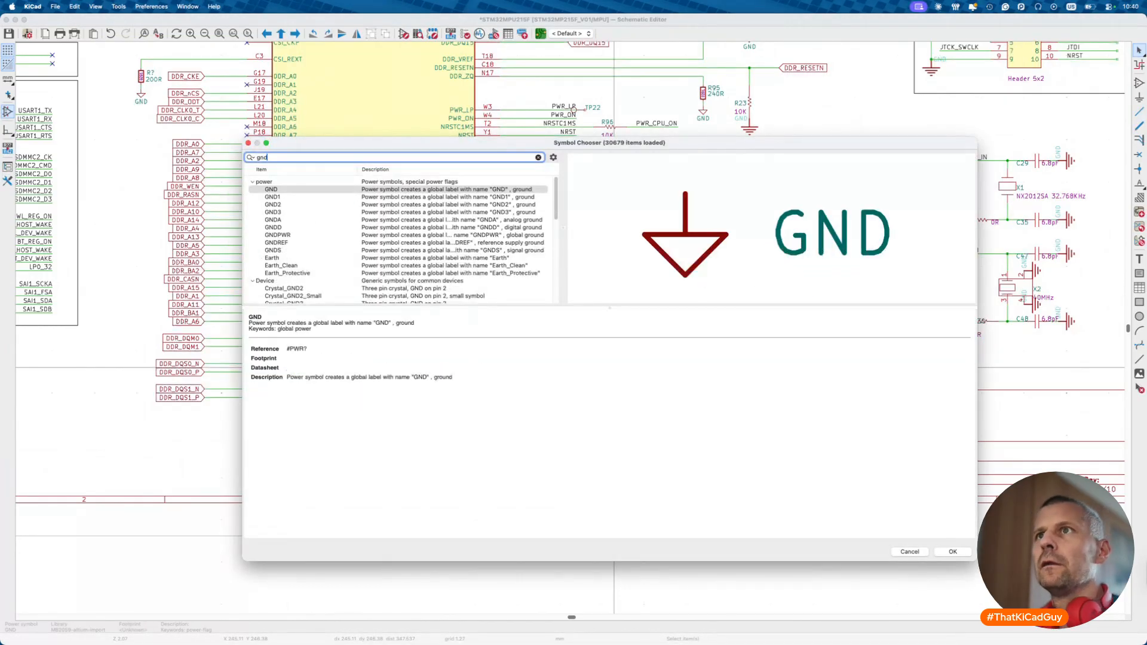
pyautogui.doubleClick(327, 191)
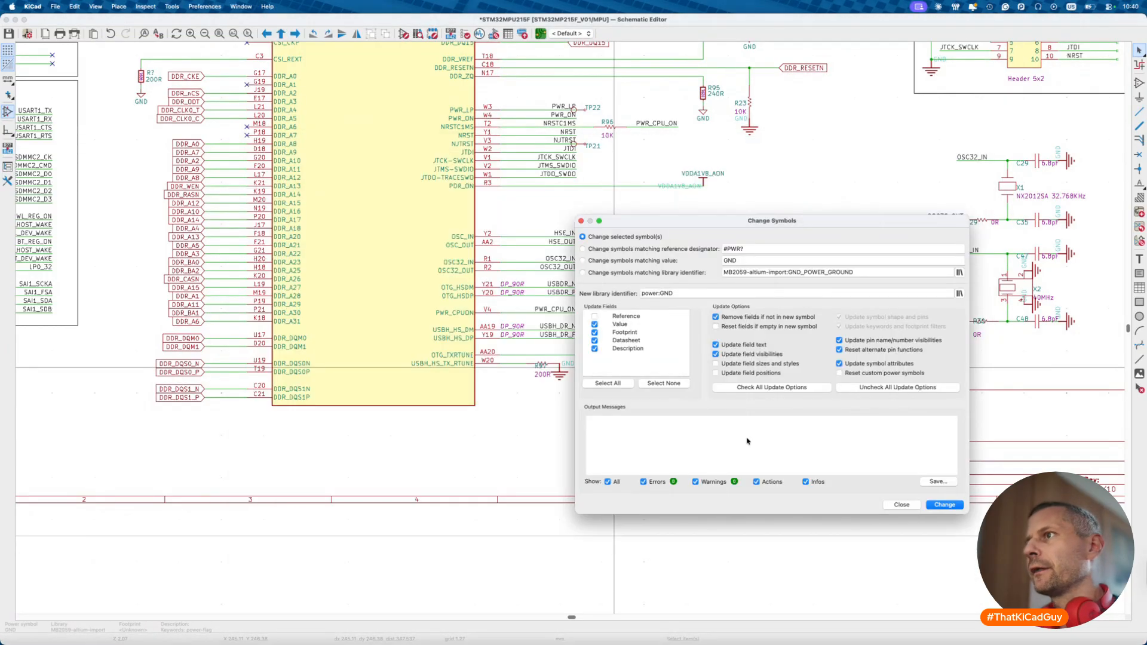
pyautogui.click(682, 273)
pyautogui.click(945, 506)
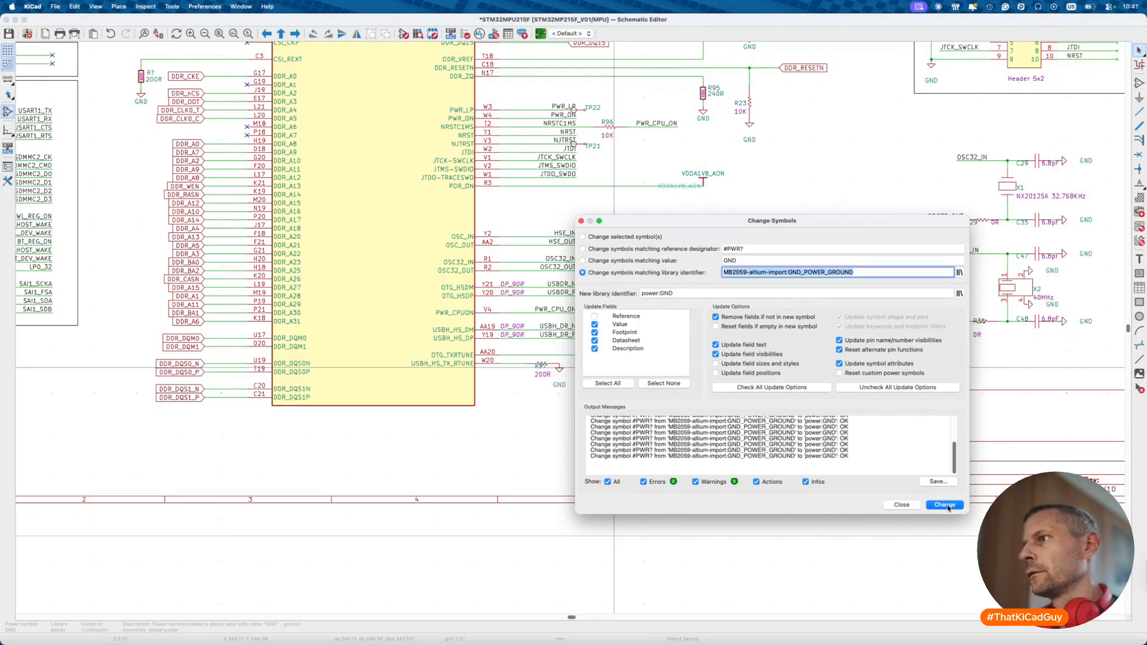
pyautogui.click(902, 506)
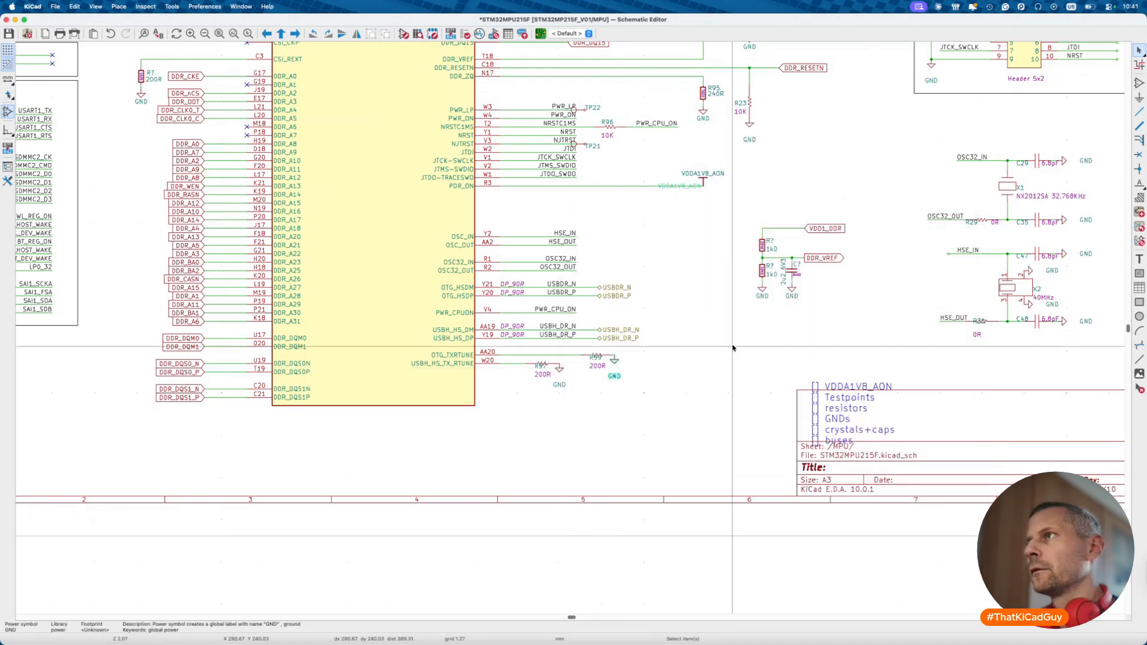
# - Move the GND text up beside R23 and check R23's properties
pyautogui.scroll(5, 733, 255)
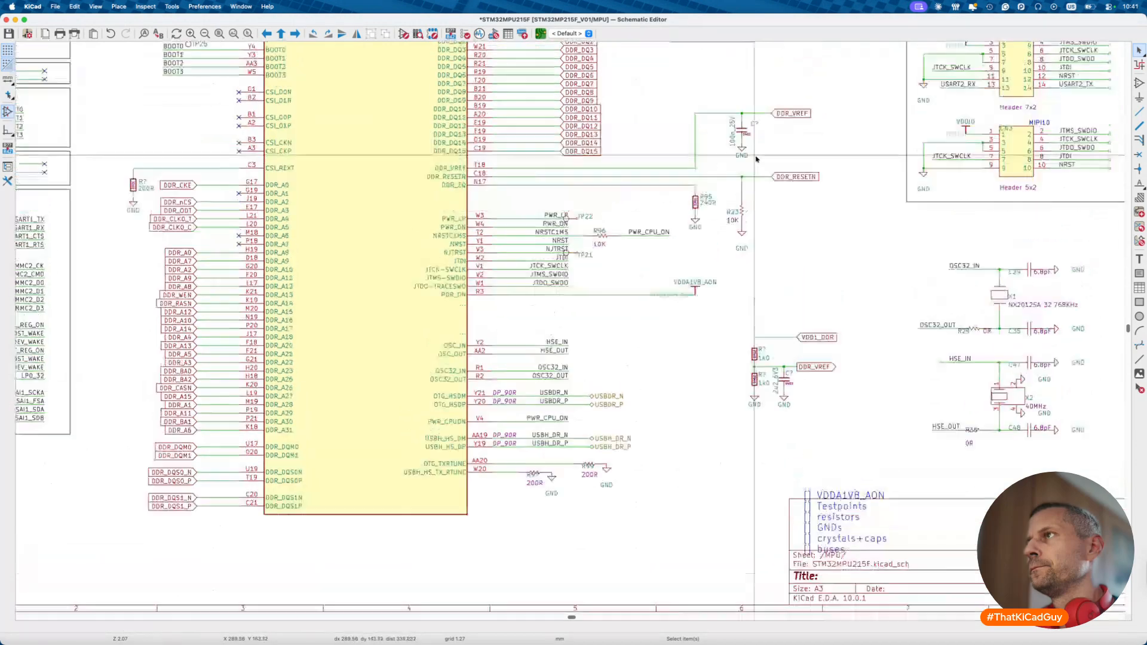
pyautogui.scroll(4, 740, 280)
pyautogui.moveTo(741, 359); pyautogui.dragTo(741, 340)
pyautogui.doubleClick(740, 276)
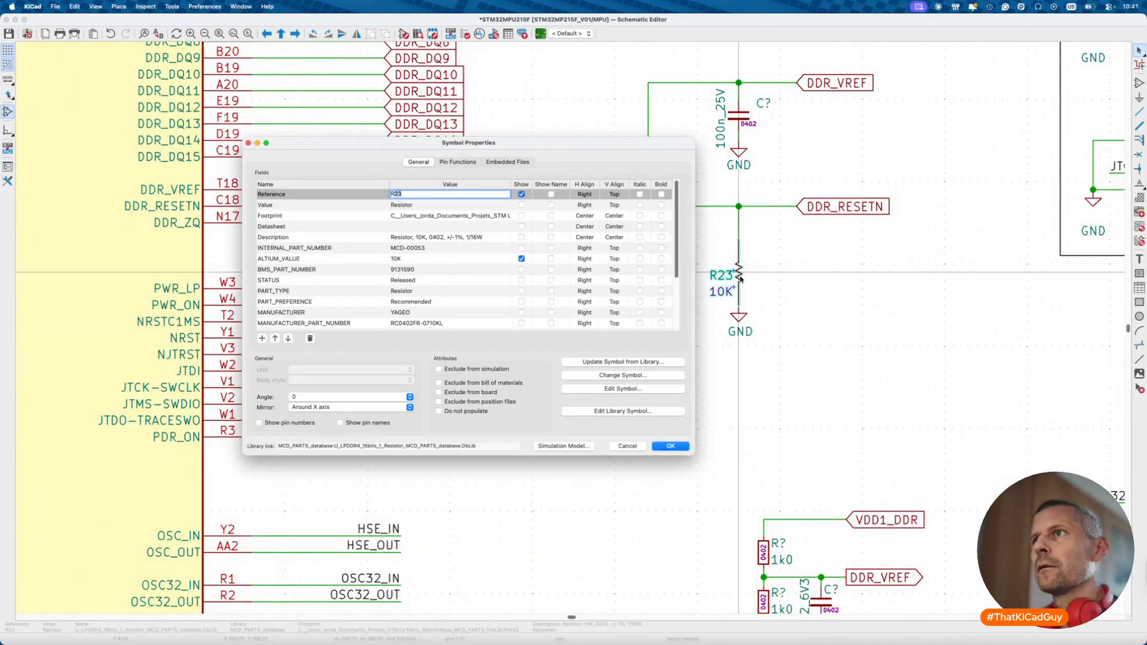
pyautogui.press('Escape')
pyautogui.press('a')
pyautogui.press('Escape')
pyautogui.click(740, 276)
pyautogui.press('Escape')
pyautogui.press('Escape')
# - Change R23 to the rezistory_0402:10k resistor symbol
pyautogui.doubleClick(747, 279)
pyautogui.click(617, 377)
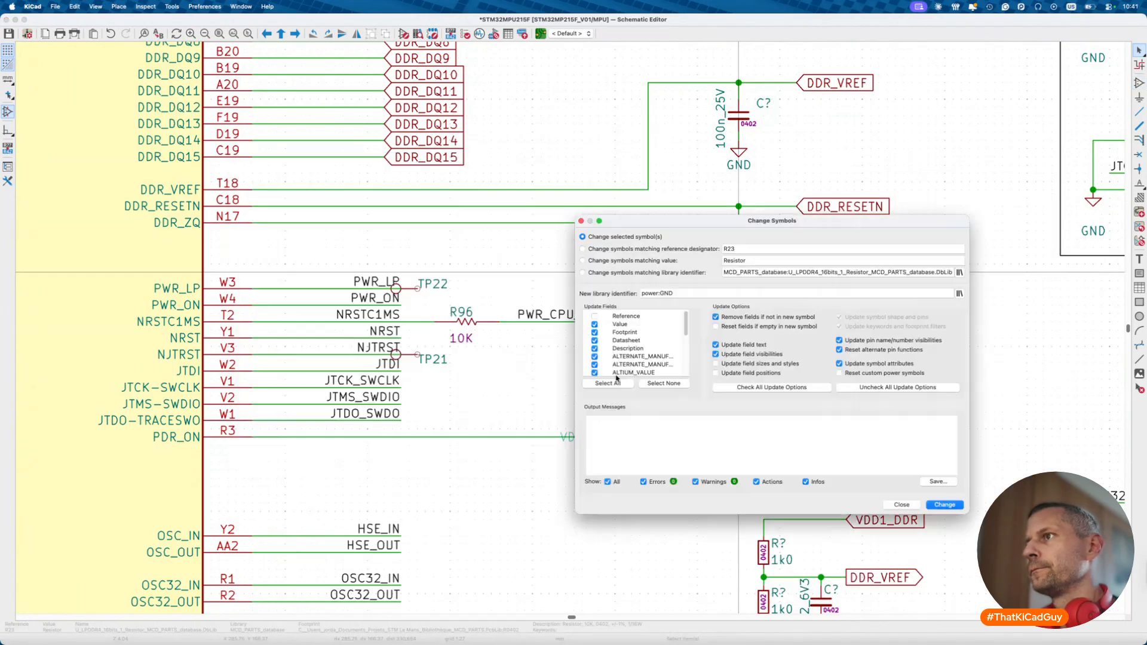
pyautogui.click(959, 294)
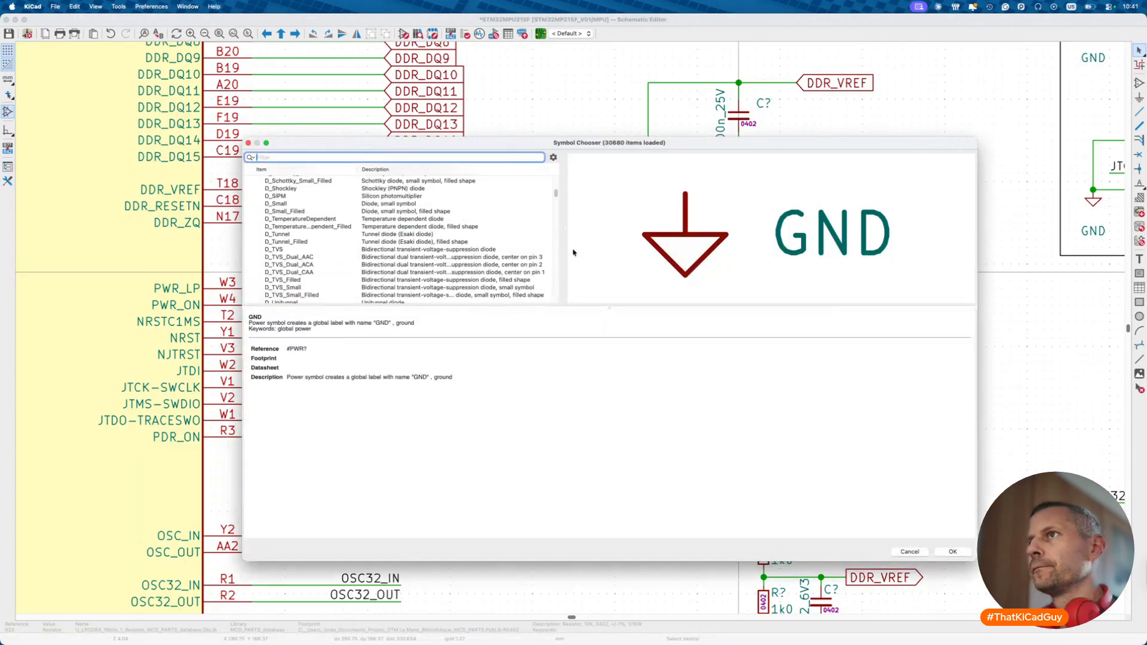
pyautogui.write('10k')
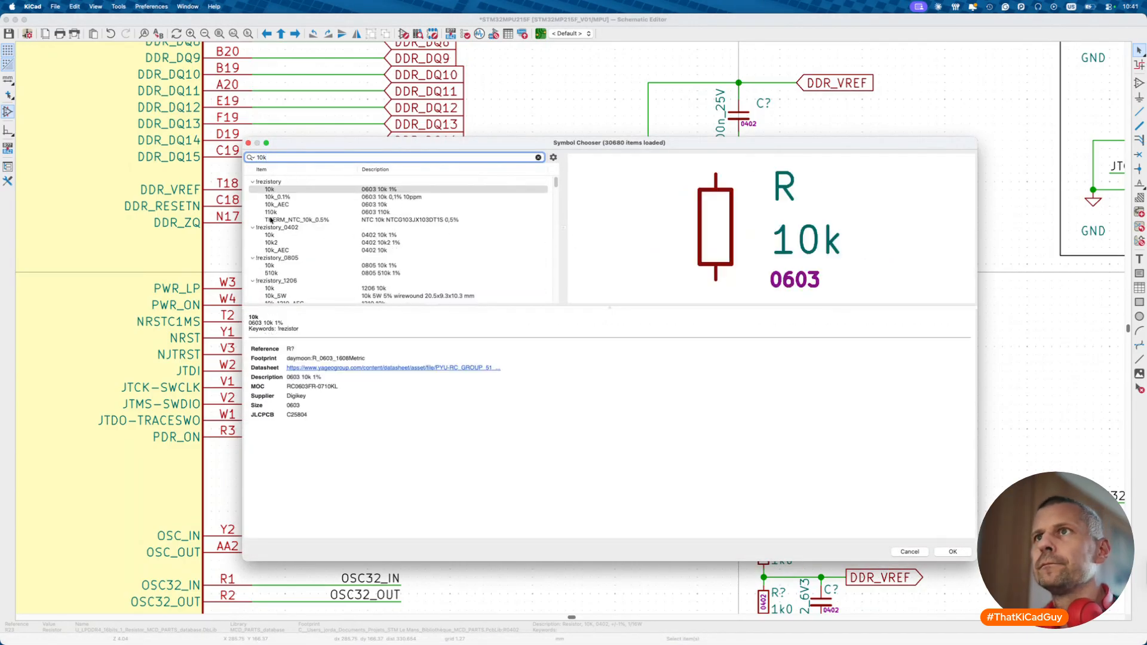
pyautogui.doubleClick(311, 237)
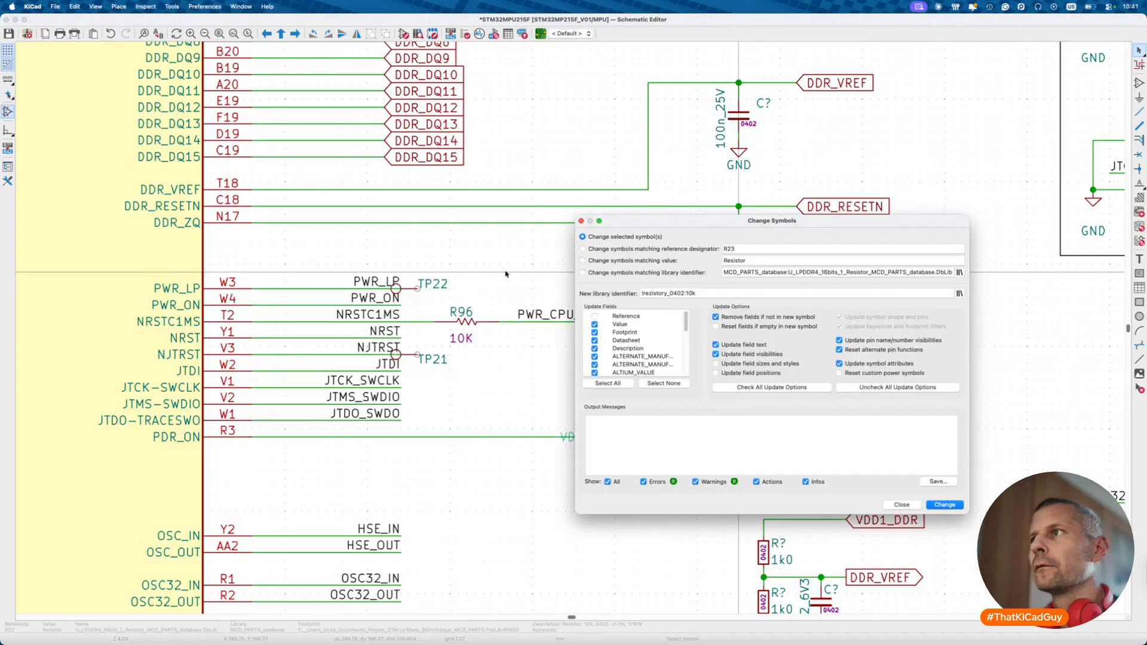
pyautogui.click(582, 273)
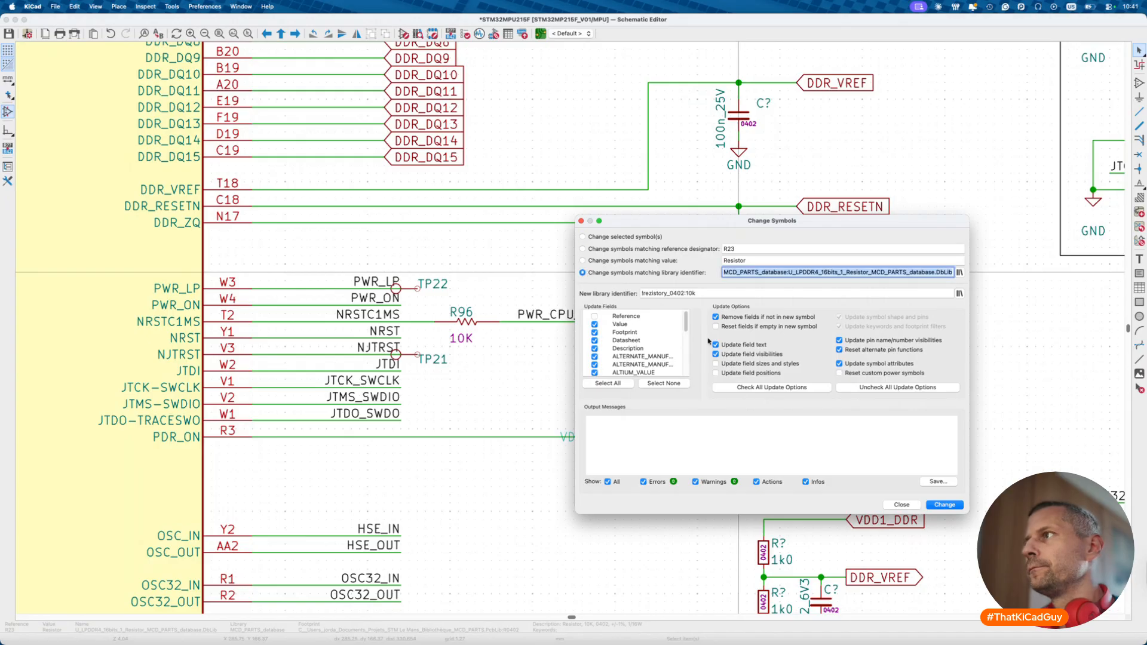
pyautogui.click(940, 506)
pyautogui.click(903, 505)
# - Place R23's reference and 10k value to the right of the resistor
pyautogui.press('m')
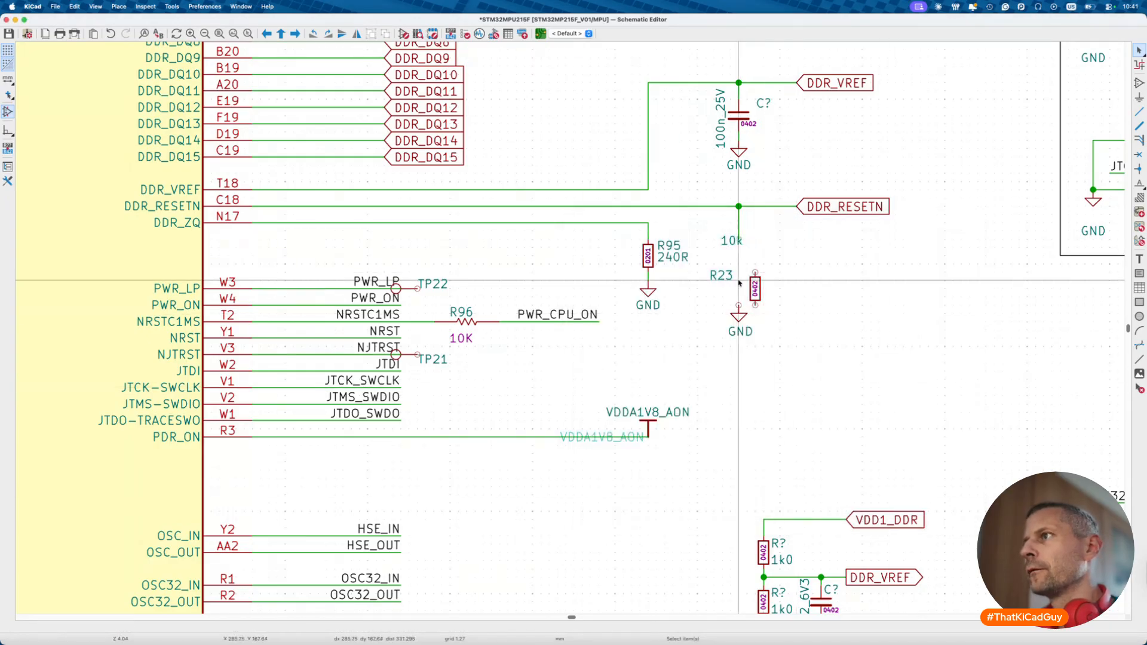
pyautogui.click(773, 281)
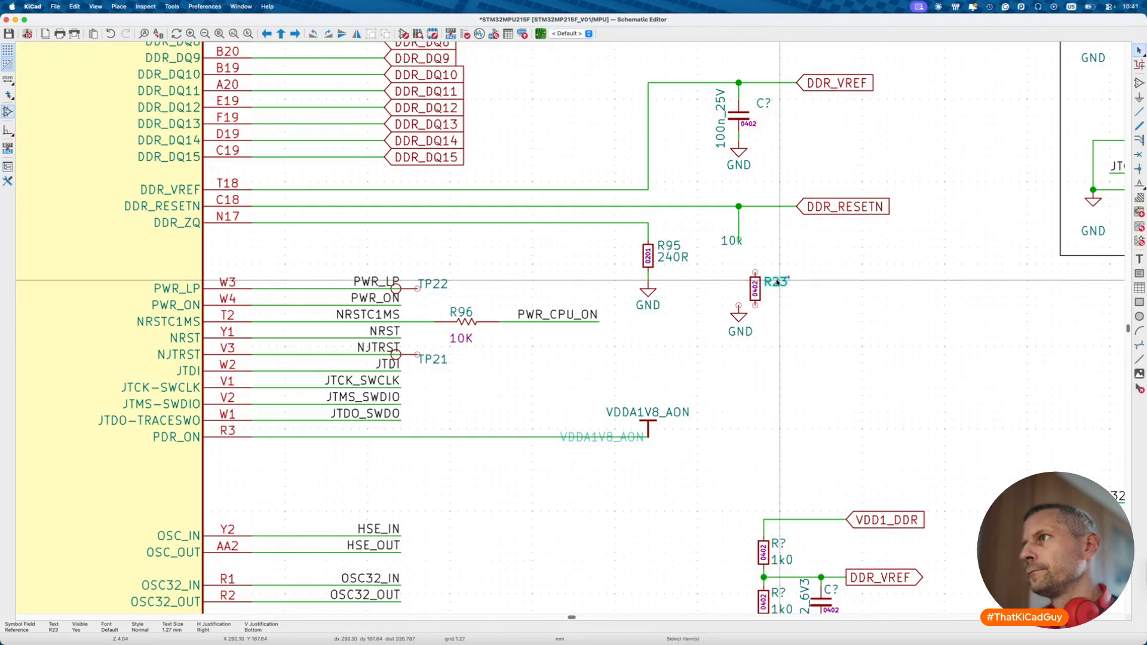
pyautogui.press('m')
pyautogui.click(771, 294)
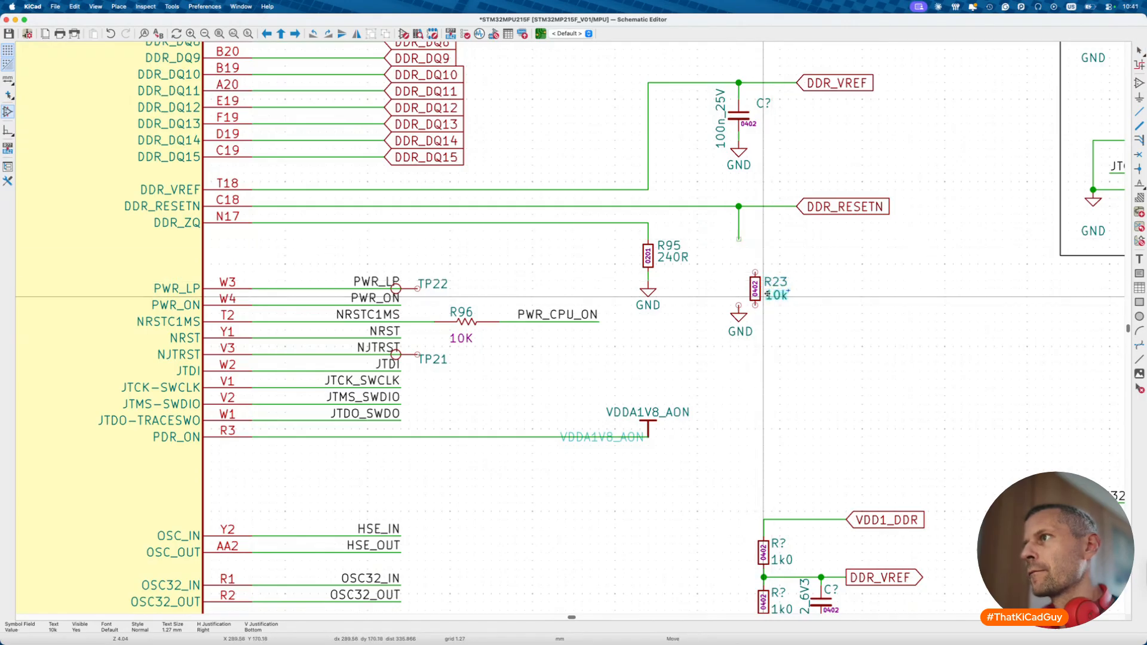
pyautogui.click(755, 289)
pyautogui.click(757, 292)
# - Set R23 on the DDR_RESETN wire, connect GND to its lower end, and save
pyautogui.press('m')
pyautogui.click(739, 255)
pyautogui.click(740, 315)
pyautogui.press('m')
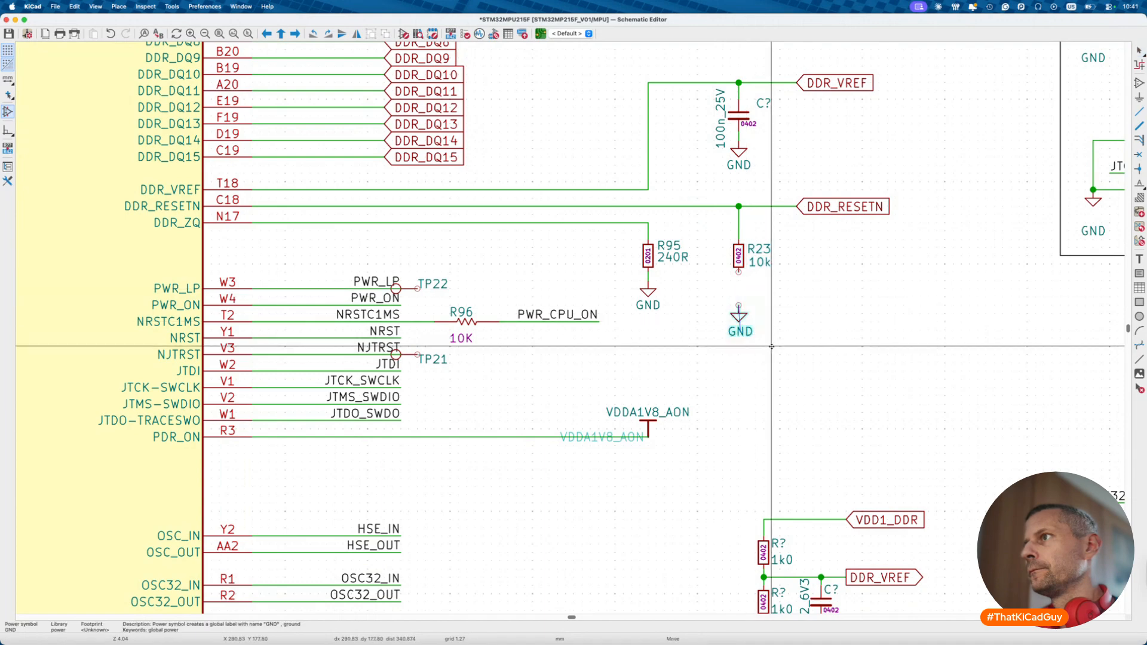
pyautogui.click(739, 273)
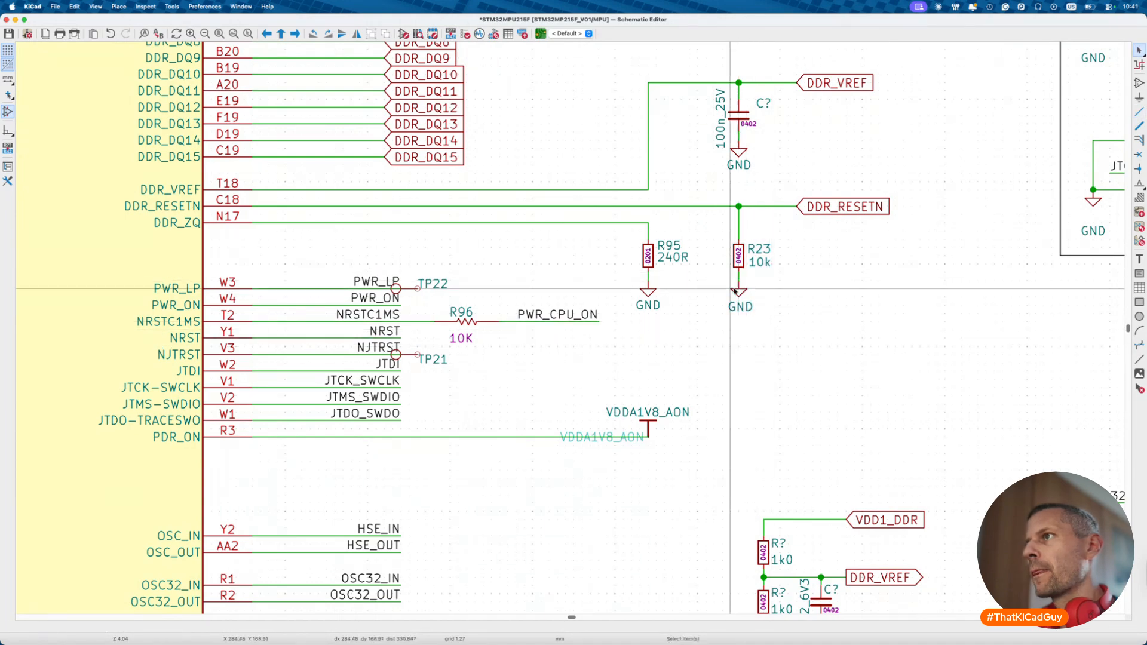
pyautogui.press('super+s')
pyautogui.scroll(-3, 713, 323)
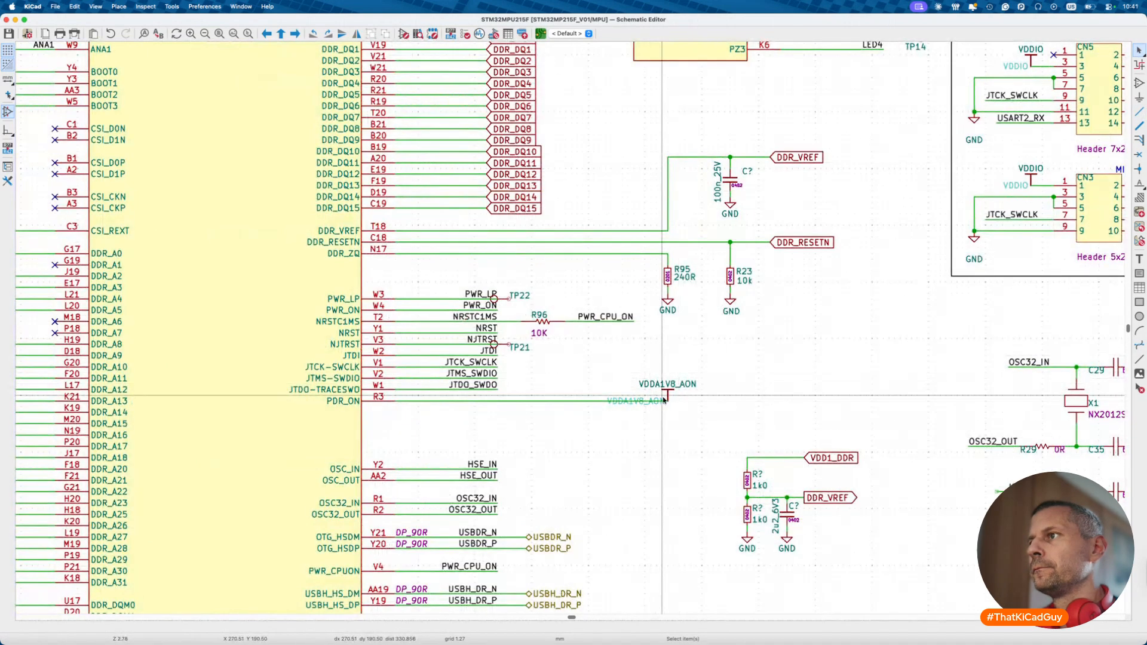
# - Delete the VDDA1V8_AON power symbol and place a VDDA1V8_AON net label on the PDR_ON wire end
pyautogui.scroll(5, 673, 396)
pyautogui.doubleClick(696, 369)
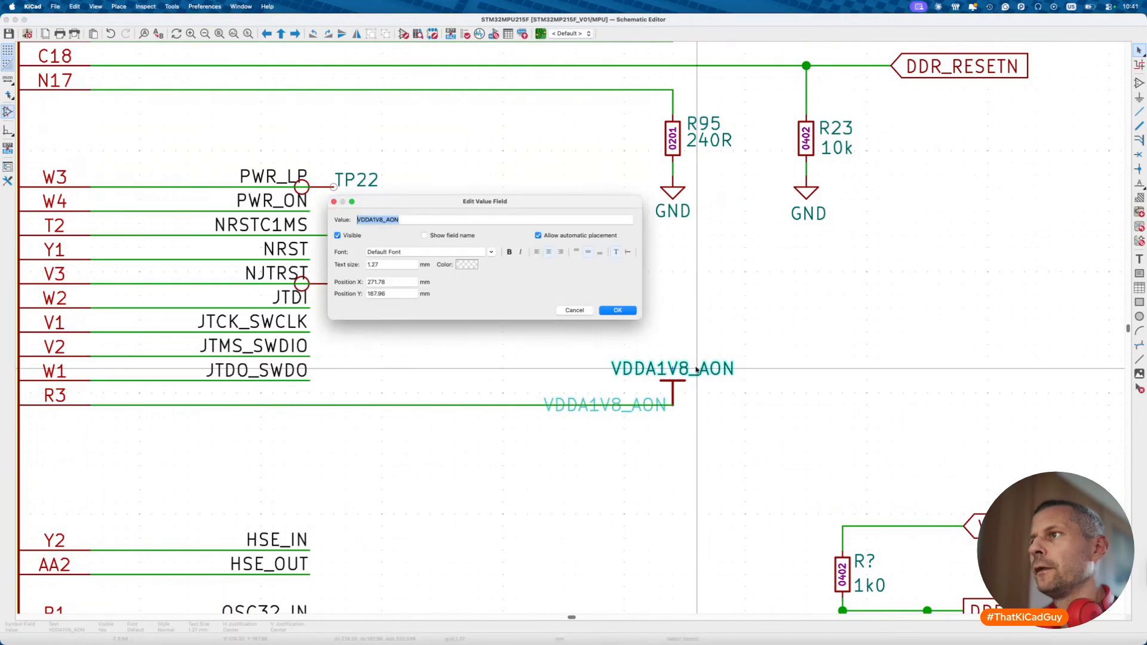
pyautogui.press('Escape')
pyautogui.press('Delete')
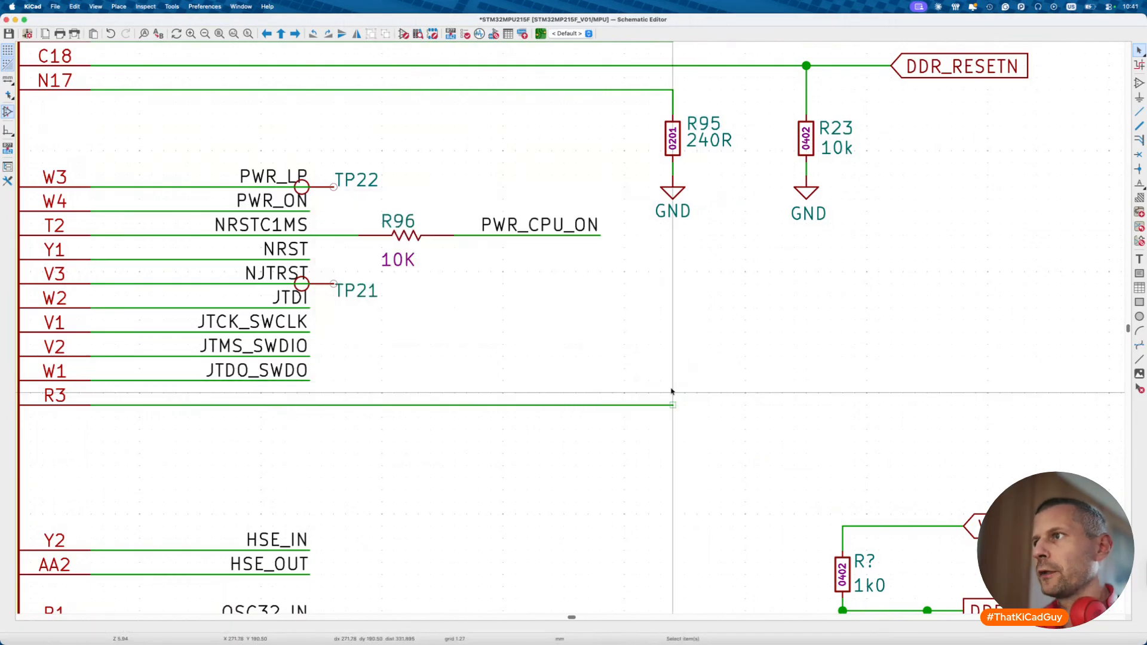
pyautogui.press('l')
pyautogui.press('Return')
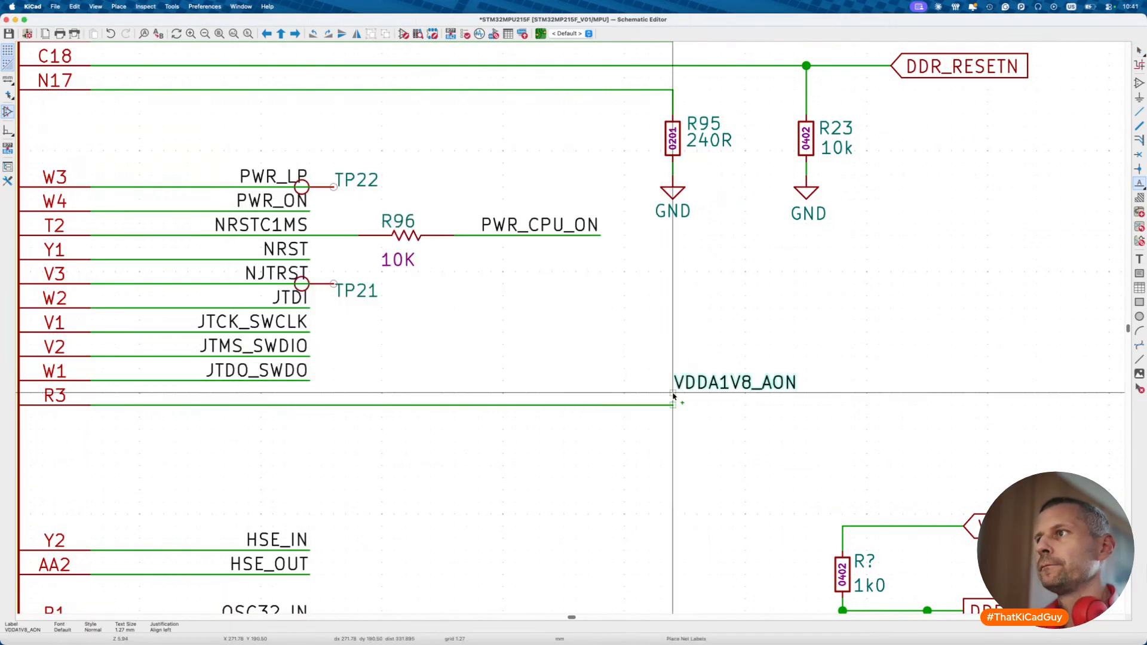
pyautogui.click(677, 405)
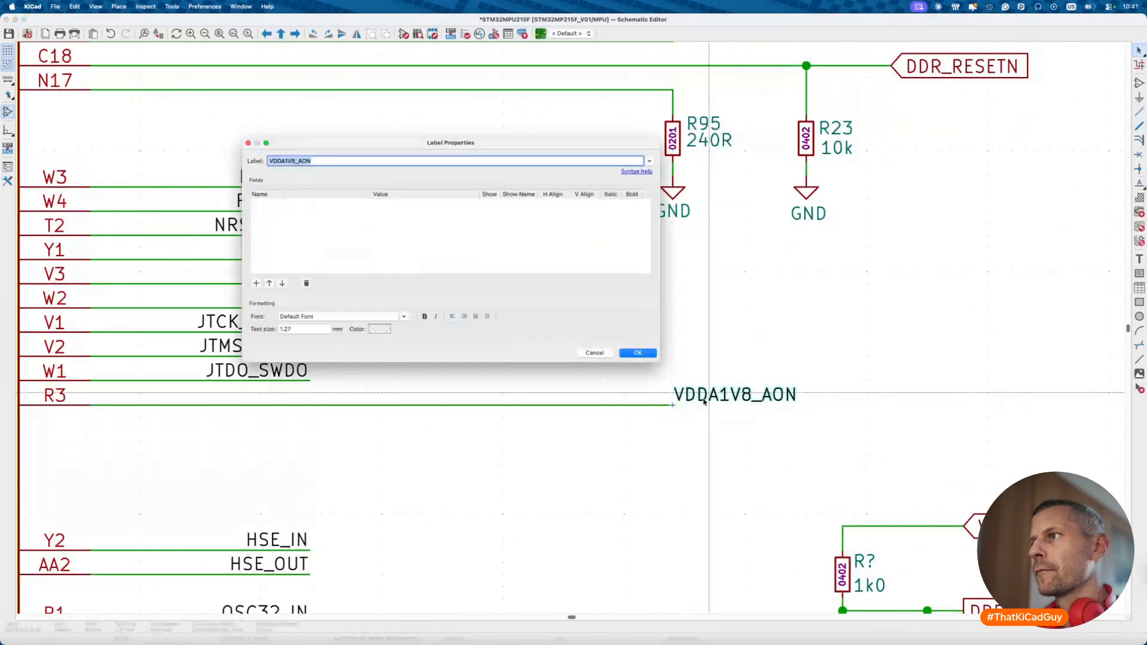
pyautogui.press('Escape')
# - Convert the VDDA1V8_AON label into a global label
pyautogui.rightClick(714, 394)
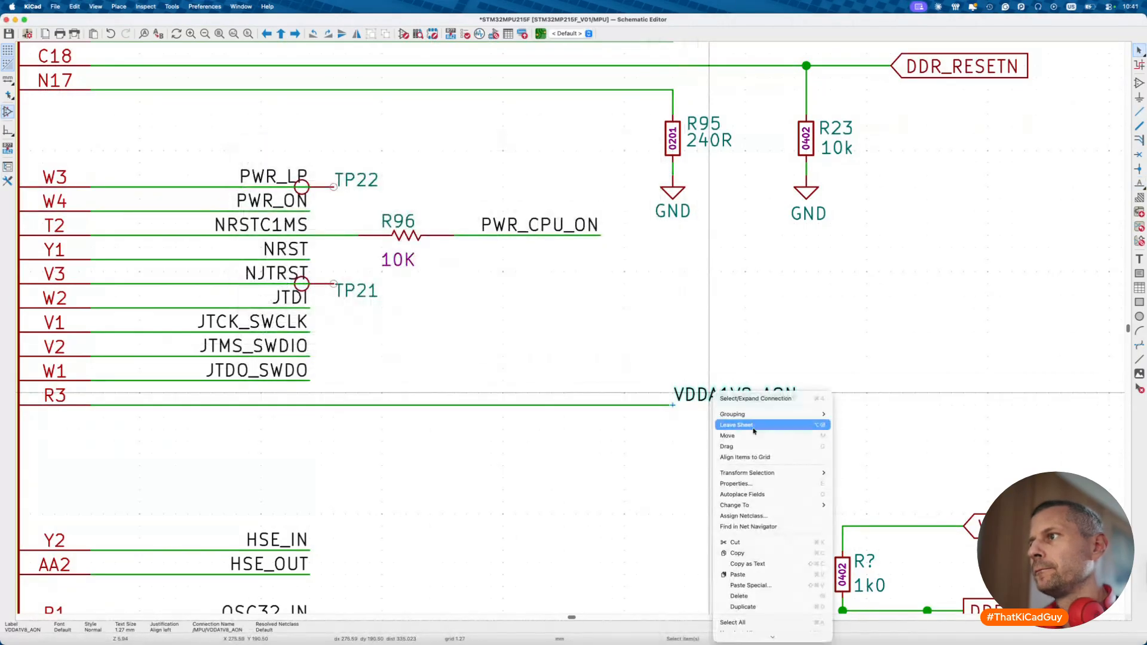
pyautogui.moveTo(777, 505)
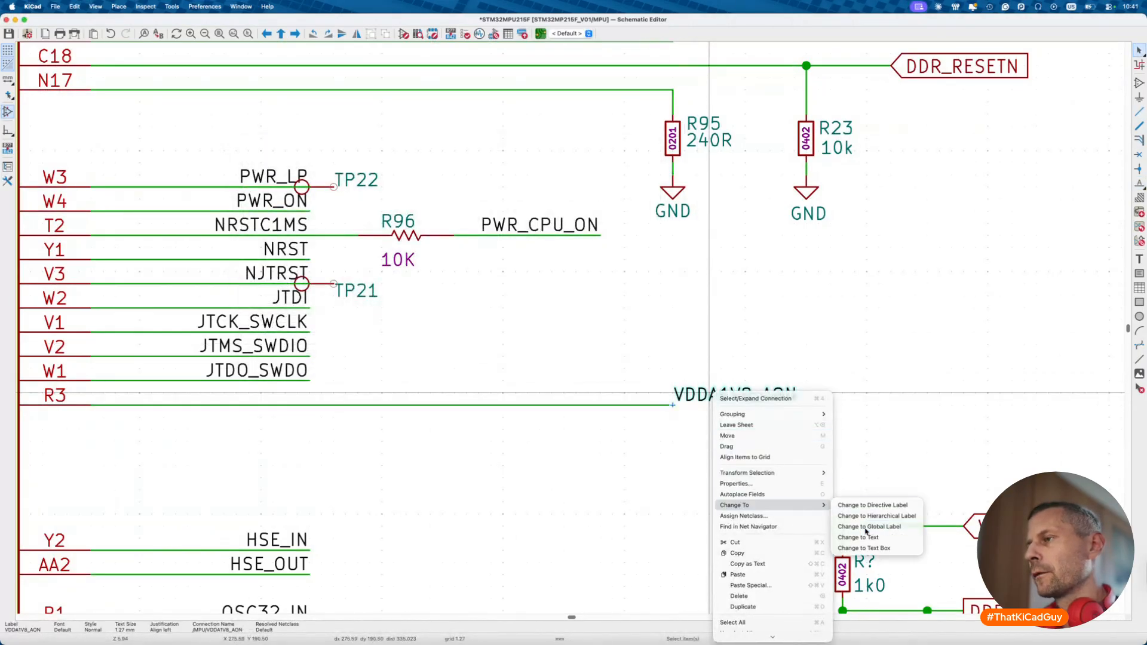
pyautogui.click(869, 516)
pyautogui.scroll(-3, 653, 417)
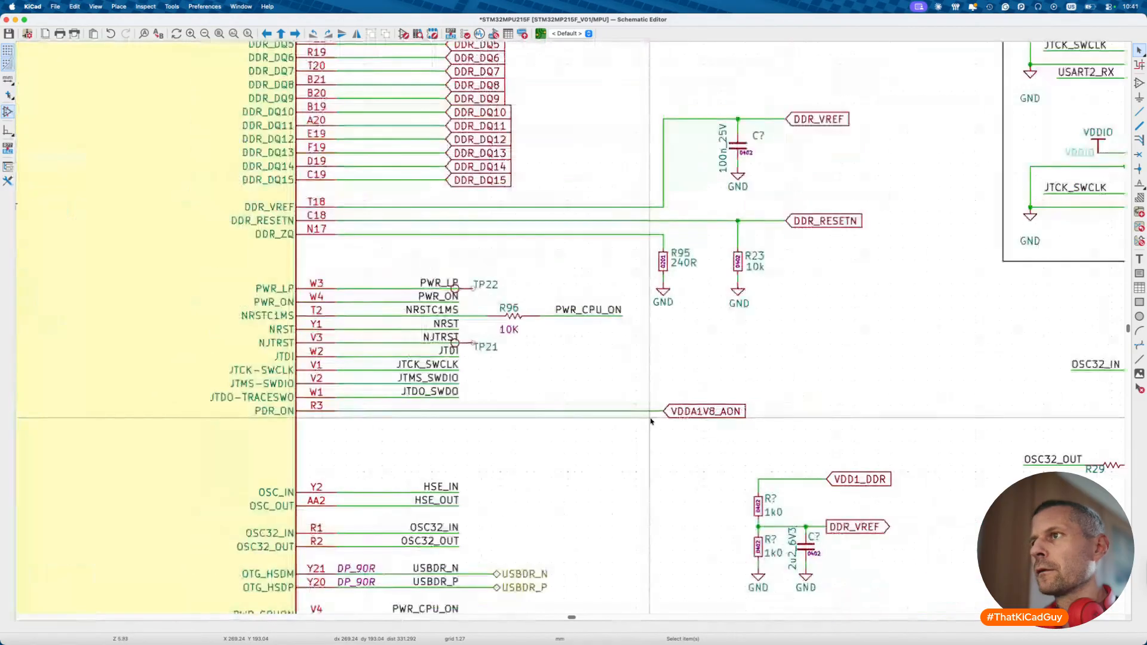
pyautogui.scroll(2, 478, 284)
# - Mirror TP22 onto the PWR_LP wire end with its reference to the right
pyautogui.click(458, 297)
pyautogui.click(445, 295)
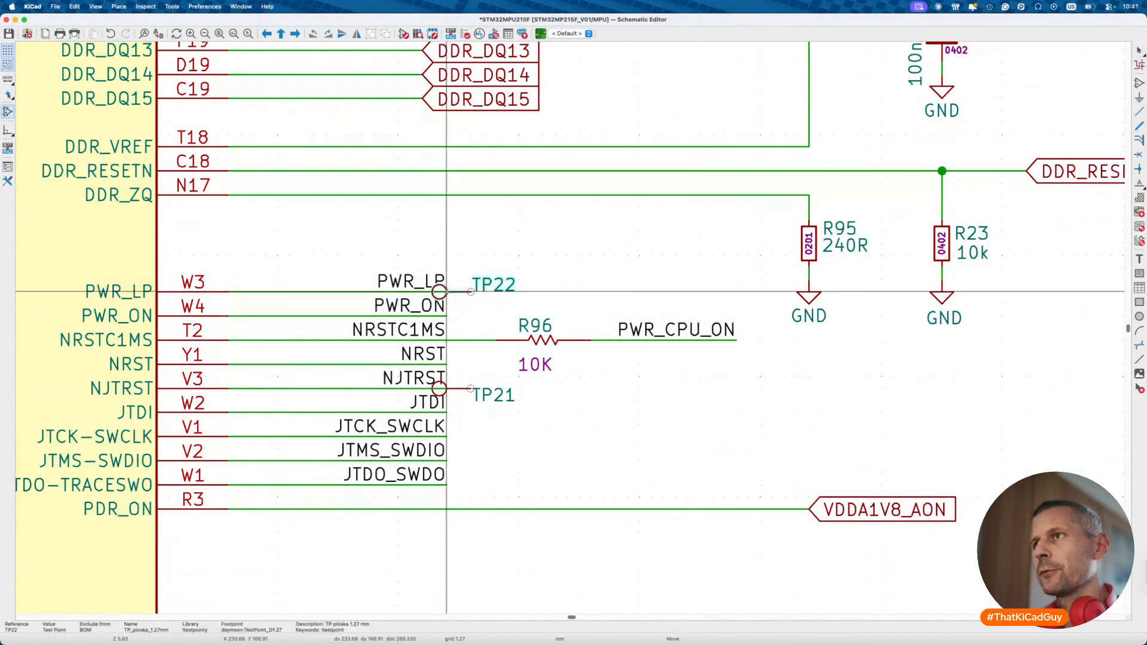
pyautogui.press('m')
pyautogui.press('x')
pyautogui.click(485, 297)
pyautogui.press('m')
pyautogui.click(580, 291)
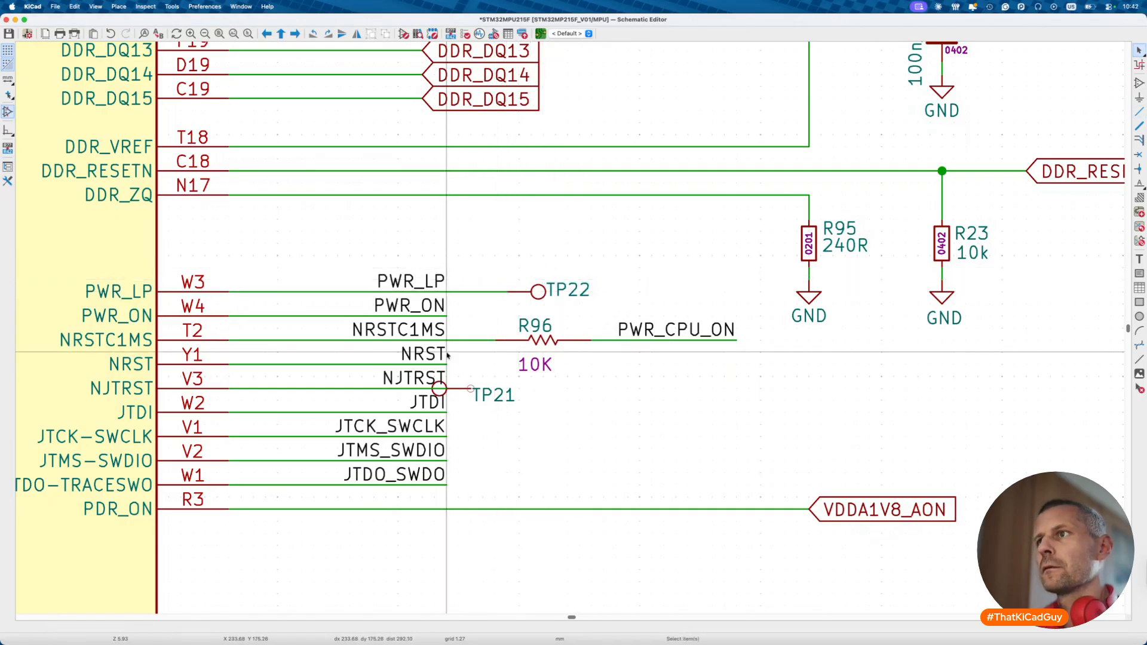
# - Move TP21 to the right and wire it to the NJTRST line
pyautogui.click(445, 389)
pyautogui.click(445, 400)
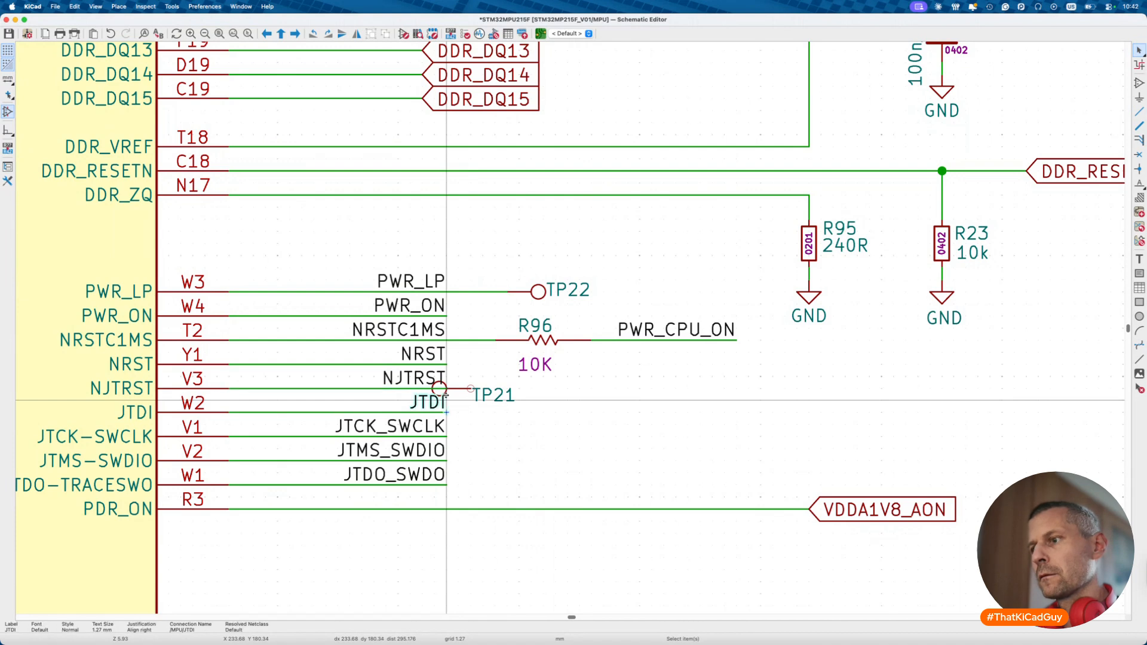
pyautogui.moveTo(441, 389); pyautogui.dragTo(567, 391)
pyautogui.click(569, 393)
pyautogui.press('w')
pyautogui.click(447, 389)
# - Change R96 to the rezistory_0402:10k resistor symbol
pyautogui.doubleClick(551, 340)
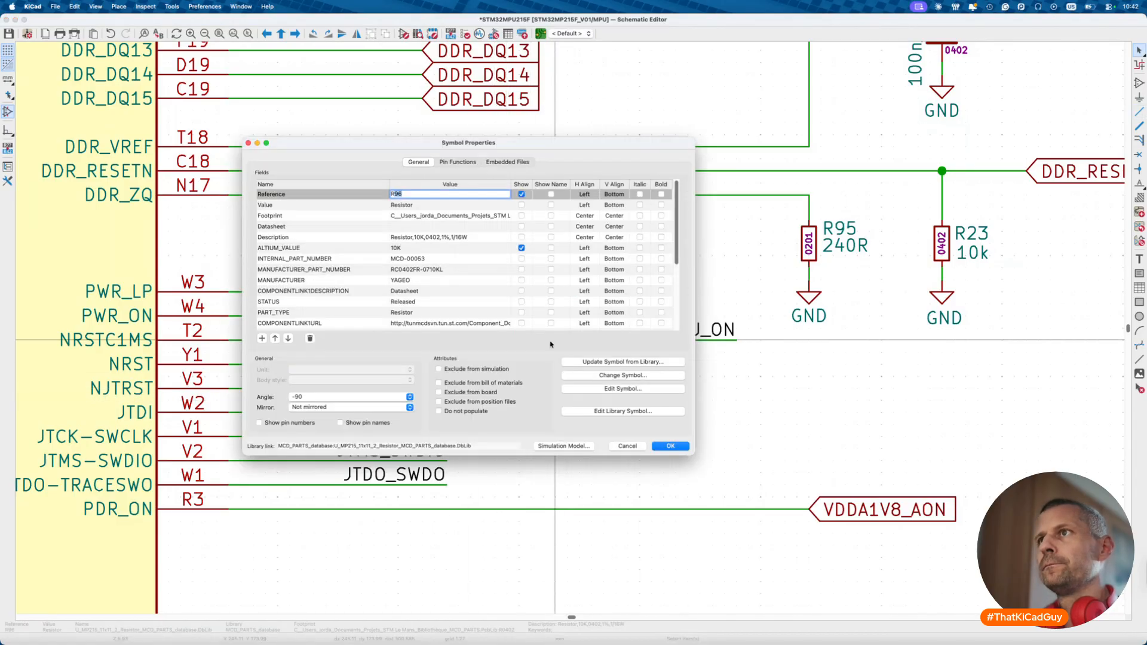
pyautogui.press('Escape')
pyautogui.doubleClick(567, 353)
pyautogui.click(623, 375)
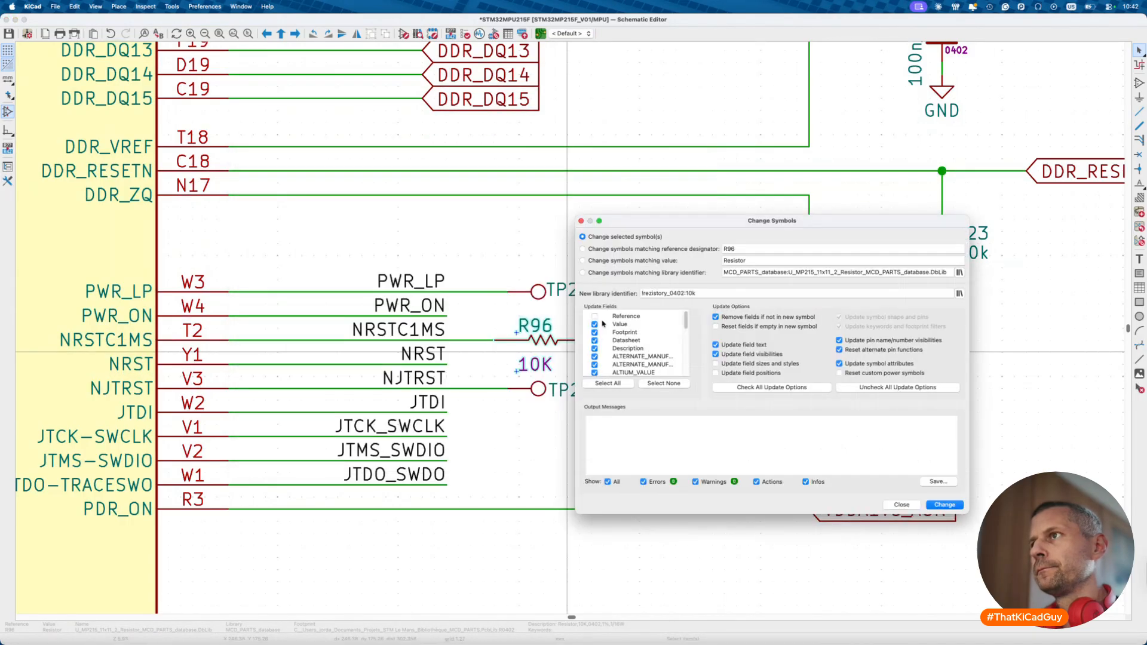
pyautogui.click(929, 504)
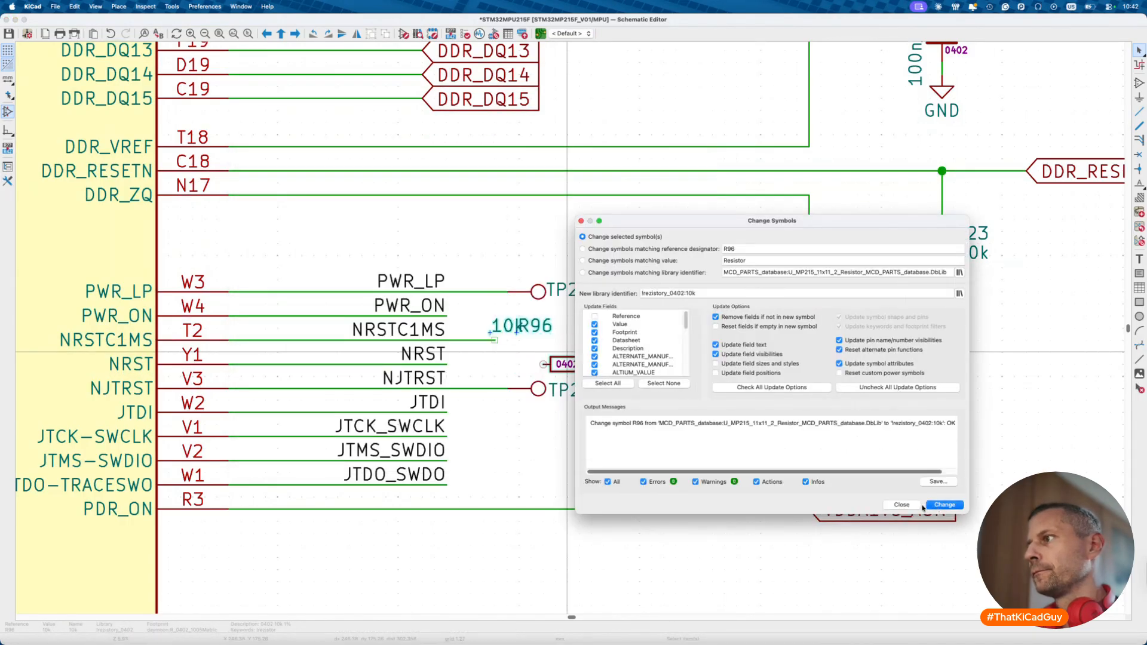
pyautogui.click(902, 505)
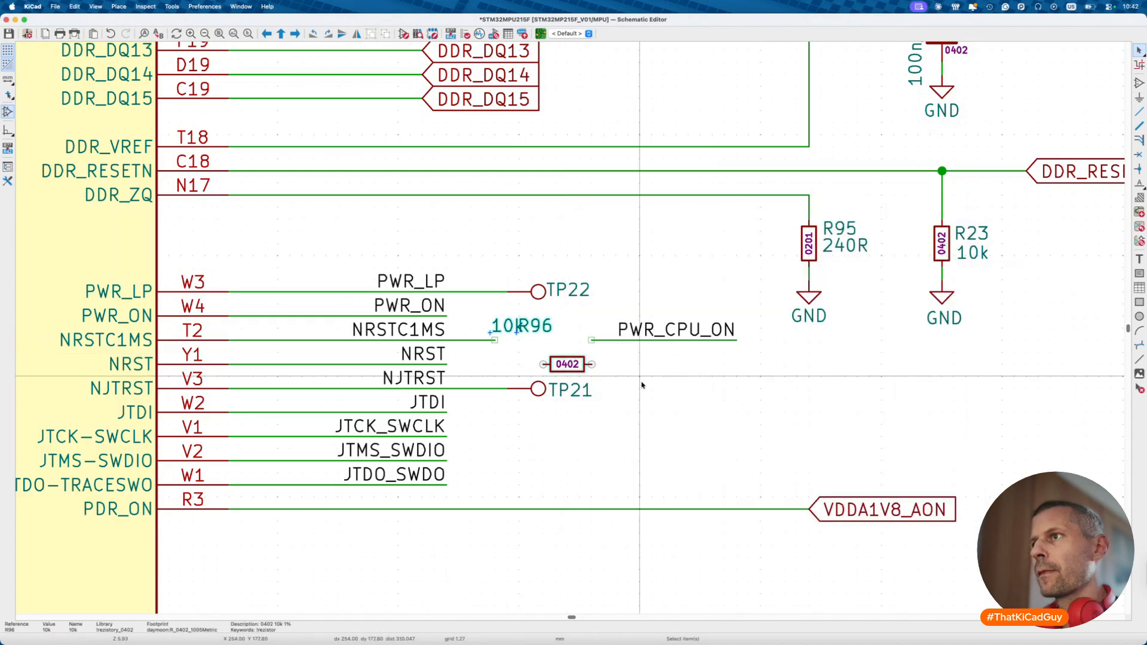
# - Place R96 inline on the PWR_CPU_ON wire, arrange its reference and 10k value, and save
pyautogui.moveTo(541, 325); pyautogui.dragTo(557, 351)
pyautogui.click(523, 328)
pyautogui.click(619, 355)
pyautogui.click(557, 351)
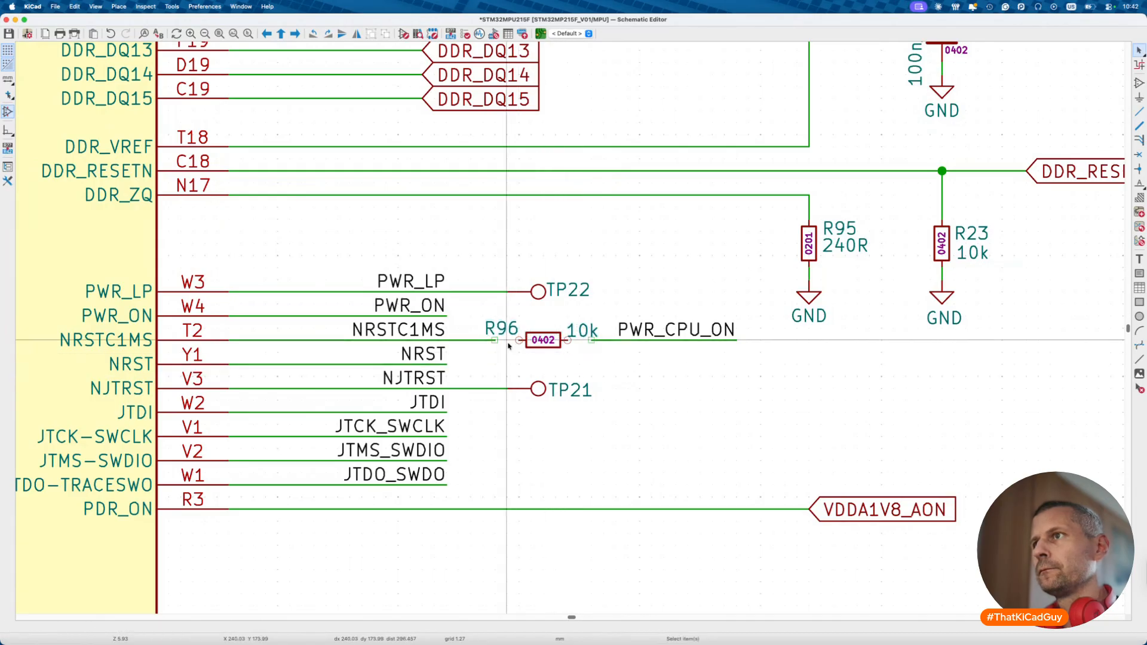
pyautogui.press('m')
pyautogui.click(581, 328)
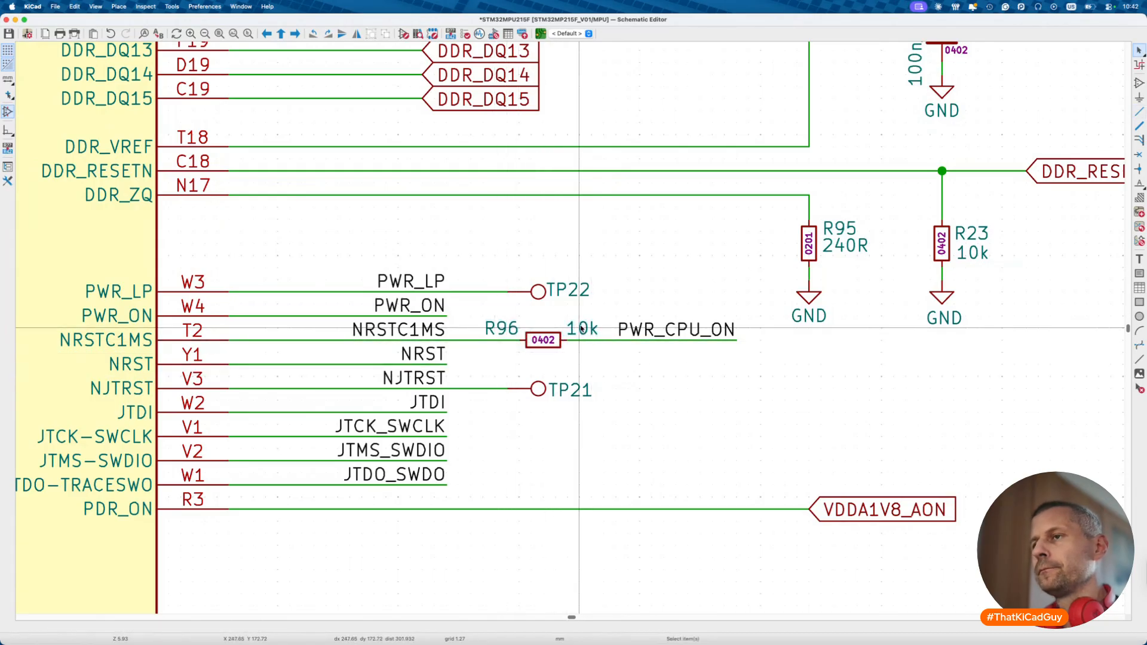
pyautogui.scroll(-5, 582, 328)
pyautogui.press('super+s')
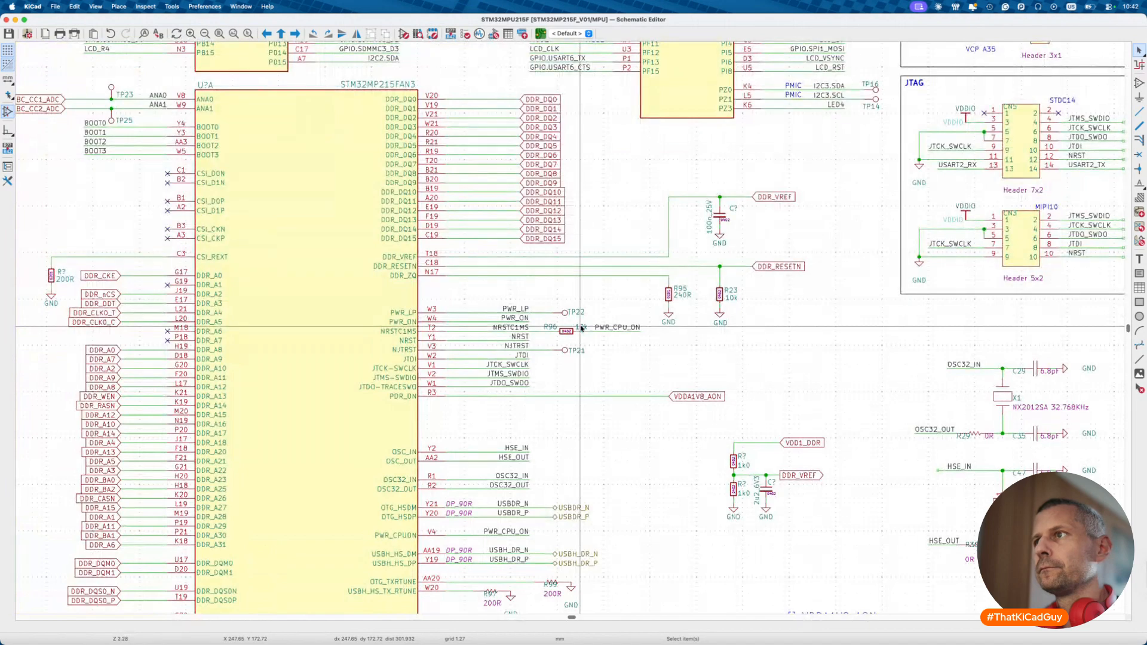
# - Check R97's properties, then open the 0402 200R symbol in the symbol library editor
pyautogui.scroll(-4, 581, 327)
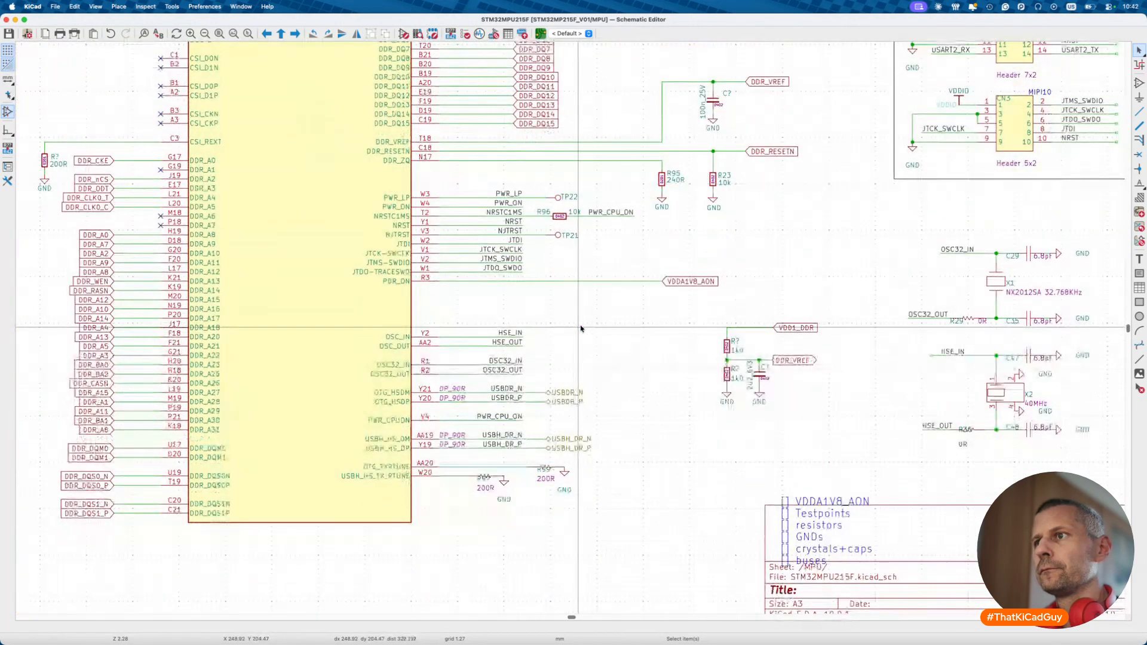
pyautogui.scroll(4, 502, 521)
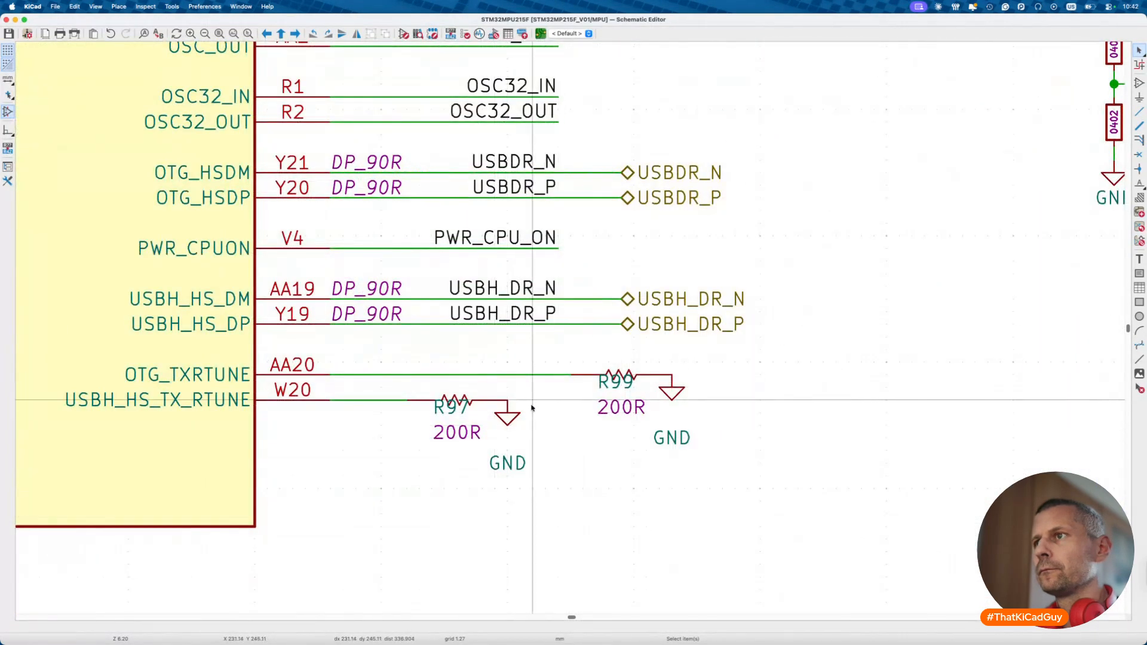
pyautogui.doubleClick(457, 400)
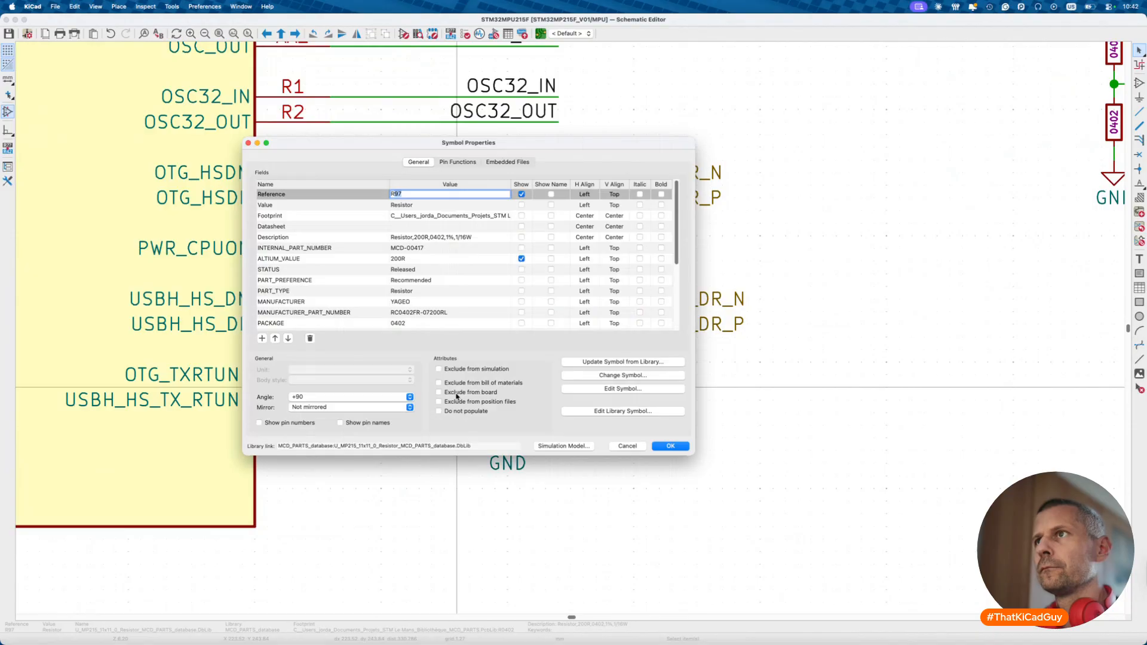
pyautogui.press('Return')
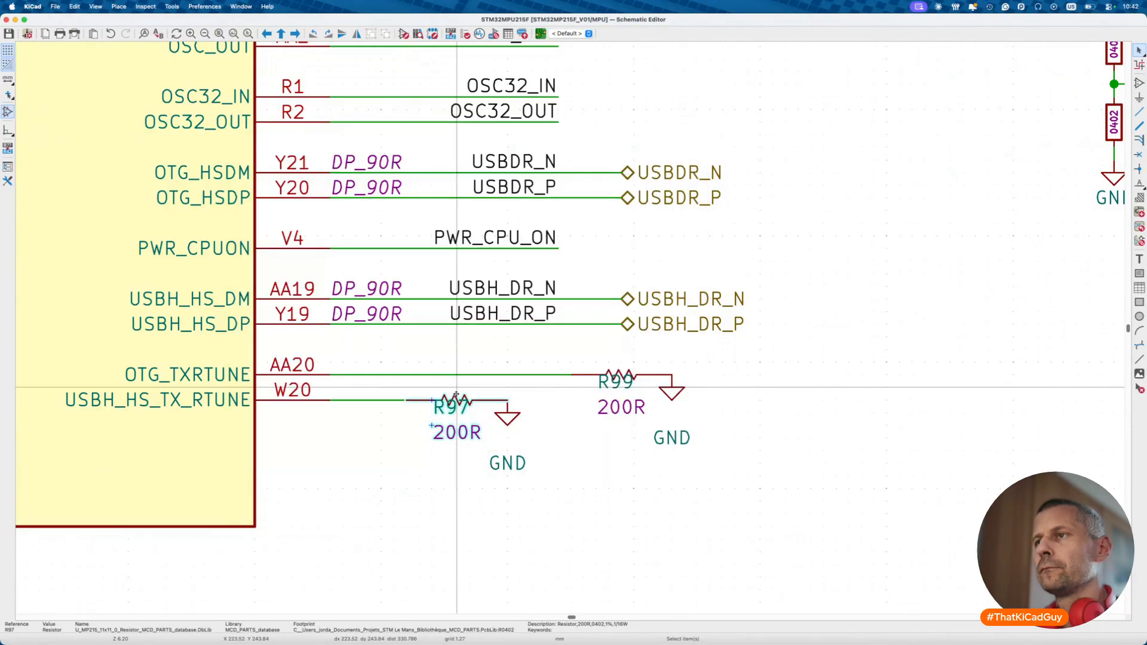
pyautogui.hotkey('ctrl', 'e')
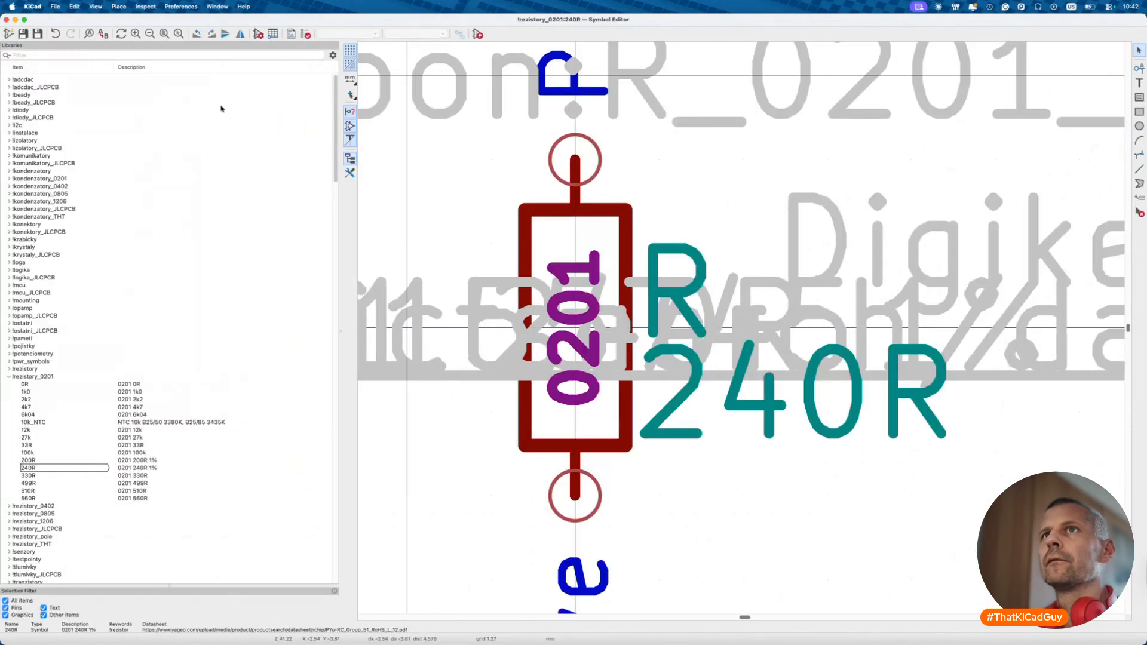
pyautogui.click(146, 55)
pyautogui.write('200r')
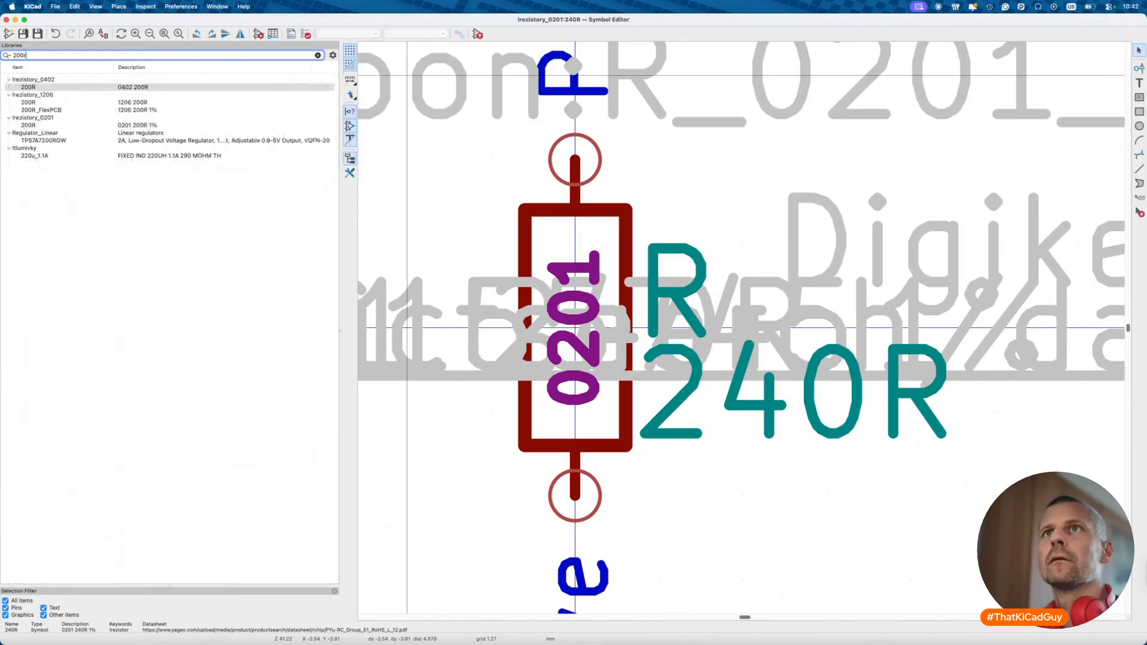
pyautogui.click(126, 87)
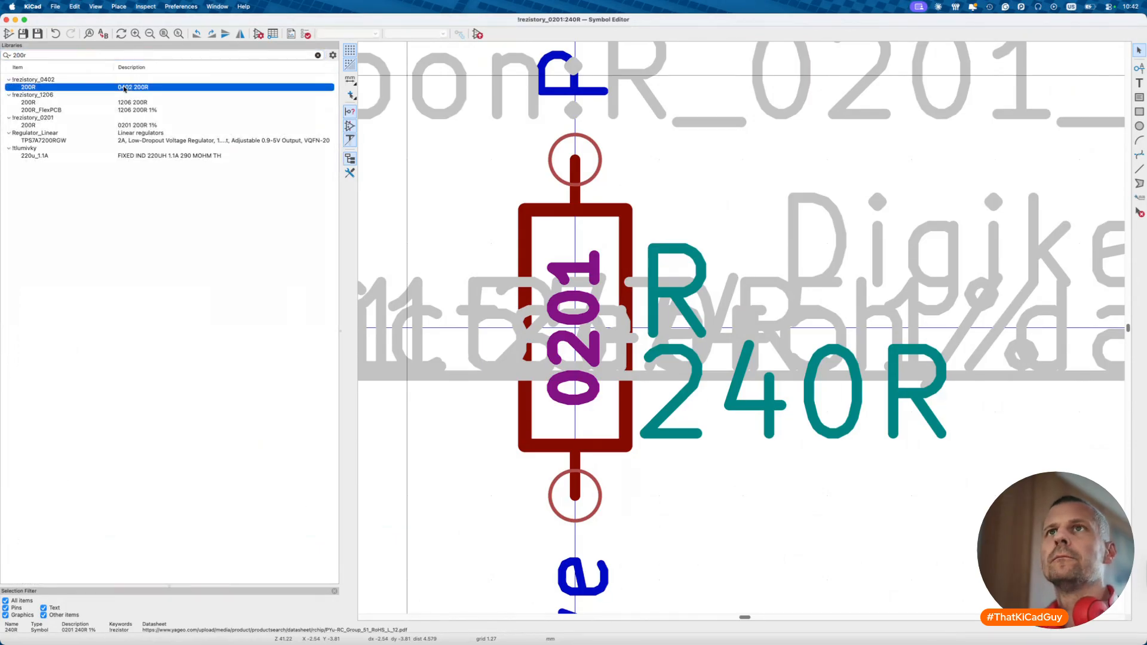
pyautogui.doubleClick(125, 88)
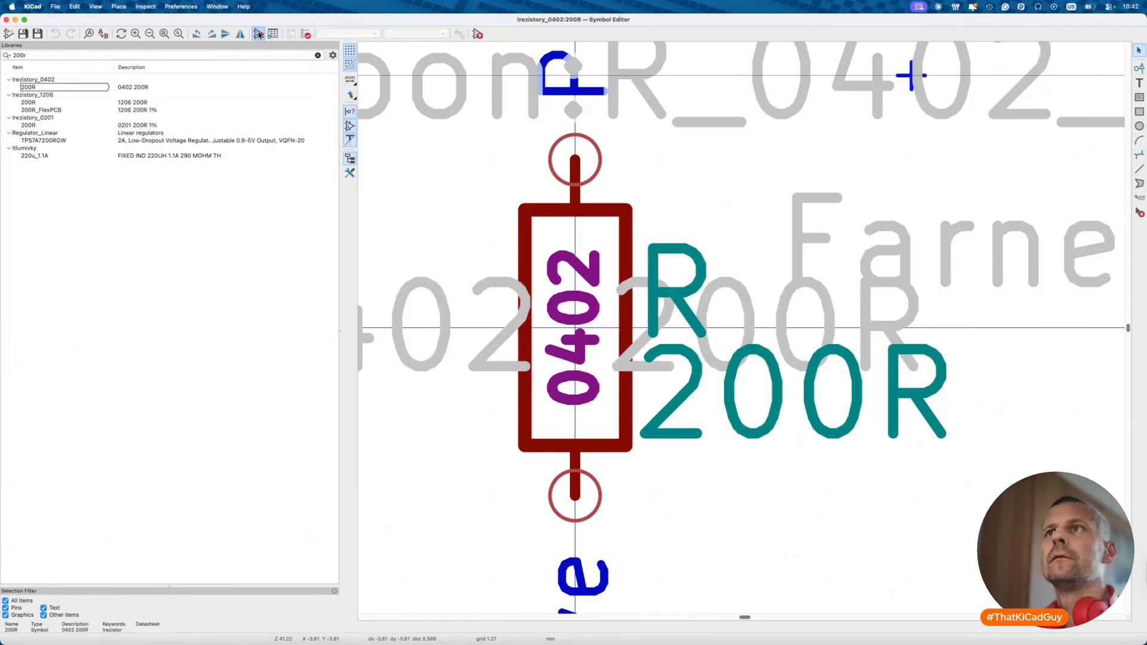
# - Set the 200R symbol's Supplier field to Digikey
pyautogui.click(259, 34)
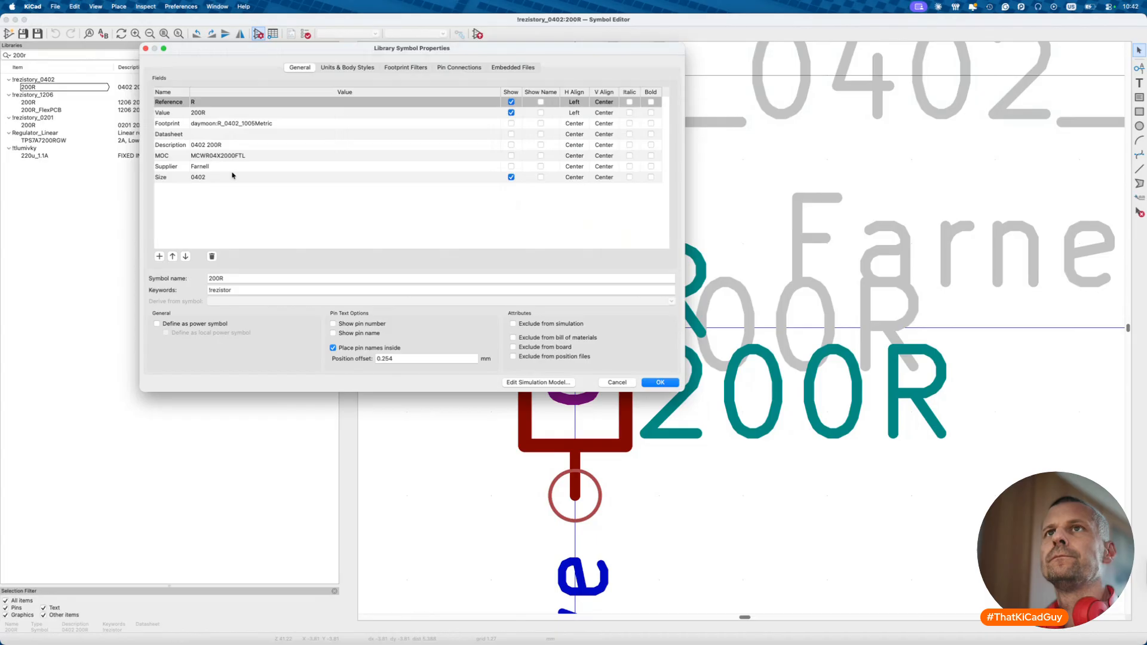
pyautogui.click(233, 154)
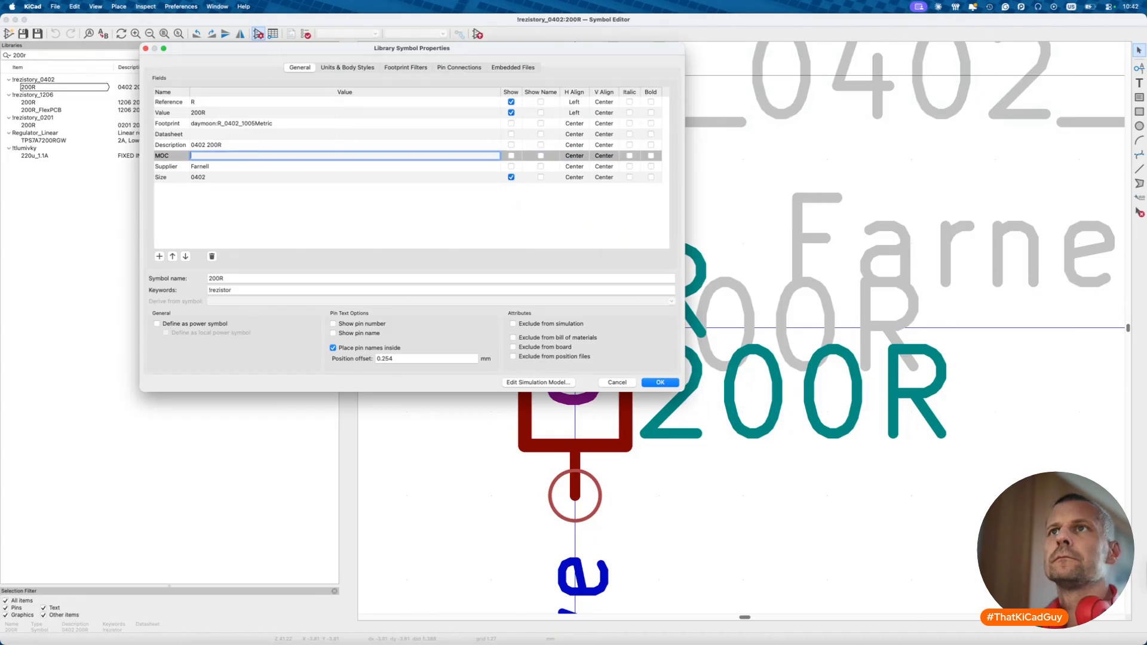
pyautogui.click(204, 167)
pyautogui.write('d')
pyautogui.write('igikey')
pyautogui.press('Tab')
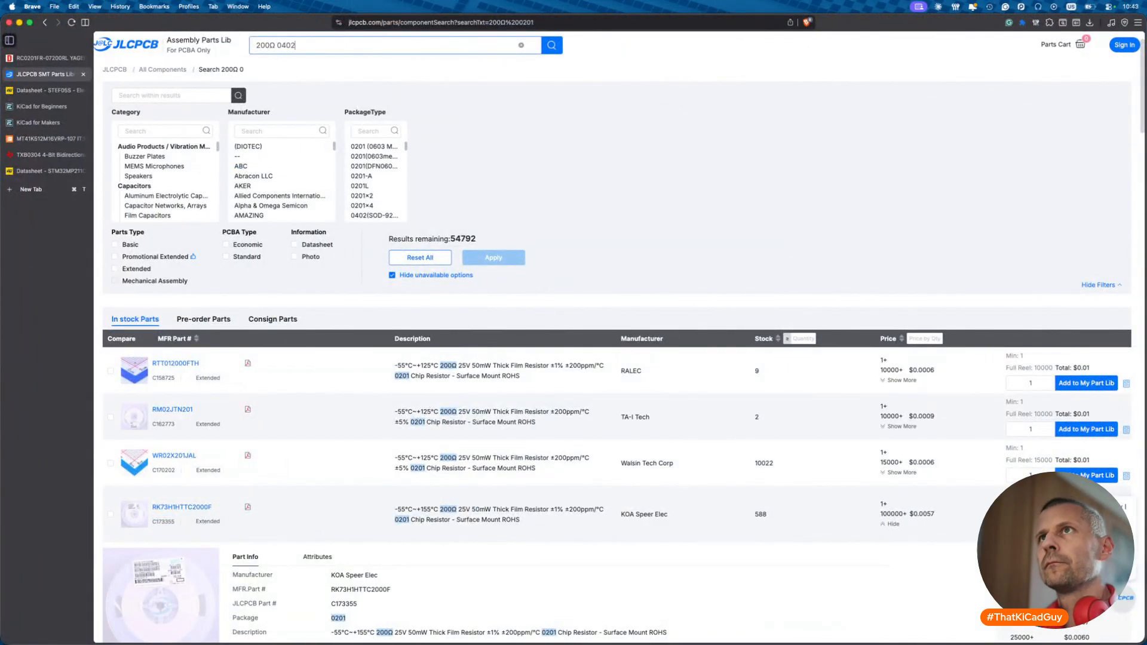
# - Search DigiKey for 200Ω 0402 chip resistors filtered to In Stock, YAGEO and ±1%
pyautogui.press('Return')
pyautogui.click(66, 59)
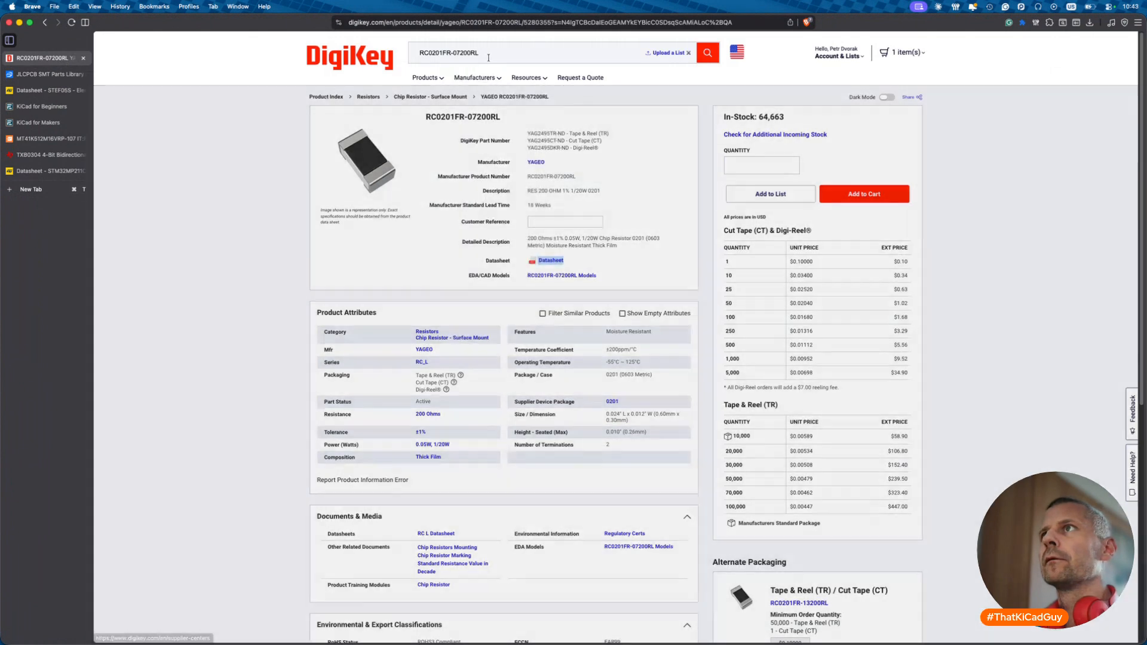
pyautogui.doubleClick(489, 55)
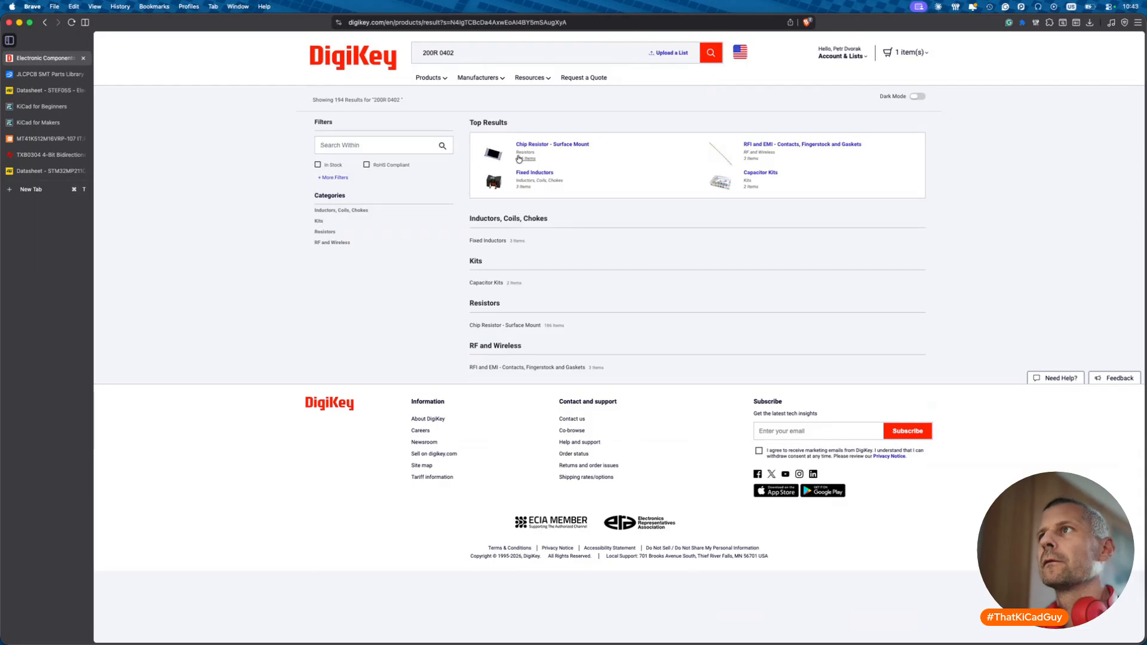
pyautogui.click(541, 147)
pyautogui.click(132, 316)
pyautogui.scroll(-2, 156, 261)
pyautogui.click(132, 255)
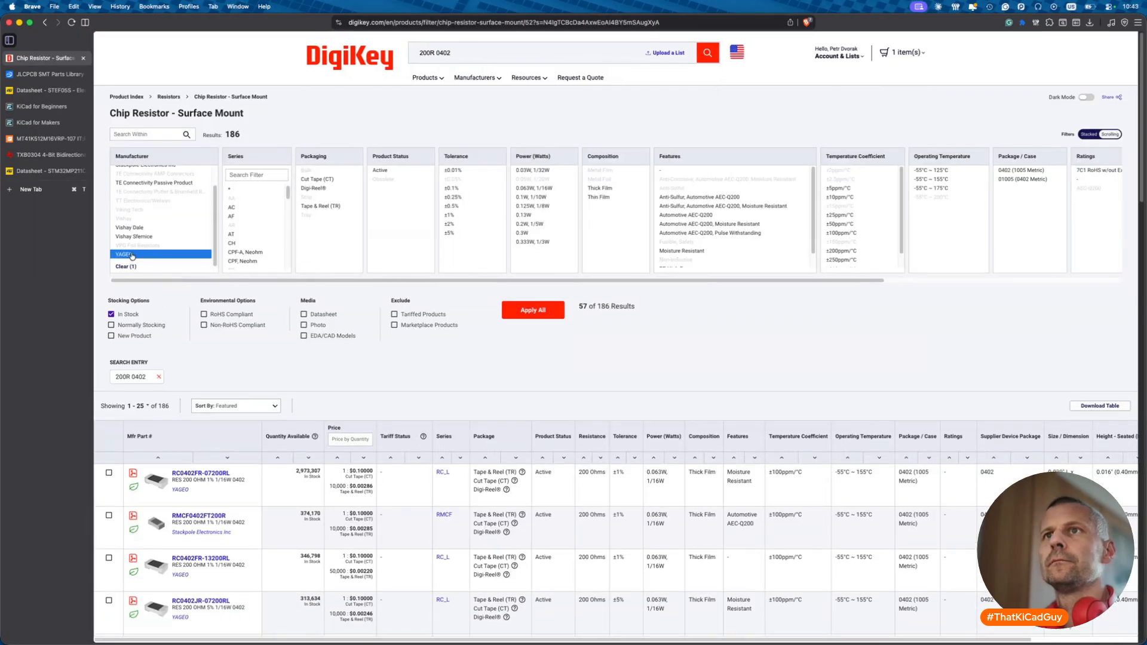
pyautogui.click(449, 214)
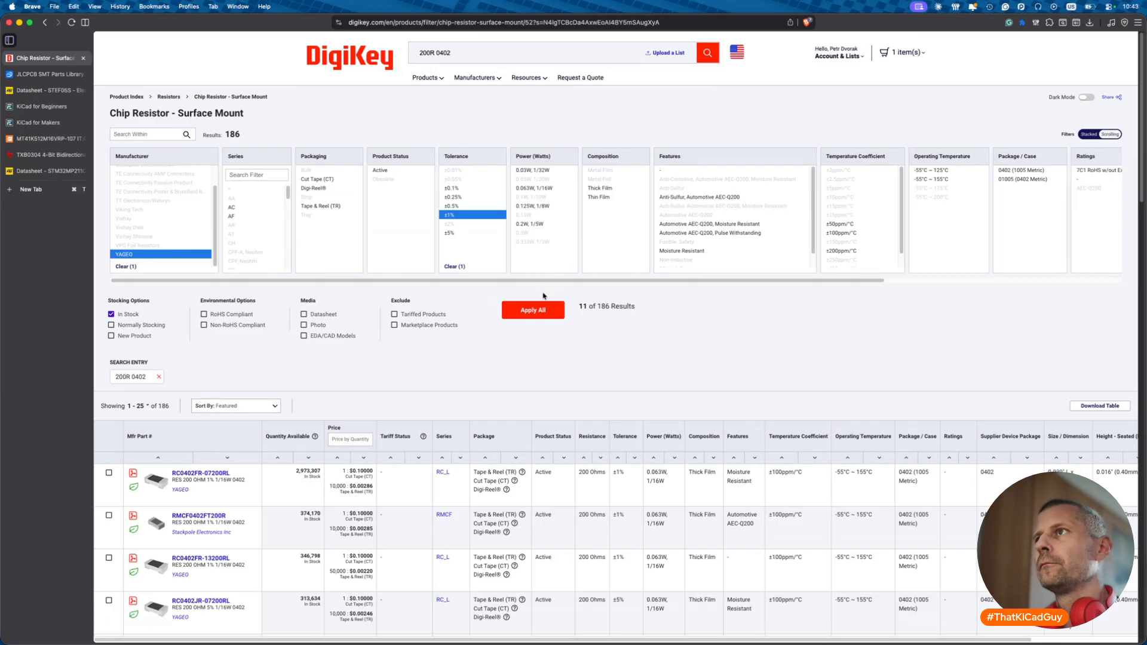
pyautogui.click(533, 311)
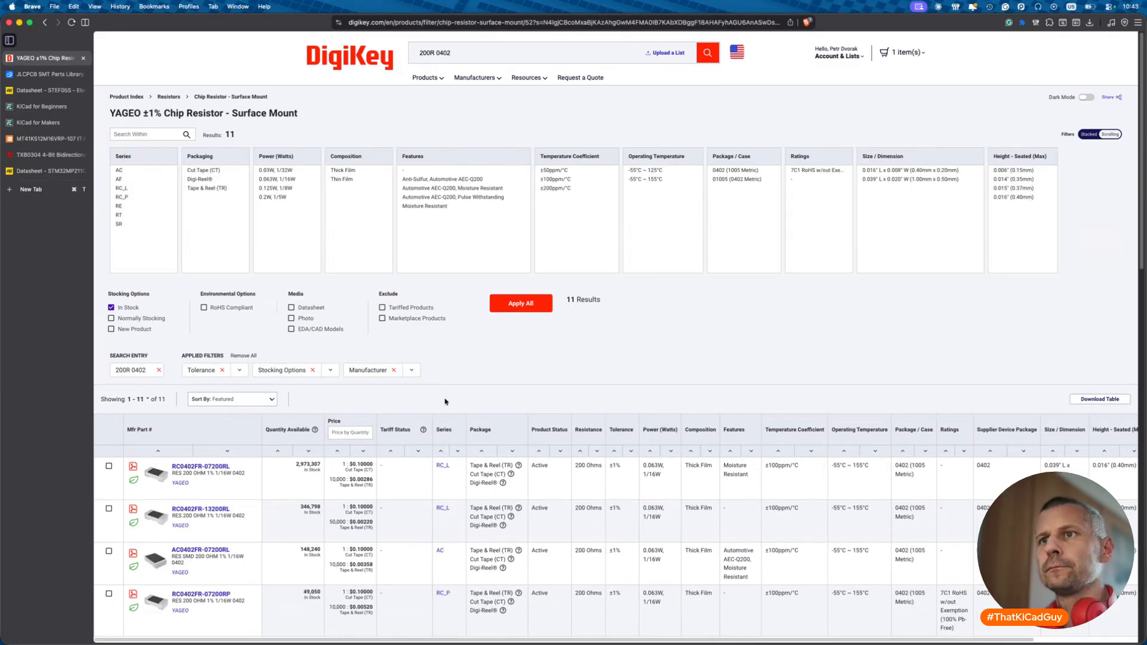
# - Open RC0402FR-07200RL and copy its part number and datasheet link
pyautogui.click(201, 467)
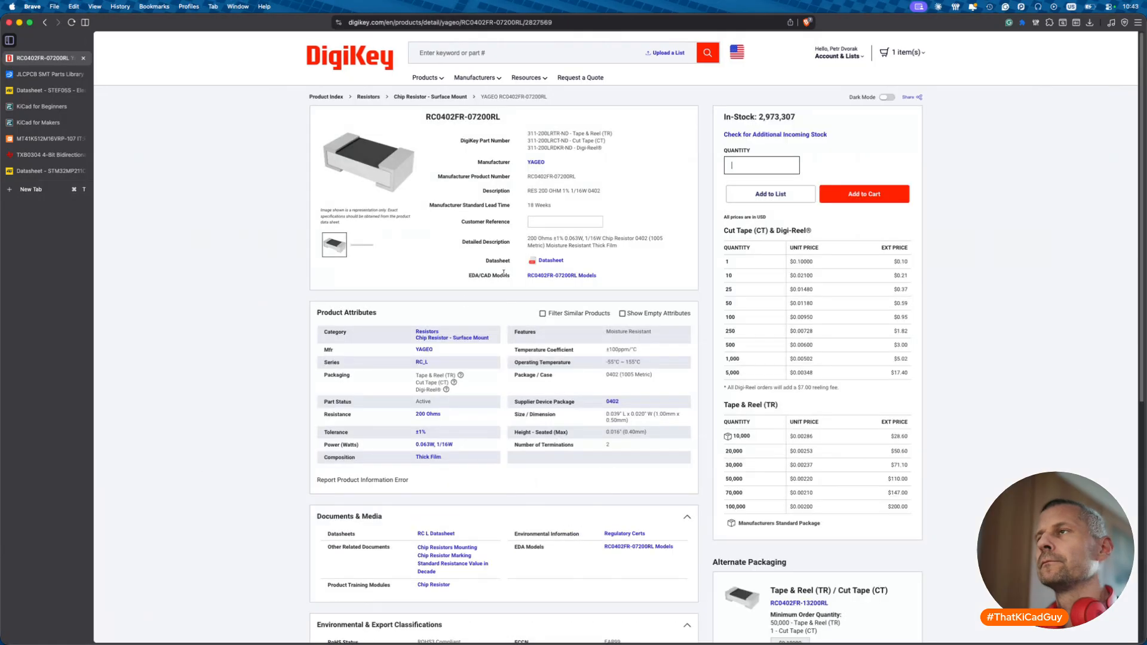
pyautogui.click(507, 118)
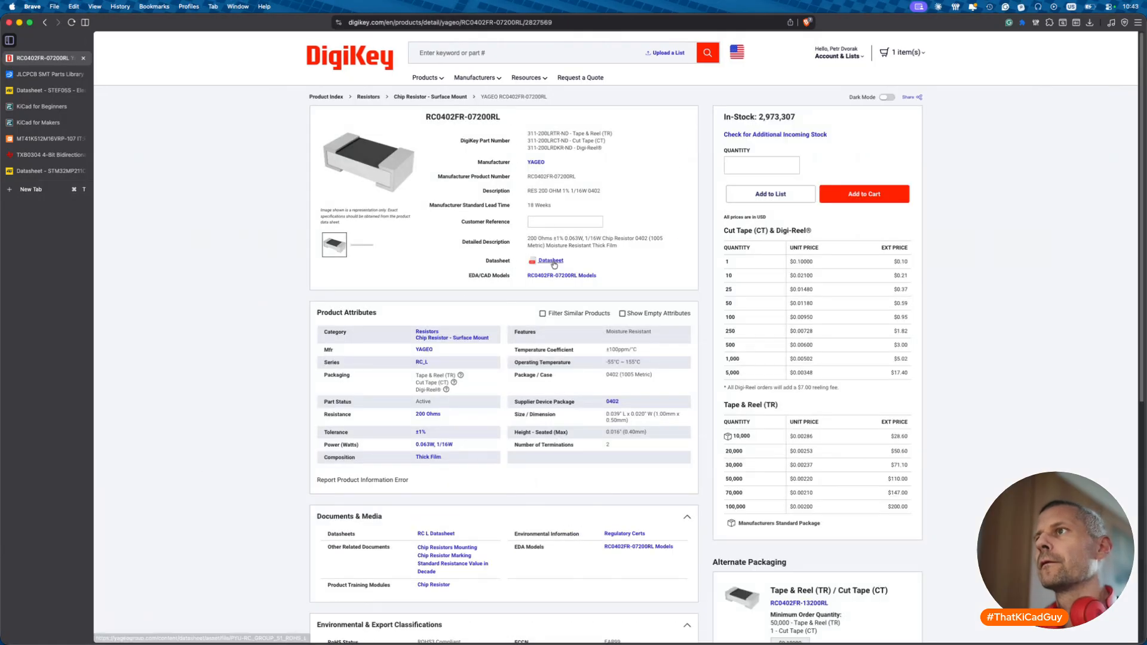
pyautogui.rightClick(554, 264)
pyautogui.click(576, 348)
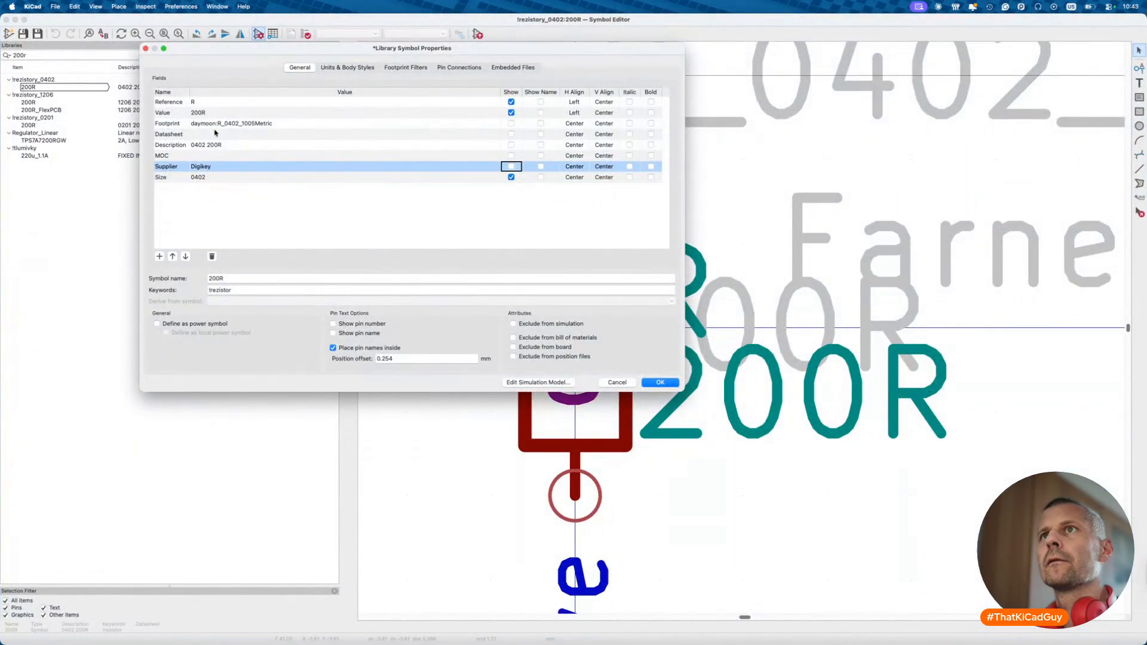
# - Paste the Yageo datasheet link and MOC RC0402FR-07200RL into the symbol's fields
pyautogui.click(216, 132)
pyautogui.press('super+v')
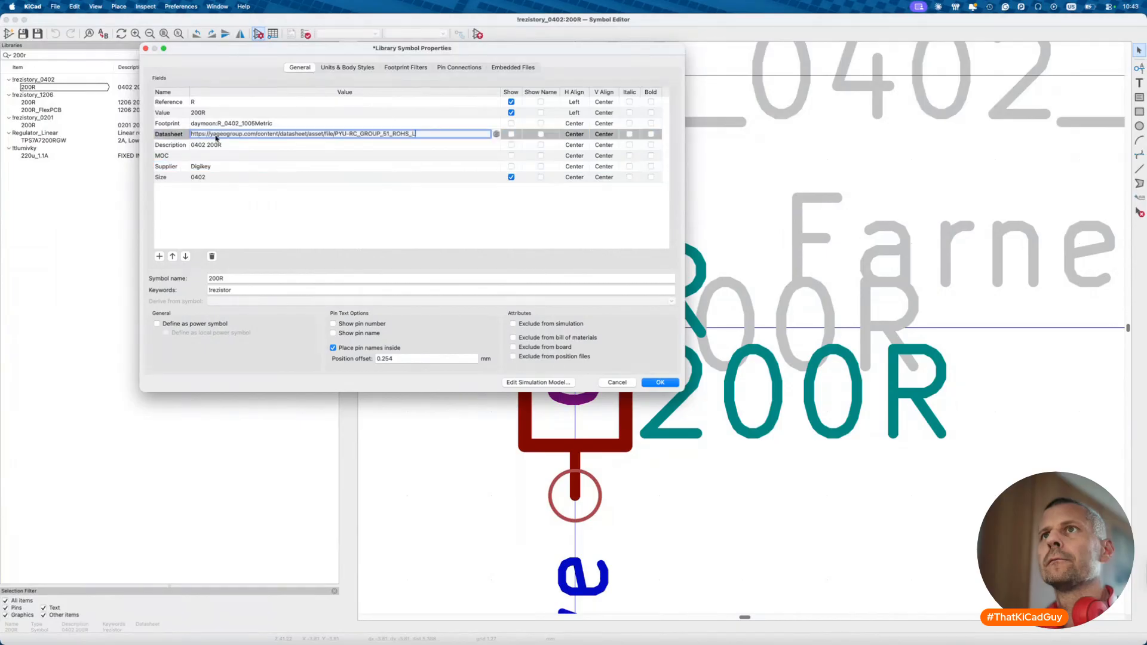
pyautogui.click(215, 157)
pyautogui.press('shift+super+v')
pyautogui.click(169, 563)
pyautogui.press('Return')
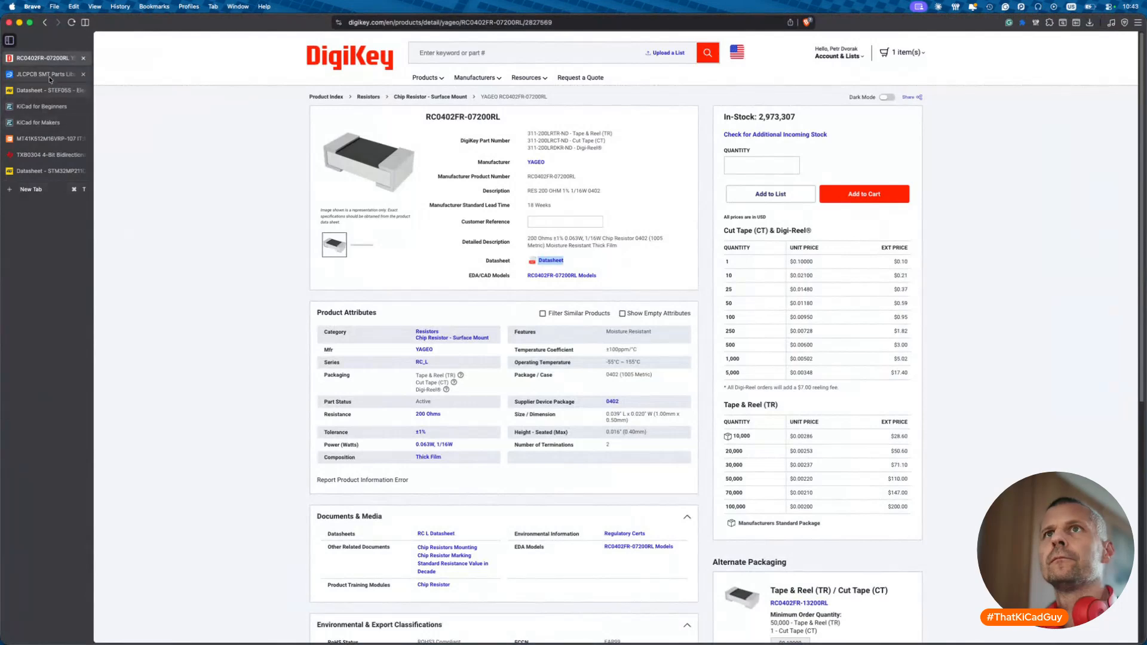
# - Add a JLCPCB field with value C25087 and confirm the symbol properties
pyautogui.click(45, 74)
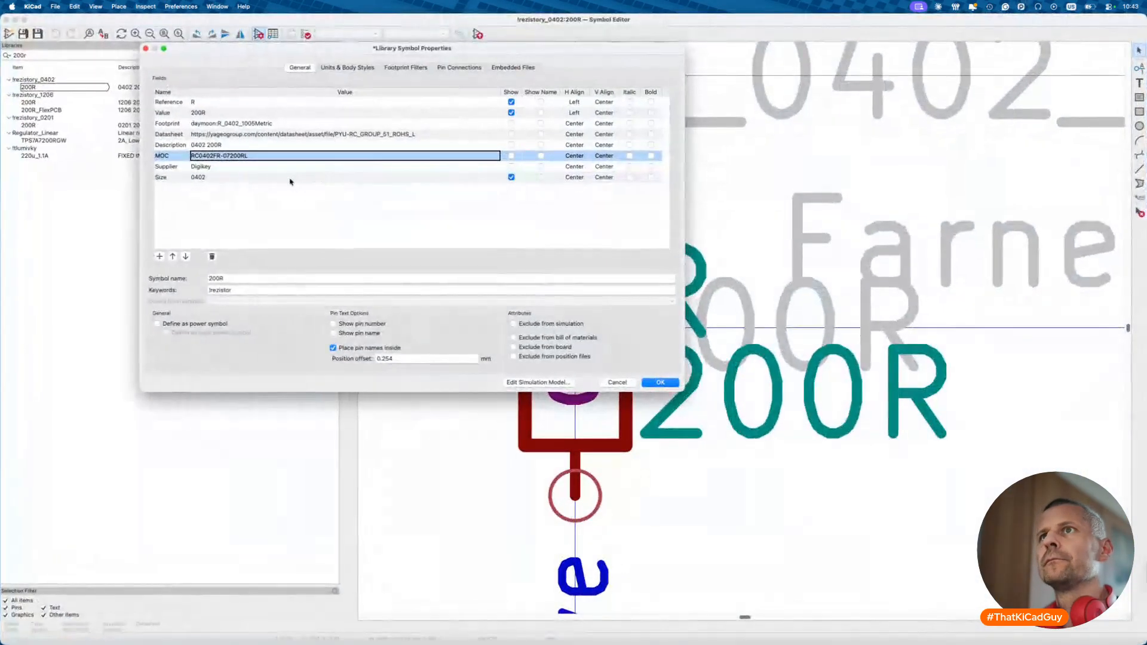
pyautogui.click(289, 179)
pyautogui.click(160, 257)
pyautogui.write('J')
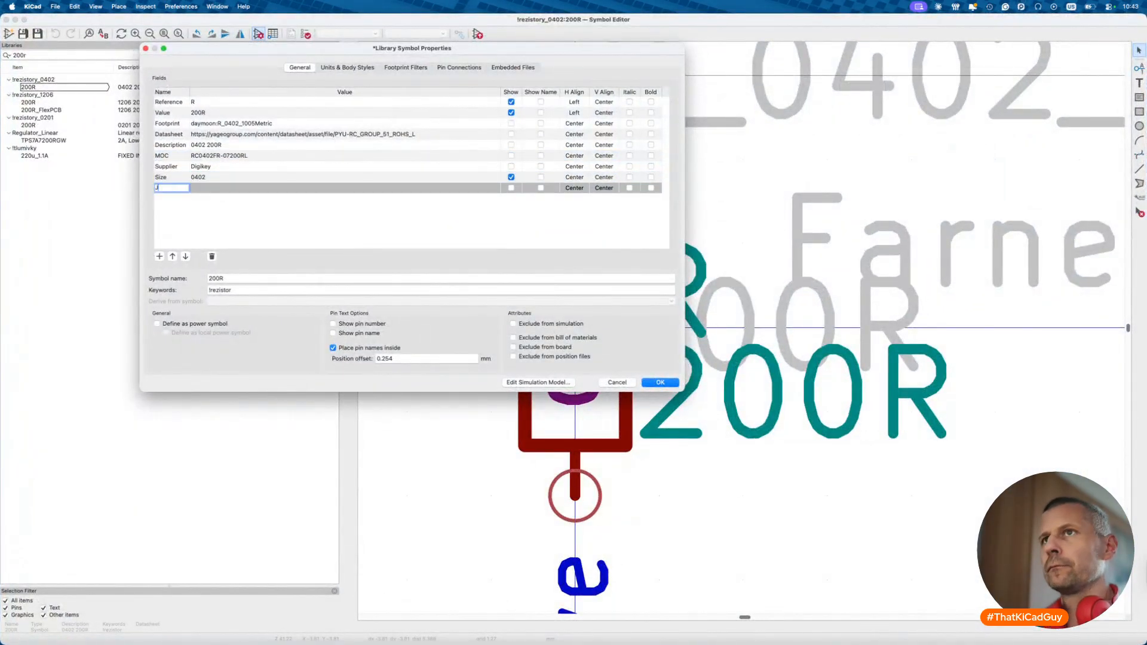
pyautogui.write('LCPCB')
pyautogui.press('Tab')
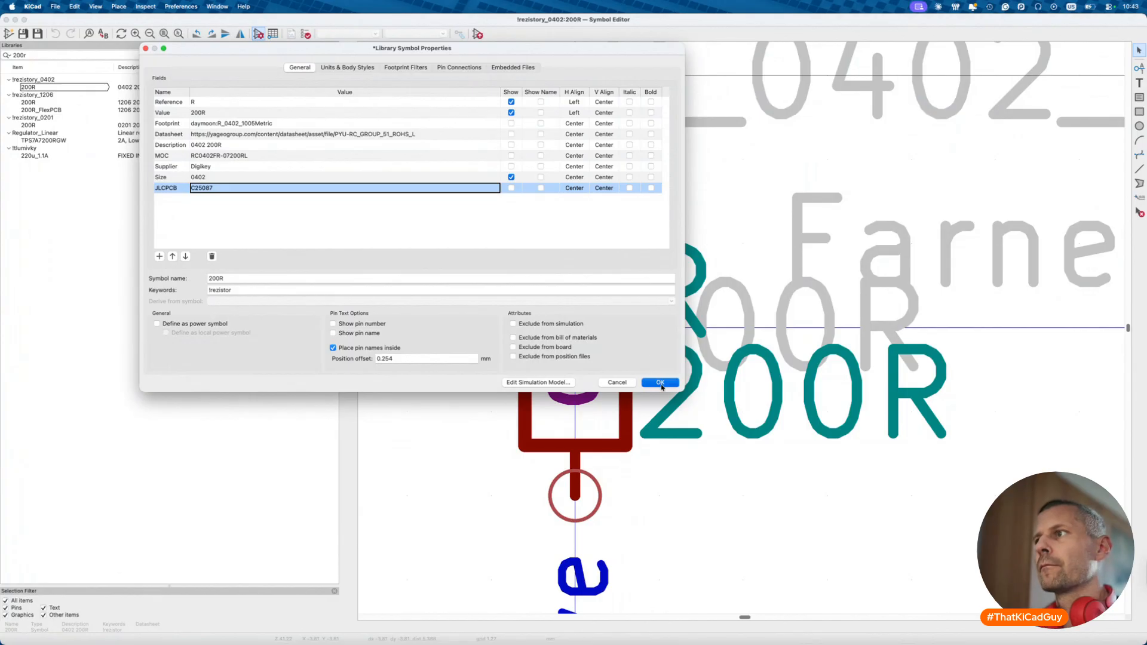
pyautogui.click(661, 383)
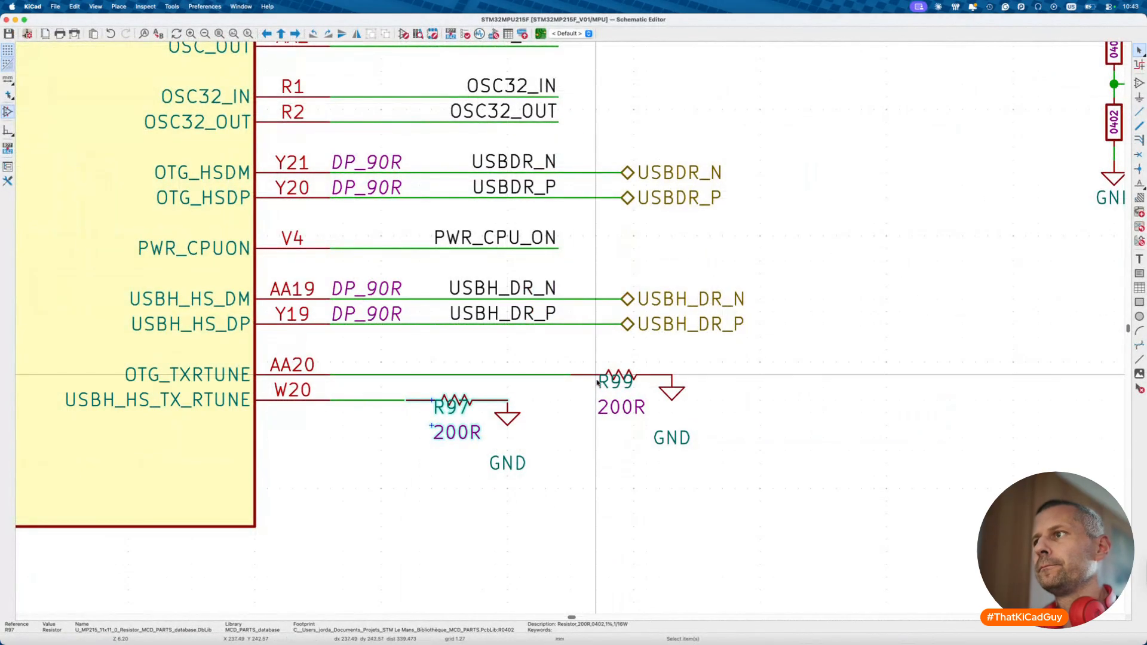
# - Change R97 and R99 to the 0402 200R resistor symbol from the library
pyautogui.keyDown('shift'); pyautogui.click(622, 375); pyautogui.keyUp('shift')
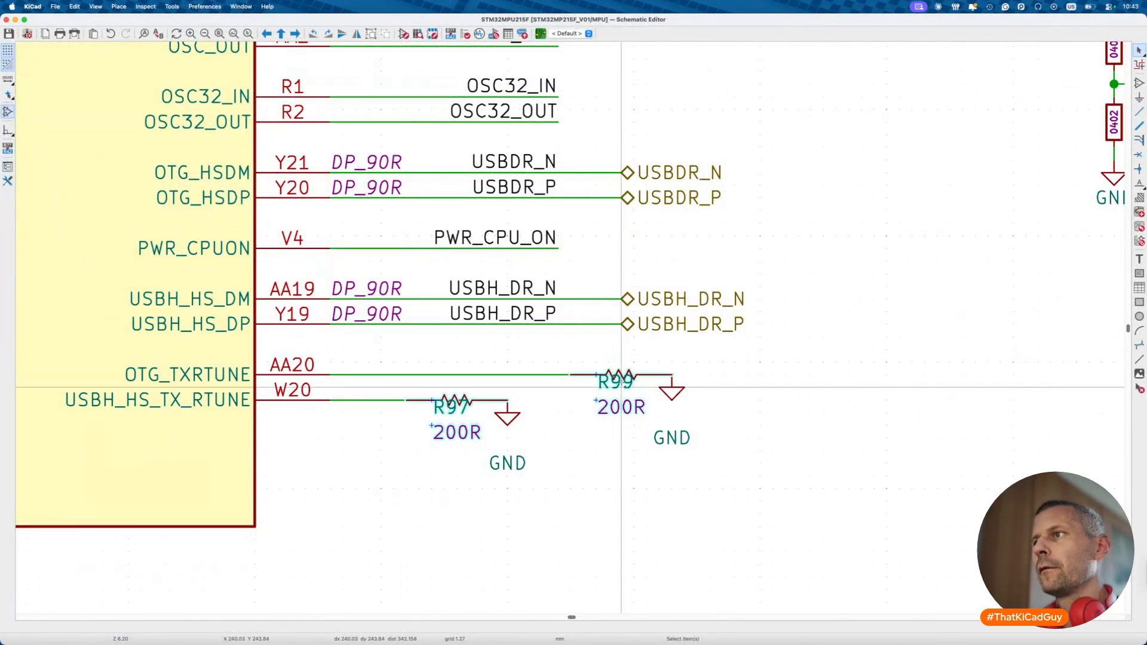
pyautogui.rightClick(457, 400)
pyautogui.moveTo(563, 522)
pyautogui.click(563, 547)
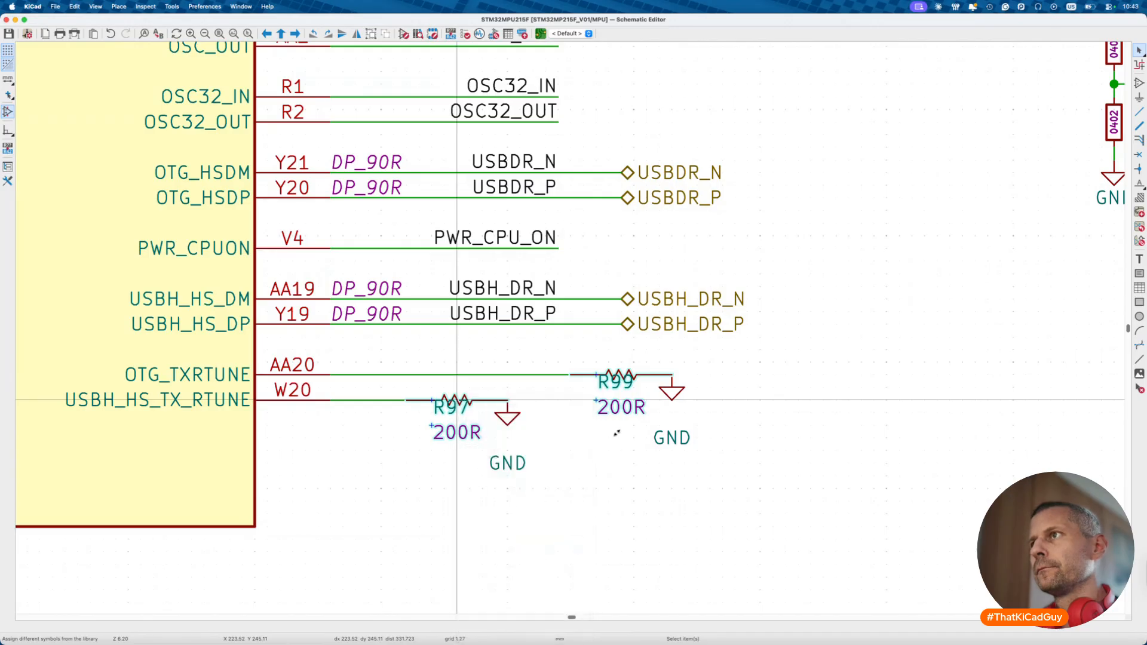
pyautogui.click(959, 294)
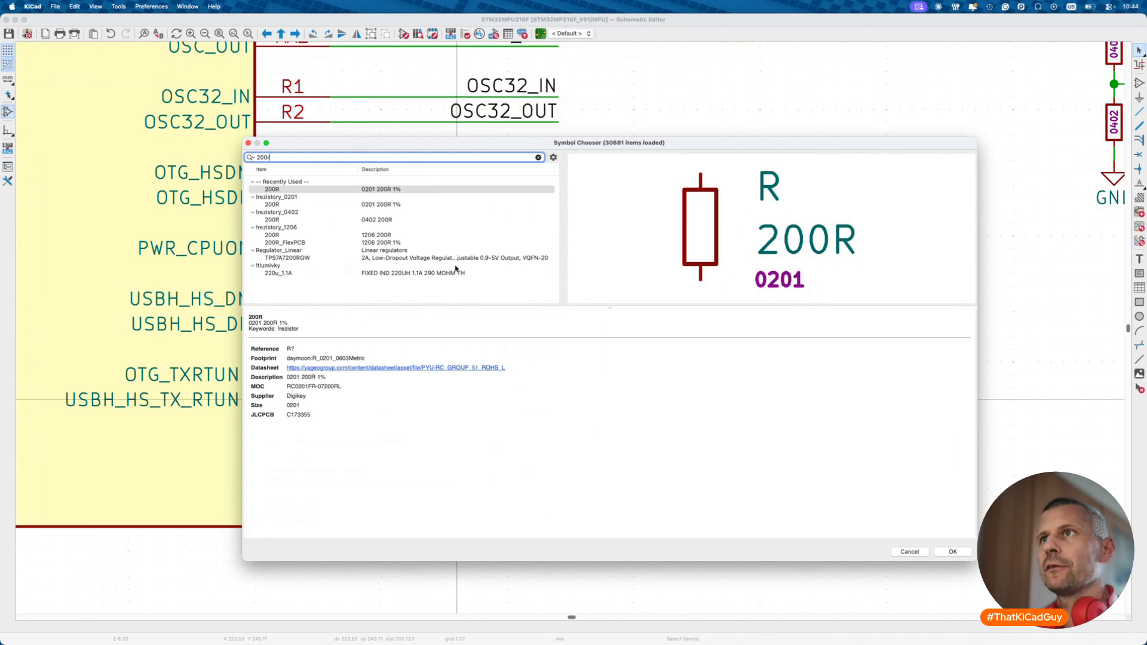
pyautogui.click(306, 221)
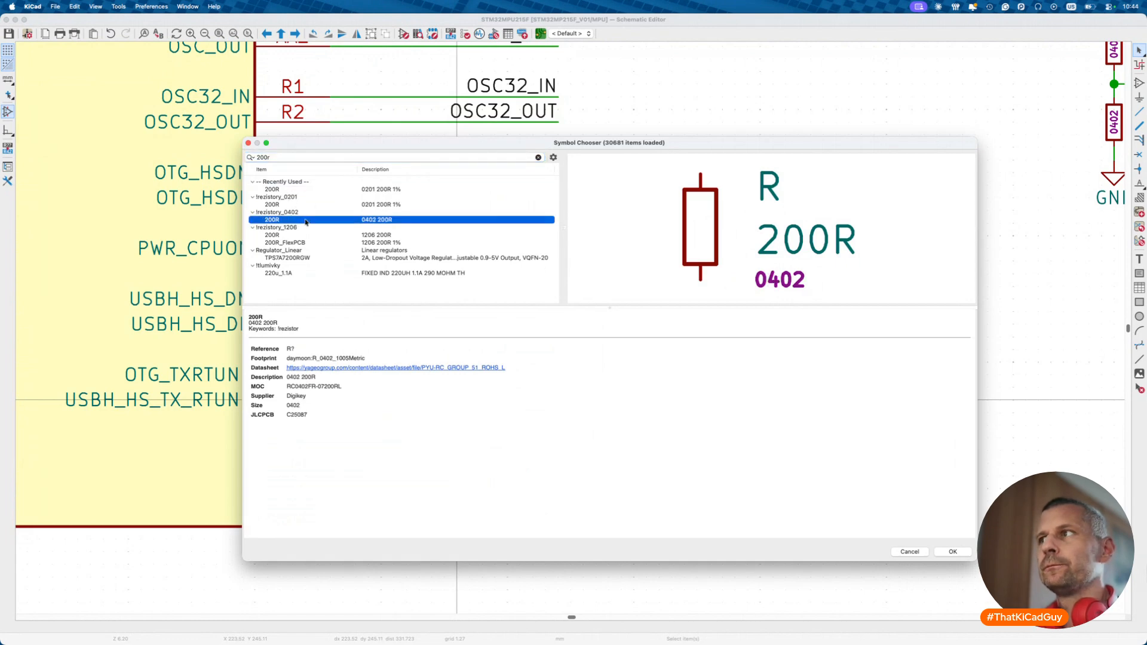
pyautogui.doubleClick(305, 222)
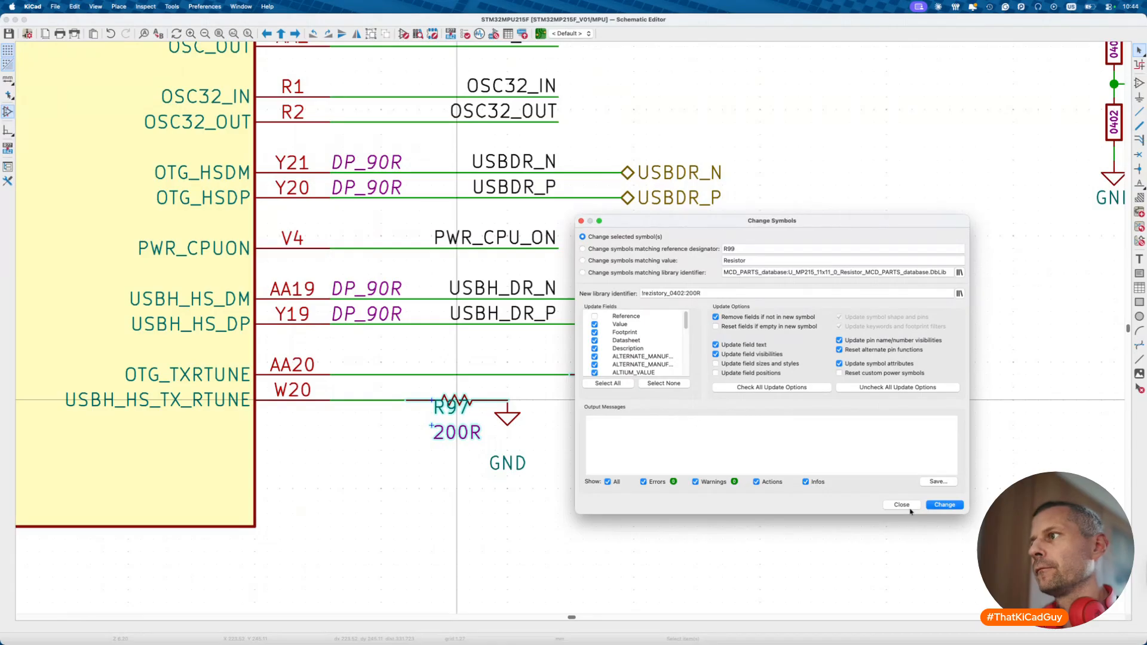
pyautogui.click(935, 507)
# - Move R97 onto the W20 line, wire it to GND, and tidy its GND and 200R labels
pyautogui.press('Escape')
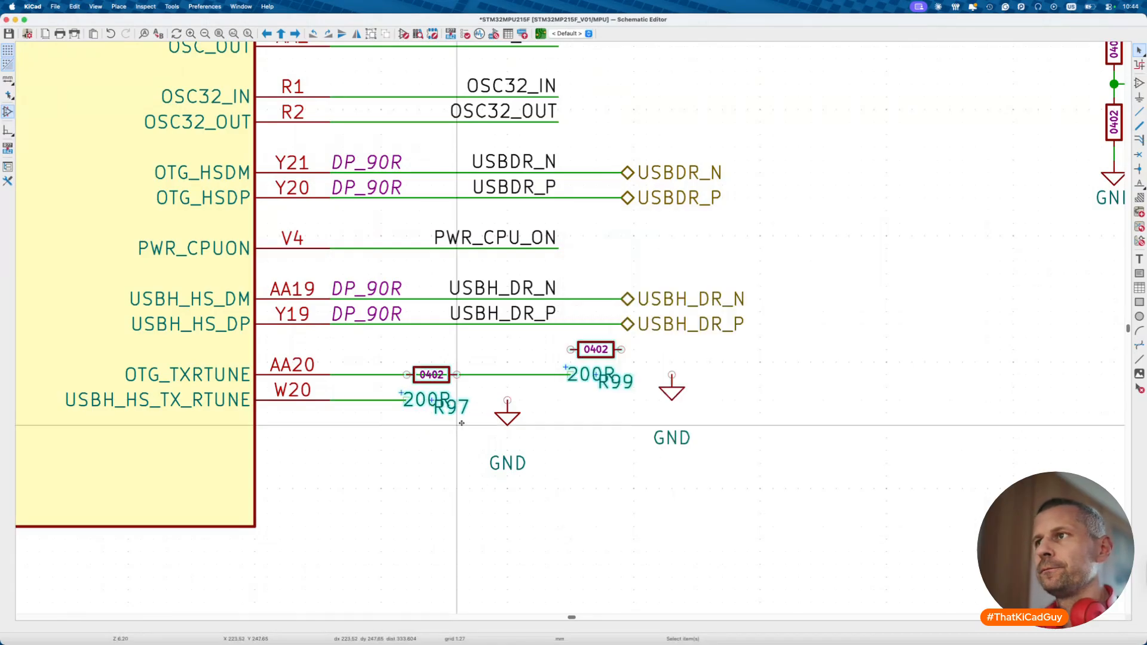
pyautogui.click(446, 381)
pyautogui.moveTo(446, 381); pyautogui.dragTo(457, 407)
pyautogui.click(407, 401)
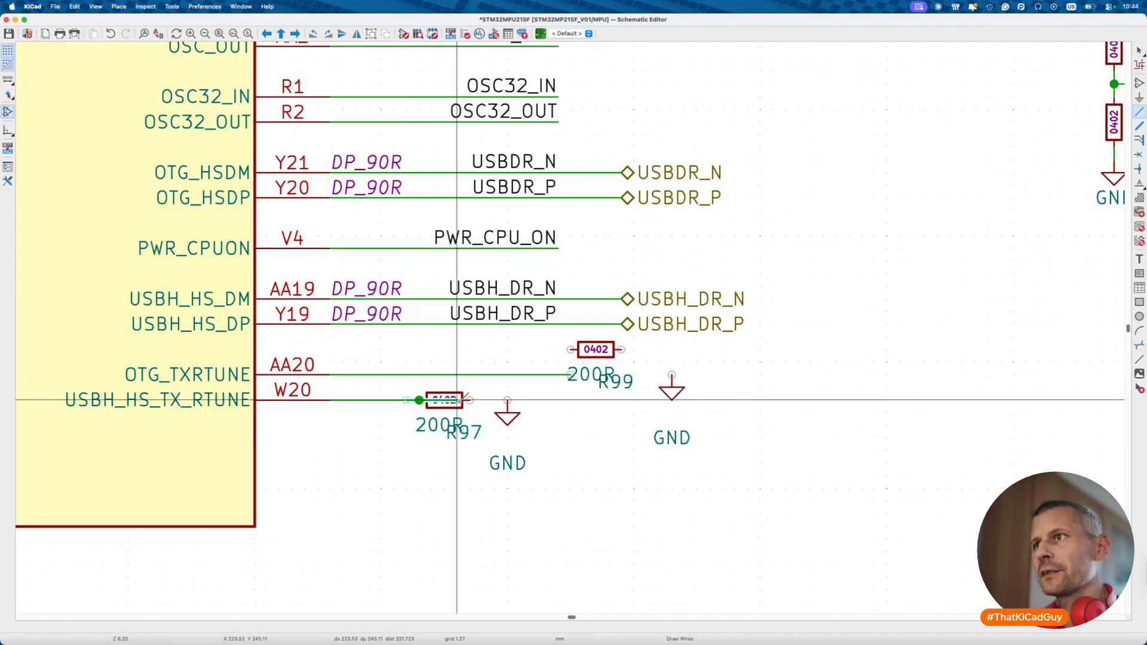
pyautogui.click(507, 400)
pyautogui.moveTo(512, 420)
pyautogui.mouseDown()
pyautogui.moveTo(510, 436)
pyautogui.moveTo(496, 411)
pyautogui.moveTo(506, 415)
pyautogui.mouseUp()
pyautogui.moveTo(509, 484); pyautogui.dragTo(512, 463)
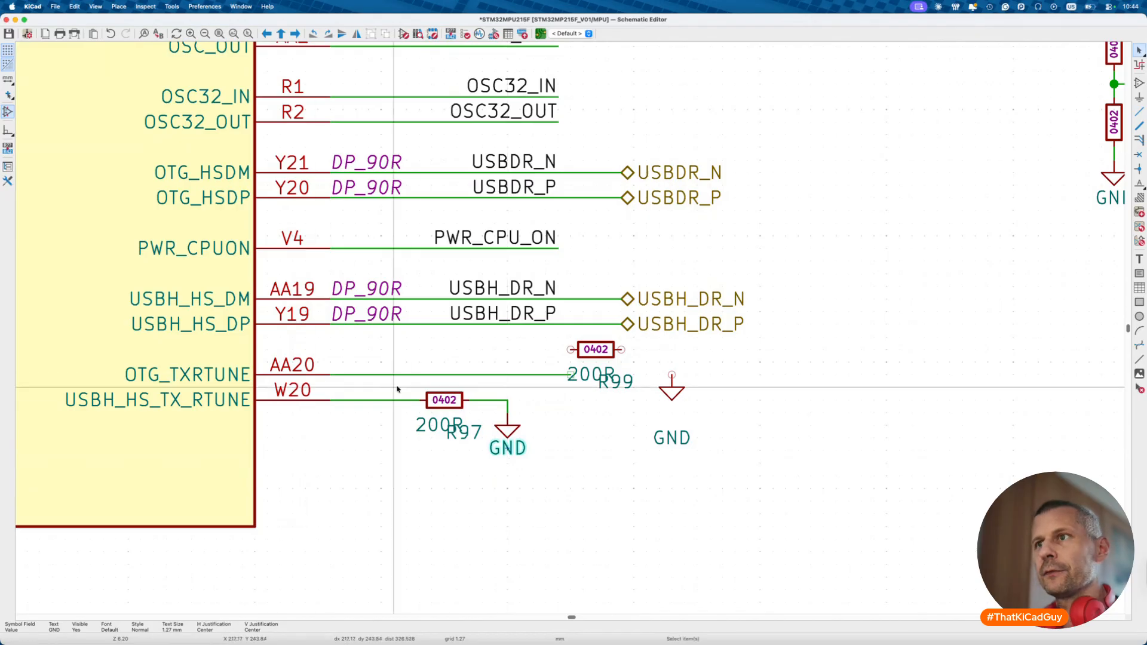
pyautogui.moveTo(436, 428); pyautogui.dragTo(399, 395)
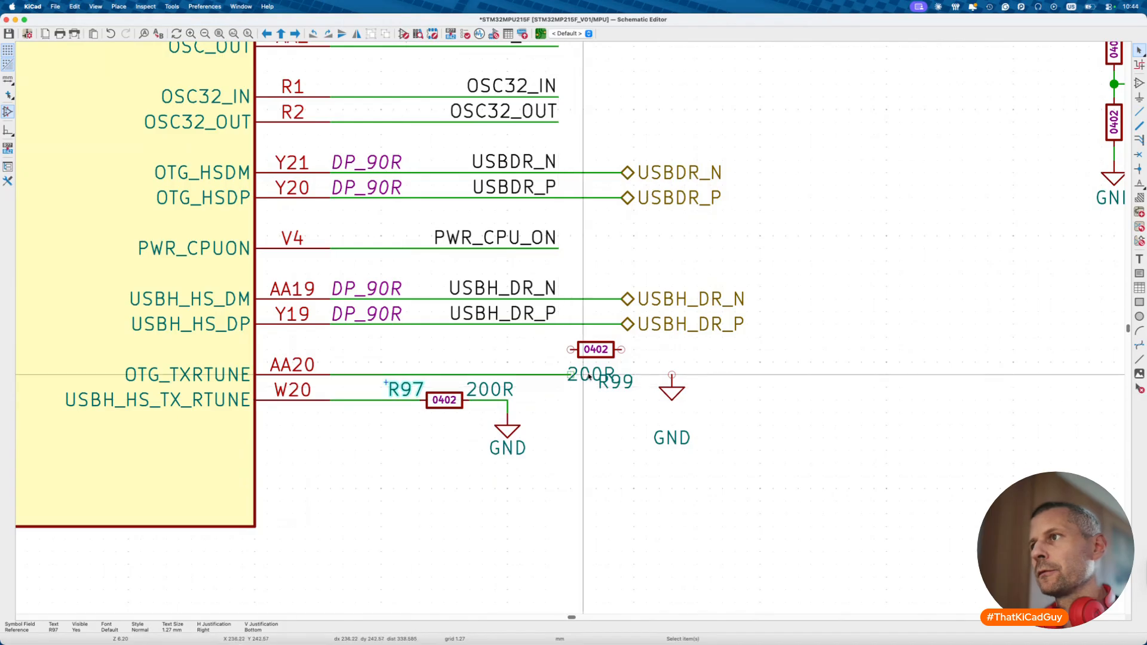
# - Move R99 onto the AA20 line, place its 200R value and reference, and wire it to GND
pyautogui.moveTo(594, 362); pyautogui.dragTo(636, 362)
pyautogui.moveTo(609, 407); pyautogui.dragTo(550, 368)
pyautogui.moveTo(684, 389); pyautogui.dragTo(683, 424)
pyautogui.press('w')
pyautogui.click(671, 412)
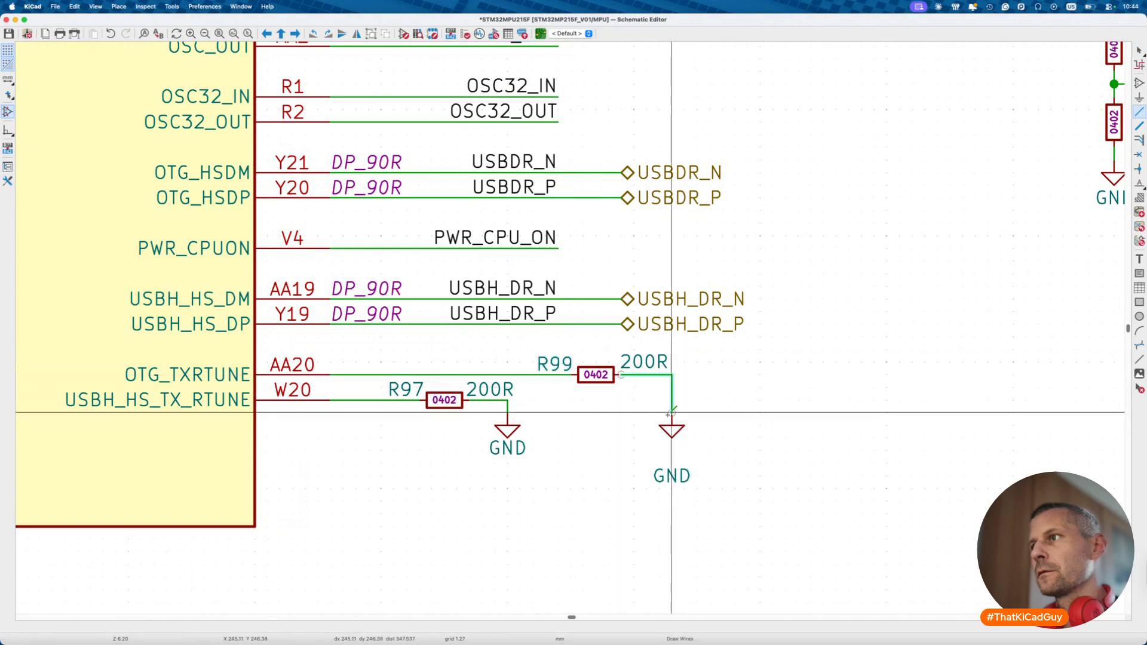
pyautogui.moveTo(671, 469); pyautogui.dragTo(674, 441)
pyautogui.click(673, 441)
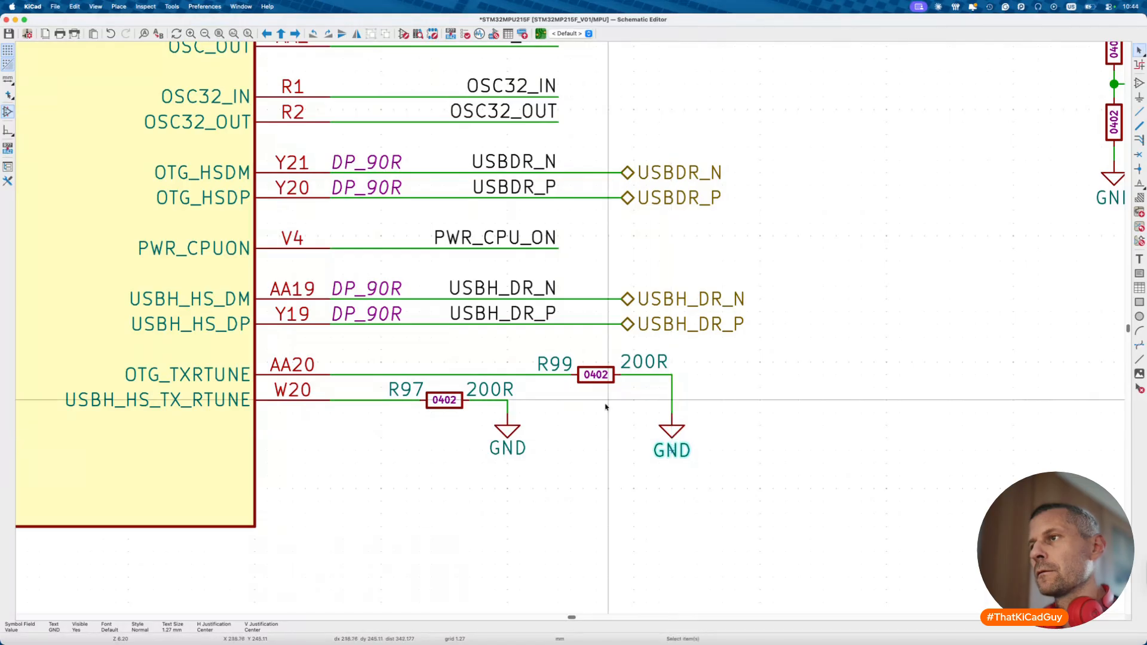
# - Save the schematic and bring the 200R resistor by DDR_CKE into view
pyautogui.press('super+s')
pyautogui.scroll(-10, 580, 391)
pyautogui.hscroll(-5, 579, 391)
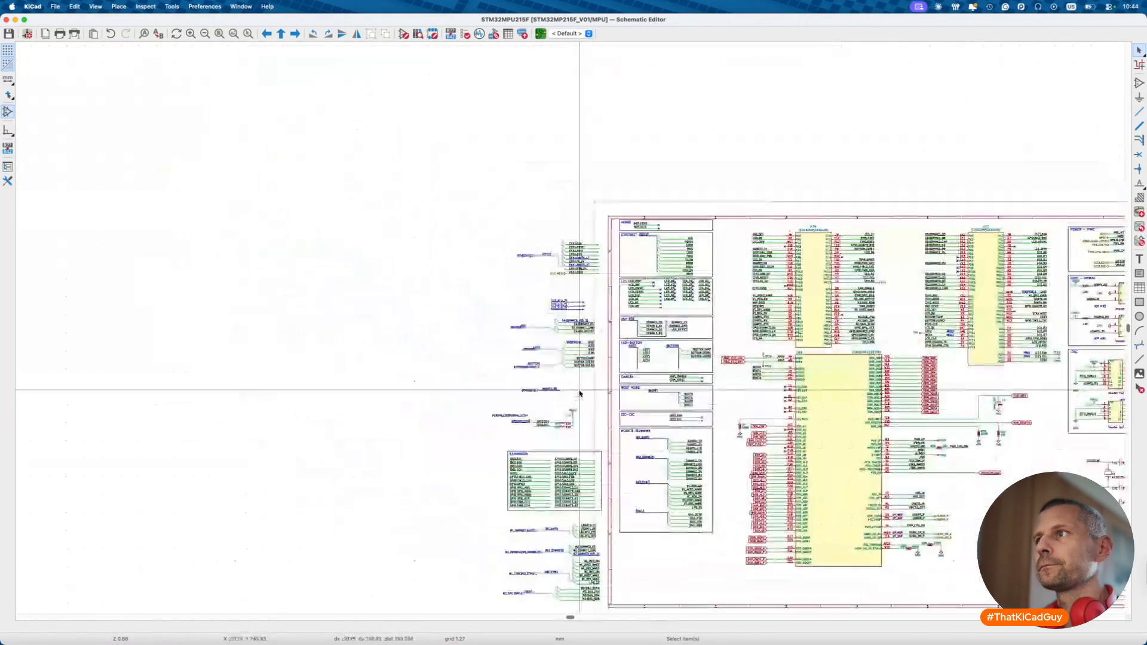
pyautogui.scroll(10, 744, 436)
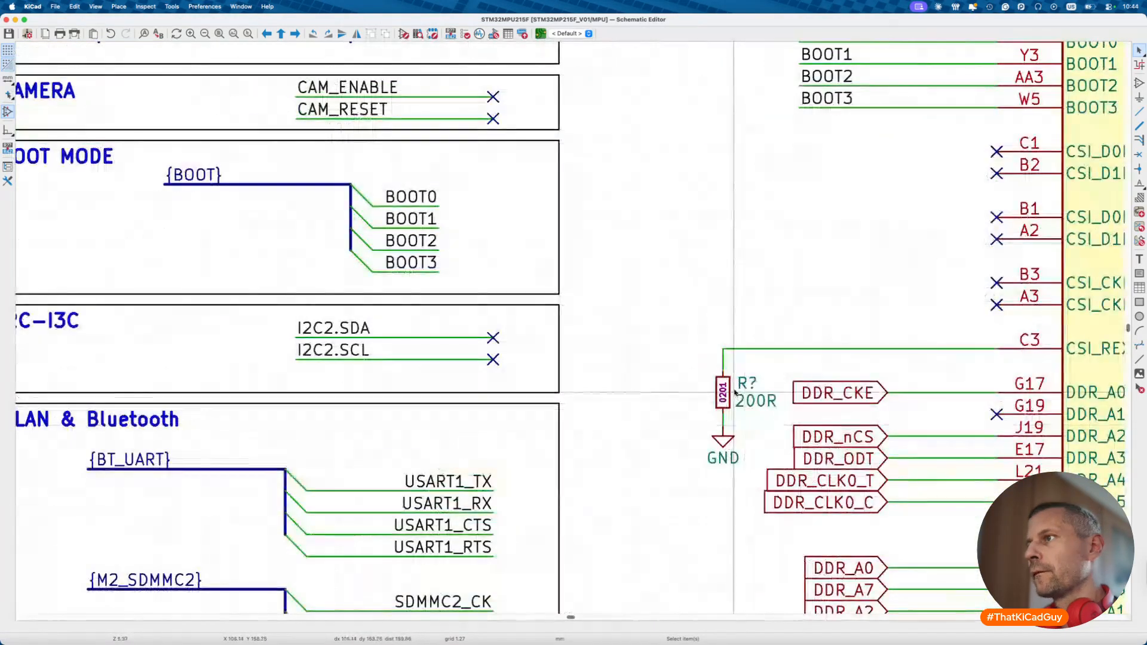
# - Change that resistor's symbol from the 0201 to the 0402 200R version
pyautogui.doubleClick(726, 393)
pyautogui.click(636, 376)
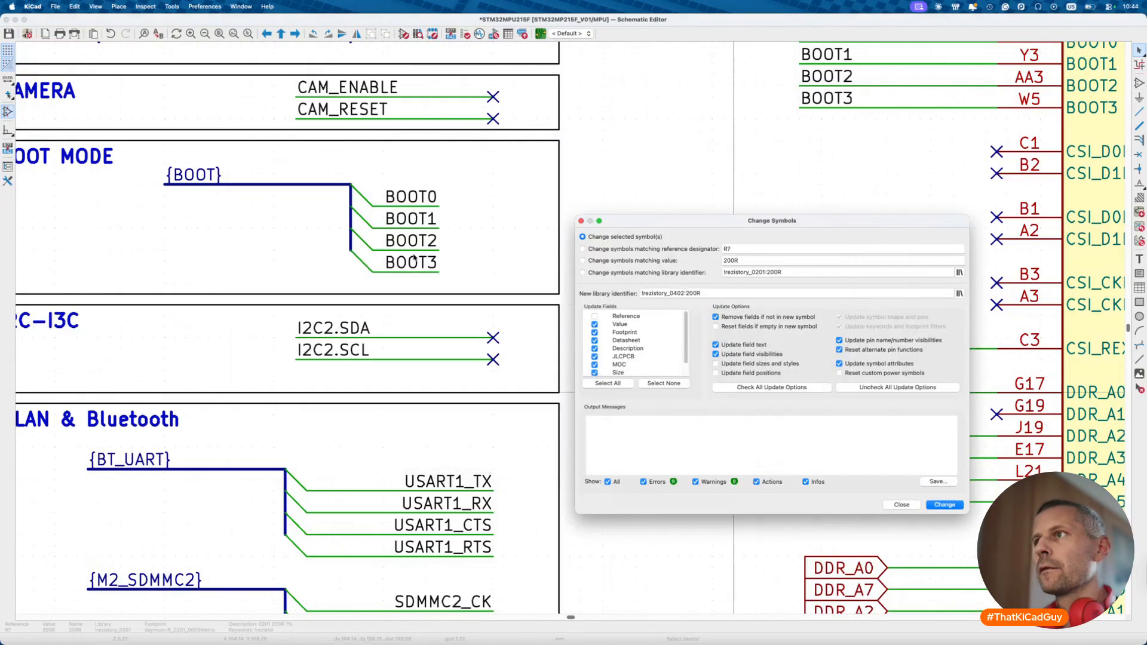
pyautogui.click(945, 505)
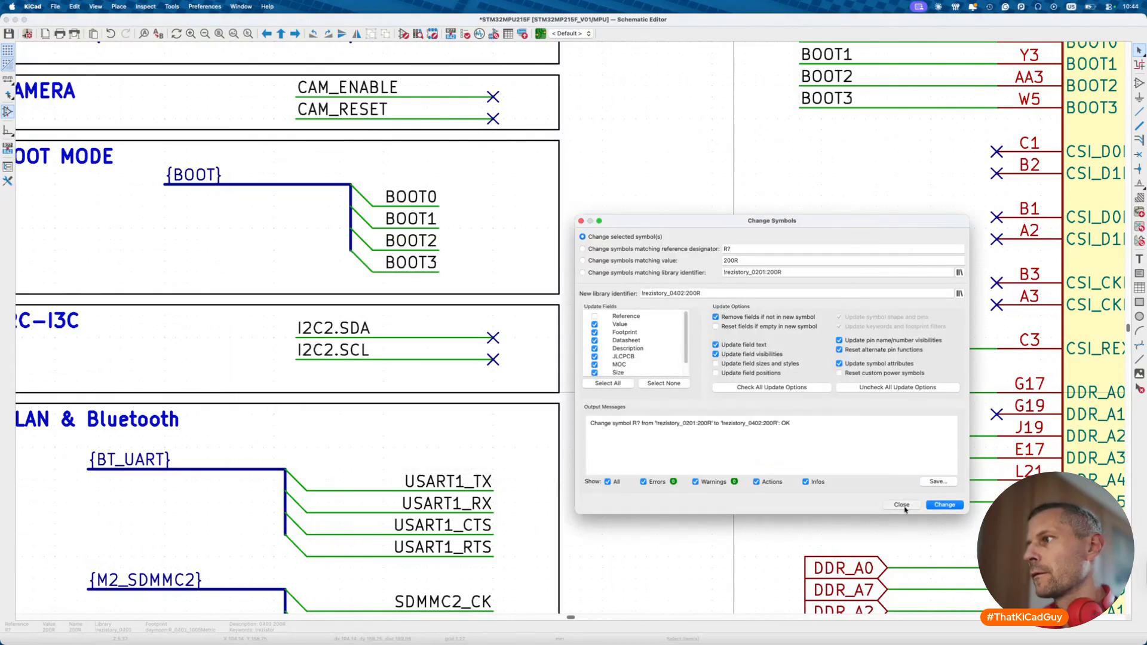
pyautogui.click(902, 505)
pyautogui.scroll(-10, 770, 448)
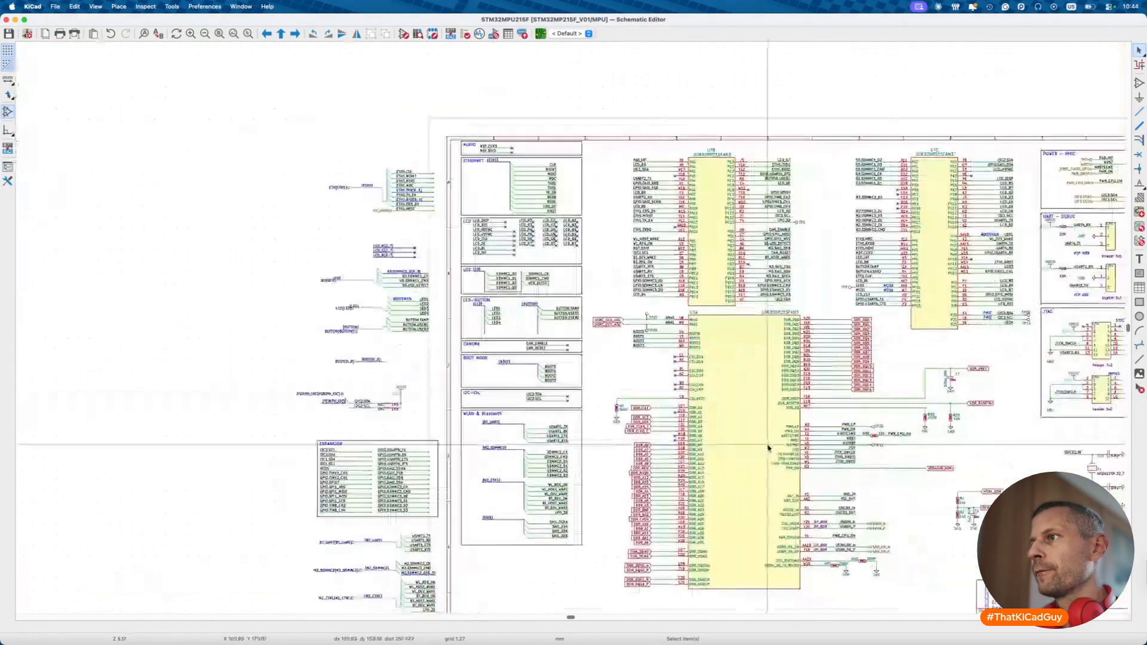
pyautogui.scroll(6, 769, 443)
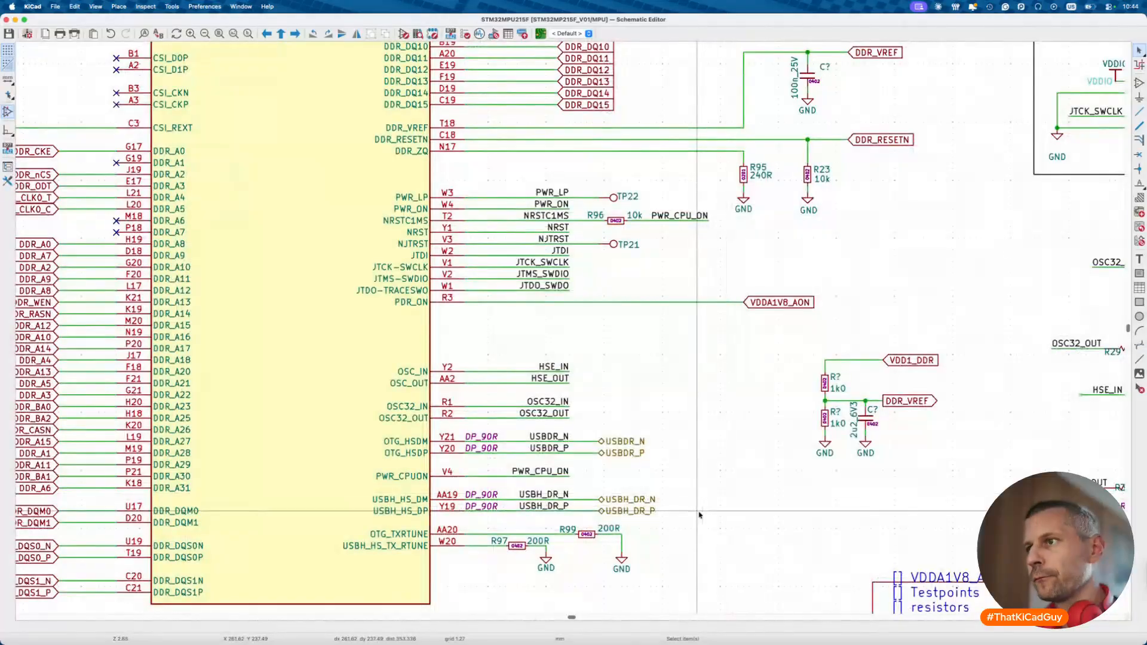
# - Pan to the POWER – PMIC block and box-select its labels, C132 and I2C3 pull-ups
pyautogui.scroll(-6, 699, 514)
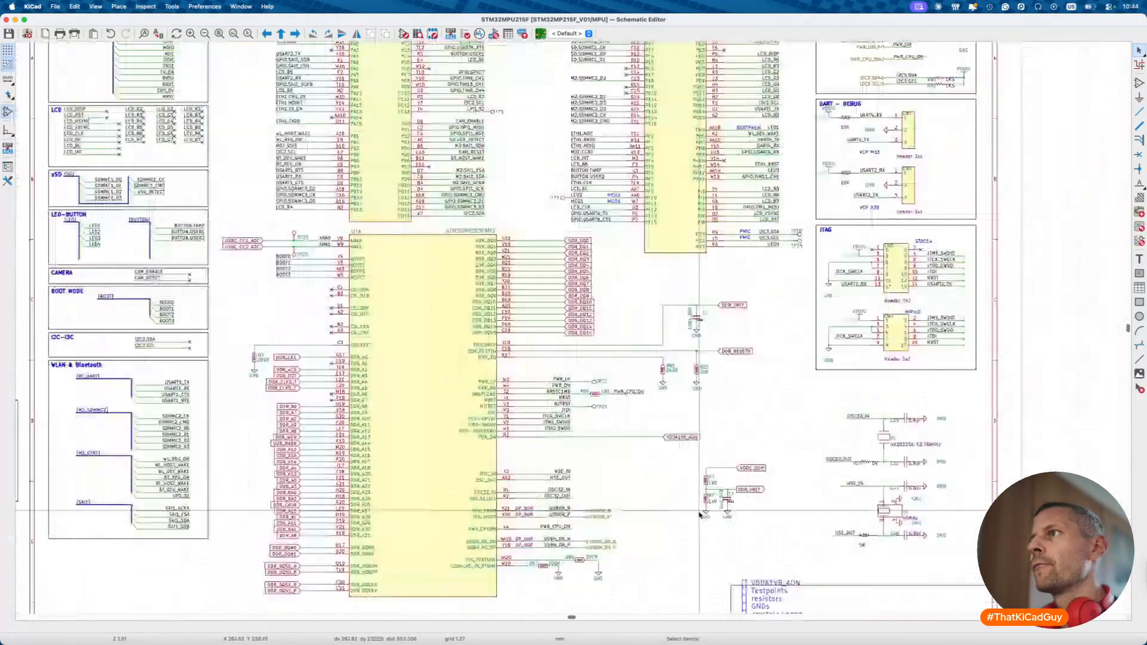
pyautogui.scroll(5, 566, 170)
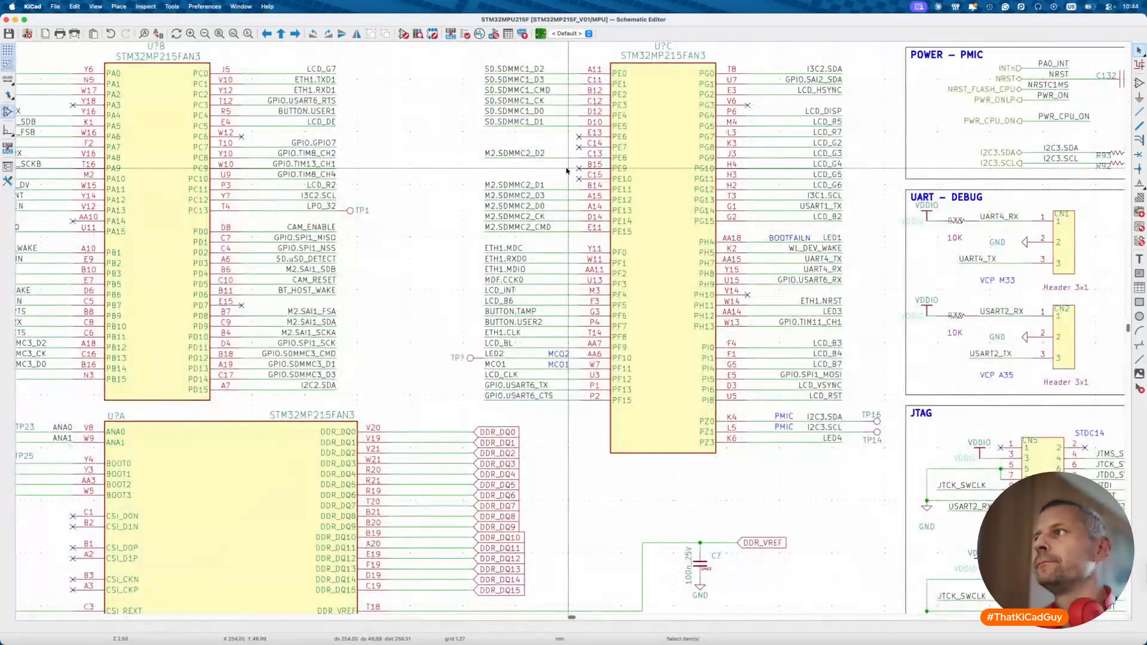
pyautogui.hscroll(5, 567, 170)
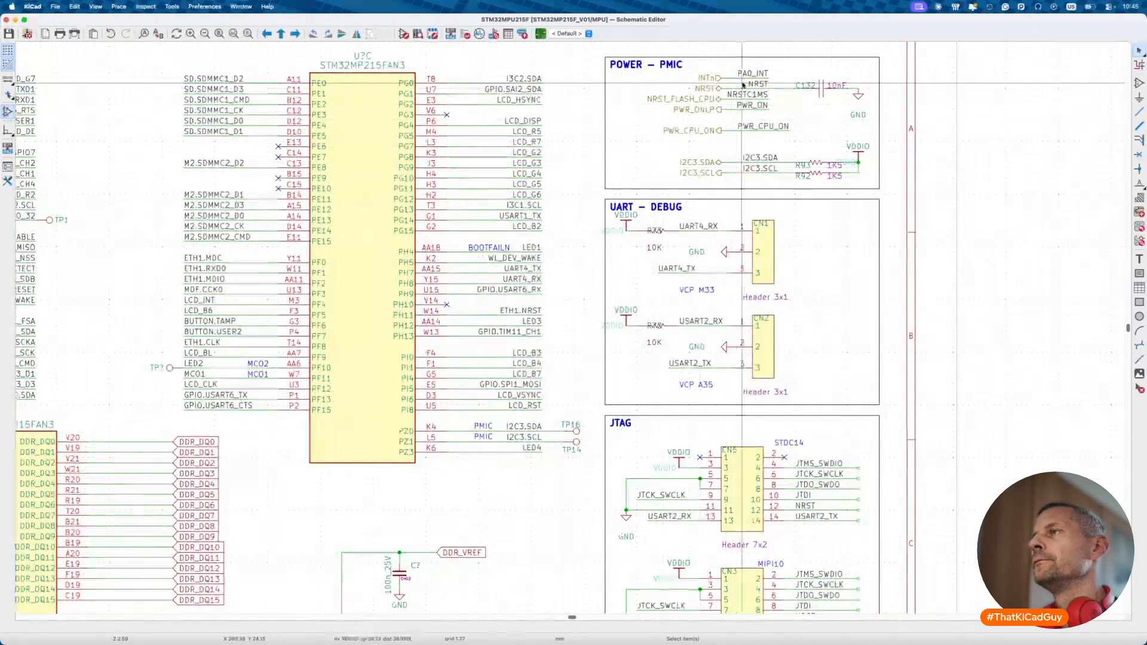
pyautogui.scroll(3, 804, 88)
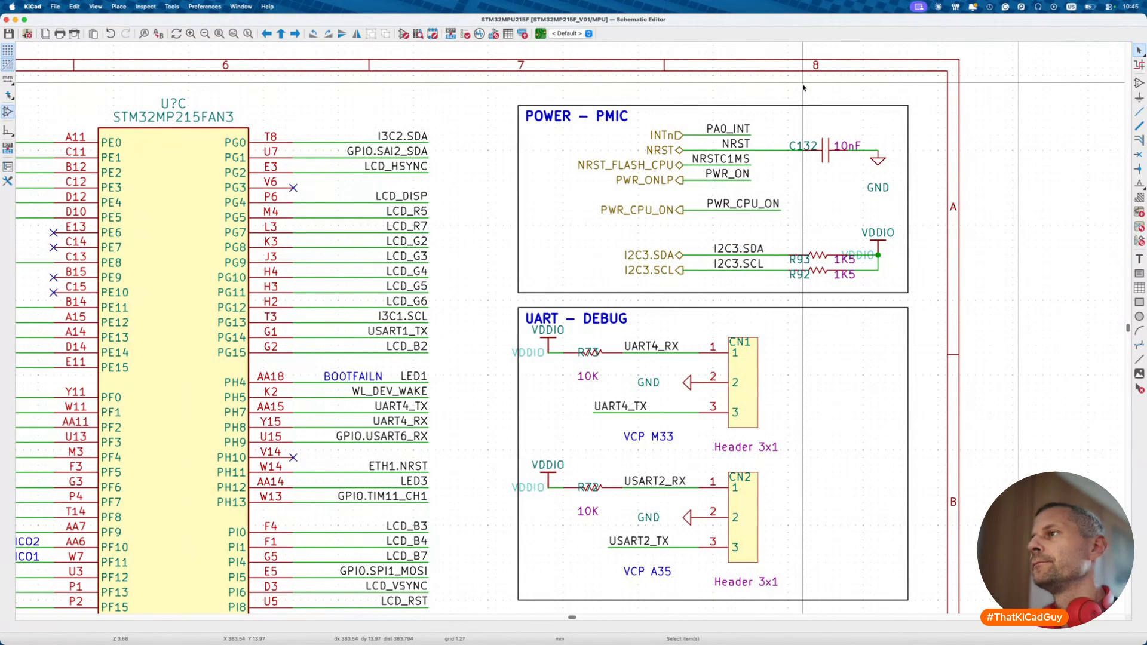
pyautogui.moveTo(804, 96); pyautogui.dragTo(627, 119, button='middle')
pyautogui.moveTo(436, 116); pyautogui.dragTo(703, 292)
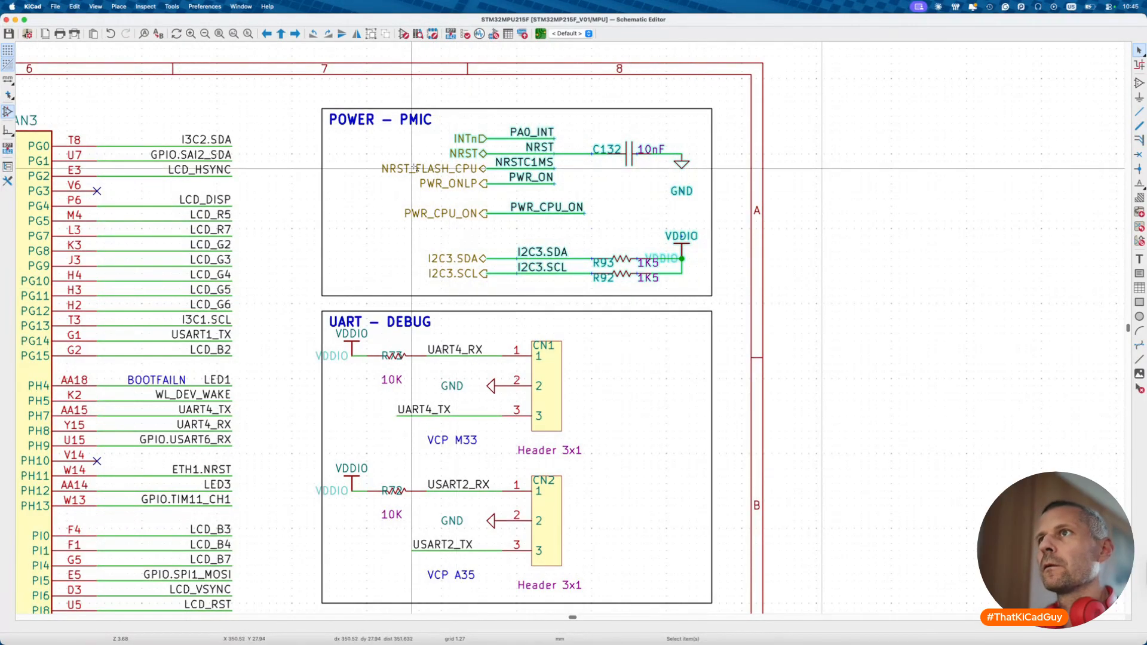
# - Move the selected contents right of the POWER – PMIC box, then look over the PMIC sheet
pyautogui.press('m')
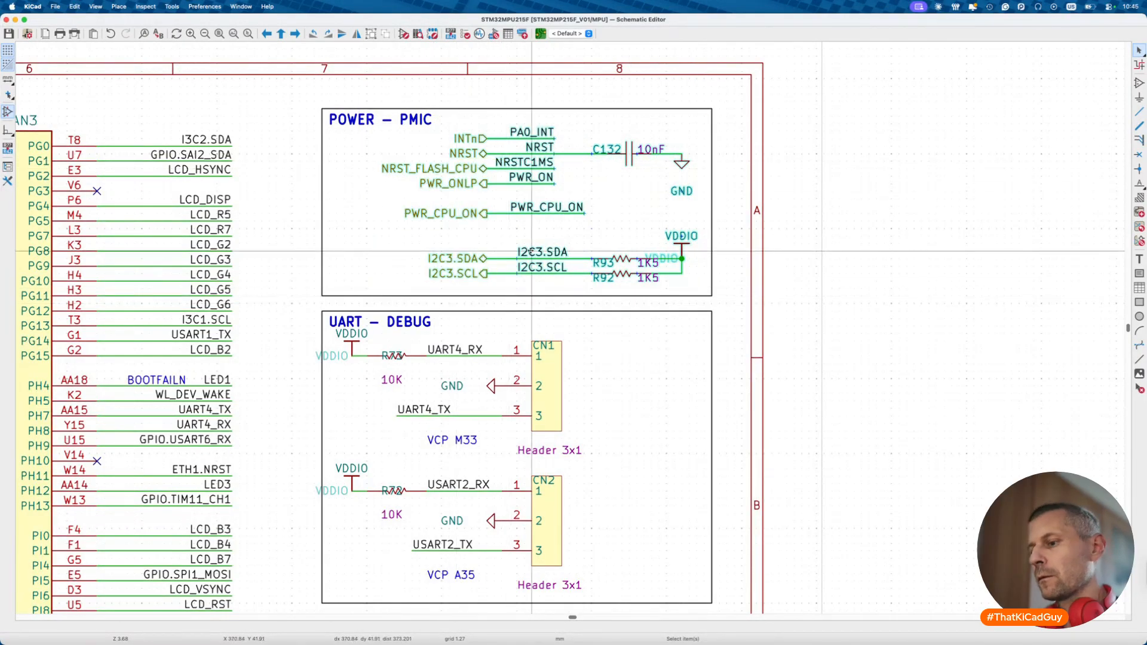
pyautogui.click(922, 243)
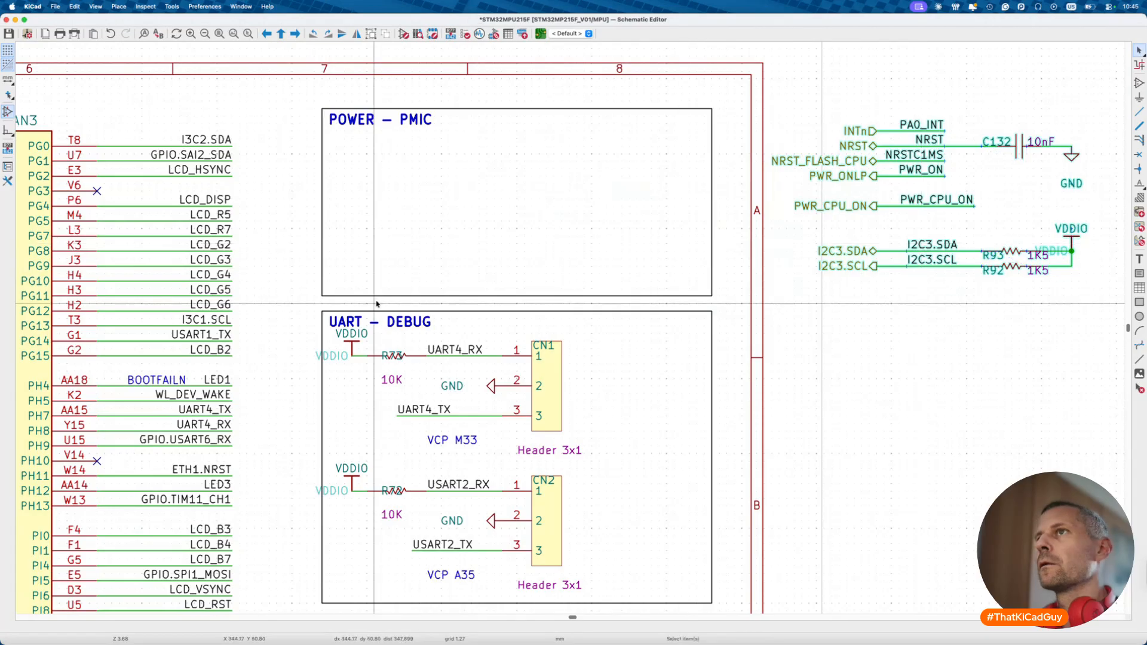
pyautogui.hotkey('alt', 'BackSpace')
pyautogui.doubleClick(459, 289)
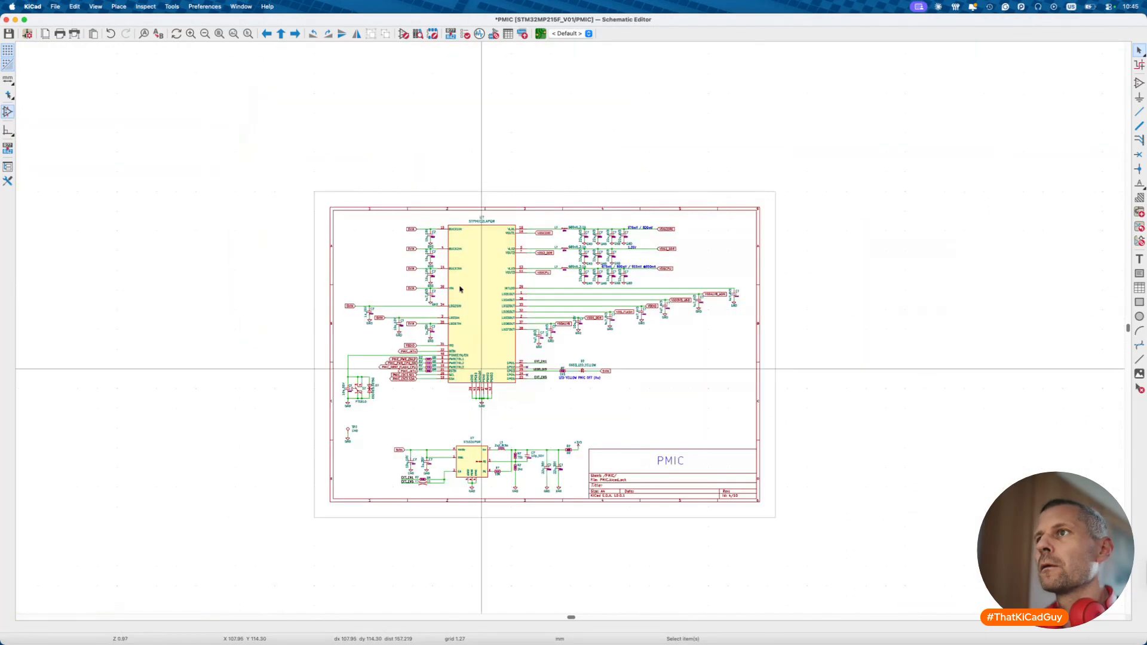
pyautogui.scroll(5, 393, 392)
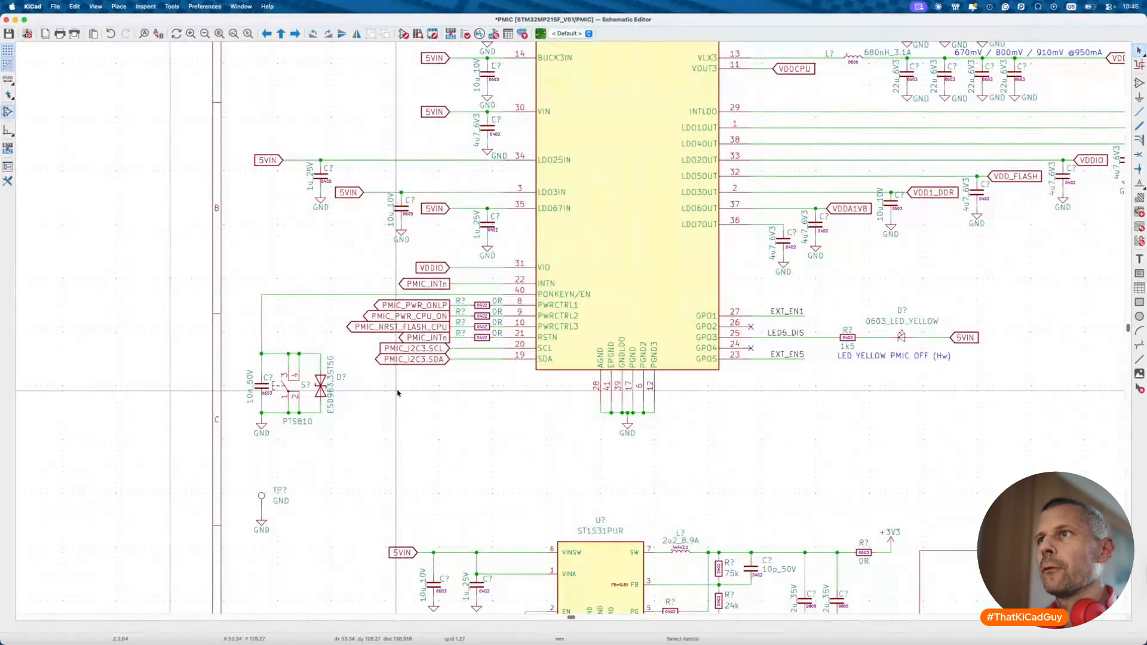
pyautogui.hotkey('alt', 'BackSpace')
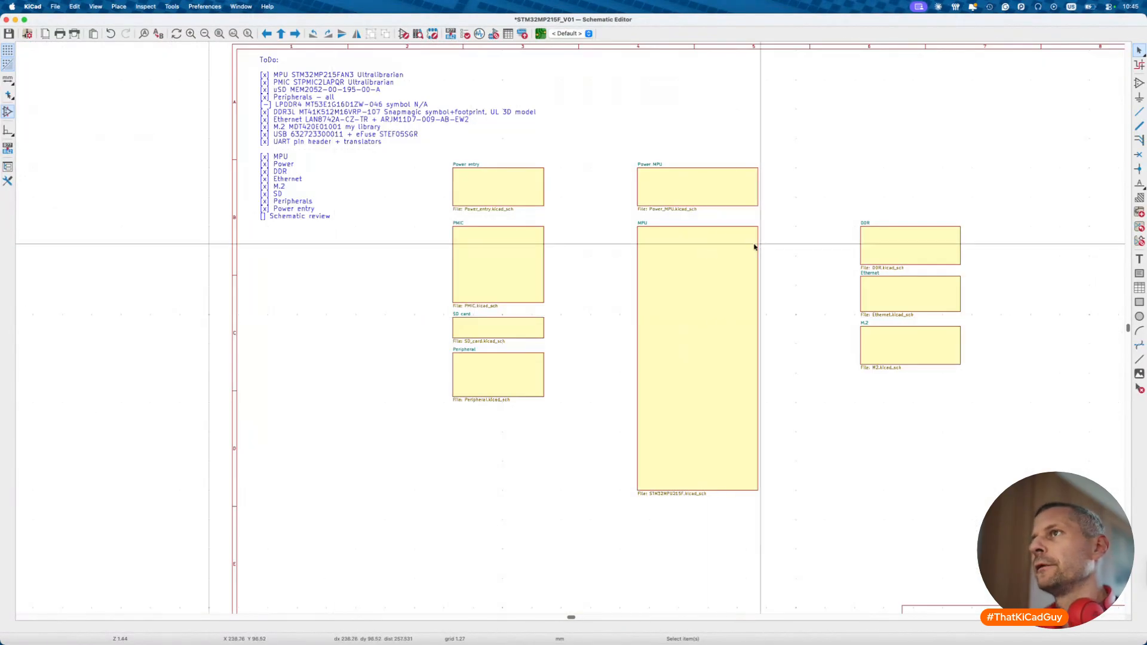
pyautogui.doubleClick(686, 247)
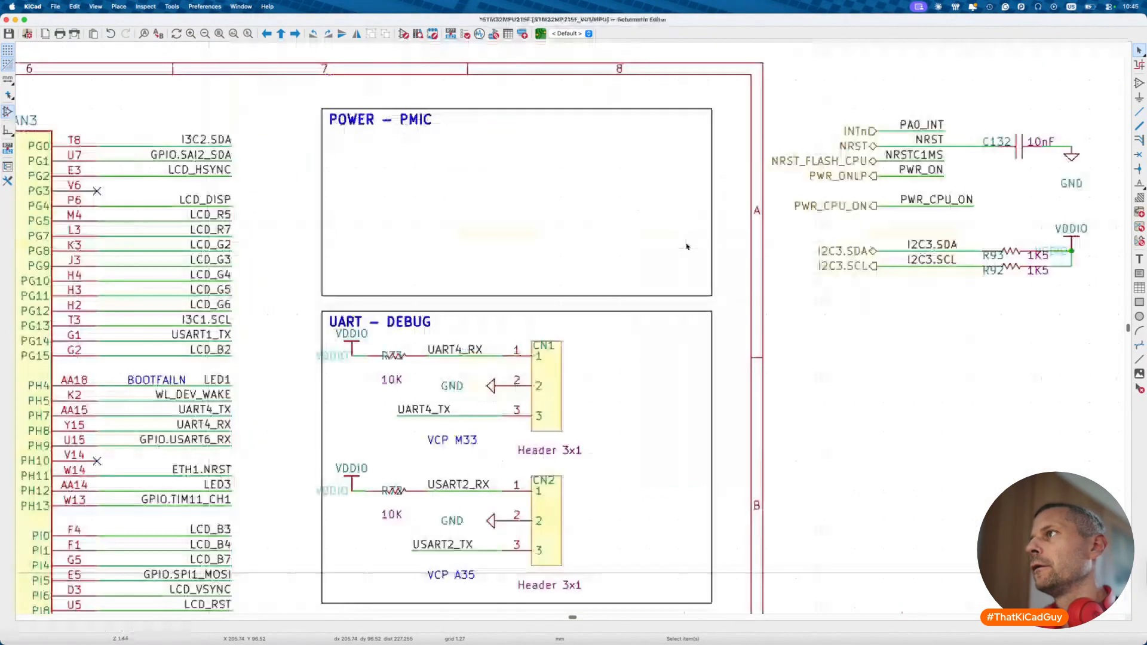
pyautogui.hotkey('alt', 'BackSpace')
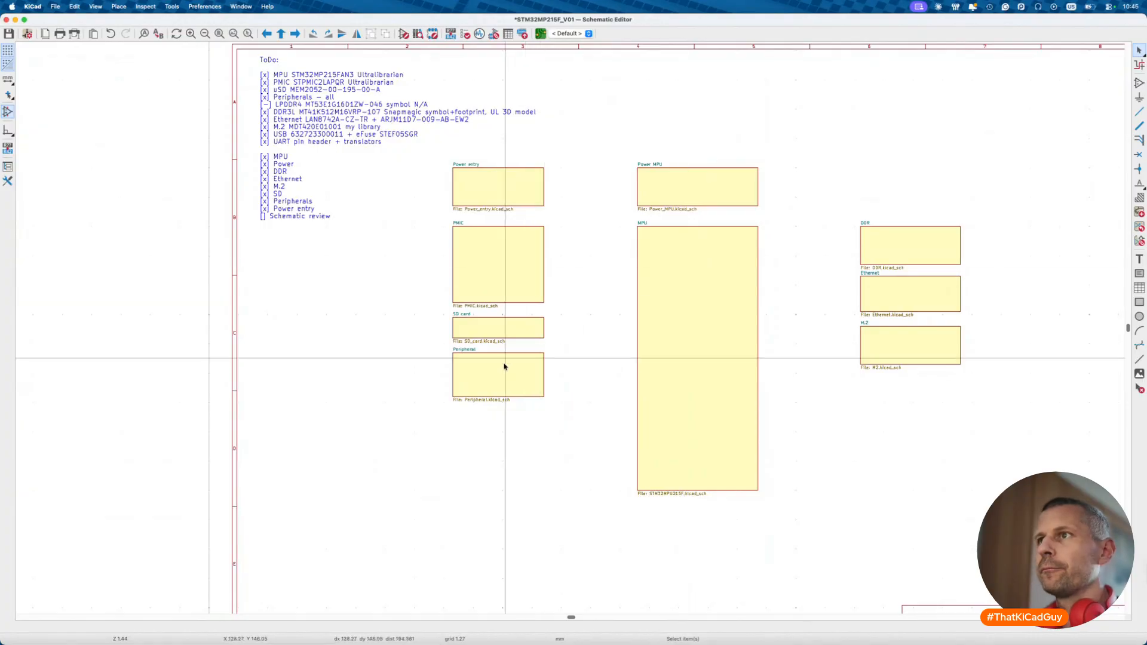
# - Copy the PMIC sheet's global labels and return to the root sheet
pyautogui.doubleClick(504, 269)
pyautogui.scroll(1, 360, 297)
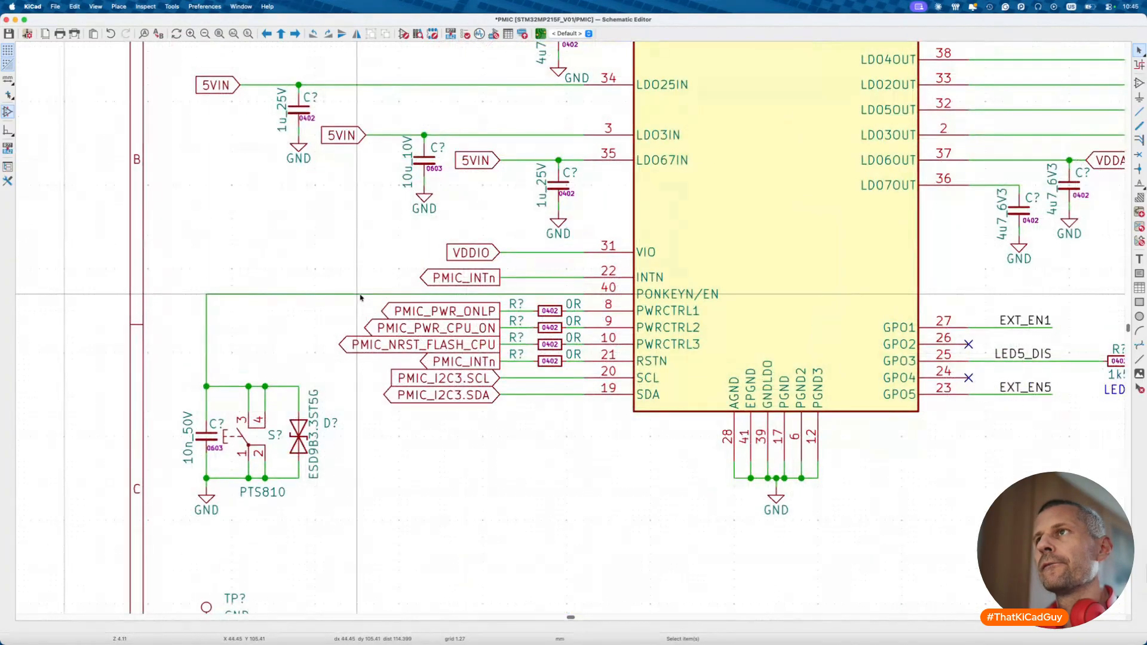
pyautogui.click(442, 276)
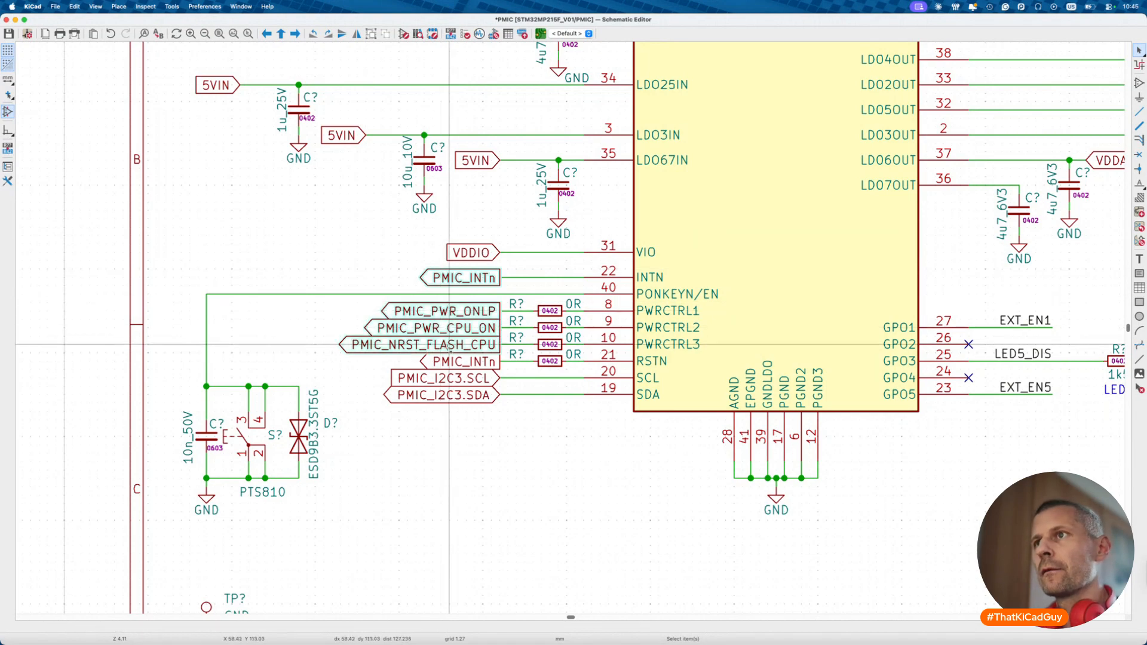
pyautogui.press('Escape')
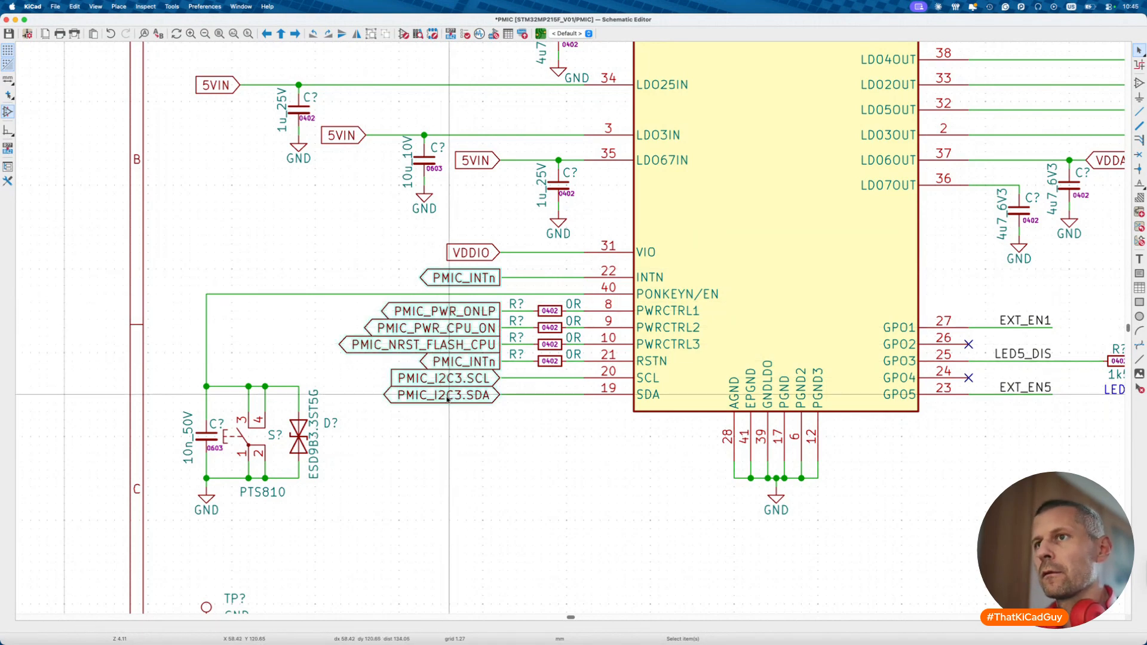
pyautogui.scroll(-4, 447, 398)
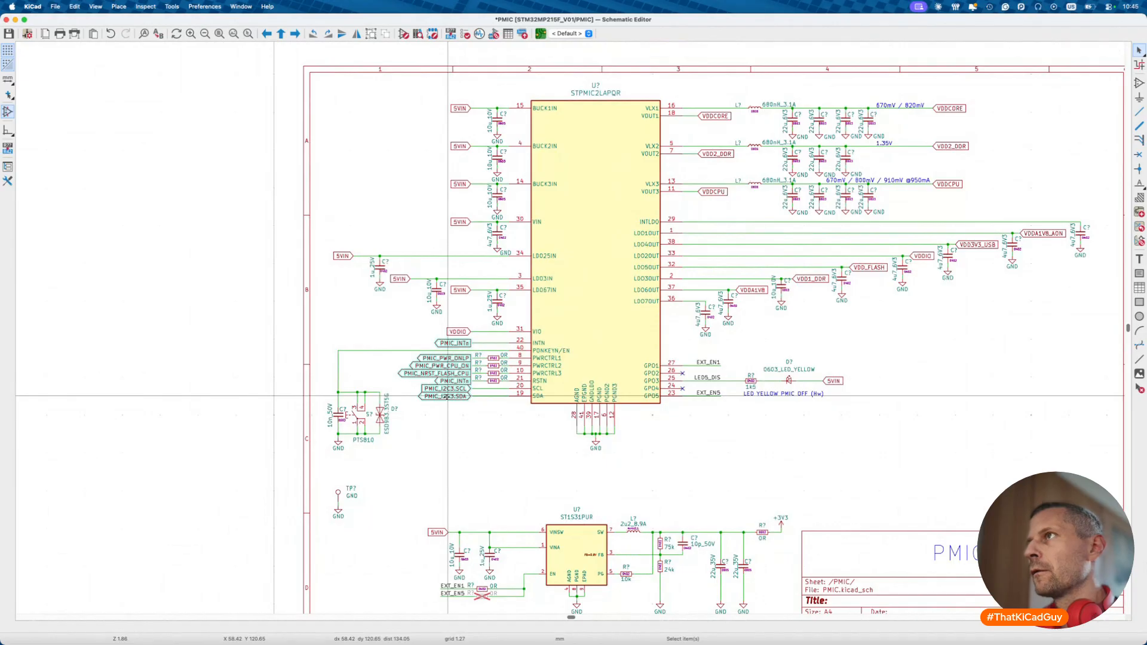
pyautogui.scroll(-3, 447, 397)
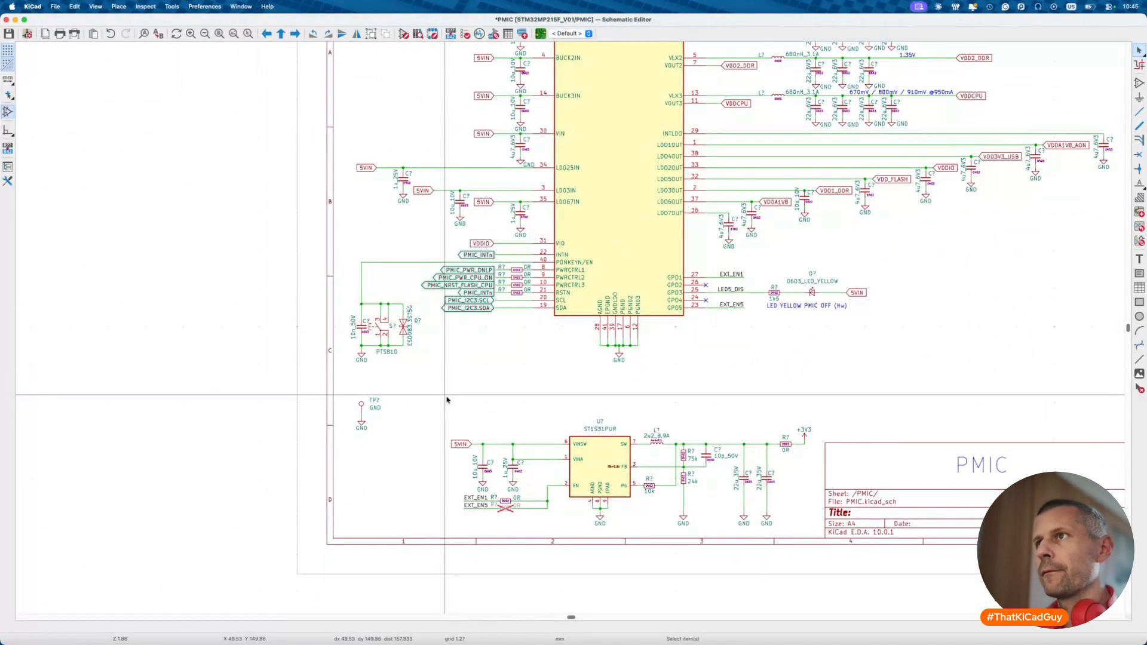
pyautogui.hotkey('alt', 'BackSpace')
# - Paste the PMIC global labels into the MPU sheet's POWER – PMIC box, with PA0_INT beside PMIC_INTn
pyautogui.doubleClick(656, 308)
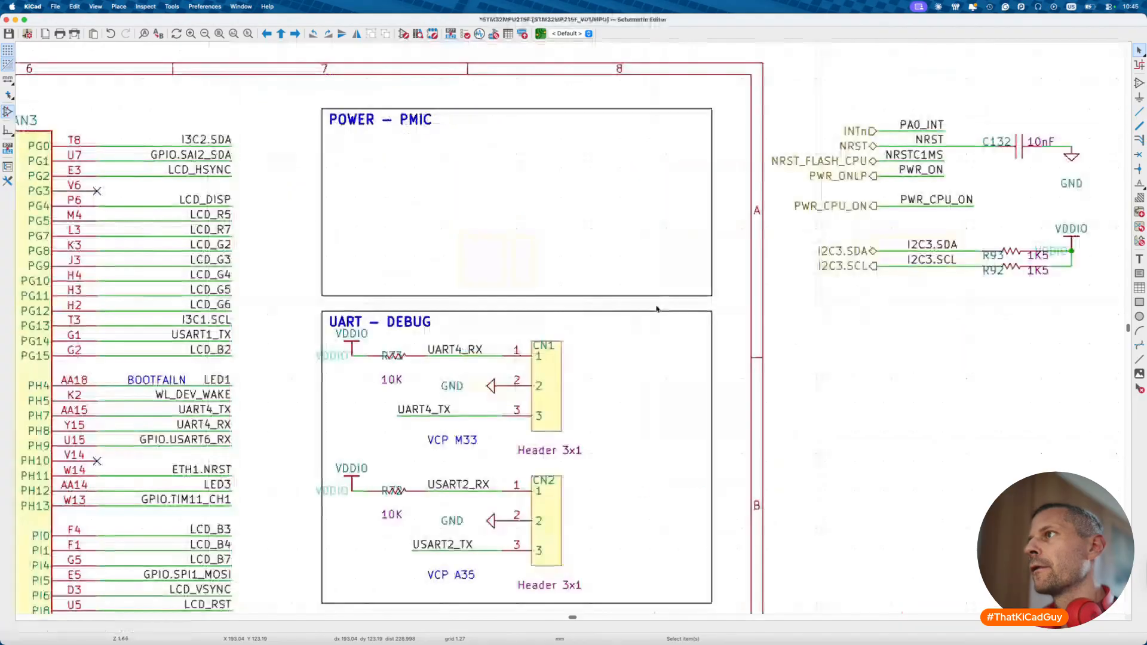
pyautogui.hotkey('ctrl', 'v')
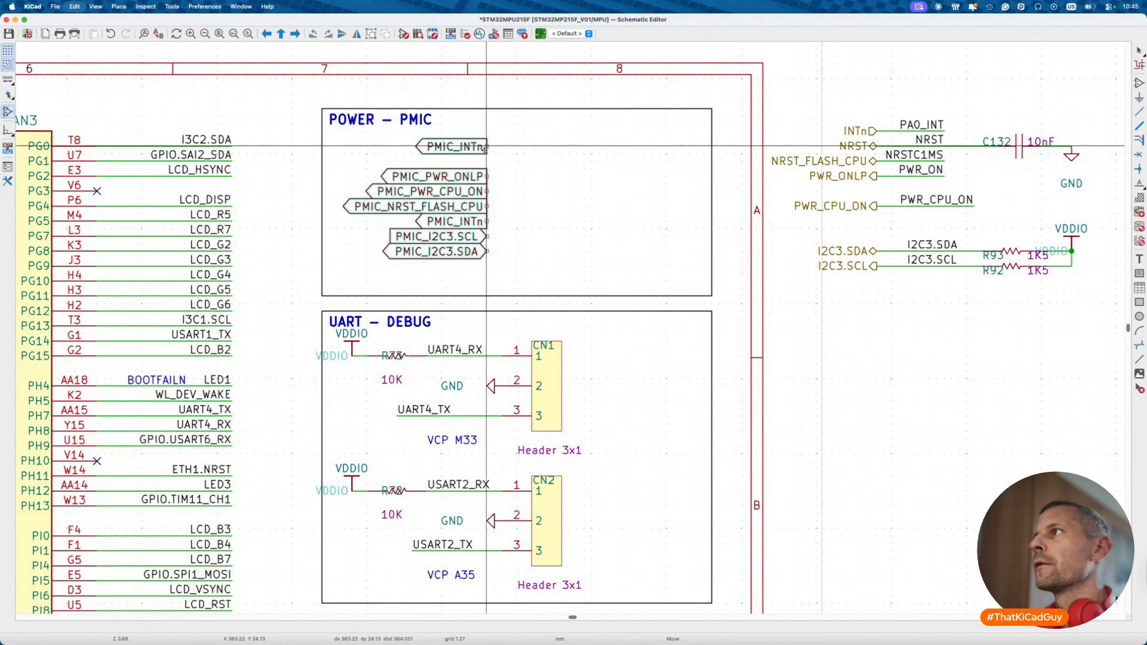
pyautogui.click(486, 149)
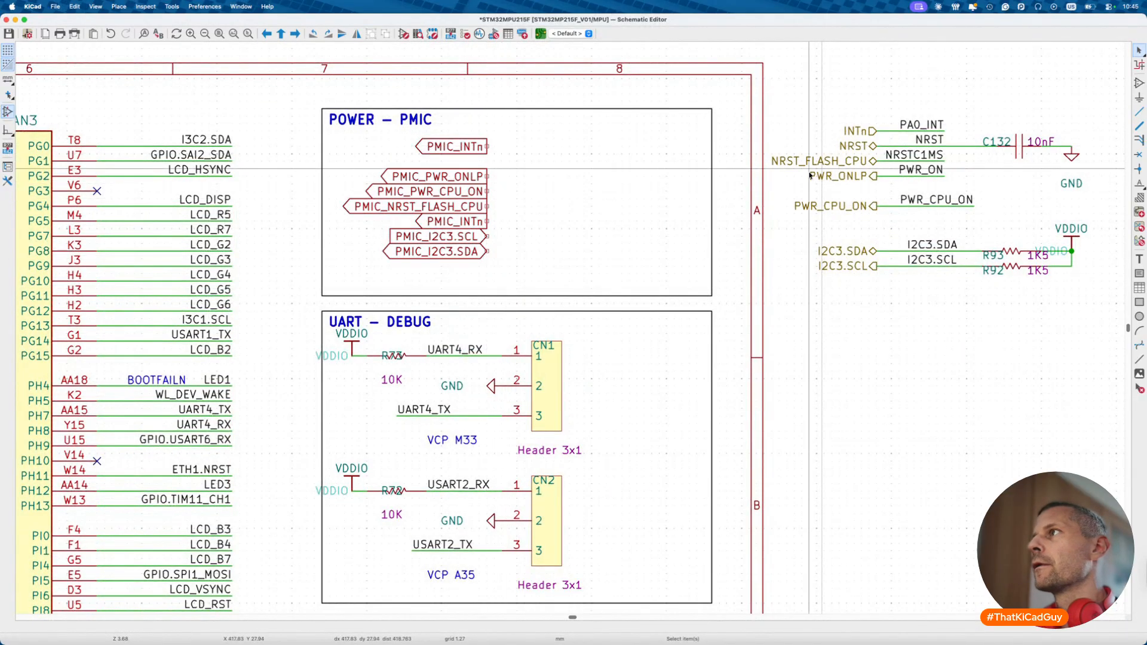
pyautogui.hotkey('ctrl', 'c')
pyautogui.hotkey('ctrl', 'v')
pyautogui.click(525, 143)
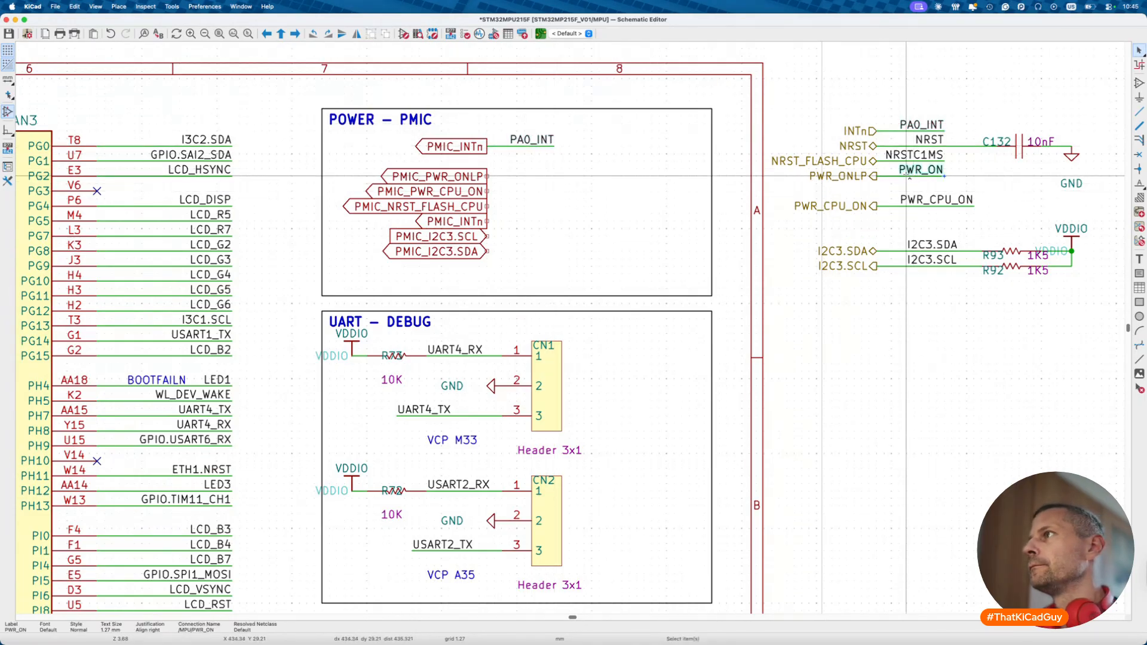
# - Copy the PWR_ON and PWR_CPU_ON labels beside PMIC_PWR_ONLP and PMIC_PWR_CPU_ON
pyautogui.click(902, 175)
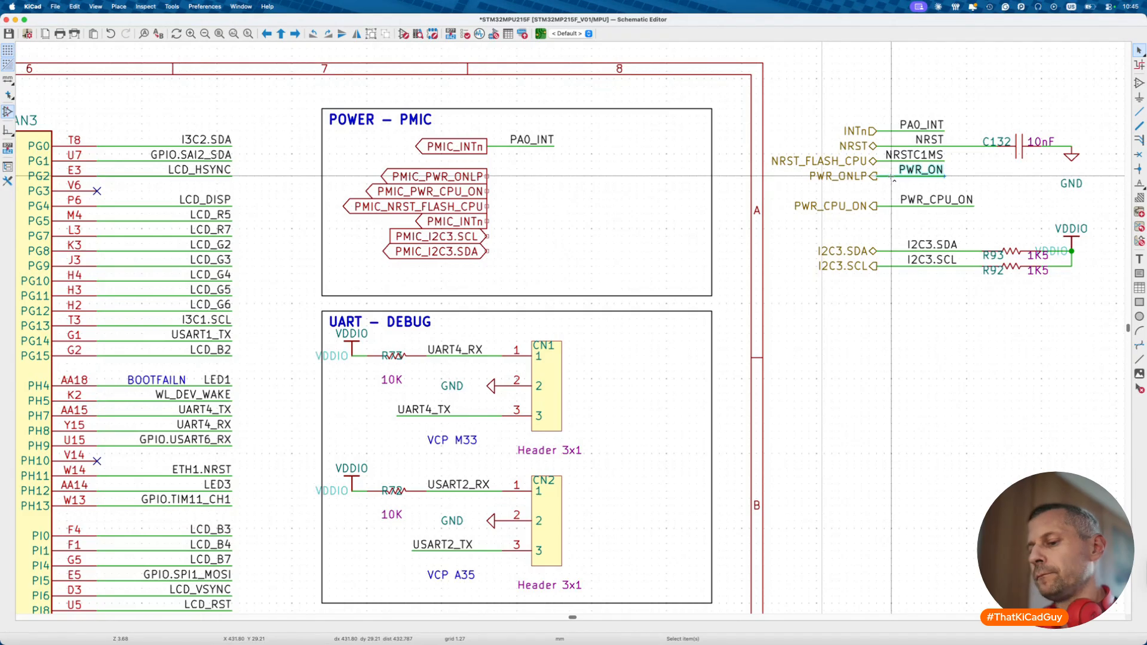
pyautogui.hotkey('ctrl', 'c')
pyautogui.hotkey('ctrl', 'v')
pyautogui.click(525, 174)
pyautogui.click(892, 206)
pyautogui.hotkey('ctrl', 'c')
pyautogui.hotkey('ctrl', 'v')
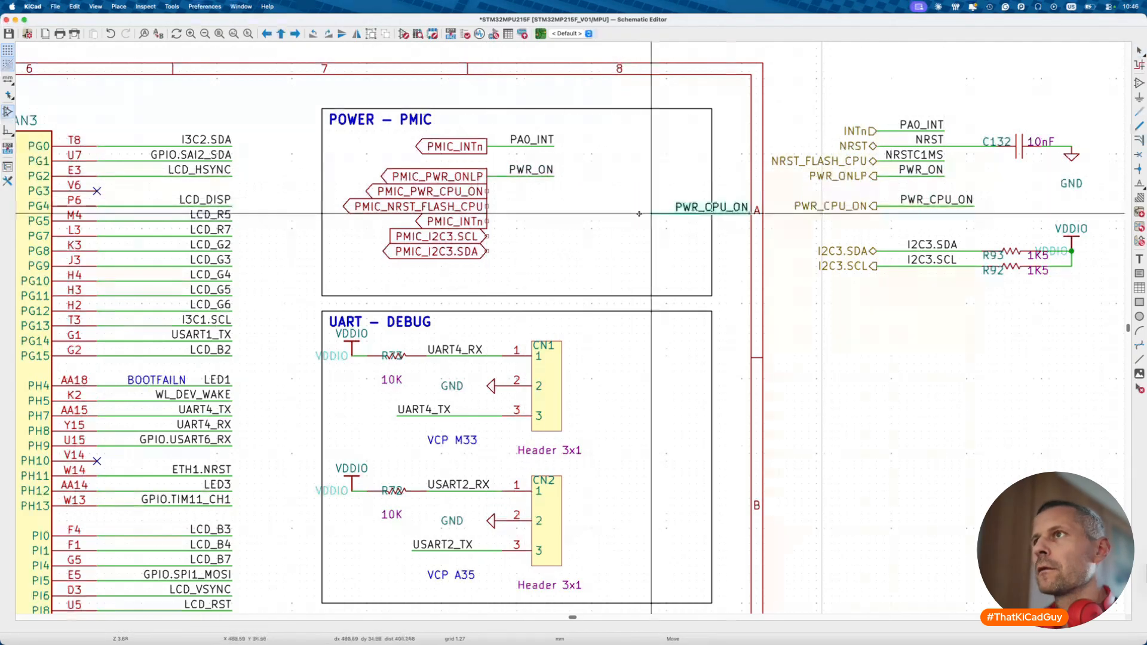
pyautogui.click(487, 187)
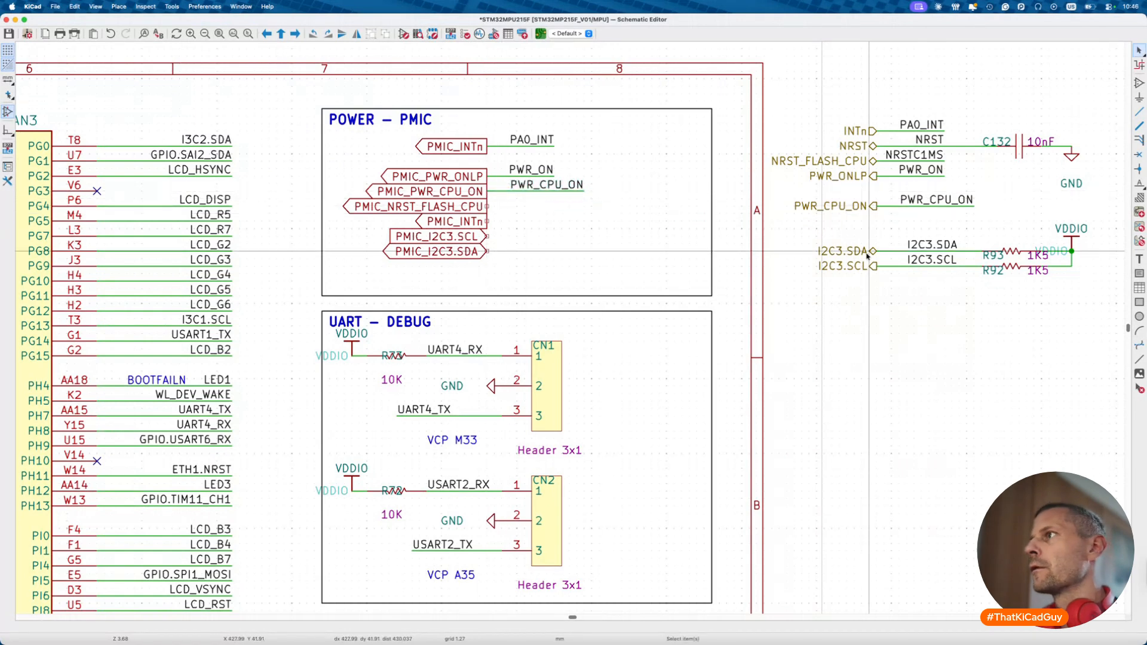
# - Copy NRSTC1MS beside PMIC_NRST_FLASH_CPU and PA0_INT beside the lower PMIC_INTn
pyautogui.click(892, 159)
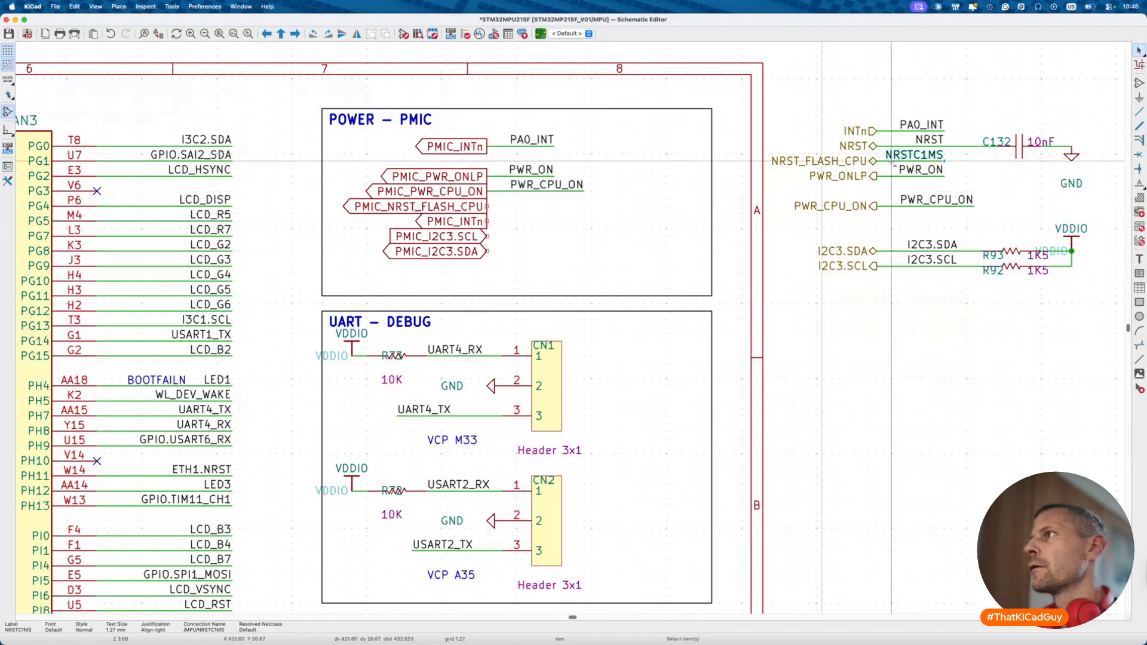
pyautogui.hotkey('ctrl', 'c')
pyautogui.hotkey('ctrl', 'v')
pyautogui.click(487, 206)
pyautogui.press('Escape')
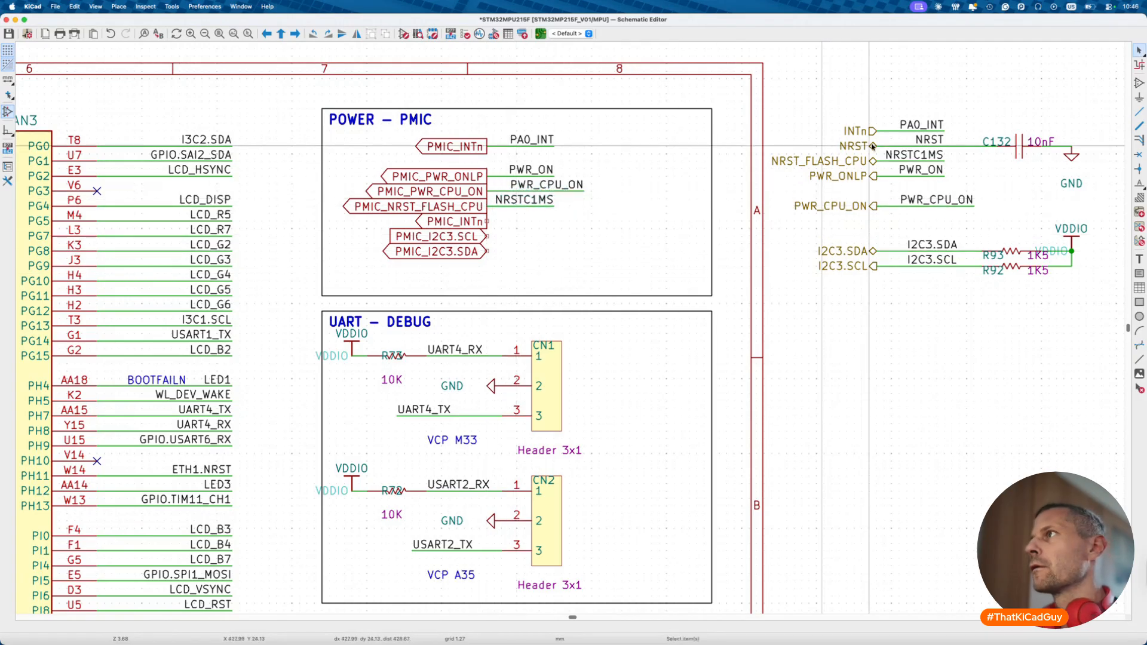
pyautogui.click(913, 129)
pyautogui.hotkey('ctrl', 'c')
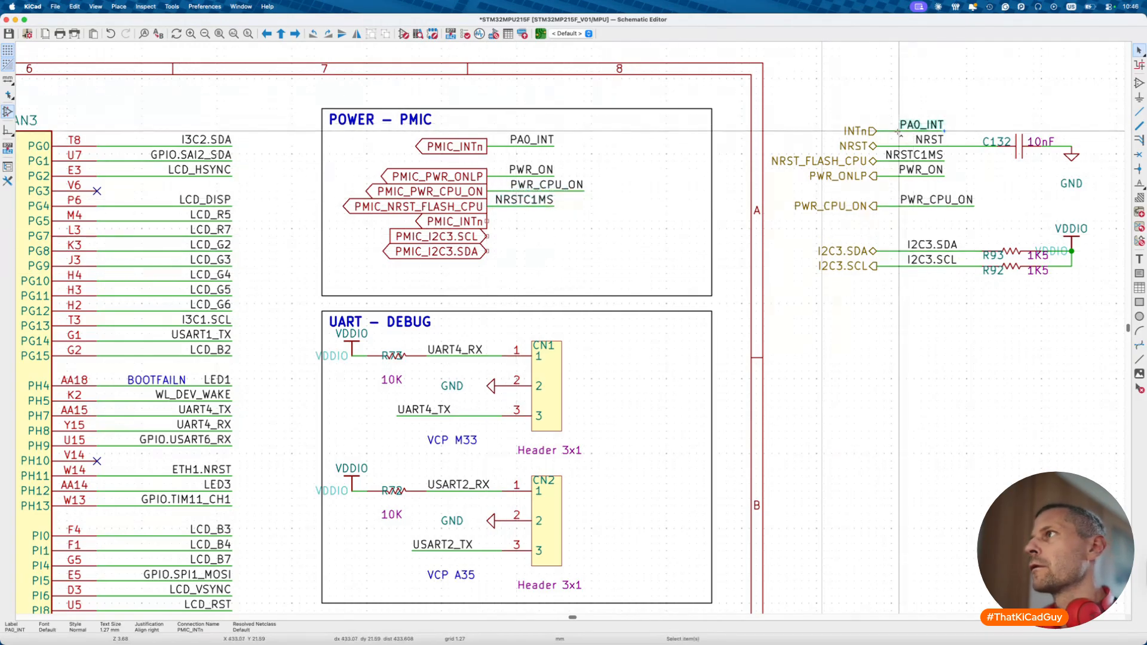
pyautogui.hotkey('ctrl', 'v')
pyautogui.click(487, 221)
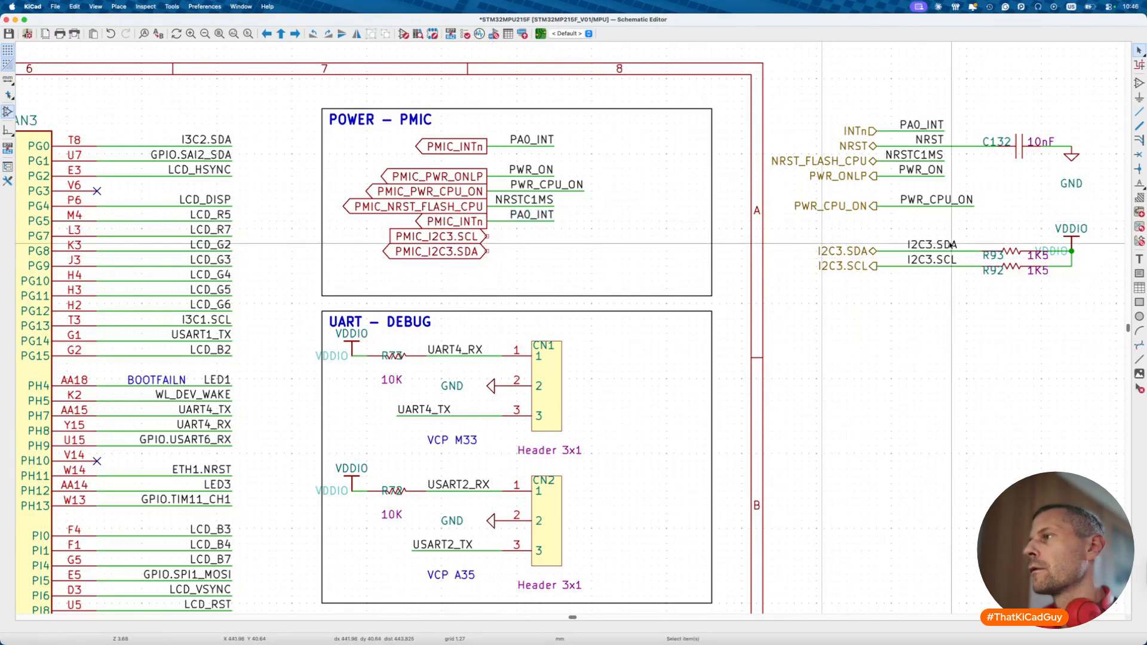
# - Duplicate the I2C3.SDA and I2C3.SCL labels into the box and start wires from their ends
pyautogui.hscroll(5, 883, 246)
pyautogui.click(781, 244)
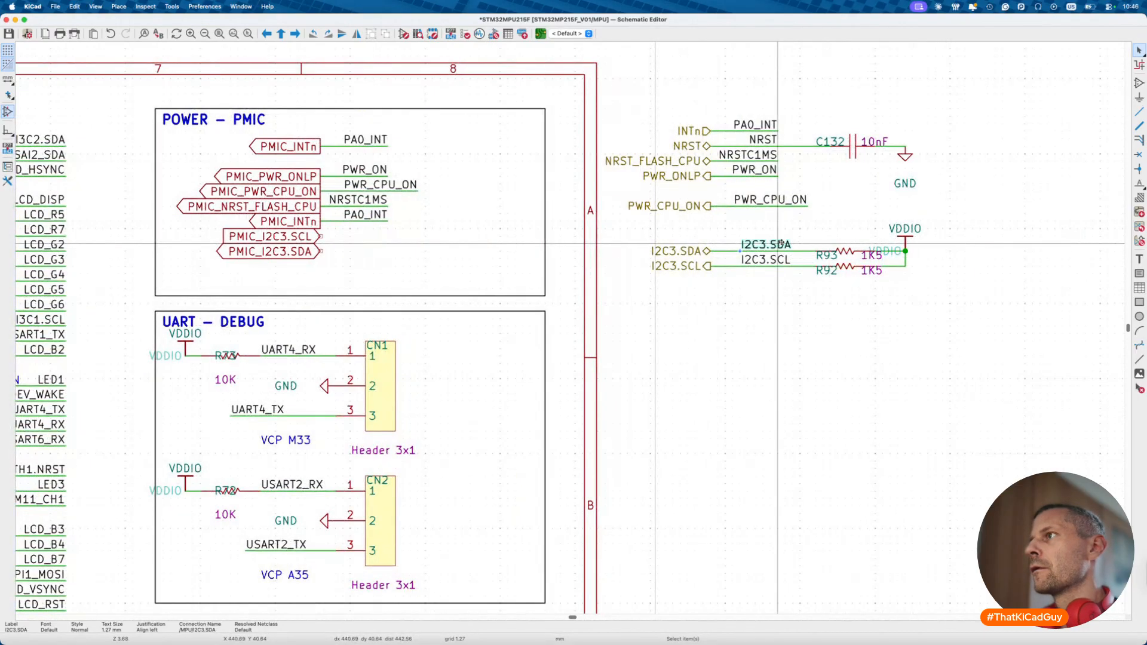
pyautogui.keyDown('shift'); pyautogui.click(729, 252); pyautogui.keyUp('shift')
pyautogui.hotkey('ctrl', 'd')
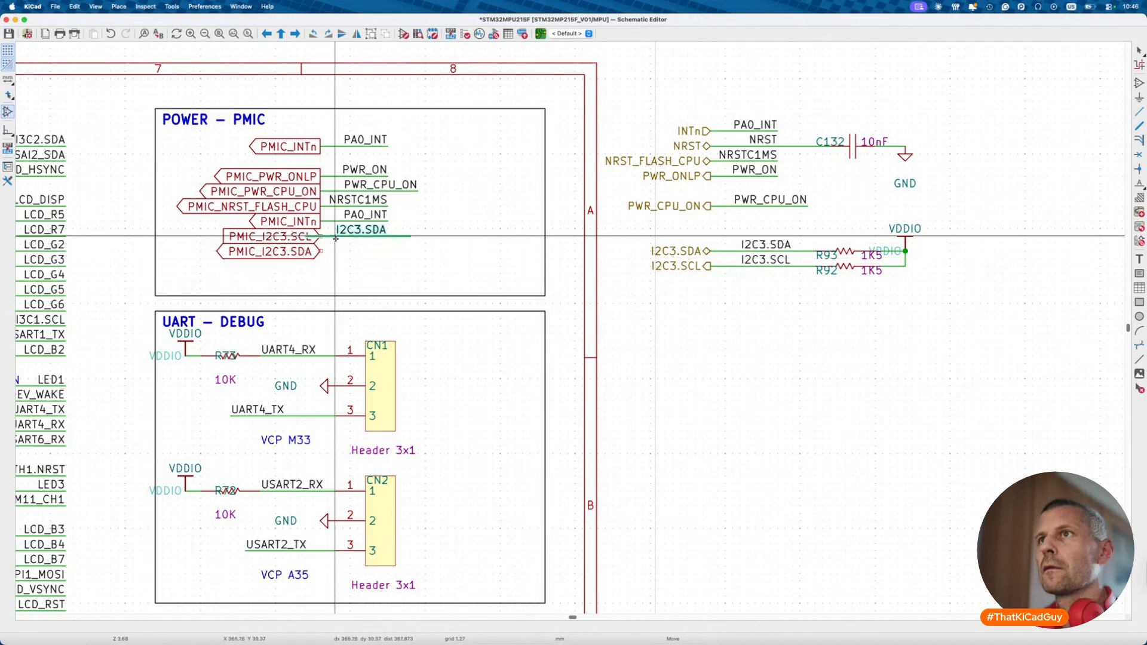
pyautogui.click(353, 236)
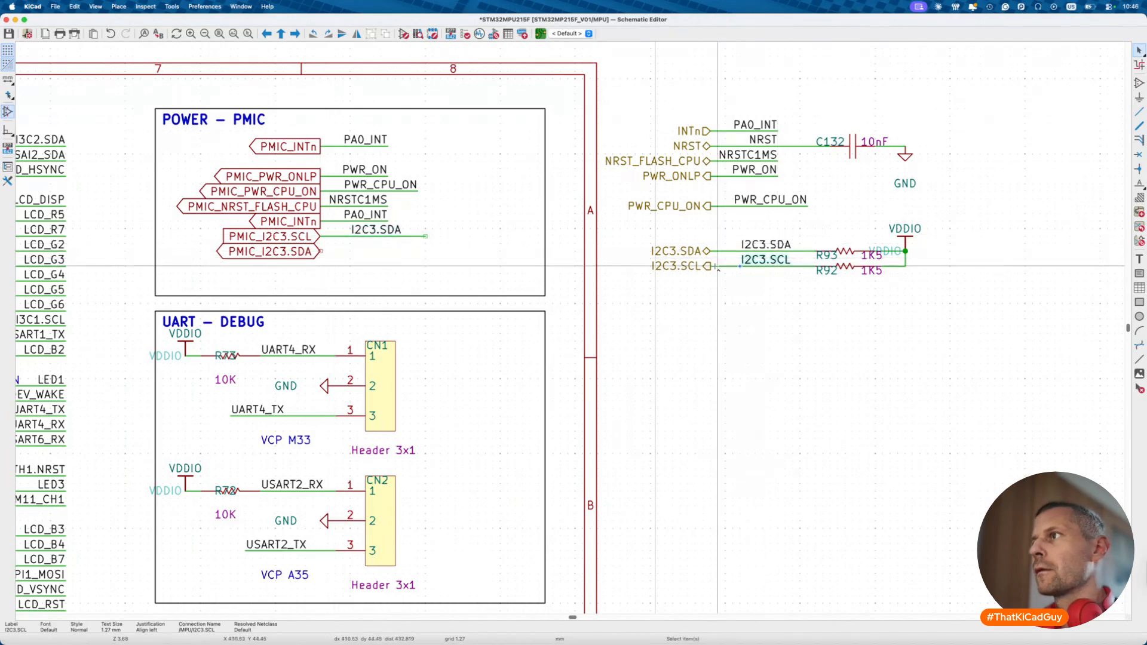
pyautogui.click(351, 251)
pyautogui.press('w')
pyautogui.doubleClick(447, 213)
pyautogui.click(425, 251)
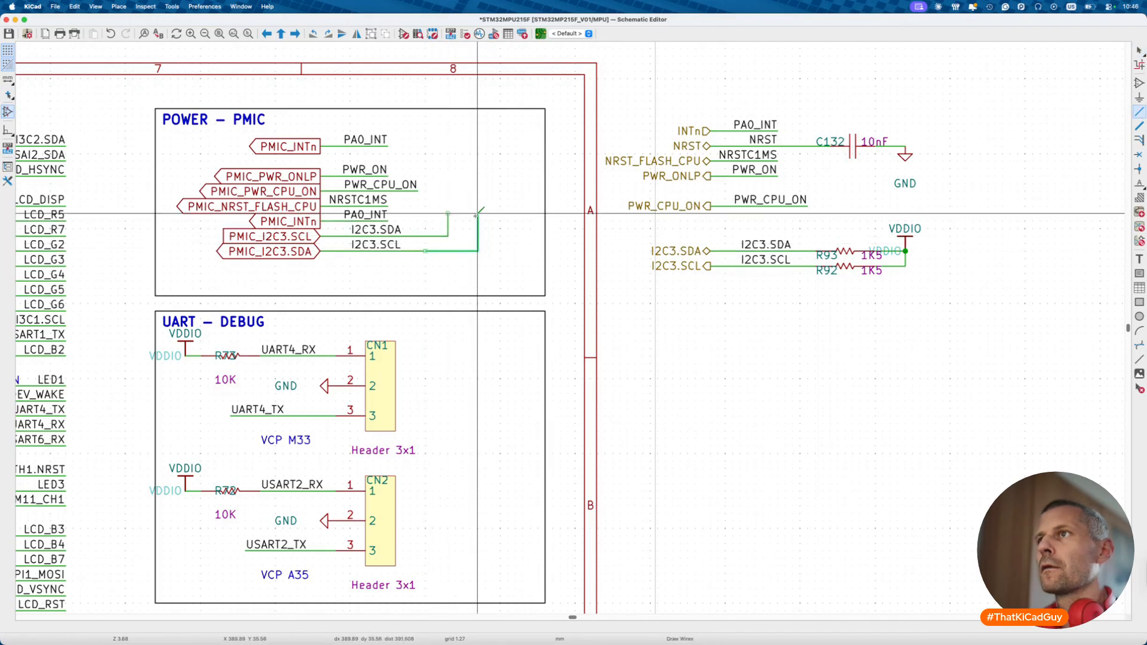
# - Place a 1k5 0402 resistor above the I2C3.SCL line with its 0402 text set vertically
pyautogui.write('a1')
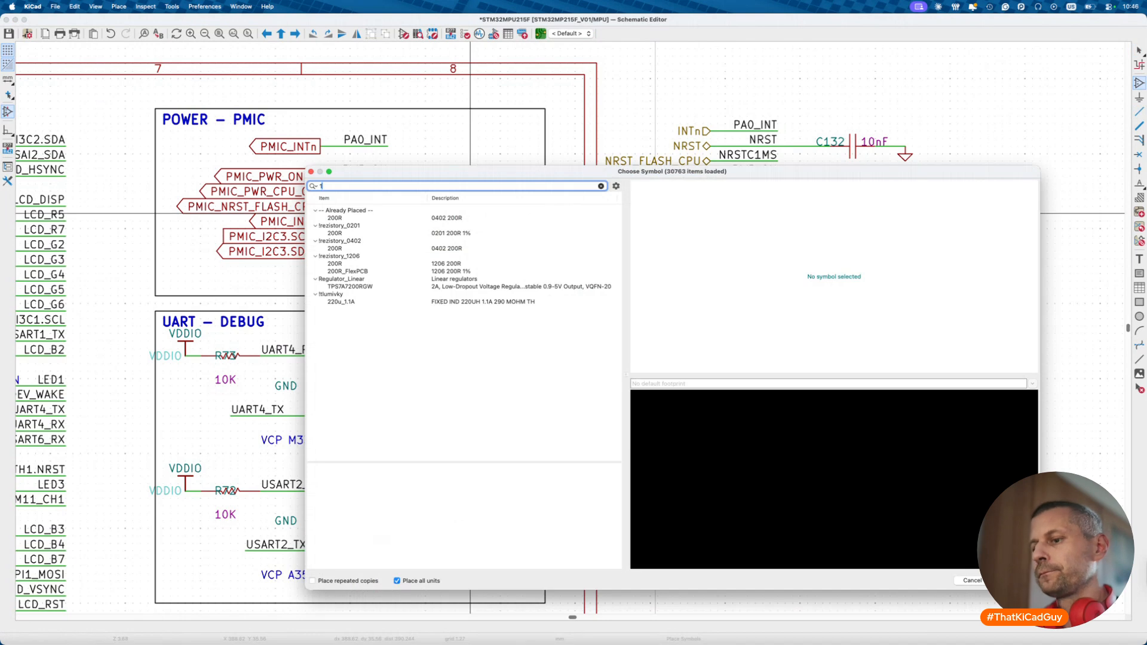
pyautogui.write('k5')
pyautogui.doubleClick(333, 218)
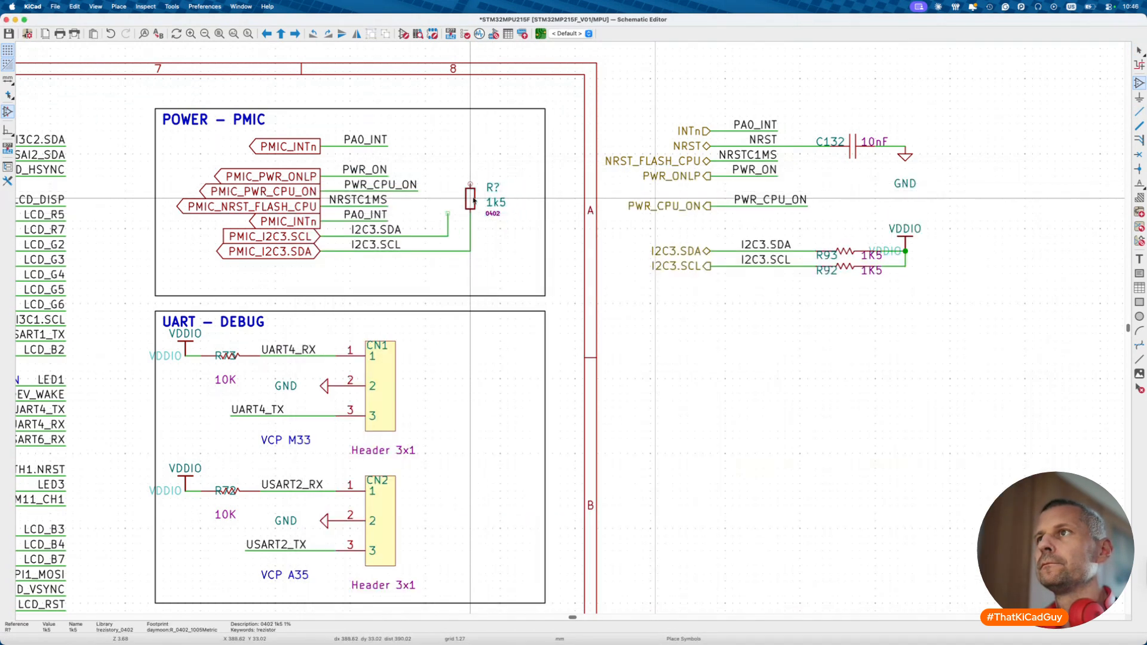
pyautogui.click(473, 198)
pyautogui.press('Escape')
pyautogui.press('m')
pyautogui.press('r')
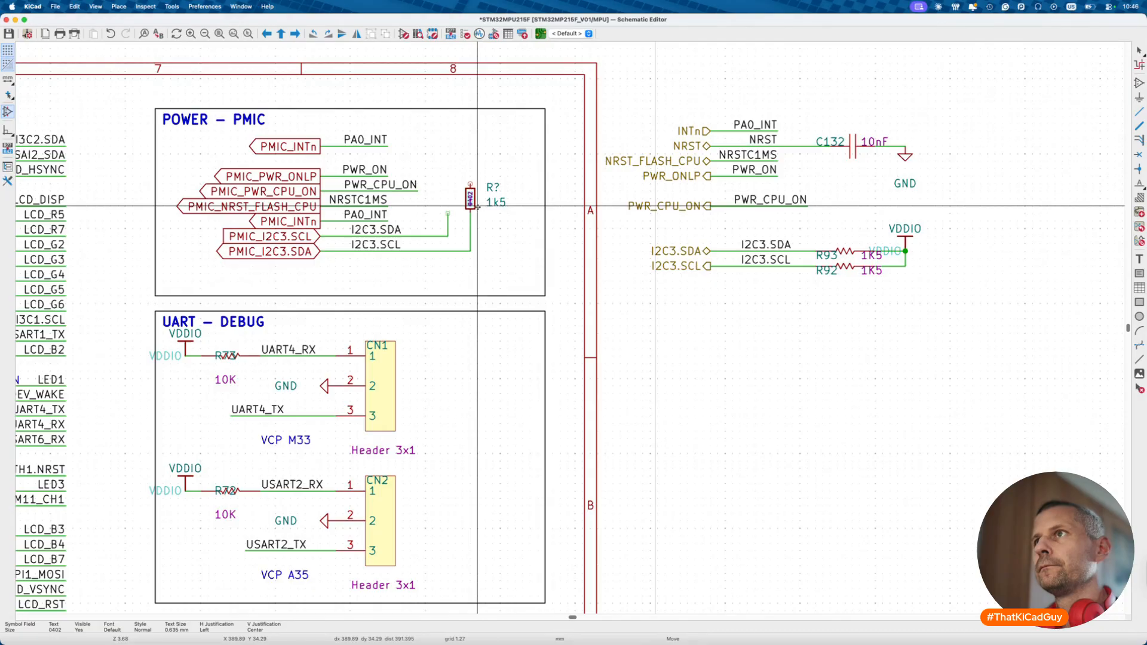
pyautogui.click(478, 206)
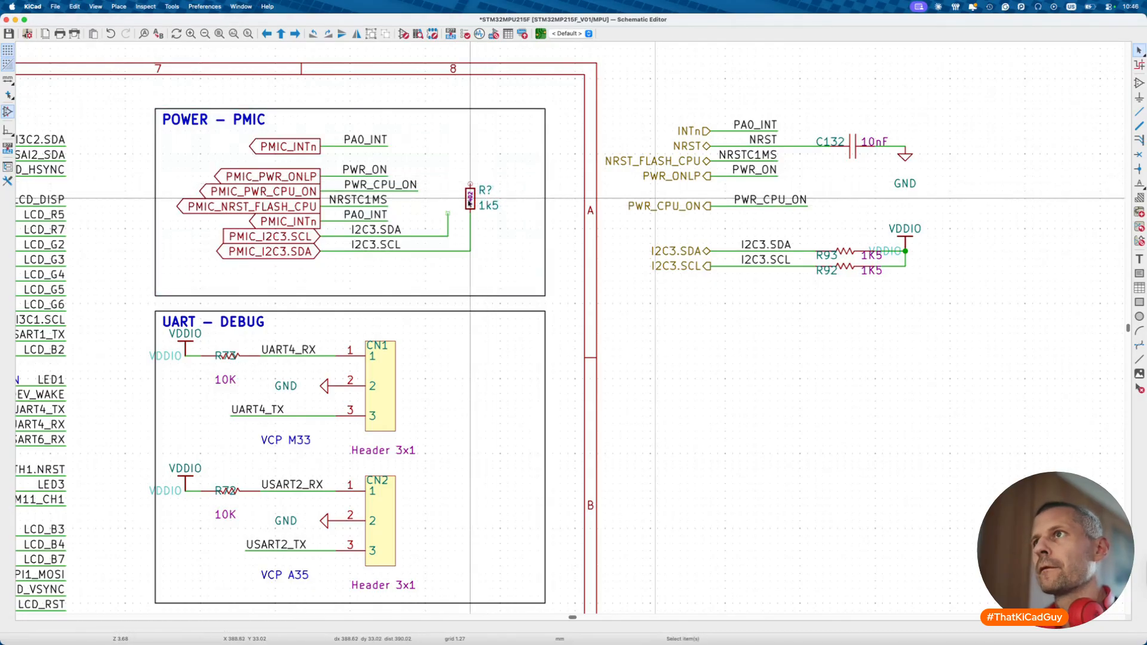
# - Duplicate the 1k5 resistor onto the I2C3.SDA line and wire both resistor tops together
pyautogui.click(471, 198)
pyautogui.hotkey('ctrl', 'd')
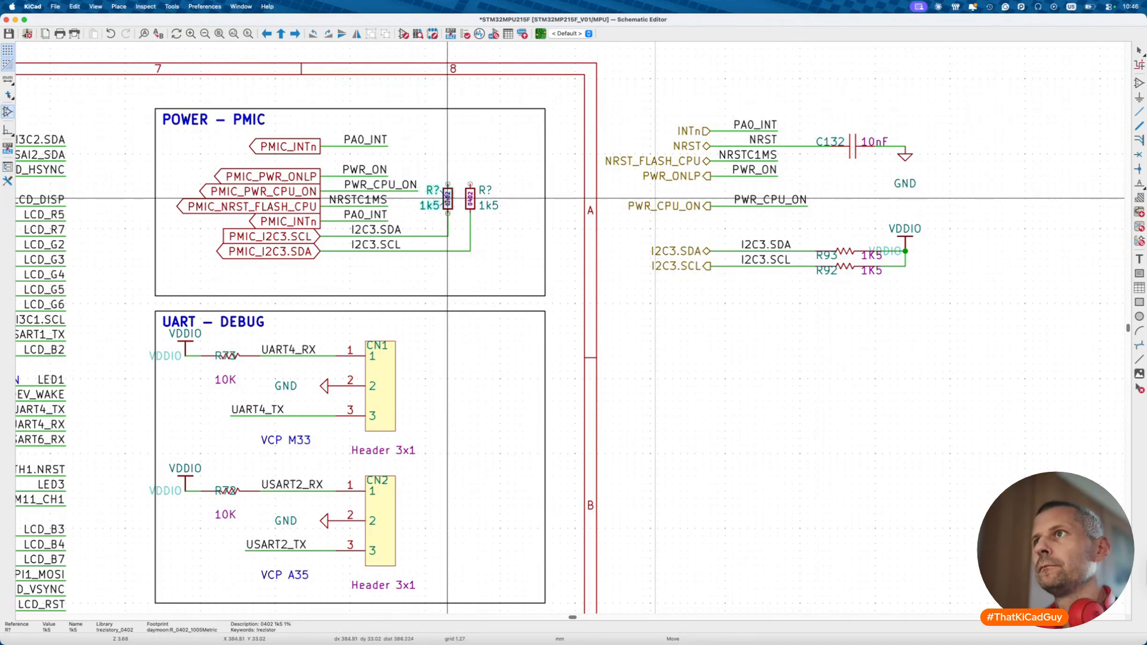
pyautogui.click(447, 198)
pyautogui.click(447, 184)
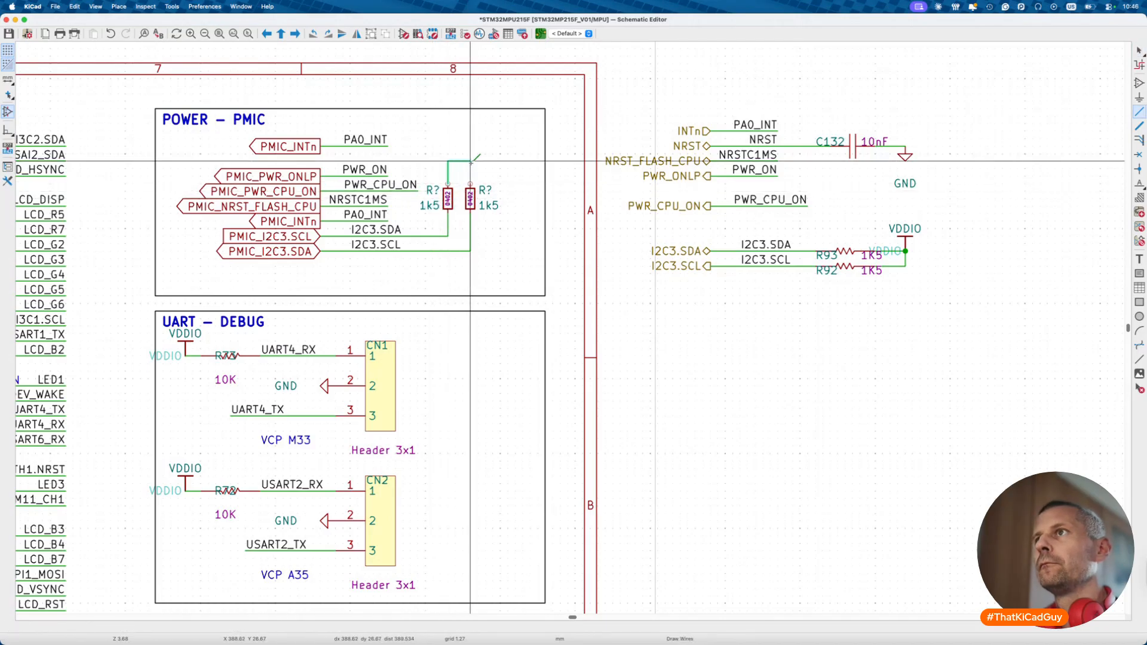
pyautogui.doubleClick(478, 161)
pyautogui.click(470, 184)
pyautogui.doubleClick(471, 161)
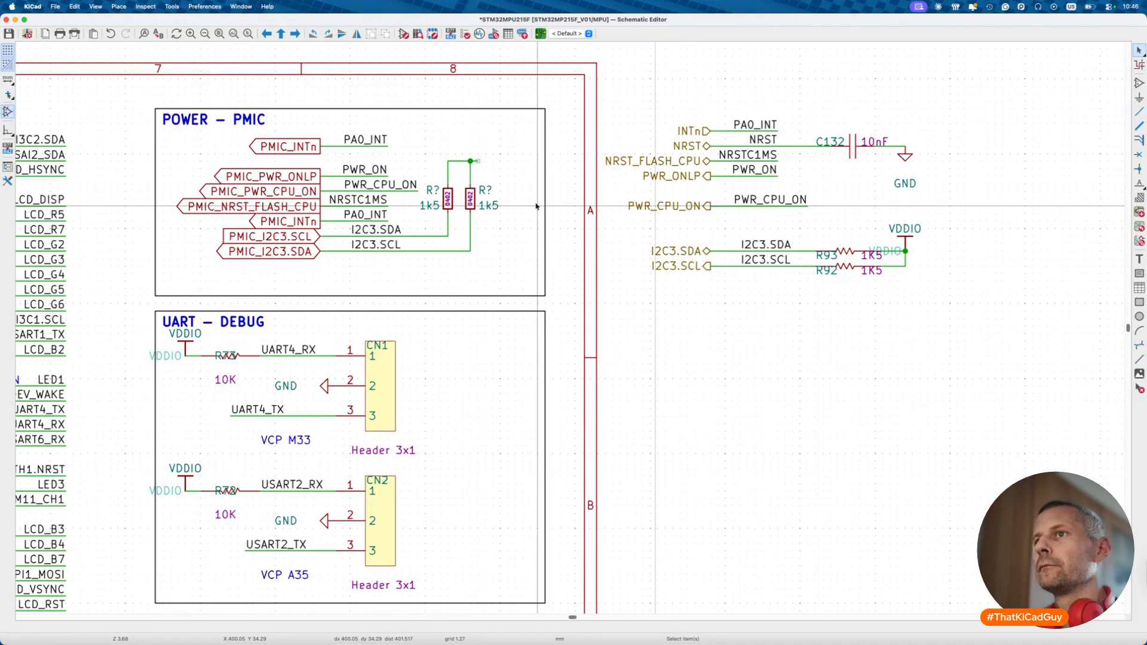
pyautogui.scroll(-2, 755, 220)
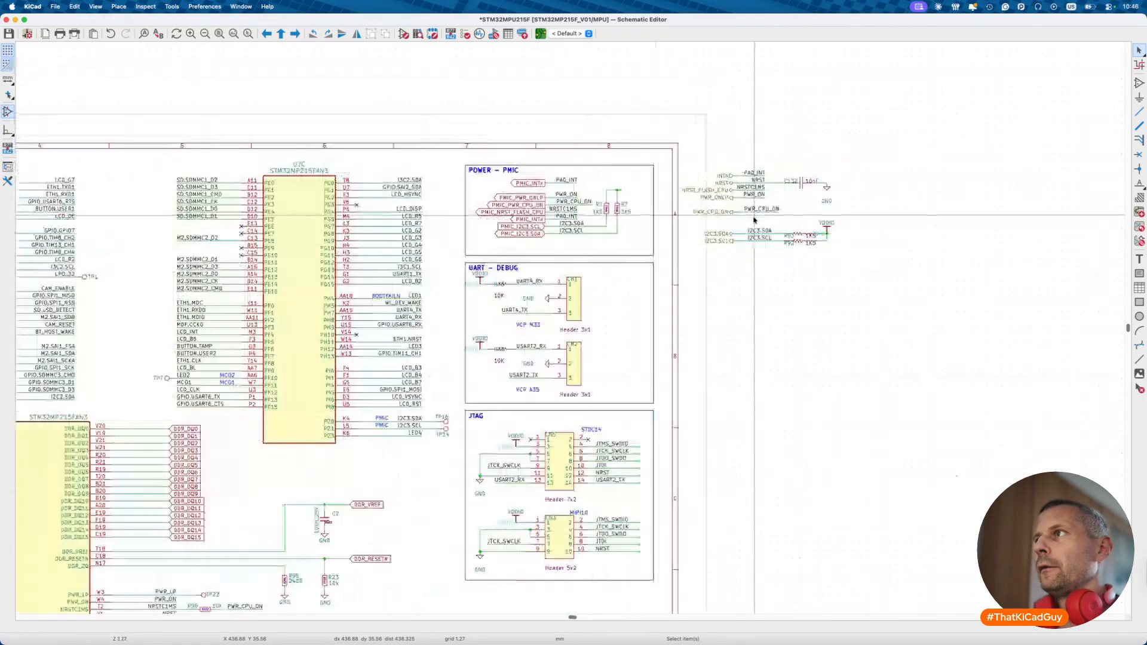
pyautogui.scroll(3, 816, 185)
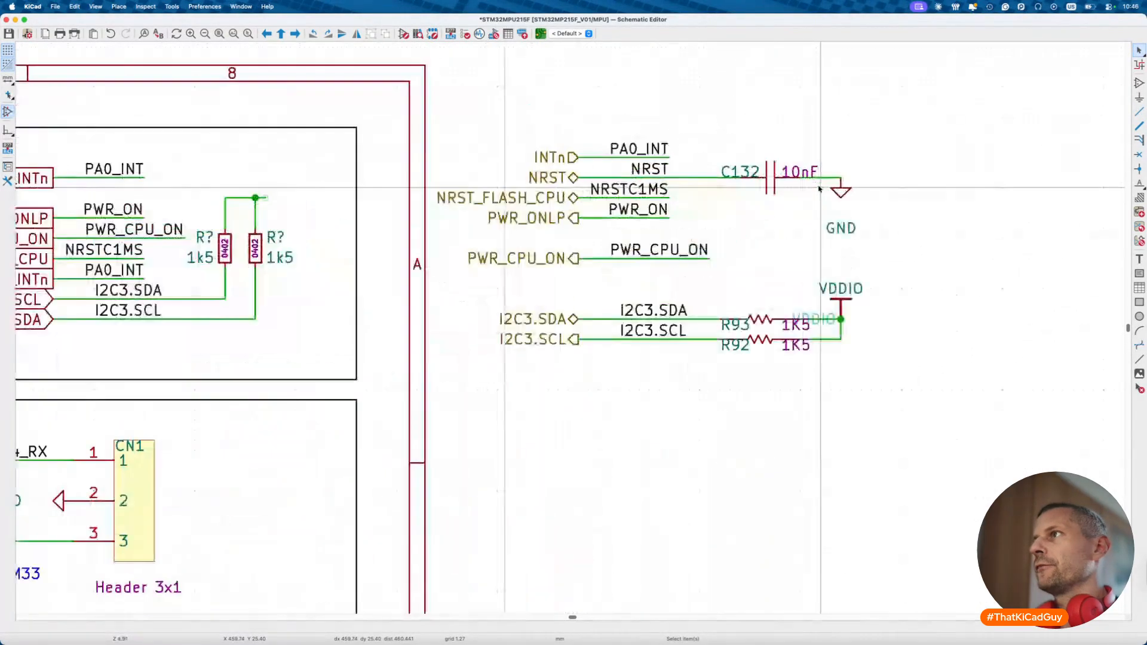
pyautogui.hscroll(-3, 271, 212)
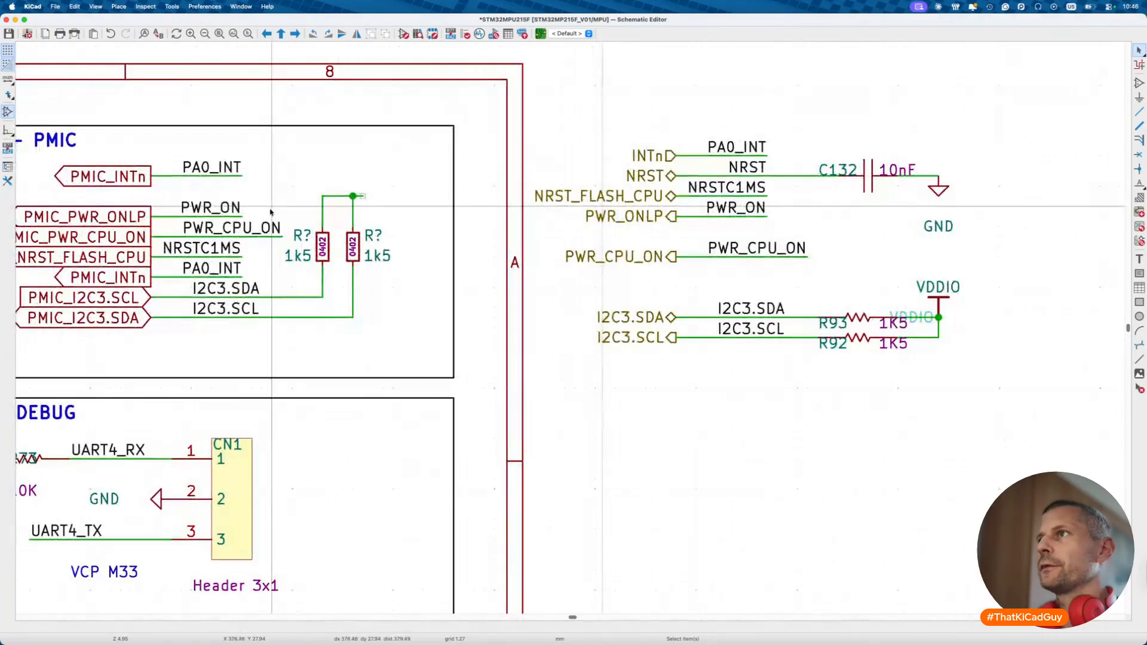
pyautogui.hscroll(-2, 270, 212)
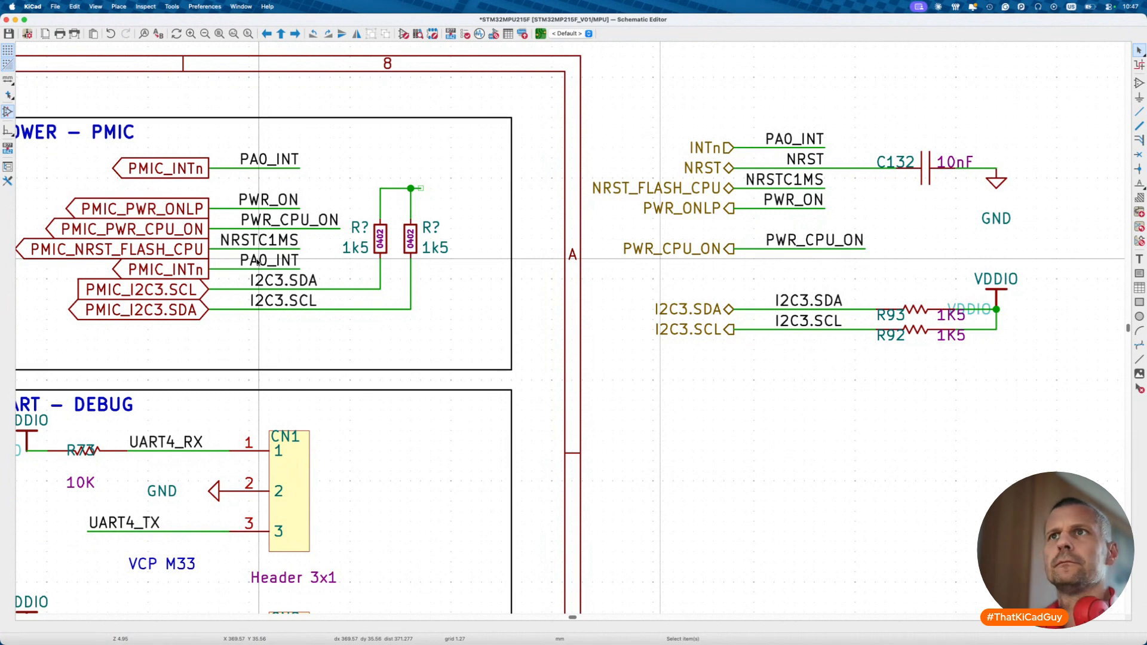
pyautogui.hscroll(-2, 257, 261)
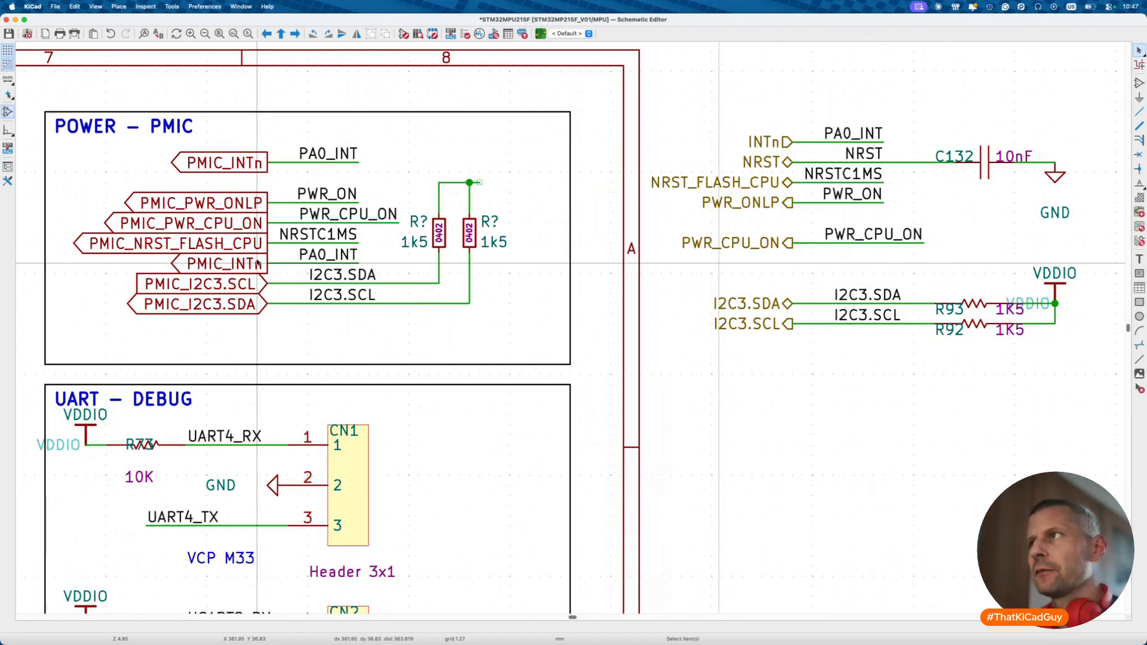
# - Rename the PMIC sheet's RSTN global label to PMIC_RSTn and save
pyautogui.hotkey('alt', 'BackSpace')
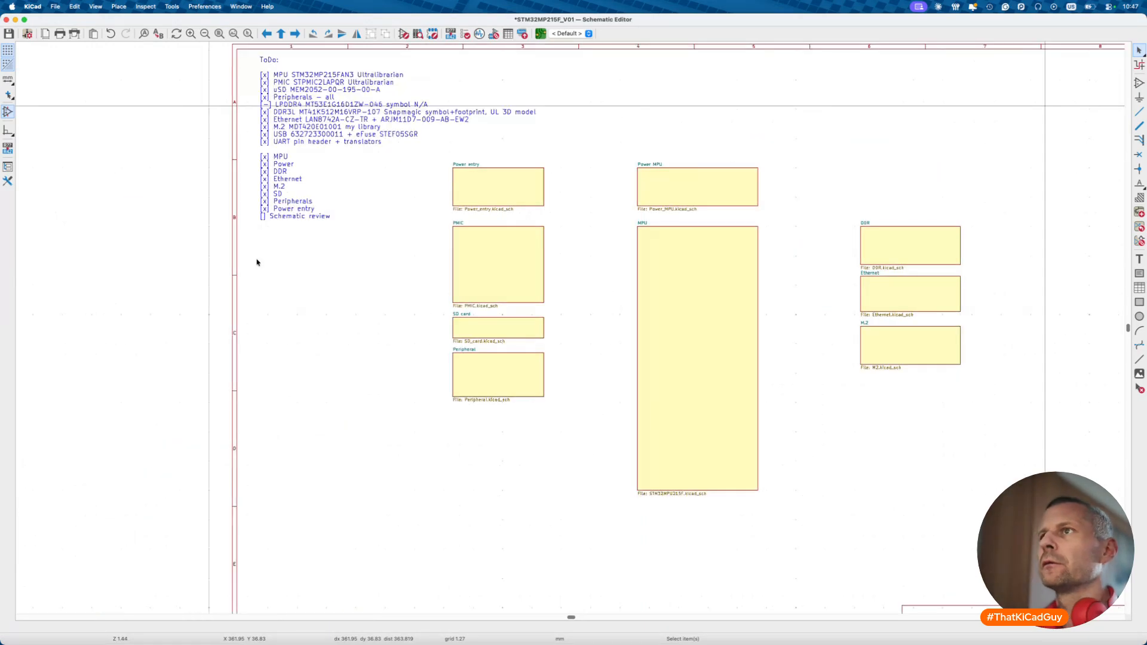
pyautogui.doubleClick(480, 297)
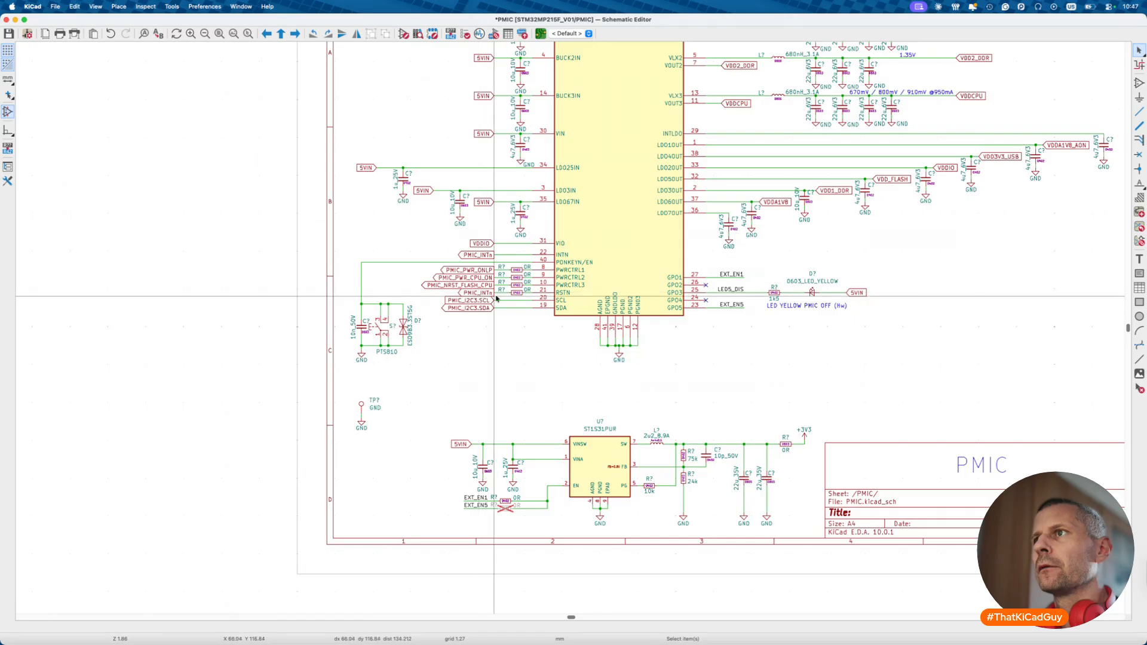
pyautogui.scroll(3, 490, 297)
pyautogui.doubleClick(487, 293)
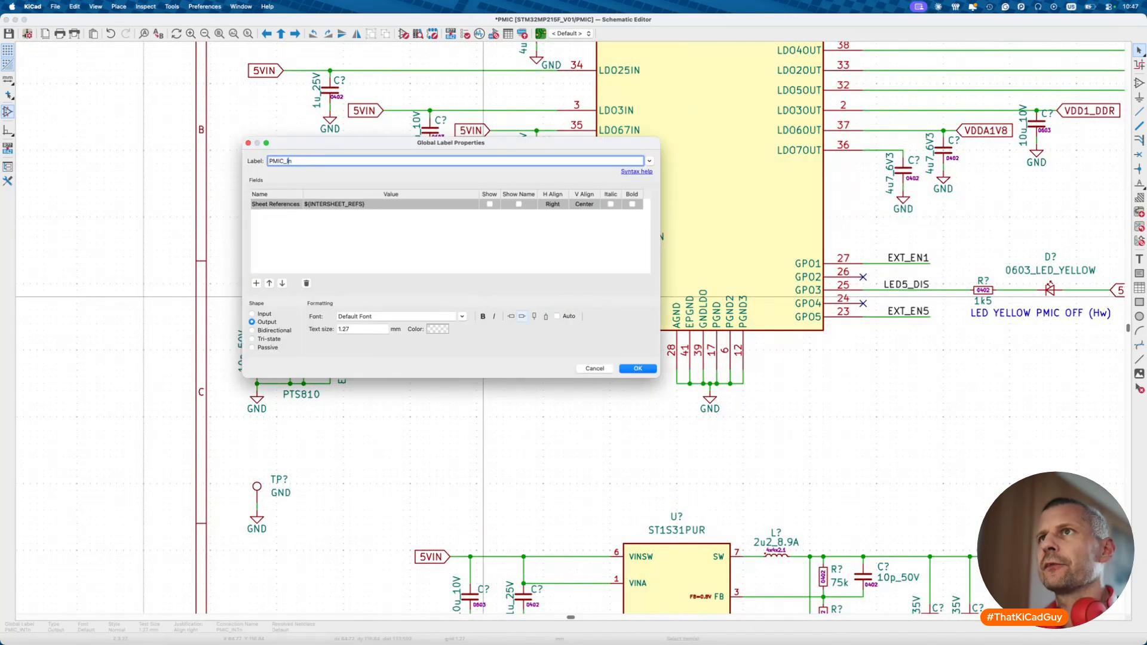
pyautogui.write('RST')
pyautogui.press('Return')
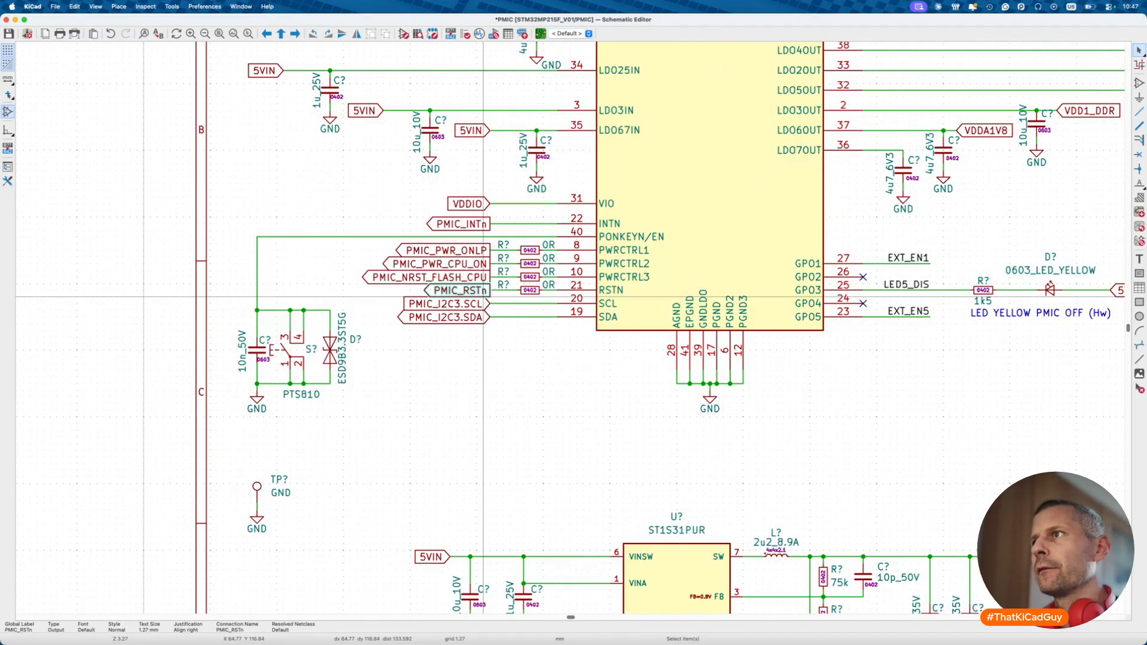
pyautogui.click(497, 324)
pyautogui.press('super+s')
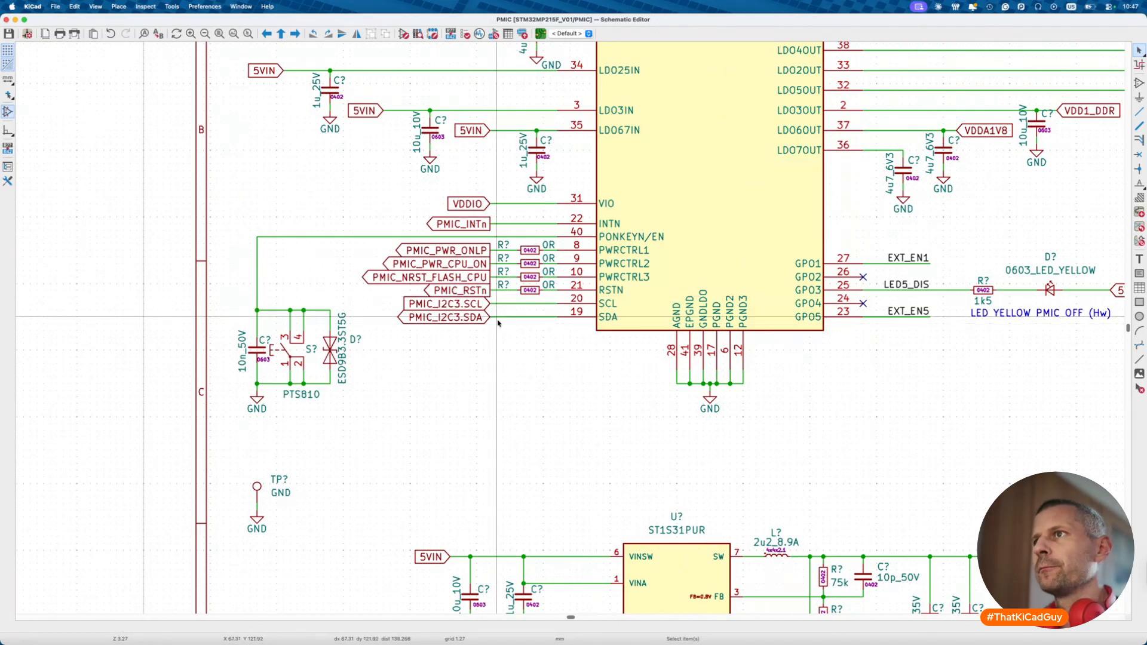
pyautogui.hotkey('alt', 'BackSpace')
# - On the MPU sheet, rename the lower PMIC_INTn to PMIC_RSTn and its PA0_INT label to NRST
pyautogui.doubleClick(735, 249)
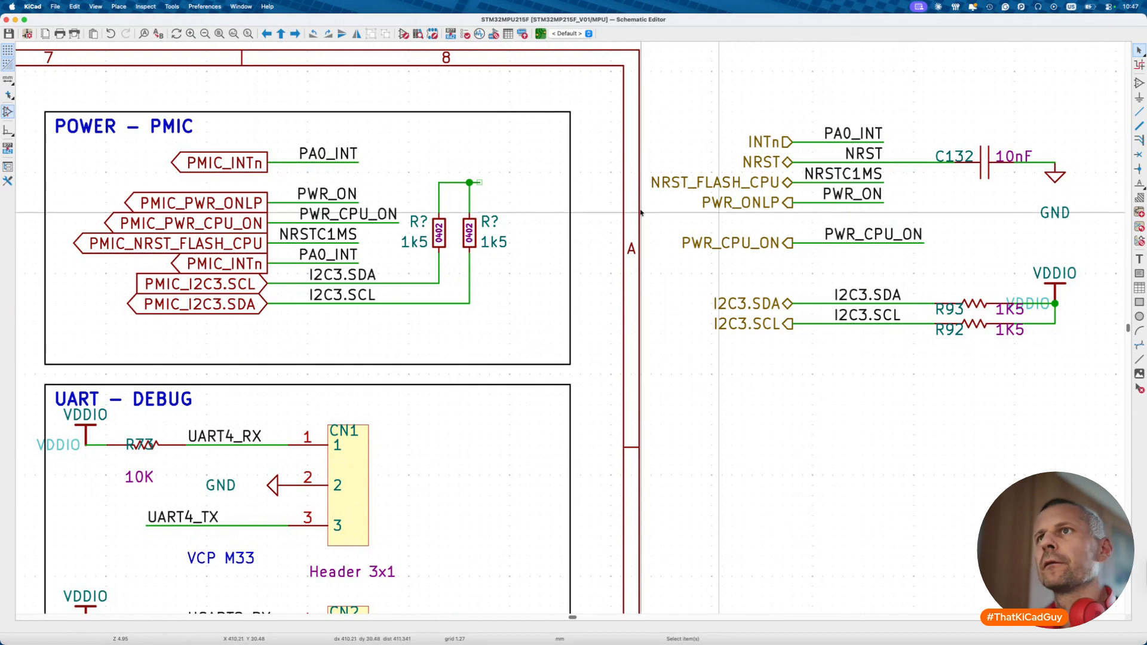
pyautogui.doubleClick(253, 267)
pyautogui.press('Right')
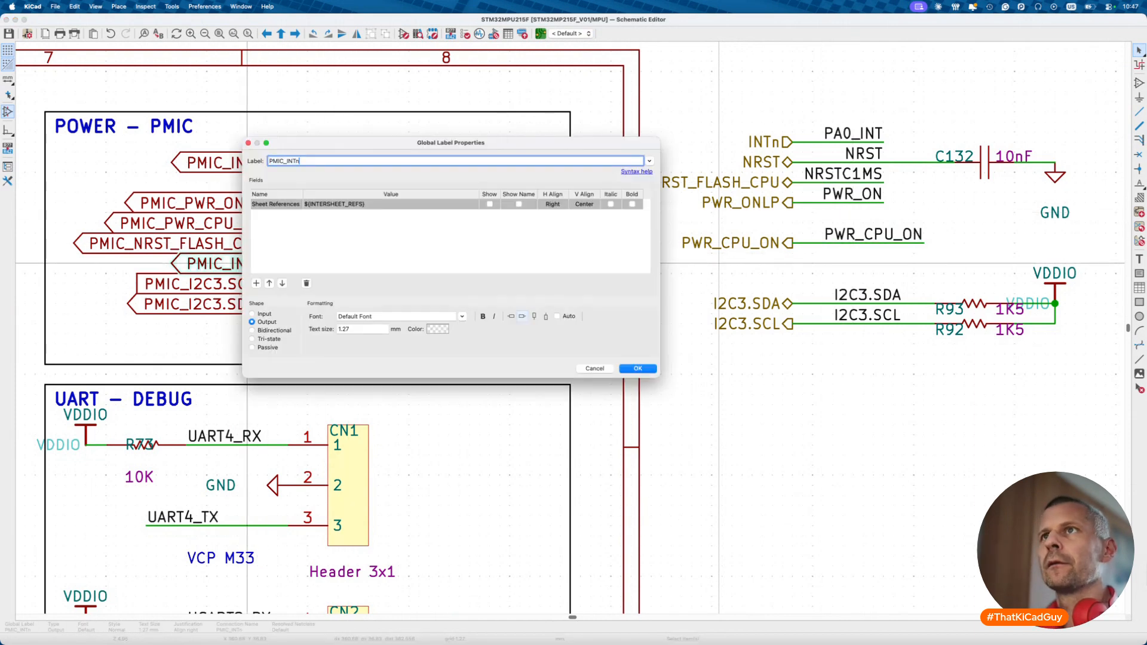
pyautogui.press('BackSpace')
pyautogui.press('BackSpace')
pyautogui.press('BackSpace')
pyautogui.press('Return')
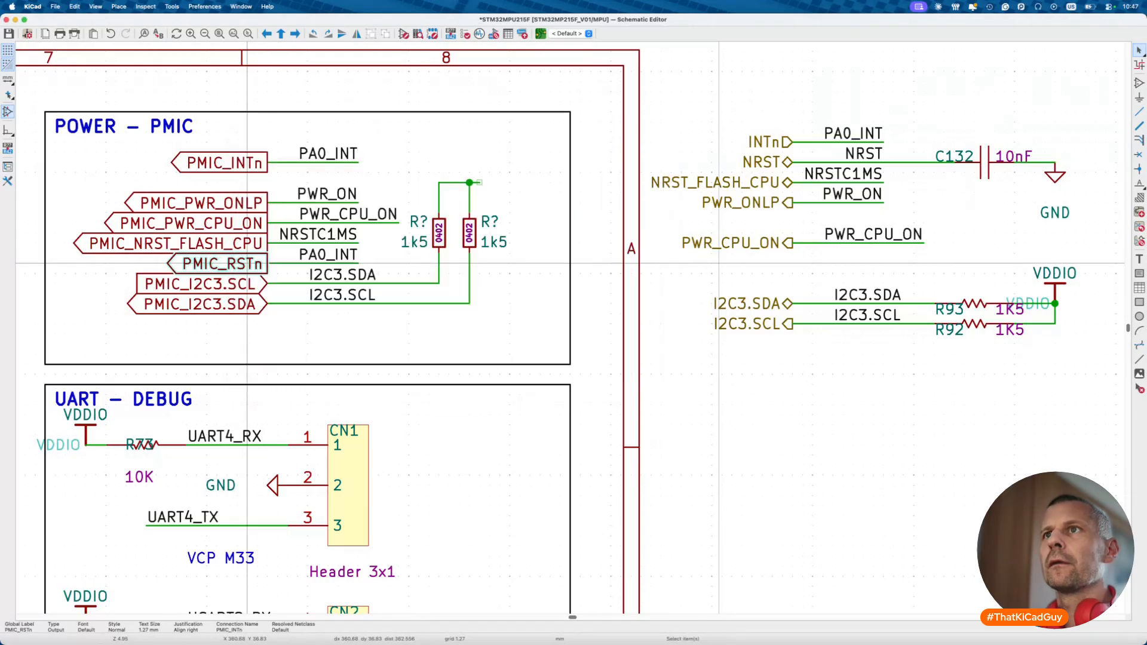
pyautogui.click(338, 263)
pyautogui.doubleClick(341, 261)
pyautogui.write('NRST')
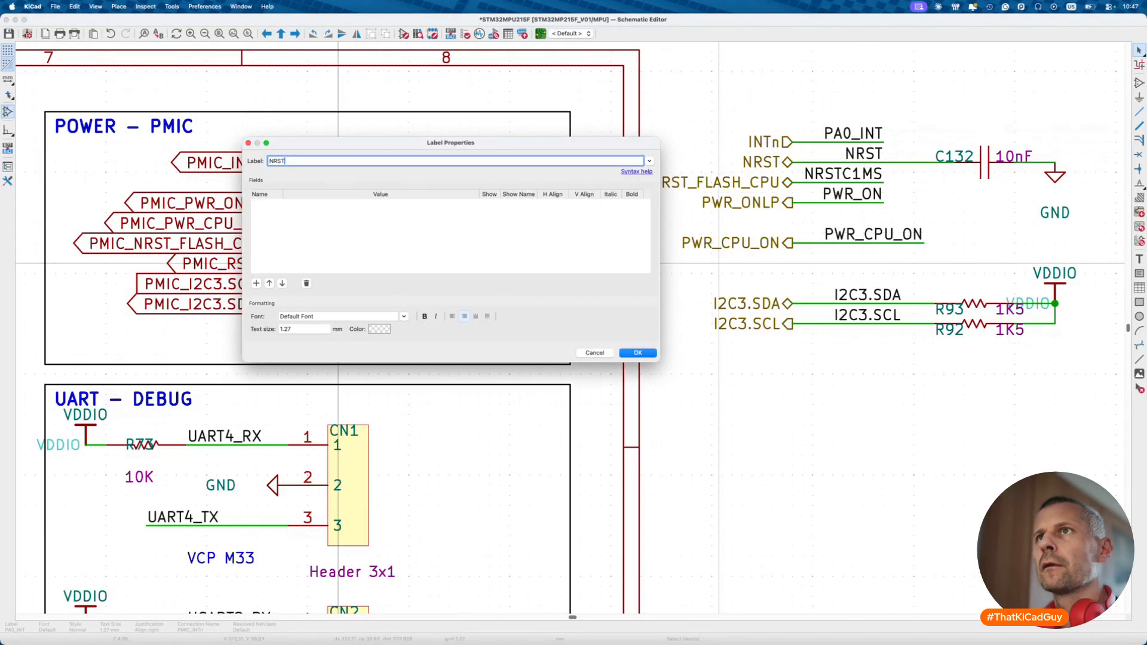
pyautogui.press('Return')
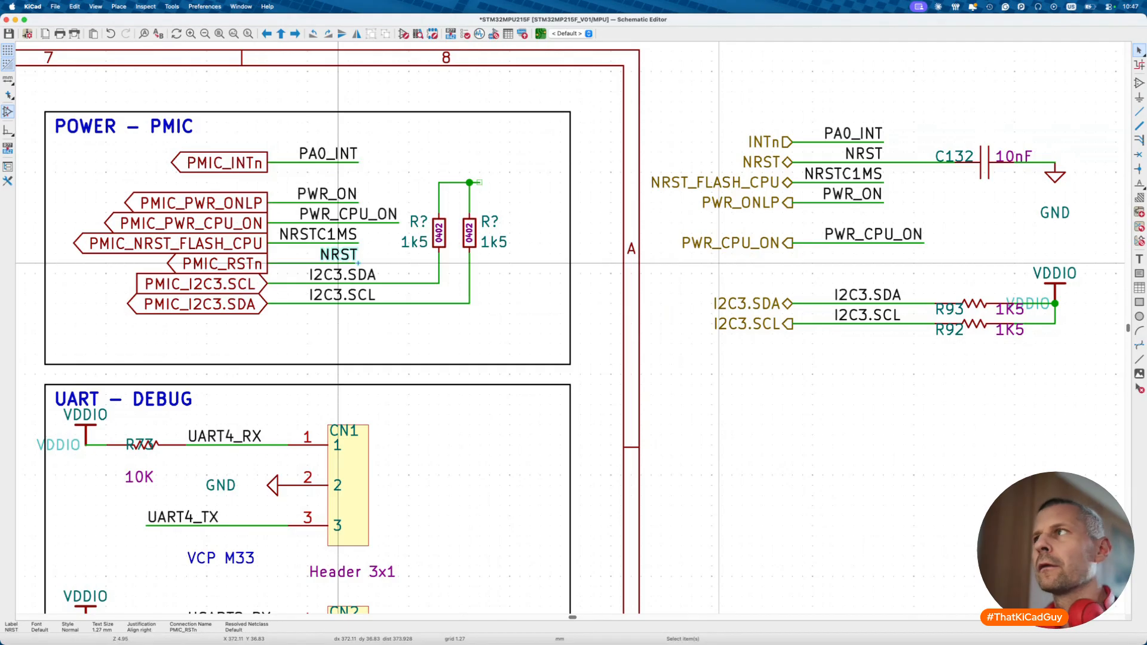
pyautogui.press('w')
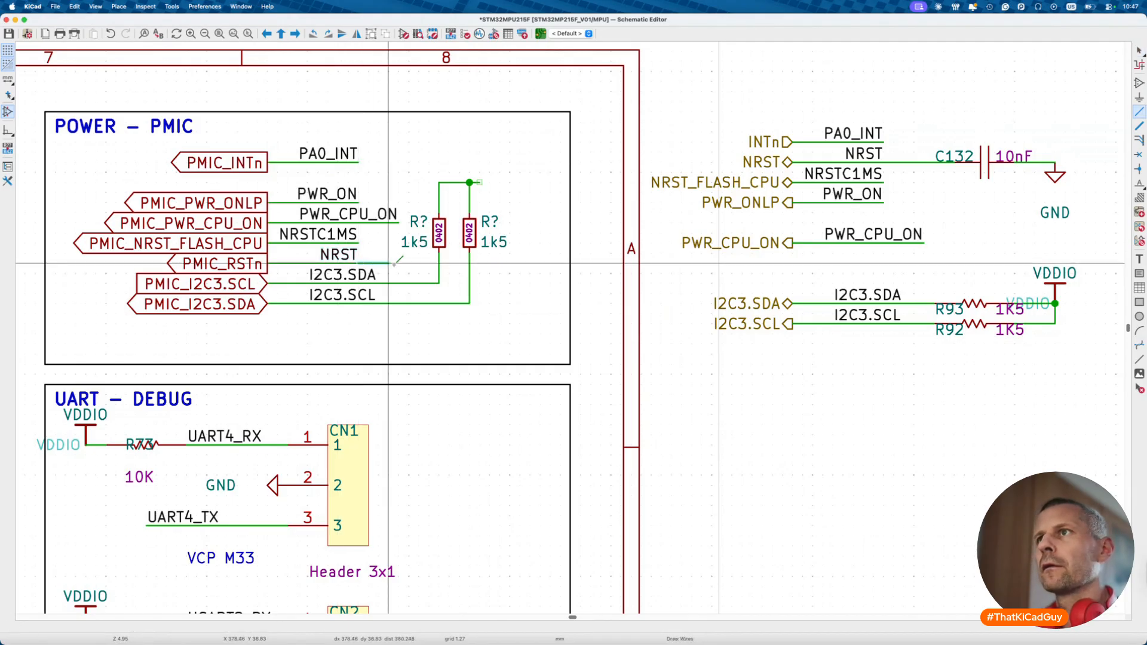
# - Compare the 0402 10n_25V, 10n_25V_AEC and 0201 10n_6V3 capacitor symbols in the chooser
pyautogui.press('Escape')
pyautogui.write('a')
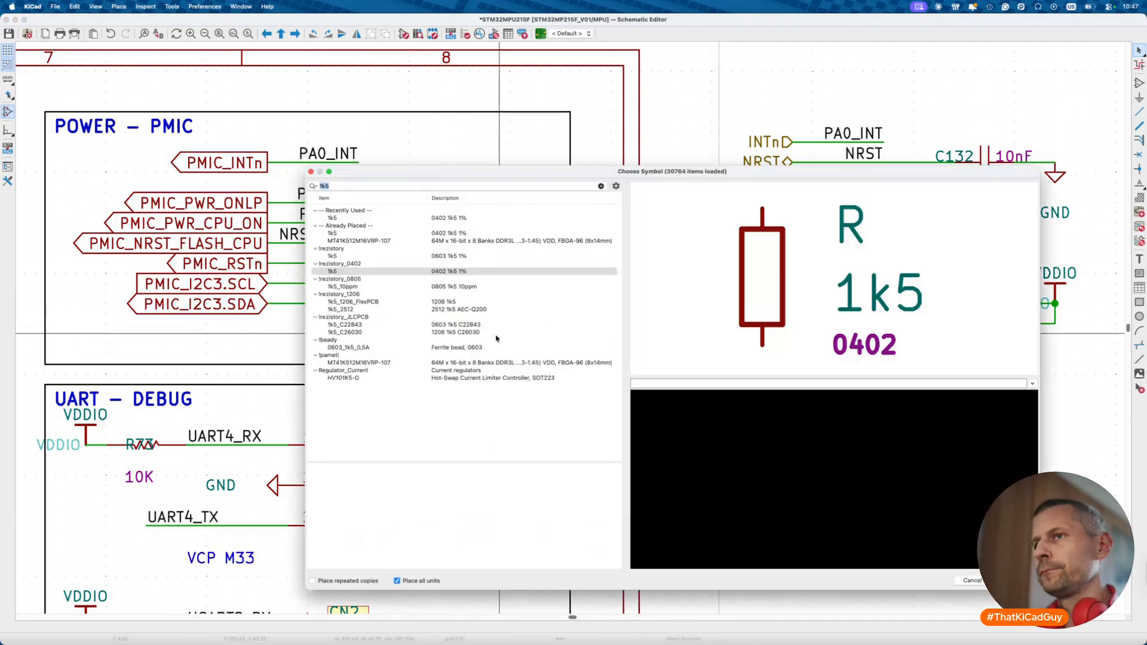
pyautogui.write('10n')
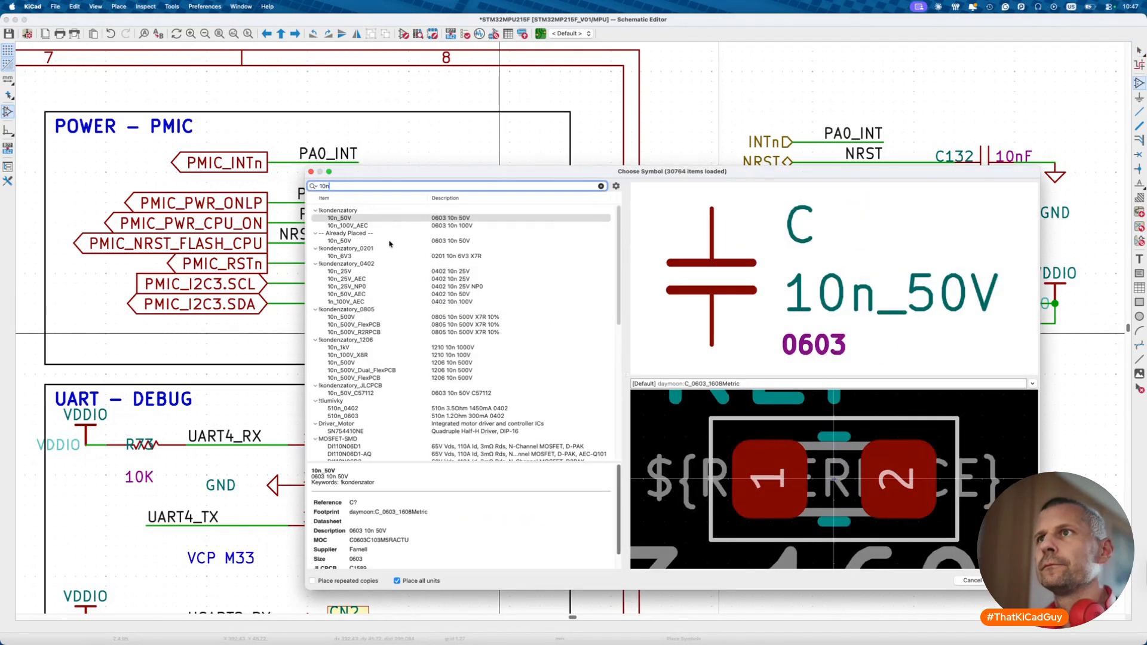
pyautogui.click(371, 272)
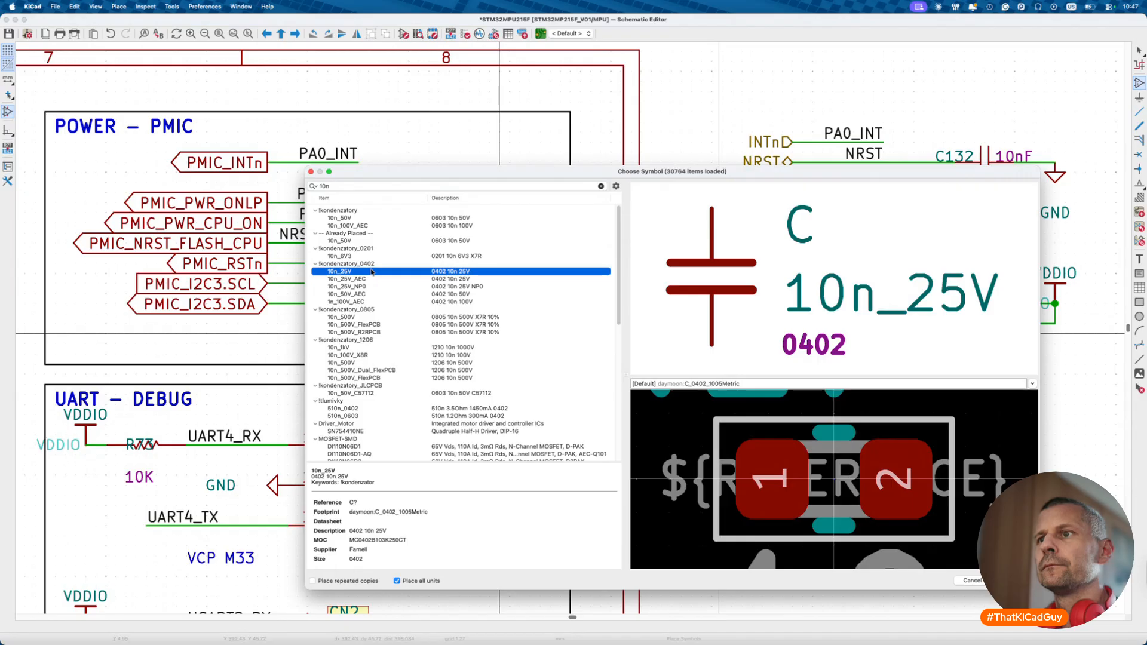
pyautogui.click(370, 279)
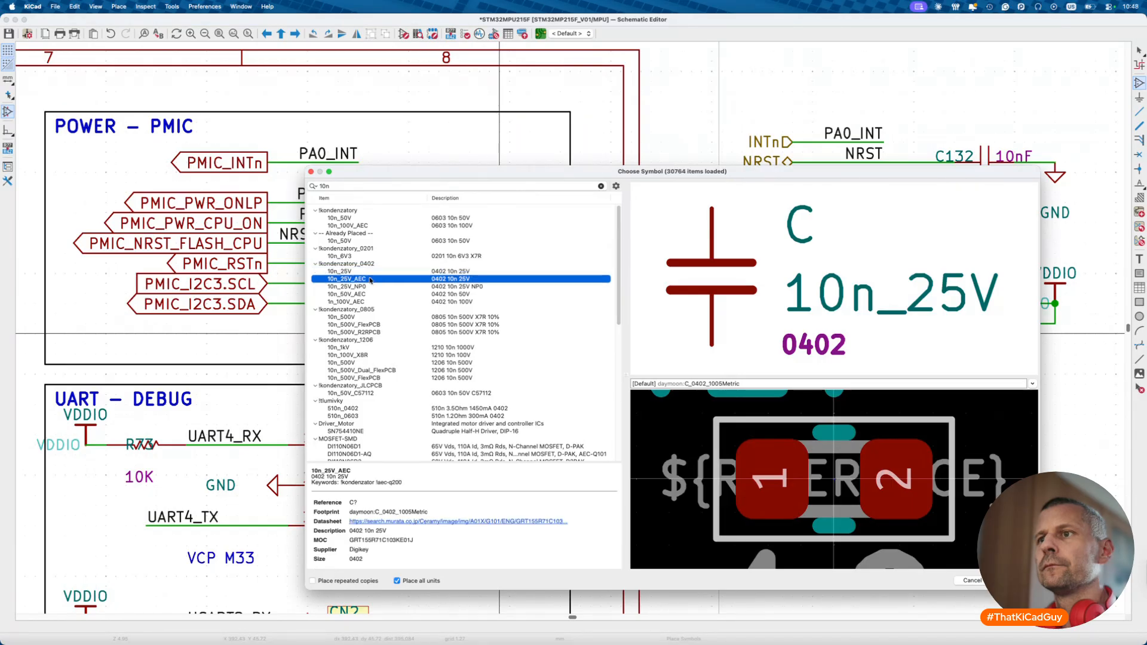
pyautogui.click(372, 256)
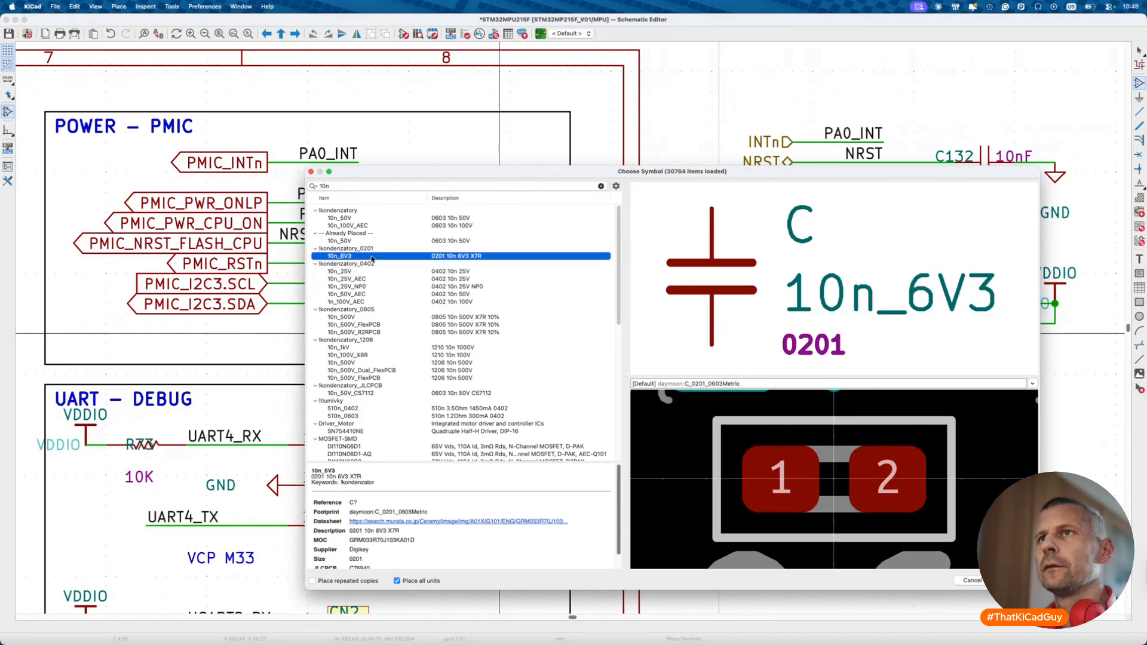
pyautogui.press('Escape')
pyautogui.press('Escape')
# - Inspect the properties of capacitor C132 without changing anything
pyautogui.click(984, 175)
pyautogui.doubleClick(984, 175)
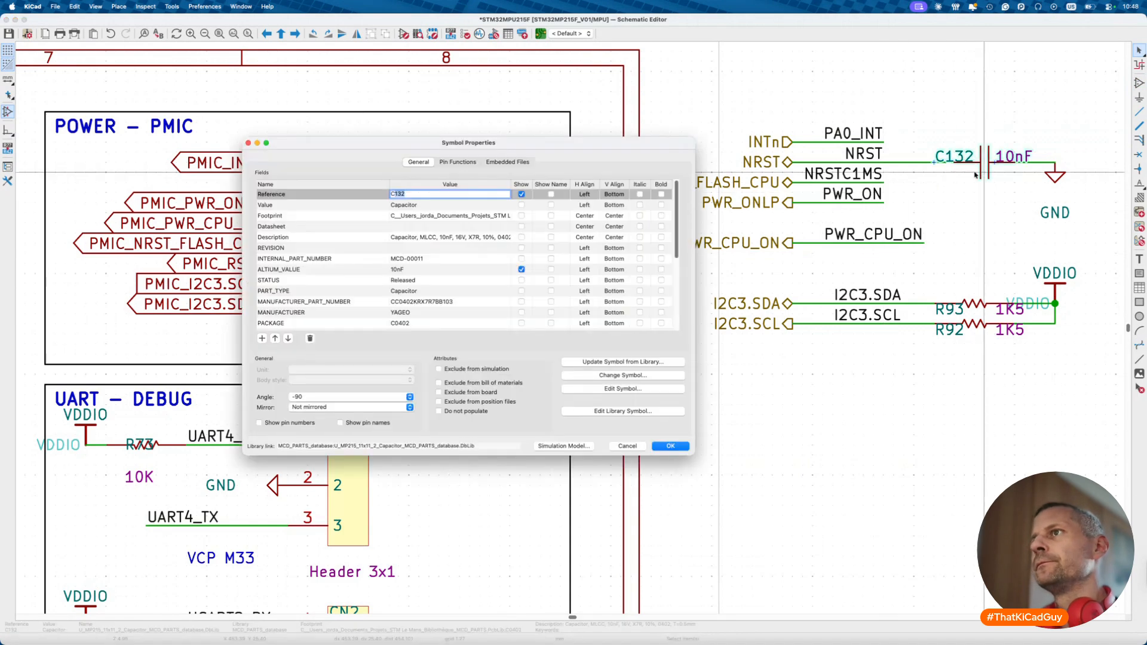
pyautogui.press('Escape')
# - Reopen the symbol chooser and select the 0402 10n_25V capacitor
pyautogui.press('a')
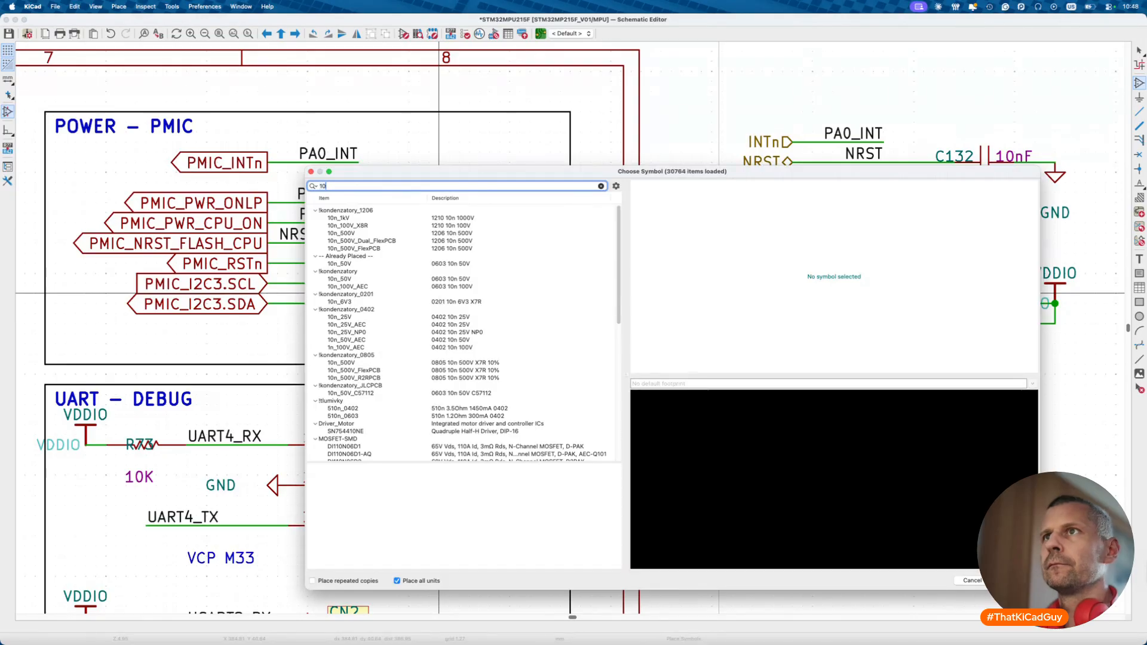
pyautogui.write('mn')
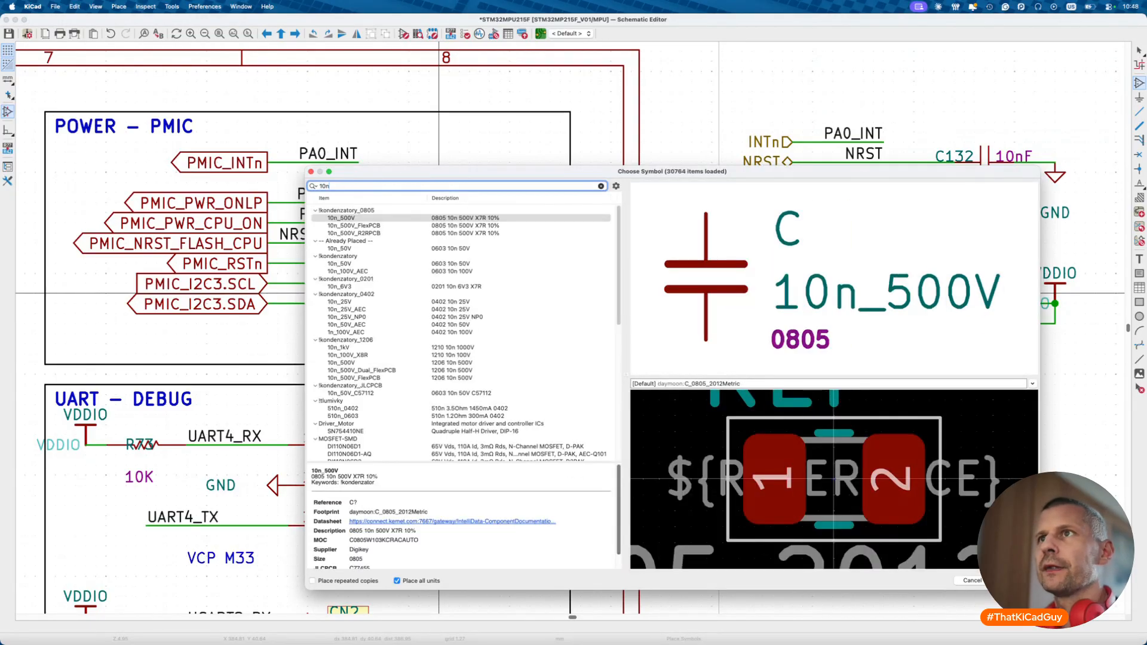
pyautogui.click(425, 302)
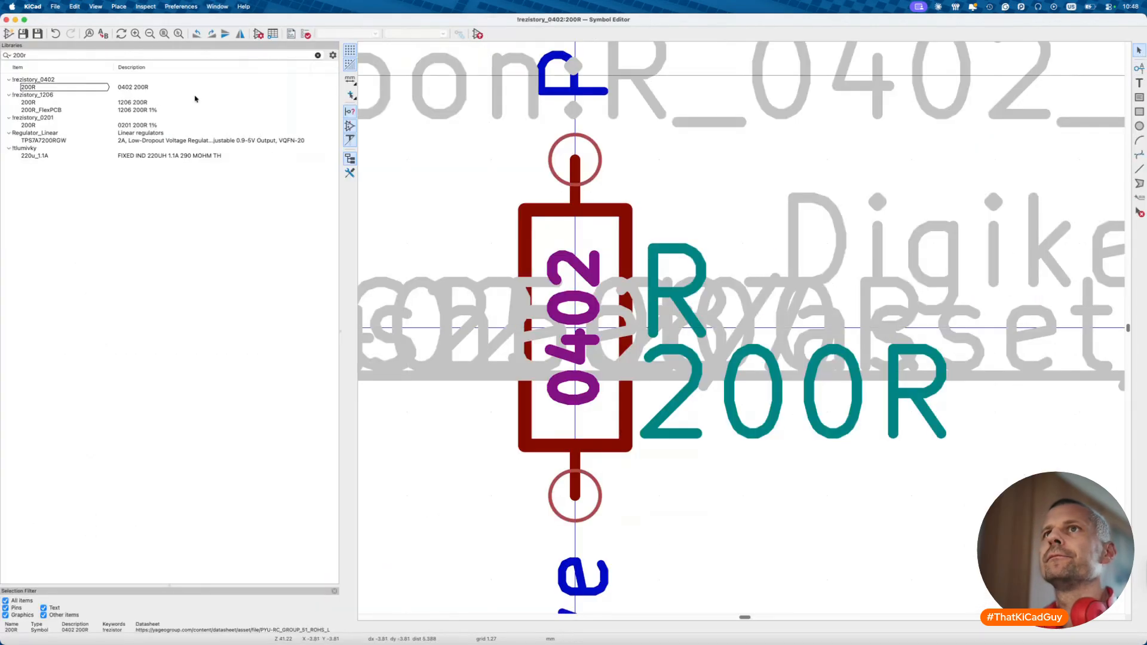
# - Filter the symbol library for 10n and open the 10n_25V capacitor symbol
pyautogui.doubleClick(96, 56)
pyautogui.write('10n')
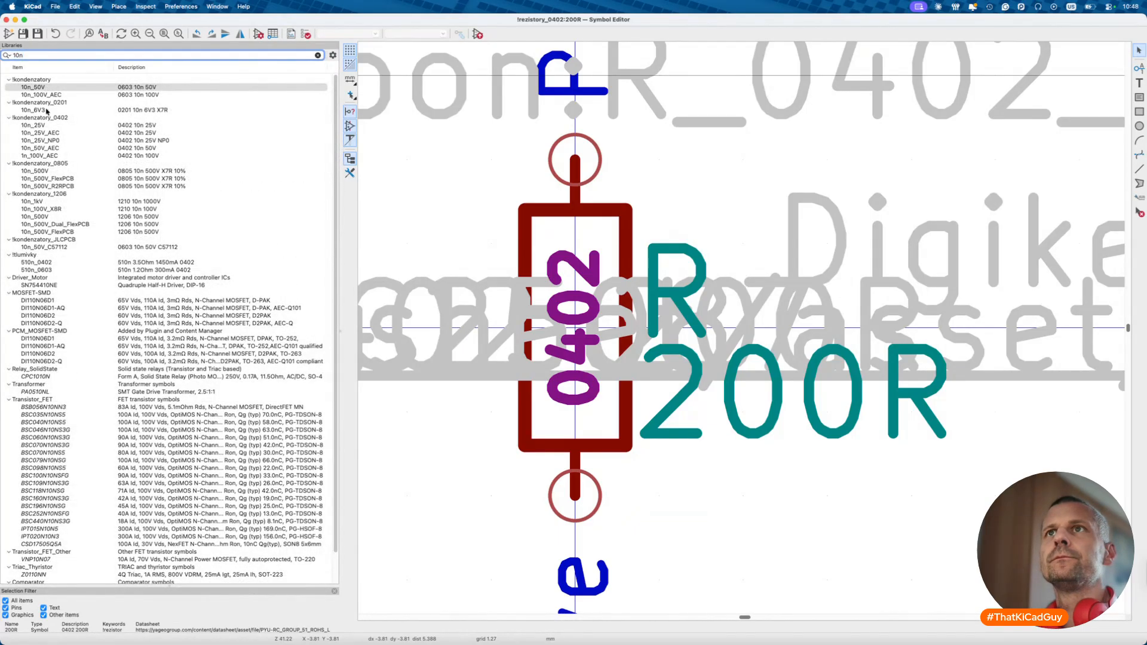
pyautogui.doubleClick(48, 125)
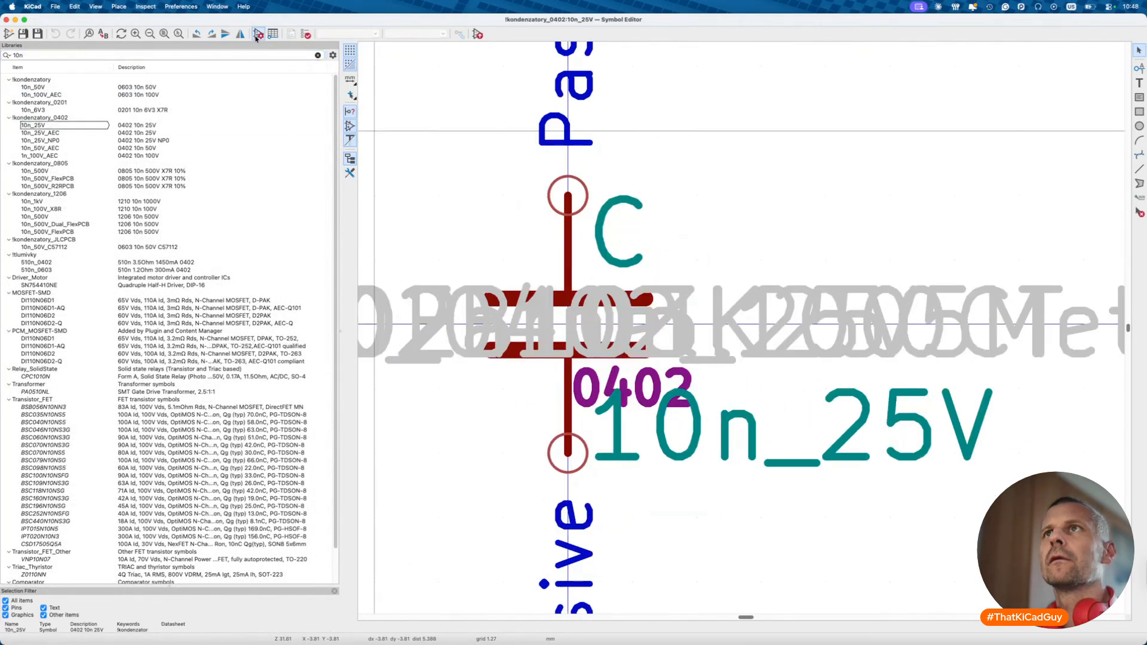
# - Clear the symbol's MOC value and change its Supplier from Farnell to Digikey
pyautogui.click(258, 34)
pyautogui.click(225, 157)
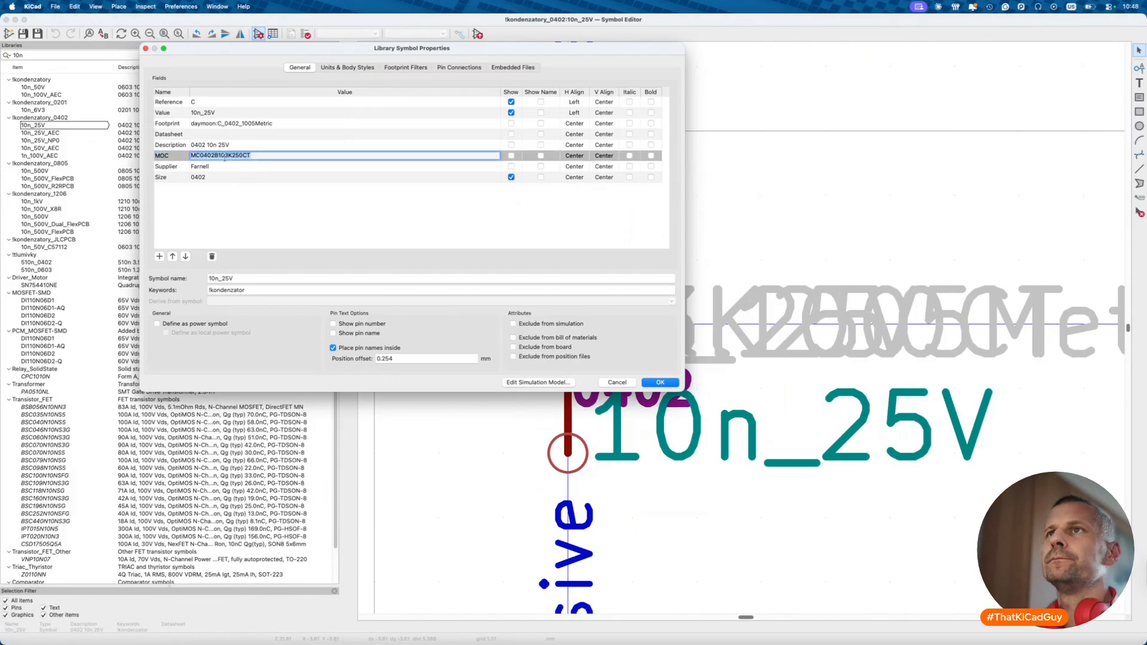
pyautogui.press('BackSpace')
pyautogui.click(230, 167)
pyautogui.click(230, 166)
pyautogui.write('Digikey')
pyautogui.press('Tab')
# - Add a new JLCPCB field to the symbol
pyautogui.click(159, 256)
pyautogui.write('JLCPCB')
pyautogui.press('Tab')
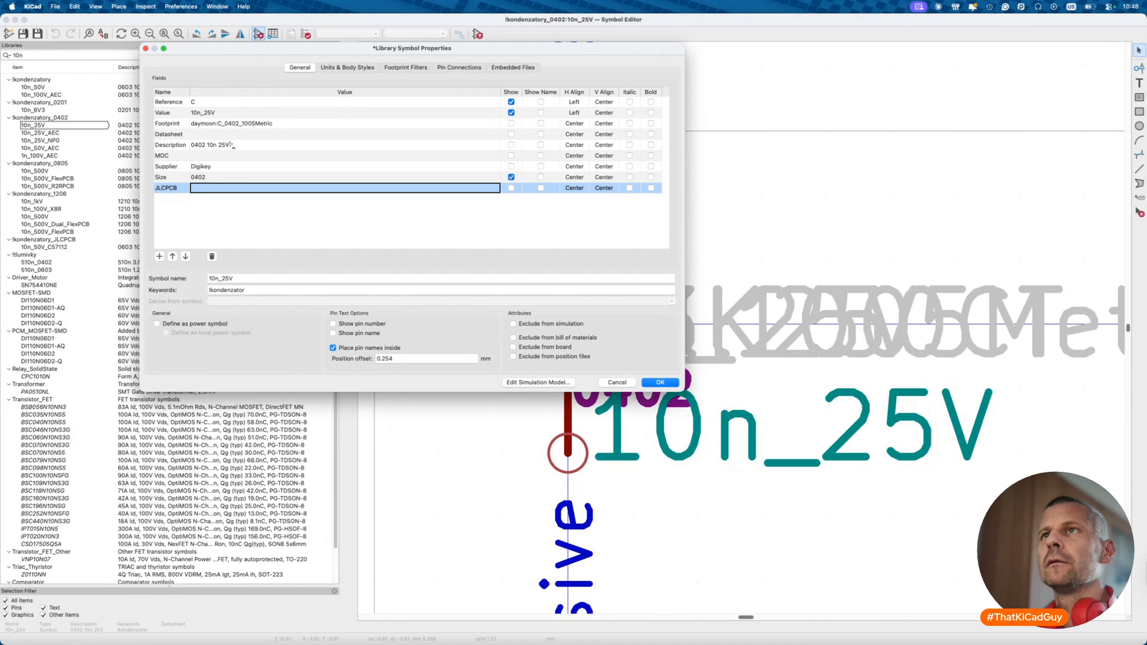
pyautogui.hotkey('ctrl', 'Right')
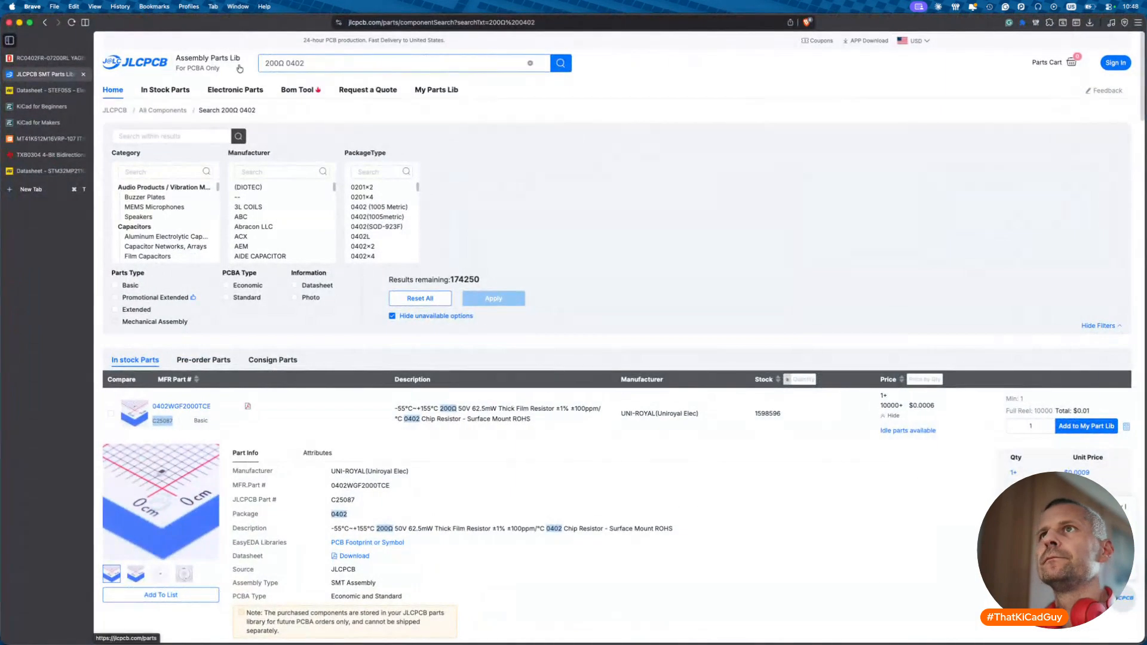
# - Search JLCPCB for 100nF and DigiKey for 10n 0402
pyautogui.press('BackSpace')
pyautogui.press('BackSpace')
pyautogui.press('BackSpace')
pyautogui.press('BackSpace')
pyautogui.press('BackSpace')
pyautogui.write('100n')
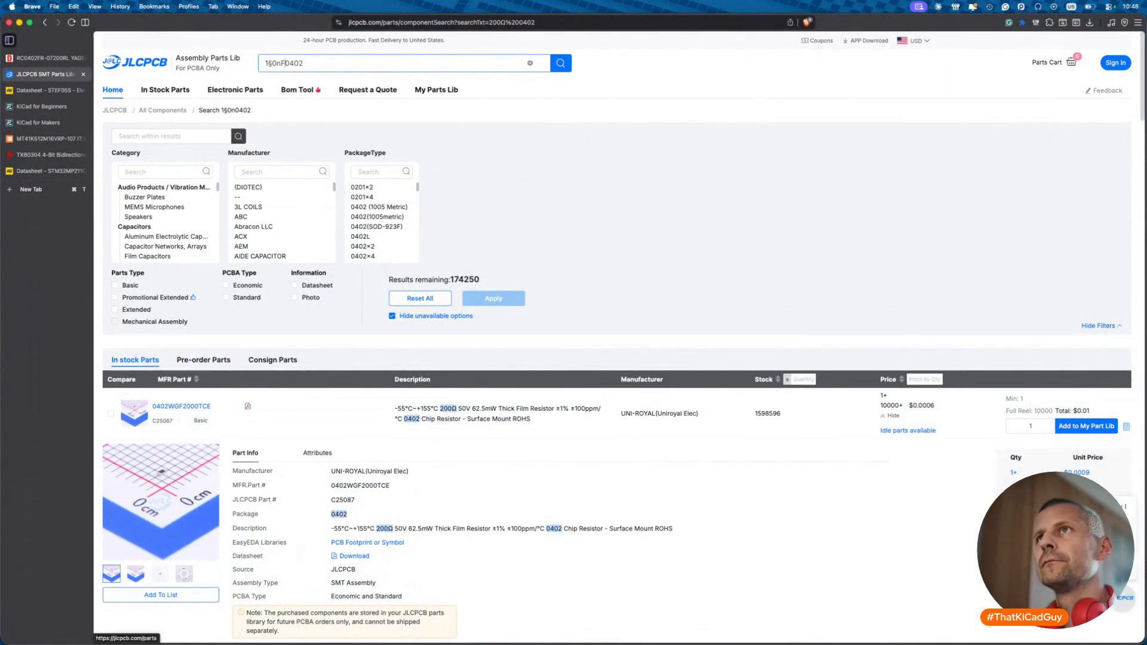
pyautogui.write('F')
pyautogui.press('Return')
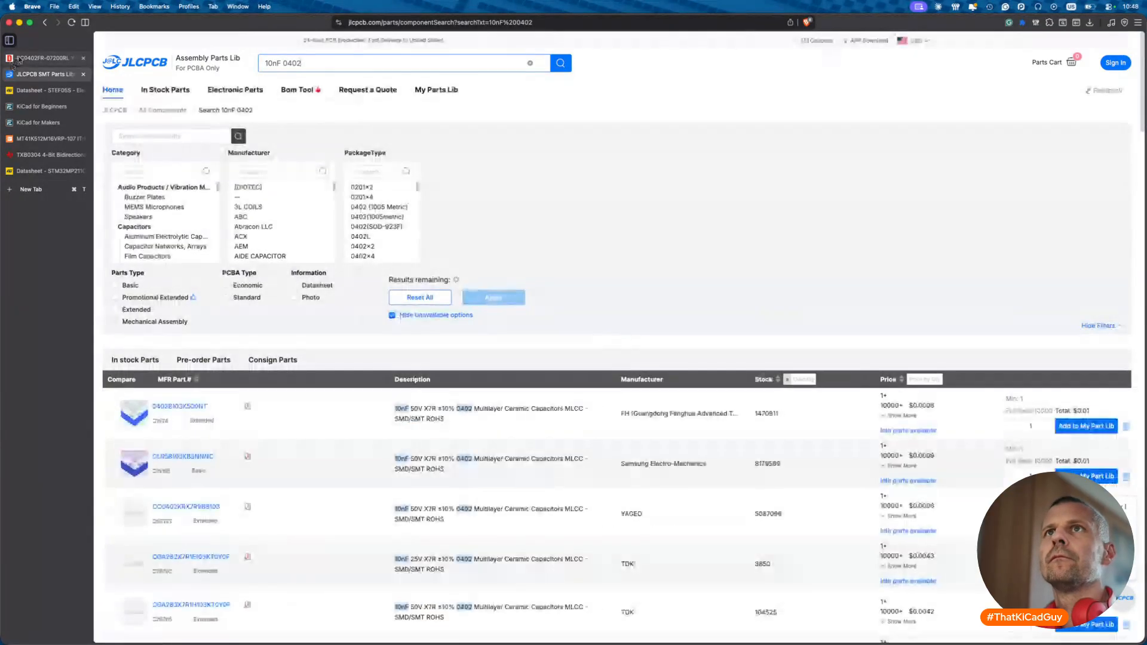
pyautogui.hotkey('ctrl', 'shift', 'Tab')
pyautogui.write('10n')
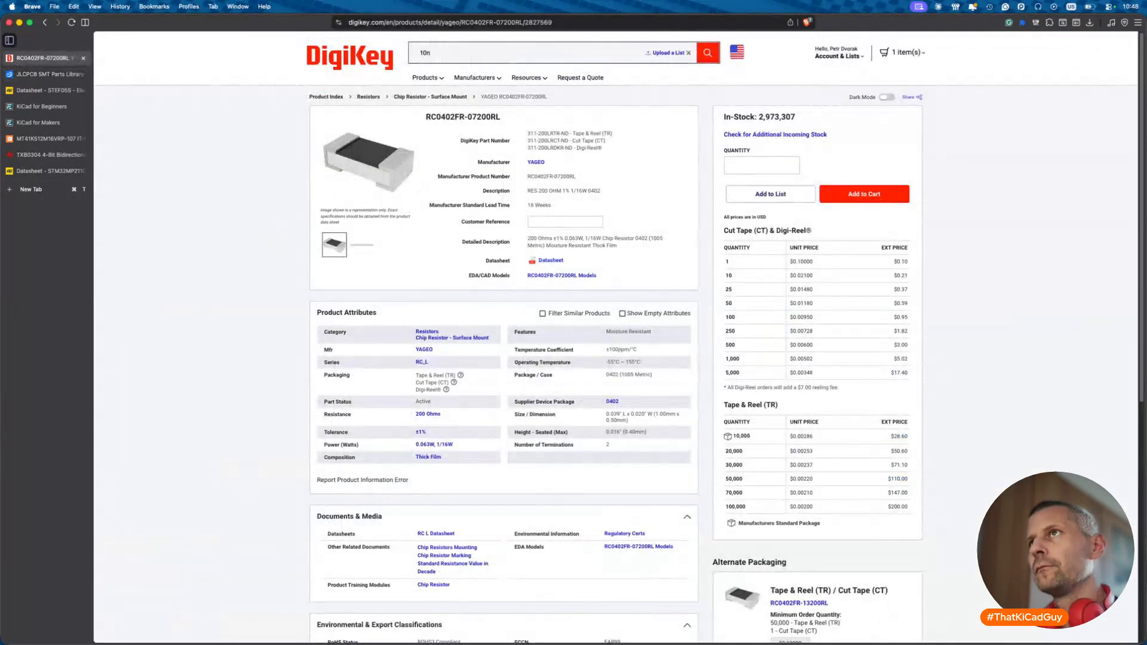
pyautogui.write(' 0402')
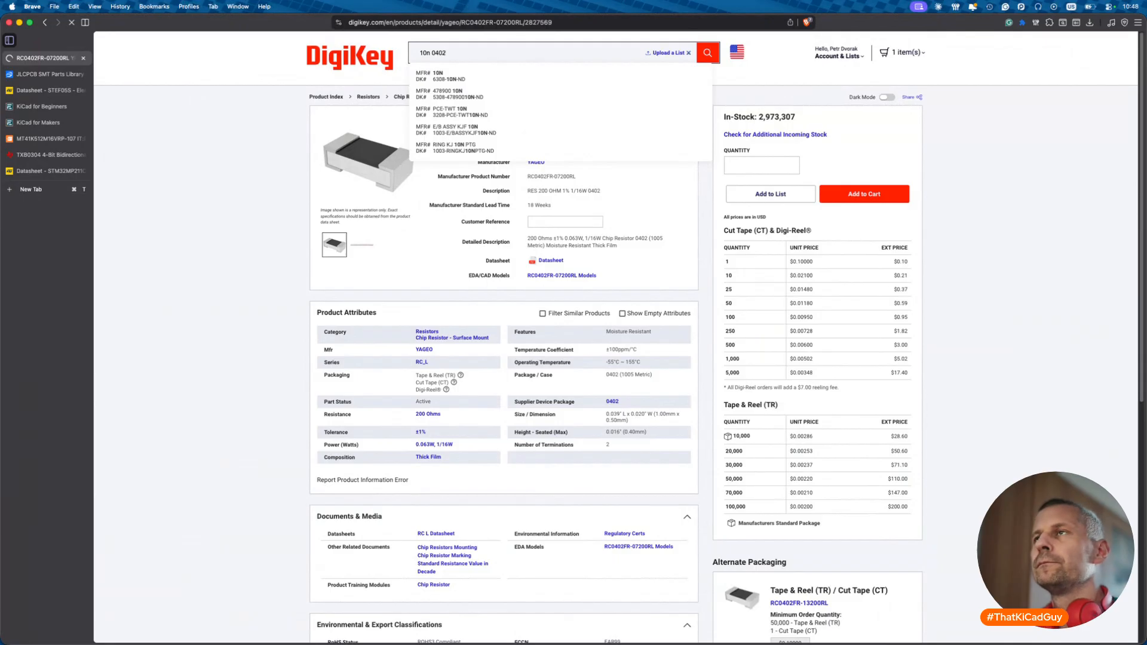
pyautogui.press('Return')
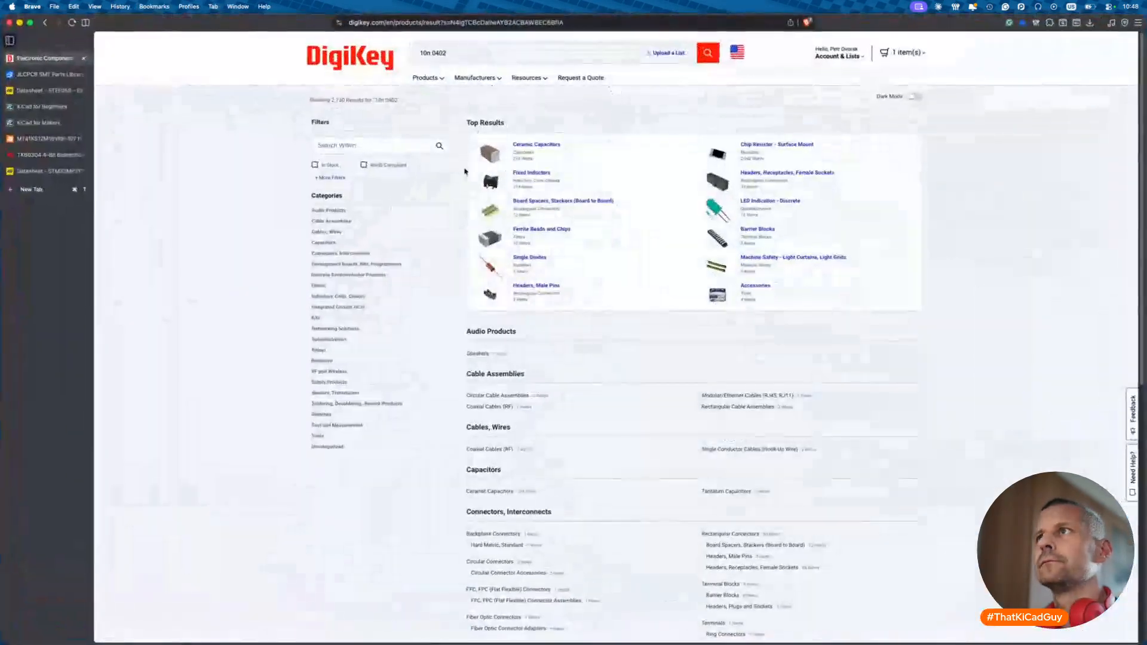
# - Filter DigiKey's Ceramic Capacitors to in-stock, 10 nF, 25V, X7R parts
pyautogui.click(529, 156)
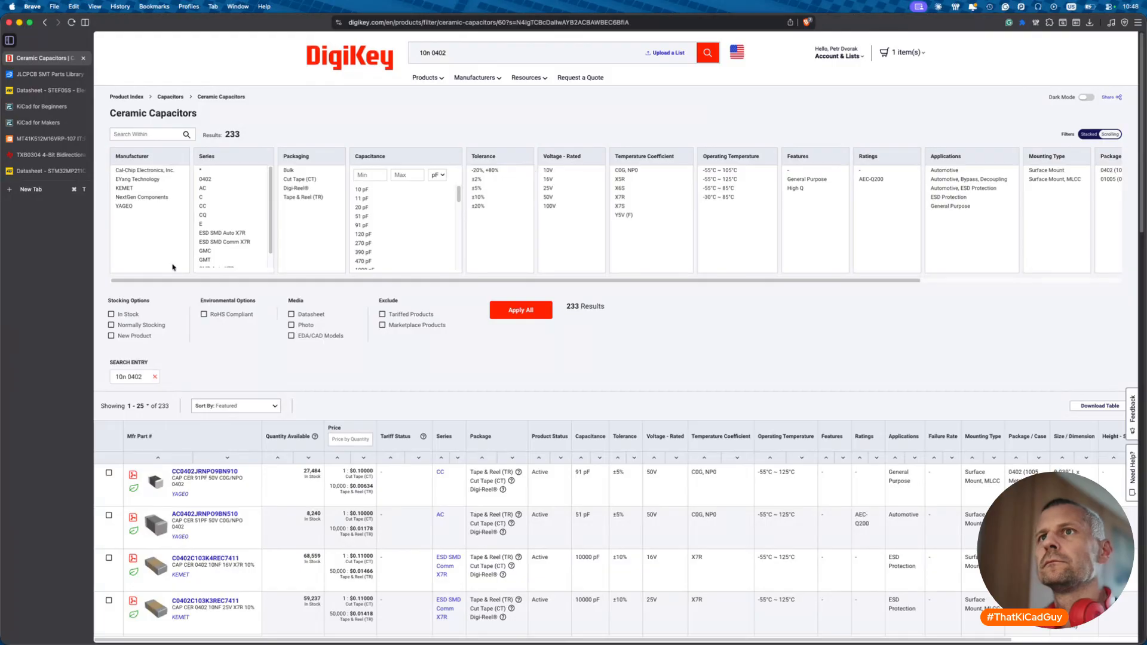
pyautogui.click(129, 314)
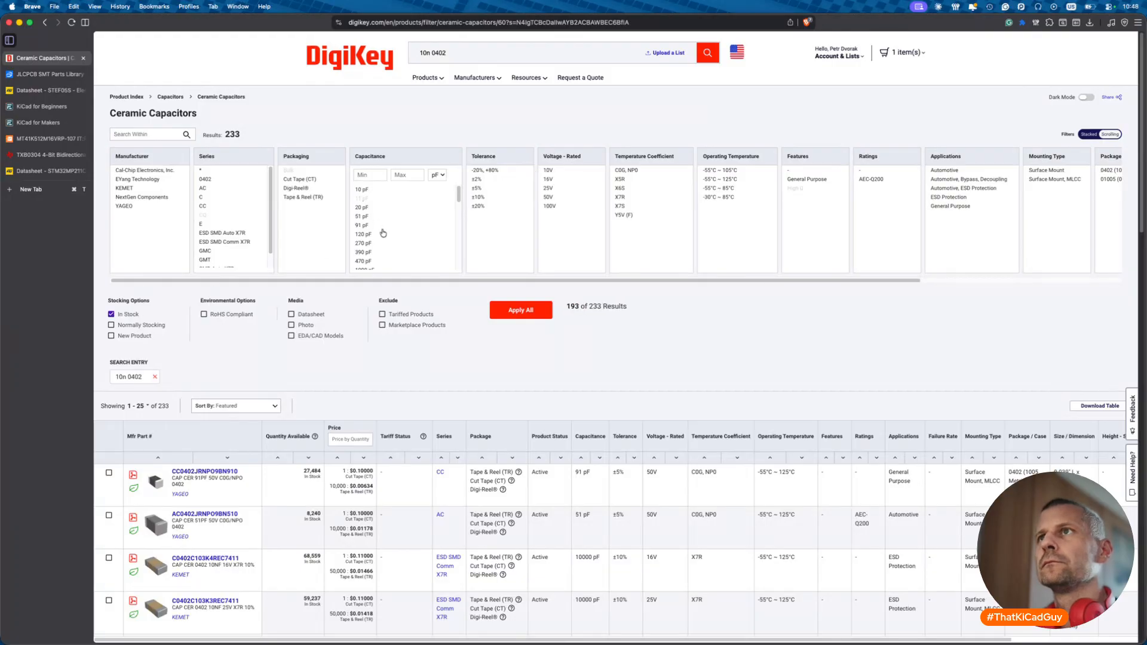
pyautogui.scroll(-10, 383, 233)
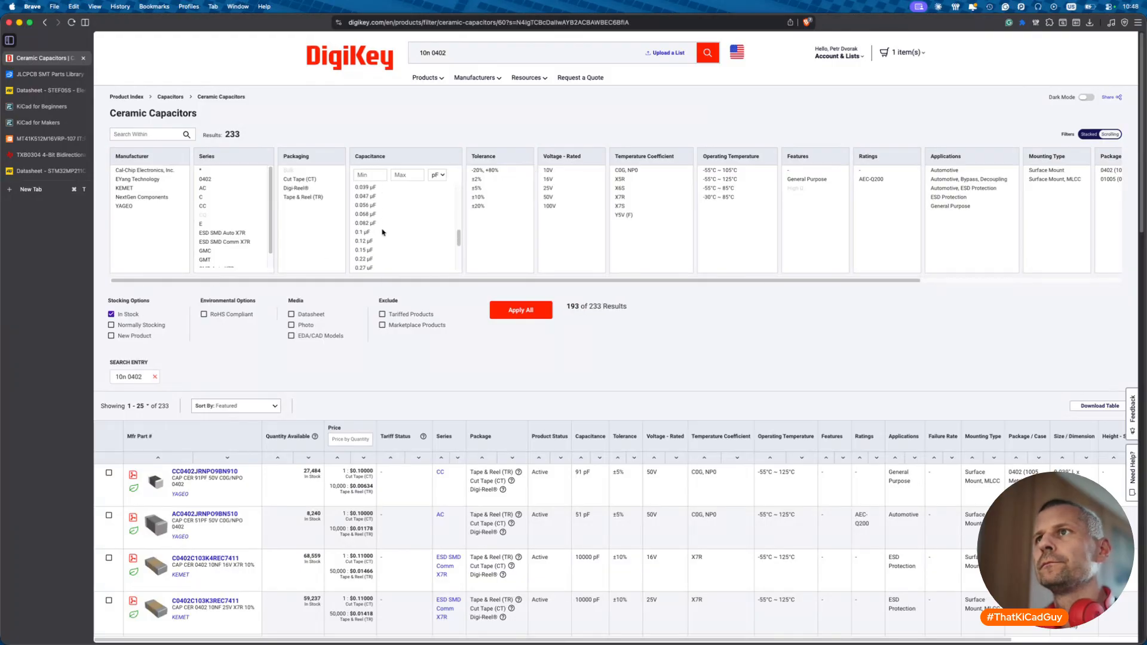
pyautogui.scroll(5, 382, 231)
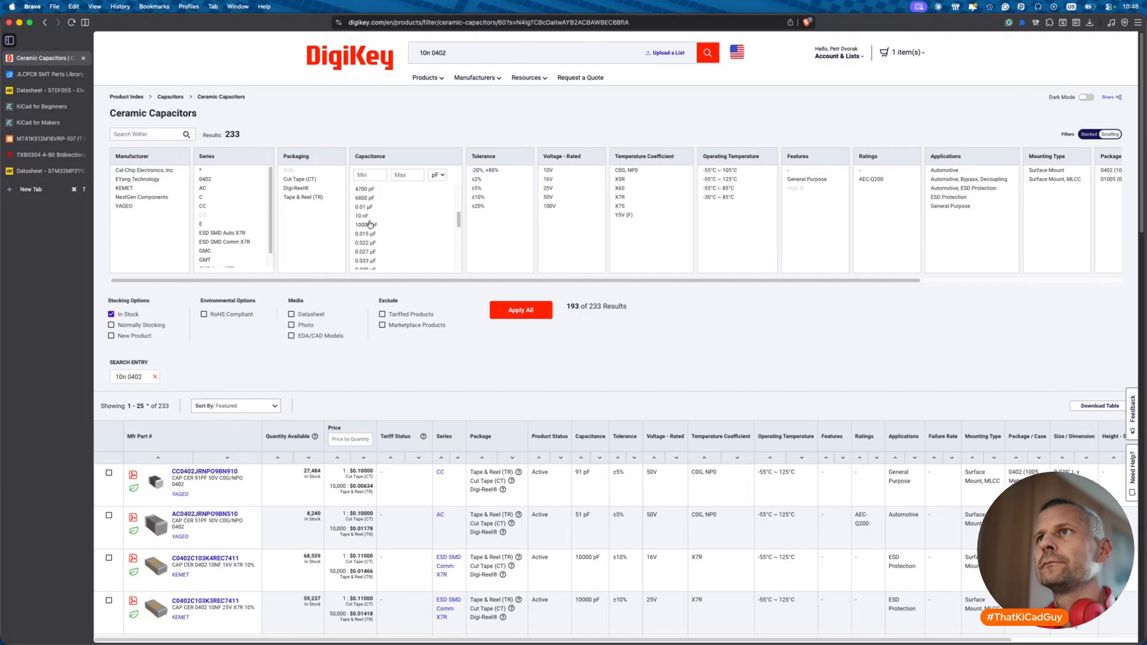
pyautogui.click(366, 216)
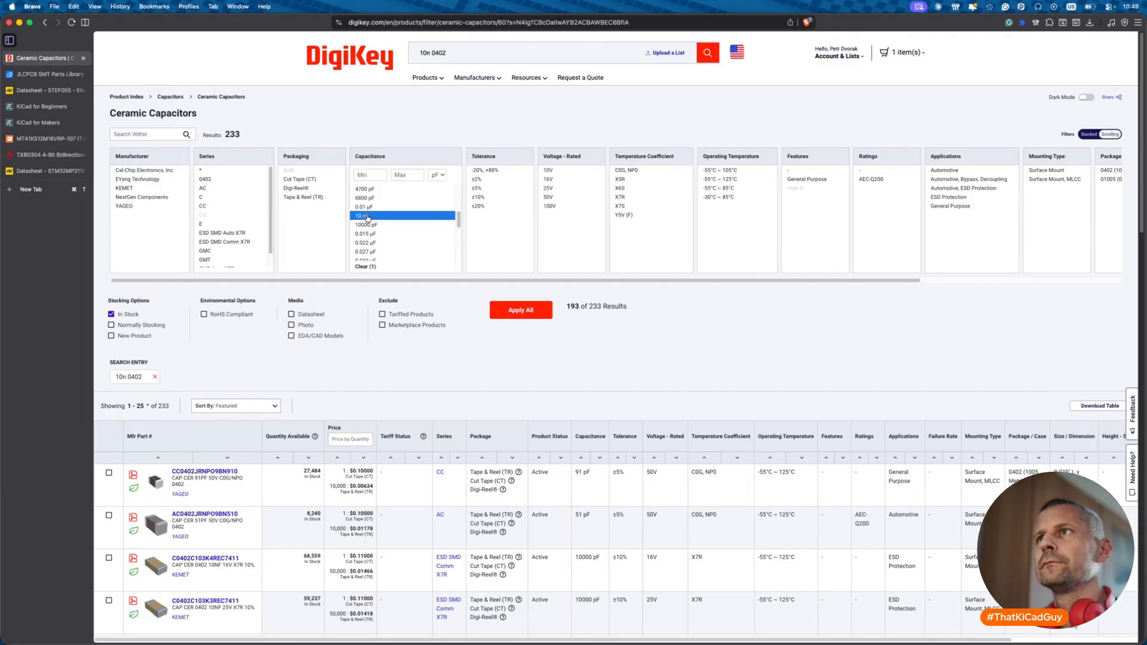
pyautogui.click(553, 188)
pyautogui.click(619, 196)
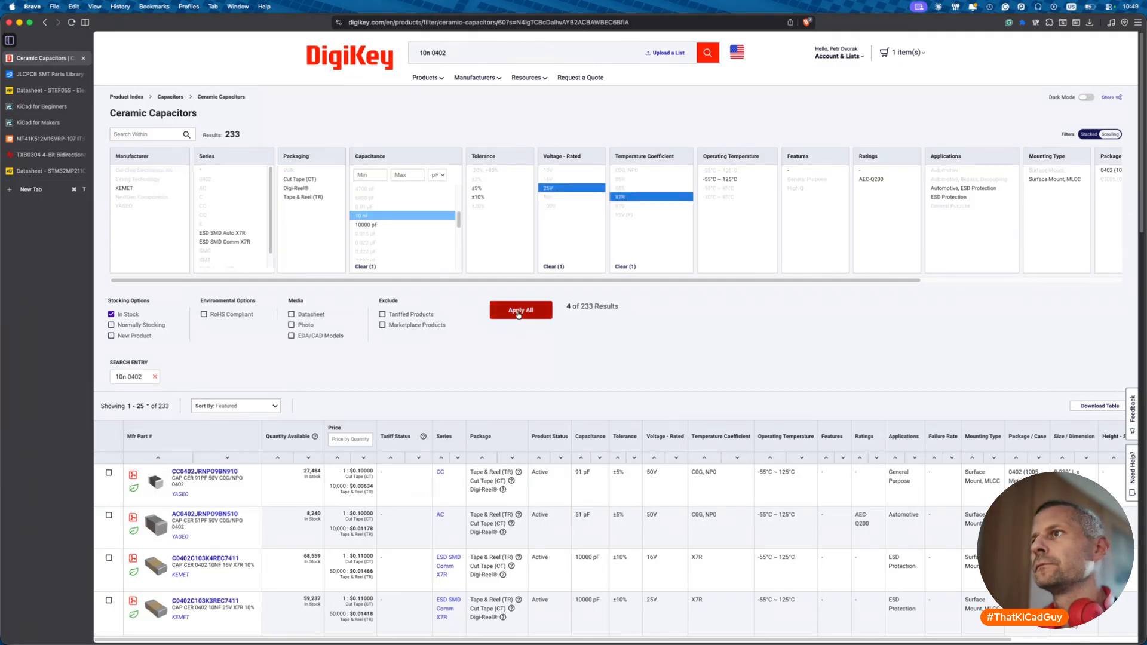
pyautogui.click(519, 315)
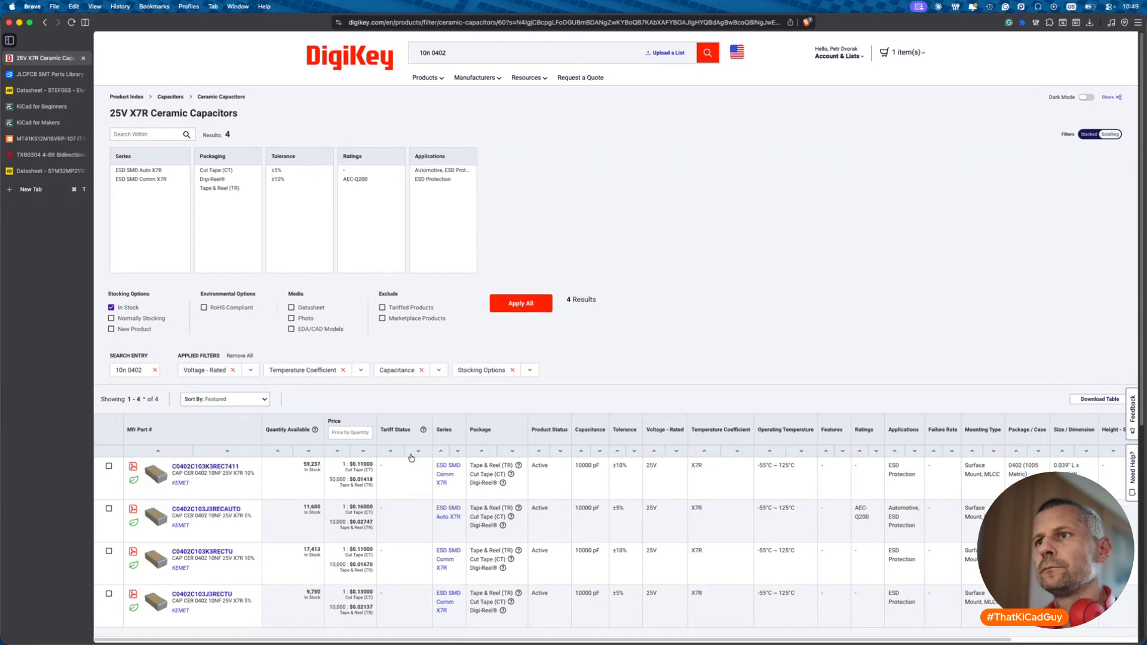
# - Open KEMET's C0402C103K3REC7411 product page and copy its datasheet link
pyautogui.click(205, 466)
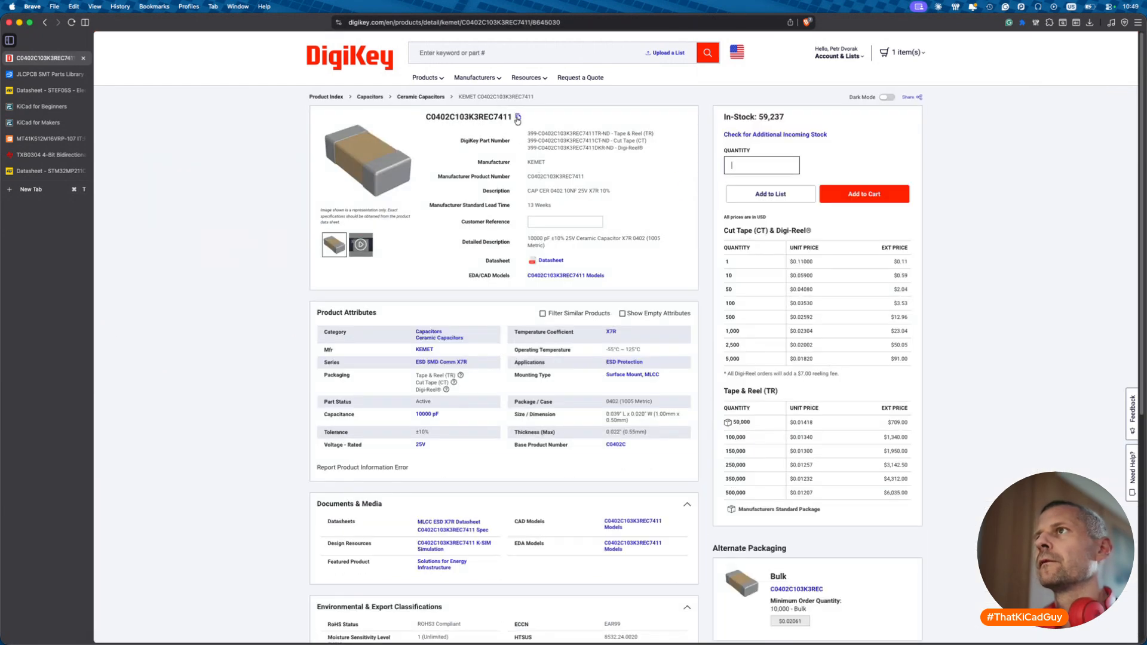
pyautogui.rightClick(553, 261)
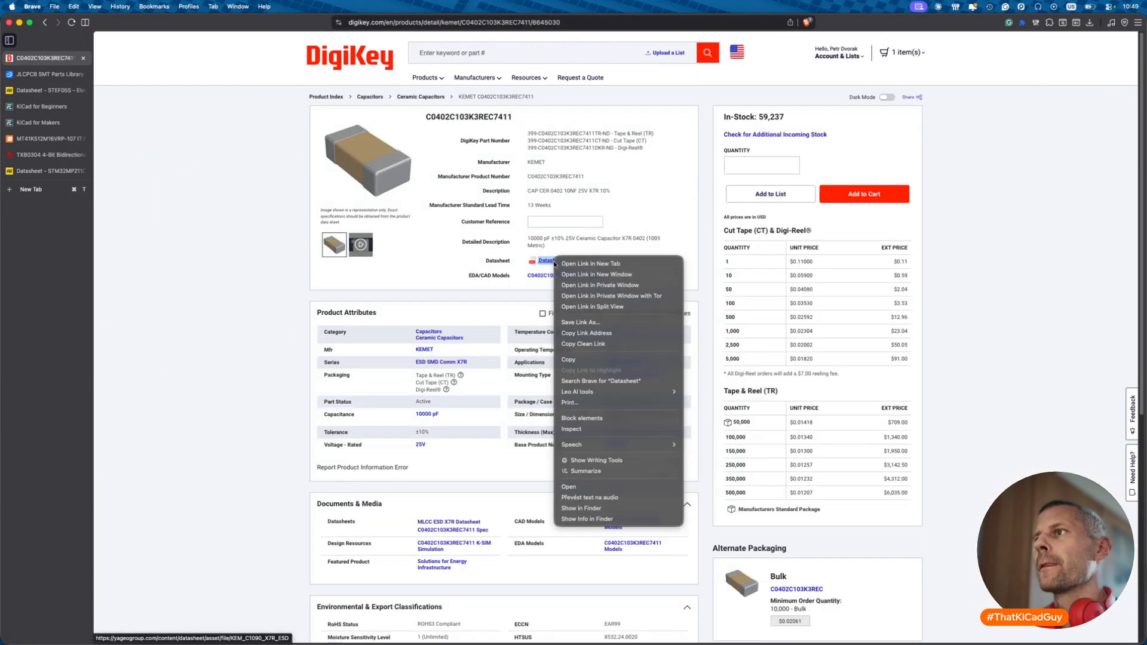
pyautogui.click(579, 344)
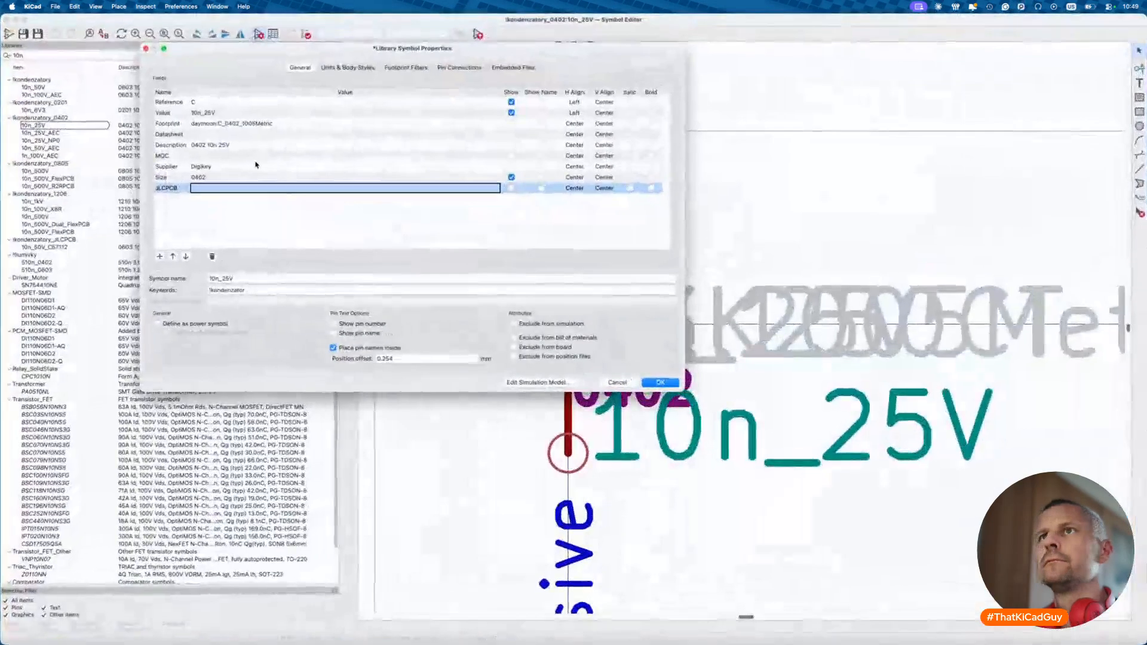
# - Paste C0402C103K3REC7411 as the MOC and the KEMET datasheet link into the symbol fields
pyautogui.click(208, 156)
pyautogui.press('super+shift+v')
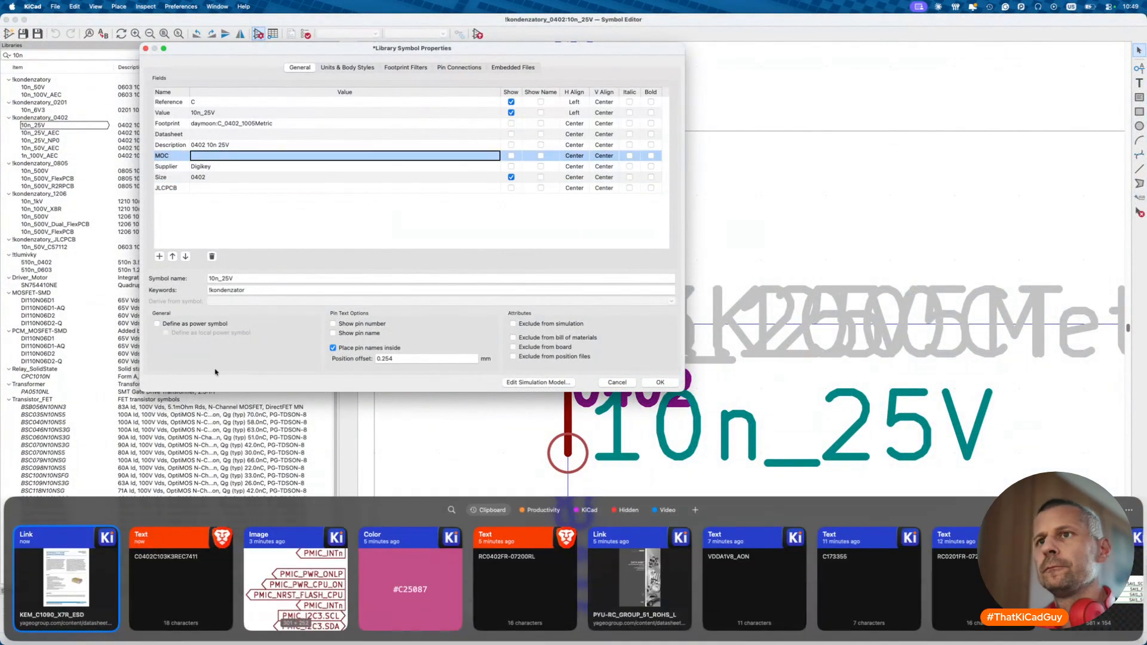
pyautogui.doubleClick(195, 558)
pyautogui.click(230, 135)
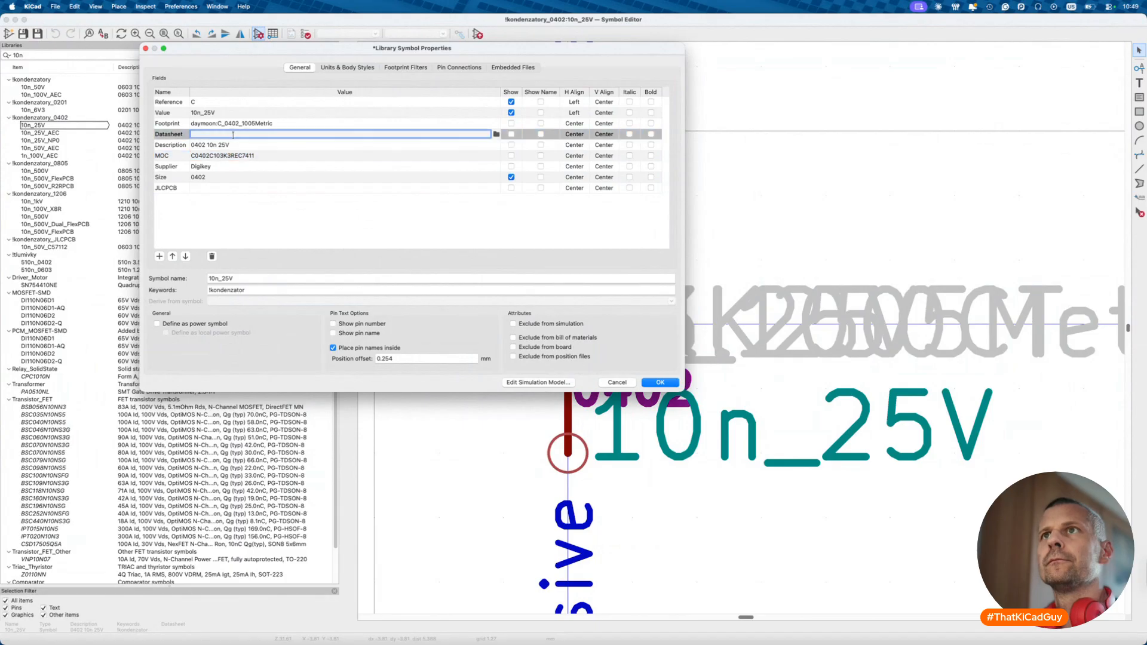
pyautogui.press('super+shift+v')
pyautogui.doubleClick(187, 575)
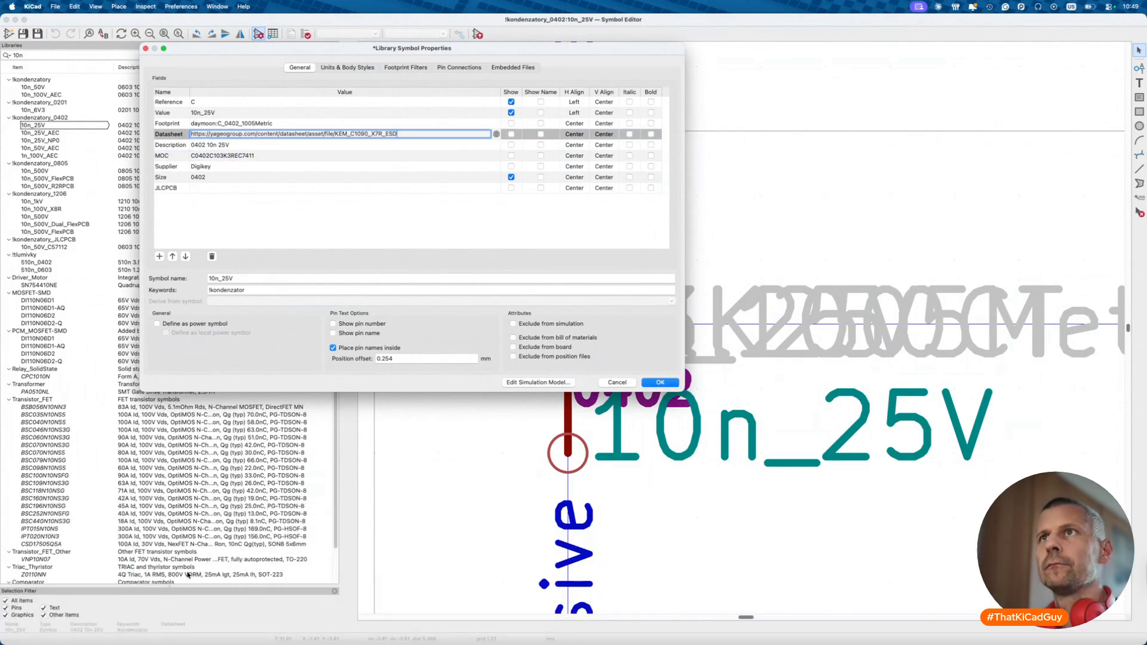
# - Copy JLCPCB part number C77013 from the search results into the symbol's JLCPCB field
pyautogui.press('super+Tab')
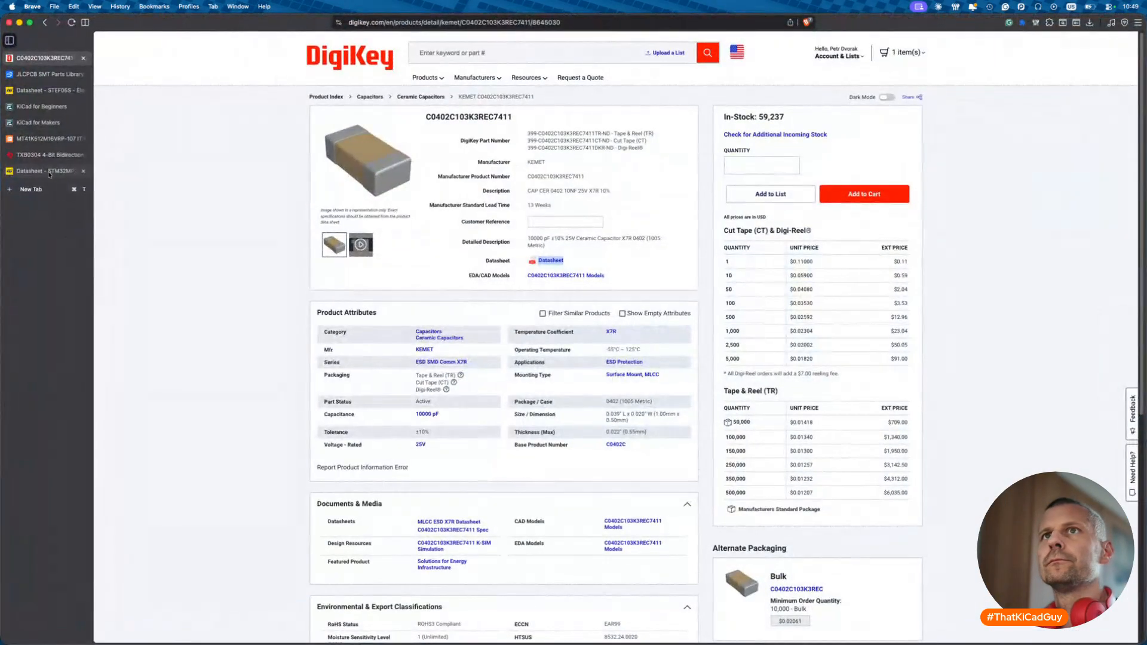
pyautogui.click(62, 74)
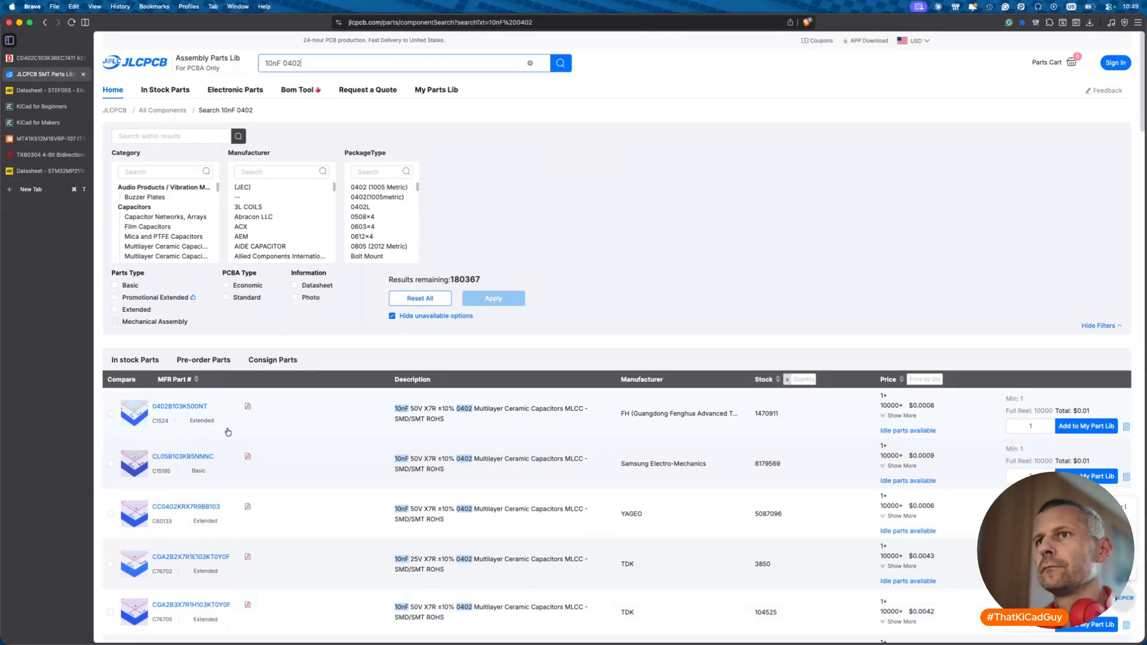
pyautogui.scroll(-2, 189, 511)
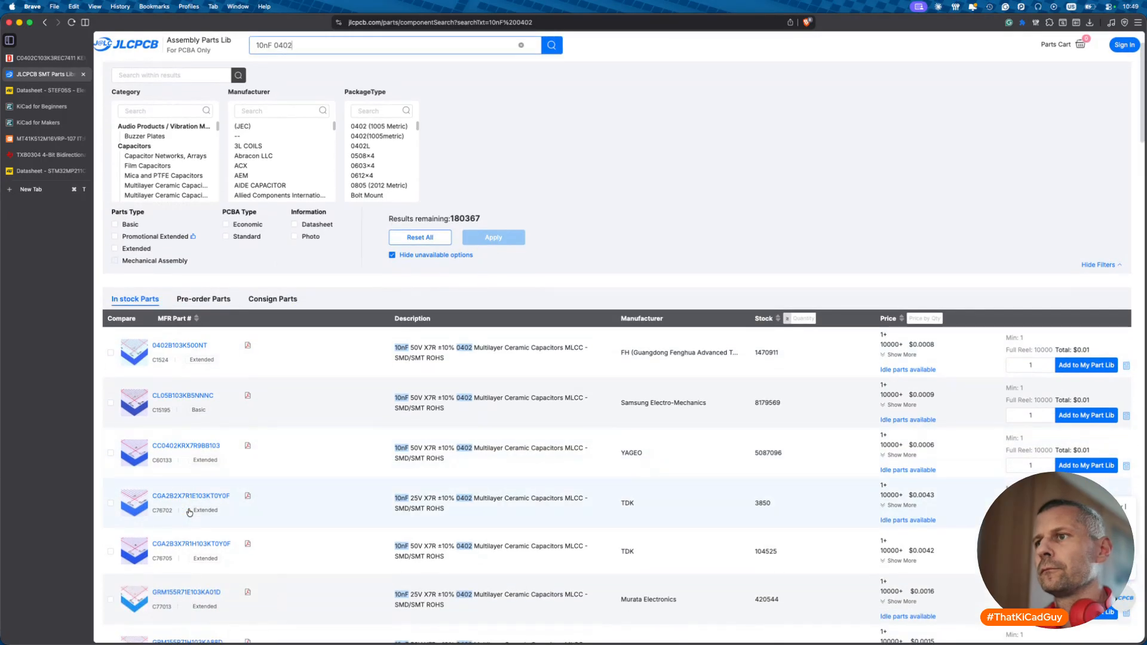
pyautogui.scroll(-2, 188, 512)
pyautogui.moveTo(153, 545); pyautogui.dragTo(173, 547)
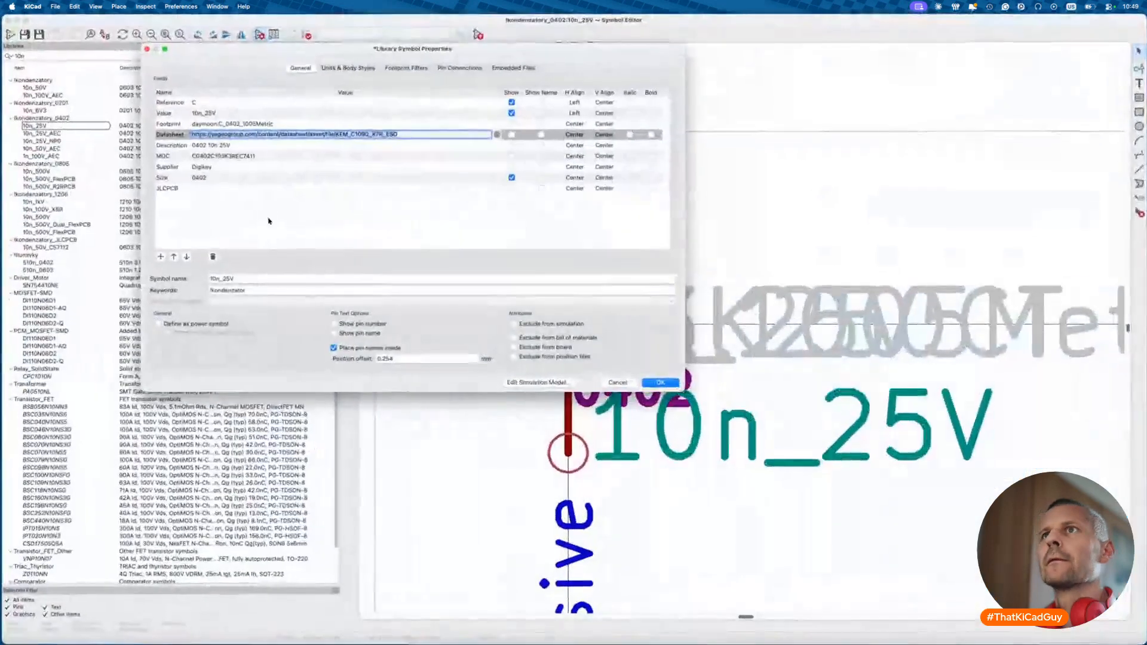
pyautogui.click(234, 189)
pyautogui.press('super+v')
pyautogui.press('Return')
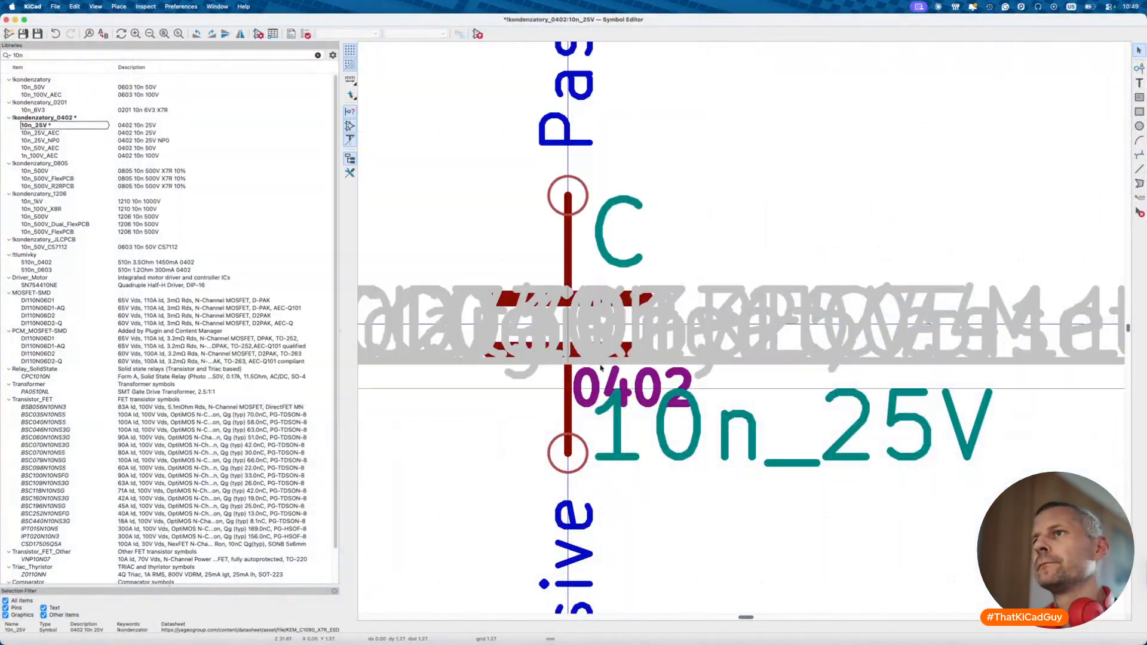
# - Set the symbol description to '0402 10n 25V X7R' and apply it
pyautogui.click(263, 33)
pyautogui.click(251, 146)
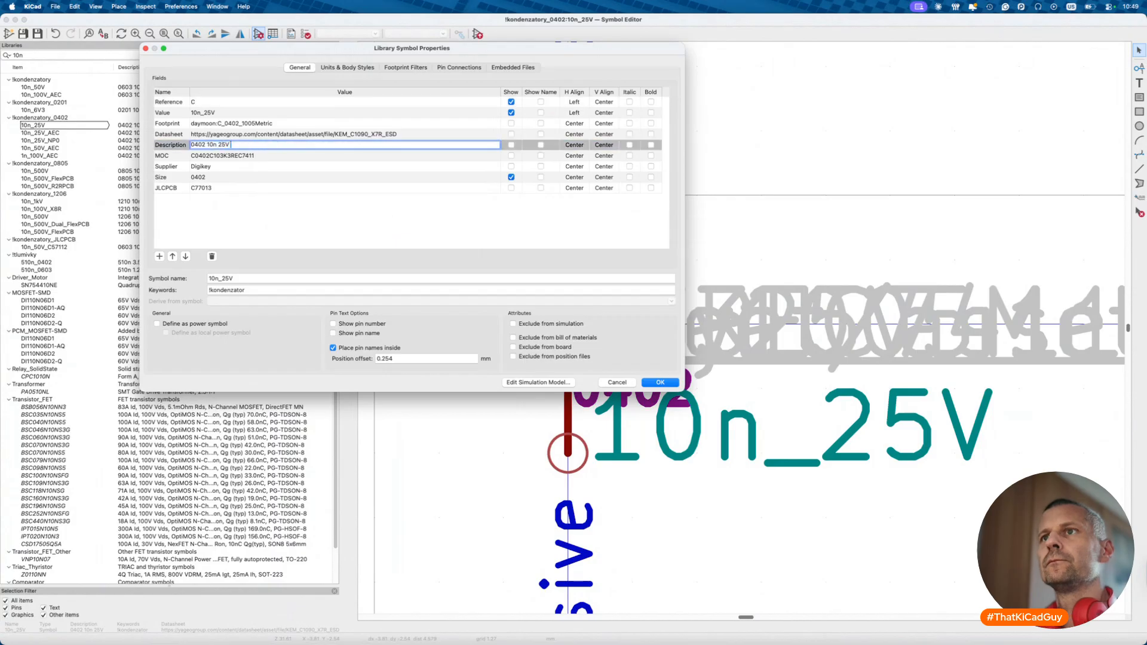
pyautogui.click(671, 385)
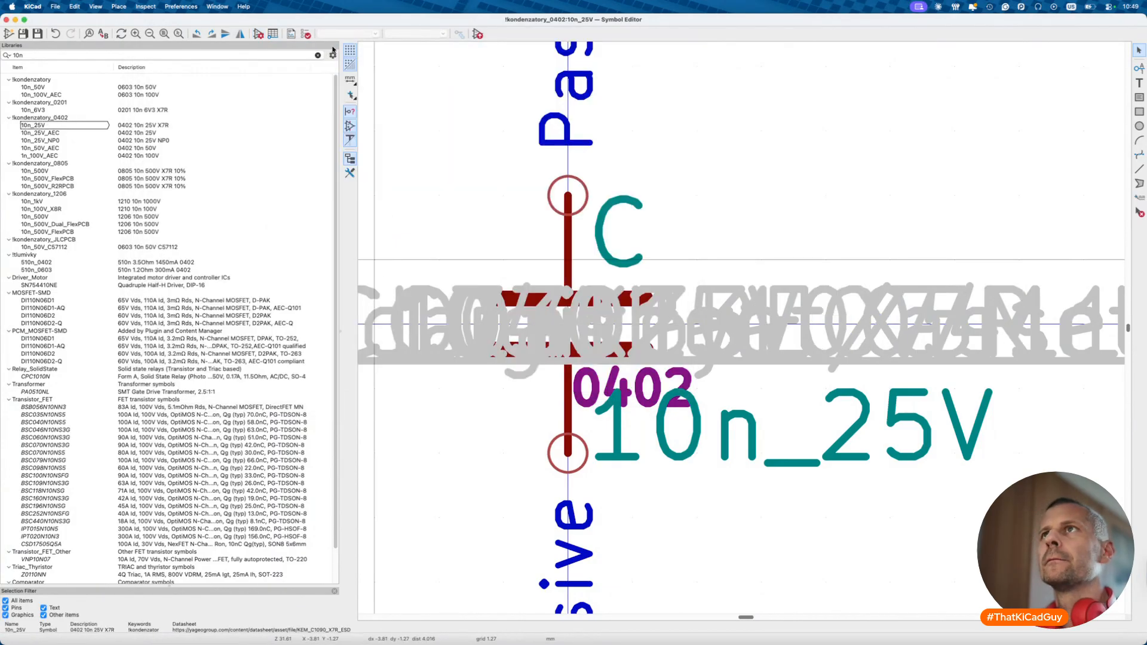
pyautogui.press('super+Tab')
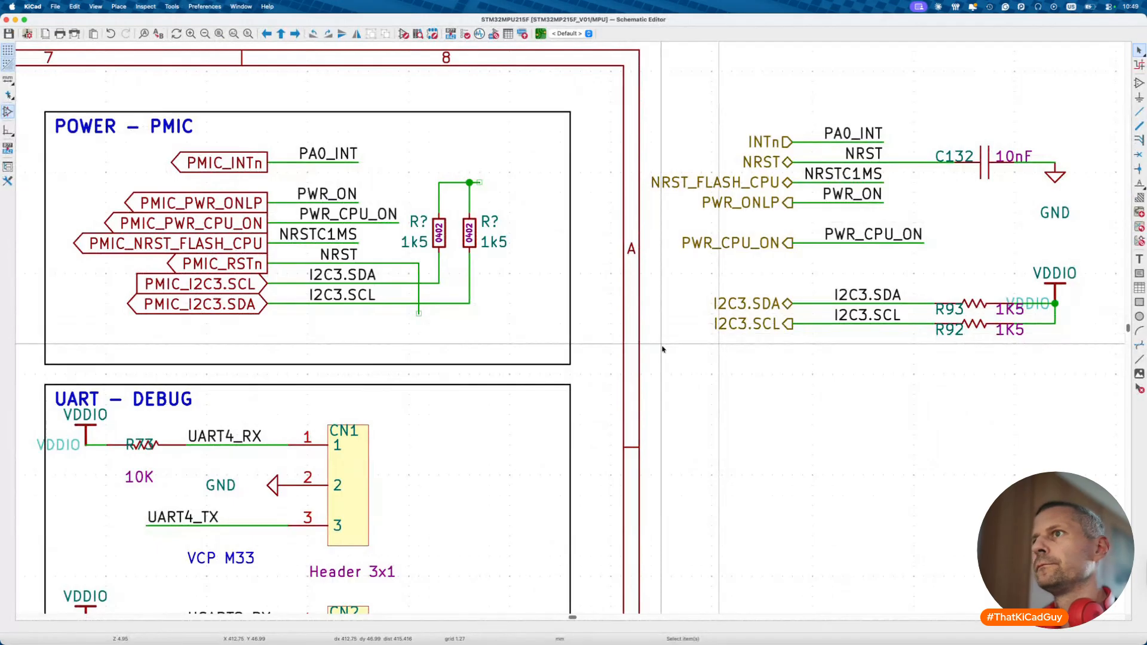
# - Place the 10n_25V capacitor inside the PMIC block and reposition its footprint text
pyautogui.press('super+Tab')
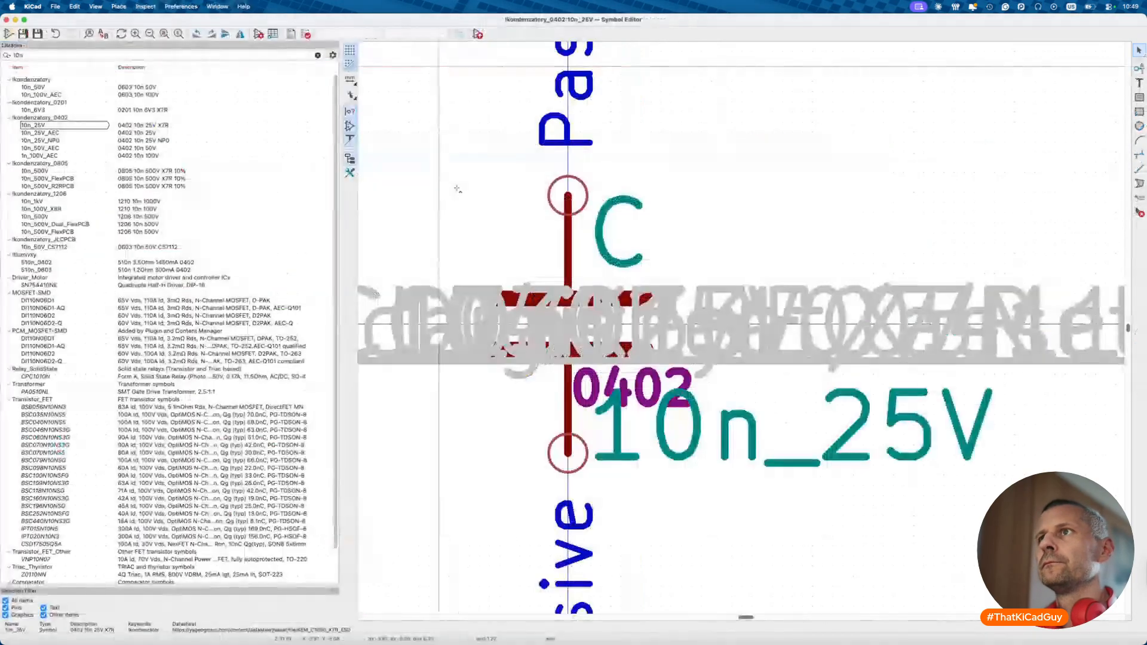
pyautogui.click(478, 35)
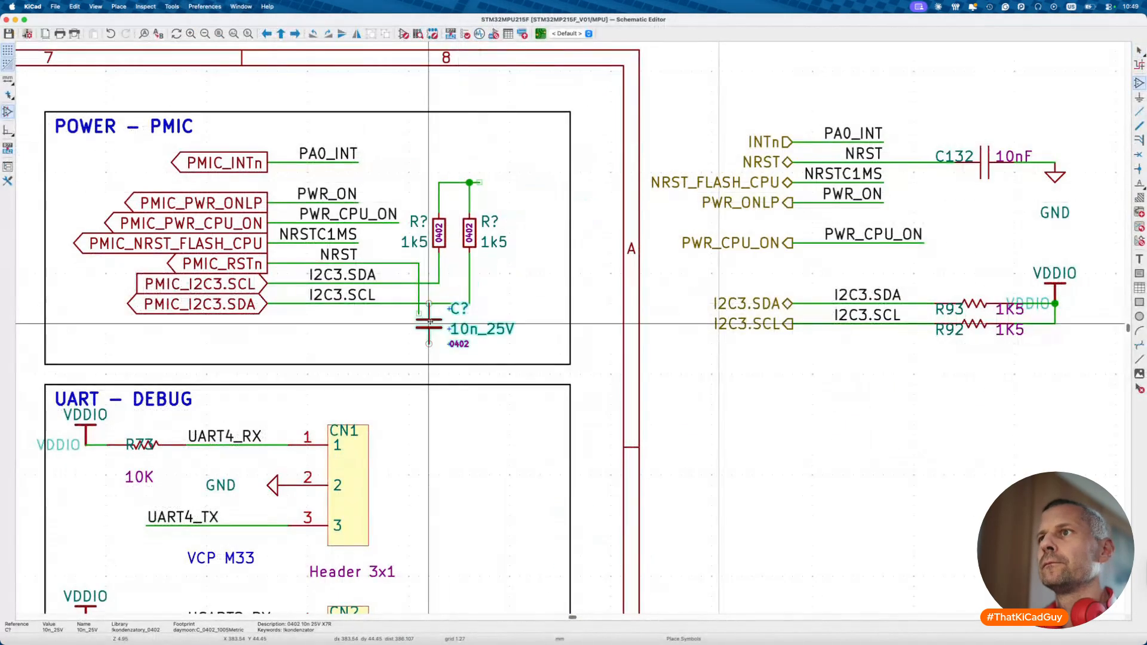
pyautogui.click(422, 332)
pyautogui.press('m')
pyautogui.click(429, 344)
# - Set the new capacitor's reference designator to C132
pyautogui.doubleClick(458, 327)
pyautogui.press('Escape')
pyautogui.doubleClick(456, 320)
pyautogui.write('132')
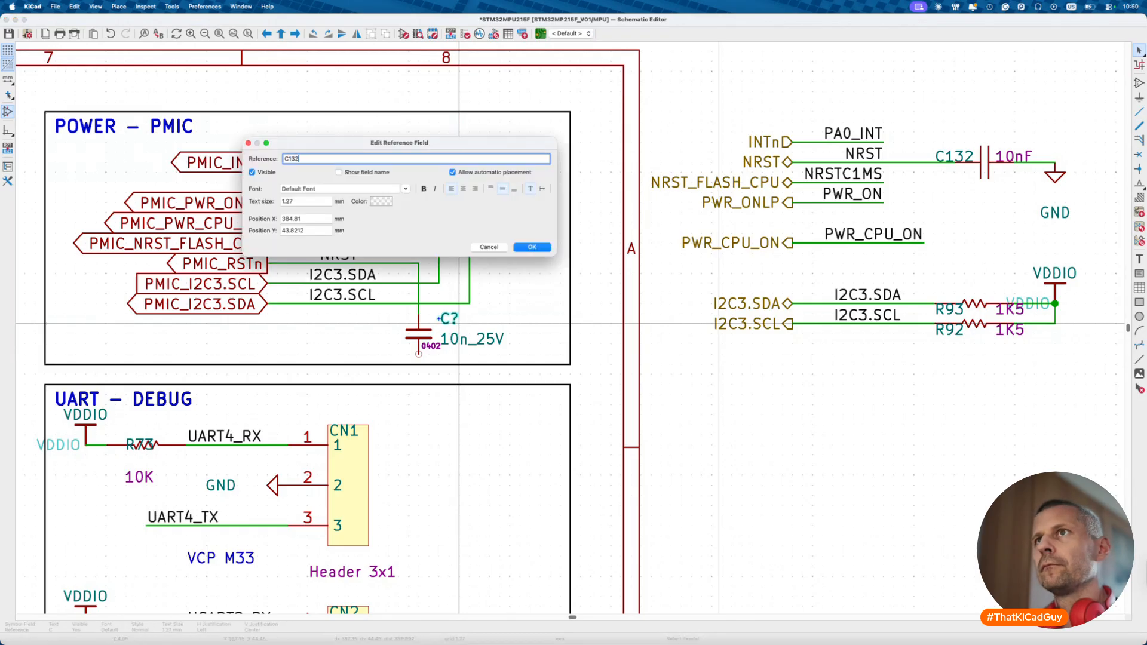
pyautogui.press('Return')
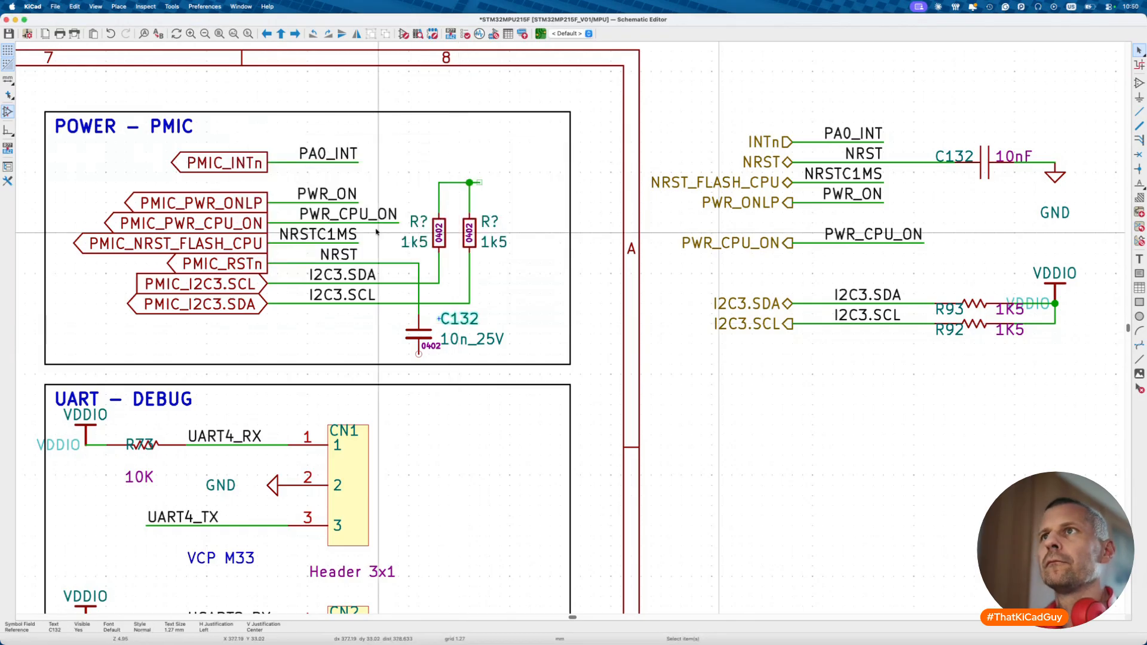
# - Align the PMIC_INTn label with the others and shift the PMIC circuit up within its box
pyautogui.moveTo(157, 143); pyautogui.dragTo(389, 182)
pyautogui.press('m')
pyautogui.press('Escape')
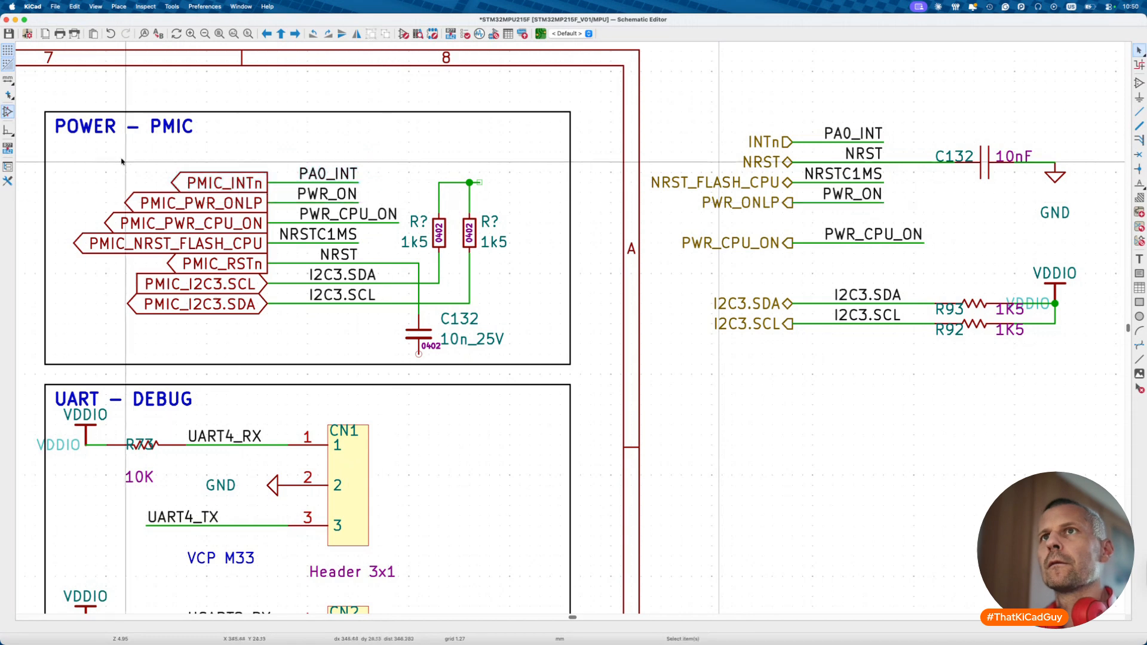
pyautogui.moveTo(67, 157); pyautogui.dragTo(495, 341)
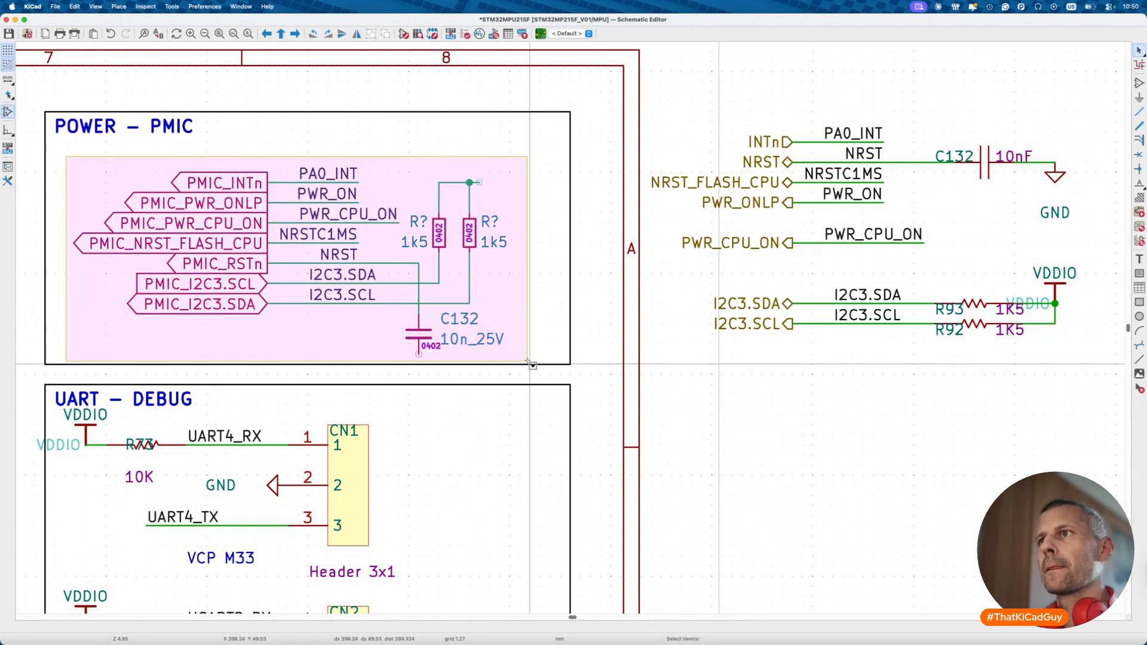
pyautogui.press('m')
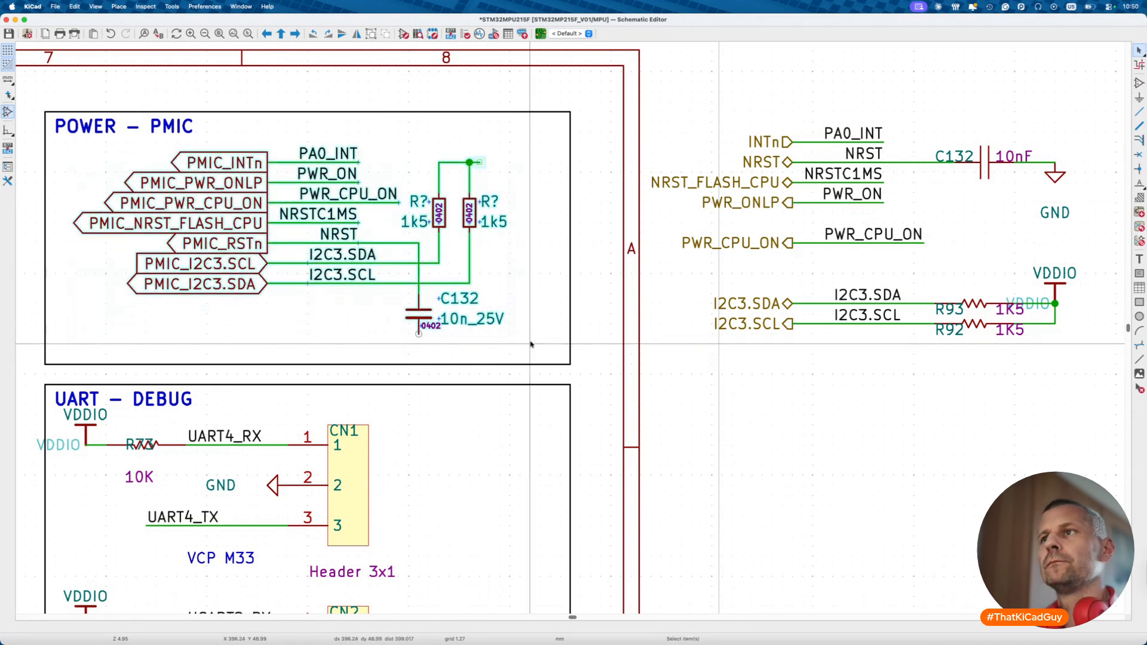
pyautogui.press('Escape')
pyautogui.click(423, 340)
pyautogui.press('Escape')
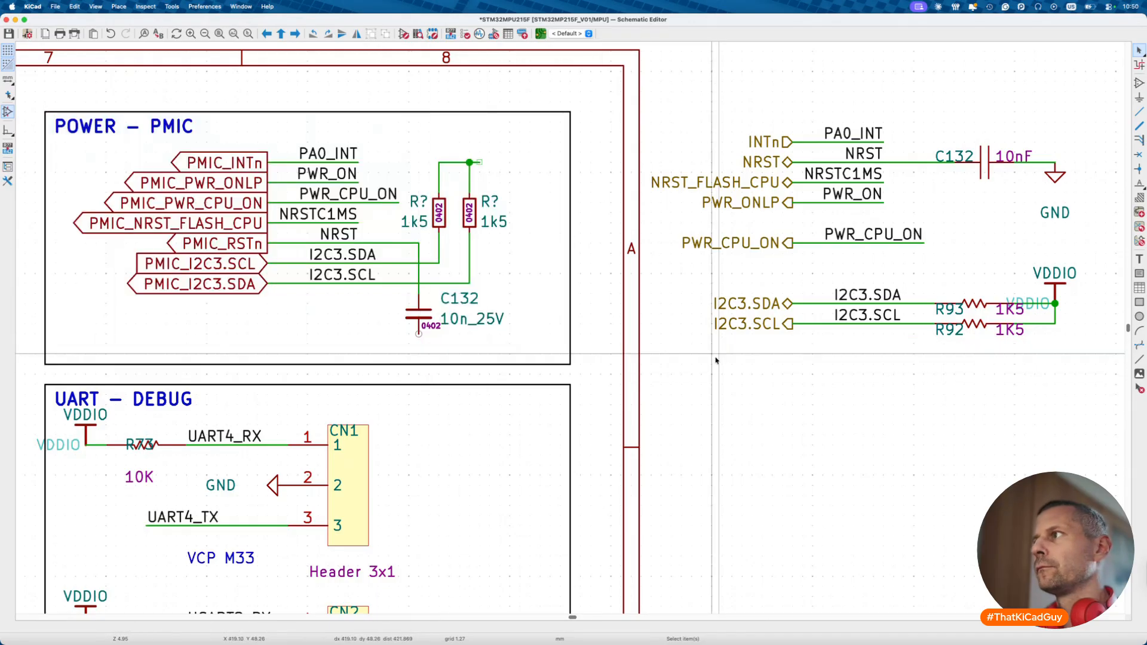
pyautogui.hscroll(-10, 265, 468)
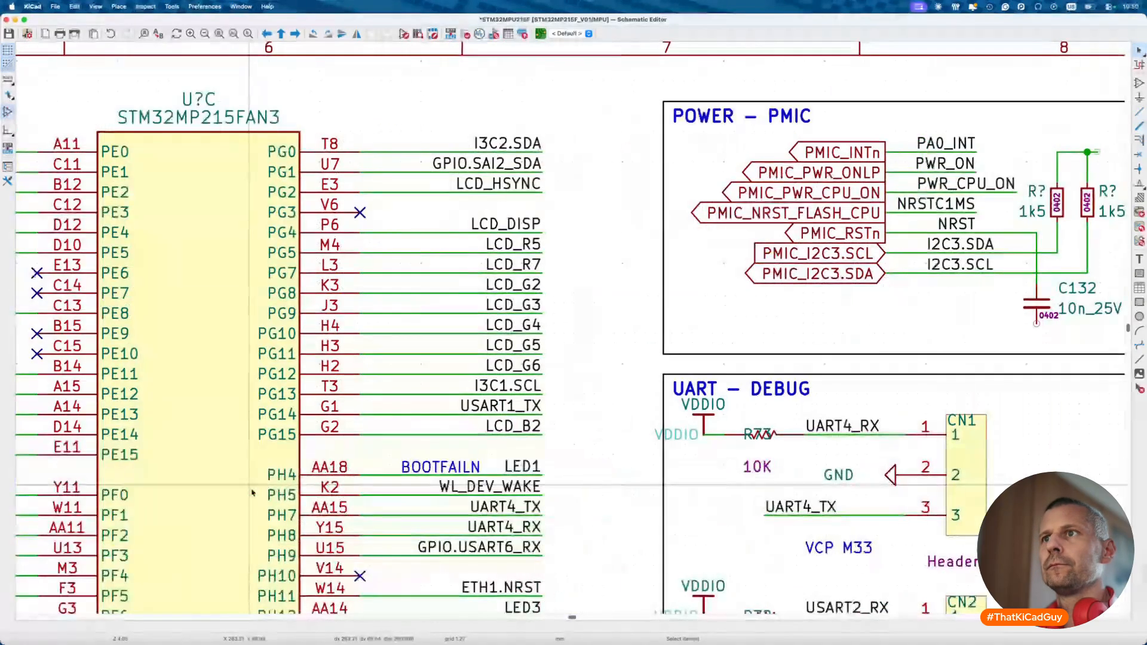
pyautogui.scroll(-6, 266, 467)
pyautogui.hscroll(-11, 504, 494)
pyautogui.scroll(-3, 504, 493)
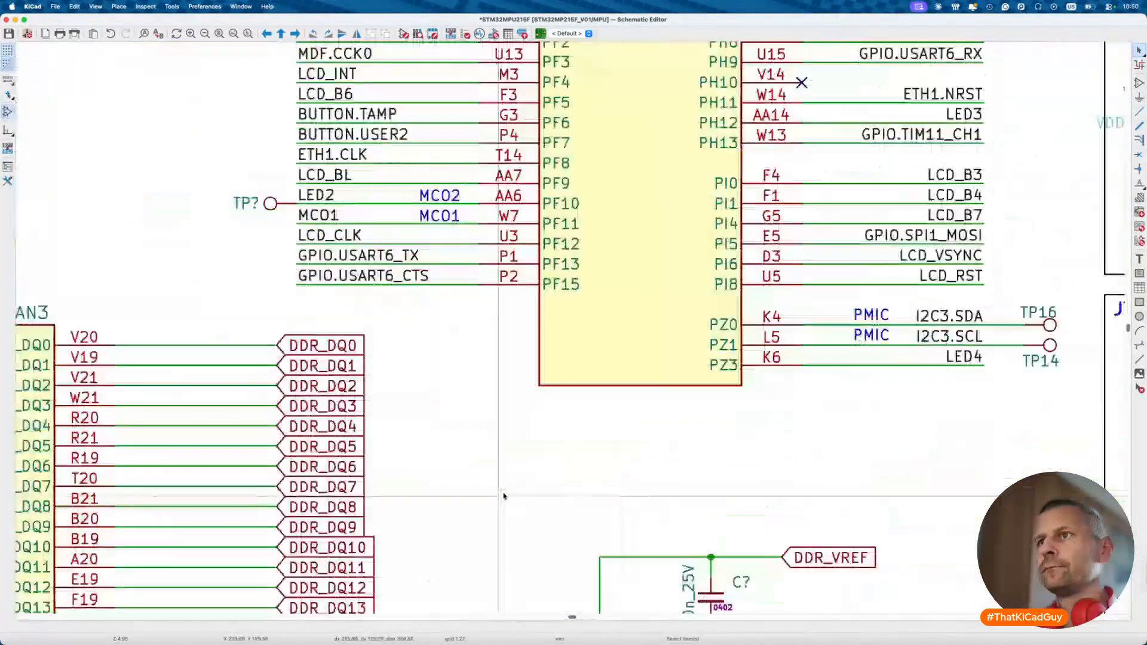
pyautogui.scroll(-7, 503, 494)
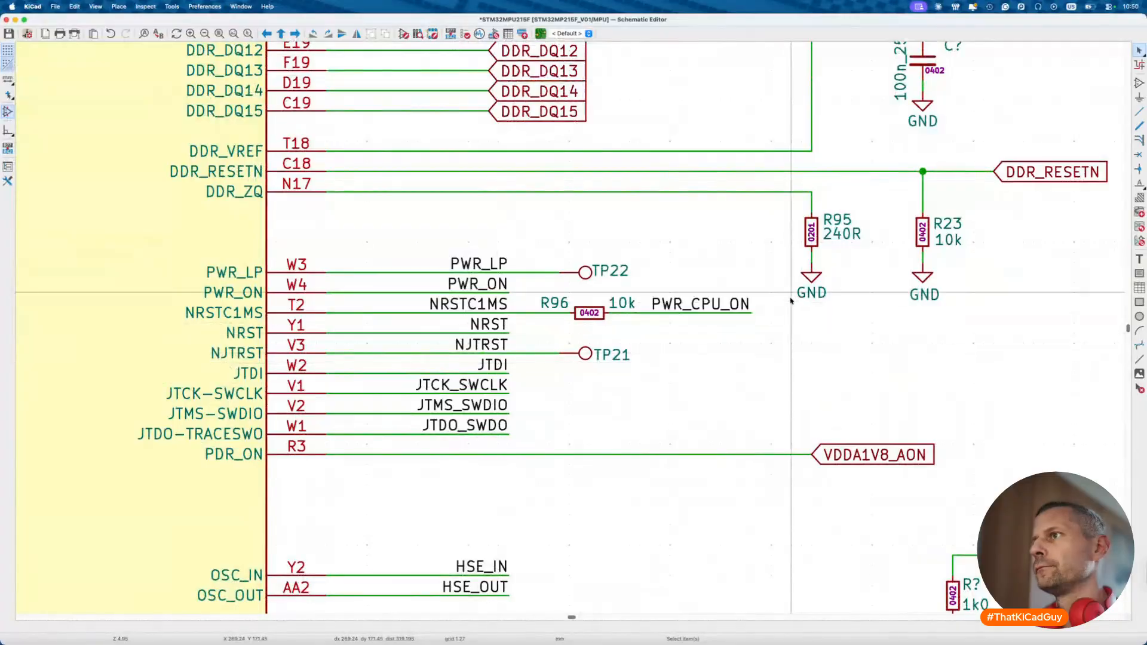
pyautogui.scroll(-3, 812, 272)
pyautogui.hscroll(12, 807, 282)
pyautogui.scroll(10, 807, 282)
# - Place GND under C132 and move the capacitor onto the end of the NRST wire
pyautogui.scroll(1, 807, 278)
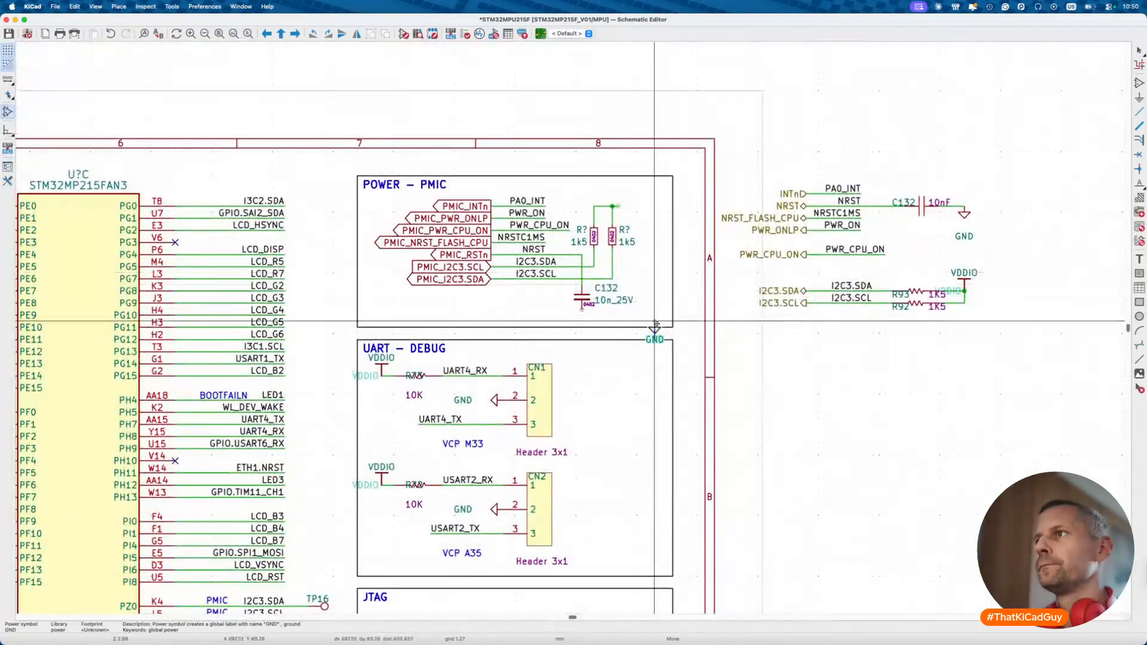
pyautogui.scroll(5, 584, 314)
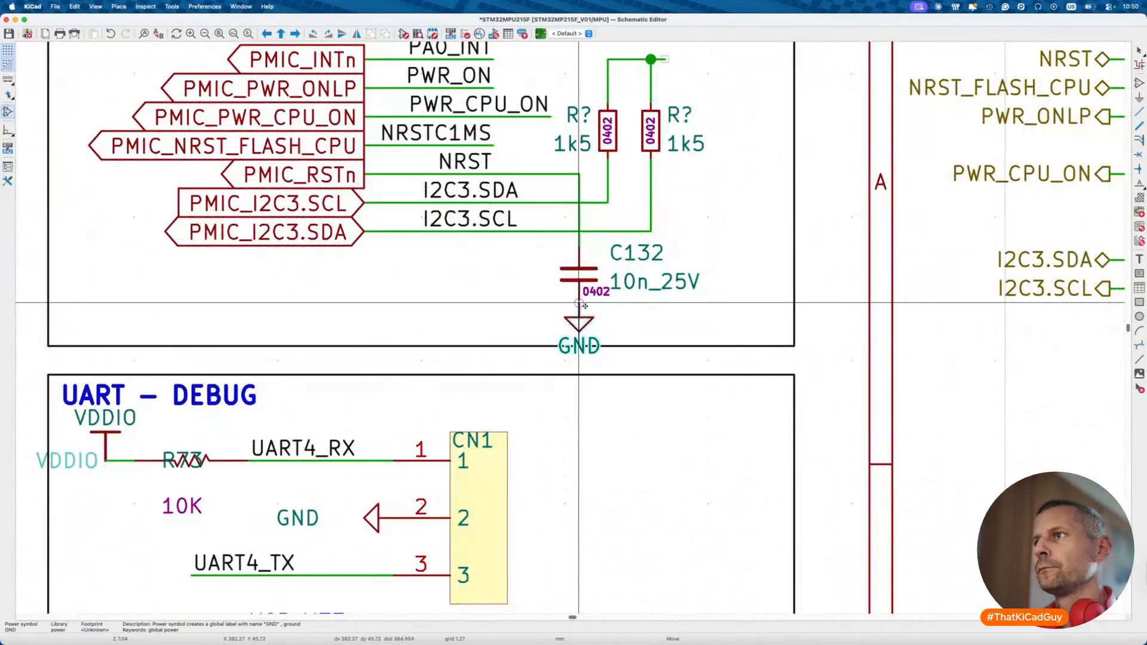
pyautogui.click(579, 303)
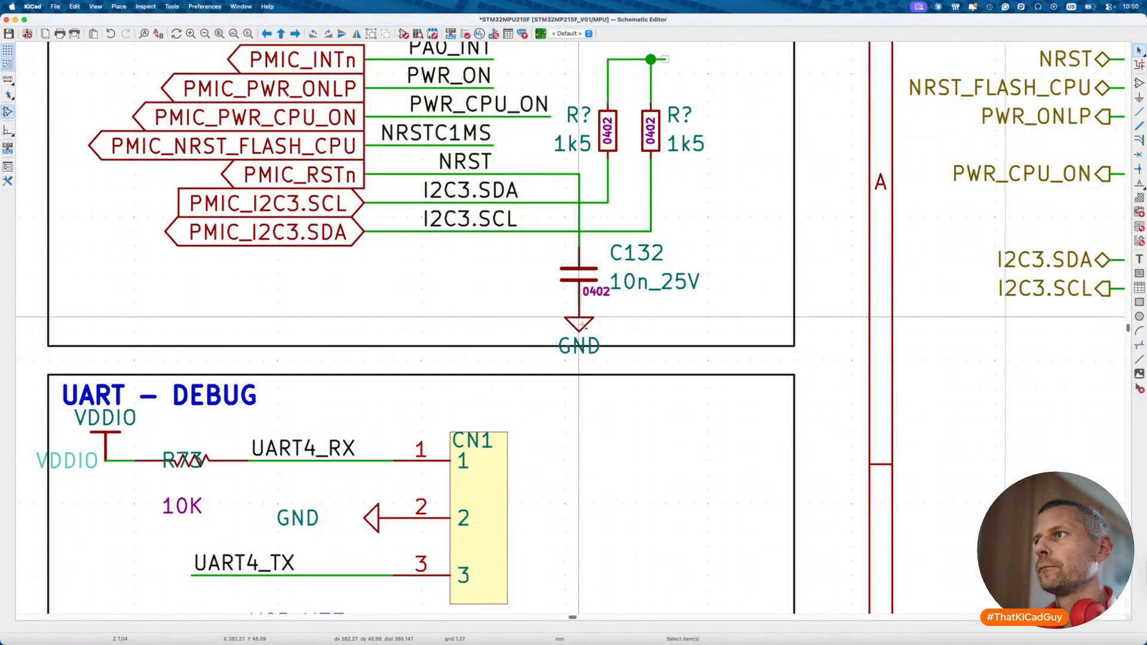
pyautogui.moveTo(587, 276); pyautogui.dragTo(717, 276)
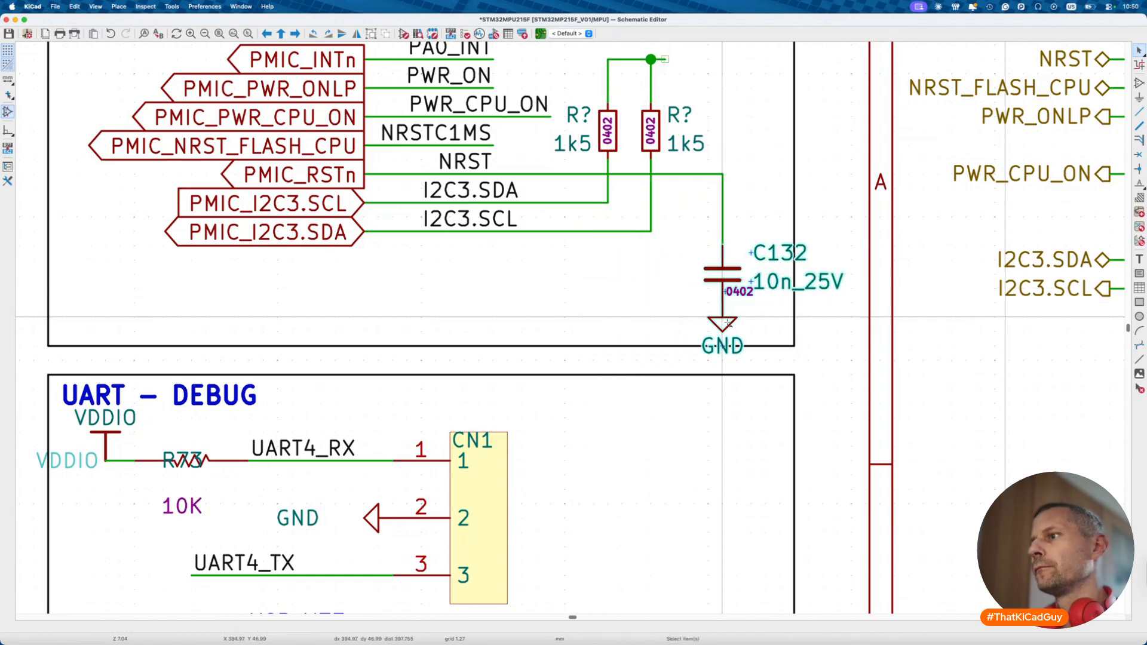
pyautogui.moveTo(727, 323); pyautogui.dragTo(723, 290)
# - Reposition C132's reference, turn its 10n_25V value vertical, and save the schematic
pyautogui.moveTo(767, 211); pyautogui.dragTo(745, 211)
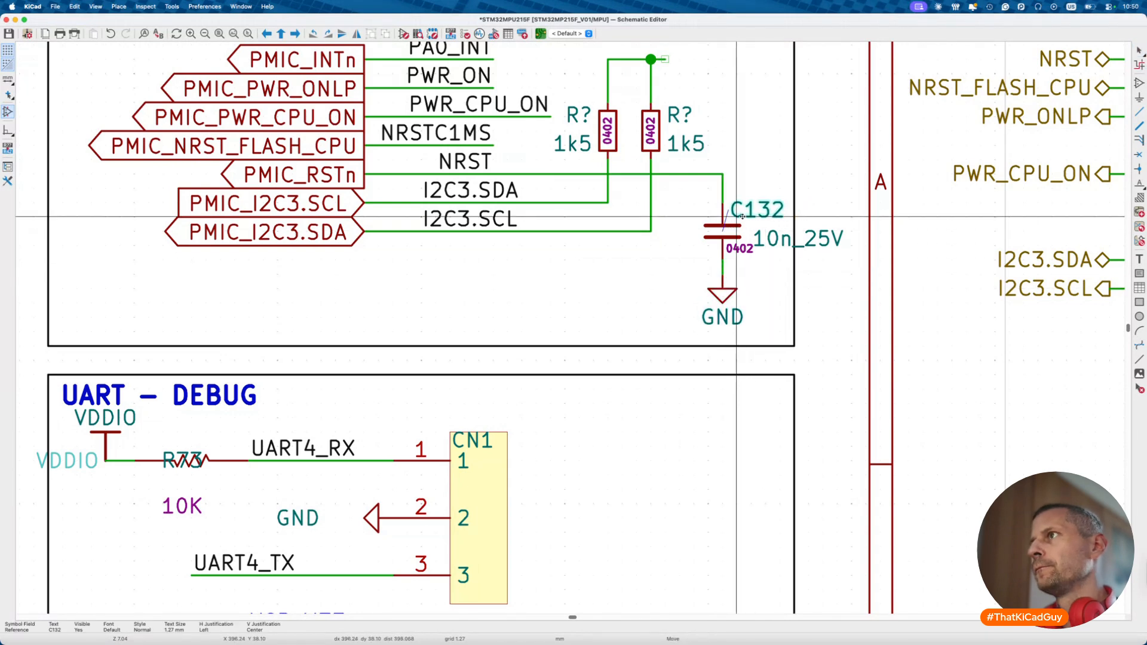
pyautogui.moveTo(773, 253); pyautogui.dragTo(752, 288)
pyautogui.press('r')
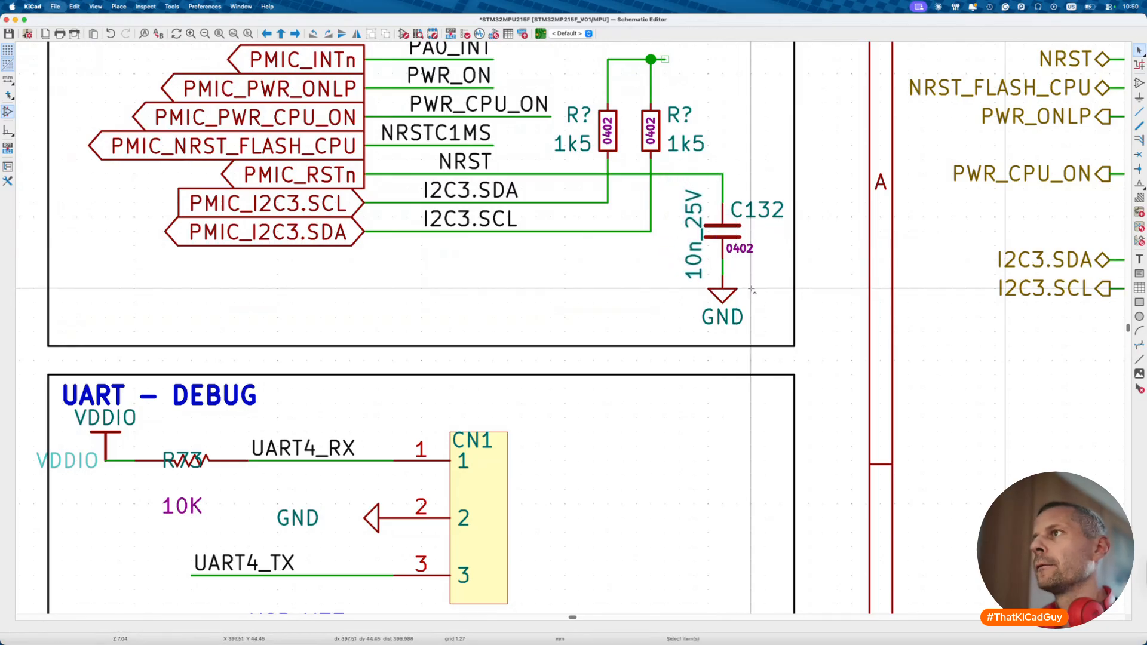
pyautogui.press('super+s')
pyautogui.scroll(-4, 752, 289)
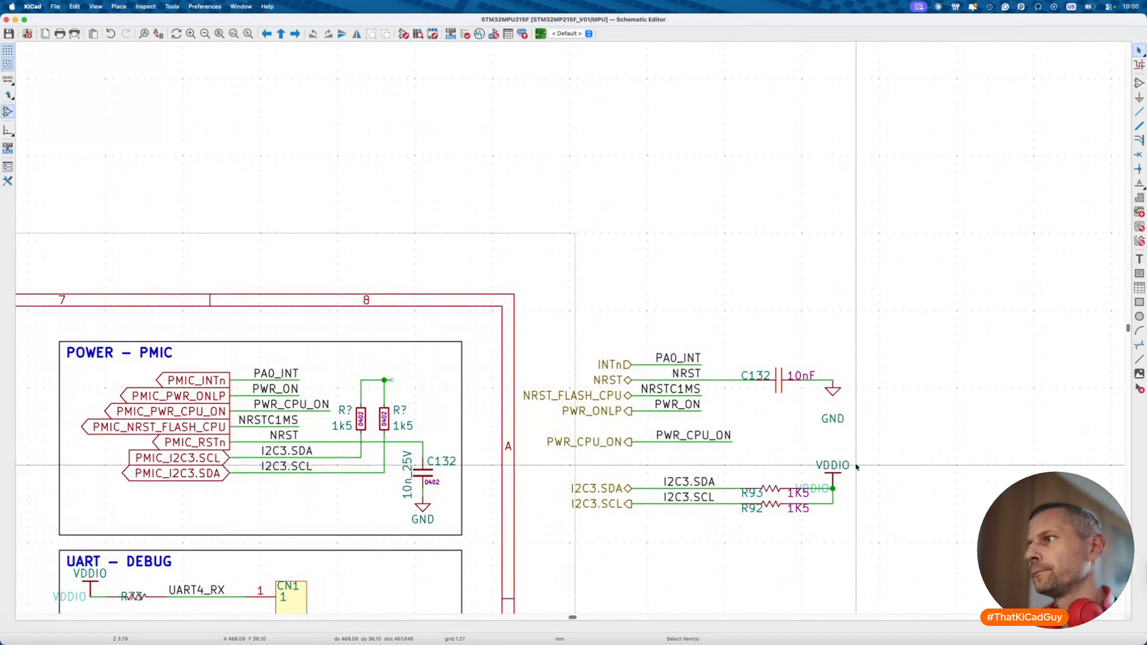
# - Place a VDDIO net label in the PMIC block
pyautogui.doubleClick(855, 465)
pyautogui.press('Escape')
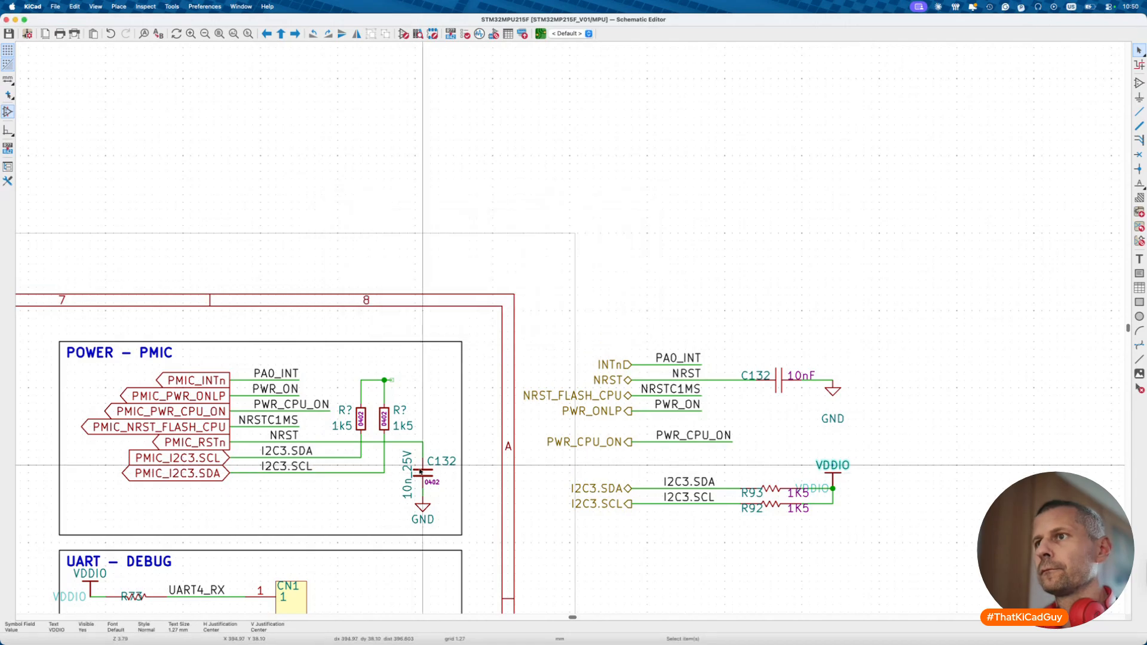
pyautogui.press('l')
pyautogui.press('Return')
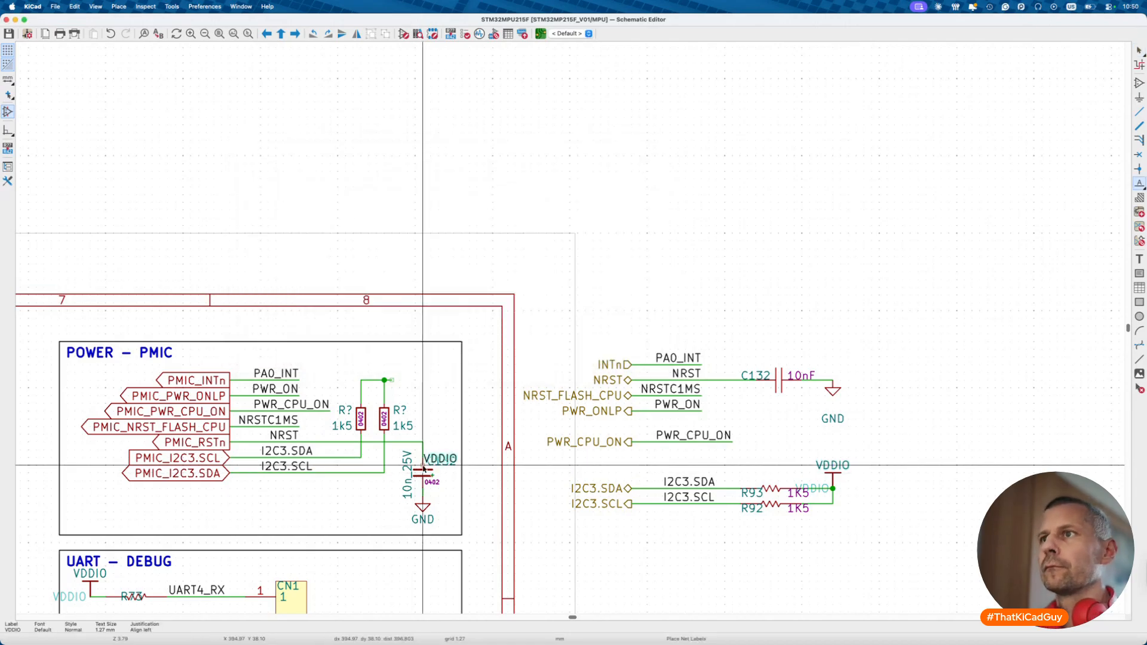
pyautogui.click(408, 364)
pyautogui.press('Escape')
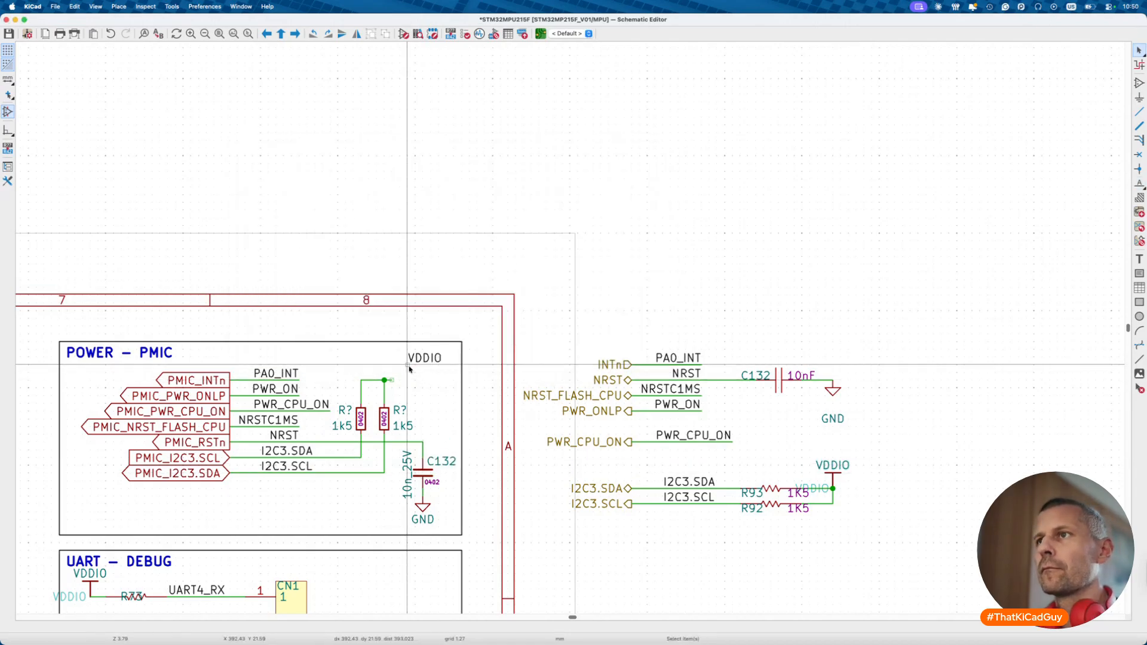
# - Convert VDDIO to a right-facing global label attached to the pull-up resistors' junction
pyautogui.rightClick(416, 361)
pyautogui.moveTo(505, 472)
pyautogui.click(575, 494)
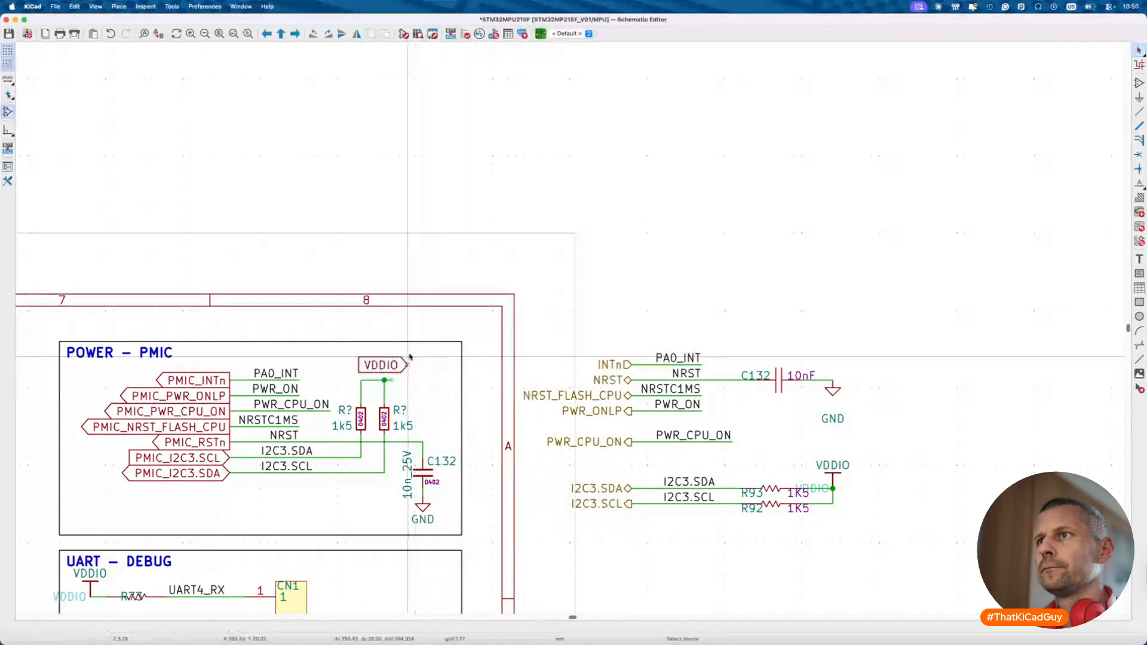
pyautogui.press('x')
pyautogui.moveTo(420, 366); pyautogui.dragTo(407, 380)
pyautogui.scroll(-3, 402, 438)
pyautogui.scroll(-3, 404, 441)
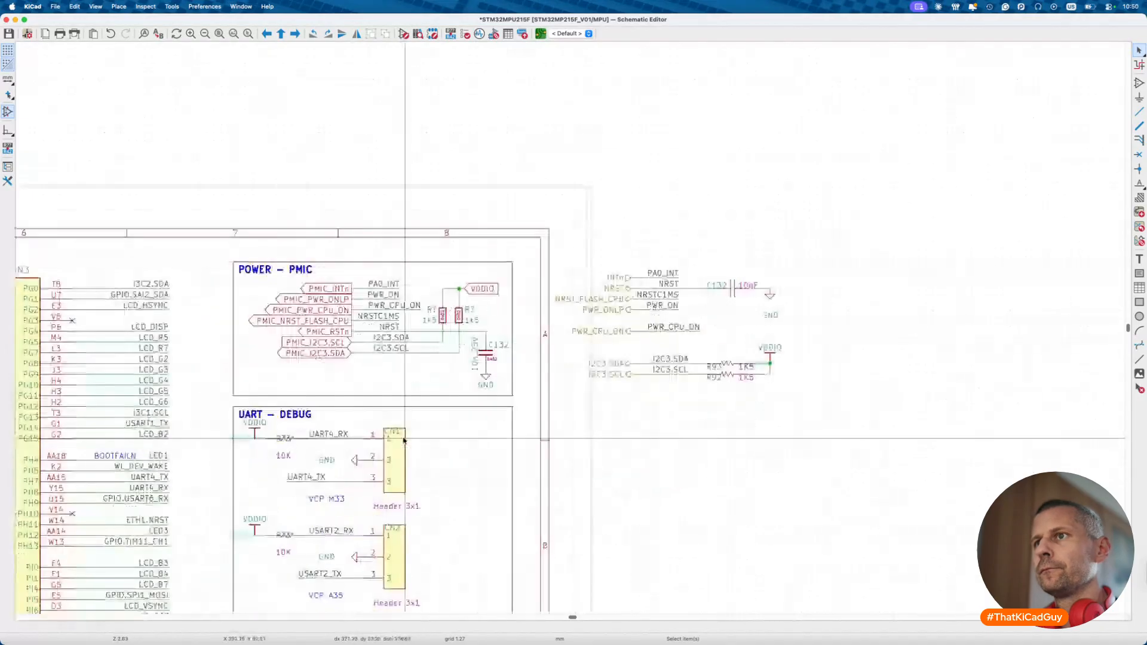
pyautogui.scroll(2, 313, 484)
pyautogui.scroll(-3, 312, 484)
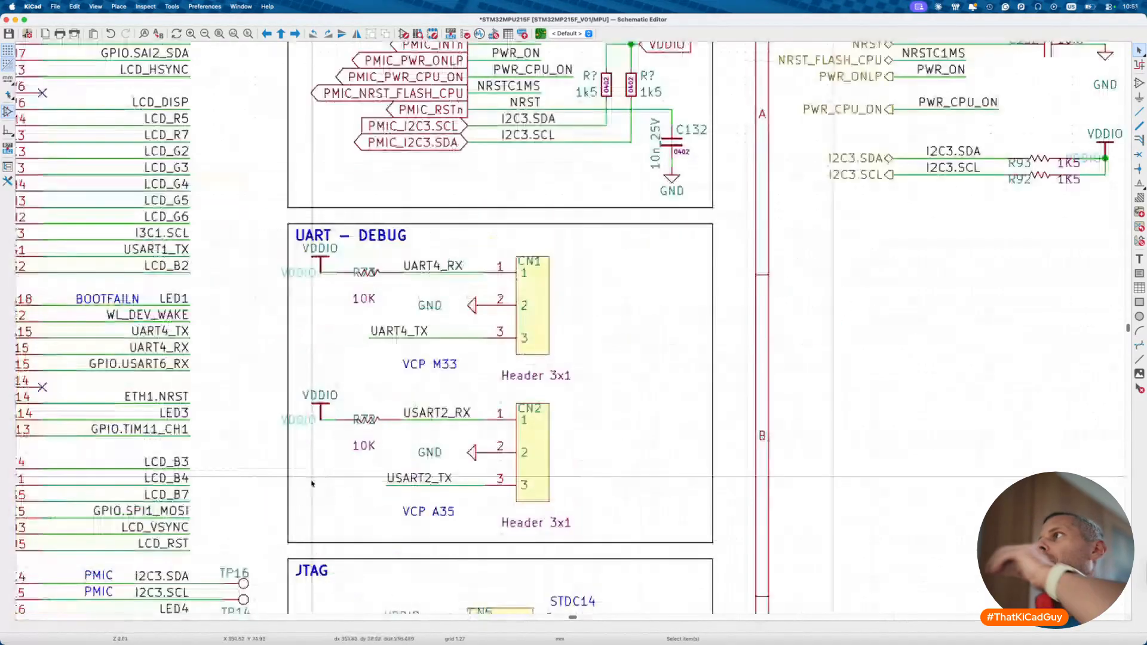
pyautogui.scroll(-2, 312, 484)
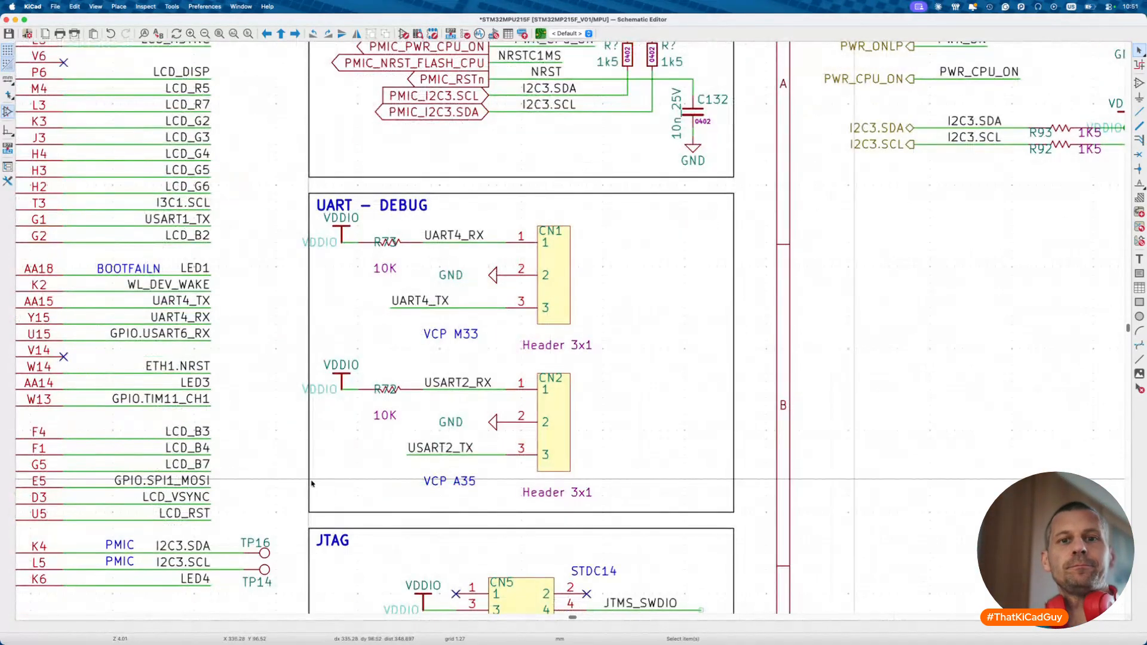
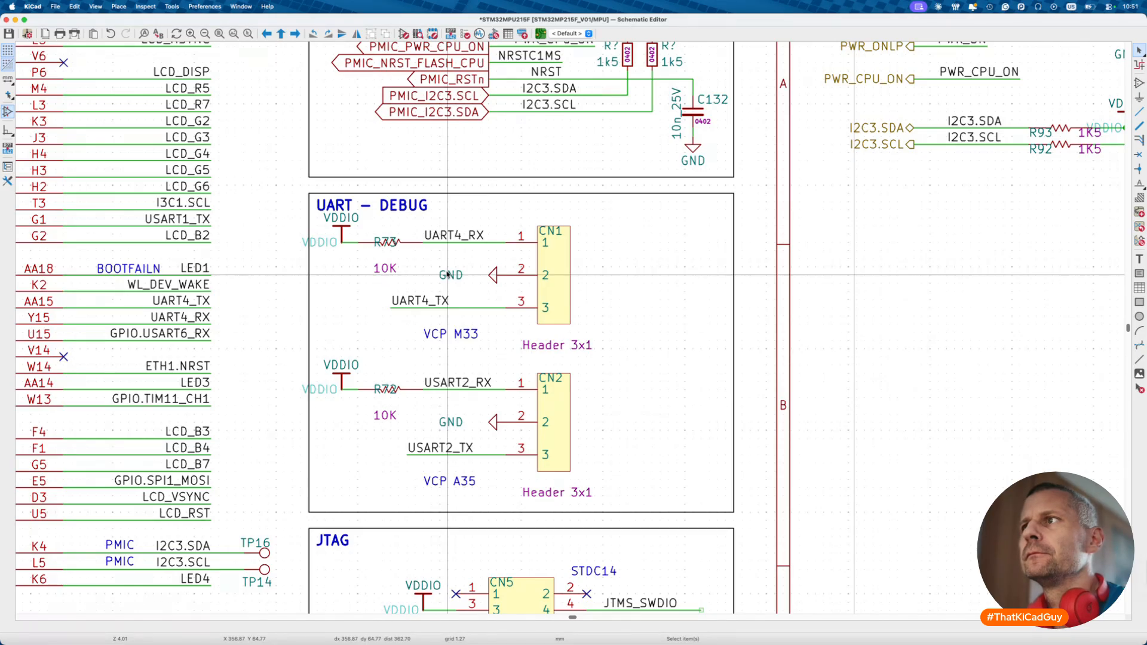
# - Move the old UART debug circuitry outside the UART – DEBUG box
pyautogui.moveTo(312, 213); pyautogui.dragTo(694, 513)
pyautogui.press('m')
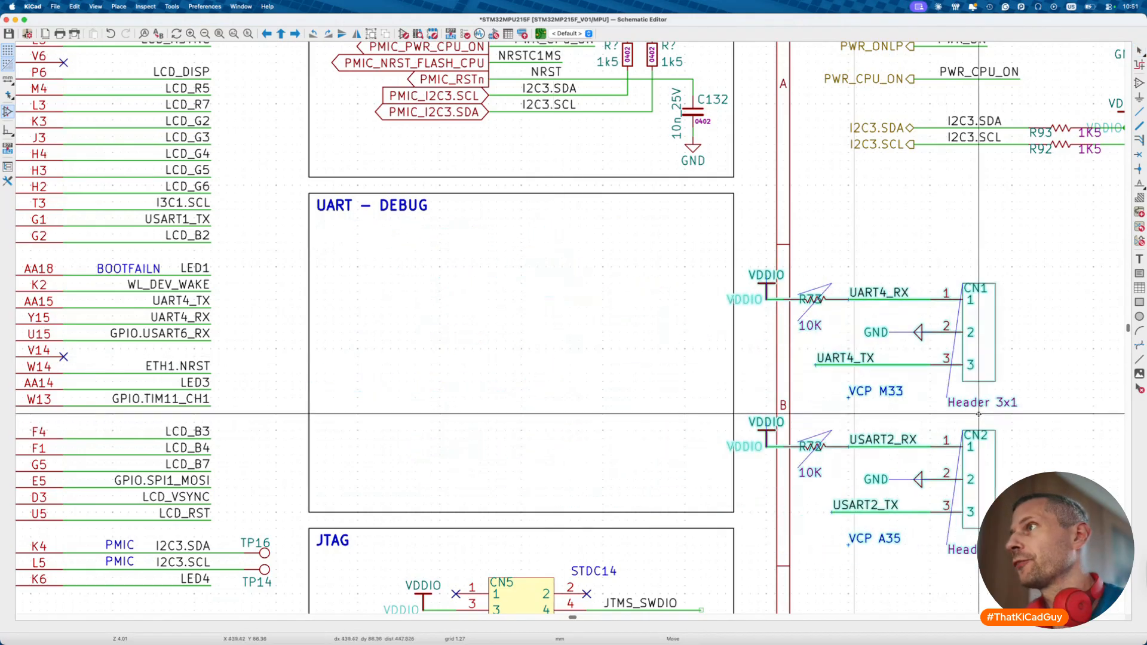
pyautogui.hscroll(5, 978, 416)
pyautogui.click(698, 235)
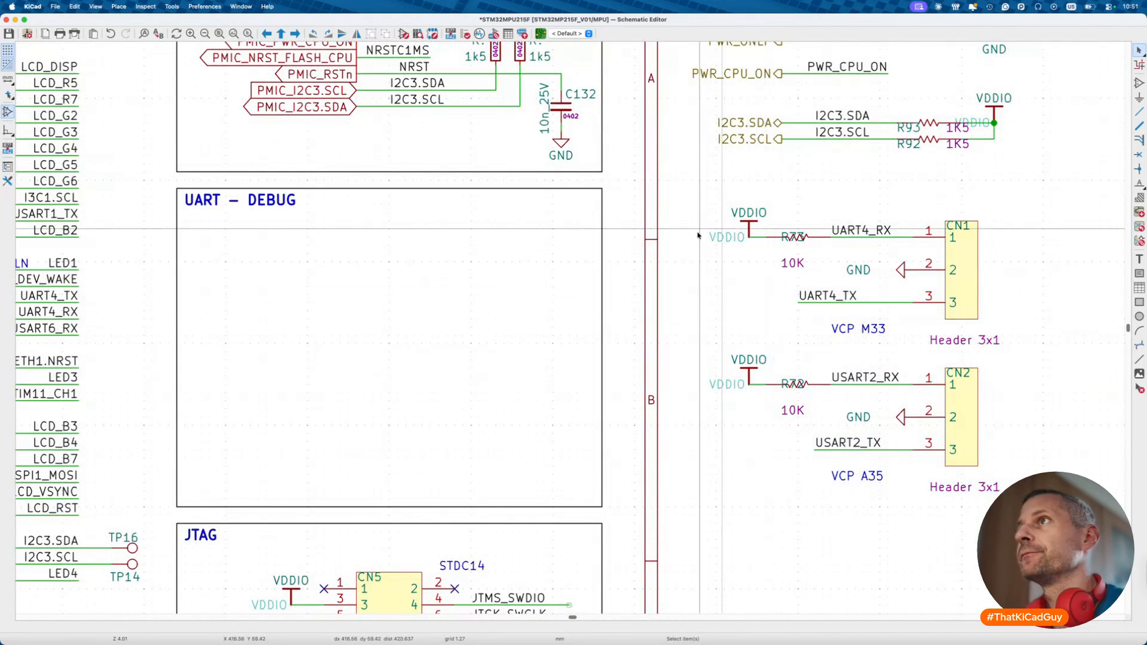
# - Place a right-facing copy of the VDDIO label in the UART – DEBUG box
pyautogui.scroll(4, 698, 234)
pyautogui.hscroll(-3, 698, 235)
pyautogui.click(645, 120)
pyautogui.hotkey('ctrl', 'd')
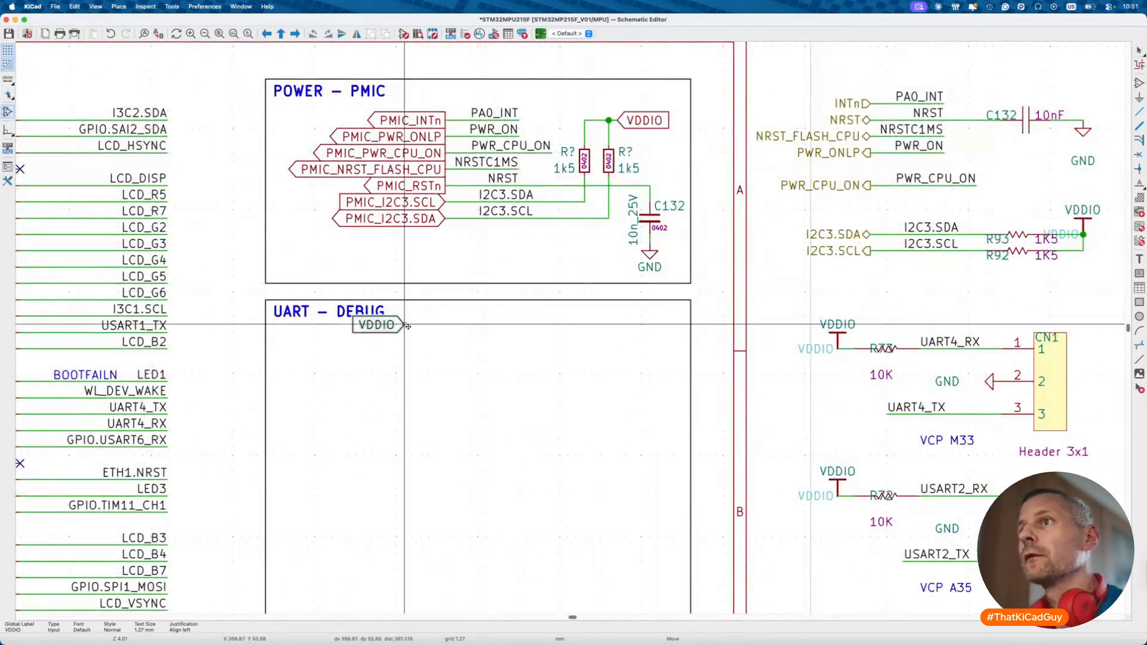
pyautogui.press('x')
pyautogui.click(339, 365)
# - Place a 10k 0402 resistor right of VDDIO and arrange its reference, value and footprint texts
pyautogui.write('a')
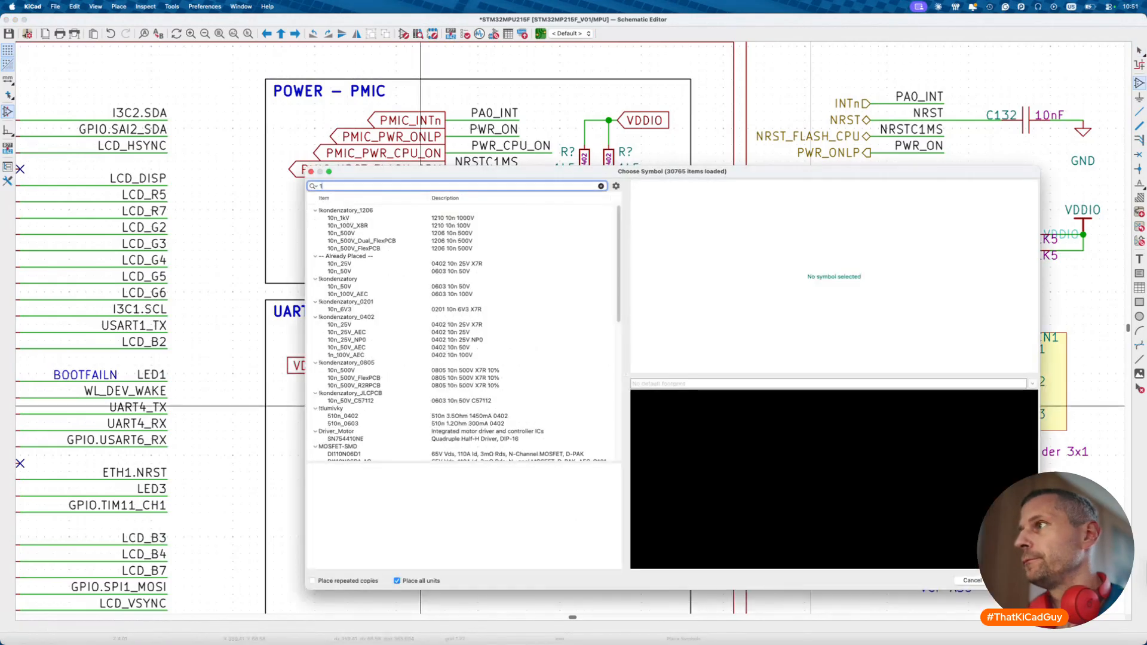
pyautogui.write('10k')
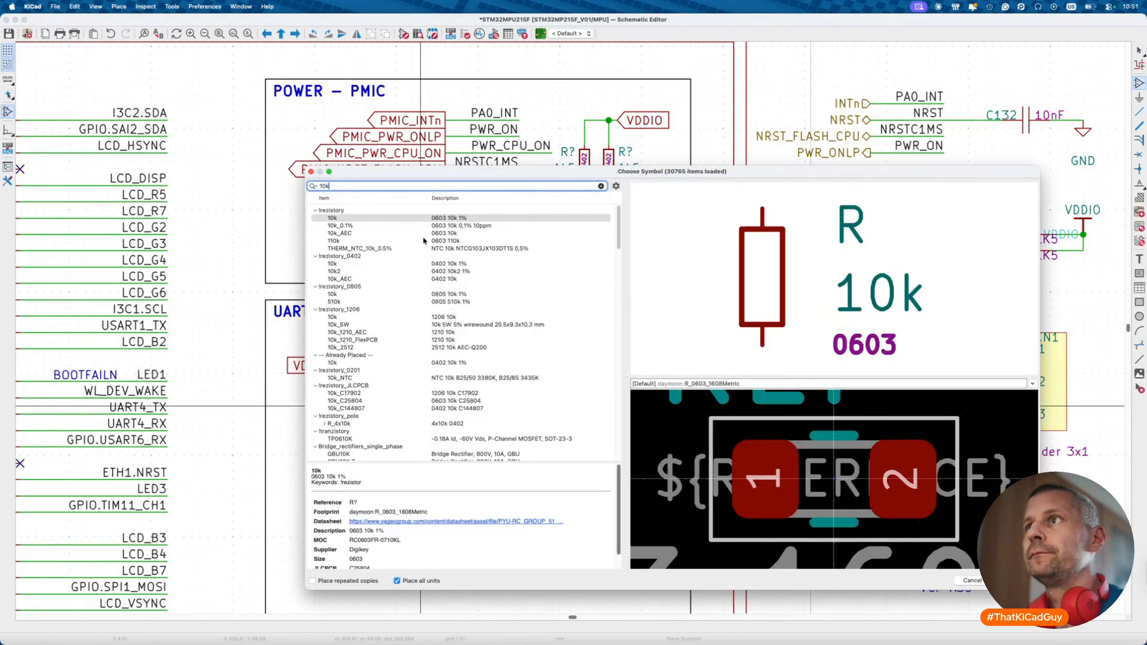
pyautogui.doubleClick(404, 264)
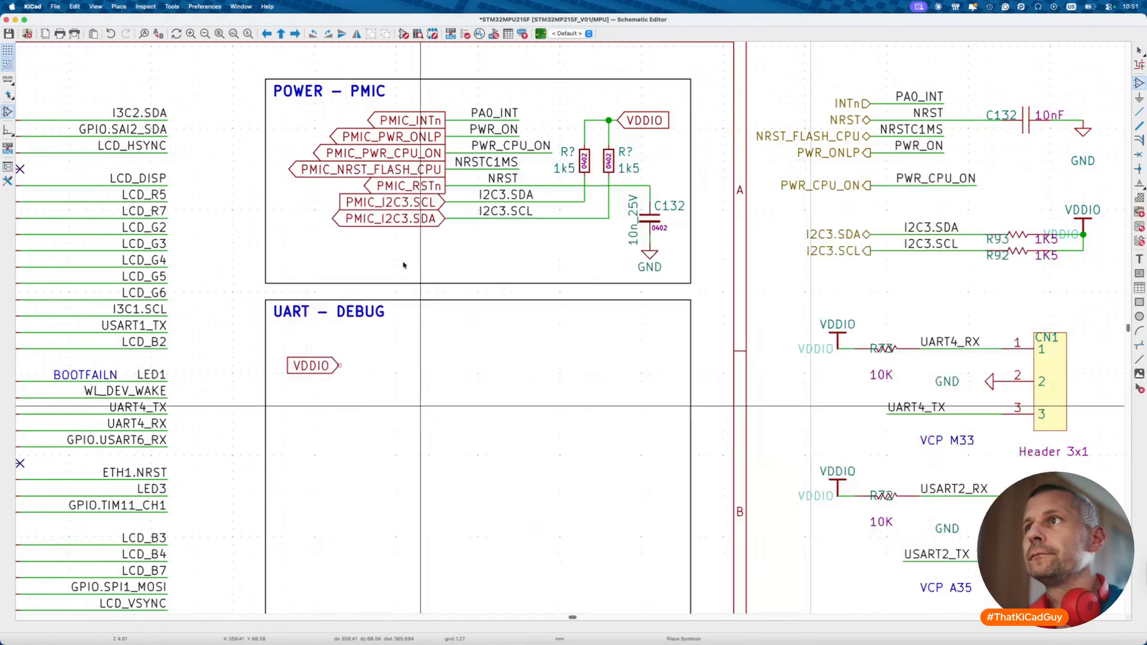
pyautogui.click(371, 365)
pyautogui.press('Escape')
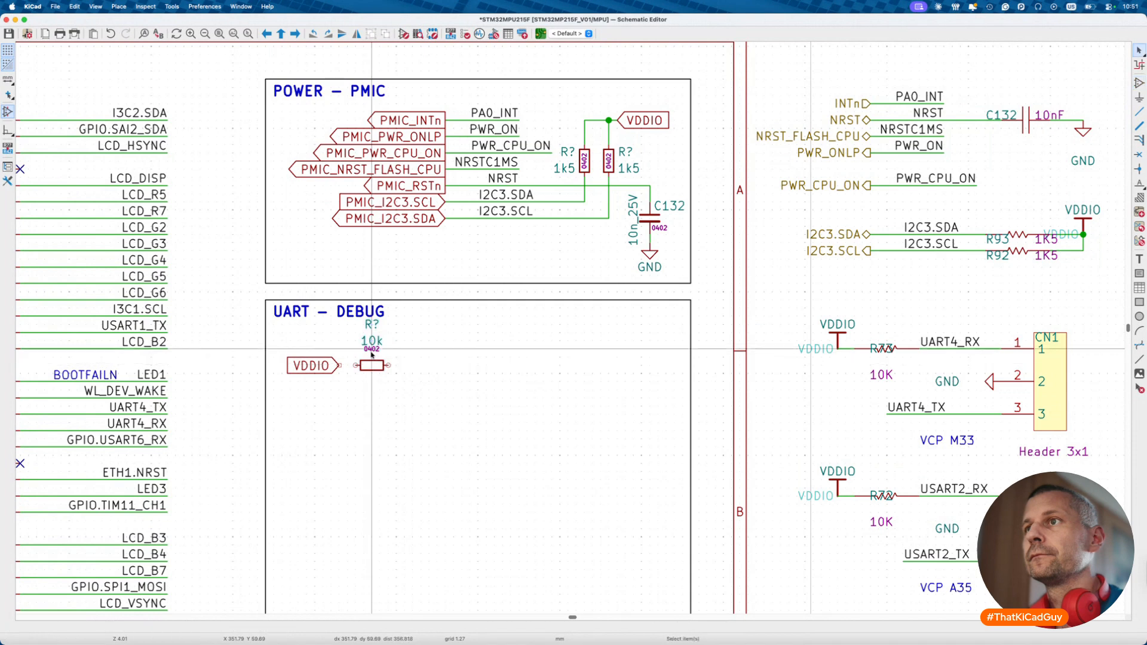
pyautogui.press('m')
pyautogui.click(371, 366)
pyautogui.press('m')
pyautogui.click(371, 382)
pyautogui.click(372, 326)
pyautogui.press('m')
pyautogui.click(372, 353)
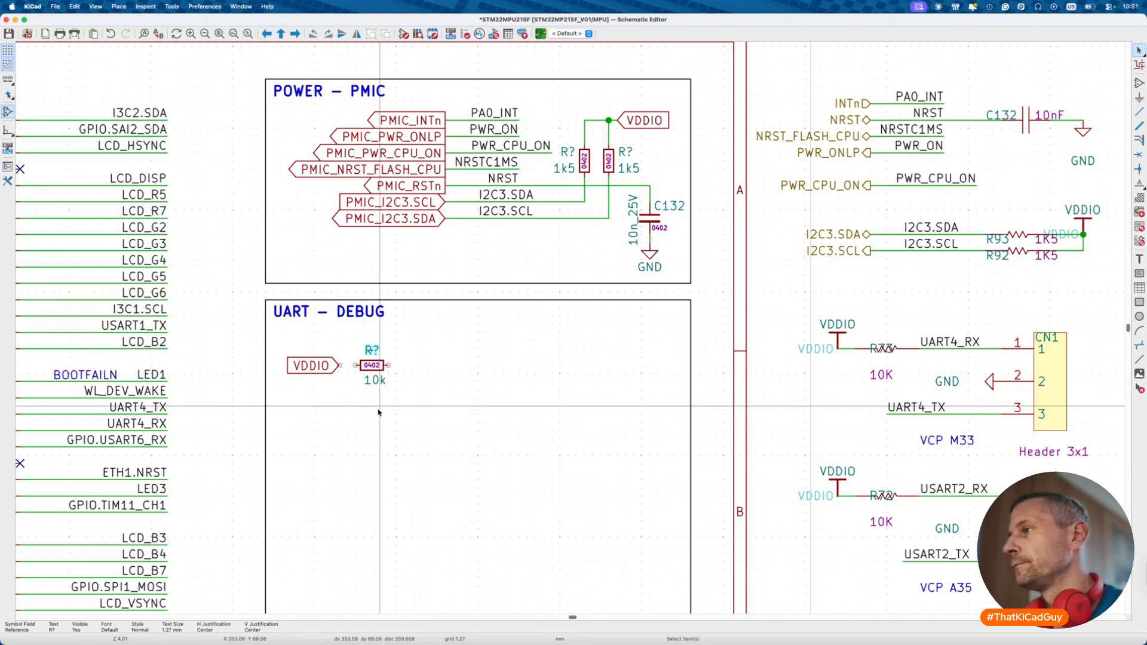
# - Place the S1G20 3-pin header and wire pin 1 to the resistor
pyautogui.write('a')
pyautogui.write('s1g20')
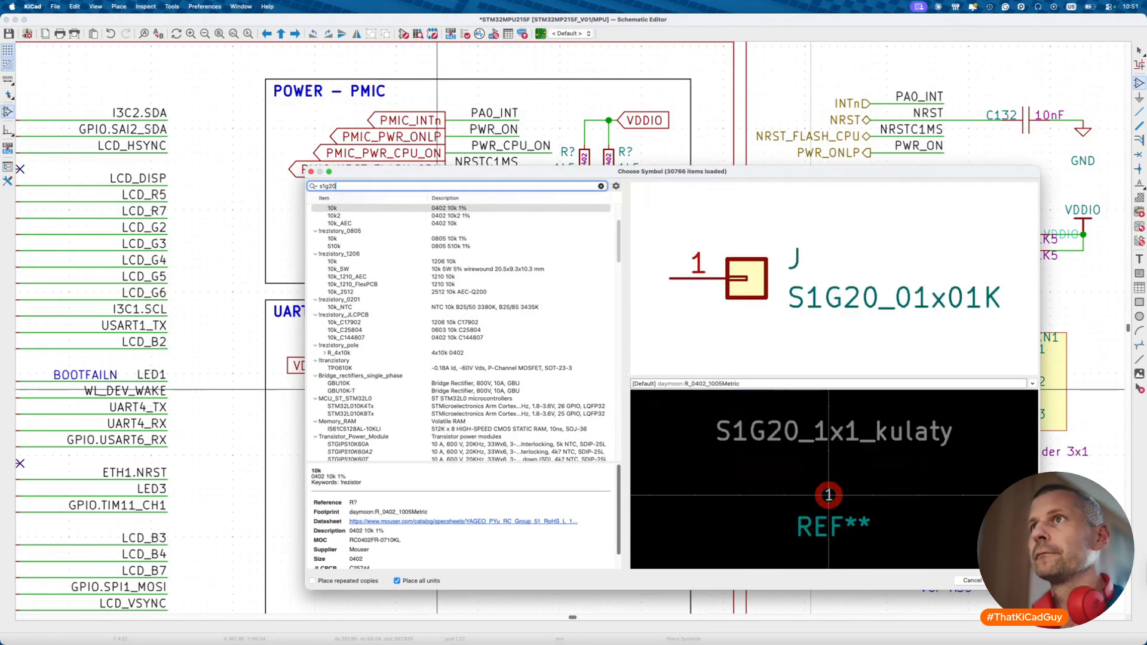
pyautogui.doubleClick(351, 301)
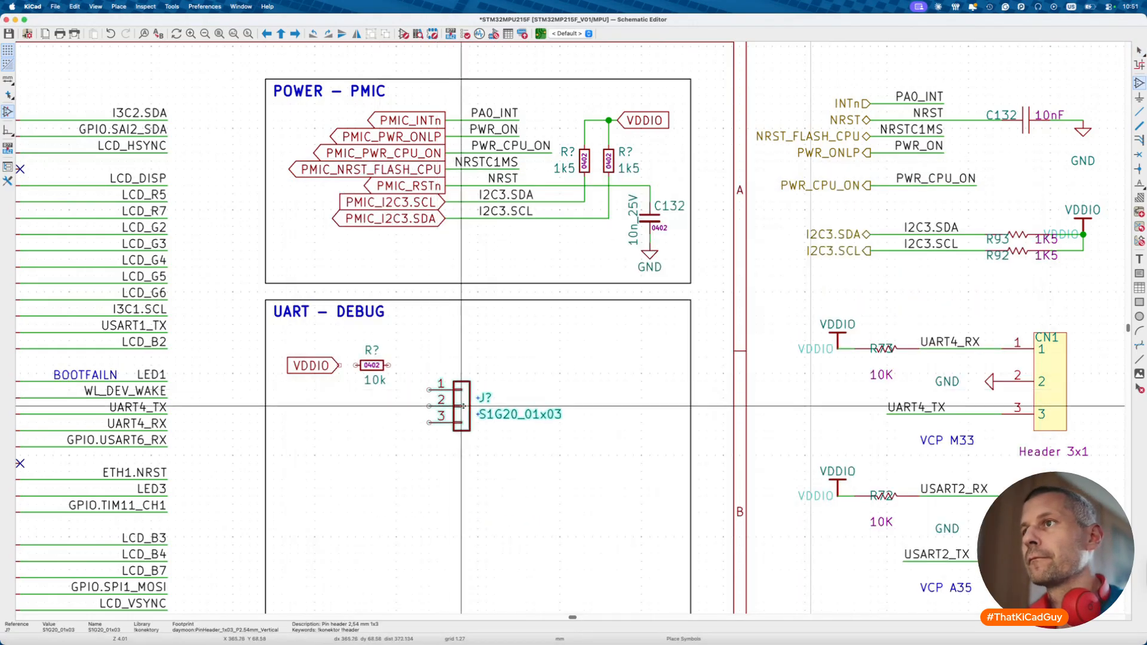
pyautogui.click(483, 384)
pyautogui.press('w')
pyautogui.click(446, 365)
pyautogui.click(339, 366)
pyautogui.press('Escape')
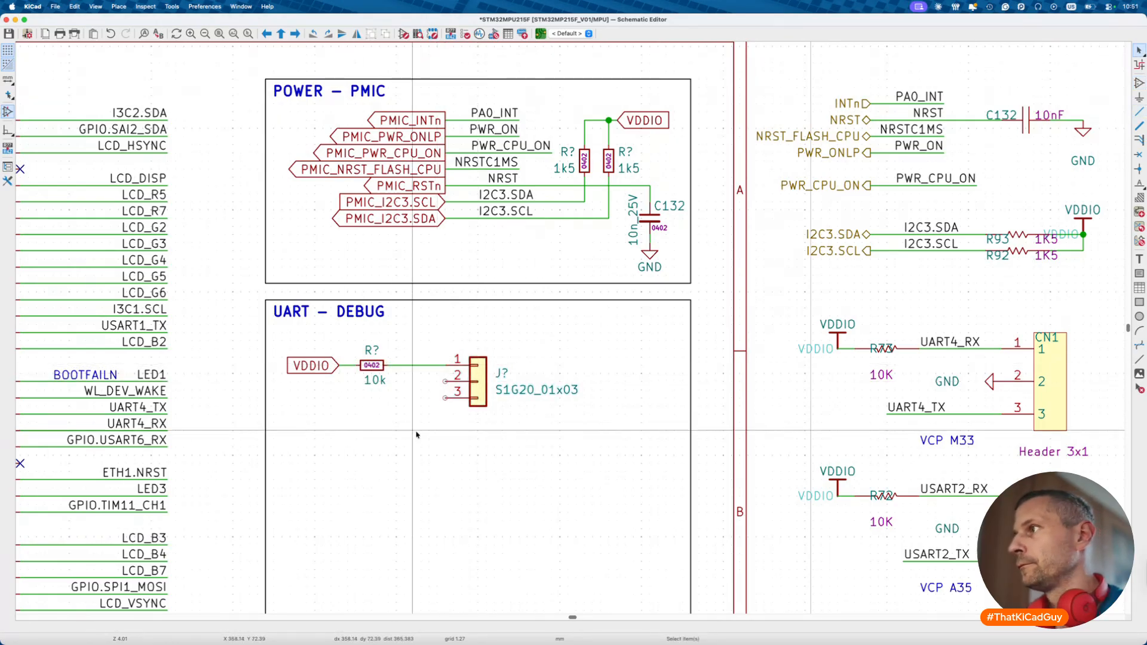
# - Wire header pin 2 to a GND symbol, add a pin 3 wire, and shift header right
pyautogui.press('w')
pyautogui.click(445, 381)
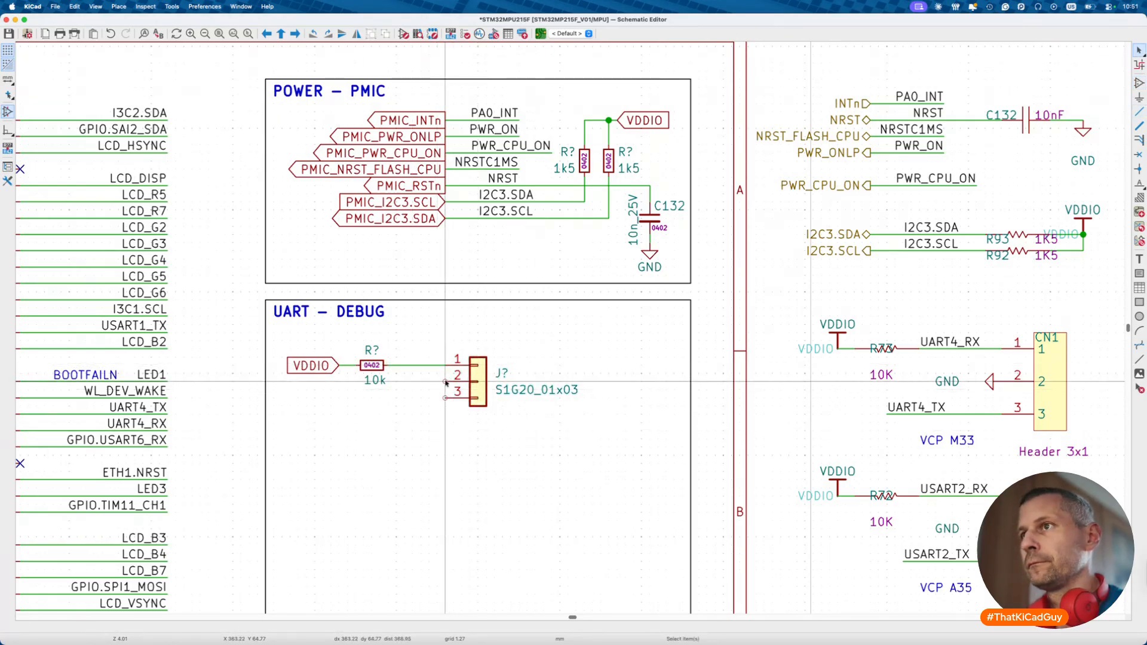
pyautogui.doubleClick(429, 413)
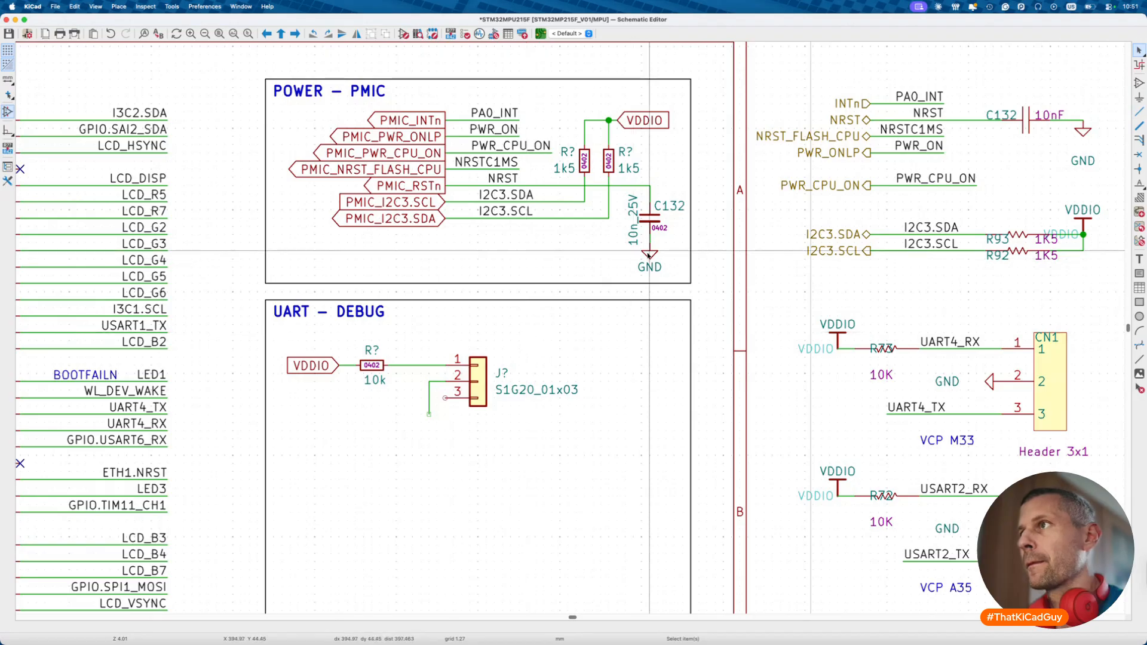
pyautogui.press('p')
pyautogui.click(429, 414)
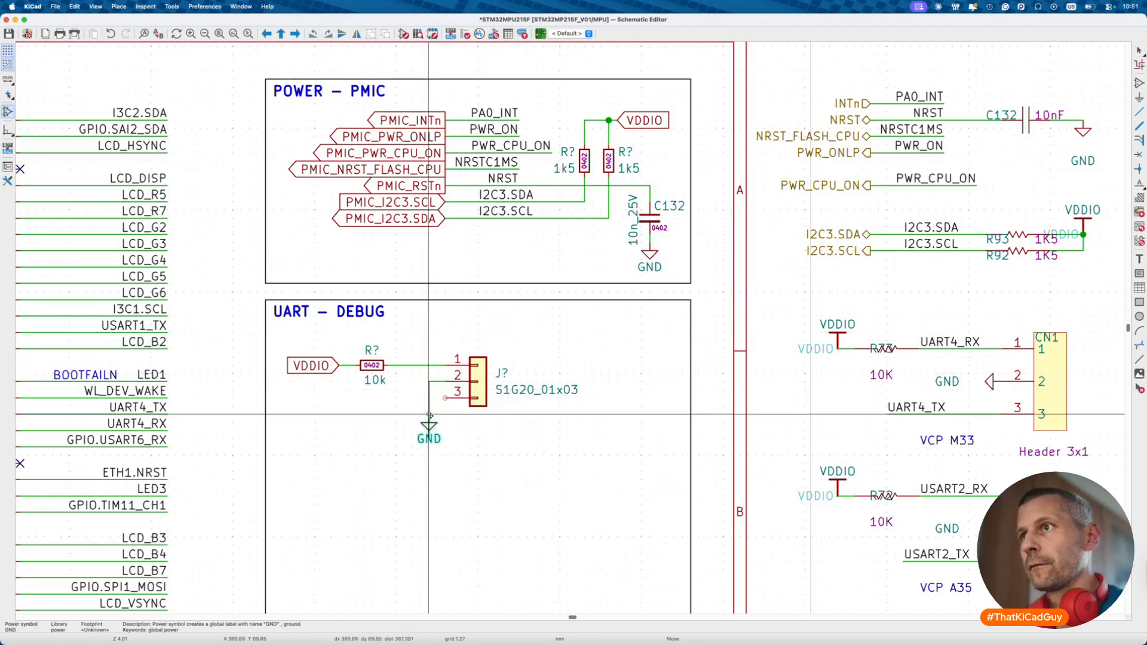
pyautogui.press('Escape')
pyautogui.press('w')
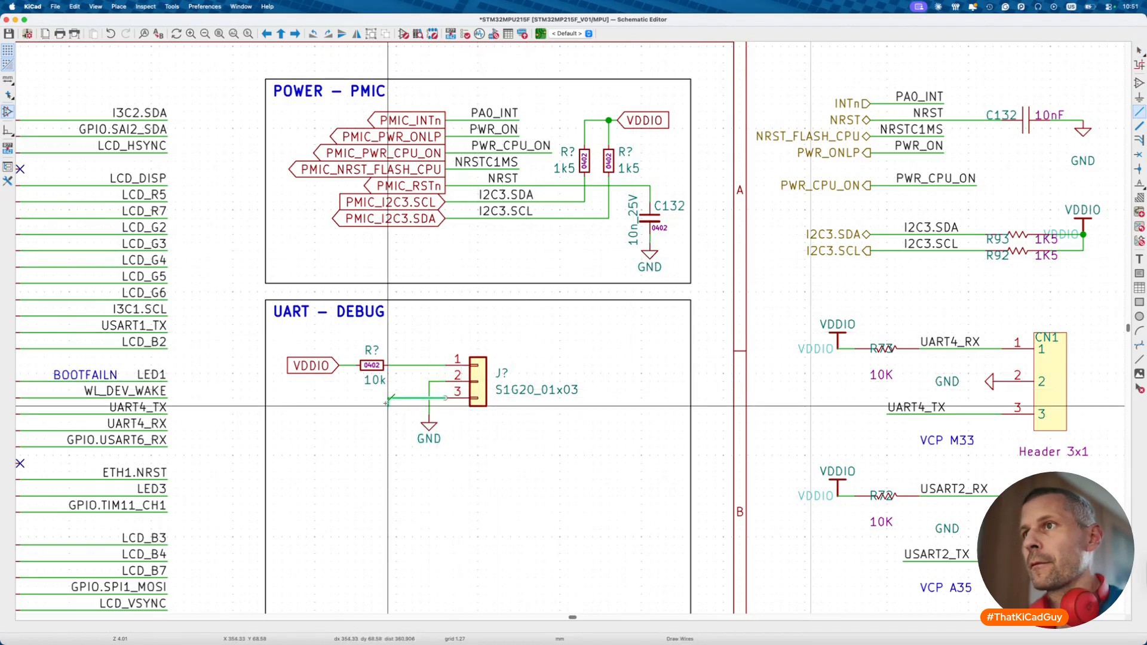
pyautogui.doubleClick(388, 398)
pyautogui.press('Escape')
pyautogui.moveTo(409, 346); pyautogui.dragTo(635, 472)
pyautogui.press('g')
pyautogui.click(691, 472)
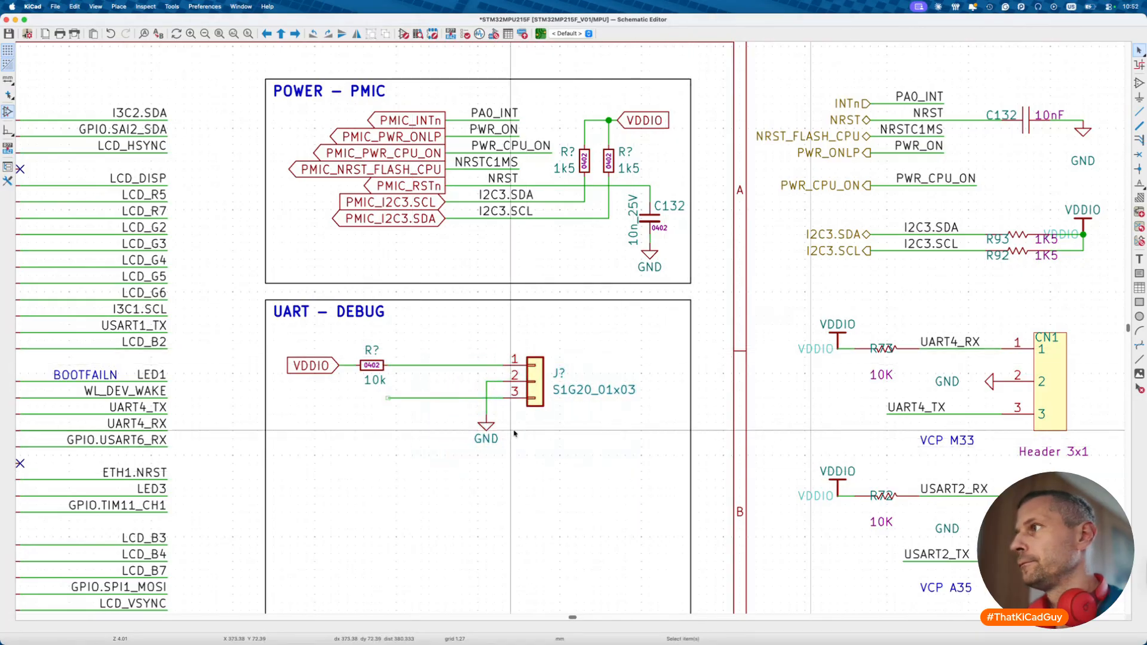
# - Copy the UART4_RX and UART4_TX labels onto the header's pin 1 and pin 3 wires
pyautogui.click(974, 341)
pyautogui.hotkey('ctrl', 'd')
pyautogui.click(398, 365)
pyautogui.click(917, 408)
pyautogui.hotkey('ctrl', 'd')
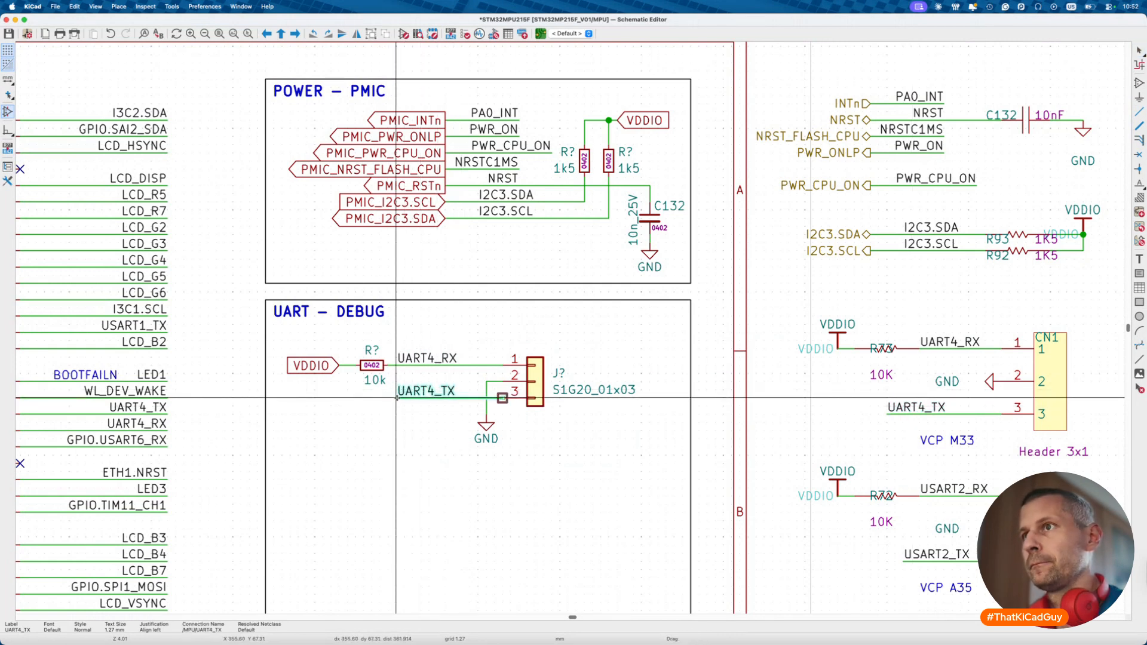
pyautogui.click(399, 398)
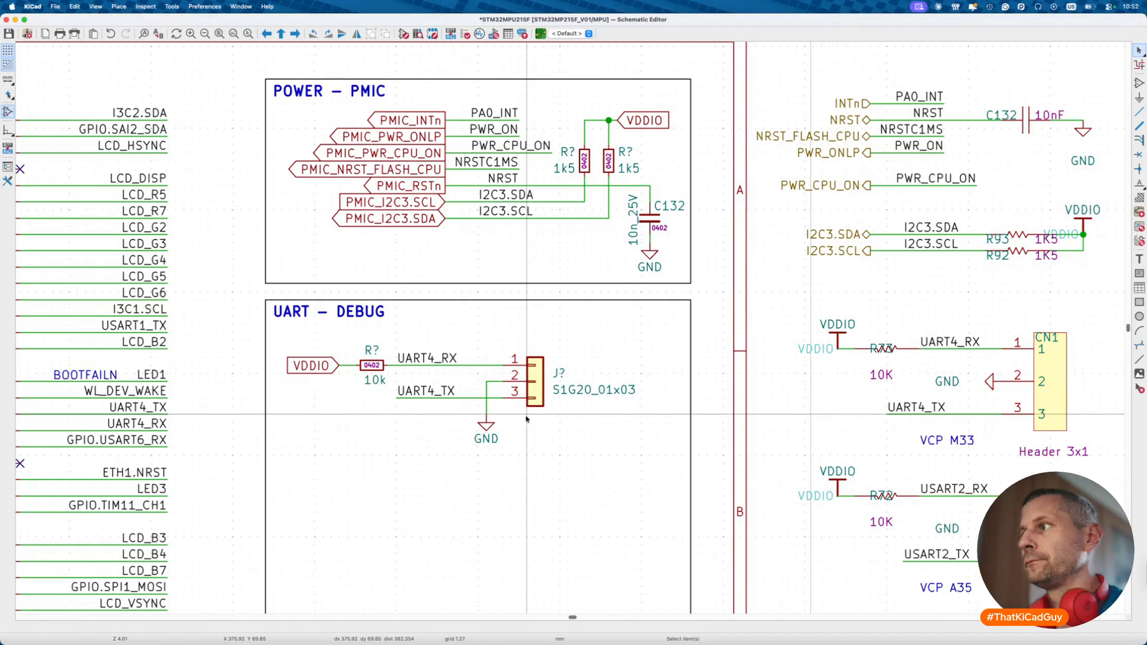
# - Add a VCP M33 caption above the header and slide the header right
pyautogui.click(961, 441)
pyautogui.hotkey('ctrl', 'd')
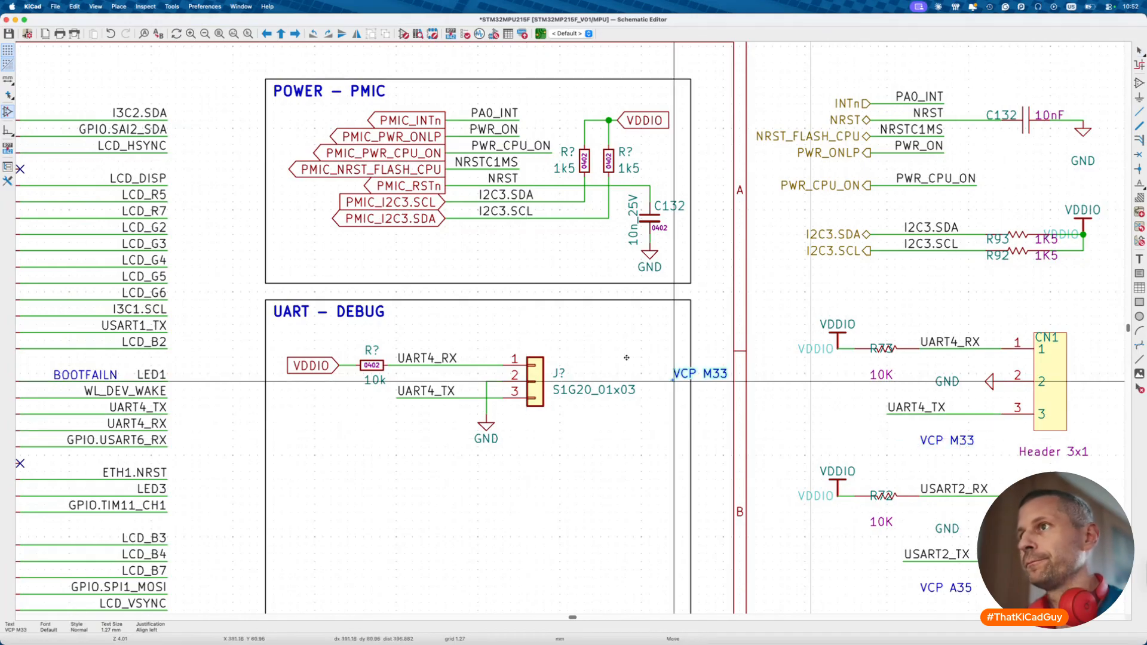
pyautogui.click(525, 352)
pyautogui.moveTo(526, 315); pyautogui.dragTo(670, 463)
pyautogui.press('g')
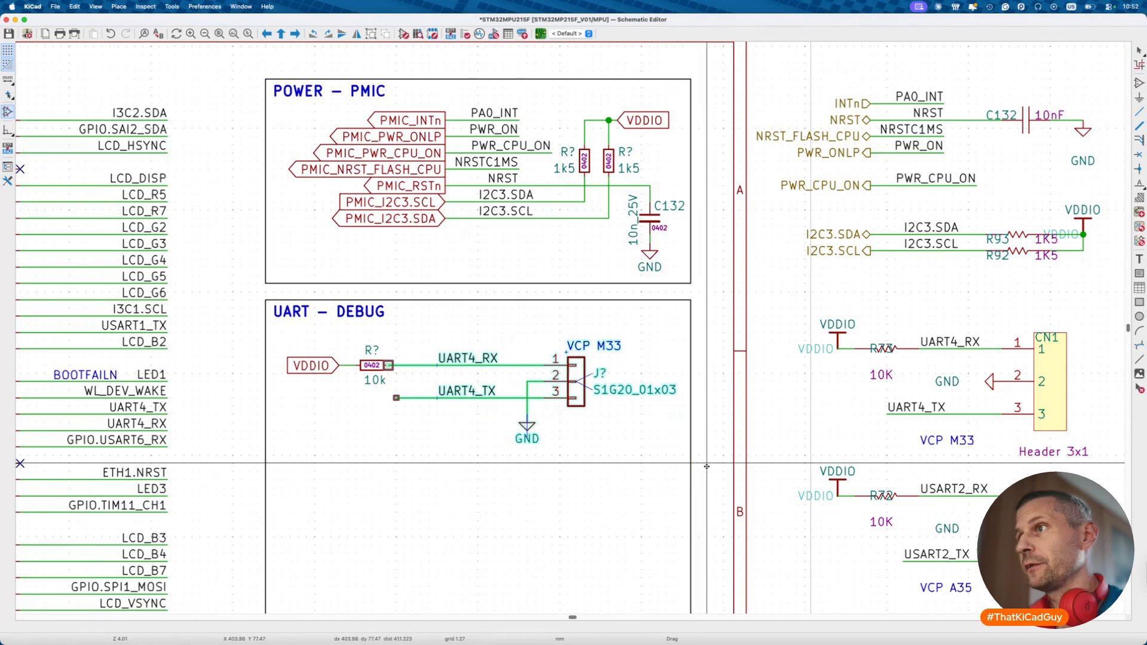
pyautogui.click(711, 466)
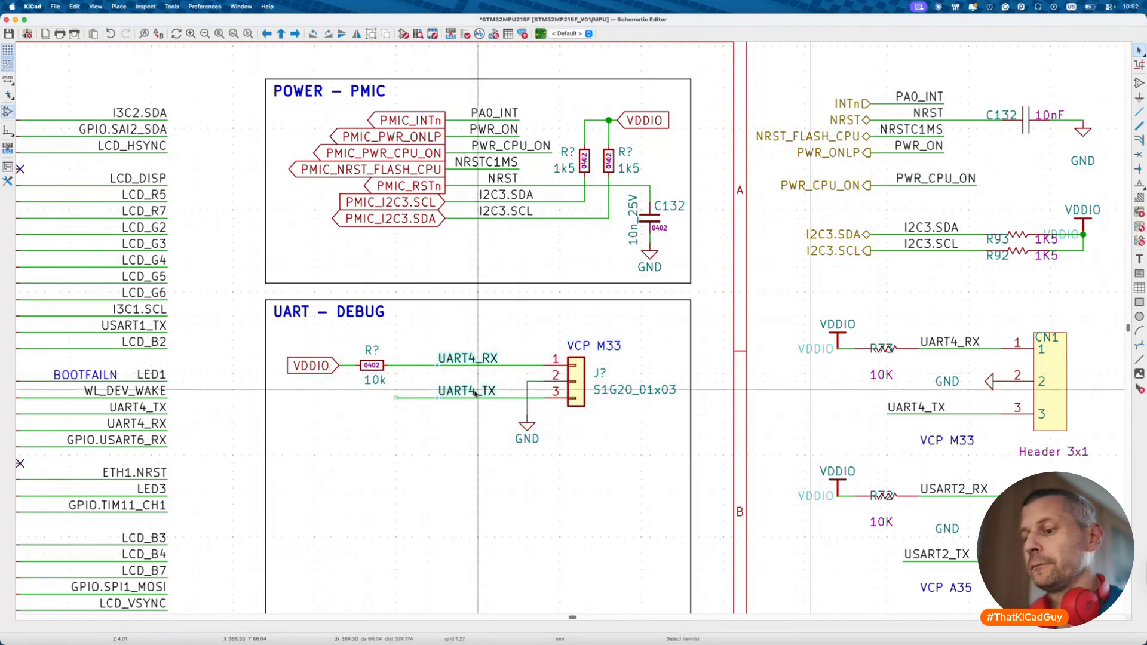
# - Place an ESD9B3.3ST5G diode below UART4_TX and tidy the diode and header texts
pyautogui.press('a')
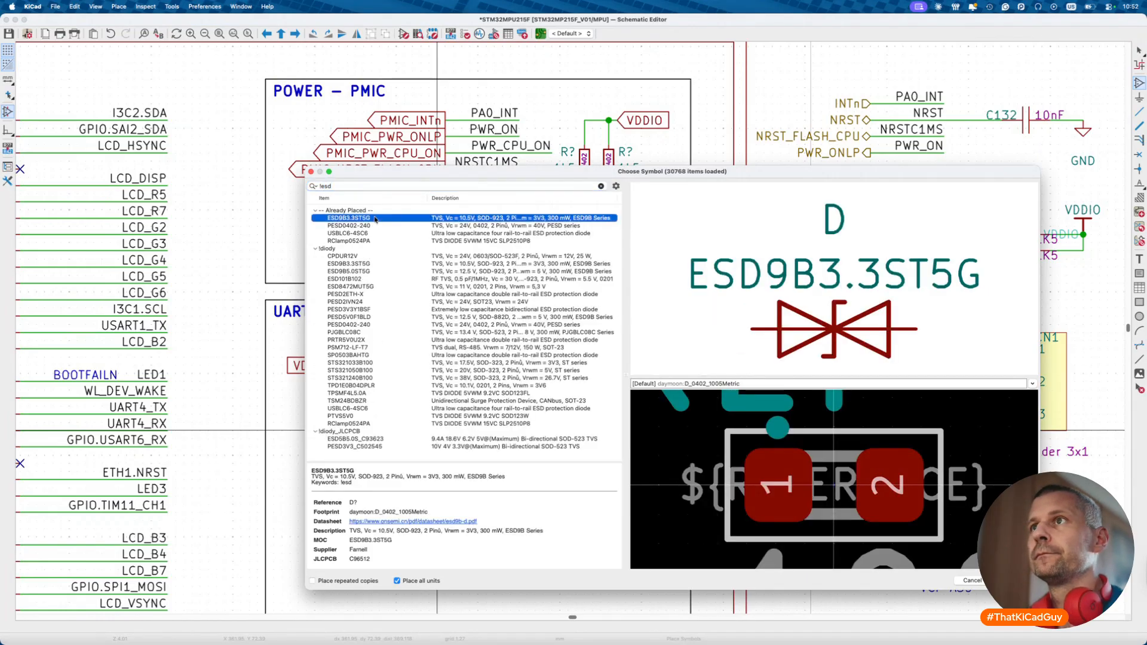
pyautogui.press('Return')
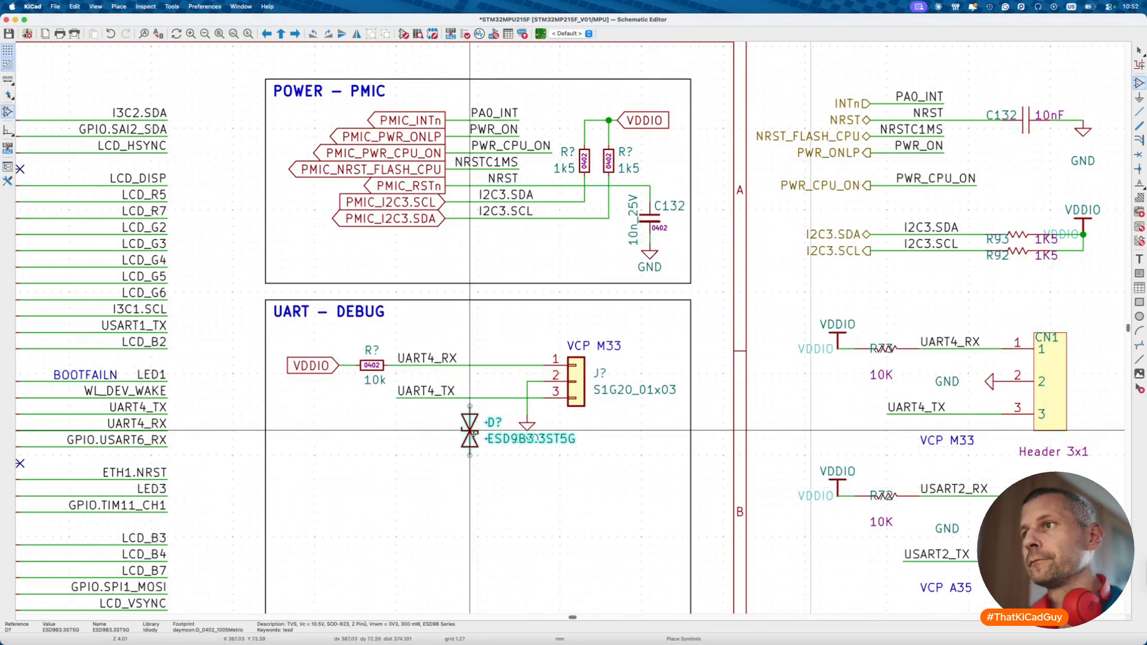
pyautogui.click(470, 430)
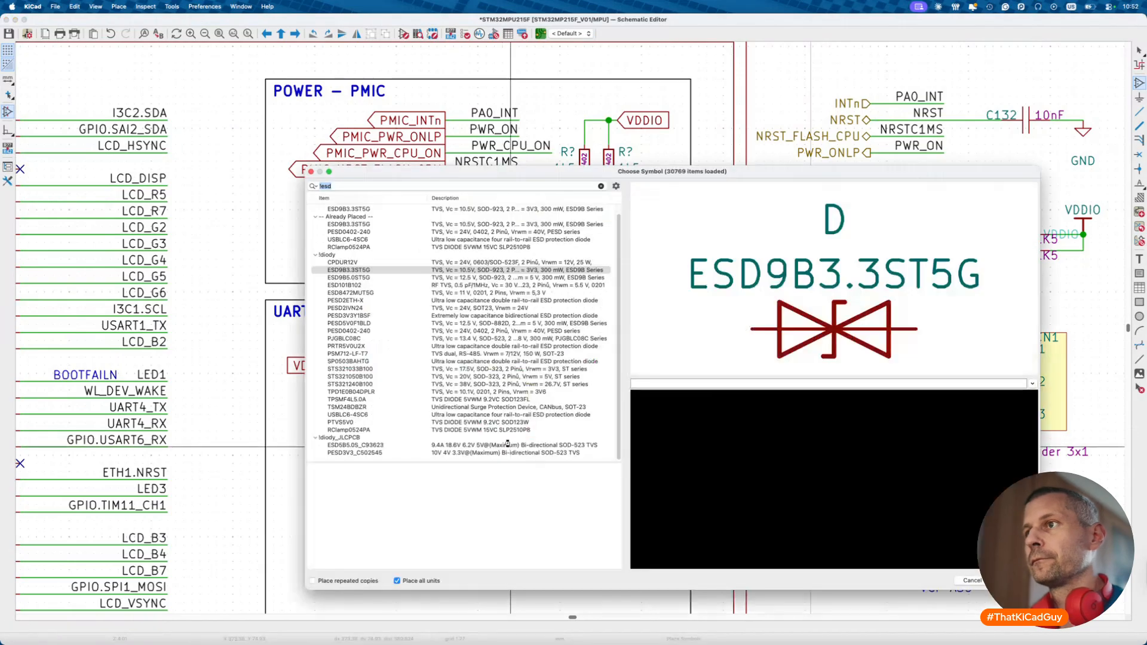
pyautogui.press('Escape')
pyautogui.press('Escape')
pyautogui.click(505, 441)
pyautogui.moveTo(494, 423); pyautogui.dragTo(486, 423)
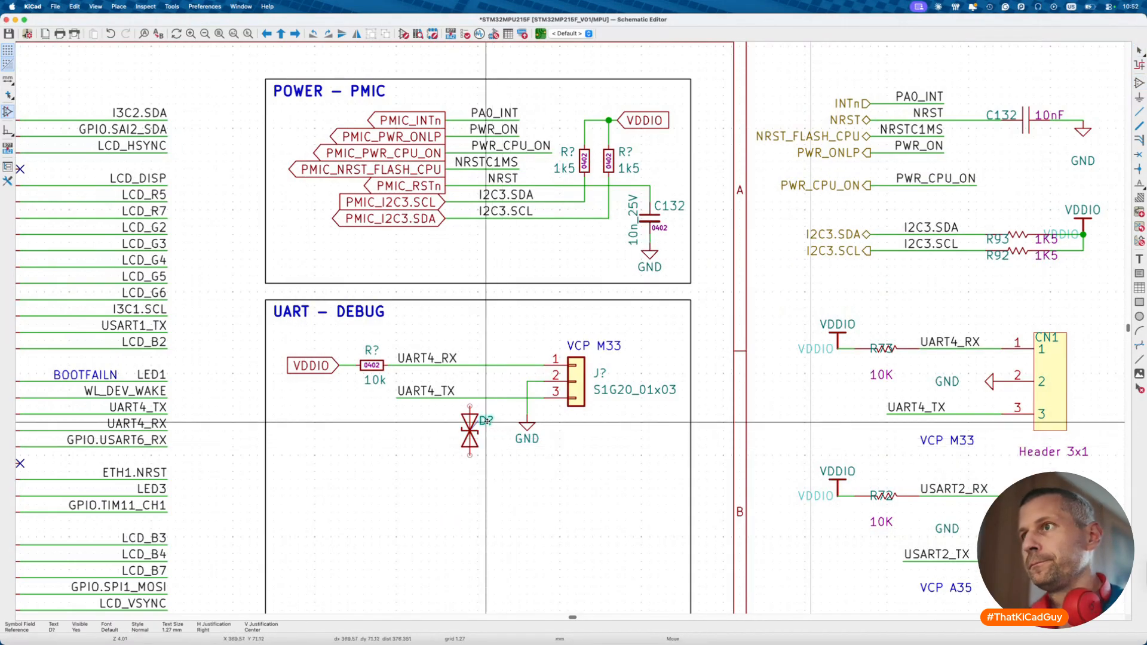
pyautogui.moveTo(609, 390); pyautogui.dragTo(585, 414)
pyautogui.moveTo(600, 350); pyautogui.dragTo(575, 349)
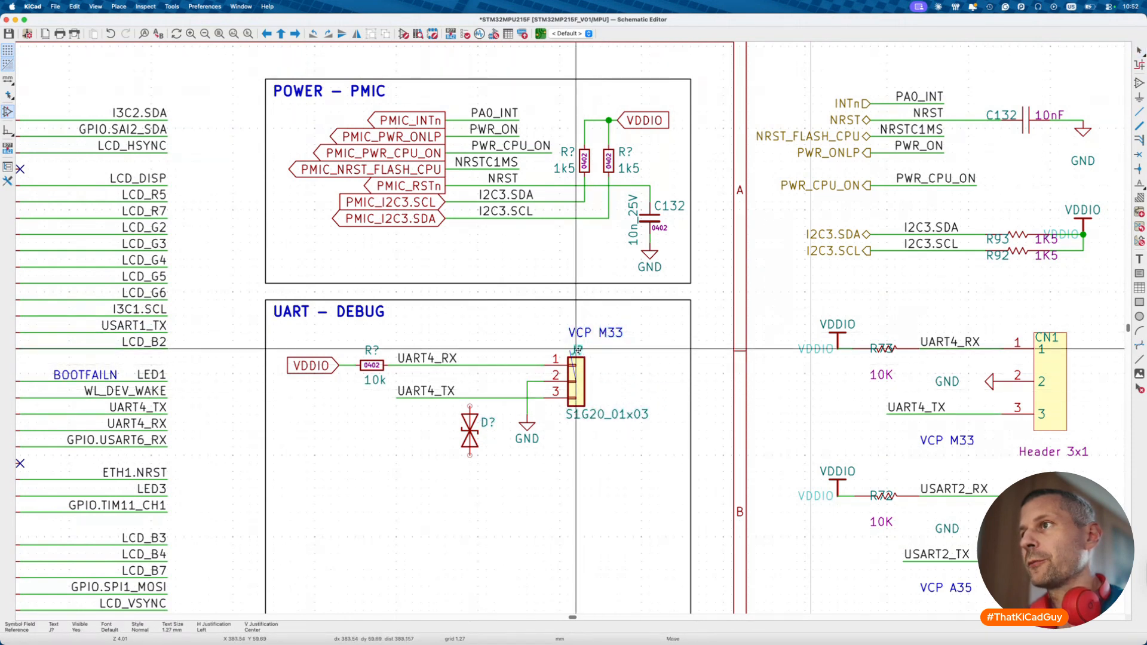
# - Shift the header group right and reconnect UART4_RX and UART4_TX to header pins 1 and 3
pyautogui.moveTo(512, 308); pyautogui.dragTo(653, 422)
pyautogui.press('m')
pyautogui.click(693, 459)
pyautogui.press('w')
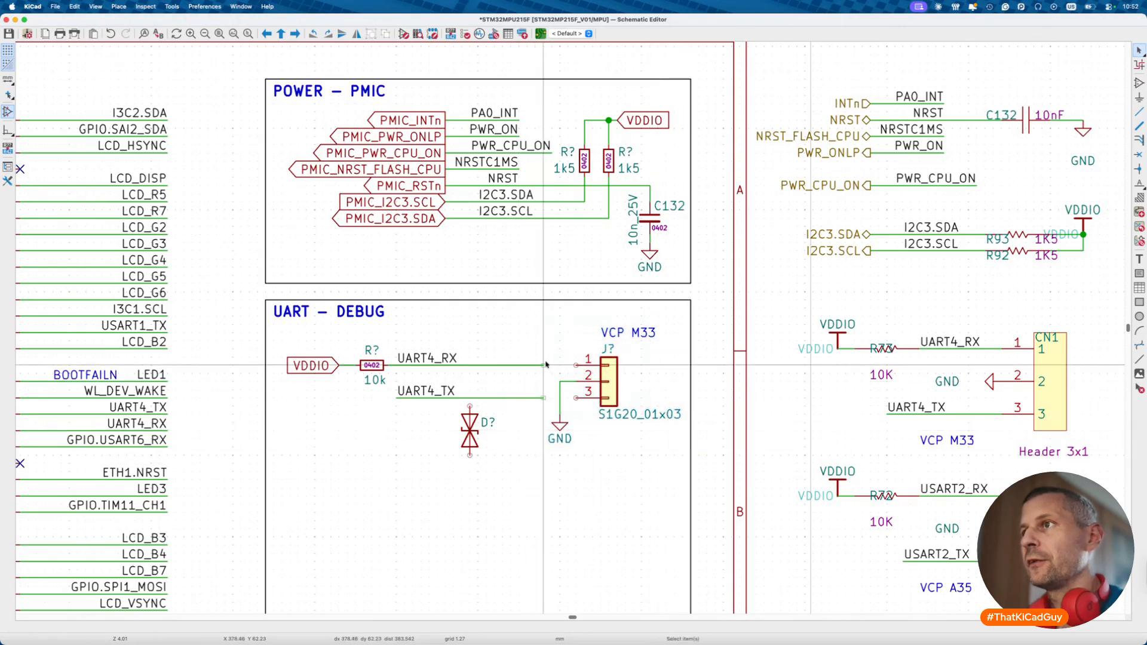
pyautogui.click(576, 364)
pyautogui.click(543, 398)
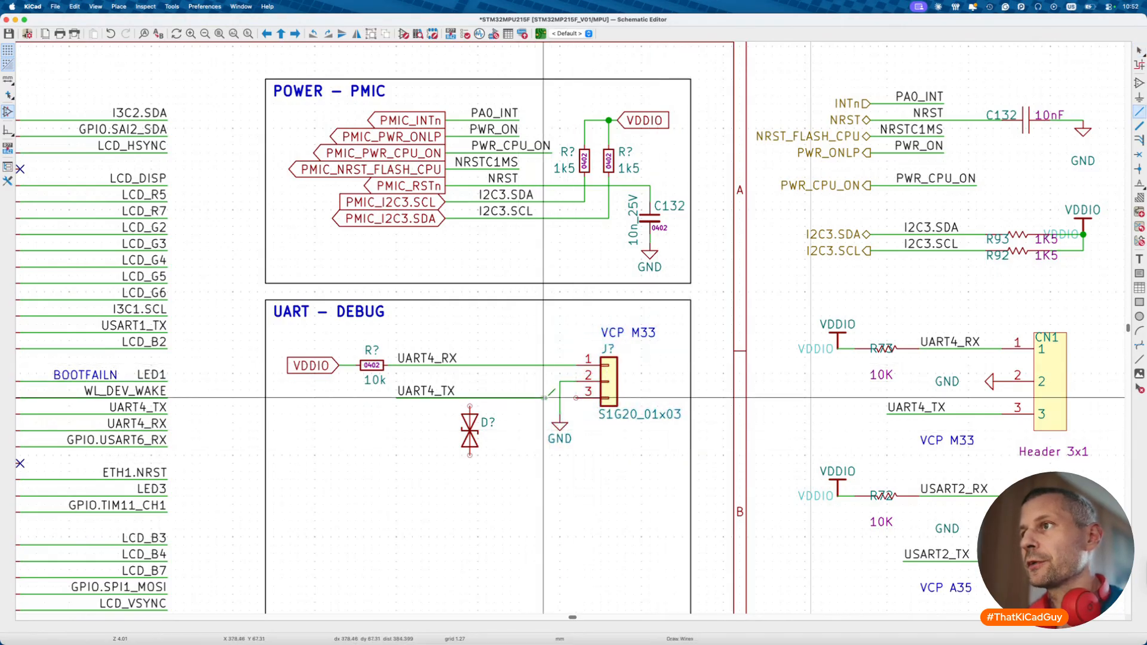
pyautogui.click(575, 398)
pyautogui.press('Escape')
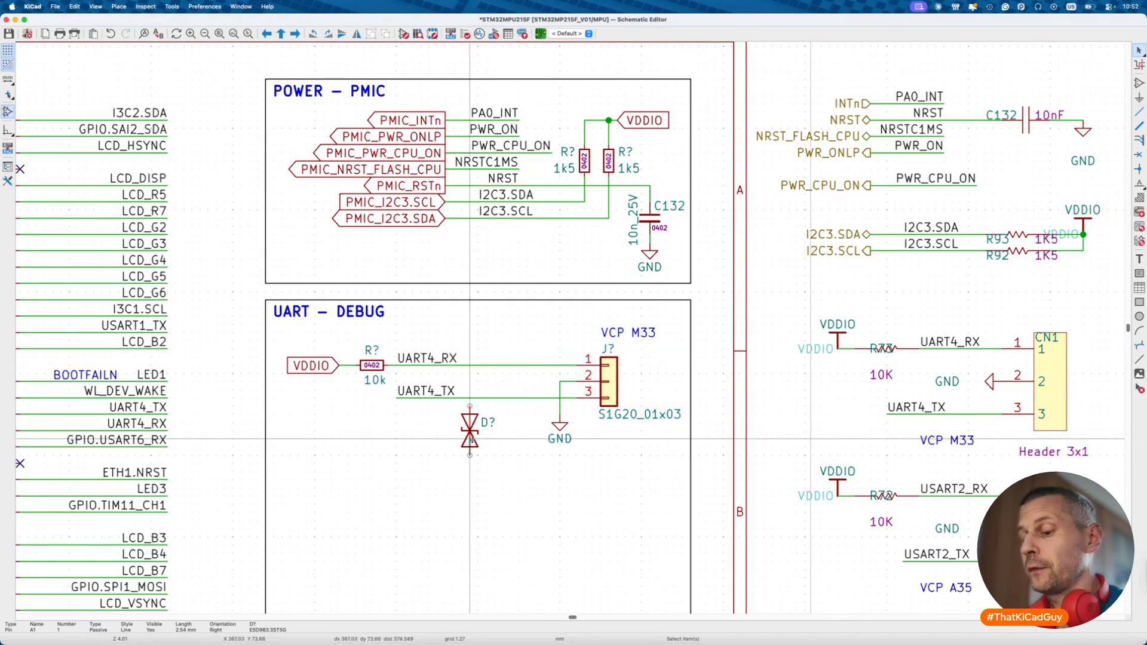
# - Add a second ESD diode and wire the diodes to the UART4_RX and UART4_TX lines
pyautogui.press('super+d')
pyautogui.click(517, 436)
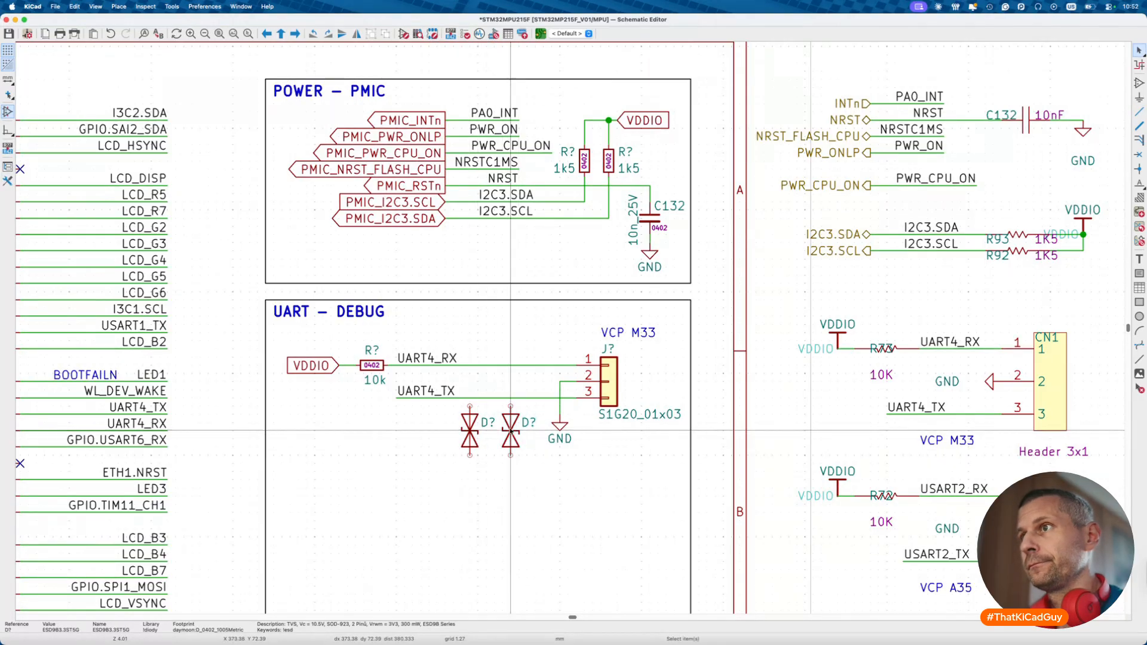
pyautogui.press('w')
pyautogui.click(470, 365)
pyautogui.click(511, 406)
pyautogui.click(510, 398)
pyautogui.press('Escape')
# - Move GND down, wire the diodes' ground side to it, and save the schematic
pyautogui.moveTo(560, 423); pyautogui.dragTo(560, 471)
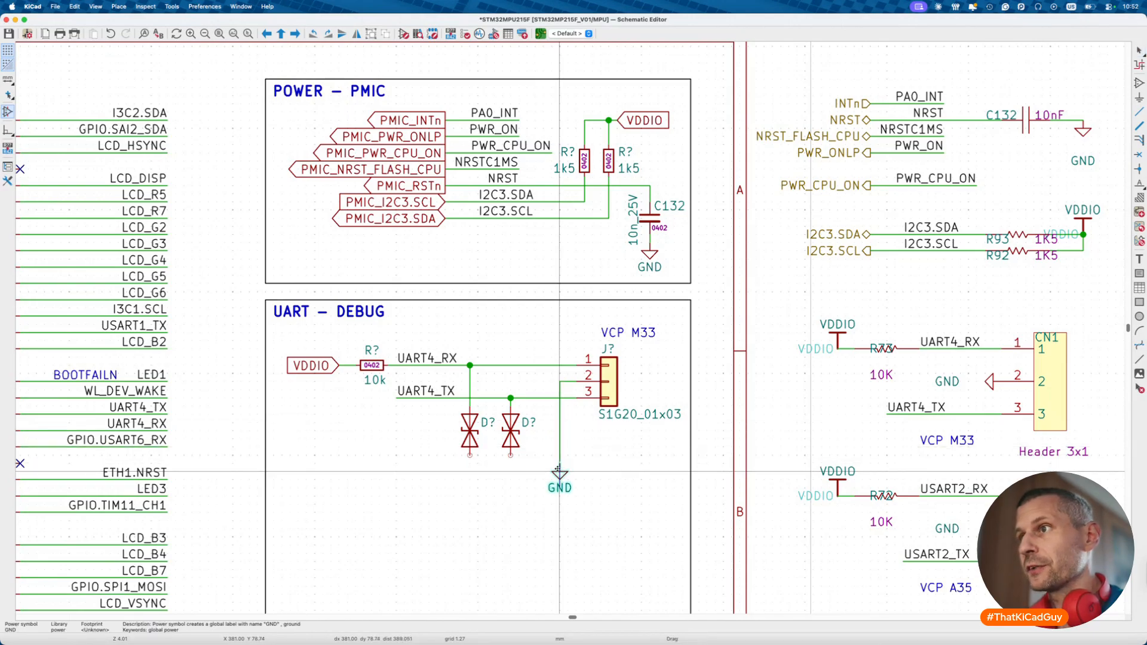
pyautogui.press('w')
pyautogui.click(560, 455)
pyautogui.click(470, 456)
pyautogui.press('Escape')
pyautogui.press('super+s')
pyautogui.scroll(-3, 485, 491)
pyautogui.scroll(-2, 486, 491)
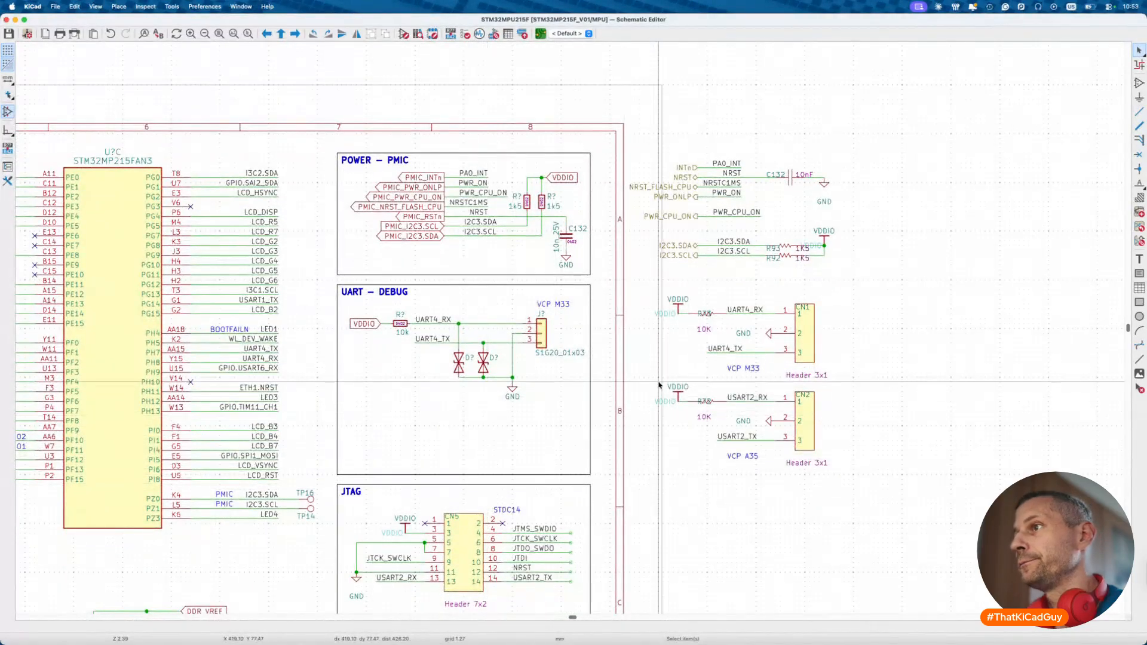
# - Duplicate the UART debug circuit and place the copy just below the original
pyautogui.moveTo(347, 302); pyautogui.dragTo(580, 417)
pyautogui.keyDown('super'); pyautogui.click(559, 303); pyautogui.keyUp('super')
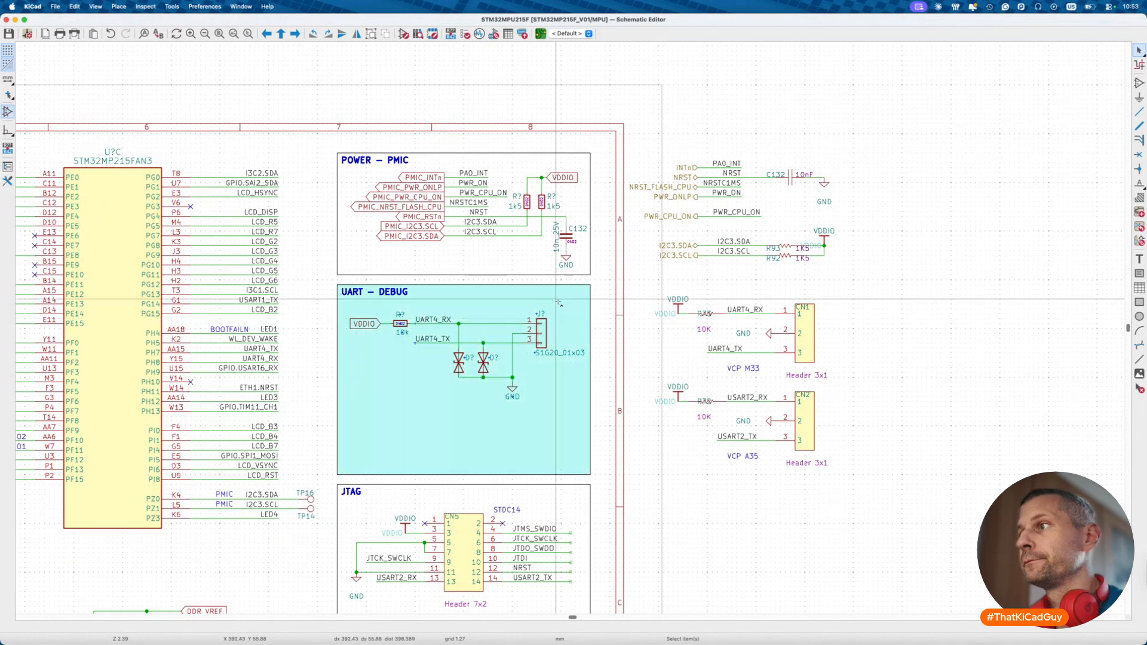
pyautogui.keyDown('super'); pyautogui.click(558, 302); pyautogui.keyUp('super')
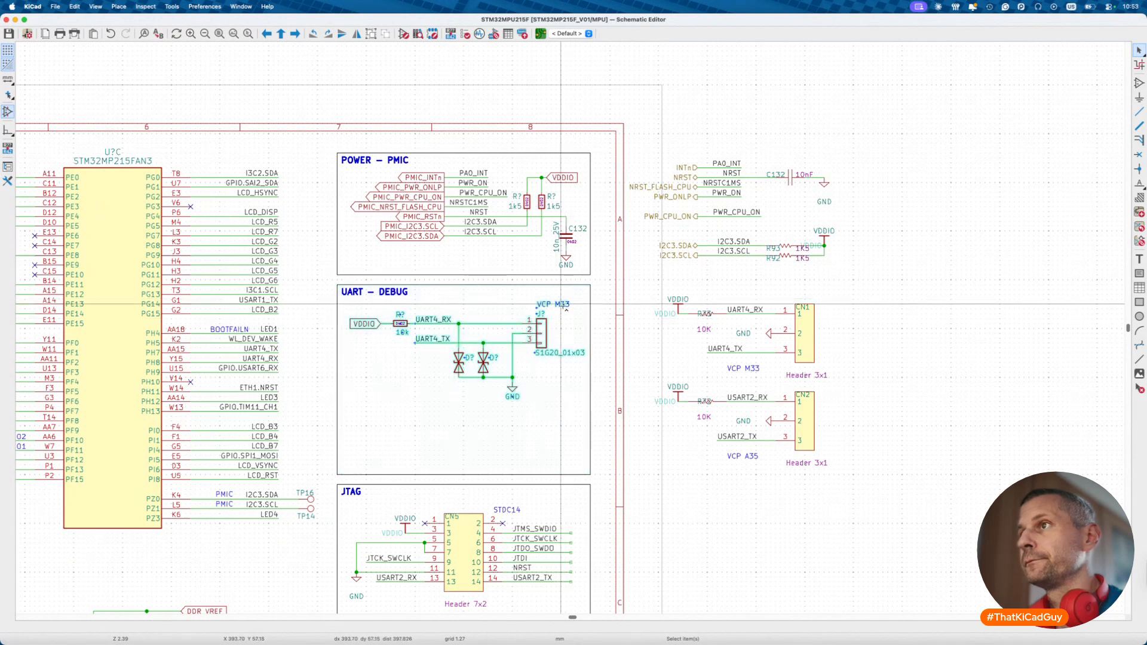
pyautogui.press('super+d')
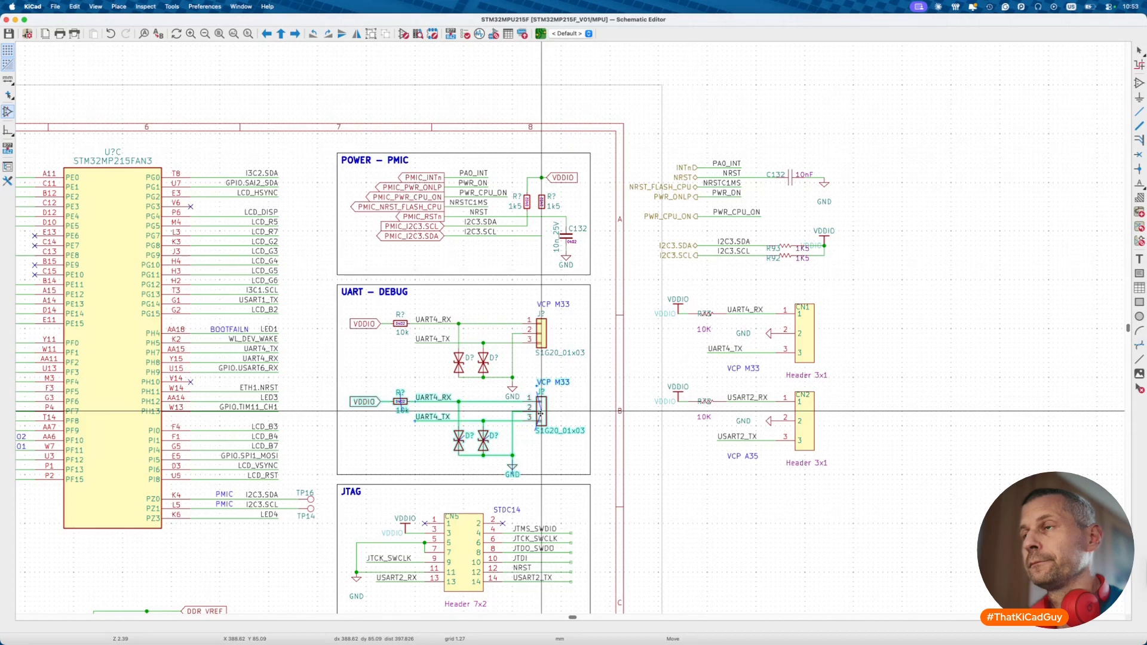
pyautogui.press('Escape')
pyautogui.moveTo(345, 300); pyautogui.dragTo(586, 465)
pyautogui.press('m')
pyautogui.click(547, 402)
pyautogui.press('Escape')
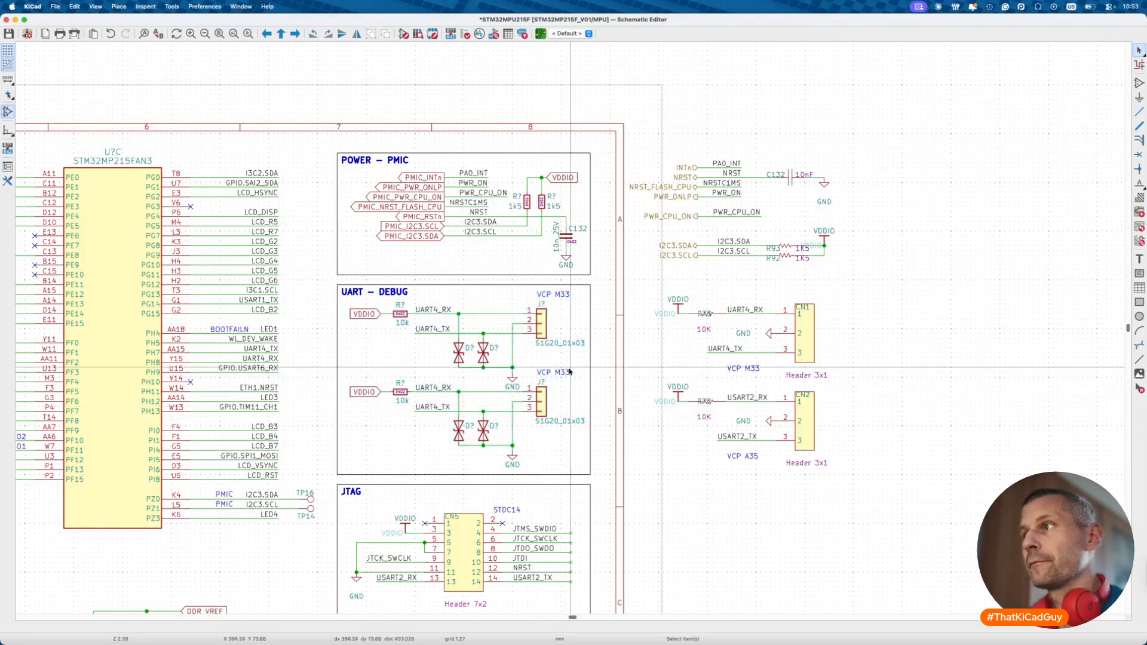
# - Change the copy's caption from VCP M33 to VCP A35
pyautogui.doubleClick(569, 372)
pyautogui.press('Right')
pyautogui.press('BackSpace')
pyautogui.press('Escape')
pyautogui.press('Escape')
pyautogui.press('Escape')
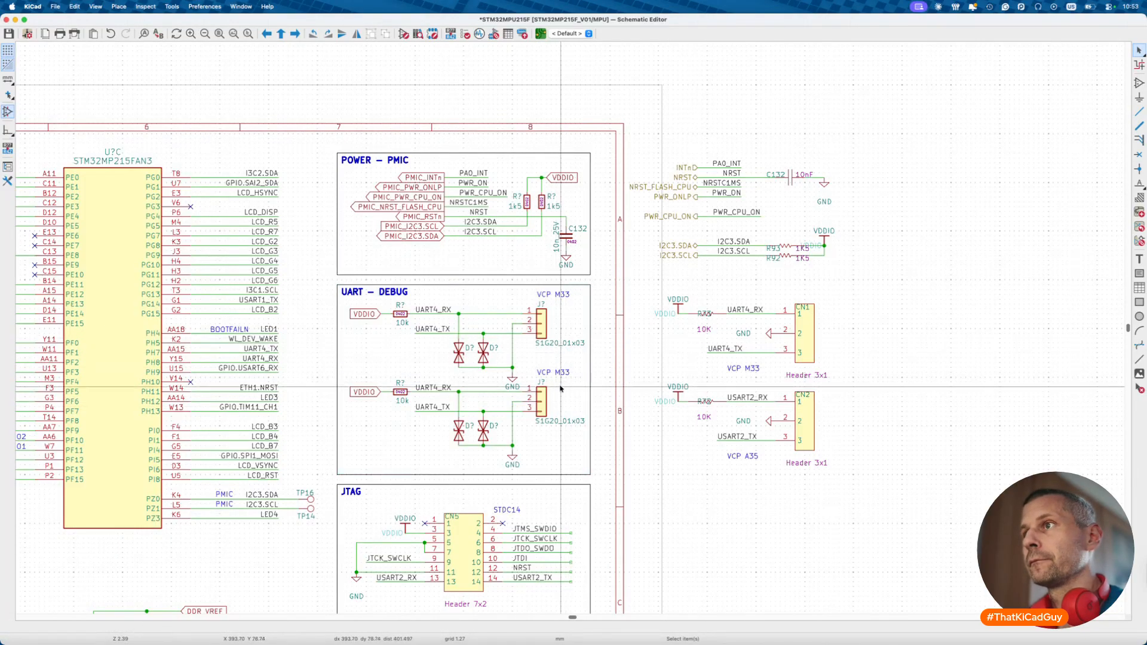
pyautogui.click(562, 375)
pyautogui.doubleClick(562, 374)
pyautogui.press('BackSpace')
pyautogui.press('BackSpace')
pyautogui.press('BackSpace')
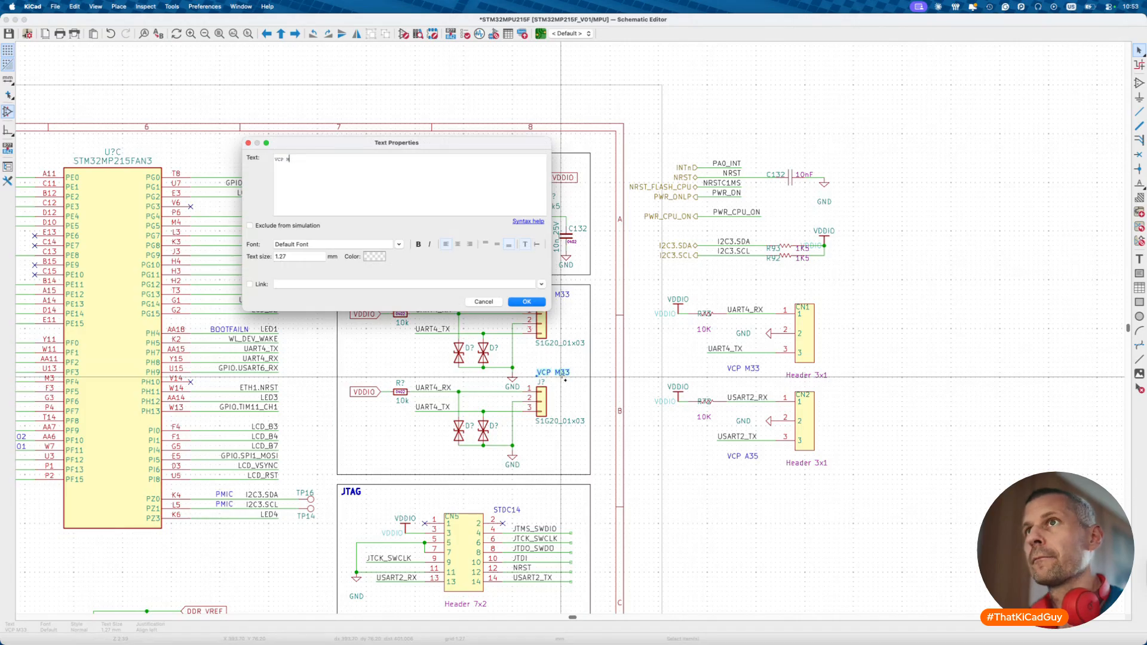
pyautogui.write('A35')
pyautogui.press('Return')
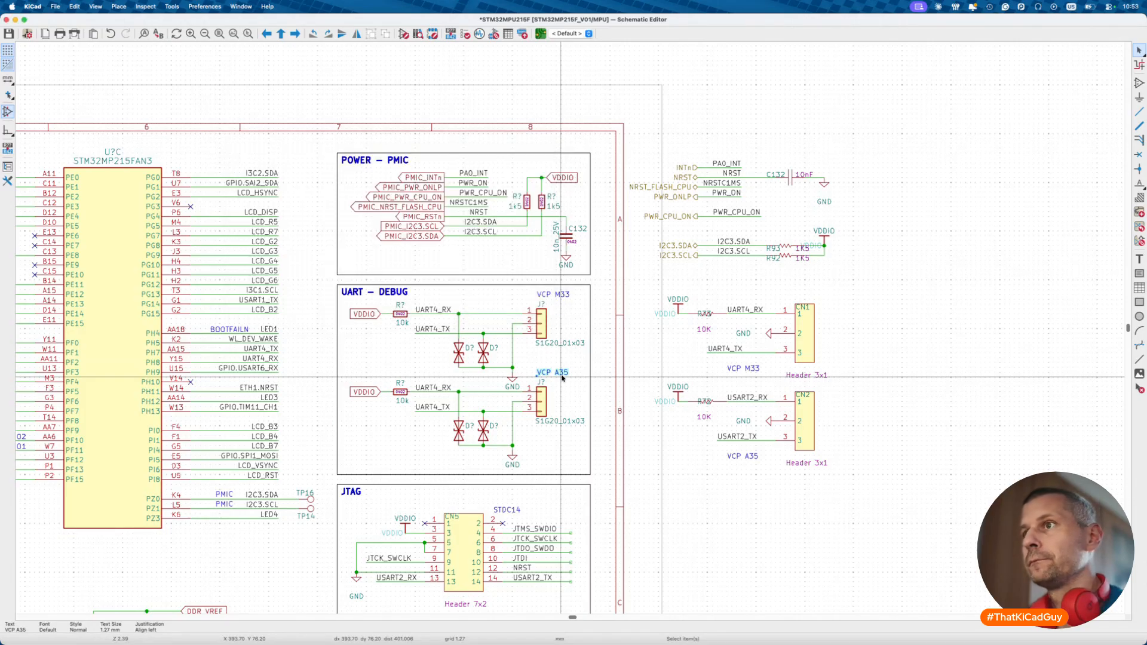
# - Delete the copied UART4_RX and UART4_TX labels from the new circuit
pyautogui.click(737, 396)
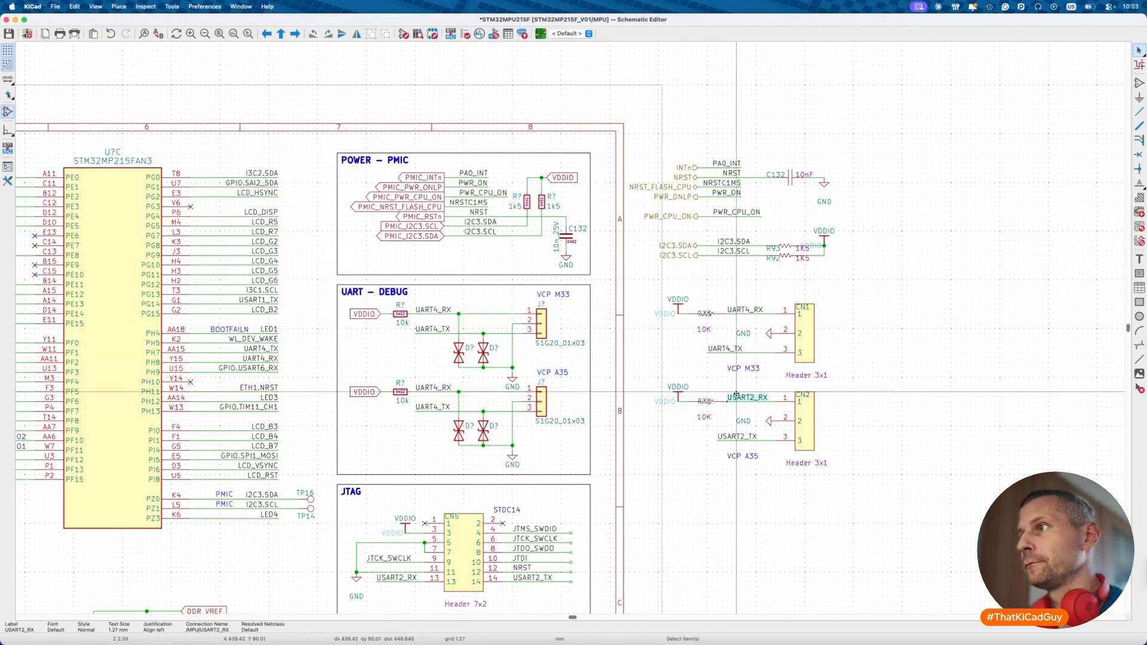
pyautogui.click(433, 388)
pyautogui.press('Delete')
pyautogui.click(430, 409)
pyautogui.press('Delete')
# - Copy the USART2_RX and USART2_TX labels from beside CN2 onto the new header's RX and TX wires
pyautogui.click(744, 397)
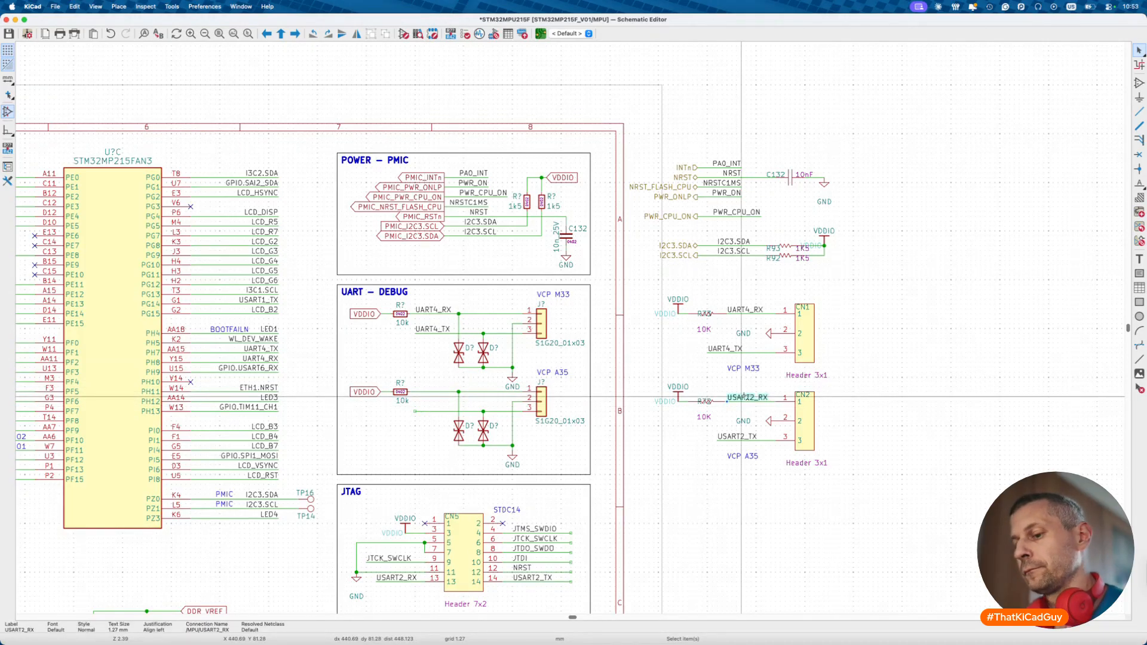
pyautogui.press('super+d')
pyautogui.click(416, 393)
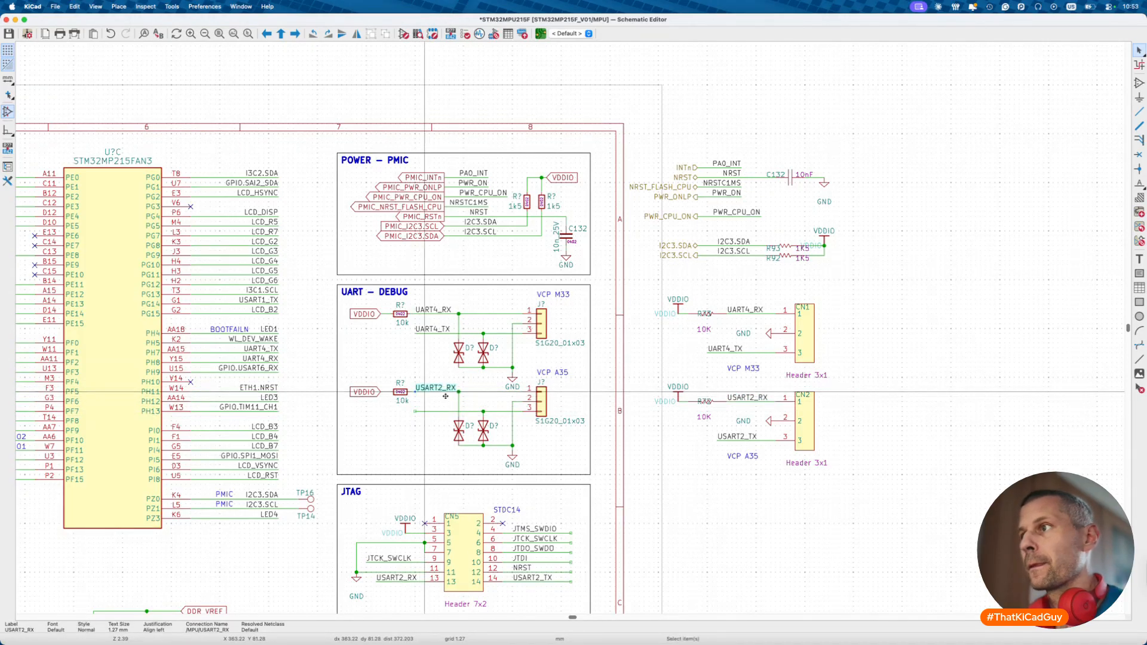
pyautogui.click(741, 436)
pyautogui.press('super+d')
pyautogui.click(410, 410)
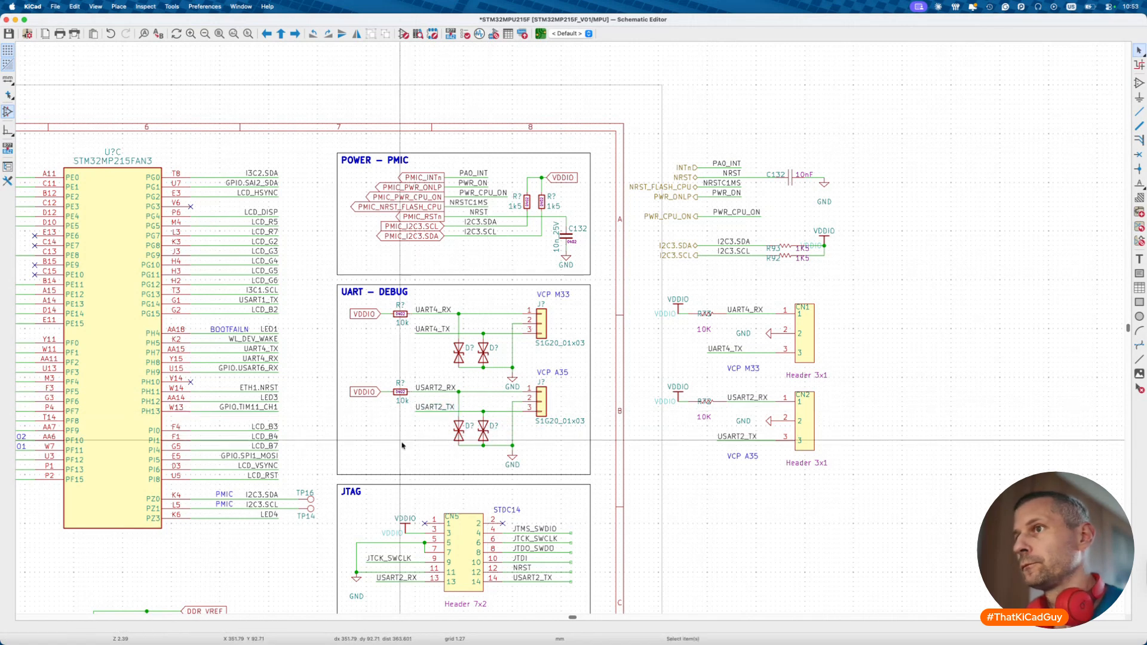
pyautogui.click(742, 456)
pyautogui.press('super+d')
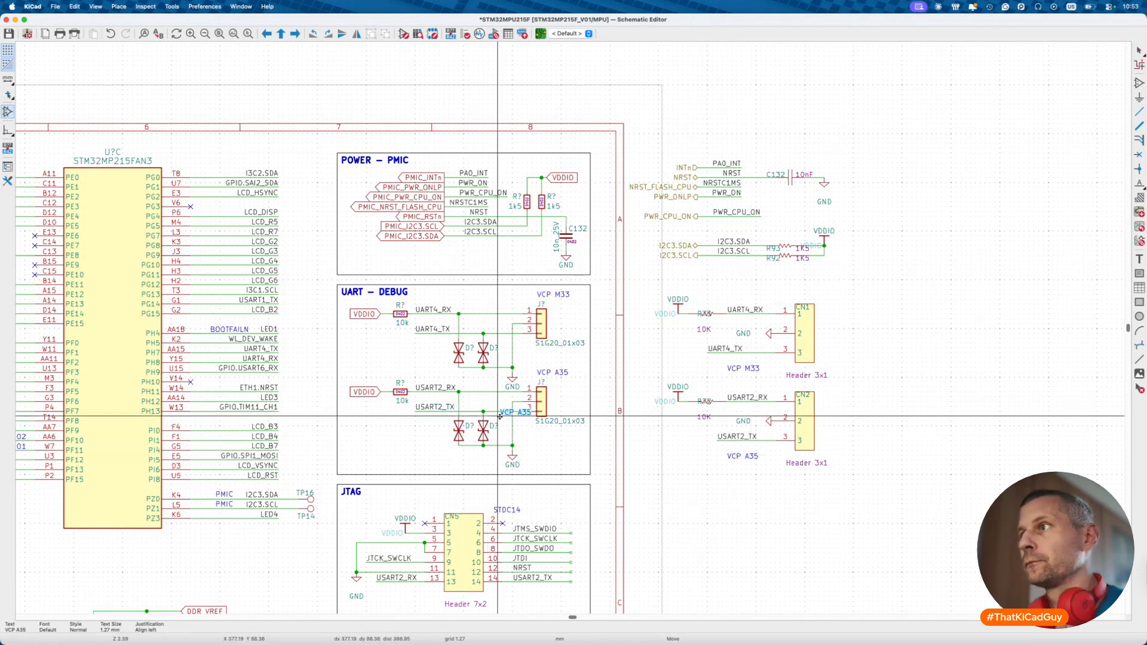
pyautogui.press('Escape')
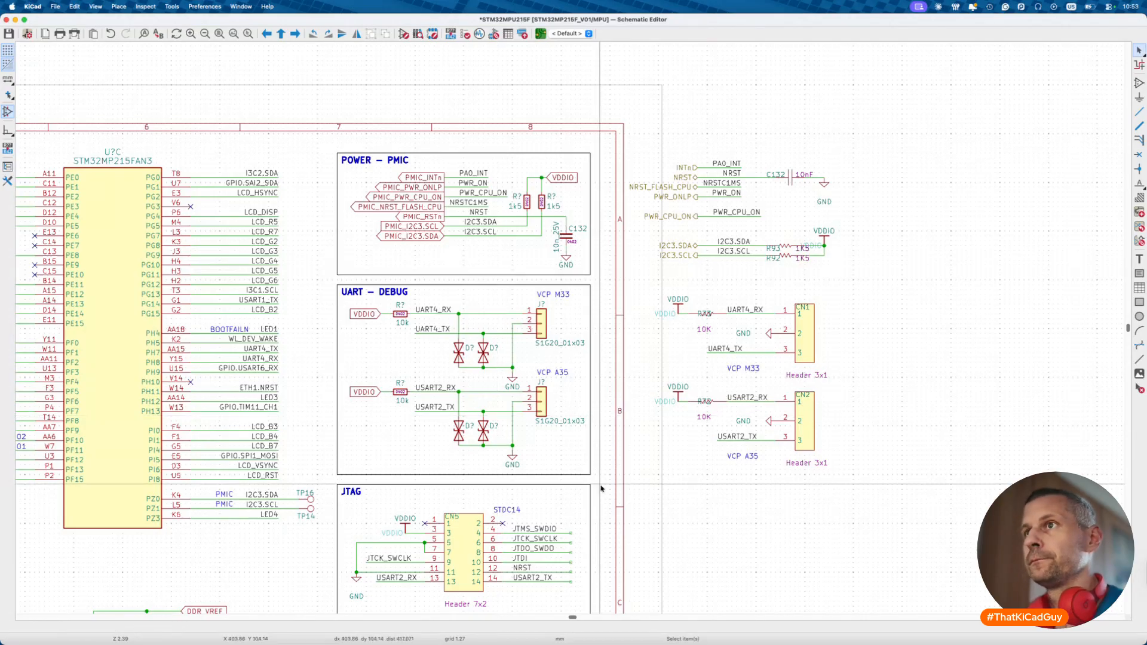
pyautogui.scroll(-8, 601, 489)
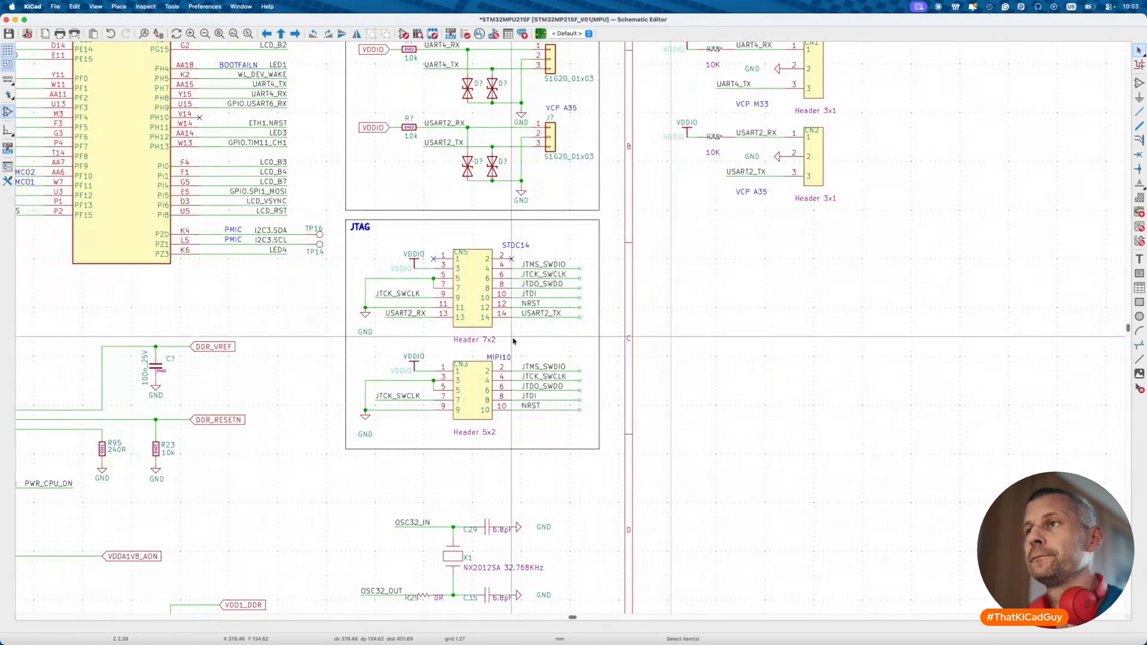
# - Inspect the CN5 JTAG header's properties and close them unchanged
pyautogui.doubleClick(469, 326)
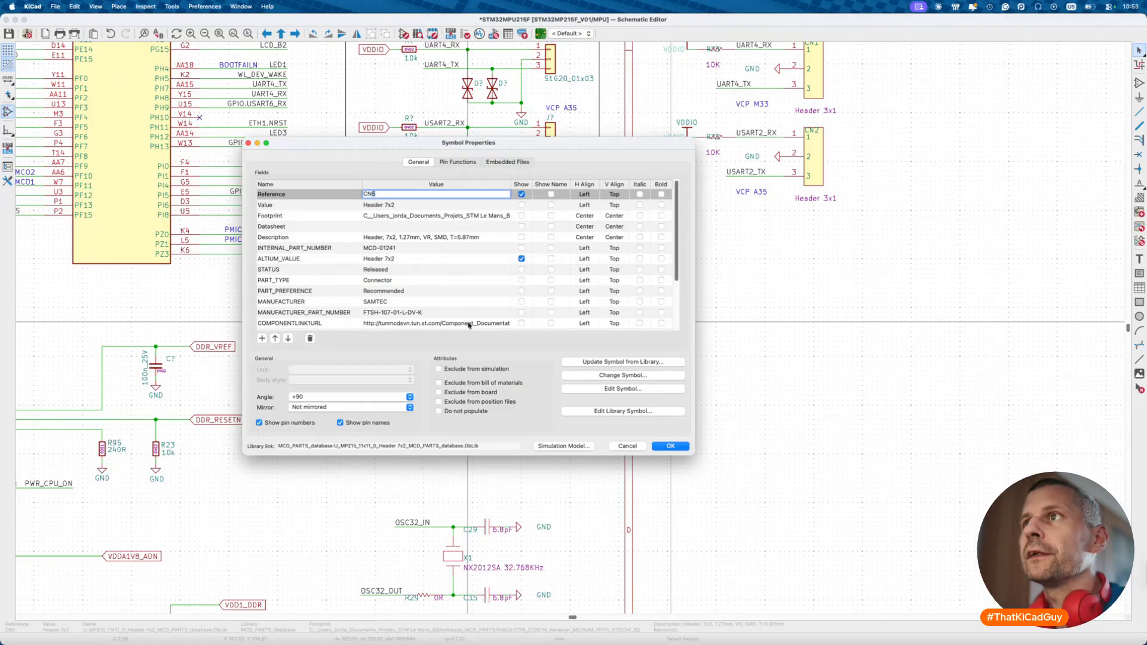
pyautogui.press('Escape')
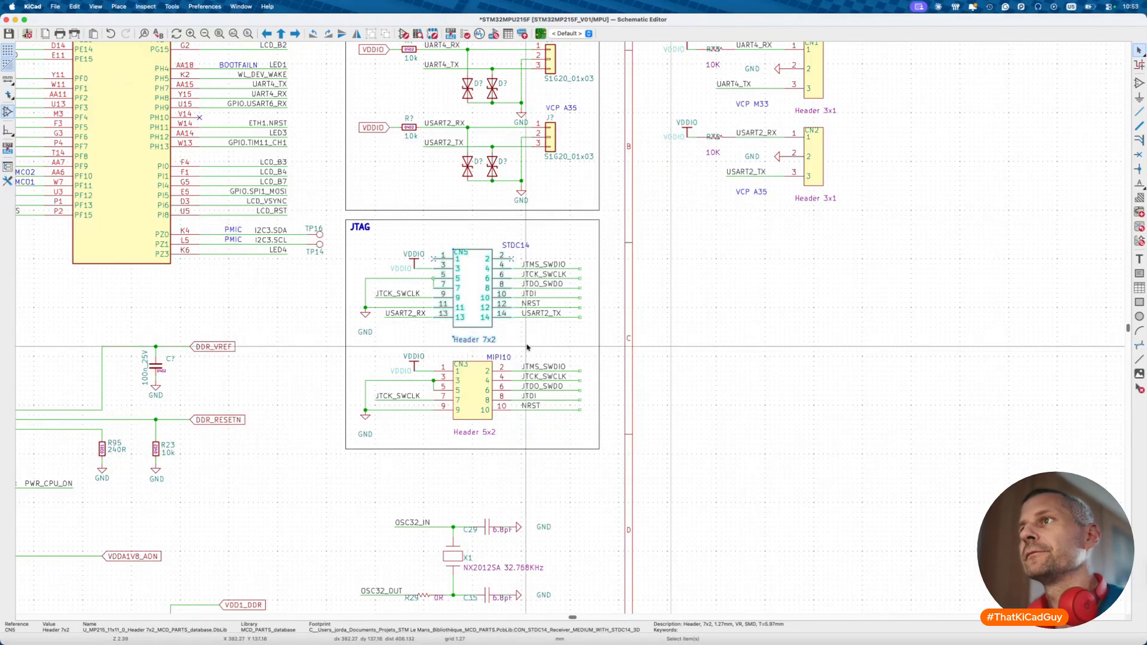
pyautogui.press('q')
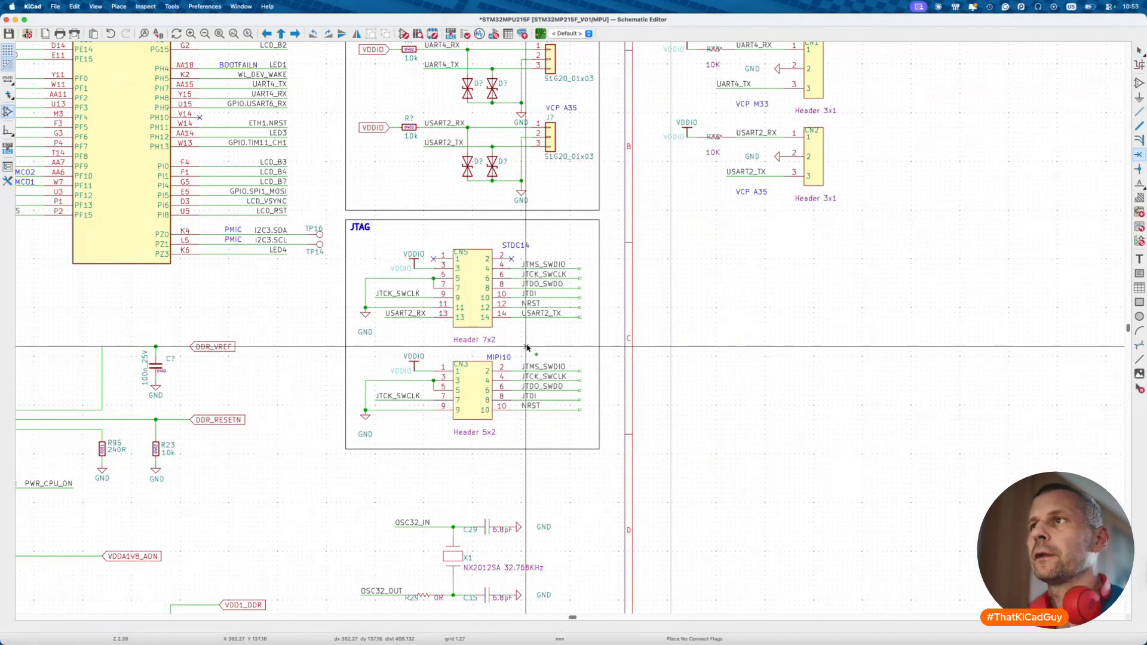
pyautogui.press('super+z')
pyautogui.press('Escape')
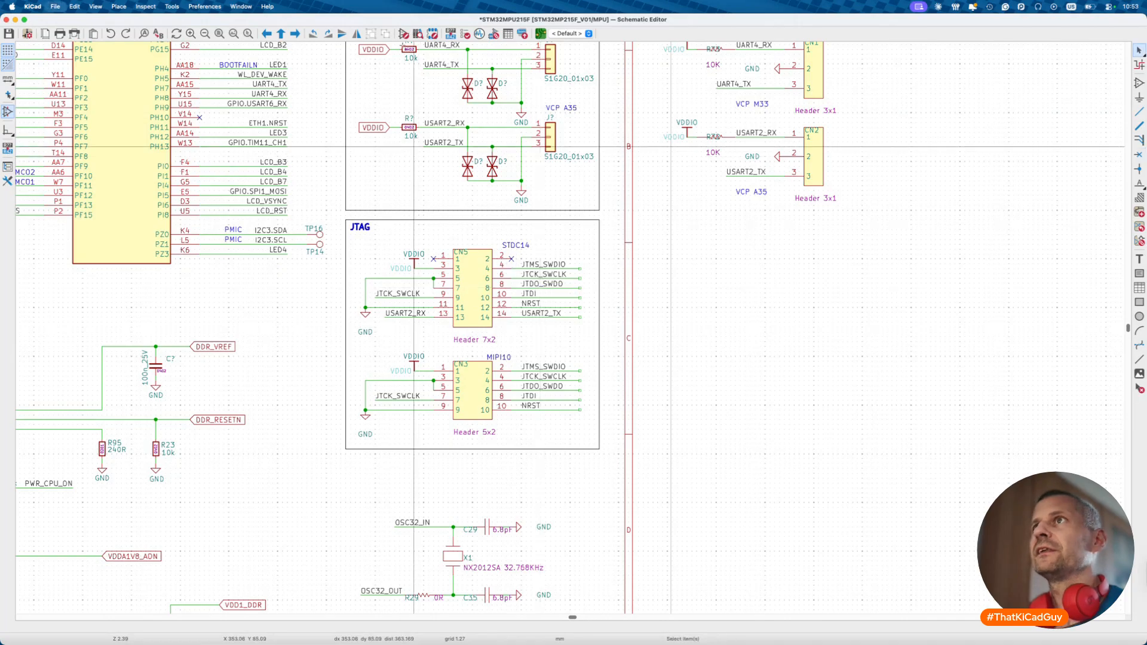
# - Open the Symbol Editor and search the libraries for 'header'
pyautogui.click(404, 35)
pyautogui.click(144, 54)
pyautogui.press('super+a')
pyautogui.write('!header')
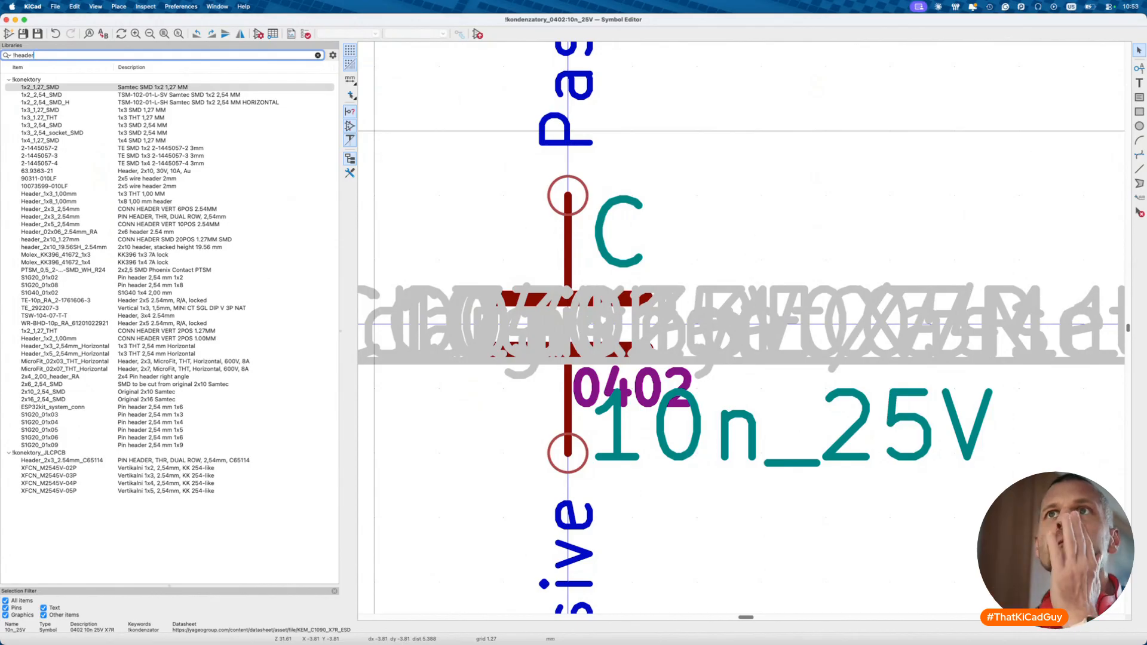
# - Filter the library list by '1.27' and select the 2x5_1-215079-0 entry
pyautogui.press('super+a')
pyautogui.write('1,2')
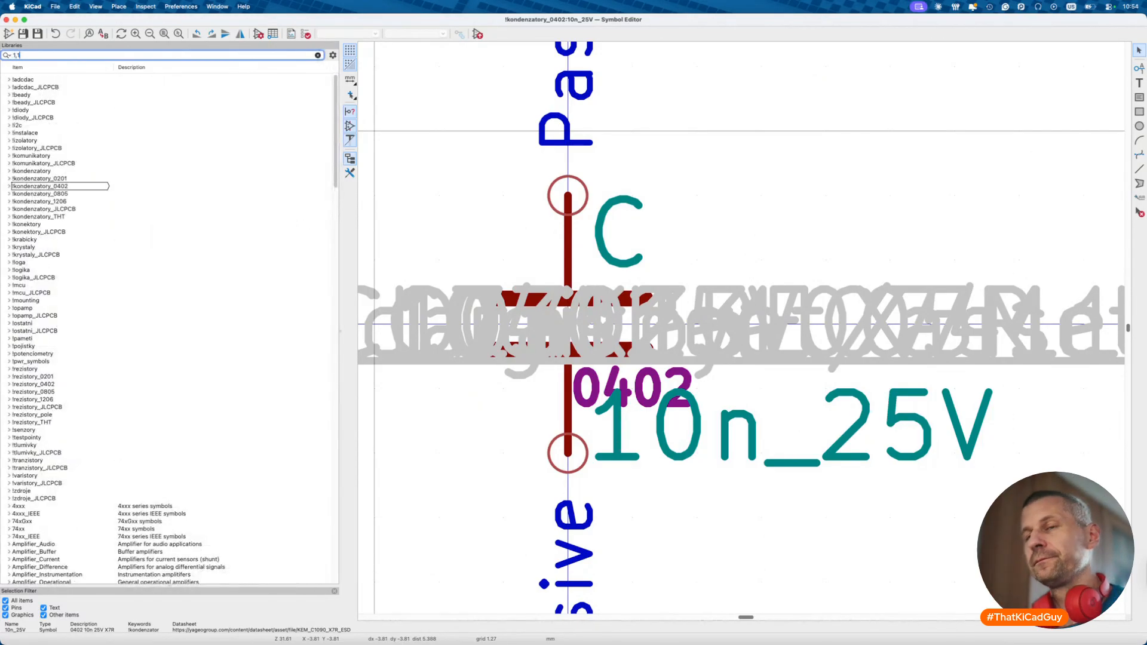
pyautogui.write('7')
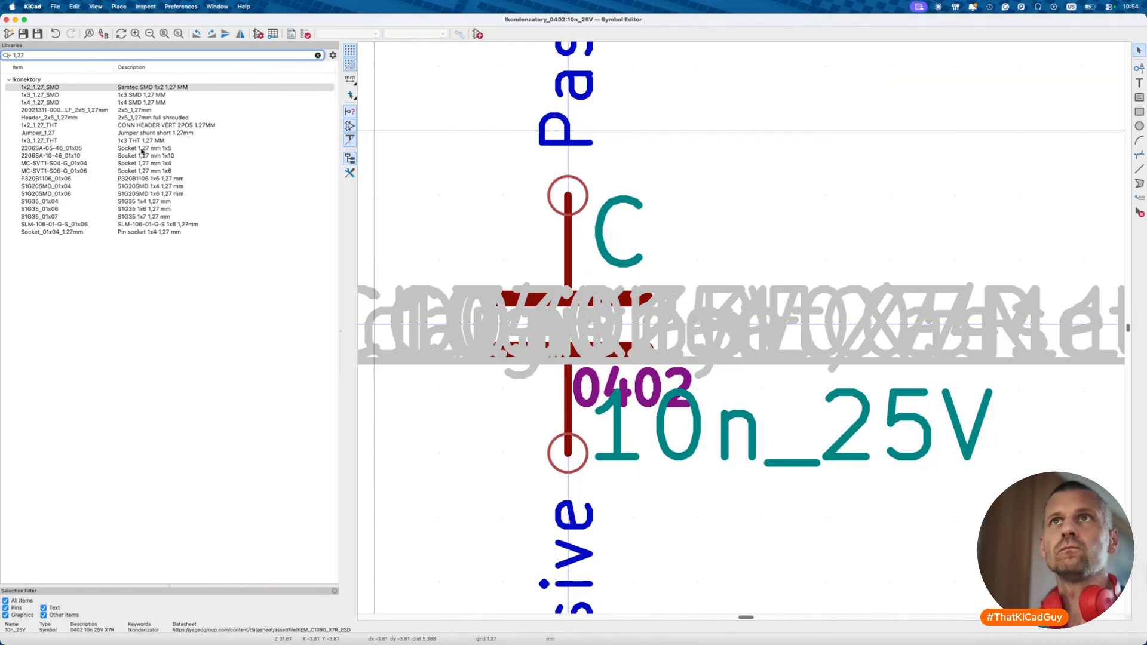
pyautogui.write('.')
pyautogui.click(60, 148)
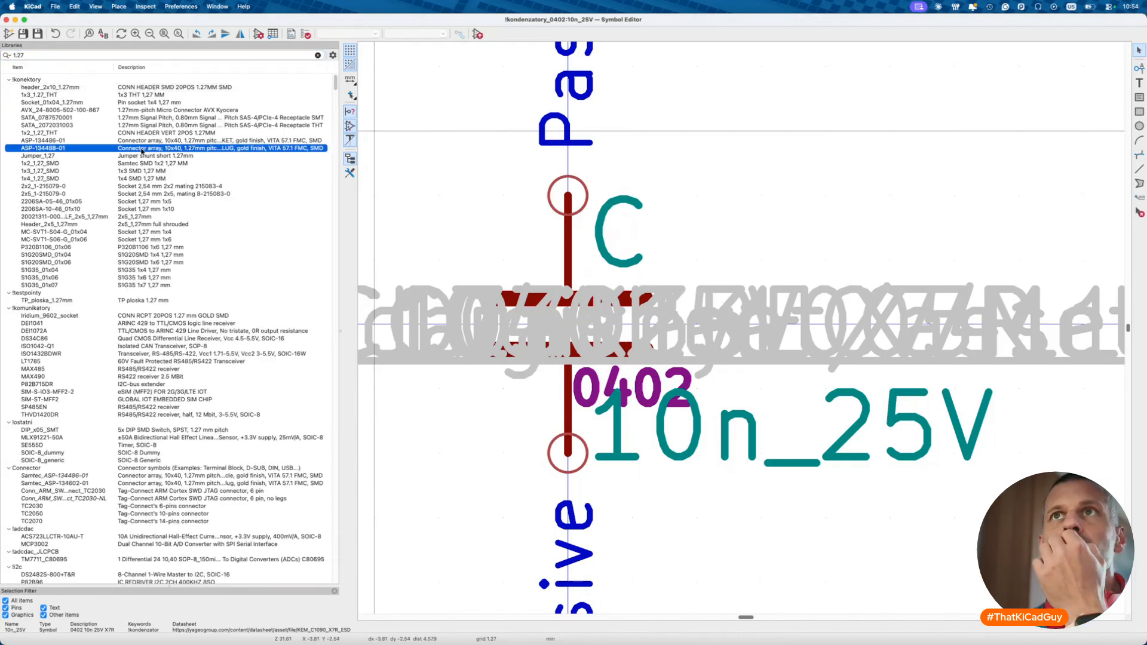
pyautogui.click(64, 194)
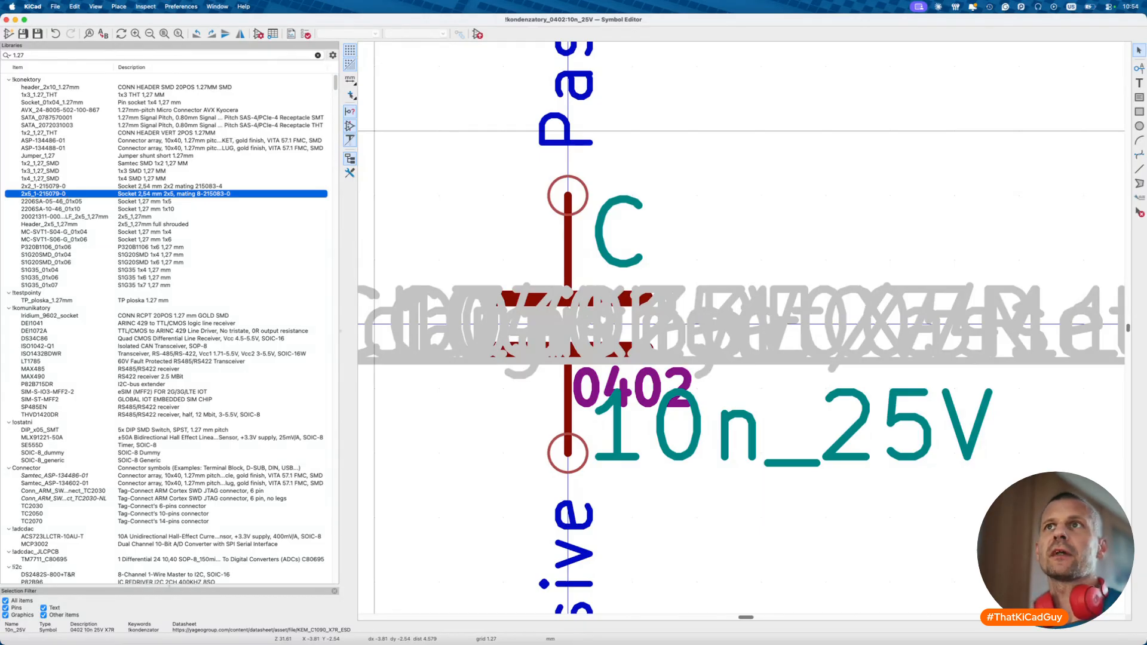
# - Open the header_2x10_1.27mm symbol's properties and select its FTSH-110-01-F-DV MOC part number
pyautogui.click(56, 82)
pyautogui.doubleClick(56, 87)
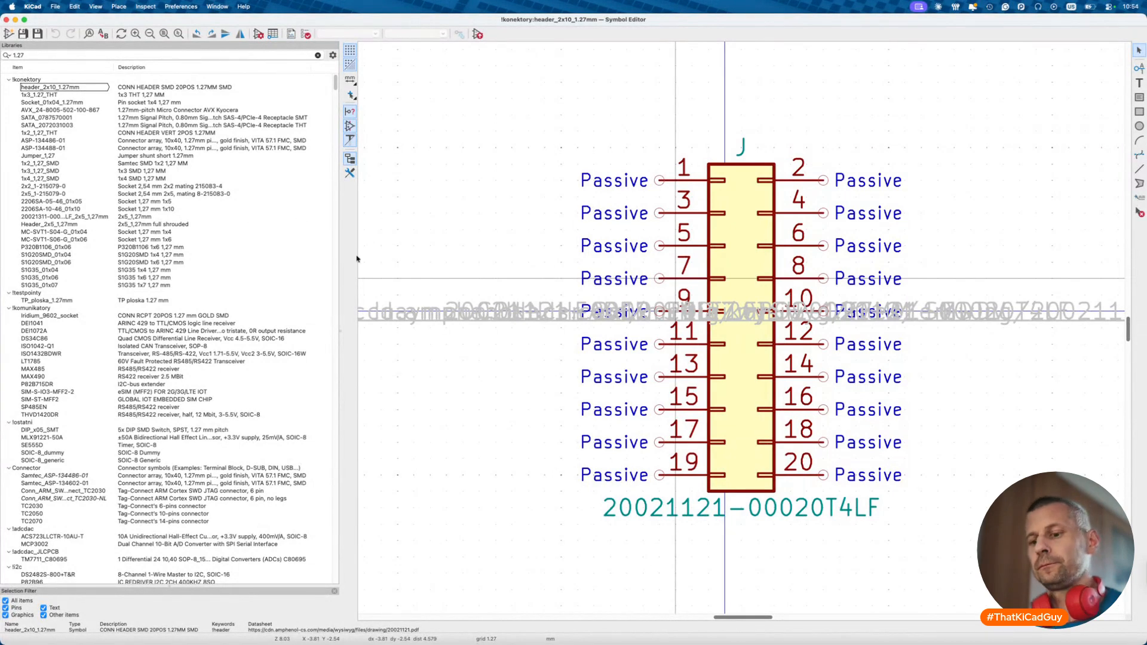
pyautogui.press('super+w')
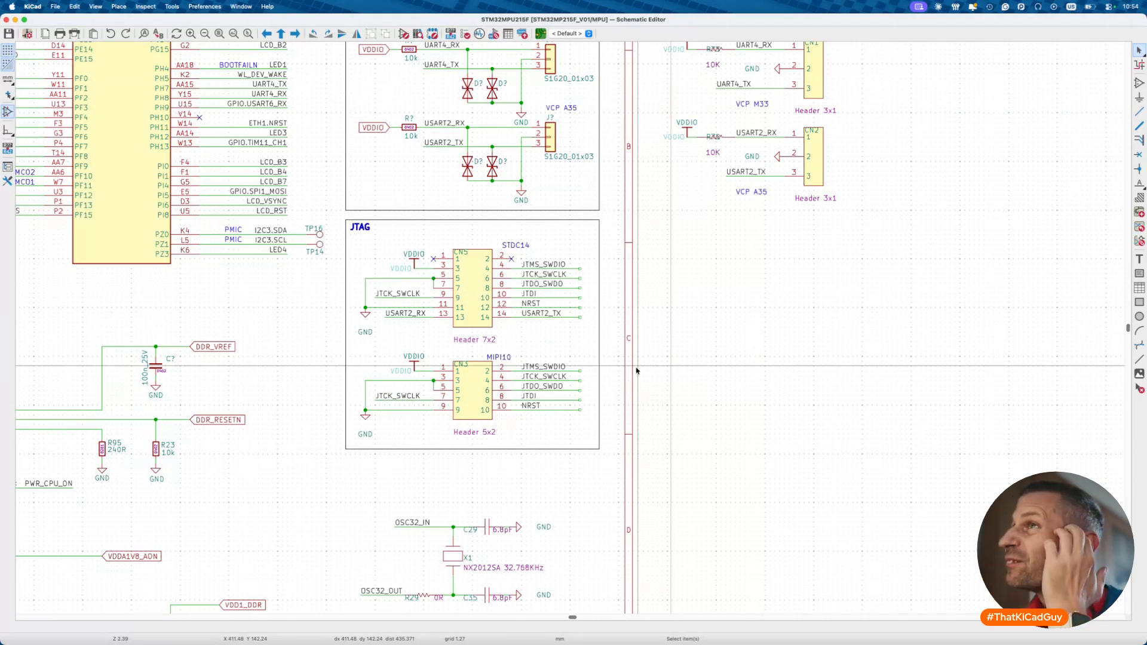
pyautogui.click(403, 34)
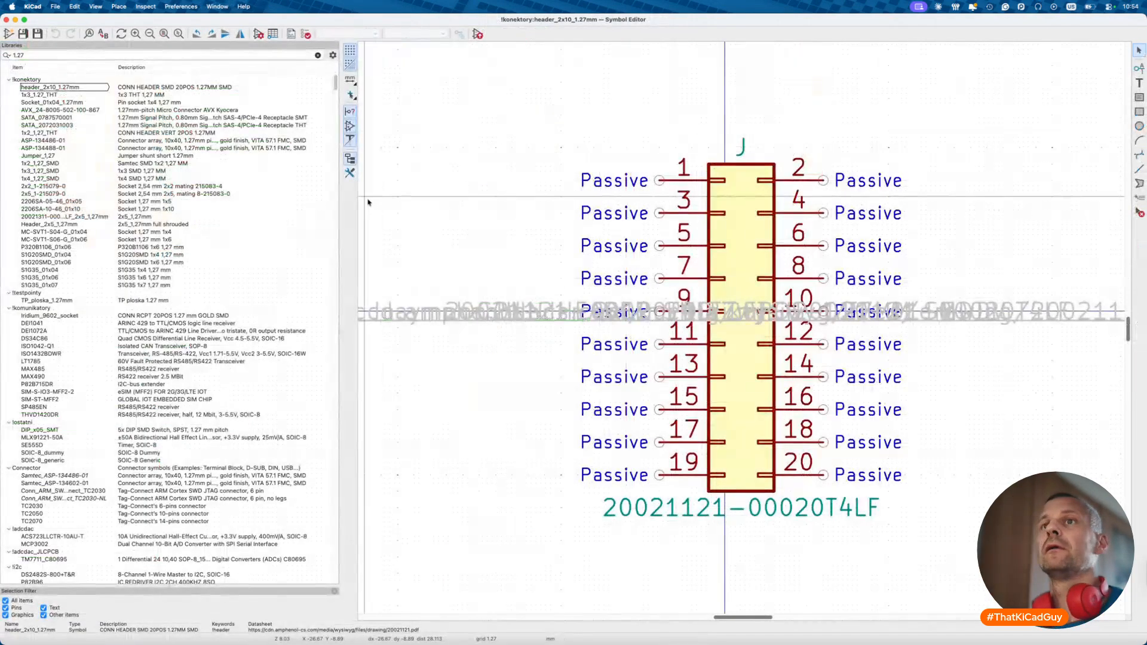
pyautogui.click(70, 88)
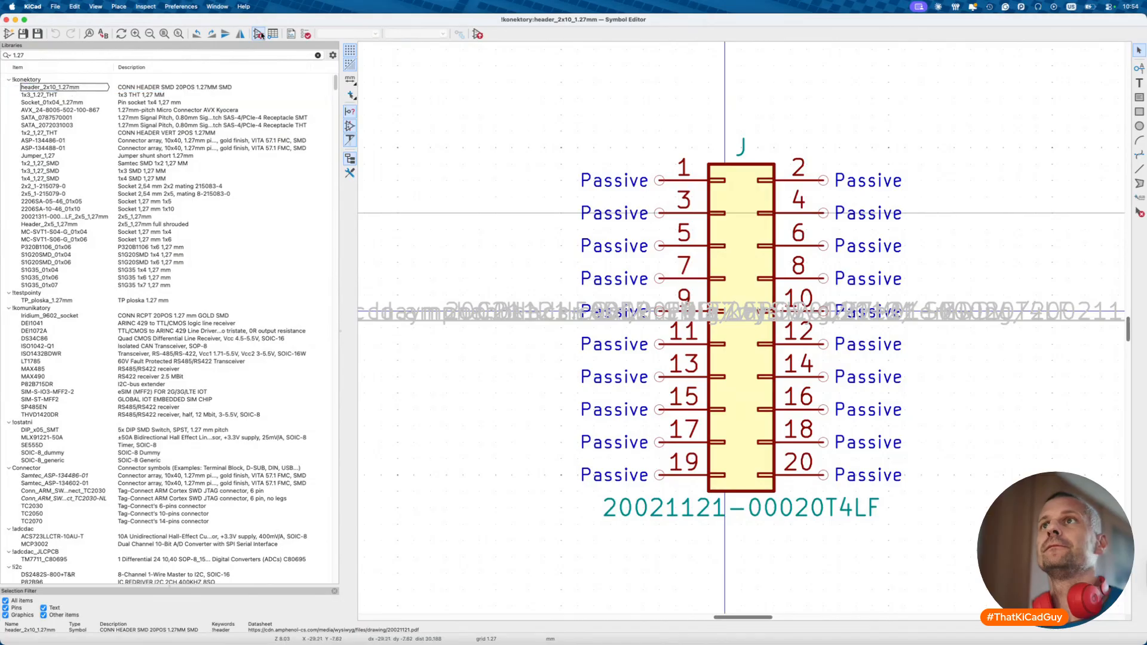
pyautogui.click(258, 34)
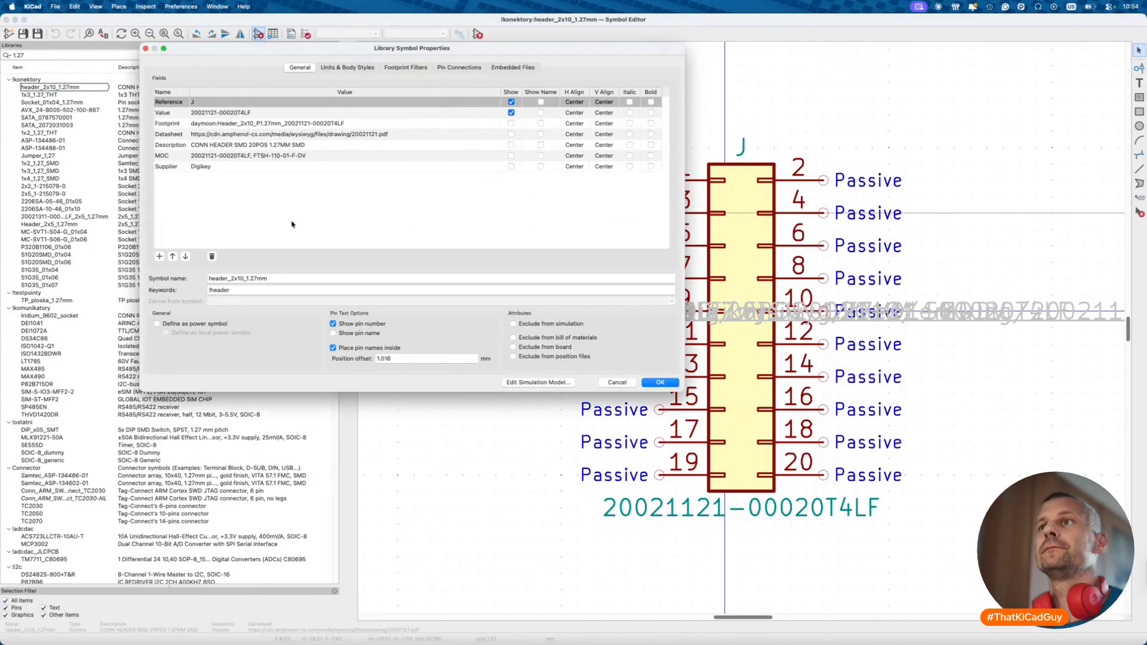
pyautogui.click(230, 156)
pyautogui.moveTo(254, 156); pyautogui.dragTo(307, 155)
pyautogui.press('super+c')
pyautogui.click(263, 155)
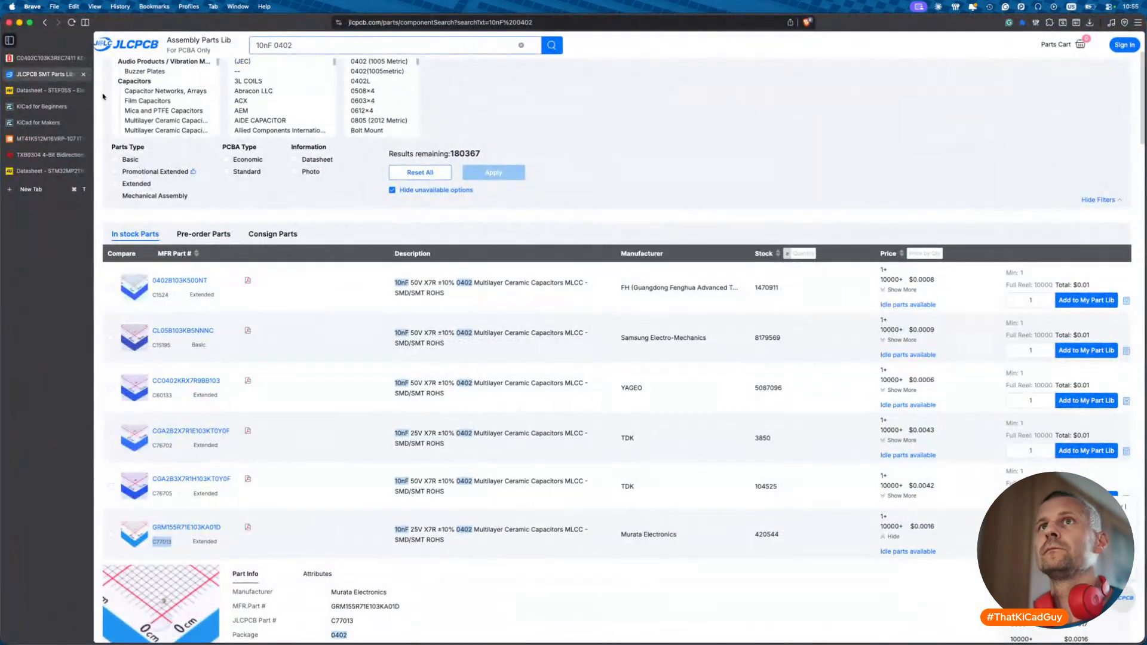
# - Search DigiKey for the copied part number FTSH-110-01-F-DV
pyautogui.click(48, 58)
pyautogui.click(490, 55)
pyautogui.press('super+v')
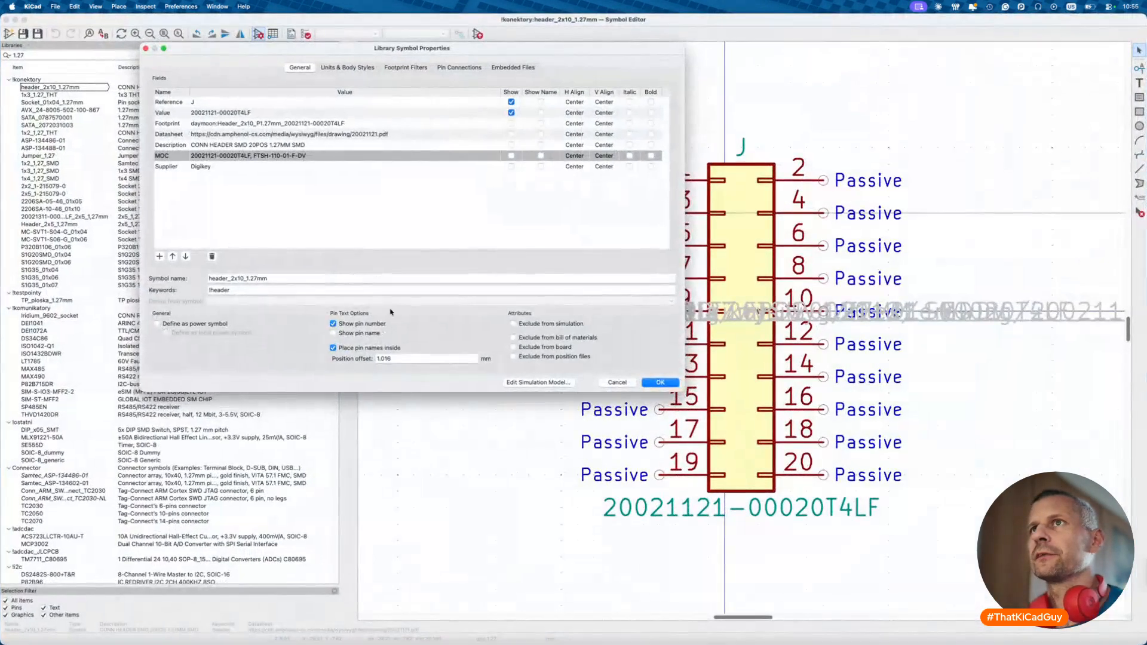
# - Grab the FTSH-107-01-L-DV-K manufacturer part number from the CN5 header's properties
pyautogui.press('Return')
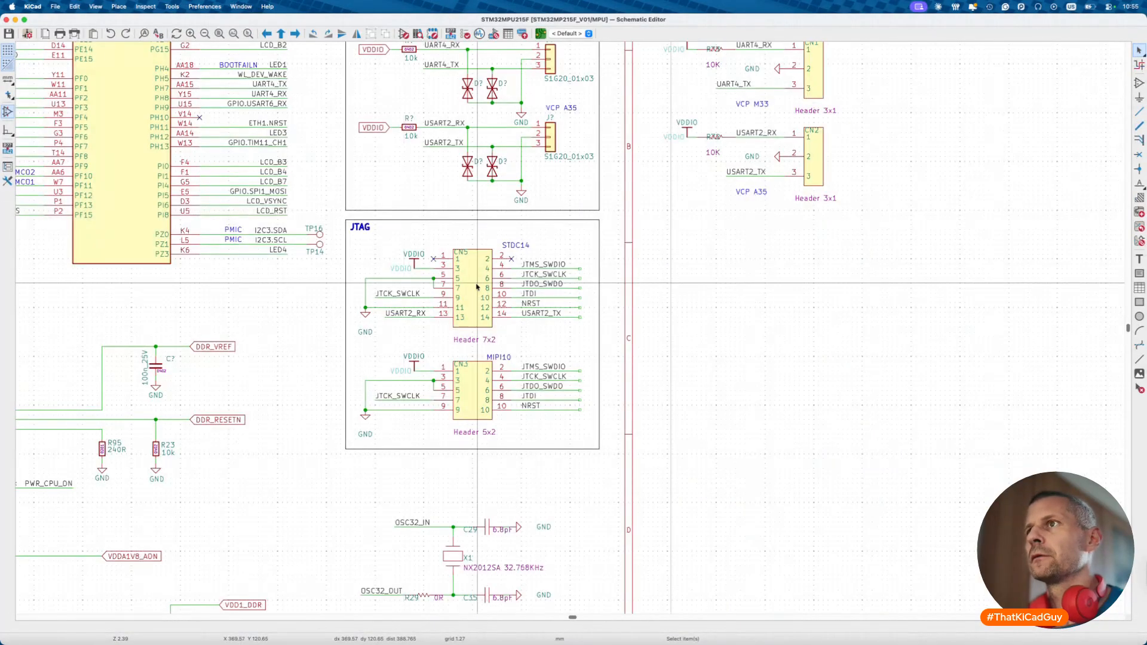
pyautogui.doubleClick(474, 285)
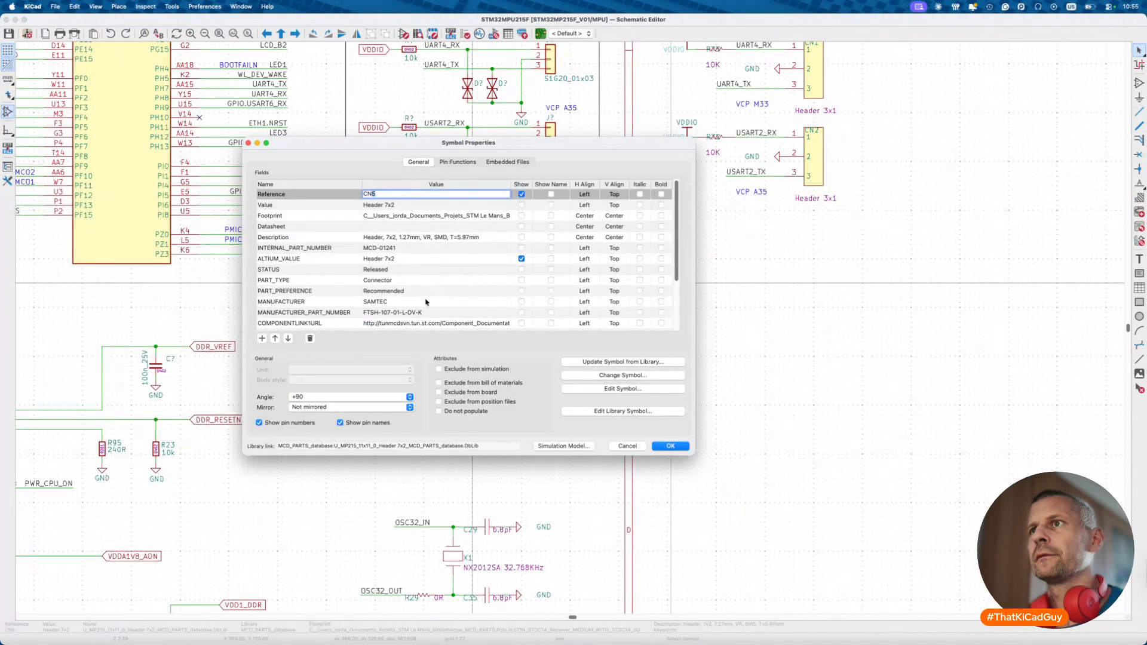
pyautogui.doubleClick(425, 313)
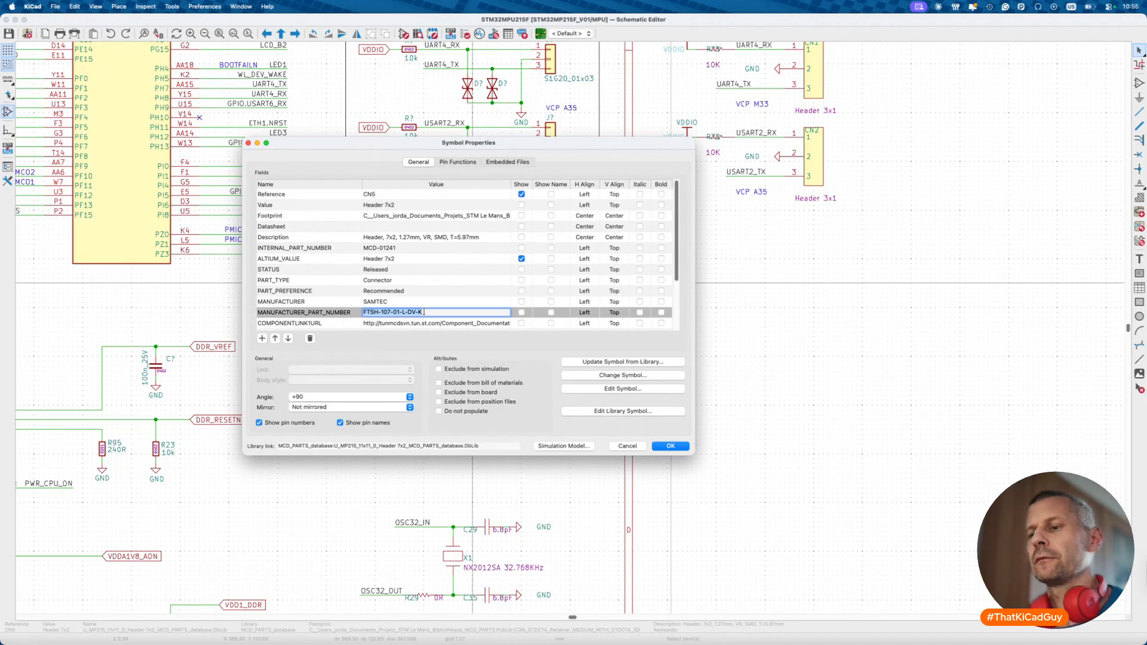
pyautogui.press('super+shift+v')
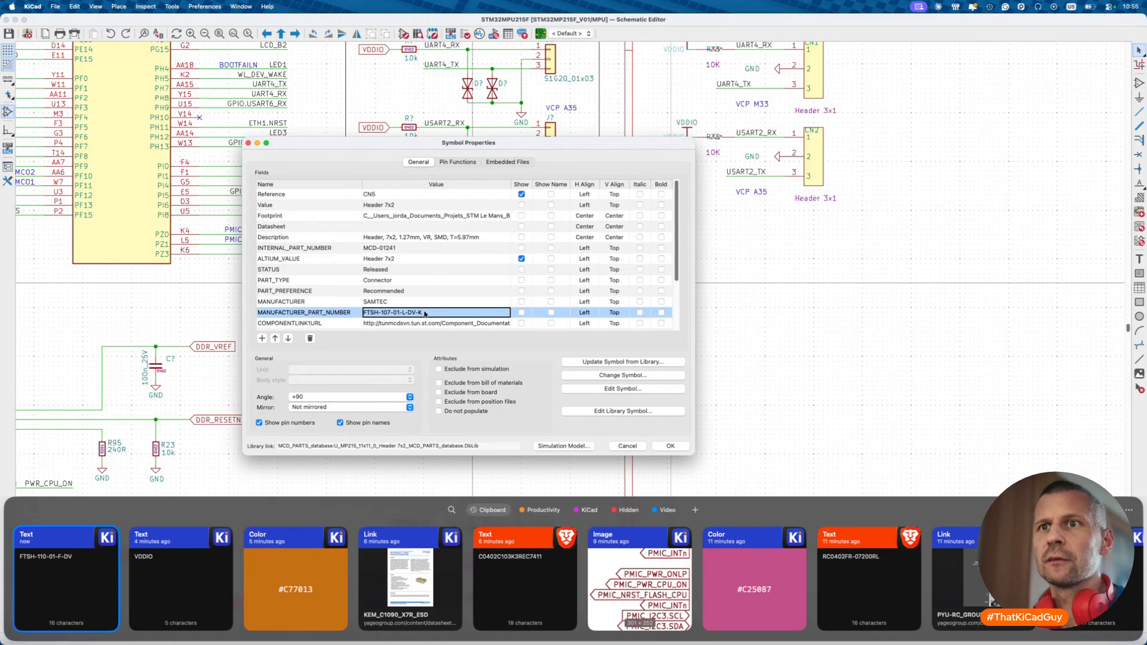
pyautogui.press('Escape')
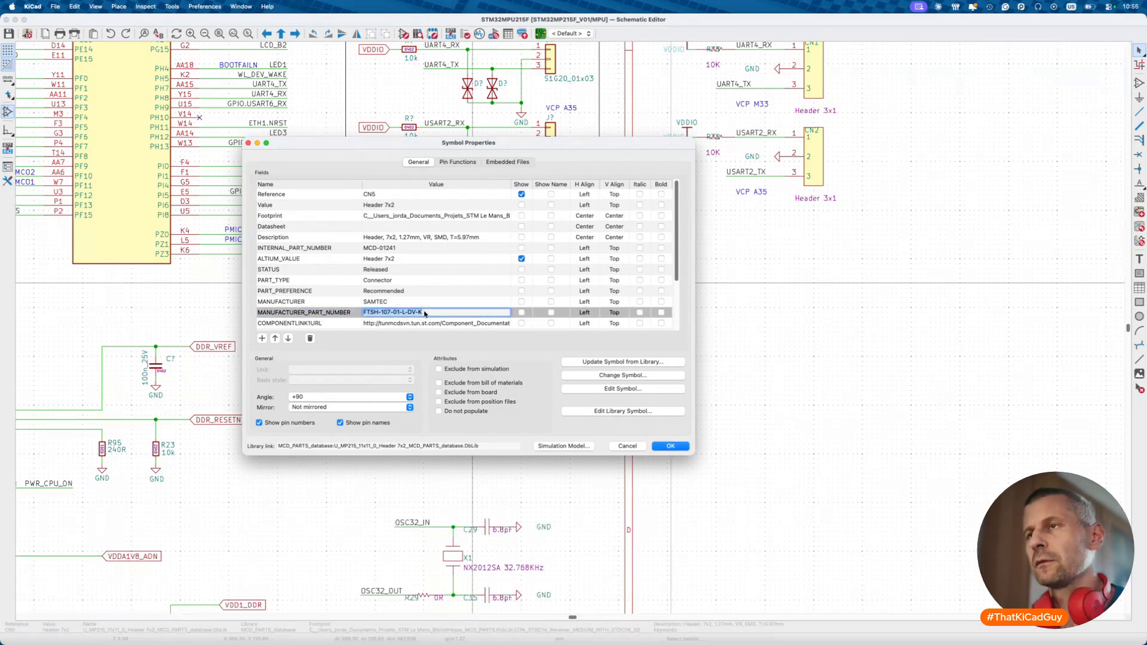
pyautogui.press('Return')
# - Search DigiKey for FTSH-107-01-L-DV-K and open the Samtec 14-position header product page
pyautogui.press('super+Tab')
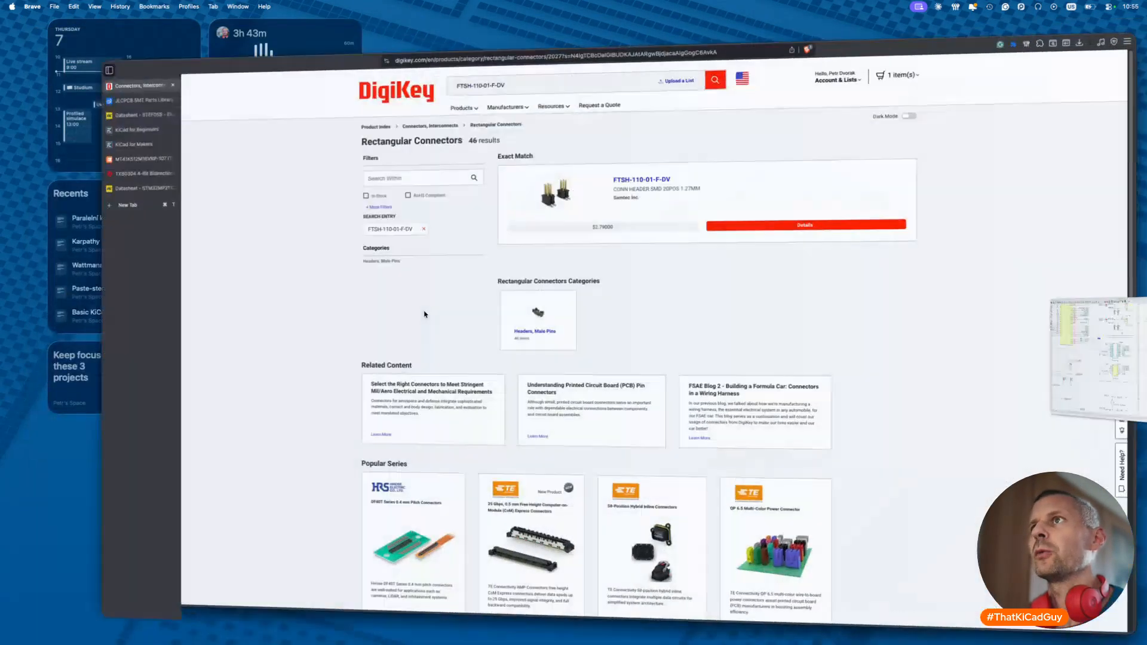
pyautogui.click(491, 53)
pyautogui.press('super+a')
pyautogui.write('FTSH-107-01-L-DV-K')
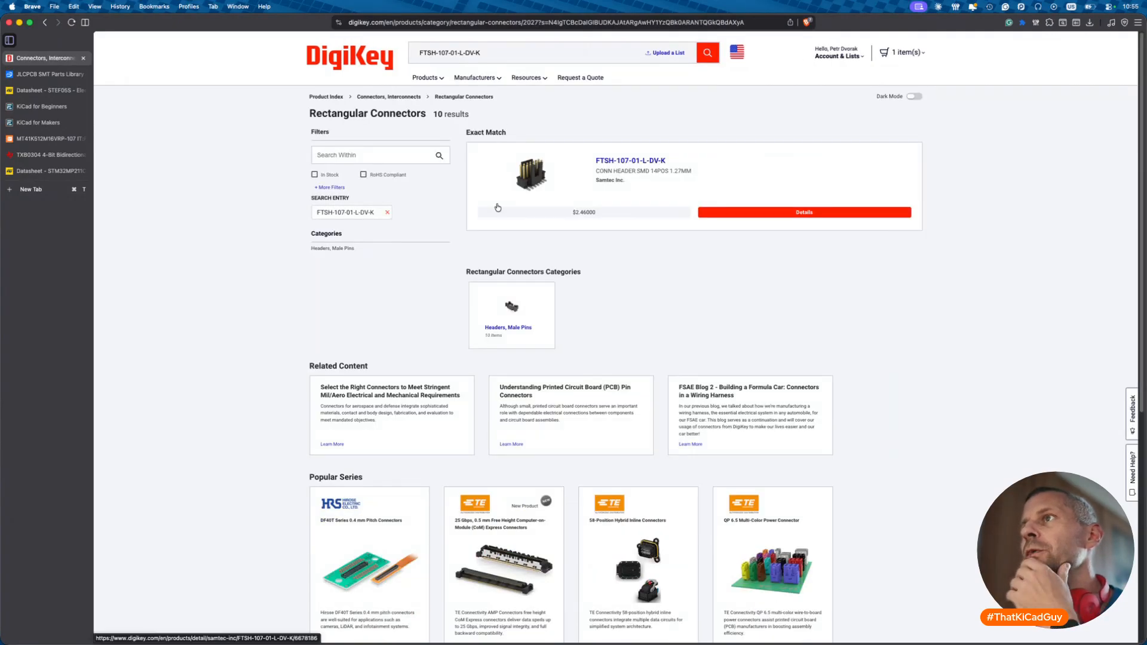
pyautogui.click(543, 168)
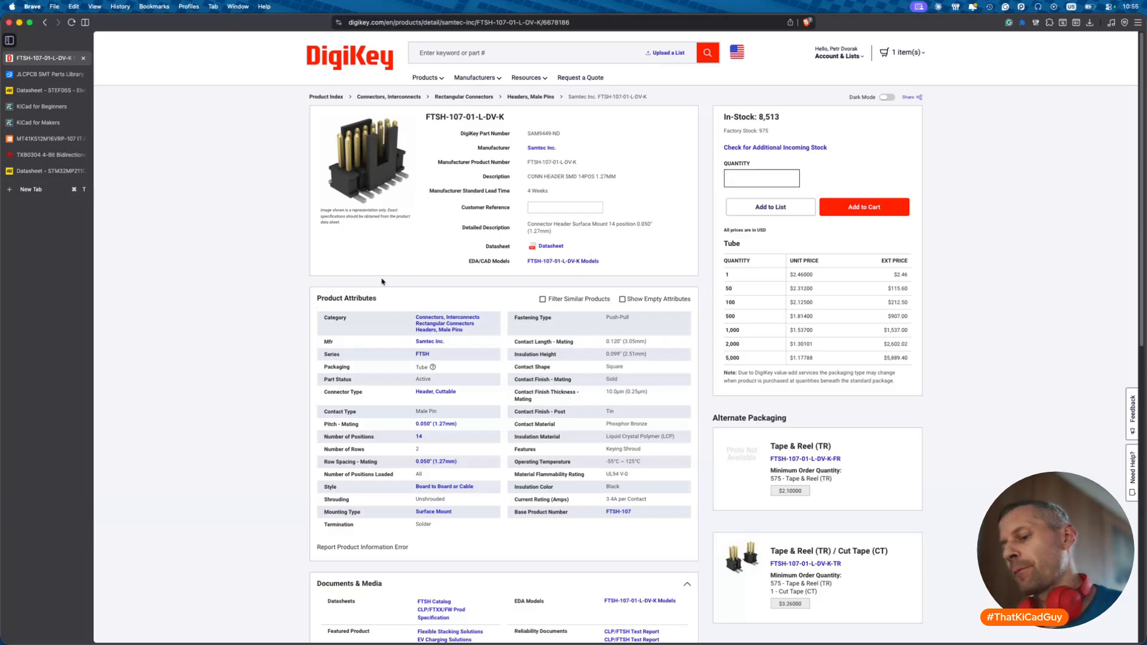
pyautogui.press('super+Tab')
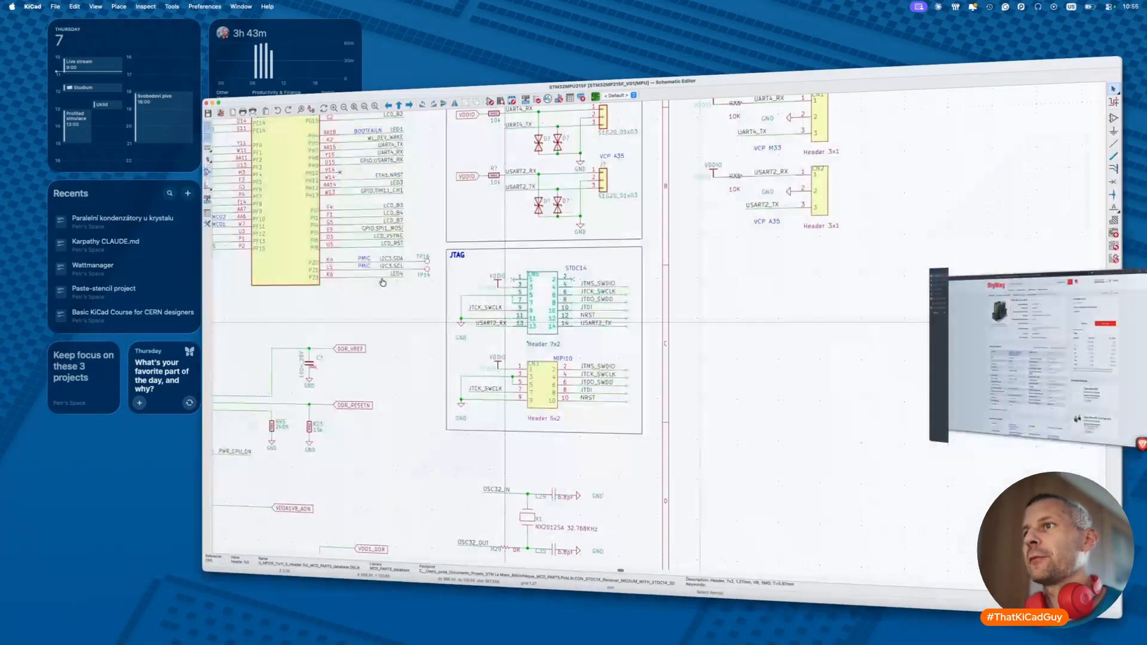
# - Move the STDC14 and MIPI10 JTAG headers right of the sheet, then select the crystal circuits
pyautogui.scroll(-2, 598, 367)
pyautogui.scroll(3, 598, 369)
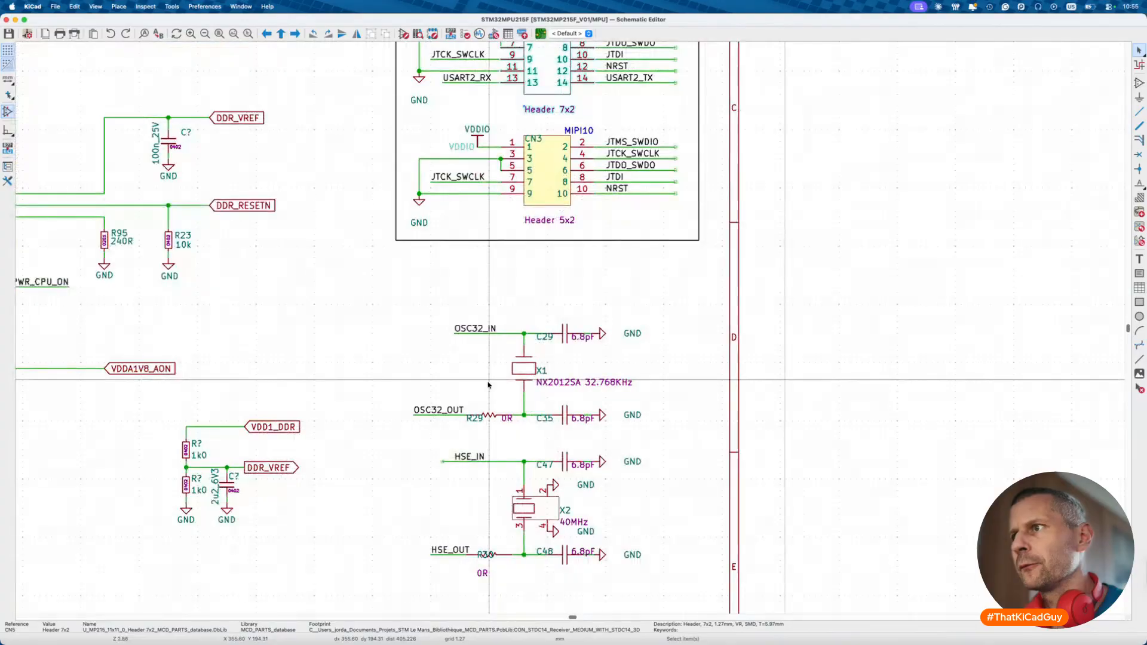
pyautogui.scroll(-3, 489, 384)
pyautogui.scroll(-5, 488, 385)
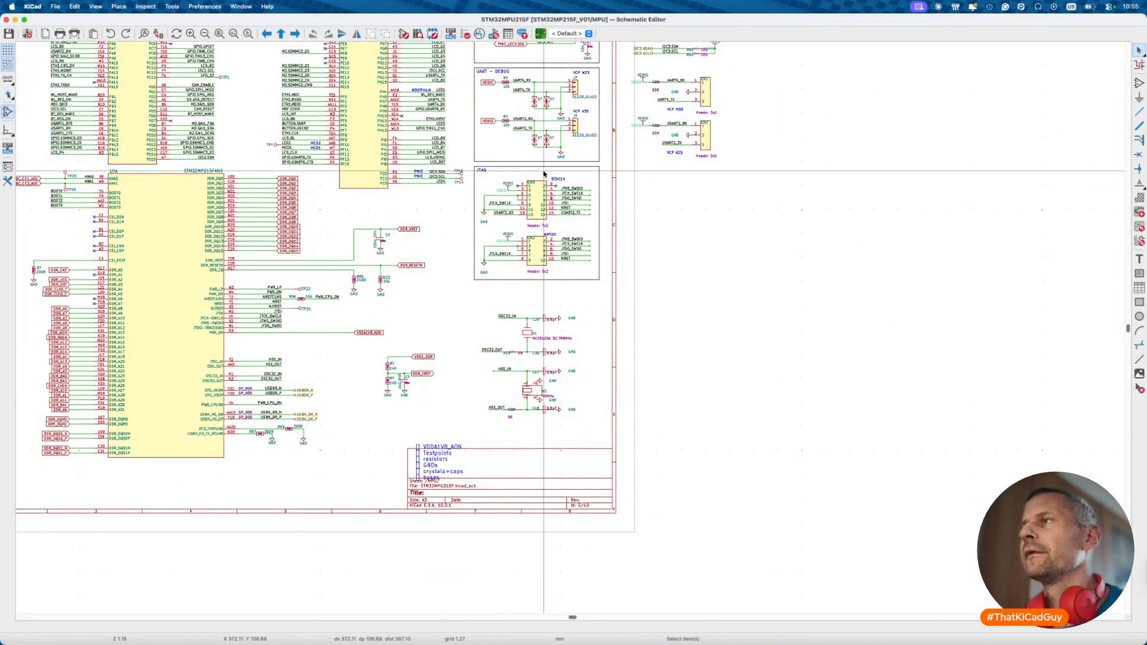
pyautogui.moveTo(488, 184); pyautogui.dragTo(473, 205, button='middle')
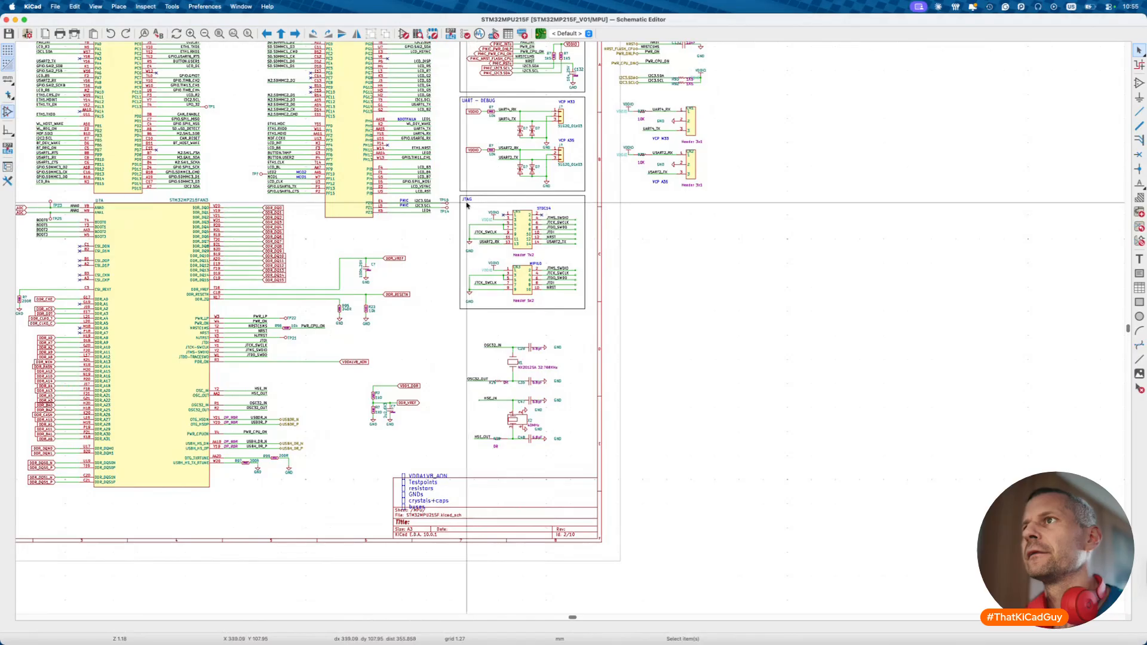
pyautogui.moveTo(462, 197); pyautogui.dragTo(581, 308)
pyautogui.press('m')
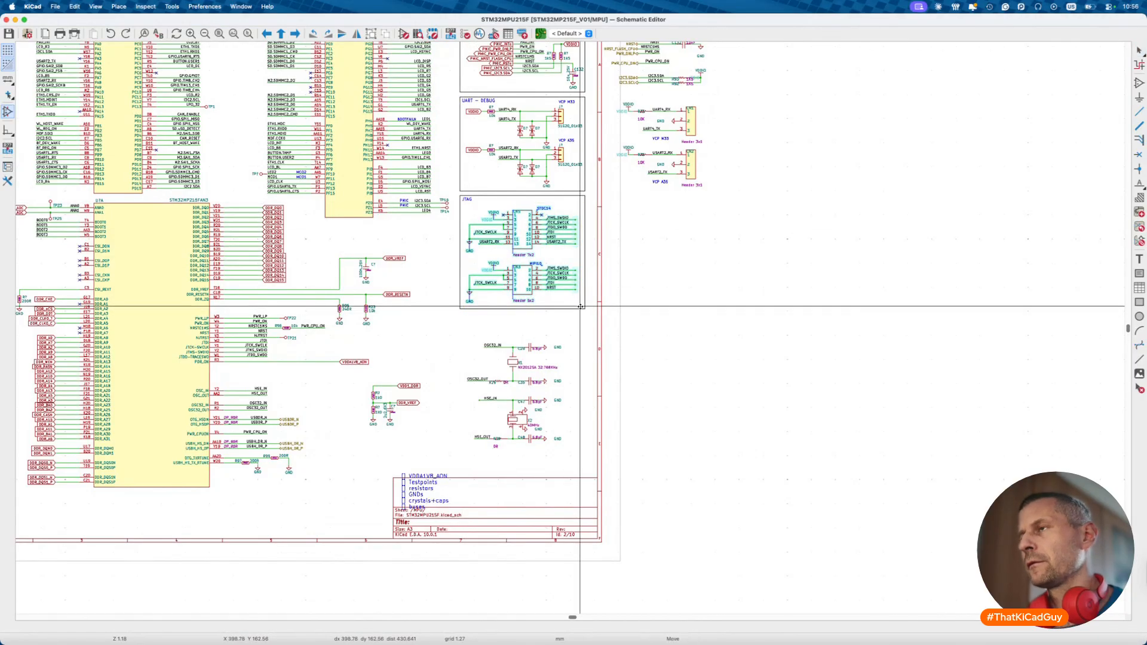
pyautogui.click(793, 343)
pyautogui.moveTo(440, 325); pyautogui.dragTo(587, 460)
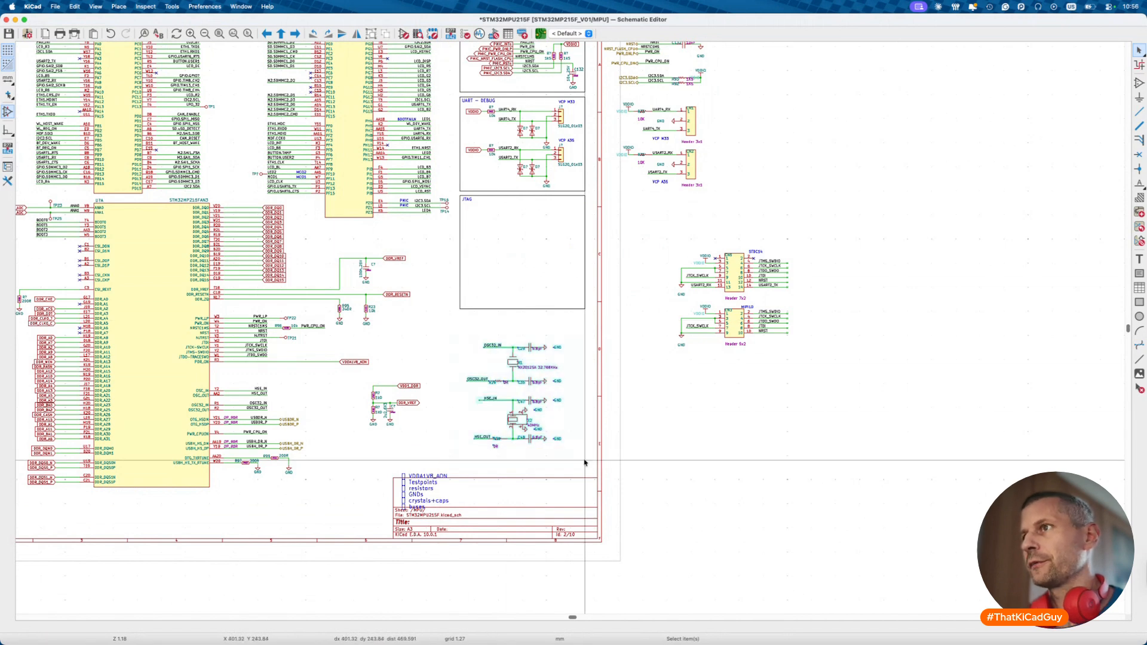
# - Place the crystal circuits below the headers and draw a rectangle around all moved parts
pyautogui.press('m')
pyautogui.click(687, 477)
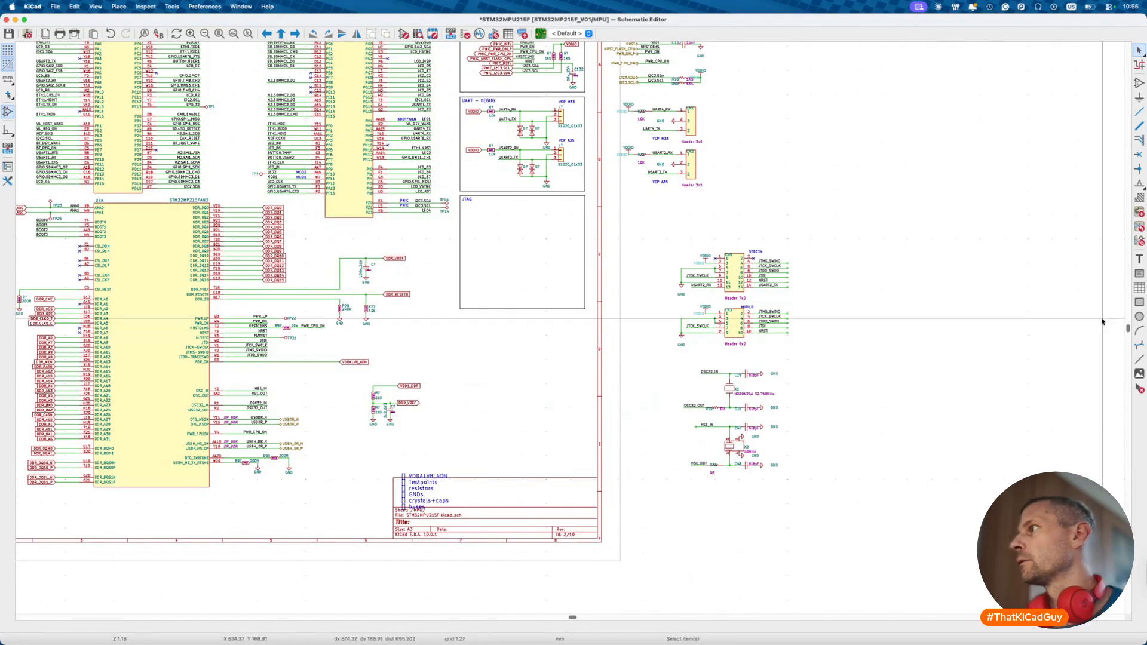
pyautogui.click(1140, 306)
pyautogui.click(623, 220)
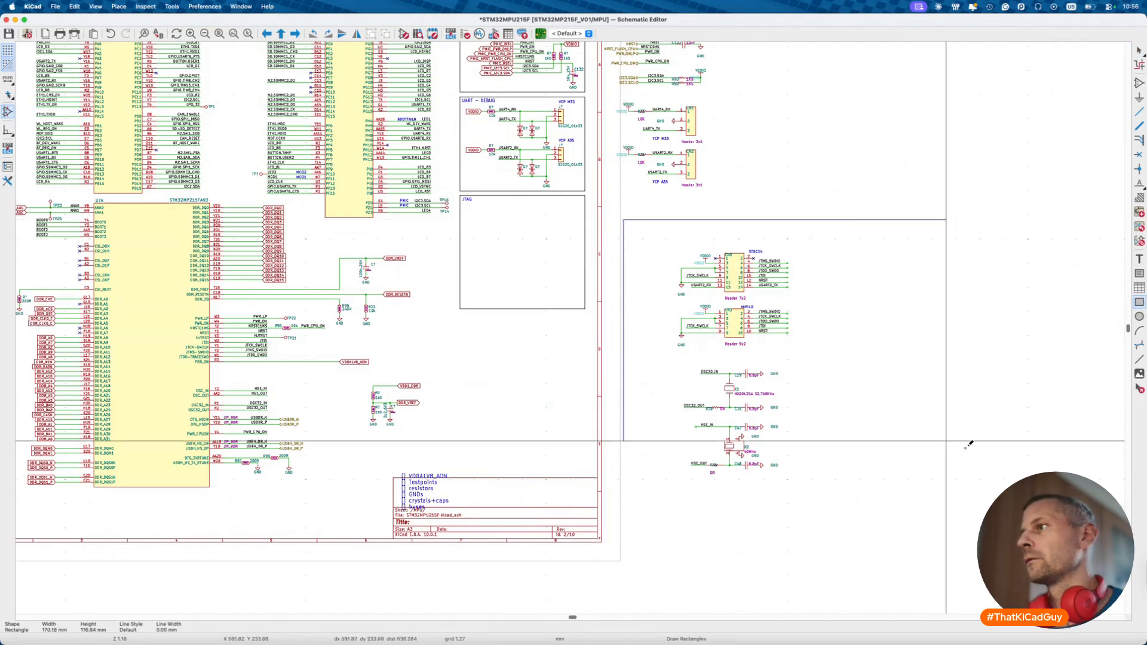
pyautogui.click(1076, 513)
pyautogui.press('Escape')
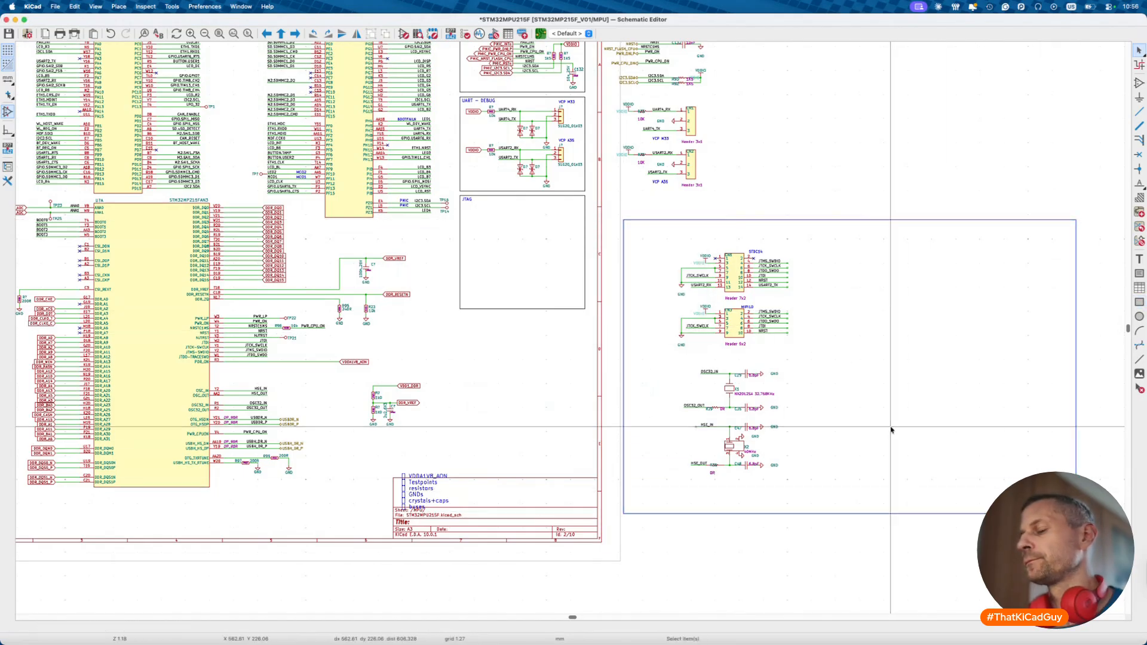
# - Add a 'CHANGE and IMPLEMENT' text note inside the rectangle
pyautogui.press('t')
pyautogui.write('HANGE and IMPLEMENT')
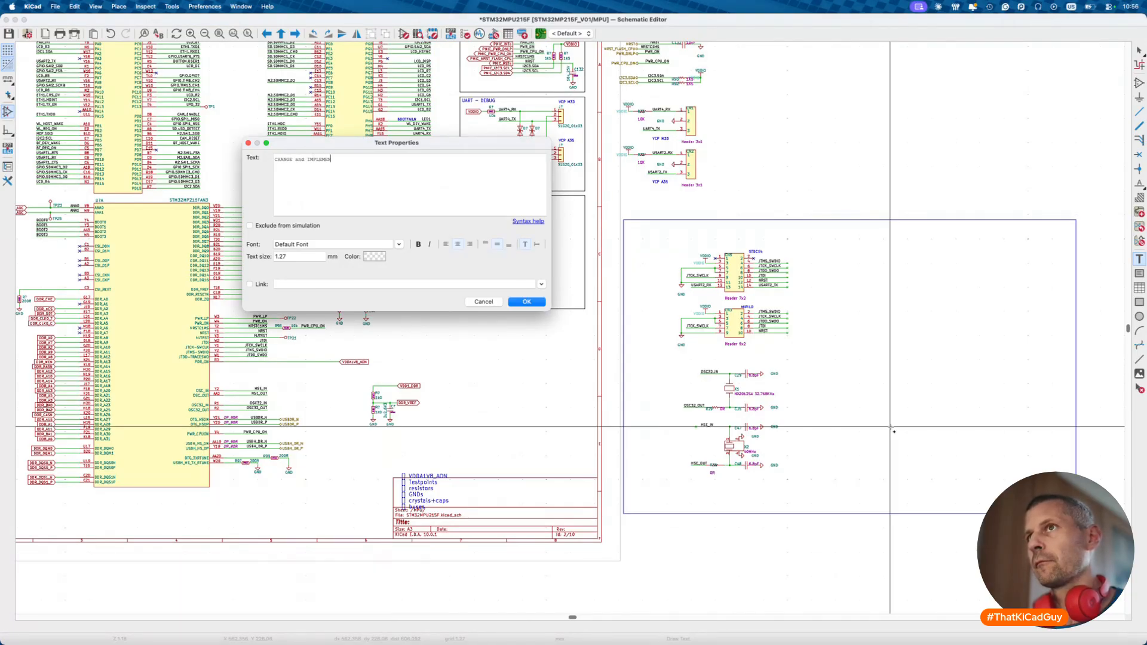
pyautogui.press('Return')
pyautogui.click(915, 366)
# - Set the note's text size to 10 mm and nudge it into position
pyautogui.press('e')
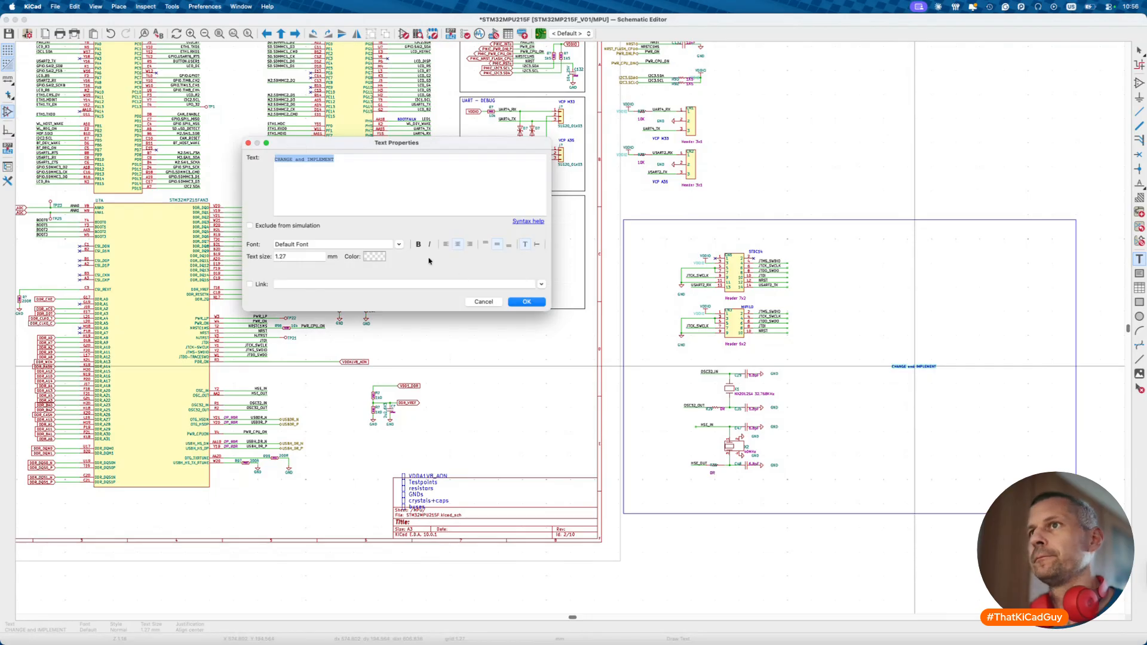
pyautogui.doubleClick(313, 255)
pyautogui.write('2')
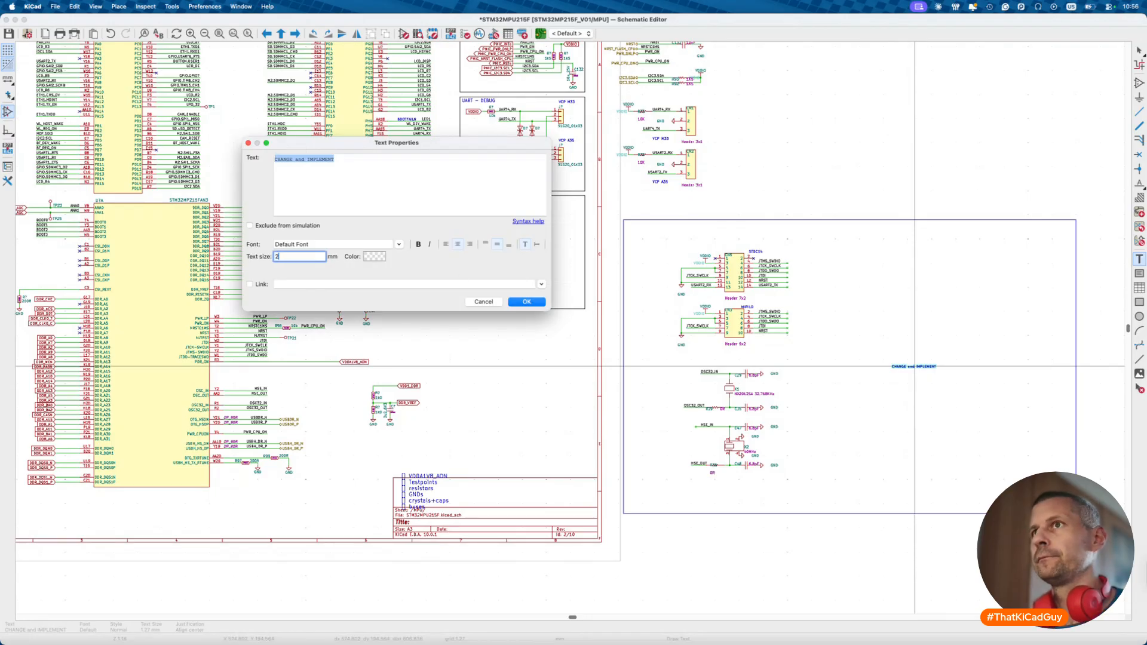
pyautogui.write('0')
pyautogui.press('Return')
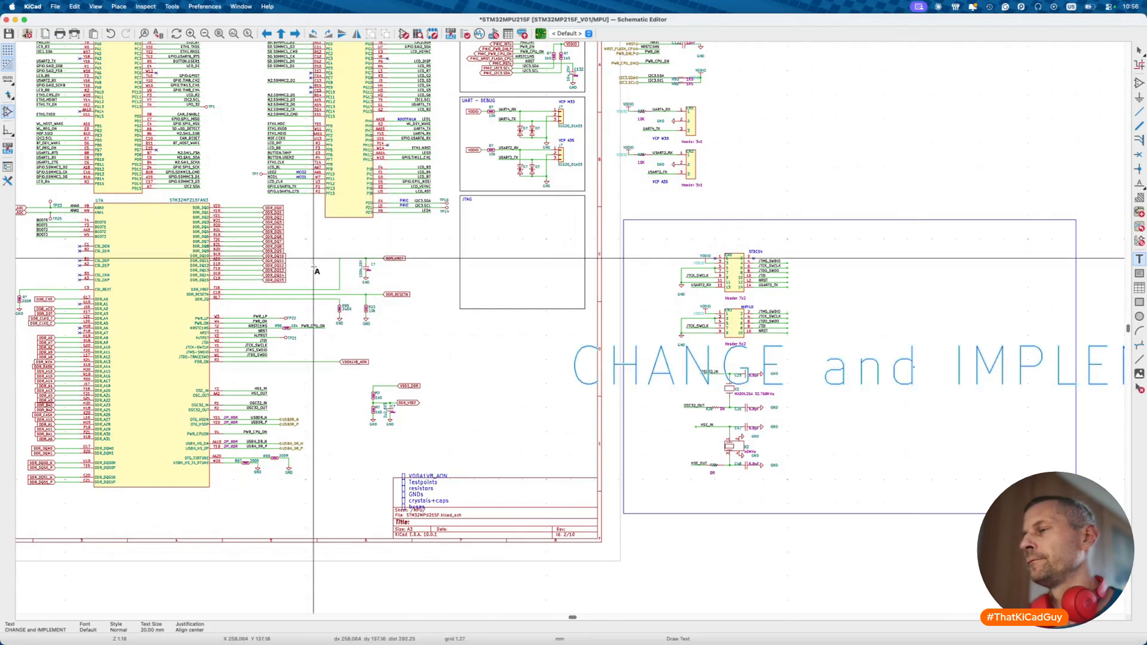
pyautogui.press('e')
pyautogui.click(296, 257)
pyautogui.write('10')
pyautogui.press('Return')
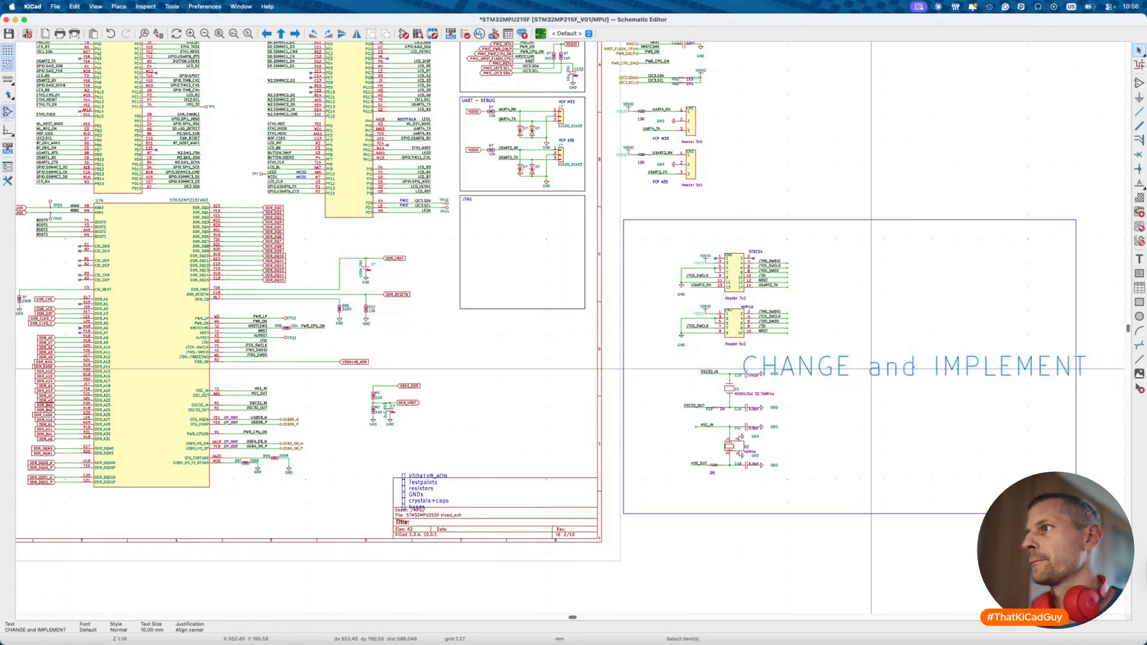
pyautogui.click(787, 412)
pyautogui.moveTo(818, 376); pyautogui.dragTo(839, 364)
# - Save the schematic and look over the sheet
pyautogui.press('Escape')
pyautogui.scroll(-3, 829, 375)
pyautogui.hscroll(1, 829, 374)
pyautogui.press('super+s')
pyautogui.scroll(2, 468, 413)
pyautogui.scroll(-2, 469, 413)
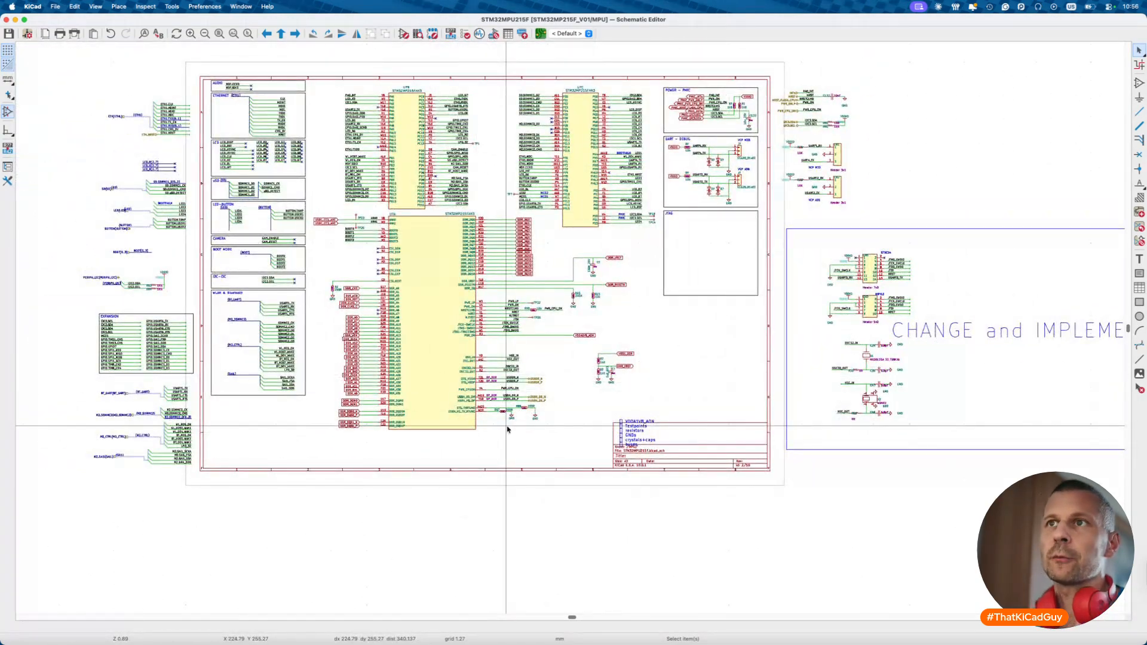
pyautogui.hscroll(-3, 507, 429)
# - Compare the CN3 header's properties against the DigiKey FTSH-107 product page
pyautogui.scroll(5, 621, 424)
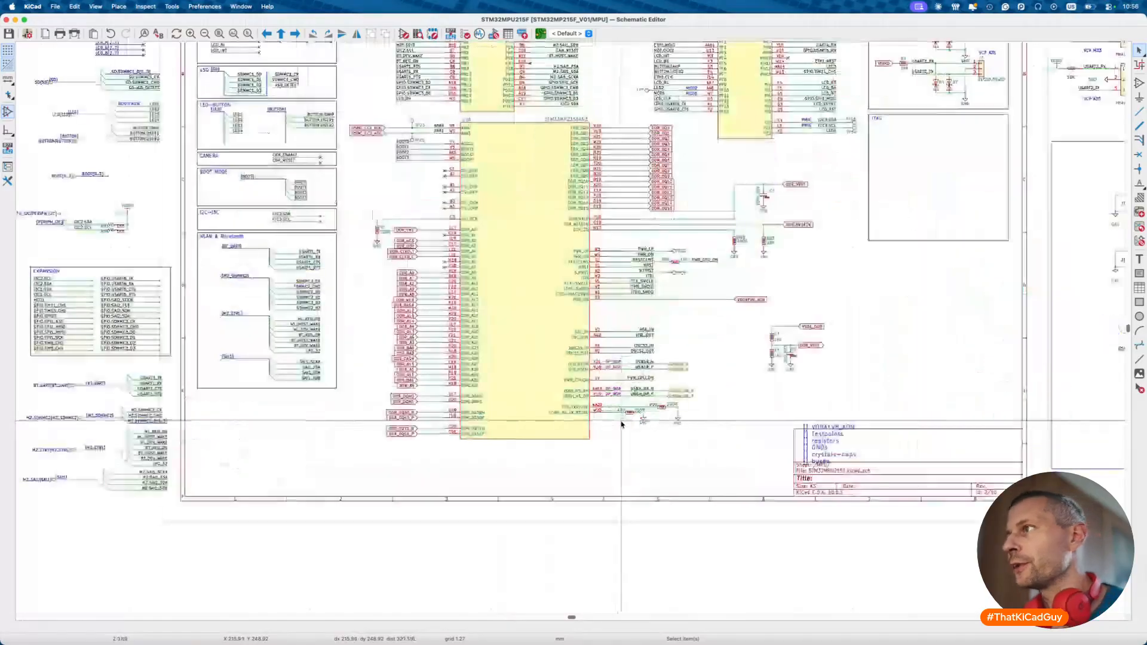
pyautogui.hscroll(6, 621, 424)
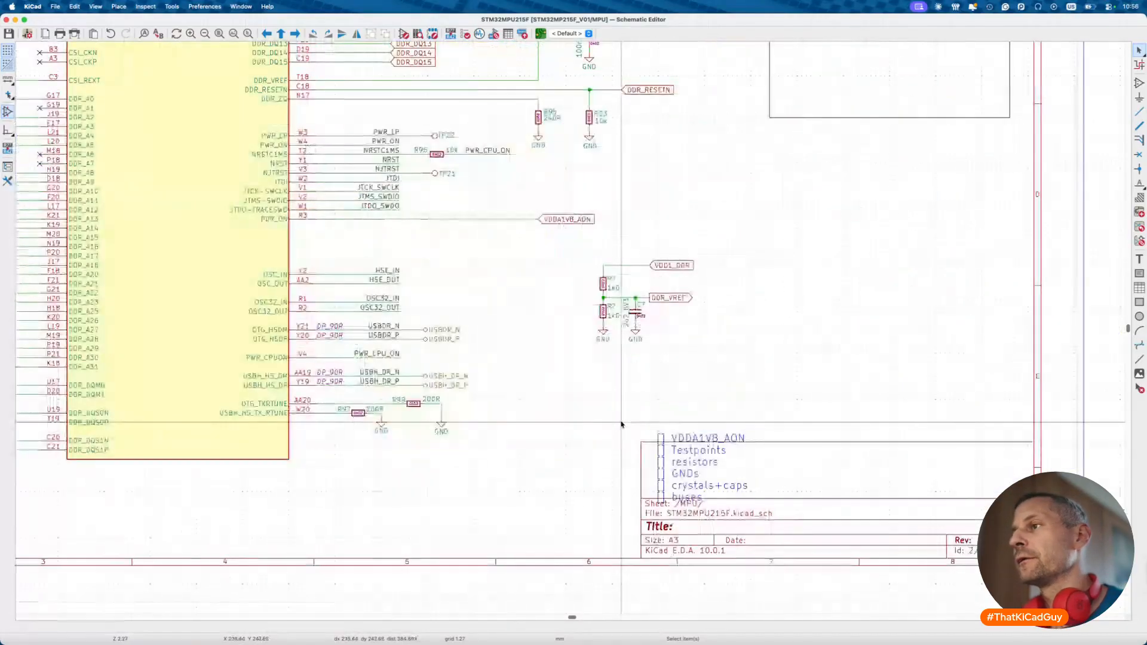
pyautogui.hscroll(8, 622, 424)
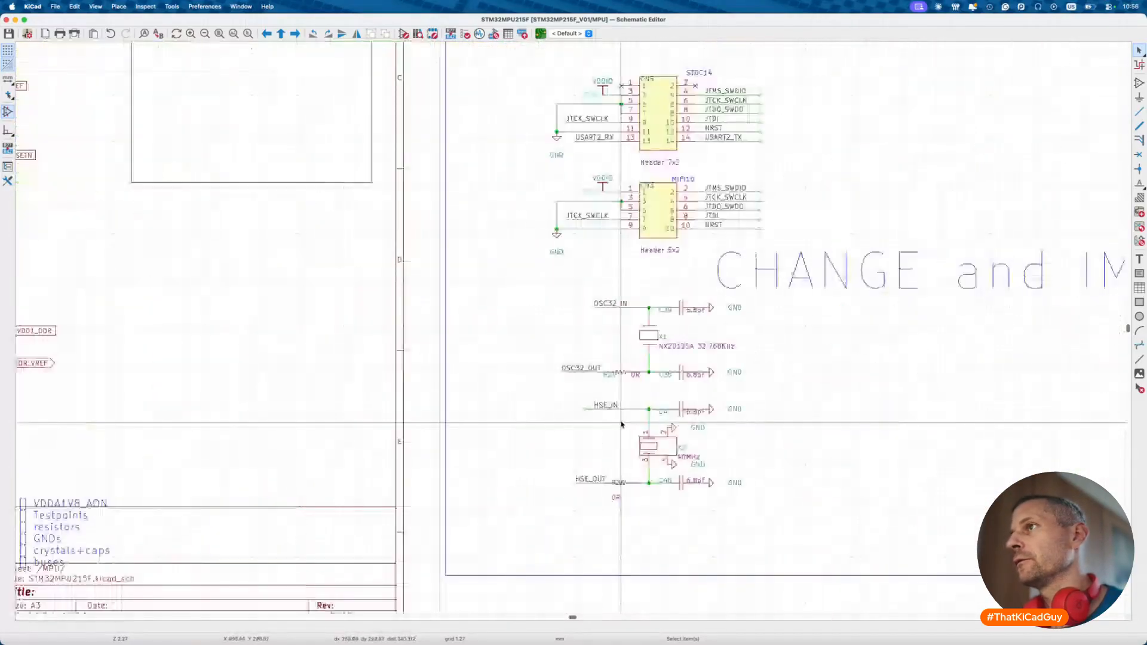
pyautogui.scroll(2, 622, 424)
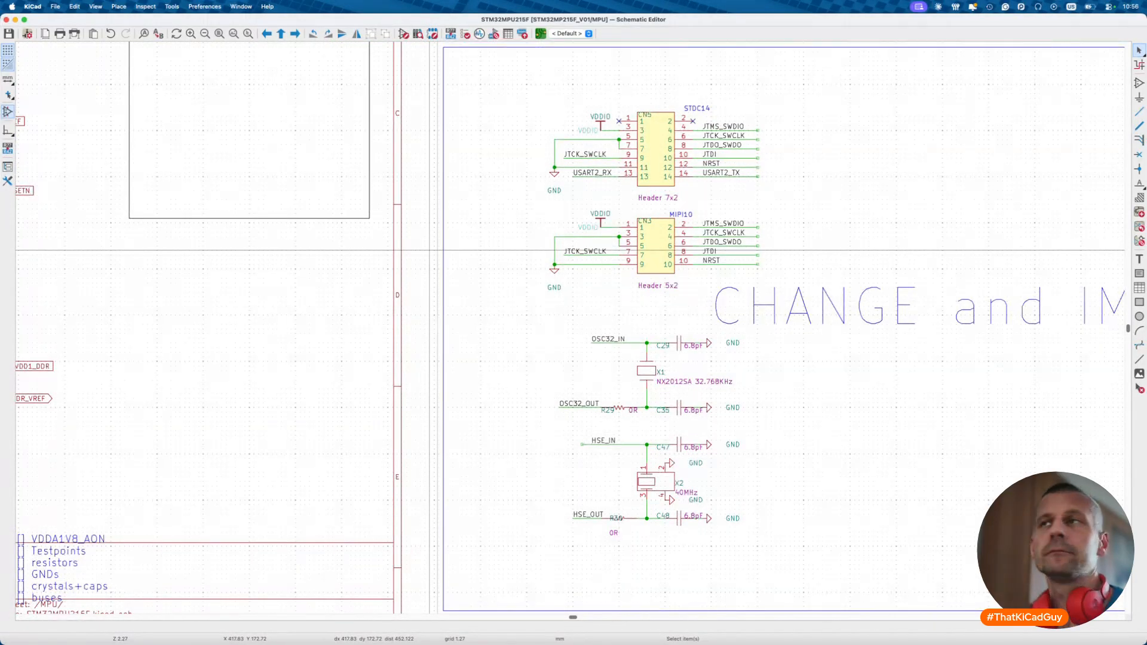
pyautogui.press('super+Tab')
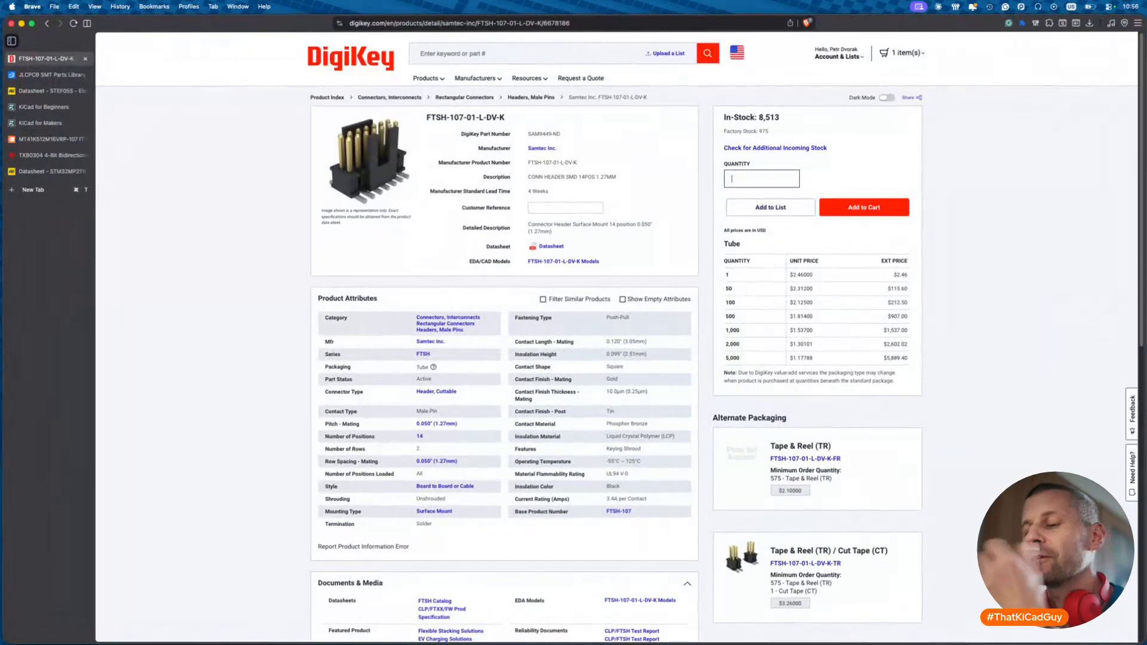
pyautogui.press('super+Tab')
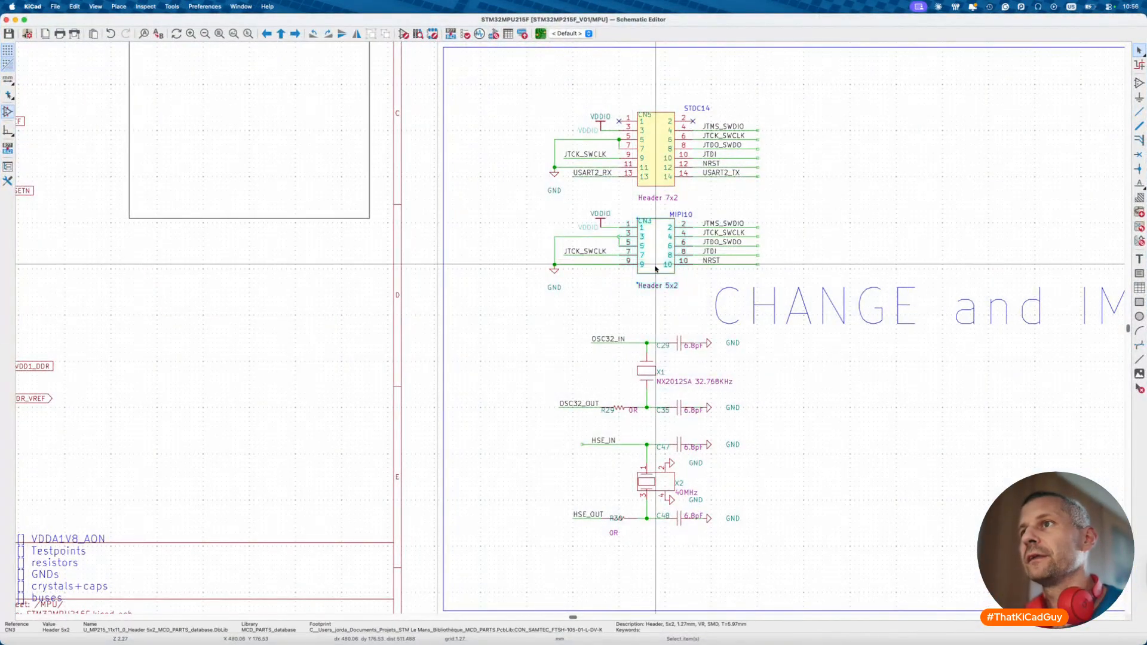
pyautogui.doubleClick(656, 266)
pyautogui.press('Escape')
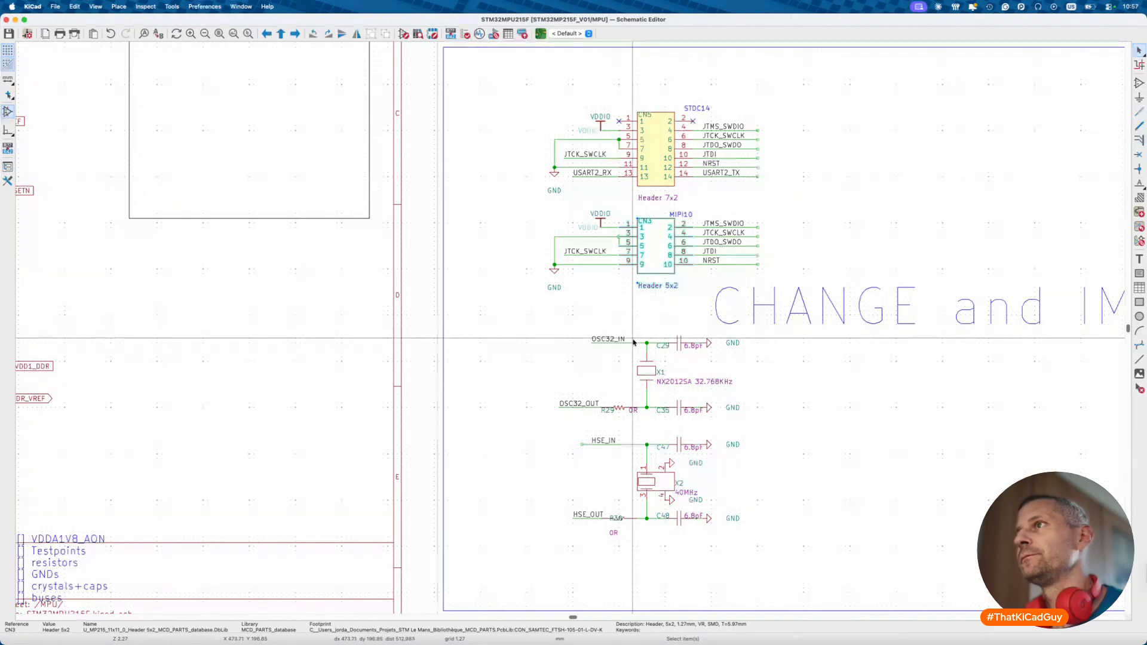
# - Copy 'FTSH' from the DigiKey product title and return to KiCad
pyautogui.press('super+Tab')
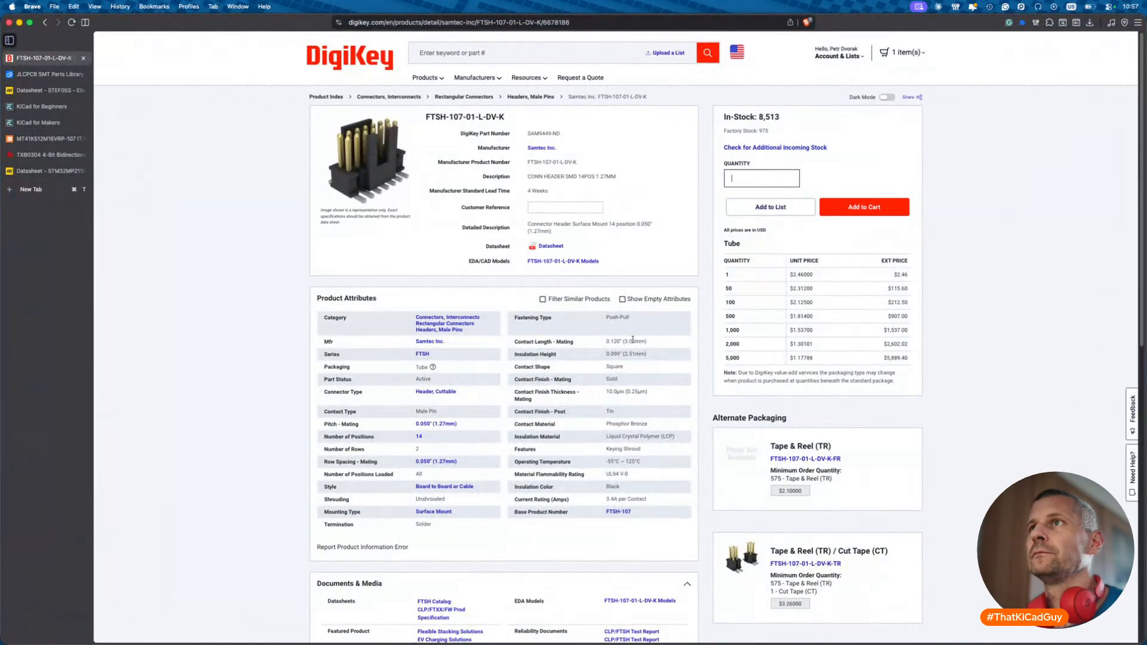
pyautogui.moveTo(426, 117)
pyautogui.mouseDown()
pyautogui.moveTo(460, 116)
pyautogui.moveTo(449, 116)
pyautogui.mouseUp()
pyautogui.press('super+c')
pyautogui.press('super+Tab')
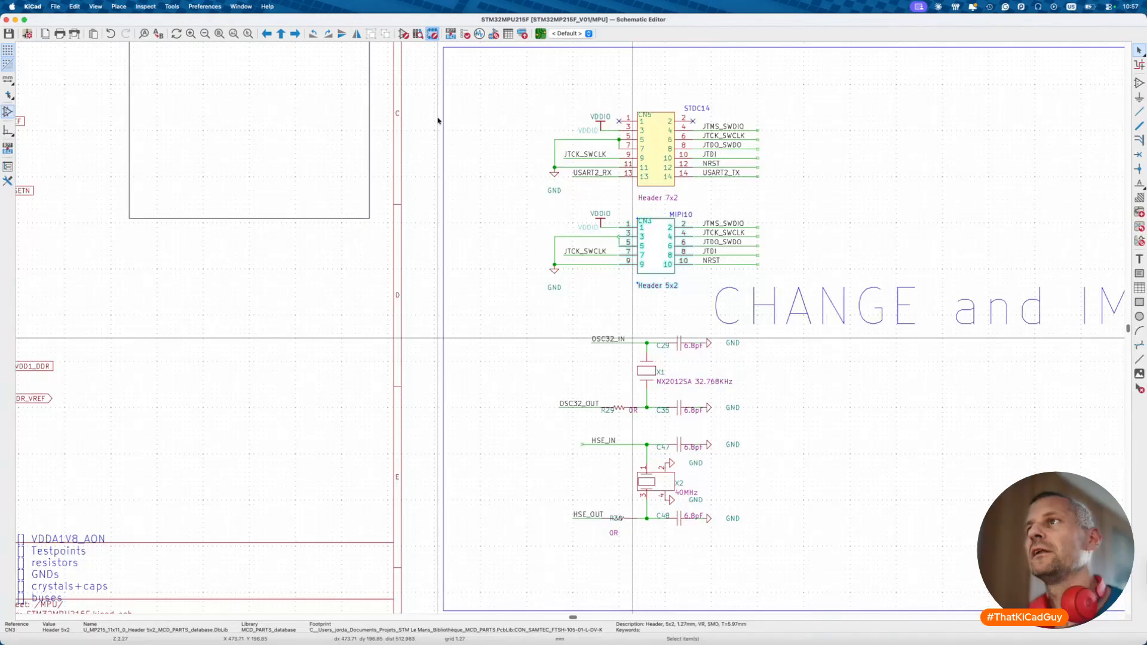
# - Search footprints for FTSH, then load PinHeader_2x07_P1.27mm_Vertical_SMD from Connector_PinHeader_1.27mm
pyautogui.press('super+v')
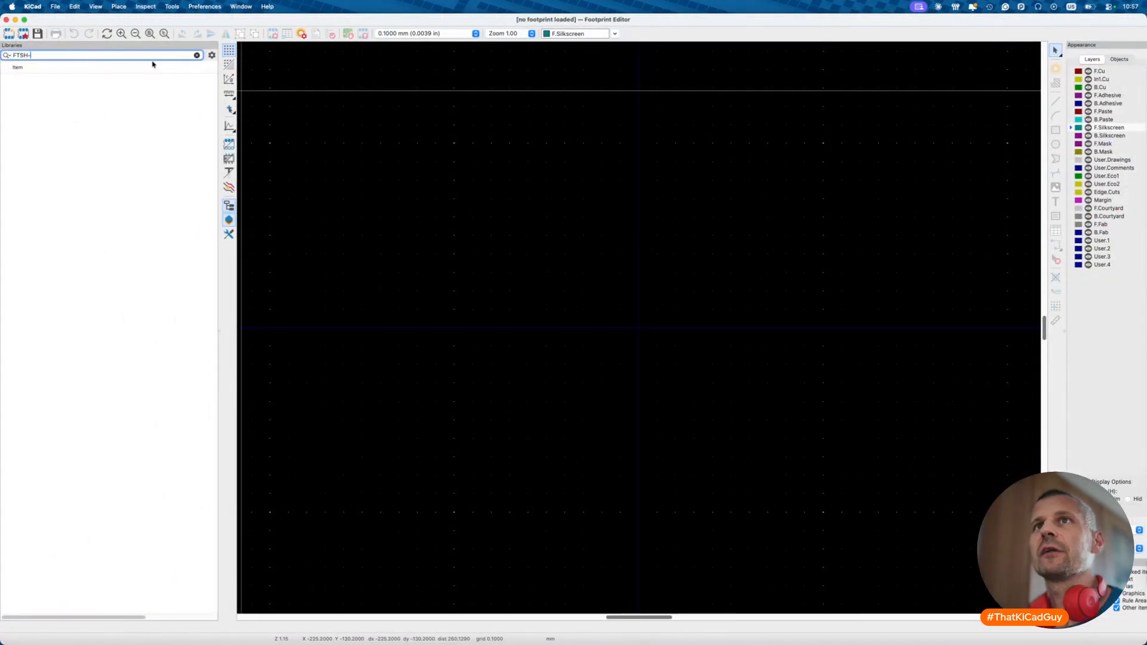
pyautogui.press('BackSpace')
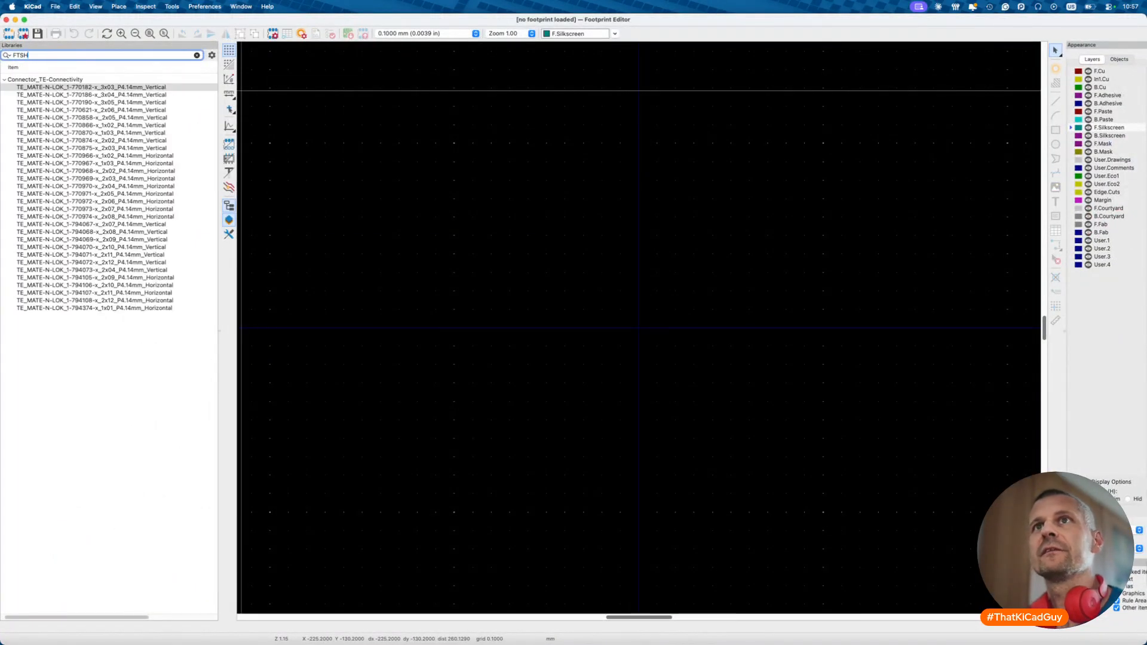
pyautogui.press('BackSpace')
pyautogui.press('BackSpace')
pyautogui.press('BackSpace')
pyautogui.press('BackSpace')
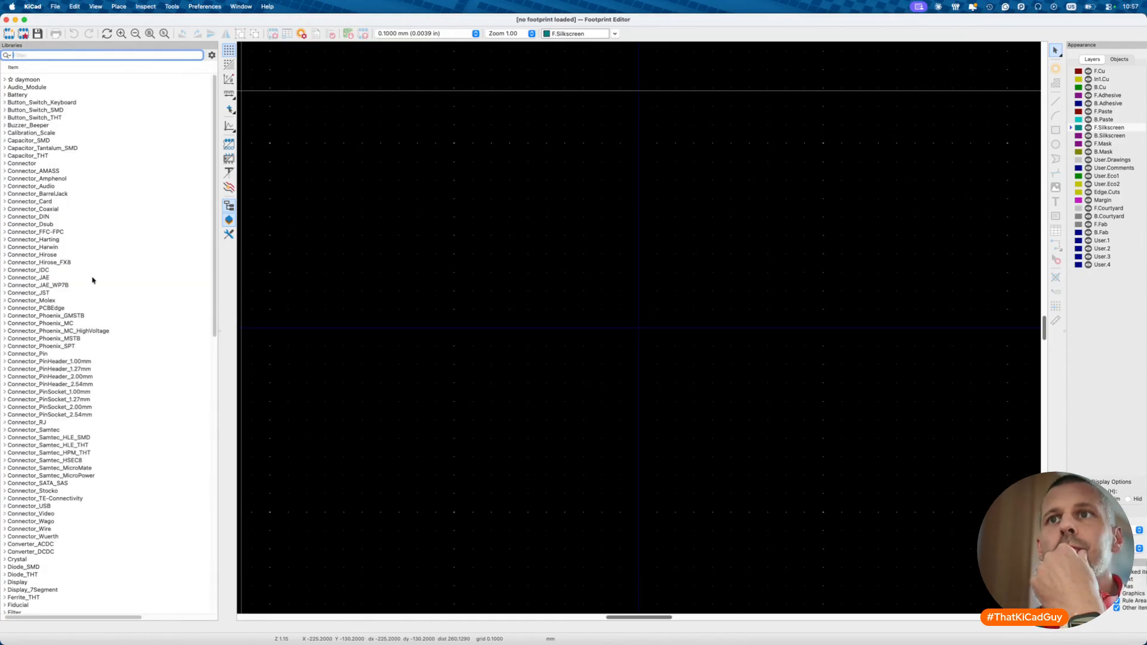
pyautogui.scroll(-5, 93, 280)
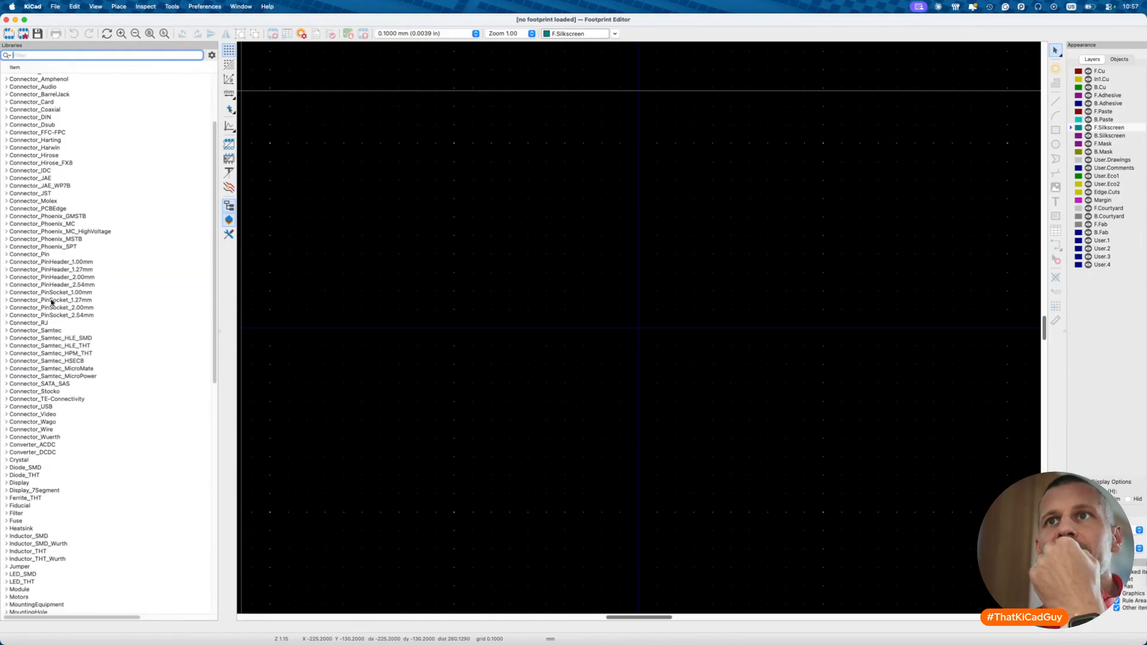
pyautogui.click(7, 269)
pyautogui.scroll(-20, 120, 361)
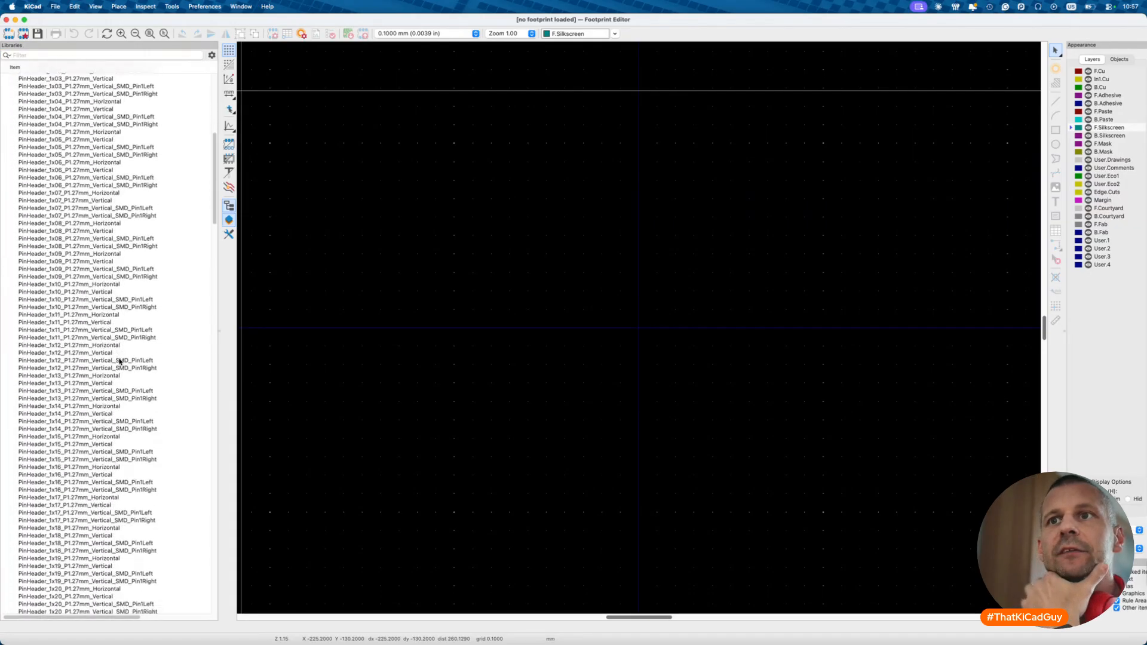
pyautogui.scroll(-20, 119, 361)
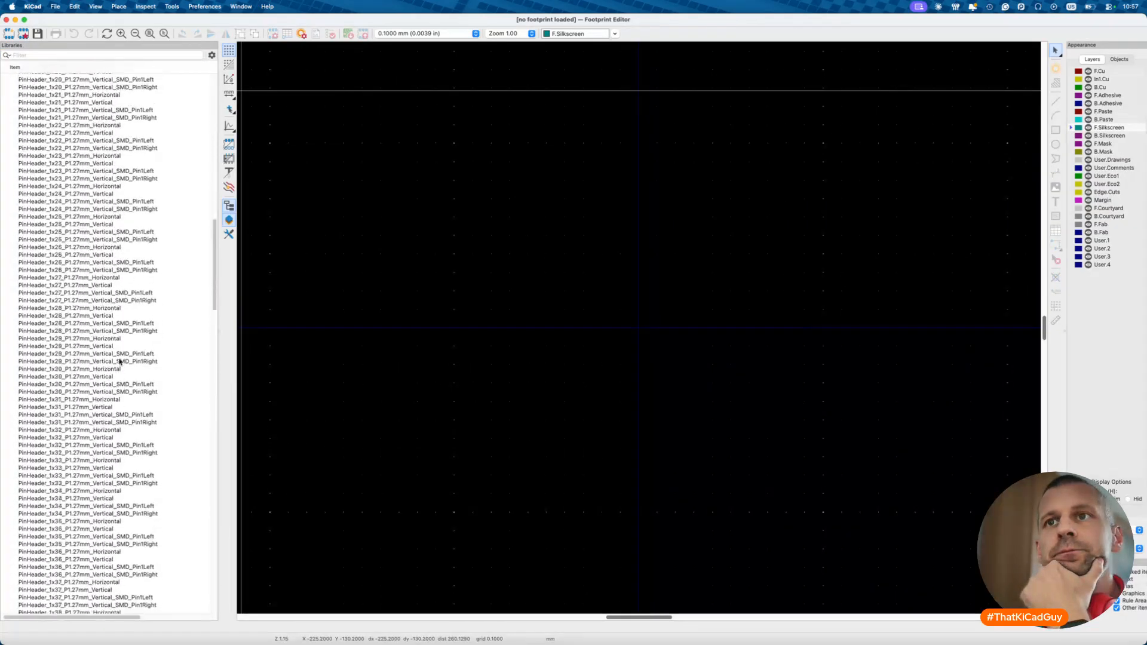
pyautogui.scroll(-7, 120, 361)
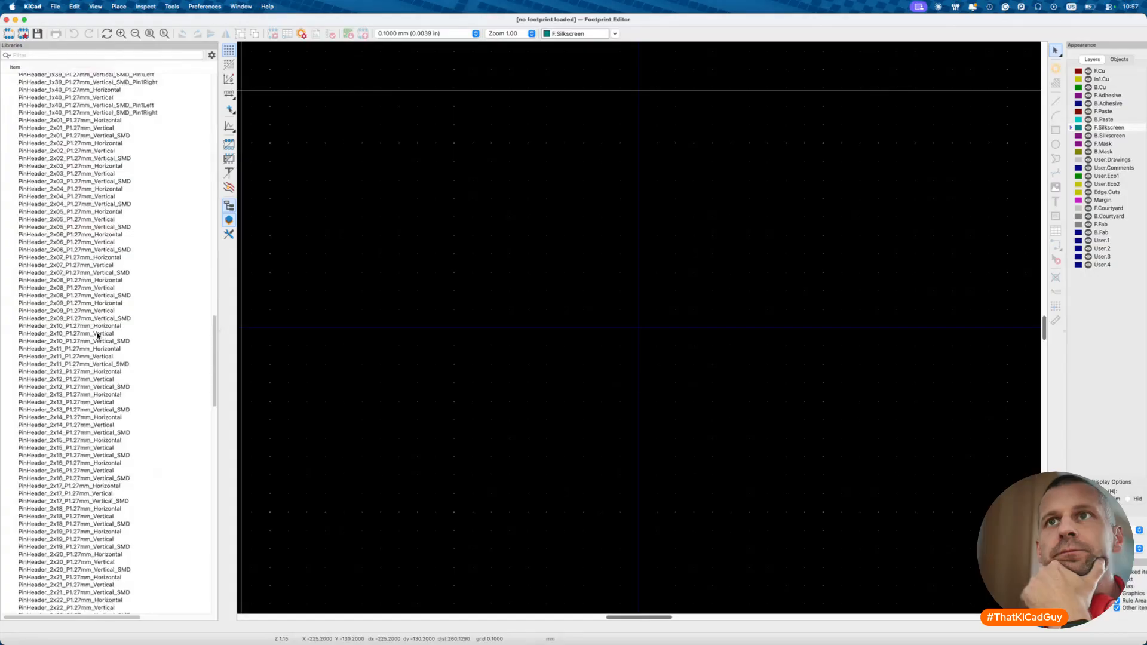
pyautogui.doubleClick(68, 272)
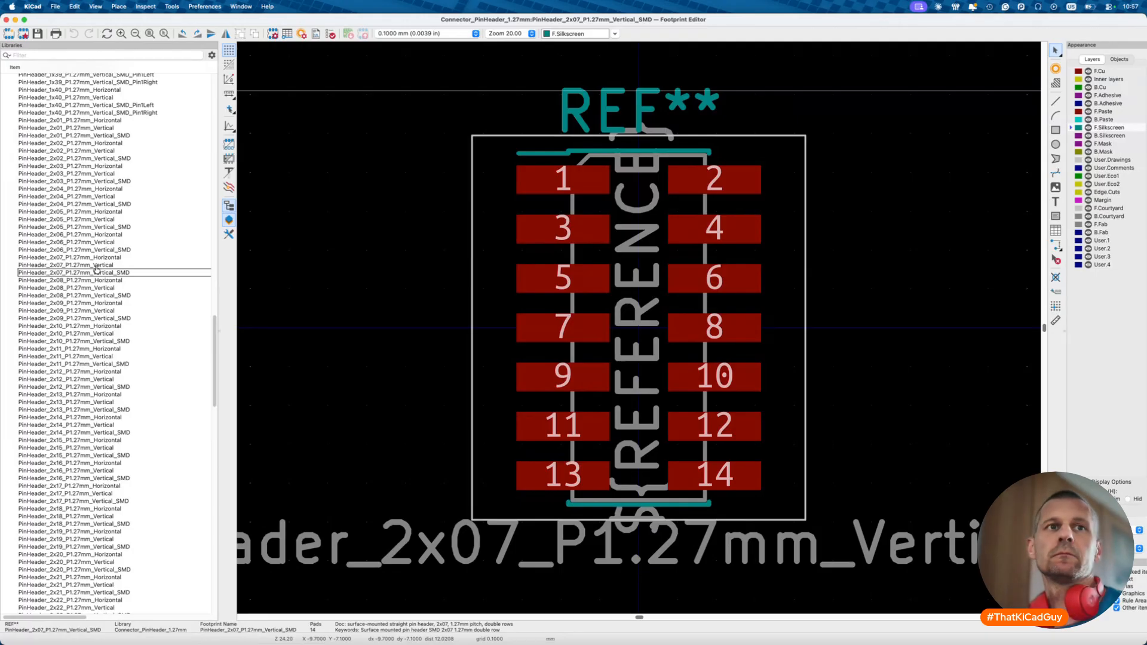
pyautogui.press('super+Tab')
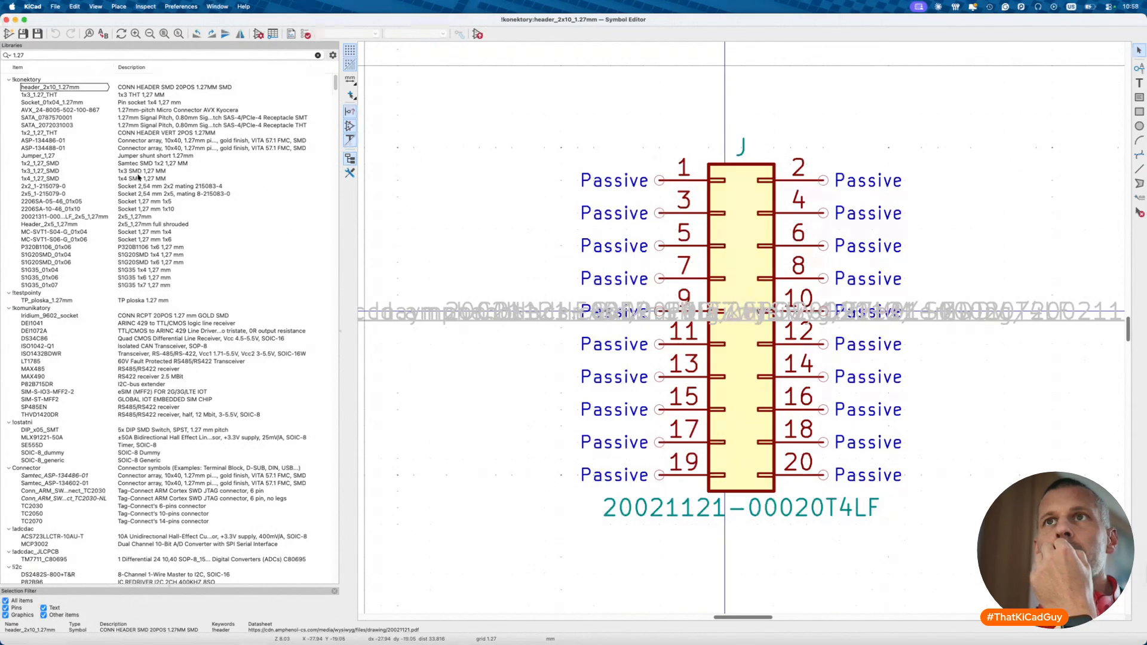
# - Inspect the Header_2x5_1,27mm and S1G35_01x07 symbols and their properties
pyautogui.doubleClick(129, 224)
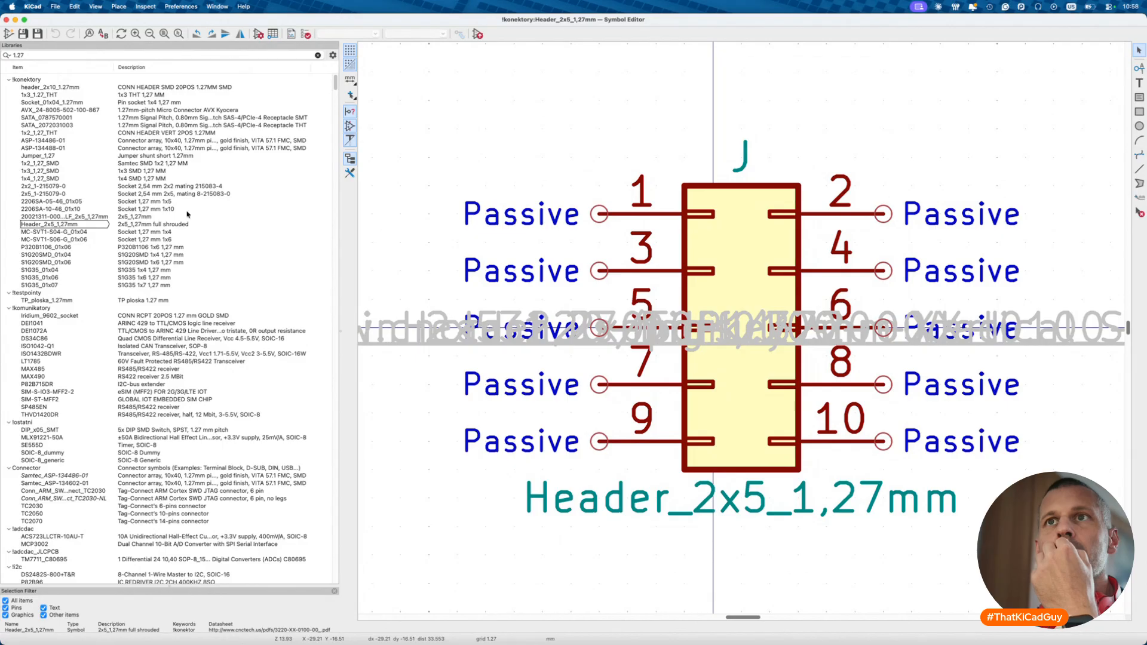
pyautogui.doubleClick(131, 286)
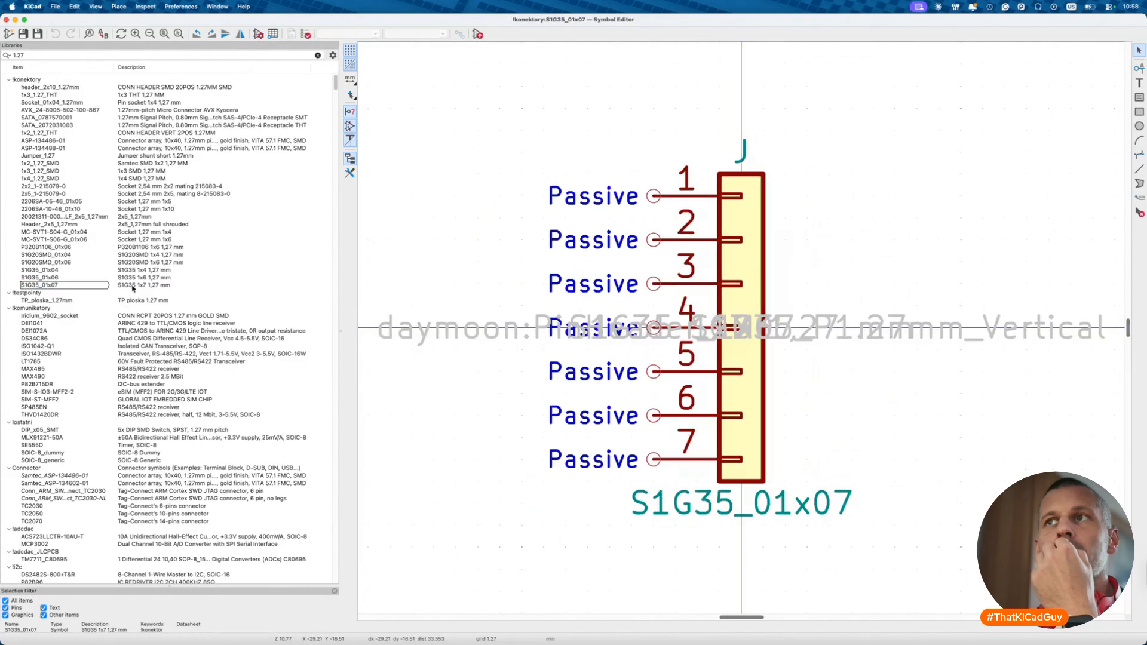
pyautogui.click(259, 34)
pyautogui.press('Escape')
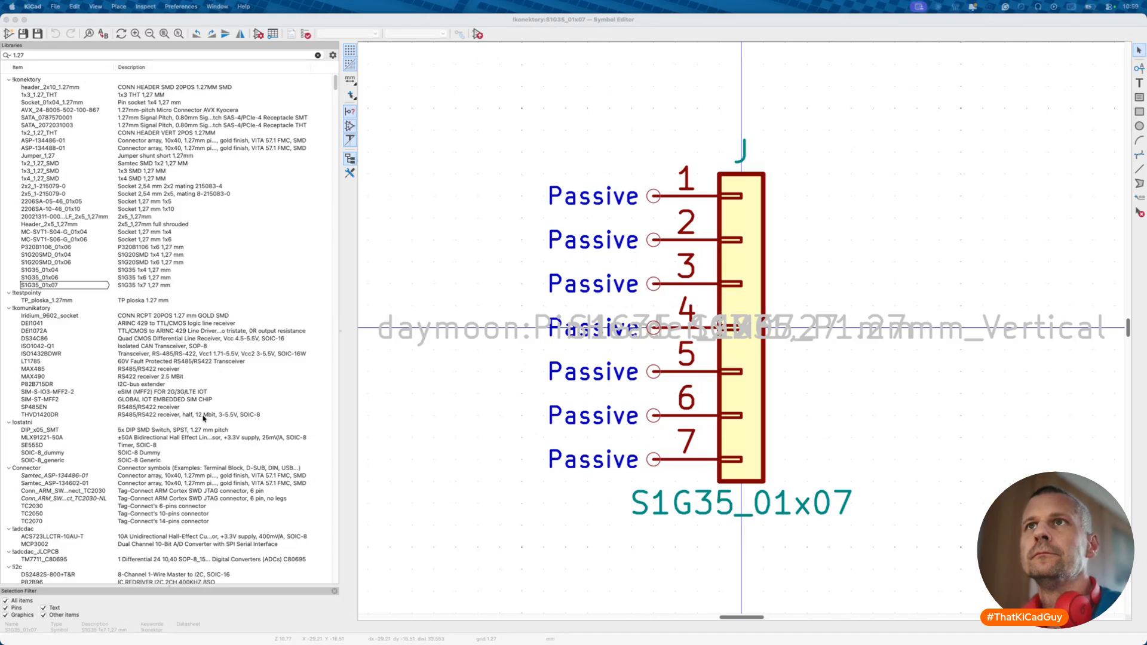
# - Copy the 1x2_1,27_THT symbol's FTS-101-01-L-D part number into the DigiKey search
pyautogui.doubleClick(153, 134)
pyautogui.click(258, 34)
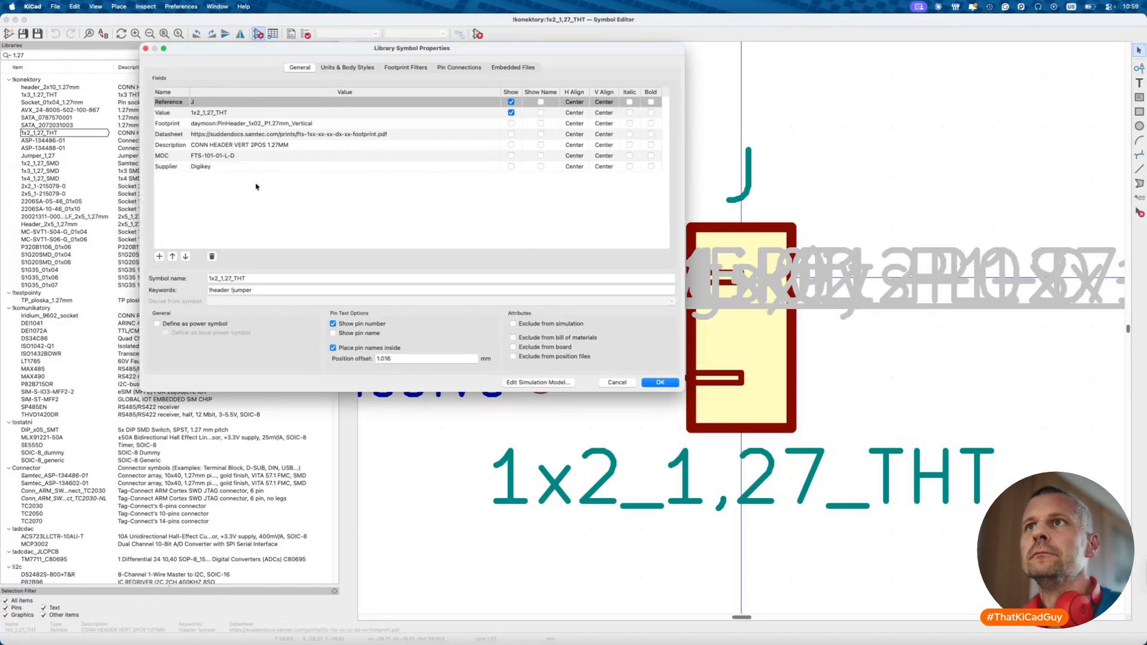
pyautogui.click(231, 156)
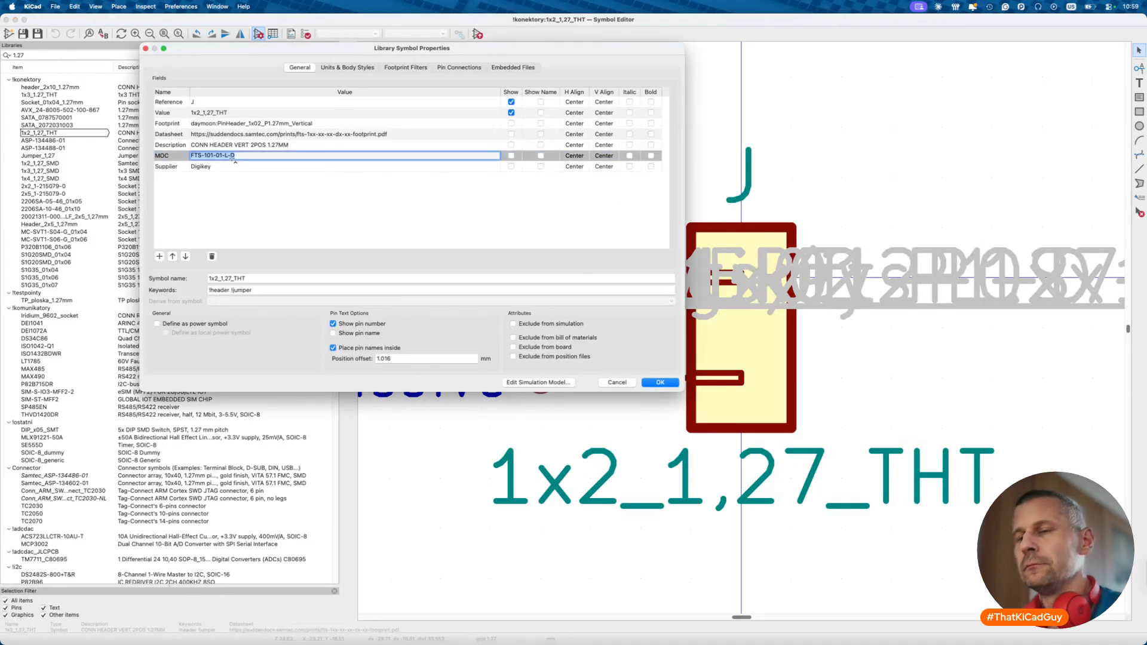
pyautogui.press('super+c')
pyautogui.press('super+Tab')
pyautogui.click(508, 55)
pyautogui.press('super+v')
# - Search DigiKey for FTS-101-01-L-D, then FTS-107-01-L-D, and open its product page
pyautogui.press('Return')
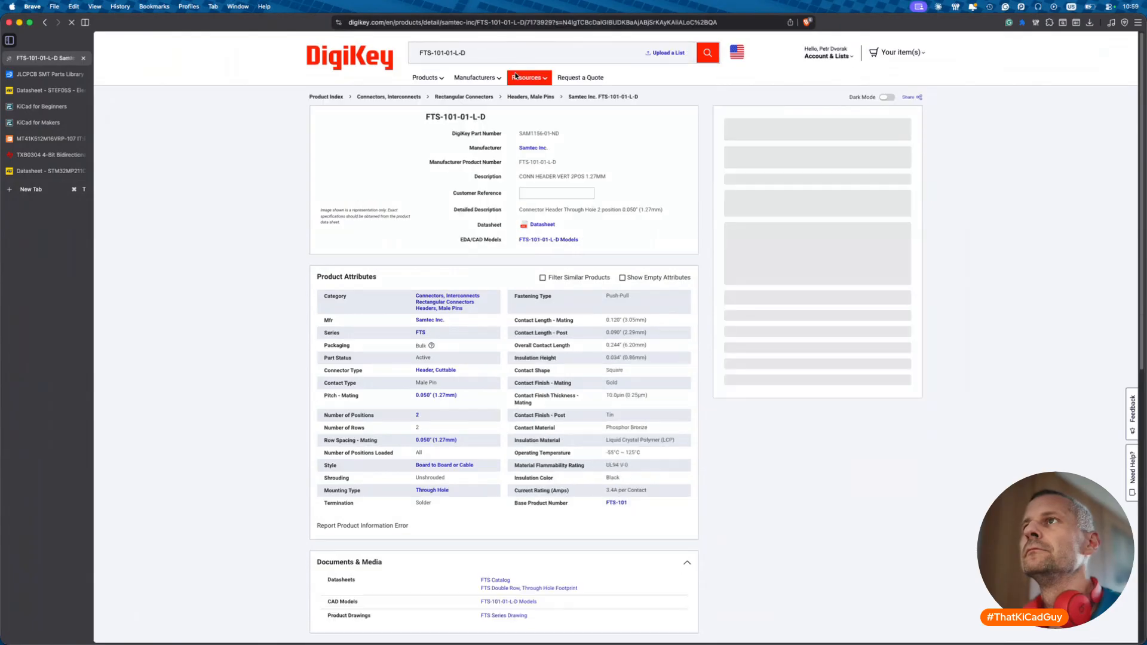
pyautogui.moveTo(516, 76)
pyautogui.click(454, 56)
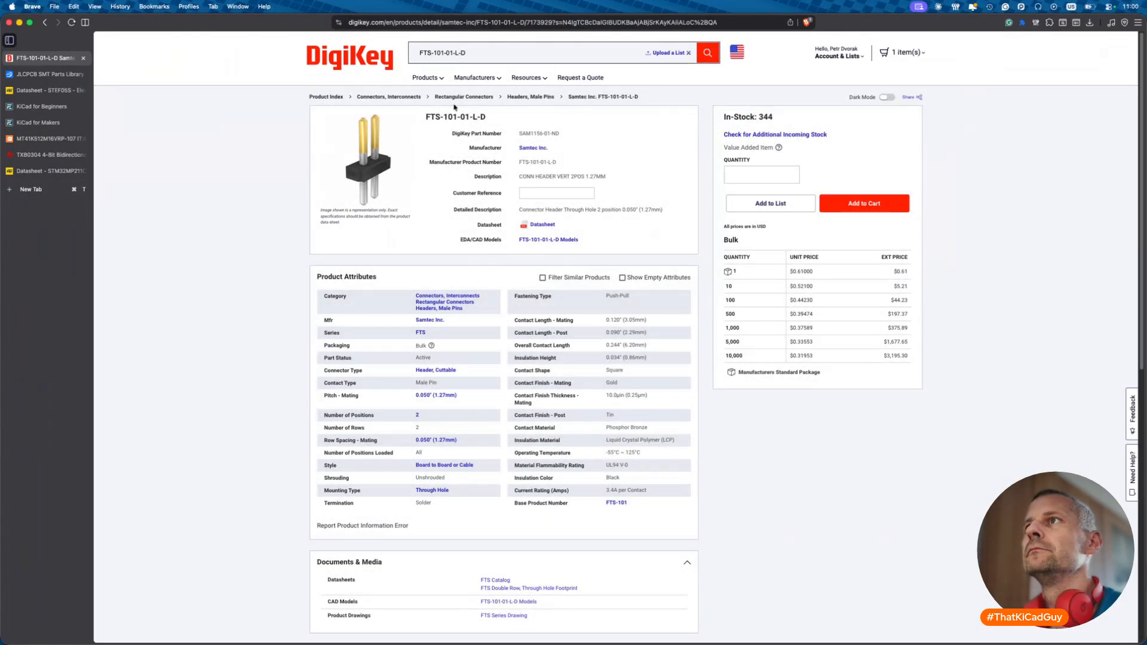
pyautogui.click(446, 52)
pyautogui.press('BackSpace')
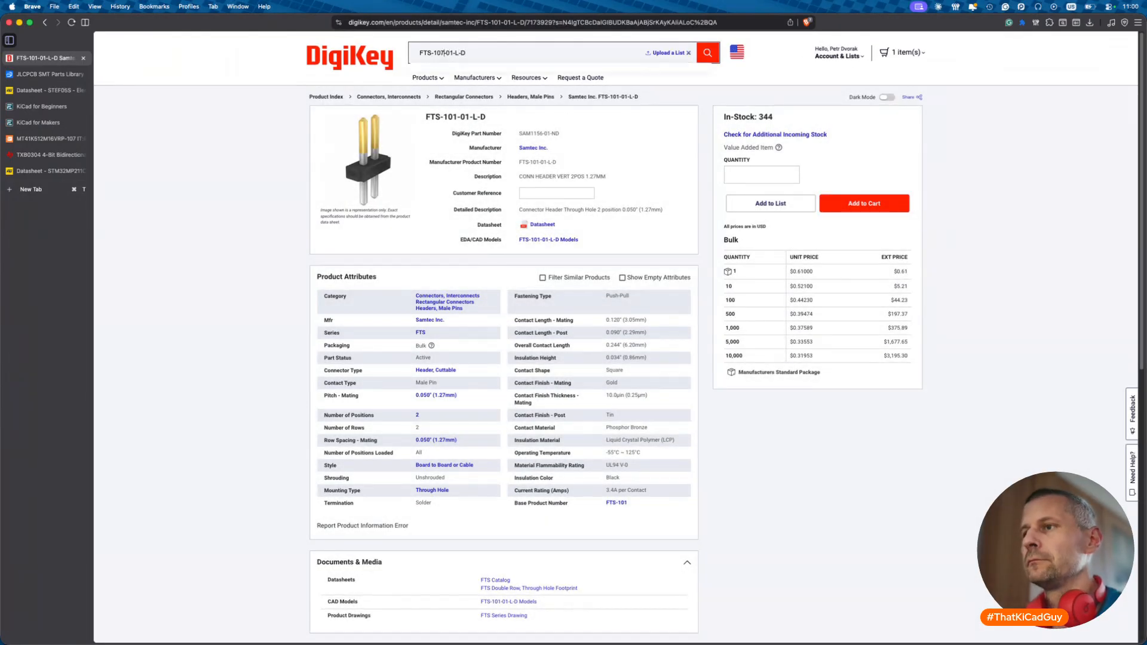
pyautogui.write('7')
pyautogui.press('Return')
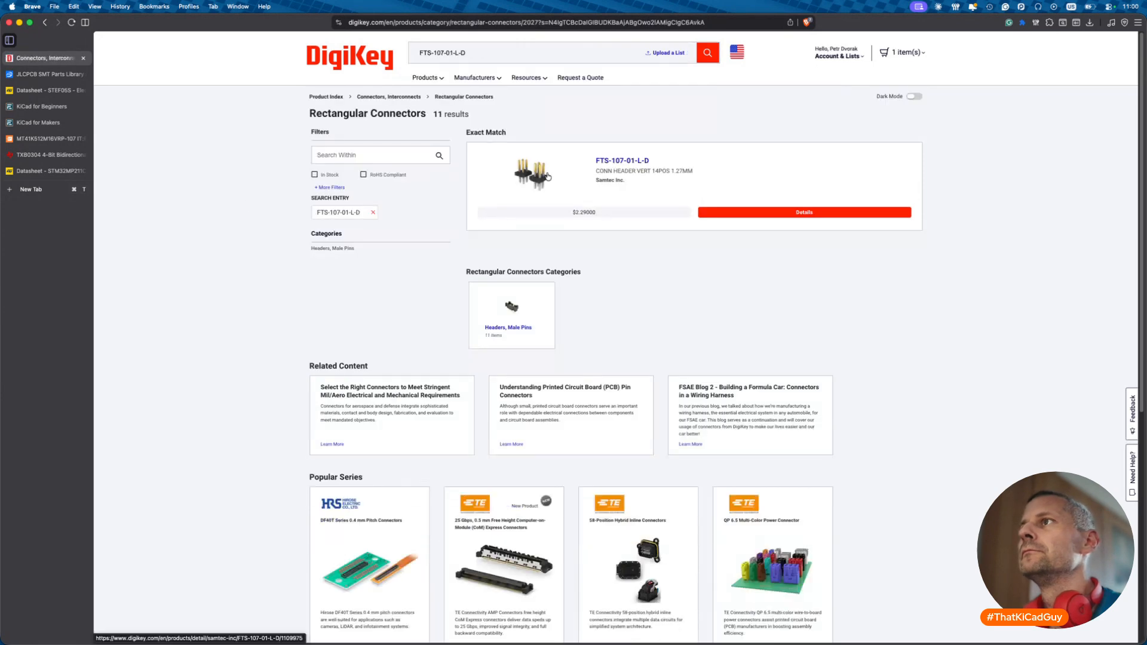
pyautogui.click(542, 179)
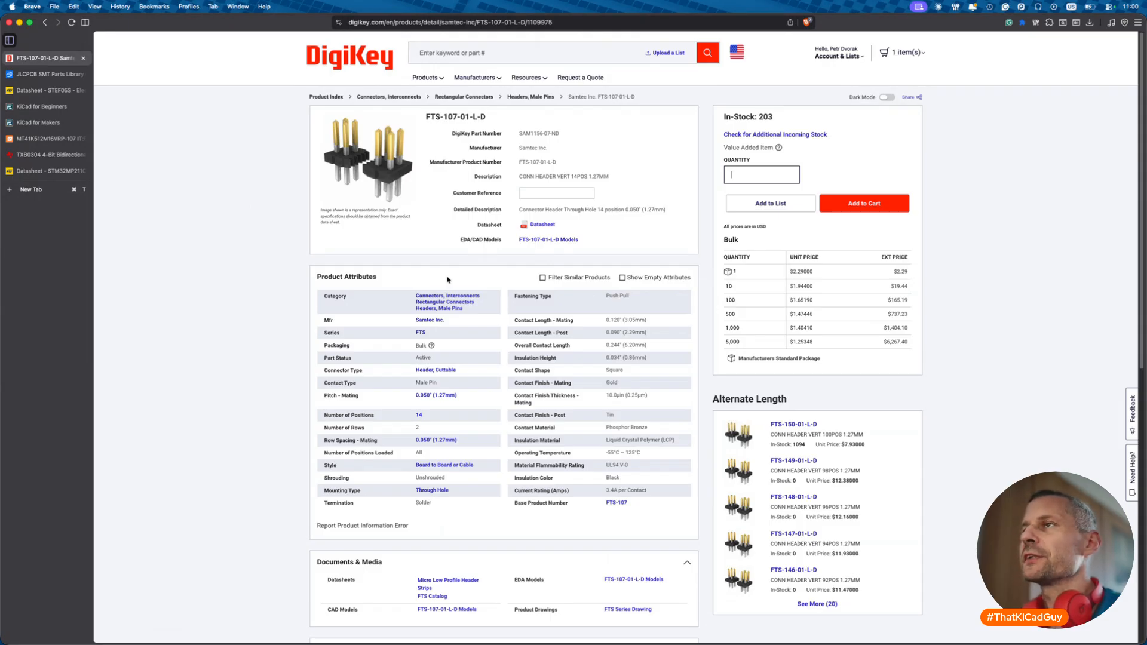
# - Copy the FTS-107-01-L-D datasheet link
pyautogui.moveTo(489, 117); pyautogui.dragTo(468, 118)
pyautogui.click(681, 177)
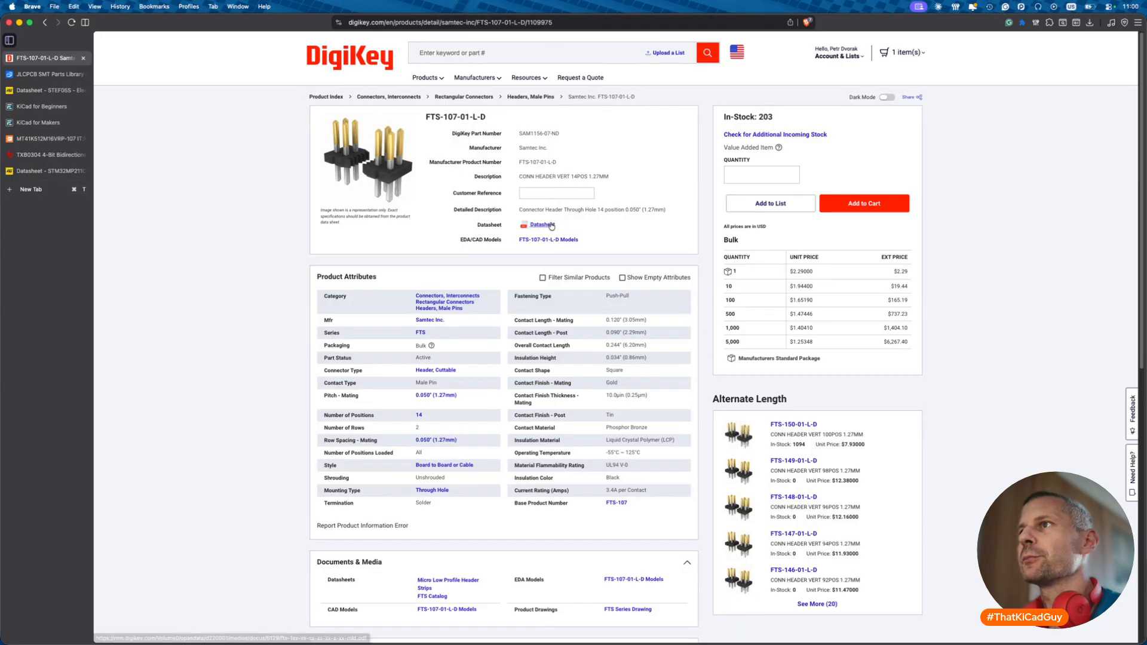
pyautogui.rightClick(550, 224)
pyautogui.click(585, 308)
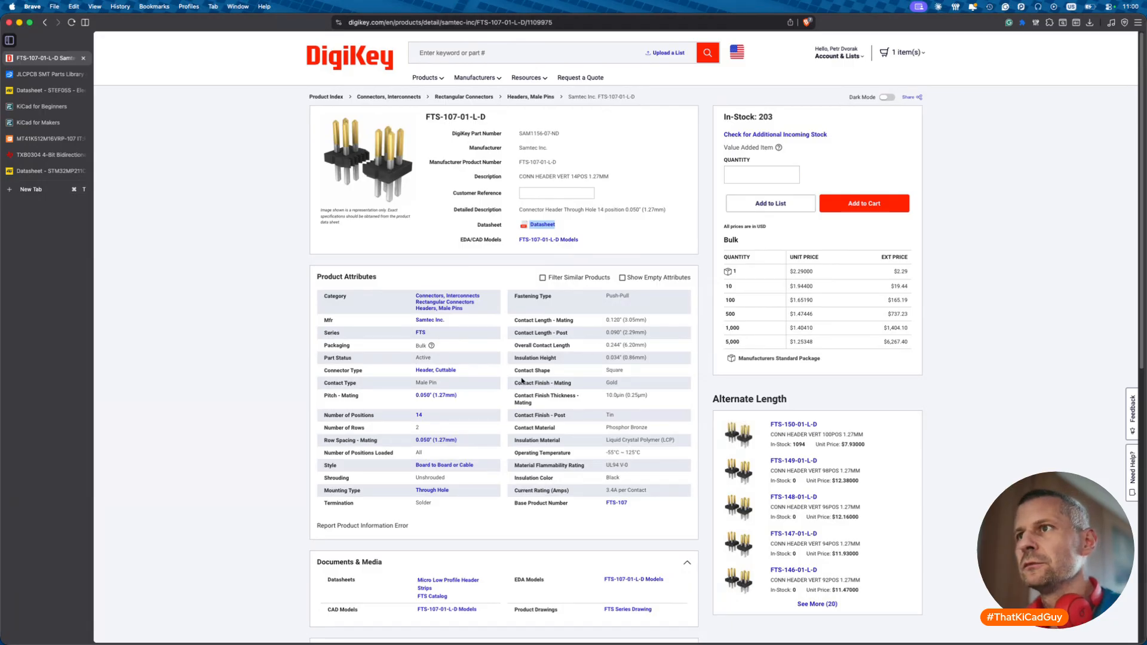
pyautogui.click(586, 280)
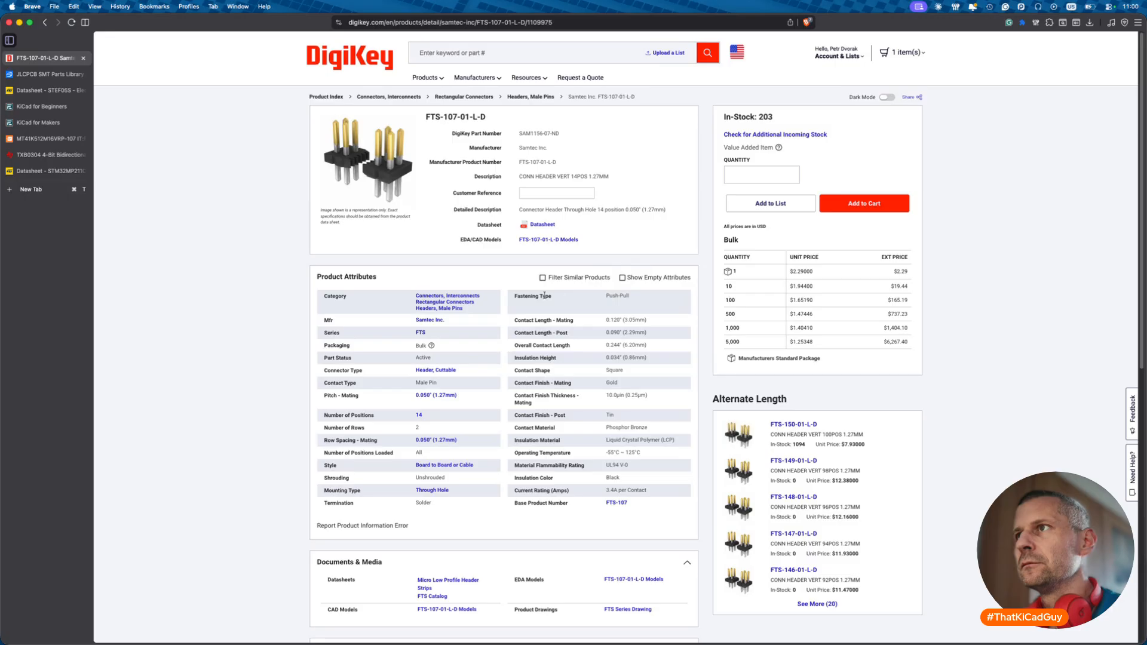
# - Find similar unshrouded headers with 1.27 mm pitch, 14 positions and 2 rows
pyautogui.click(543, 280)
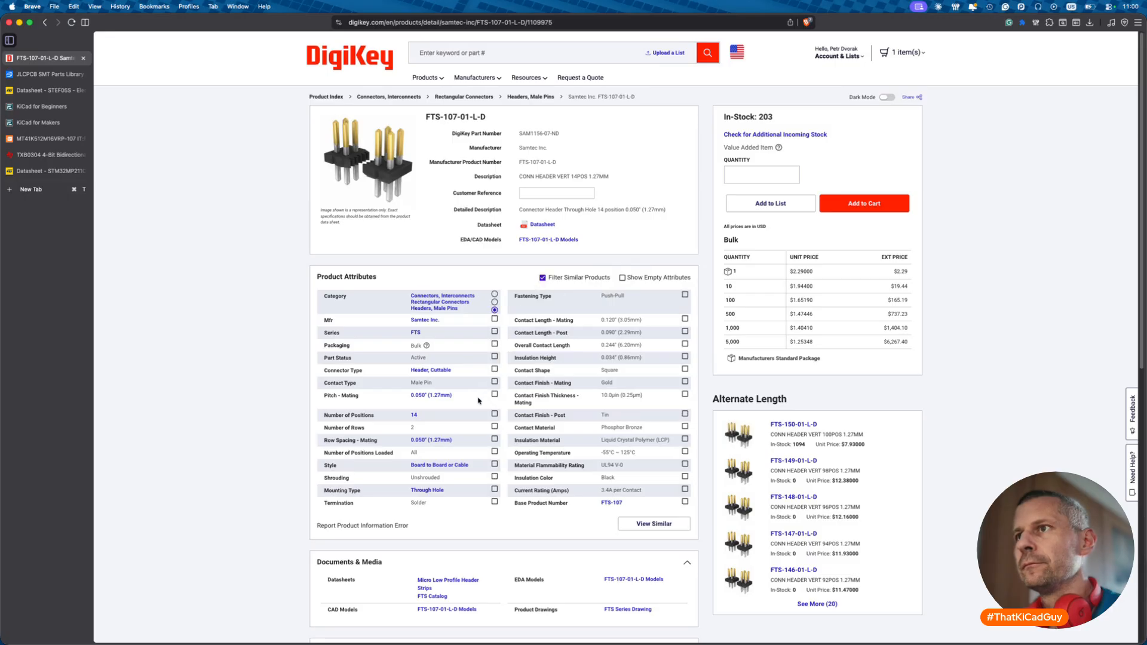
pyautogui.click(494, 395)
pyautogui.click(494, 413)
pyautogui.click(495, 427)
pyautogui.click(494, 476)
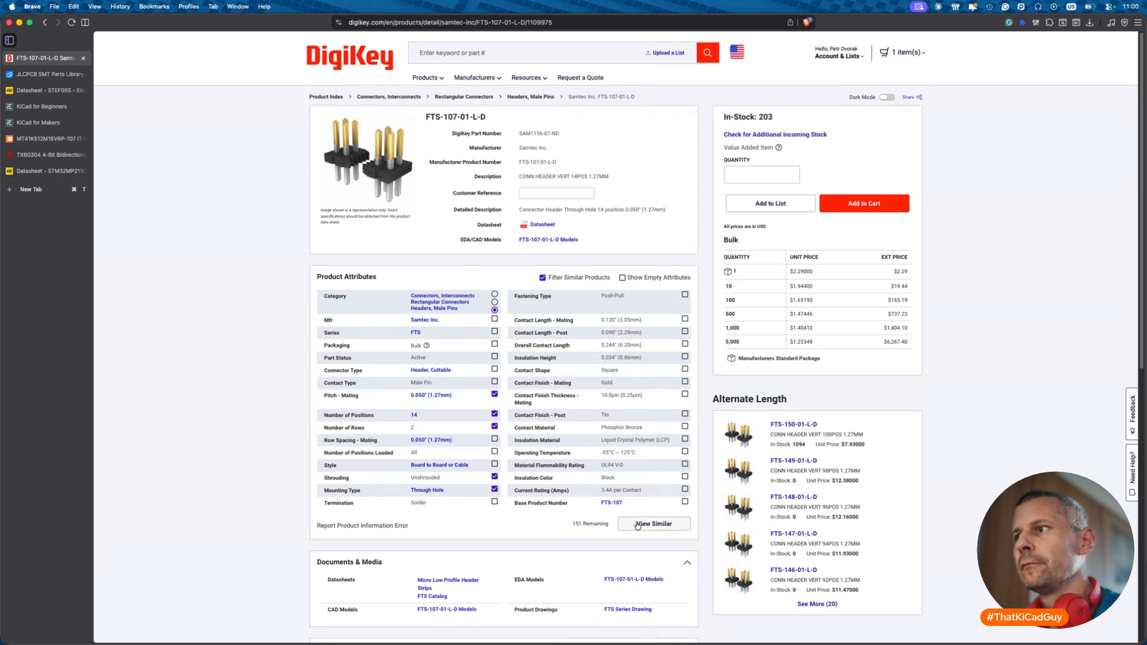
pyautogui.click(638, 525)
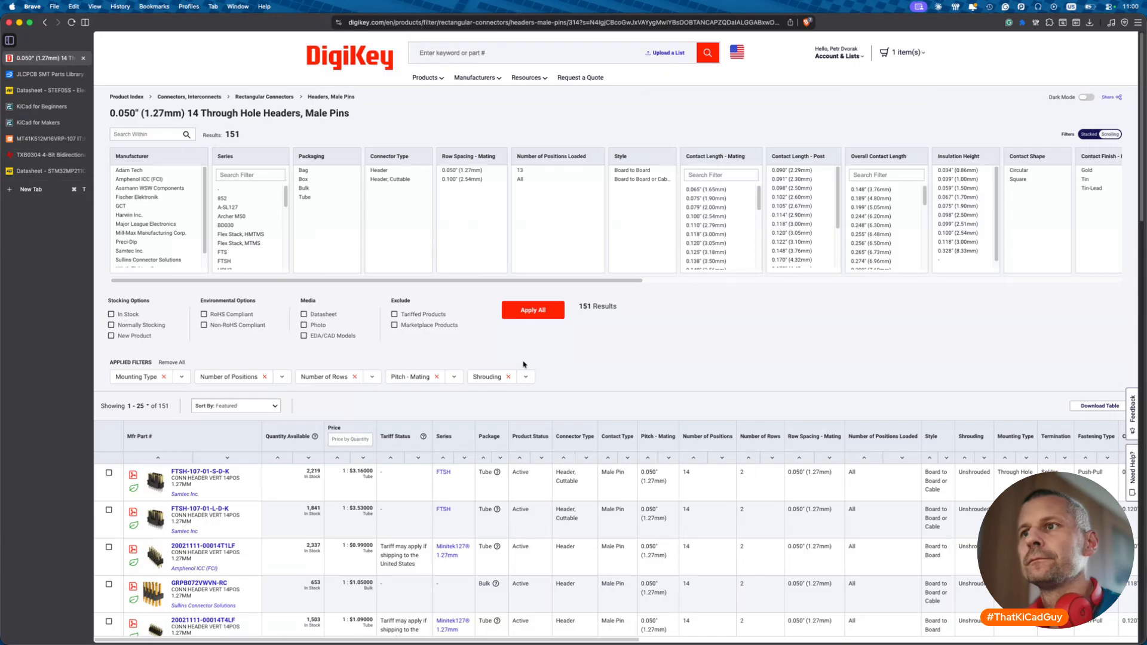
# - Sort by price, open HPH2-B-14-UA and copy its datasheet link
pyautogui.click(337, 460)
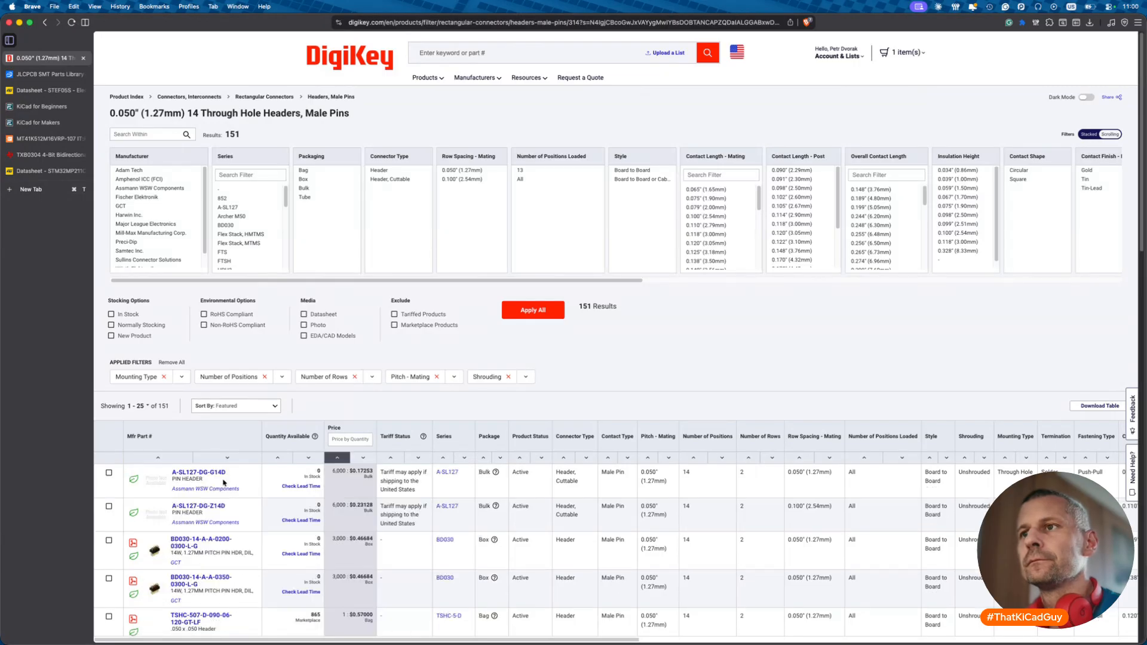
pyautogui.scroll(-5, 223, 480)
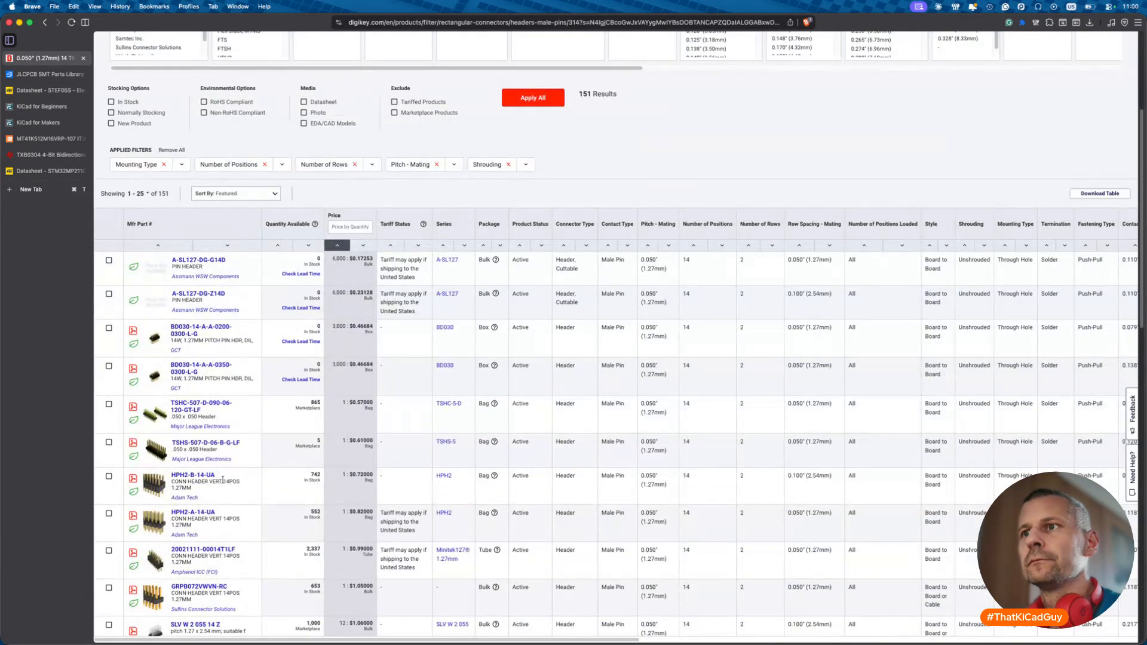
pyautogui.scroll(-2, 223, 480)
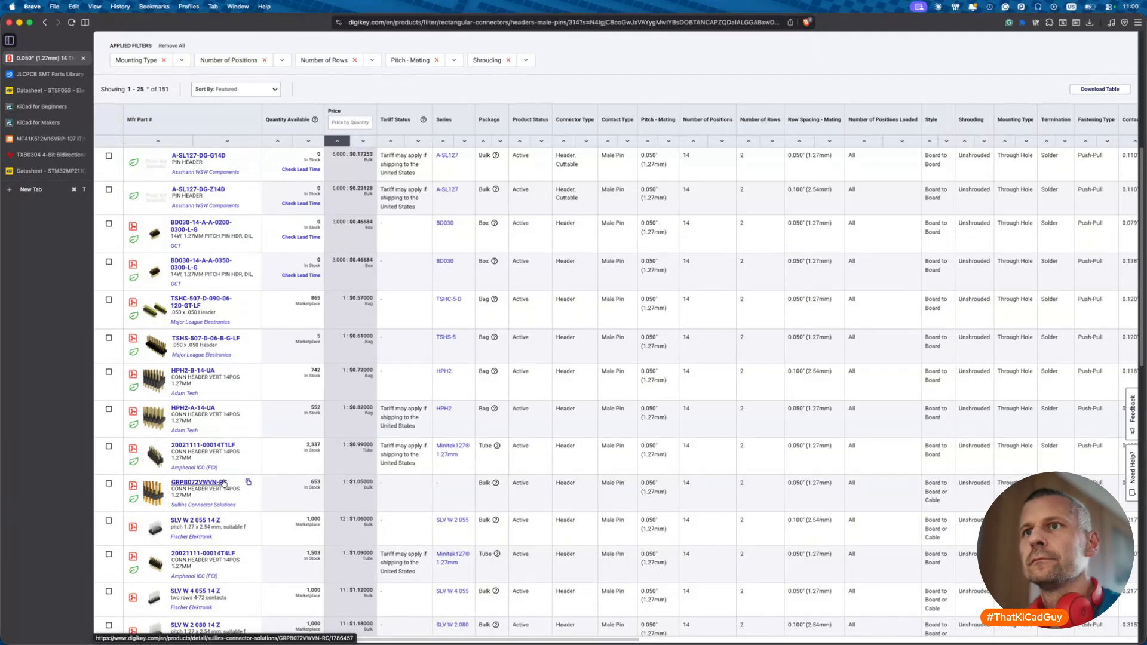
pyautogui.click(188, 373)
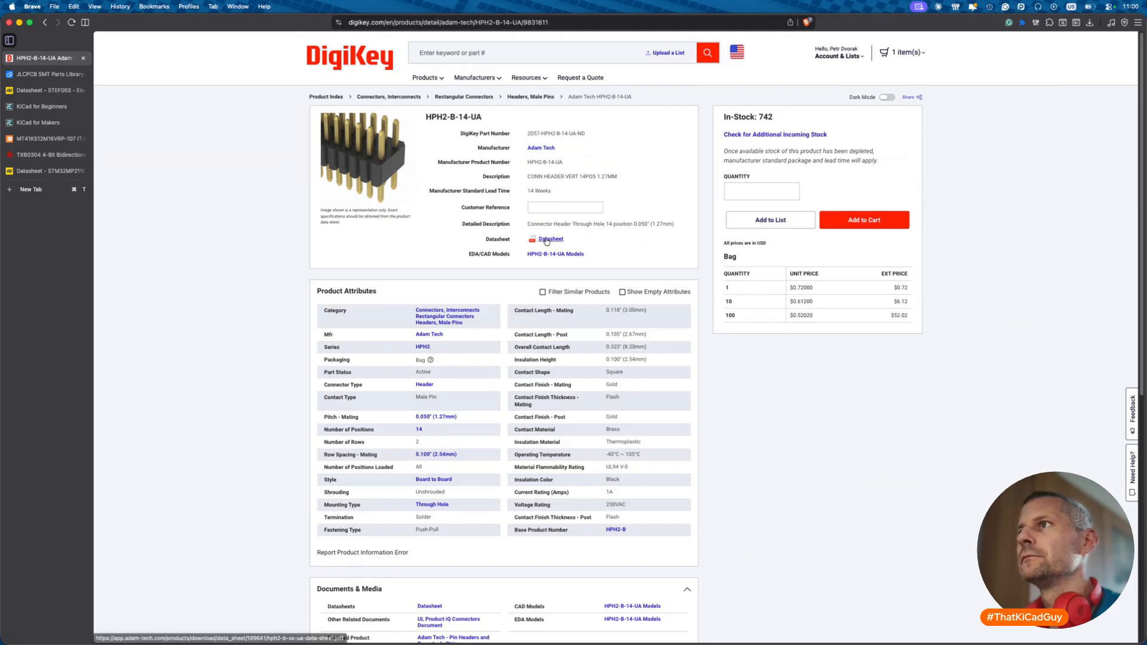
pyautogui.rightClick(546, 241)
pyautogui.click(580, 323)
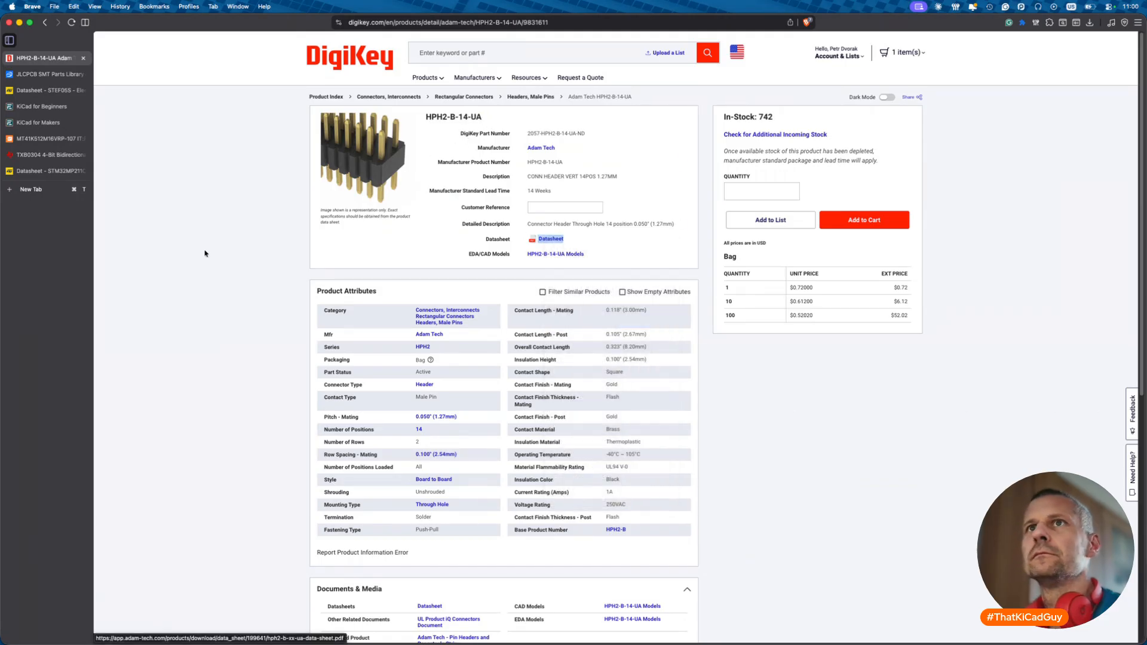
pyautogui.press('super+Tab')
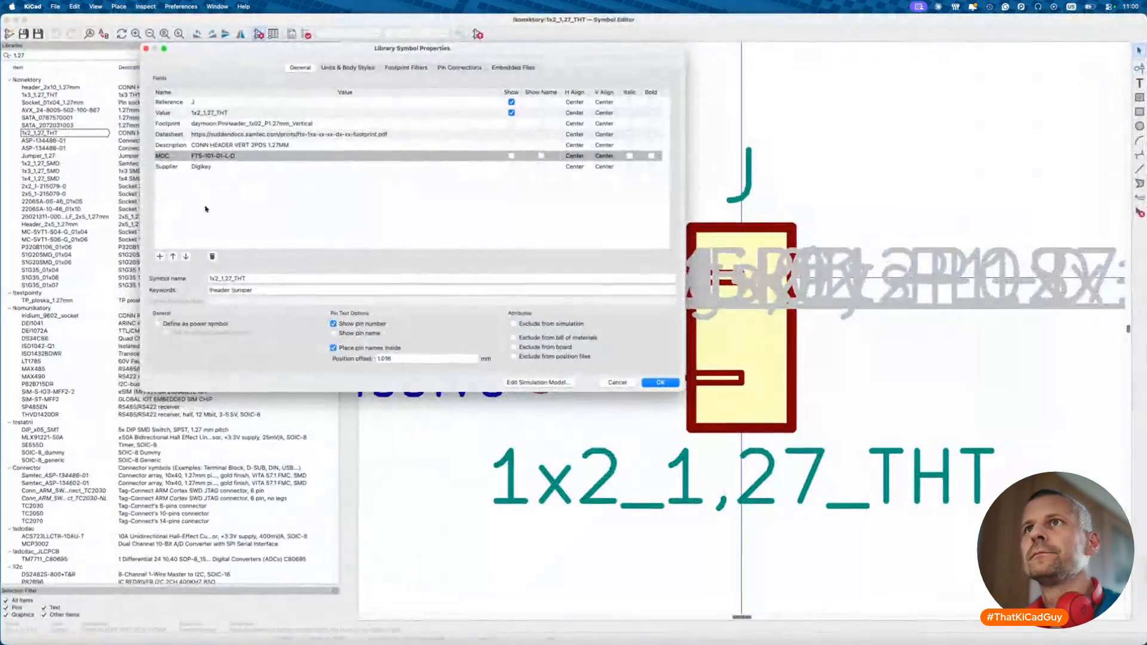
# - Close Library Symbol Properties and start a Save As copy of the Header_2x5_1,27mm symbol
pyautogui.click(145, 49)
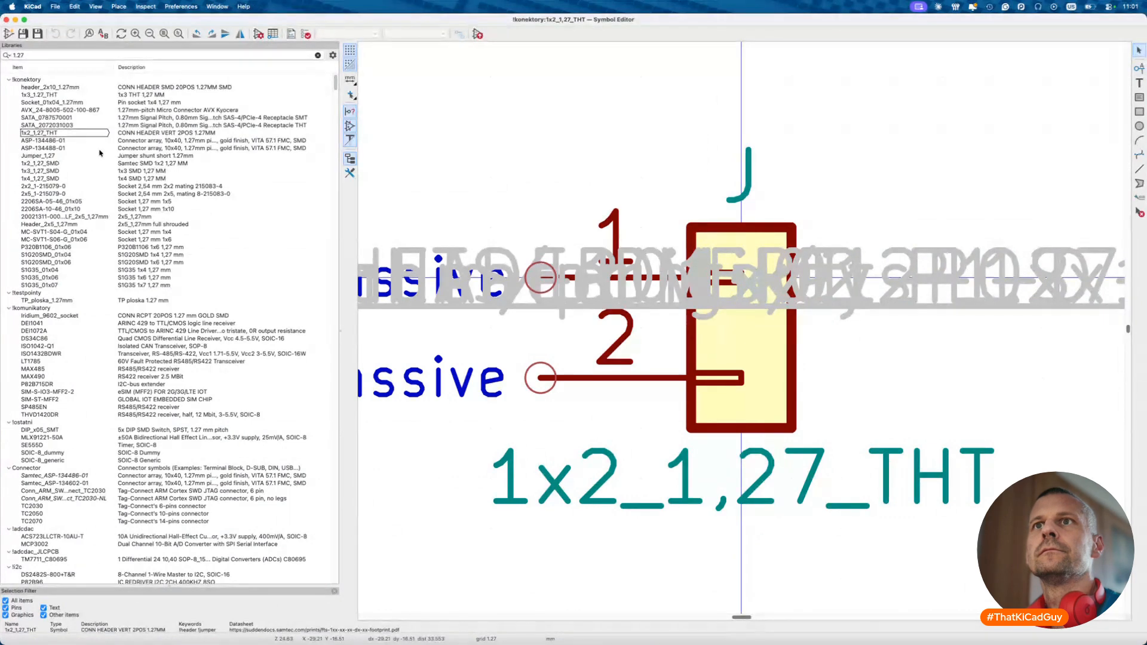
pyautogui.click(55, 226)
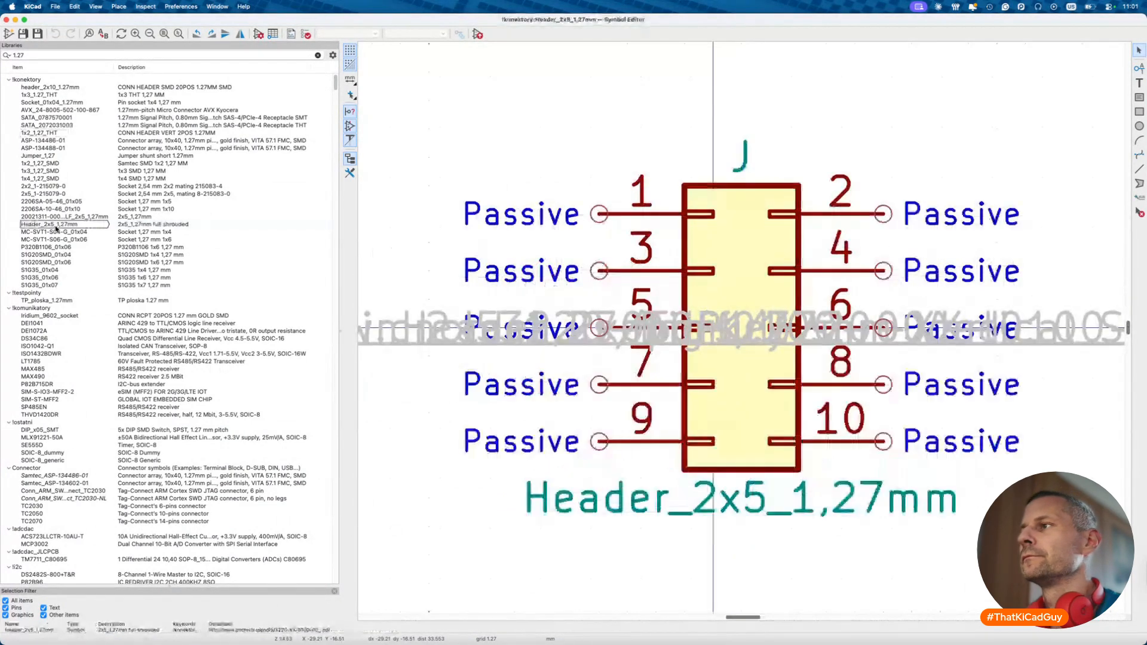
pyautogui.rightClick(56, 227)
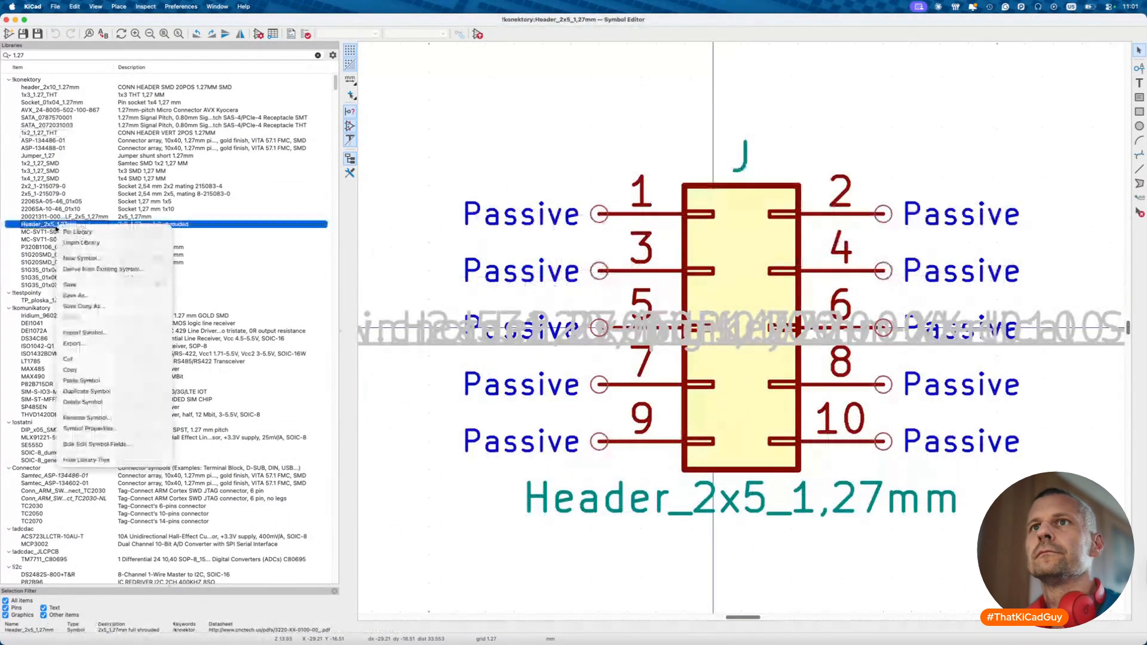
pyautogui.click(81, 296)
# - Save the copy as Header_2x7_1,27mm and open the new symbol
pyautogui.click(453, 269)
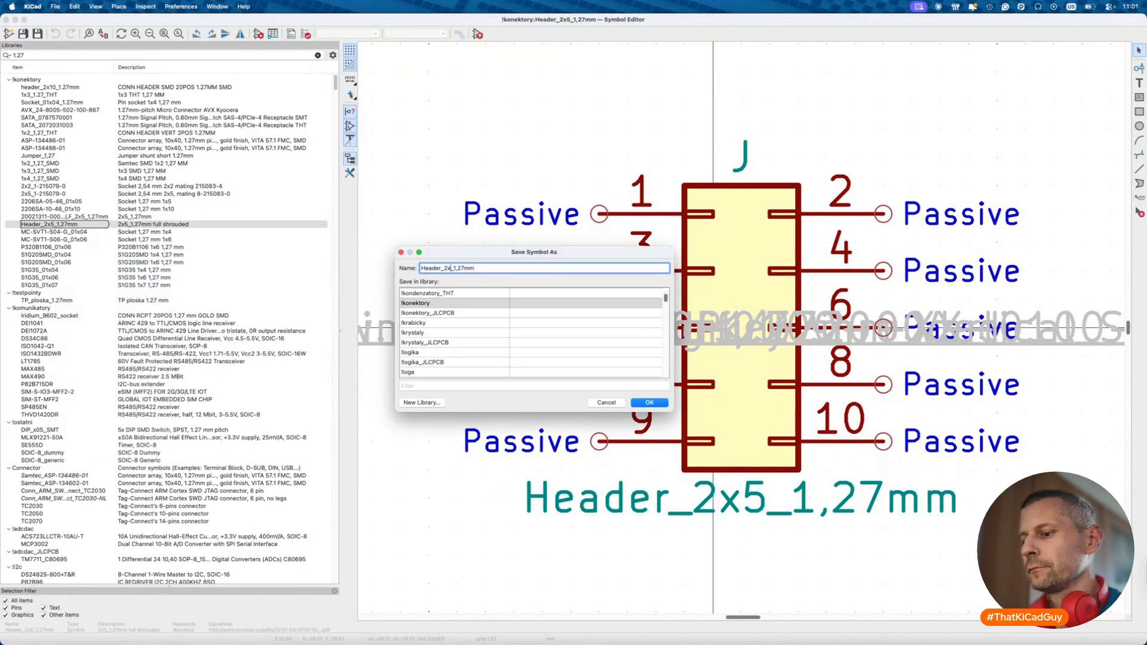
pyautogui.write('7')
pyautogui.click(651, 403)
pyautogui.click(85, 235)
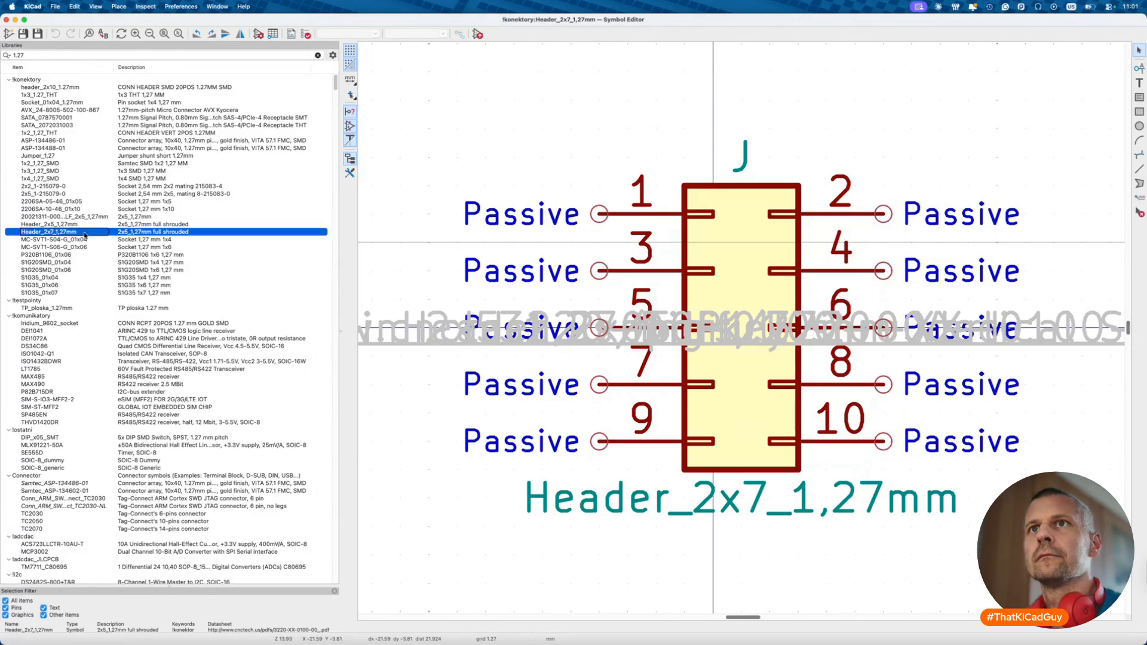
# - Duplicate pins 9–10 and their pin marks to create pins 11–14 below them
pyautogui.scroll(-4, 89, 239)
pyautogui.click(741, 495)
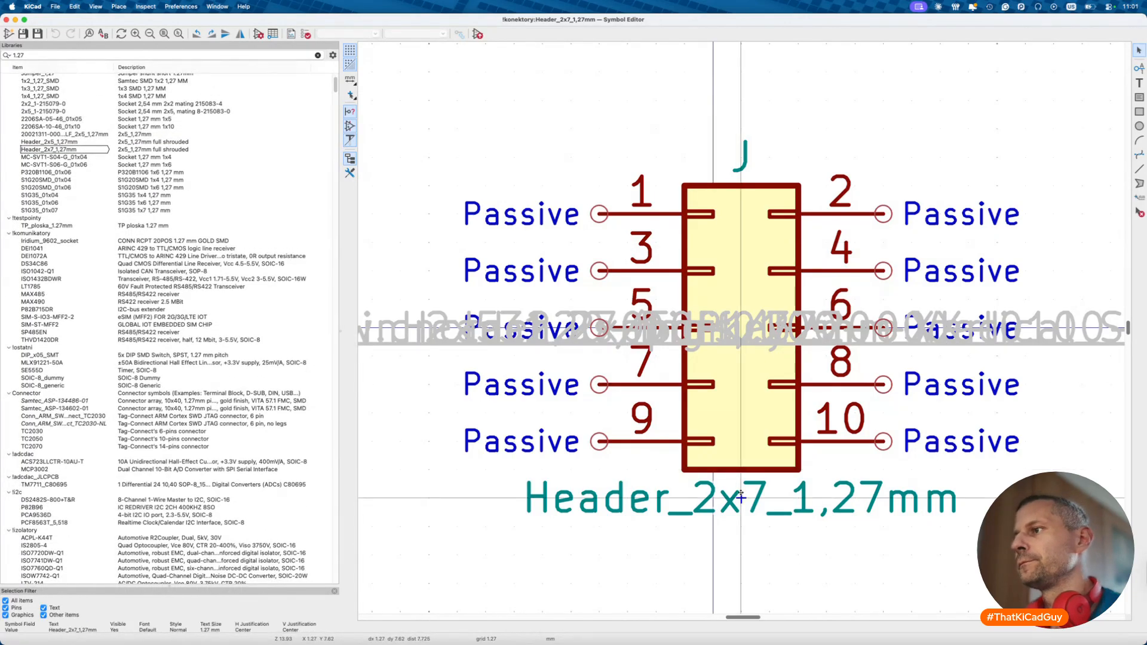
pyautogui.moveTo(741, 495); pyautogui.dragTo(929, 509)
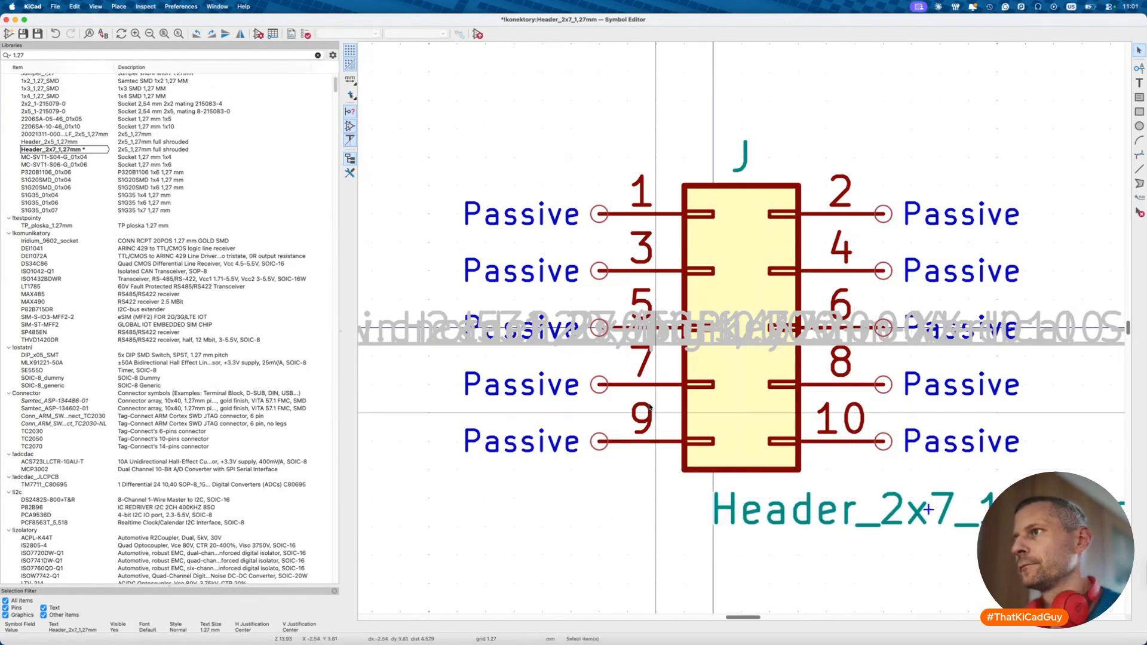
pyautogui.press('Escape')
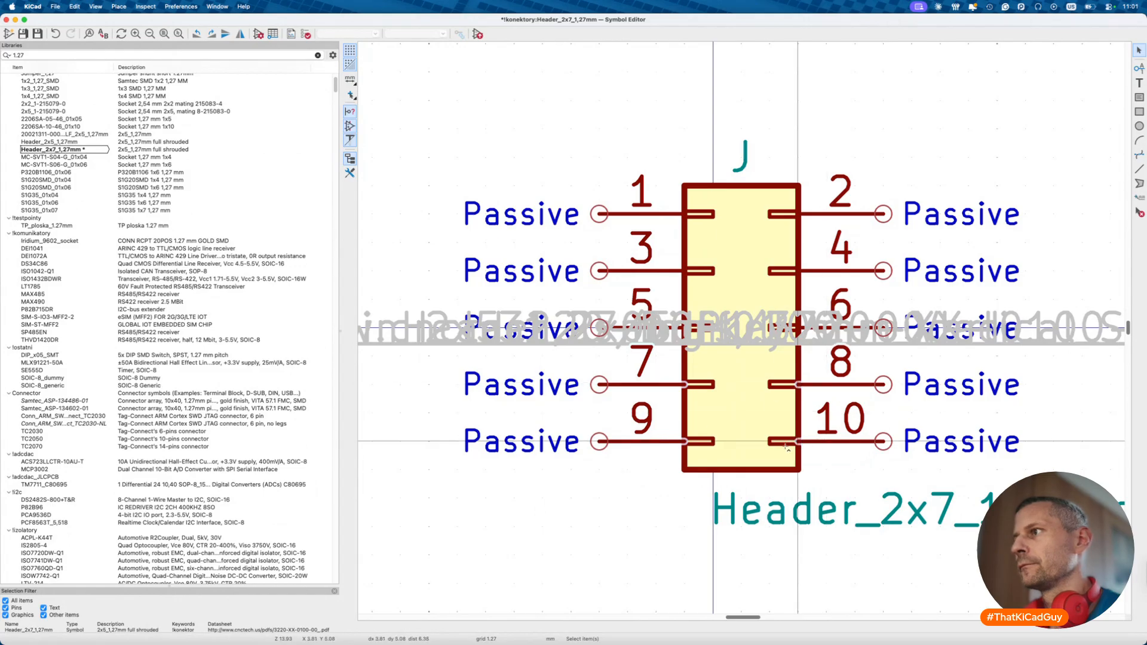
pyautogui.press('super+d')
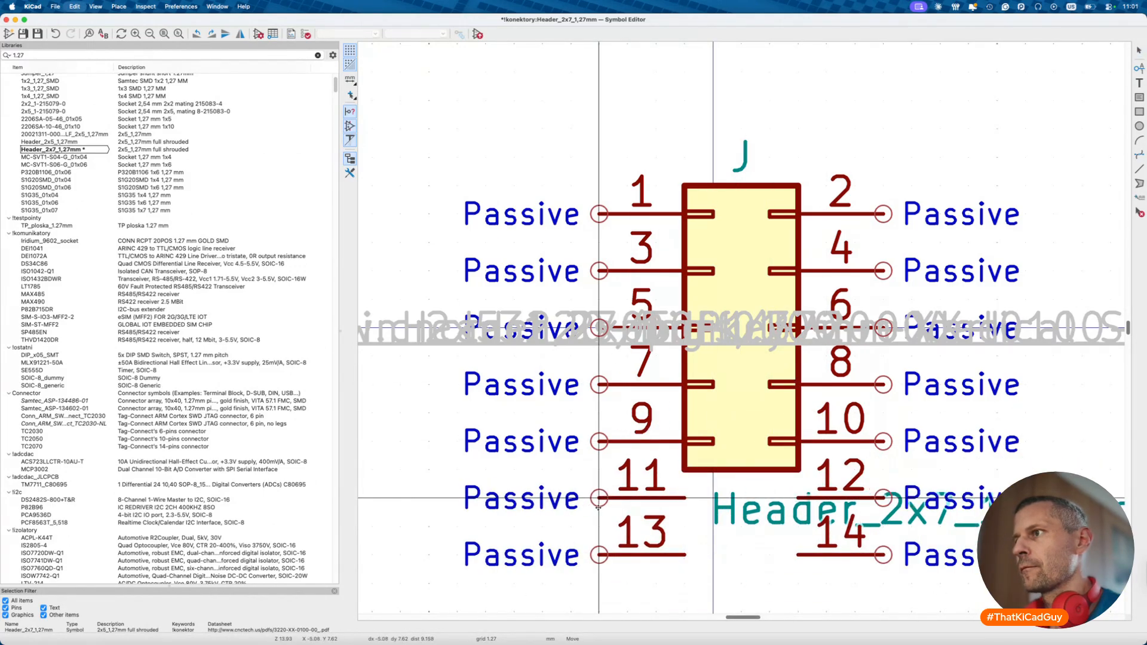
pyautogui.click(598, 498)
pyautogui.click(684, 384)
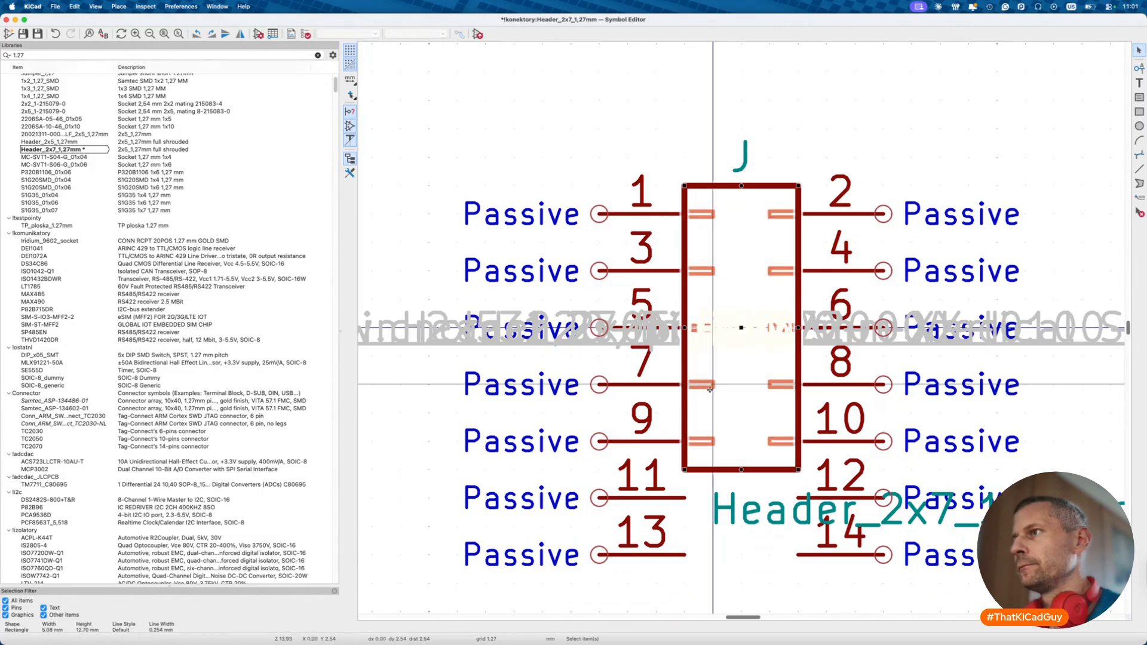
pyautogui.press('Escape')
pyautogui.moveTo(666, 369); pyautogui.dragTo(820, 464)
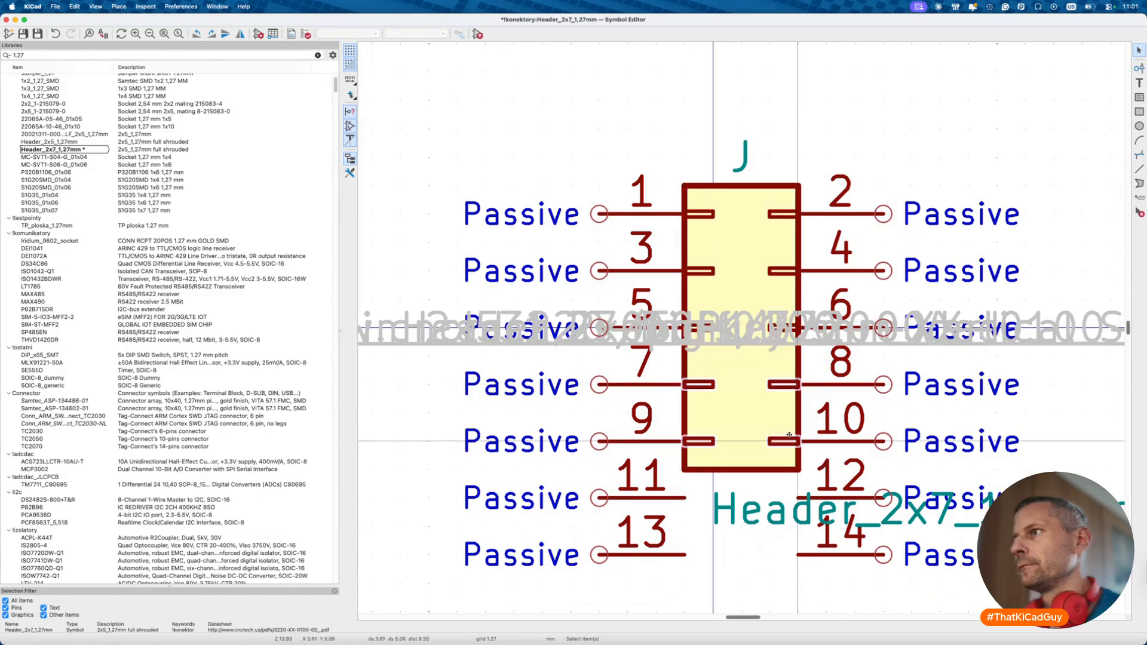
pyautogui.press('super+d')
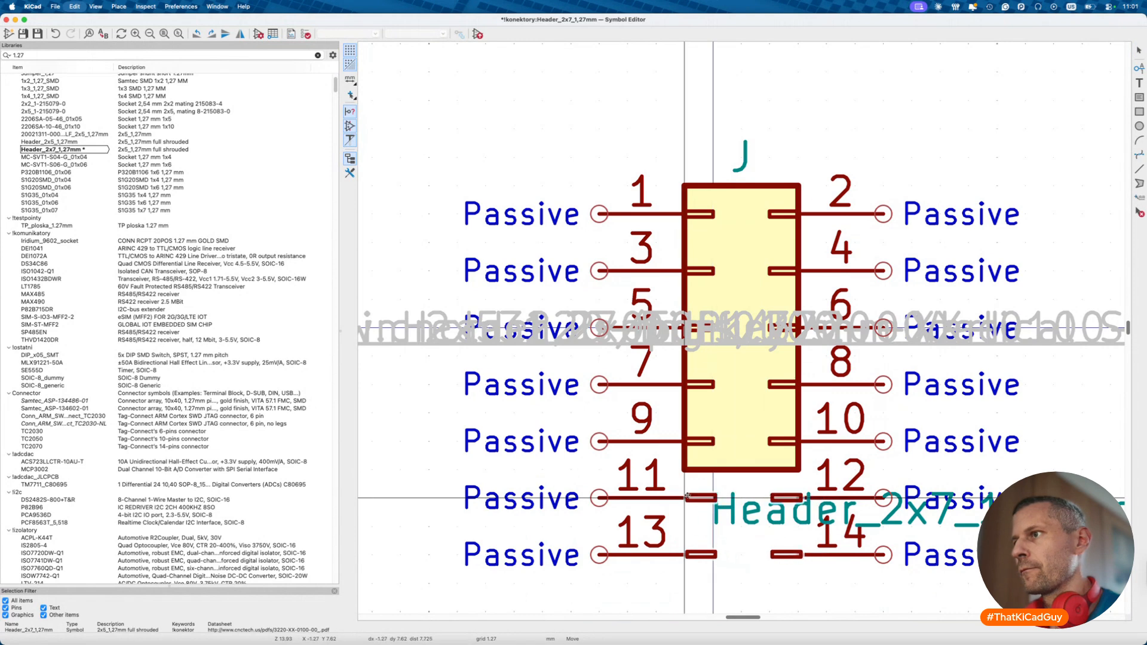
pyautogui.click(685, 496)
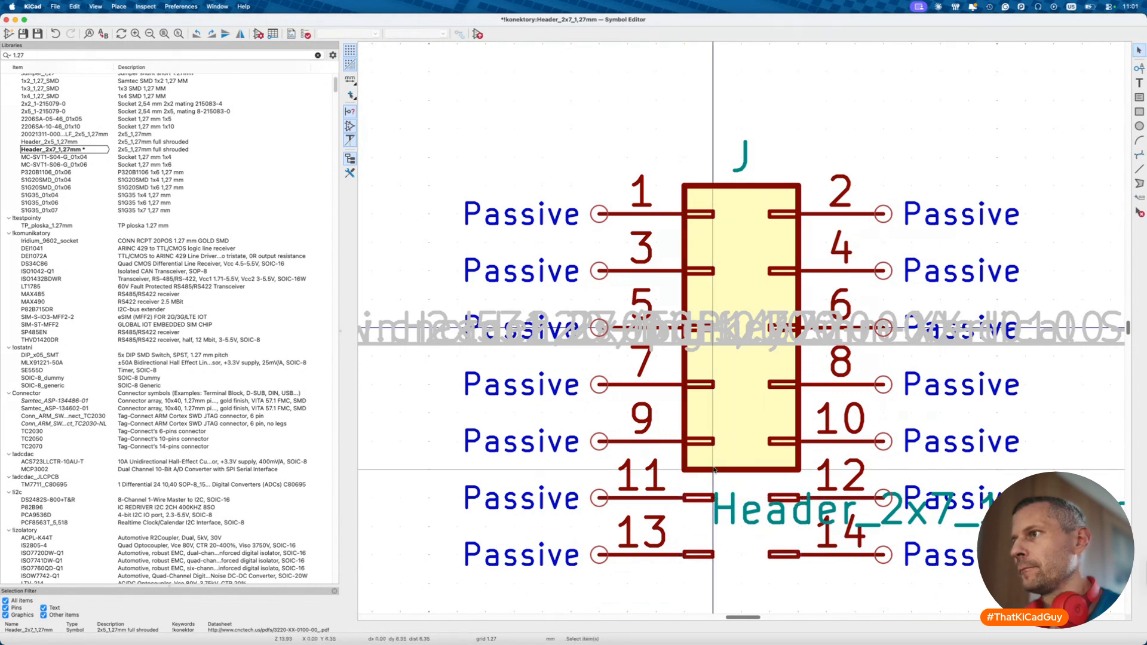
# - Stretch the body rectangle past pins 13–14, move the value text below it, and recentre the symbol
pyautogui.click(780, 470)
pyautogui.moveTo(779, 471); pyautogui.dragTo(795, 583)
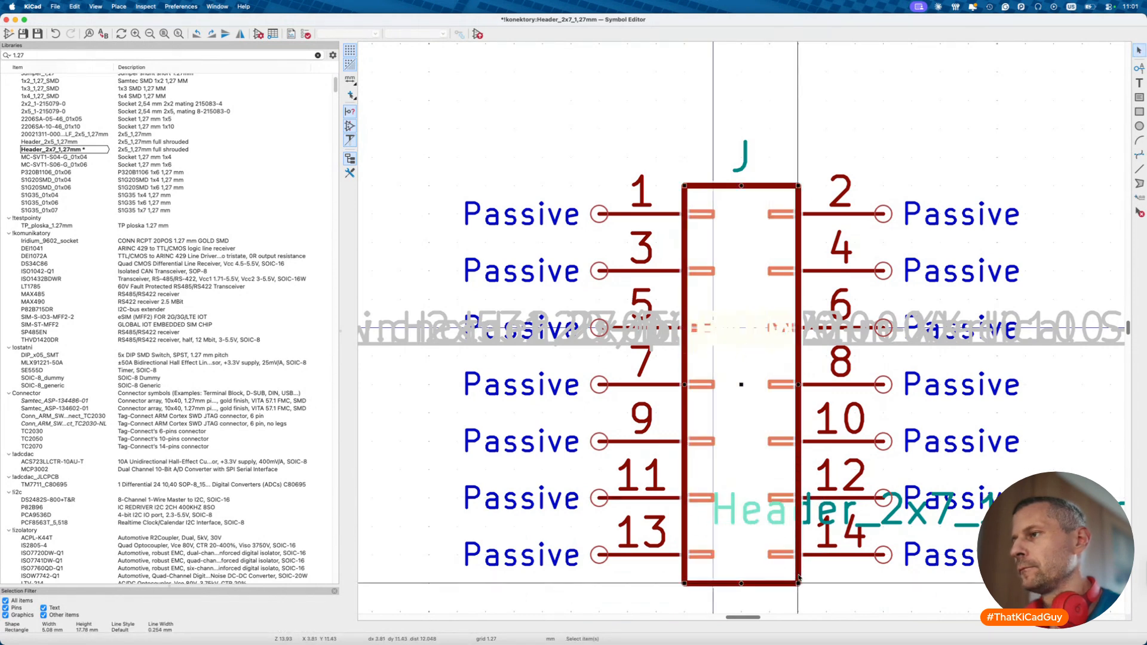
pyautogui.click(750, 536)
pyautogui.scroll(-3, 750, 536)
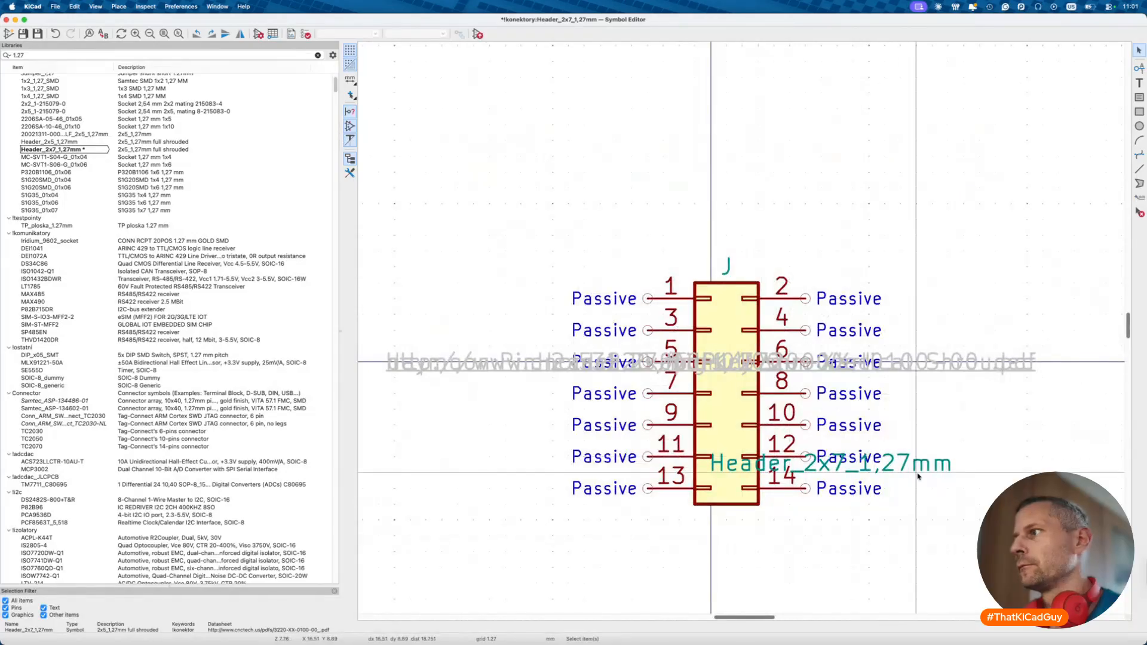
pyautogui.click(918, 473)
pyautogui.moveTo(918, 473); pyautogui.dragTo(883, 531)
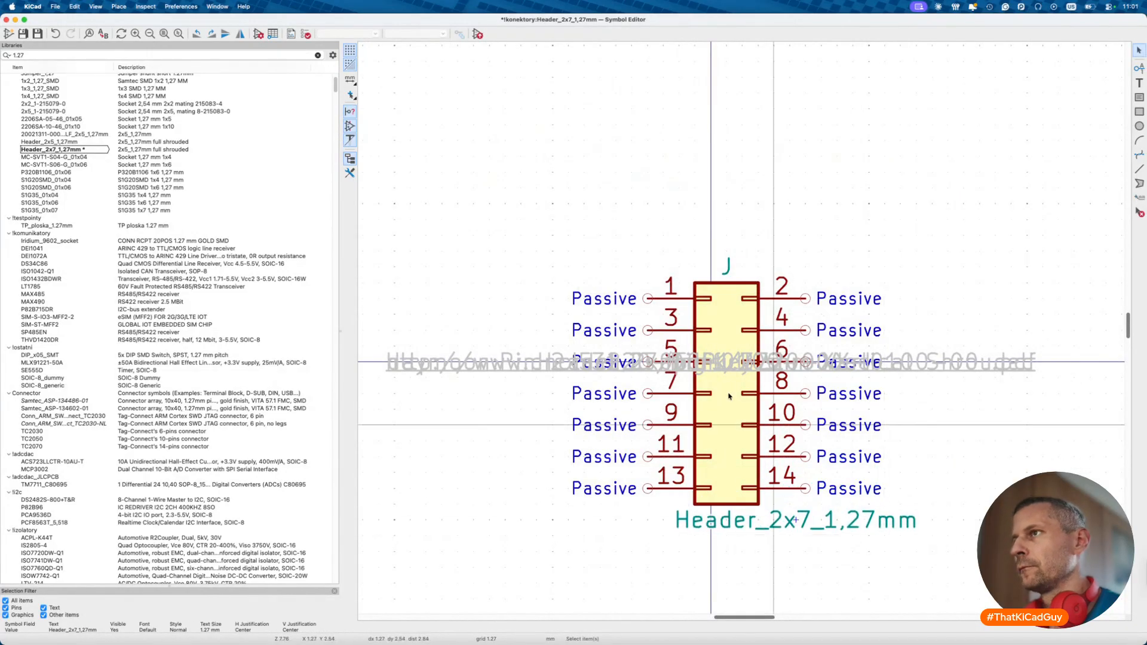
pyautogui.click(476, 213)
pyautogui.moveTo(476, 212); pyautogui.dragTo(977, 585)
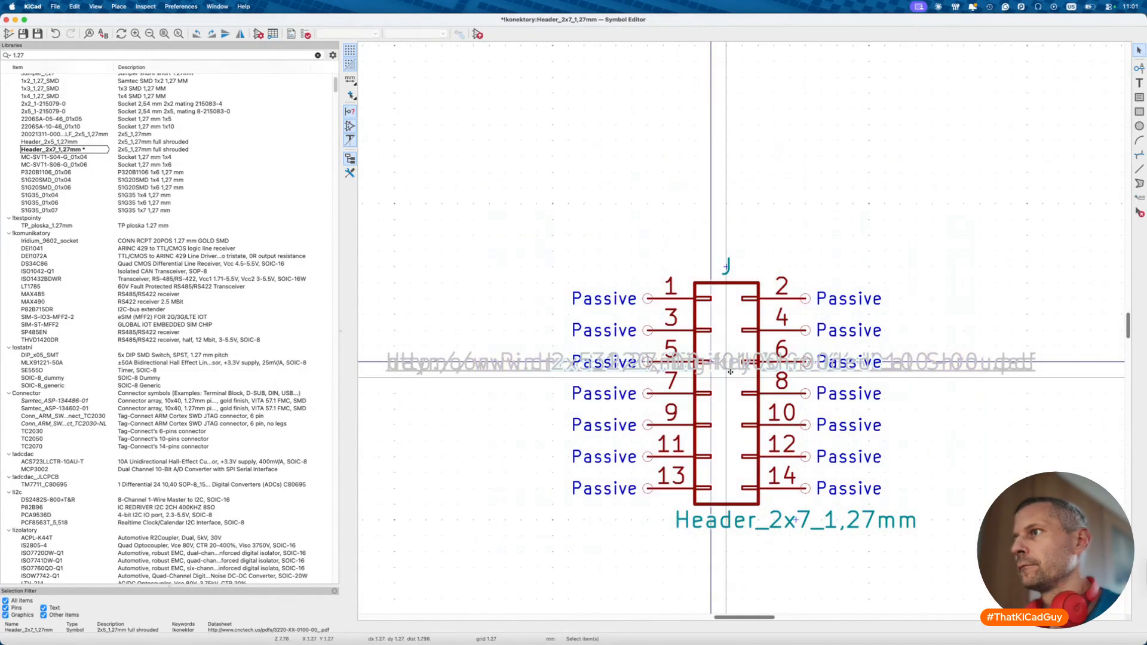
pyautogui.moveTo(712, 362); pyautogui.dragTo(696, 331)
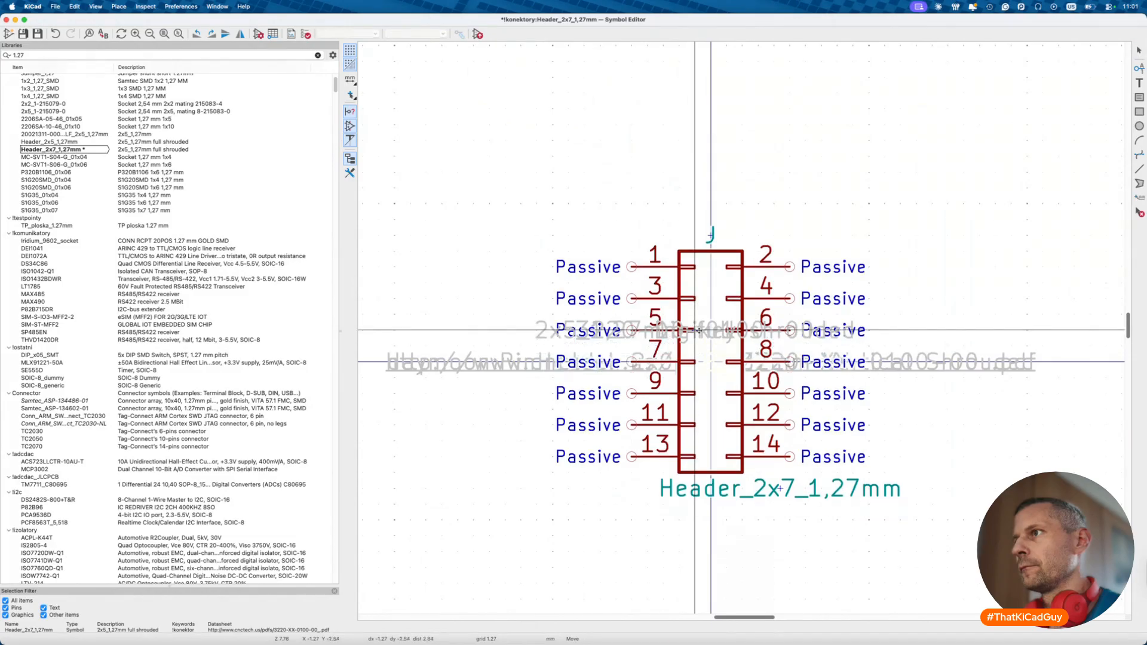
# - In Symbol Properties, change the description's 5 to 7
pyautogui.click(258, 34)
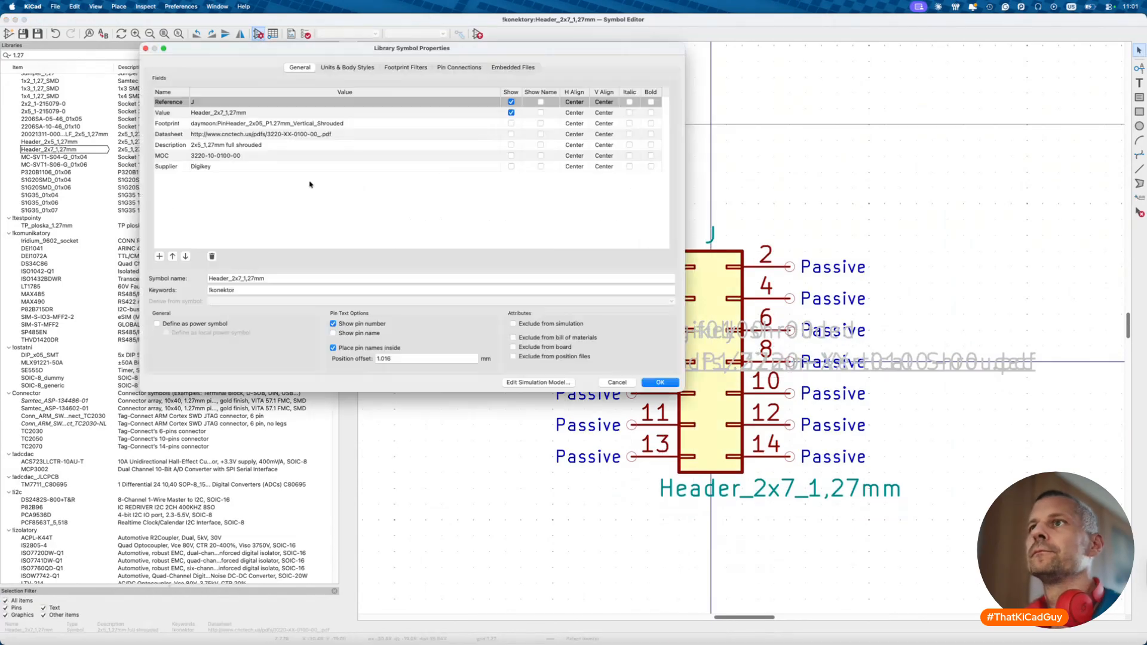
pyautogui.click(225, 145)
pyautogui.click(225, 146)
pyautogui.press('BackSpace')
pyautogui.write('7 1,27mm THT')
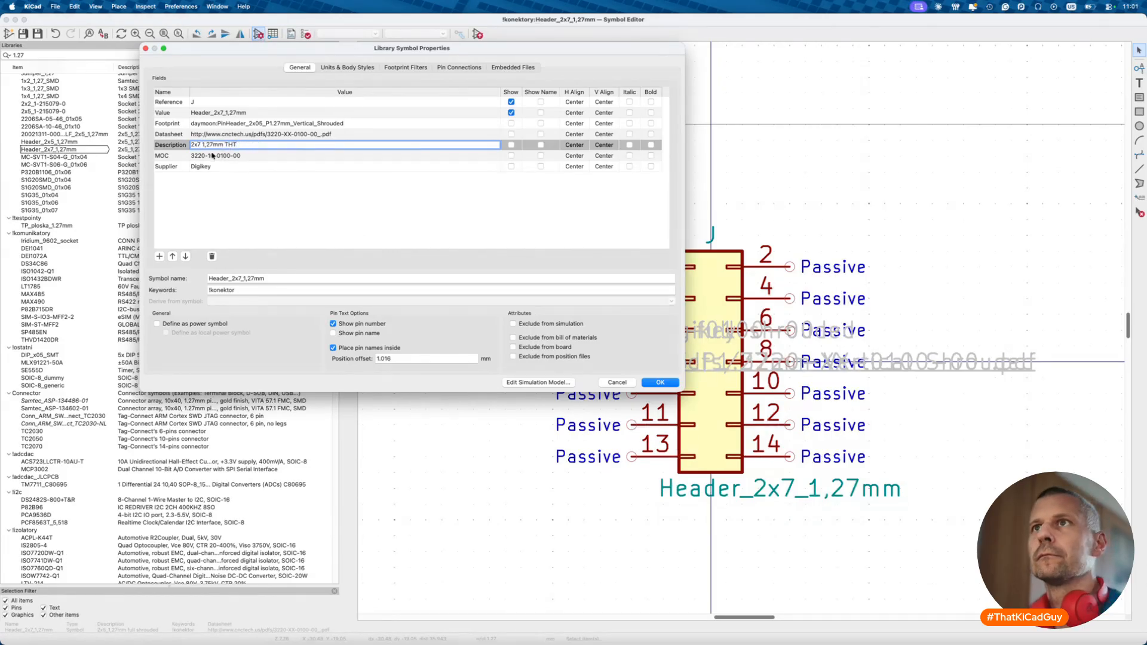
# - Set the MOC part number to HPH2-B-14-UA and add a new JLCPCB field
pyautogui.click(212, 156)
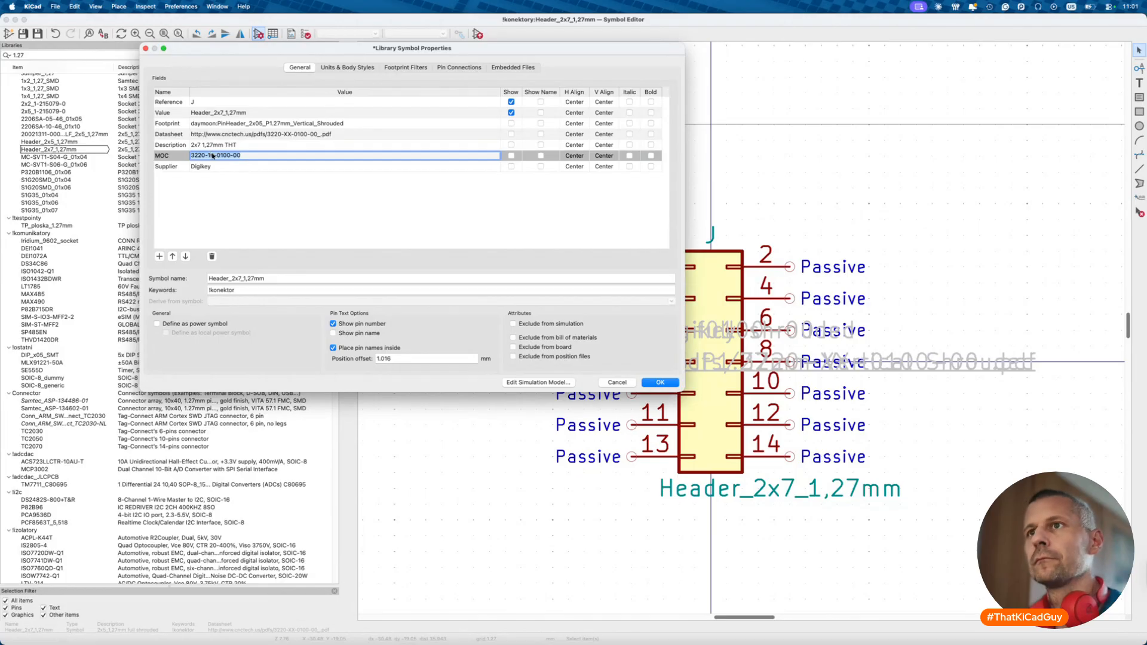
pyautogui.press('BackSpace')
pyautogui.press('super+shift+v')
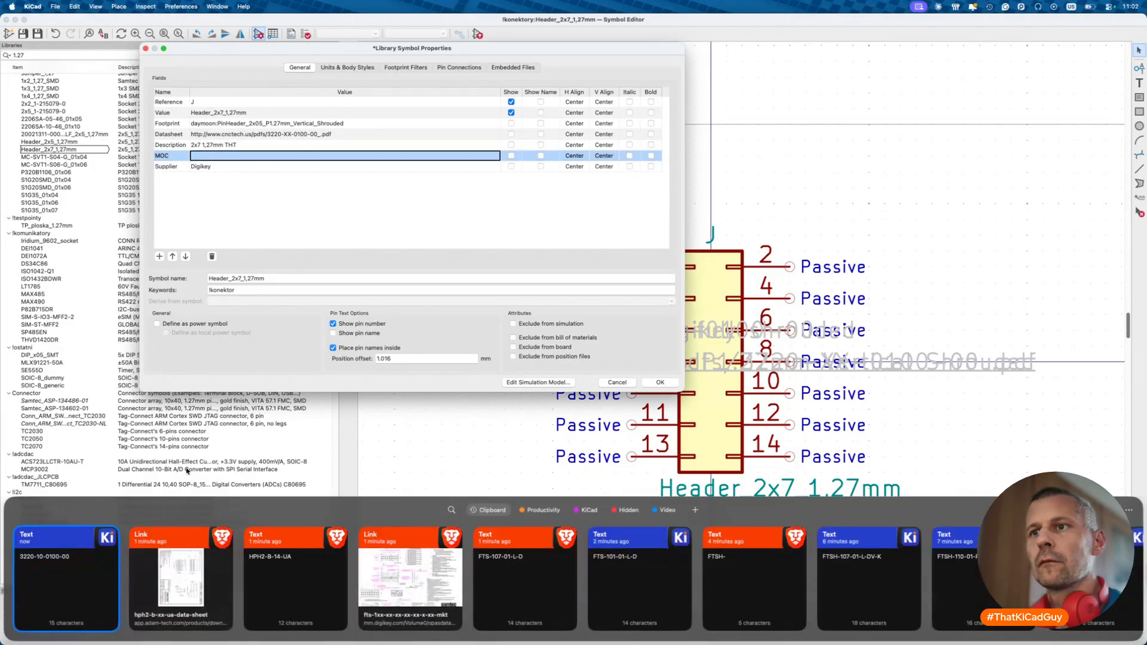
pyautogui.doubleClick(268, 577)
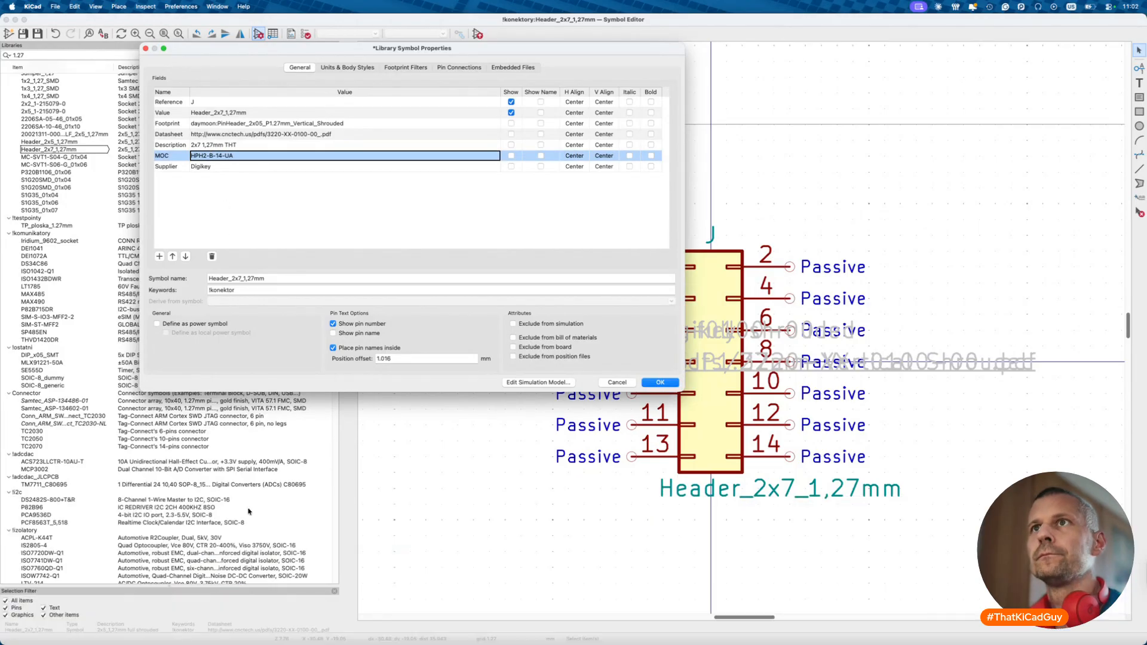
pyautogui.click(159, 256)
pyautogui.write('JLCPCB')
pyautogui.press('Tab')
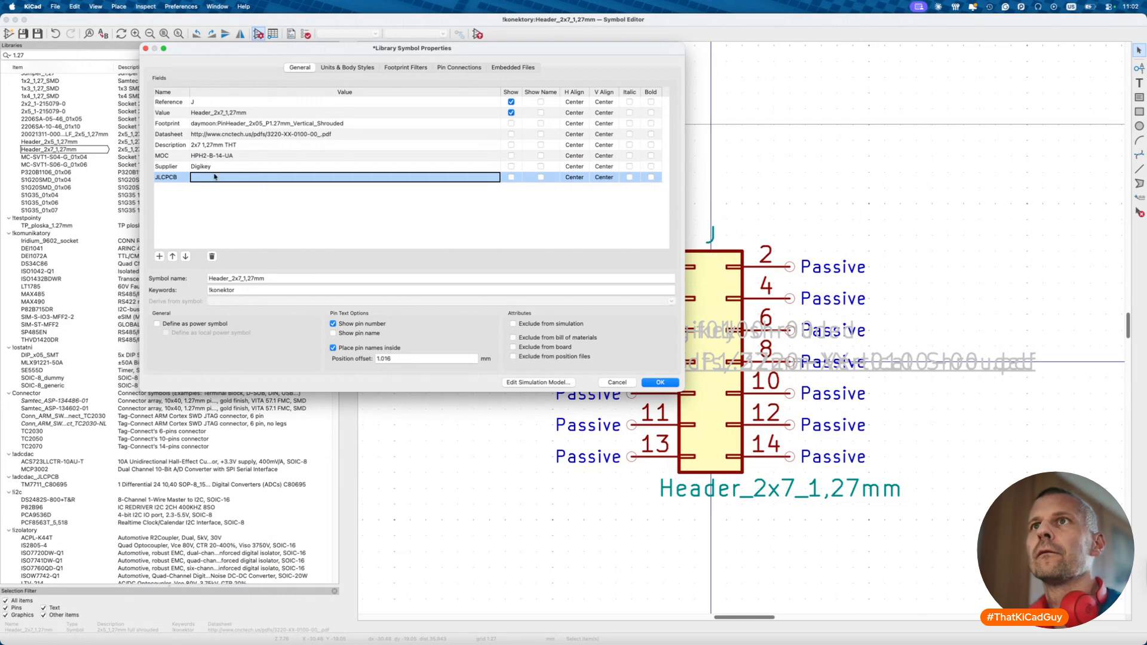
# - Paste the Adam Tech datasheet link into Datasheet and clear the Footprint value
pyautogui.click(231, 137)
pyautogui.press('BackSpace')
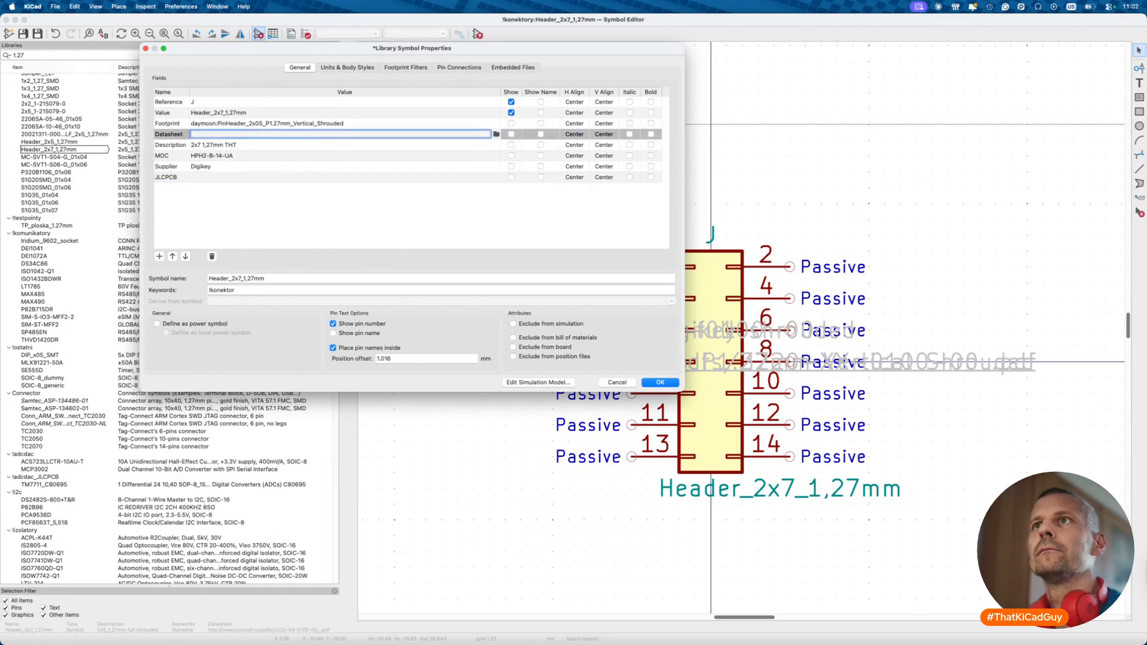
pyautogui.press('super+shift+v')
pyautogui.click(285, 612)
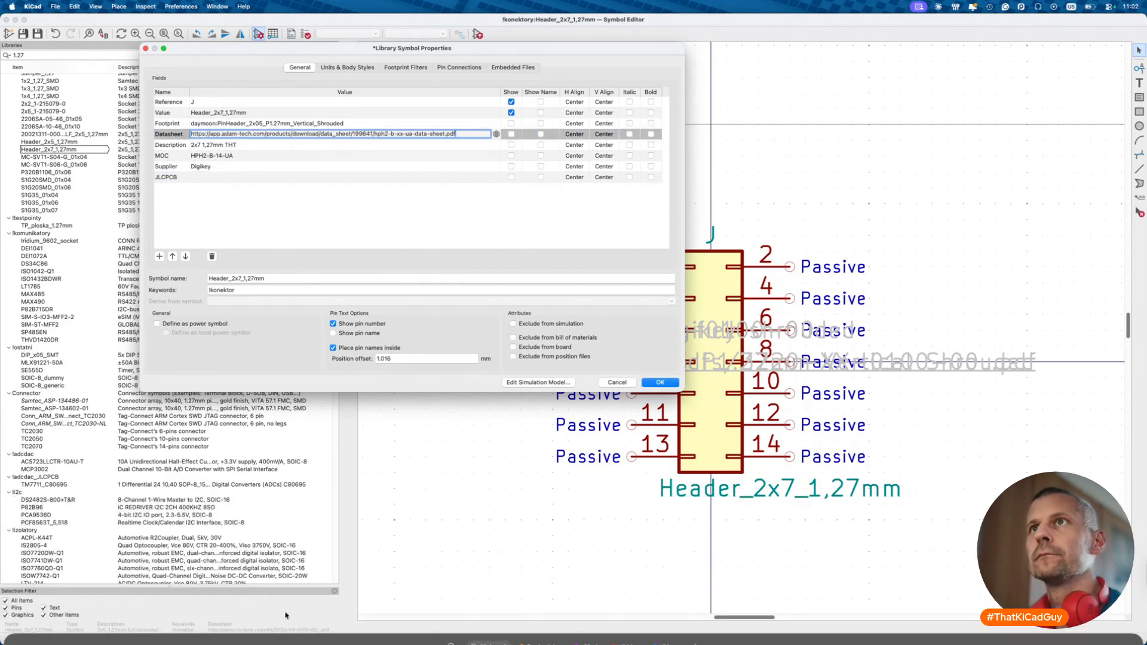
pyautogui.click(335, 126)
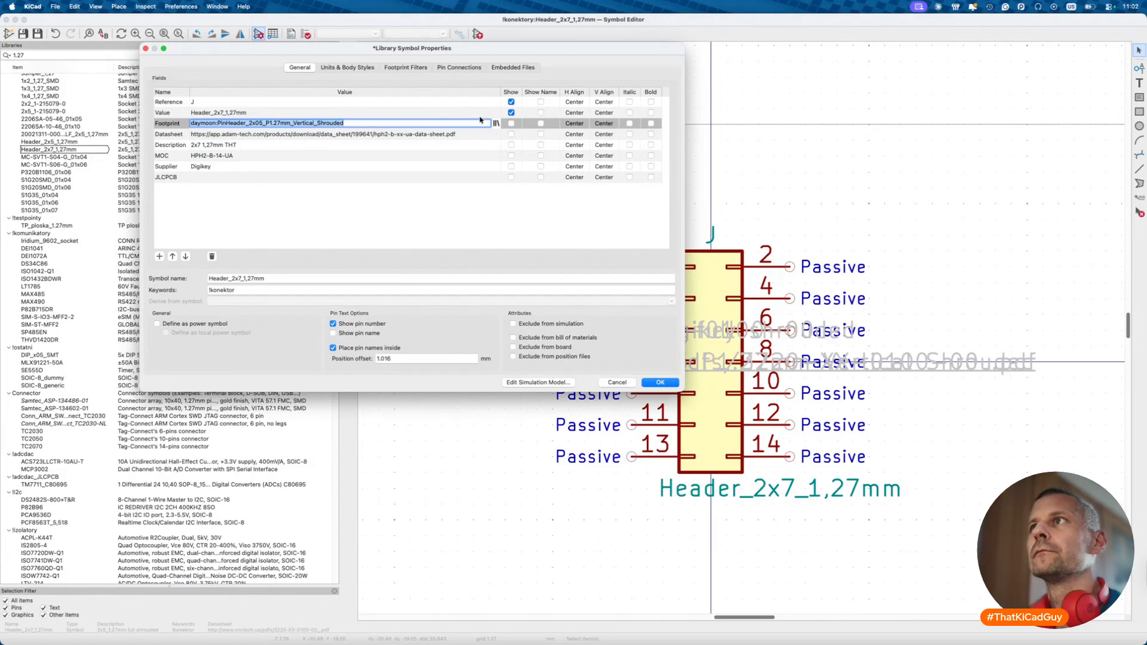
pyautogui.press('BackSpace')
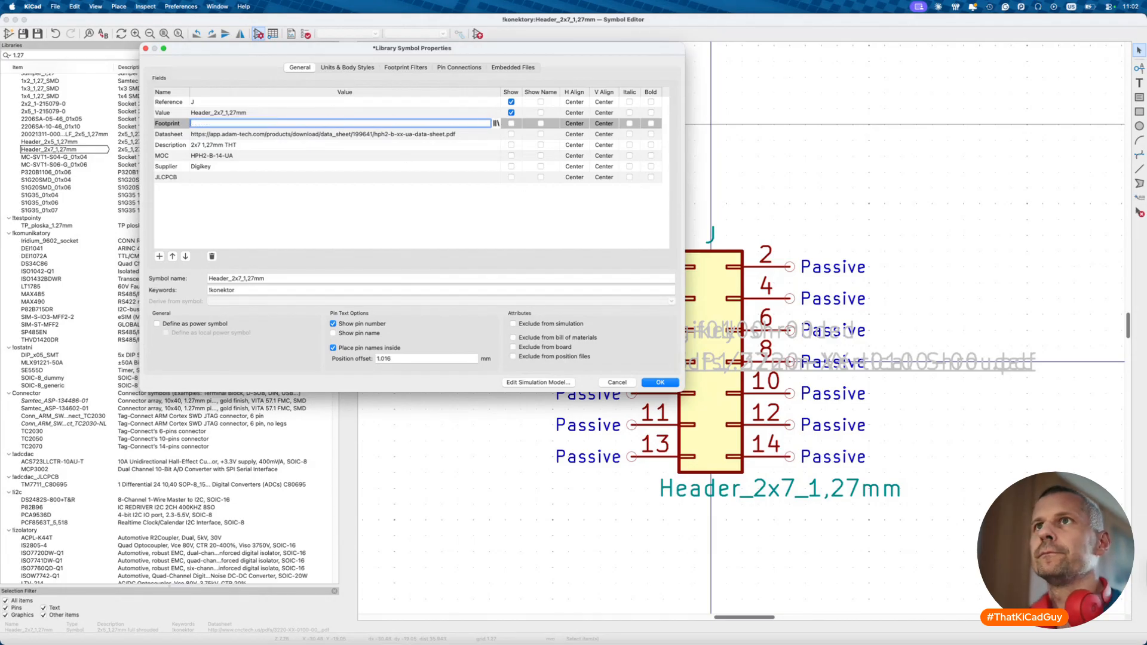
# - Copy HPH2-B-14-UA and search JLCPCB's parts library for it
pyautogui.click(210, 178)
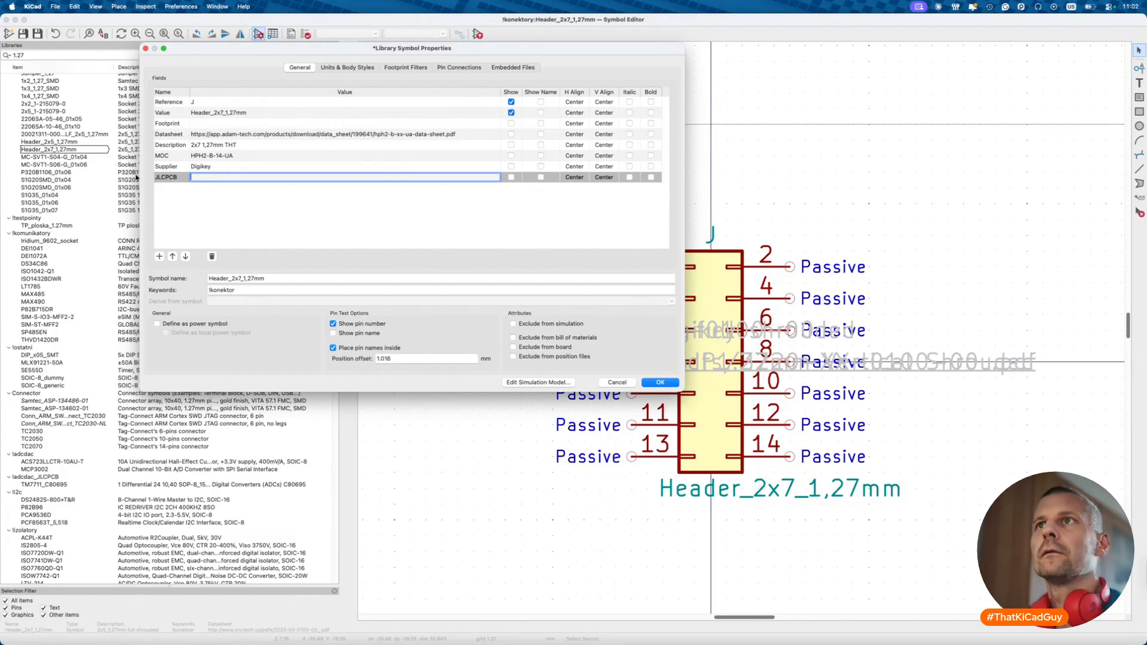
pyautogui.click(206, 157)
pyautogui.press('super+c')
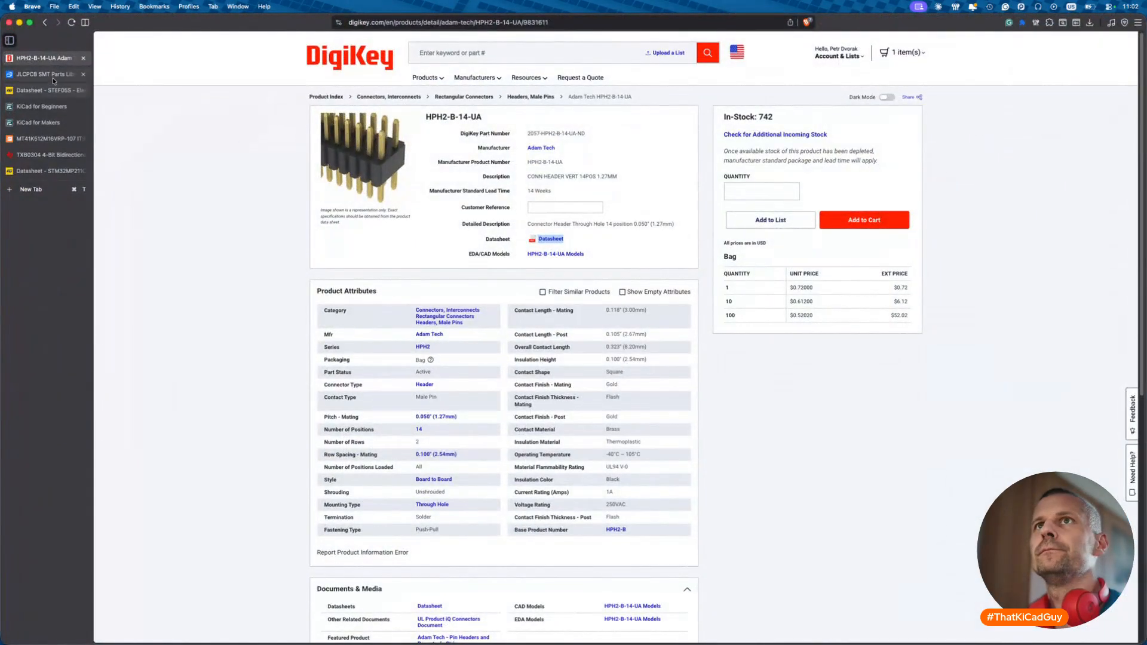
pyautogui.click(52, 75)
pyautogui.tripleClick(281, 45)
pyautogui.press('super+v')
pyautogui.press('Return')
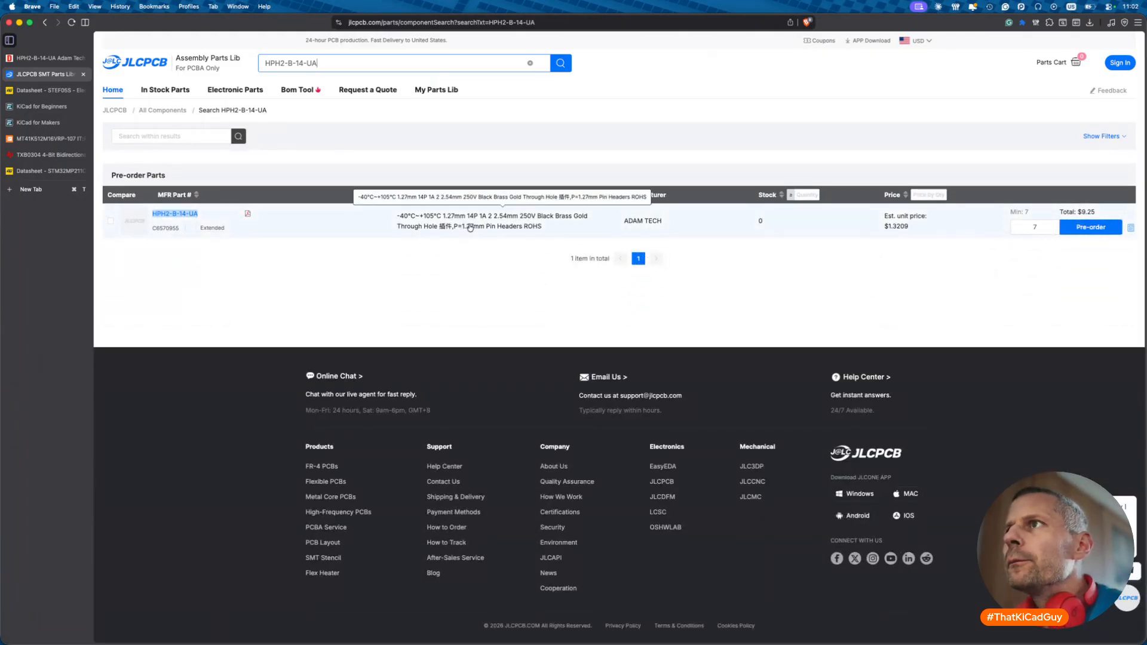
# - From the HPH2-B-14-UA part, browse Pin Headers filtered to in-stock through-hole parts
pyautogui.click(178, 214)
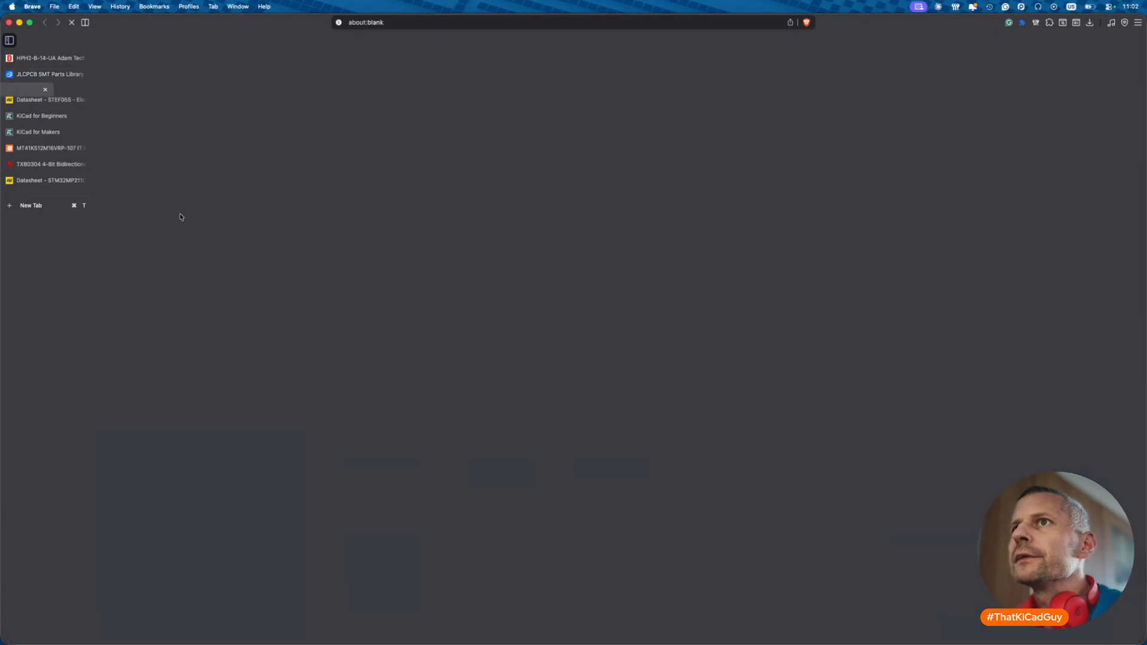
pyautogui.click(402, 111)
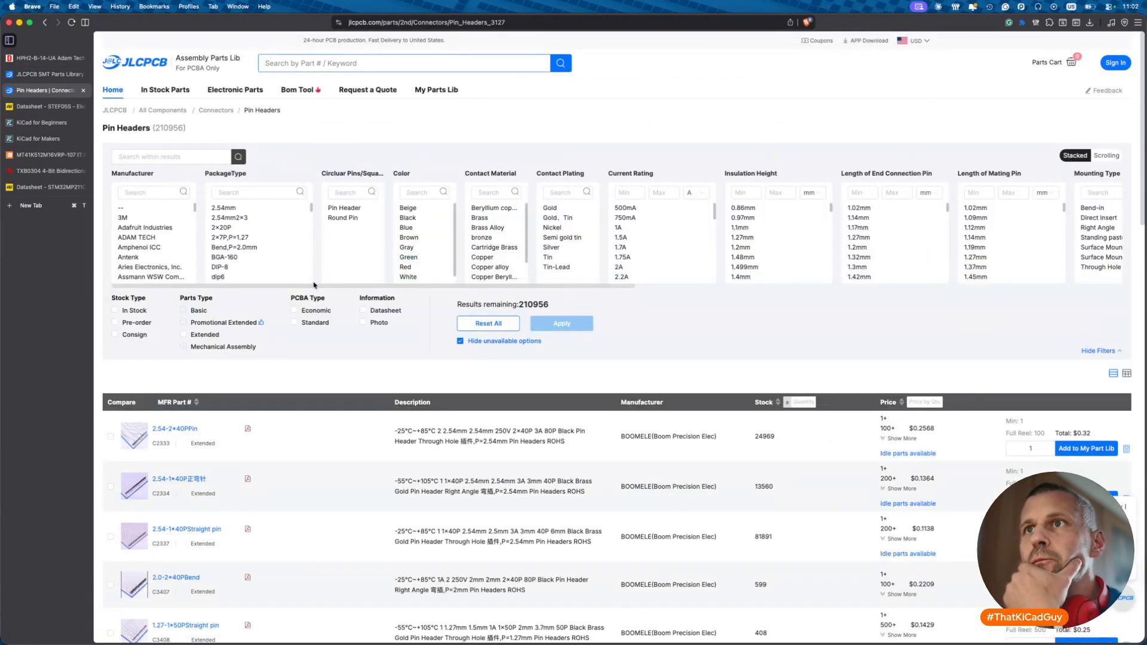
pyautogui.click(138, 314)
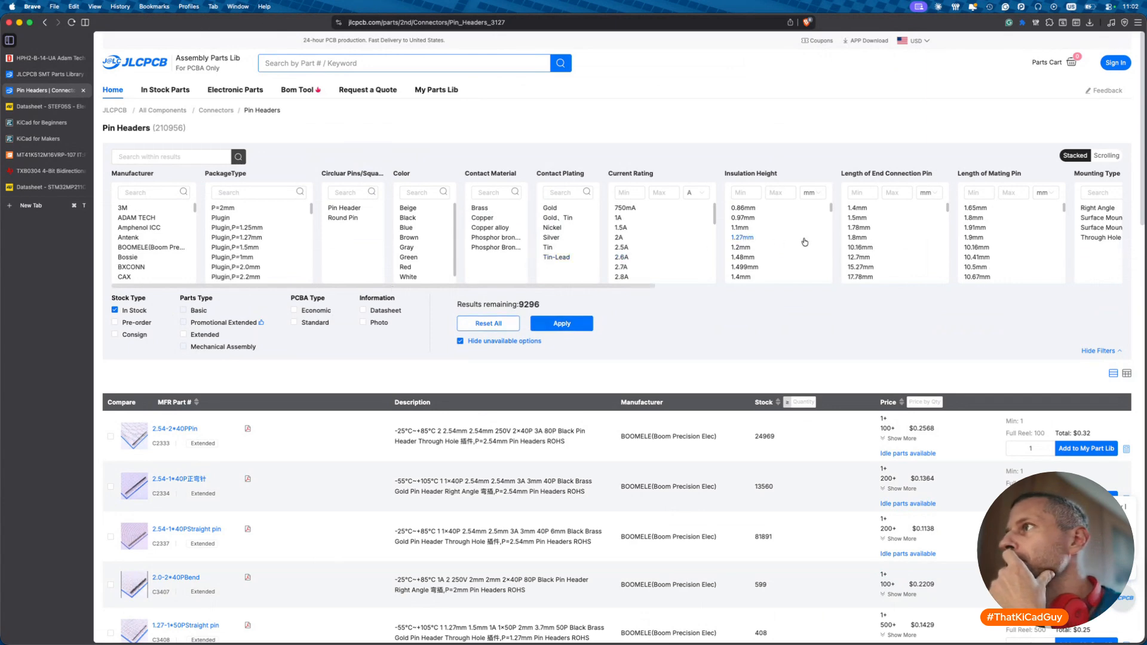
pyautogui.hscroll(5, 805, 242)
pyautogui.hscroll(5, 805, 242)
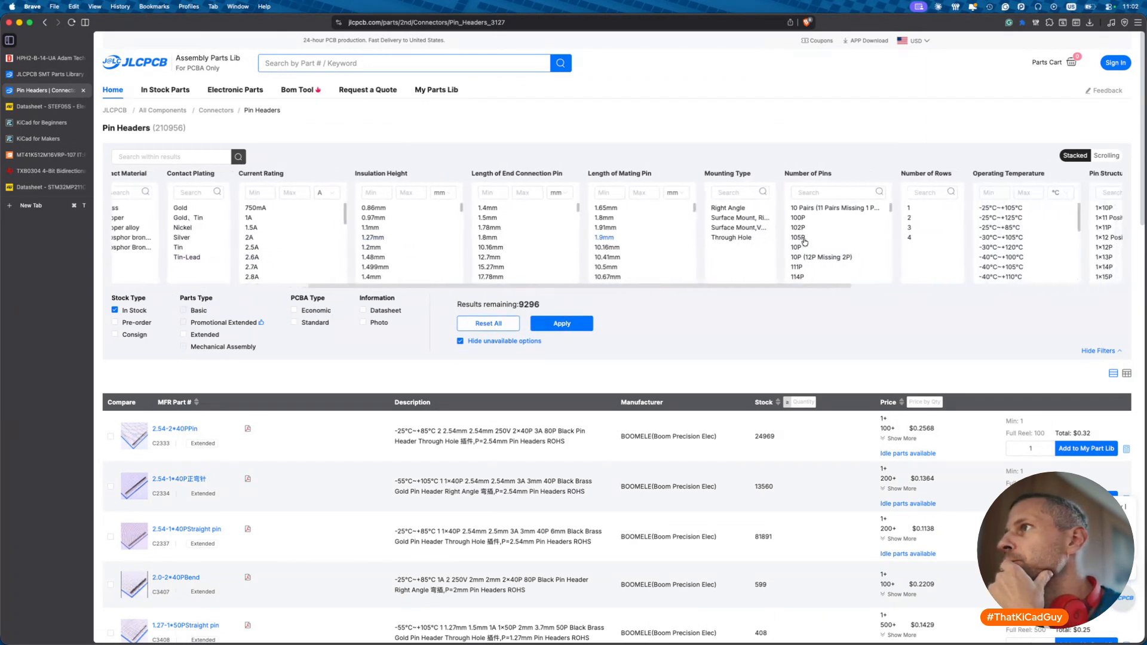
pyautogui.click(704, 239)
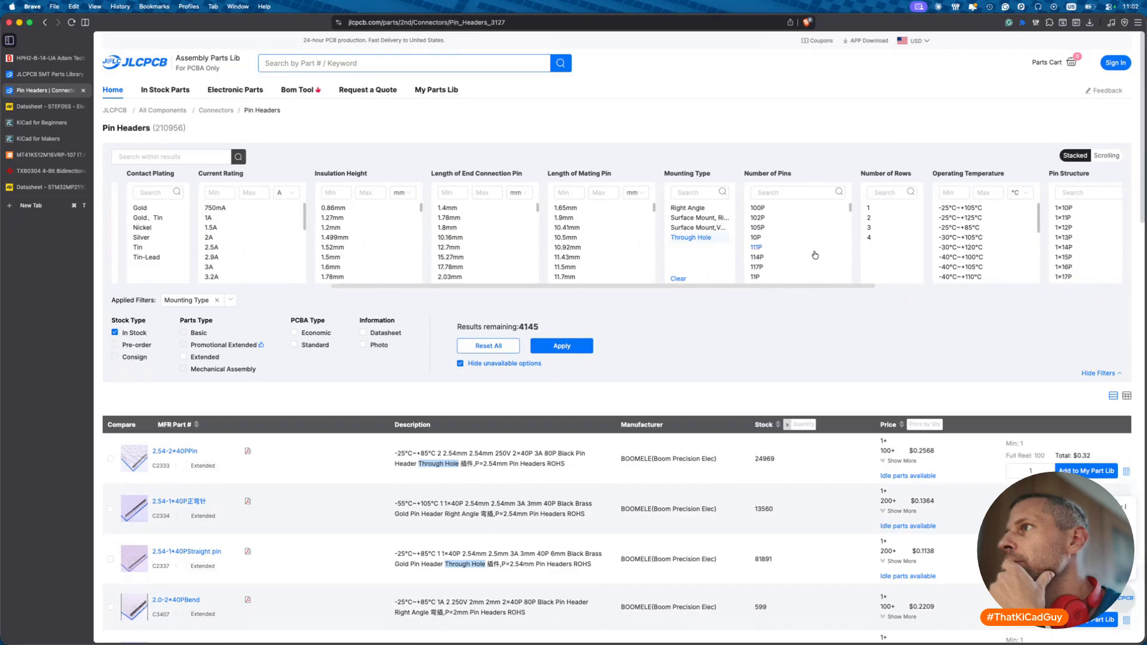
# - Add 14-pin, 2-row, 1.27mm-pitch filters, apply them, and select DW127R-22-14-23's C2935955
pyautogui.scroll(-10, 815, 255)
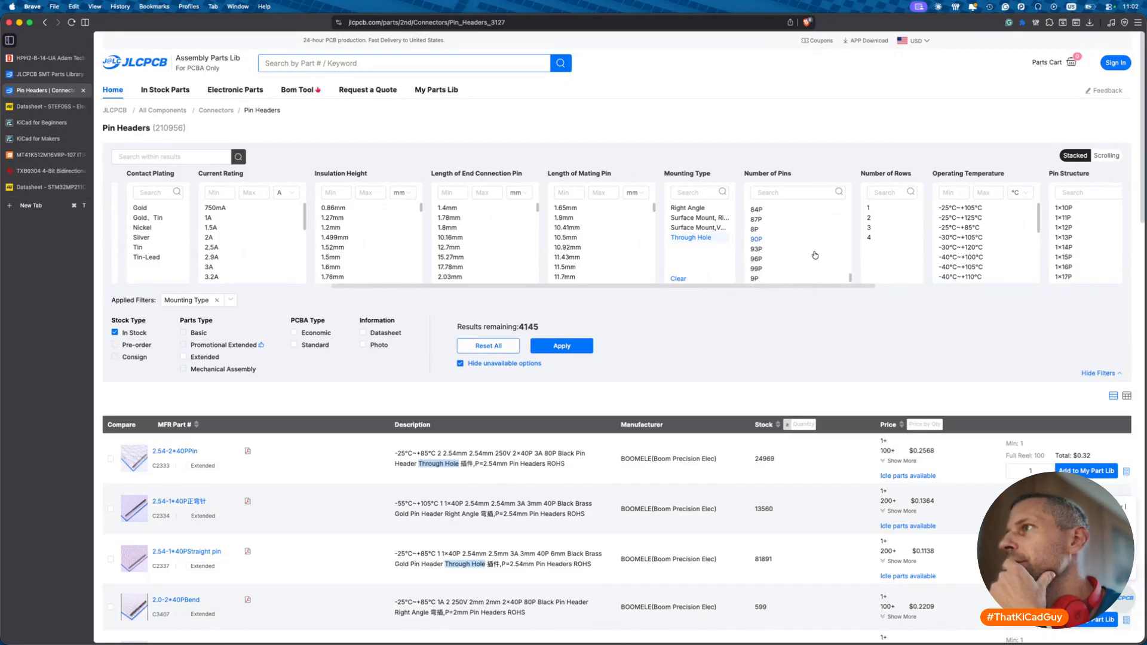
pyautogui.scroll(5, 816, 256)
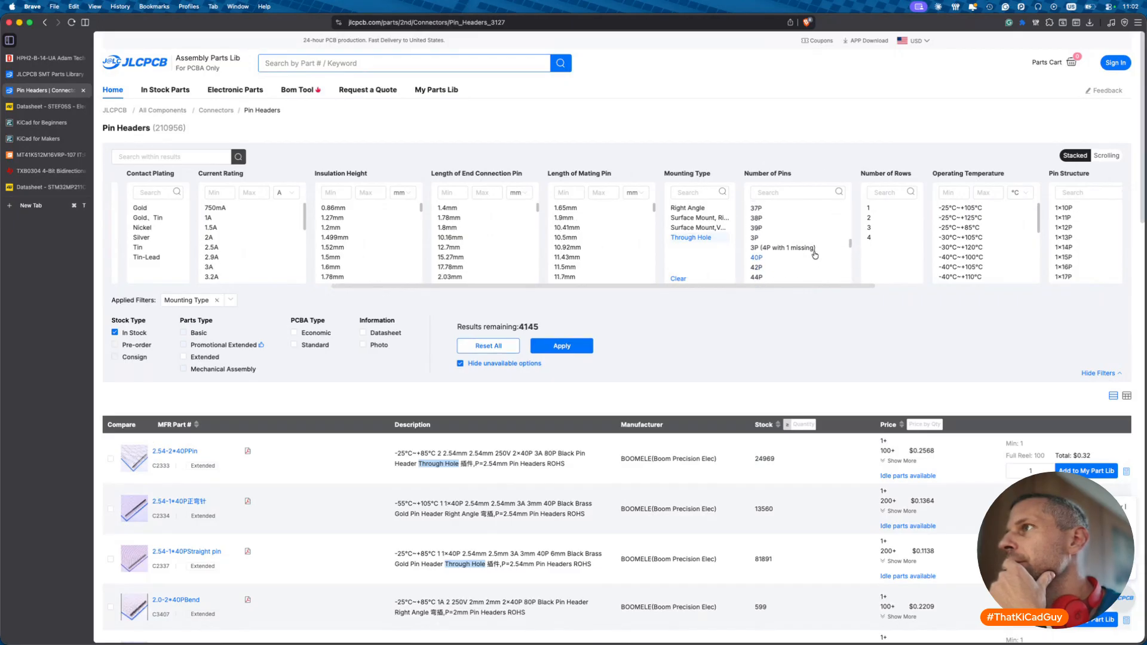
pyautogui.scroll(5, 815, 255)
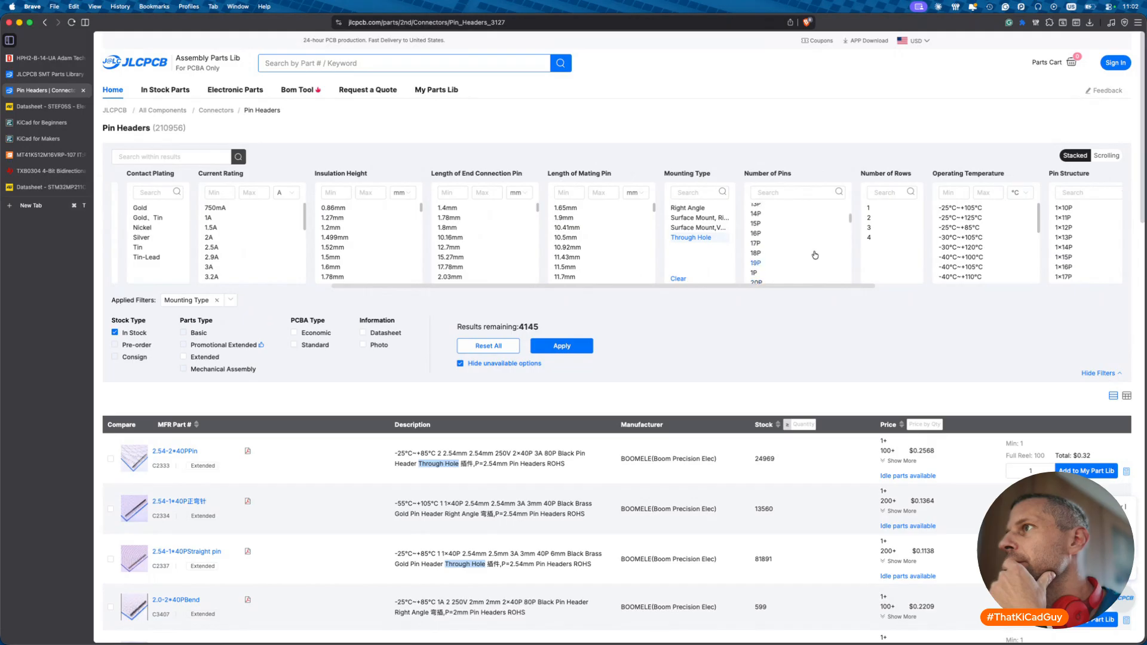
pyautogui.click(782, 244)
pyautogui.click(873, 218)
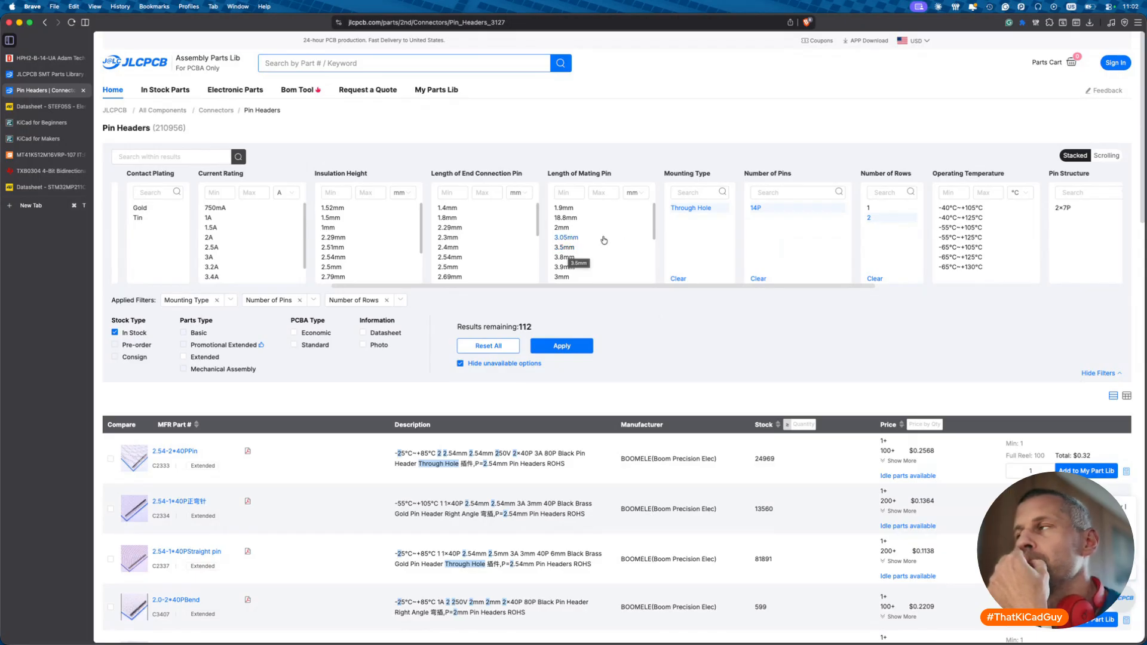
pyautogui.hscroll(5, 627, 233)
pyautogui.click(850, 208)
pyautogui.click(572, 346)
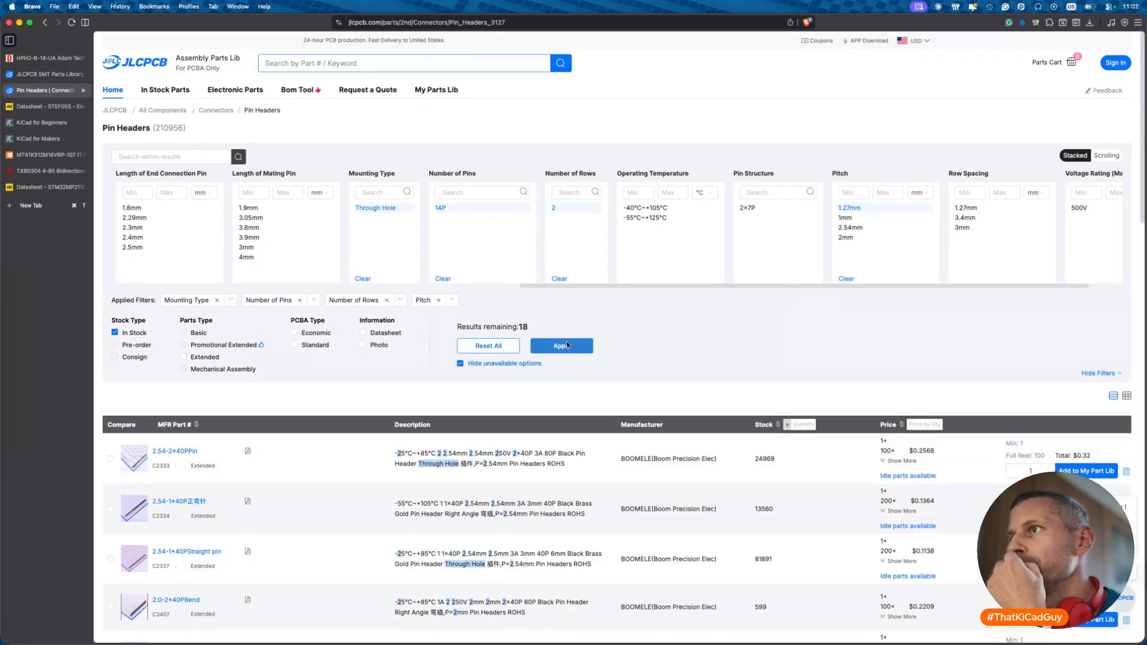
pyautogui.scroll(-3, 598, 416)
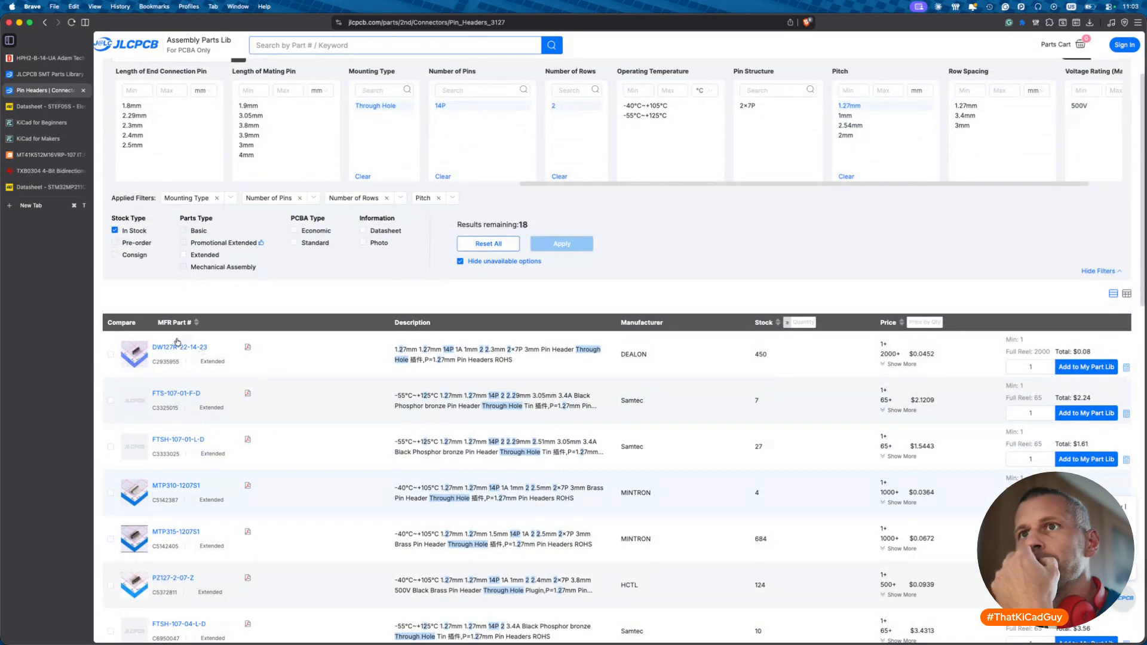
pyautogui.moveTo(134, 353)
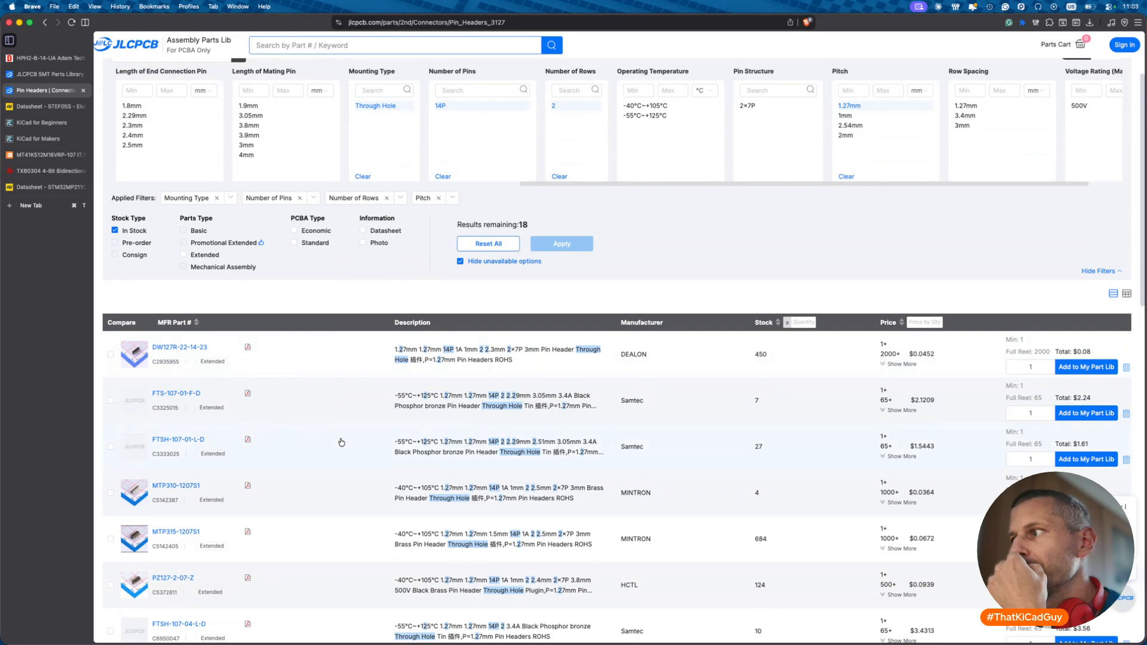
pyautogui.moveTo(152, 364); pyautogui.dragTo(181, 366)
pyautogui.press('super+c')
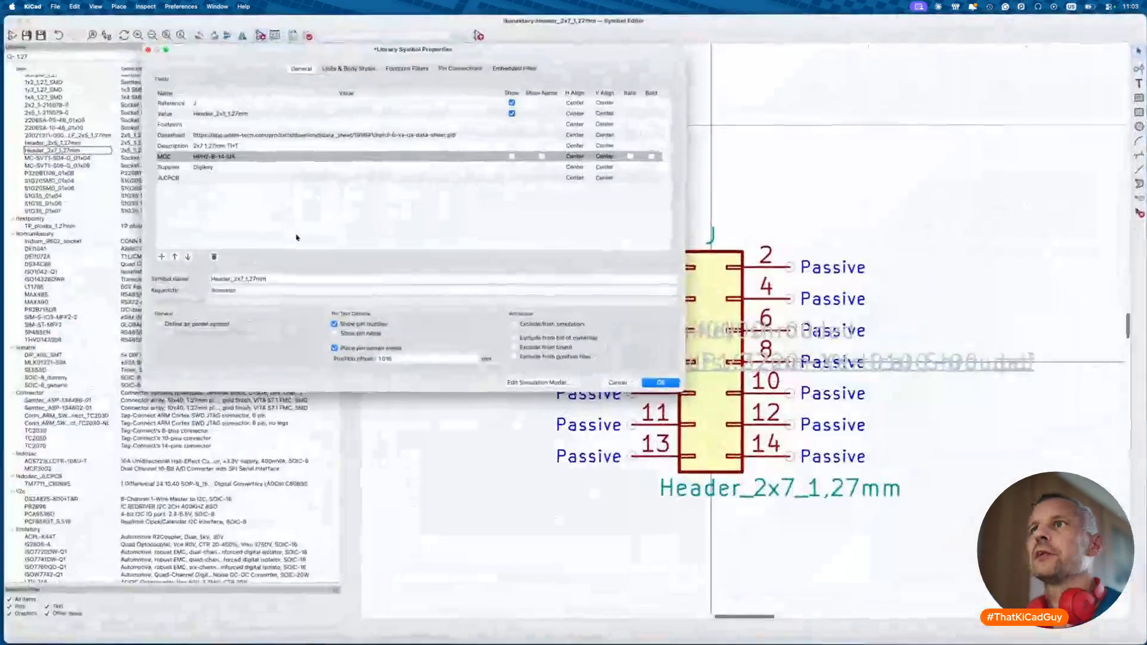
# - Paste C2935955 into the symbol's JLCPCB field and confirm the properties
pyautogui.click(232, 176)
pyautogui.press('super+v')
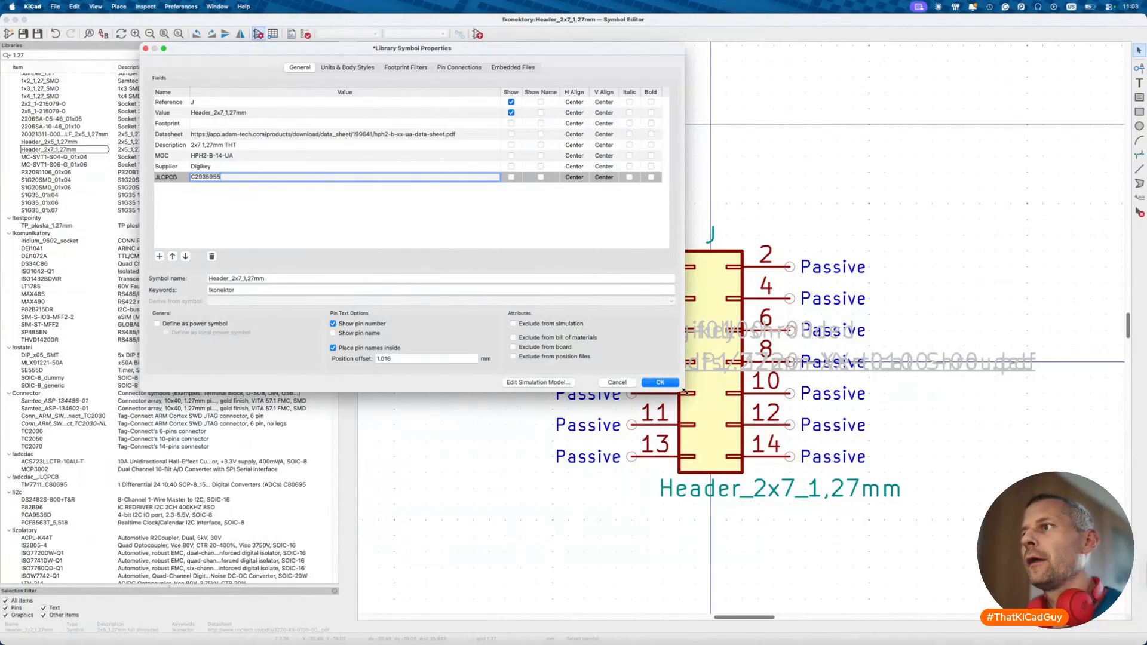
pyautogui.click(661, 383)
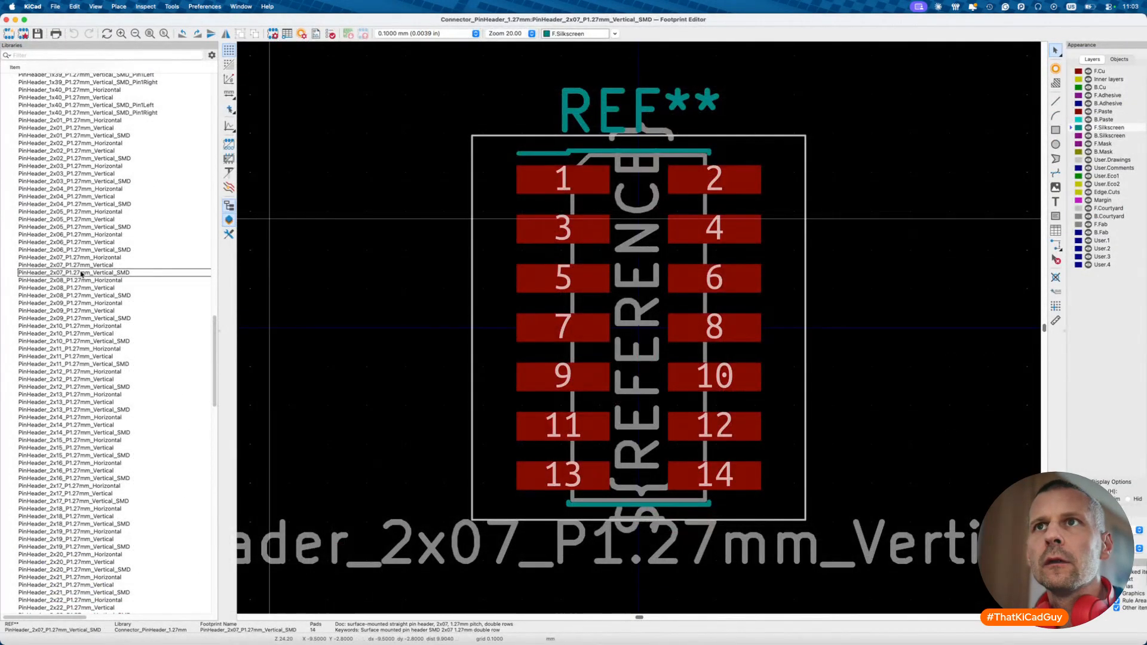
# - Save a copy of the PinHeader_2x07_P1.27mm_Vertical footprint into the daymoon library
pyautogui.doubleClick(91, 266)
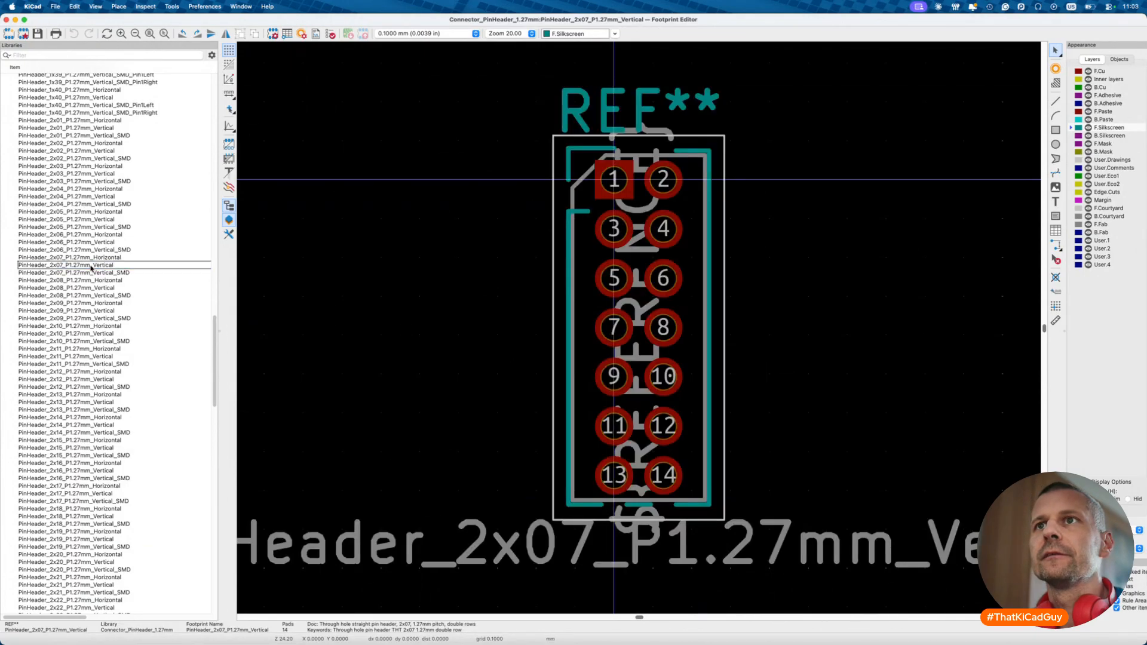
pyautogui.rightClick(118, 269)
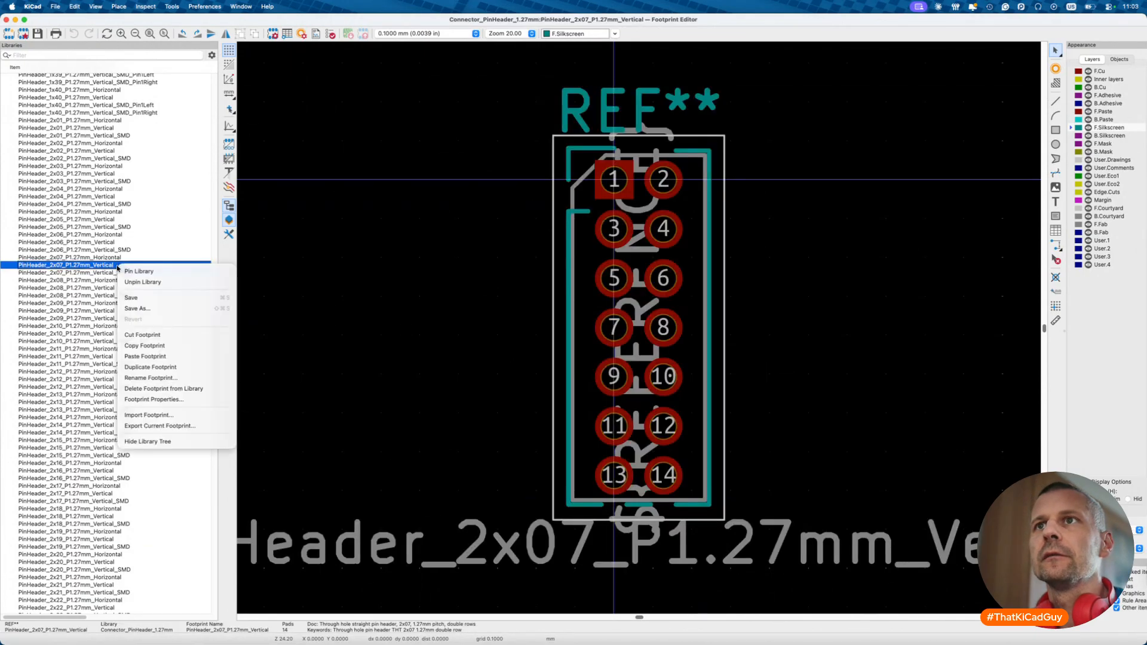
pyautogui.click(143, 308)
pyautogui.doubleClick(470, 293)
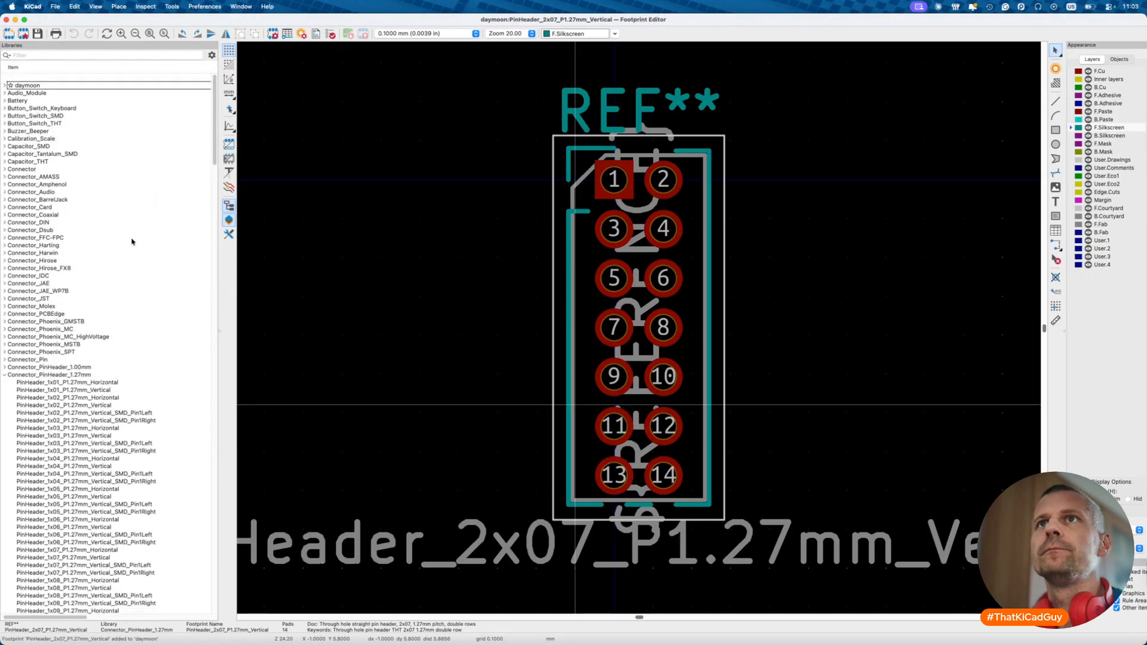
# - Open daymoon's 2x07 footprint copy, check its 3D model link, and save it
pyautogui.click(5, 80)
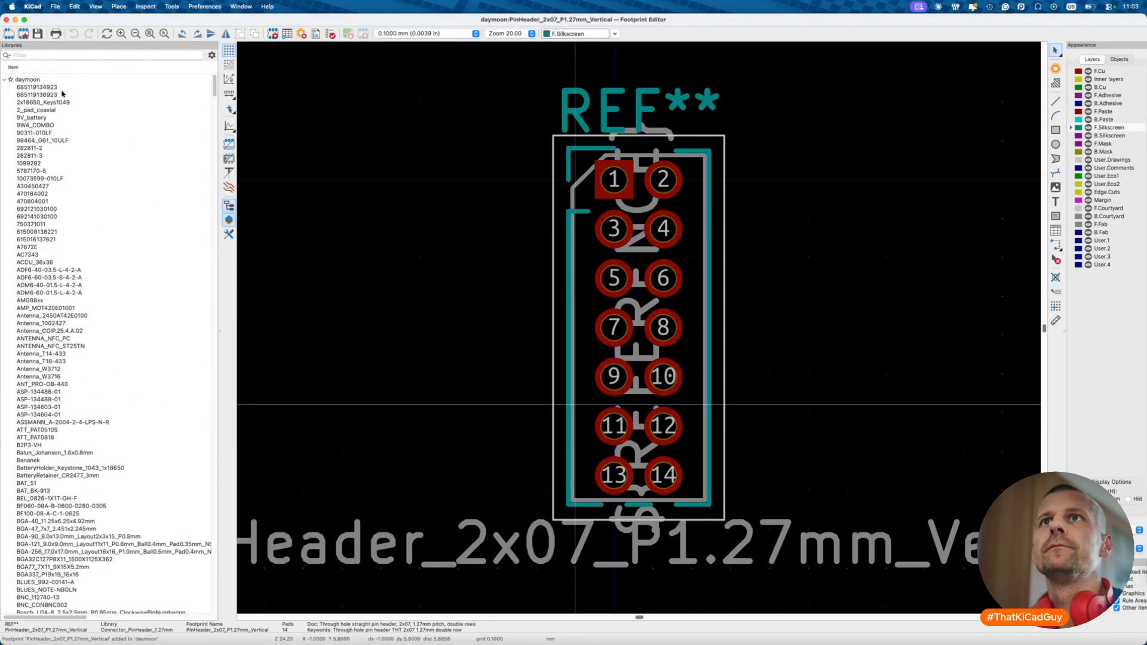
pyautogui.write('2x07')
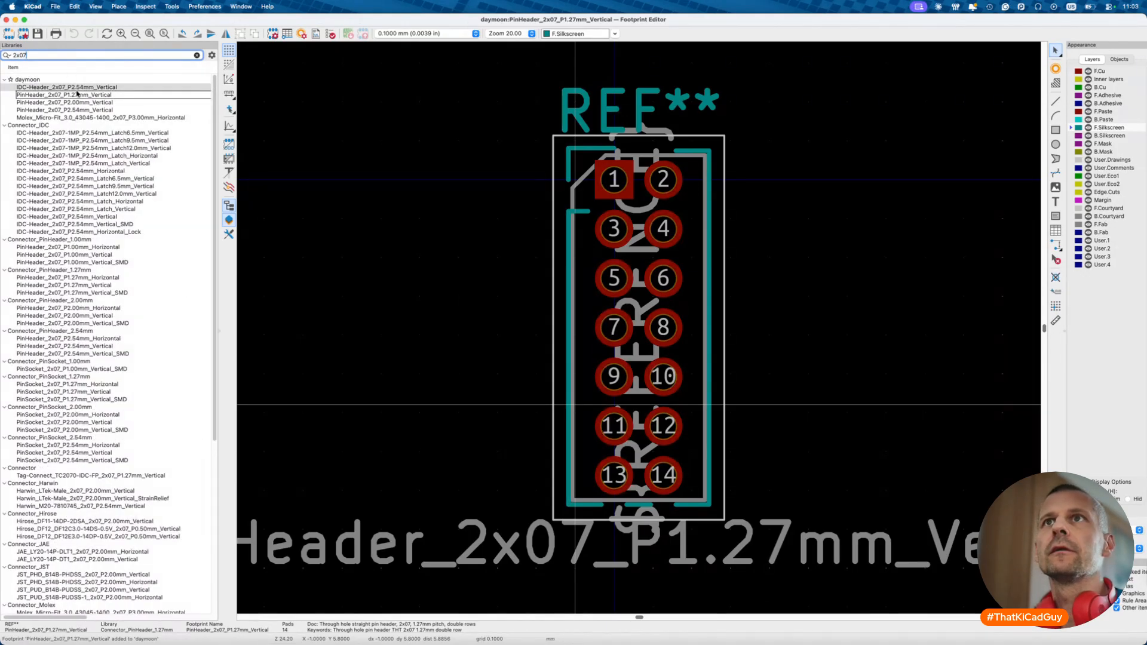
pyautogui.doubleClick(78, 95)
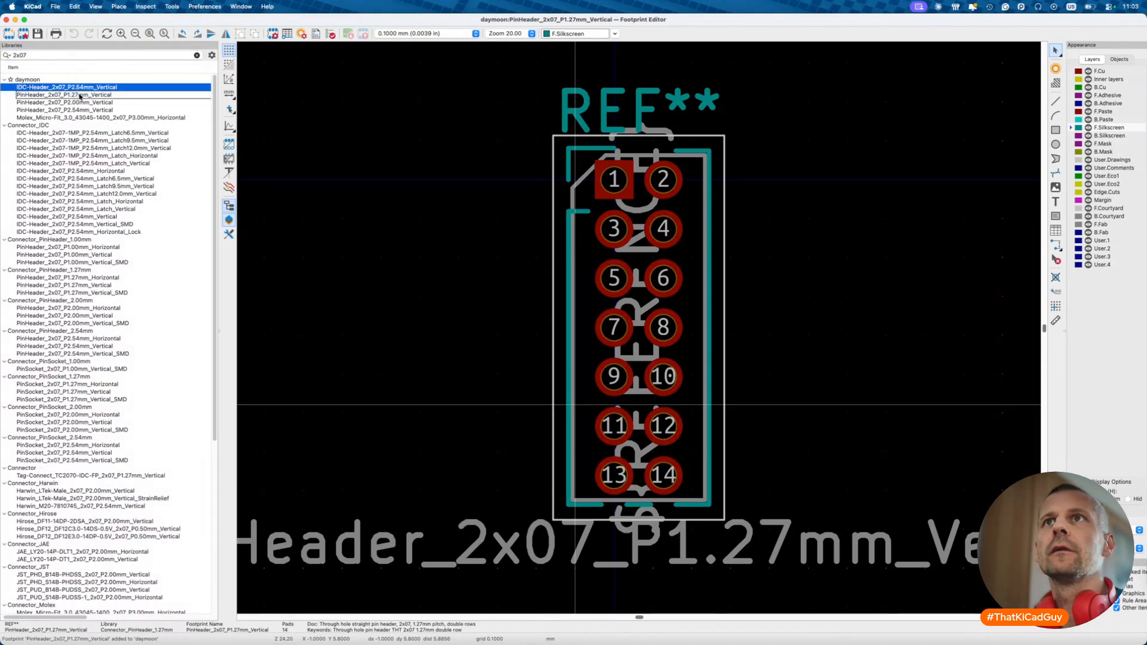
pyautogui.click(275, 34)
pyautogui.click(551, 163)
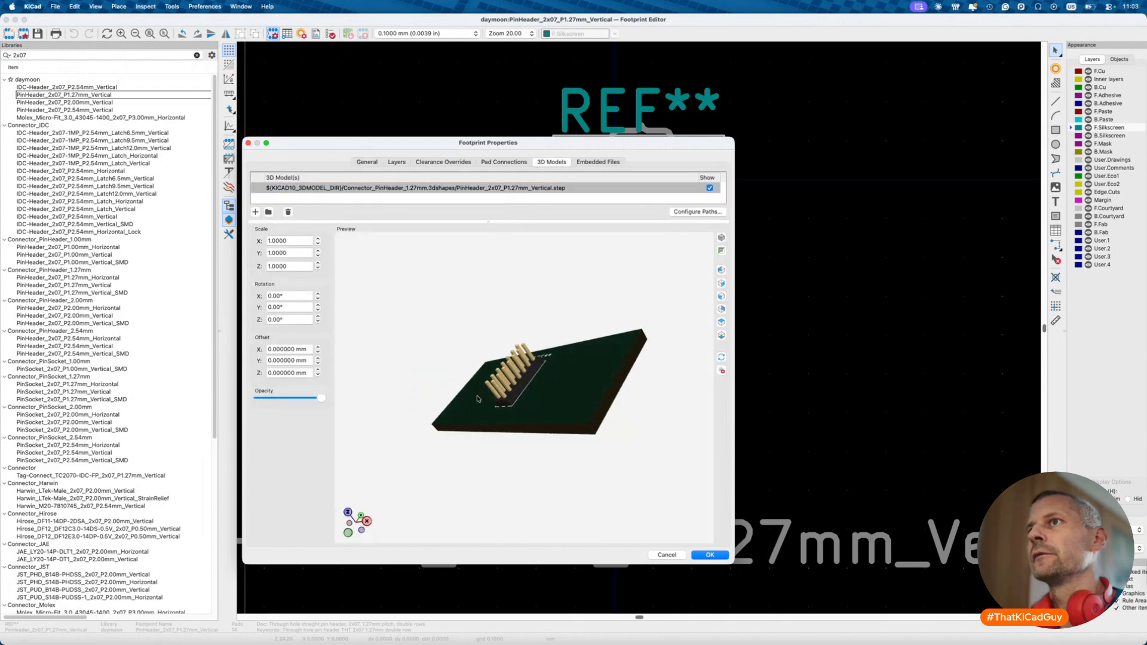
pyautogui.click(710, 555)
pyautogui.press('super+s')
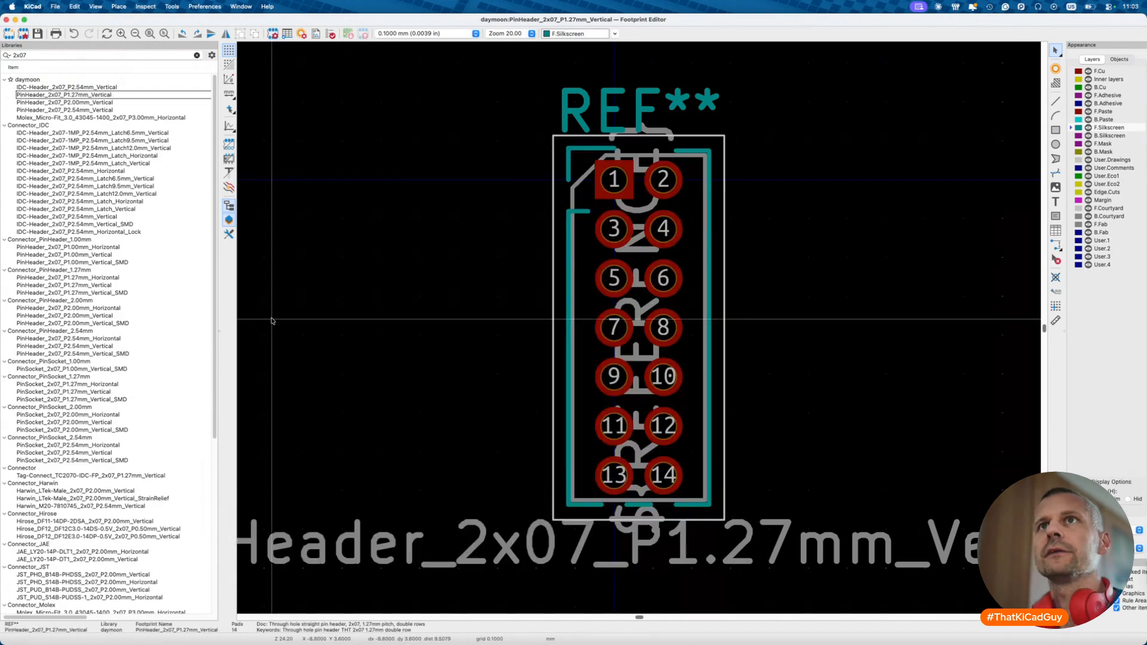
pyautogui.press('super+grave')
pyautogui.press('super+grave')
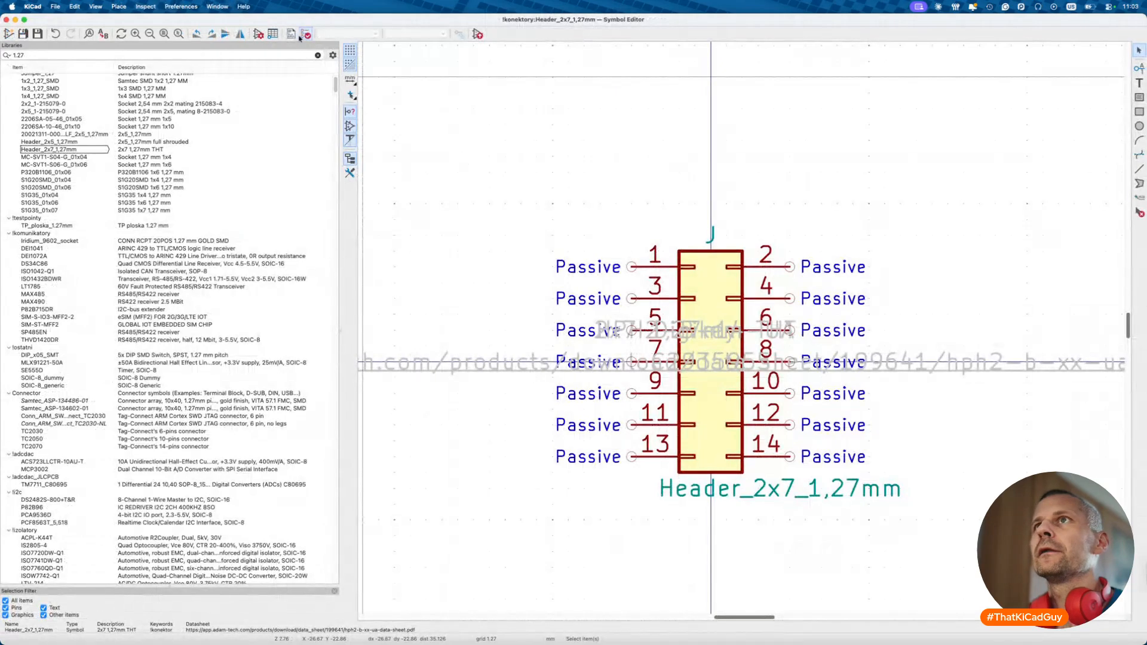
# - Search footprints for 2x07 and assign daymoon:PinHeader_2x07_P1.27mm_Vertical to Header_2x7_1,27mm
pyautogui.click(259, 34)
pyautogui.click(496, 124)
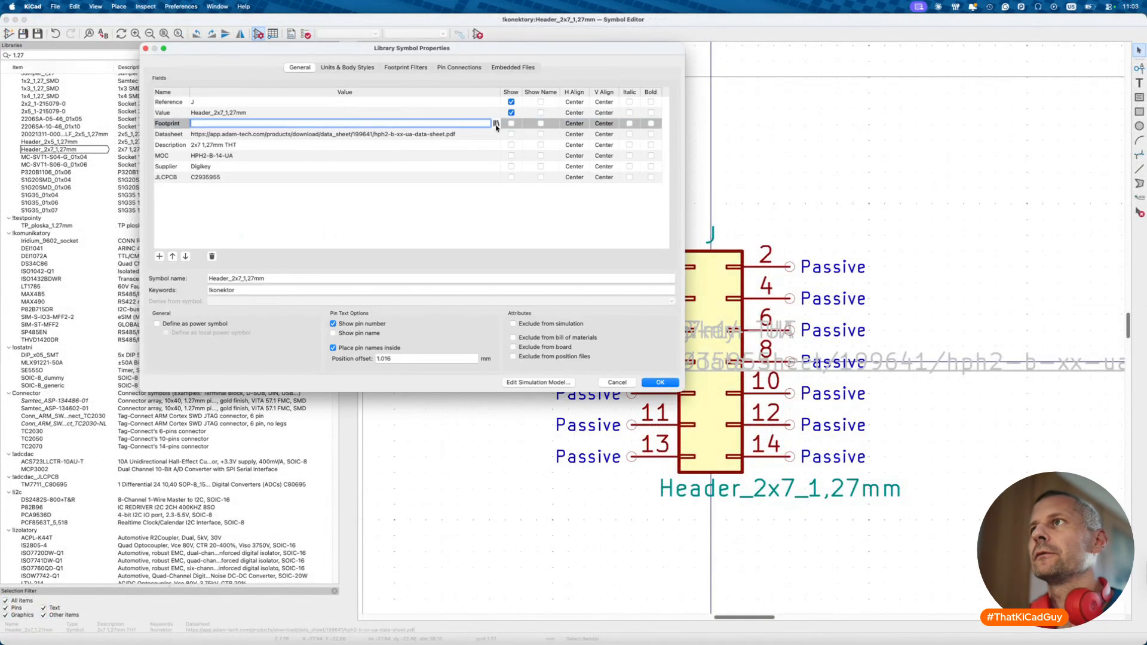
pyautogui.click(496, 124)
pyautogui.write('2z')
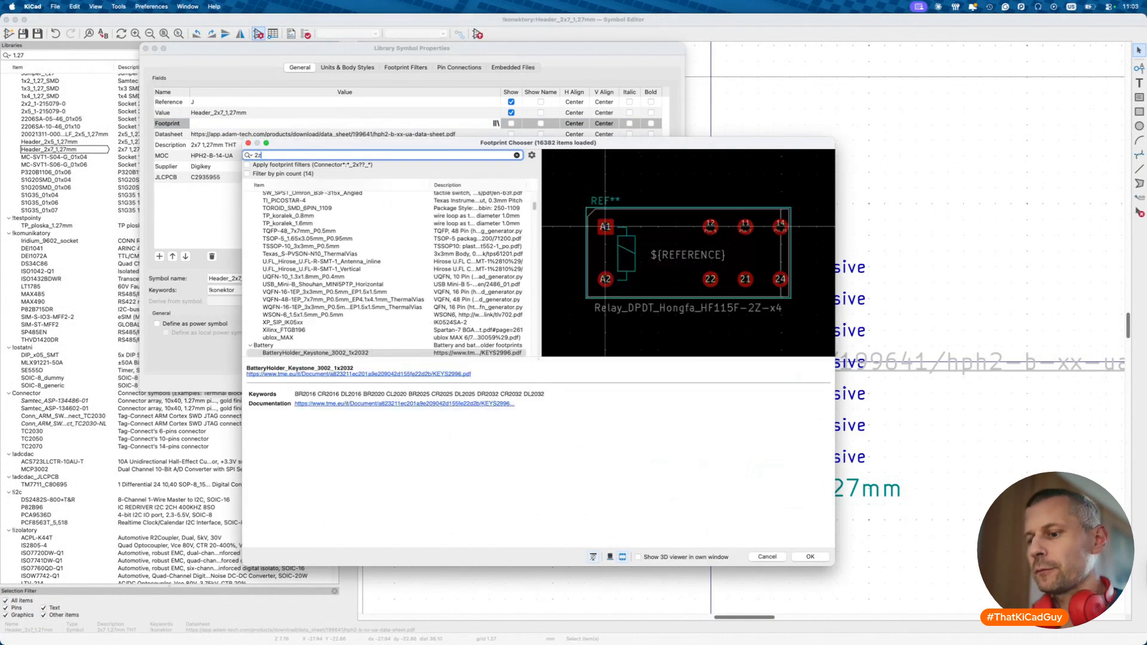
pyautogui.write('x07')
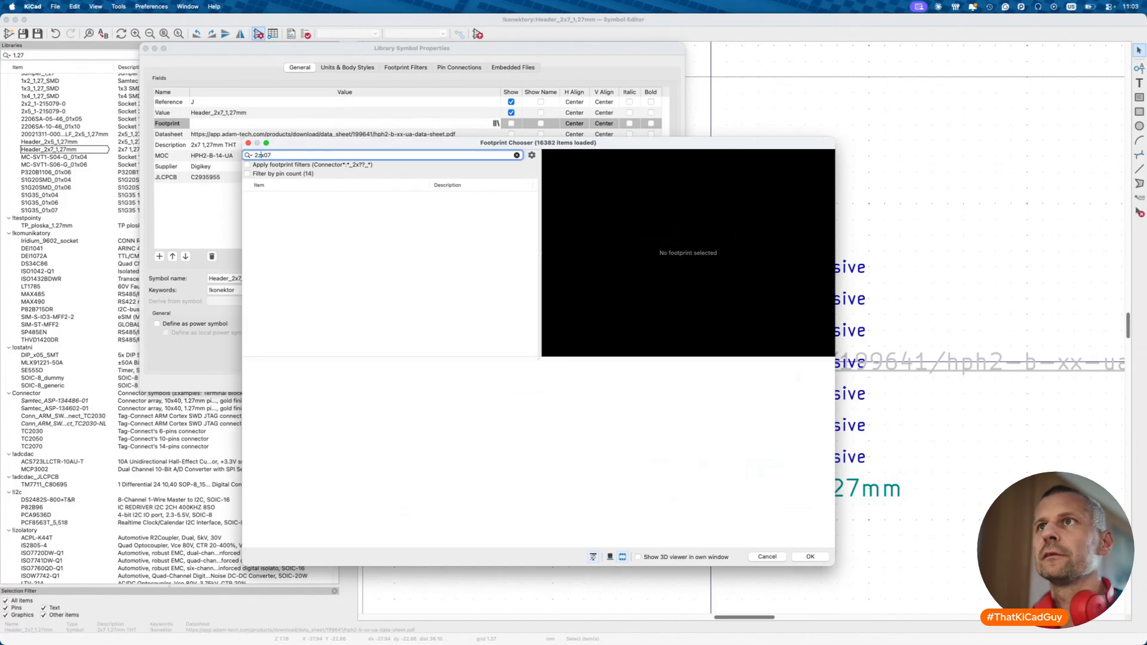
pyautogui.press('BackSpace')
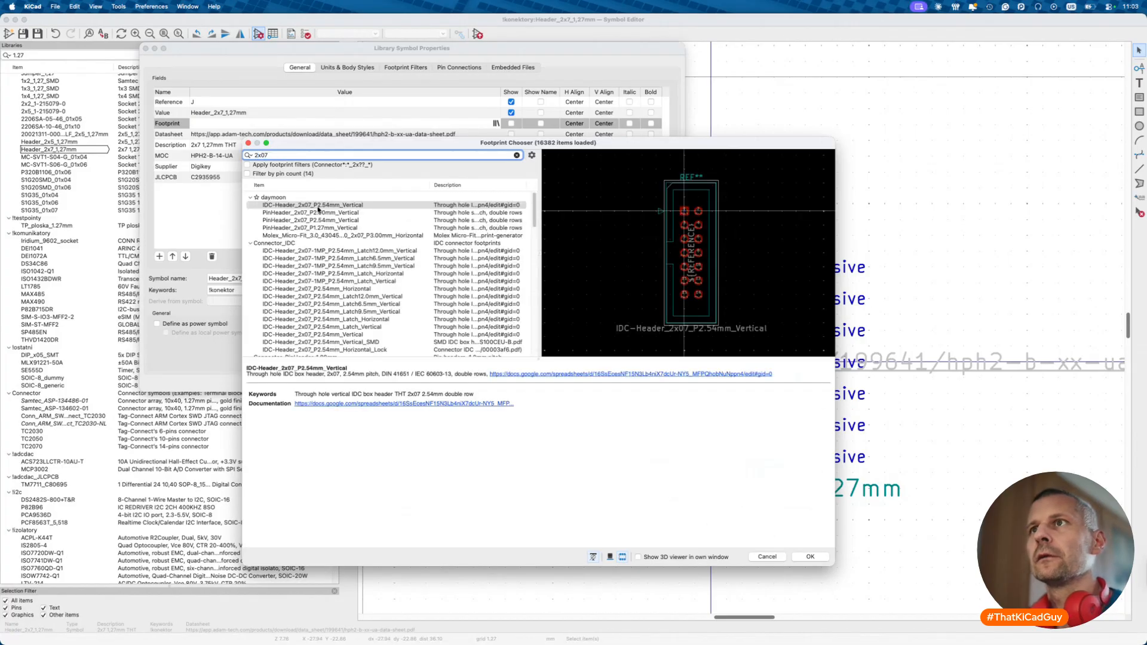
pyautogui.click(342, 228)
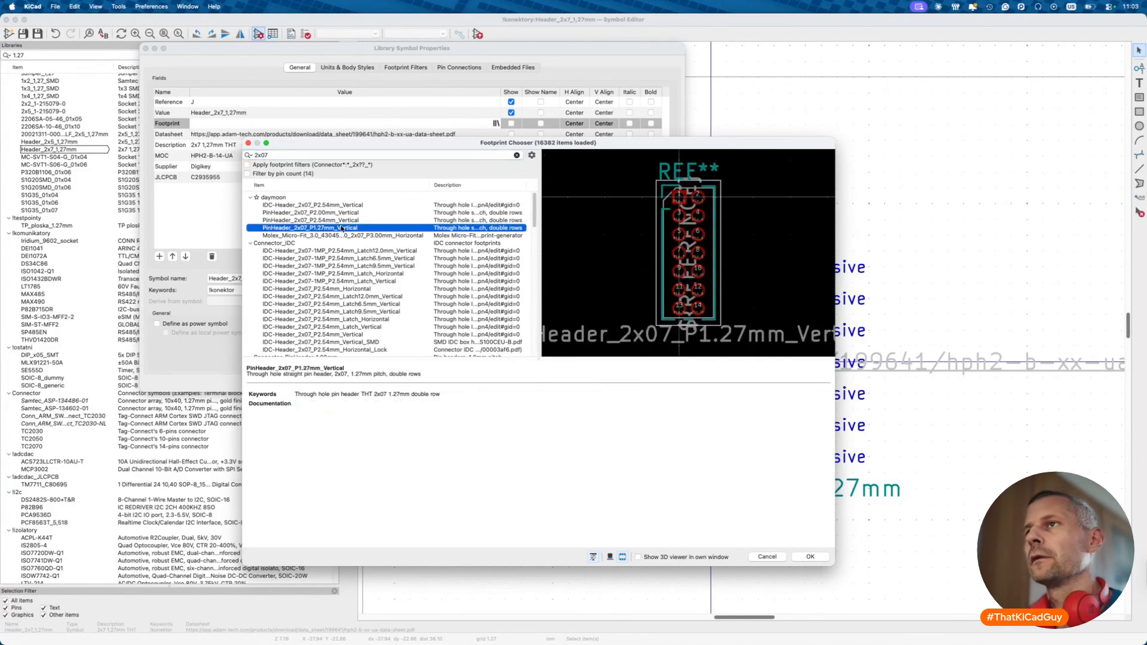
pyautogui.doubleClick(342, 227)
pyautogui.click(660, 382)
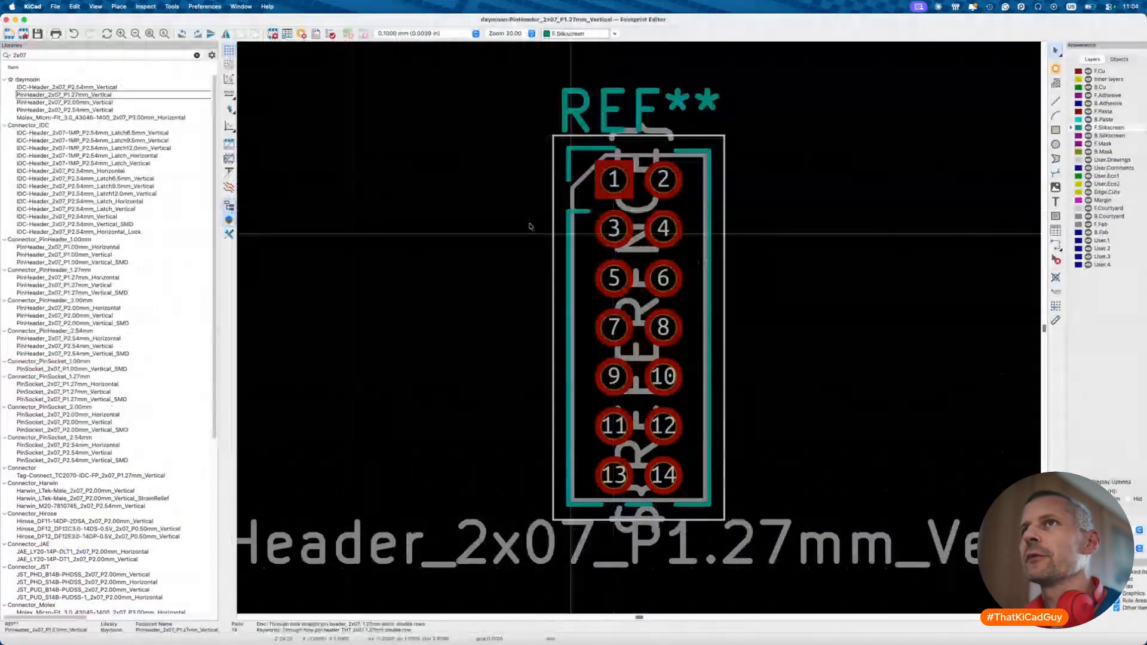
# - Search 2x05 and try saving the 1.27 mm 2x05 footprint to daymoon, declining the overwrite
pyautogui.click(82, 55)
pyautogui.press('BackSpace')
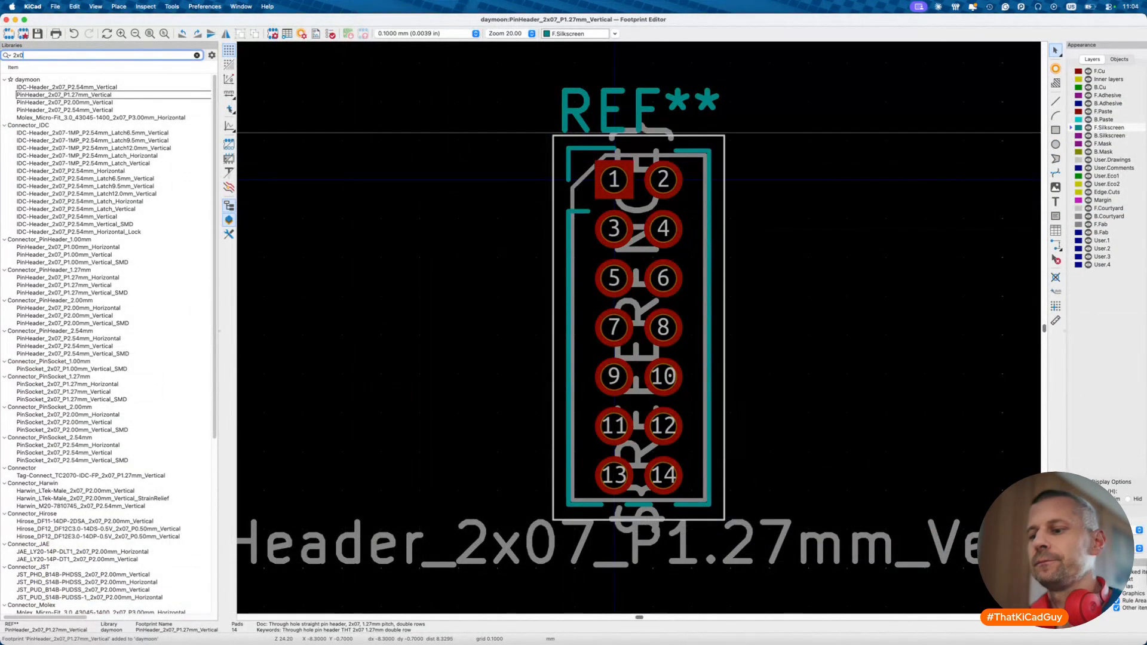
pyautogui.write('5')
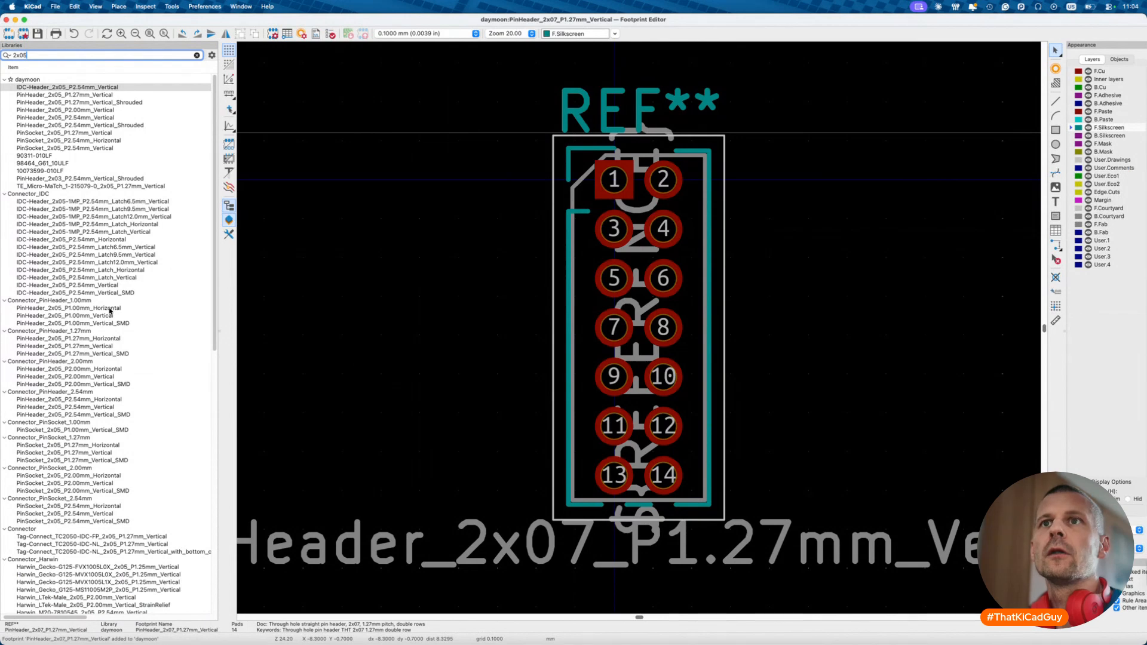
pyautogui.rightClick(94, 346)
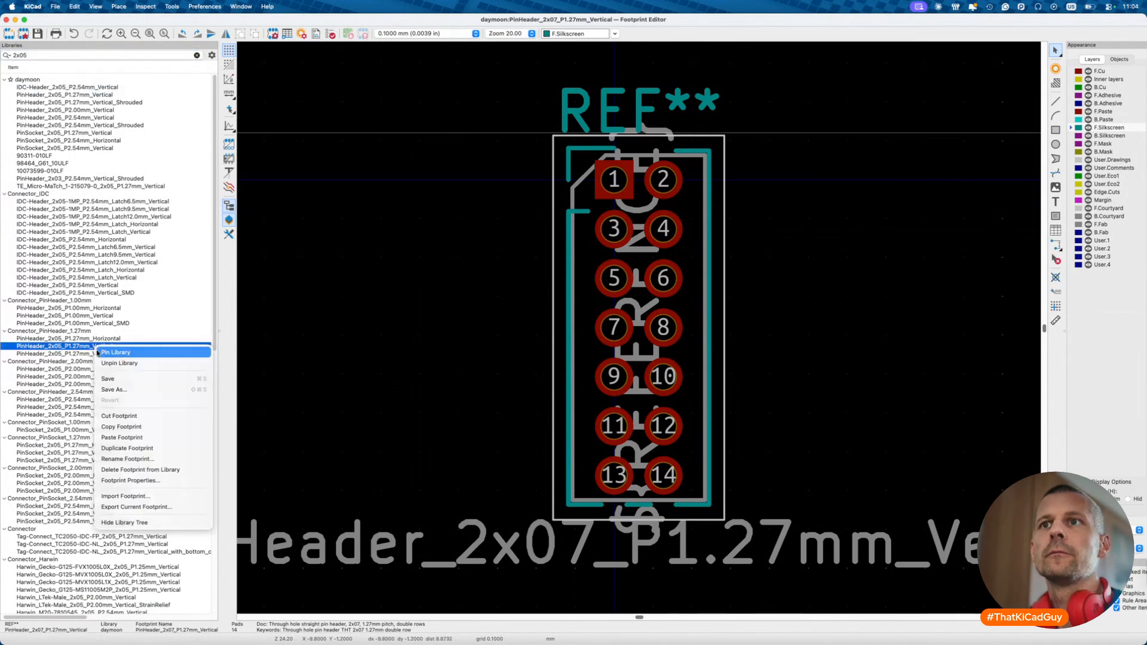
pyautogui.click(114, 390)
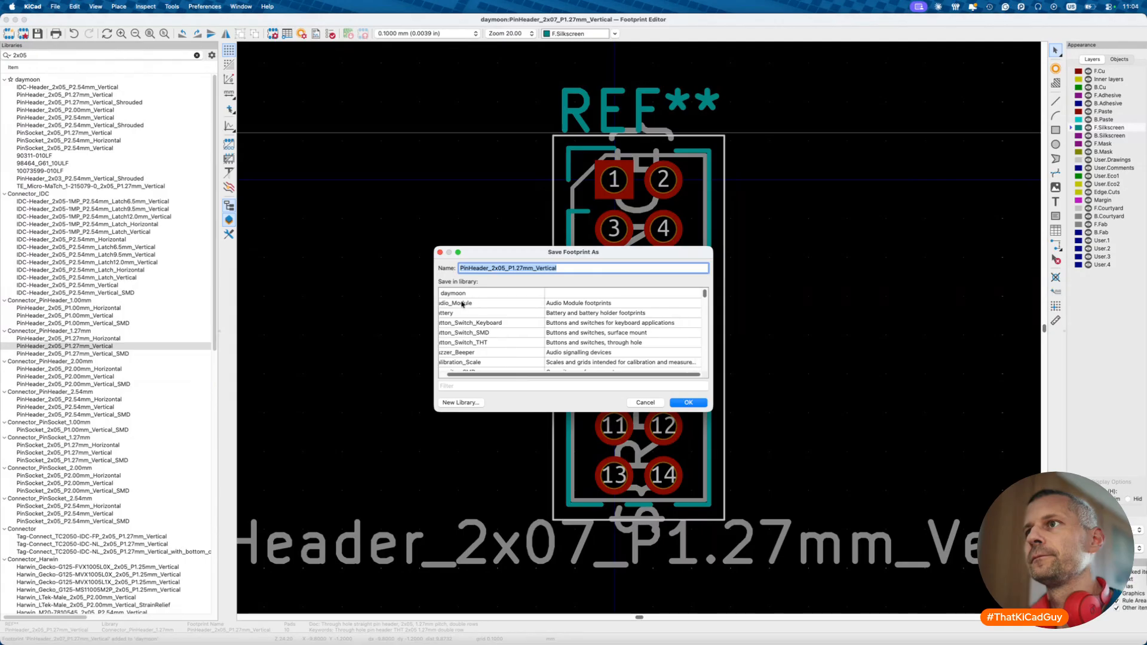
pyautogui.doubleClick(462, 294)
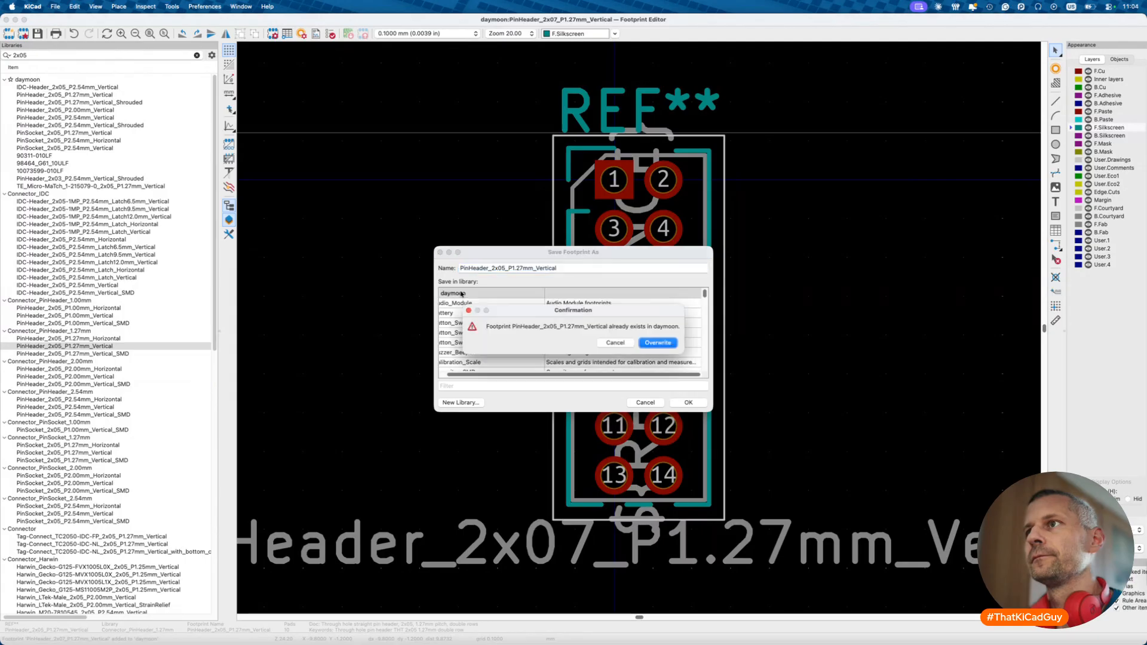
pyautogui.click(616, 344)
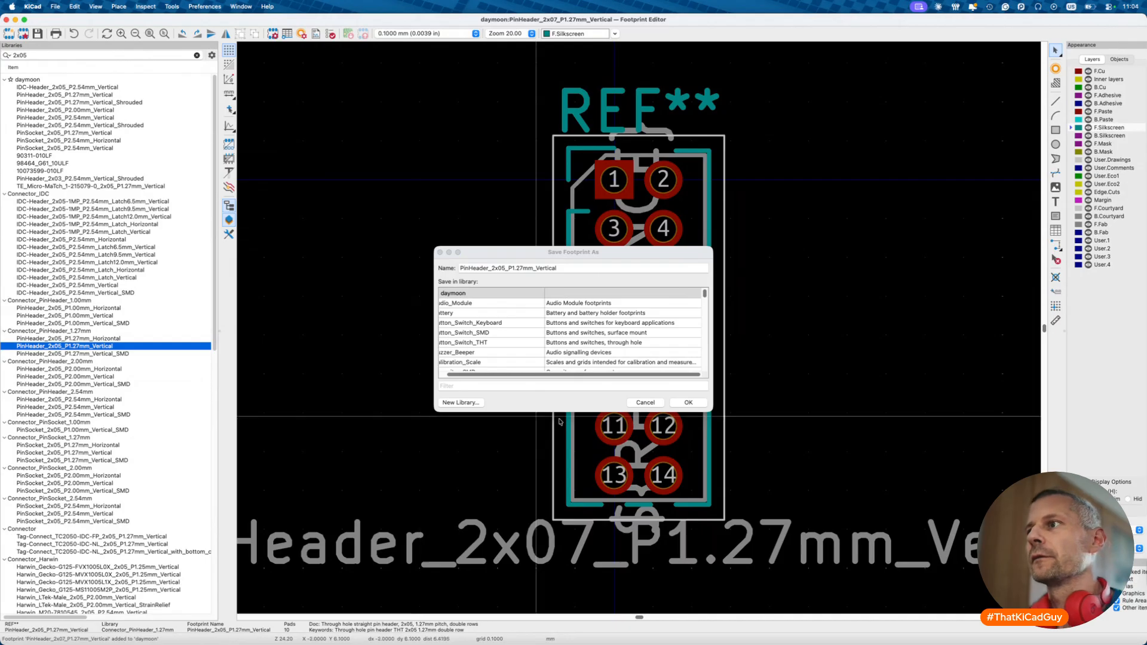
pyautogui.click(644, 403)
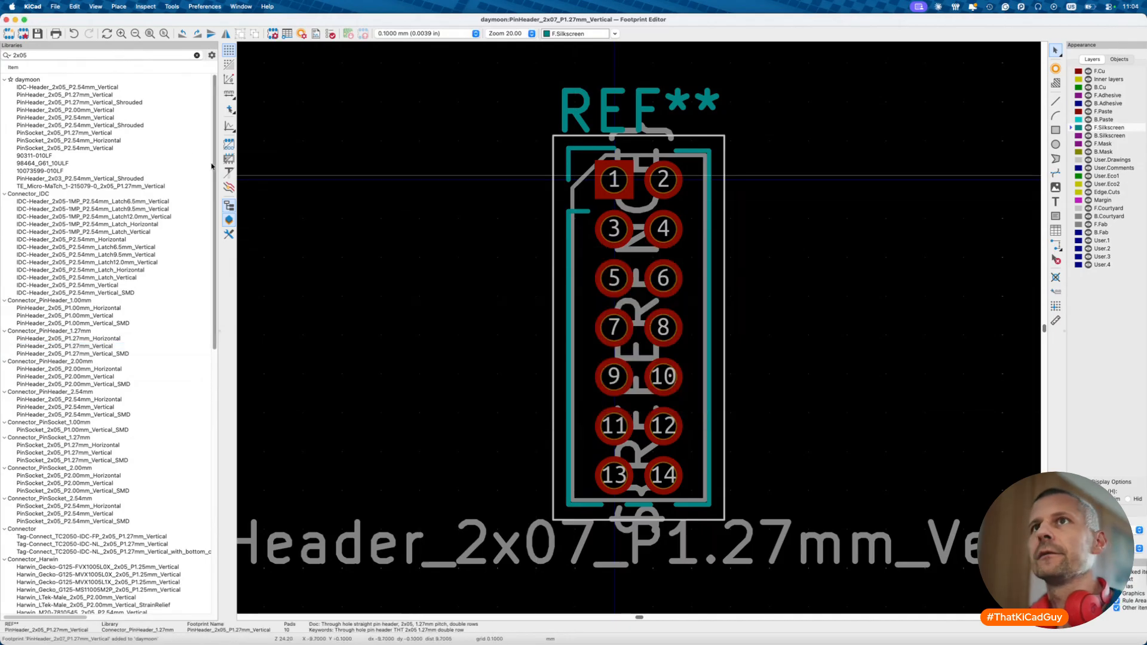
# - Open daymoon's PinHeader_2x05_P1.27mm_Vertical and check its 3D model settings
pyautogui.doubleClick(117, 95)
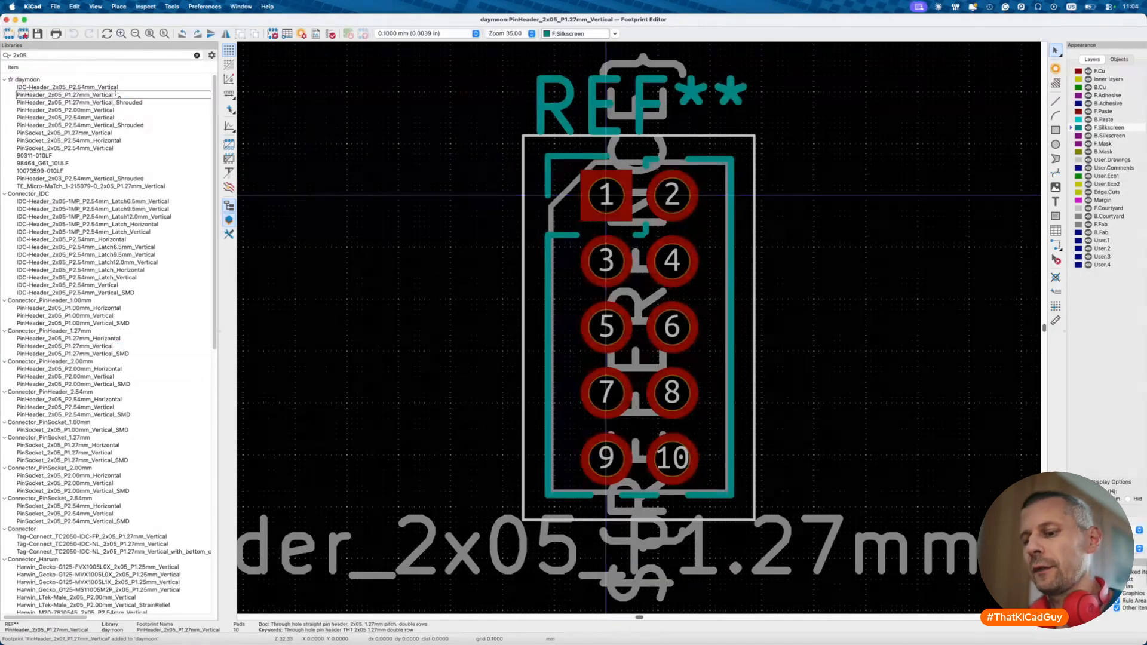
pyautogui.click(273, 34)
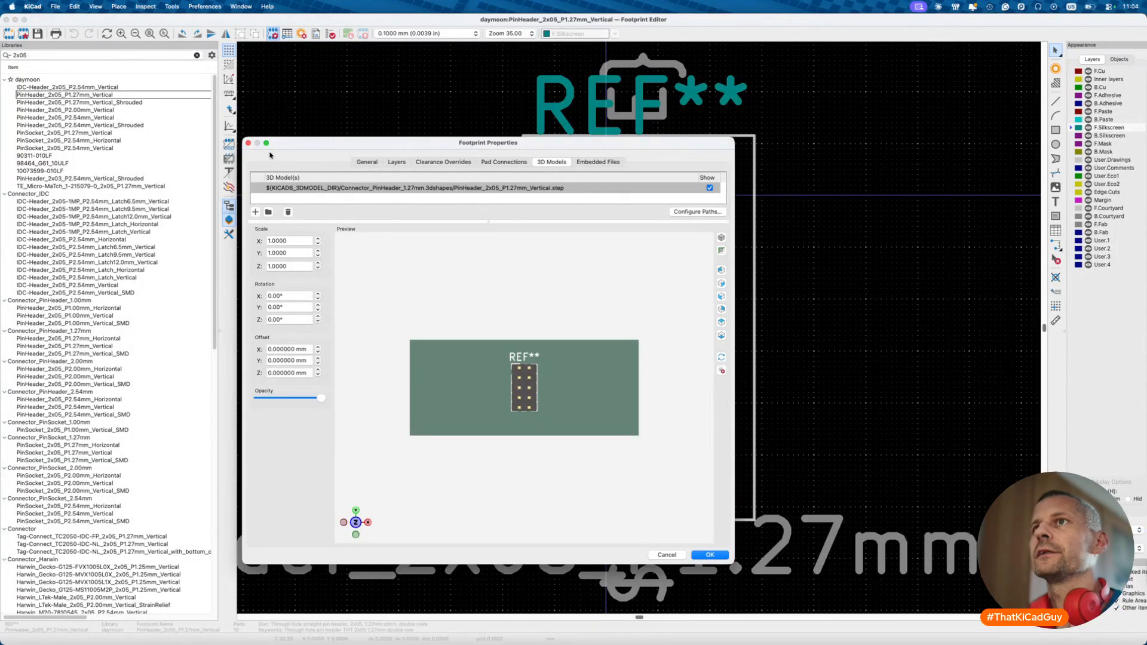
pyautogui.click(248, 143)
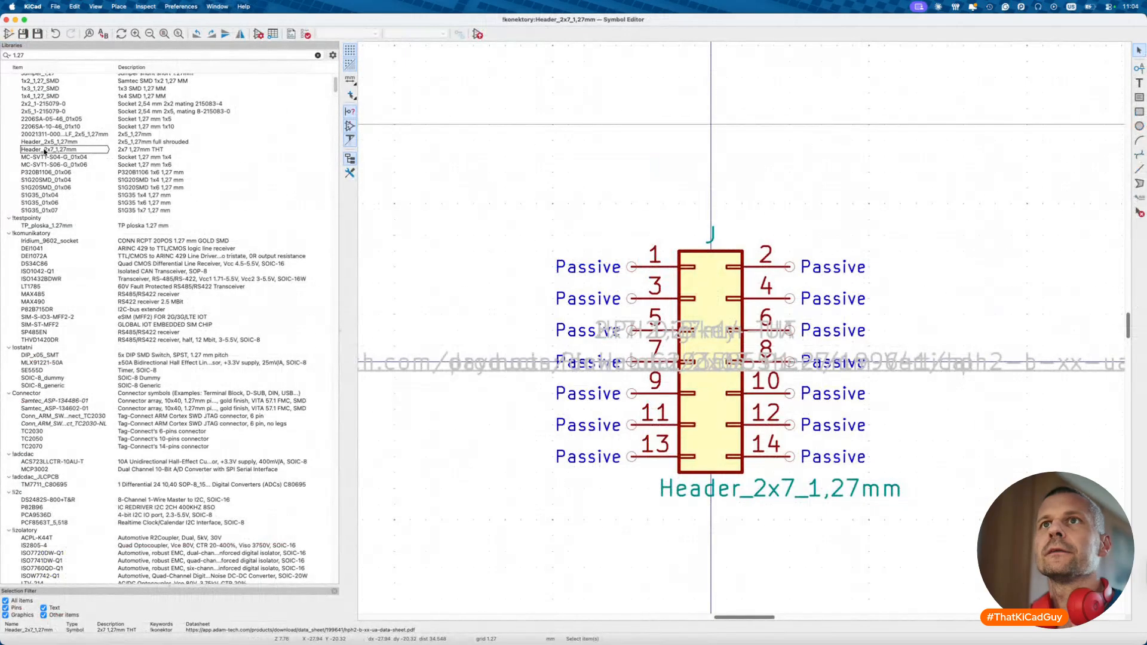
# - Rename the Header_2x5_1,27mm symbol to Header_2x5_1,27mm_shrouded in Symbol Properties
pyautogui.click(38, 142)
pyautogui.rightClick(46, 145)
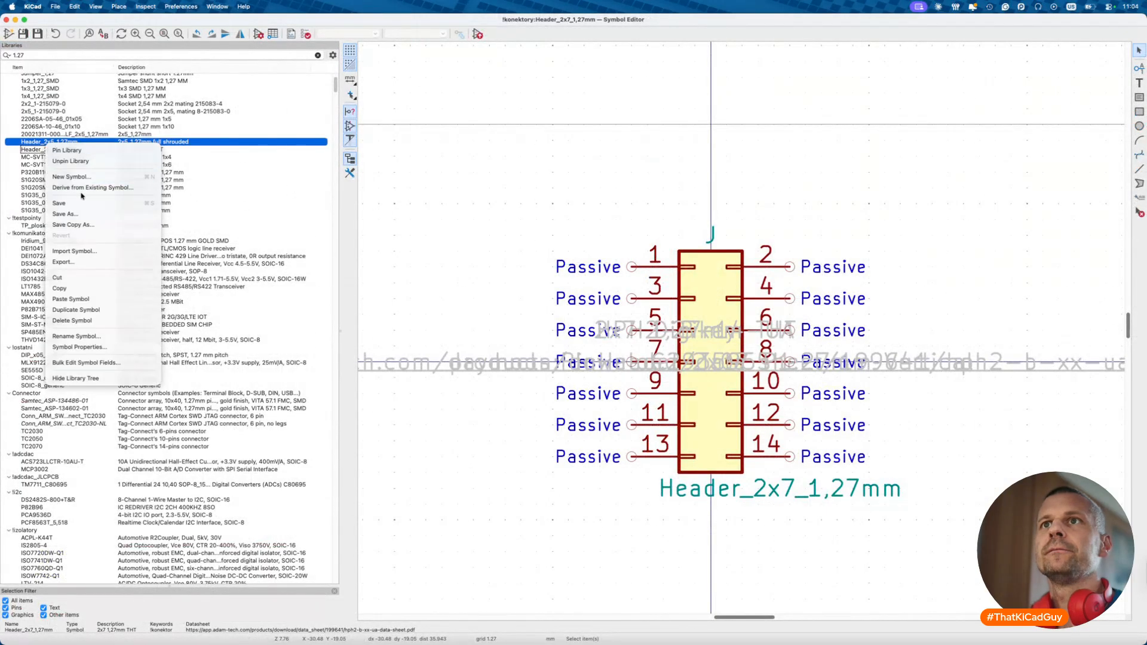
pyautogui.click(84, 213)
pyautogui.click(488, 270)
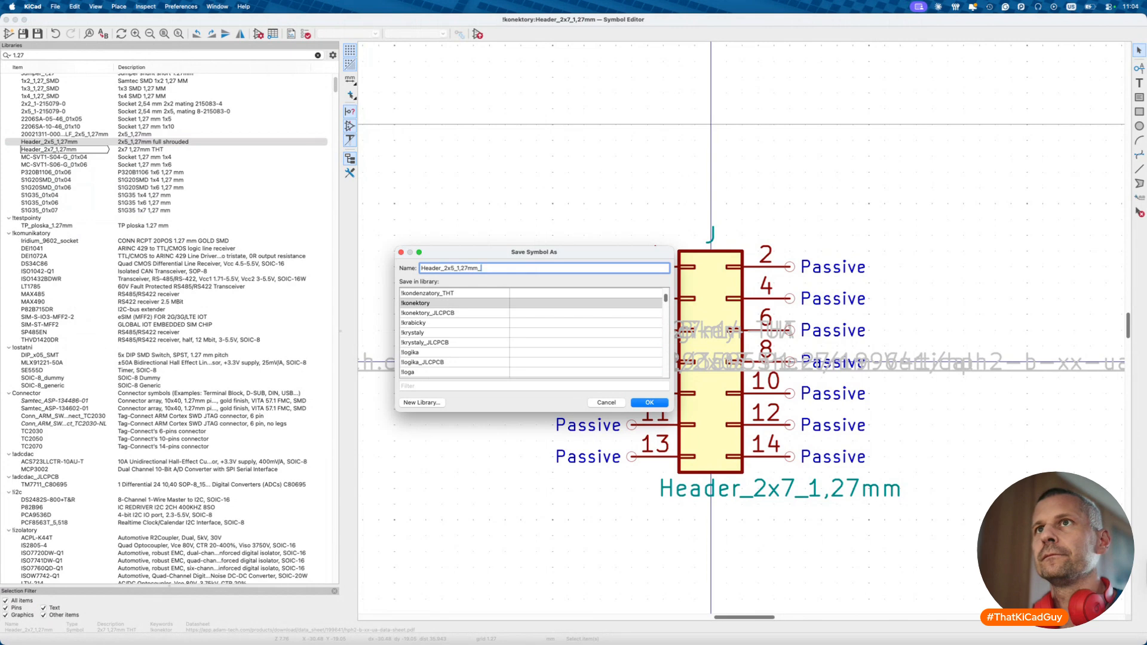
pyautogui.press('Return')
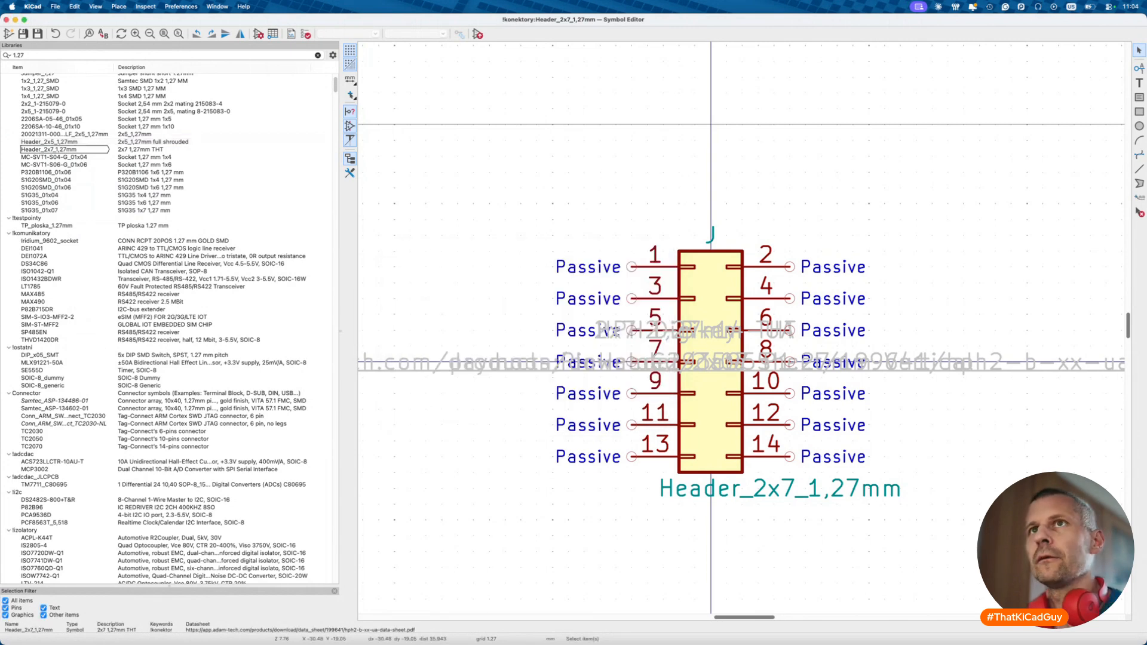
pyautogui.doubleClick(81, 143)
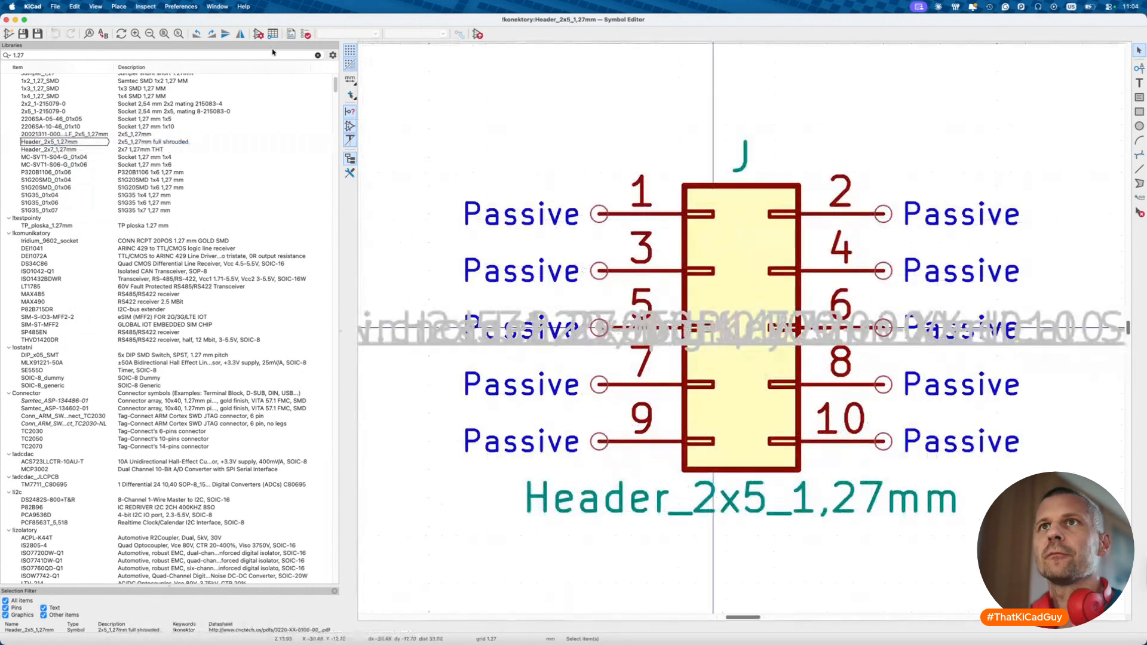
pyautogui.click(257, 34)
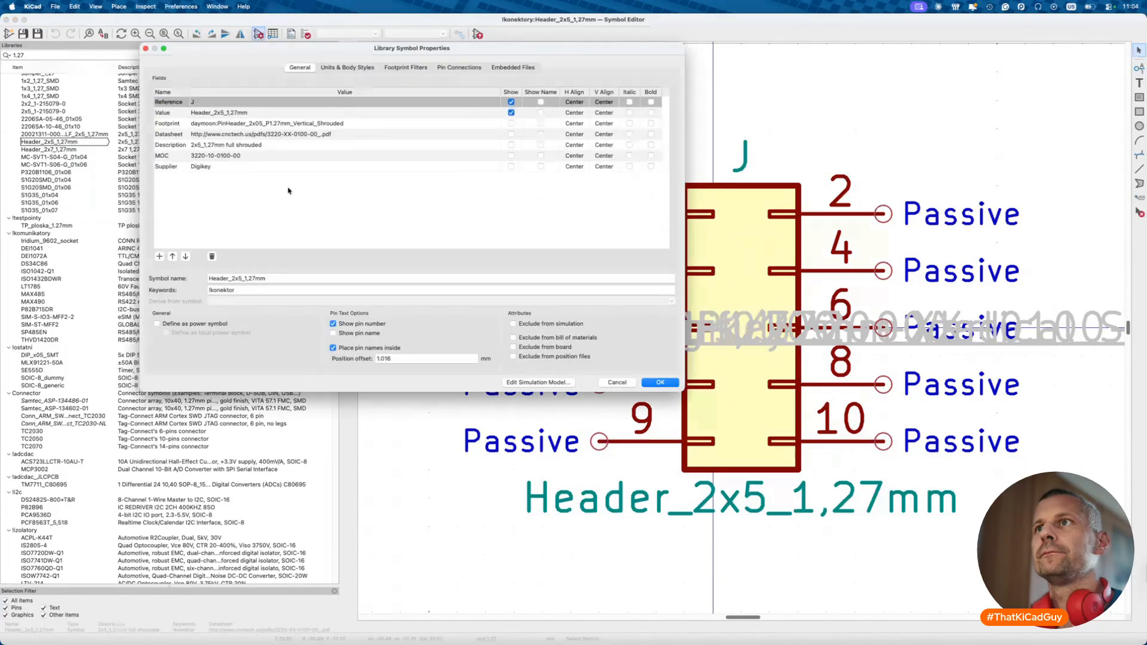
pyautogui.click(278, 280)
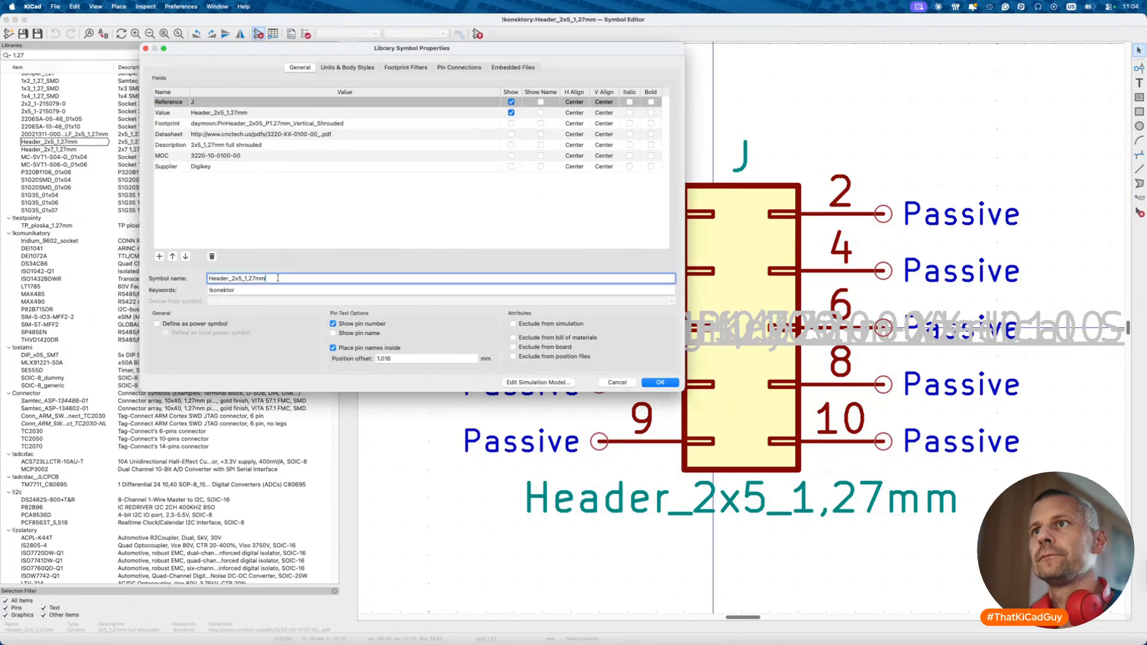
pyautogui.write('_shrouded')
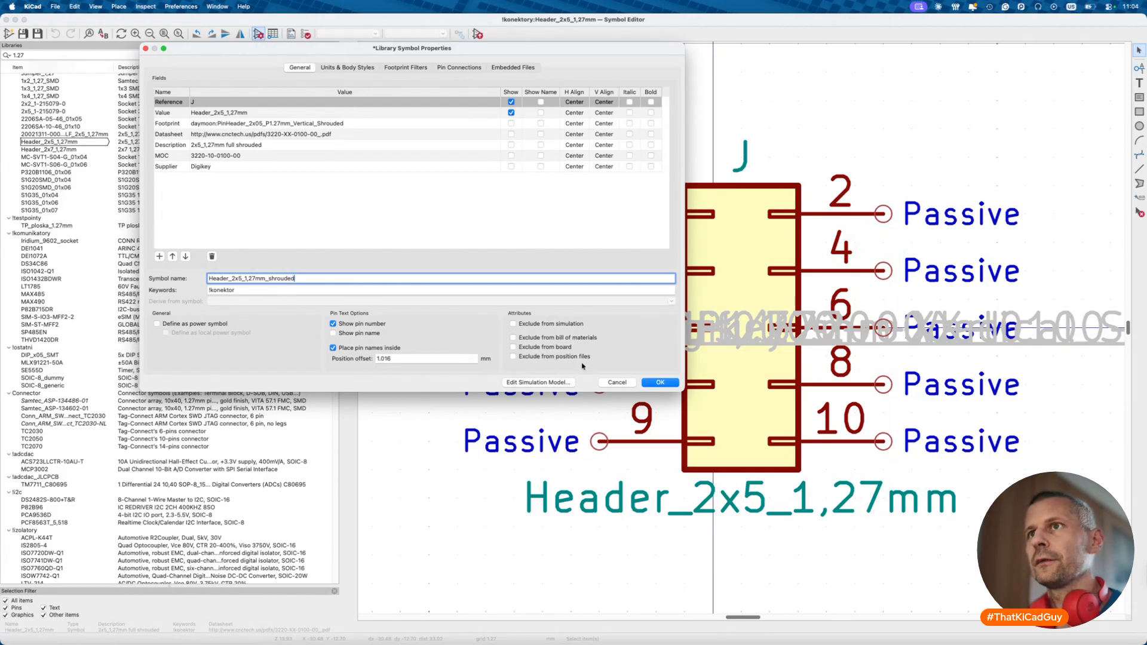
pyautogui.click(661, 382)
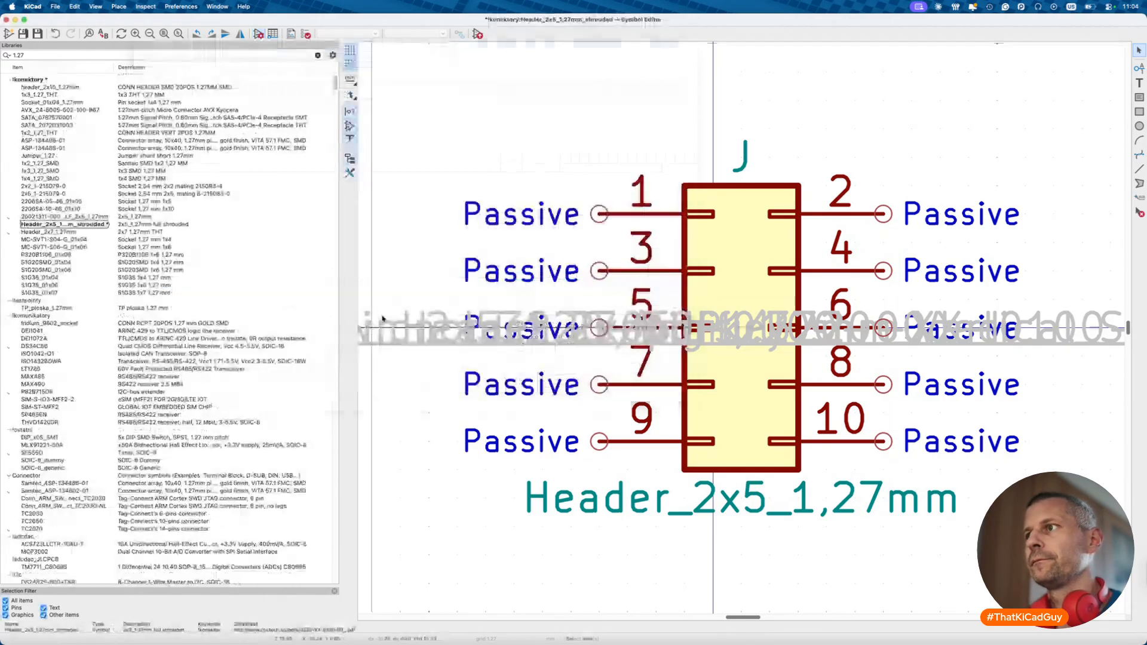
# - Save a copy of the shrouded symbol named Header_2x5_1,27mm
pyautogui.click(58, 226)
pyautogui.rightClick(58, 226)
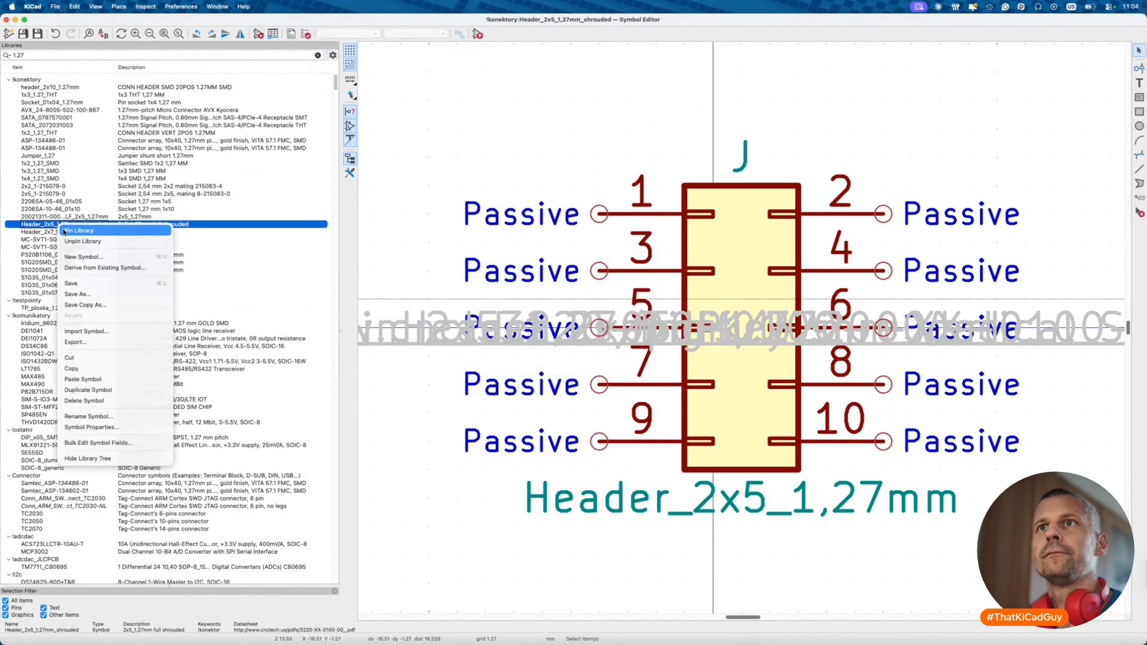
pyautogui.click(98, 293)
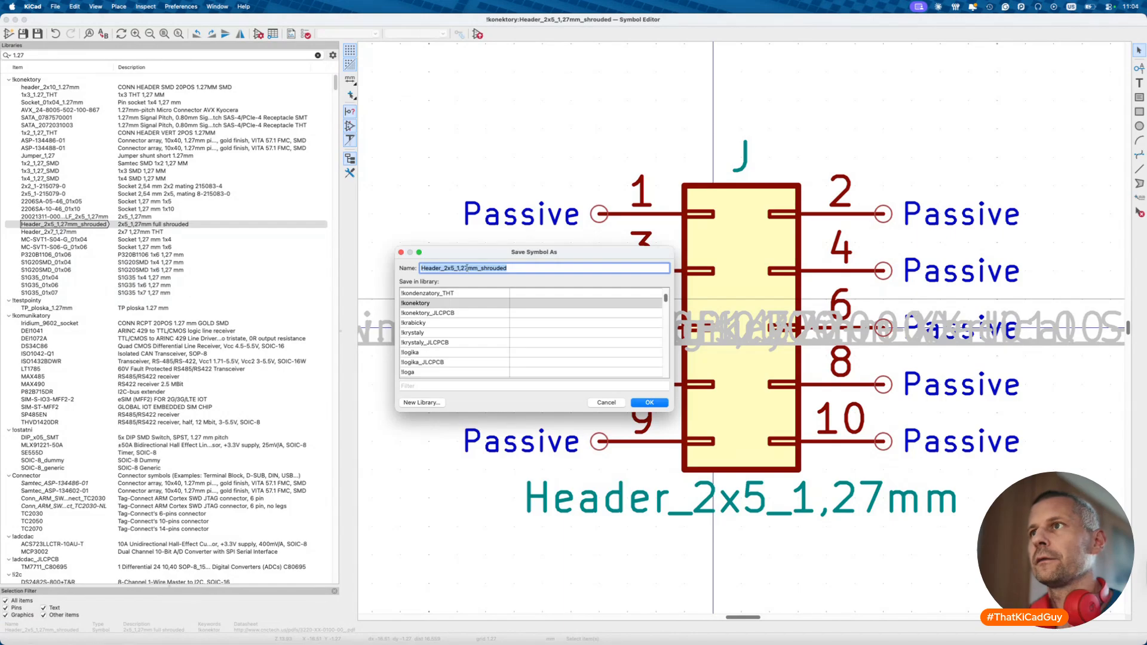
pyautogui.press('Right')
pyautogui.press('BackSpace')
pyautogui.press('BackSpace')
pyautogui.press('BackSpace')
pyautogui.press('BackSpace')
pyautogui.press('BackSpace')
pyautogui.press('BackSpace')
pyautogui.press('BackSpace')
pyautogui.press('BackSpace')
pyautogui.press('BackSpace')
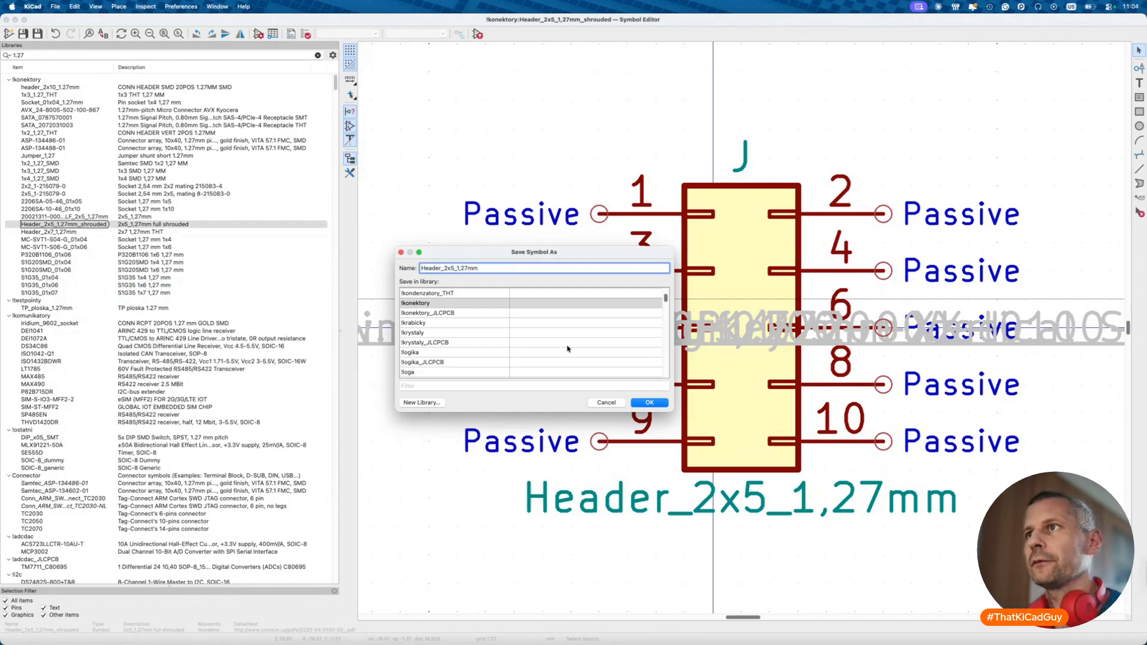
pyautogui.click(647, 403)
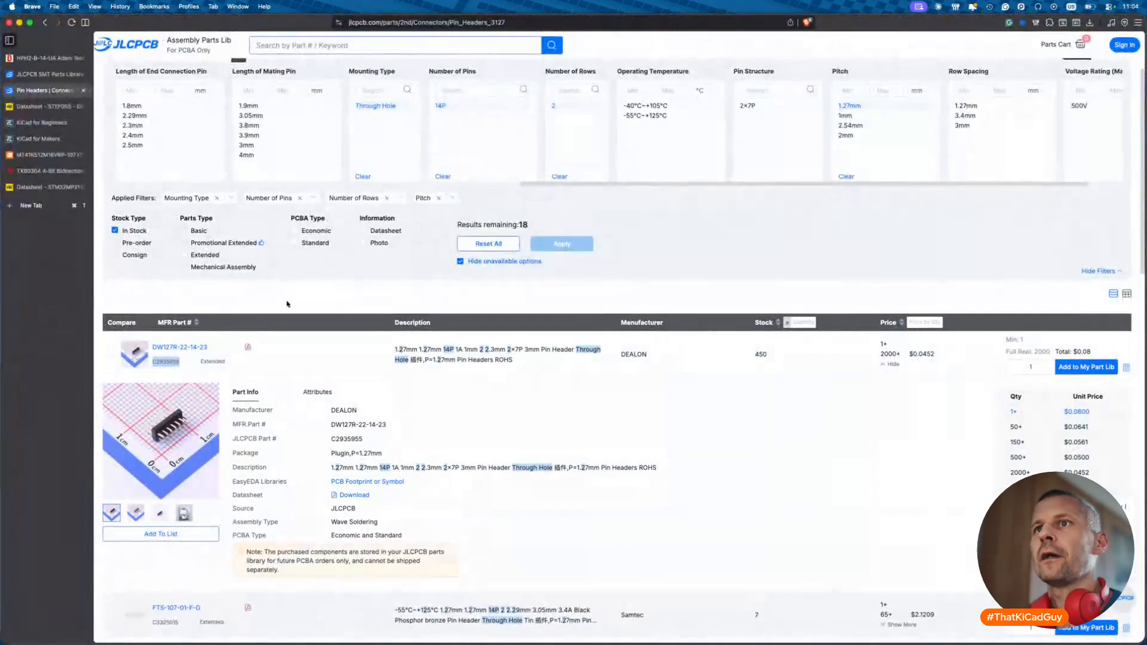
# - Switch the JLCPCB pin filter to 10 pins and select part number C2935953
pyautogui.click(444, 176)
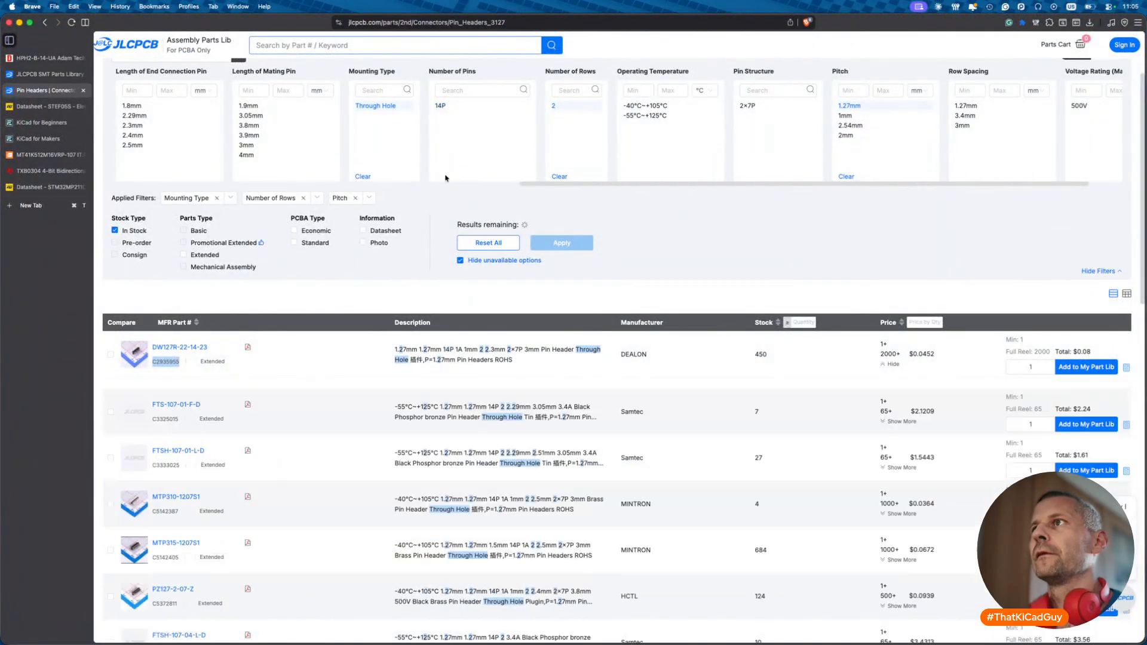
pyautogui.click(443, 116)
pyautogui.click(562, 244)
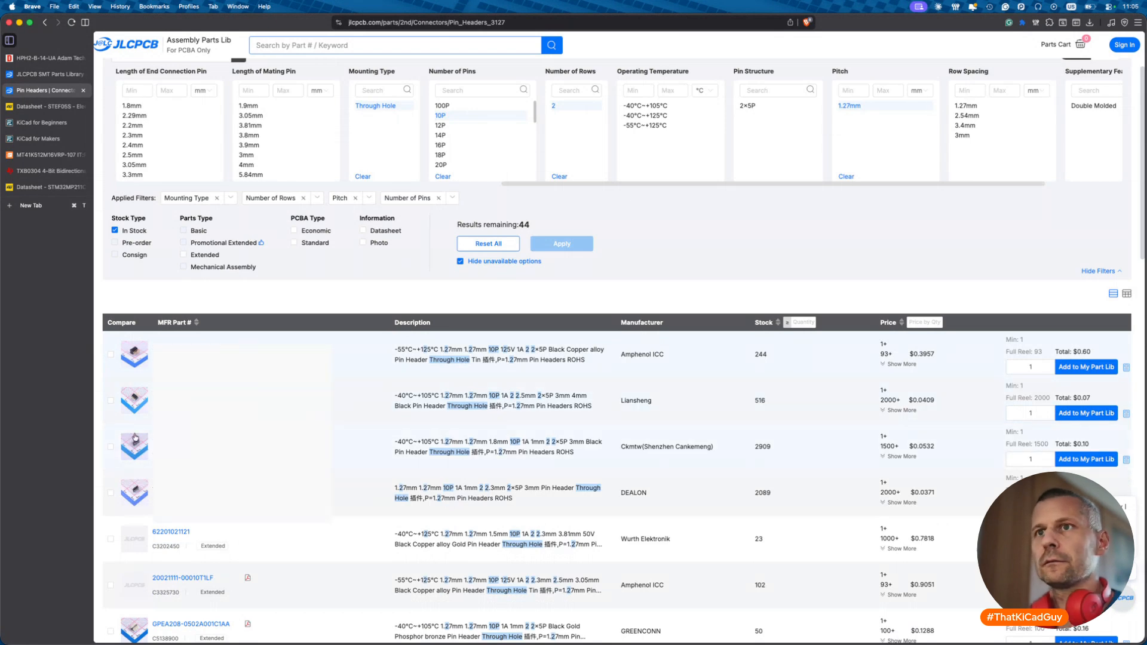
pyautogui.moveTo(133, 446)
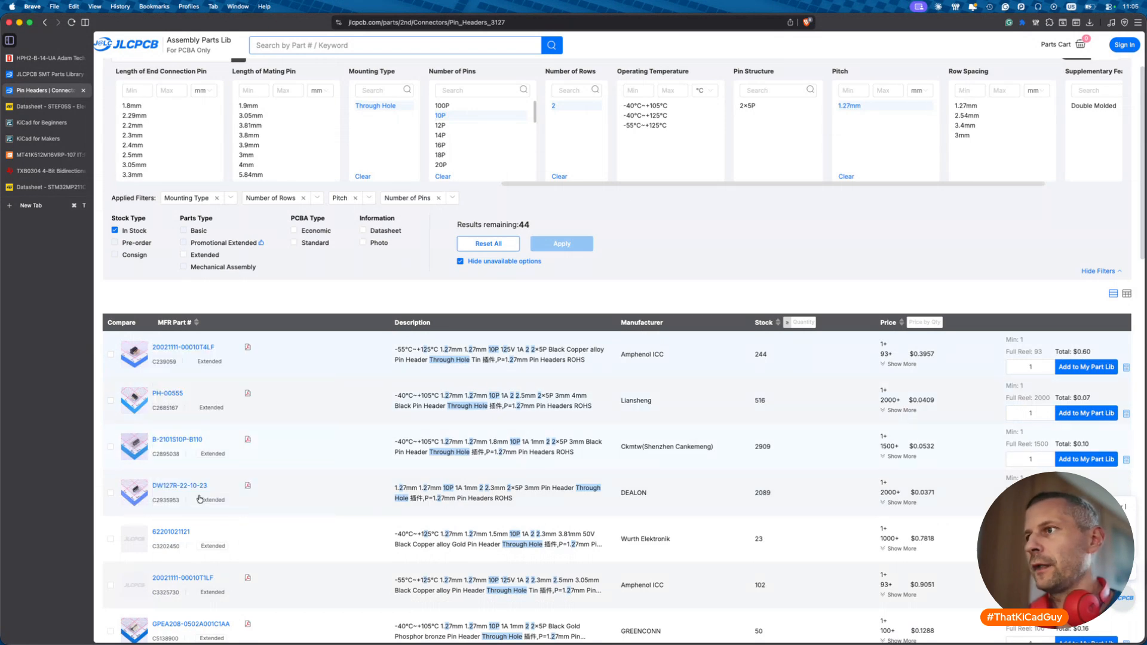
pyautogui.moveTo(153, 505); pyautogui.dragTo(176, 505)
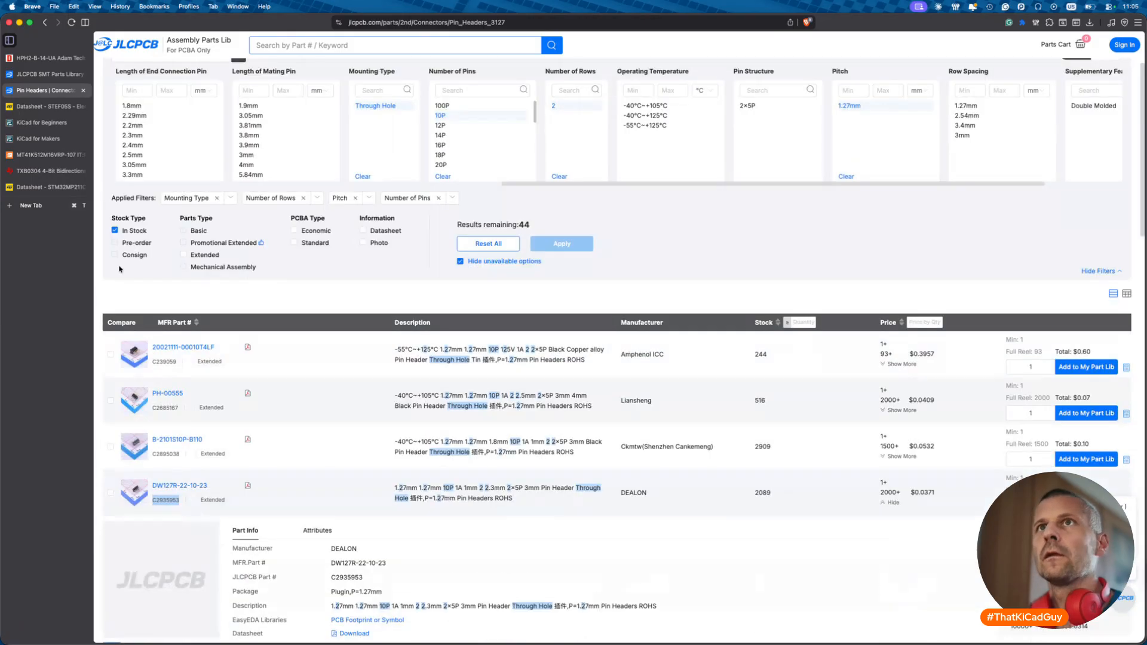
# - Search DigiKey for HPH2-B-10-UA and open its product page
pyautogui.click(48, 58)
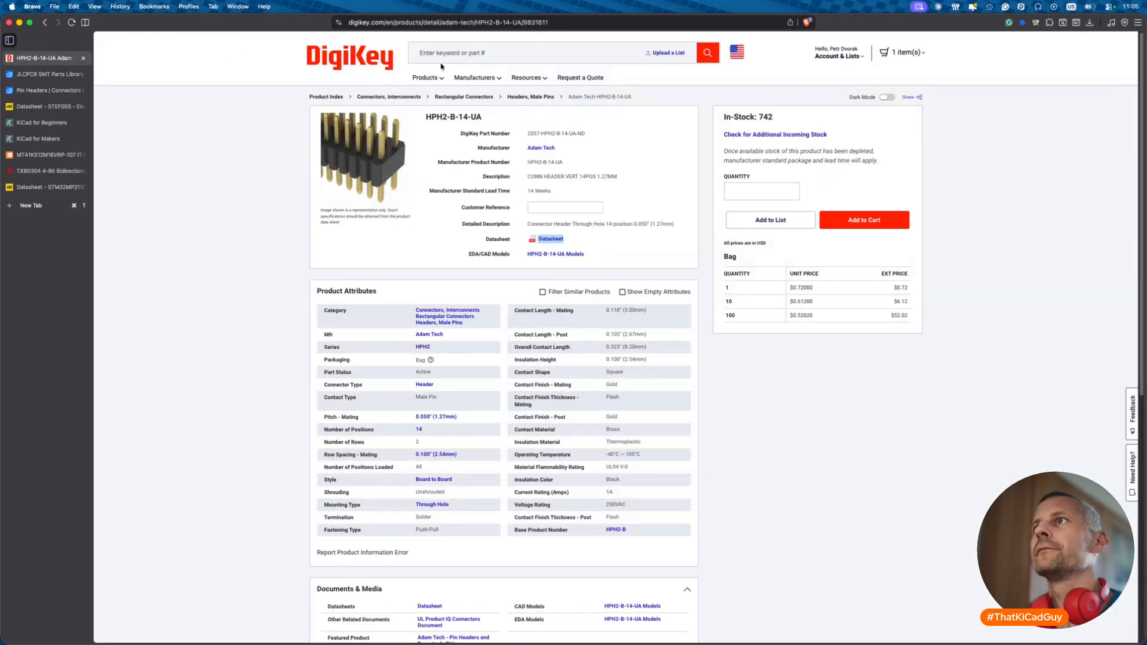
pyautogui.moveTo(487, 122); pyautogui.dragTo(460, 118)
pyautogui.click(481, 60)
pyautogui.write('HPH2-B-14-UA')
pyautogui.press('Left')
pyautogui.press('Left')
pyautogui.press('BackSpace')
pyautogui.press('BackSpace')
pyautogui.write('0-')
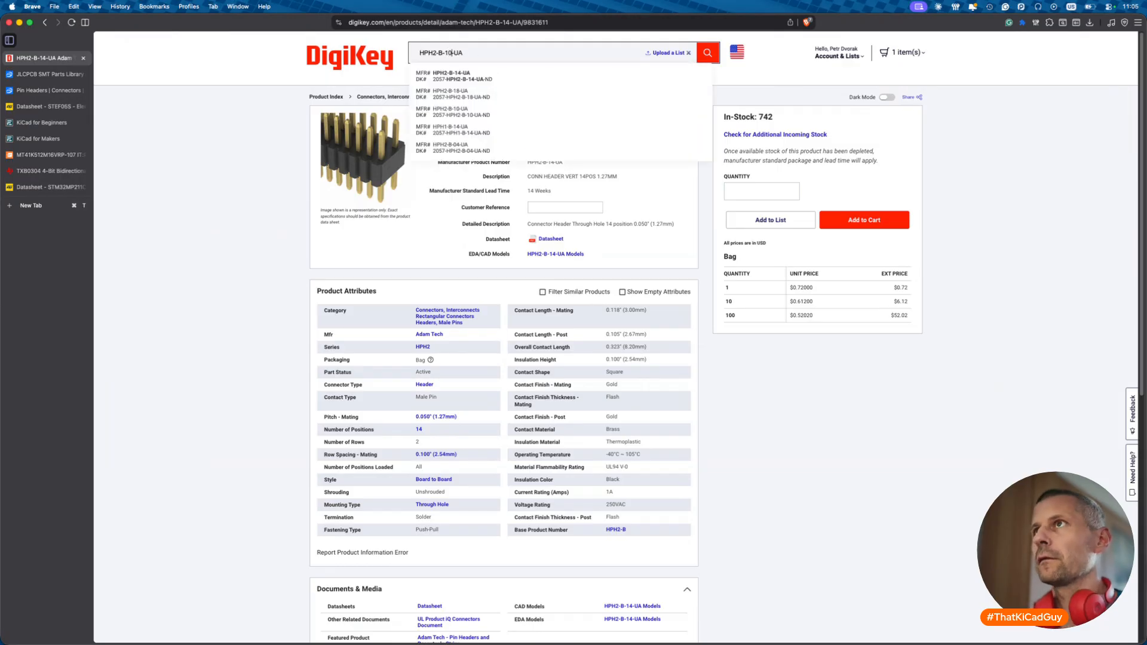
pyautogui.press('Return')
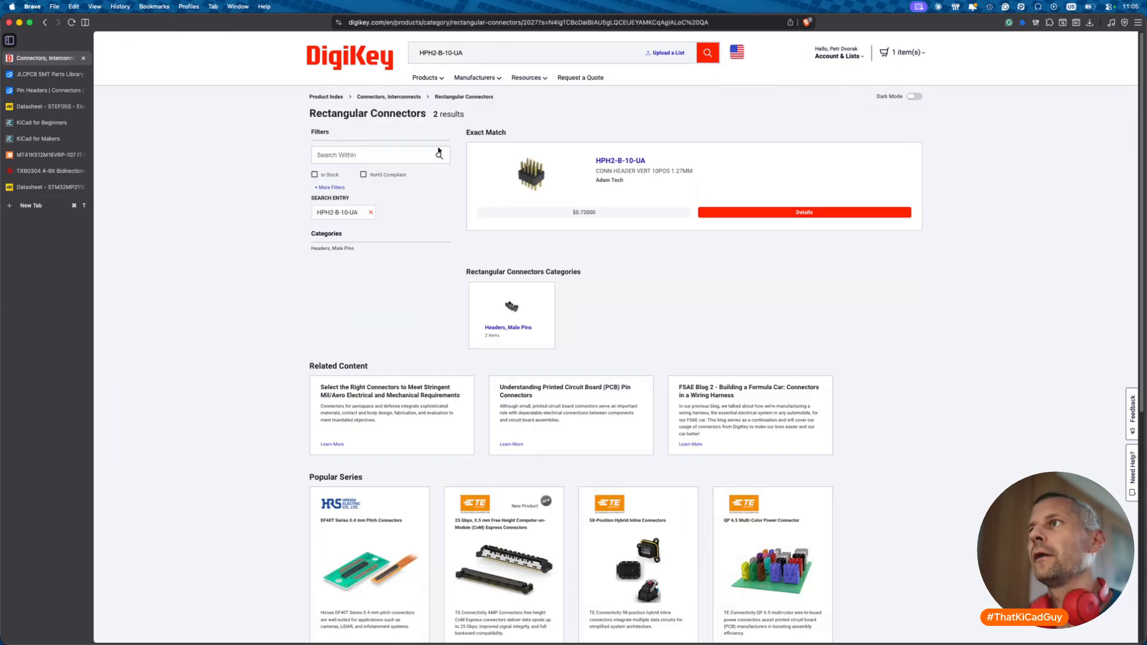
pyautogui.click(542, 221)
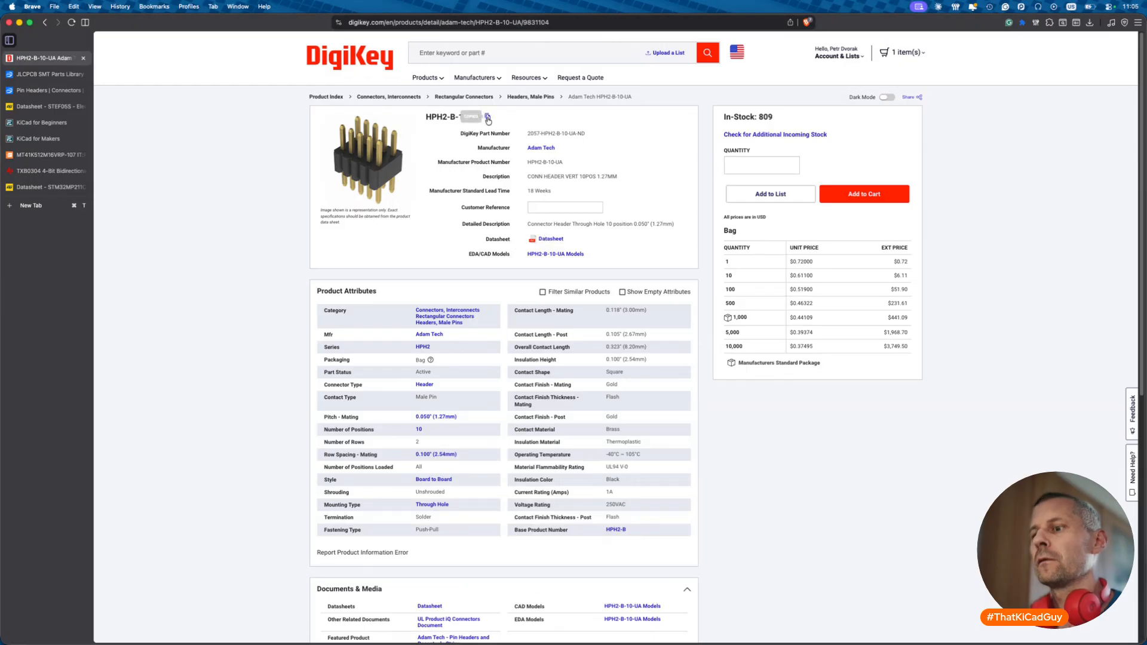
pyautogui.press('super+Tab')
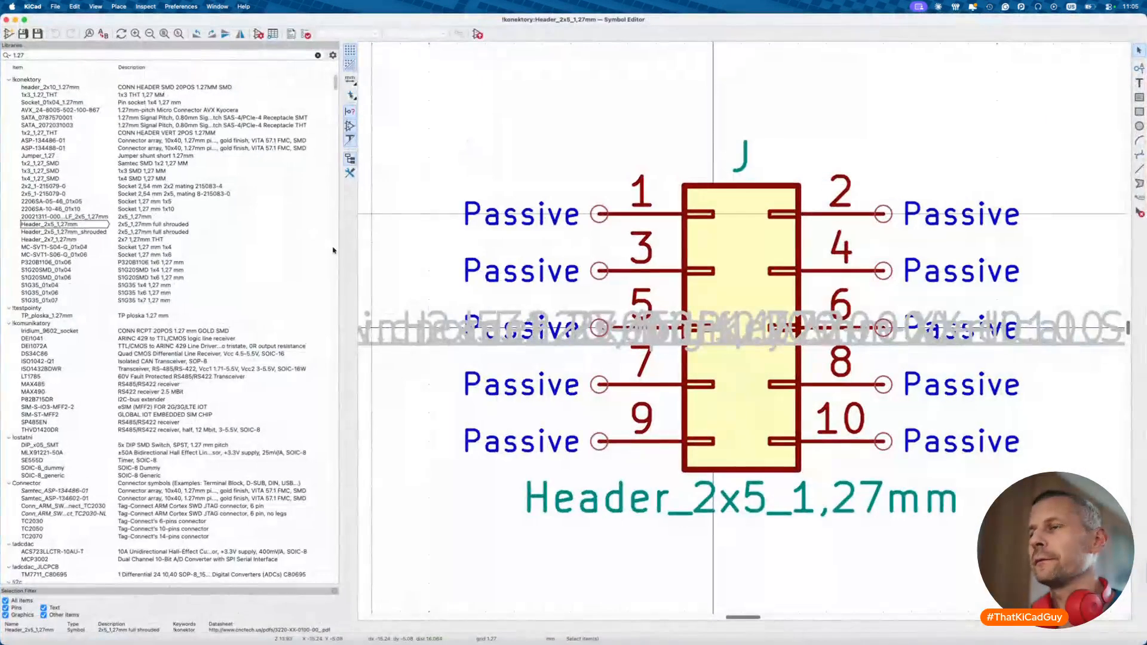
# - Change the header's Description to end in THT and remove its underscore
pyautogui.click(258, 33)
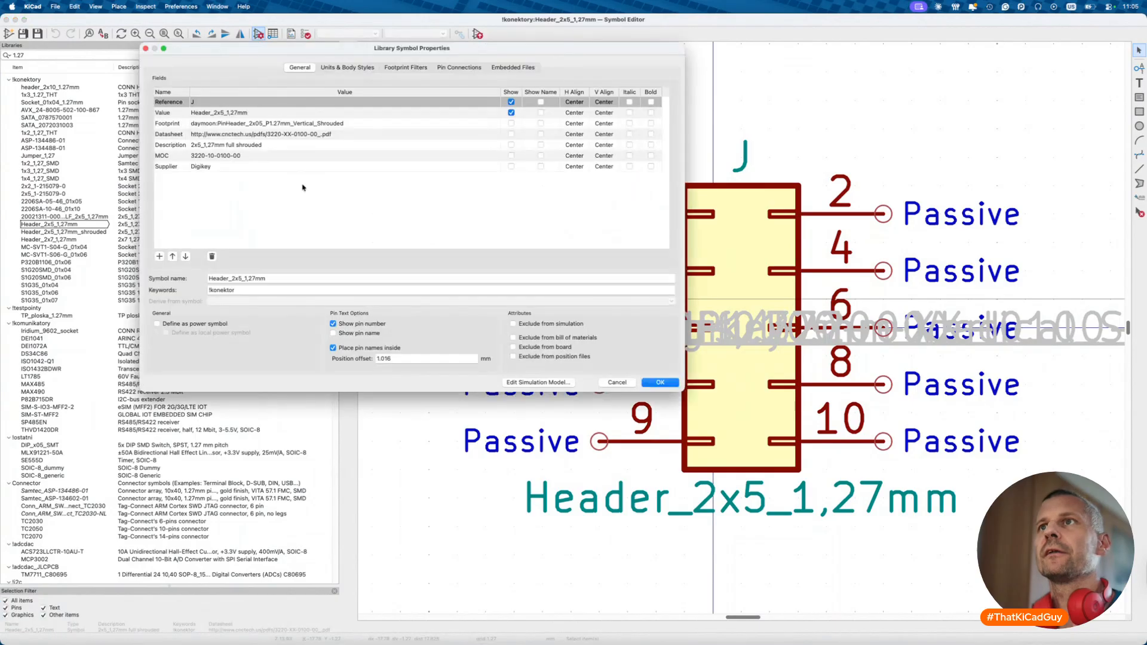
pyautogui.doubleClick(227, 146)
pyautogui.press('BackSpace')
pyautogui.press('BackSpace')
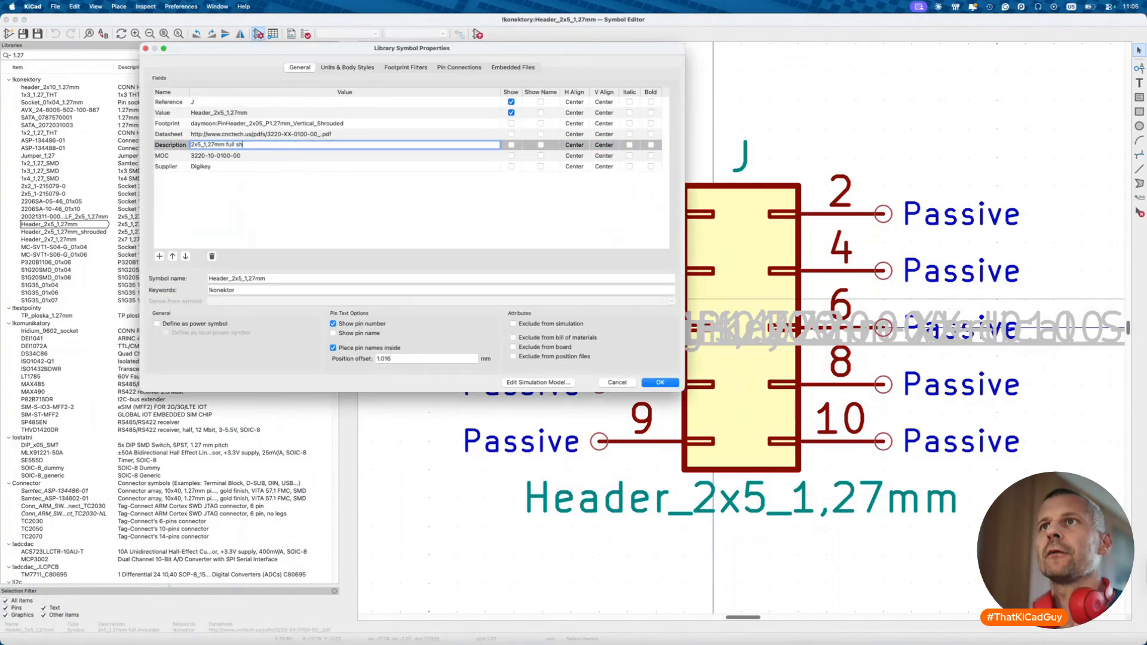
pyautogui.write('THT')
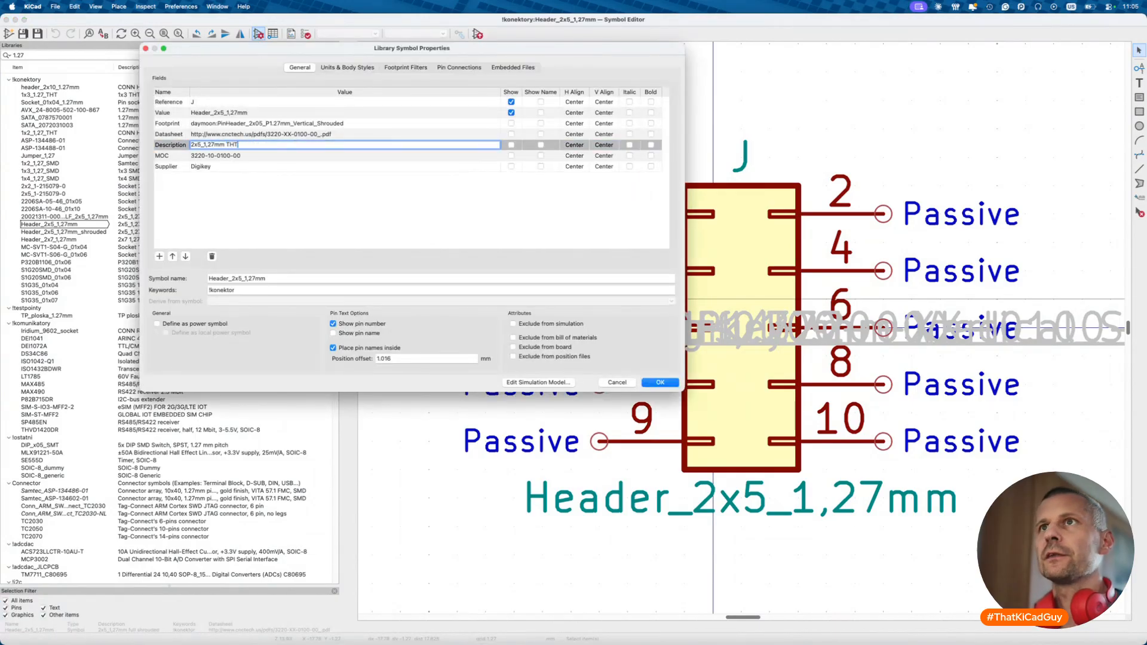
pyautogui.click(204, 144)
pyautogui.press('BackSpace')
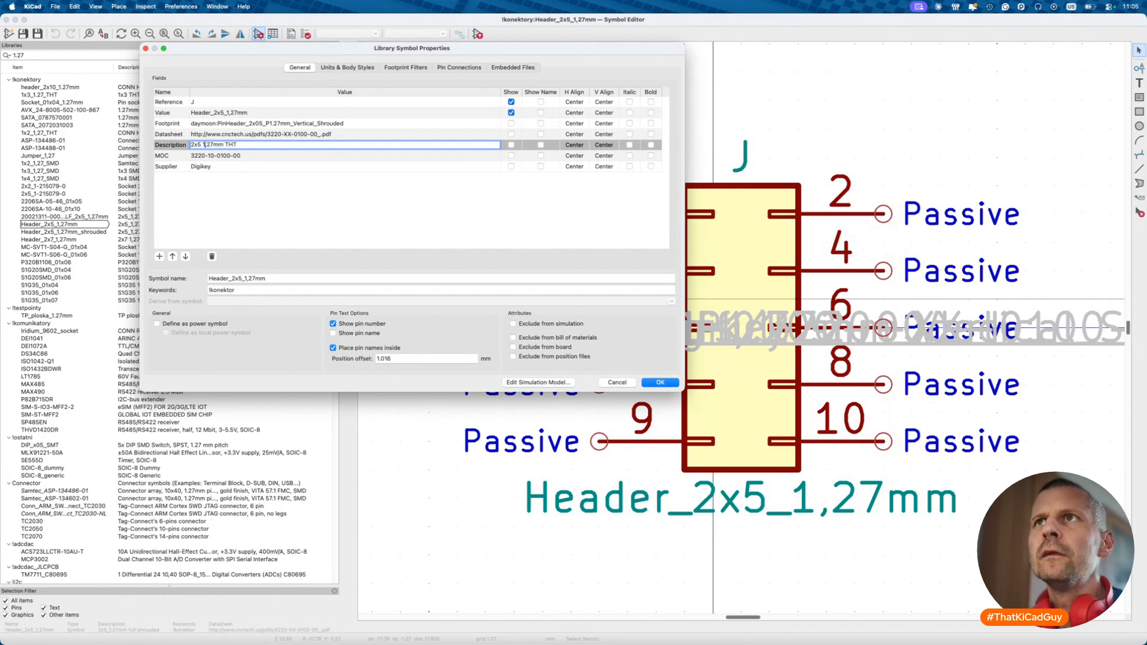
pyautogui.press('Return')
# - Set MOC to HPH2-B-10-UA and add a JLCPCB field with value C2935953
pyautogui.press('BackSpace')
pyautogui.press('shift+super+v')
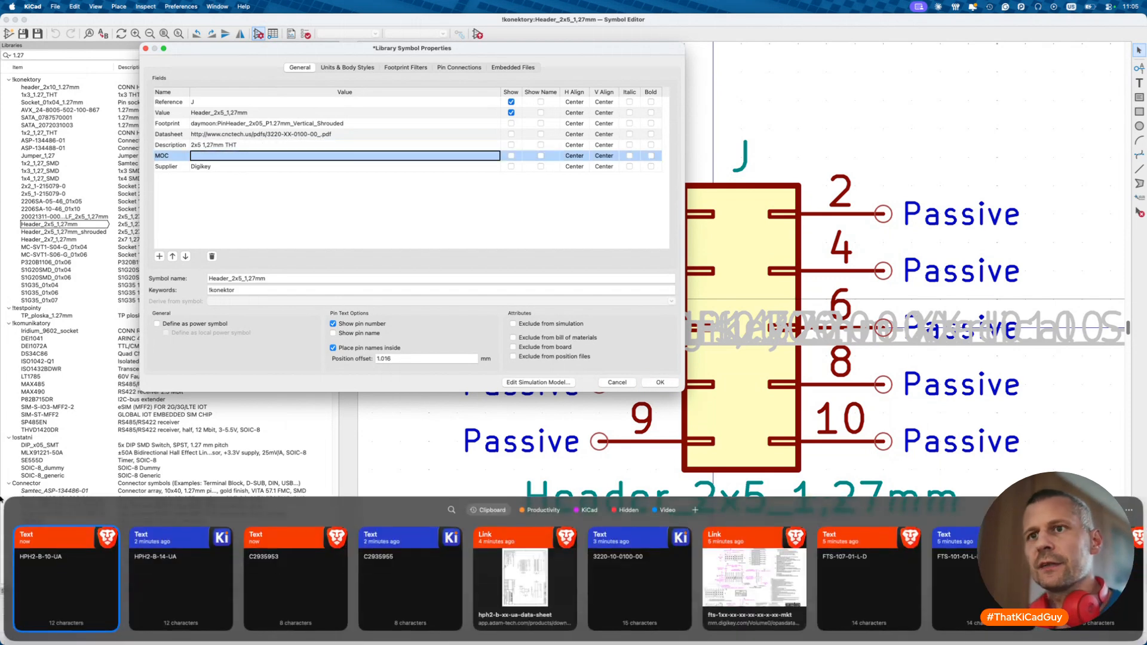
pyautogui.press('Escape')
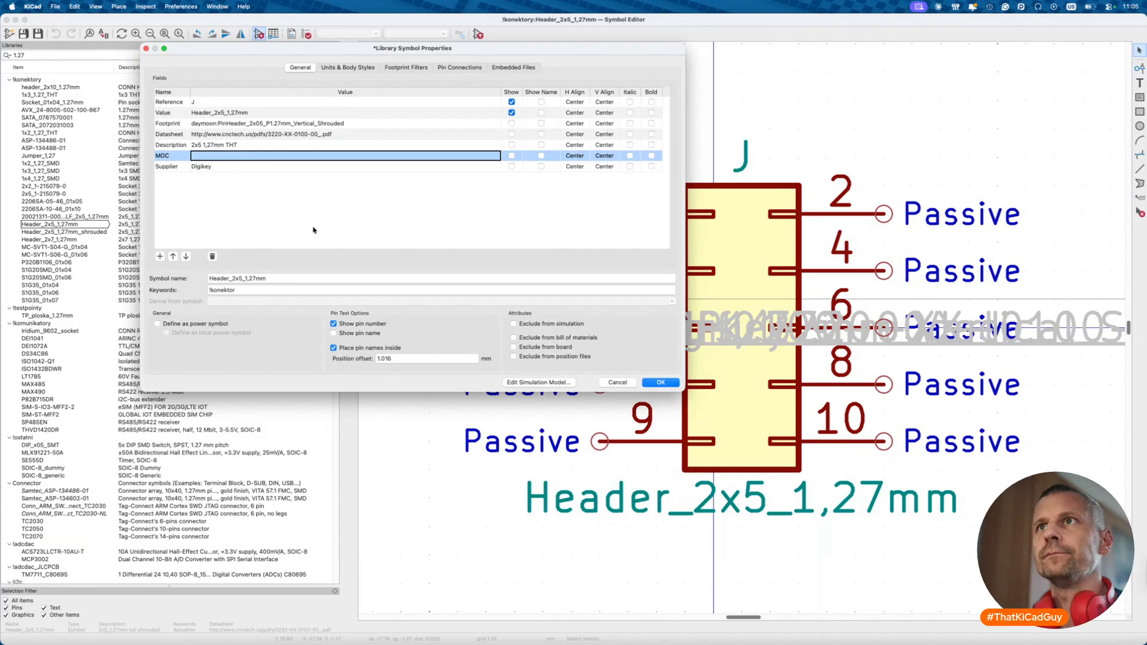
pyautogui.press('shift+super+v')
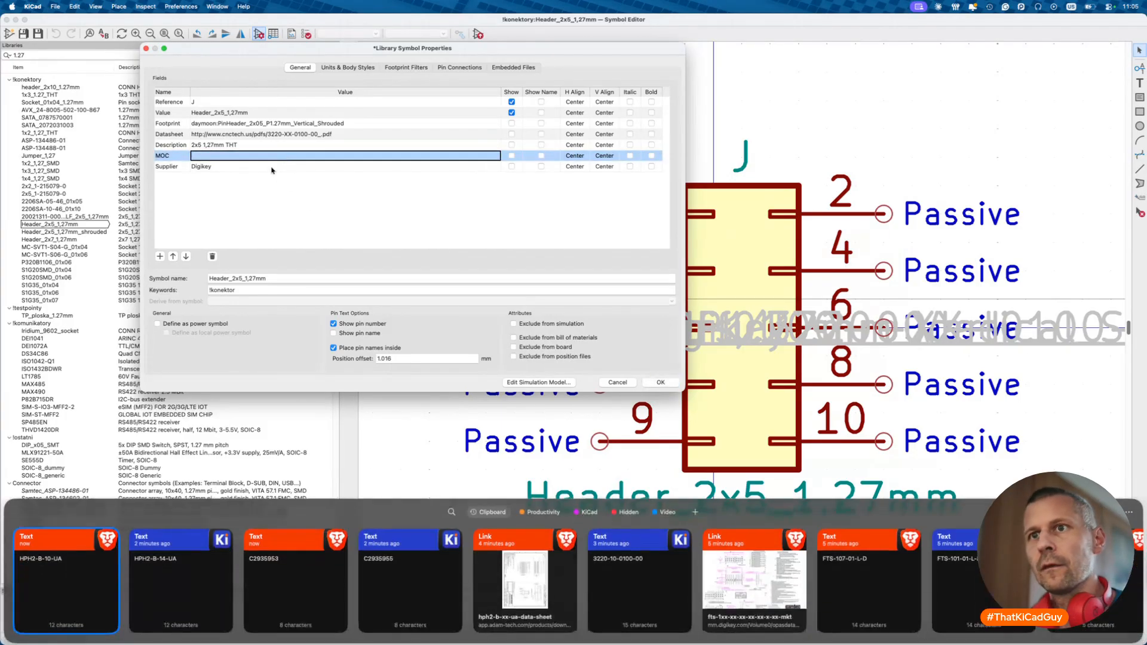
pyautogui.doubleClick(93, 582)
pyautogui.click(160, 256)
pyautogui.write('JLCPCB')
pyautogui.press('Return')
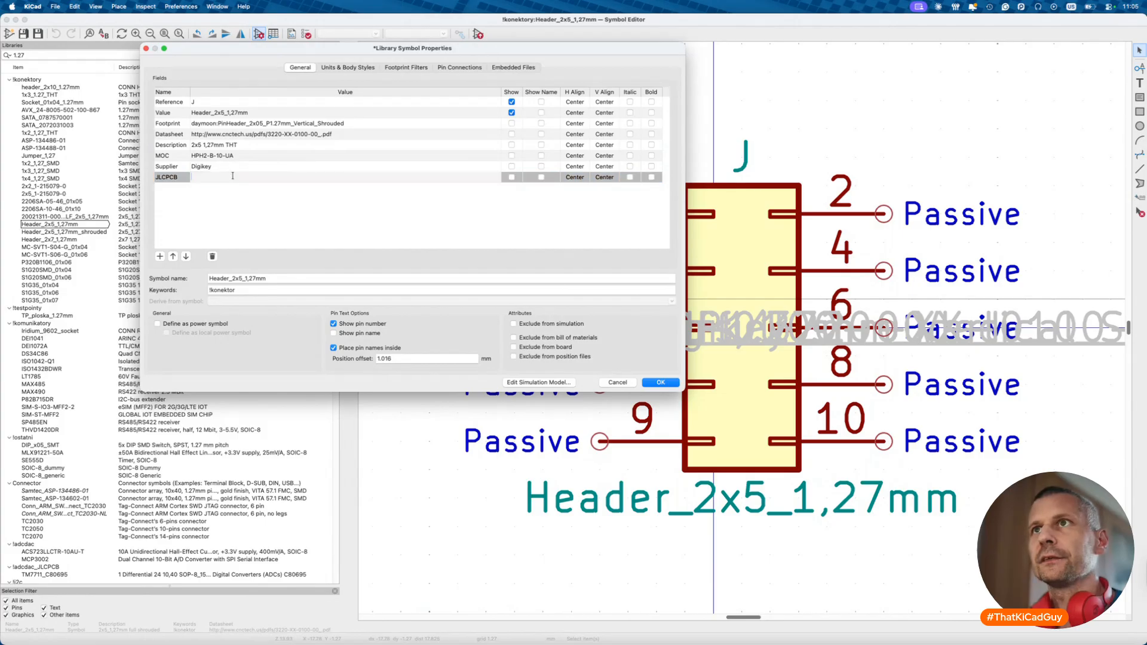
pyautogui.press('shift+super+v')
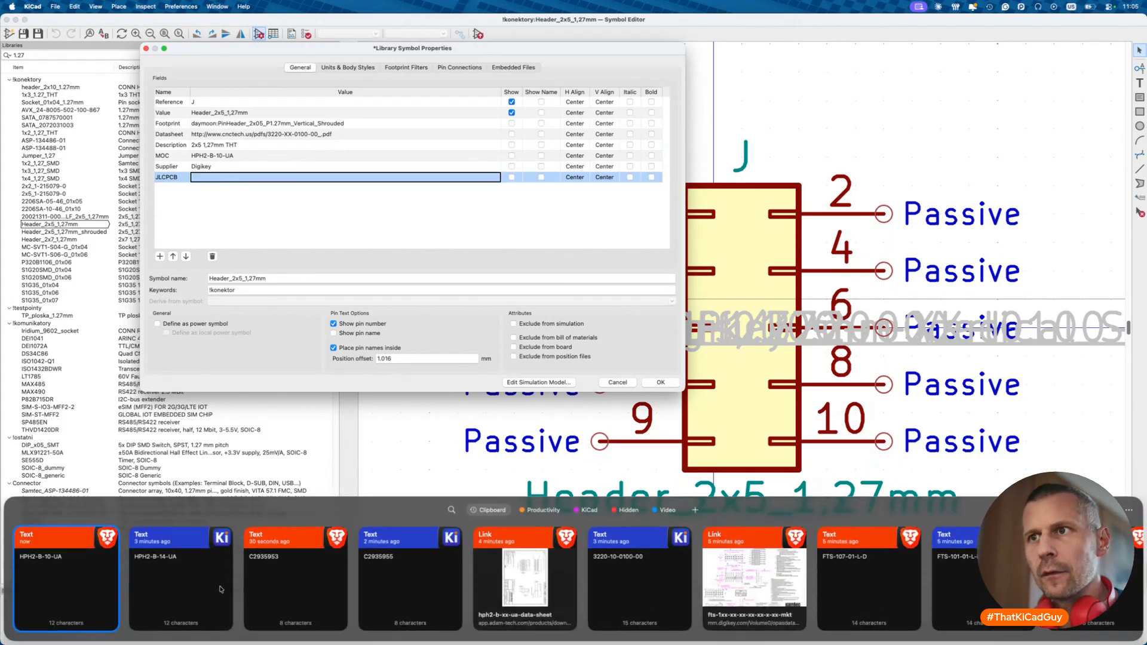
pyautogui.doubleClick(246, 589)
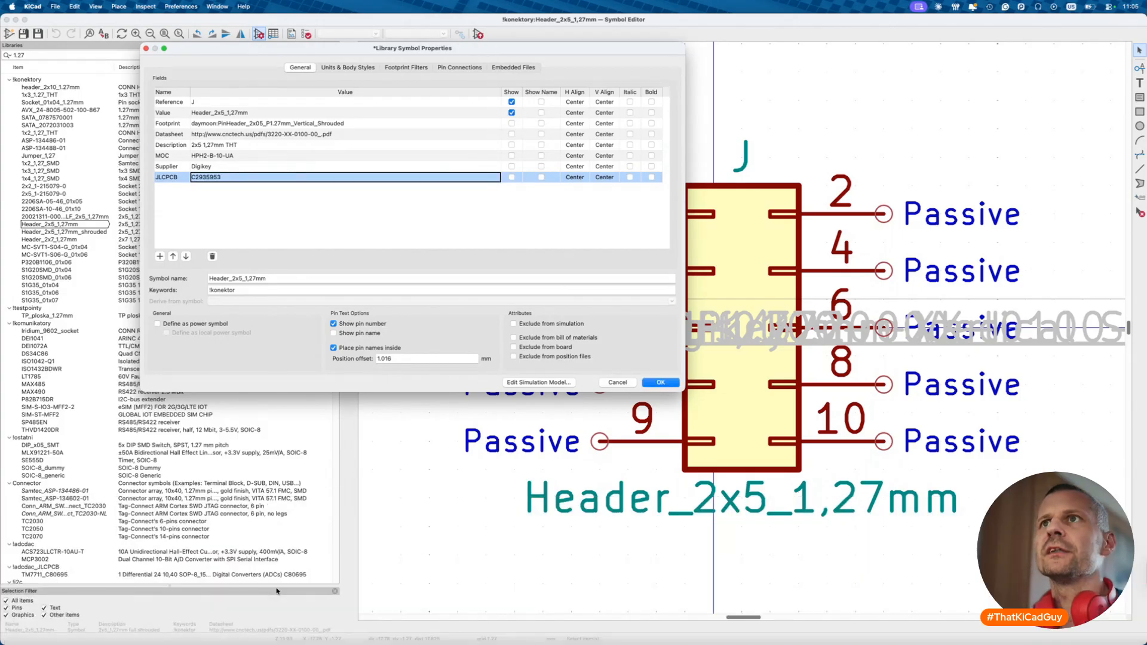
# - Replace the Datasheet value with the Adam-Tech hph2-b-xx-ua PDF link
pyautogui.press('super+Tab')
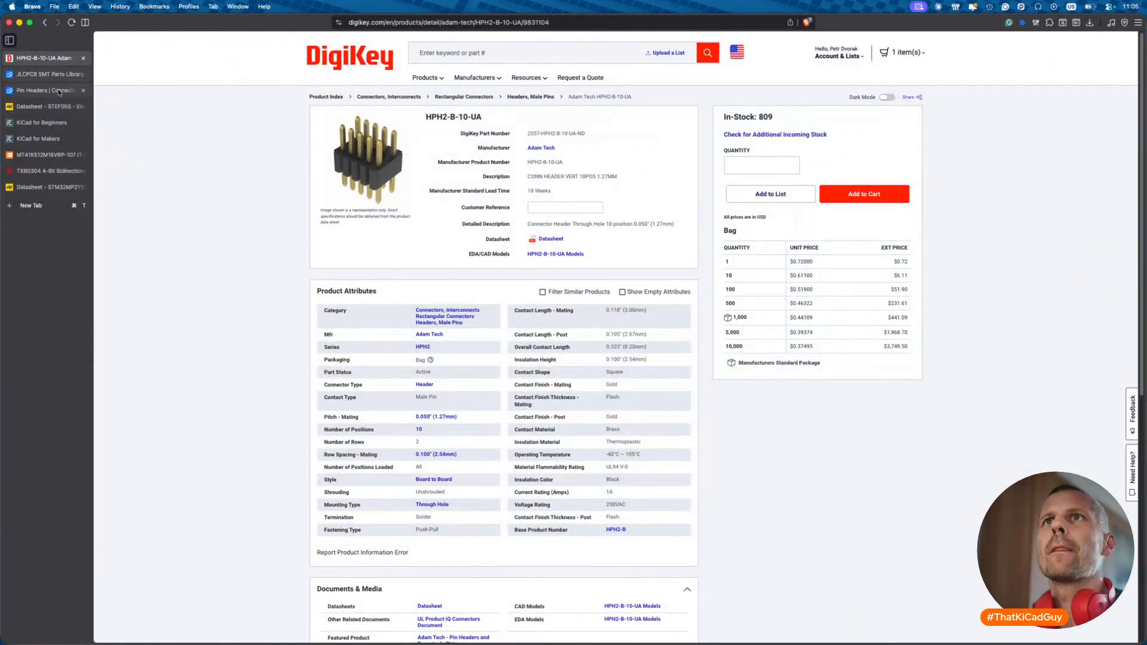
pyautogui.click(59, 93)
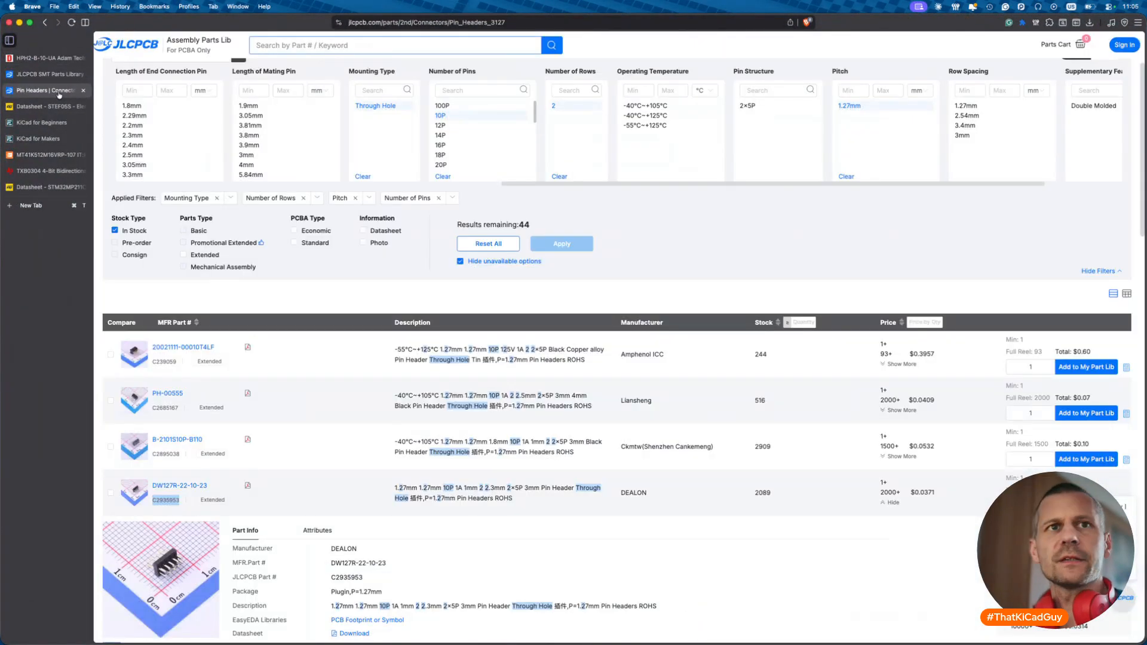
pyautogui.press('super+Tab')
pyautogui.click(242, 136)
pyautogui.press('BackSpace')
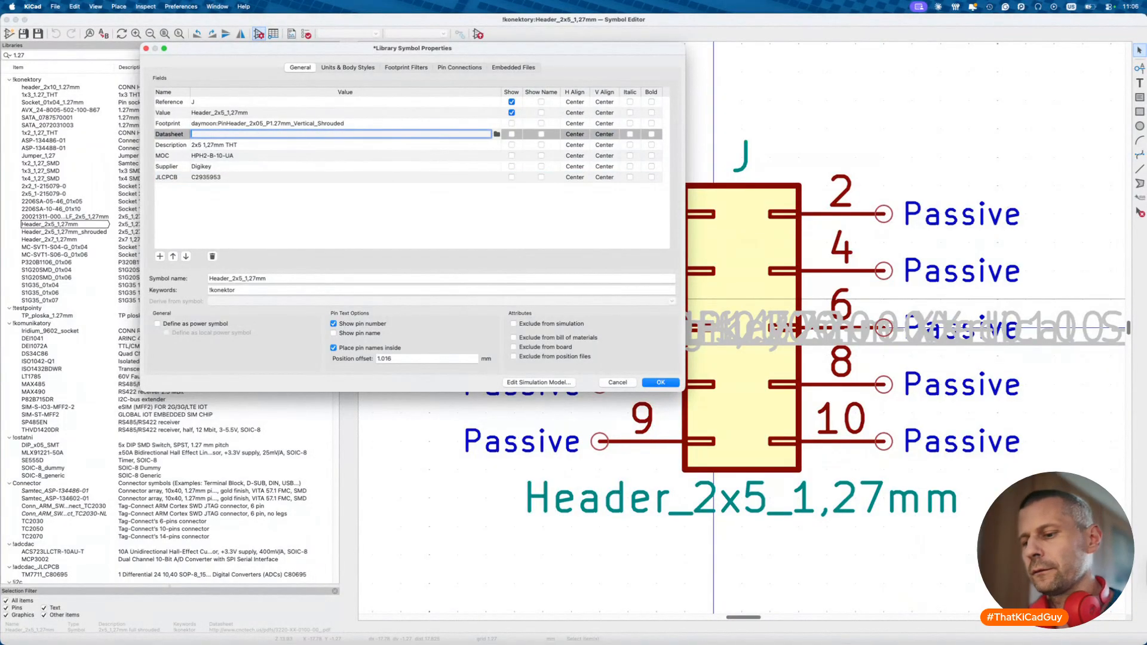
pyautogui.press('shift+super+v')
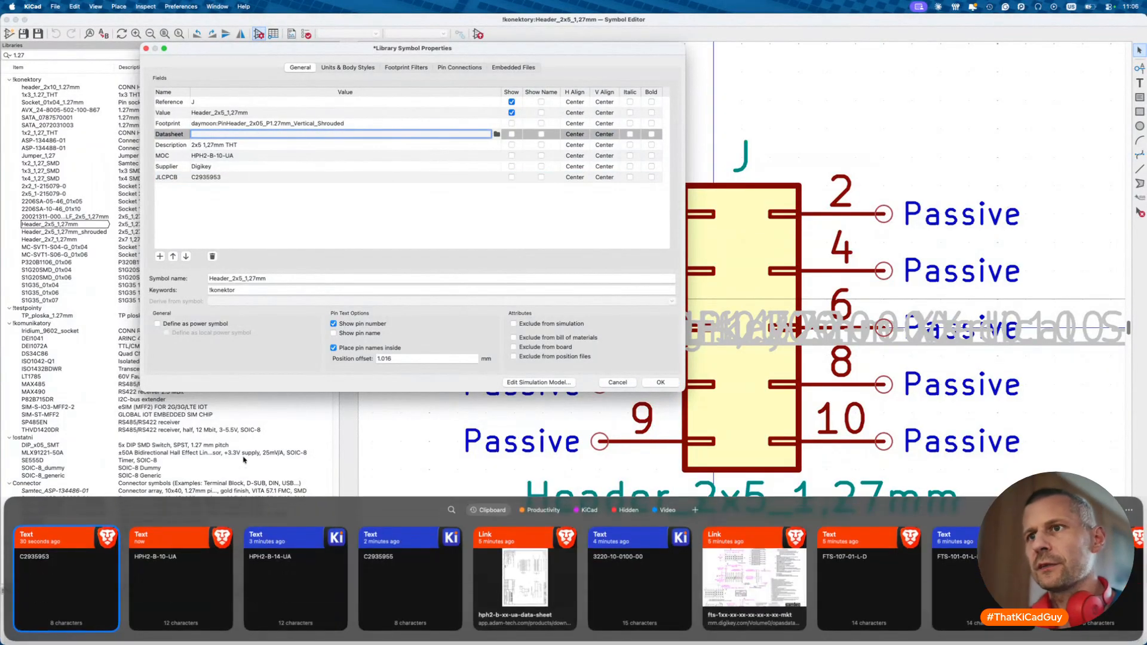
pyautogui.doubleClick(488, 592)
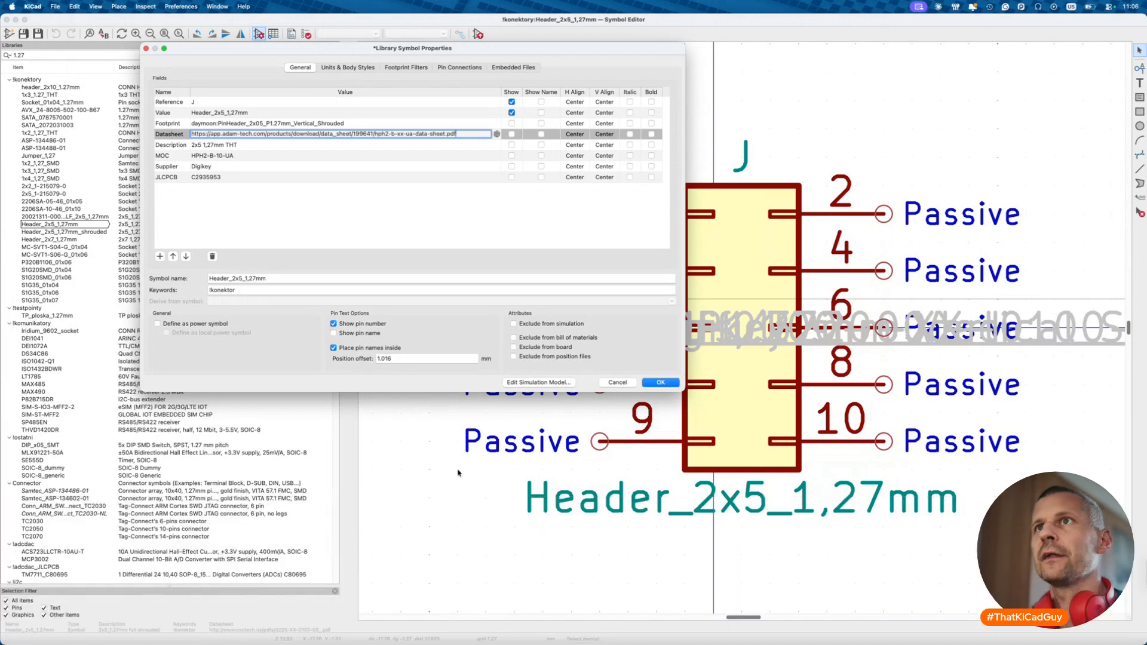
# - Set the footprint to daymoon:PinHeader_2x05_P1.27mm_Vertical and apply the properties
pyautogui.click(246, 124)
pyautogui.click(362, 123)
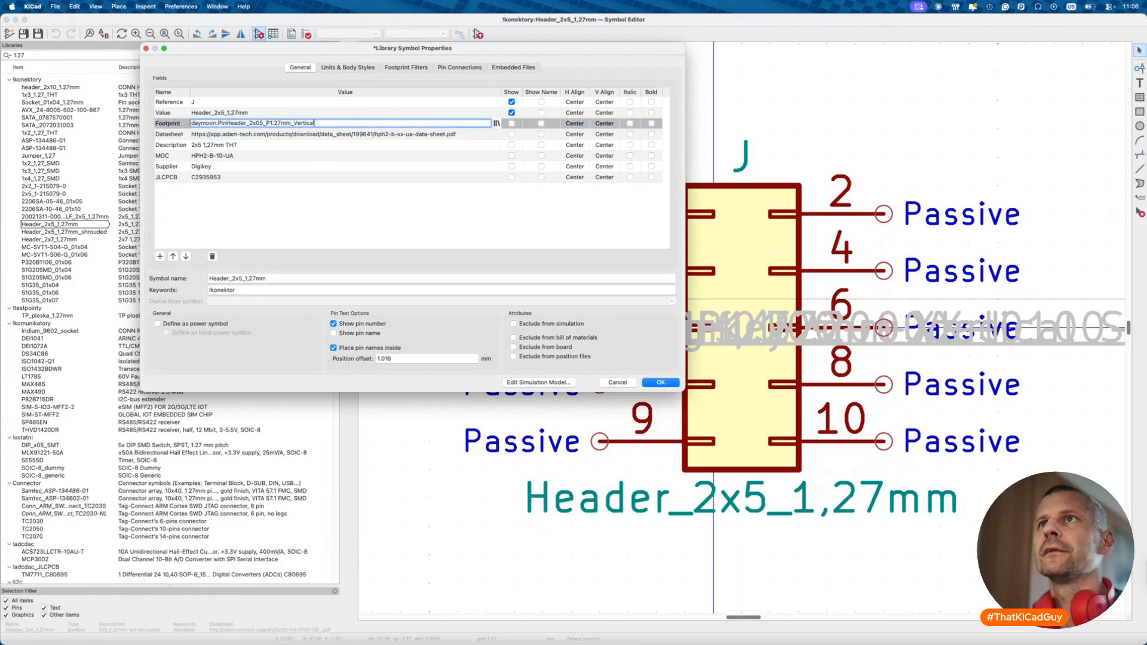
pyautogui.click(496, 124)
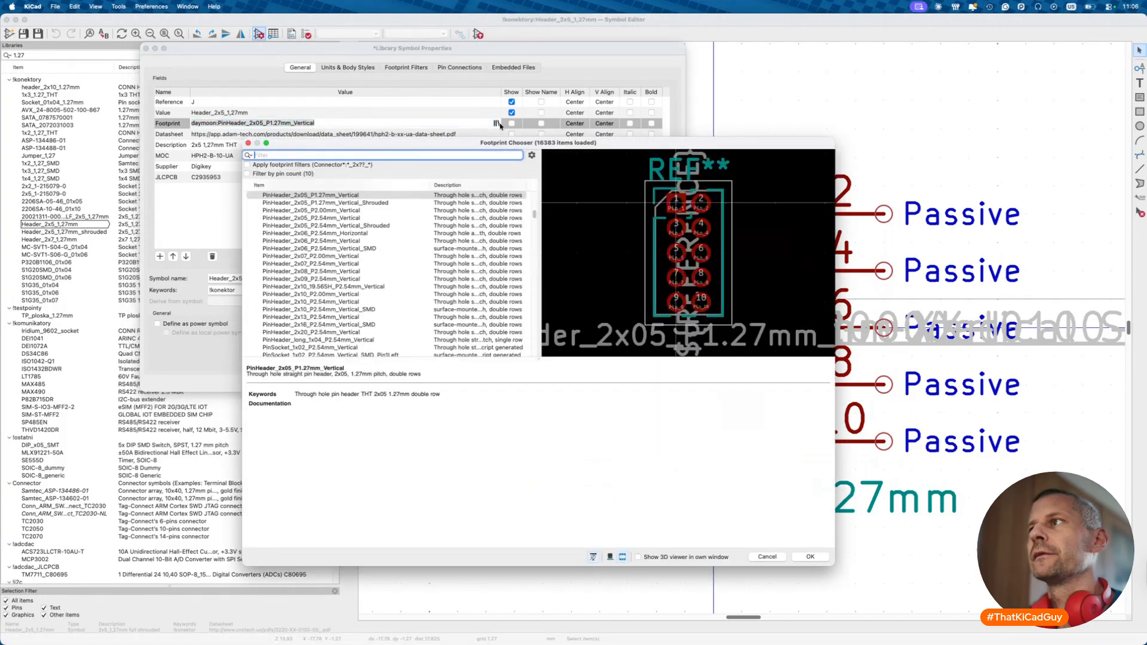
pyautogui.click(799, 557)
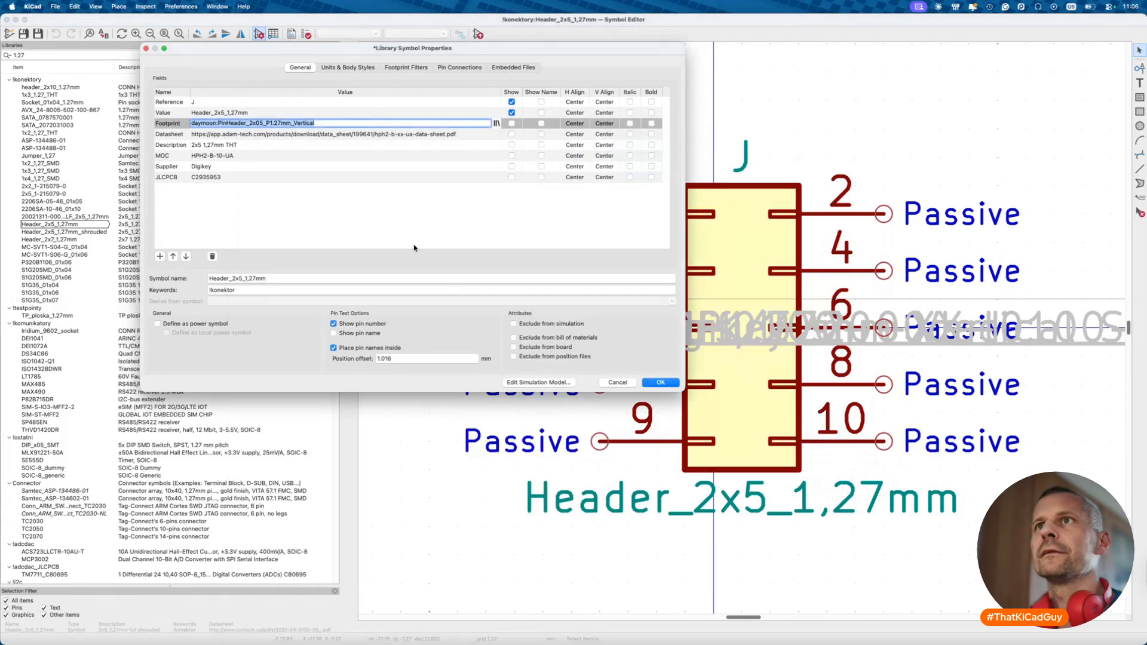
pyautogui.click(661, 382)
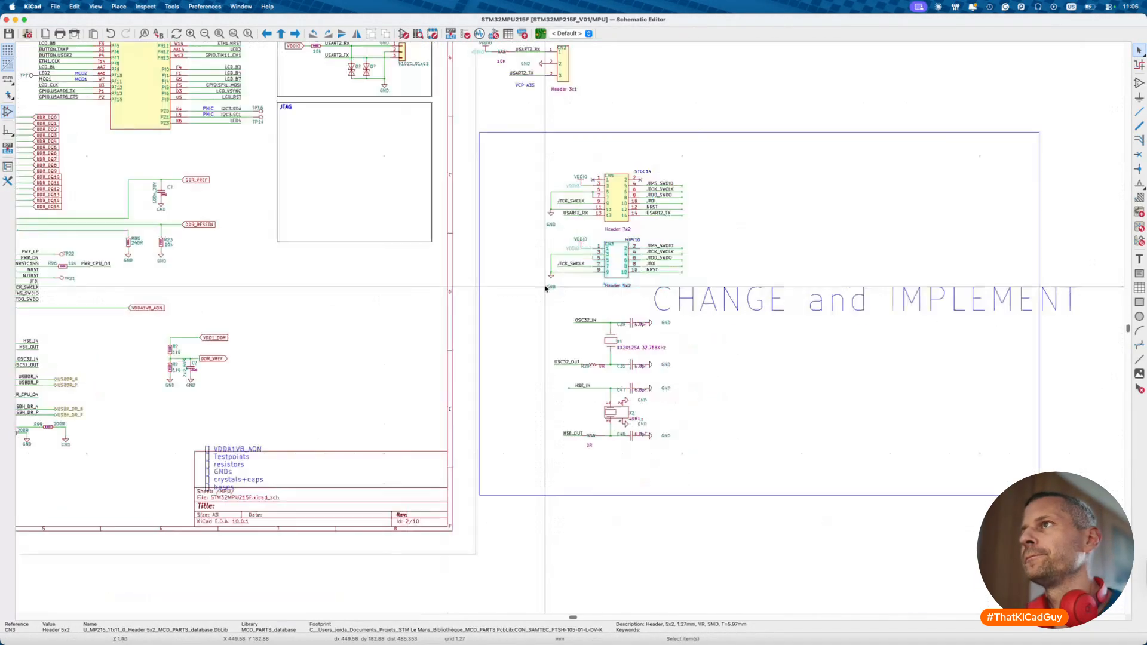
# - Move the CN5 and CN3 header circuits into the JTAG box
pyautogui.scroll(4, 545, 289)
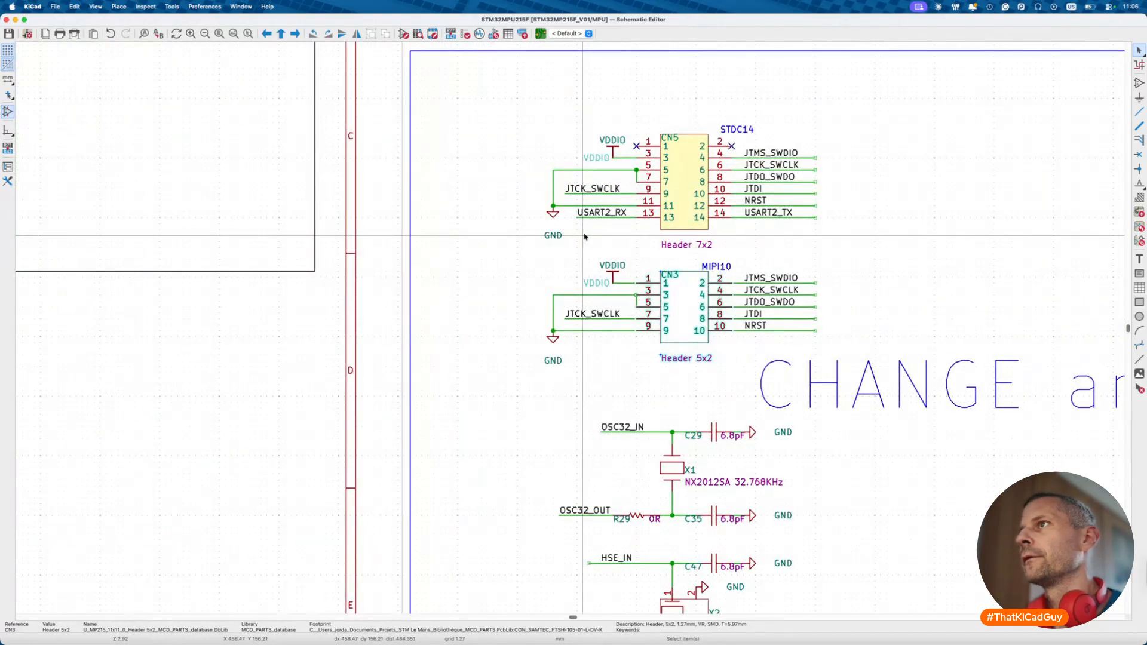
pyautogui.scroll(-3, 584, 237)
pyautogui.moveTo(546, 161); pyautogui.dragTo(750, 318)
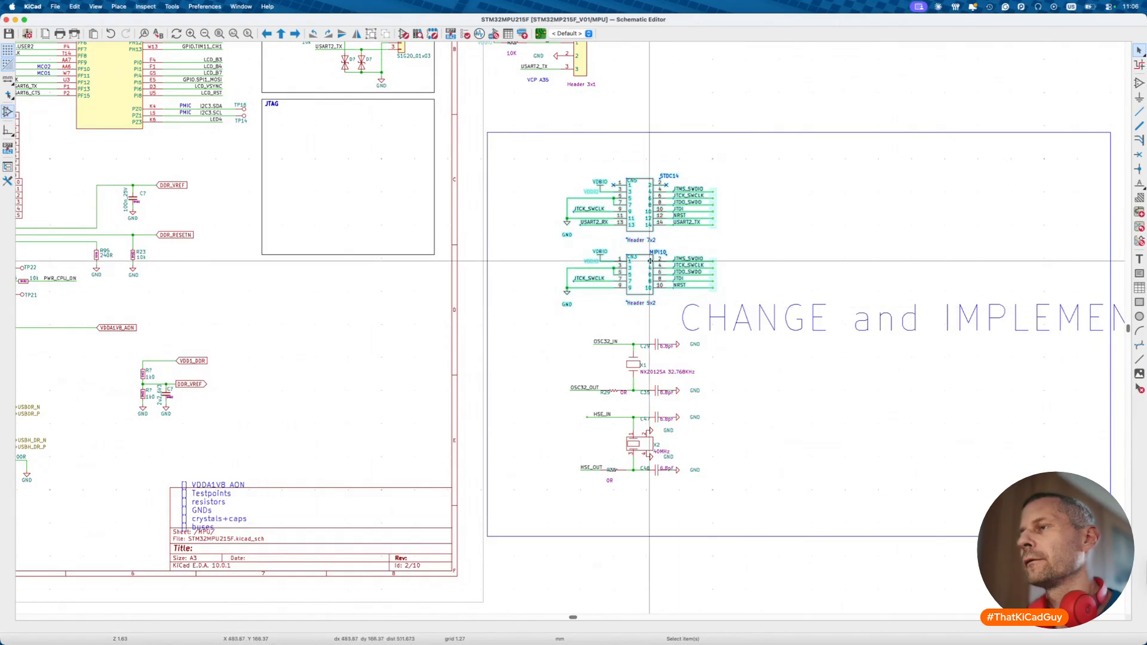
pyautogui.press('m')
pyautogui.click(358, 194)
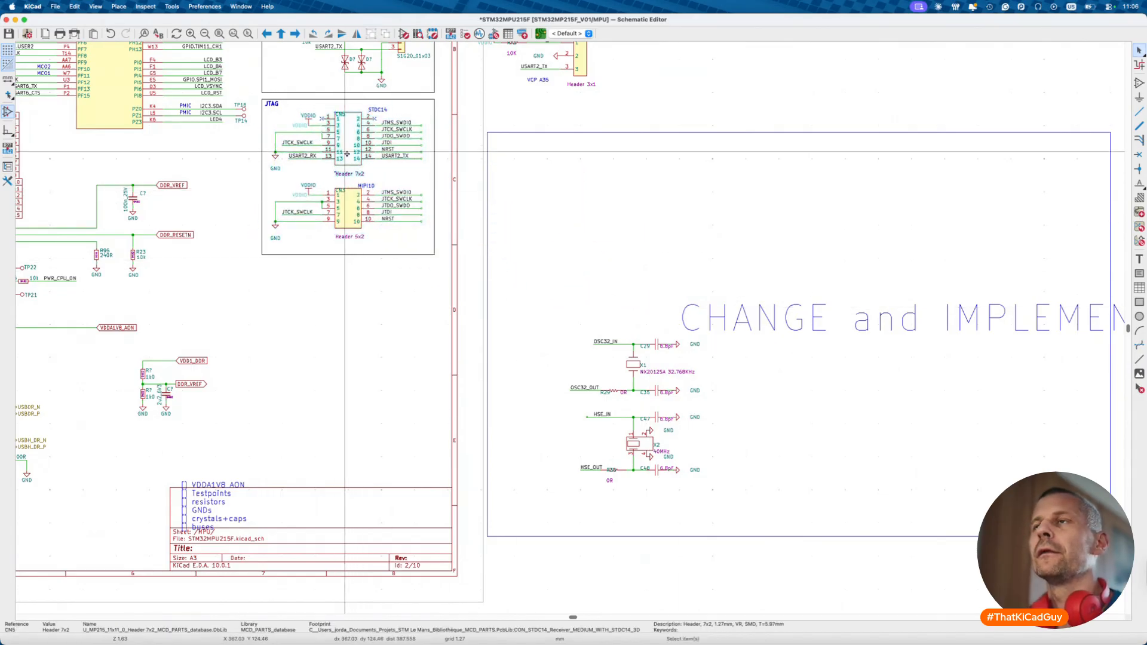
# - Delete the old header and search the symbol chooser for 'sx07' headers
pyautogui.press('Delete')
pyautogui.press('Delete')
pyautogui.press('a')
pyautogui.write('sx07')
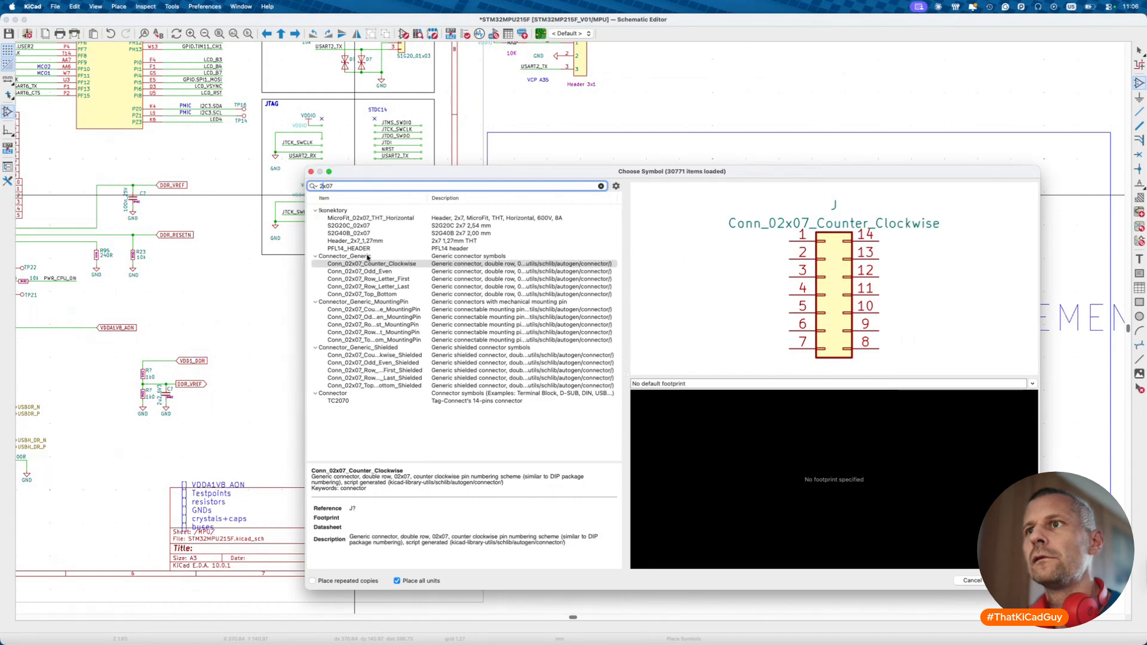
# - Place a Header_2x7_1,27mm in the JTAG block's STDC14 slot
pyautogui.click(365, 241)
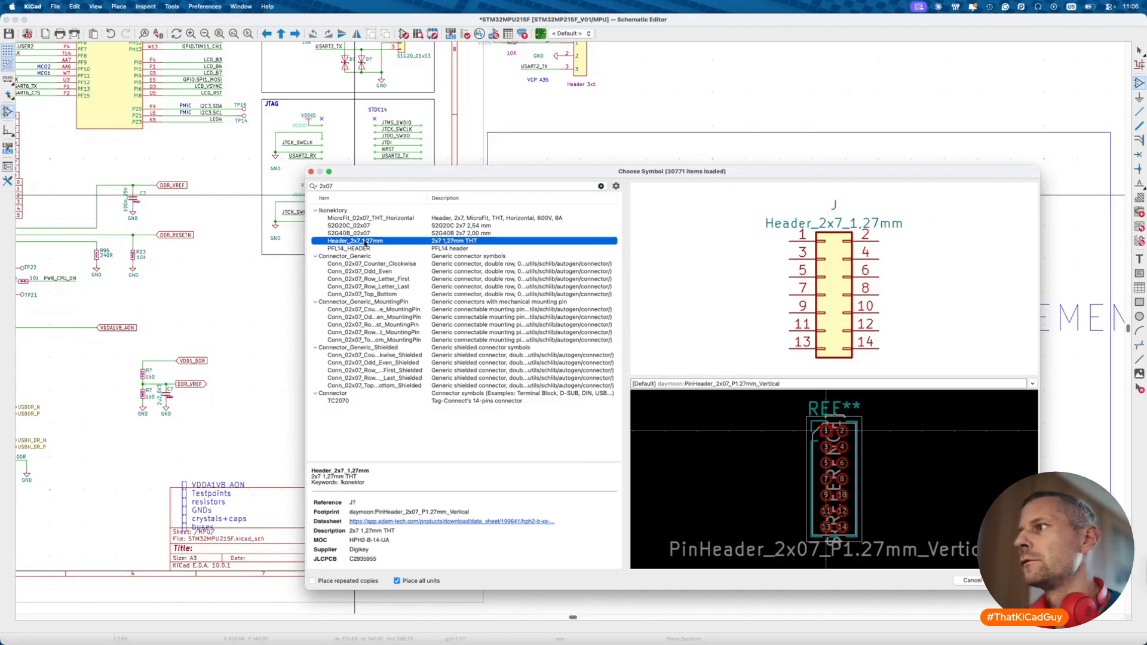
pyautogui.doubleClick(365, 241)
pyautogui.scroll(3, 353, 180)
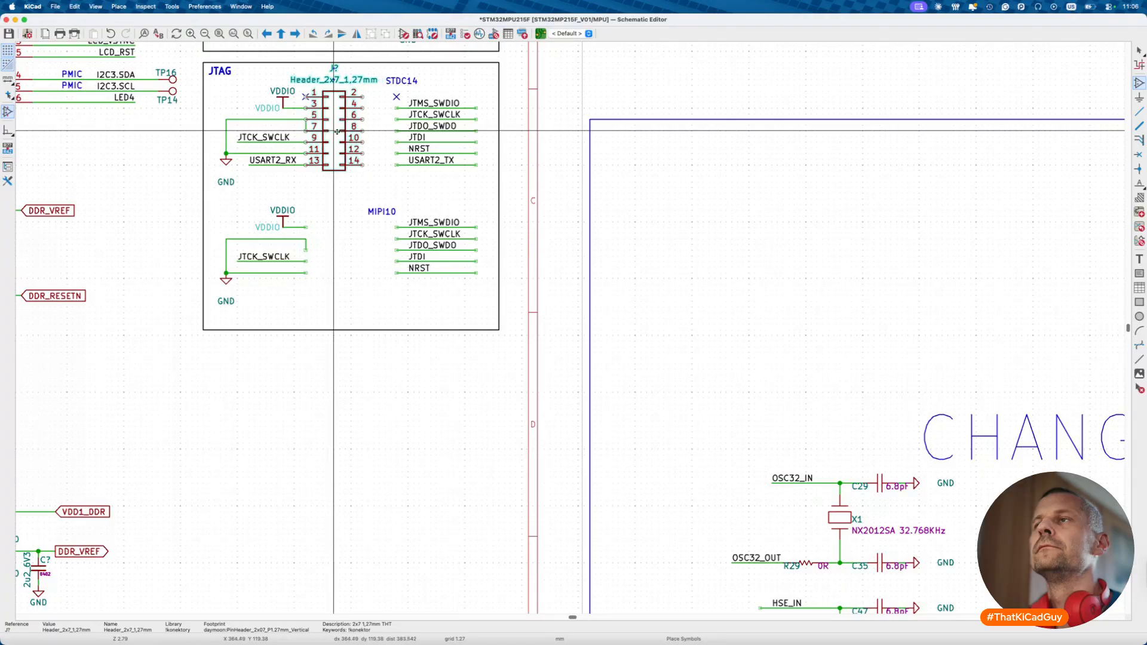
pyautogui.click(333, 132)
# - Move the six STDC14 signal labels and wires left onto the 2x7 header pins
pyautogui.moveTo(380, 93); pyautogui.dragTo(494, 176)
pyautogui.press('m')
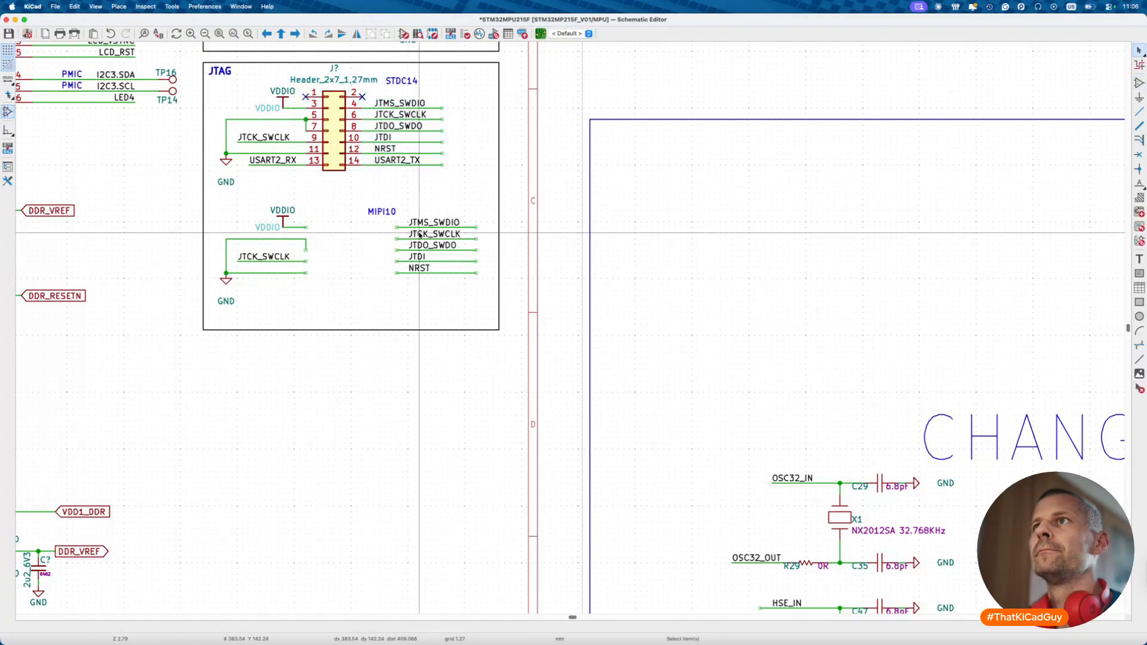
pyautogui.click(290, 187)
pyautogui.press('Escape')
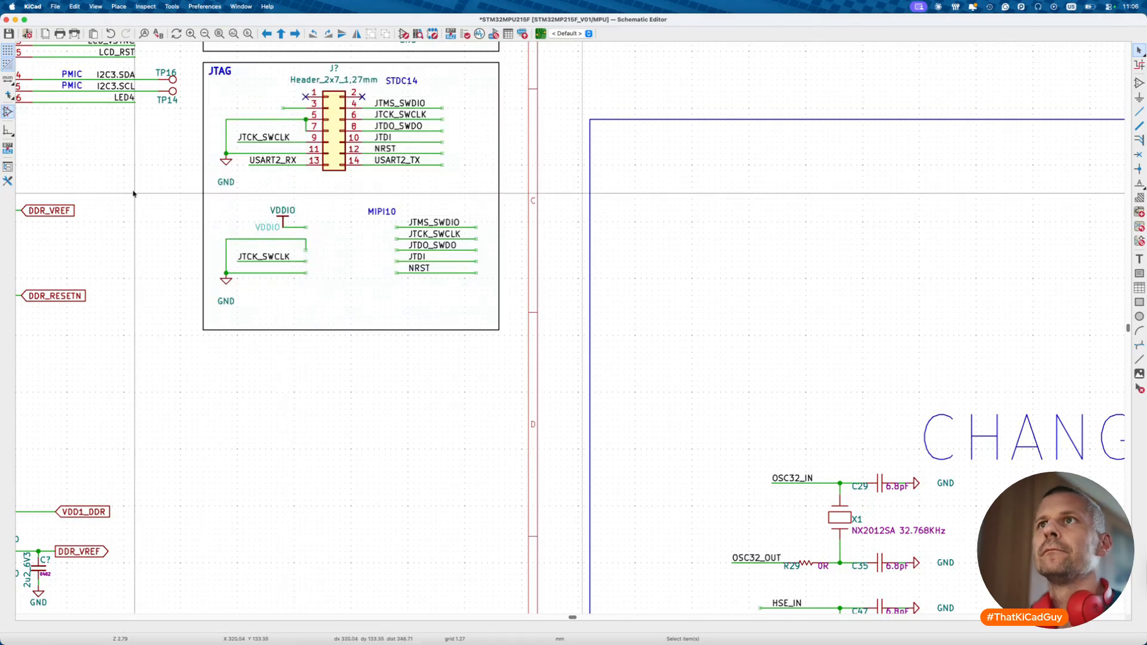
pyautogui.scroll(-2, 514, 442)
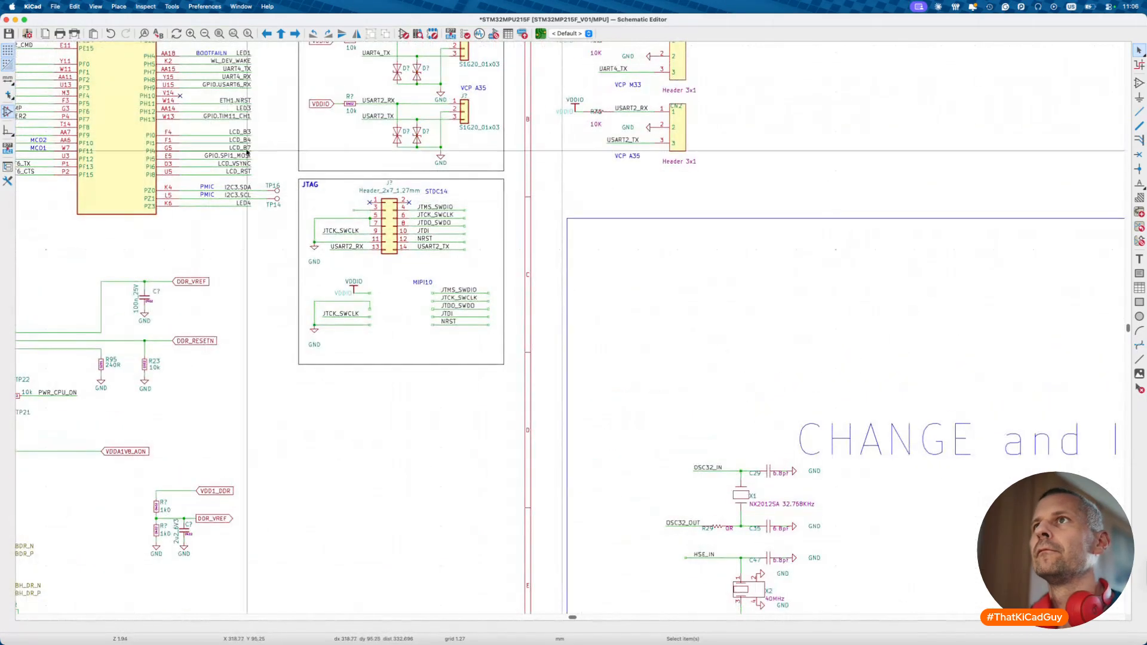
# - Replace the VDDIO power symbol with duplicated VDDIO global labels at pin 3 and MIPI10
pyautogui.click(323, 104)
pyautogui.press('super+d')
pyautogui.click(355, 211)
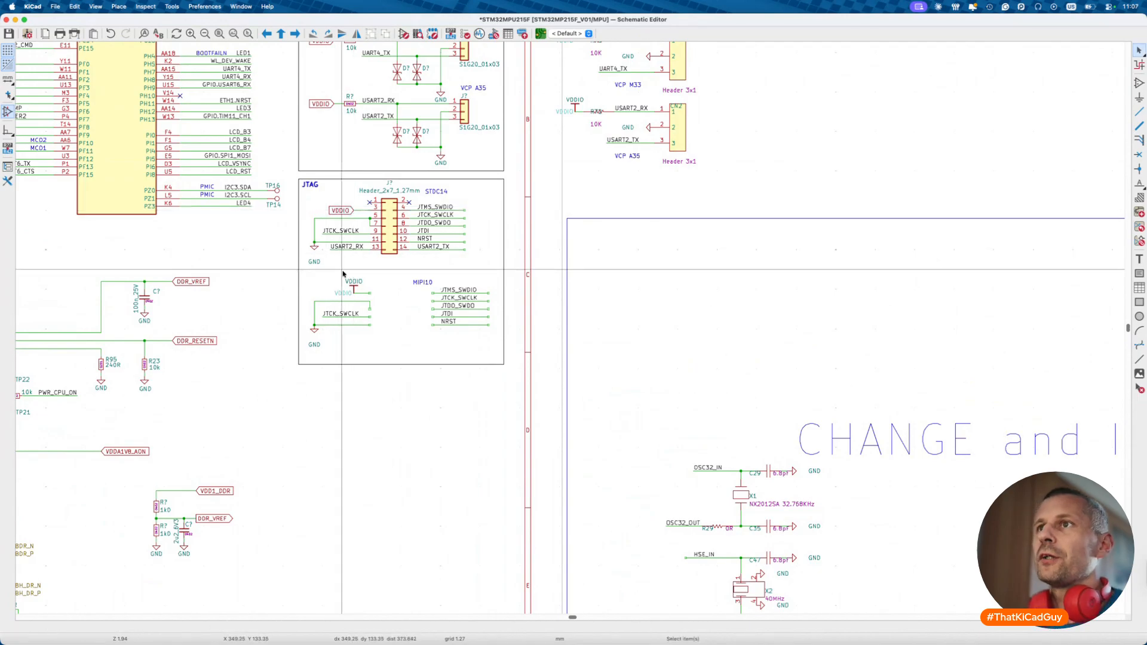
pyautogui.click(354, 286)
pyautogui.press('Delete')
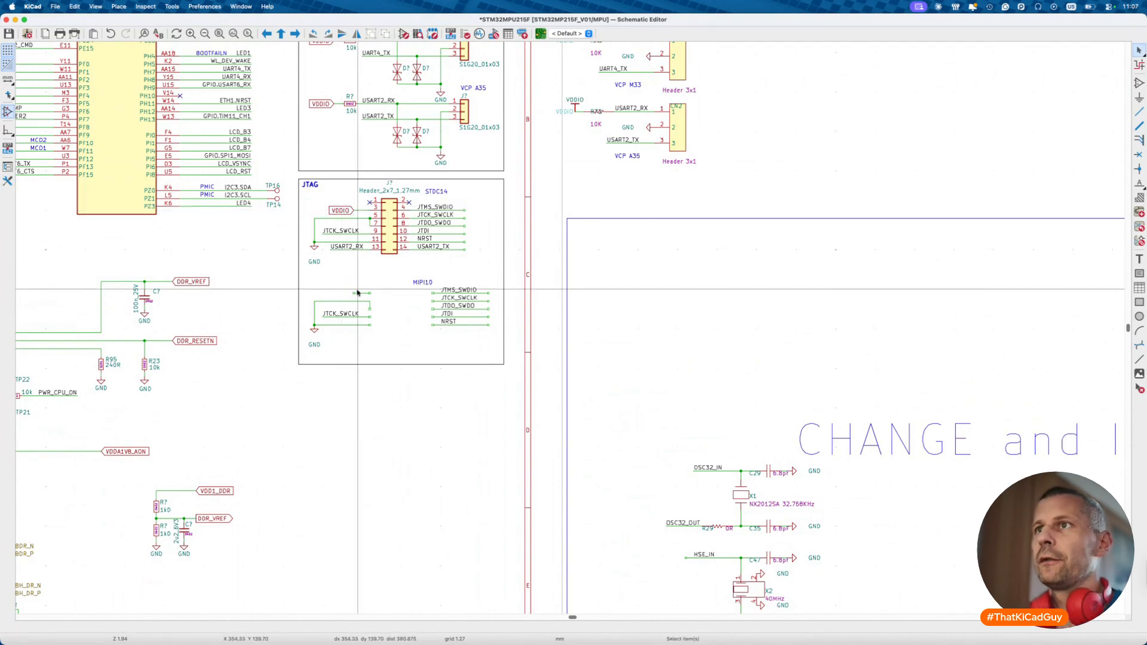
pyautogui.click(351, 211)
pyautogui.press('super+d')
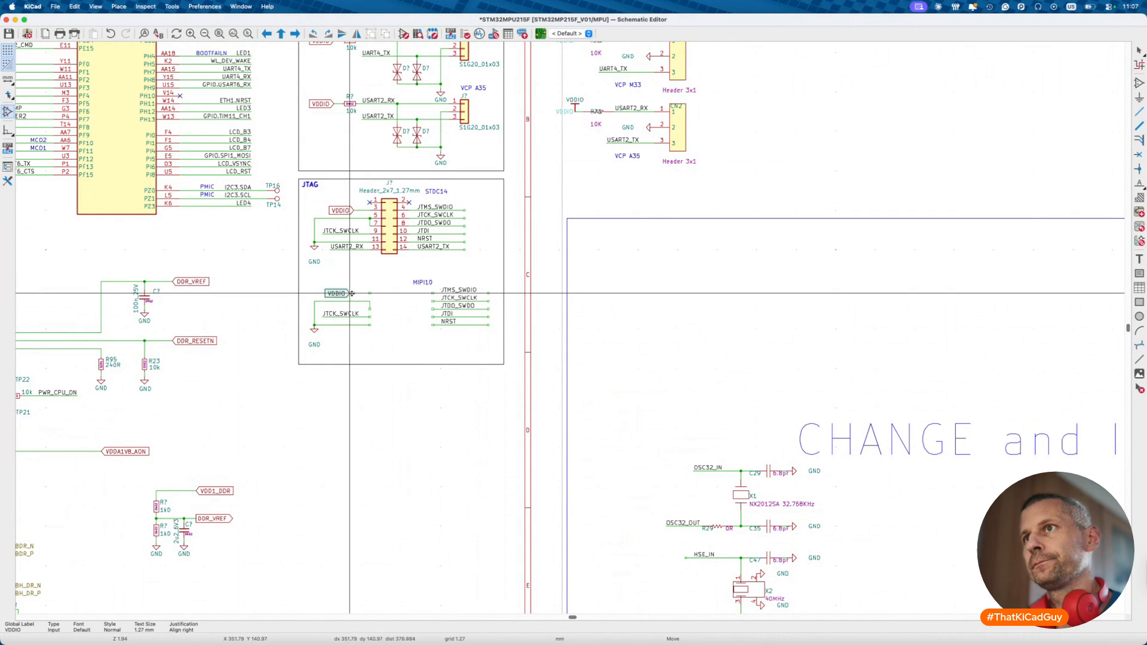
pyautogui.click(352, 293)
# - Pick the Header_2x5_1,27mm symbol for the MIPI10 connector
pyautogui.press('a')
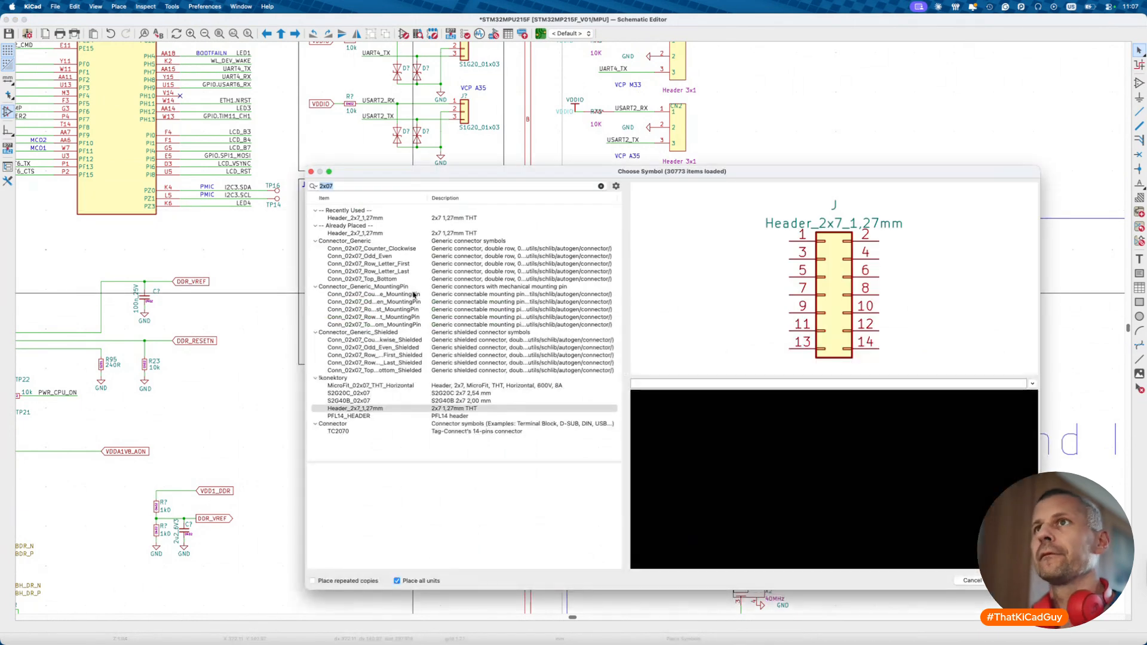
pyautogui.write('5')
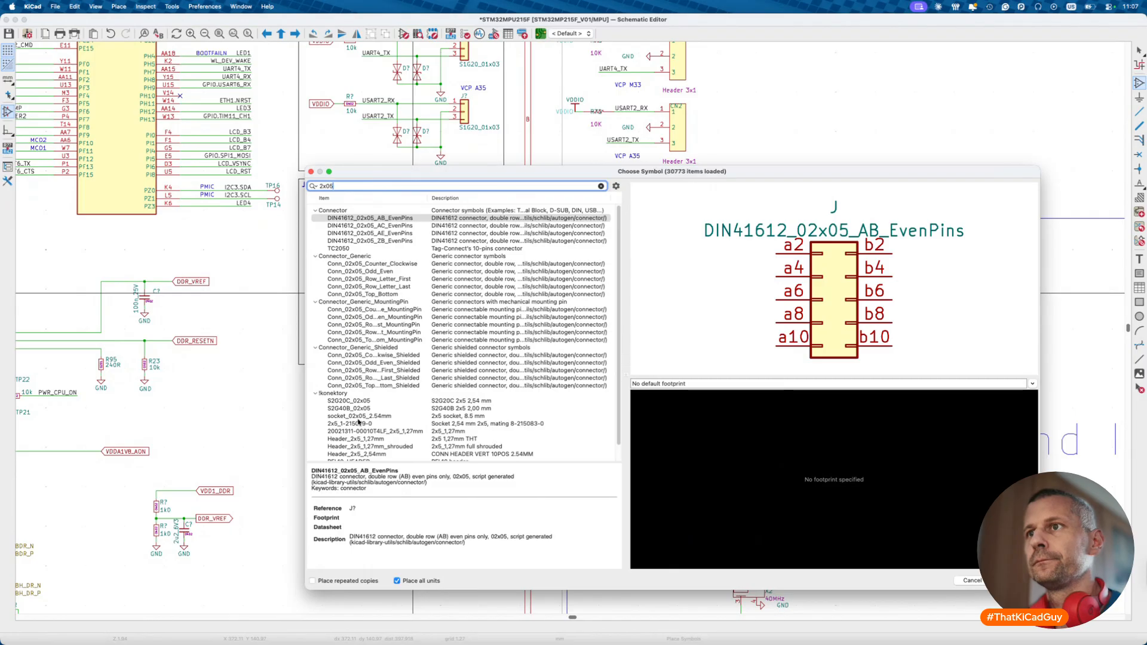
pyautogui.scroll(-2, 359, 422)
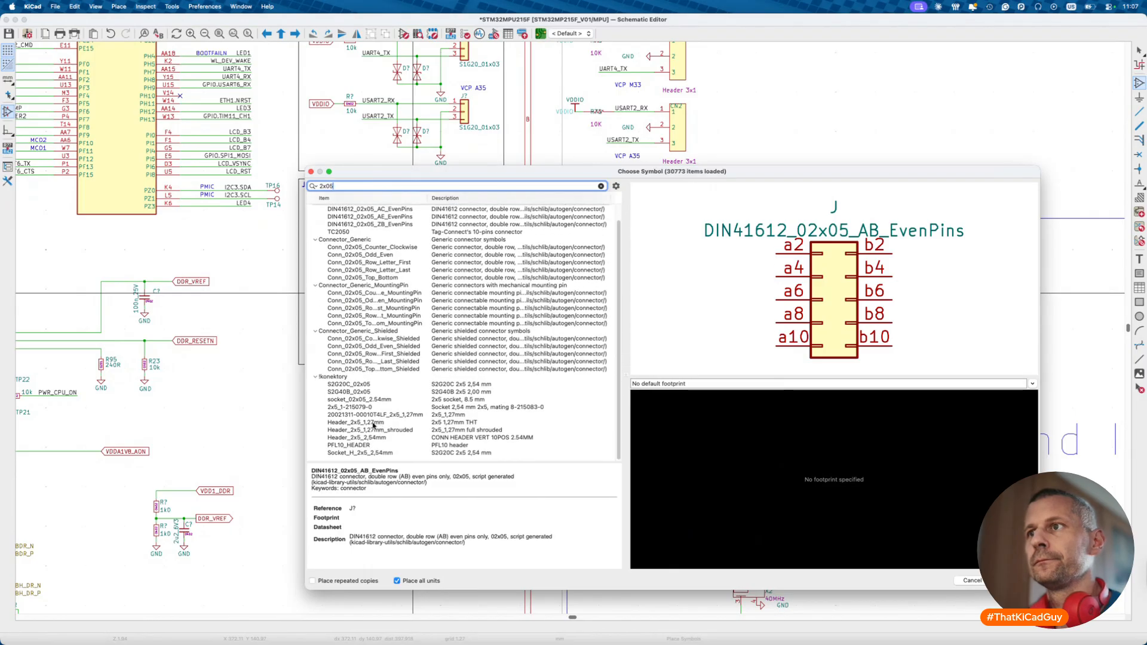
pyautogui.click(374, 424)
pyautogui.doubleClick(374, 422)
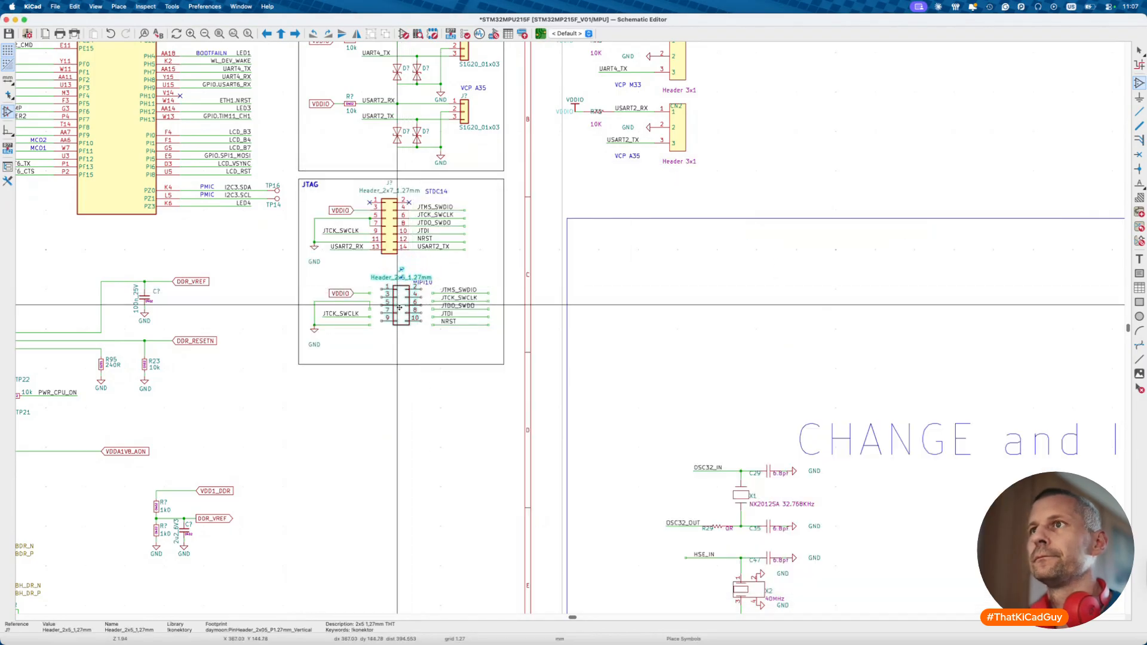
# - Place the 2x5 header at MIPI10 and move its Header_2x5_1,27mm name below it
pyautogui.click(387, 313)
pyautogui.press('Escape')
pyautogui.scroll(3, 387, 313)
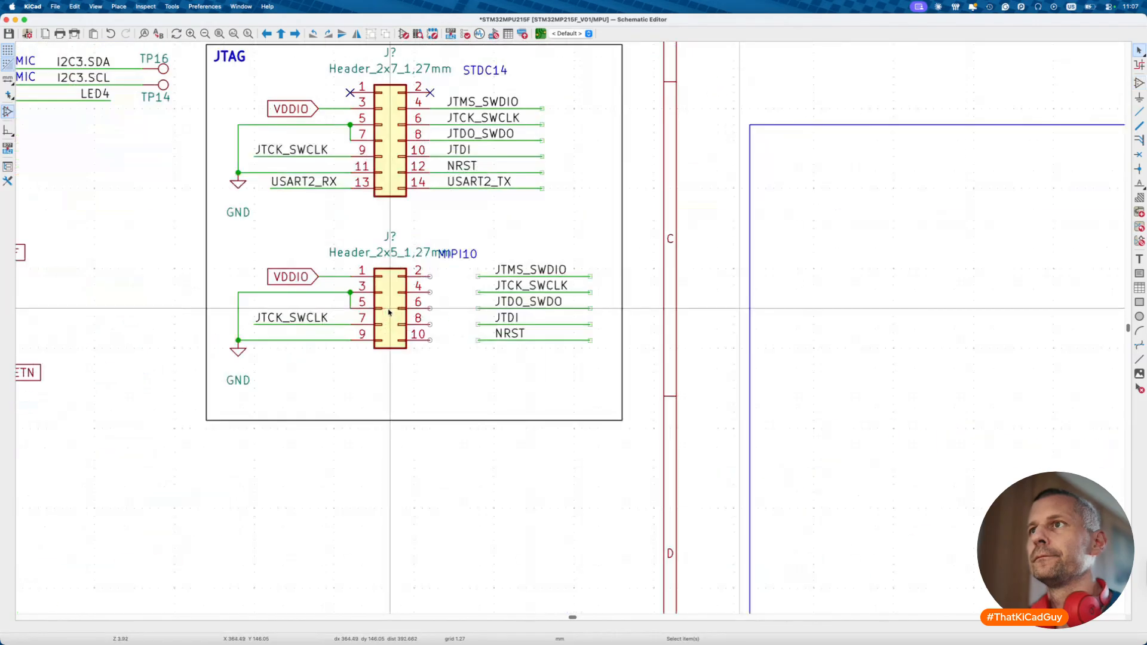
pyautogui.click(385, 253)
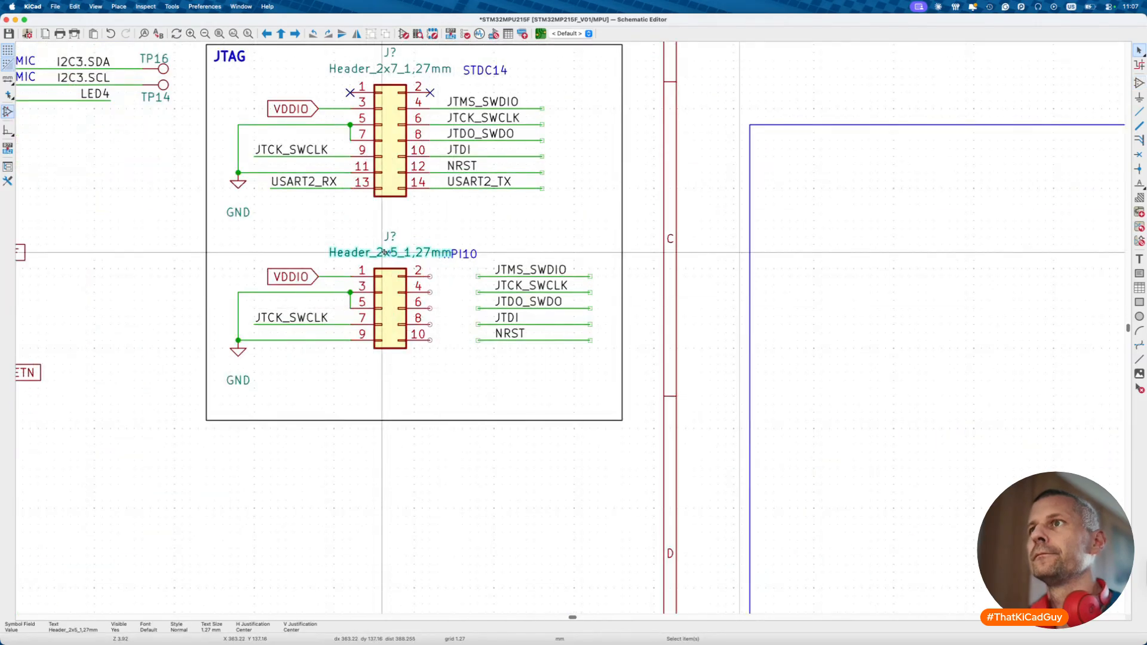
pyautogui.moveTo(385, 252); pyautogui.dragTo(511, 350)
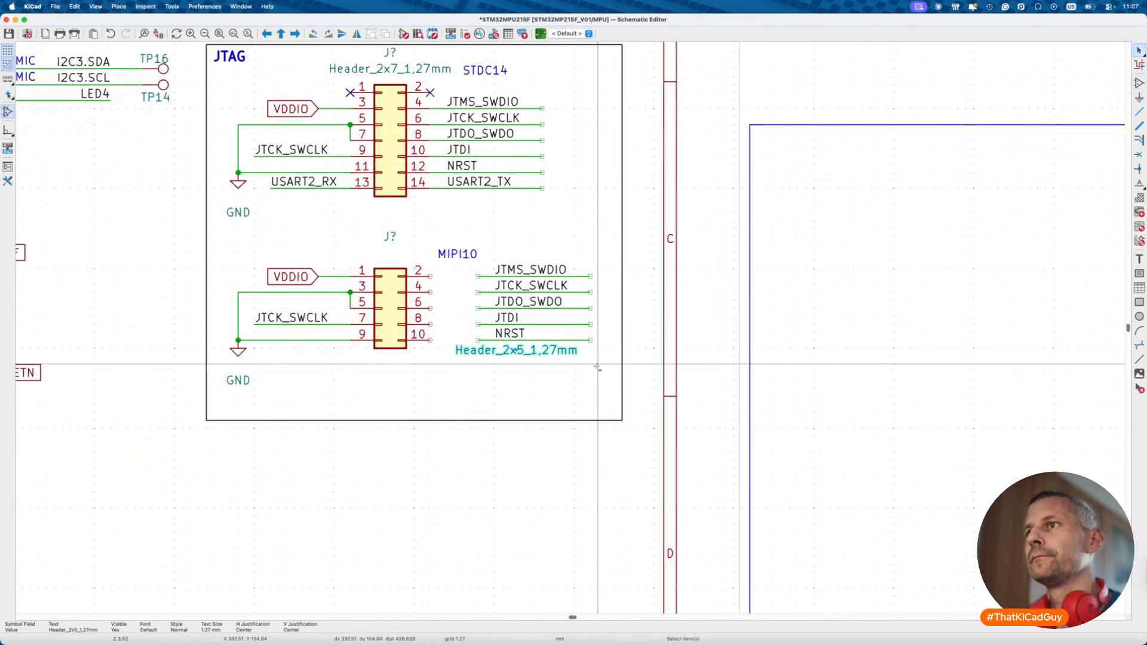
pyautogui.hotkey('ctrl', 'z')
pyautogui.moveTo(422, 252); pyautogui.dragTo(388, 357)
# - Move the Header_2x7_1,27mm name below its connector and both J? references above
pyautogui.moveTo(396, 240); pyautogui.dragTo(396, 264)
pyautogui.click(422, 70)
pyautogui.moveTo(422, 70); pyautogui.dragTo(422, 204)
pyautogui.click(391, 52)
pyautogui.moveTo(390, 52); pyautogui.dragTo(389, 78)
# - Move the MIPI10 signal labels and wires onto the 2x5 header's pins 2–10
pyautogui.moveTo(467, 261); pyautogui.dragTo(616, 355)
pyautogui.press('m')
pyautogui.click(568, 358)
pyautogui.press('Escape')
# - Position the MIPI10 and STDC14 labels above their headers
pyautogui.click(458, 241)
pyautogui.moveTo(462, 254); pyautogui.dragTo(486, 253)
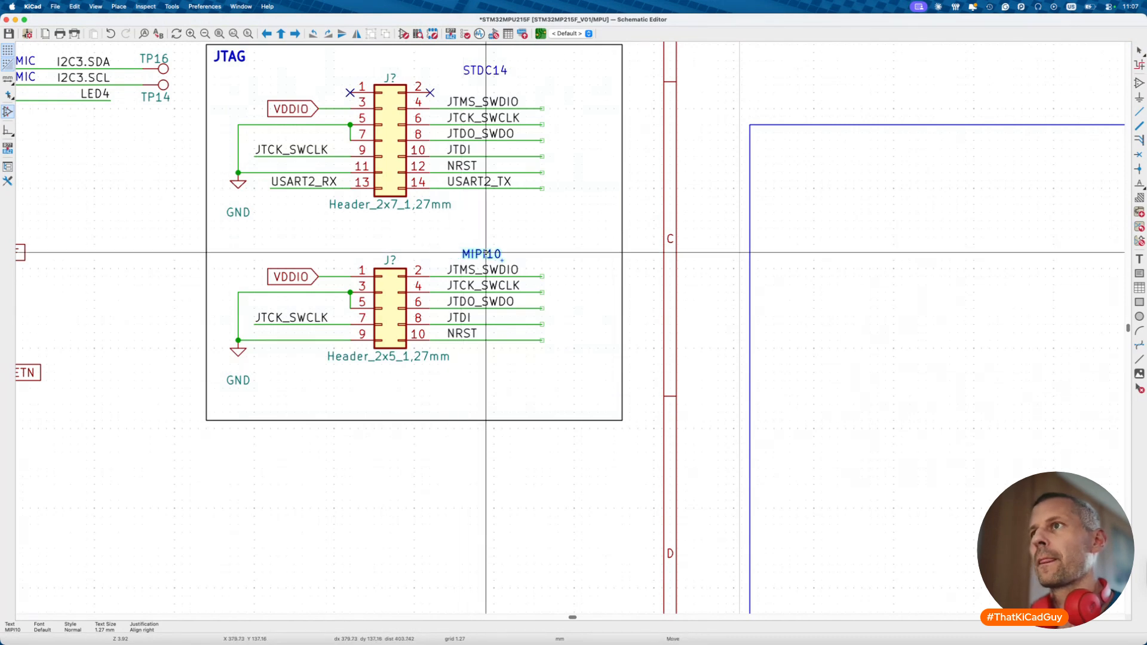
pyautogui.moveTo(473, 68); pyautogui.dragTo(476, 71)
pyautogui.click(463, 89)
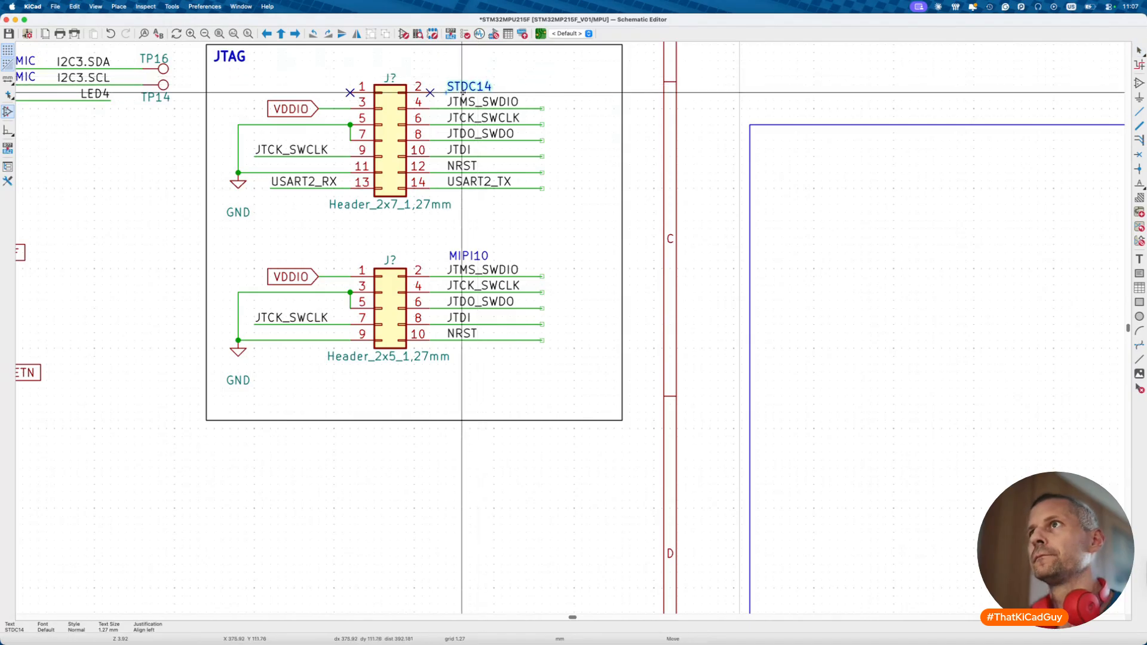
pyautogui.click(462, 93)
# - Move the 32.768 kHz crystal circuit below the JTAG block
pyautogui.scroll(-3, 448, 235)
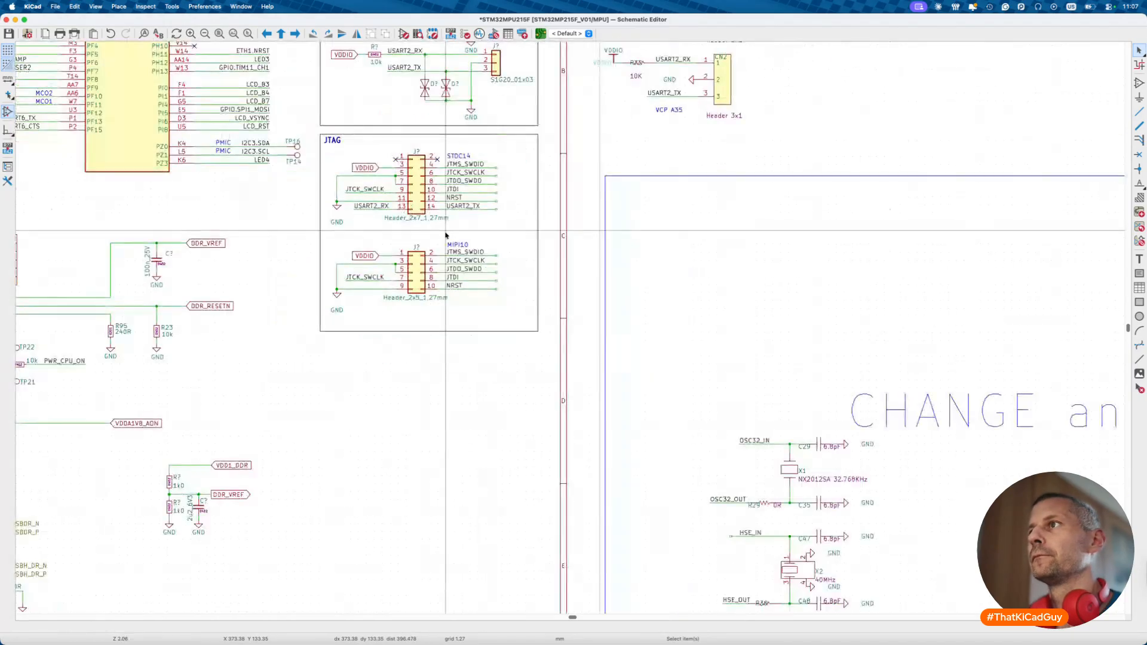
pyautogui.hscroll(-3, 445, 235)
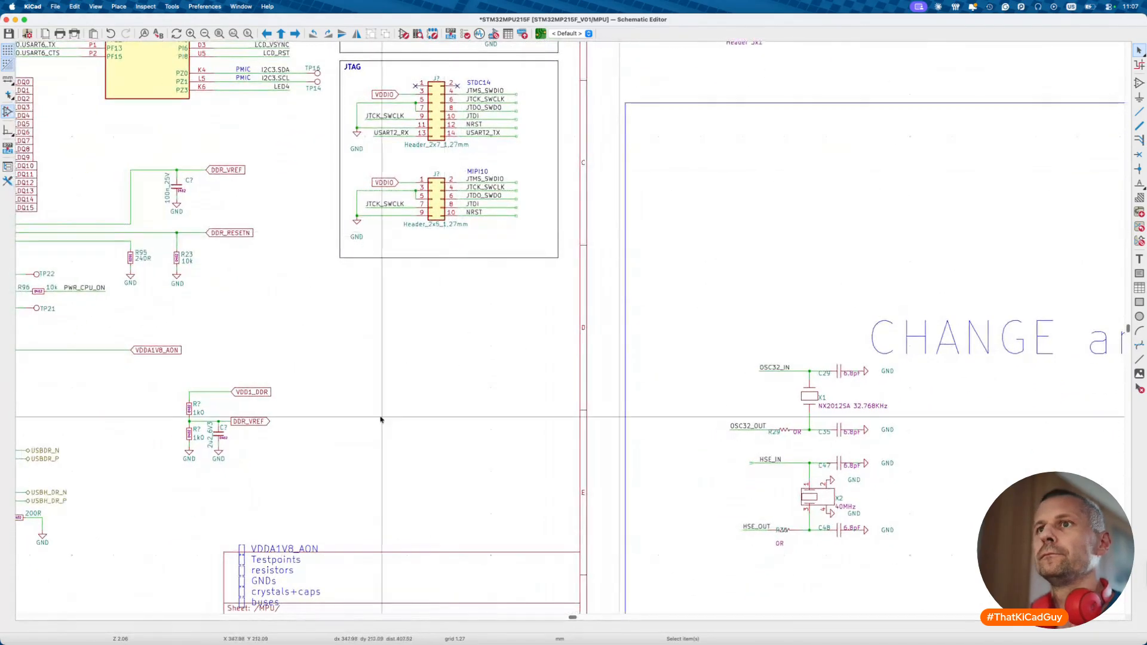
pyautogui.hscroll(-1, 382, 412)
pyautogui.hscroll(-8, 380, 420)
pyautogui.moveTo(314, 359); pyautogui.dragTo(447, 504)
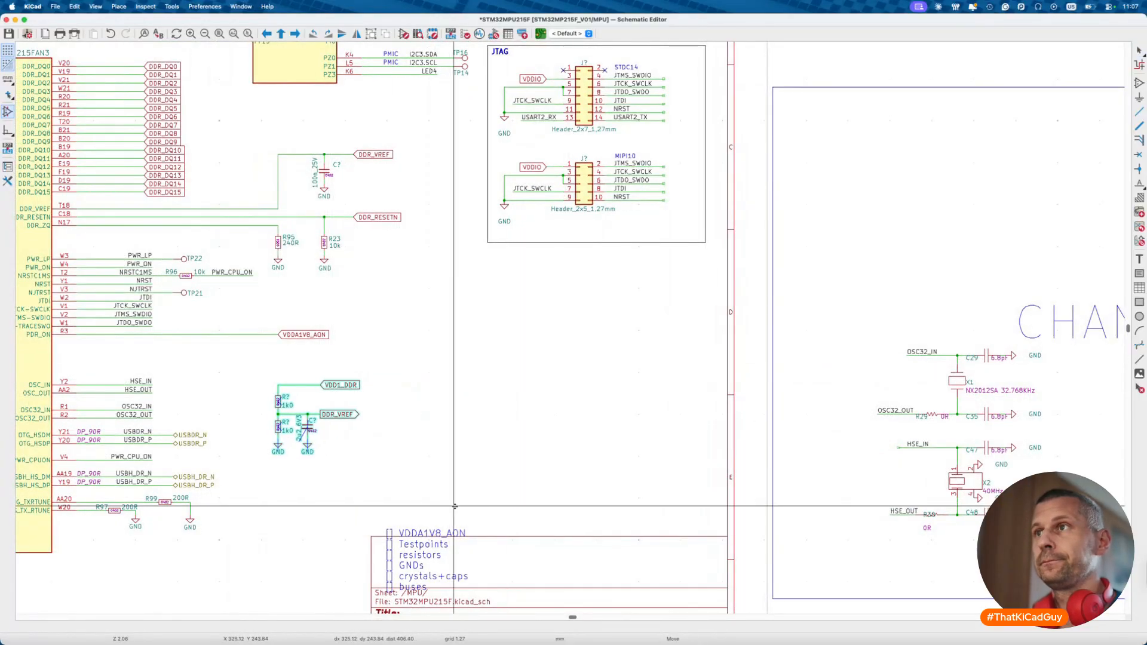
pyautogui.hscroll(15, 541, 526)
pyautogui.scroll(3, 596, 423)
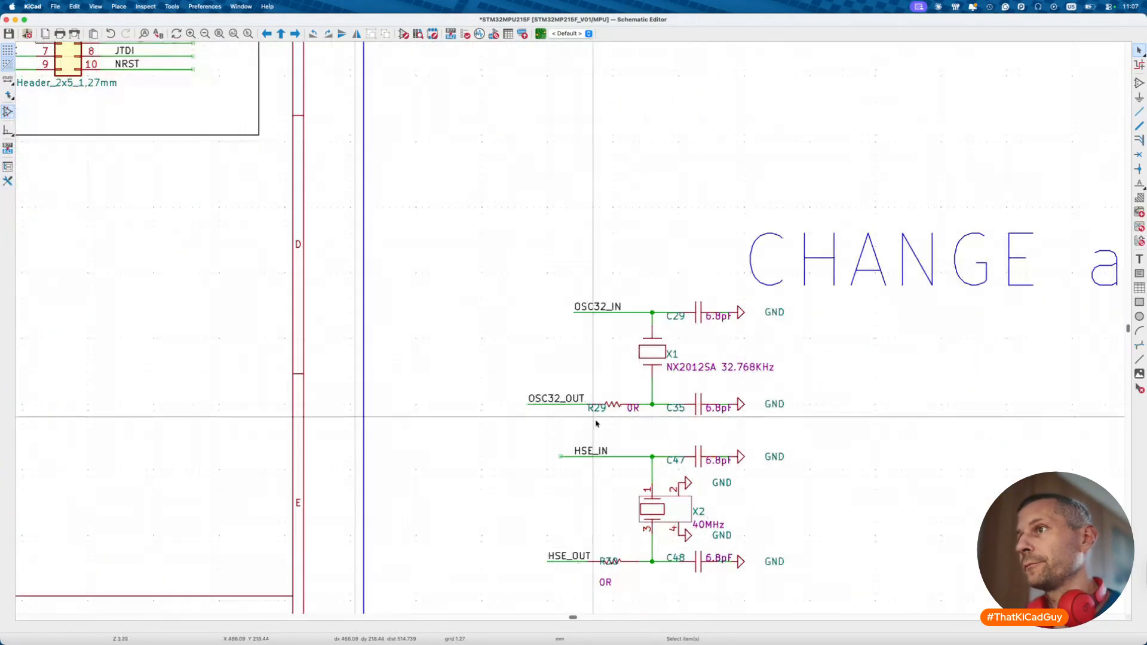
pyautogui.moveTo(507, 296); pyautogui.dragTo(821, 433)
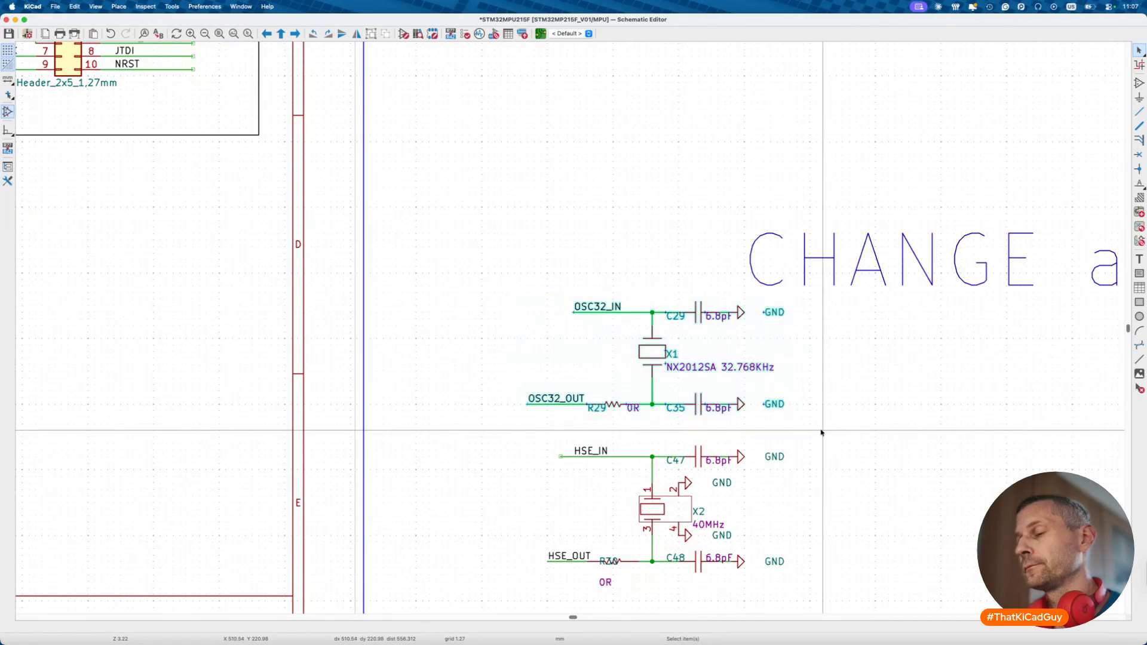
pyautogui.scroll(-4, 821, 433)
pyautogui.press('m')
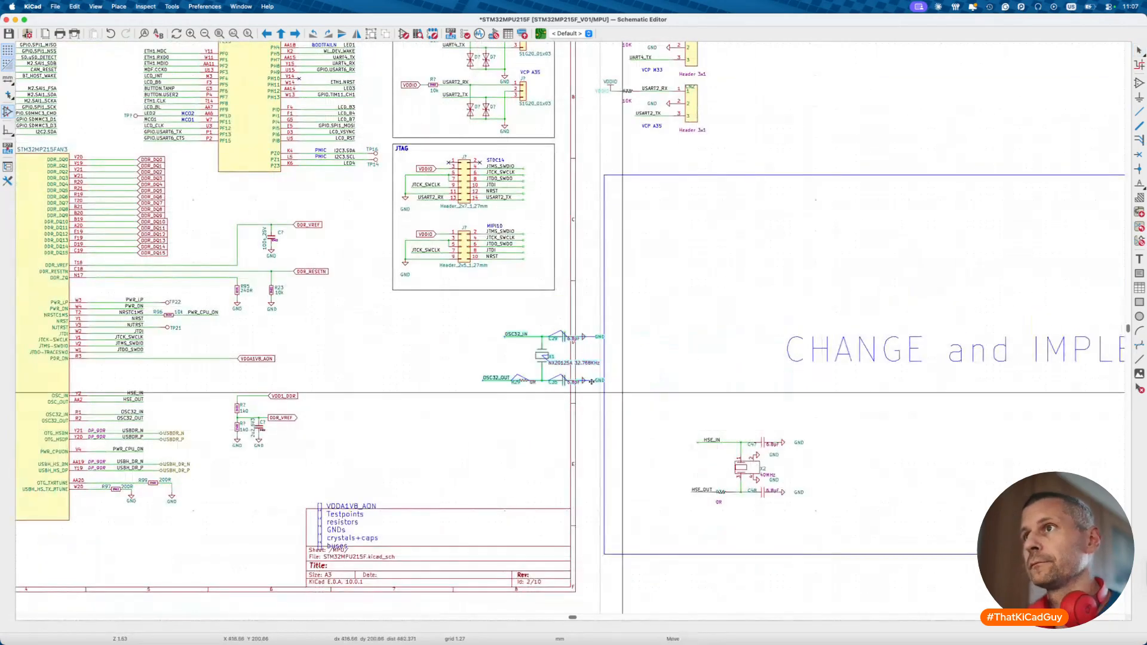
pyautogui.click(546, 375)
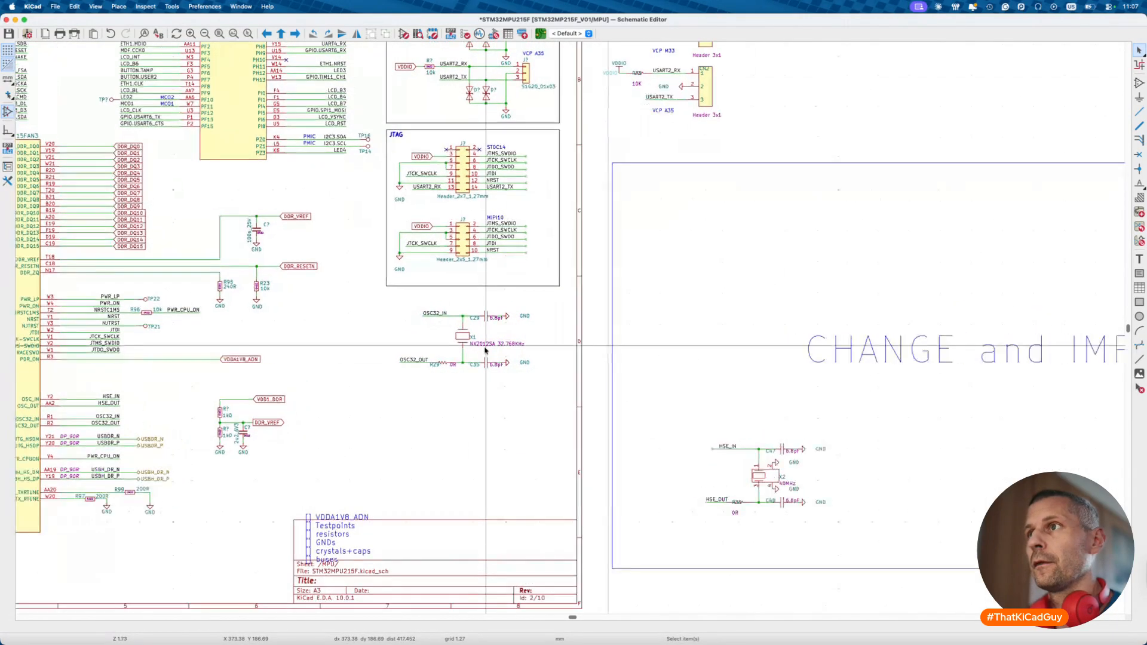
# - Place an upright ABS06-32.768KHZ-9-T crystal on the wire between the capacitors
pyautogui.scroll(5, 462, 342)
pyautogui.click(426, 329)
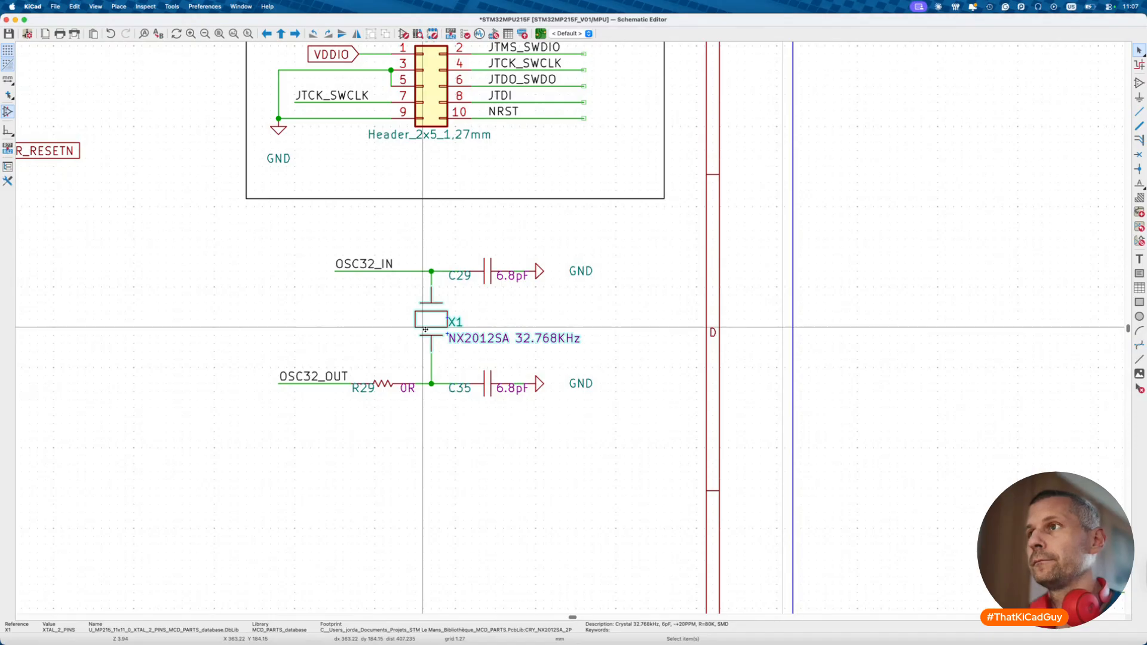
pyautogui.press('a')
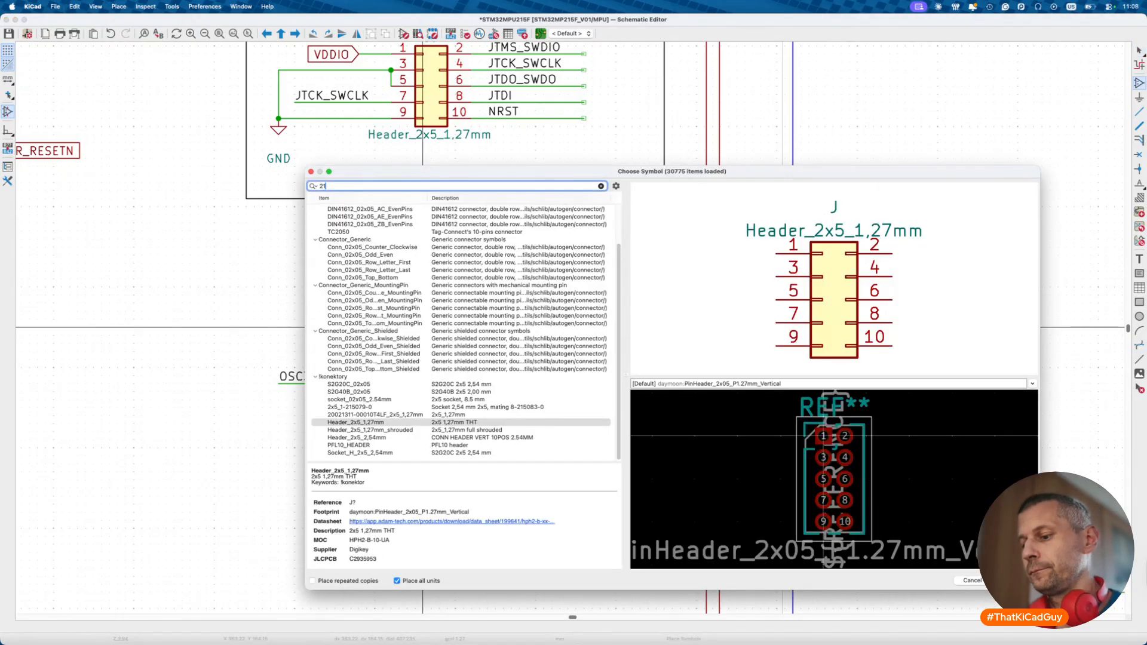
pyautogui.write('32/768')
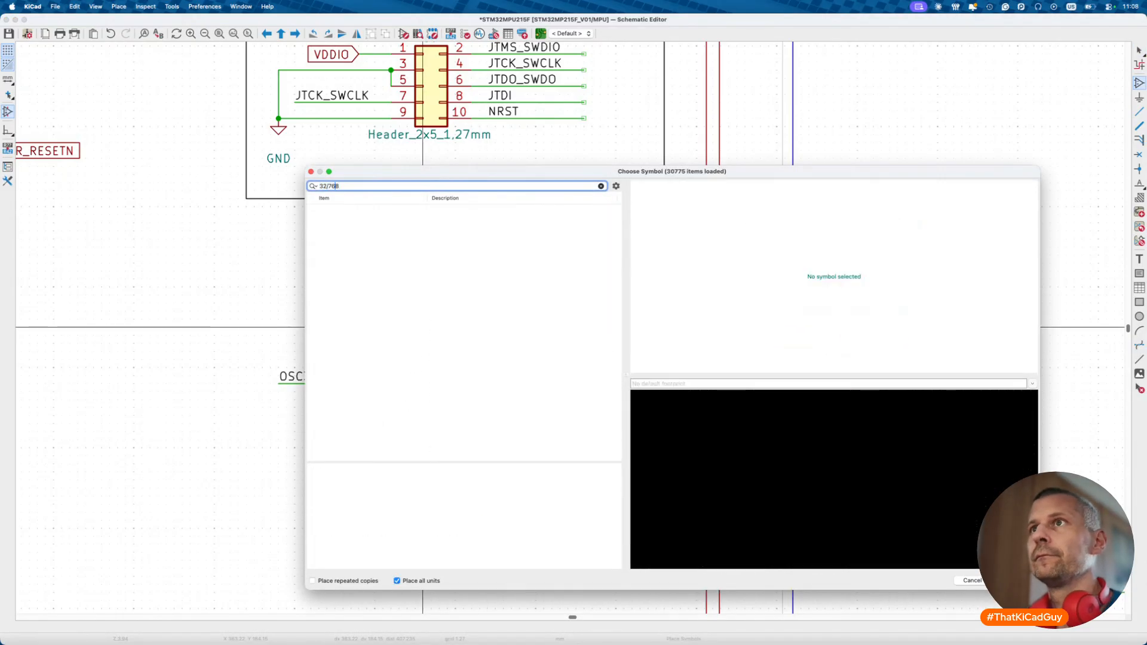
pyautogui.write('.')
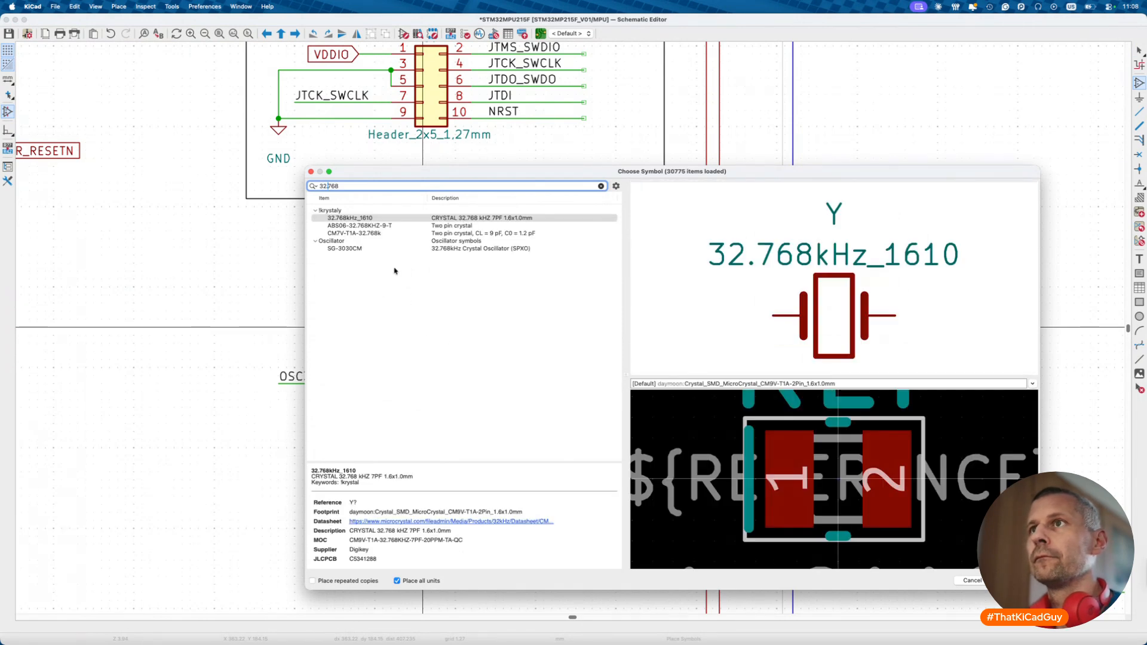
pyautogui.click(388, 227)
pyautogui.doubleClick(388, 226)
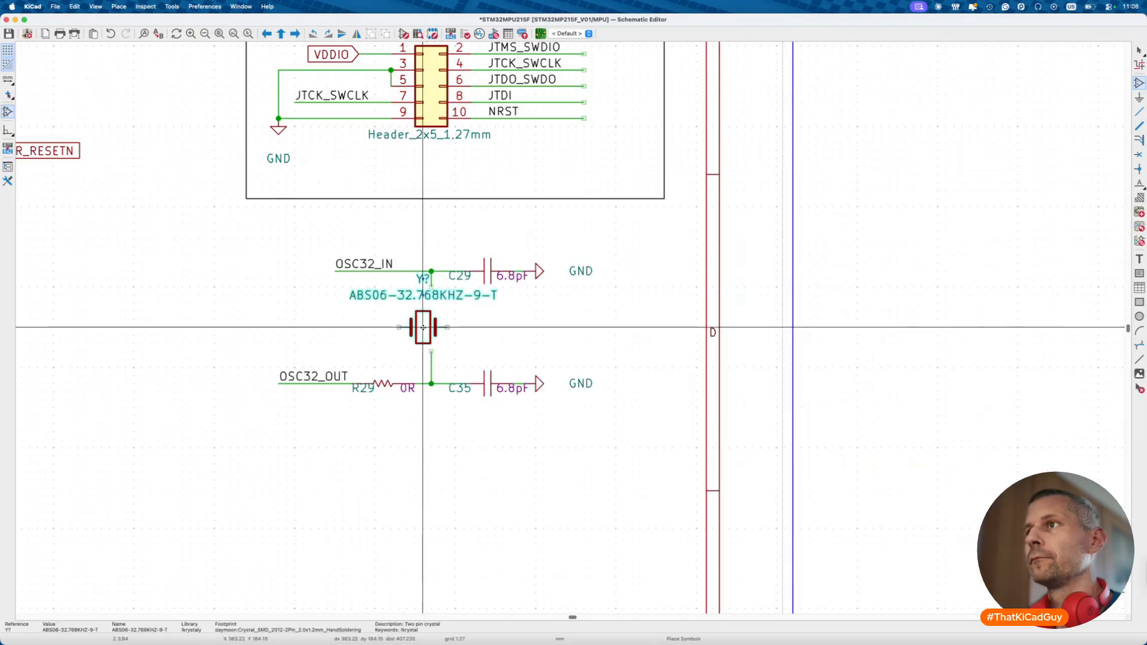
pyautogui.press('r')
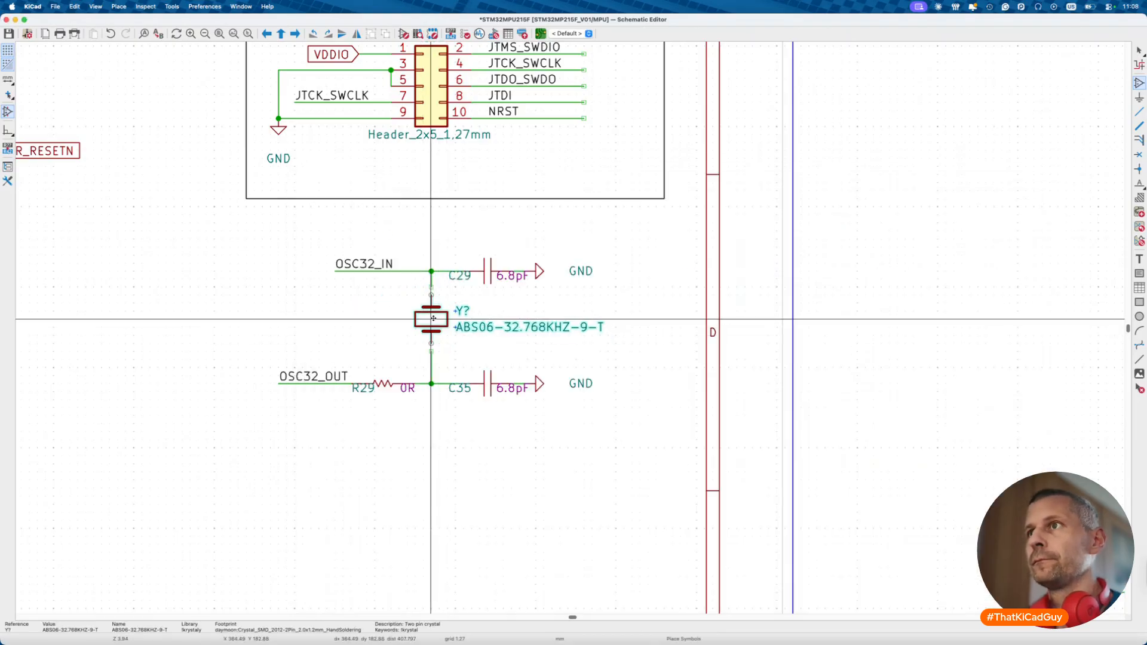
pyautogui.click(431, 312)
# - Swap R29's symbol for rezistory_0402:0R via Change Symbol
pyautogui.press('w')
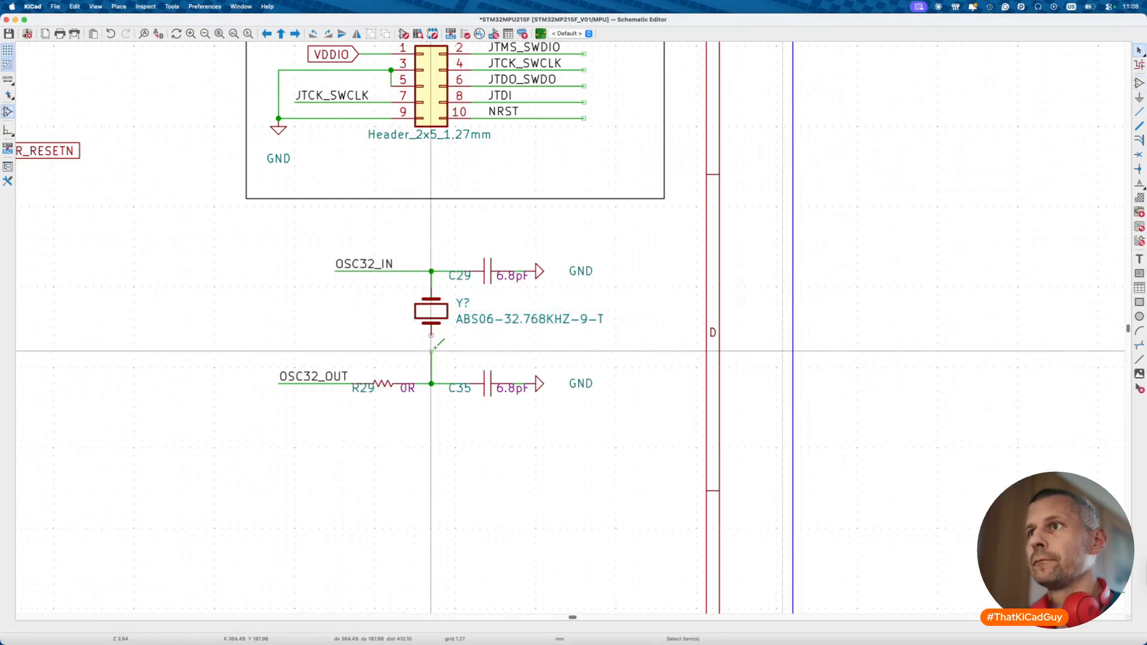
pyautogui.press('Escape')
pyautogui.doubleClick(383, 384)
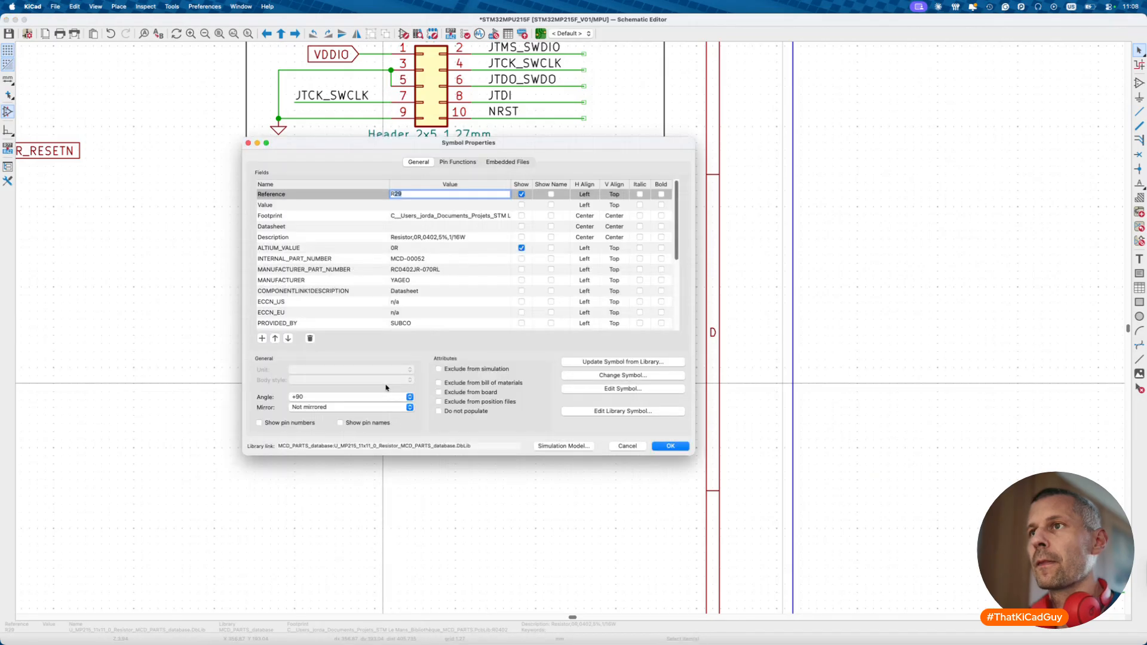
pyautogui.click(621, 375)
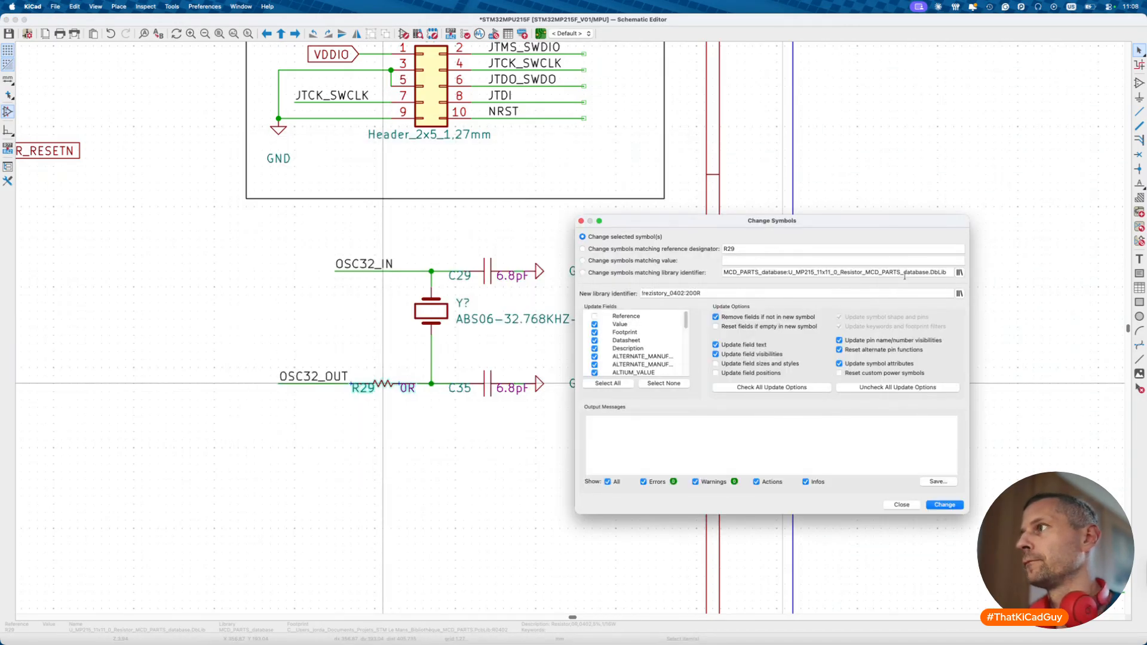
pyautogui.click(959, 294)
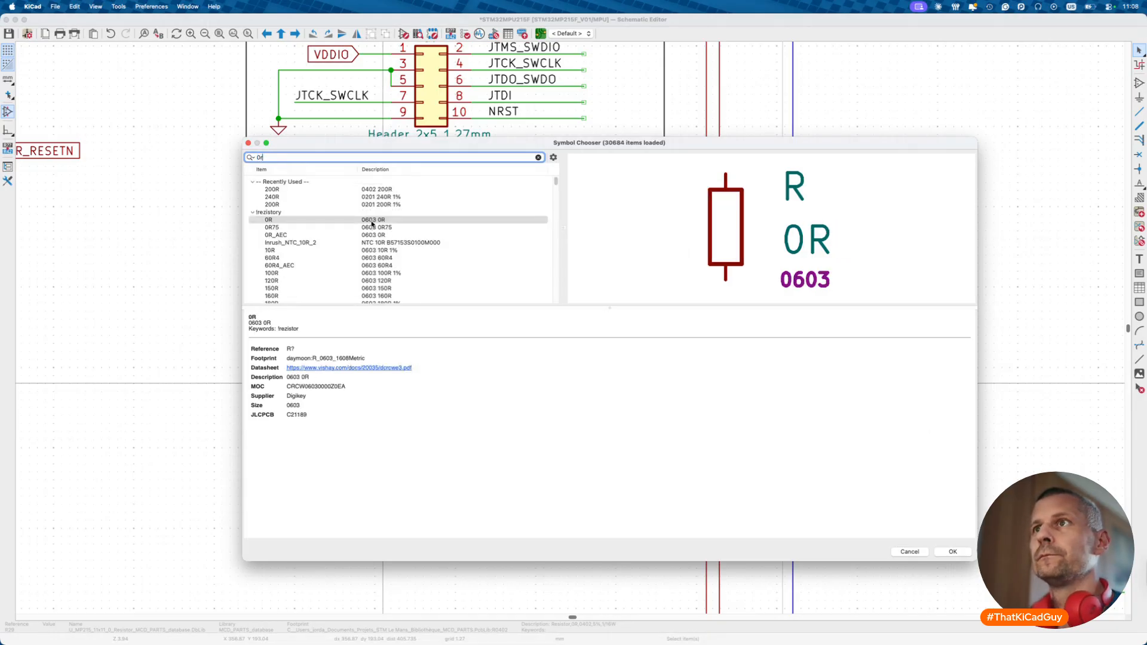
pyautogui.scroll(-10, 374, 208)
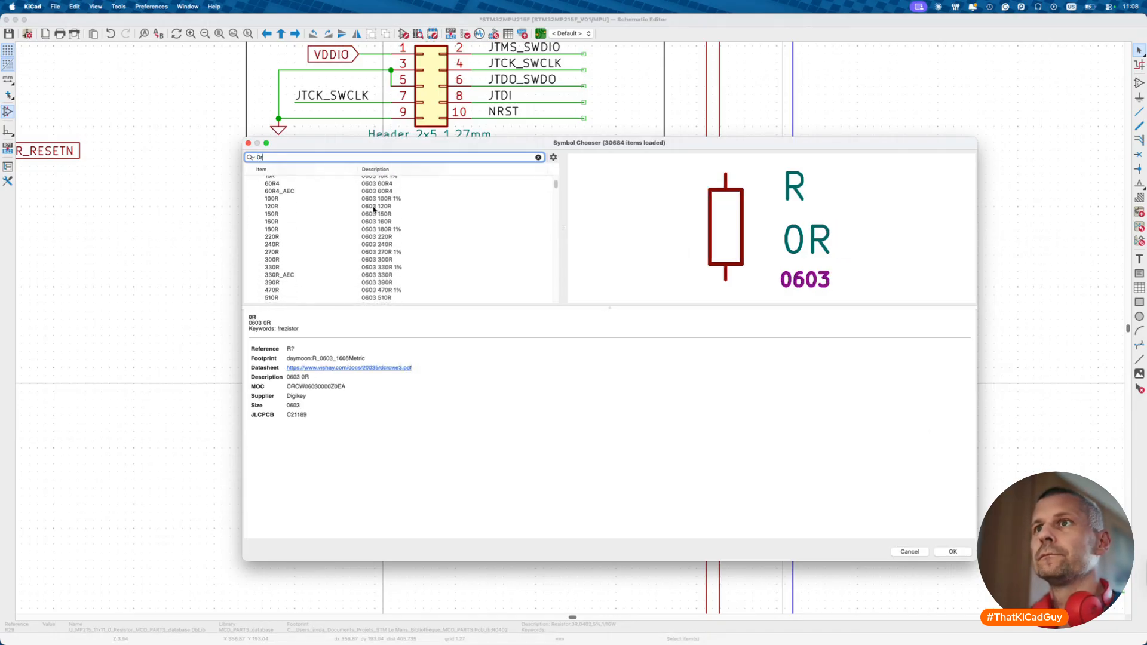
pyautogui.scroll(-5, 340, 265)
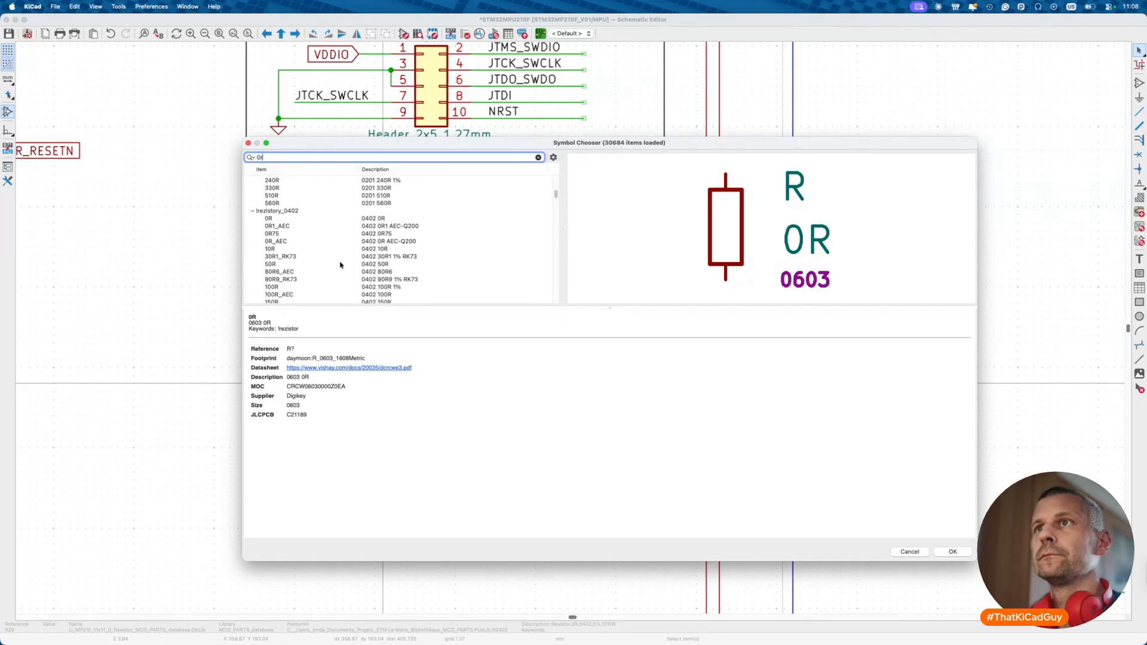
pyautogui.doubleClick(355, 221)
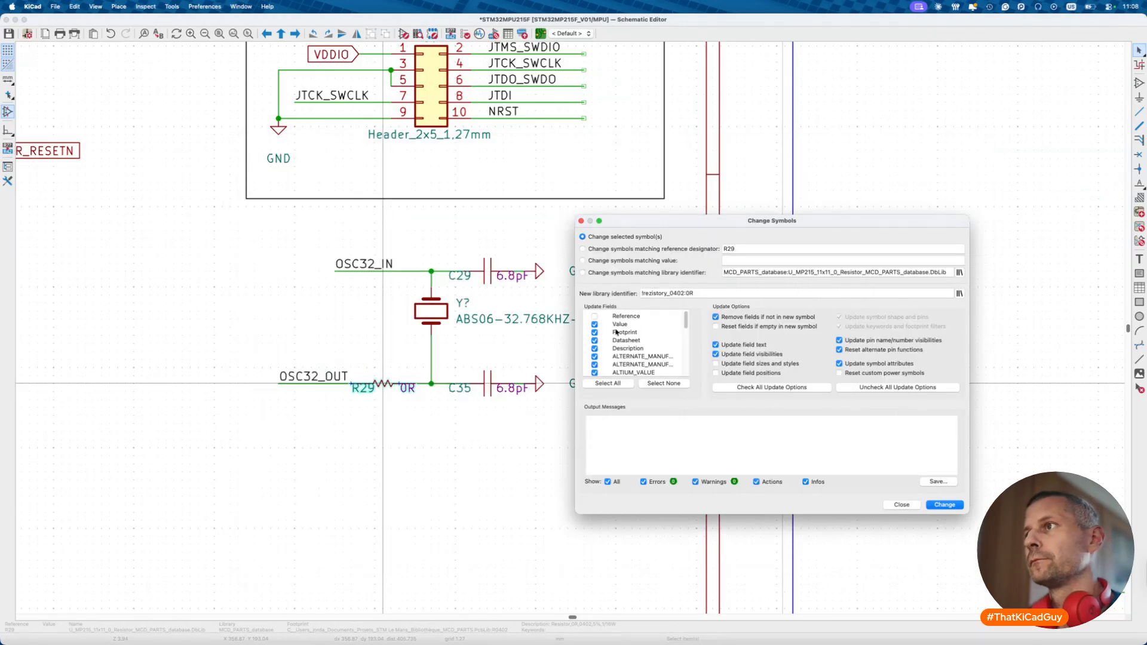
pyautogui.click(947, 507)
pyautogui.click(899, 505)
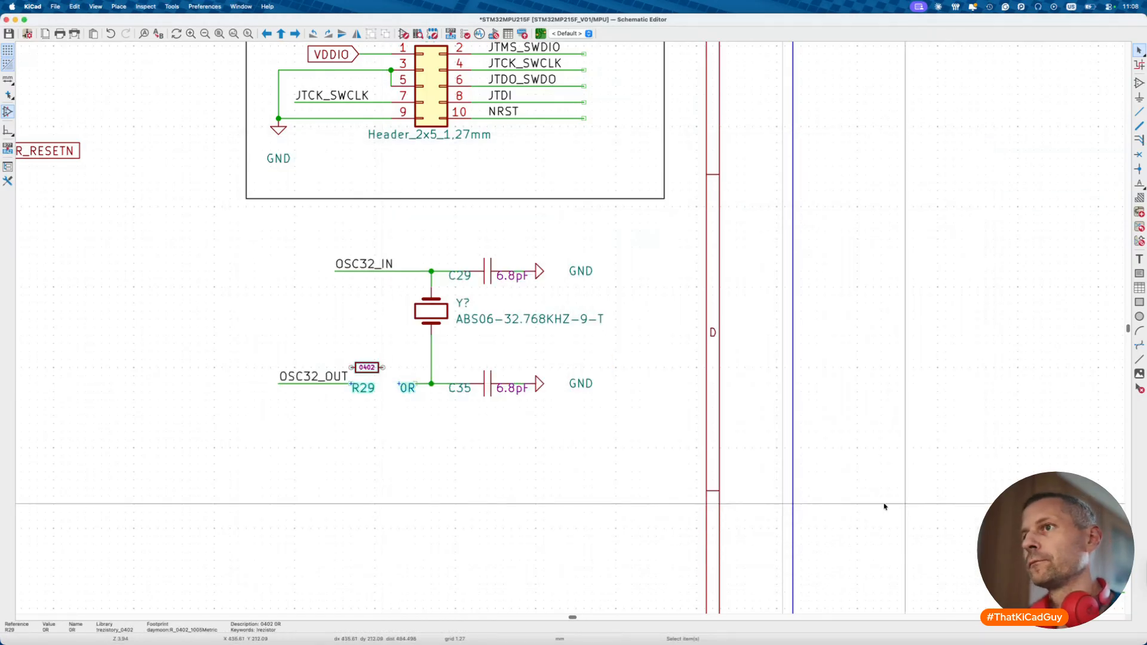
pyautogui.scroll(4, 380, 389)
# - Put R29's reference above and 0R below, wire OSC32_OUT to its pin, seat the crystal
pyautogui.moveTo(376, 401); pyautogui.dragTo(379, 338)
pyautogui.moveTo(447, 387)
pyautogui.mouseDown()
pyautogui.moveTo(358, 375)
pyautogui.moveTo(388, 367)
pyautogui.moveTo(447, 402)
pyautogui.mouseUp()
pyautogui.click(403, 388)
pyautogui.click(342, 387)
pyautogui.moveTo(254, 363); pyautogui.dragTo(300, 361)
pyautogui.moveTo(487, 252); pyautogui.dragTo(486, 266)
# - Check capacitor C29's description for its package without changing anything
pyautogui.doubleClick(598, 186)
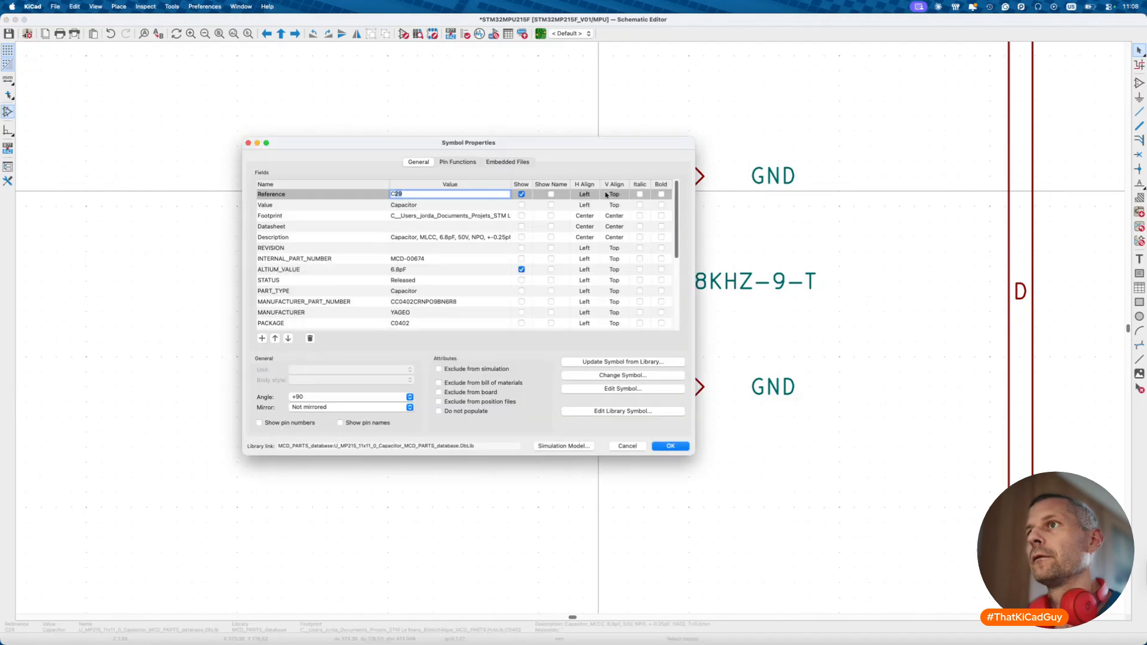
pyautogui.click(450, 237)
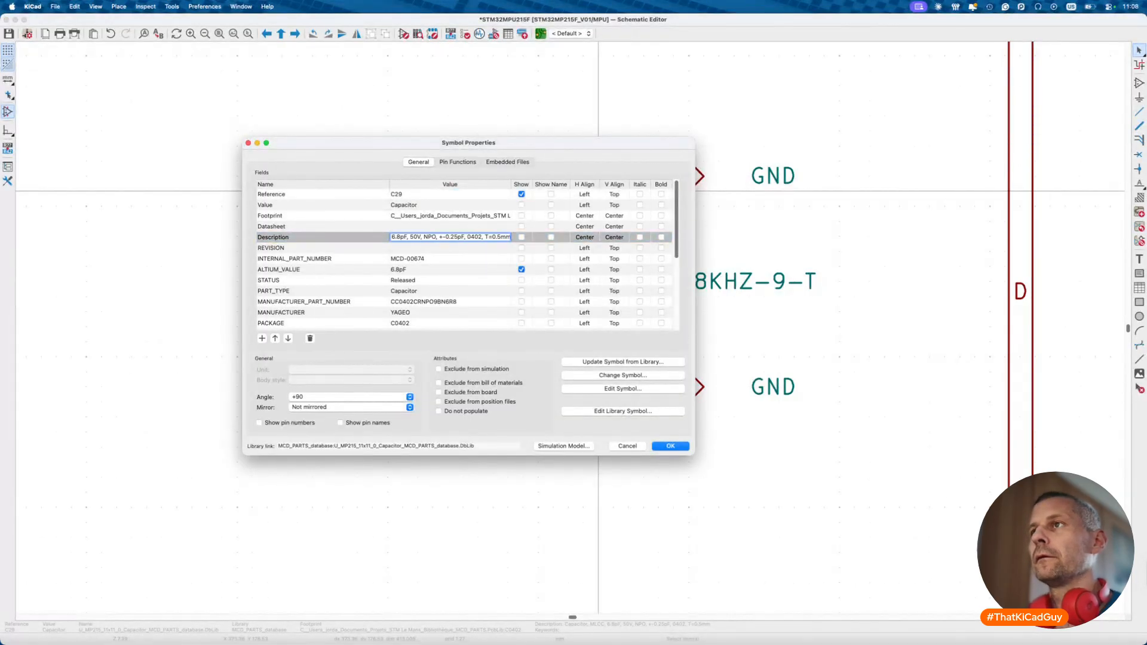
pyautogui.press('Return')
pyautogui.scroll(-5, 539, 215)
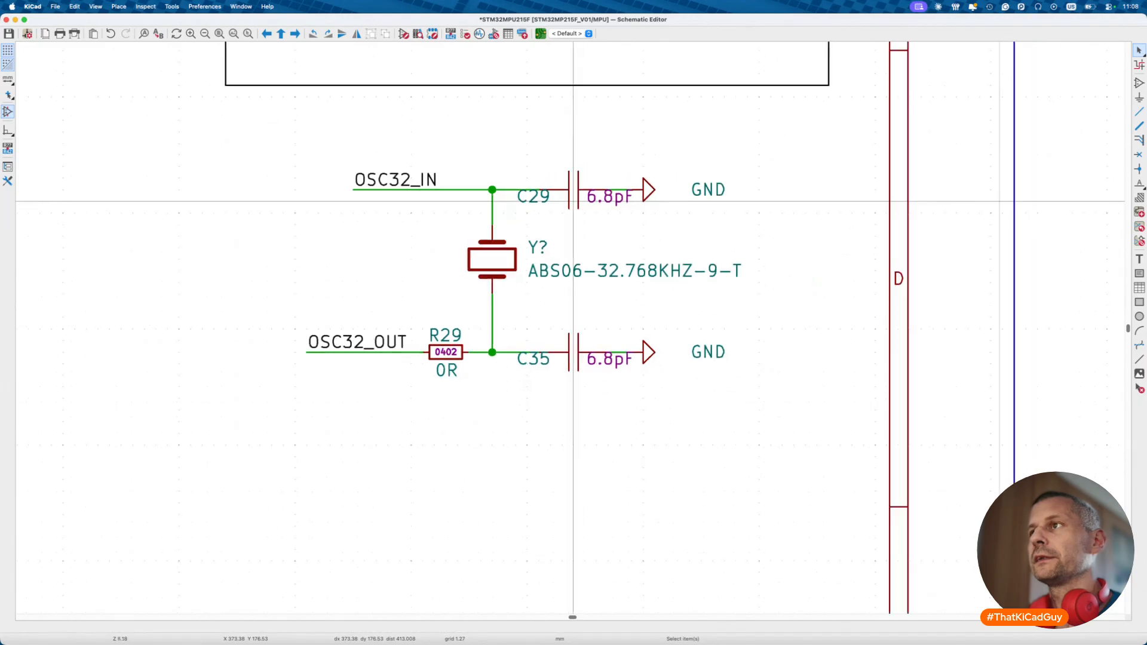
pyautogui.scroll(-4, 539, 215)
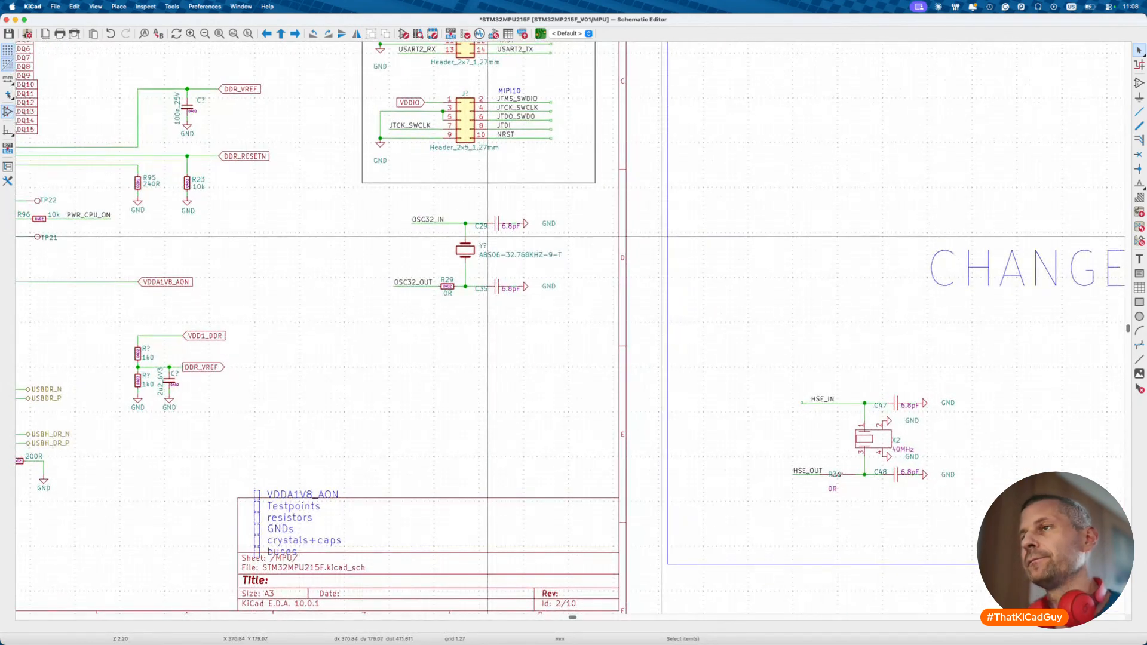
# - Undo back to the NX2012SA crystal X1, inspect its part number, then redo to the ABS06
pyautogui.press('super+z')
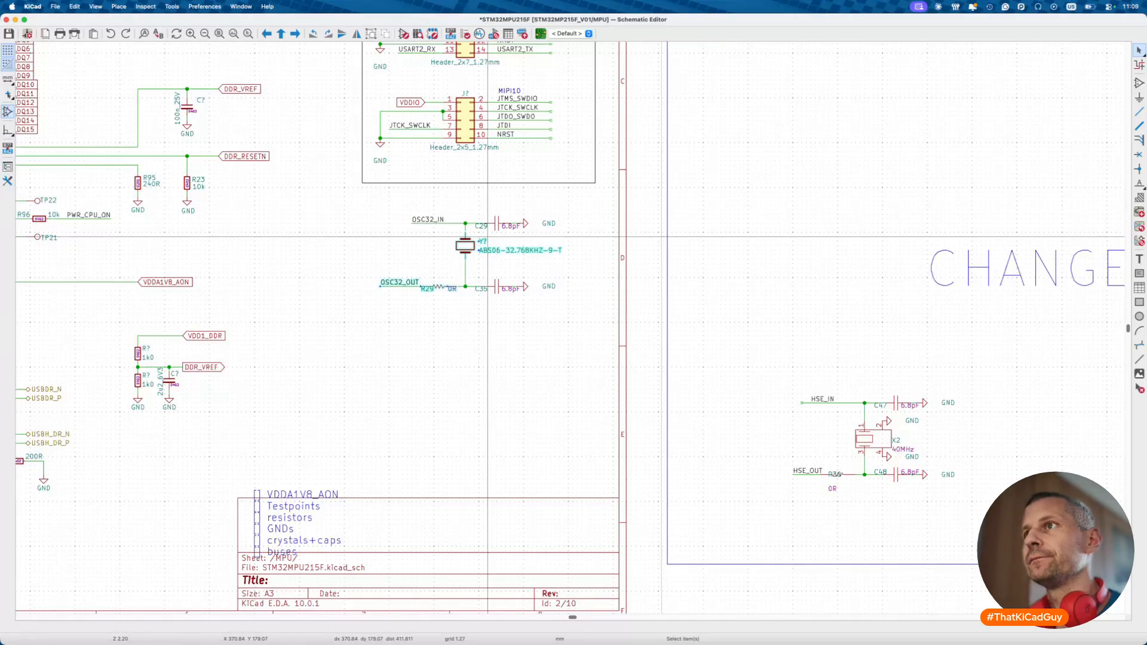
pyautogui.press('super+z')
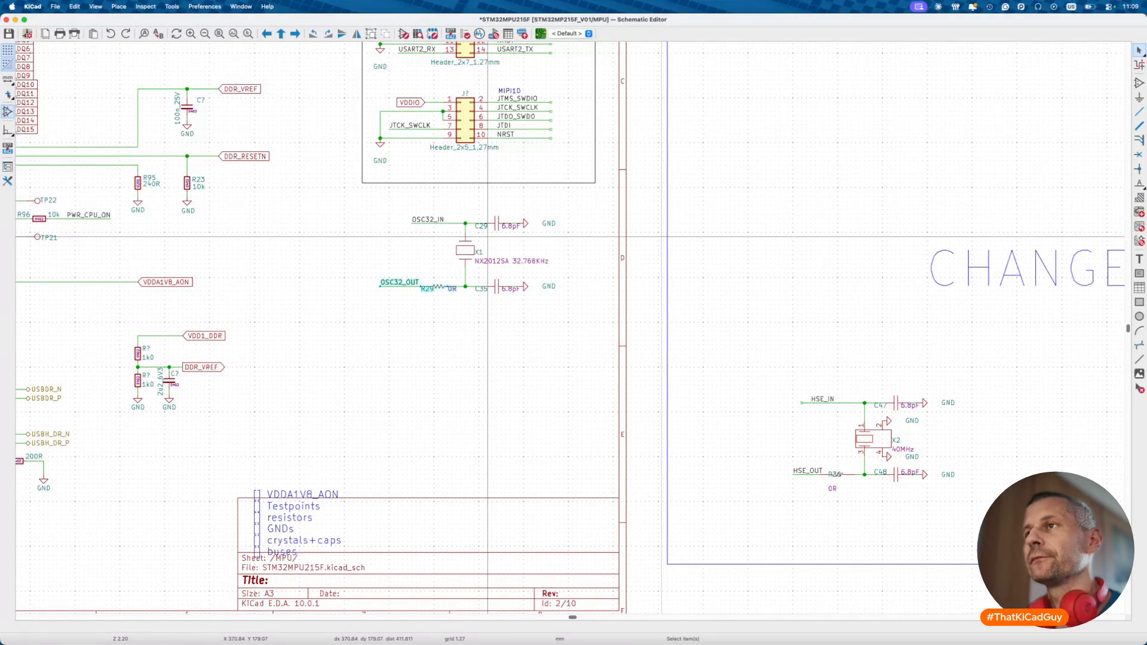
pyautogui.click(467, 250)
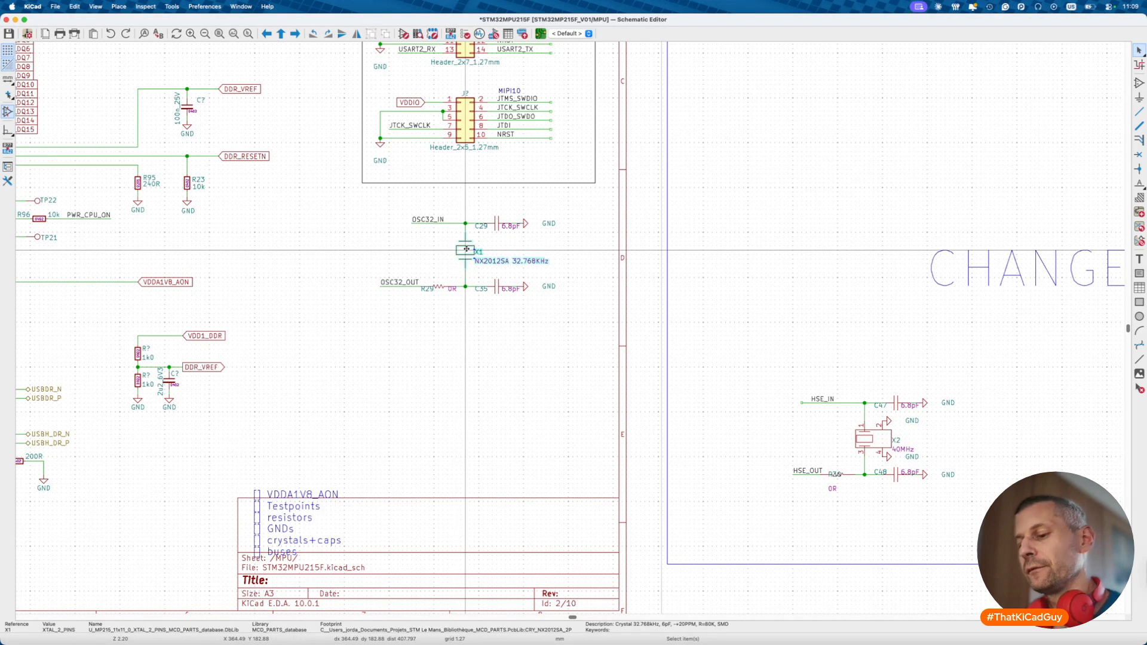
pyautogui.doubleClick(466, 251)
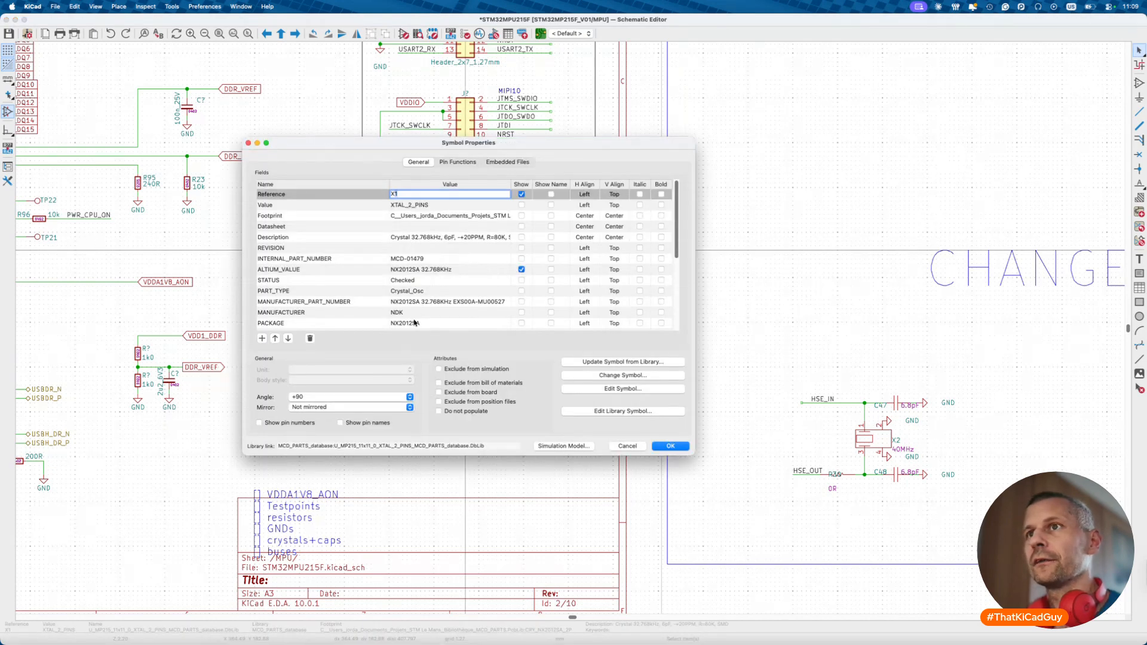
pyautogui.scroll(-1, 416, 324)
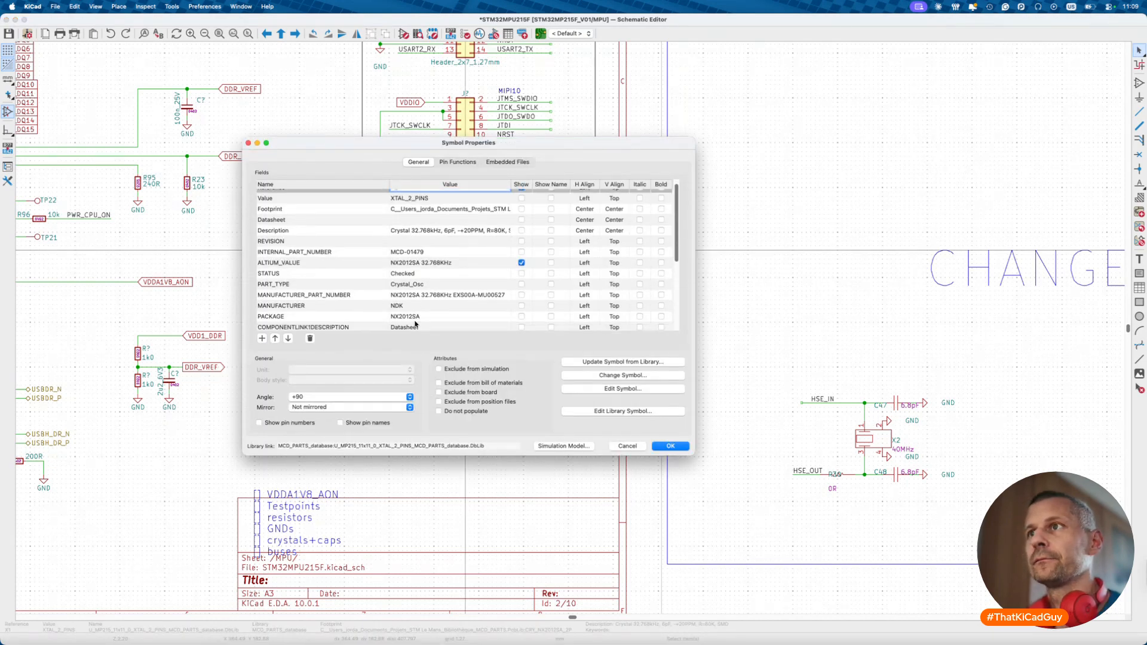
pyautogui.click(453, 295)
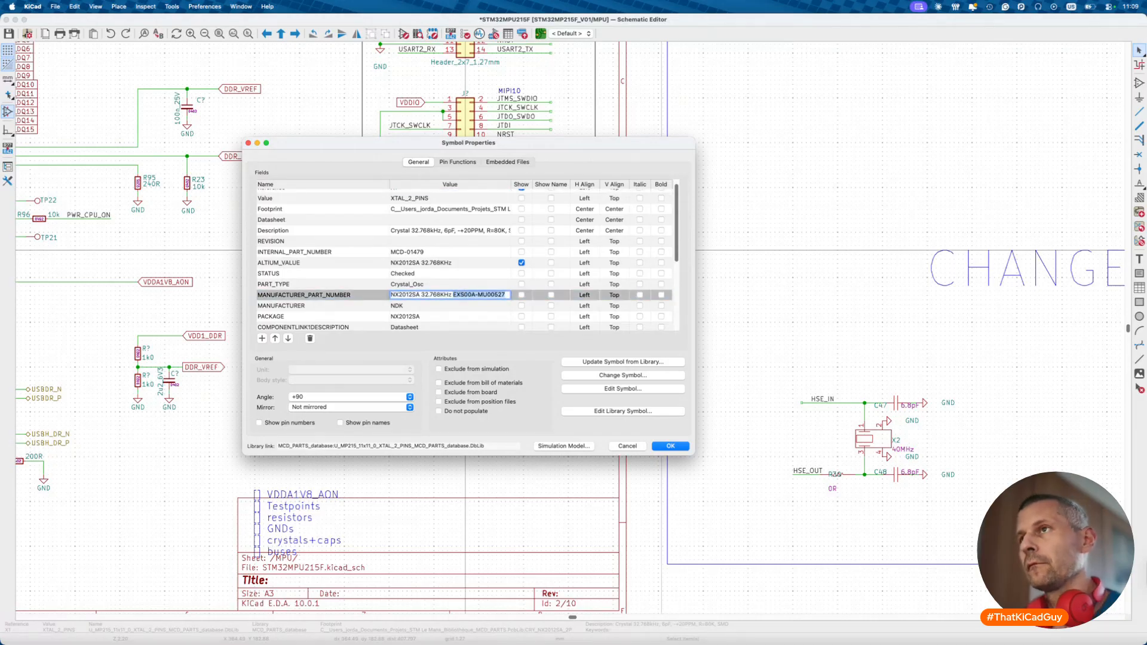
pyautogui.press('Escape')
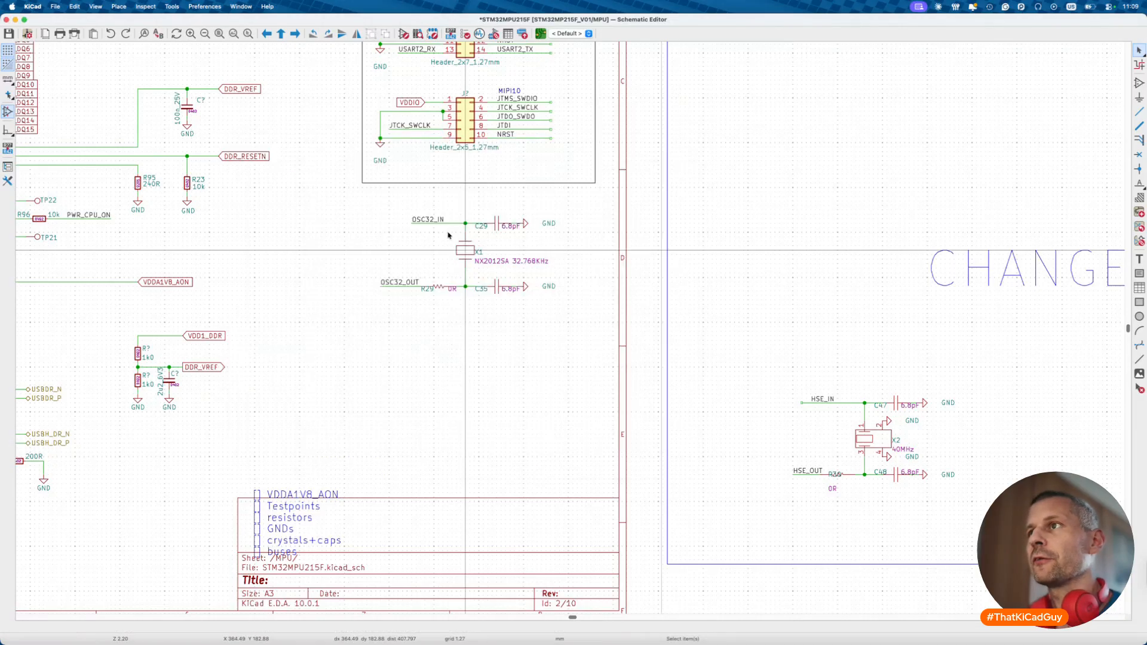
pyautogui.click(496, 263)
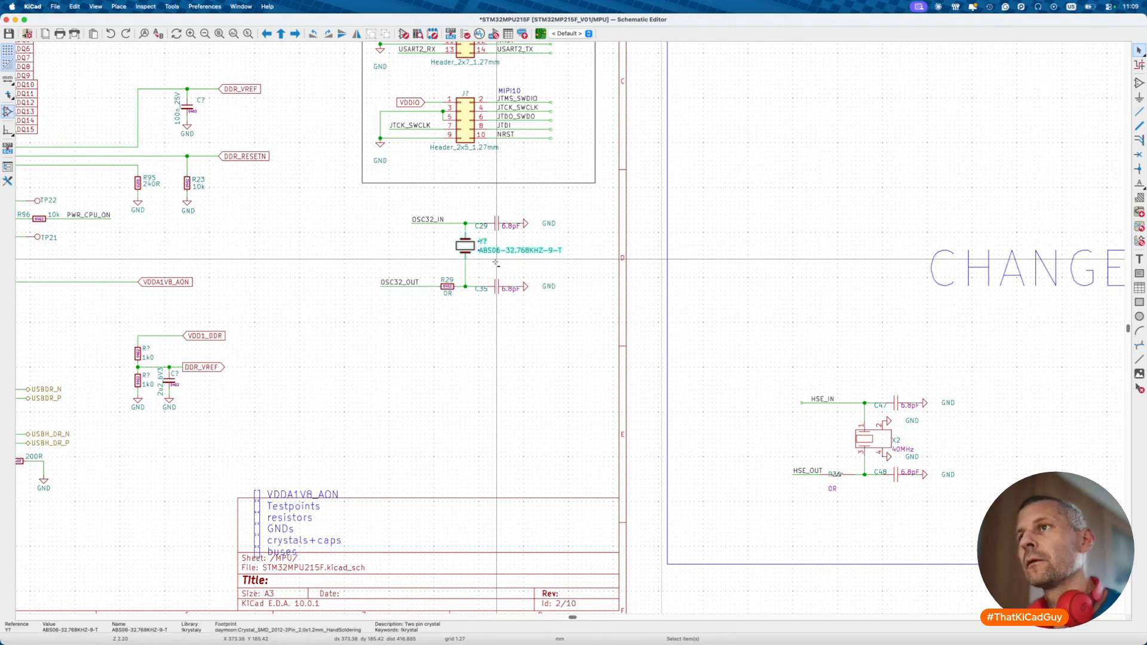
# - Open the ABS06-32.768KHZ-9-T library symbol's properties, select its MOC, and switch to DigiKey
pyautogui.doubleClick(466, 250)
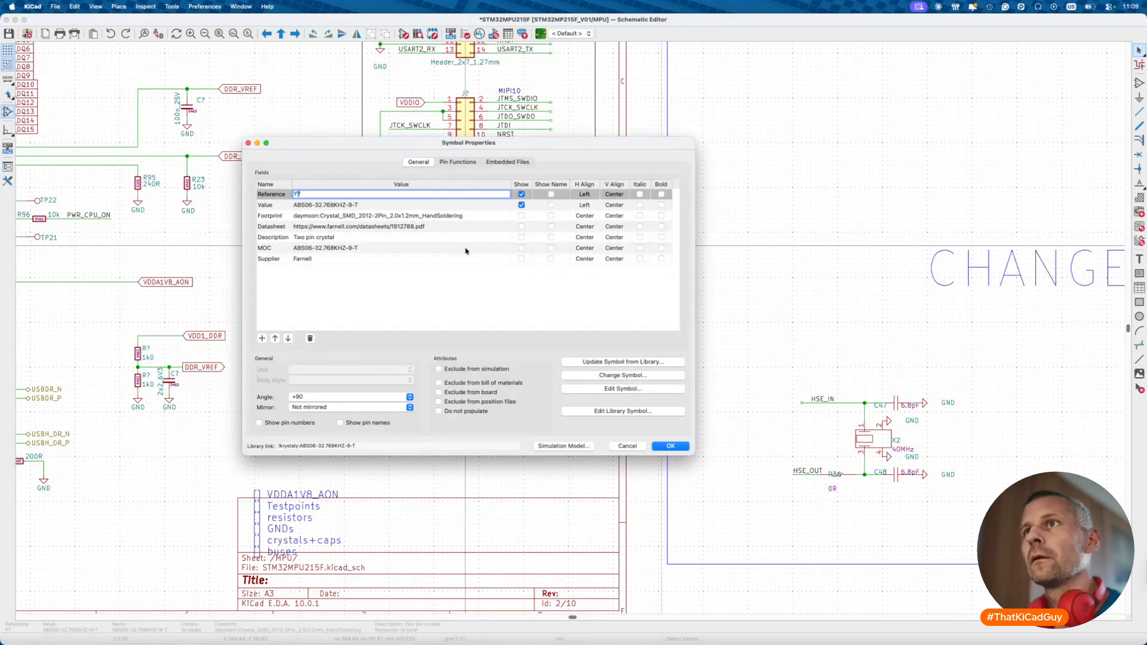
pyautogui.click(386, 248)
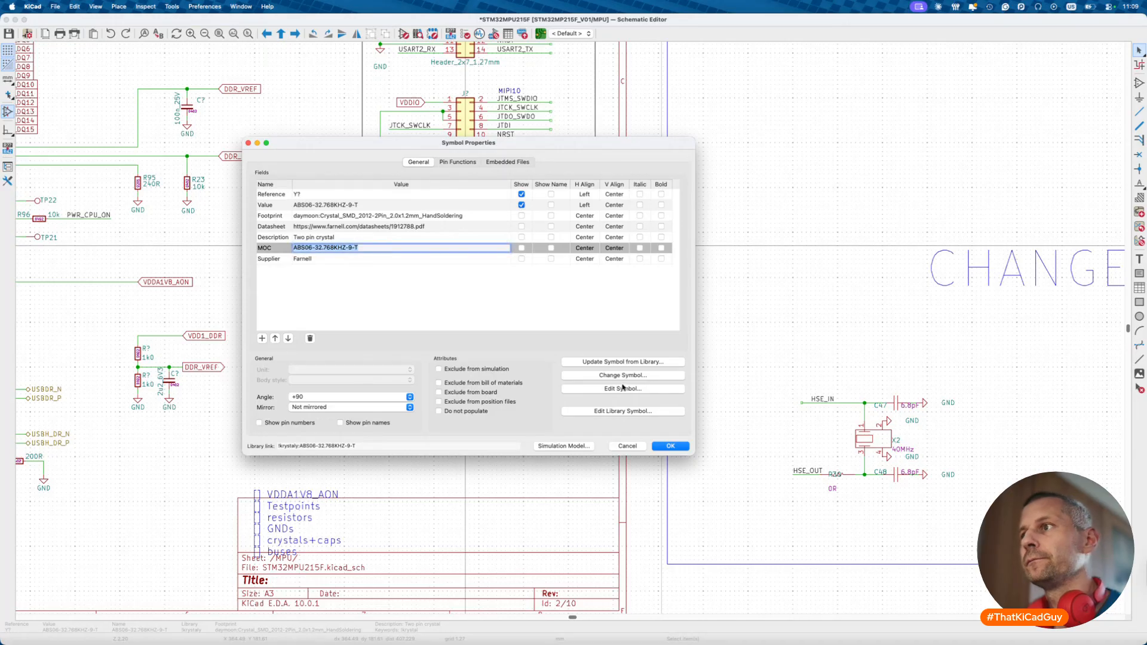
pyautogui.click(626, 412)
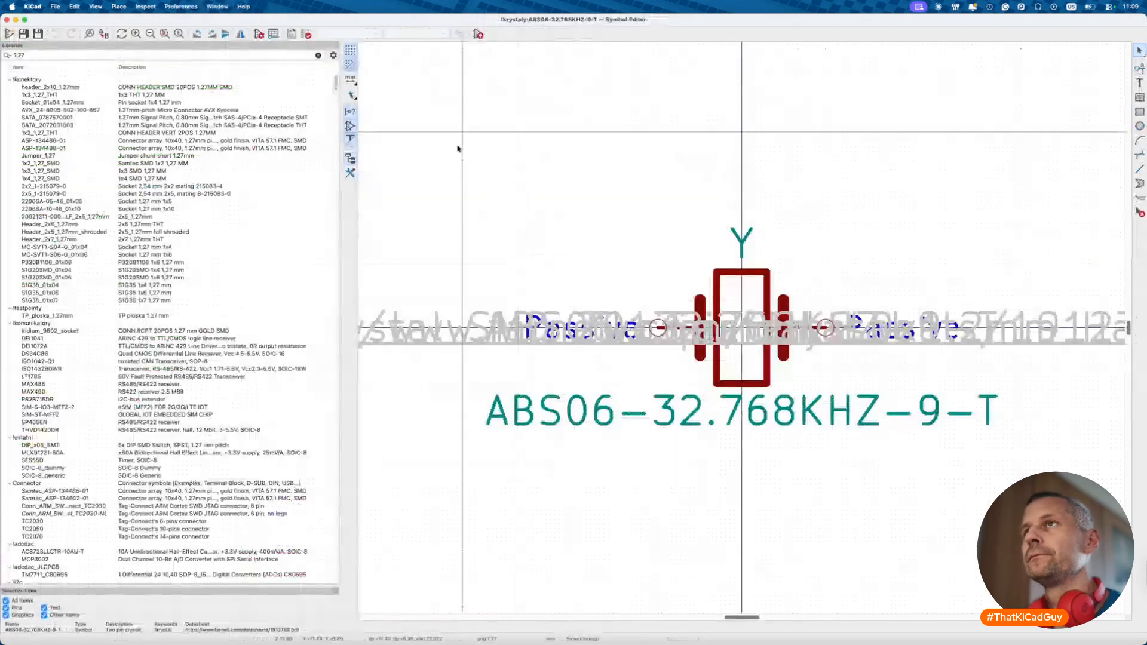
pyautogui.click(259, 34)
pyautogui.click(249, 157)
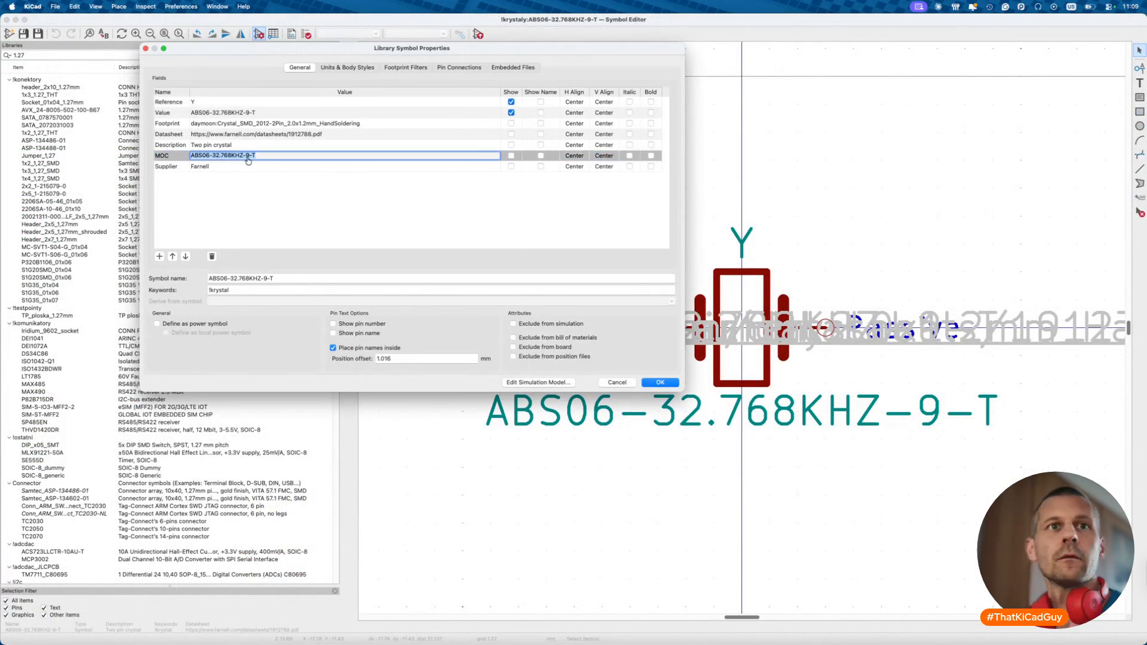
pyautogui.hotkey('ctrl', 'Right')
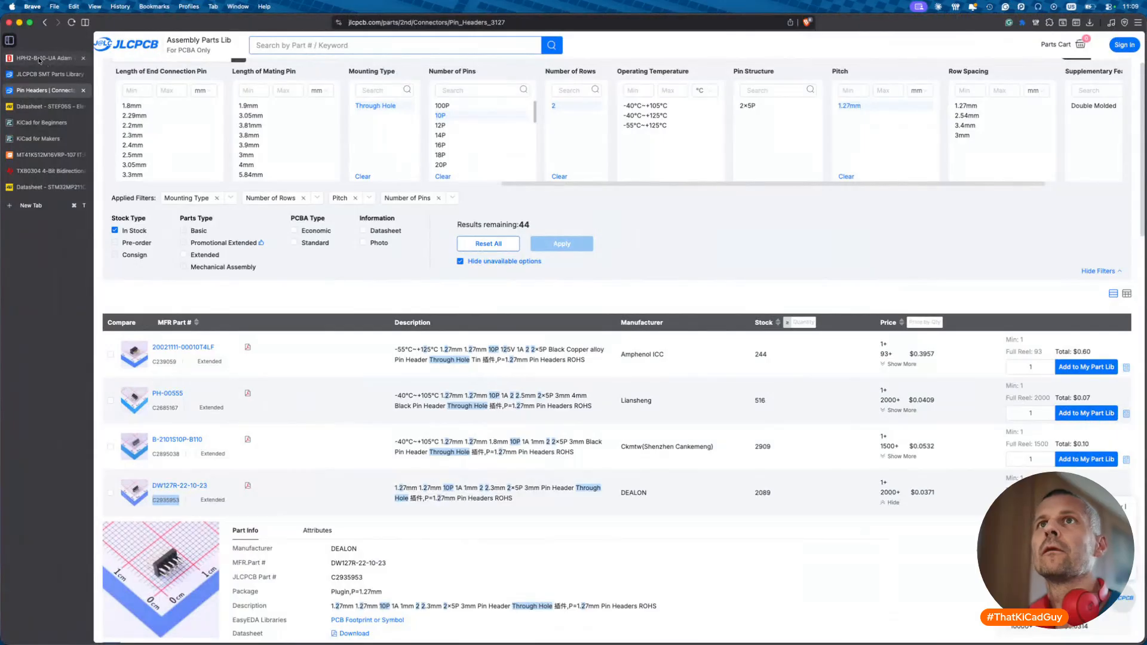
pyautogui.click(40, 59)
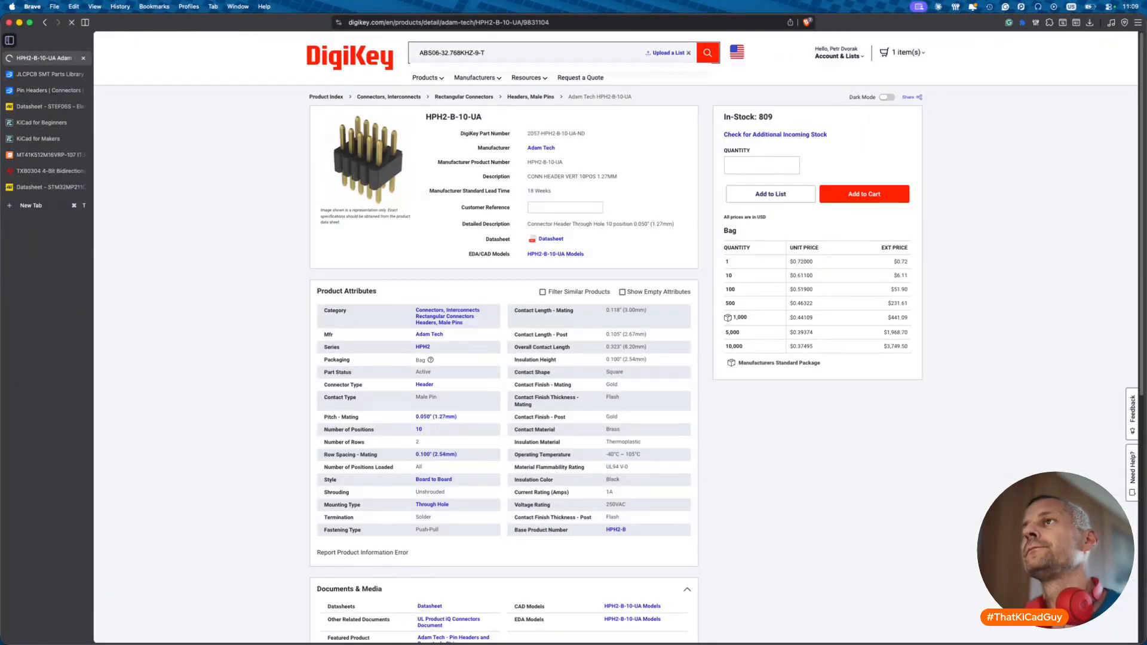
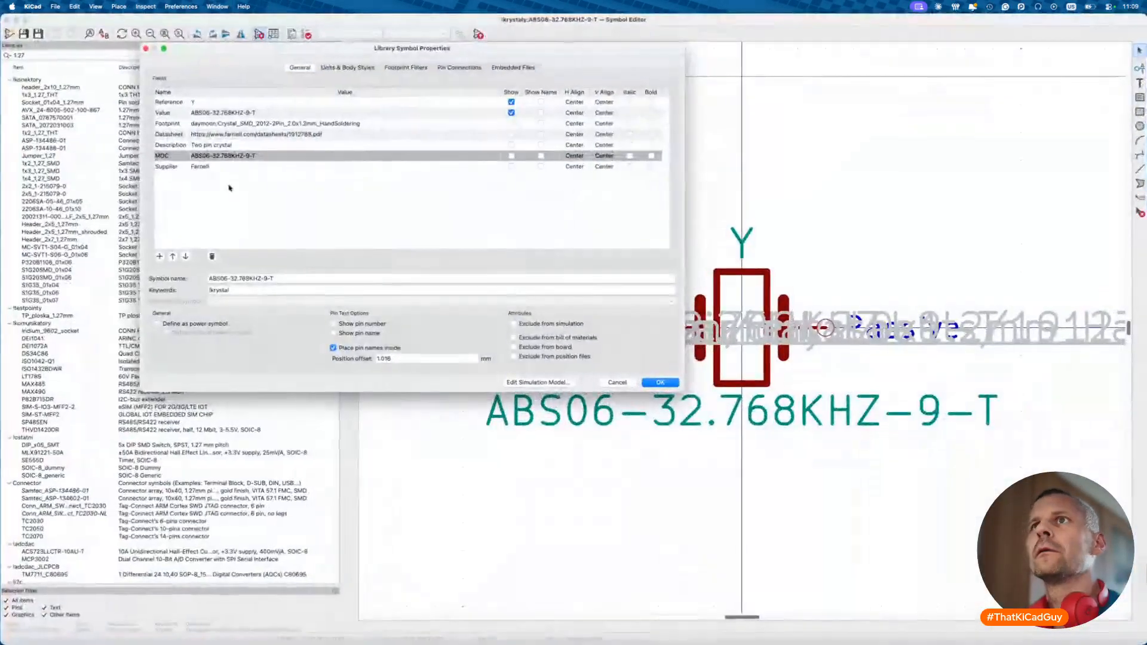
# - Add a JLCPCB field to the ABS06-32.768KHZ-9-T symbol and select its MOC value for copying
pyautogui.click(159, 256)
pyautogui.write('JLCPCB')
pyautogui.press('Tab')
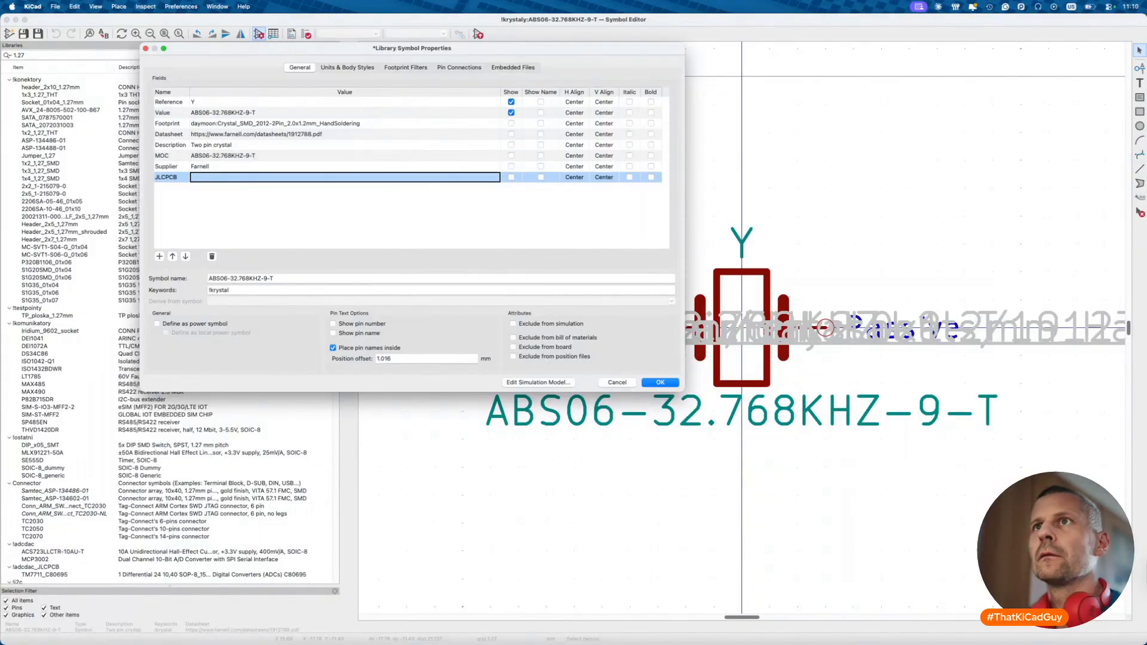
pyautogui.click(222, 154)
pyautogui.press('super+c')
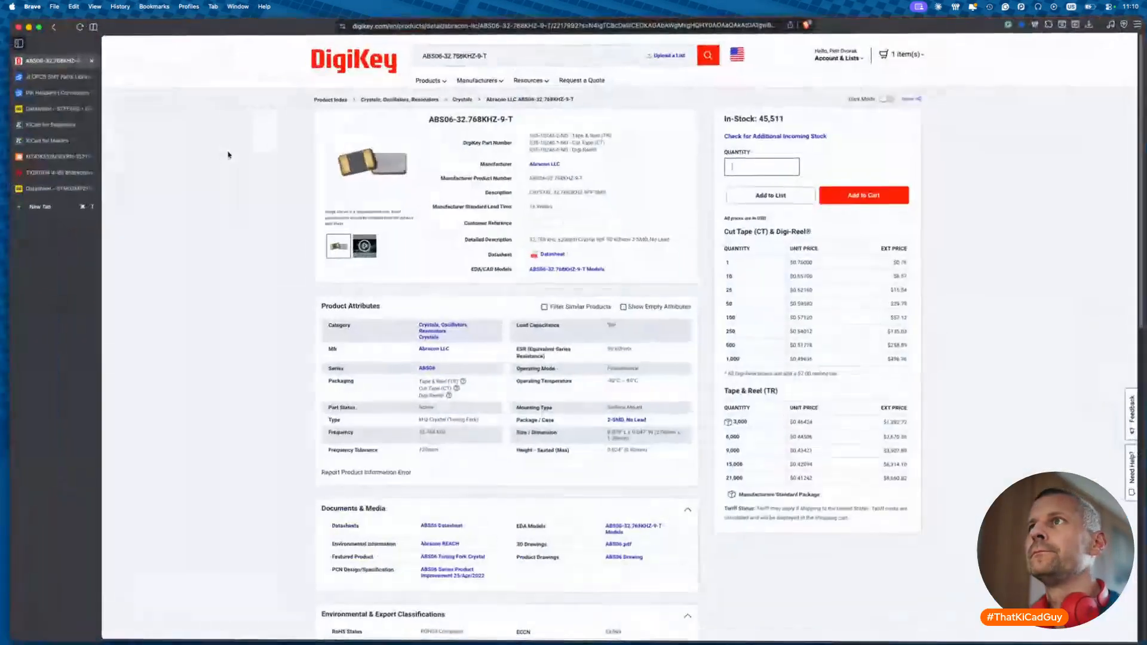
# - Search the JLCPCB parts library for the crystal's MOC and select its description text
pyautogui.click(45, 90)
pyautogui.click(395, 45)
pyautogui.press('super+v')
pyautogui.press('Return')
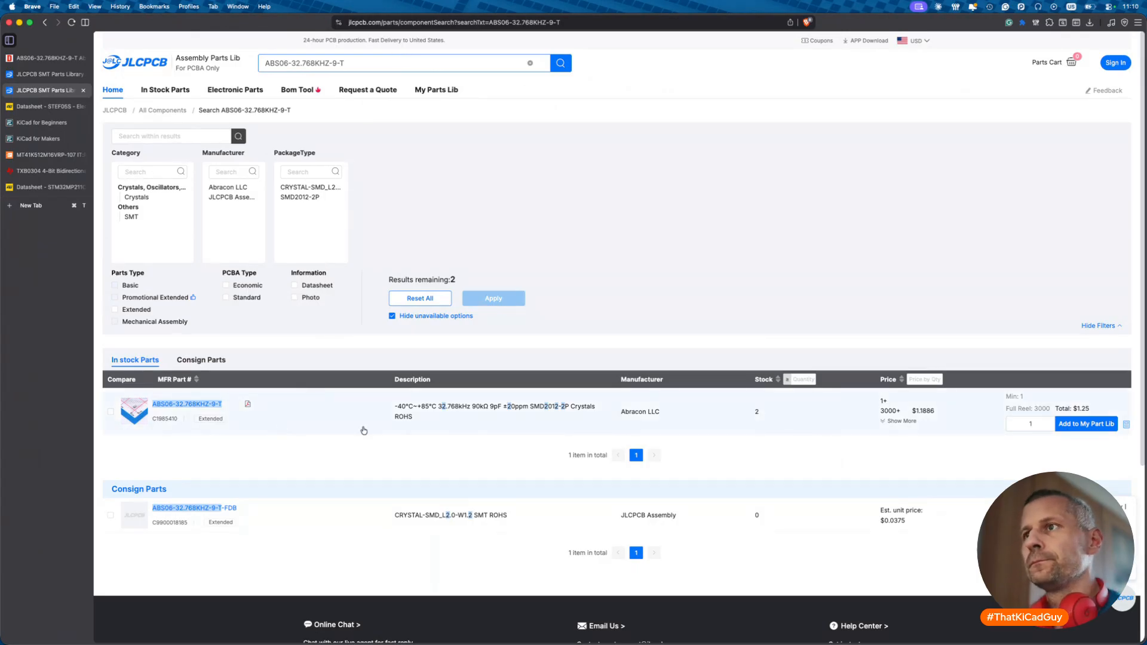
pyautogui.moveTo(441, 412); pyautogui.dragTo(569, 413)
pyautogui.hotkey('ctrl', 'c')
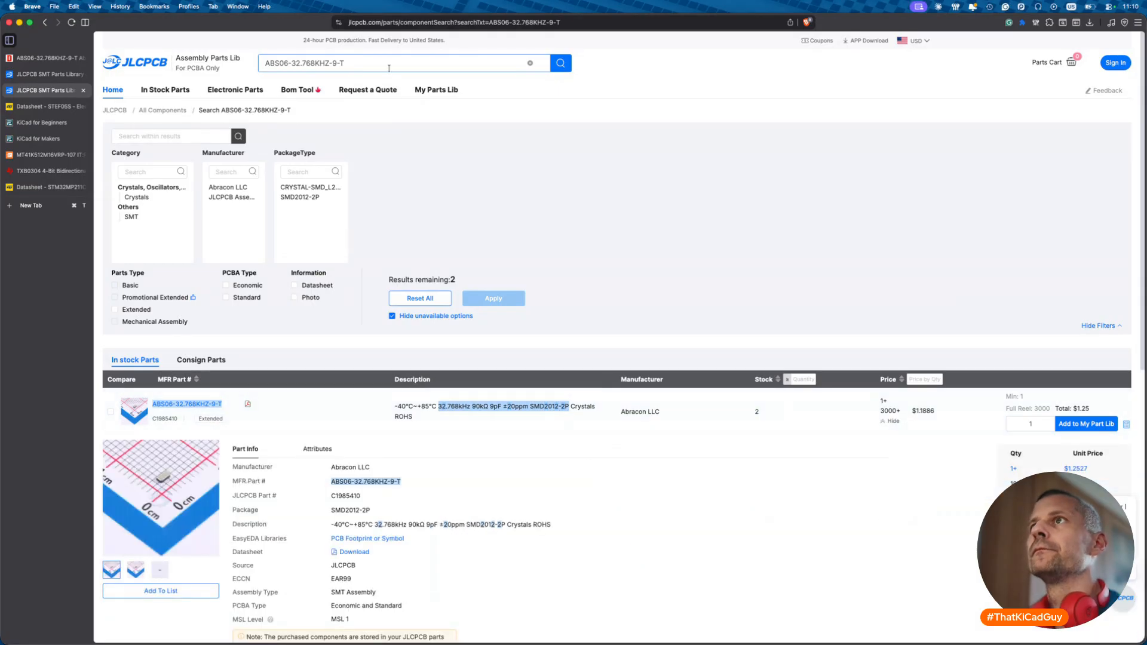
# - Search by that description without ±20ppm and copy the top result's part number C96341
pyautogui.click(390, 68)
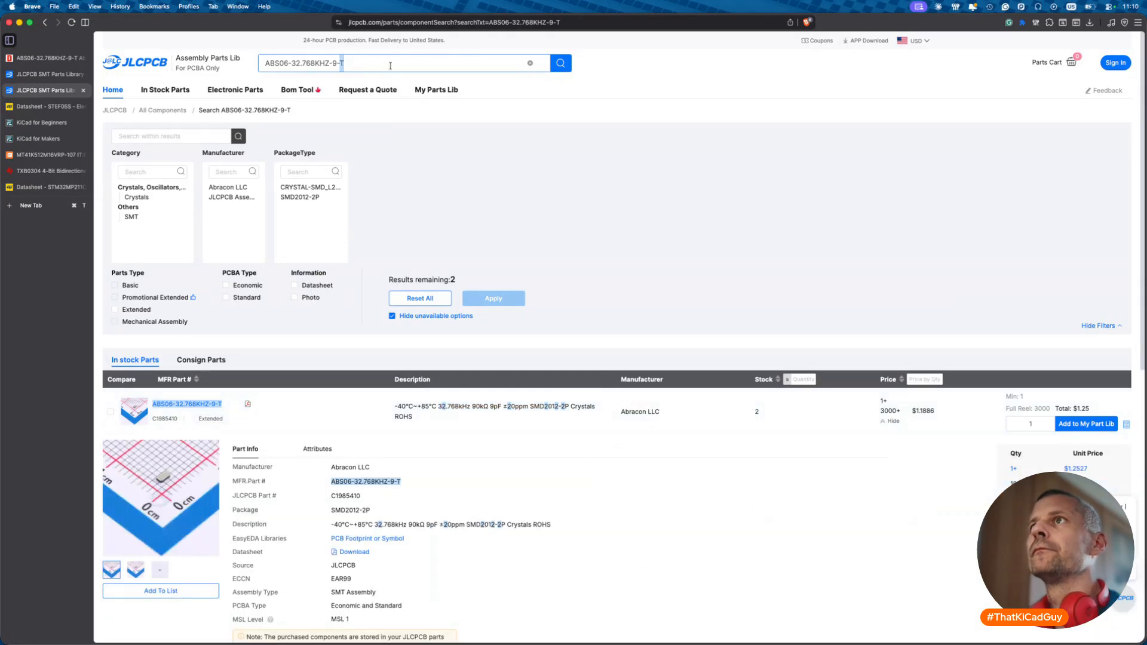
pyautogui.hotkey('ctrl', 'a')
pyautogui.hotkey('ctrl', 'v')
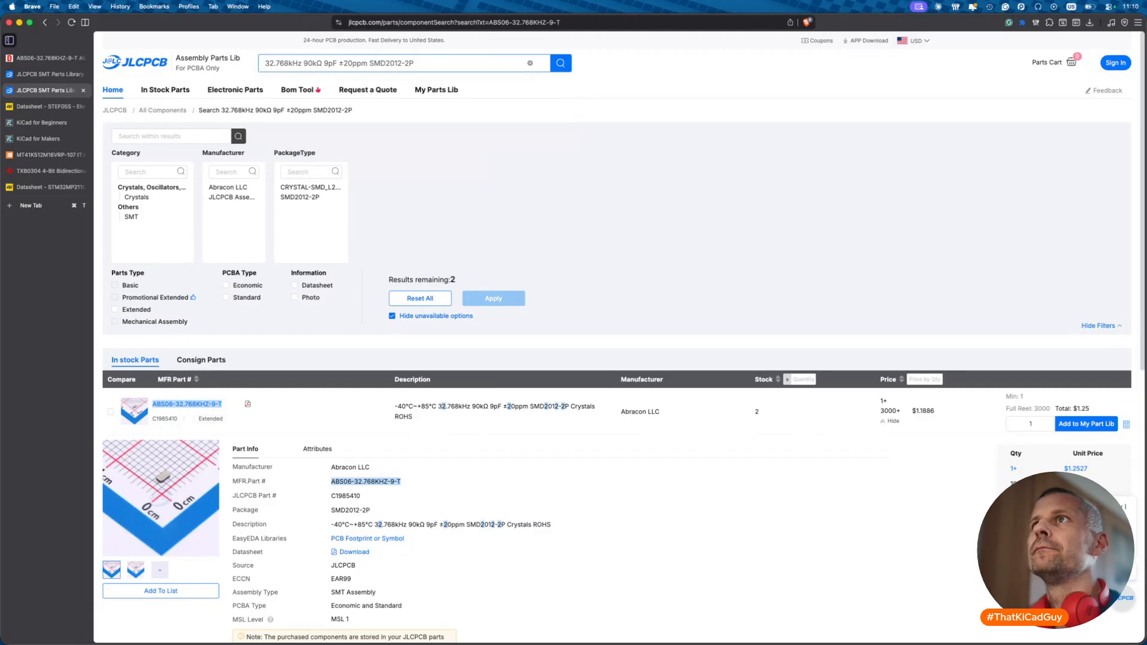
pyautogui.click(372, 62)
pyautogui.press('BackSpace')
pyautogui.press('BackSpace')
pyautogui.press('BackSpace')
pyautogui.press('BackSpace')
pyautogui.press('BackSpace')
pyautogui.press('BackSpace')
pyautogui.press('BackSpace')
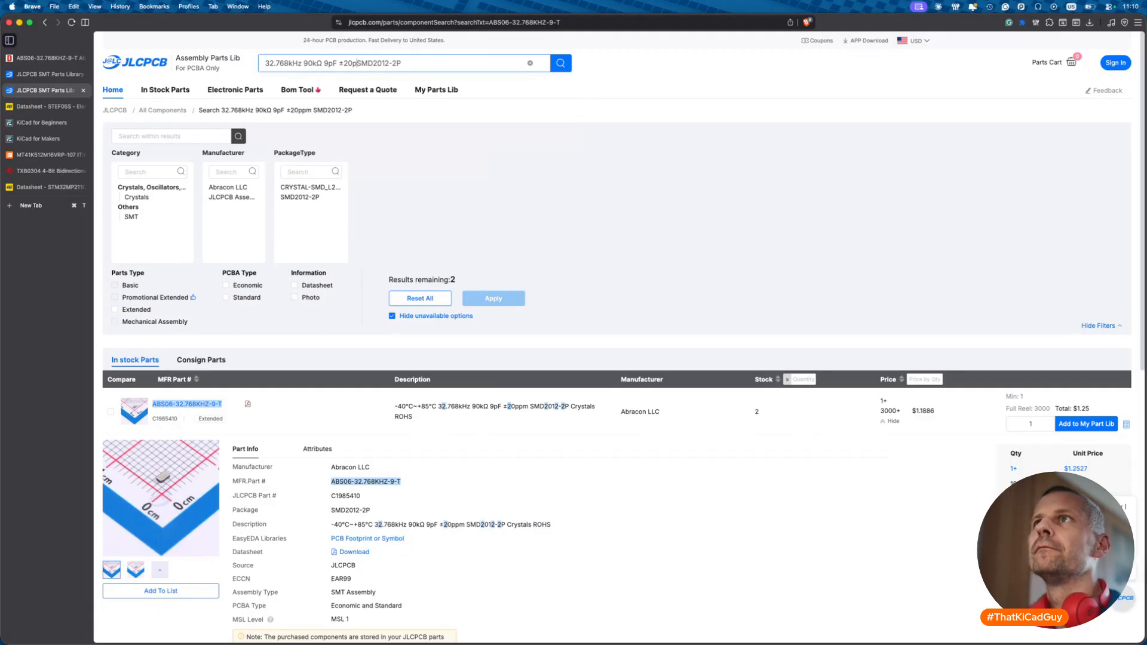
pyautogui.press('Return')
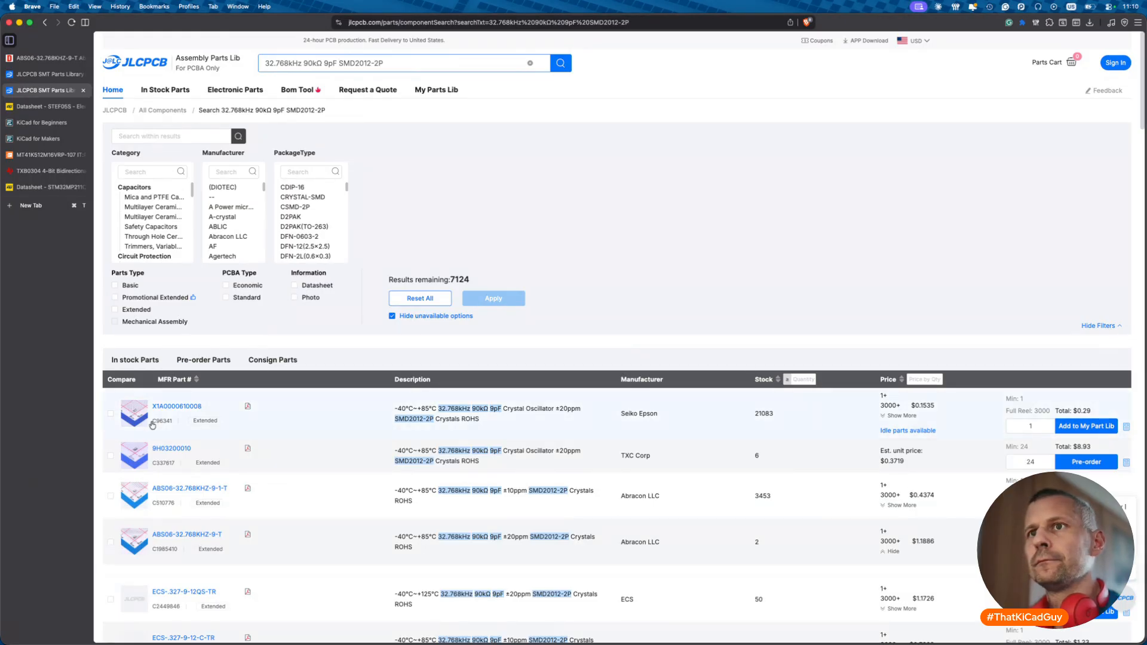
pyautogui.moveTo(138, 418)
pyautogui.moveTo(152, 421); pyautogui.dragTo(174, 425)
pyautogui.click(172, 422)
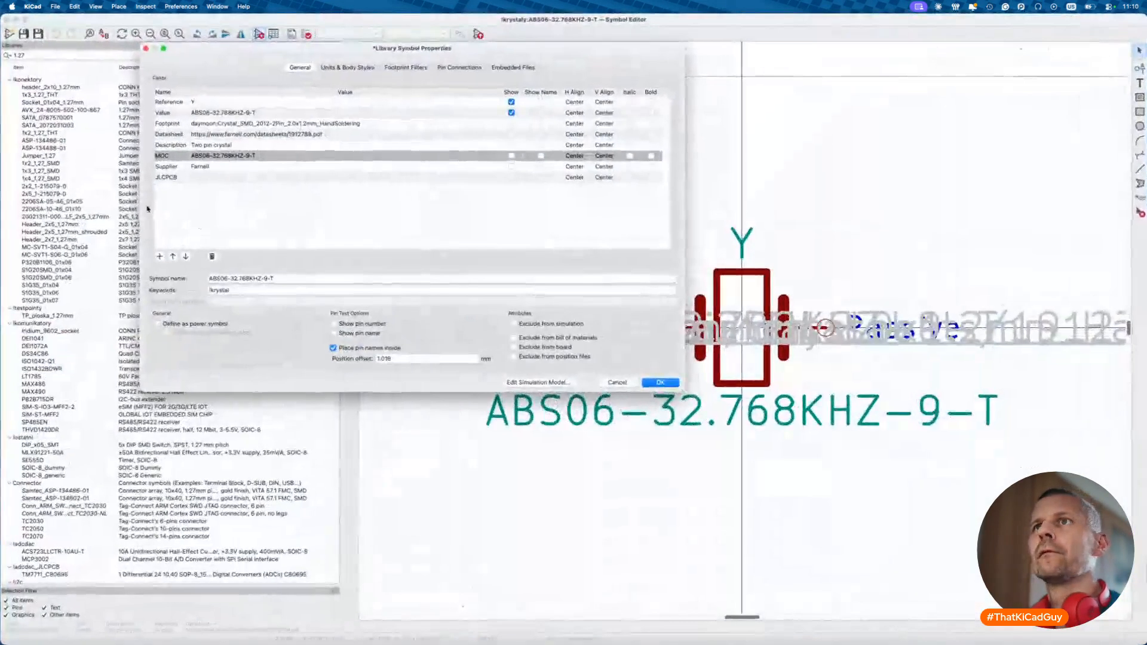
# - Enter JLCPCB C96341 and description '32.768kHz 9pF ±20ppm SMD2012-2P', then apply
pyautogui.click(227, 144)
pyautogui.click(229, 145)
pyautogui.press('super+shift+v')
pyautogui.doubleClick(160, 590)
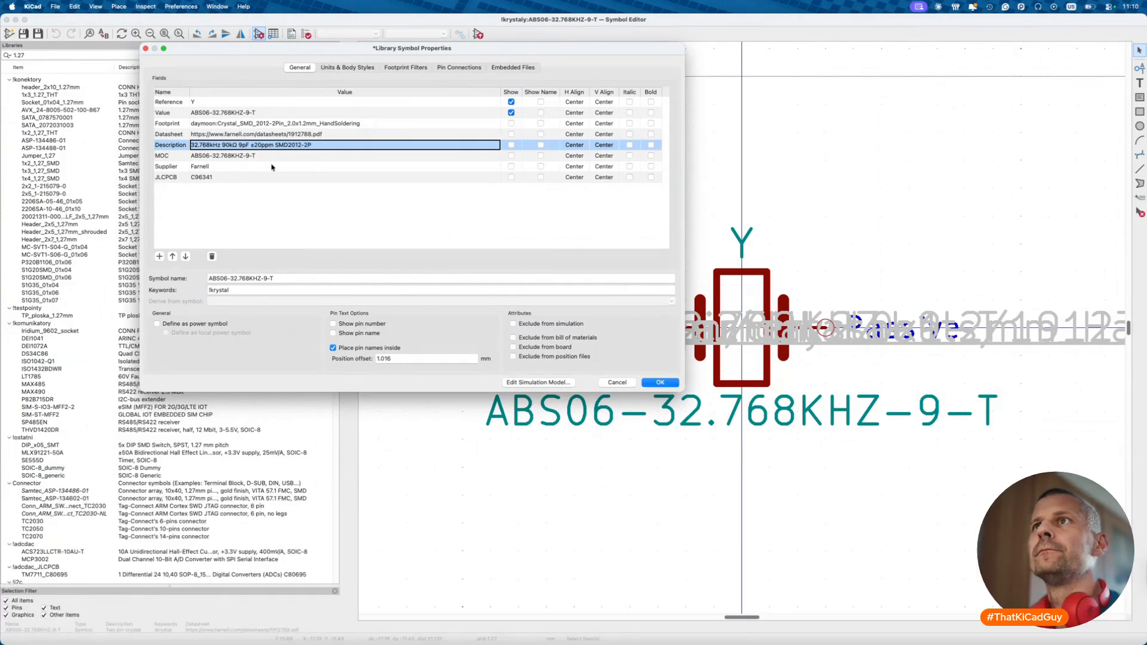
pyautogui.click(240, 144)
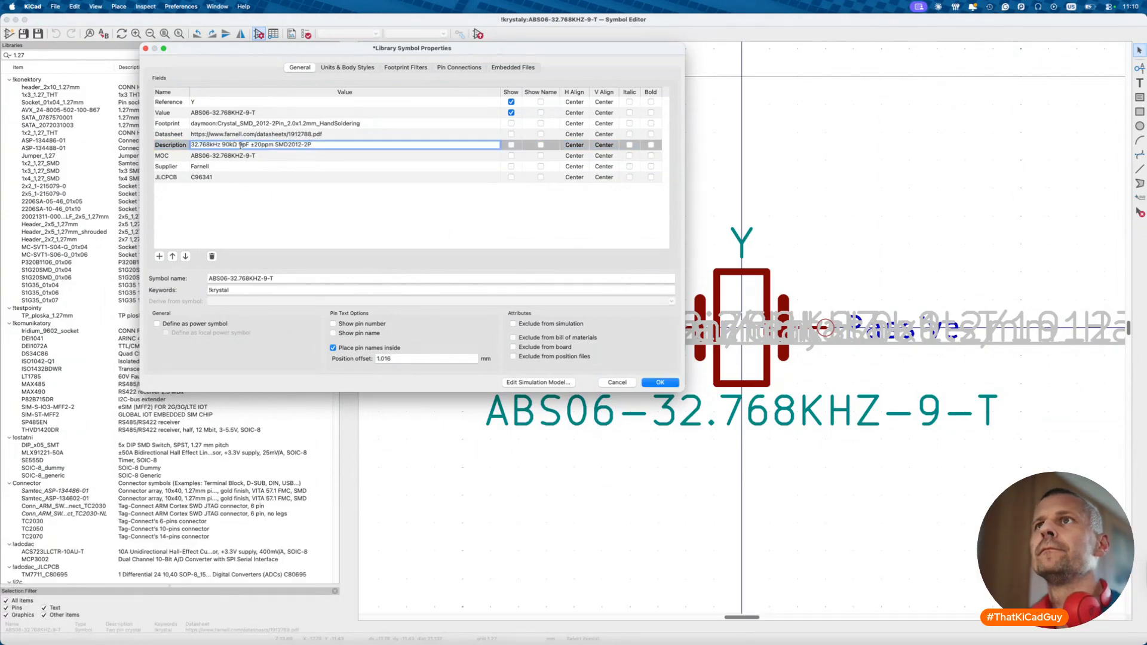
pyautogui.press('BackSpace')
pyautogui.press('BackSpace')
pyautogui.press('BackSpace')
pyautogui.press('BackSpace')
pyautogui.press('BackSpace')
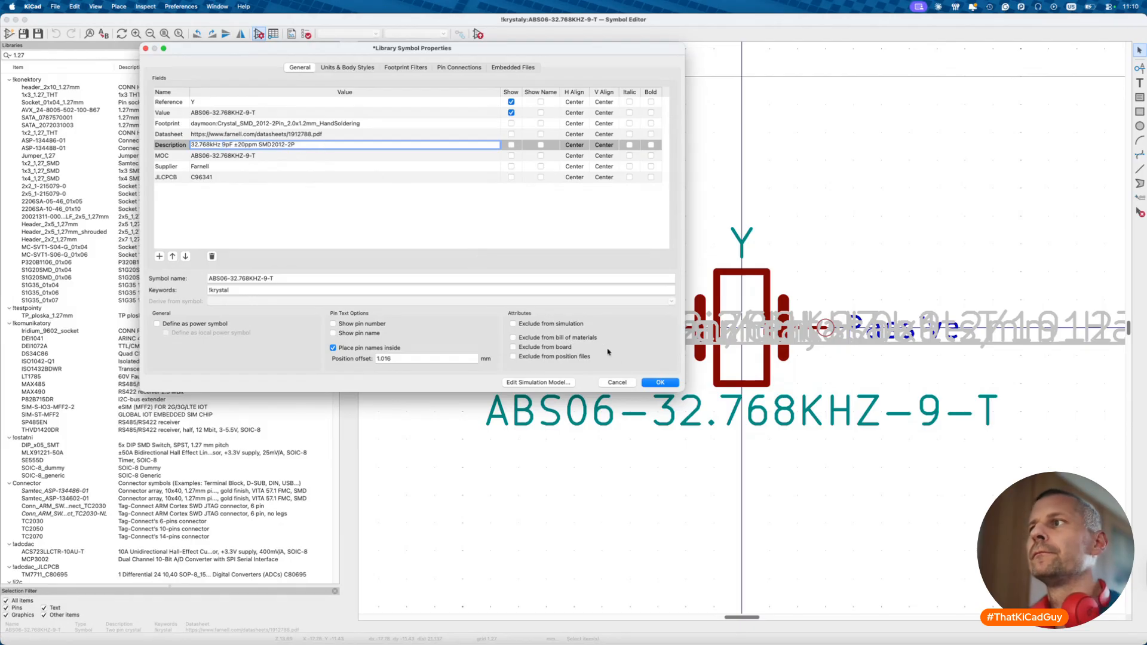
pyautogui.click(661, 382)
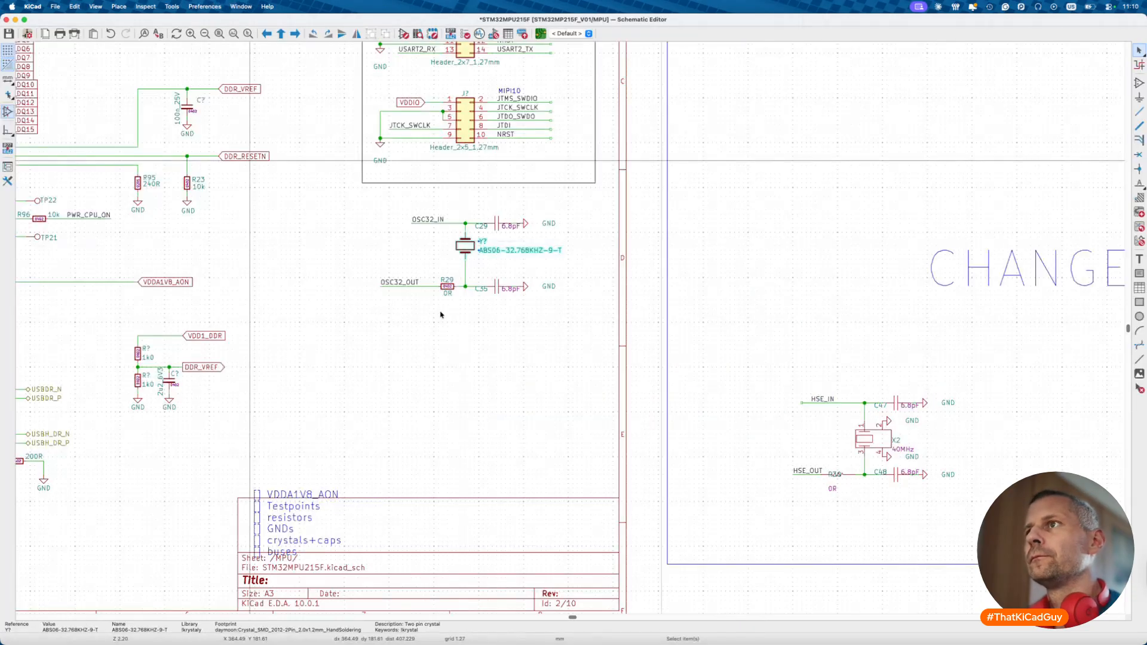
# - Look for an 8p2 capacitor in the !kondenzatory_0402 library, browsing entries such as 5p1_50V
pyautogui.scroll(5, 489, 254)
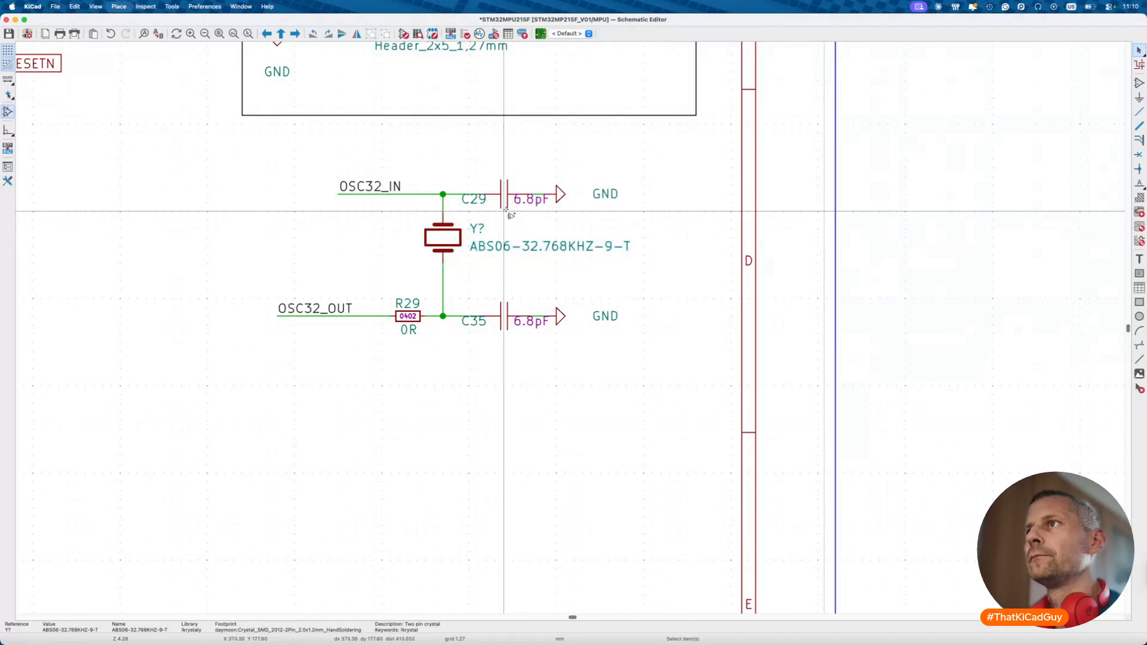
pyautogui.write('a8p2')
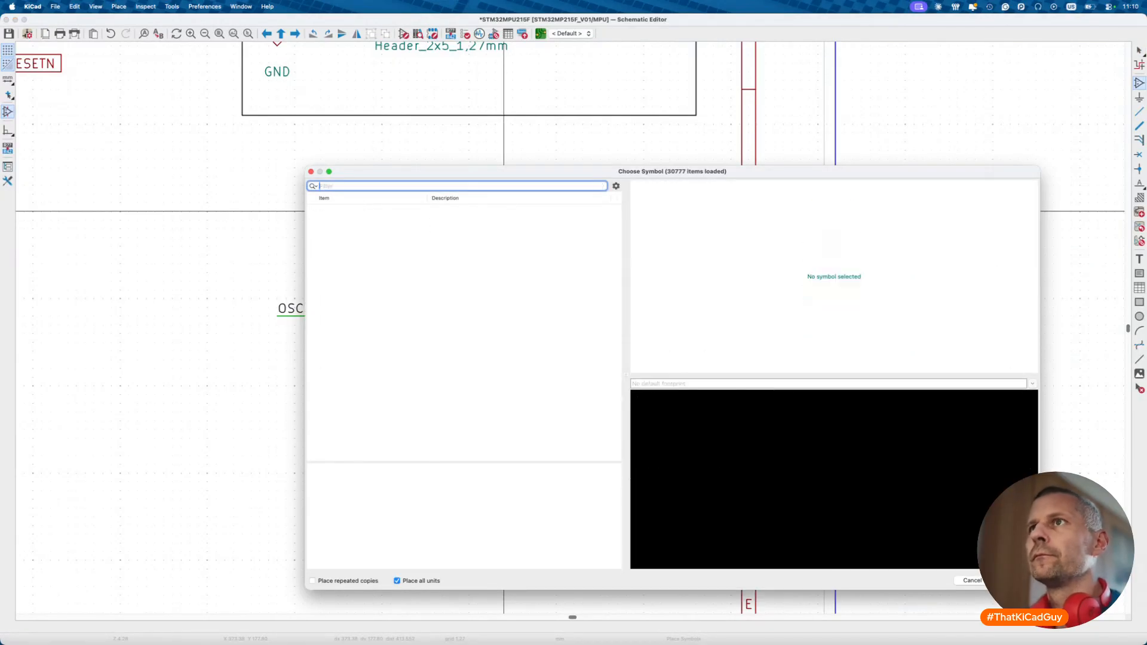
pyautogui.press('Escape')
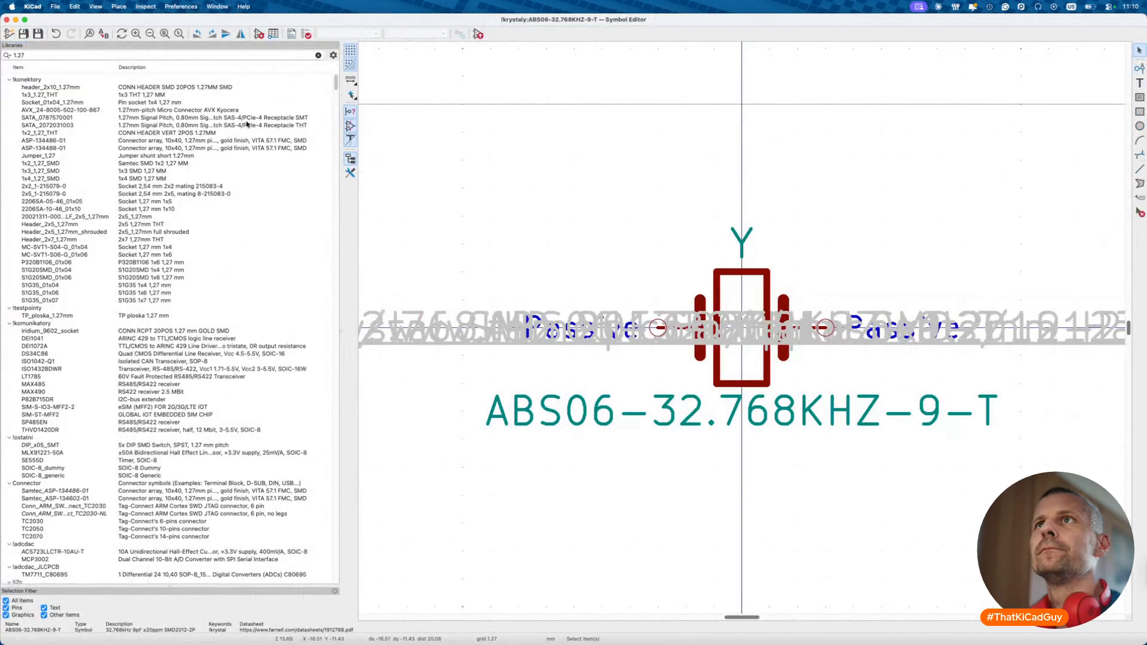
pyautogui.click(238, 55)
pyautogui.write('8')
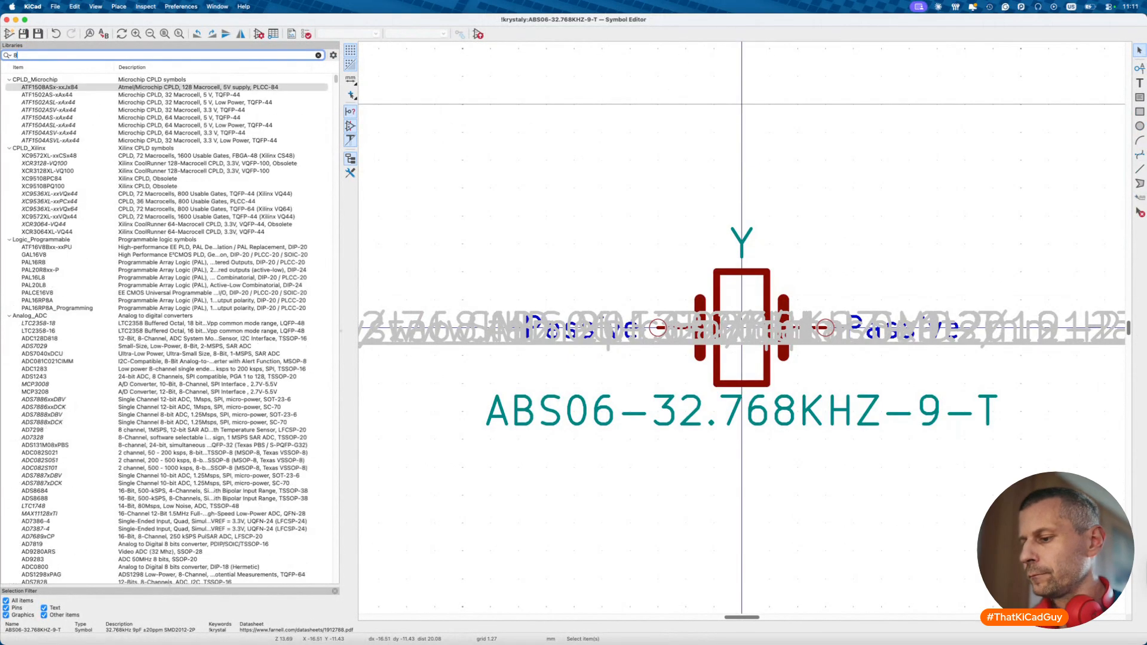
pyautogui.press('BackSpace')
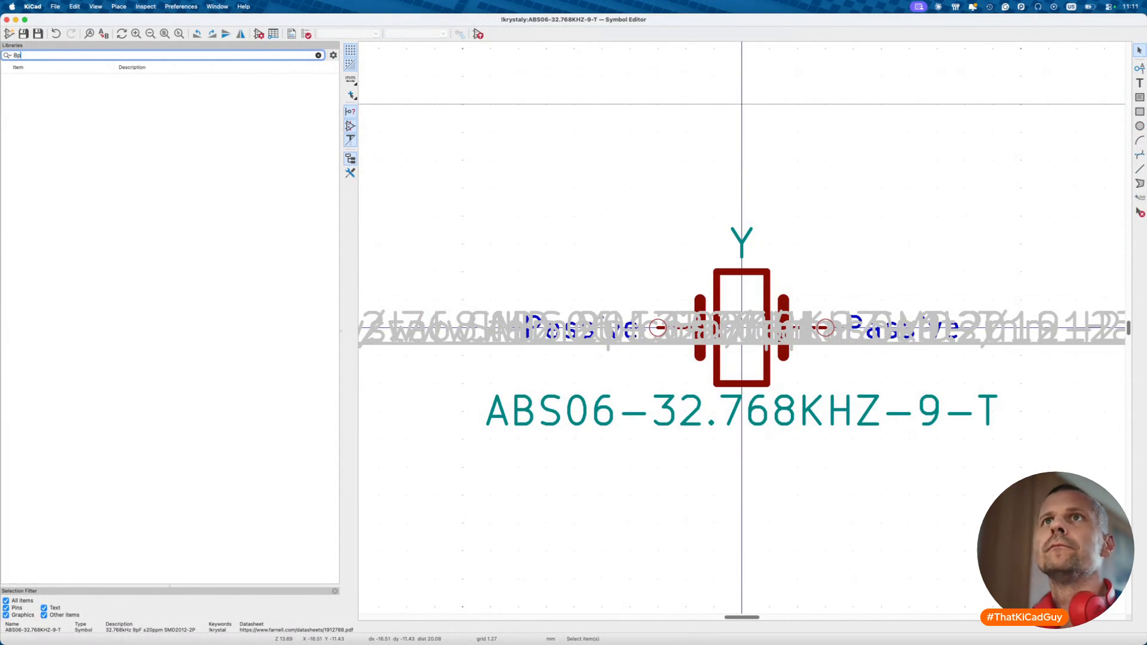
pyautogui.click(8, 187)
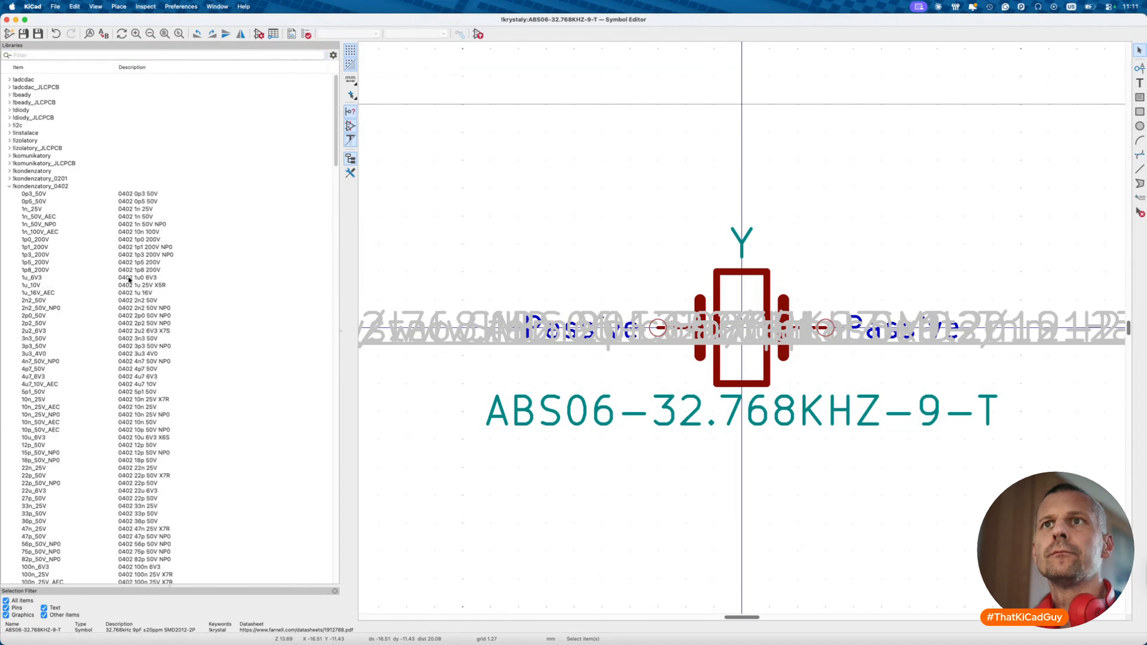
pyautogui.scroll(-3, 46, 327)
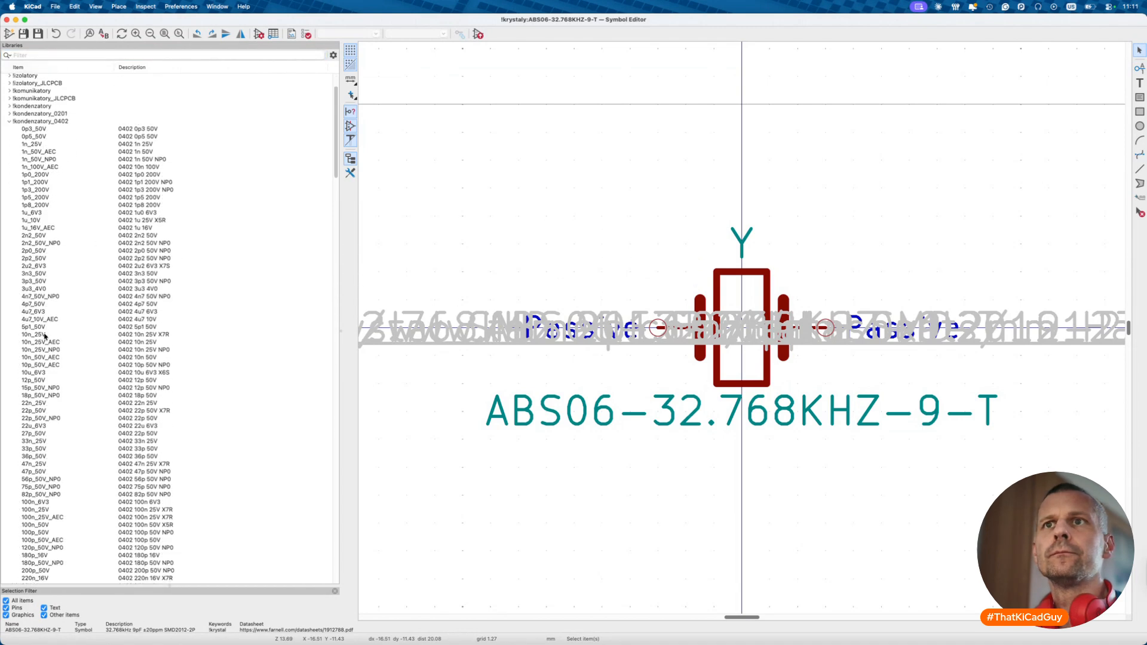
pyautogui.click(43, 326)
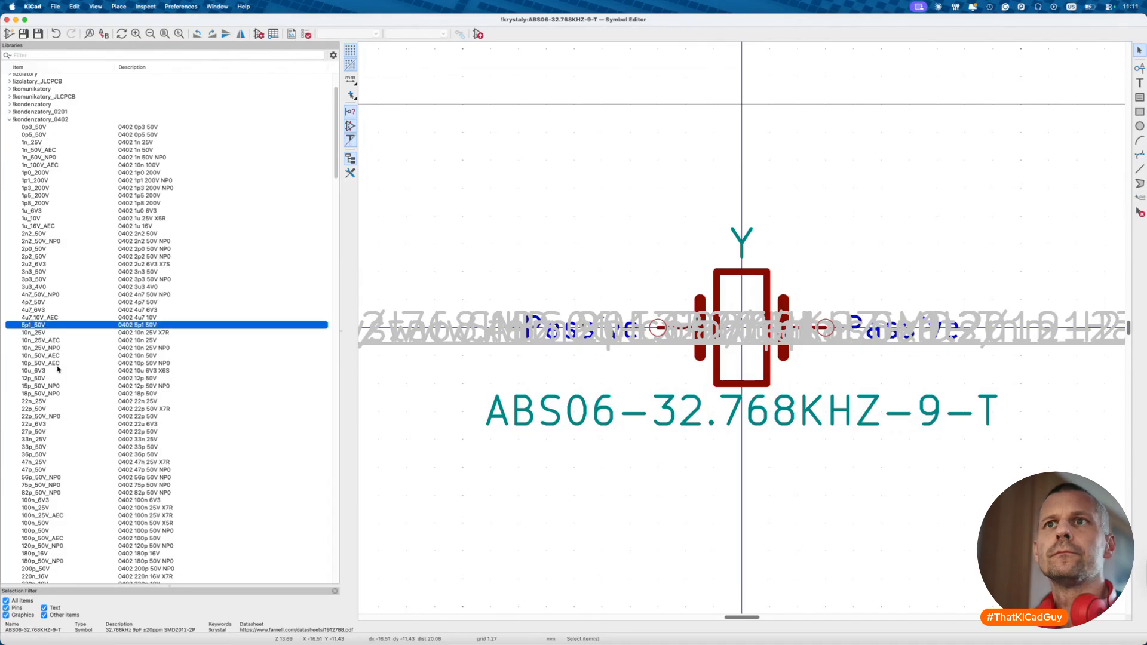
pyautogui.scroll(-4, 37, 454)
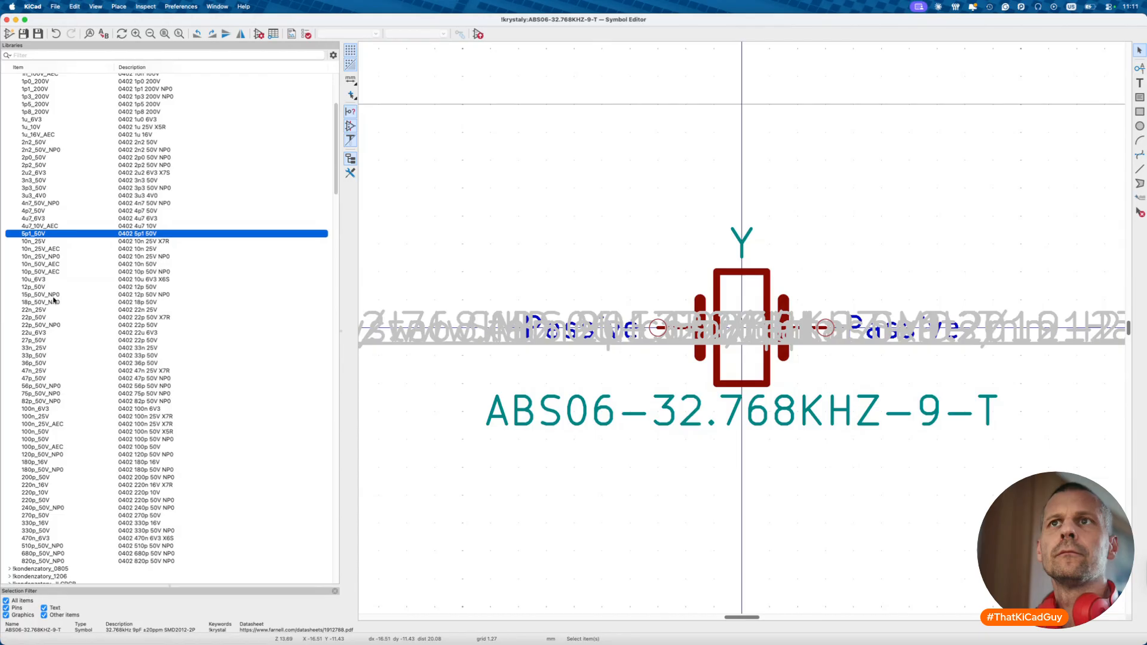
pyautogui.scroll(5, 54, 300)
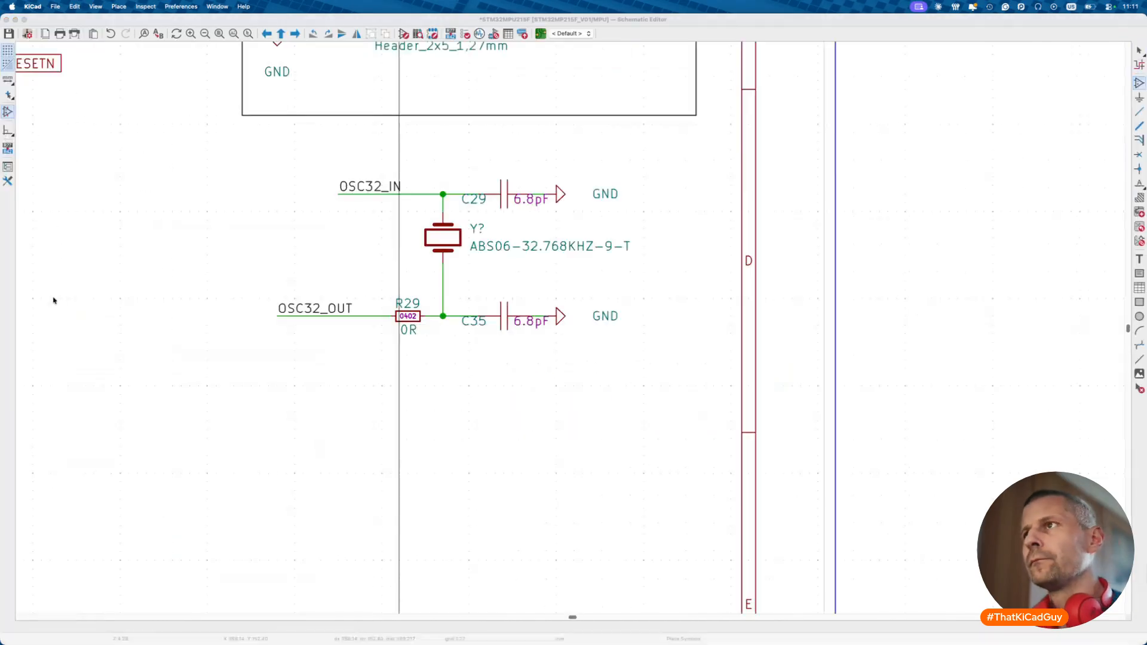
# - Open capacitor C29's properties and copy its manufacturer part number CC0402CRNPO9BN6R8
pyautogui.click(502, 203)
pyautogui.press('Escape')
pyautogui.doubleClick(505, 205)
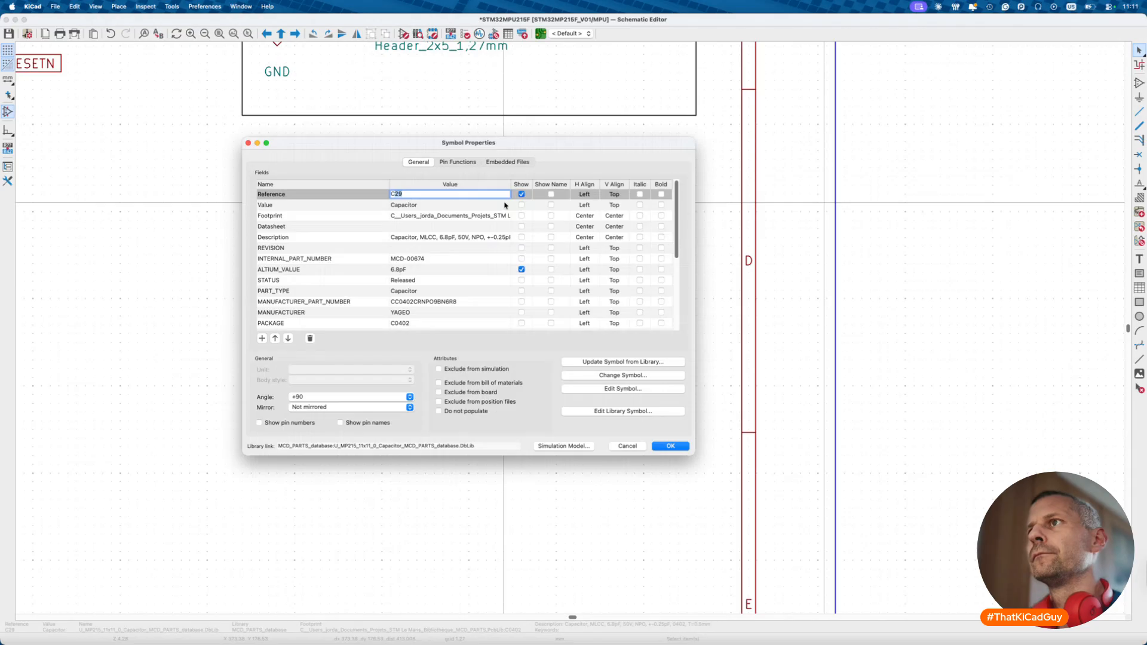
pyautogui.doubleClick(487, 237)
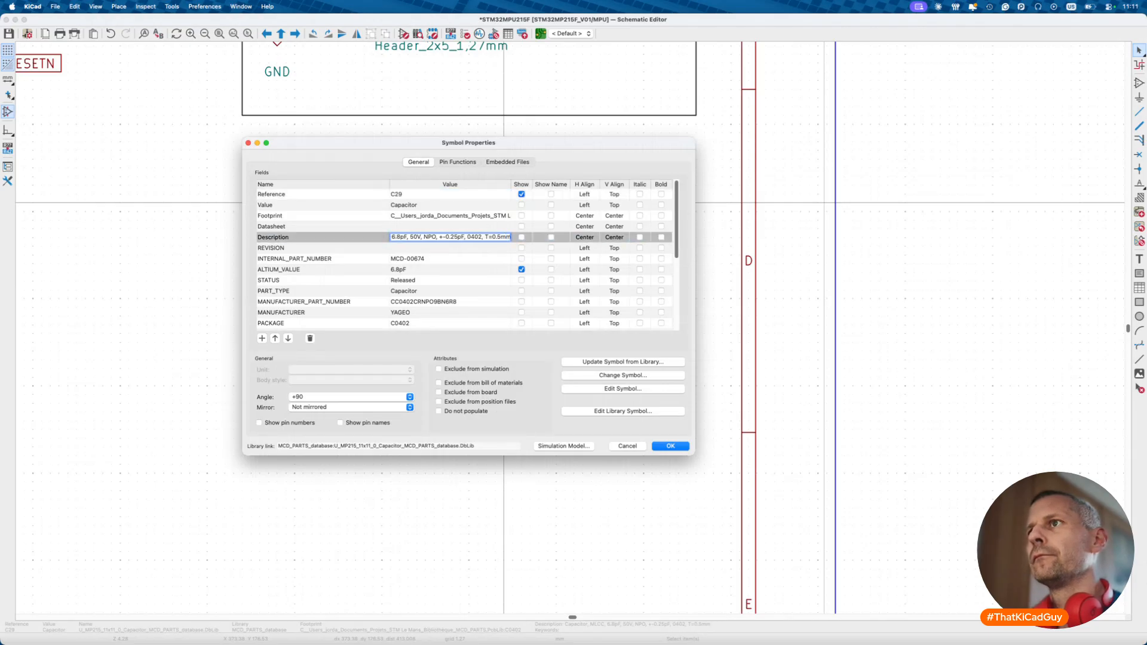
pyautogui.doubleClick(447, 300)
pyautogui.press('super+c')
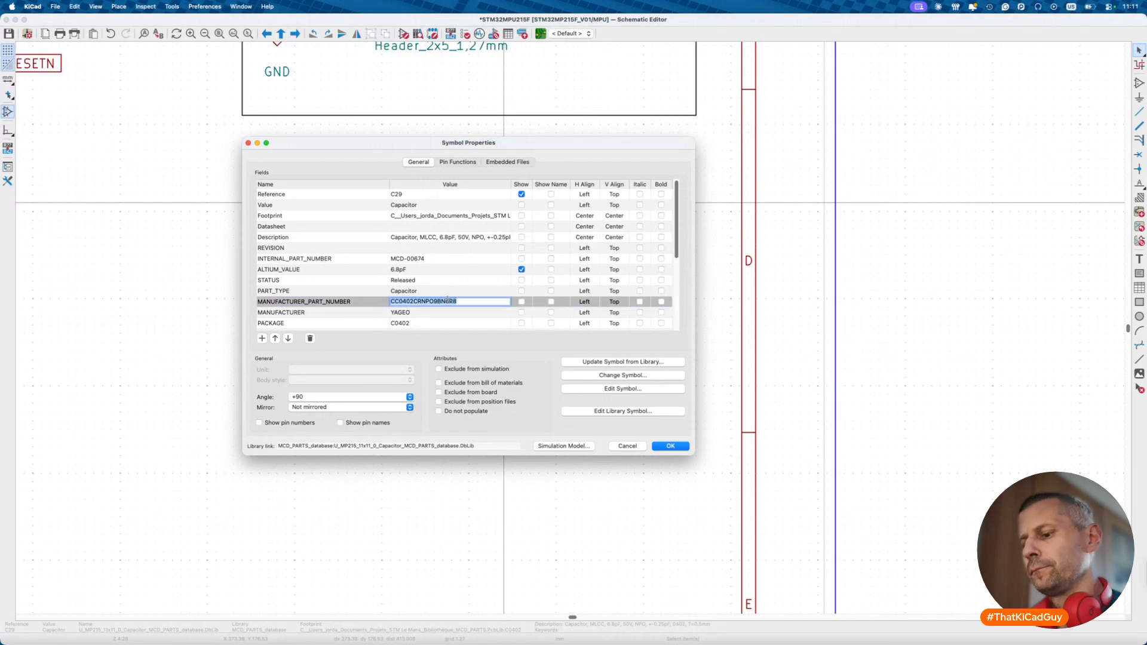
pyautogui.hotkey('ctrl', 'Left')
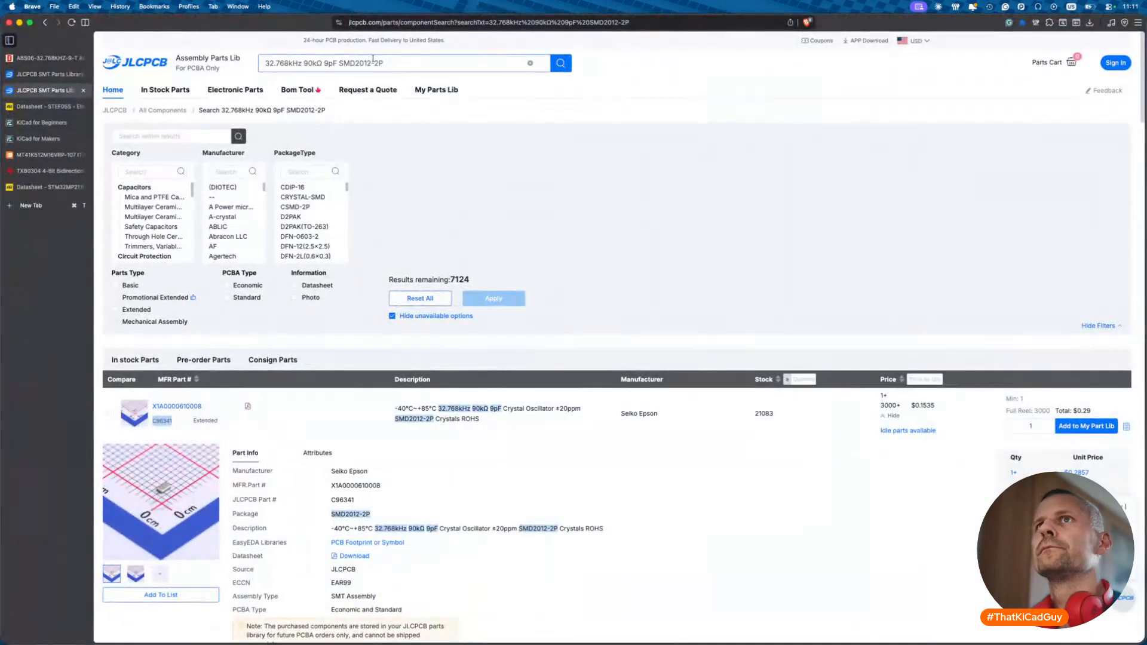
# - Search DigiKey for C29's part number CC0402CRNPO9BN6R8
pyautogui.click(83, 91)
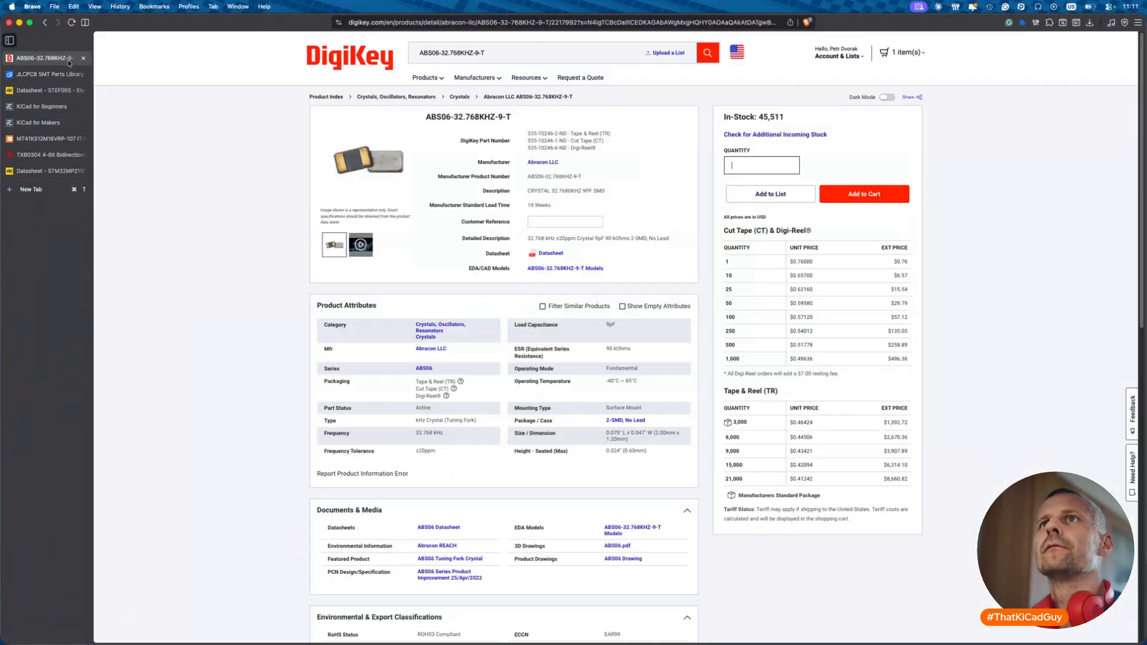
pyautogui.click(439, 44)
pyautogui.press('super+v')
pyautogui.press('Return')
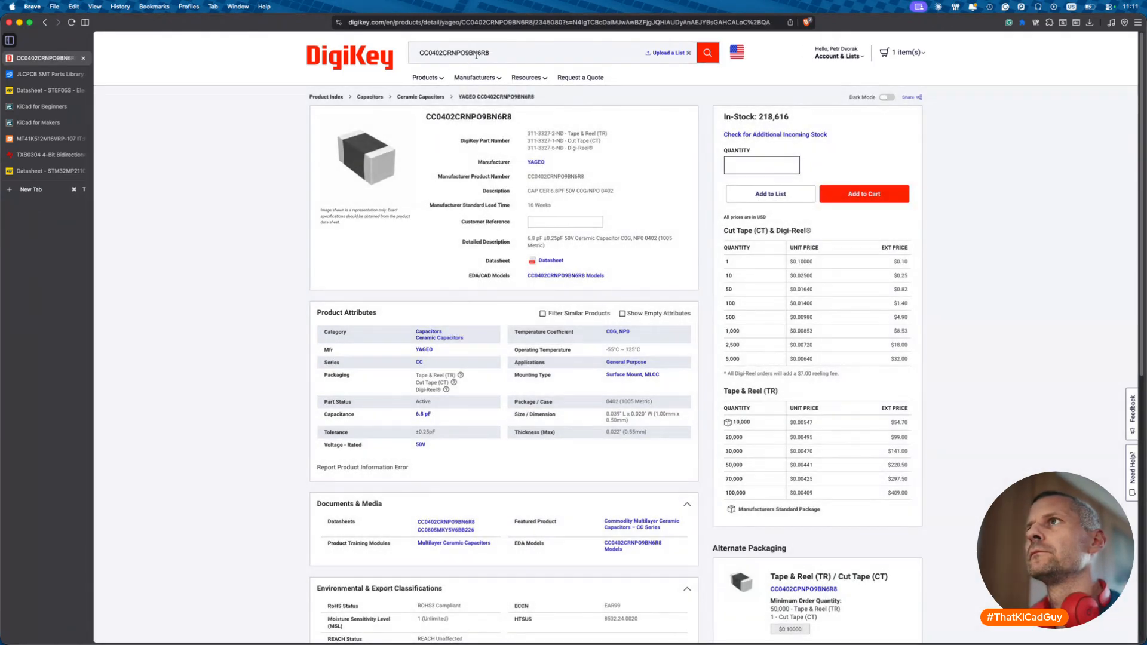
# - Find the 8R2 variant CC0402CRNPO9BN8R2 and copy its datasheet link address
pyautogui.click(490, 52)
pyautogui.write('8')
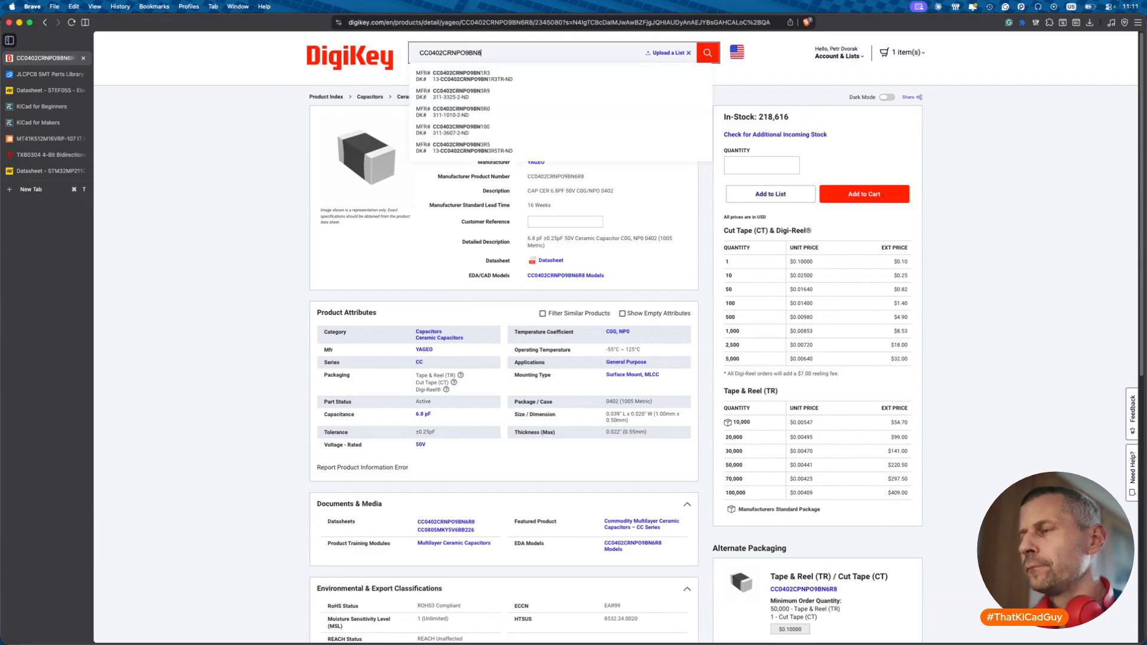
pyautogui.write('R2')
pyautogui.press('Return')
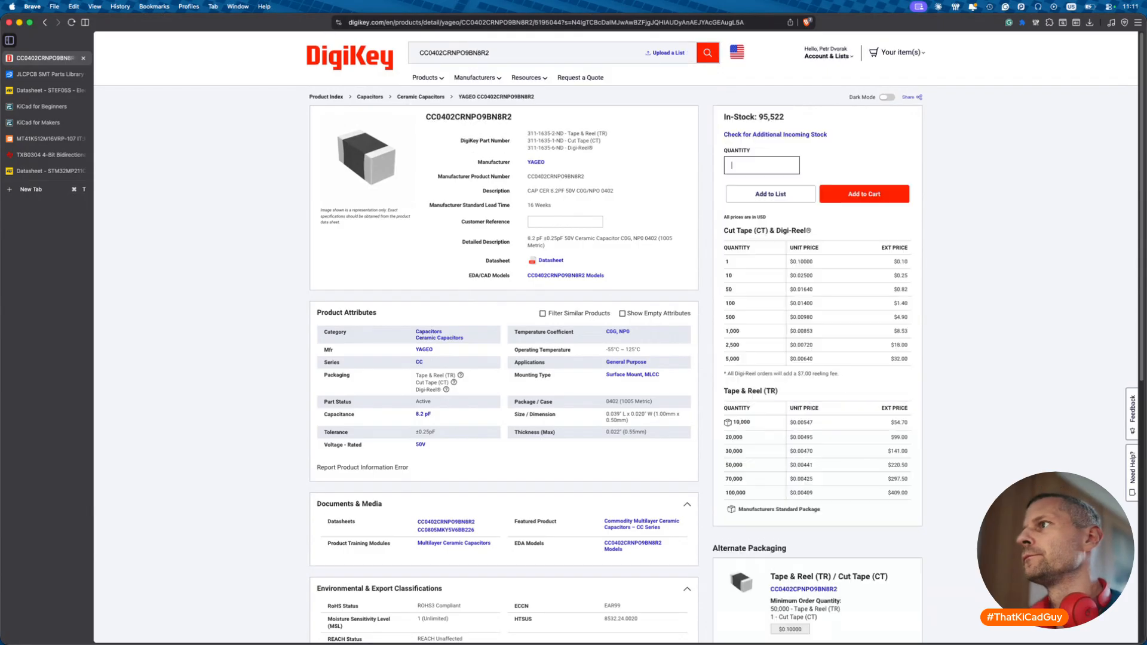
pyautogui.click(515, 117)
pyautogui.rightClick(553, 258)
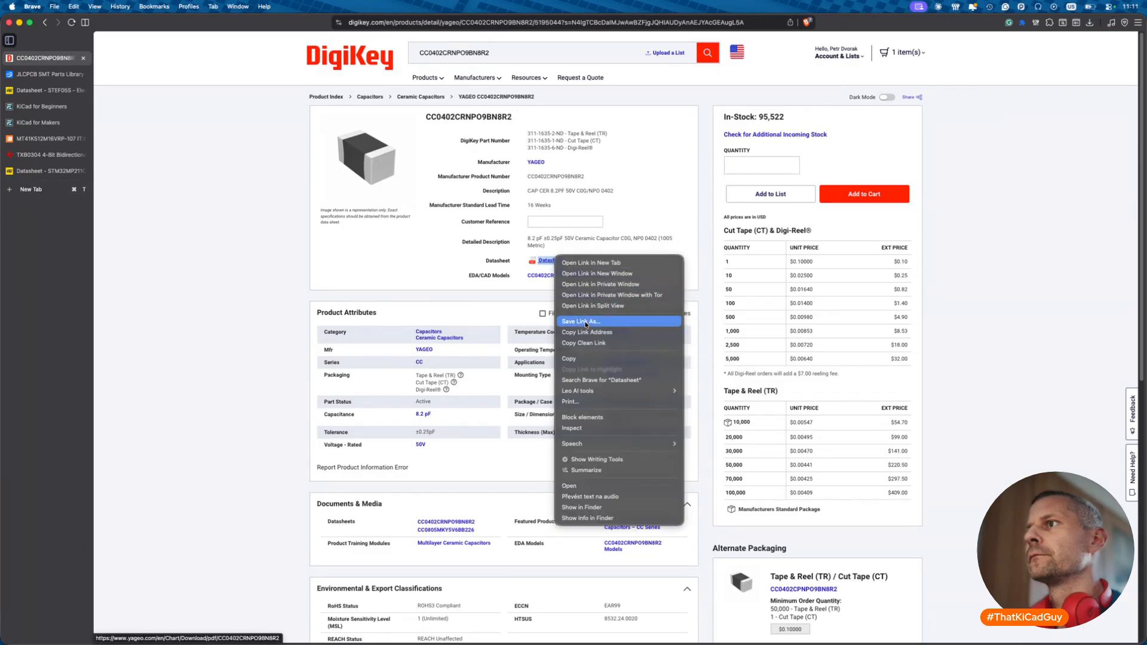
pyautogui.click(619, 343)
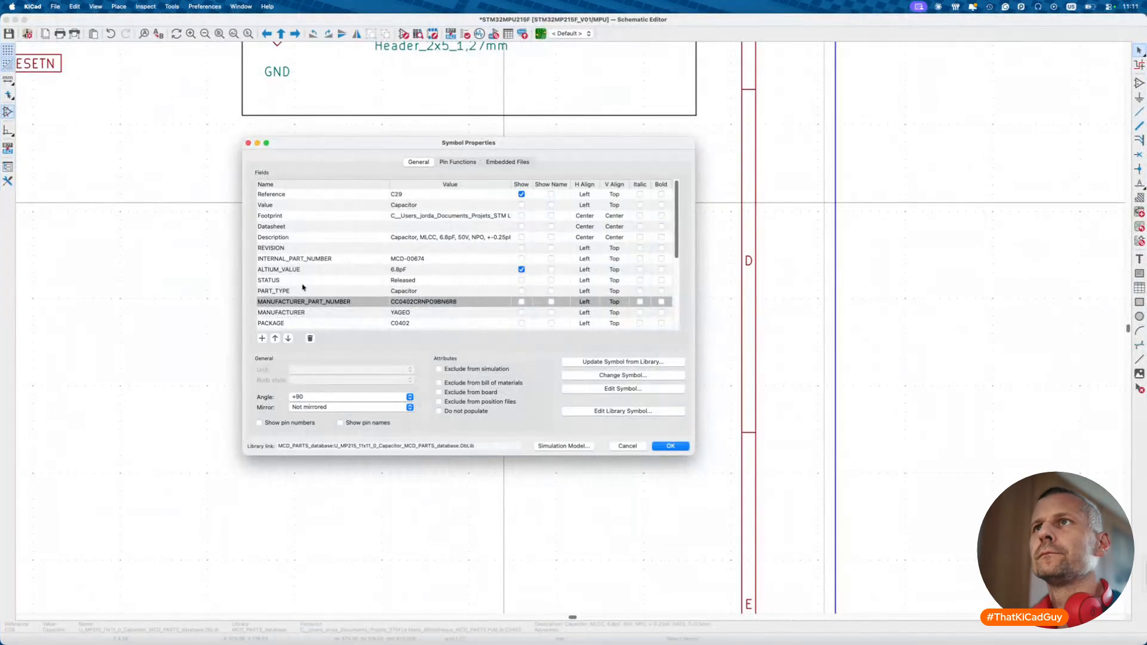
pyautogui.press('Escape')
# - In the Symbol Editor, save a copy of 4p7_50V as 8p2_50V
pyautogui.click(404, 33)
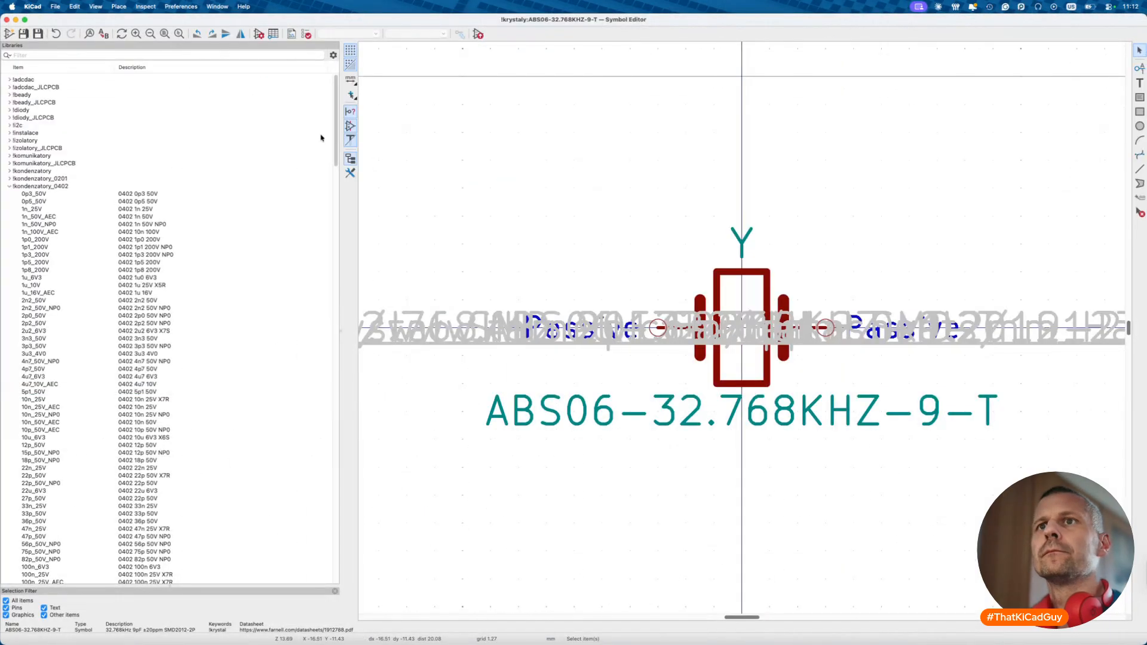
pyautogui.click(38, 370)
pyautogui.rightClick(39, 370)
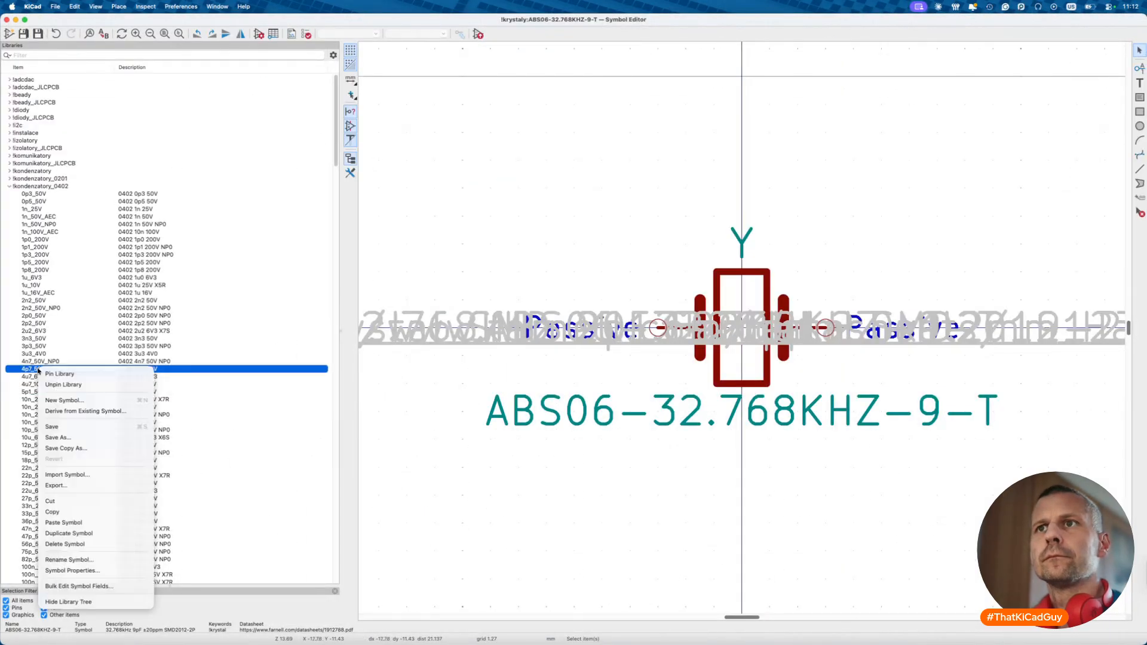
pyautogui.click(64, 437)
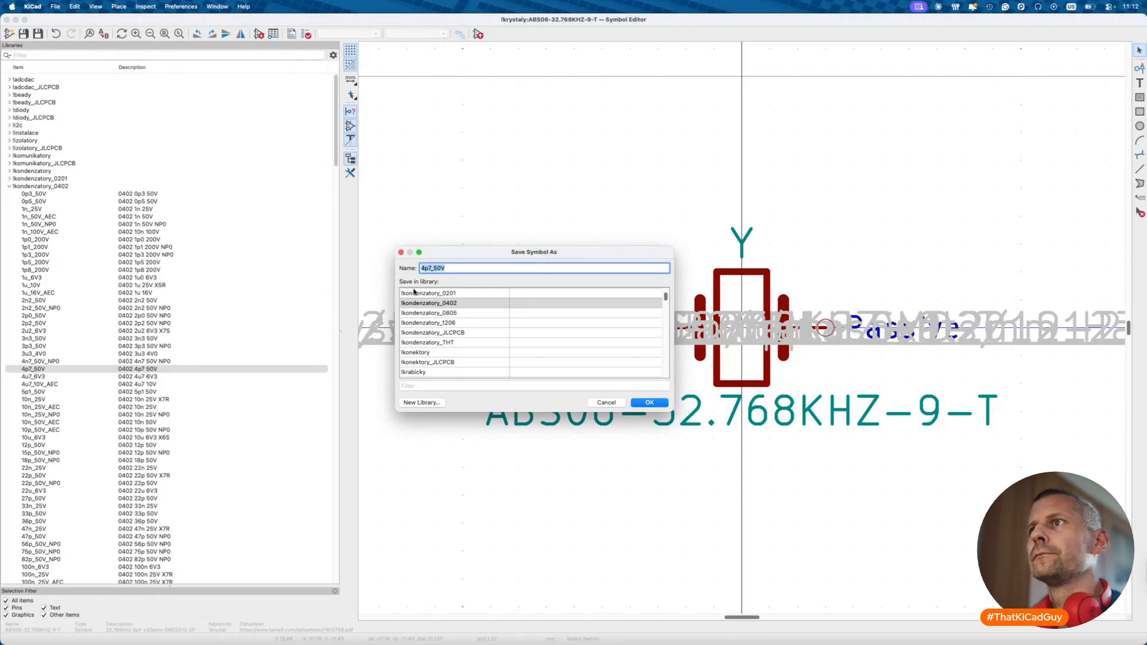
pyautogui.write('8p2')
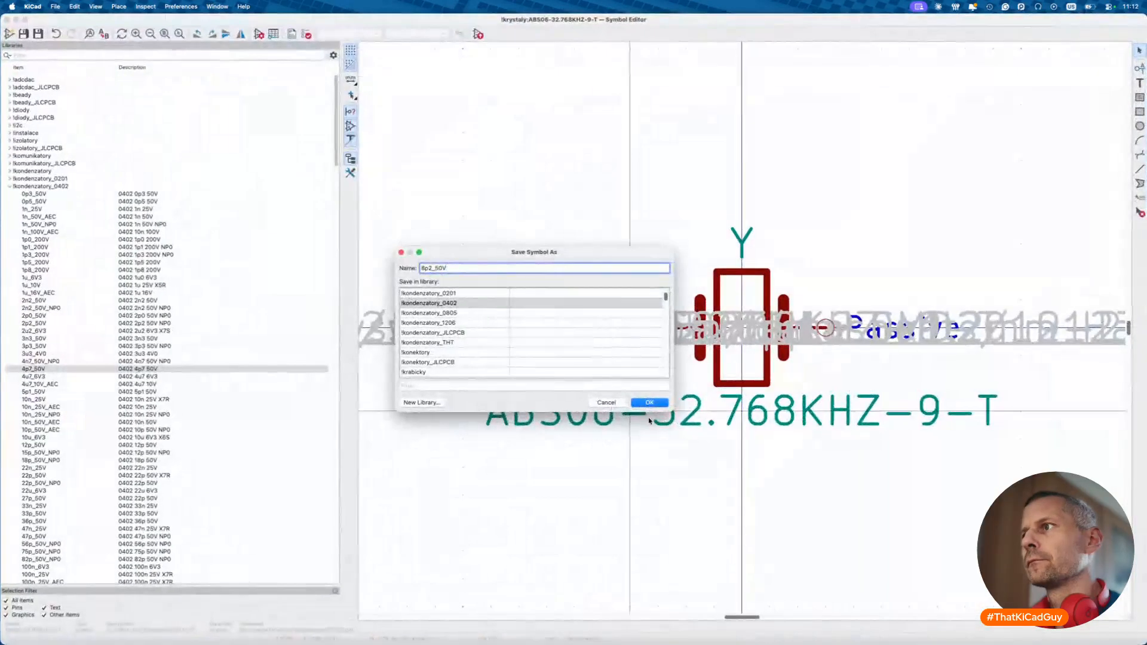
pyautogui.write('_50V')
pyautogui.click(649, 403)
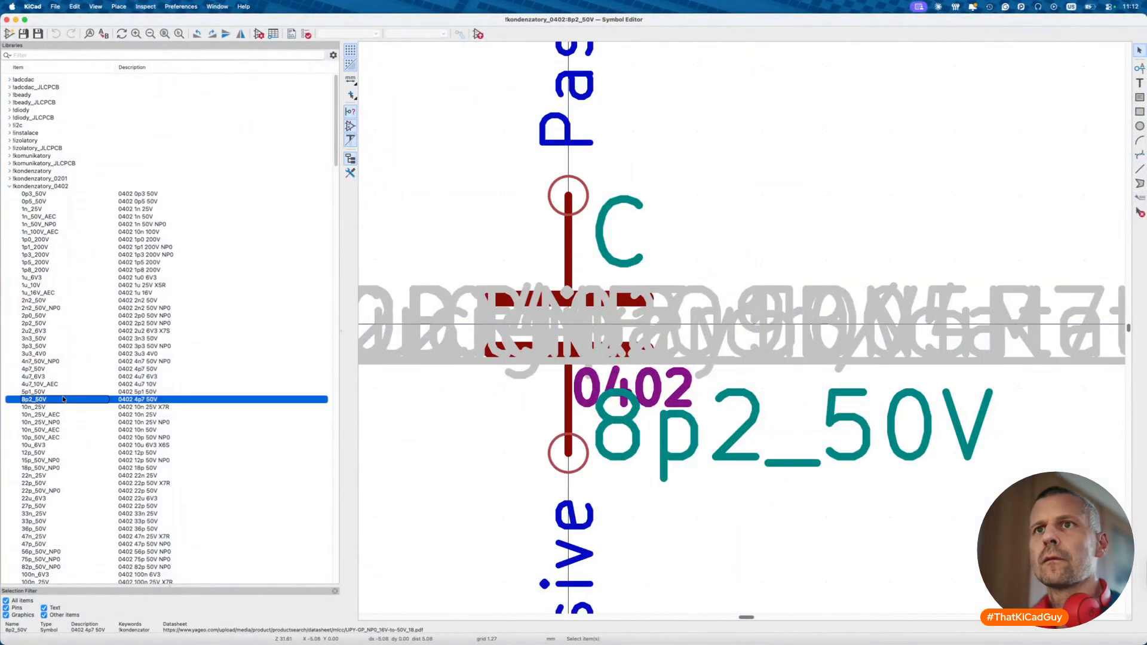
# - Set the new symbol's MOC to CC0402CRNPO9BN8R2 and its description to 0402 8p2 50V NP0
pyautogui.click(258, 34)
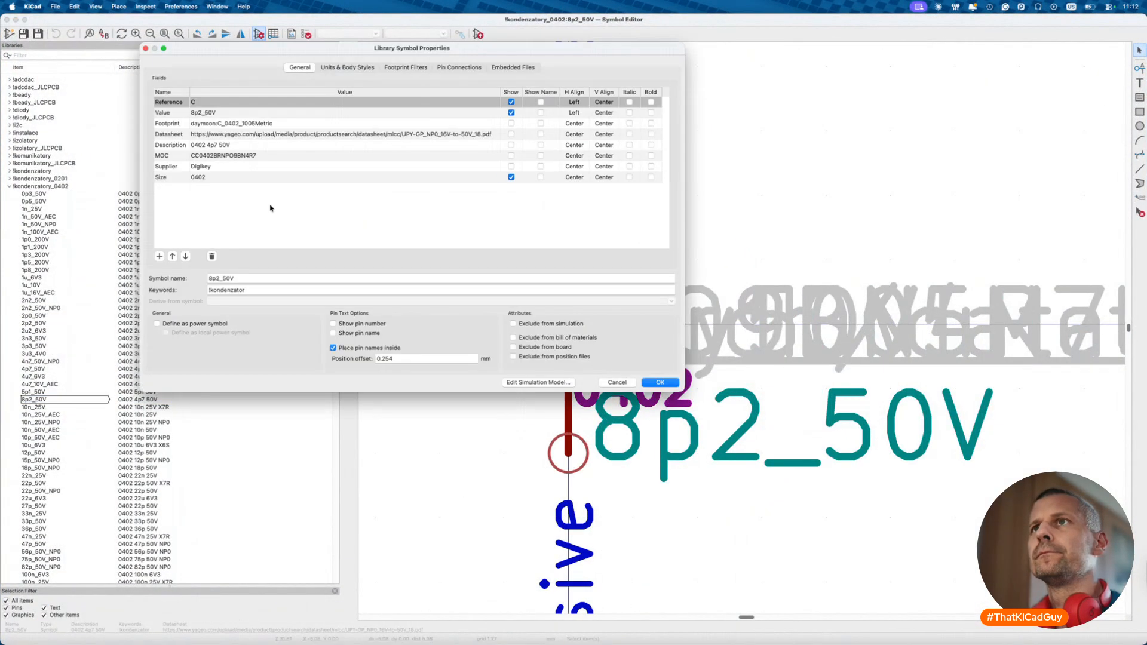
pyautogui.doubleClick(227, 156)
pyautogui.press('BackSpace')
pyautogui.press('super+shift+v')
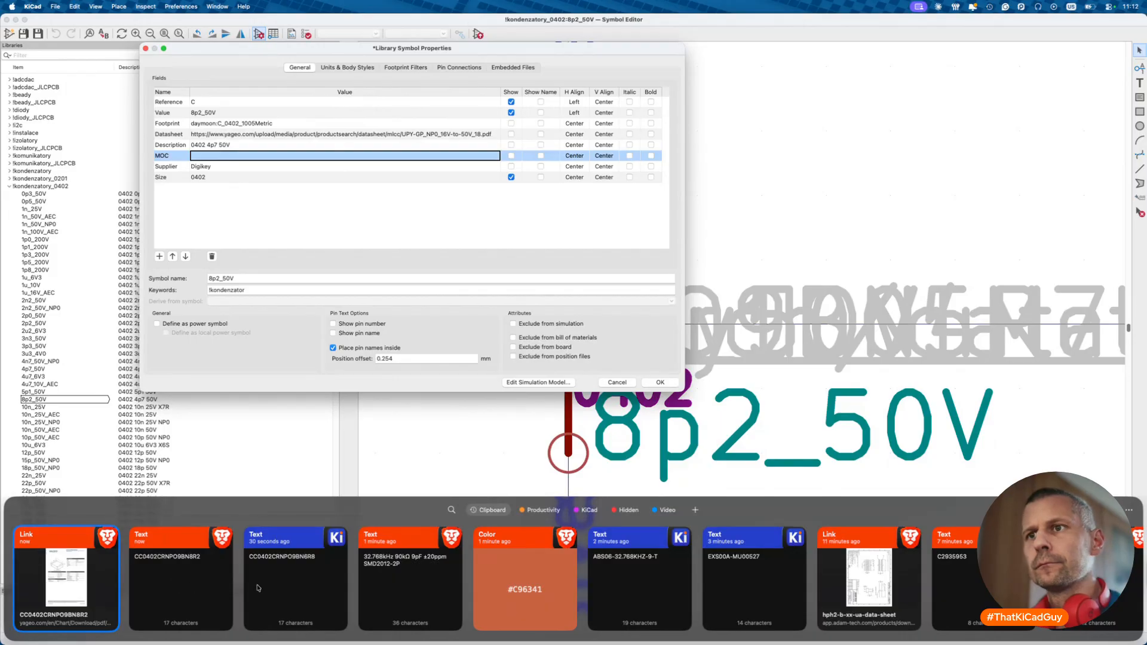
pyautogui.click(185, 583)
pyautogui.click(227, 145)
pyautogui.click(238, 144)
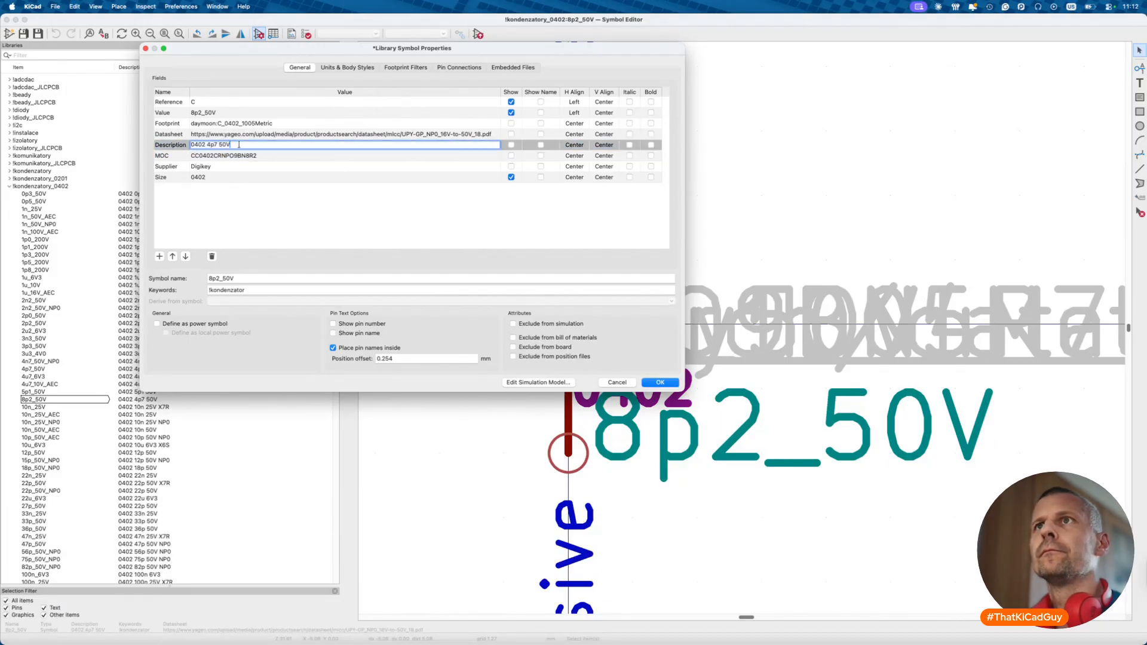
pyautogui.press('BackSpace')
pyautogui.press('BackSpace')
pyautogui.press('BackSpace')
pyautogui.write('8p')
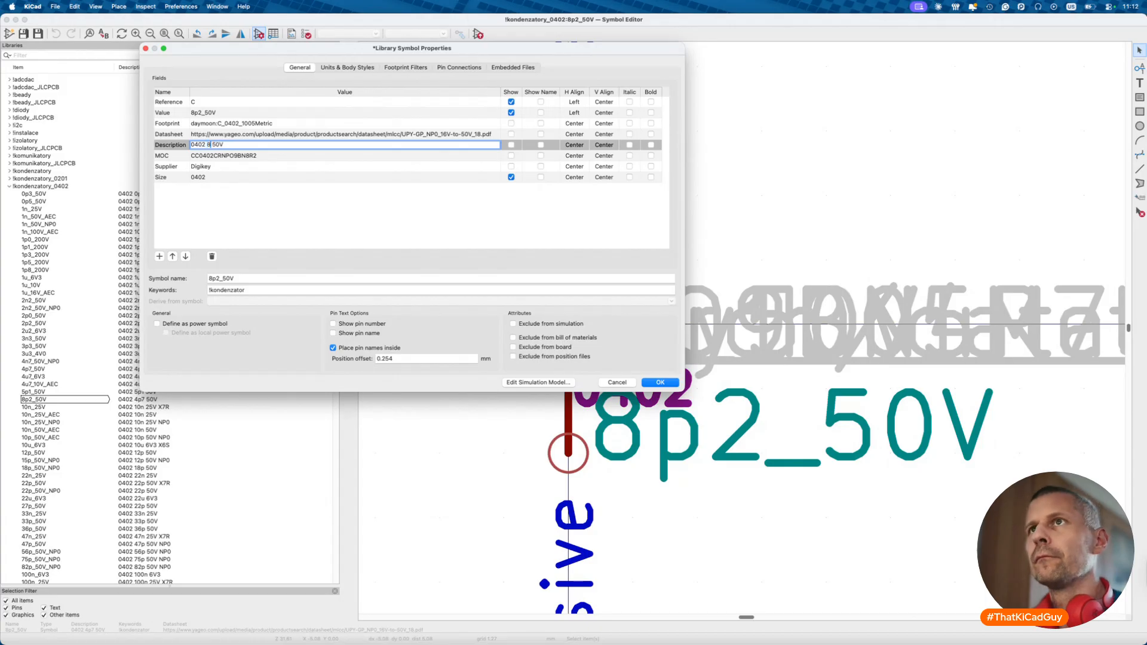
pyautogui.write('2')
pyautogui.press('End')
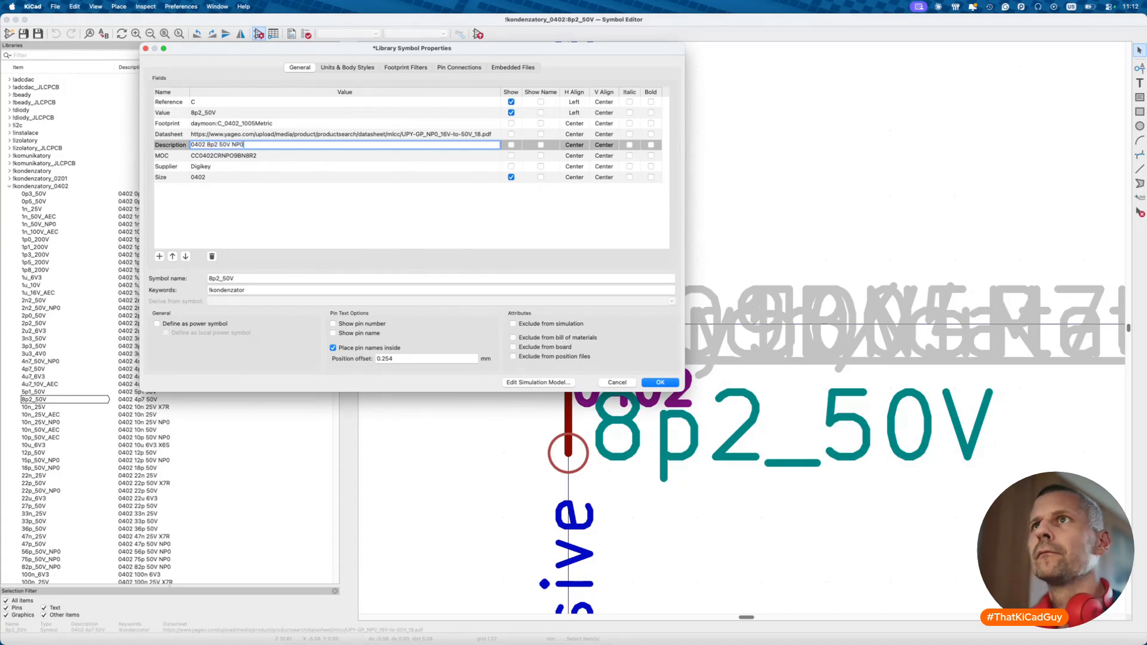
# - Replace the Datasheet field with the copied Yageo datasheet link
pyautogui.click(273, 131)
pyautogui.press('BackSpace')
pyautogui.press('shift+super+v')
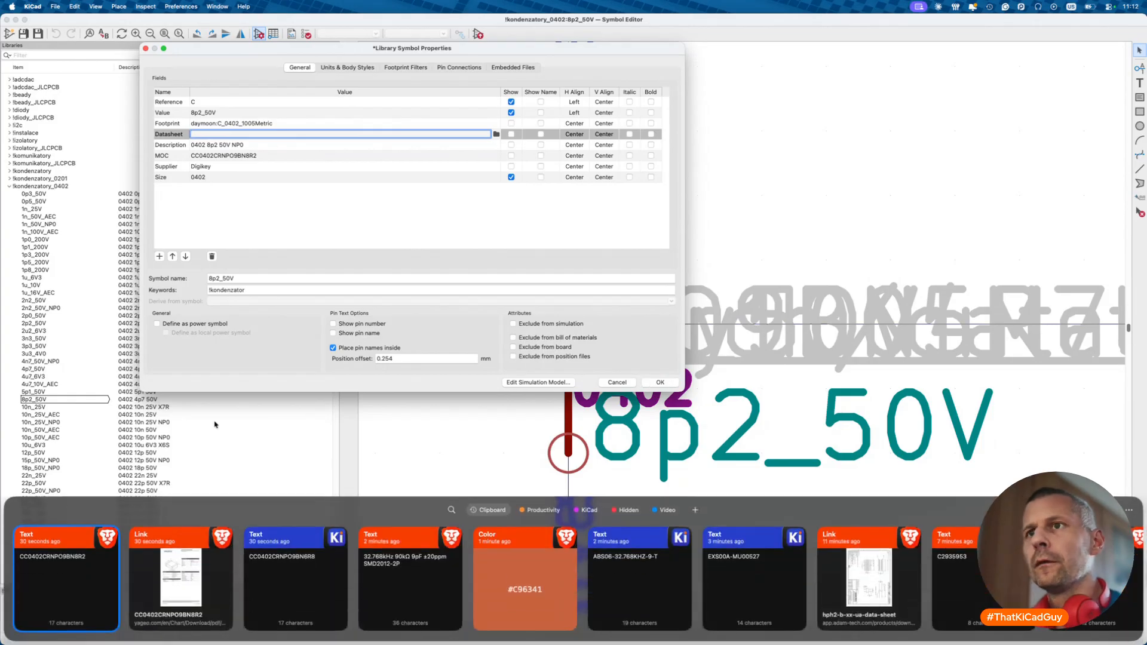
pyautogui.doubleClick(166, 596)
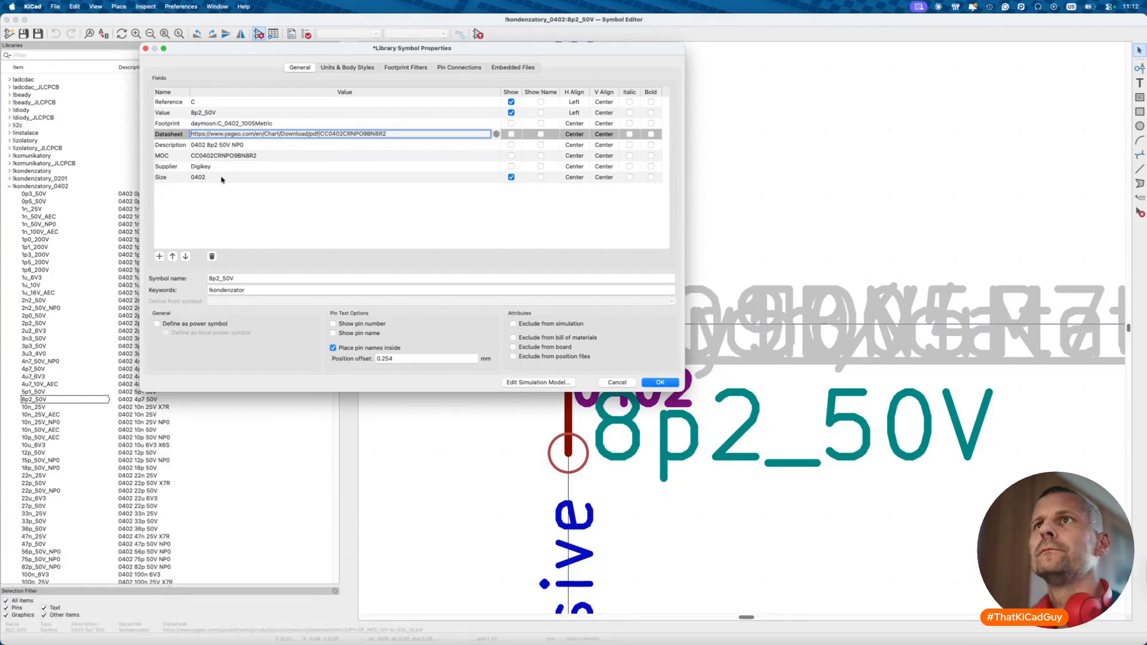
# - Add an empty JLCPCB field to the 8p2_50V symbol
pyautogui.click(158, 257)
pyautogui.write('JLCPCB')
pyautogui.press('Tab')
pyautogui.press('super+Tab')
pyautogui.hotkey('ctrl', 'Tab')
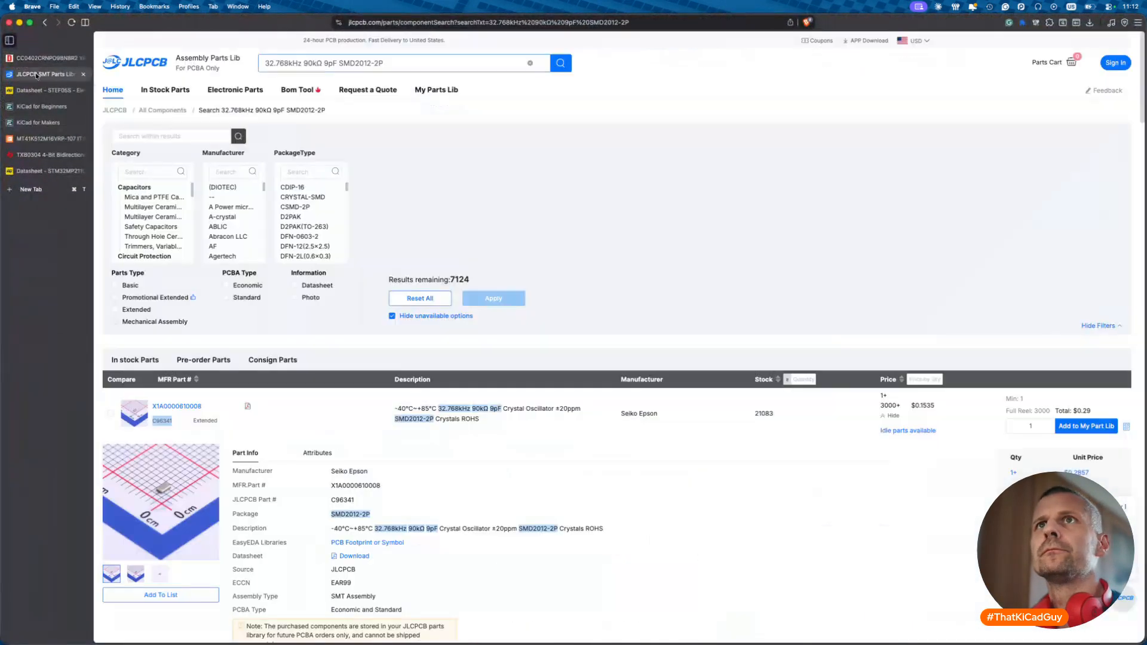
pyautogui.tripleClick(285, 64)
# - Search JLCPCB for '8.2pF 0402' and enter part code C1579 into the JLCPCB field
pyautogui.write('8')
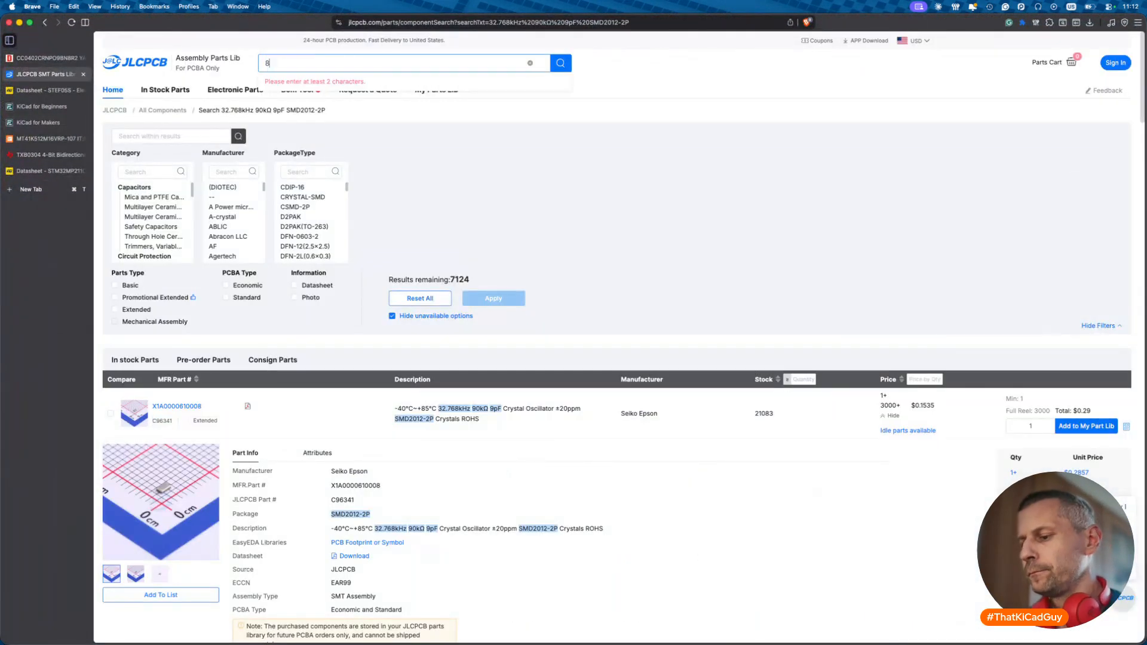
pyautogui.write('x2pΩ 0402')
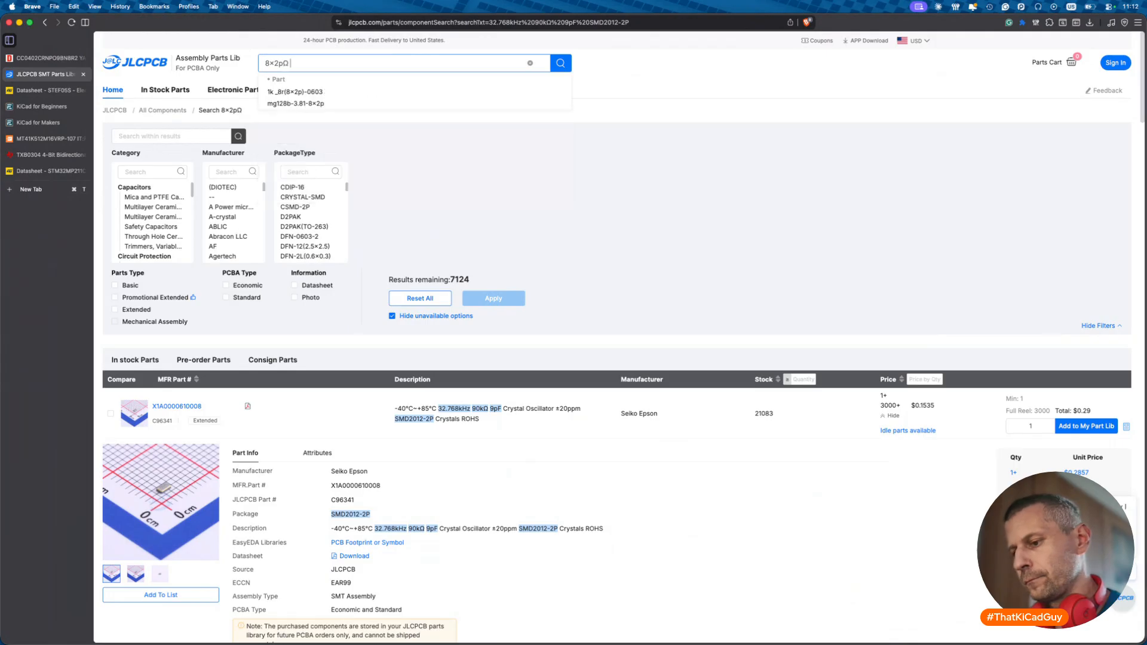
pyautogui.press('Return')
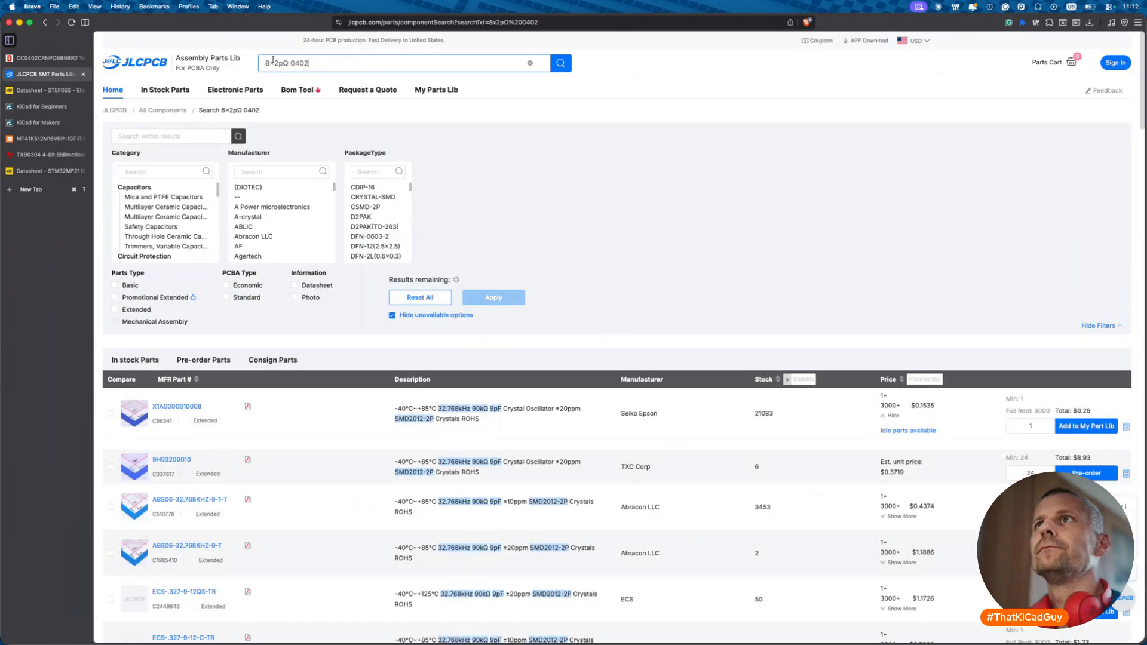
pyautogui.click(273, 60)
pyautogui.press('BackSpace')
pyautogui.write('.')
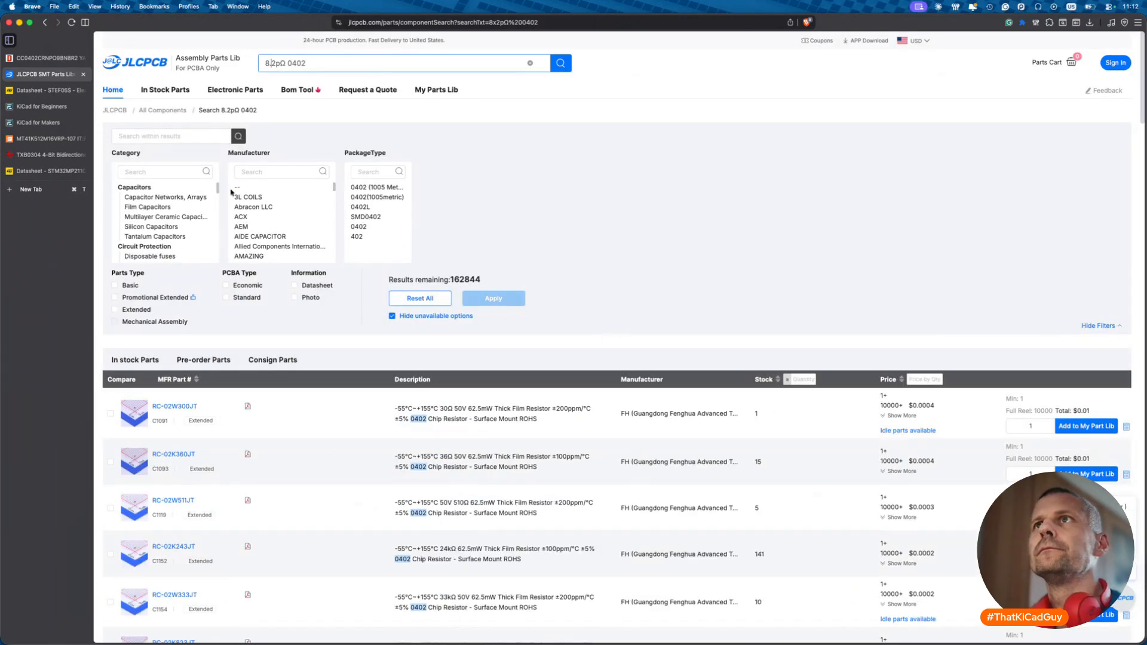
pyautogui.click(285, 63)
pyautogui.press('BackSpace')
pyautogui.write('F')
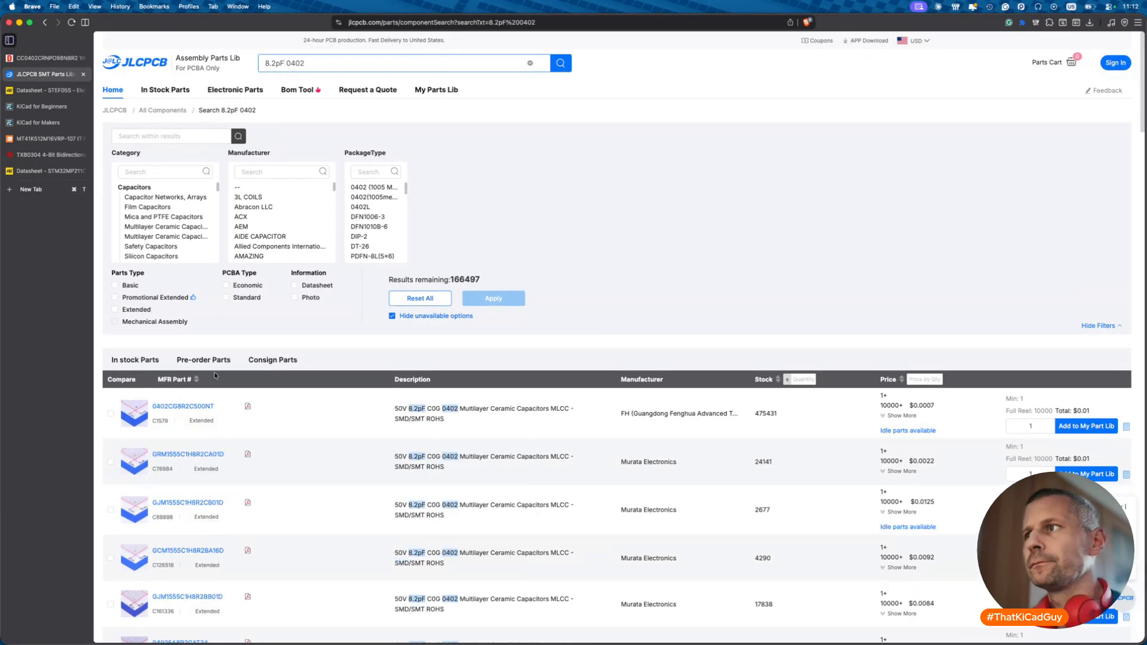
pyautogui.click(167, 425)
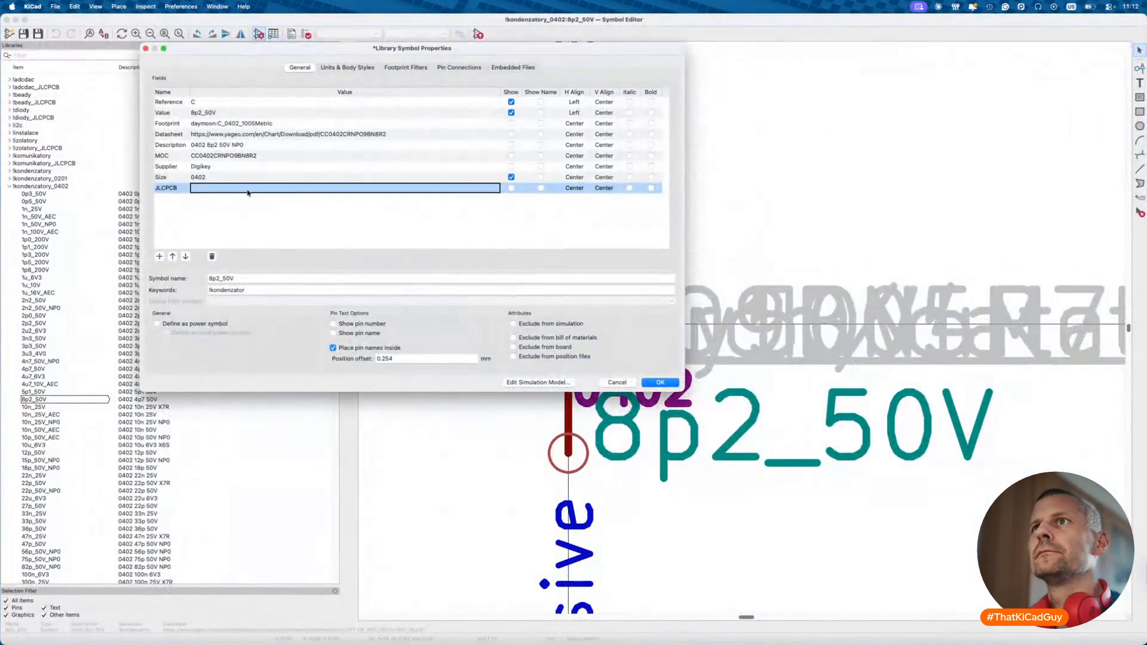
pyautogui.write('C1579')
# - Apply the symbol changes and delete the old 6.8 pF capacitors C29 and C35
pyautogui.click(661, 382)
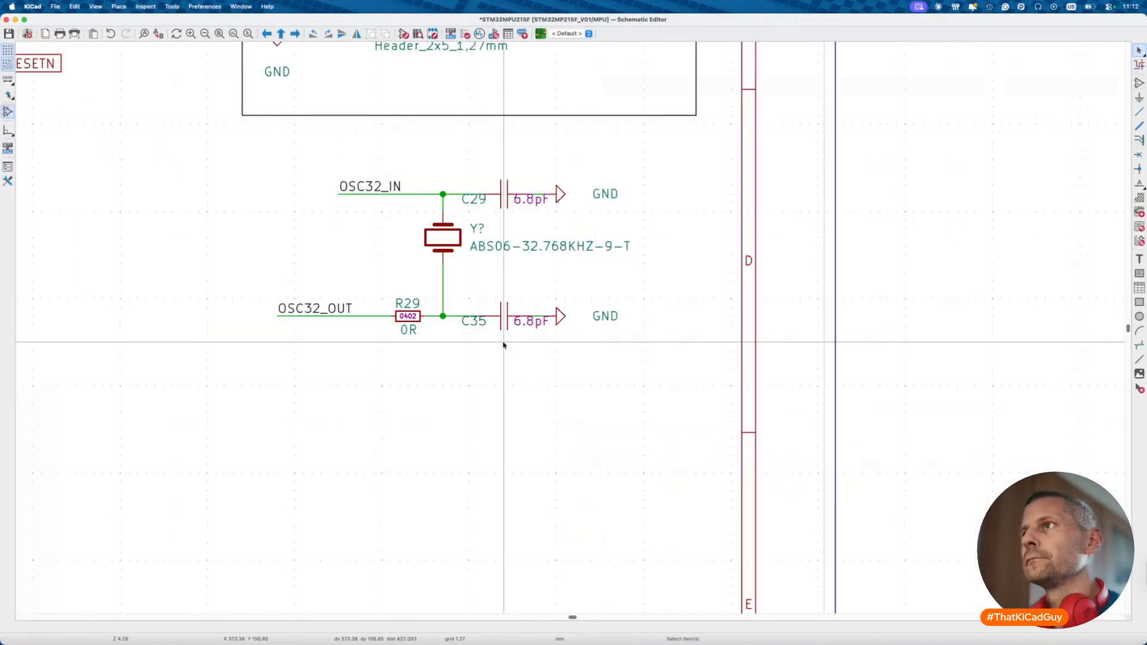
pyautogui.click(509, 199)
pyautogui.press('Delete')
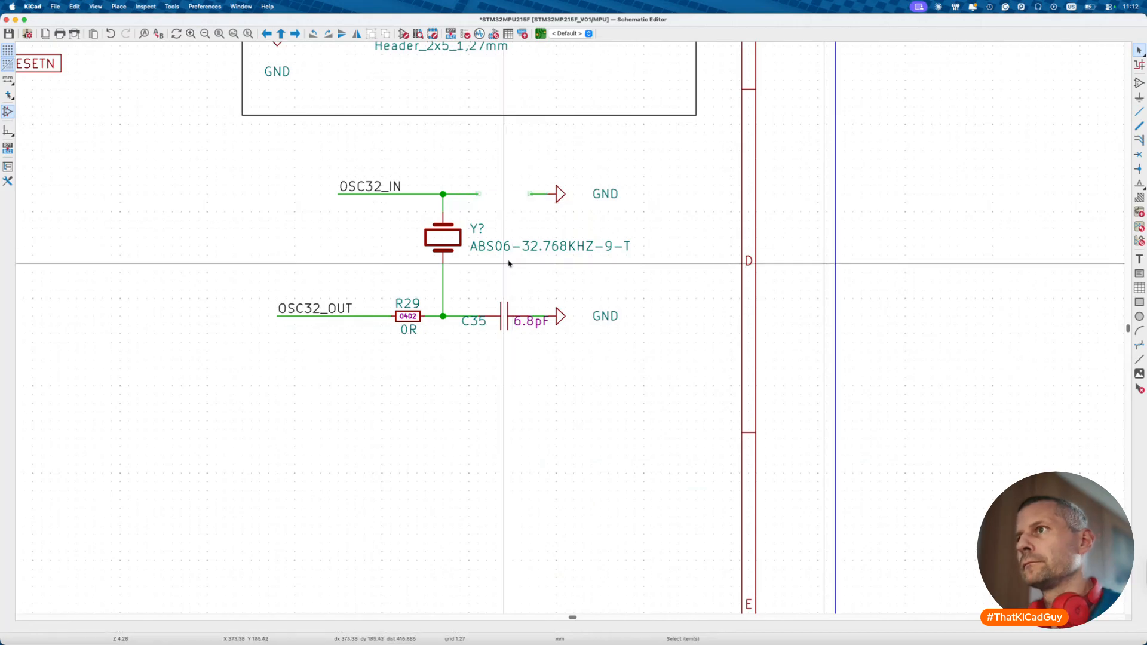
pyautogui.press('Delete')
# - Place a horizontal 8p2_50V capacitor on the OSC32_IN line and arrange its labels
pyautogui.write('a')
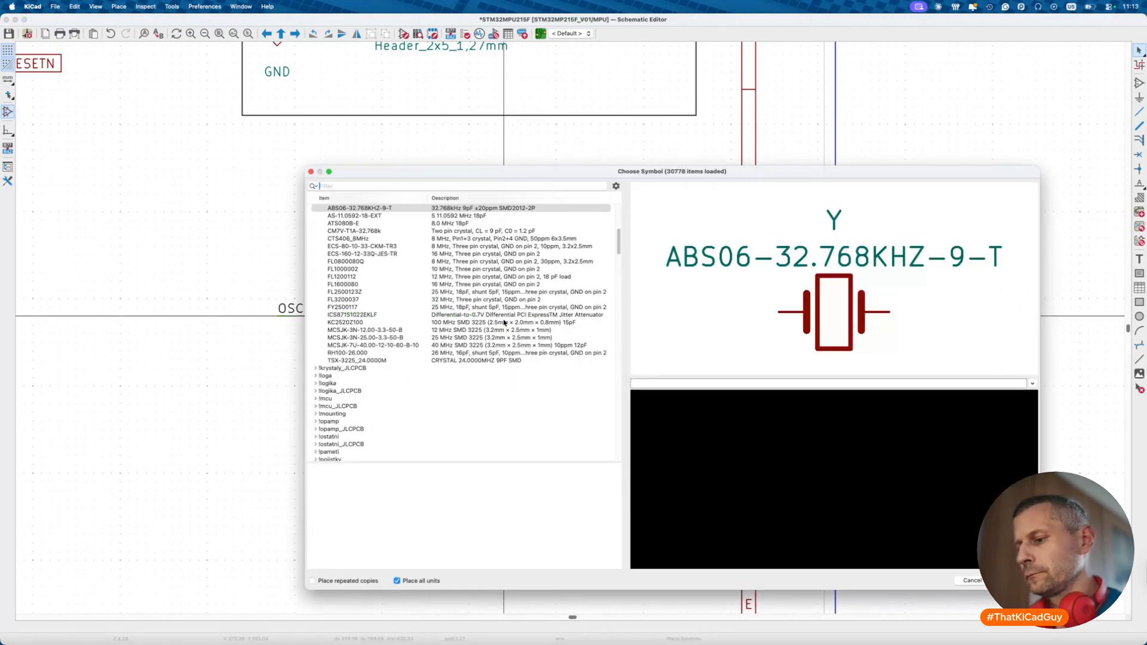
pyautogui.write('8p2')
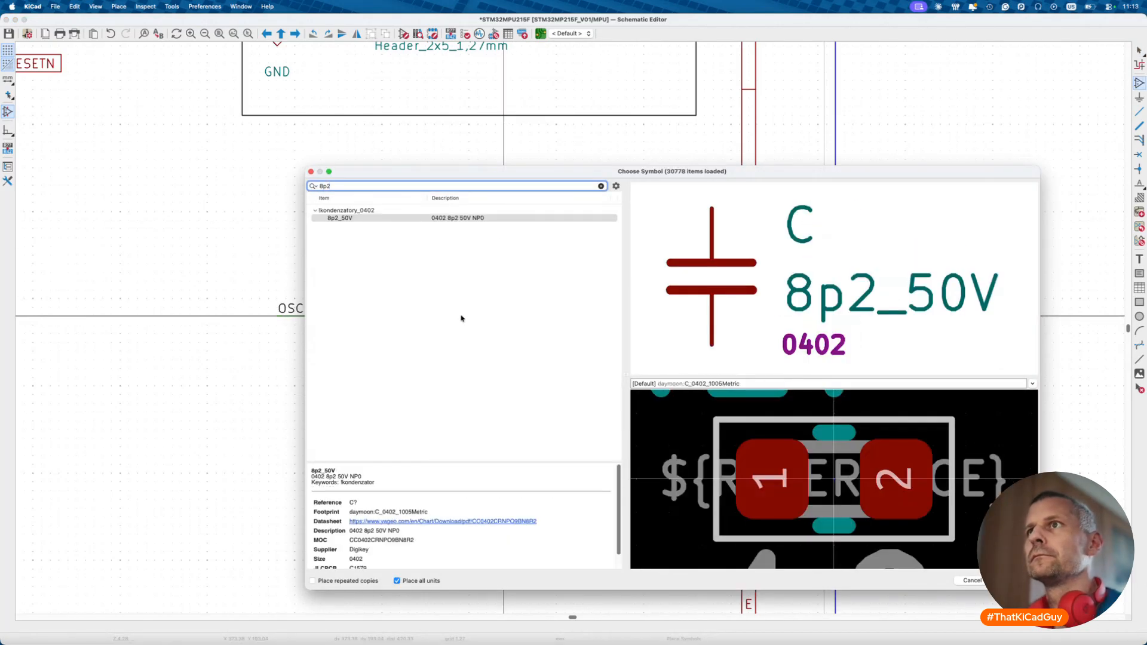
pyautogui.press('Return')
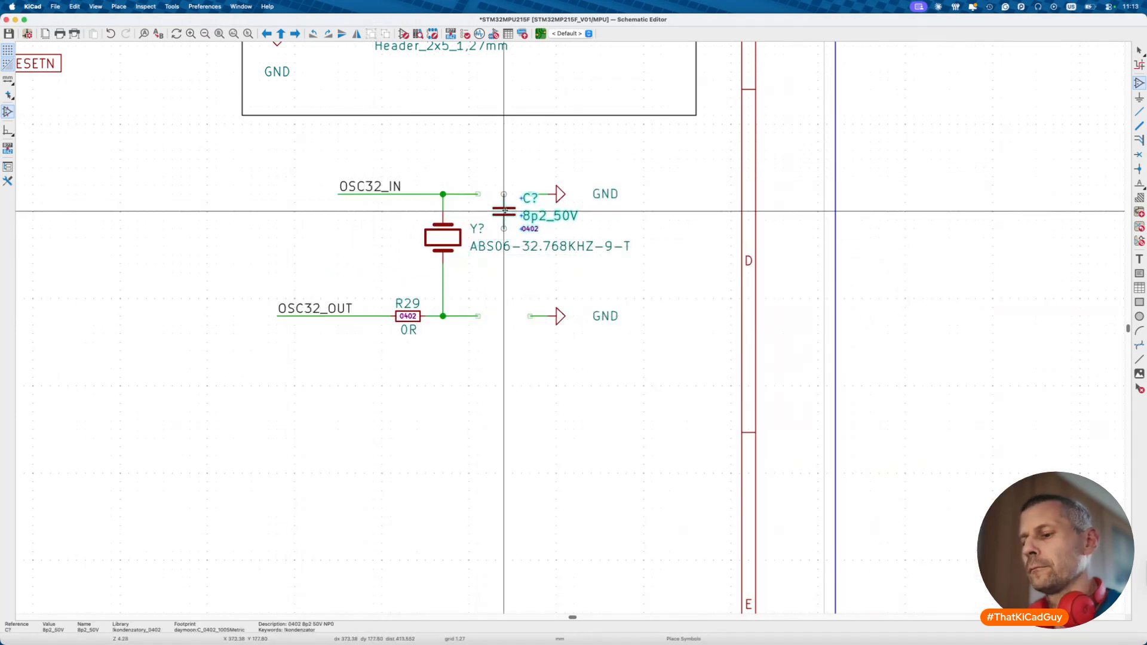
pyautogui.press('r')
pyautogui.click(495, 194)
pyautogui.press('Escape')
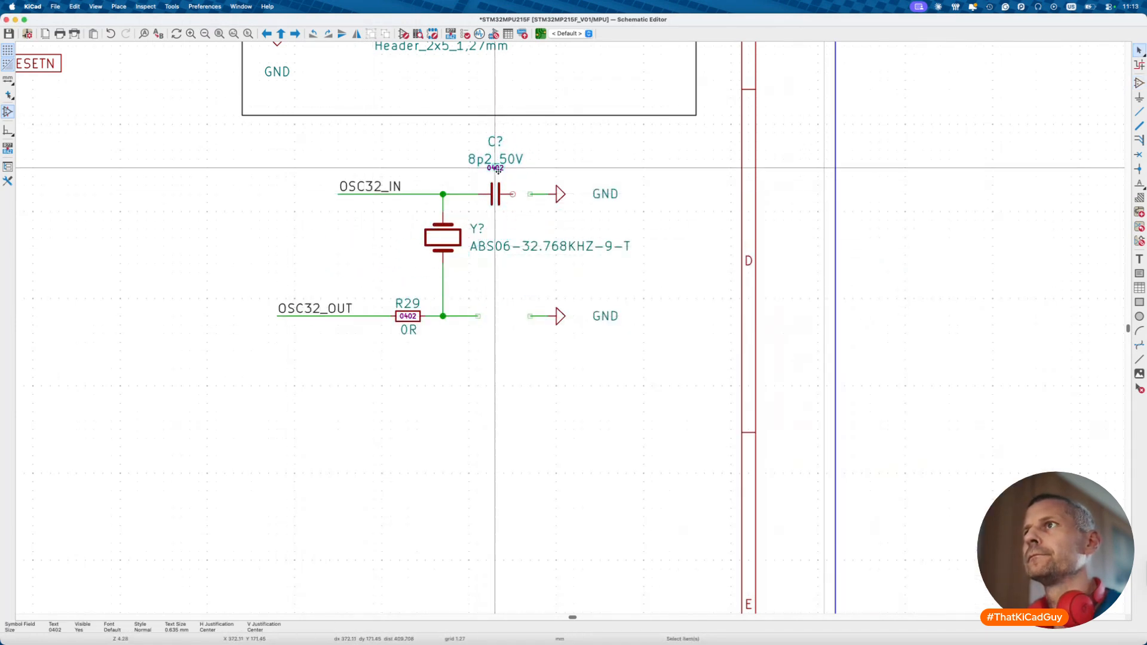
pyautogui.moveTo(499, 170)
pyautogui.mouseDown()
pyautogui.moveTo(520, 202)
pyautogui.moveTo(525, 177)
pyautogui.moveTo(495, 168)
pyautogui.mouseUp()
pyautogui.click(494, 150)
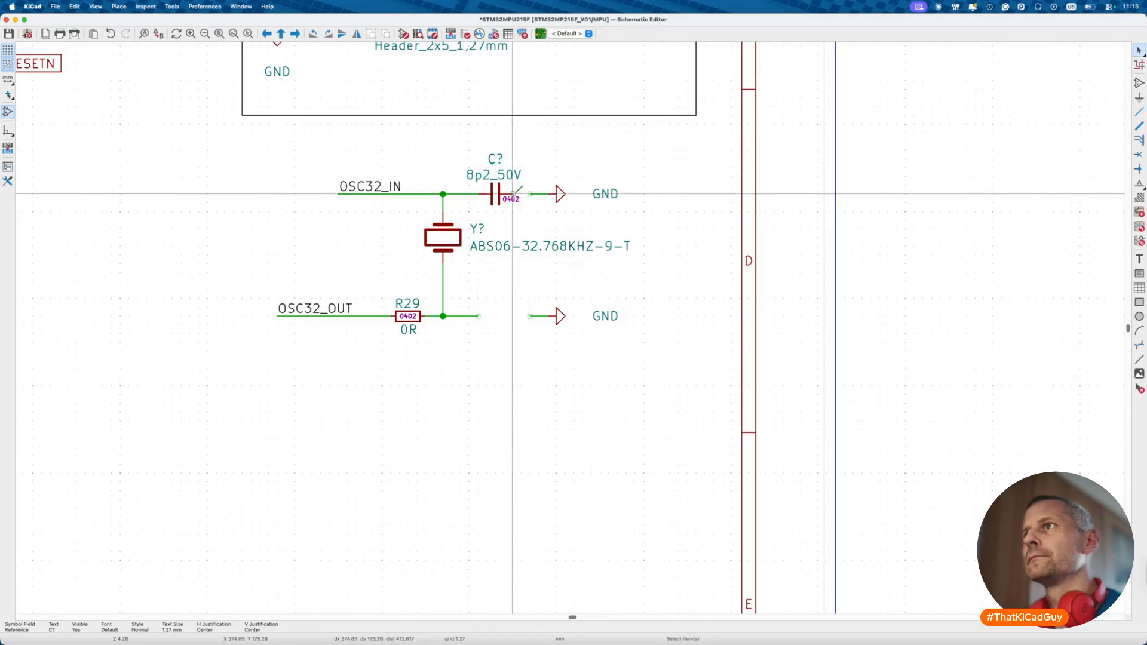
pyautogui.press('w')
pyautogui.press('Escape')
# - Remove the spare ground stub and duplicate the capacitor with its ground onto OSC32_OUT beside R29
pyautogui.moveTo(462, 147); pyautogui.dragTo(540, 198)
pyautogui.moveTo(512, 290); pyautogui.dragTo(635, 339)
pyautogui.press('Delete')
pyautogui.press('m')
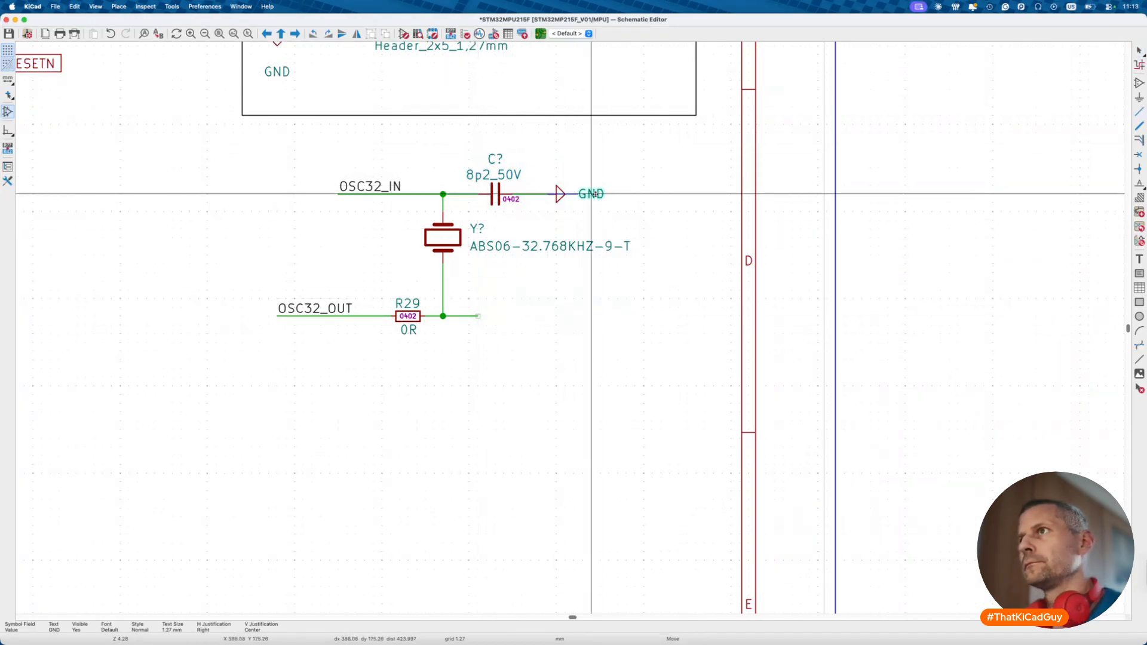
pyautogui.press('Escape')
pyautogui.moveTo(457, 135); pyautogui.dragTo(635, 237)
pyautogui.hotkey('ctrl', 'd')
pyautogui.click(550, 327)
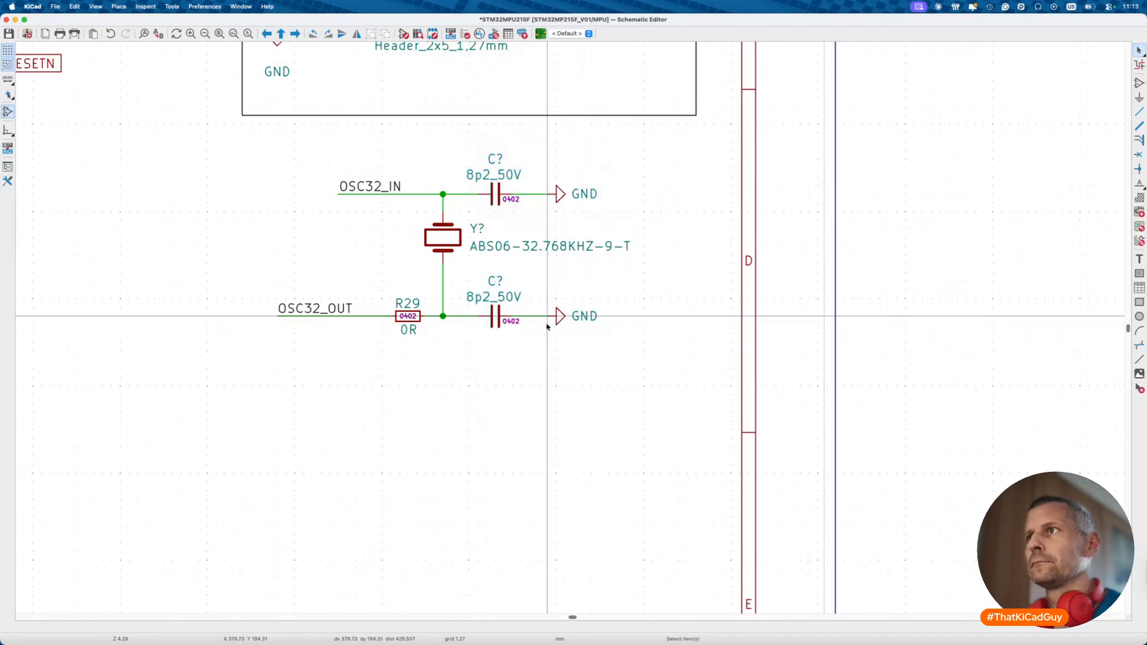
# - Move the OSC32_OUT resistor, capacitor and ground branch into line with the crystal
pyautogui.scroll(-1, 530, 402)
pyautogui.scroll(-3, 530, 403)
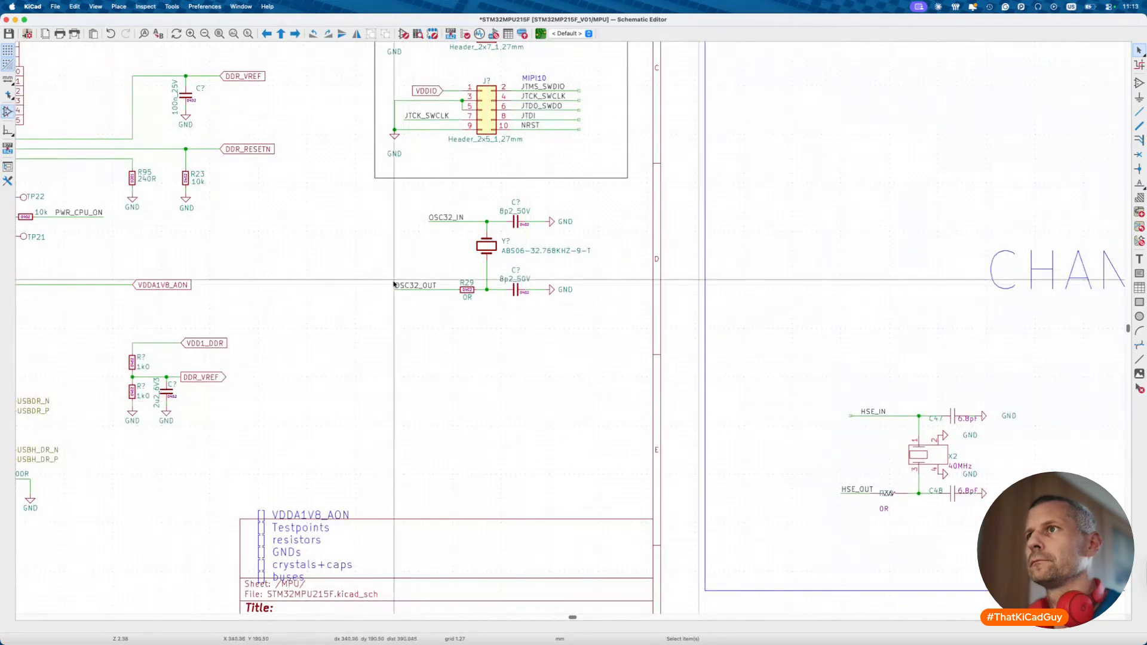
pyautogui.moveTo(367, 269); pyautogui.dragTo(618, 329)
pyautogui.press('g')
pyautogui.press('Escape')
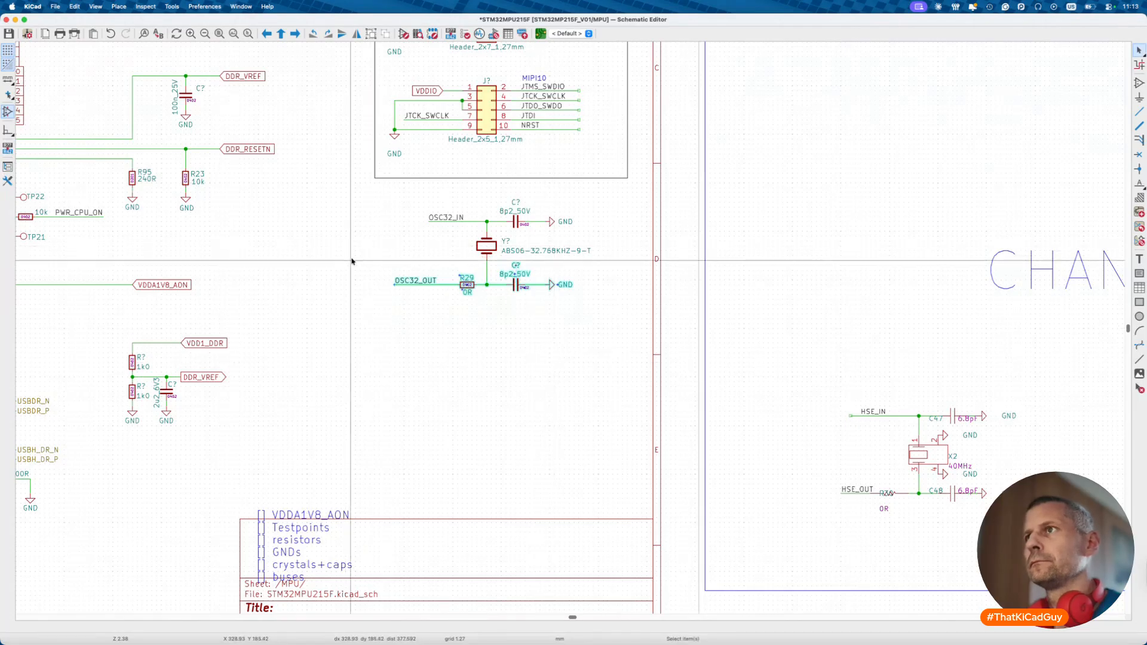
# - Move the whole 40 MHz HSE crystal circuit beneath the 32.768 kHz crystal
pyautogui.hscroll(3, 777, 392)
pyautogui.scroll(-1, 777, 392)
pyautogui.moveTo(745, 345); pyautogui.dragTo(1006, 510)
pyautogui.press('m')
pyautogui.click(577, 417)
pyautogui.scroll(2, 396, 355)
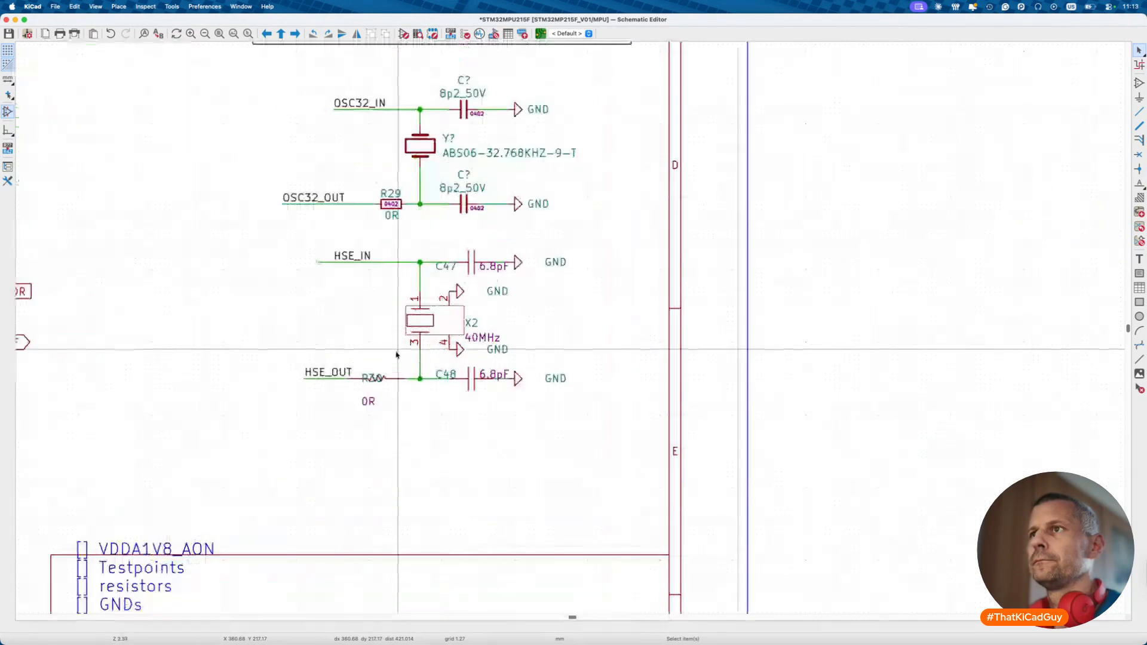
pyautogui.click(431, 329)
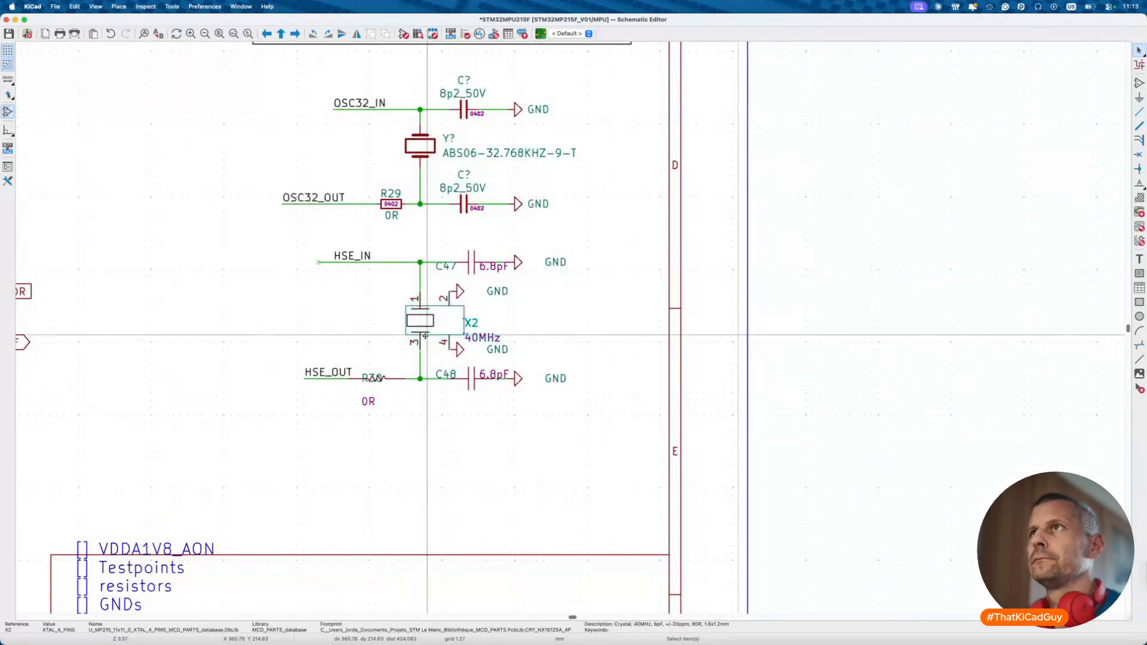
pyautogui.click(409, 34)
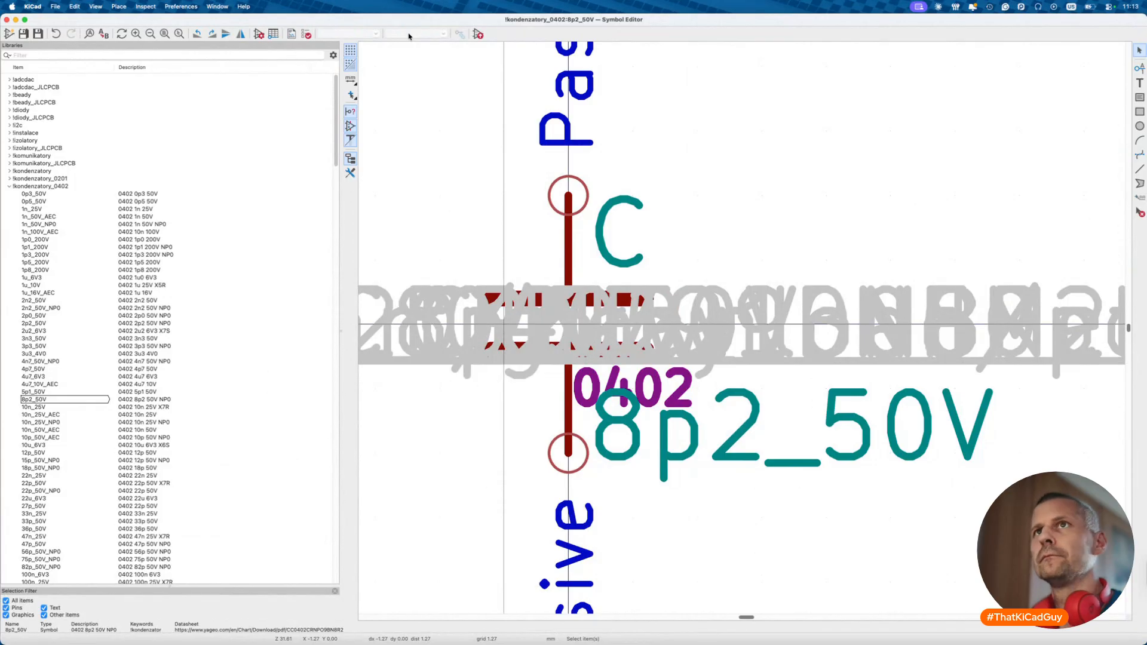
pyautogui.click(238, 54)
pyautogui.write('!kryst')
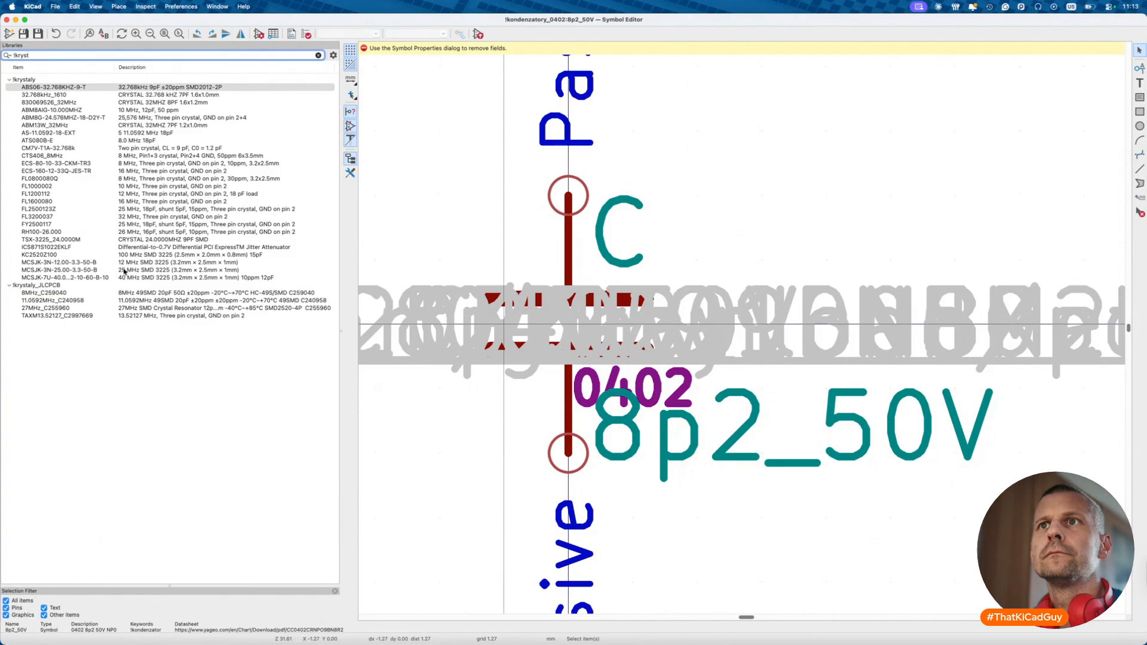
pyautogui.click(101, 277)
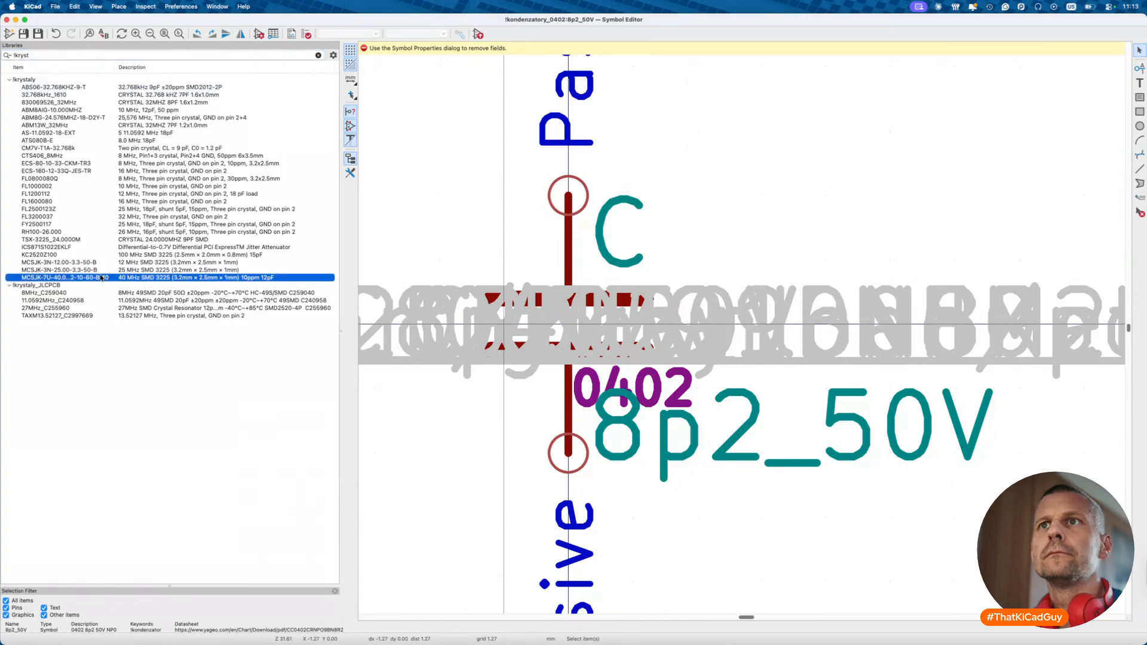
pyautogui.doubleClick(101, 278)
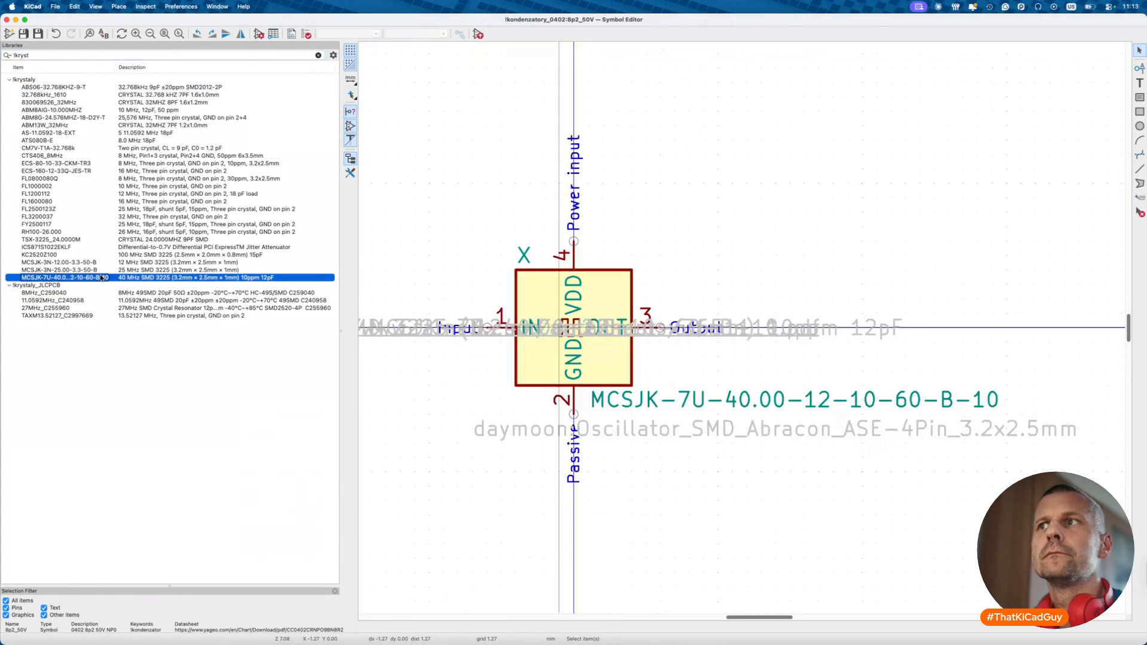
pyautogui.click(259, 34)
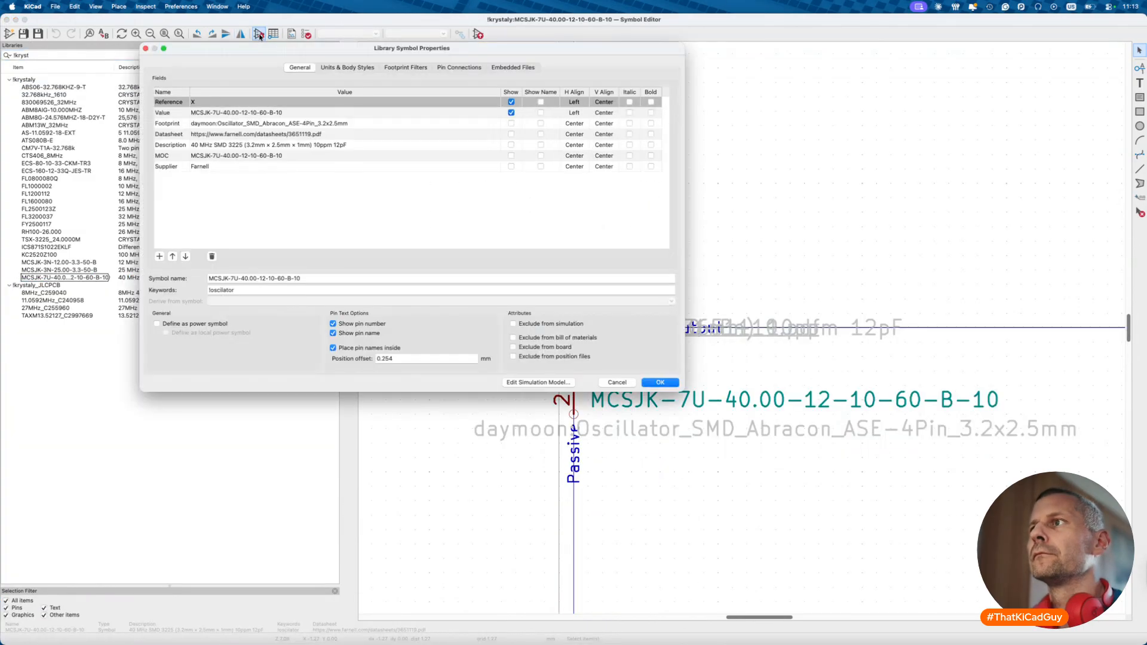
pyautogui.click(234, 156)
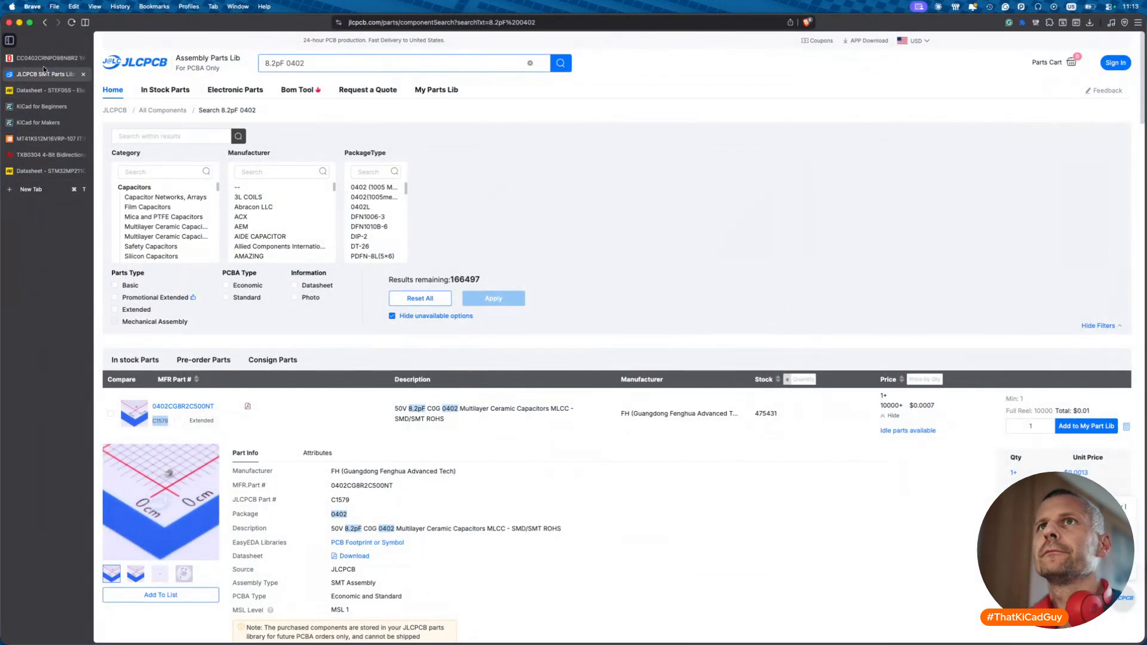
pyautogui.click(43, 59)
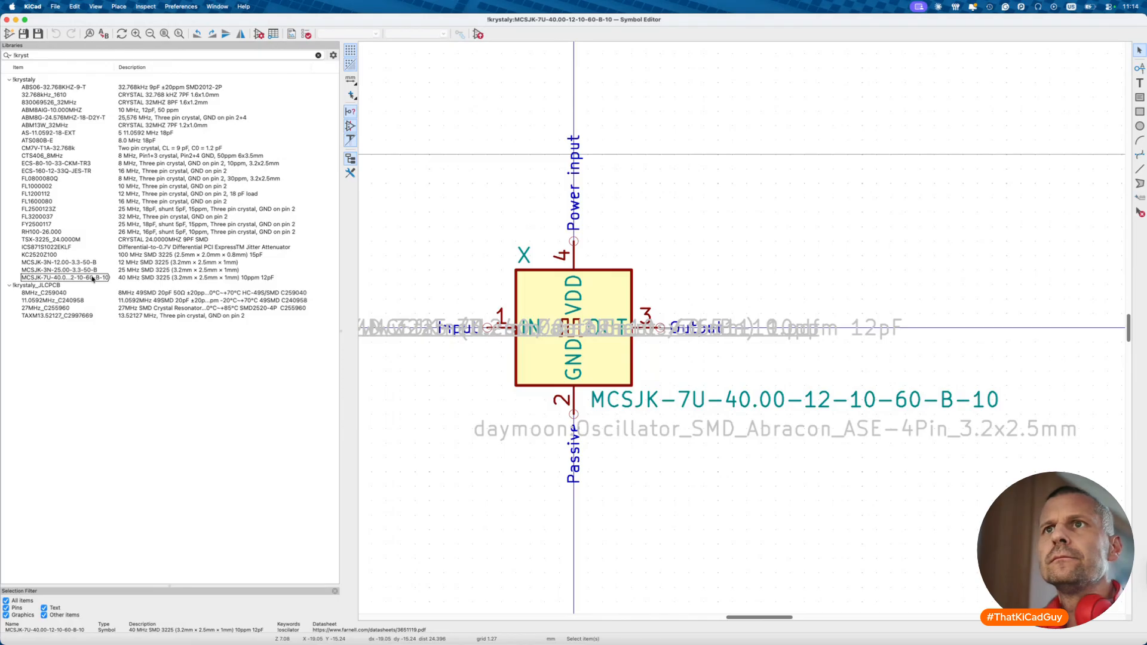
pyautogui.doubleClick(105, 240)
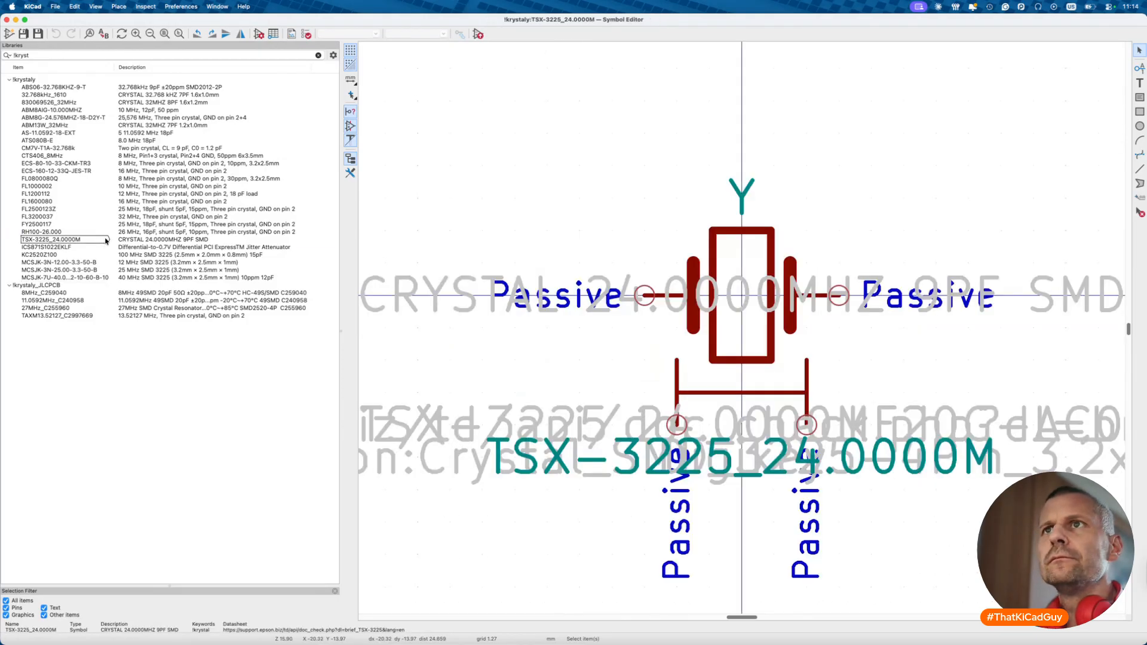
pyautogui.click(105, 240)
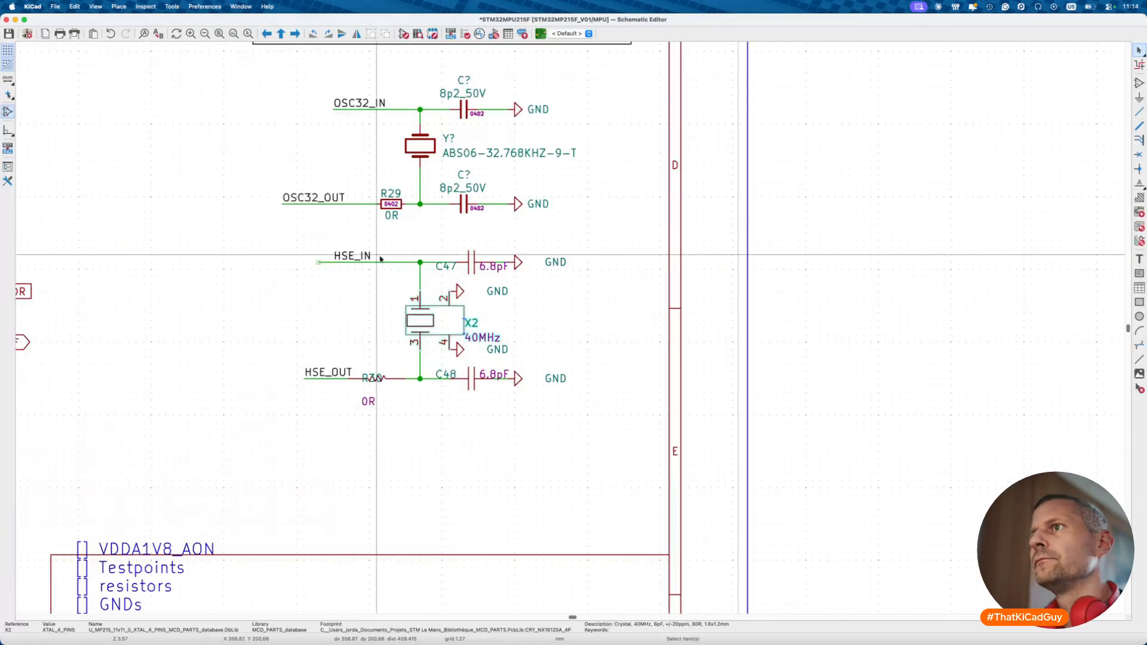
# - Copy crystal X2's manufacturer part number and search DigiKey for it
pyautogui.doubleClick(434, 323)
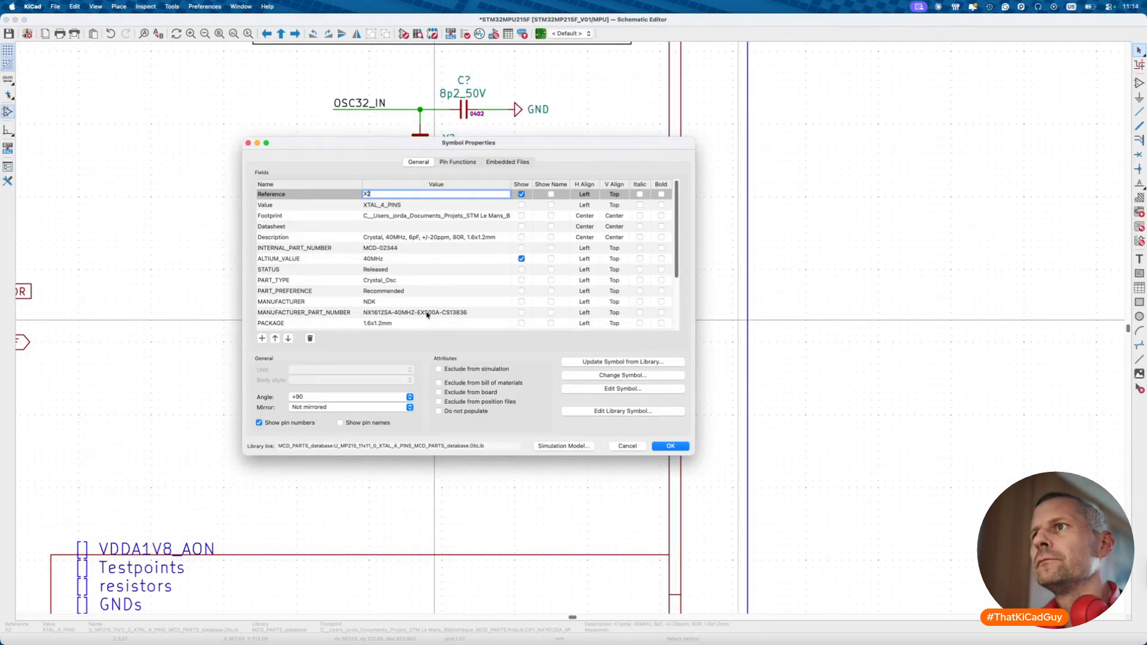
pyautogui.click(428, 313)
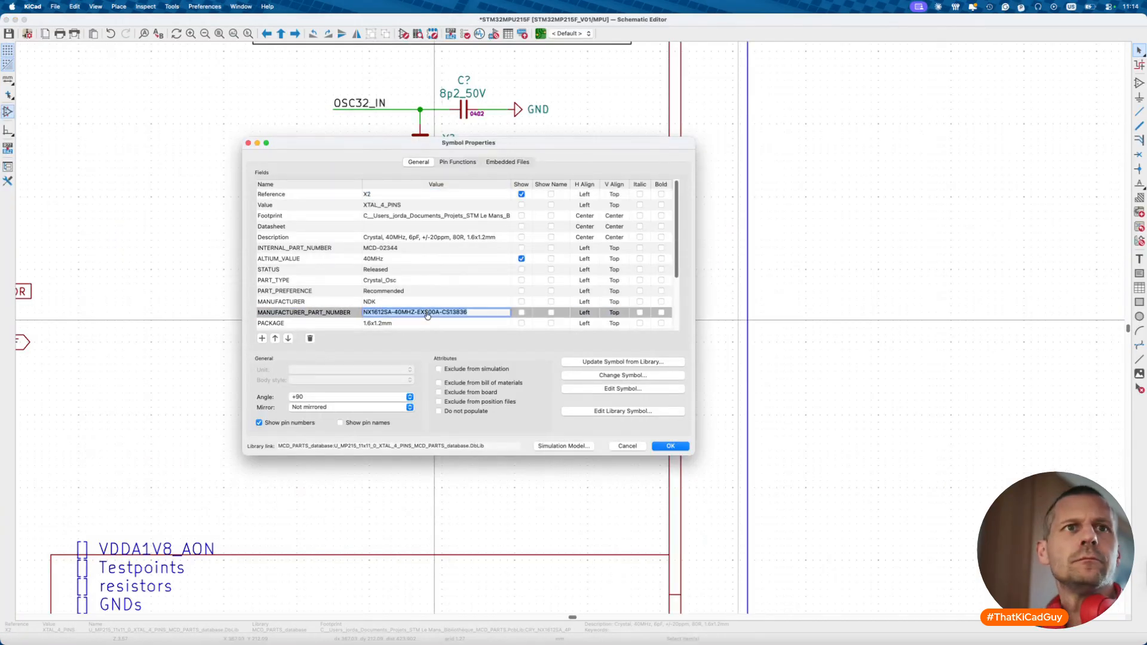
pyautogui.press('super+c')
pyautogui.press('super+Tab')
pyautogui.press('super+v')
pyautogui.press('Return')
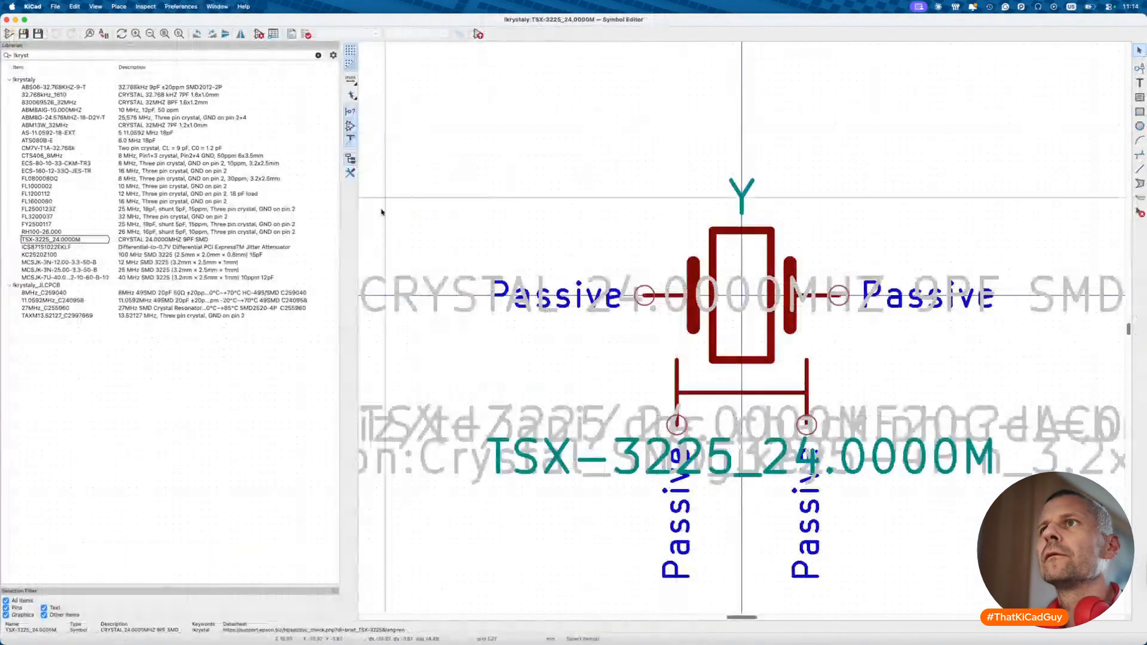
# - Open the FL1600080 crystal symbol's properties and select its MOC part number
pyautogui.click(71, 203)
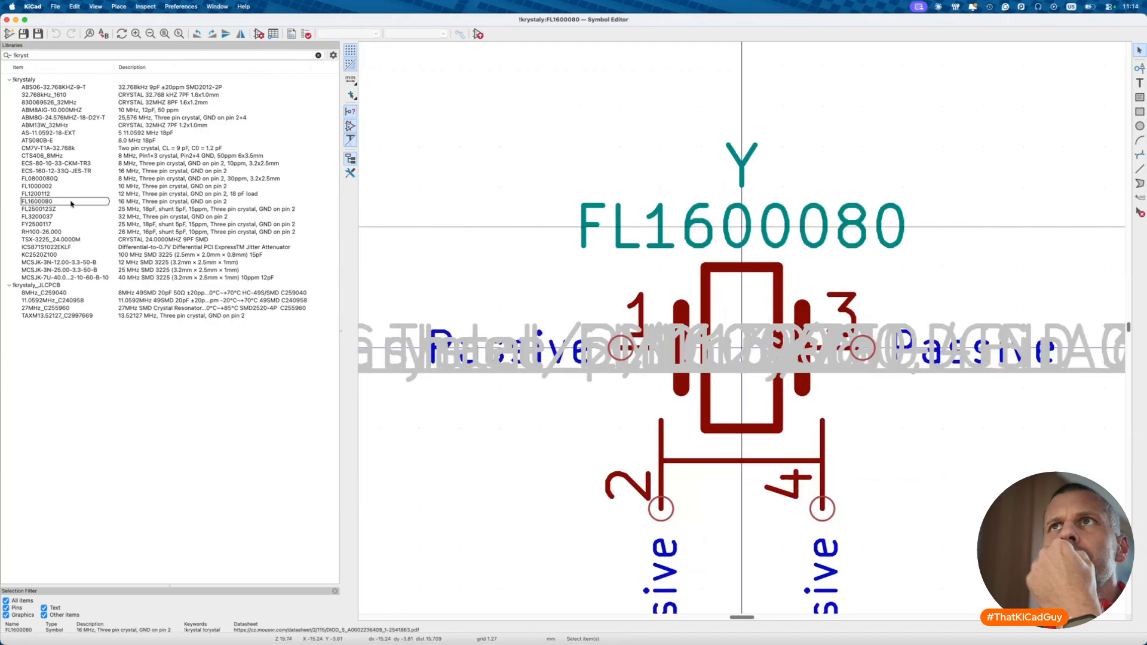
pyautogui.click(259, 35)
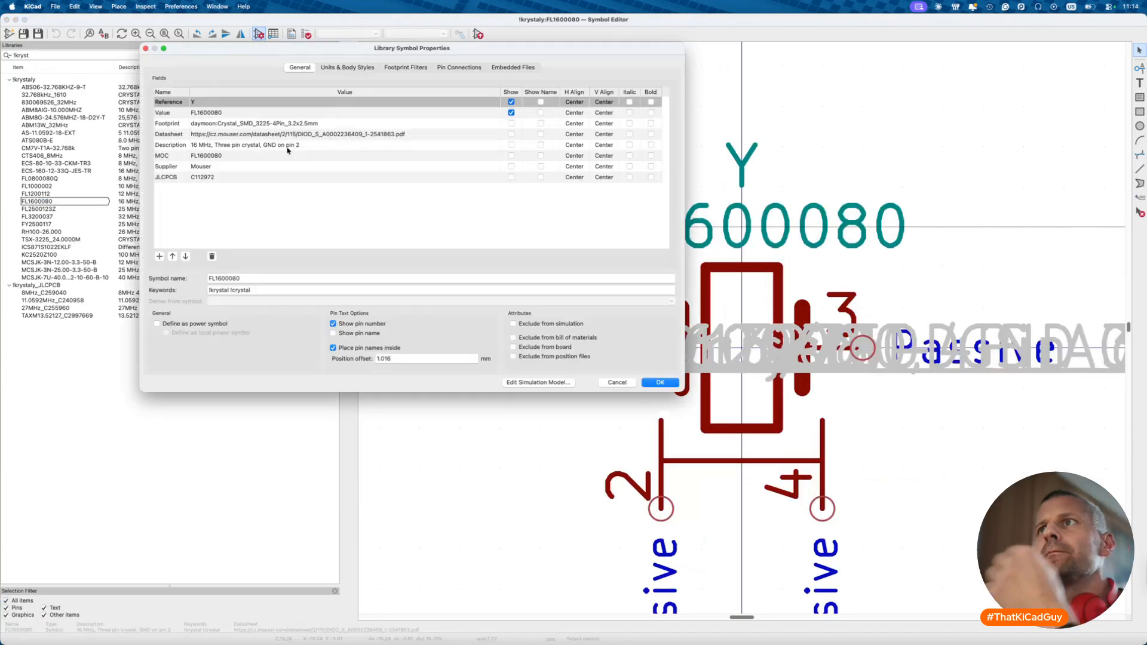
pyautogui.doubleClick(244, 158)
# - Search DigiKey for the copied FL1600080 part number
pyautogui.press('super+c')
pyautogui.press('super+Tab')
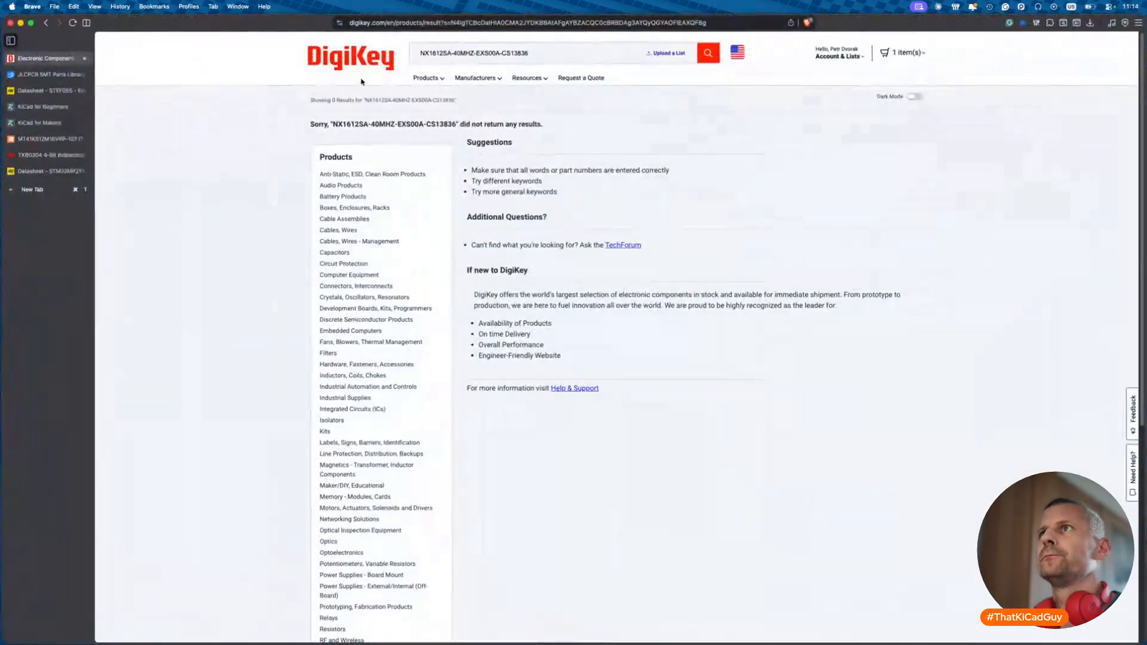
pyautogui.press('super+a')
pyautogui.press('super+v')
pyautogui.press('Return')
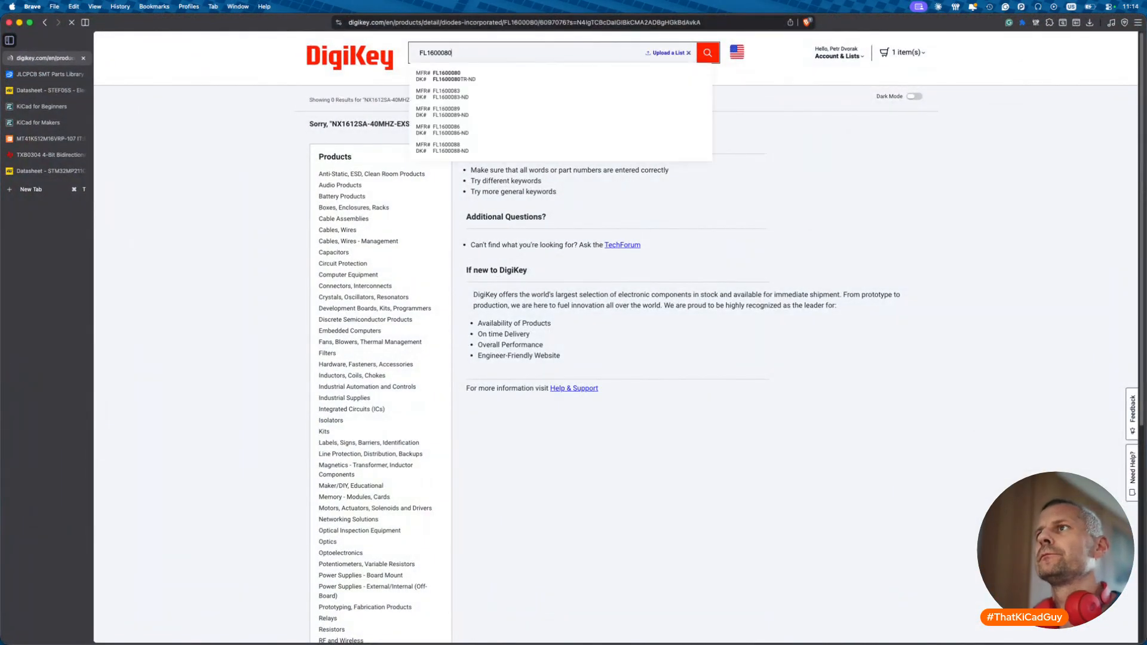
# - Enable Filter Similar Products with Operating Mode as a similarity criterion
pyautogui.click(594, 369)
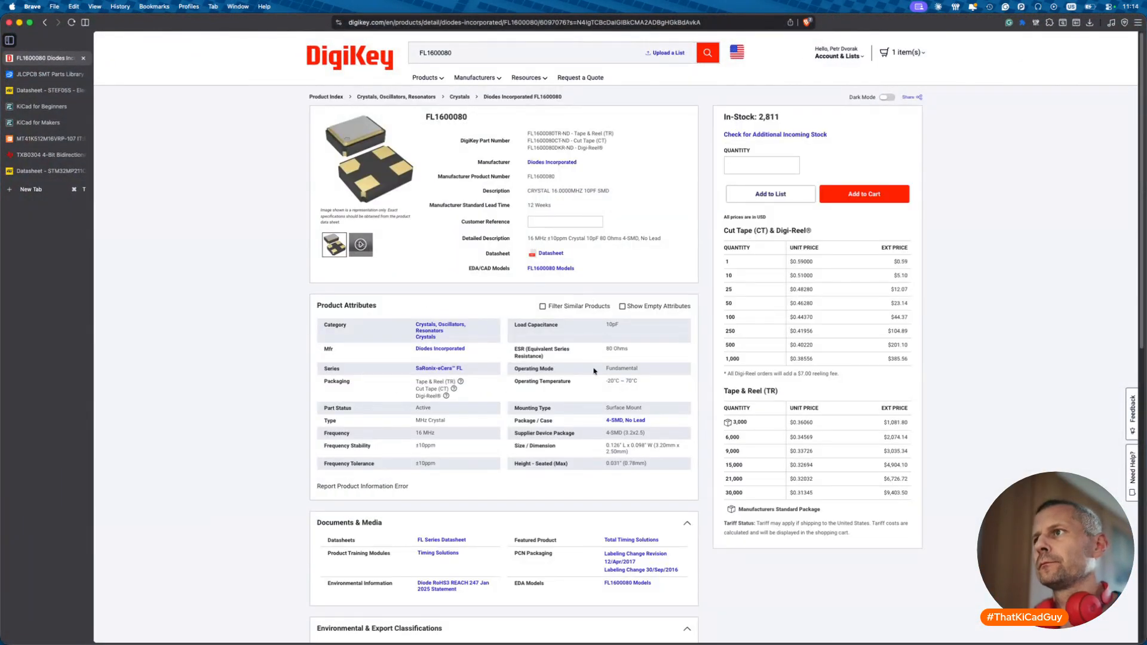
pyautogui.click(542, 307)
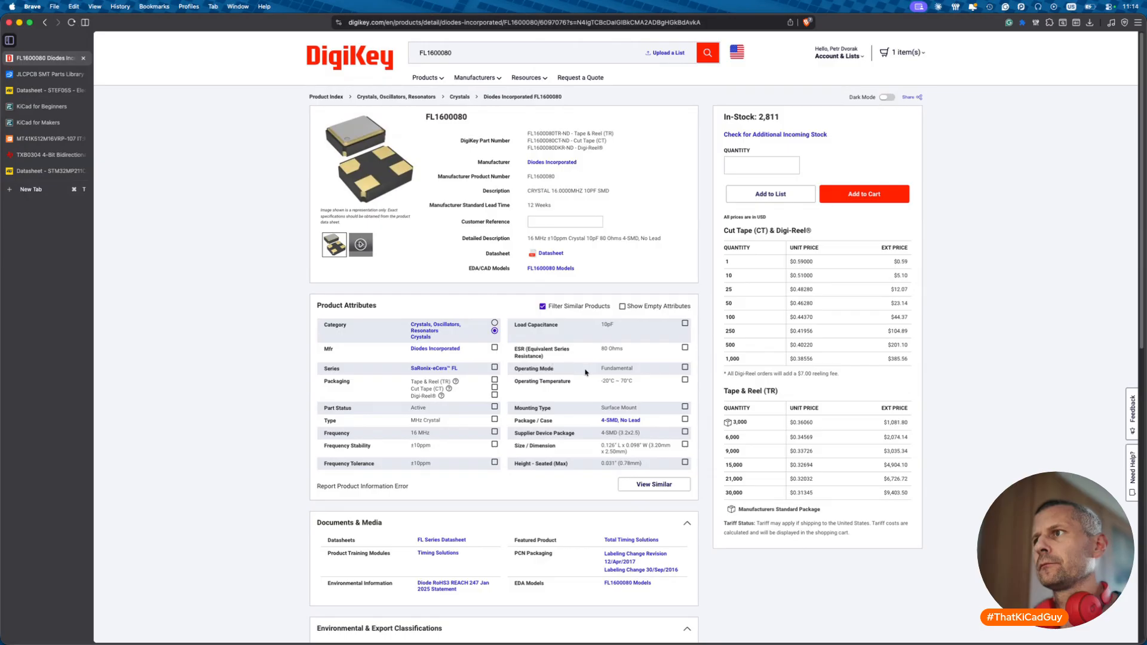
pyautogui.click(685, 367)
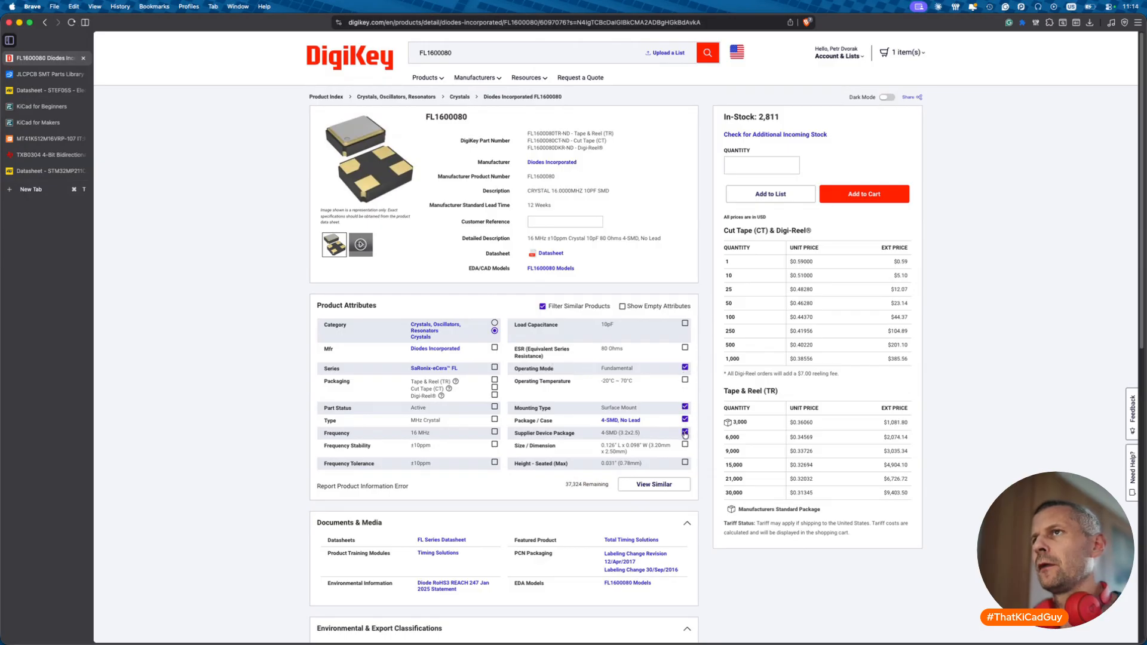
pyautogui.press('super+Tab')
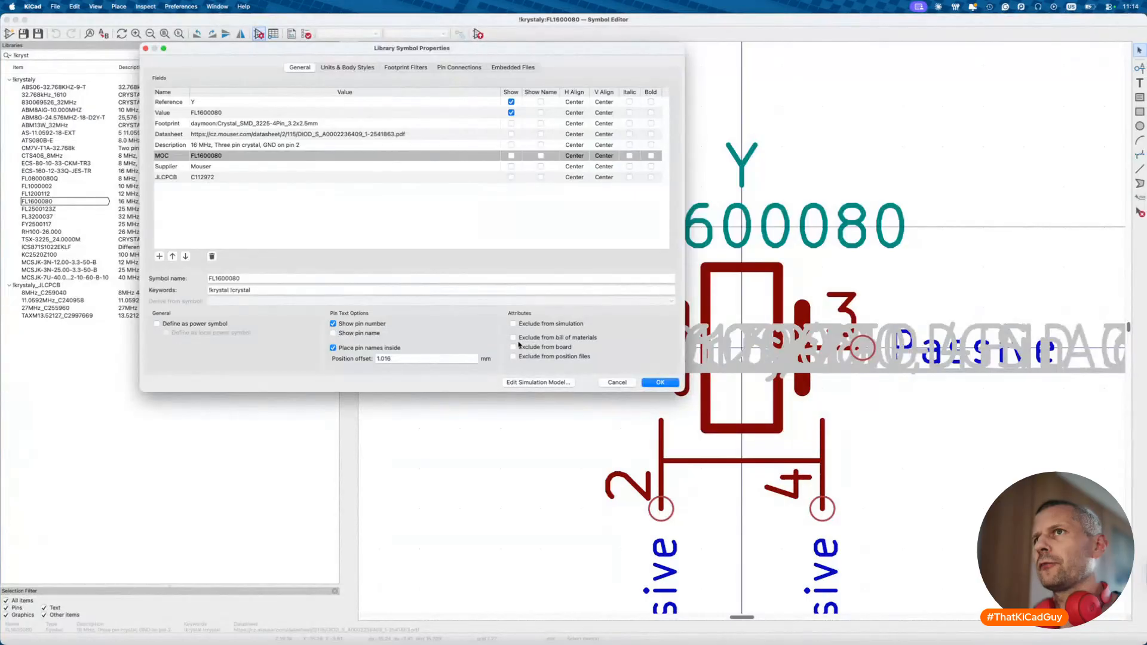
# - Inspect the 40MHz NDK NX1612SA crystal X2's fields without changing them
pyautogui.press('super+grave')
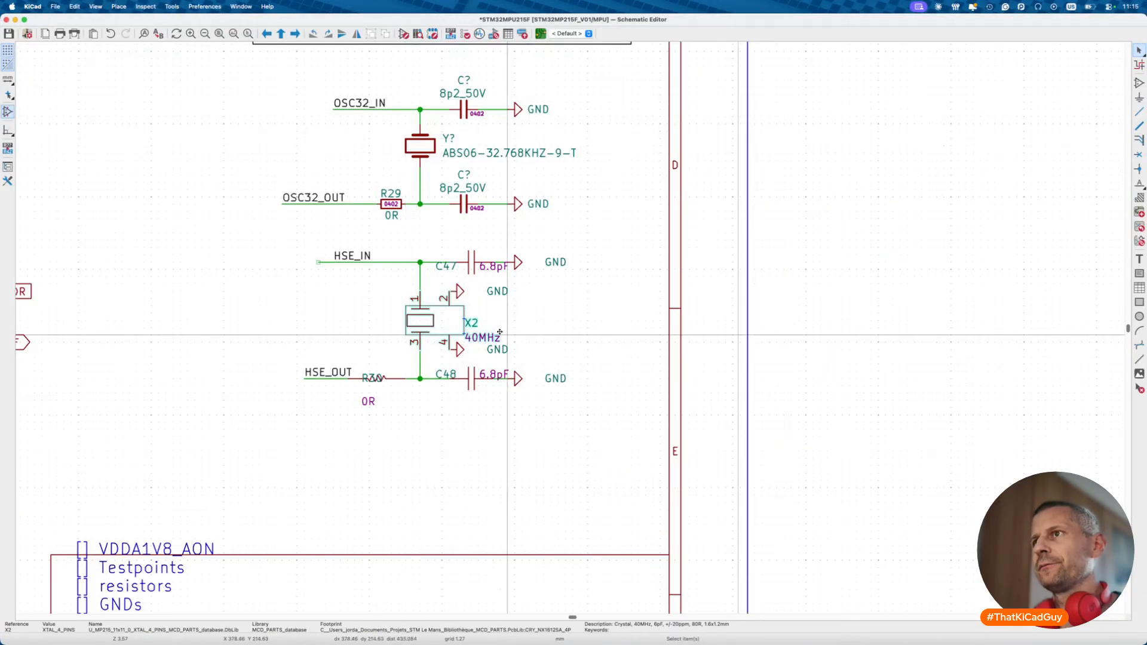
pyautogui.press('e')
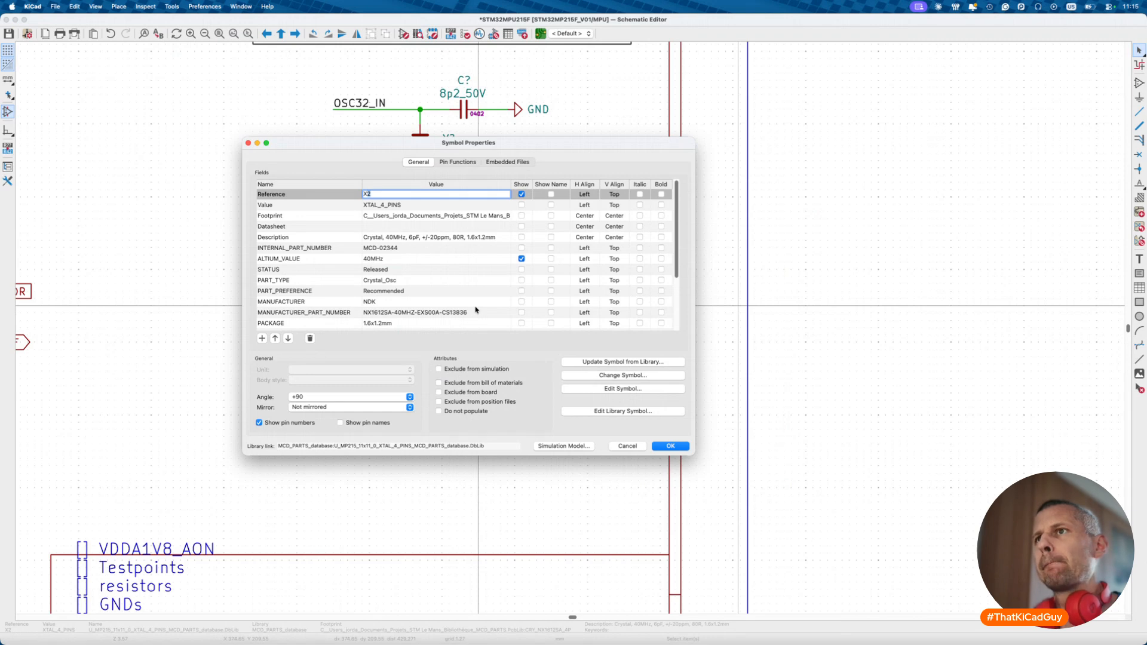
pyautogui.scroll(-3, 476, 309)
pyautogui.scroll(3, 476, 310)
pyautogui.press('Return')
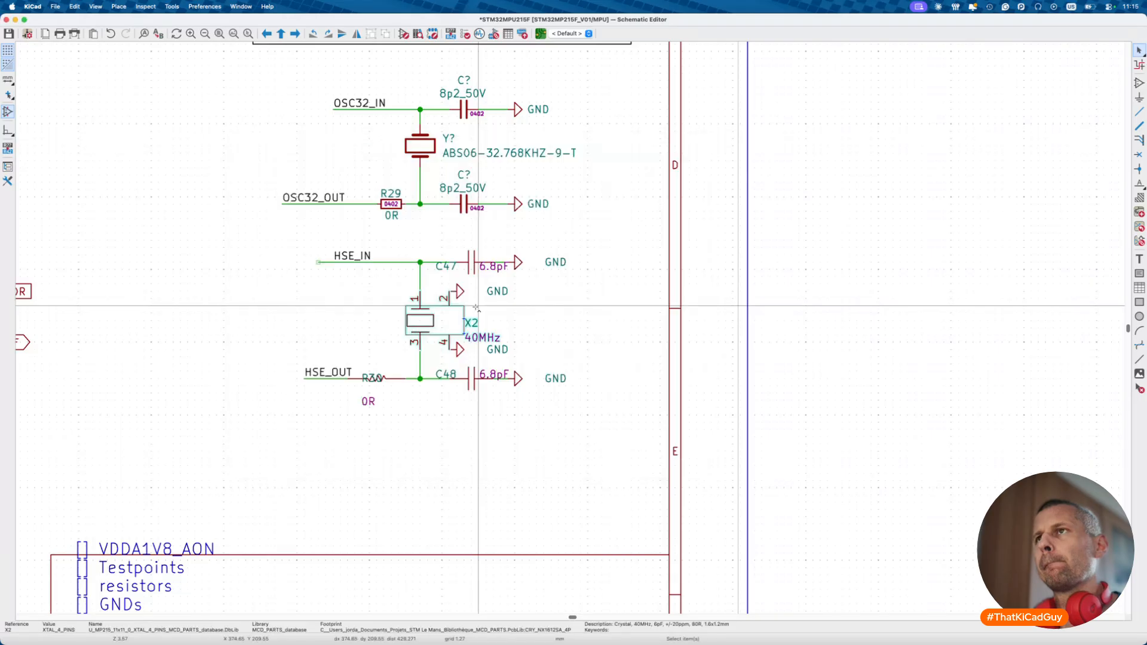
pyautogui.press('super+Tab')
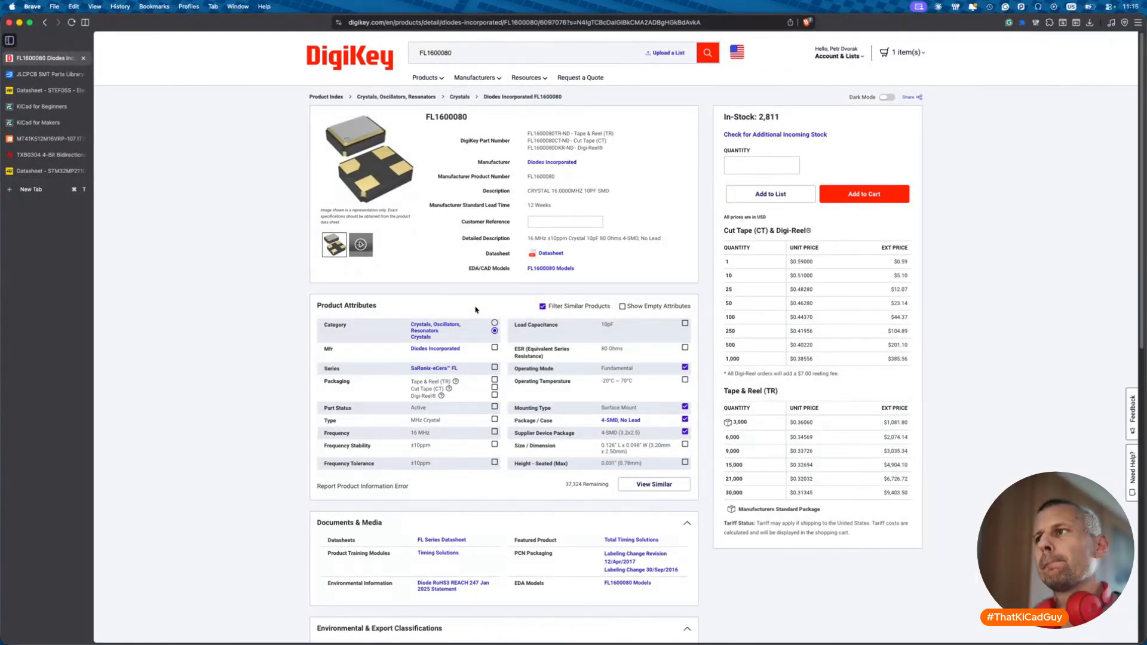
# - Swap Supplier Device Package for Part Status as a criterion and list similar crystals
pyautogui.click(686, 432)
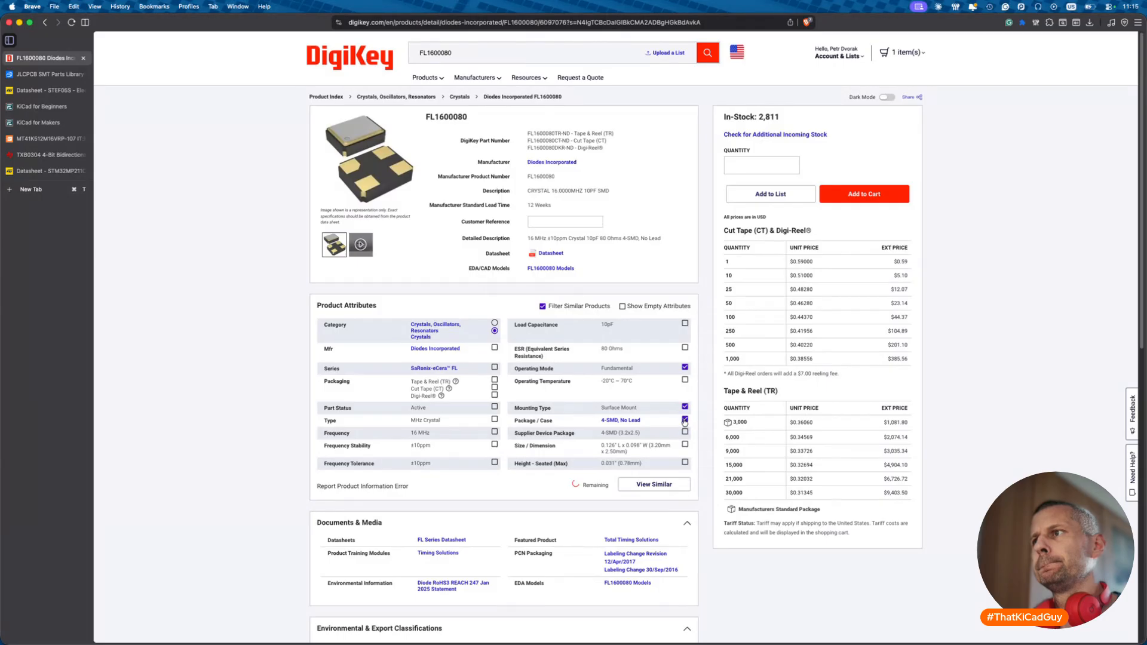
pyautogui.click(495, 407)
pyautogui.click(653, 484)
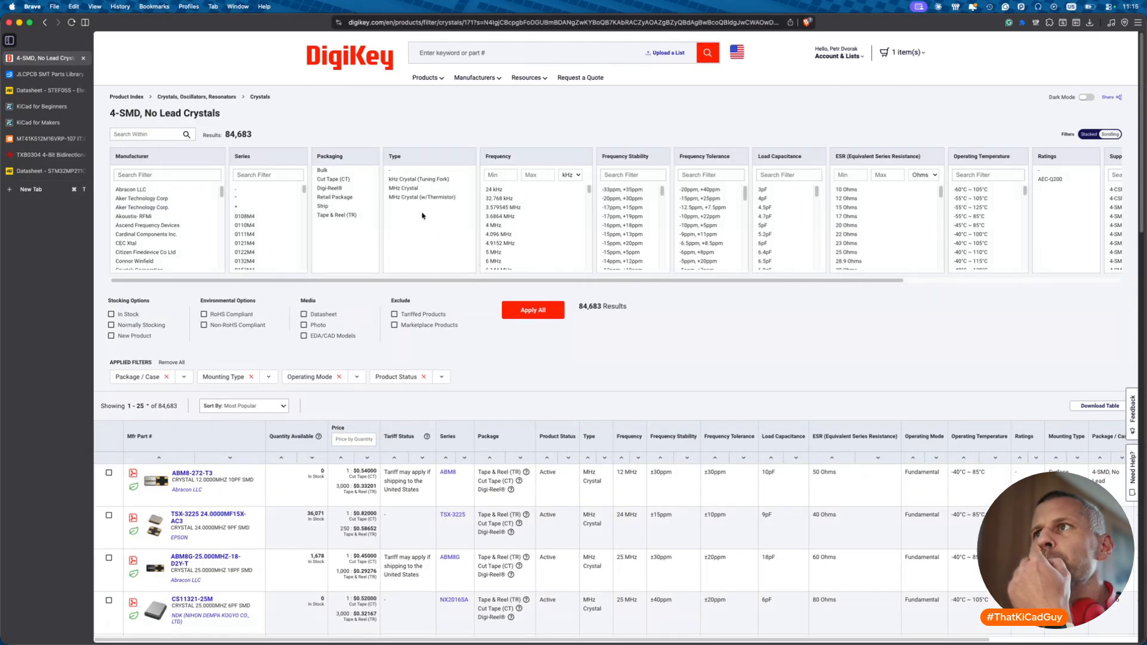
pyautogui.scroll(-8, 532, 245)
pyautogui.scroll(-8, 534, 245)
pyautogui.scroll(-8, 534, 245)
pyautogui.scroll(-8, 534, 245)
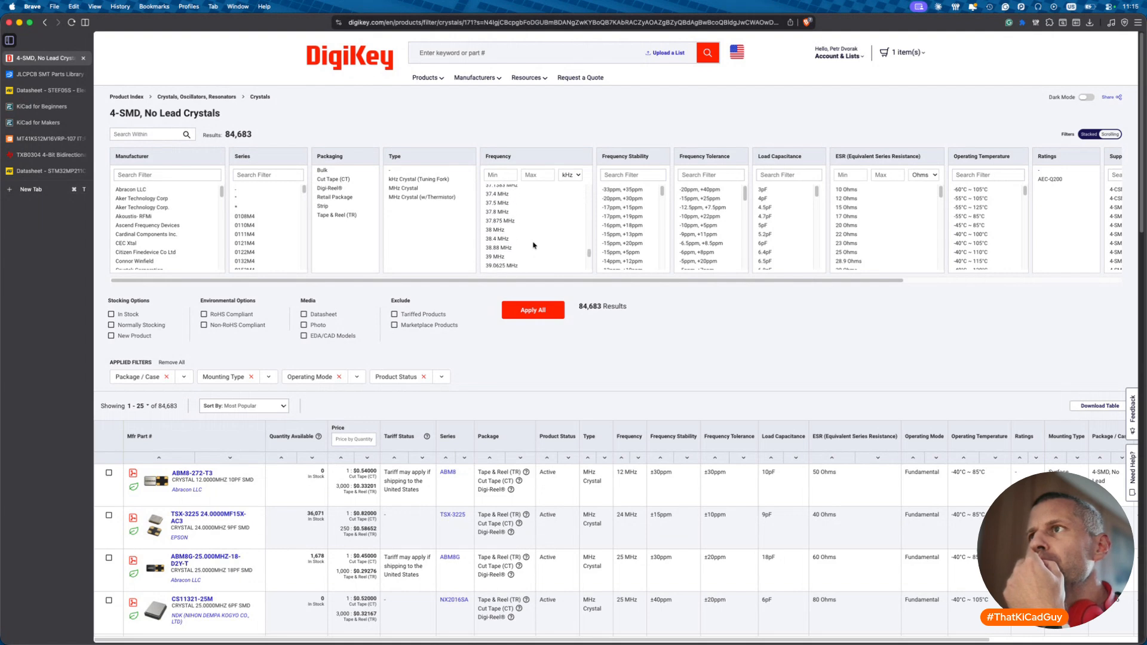
pyautogui.scroll(-2, 534, 245)
# - Filter results to 40 MHz, 1.6x1.2 mm package and in stock, then recheck X2
pyautogui.click(502, 223)
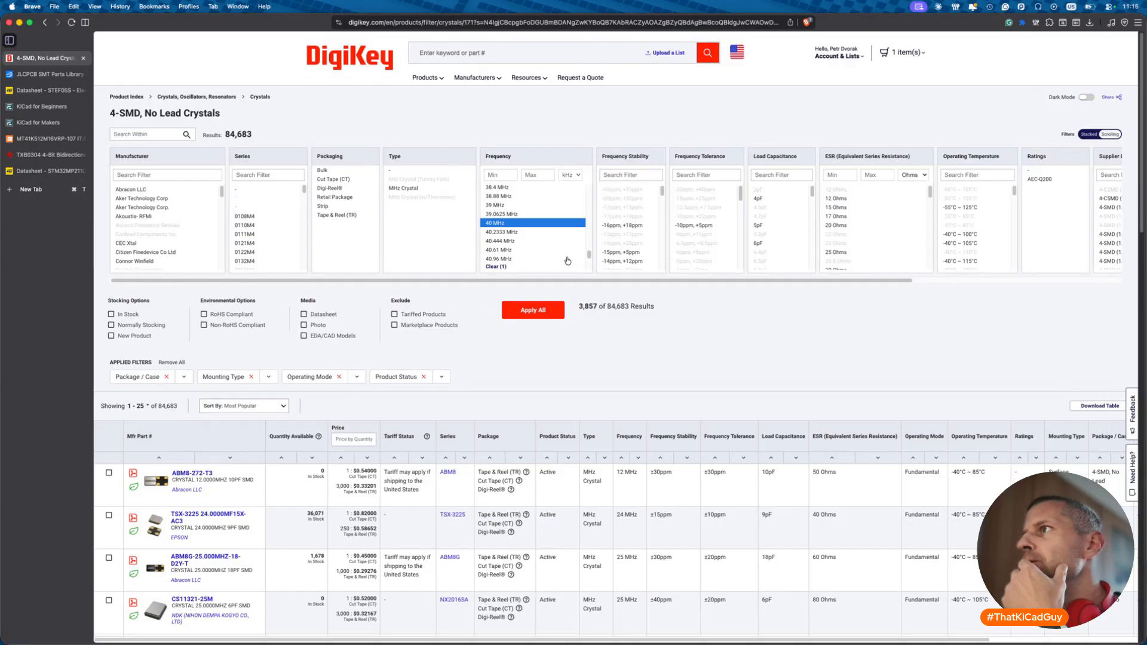
pyautogui.hscroll(5, 769, 242)
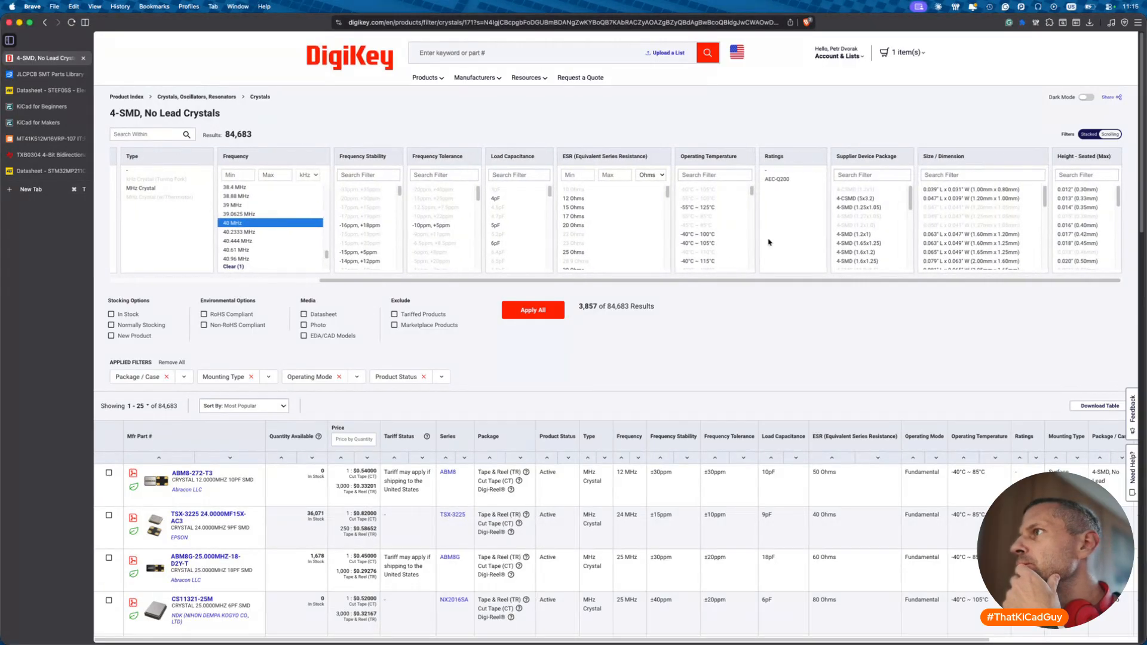
pyautogui.click(865, 251)
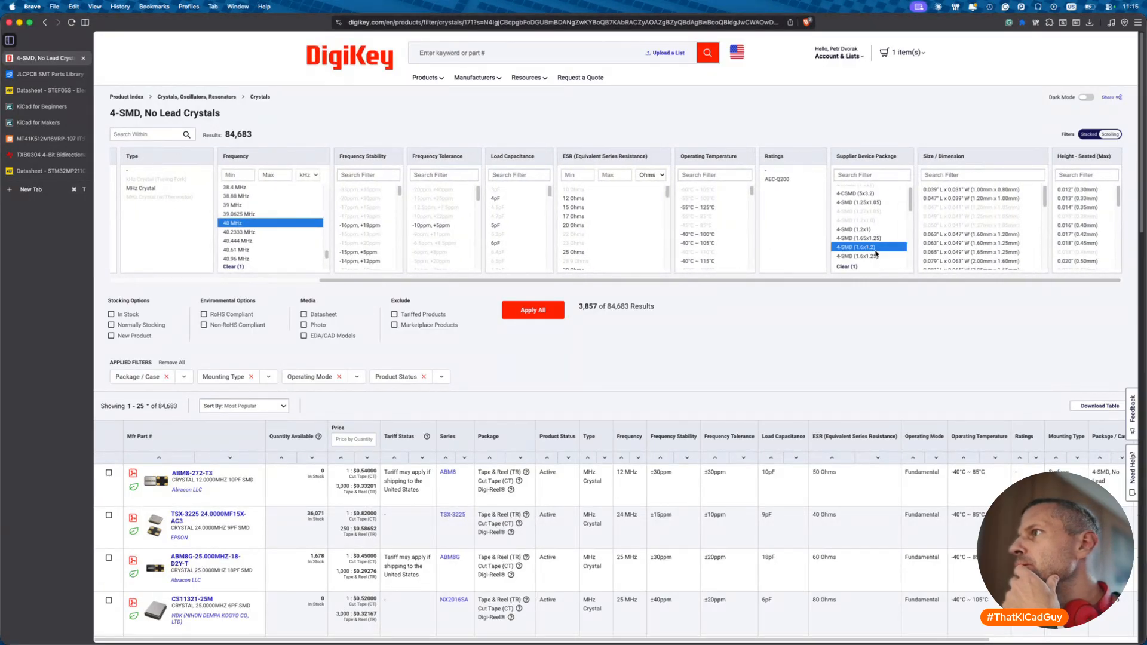
pyautogui.click(533, 309)
pyautogui.click(111, 308)
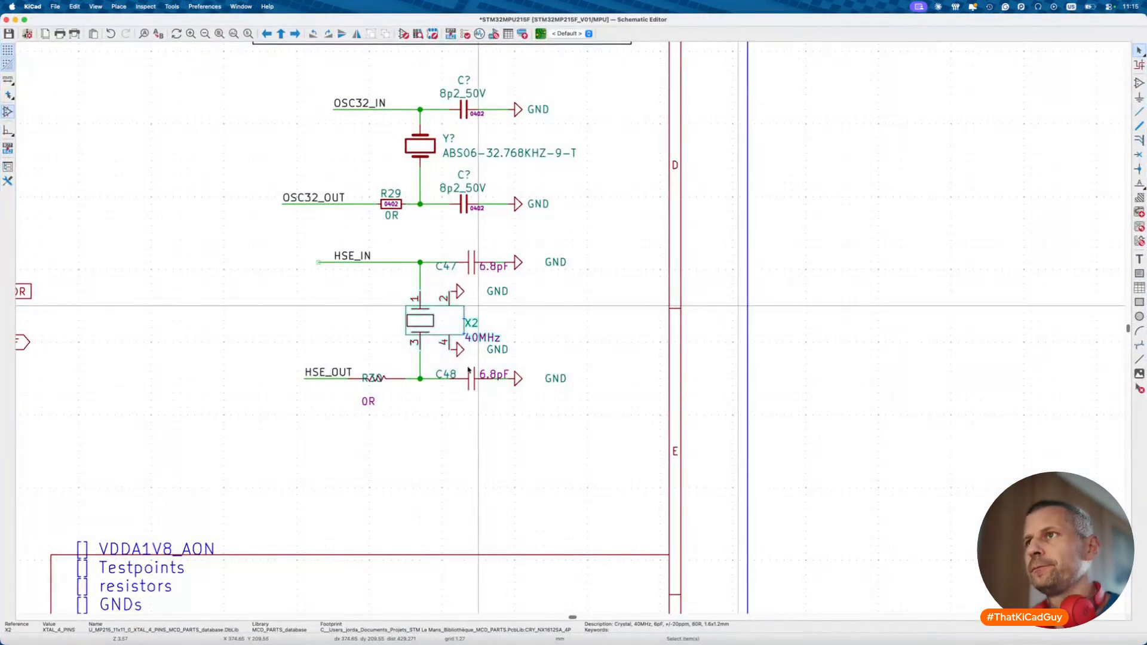
pyautogui.doubleClick(467, 363)
pyautogui.press('Return')
pyautogui.press('Return')
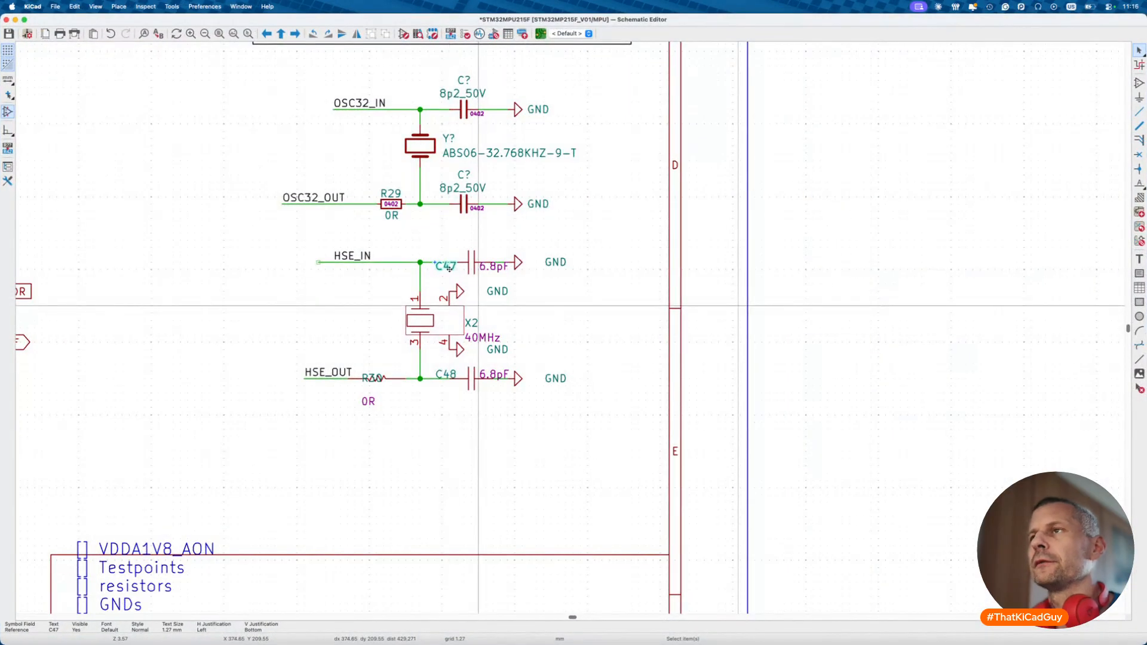
# - Apply the 9pF load capacitance filter to the crystal list
pyautogui.click(448, 266)
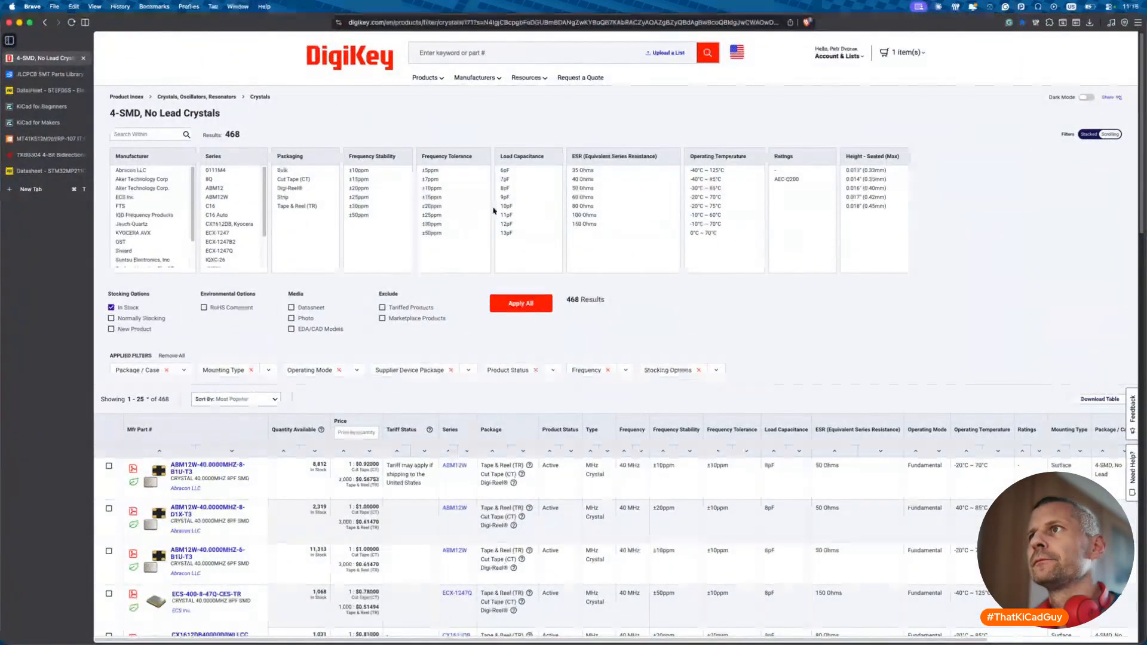
pyautogui.click(505, 197)
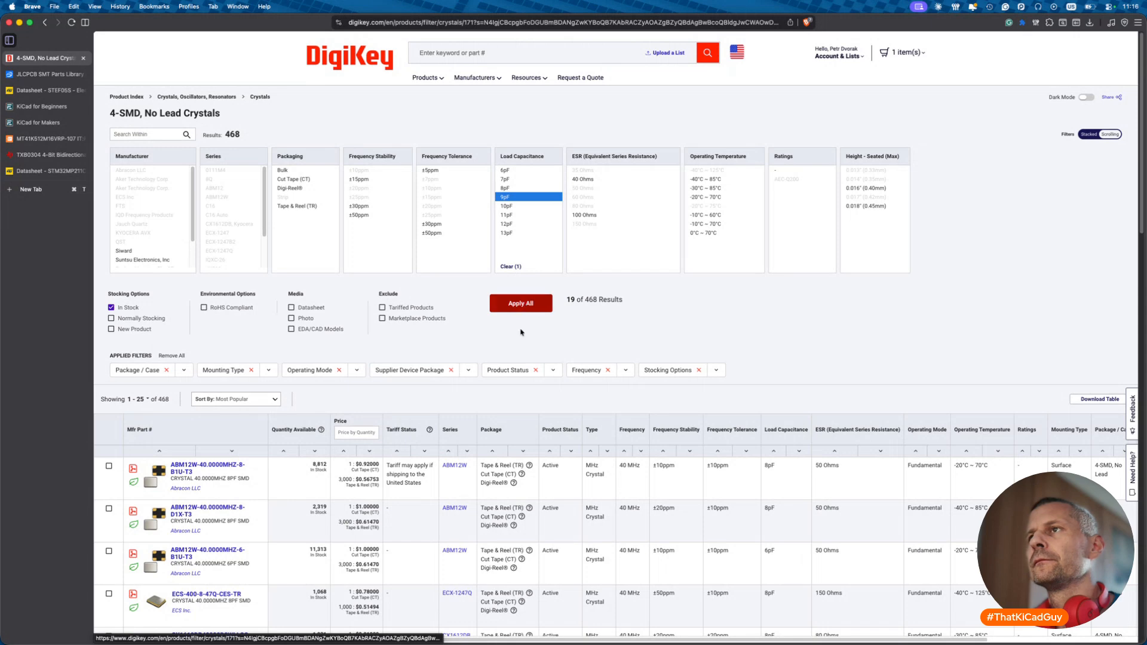
pyautogui.click(521, 306)
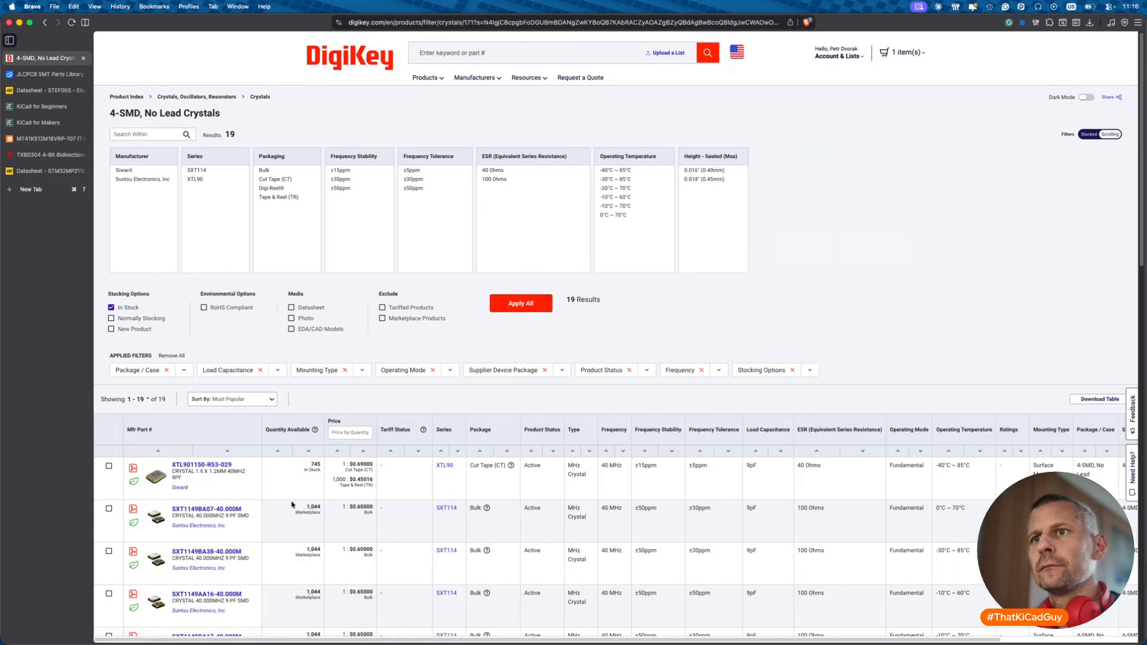
# - Open the SXT1149BA07-40.000M product page and copy its datasheet link
pyautogui.scroll(-3, 292, 505)
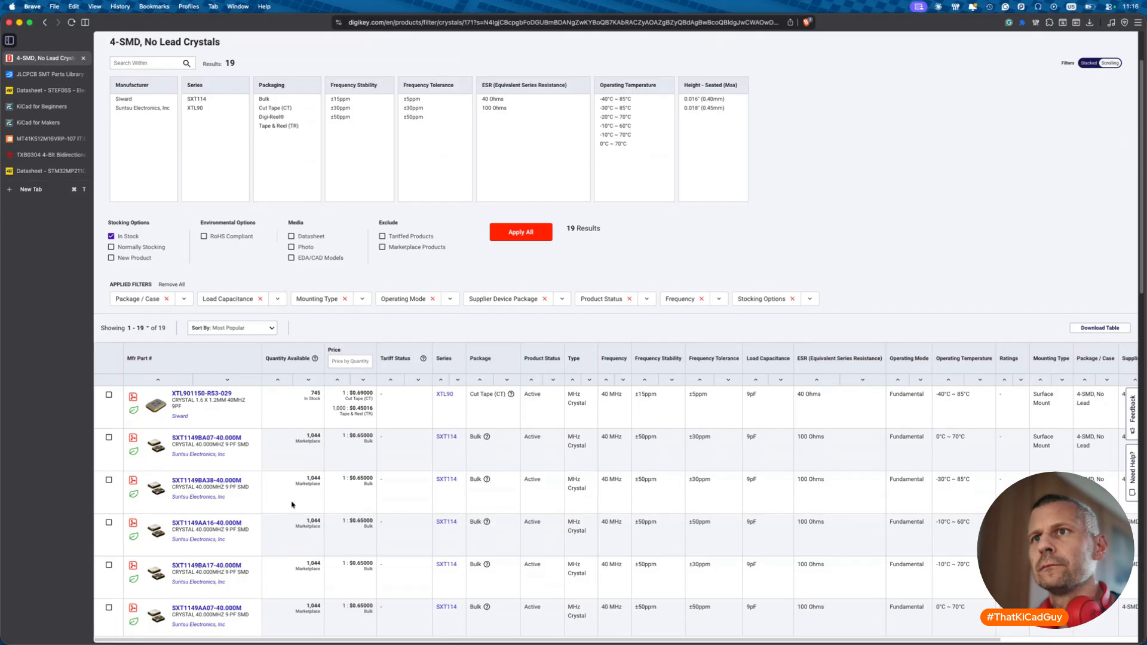
pyautogui.click(207, 438)
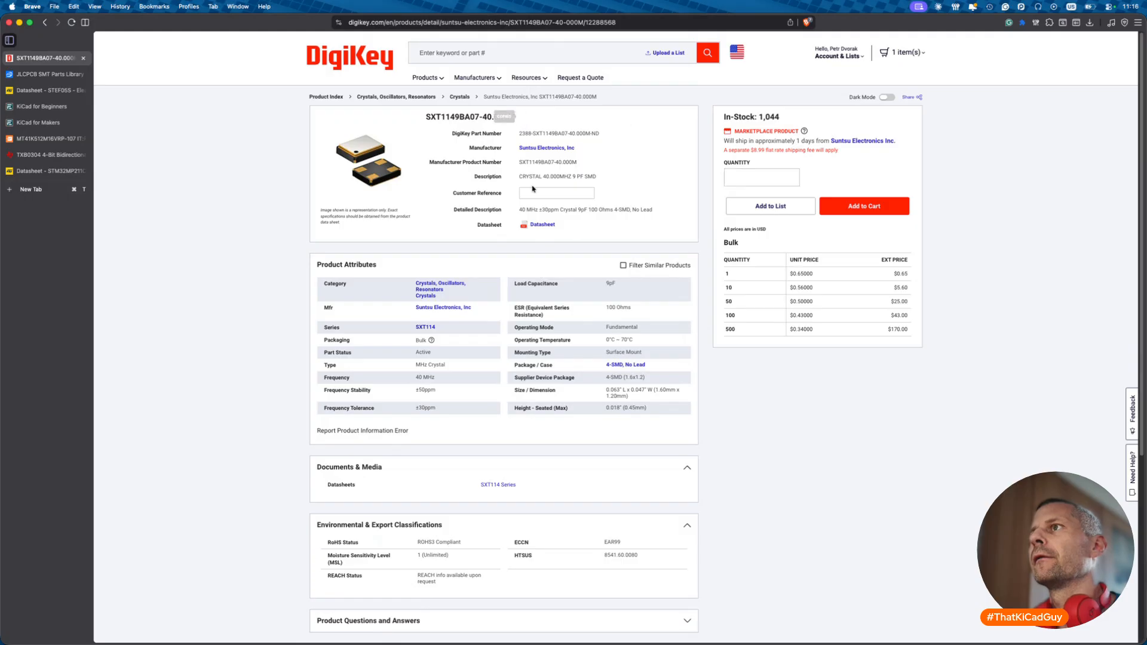
pyautogui.rightClick(545, 226)
pyautogui.click(561, 307)
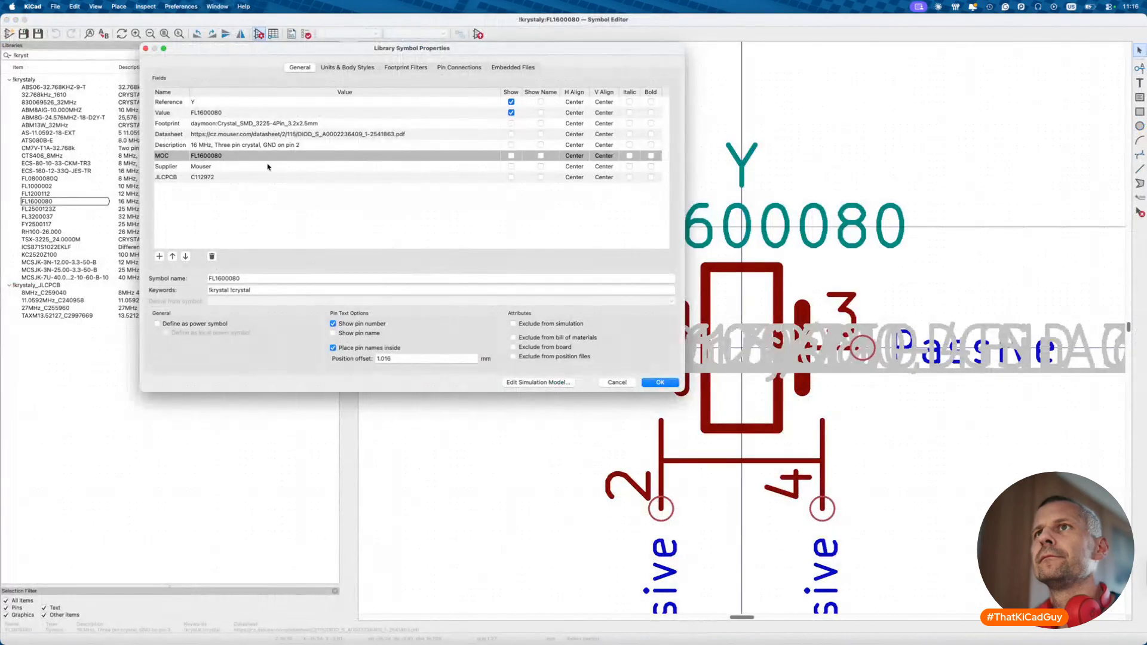
# - Save FL1600080 as a new symbol named SXT1149BA07-40.000M and save the library
pyautogui.press('Escape')
pyautogui.rightClick(42, 205)
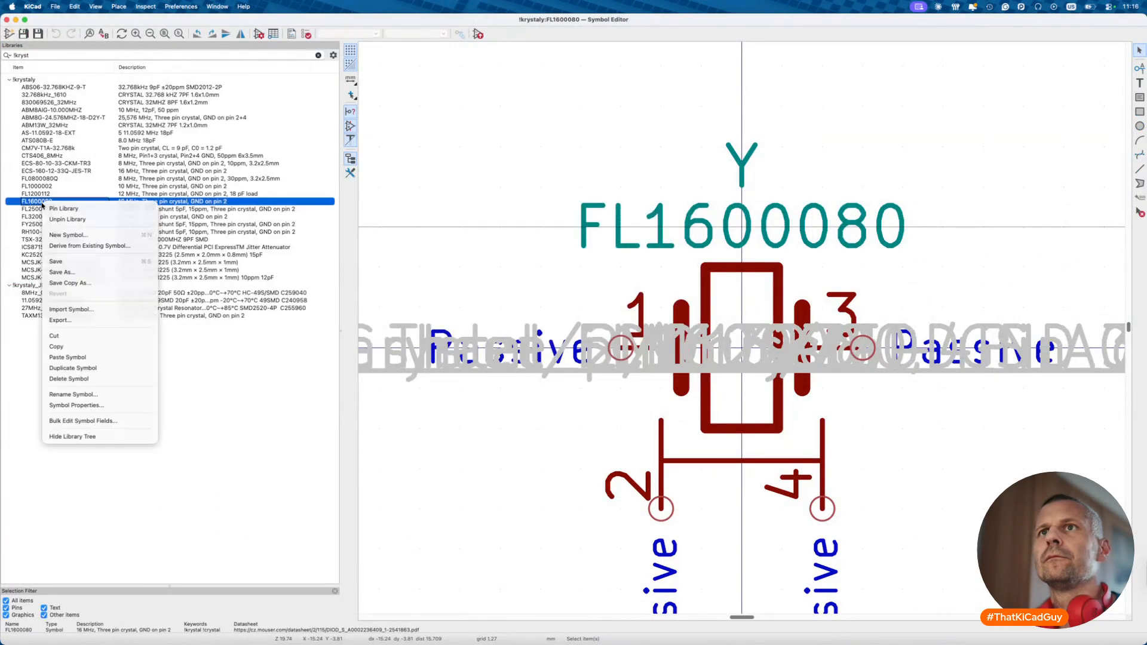
pyautogui.click(59, 272)
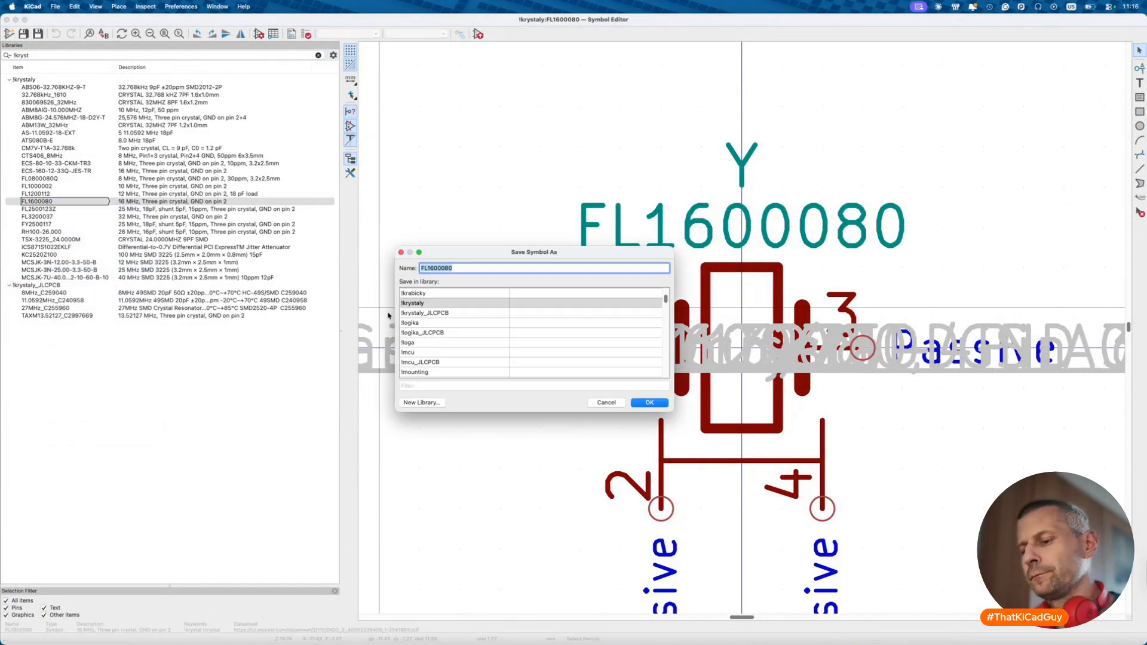
pyautogui.press('super+shift+v')
pyautogui.doubleClick(171, 587)
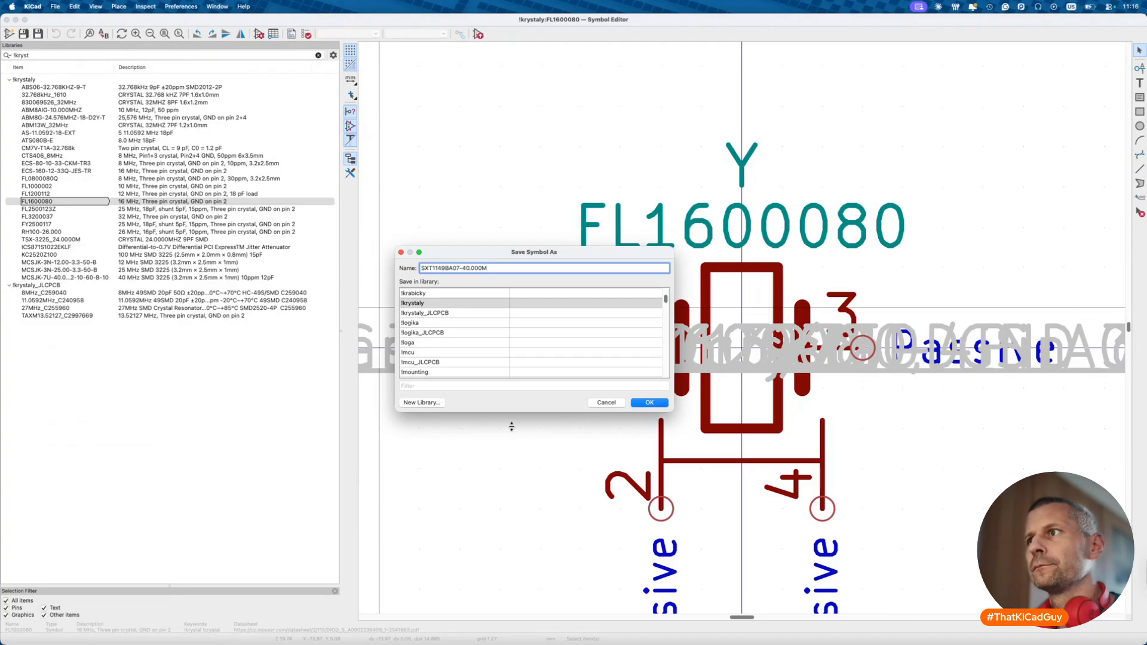
pyautogui.click(647, 402)
pyautogui.press('super+s')
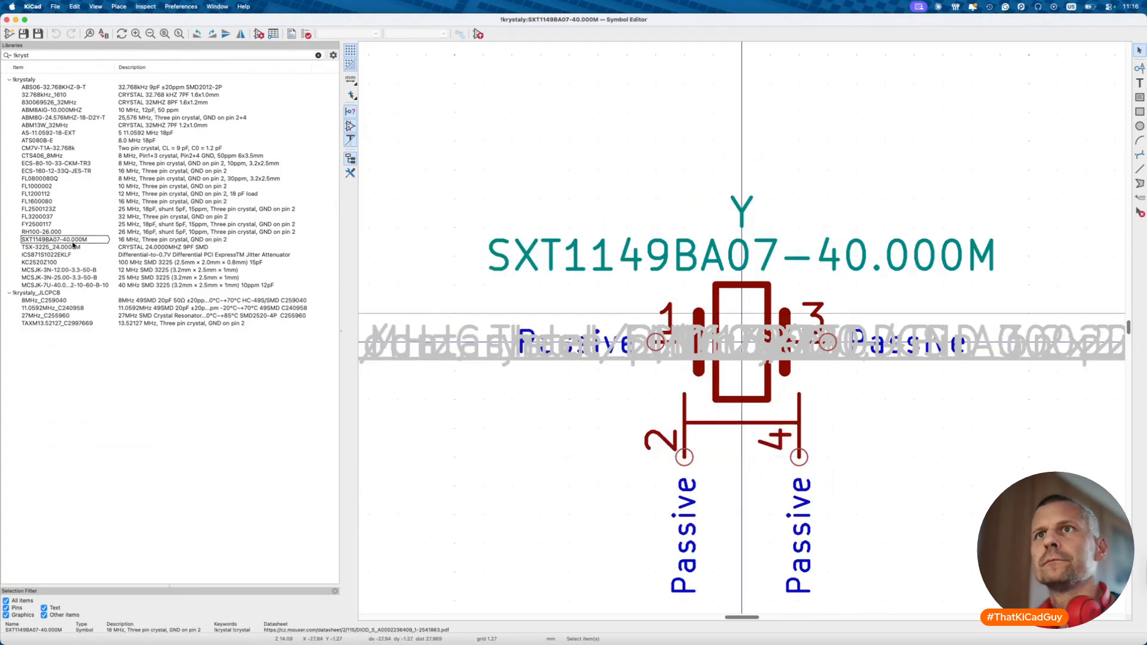
# - Replace the symbol's Datasheet with the Suntsu SXT114-Series-3 datasheet link
pyautogui.click(259, 34)
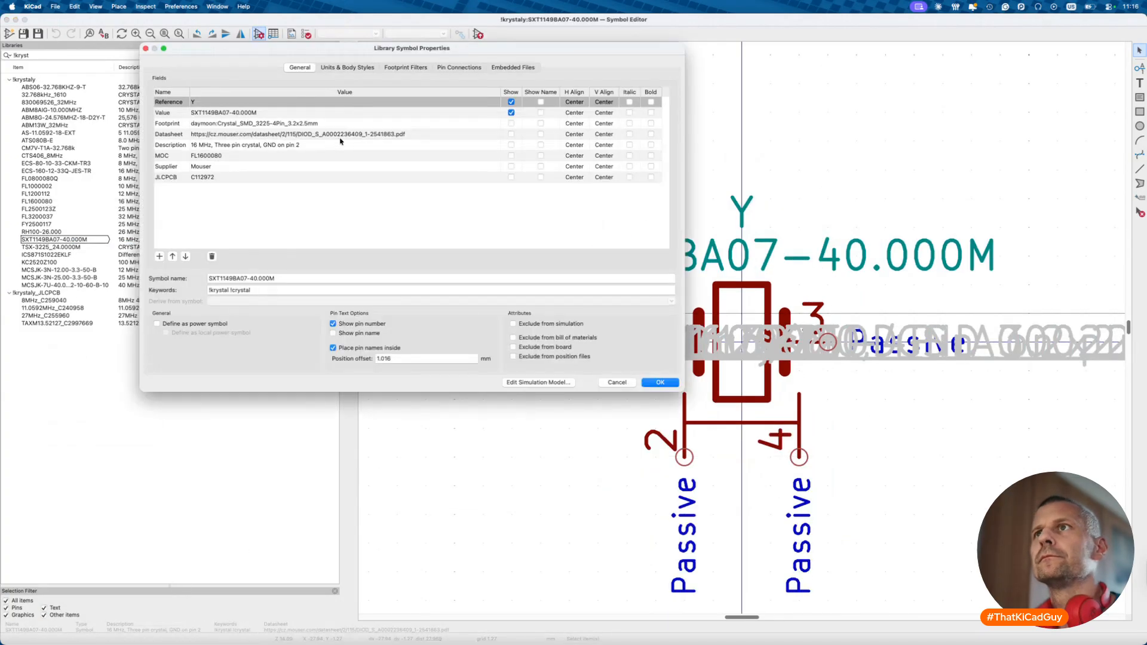
pyautogui.click(341, 123)
pyautogui.click(359, 135)
pyautogui.press('BackSpace')
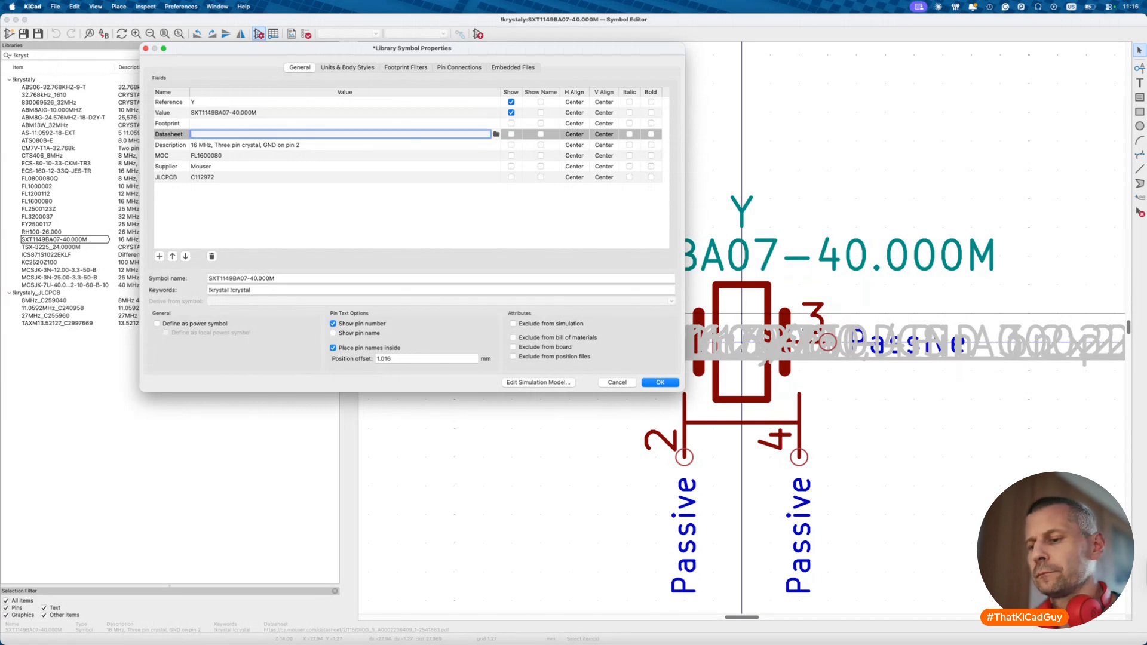
pyautogui.press('super+shift+v')
pyautogui.doubleClick(142, 550)
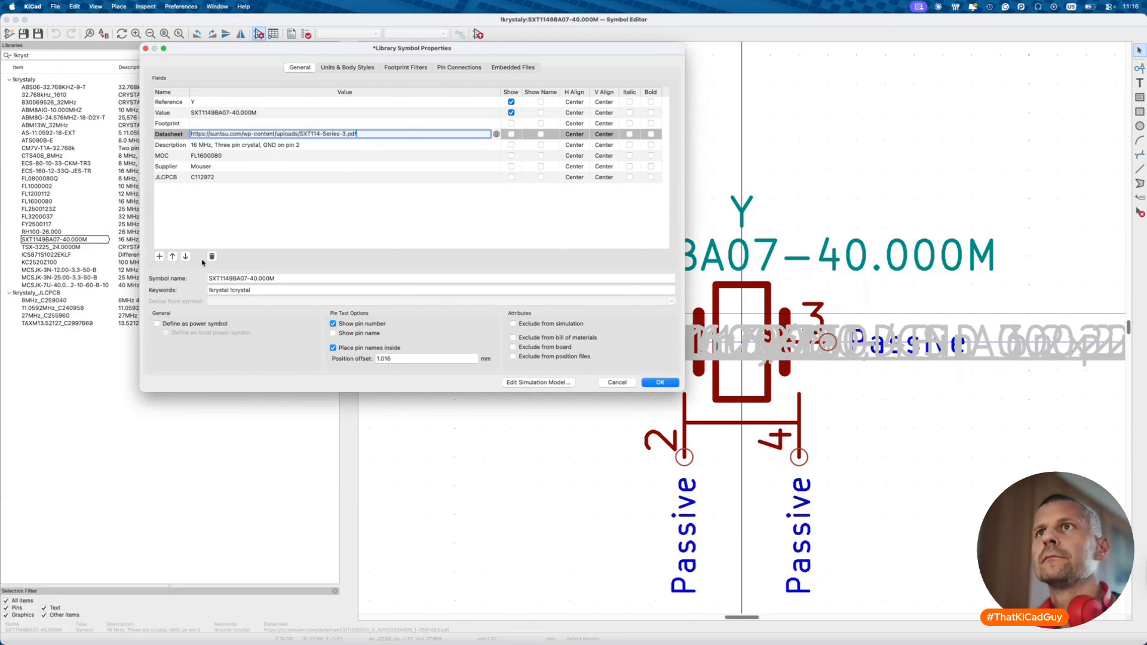
# - Set the Description to DigiKey's '40.000MHZ 9 PF SMD' text for the 1.6x1.2 mm part
pyautogui.click(194, 144)
pyautogui.press('super+Tab')
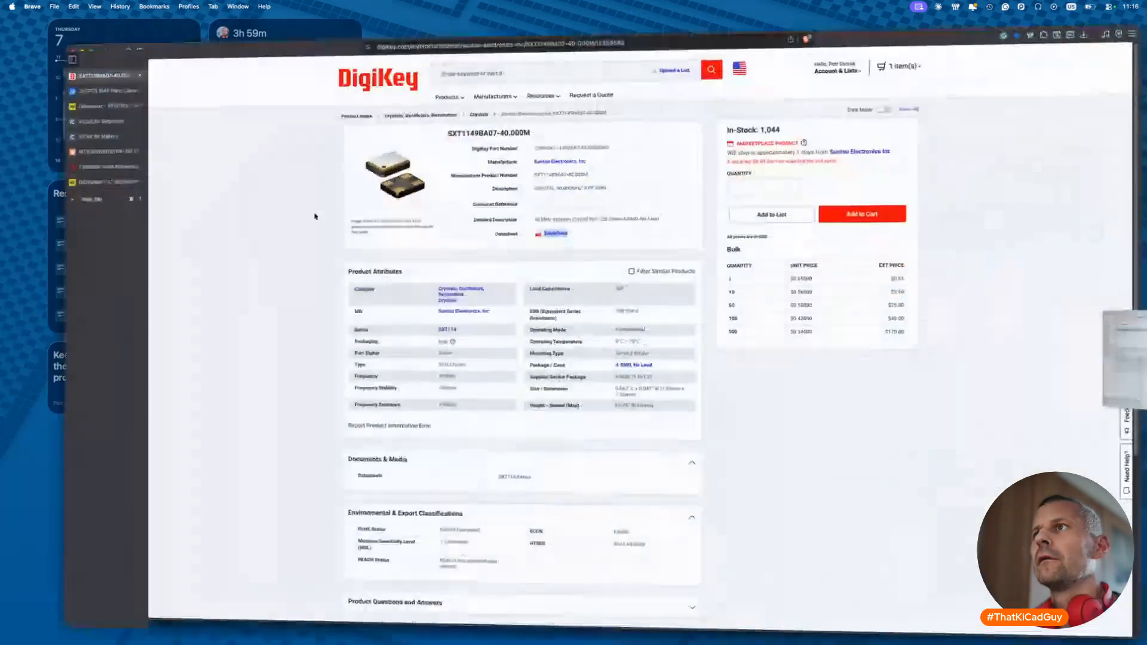
pyautogui.moveTo(542, 177); pyautogui.dragTo(597, 180)
pyautogui.press('super+c')
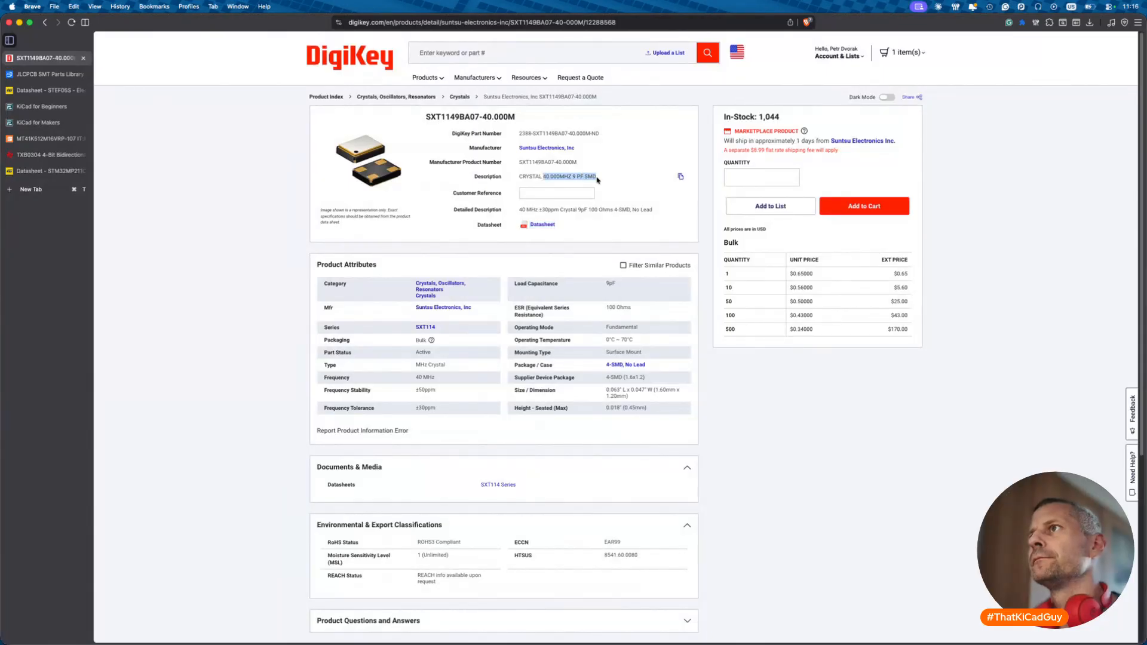
pyautogui.press('super+Tab')
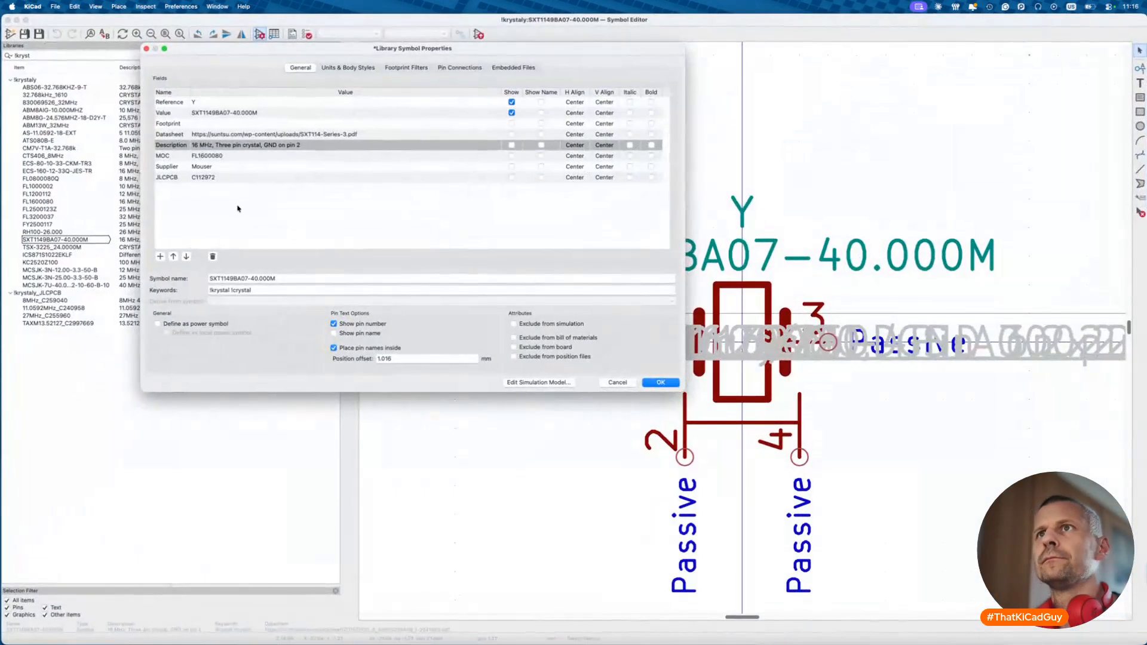
pyautogui.press('super+v')
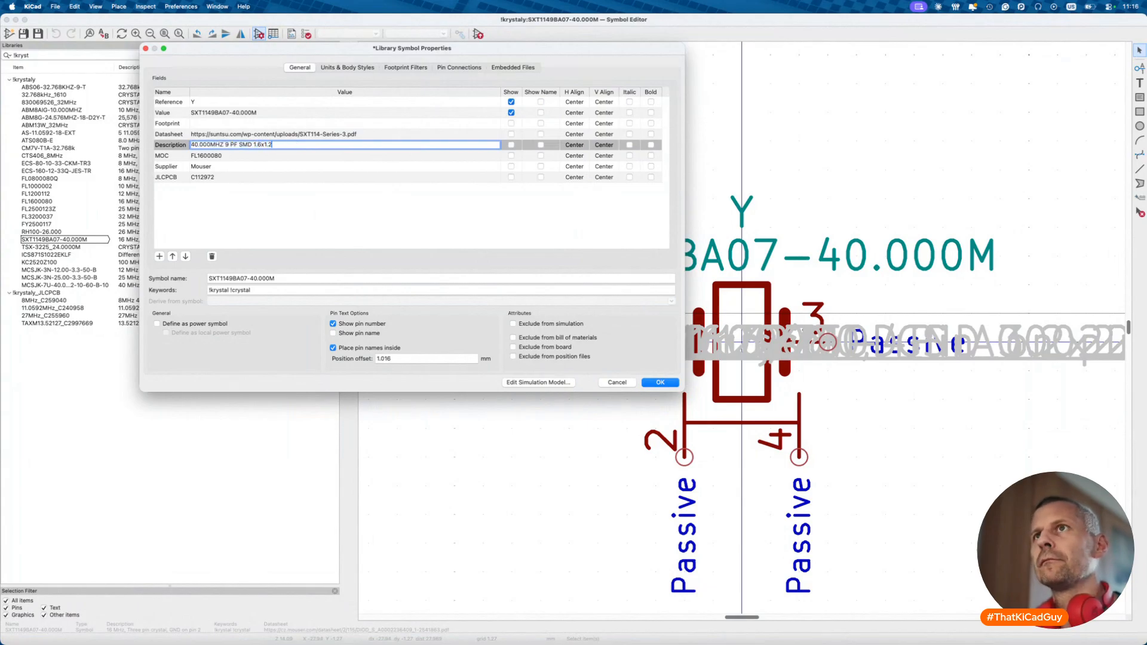
pyautogui.press('Return')
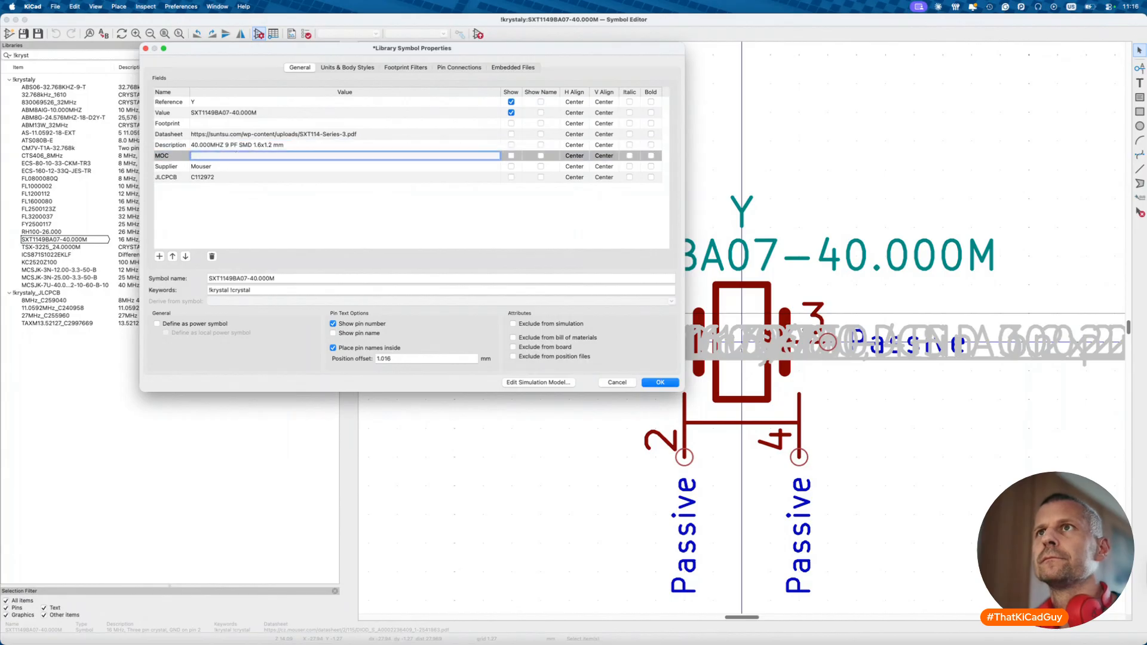
# - Set MOC to SXT1149BA07-40.000M, Supplier to Digikey, and clear the old JLCPCB number
pyautogui.press('super+shift+v')
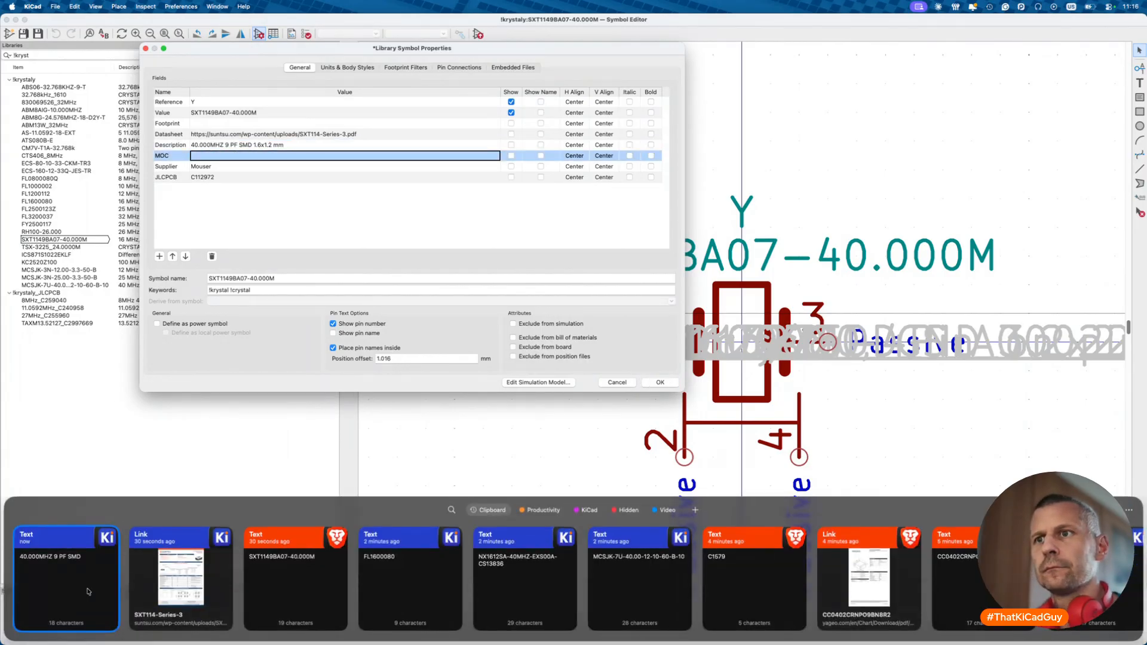
pyautogui.doubleClick(261, 588)
pyautogui.press('Return')
pyautogui.write('dk')
pyautogui.press('Tab')
pyautogui.click(208, 178)
pyautogui.press('BackSpace')
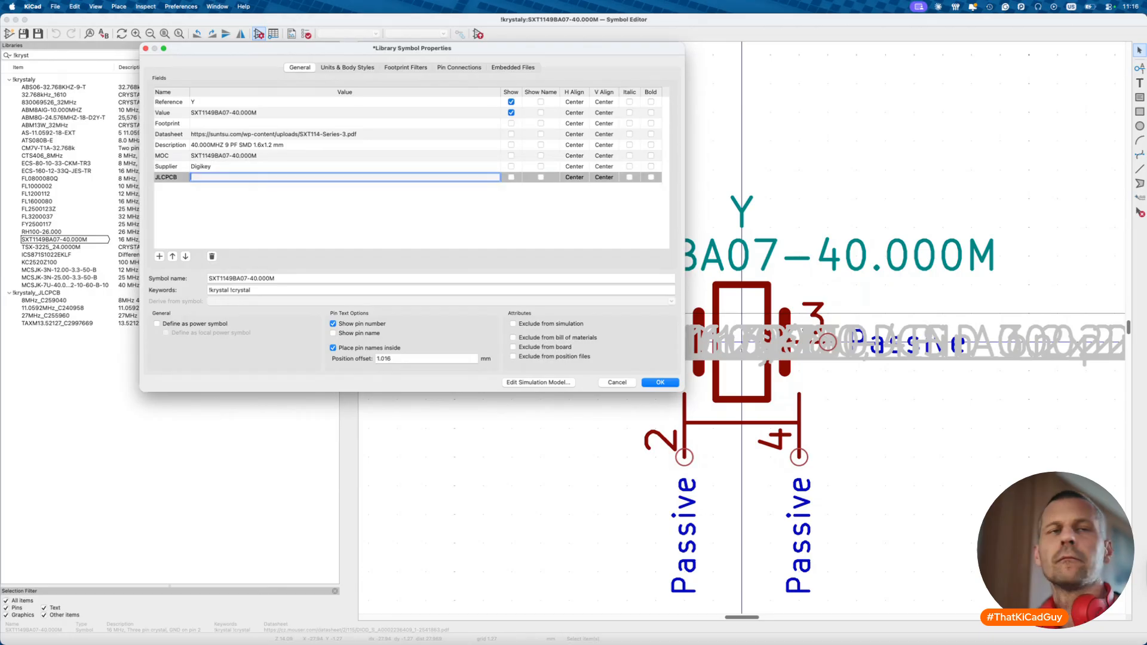
pyautogui.press('super+Tab')
# - Search the JLCPCB Parts Library for SXT1149BA07-40.000M
pyautogui.click(48, 74)
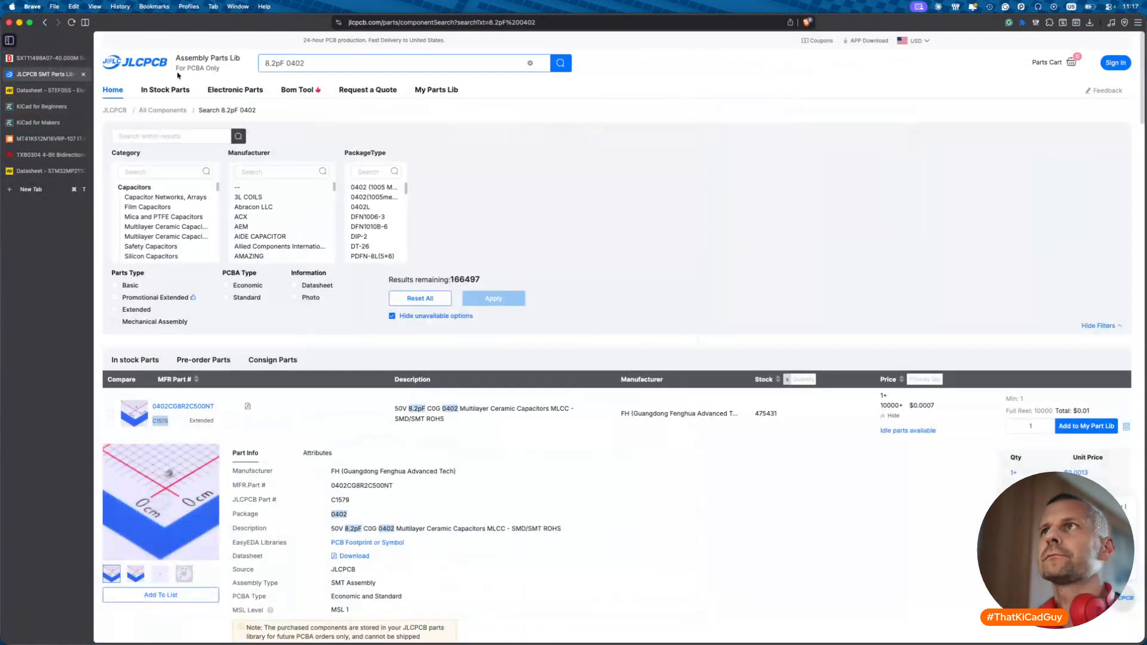
pyautogui.press('super+a')
pyautogui.write('SXT1149BA07-40.000M')
pyautogui.press('Return')
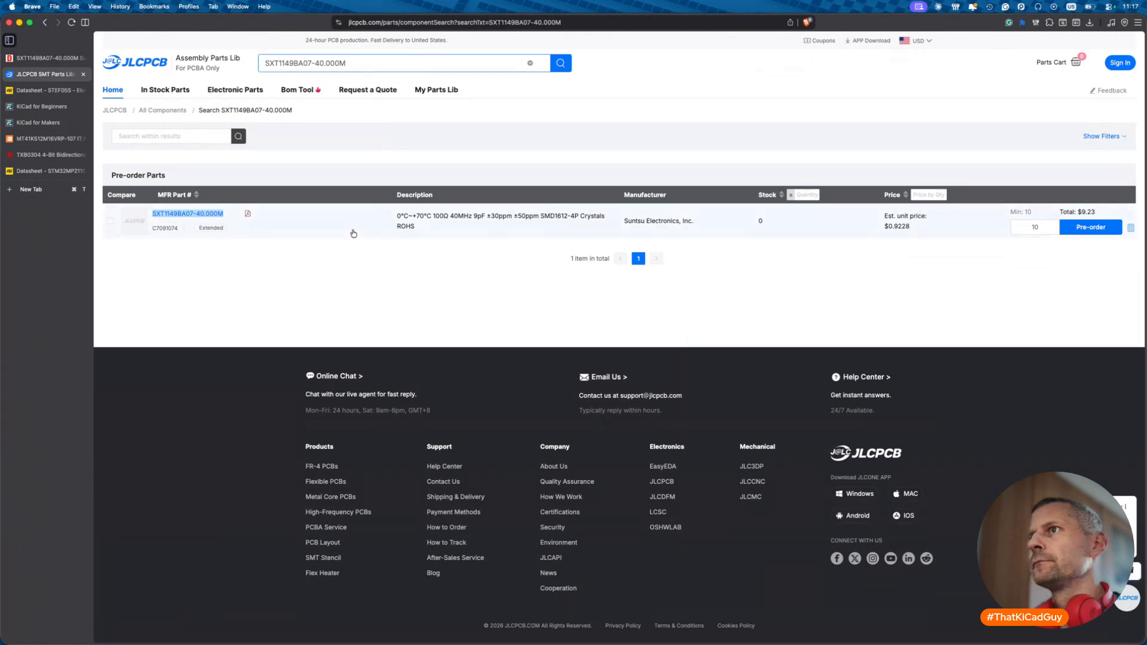
# - Search JLCPCB by the crystal's specs, trimmed to '40MHz 9pF SMD1612-4P'
pyautogui.moveTo(452, 220); pyautogui.dragTo(578, 223)
pyautogui.press('super+c')
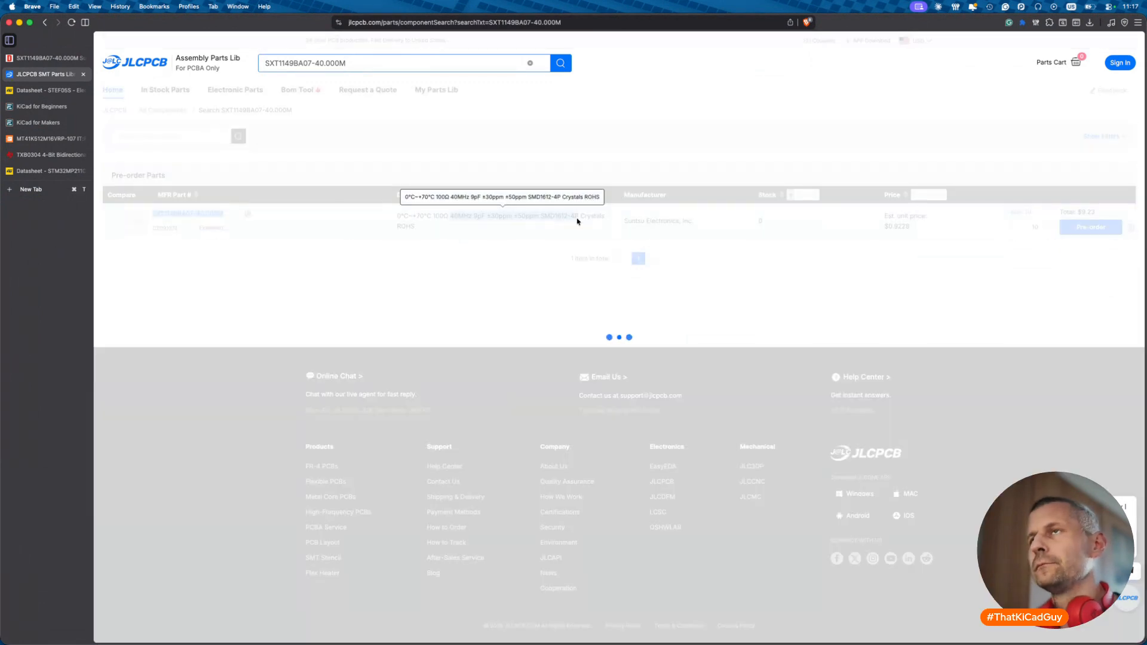
pyautogui.click(367, 64)
pyautogui.press('super+a')
pyautogui.press('super+v')
pyautogui.press('Return')
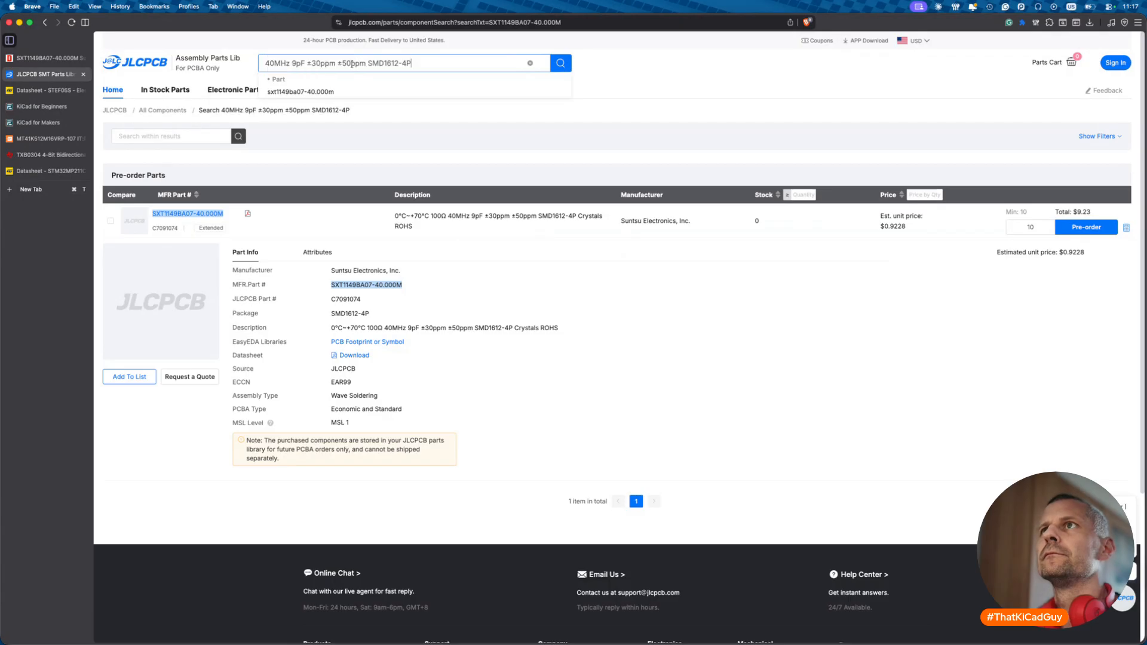
pyautogui.click(368, 63)
pyautogui.press('BackSpace')
pyautogui.press('BackSpace')
pyautogui.press('BackSpace')
pyautogui.press('BackSpace')
pyautogui.press('BackSpace')
pyautogui.press('BackSpace')
pyautogui.press('BackSpace')
pyautogui.press('BackSpace')
pyautogui.press('BackSpace')
pyautogui.press('BackSpace')
pyautogui.press('BackSpace')
pyautogui.press('BackSpace')
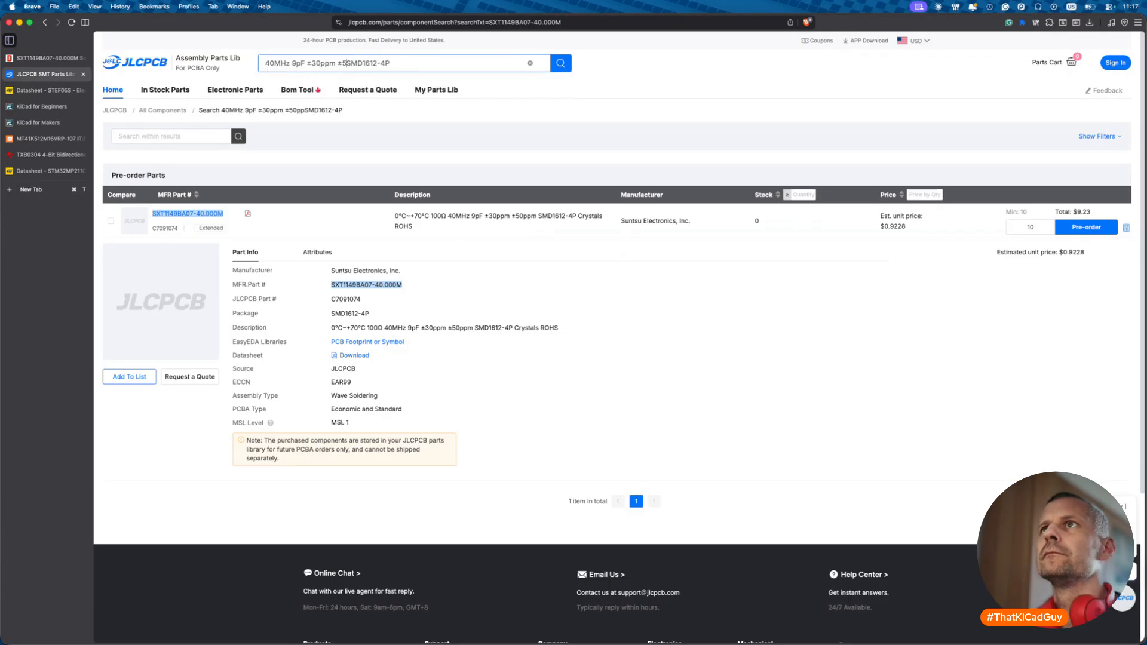
pyautogui.press('BackSpace')
pyautogui.press('BackSpace')
pyautogui.press('Return')
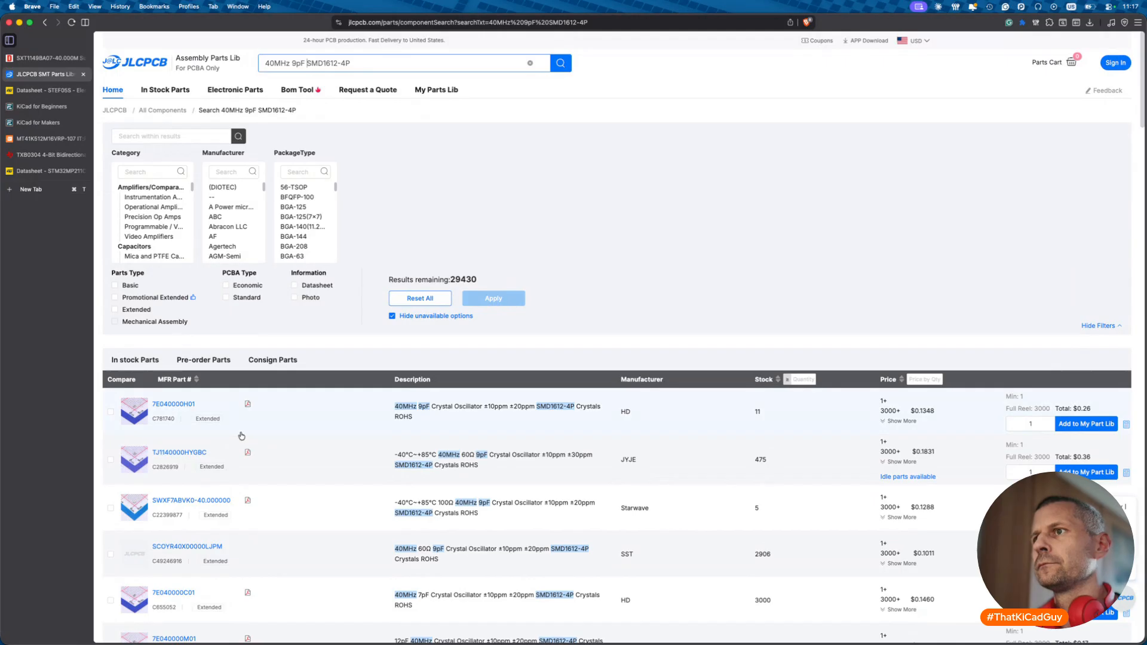
# - Copy the SST crystal's JLCPCB part number C49246916
pyautogui.scroll(-3, 241, 436)
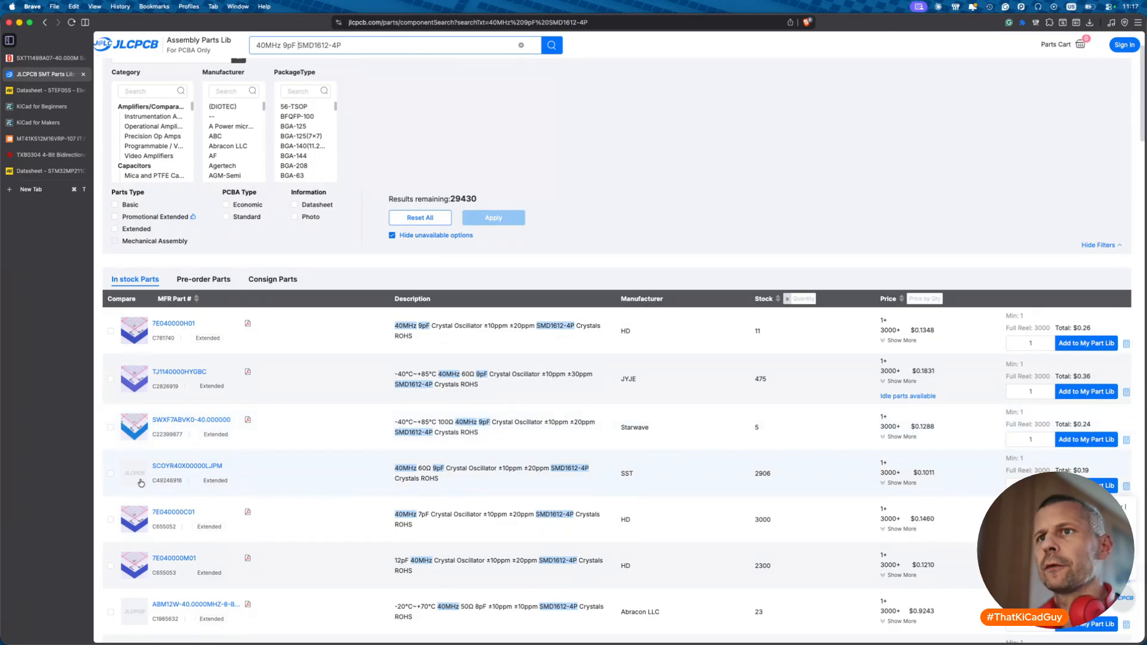
pyautogui.moveTo(152, 482); pyautogui.dragTo(186, 485)
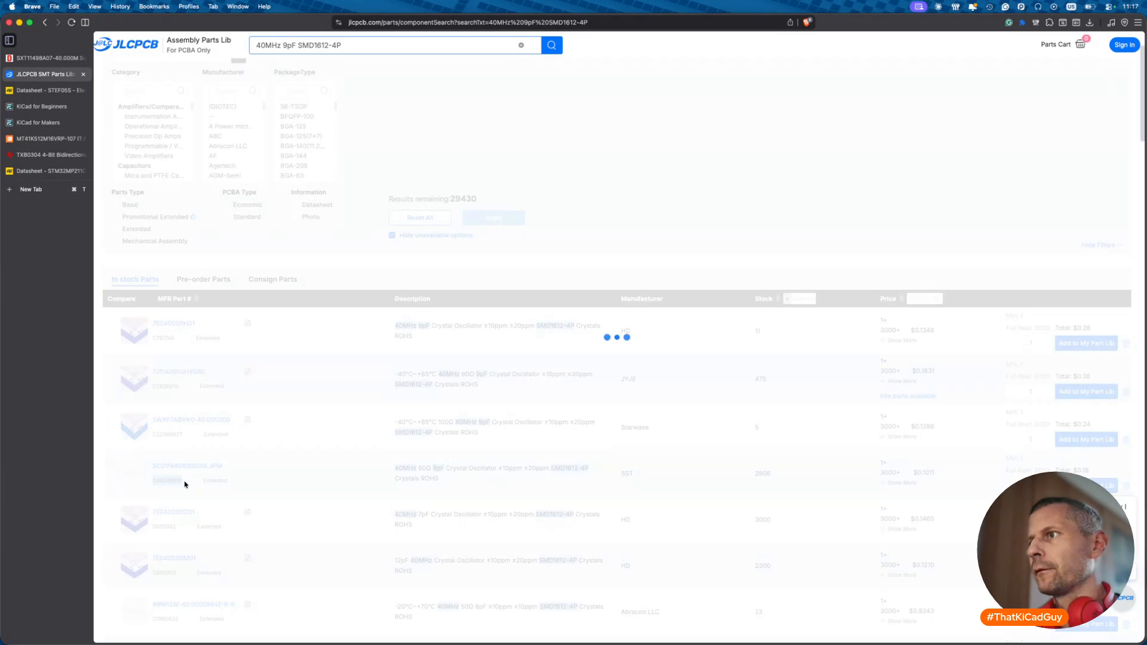
pyautogui.press('super+c')
pyautogui.press('super+Tab')
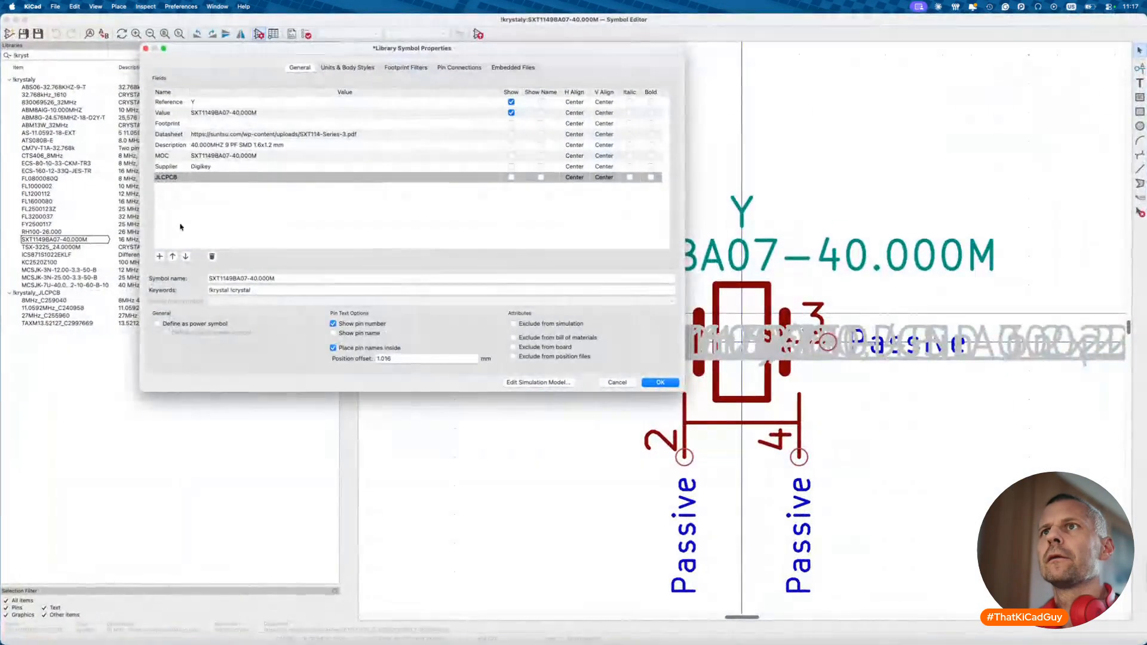
# - Paste C49246916 into the JLCPCB field, apply the properties, and save the symbol
pyautogui.click(211, 177)
pyautogui.press('super+v')
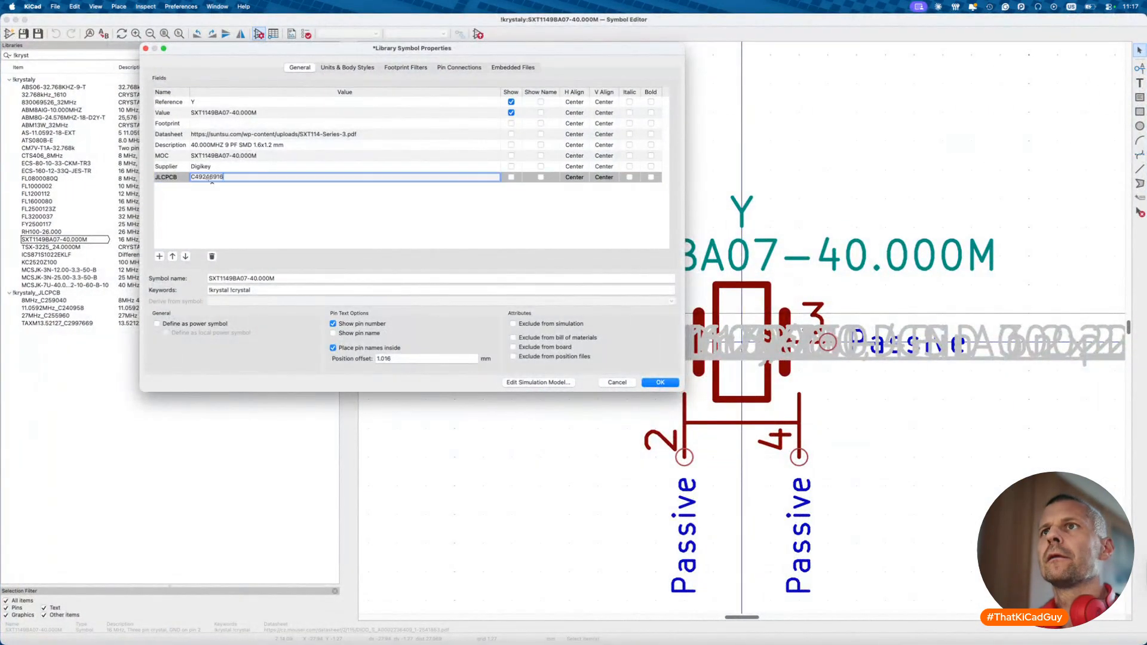
pyautogui.click(653, 381)
pyautogui.press('super+s')
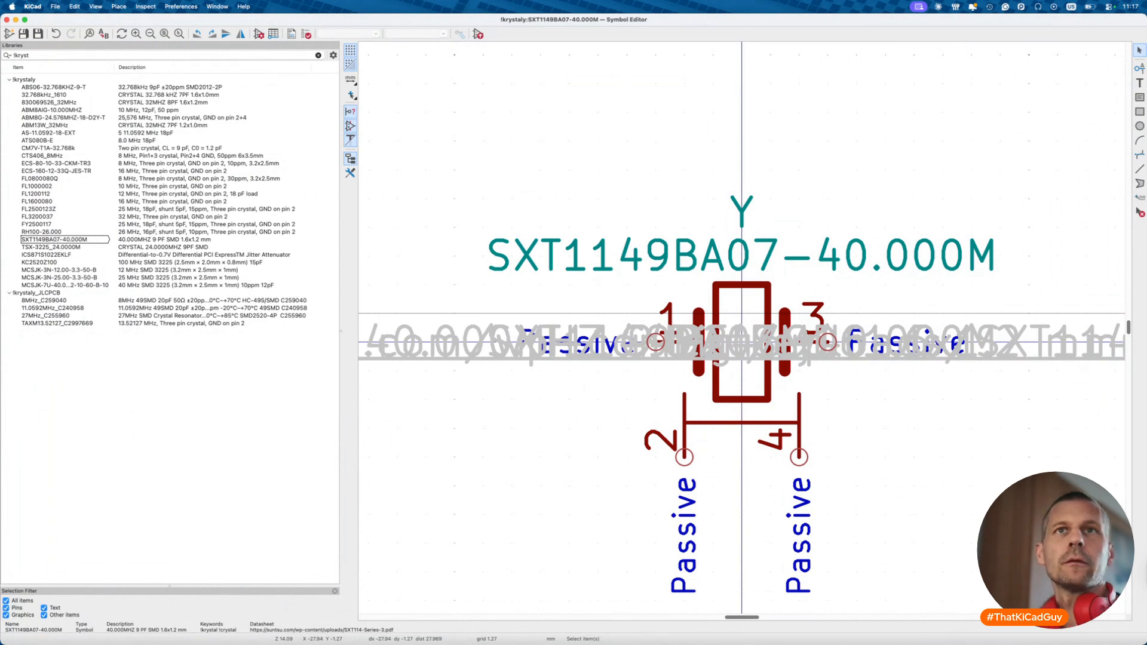
pyautogui.press('super+w')
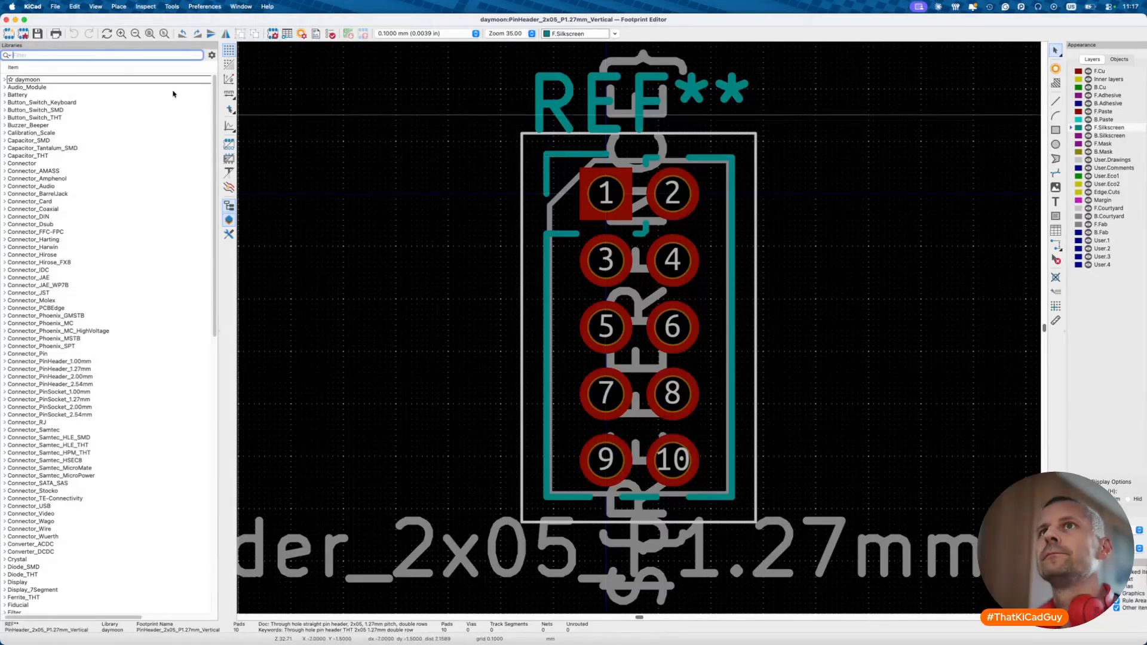
# - Filter the footprint libraries by 'crysta', then by 'SMD_1612' broadened to SMD
pyautogui.write('crysta')
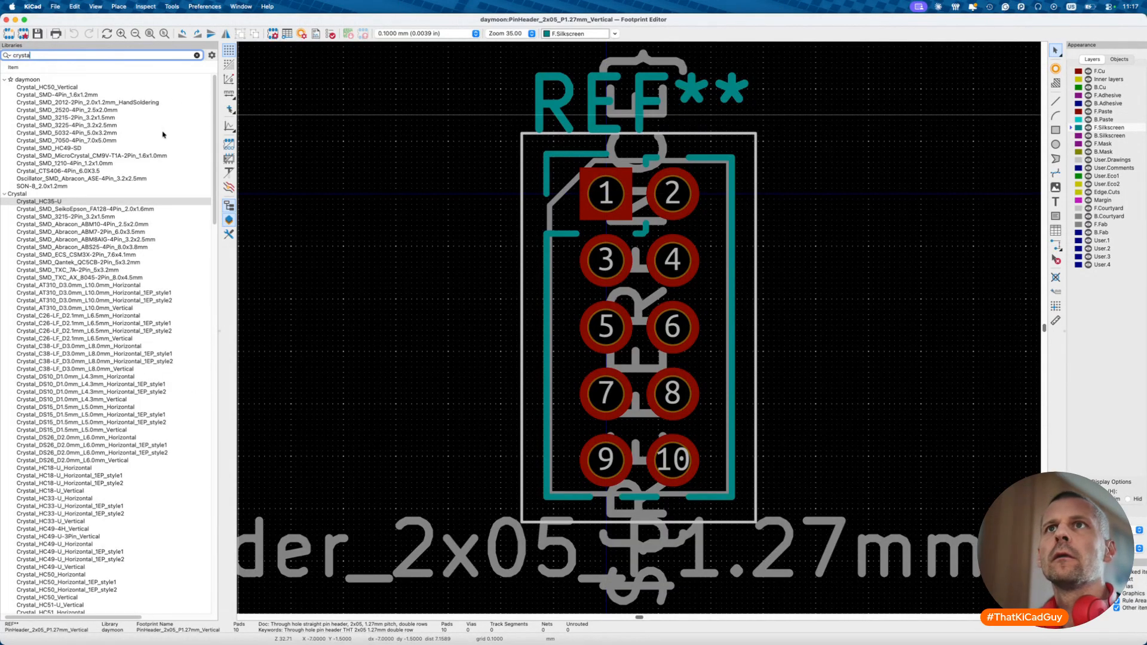
pyautogui.moveTo(163, 135)
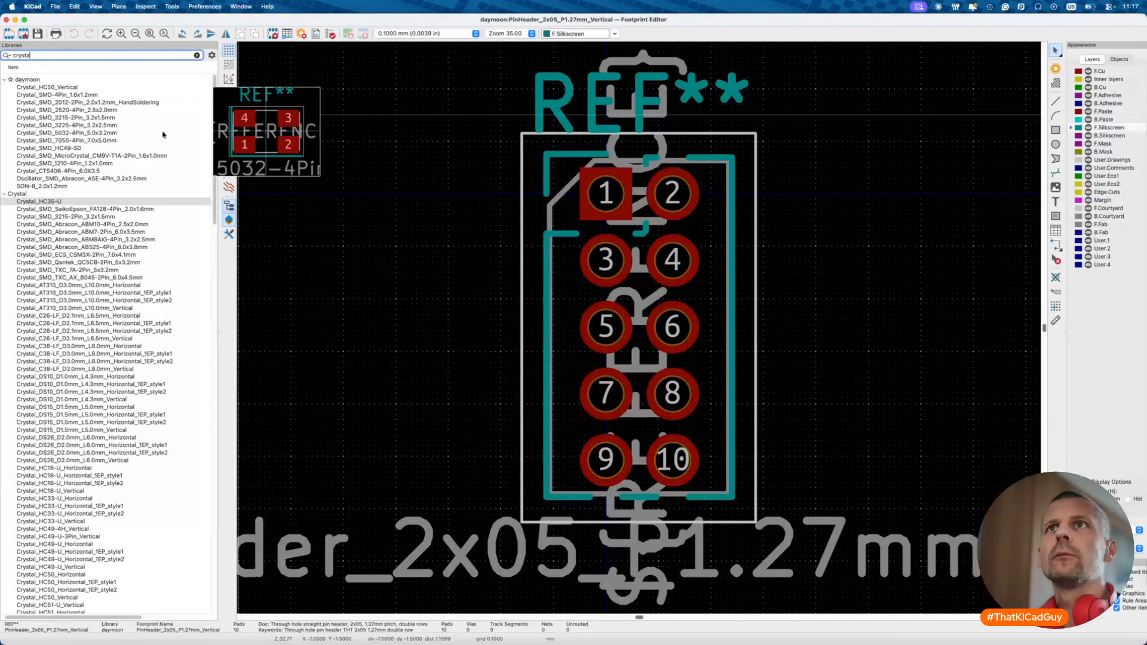
pyautogui.moveTo(108, 94)
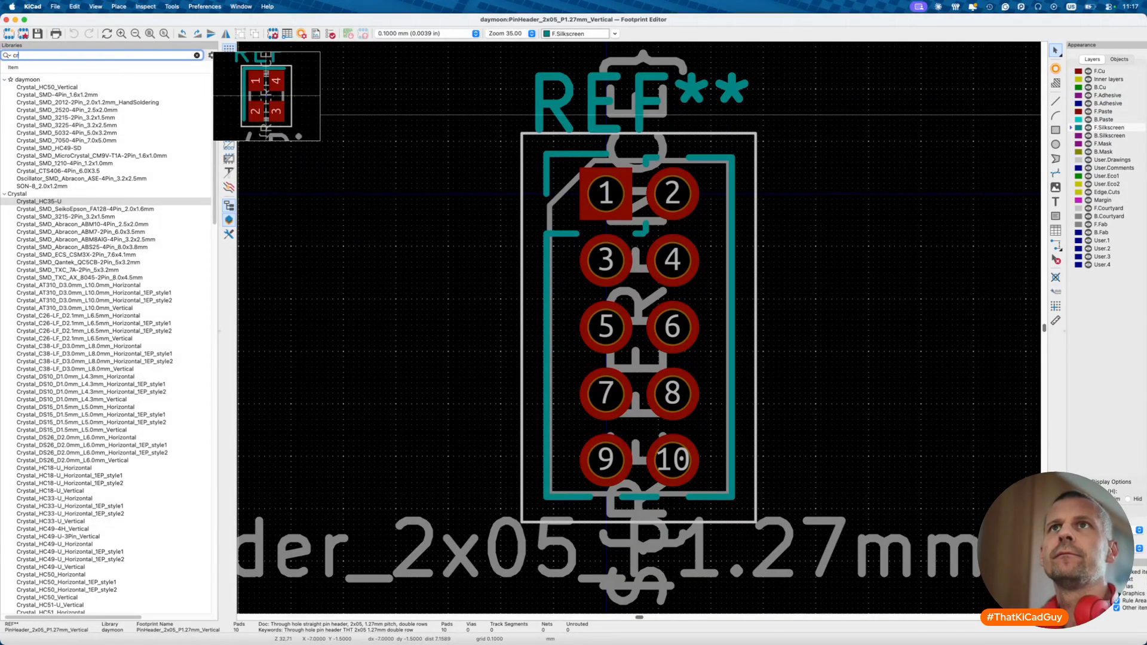
pyautogui.press('BackSpace')
pyautogui.write('SMD_1612')
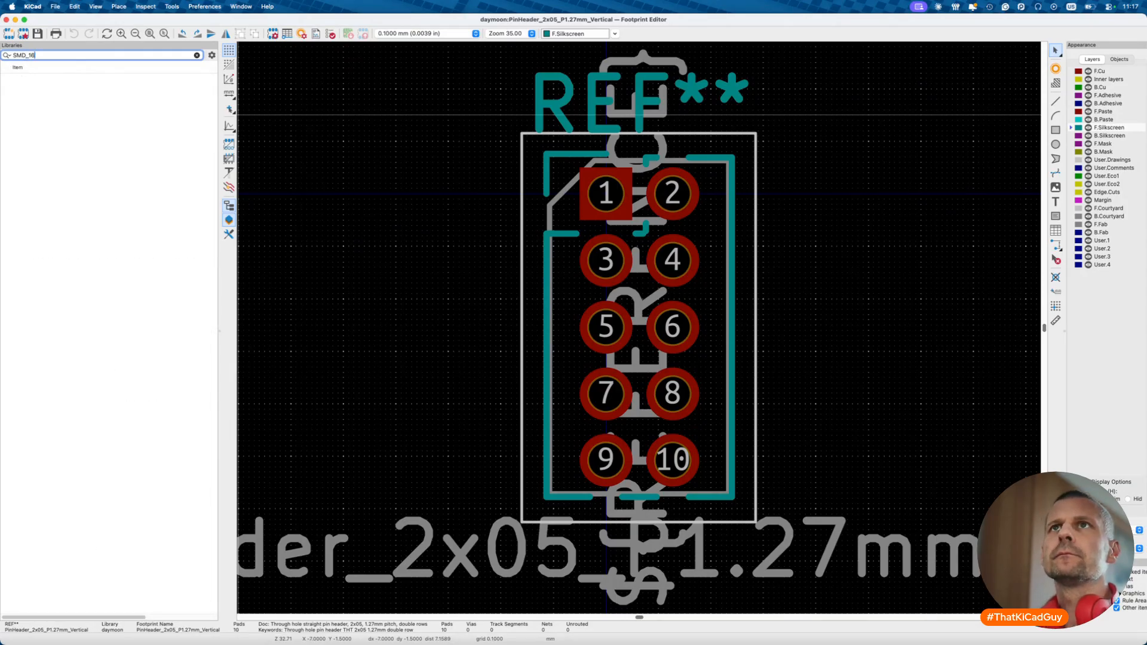
pyautogui.press('BackSpace')
pyautogui.press('BackSpace')
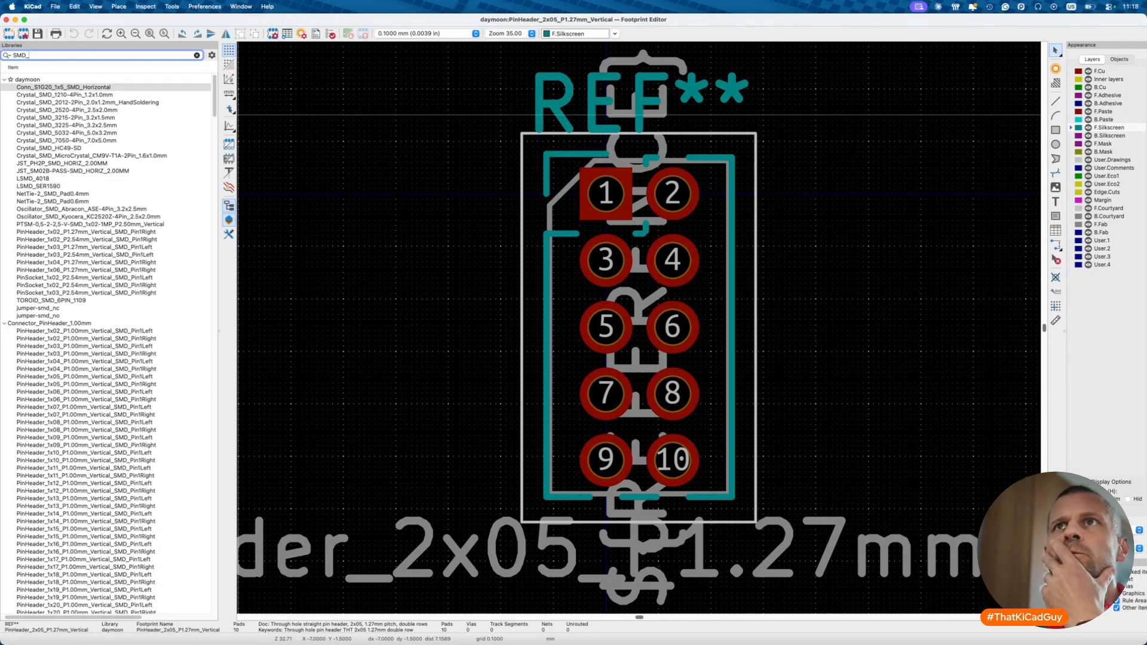
# - Browse the Crystal_SMD footprints and confirm C49246916's SMD1612-4P package on JLCPCB
pyautogui.scroll(-20, 146, 285)
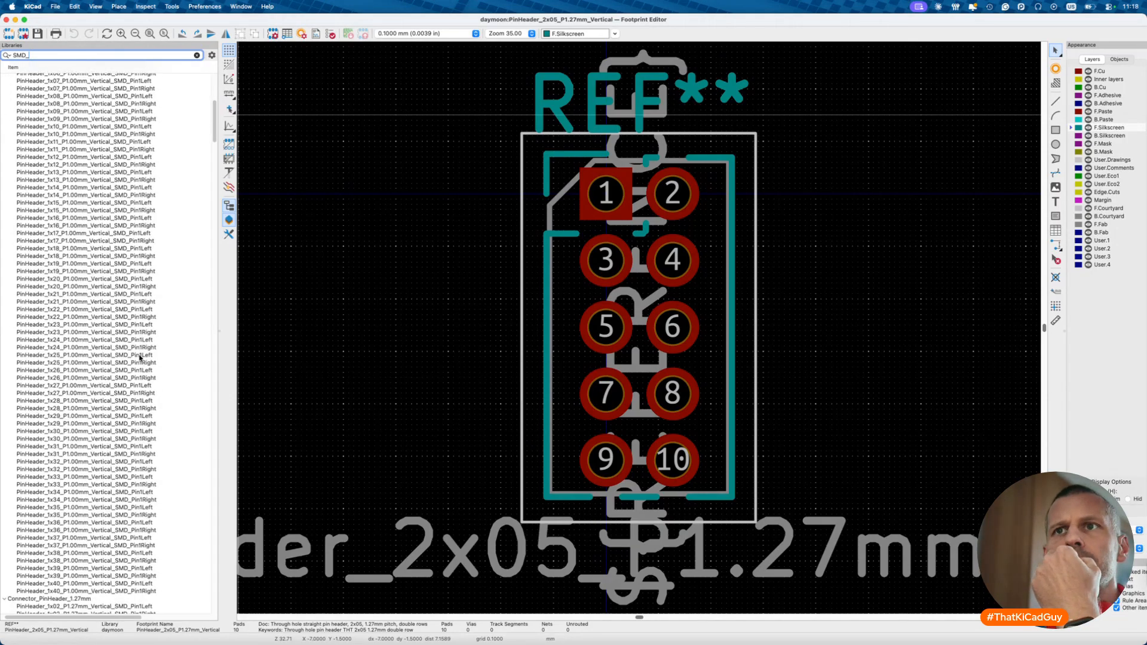
pyautogui.scroll(-20, 140, 358)
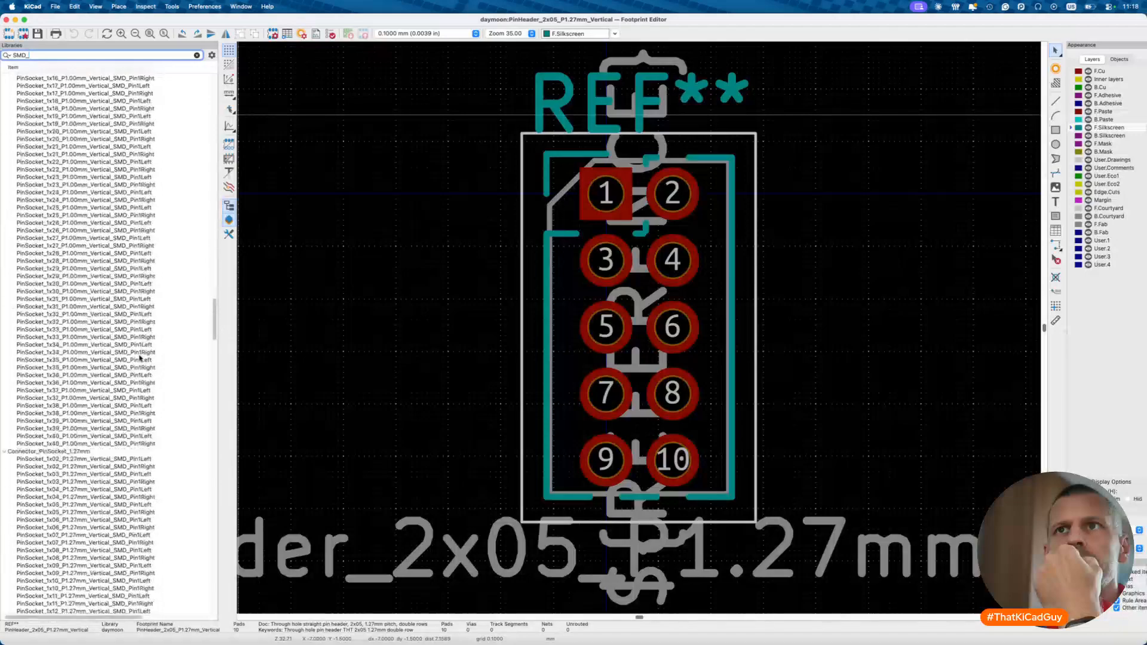
pyautogui.scroll(-15, 140, 357)
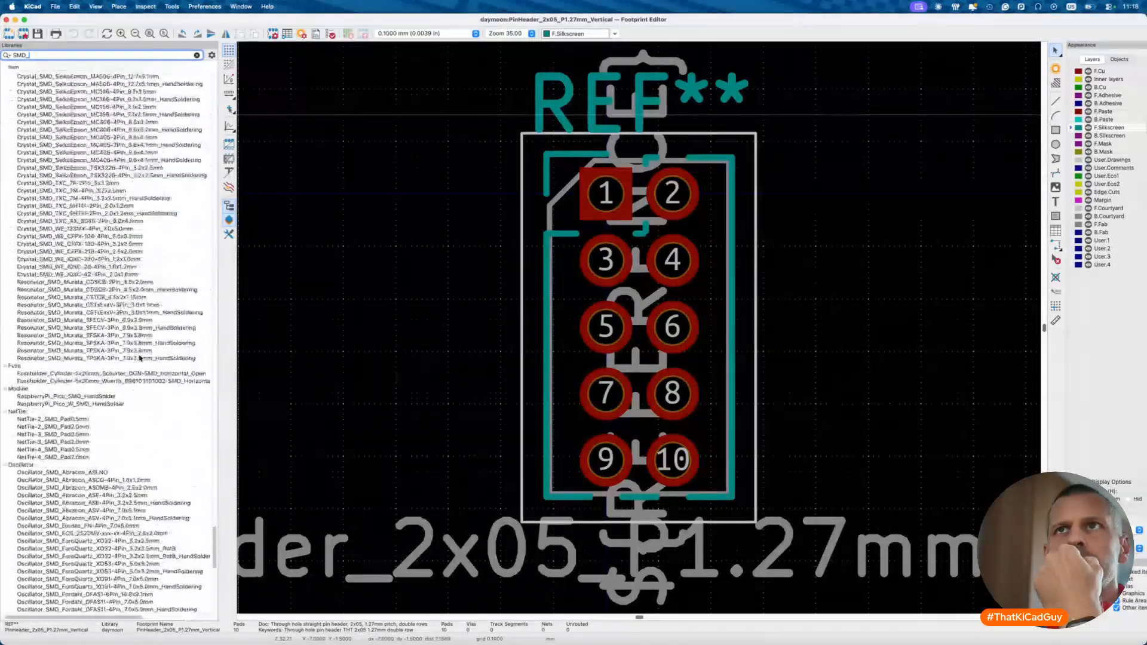
pyautogui.scroll(9, 140, 358)
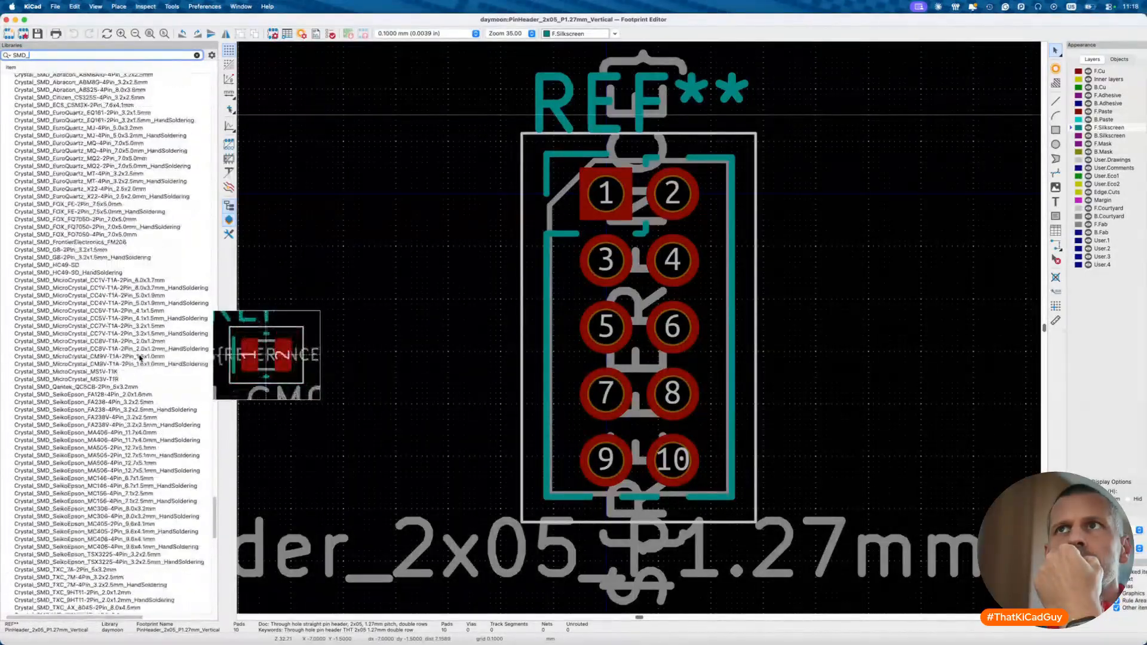
pyautogui.scroll(2, 140, 357)
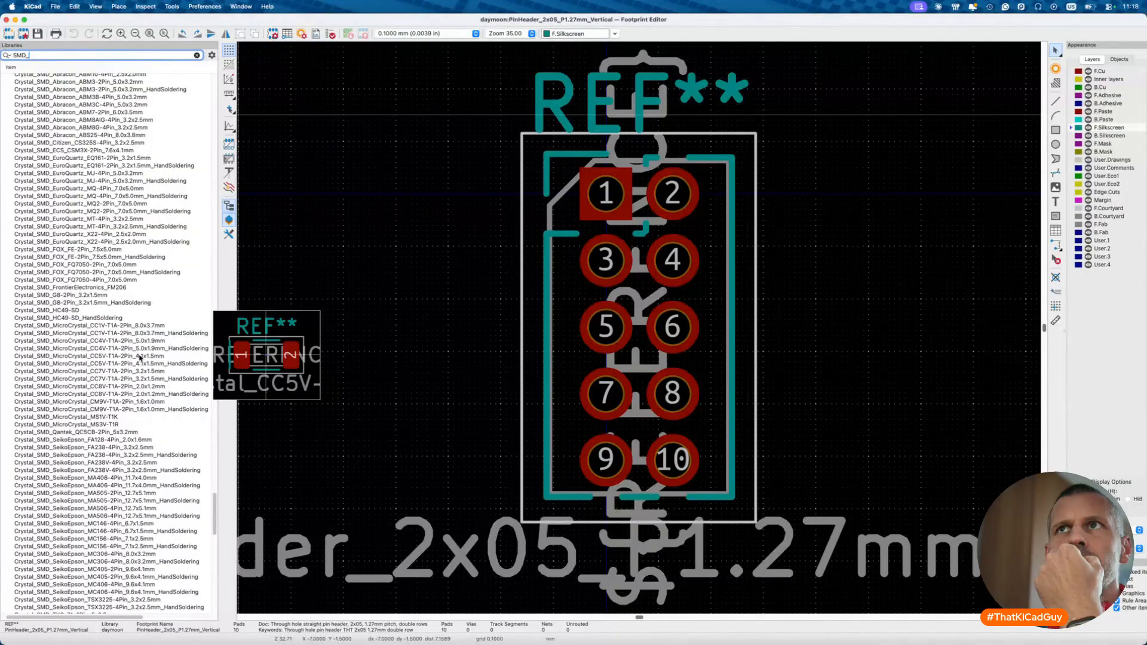
pyautogui.scroll(8, 139, 357)
pyautogui.scroll(1, 147, 205)
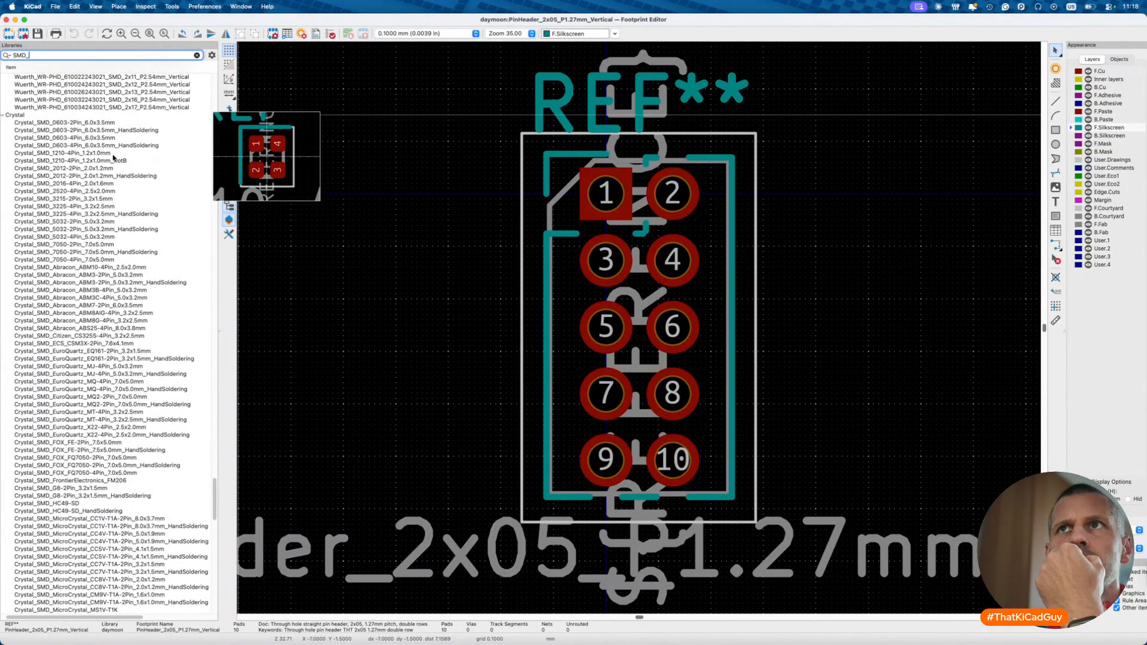
pyautogui.press('super+Tab')
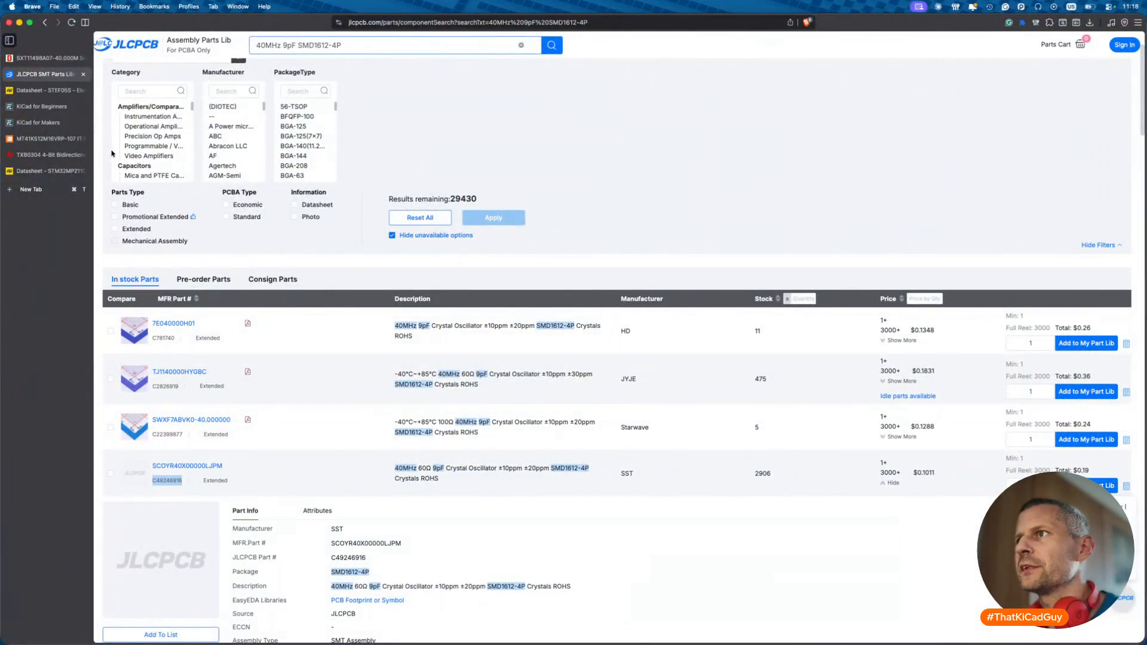
pyautogui.press('super+Tab')
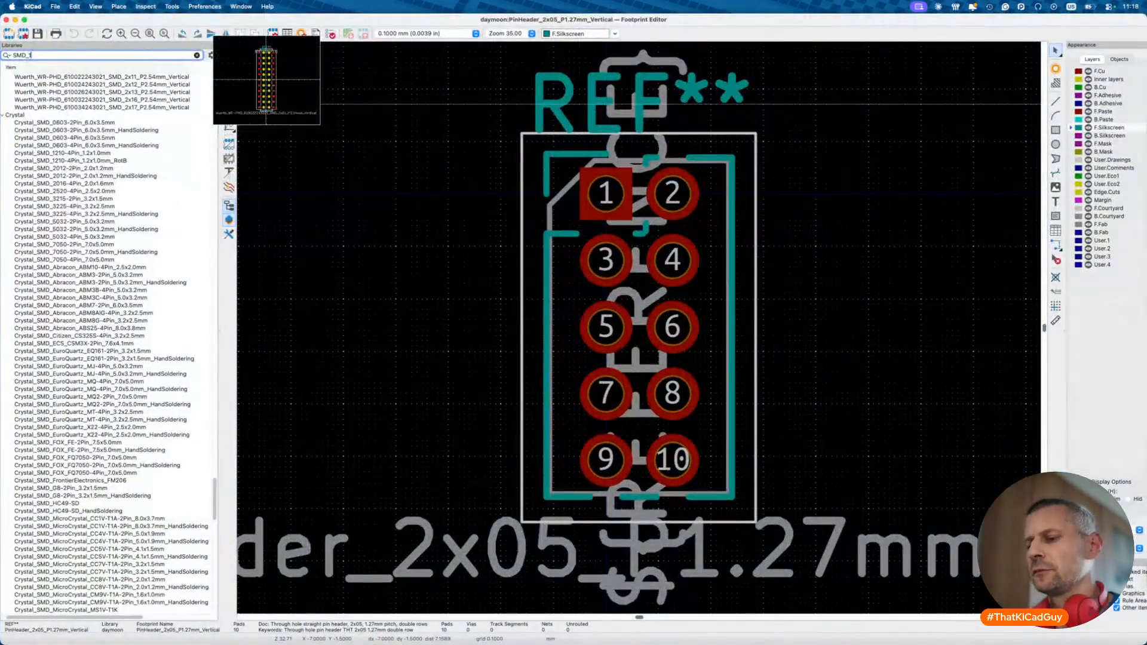
# - Filter footprints by '1.6x1.2' and open Crystal_SMD-4Pin_1.6x1.2mm to inspect it
pyautogui.write('612')
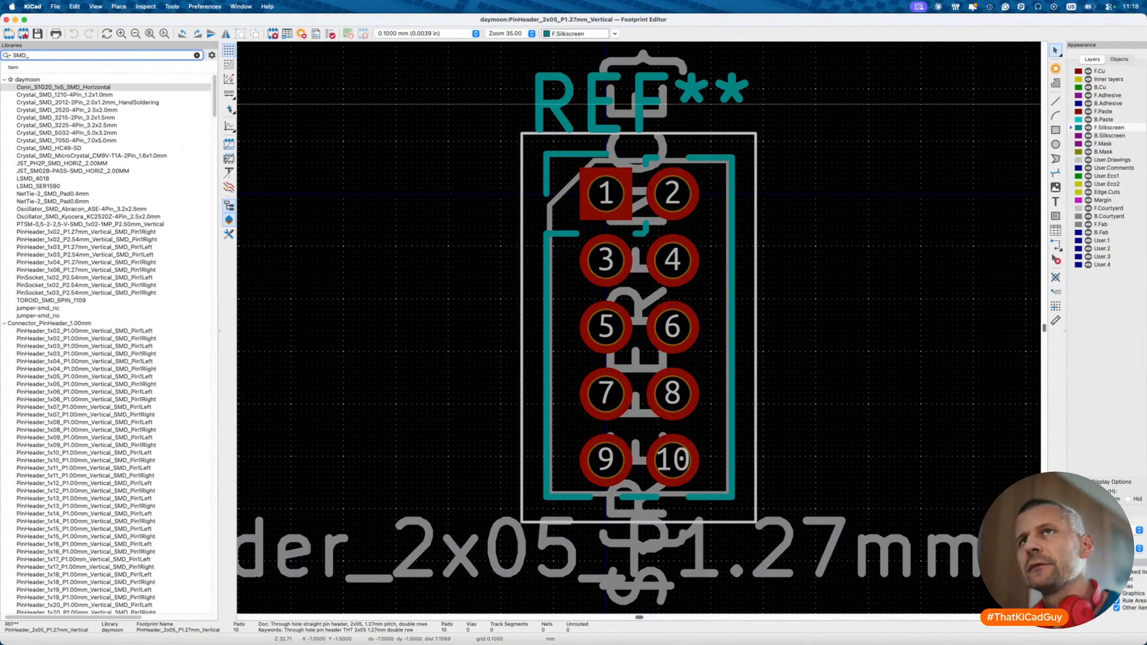
pyautogui.press('BackSpace')
pyautogui.write('1.6x1')
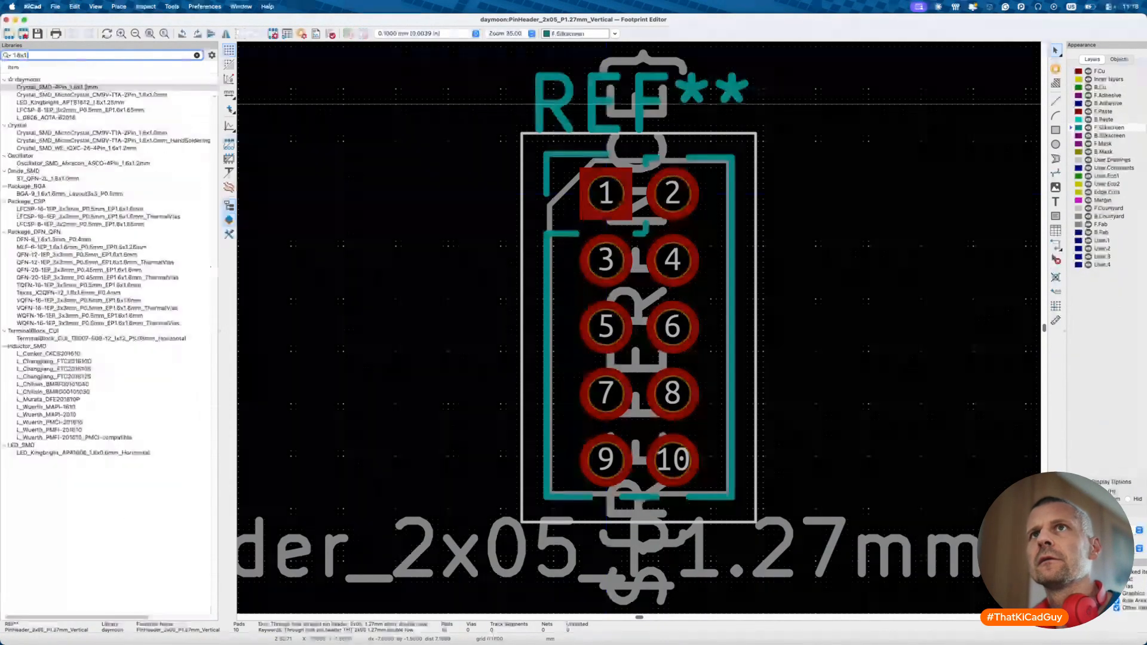
pyautogui.write('.2')
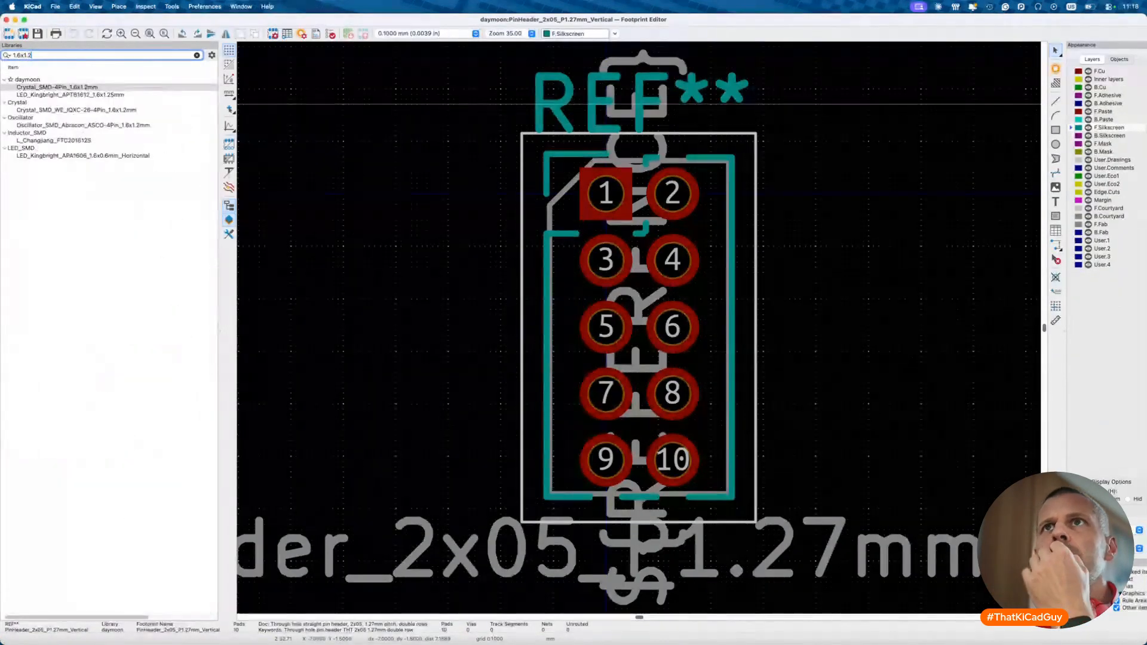
pyautogui.click(74, 88)
pyautogui.doubleClick(75, 88)
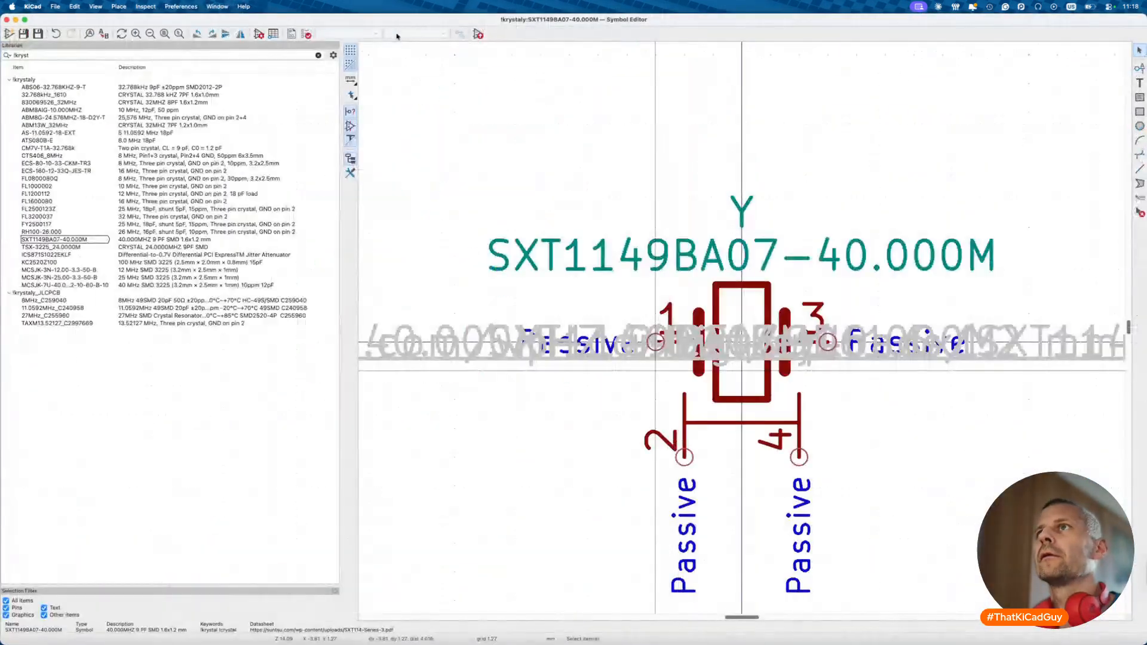
# - Set the symbol's Footprint field to daymoon:Crystal_SMD-4Pin_1.6x1.2mm and apply
pyautogui.click(258, 34)
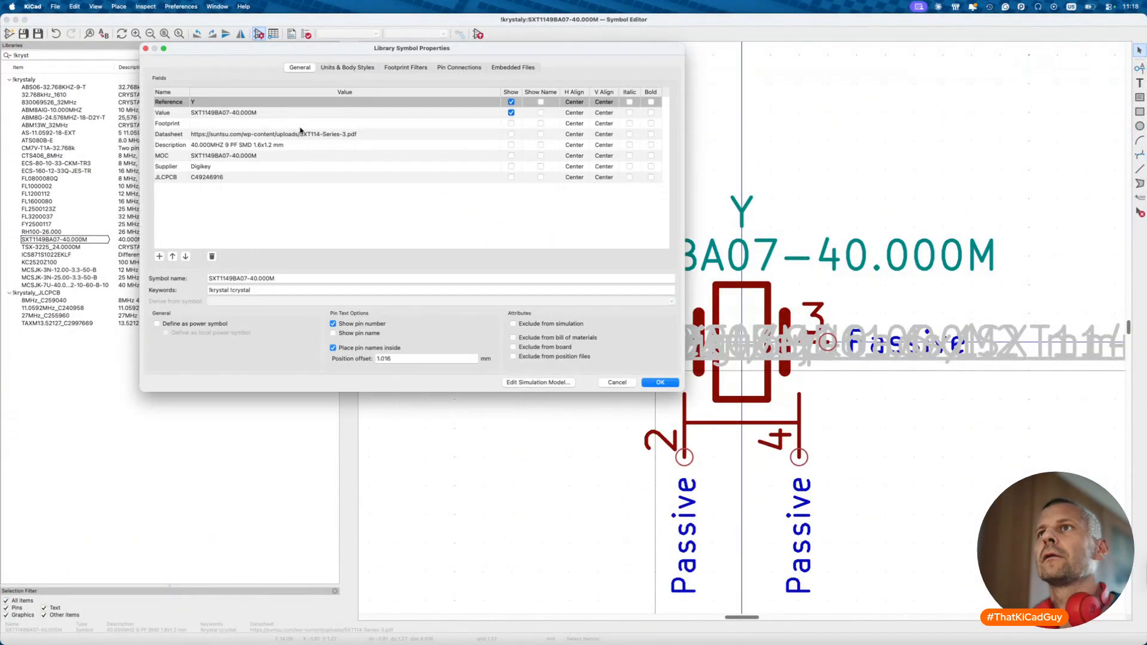
pyautogui.click(300, 126)
pyautogui.click(496, 123)
pyautogui.write('1.6x1')
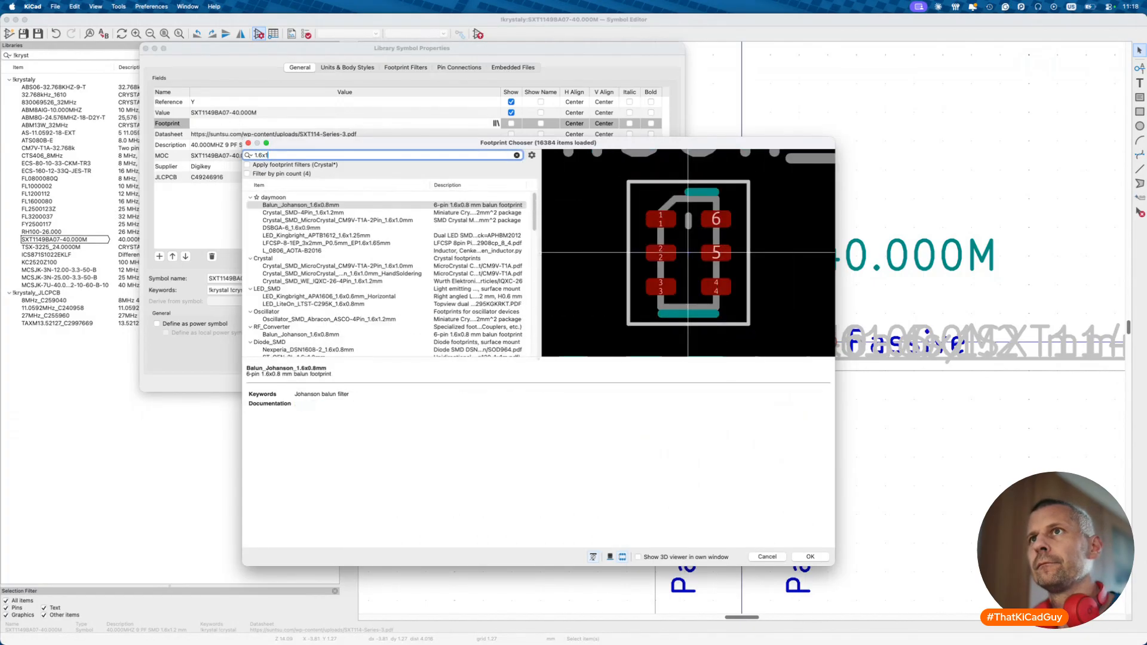
pyautogui.write('.2')
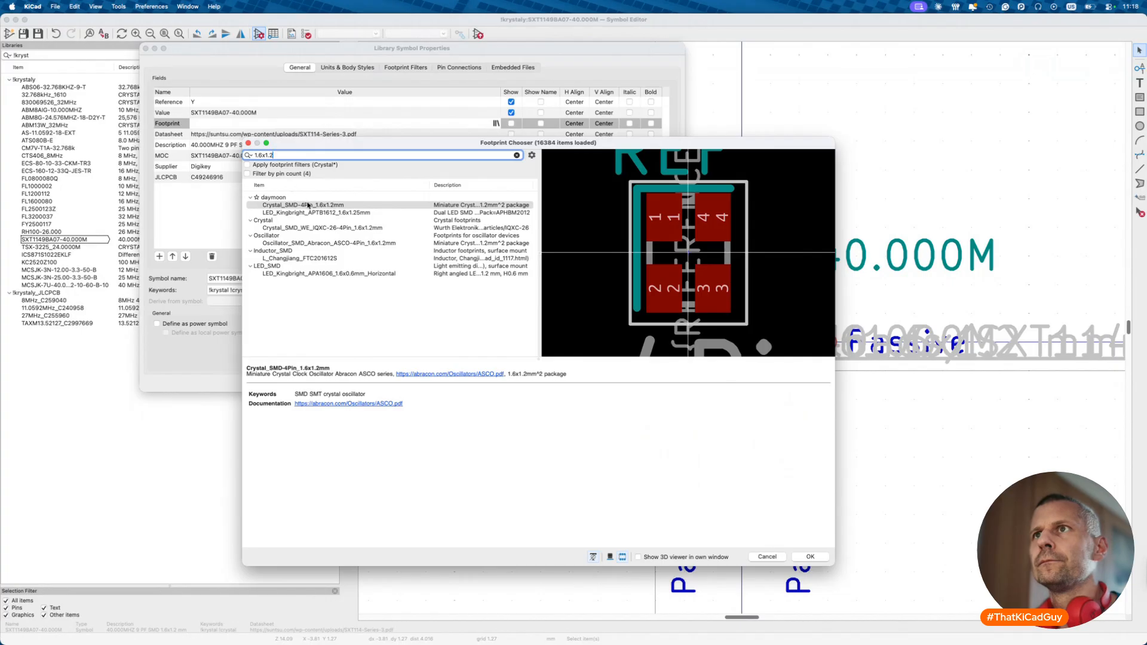
pyautogui.click(309, 206)
pyautogui.doubleClick(308, 206)
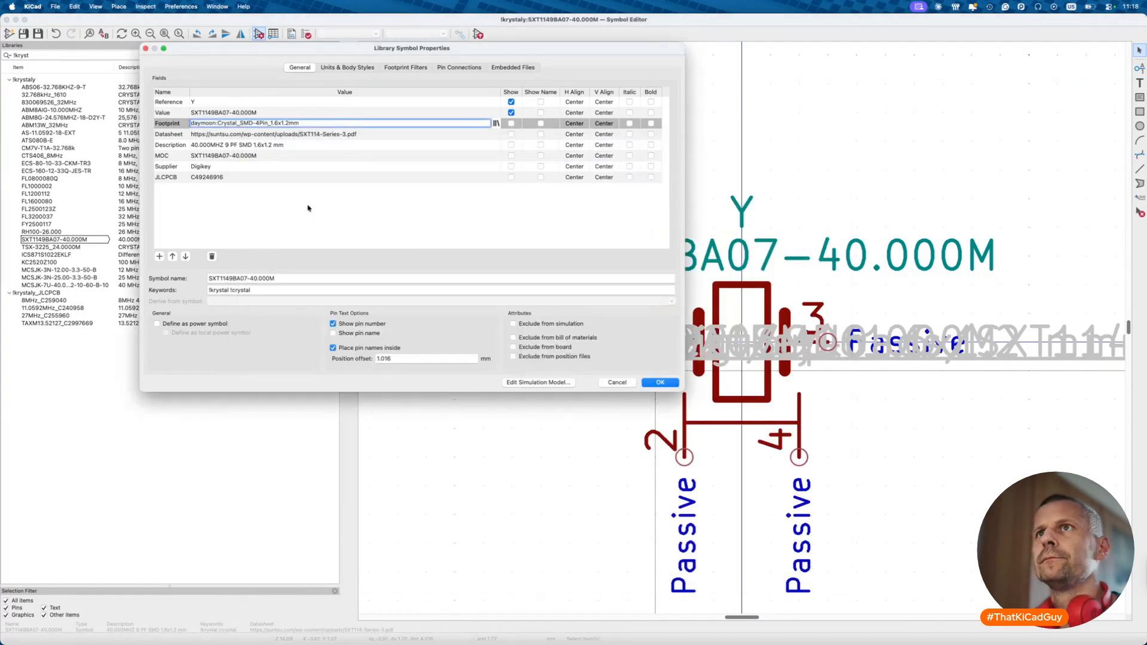
pyautogui.click(660, 382)
pyautogui.press('super+grave')
pyautogui.press('super+grave')
pyautogui.press('super+grave')
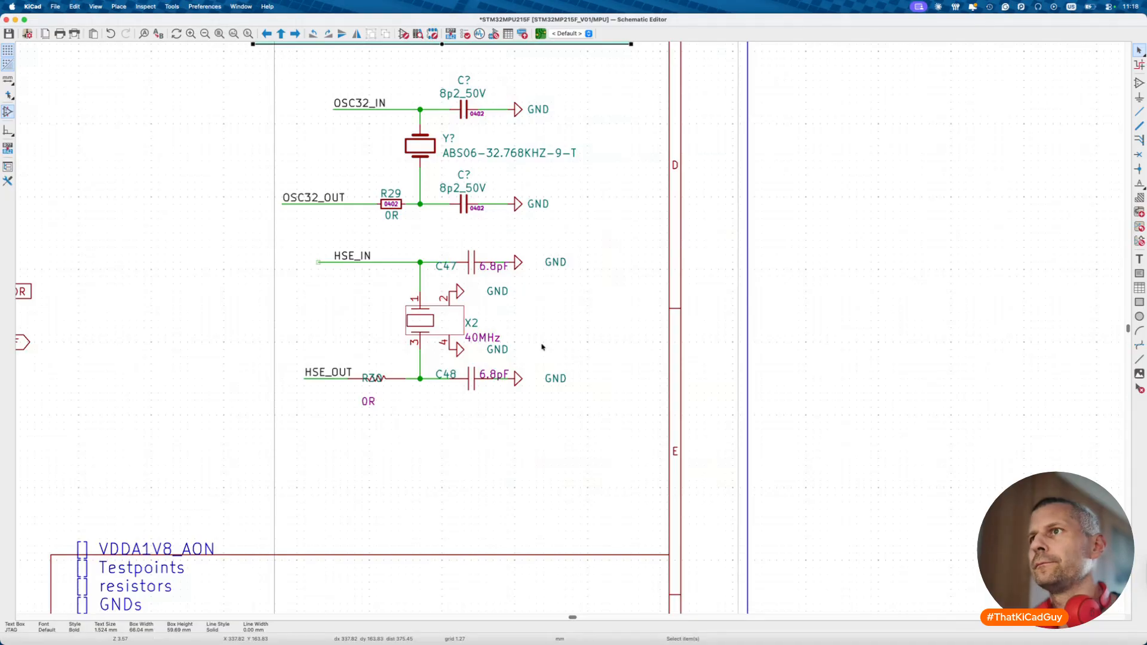
# - Replace old crystal X2 with the SXT1149BA07-40.000M symbol, rotated onto the HSE wire
pyautogui.press('Delete')
pyautogui.write('a')
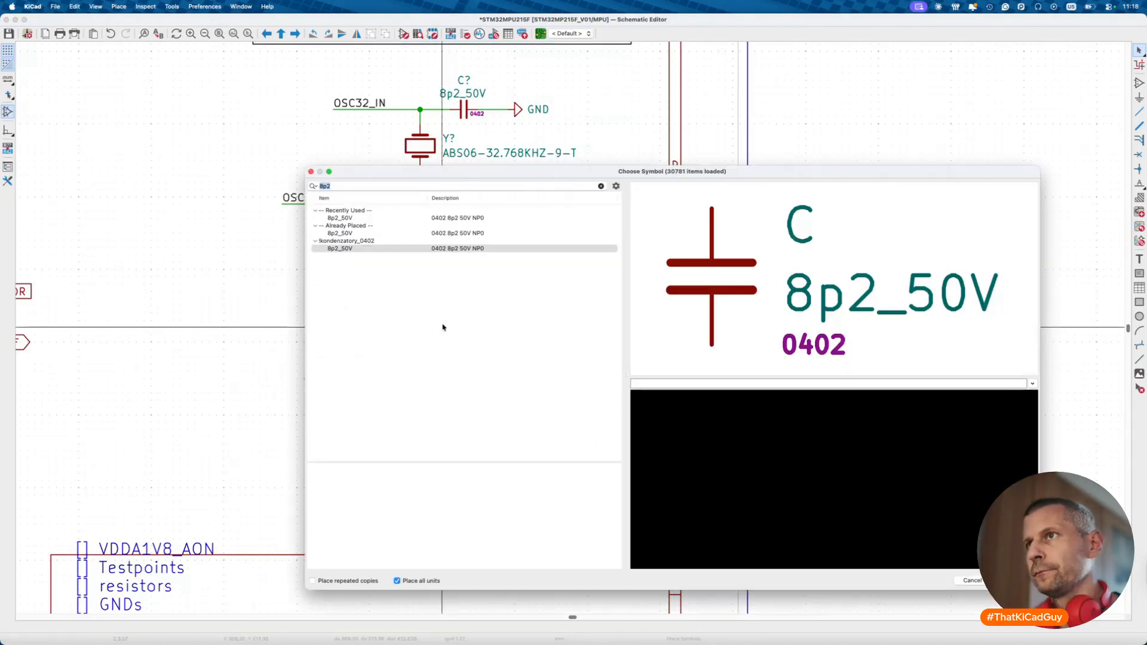
pyautogui.write('40mhz')
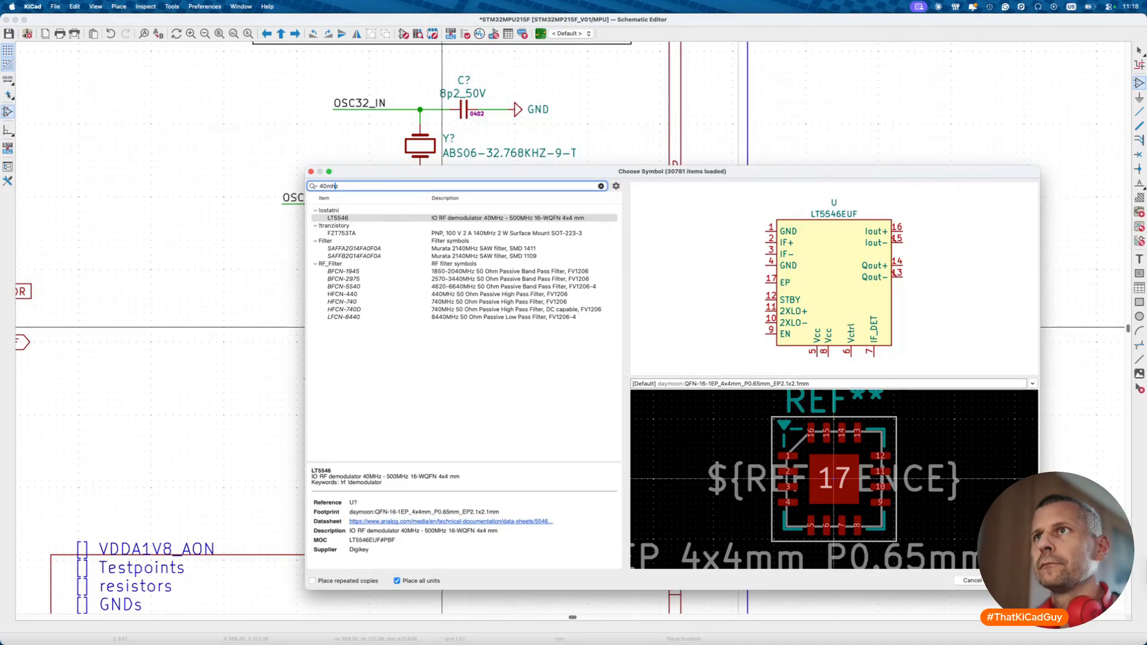
pyautogui.click(327, 186)
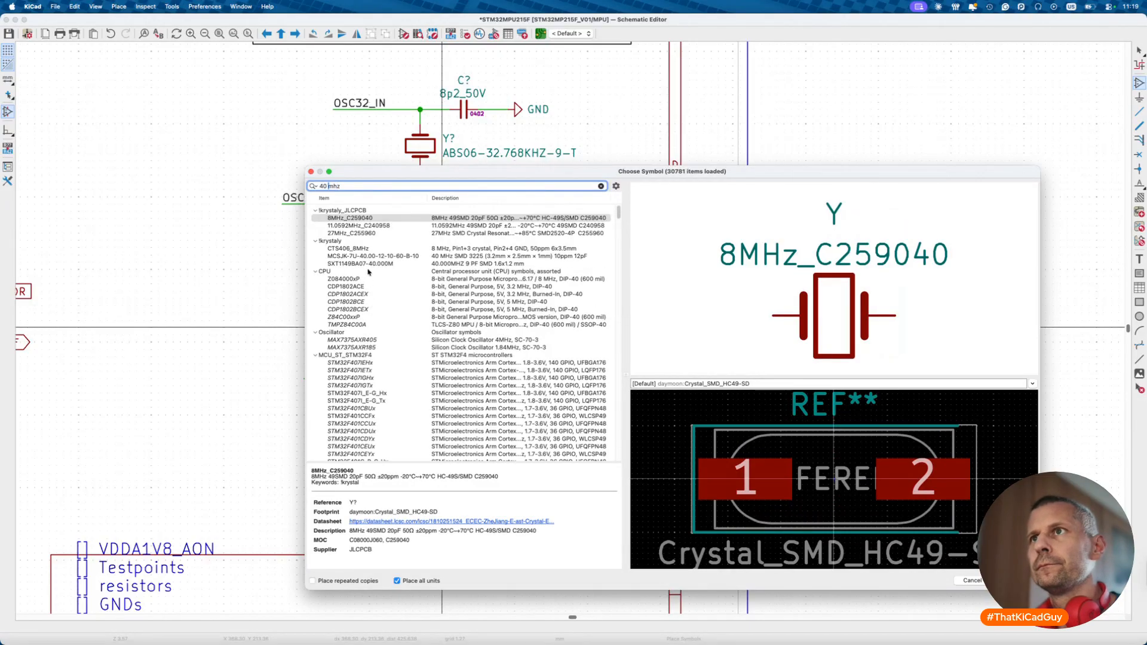
pyautogui.click(354, 264)
pyautogui.doubleClick(353, 264)
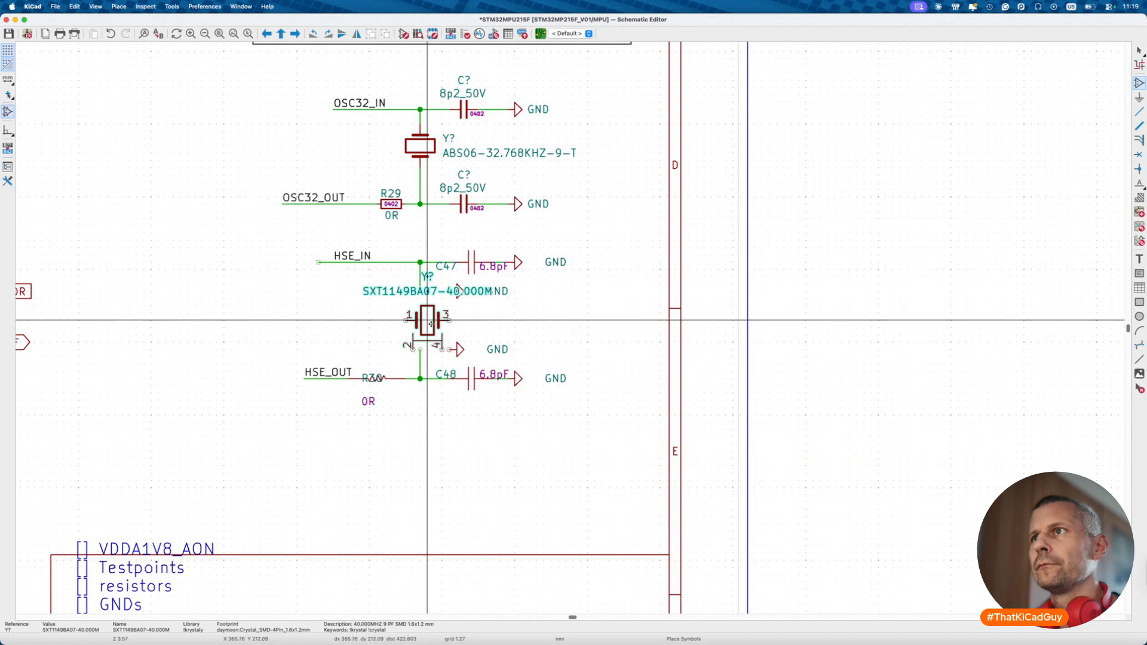
pyautogui.press('r')
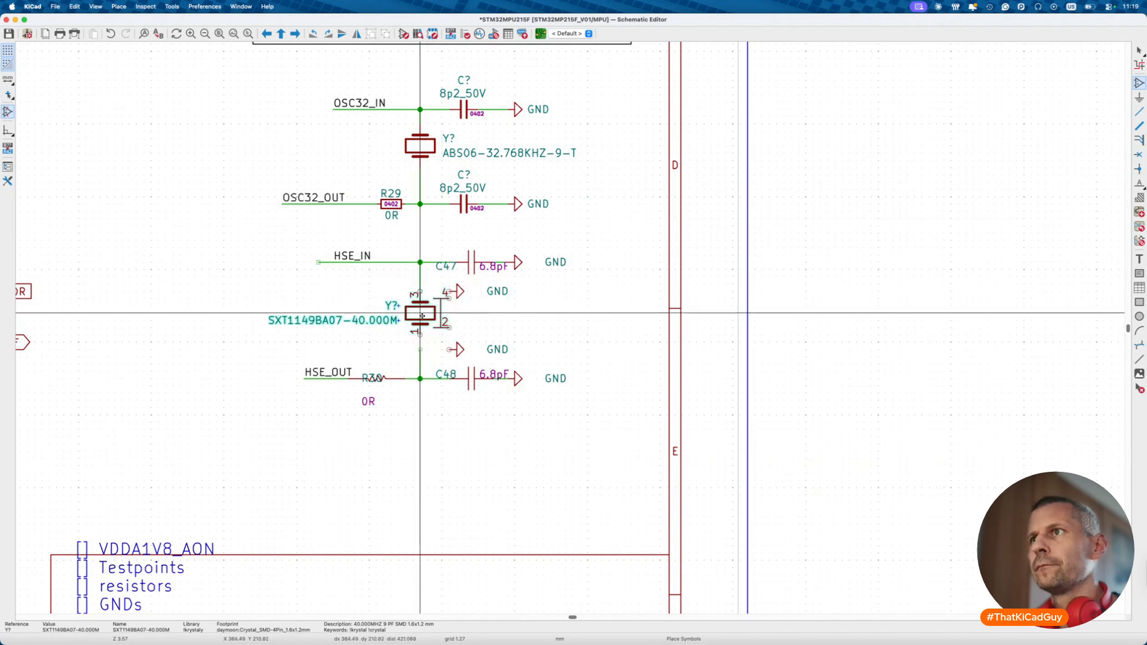
pyautogui.click(420, 320)
pyautogui.press('w')
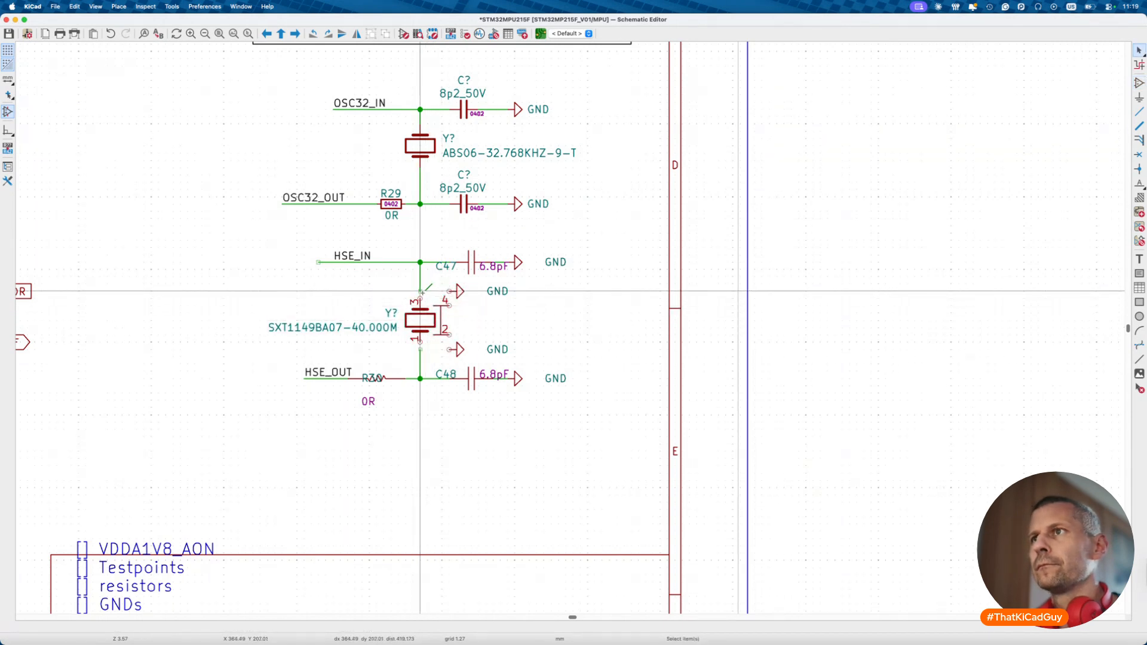
pyautogui.press('Escape')
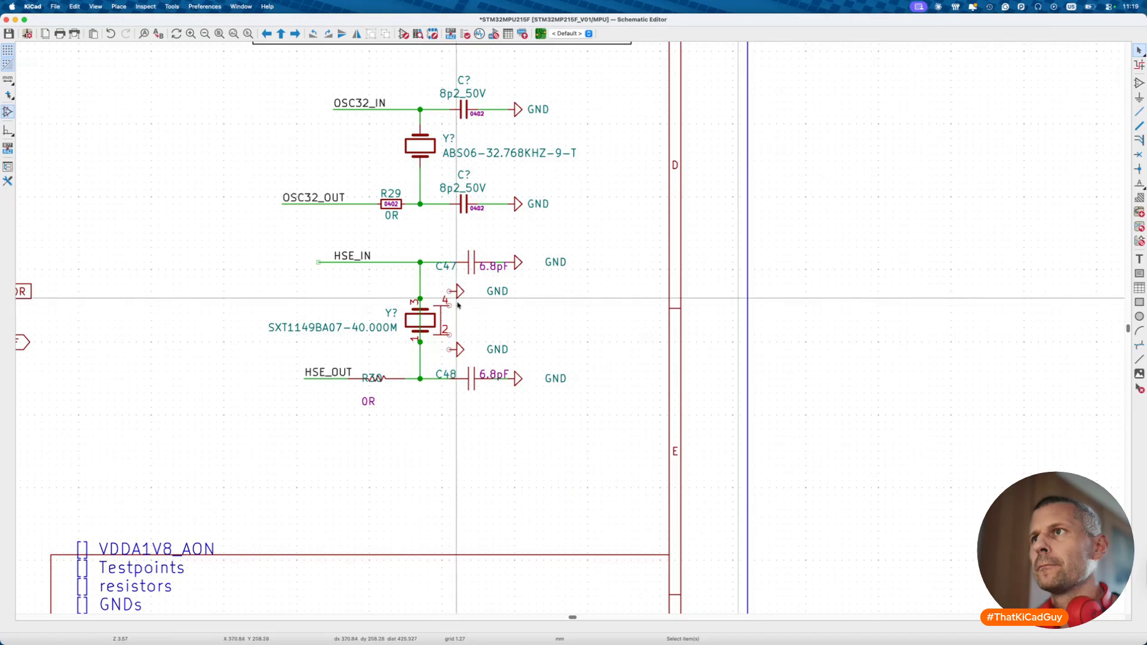
# - Move the two GND symbols onto crystal pins 4 and 2
pyautogui.click(457, 291)
pyautogui.press('m')
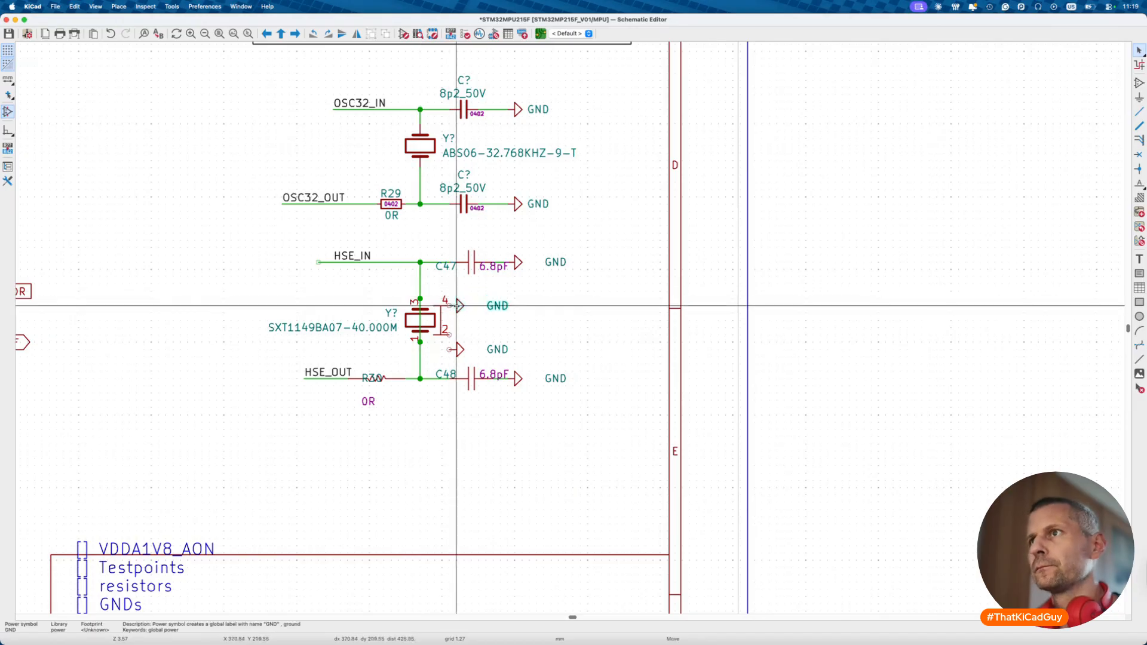
pyautogui.click(464, 306)
pyautogui.click(459, 349)
pyautogui.press('m')
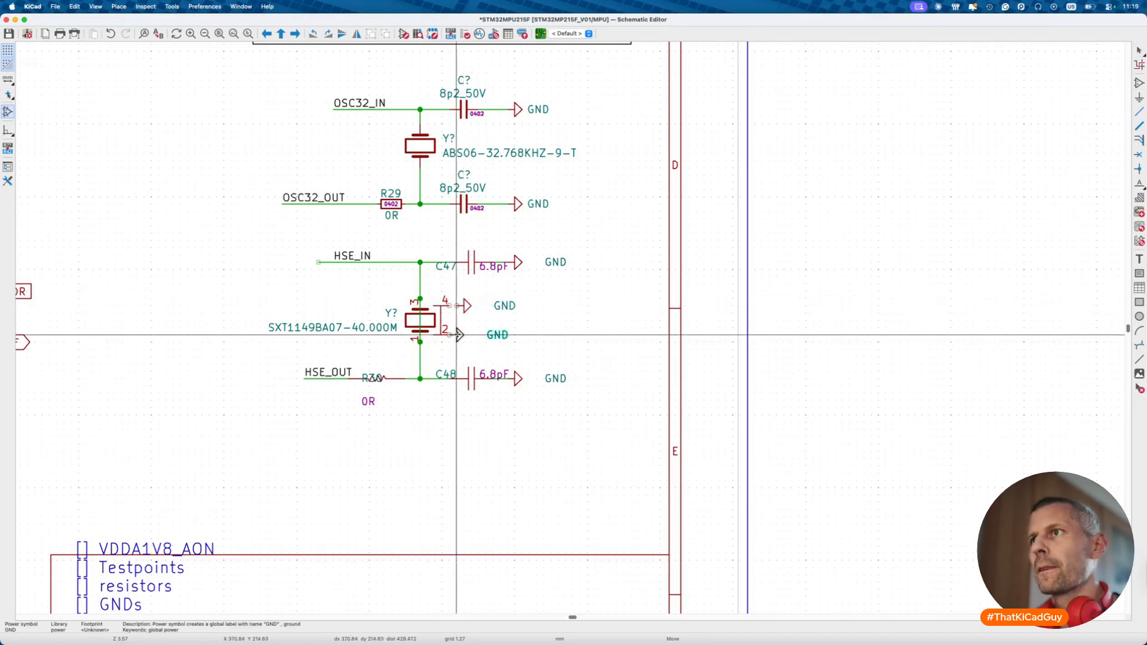
pyautogui.click(461, 333)
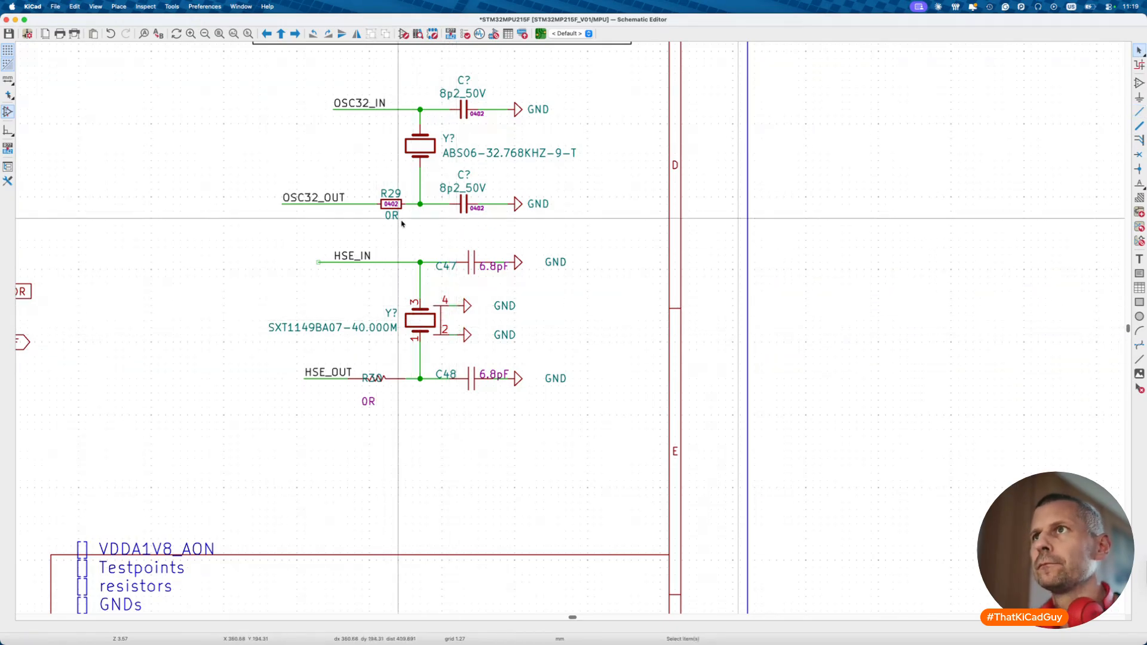
# - Replace the old R30 with a copy of the 0R 0402 resistor R29 on HSE_OUT, renamed R30
pyautogui.moveTo(405, 364); pyautogui.dragTo(353, 431)
pyautogui.press('Delete')
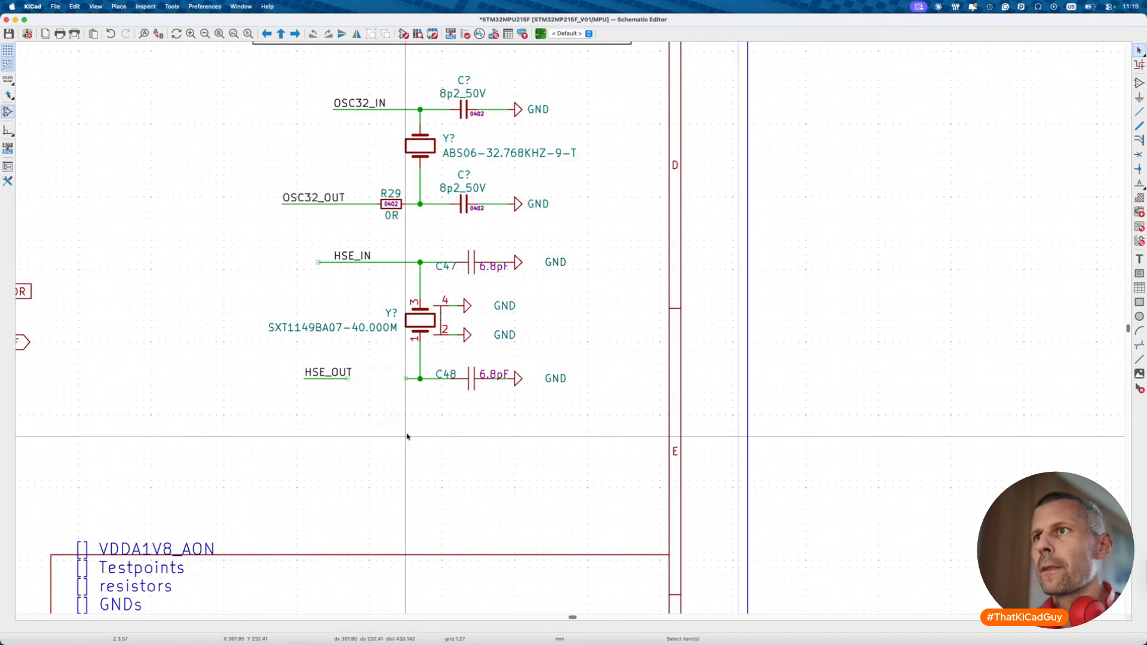
pyautogui.click(399, 205)
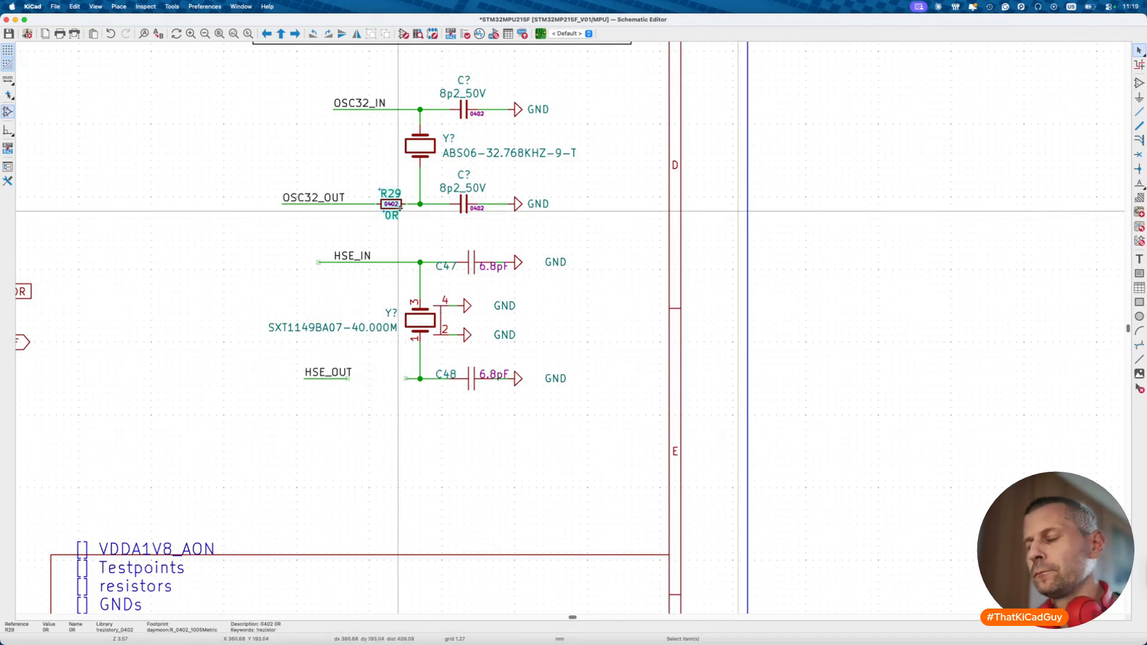
pyautogui.hotkey('ctrl', 'd')
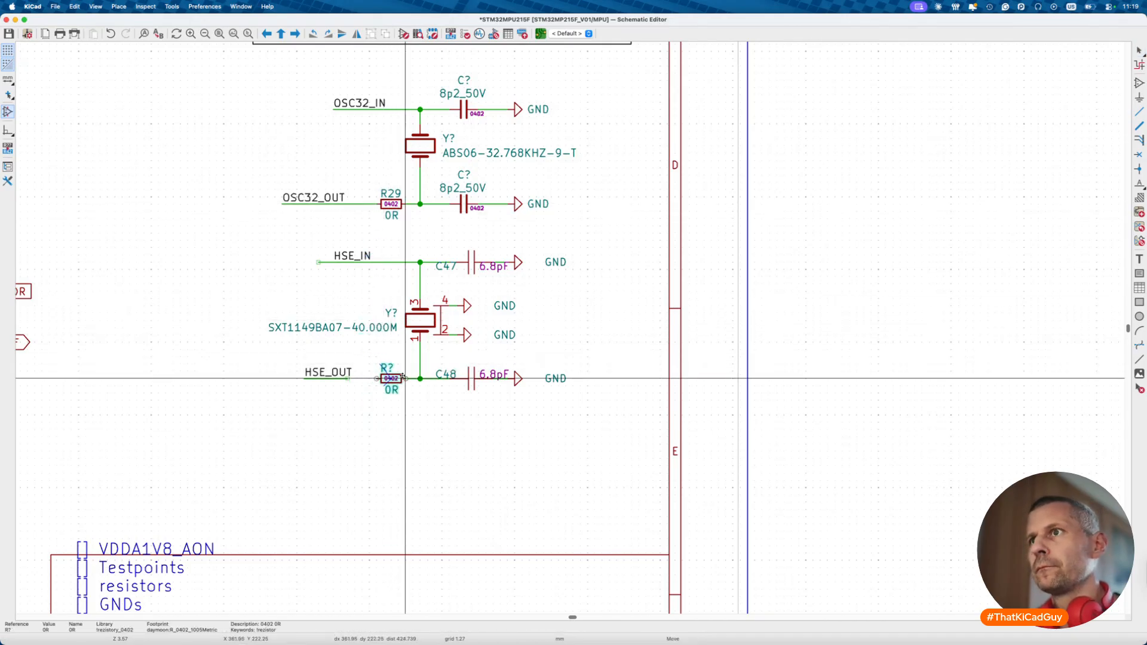
pyautogui.click(403, 377)
pyautogui.doubleClick(390, 368)
pyautogui.write('R30')
pyautogui.press('Return')
# - Wire HSE_OUT to R30's pin and tidy the HSE_IN and HSE_OUT label positions
pyautogui.press('w')
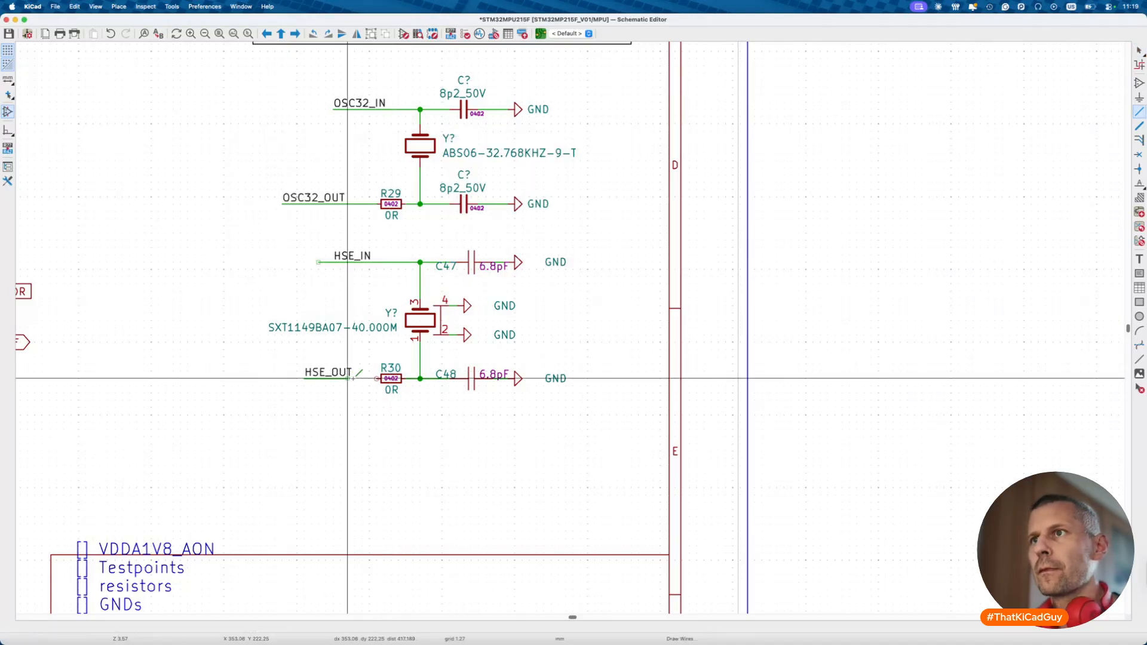
pyautogui.click(376, 378)
pyautogui.press('m')
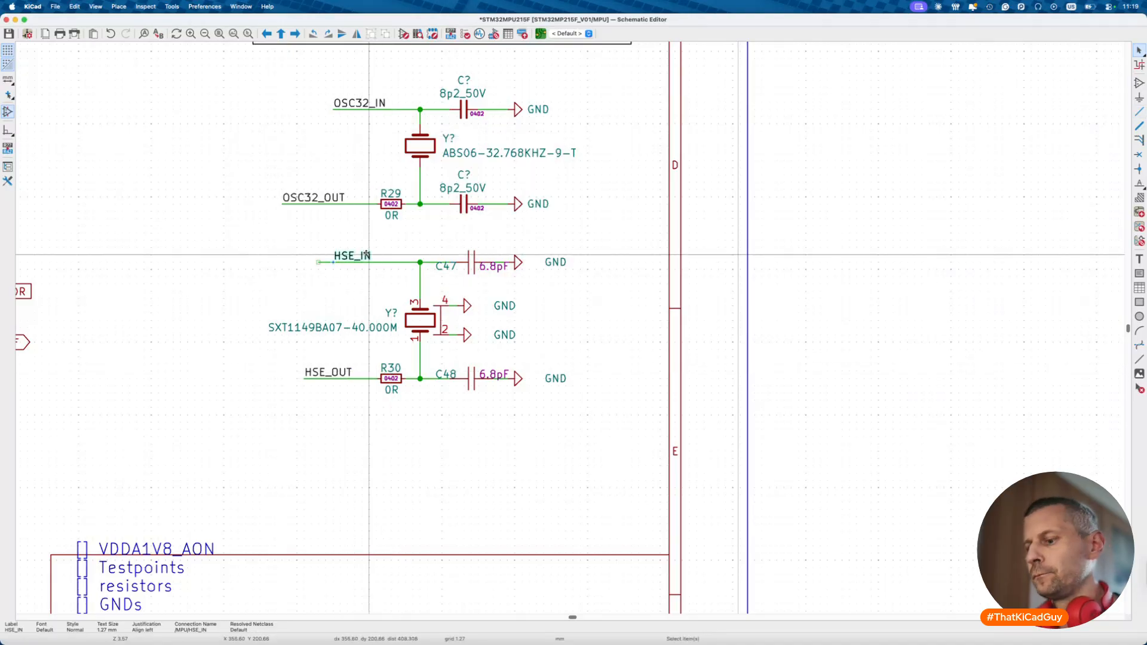
pyautogui.click(326, 262)
pyautogui.press('m')
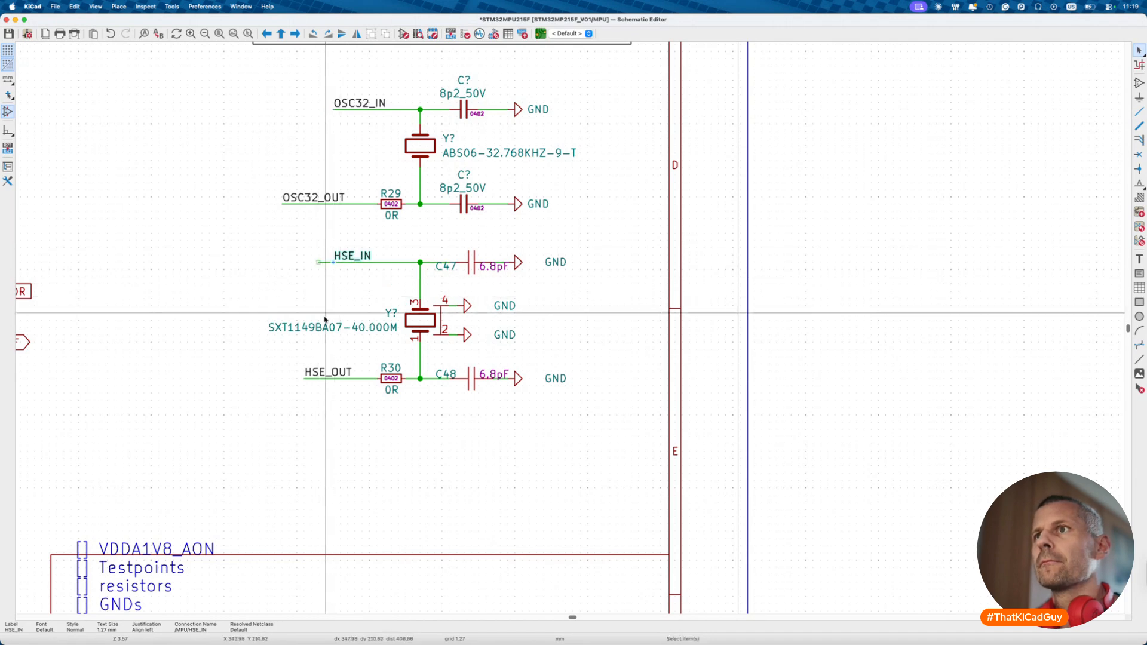
pyautogui.click(325, 255)
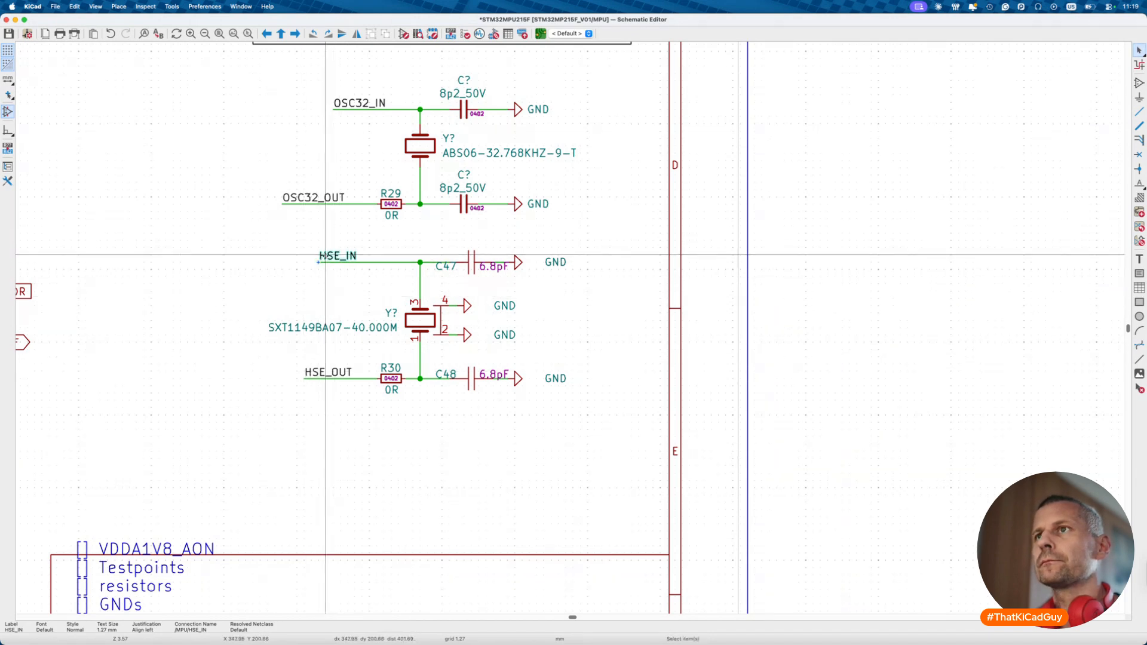
pyautogui.hotkey('ctrl', 'z')
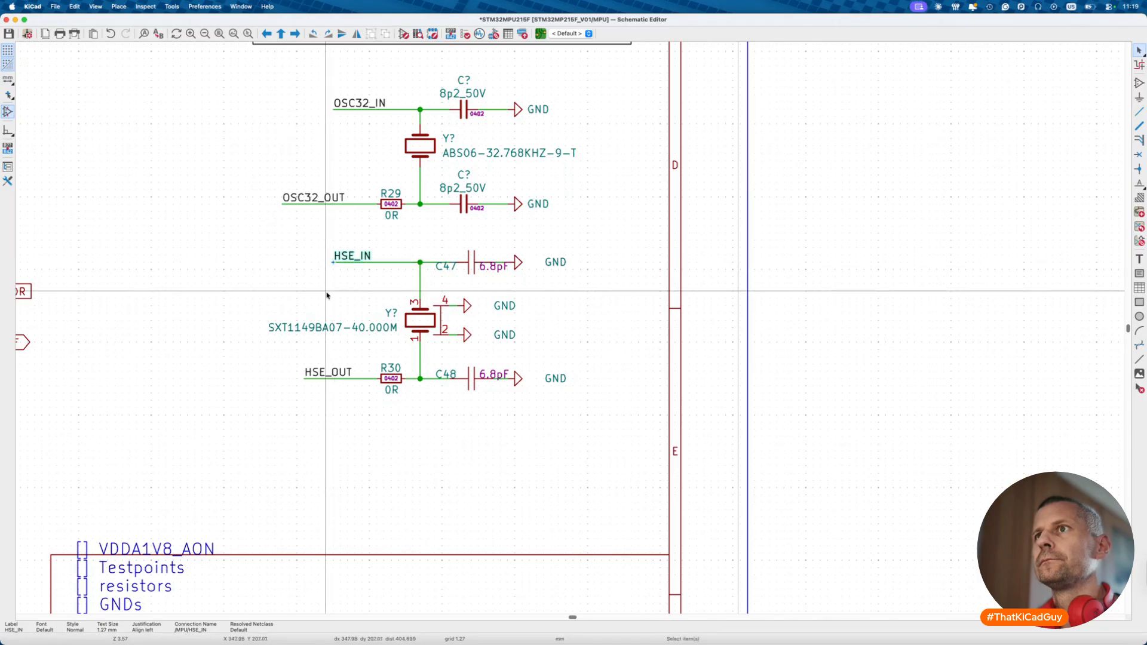
pyautogui.click(306, 375)
pyautogui.moveTo(305, 377); pyautogui.dragTo(313, 377)
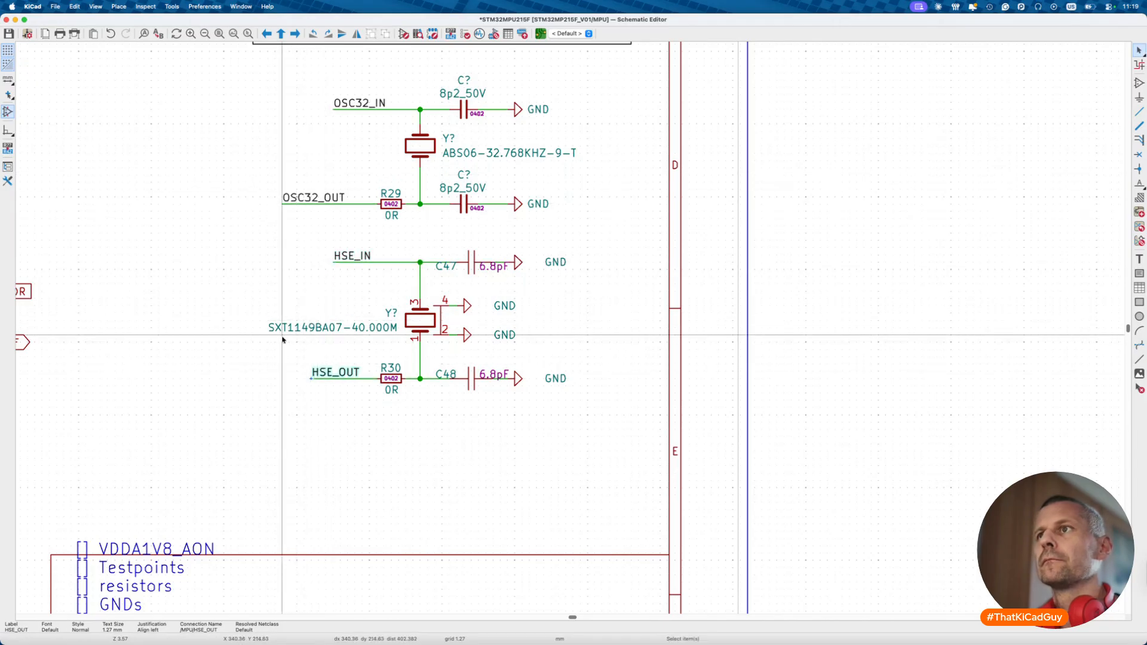
# - Delete the 6.8pF capacitors C47 and C48 along with their ground symbols
pyautogui.moveTo(461, 244); pyautogui.dragTo(556, 288)
pyautogui.press('Delete')
pyautogui.moveTo(434, 358); pyautogui.dragTo(597, 410)
pyautogui.press('Delete')
# - Place copies of the 8p2 50V capacitor with GND on HSE_IN and HSE_OUT, then save
pyautogui.moveTo(428, 63); pyautogui.dragTo(564, 136)
pyautogui.hotkey('ctrl', 'd')
pyautogui.click(507, 262)
pyautogui.hotkey('ctrl', 'd')
pyautogui.click(510, 378)
pyautogui.hotkey('ctrl', 's')
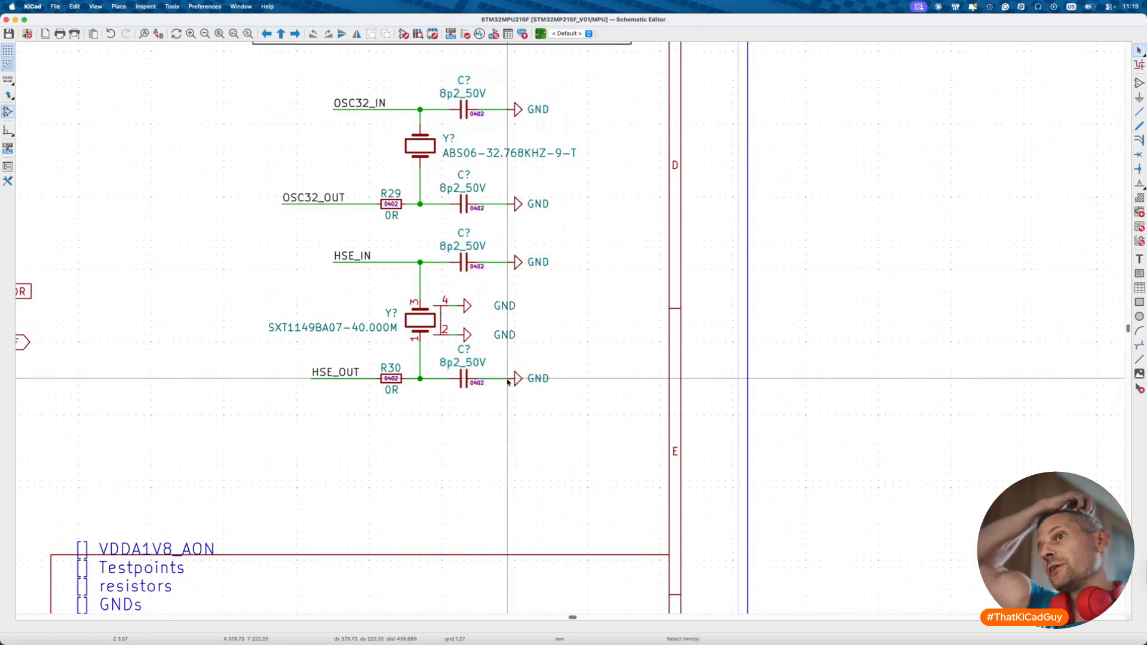
pyautogui.hotkey('ctrl', 's')
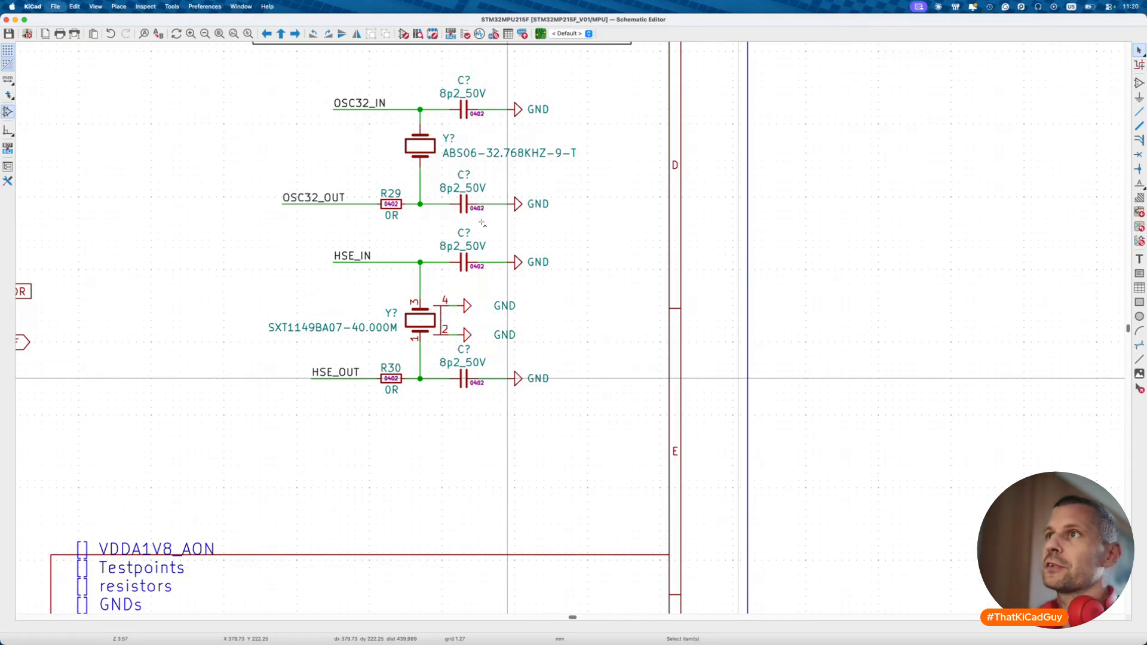
# - Delete the CHANGE and IMPLEMENT note box and save the sheet
pyautogui.scroll(-5, 460, 253)
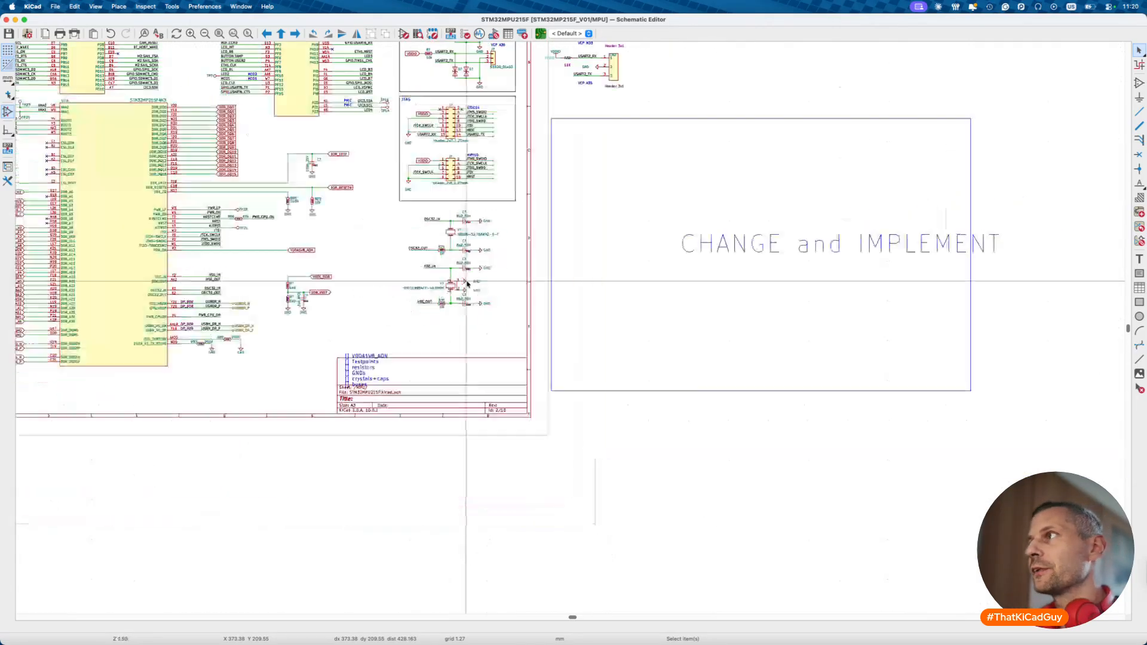
pyautogui.moveTo(534, 123); pyautogui.dragTo(966, 418)
pyautogui.press('Delete')
pyautogui.press('super+s')
pyautogui.scroll(2, 454, 376)
pyautogui.scroll(-4, 452, 374)
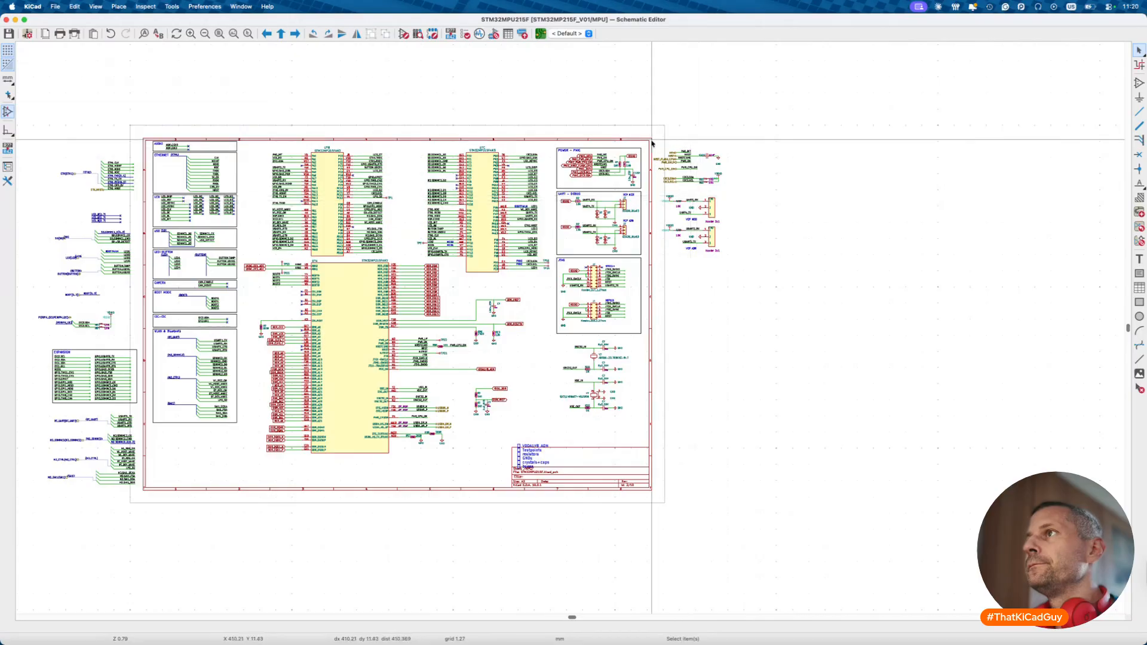
pyautogui.scroll(2, 655, 140)
# - Remove the unused header circuits on the right side and save
pyautogui.moveTo(654, 139); pyautogui.dragTo(830, 406)
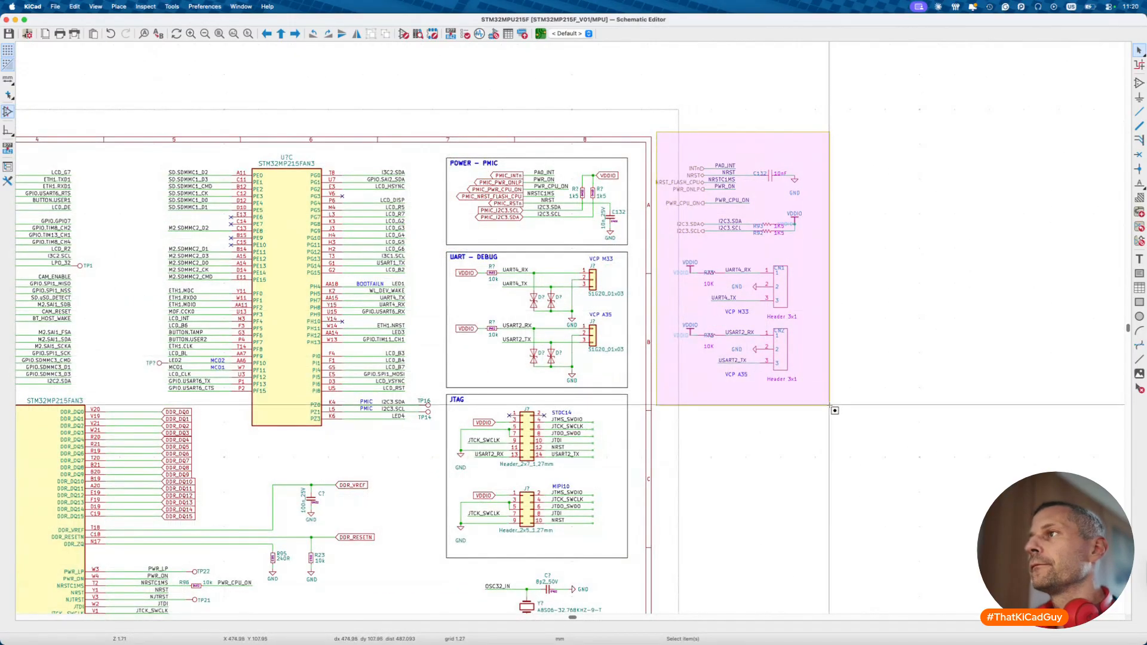
pyautogui.press('Delete')
pyautogui.scroll(-4, 831, 408)
pyautogui.hotkey('ctrl', 's')
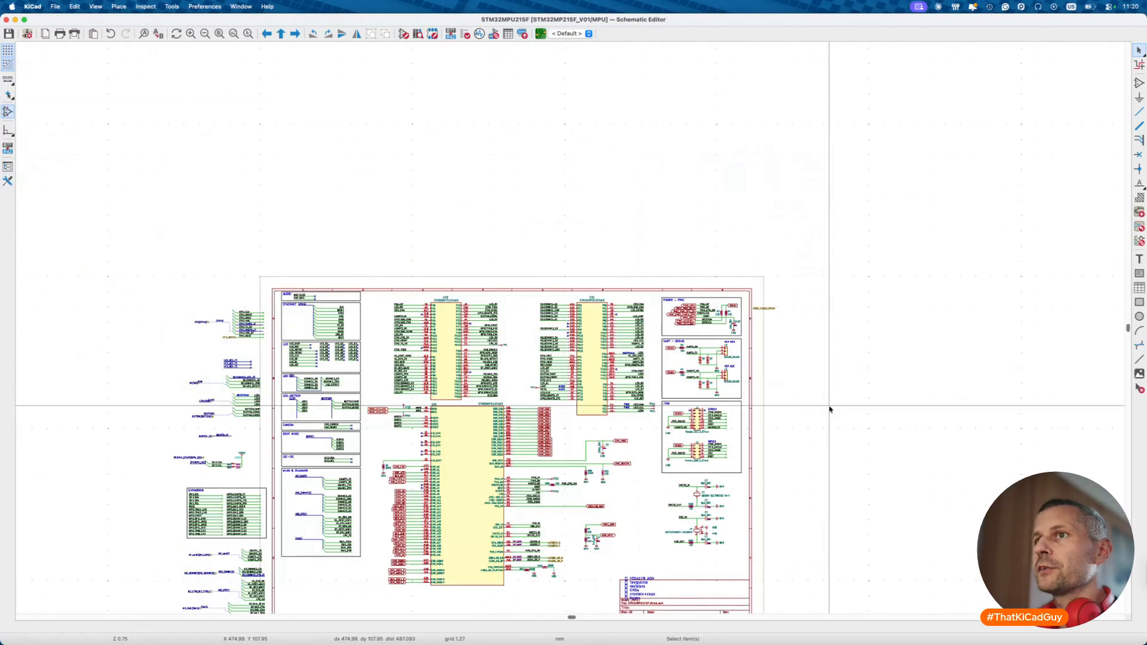
pyautogui.scroll(-3, 831, 409)
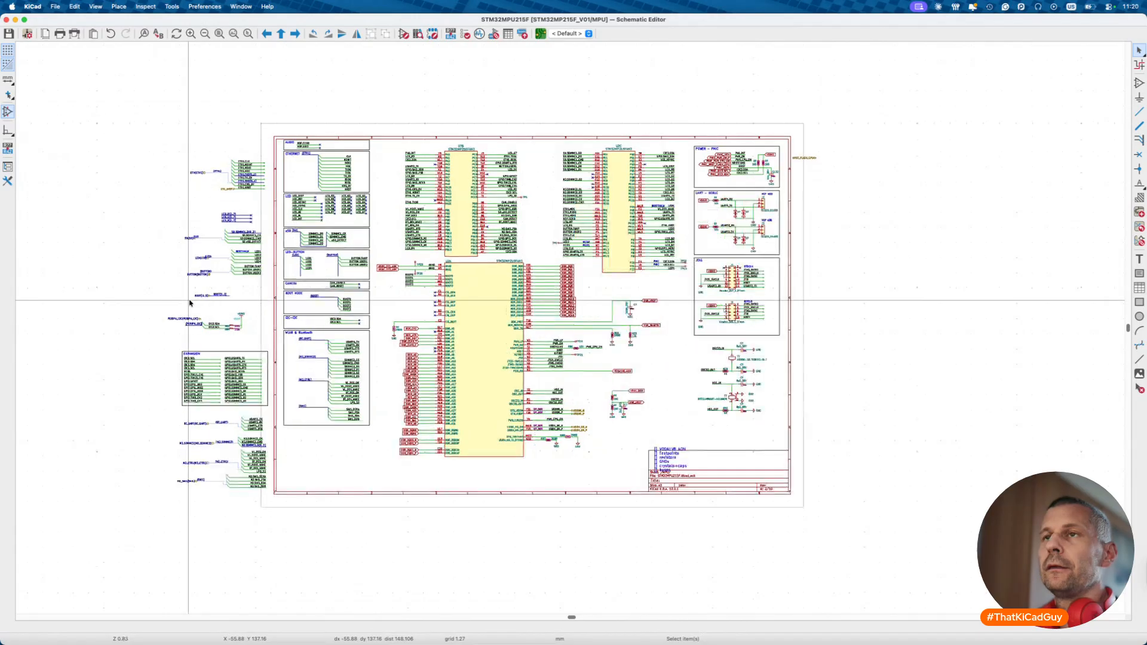
pyautogui.scroll(3, 185, 303)
# - Delete the stray labels and the EXPANSION block left of the sheet, saving after each
pyautogui.moveTo(137, 129); pyautogui.dragTo(276, 534)
pyautogui.press('Delete')
pyautogui.press('super+s')
pyautogui.moveTo(161, 345); pyautogui.dragTo(285, 447)
pyautogui.press('Delete')
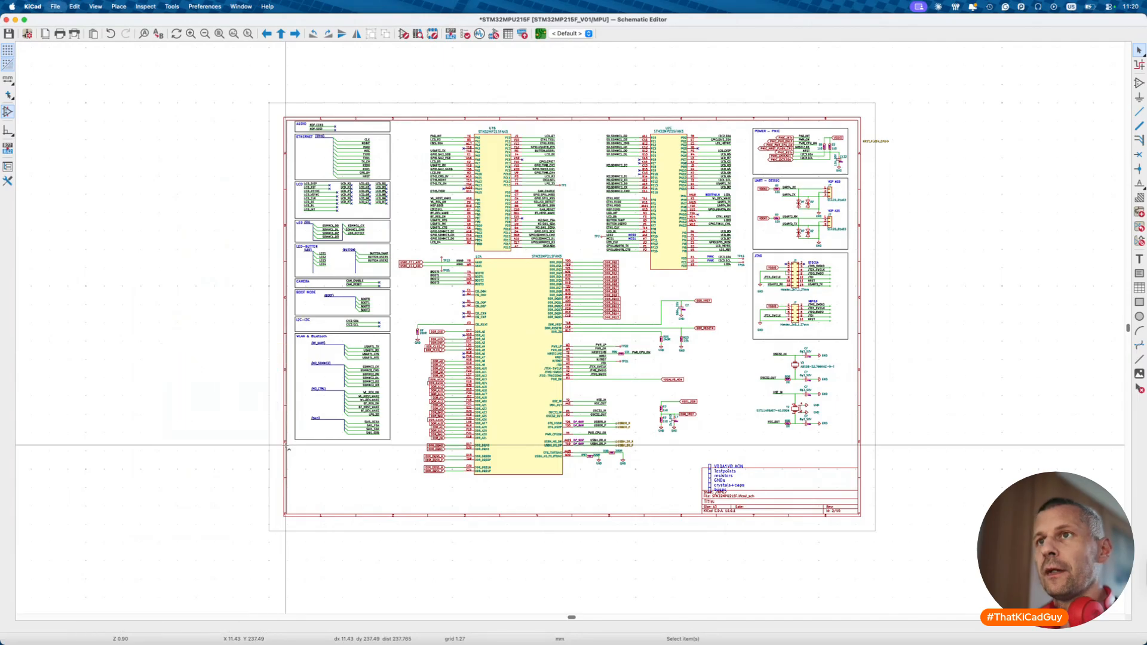
pyautogui.press('super+s')
# - Go up to the root sheet and look over its hierarchical blocks and ToDo list
pyautogui.hotkey('alt', 'BackSpace')
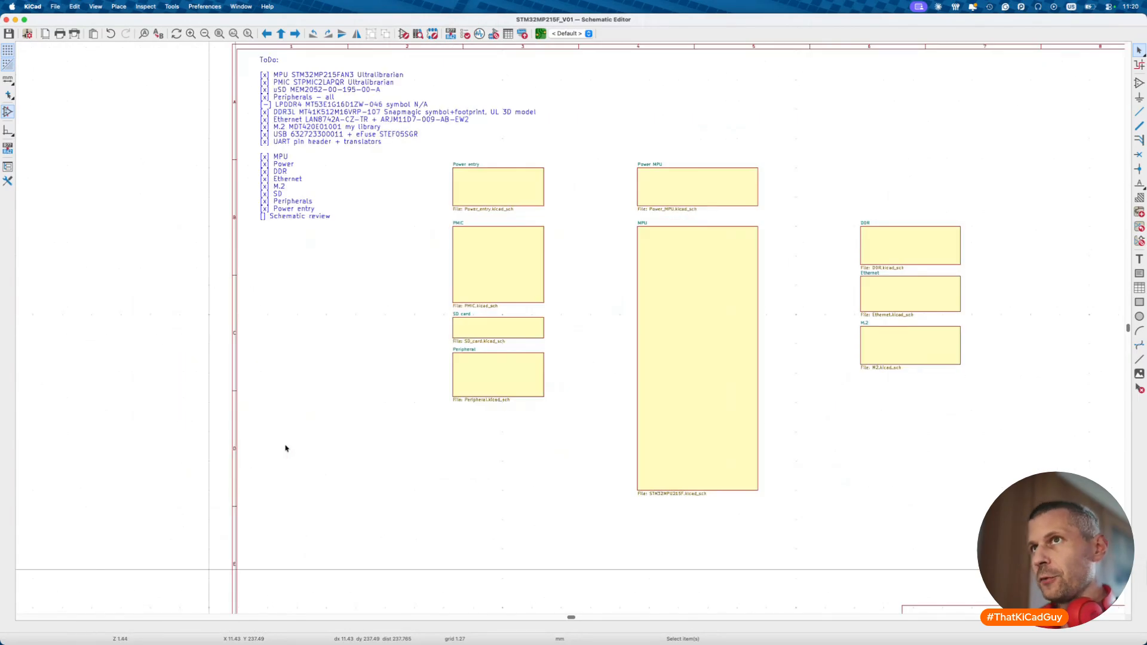
pyautogui.scroll(2, 285, 449)
pyautogui.hscroll(2, 285, 448)
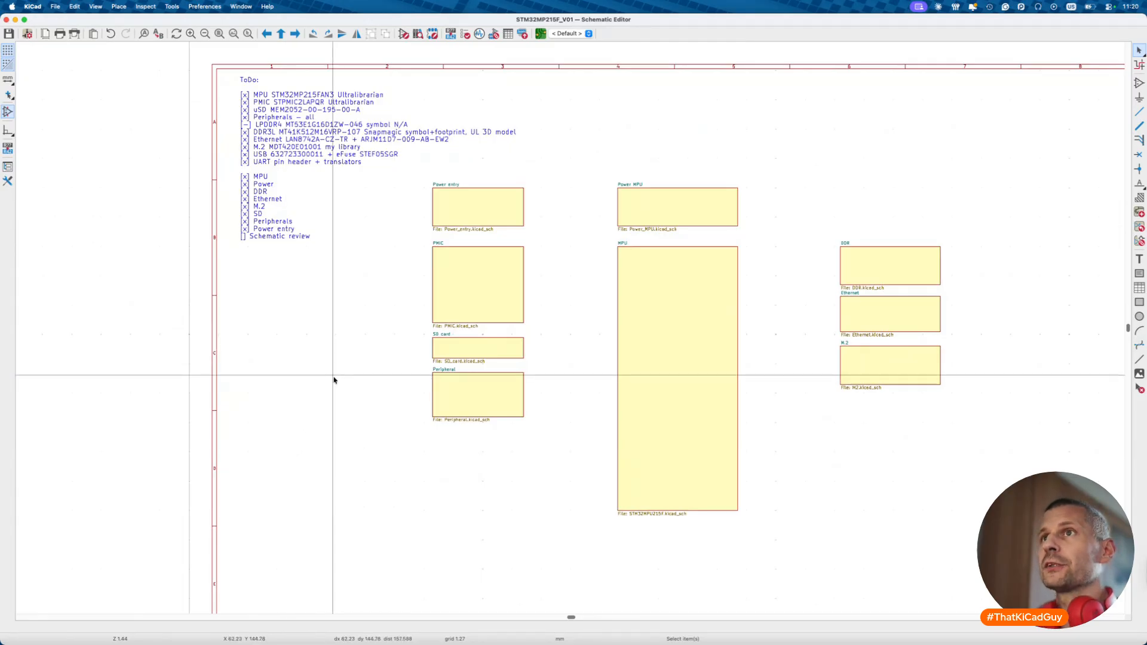
pyautogui.scroll(-3, 301, 299)
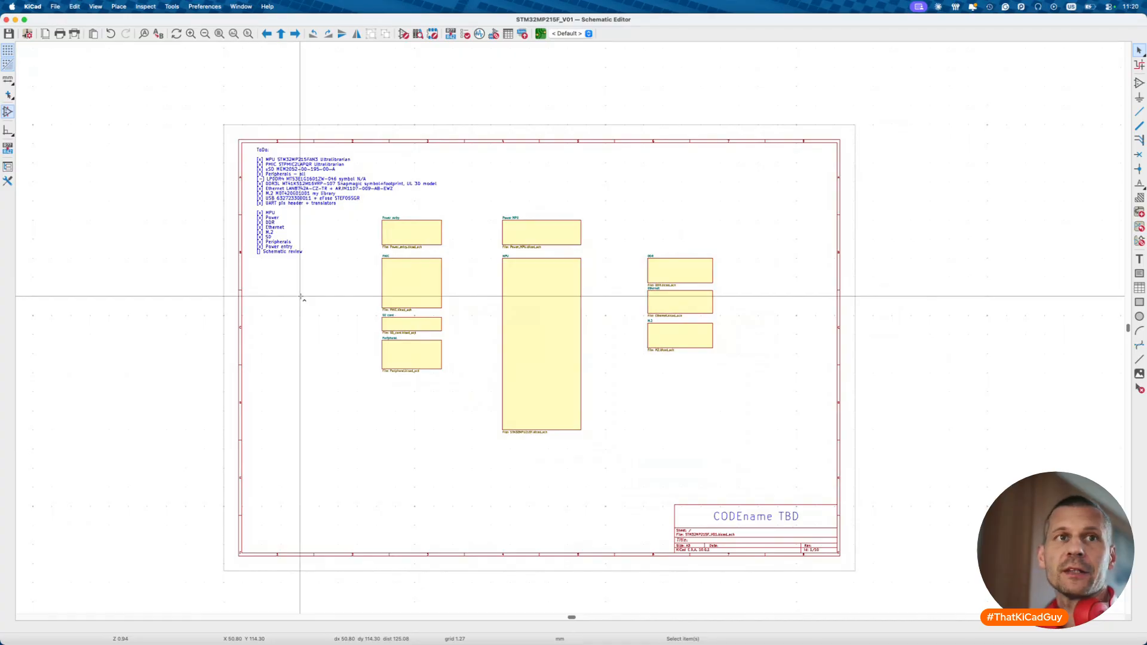
# - In Brave, view the KiCad for Beginners page, then Fedevel's KiCad for Makers course page
pyautogui.hotkey('ctrl', 'Left')
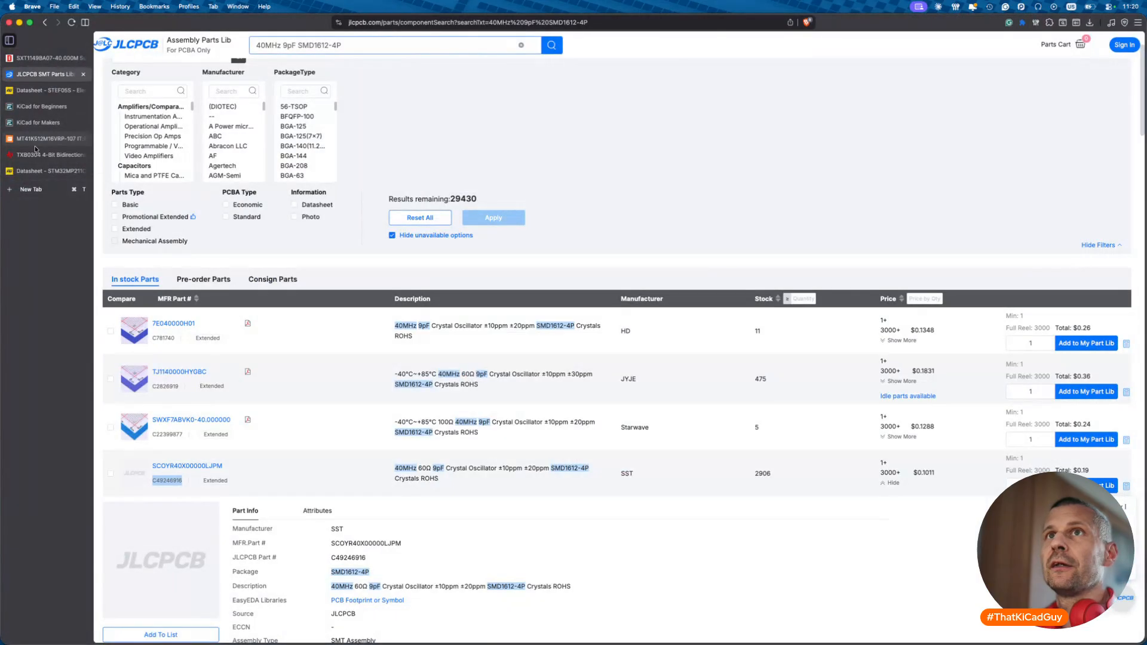
pyautogui.click(42, 106)
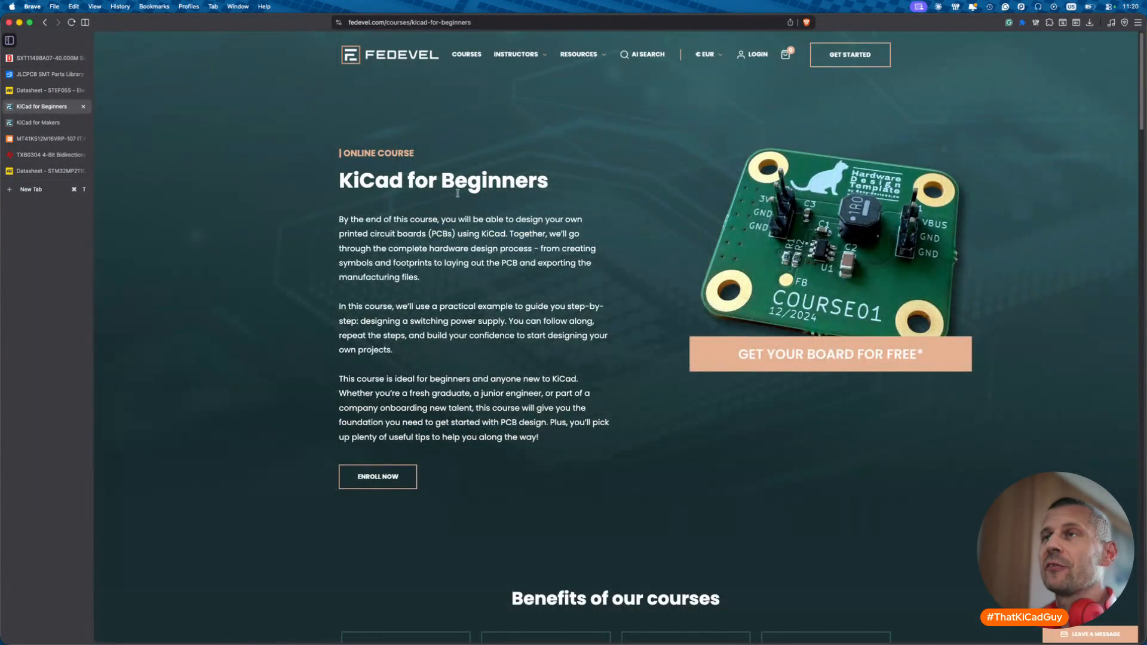
pyautogui.click(63, 125)
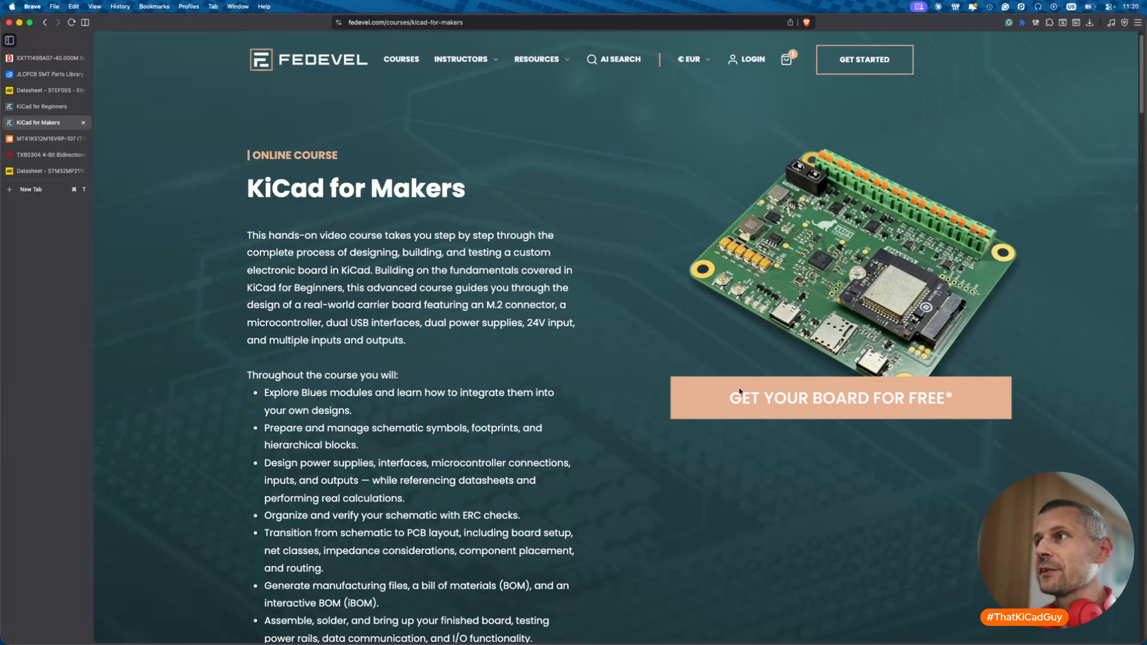
pyautogui.scroll(-12, 651, 428)
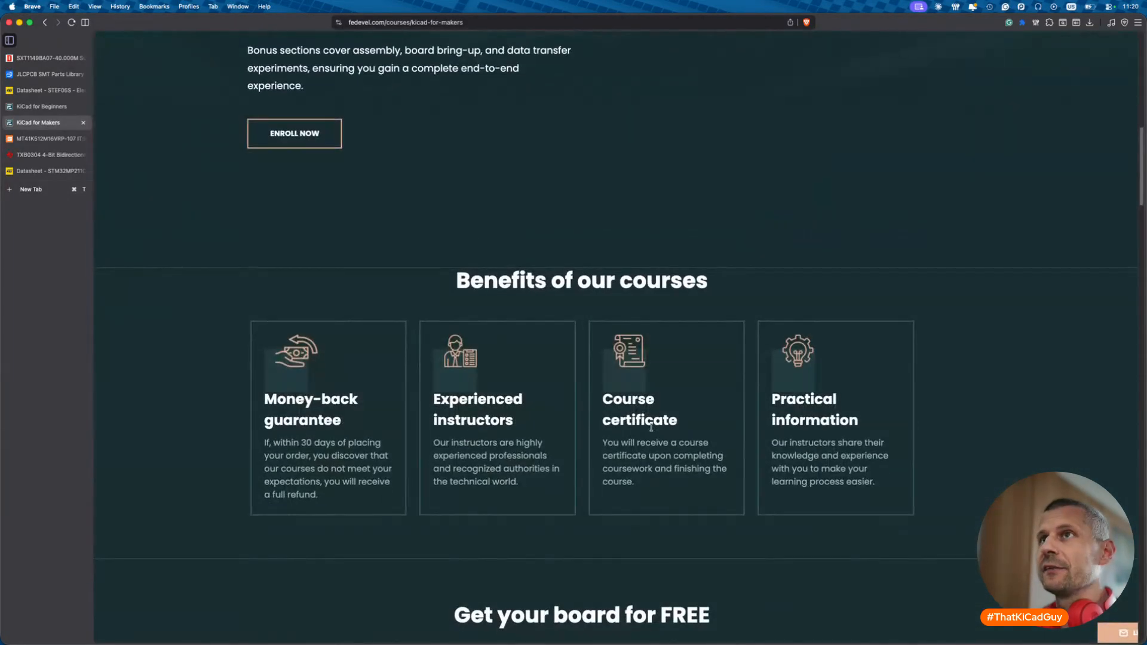
pyautogui.scroll(15, 651, 428)
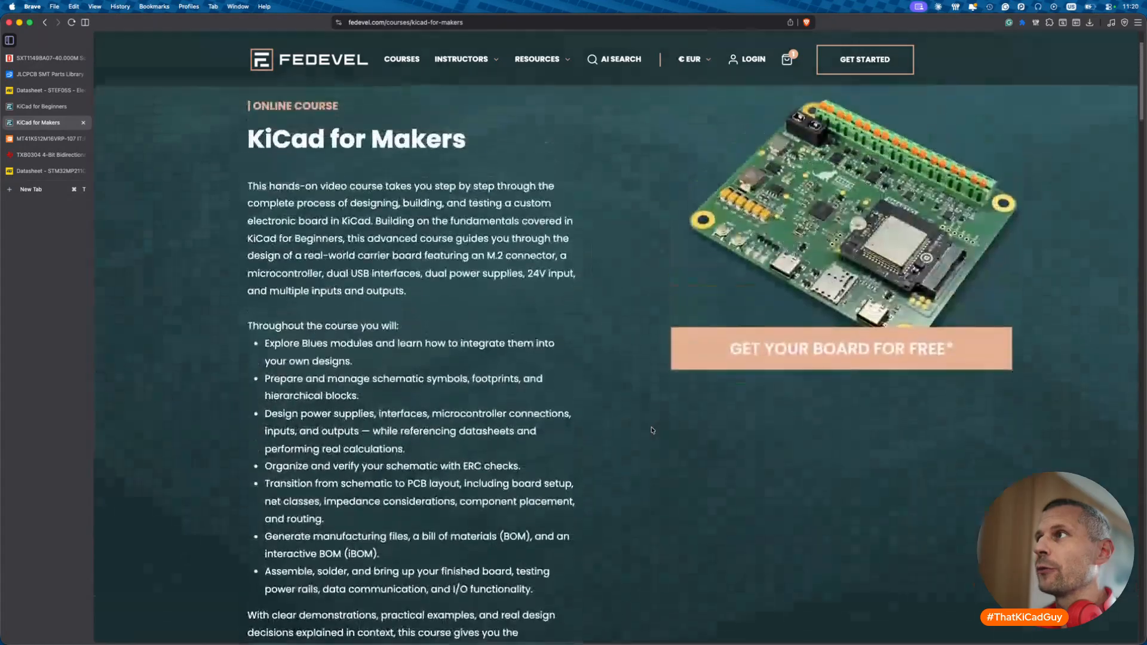